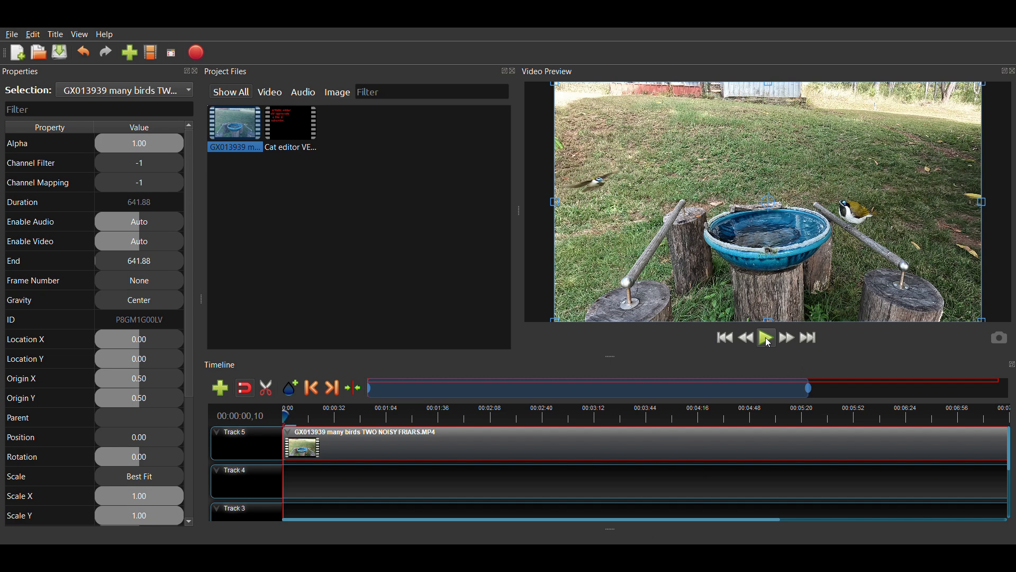
- Advance the playhead to about 2 seconds and keyframe the clip's Scale X and Scale Y at 1
click(769, 341)
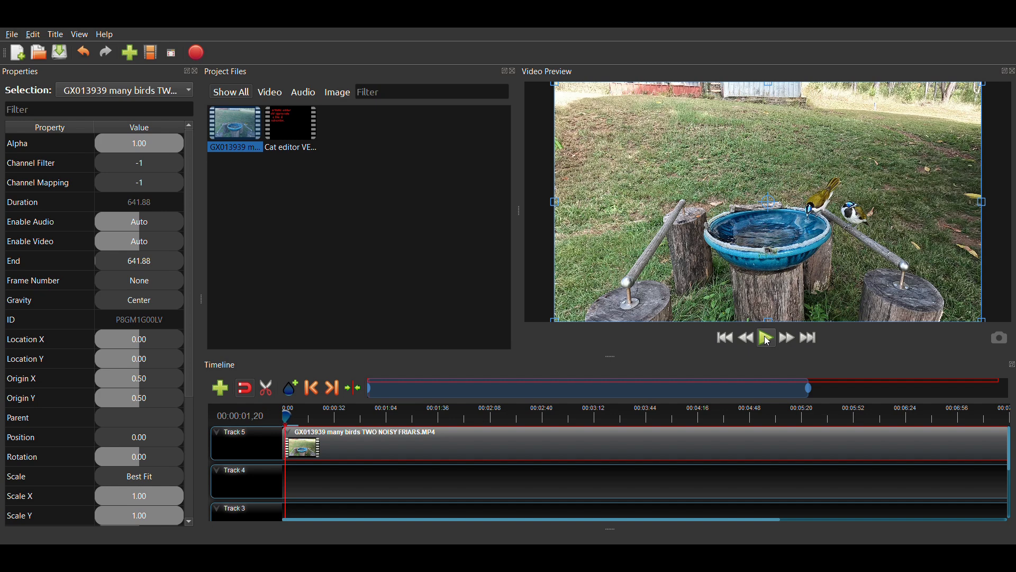
click(769, 342)
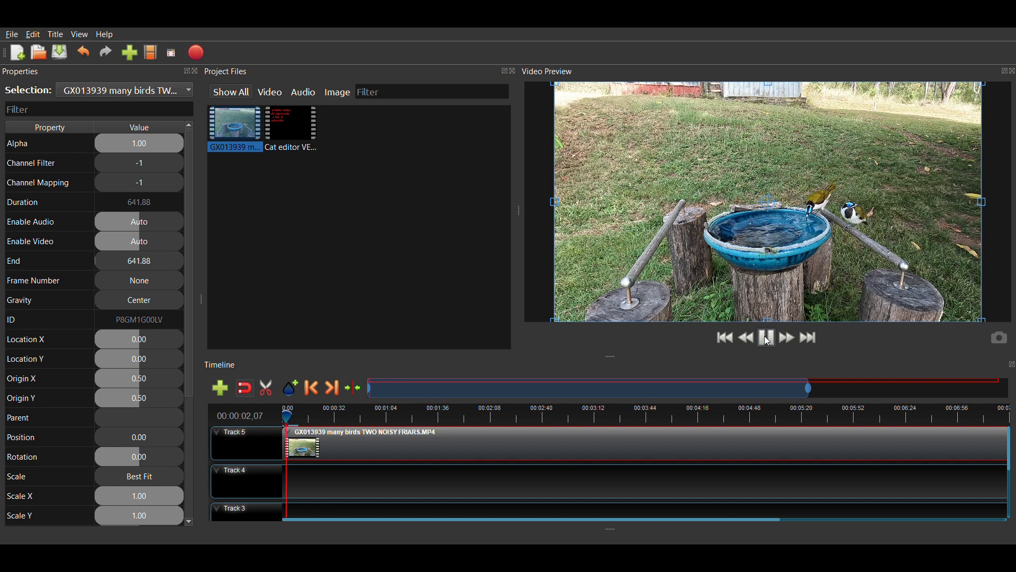
click(768, 338)
click(120, 497)
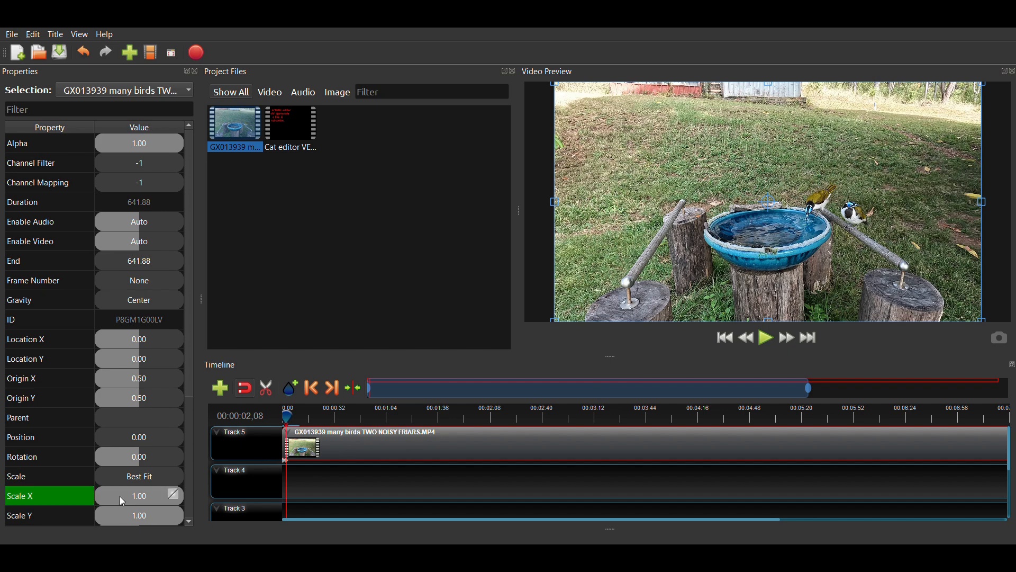
click(140, 519)
text(1)
key(Return)
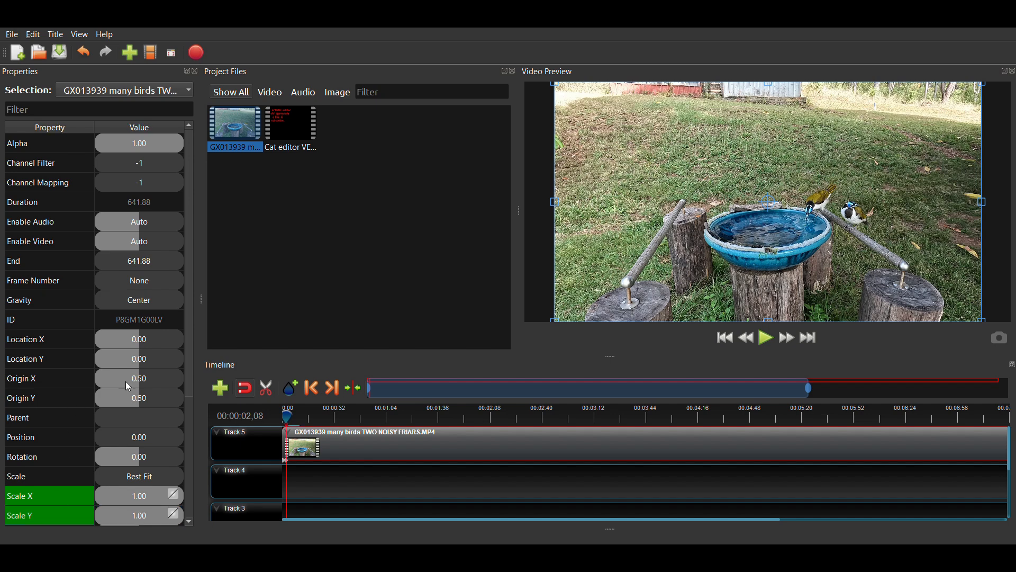
- Keyframe the clip's Location X and Location Y at 0 at the same 2-second point
click(146, 342)
click(145, 342)
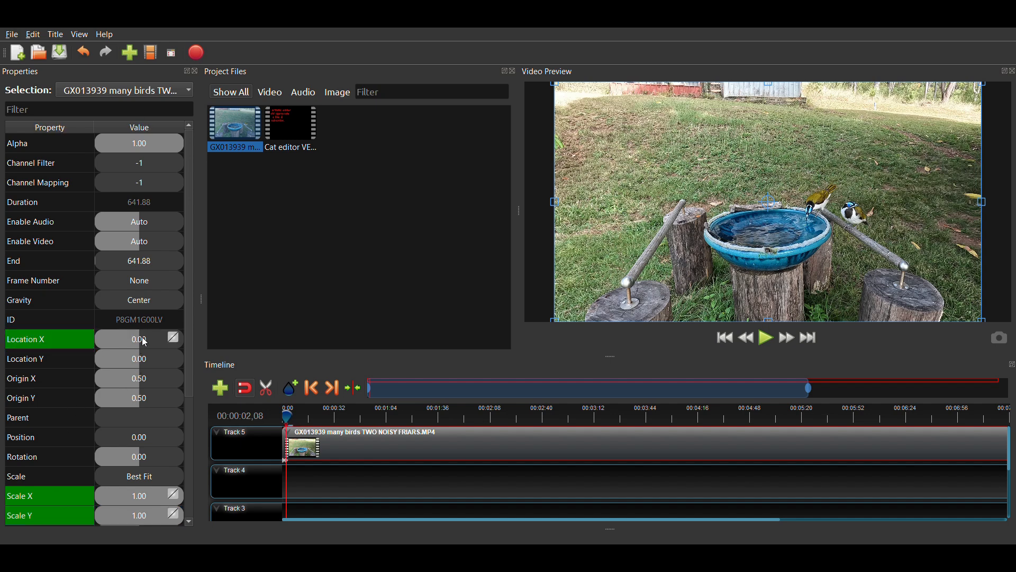
click(135, 363)
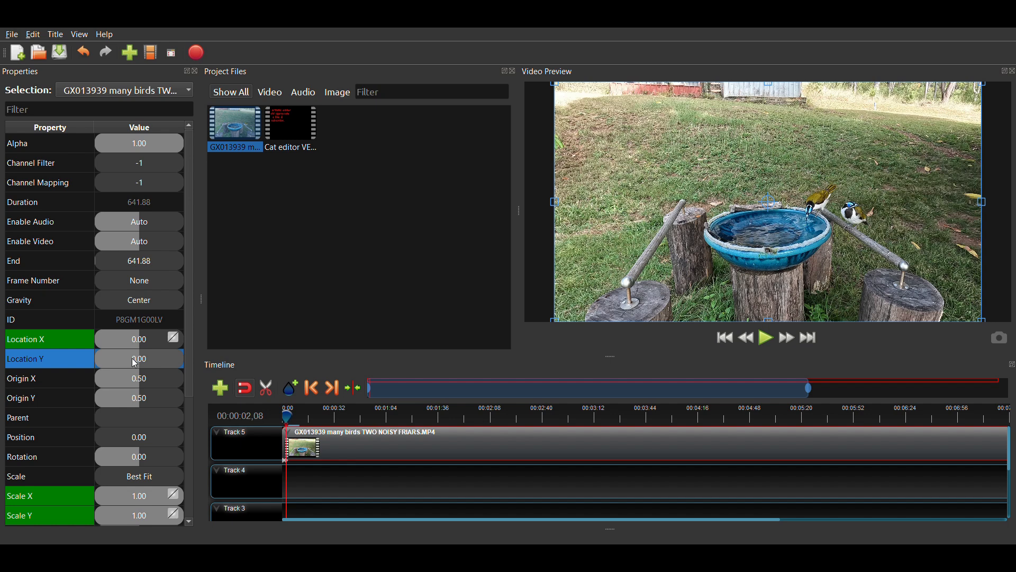
click(135, 364)
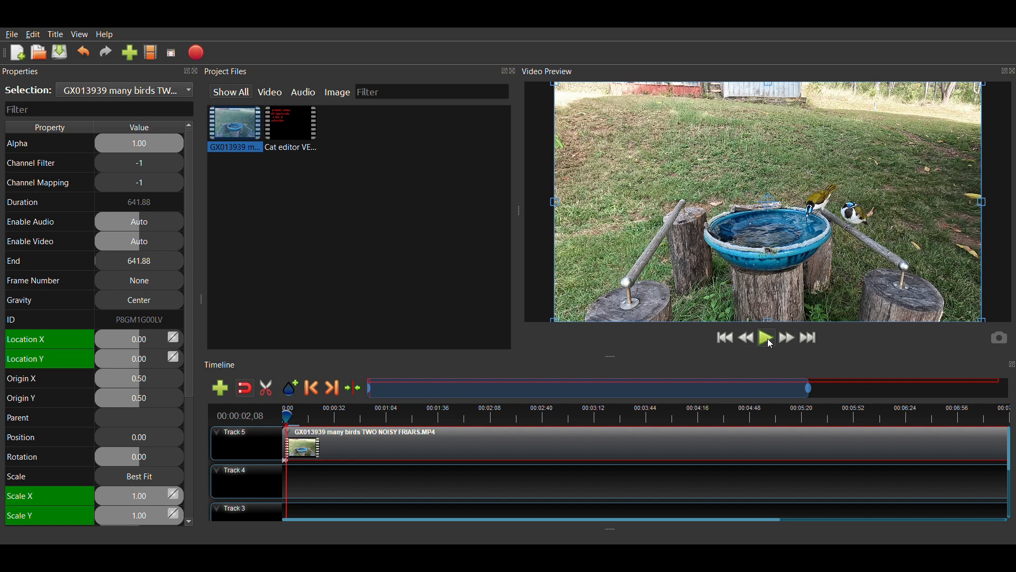
- Advance the playhead to about 5 seconds and zoom the clip in by setting Scale X and Scale Y to 1.4
click(768, 338)
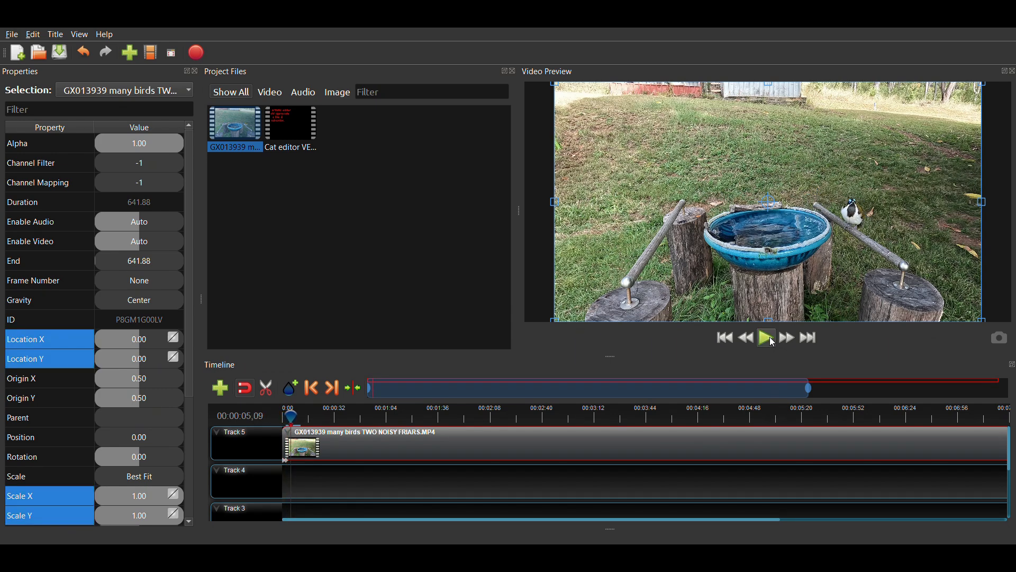
double_click(148, 501)
text(1.4)
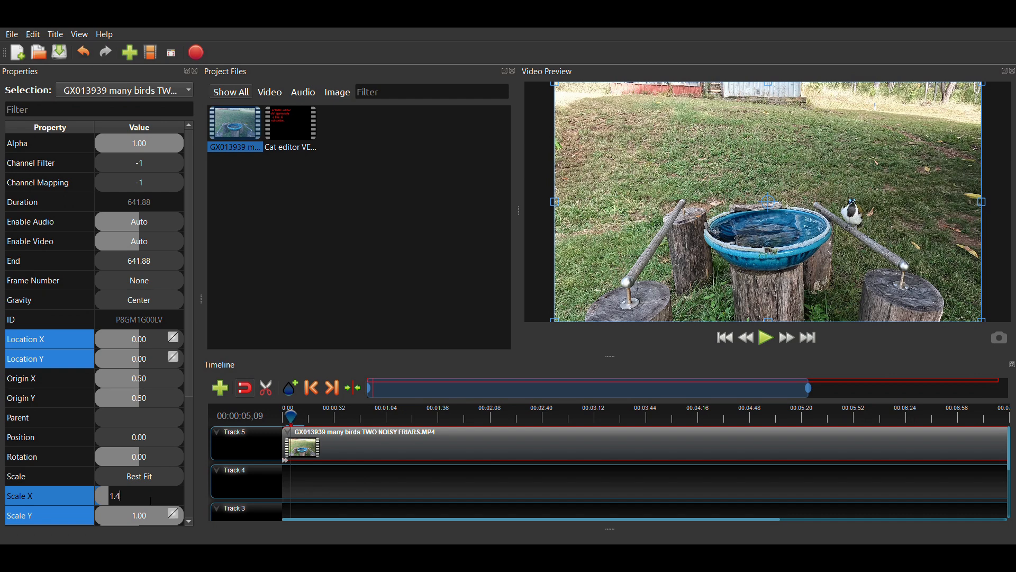
key(Return)
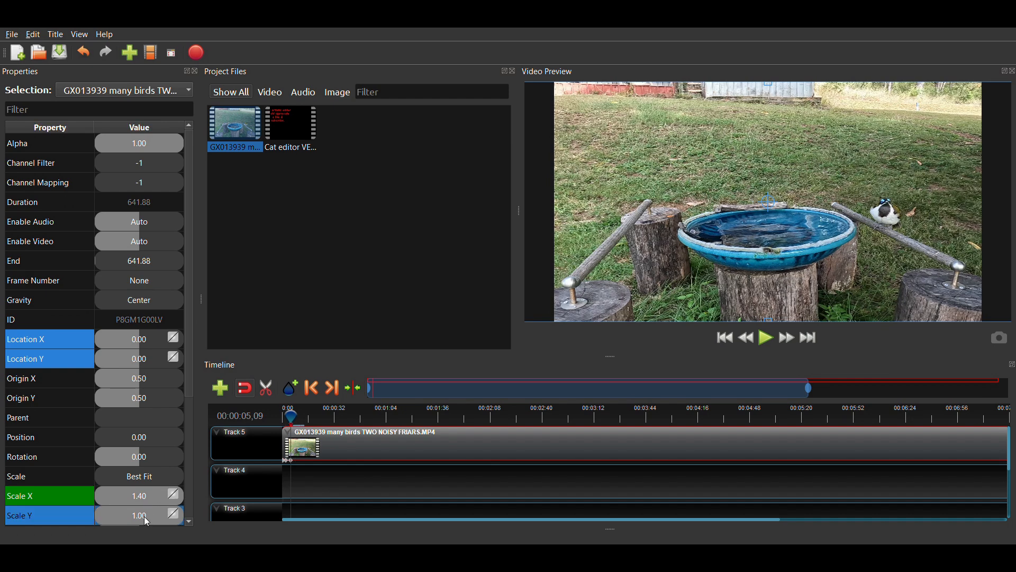
double_click(147, 522)
text(1.4)
key(Return)
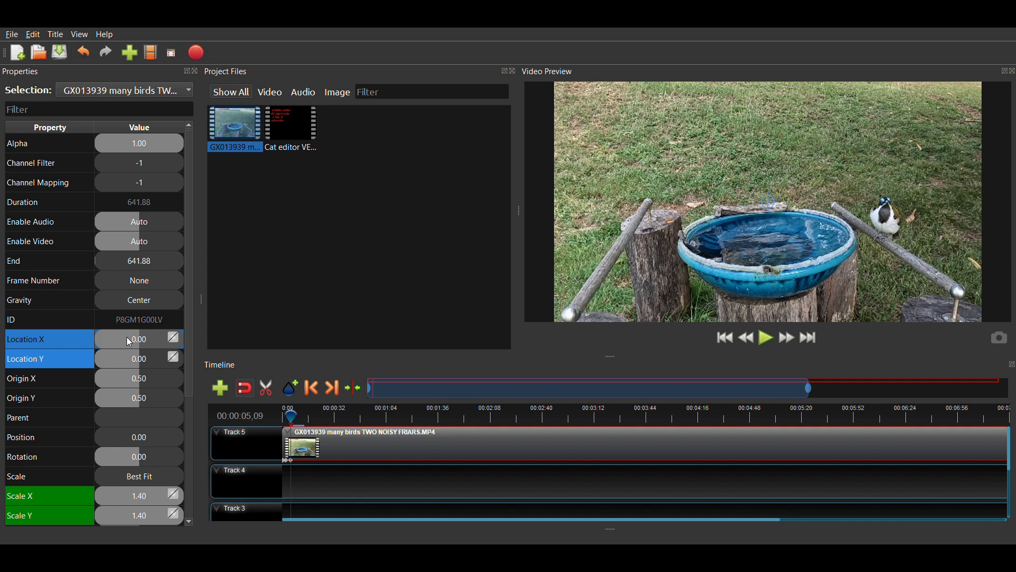
- Try shifting the zoomed picture vertically by setting Location Y to 0.2 at the 5-second point
double_click(129, 360)
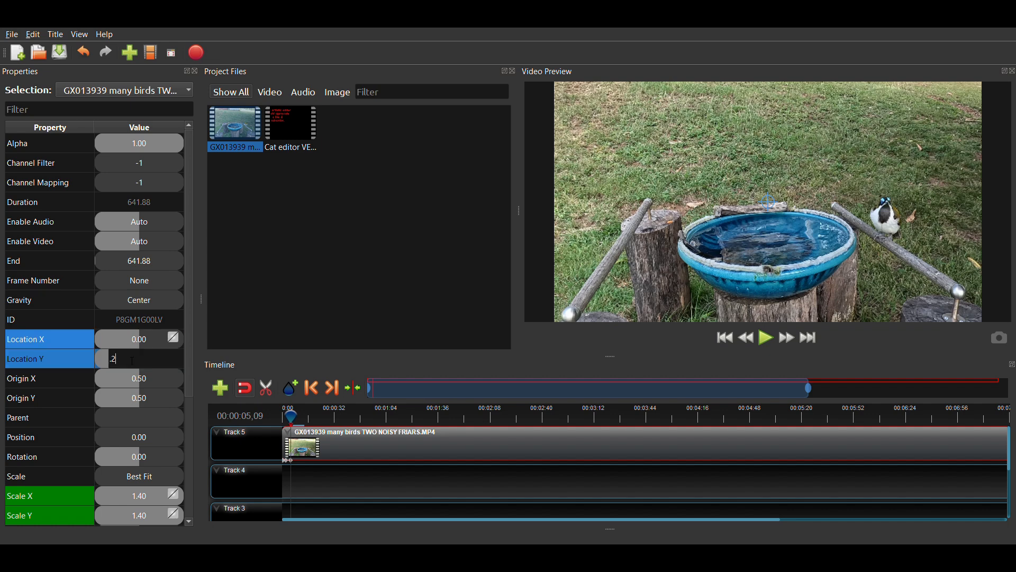
text(0.2)
key(Return)
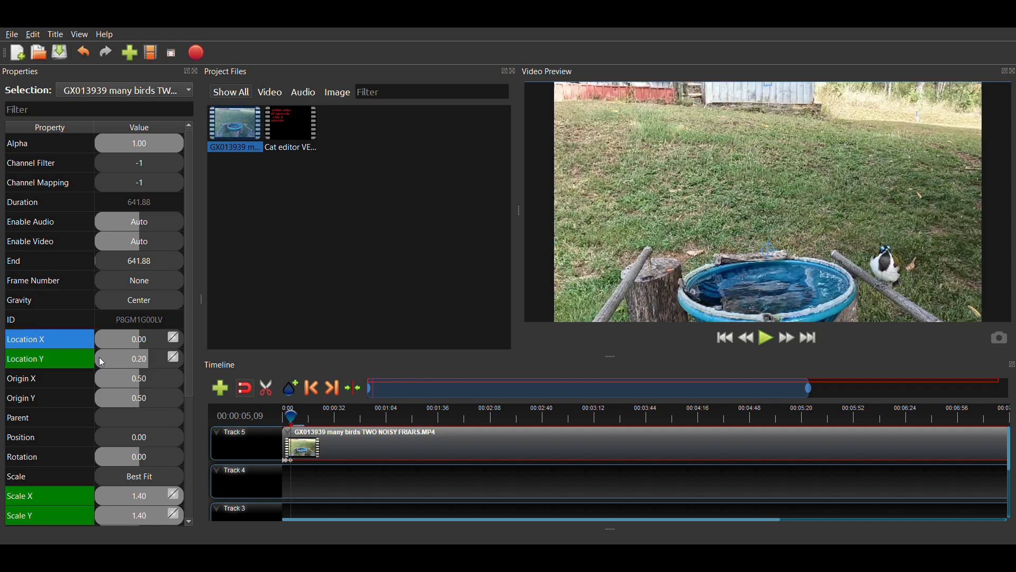
- Set the zoomed clip's Location Y to 0.15 at the 5-second point
click(136, 360)
double_click(136, 360)
text(0.15)
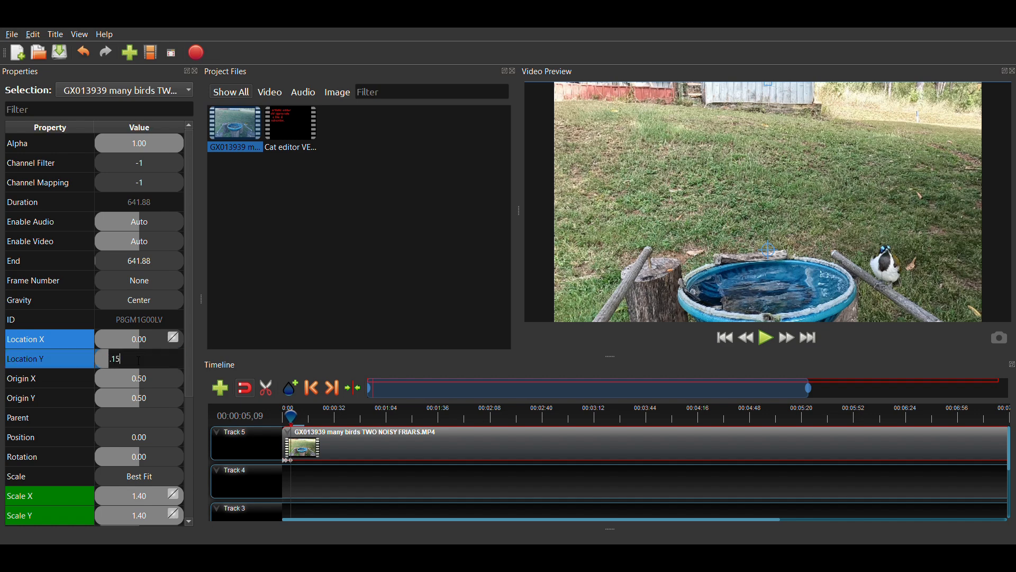
key(Return)
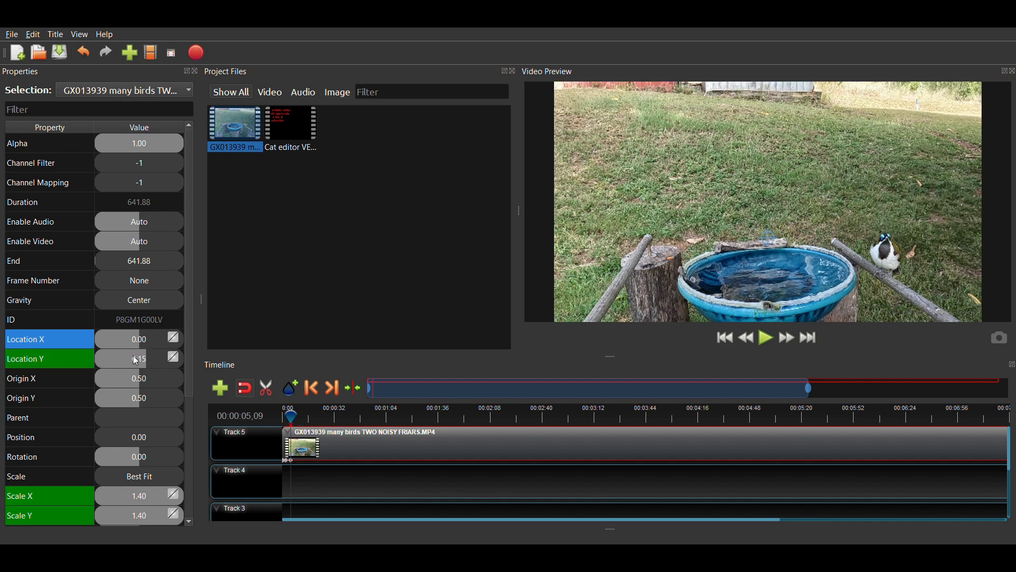
- Advance to about 24 seconds and hold the zoom with keyframes of Scale X and Y 1.4, Location X 0 and Location Y 0.15
click(767, 340)
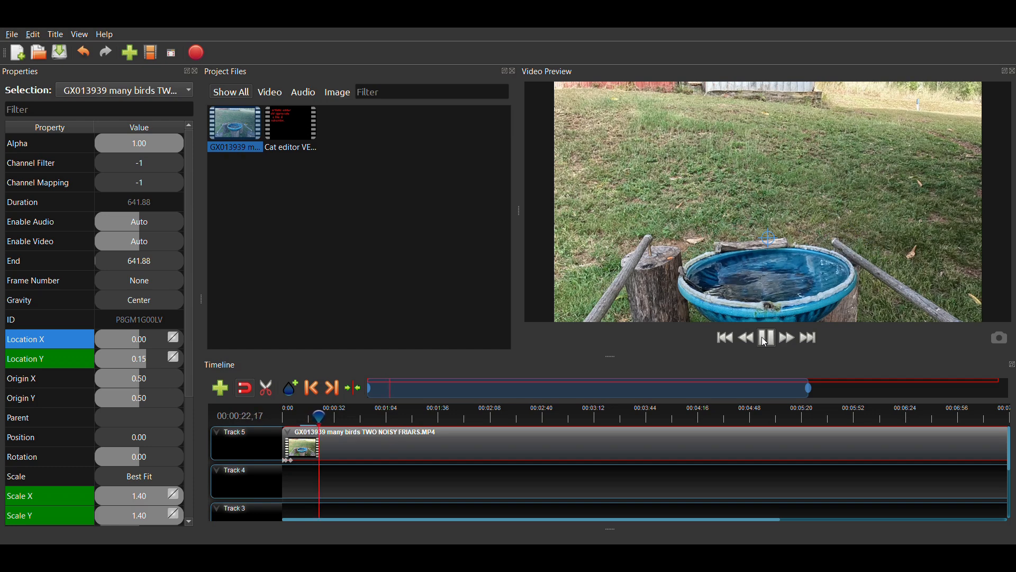
click(765, 341)
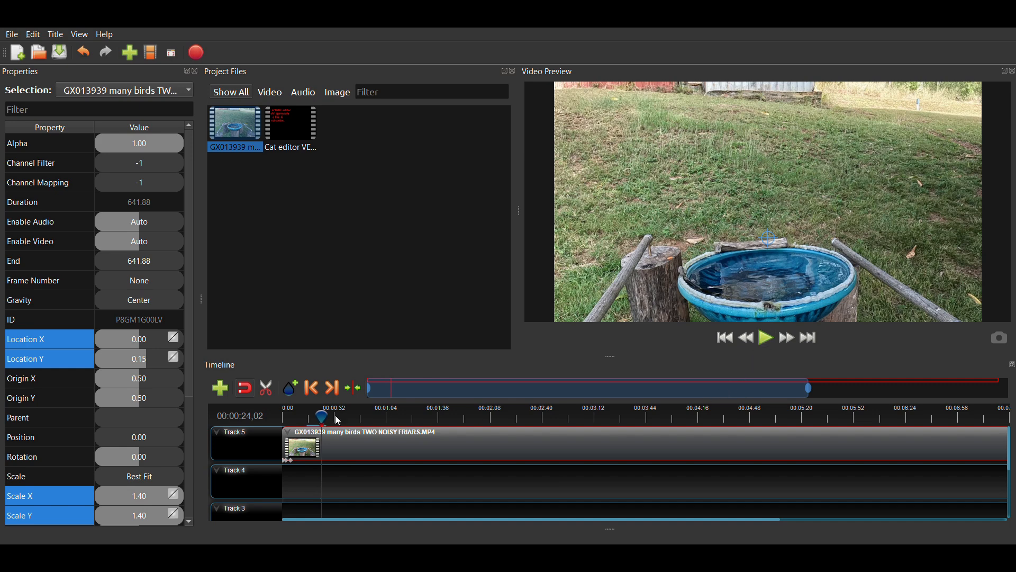
click(142, 499)
text(1.4)
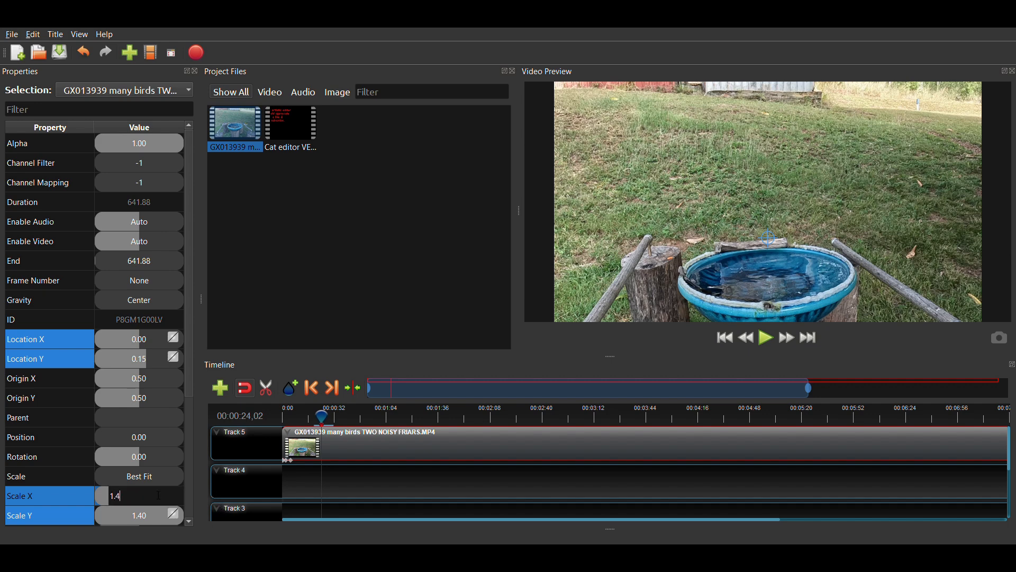
key(Return)
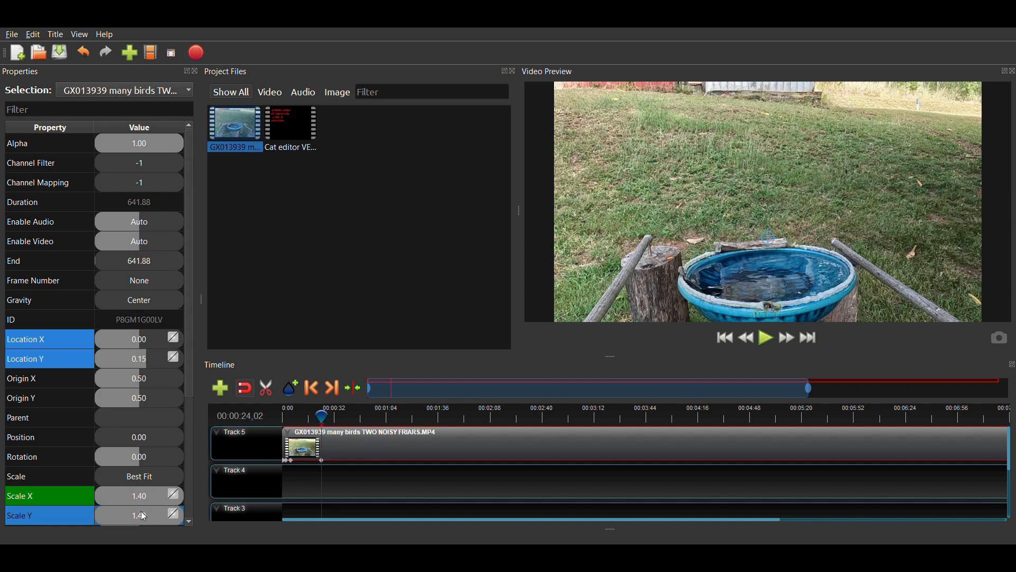
double_click(143, 516)
text(1.4)
key(Return)
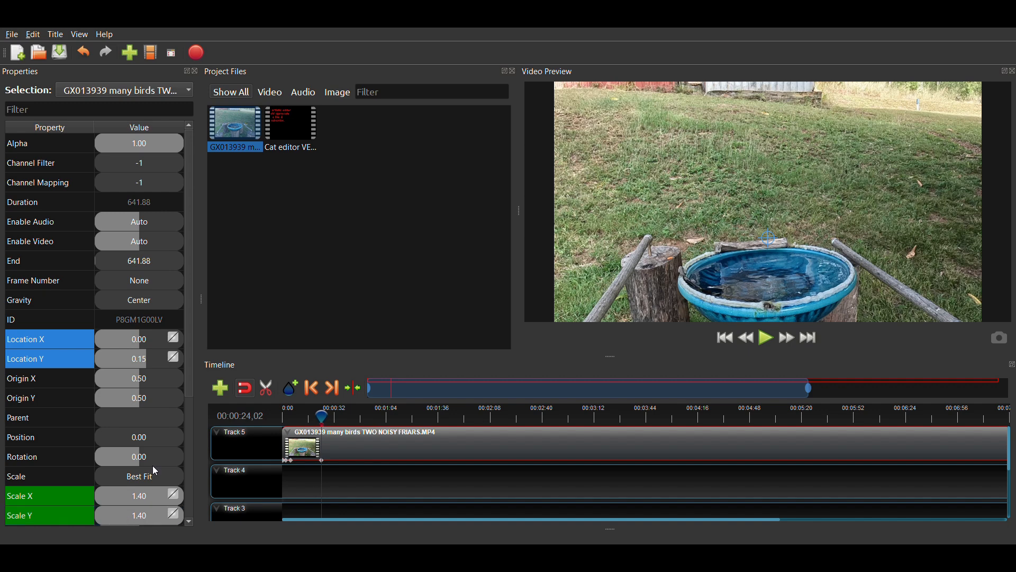
click(149, 343)
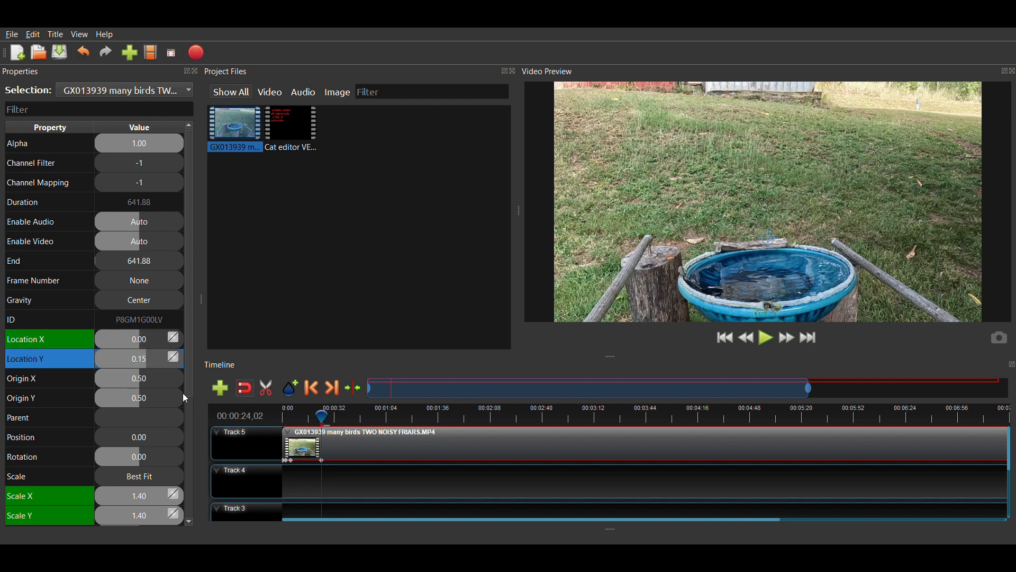
text(.15)
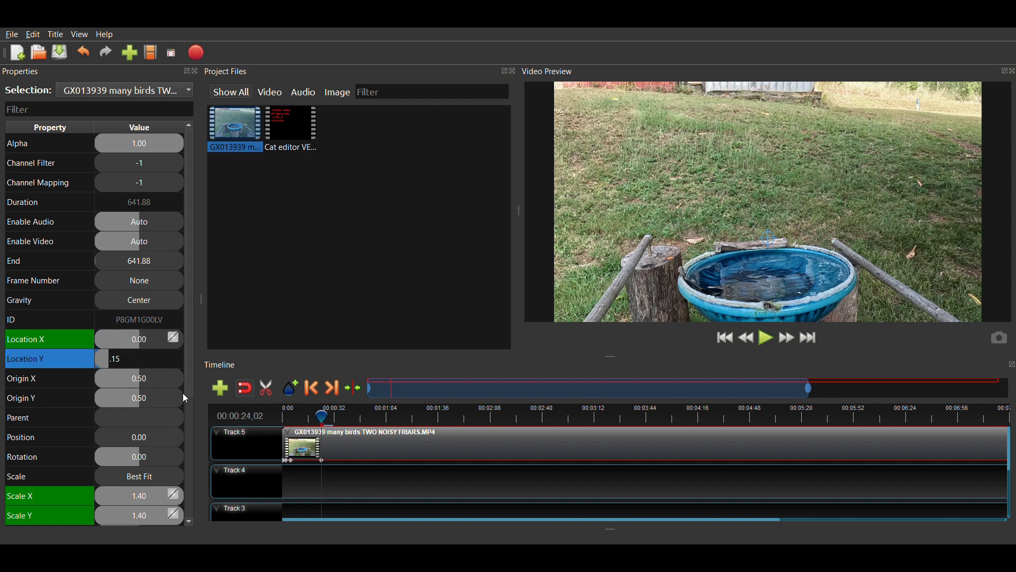
- Advance the playhead to about 27 seconds and zoom back out by setting Scale X and Scale Y to 1
click(768, 339)
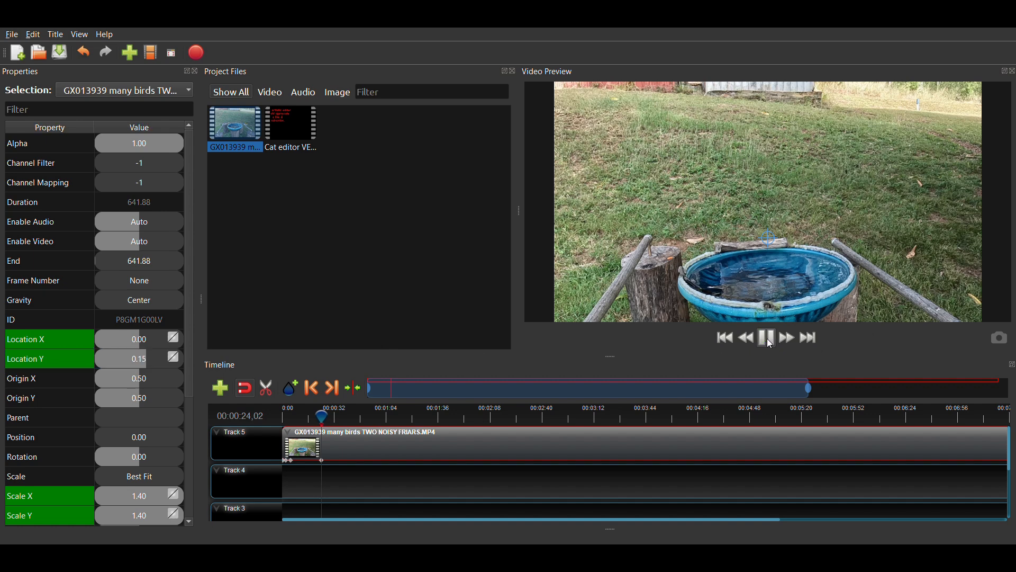
click(770, 341)
click(768, 342)
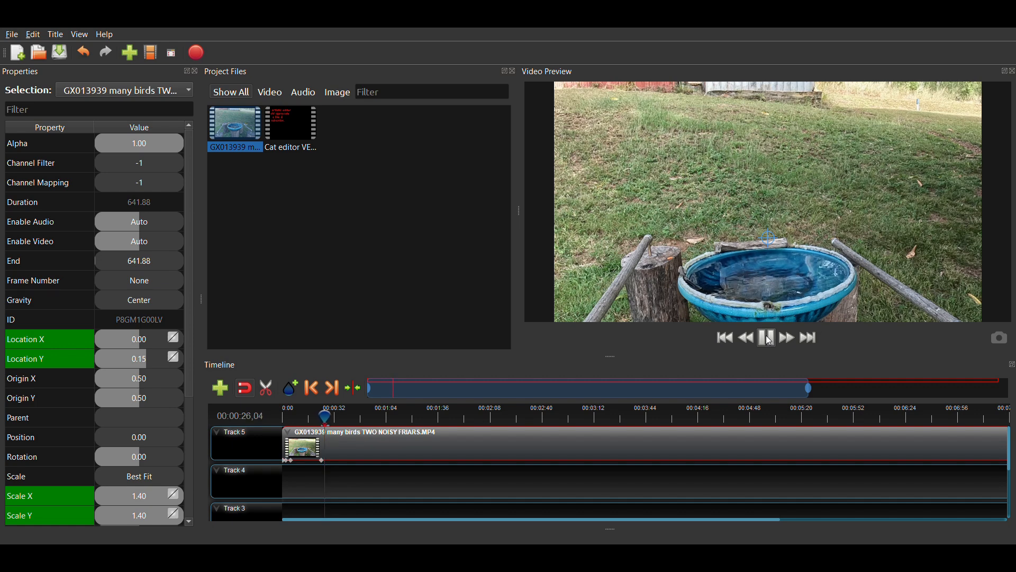
click(769, 340)
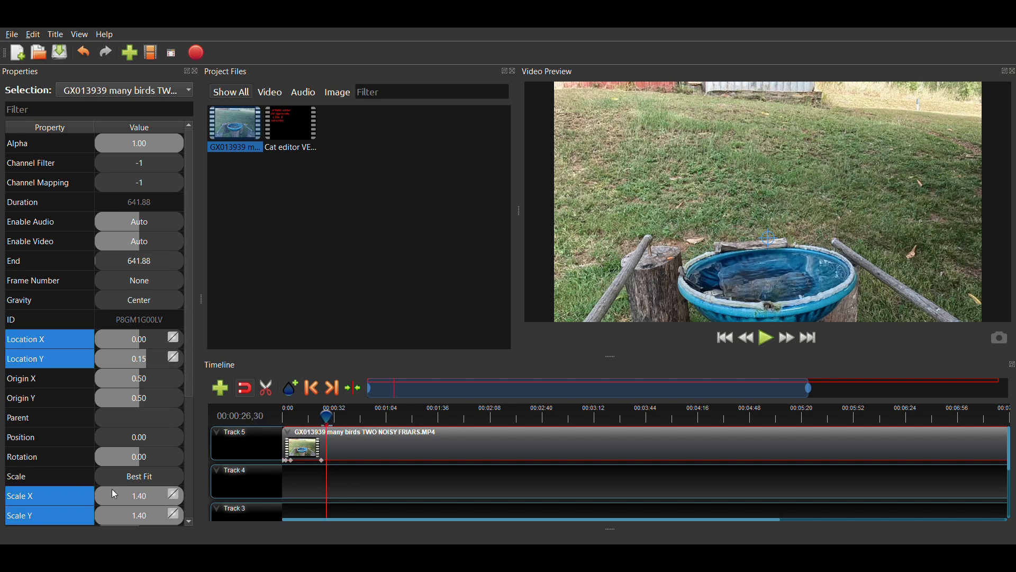
click(134, 495)
text(1)
key(Return)
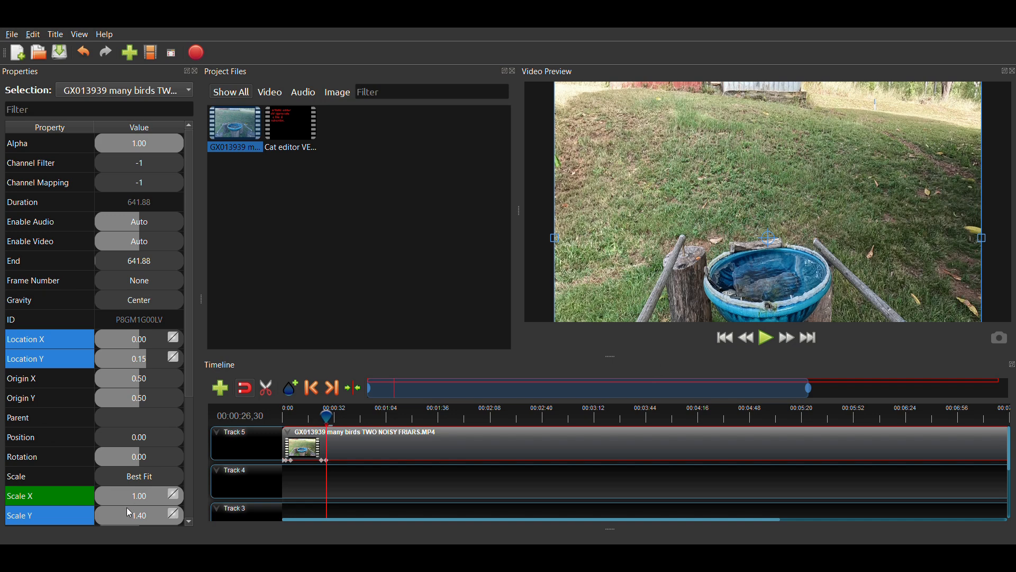
click(135, 517)
text(1)
key(Return)
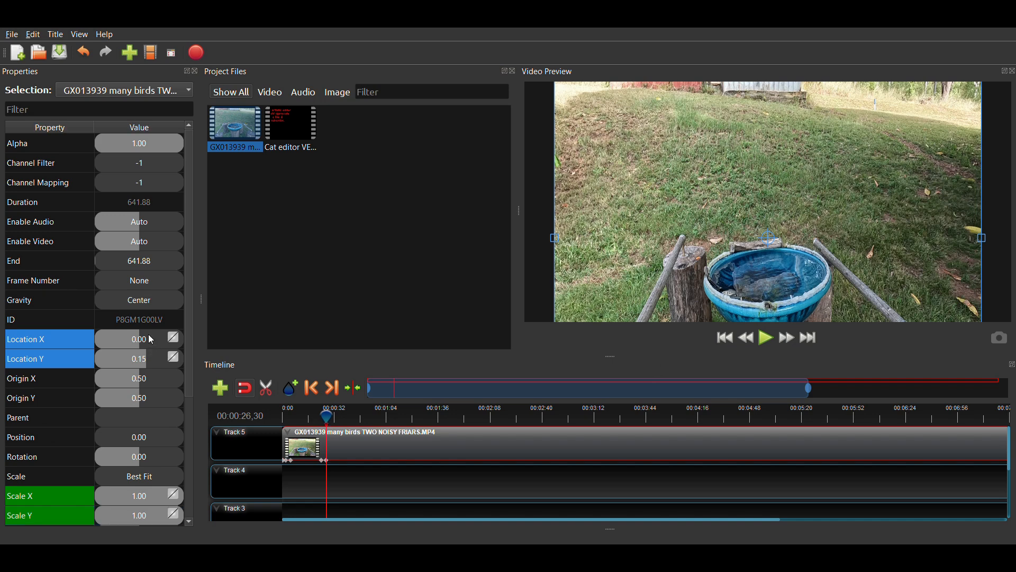
- Return the clip to its original vertical position by setting Location Y to 0 at the 27-second point
click(139, 360)
text(0)
key(Return)
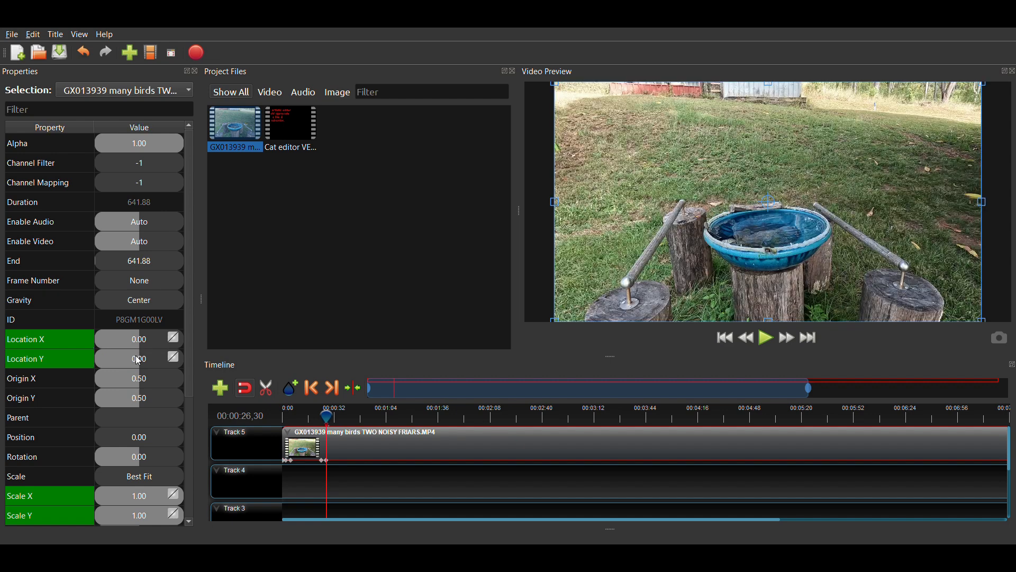
- Advance the playhead to about 34 seconds and slice the Track 5 bird clip there, keeping both sides
click(769, 339)
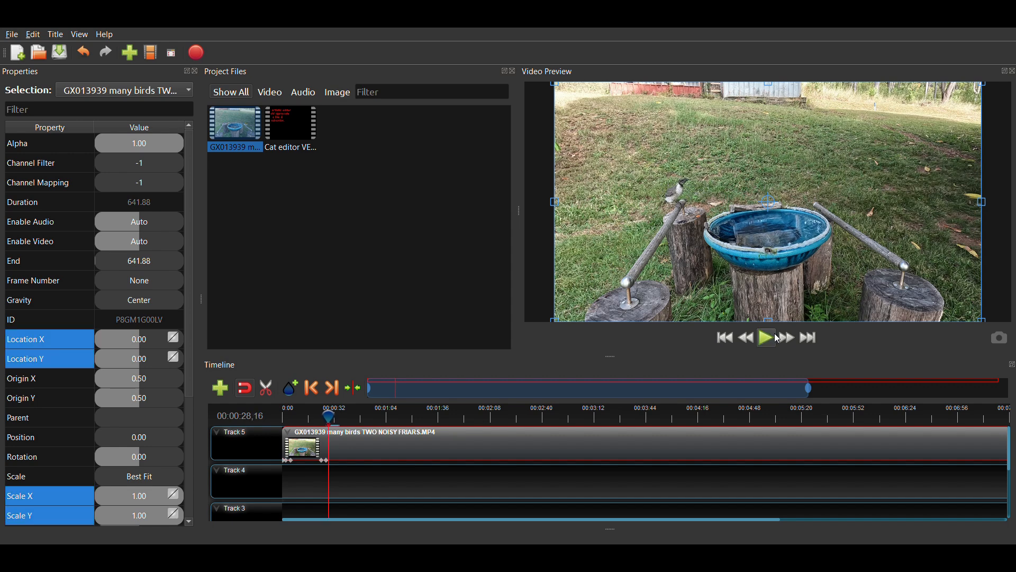
click(768, 339)
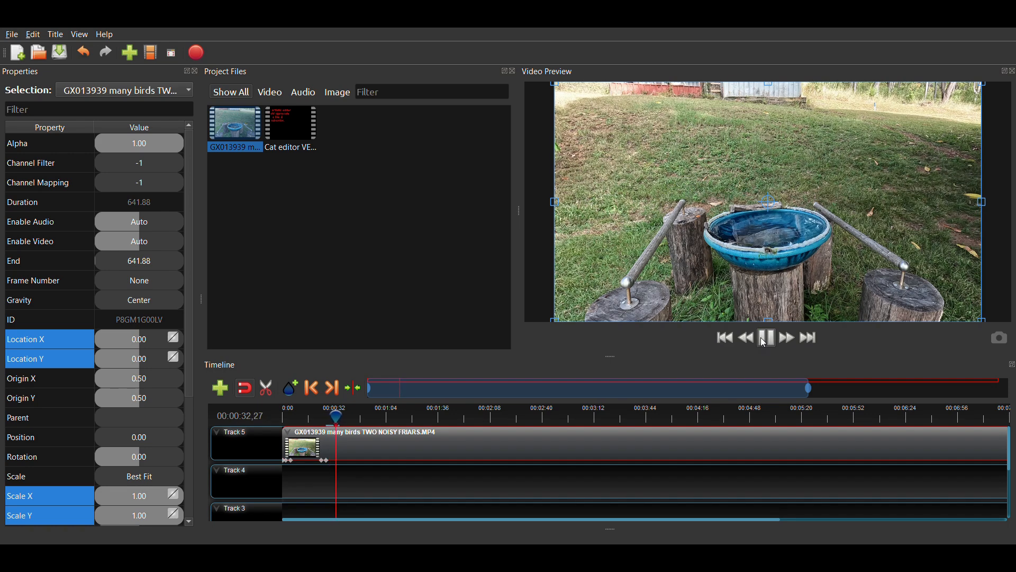
click(762, 338)
click(764, 340)
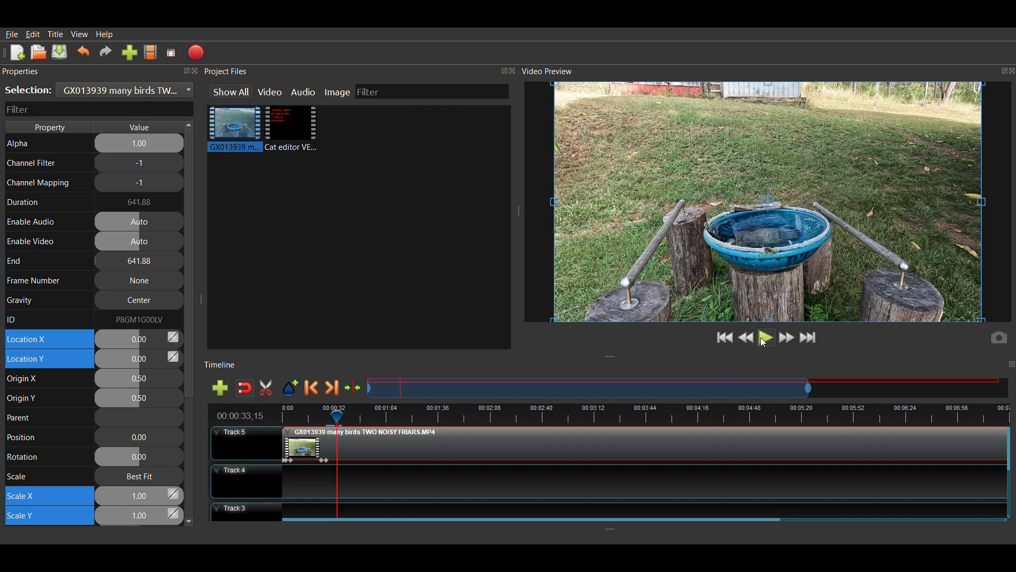
click(765, 341)
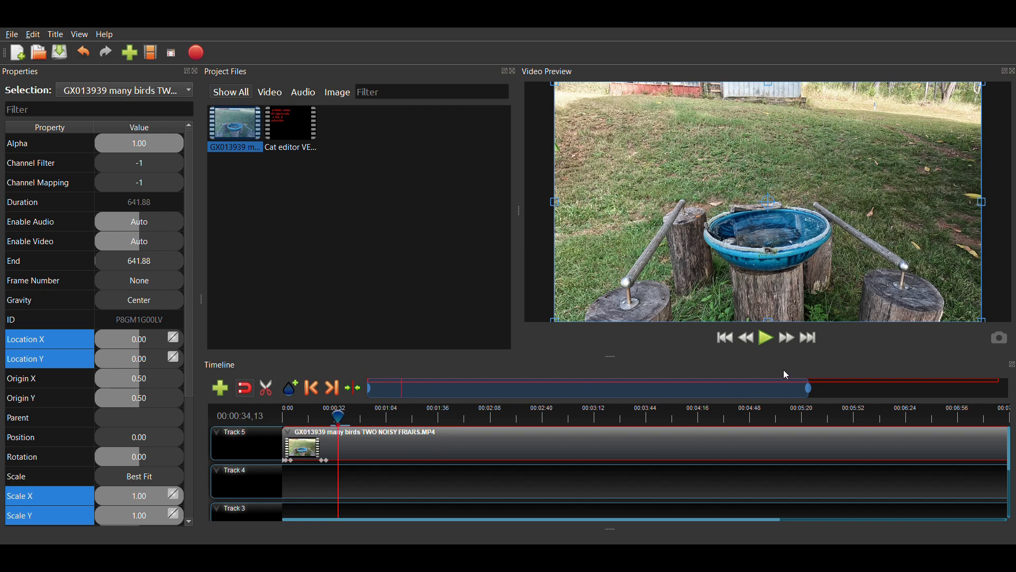
key(ctrl+j)
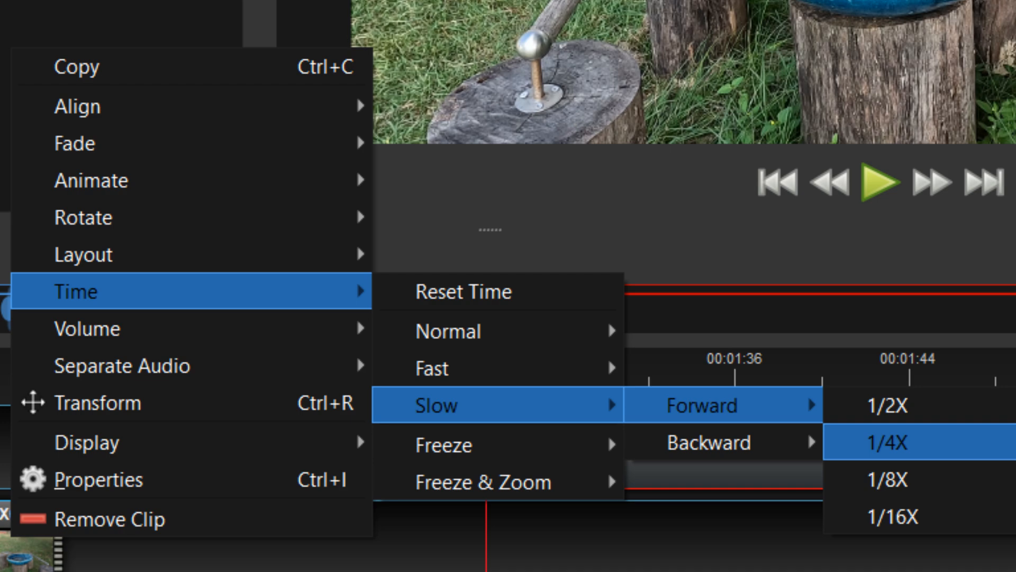
- Apply slow forward motion at 1/4X to the bird clip and pause the preview at about 1 minute 10 seconds
click(887, 442)
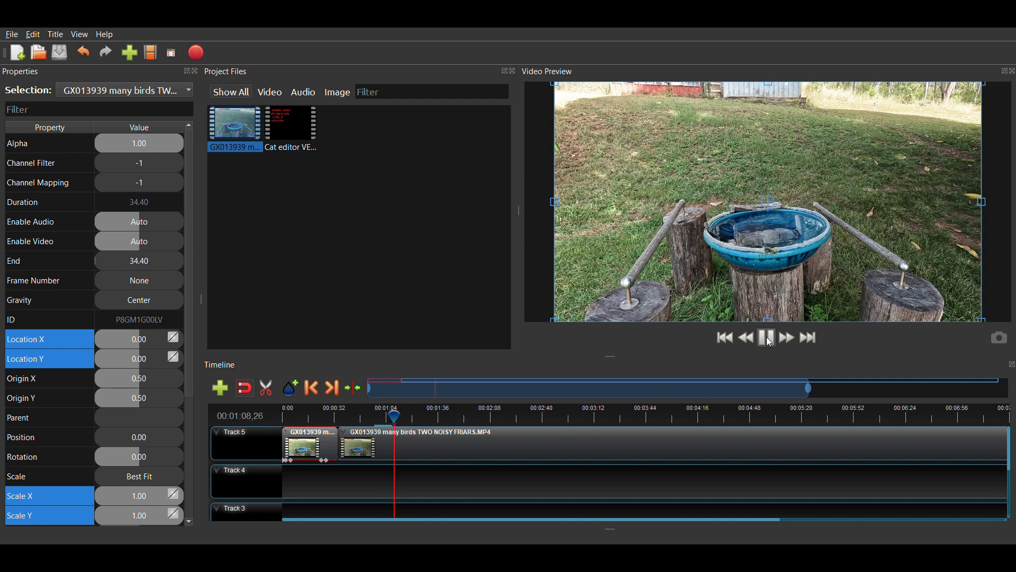
click(770, 340)
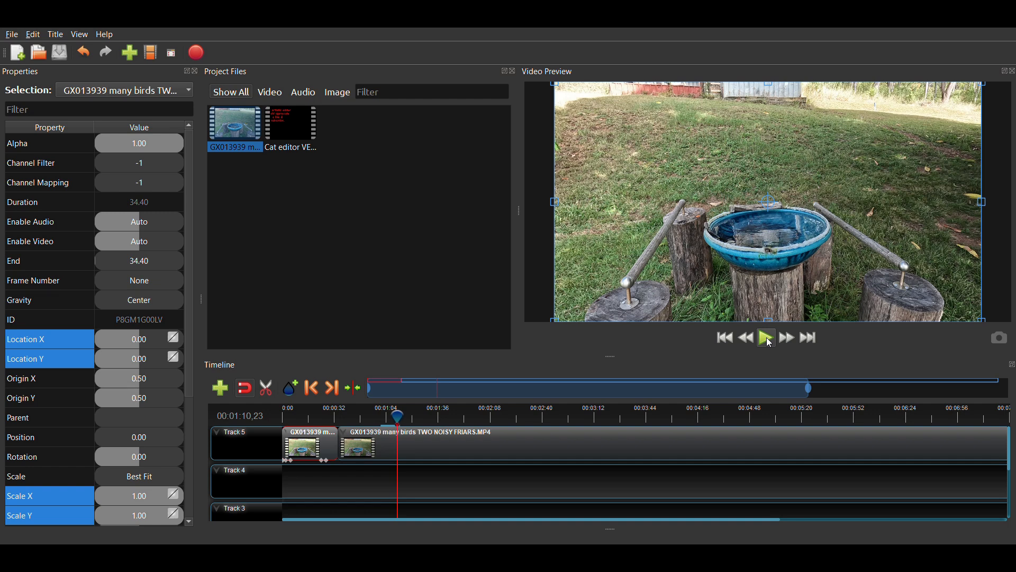
- Slice the second bird clip at about 1 minute 32 seconds, keeping the right side, and move it flush against the first clip
click(770, 342)
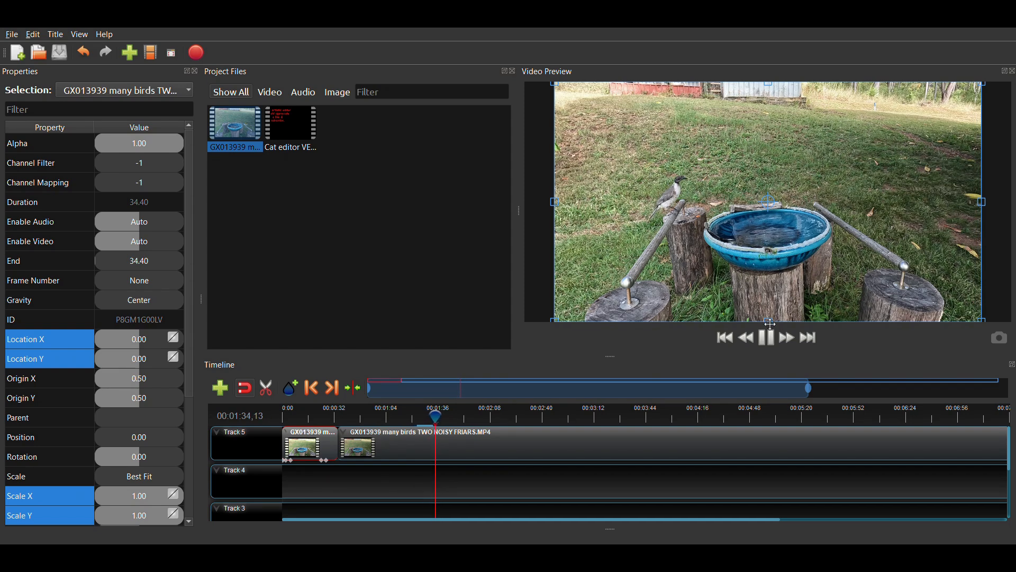
click(769, 341)
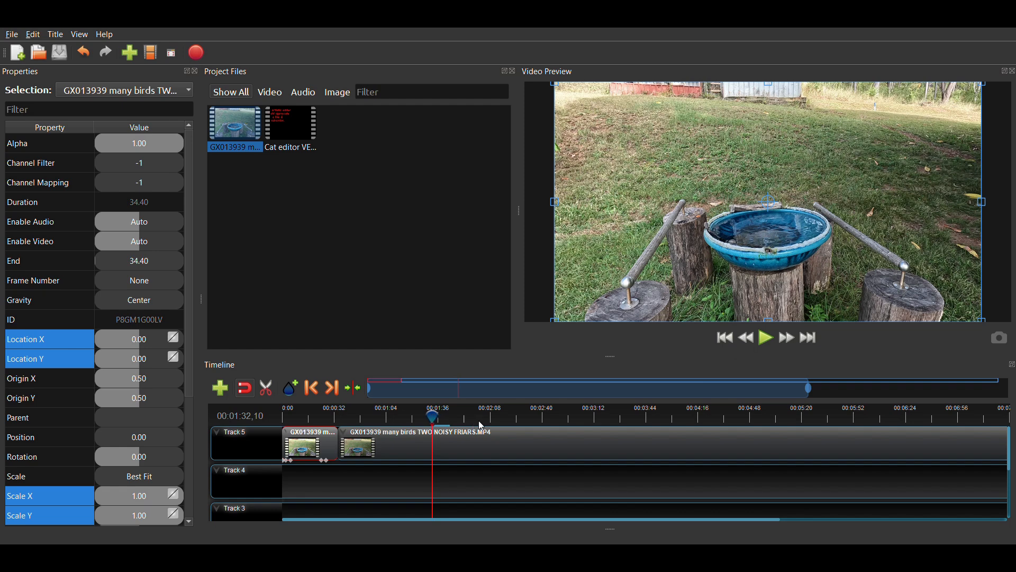
click(564, 448)
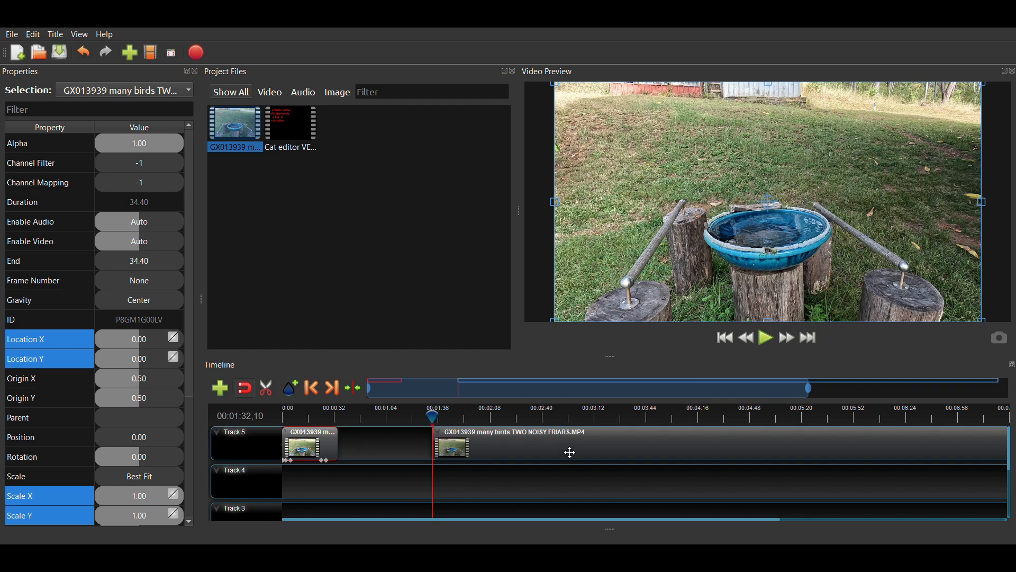
click(335, 418)
drag(504, 447, 418, 446)
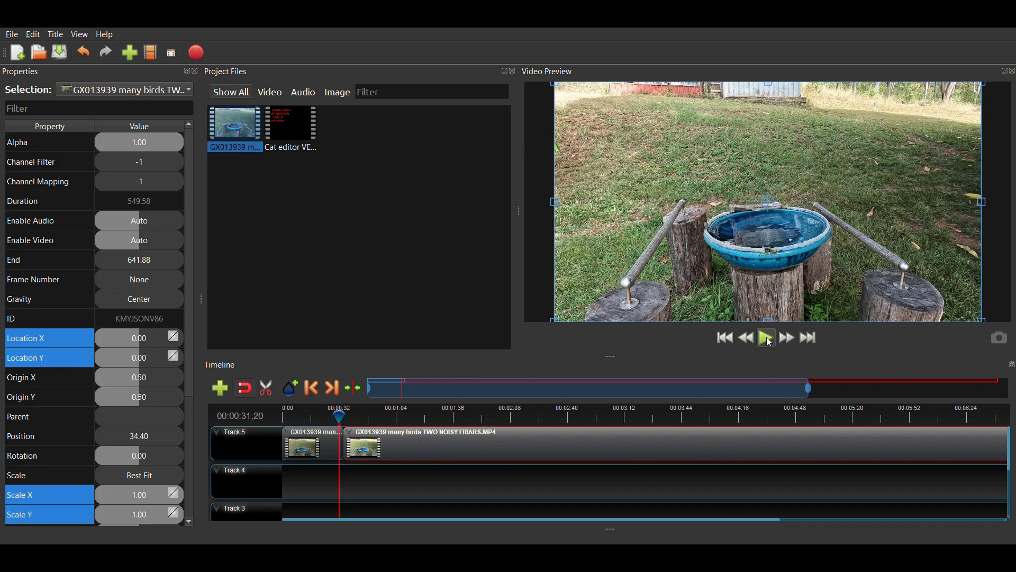
- Play across the join between the two bird clips and examine it frame by frame at about 34 seconds
click(771, 343)
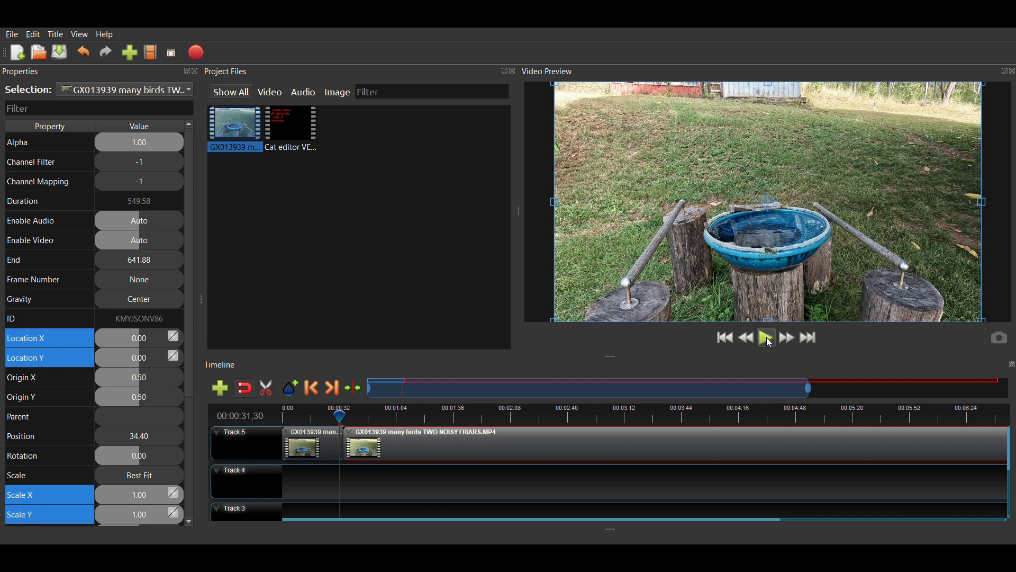
click(771, 343)
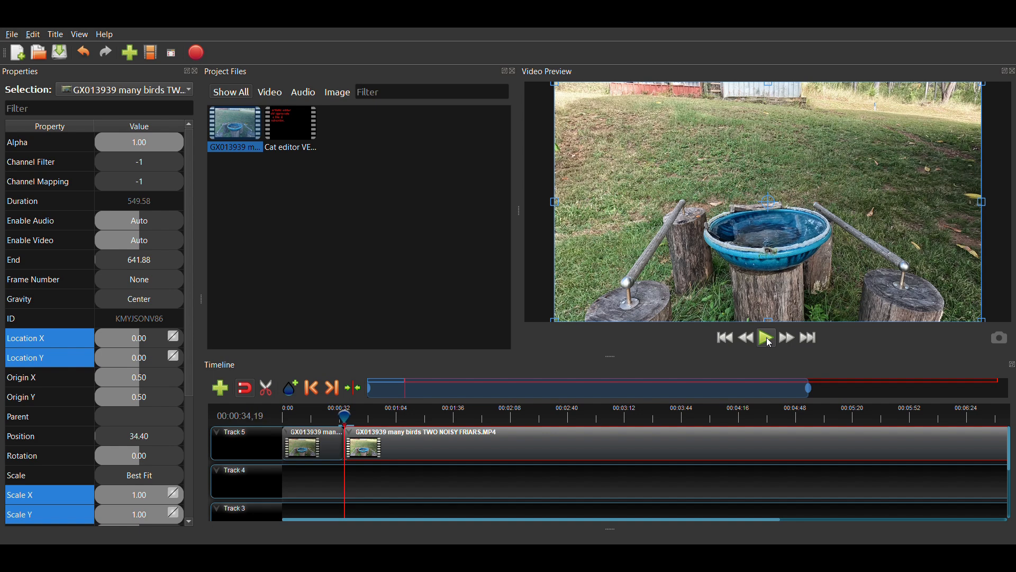
key(Left)
key(Left)
key(Left)
key(Left)
key(Left)
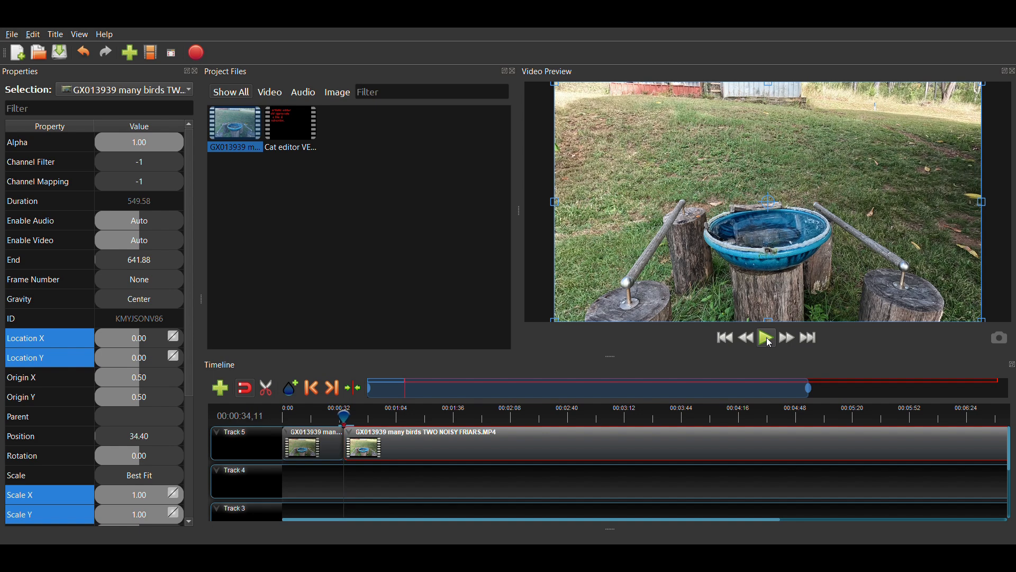
key(Right)
key(Right)
key(Right)
key(Left)
key(Right)
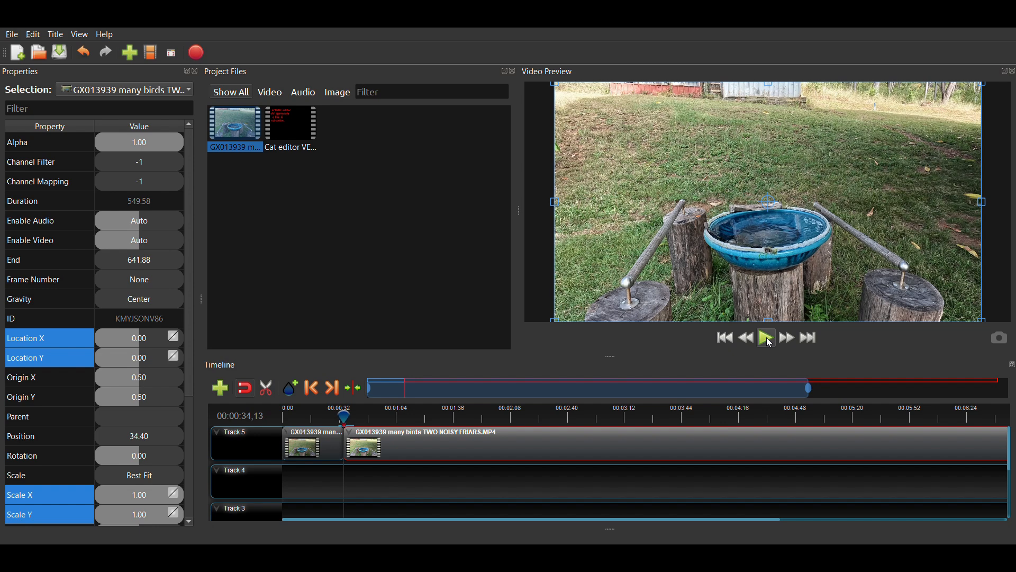
- Find the frame at 00:01:16,27 in the second bird clip and slice it there, keeping both sides
click(769, 339)
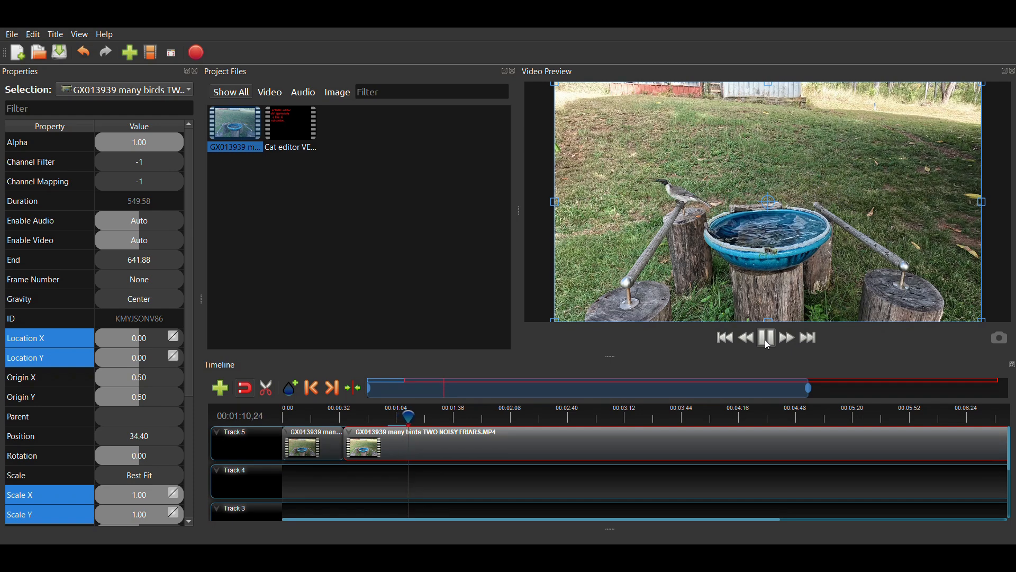
click(768, 343)
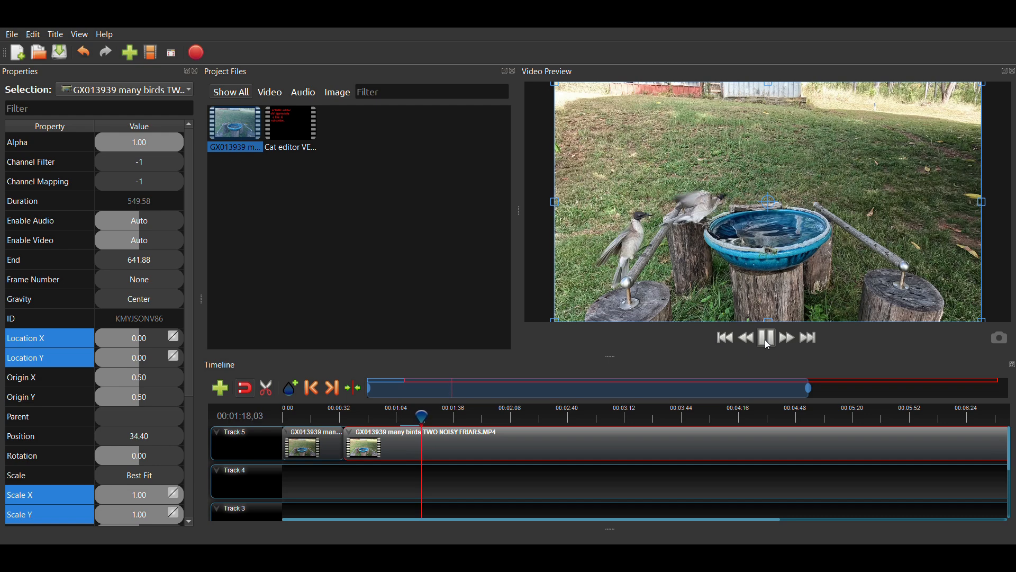
click(769, 344)
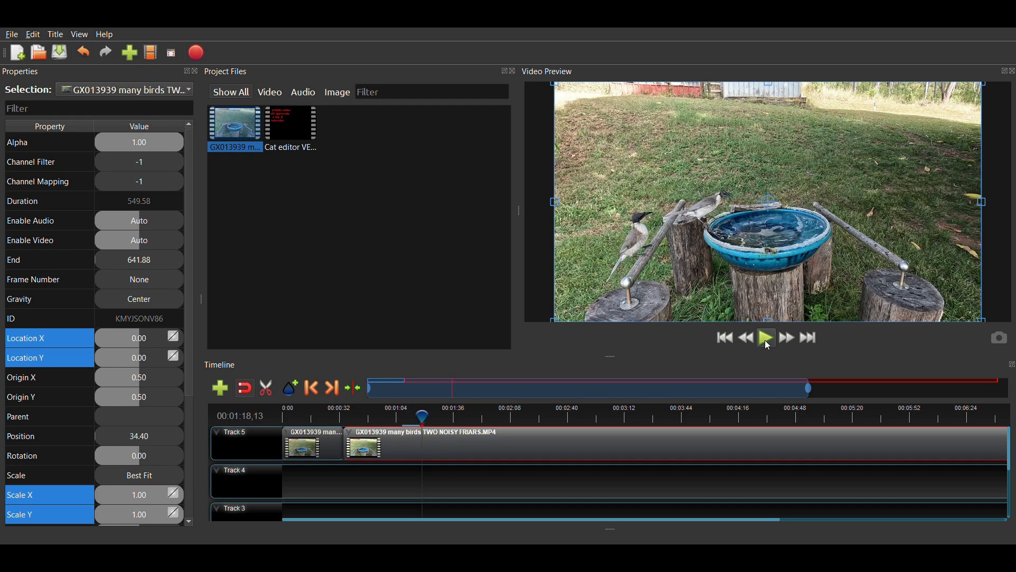
key(Left)
key(Left)
key(Left)
key(Left)
key(Left)
key(Left)
key(Left)
key(Left)
key(Left)
key(Left)
key(Left)
key(Left)
key(Left)
key(Left)
key(Left)
key(Left)
key(Left)
key(Left)
key(Left)
key(Left)
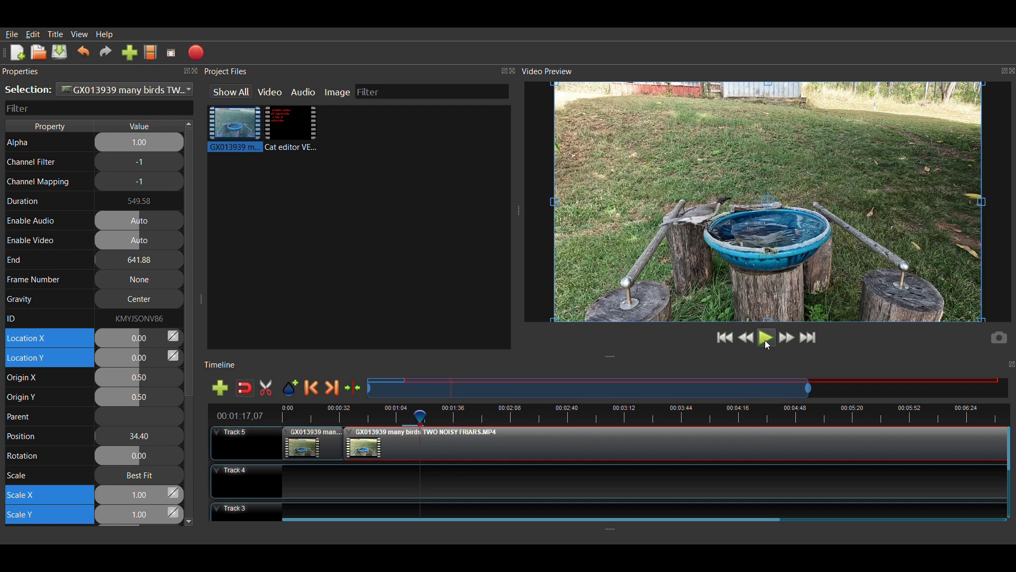
key(Left)
key(Left)
key(Left)
key(Left)
key(Left)
key(Left)
key(Left)
key(Left)
key(Left)
key(Left)
key(Left)
key(Left)
key(Left)
key(Left)
key(Left)
key(Left)
key(Left)
key(Left)
key(Left)
key(Left)
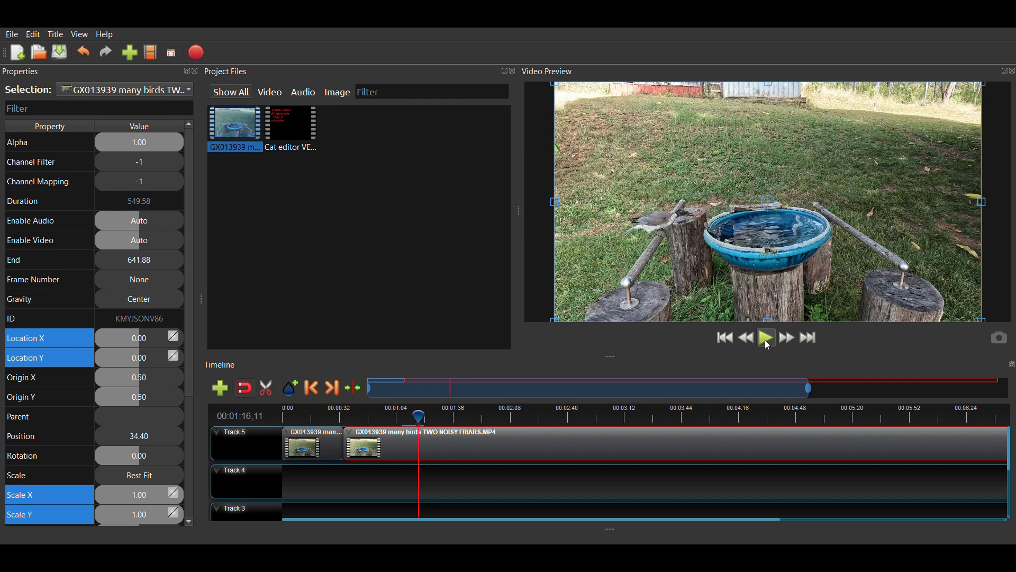
key(Right)
key(Right)
key(Right)
key(Right)
key(Right)
key(Right)
key(Right)
key(Right)
key(Right)
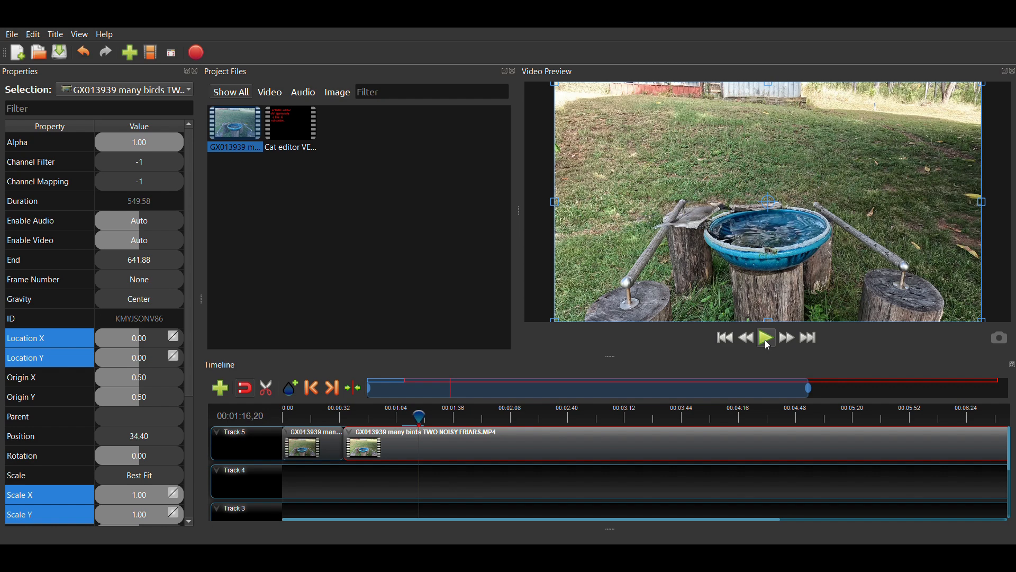
key(Right)
key(Right)
key(Right)
key(Right)
key(Right)
key(Right)
key(Right)
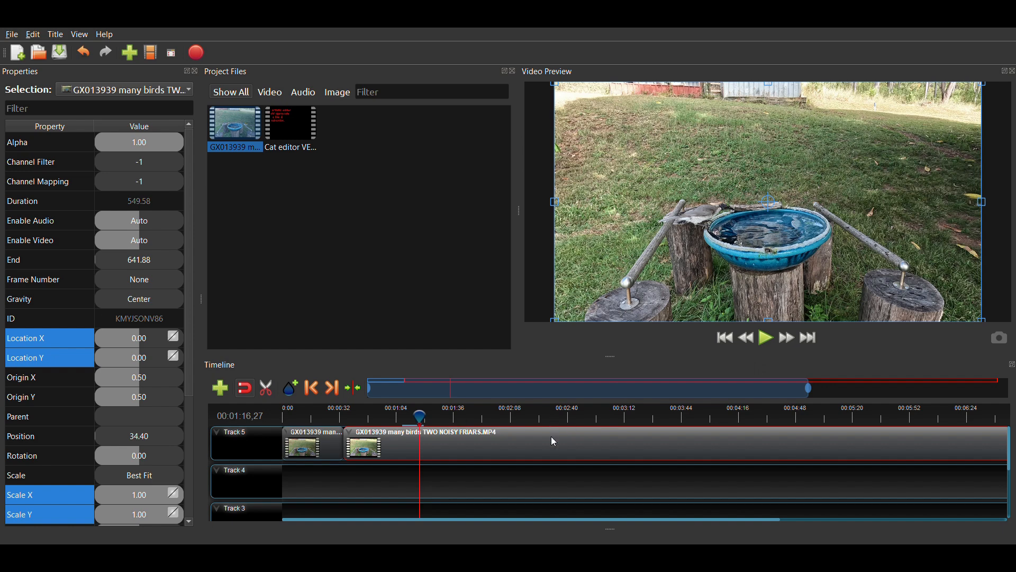
key(ctrl+k)
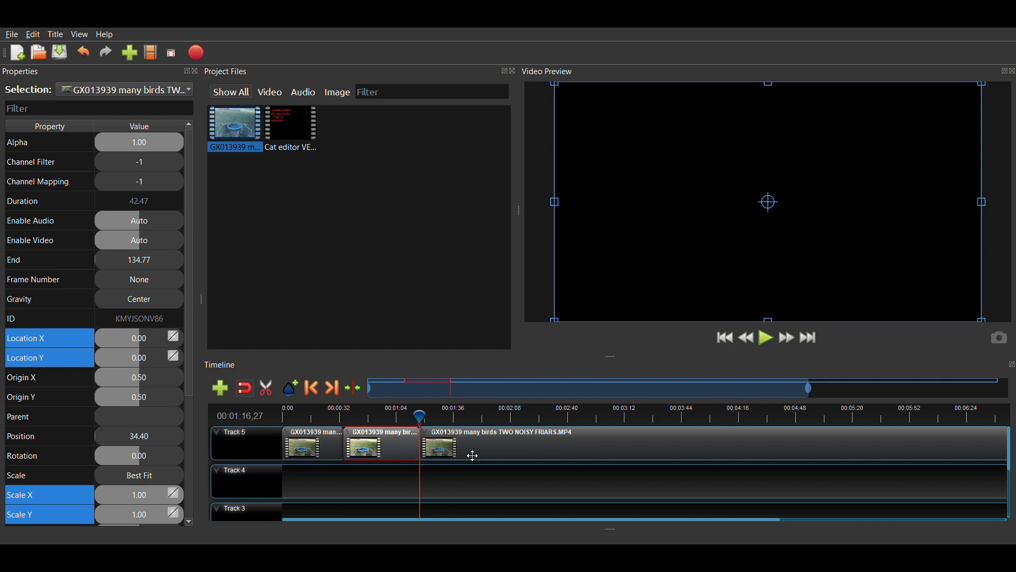
- Move the last Track 5 clip to about 4 minutes 32 seconds and the middle clip to about 51 seconds
drag(448, 447, 798, 443)
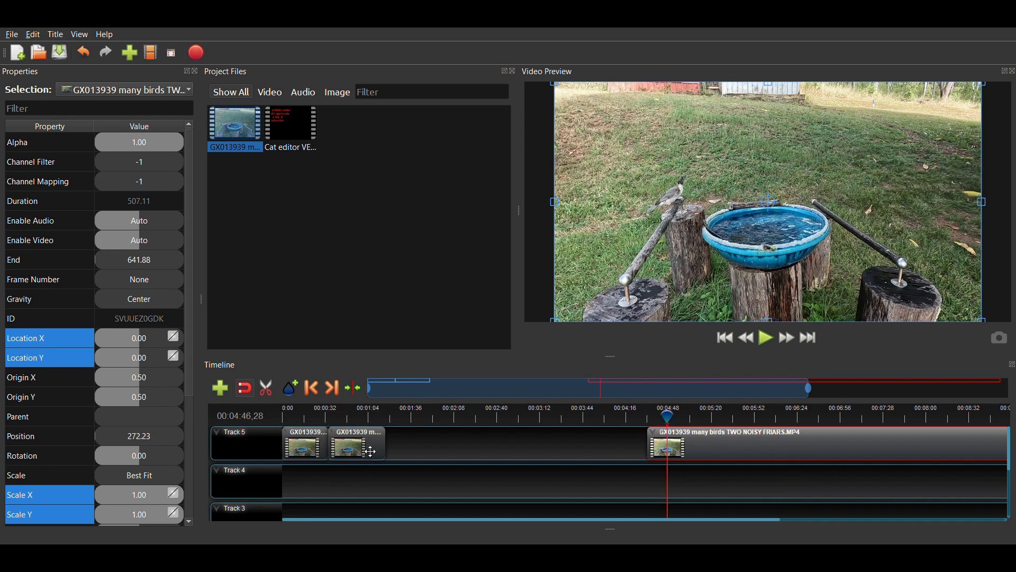
drag(371, 452, 468, 459)
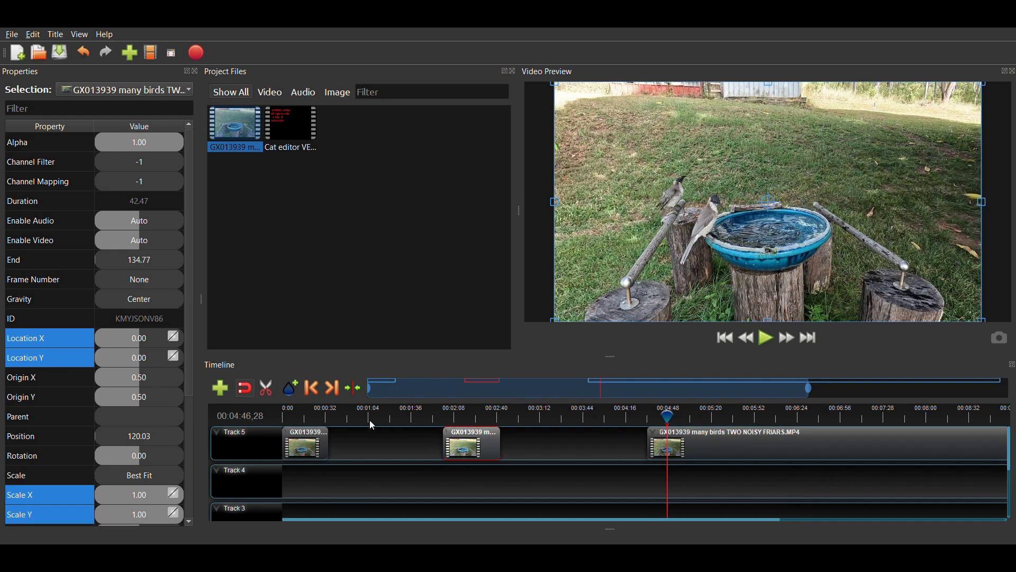
click(351, 418)
drag(476, 451, 382, 458)
ctrl+scroll(399, 465, up, 4)
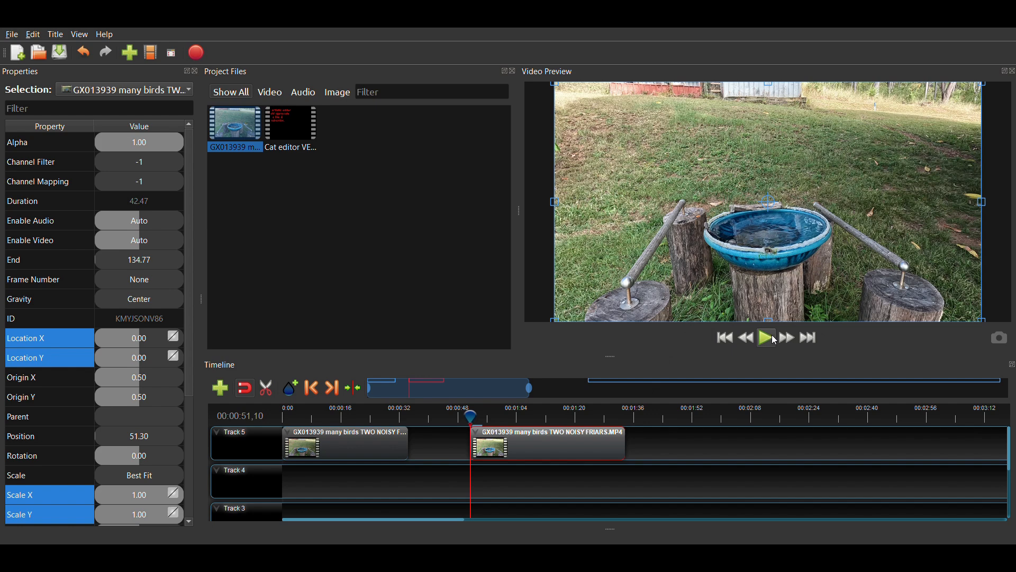
- Advance the preview to about 53 seconds and keyframe the middle clip's Scale X and Scale Y at 1
click(771, 342)
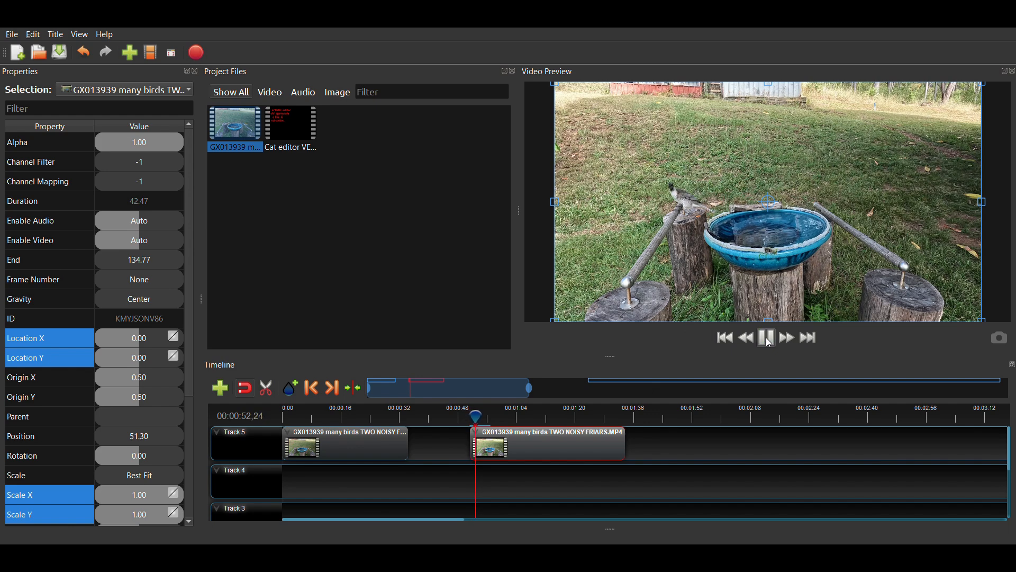
click(769, 342)
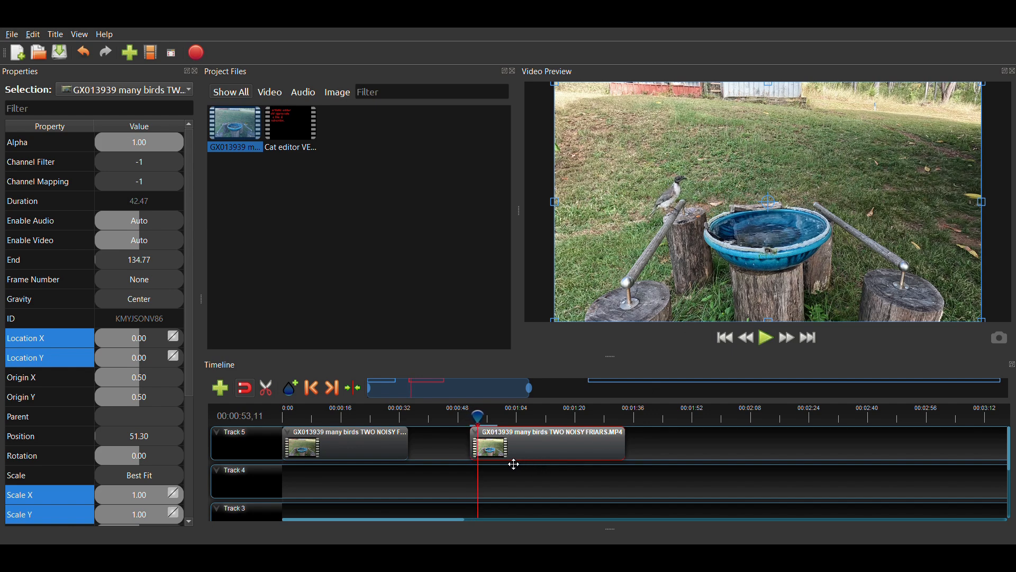
click(133, 499)
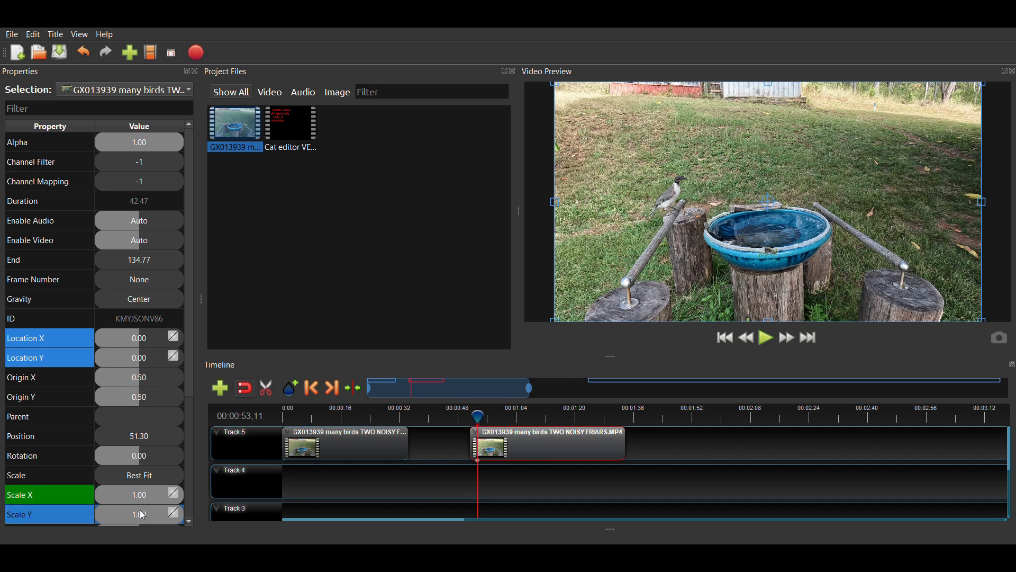
click(142, 516)
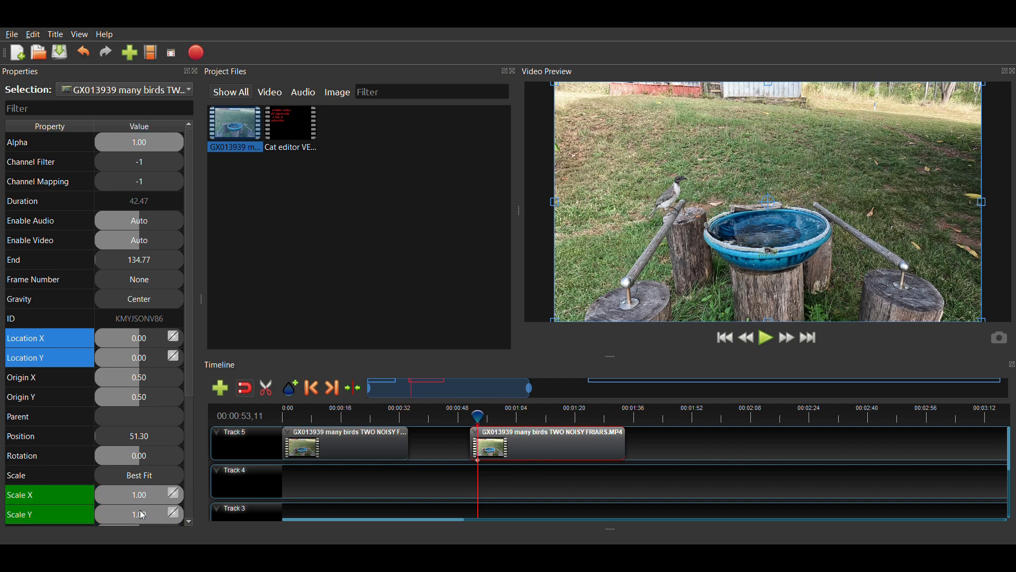
- Keyframe the middle clip's Location X and Location Y at 0 at the 53-second point
click(133, 345)
text(0)
key(Return)
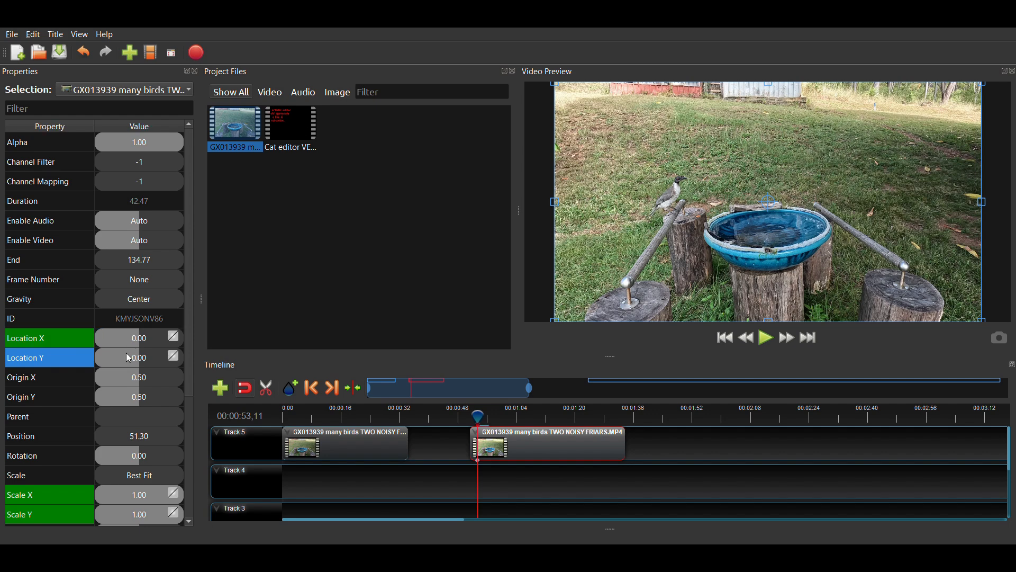
text(0)
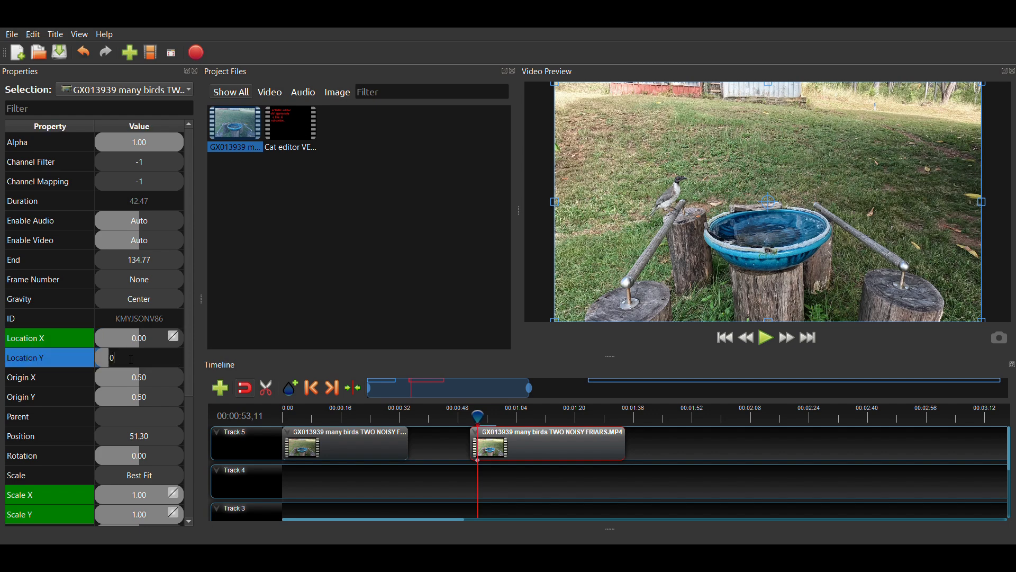
key(Return)
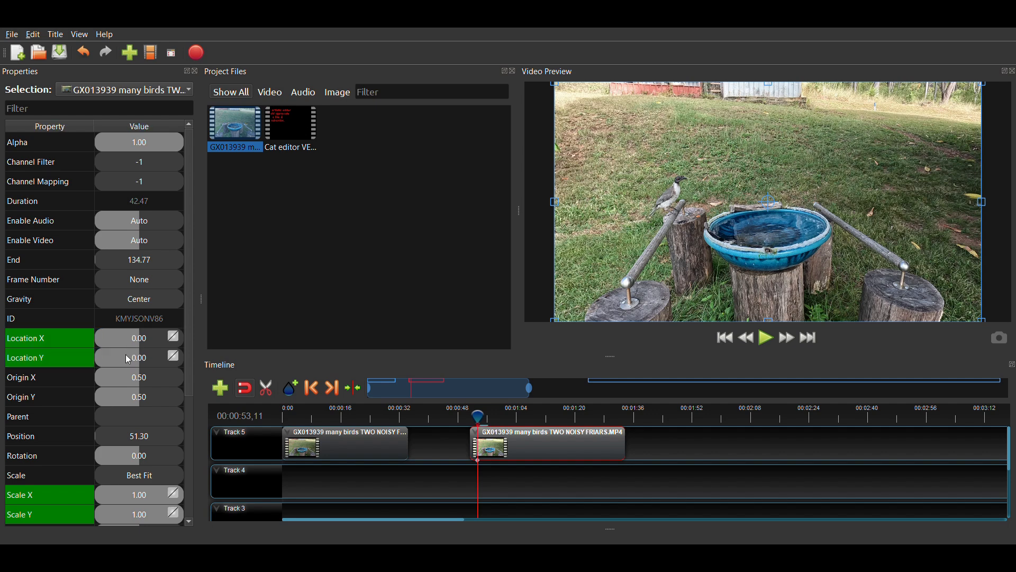
- Advance the playhead to about 56 seconds and zoom the middle clip in by setting Scale X and Scale Y to 2
click(768, 340)
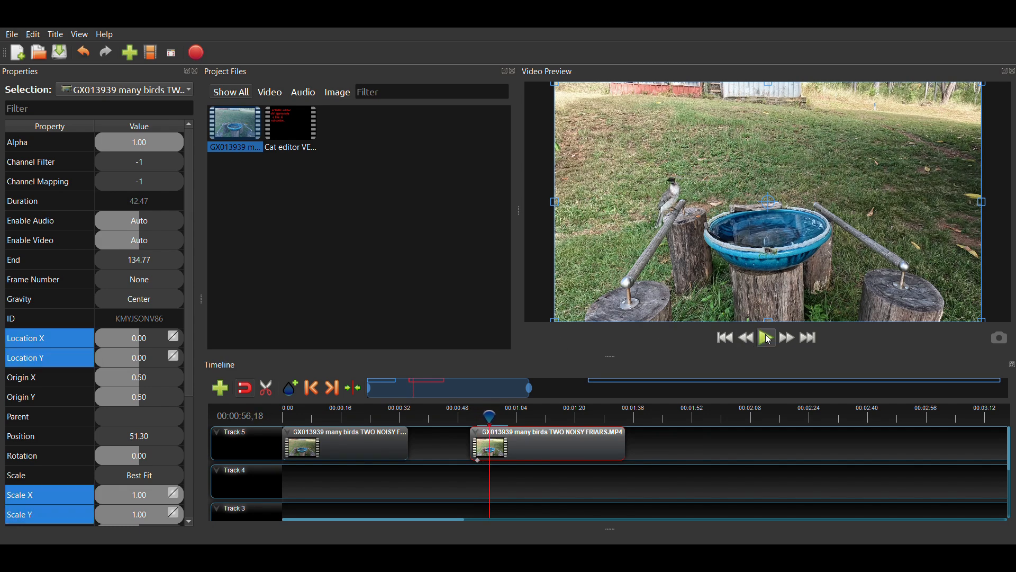
click(126, 494)
text(2)
key(Return)
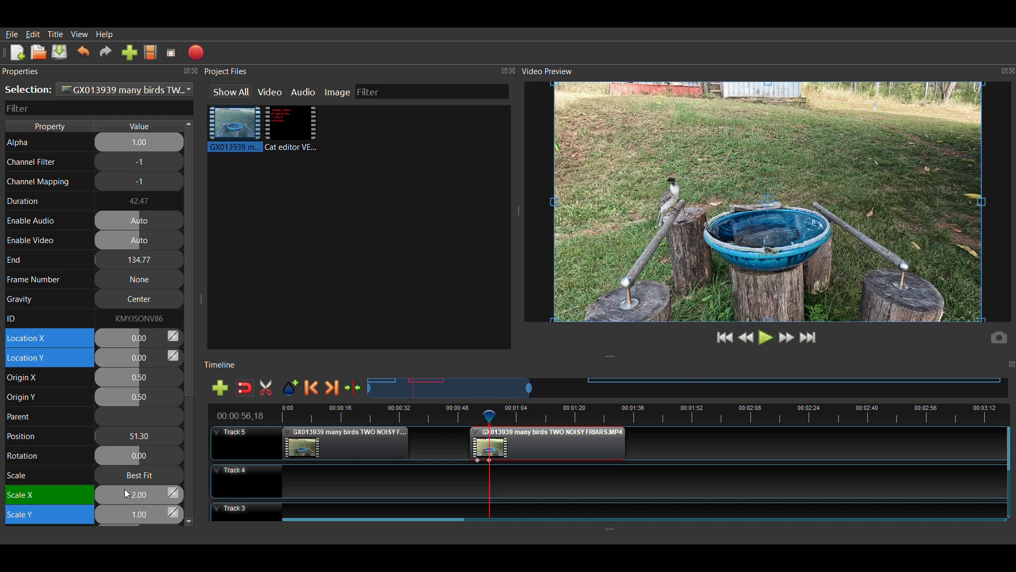
click(128, 513)
text(2)
key(Return)
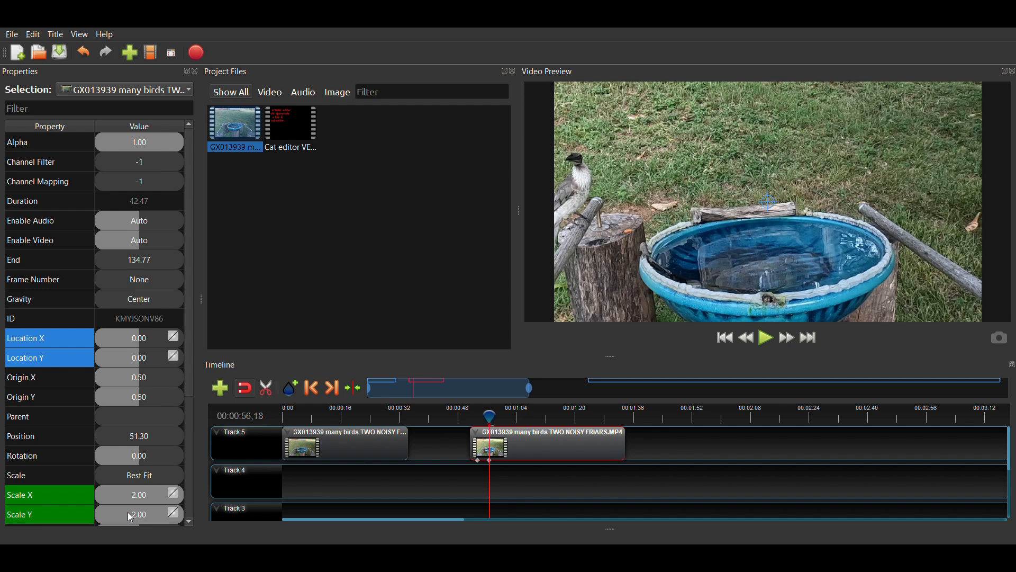
- Shift the zoomed clip horizontally at the 56-second point by setting Location X to 0.3
click(145, 341)
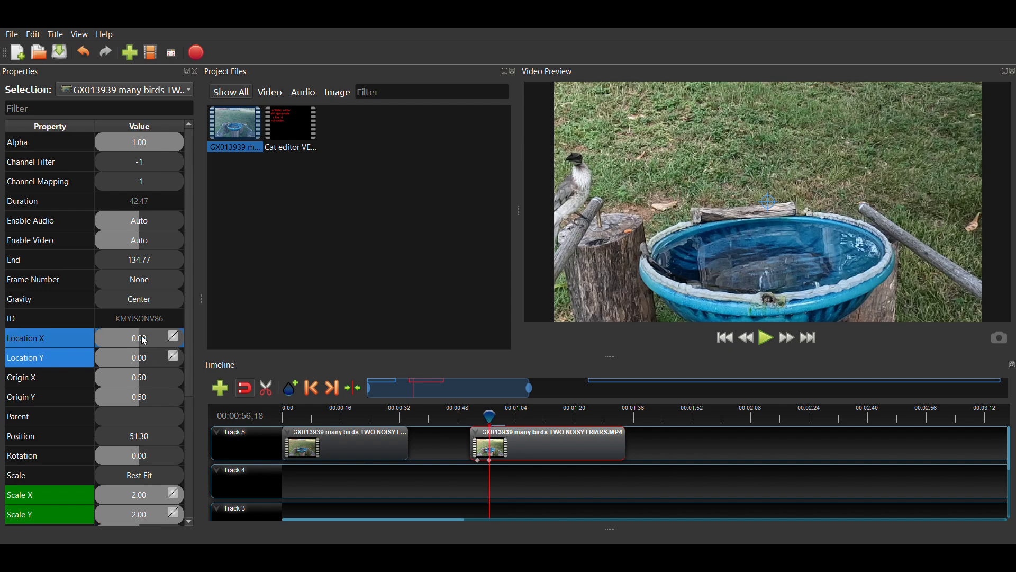
text(0.3)
key(Return)
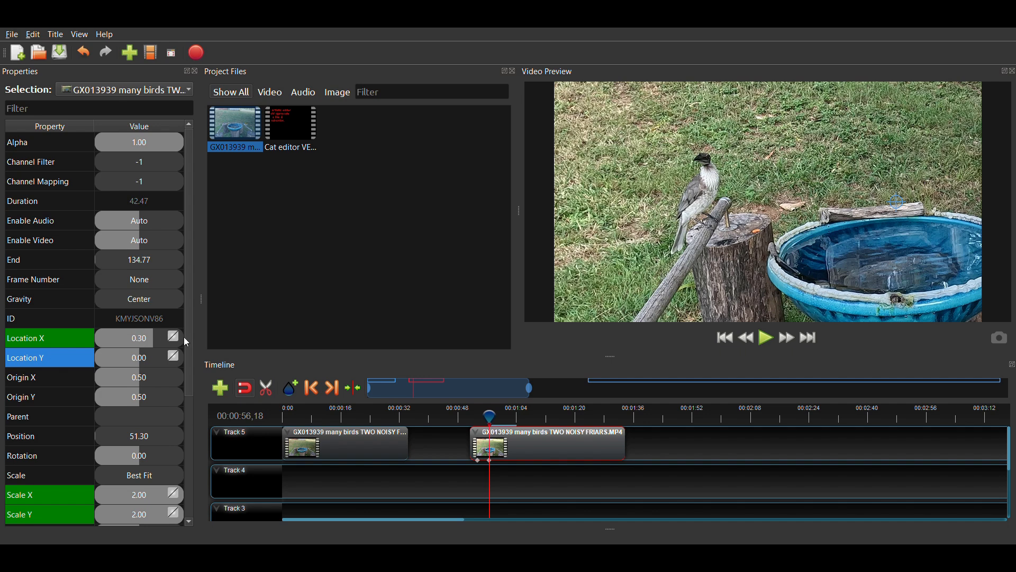
- Adjust the zoomed clip's vertical framing by trying Location Y at 0.1 and settling on 0.05
double_click(138, 364)
text(0.1)
key(Return)
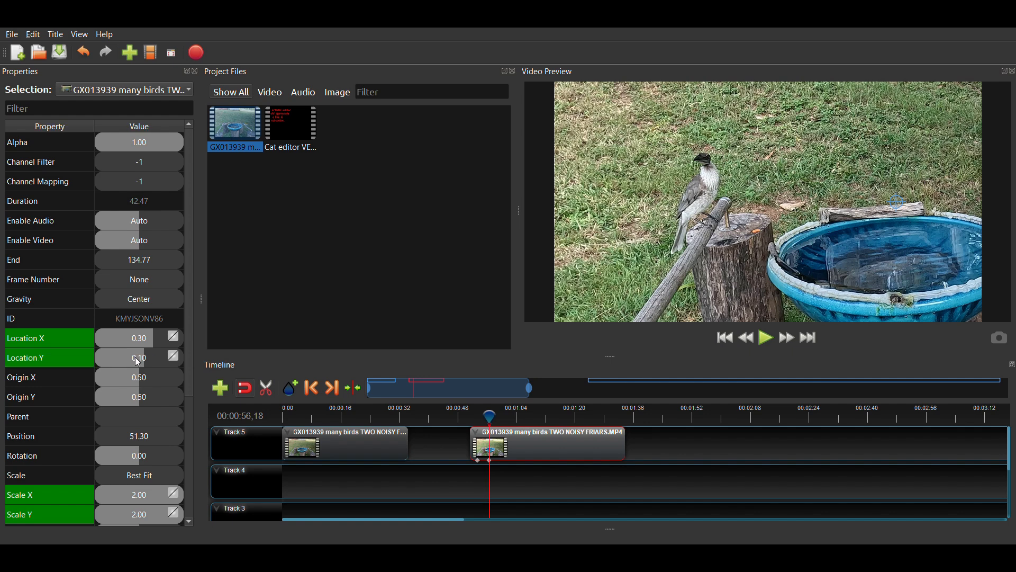
double_click(138, 362)
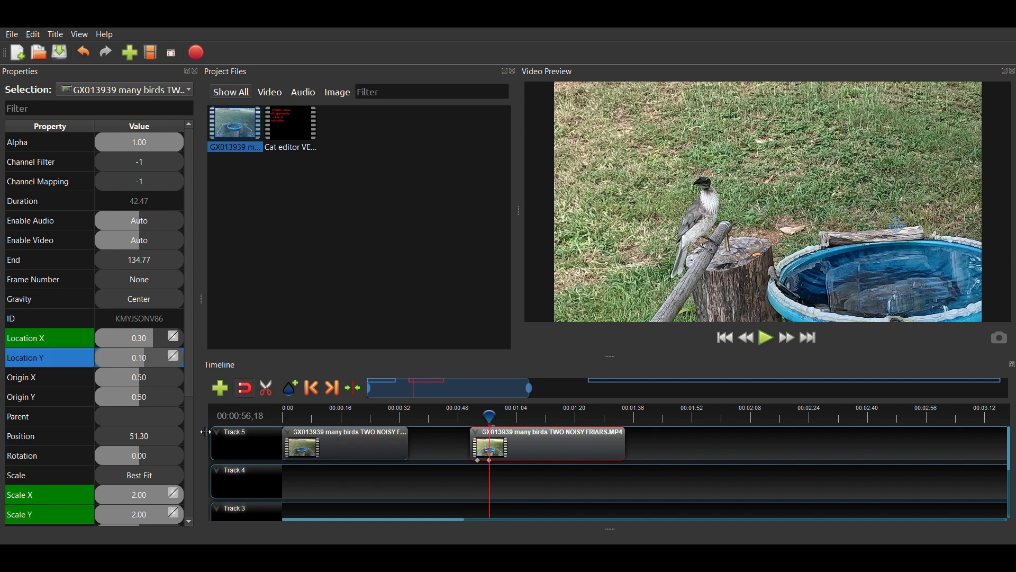
text(.05)
key(Return)
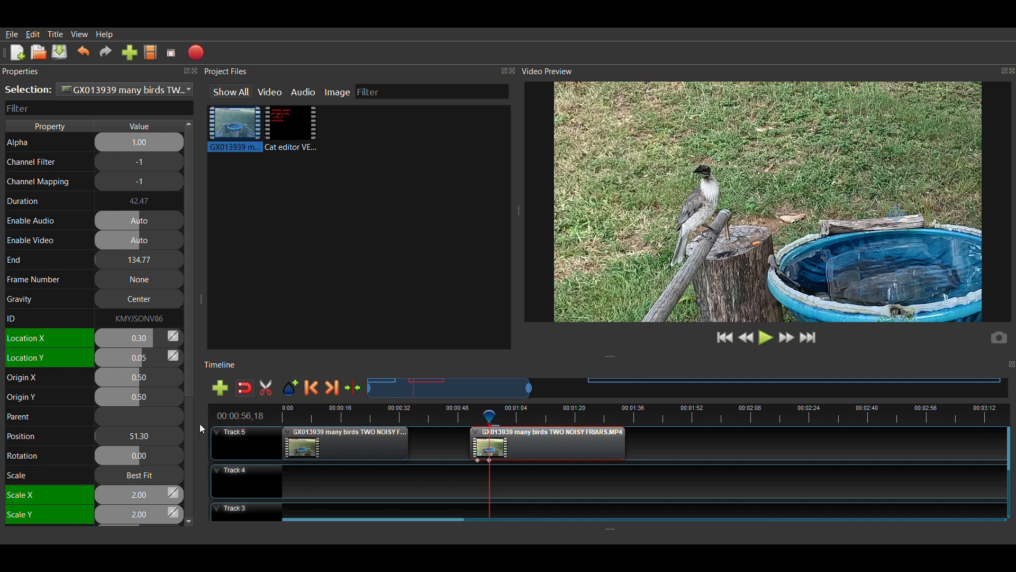
- Keyframe the zoomed middle clip's Location X at 0.3 and Location Y at 0.05 at 00:01:04,12, just before the bird moves to the bath
click(773, 341)
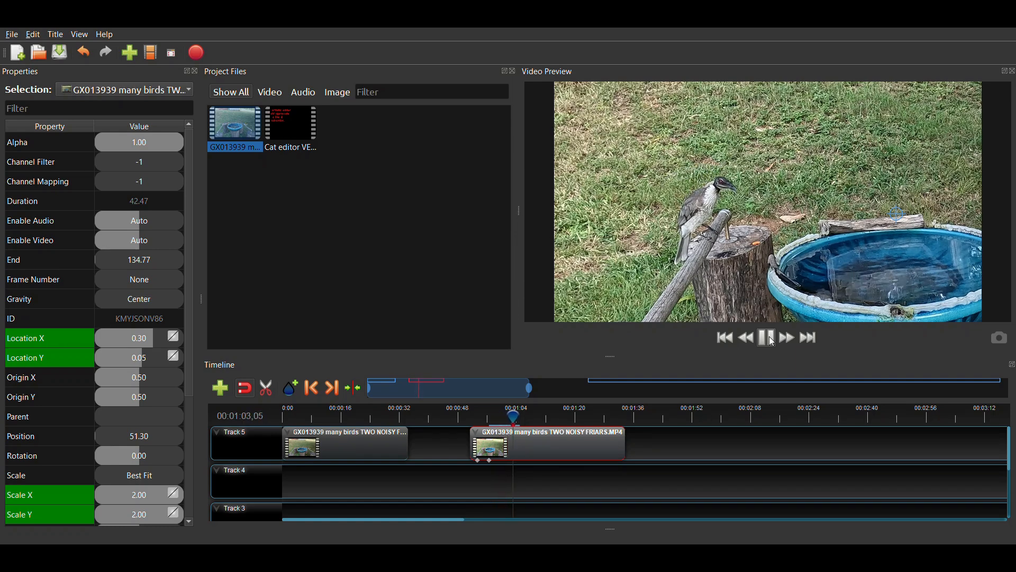
click(769, 338)
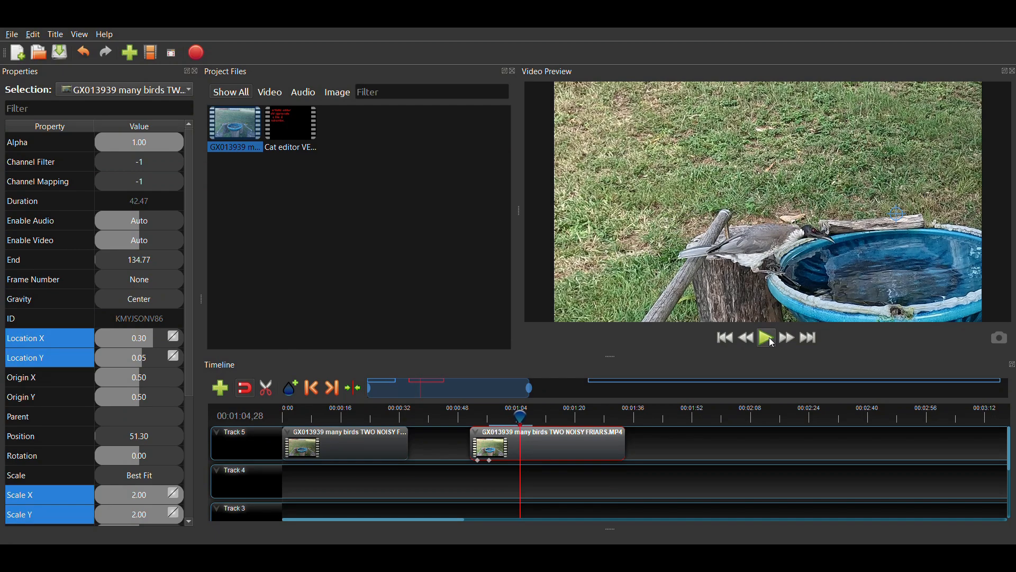
key(Left)
key(Left)
key(Left)
key(Left)
key(Left)
key(Left)
key(Left)
key(Left)
key(Left)
key(Left)
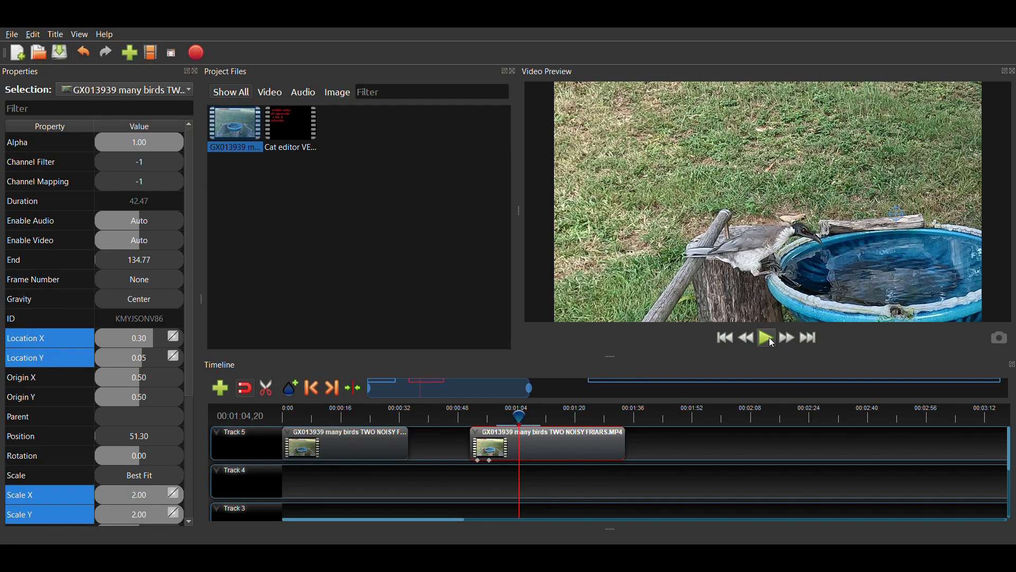
key(Left)
key(Left)
key(Left)
key(Left)
key(Left)
key(Left)
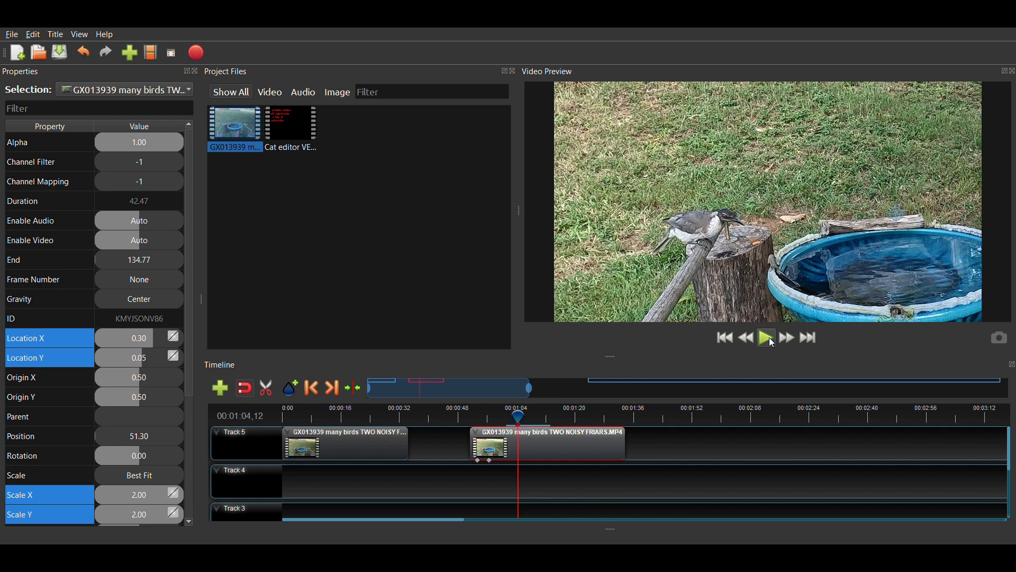
double_click(138, 344)
text(.3)
key(Return)
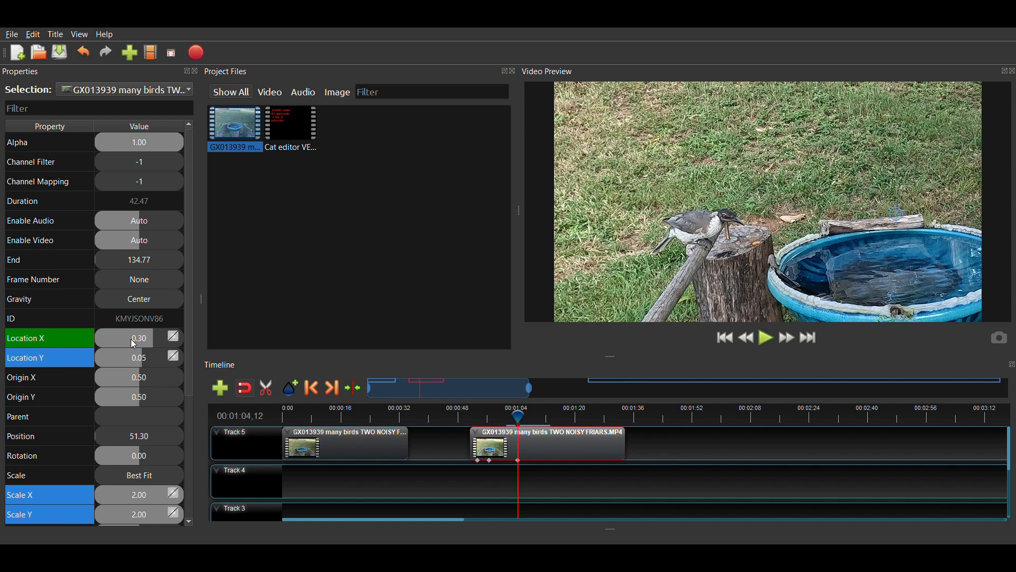
double_click(132, 360)
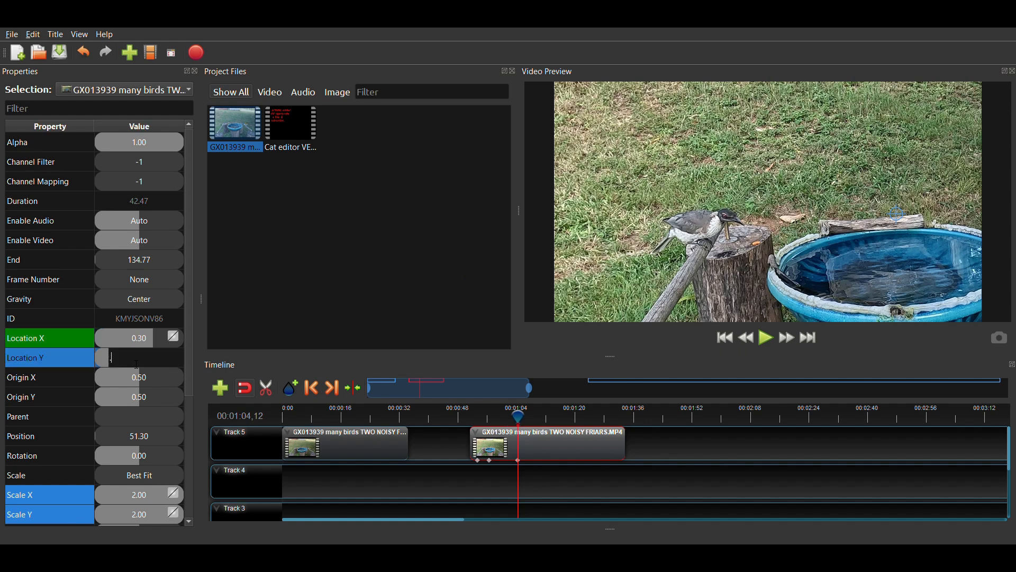
text(.05)
key(Return)
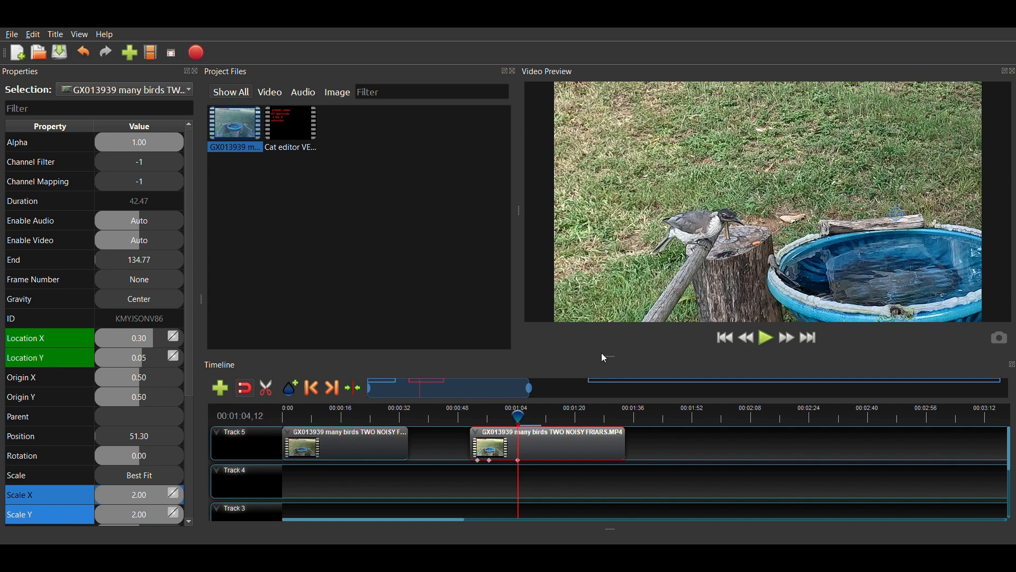
- Reframe the bird at the bath's edge at 00:01:04,21 by setting Location Y to -0.1 and Location X to 0.15
click(767, 342)
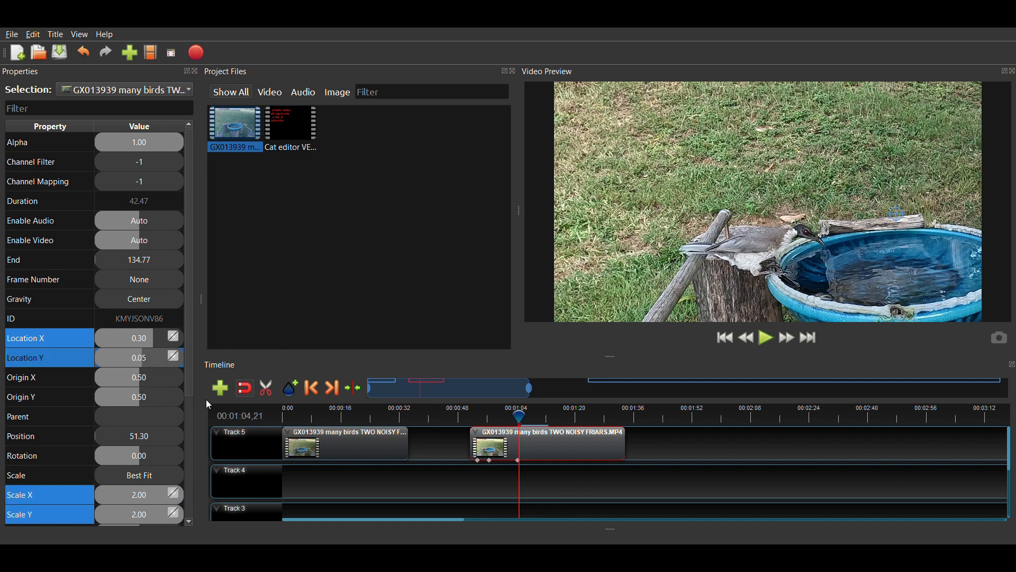
text(-.1)
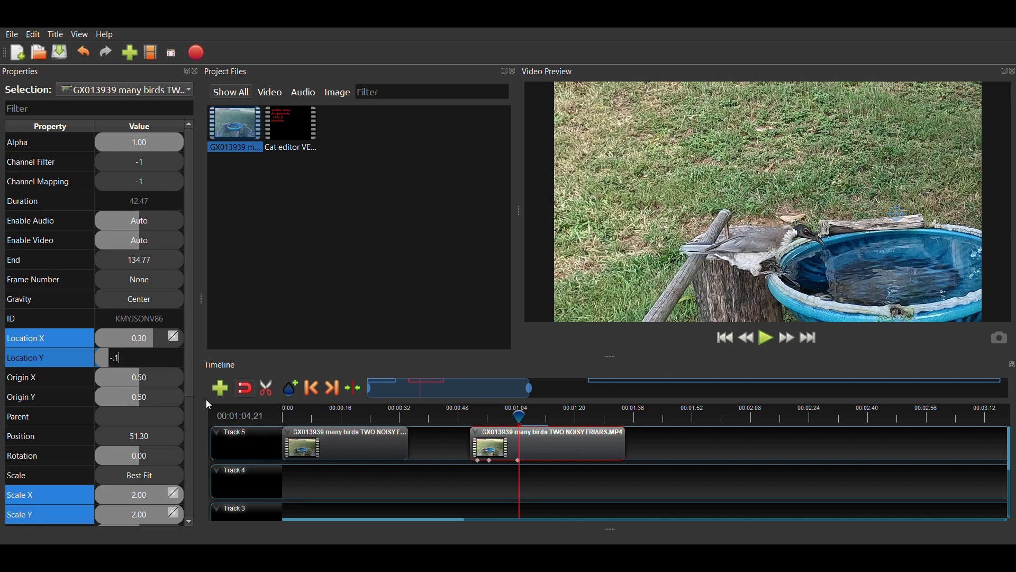
key(Return)
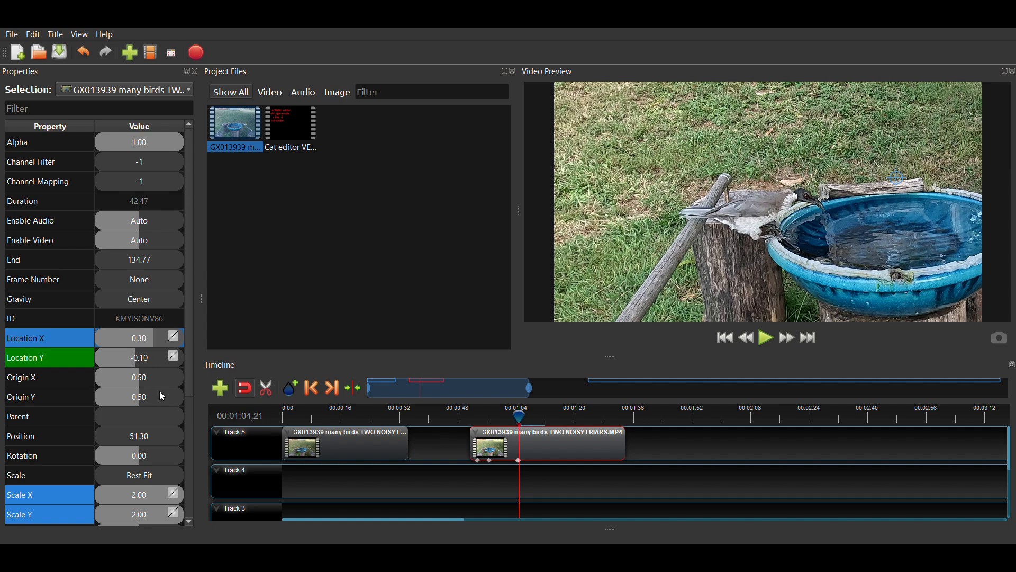
text(.15)
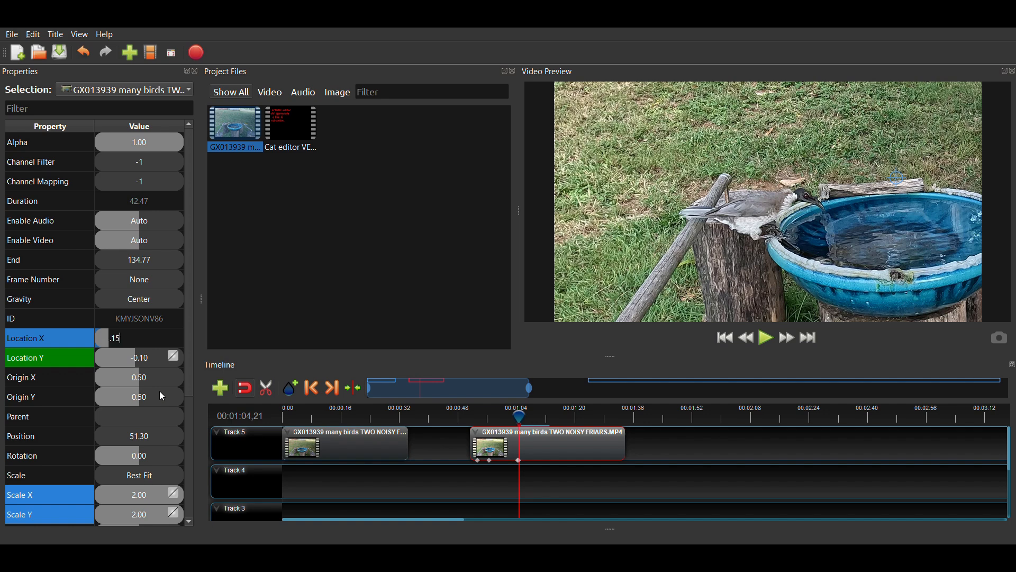
key(Return)
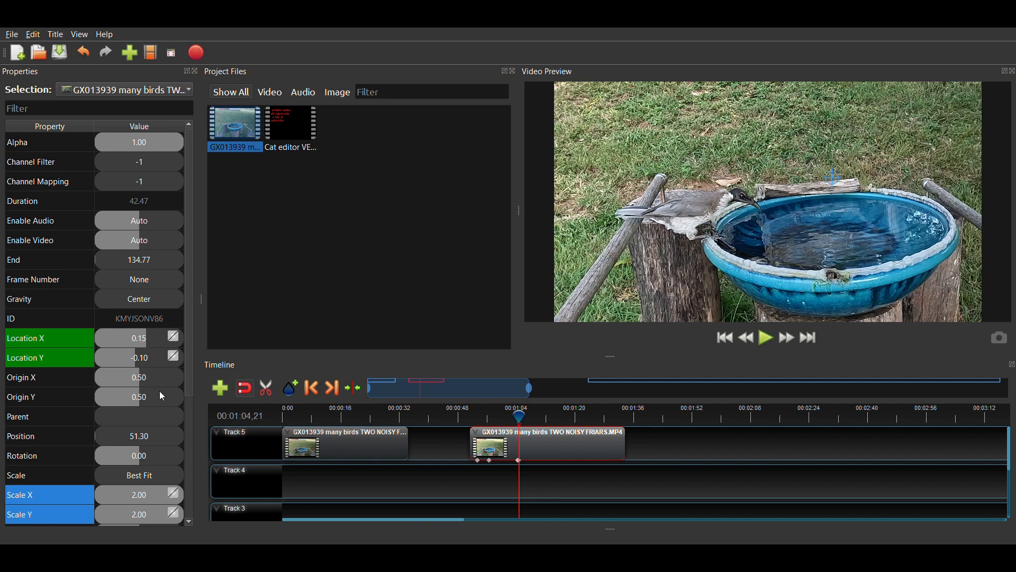
- Try Location Y at 0.2, undo it, and set Location X to 0.2 at the same frame instead
click(148, 355)
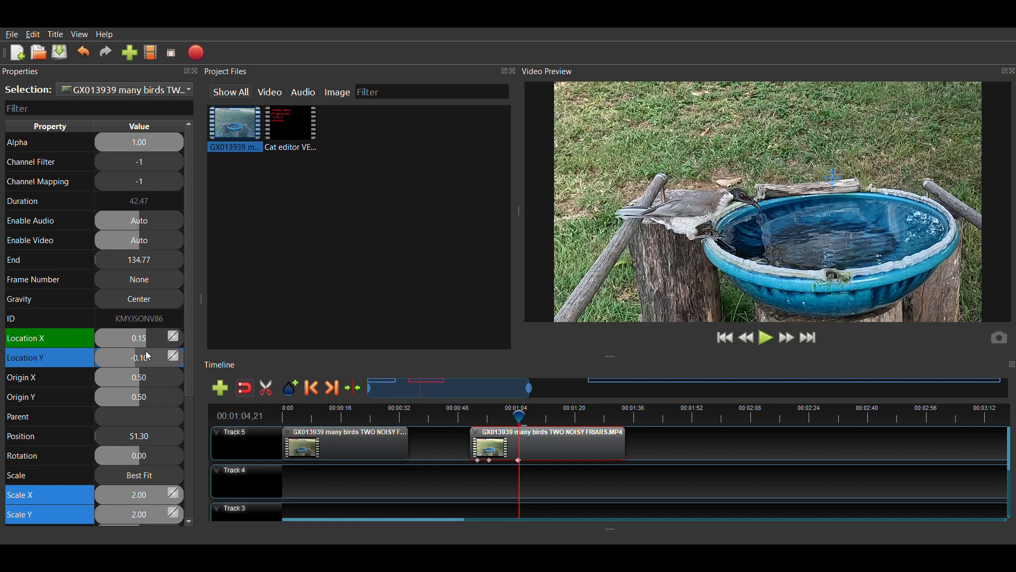
text(.2)
key(Return)
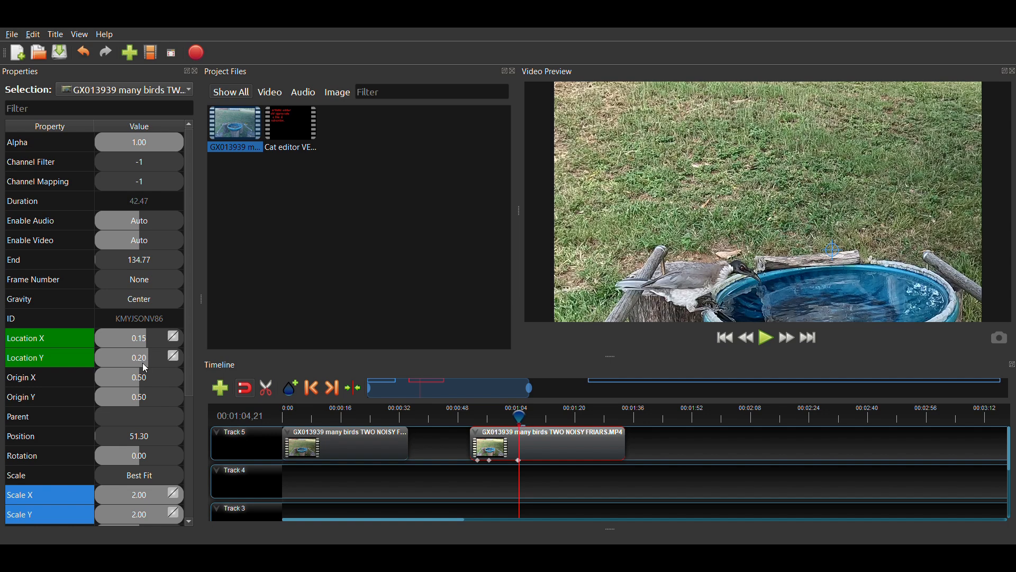
click(84, 53)
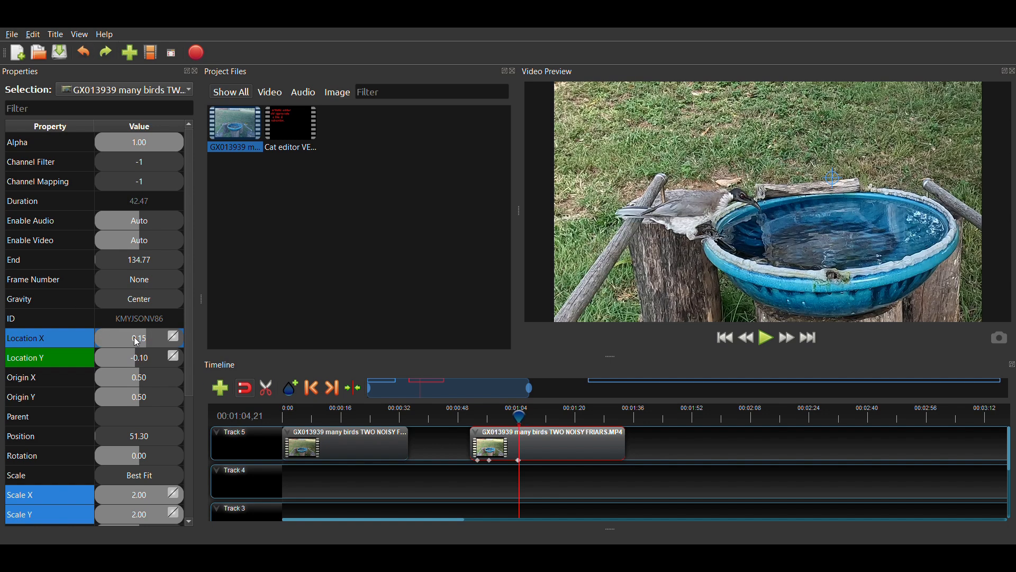
key(ctrl+z)
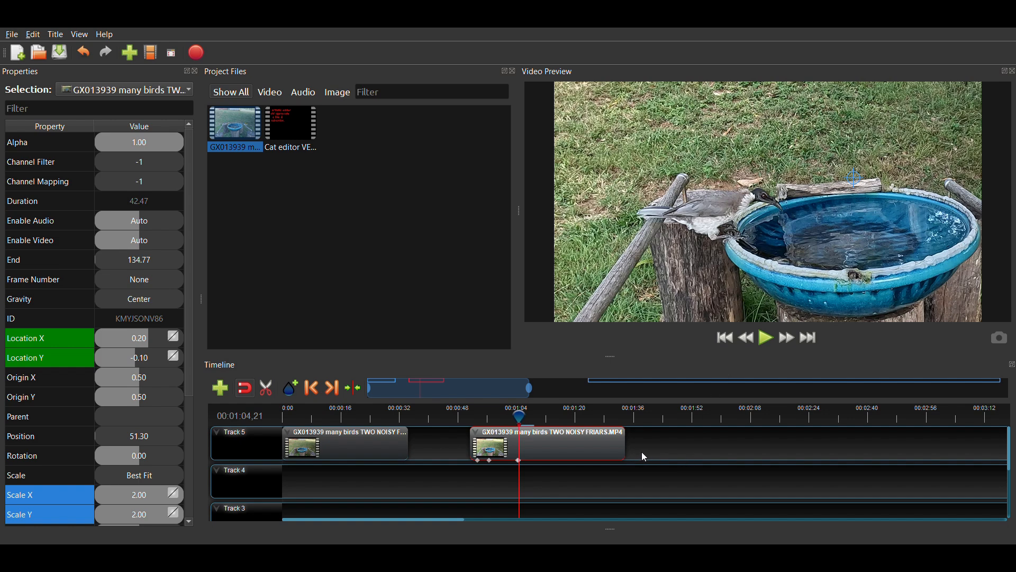
- Play back the framing change from just before 00:01:04 until the bird moves further into the bath
click(515, 418)
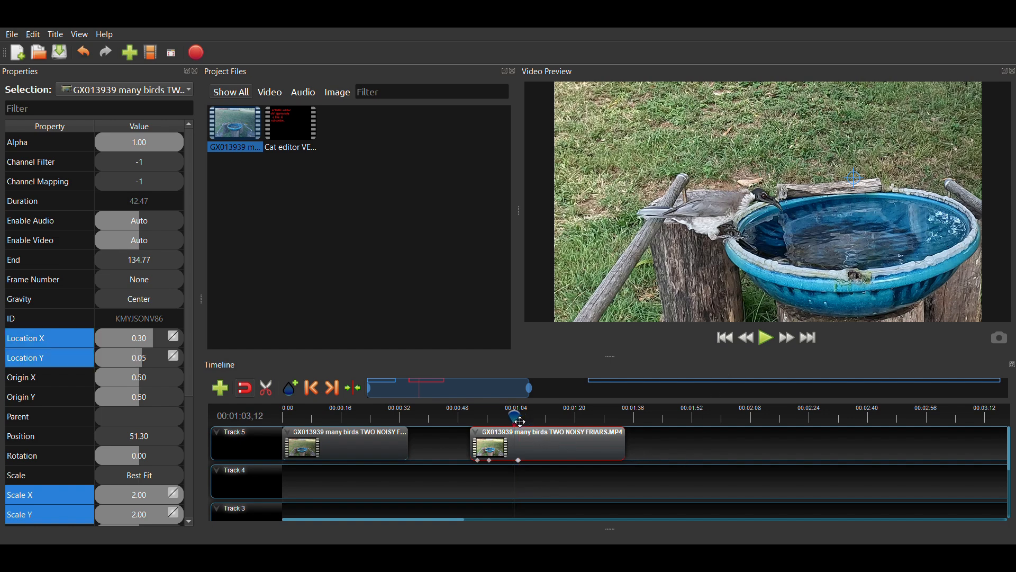
click(518, 418)
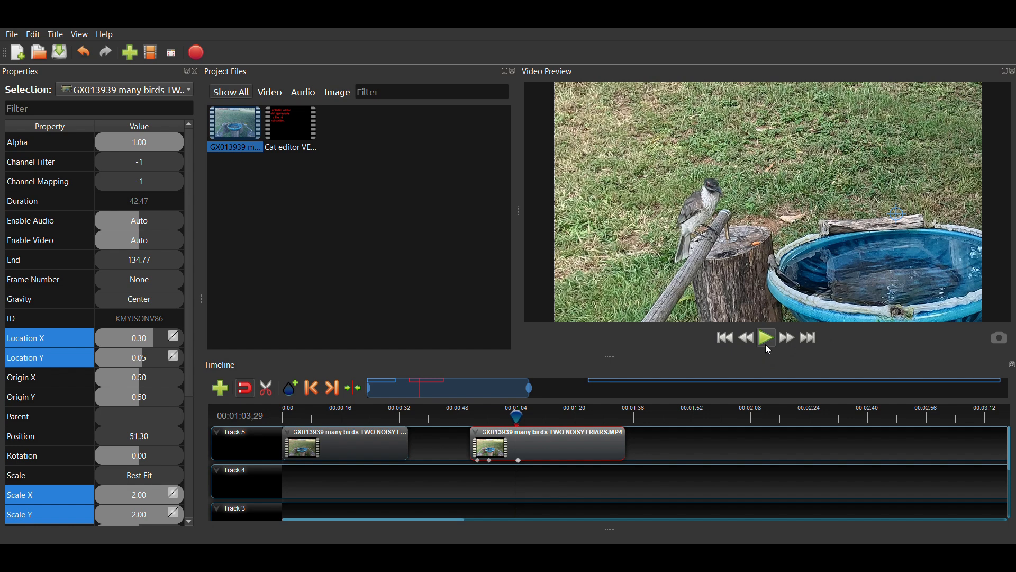
click(765, 343)
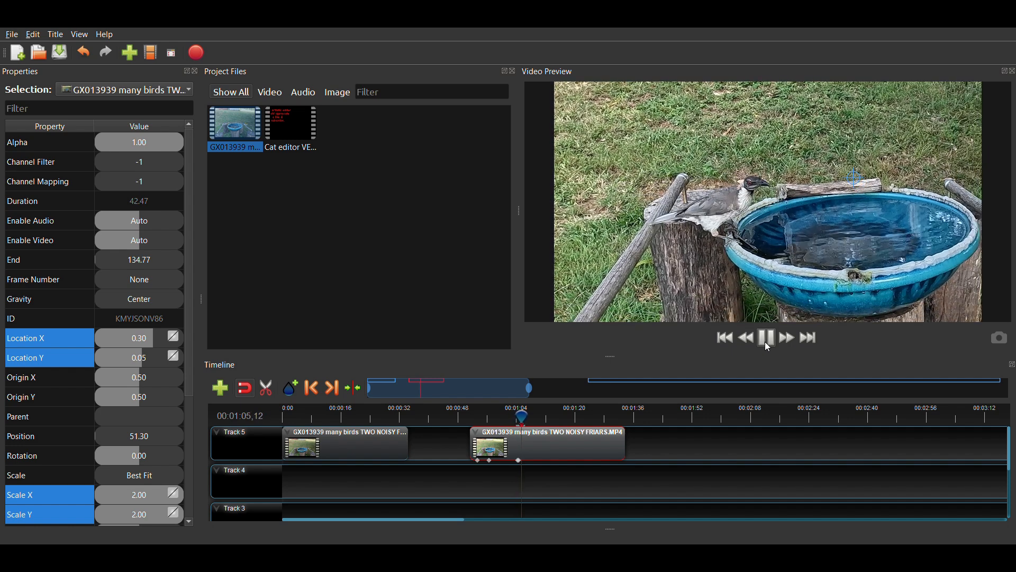
click(766, 344)
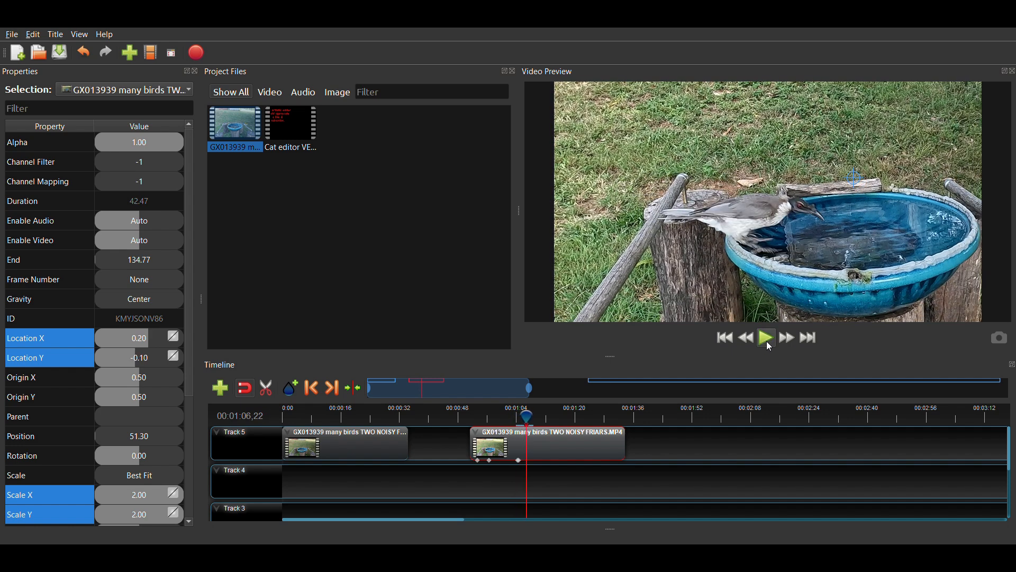
- Step back to 00:01:06,18 and keyframe Location X at 0.2 and Location Y at -0.1 to hold the framing
key(Left)
key(Left)
key(Left)
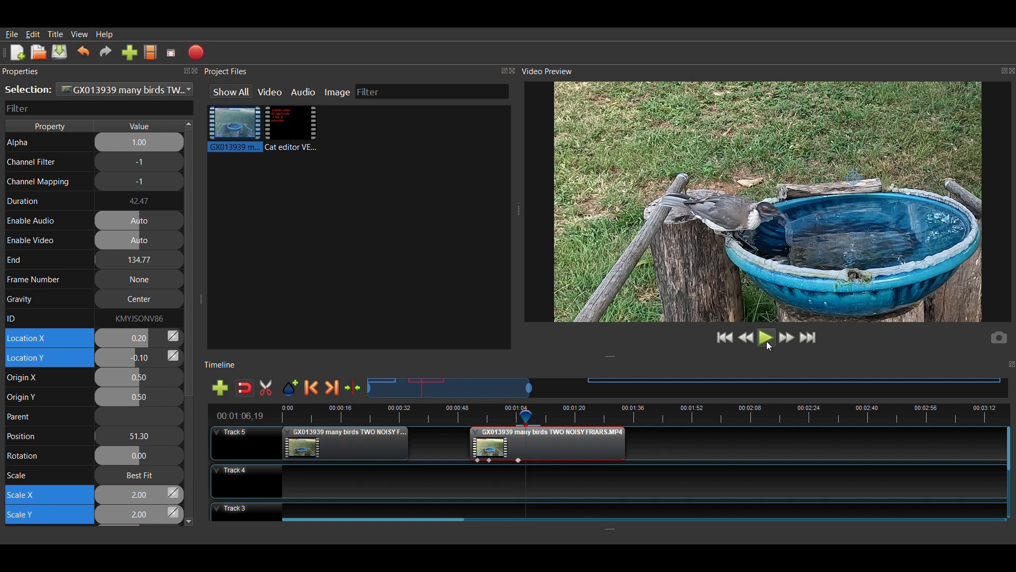
key(Left)
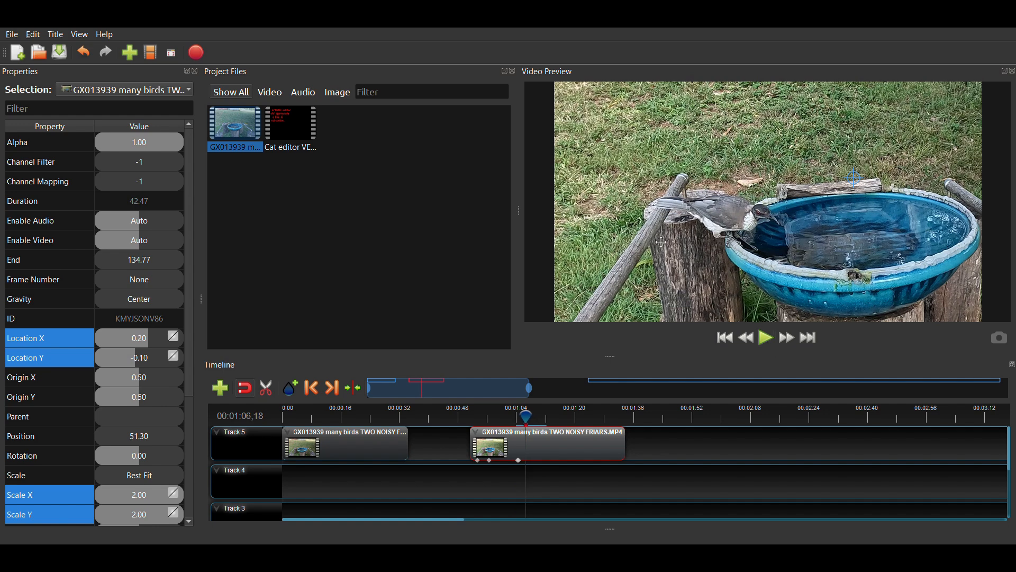
click(126, 337)
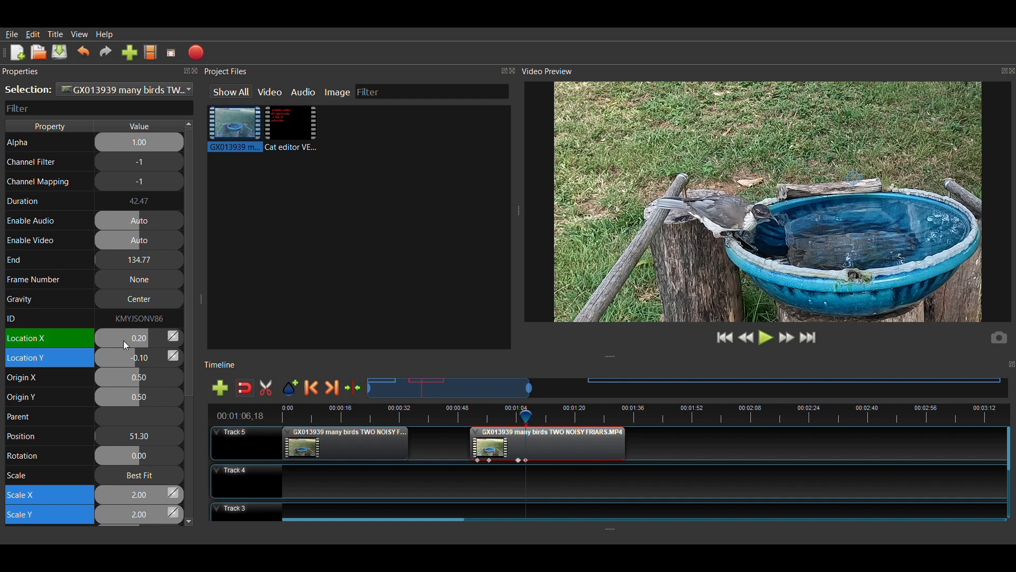
double_click(122, 361)
text(-)
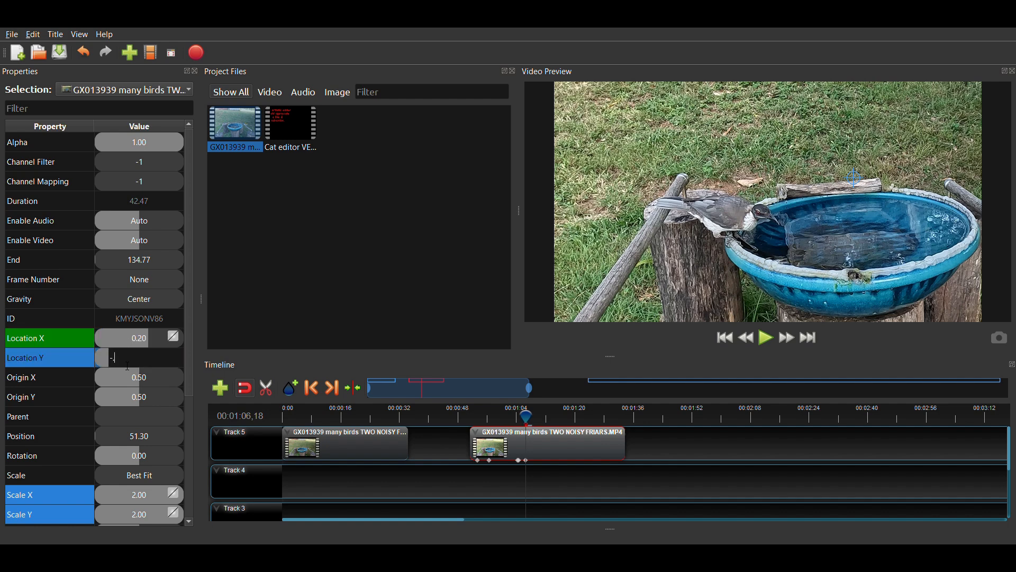
text(0.1)
key(Return)
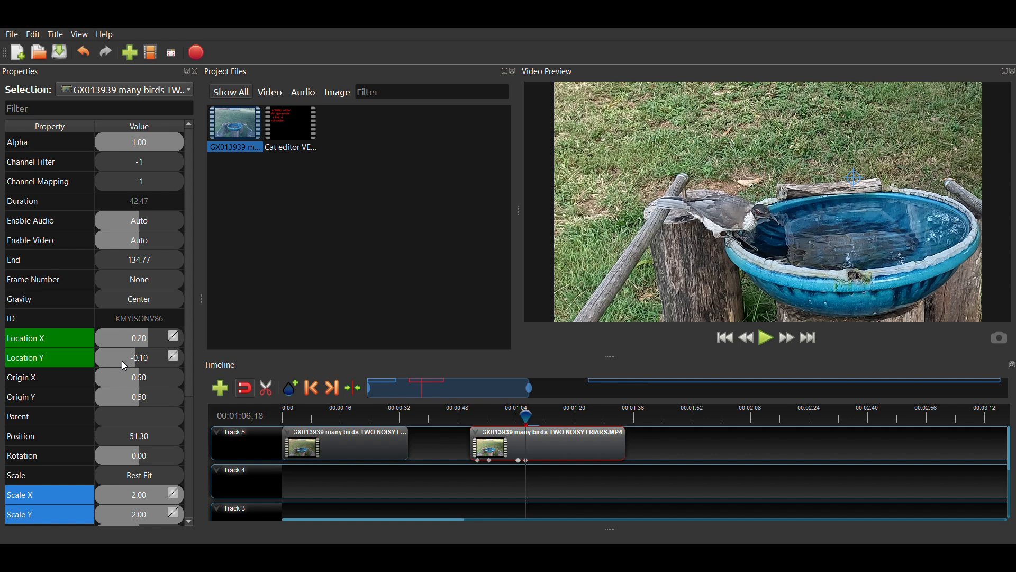
- Shift the framing toward the bird in the bath at 00:01:06,25 by setting Location Y to -0.2 and Location X to 0.1
key(Right)
key(Right)
key(Right)
key(Right)
key(Right)
key(Right)
key(Right)
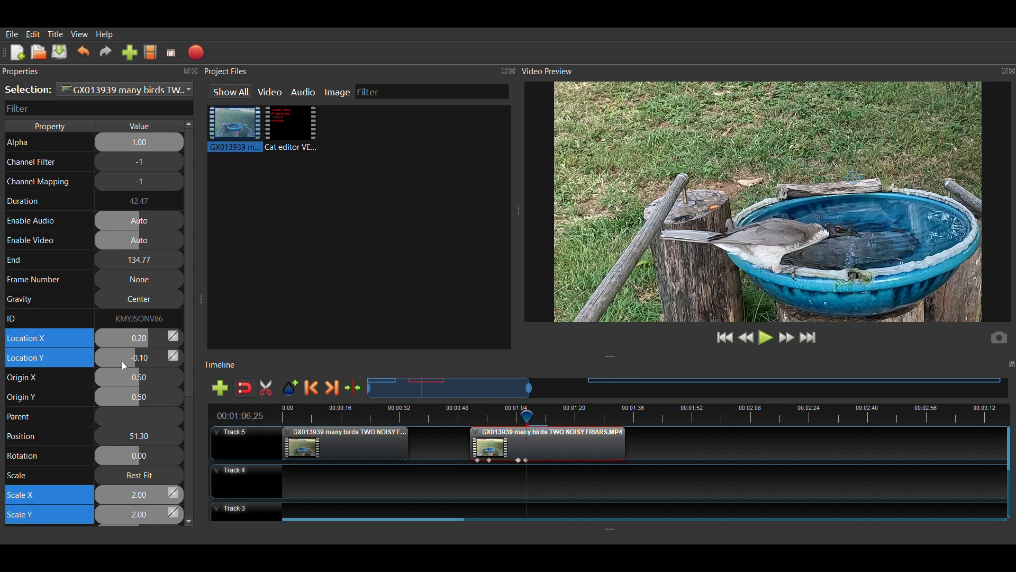
key(Right)
key(Right)
key(Right)
key(Right)
key(Right)
key(Right)
key(Right)
key(Right)
key(Right)
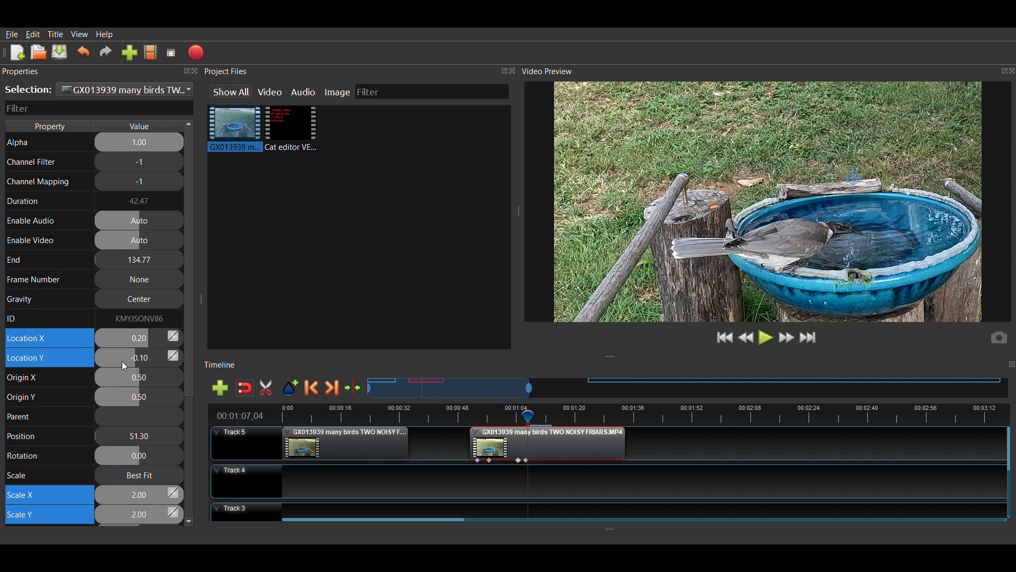
key(Left)
key(Left)
key(Left)
key(Left)
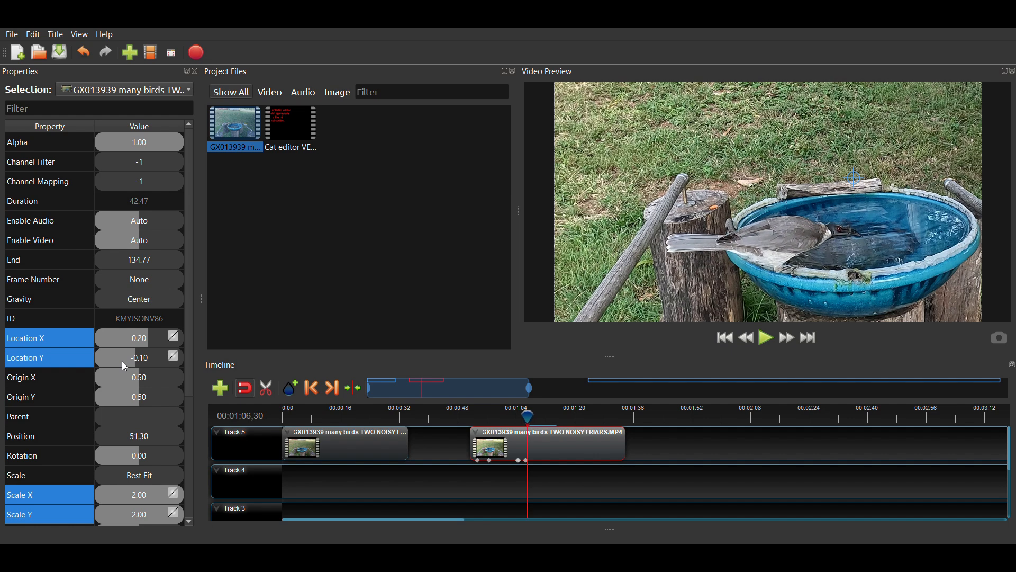
key(Left)
key(Left)
key(Left)
key(Left)
key(Left)
key(Left)
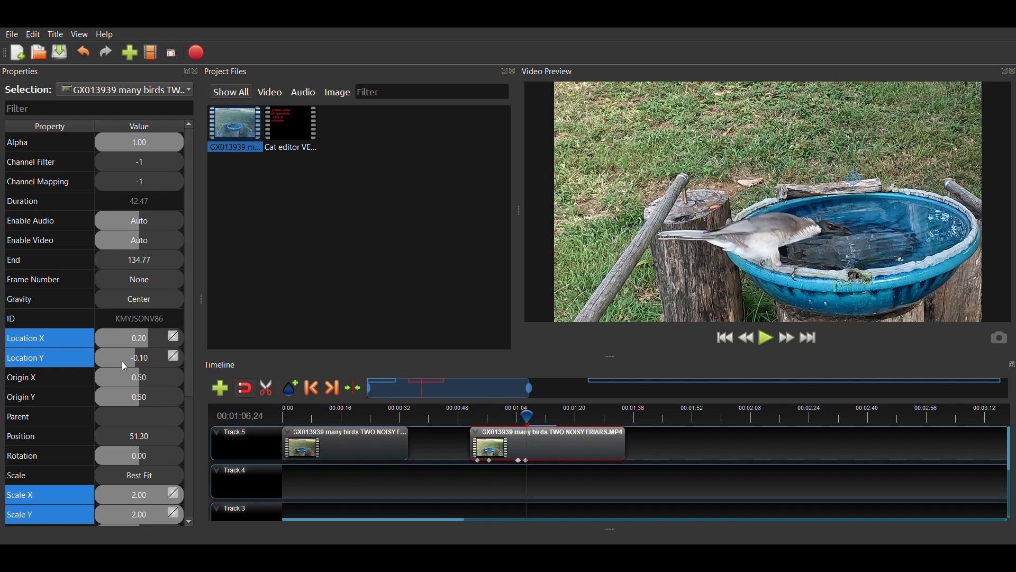
key(Right)
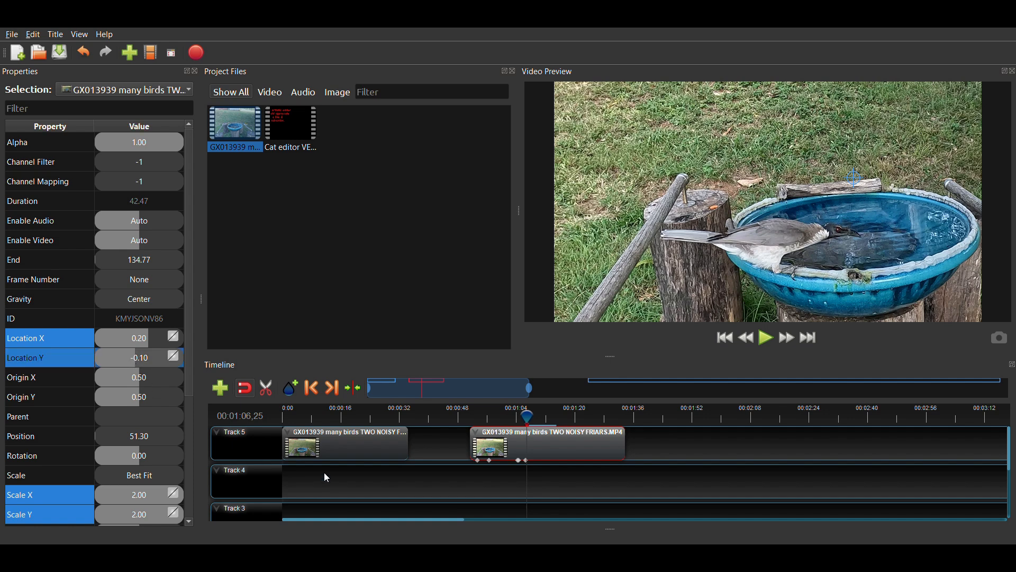
text(-0.2)
key(Return)
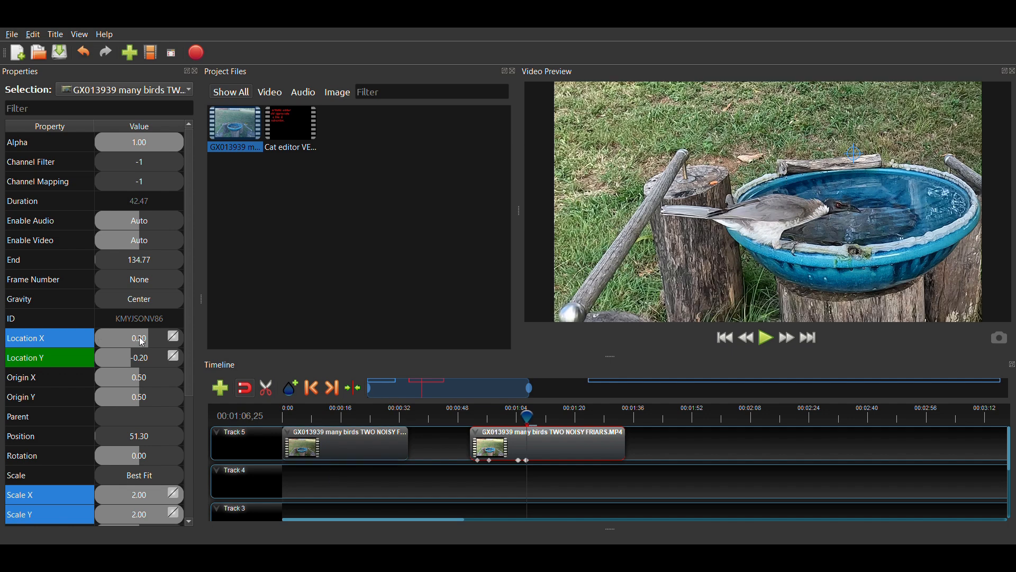
text(.)
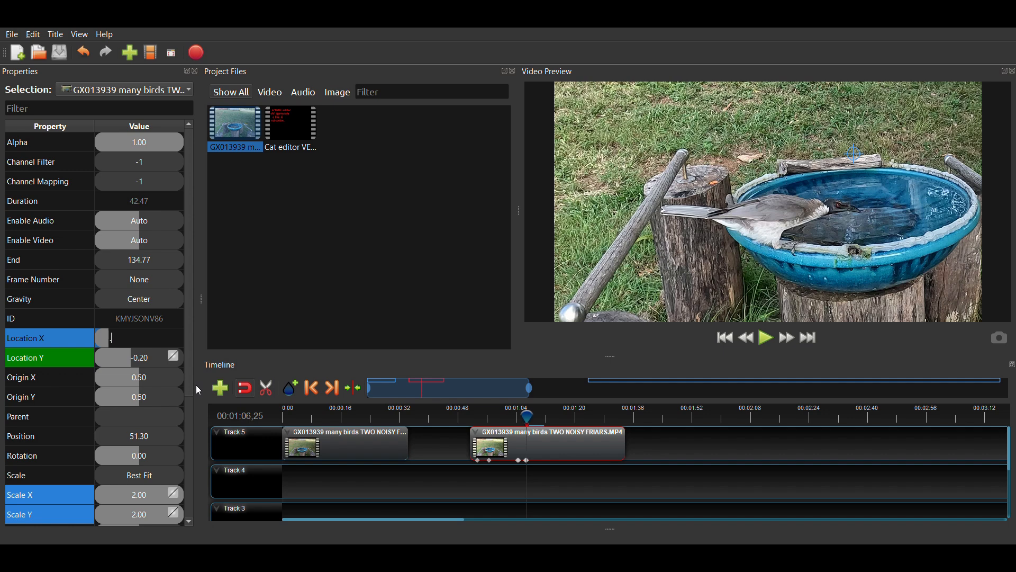
text(1)
key(Return)
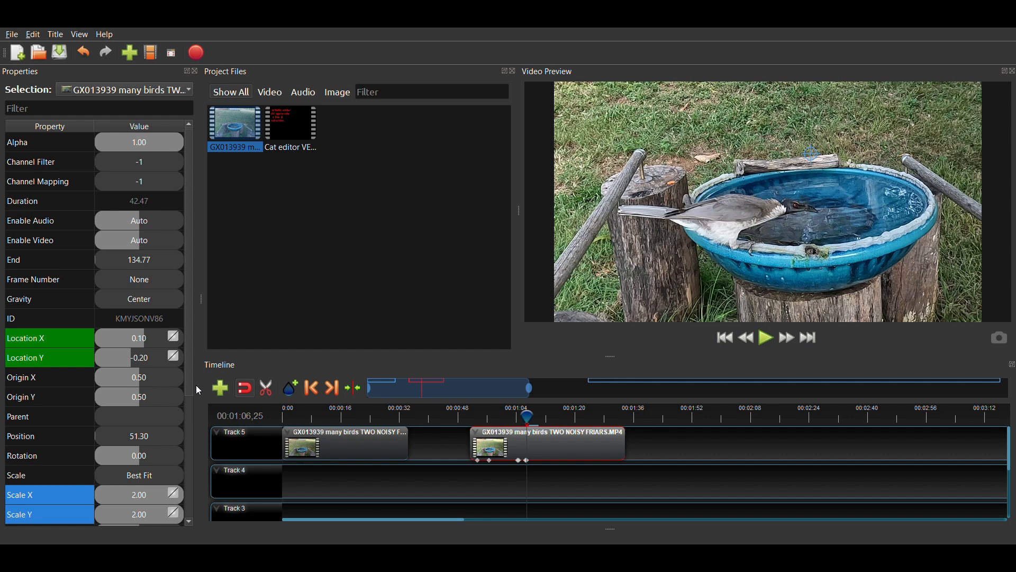
- Step the playhead back through the two framing changes to about 00:01:04,03 to review them
key(Left)
key(Left)
key(Left)
key(Left)
key(Left)
key(Left)
key(Left)
key(Left)
key(Left)
key(Left)
key(Left)
key(Left)
key(Left)
key(Left)
key(Left)
key(Left)
key(Left)
key(Left)
key(Left)
key(Left)
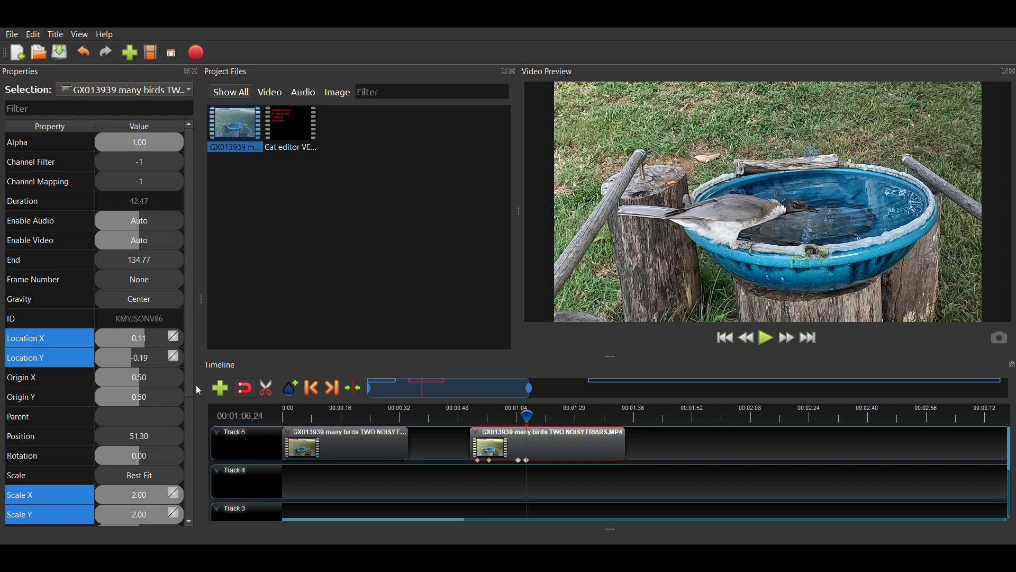
key(Left)
key(Left)
key(Left)
key(Left)
key(Left)
key(Left)
key(Left)
key(Left)
key(Left)
key(Left)
key(Left)
key(Left)
key(Left)
key(Left)
key(Left)
key(Left)
key(Left)
key(Left)
key(Left)
key(Left)
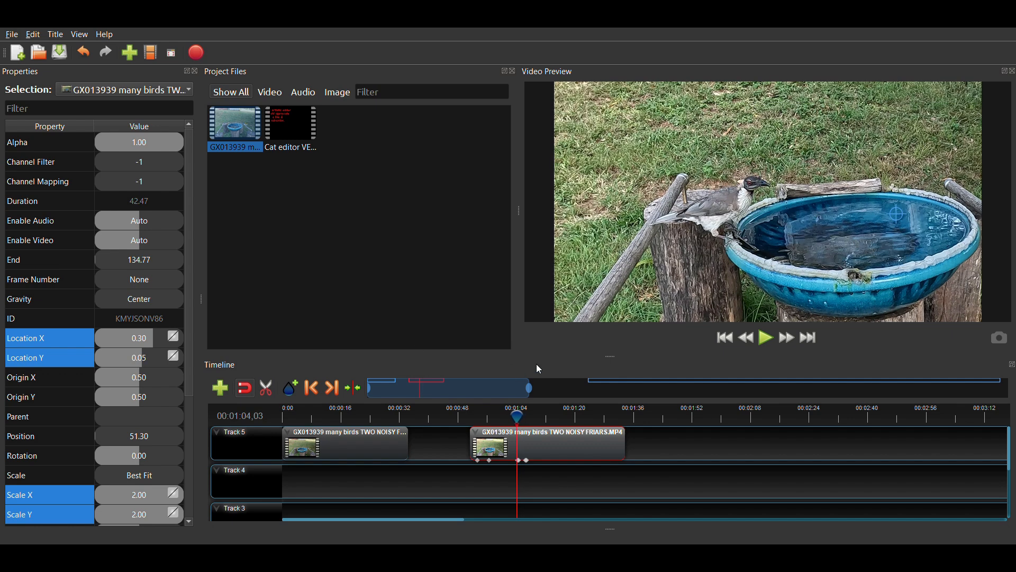
- Play back the framing changes from about 00:01:04,03 to 00:01:07,21 to check how they follow the bird
click(763, 337)
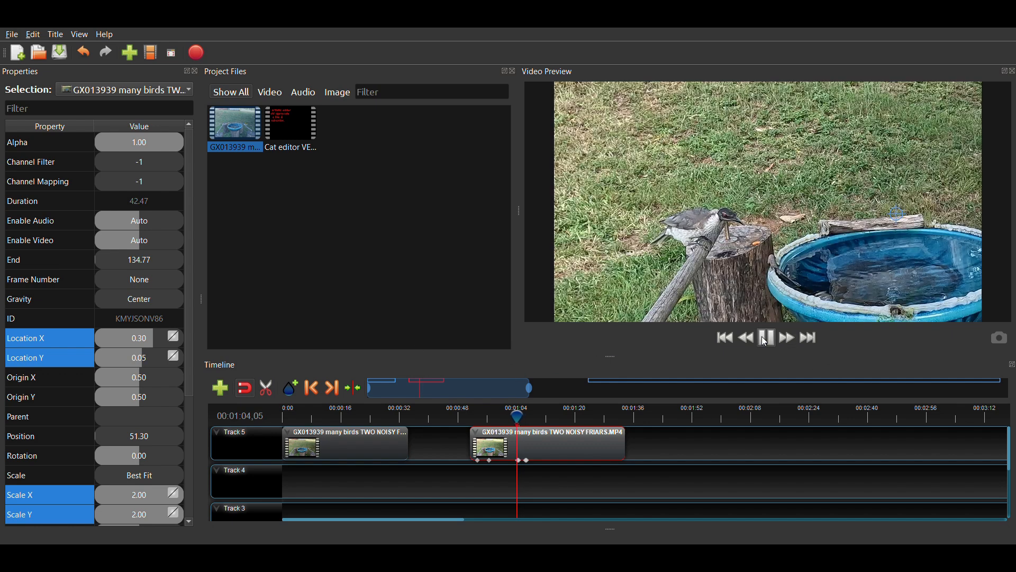
click(762, 337)
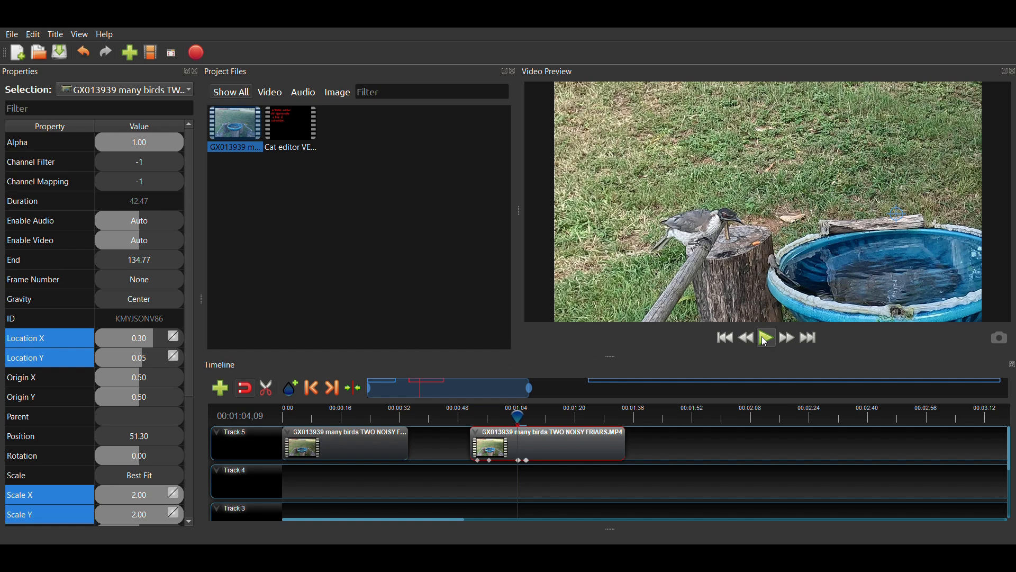
click(766, 340)
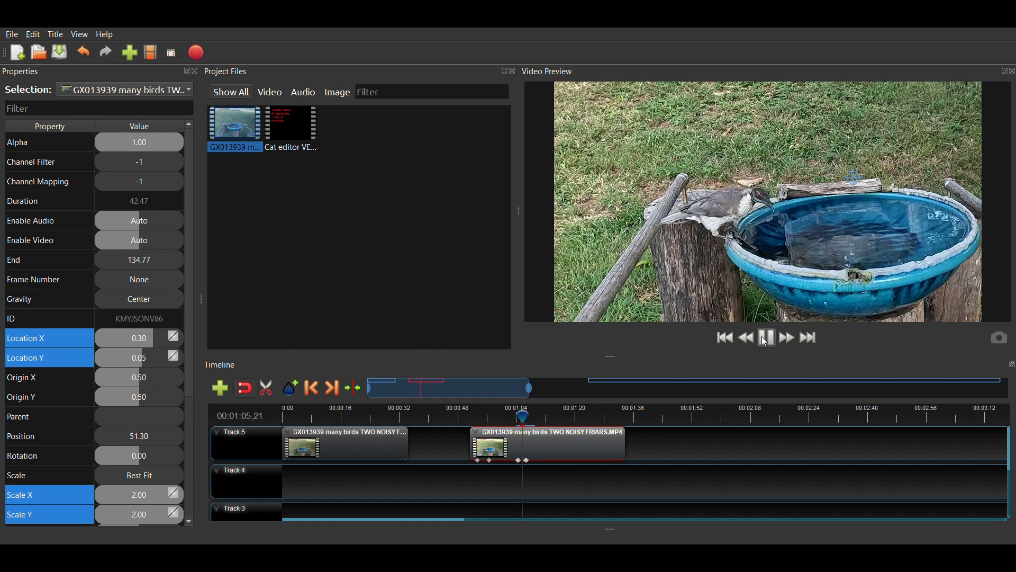
click(766, 339)
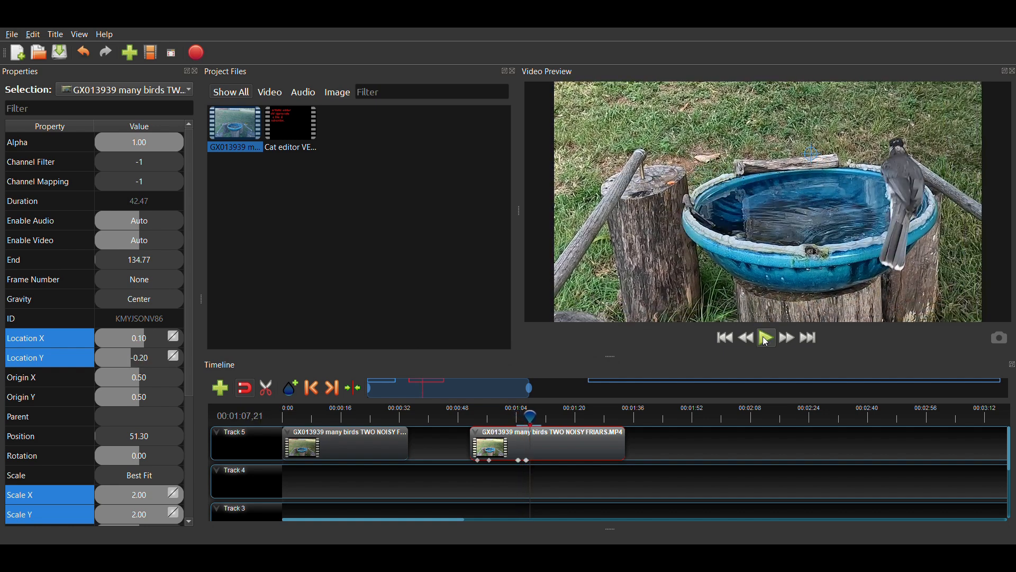
- Step the playhead back from 00:01:07,21 to about 00:01:06,21 to examine the bird's move across the bath
key(Left)
key(Left)
key(Left)
key(Left)
key(Left)
key(Left)
key(Left)
key(Left)
key(Left)
key(Left)
key(Left)
key(Left)
key(Left)
key(Left)
key(Left)
key(Left)
key(Left)
key(Left)
key(Left)
key(Left)
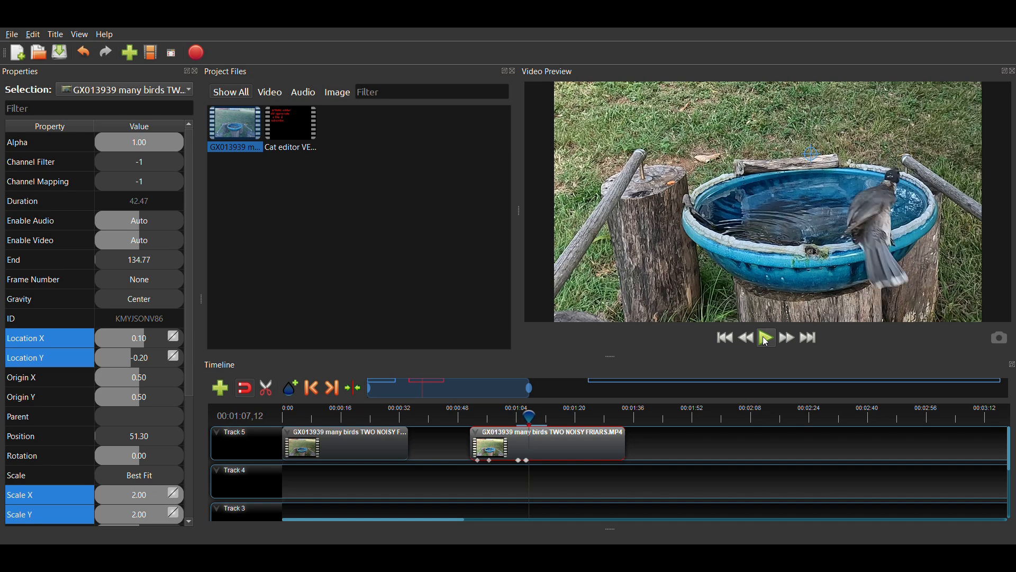
key(Right)
key(Right)
key(Right)
key(Right)
key(Right)
key(Right)
key(Right)
key(Right)
key(Right)
key(Right)
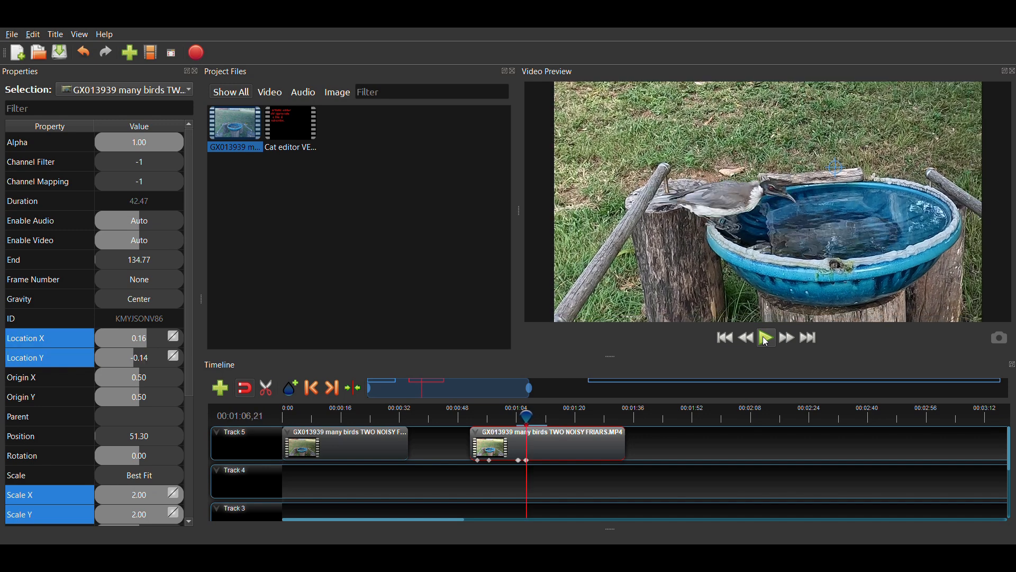
- Advance to 00:01:07,05 and keyframe Location X at 0.1 and Location Y at -0.2 to hold the framing
key(Right)
key(Right)
key(Right)
key(Right)
key(Right)
key(Right)
key(Right)
key(Right)
key(Right)
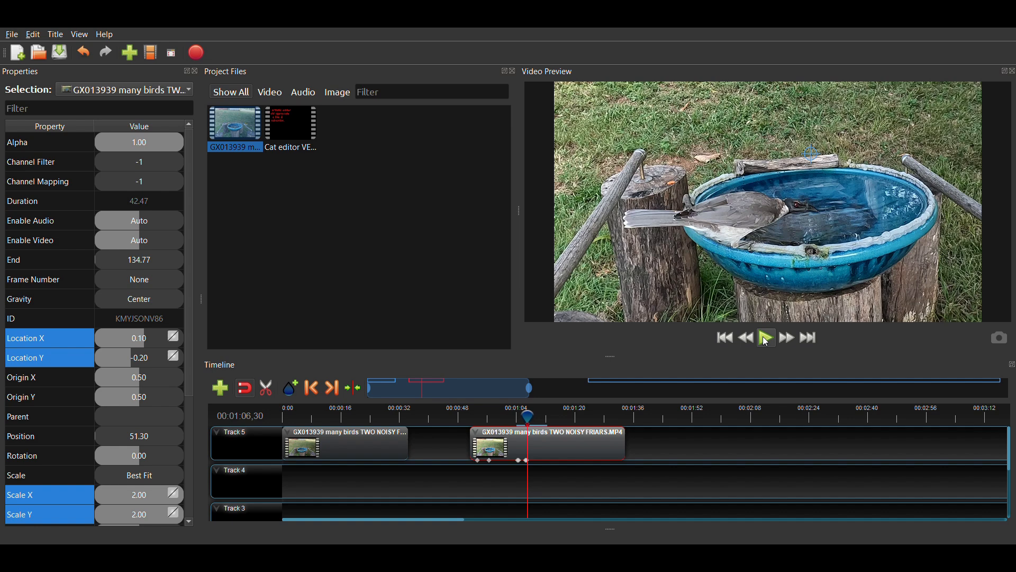
click(117, 335)
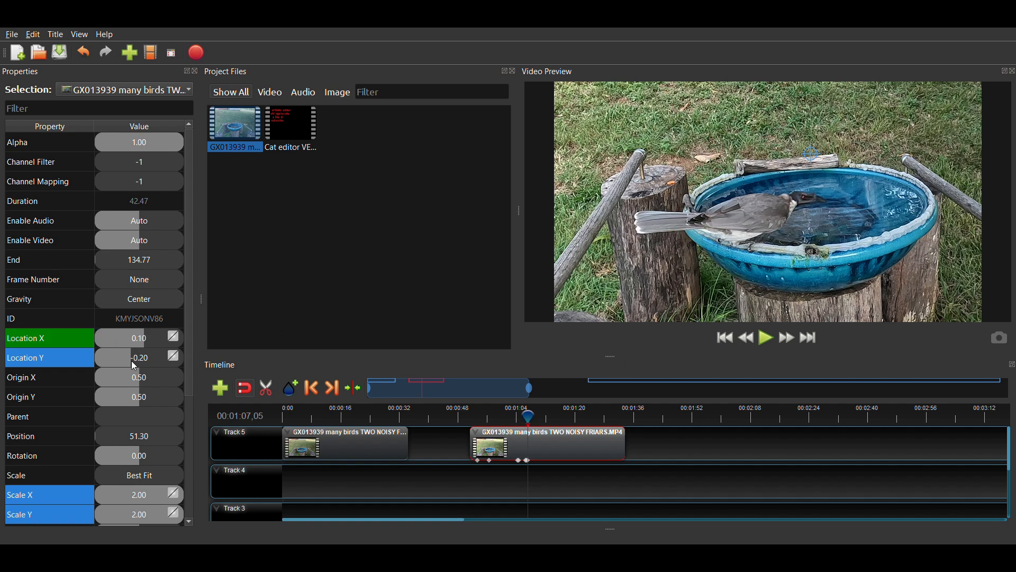
click(137, 358)
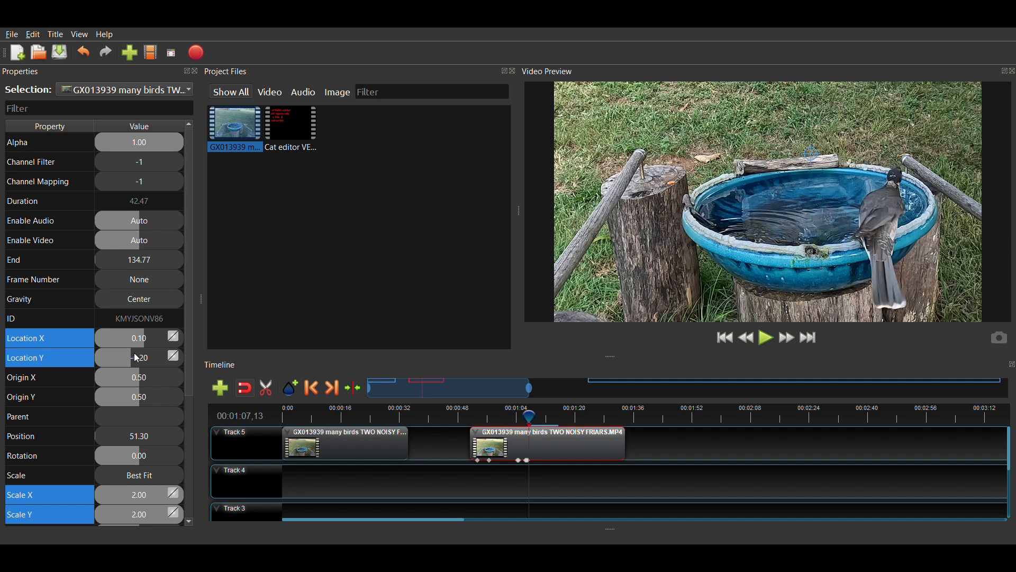
- Try Location X at 0 and at -0.05 for the framing at 00:01:07,13
right_click(135, 358)
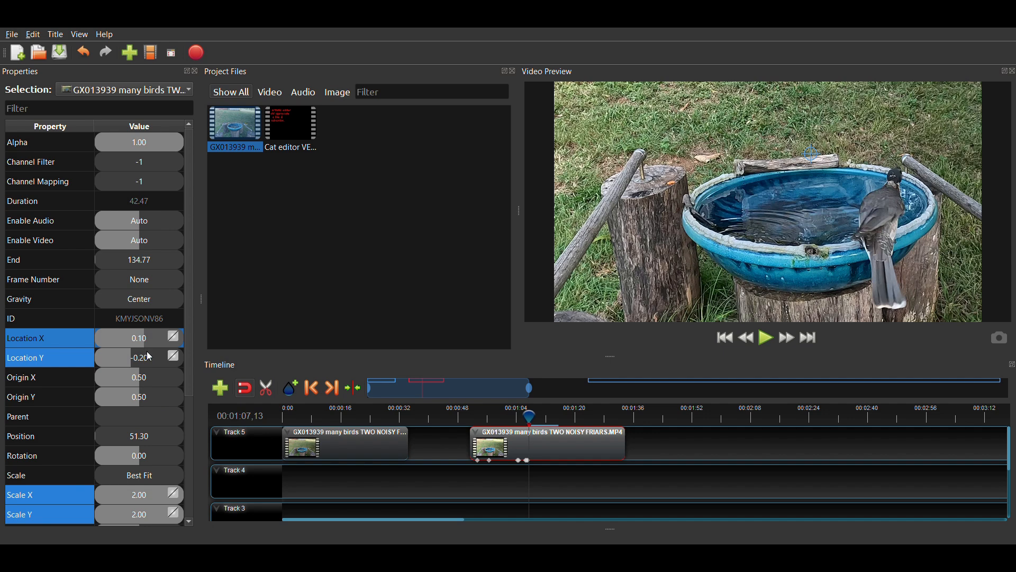
text(0)
key(Return)
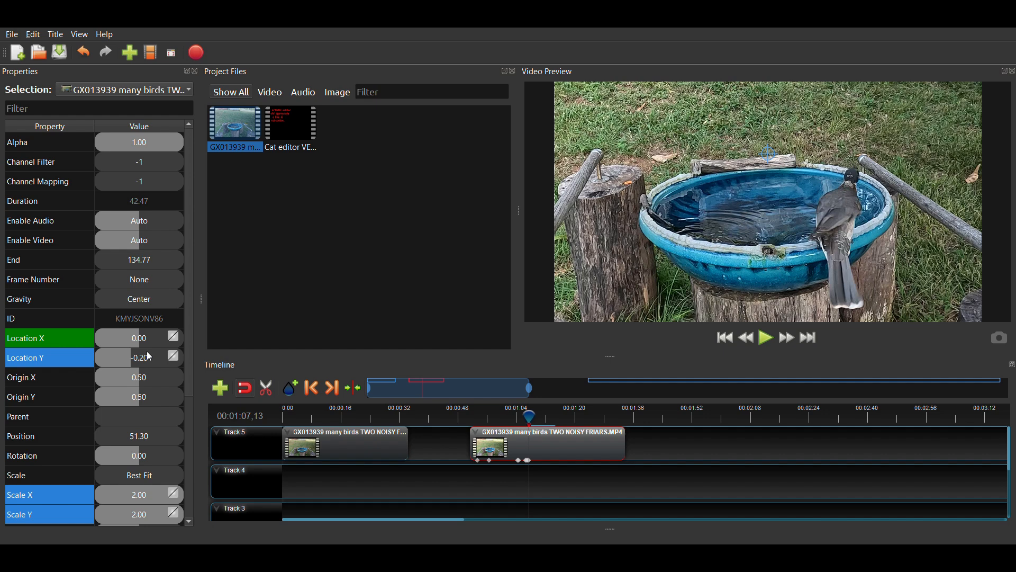
click(158, 345)
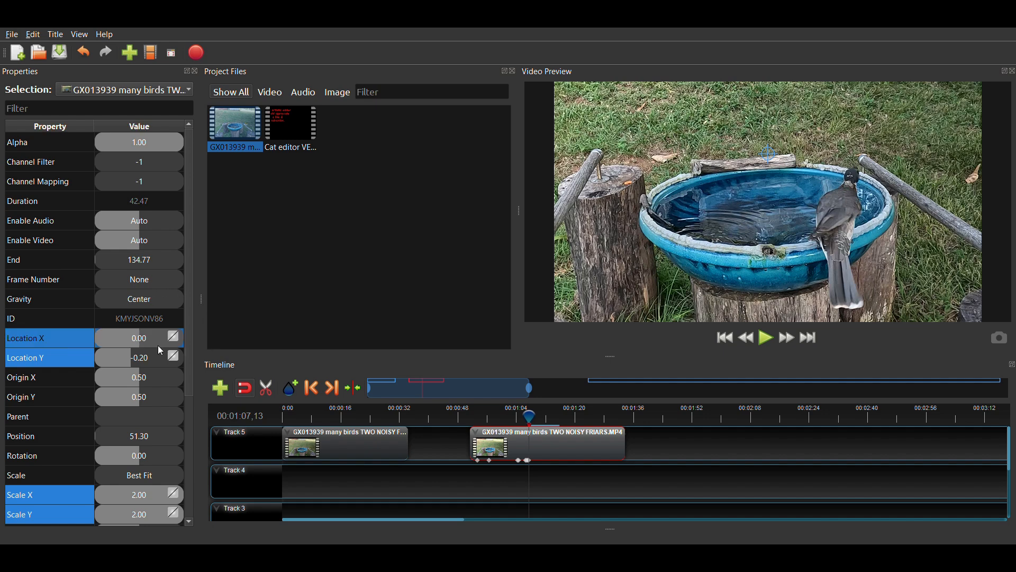
text(-)
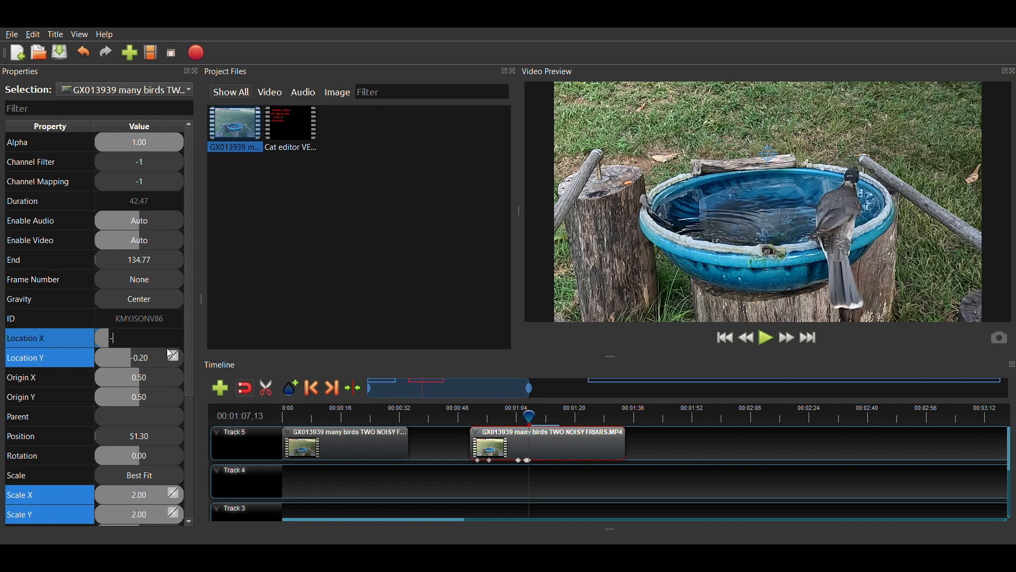
text(.05)
key(Return)
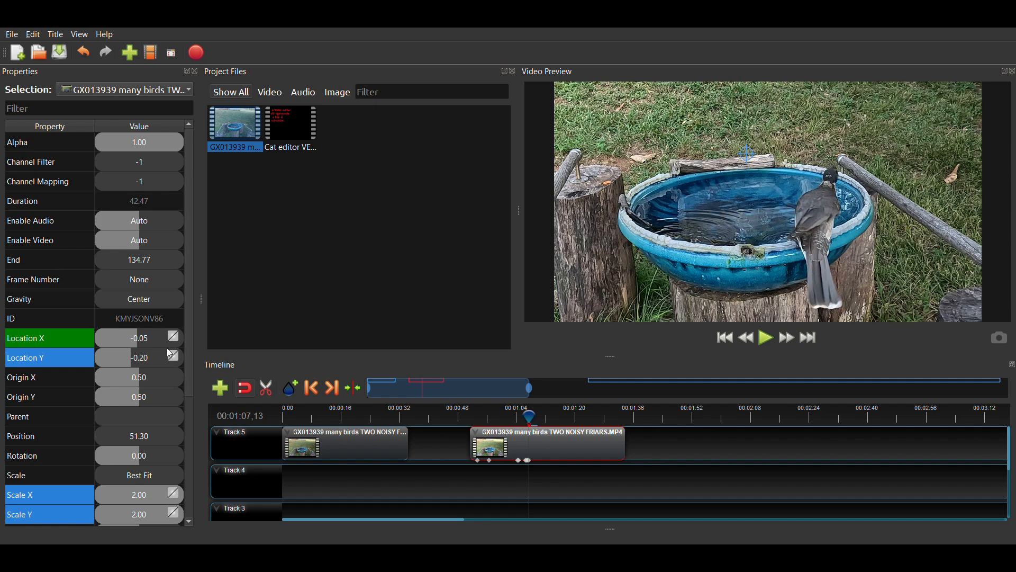
- Keyframe Location X at 0 and Location Y at -0.2 for the framing at 00:01:07,13
double_click(132, 338)
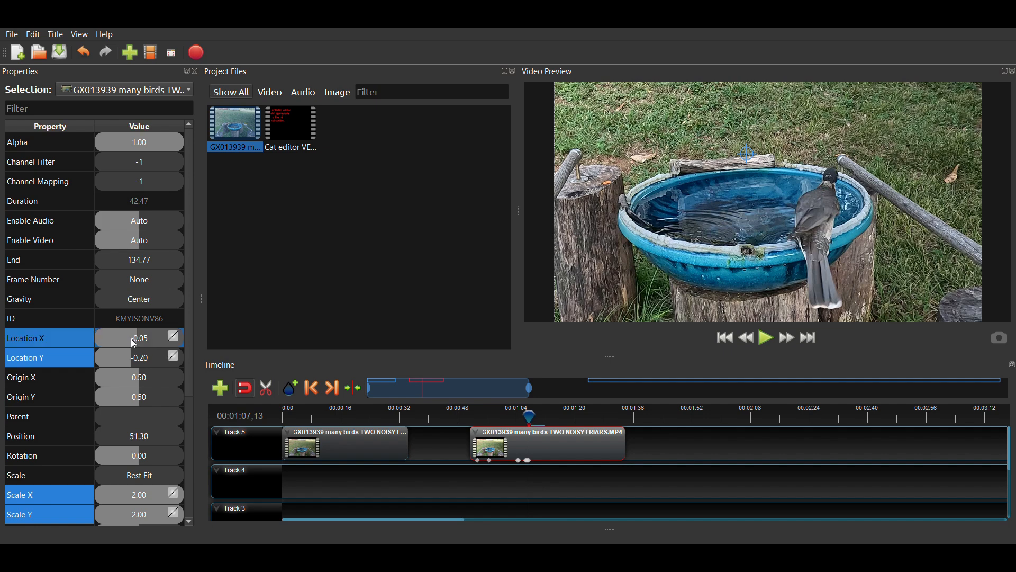
text(0)
key(Return)
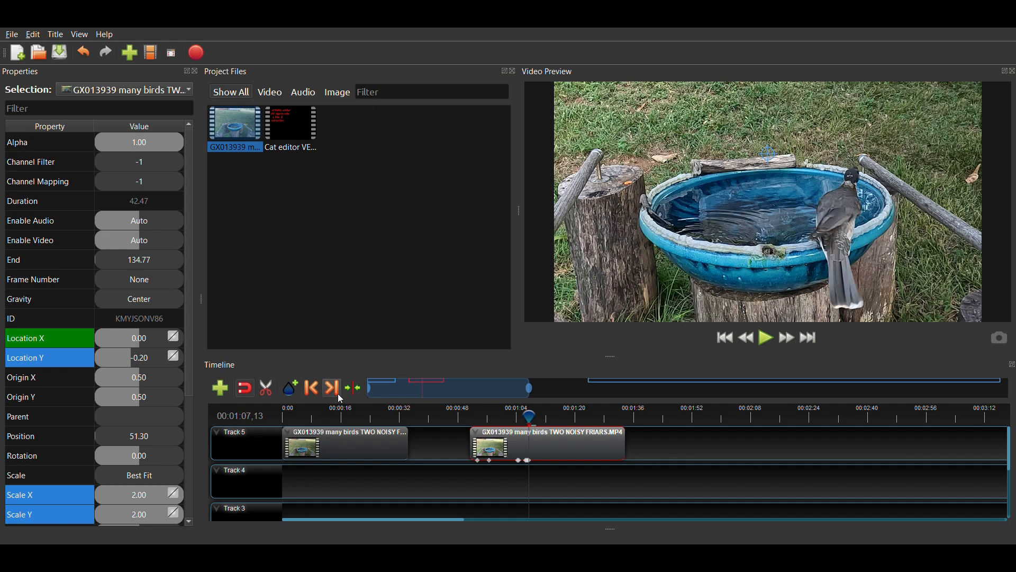
double_click(151, 358)
text(-.2)
key(Return)
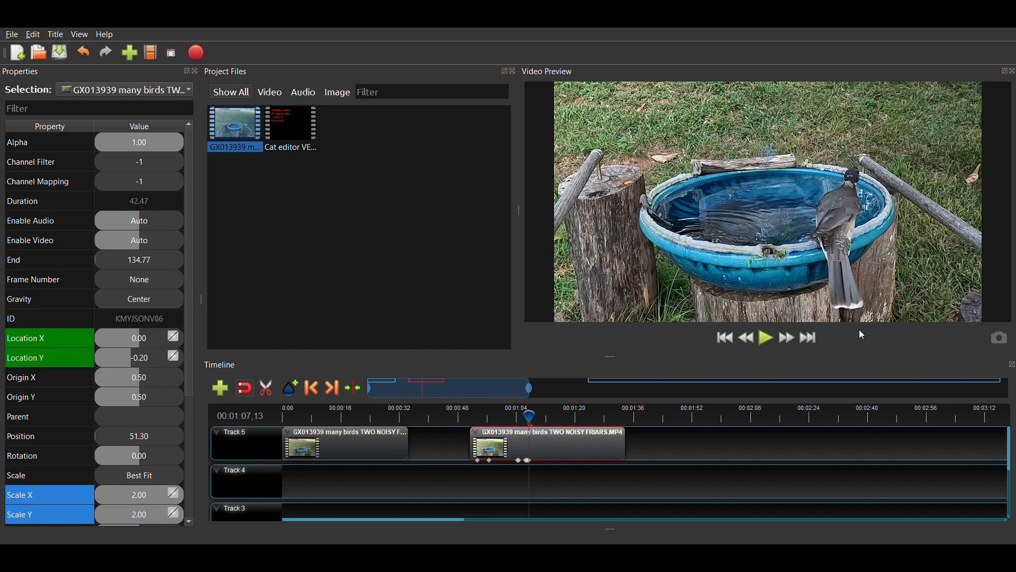
- Advance to 00:01:07,19 and keyframe Location X at 0 and Location Y at -0.2 to hold the framing
key(Right)
key(Right)
key(Right)
key(Right)
key(Right)
key(Right)
key(Right)
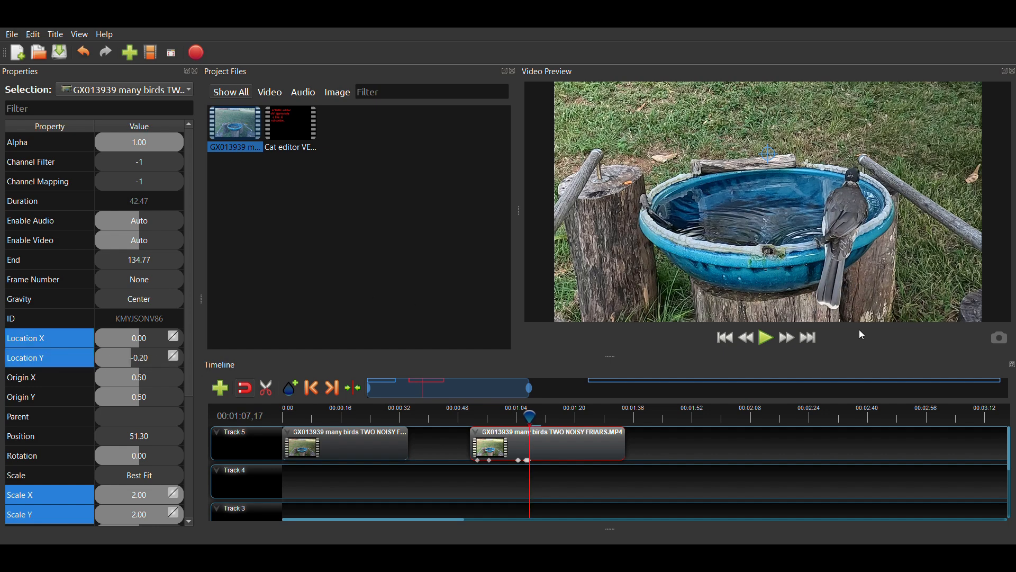
key(Left)
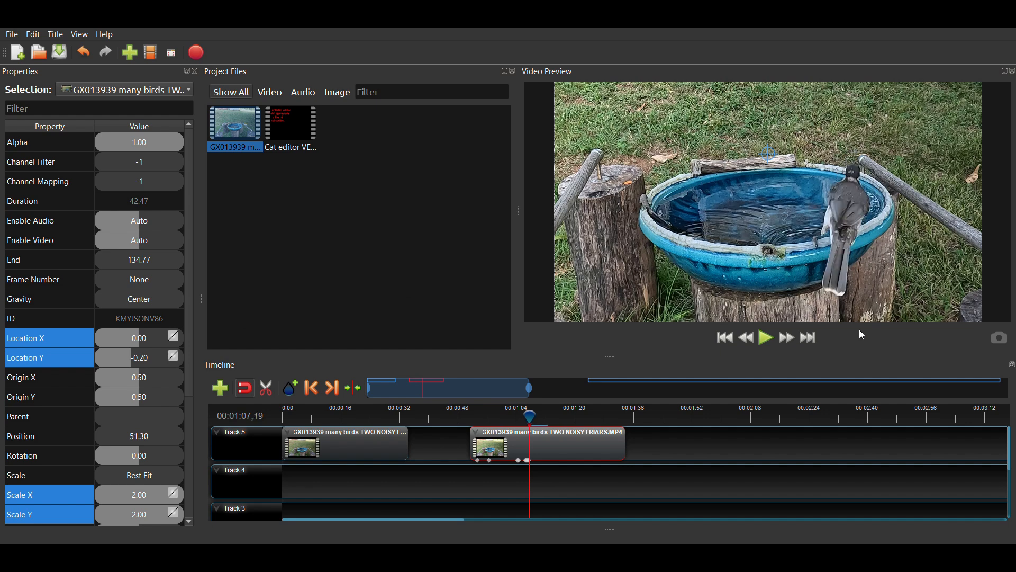
click(133, 338)
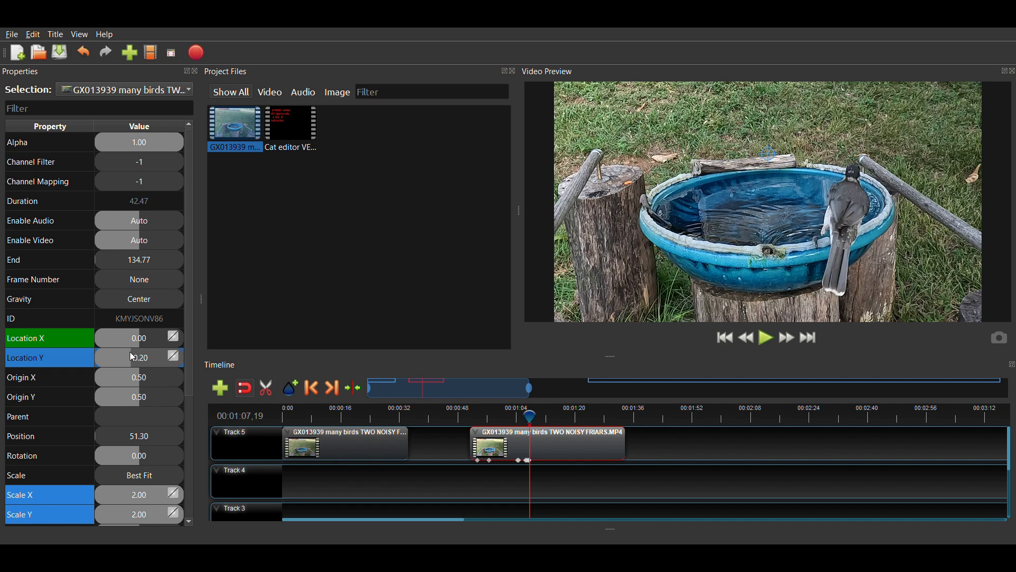
click(132, 356)
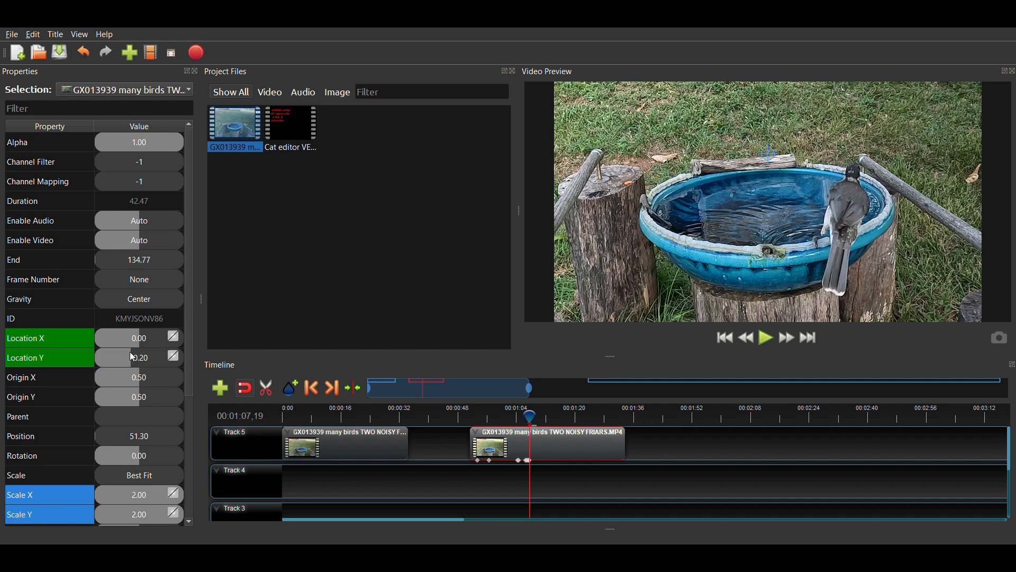
- Find the frame at 00:01:07,25 where the bird perches on the bath's rim and set Location X to -0.1
key(Right)
key(Right)
key(Right)
key(Right)
key(Right)
key(Right)
key(Right)
key(Right)
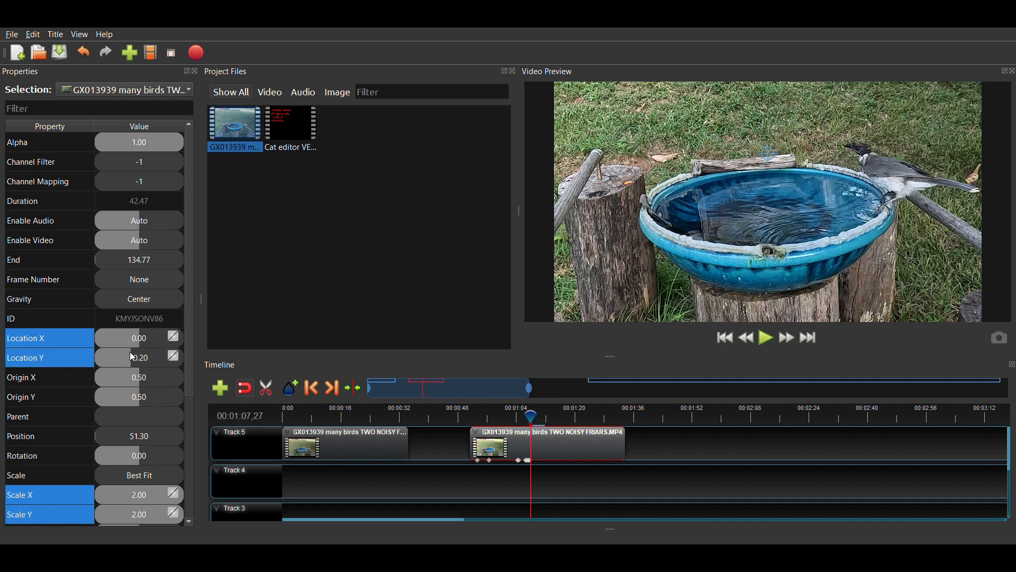
key(Left)
key(Left)
key(Left)
key(Left)
key(Left)
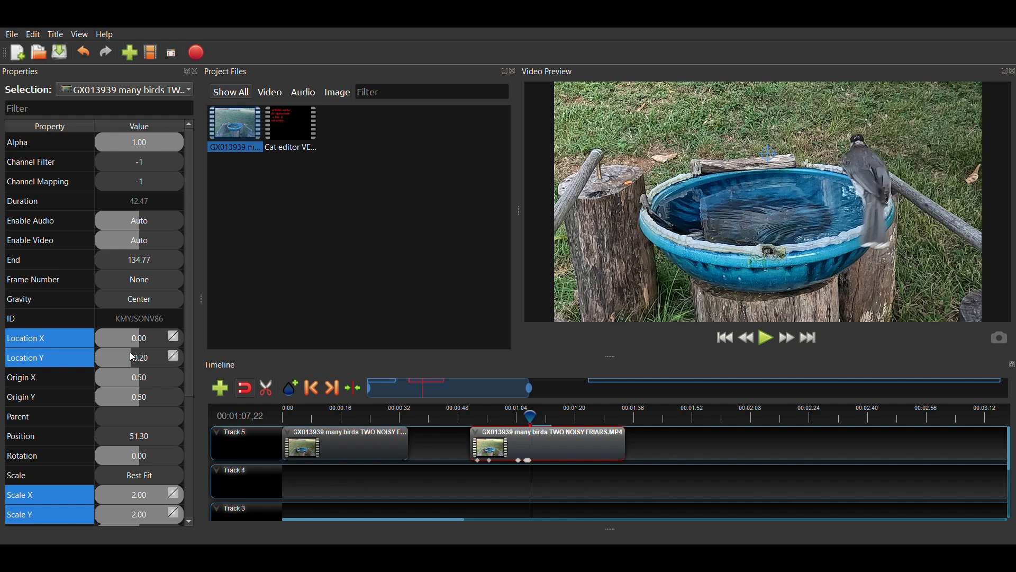
key(Right)
key(Right)
key(Right)
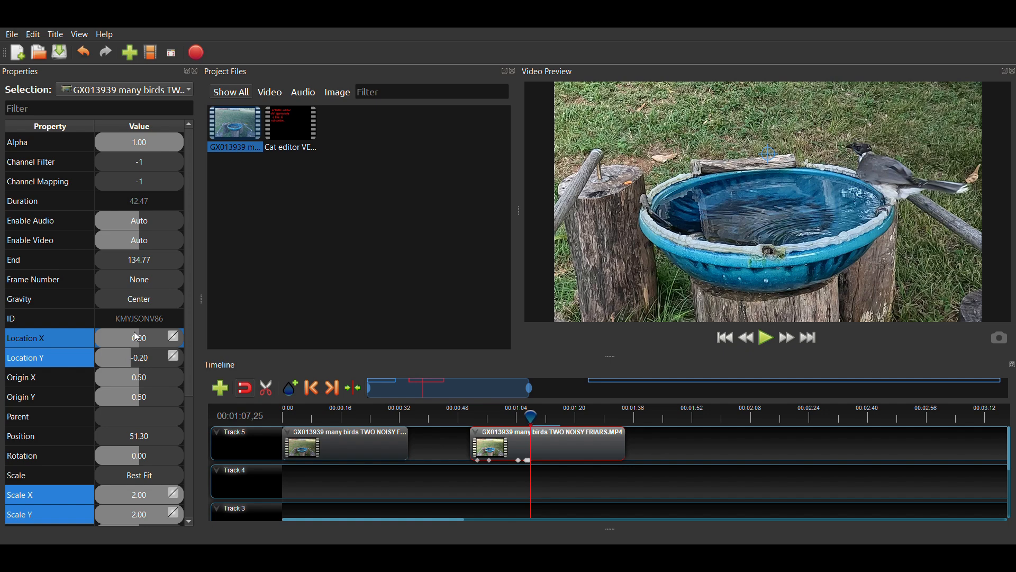
text(-.1)
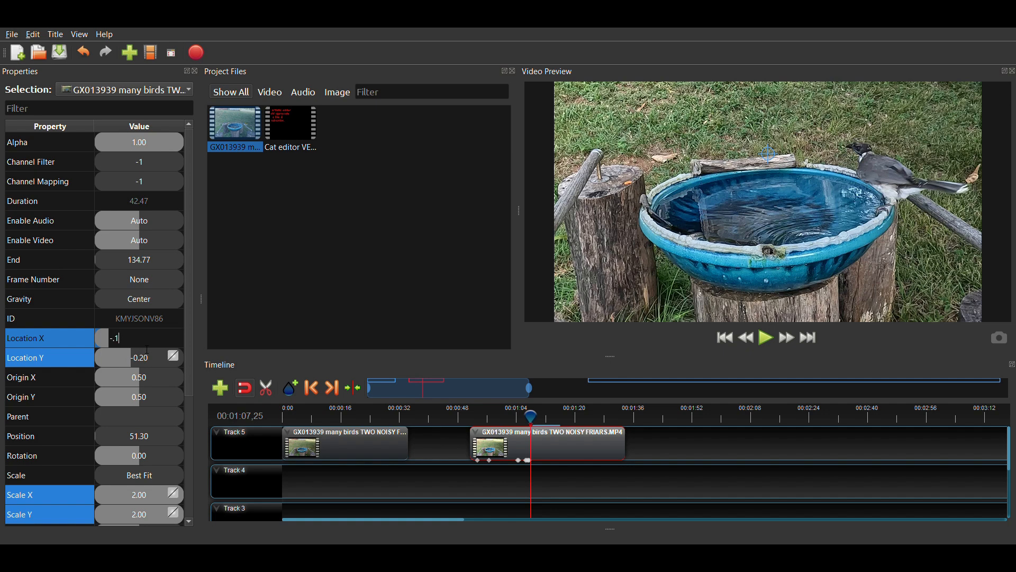
key(Return)
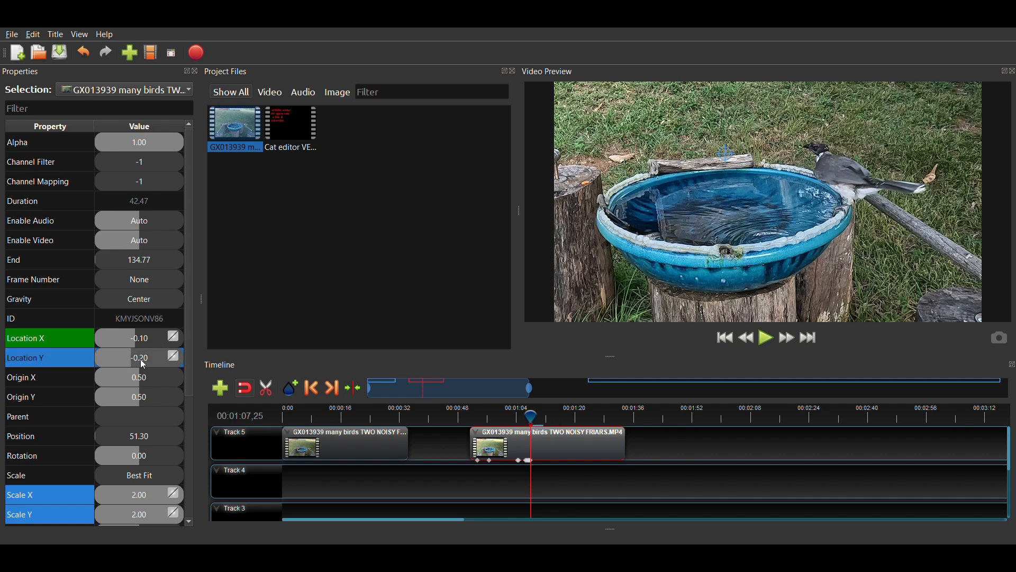
- Try Location Y at 0 for the framing at 00:01:07,25
double_click(145, 365)
text(-)
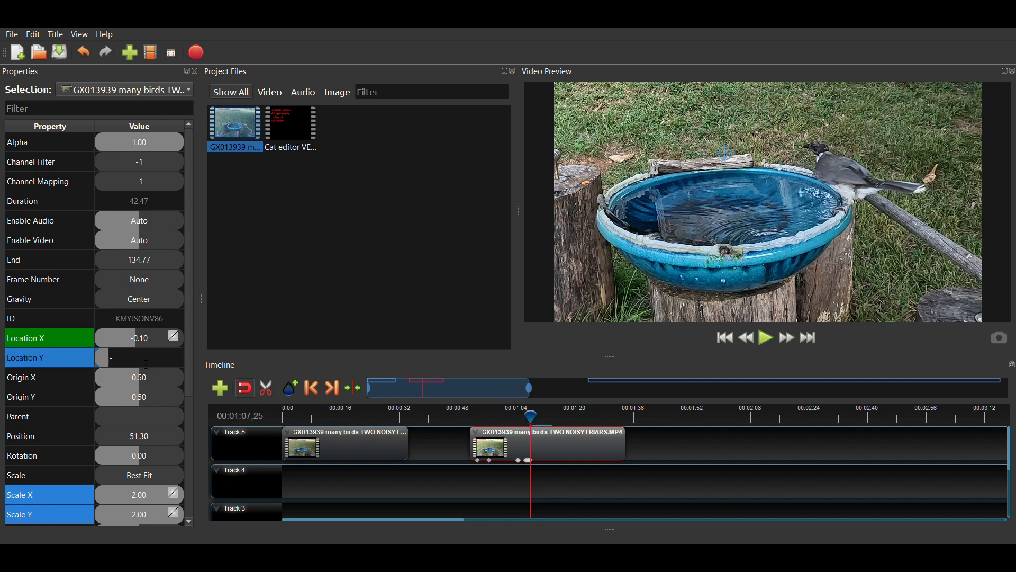
key(Return)
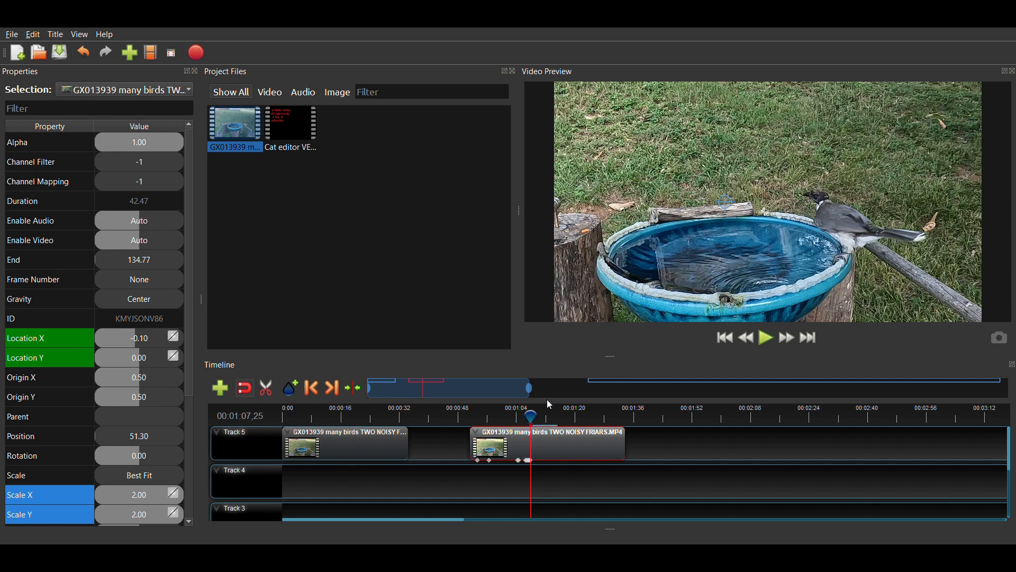
- Set Location Y to -0.05 for the framing at 00:01:07,25
click(139, 362)
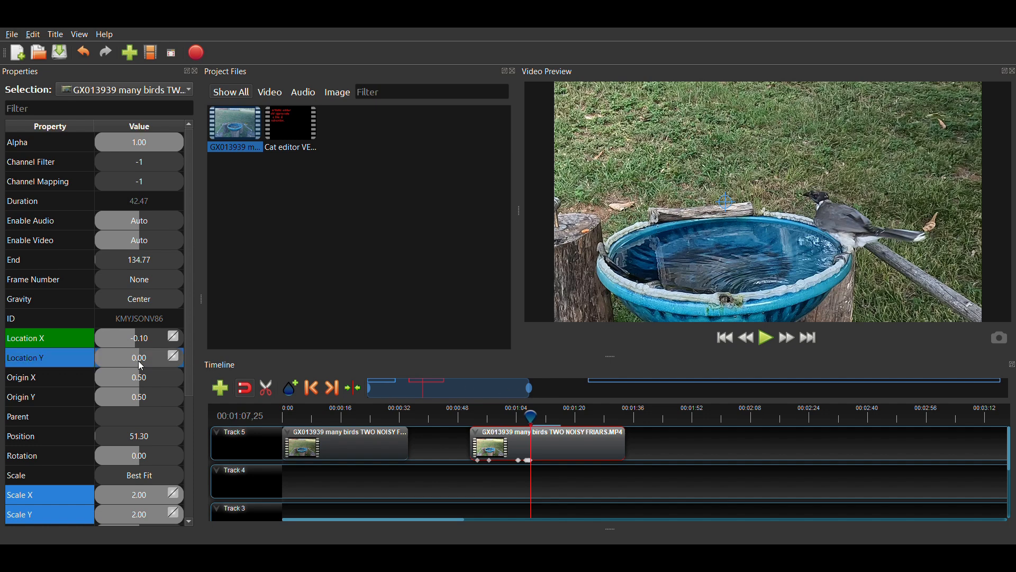
double_click(142, 364)
text(-0.05)
key(Return)
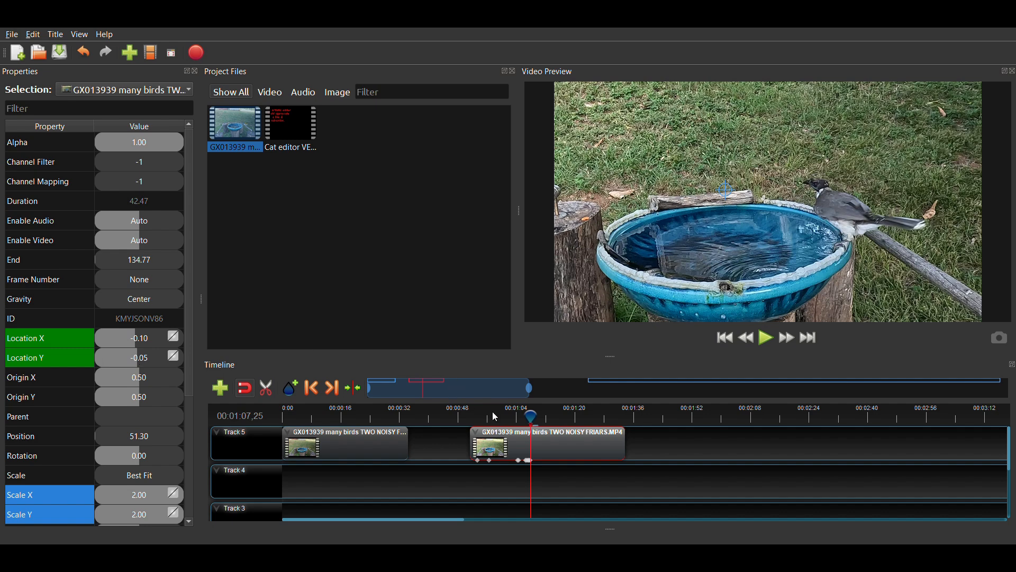
- Advance to 00:01:08,04 and keyframe Location X at -0.1 and Location Y at -0.05 to hold the framing
key(space)
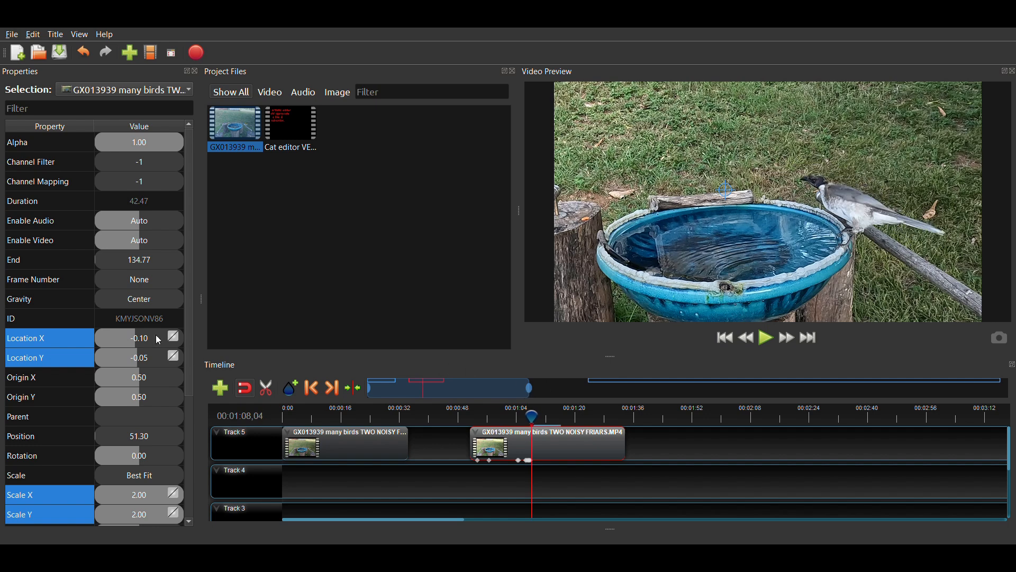
text(-.1)
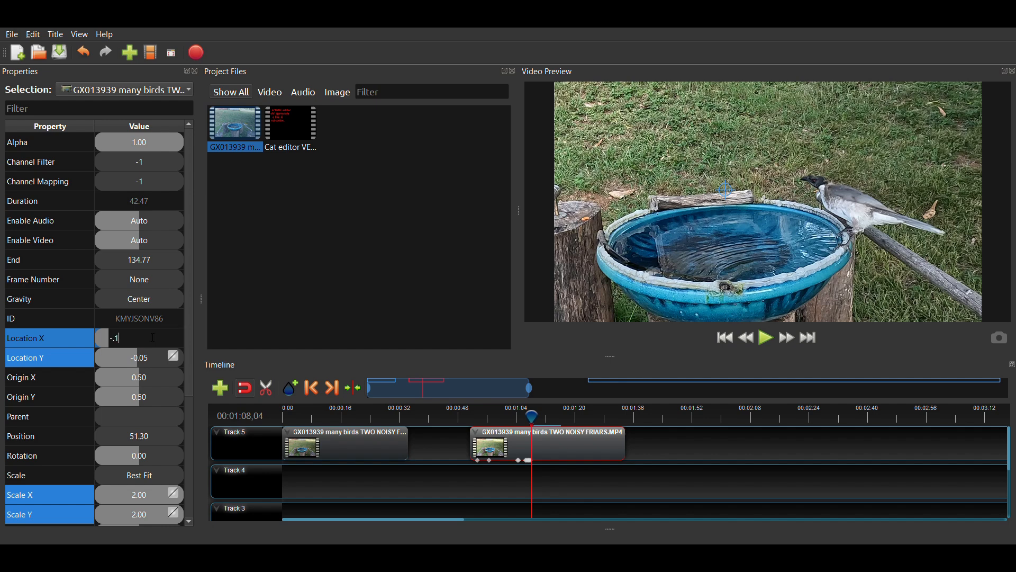
key(Return)
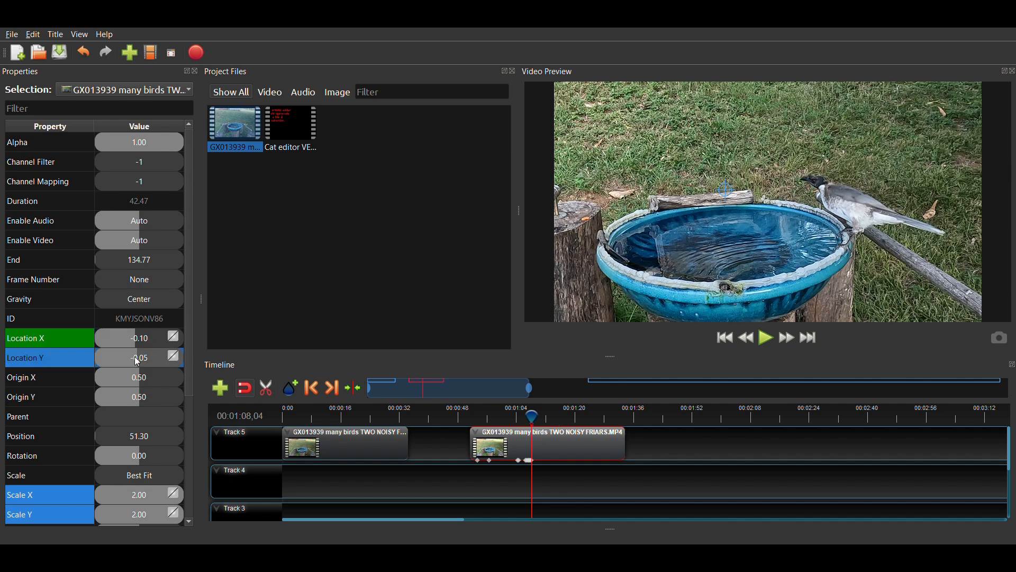
double_click(134, 357)
text(-.05)
key(Return)
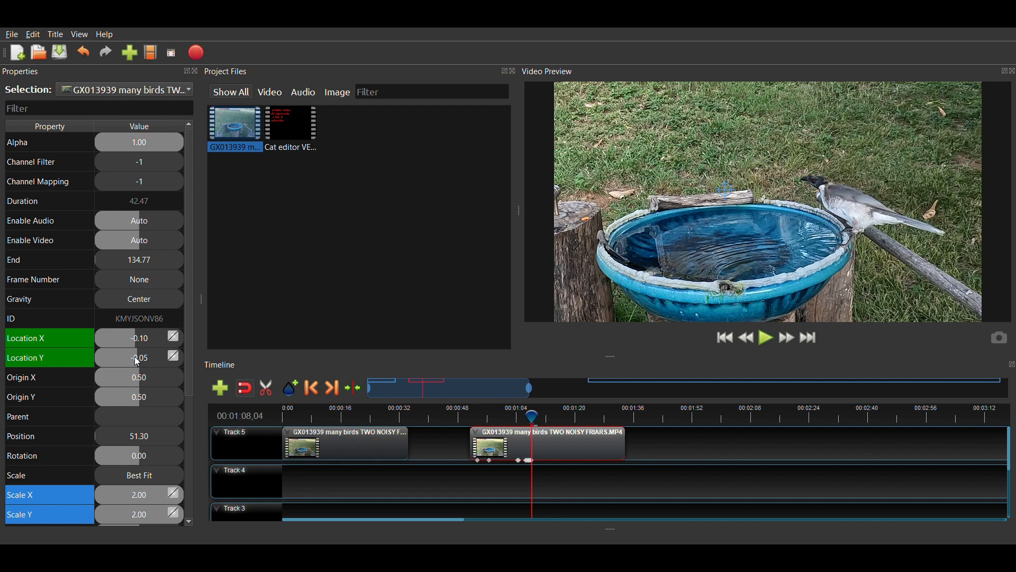
- Advance to 00:01:08,09, where the bird moves onto the branch beside the bath, and set Location Y to 0
key(Right)
key(Right)
key(Right)
key(Right)
key(Right)
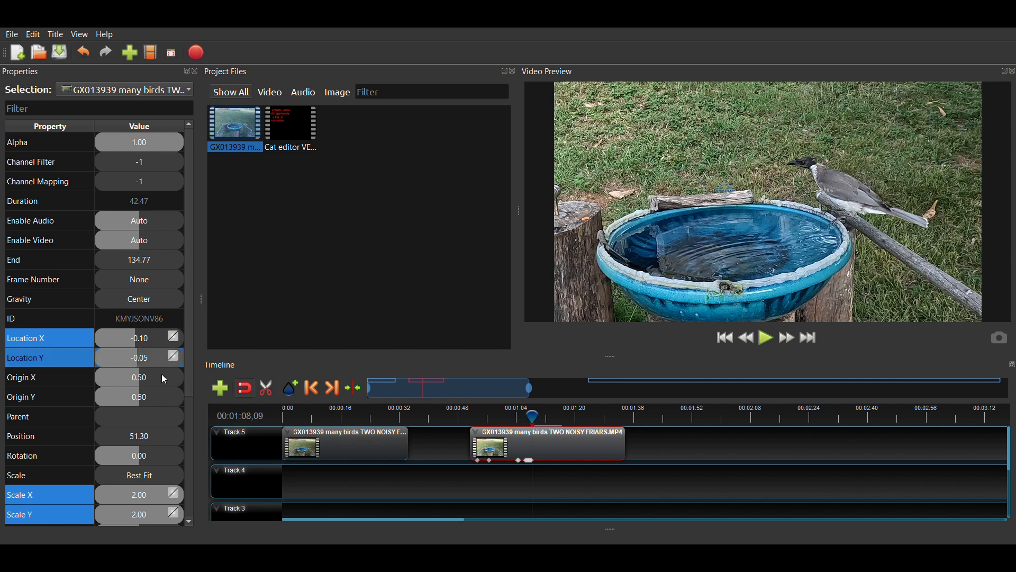
text(0)
key(Return)
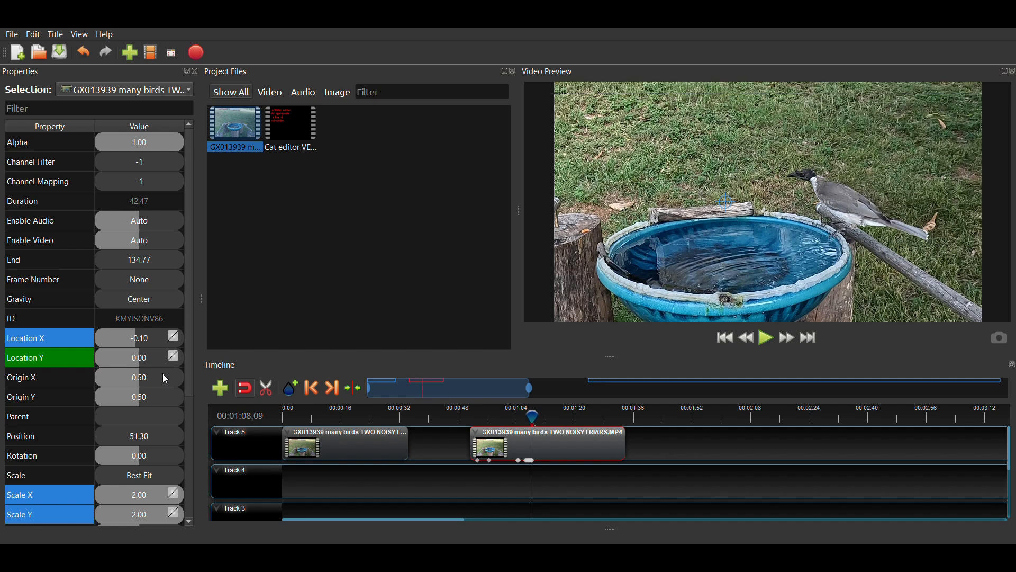
- Set Location Y to 0.05 and keyframe Location X at -0.1 for the framing at 00:01:08,09
click(149, 357)
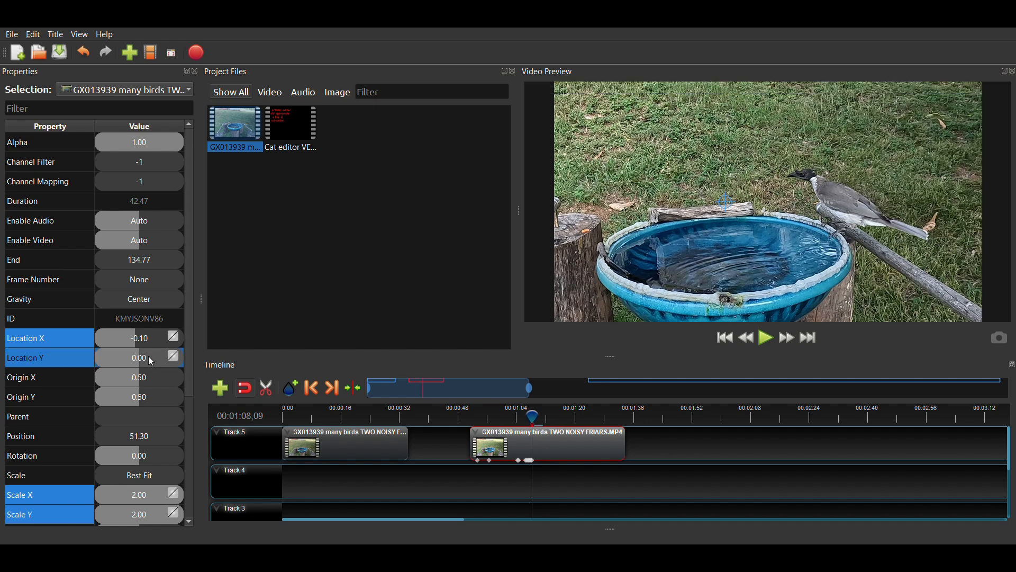
double_click(150, 357)
text(.05)
key(Return)
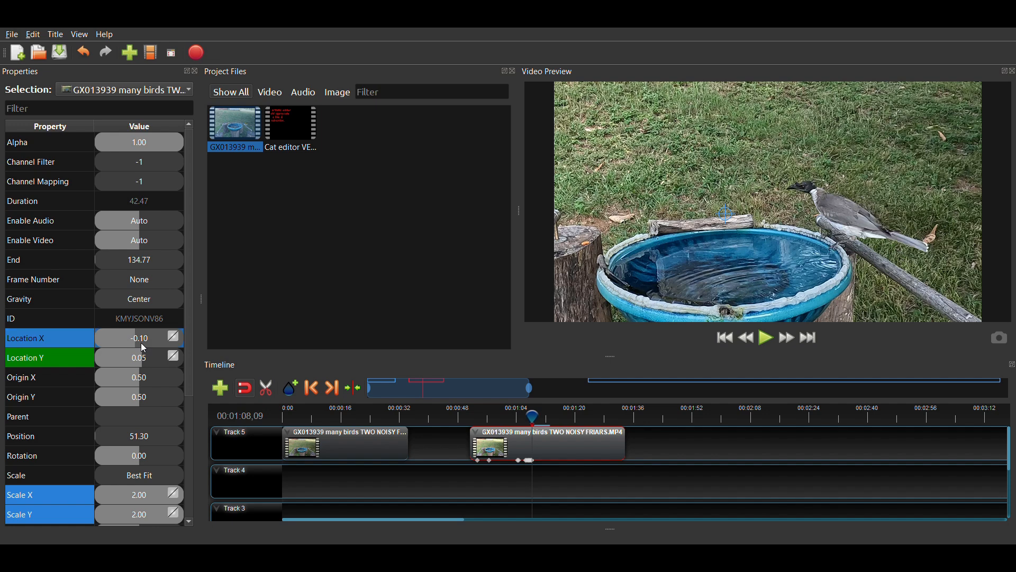
click(144, 348)
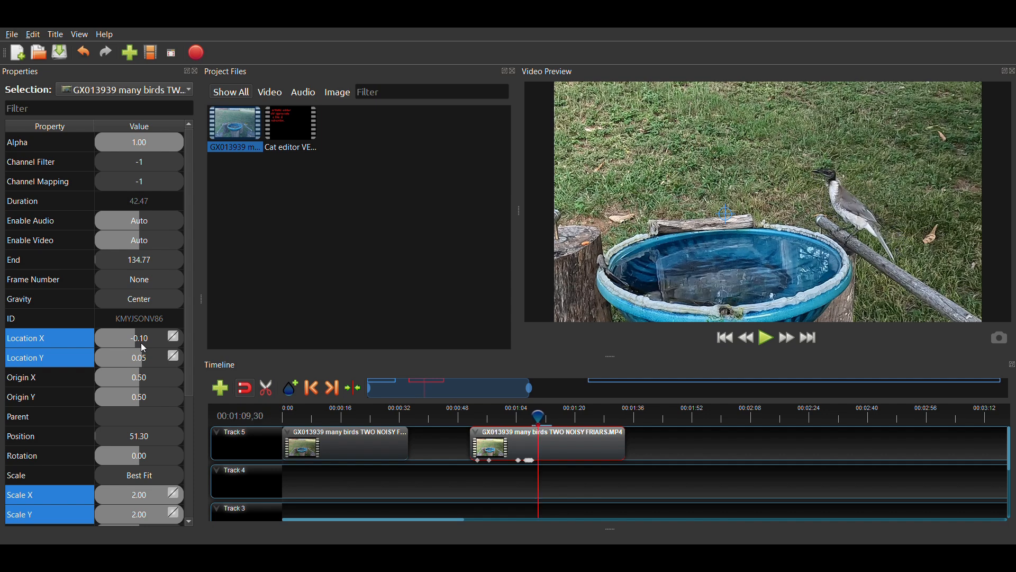
- Find the frame at 00:01:11,21, just before the bird leaves the branch, and keyframe Location X at -0.1 and Location Y at 0.05
key(Left)
key(Left)
key(Left)
key(Left)
key(Left)
key(Left)
key(Left)
key(Left)
key(Left)
key(Left)
key(Left)
key(Left)
key(Left)
key(Left)
key(Left)
key(Left)
key(Left)
key(Left)
key(Left)
key(Left)
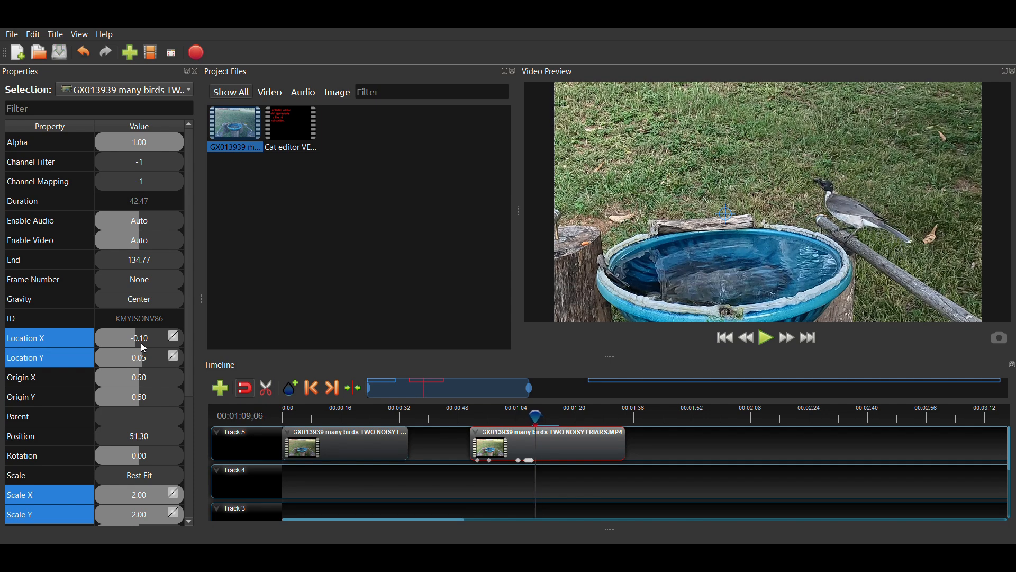
key(Right)
key(Right)
key(Right)
key(Right)
key(Right)
key(Right)
key(Right)
key(Right)
key(Right)
key(Right)
key(Right)
key(Right)
key(Right)
key(Right)
key(Right)
key(Right)
key(Right)
key(Right)
key(Right)
key(Right)
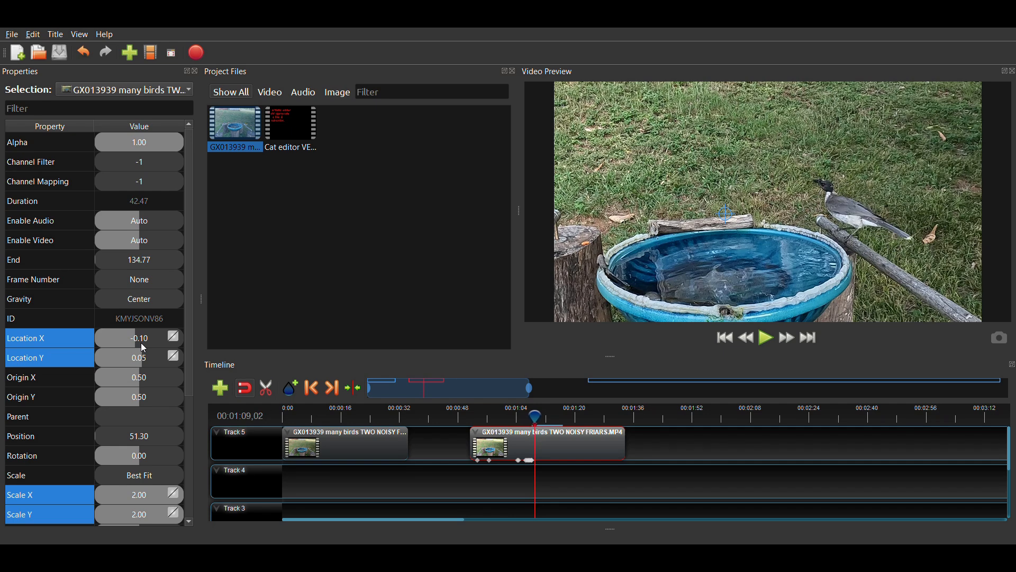
key(Right)
key(Right)
key(Right)
key(Right)
key(Right)
key(Right)
key(Right)
key(Right)
key(Right)
key(Right)
key(Right)
key(Right)
key(Right)
key(Right)
key(Right)
key(Right)
key(Right)
key(Right)
key(Right)
key(Right)
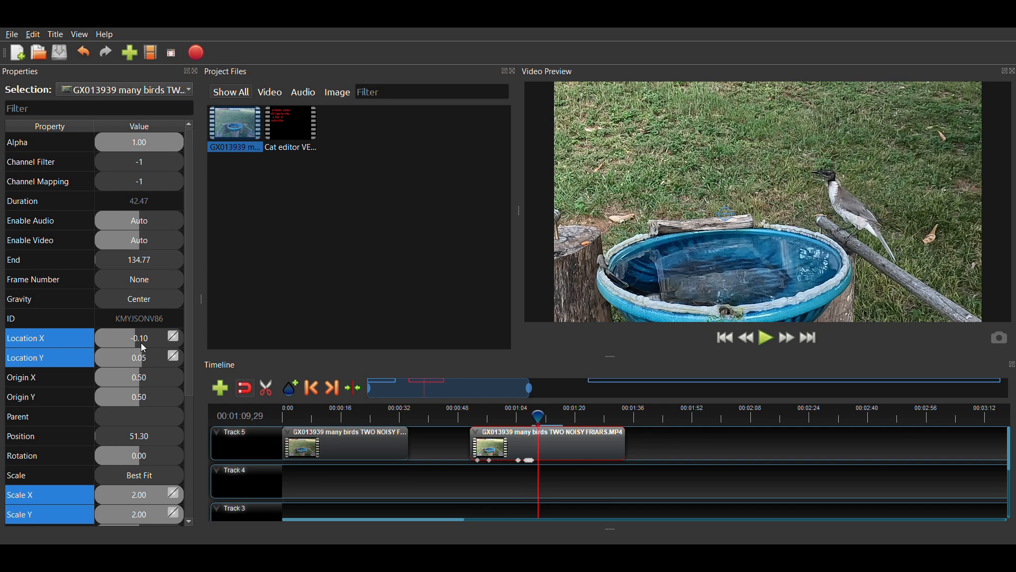
key(Right)
key(Right)
key(Right)
key(Right)
key(Right)
key(Right)
key(Right)
key(Right)
key(Right)
key(Right)
key(Right)
key(Right)
key(Right)
key(Right)
key(Right)
key(Right)
key(Right)
key(Right)
key(Right)
key(Right)
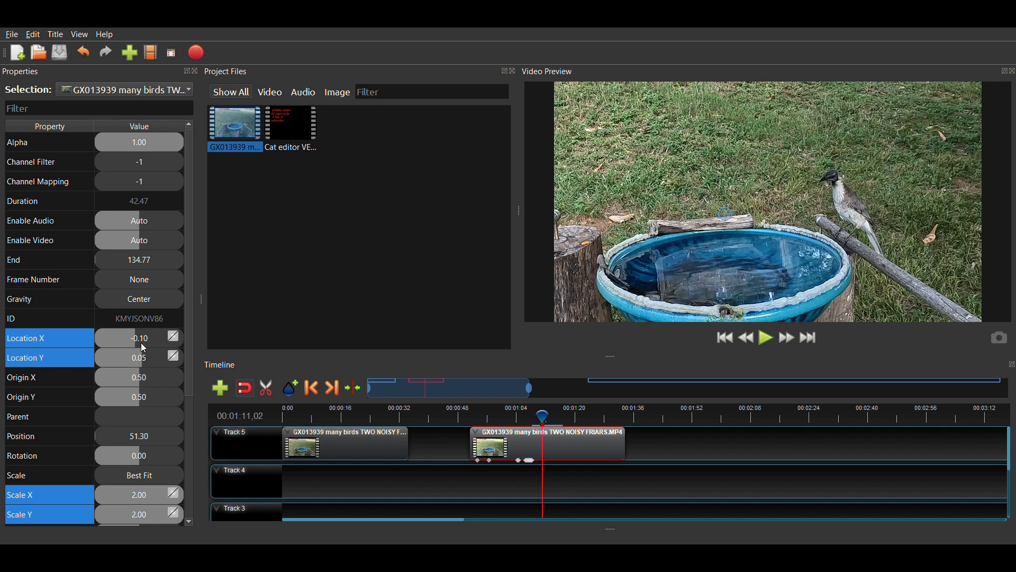
key(Right)
key(Right)
key(Right)
key(Right)
key(Right)
key(Right)
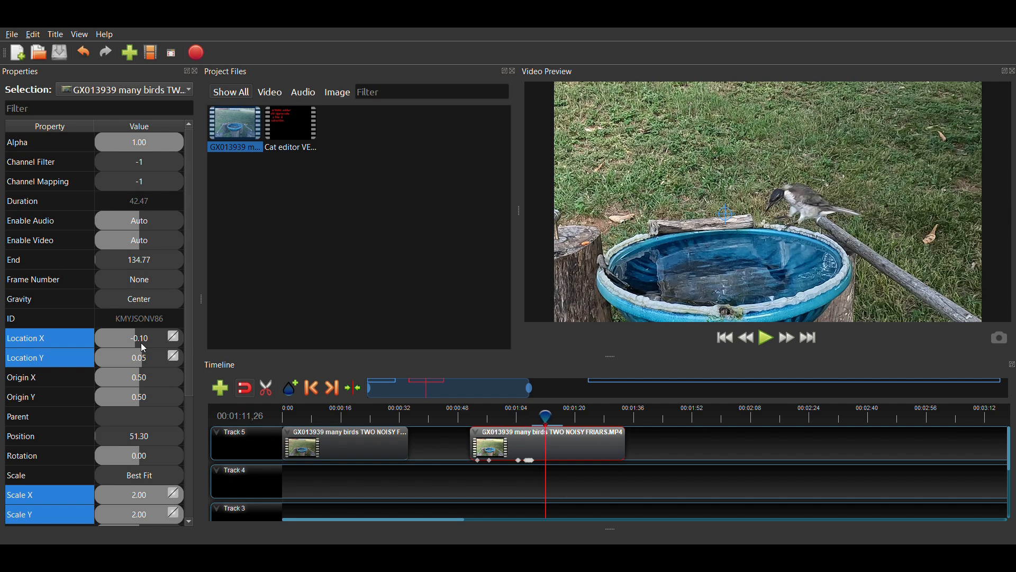
key(Left)
key(Left)
key(Left)
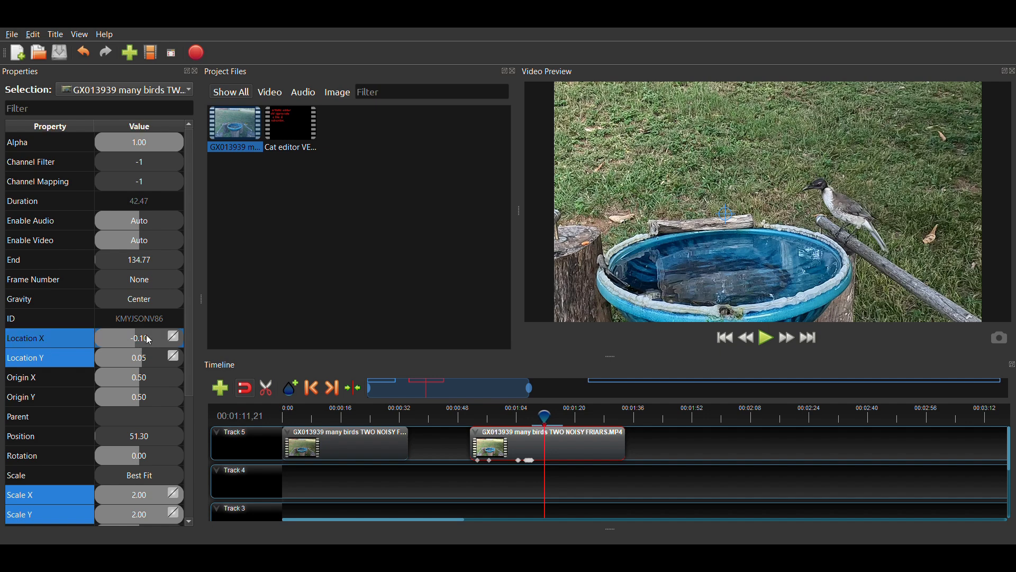
click(147, 340)
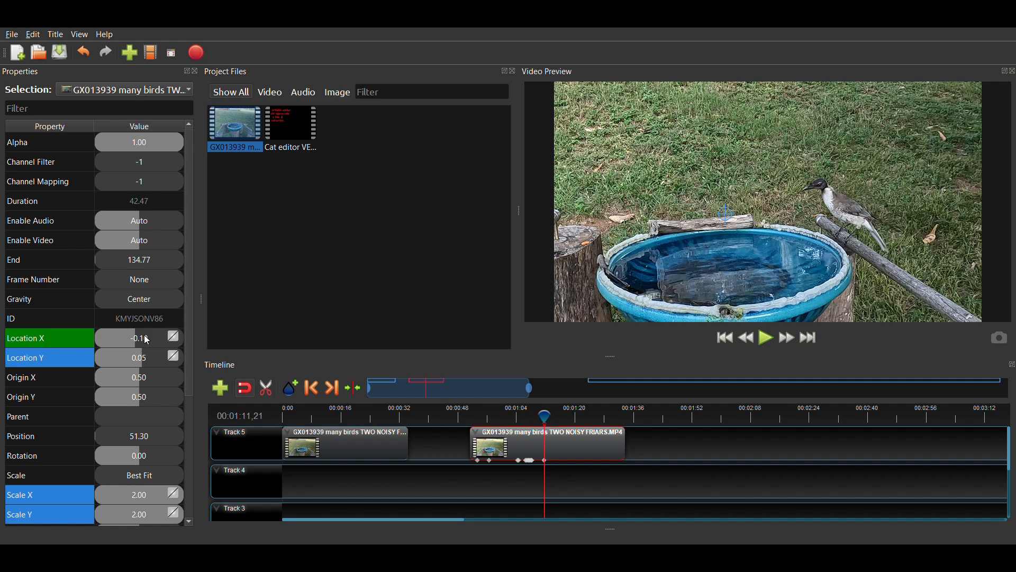
double_click(133, 359)
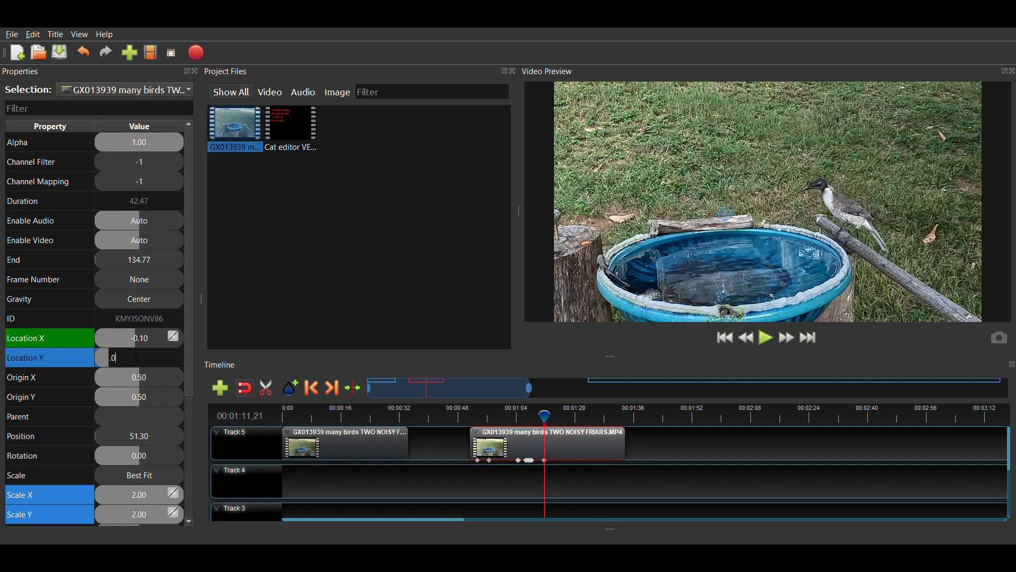
key(Return)
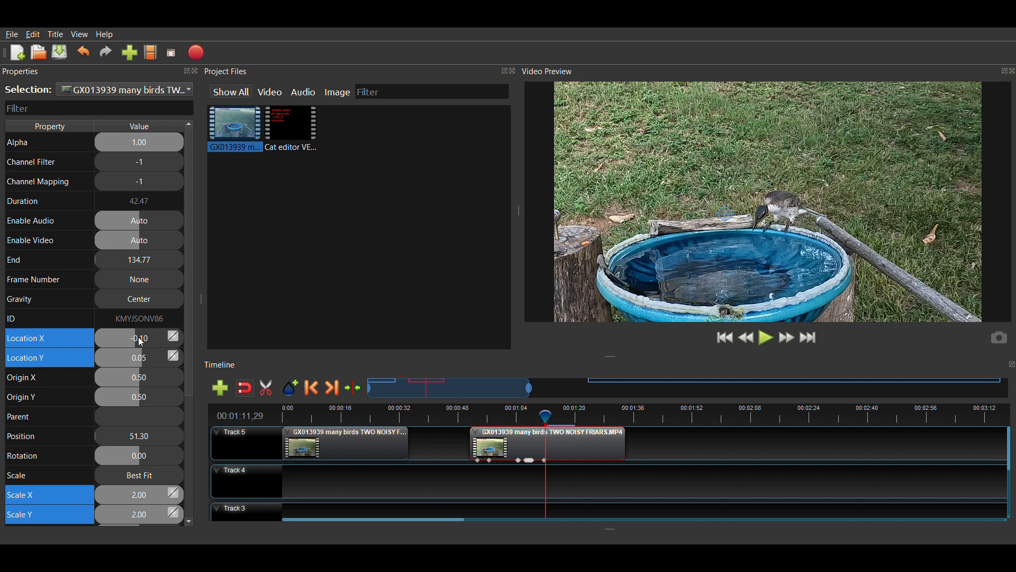
- Set Location X to 0 and keyframe Location Y at 0.05 at 00:01:11,29, where the bird lands on the rim
click(144, 344)
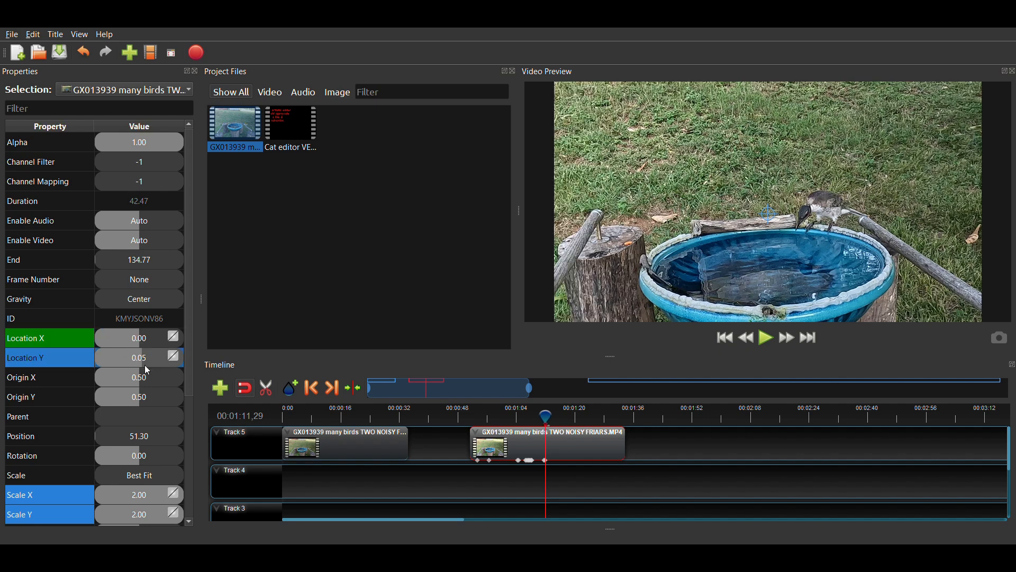
double_click(144, 364)
text(.05)
key(Return)
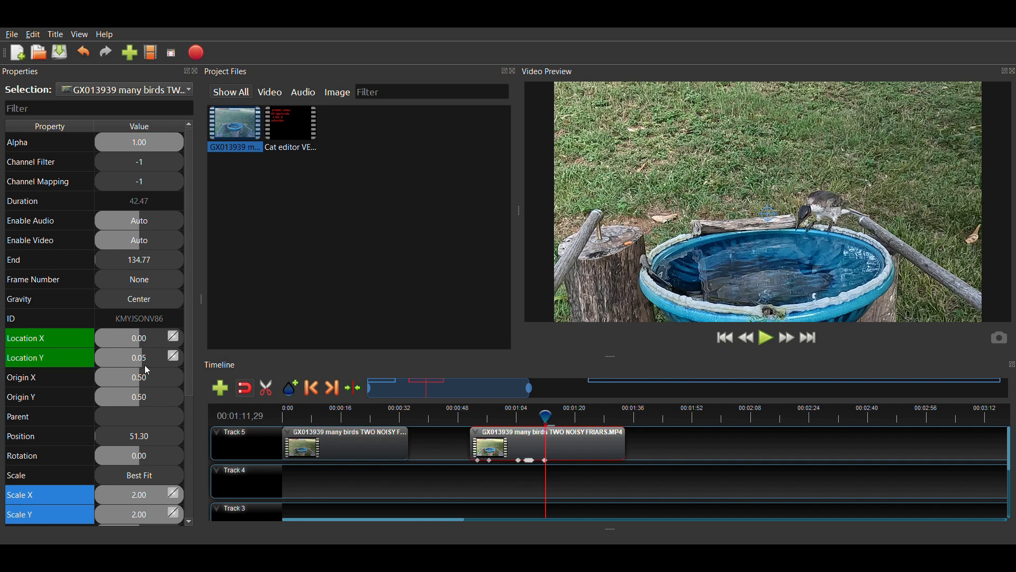
- Review the footage from 00:01:11,29 to 00:01:13,28, following the bird from the bath rim to the small log behind it
click(770, 339)
click(774, 341)
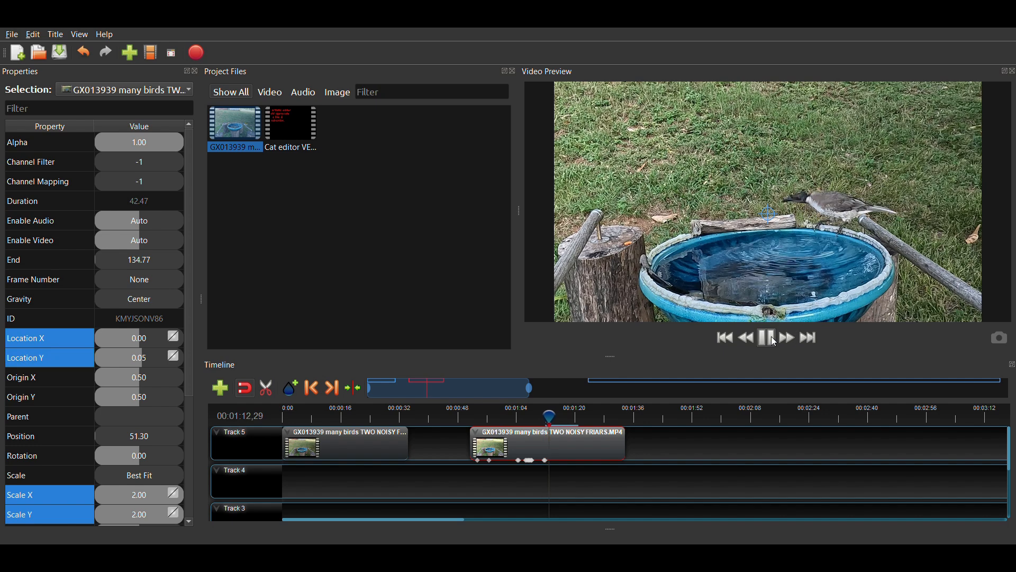
click(773, 341)
key(Right)
key(Right)
key(Right)
key(Right)
key(Right)
key(Right)
key(Right)
key(Right)
key(Right)
key(Right)
key(Right)
key(Right)
key(Right)
key(Right)
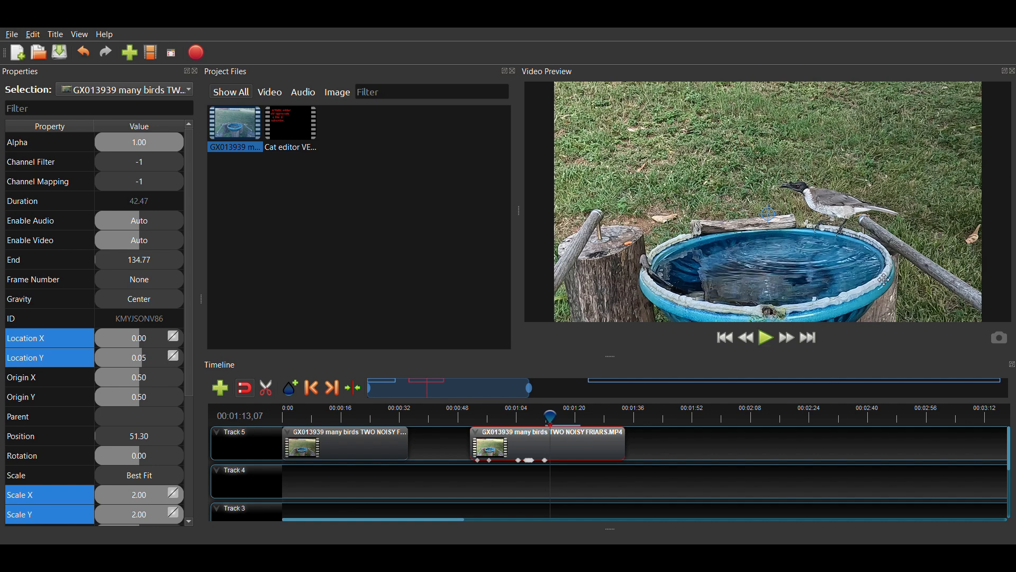
key(Left)
key(Left)
key(Left)
key(Left)
key(Left)
key(Left)
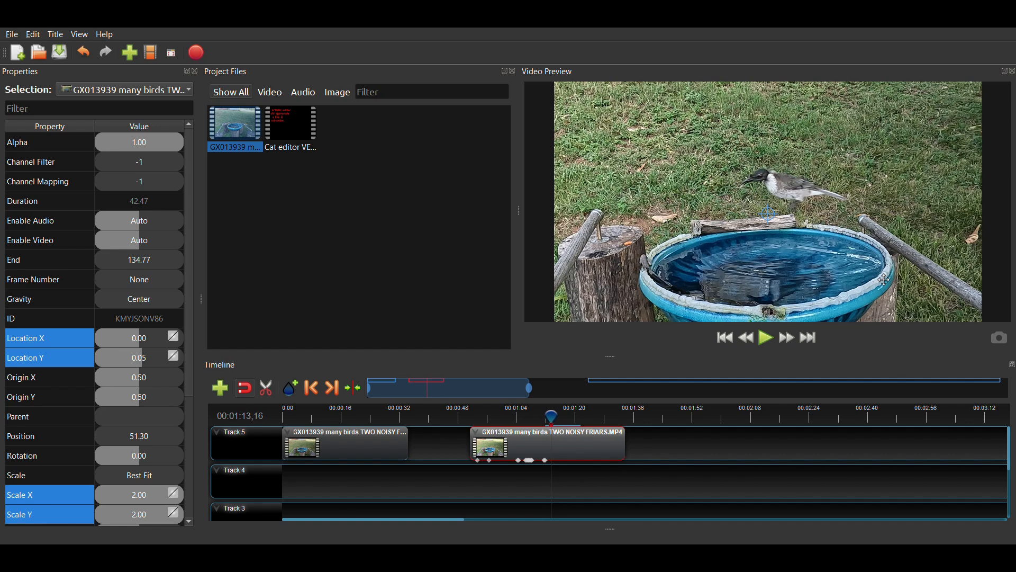
key(Right)
key(Right)
key(Right)
key(Right)
key(Right)
key(Right)
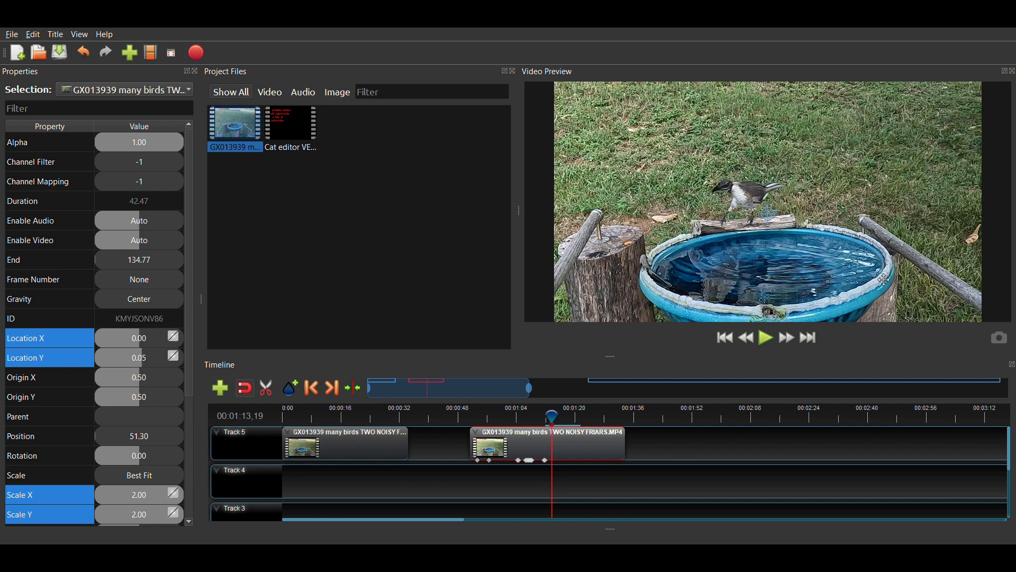
key(Right)
key(Right)
key(Right)
key(Right)
key(Right)
key(Right)
key(Right)
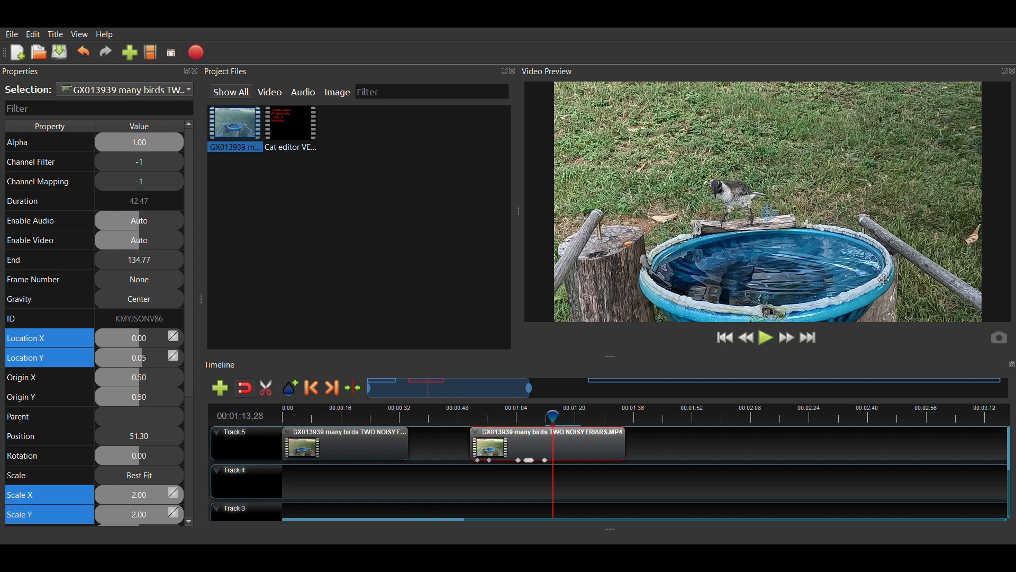
- Keyframe Location X at 0 and Location Y at 0.05 at 00:01:14,20, just before the bird leaves the log, and save the project
key(Right)
key(Right)
key(Right)
key(Right)
key(Right)
key(Right)
key(Right)
key(Right)
key(Right)
key(Right)
key(Right)
key(Right)
key(Right)
key(Right)
key(Right)
key(Right)
key(Right)
key(Right)
key(Right)
key(Right)
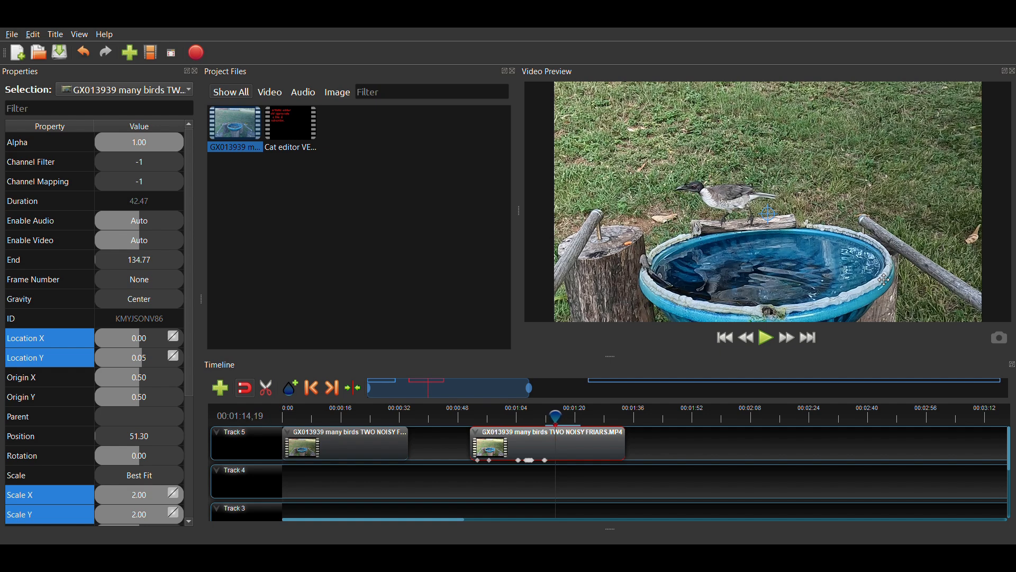
key(Right)
key(Right)
key(Right)
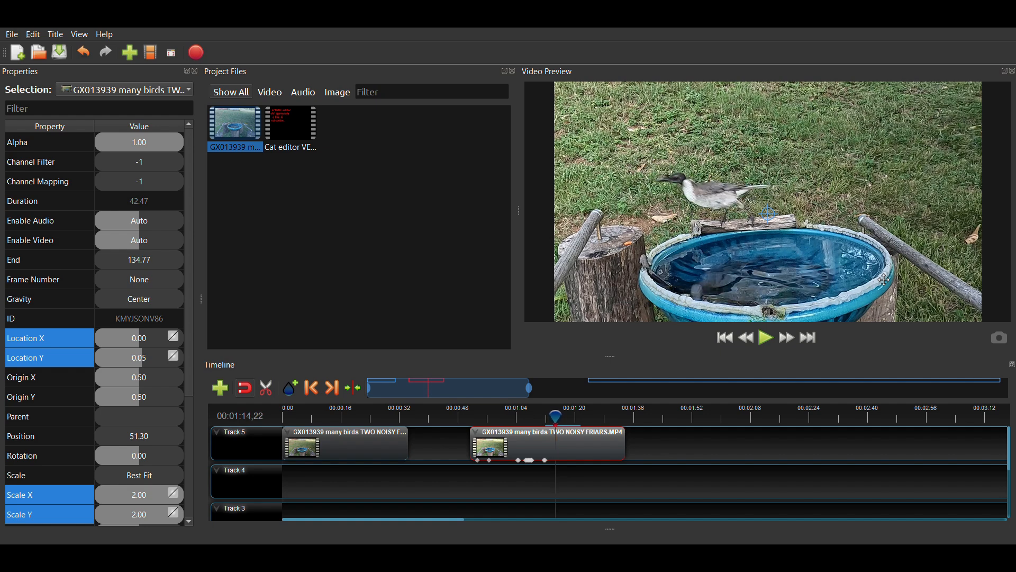
key(Left)
key(Left)
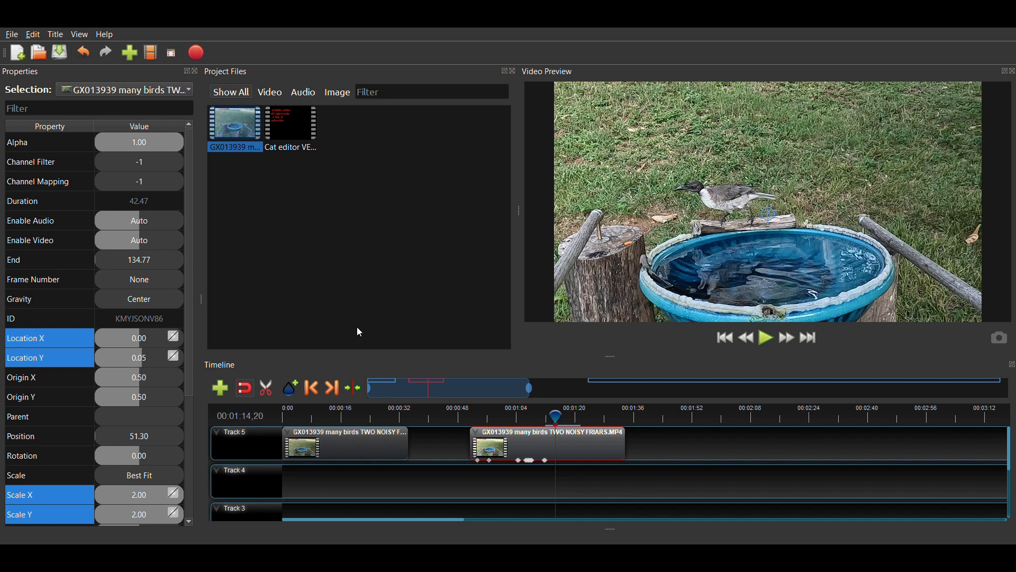
click(146, 345)
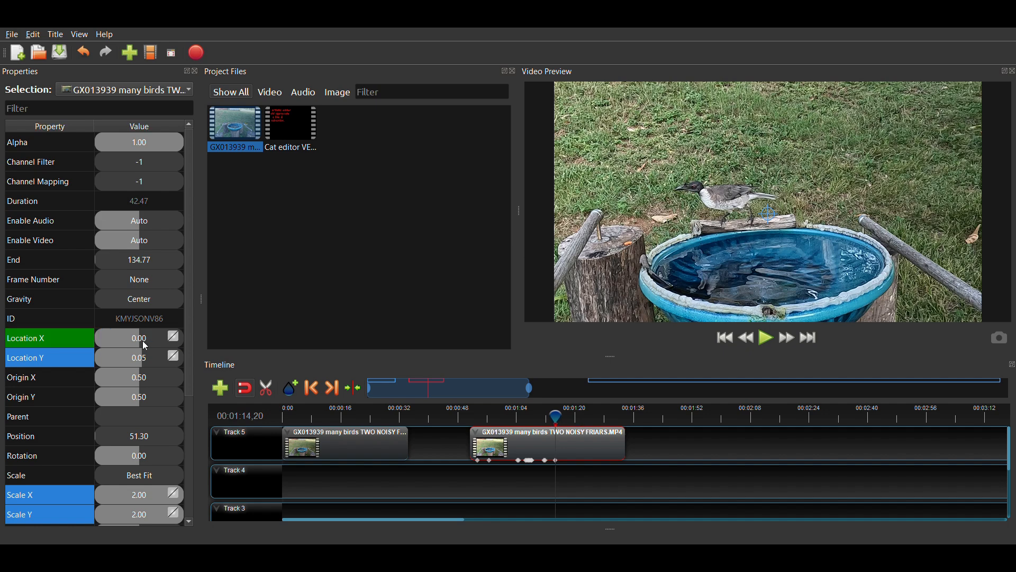
double_click(135, 364)
text(0)
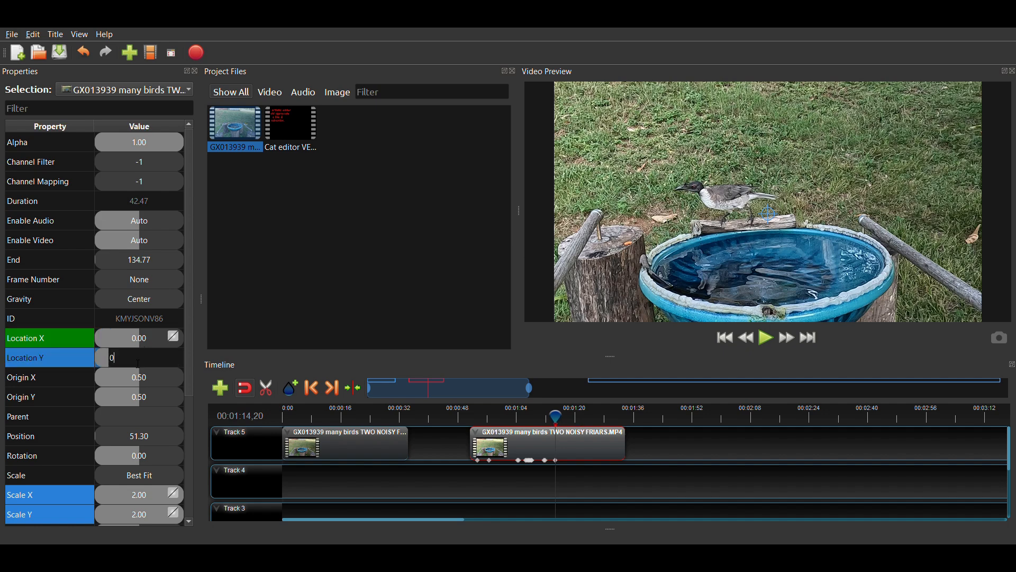
text(.05)
key(Return)
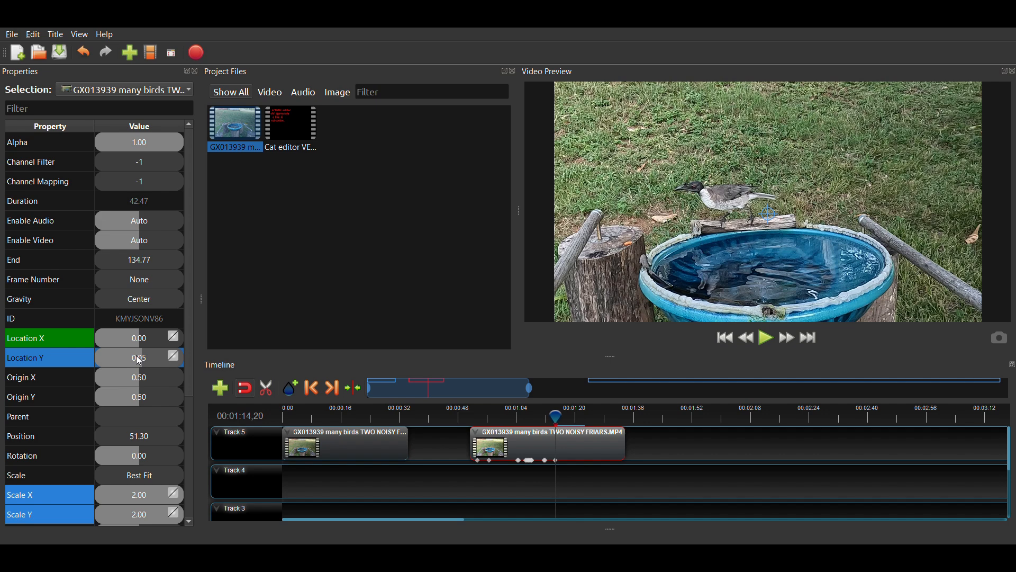
text(.05)
key(Return)
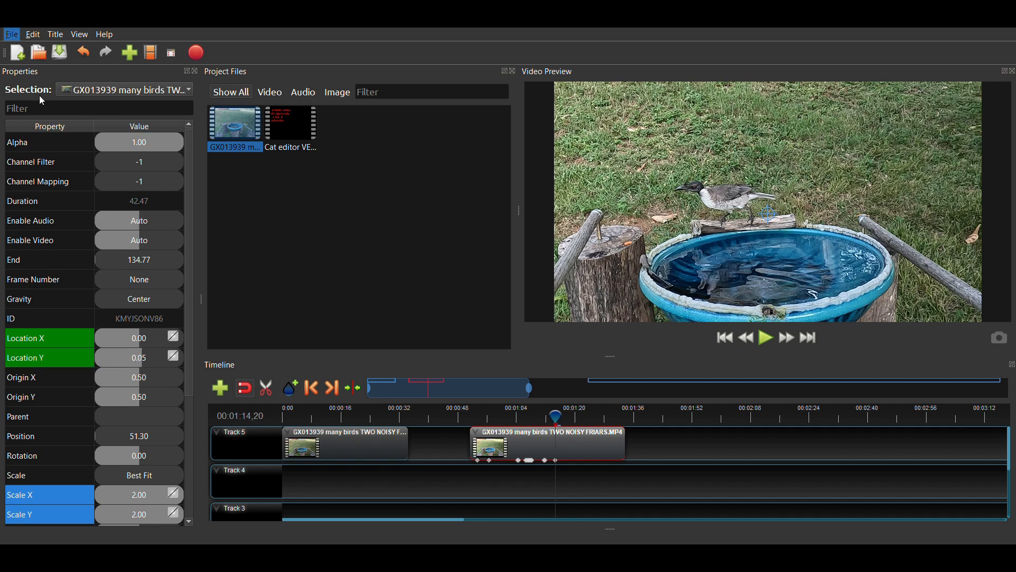
key(ctrl+s)
- Find the frame at 00:01:14,29, where the bird lands on the stump, and set Location X to 0.25 and Location Y to 0
key(Left)
key(Left)
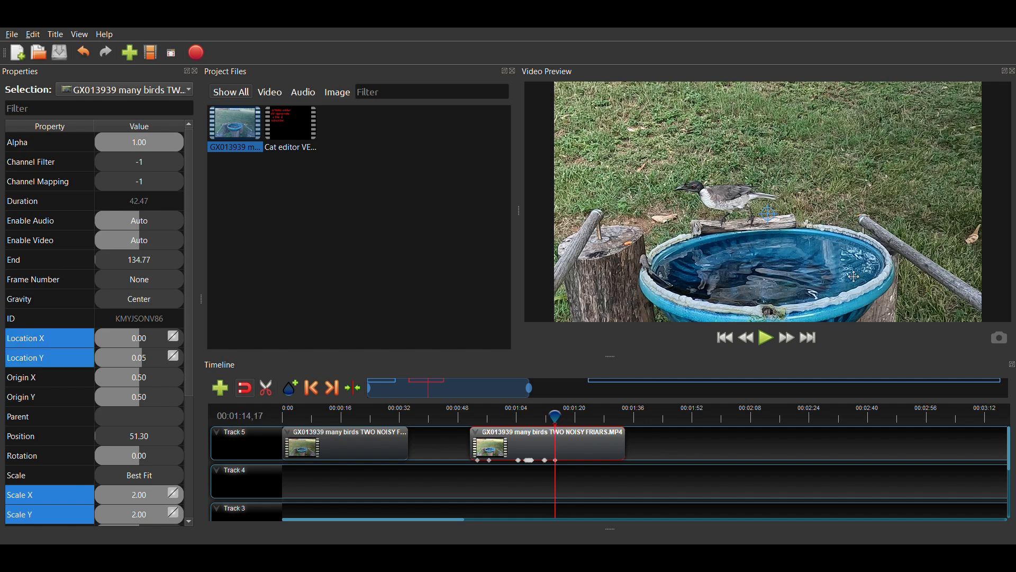
key(Right)
key(Right)
key(Right)
key(Right)
key(Right)
key(Right)
key(Right)
key(Right)
key(Right)
key(Right)
key(Right)
key(Right)
key(Right)
key(Right)
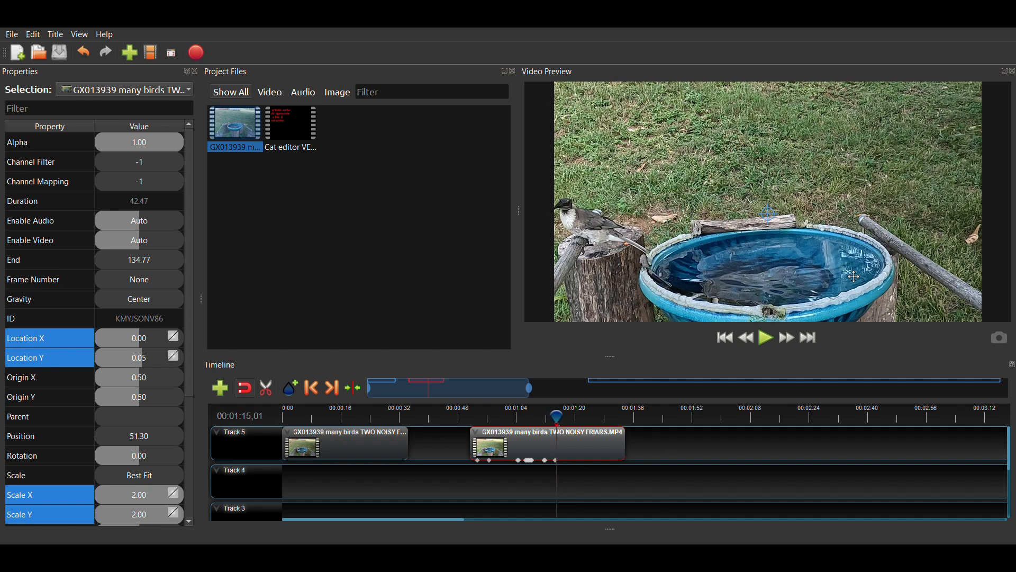
key(Left)
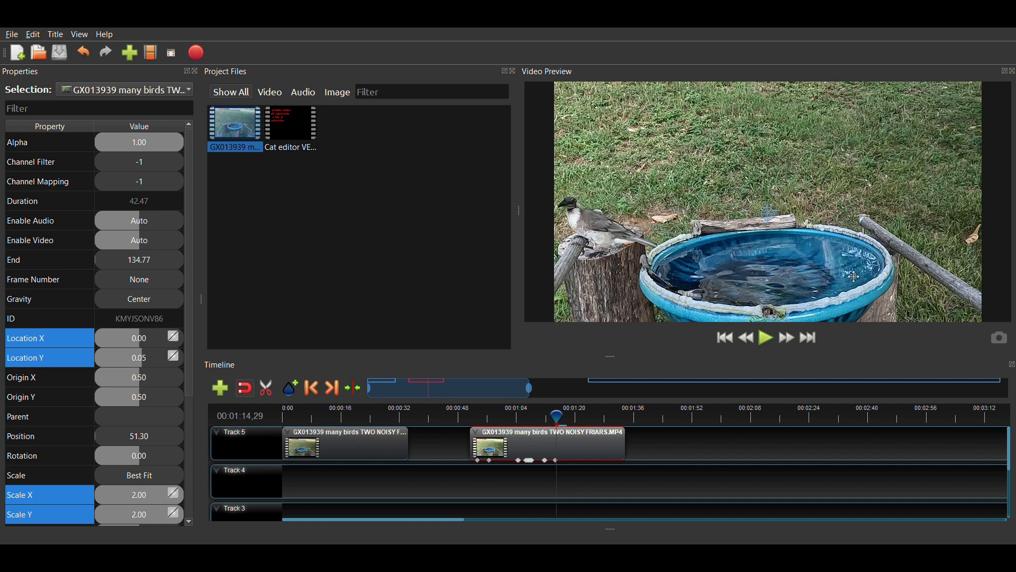
key(Left)
key(Left)
key(Left)
key(Left)
key(Left)
key(Left)
key(Left)
key(Left)
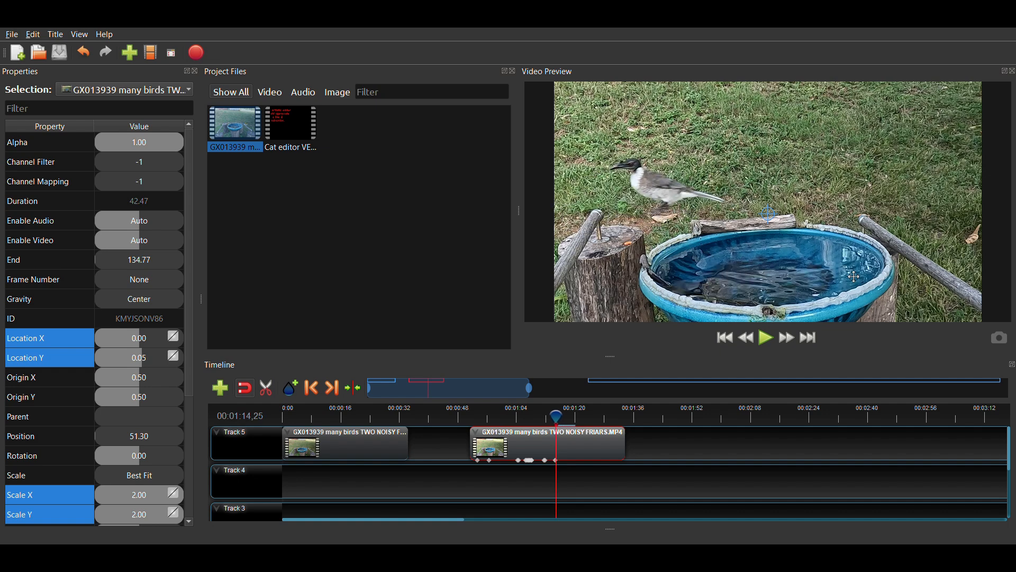
key(Right)
key(Right)
key(Right)
key(Right)
key(Right)
key(Right)
key(Right)
key(Right)
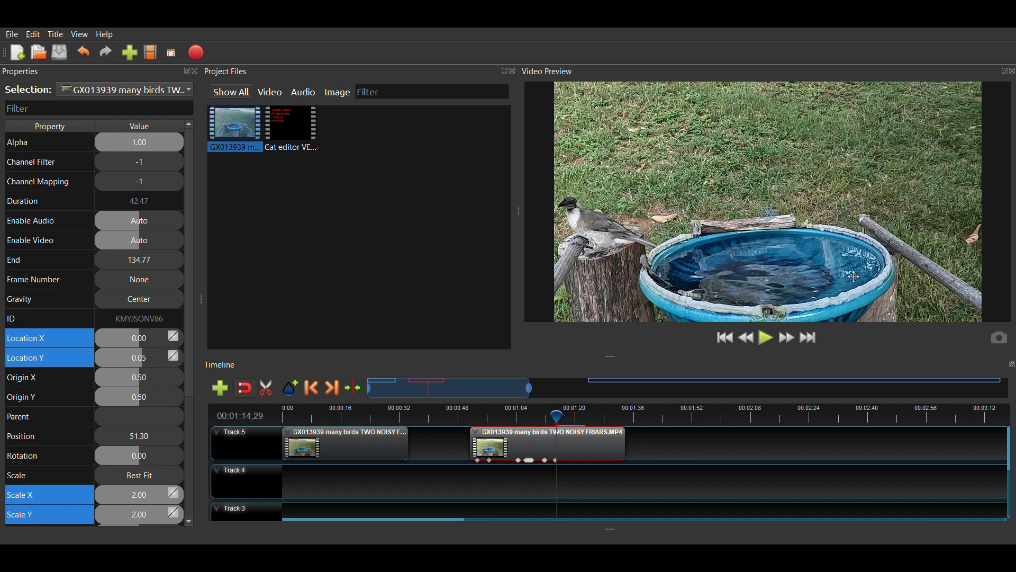
click(139, 335)
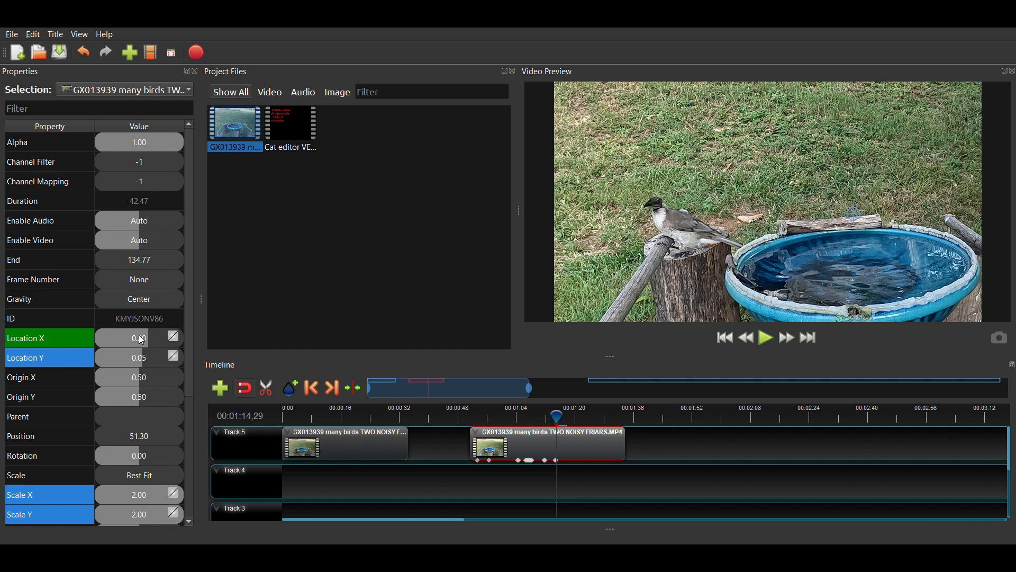
click(137, 338)
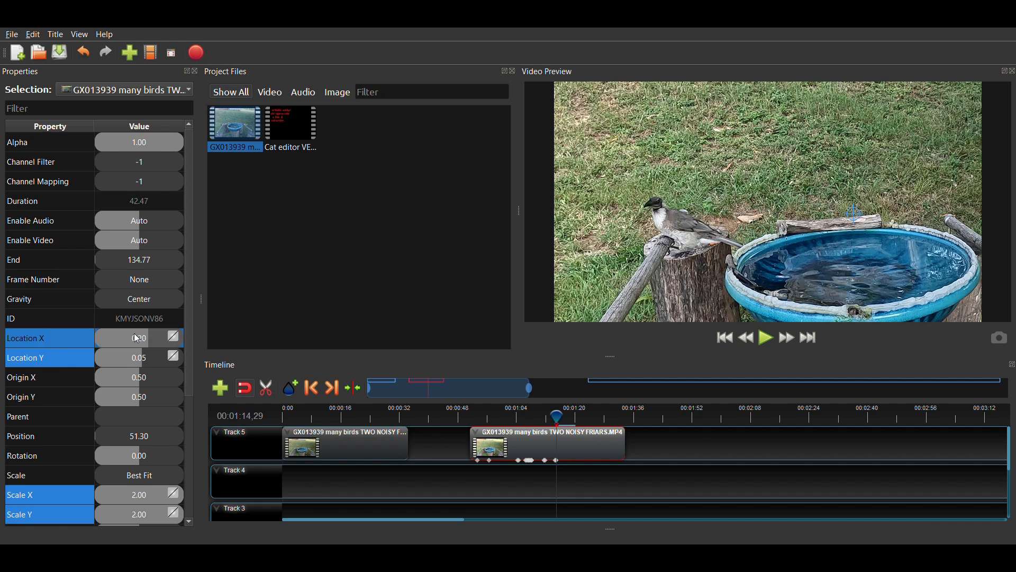
click(137, 339)
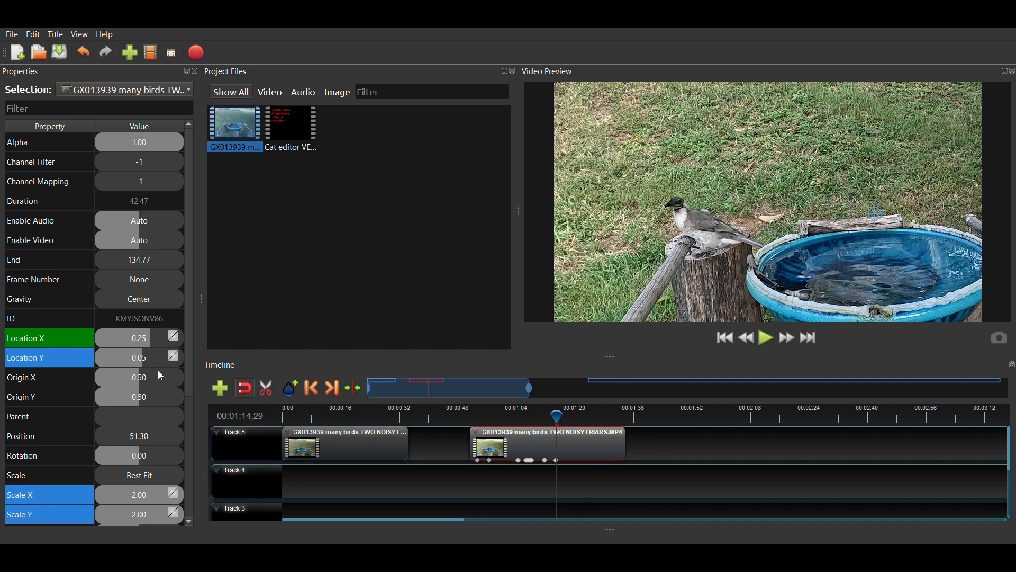
click(137, 355)
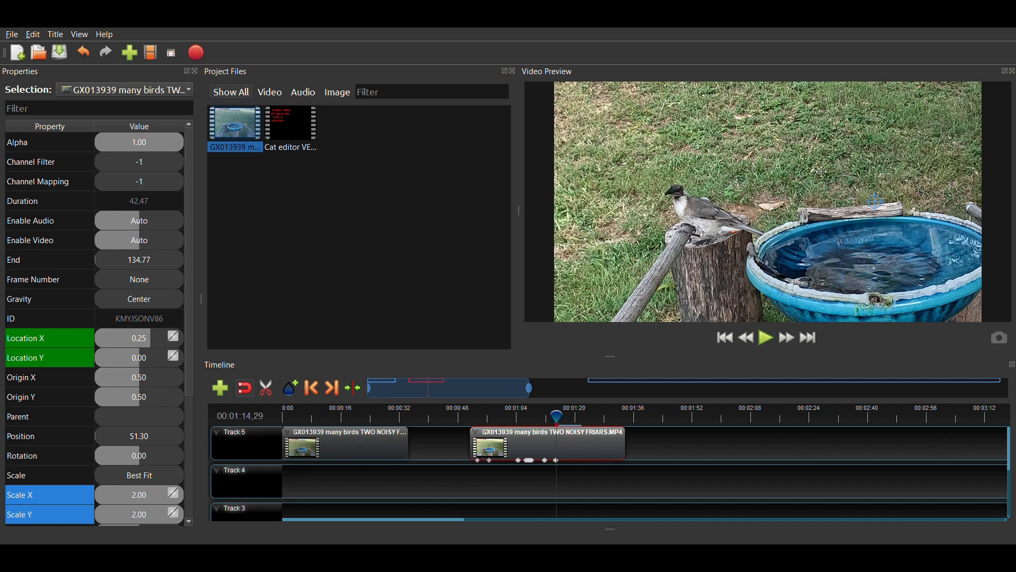
- Advance to 00:01:16,02, while the bird is still on the stump, and keyframe Location X at 0.25 and Location Y at 0
key(Right)
key(Right)
key(Right)
key(Right)
key(Right)
key(Right)
key(Right)
key(Right)
key(Right)
key(Right)
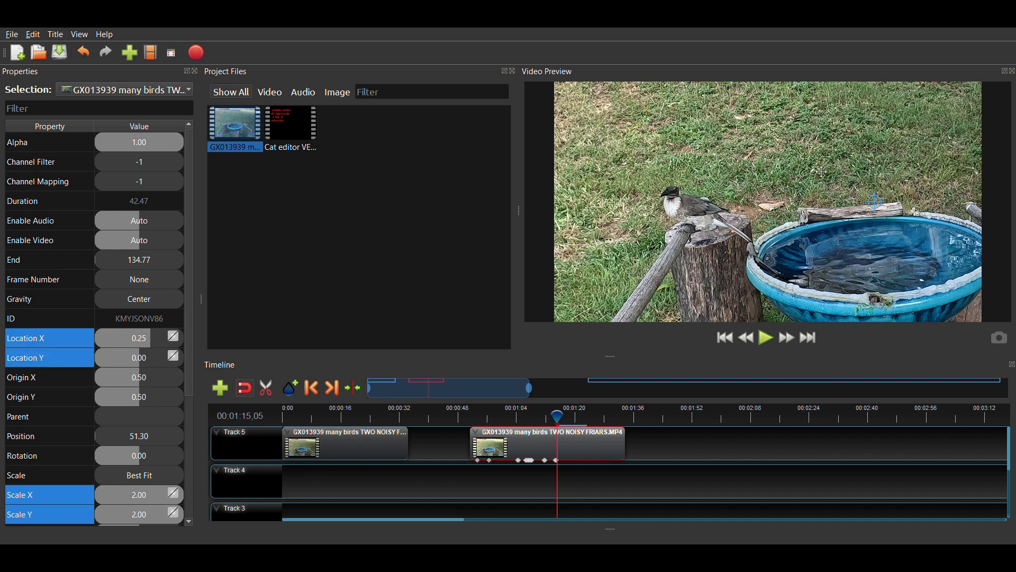
key(Right)
key(Right)
key(Right)
key(Right)
key(Right)
key(Right)
key(Right)
key(Right)
key(Right)
key(Right)
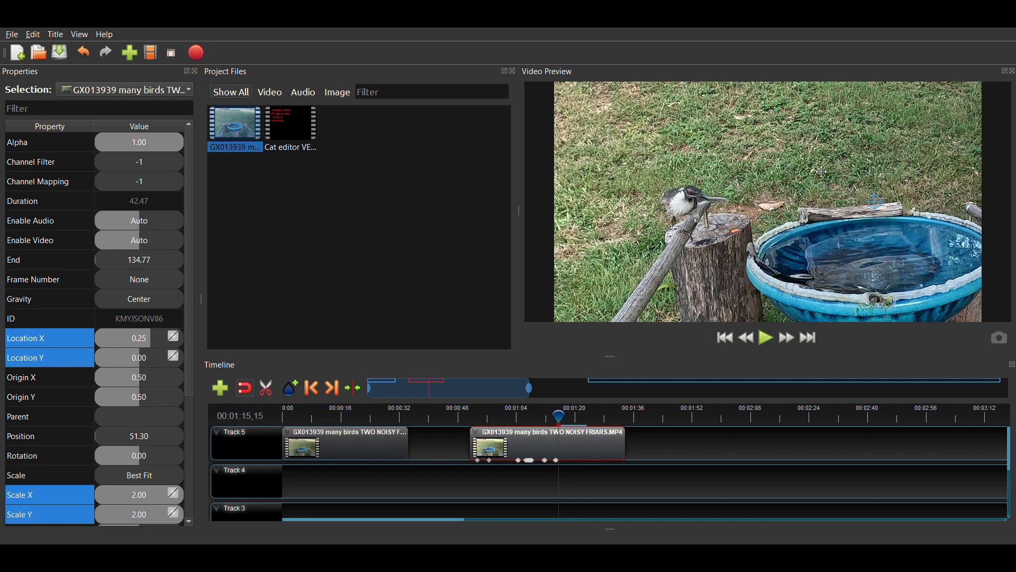
key(Right)
key(Right)
key(Right)
key(Right)
key(Right)
key(Right)
key(Right)
key(Right)
key(Right)
key(Right)
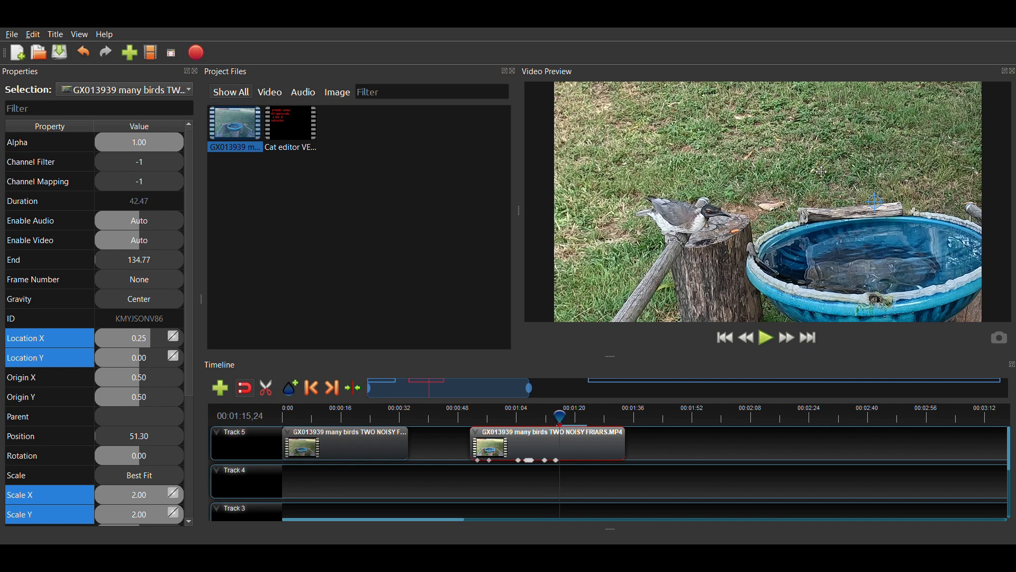
key(Right)
key(Right)
key(Right)
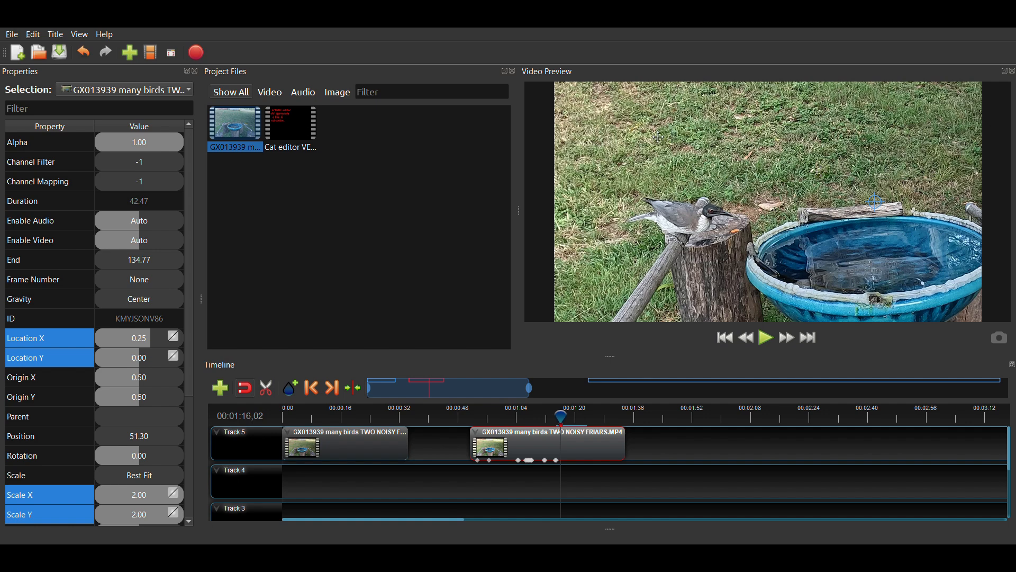
double_click(141, 343)
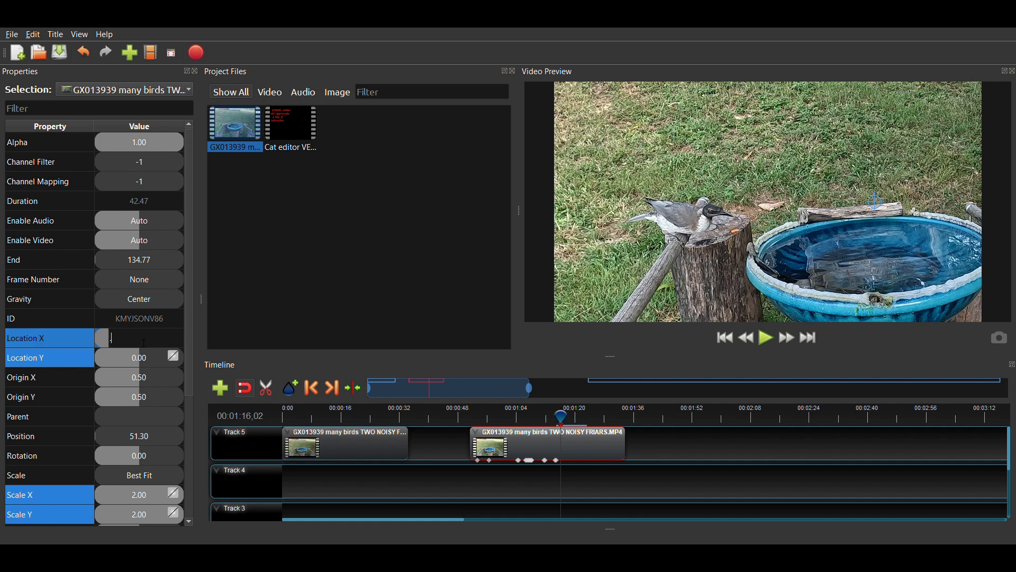
key(Return)
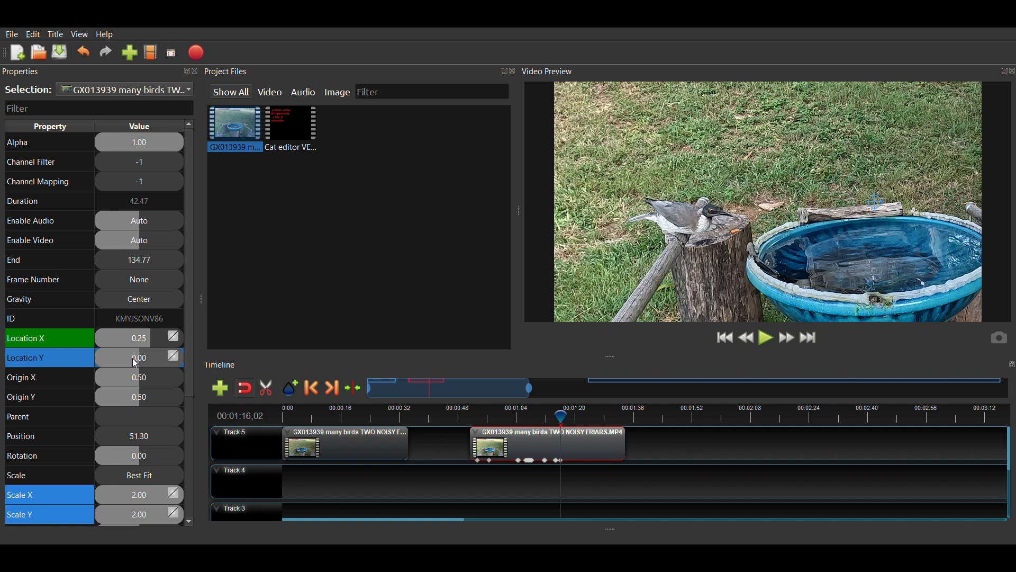
double_click(138, 363)
key(Return)
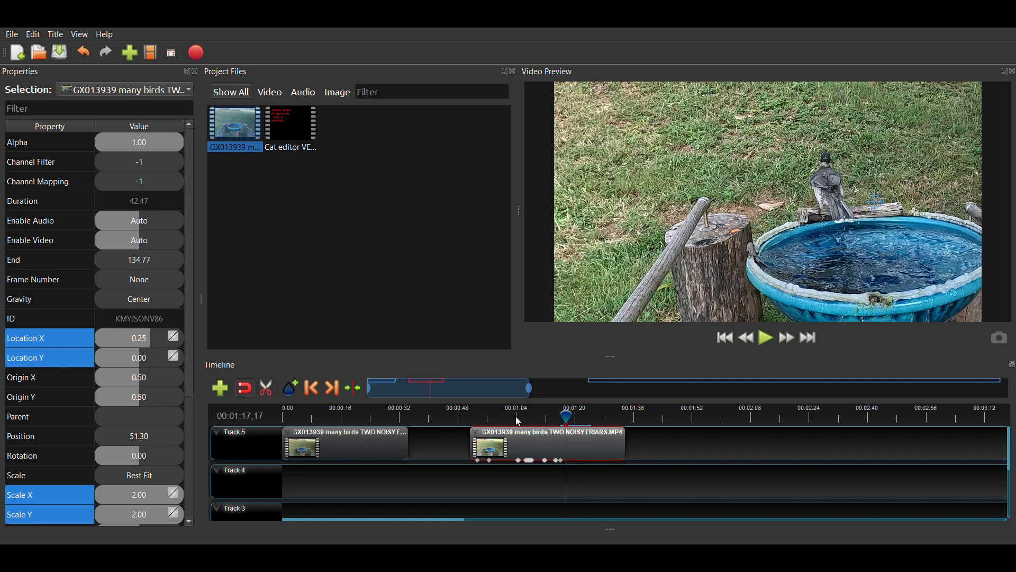
- Play the clip from 00:01:03,25 to just past 00:01:16 to check the keyframed framing shifts
click(515, 417)
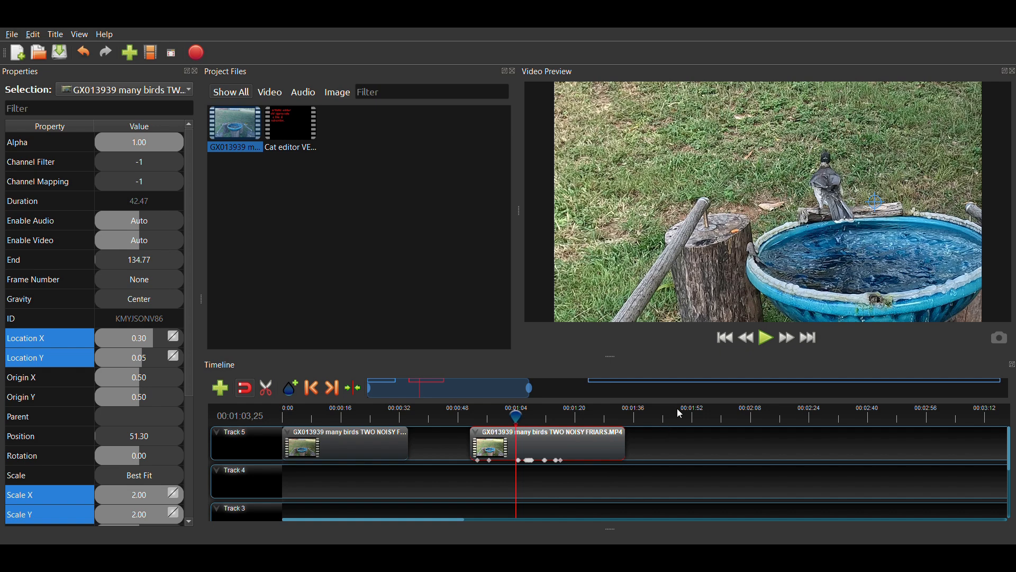
click(767, 341)
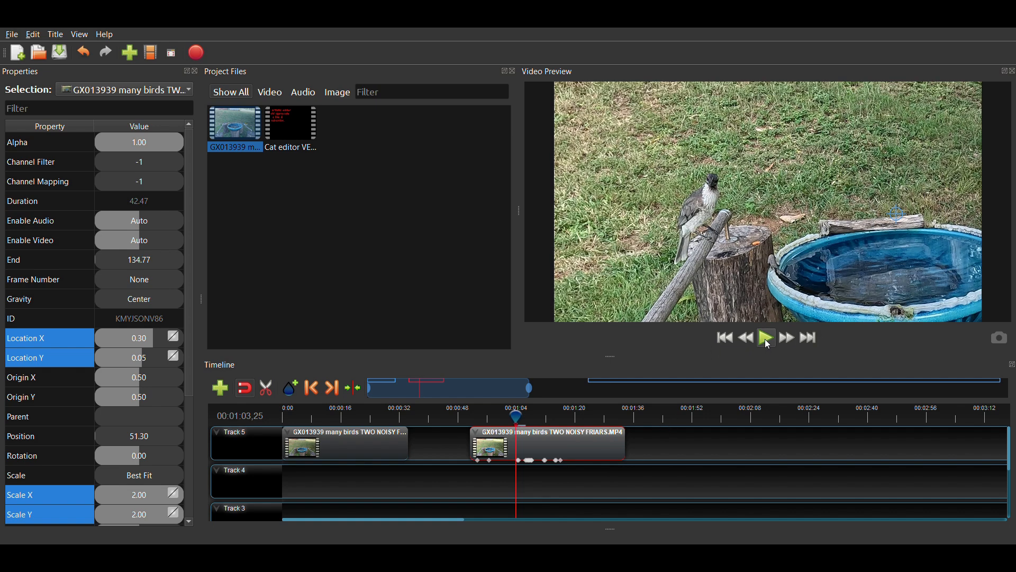
click(768, 344)
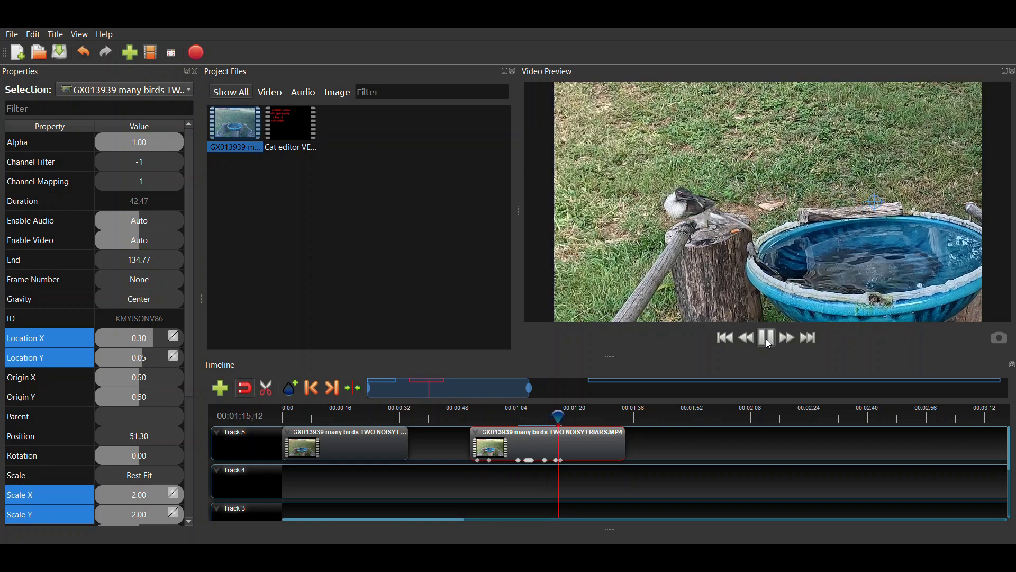
click(771, 344)
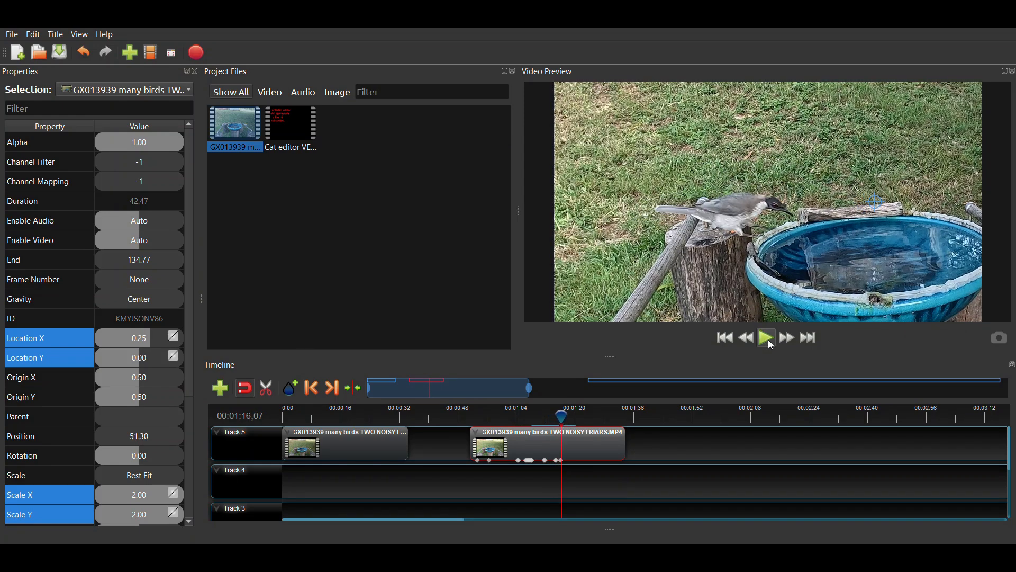
- Return to the last keyframe at 00:01:16,02 and show the clip's keyframes at a larger timeline scale
key(Left)
key(Left)
key(Left)
key(Left)
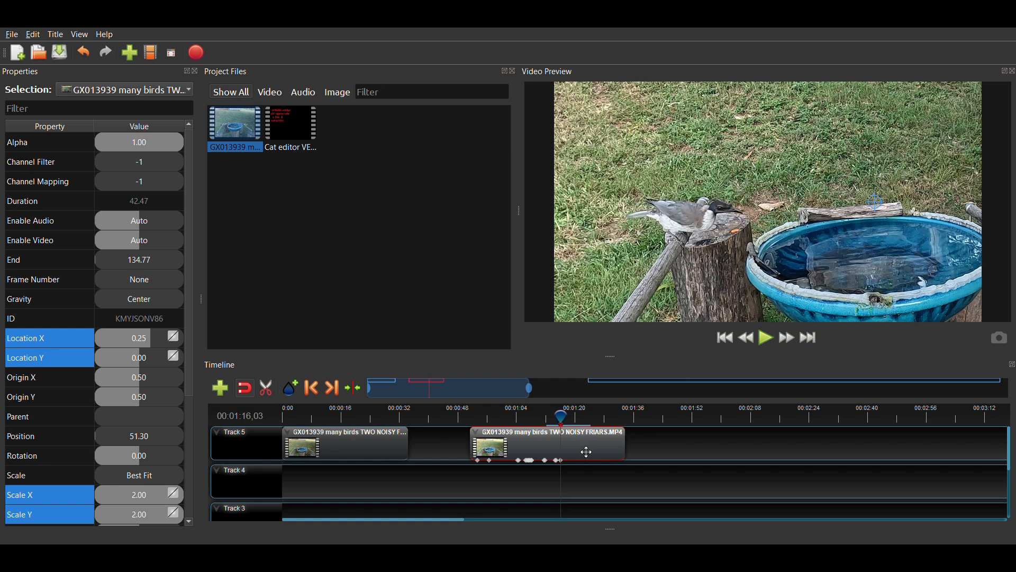
scroll(588, 447, up, 3)
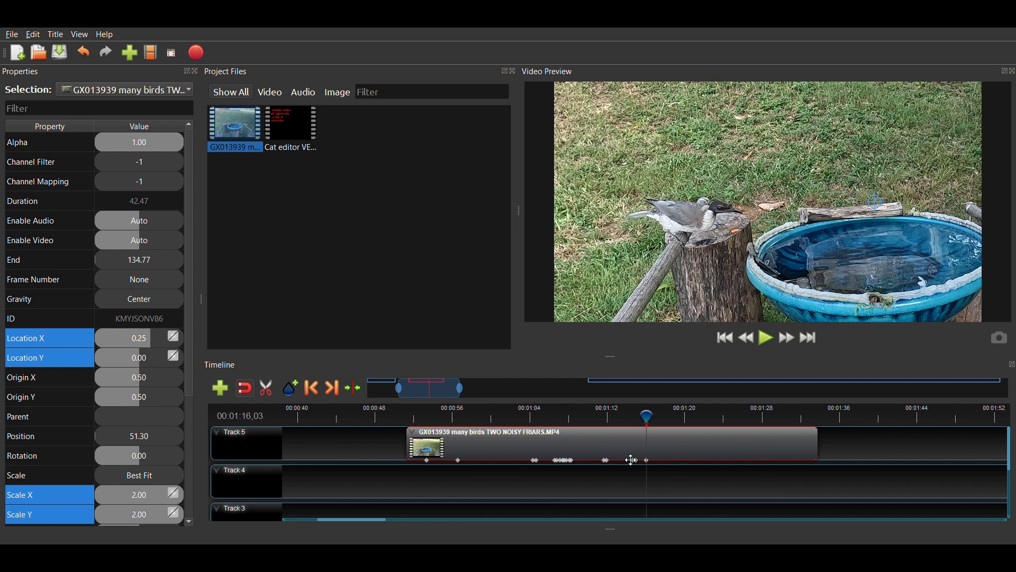
key(Right)
key(Right)
key(Left)
key(Left)
key(Left)
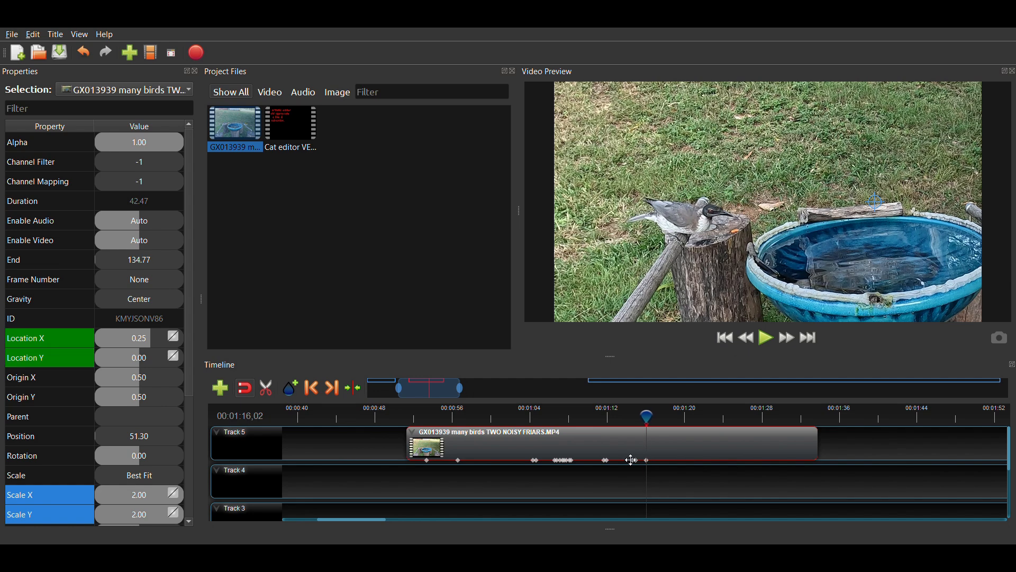
- Find the frame at 00:01:16,09, as the bird leans from the stump to the bath, and keyframe Location X at 0.1 and Location Y at 0
key(Right)
key(Right)
key(Right)
key(Right)
key(Right)
key(Right)
key(Right)
key(Right)
key(Right)
key(Right)
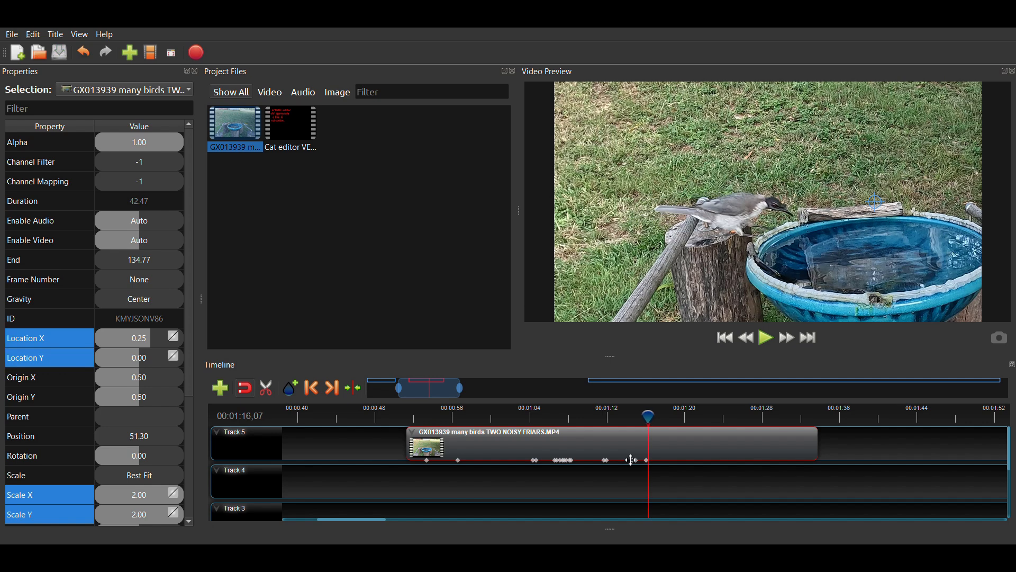
key(Right)
key(Right)
key(Right)
key(Right)
key(Right)
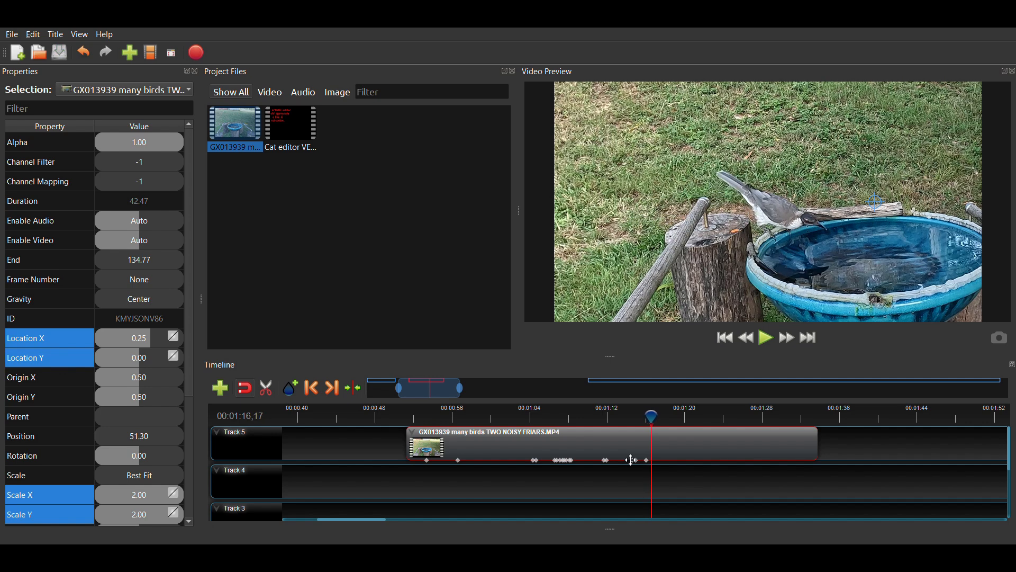
key(Left)
key(Left)
key(Left)
key(Left)
key(Left)
key(Left)
key(Left)
key(Left)
key(Left)
key(Left)
key(Left)
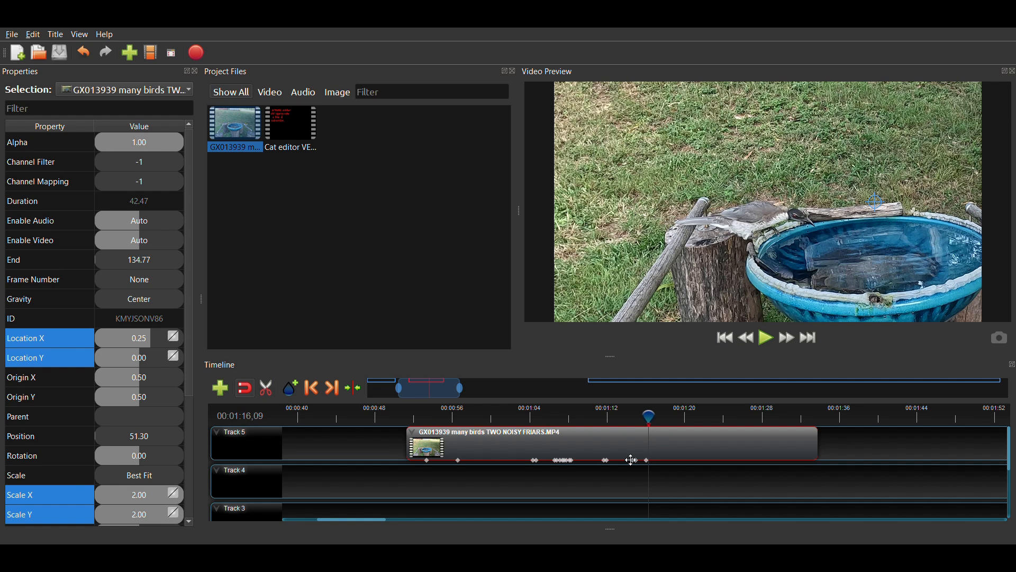
key(Right)
key(Right)
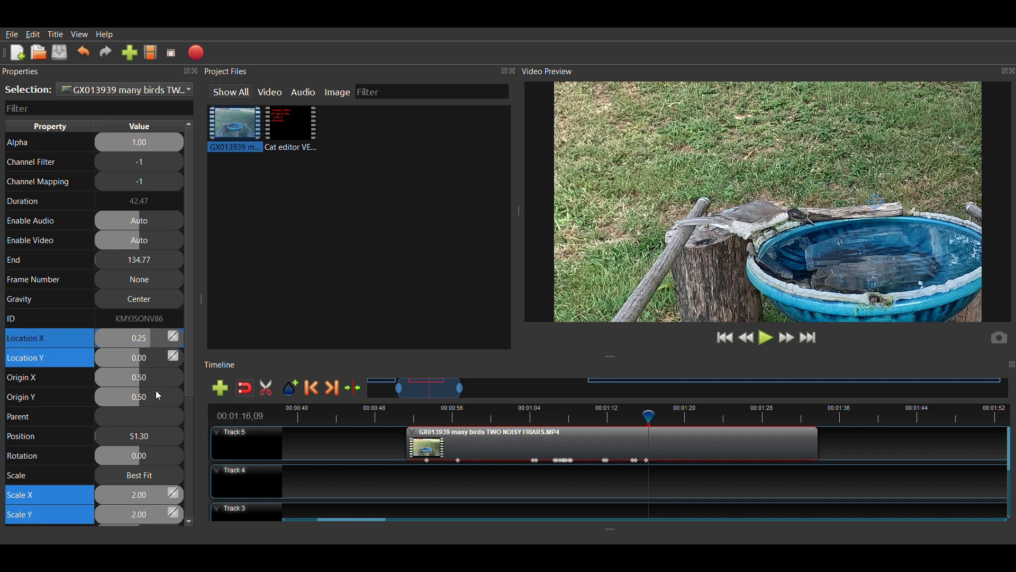
text(0)
key(Return)
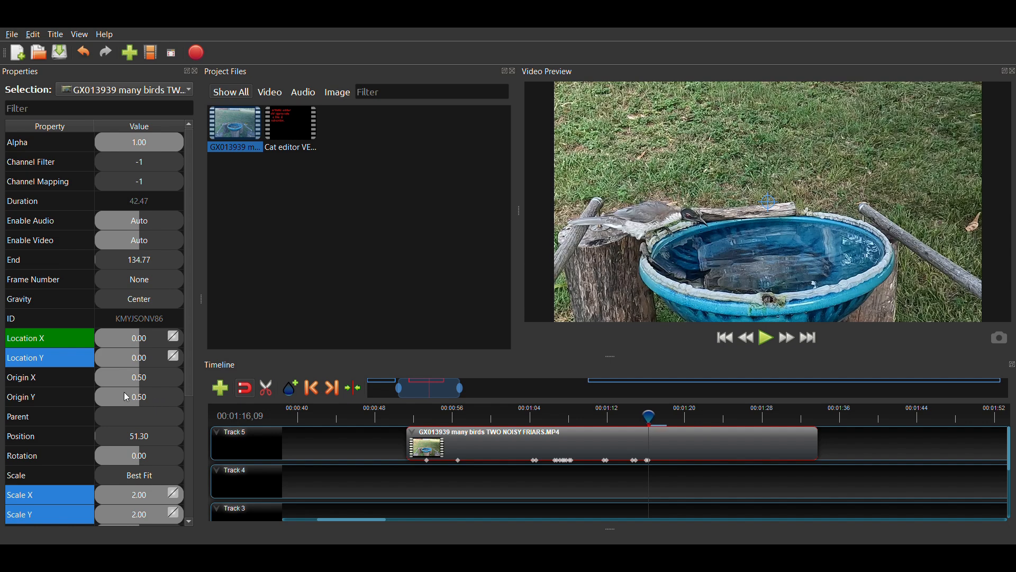
click(139, 339)
text(0.1)
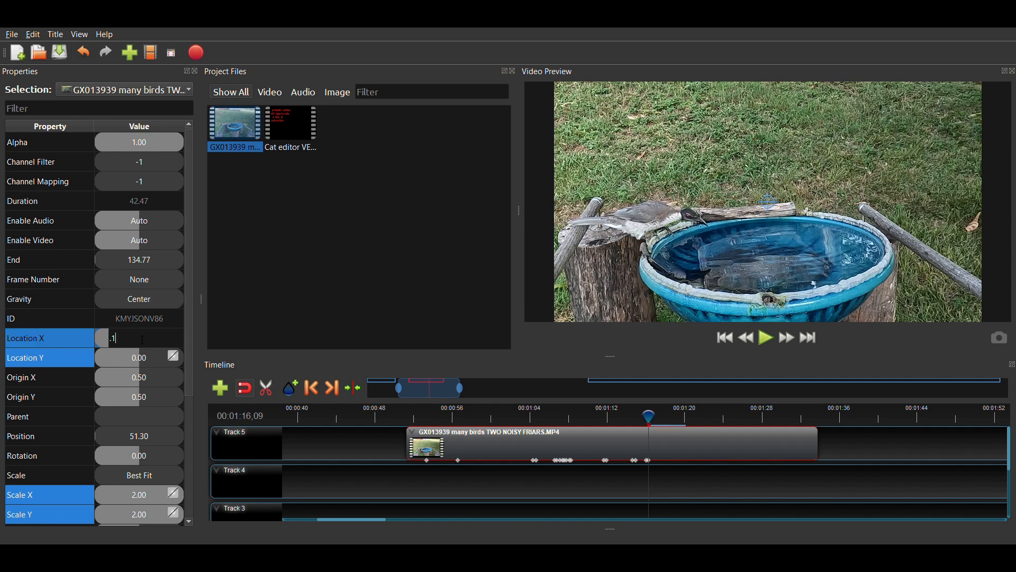
key(Return)
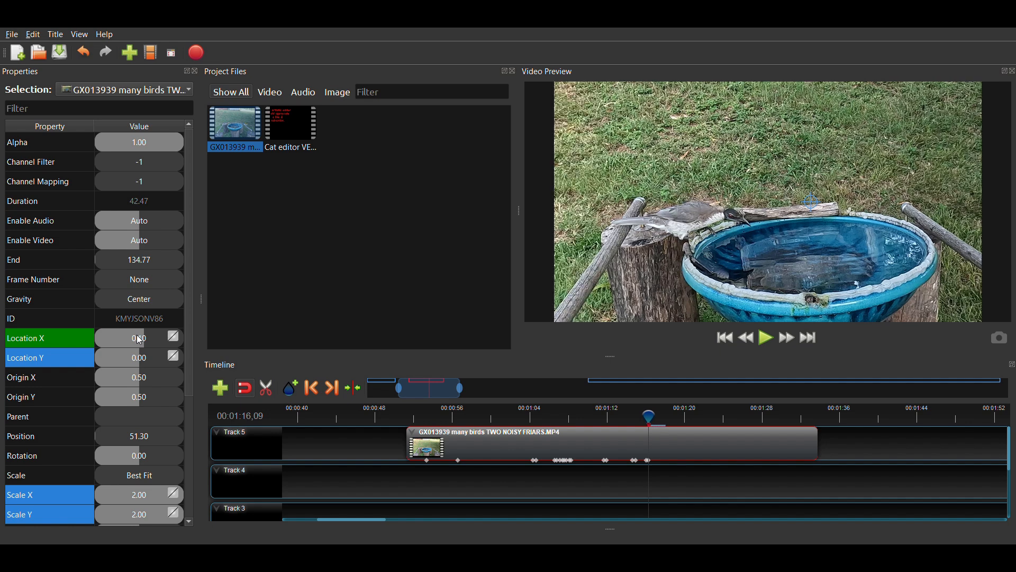
click(125, 359)
text(0)
key(Return)
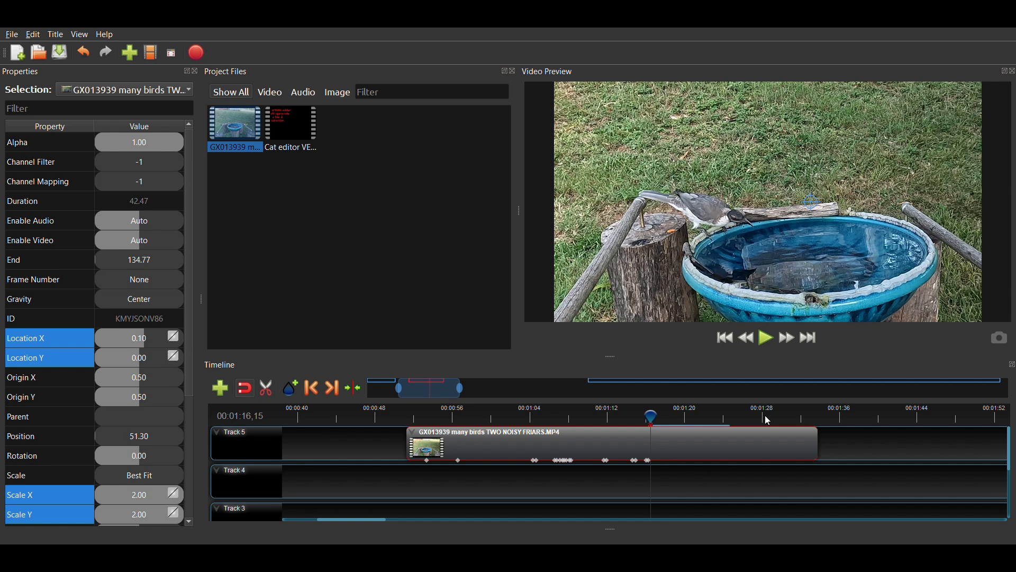
- Slice the Track 5 clip at 00:01:16,15 and 00:01:17,20, keeping both sides, to isolate the bird's plunge into the bath
key(ctrl+k)
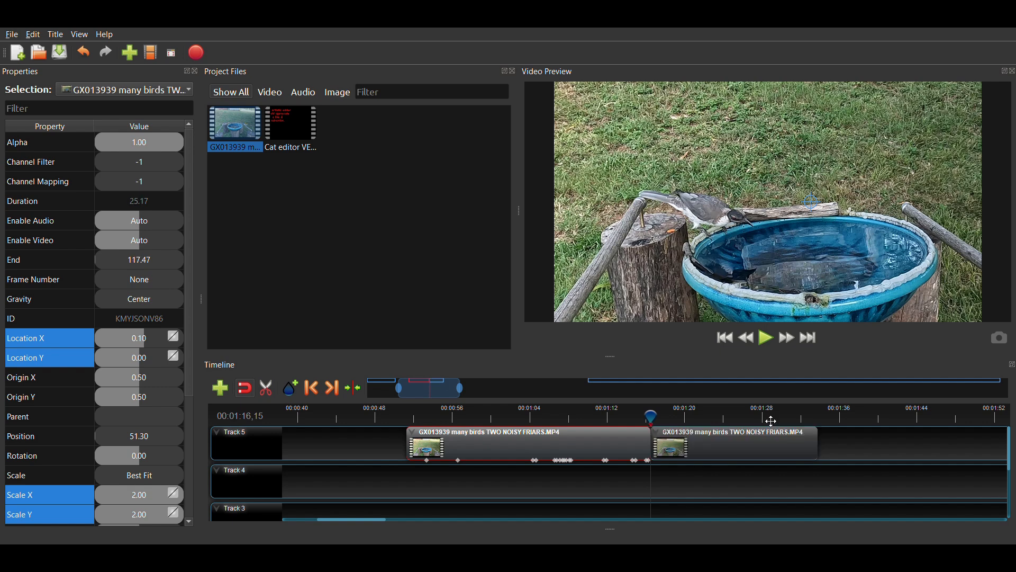
key(Right)
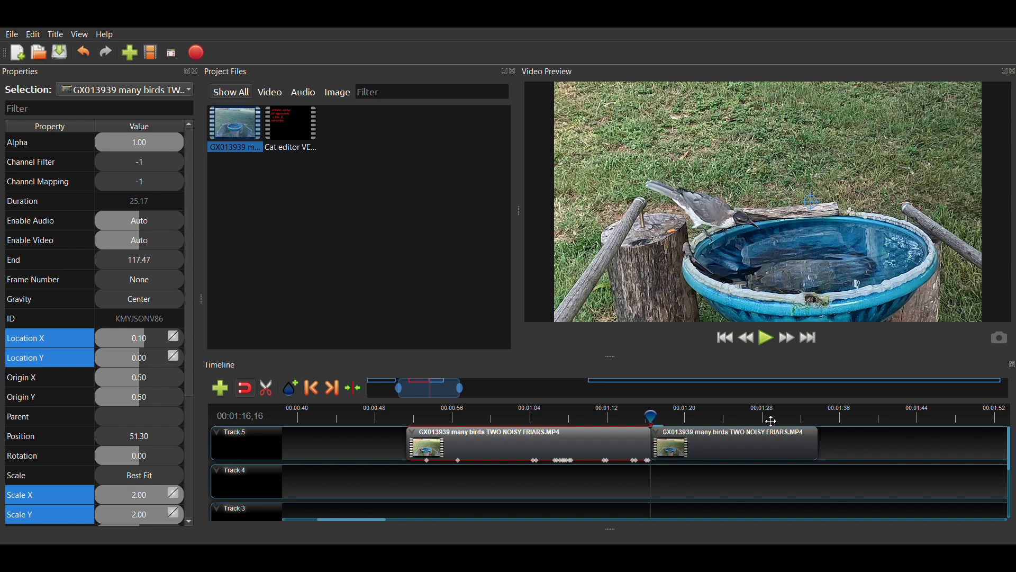
key(Right)
key(Right)
key(Right)
key(Right)
key(Right)
key(Right)
key(Right)
key(Right)
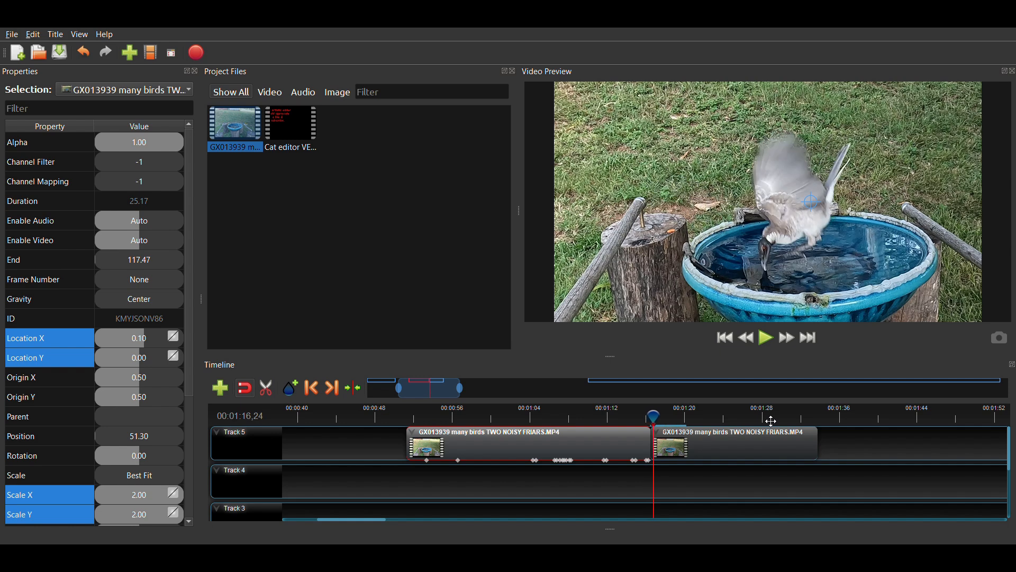
key(Right)
key(Right)
key(Right)
key(Right)
key(Right)
key(Right)
key(Right)
key(Right)
key(Right)
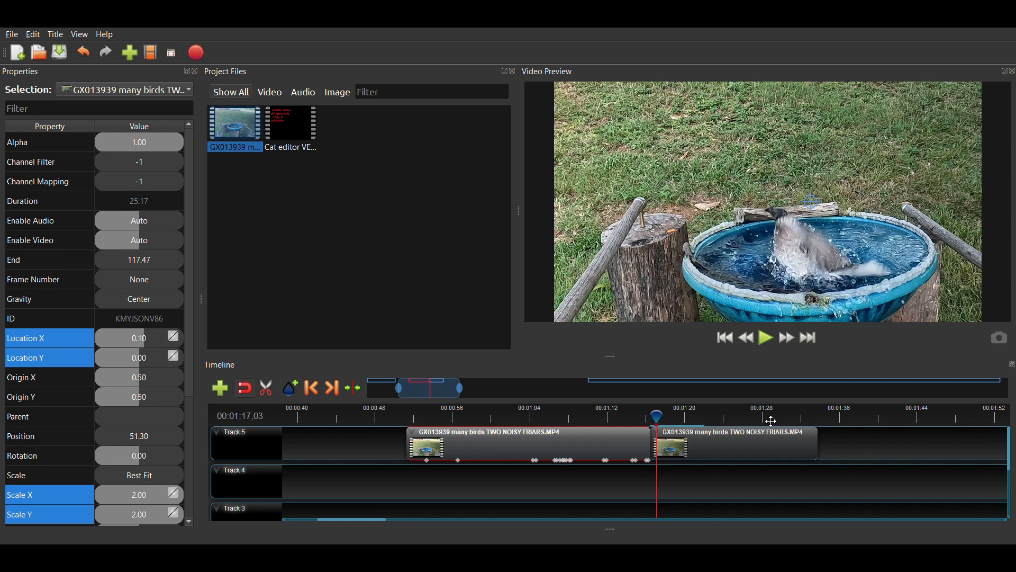
key(Right)
key(Right)
key(Right)
key(Right)
key(Right)
key(Right)
key(Right)
key(Right)
key(Right)
key(Right)
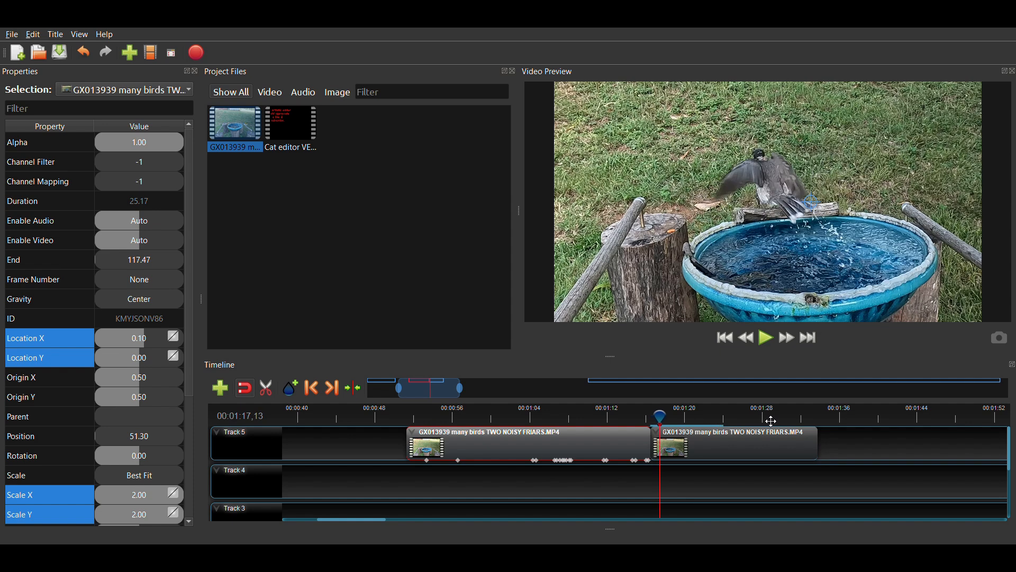
key(Right)
key(Right)
key(Right)
key(Right)
key(Right)
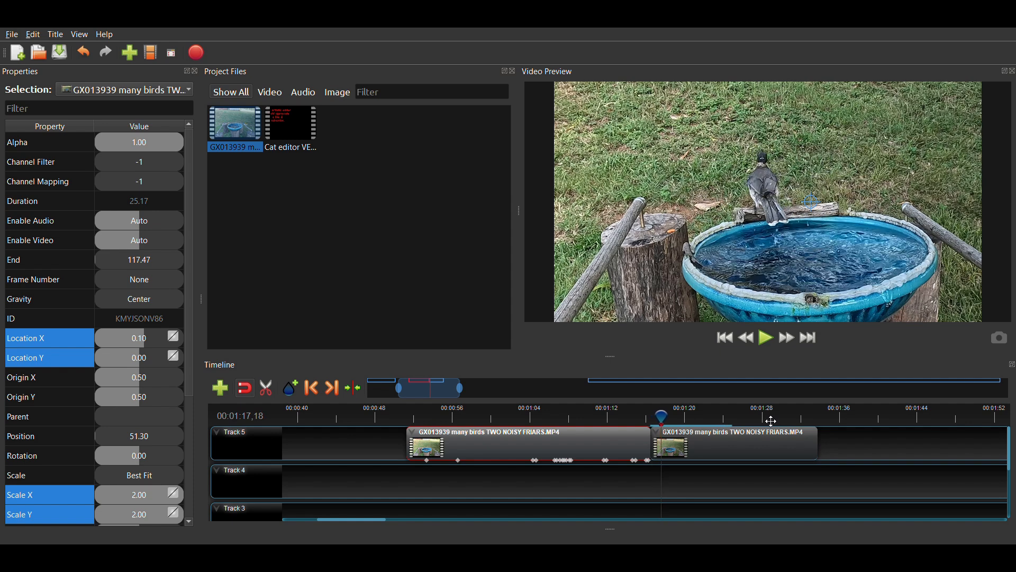
key(Right)
key(Right)
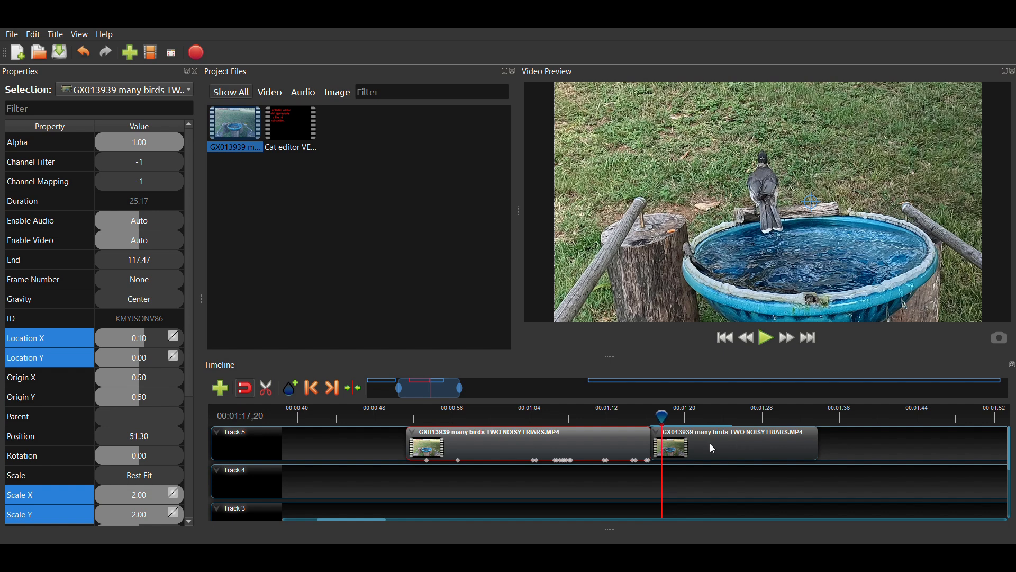
key(ctrl+shift+k)
- Place a copy of the short plunge segment on Track 4 and slow it to a duration of 4.30 seconds
click(664, 446)
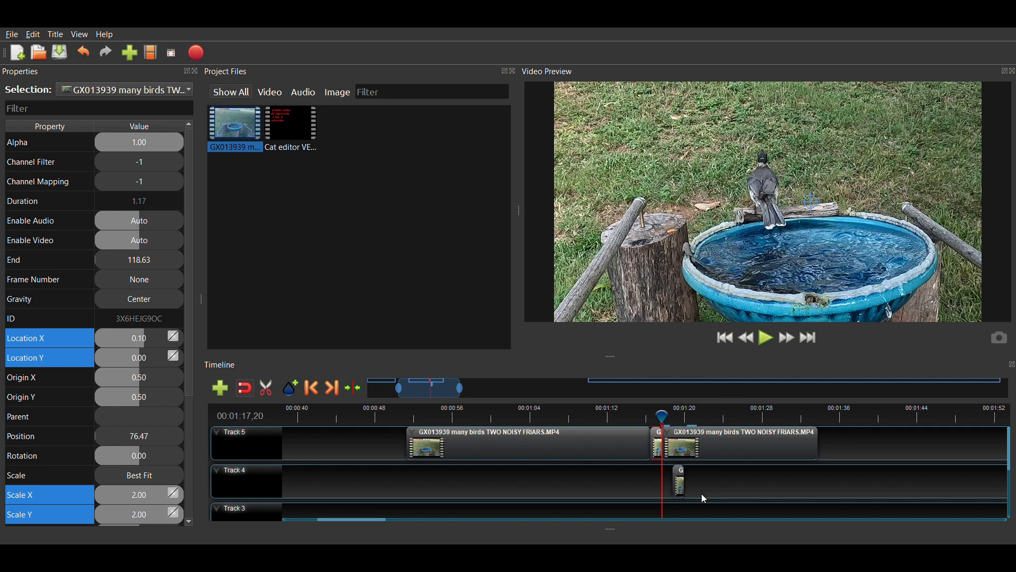
drag(660, 448, 683, 483)
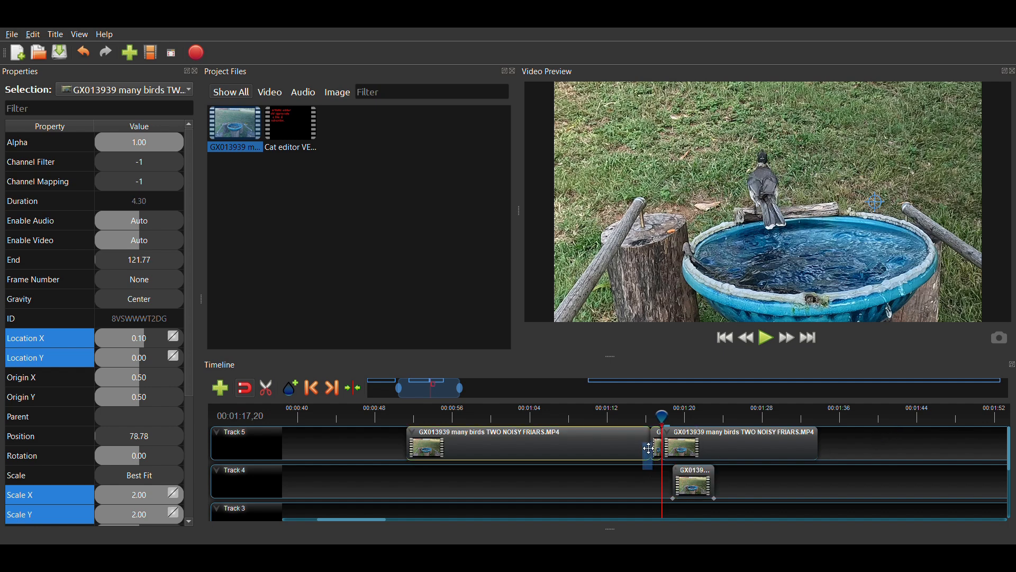
- Close the gaps by moving the long and short Track 5 clips against the preceding clip, the slow-motion clip to 60.73 and the last clip to 65.03
drag(651, 451, 509, 451)
drag(694, 495, 568, 497)
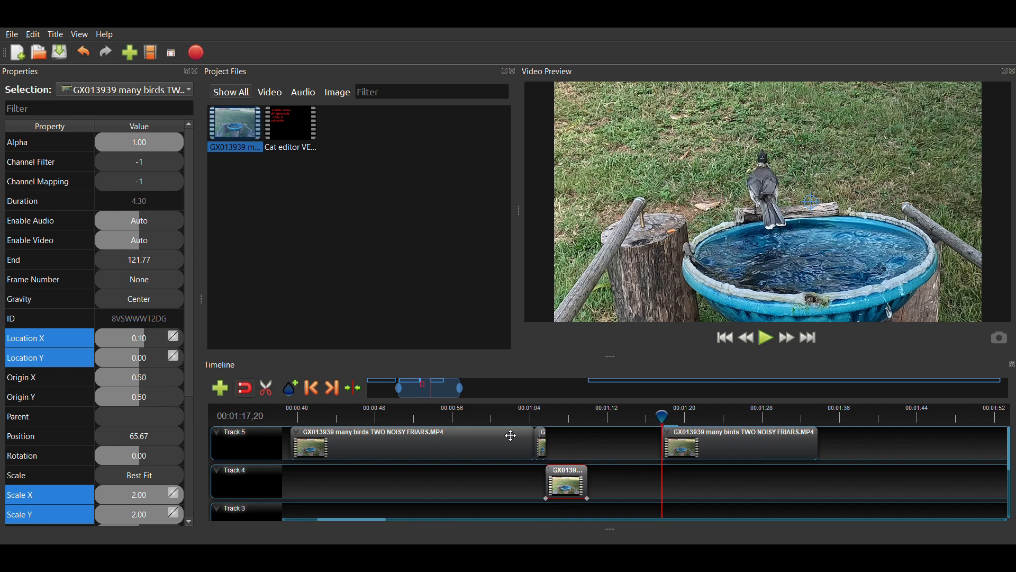
drag(426, 388, 417, 388)
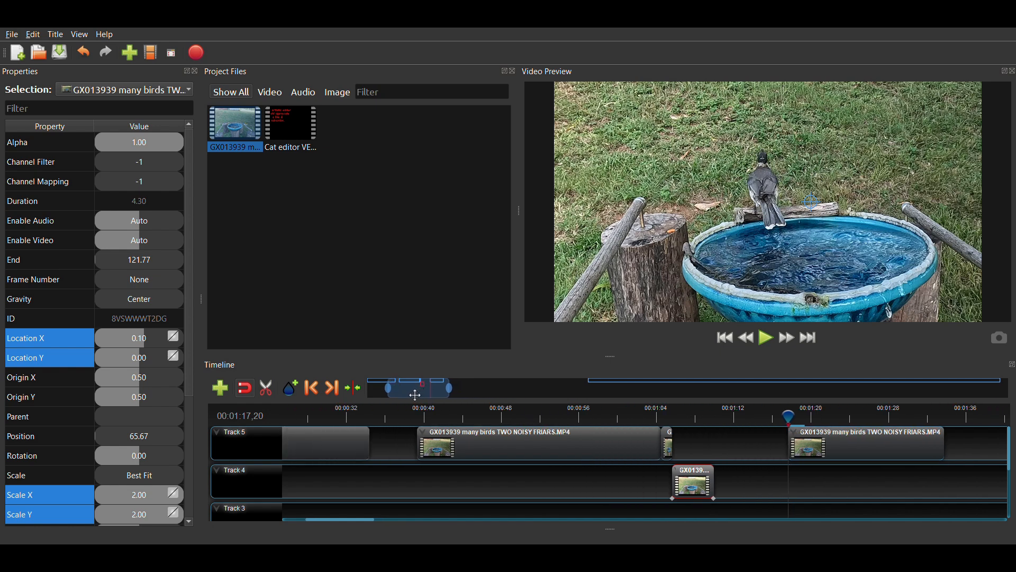
click(638, 449)
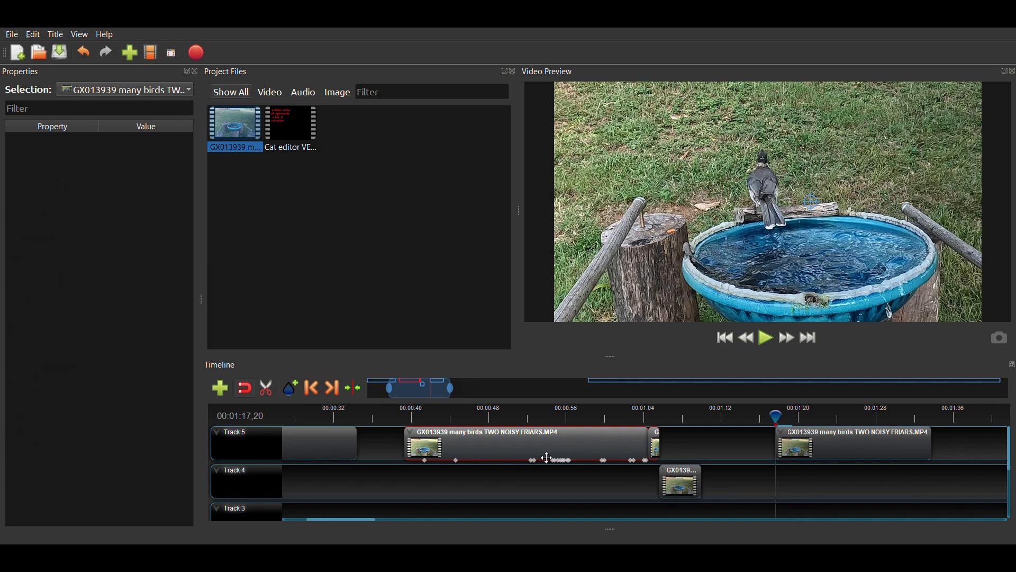
drag(543, 451, 494, 452)
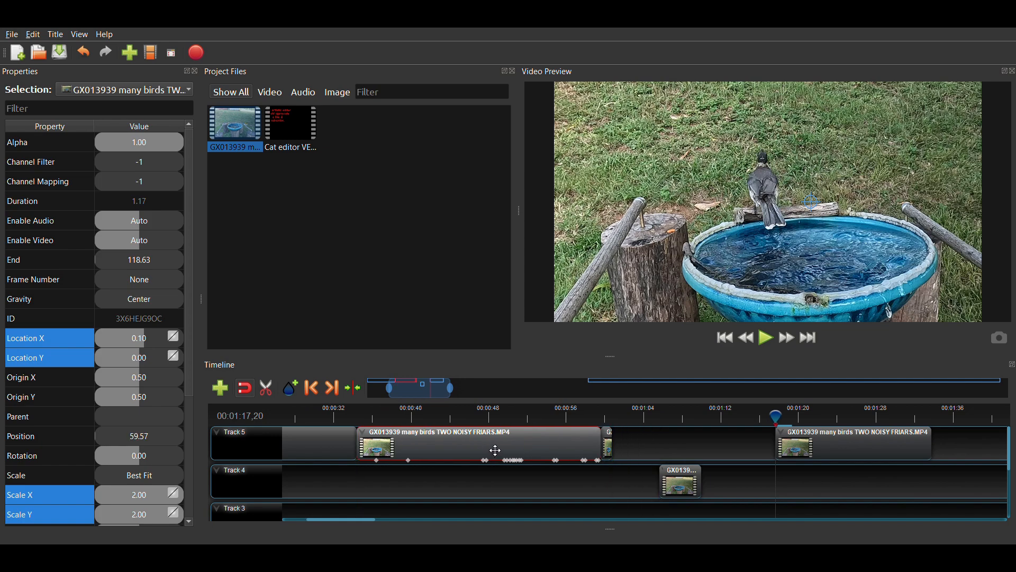
drag(676, 483, 629, 484)
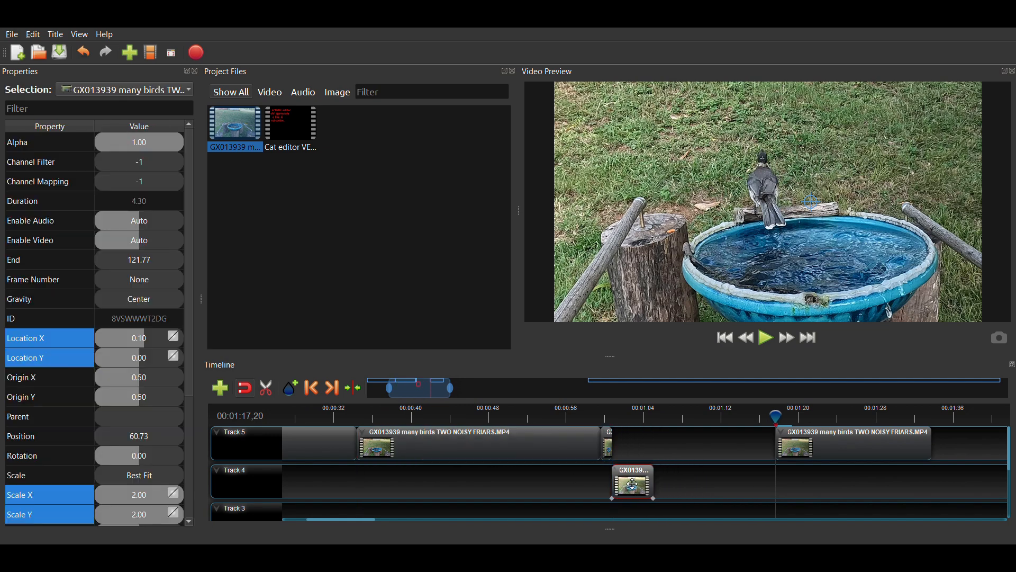
drag(846, 446, 737, 448)
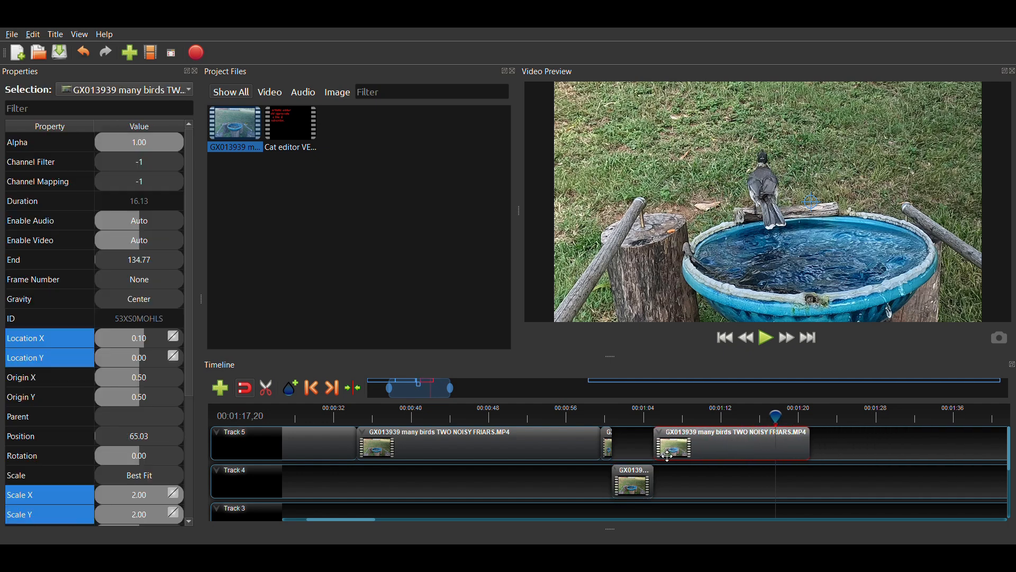
- Play the sequence from 00:00:59,02 to 00:01:06,10 to check the framing shift and the transitions around the slow-motion plunge
click(600, 420)
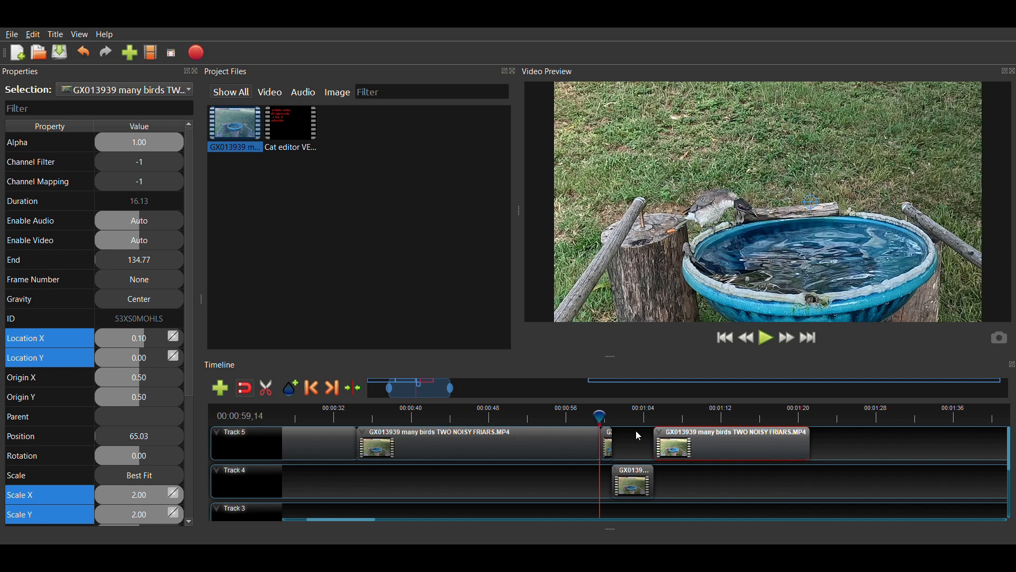
click(597, 416)
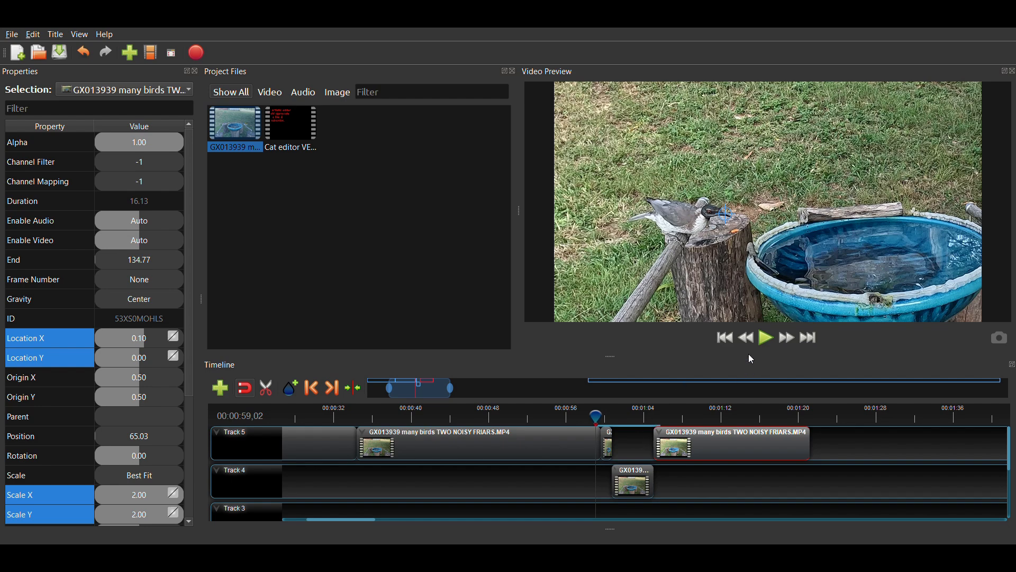
click(770, 340)
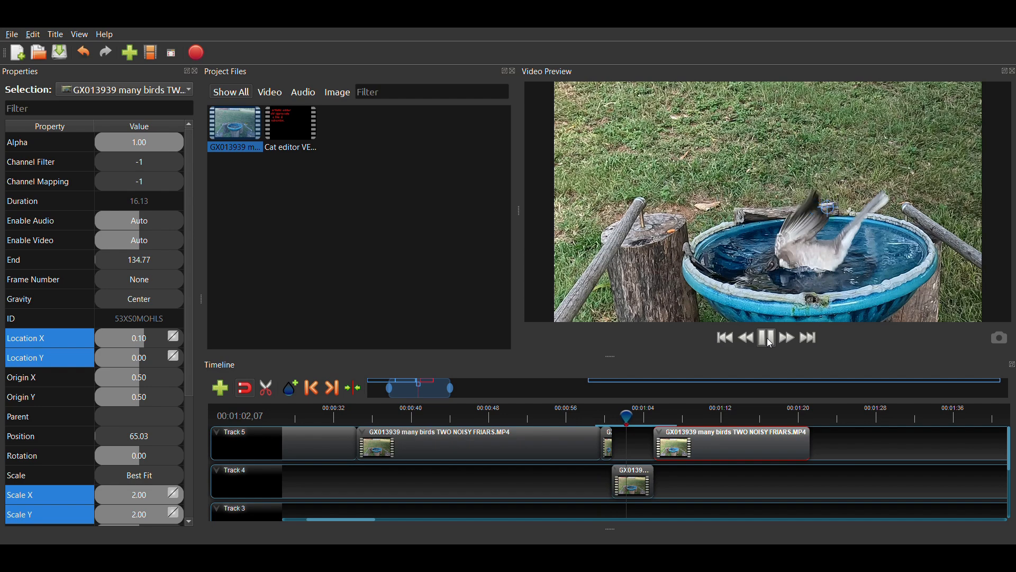
click(770, 342)
click(769, 344)
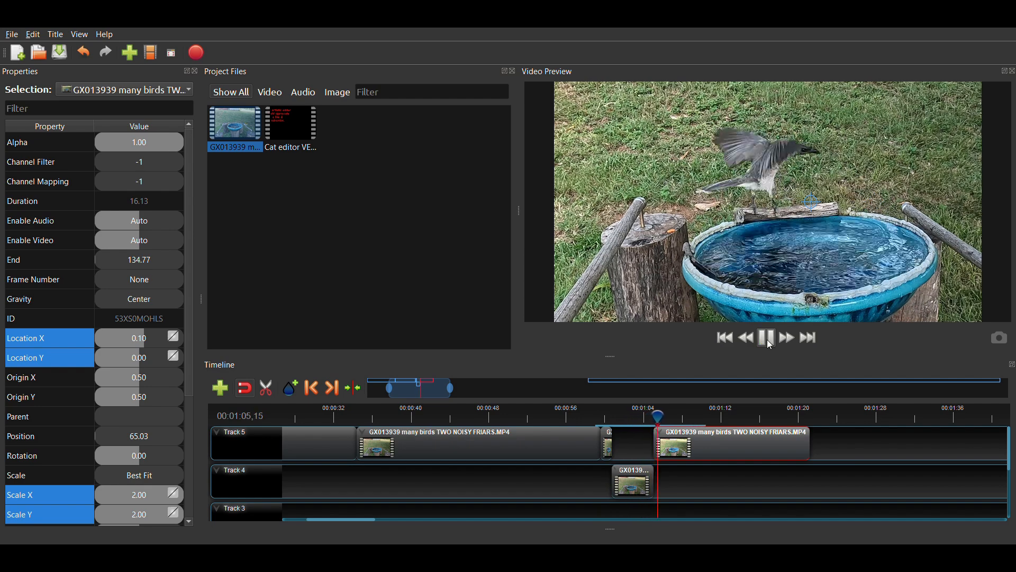
click(768, 346)
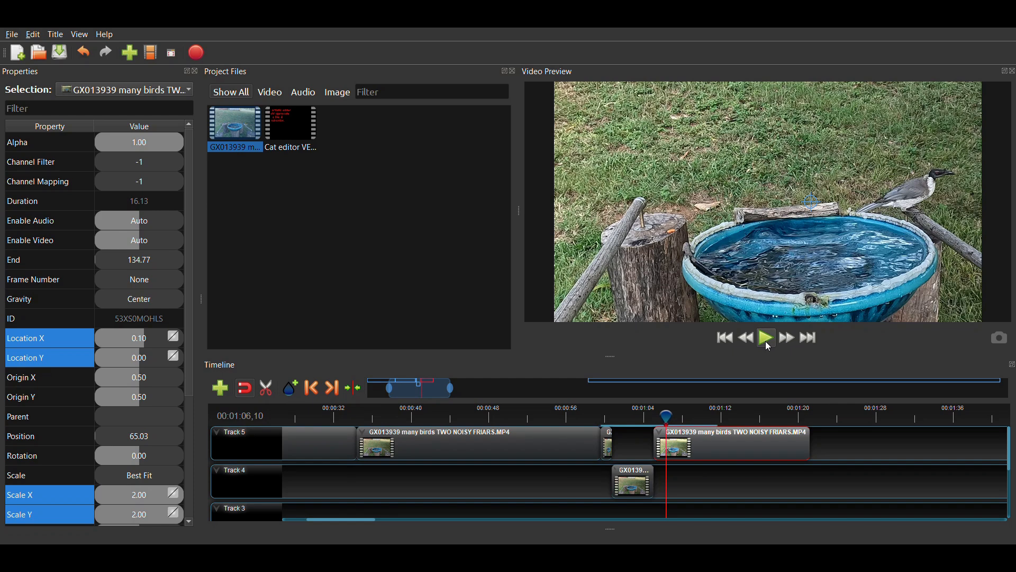
- Return to 00:01:05,05, with the bird perched on the bath's rim, and keyframe the last clip's Location X at 0.1 and Location Y at 0
key(Left)
key(Left)
key(Left)
key(Left)
key(Left)
key(Left)
key(Left)
key(Left)
key(Left)
key(Left)
key(Left)
key(Left)
key(Left)
key(Left)
key(Left)
key(Left)
key(Left)
key(Left)
key(Left)
key(Left)
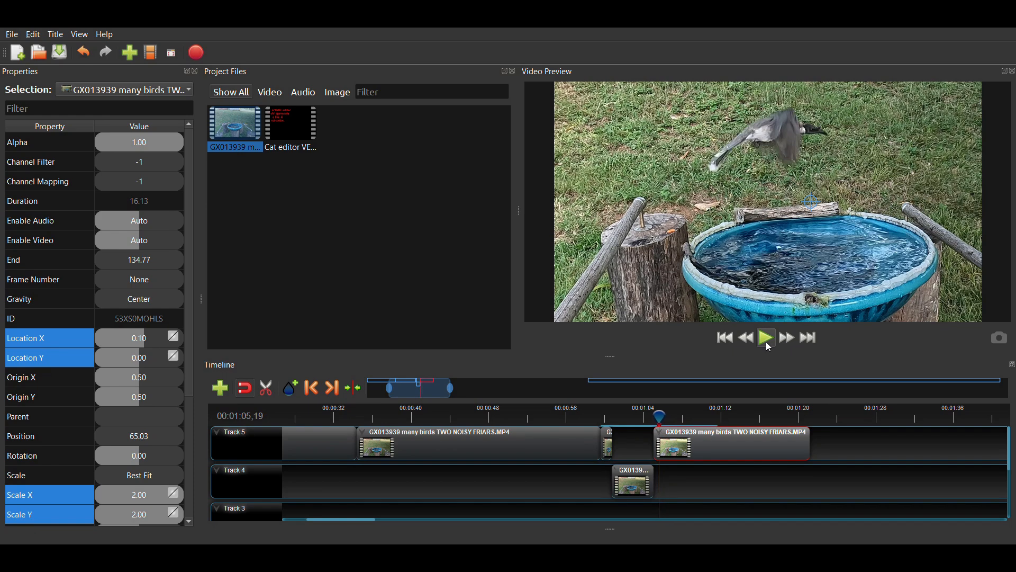
key(Left)
key(Left)
key(Left)
key(Left)
key(Left)
key(Left)
key(Left)
key(Left)
key(Left)
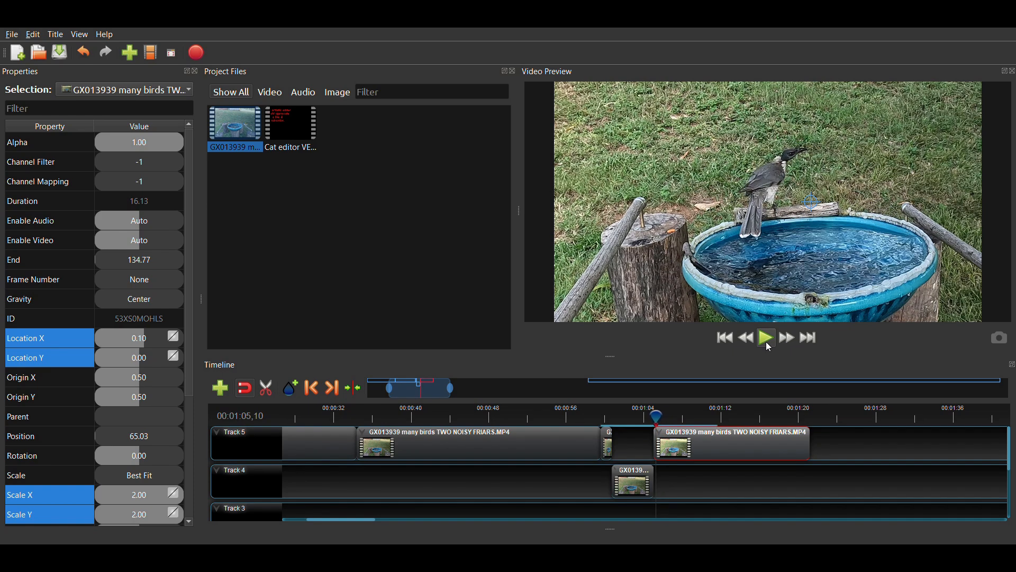
key(Left)
key(Left)
key(Left)
key(Left)
key(Left)
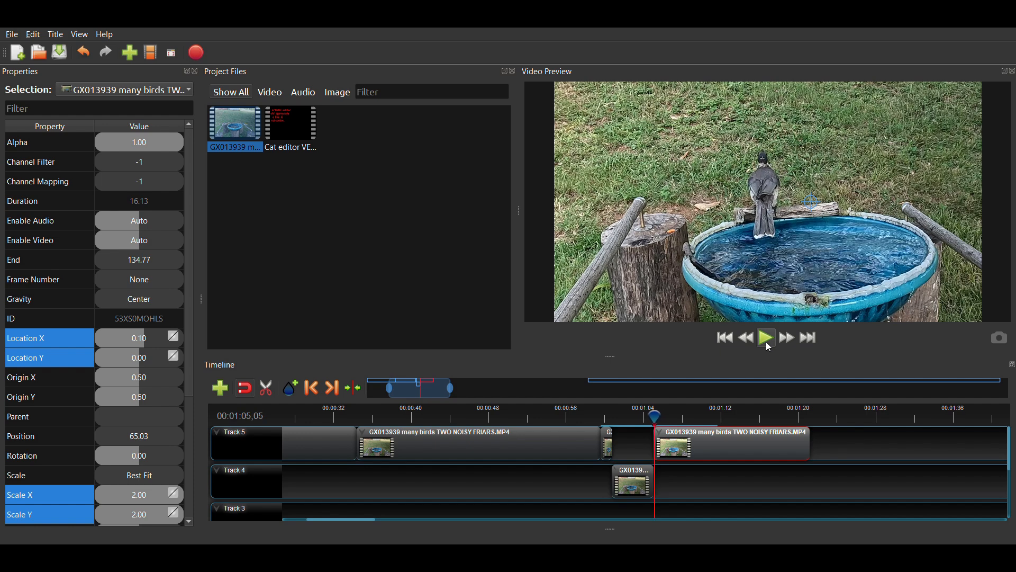
key(Left)
key(Left)
key(Left)
key(Right)
key(Right)
key(Right)
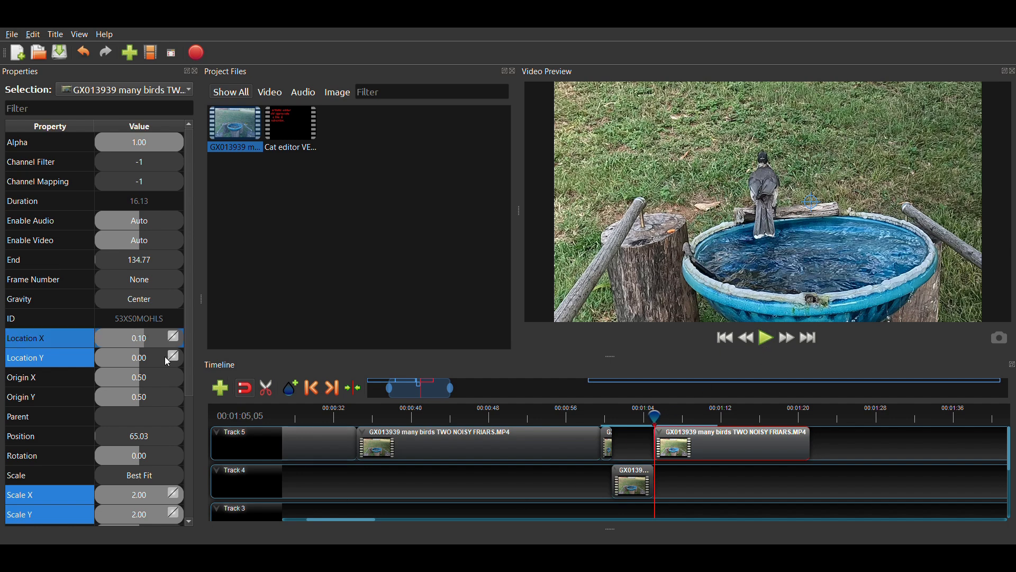
text(0.1)
key(Return)
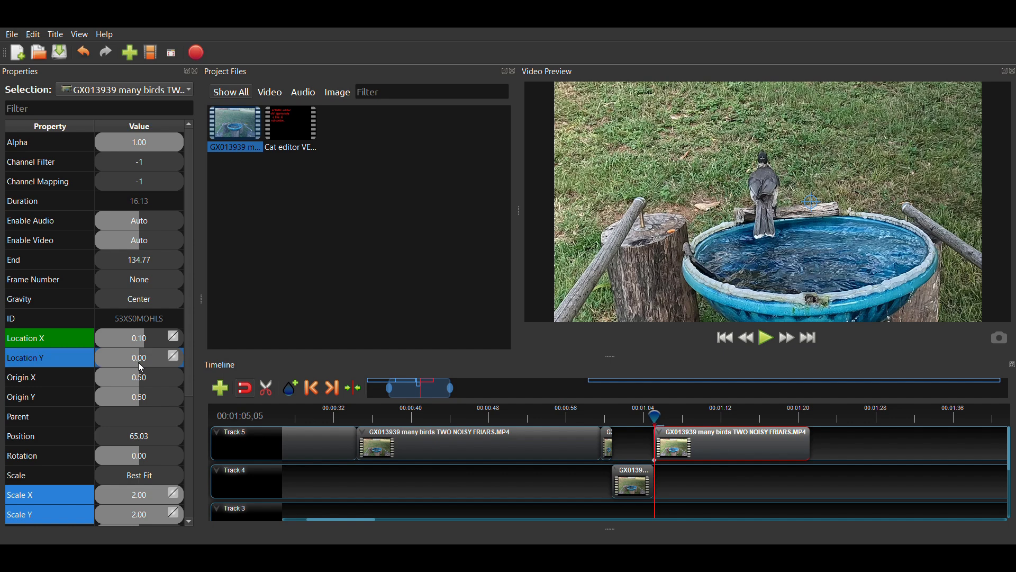
double_click(140, 359)
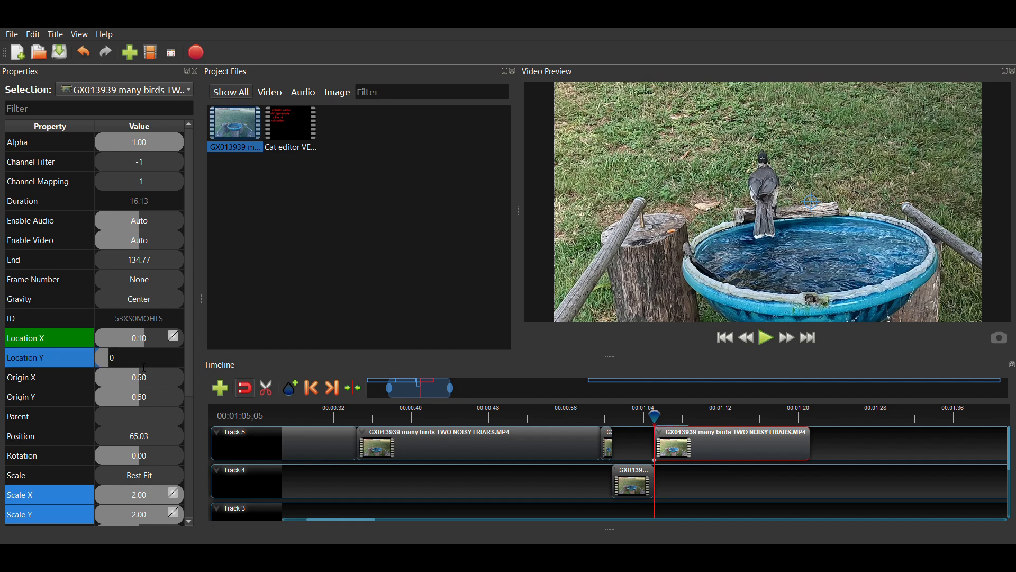
key(Return)
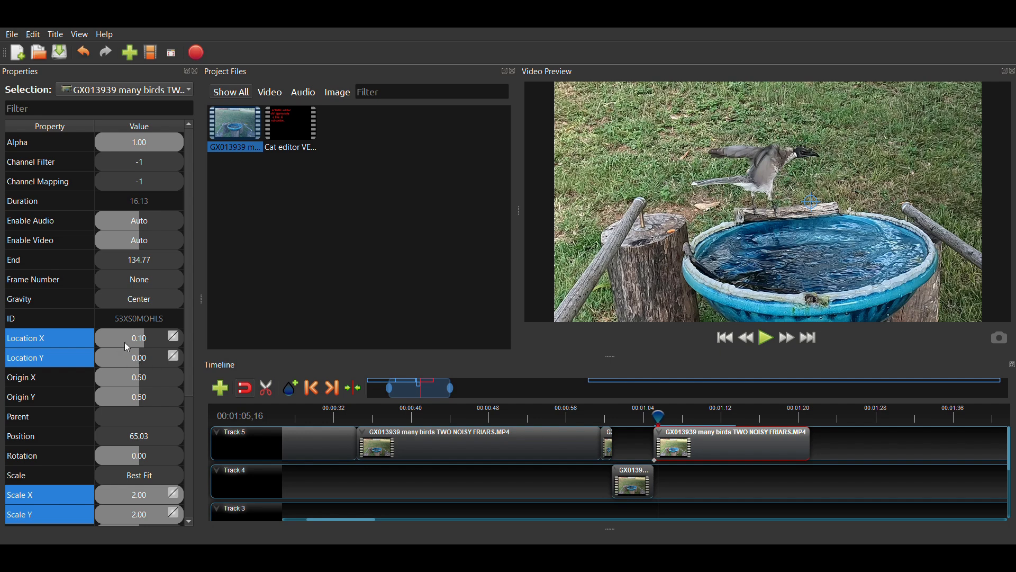
- Keyframe the last clip's Location Y at 0.2 and Location X at 0 at 00:01:05,16
click(125, 356)
text(.2)
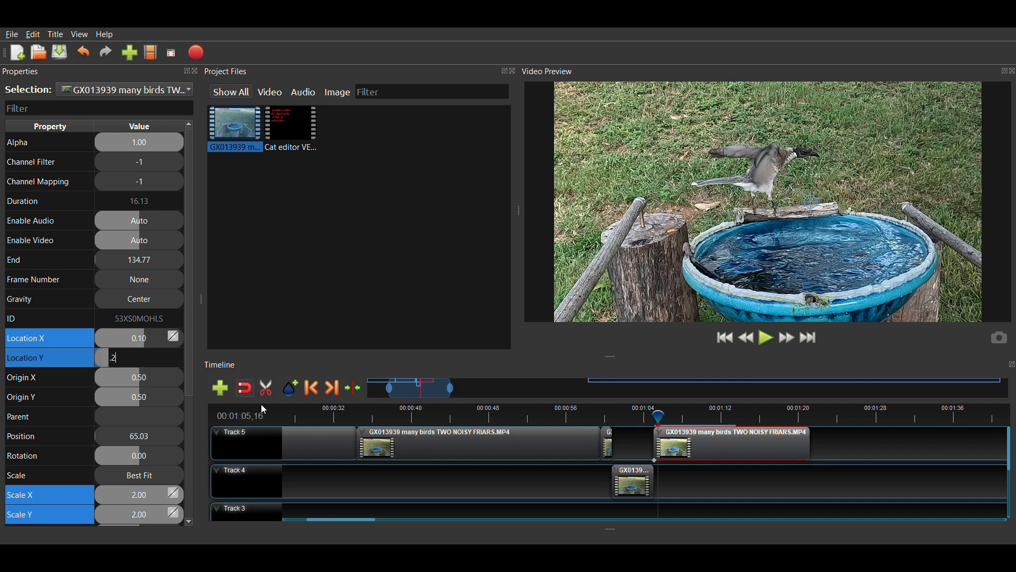
key(Return)
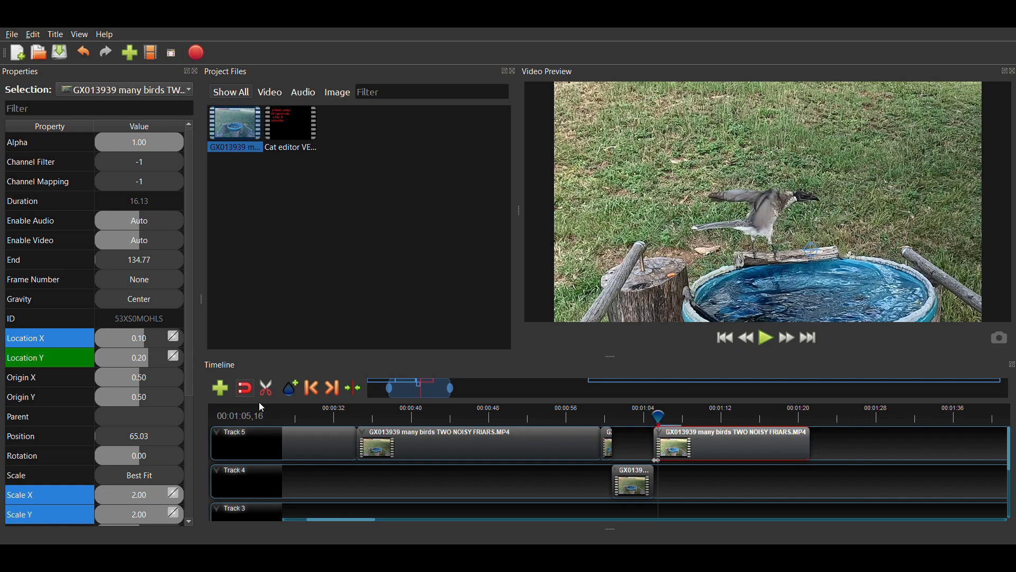
double_click(144, 336)
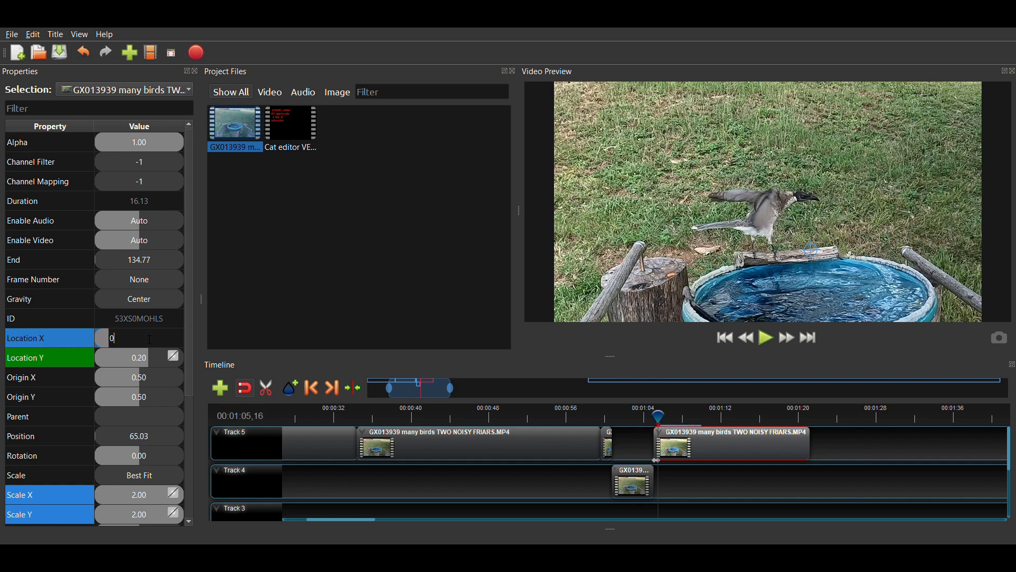
text(0)
key(Return)
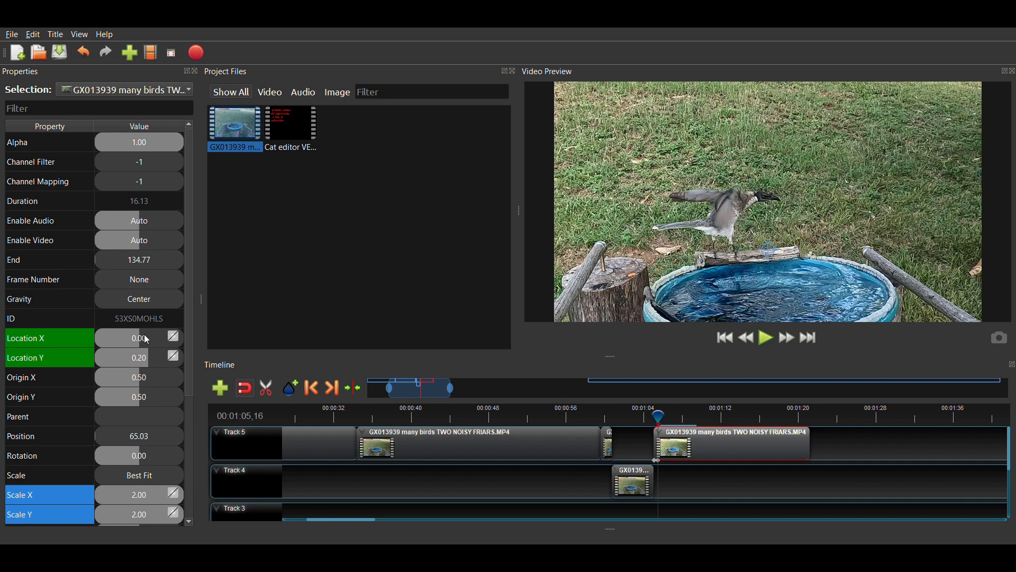
- Step back and forth through the frames just after 00:01:05,16 to examine the bird's flight off the rim
key(Right)
key(Right)
key(Right)
key(Right)
key(Right)
key(Right)
key(Right)
key(Right)
key(Right)
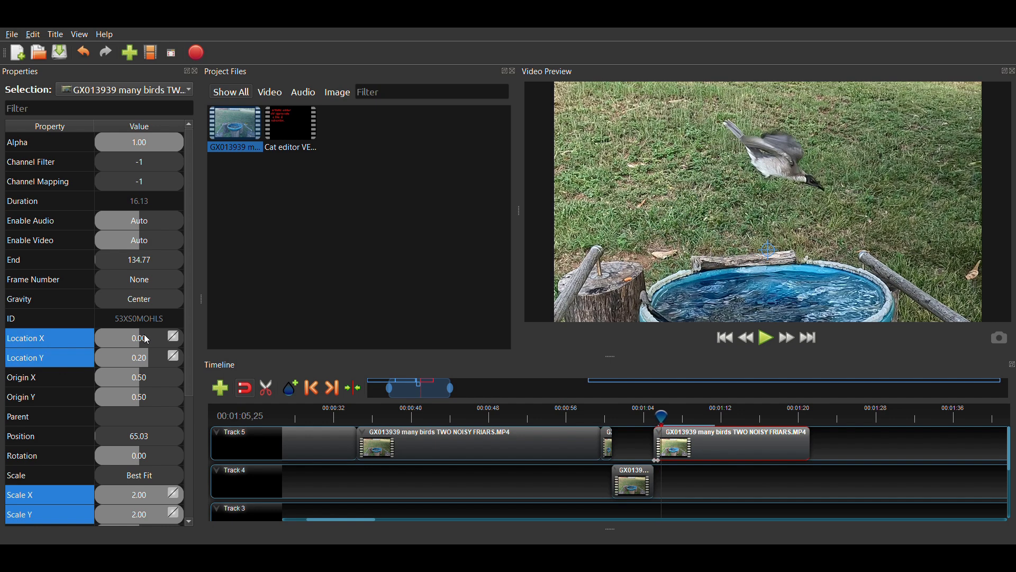
key(Left)
key(Left)
key(Left)
key(Left)
key(Left)
key(Left)
key(Left)
key(Left)
key(Left)
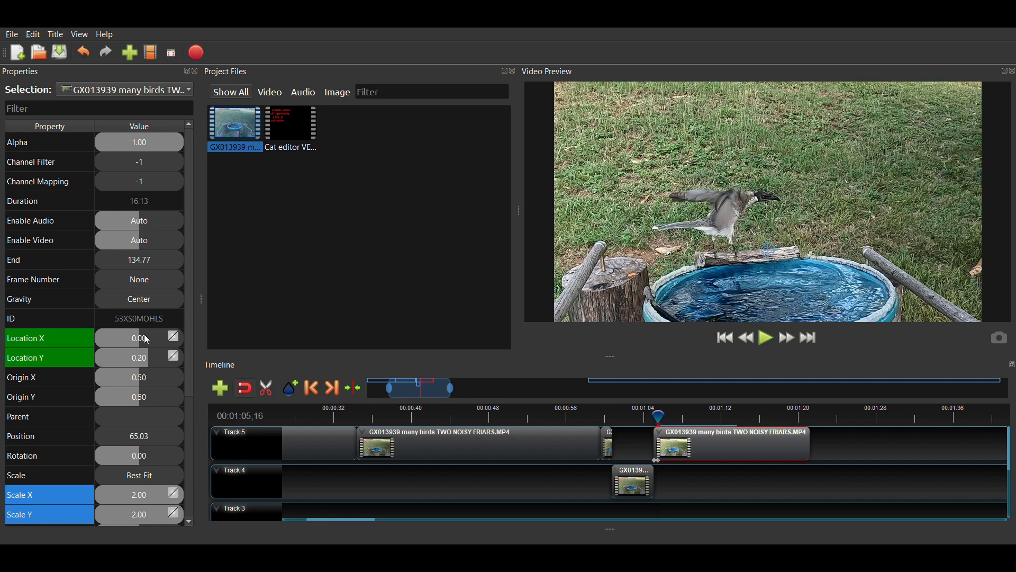
key(Right)
key(Right)
key(Right)
key(Right)
key(Right)
key(Right)
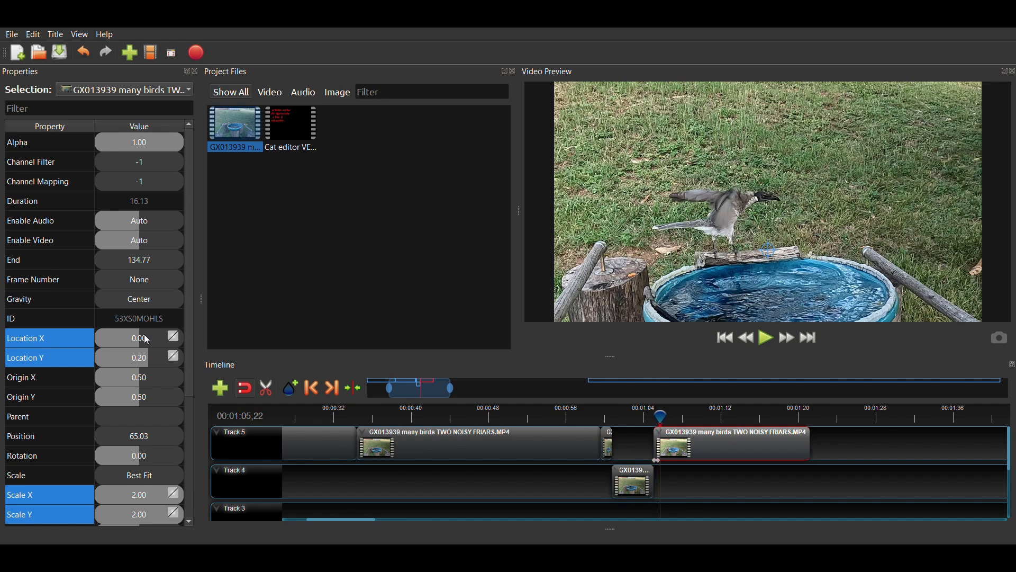
key(Right)
key(Right)
key(Right)
key(Right)
key(Right)
key(Right)
key(Left)
key(Left)
key(Left)
key(Left)
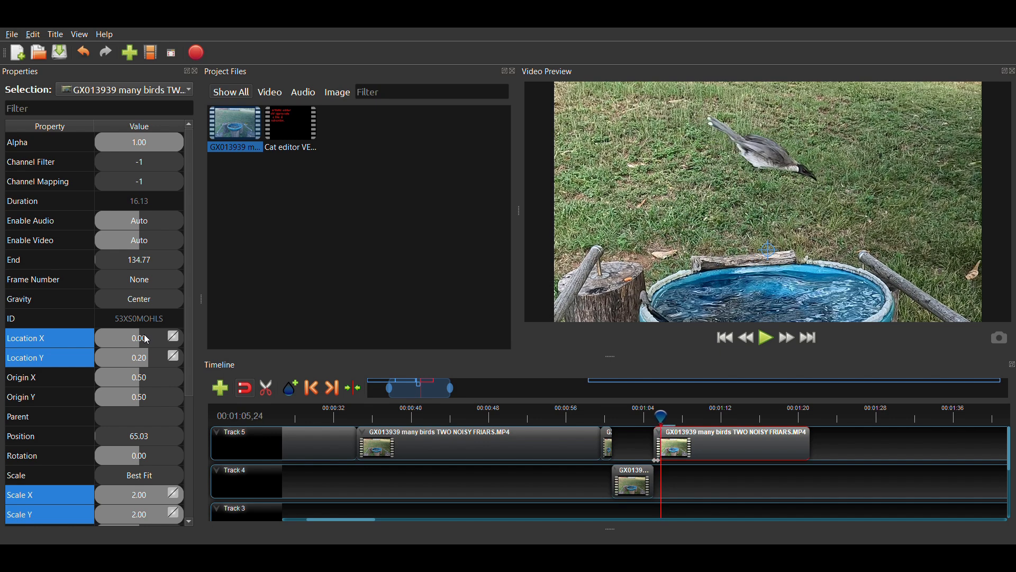
key(Left)
key(Left)
key(Left)
key(Left)
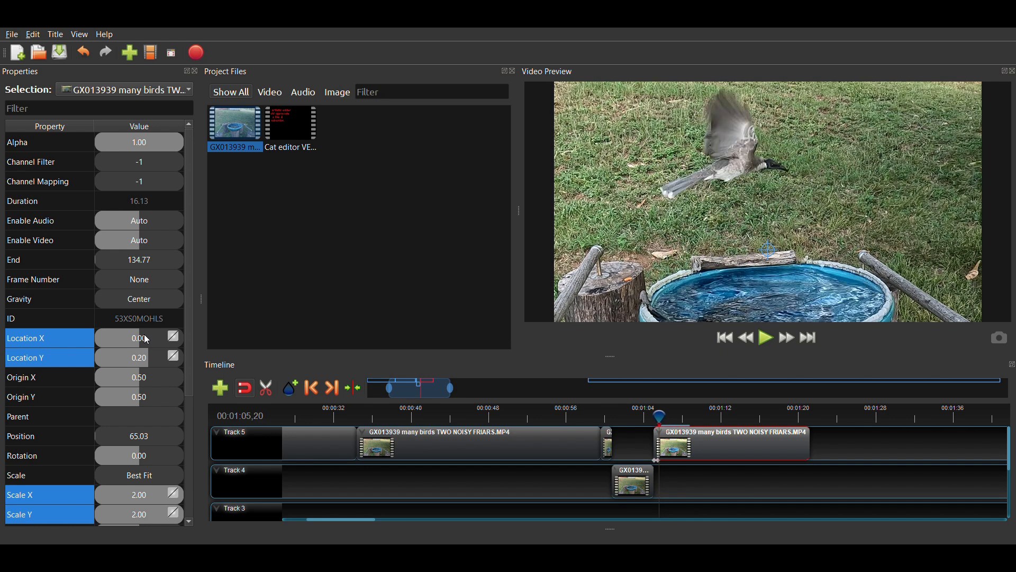
- Advance to 00:01:06,04, where the bird lands by the branch, and keyframe Location X at 0 and Location Y at 0.2
key(Right)
key(Right)
key(Right)
key(Right)
key(Right)
key(Right)
key(Right)
key(Right)
key(Right)
key(Right)
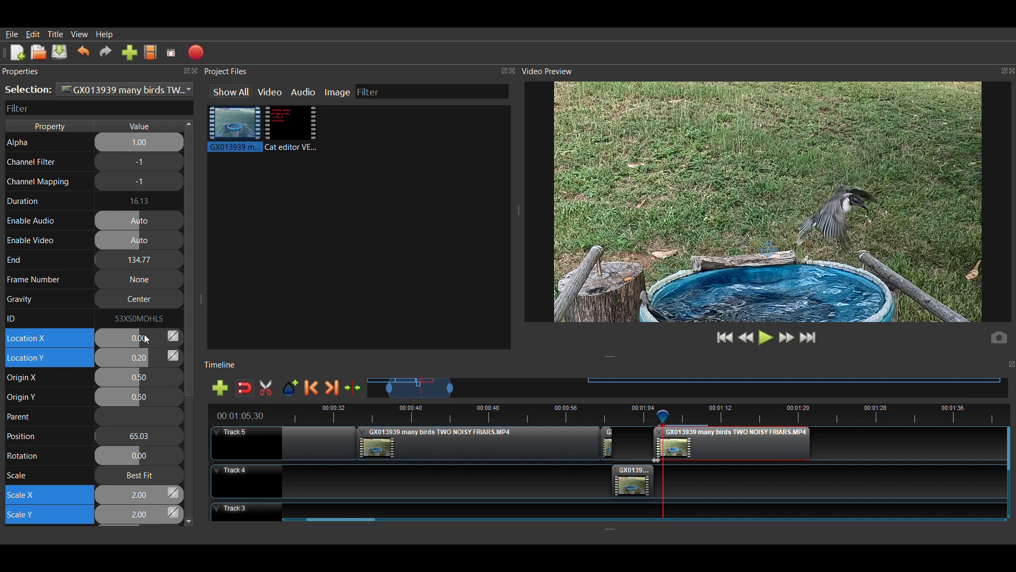
key(Right)
key(Right)
key(Right)
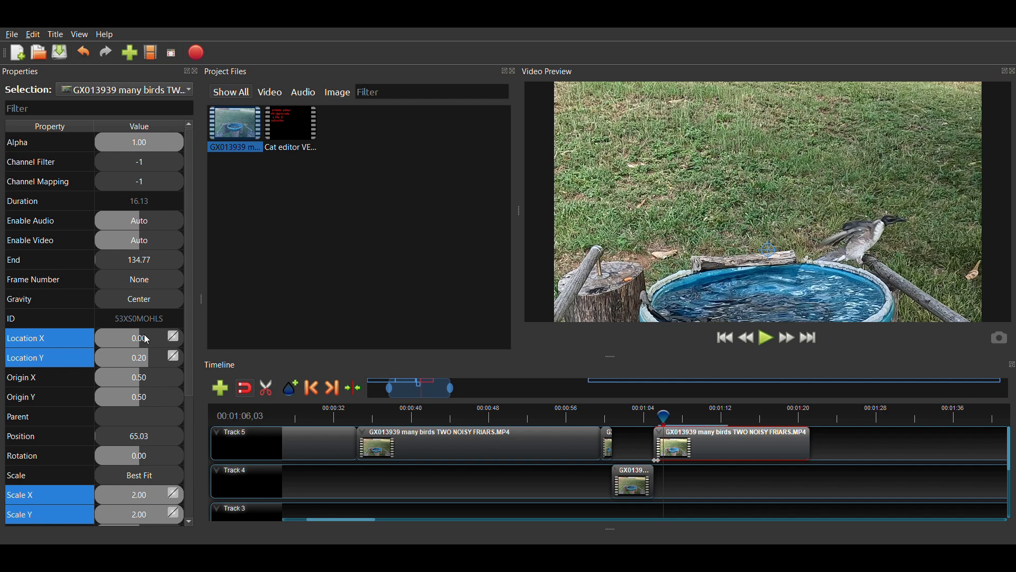
key(Right)
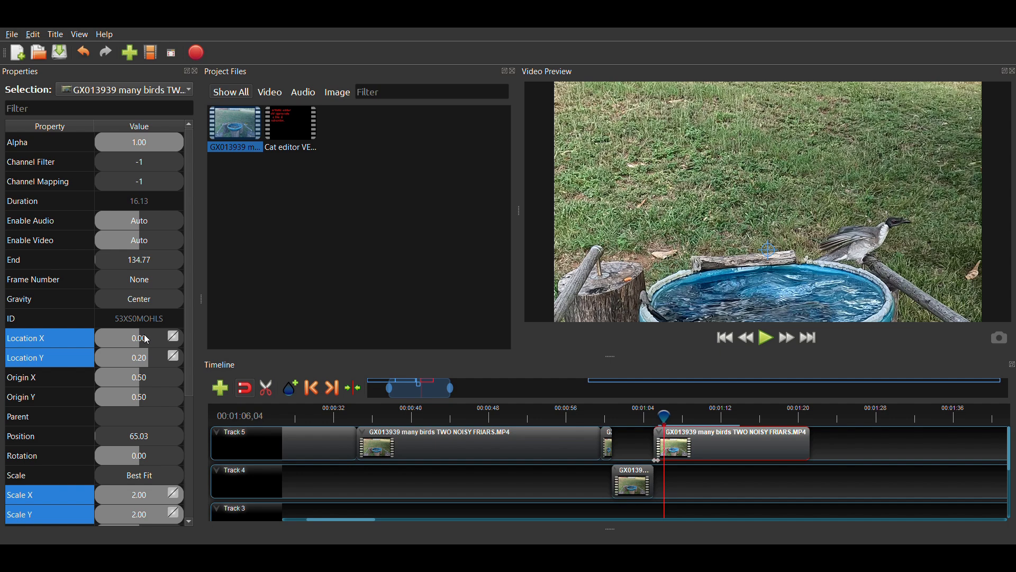
click(148, 341)
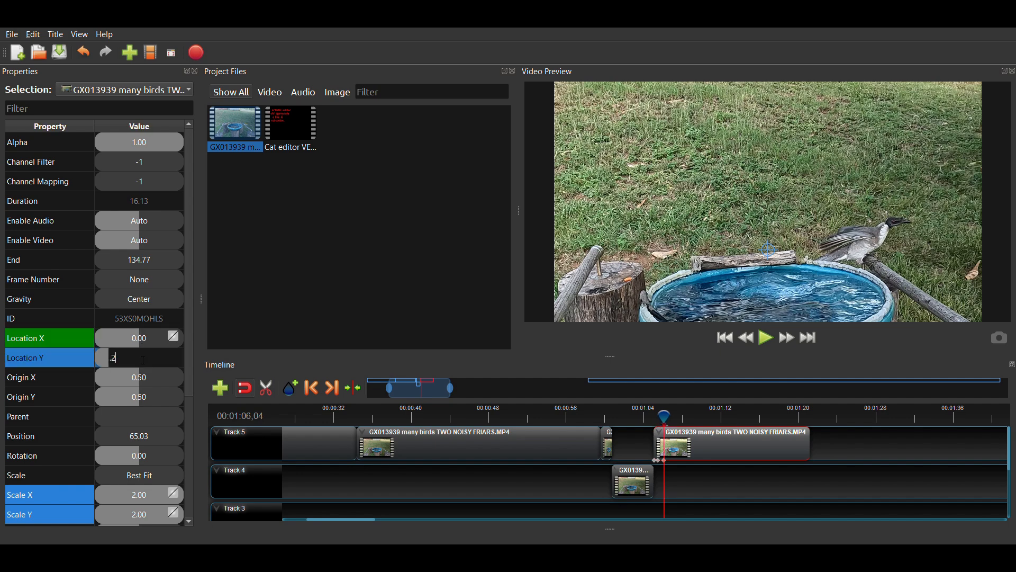
click(141, 360)
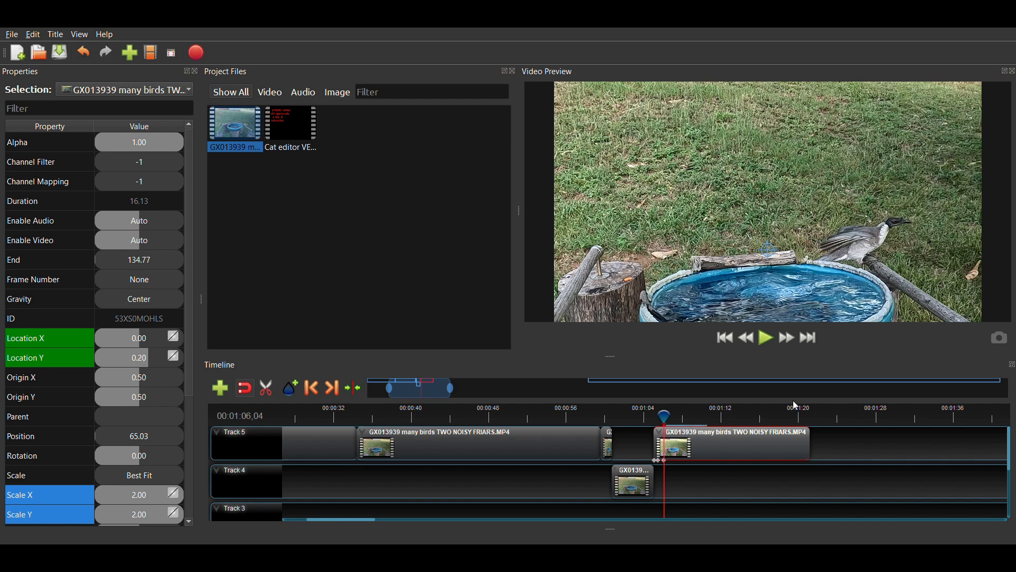
- Play on to 00:01:08,23 and step back frame by frame to 00:01:06,05 to examine the perched bird's movement
key(space)
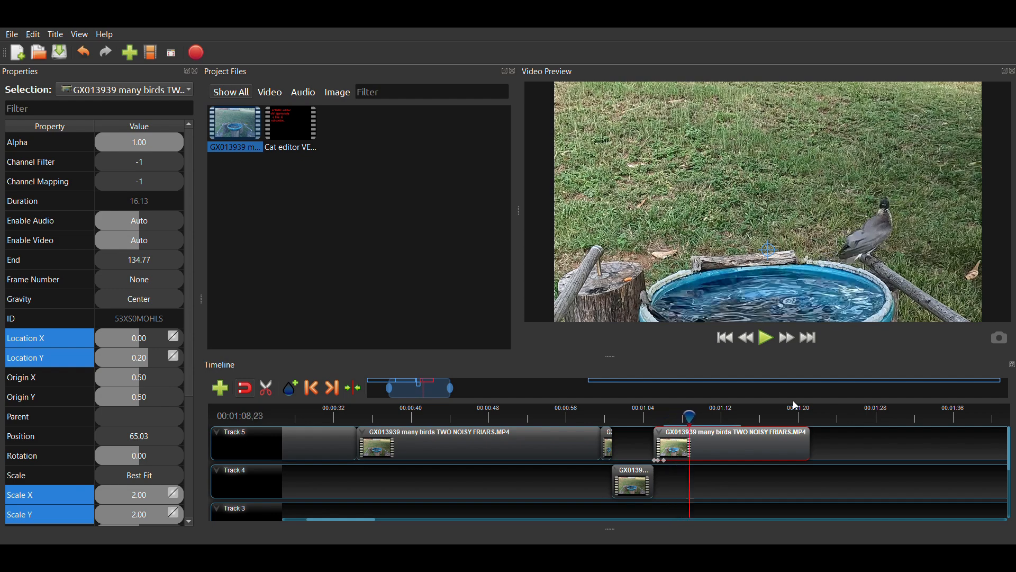
key(Left)
key(Left)
key(Left)
key(Left)
key(Left)
key(Left)
key(Left)
key(Left)
key(Left)
key(Left)
key(Left)
key(Left)
key(Left)
key(Left)
key(Left)
key(Left)
key(Left)
key(Left)
key(Left)
key(Left)
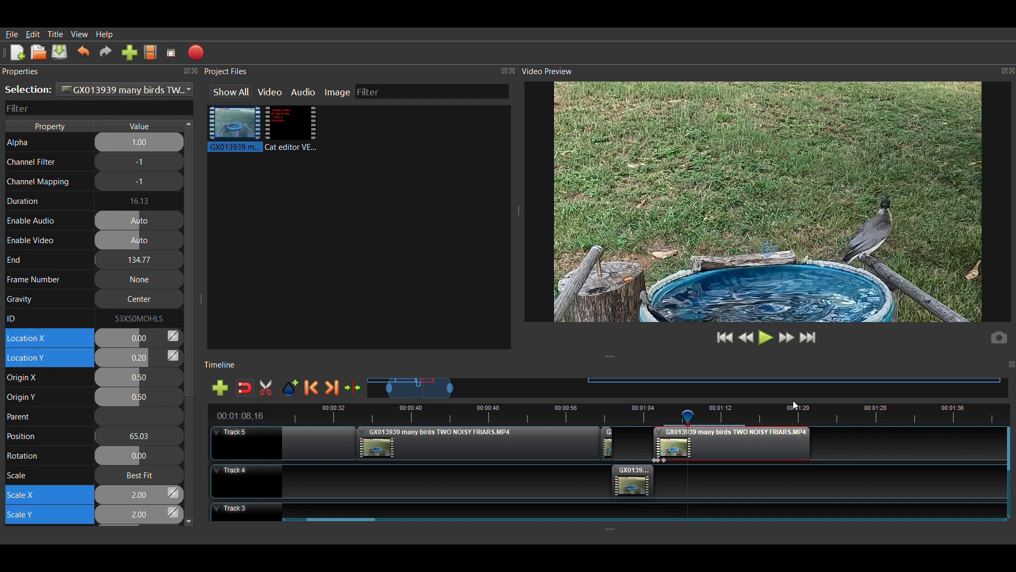
key(Left)
key(Left)
key(Left)
key(Left)
key(Left)
key(Left)
key(Left)
key(Left)
key(Left)
key(Left)
key(Left)
key(Left)
key(Left)
key(Left)
key(Left)
key(Left)
key(Left)
key(Left)
key(Left)
key(Left)
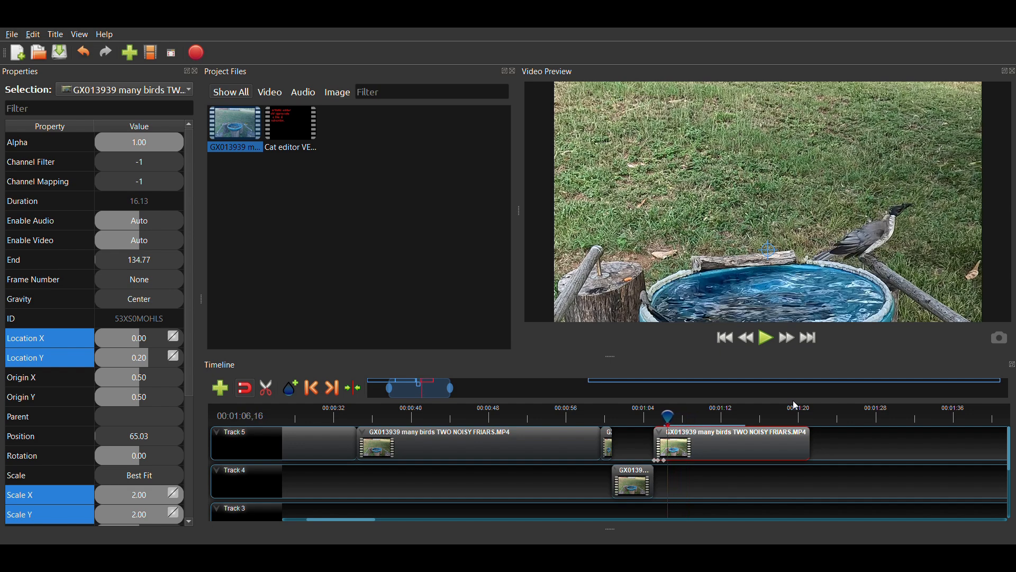
key(Left)
key(Left)
key(Left)
key(Left)
key(Left)
key(Left)
key(Left)
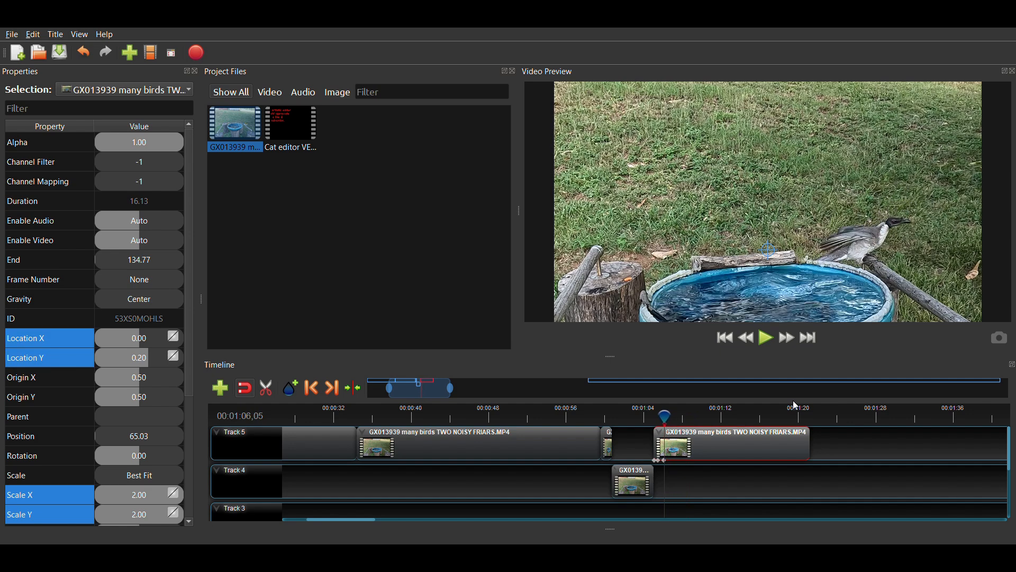
- Advance to 00:01:06,30 and keyframe the last clip's Location Y at 0.1 and Location X at -0.1
key(Right)
key(Right)
key(Right)
key(Right)
key(Right)
key(Right)
key(Right)
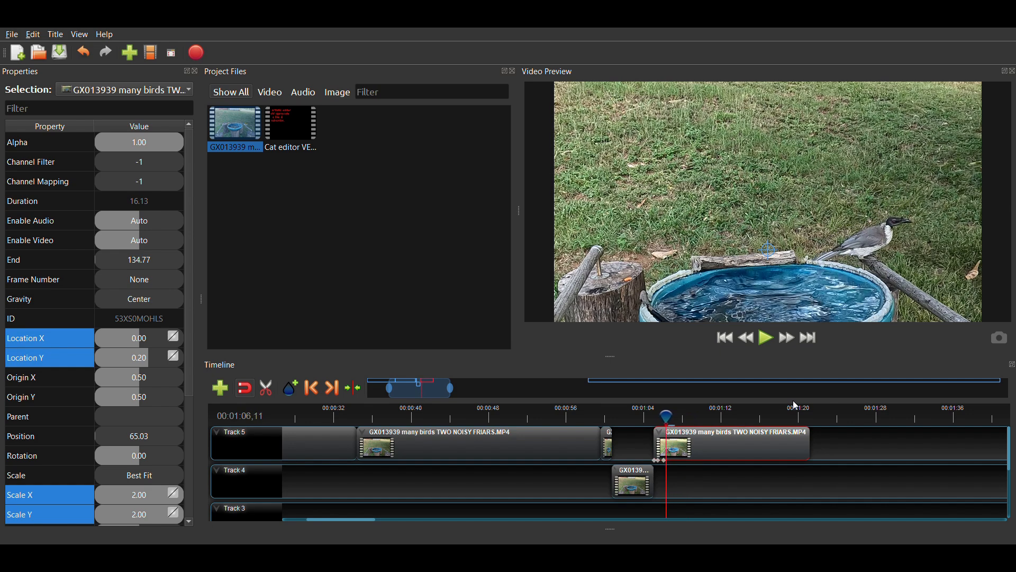
key(Right)
key(Right)
key(Right)
key(Right)
key(Right)
key(Right)
key(Right)
key(Right)
key(Right)
key(Right)
key(Right)
key(Right)
key(Right)
key(Right)
key(Right)
key(Right)
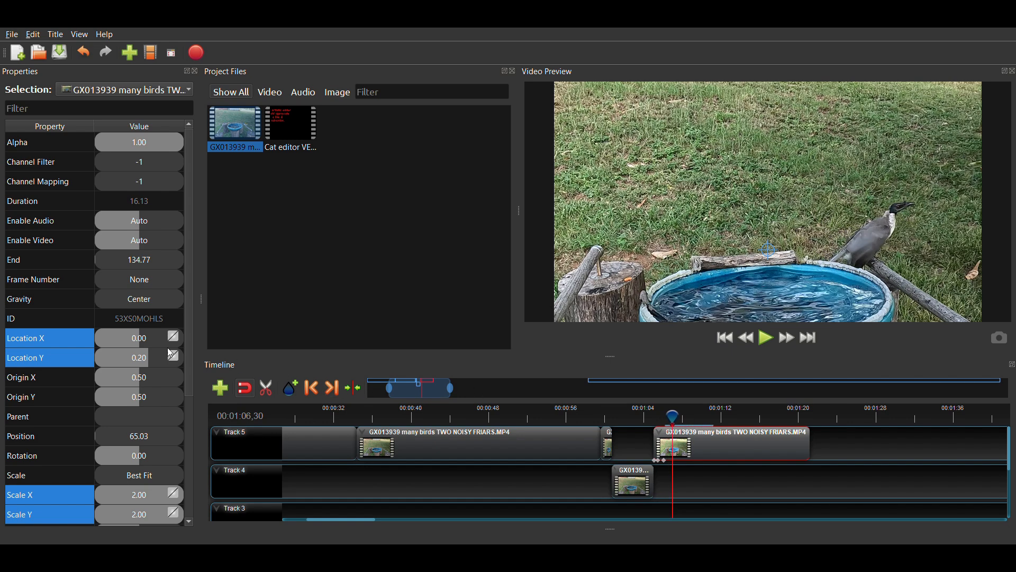
click(139, 355)
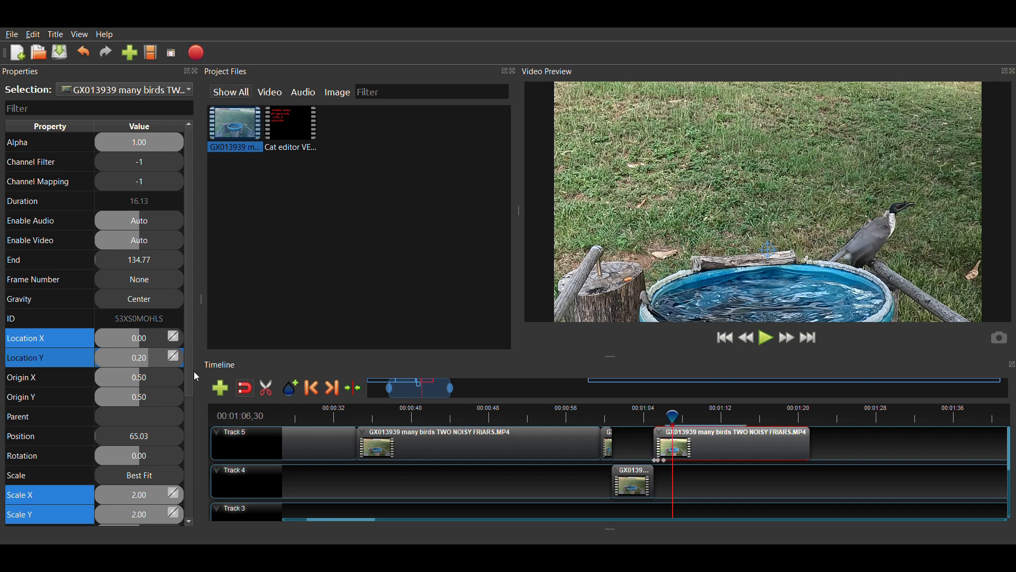
text(0.1)
key(Return)
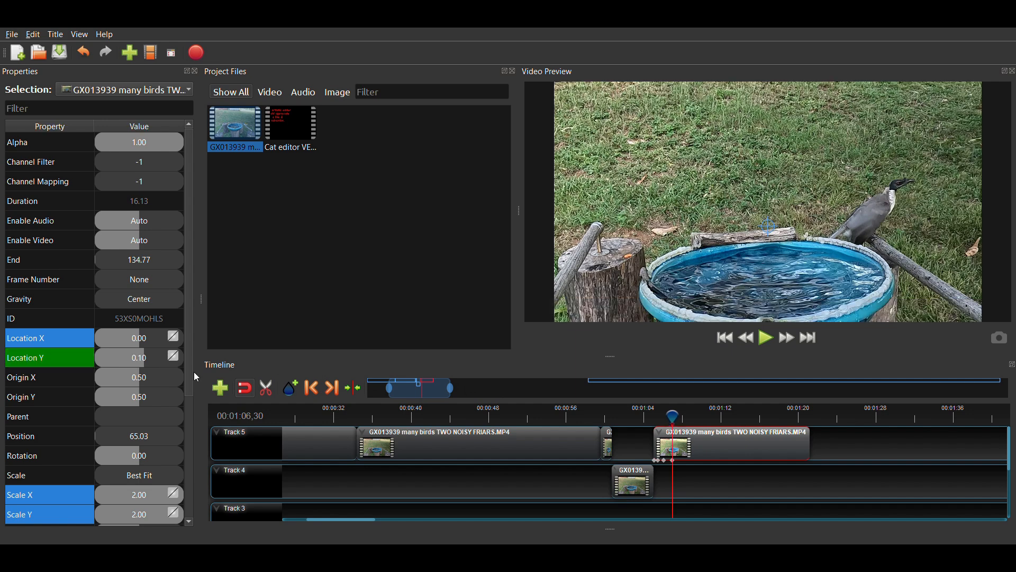
double_click(135, 344)
text(-0.1)
key(Return)
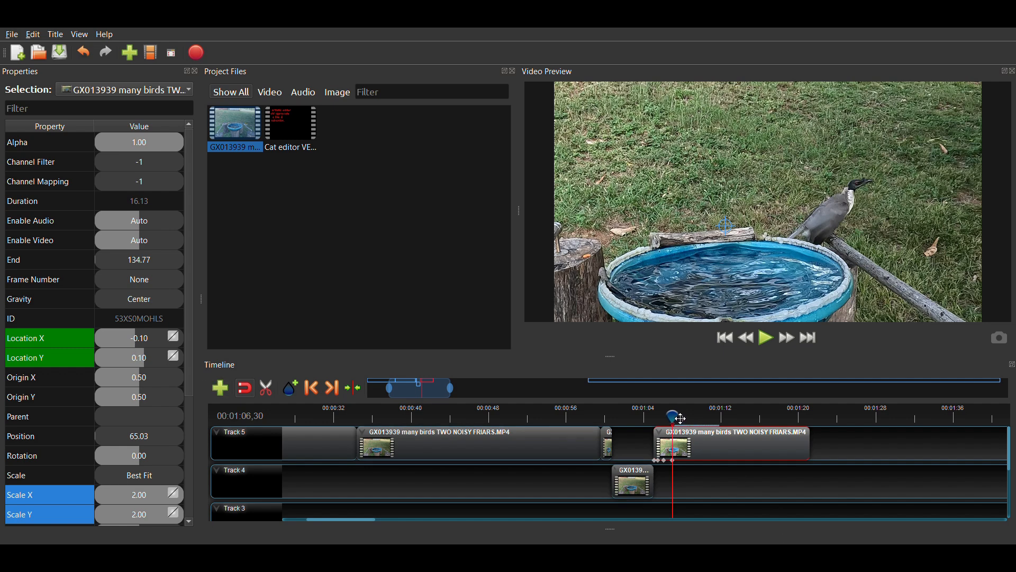
- Play from 00:01:04,29 to 00:01:13,11 to check how the framing follows the bird across the bath
drag(682, 419, 665, 421)
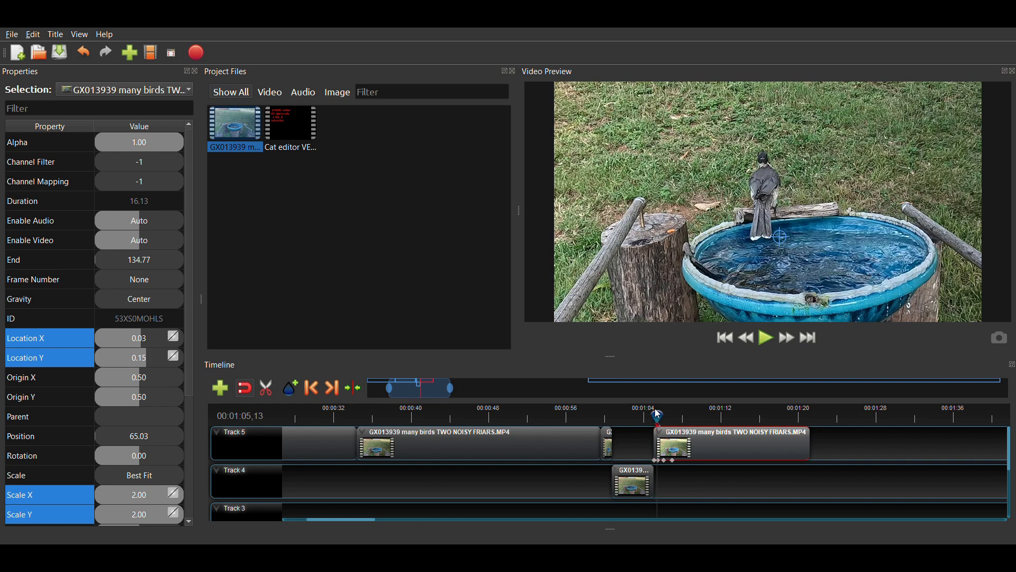
click(657, 416)
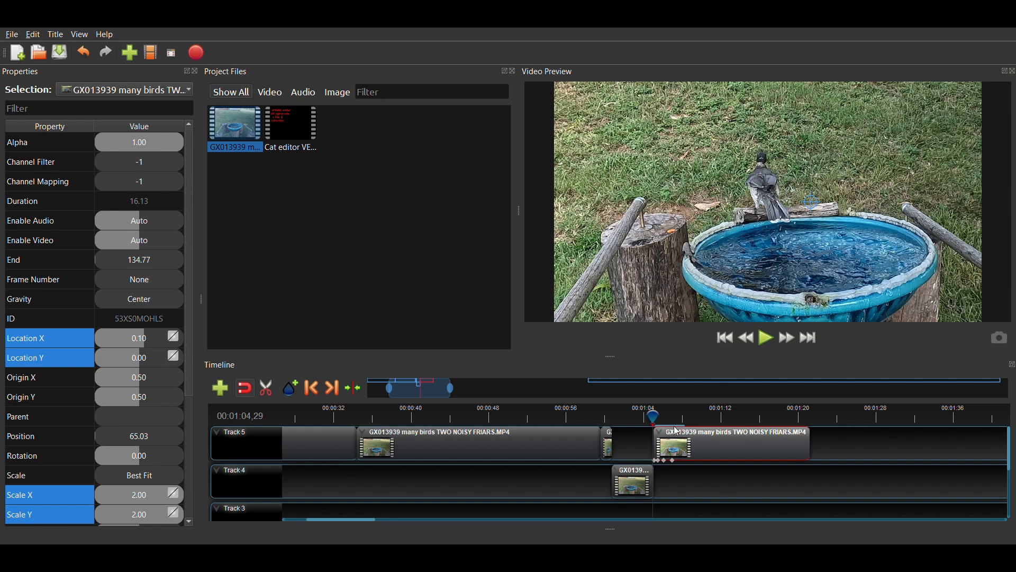
click(764, 344)
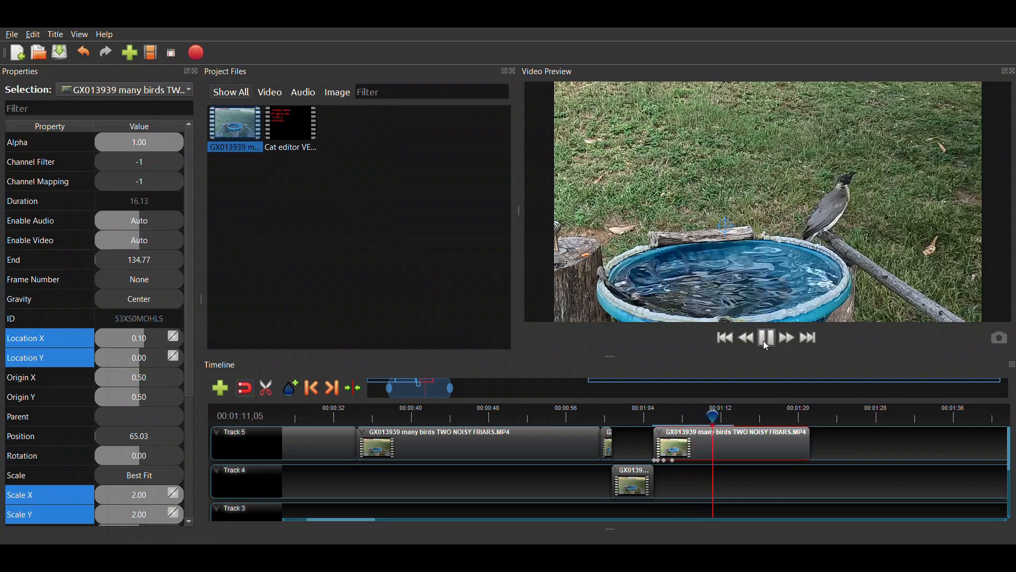
click(766, 344)
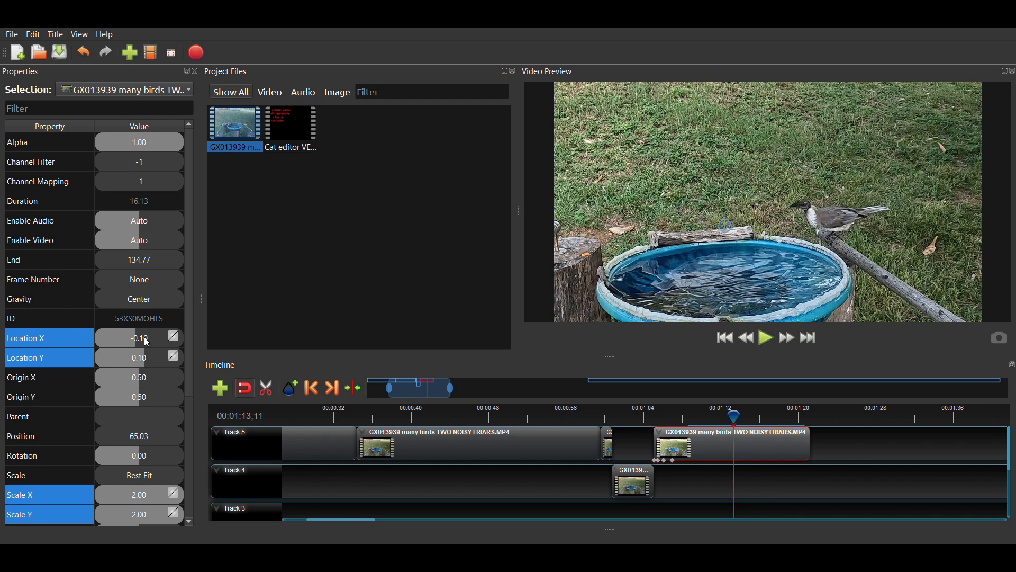
- Keyframe Location X at -0.1 and Location Y at 0.1 at 00:01:13,11 to hold the framing until the bird moves
text(-.1)
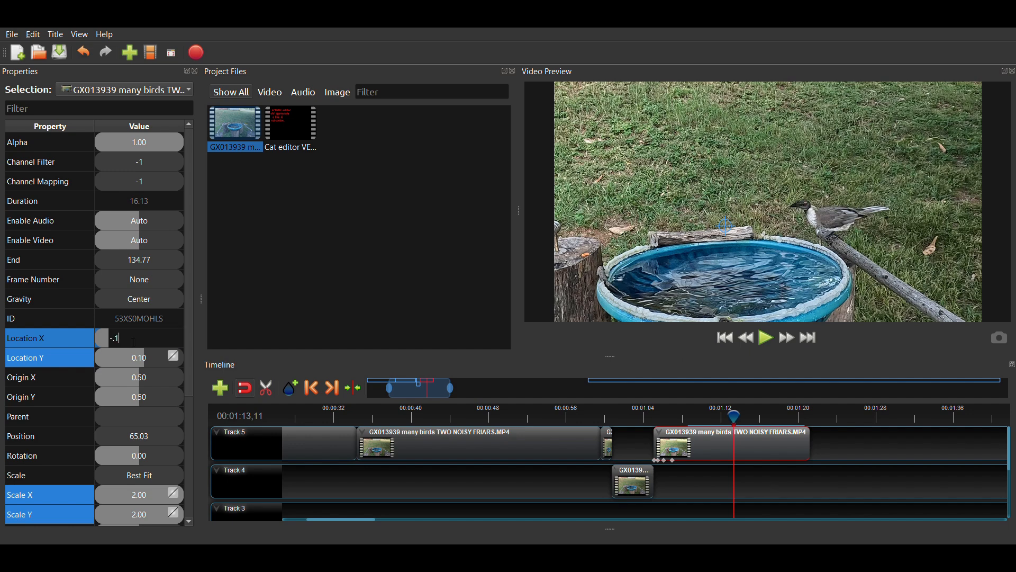
key(Return)
click(125, 356)
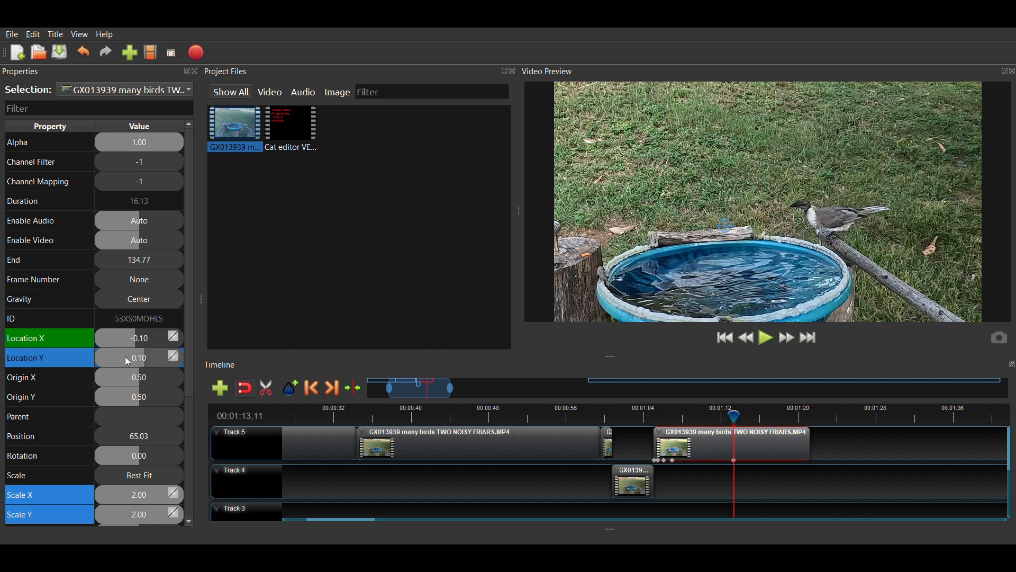
text(.1)
key(Return)
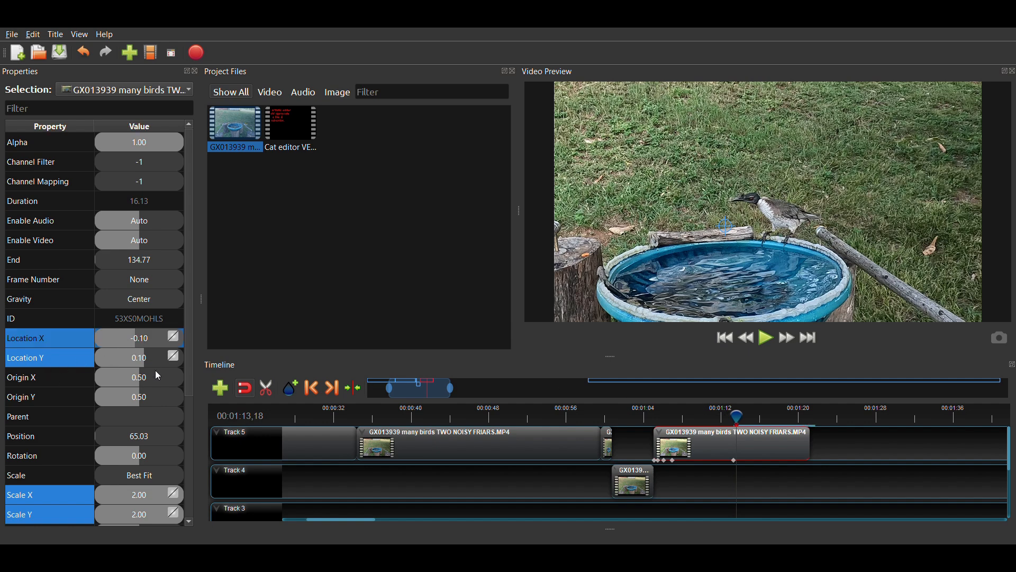
- Keyframe Location X at 0 and Location Y at 0.1 at 00:01:13,18, with the bird back on the rim
text(0)
key(Return)
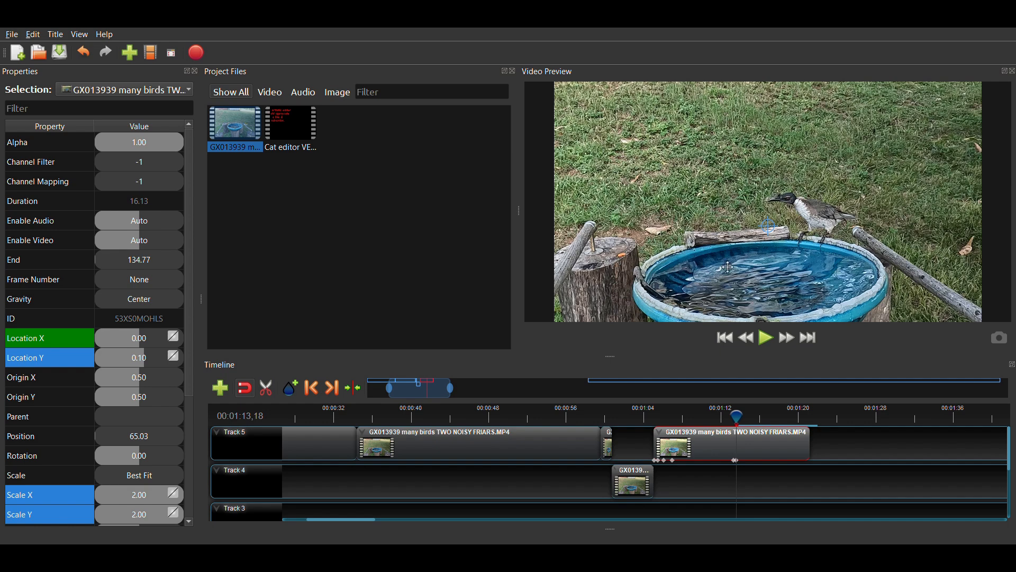
double_click(134, 353)
text(.1)
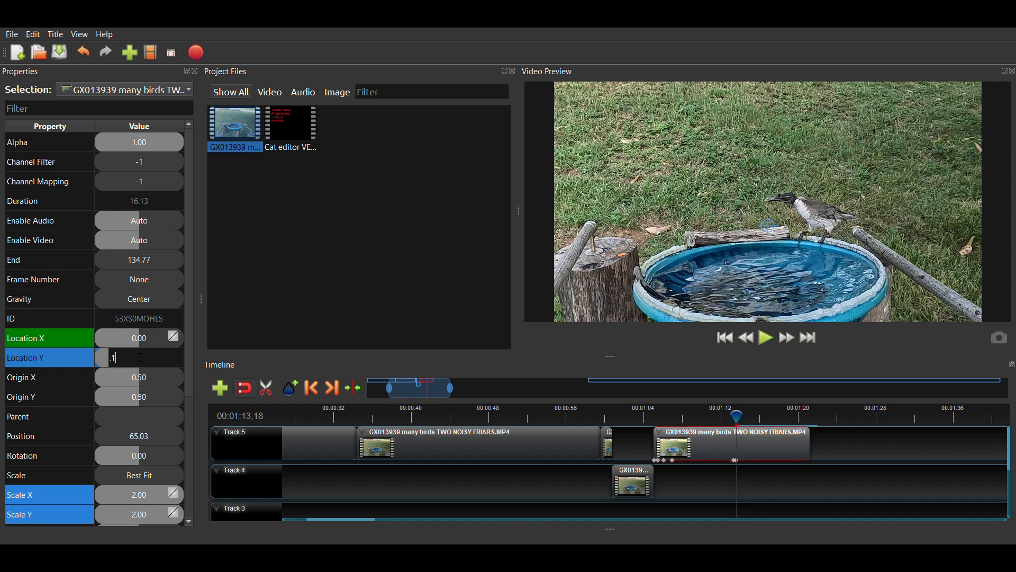
key(Return)
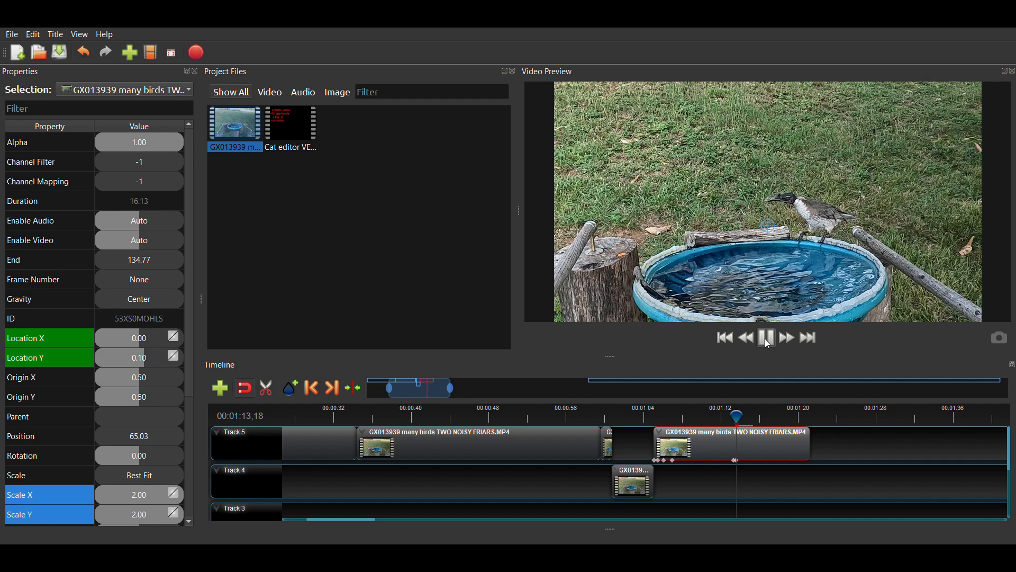
- Advance to 00:01:14,03 and keyframe Location X at 0 and Location Y at 0.1 just before the bird takes off
click(765, 339)
click(767, 339)
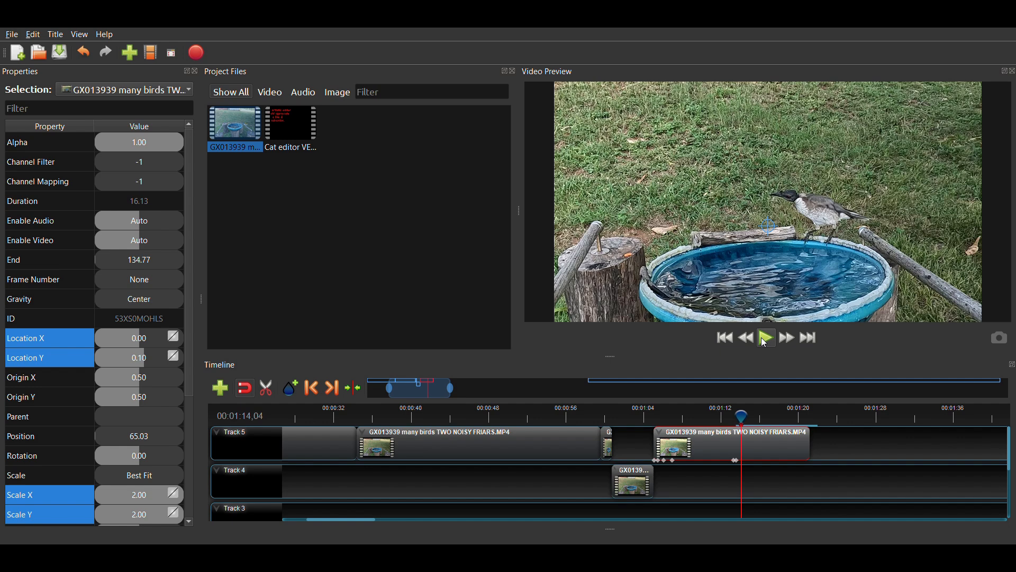
click(129, 341)
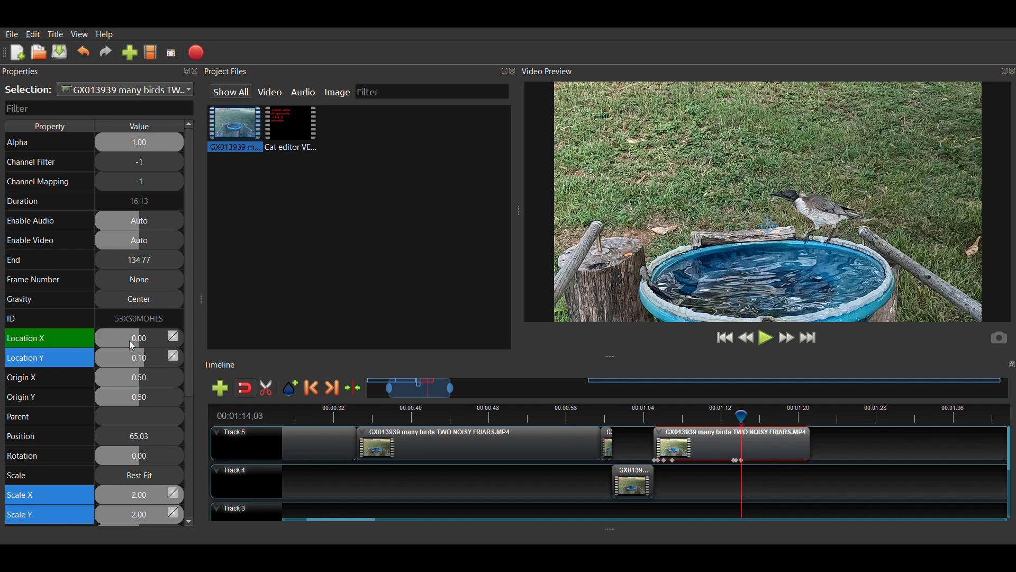
double_click(130, 357)
text(.1)
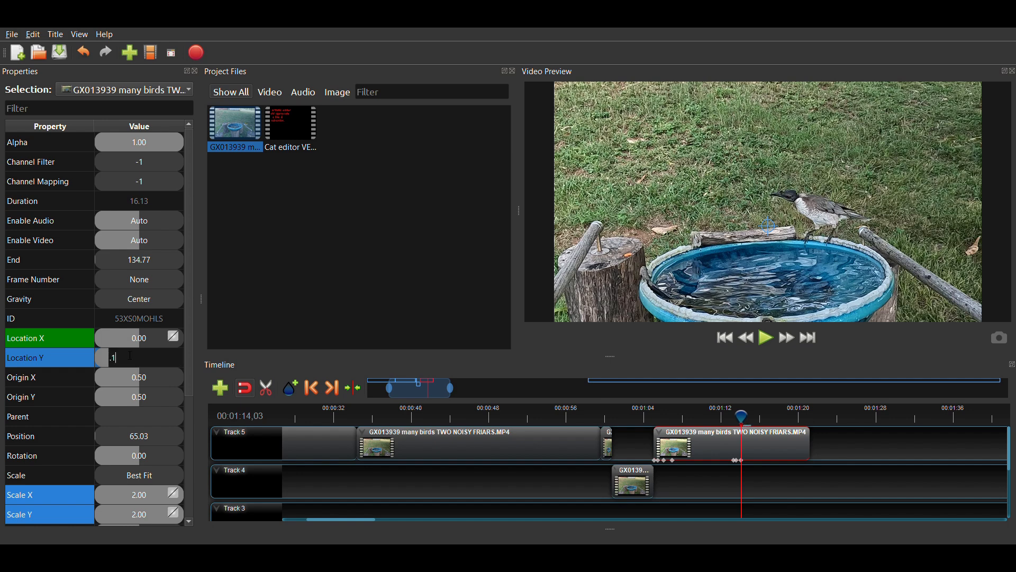
key(Return)
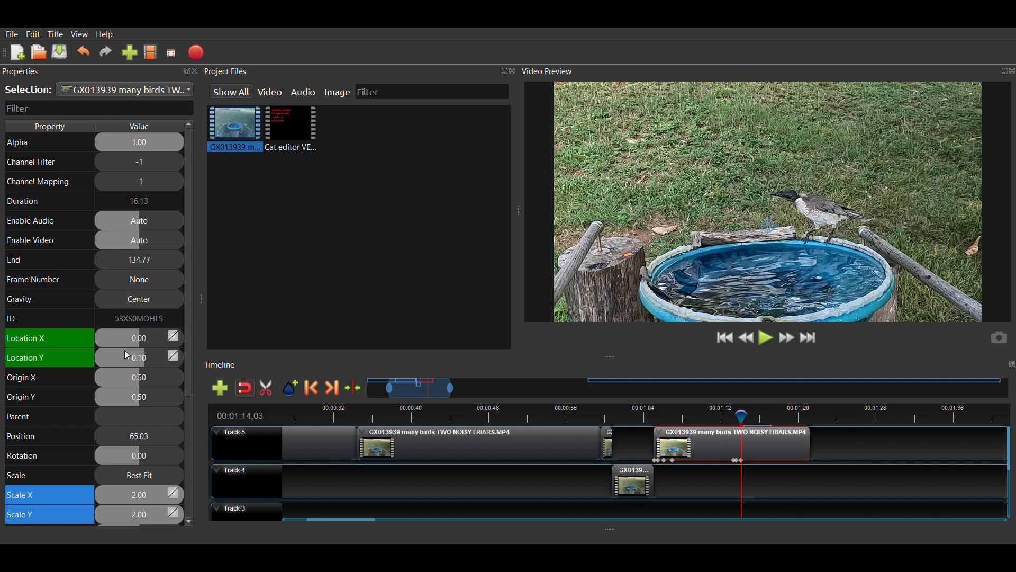
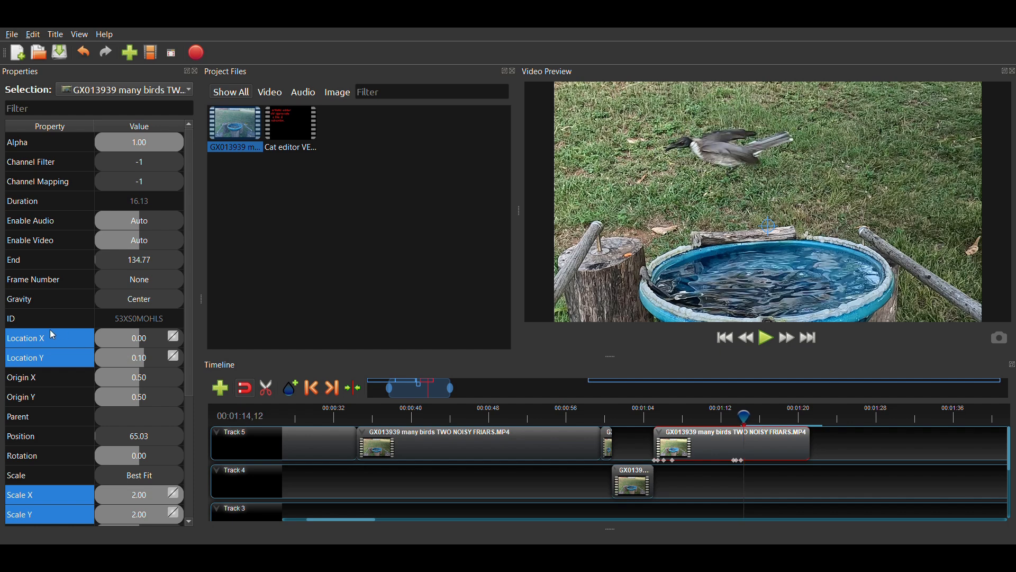
- Keyframe Location Y at 0.15 and Location X at 0 at 00:01:14,12, comparing the framing with and without the Y shift
double_click(144, 364)
text(.)
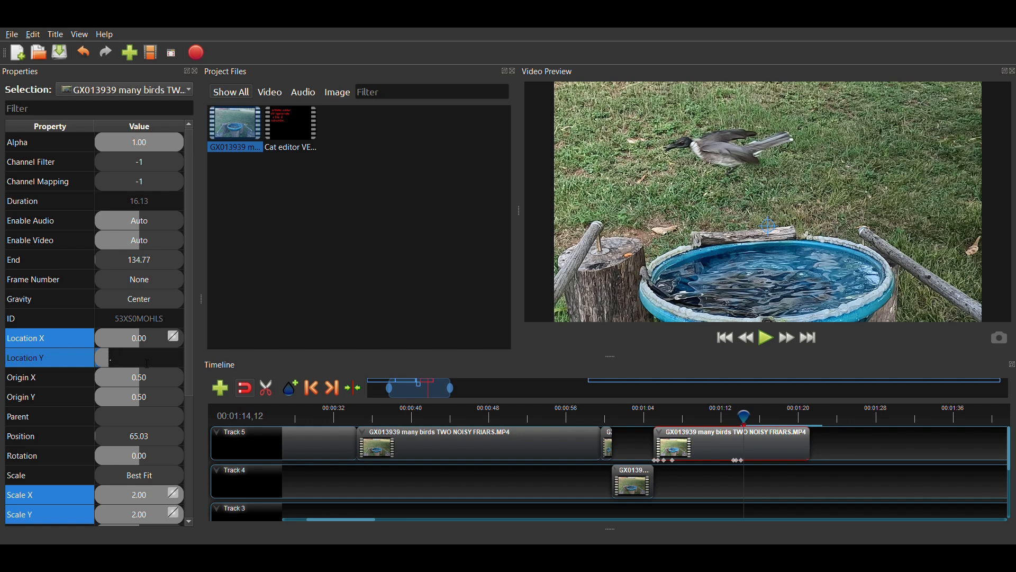
text(15)
key(Return)
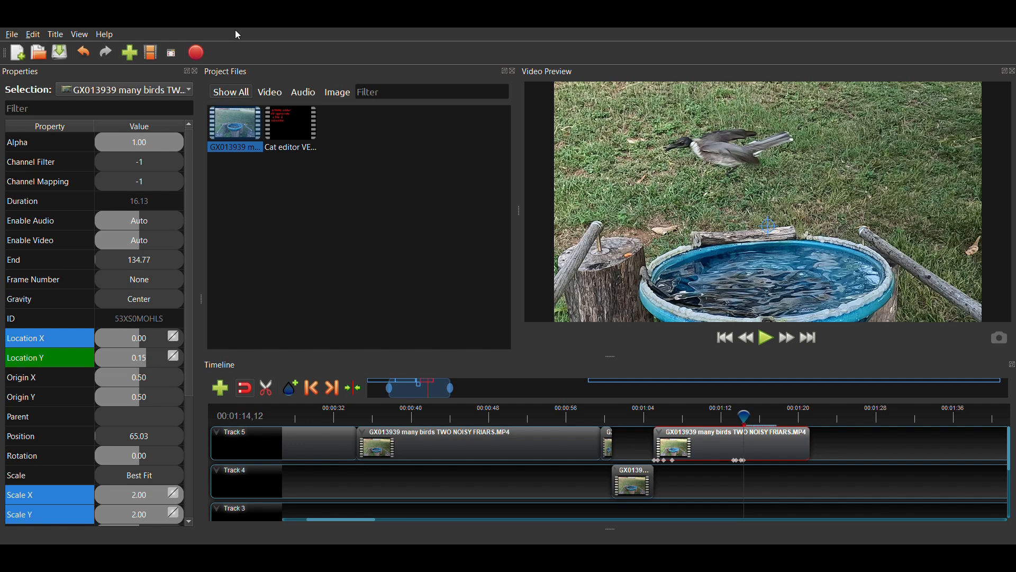
click(84, 53)
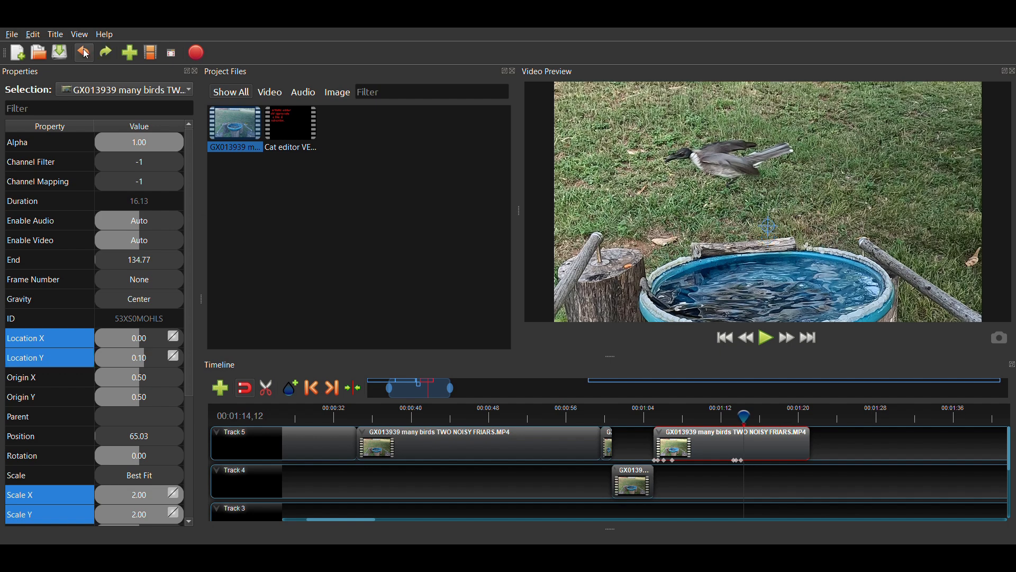
click(108, 54)
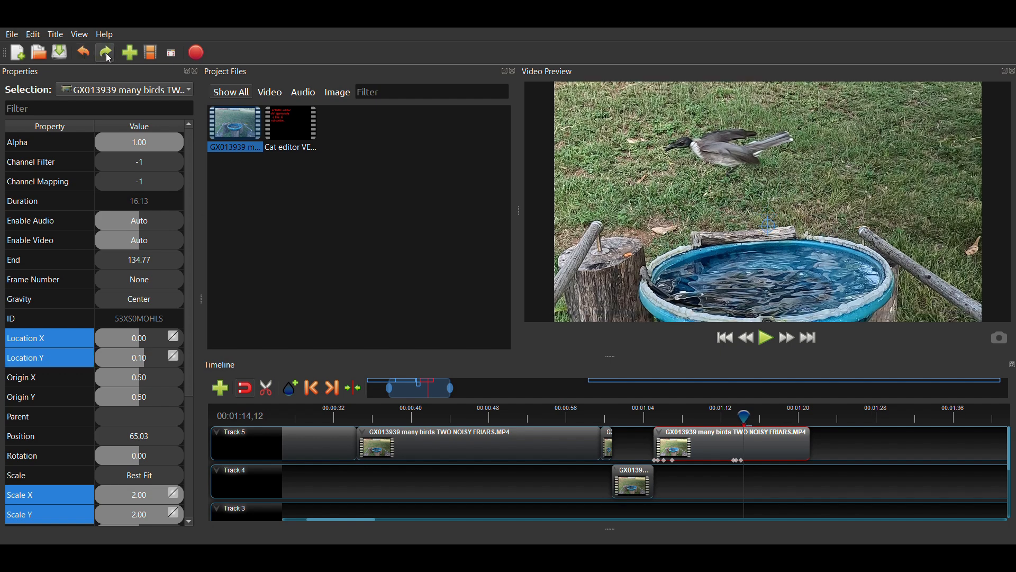
click(108, 55)
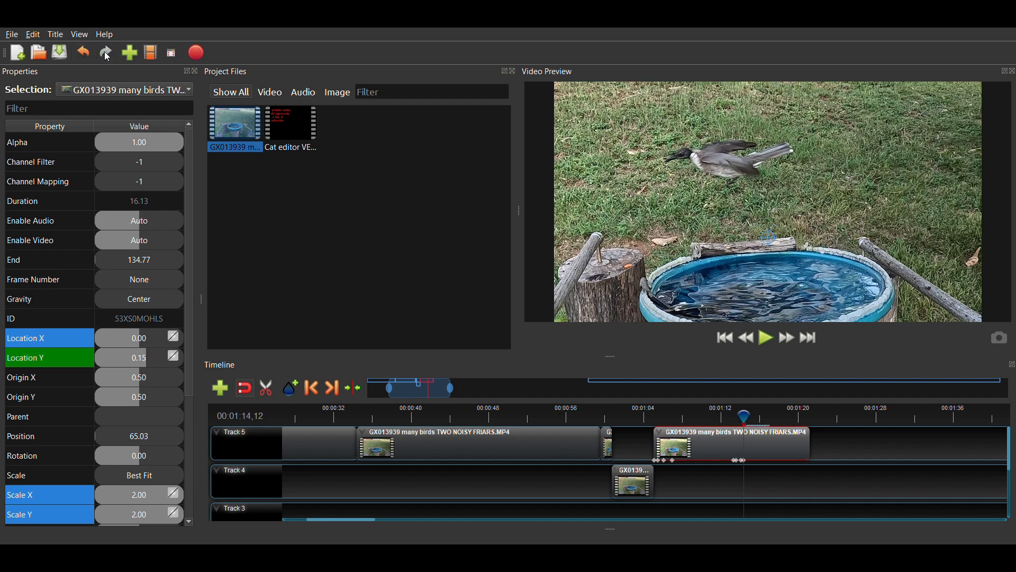
click(137, 362)
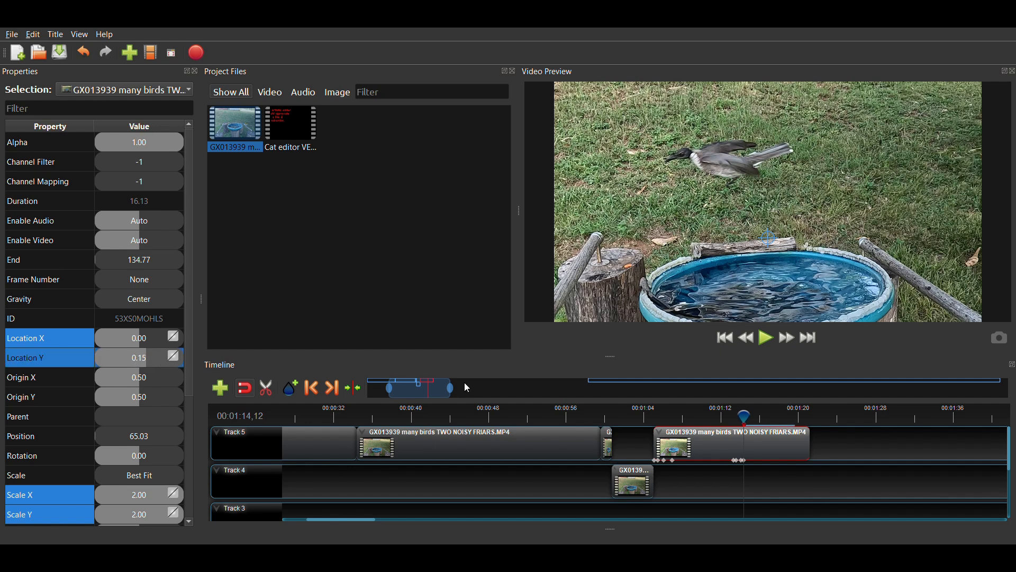
click(146, 339)
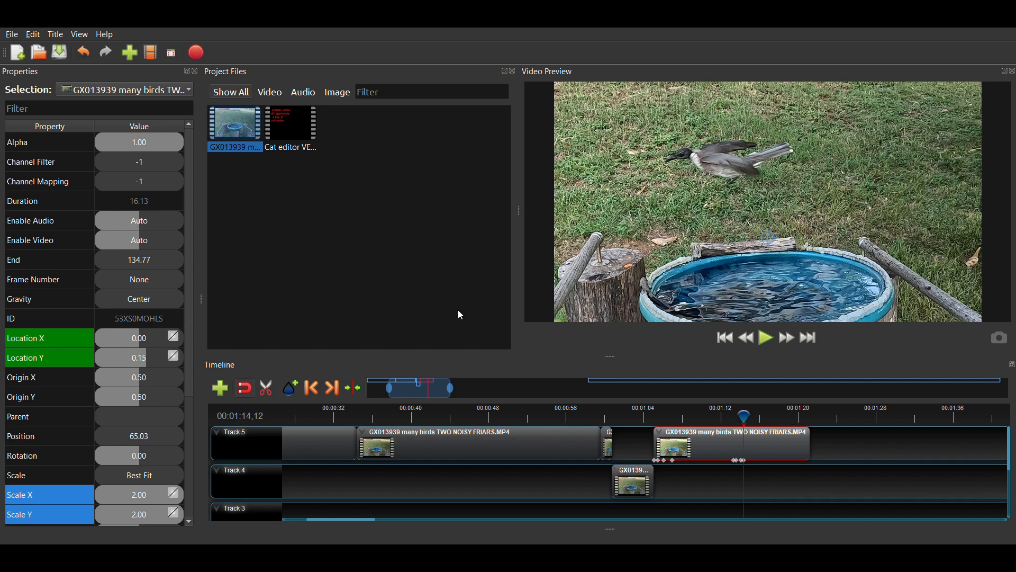
- Move one frame on to 00:01:14,13 and keyframe Location X at 0 and Location Y at 0.15
key(Right)
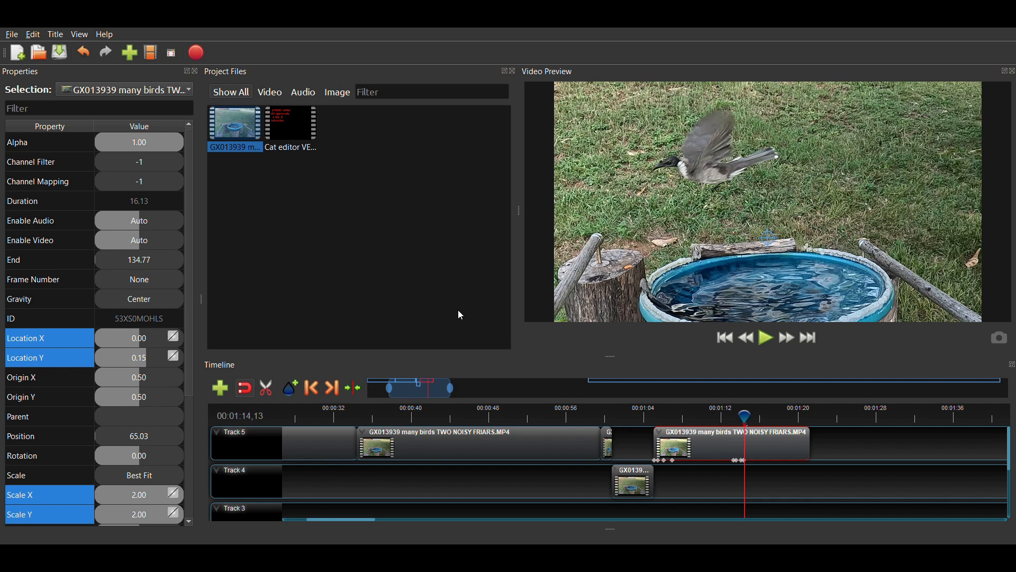
key(Right)
key(Left)
double_click(135, 339)
text(0)
key(Return)
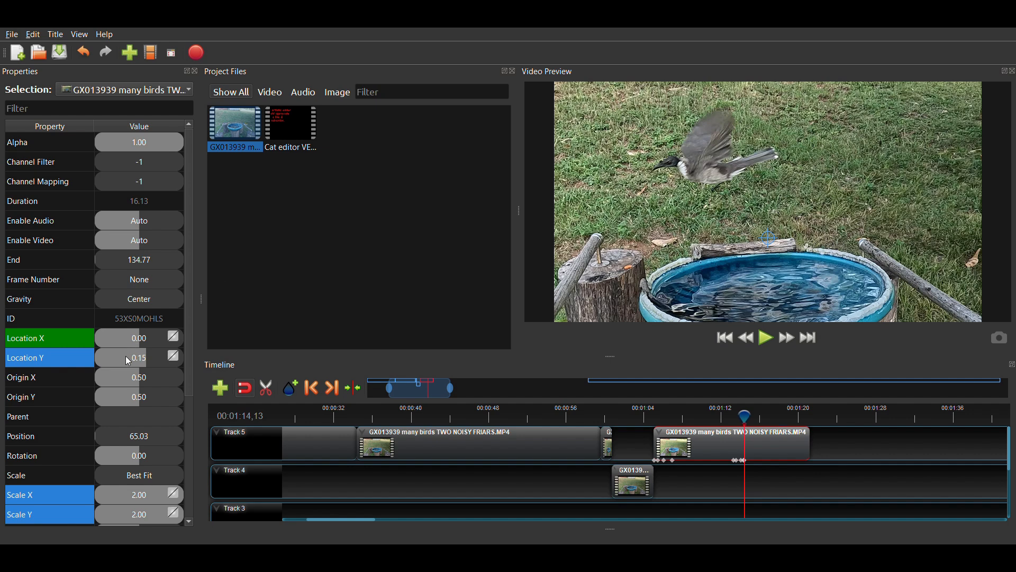
double_click(126, 356)
text(.15)
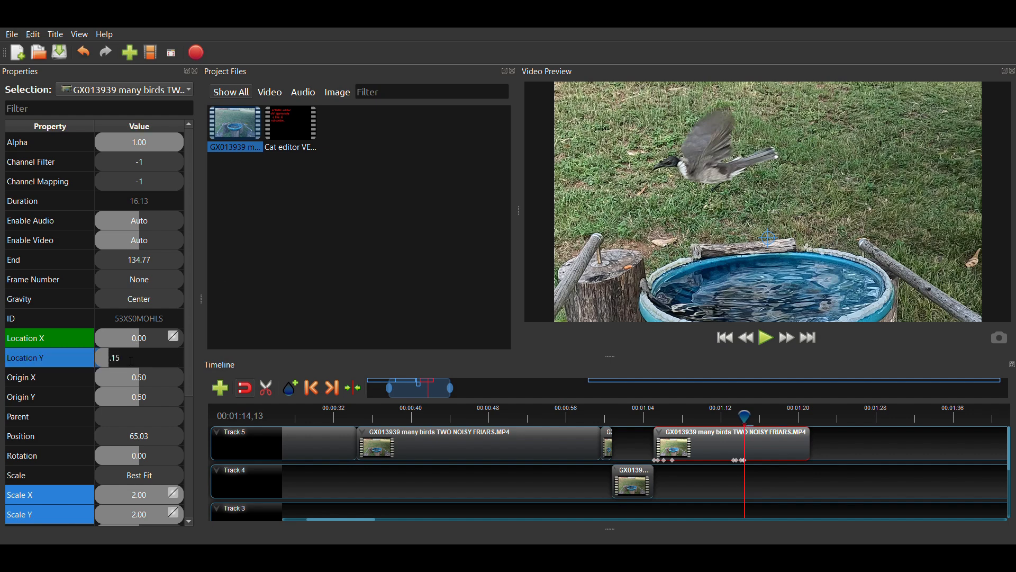
key(Return)
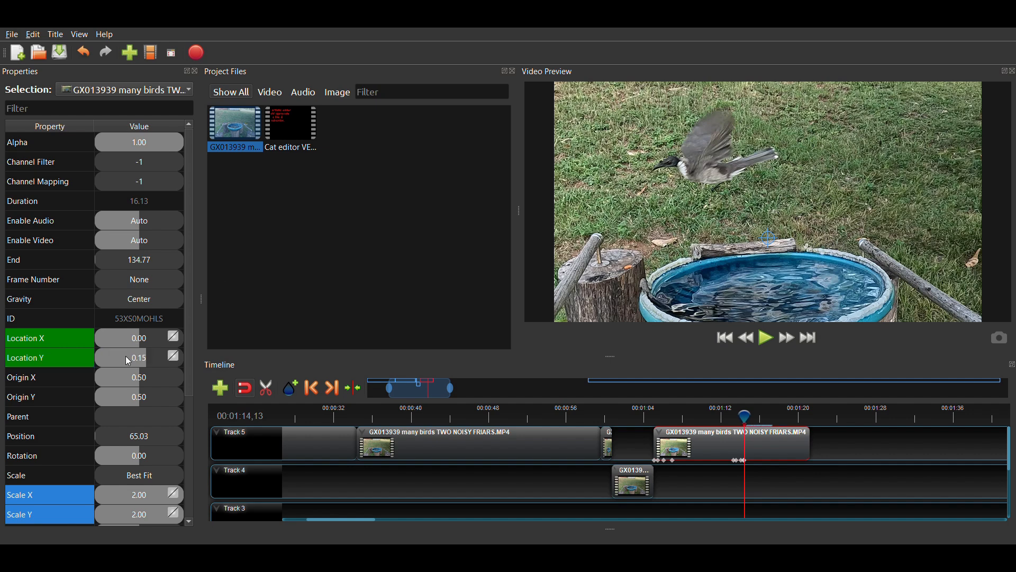
- Advance to 00:01:14,20, with the bird landed on the stump, and keyframe Location Y at 0.1 and Location X at 0.2
key(Right)
key(Right)
key(Right)
key(Right)
key(Right)
key(Right)
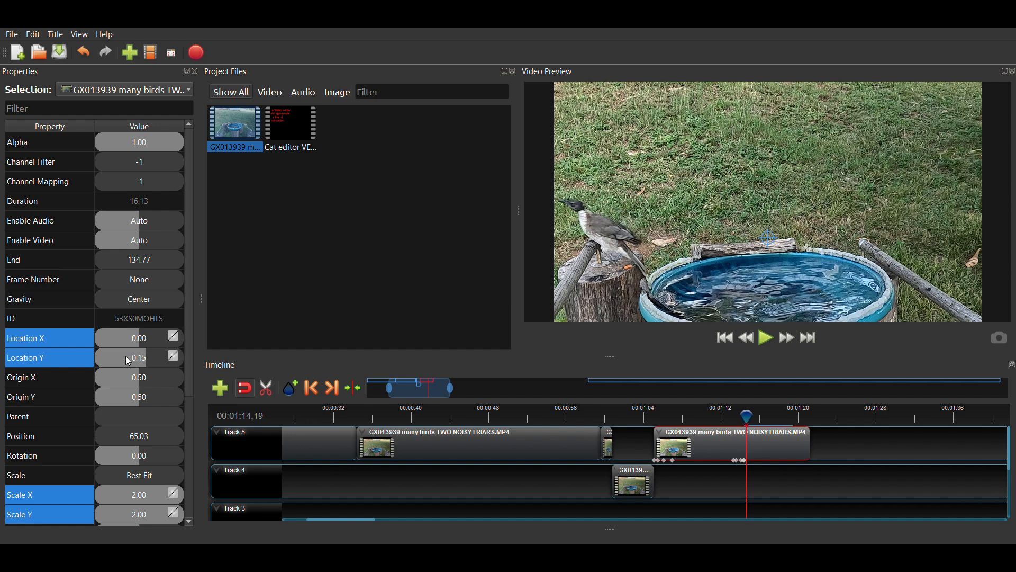
key(Right)
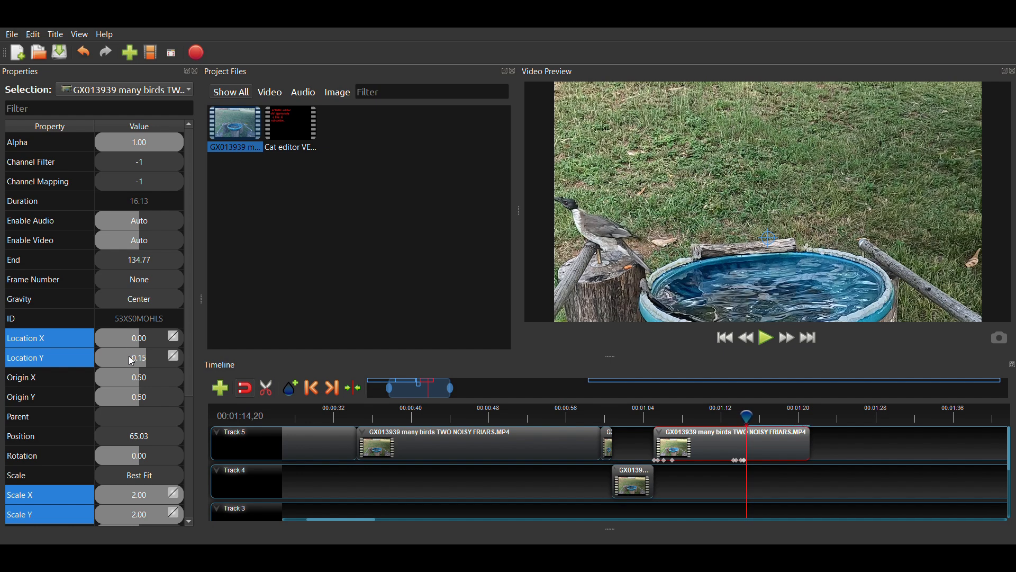
scroll(129, 356, down, 5)
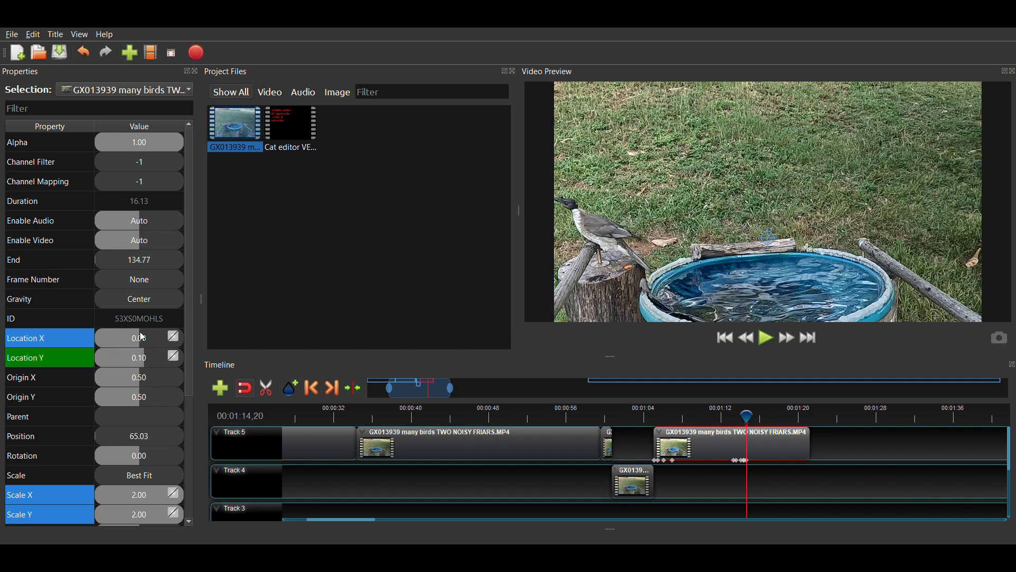
scroll(136, 339, up, 10)
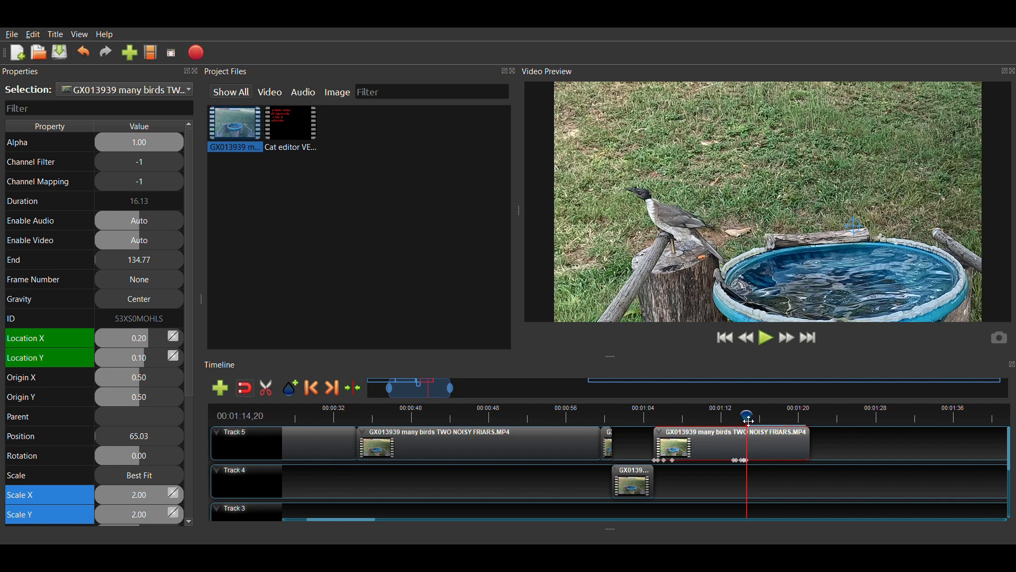
- Play from 00:01:13,25 to 00:01:15,04 to check how the framing follows the bird's flight to the stump
drag(748, 421, 740, 422)
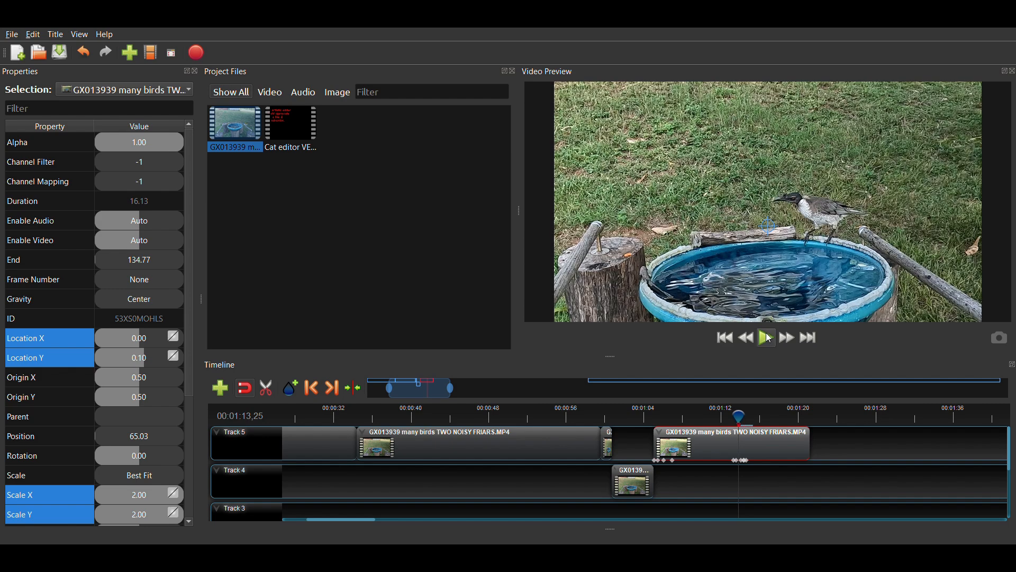
click(769, 339)
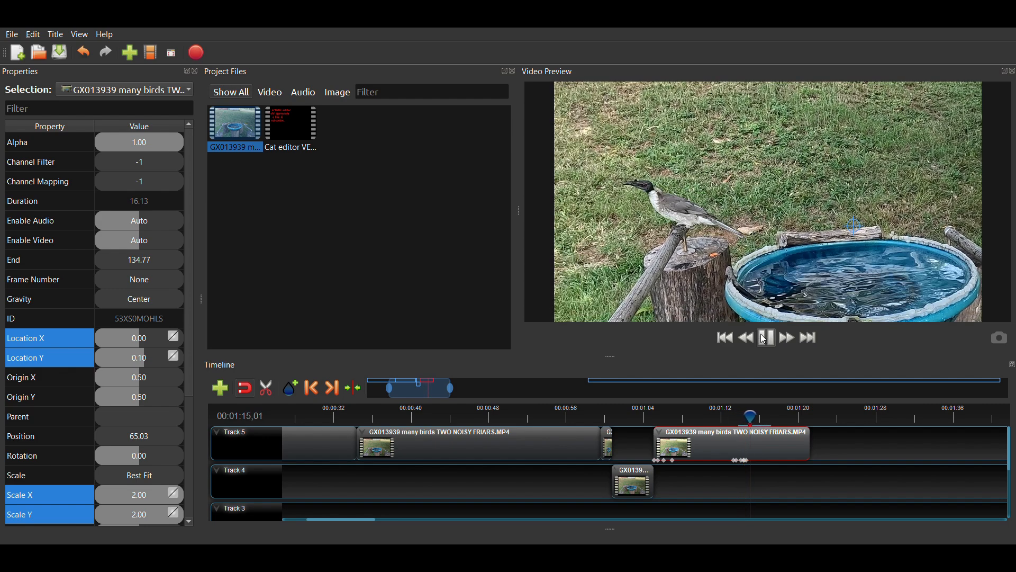
click(766, 339)
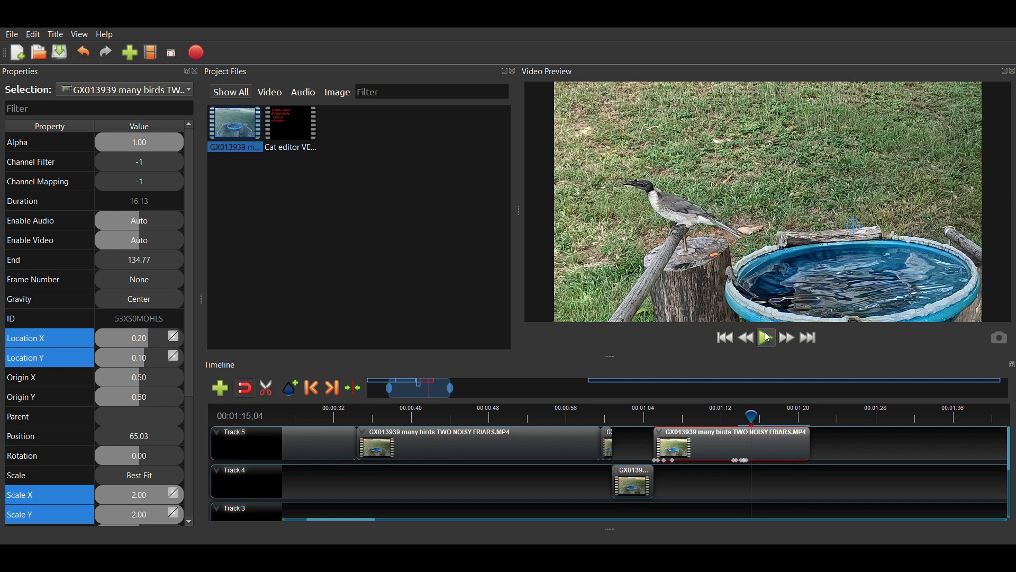
- Step frame by frame back to 00:01:14,08 and forward again to examine the framing during the bird's flight
key(Left)
key(Left)
key(Left)
key(Left)
key(Left)
key(Left)
key(Left)
key(Left)
key(Left)
key(Left)
key(Left)
key(Left)
key(Left)
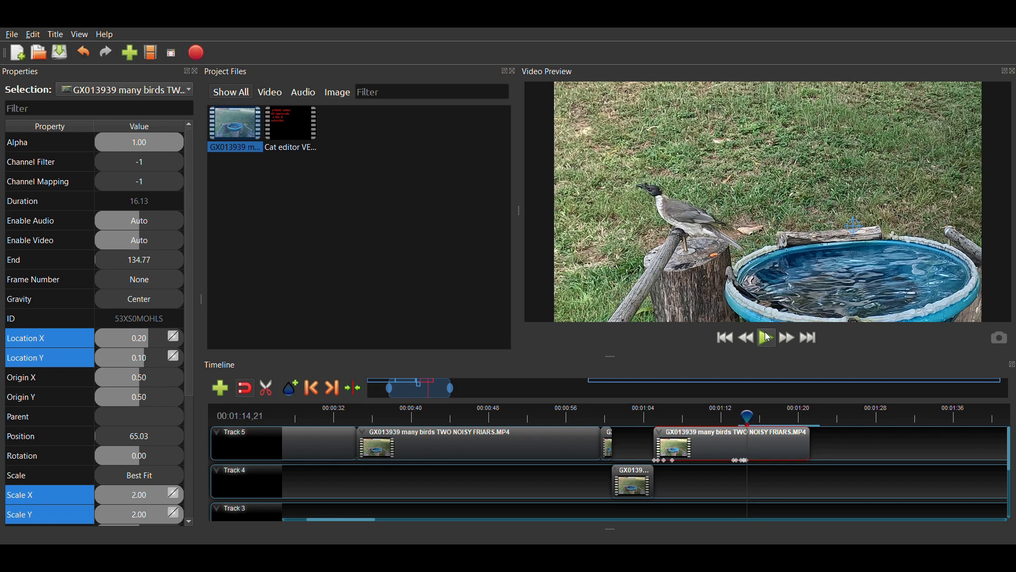
key(Left)
key(Left)
key(Left)
key(Left)
key(Left)
key(Left)
key(Left)
key(Left)
key(Left)
key(Left)
key(Left)
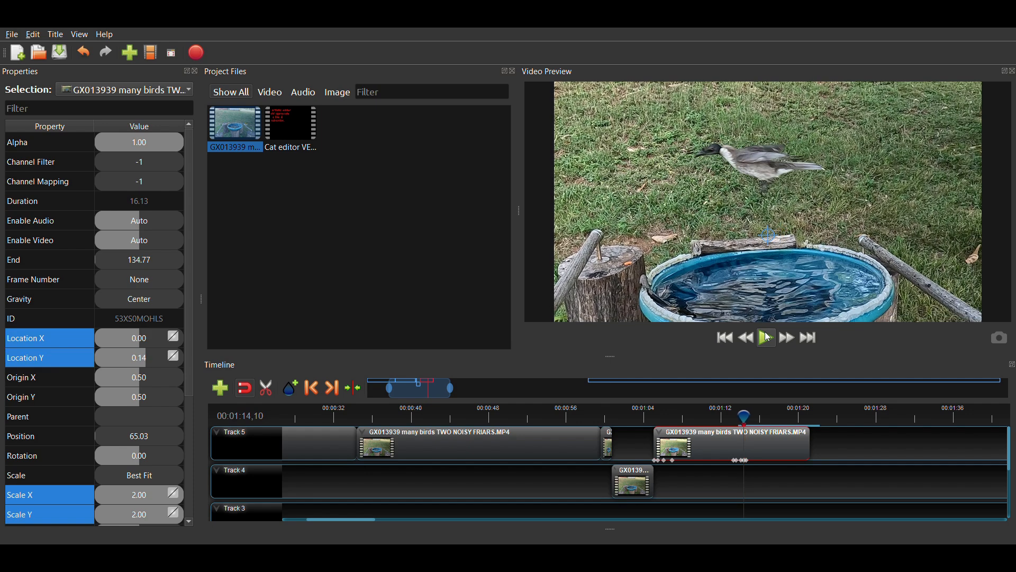
key(Left)
key(Left)
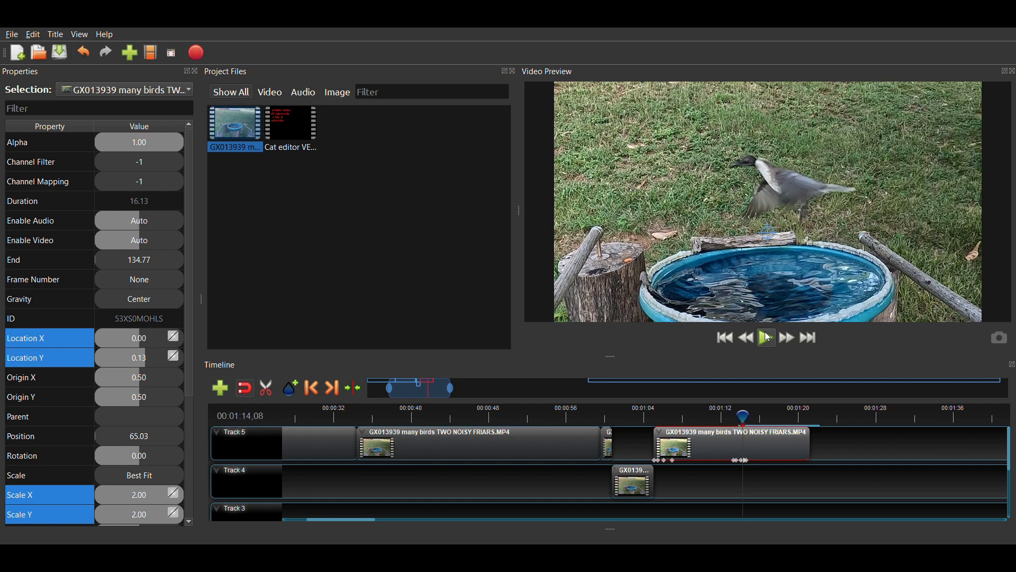
key(Right)
key(Right)
key(Right)
key(Right)
key(Right)
key(Right)
key(Right)
key(Right)
key(Right)
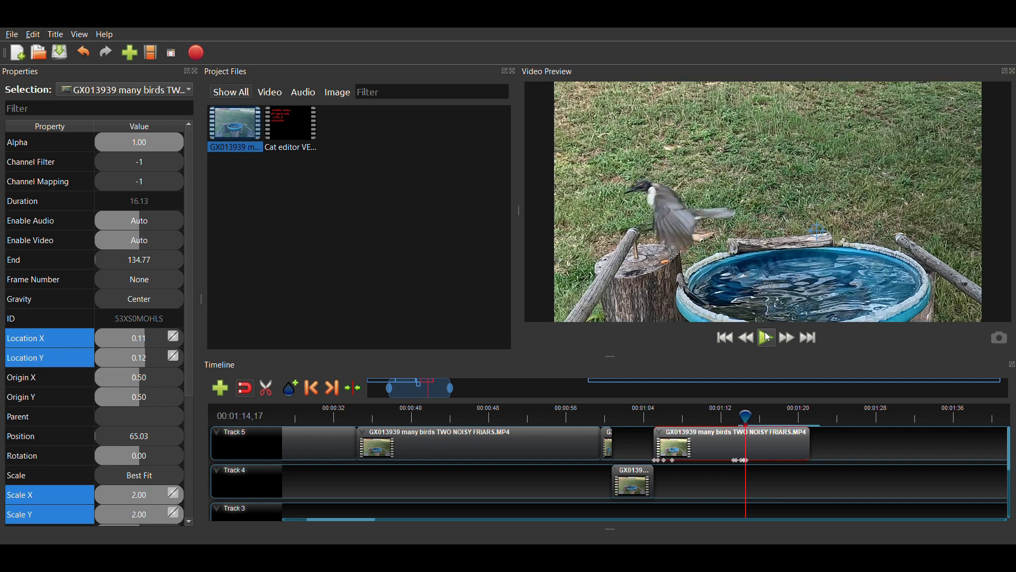
key(Right)
key(Right)
key(Right)
- Return to the in-flight keyframe at 00:01:14,12 and set its Location X to 0.05
key(Left)
key(Left)
key(Left)
key(Left)
key(Left)
key(Left)
key(Left)
key(Left)
key(Left)
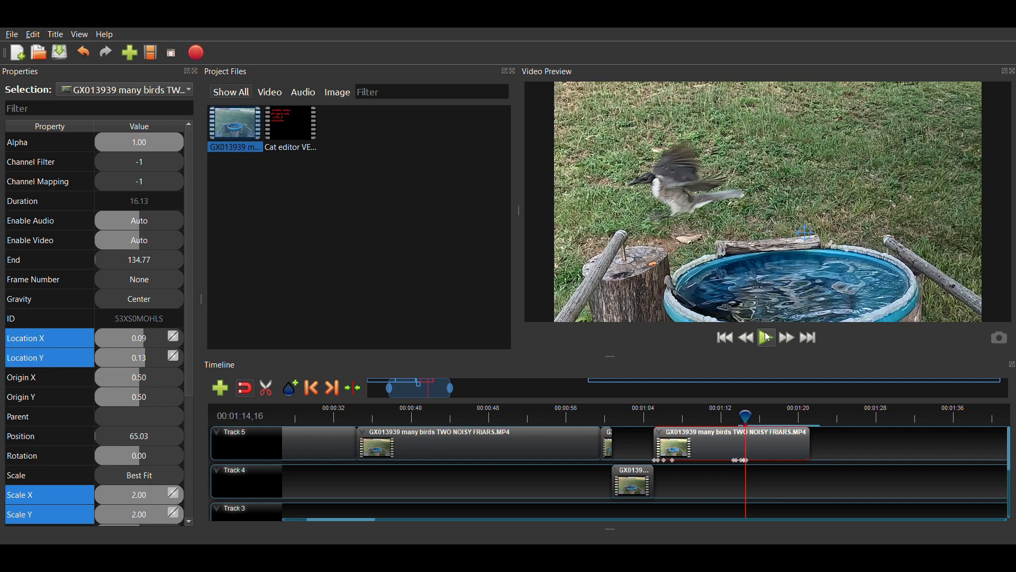
key(Left)
key(Left)
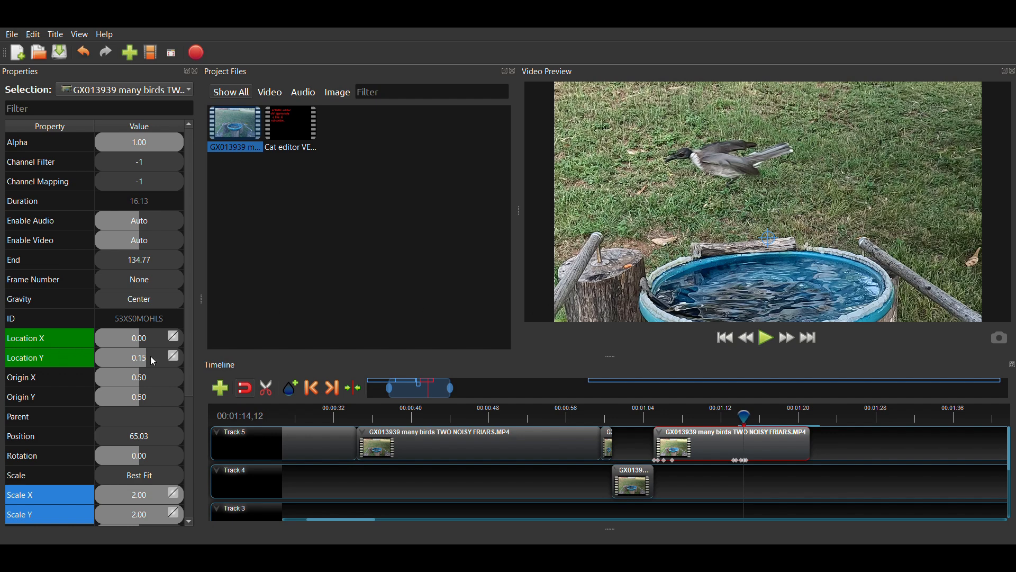
double_click(139, 341)
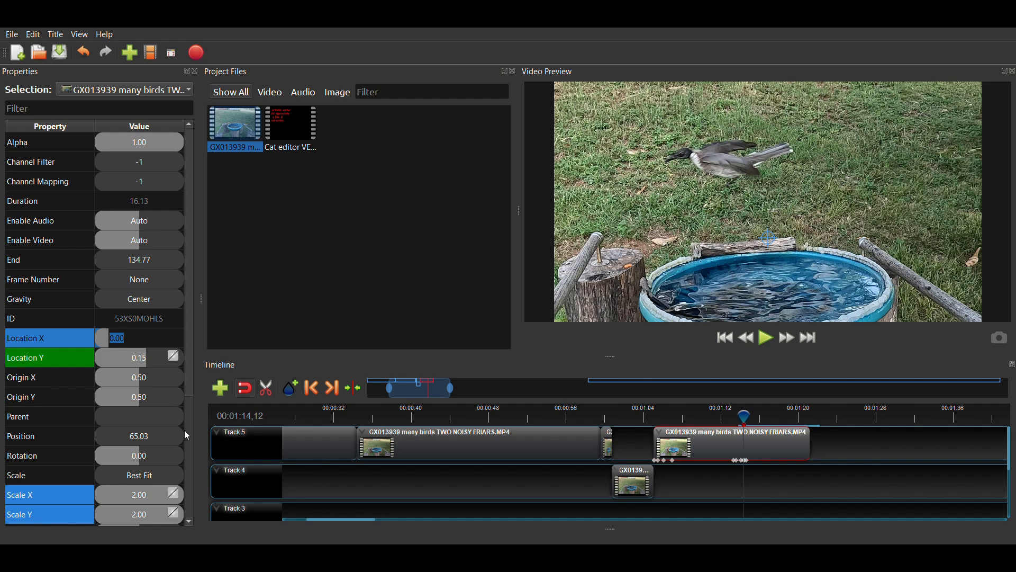
text(0.05)
key(Return)
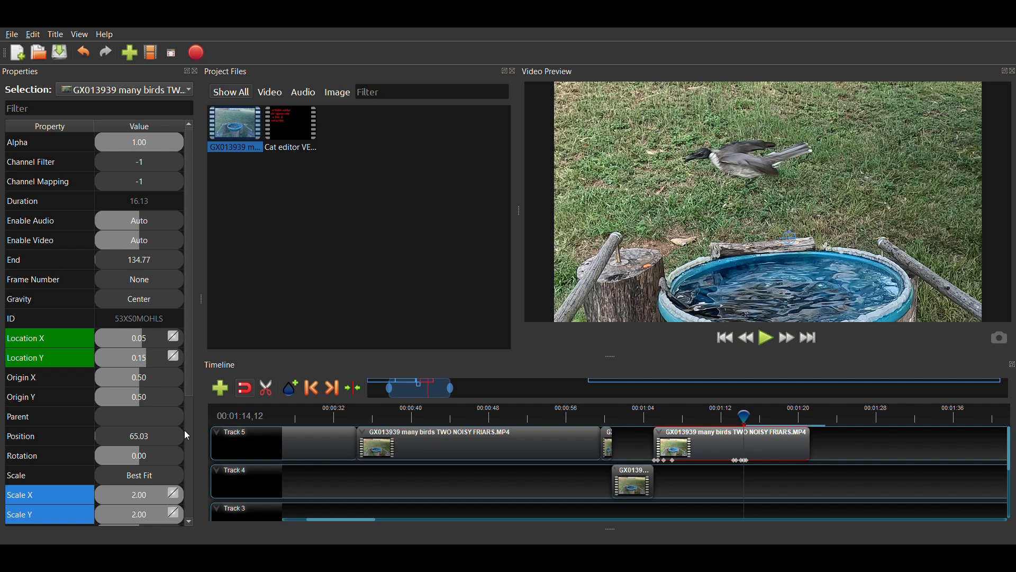
- Replay the flight from 00:01:14,01 to check how smoothly the framing shifts with the bird
drag(754, 420, 743, 417)
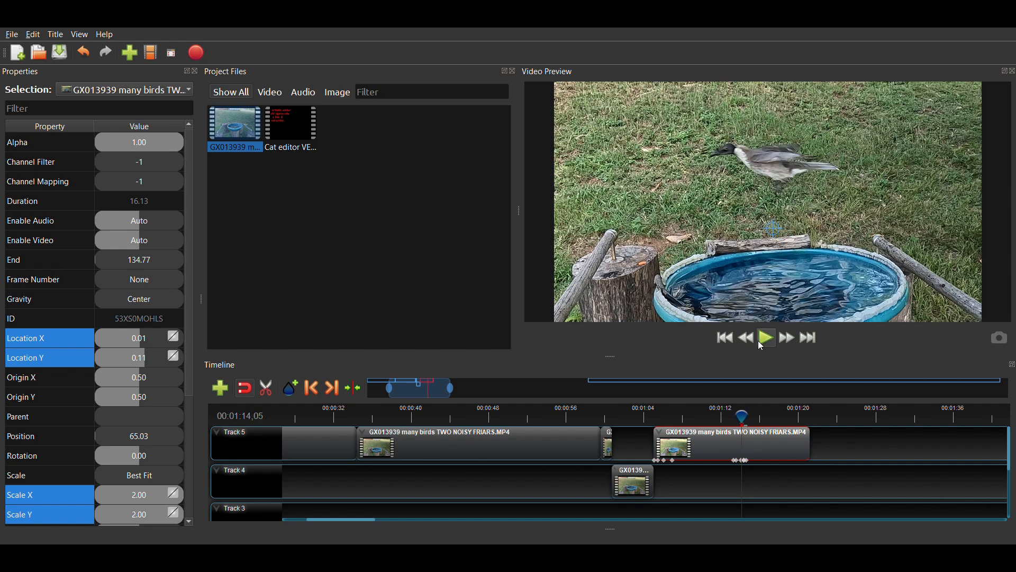
key(Left)
key(Left)
key(Left)
key(Left)
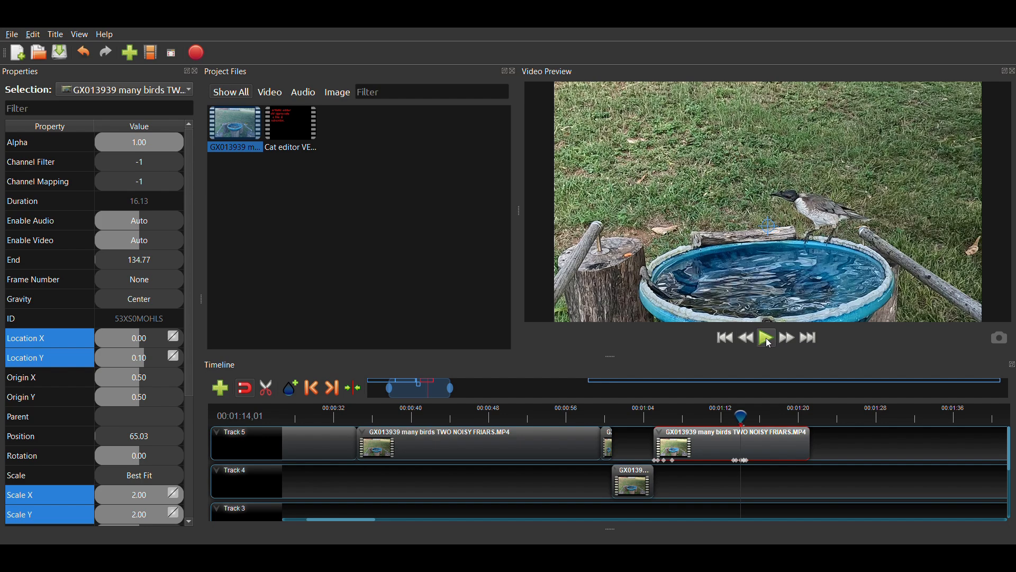
click(770, 342)
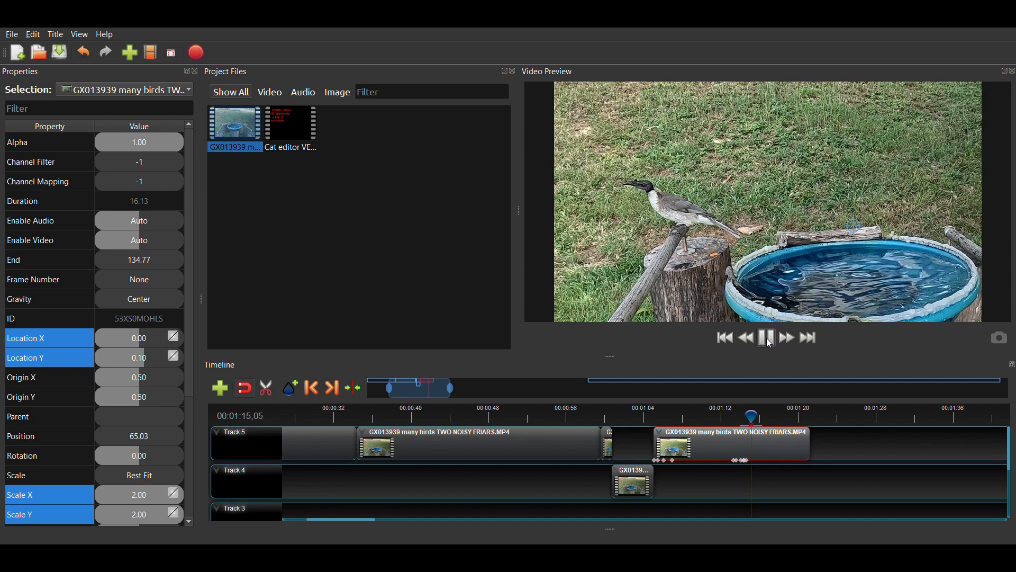
click(774, 343)
- Step frame by frame between 00:01:15,05 and 00:01:14,13 to examine the framing as the bird flies to the stump
key(Left)
key(Left)
key(Left)
key(Left)
key(Left)
key(Left)
key(Left)
key(Left)
key(Left)
key(Left)
key(Left)
key(Left)
key(Left)
key(Left)
key(Left)
key(Left)
key(Left)
key(Left)
key(Left)
key(Left)
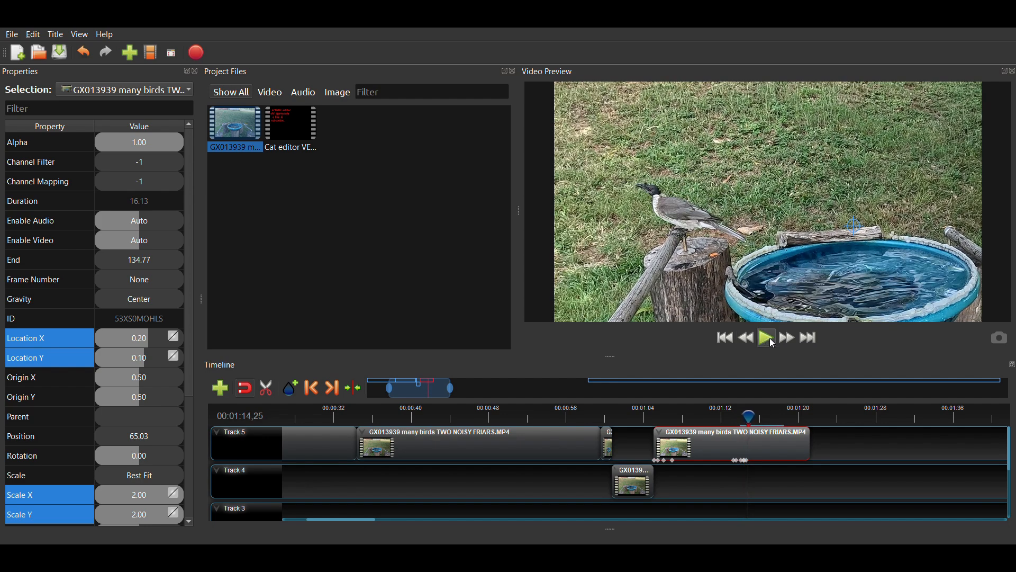
key(Right)
key(Right)
key(Right)
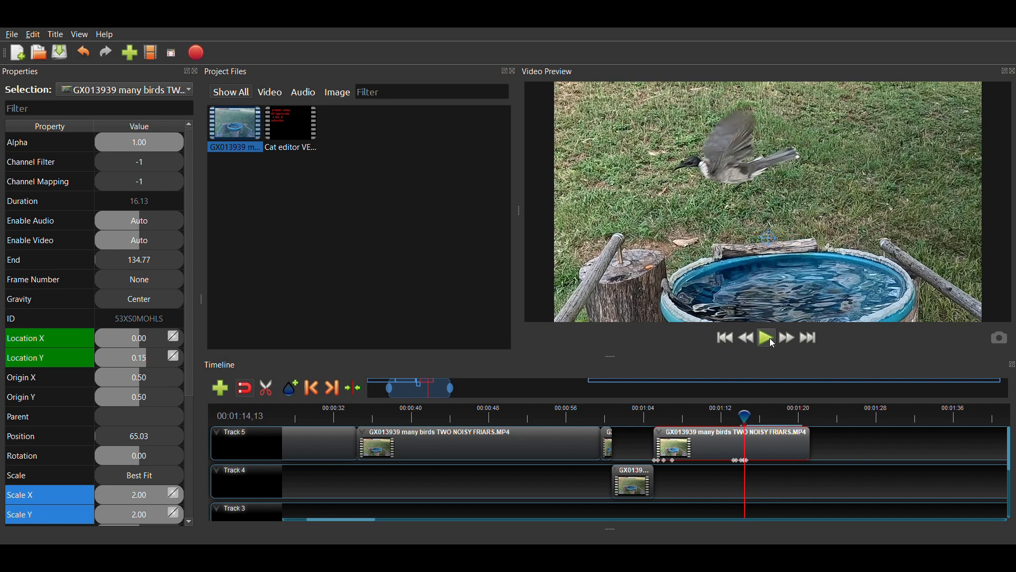
key(Right)
key(Right)
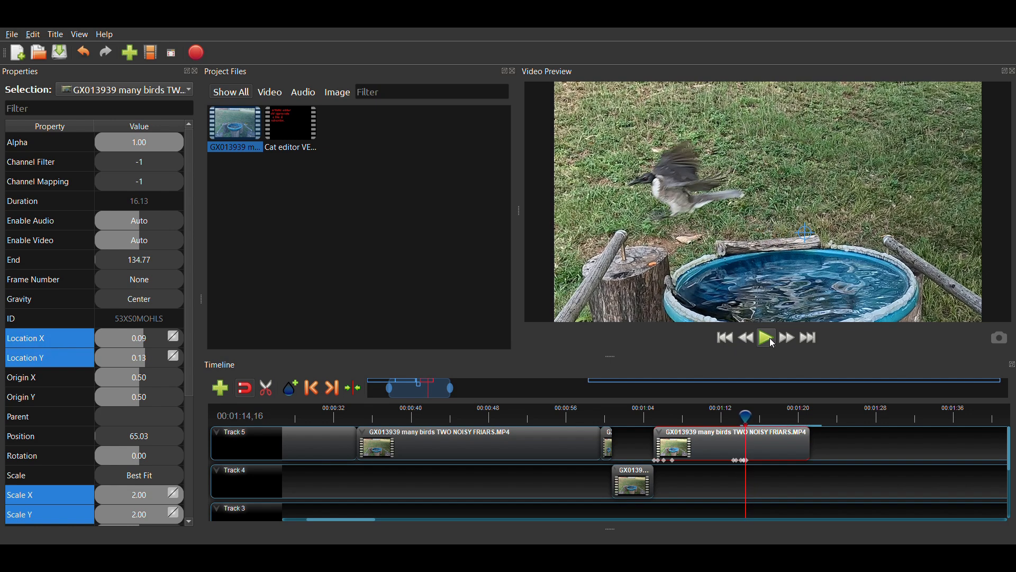
key(Left)
key(Left)
key(Left)
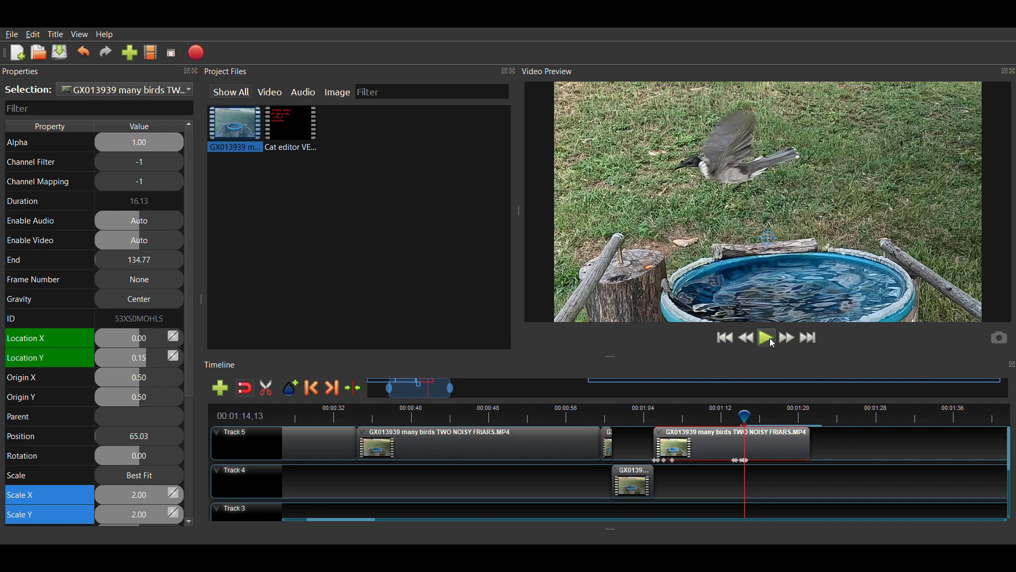
- Set Location X to 0.06 at the in-flight keyframe at 00:01:14,13
scroll(775, 446, up, 2)
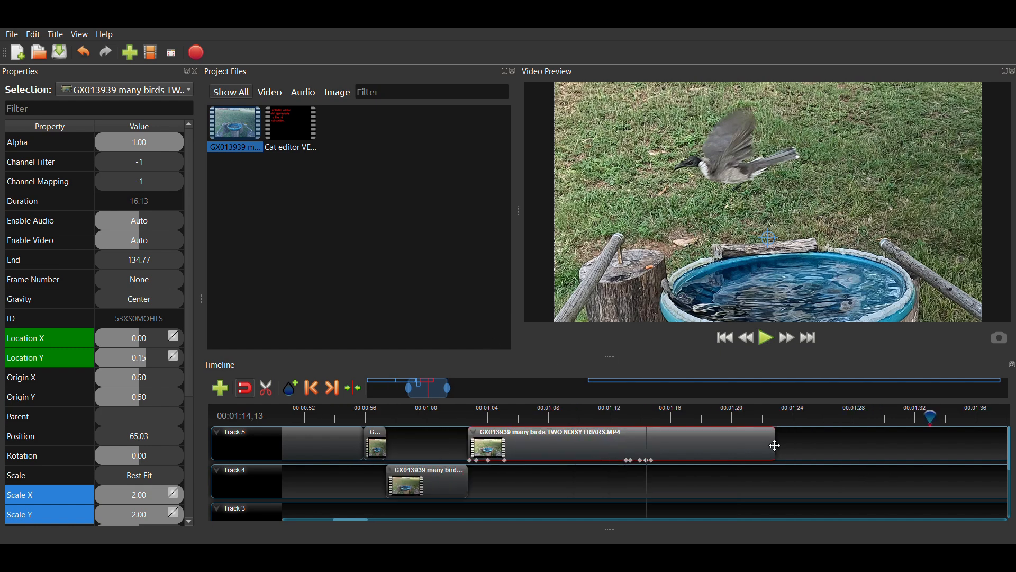
scroll(776, 445, up, 2)
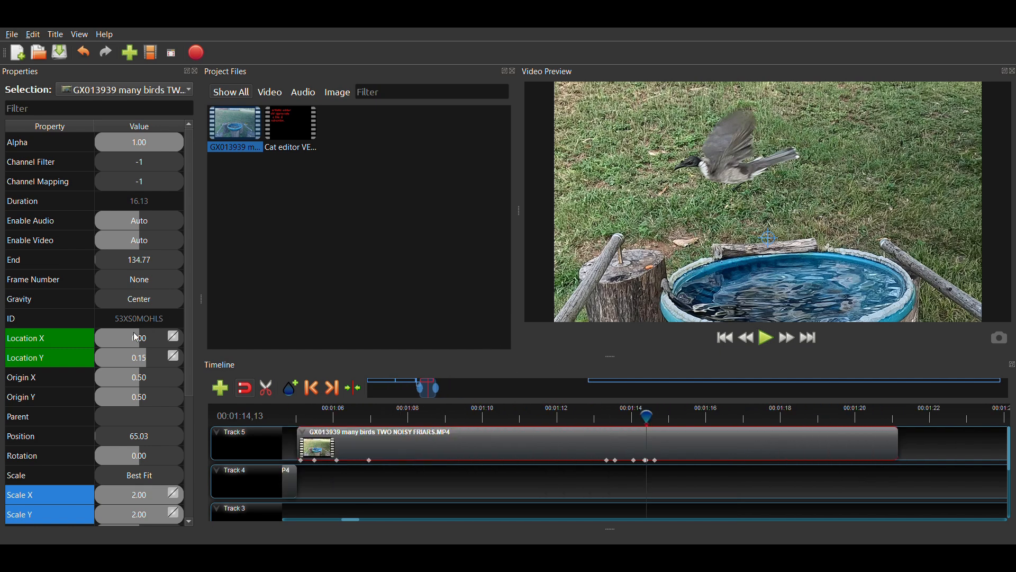
click(135, 337)
text(0.06)
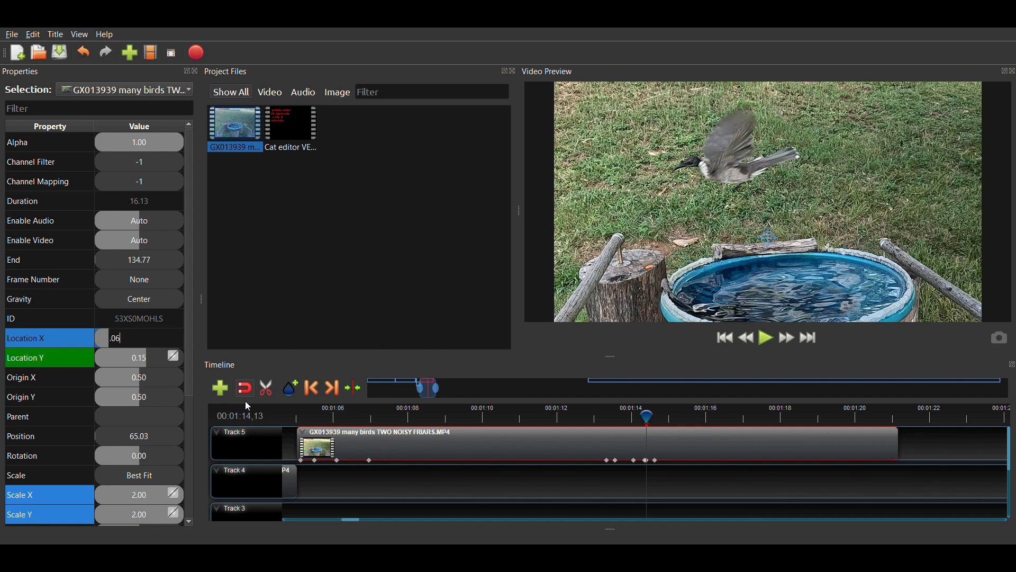
key(Return)
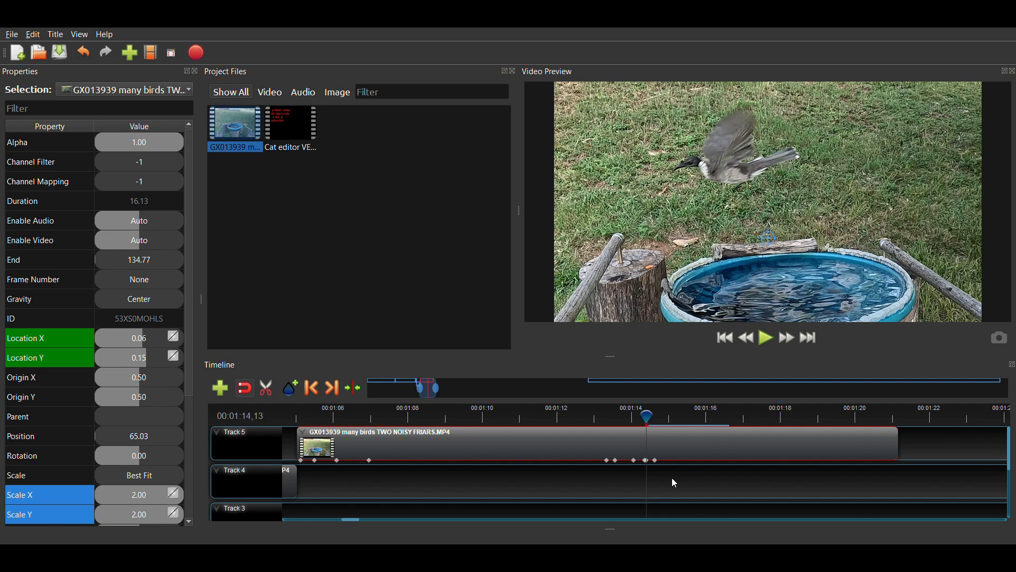
- Play the flight to the stump twice from about 00:01:14 to check how smoothly the framing shifts
click(631, 417)
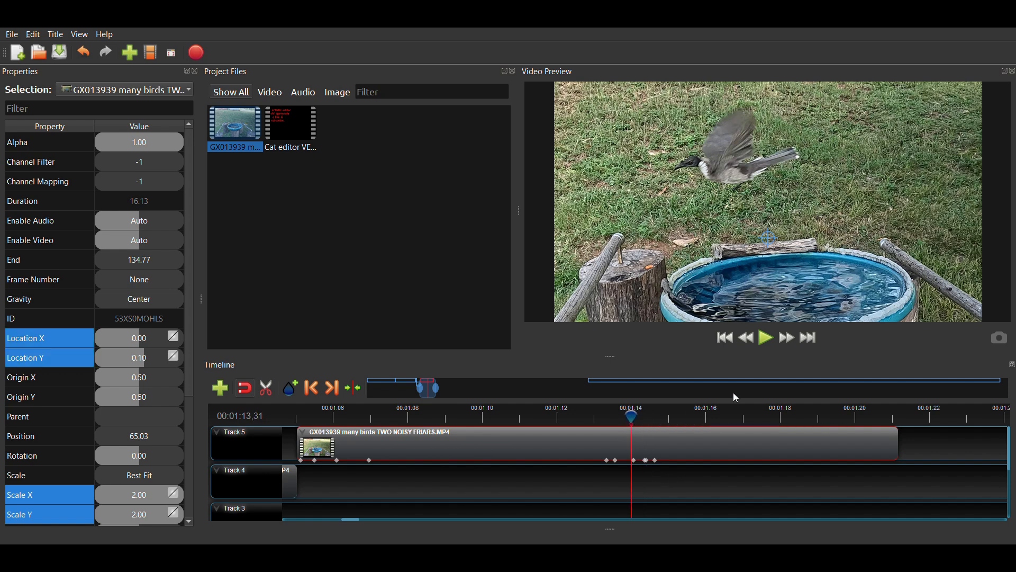
click(768, 339)
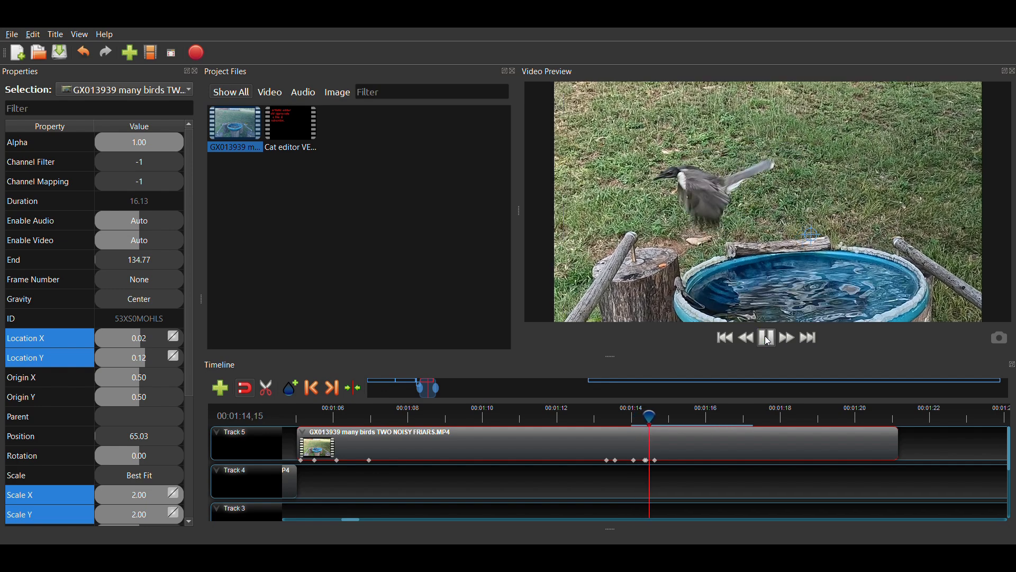
click(769, 339)
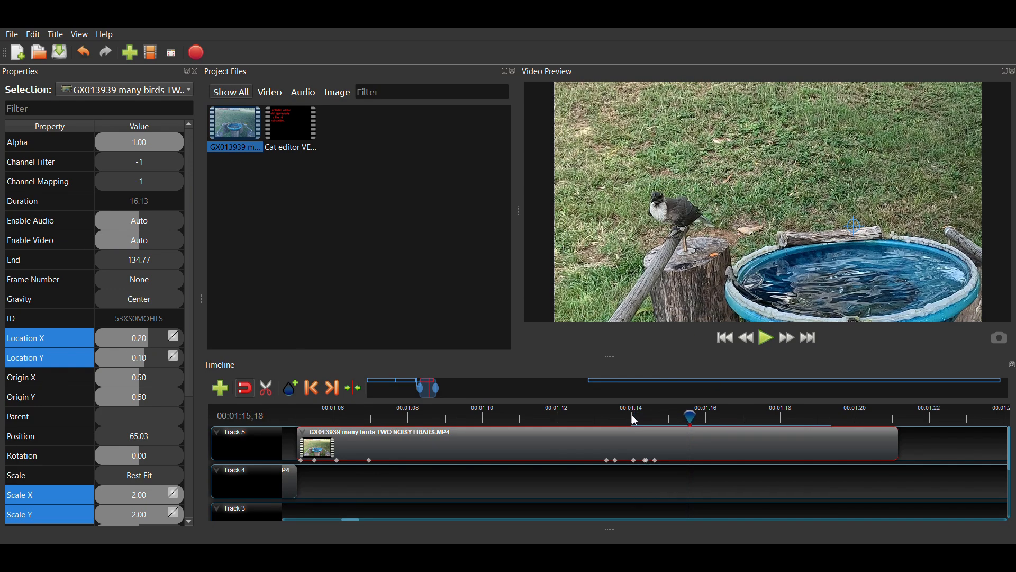
click(633, 416)
click(767, 340)
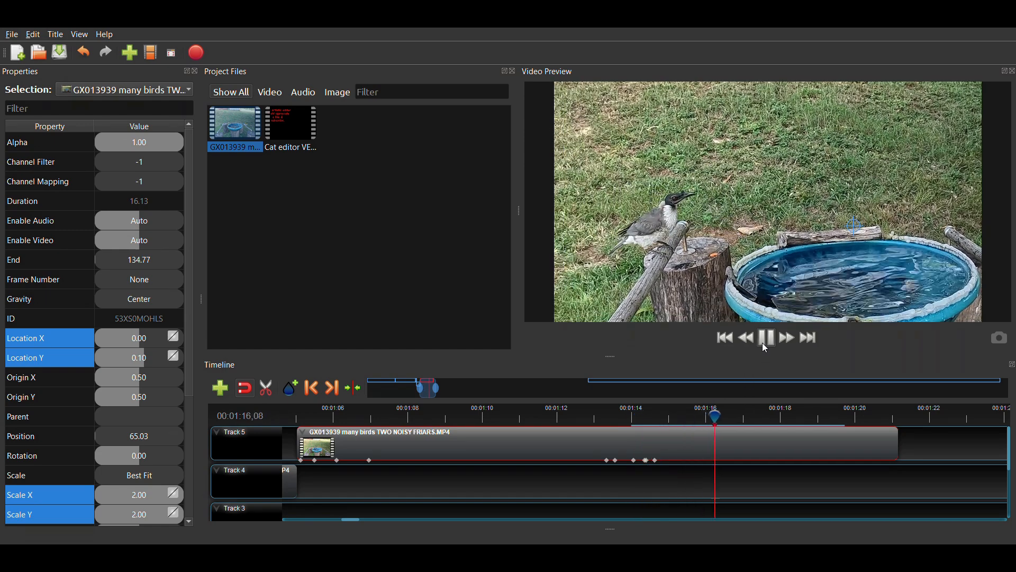
click(764, 343)
- Set the landing keyframe at 00:01:14,20 to Location X 0.25 and Location Y 0.05
click(656, 416)
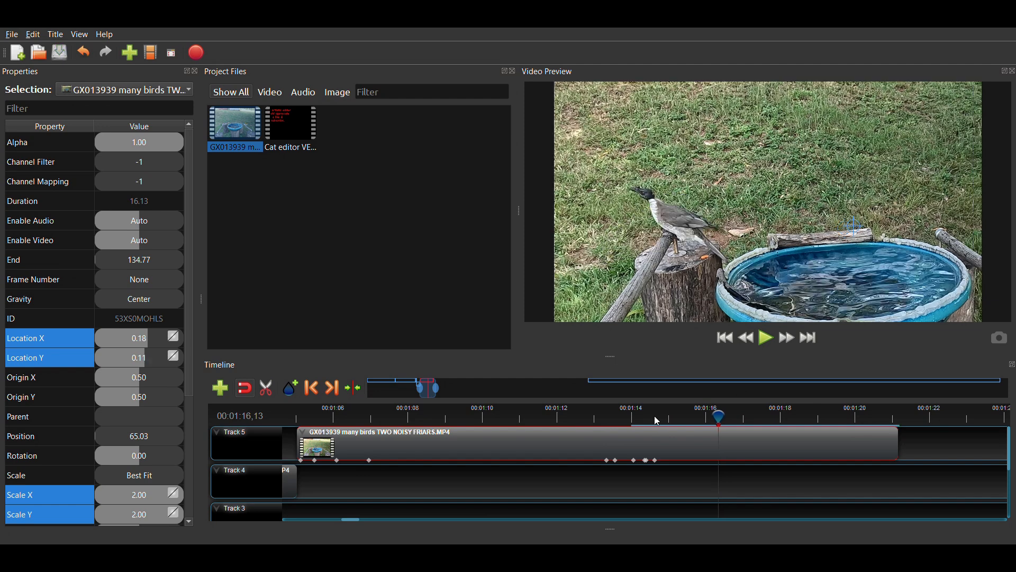
key(Right)
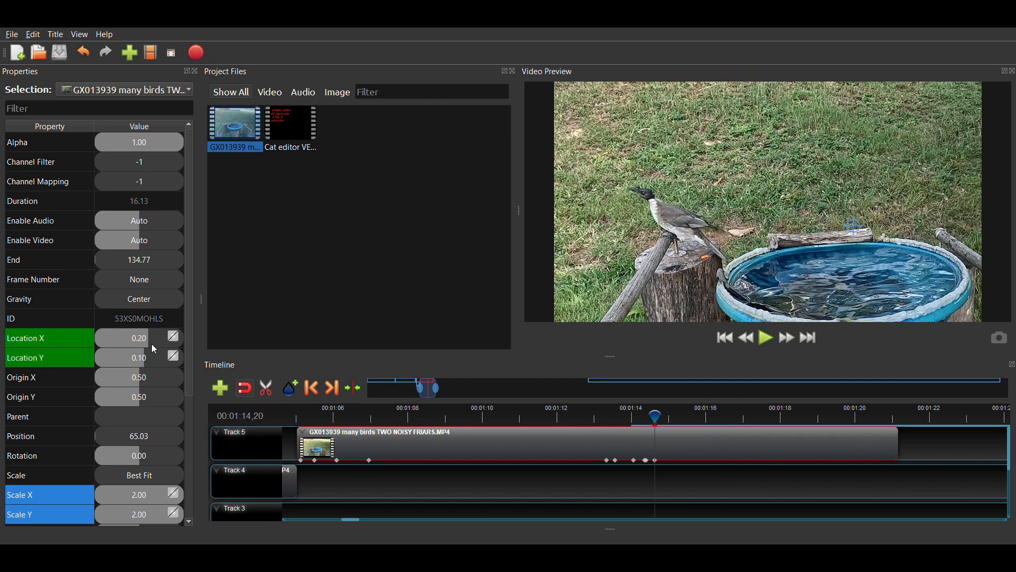
click(136, 339)
text(.25)
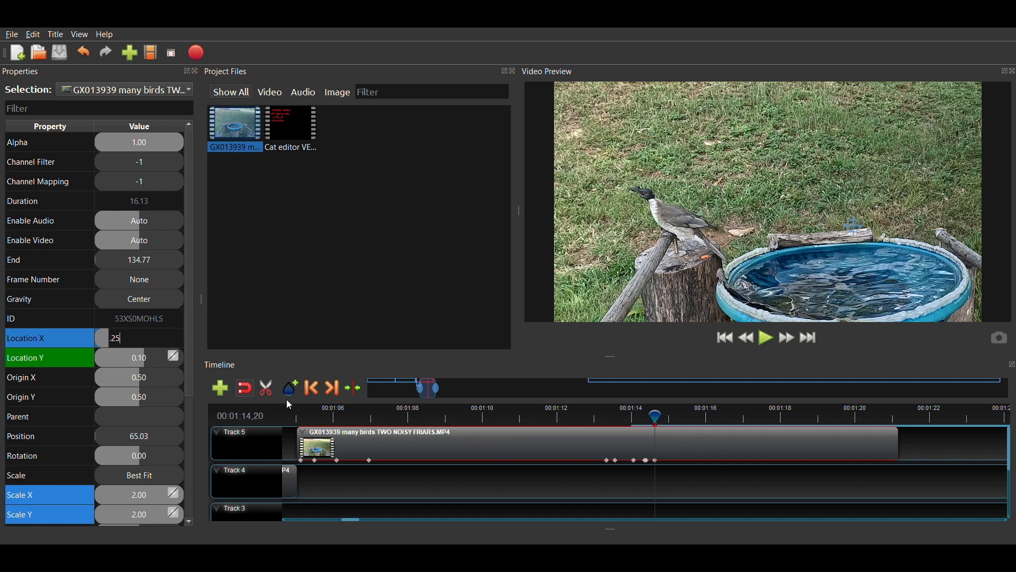
key(Return)
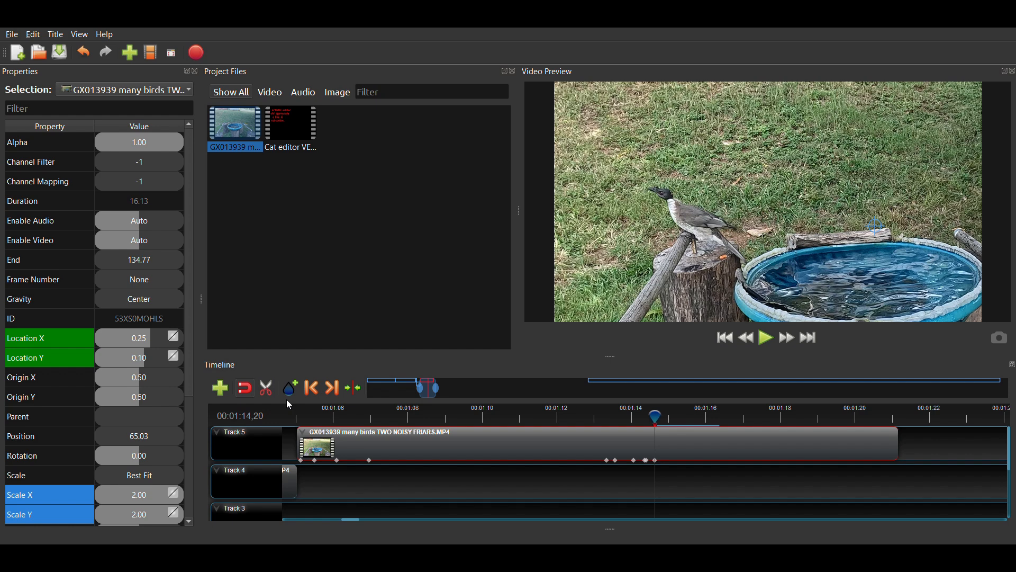
click(139, 350)
double_click(142, 352)
text(.05)
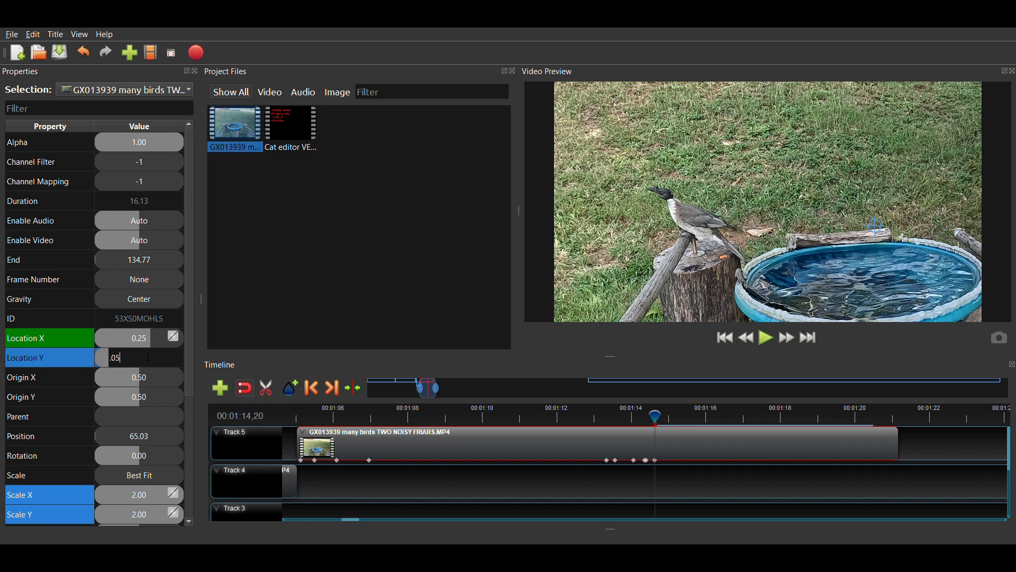
key(Return)
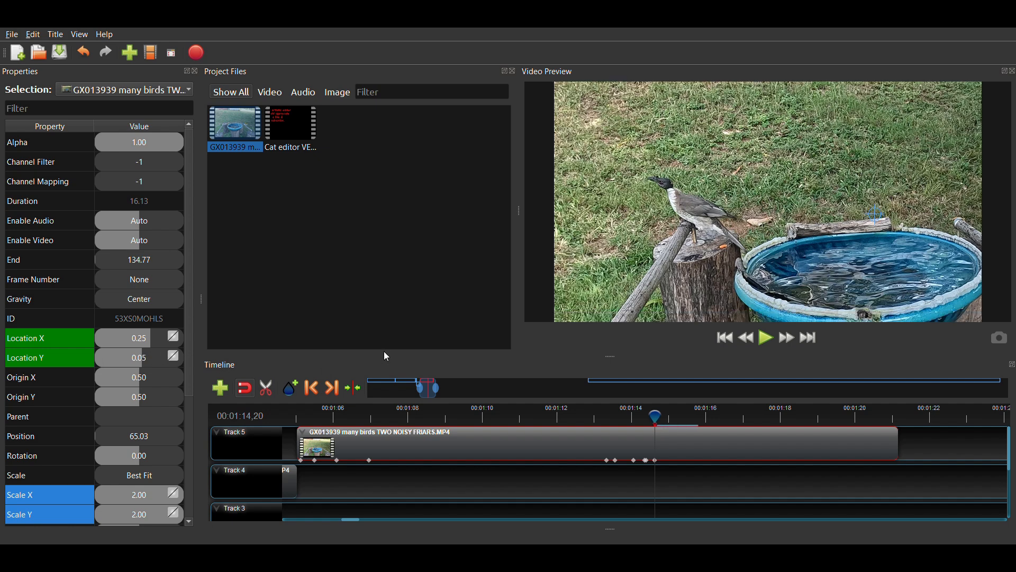
- Play on from the landing and replay from about 00:01:14 to 00:01:17,16 to check the new stump framing
click(768, 339)
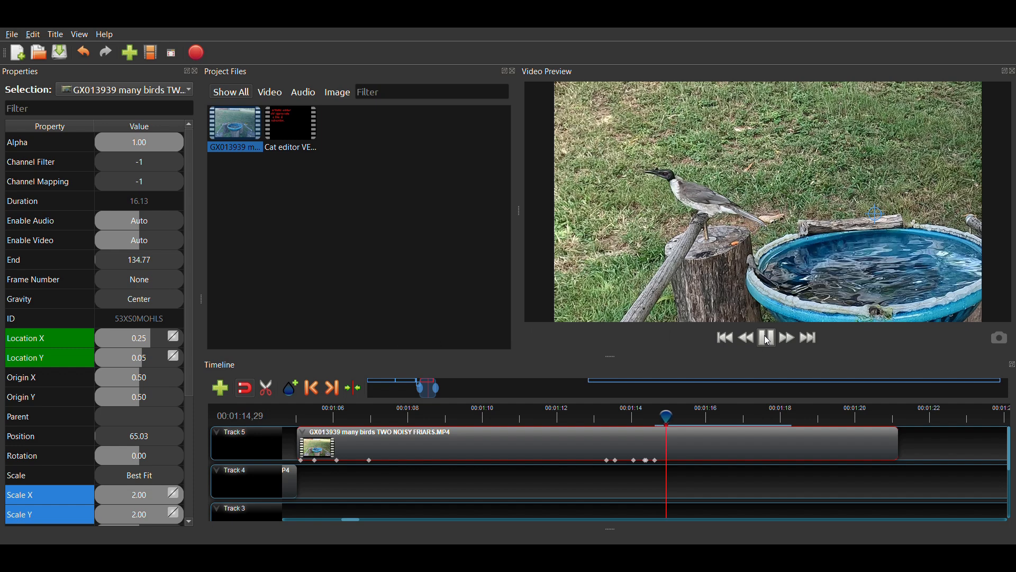
click(654, 422)
click(653, 420)
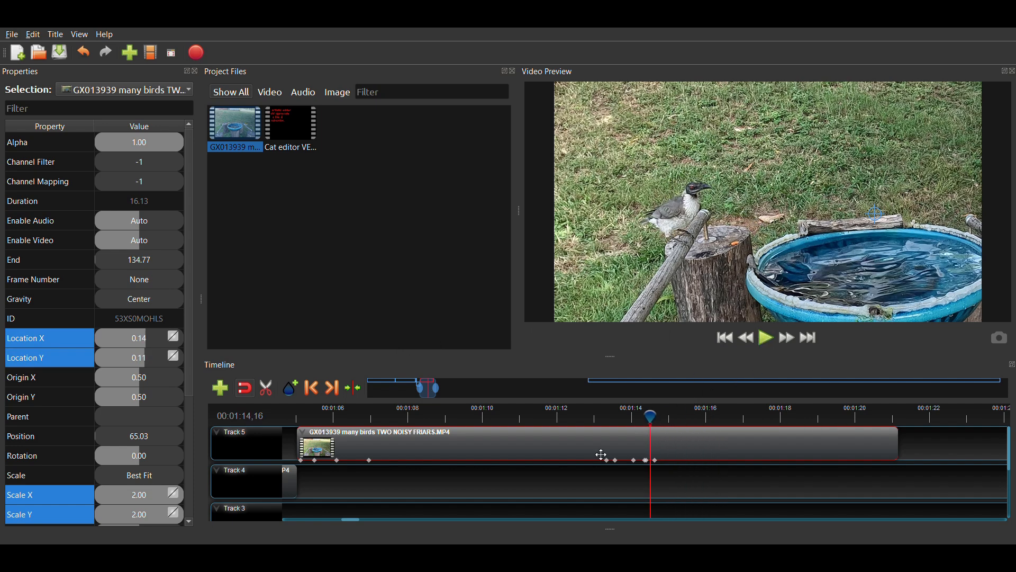
click(633, 418)
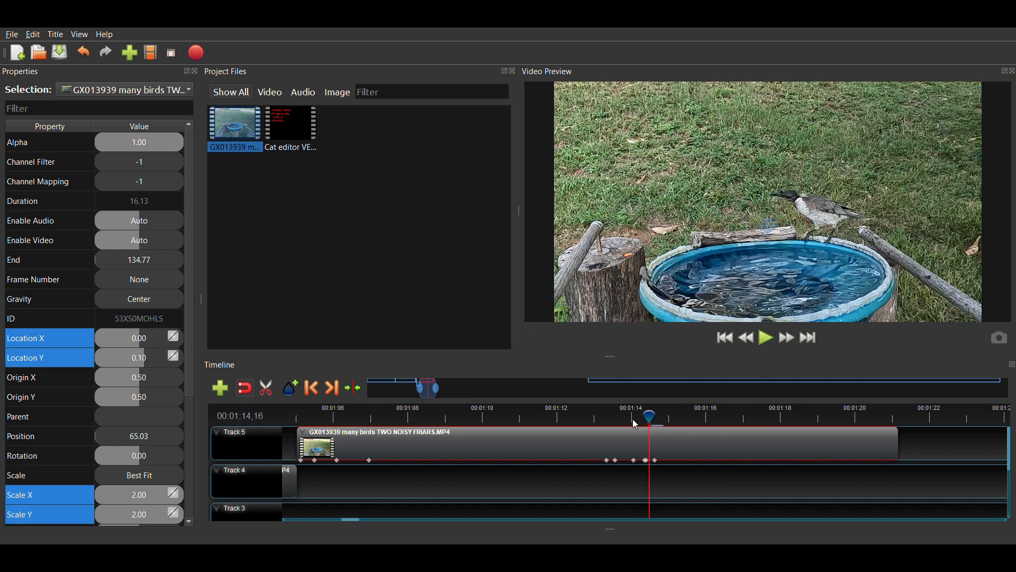
click(766, 339)
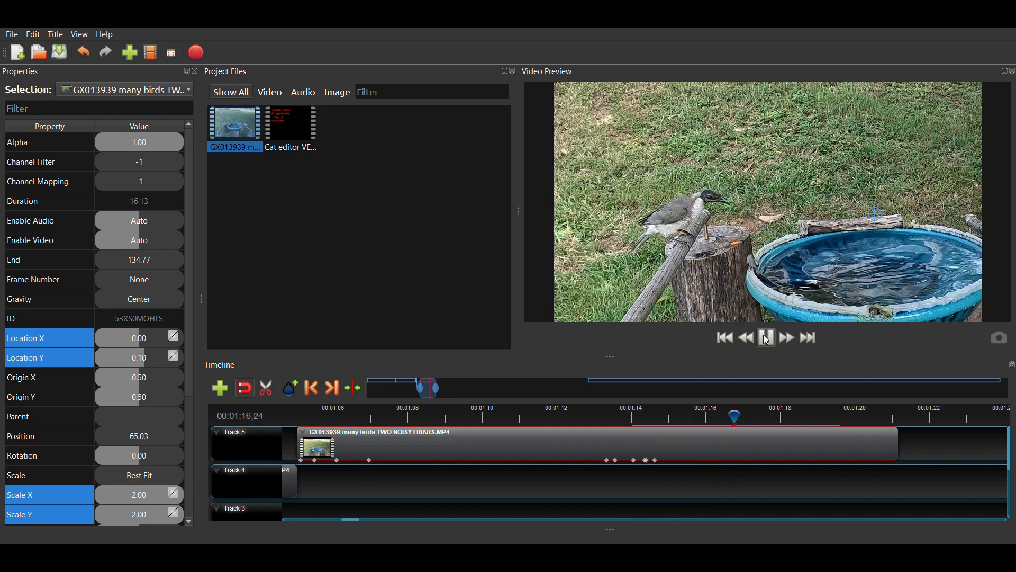
click(767, 339)
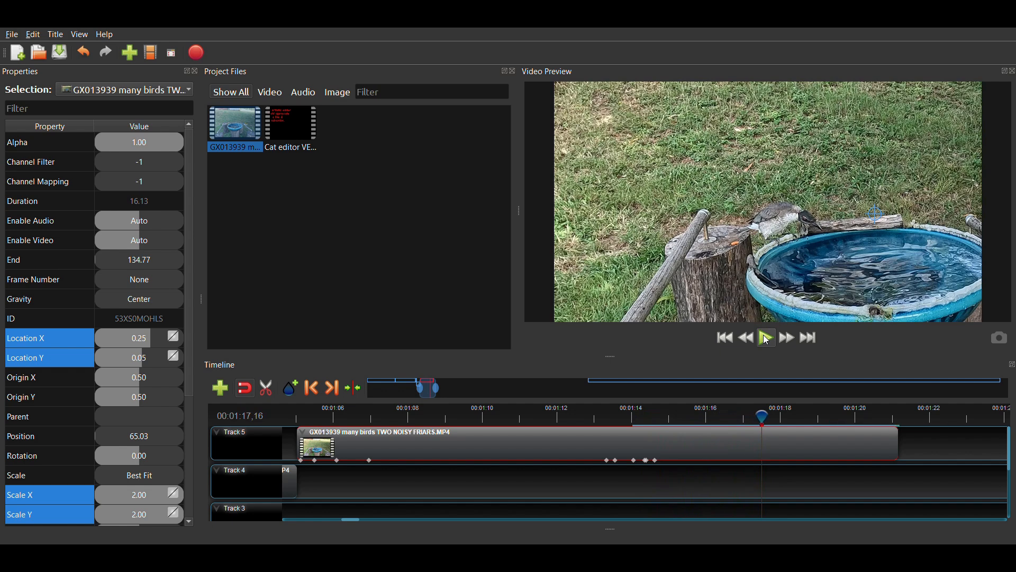
click(766, 340)
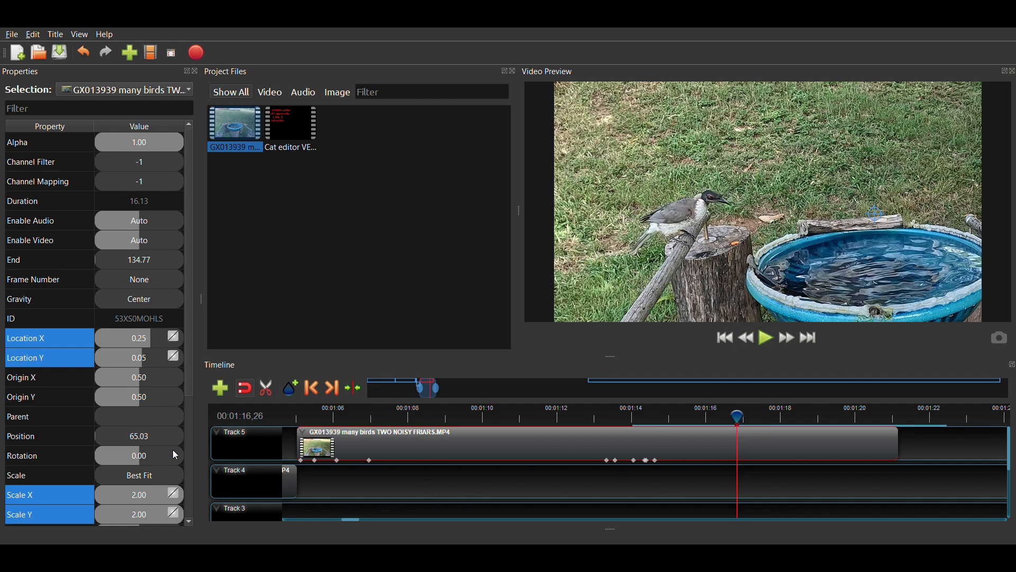
- Add keyframes at 00:01:16,26 that hold Location X at 0.25 and Location Y at 0.05
double_click(142, 339)
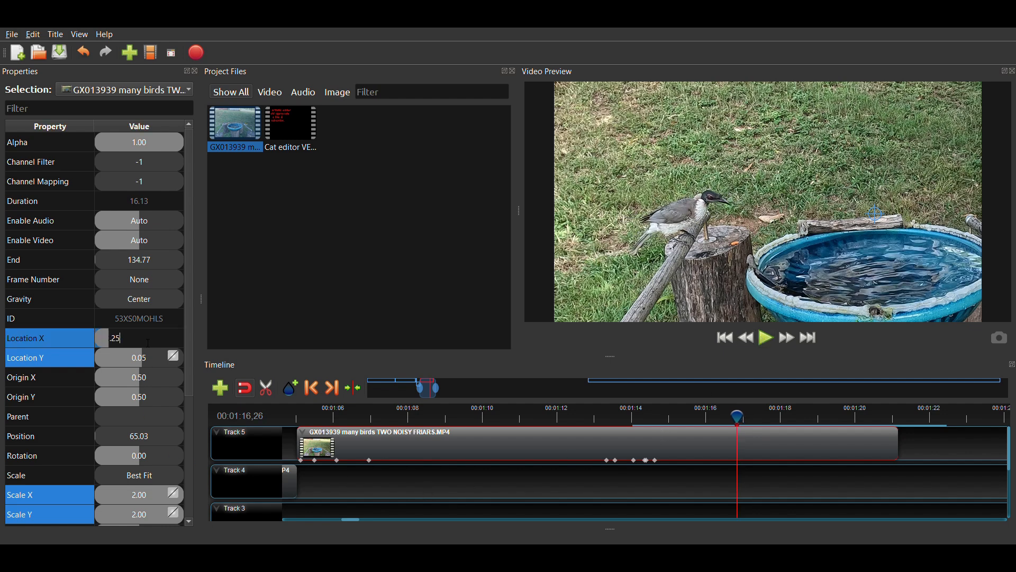
key(Return)
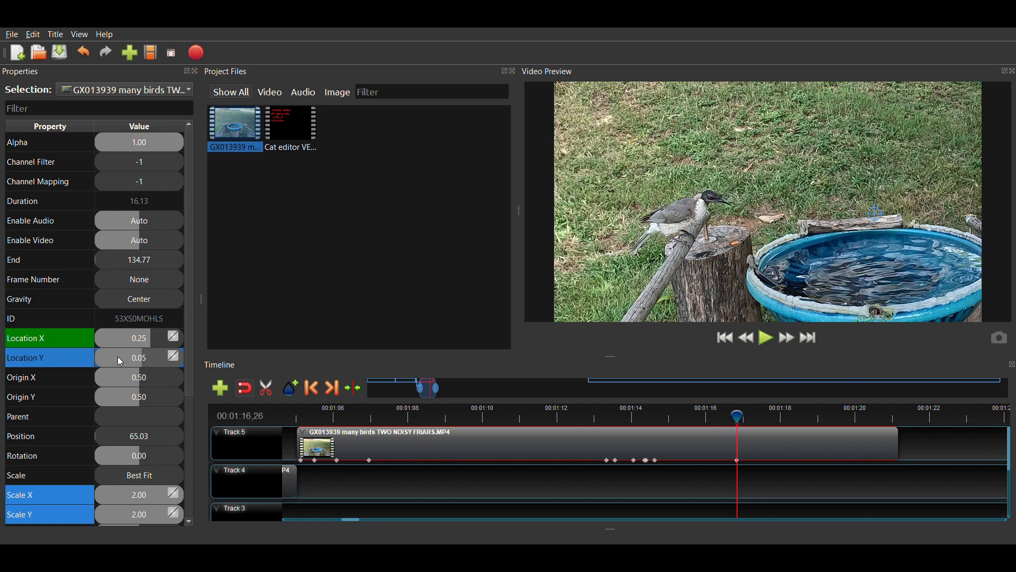
double_click(117, 356)
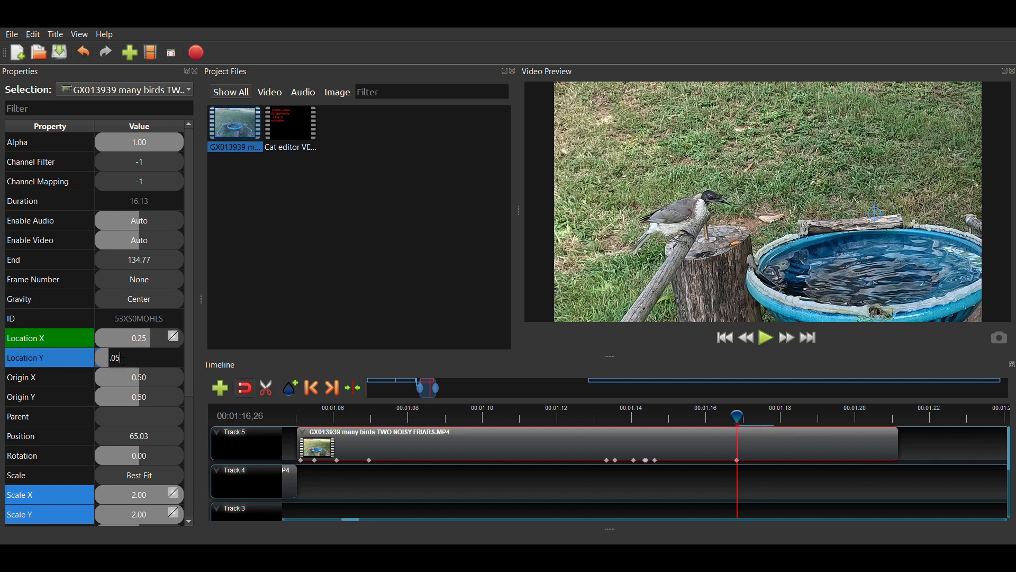
key(Return)
- Advance to 00:01:17,05, where the bird is back at the bath, and set Location X to 0
key(space)
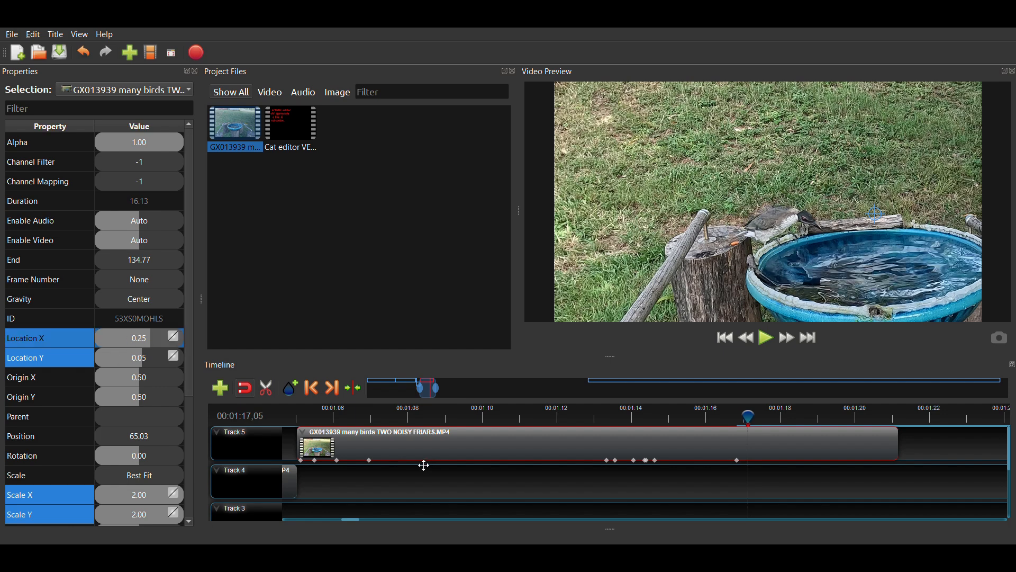
text(0)
key(Return)
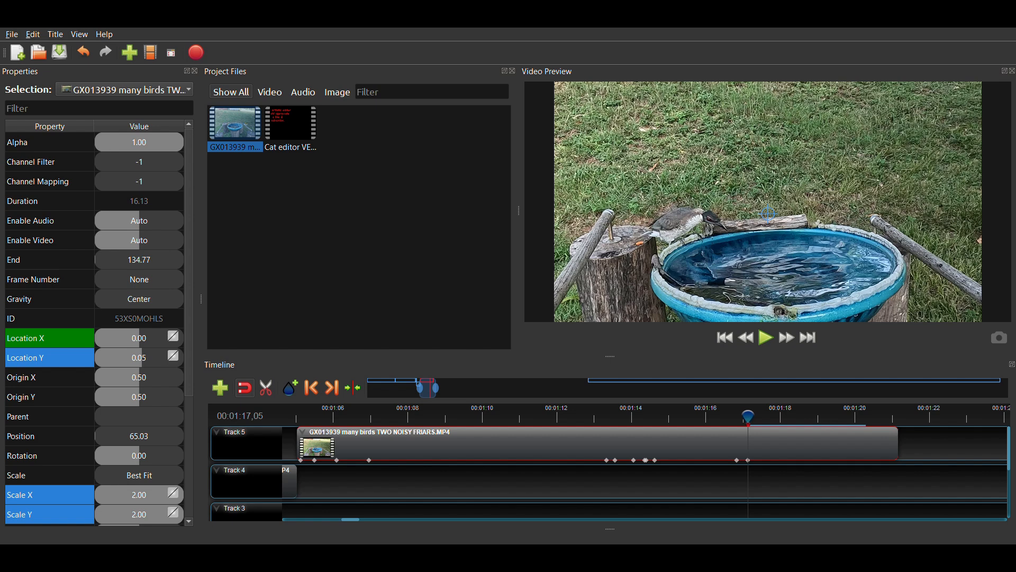
- Replay from 00:01:17,04 and from 00:01:16,24 to check the framing shift back to the bath
click(750, 417)
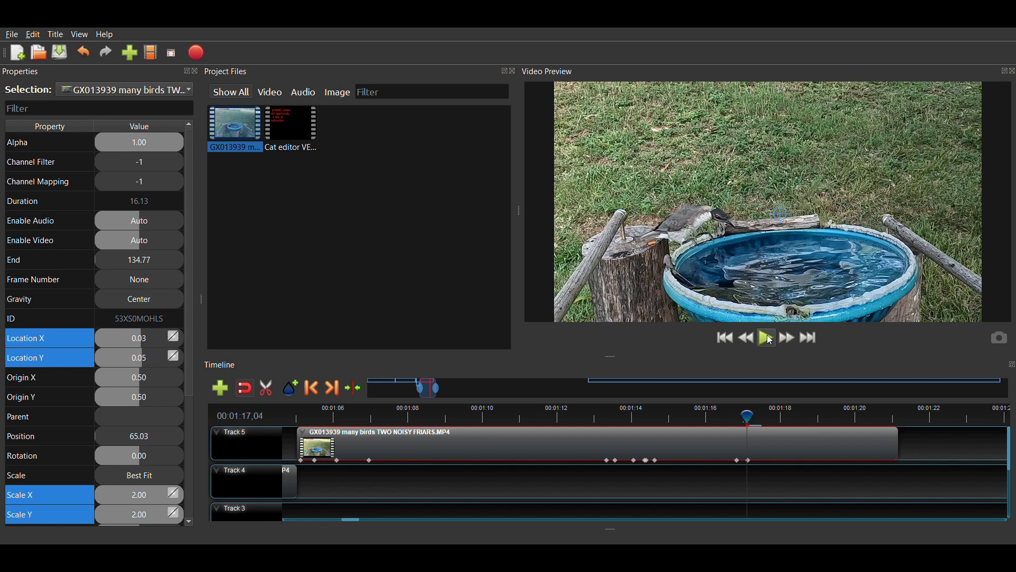
click(769, 339)
click(769, 340)
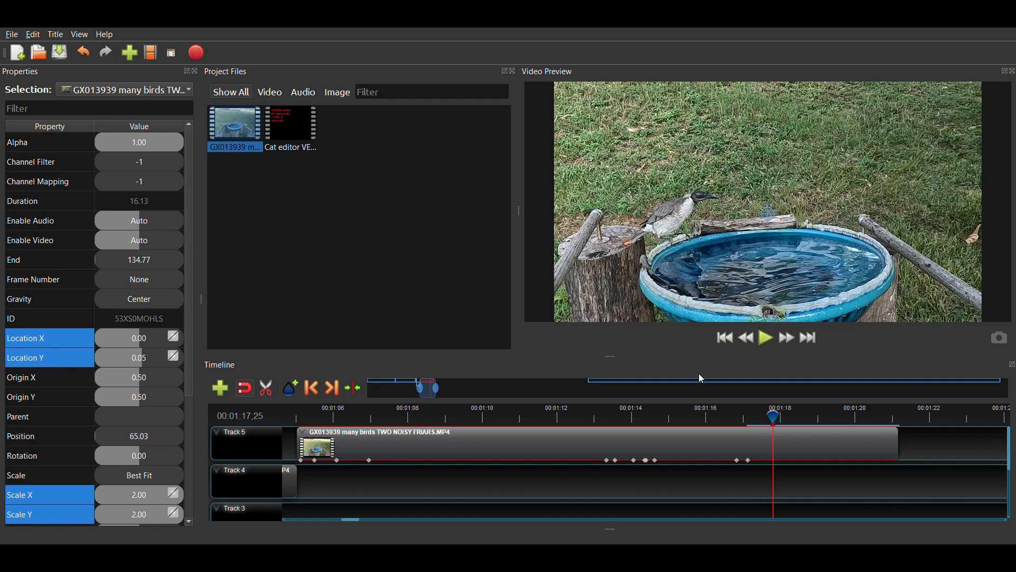
click(751, 417)
click(733, 418)
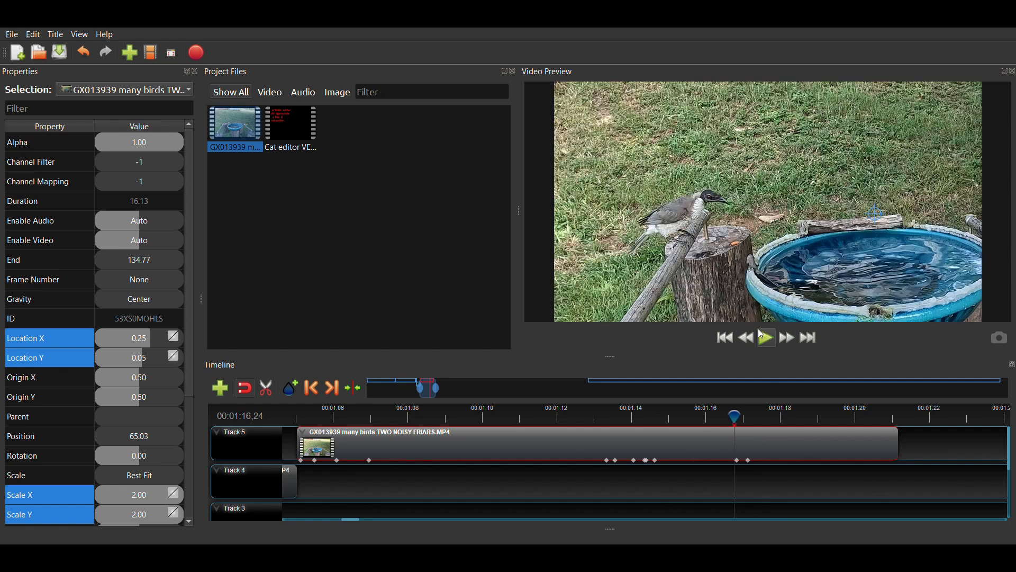
click(766, 338)
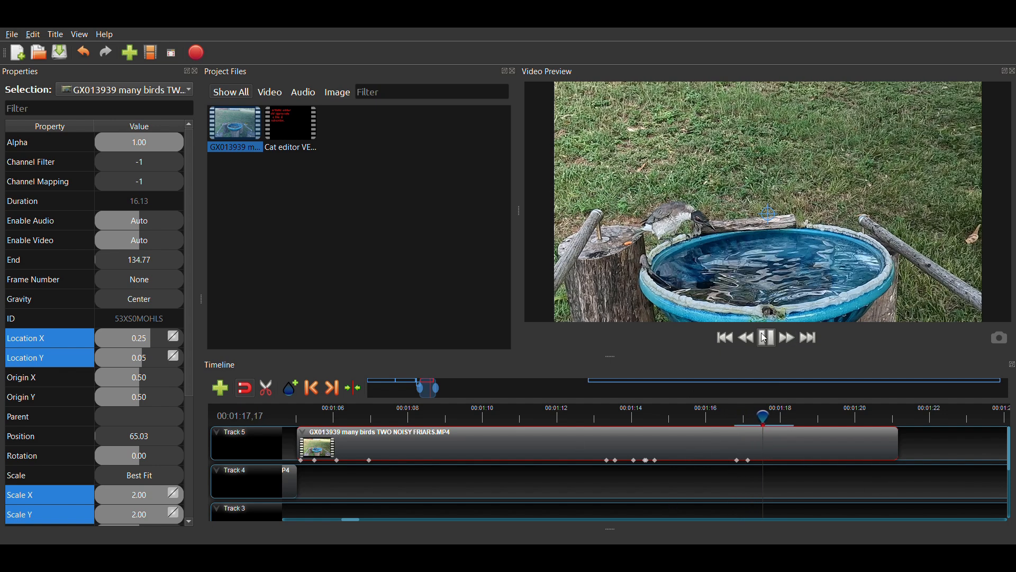
click(766, 338)
- Return to the keyframe at 00:01:17,05 and set Location X to 0.10
click(749, 418)
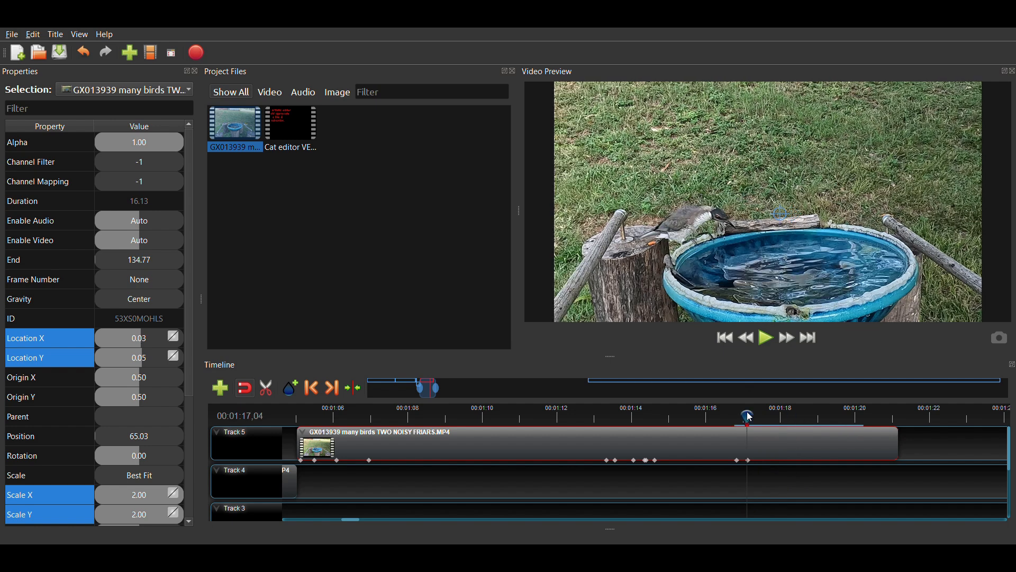
key(Right)
key(Right)
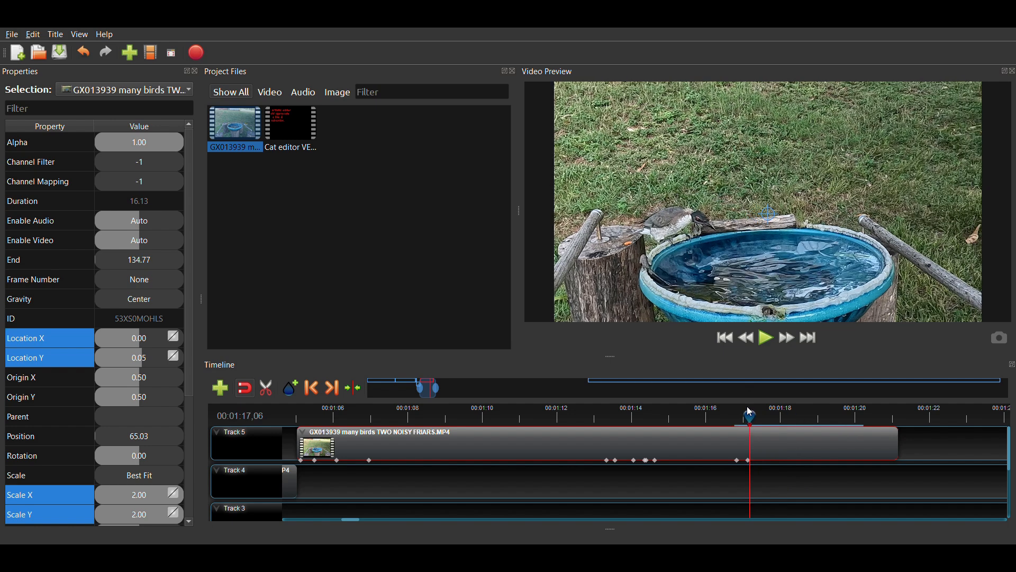
key(Left)
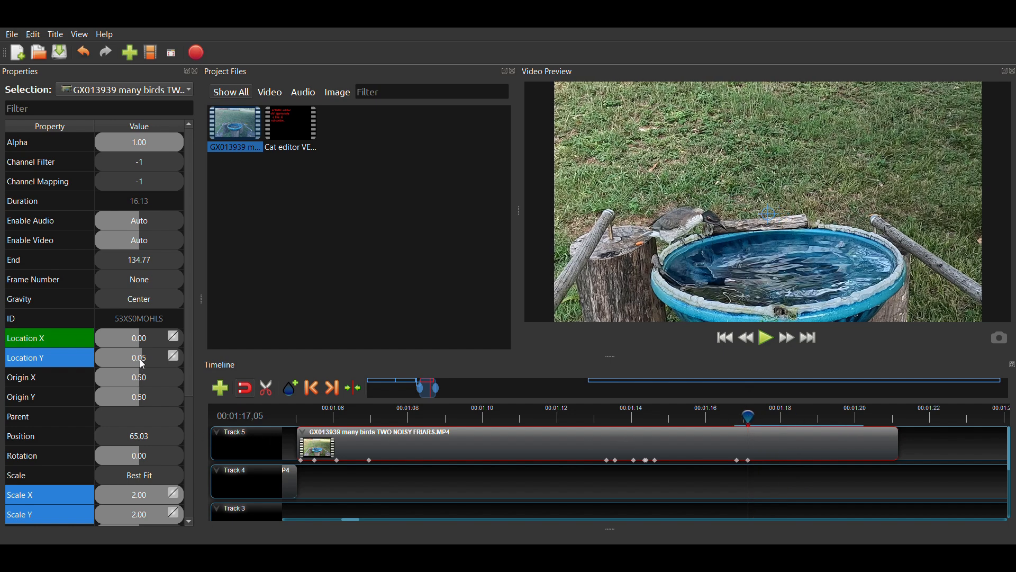
click(143, 339)
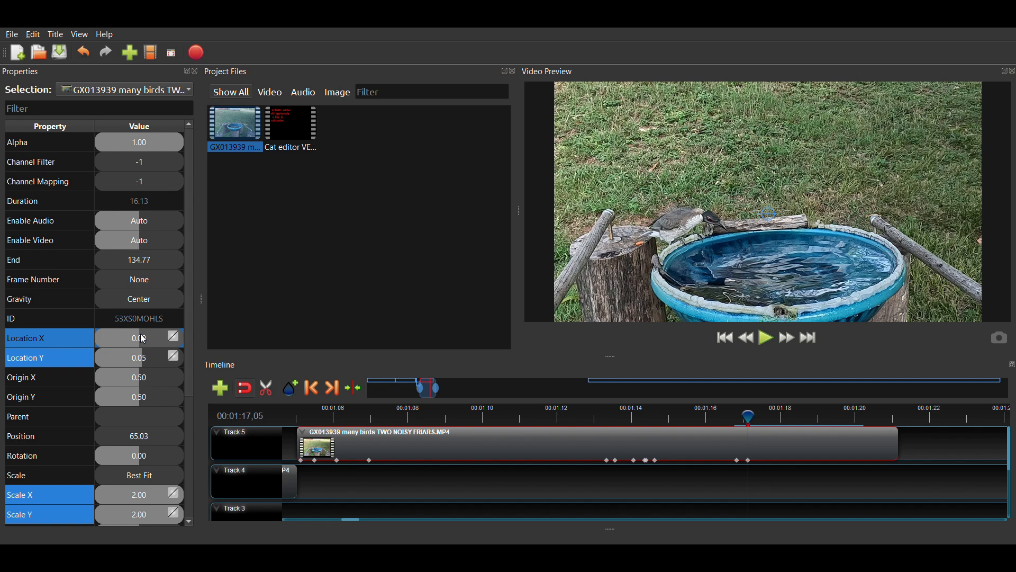
text(.1)
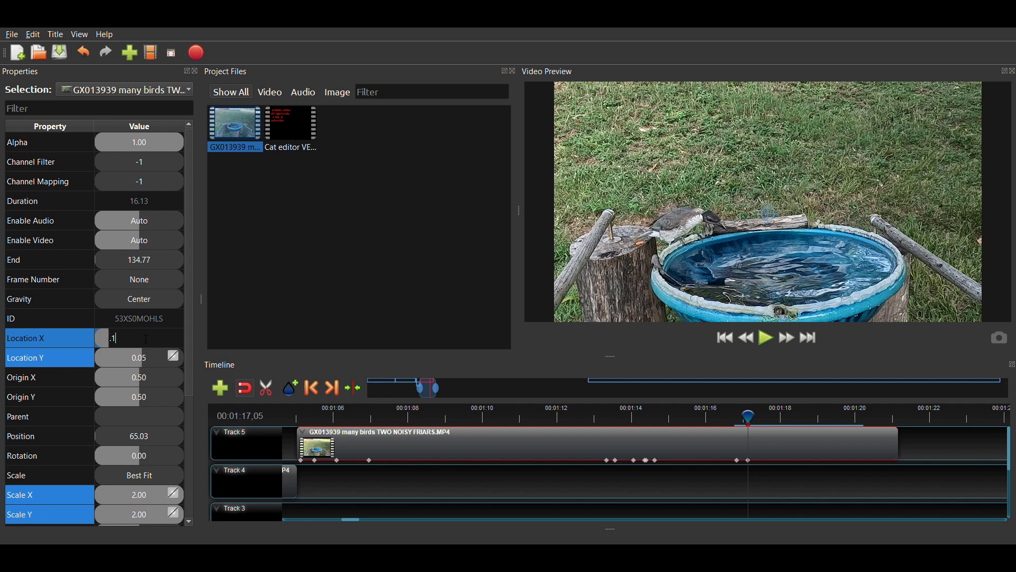
key(Return)
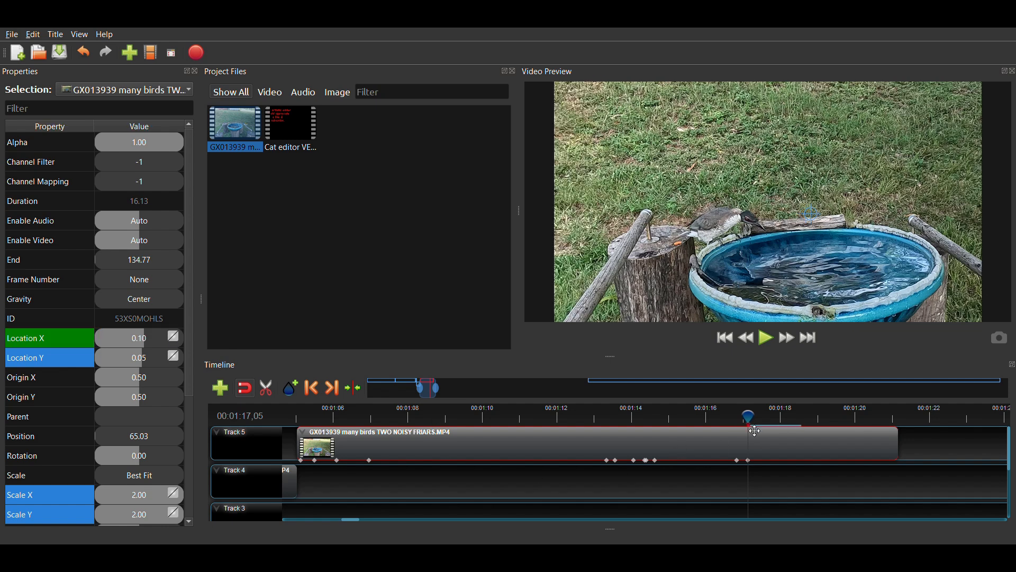
- Replay from just before the 00:01:17,05 keyframe to 00:01:19,19 to check the adjusted bath framing
click(735, 422)
click(767, 338)
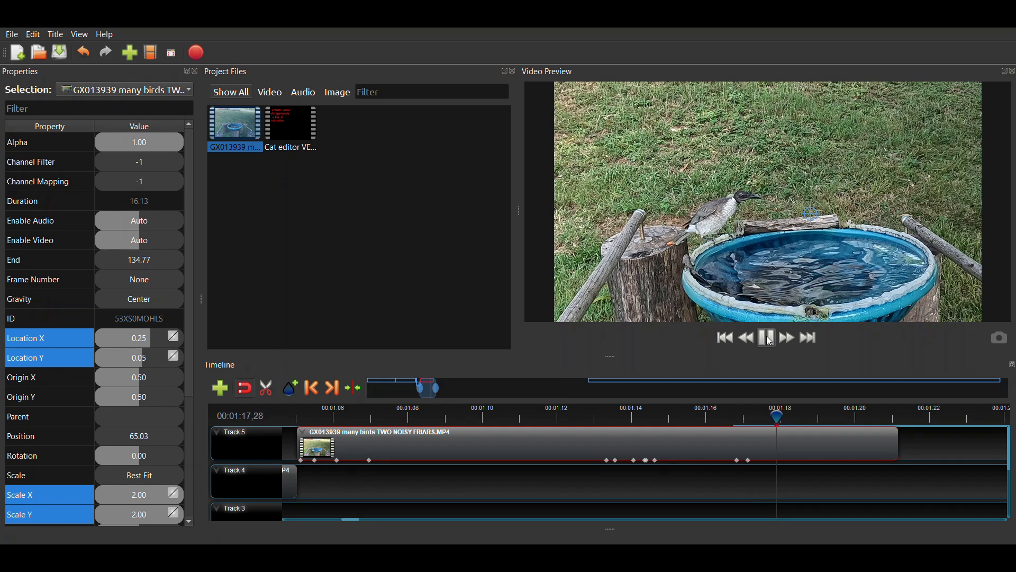
click(766, 338)
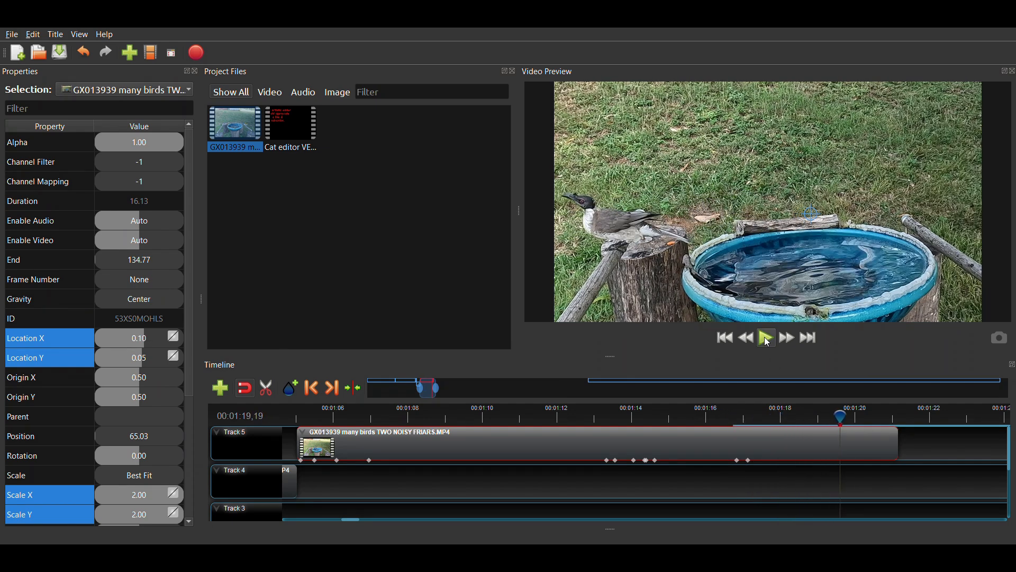
- Step back to 00:01:18,30, before the bird hops to the stump, and add keyframes holding Location X at 0.10 and Location Y at 0.05
key(Left)
key(Left)
key(Left)
key(Left)
key(Left)
key(Left)
key(Left)
key(Left)
key(Left)
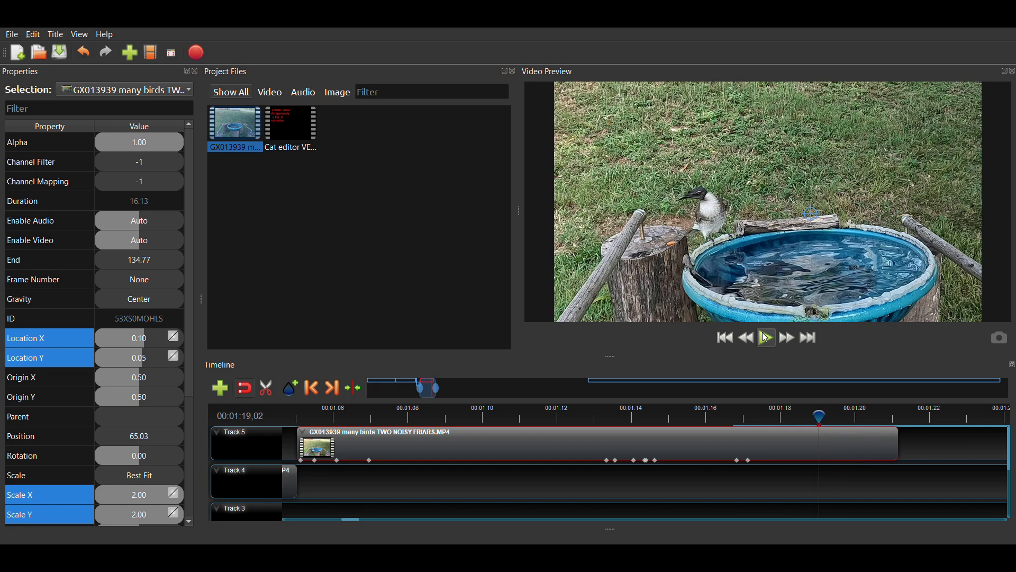
key(Left)
key(Left)
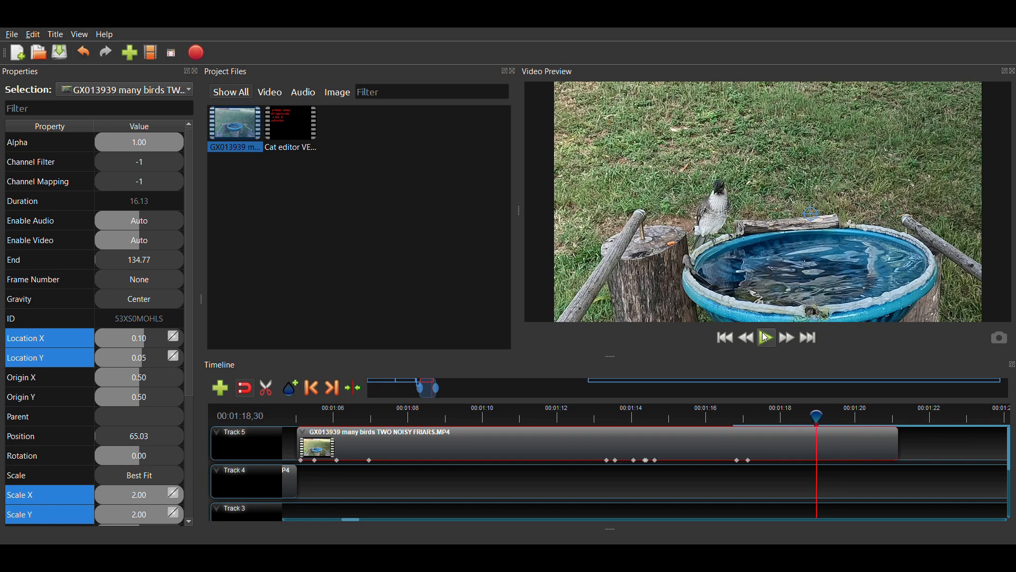
double_click(146, 343)
text(.1)
key(Return)
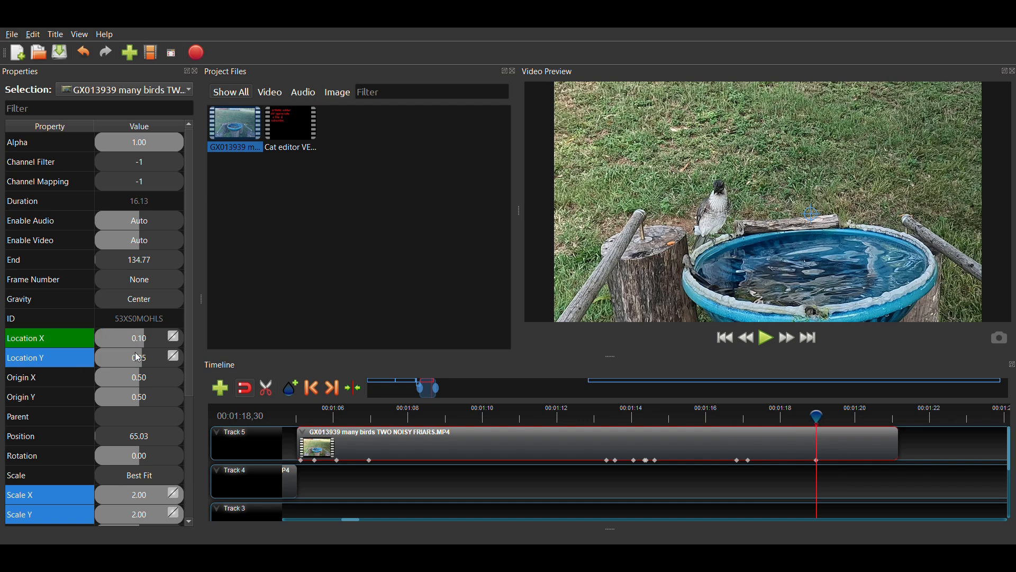
double_click(138, 358)
key(Return)
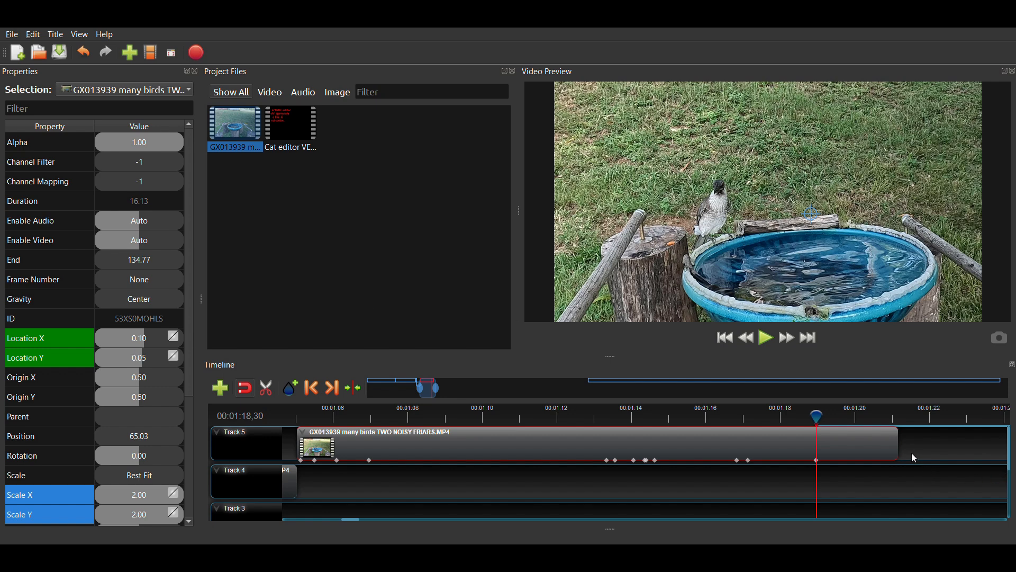
- Advance to 00:01:19,12, where the bird is on the stump, and set keyframes with Location X 0.25 and Location Y 0.05
key(Right)
key(Right)
key(Right)
key(Right)
key(Right)
key(Right)
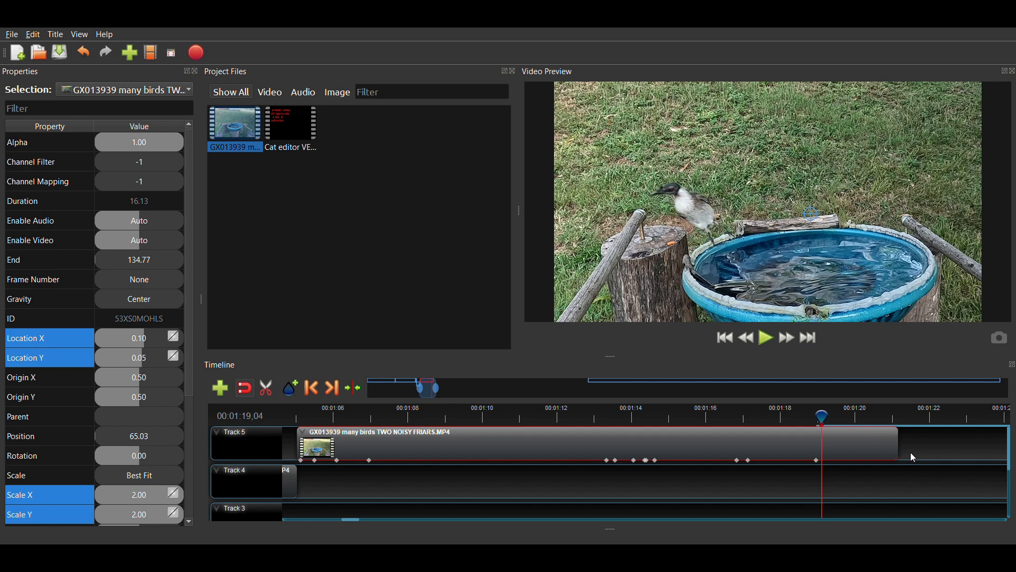
key(Right)
key(Right)
key(Right)
key(Right)
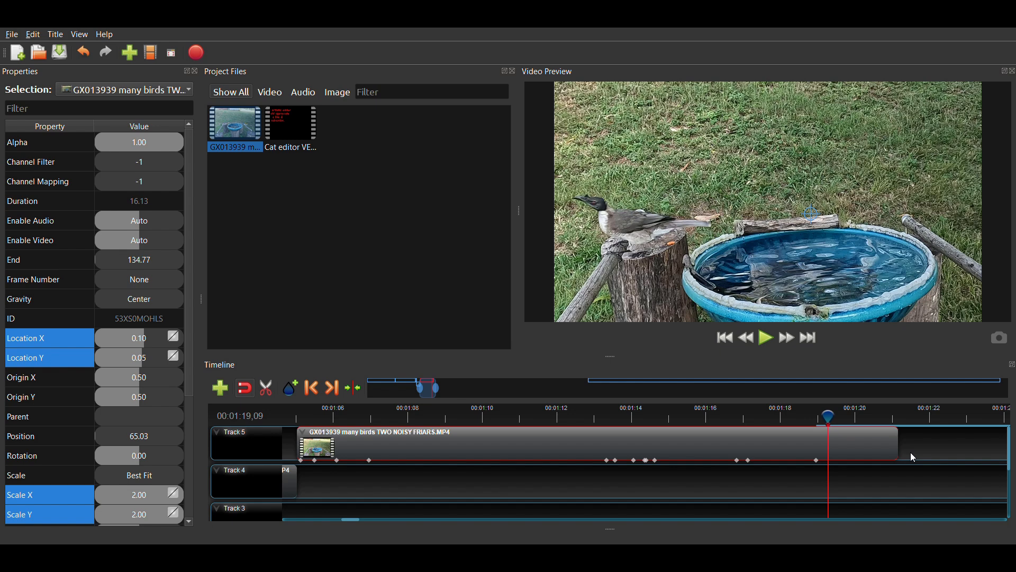
key(Right)
key(Right)
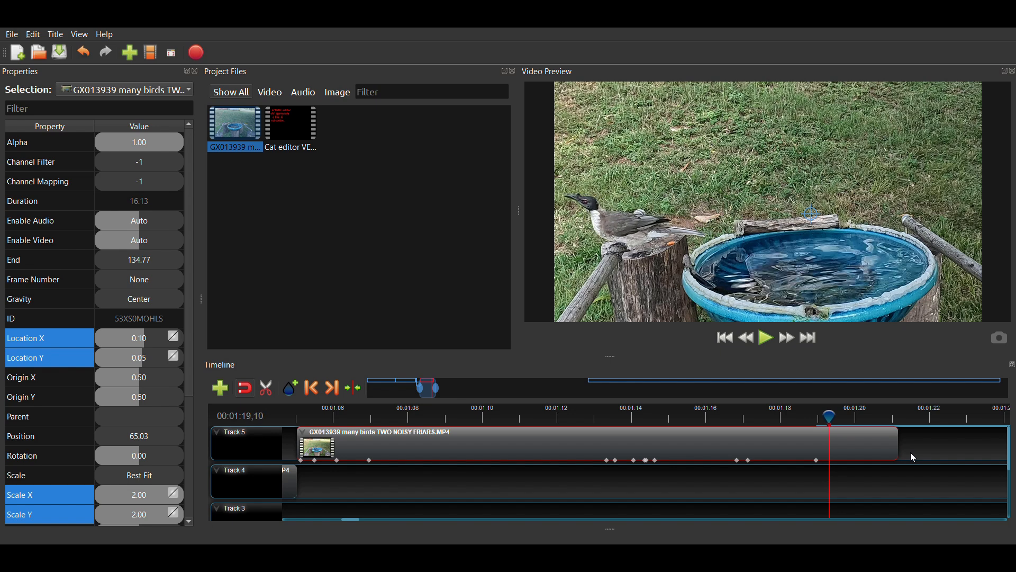
key(Left)
key(Left)
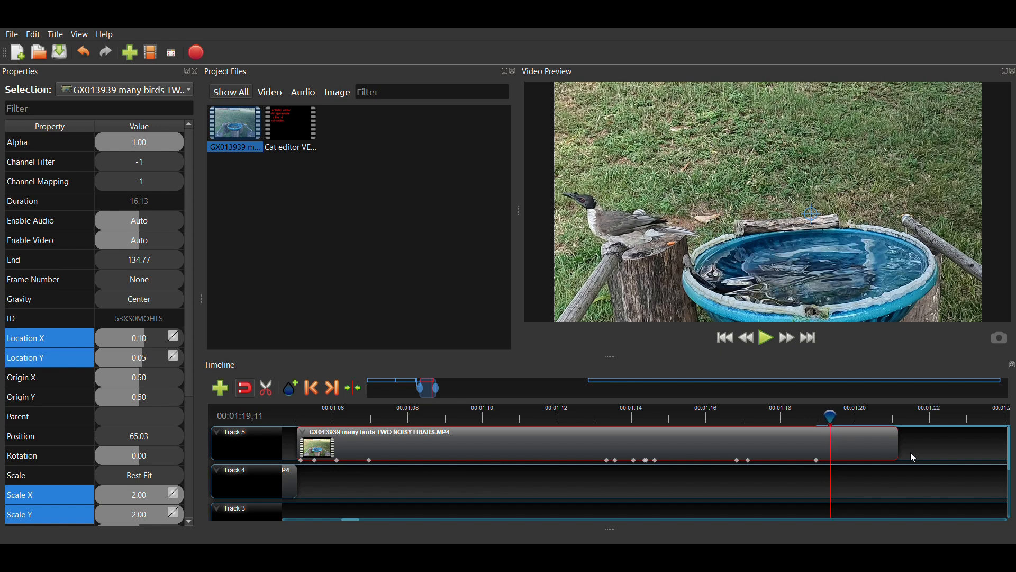
key(Right)
key(Right)
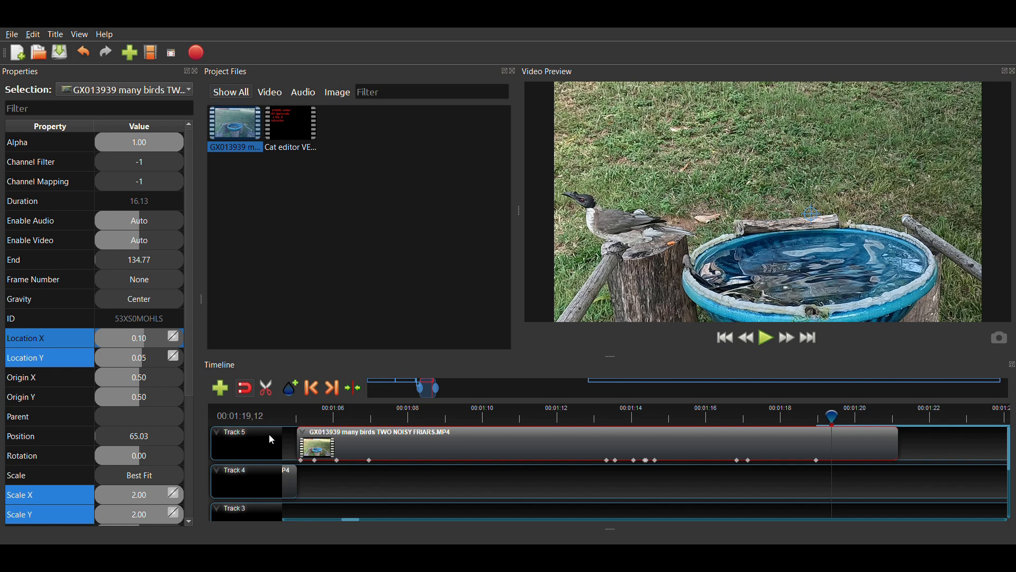
text(0.25)
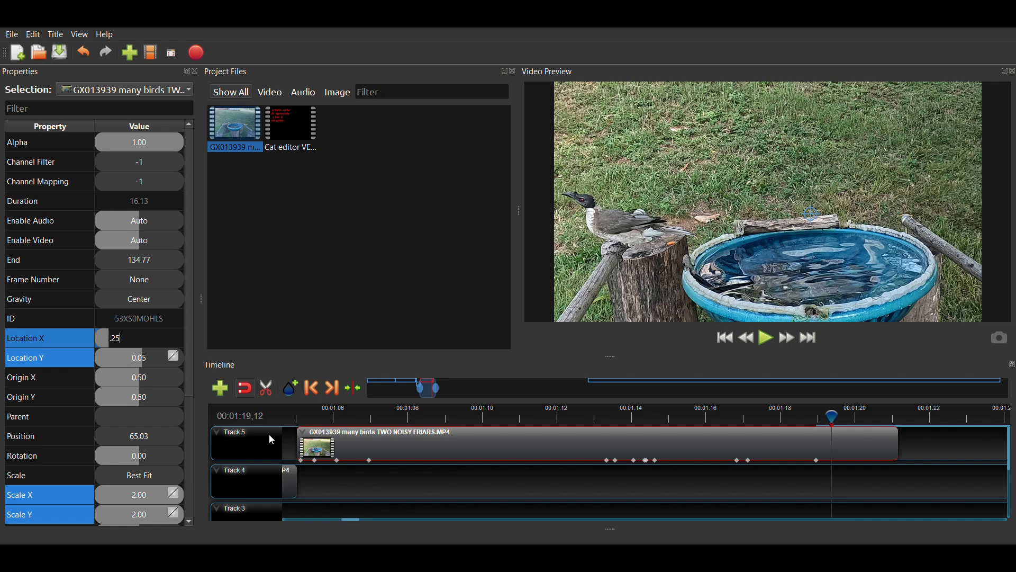
key(Return)
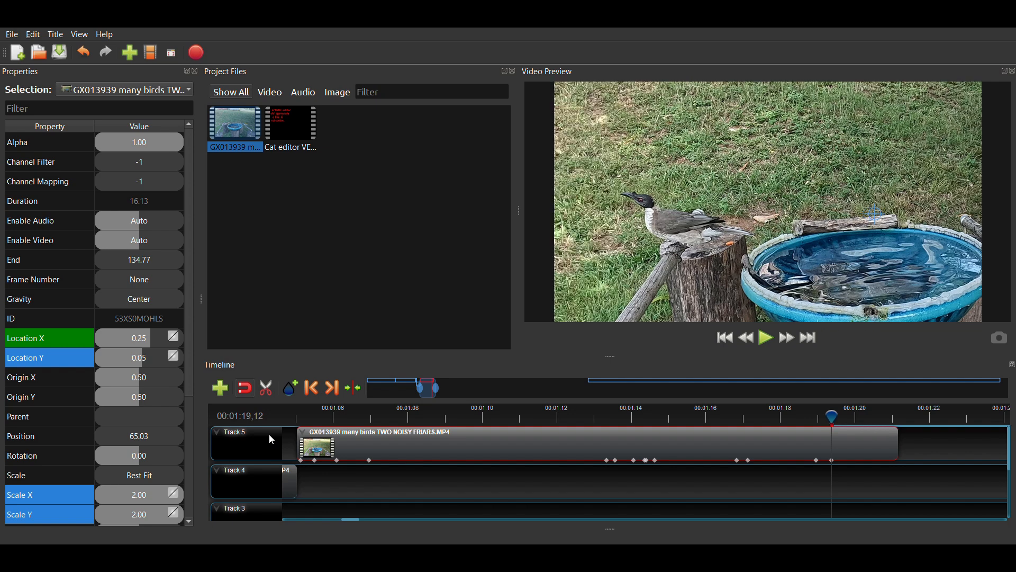
double_click(135, 353)
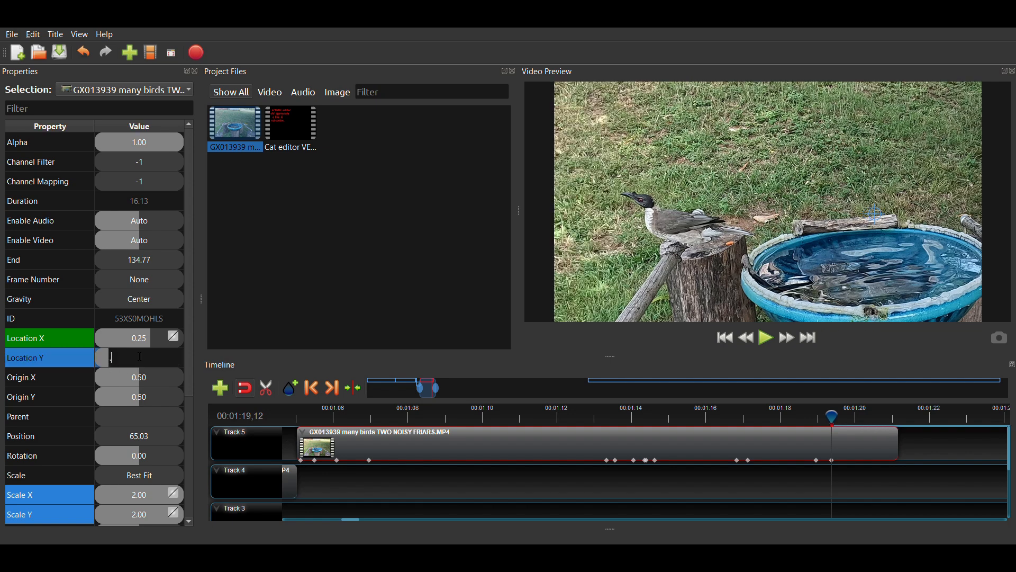
text(.05)
key(Return)
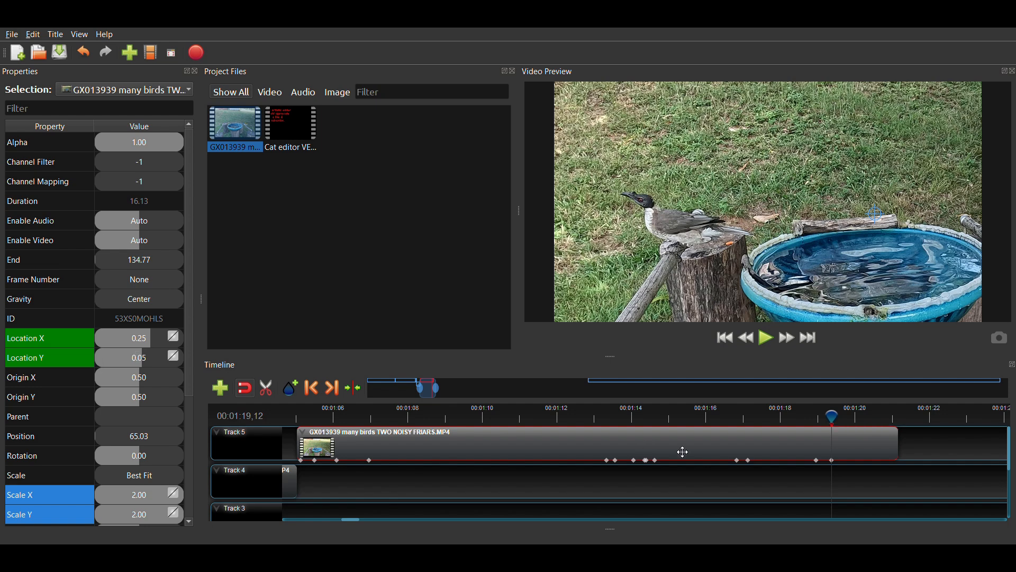
- Replay from just before 00:01:18,29 to 00:01:20,13 to check the framing shift towards the stump
click(809, 421)
click(769, 343)
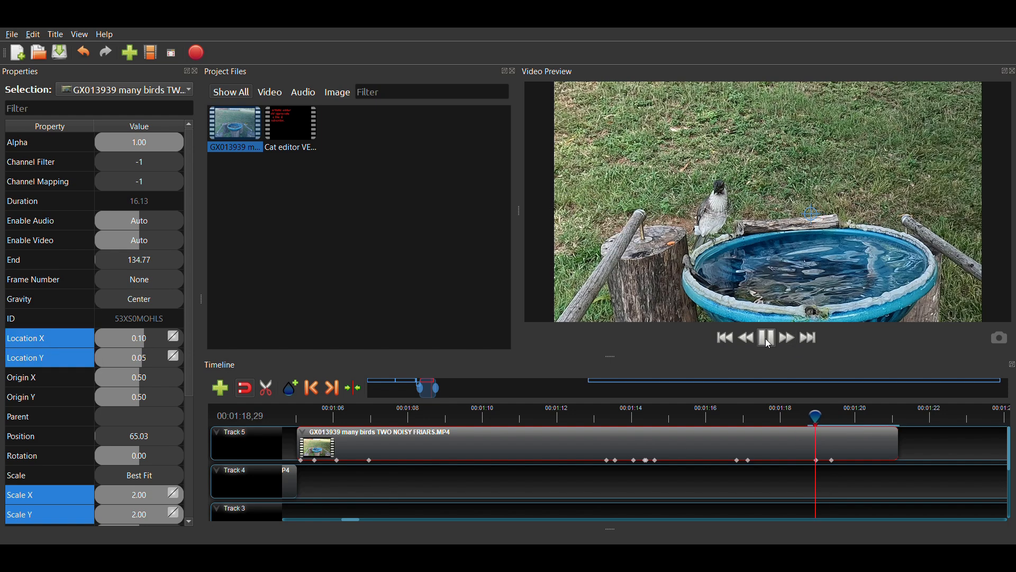
click(770, 346)
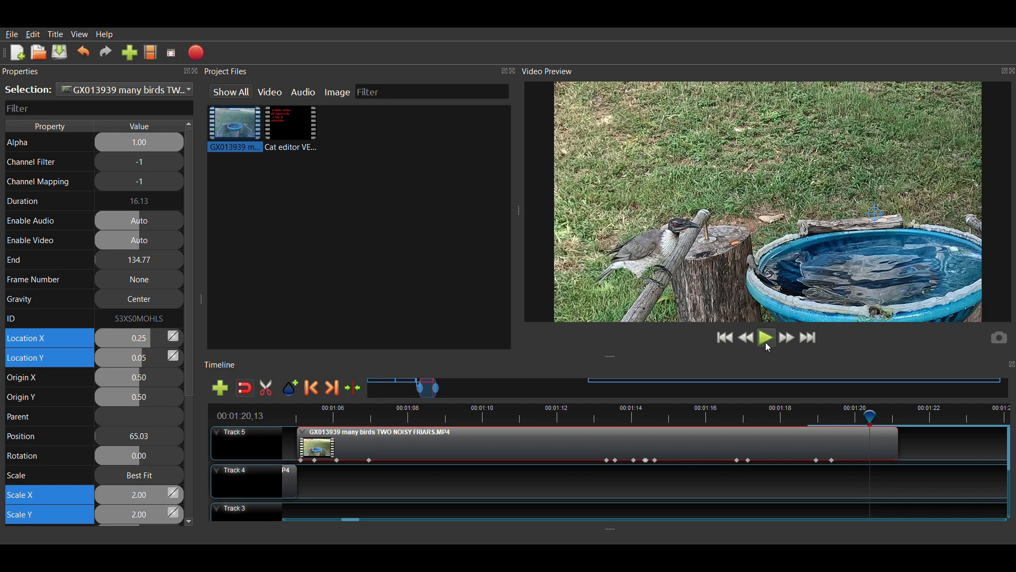
- Step back to 00:01:19,28 and add keyframes that hold Location X at 0.25 and Location Y at 0.05
key(Left)
key(Left)
key(Left)
key(Left)
key(Left)
key(Left)
key(Left)
key(Left)
key(Left)
key(Left)
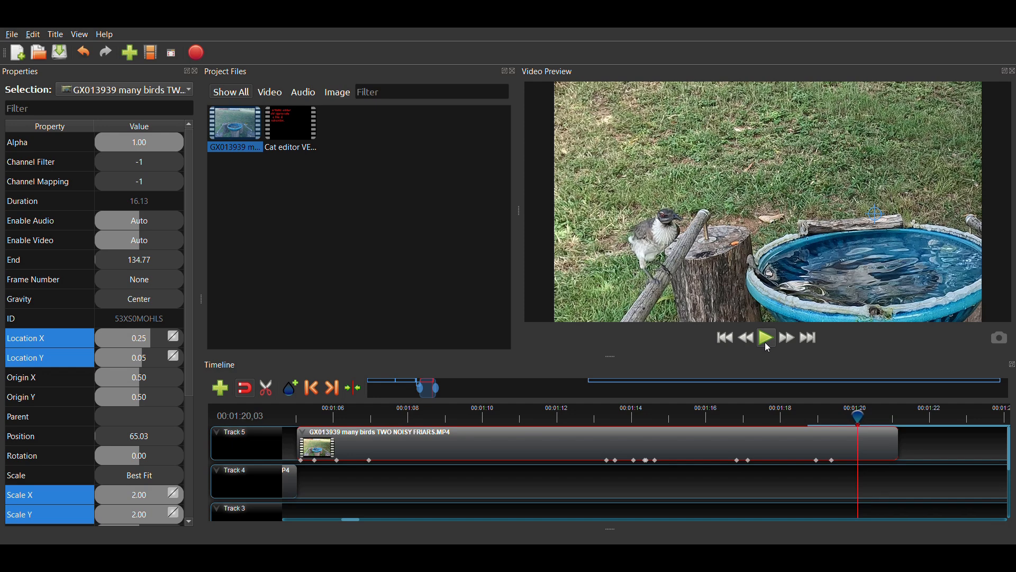
key(Left)
key(Left)
key(Left)
key(Left)
key(Left)
key(Left)
key(Left)
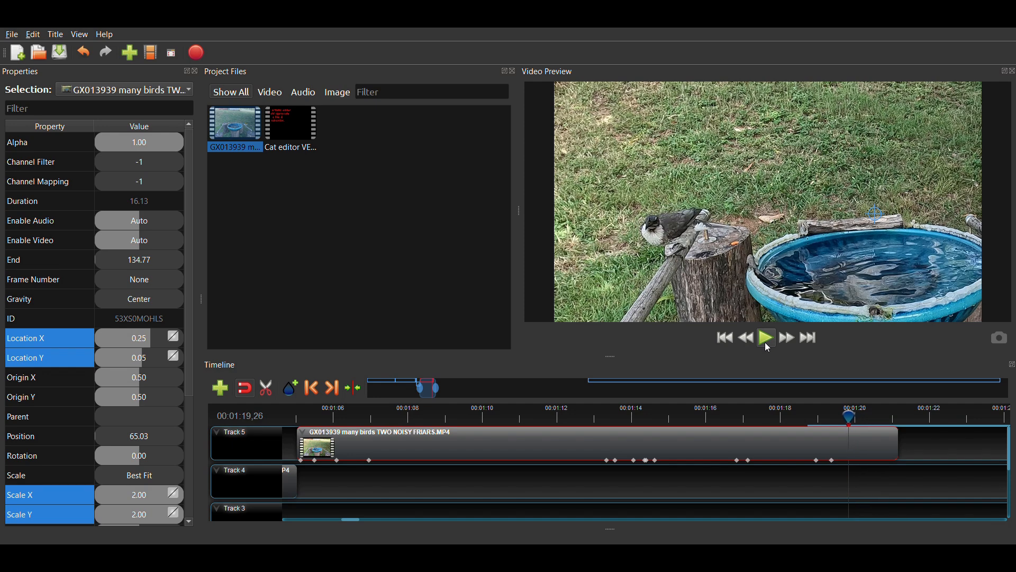
key(Right)
key(Right)
key(Right)
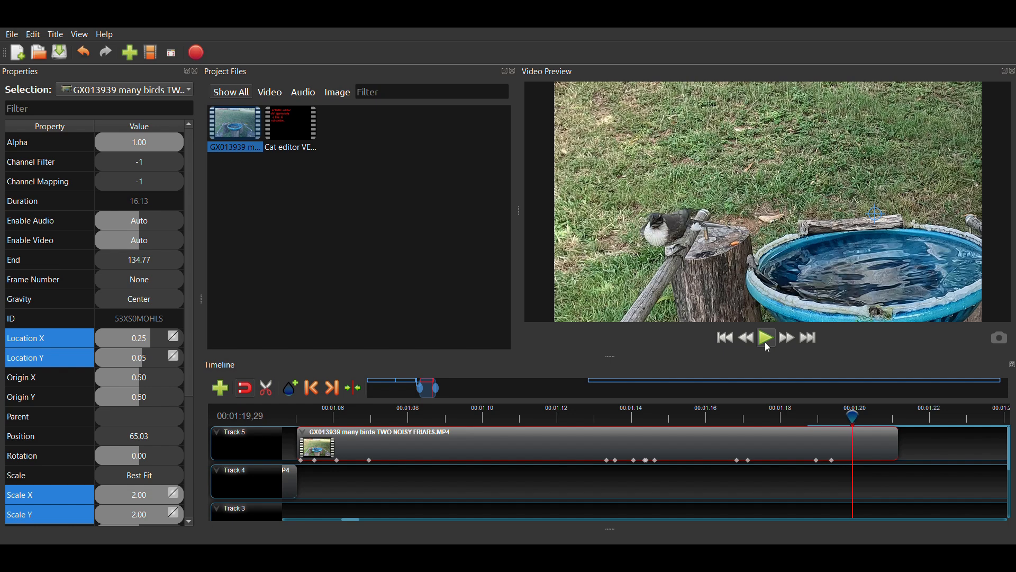
key(Left)
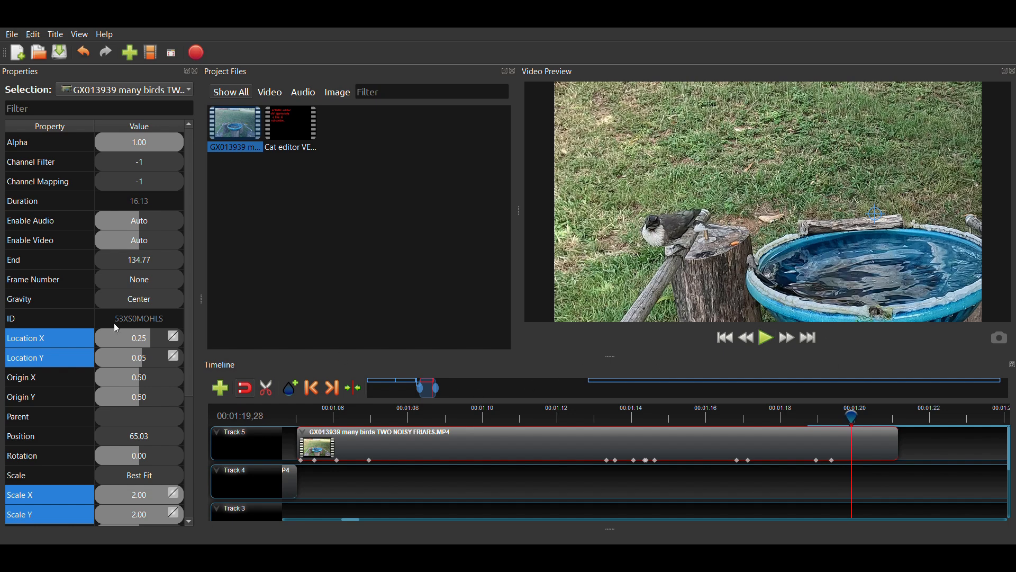
click(139, 339)
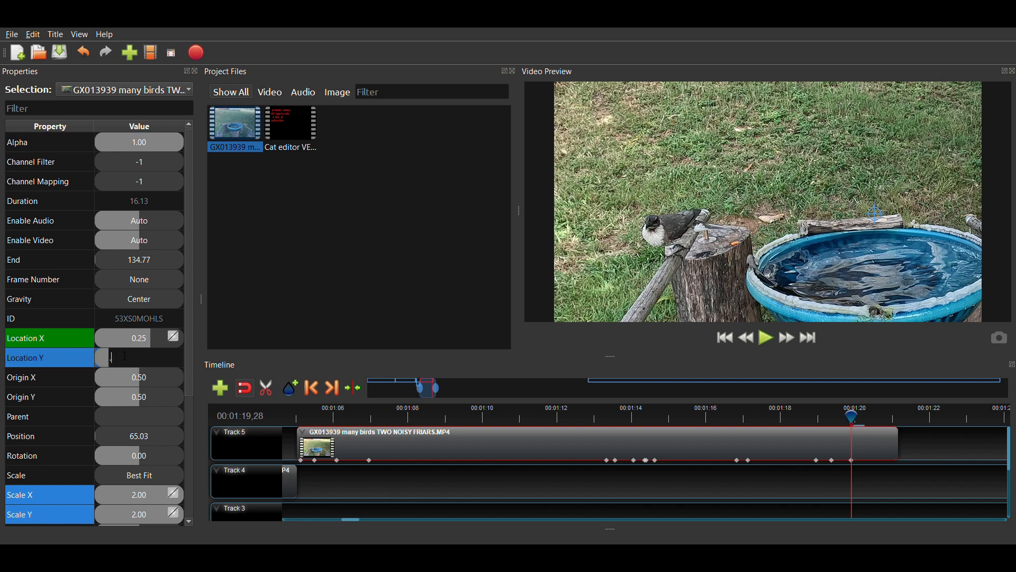
click(120, 351)
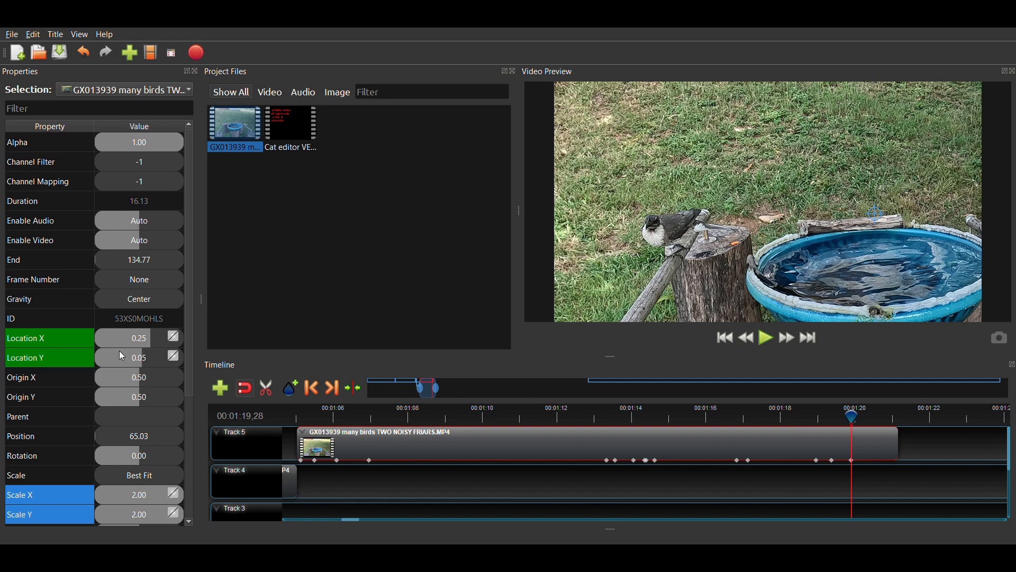
- Advance to 00:01:20,06, where the bird perches on the branch, and set Location X to 0.27 and Location Y to 0
key(Right)
key(Right)
key(Right)
key(Right)
key(Right)
key(Right)
key(Right)
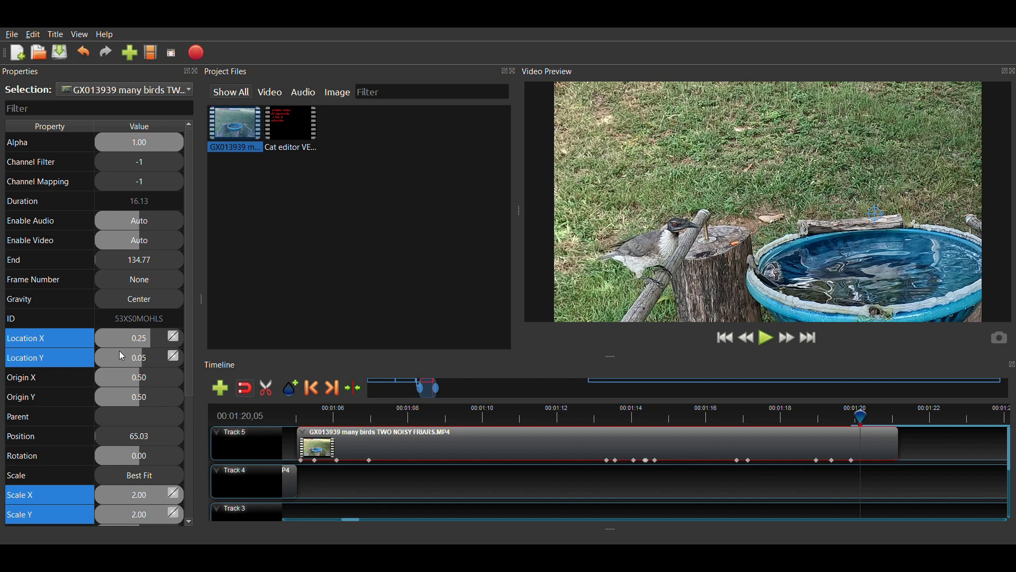
key(Right)
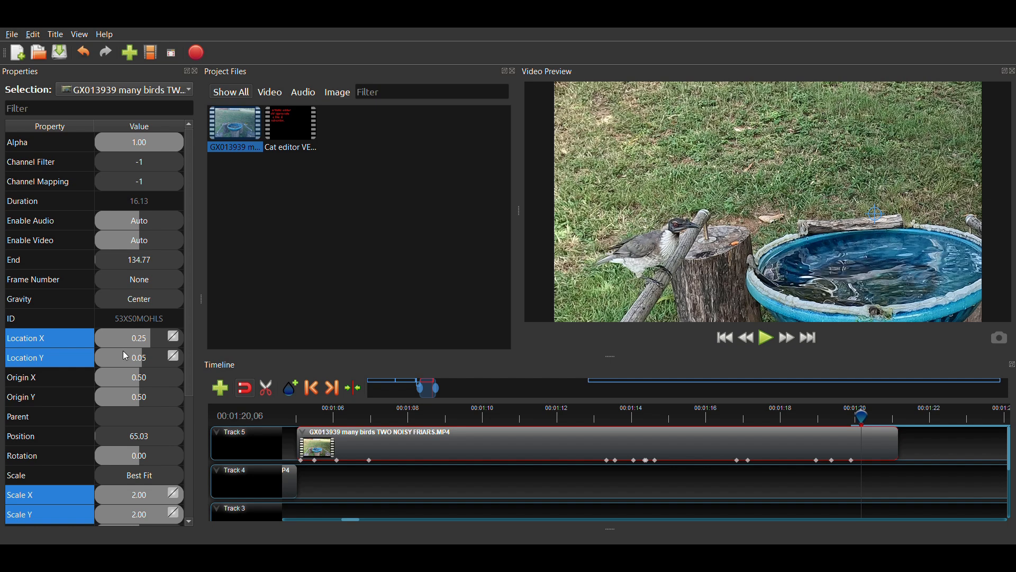
double_click(132, 343)
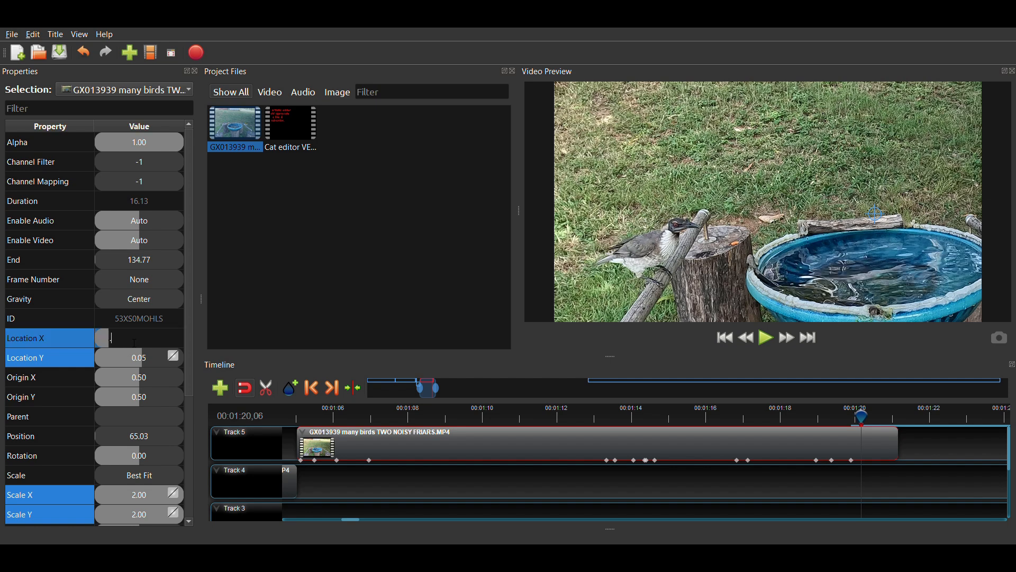
text(.27)
key(Return)
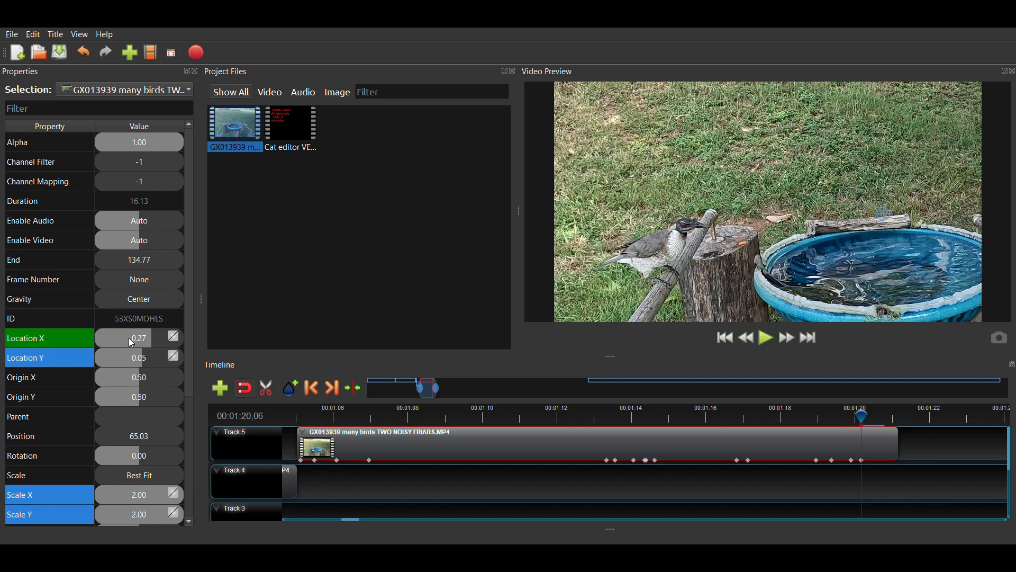
click(140, 359)
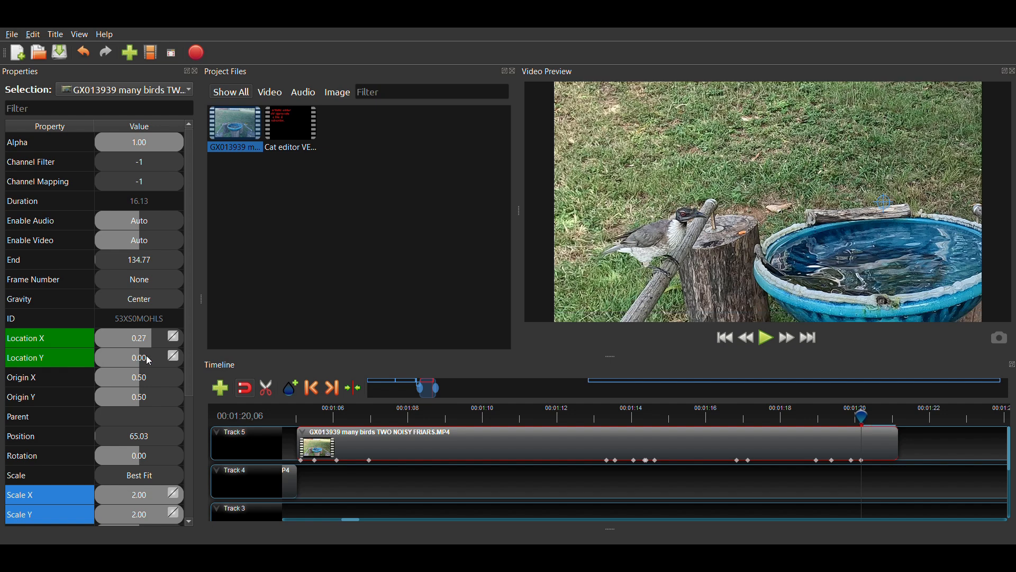
- Set Location Y to -0.05 and Location X to 0.3 for the keyframe at 00:01:20,06
click(140, 359)
double_click(140, 359)
text(-)
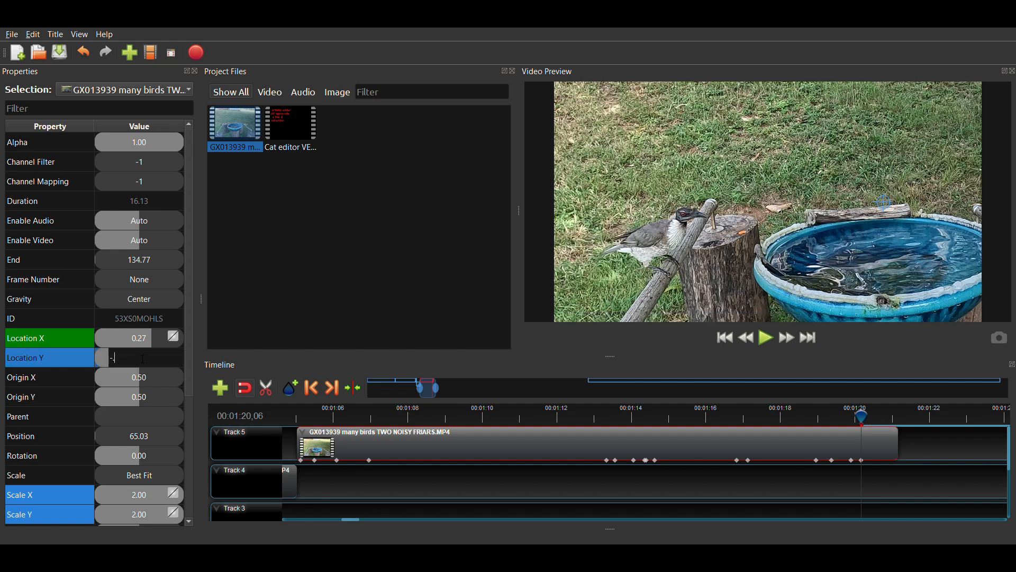
text(0.05)
key(Return)
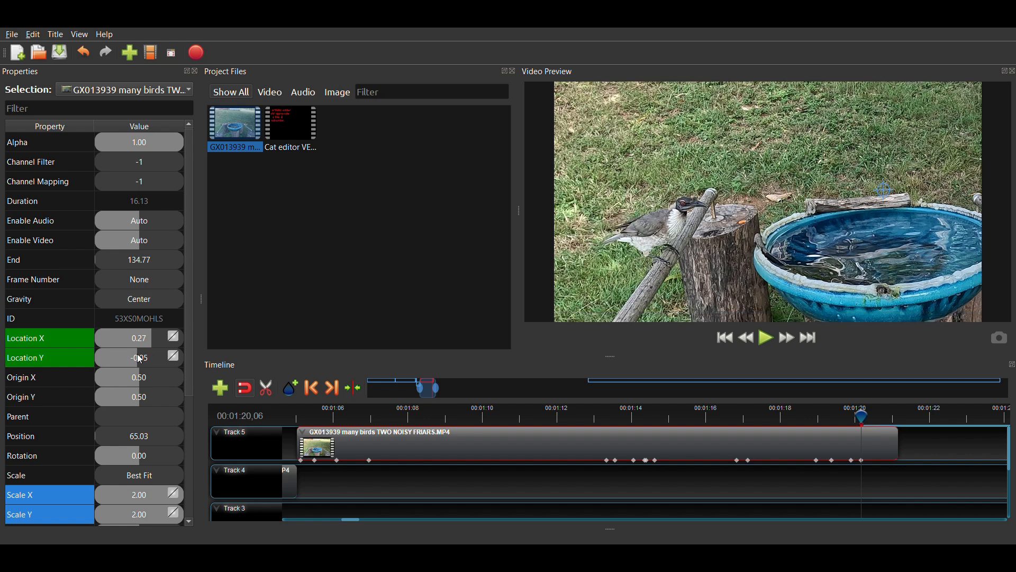
click(145, 340)
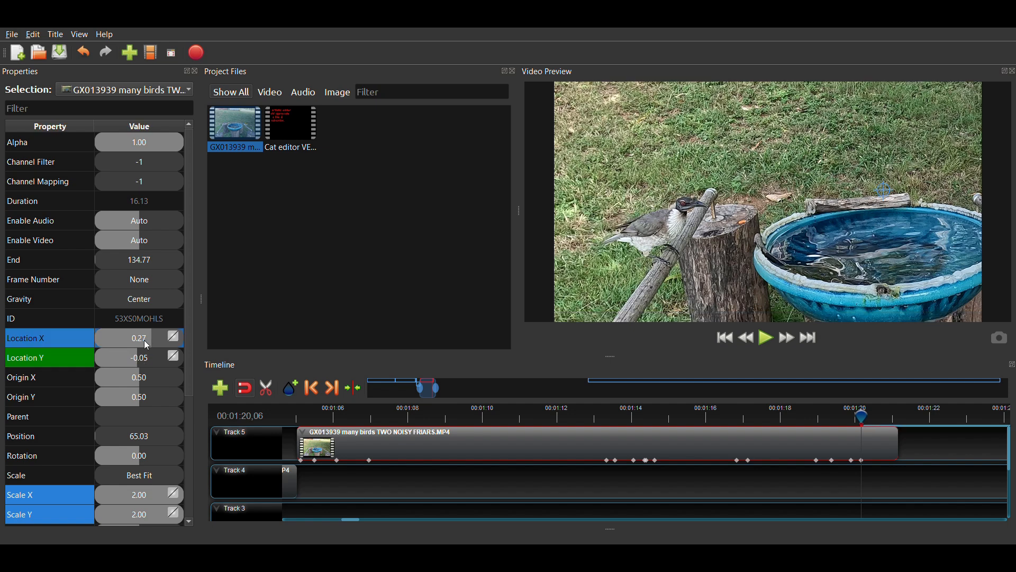
text(.3)
key(Return)
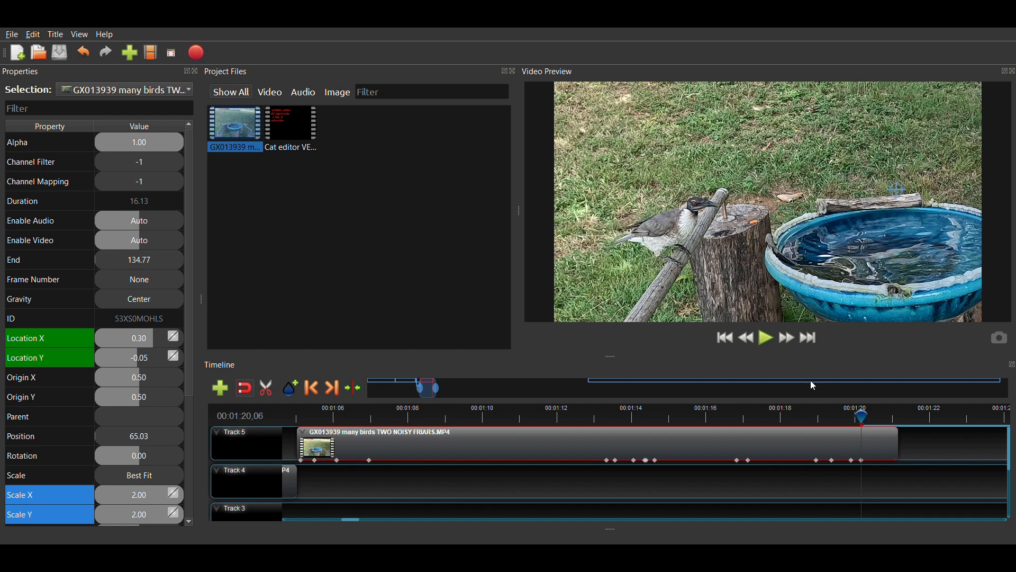
- Replay from 00:01:19,25 to the end of the clip to check the framing of the bird on the branch
drag(863, 417, 849, 416)
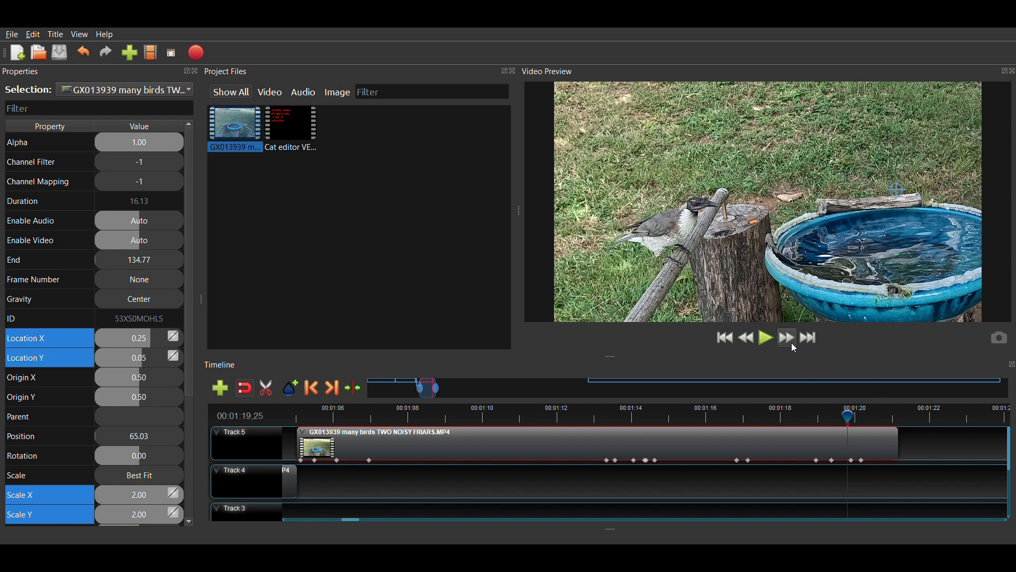
click(767, 339)
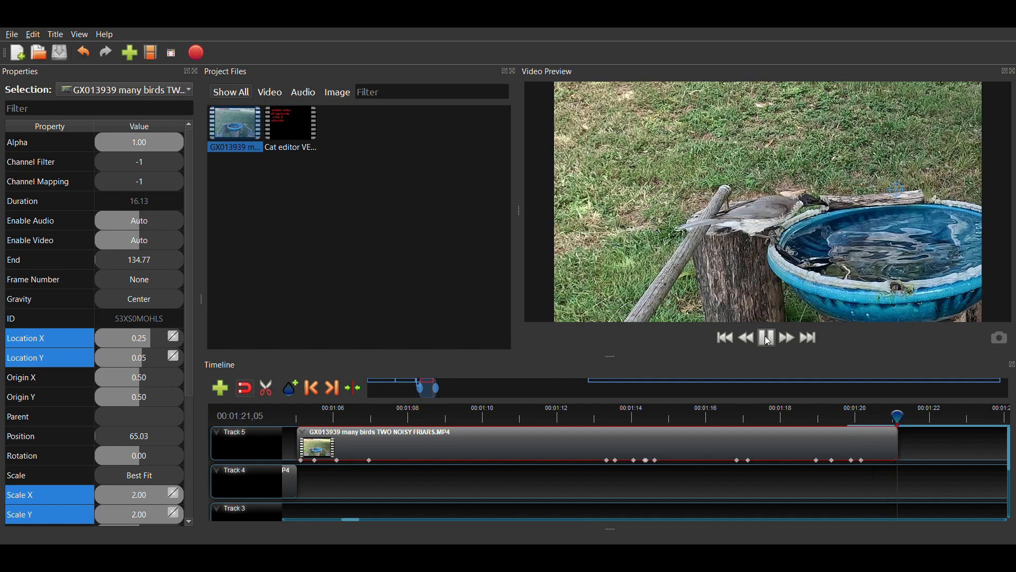
- Keyframe the selected Track 5 clip at 00:01:20,23 with Location X 0.30 and Location Y -0.05
key(Left)
key(Left)
key(Left)
key(Left)
key(Left)
key(Left)
key(Left)
key(Left)
key(Left)
key(Left)
key(Left)
key(Left)
key(Left)
key(Left)
key(Left)
key(Left)
key(Left)
key(Left)
key(Left)
key(Left)
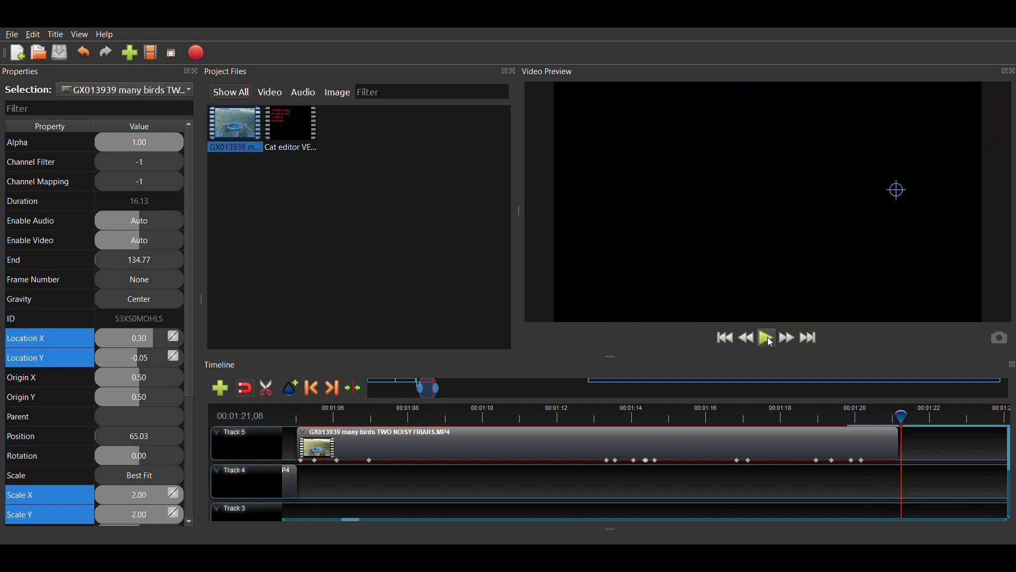
key(Right)
key(Right)
key(Right)
key(Right)
key(Right)
key(Right)
key(Right)
key(Right)
key(Right)
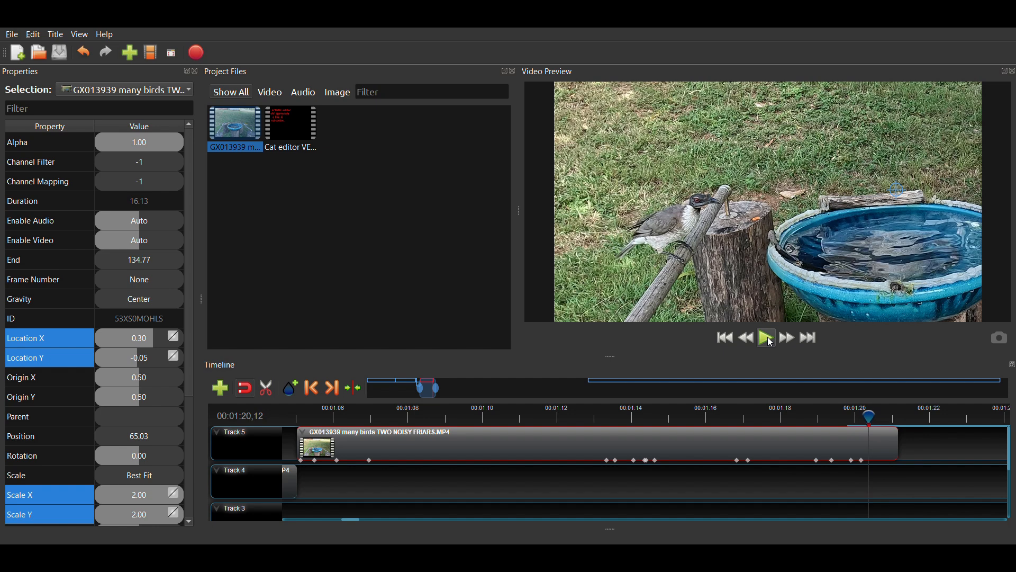
key(Right)
key(Right)
key(Right)
key(Right)
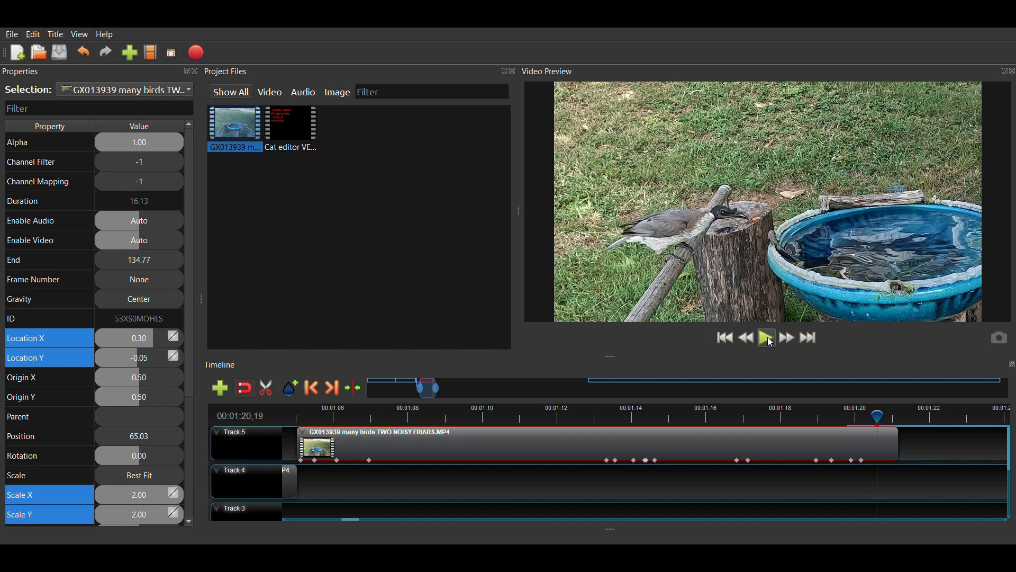
key(Right)
key(Right)
key(Right)
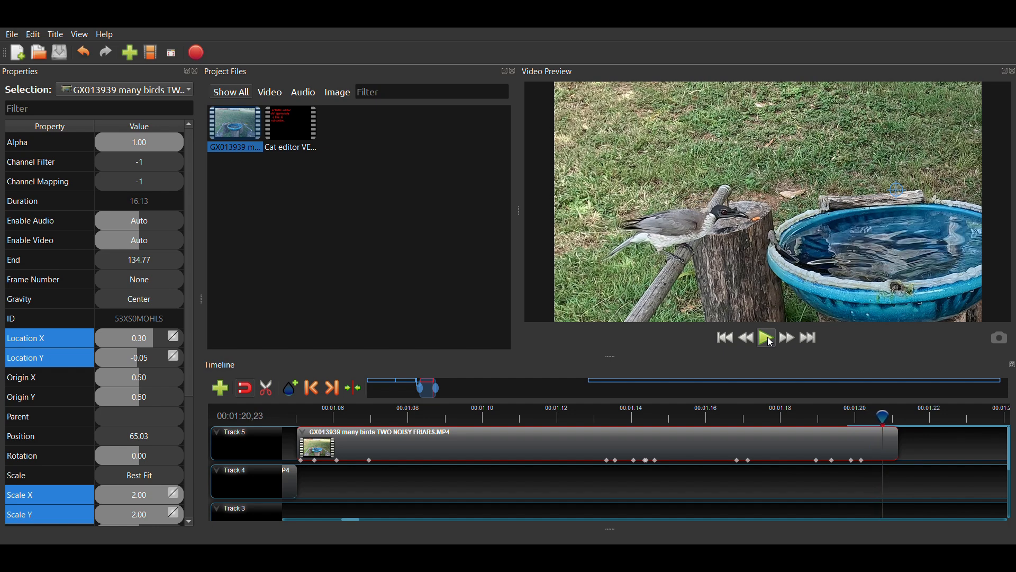
key(Left)
click(122, 337)
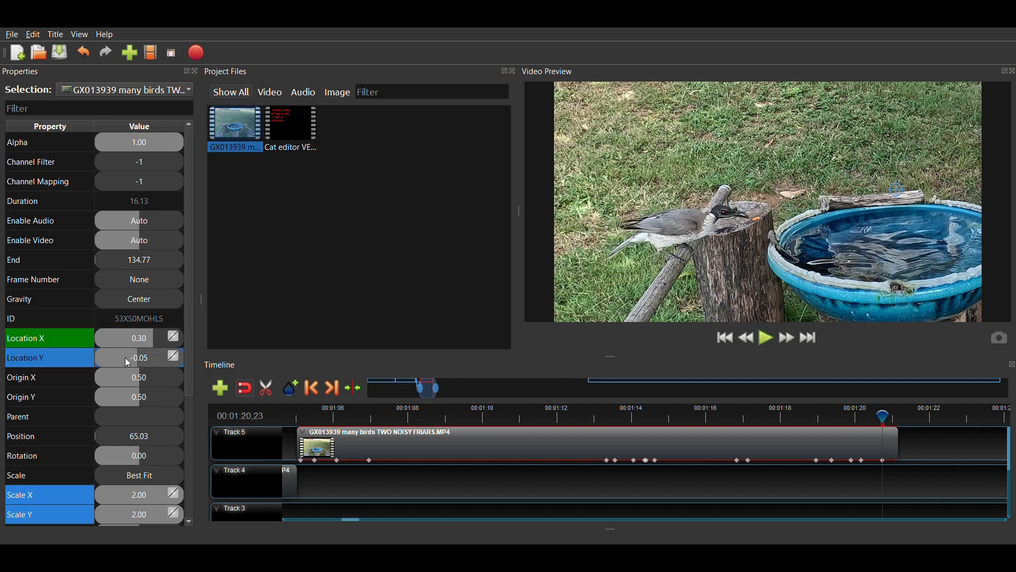
double_click(126, 355)
text(-.05)
key(Return)
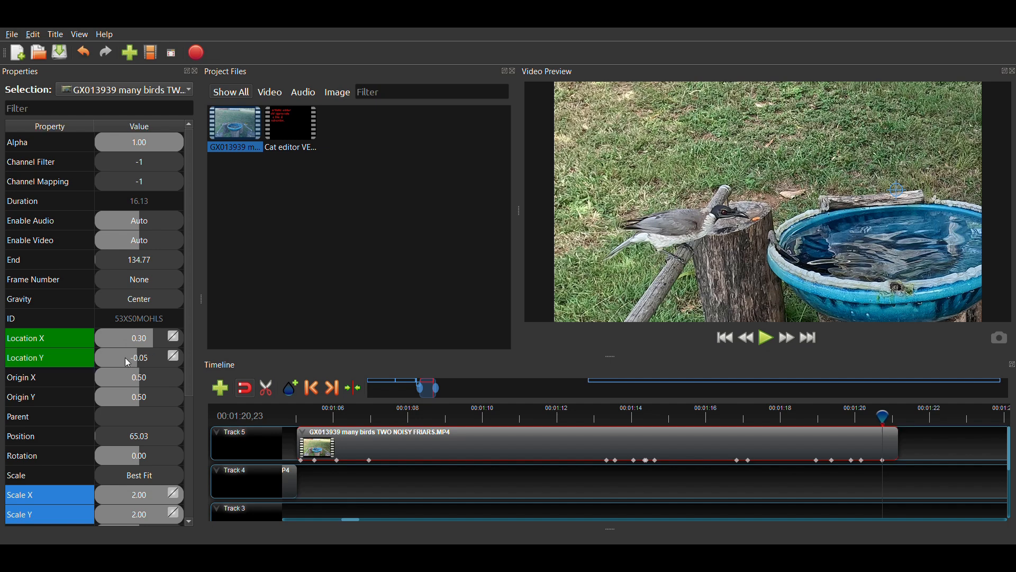
- Add a keyframe at 00:01:21,03, near the end of the selected Track 5 clip, setting Location X to 0.15
key(Right)
key(Right)
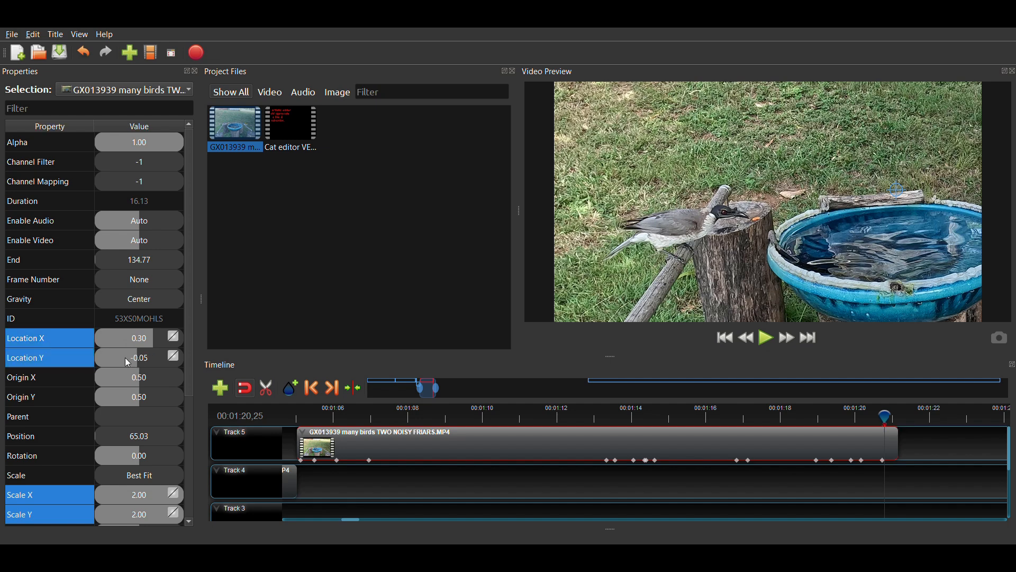
key(Right)
key(Right)
key(Right)
key(Right)
key(Right)
key(Right)
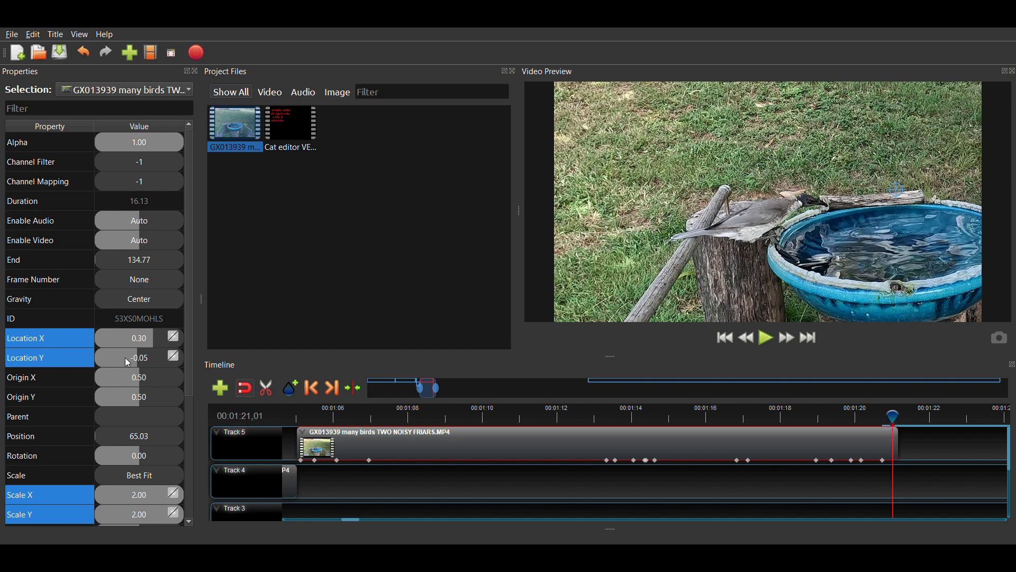
key(Right)
key(Right)
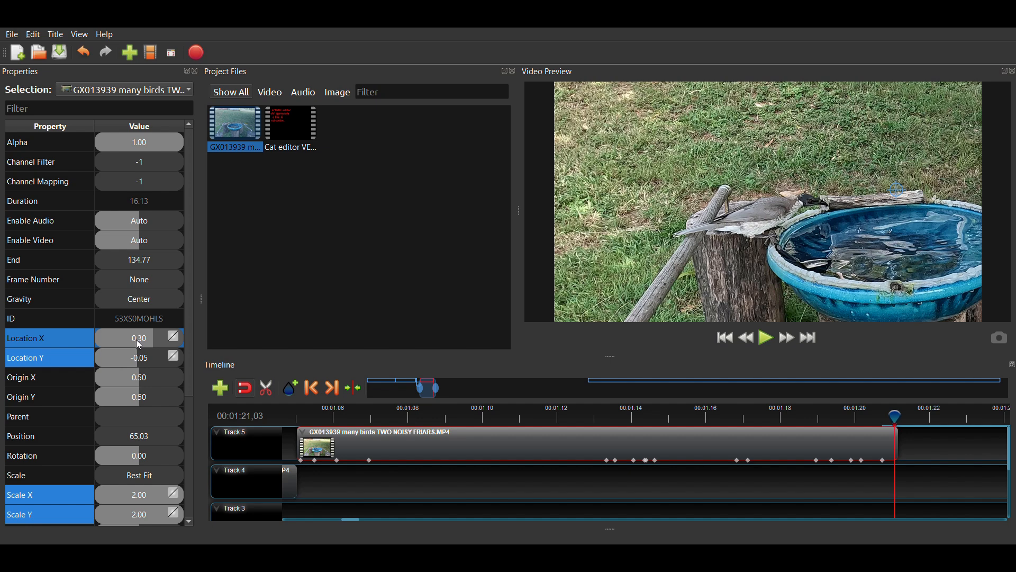
double_click(139, 345)
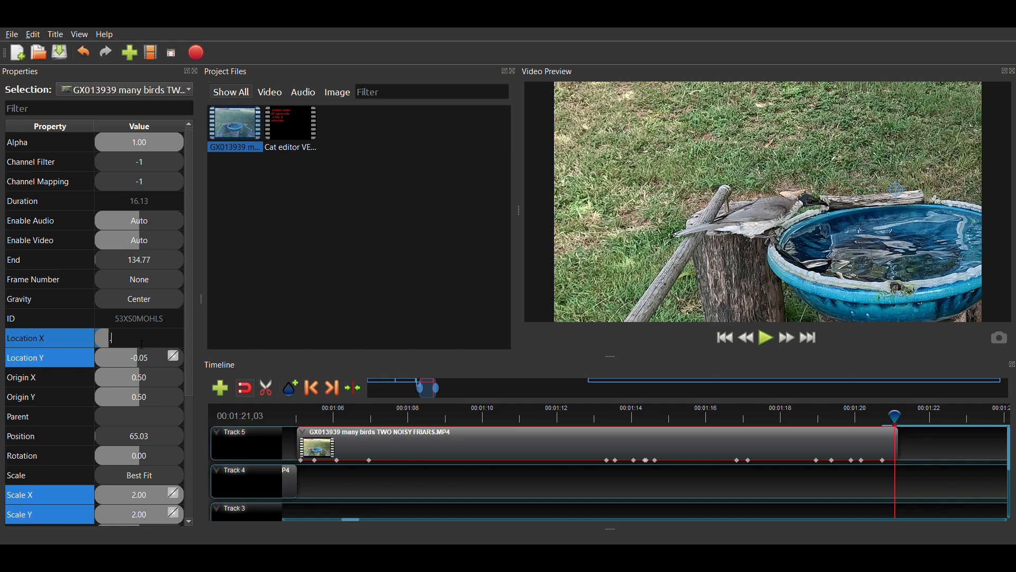
text(.15)
key(Return)
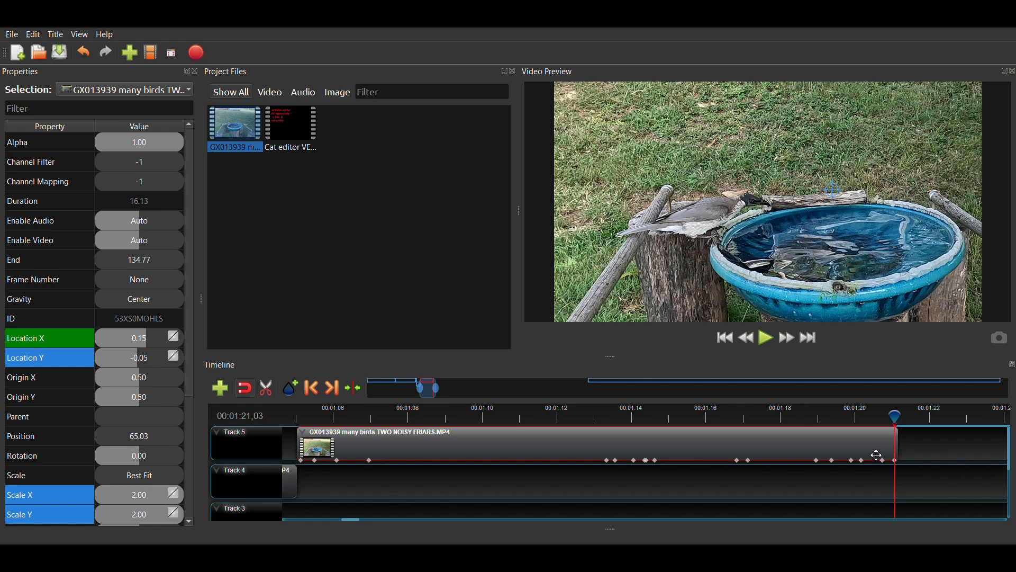
- Play back the end of the clip to check the pan between the last keyframes
click(876, 418)
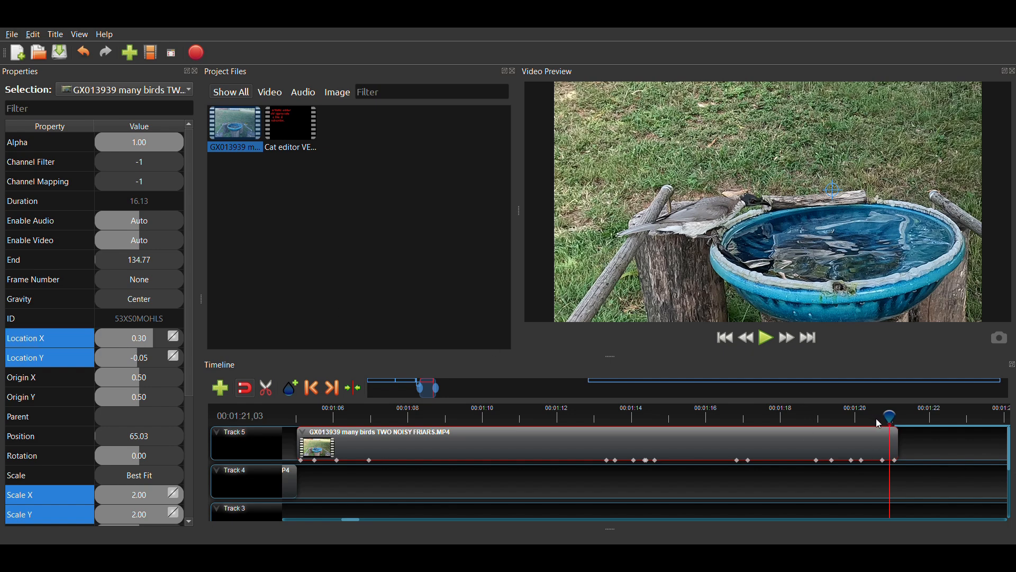
click(770, 341)
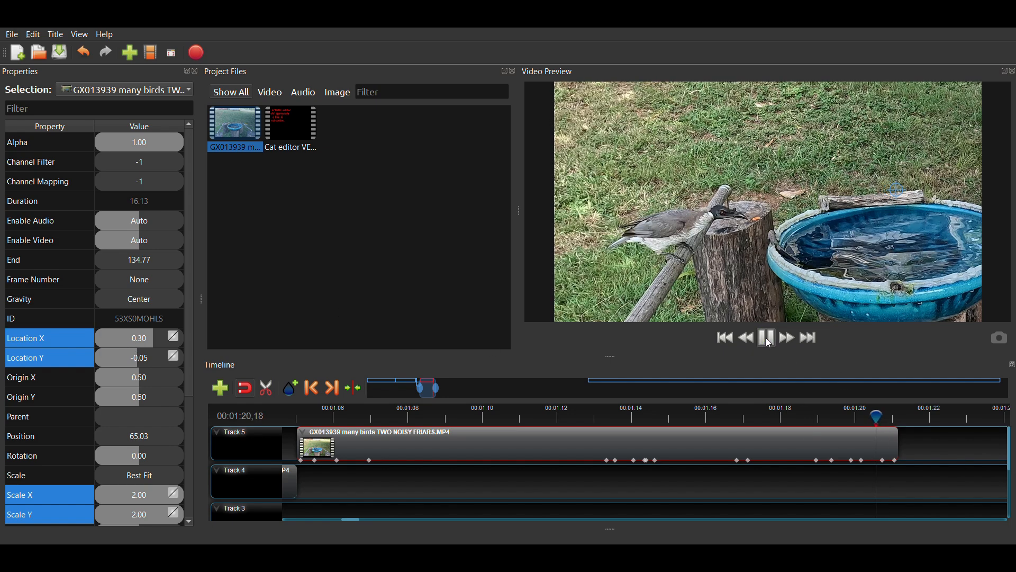
click(770, 339)
click(770, 342)
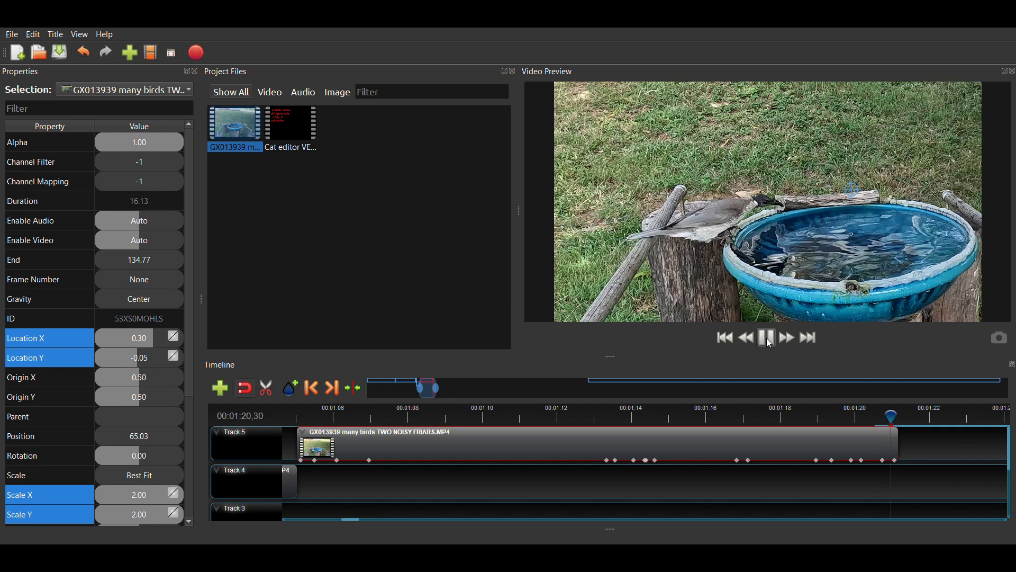
click(774, 343)
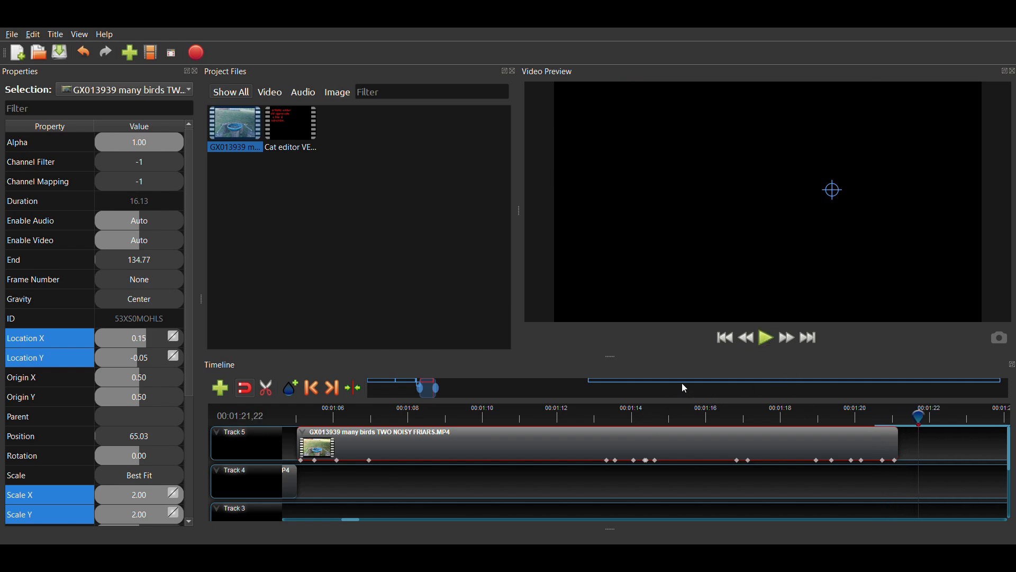
- Move the long remaining Track 5 clip back along the timeline to start at the playhead at 00:01:21,22
drag(435, 390, 502, 391)
scroll(454, 475, down, 3)
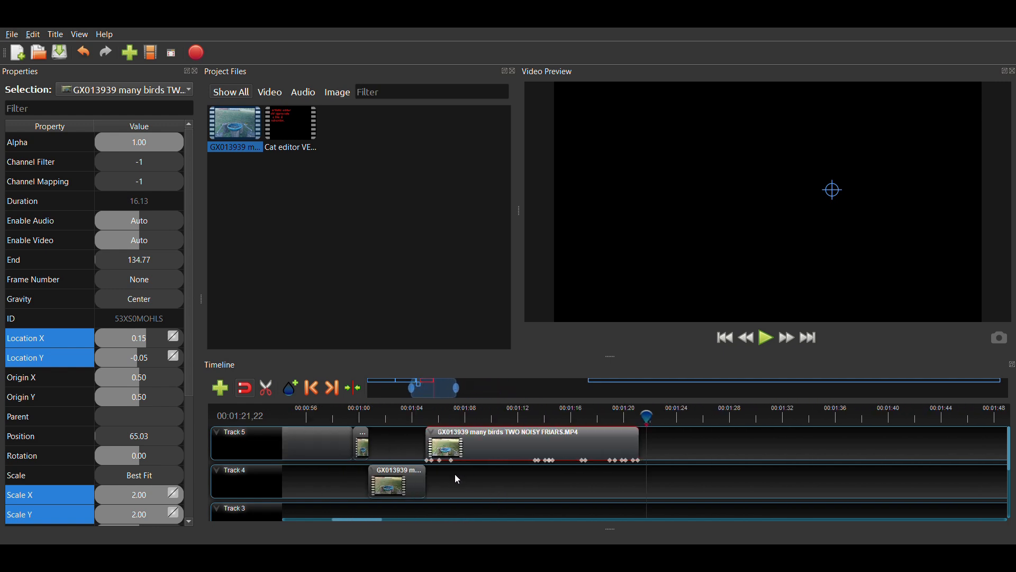
scroll(456, 474, down, 2)
drag(486, 388, 594, 390)
drag(897, 448, 406, 451)
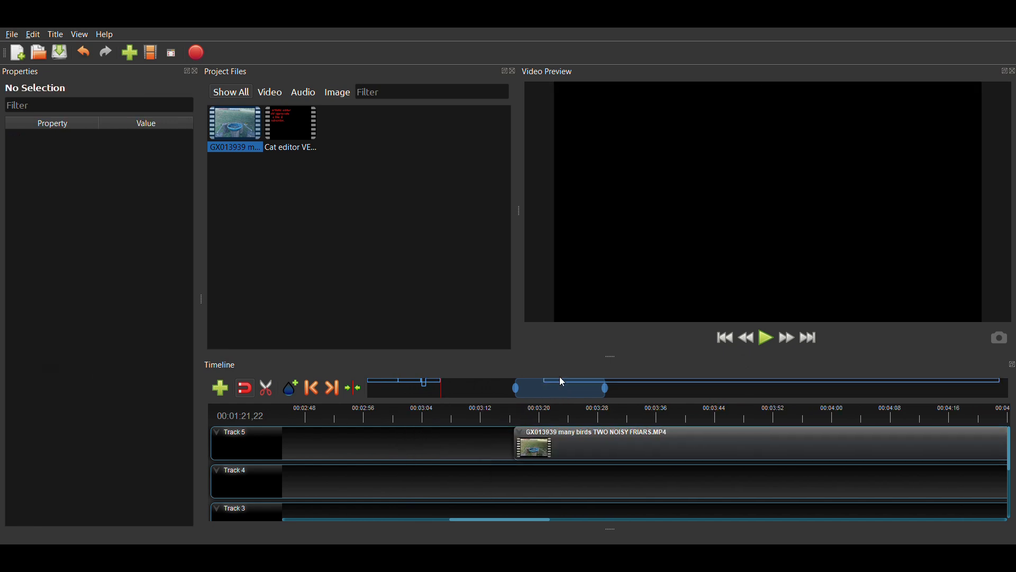
drag(558, 400, 518, 391)
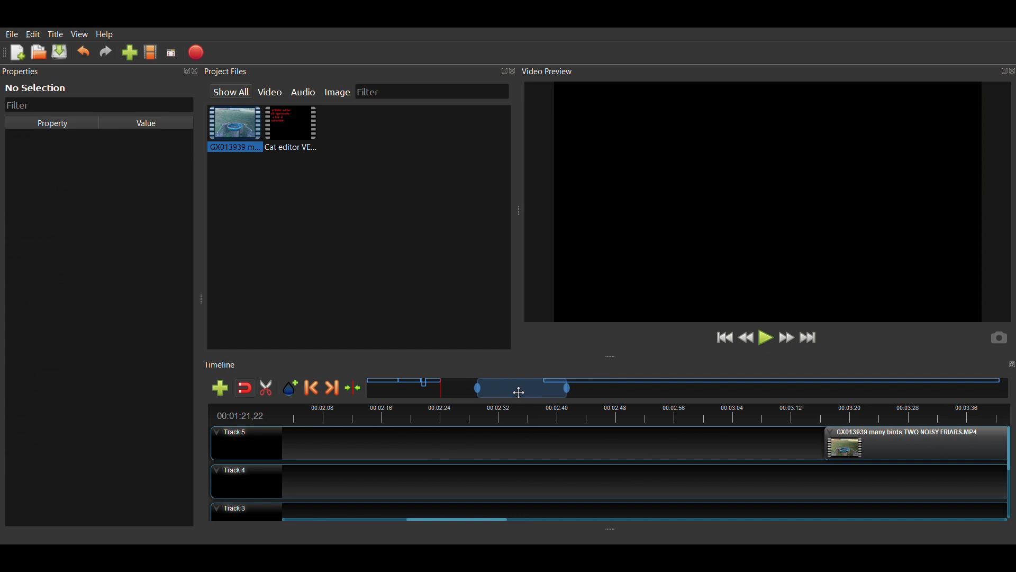
drag(899, 445, 465, 444)
drag(536, 394, 481, 390)
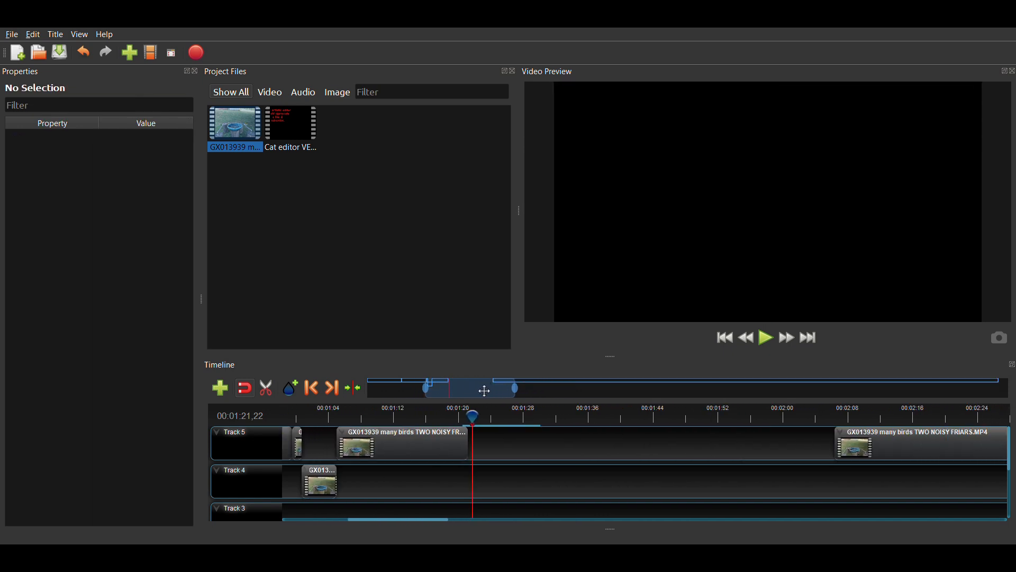
click(861, 449)
drag(862, 449, 594, 455)
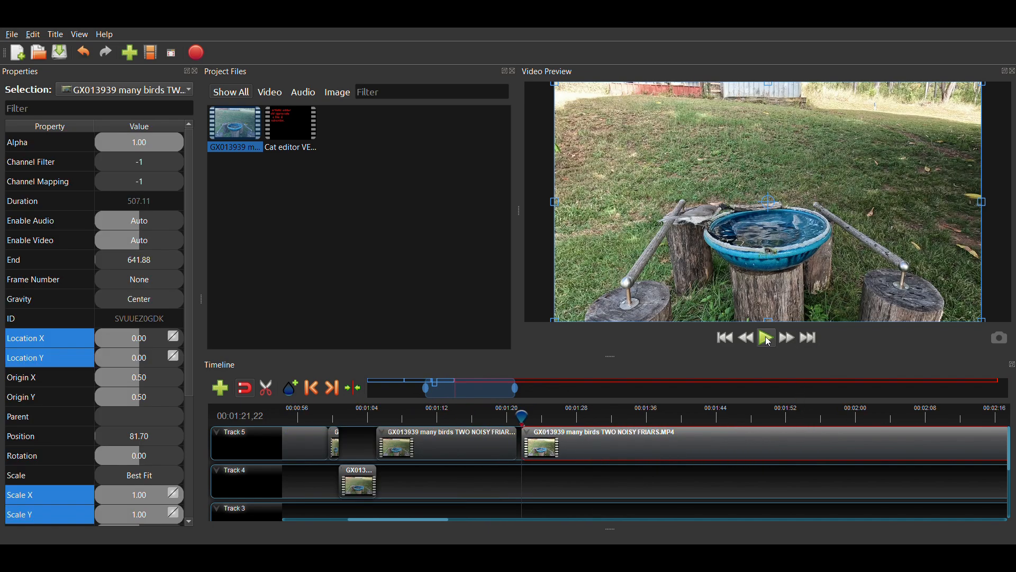
- Preview the start of the moved Track 5 clip and shift the clip to begin at 00:01:24,17
click(769, 341)
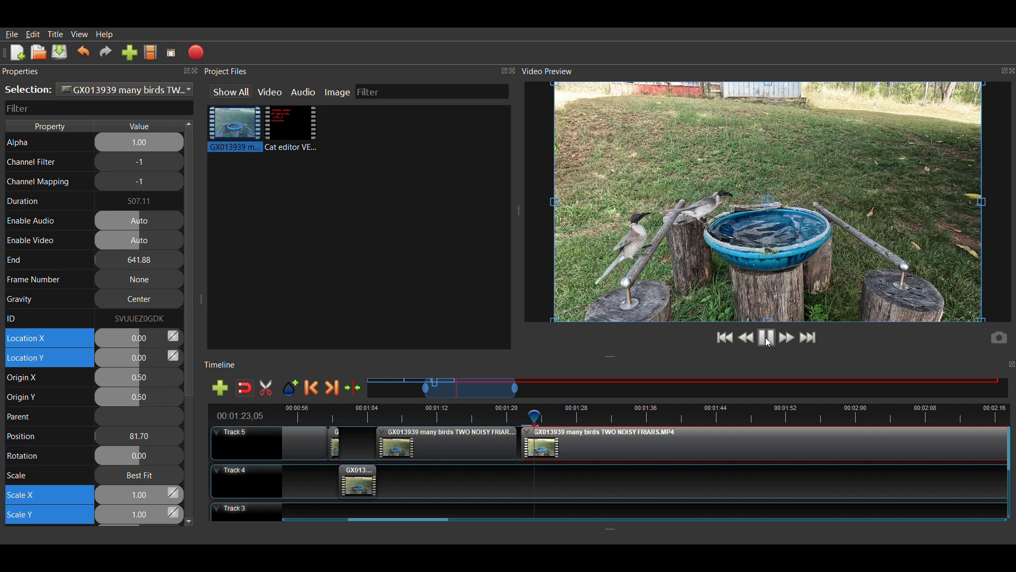
click(769, 341)
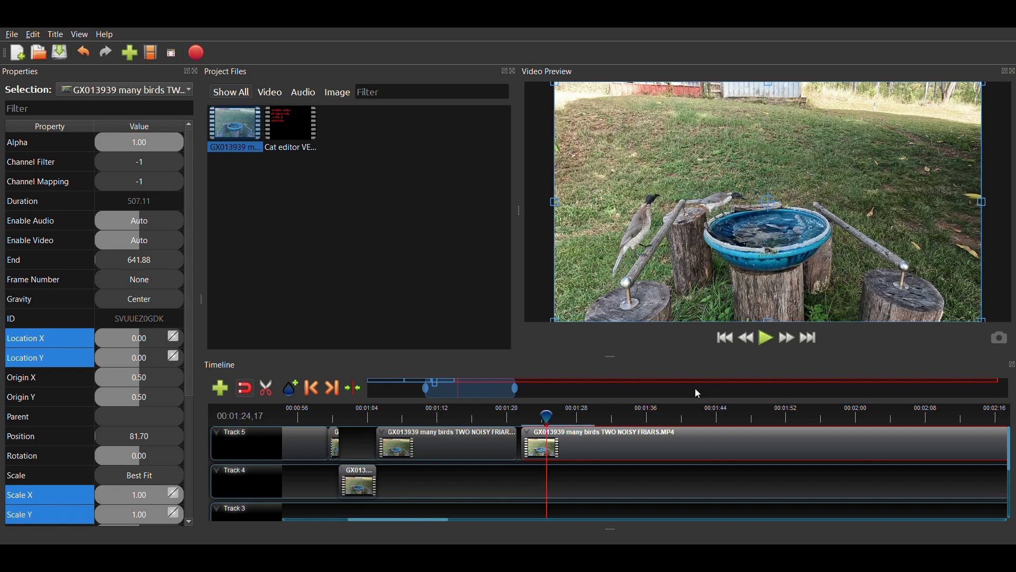
scroll(630, 445, left, 5)
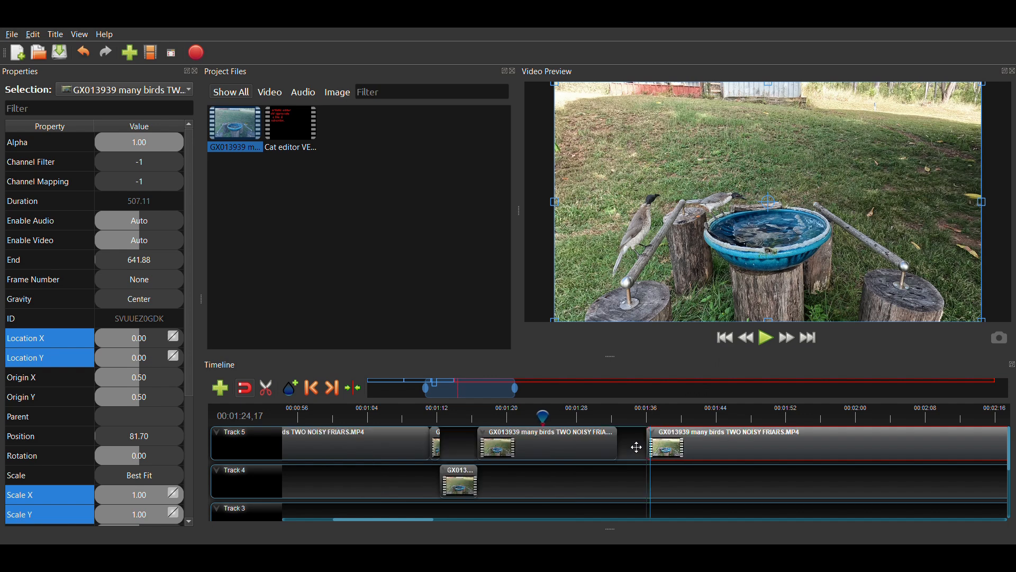
scroll(637, 447, right, 5)
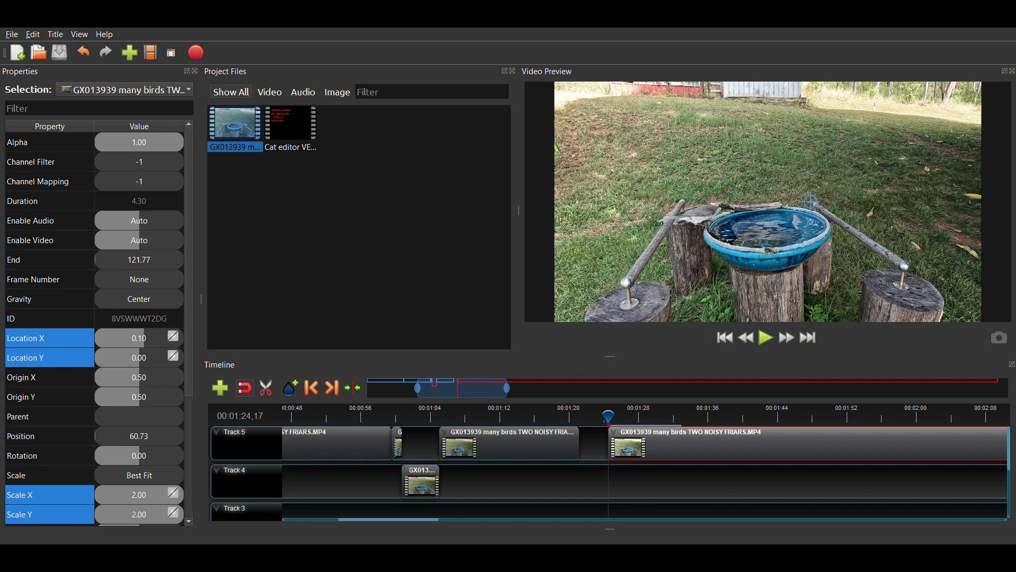
- Inspect the end of the preceding Track 5 clip and play the opening of the long clip after the gap
click(579, 412)
drag(582, 418, 585, 418)
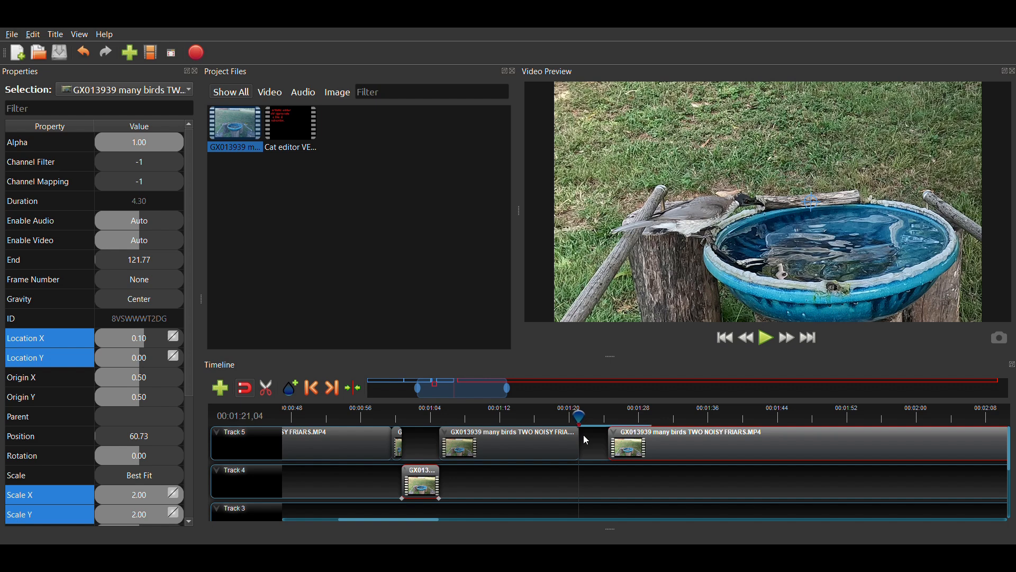
click(606, 418)
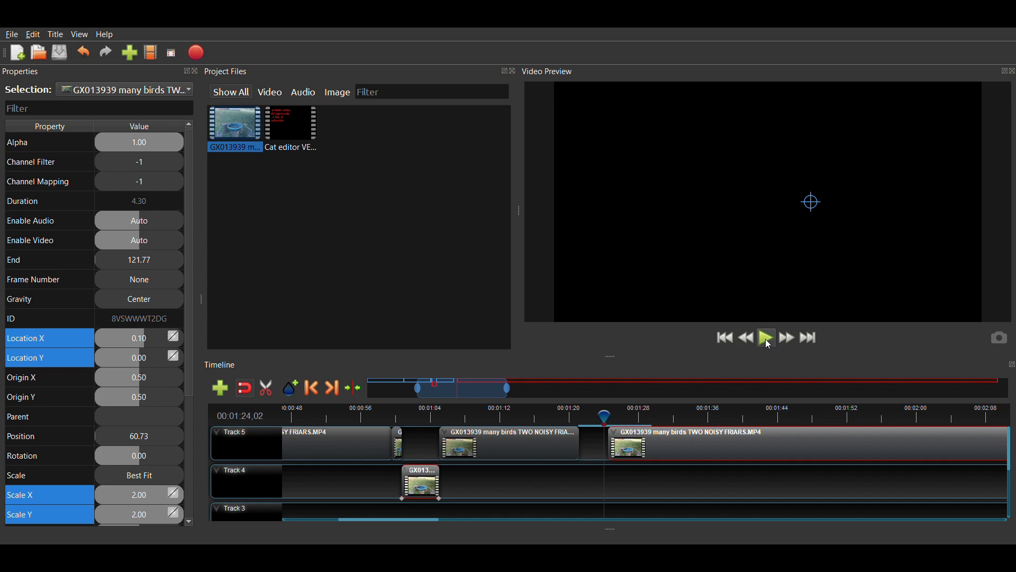
click(770, 342)
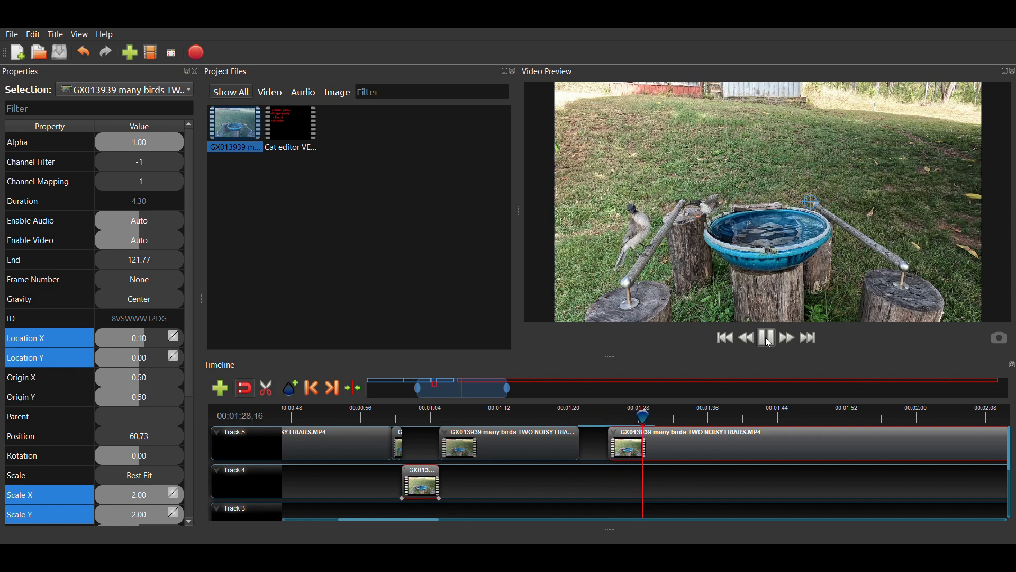
click(768, 341)
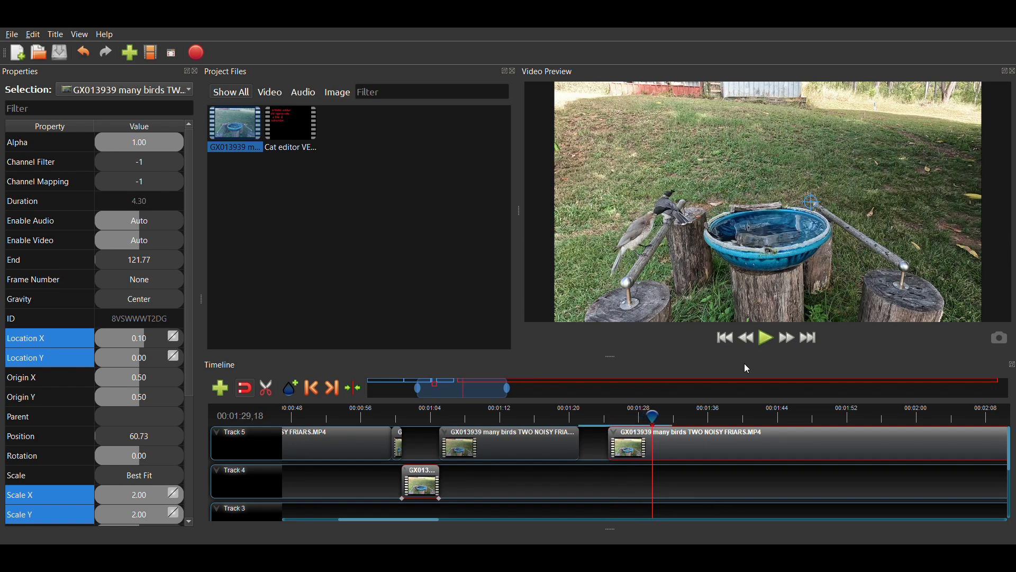
- Place the playhead at 00:01:24,11 and move the long Track 5 clip to start there
click(608, 421)
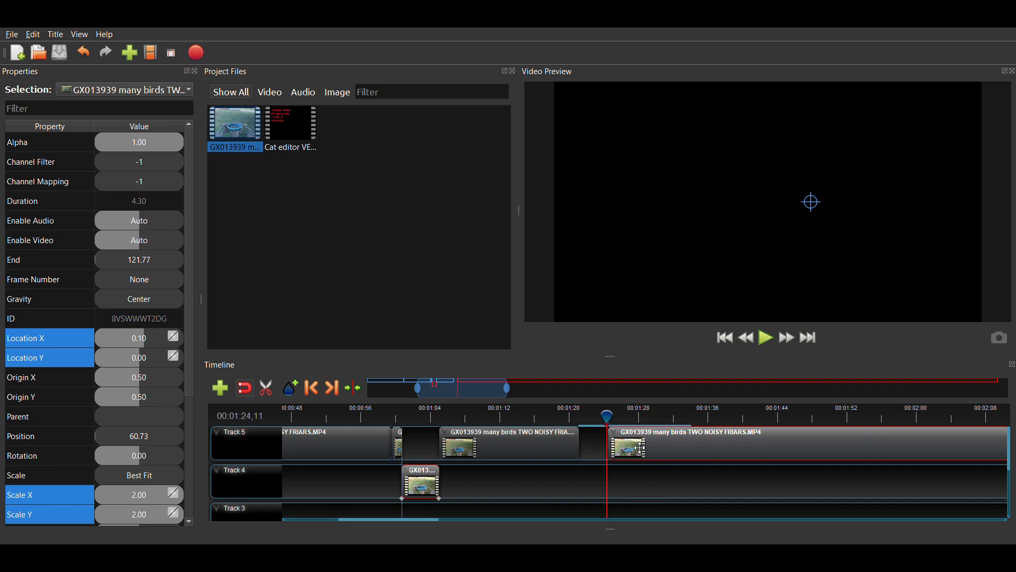
click(660, 485)
click(710, 452)
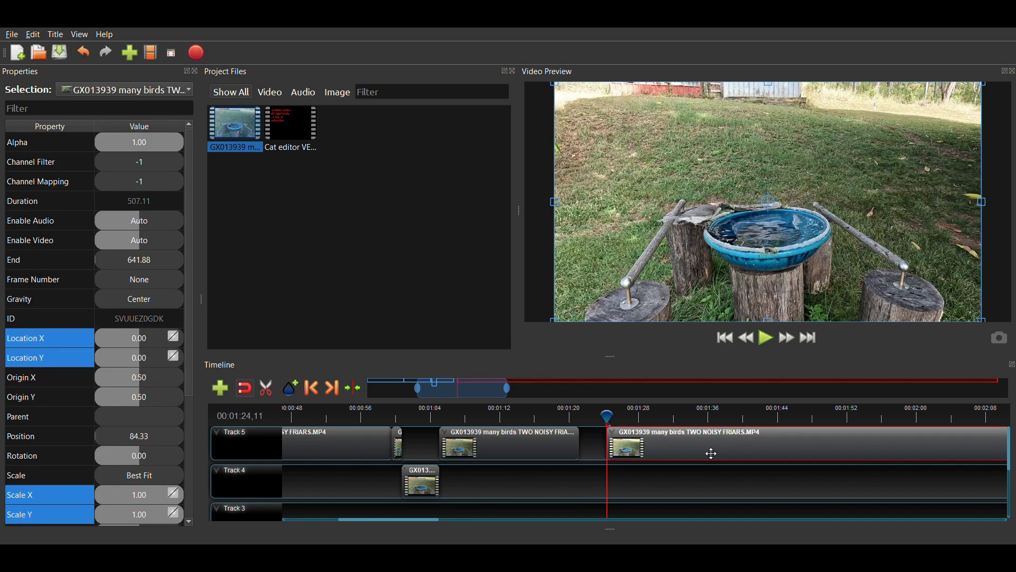
- Set the long clip's Scale X and Scale Y to 1.4 at its first frame
double_click(147, 496)
text(1.4)
key(Return)
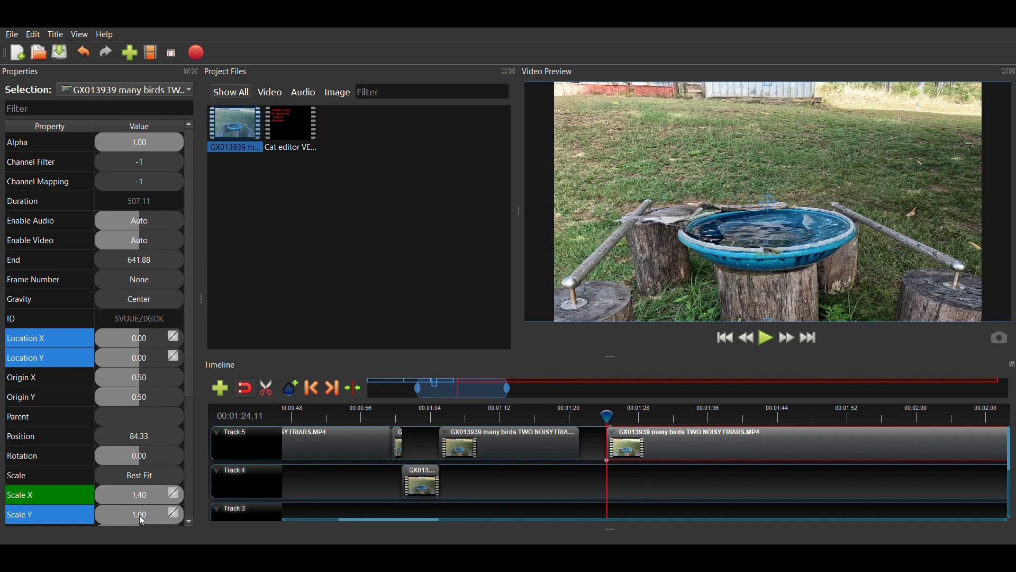
double_click(139, 514)
text(1.4)
key(Return)
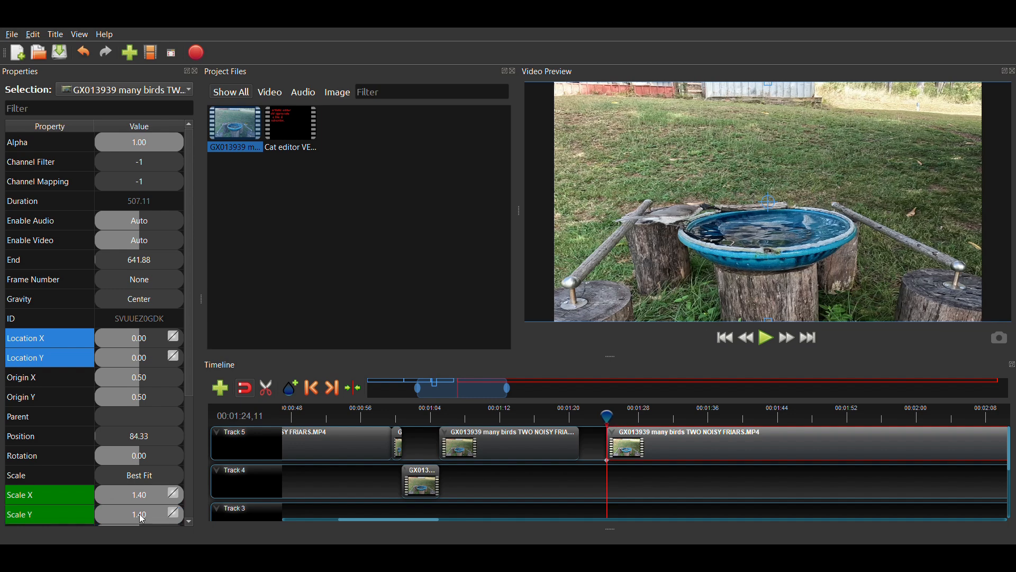
- Try a Location X of 0.2 at the long clip's first frame
double_click(142, 335)
text(.2)
key(Return)
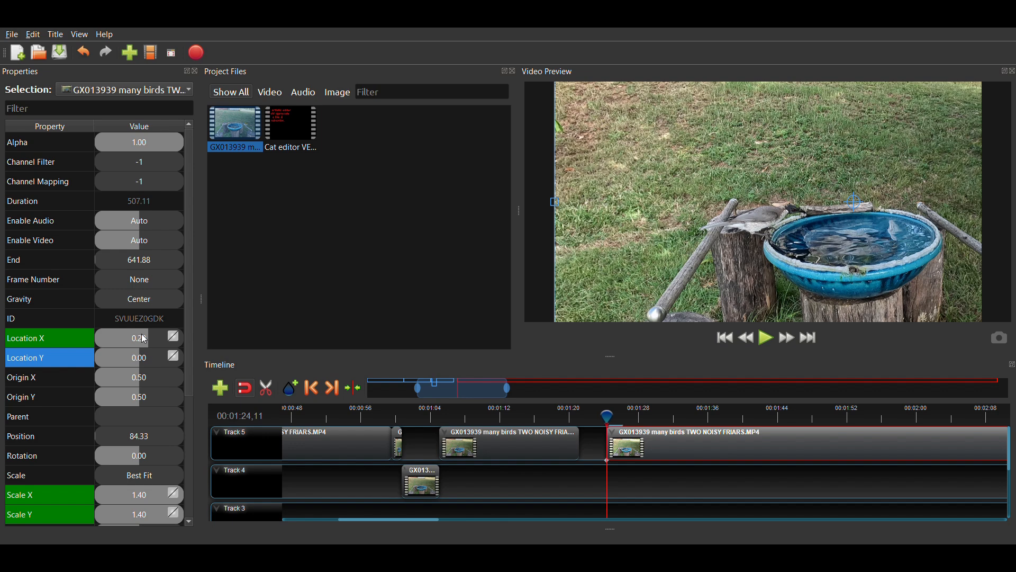
- Set the long clip's Location X to 0.4 at its first frame
click(144, 337)
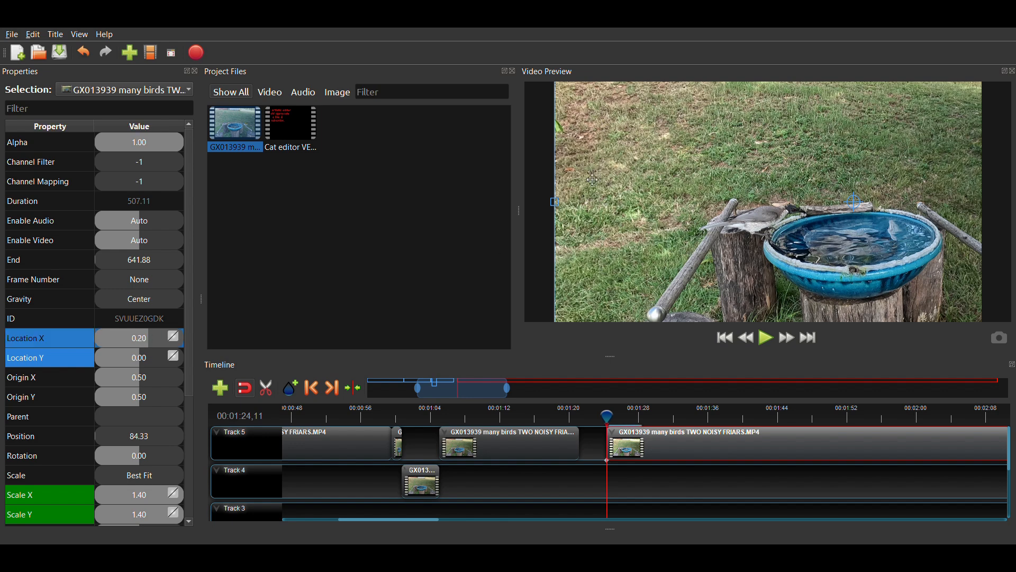
double_click(143, 339)
text(.4)
key(Return)
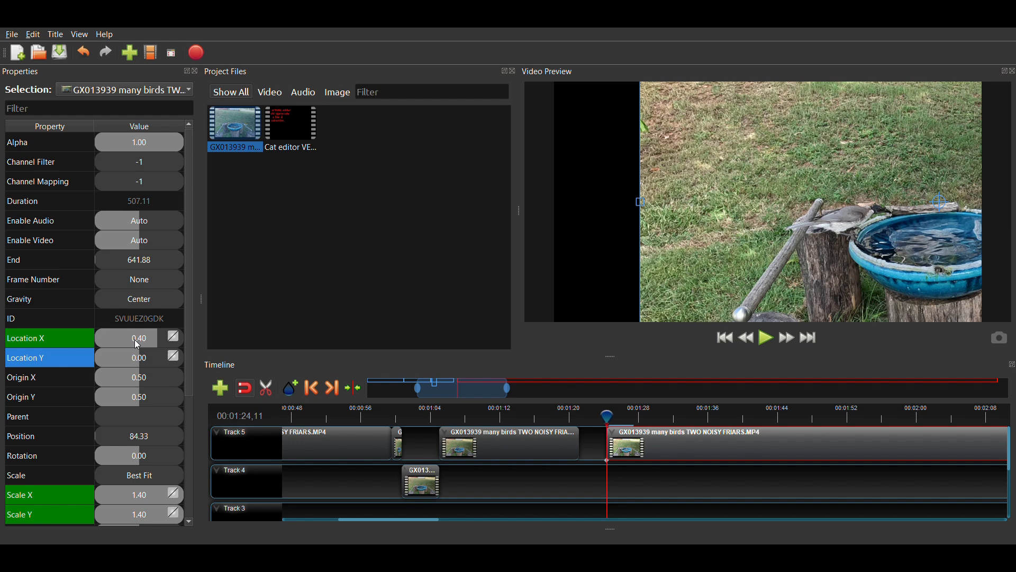
- Try a Location X of 0.2 for the long Track 5 clip at its first frame, 00:01:24,11
click(137, 344)
double_click(137, 344)
text(.)
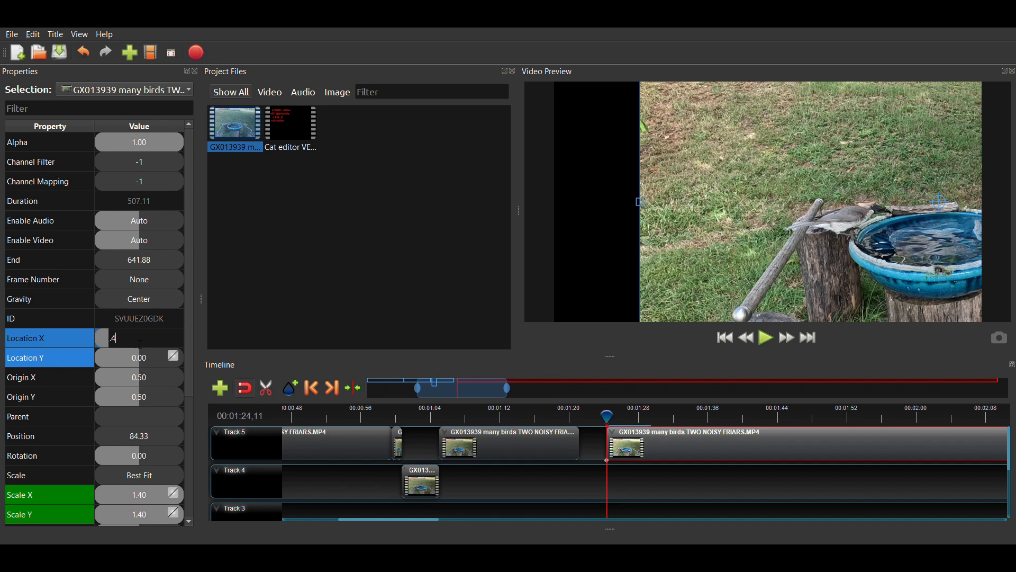
key(Return)
double_click(137, 344)
text(.2)
key(Return)
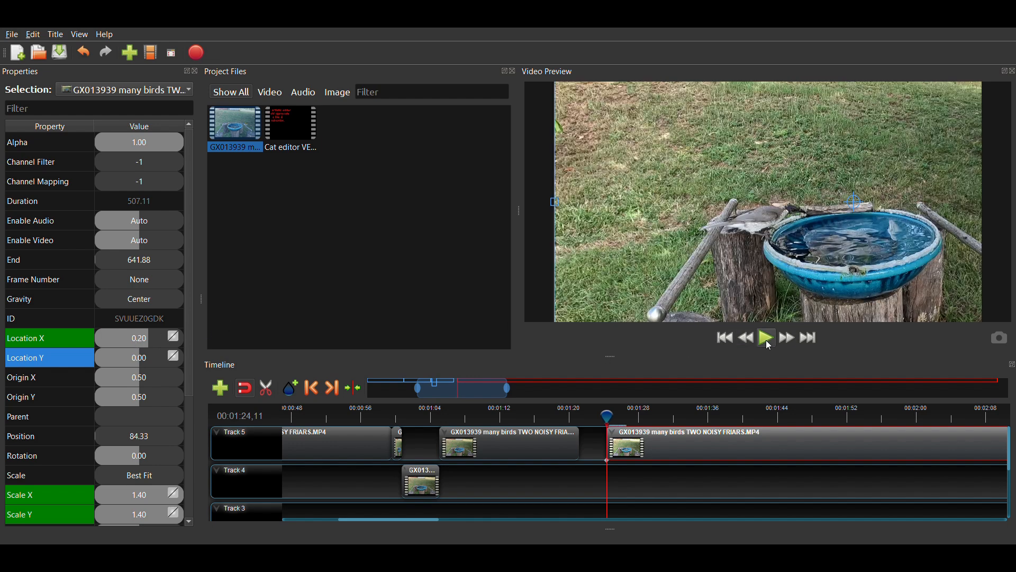
- Preview the clip, try Scale X and Scale Y of 1.3 and Location X of 0.15 at its first frame, and play the result
click(768, 343)
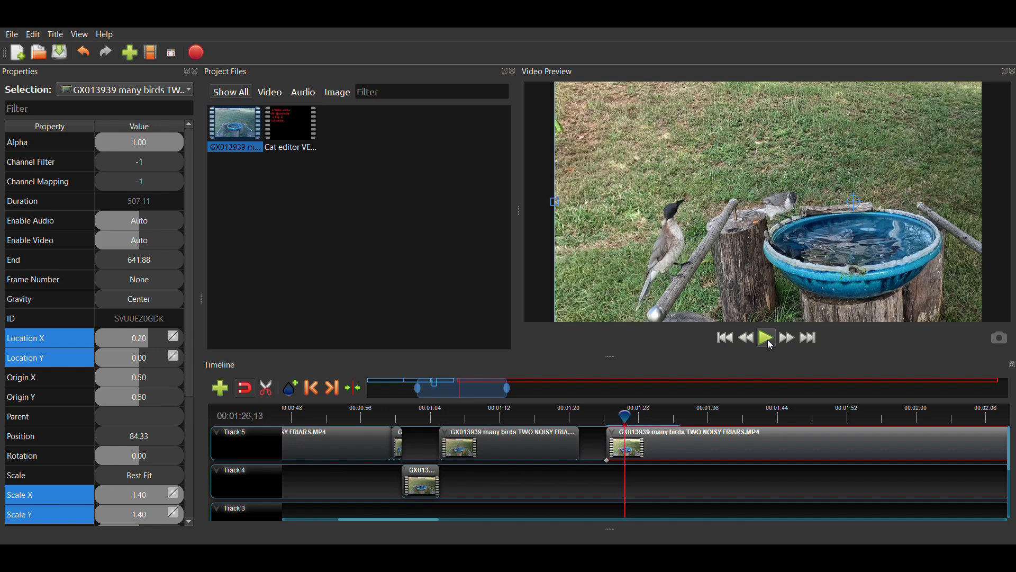
drag(622, 421, 608, 418)
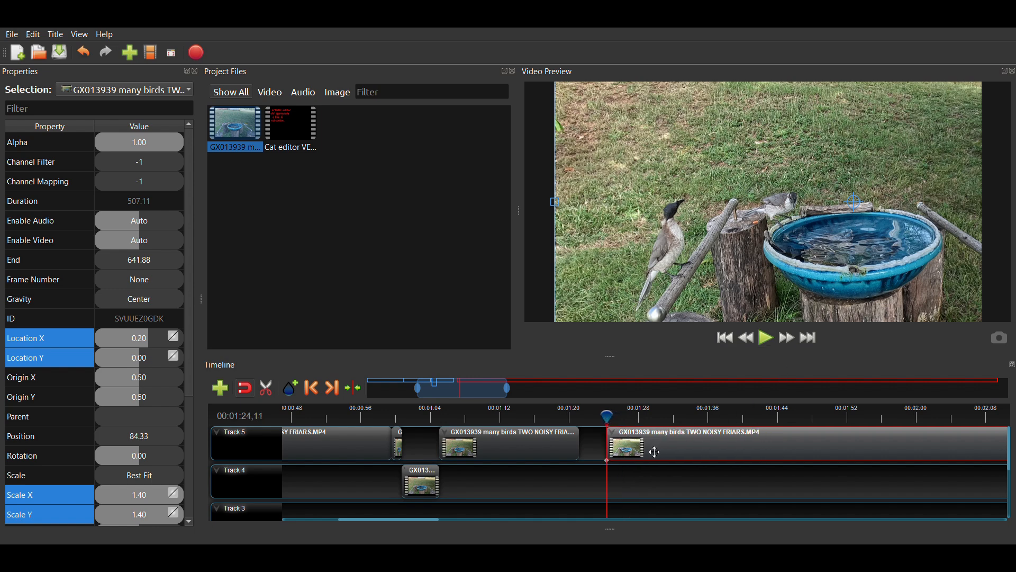
double_click(137, 488)
text(1.3)
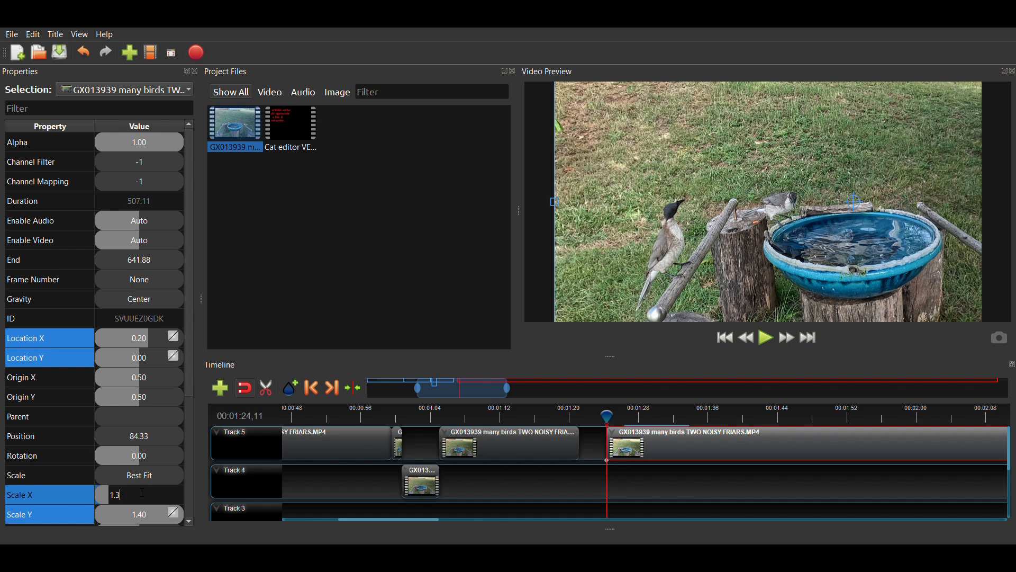
key(Return)
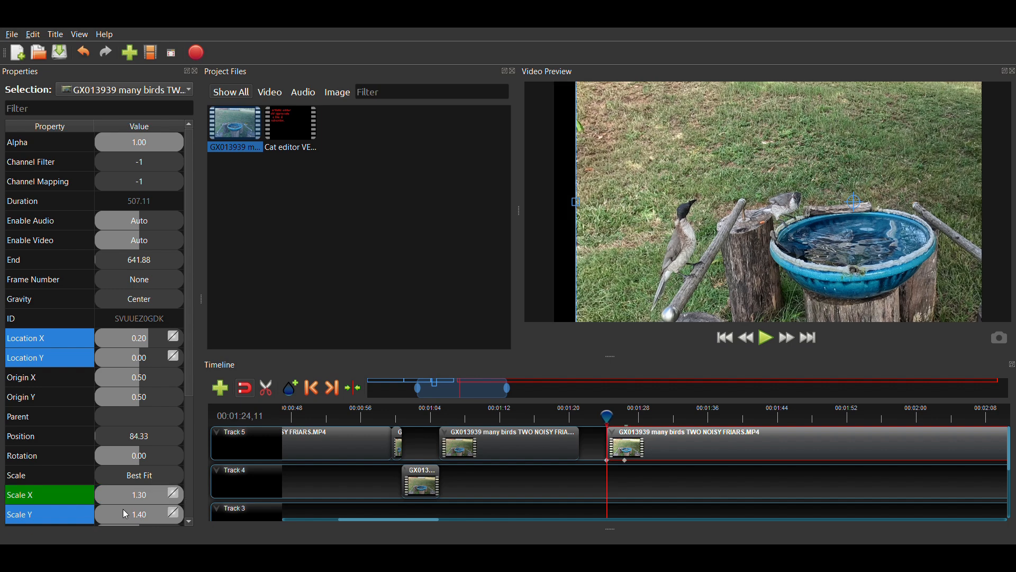
double_click(129, 513)
text(1.3)
key(Return)
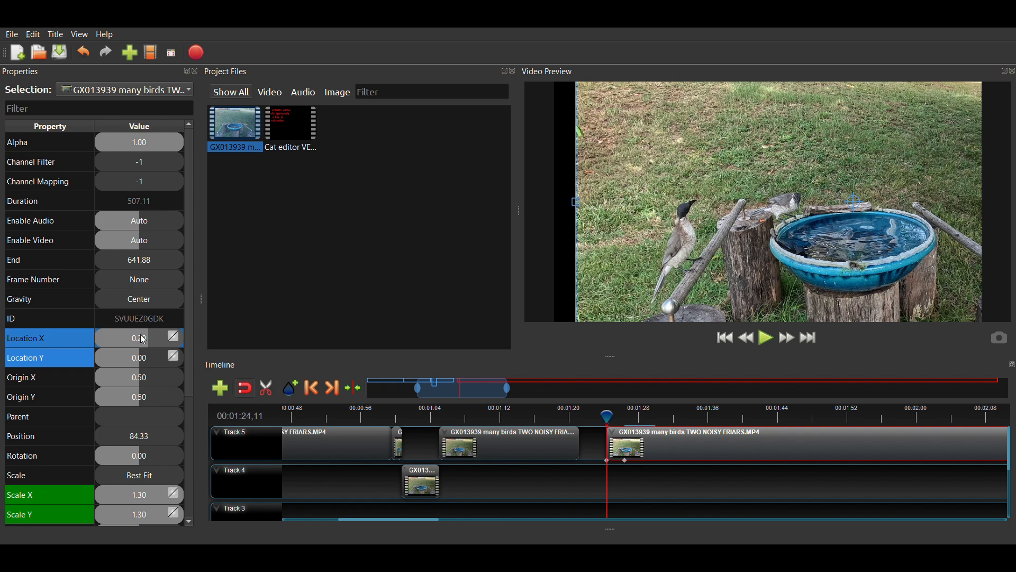
drag(143, 339, 144, 340)
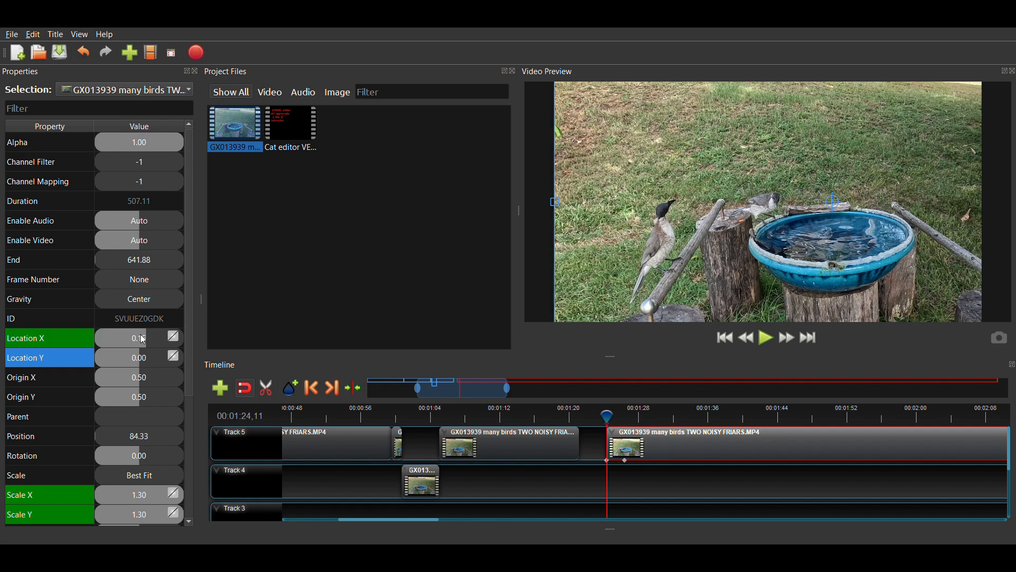
click(771, 339)
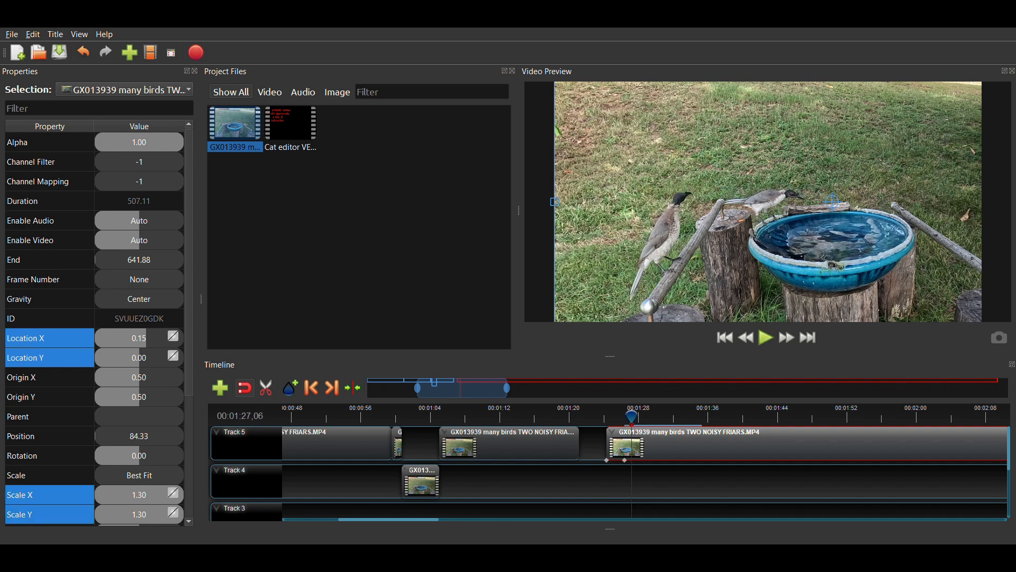
- Undo the last Location X, Scale Y and Scale X changes on the long clip
click(84, 52)
click(83, 52)
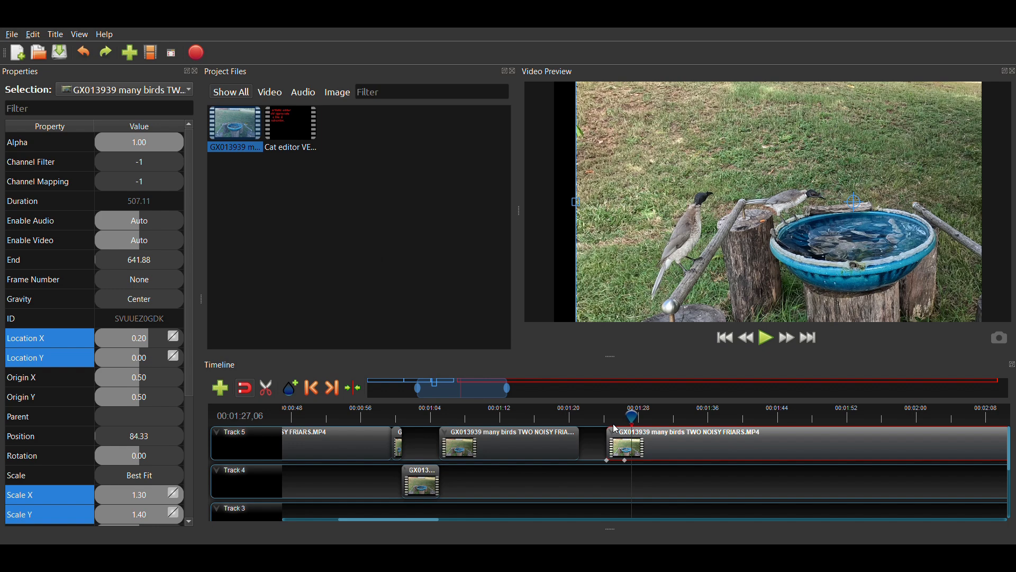
click(83, 52)
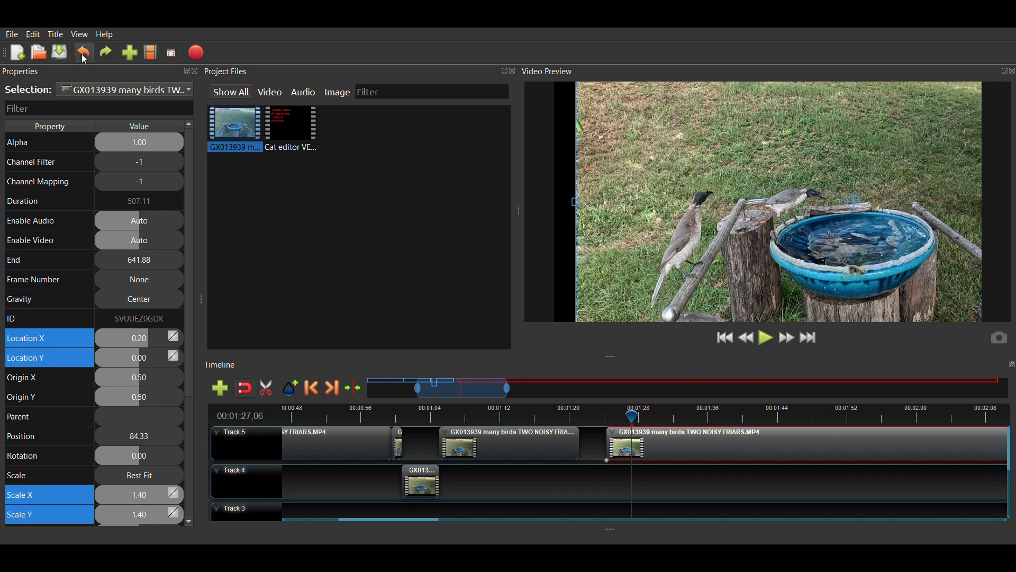
- Place the playhead at 00:01:23,24 and move the long Track 5 clip to start there
click(602, 420)
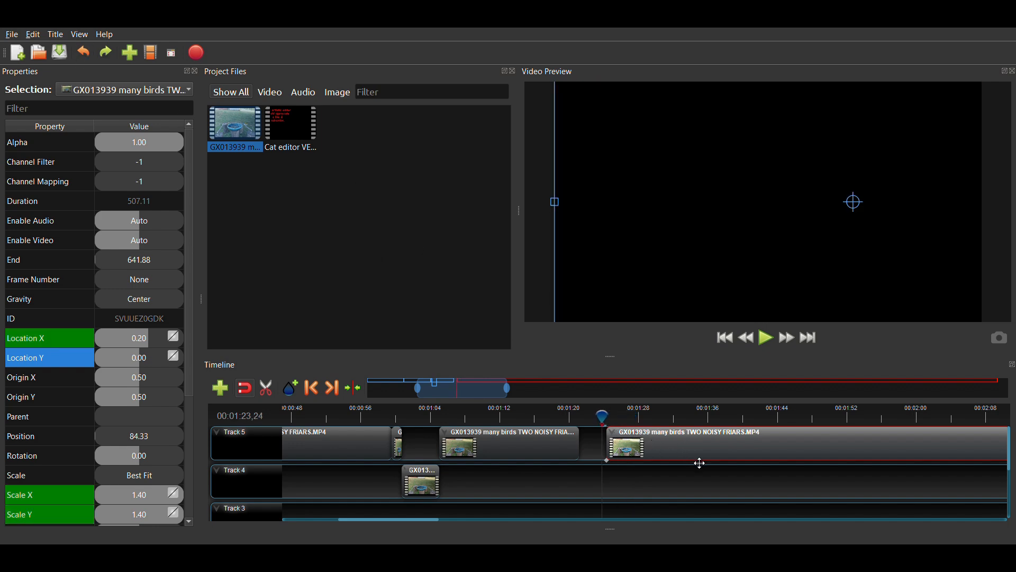
drag(695, 446, 690, 446)
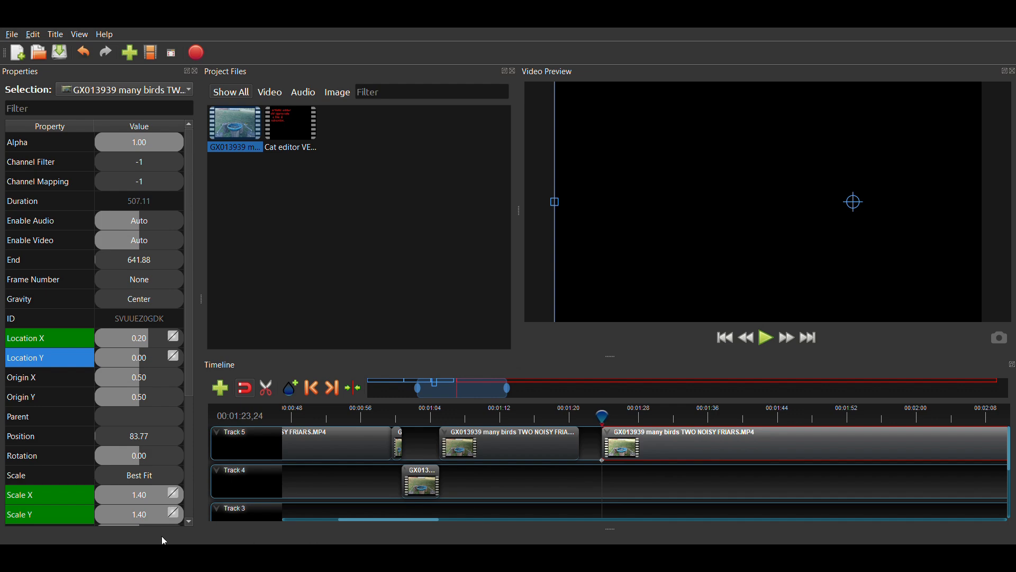
- Set the long clip's Scale X and Scale Y to 1.3 at its first frame
click(144, 496)
double_click(145, 494)
text(.1)
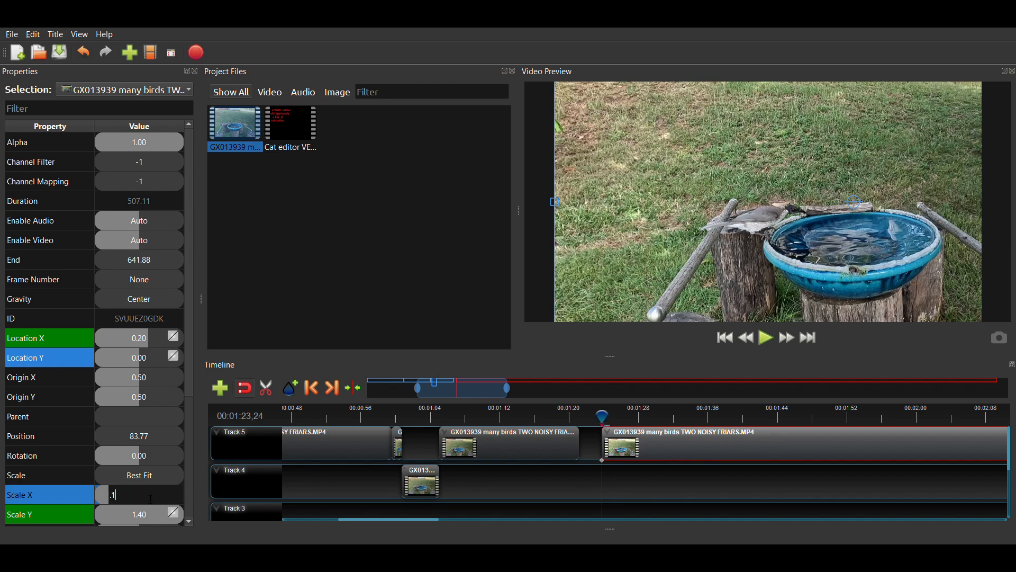
text(3)
key(Return)
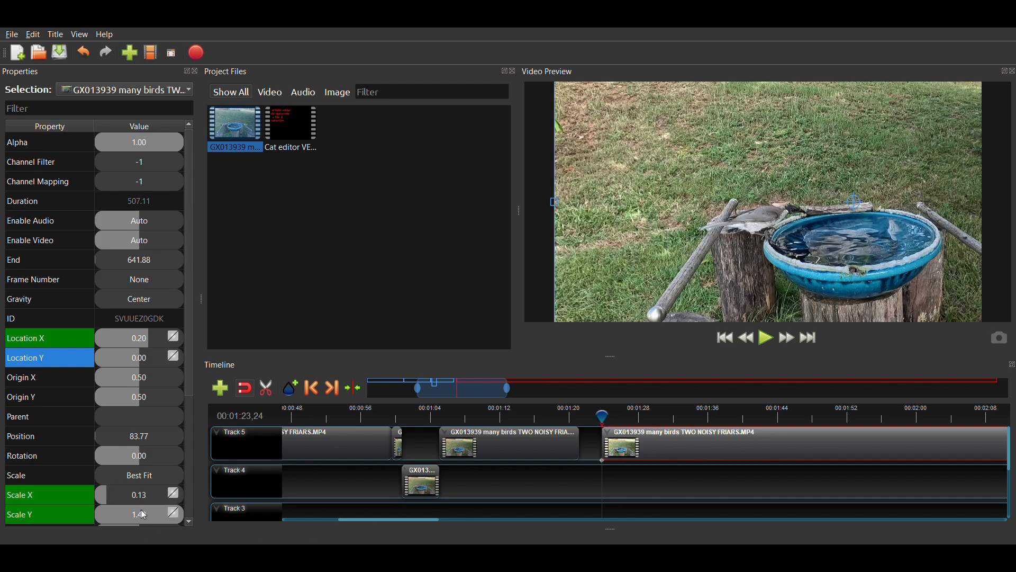
click(141, 497)
double_click(141, 498)
text(1.3)
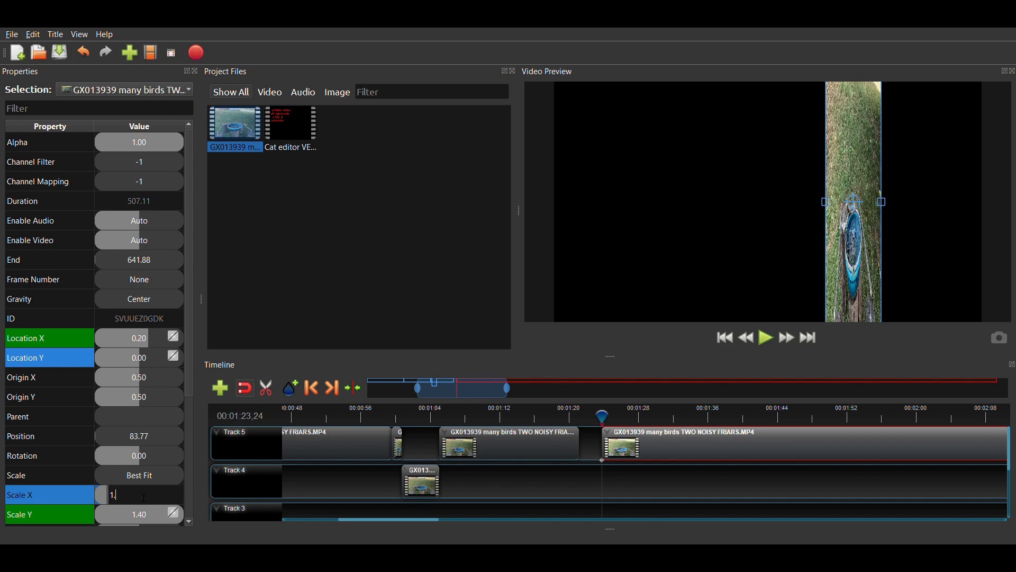
key(Return)
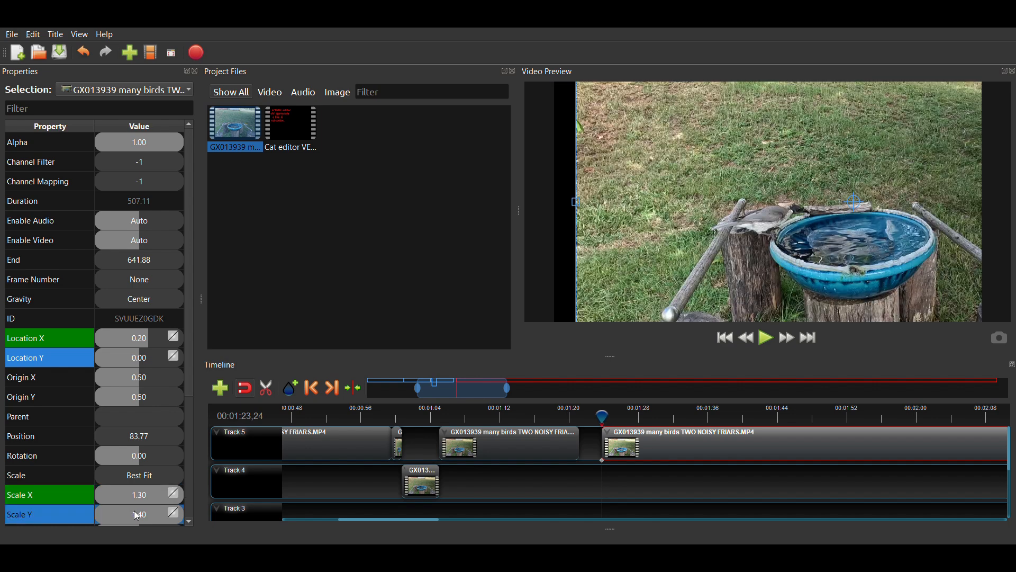
double_click(135, 511)
text(1.3)
key(Return)
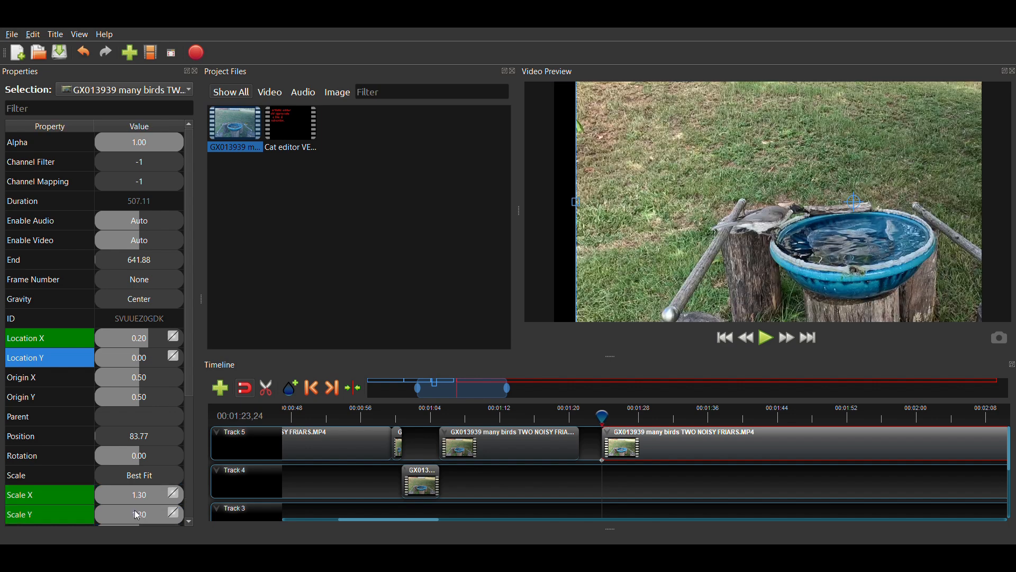
- Set the long clip's Location X to 0.15 at its first frame
click(147, 342)
double_click(147, 342)
text(0.15)
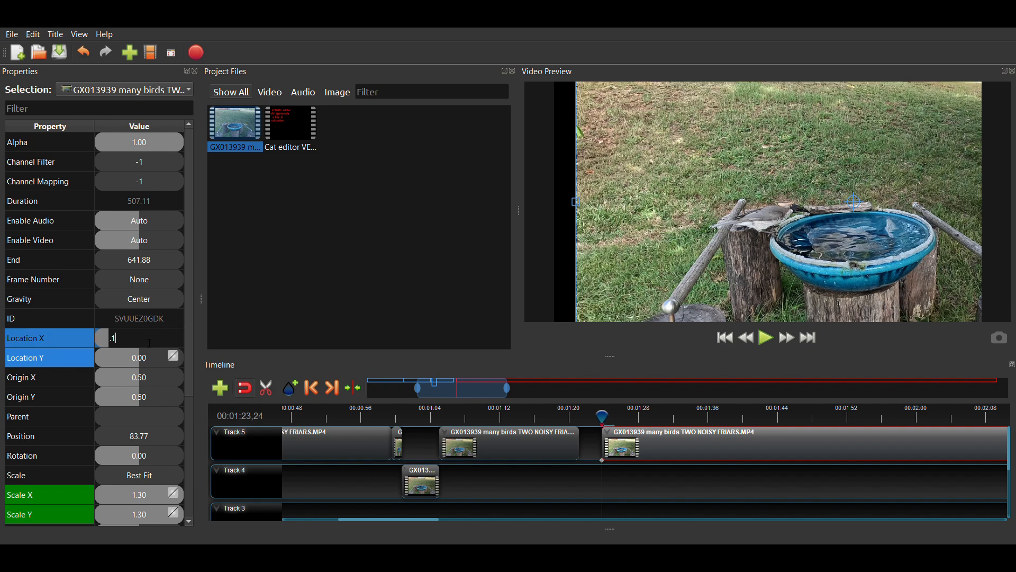
key(Return)
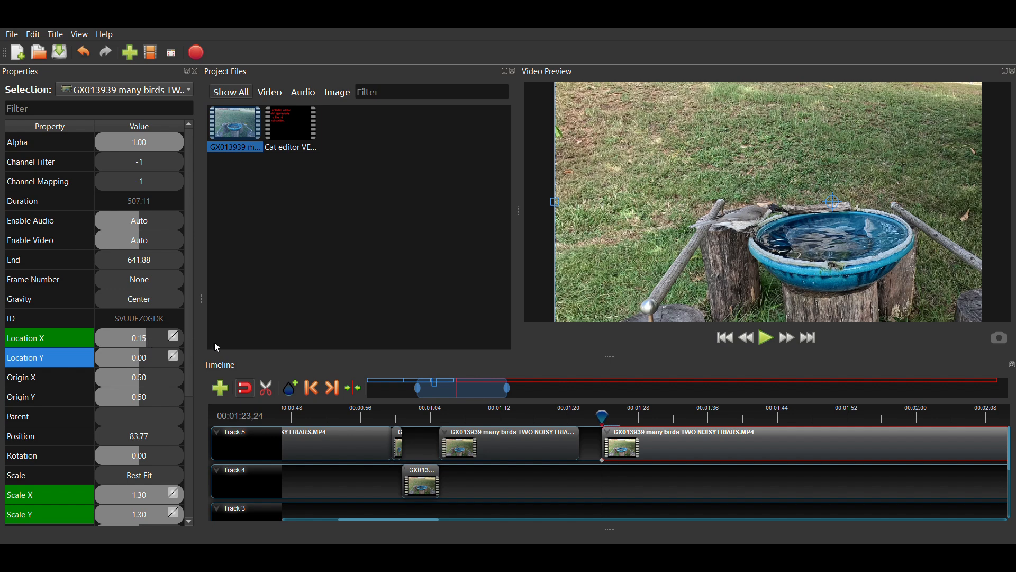
- Play the long clip from its start, then step the playhead back frame by frame to 00:01:25,18
click(767, 342)
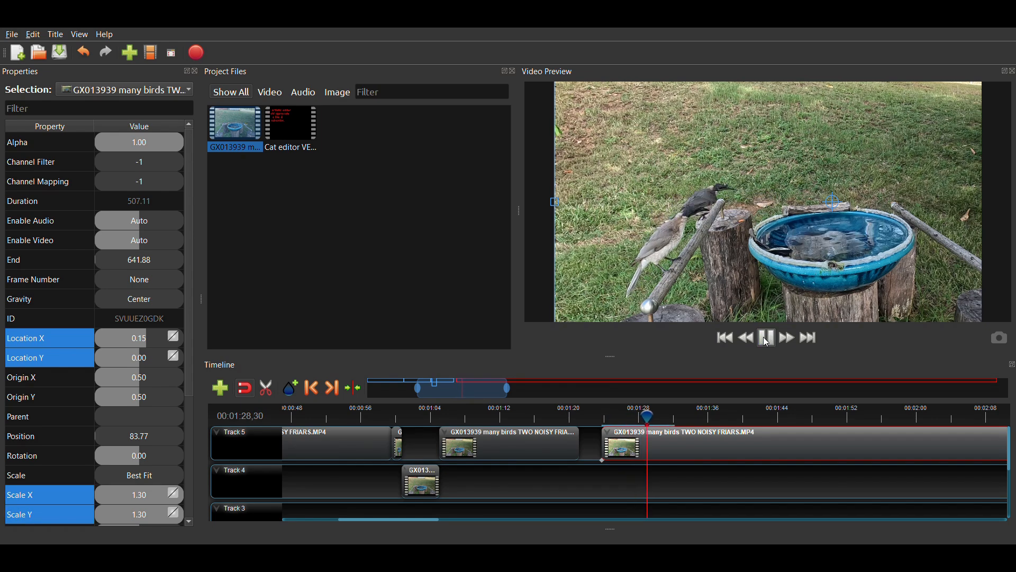
click(767, 342)
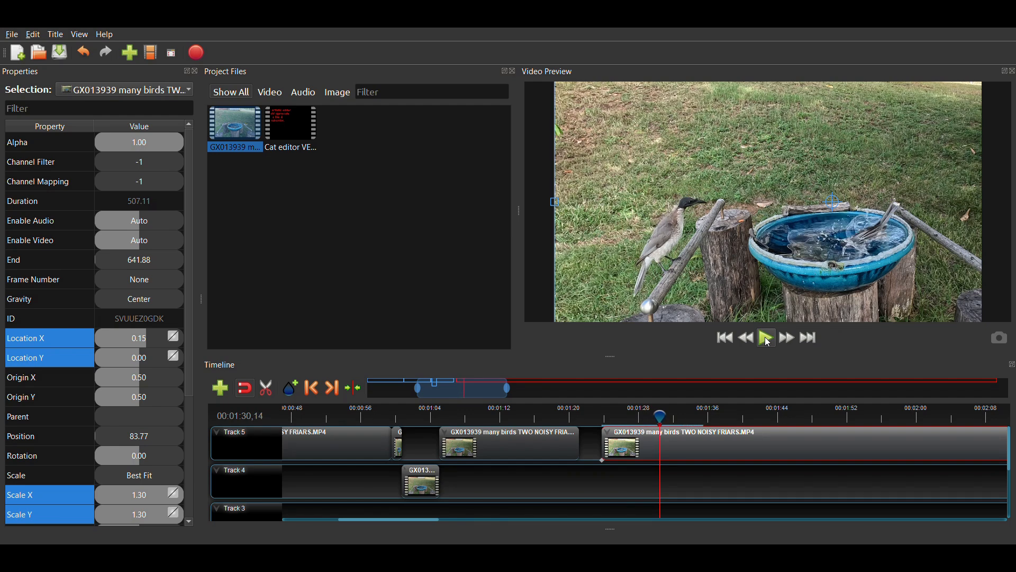
key(Left)
key(Left)
key(Left)
key(Left)
key(Left)
key(Left)
key(Left)
key(Left)
key(Left)
key(Left)
key(Left)
key(Left)
key(Left)
key(Left)
key(Left)
key(Left)
key(Left)
key(Left)
key(Left)
key(Left)
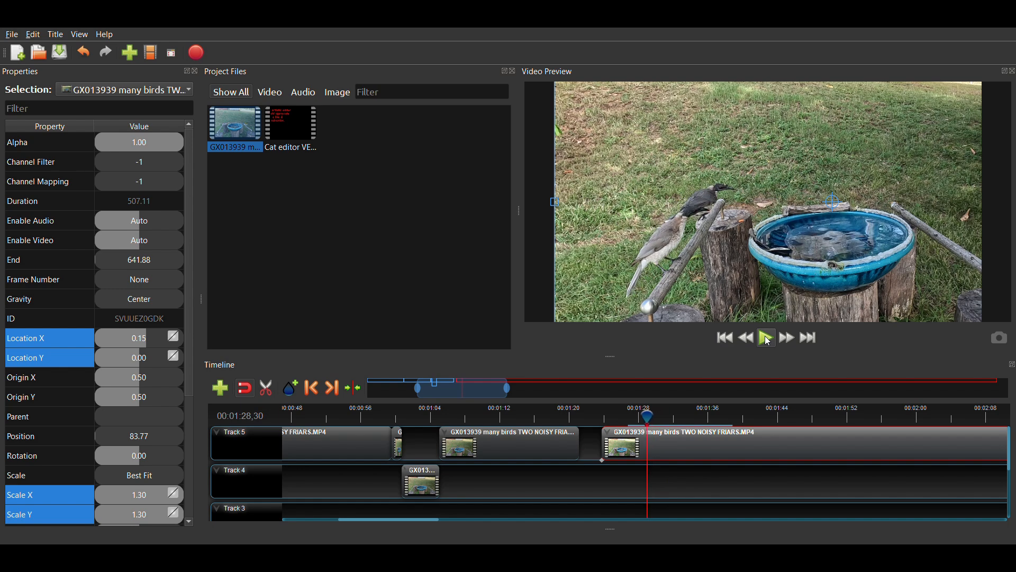
key(Left)
key(Left)
key(Left)
key(Left)
key(Left)
key(Left)
key(Left)
key(Left)
key(Left)
key(Left)
key(Left)
key(Left)
key(Left)
key(Left)
key(Left)
key(Left)
key(Left)
key(Left)
key(Left)
key(Left)
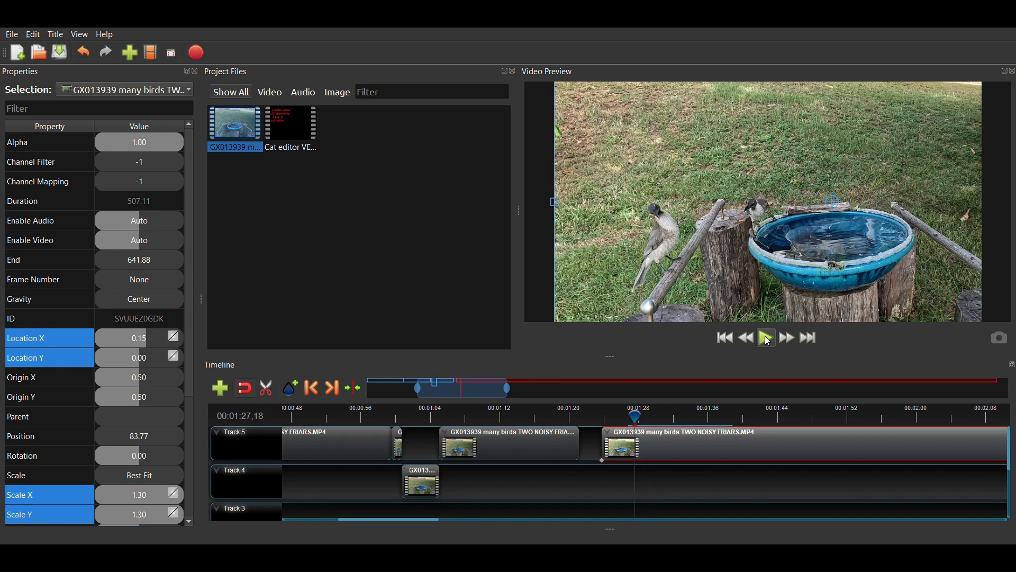
key(Left)
key(Left)
key(Left)
key(Left)
key(Left)
key(Left)
key(Left)
key(Left)
key(Left)
key(Left)
key(Left)
key(Left)
key(Left)
key(Left)
key(Left)
key(Left)
key(Left)
key(Left)
key(Left)
key(Left)
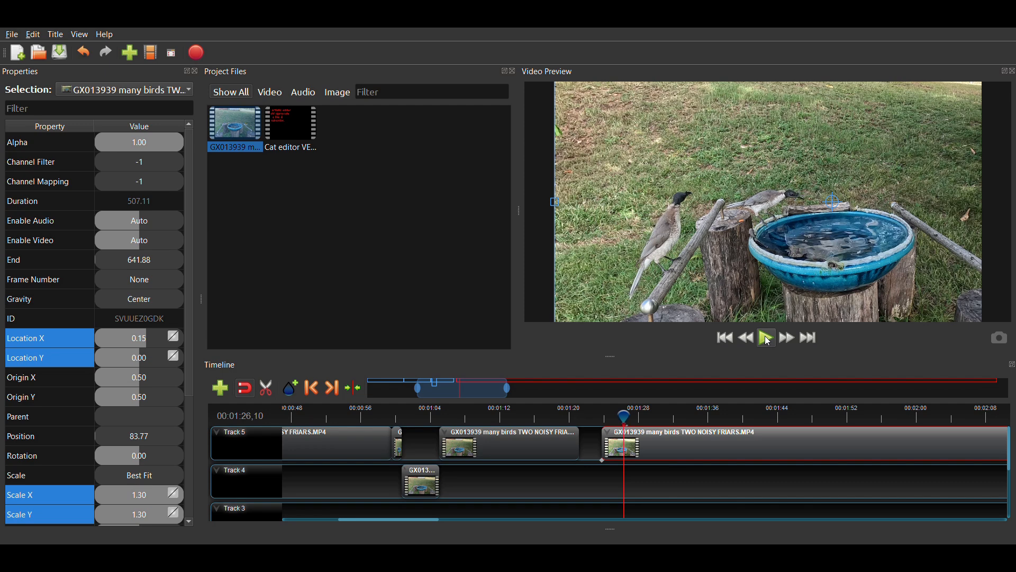
key(Left)
key(Left)
key(Left)
key(Left)
key(Left)
key(Left)
key(Left)
key(Left)
key(Left)
key(Left)
key(Left)
key(Left)
key(Left)
key(Left)
key(Left)
key(Left)
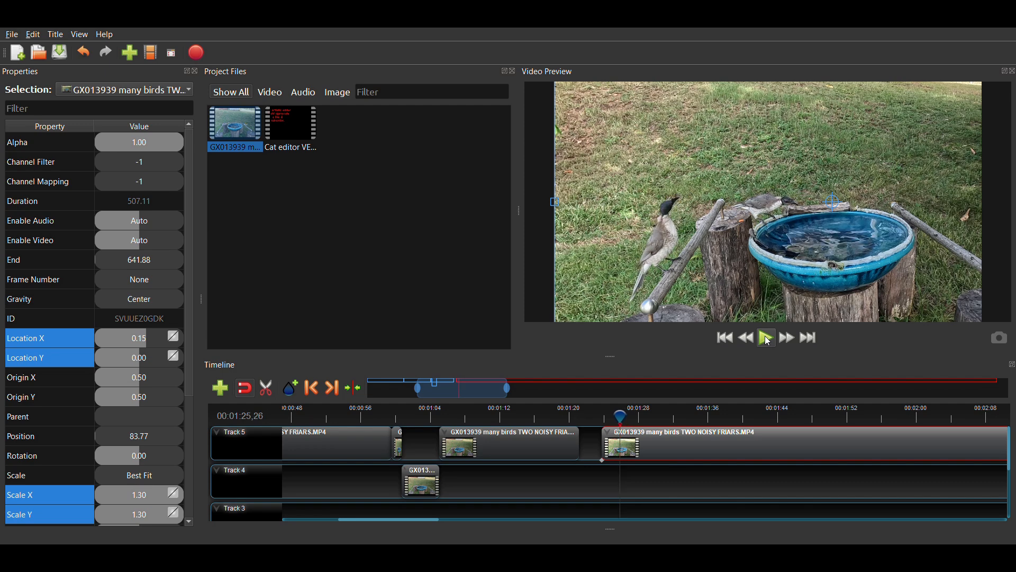
key(Left)
key(Left)
key(Left)
key(Left)
key(Left)
key(Left)
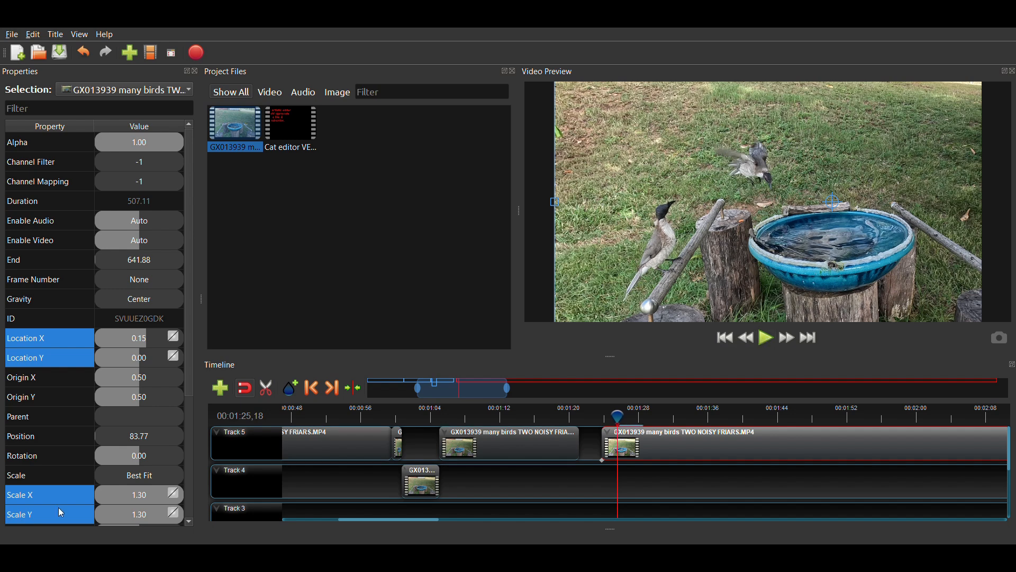
- Keyframe the long clip's Scale X and Scale Y at 1.3 at 00:01:25,18
double_click(132, 497)
text(1.3)
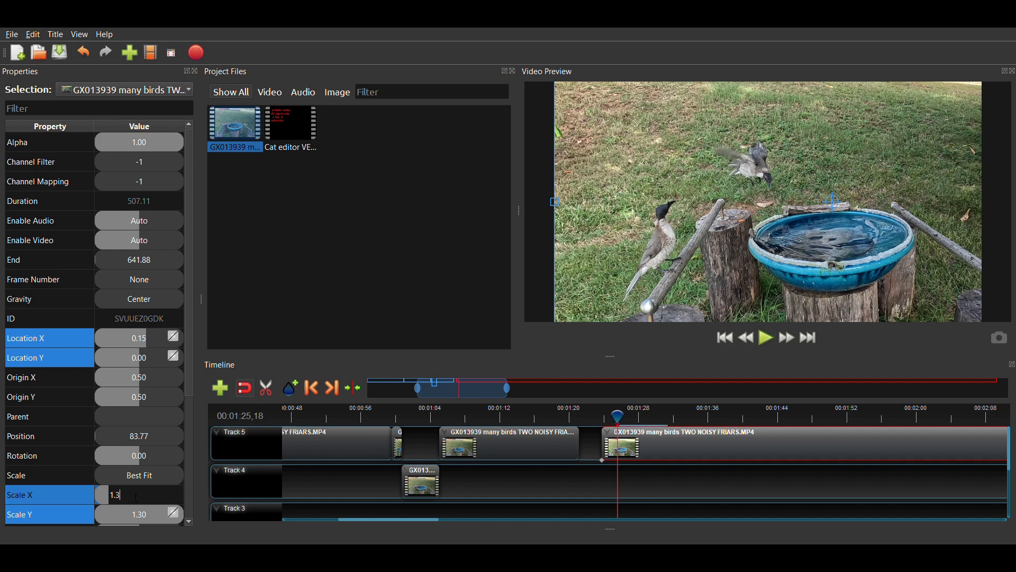
key(Return)
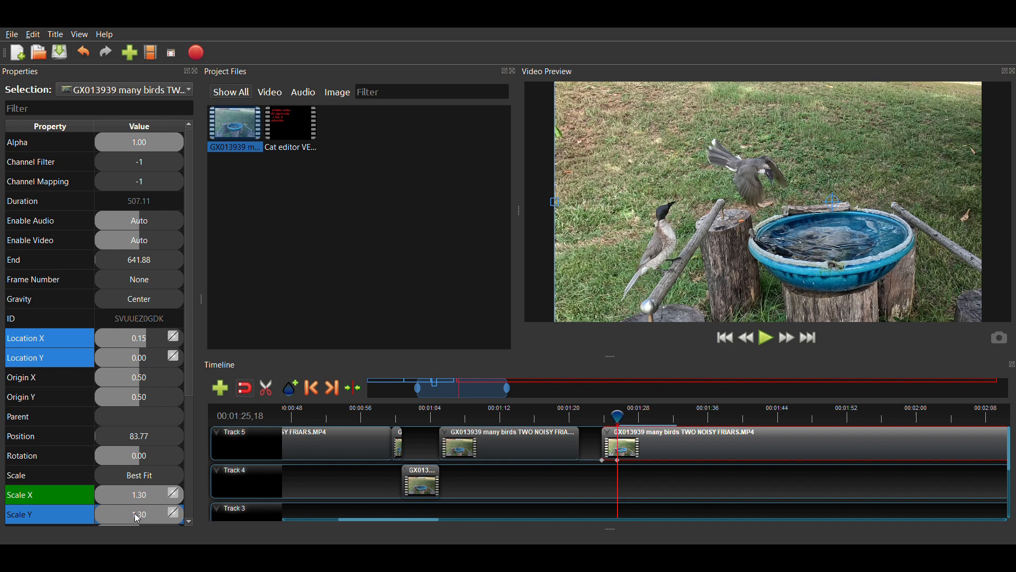
double_click(139, 516)
text(1.3)
key(Return)
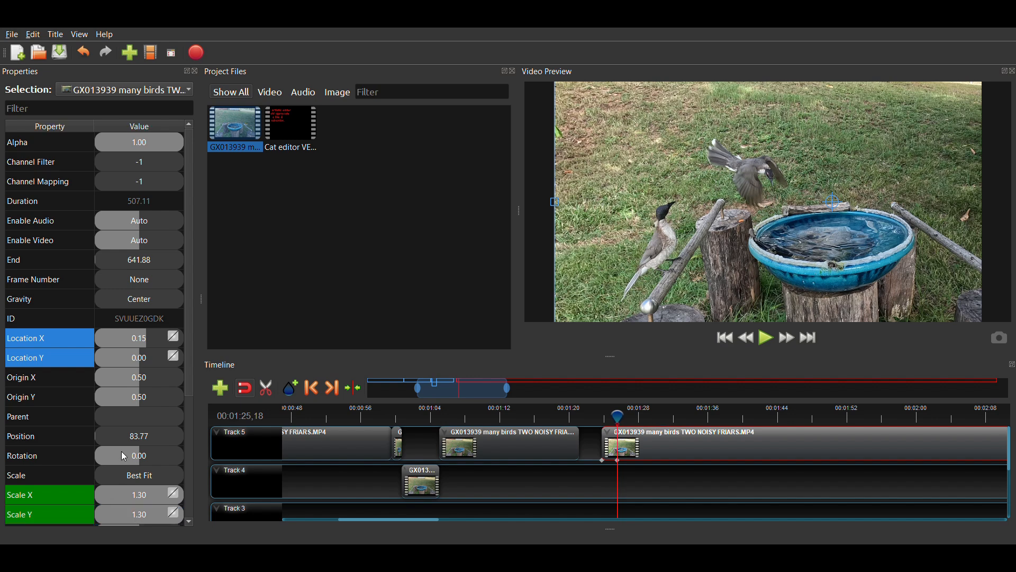
- Keyframe the long clip's Location X at 0.15 and enter a Location Y of 0 at 00:01:25,18
double_click(139, 338)
text(0.15)
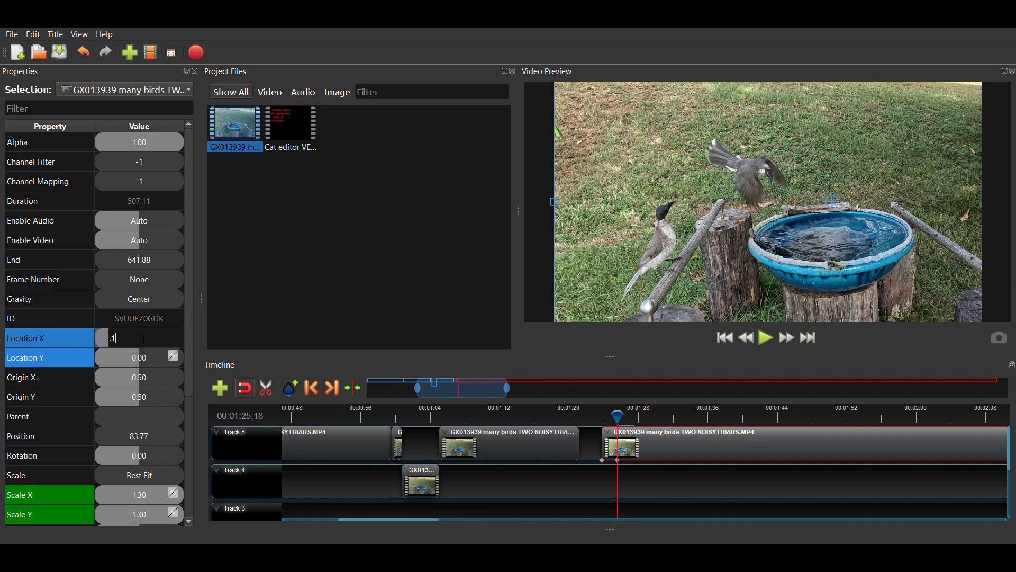
key(Return)
double_click(142, 358)
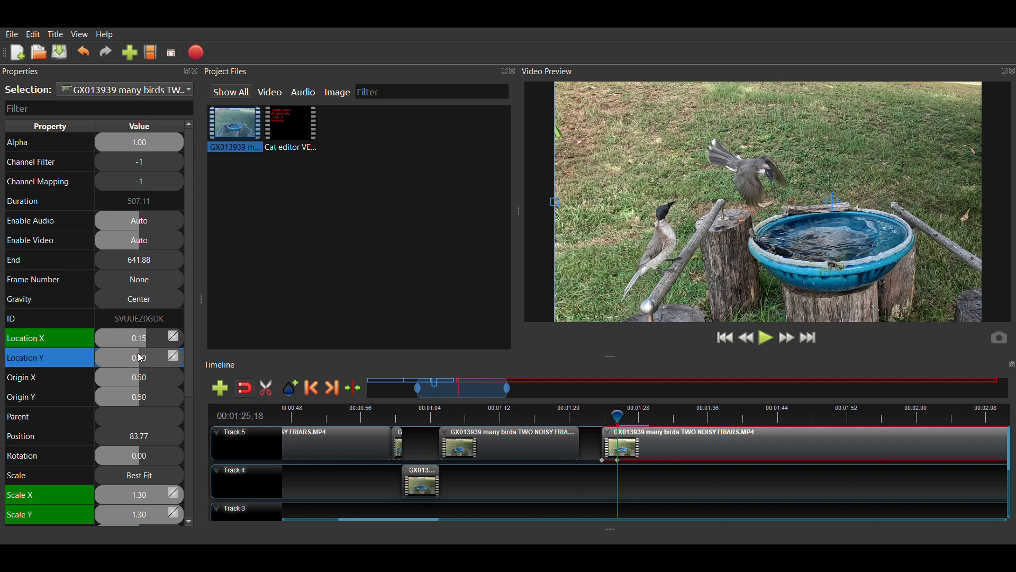
text(0)
key(Return)
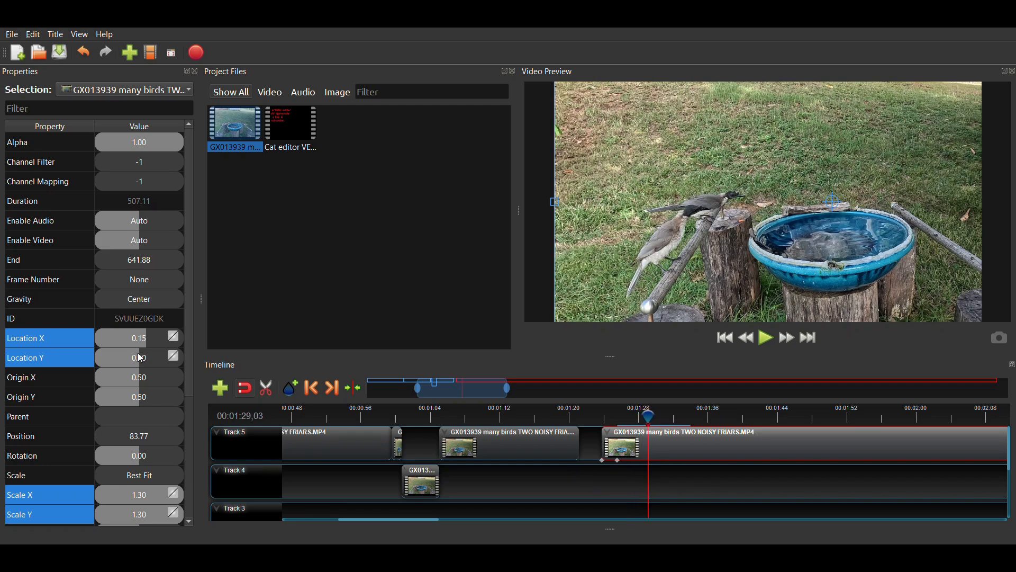
- Step the playhead back to 00:01:28,11 and keyframe the long clip's Location X at 0
key(Left)
key(Left)
key(Left)
key(Left)
key(Left)
key(Left)
key(Left)
key(Left)
key(Left)
key(Left)
key(Left)
key(Left)
key(Left)
key(Left)
key(Left)
key(Left)
key(Left)
key(Left)
key(Left)
key(Left)
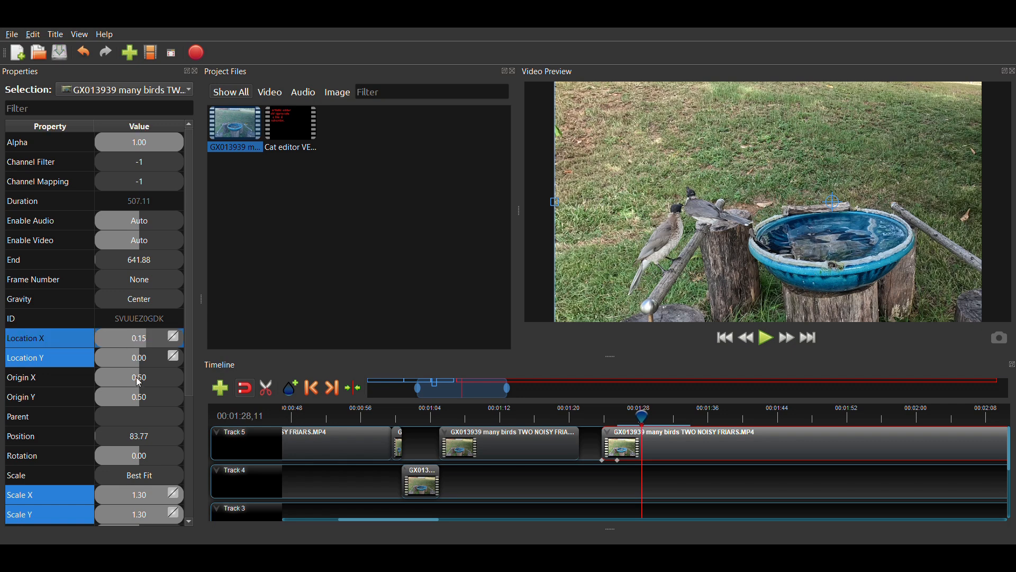
text(0)
key(Return)
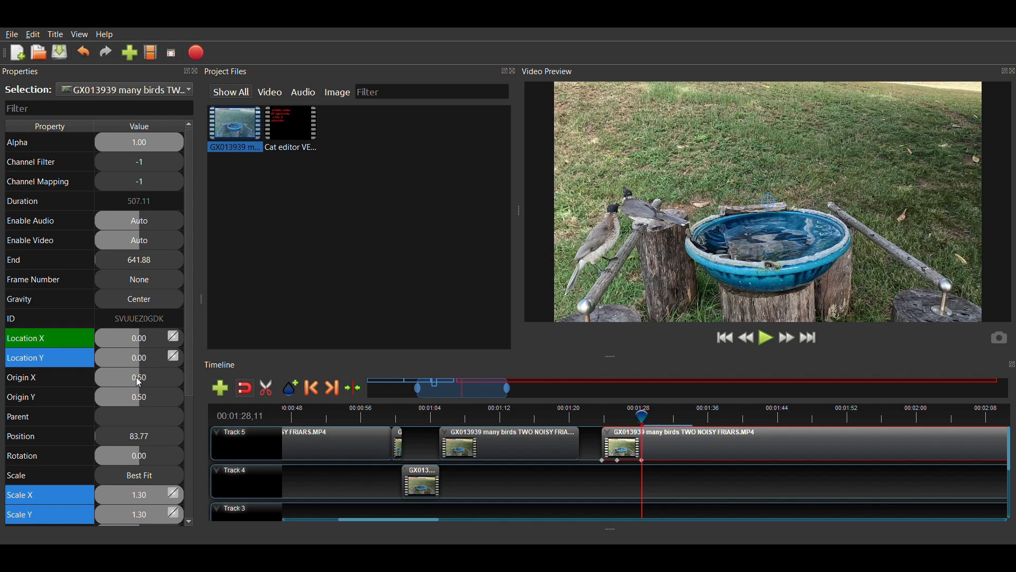
- Keyframe the long clip's Location X at 0.05 and Location Y at 0 at 00:01:28,11
click(148, 334)
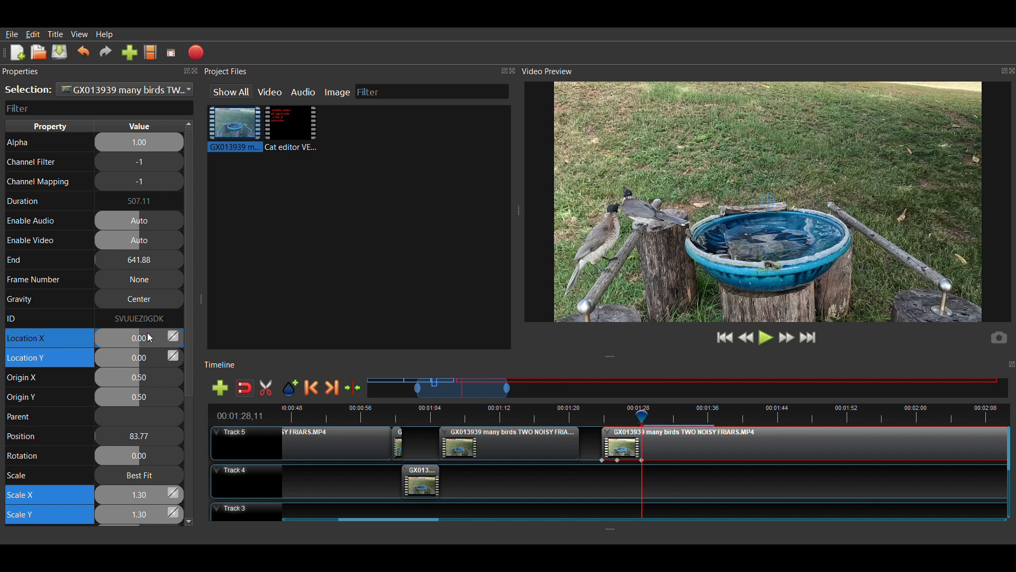
double_click(150, 339)
text(5)
key(Return)
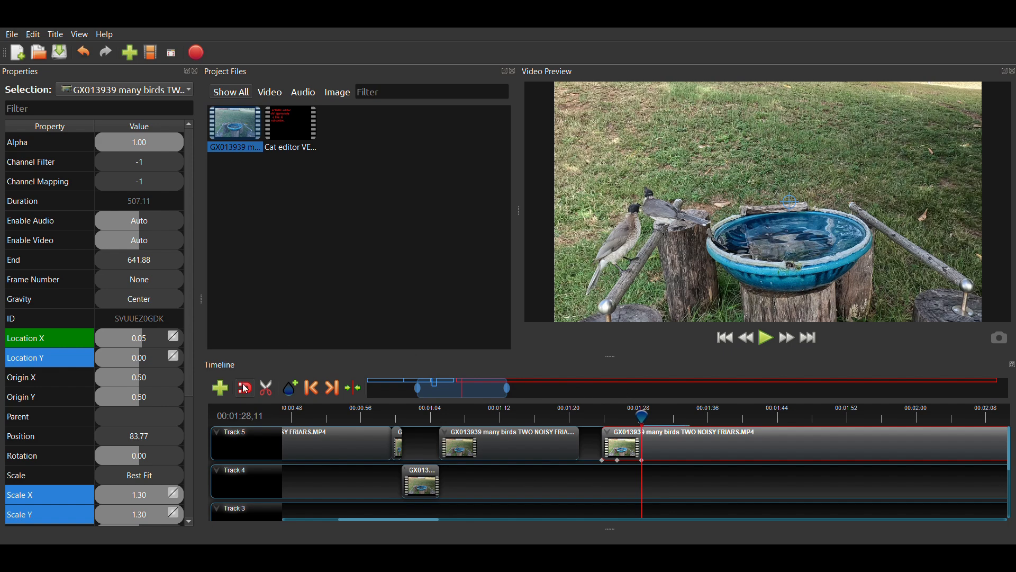
click(150, 359)
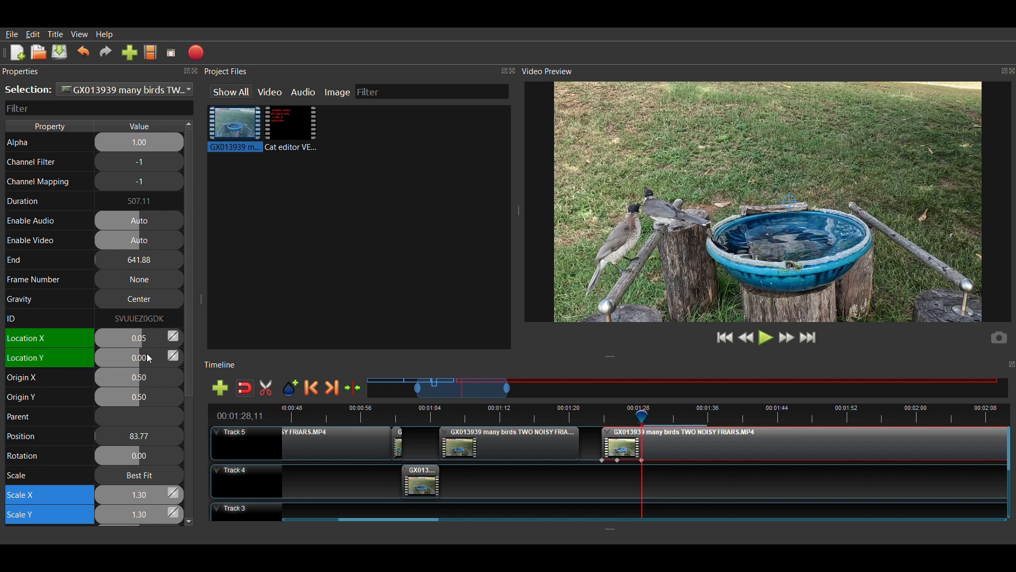
- Keyframe the long clip's Scale X and Scale Y at 1.3 at 00:01:28,11
click(147, 495)
click(135, 519)
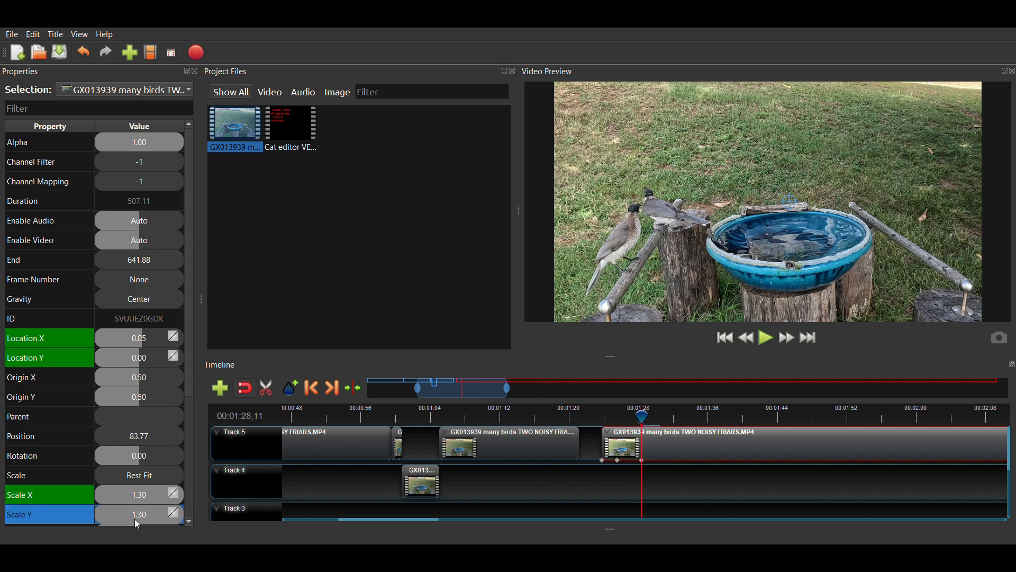
text(1.3)
key(Return)
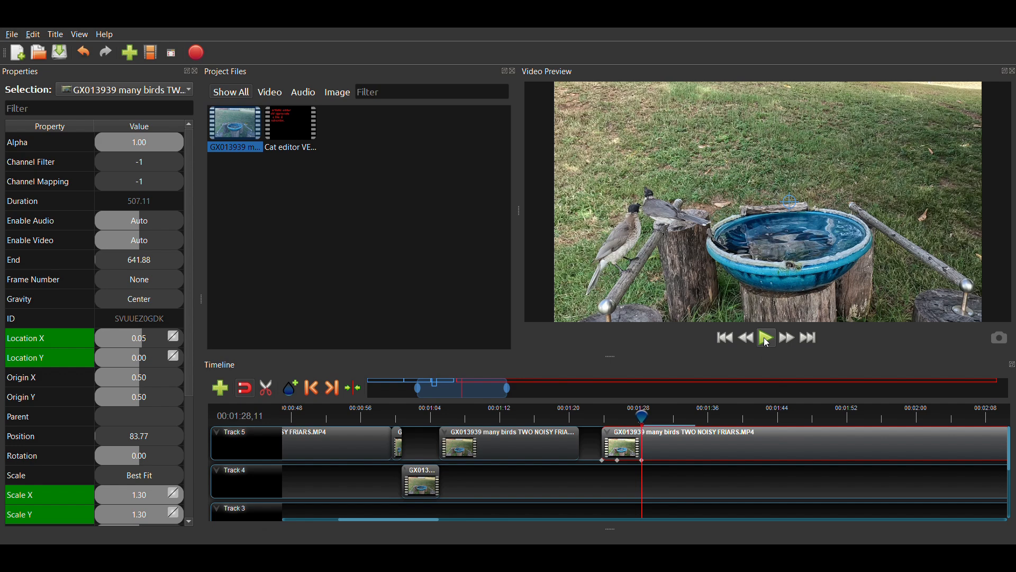
- Play the long clip onward, then split it at 00:01:29,29, keeping both sides
click(769, 340)
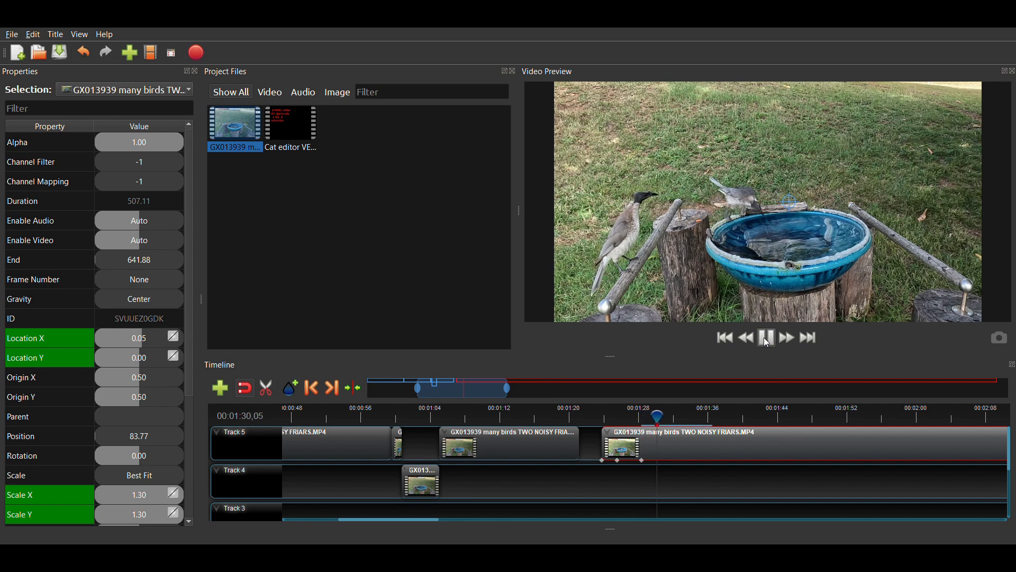
click(768, 342)
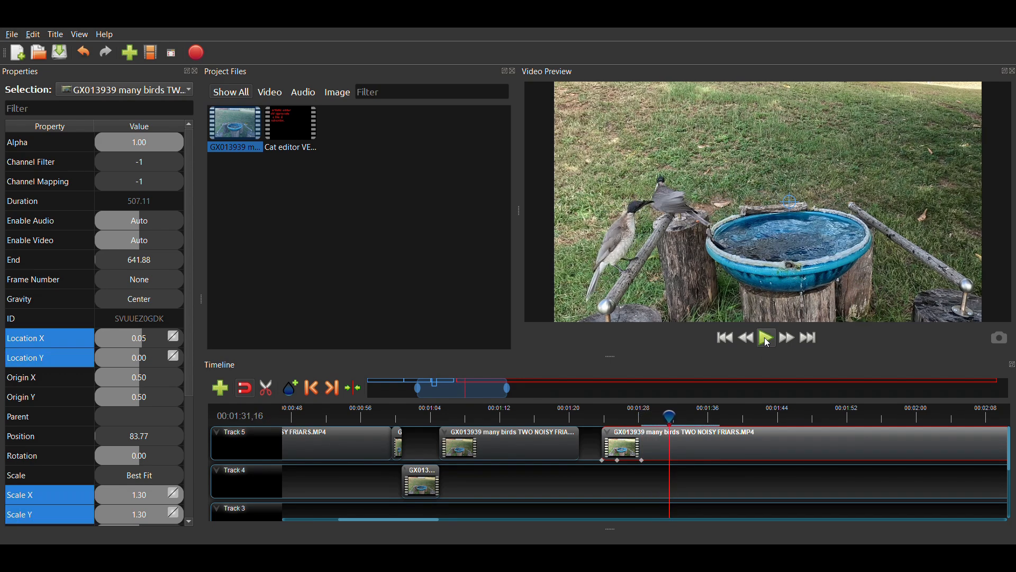
key(Left)
key(Left)
key(Left)
key(Left)
key(Left)
key(Left)
key(Left)
key(Left)
key(Left)
key(Left)
key(Left)
key(Left)
key(Left)
key(Left)
key(Left)
key(Left)
key(Left)
key(Left)
key(Left)
key(Left)
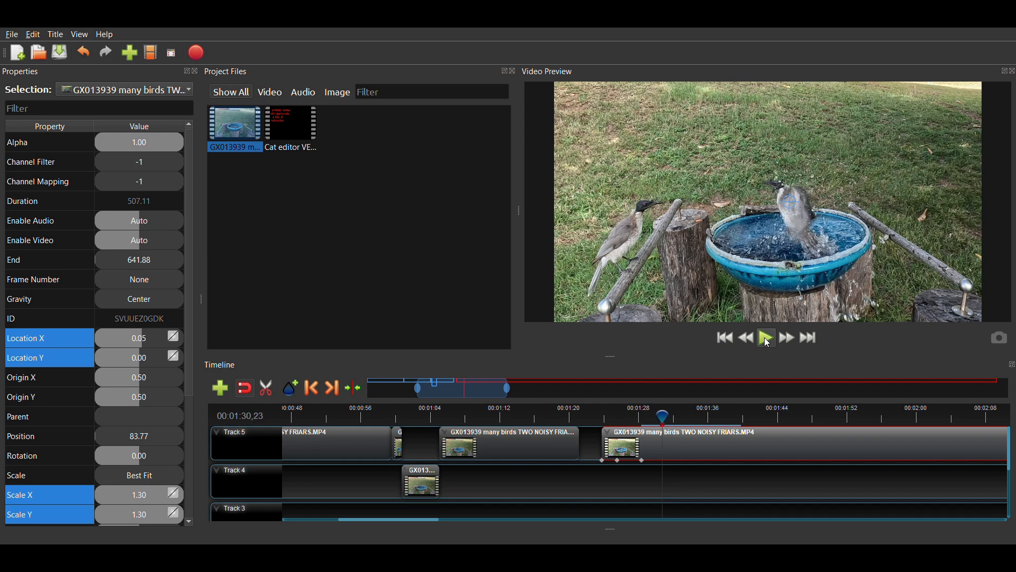
key(Left)
key(Left)
key(Left)
key(Left)
key(Left)
key(Left)
key(Left)
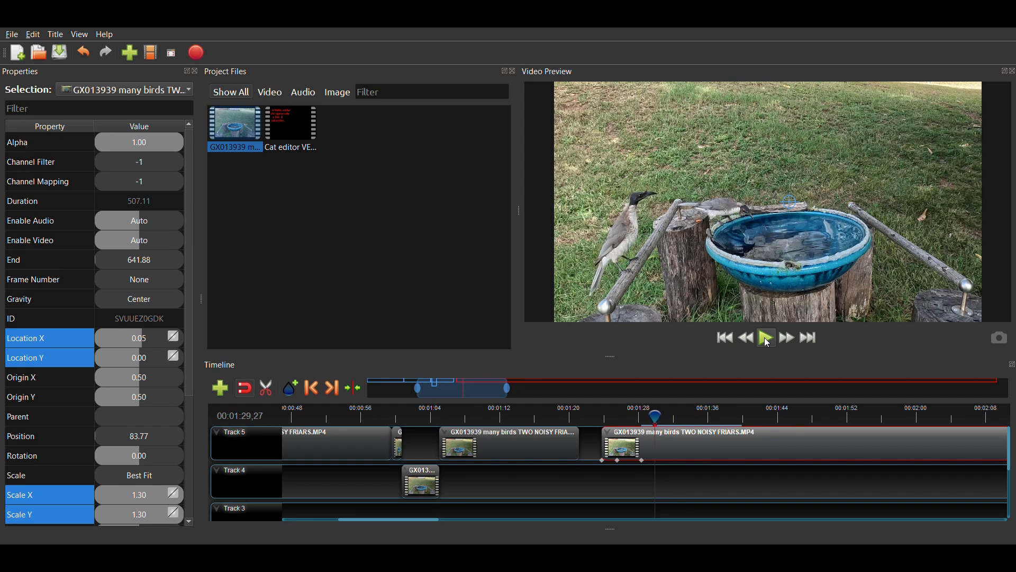
key(Right)
key(Right)
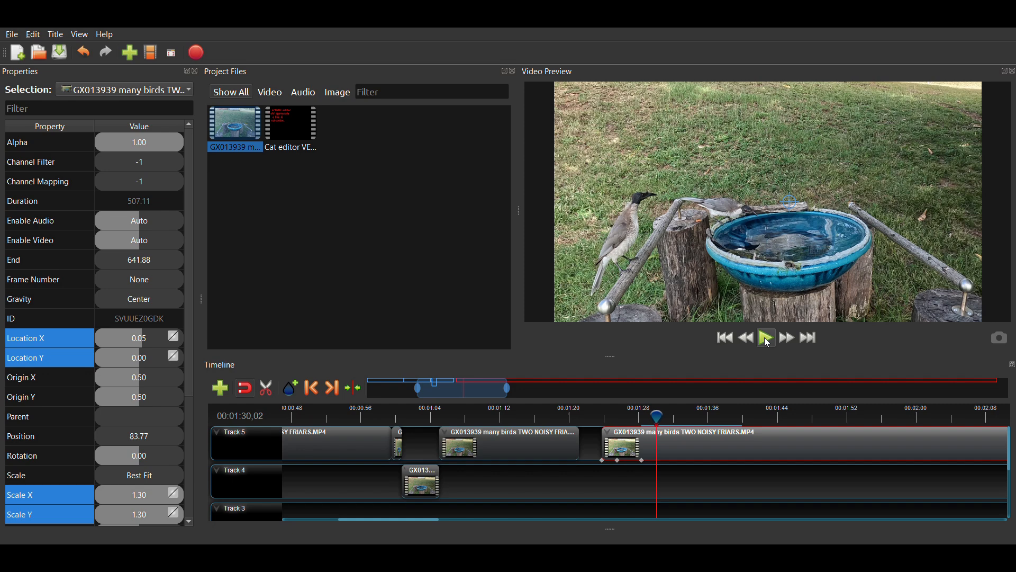
key(Left)
key(Left)
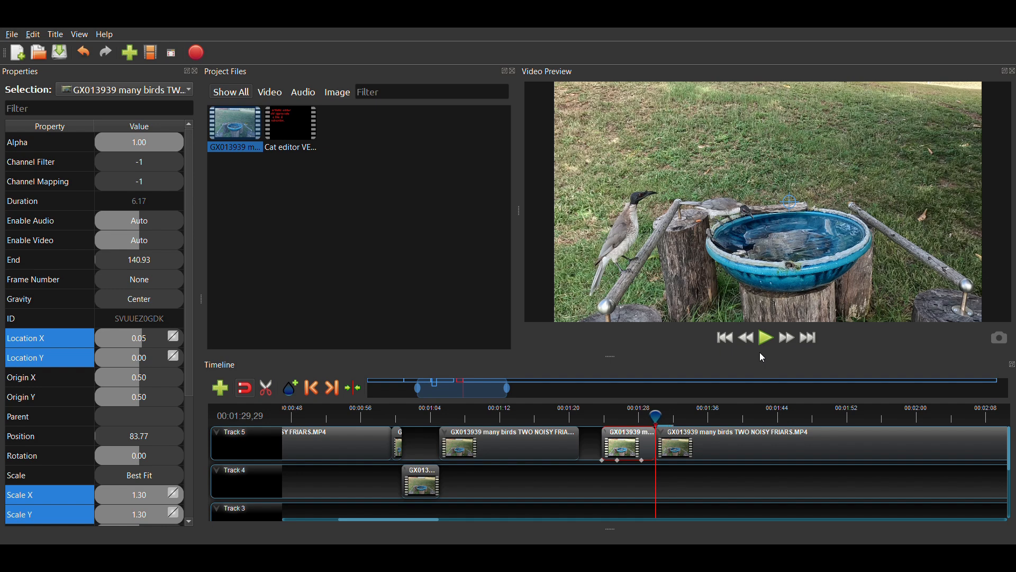
- Split the remaining long clip on Track 5 again at 00:01:31,13, keeping both sides
key(Right)
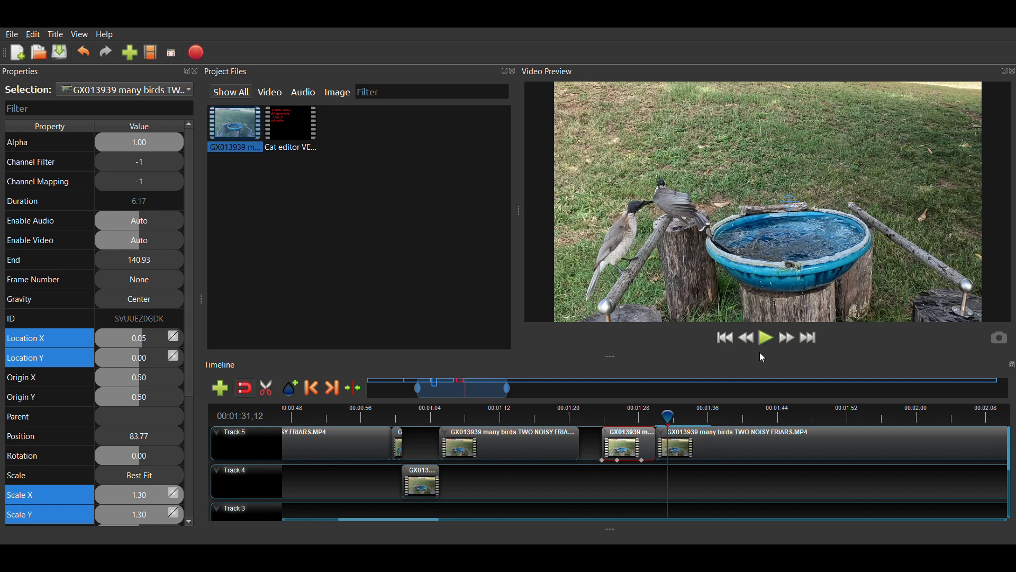
key(Left)
key(Left)
key(Left)
key(Left)
key(Left)
key(Left)
key(Left)
key(Left)
key(Left)
key(Left)
key(Left)
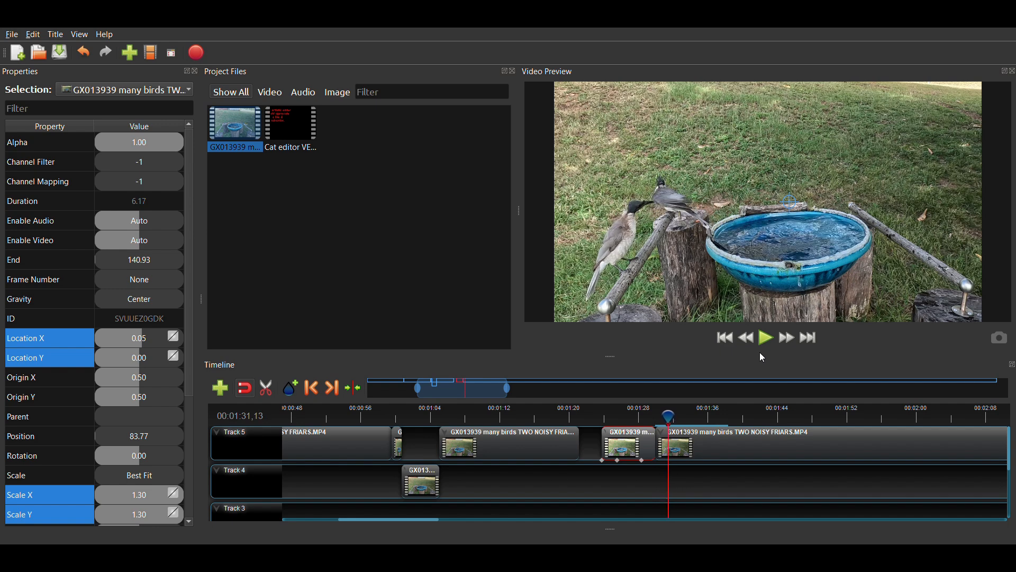
key(Right)
key(Right)
key(Right)
key(Right)
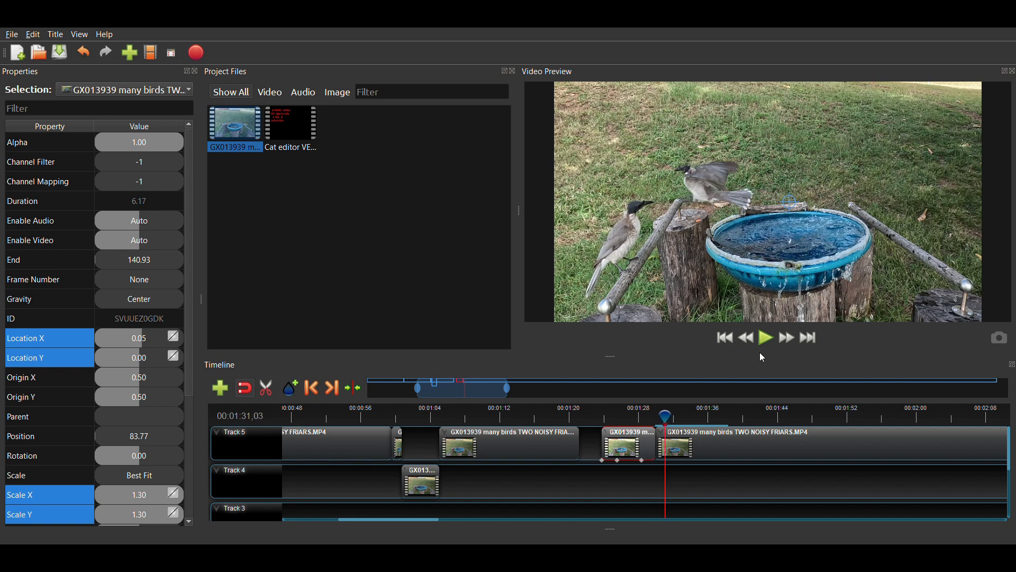
key(Right)
key(Right)
key(Right)
key(Right)
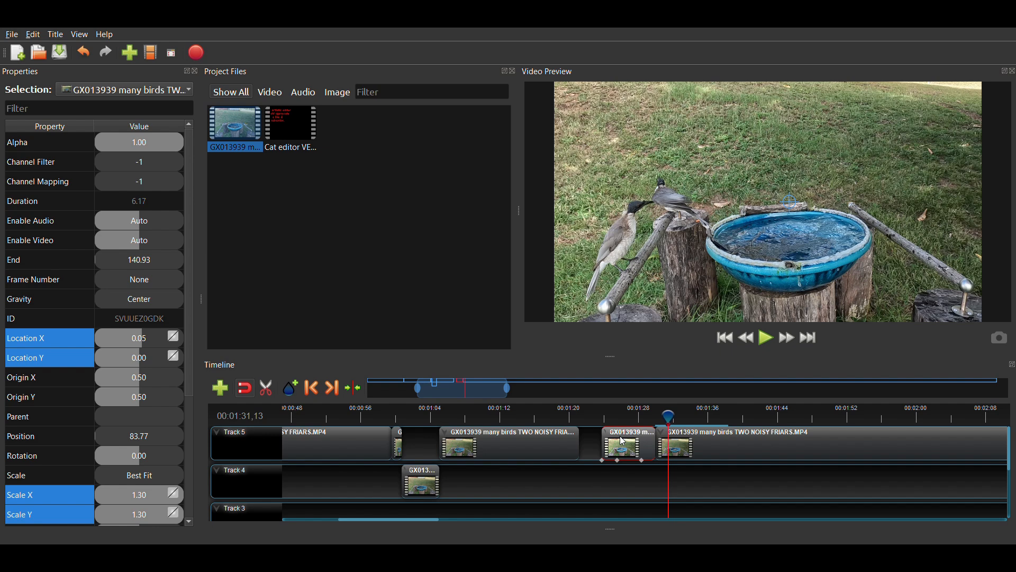
key(ctrl+shift+k)
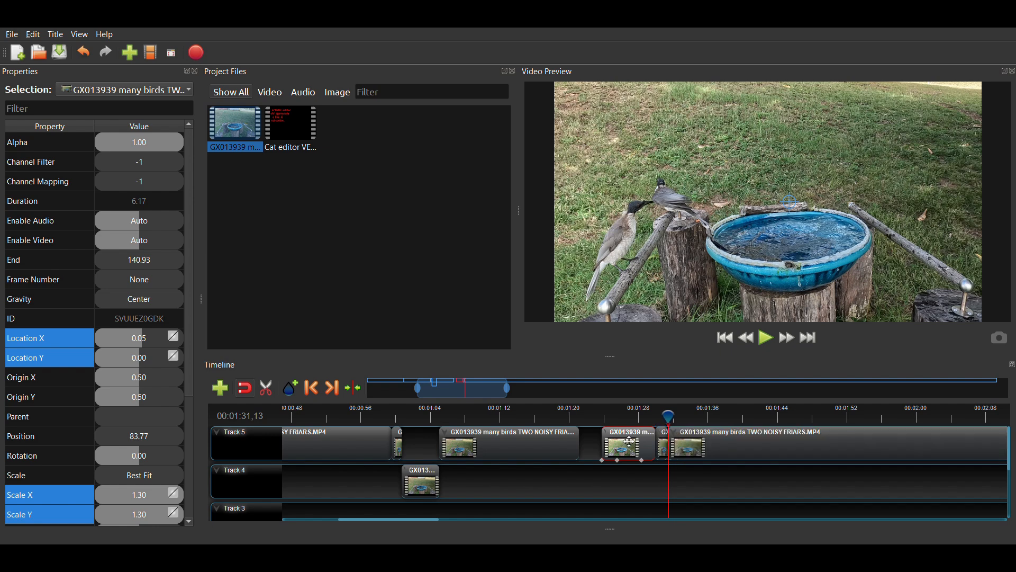
- Move the two newly cut short clips earlier on Track 5 to close the gap, and paste a copy of the shorter one onto Track 4
drag(629, 441, 649, 451)
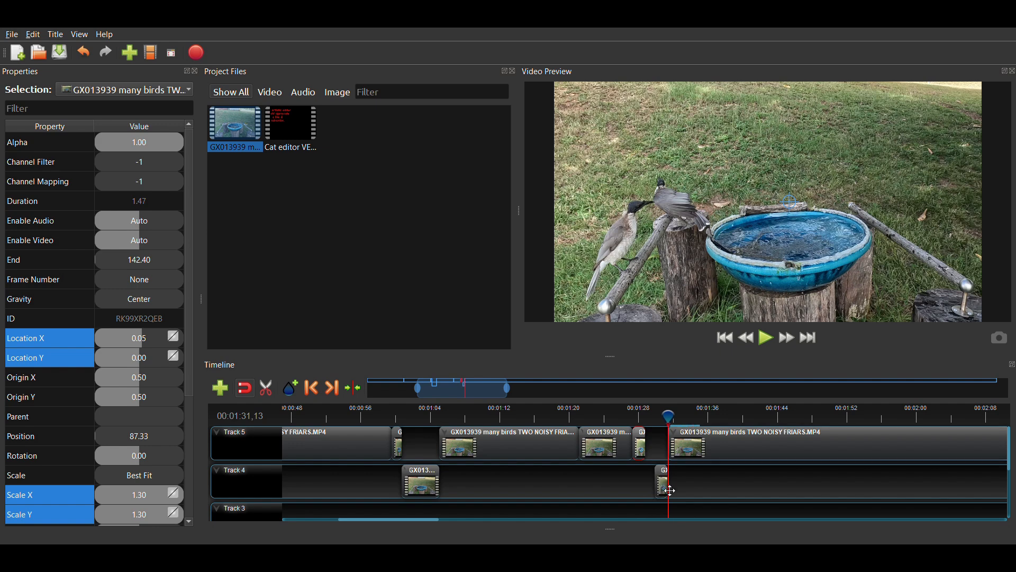
key(ctrl+v)
click(670, 491)
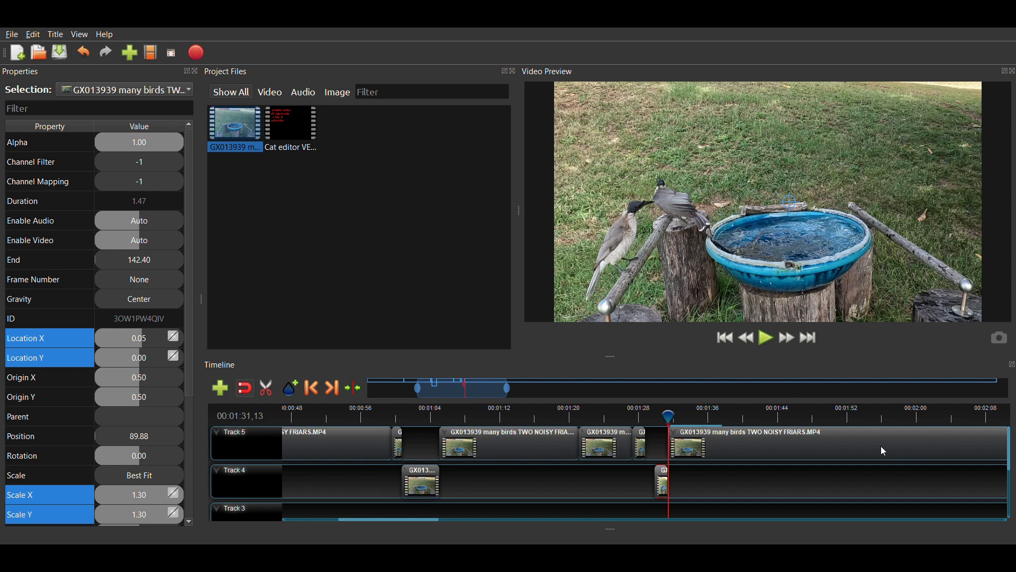
- Slow the pasted Track 4 copy to a duration of 5.37 and shift the long Track 5 clip later to position 96.63
key(ctrl+z)
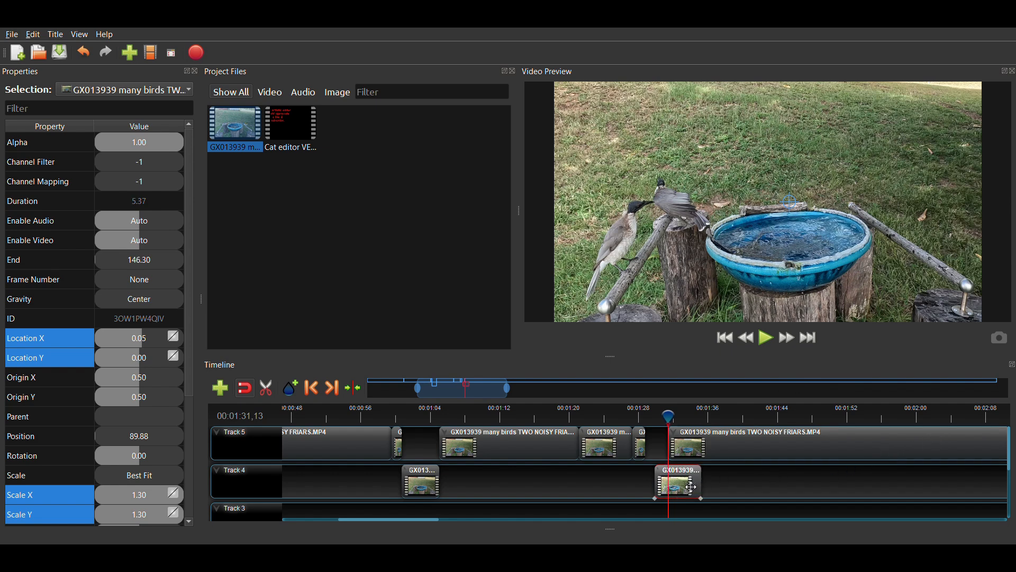
drag(684, 487, 677, 488)
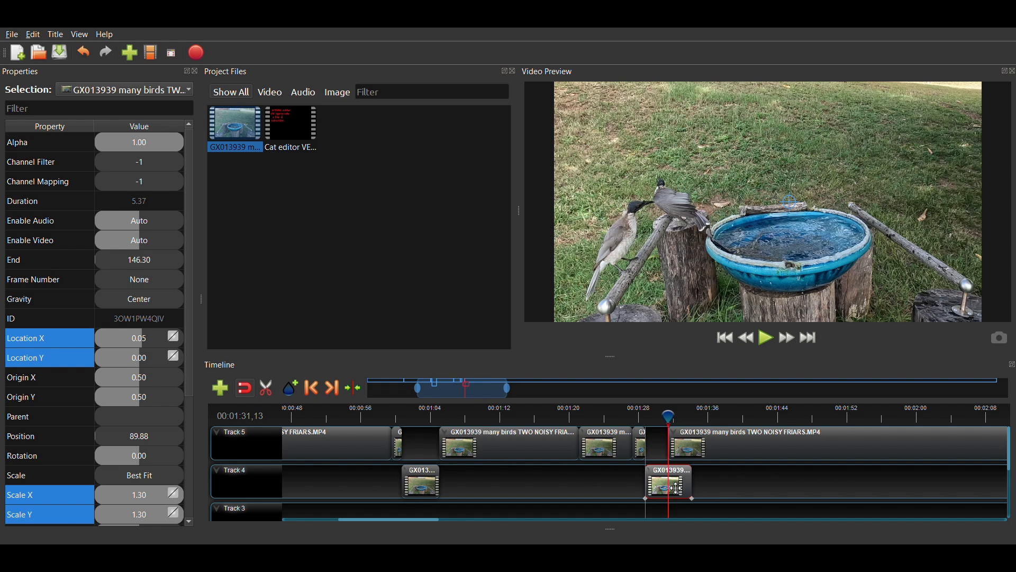
drag(691, 450, 735, 451)
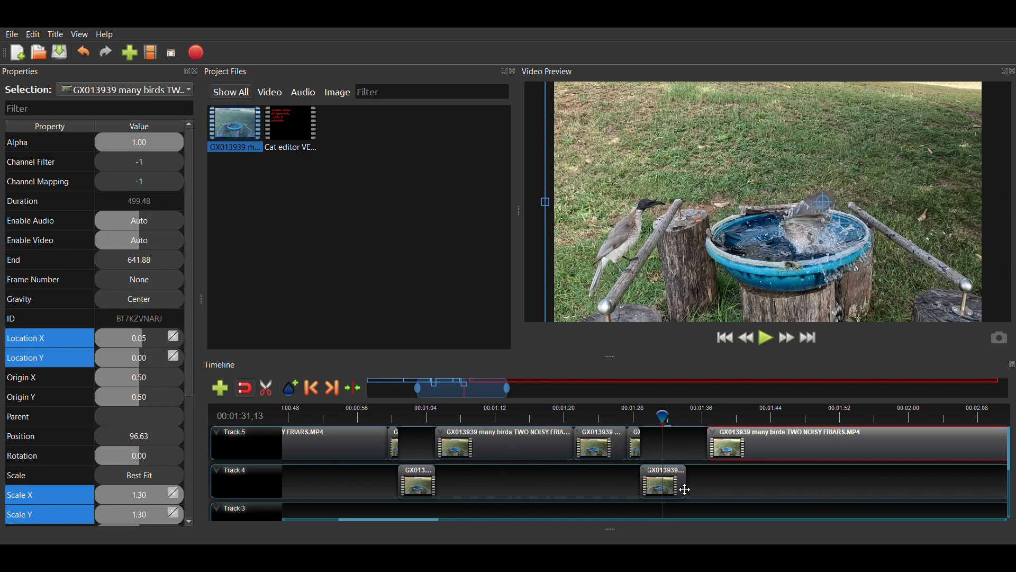
- Reposition the slowed Track 4 clip so that it starts at 00:01:30,08
drag(687, 489, 702, 490)
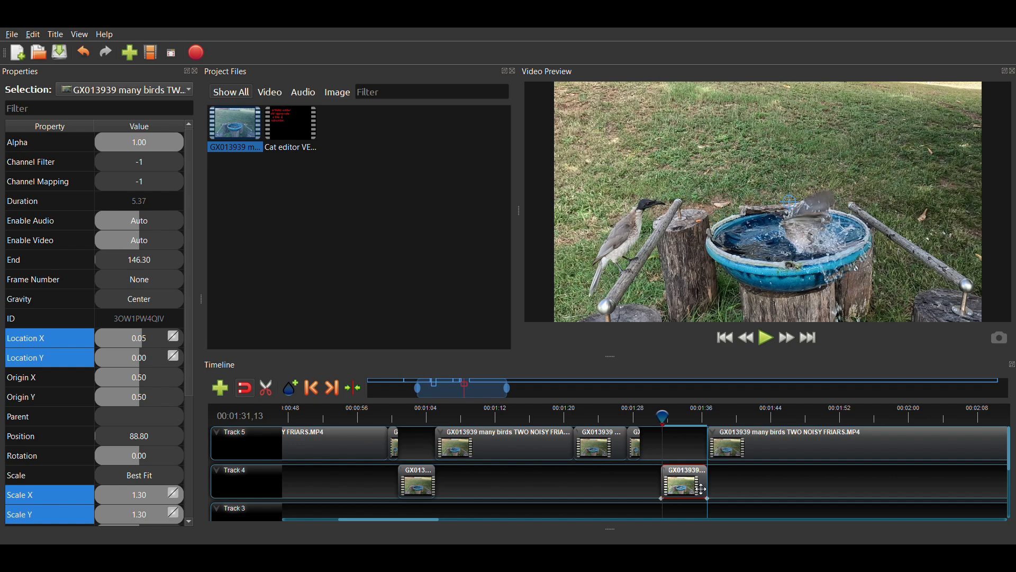
click(655, 417)
drag(682, 482, 680, 481)
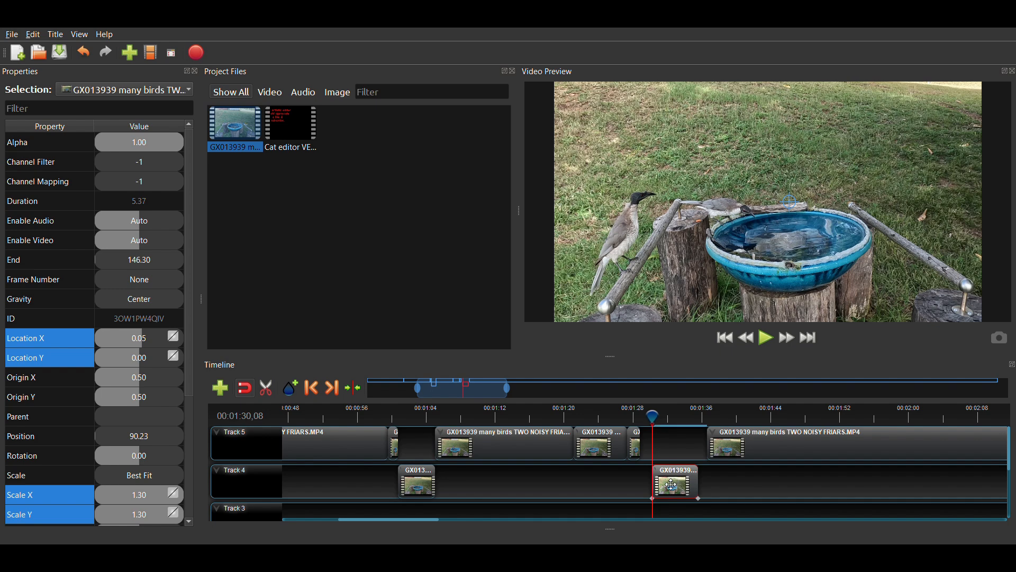
- Keyframe the slowed Track 4 clip's Scale X and Scale Y at 2 at 00:01:30,08
click(149, 499)
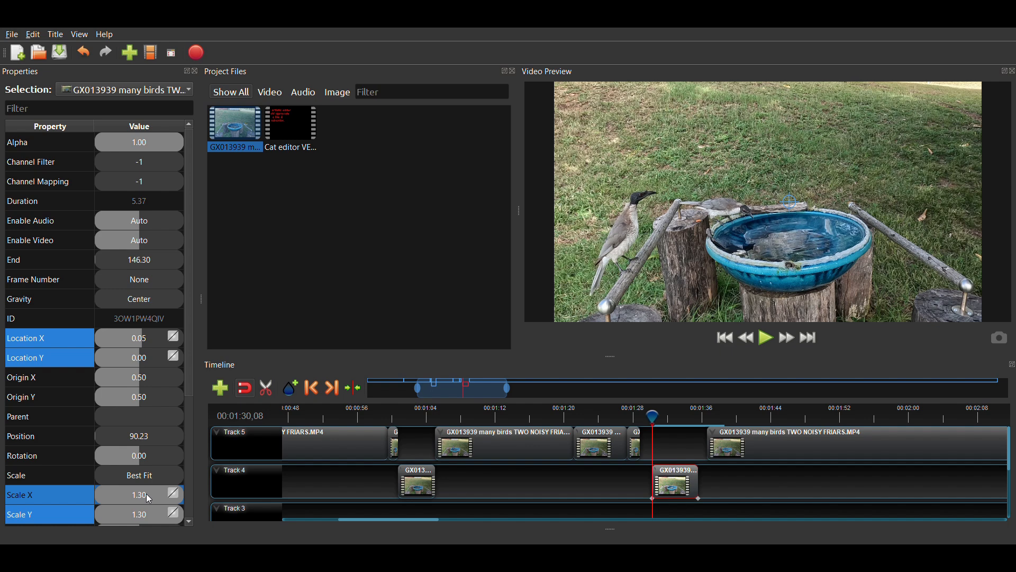
text(2)
key(Return)
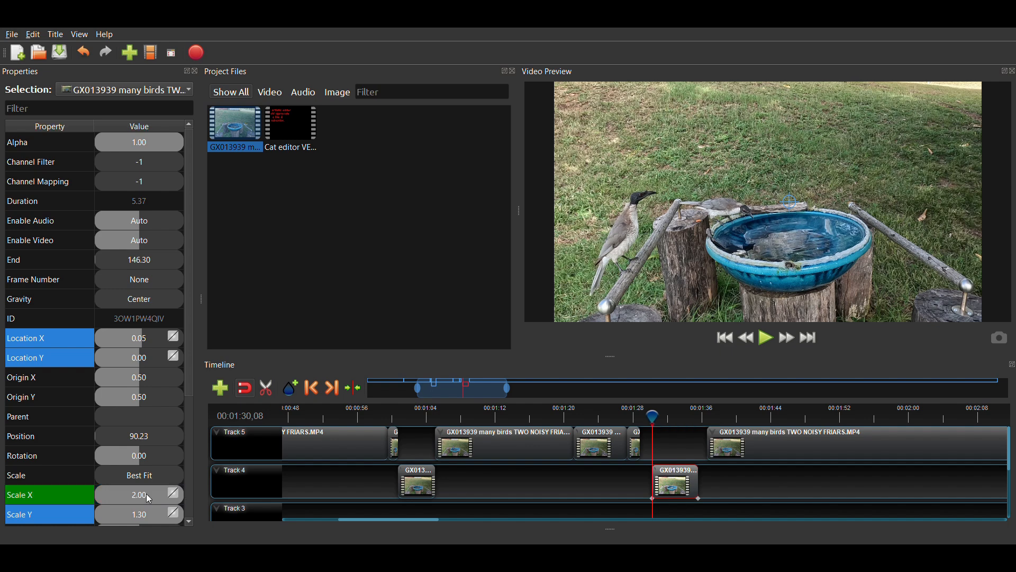
click(135, 514)
text(2)
key(Return)
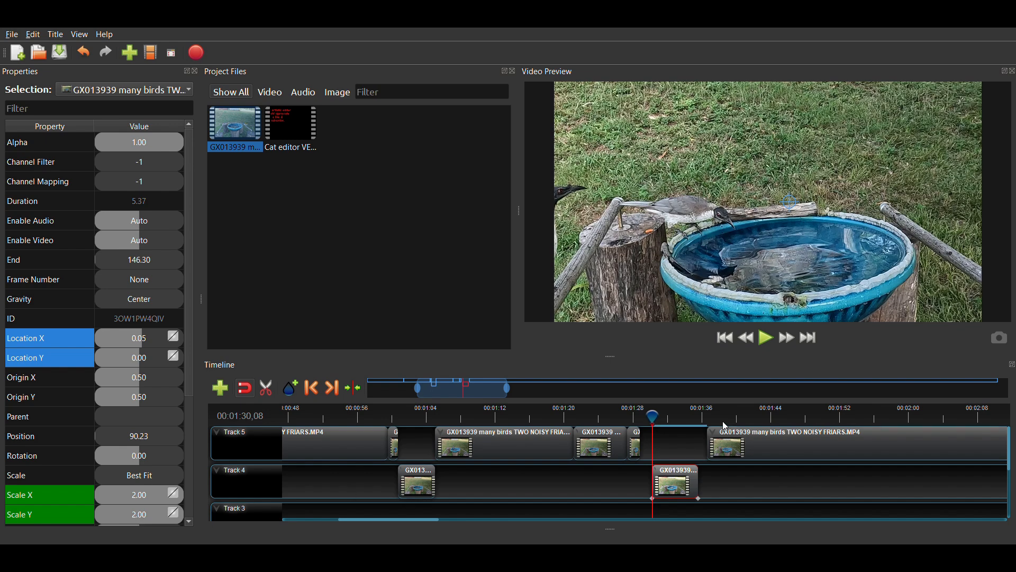
- Play the zoomed slow-motion clip from its start, pause, and step forward to 00:01:35,08 to check the bird's framing
click(768, 343)
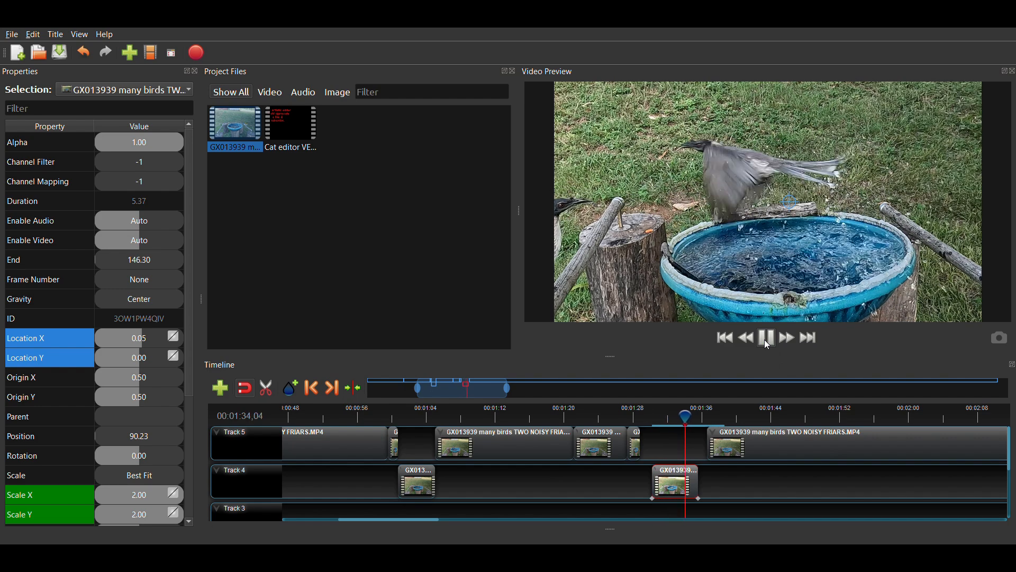
click(768, 343)
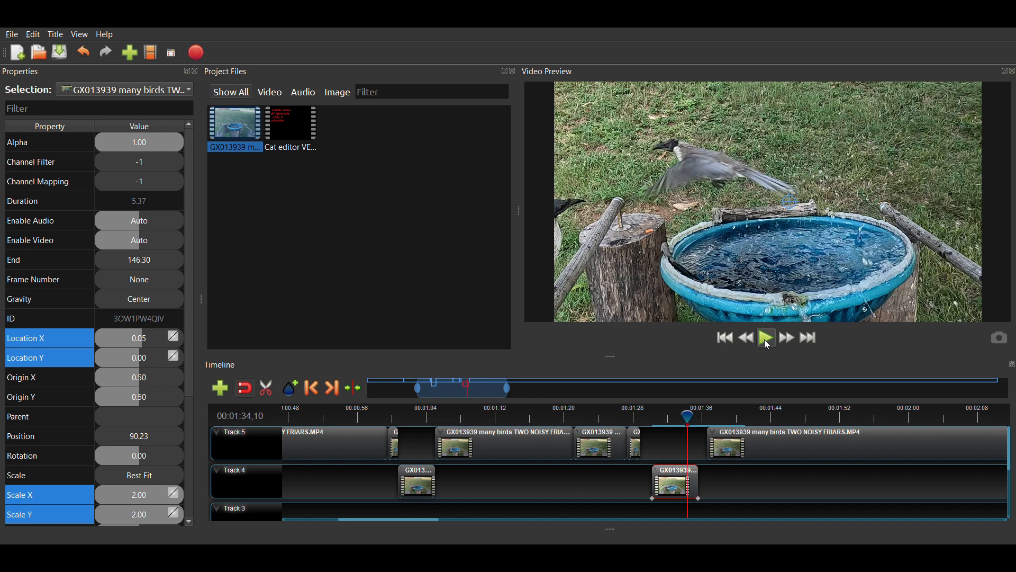
key(Right)
key(Right)
key(Right)
key(Right)
key(Right)
key(Right)
key(Right)
key(Right)
key(Right)
key(Right)
key(Right)
key(Right)
key(Right)
key(Right)
key(Right)
key(Right)
key(Right)
key(Right)
key(Right)
key(Right)
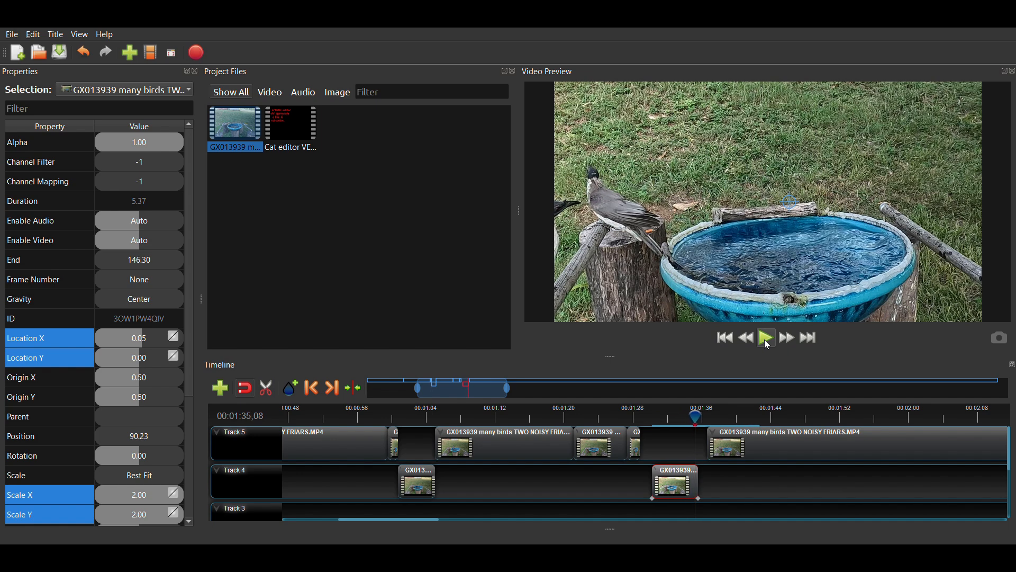
- Step the playhead back frame by frame through the slow-motion clip to 00:01:30,10
key(Left)
key(Left)
key(Left)
key(Left)
key(Left)
key(Left)
key(Left)
key(Left)
key(Left)
key(Left)
key(Left)
key(Left)
key(Left)
key(Left)
key(Left)
key(Left)
key(Left)
key(Left)
key(Left)
key(Left)
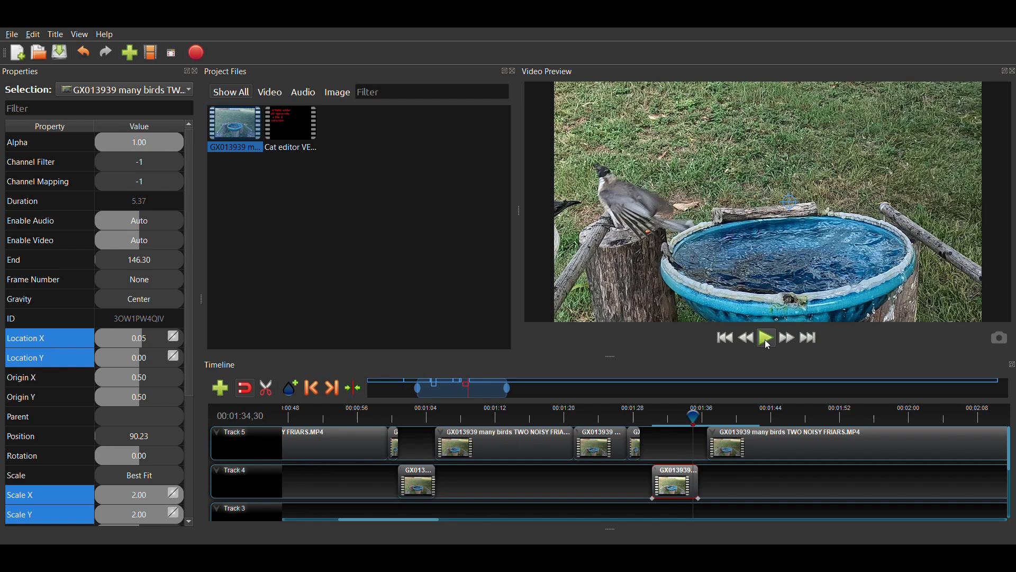
key(Left)
key(Left)
key(Left)
key(Left)
key(Left)
key(Left)
key(Left)
key(Left)
key(Left)
key(Left)
key(Left)
key(Left)
key(Left)
key(Left)
key(Left)
key(Left)
key(Left)
key(Left)
key(Left)
key(Left)
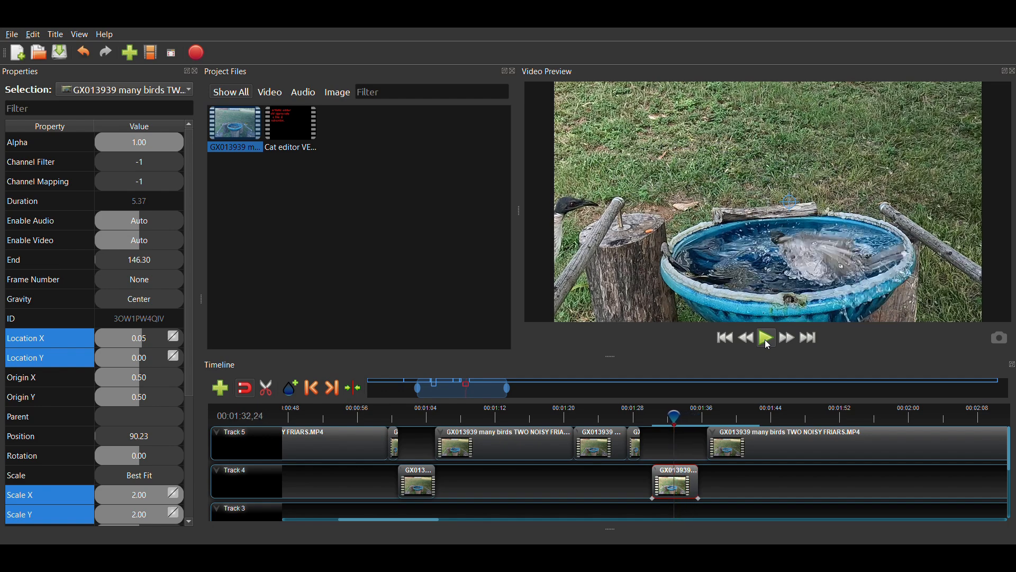
key(Left)
key(Left)
key(Left)
key(Left)
key(Left)
key(Left)
key(Left)
key(Left)
key(Left)
key(Left)
key(Left)
key(Left)
key(Left)
key(Left)
key(Left)
key(Left)
key(Left)
key(Left)
key(Left)
key(Left)
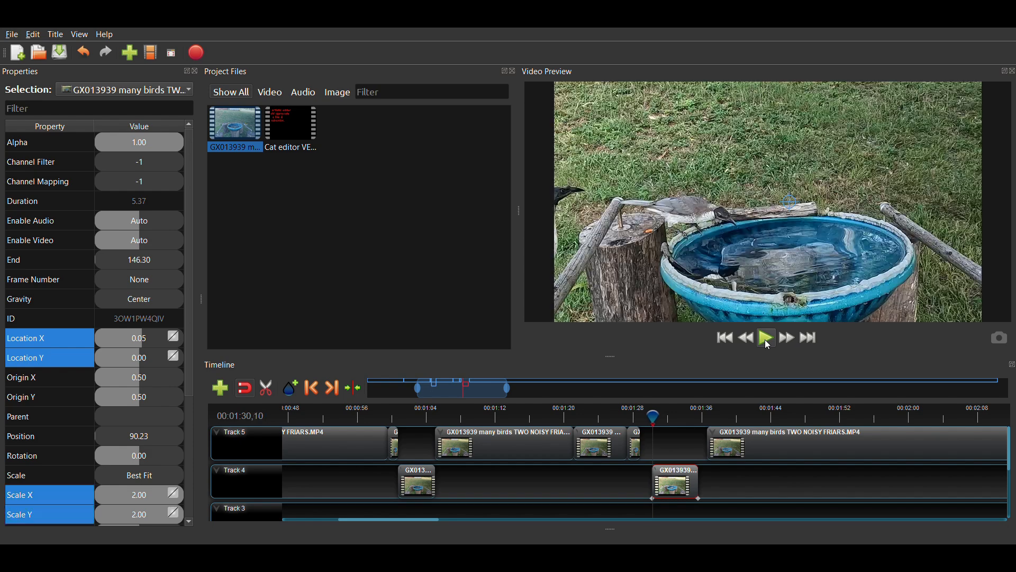
- Step the playhead forward through the slow-motion clip to 00:01:34,14 to follow the bird from the bath to take-off
key(Right)
key(Right)
key(Right)
key(Right)
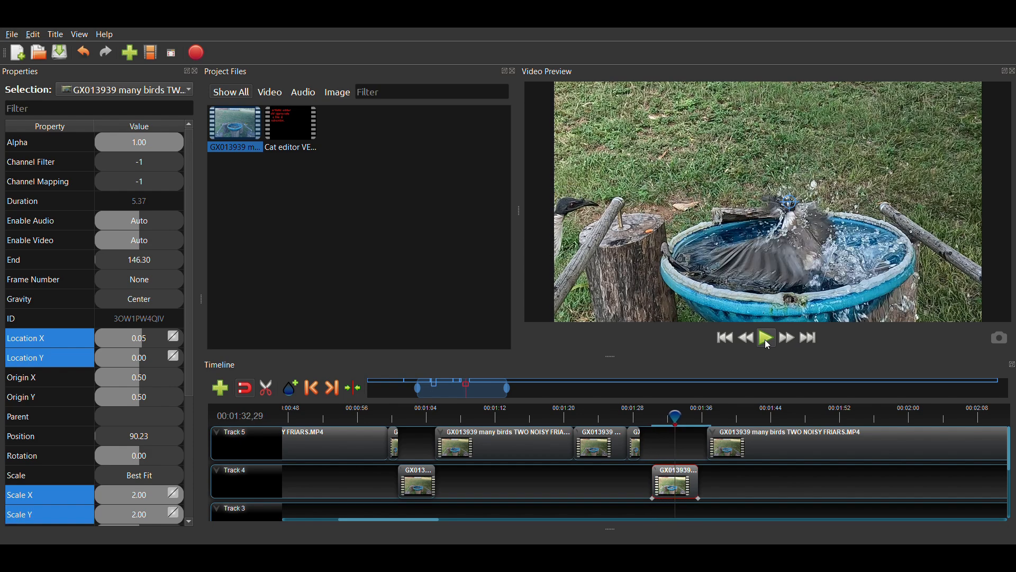
key(Right)
key(Right)
key(Right)
key(Right)
key(Right)
key(Right)
key(Right)
key(Right)
key(Right)
key(Right)
key(Right)
key(Right)
key(Right)
key(Right)
key(Right)
key(Right)
key(Right)
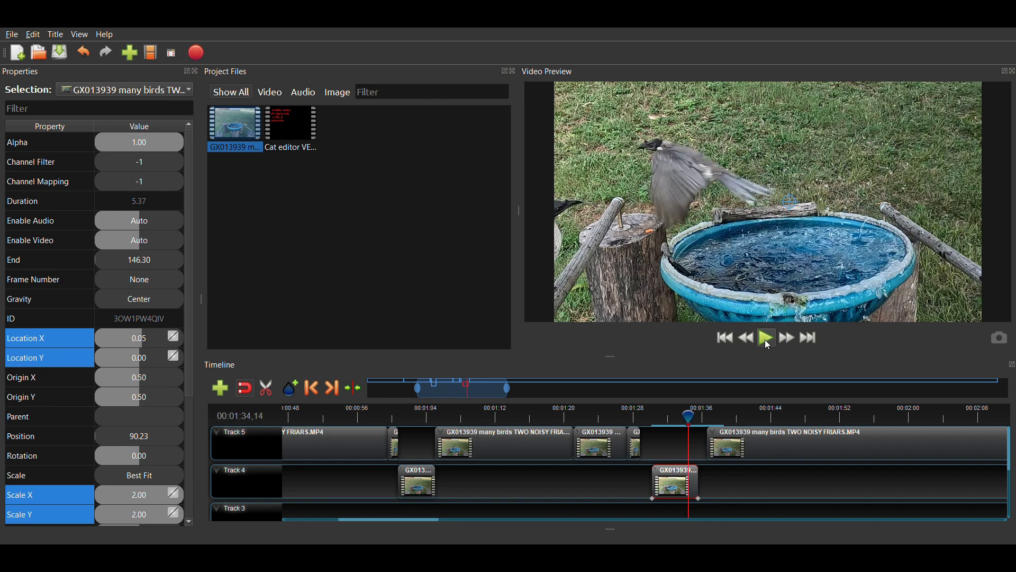
- Step the playhead back frame by frame to 00:01:32,28 to find where the bird starts rising from the water
key(Left)
key(Left)
key(Left)
key(Left)
key(Left)
key(Left)
key(Left)
key(Left)
key(Left)
key(Left)
key(Left)
key(Left)
key(Left)
key(Left)
key(Left)
key(Left)
key(Left)
key(Left)
key(Left)
key(Left)
key(Left)
key(Left)
key(Left)
key(Left)
key(Left)
key(Left)
key(Left)
key(Left)
key(Left)
key(Left)
key(Left)
key(Left)
key(Left)
key(Left)
key(Left)
key(Left)
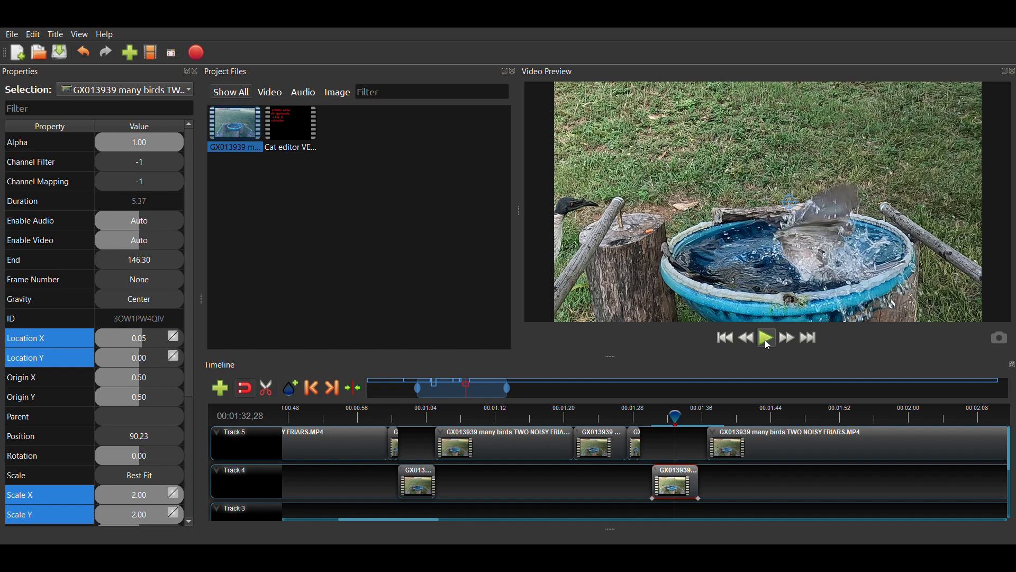
- Step forward frame by frame to 00:01:33,28 to examine how high the bird rises in the frame
key(Right)
key(Right)
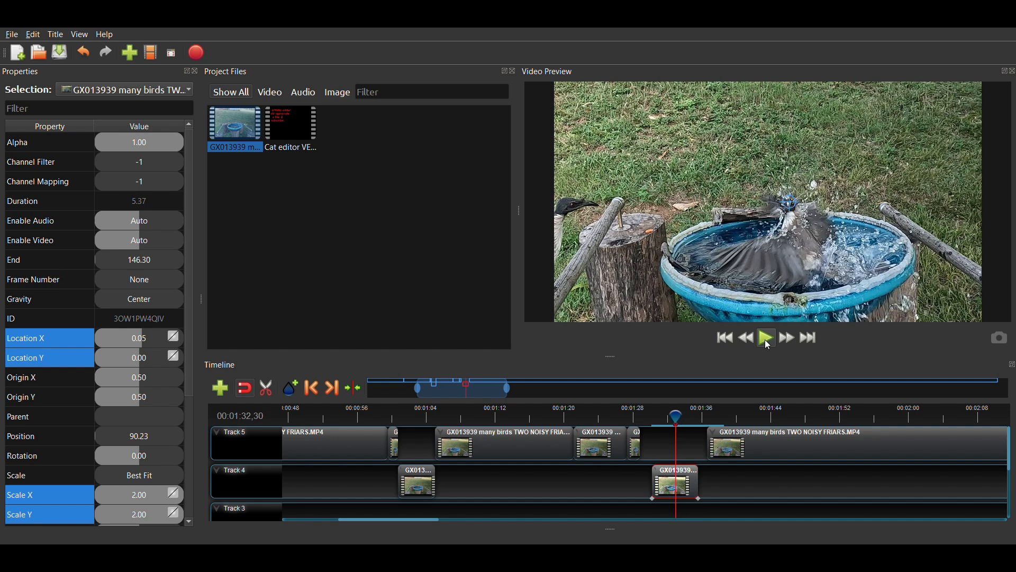
key(Right)
key(Right)
key(Right)
key(Right)
key(Right)
key(Right)
key(Right)
key(Right)
key(Right)
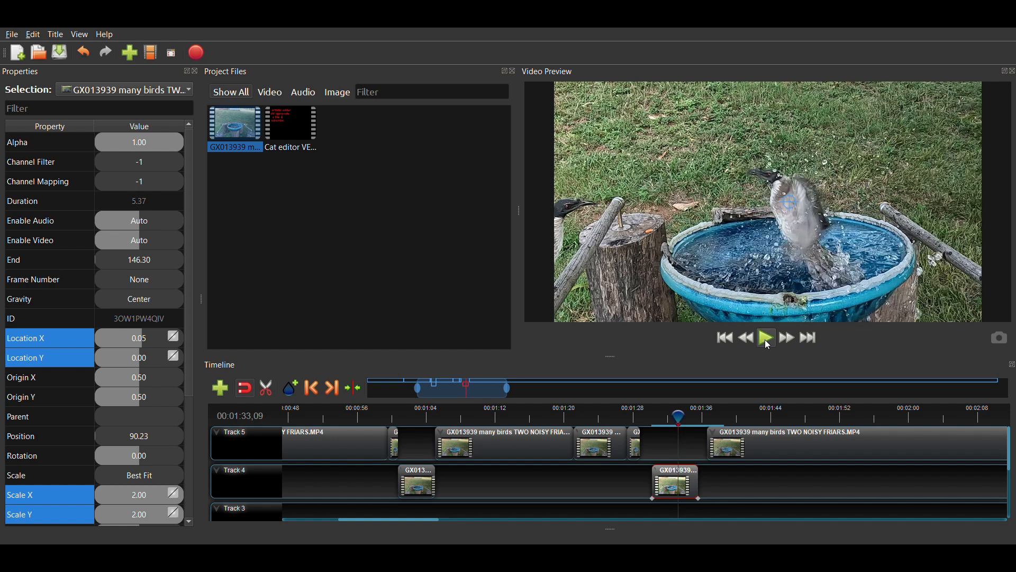
key(Right)
key(Right)
key(Right)
key(Right)
key(Right)
key(Right)
key(Right)
key(Right)
key(Right)
key(Right)
key(Right)
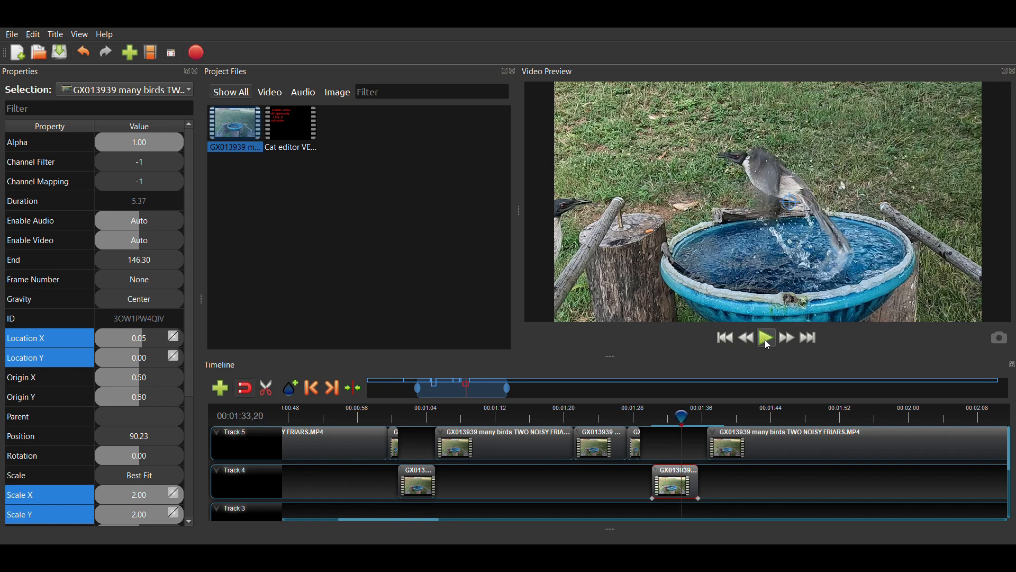
key(Right)
key(Right)
key(Right)
key(Right)
key(Right)
key(Right)
key(Right)
key(Right)
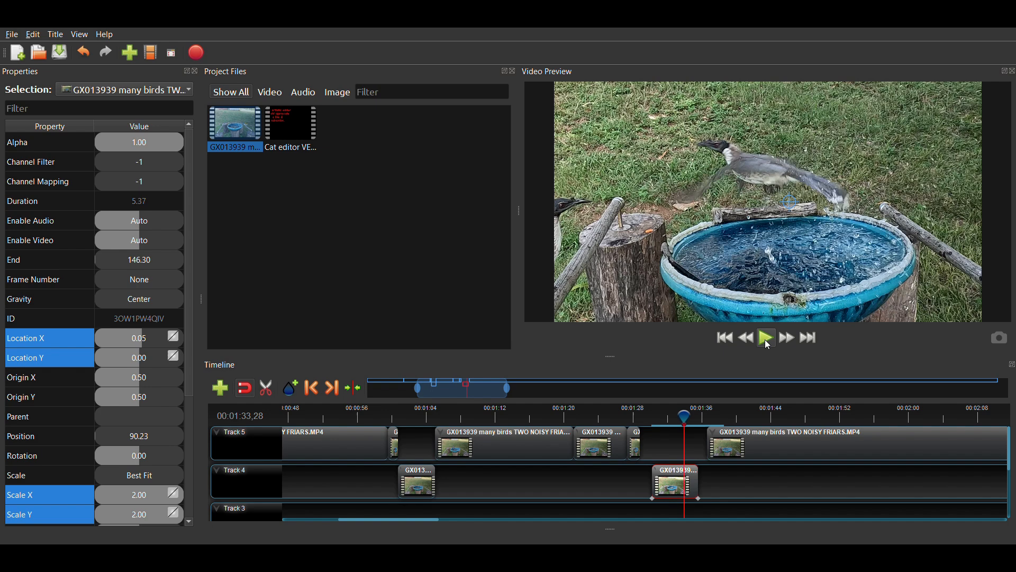
- Step back frame by frame to 00:01:32,24 to examine the bird's position just before it leaves the water
key(Left)
key(Left)
key(Left)
key(Left)
key(Left)
key(Left)
key(Left)
key(Left)
key(Left)
key(Left)
key(Left)
key(Left)
key(Left)
key(Left)
key(Left)
key(Left)
key(Left)
key(Left)
key(Left)
key(Left)
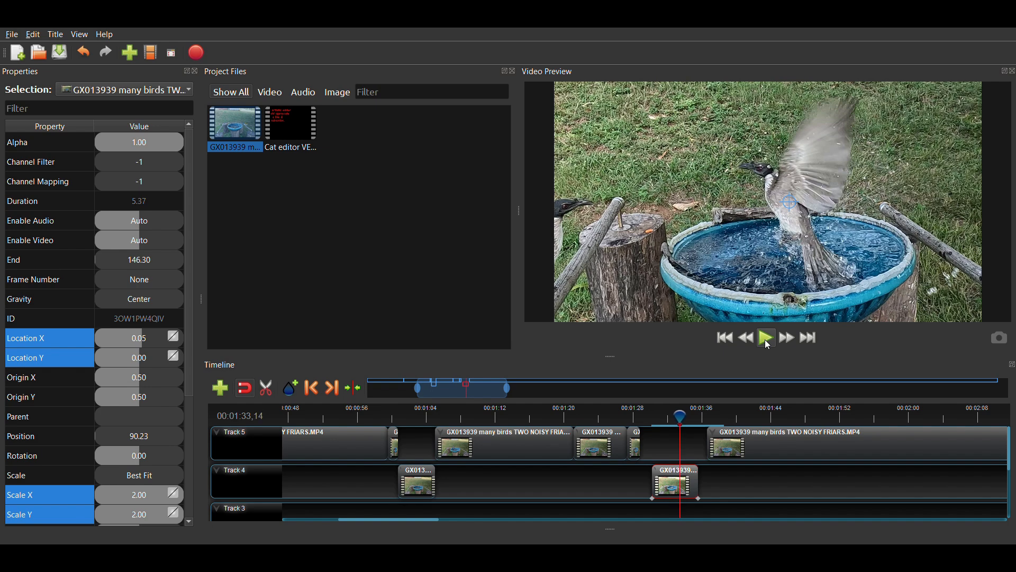
key(Left)
key(Left)
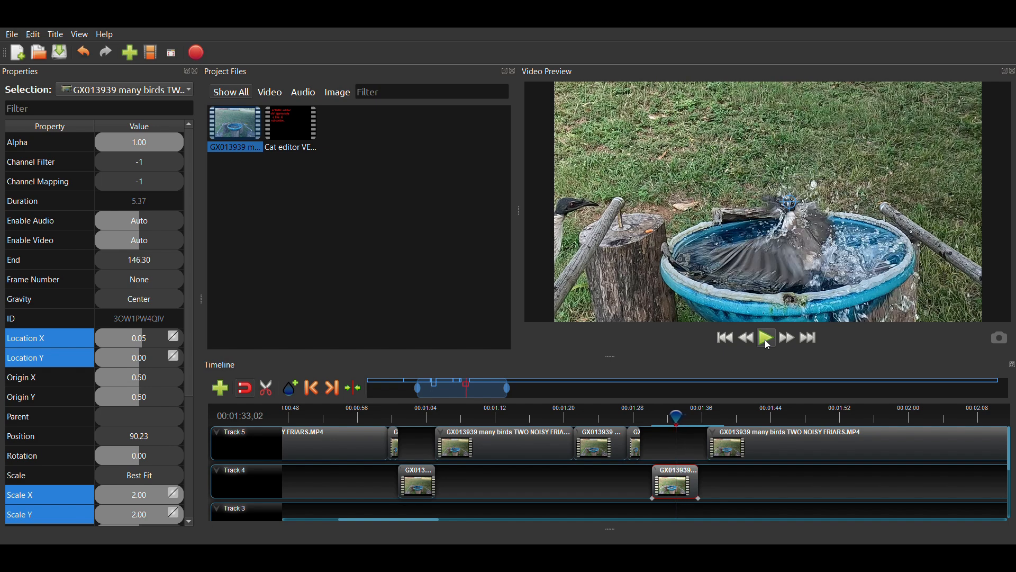
key(Left)
key(Left)
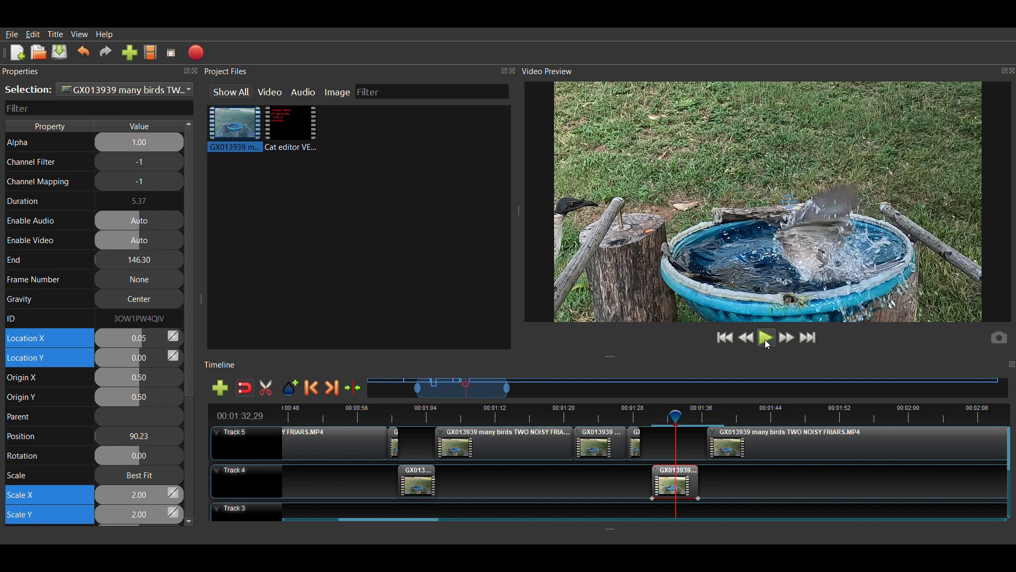
key(Left)
key(Left)
key(Left)
key(Left)
key(Left)
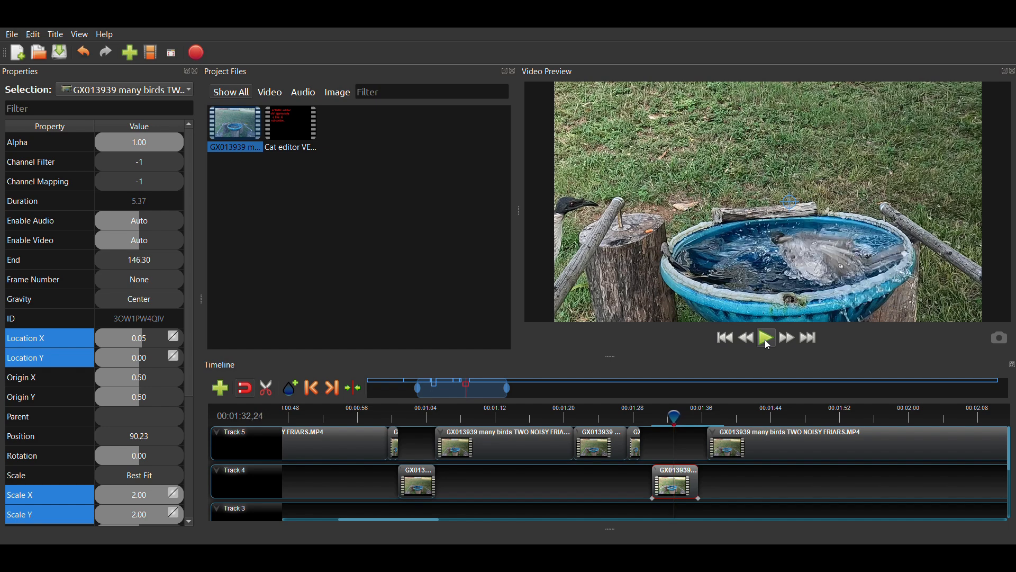
- Keyframe the slowed Track 4 clip's Location X at 0.05 and Location Y at 0 at 00:01:32,25
key(Right)
key(Right)
key(Right)
key(Right)
key(Right)
key(Right)
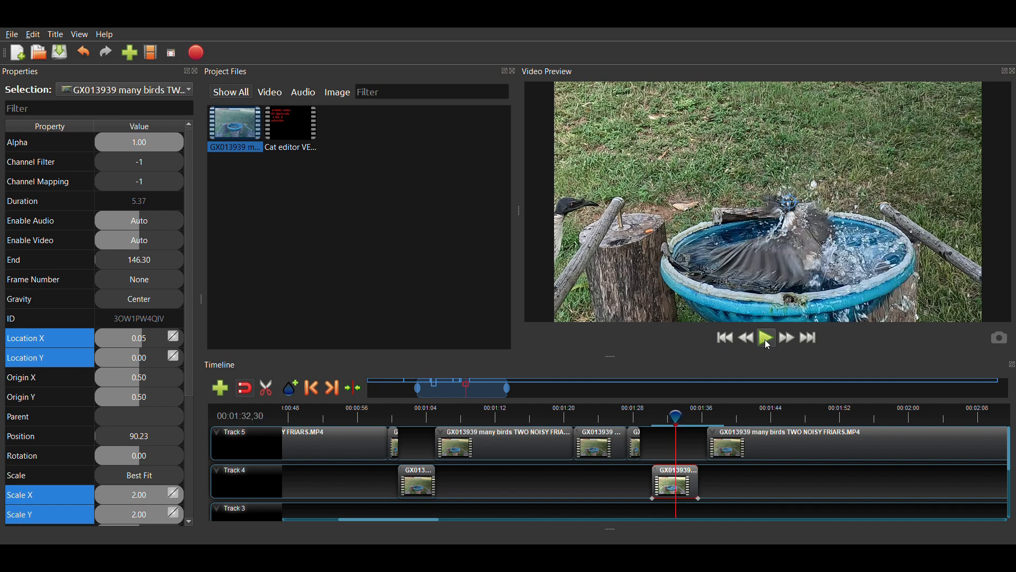
key(Left)
key(Left)
key(Left)
key(Left)
key(Left)
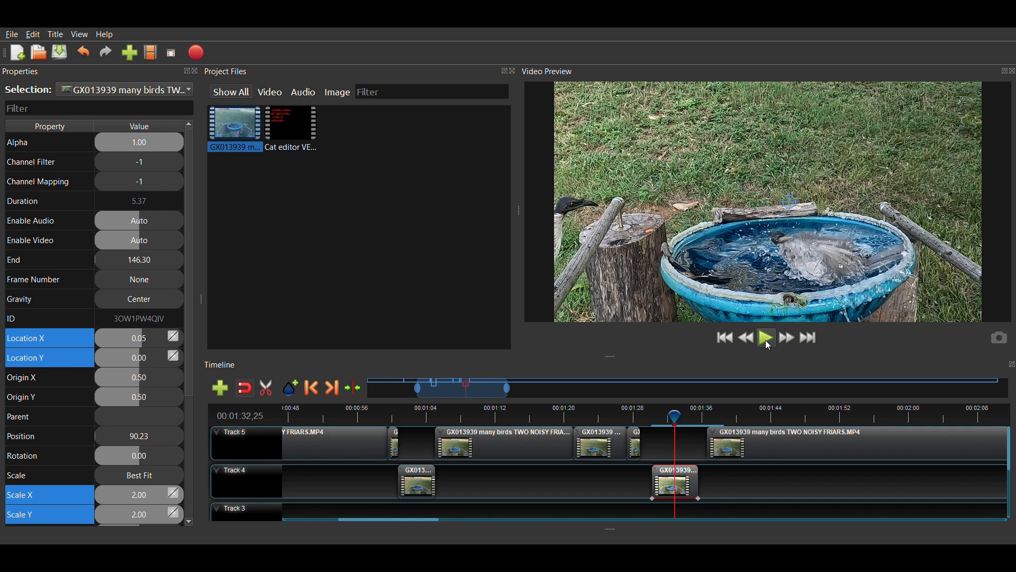
click(138, 336)
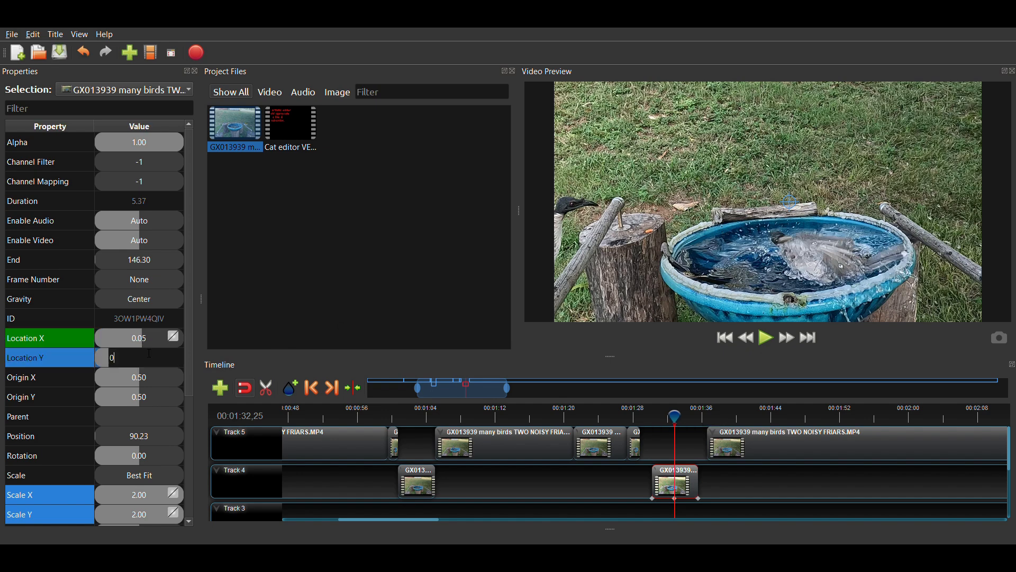
click(146, 353)
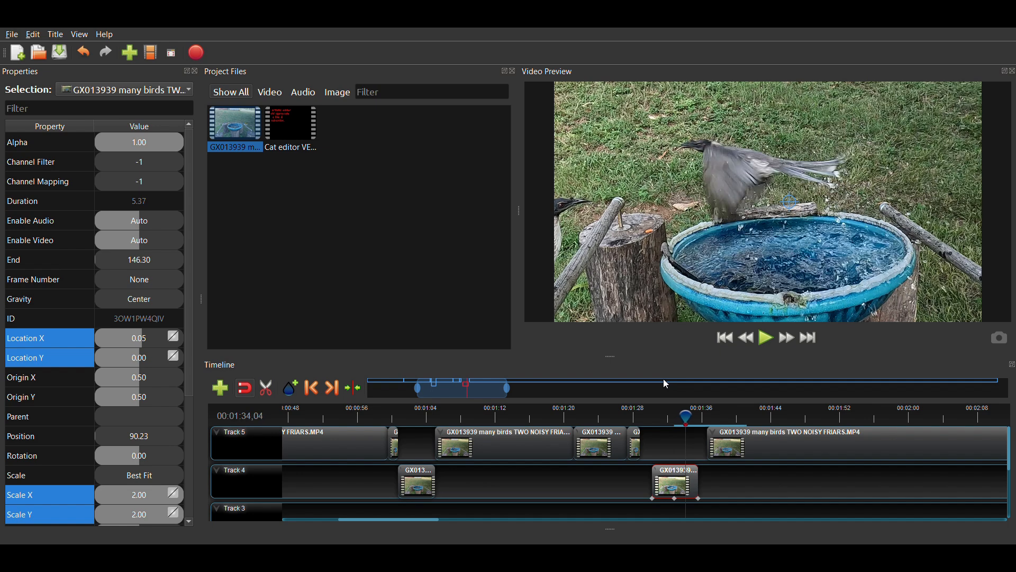
- Keyframe the slowed Track 4 clip's Location Y at 0.1 and Location X at 0.05 at 00:01:33,22
key(Left)
key(Left)
key(Left)
key(Left)
key(Left)
key(Left)
key(Left)
key(Left)
key(Left)
key(Left)
key(Left)
key(Left)
key(Left)
key(Left)
key(Left)
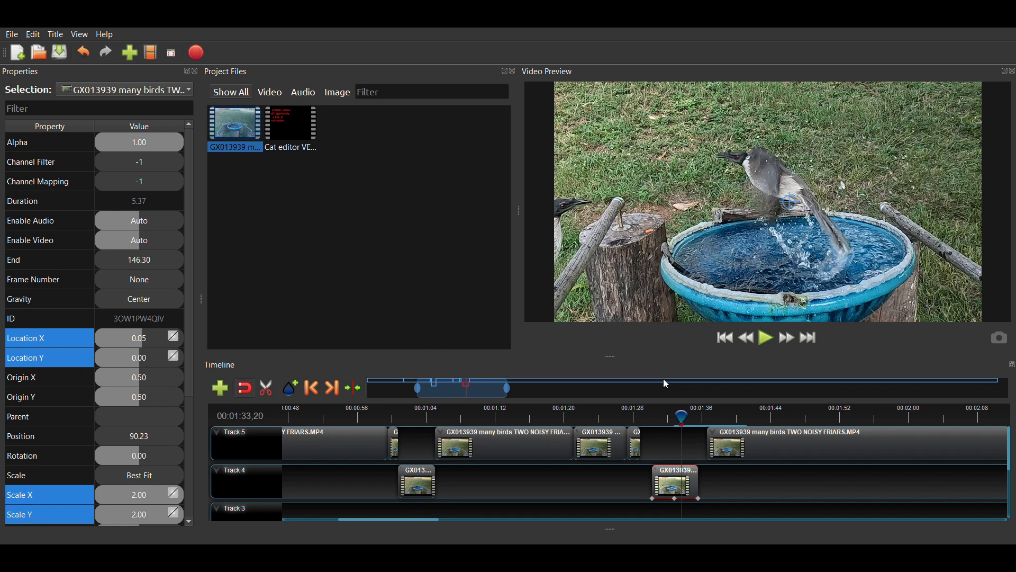
key(Right)
double_click(147, 351)
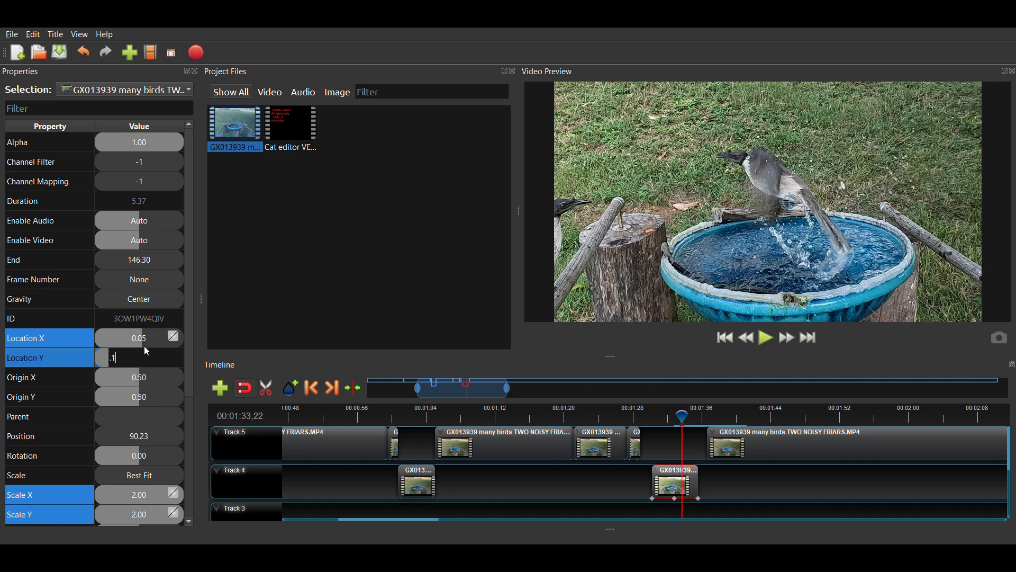
text(.1)
key(Return)
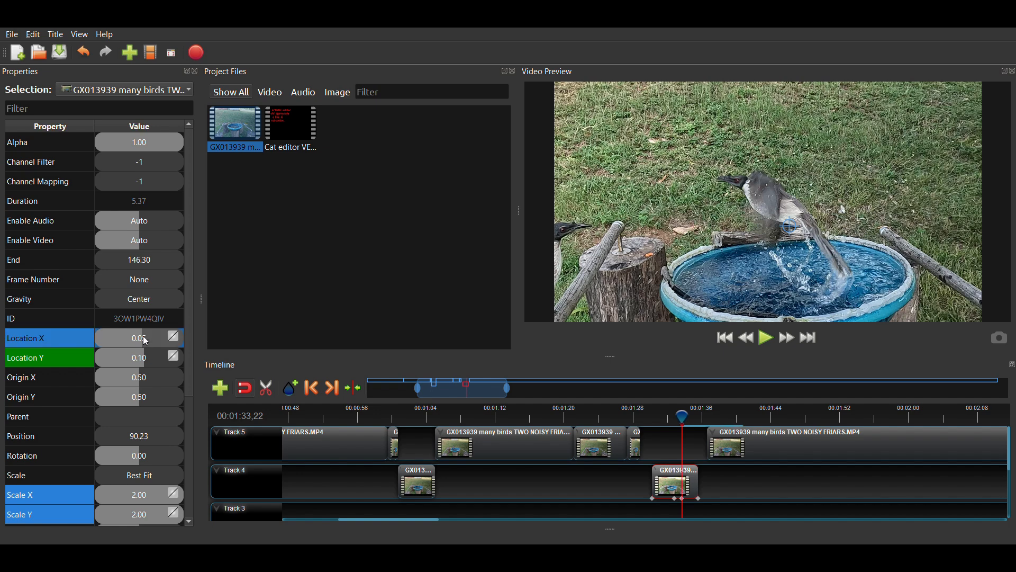
text(.05)
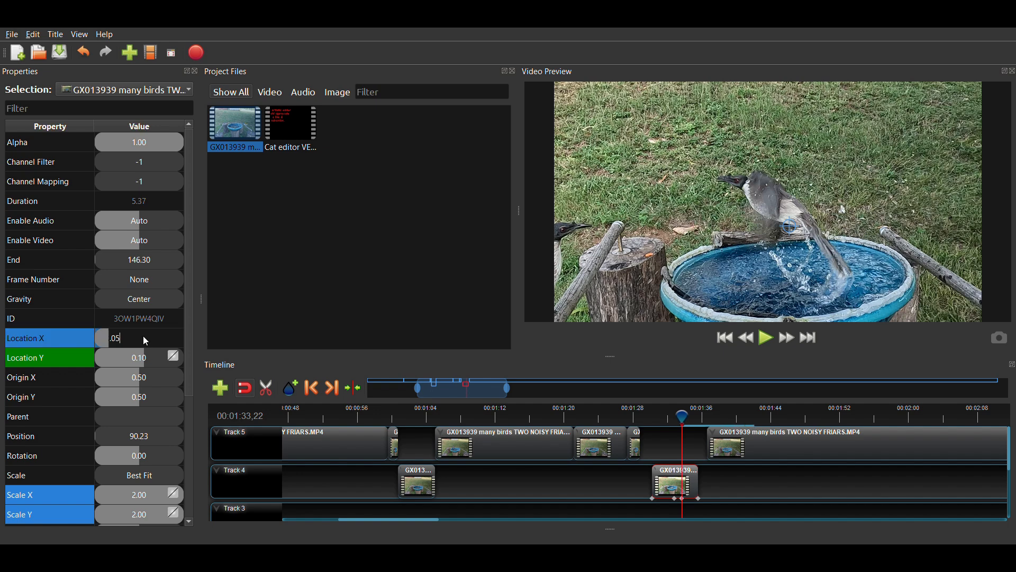
key(Return)
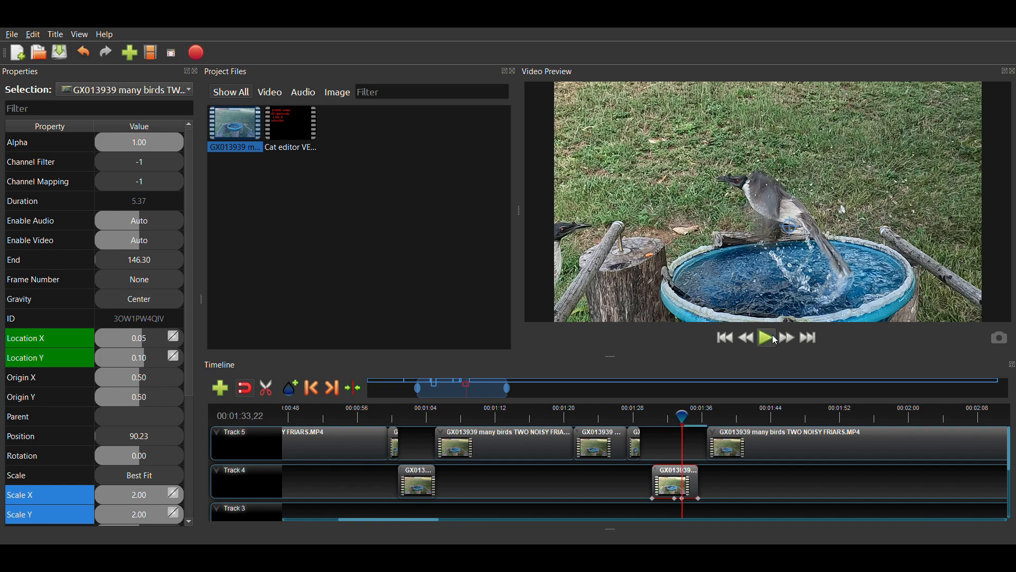
- Advance to 00:01:34,04 and keyframe the slowed Track 4 clip's Location X at 0.05 and Location Y at 0.1 there
click(775, 340)
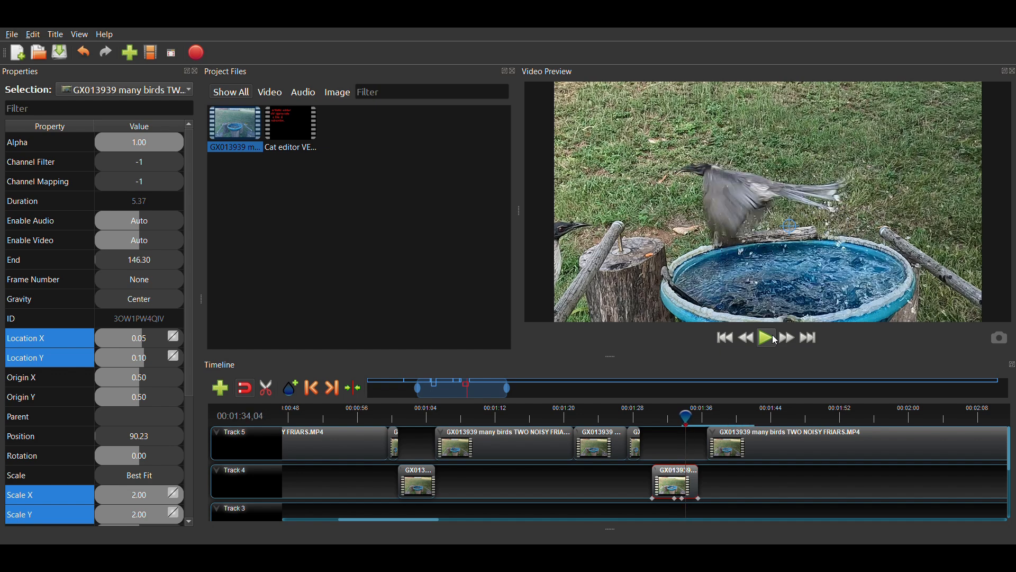
double_click(151, 337)
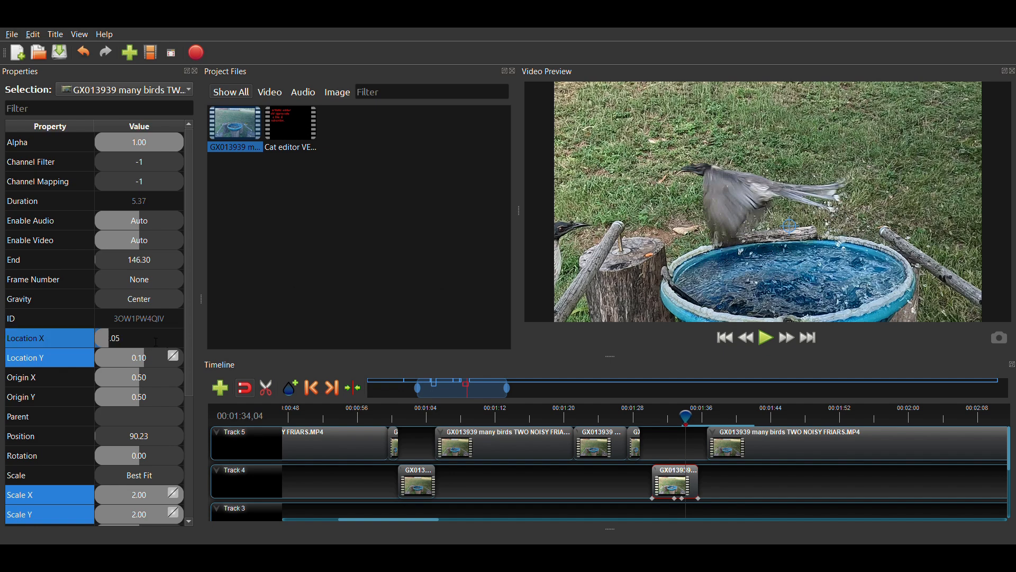
key(Return)
double_click(125, 361)
text(.)
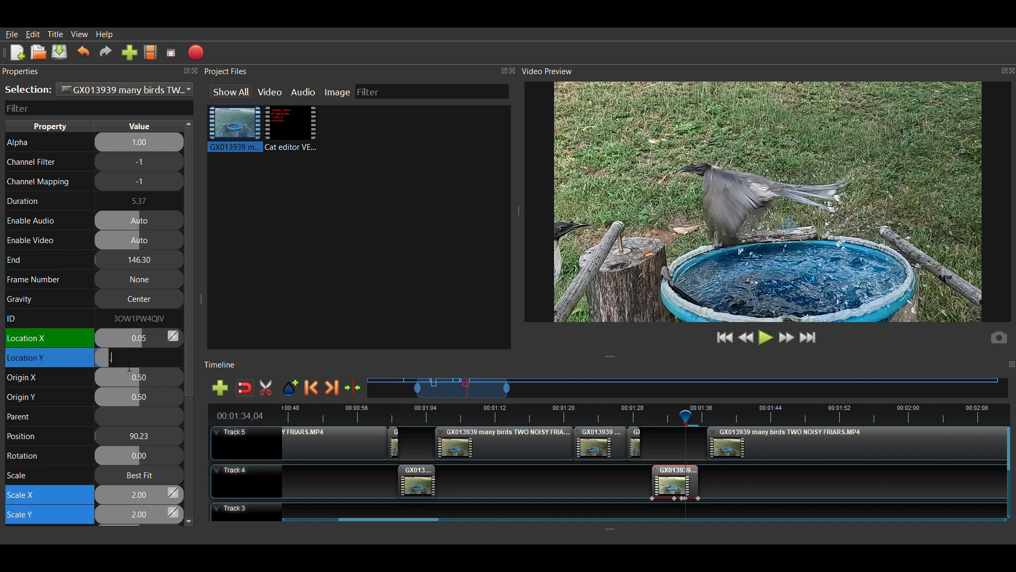
text(1)
key(Return)
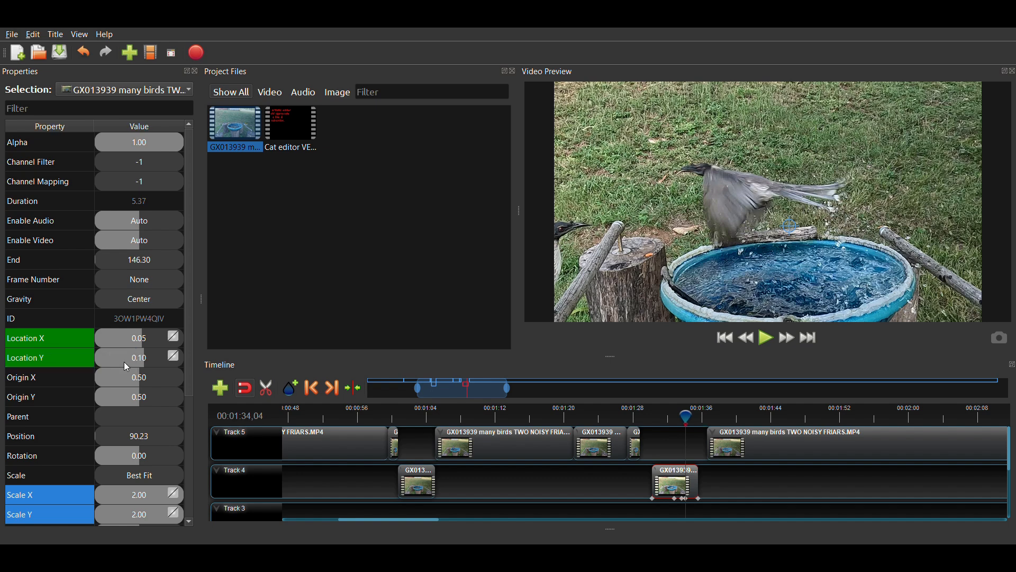
- Step frame by frame to 00:01:34,28 to examine the bird's flight from the bath to its landing on the stump
key(Left)
key(Left)
key(Left)
key(Left)
key(Left)
key(Left)
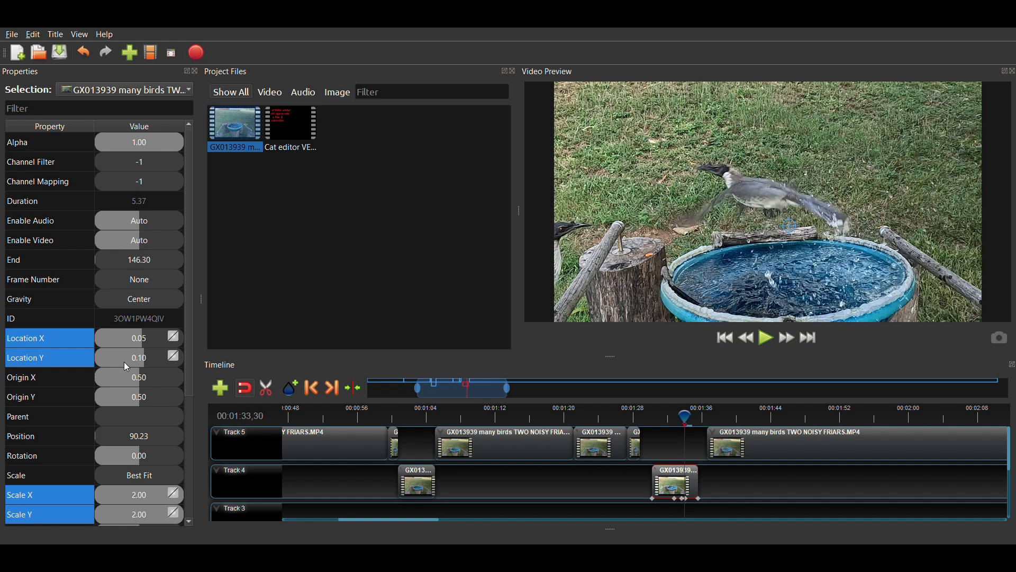
key(Right)
key(Right)
key(Right)
key(Right)
key(Right)
key(Right)
key(Right)
key(Right)
key(Right)
key(Right)
key(Right)
key(Right)
key(Right)
key(Right)
key(Right)
key(Right)
key(Right)
key(Right)
key(Right)
key(Right)
key(Right)
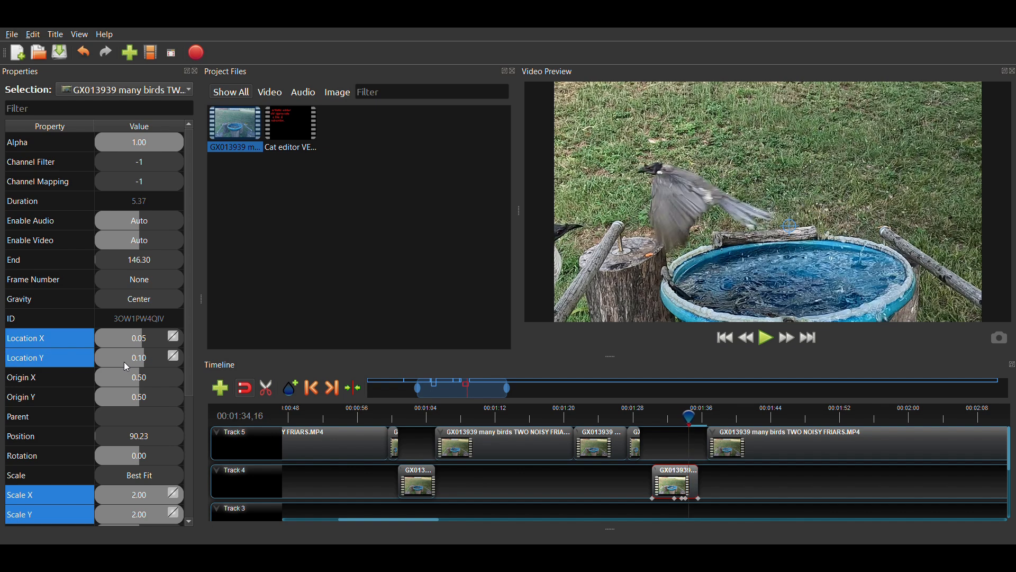
key(Right)
key(Right)
key(Right)
key(Right)
key(Right)
key(Right)
key(Right)
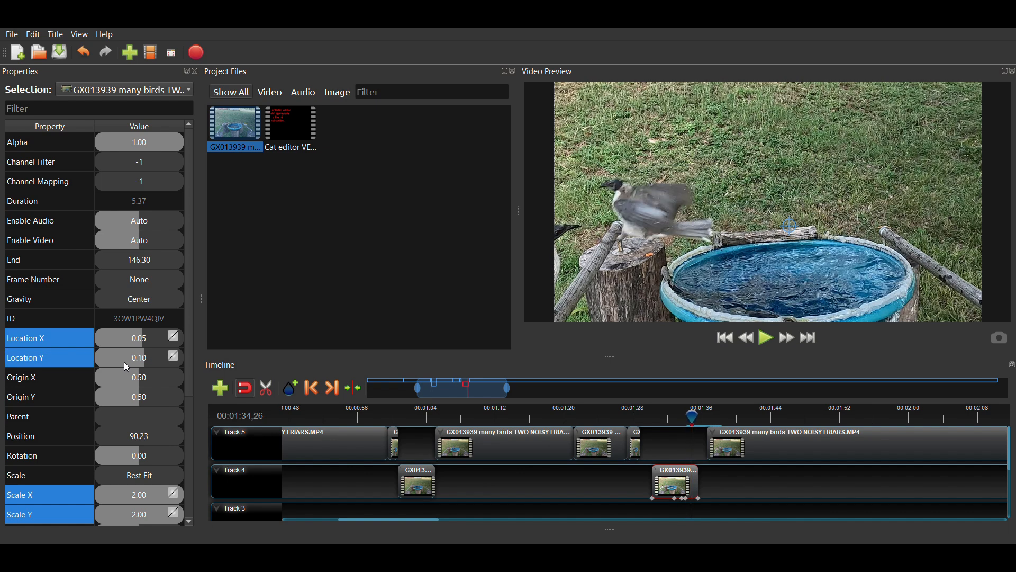
key(Right)
key(Right)
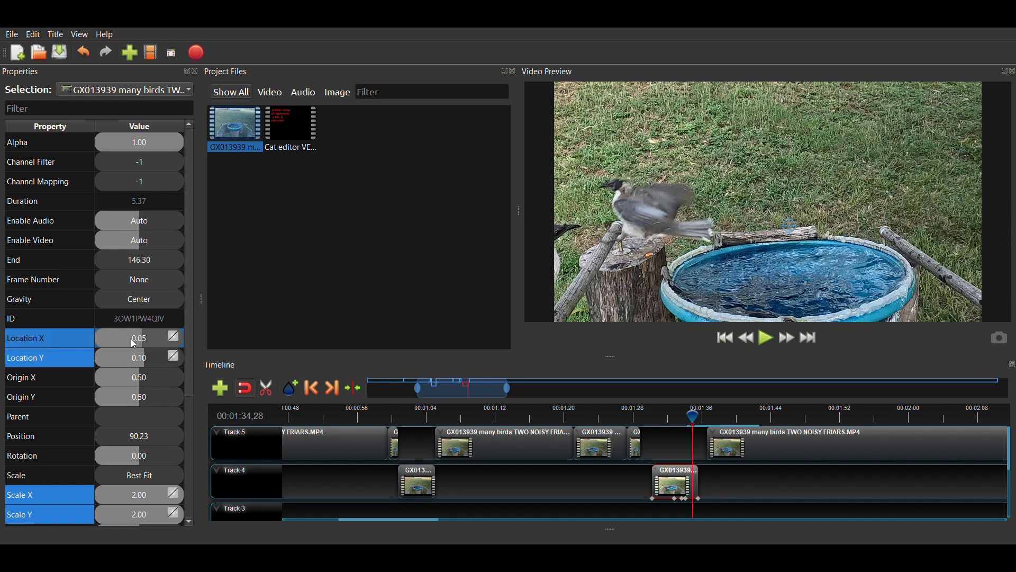
- Keyframe the slowed Track 4 clip's Location X at 0.25 at 00:01:34,28
text(.2)
key(Return)
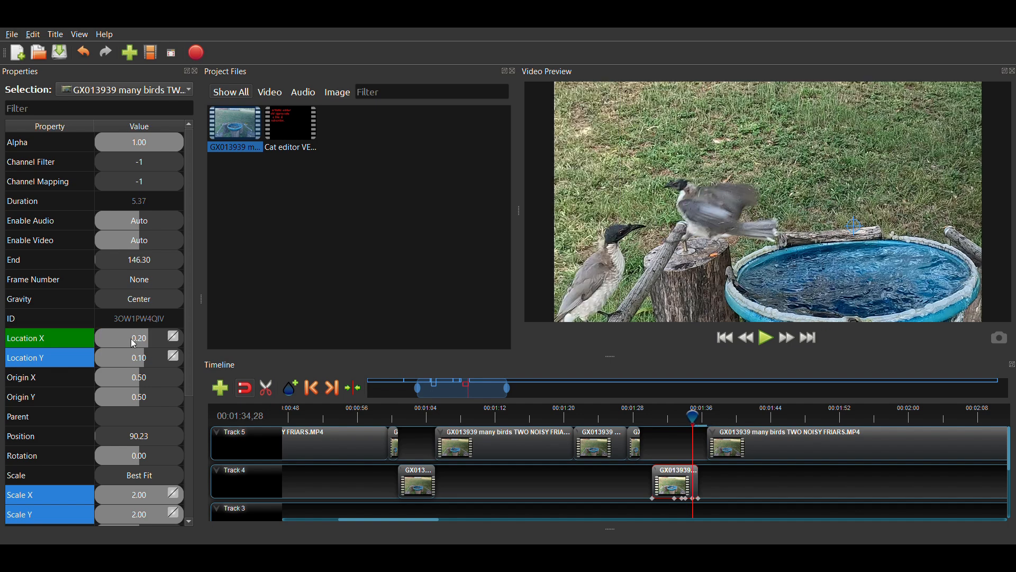
click(134, 344)
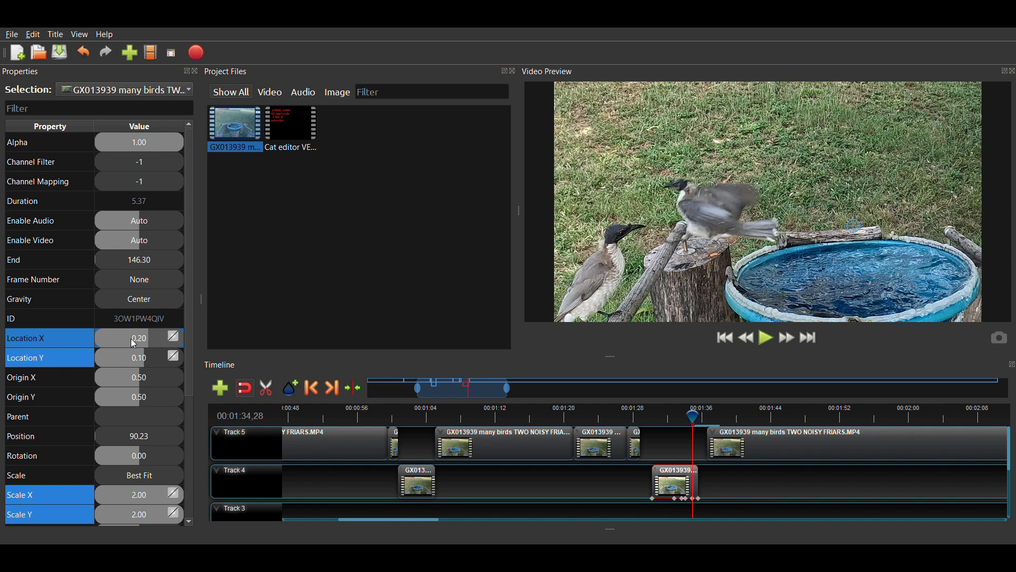
text(.25)
key(Return)
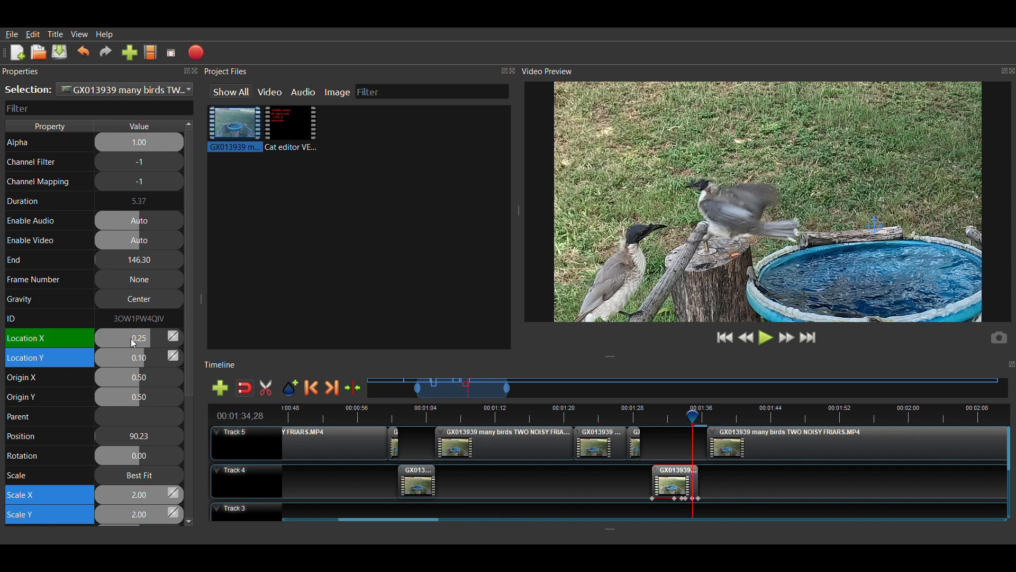
click(135, 363)
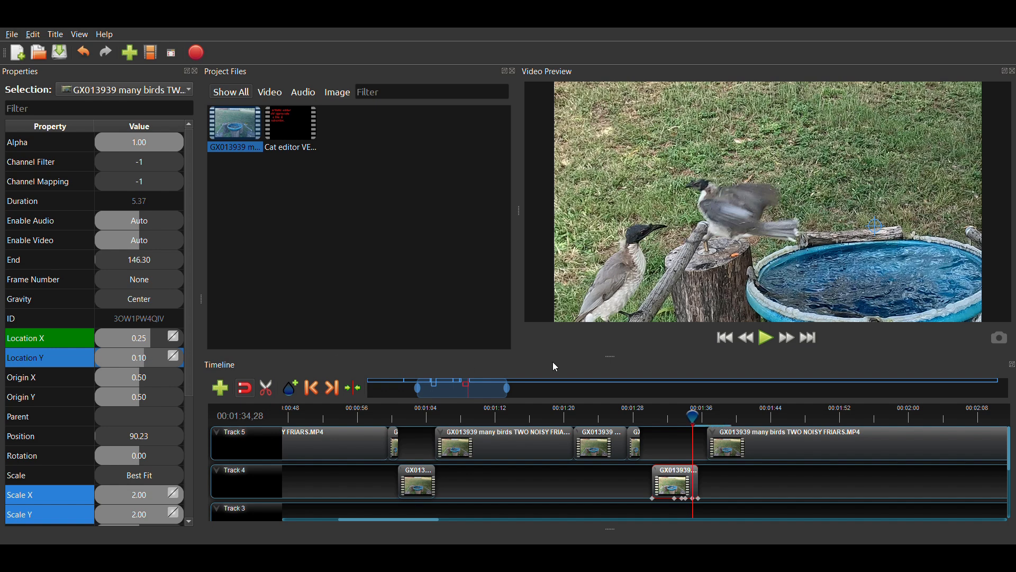
- Play the slowed Track 4 clip from its start to check that the framing follows the bird
click(656, 418)
click(650, 418)
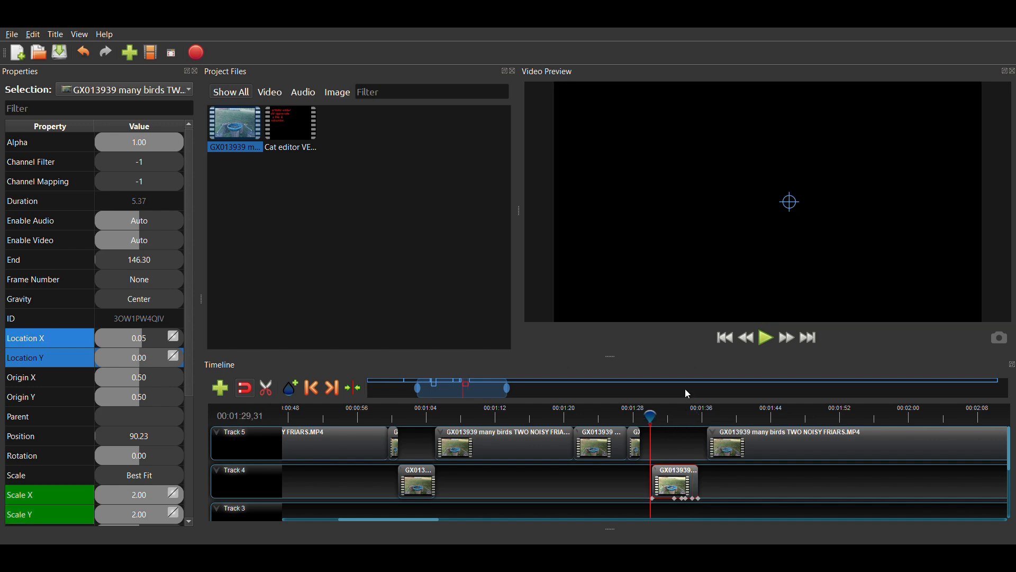
click(769, 339)
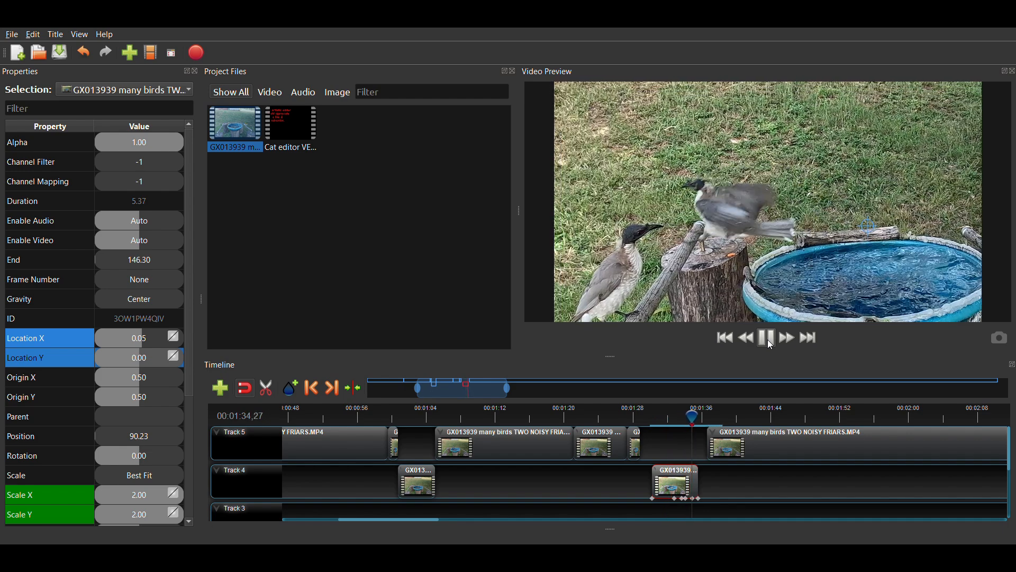
click(770, 344)
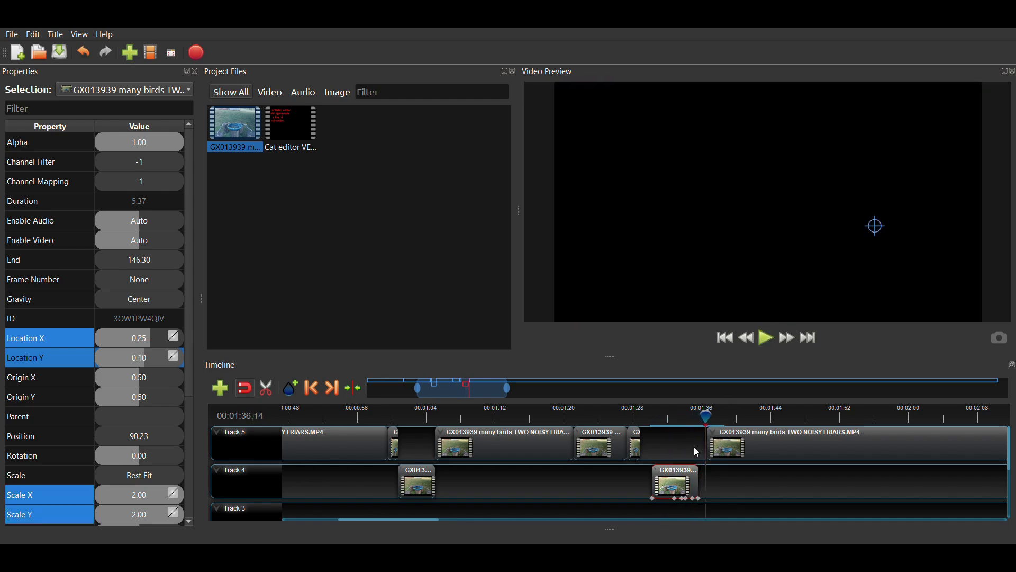
- Close the gaps by moving the slowed Track 4 clip to position 88.80 and the last Track 5 clip to 94.17
drag(677, 486, 670, 483)
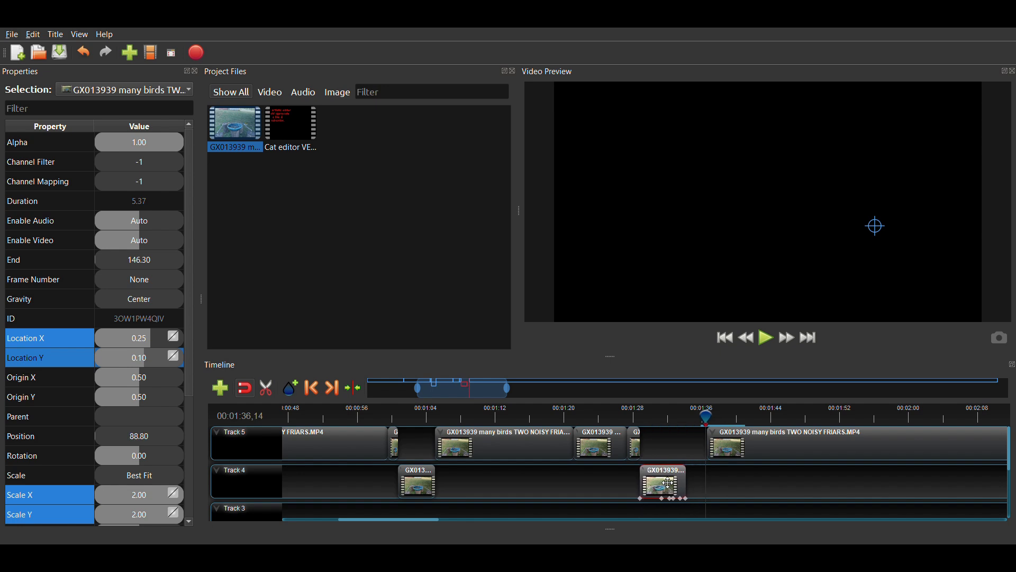
click(679, 420)
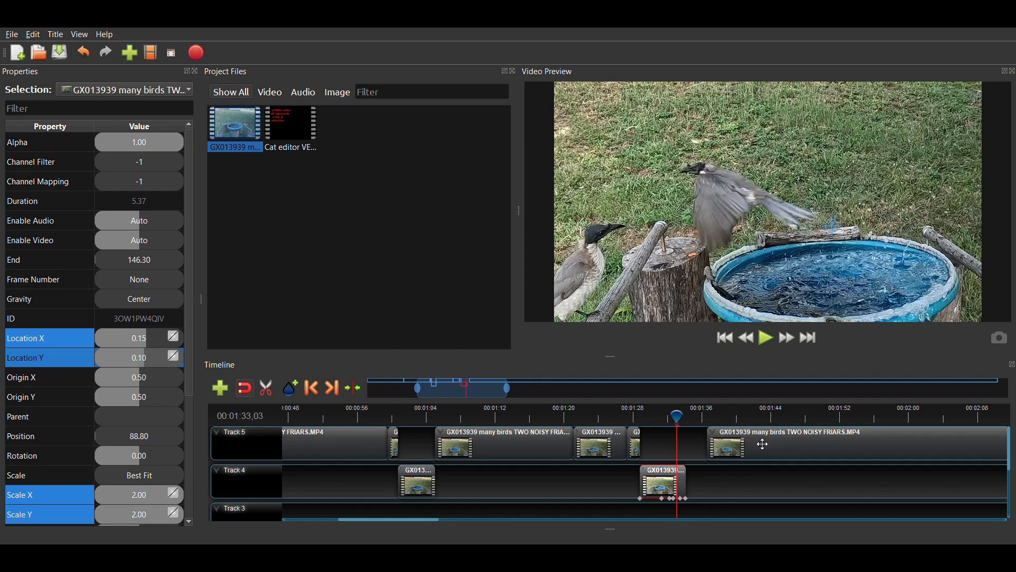
drag(764, 444, 745, 447)
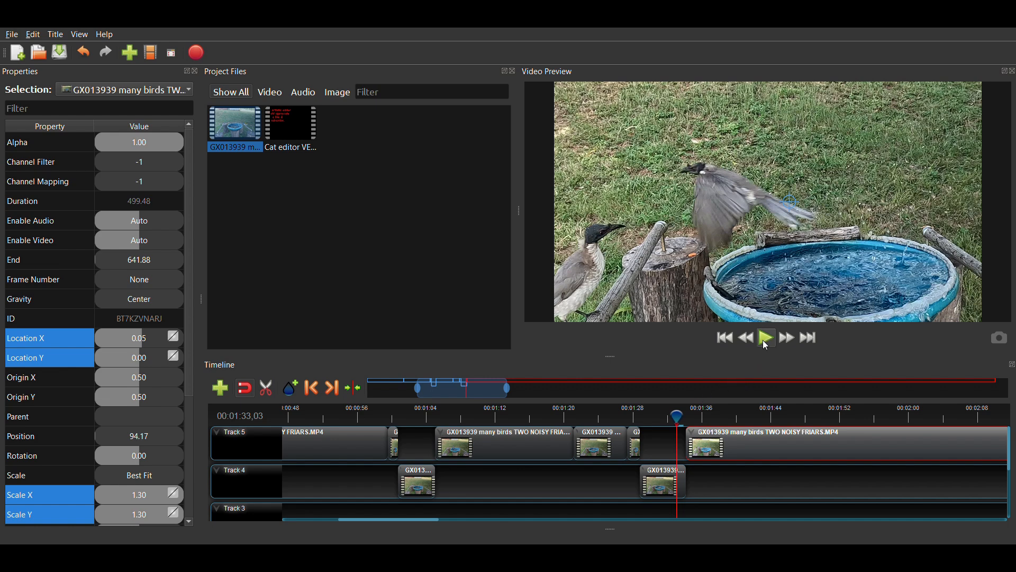
- Play from 00:01:33,03 to check the transition from the slowed clip into the last Track 5 clip
click(766, 339)
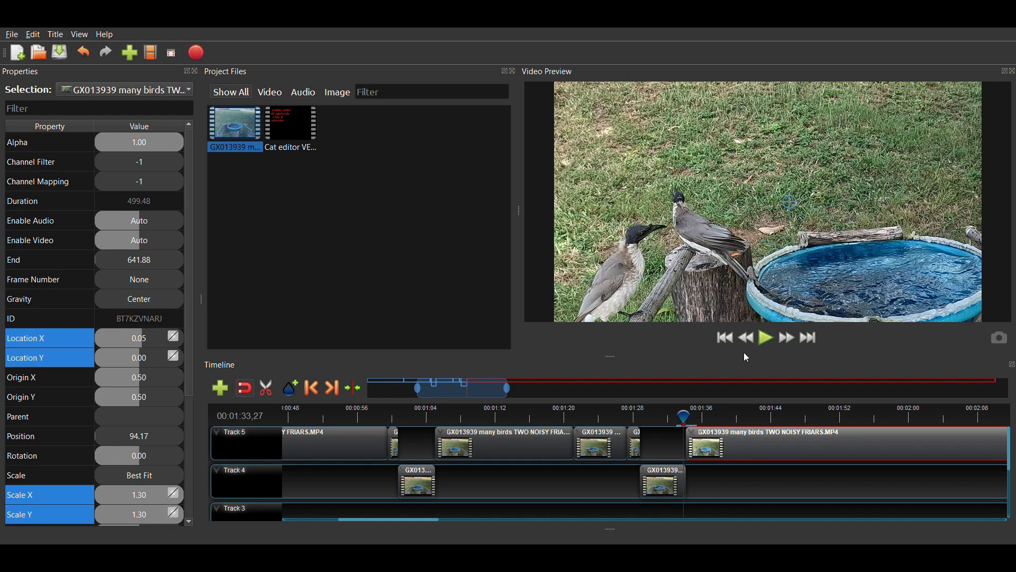
click(767, 339)
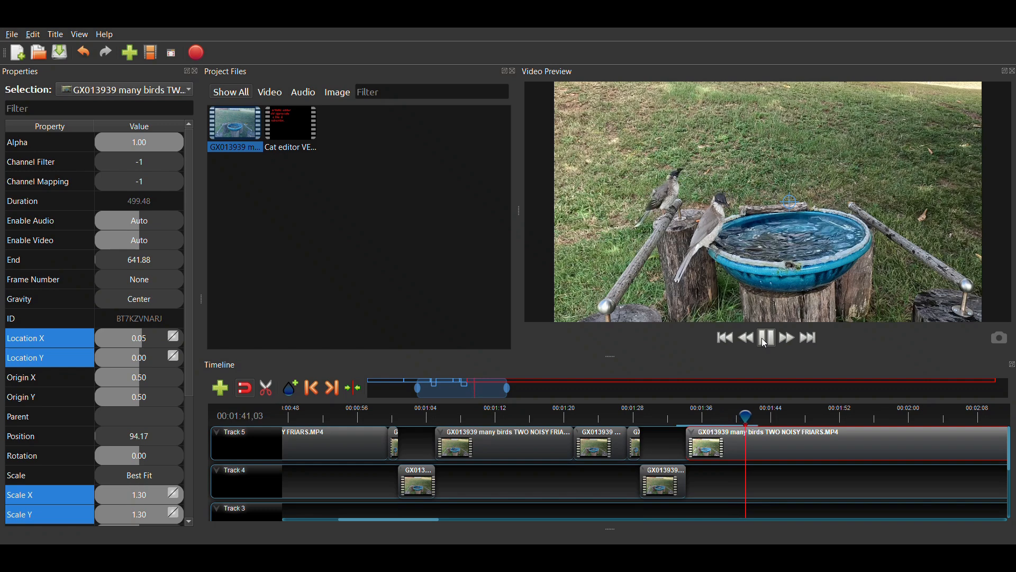
- Keyframe the last Track 5 clip's Scale X and Scale Y at 1.3 at 00:01:35,04
click(699, 420)
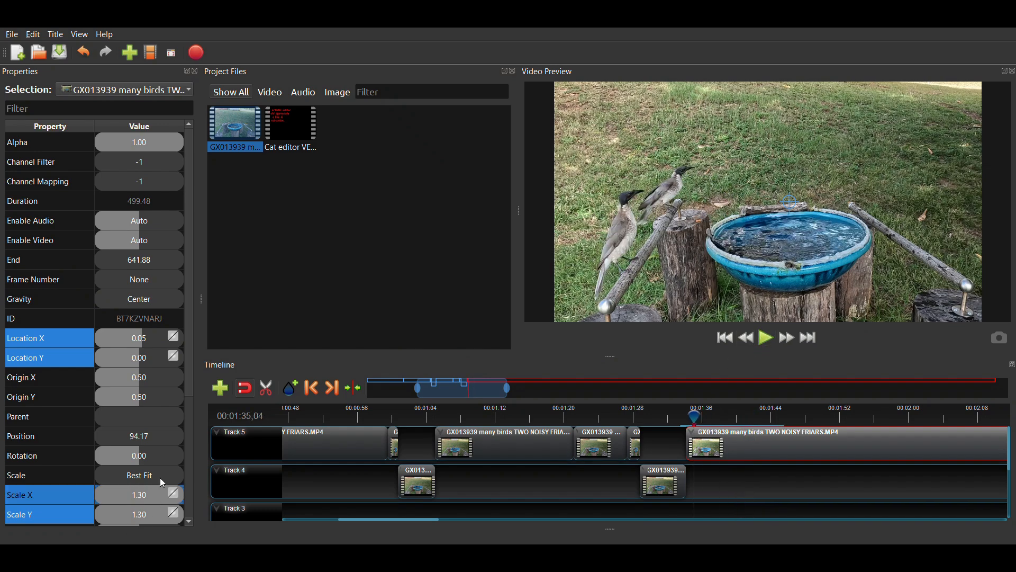
text(1.3)
key(Return)
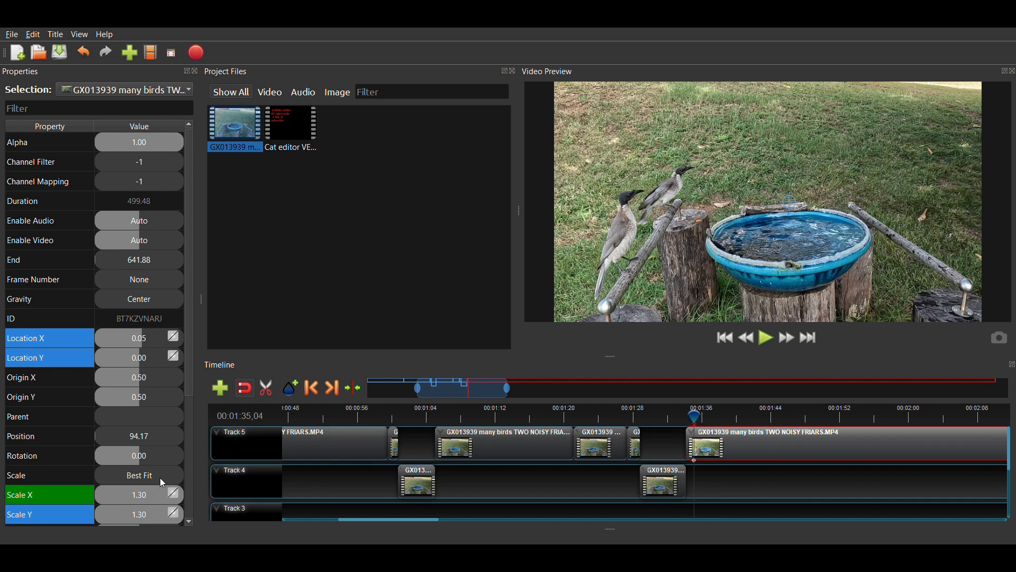
double_click(133, 514)
text(1.)
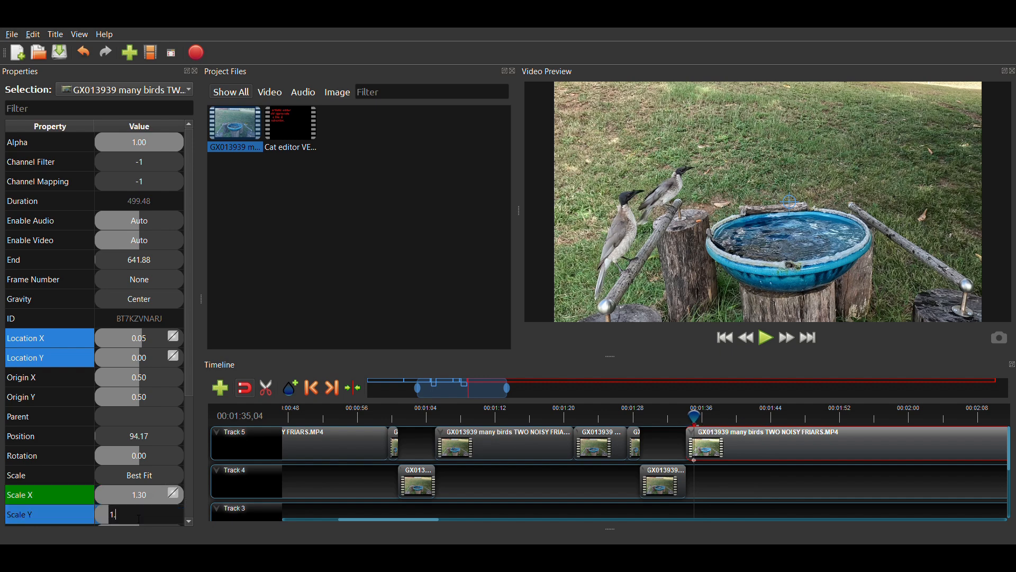
text(3)
key(Return)
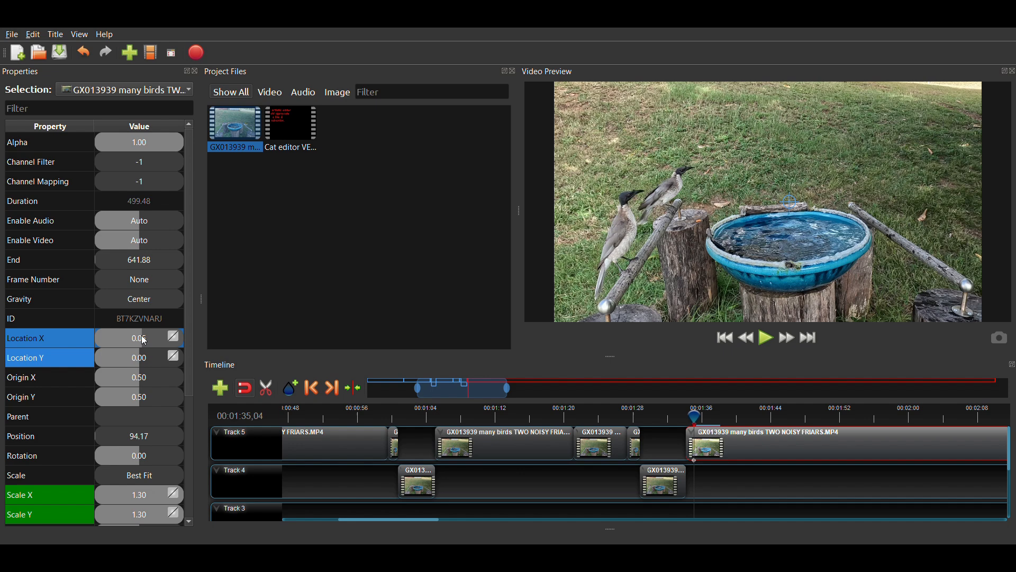
- Keyframe the last Track 5 clip's Location X at 0.05 and Location Y at 0 at 00:01:35,04
double_click(144, 340)
text(.05)
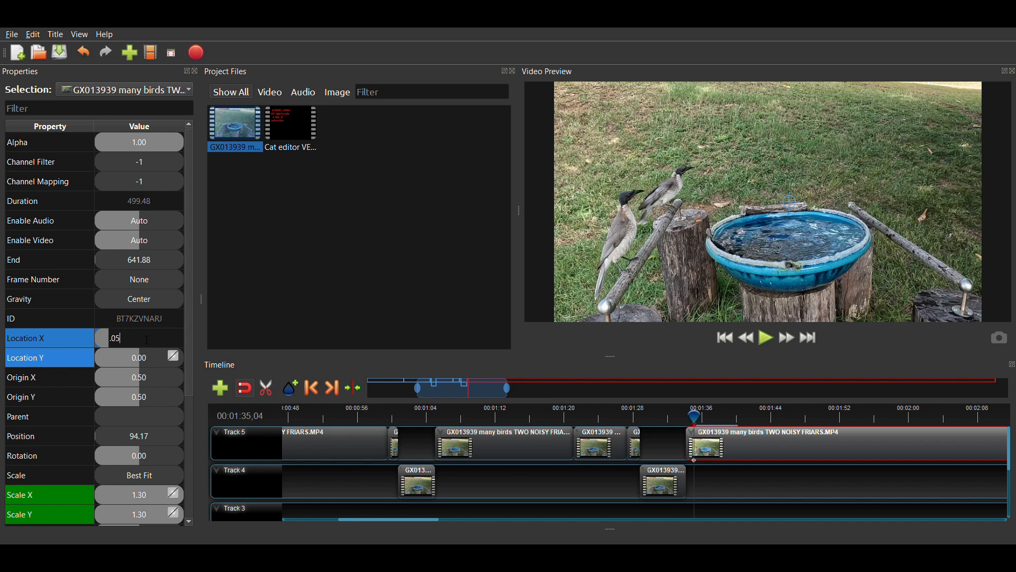
key(Return)
double_click(139, 360)
text(0)
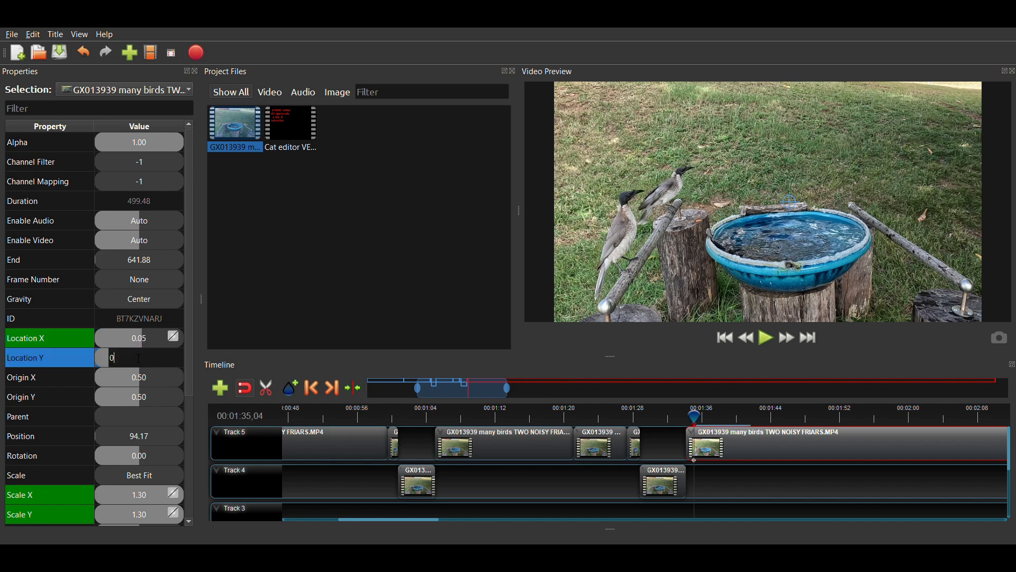
key(Return)
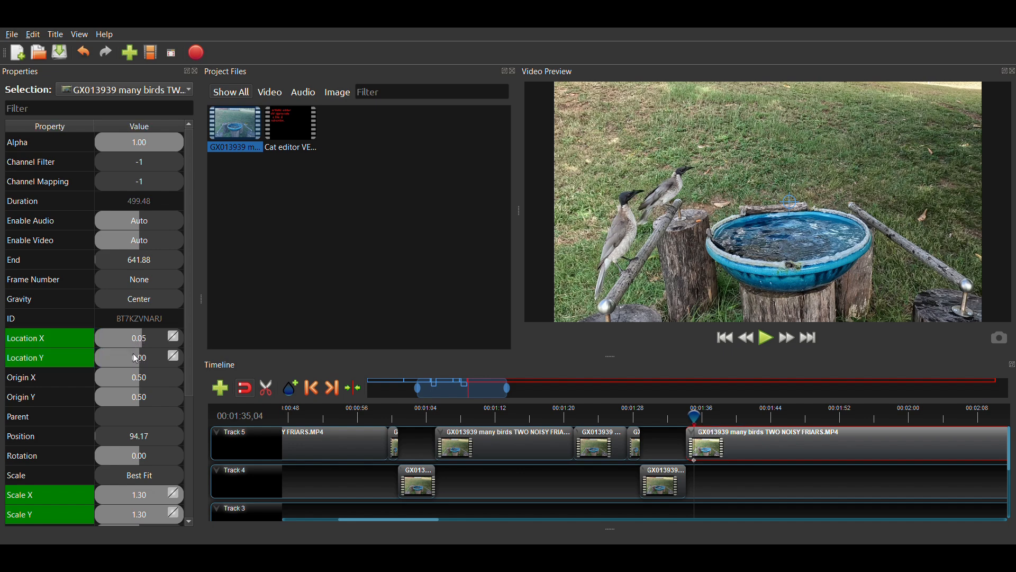
- Keyframe the last Track 5 clip's Scale X and Scale Y at 1.5 at 00:01:38,11
click(765, 339)
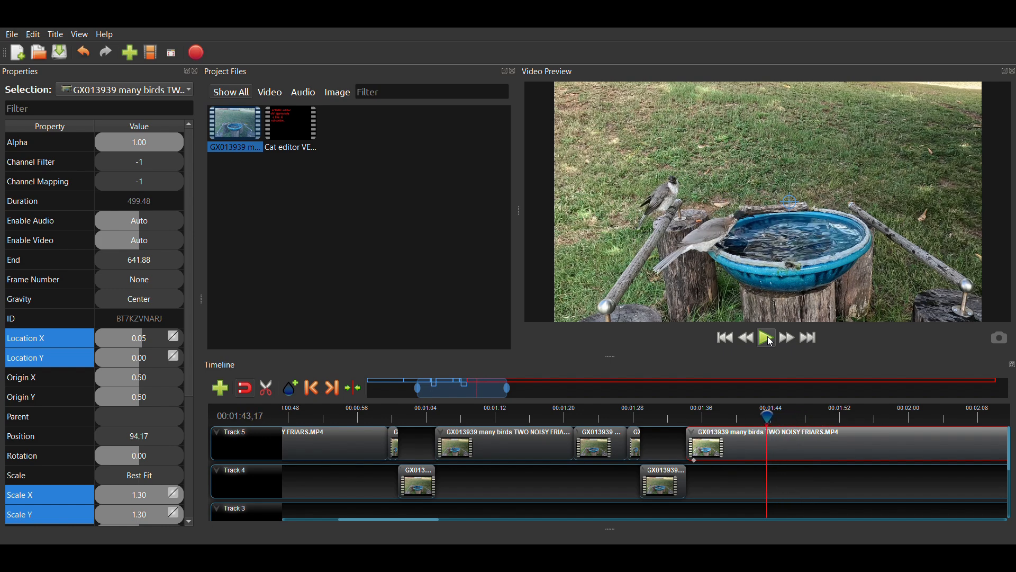
click(770, 338)
click(719, 418)
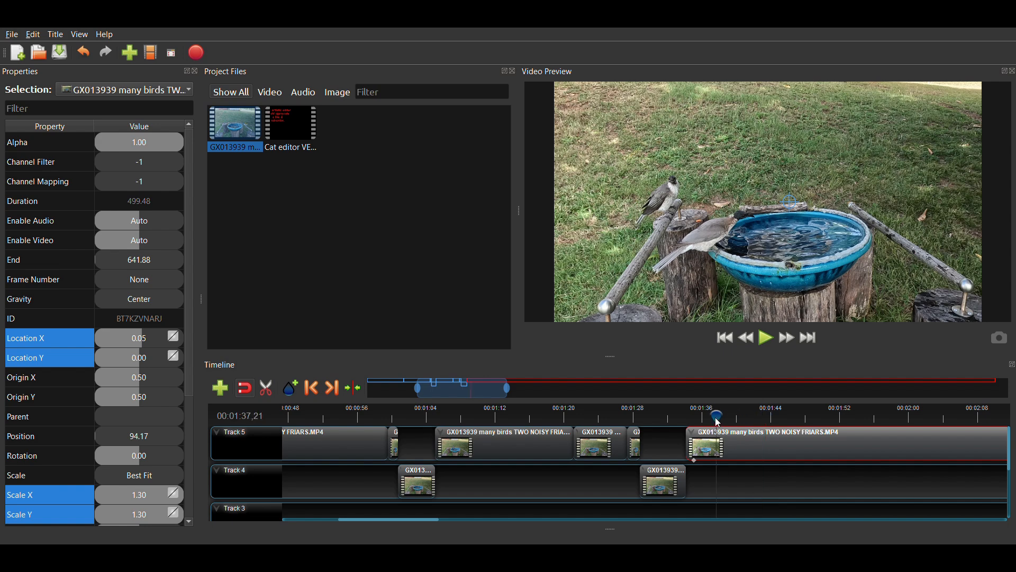
drag(724, 424, 730, 424)
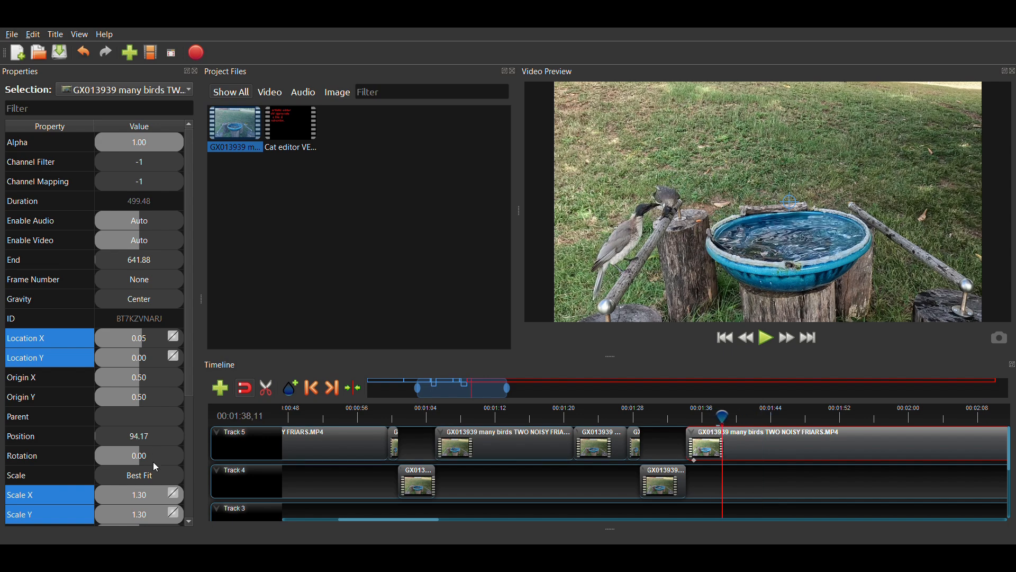
double_click(153, 490)
text(1.5)
key(Return)
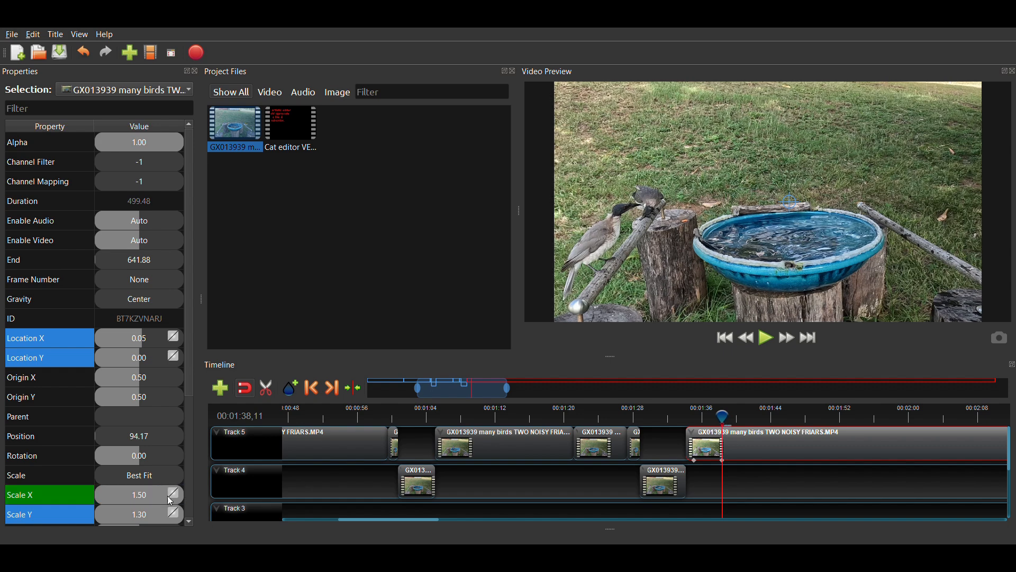
double_click(150, 520)
text(1.)
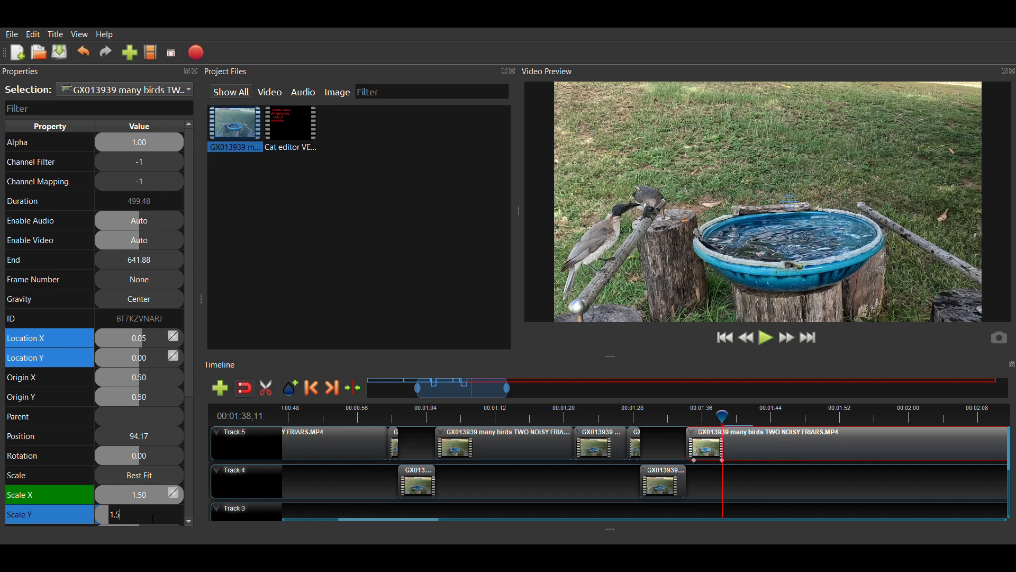
key(Return)
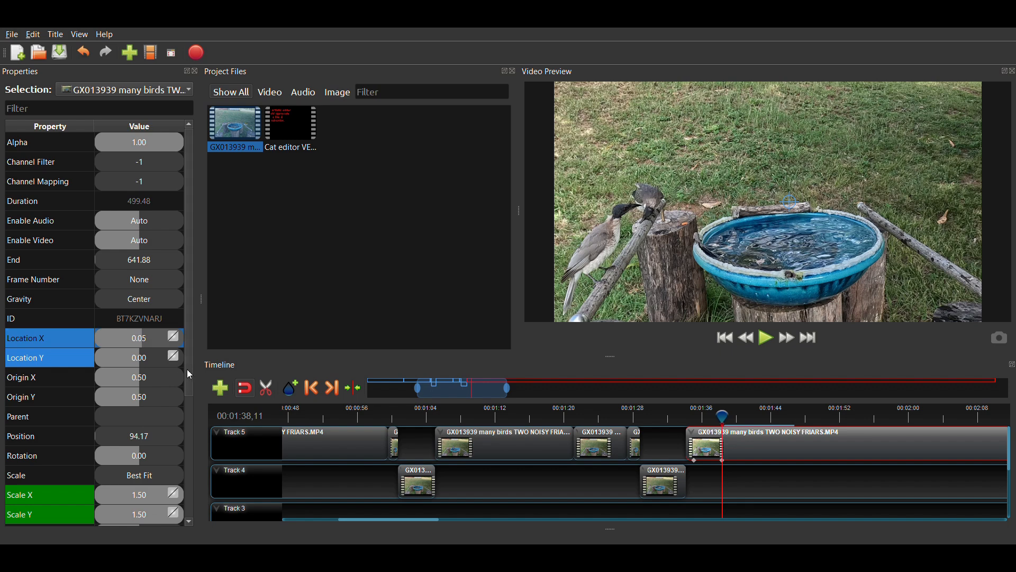
- Keyframe the last Track 5 clip's Location X at 0.1 and Location Y at -0.05 at 00:01:38,11
text(0.1)
key(Return)
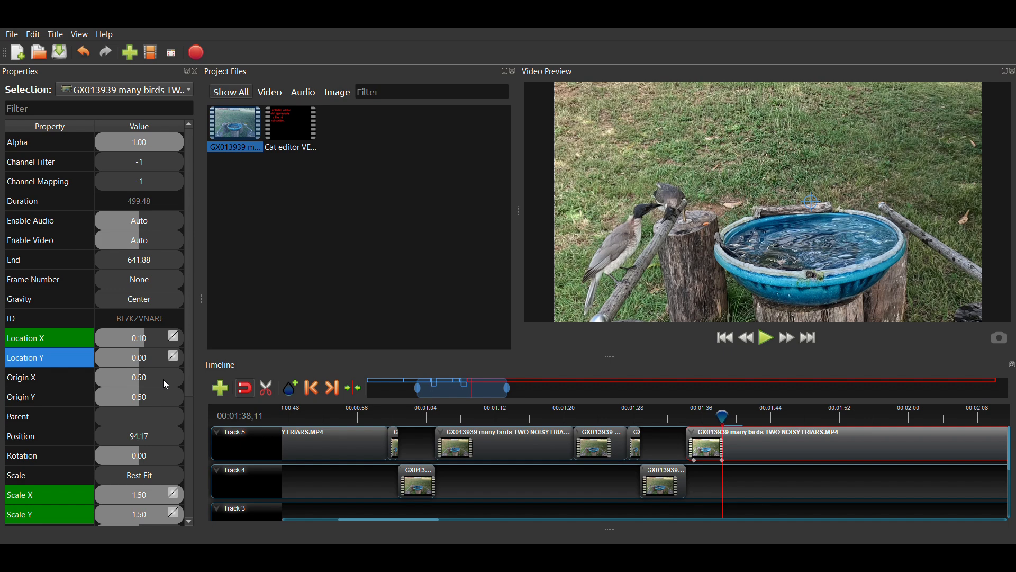
double_click(151, 361)
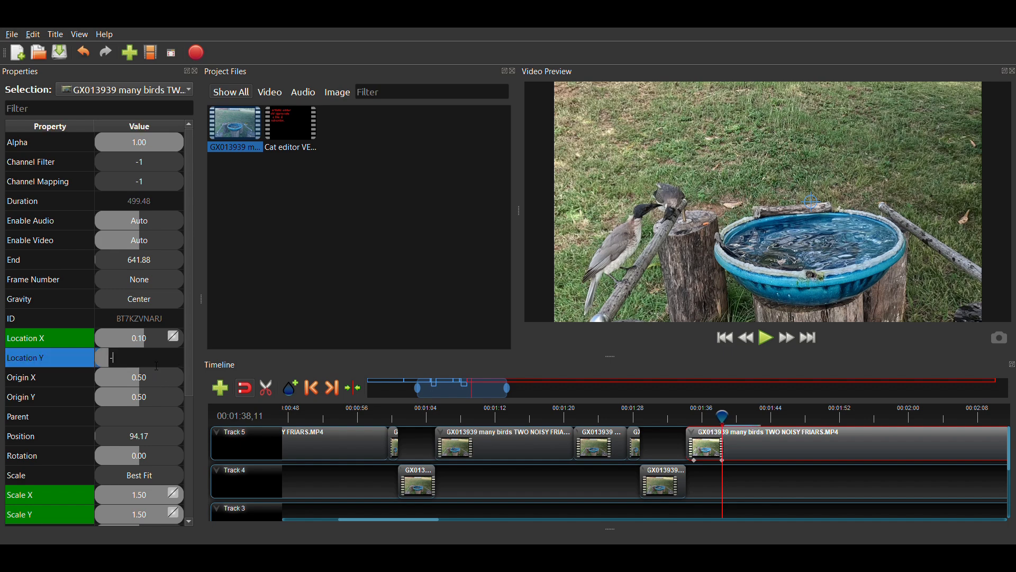
text(-.05)
key(Return)
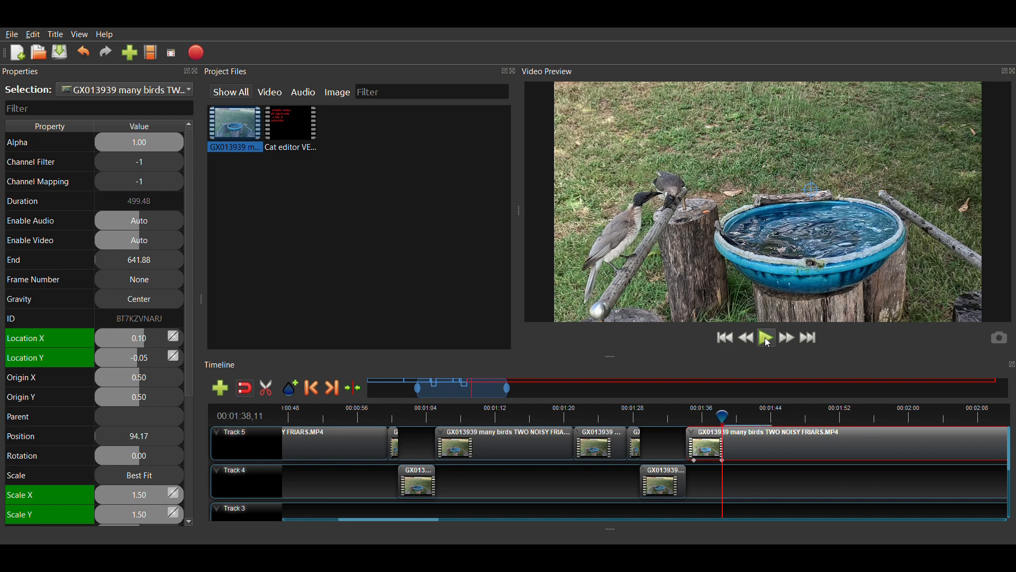
- Play the last Track 5 clip from near its start to check the zoom and the birds' movements
click(690, 416)
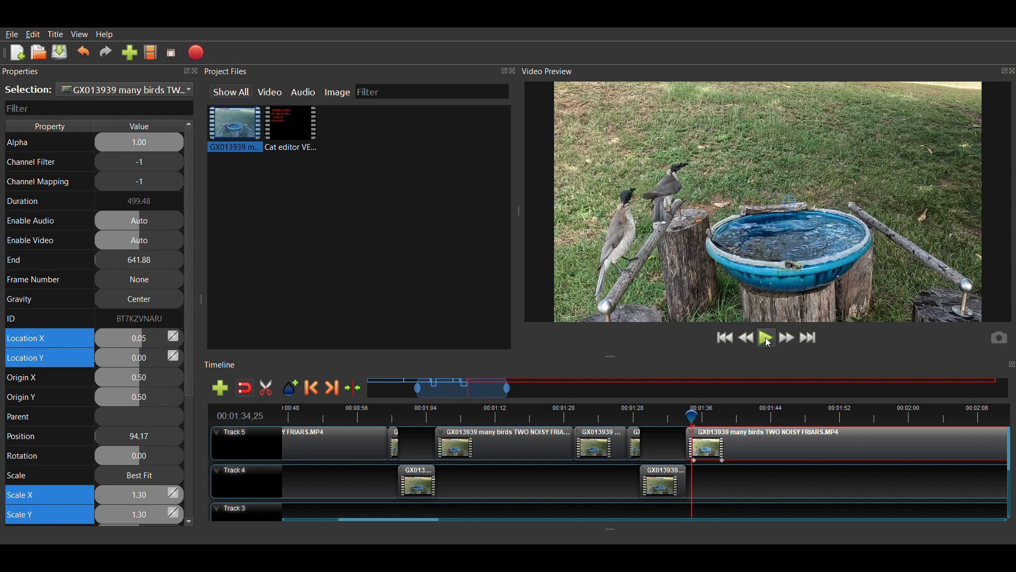
click(769, 341)
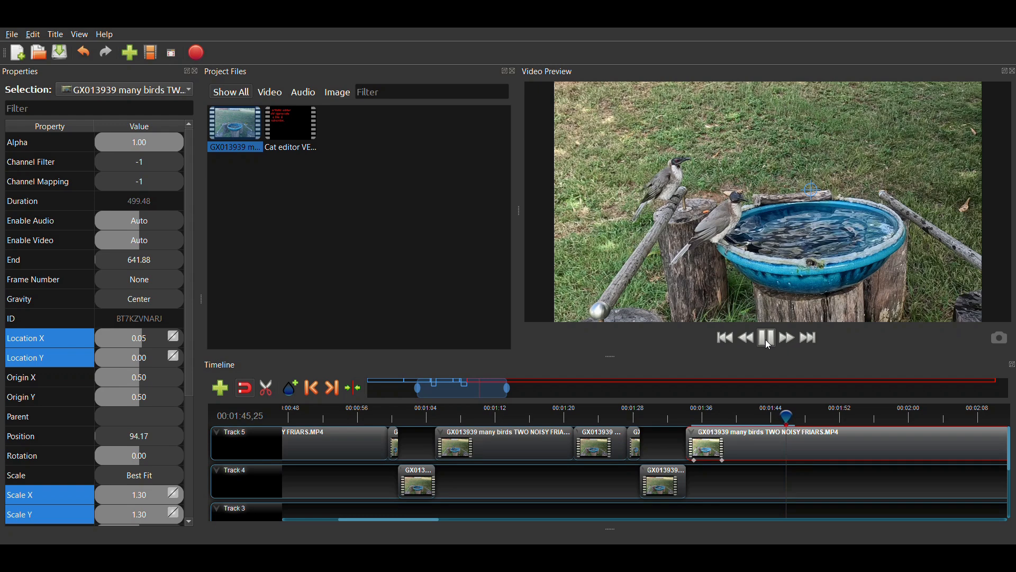
click(768, 346)
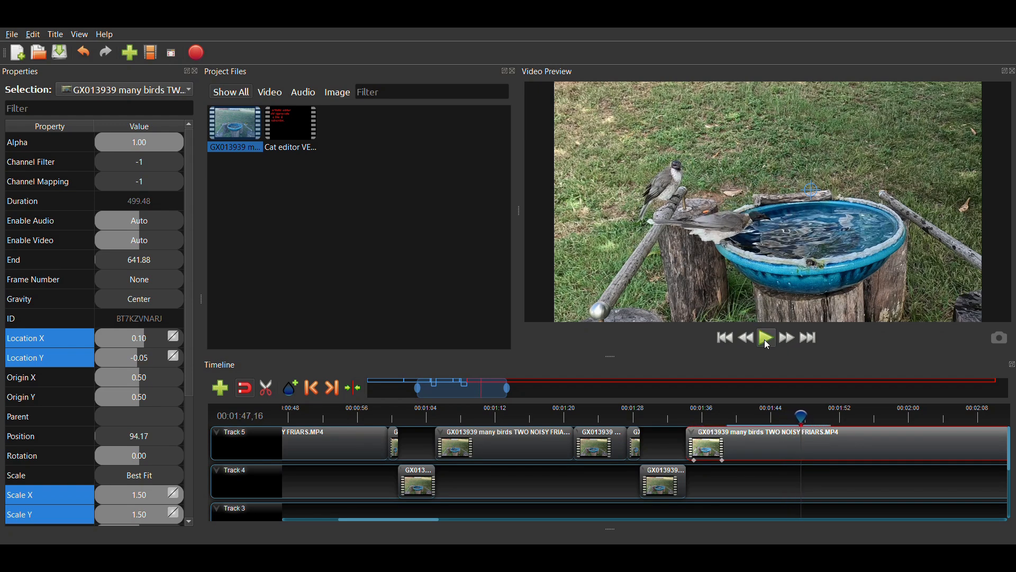
- Split the last Track 5 clip at 00:01:47,14, just before the bird enters the bath
key(Left)
key(Left)
key(Left)
key(Left)
key(Left)
key(Left)
key(Left)
key(Left)
key(Left)
key(Left)
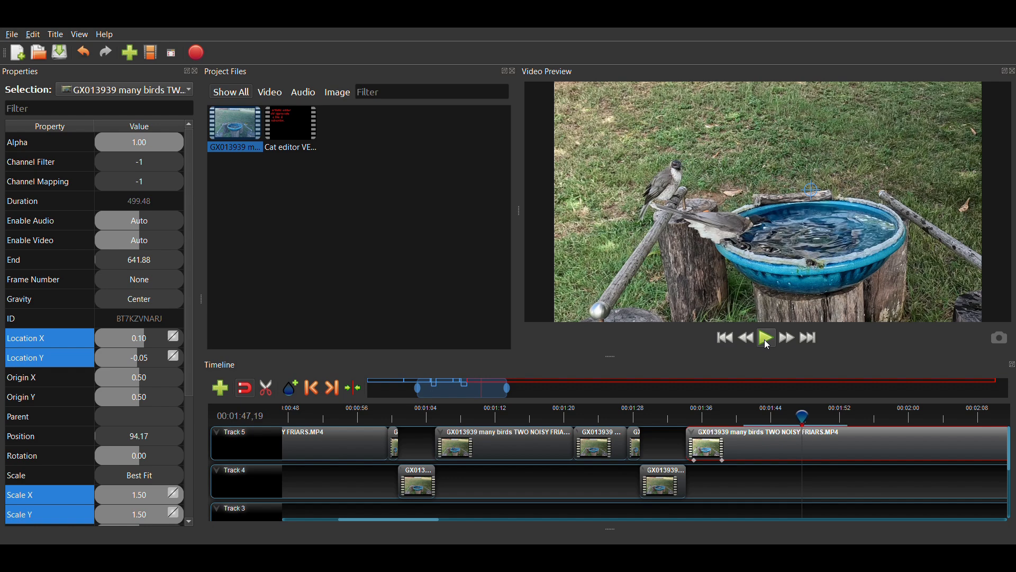
key(Left)
key(Left)
key(Left)
key(Left)
key(Left)
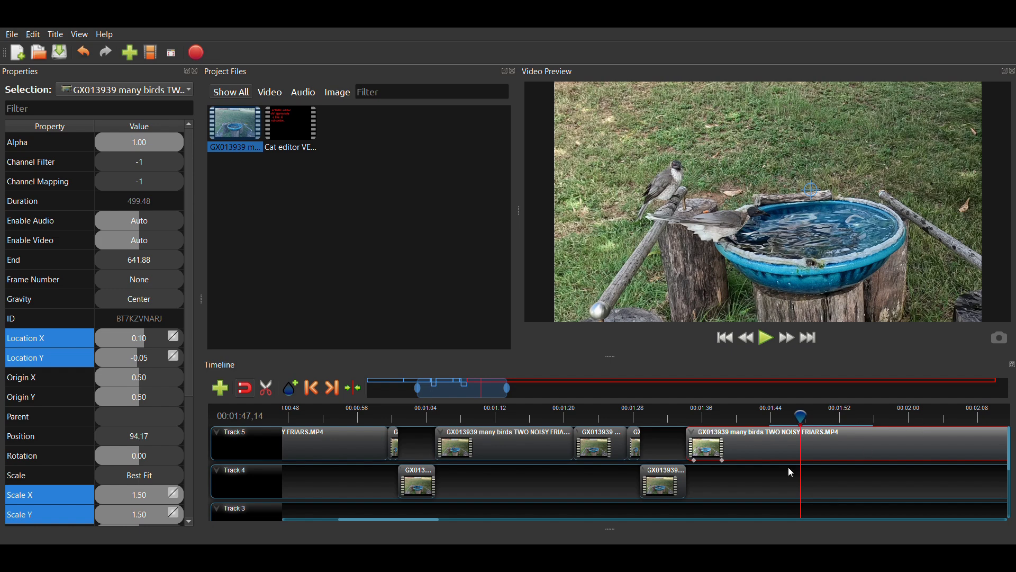
key(ctrl+k)
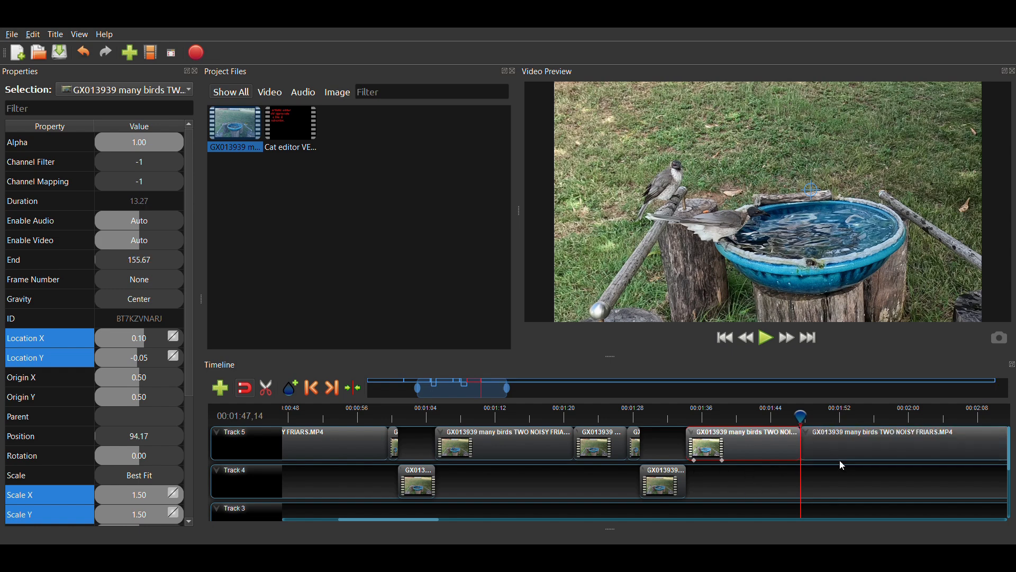
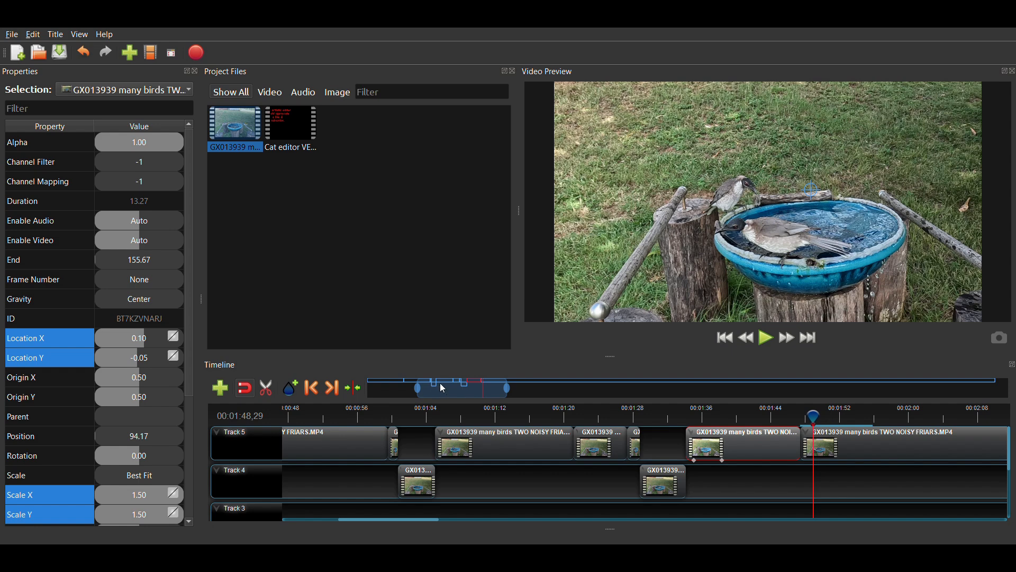
- Shift the last Track 5 clip to position 115.57 and place a 5.90-second slow-motion copy of the preceding short clip on Track 4 at 00:01:48,29
drag(453, 390, 494, 391)
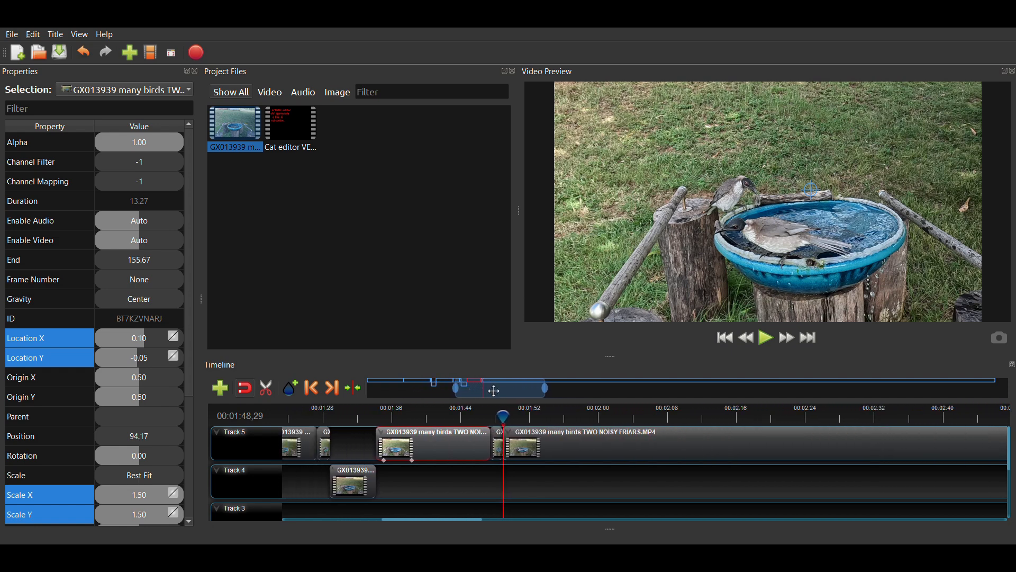
drag(548, 447, 568, 459)
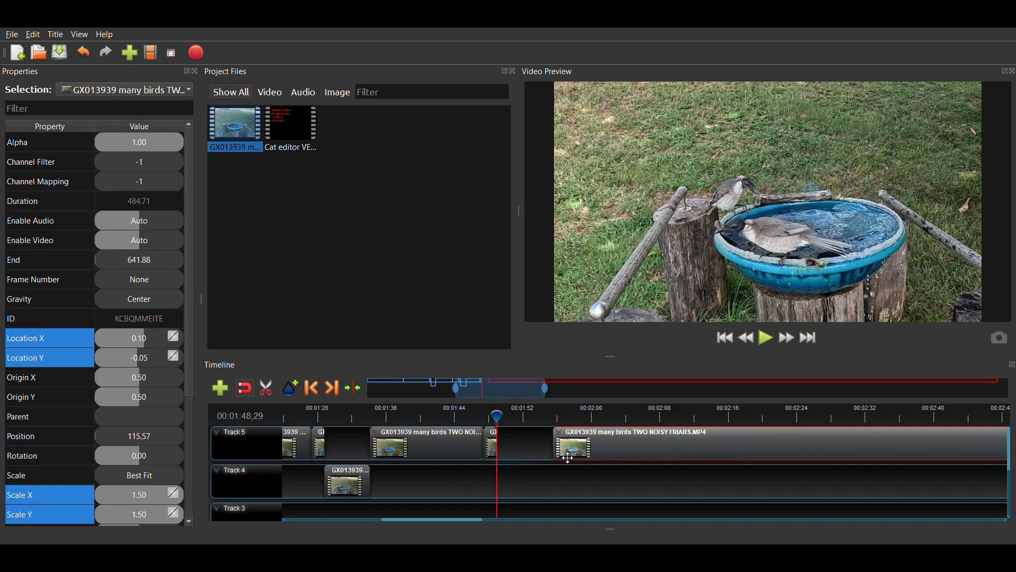
click(496, 446)
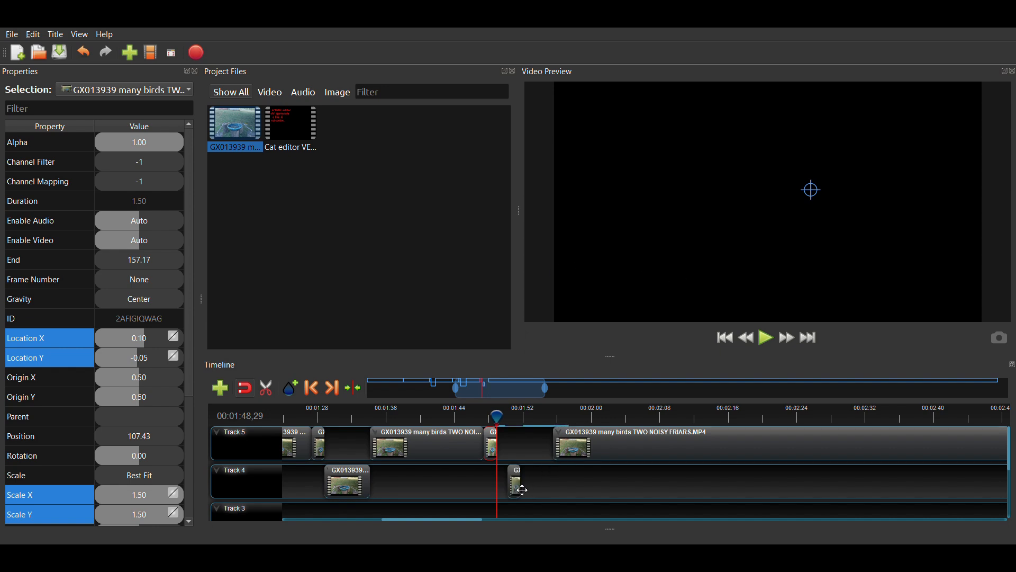
key(ctrl+v)
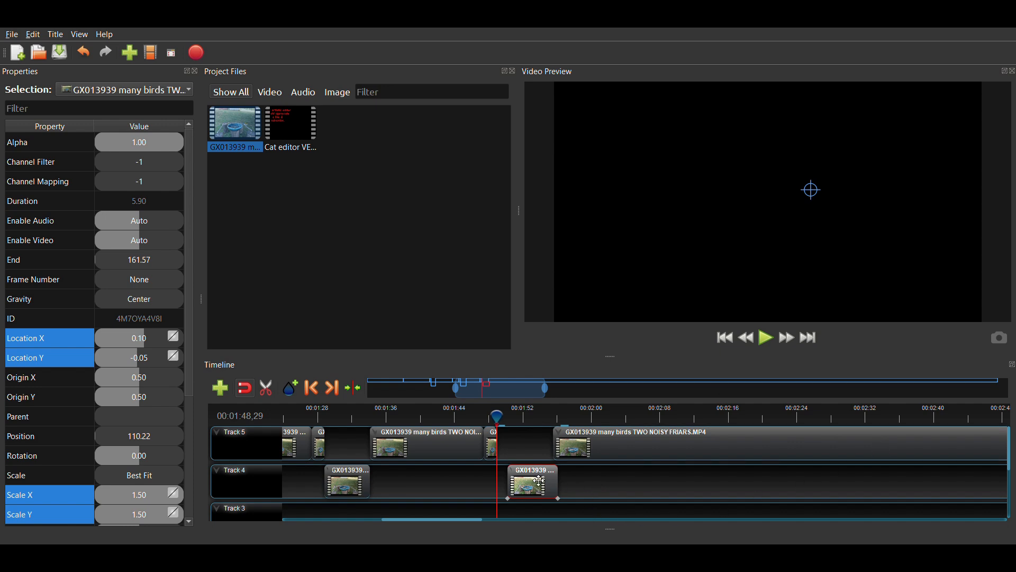
drag(545, 491, 533, 491)
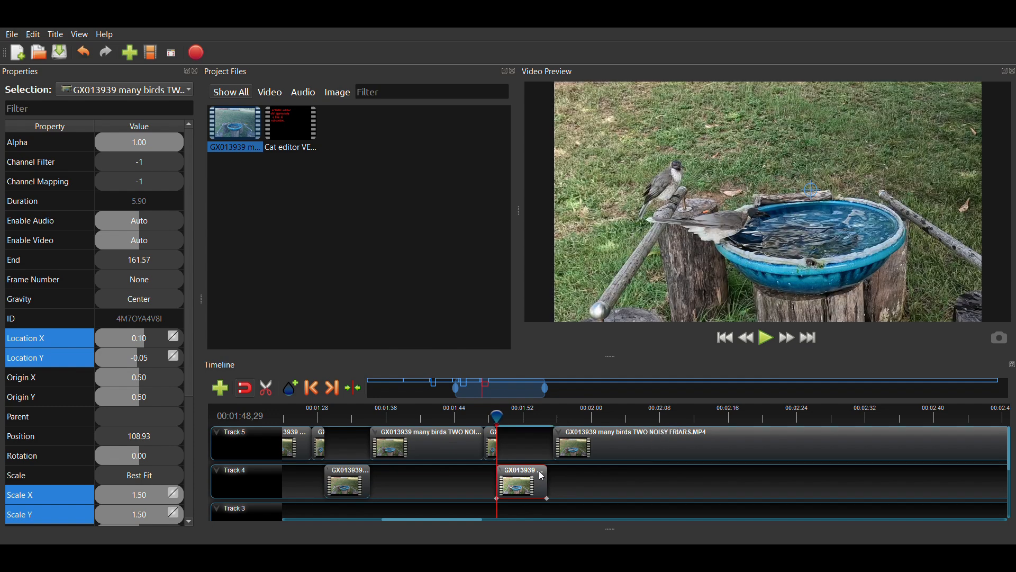
- Keyframe the new Track 4 copy's Scale X and Scale Y at 2 at its start, 00:01:48,29
double_click(127, 498)
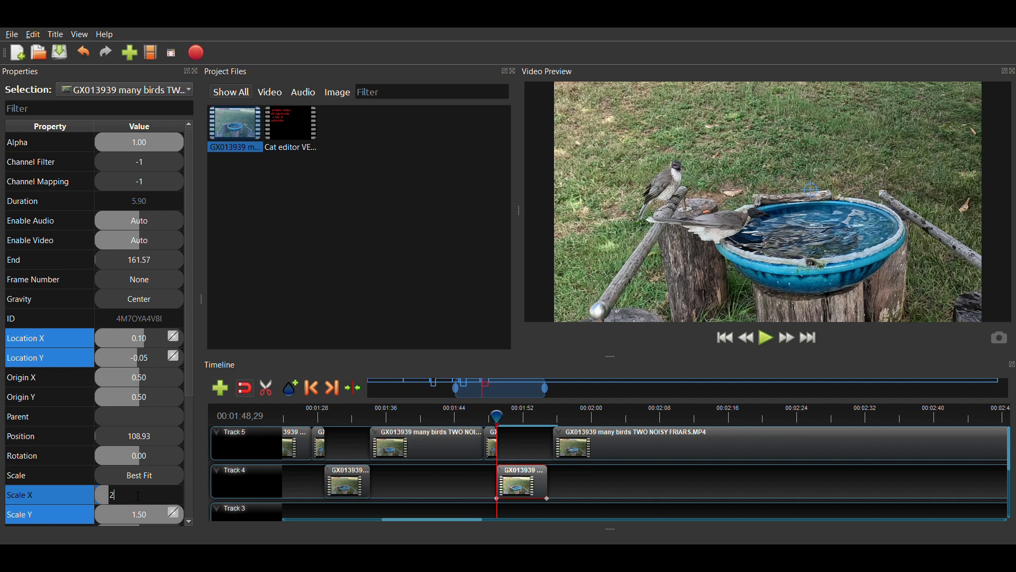
text(2)
key(Return)
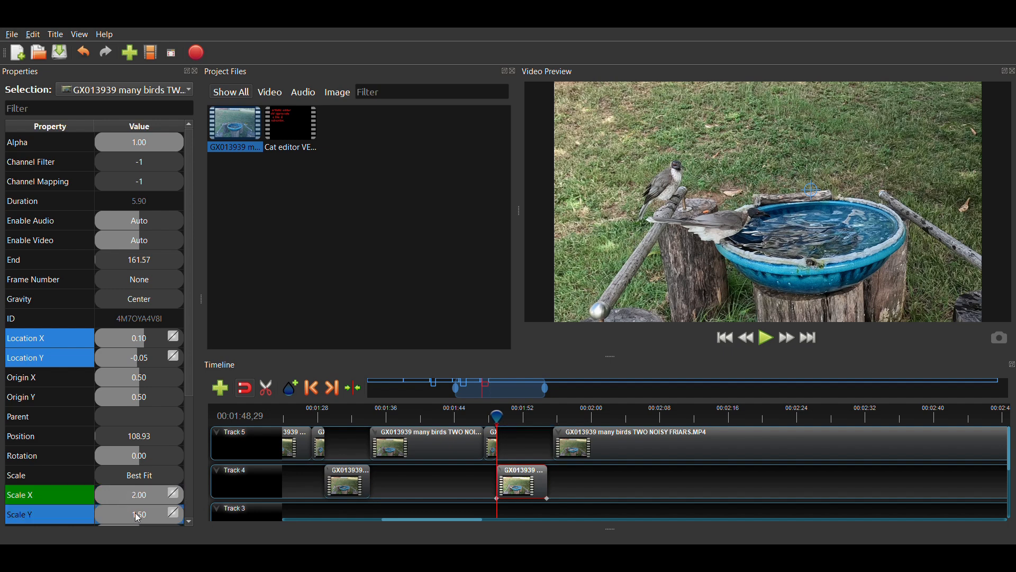
double_click(137, 517)
text(2)
key(Return)
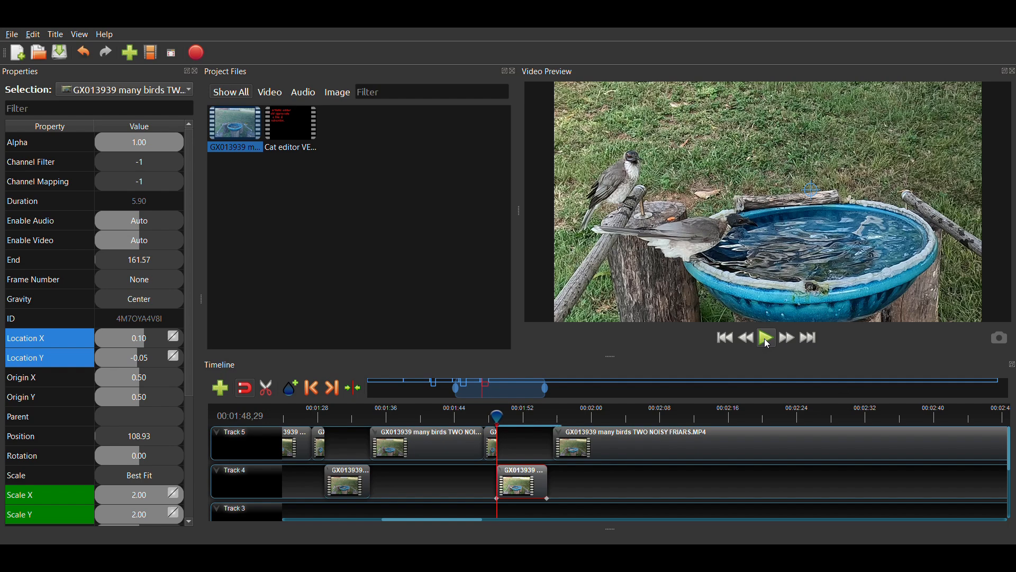
- Play the new Track 4 slow-motion copy and replay its second half to check the zoomed framing
click(769, 345)
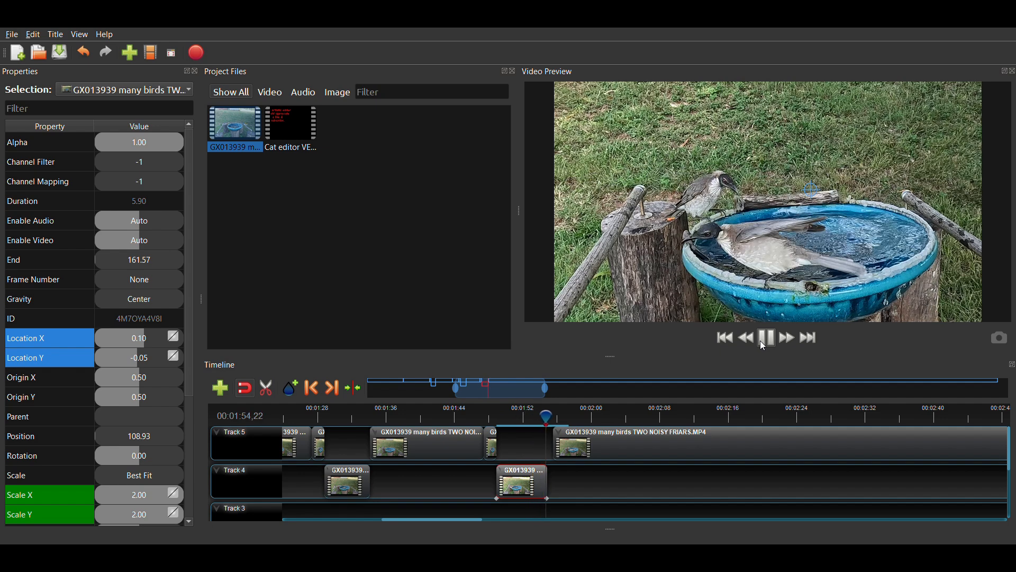
click(766, 345)
click(516, 419)
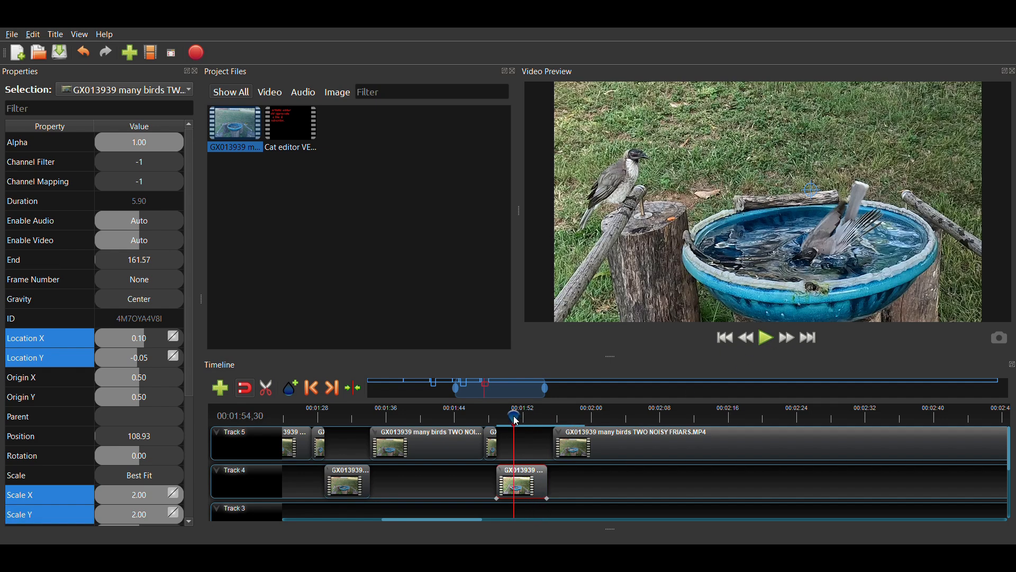
click(767, 339)
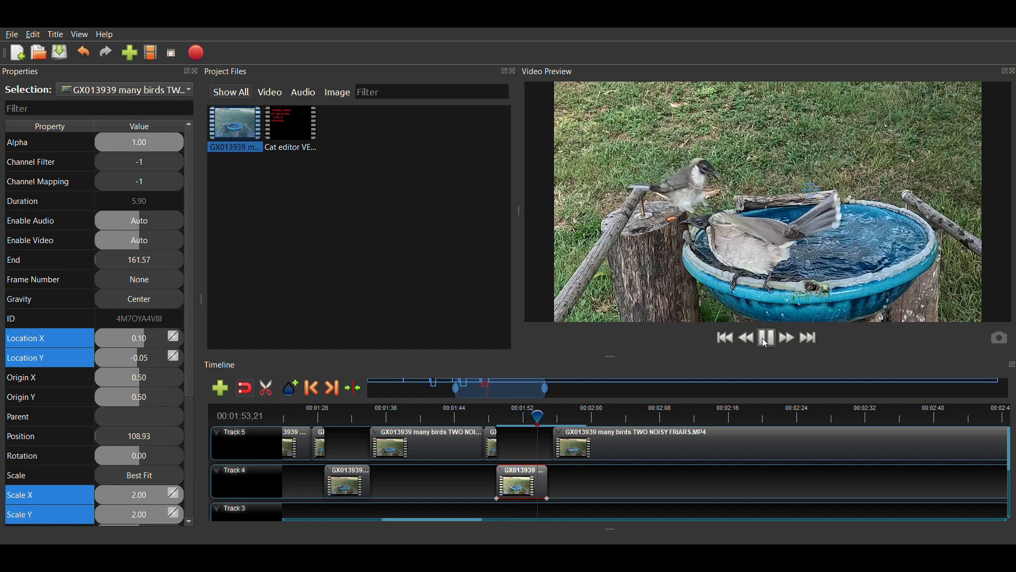
click(766, 345)
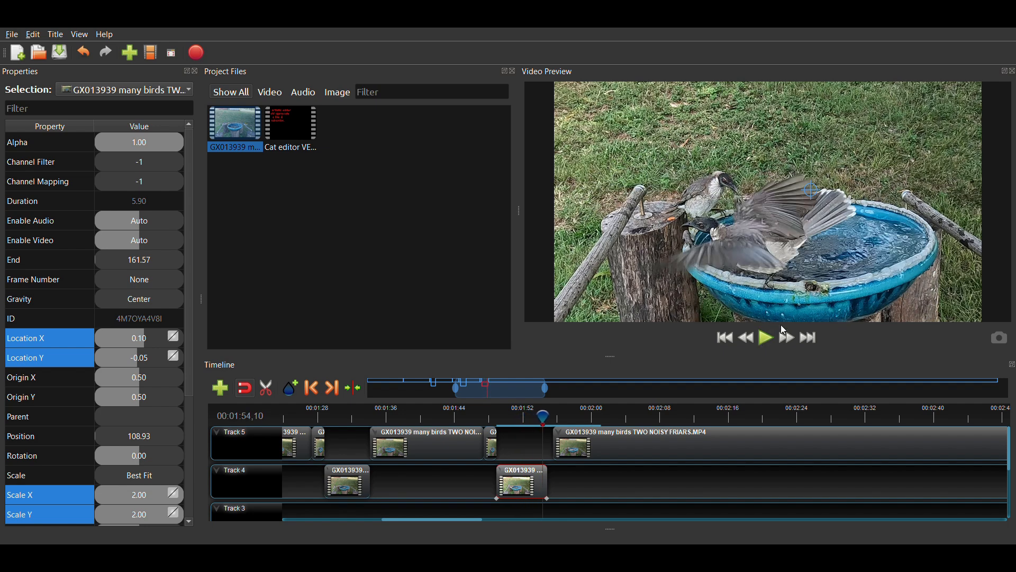
- Step backward frame by frame through the Track 4 slow-motion copy to 00:01:49,26, examining the bird's entry into the bath
key(Left)
key(Left)
key(Left)
key(Left)
key(Left)
key(Left)
key(Left)
key(Left)
key(Left)
key(Left)
key(Left)
key(Left)
key(Left)
key(Left)
key(Left)
key(Left)
key(Left)
key(Left)
key(Left)
key(Left)
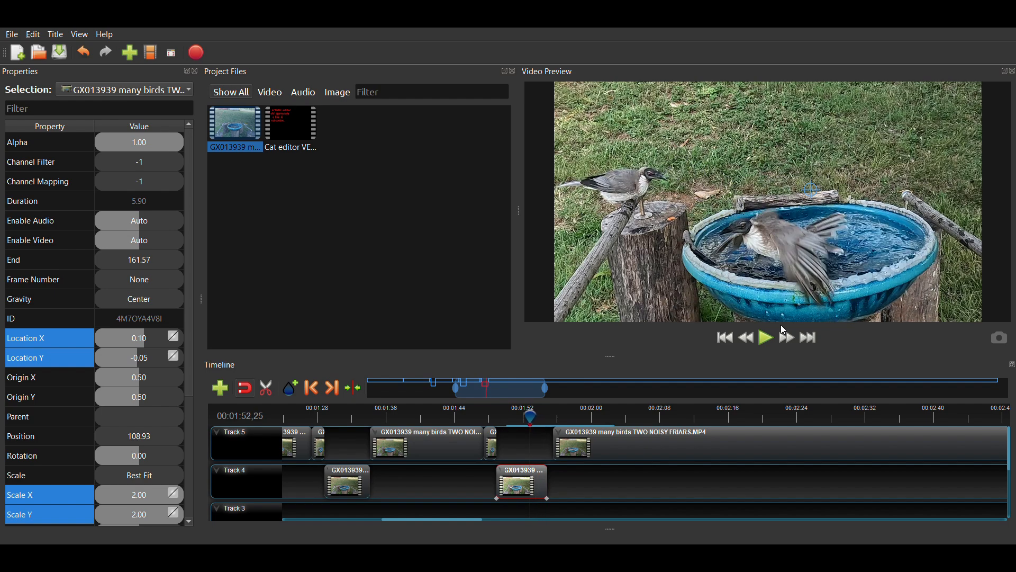
key(Left)
key(Left)
key(Left)
key(Left)
key(Left)
key(Left)
key(Left)
key(Left)
key(Left)
key(Left)
key(Left)
key(Left)
key(Left)
key(Left)
key(Left)
key(Left)
key(Left)
key(Left)
key(Left)
key(Left)
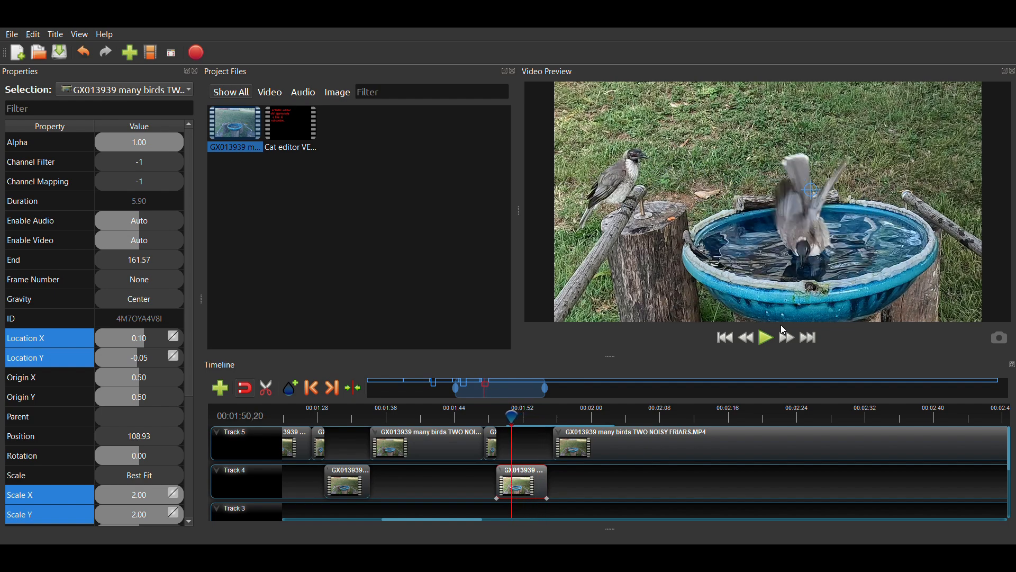
key(Left)
key(Left)
key(Left)
key(Left)
key(Left)
key(Left)
key(Left)
key(Left)
key(Left)
key(Left)
key(Left)
key(Left)
key(Left)
key(Left)
key(Left)
key(Left)
key(Left)
key(Left)
key(Left)
key(Left)
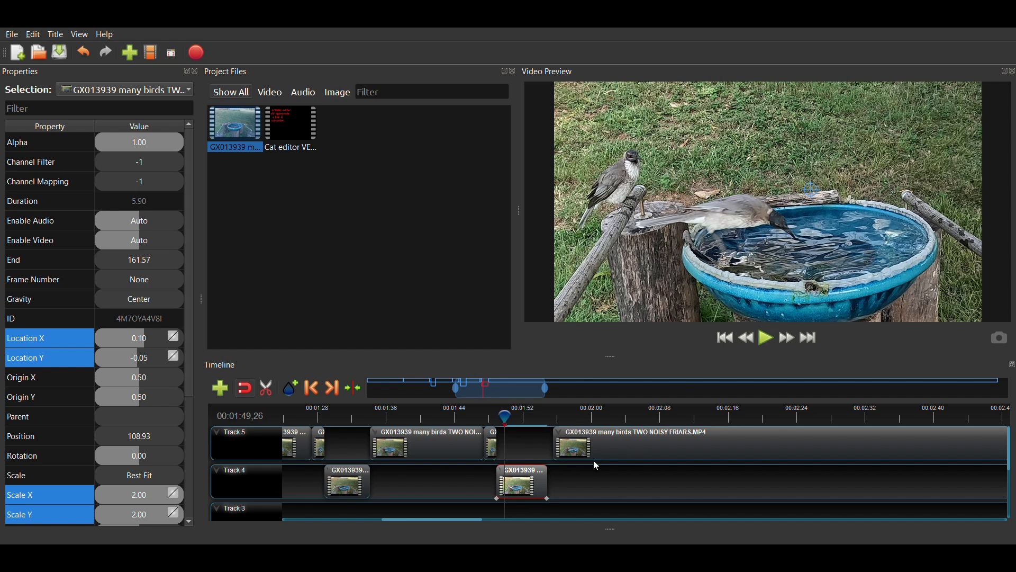
- Try starting the Track 4 slow-motion copy at 00:01:49,26 and shifting the last Track 5 clip to position 121.77
mouse_move(528, 491)
mouse_down()
mouse_move(548, 494)
mouse_move(536, 493)
mouse_up()
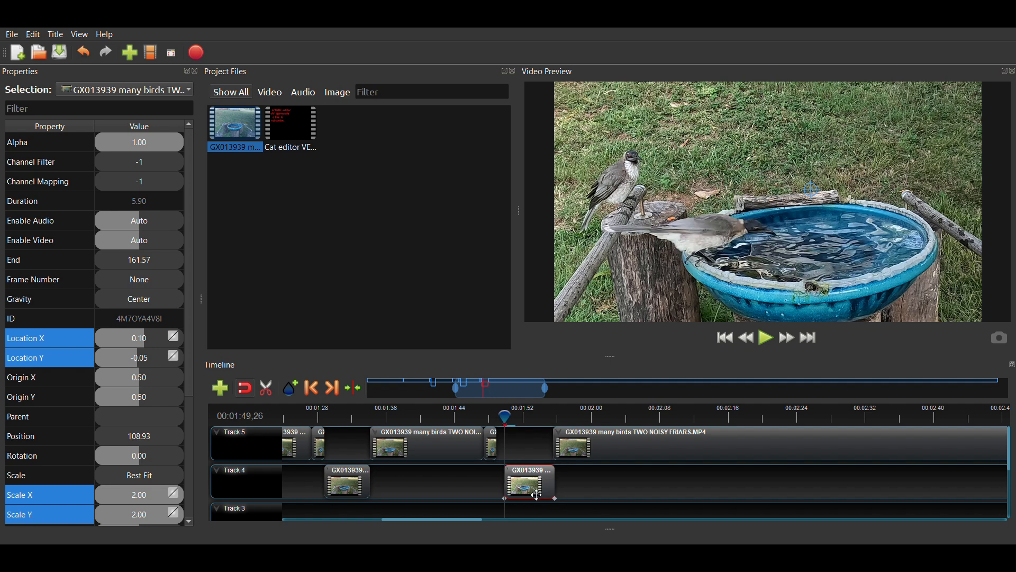
drag(582, 451, 626, 451)
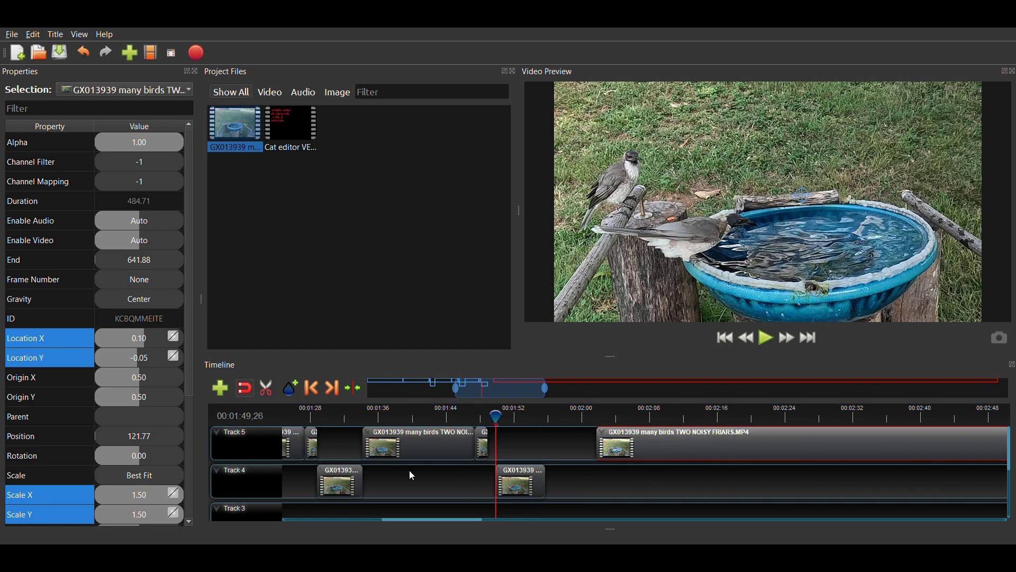
- Keyframe the Track 4 slow-motion copy's Location Y at -0.1 at its start, 00:01:49,26
click(515, 483)
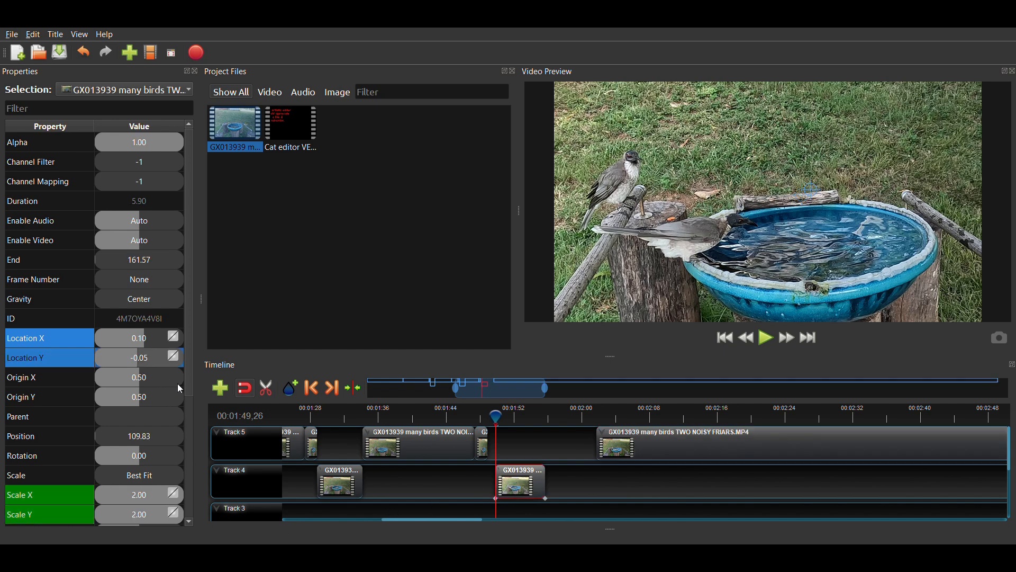
text(-.1)
key(Return)
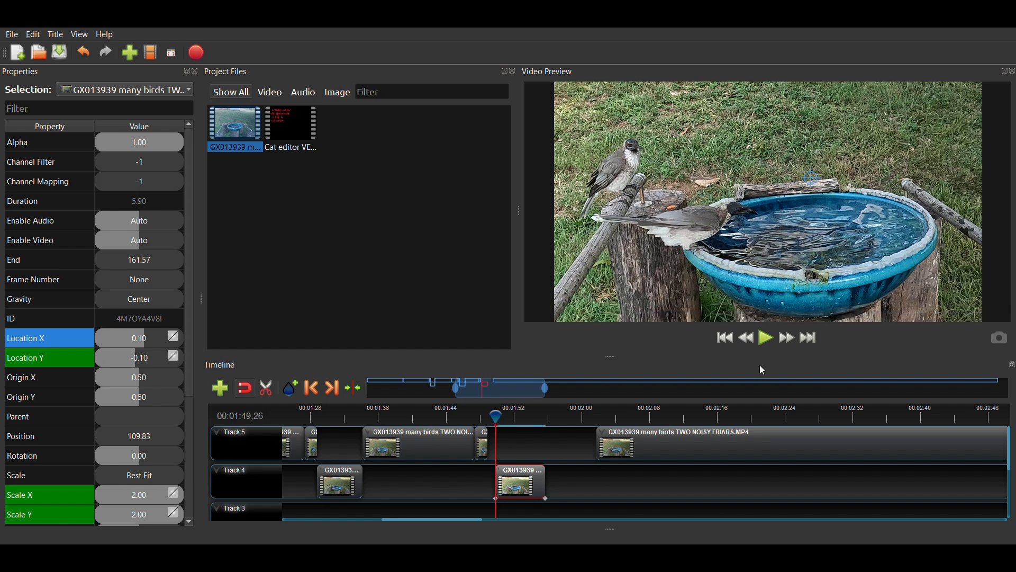
- Play the Track 4 slow-motion copy to its end to check the raised framing
click(763, 340)
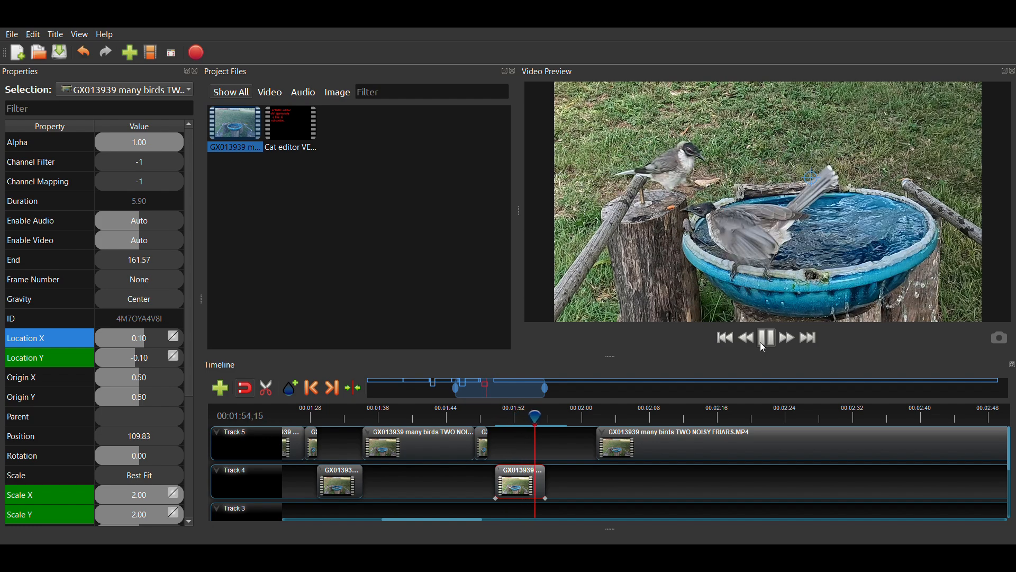
click(761, 343)
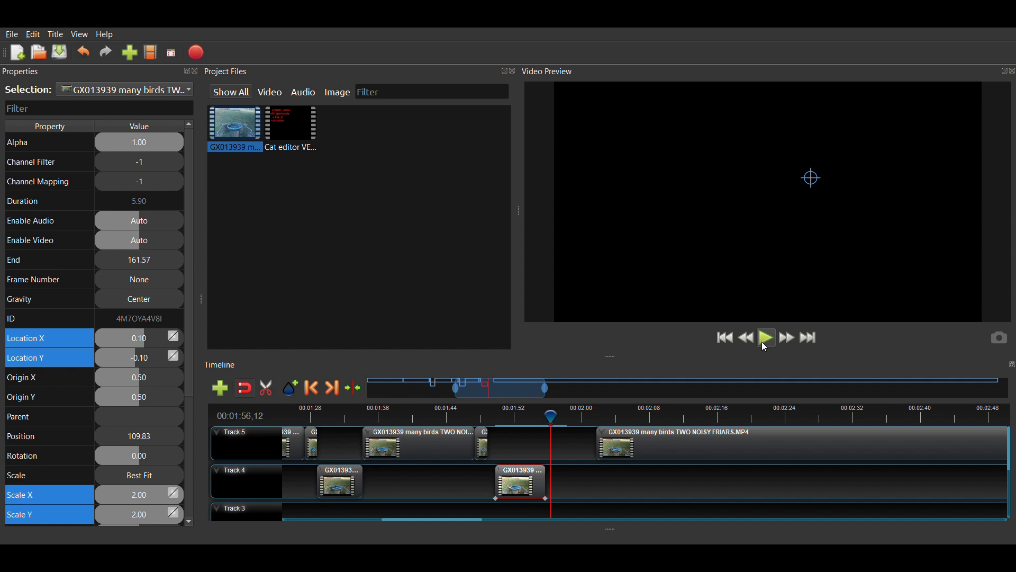
drag(524, 424, 551, 416)
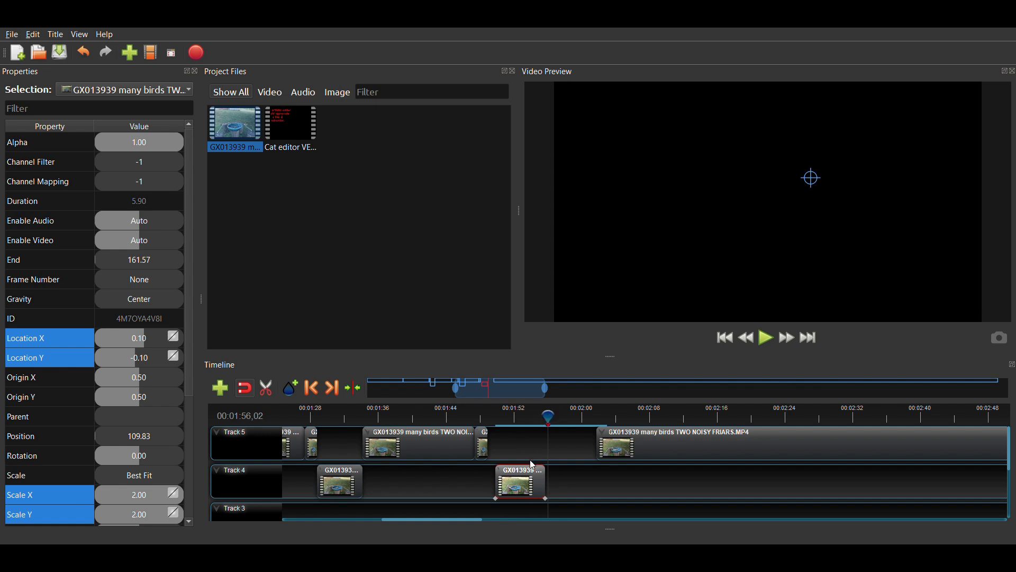
- Move the Track 4 slow-motion copy to position 108.93 and the last Track 5 clip to 114.83 so they follow on without gaps
drag(527, 486, 519, 486)
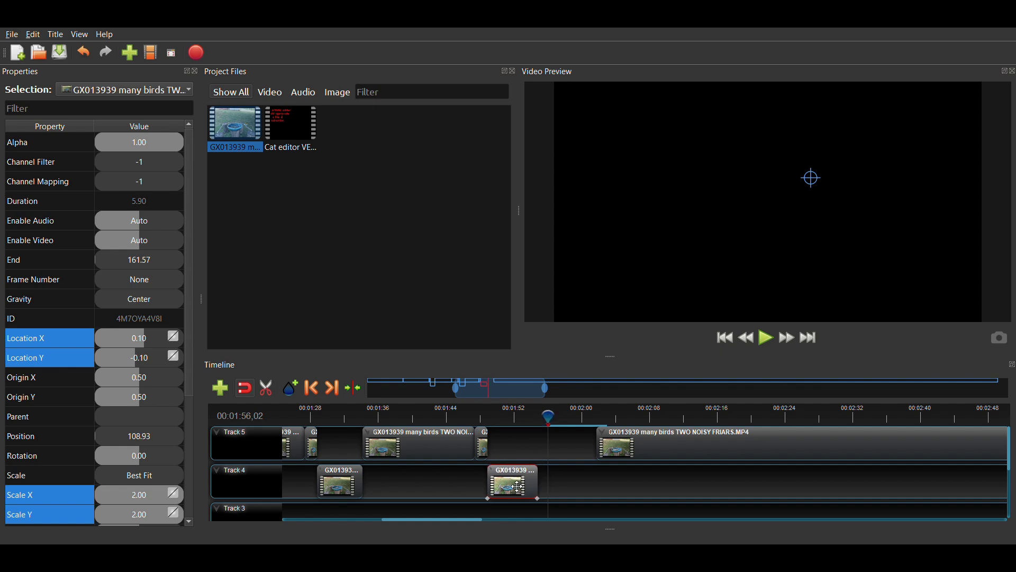
click(486, 416)
click(471, 417)
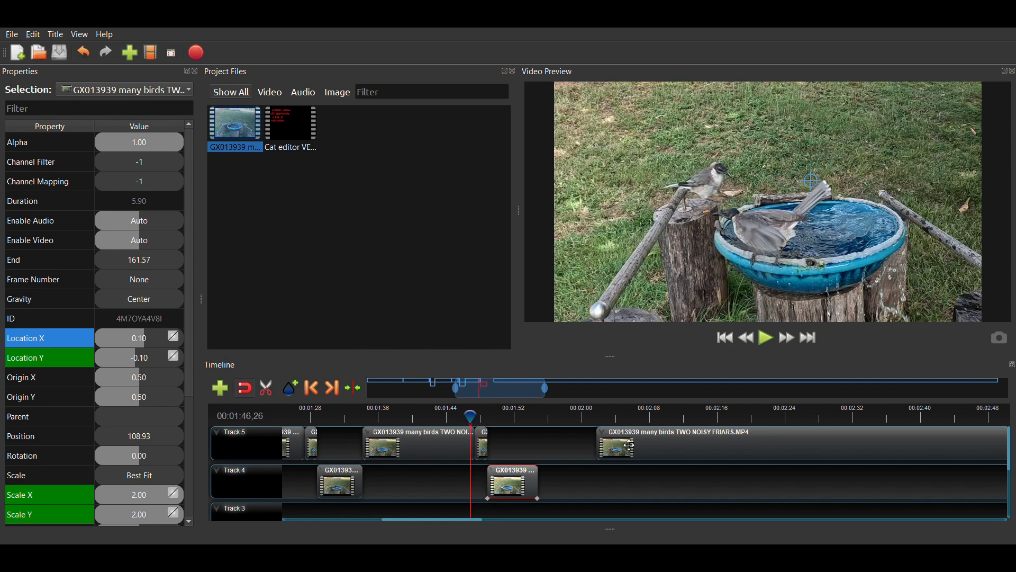
drag(629, 444, 572, 447)
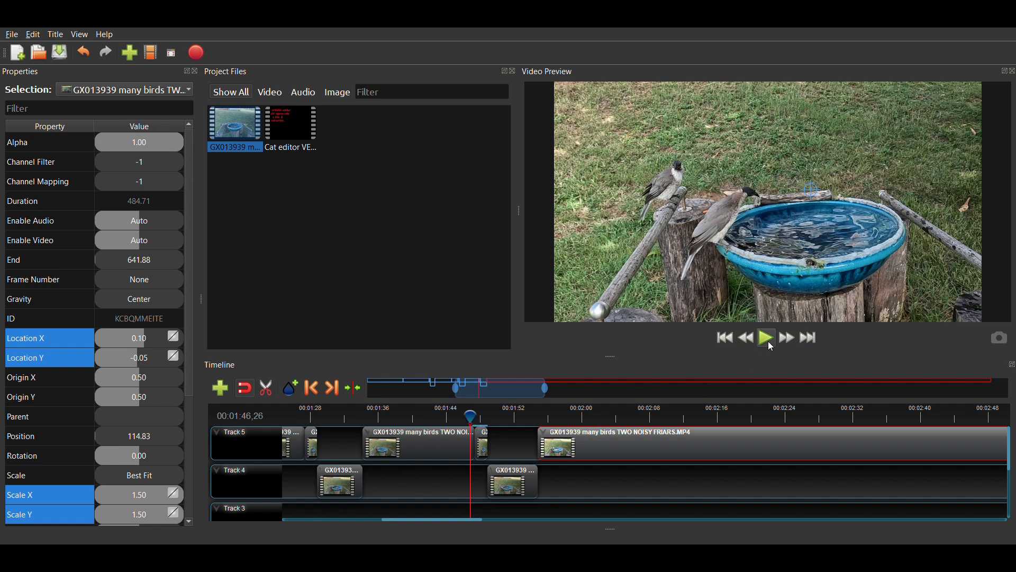
- Play from 00:01:46,26 through the slow-motion copy into the last Track 5 clip, replaying from 00:01:48,19 to check the transitions
click(770, 345)
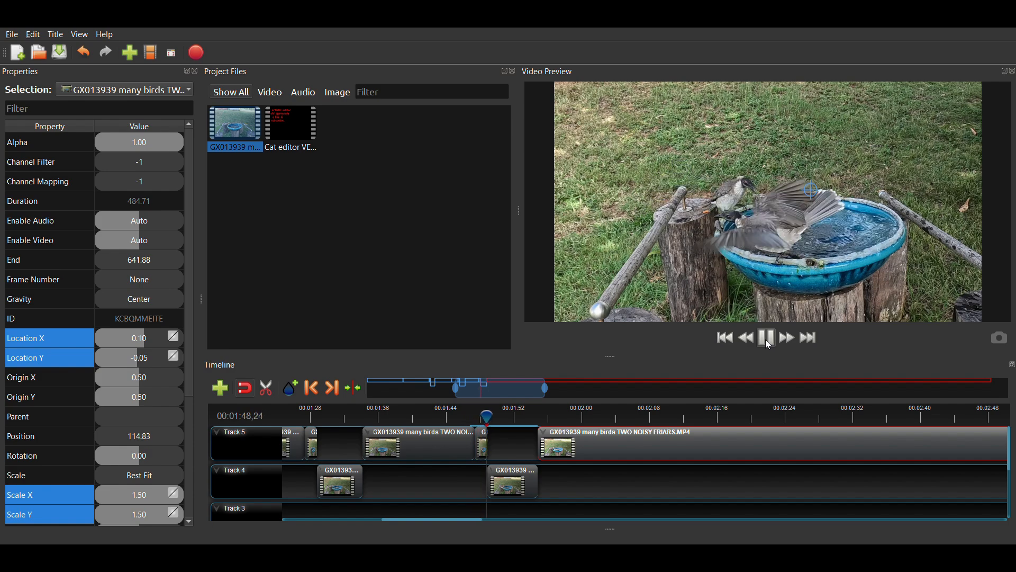
click(766, 340)
click(766, 341)
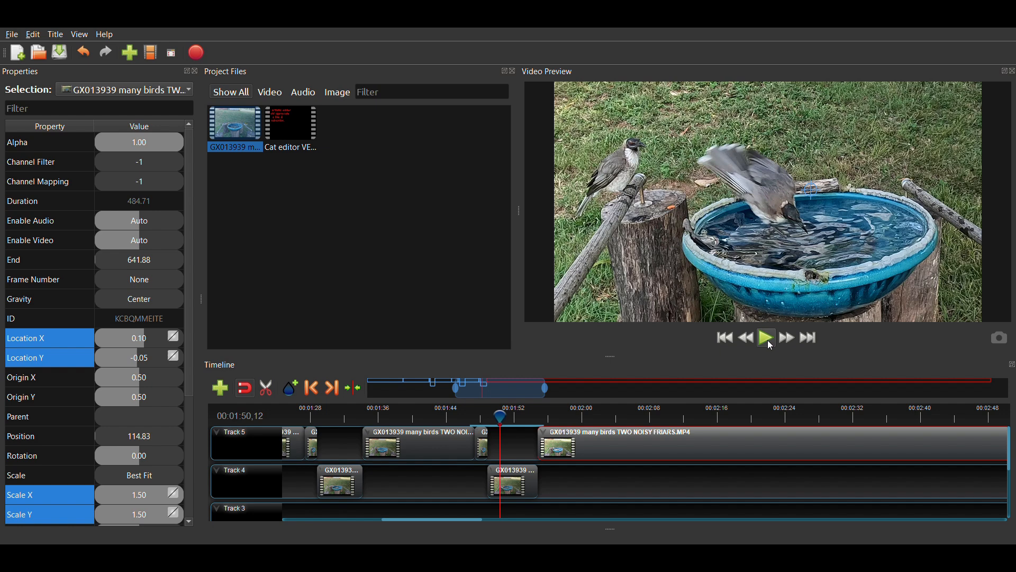
click(768, 340)
key(Left)
key(Left)
key(Left)
key(Left)
key(Left)
key(Left)
key(Left)
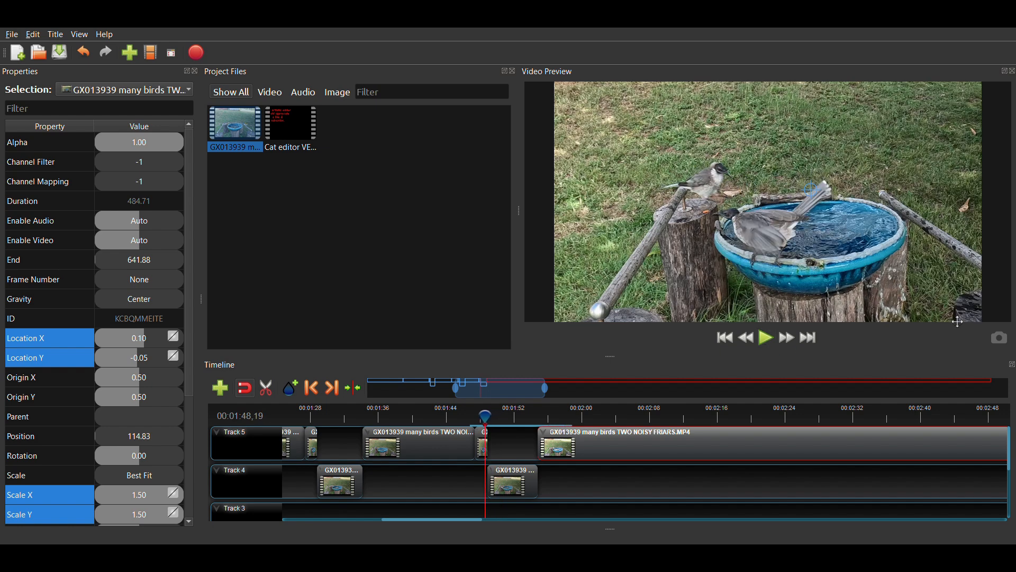
click(766, 341)
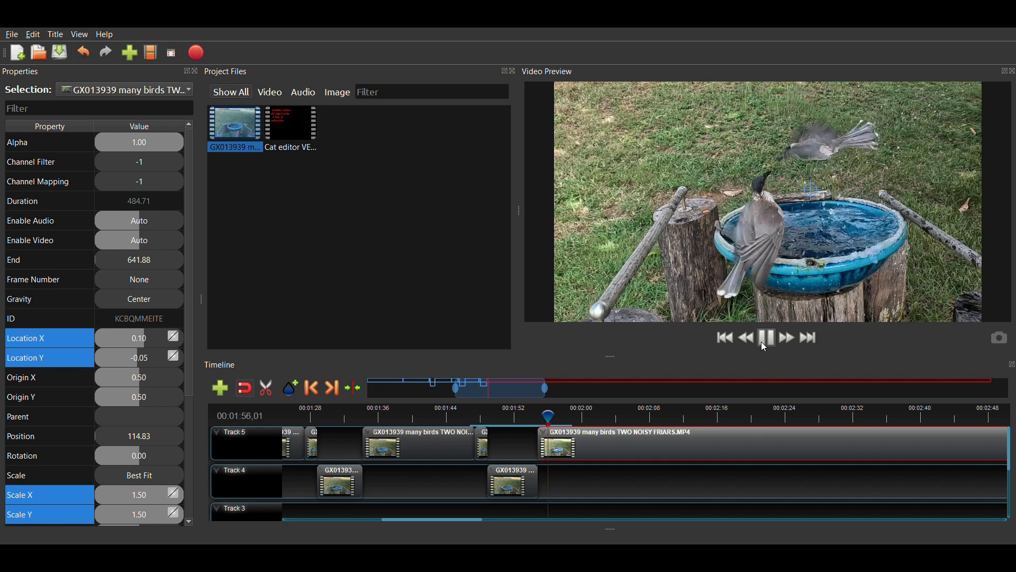
click(766, 338)
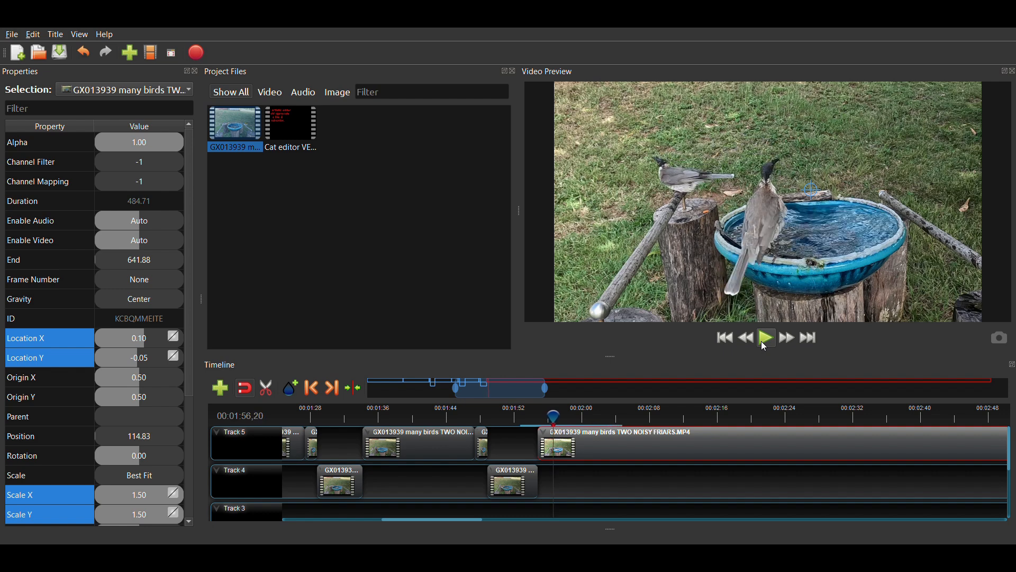
- Find the splash frame by frame and split the last Track 5 clip at 00:01:55,03 and again at 00:01:56,23
key(Left)
key(Left)
key(Left)
key(Left)
key(Left)
key(Left)
key(Left)
key(Left)
key(Left)
key(Left)
key(Left)
key(Left)
key(Left)
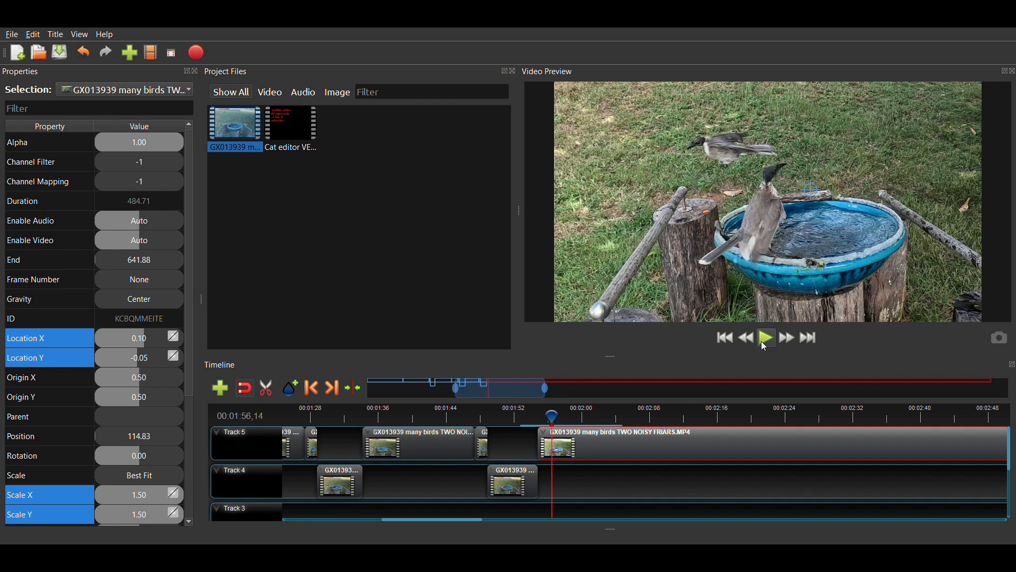
key(Left)
key(Left)
key(Left)
key(Left)
key(Left)
key(Left)
key(Left)
key(Left)
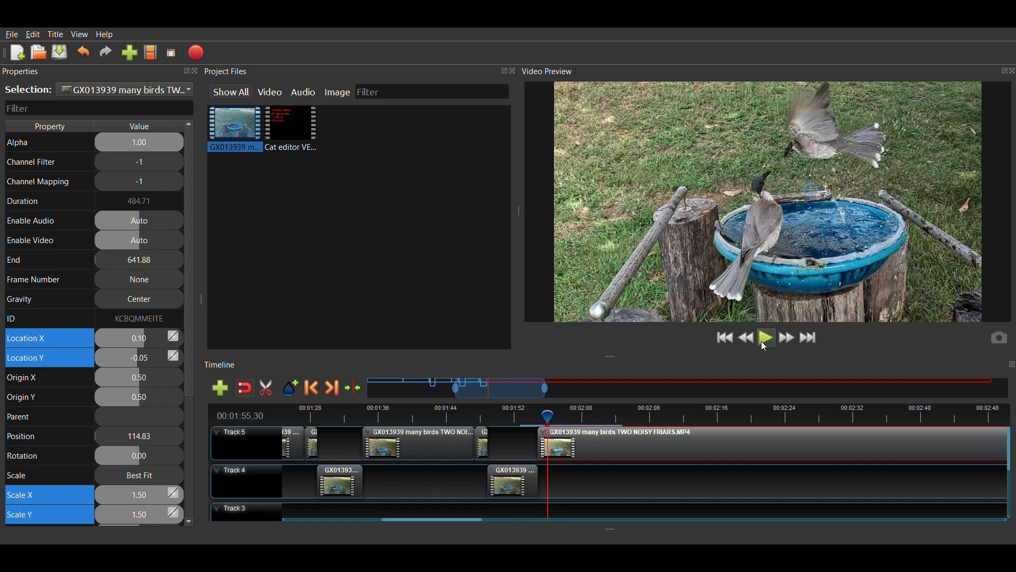
key(Left)
key(Left)
key(Left)
key(Left)
key(Left)
key(Left)
key(Left)
key(Left)
key(Left)
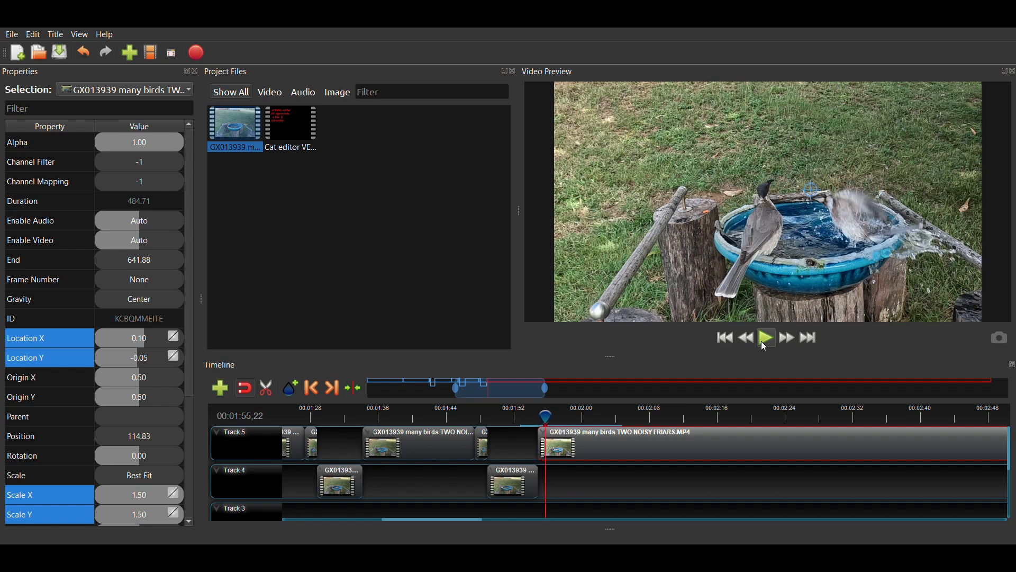
key(Left)
key(Left)
key(Left)
key(Left)
key(Left)
key(Left)
key(Left)
key(Left)
key(Left)
key(Left)
key(Left)
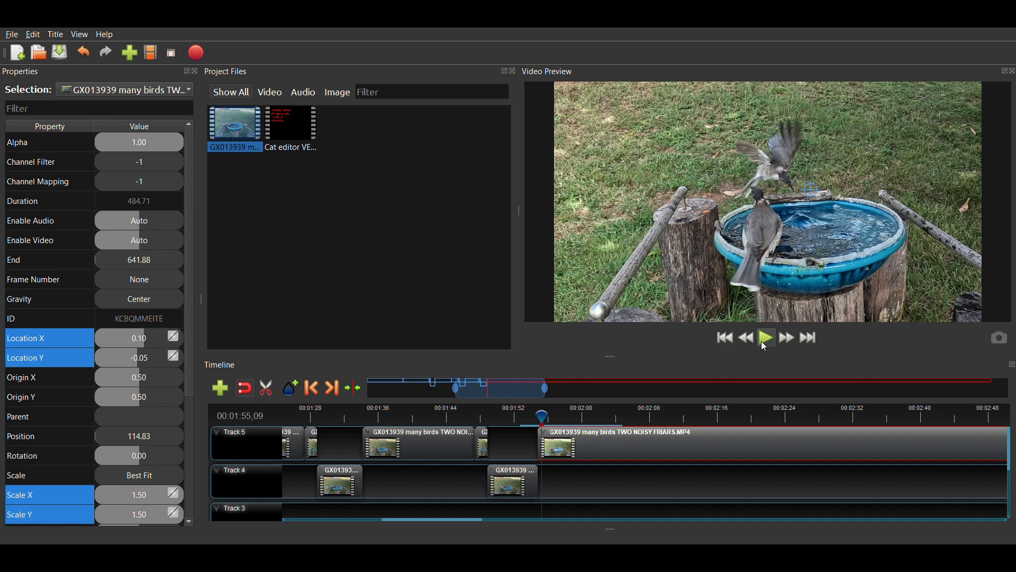
key(Left)
key(Left)
key(Left)
key(Left)
key(Left)
key(Left)
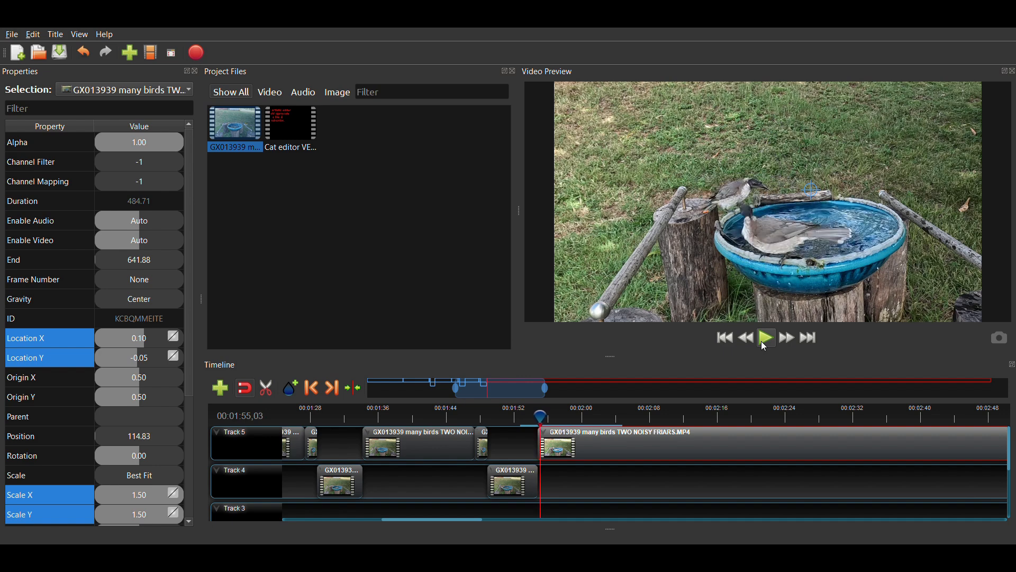
key(Left)
key(Left)
key(Left)
key(Left)
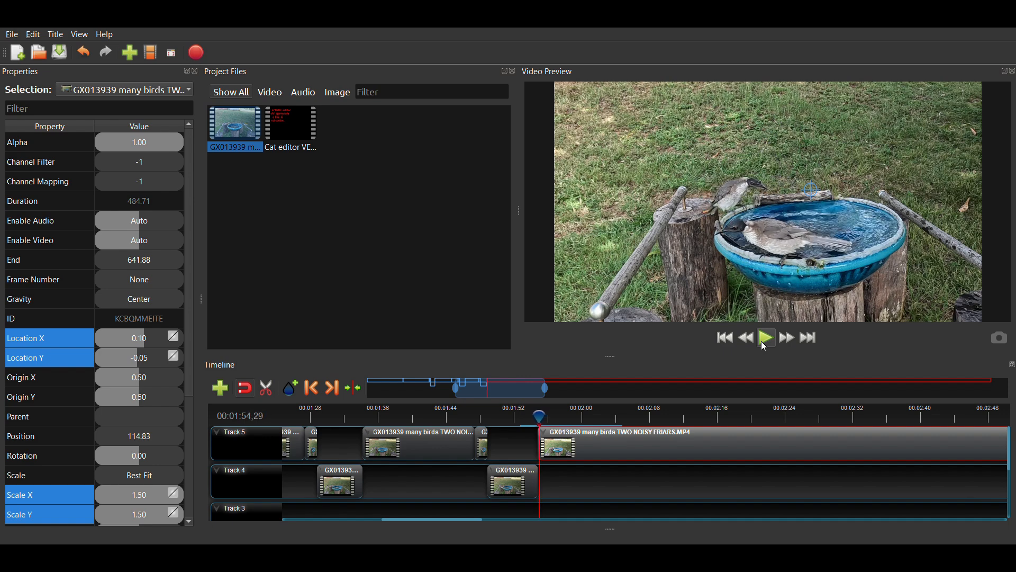
key(Right)
key(Right)
key(Right)
key(Right)
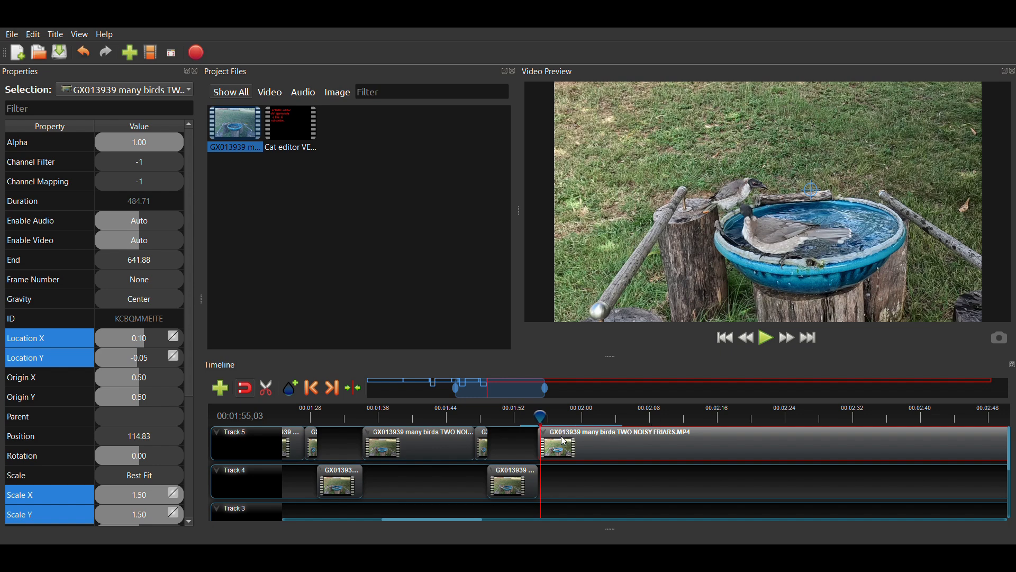
key(ctrl+k)
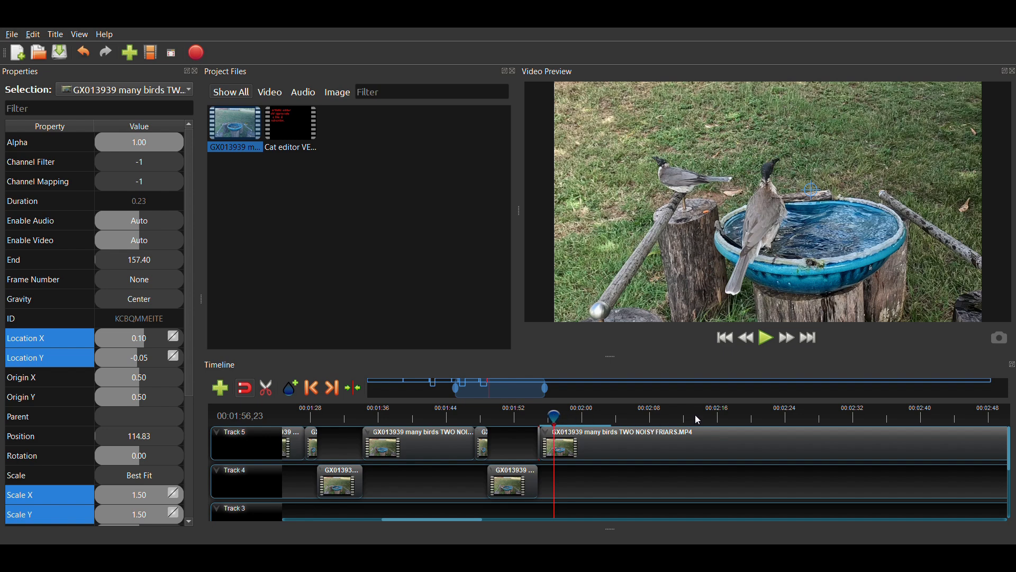
key(ctrl+k)
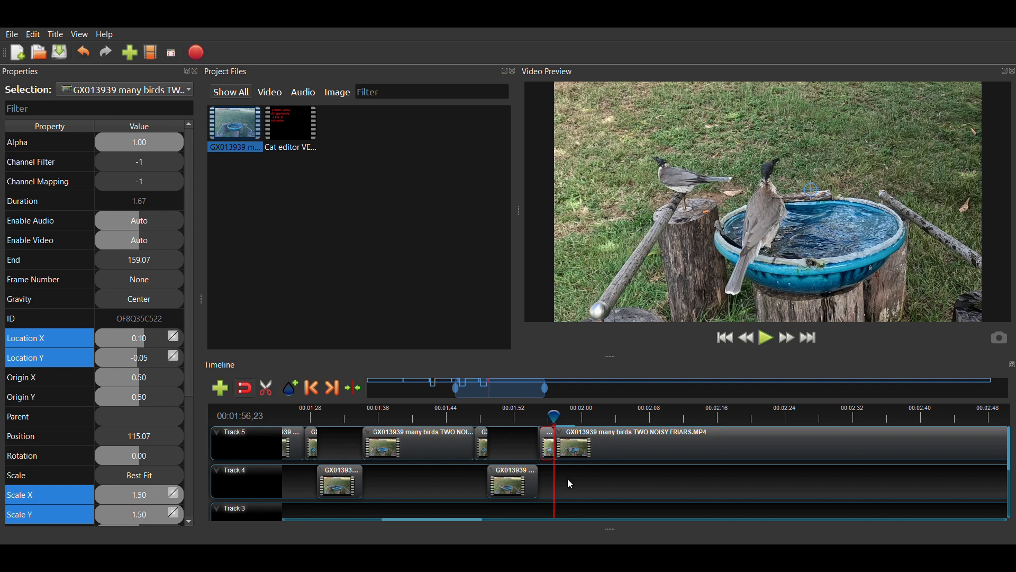
- Shift the last Track 5 clip to about 00:02:10 and place the 6.43-second slow-motion copy on Track 4 at position 116.73
click(583, 451)
drag(584, 451, 694, 451)
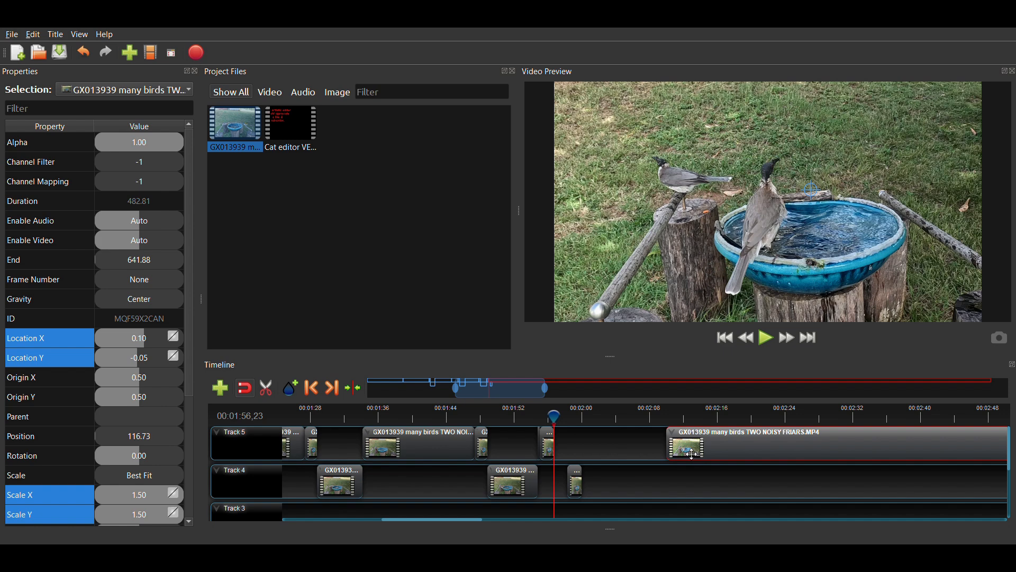
click(577, 484)
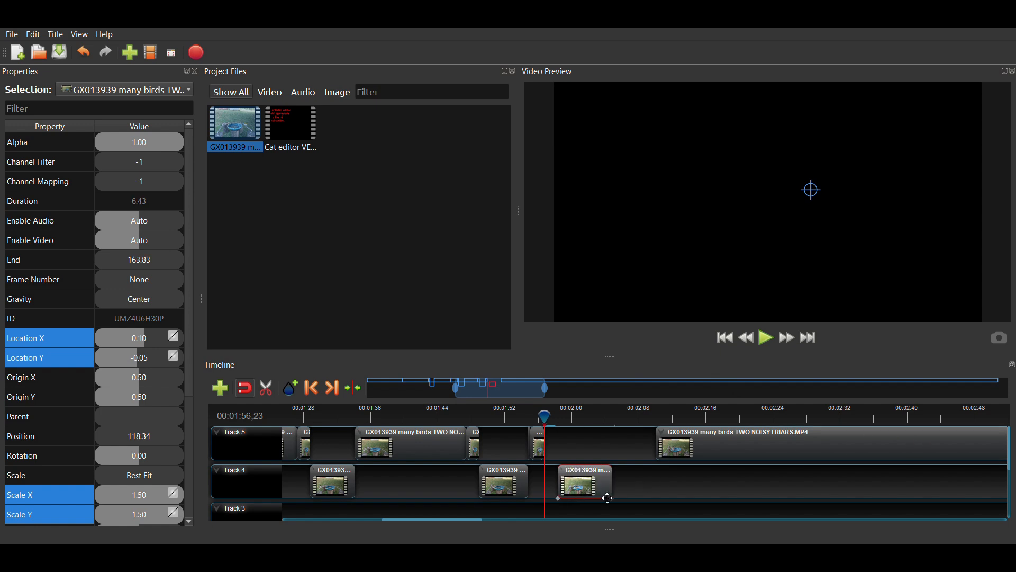
drag(591, 488, 580, 488)
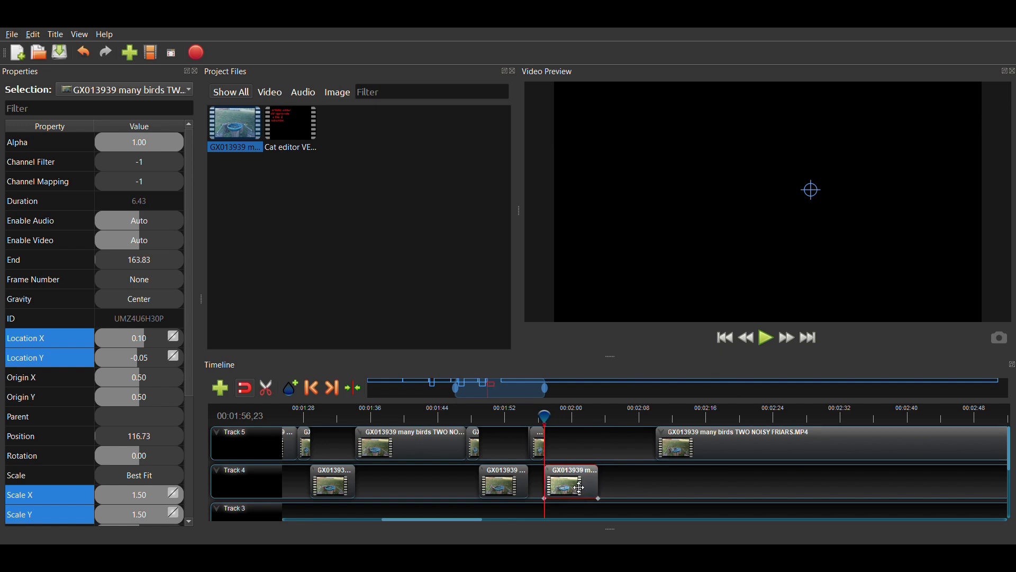
- Keyframe the new Track 4 slow-motion copy's Scale X and Scale Y at 2 at its start and play it through
click(139, 498)
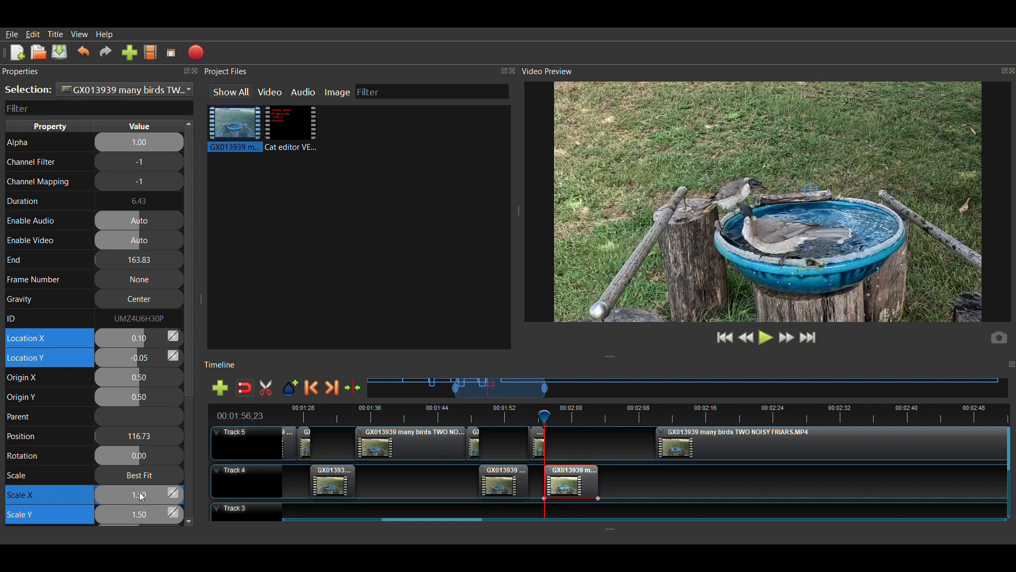
text(2)
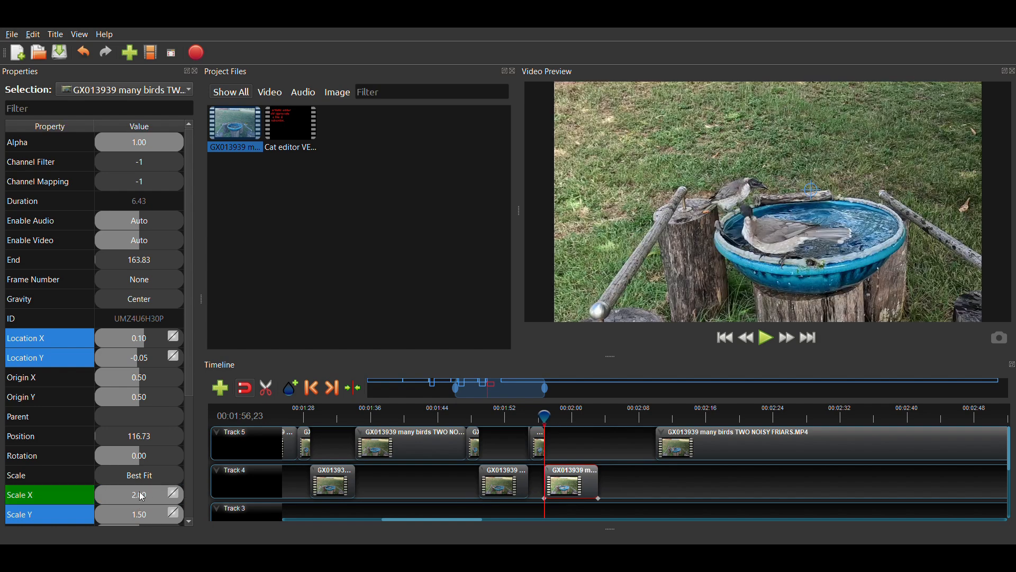
double_click(139, 516)
text(2)
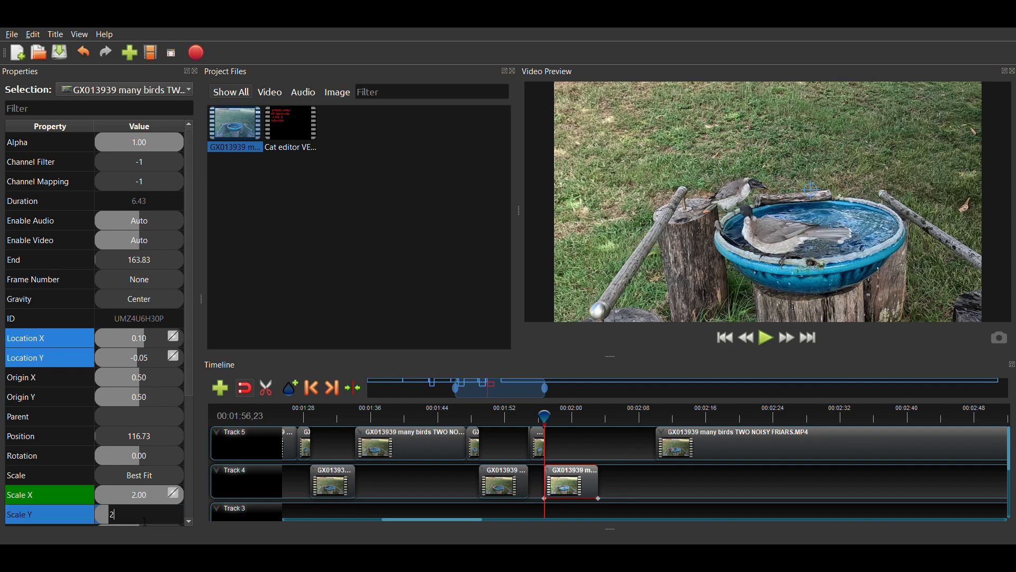
key(Return)
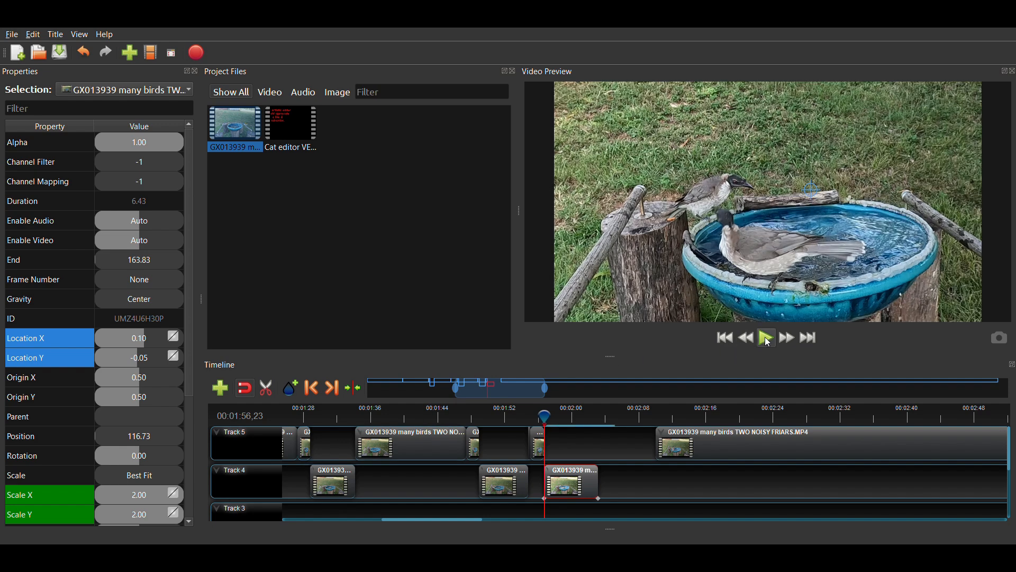
click(769, 339)
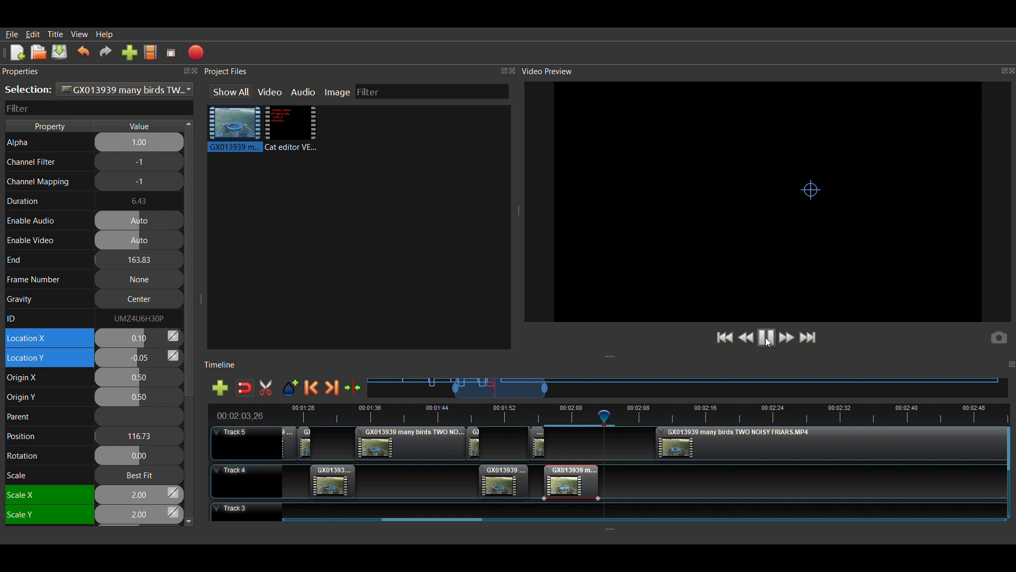
click(770, 342)
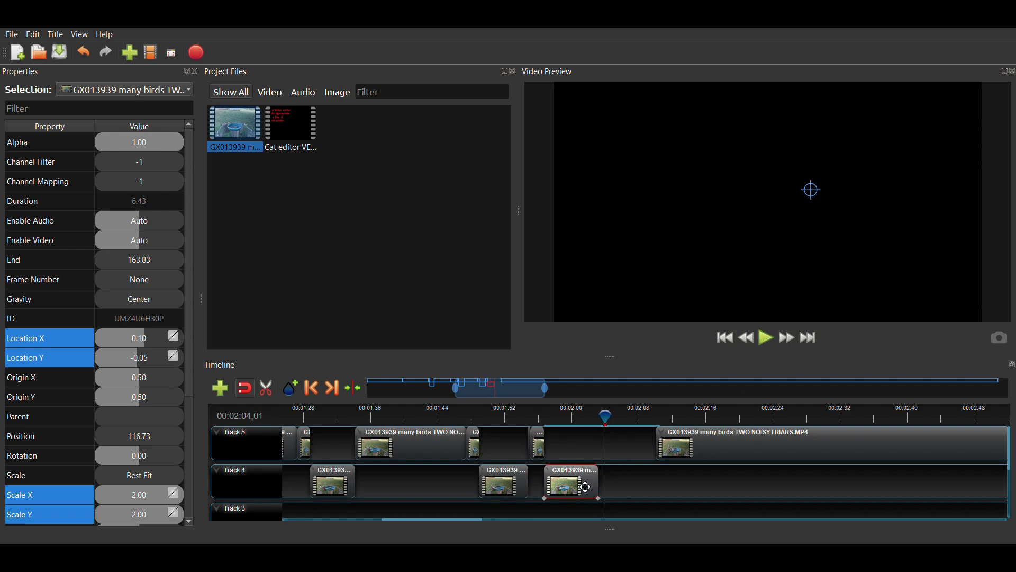
- Move the new Track 4 slow-motion copy to position 119.93 and replay it to check the framing
drag(586, 487, 618, 487)
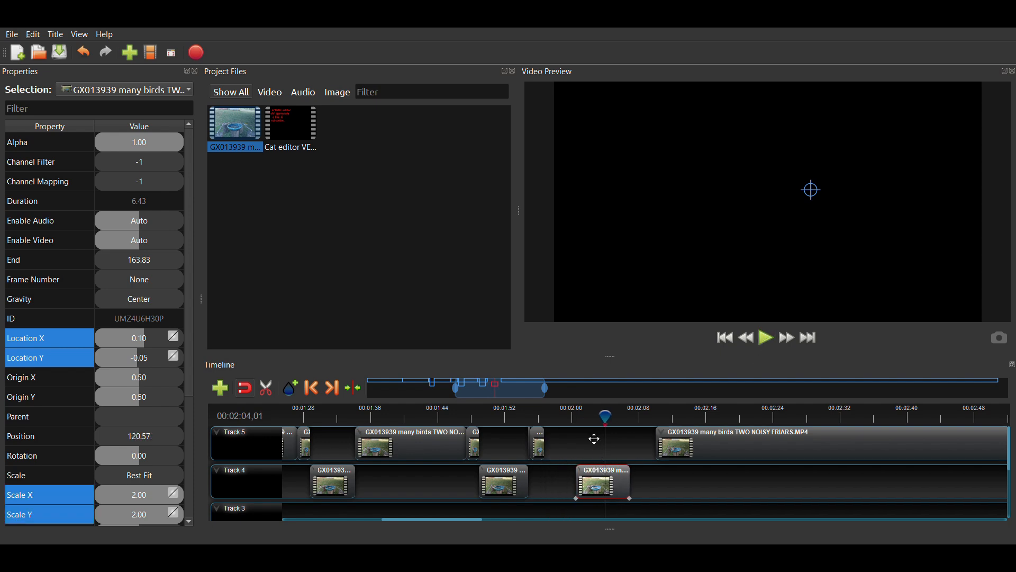
click(571, 421)
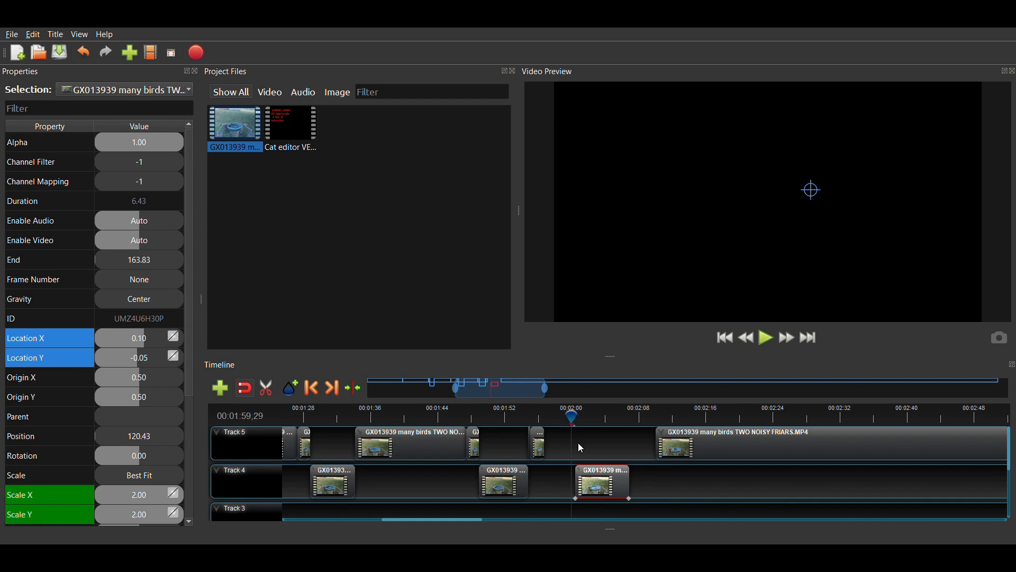
drag(597, 479, 595, 482)
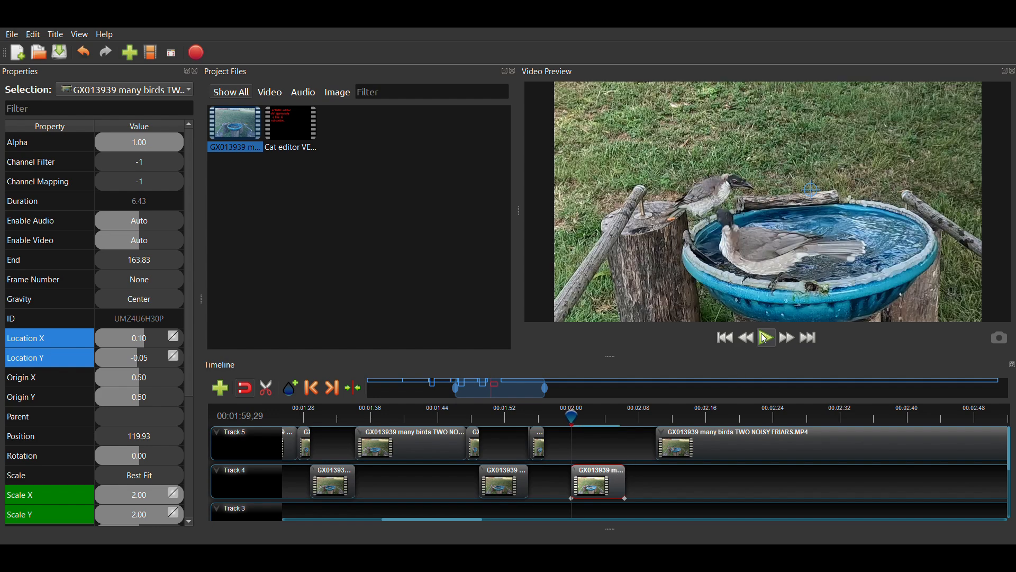
click(767, 339)
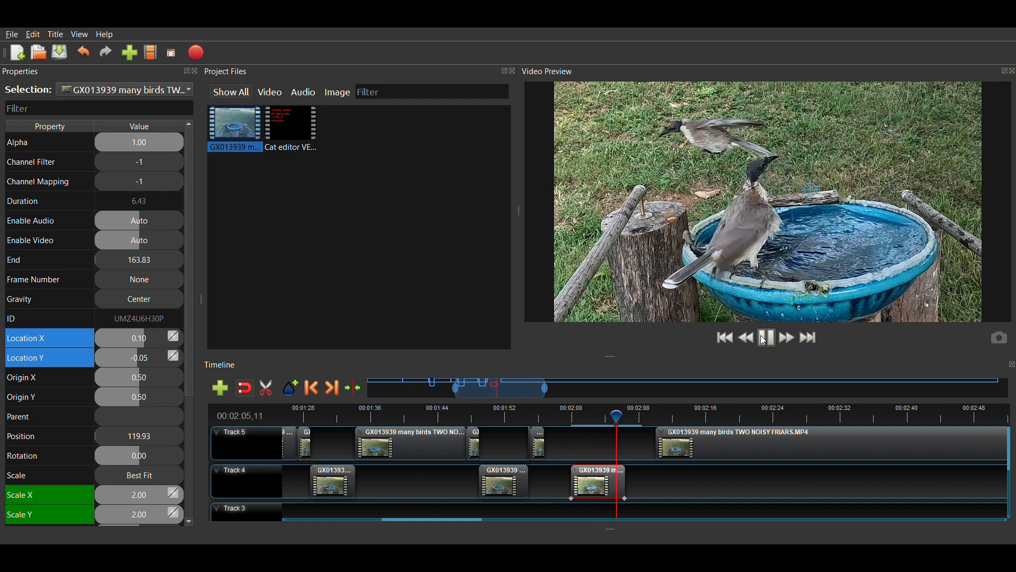
click(767, 338)
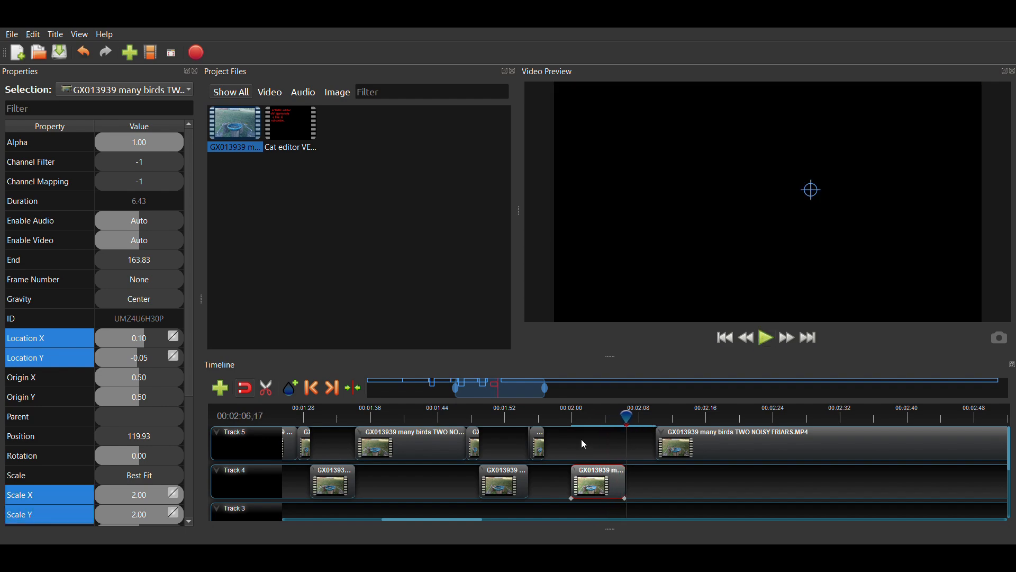
- Move the Track 4 slow-motion copy to position 120.07 and keyframe Scale X and Scale Y at 1.8 at its start
click(589, 417)
click(574, 418)
drag(600, 491, 602, 492)
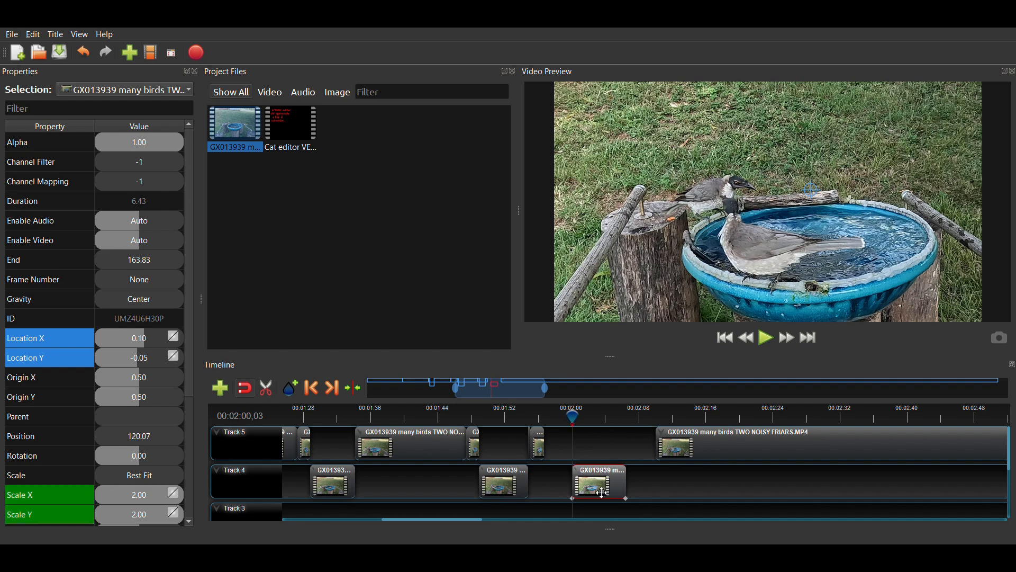
click(131, 499)
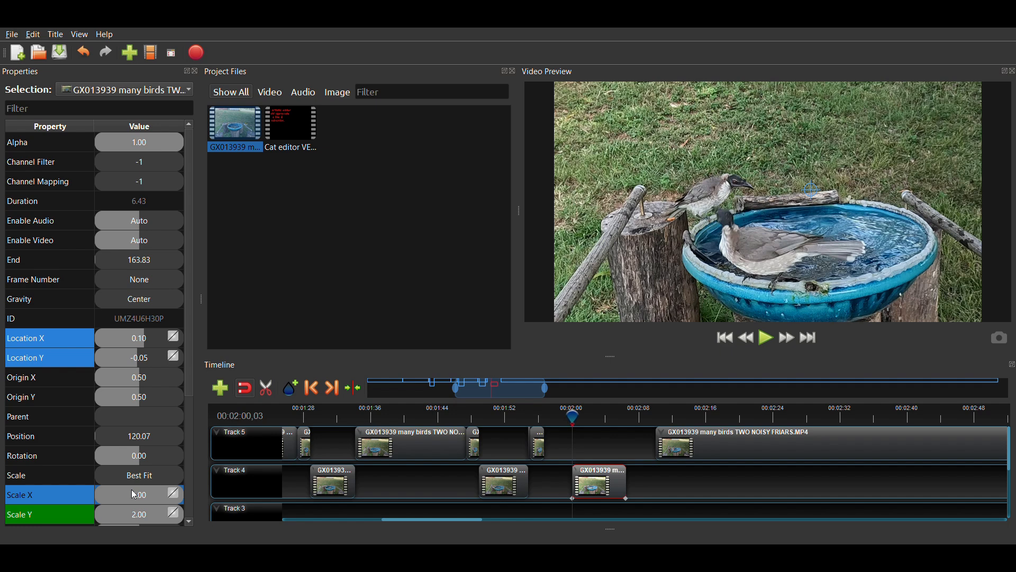
text(1.8)
key(Return)
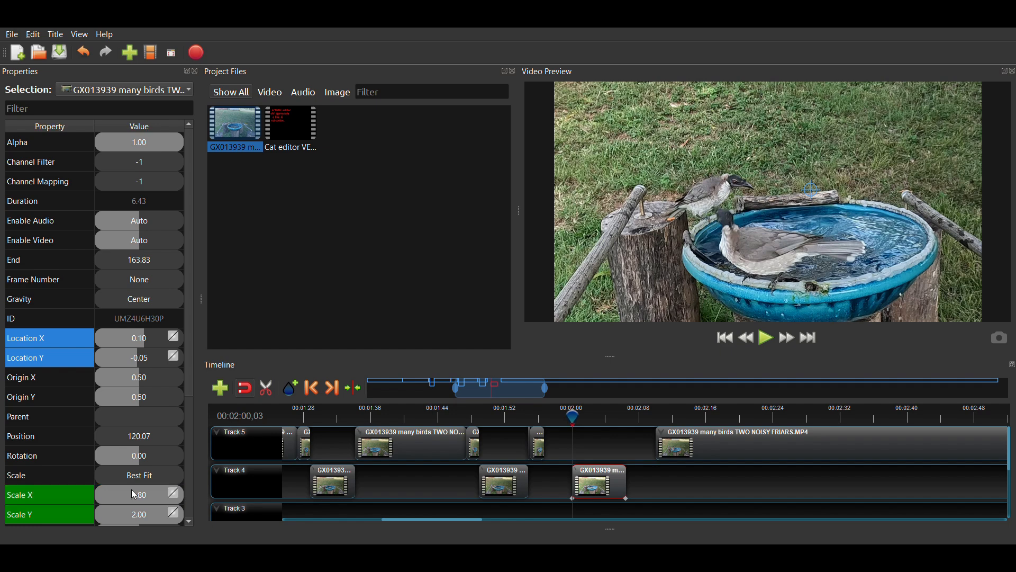
click(152, 516)
double_click(152, 517)
text(1.8)
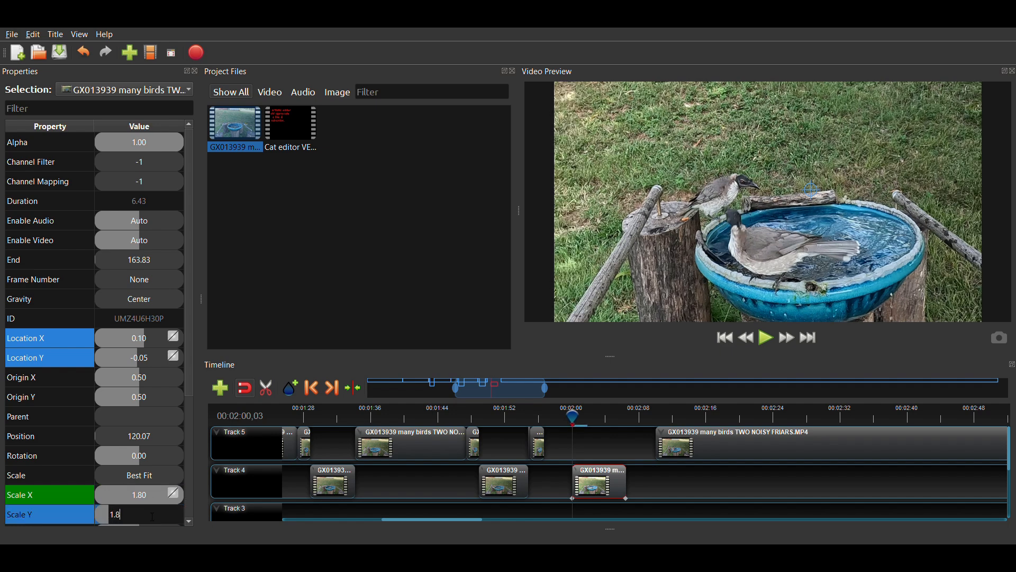
key(Return)
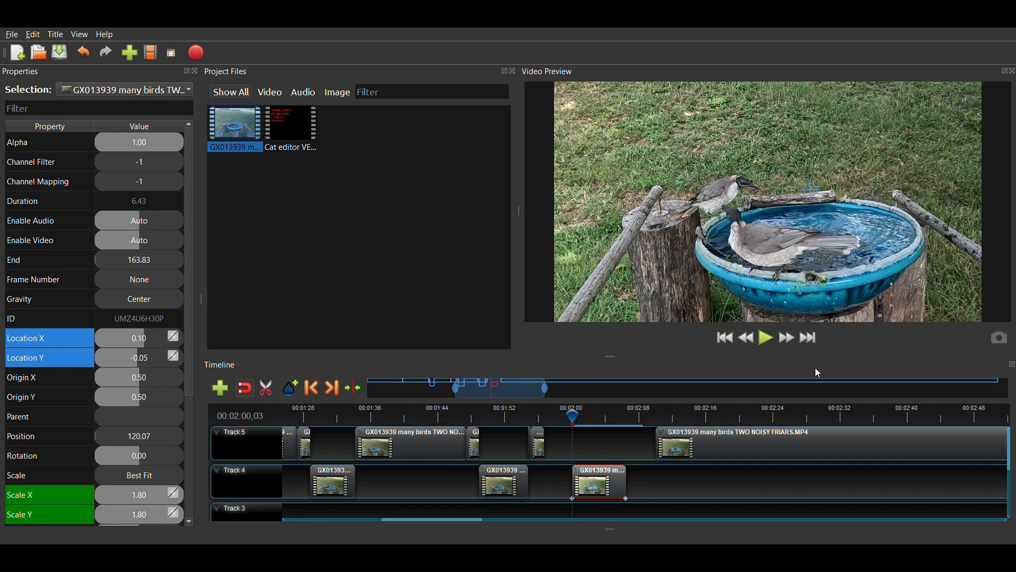
- Play the rescaled Track 4 slow-motion copy, replaying its later part to check how the birds are framed
click(765, 341)
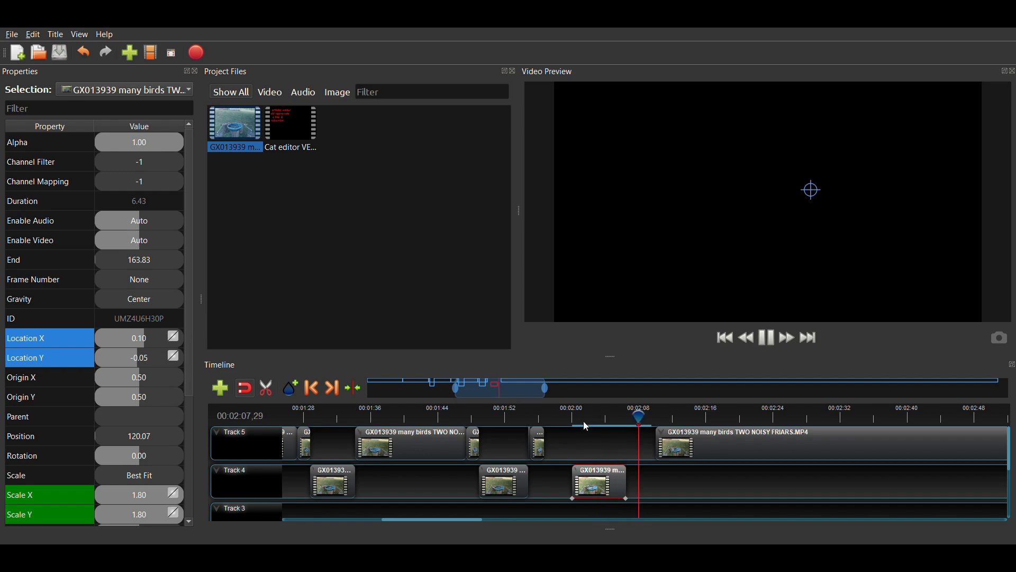
click(585, 417)
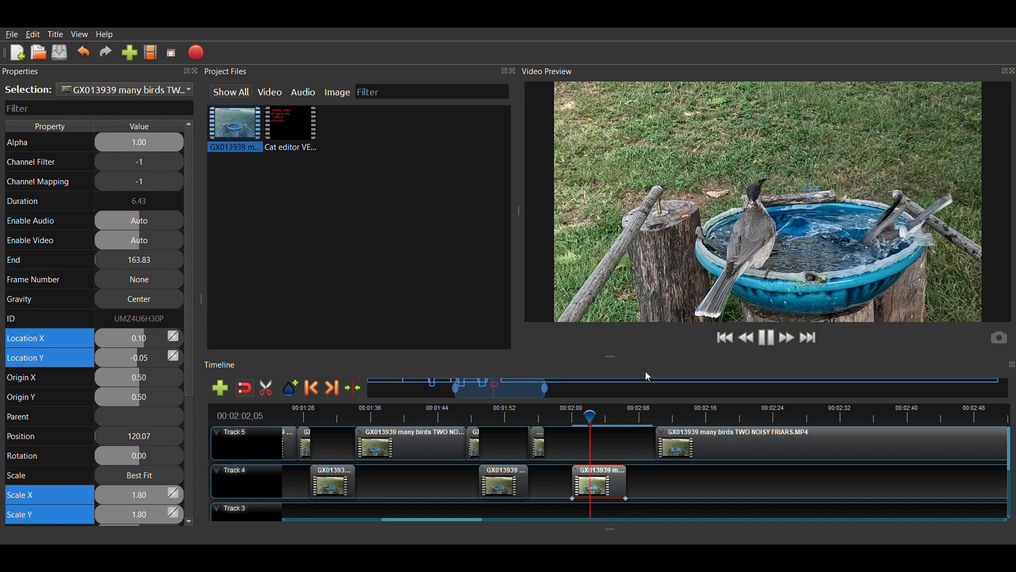
click(763, 343)
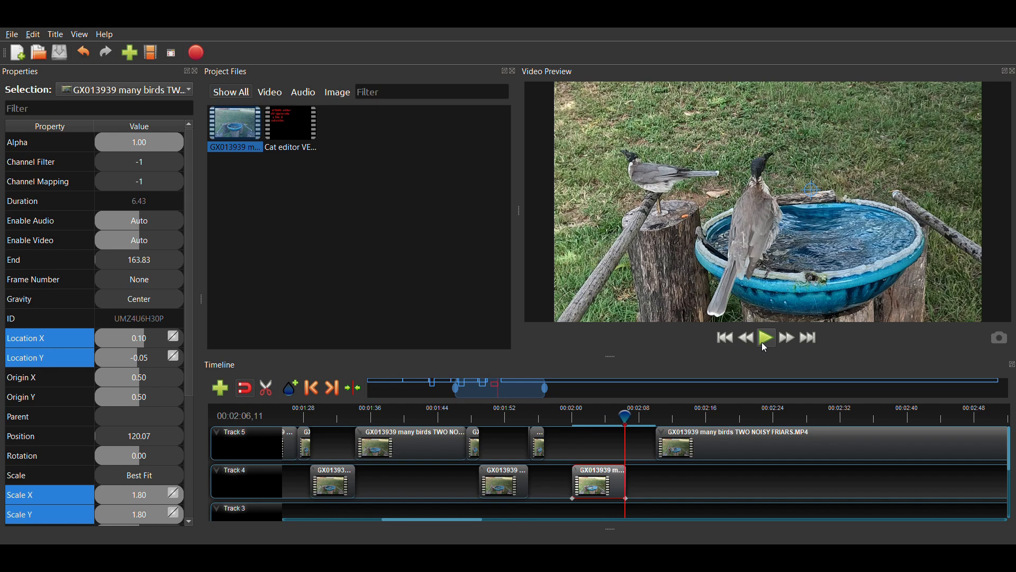
- Move the Track 4 slow-motion copy to position 119.73, keyframe Location X and Location Y at 0 at its start, and replay it
click(569, 414)
drag(608, 487, 608, 486)
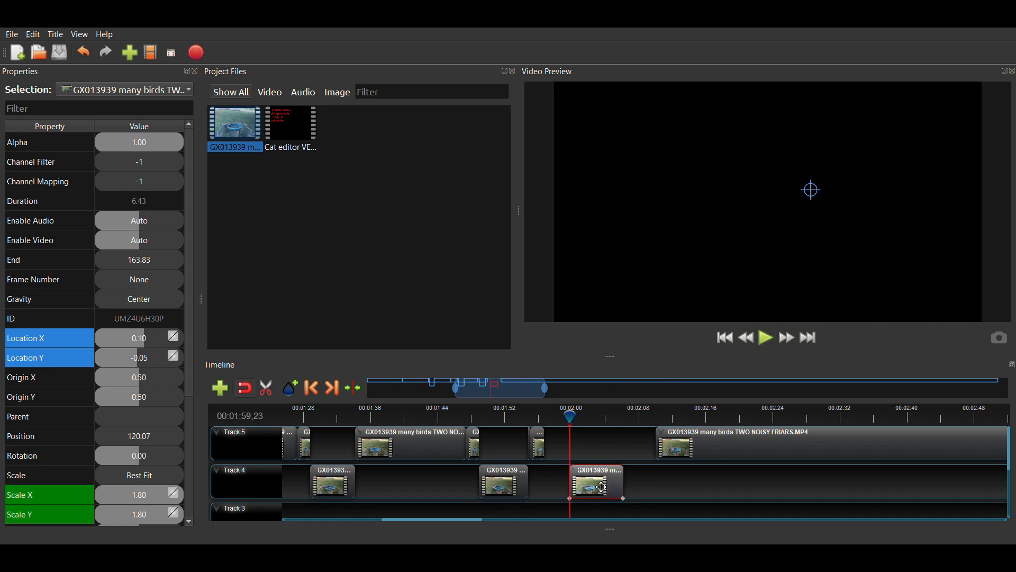
click(136, 337)
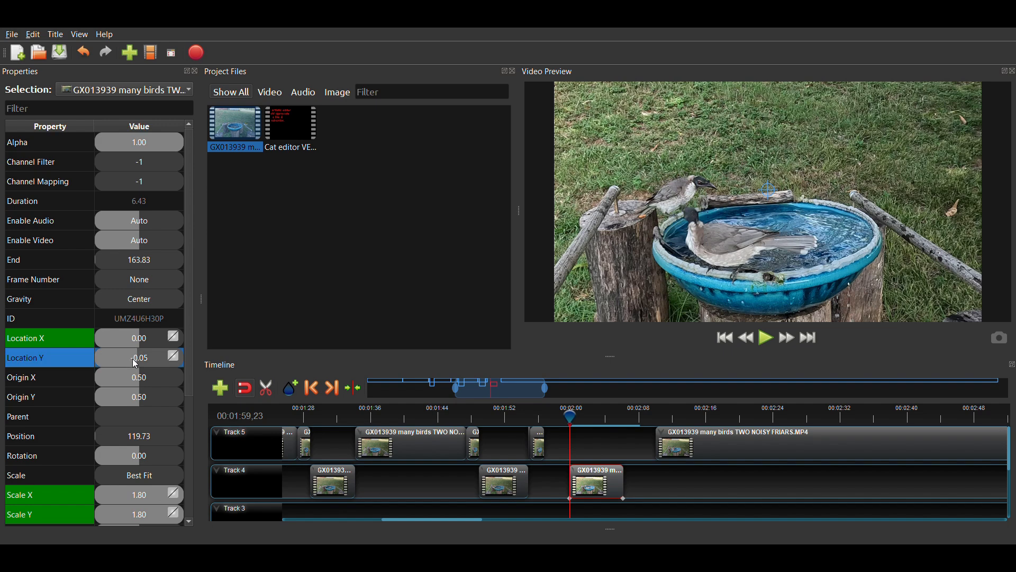
text(0)
key(Return)
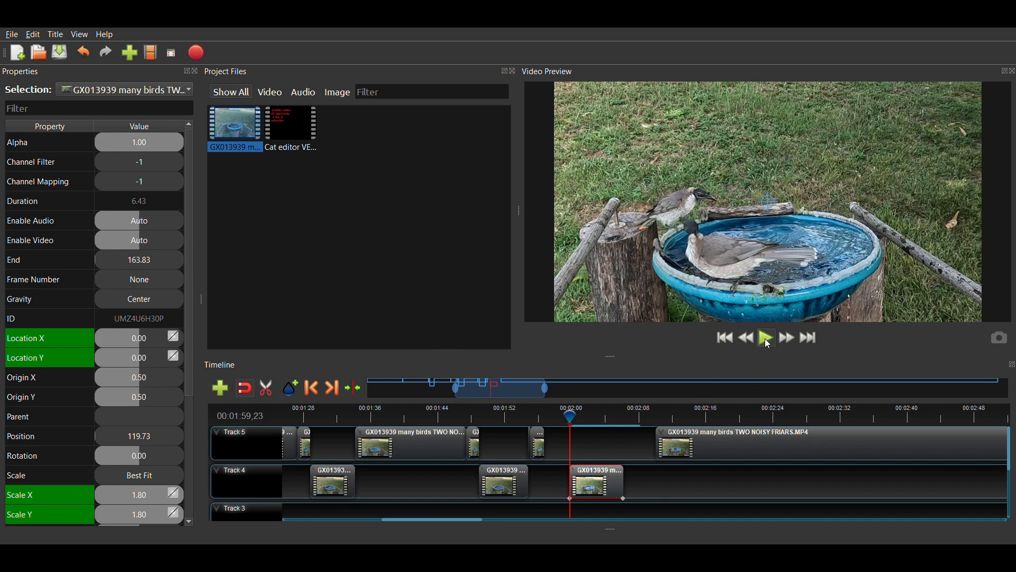
click(765, 338)
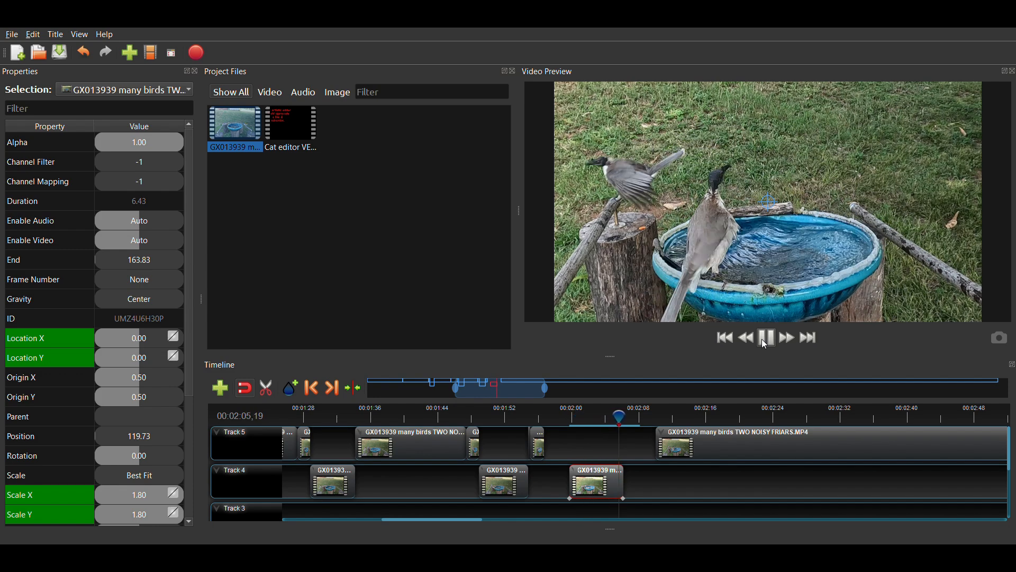
- Move the Track 4 slow-motion copy to position 116.73 and the long remaining Track 5 clip to position 123.17, directly after the copy
click(762, 339)
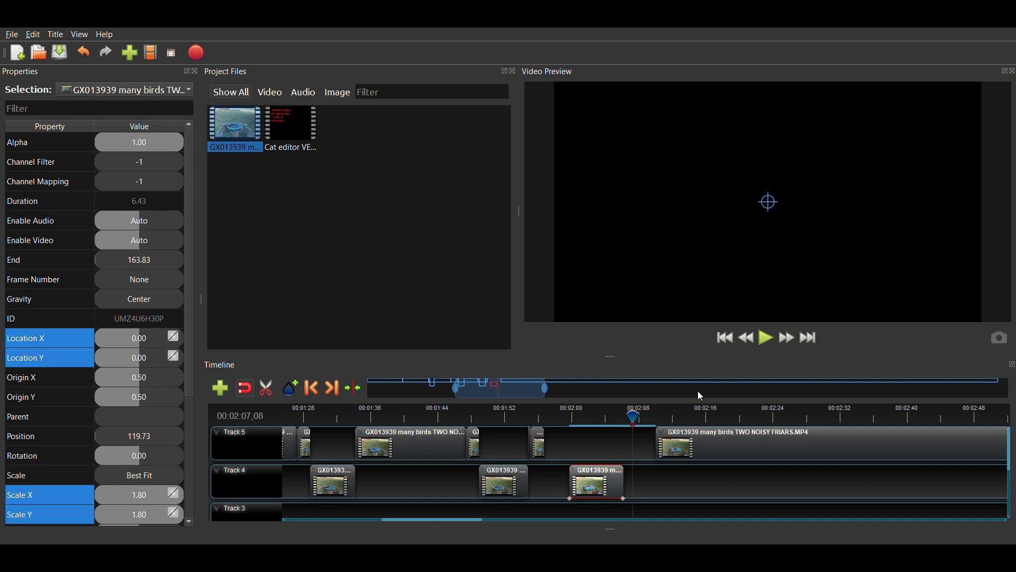
drag(606, 486, 581, 489)
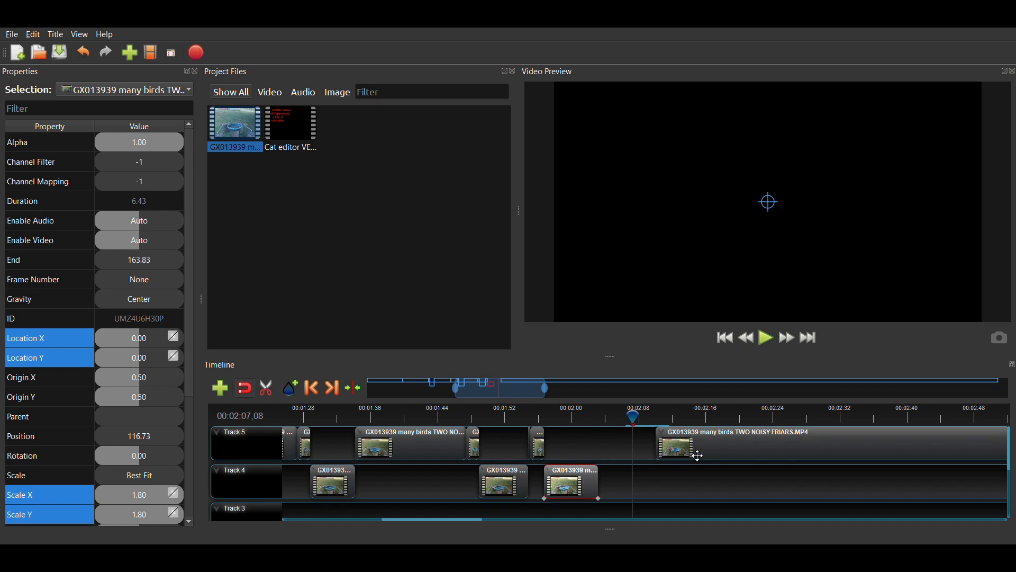
click(541, 416)
drag(674, 450, 620, 446)
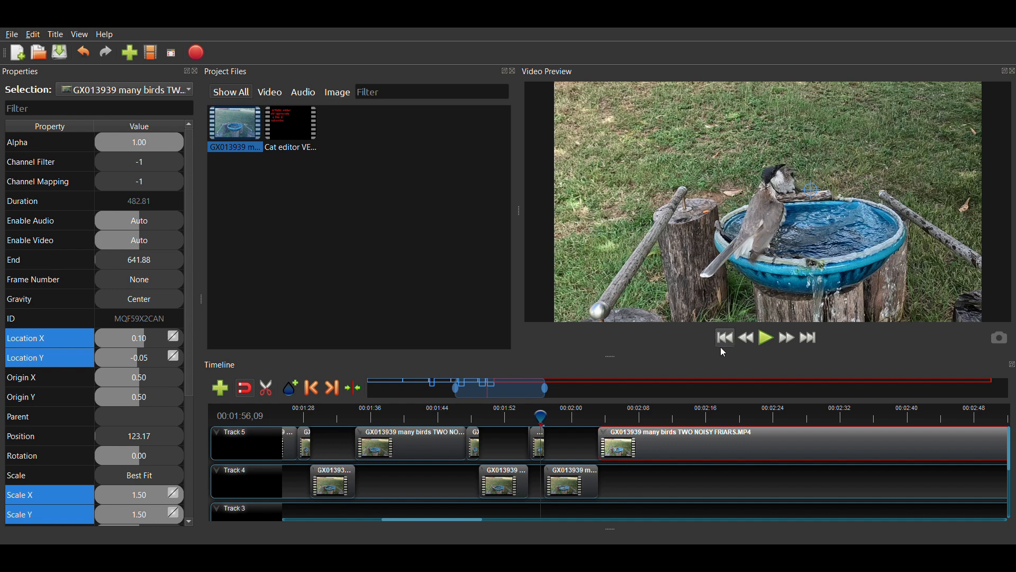
- Play the sequence from 00:01:54,28 through the slow-motion copy into the long Track 5 clip to find the next bathing action
drag(533, 416, 535, 417)
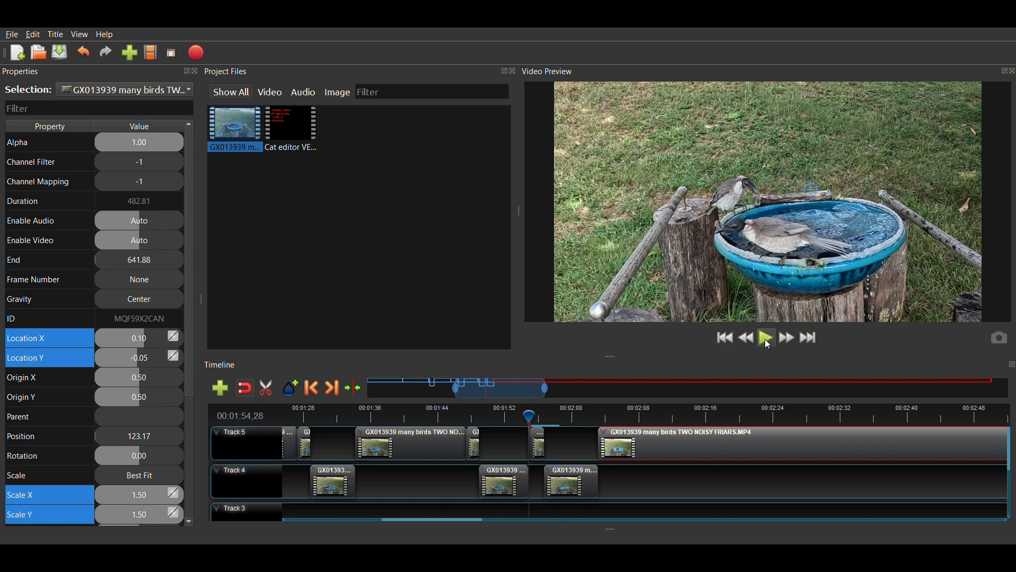
click(767, 339)
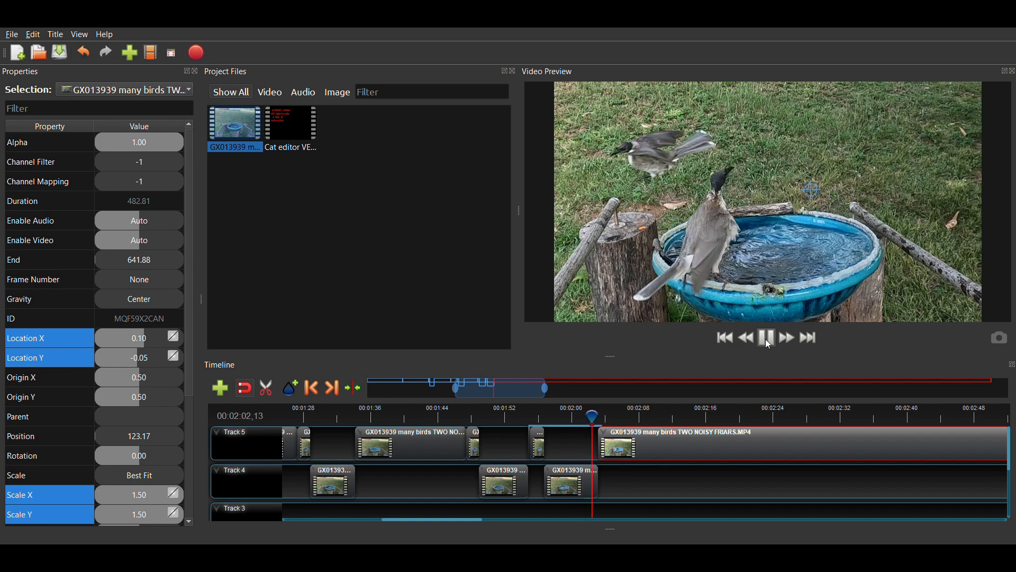
click(769, 342)
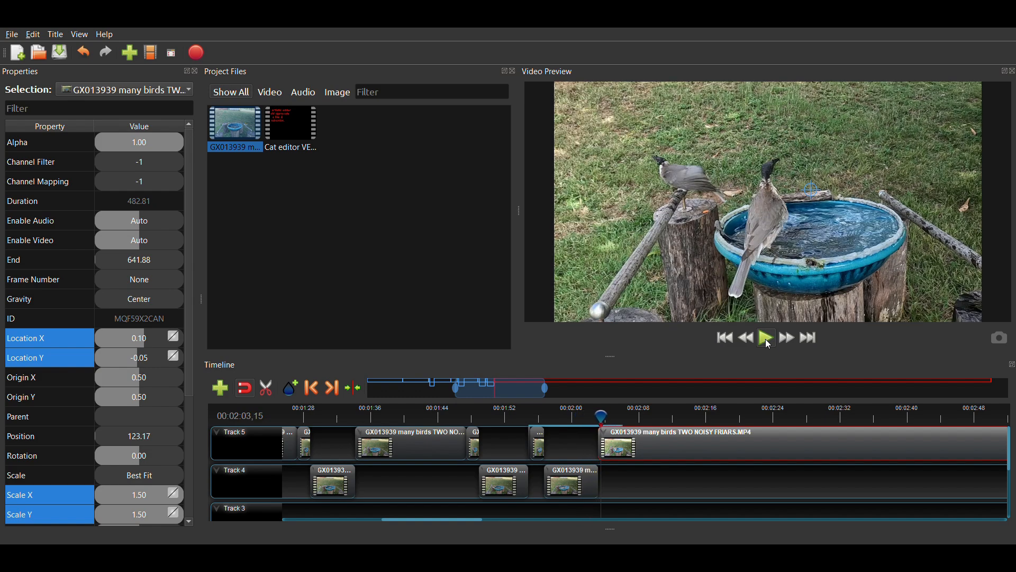
click(769, 341)
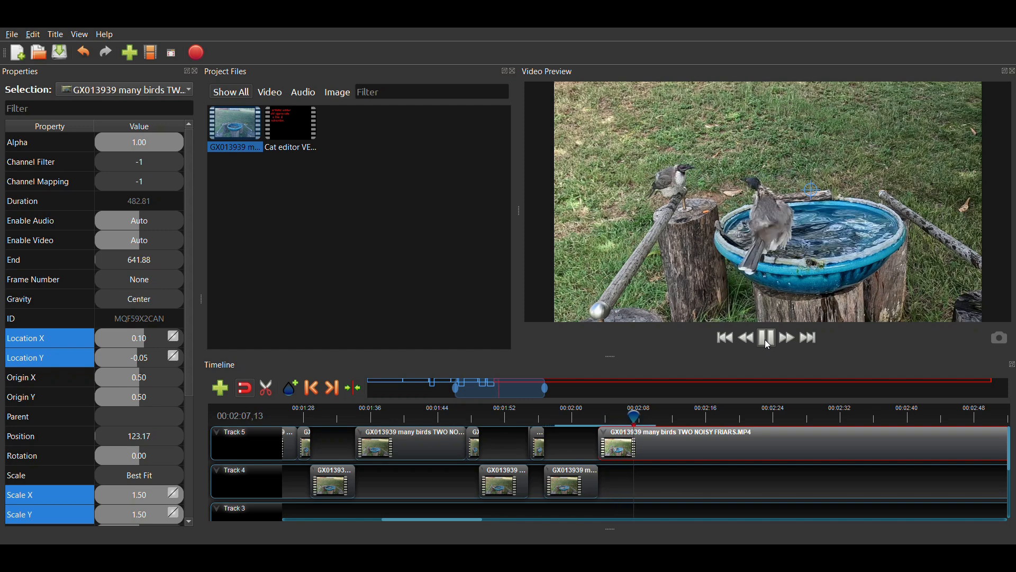
click(769, 341)
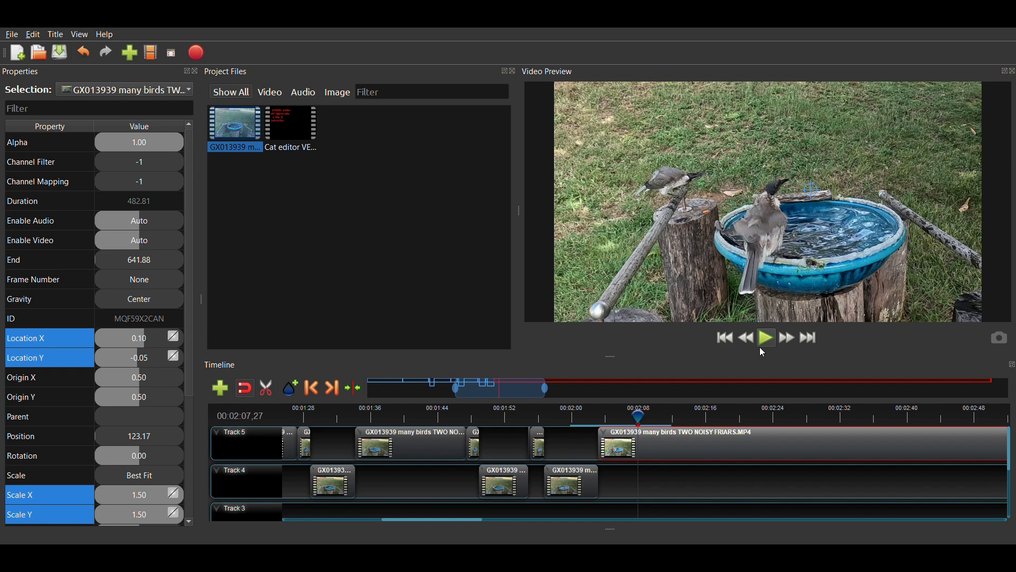
click(761, 343)
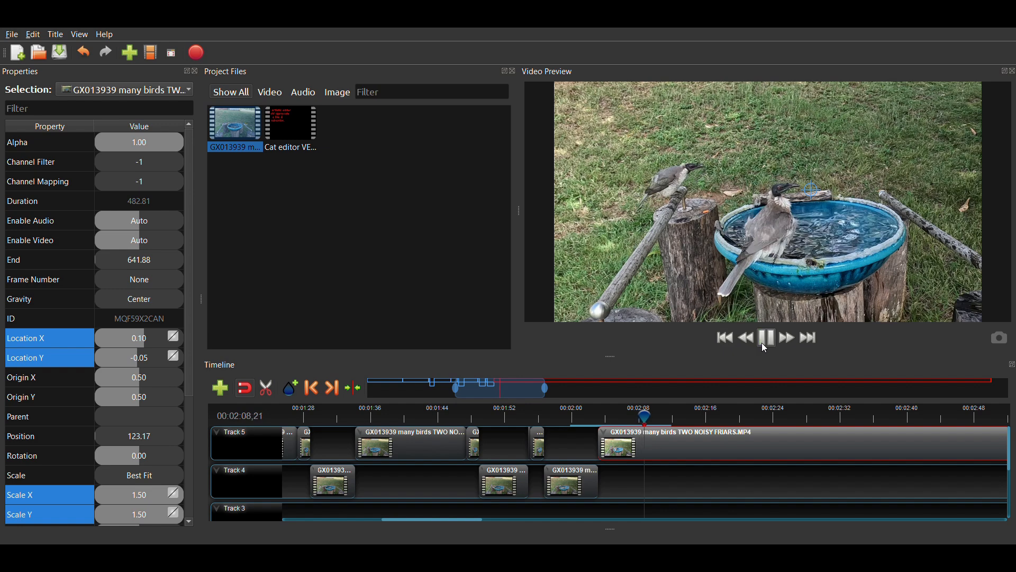
click(763, 343)
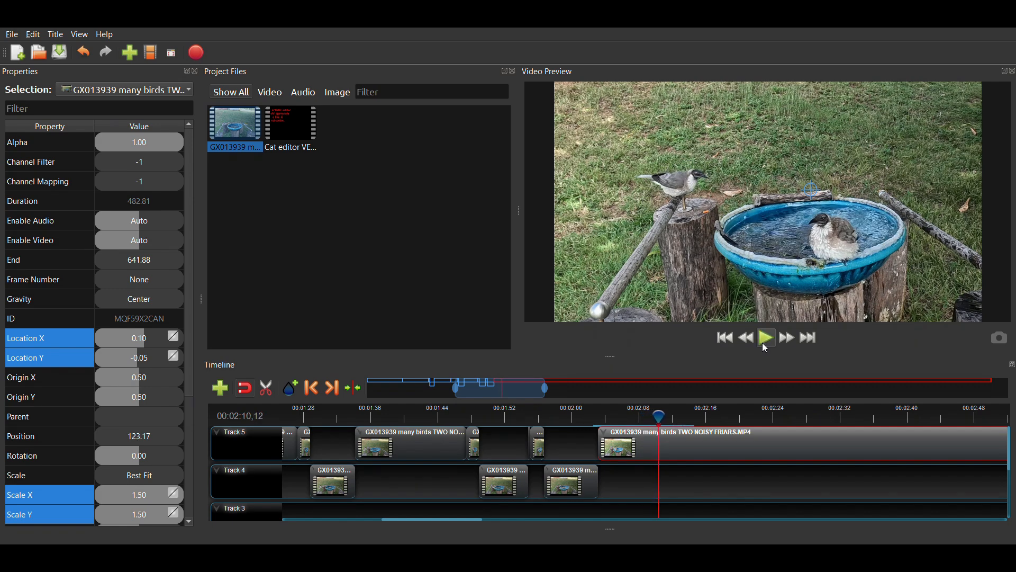
- Step frame by frame back to 00:02:08,19, just before the bird enters the water, and split the Track 5 clip there
key(Left)
key(Left)
key(Left)
key(Left)
key(Left)
key(Left)
key(Left)
key(Left)
key(Left)
key(Left)
key(Left)
key(Left)
key(Left)
key(Left)
key(Left)
key(Left)
key(Left)
key(Left)
key(Left)
key(Left)
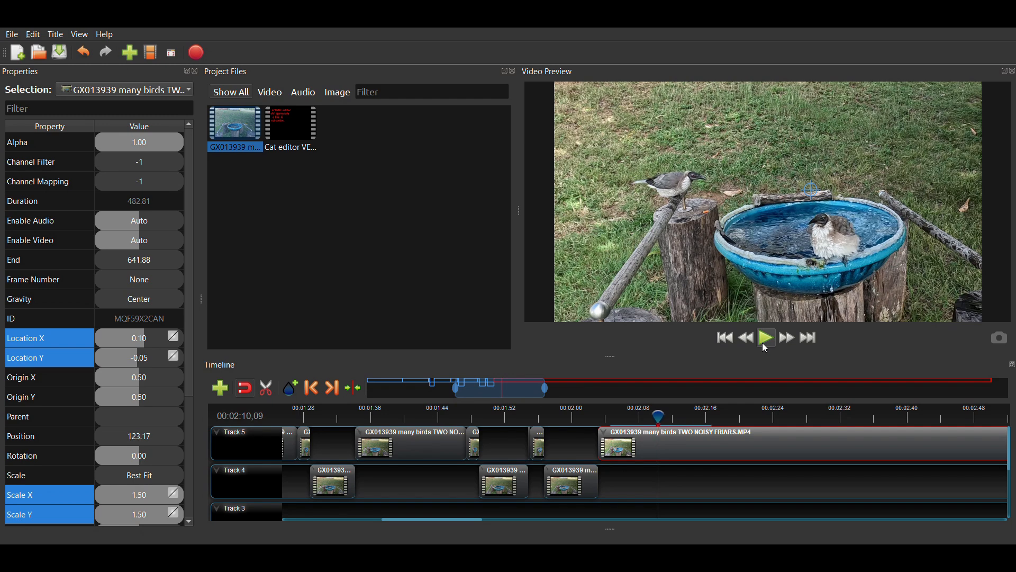
key(Left)
key(Left)
key(Left)
key(Left)
key(Left)
key(Left)
key(Left)
key(Left)
key(Left)
key(Left)
key(Left)
key(Left)
key(Left)
key(Left)
key(Left)
key(Left)
key(Left)
key(Left)
key(Left)
key(Left)
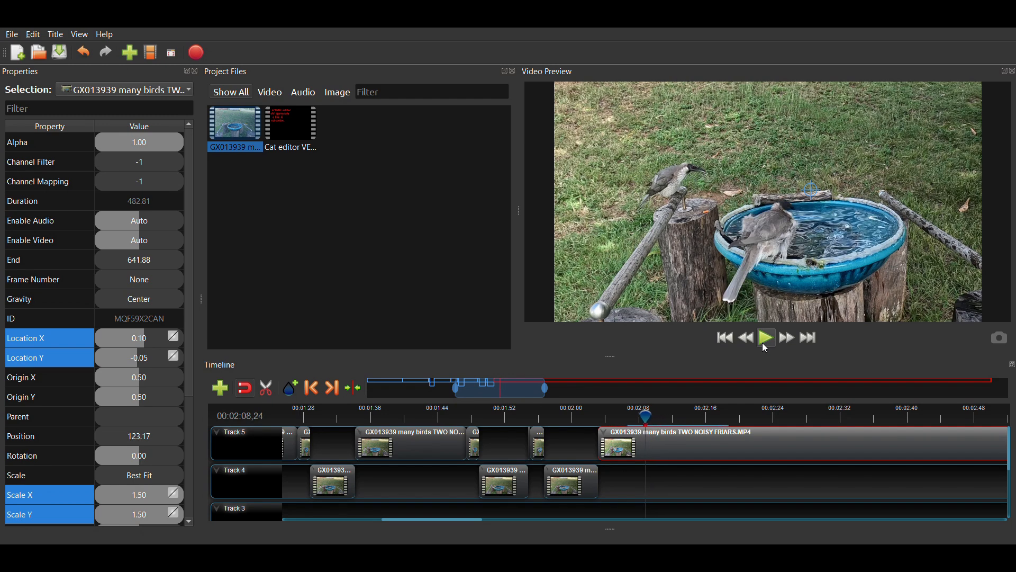
key(Right)
key(Right)
key(Right)
key(Right)
key(Right)
key(Right)
key(Left)
key(Left)
key(Left)
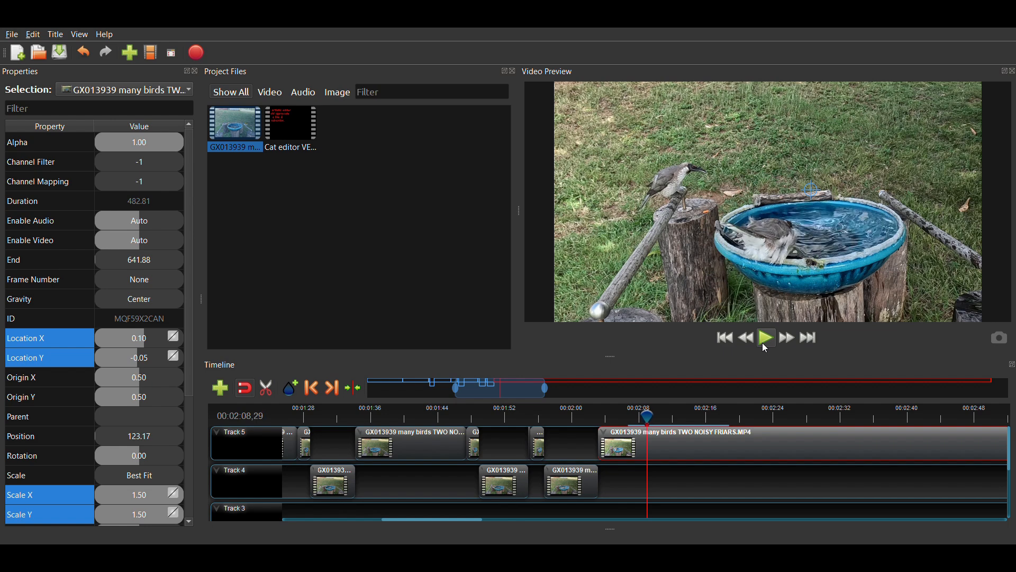
key(Left)
key(Left)
key(Left)
key(Left)
key(Left)
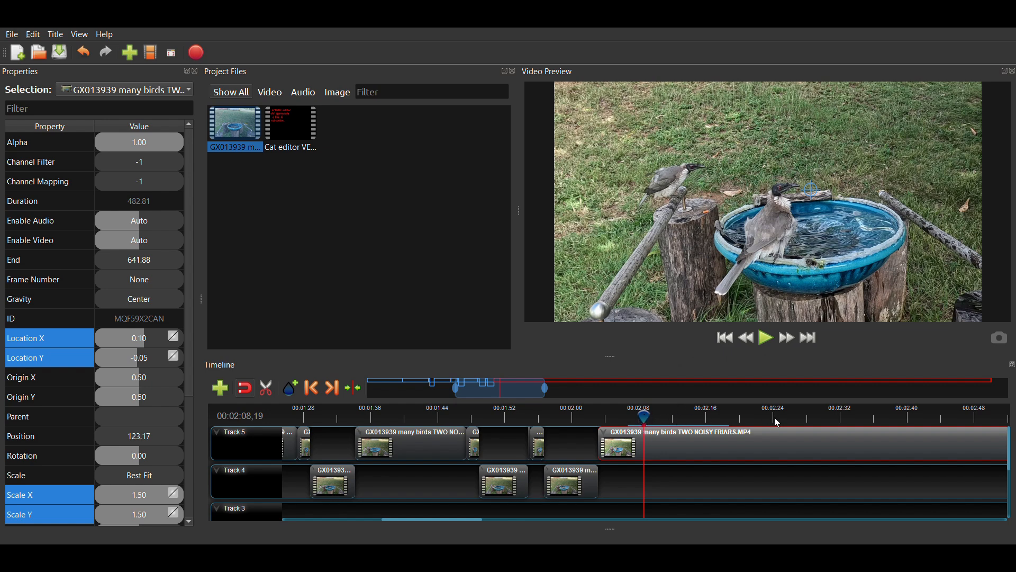
key(ctrl+k)
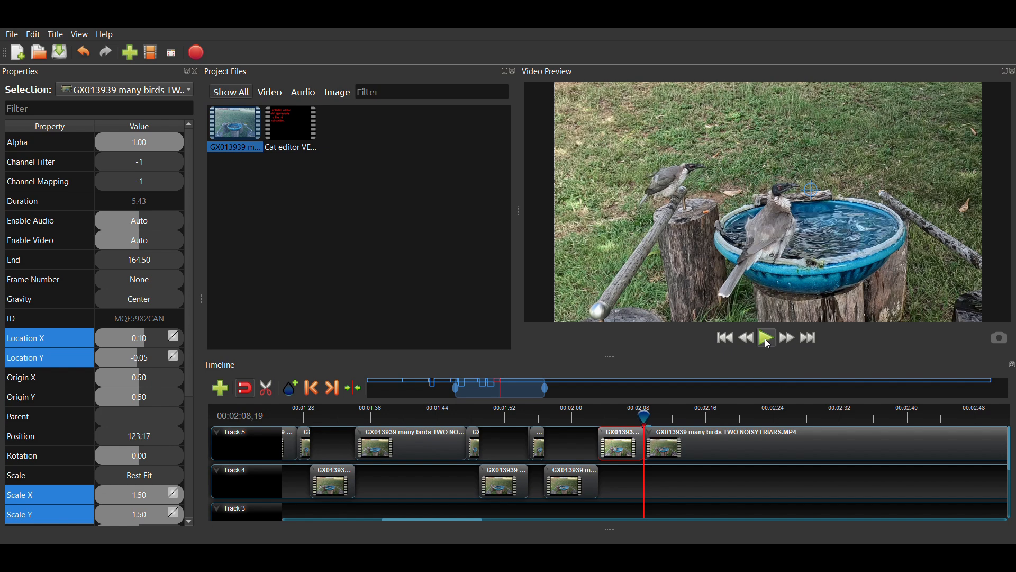
- Play on to 00:02:10,10 and split the long Track 5 clip around there, isolating a short 1.70-second clip
click(768, 343)
click(770, 342)
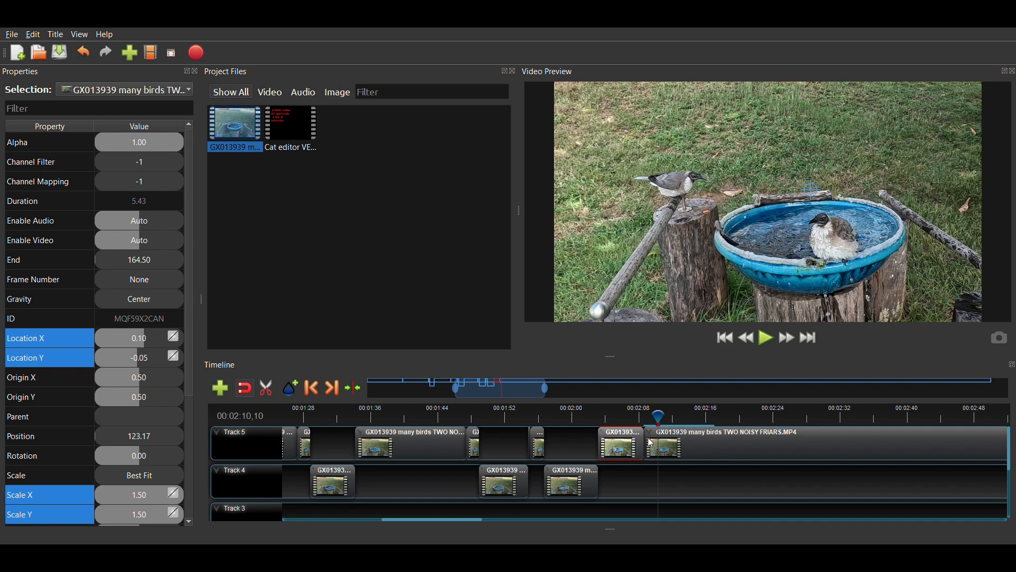
drag(652, 444, 663, 444)
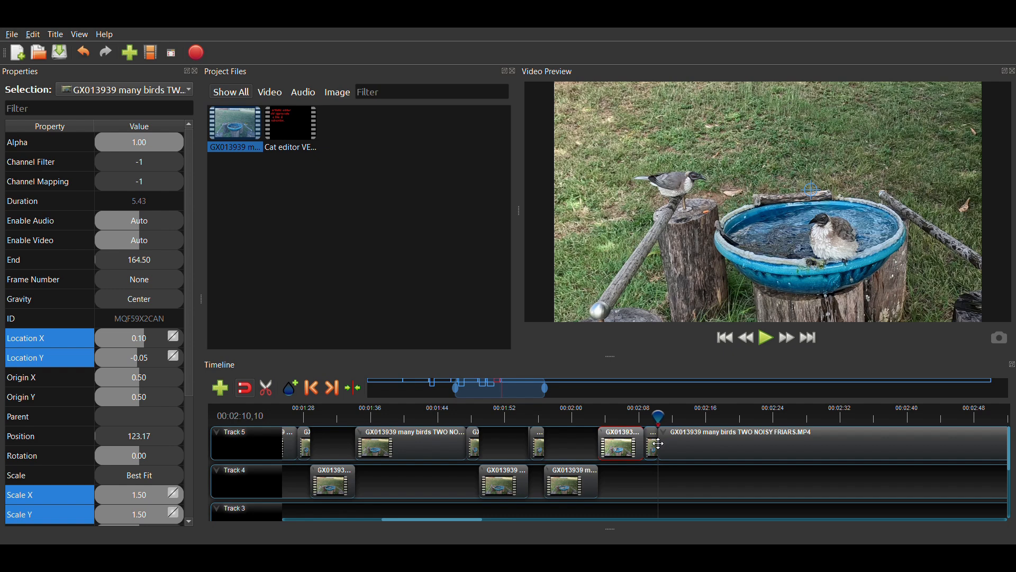
- Copy the short 1.70-second Track 5 clip onto Track 4 and stretch the copy into slow motion
click(661, 443)
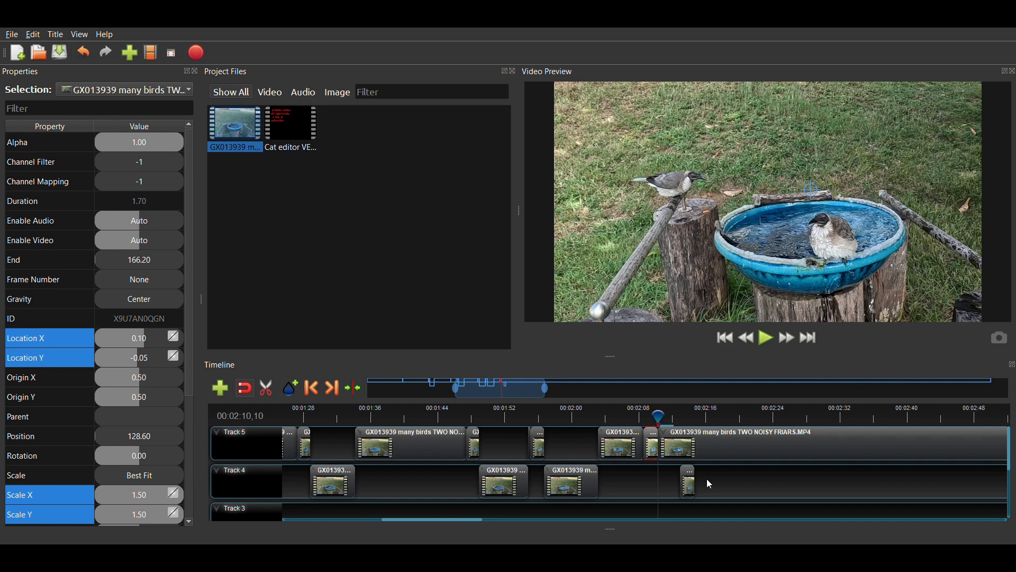
key(ctrl+v)
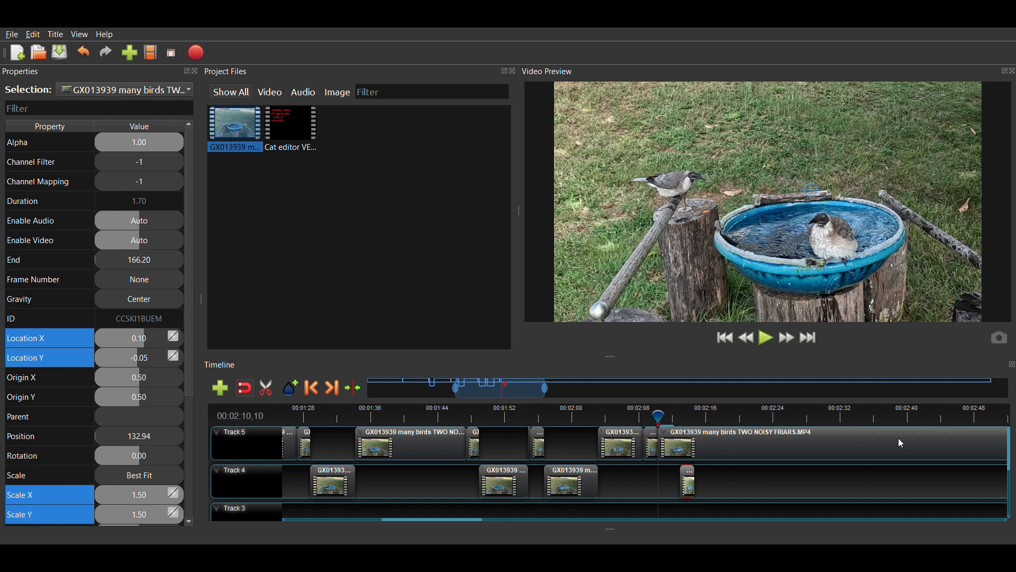
click(719, 447)
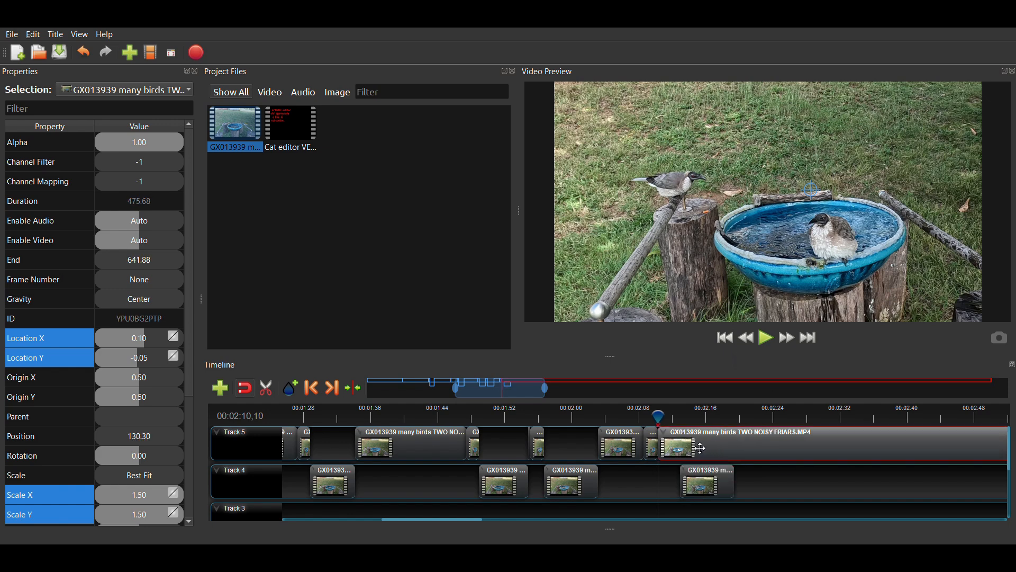
- Move the long Track 5 clip aside to position 146.90 and align the new Track 4 slow-motion copy at position 131.87
drag(701, 449, 838, 440)
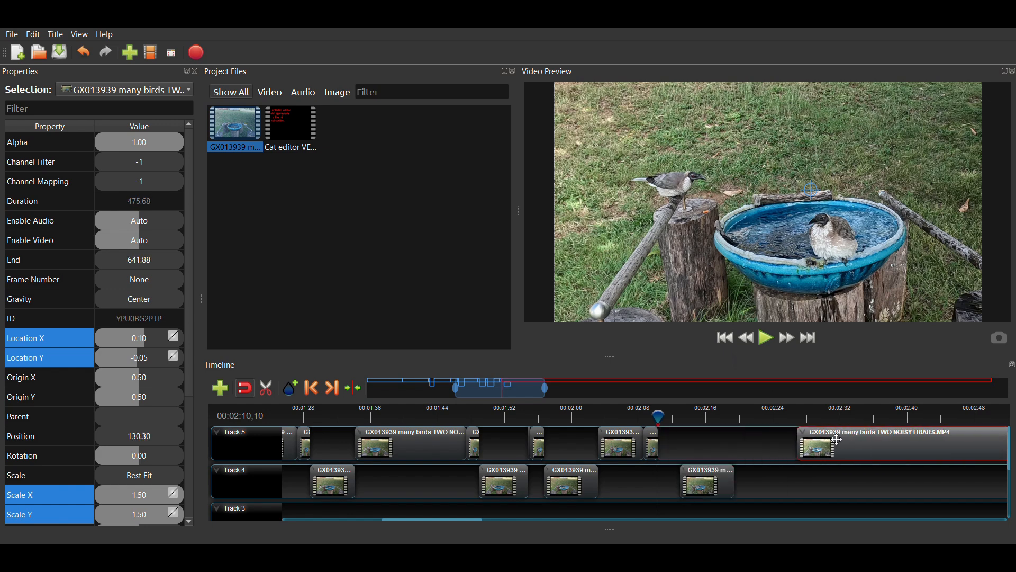
click(672, 420)
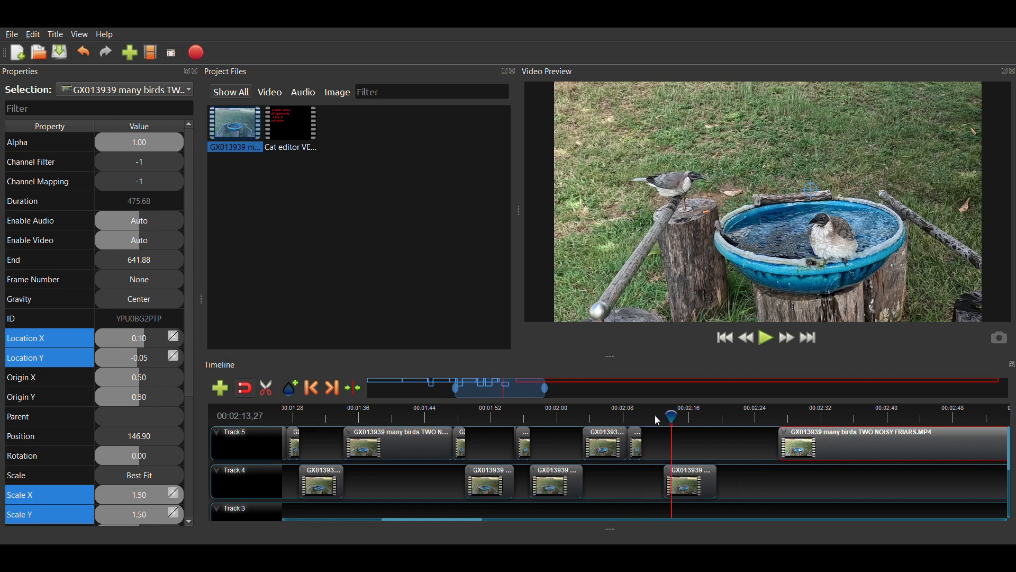
click(656, 416)
drag(700, 489, 693, 484)
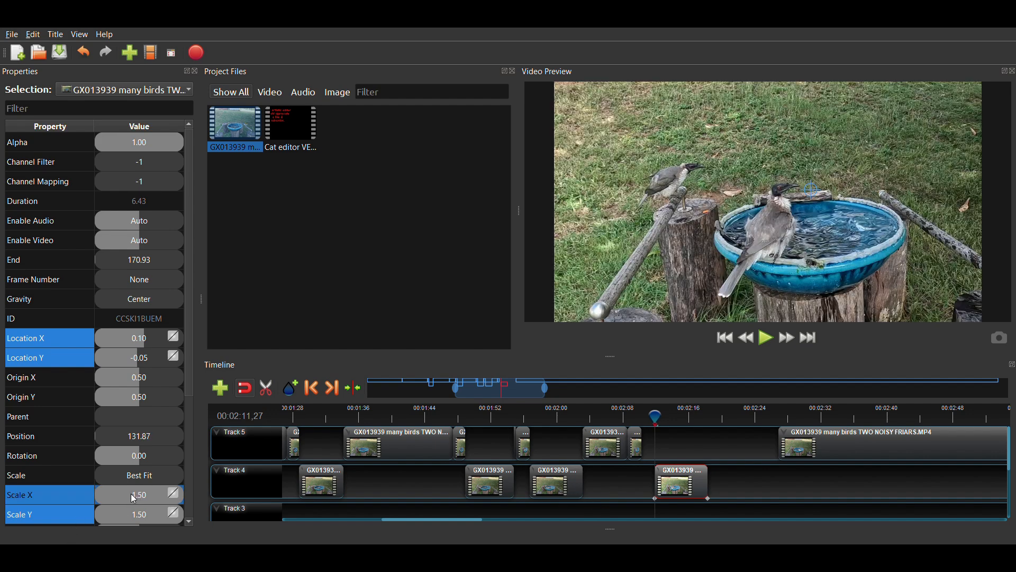
- Keyframe Scale X and Scale Y at 2 at the start of the new Track 4 slow-motion copy
text(2)
key(Return)
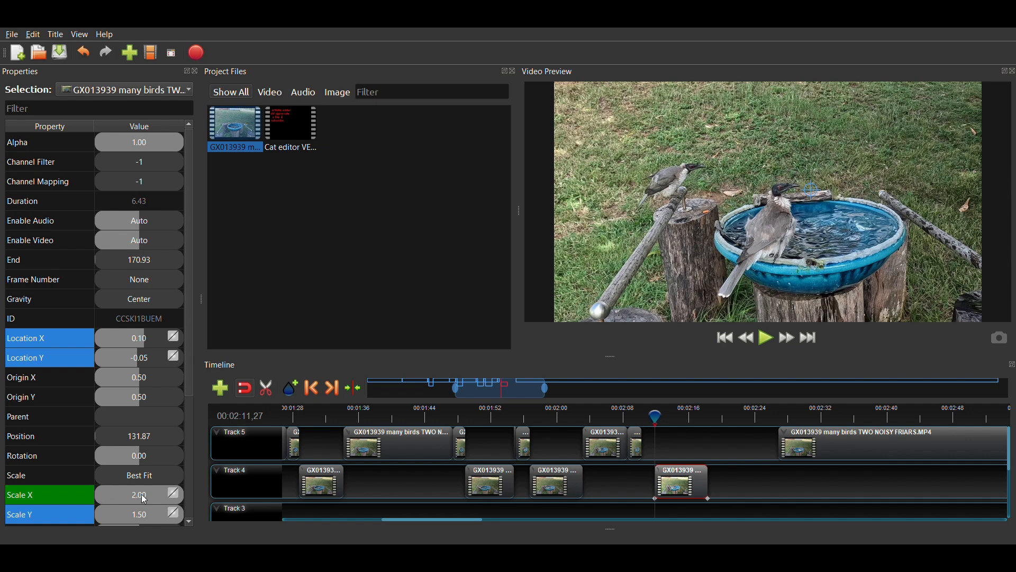
double_click(144, 518)
text(2)
key(Return)
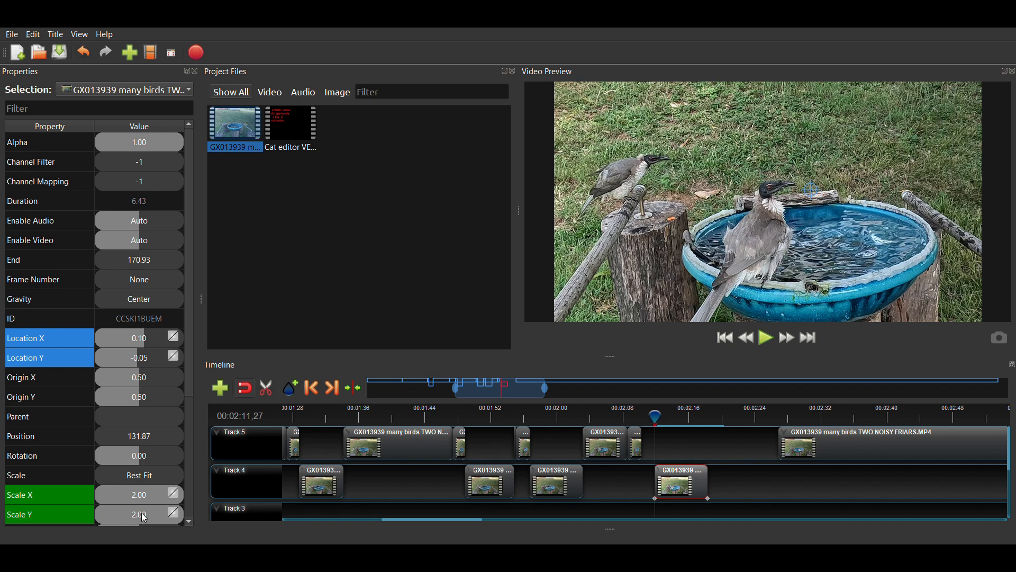
- Keyframe Location X at 0 and Location Y at -0.15 at the start of the new Track 4 slow-motion copy
click(133, 345)
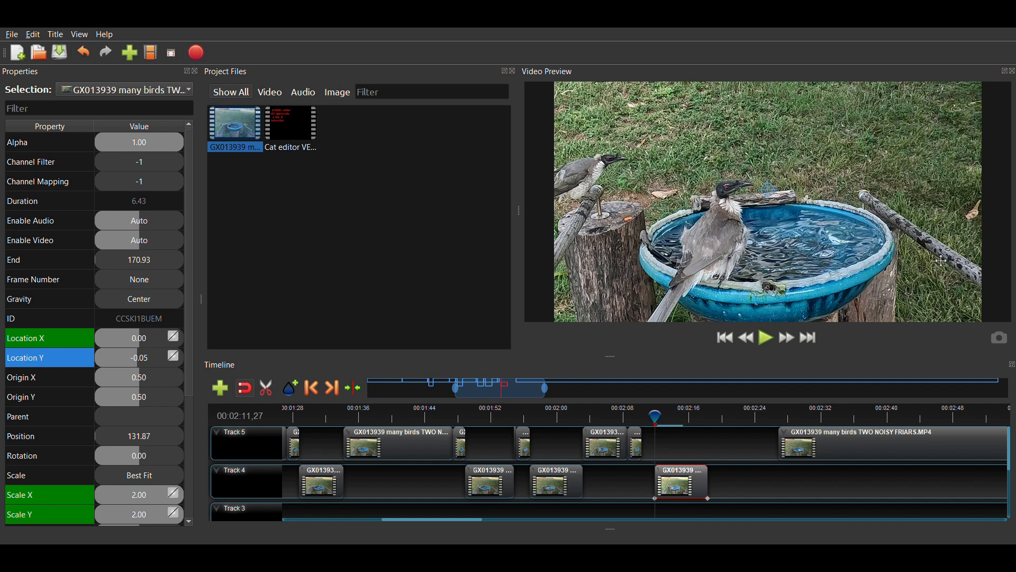
double_click(144, 357)
text(-.1)
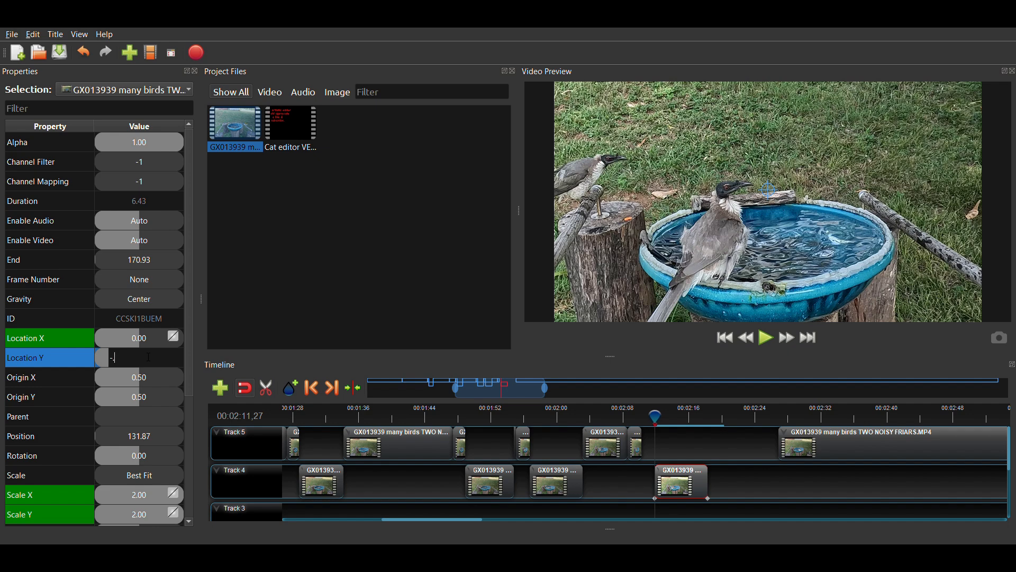
key(Return)
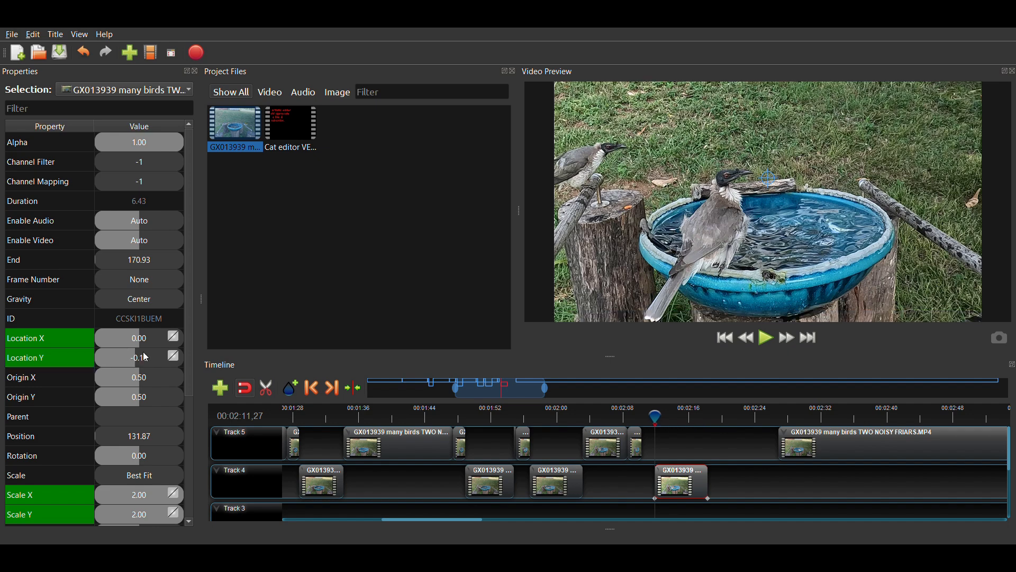
double_click(144, 357)
text(-)
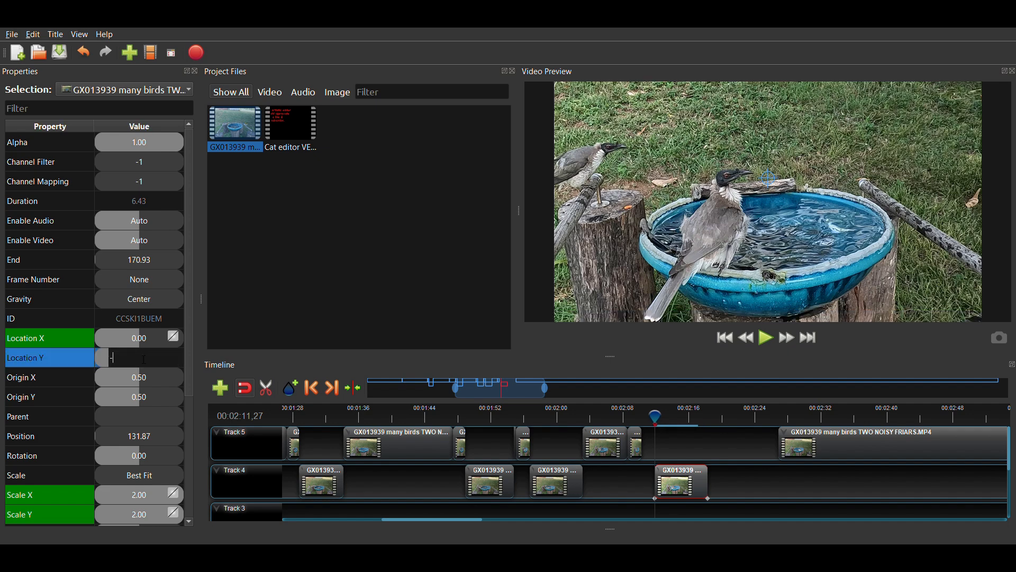
text(0.15)
key(Return)
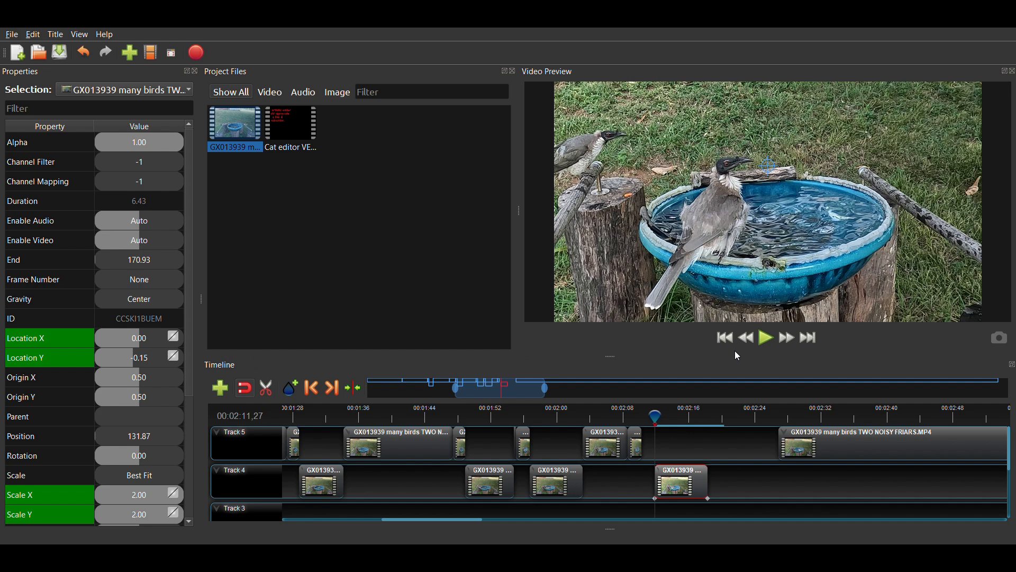
- Play the new Track 4 slow-motion copy to its end to check how the birds are framed
click(771, 340)
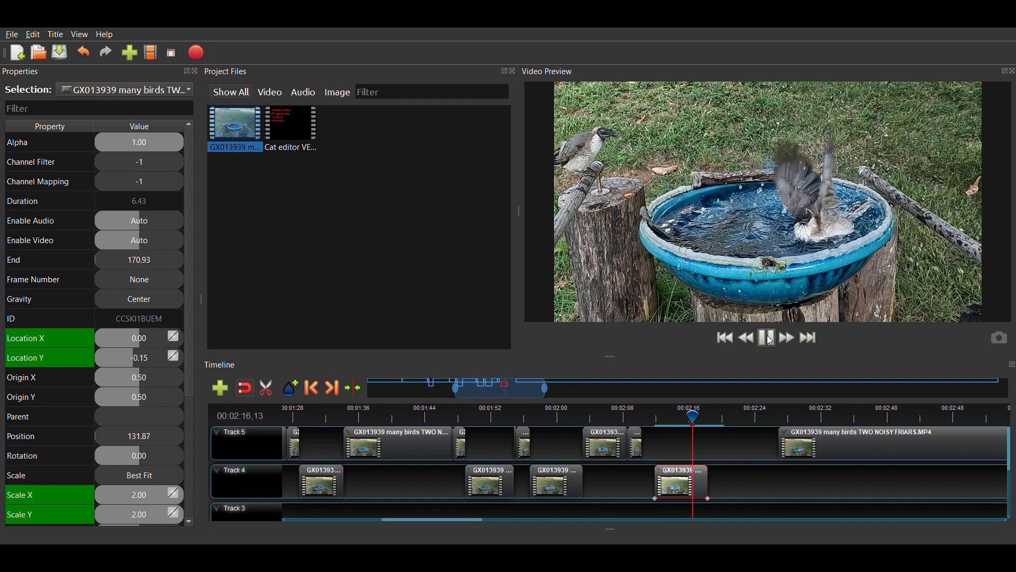
click(771, 339)
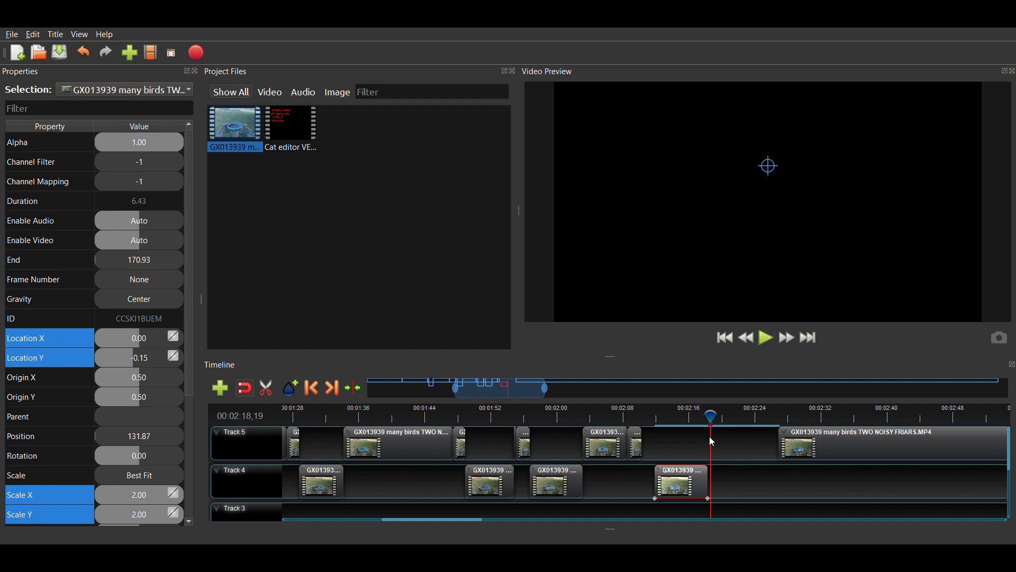
click(766, 341)
click(766, 341)
- Snap the Track 4 slow-motion copy to the end of the short Track 5 clip and move the long Track 5 clip to position 136.73
drag(688, 485, 676, 485)
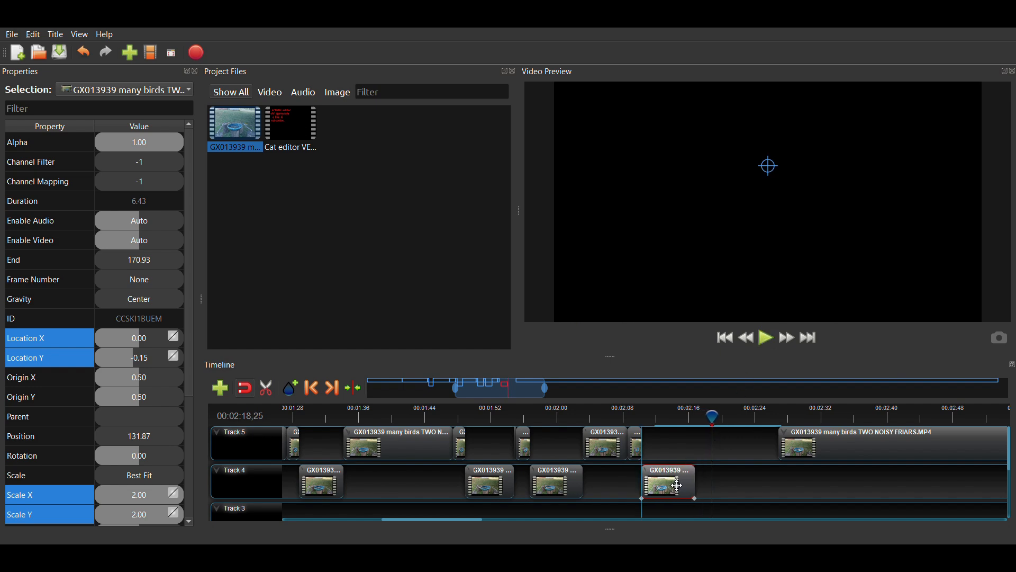
click(695, 418)
drag(798, 441, 688, 438)
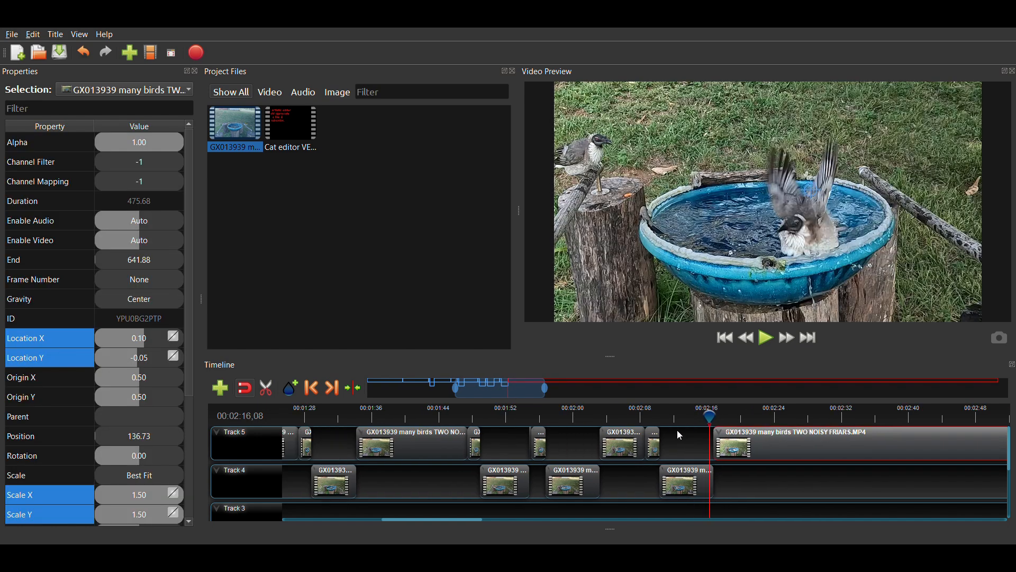
click(644, 415)
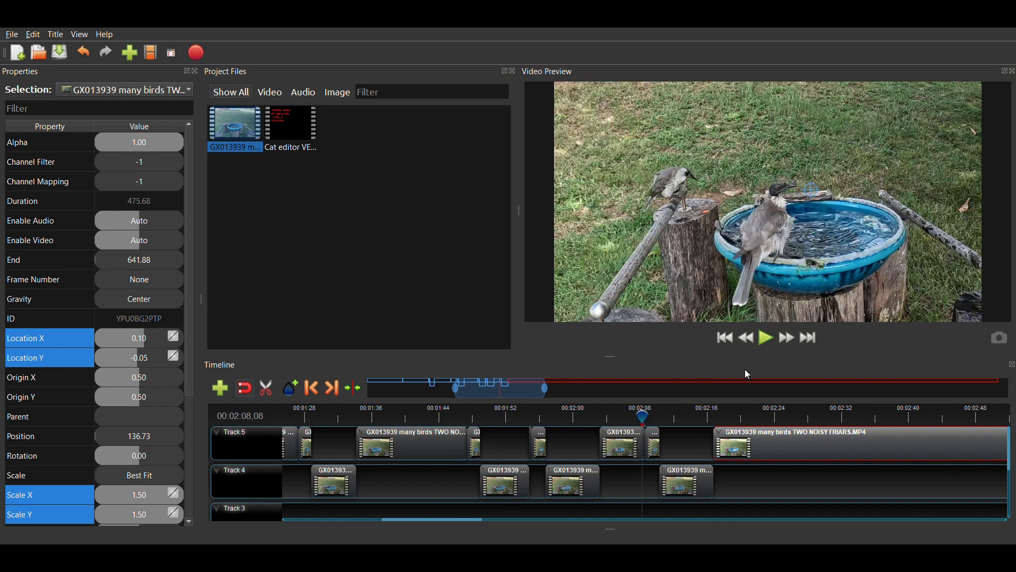
- Play the newest Track 4 slow-motion copy into the start of the long Track 5 clip to check the transition
click(767, 340)
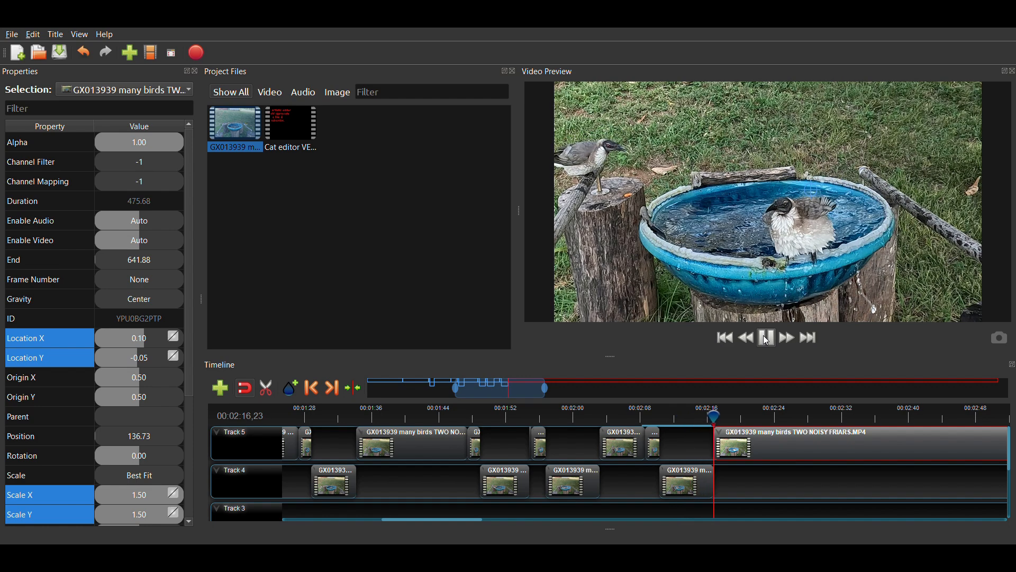
click(766, 340)
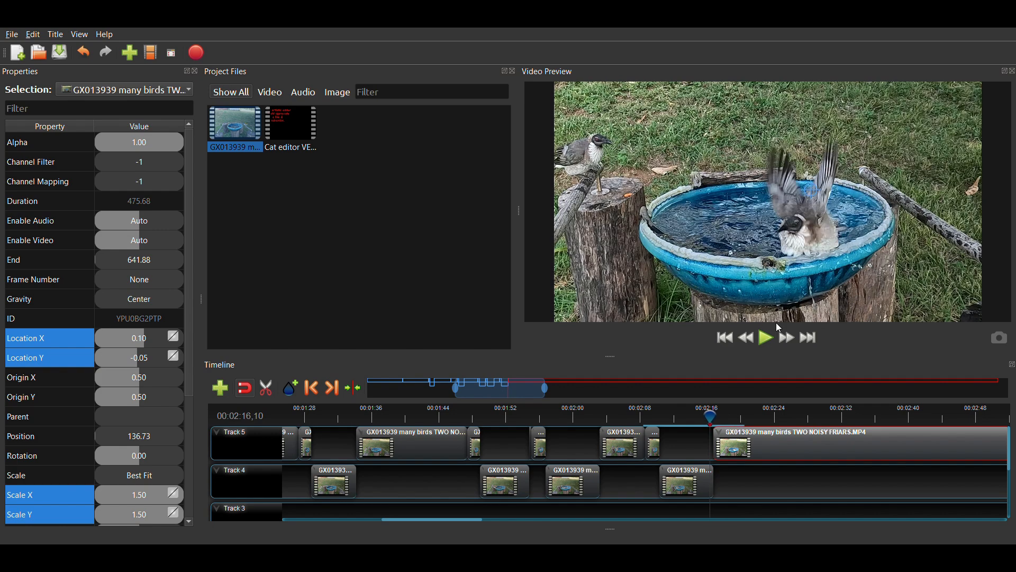
click(764, 338)
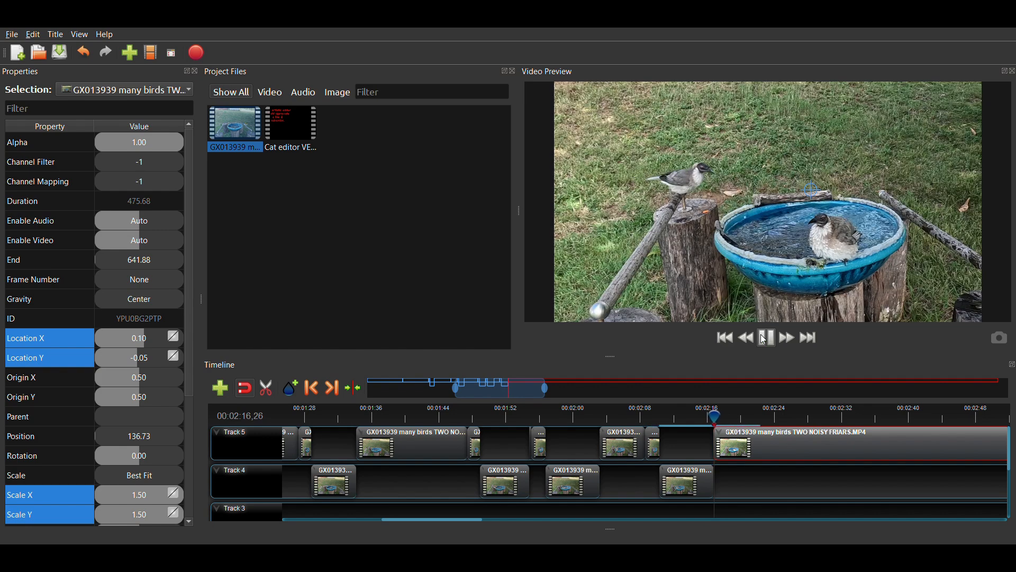
click(766, 338)
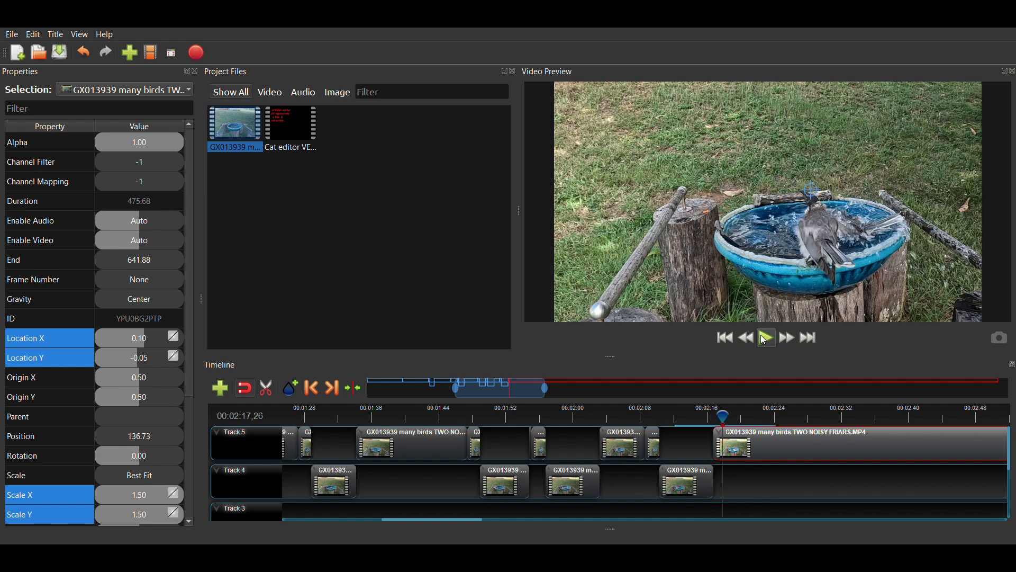
- Trim the long Track 5 clip so that it starts at 00:02:17,06, keeping only the footage after that frame
key(Left)
key(Left)
key(Left)
key(Left)
key(Left)
key(Left)
key(Left)
key(Left)
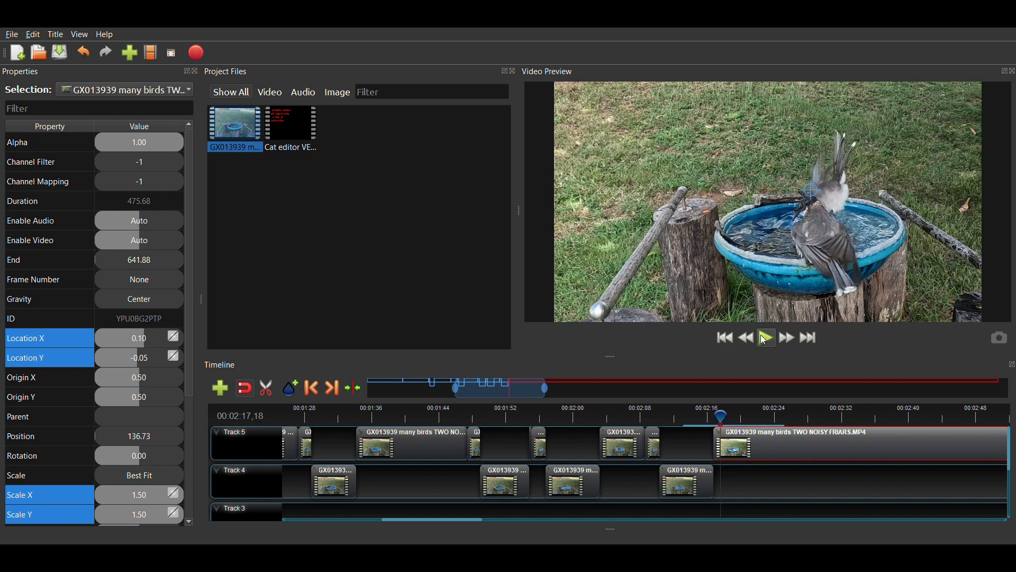
key(Left)
key(Left)
key(Left)
key(Left)
key(Left)
key(Left)
key(Left)
key(Left)
key(Left)
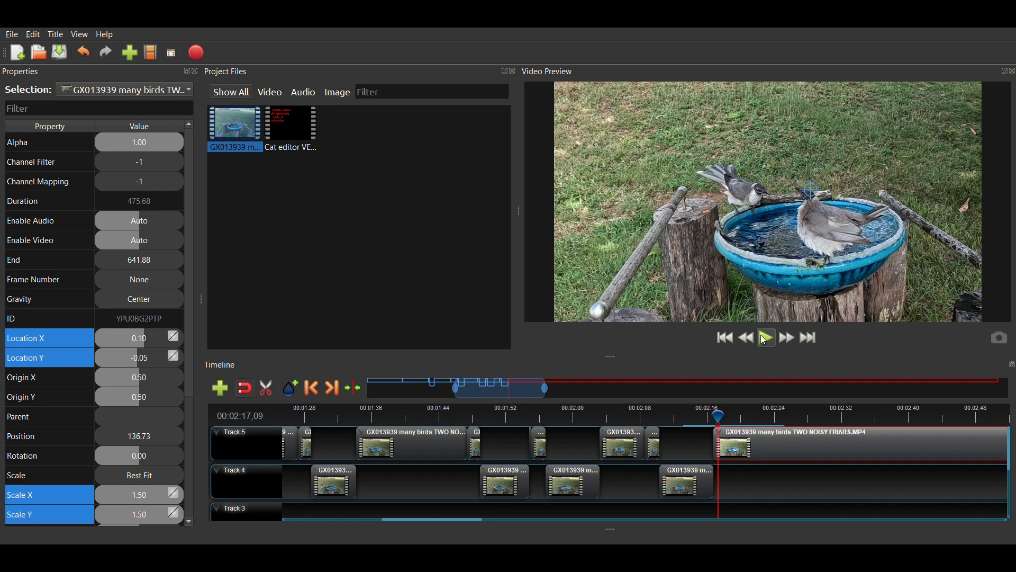
key(Left)
key(Left)
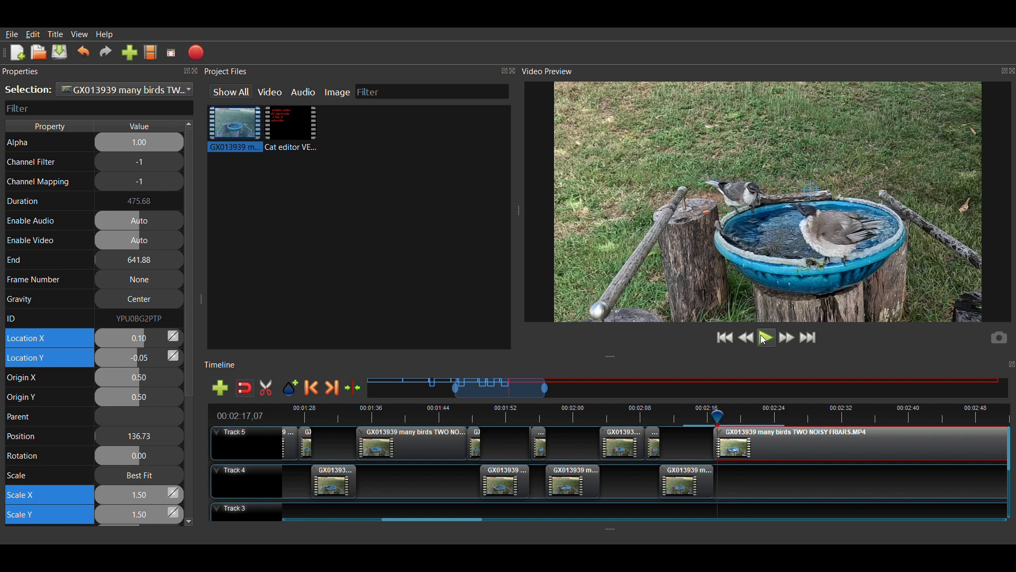
key(Left)
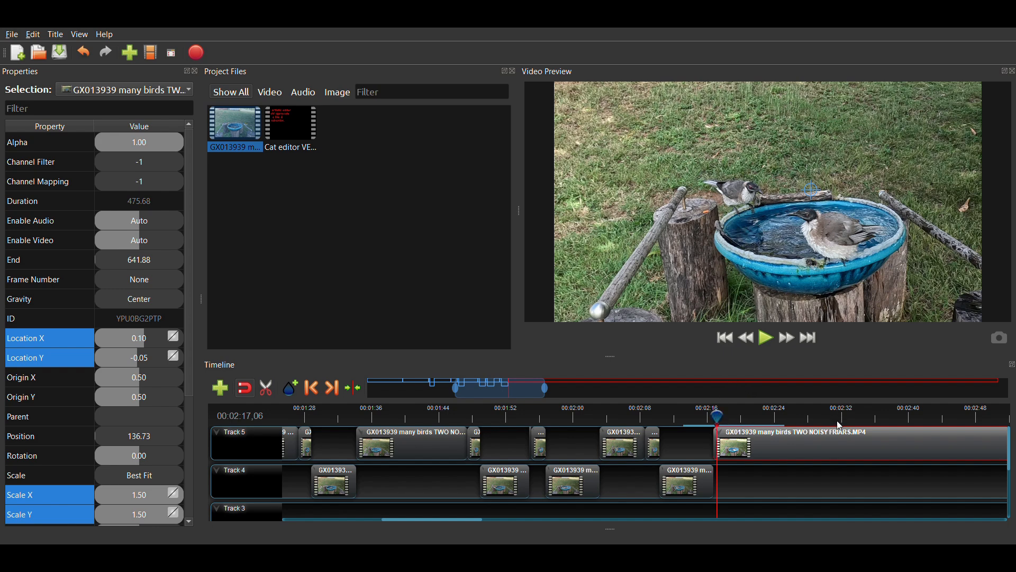
click(764, 475)
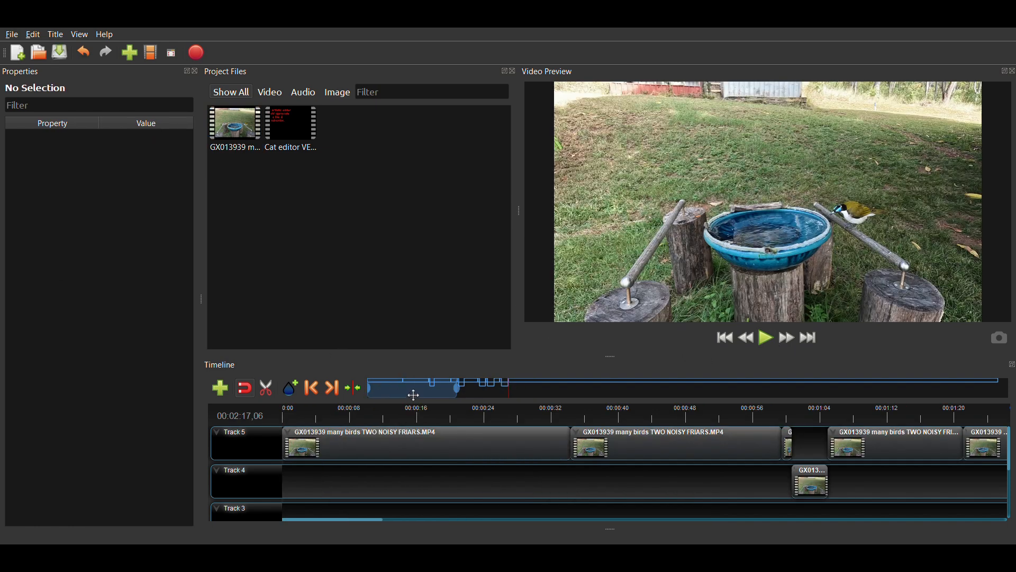
- Split the long Track 5 clip at 00:02:18,27, keeping both sides
drag(414, 394, 531, 395)
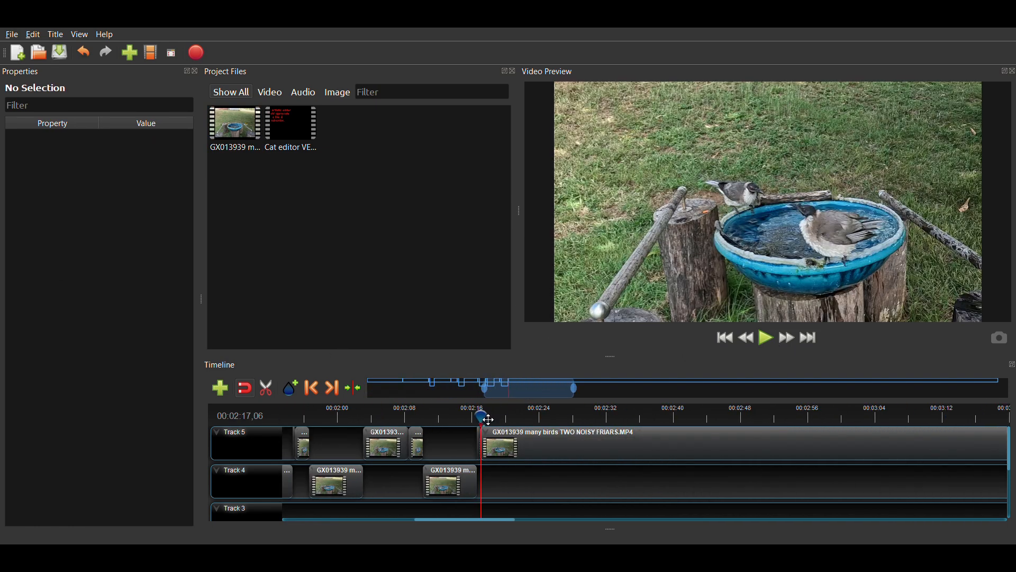
click(513, 446)
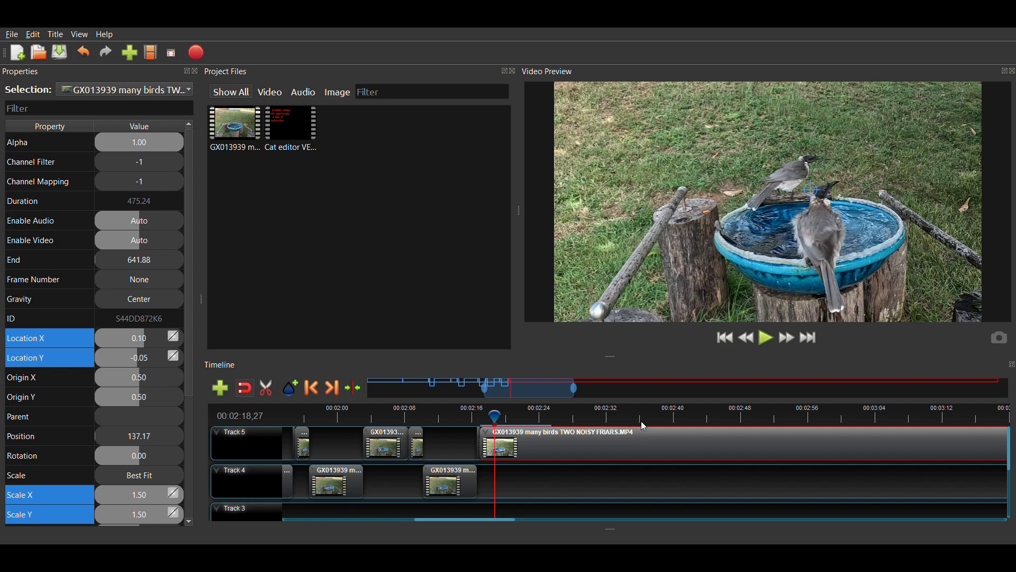
key(ctrl+k)
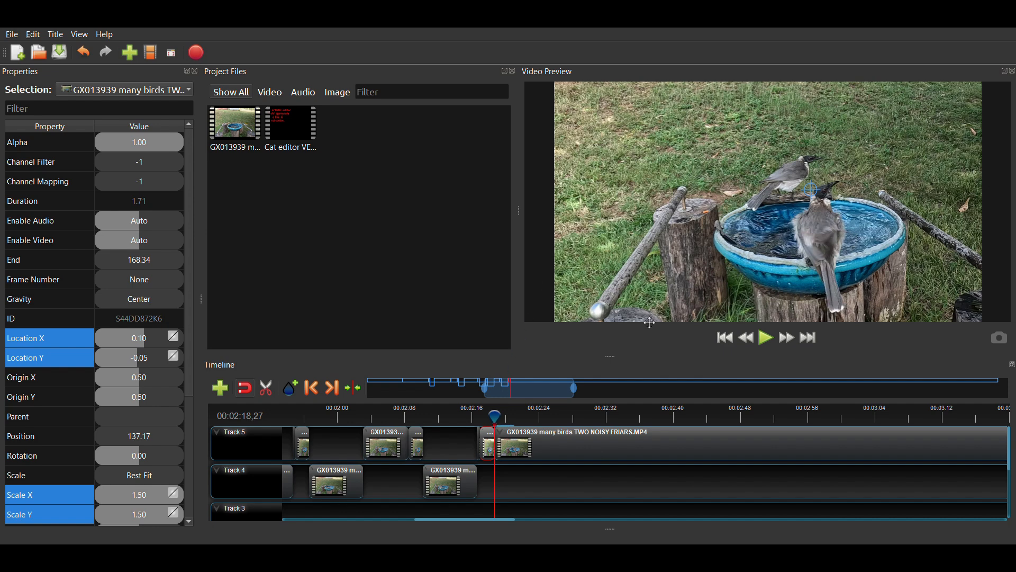
- Paste a copy of the short split segment onto Track 4 and move the long Track 5 clip to position 153.69
key(ctrl+v)
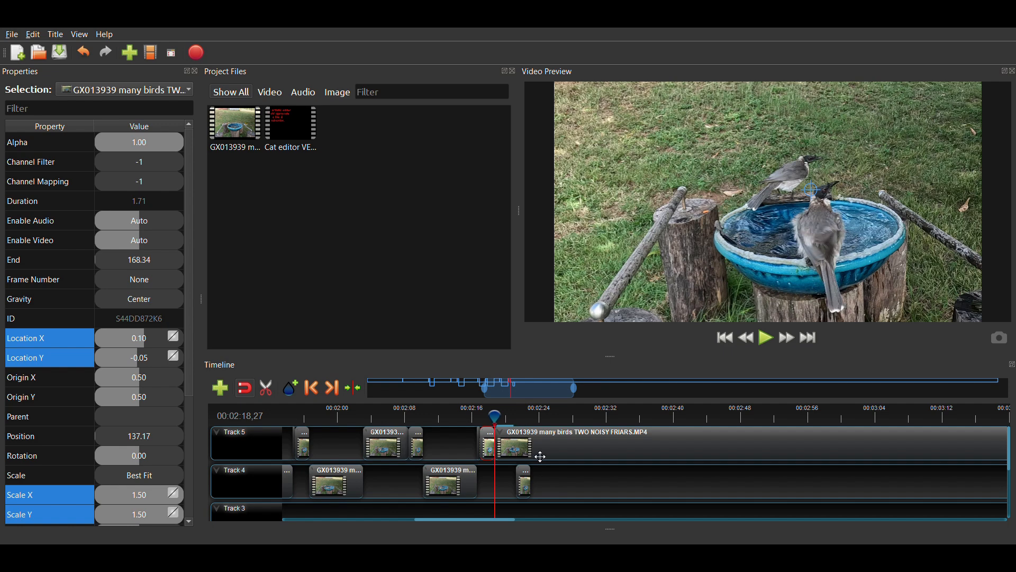
drag(541, 444, 660, 452)
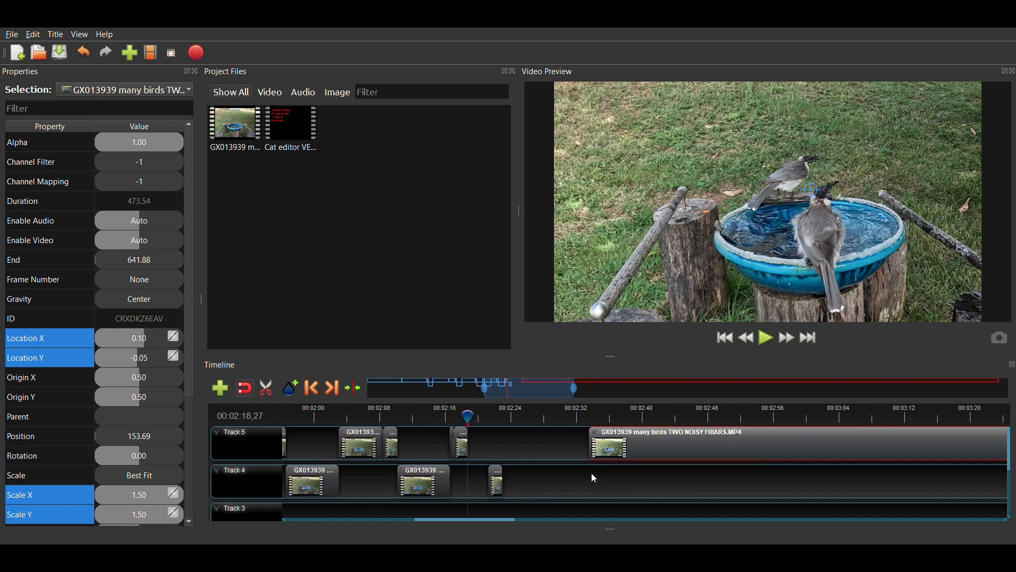
- Slow the pasted Track 4 copy to a duration of 6.44 and move its start to 00:02:20,15
click(501, 487)
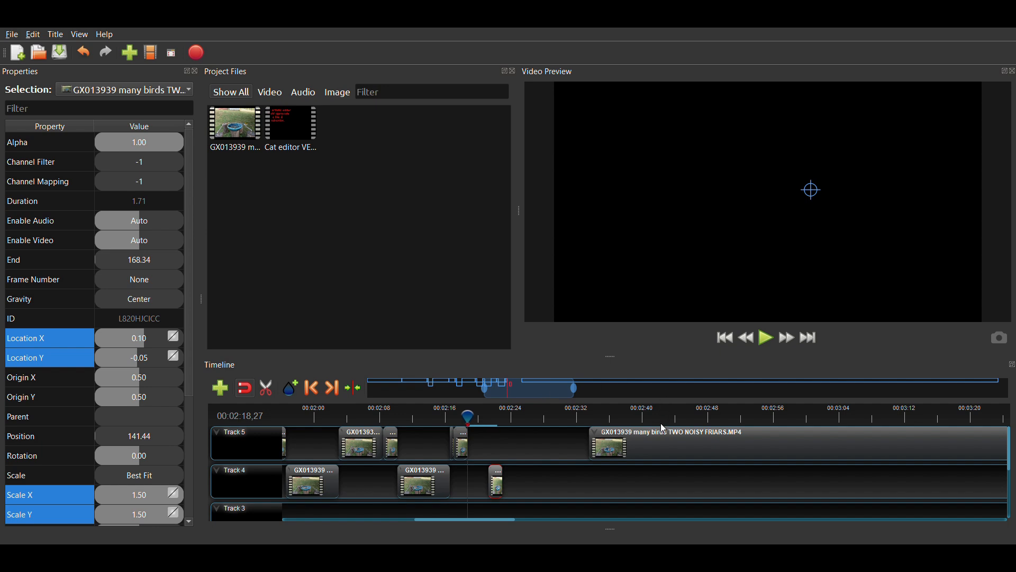
click(849, 443)
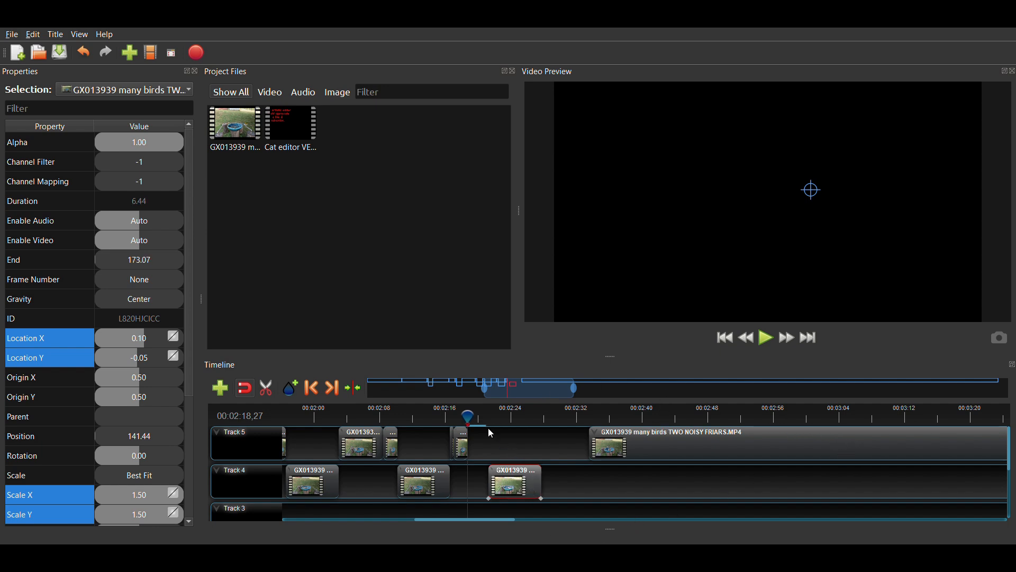
click(480, 415)
drag(535, 492, 527, 492)
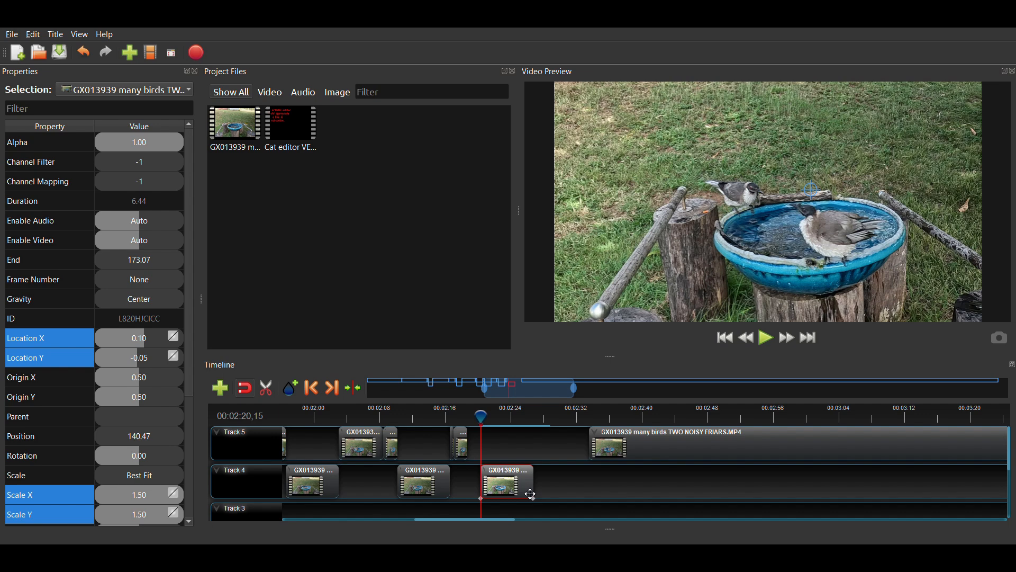
- Keyframe Scale X and Scale Y at 2 and Location X at 0 at the start of the Track 4 slow-motion copy
double_click(144, 493)
text(2)
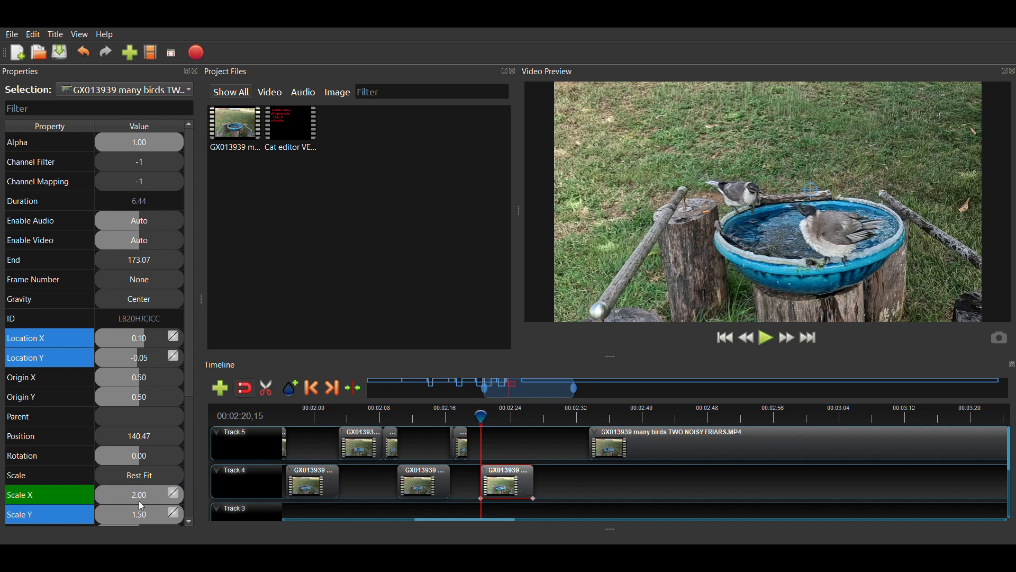
click(139, 514)
text(2)
key(Return)
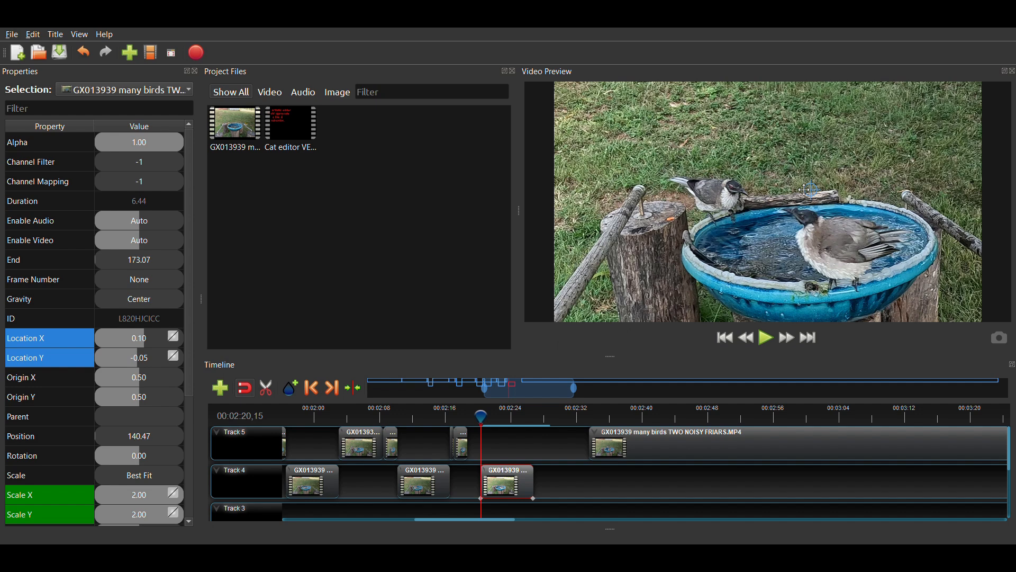
click(135, 344)
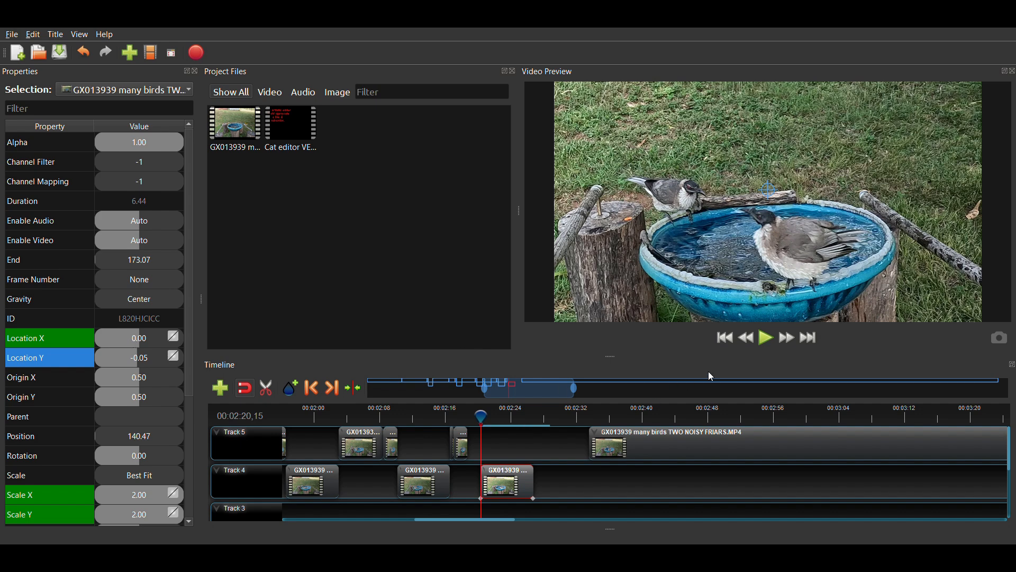
- Play the zoomed Track 4 slow-motion copy to check how the birds are framed
click(771, 339)
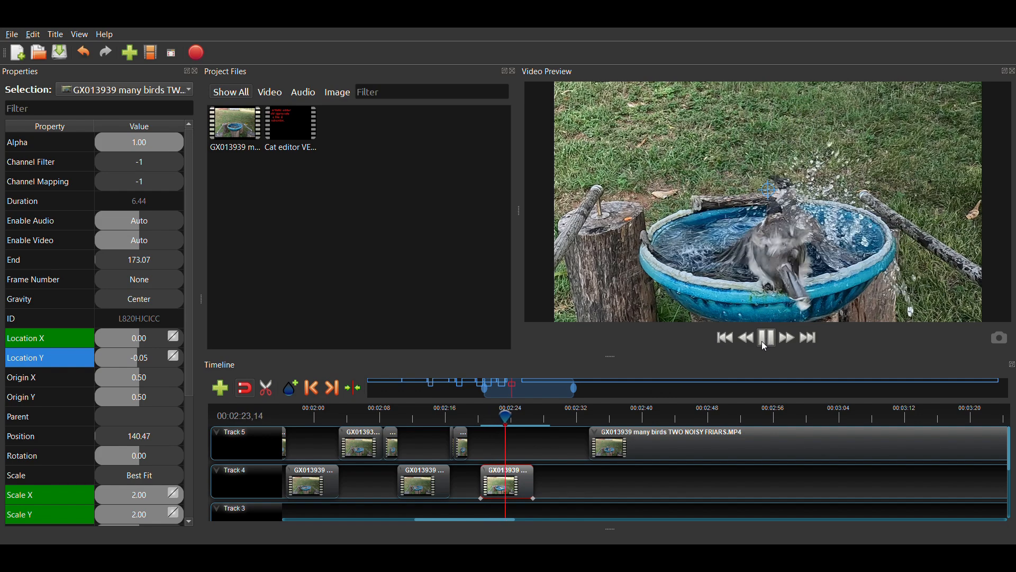
click(761, 343)
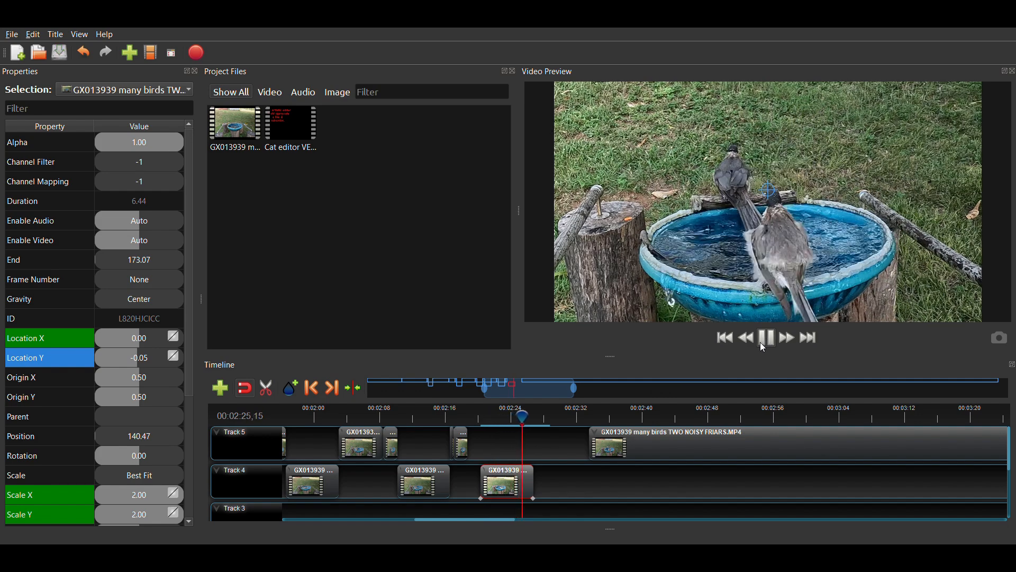
- Move the Track 4 slow-motion copy to position 142.01 and keyframe Location Y at 0 at its start
mouse_move(508, 486)
mouse_down()
mouse_move(536, 486)
mouse_move(516, 483)
mouse_up()
click(495, 418)
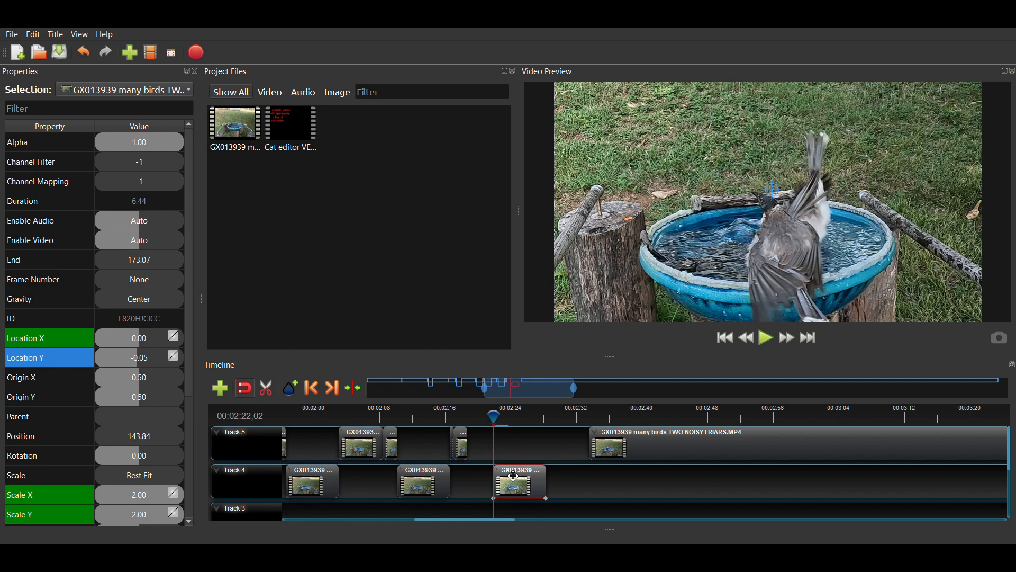
drag(128, 359, 138, 348)
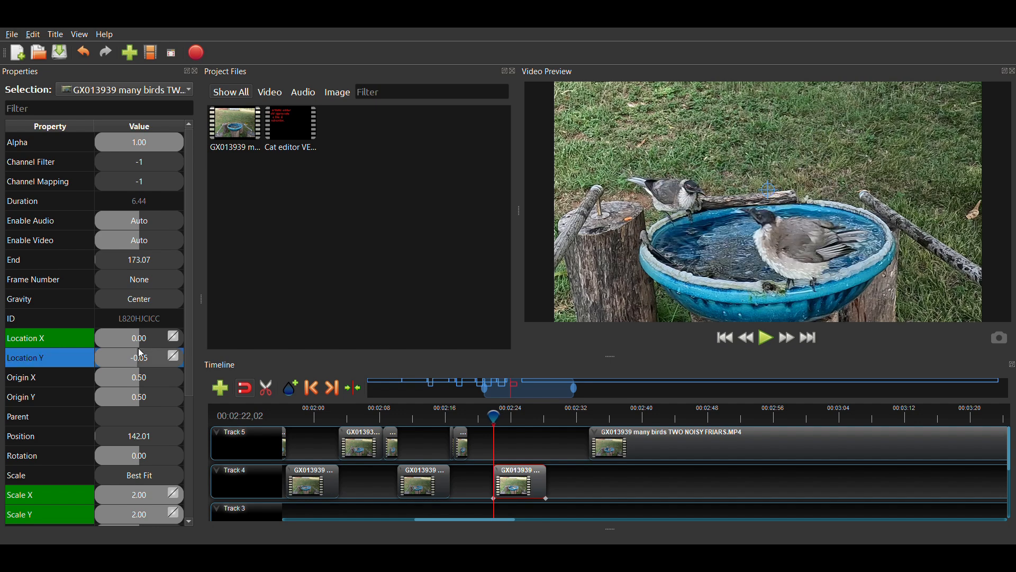
double_click(138, 348)
text(0)
key(Return)
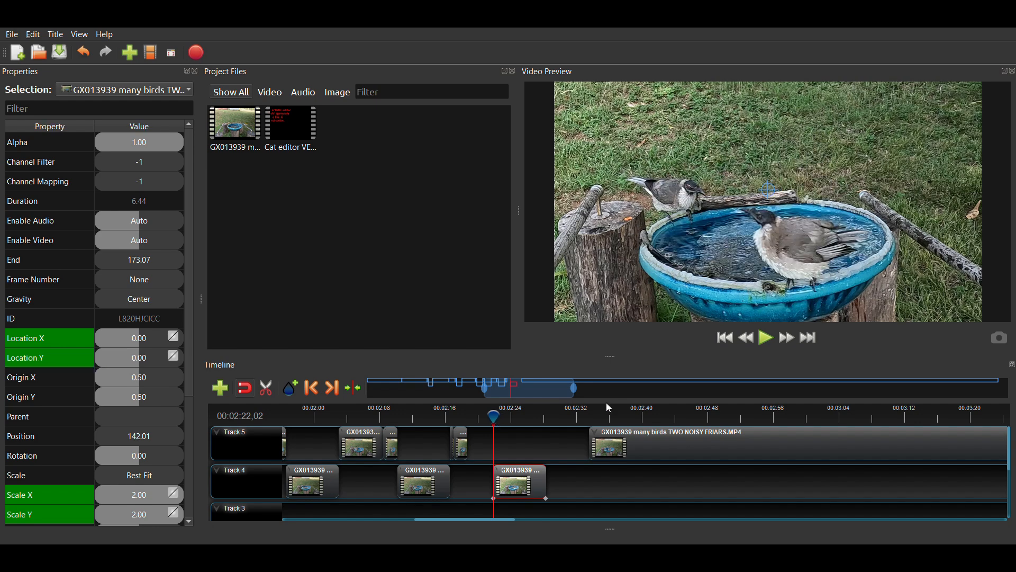
- Replay the Track 4 slow-motion copy to check the vertical framing with the new Location Y
click(767, 339)
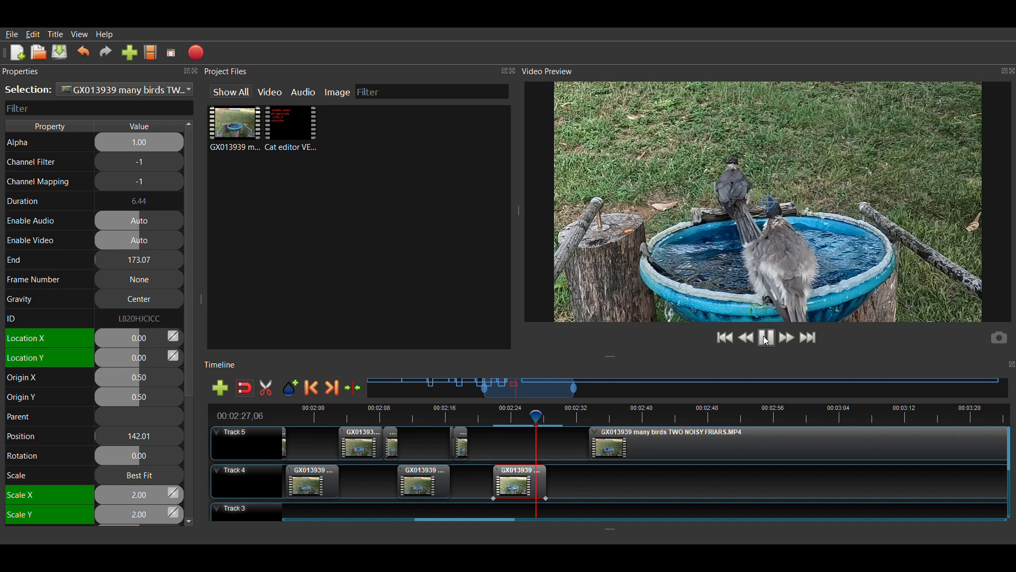
click(767, 339)
- Snap the Track 4 slow-motion copy to the end of the short Track 5 segment and move the long clip to position 145.31
drag(504, 483, 477, 483)
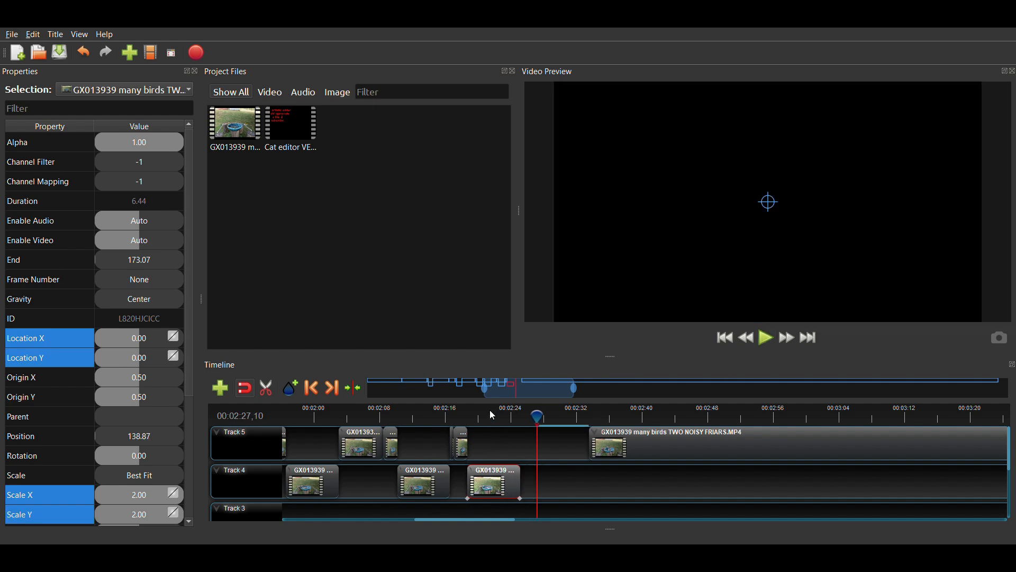
click(455, 419)
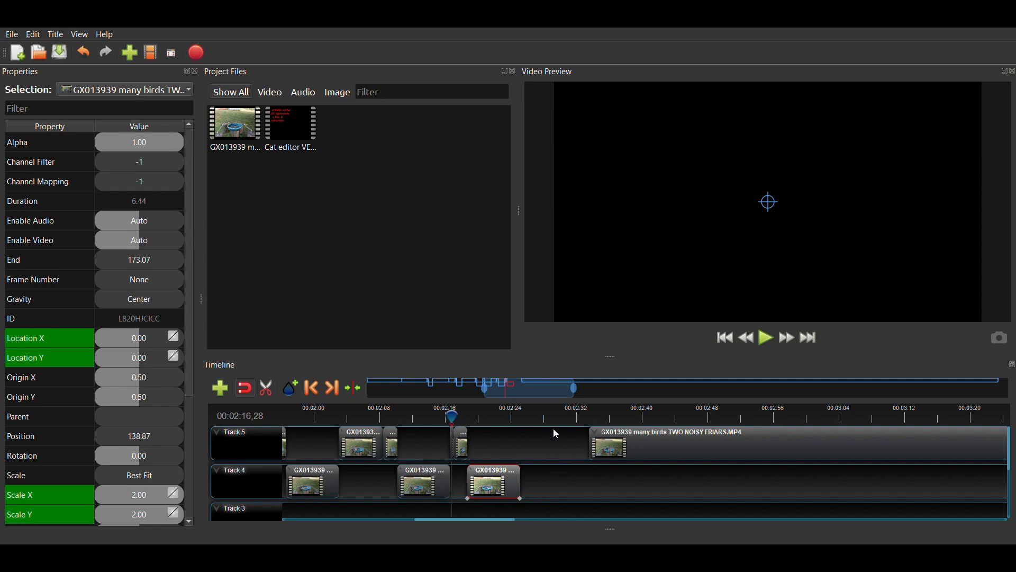
drag(612, 446, 564, 441)
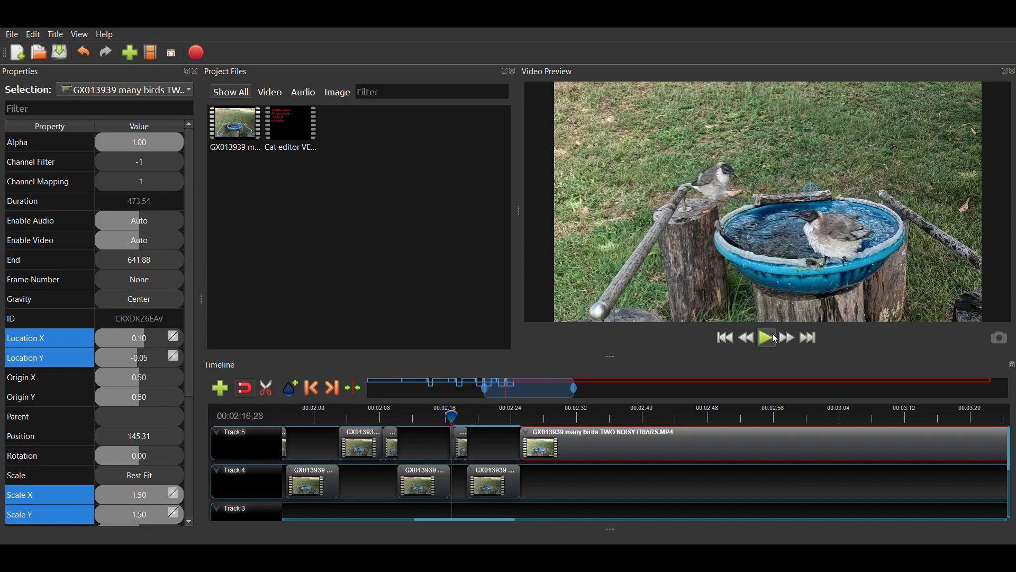
- Play from 00:02:16,28 into the long Track 5 clip and scan ahead to about 00:02:43 for the birds' next activity
click(771, 340)
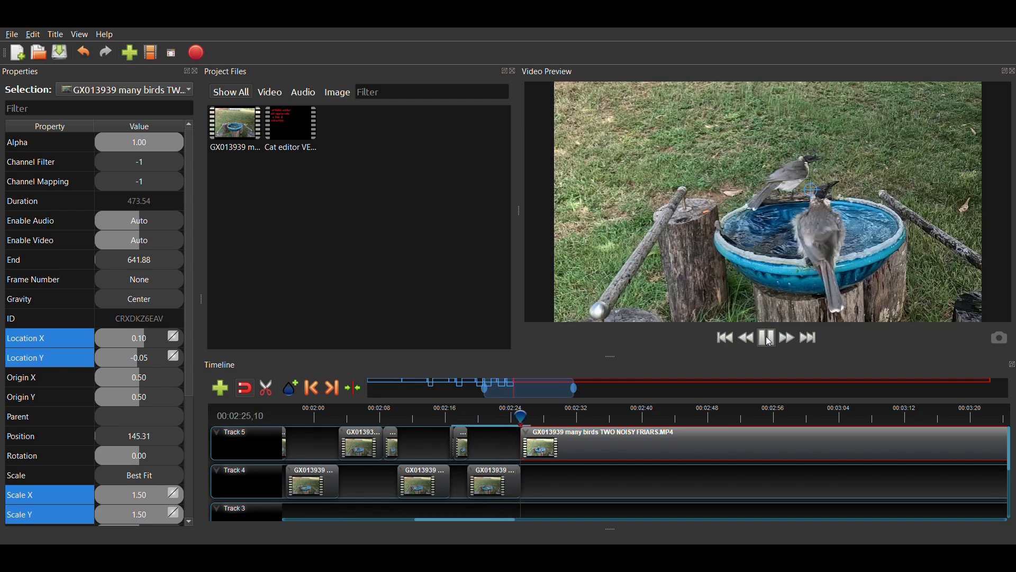
click(769, 340)
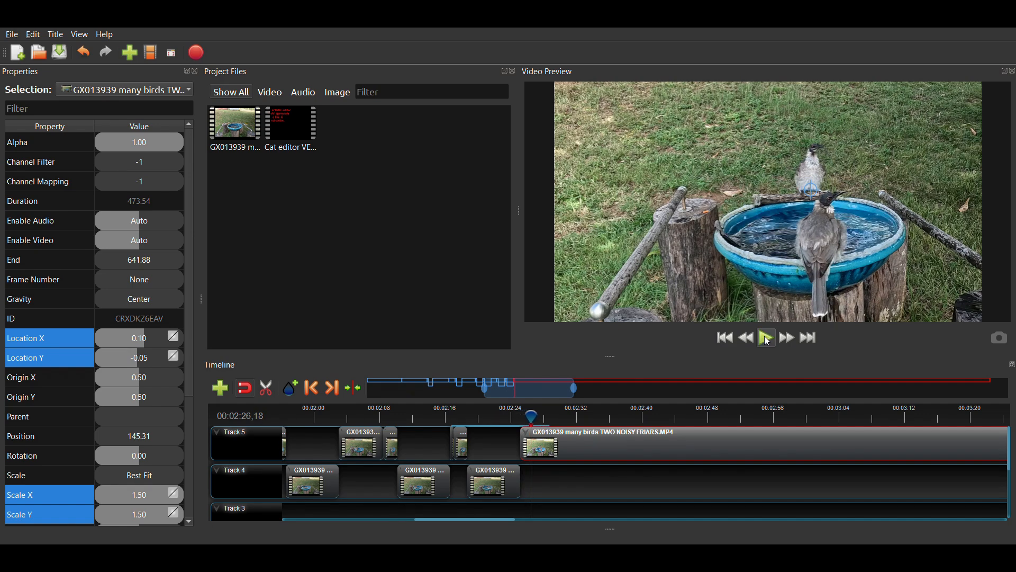
click(559, 416)
click(601, 417)
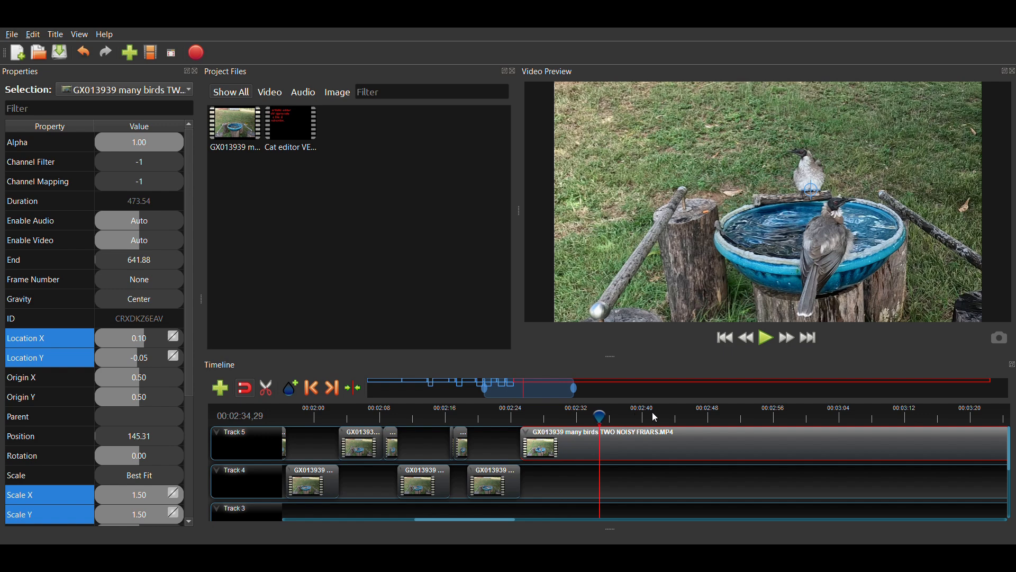
click(668, 413)
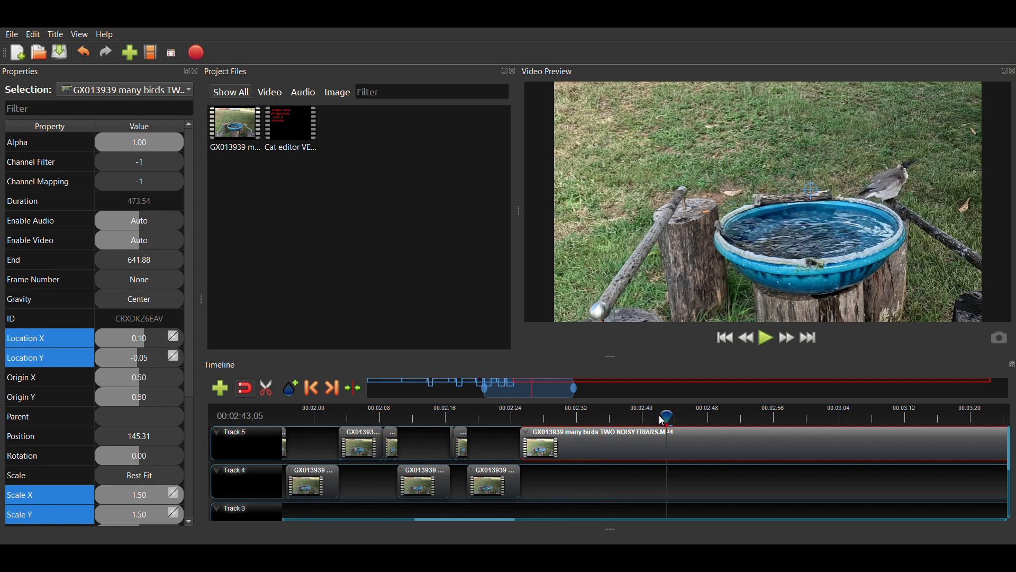
click(653, 416)
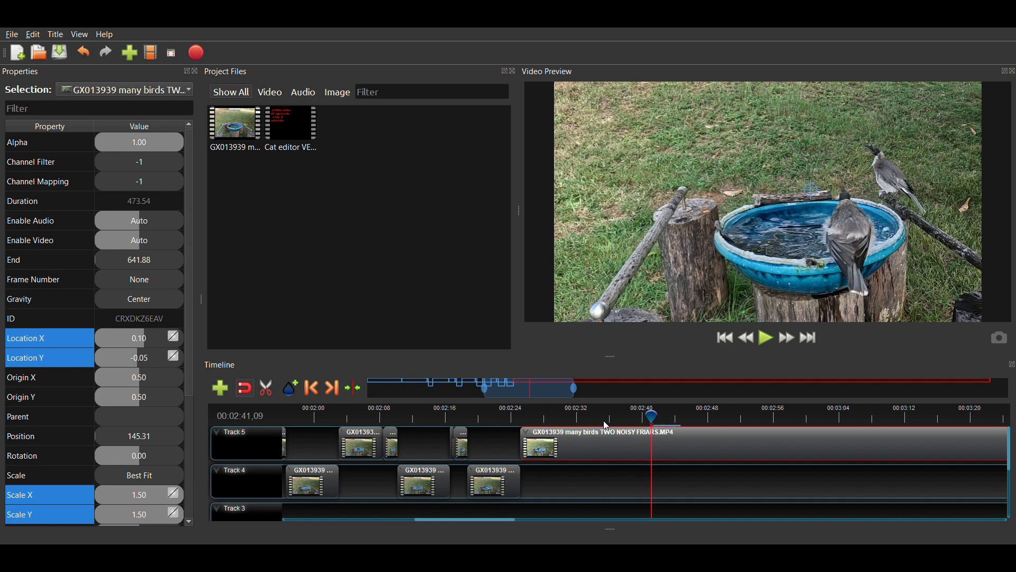
- Move the long Track 5 clip to position 147.65 so that it starts at the playhead at 00:02:27,20
click(540, 418)
mouse_move(559, 447)
mouse_down()
mouse_move(589, 451)
mouse_move(577, 450)
mouse_up()
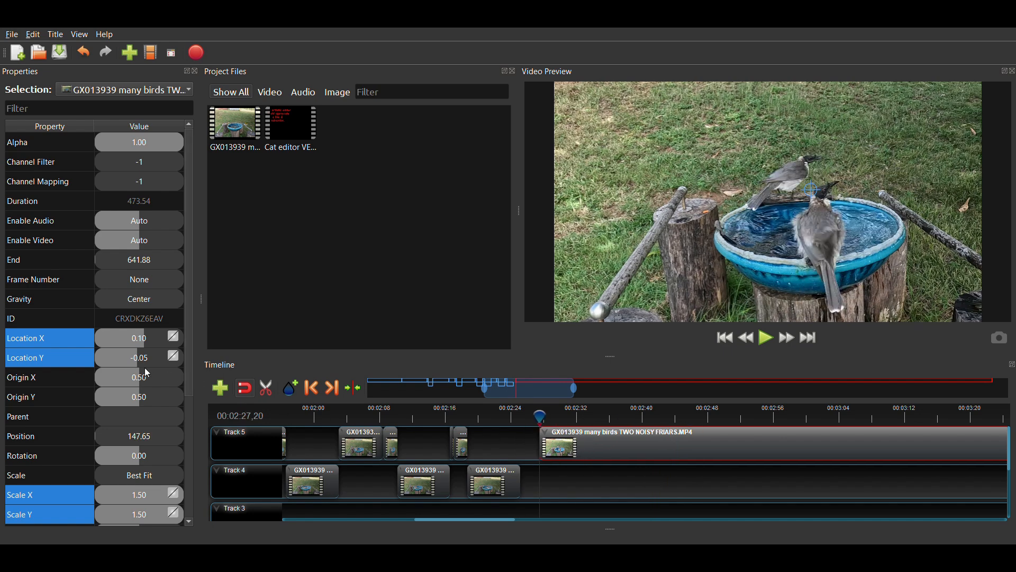
- Set the long Track 5 clip's Location X to 0.00 at its start and play it through to 00:02:37,31
click(153, 335)
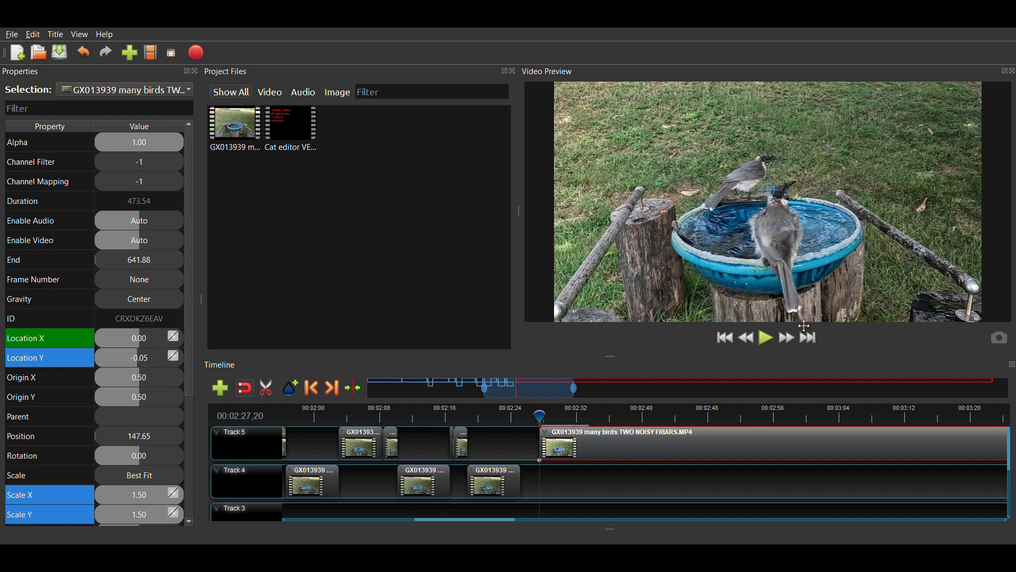
click(770, 340)
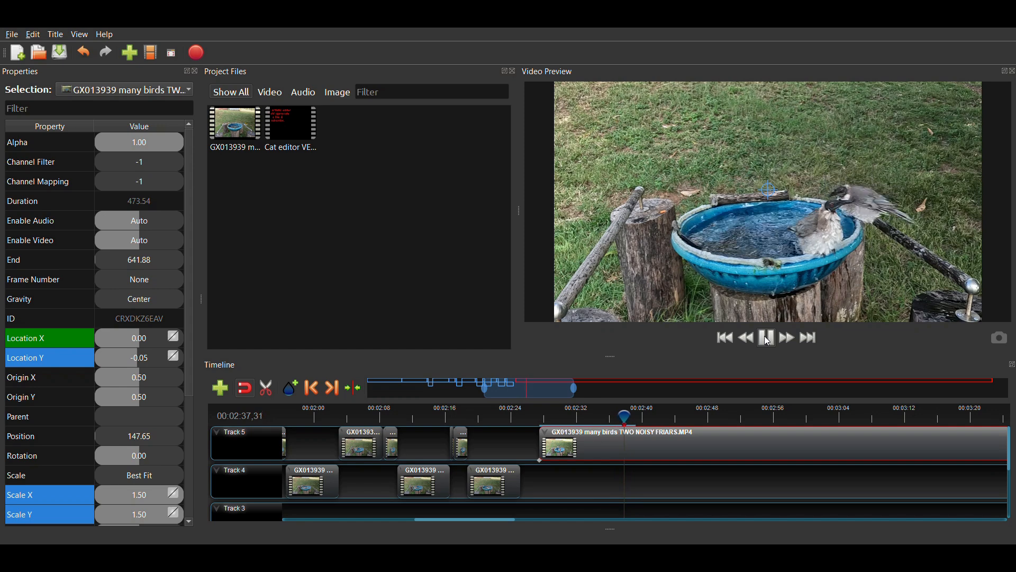
click(767, 339)
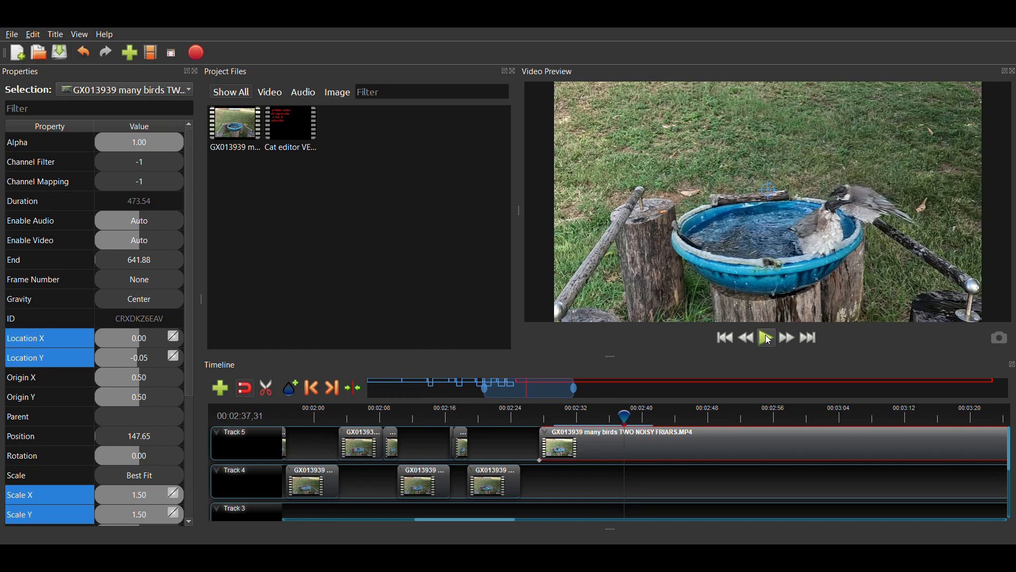
- Split the long Track 5 clip at 00:02:36,13 before the birds' splash and move the earlier piece to position 145.31
key(Left)
key(Left)
key(Left)
key(Left)
key(Left)
key(Left)
key(Left)
key(Left)
key(Left)
key(Left)
key(Left)
key(Left)
key(Left)
key(Left)
key(Left)
key(Left)
key(Left)
key(Left)
key(Left)
key(Left)
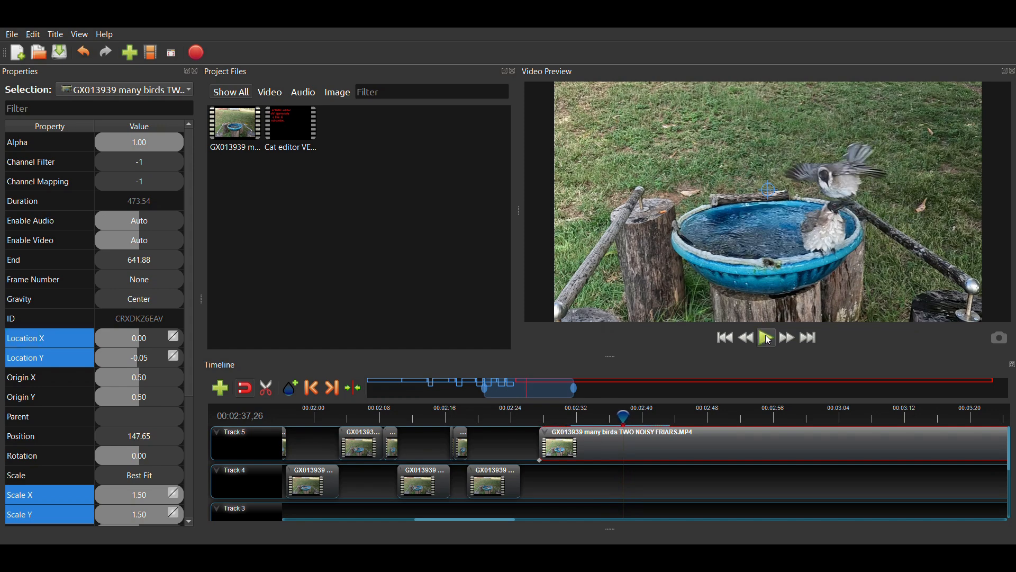
key(Left)
key(Left)
key(Left)
key(Left)
key(Left)
key(Left)
key(Left)
key(Left)
key(Left)
key(Left)
key(Left)
key(Left)
key(Left)
key(Left)
key(Left)
key(Left)
key(Left)
key(Left)
key(Left)
key(Left)
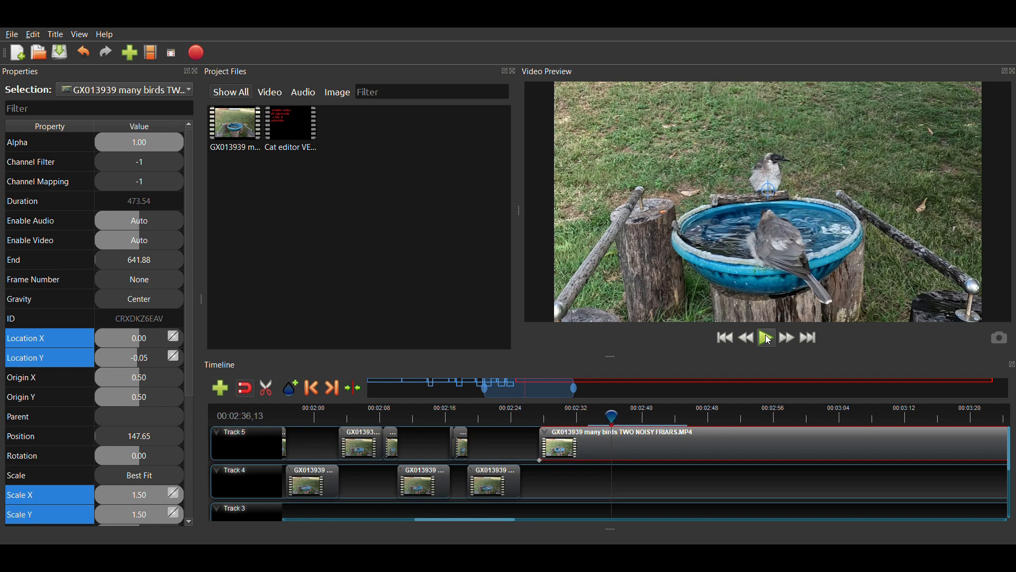
key(Right)
key(Right)
key(Right)
key(Right)
key(Right)
key(Right)
key(Right)
key(Right)
key(Right)
key(Right)
key(Right)
key(Right)
key(Right)
key(Right)
key(Right)
key(Right)
key(Right)
key(Right)
key(Right)
key(Right)
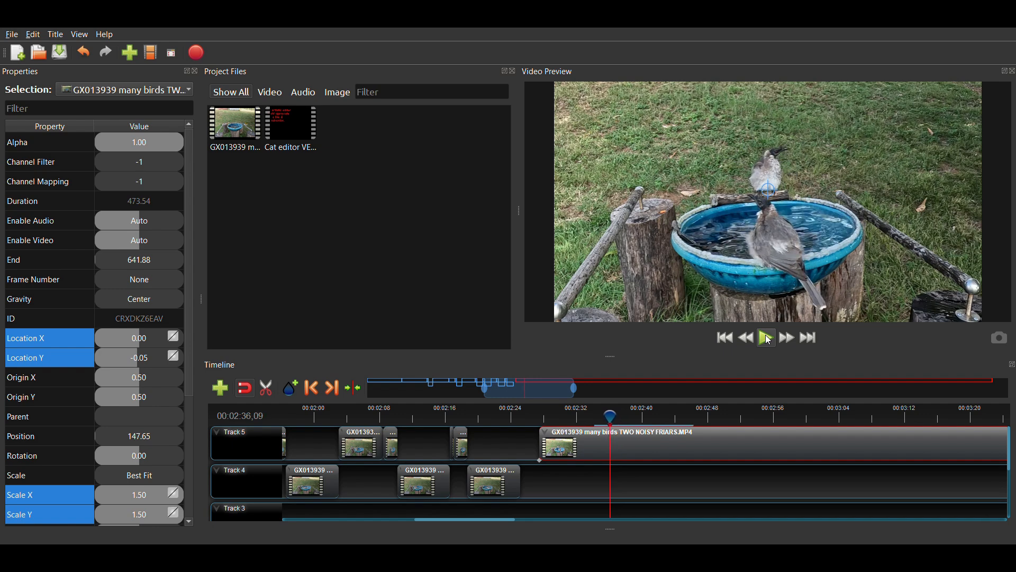
key(Left)
key(Left)
key(Left)
key(Left)
key(Left)
key(Left)
key(Left)
key(Left)
key(Left)
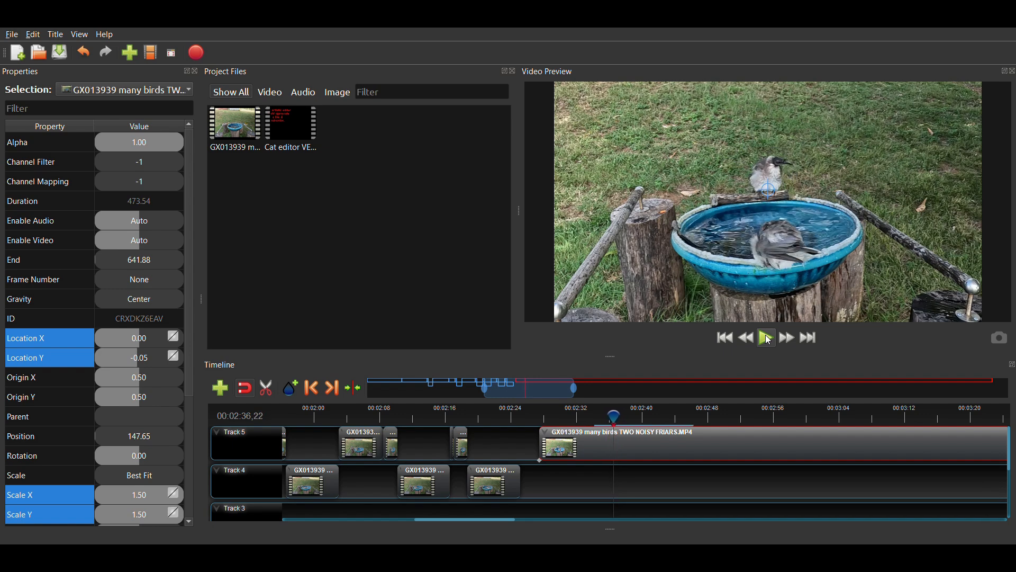
key(Left)
key(Left)
key(Left)
key(Left)
key(Left)
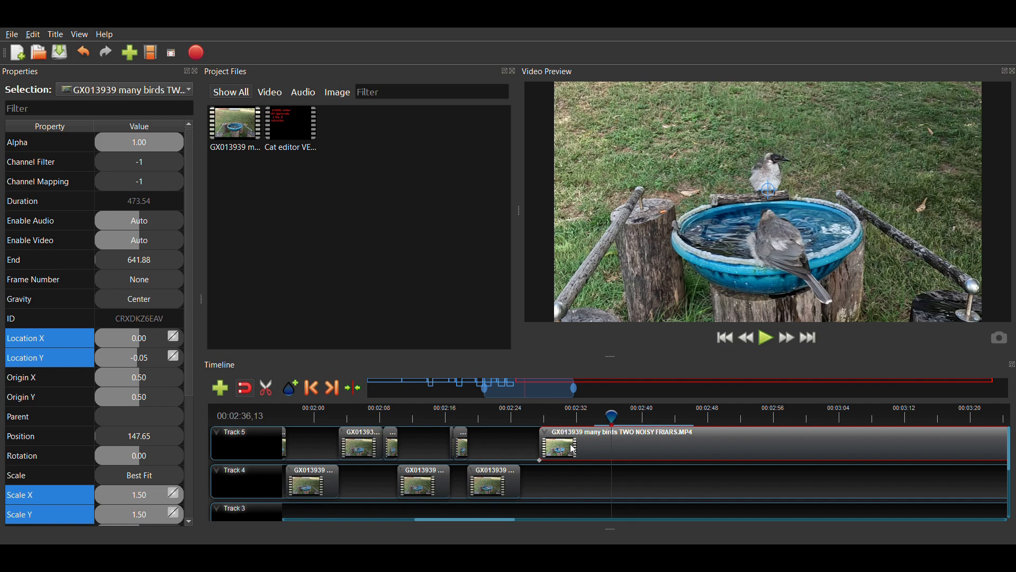
key(ctrl+k)
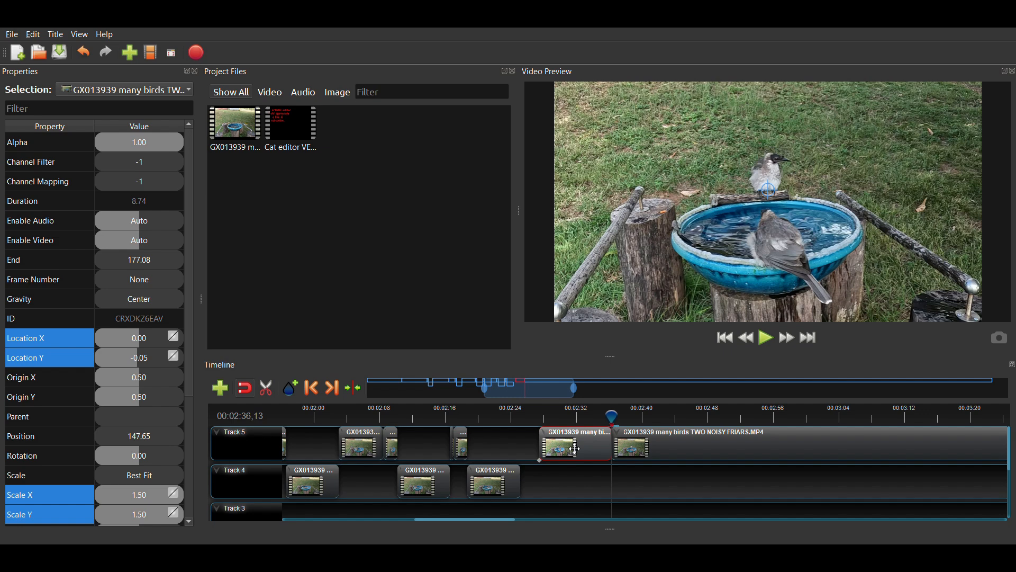
drag(576, 449, 559, 449)
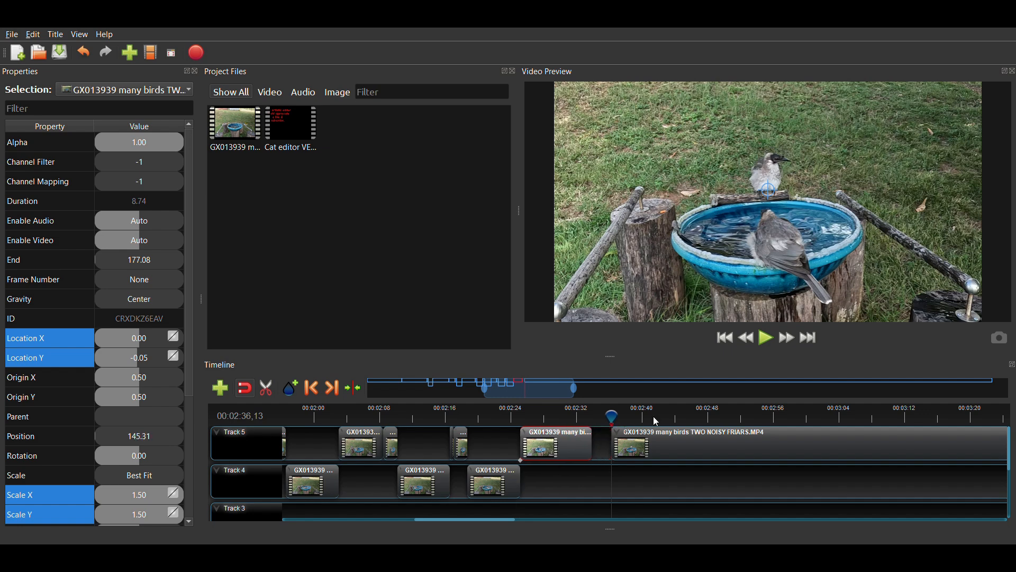
- Review the splash frame by frame and split the long Track 5 clip at 00:02:38,05
click(768, 340)
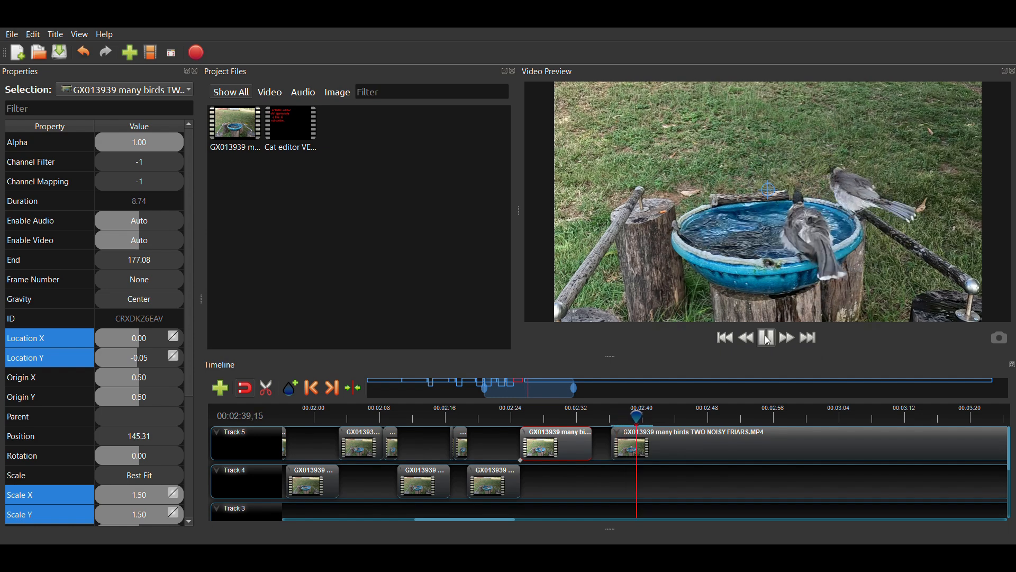
click(770, 342)
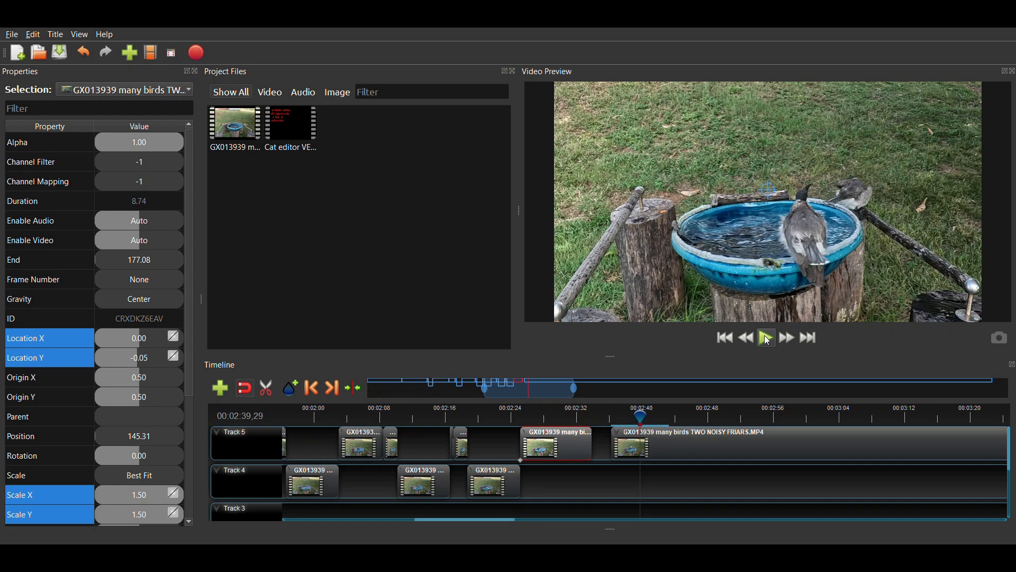
key(Left)
key(Left)
key(Left)
key(Left)
key(Left)
key(Left)
key(Left)
key(Left)
key(Left)
key(Left)
key(Left)
key(Left)
key(Left)
key(Left)
key(Left)
key(Left)
key(Left)
key(Left)
key(Left)
key(Left)
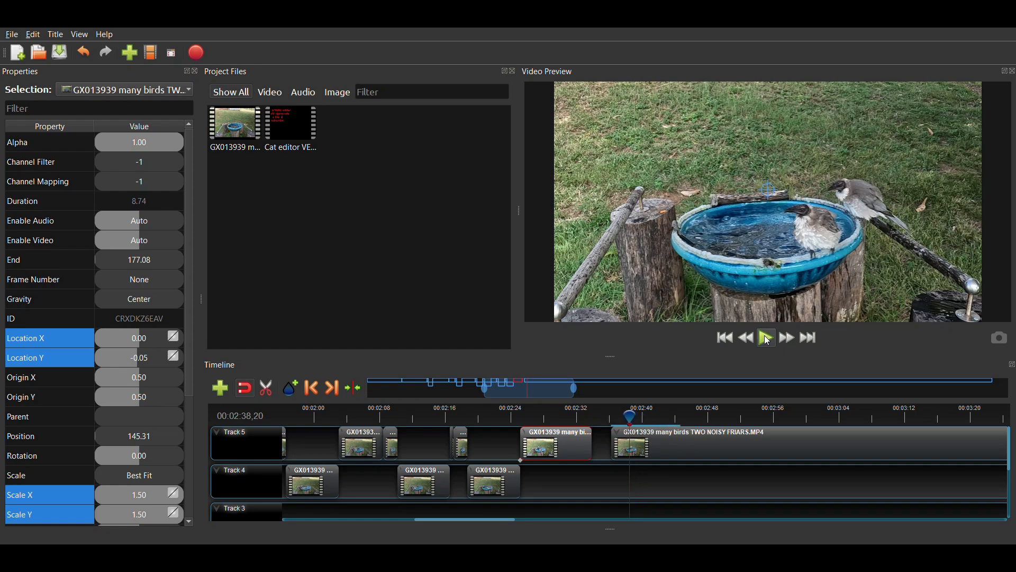
key(Left)
key(Left)
key(Left)
key(Left)
key(Left)
key(Left)
key(Left)
key(Left)
key(Left)
key(Left)
key(Left)
key(Left)
key(Left)
key(Left)
key(Left)
key(Left)
key(Left)
key(Left)
key(Left)
key(Left)
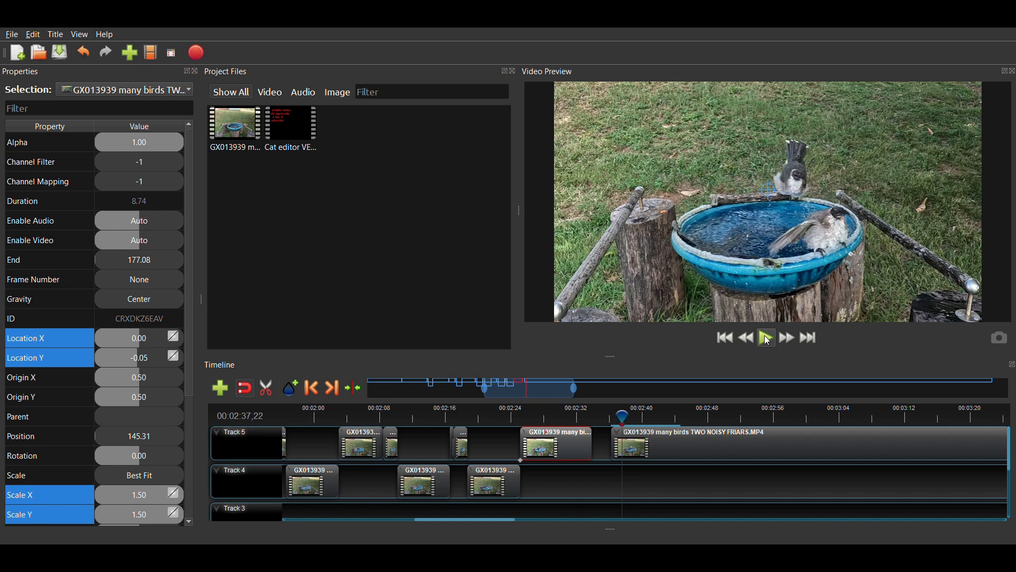
key(Left)
key(Left)
key(Left)
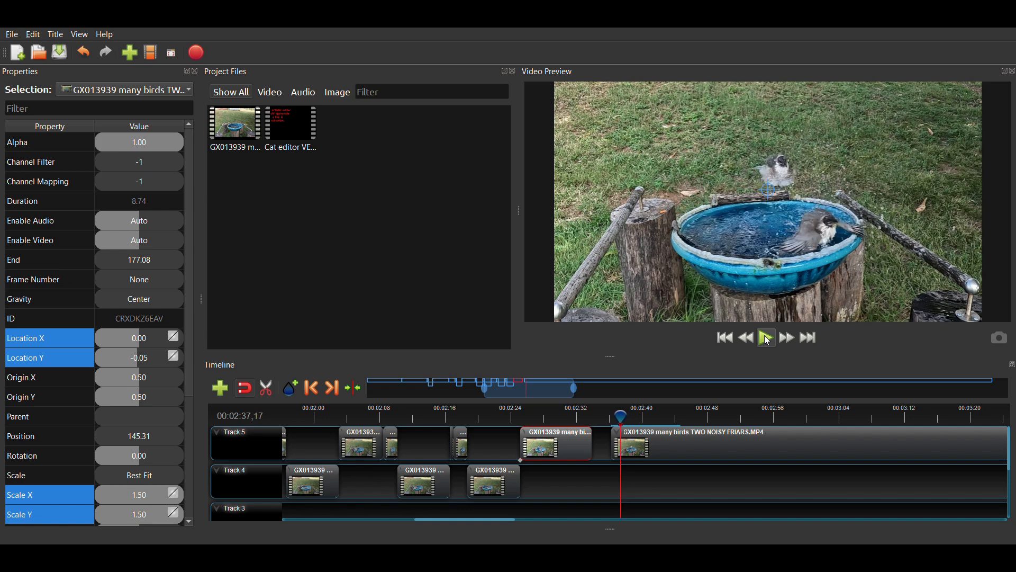
key(Right)
key(Right)
key(Right)
key(Right)
key(Right)
key(Right)
key(Right)
key(Right)
key(Right)
key(Right)
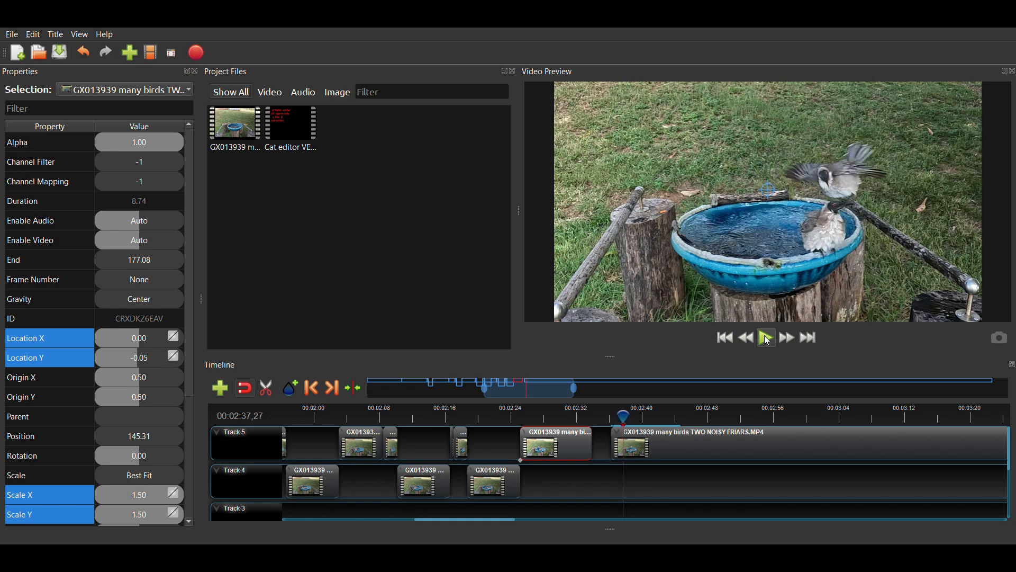
key(Right)
key(Right)
key(Right)
key(Right)
key(Right)
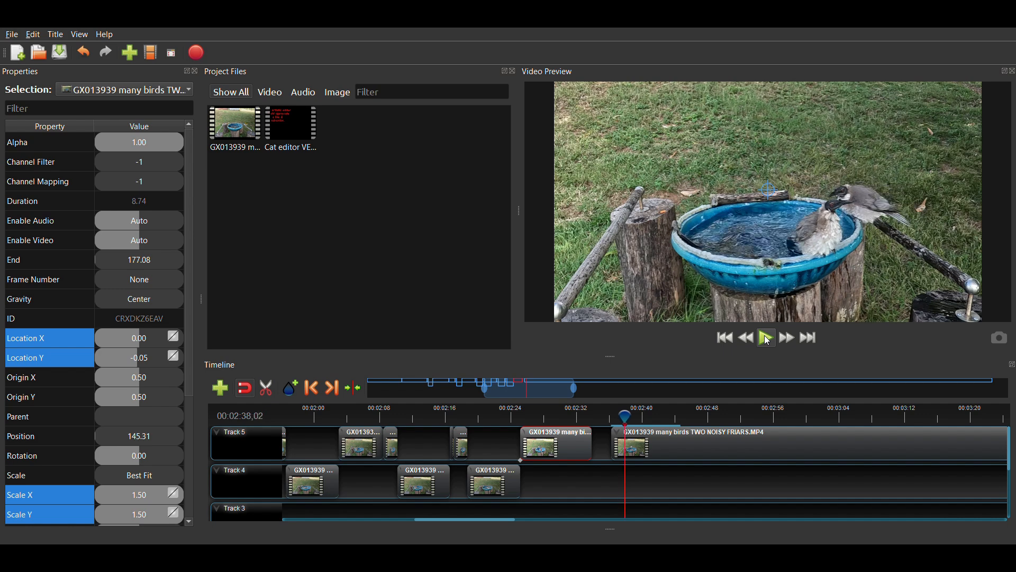
key(Right)
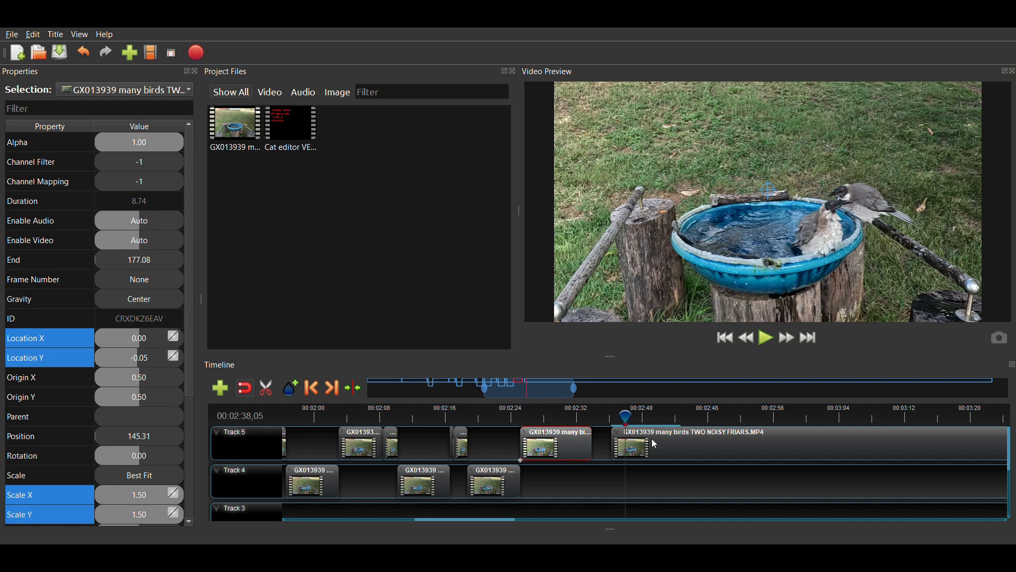
key(ctrl+k)
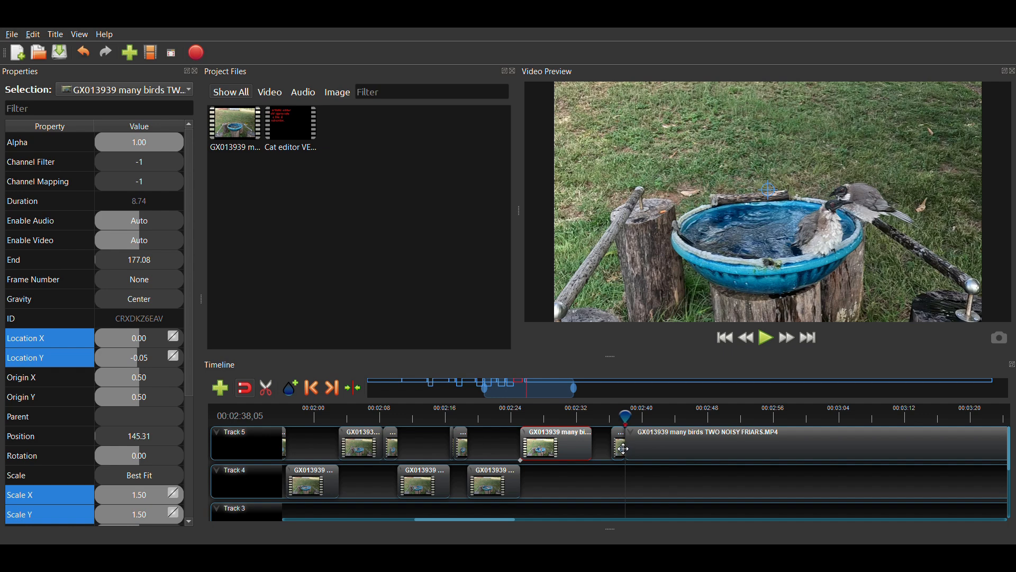
- Paste a slow-motion copy of the short splash segment onto Track 4 and snap the segment to the preceding Track 5 clip's end
click(625, 449)
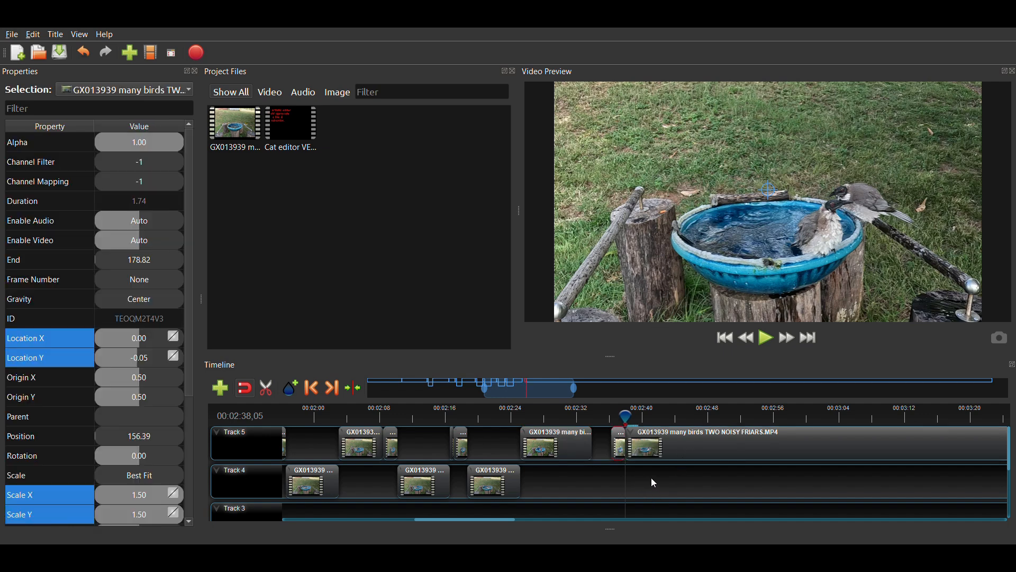
key(ctrl+v)
drag(623, 447, 607, 450)
click(651, 481)
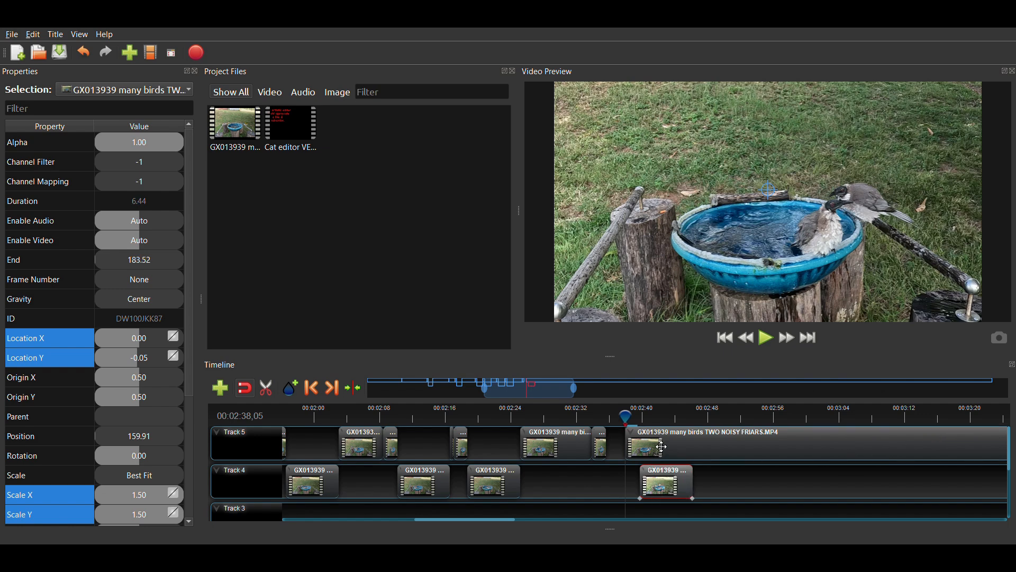
- Move the long Track 5 clip to position 166.33 and the new Track 4 copy to the playhead at position 158.12
drag(659, 450, 727, 446)
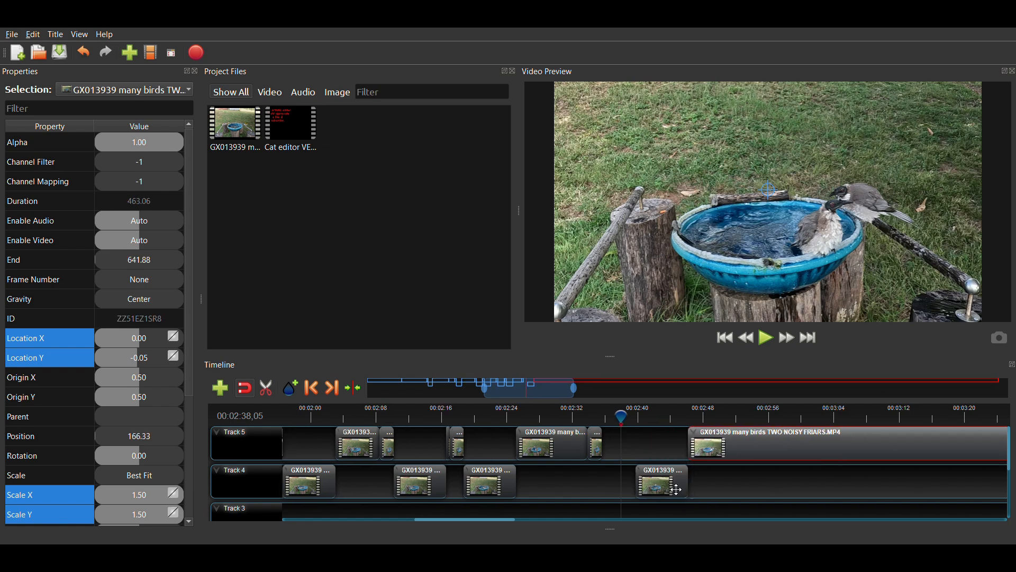
drag(674, 491, 664, 488)
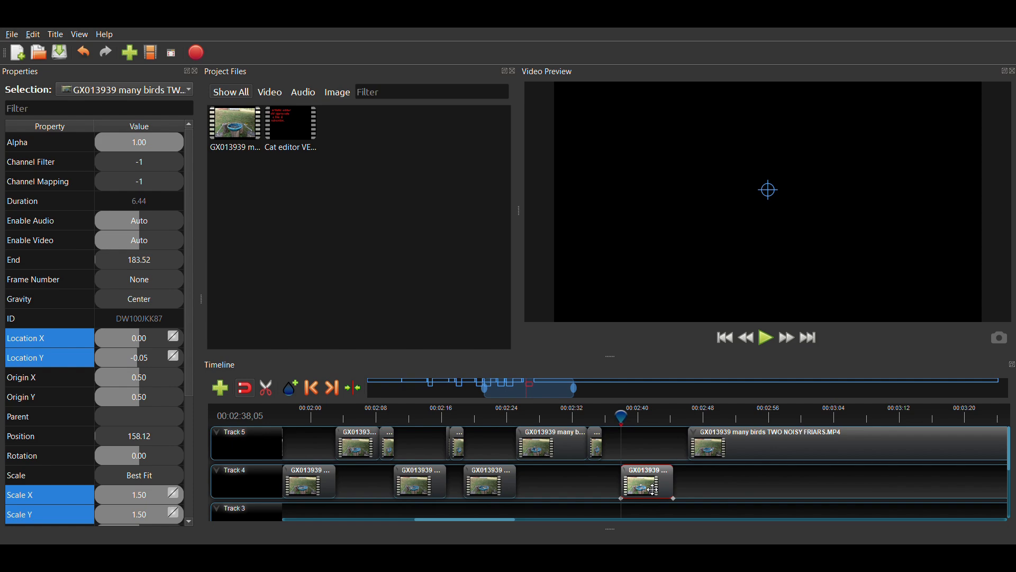
- Set Scale X and Scale Y of the new Track 4 slow-motion copy to 2.00 at its start
double_click(153, 497)
text(2)
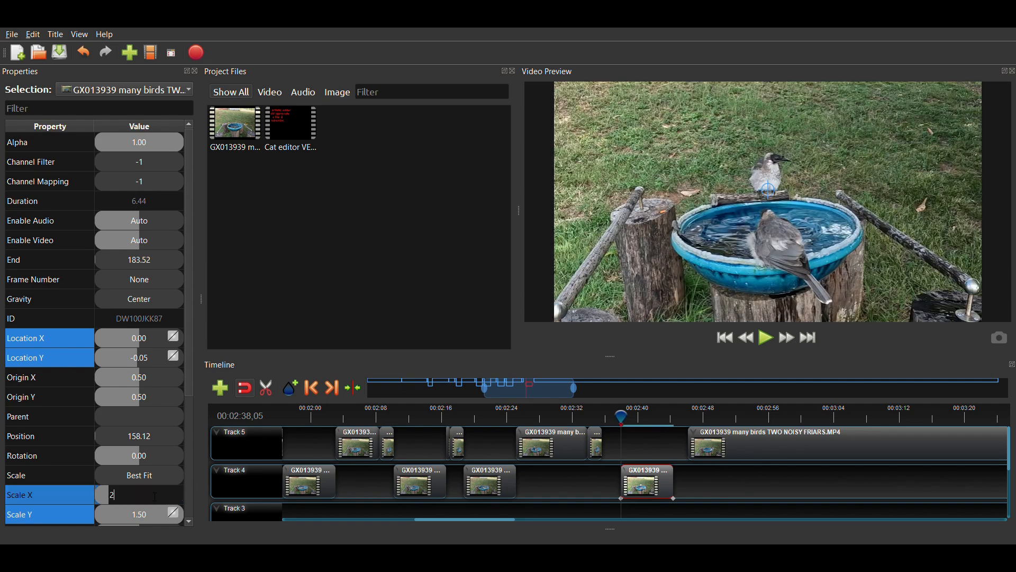
key(Return)
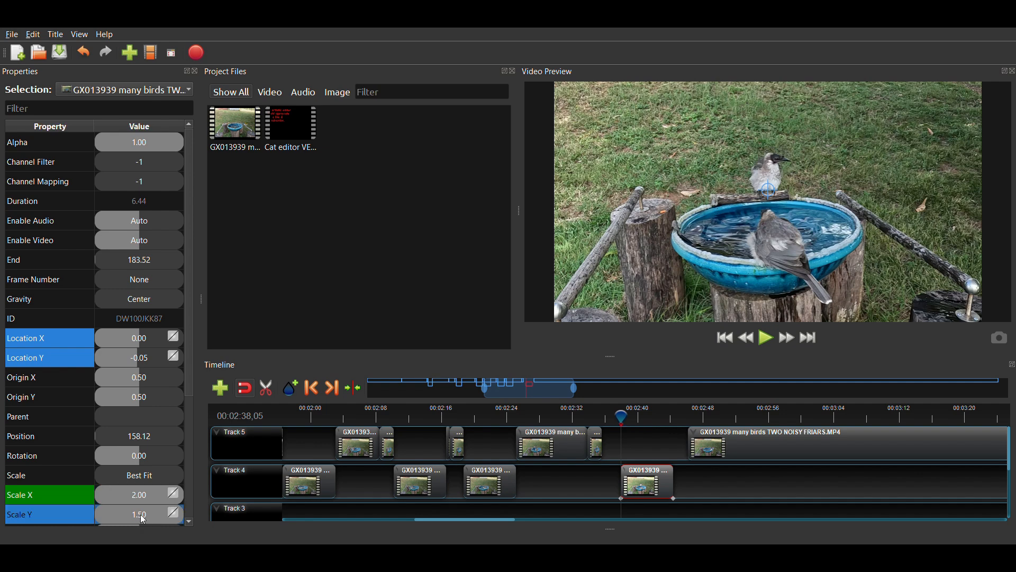
double_click(155, 514)
text(2)
key(Return)
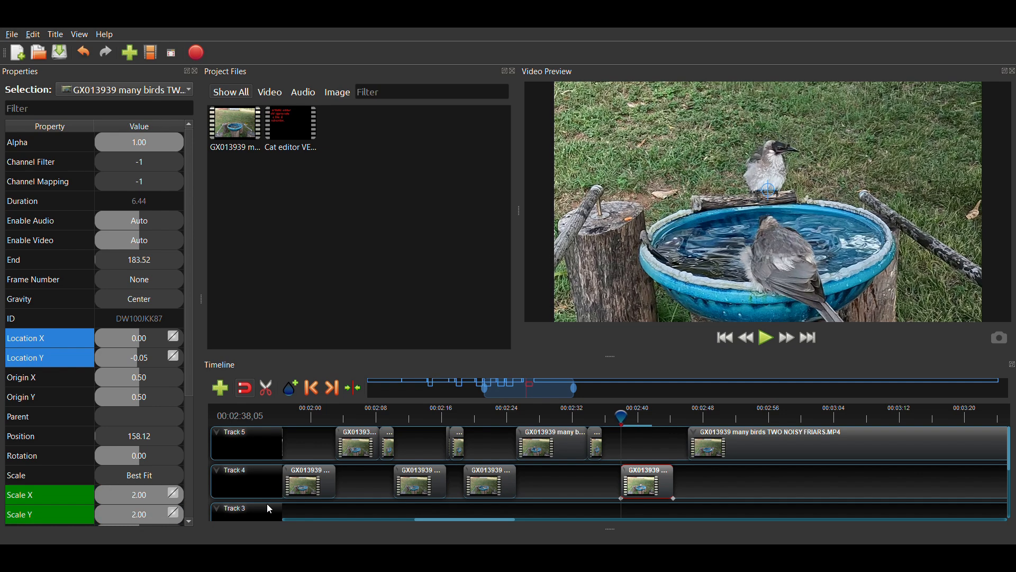
- Set the new Track 4 copy's Location Y to -0.15 and Location X to -0.10 at its start
double_click(143, 362)
text(-0.15)
key(Return)
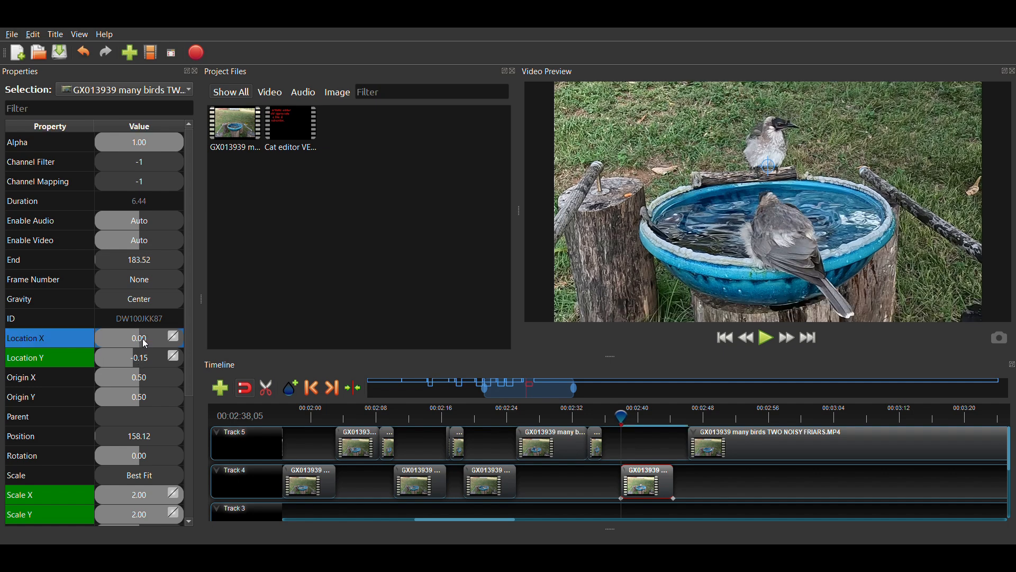
double_click(146, 343)
text(-0)
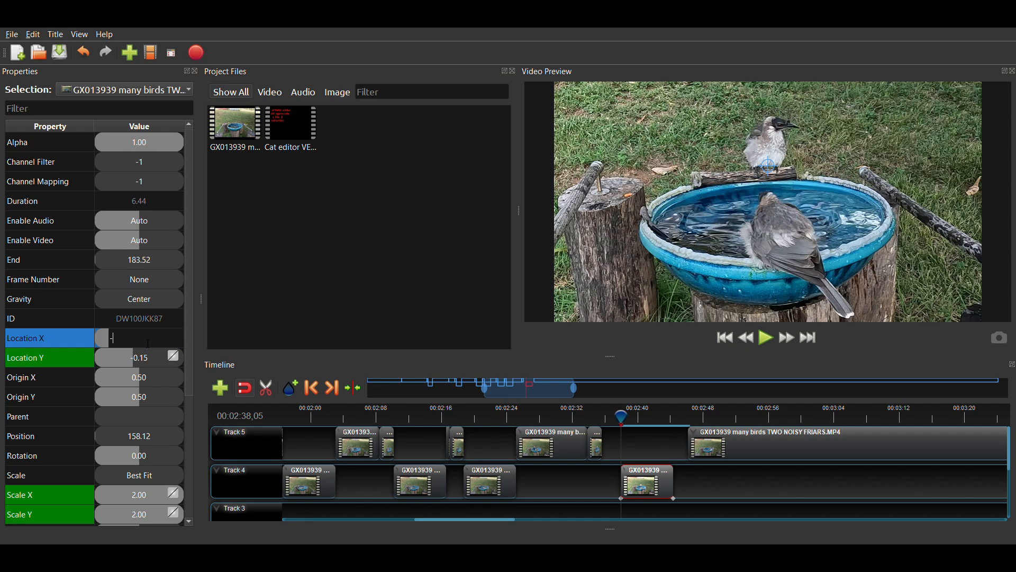
text(.1)
key(Return)
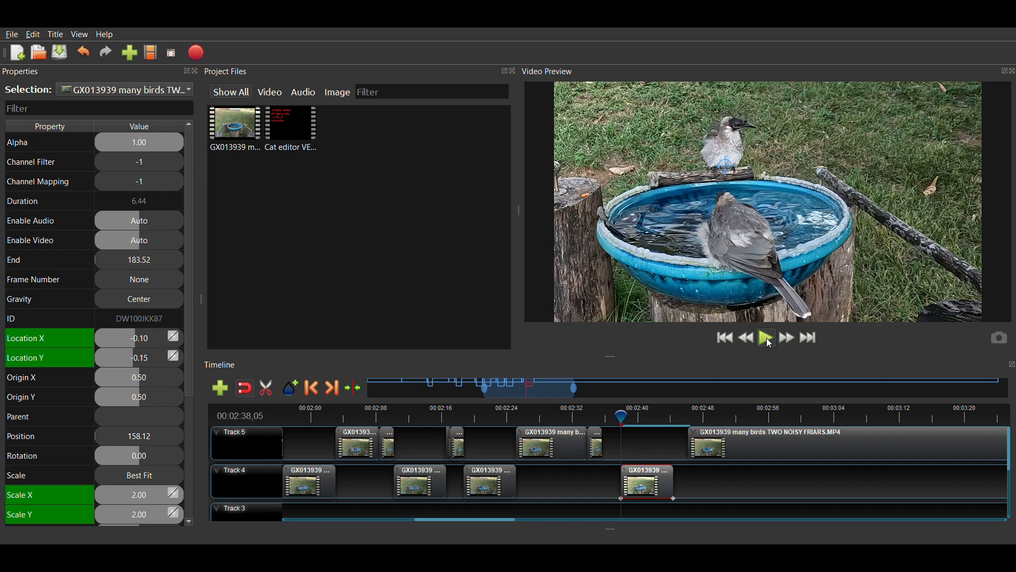
- Preview the last Track 4 slow-motion copy, place it at position 157.99 and set its Location X to -0.20 at its start
click(767, 339)
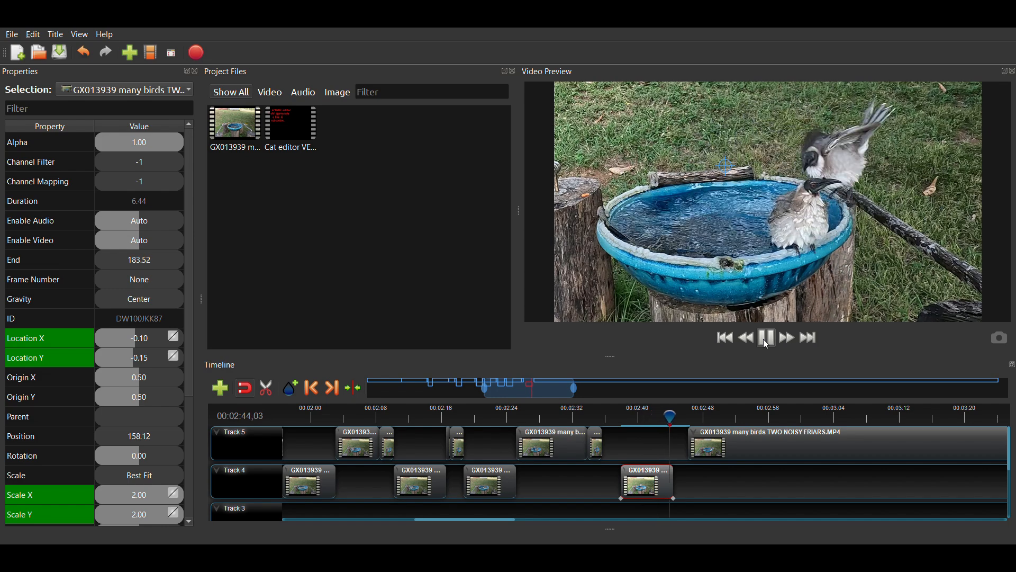
click(768, 339)
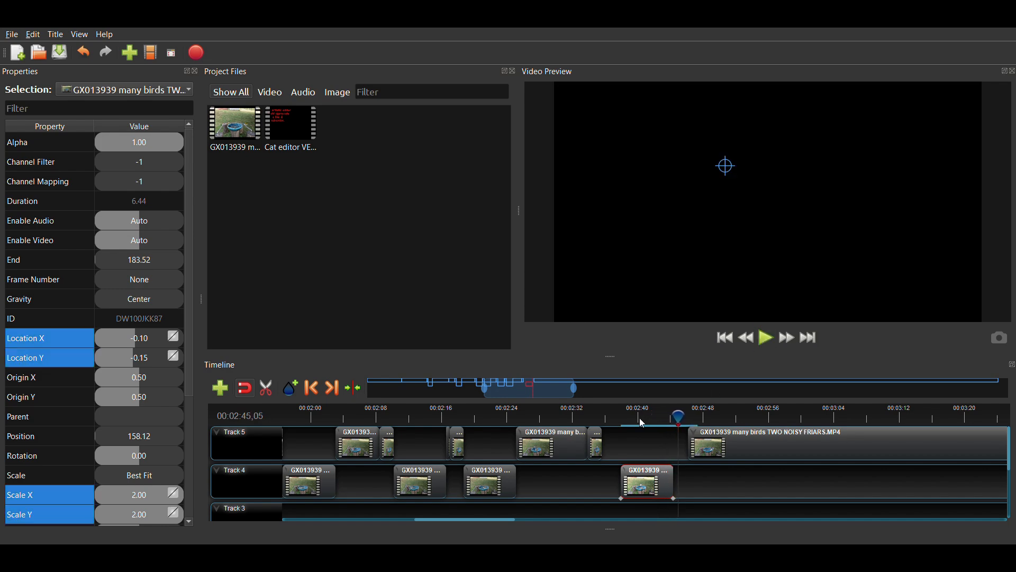
click(634, 416)
click(762, 341)
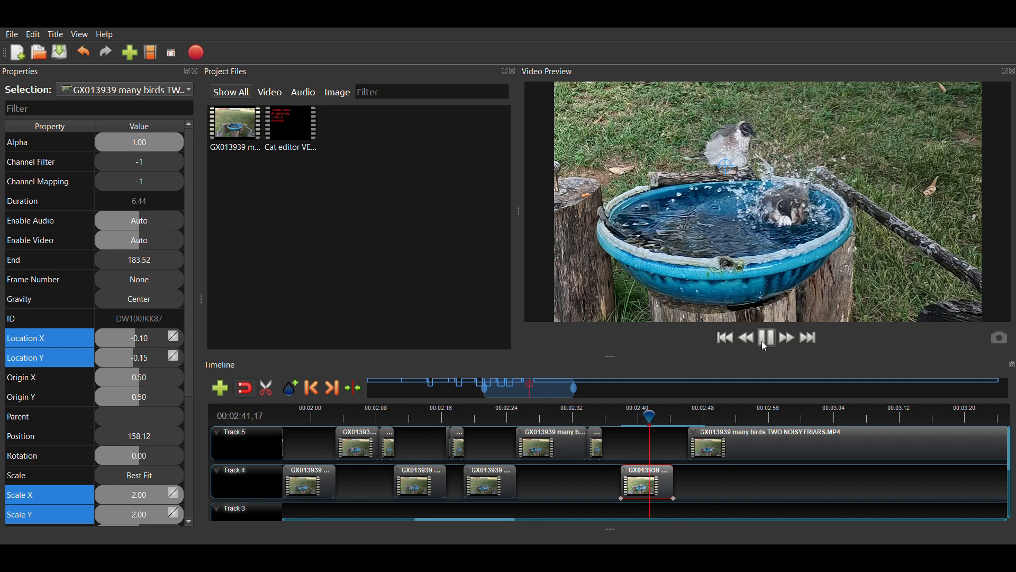
click(763, 341)
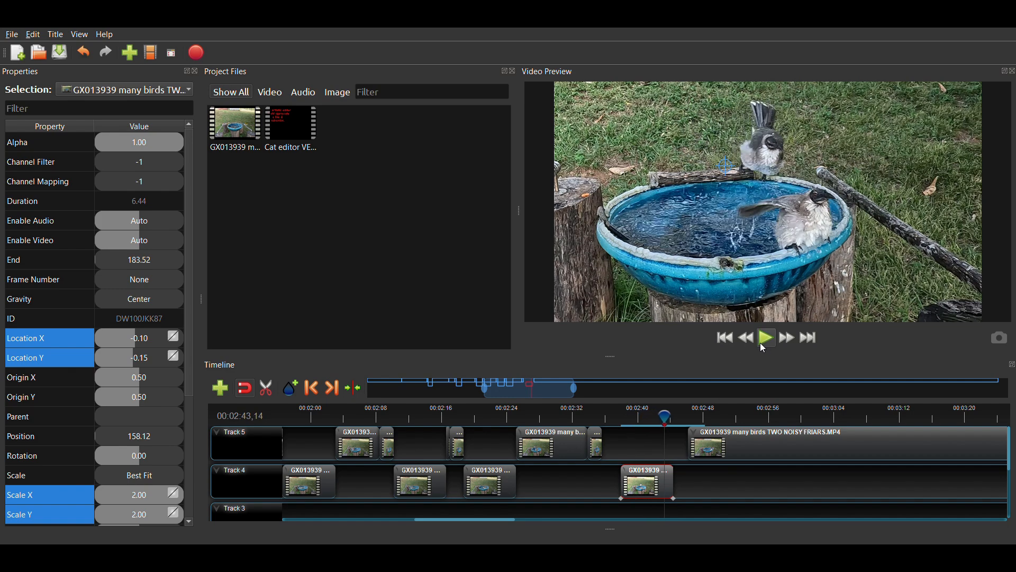
click(628, 422)
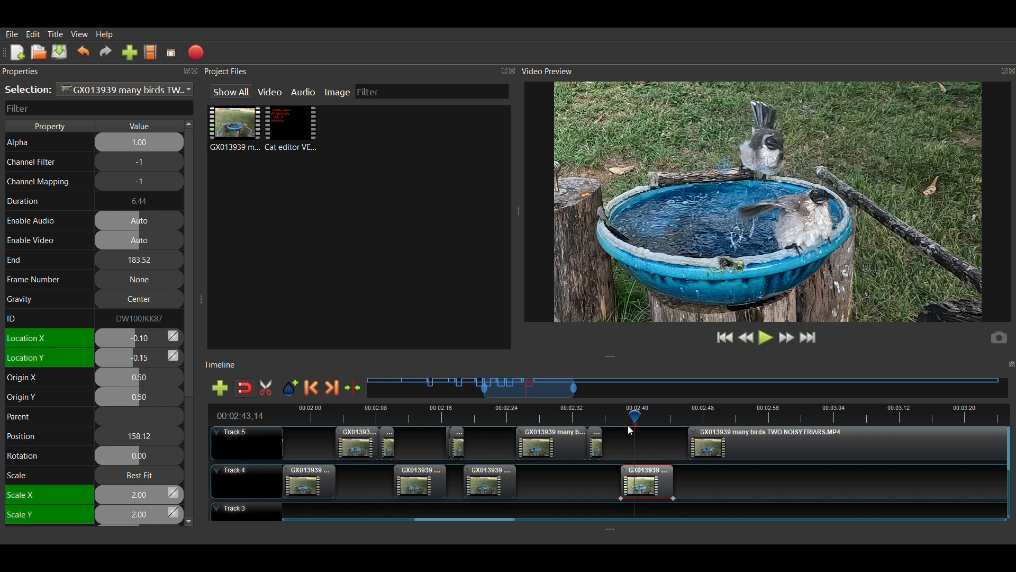
drag(660, 489, 658, 489)
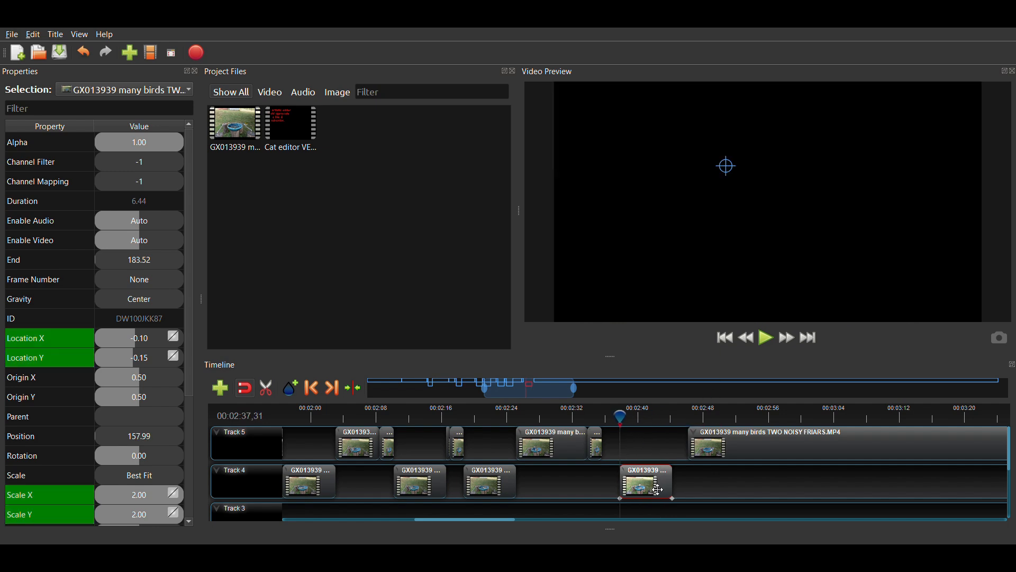
click(143, 346)
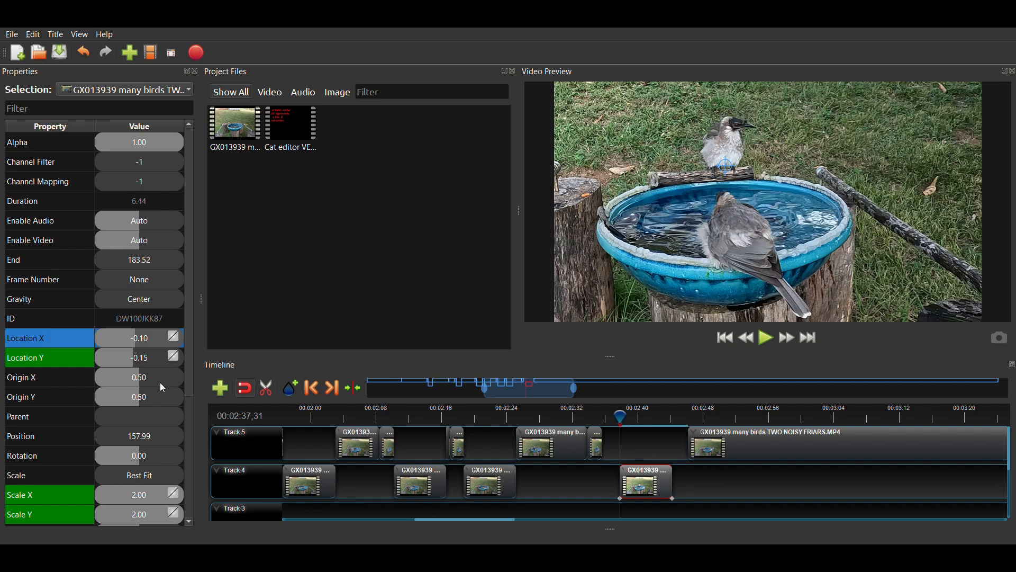
text(-.2)
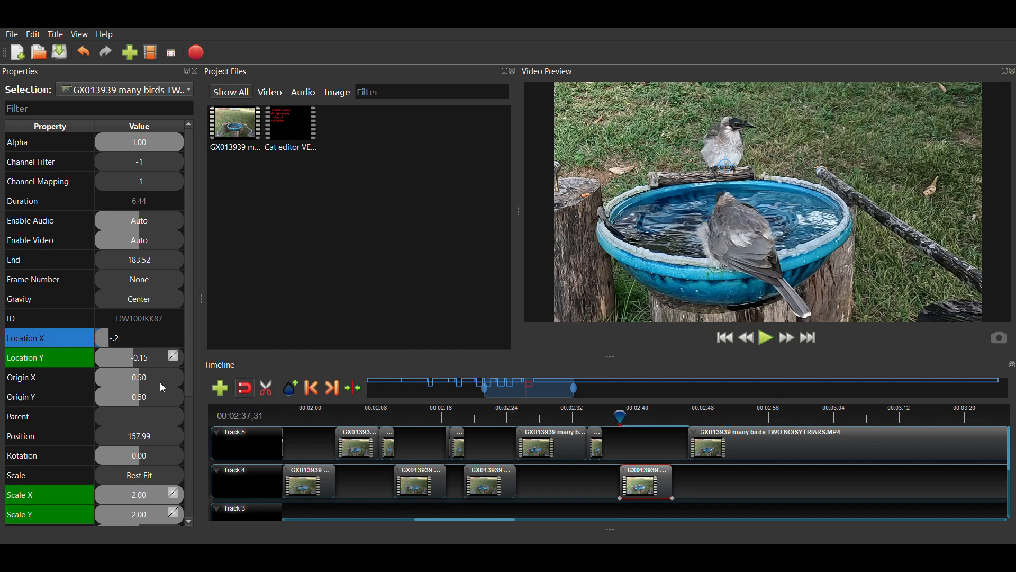
key(Return)
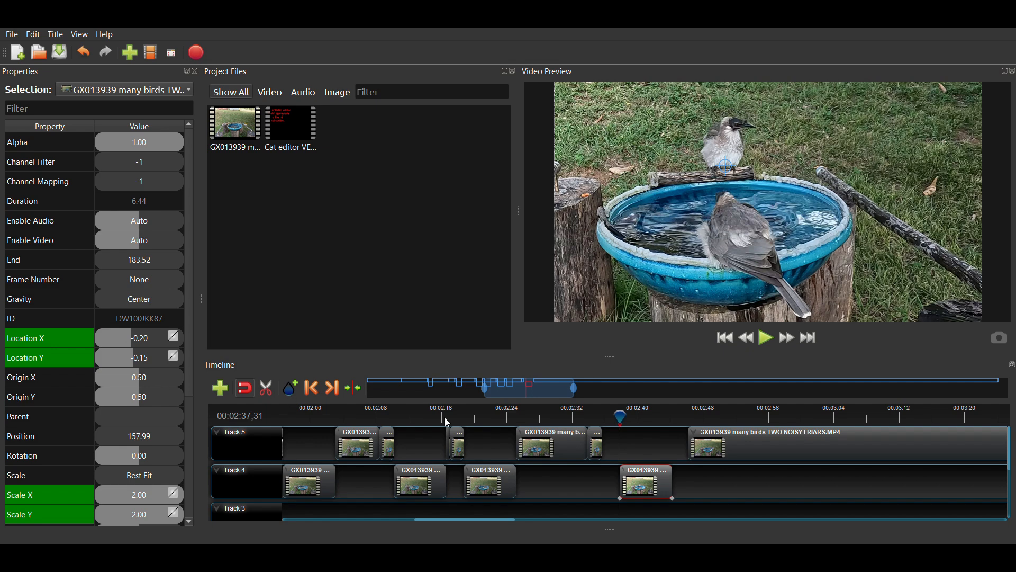
- Replay the last Track 4 slow-motion copy, shift it to position 157.92 and set its Location X to -0.15 at its start
click(769, 342)
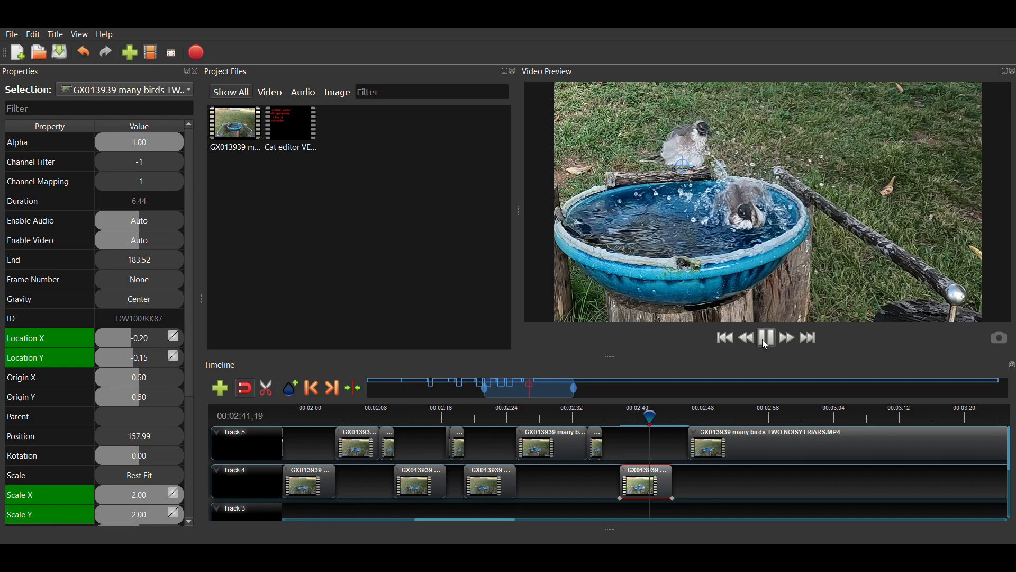
click(763, 340)
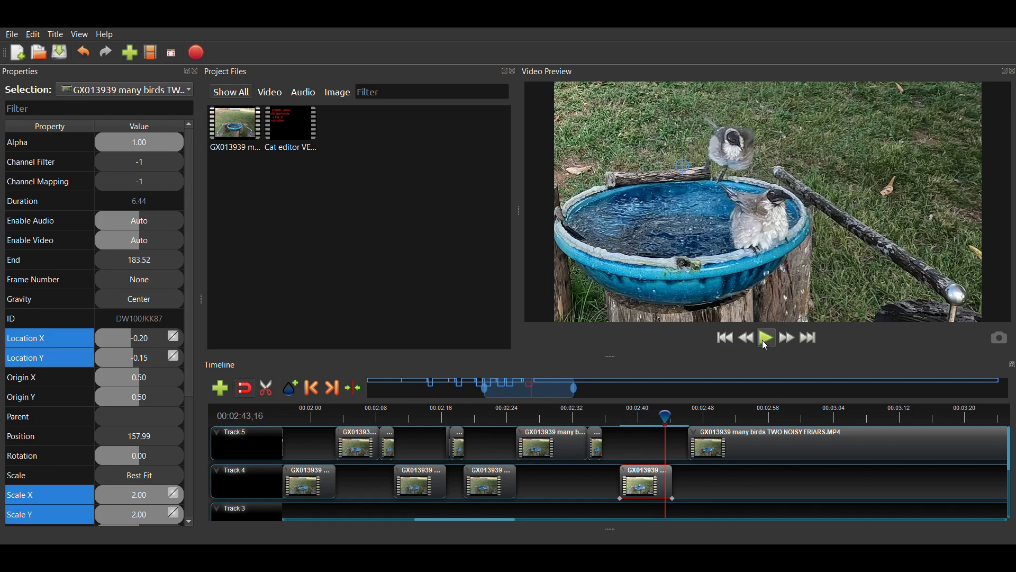
click(765, 341)
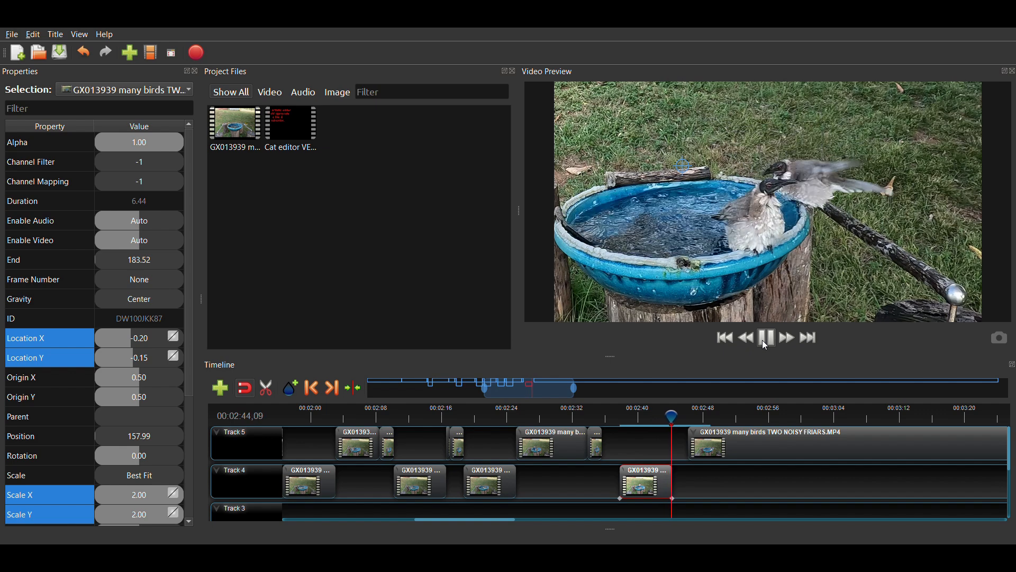
click(766, 342)
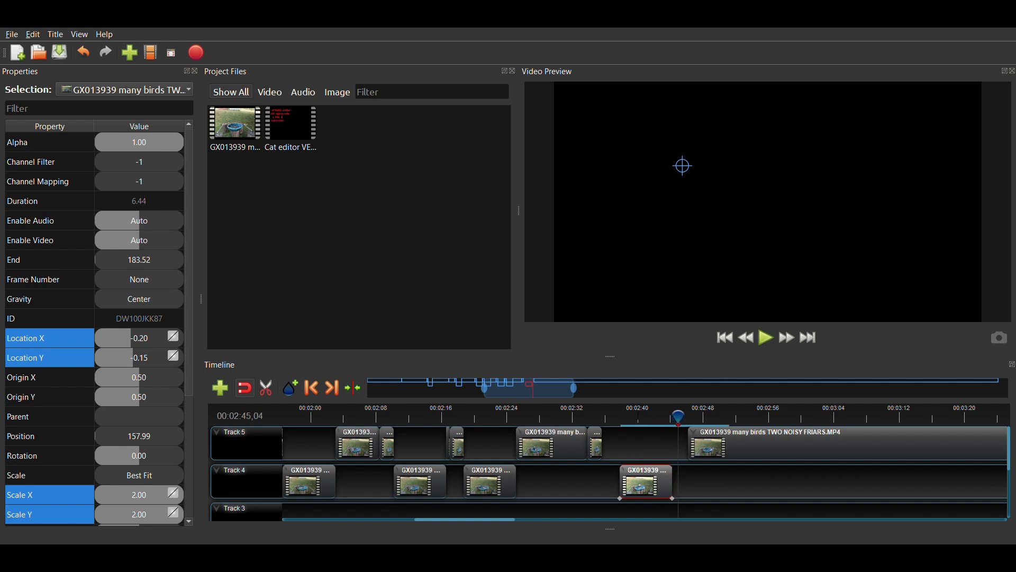
click(638, 415)
click(766, 341)
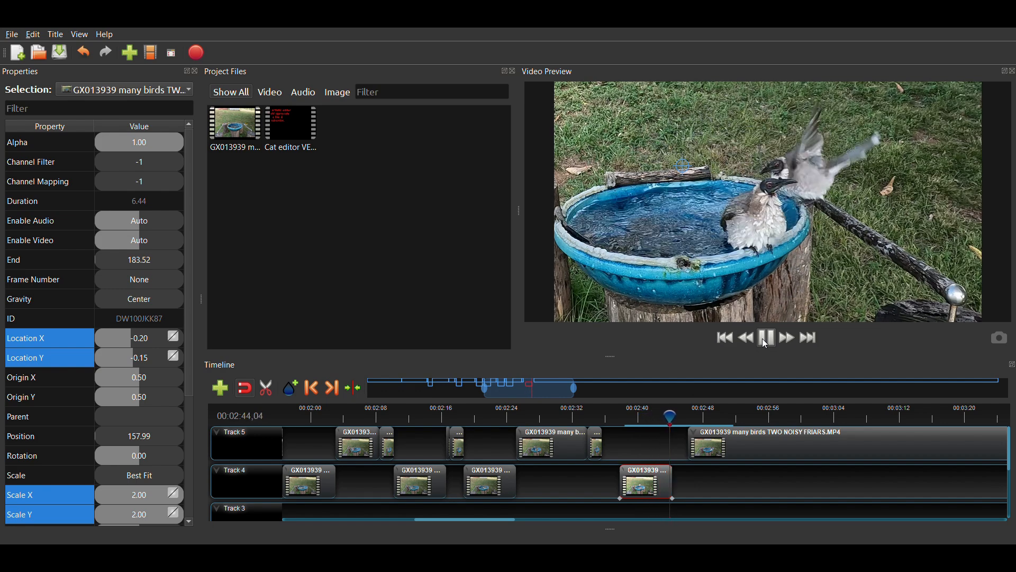
click(766, 342)
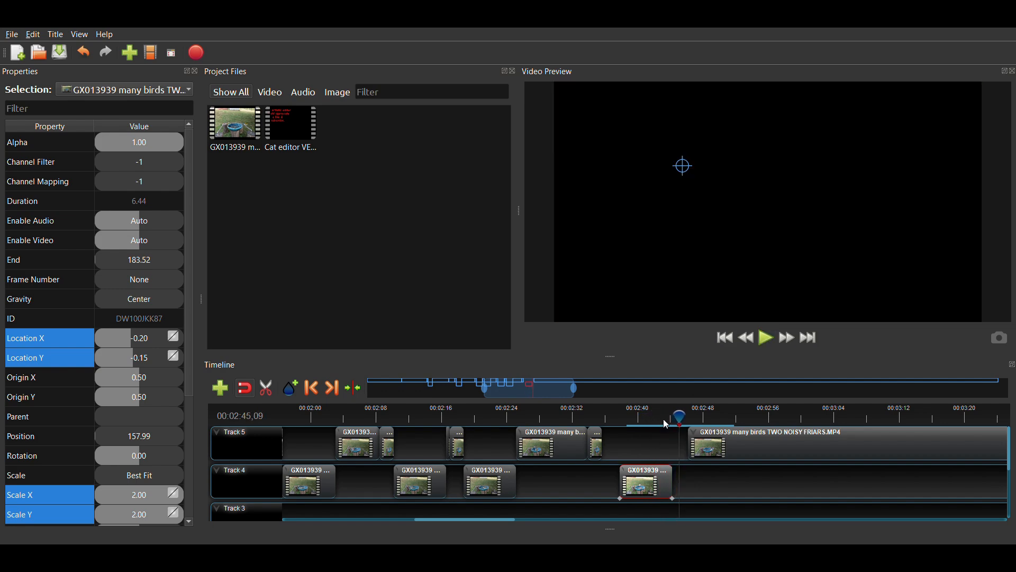
click(620, 417)
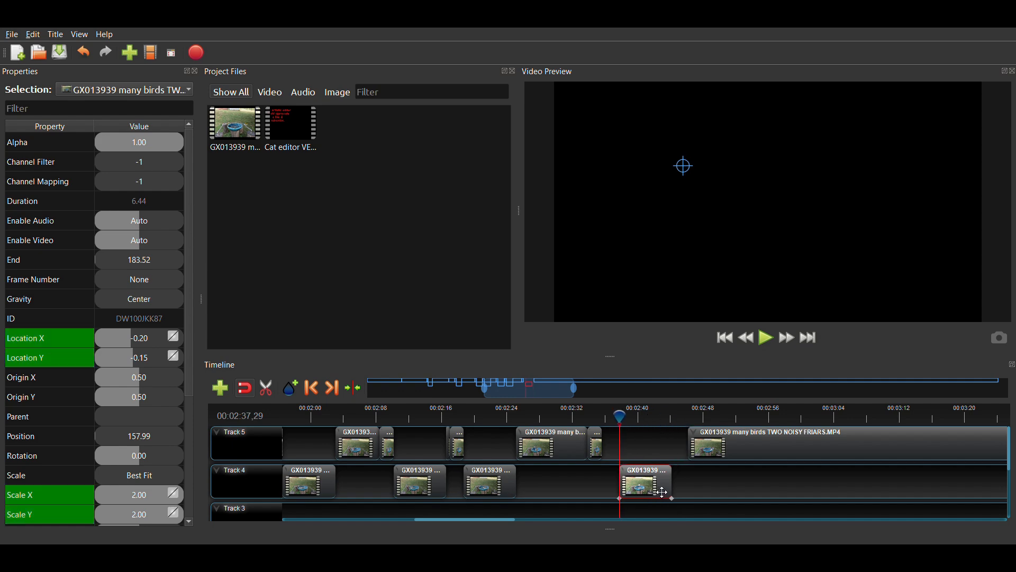
click(127, 342)
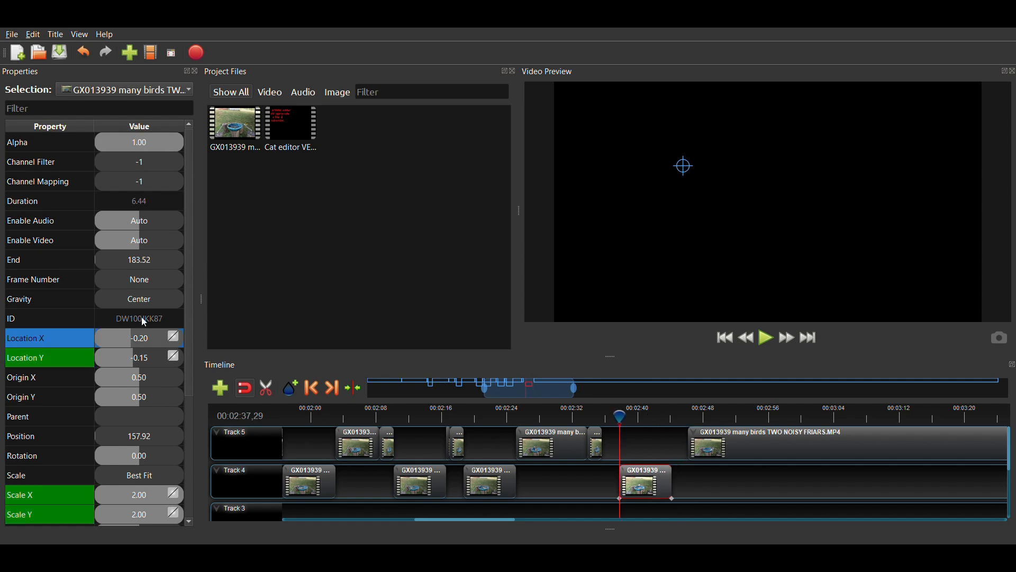
text(-.15)
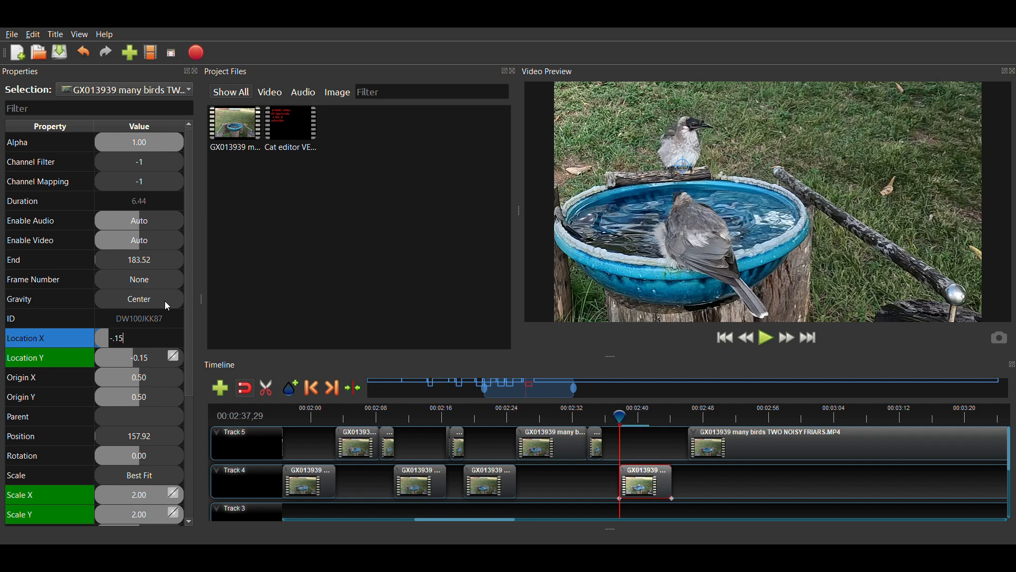
key(Return)
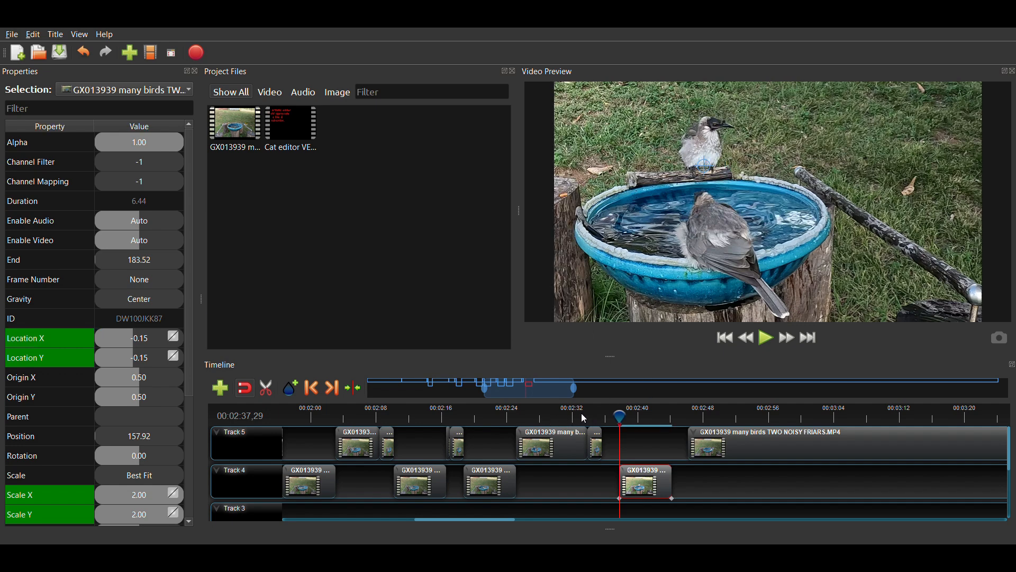
- Move the last Track 4 copy to position 155.79, against the short Track 5 segment, and the long Track 5 clip to 162.23 behind it
click(584, 421)
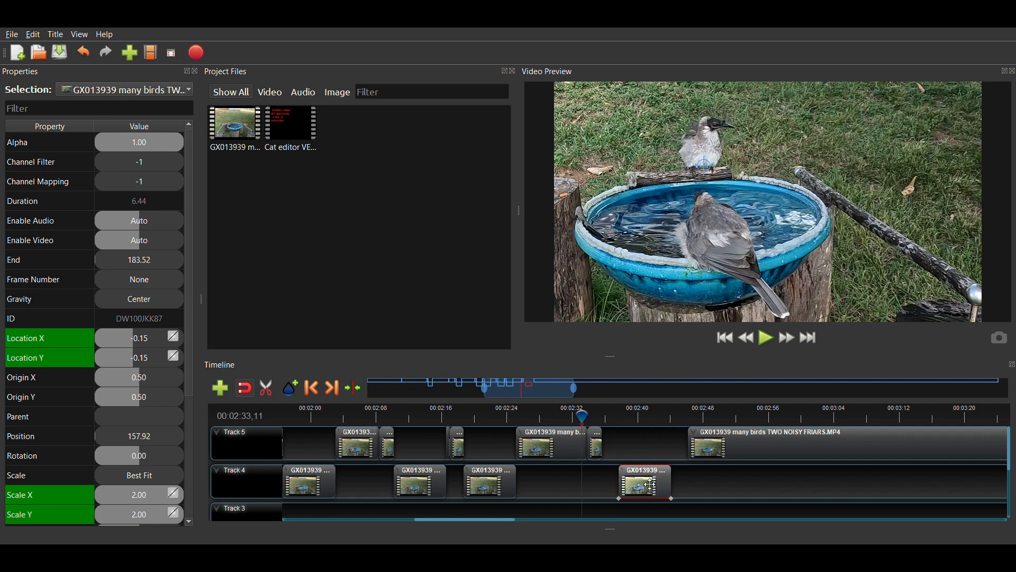
drag(653, 485, 637, 486)
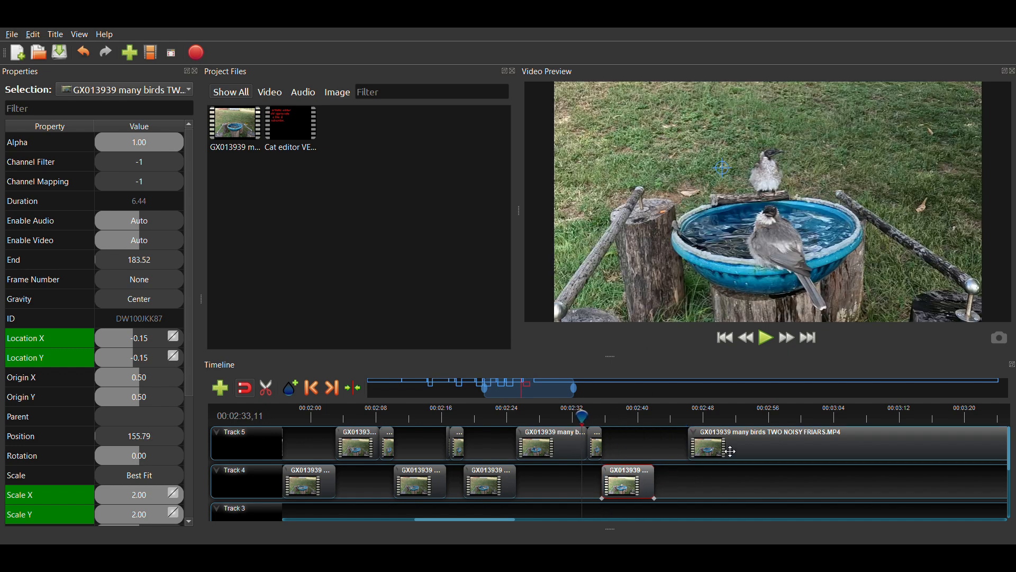
drag(728, 454, 697, 456)
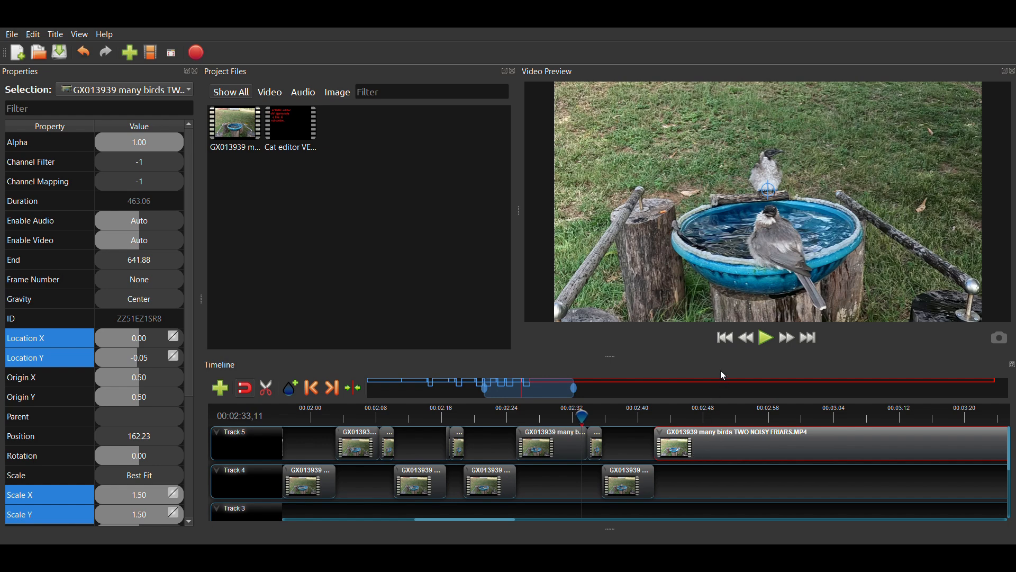
- Play the joined clips through the slow-motion section and move the long Track 5 clip to position 164.53
click(769, 339)
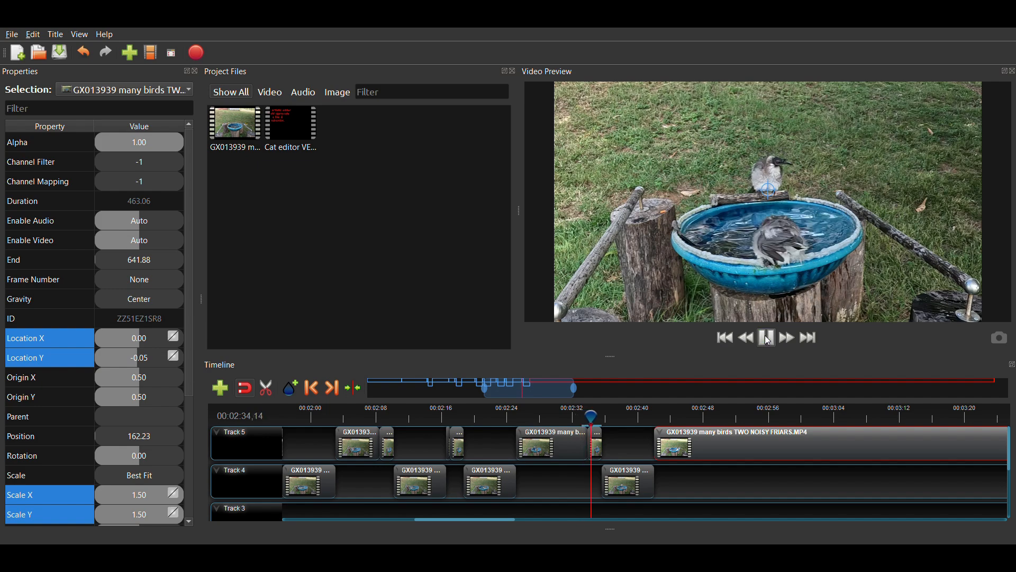
click(768, 339)
click(769, 338)
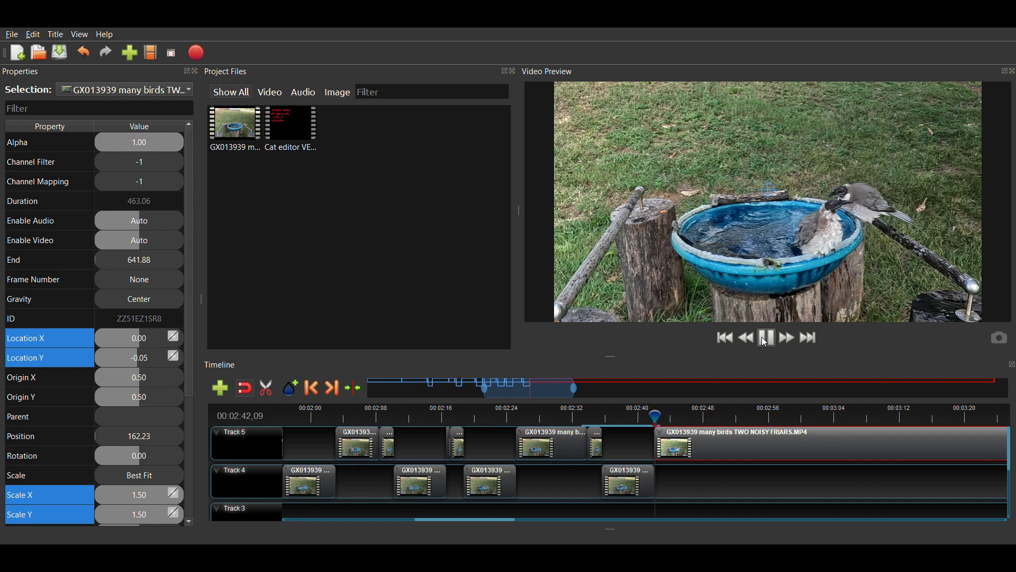
click(766, 339)
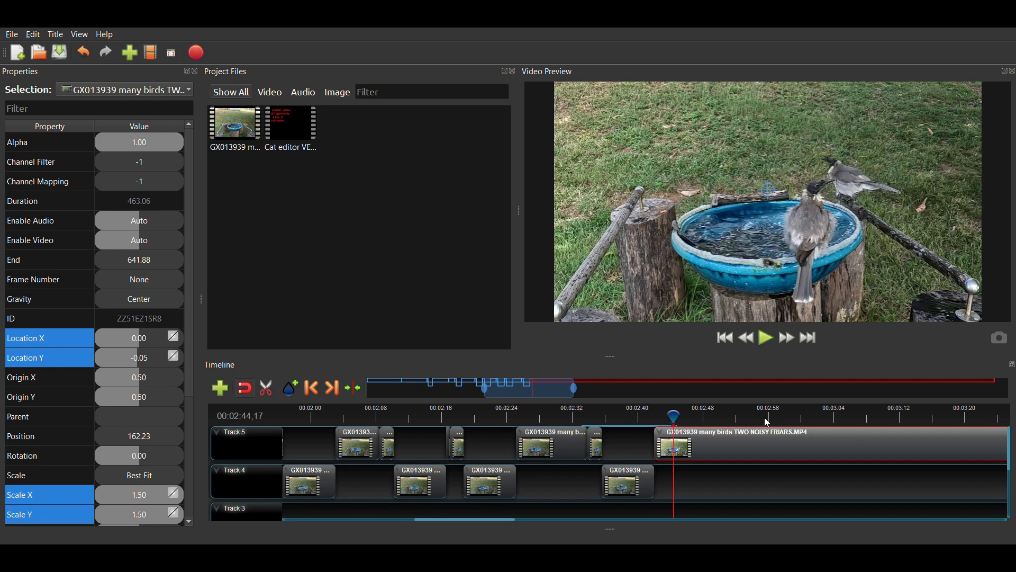
drag(733, 446, 752, 446)
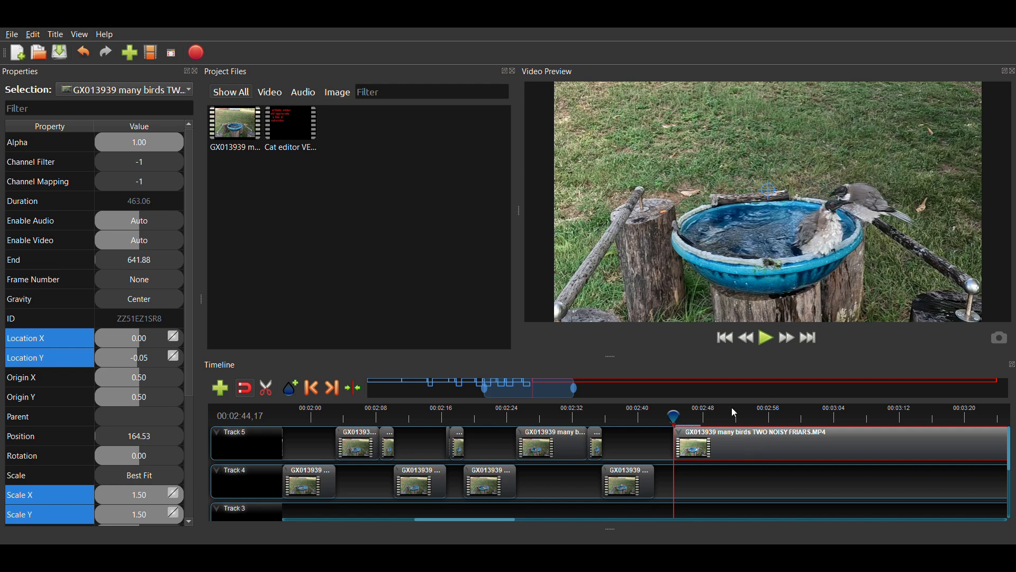
- Play part of the long Track 5 clip from about 2:48 and move the clip to position 164.26
click(703, 417)
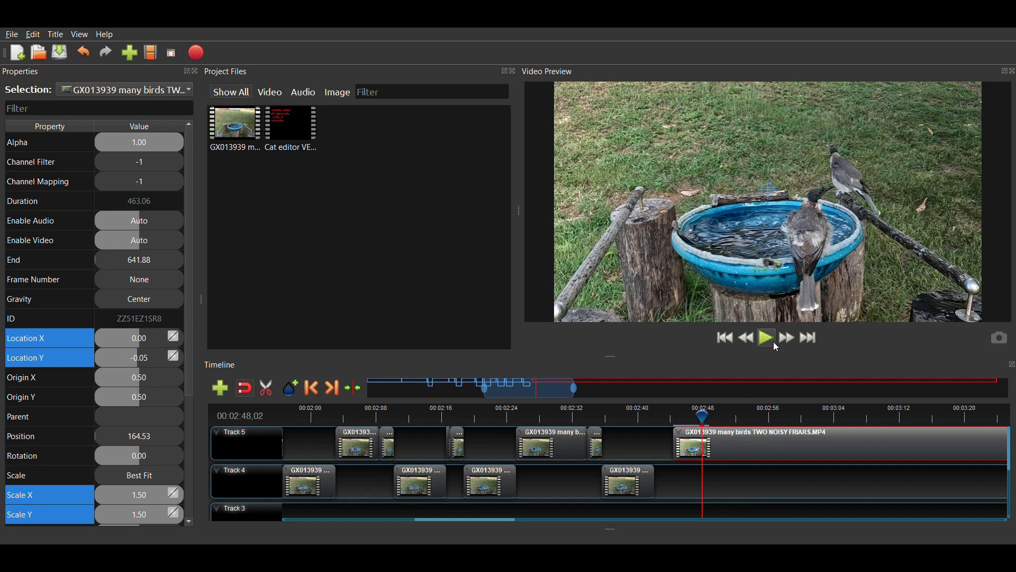
click(771, 341)
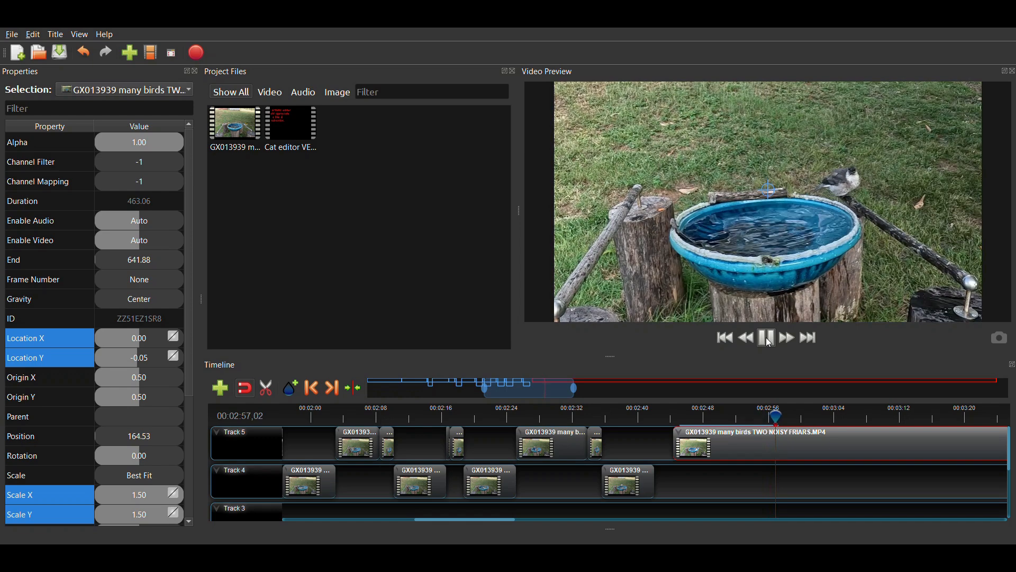
click(769, 343)
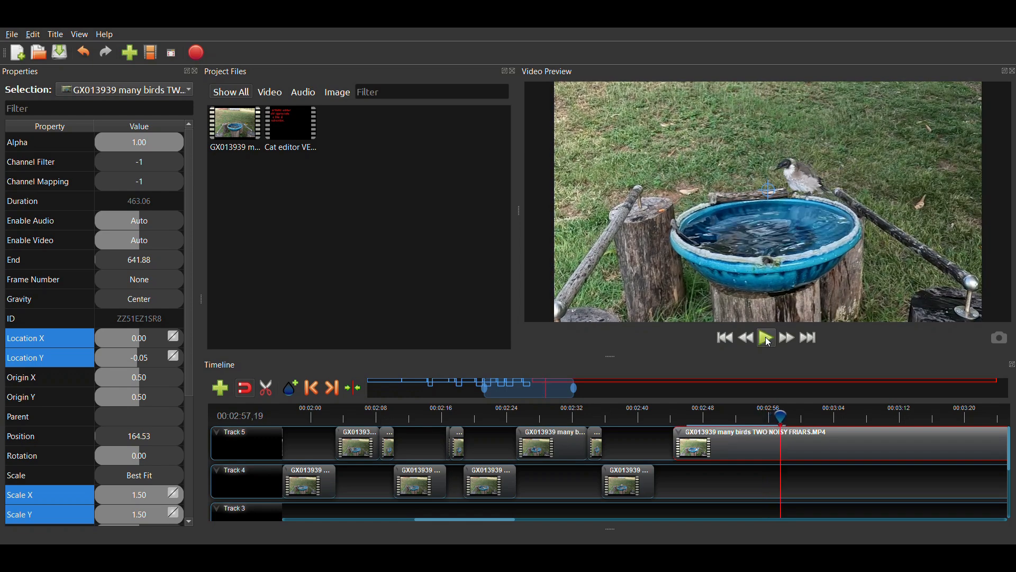
click(672, 417)
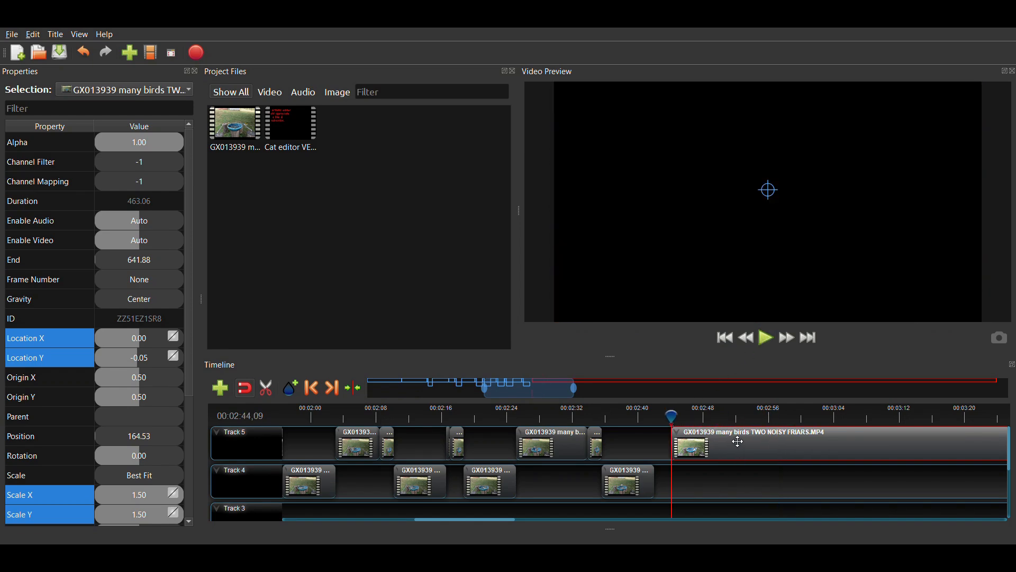
drag(739, 441, 737, 441)
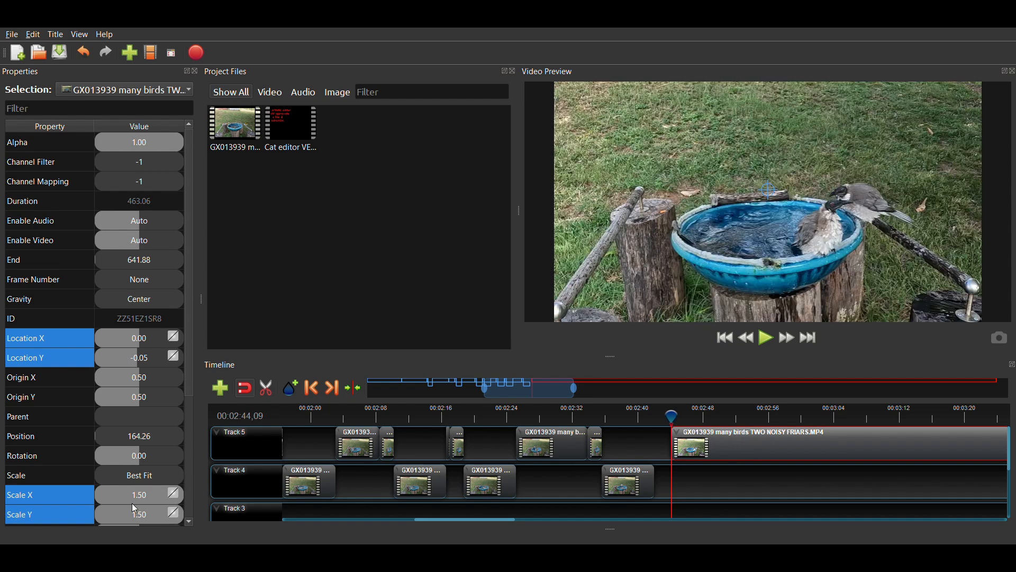
- Set Scale X and Scale Y of the long Track 5 clip to 1.00 at its start
double_click(152, 492)
text(1)
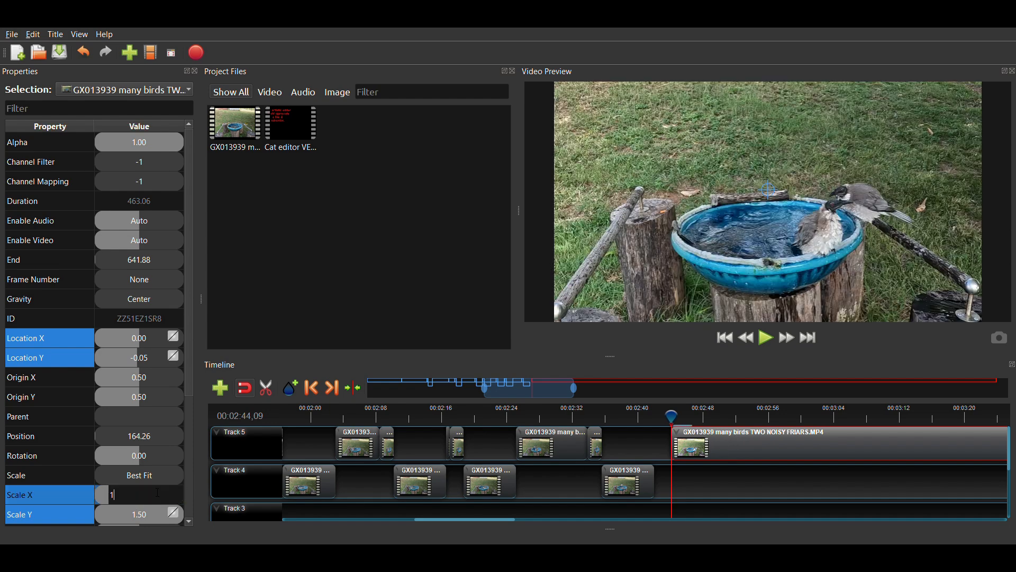
key(Return)
double_click(141, 519)
text(1)
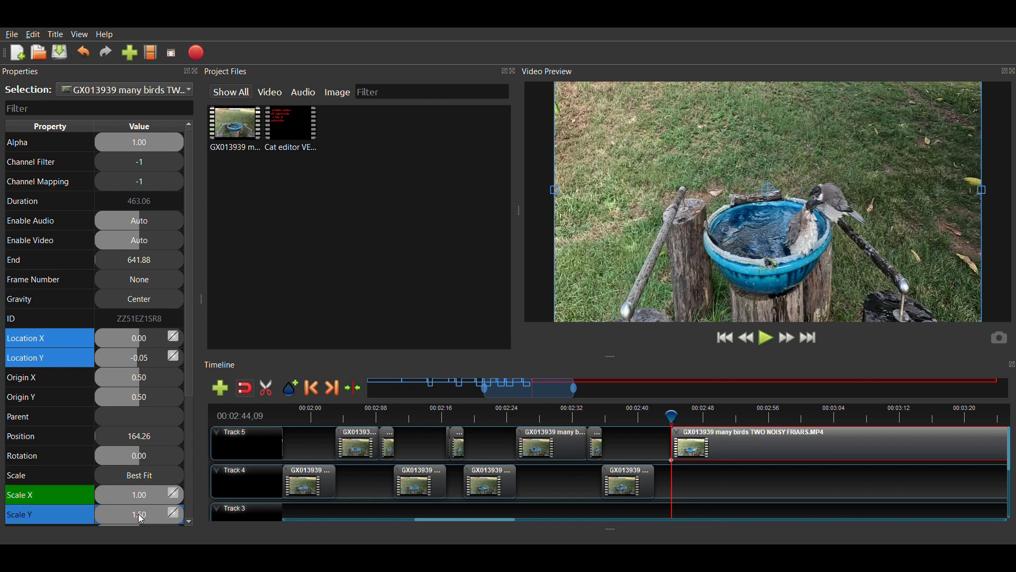
key(Return)
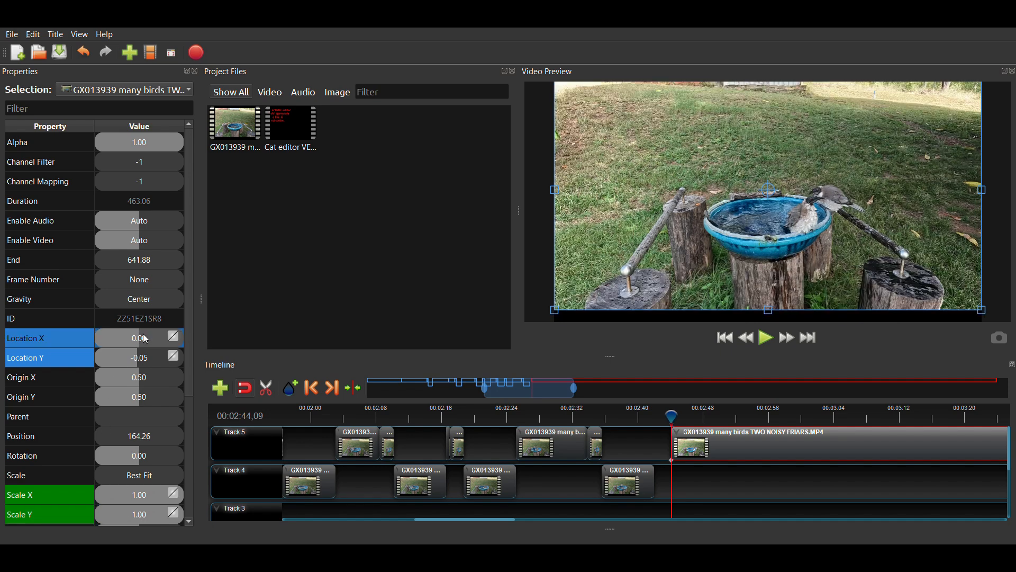
- Reset Location X and Location Y of the long Track 5 clip to 0 at its start
double_click(141, 341)
text(0)
key(Return)
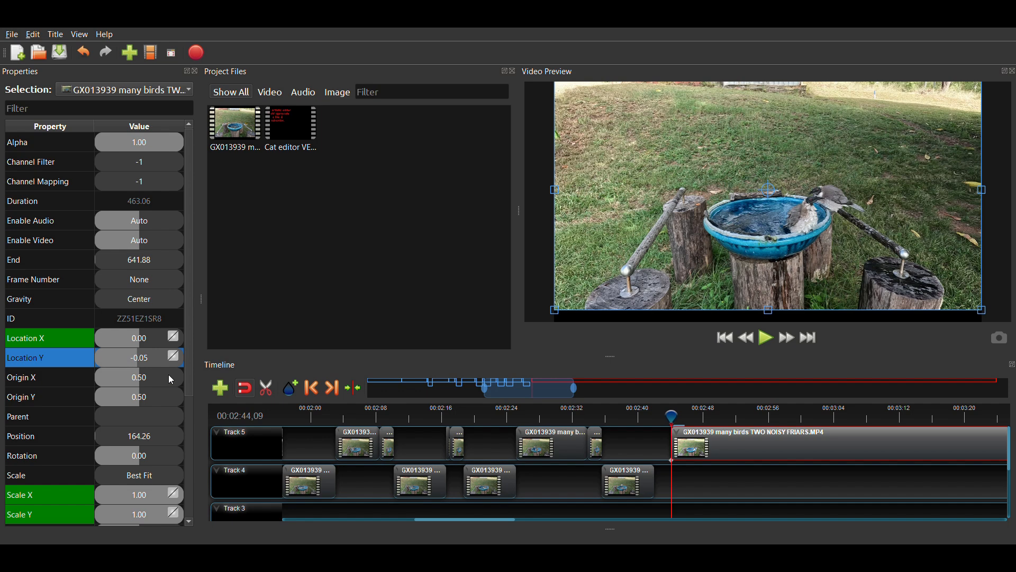
text(0)
key(Return)
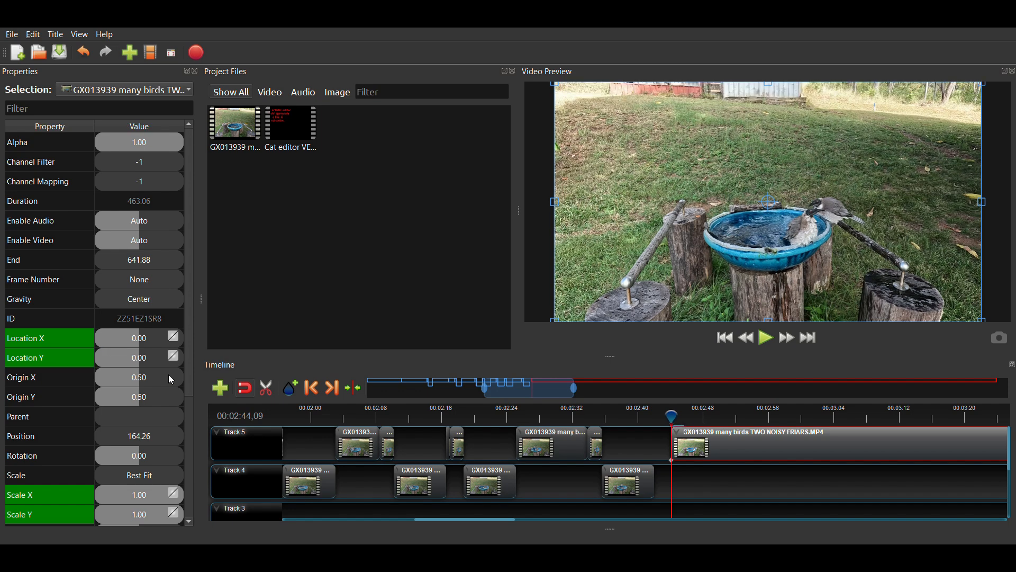
- Split the long Track 5 clip at 00:02:55,06, just before the second bird flies in, and move its first part back to position 162.23
click(766, 339)
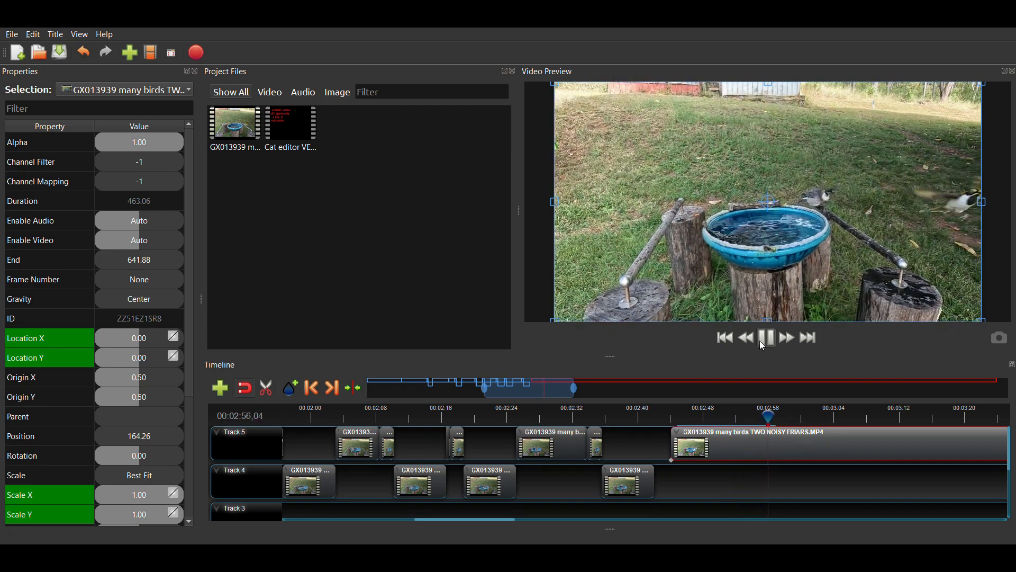
click(763, 344)
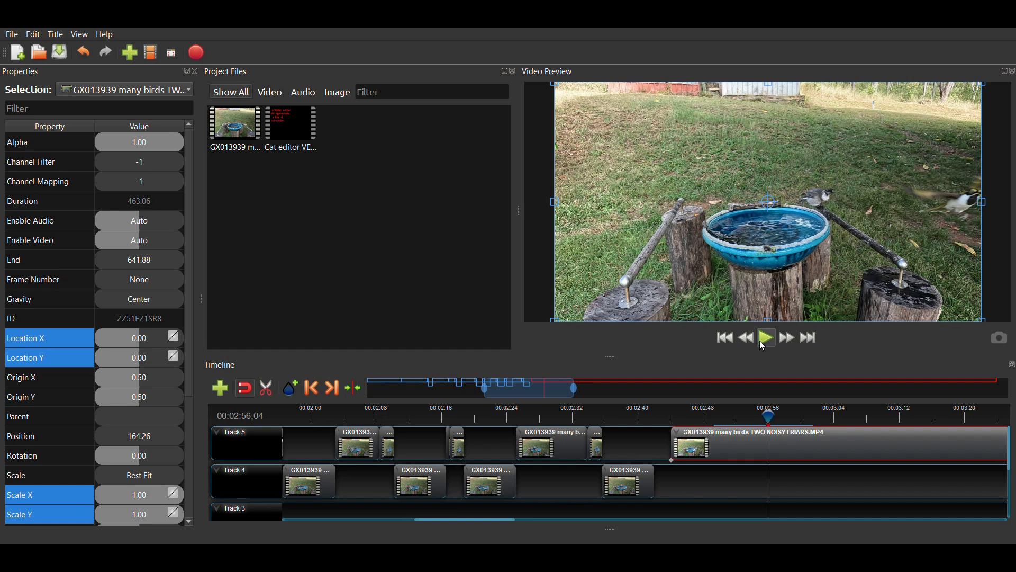
click(760, 341)
click(760, 342)
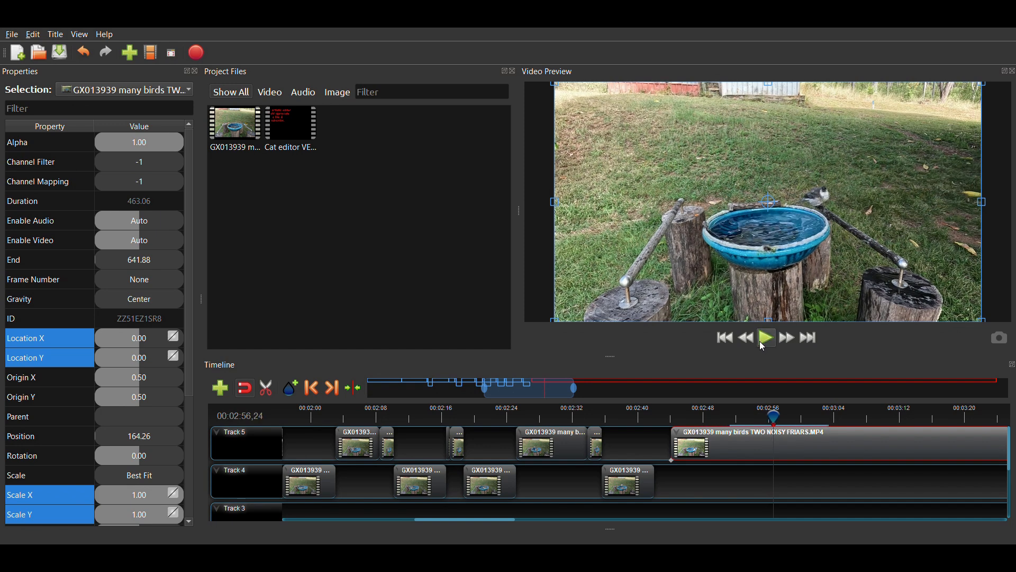
key(Left)
key(Left)
key(Left)
key(Left)
key(Left)
key(Left)
key(Left)
key(Left)
key(Left)
key(Left)
key(Left)
key(Left)
key(Left)
key(Left)
key(Left)
key(Left)
key(Left)
key(Left)
key(Left)
key(Left)
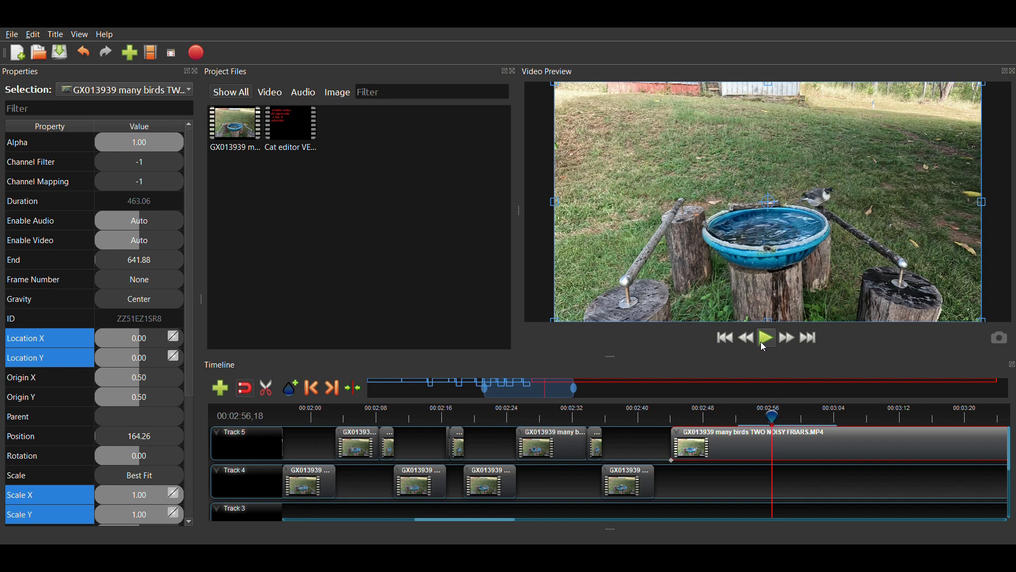
key(Left)
key(Left)
key(Left)
key(Left)
key(Left)
key(Left)
key(Left)
key(Left)
key(Left)
key(Left)
key(Left)
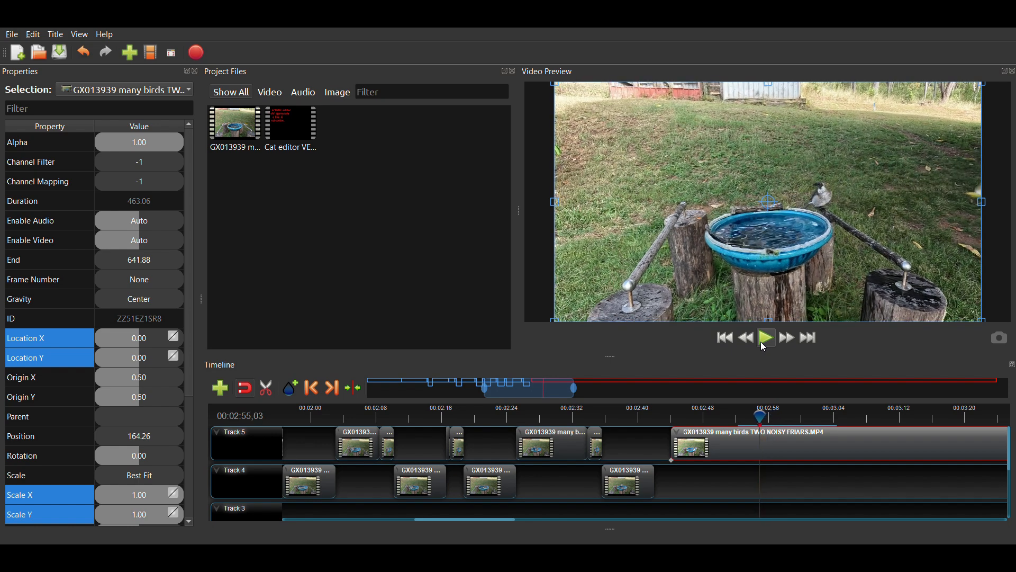
key(Left)
key(Left)
key(Left)
key(Left)
key(Left)
key(Left)
key(Left)
key(Left)
key(Left)
key(Left)
key(Left)
key(Left)
key(Left)
key(Left)
key(Left)
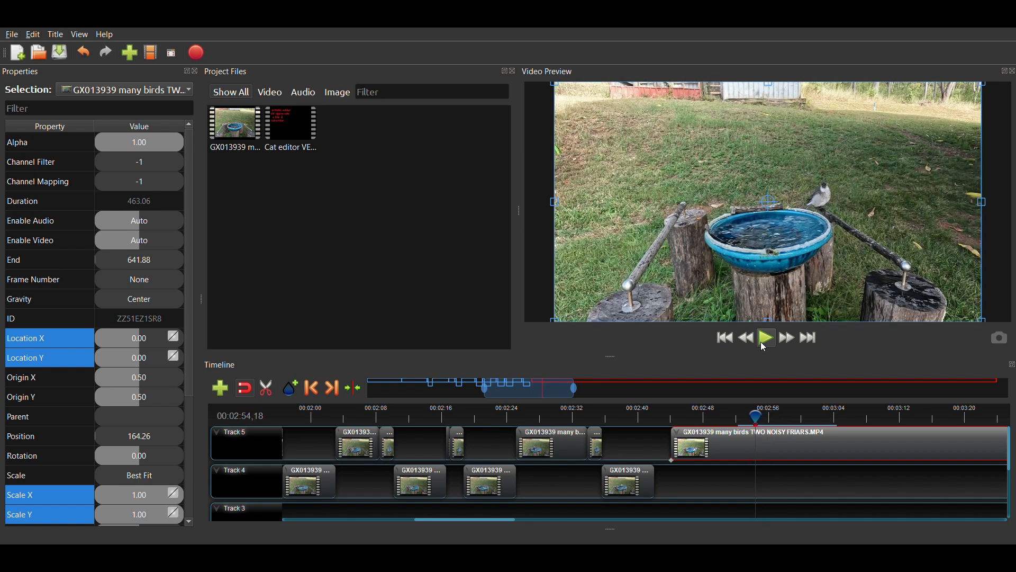
key(Right)
key(Right)
key(Right)
key(Right)
key(Right)
key(Right)
key(Right)
key(Right)
key(Right)
key(Right)
key(Right)
key(Right)
key(Right)
key(Right)
key(Right)
key(Right)
key(Right)
key(Right)
key(Right)
key(Right)
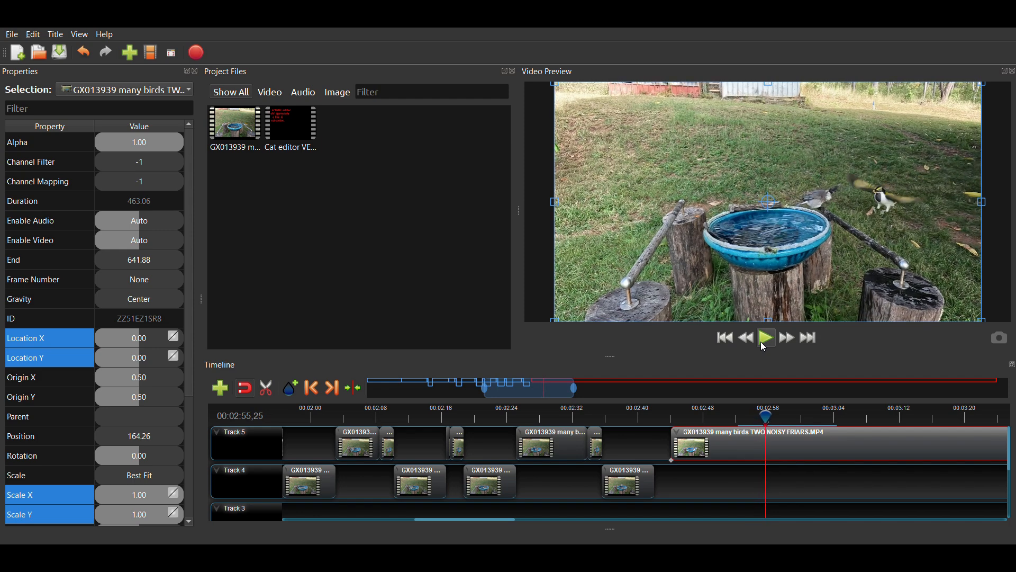
key(Right)
key(Right)
key(Right)
key(Right)
key(Right)
key(Right)
key(Right)
key(Right)
key(Right)
key(Right)
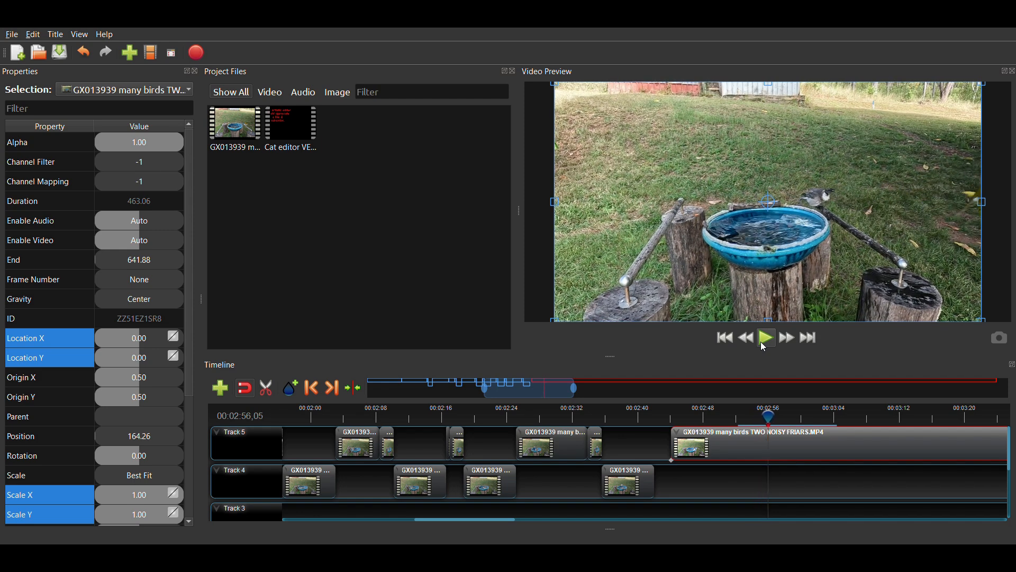
key(Right)
key(Right)
key(Right)
key(Right)
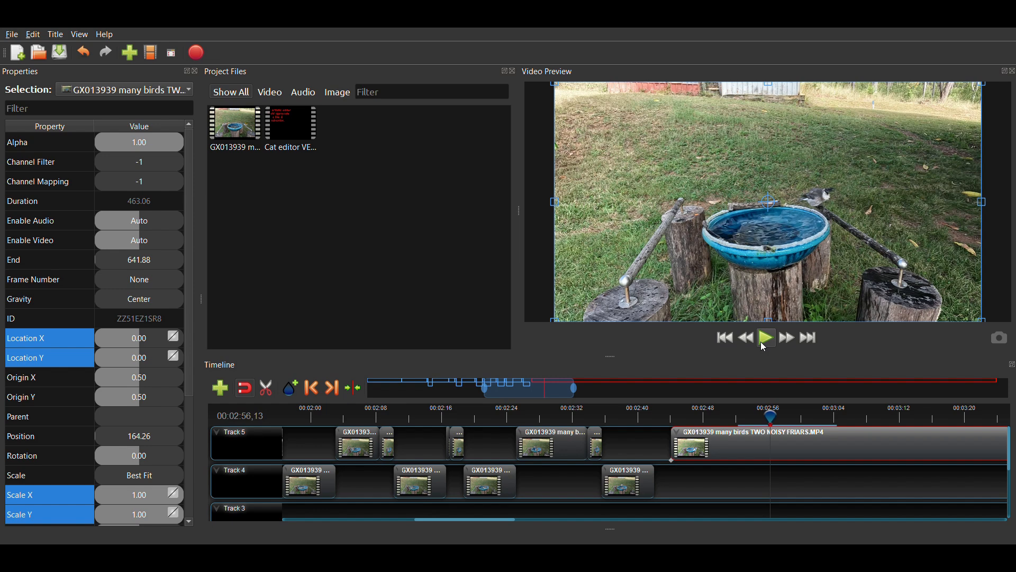
key(Right)
key(Right)
key(Right)
key(Right)
key(Right)
key(Right)
key(Right)
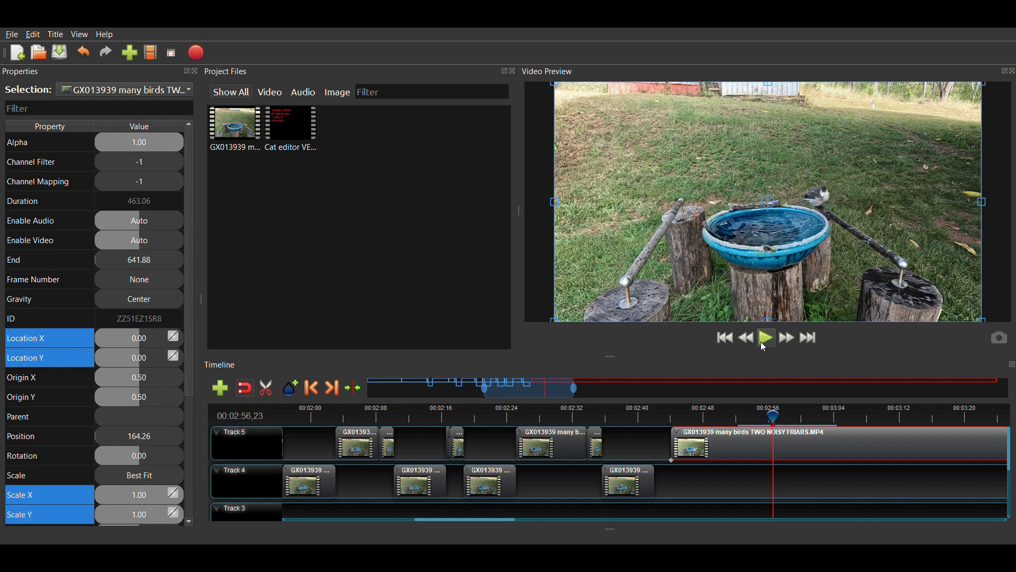
key(Left)
key(Left)
key(Left)
key(Left)
key(Left)
key(Left)
key(Left)
key(Left)
key(Left)
key(Left)
key(Left)
key(Left)
key(Left)
key(Left)
key(Left)
key(Left)
key(Left)
key(Left)
key(Left)
key(Left)
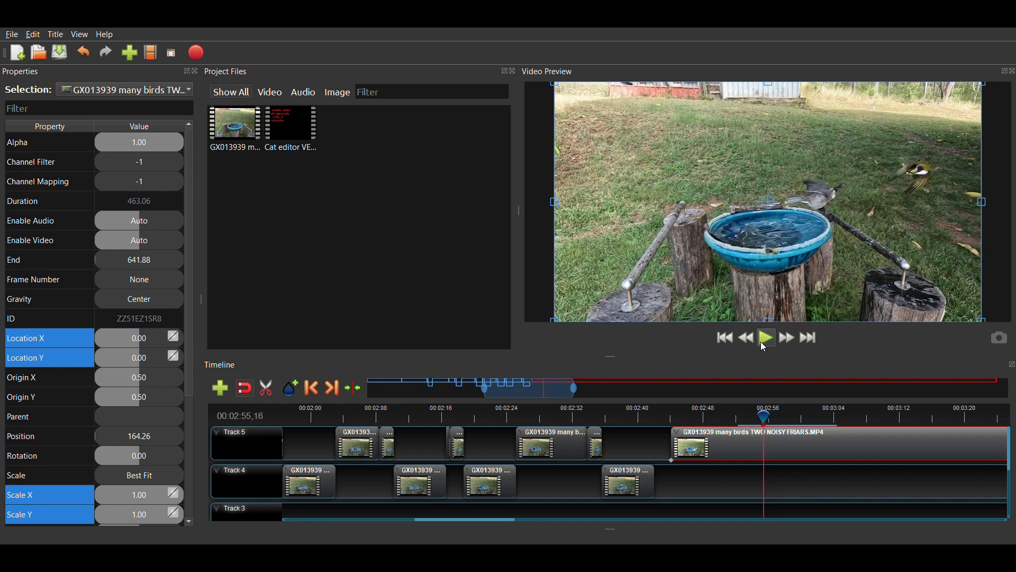
key(Left)
key(Left)
key(Left)
key(Left)
key(Left)
key(Left)
key(Left)
key(Left)
key(Left)
key(Left)
key(Left)
key(Left)
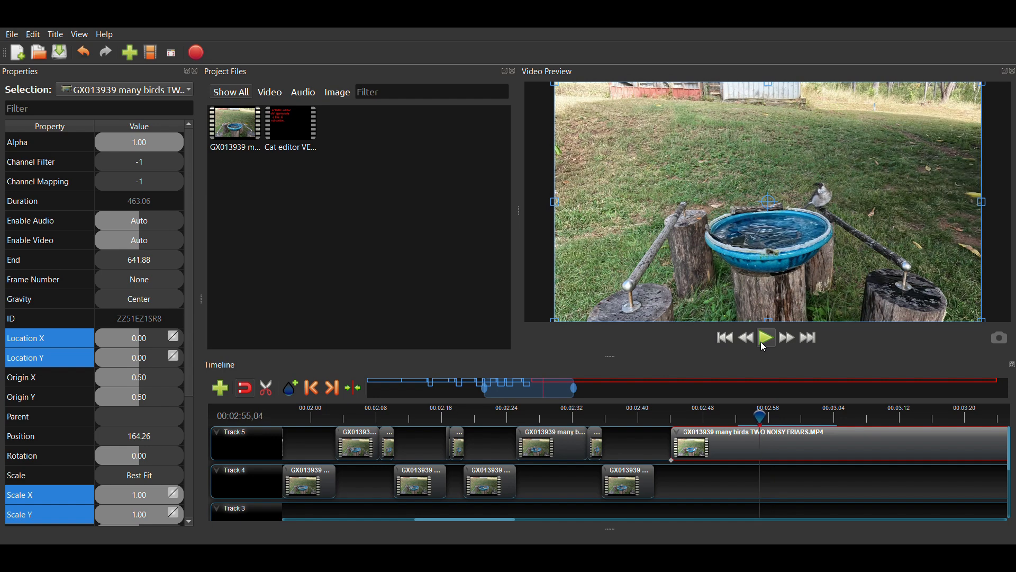
key(Right)
key(Right)
key(Right)
key(Right)
key(Right)
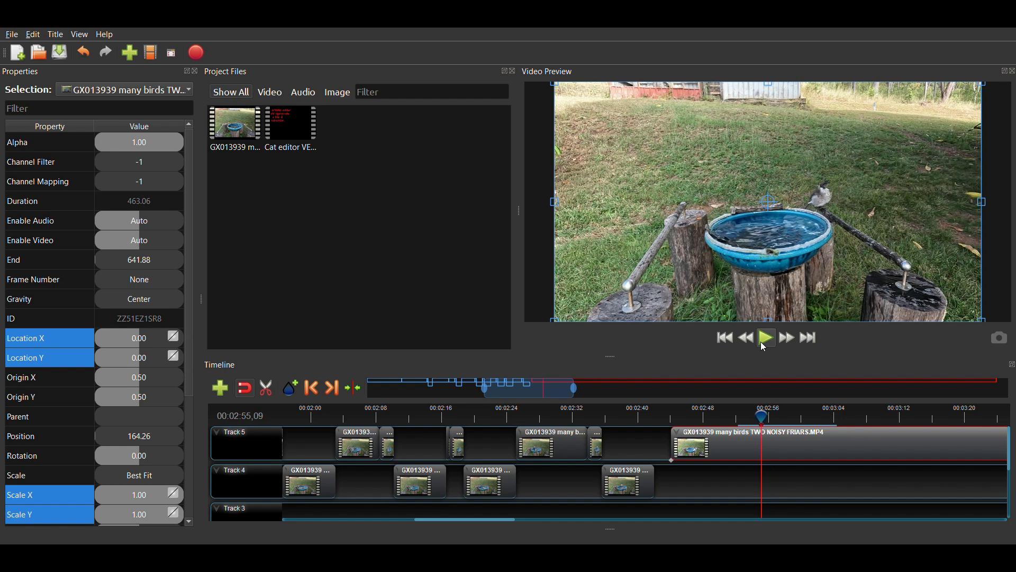
key(Right)
key(Right)
key(Left)
key(Left)
key(Left)
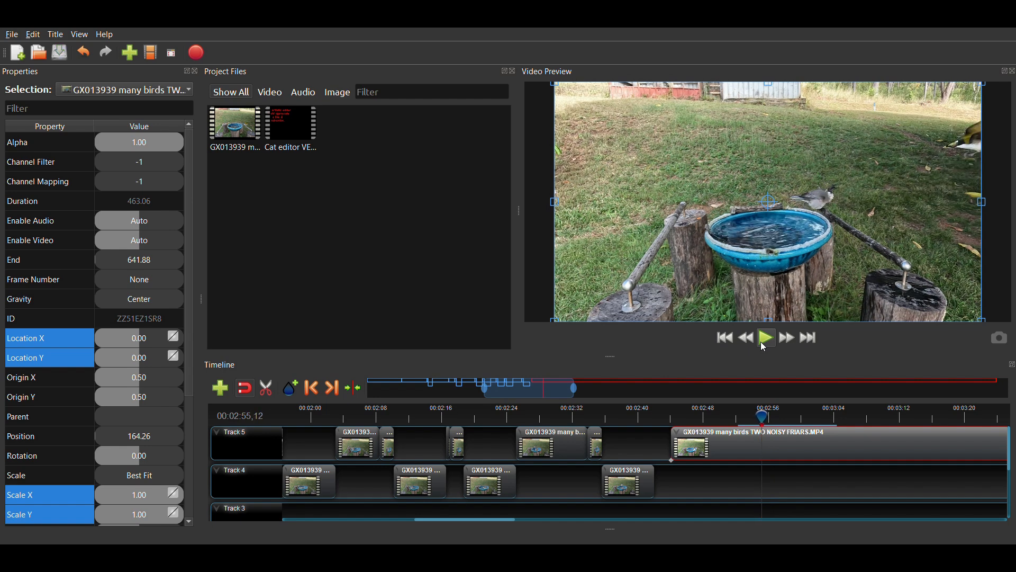
key(Left)
key(Left)
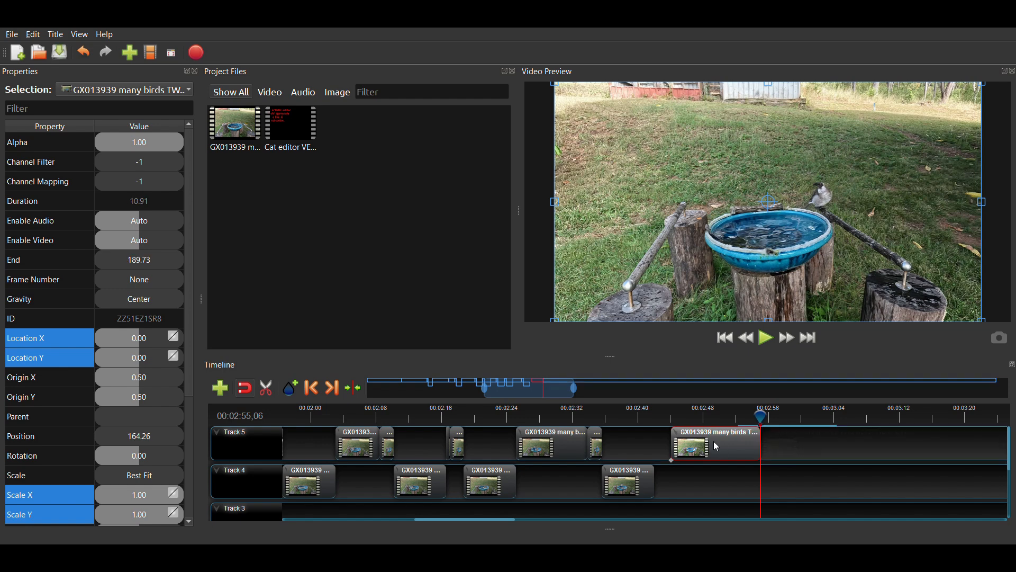
drag(721, 447, 703, 446)
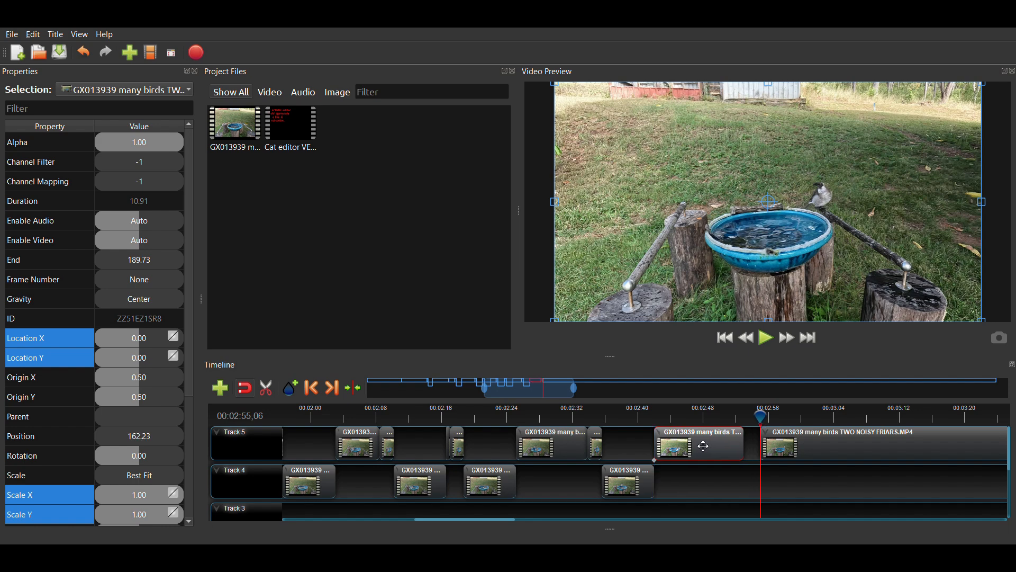
- Split the remaining Track 5 clip at 00:02:57,01 and move the short piece back against the preceding clip
click(842, 448)
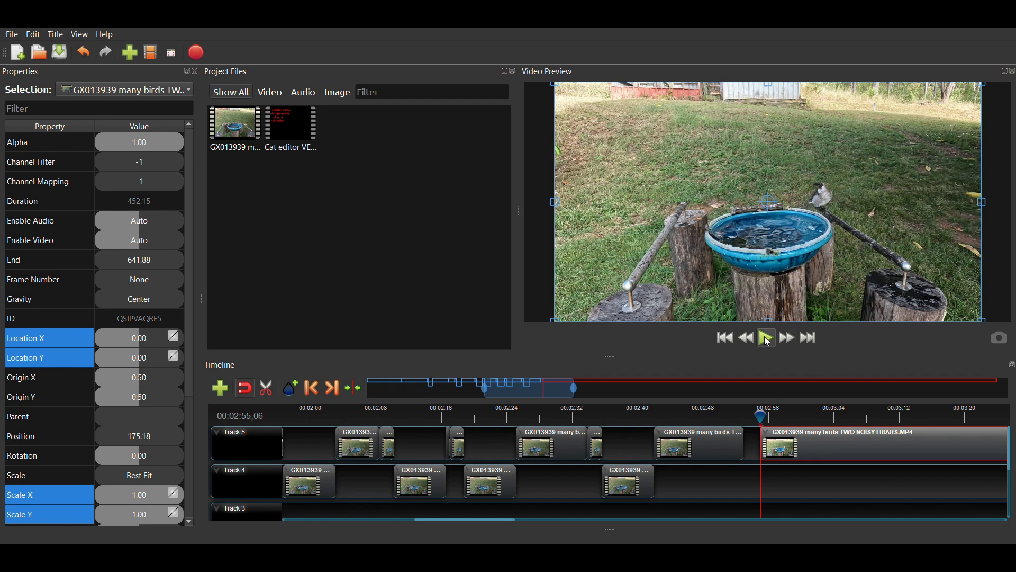
click(768, 339)
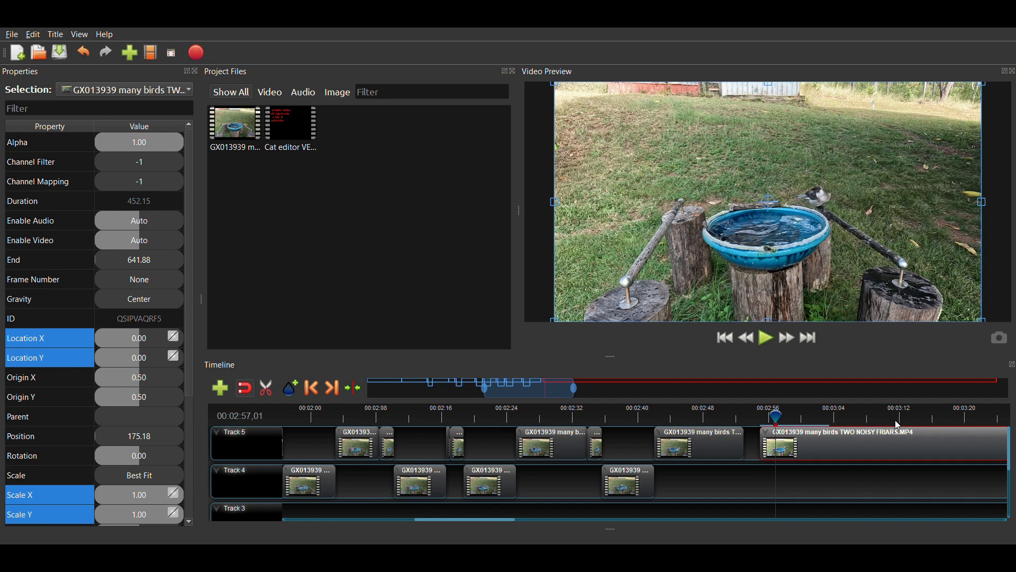
key(ctrl+k)
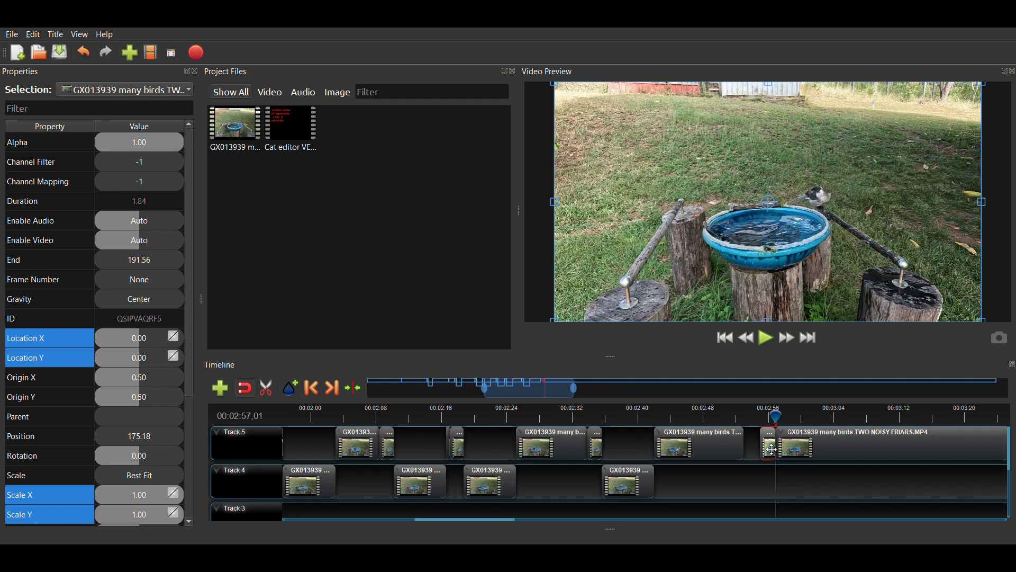
drag(773, 451, 760, 449)
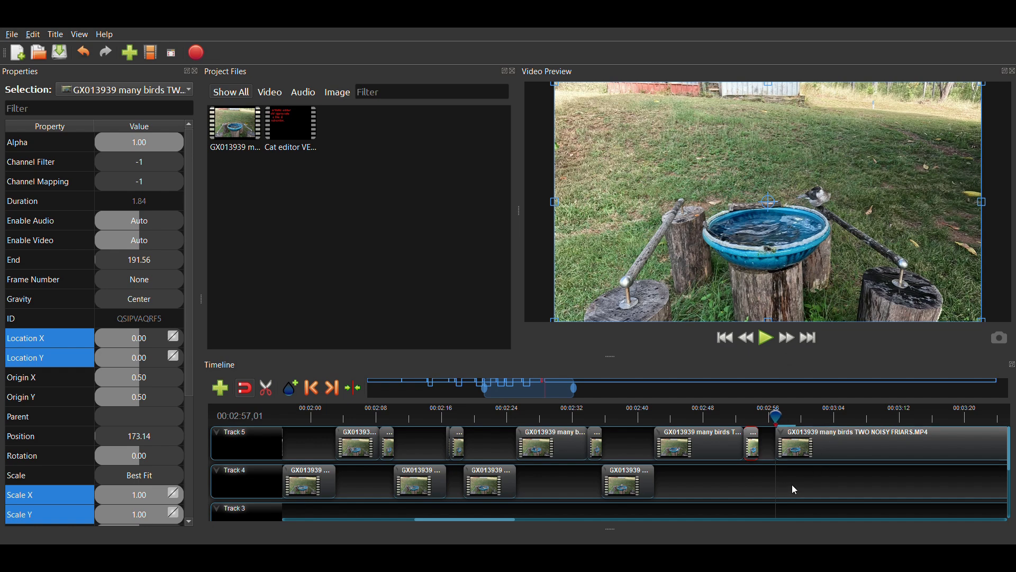
- Paste a copy of the short piece onto Track 4 and shift the long remaining Track 5 clip to position 188.76
key(ctrl+v)
drag(805, 448, 903, 446)
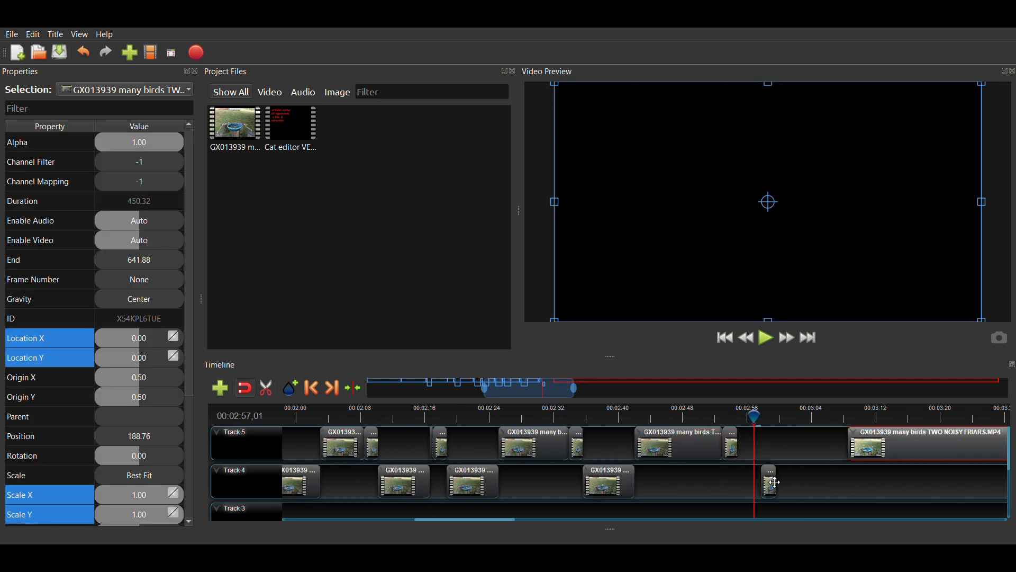
- Place the pasted Track 4 clip at position 177.01 and extend its end to 196.70
click(777, 484)
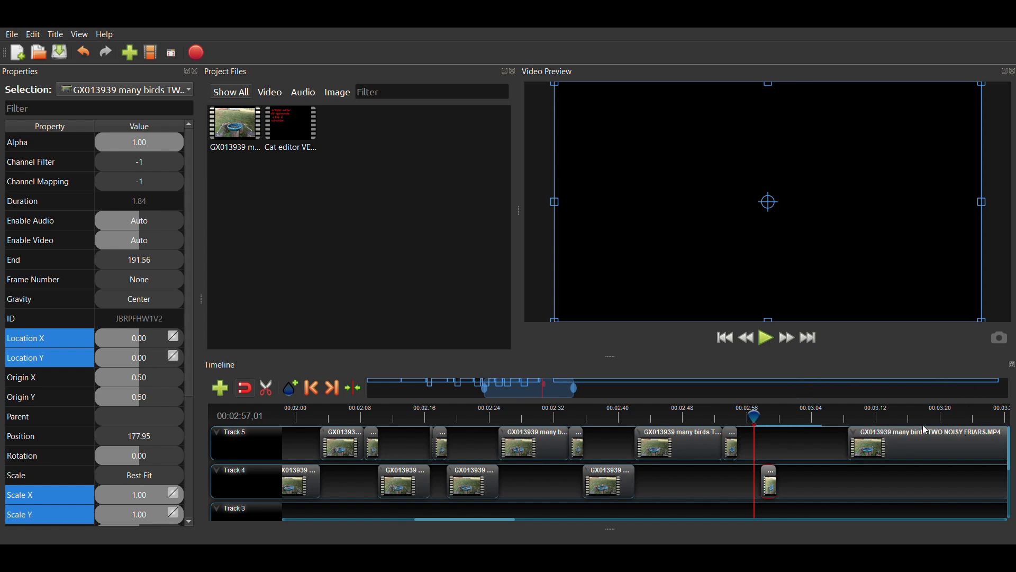
drag(777, 482, 810, 492)
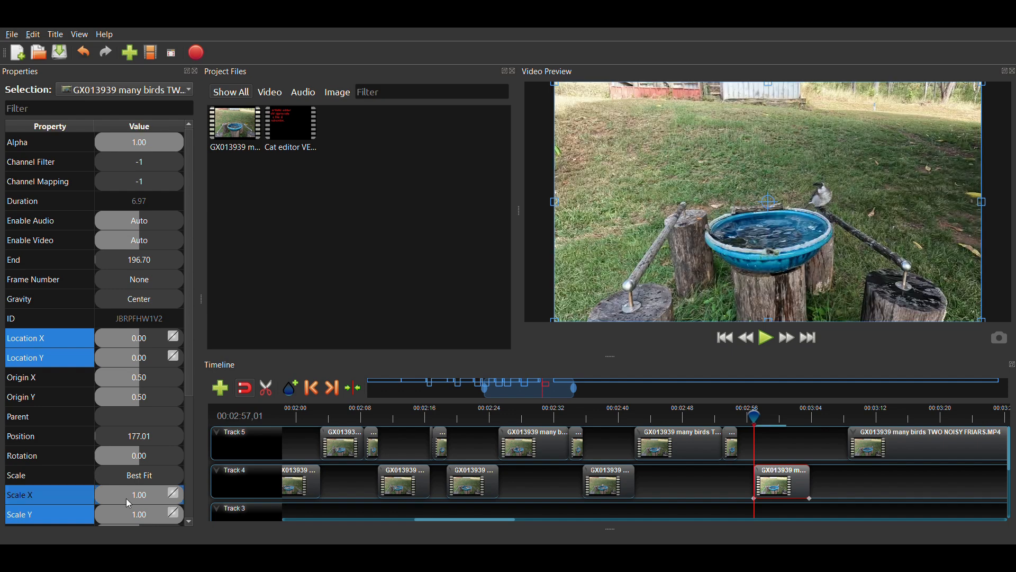
- Set Scale X and Scale Y of the extended Track 4 clip to 2.00 at its start
click(128, 491)
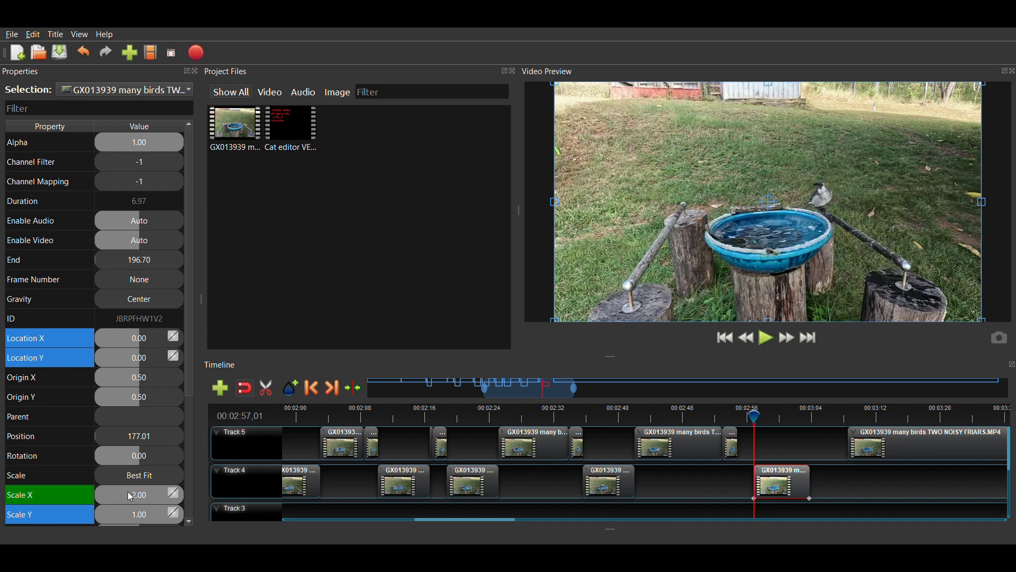
click(151, 516)
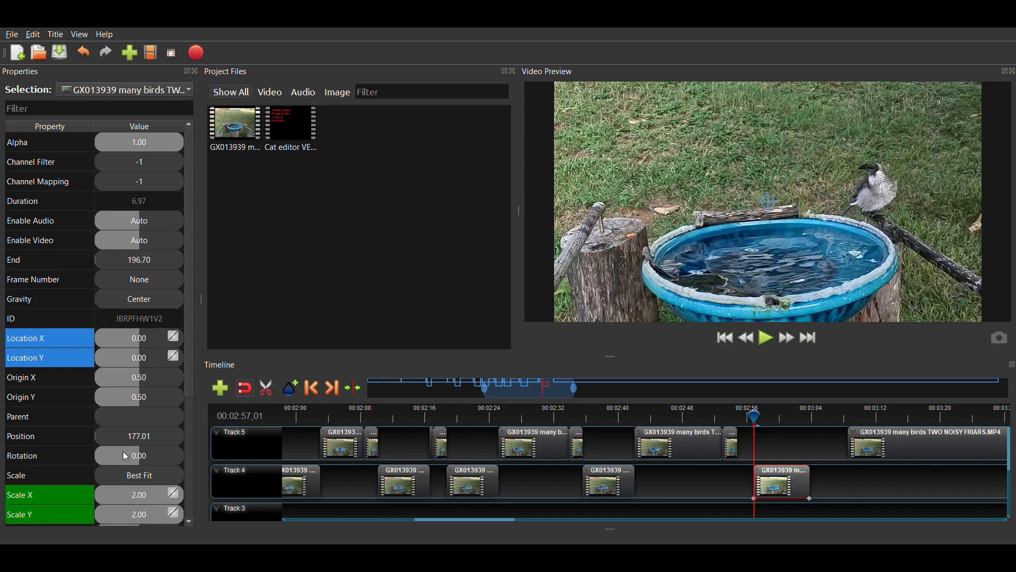
double_click(136, 359)
text(-5)
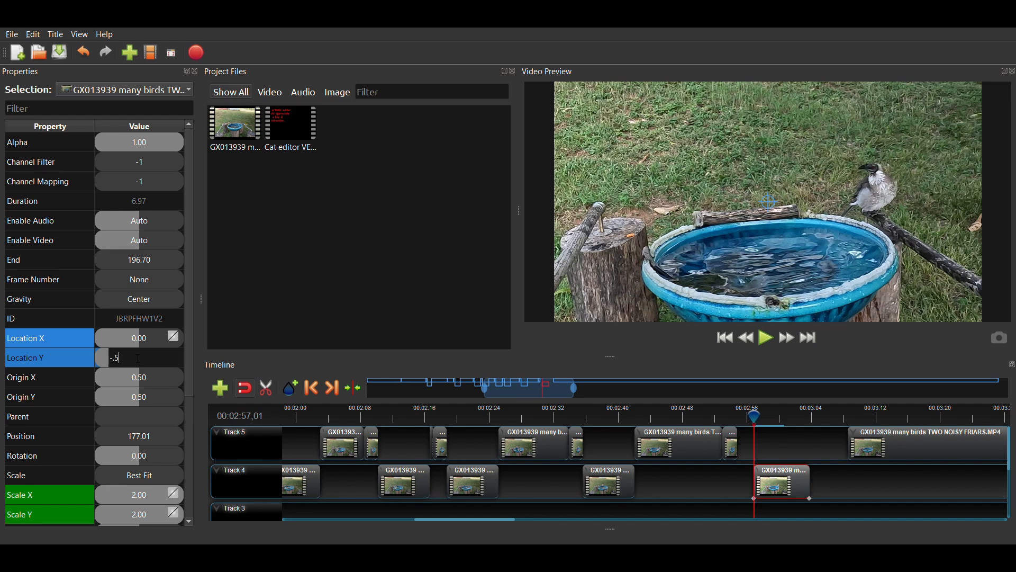
key(Return)
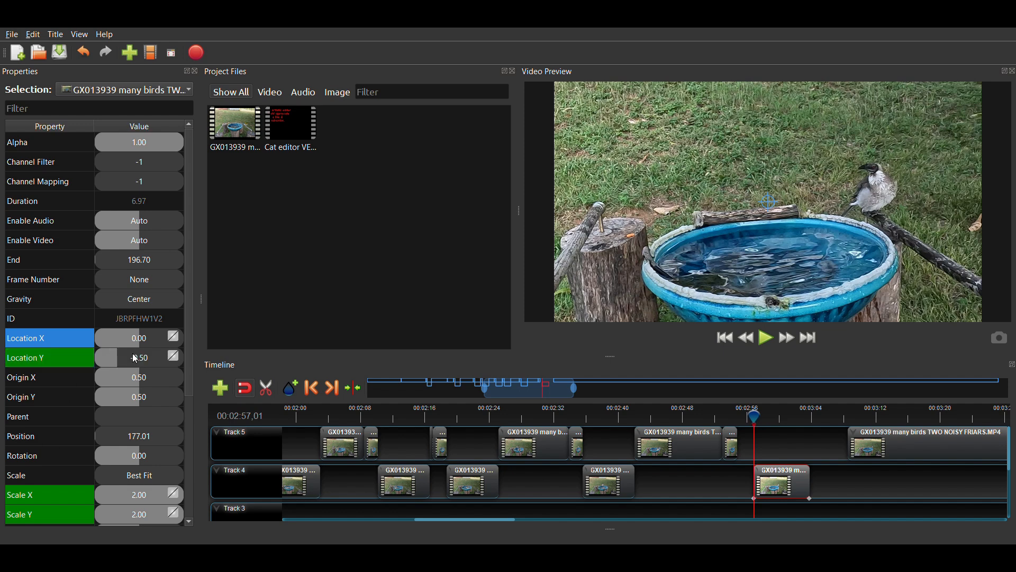
click(134, 357)
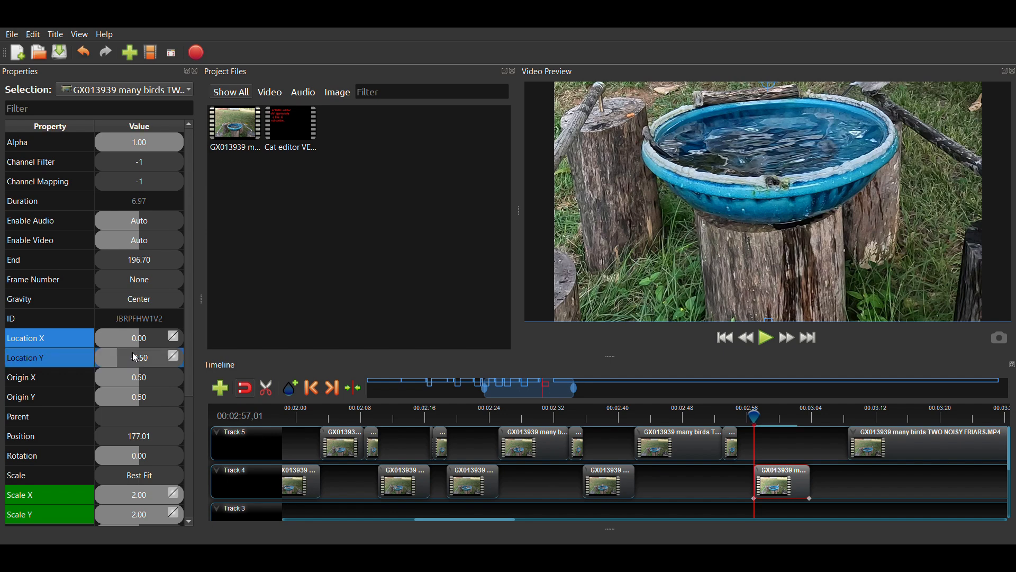
text(0)
key(Return)
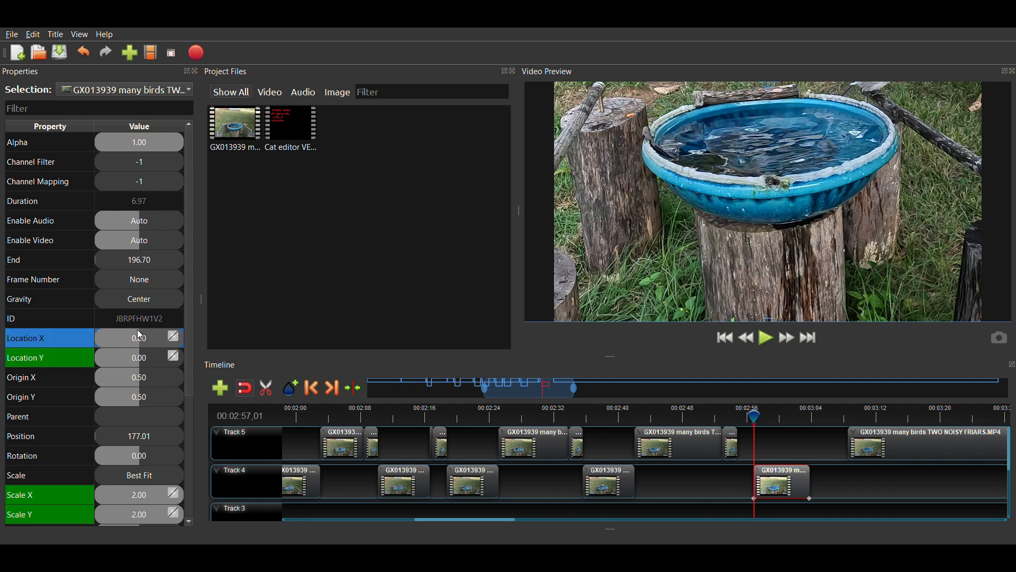
- Set Location X of the enlarged Track 4 clip to -0.5
click(141, 336)
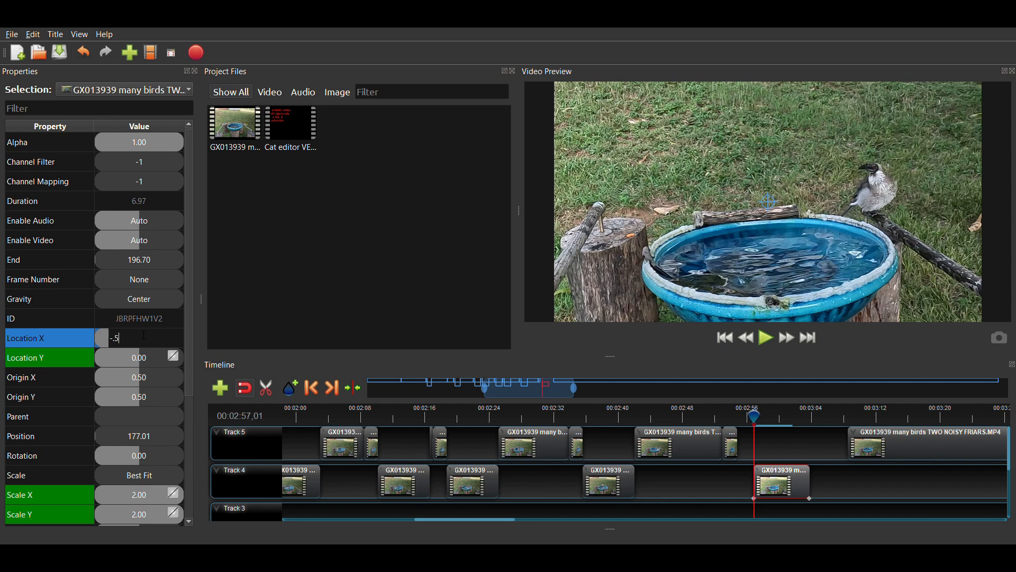
text(-.5)
key(Return)
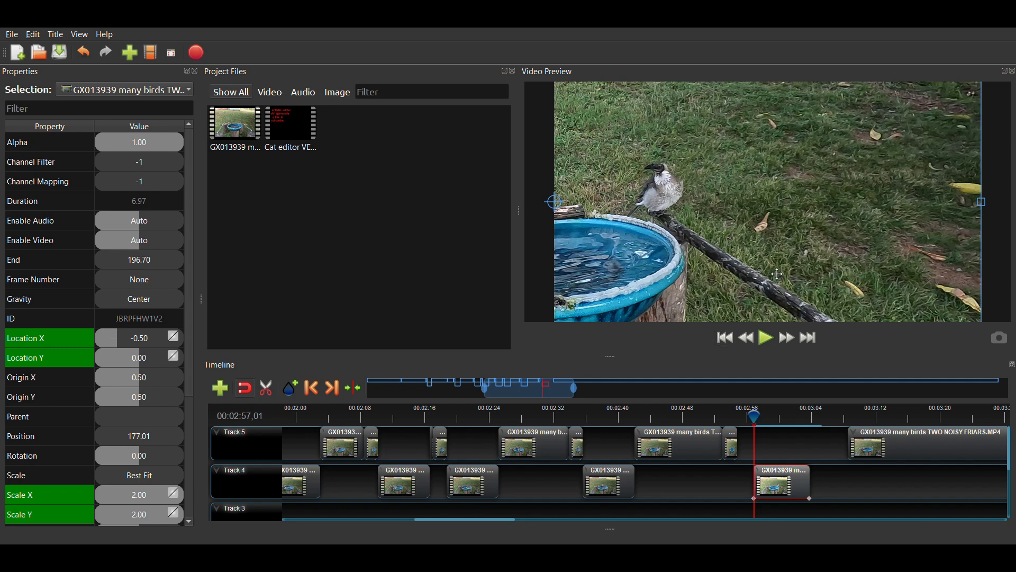
- Set Location Y of the enlarged Track 4 clip to 0.10 and play the clip back from its start to check the framing
click(137, 360)
click(136, 352)
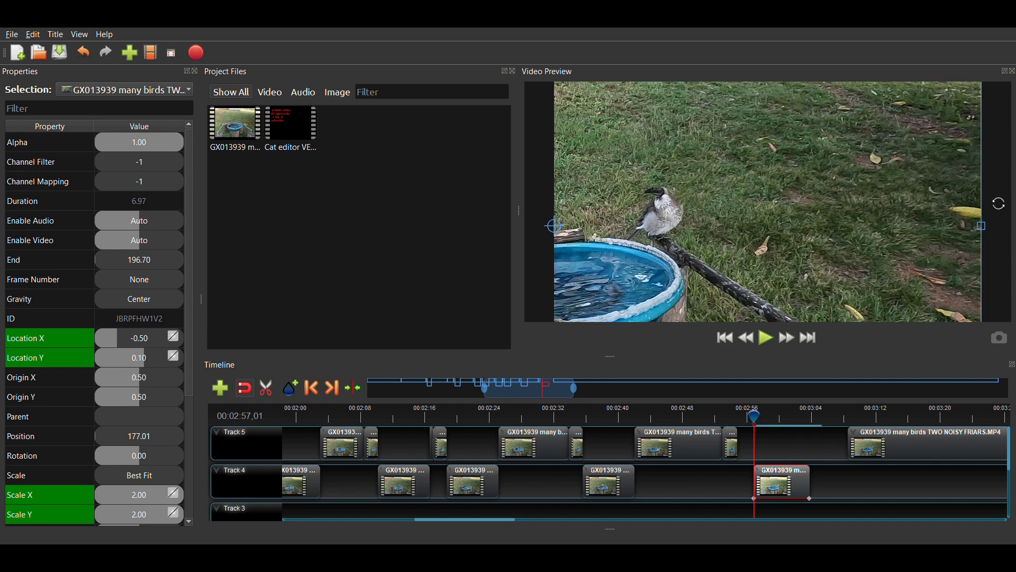
click(768, 341)
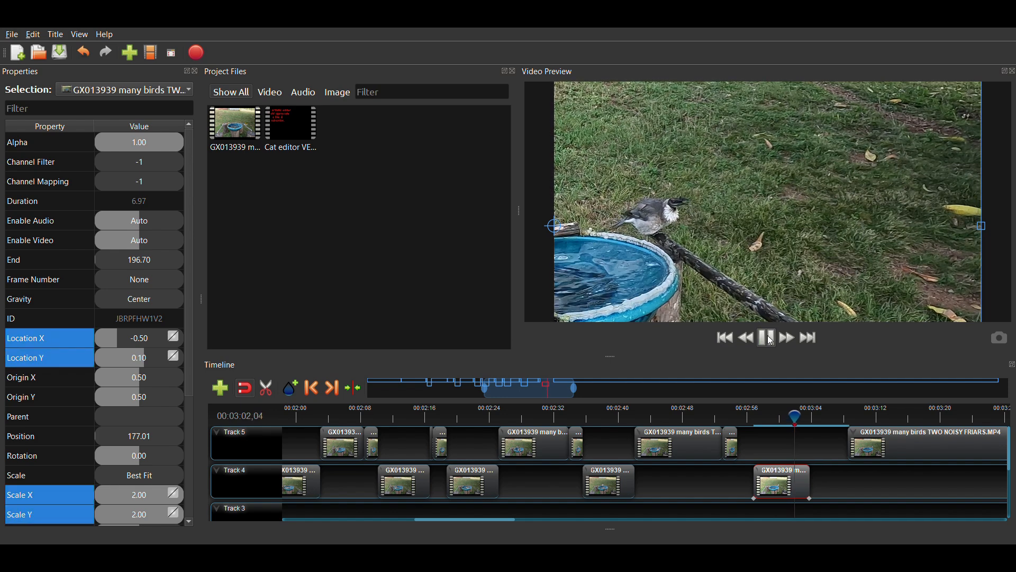
click(771, 340)
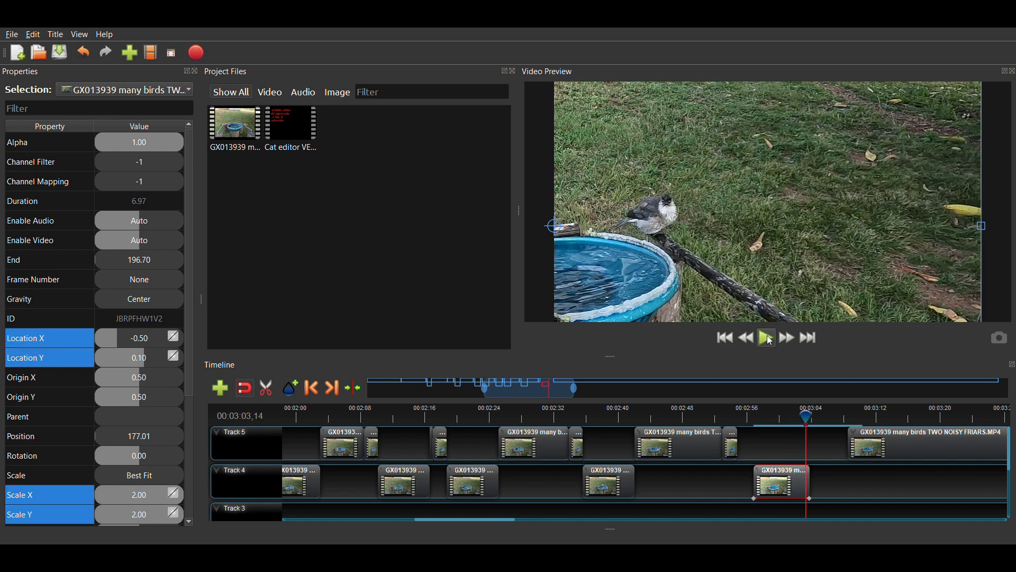
click(770, 340)
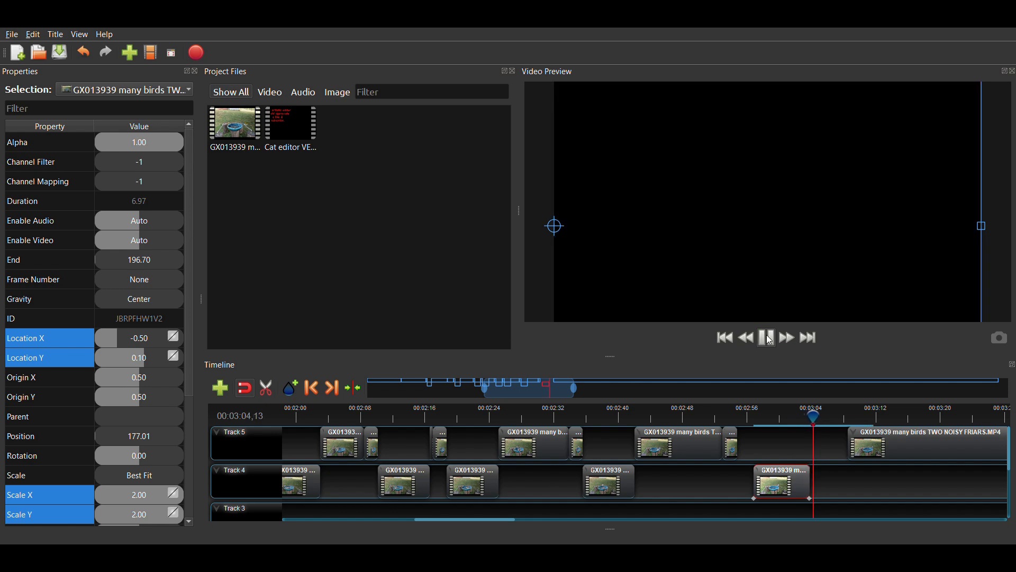
click(767, 339)
click(755, 416)
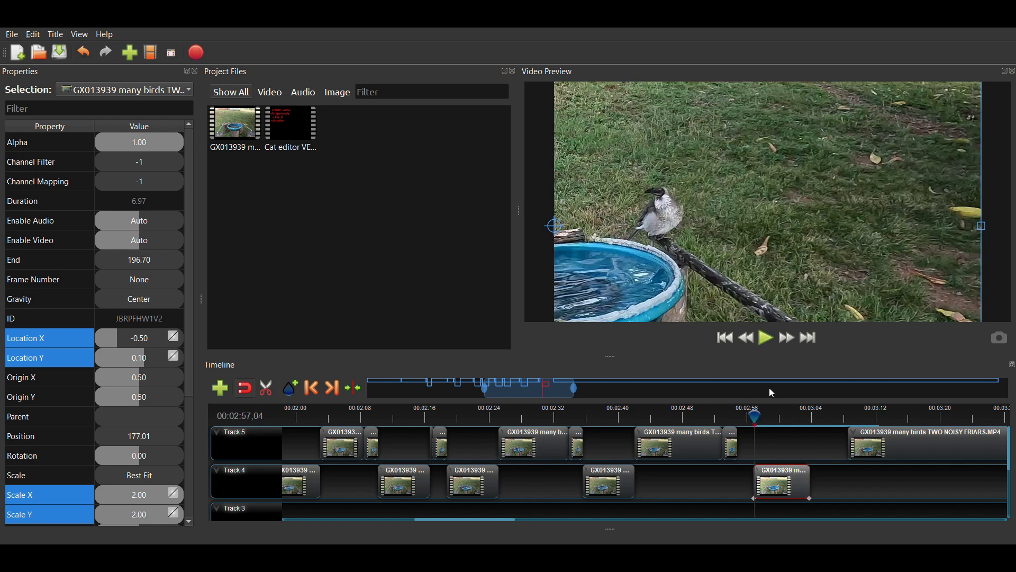
click(764, 338)
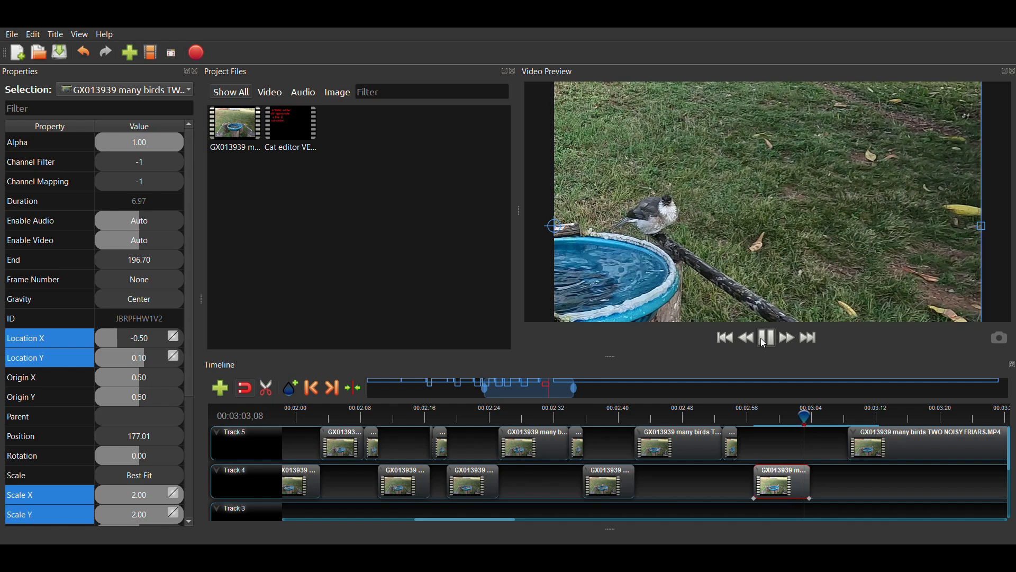
click(763, 339)
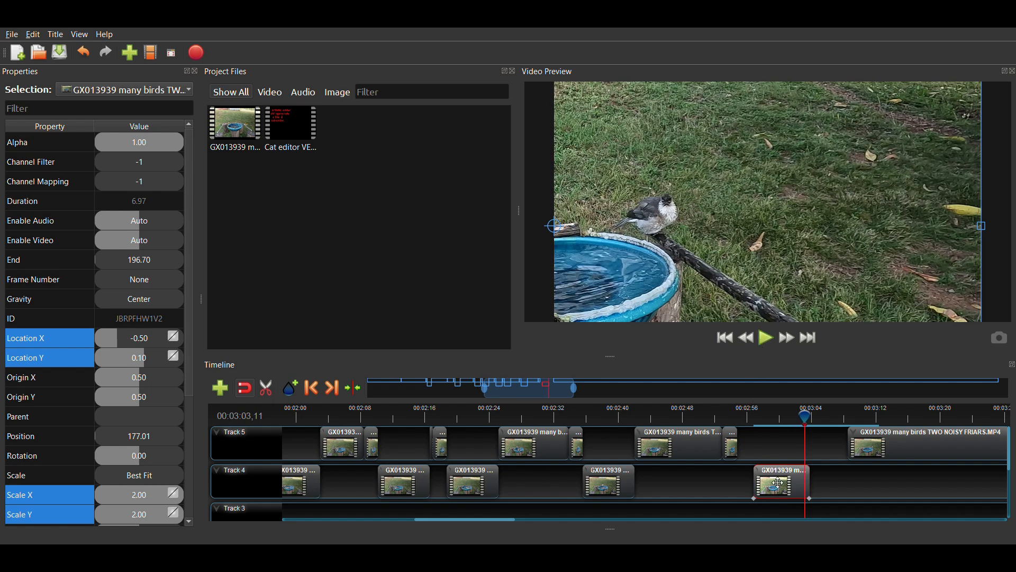
- Move the enlarged Track 4 clip back against the preceding short Track 5 piece and shift the long Track 5 clip to position 183.35
drag(782, 484, 769, 479)
drag(887, 447, 847, 444)
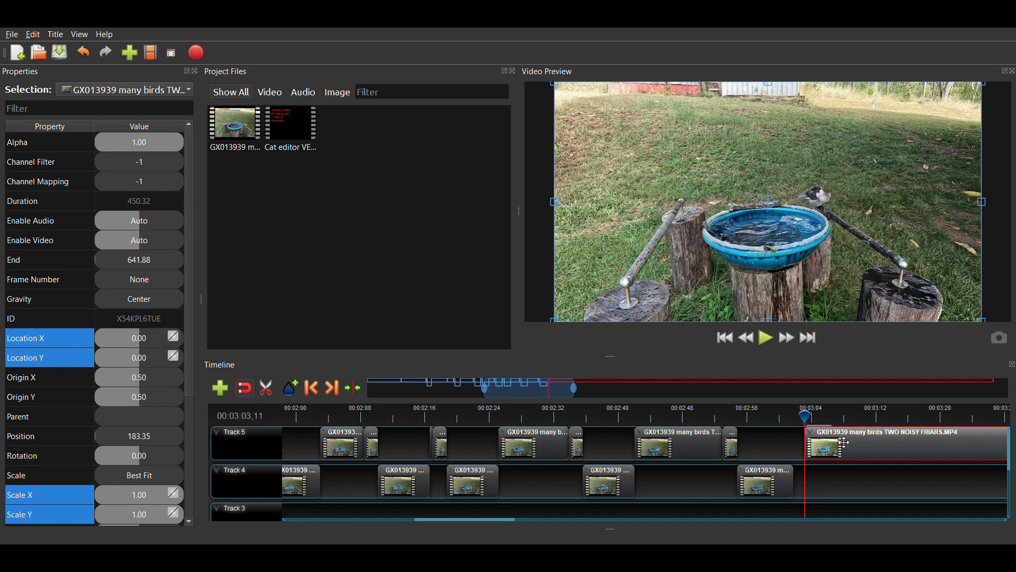
- Split the long Track 5 clip at 00:03:05,17, where the bird bends down on the perch behind the bath, keeping both pieces
click(765, 343)
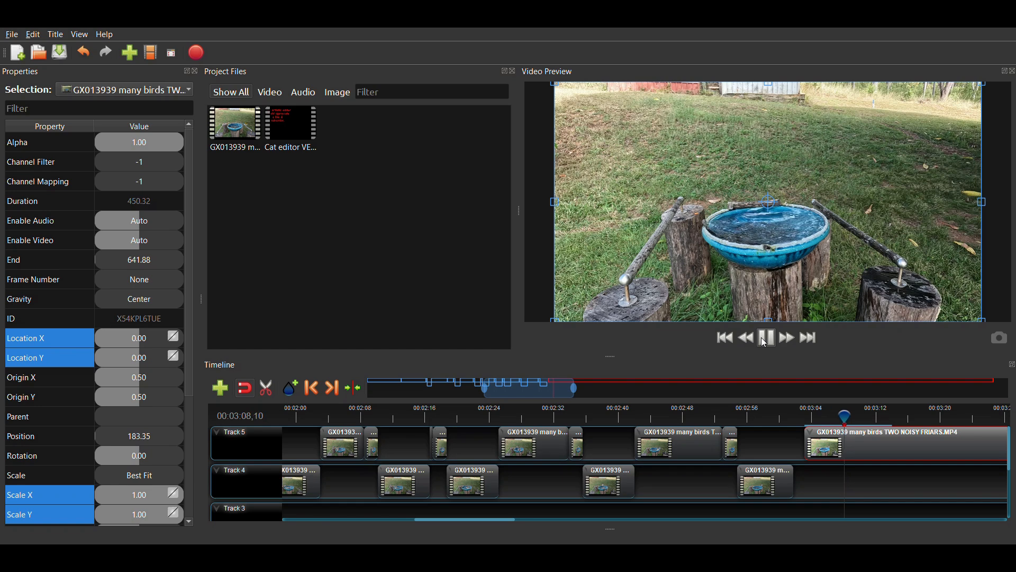
click(766, 343)
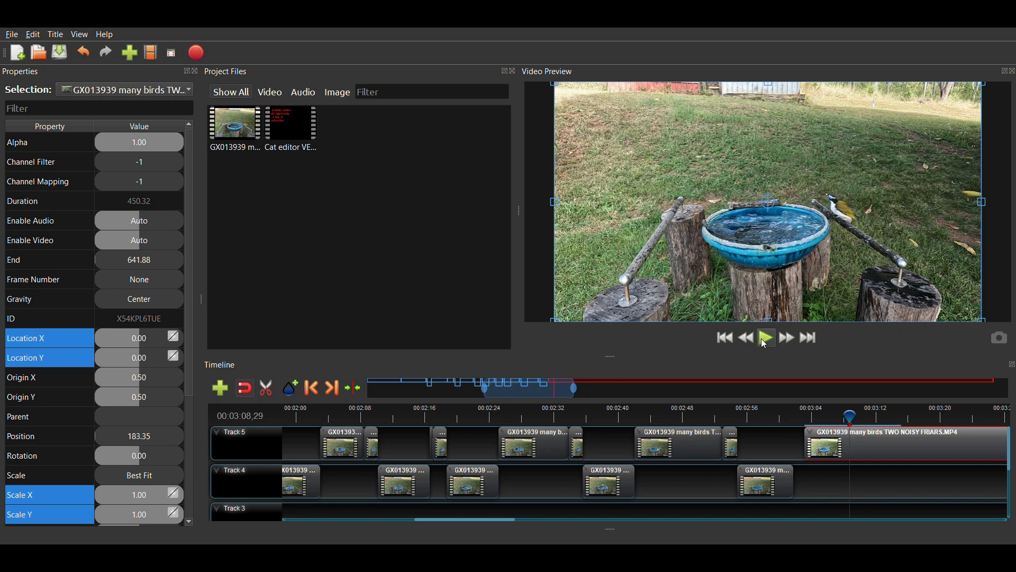
key(Left)
key(Left)
key(Left)
key(Left)
key(Left)
key(Left)
key(Left)
key(Left)
key(Left)
key(Left)
key(Left)
key(Left)
key(Left)
key(Left)
key(Left)
key(Left)
key(Left)
key(Left)
key(Left)
key(Left)
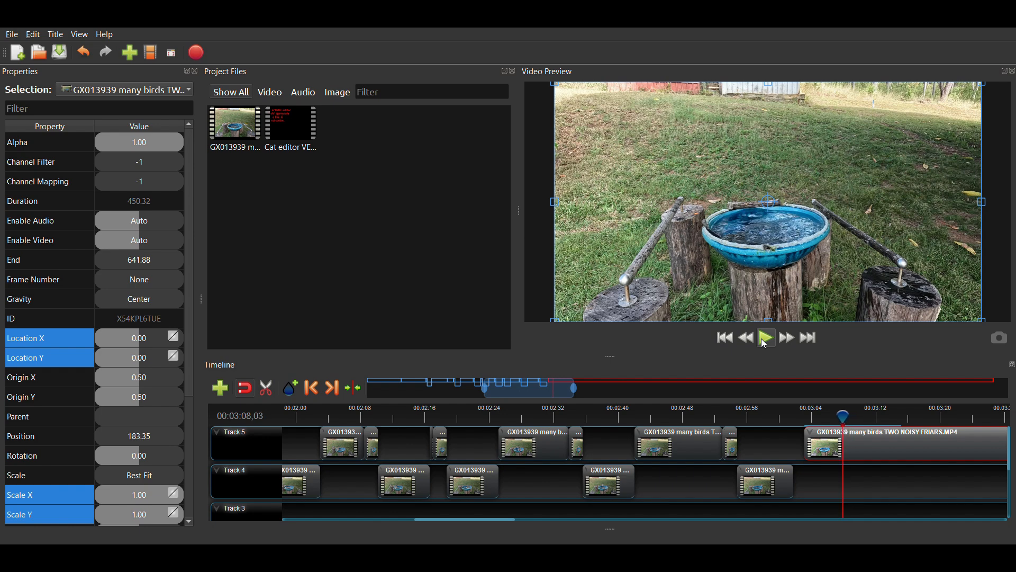
key(Left)
key(Left)
key(Left)
key(Left)
key(Left)
key(Left)
key(Left)
key(Left)
key(Left)
key(Left)
key(Left)
key(Left)
key(Left)
key(Left)
key(Left)
key(Left)
key(Left)
key(Left)
key(Left)
key(Left)
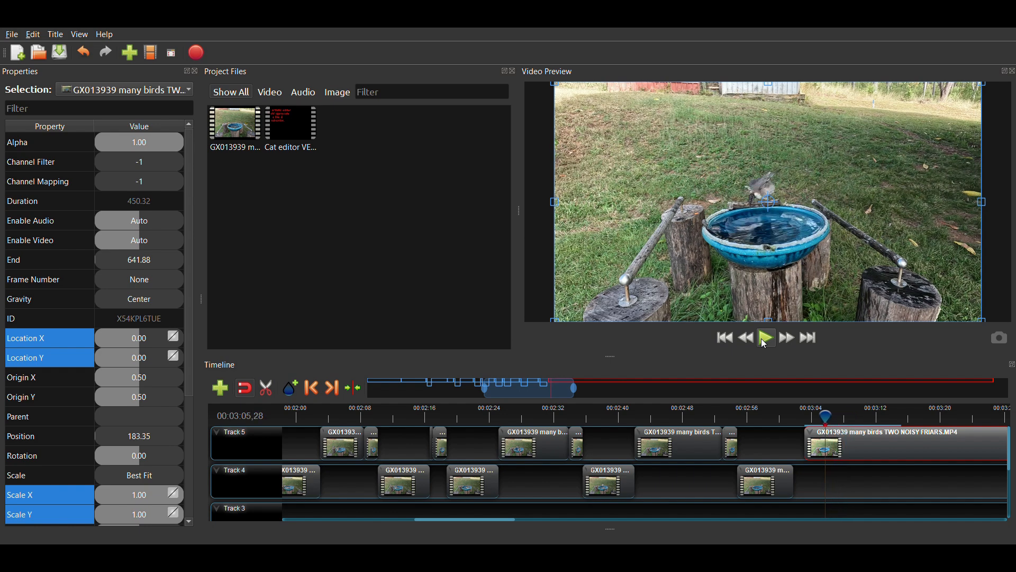
key(Left)
key(Left)
key(Left)
key(Left)
key(Left)
key(Left)
key(Left)
key(Left)
key(Left)
key(Left)
key(Left)
key(Left)
key(Left)
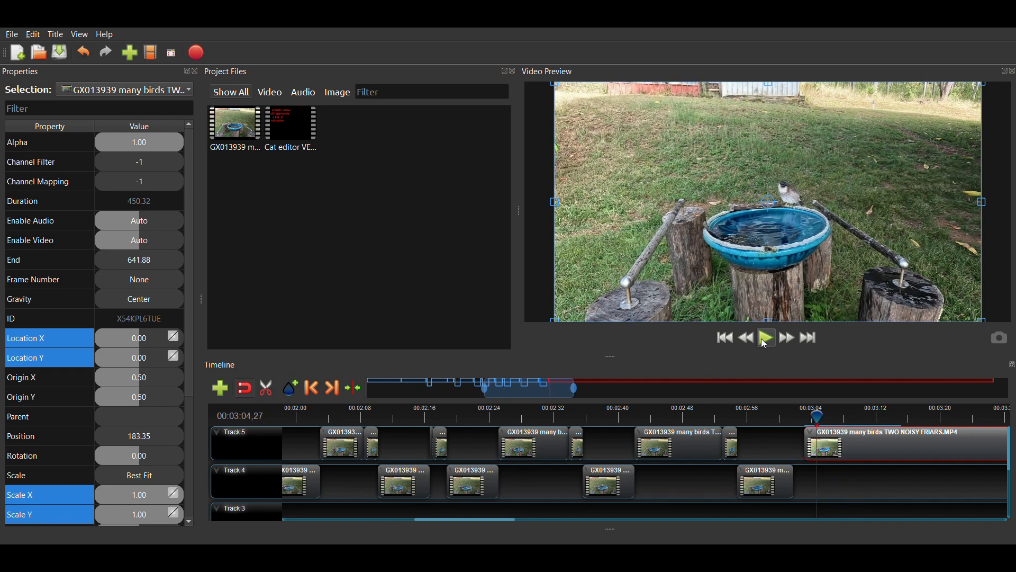
key(Left)
key(Left)
key(Left)
key(Left)
key(Left)
key(Left)
key(Left)
key(Left)
key(Left)
key(Left)
key(Left)
key(Left)
key(Left)
key(Left)
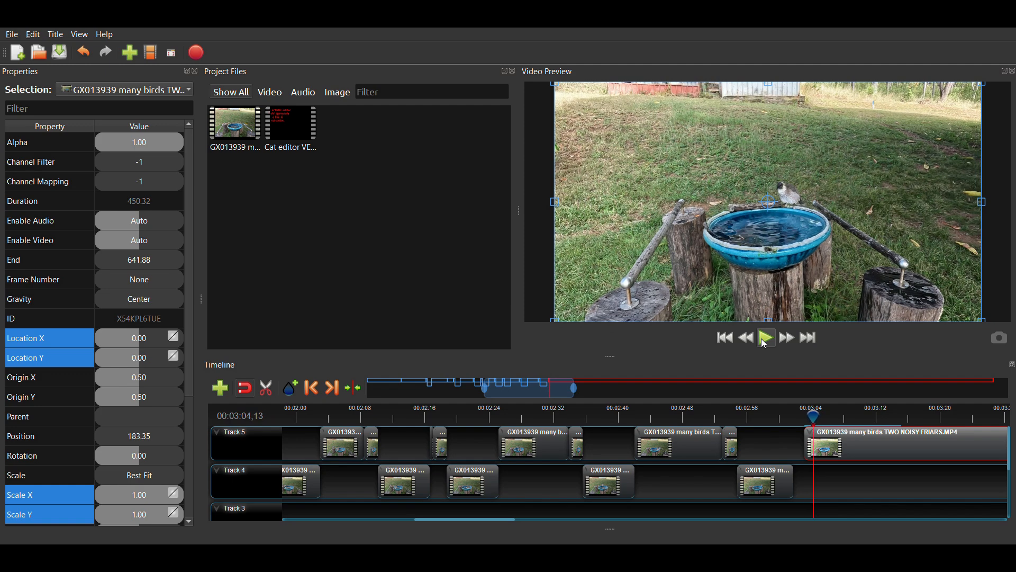
key(Right)
key(Right)
key(Right)
key(Right)
key(Right)
key(Right)
key(Right)
key(Right)
key(Right)
key(Right)
key(Right)
key(Right)
key(Right)
key(Right)
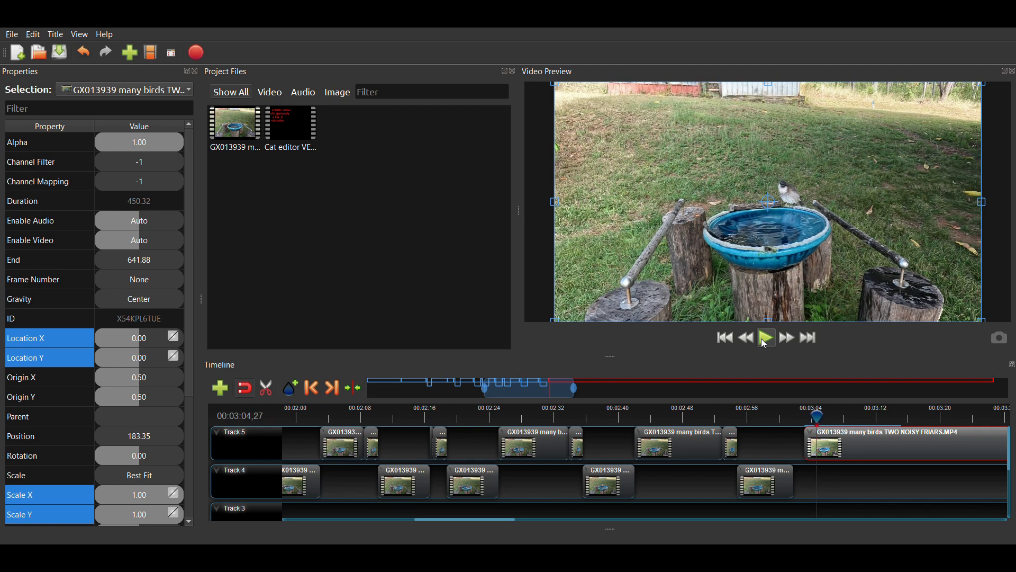
key(Right)
key(Right)
key(Right)
key(Right)
key(Right)
key(Right)
key(Right)
key(Right)
key(Right)
key(Right)
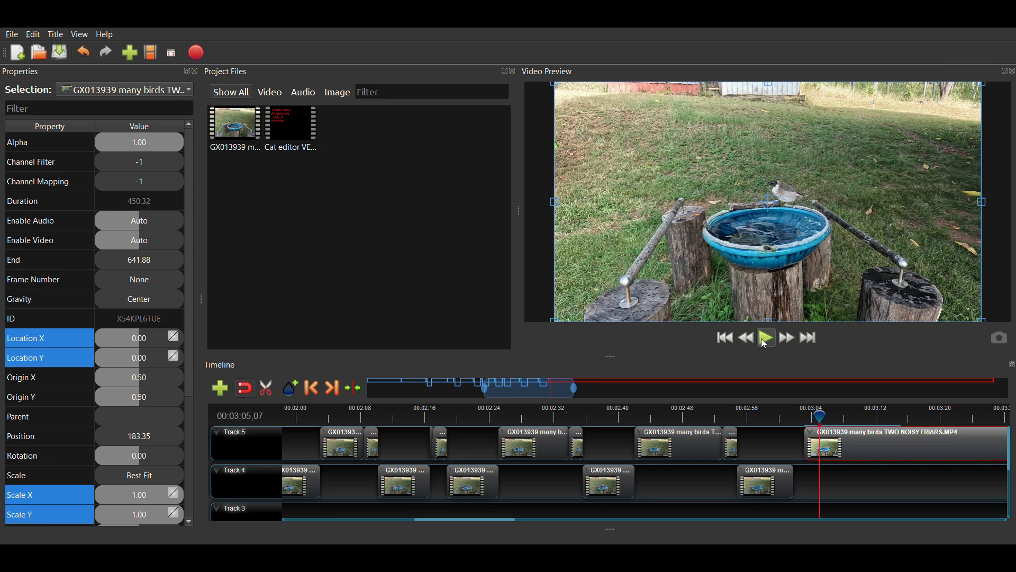
key(Right)
key(Right)
key(Right)
key(Right)
key(Right)
key(Right)
key(Right)
key(Right)
key(Right)
key(Right)
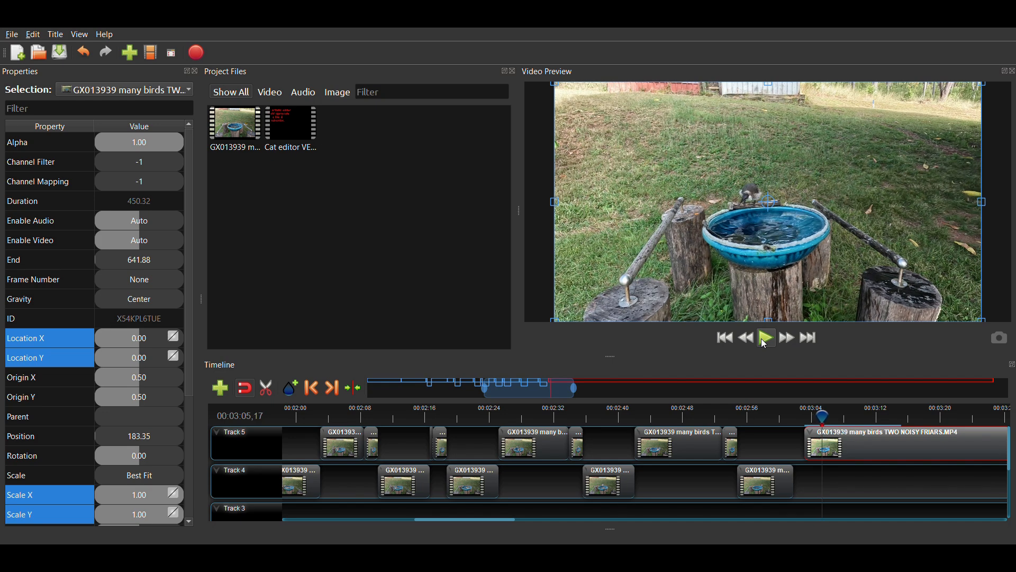
key(Right)
key(Right)
key(Right)
key(Right)
key(Right)
key(Right)
key(Right)
key(Right)
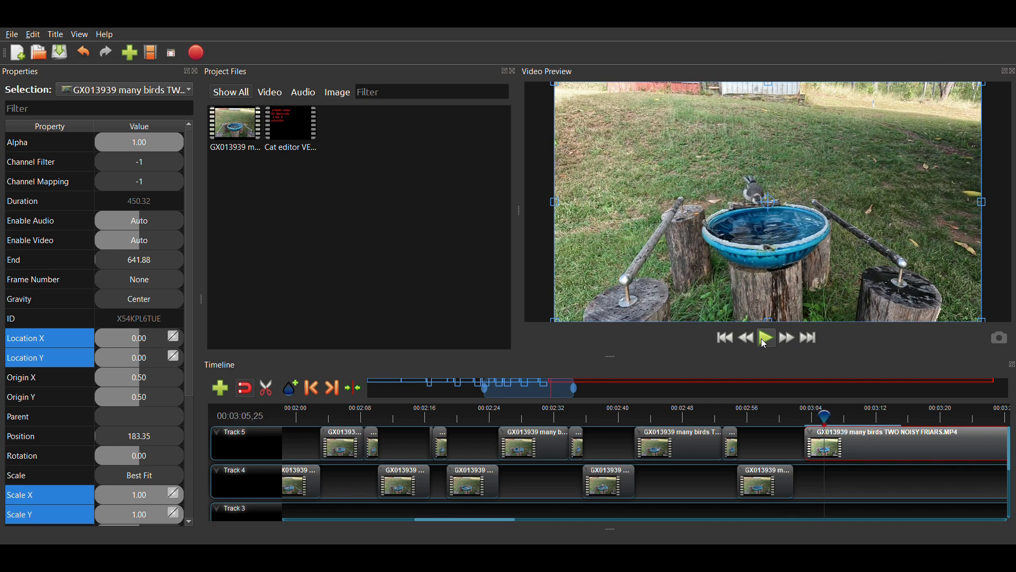
key(Left)
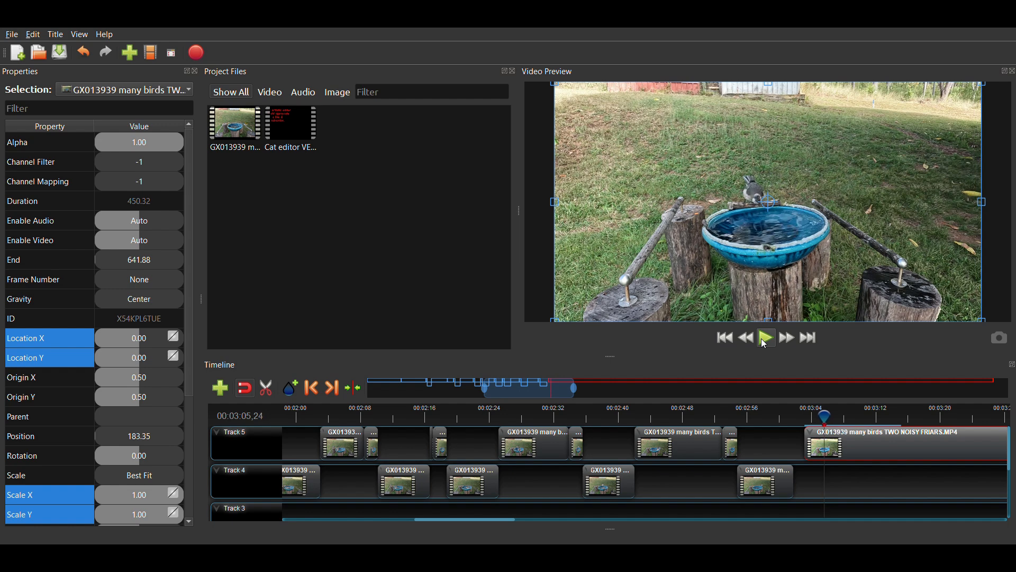
key(Left)
key(Left)
key(Left)
key(Left)
key(Left)
key(Left)
key(Left)
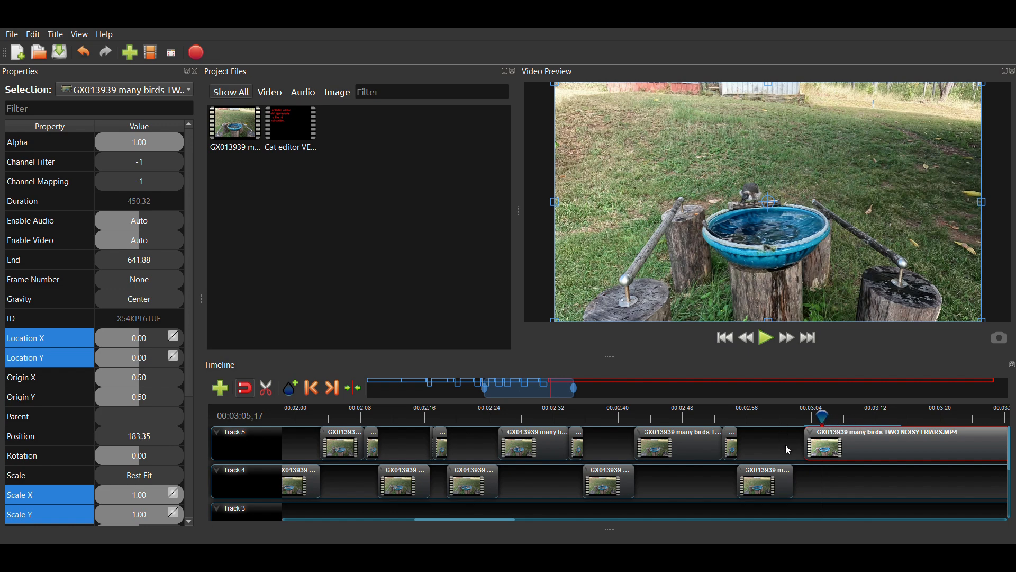
key(ctrl+k)
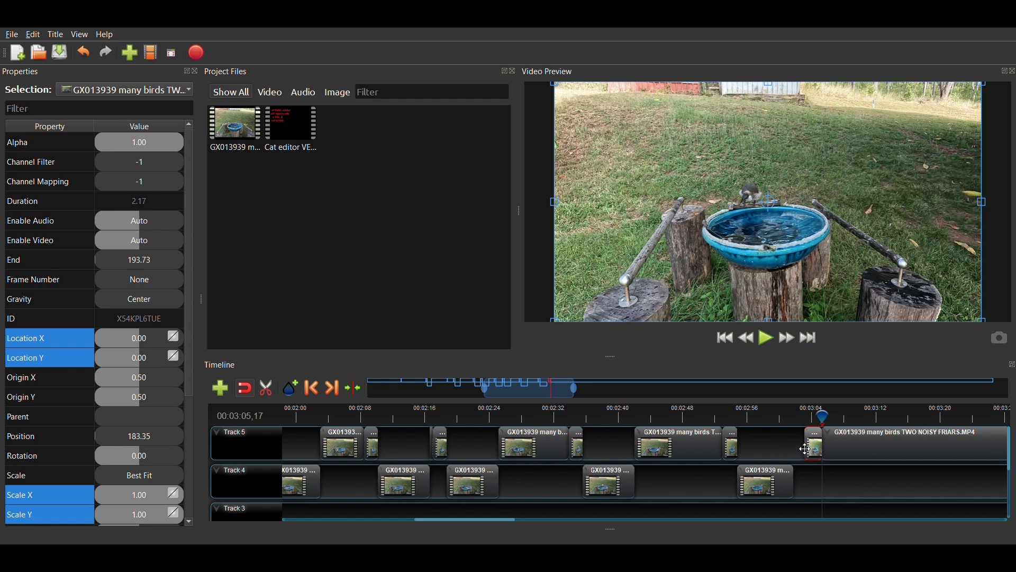
- Move the long remaining Track 5 clip to position 199.07 and the short split piece to position 181.95
drag(805, 449, 957, 445)
drag(541, 392, 562, 392)
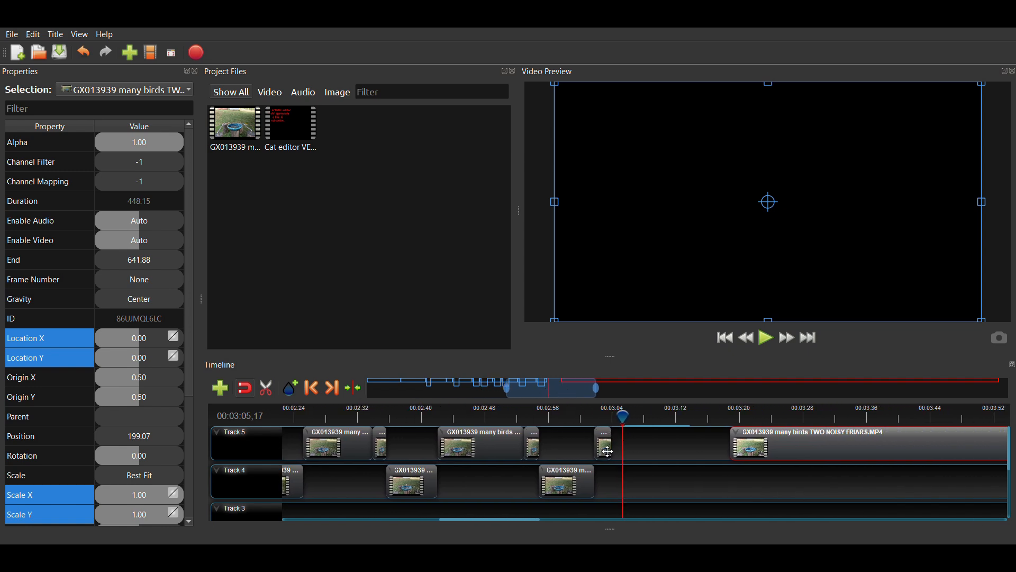
- Paste a copy of the short piece onto Track 4, extend its end to 200.13, and place it at position 185.52
click(605, 449)
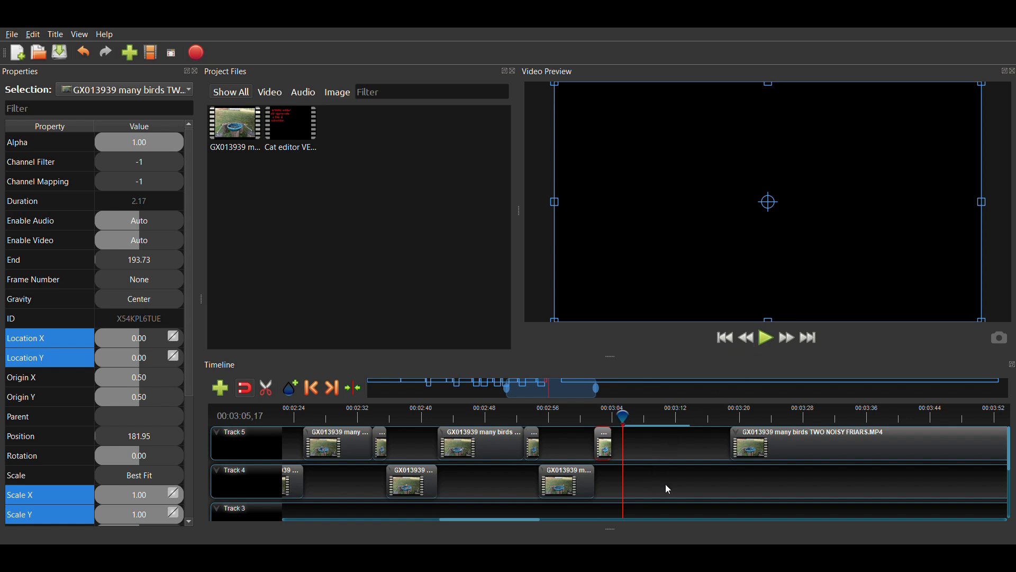
key(ctrl+v)
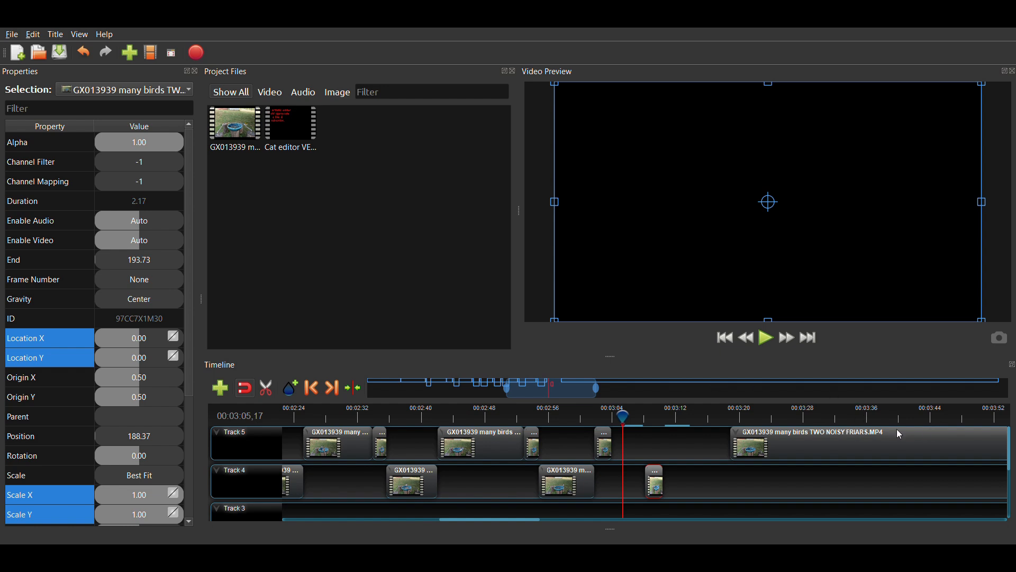
click(862, 444)
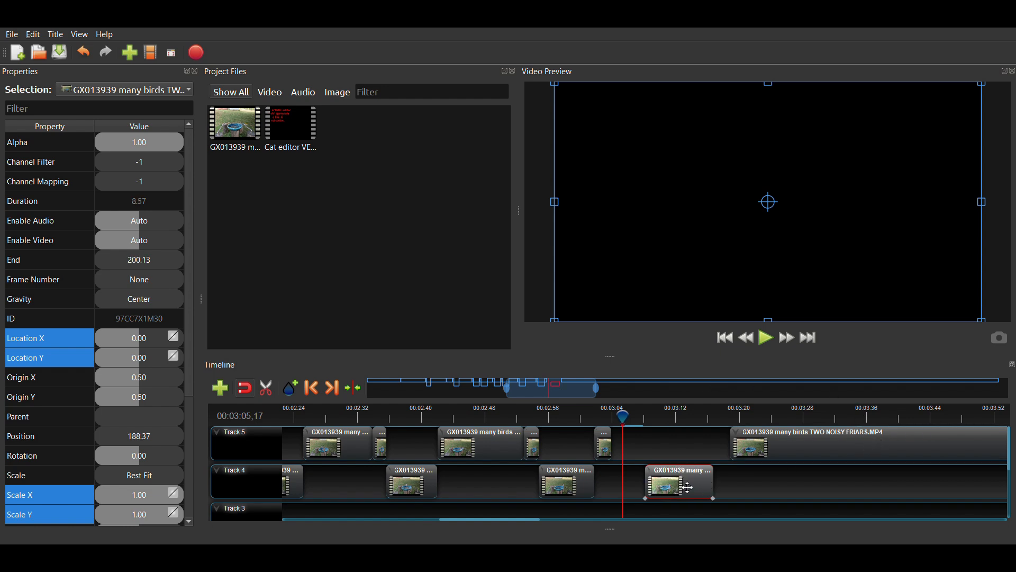
drag(688, 487, 666, 488)
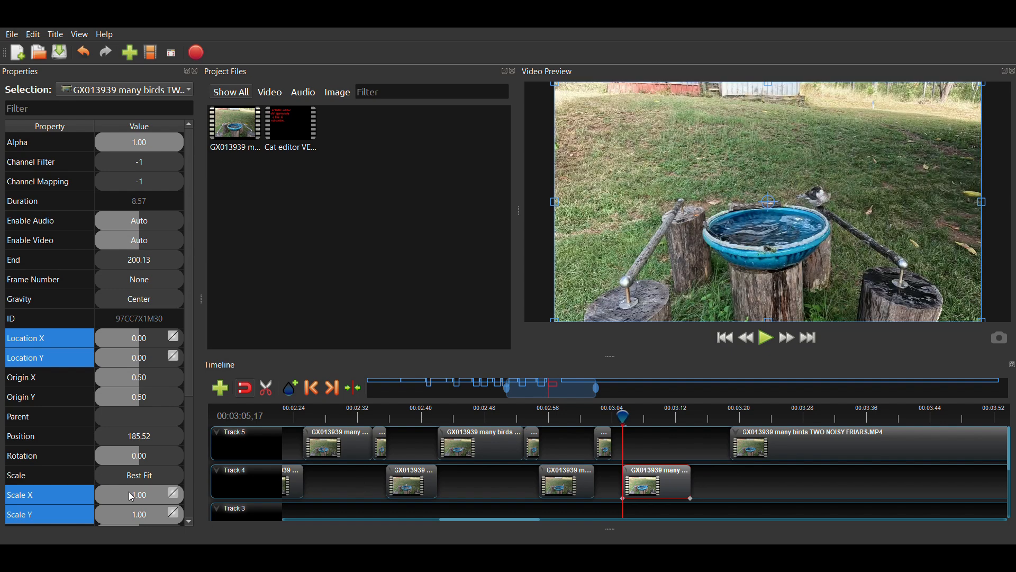
- Set Scale X and Scale Y of the newly pasted Track 4 clip to 2.00 at its start
click(133, 498)
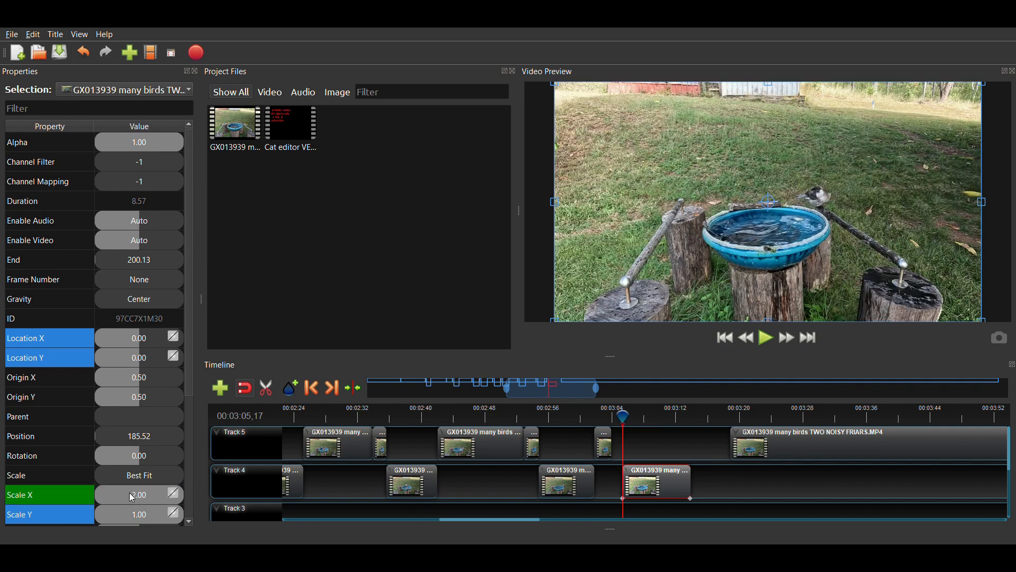
double_click(146, 518)
text(2)
key(Return)
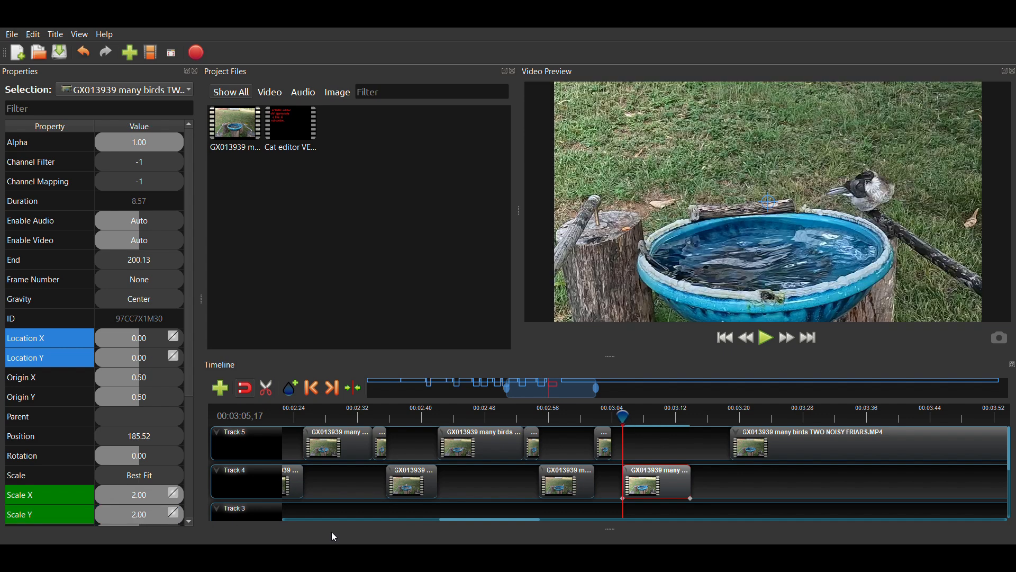
- Play back the enlarged Track 4 clip, the short piece before it, and the opening of the long Track 5 clip to compare the bird action
click(769, 340)
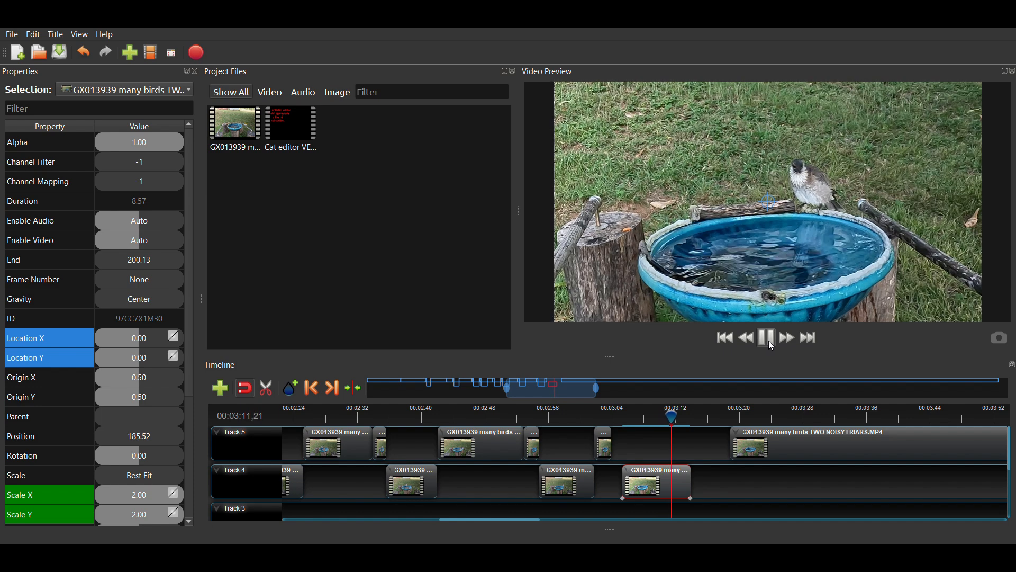
click(768, 338)
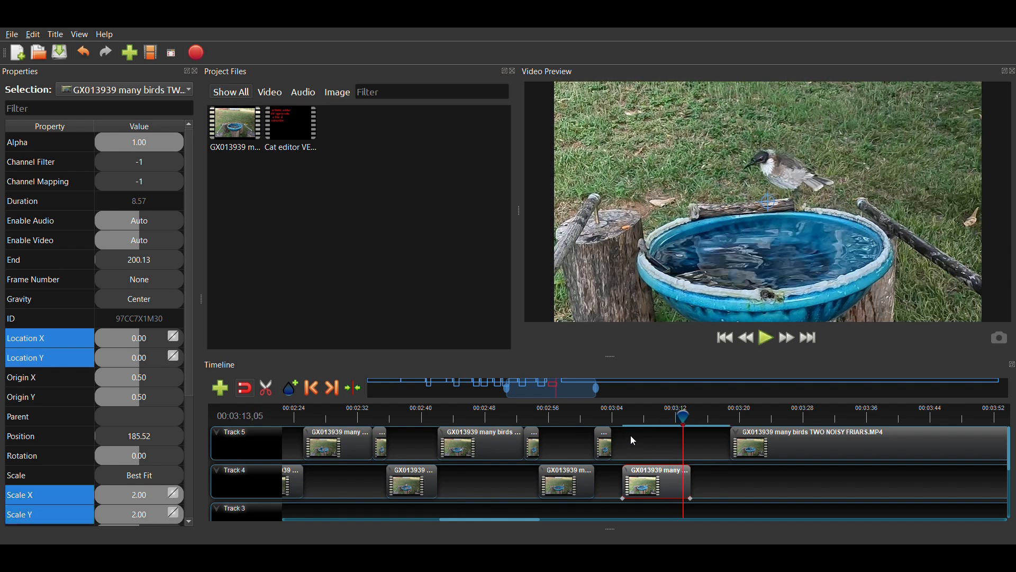
click(607, 417)
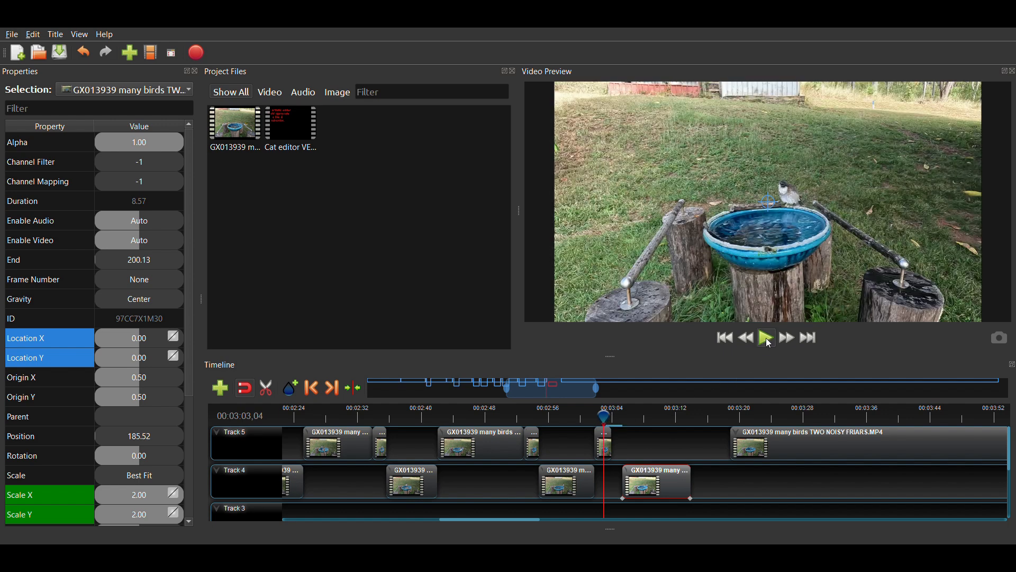
click(769, 343)
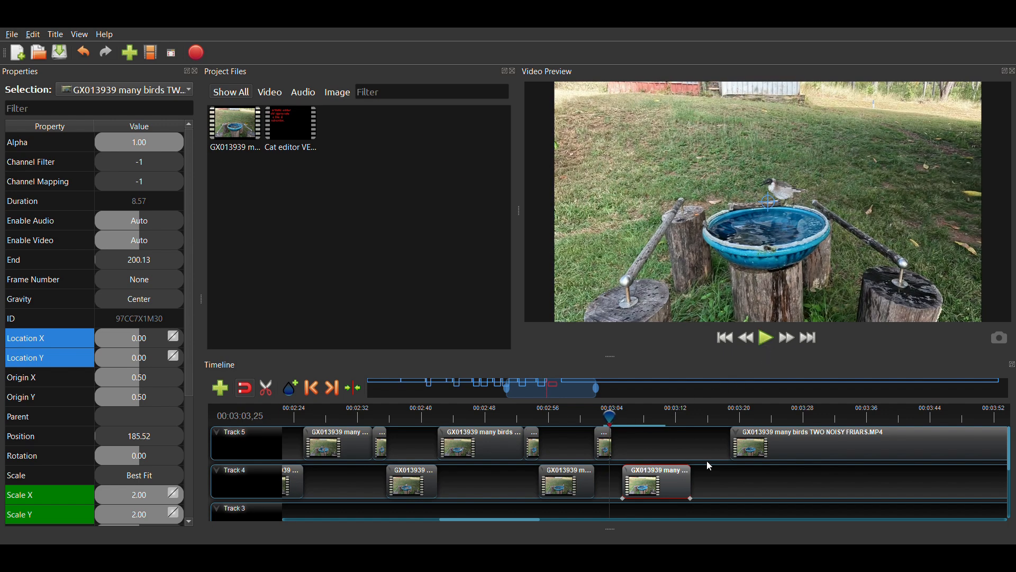
click(731, 416)
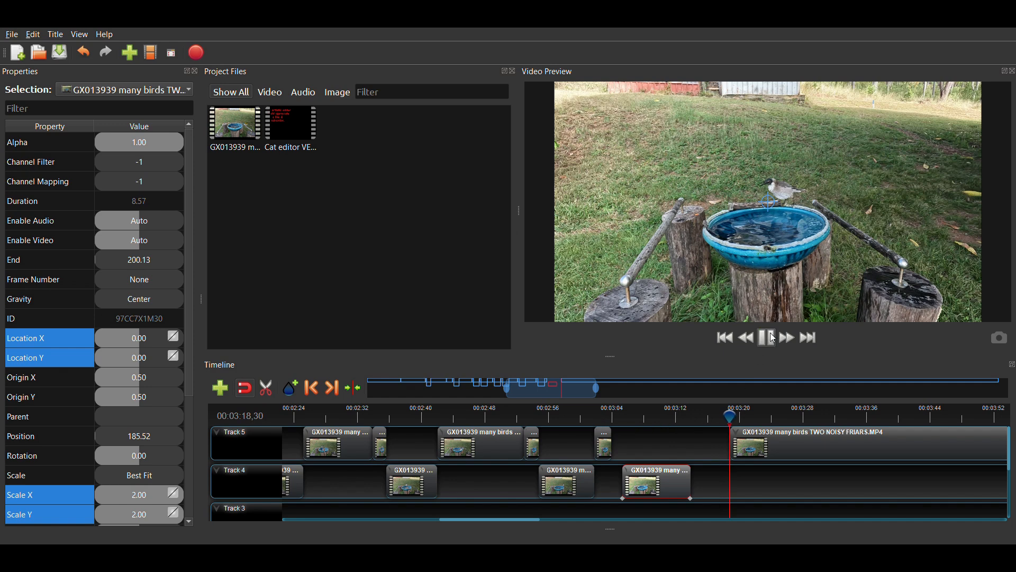
click(770, 342)
click(768, 340)
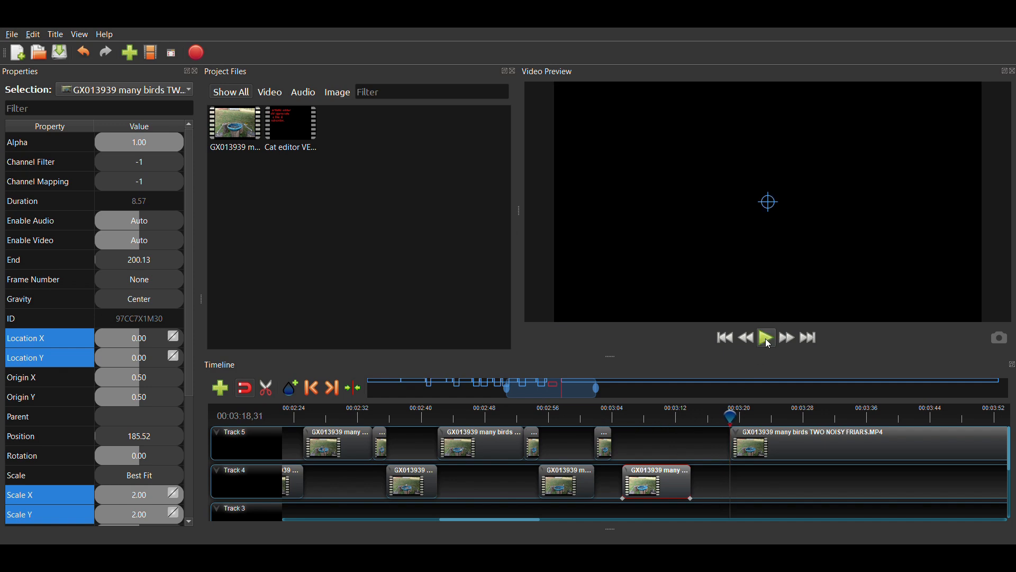
click(769, 340)
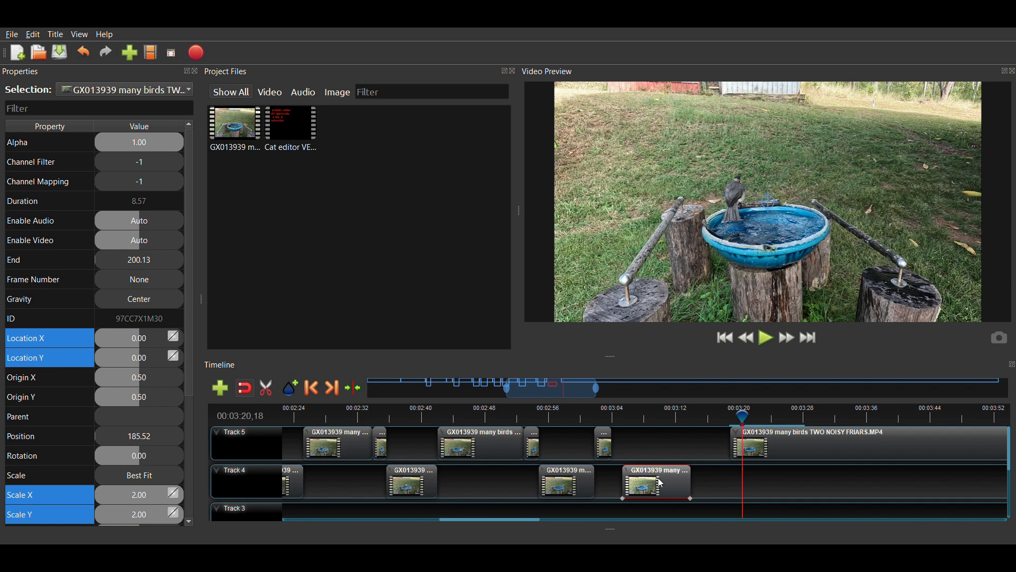
- Split the long Track 5 clip at 00:03:20,18 and delete the enlarged Track 4 clip that starts near 00:03:05
key(ctrl+k)
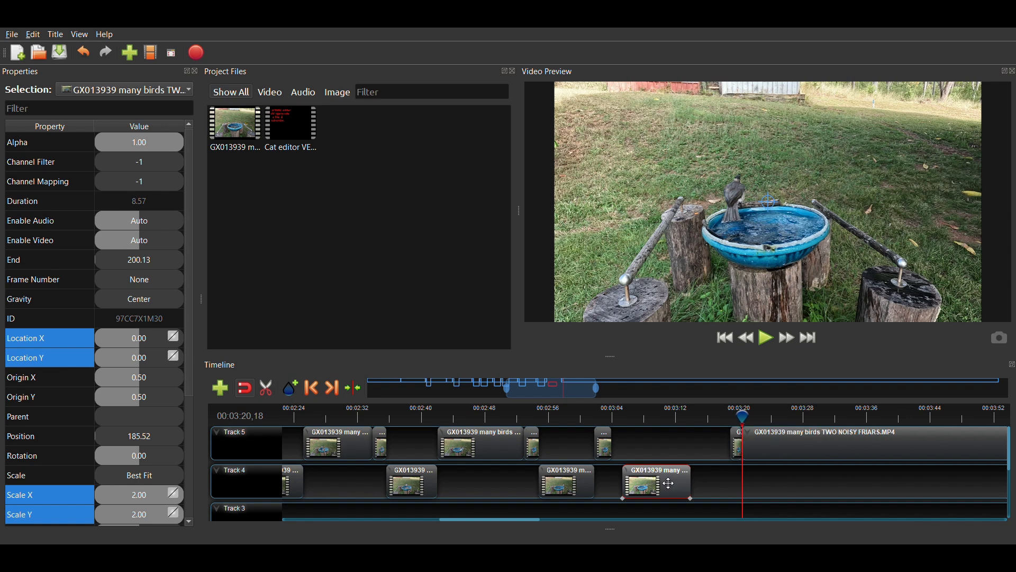
drag(667, 483, 655, 479)
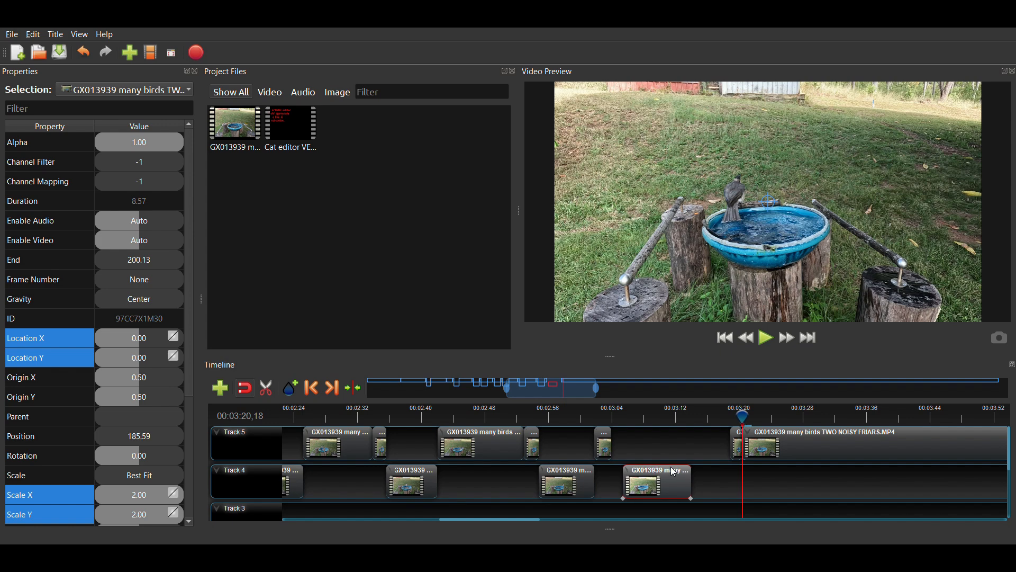
key(Delete)
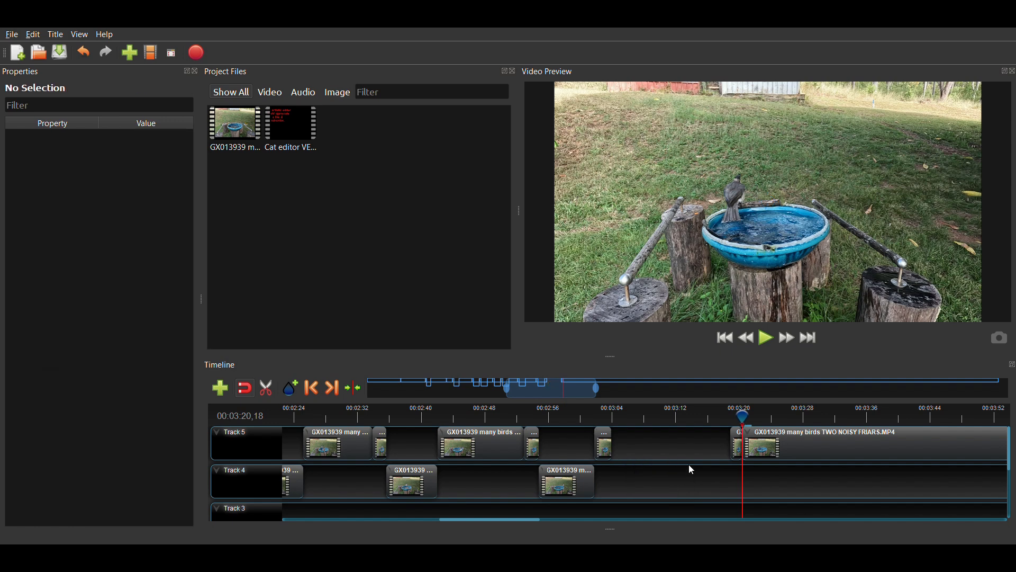
- Move the new short Track 5 piece to position 184.12 and paste a copy onto Track 4 at position 187.02, extending its end to 199.63
click(744, 452)
drag(743, 453, 625, 459)
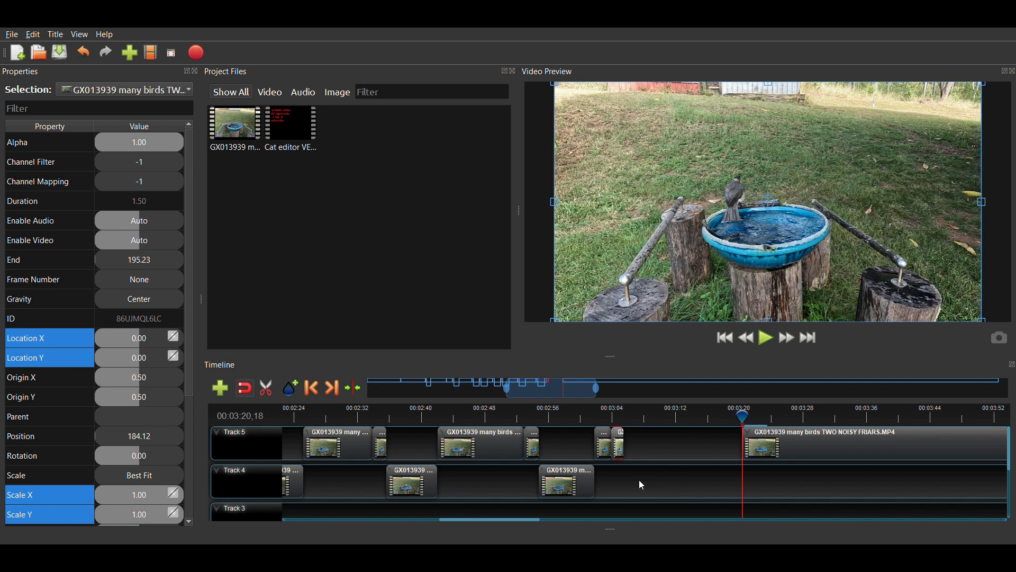
key(ctrl+v)
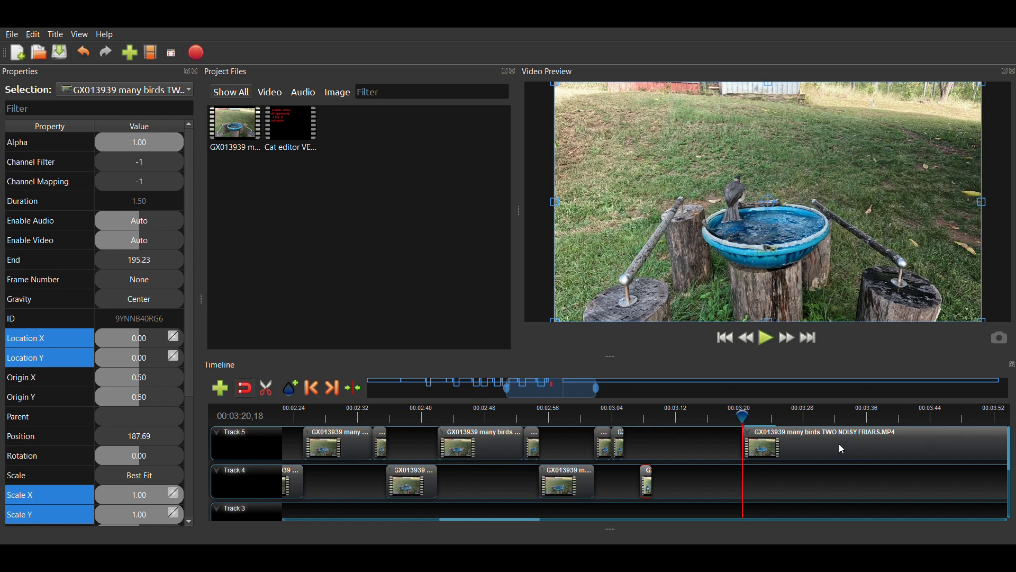
drag(652, 481, 673, 482)
- Set Scale X and Scale Y of the new Track 4 copy to 2.00 at its start
click(636, 421)
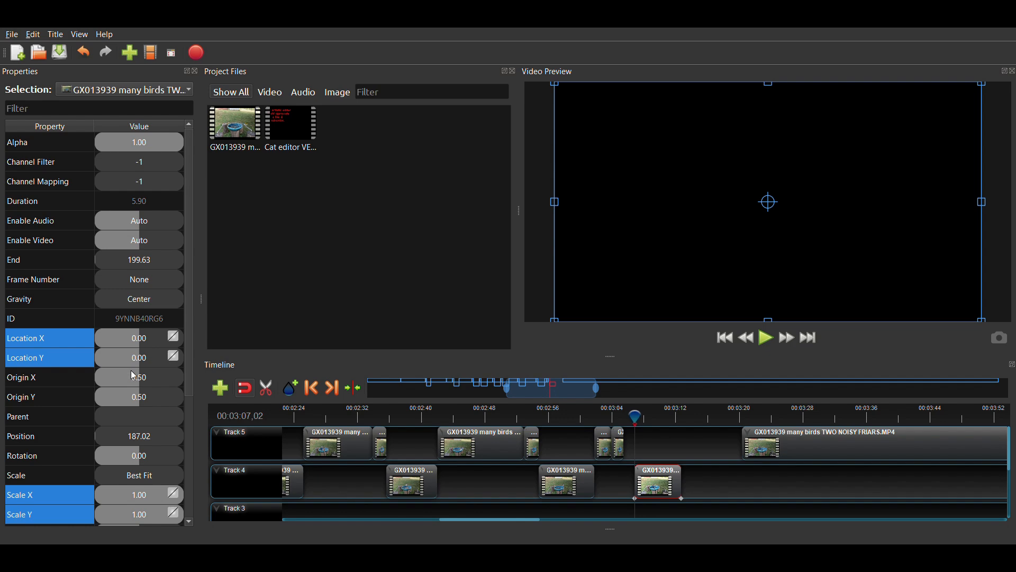
click(139, 495)
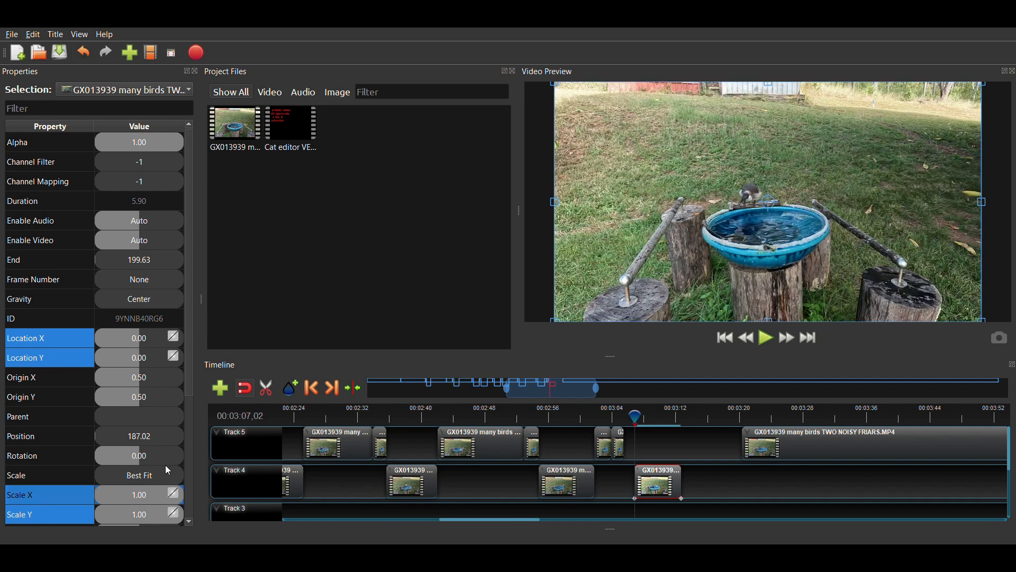
text(2)
key(Return)
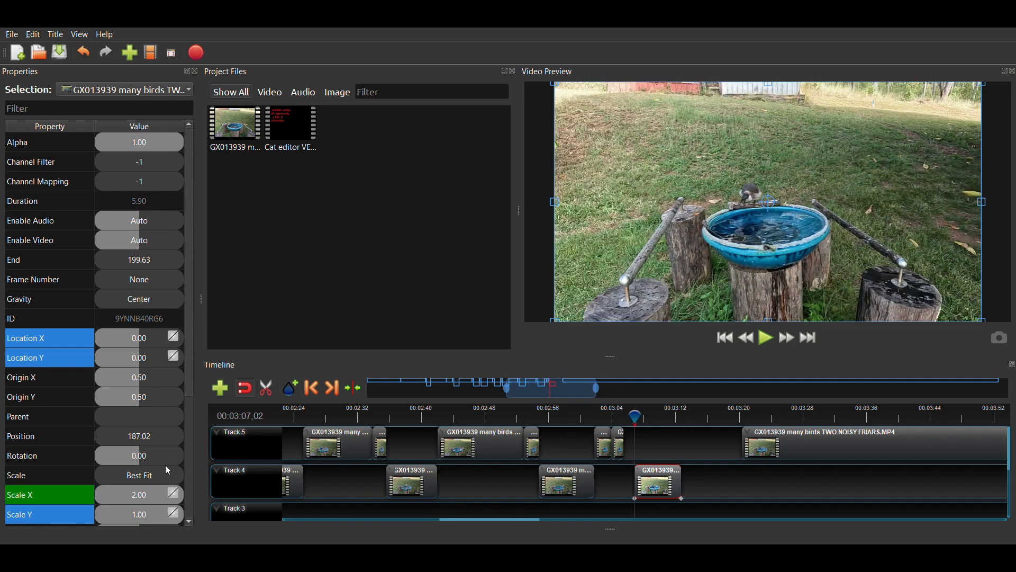
click(148, 515)
text(2)
key(Return)
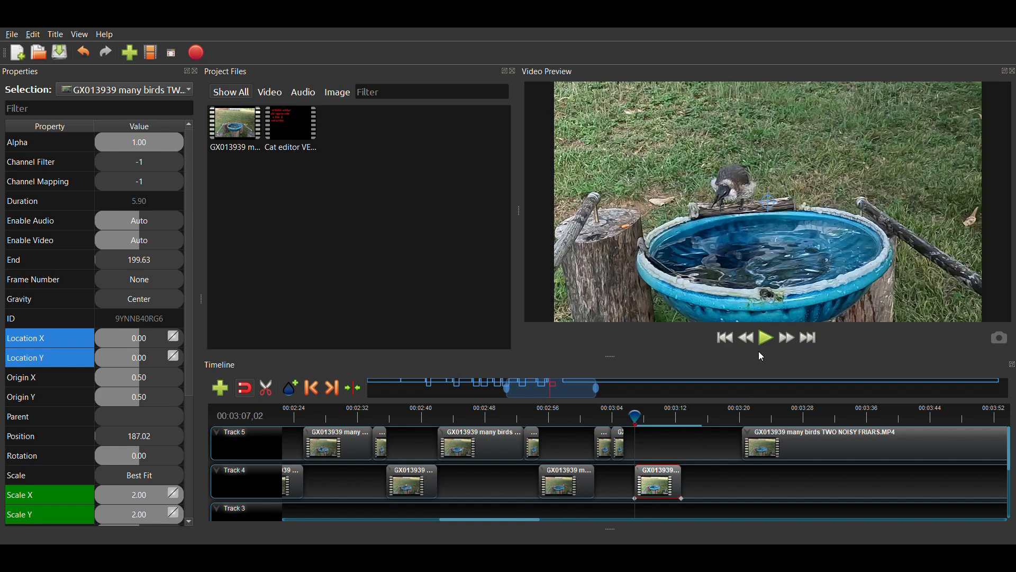
- Play back the enlarged Track 4 clip several times to check the bird's bathing and where the action ends
click(768, 340)
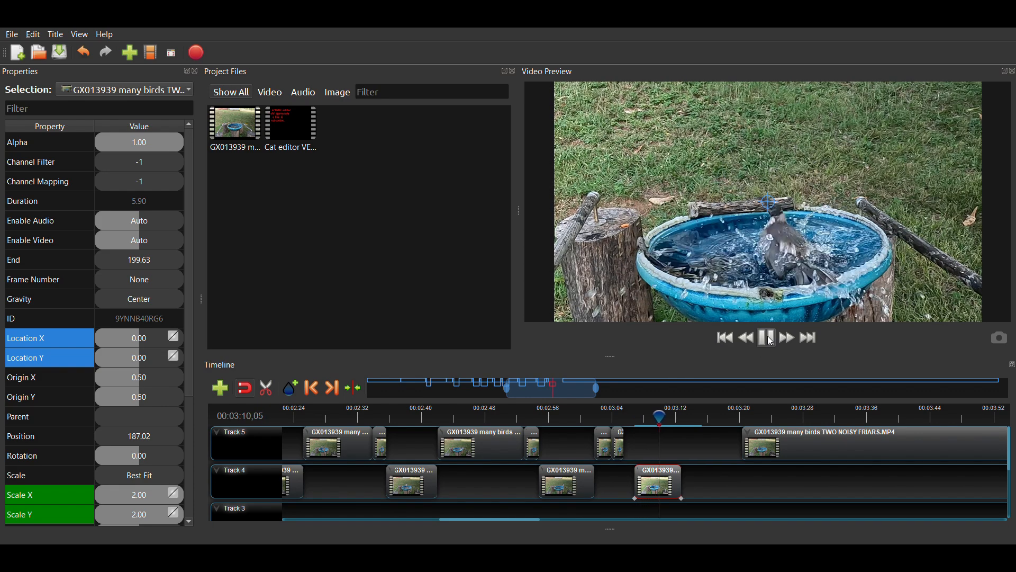
click(771, 340)
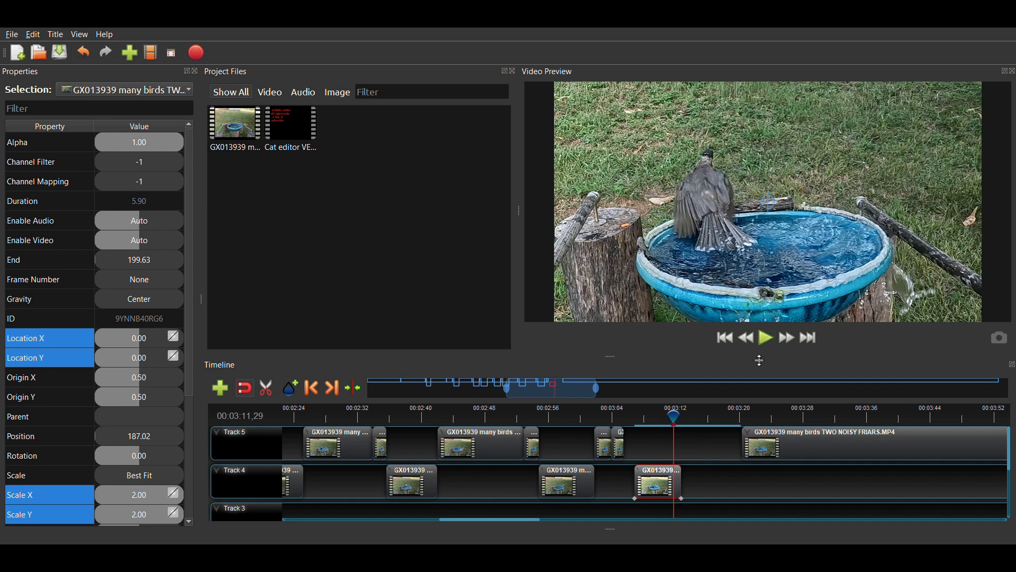
click(640, 415)
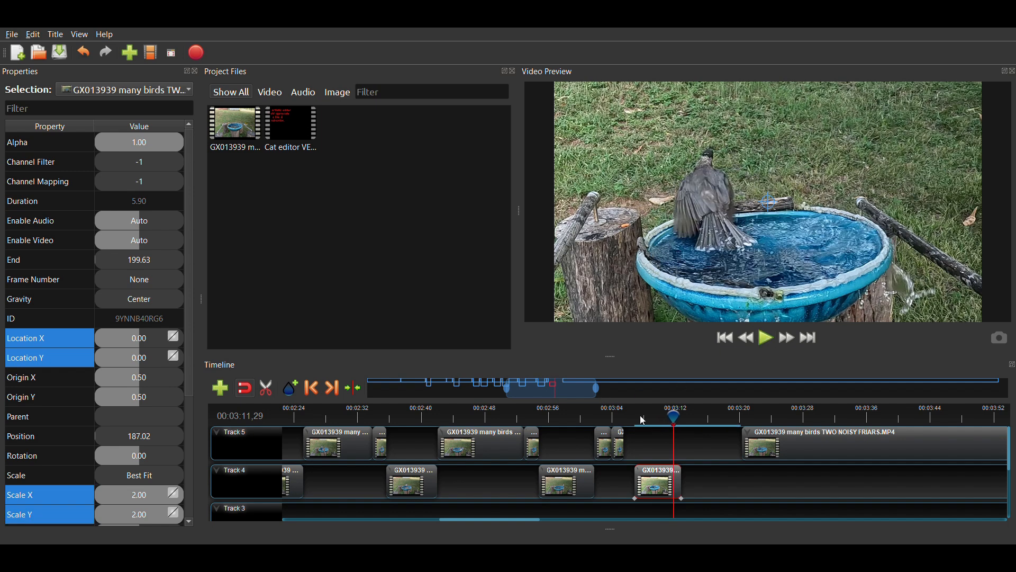
click(769, 339)
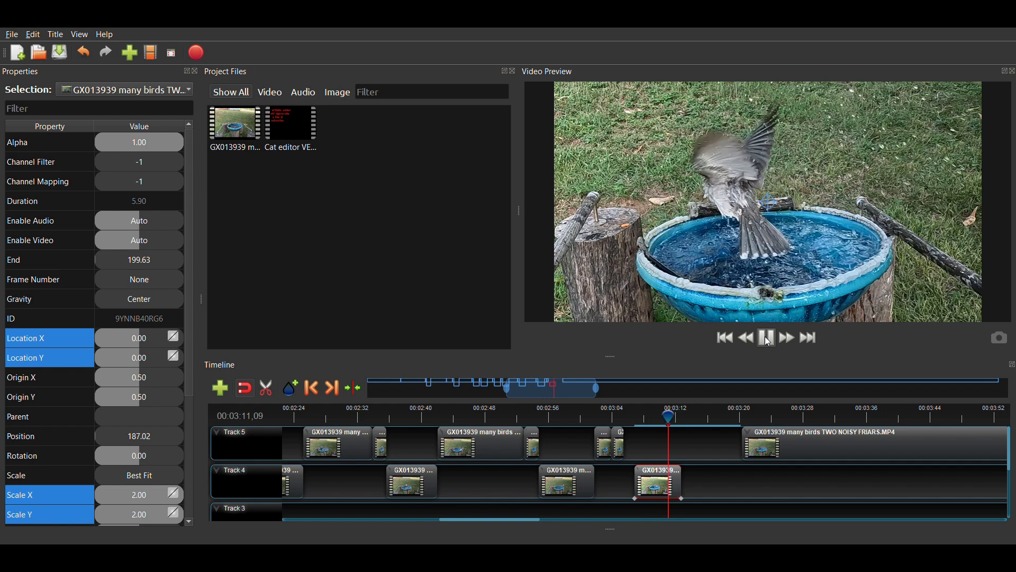
click(769, 342)
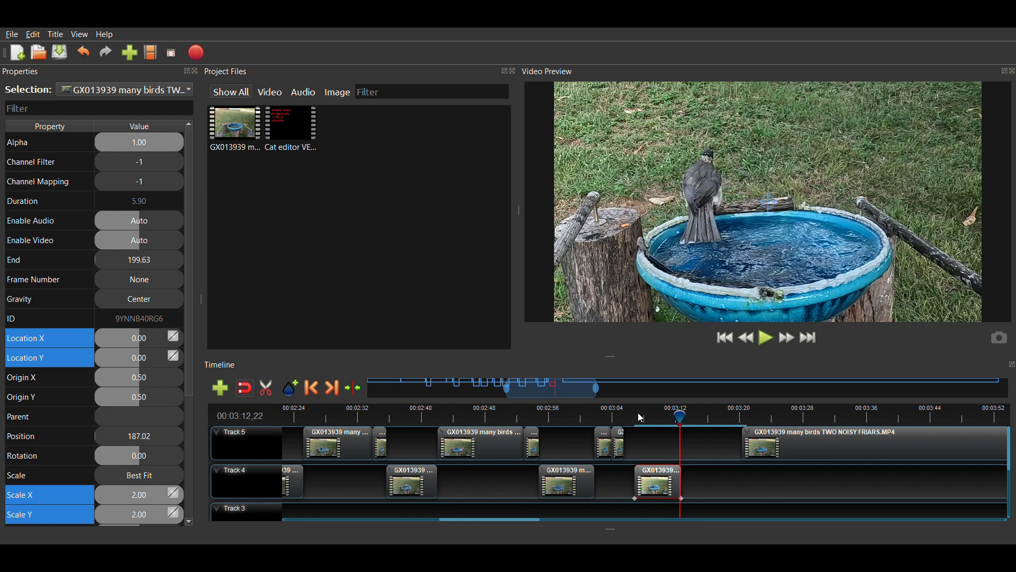
click(643, 418)
click(770, 340)
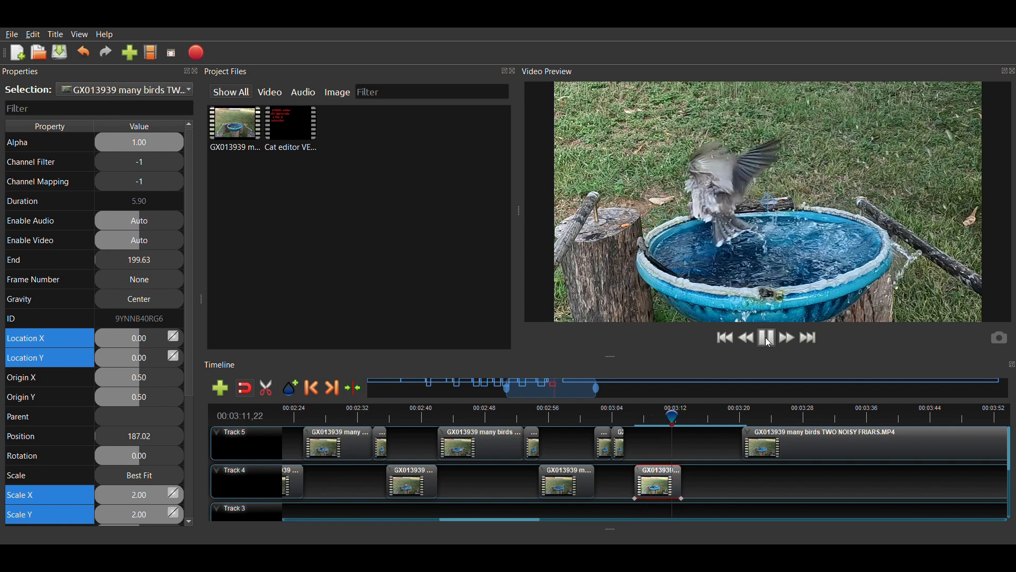
click(769, 340)
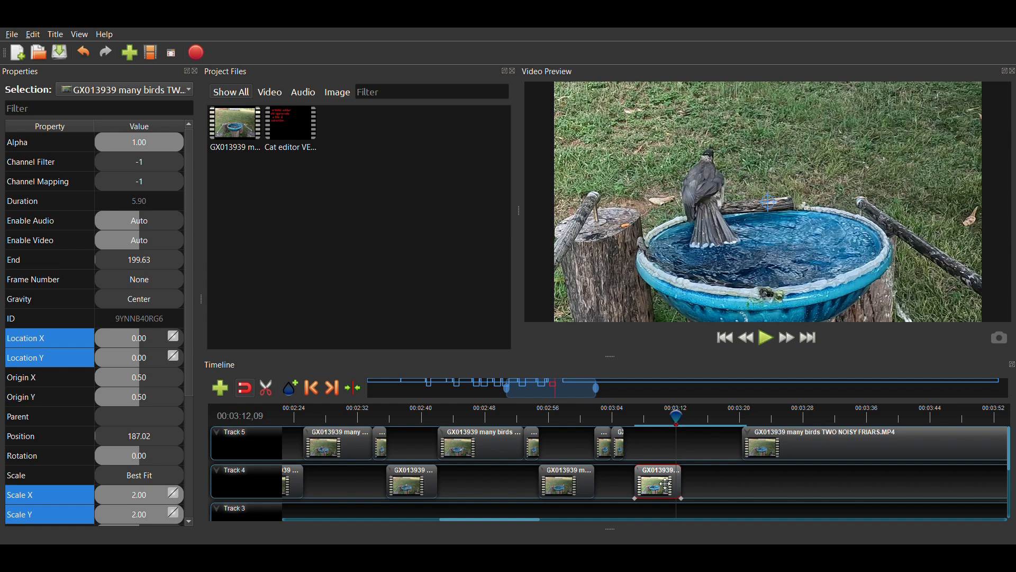
- Close the gaps by moving the enlarged Track 4 clip to position 185.62 and the long Track 5 clip to position 191.52
drag(667, 484, 653, 486)
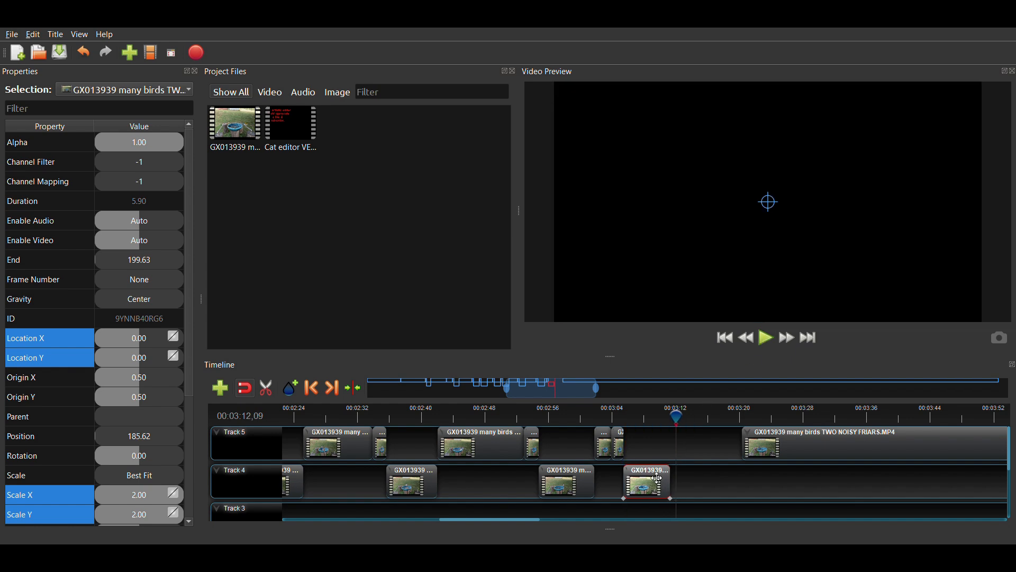
click(613, 419)
drag(782, 450, 708, 446)
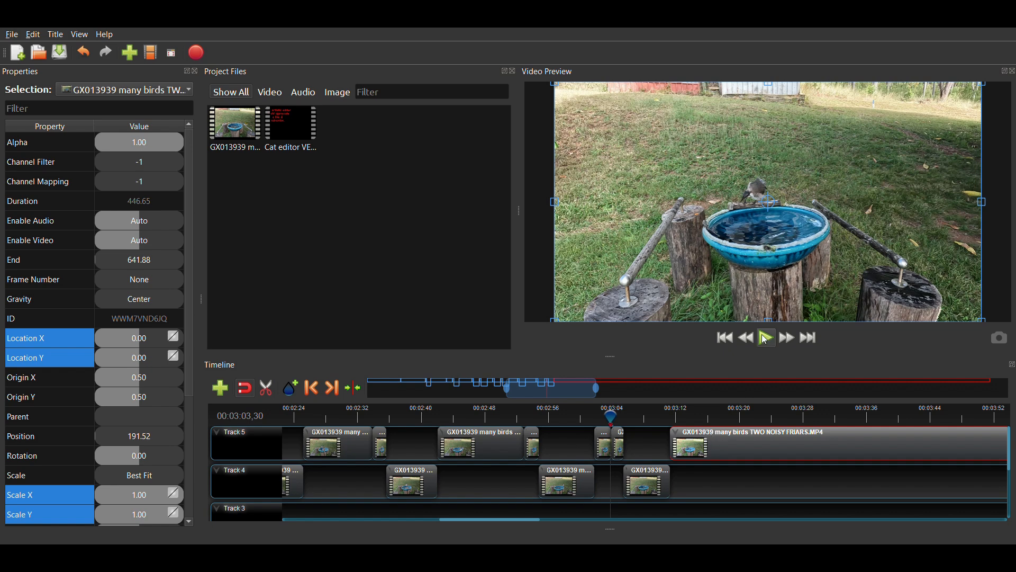
- Play back from the short Track 5 pieces through the enlarged clip into the long Track 5 clip to check the transitions
click(768, 340)
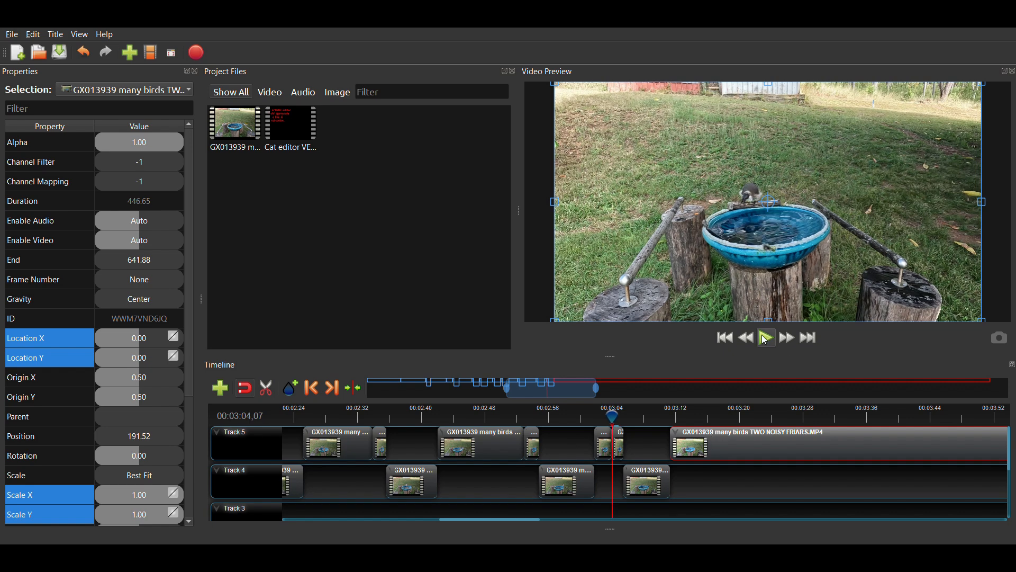
click(767, 340)
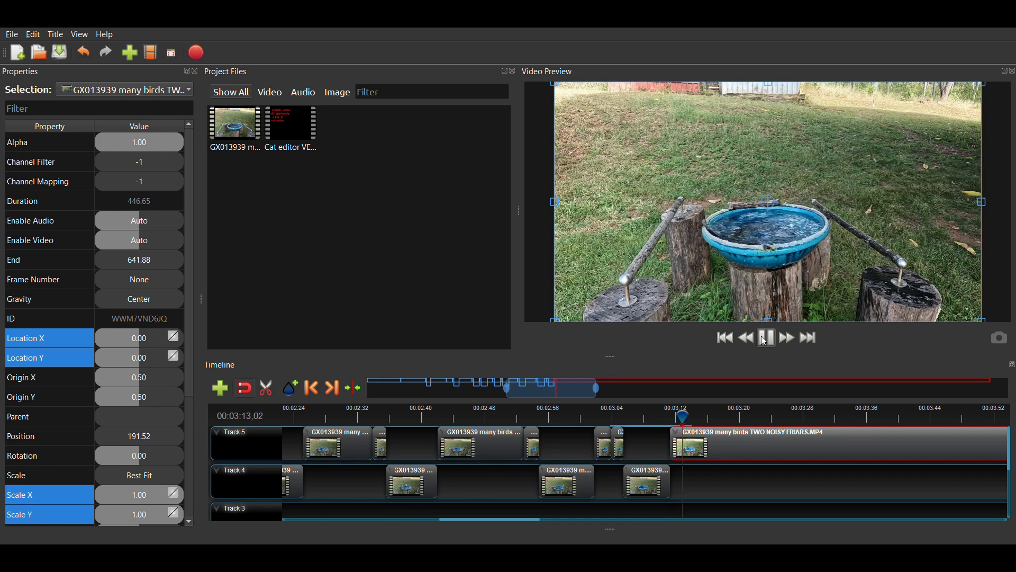
click(764, 339)
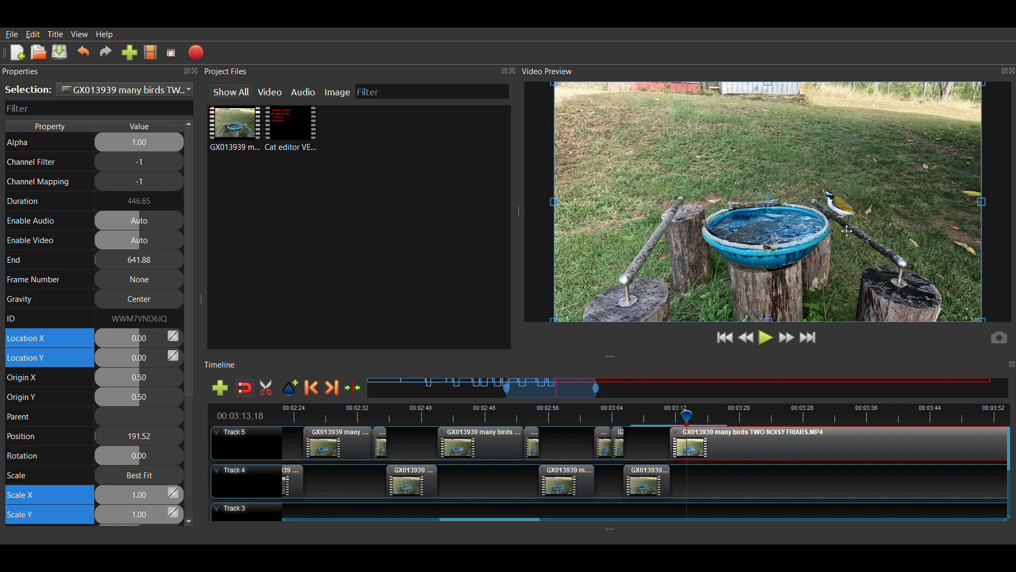
click(764, 340)
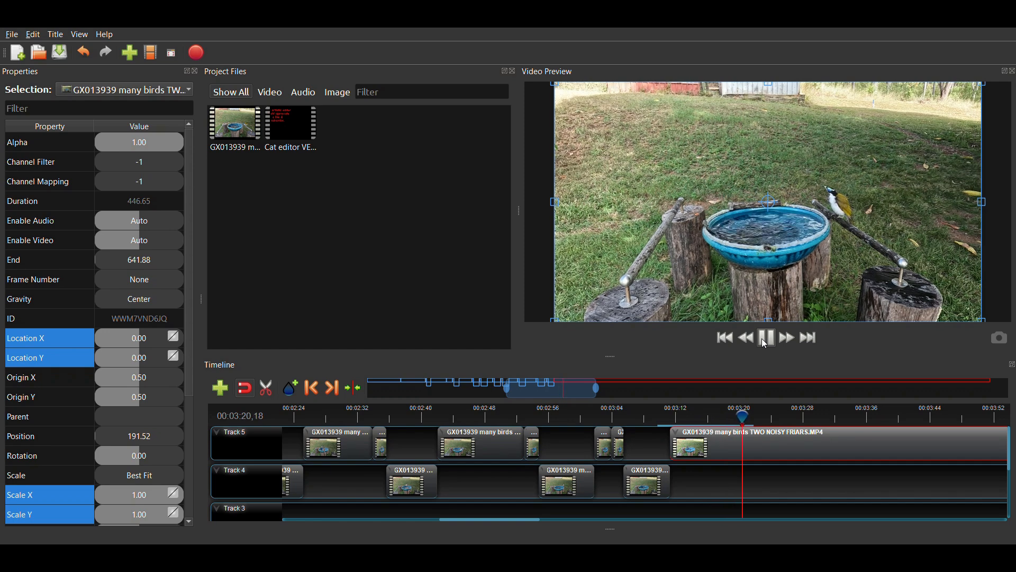
click(763, 342)
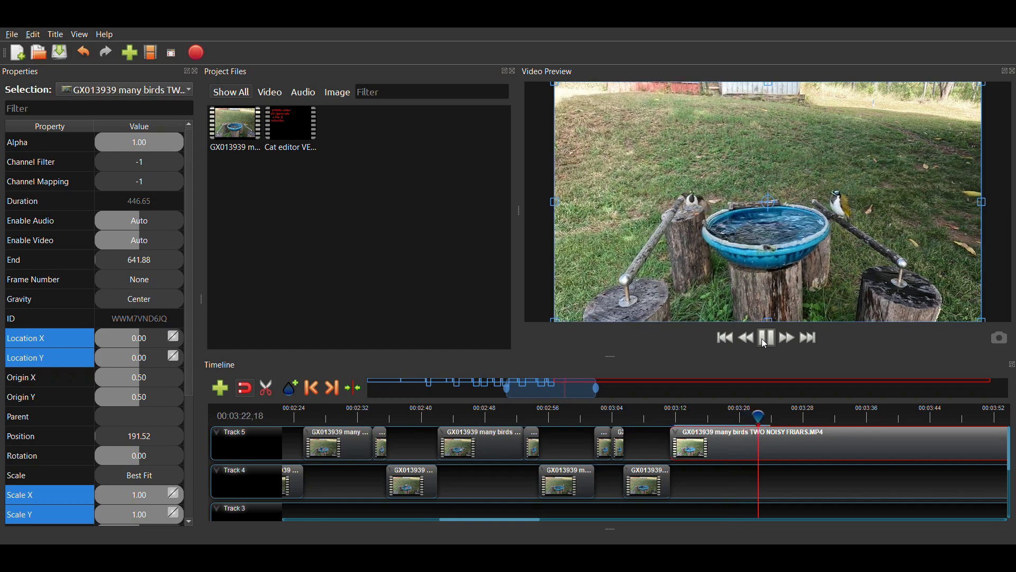
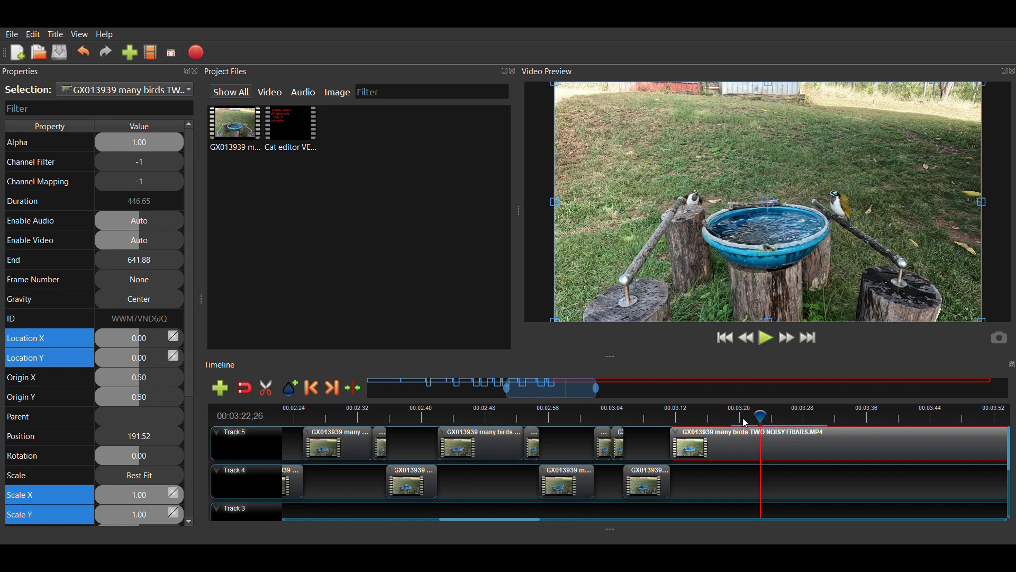
- Replay the long Track 5 clip between about 00:03:20 and 00:03:32 to examine the arriving birds' action for the next cut
click(764, 338)
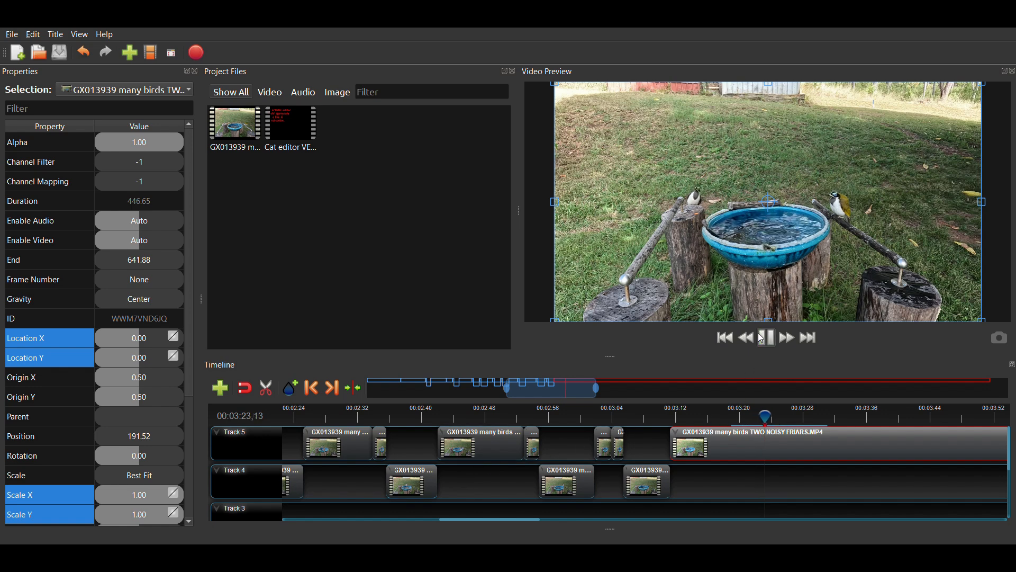
click(740, 414)
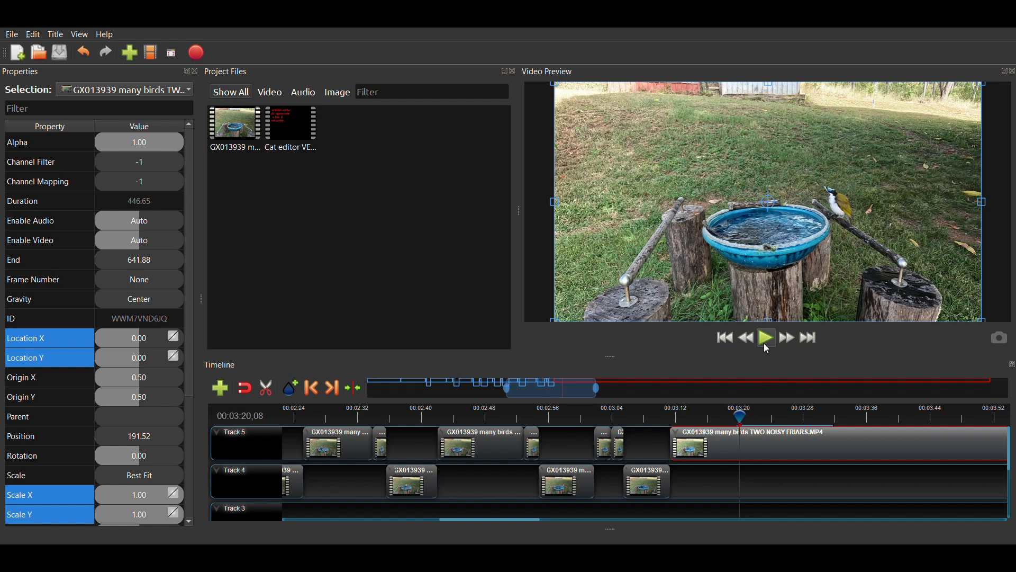
click(765, 344)
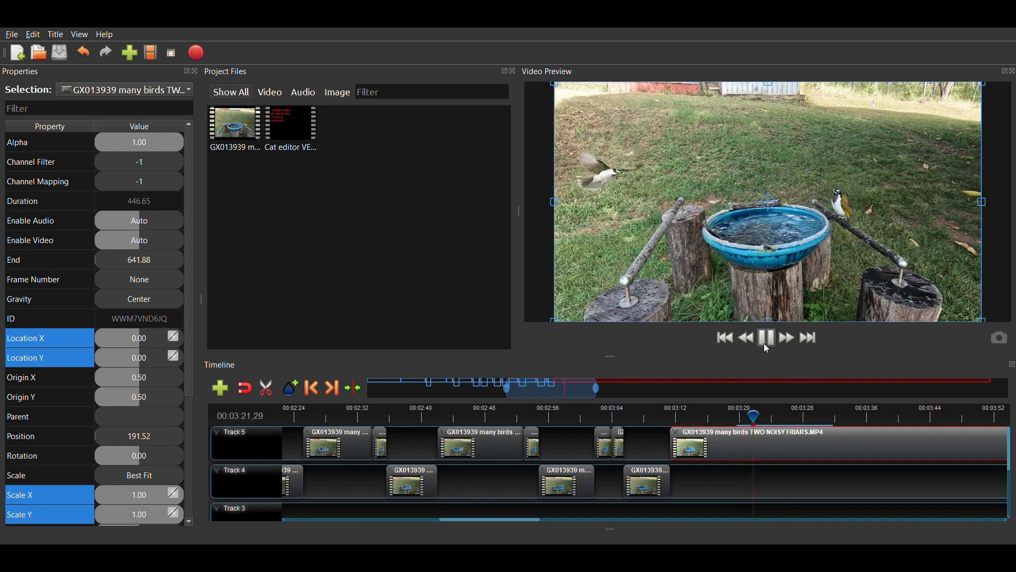
click(765, 344)
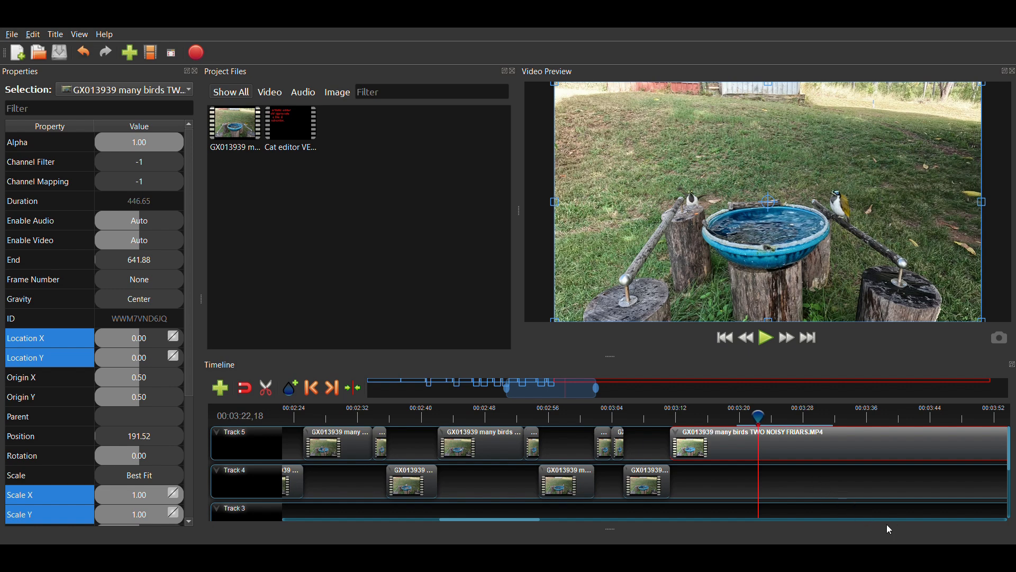
click(768, 341)
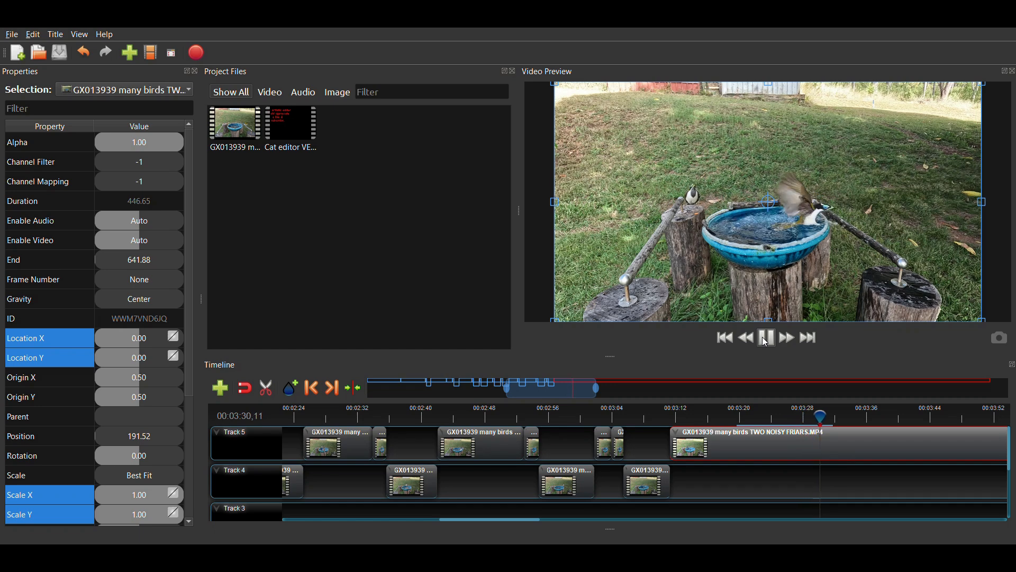
click(767, 339)
click(767, 338)
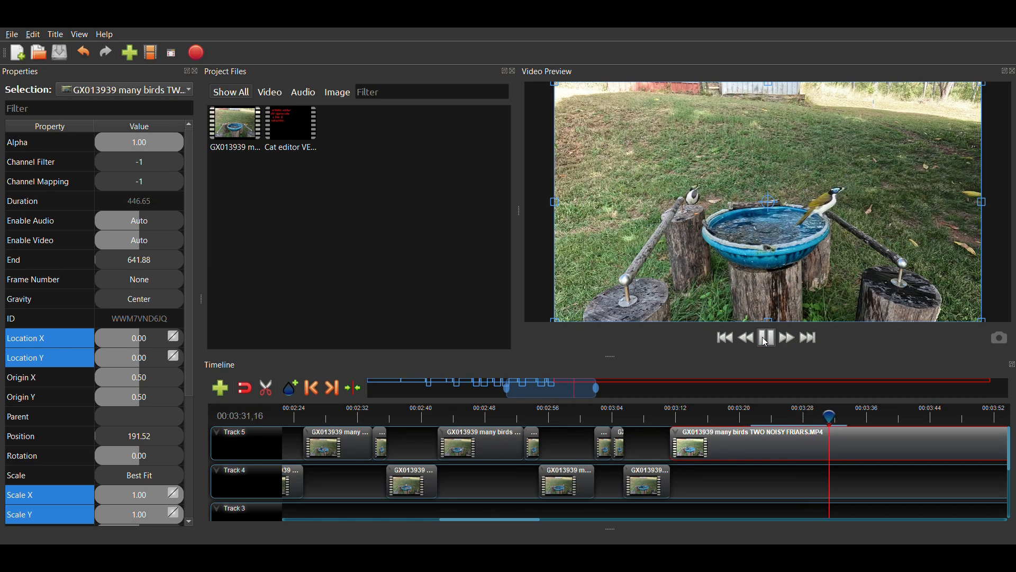
click(767, 339)
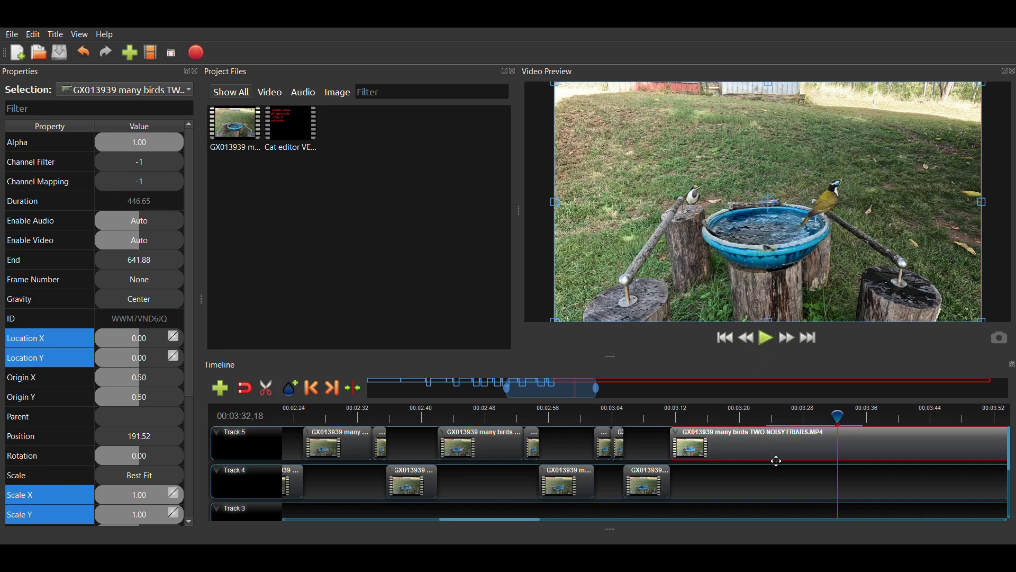
click(768, 412)
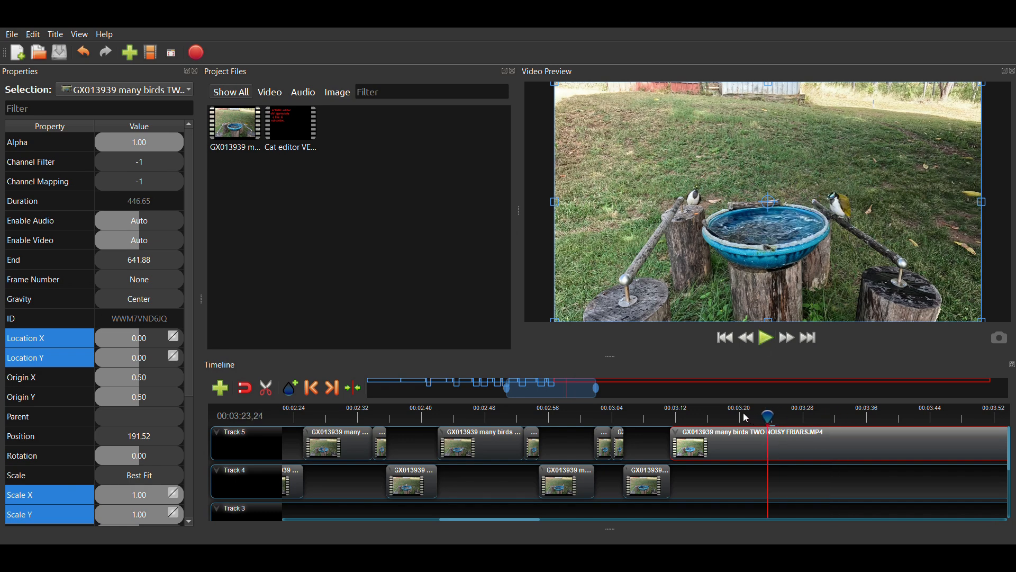
click(743, 415)
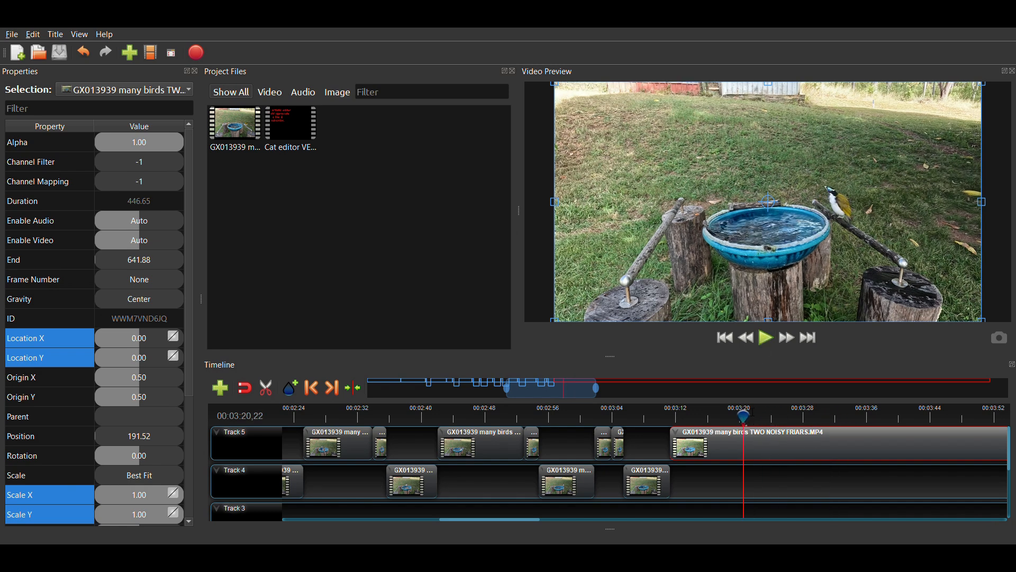
click(768, 342)
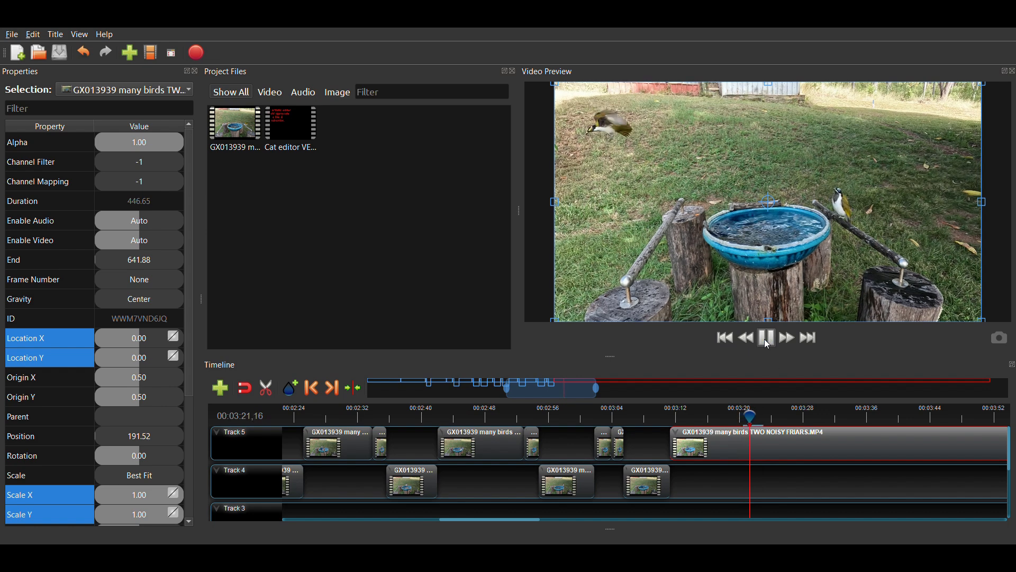
click(769, 346)
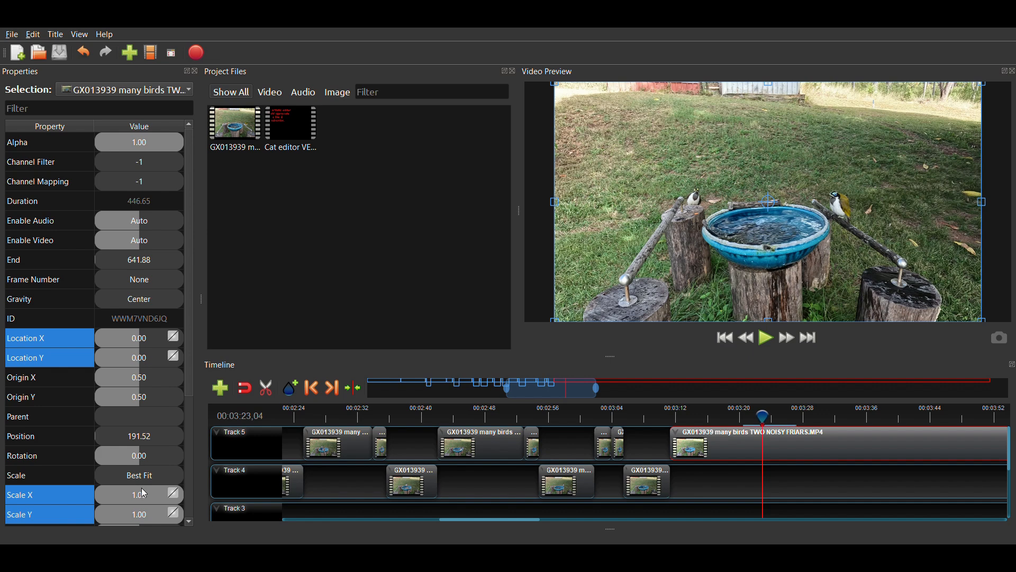
- Keyframe the long Track 5 clip at 00:03:23,04 with Location X and Y at 0.00 and Scale X and Y at 1.00
double_click(140, 345)
key(Return)
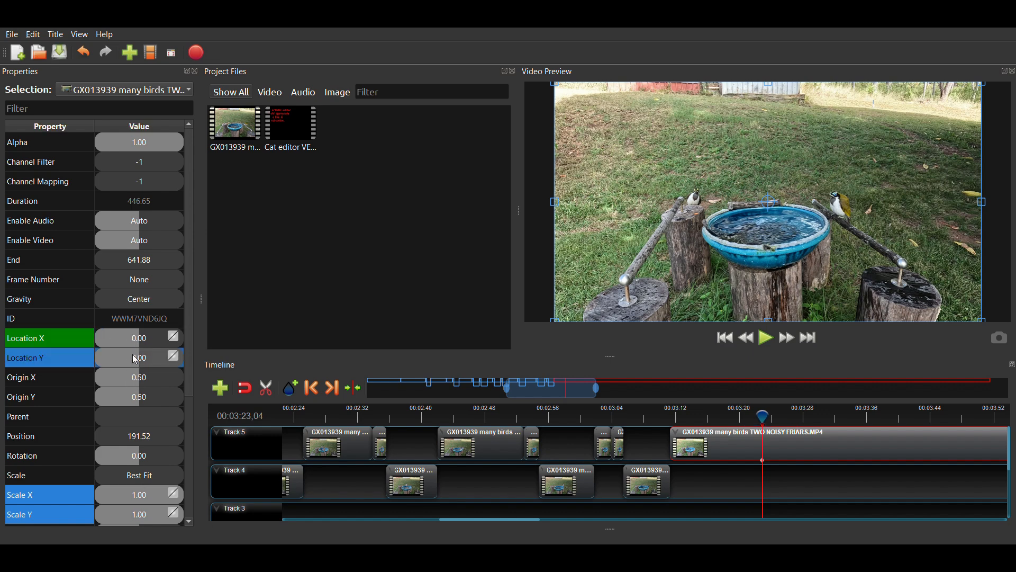
double_click(138, 360)
key(Return)
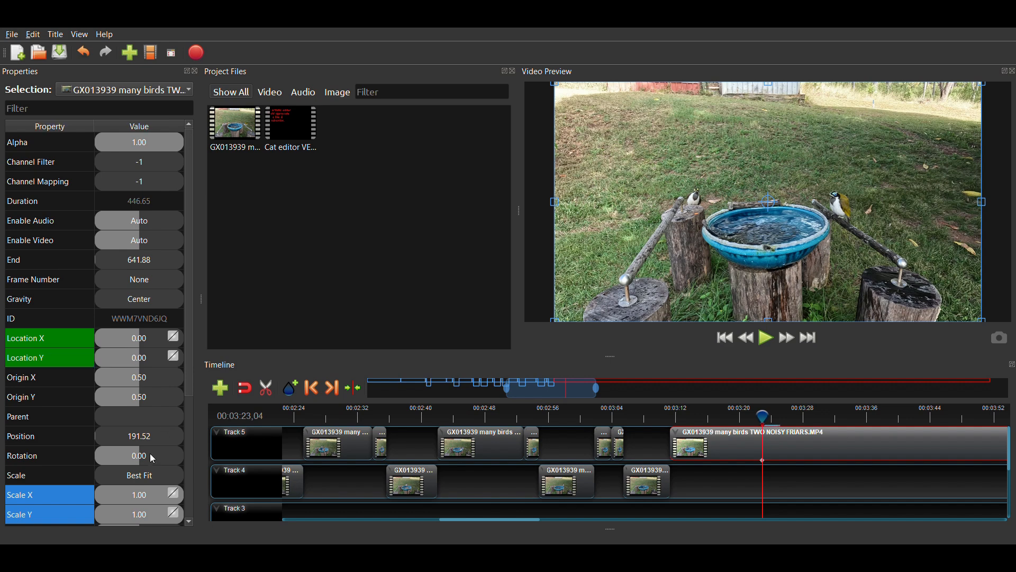
double_click(140, 491)
key(Return)
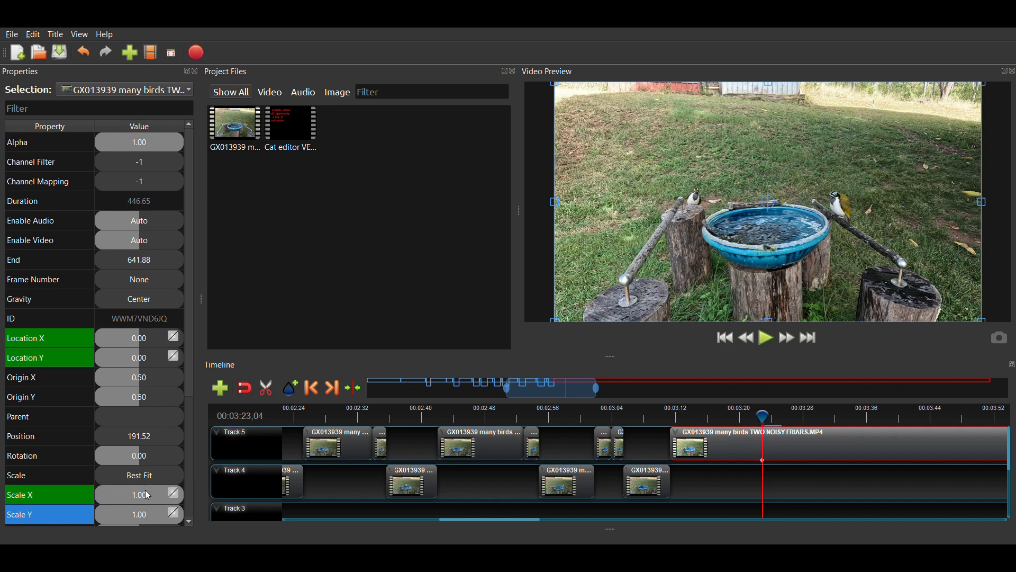
double_click(141, 514)
key(Return)
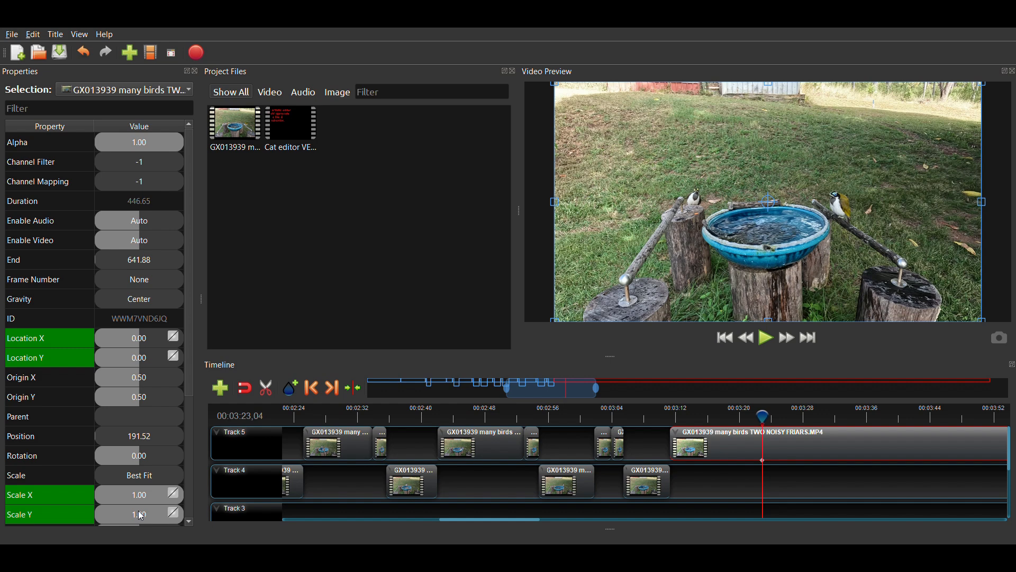
- Advance to 00:03:26,07 and keyframe the long Track 5 clip's Scale X and Scale Y at 1.6
click(769, 339)
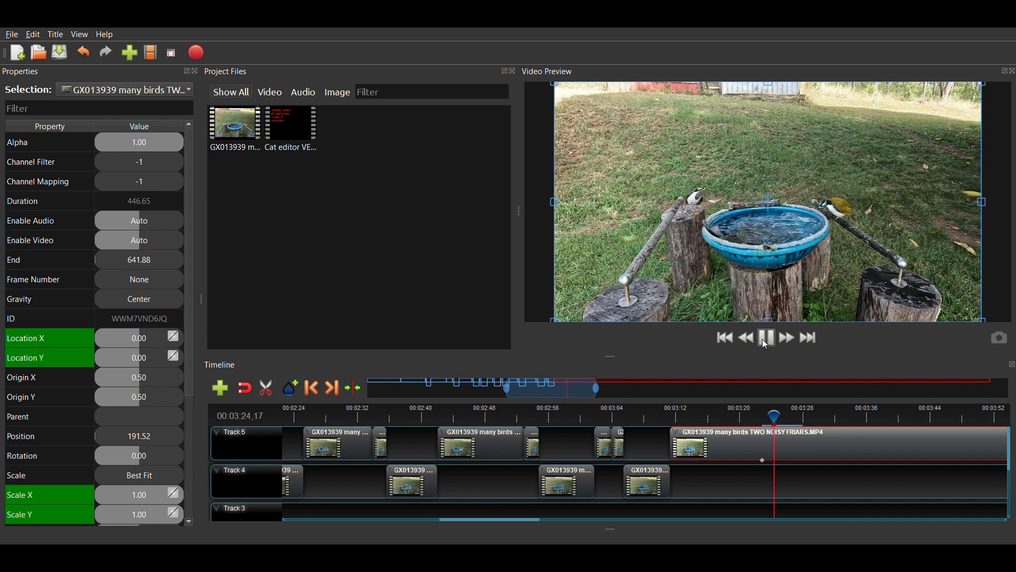
click(766, 343)
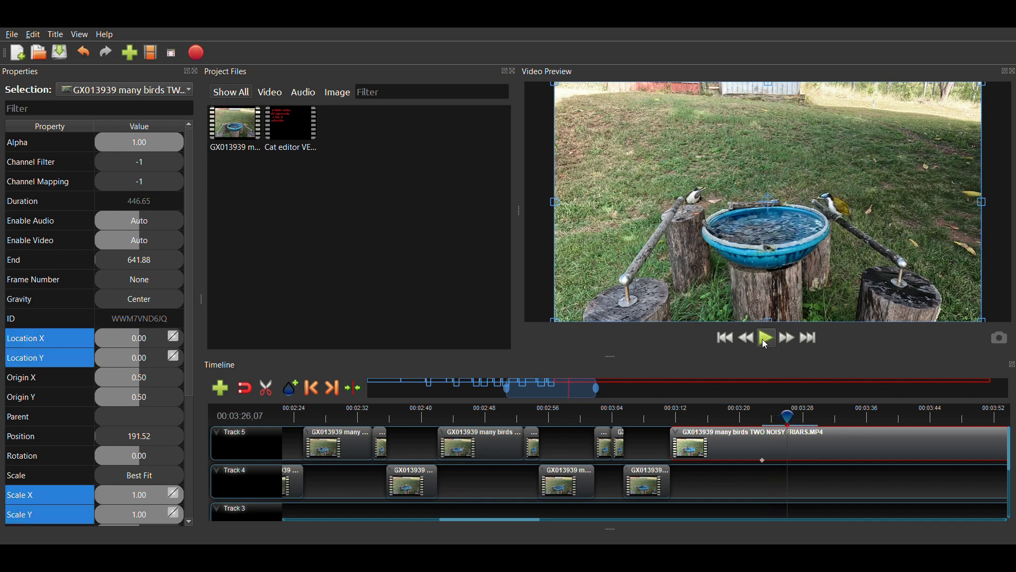
double_click(136, 500)
text(1.6)
key(Return)
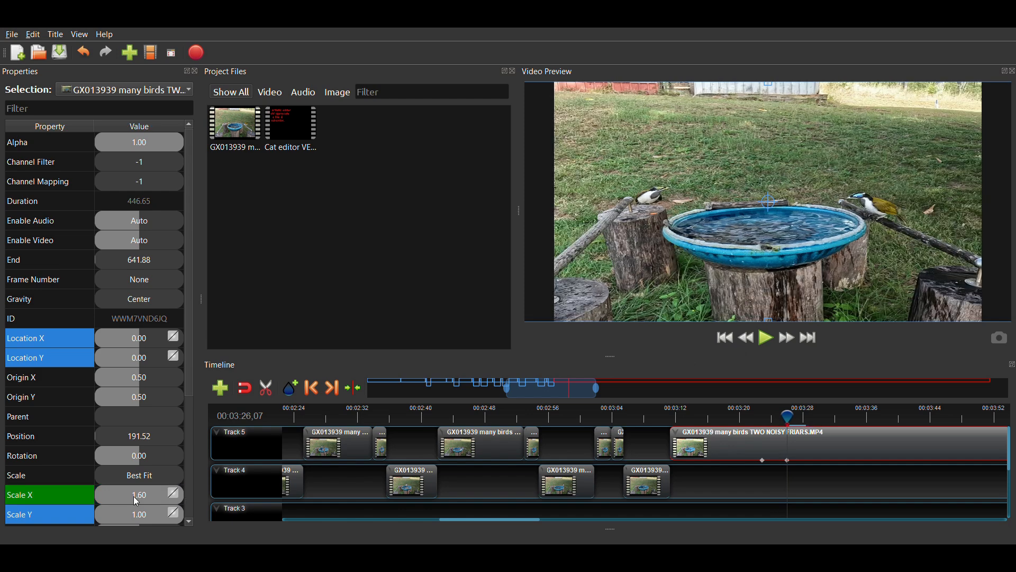
double_click(117, 514)
text(1.6)
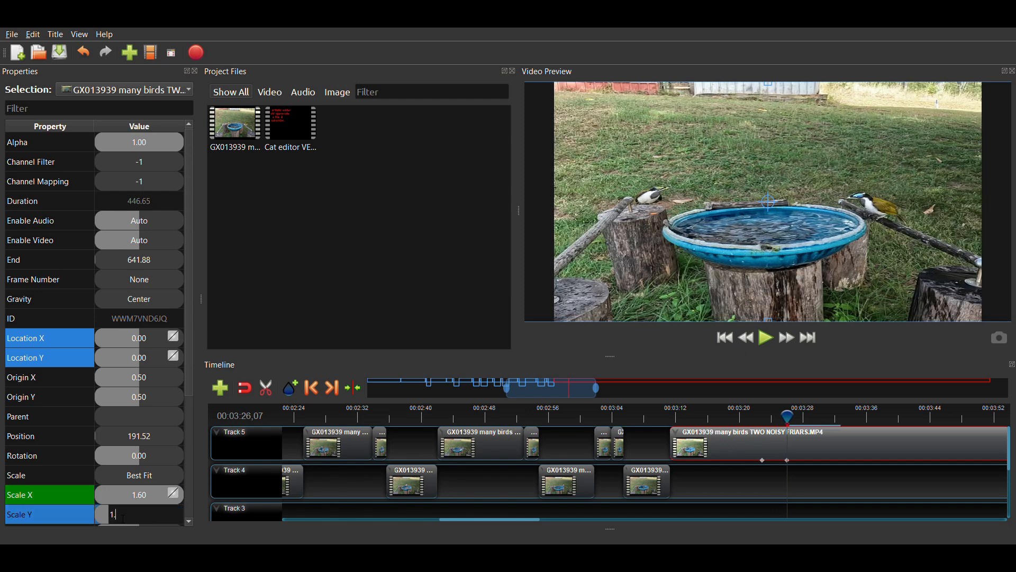
key(Return)
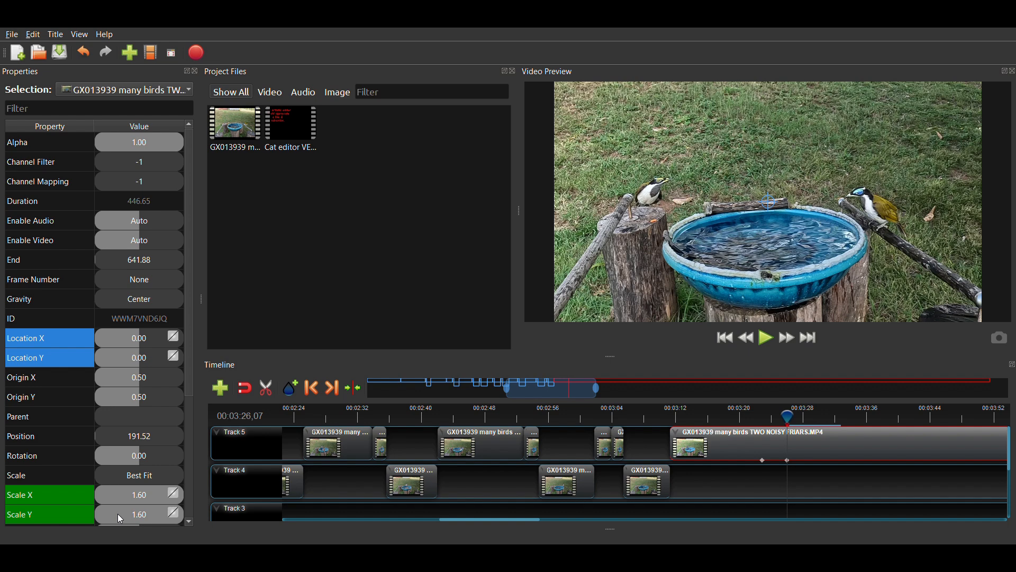
- Increase Scale X and Scale Y at the 00:03:26,07 keyframe to 1.8
click(130, 499)
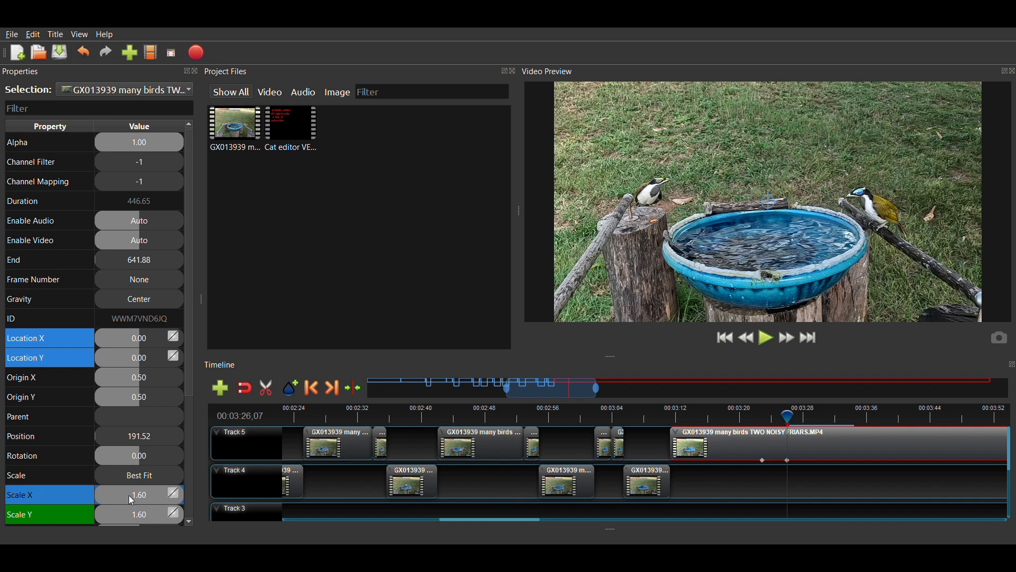
text(1.8)
key(Return)
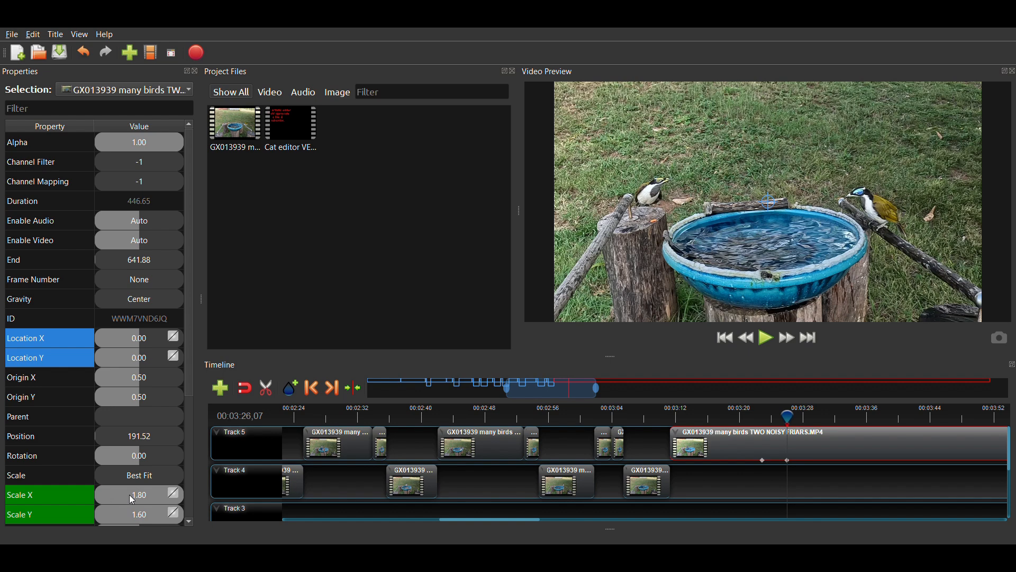
click(140, 509)
text(1.8)
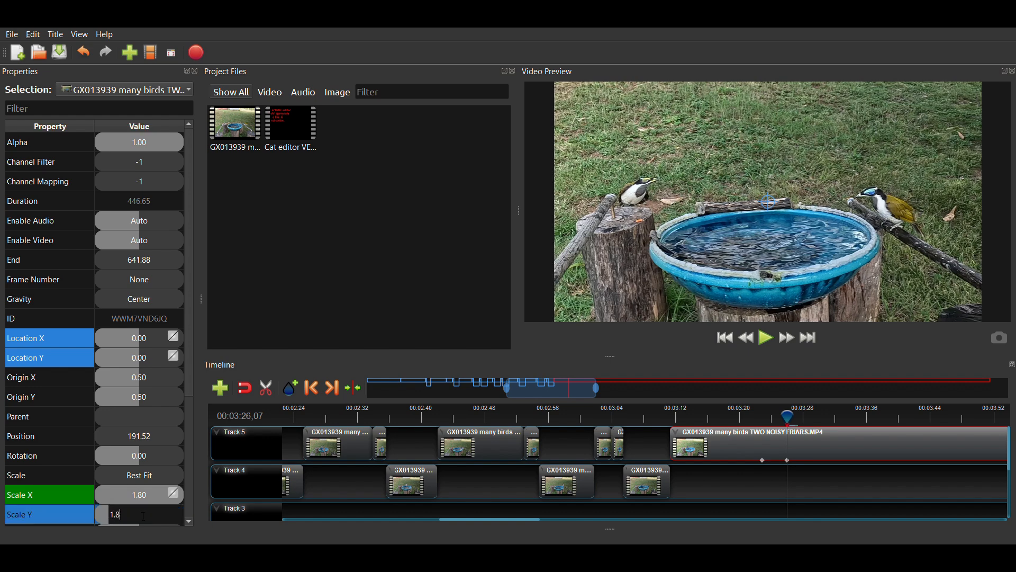
key(Return)
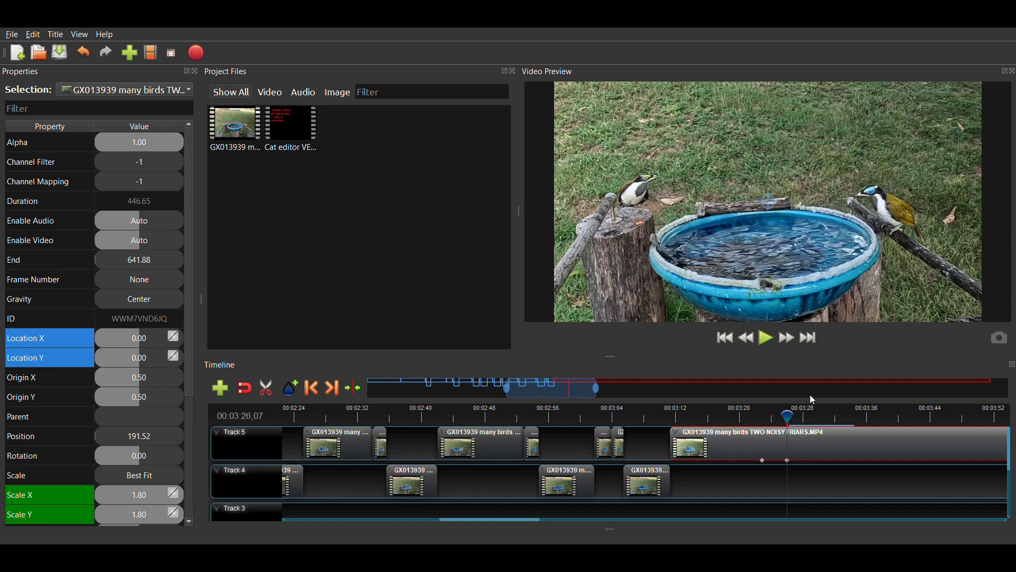
- Play the enlarged view to about 00:03:31 to check the bird's framing, and return the playhead to the keyframe at 00:03:26,07
click(763, 338)
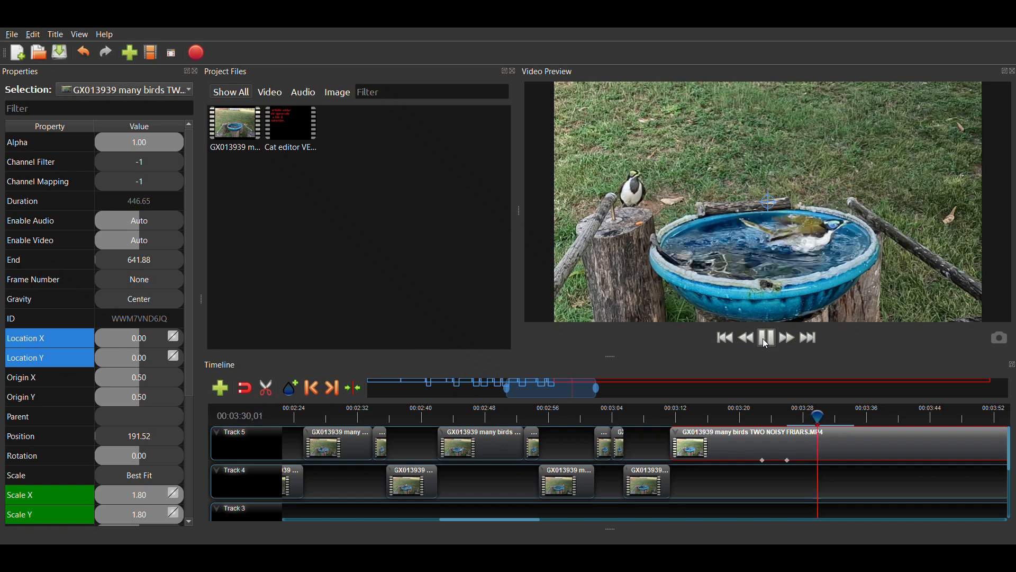
click(764, 338)
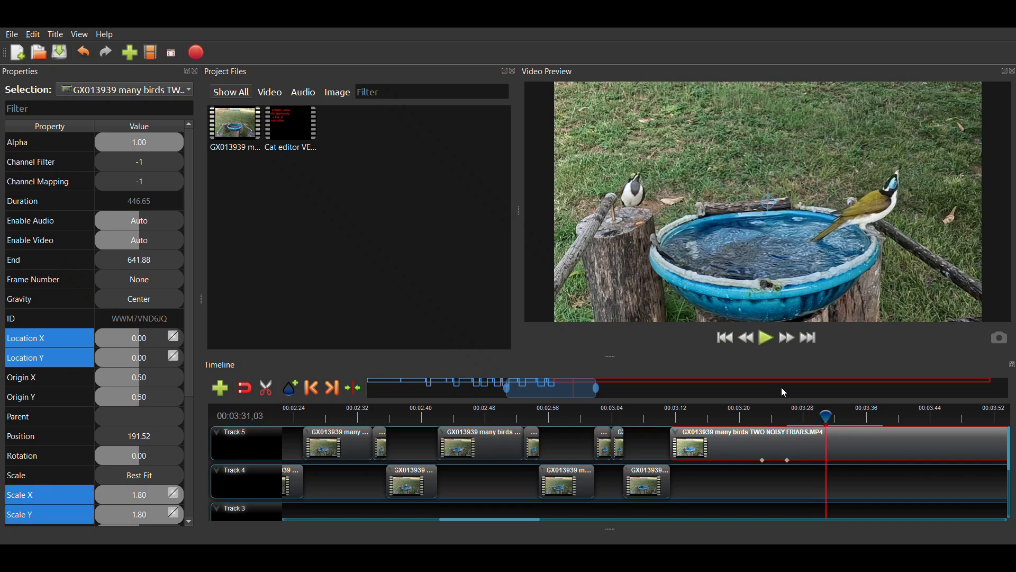
click(788, 414)
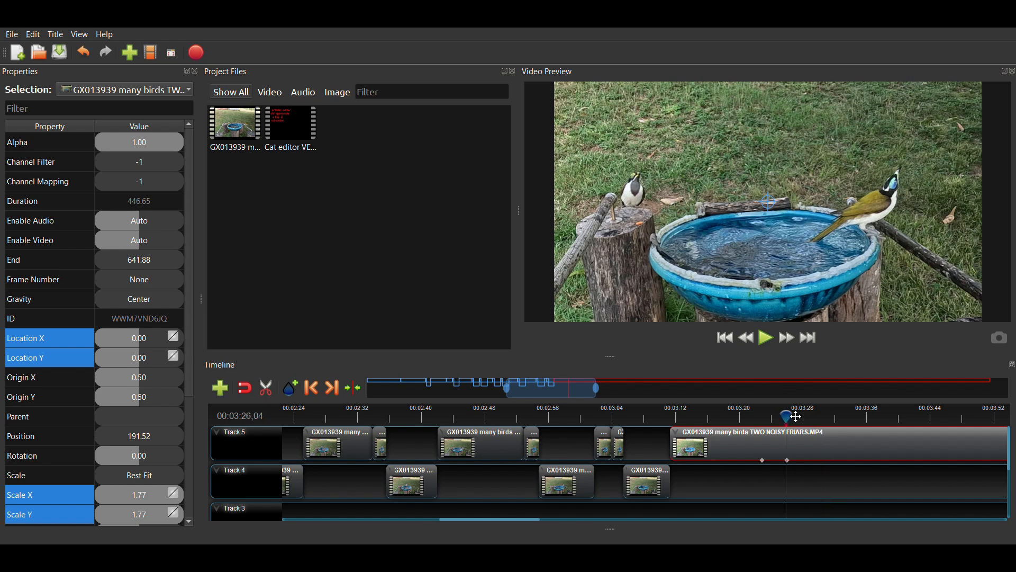
key(Right)
key(Right)
key(Right)
key(Right)
key(Left)
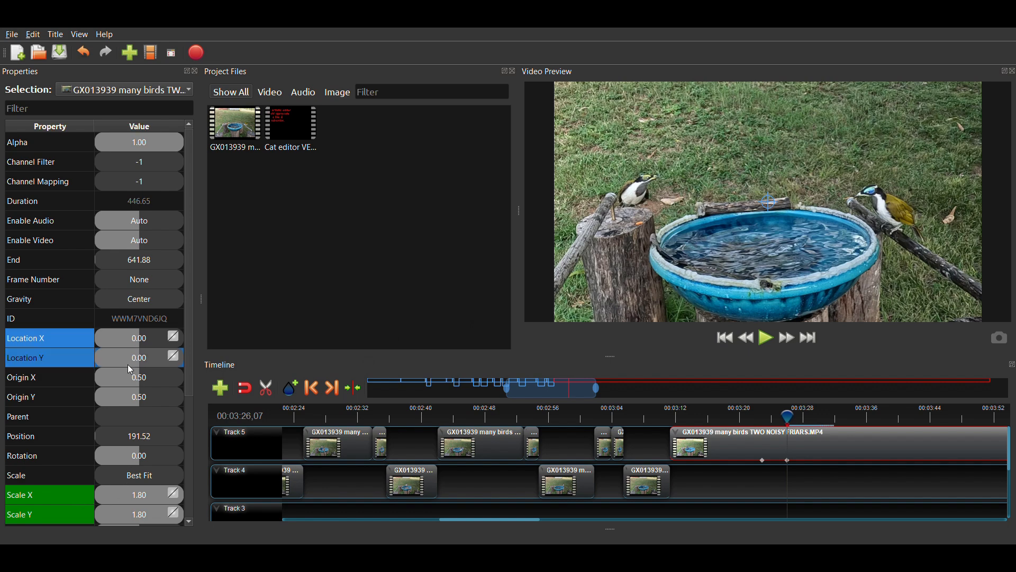
- Try Location Y values of 1 and 0.1 at the 00:03:26,07 keyframe to shift the enlarged picture down
double_click(146, 365)
text(1)
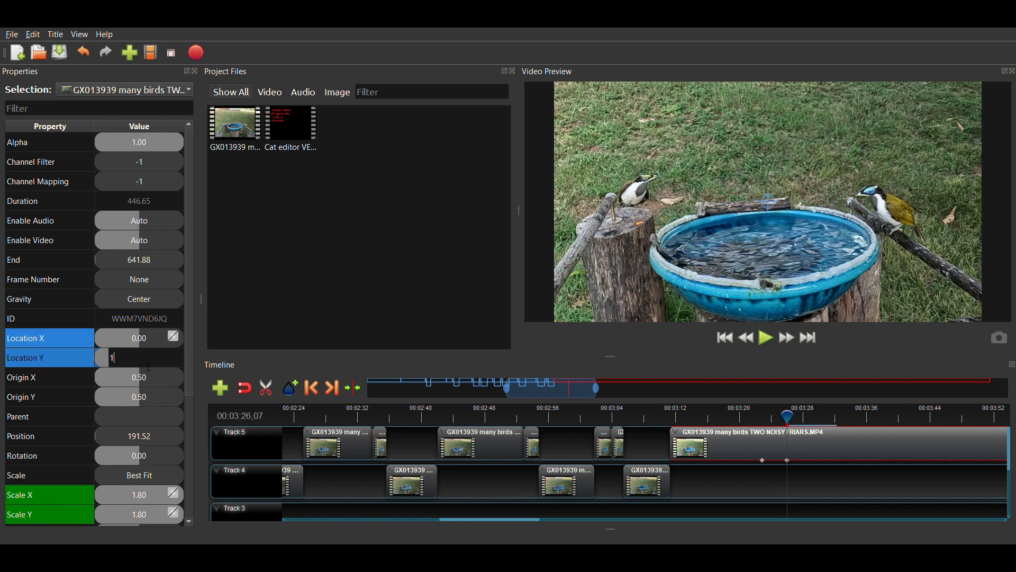
key(Return)
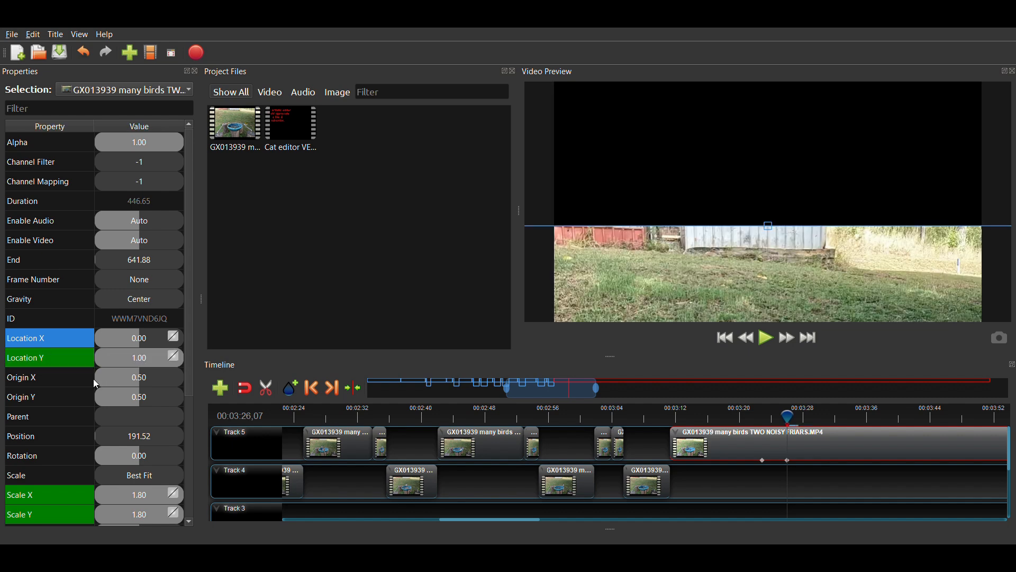
click(122, 358)
double_click(122, 358)
text(0.1)
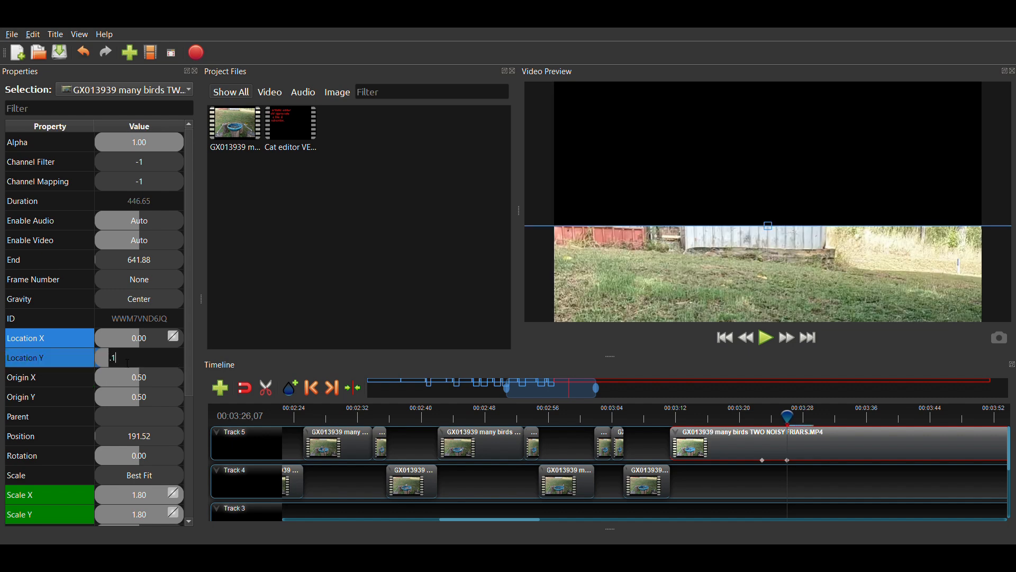
key(Return)
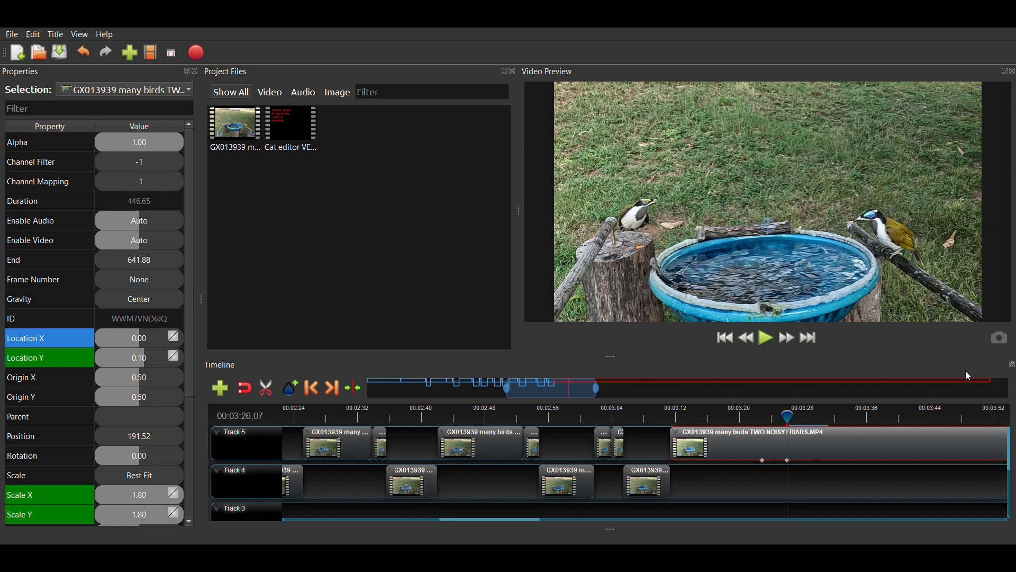
- Set Location Y to 0.05 and Location X to 0 at the 00:03:26,07 keyframe
click(127, 358)
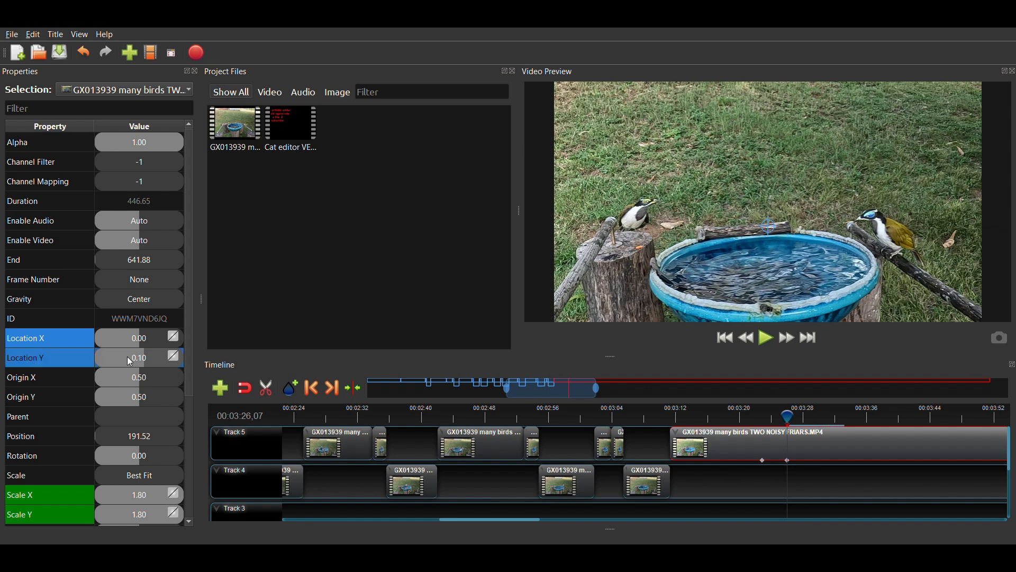
double_click(127, 358)
text(.05)
key(Return)
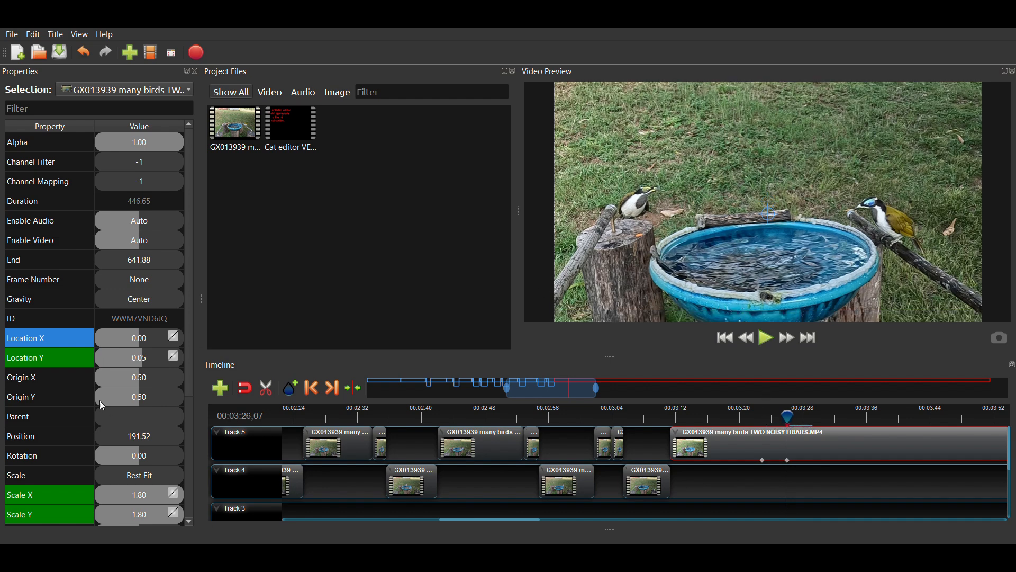
double_click(132, 337)
text(0)
key(Return)
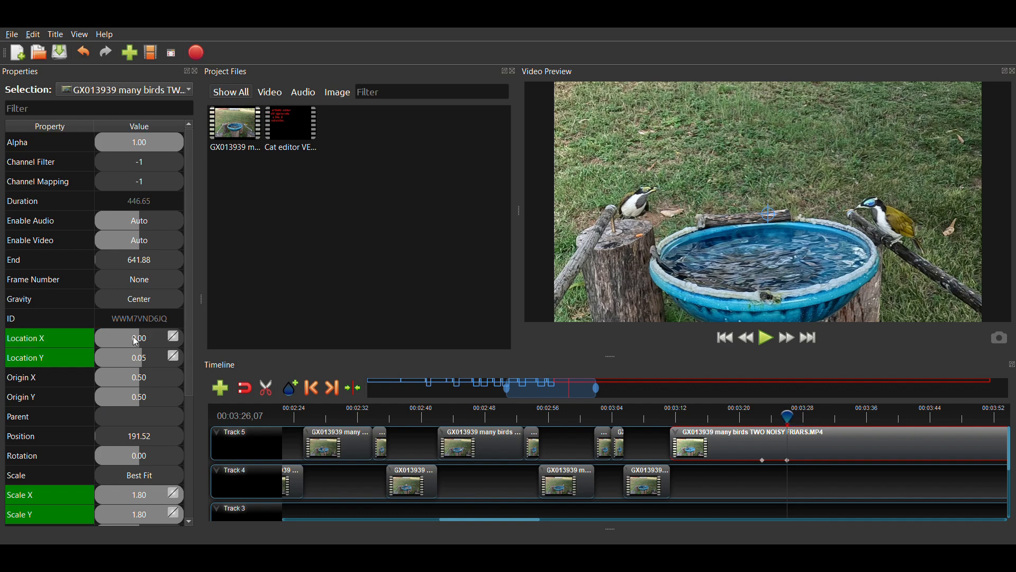
- Play back the zoom-in from 00:03:22,06 to about 00:03:31 to check the movement and the bird's bathing
click(756, 416)
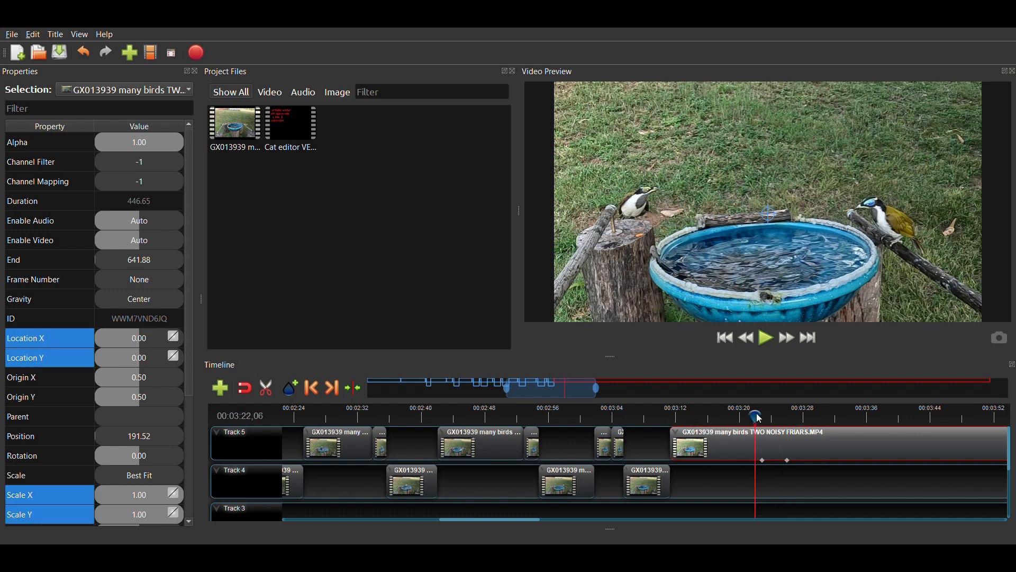
click(768, 338)
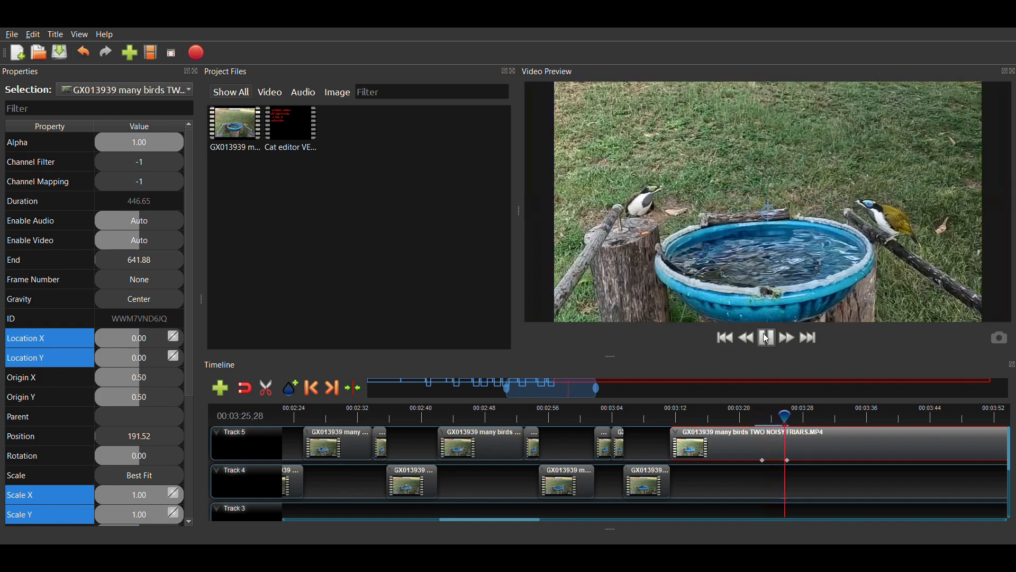
click(768, 338)
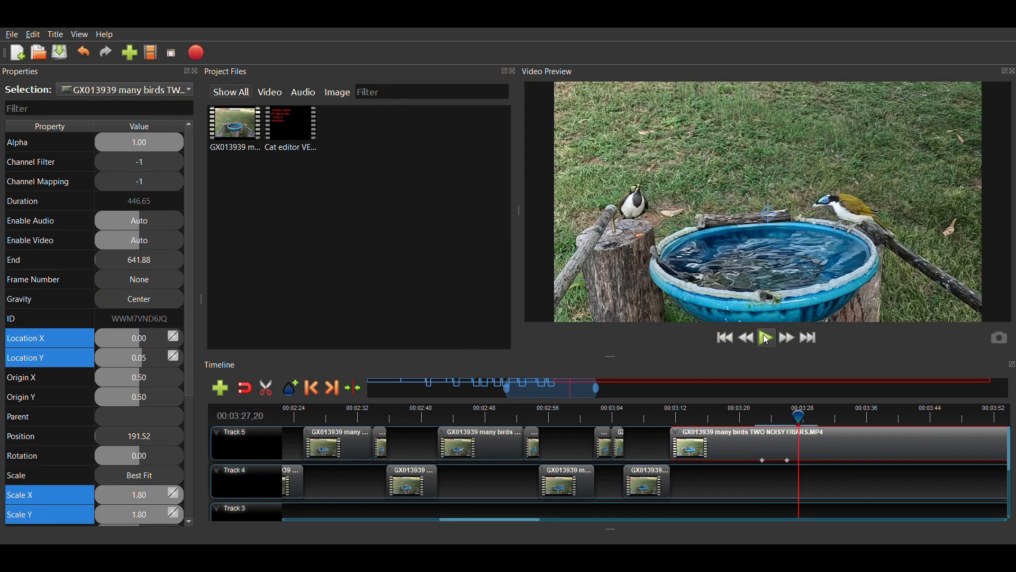
click(768, 339)
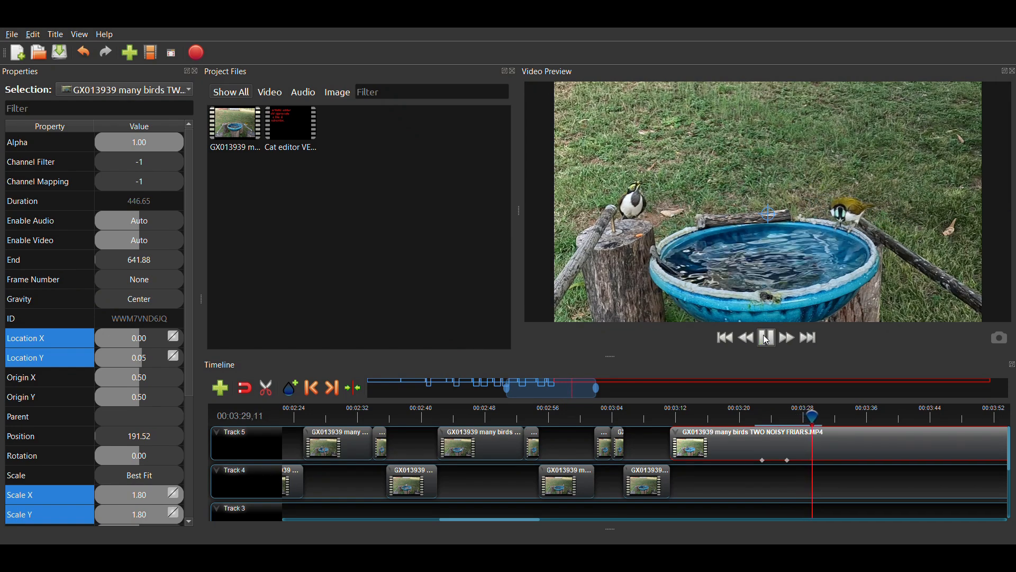
click(769, 338)
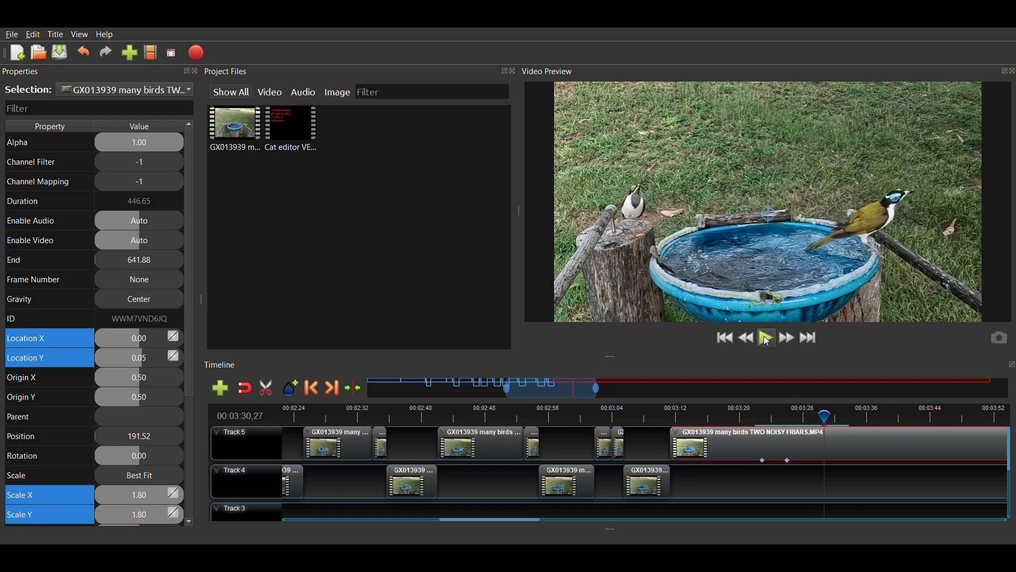
- Step back frame by frame to 00:03:29,04 to examine where the bird starts entering the water
key(Left)
key(Left)
key(Left)
key(Left)
key(Left)
key(Left)
key(Left)
key(Left)
key(Left)
key(Left)
key(Left)
key(Left)
key(Left)
key(Left)
key(Left)
key(Left)
key(Left)
key(Left)
key(Left)
key(Left)
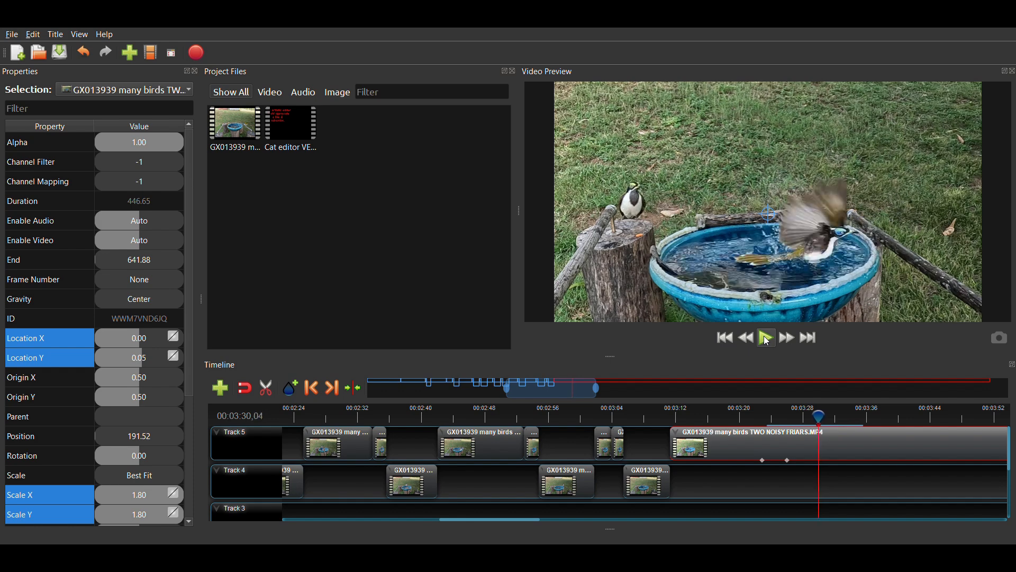
key(Left)
key(Left)
key(Left)
key(Left)
key(Left)
key(Left)
key(Left)
key(Left)
key(Left)
key(Left)
key(Left)
key(Left)
key(Left)
key(Left)
key(Left)
key(Left)
key(Left)
key(Left)
key(Left)
key(Left)
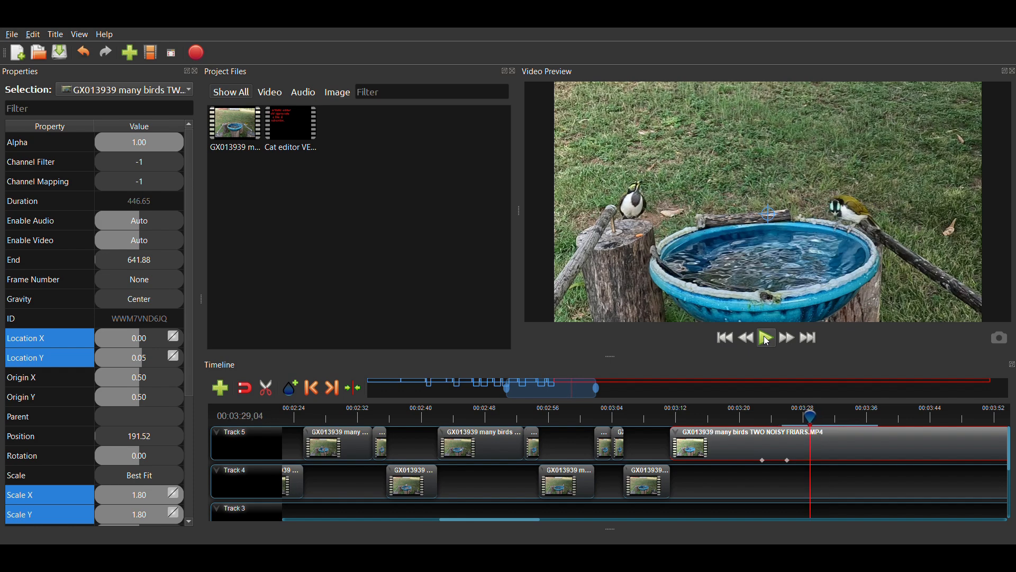
- Fine-tune the playhead to 00:03:29,07, just before the bird leaps into the bath, and split the long Track 5 clip there
key(Right)
key(Right)
key(Right)
key(Right)
key(Right)
key(Right)
key(Right)
key(Right)
key(Right)
key(Right)
key(Right)
key(Right)
key(Right)
key(Right)
key(Right)
key(Right)
key(Right)
key(Right)
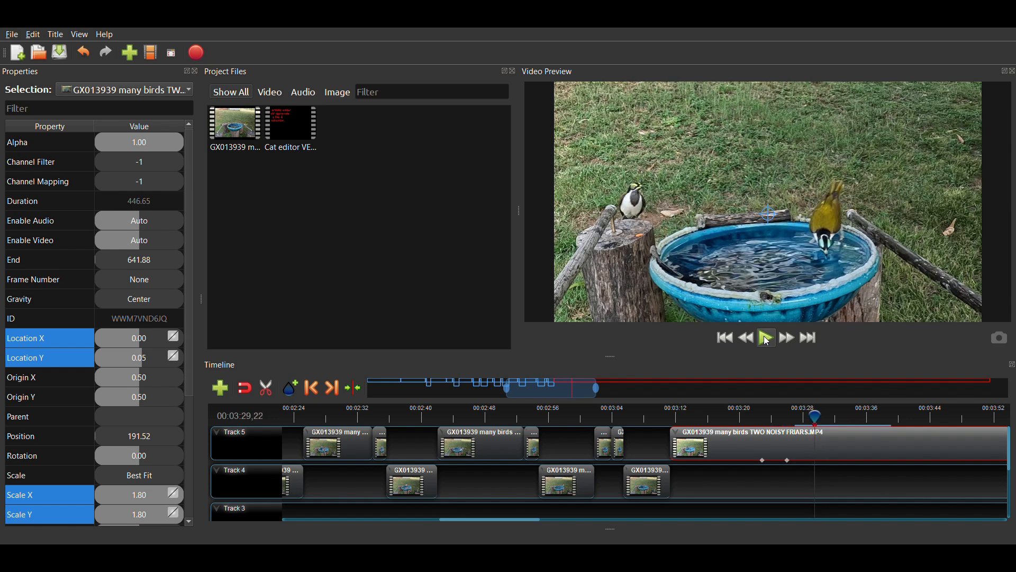
key(Left)
key(Left)
key(Left)
key(Left)
key(Left)
key(Left)
key(Left)
key(Left)
key(Left)
key(Left)
key(Left)
key(Left)
key(Left)
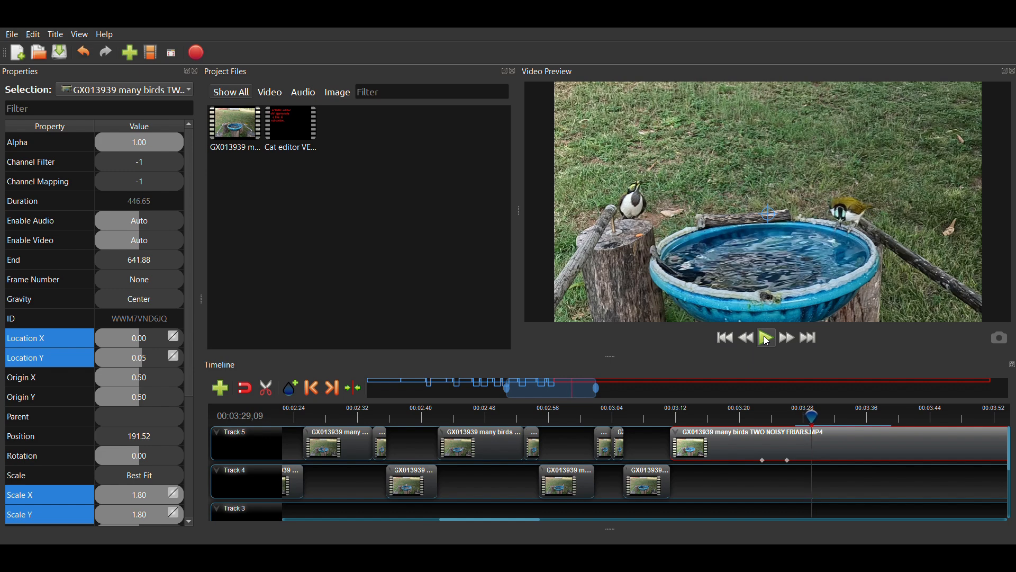
key(Right)
key(Right)
key(Right)
key(Right)
key(Right)
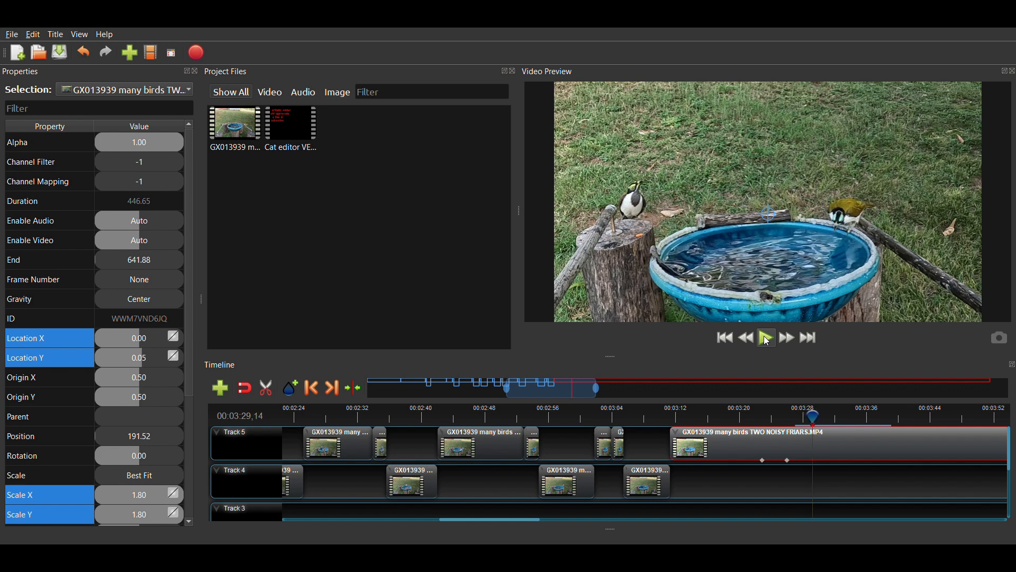
key(Left)
key(Left)
key(Left)
key(Left)
key(Left)
key(Left)
key(Left)
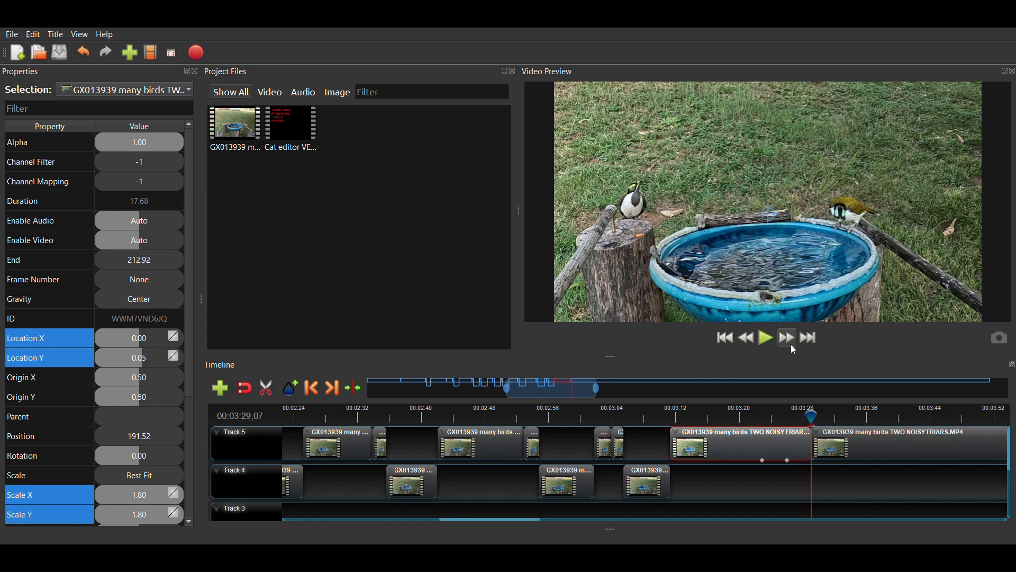
- Play on to 00:03:31,01, split the Track 5 clip there, and paste a copy of the short bathing piece onto Track 4
click(768, 337)
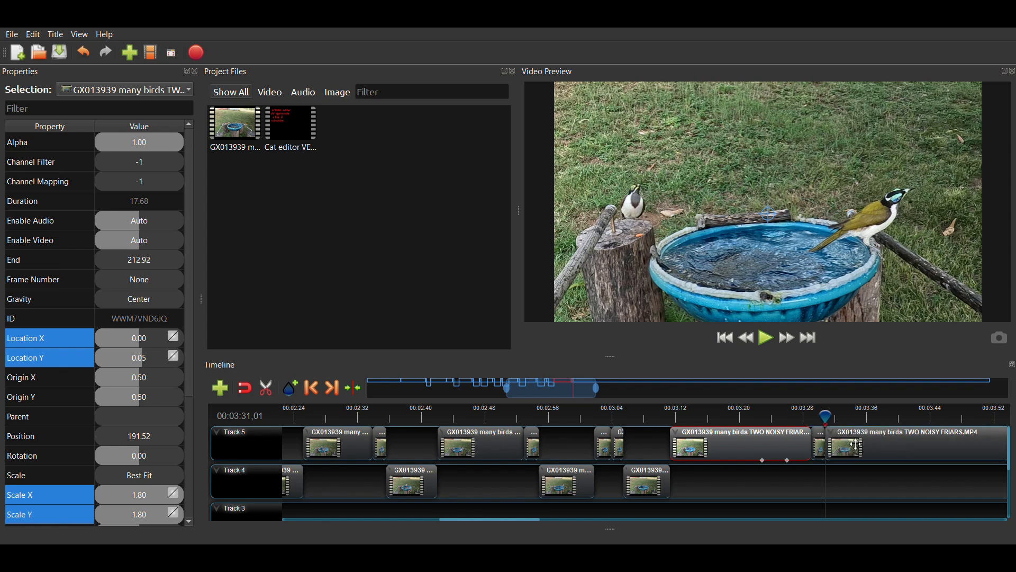
click(824, 449)
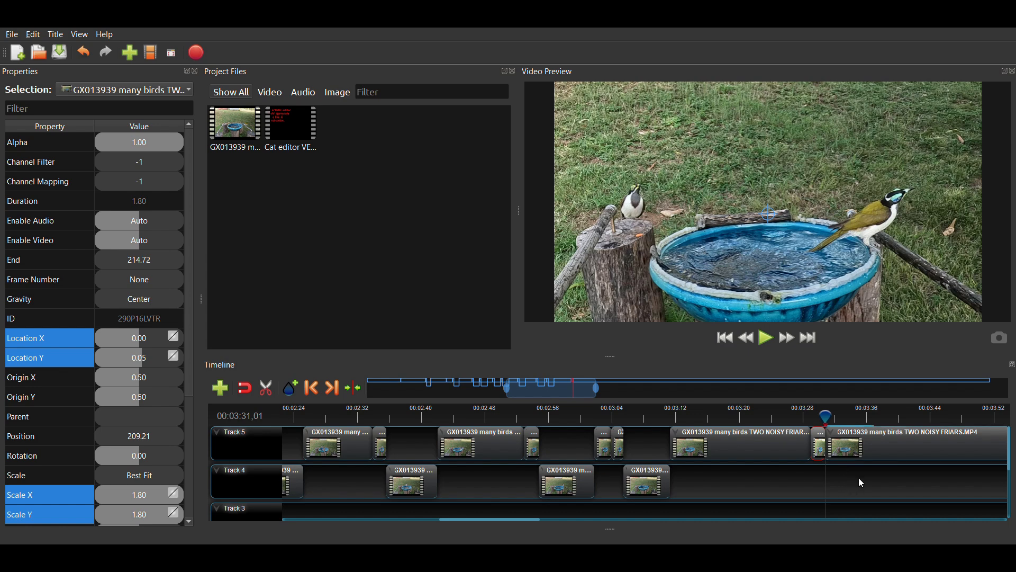
key(ctrl+v)
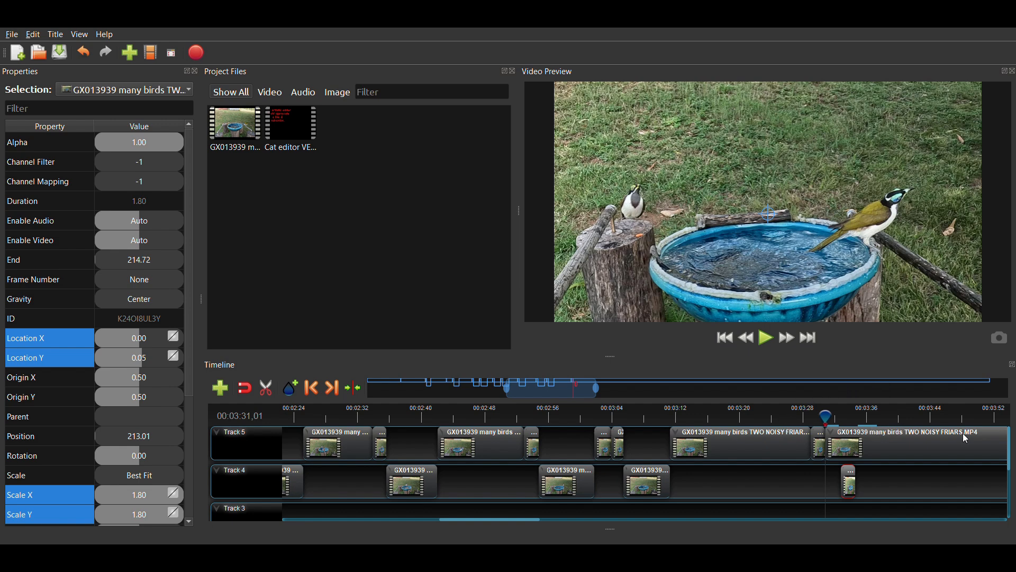
- Slow the Track 4 copy to a 6.97-second duration, move the long Track 5 clip clear of it, and start the copy at 212.01
click(862, 452)
drag(527, 391, 560, 392)
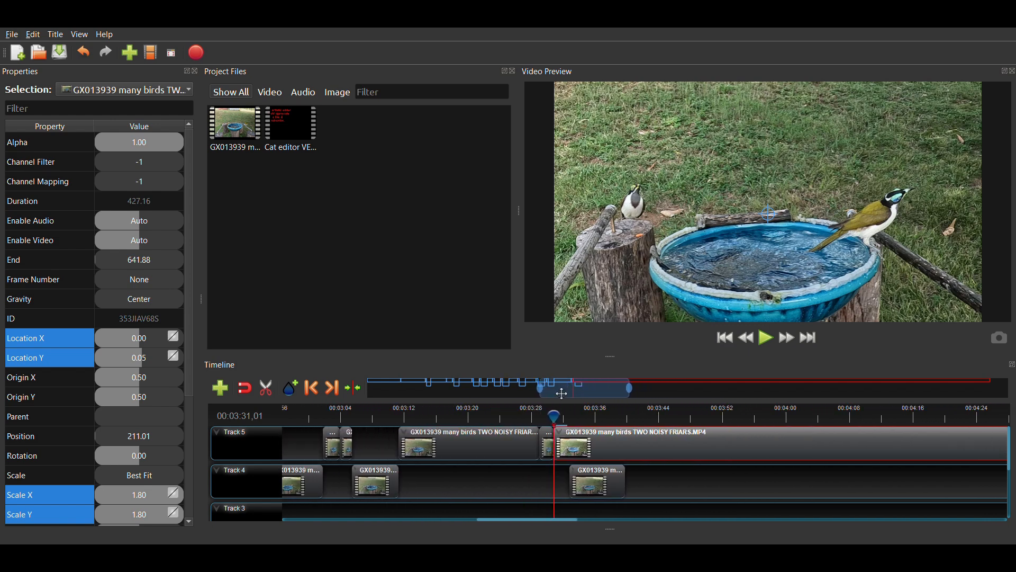
drag(585, 444, 690, 449)
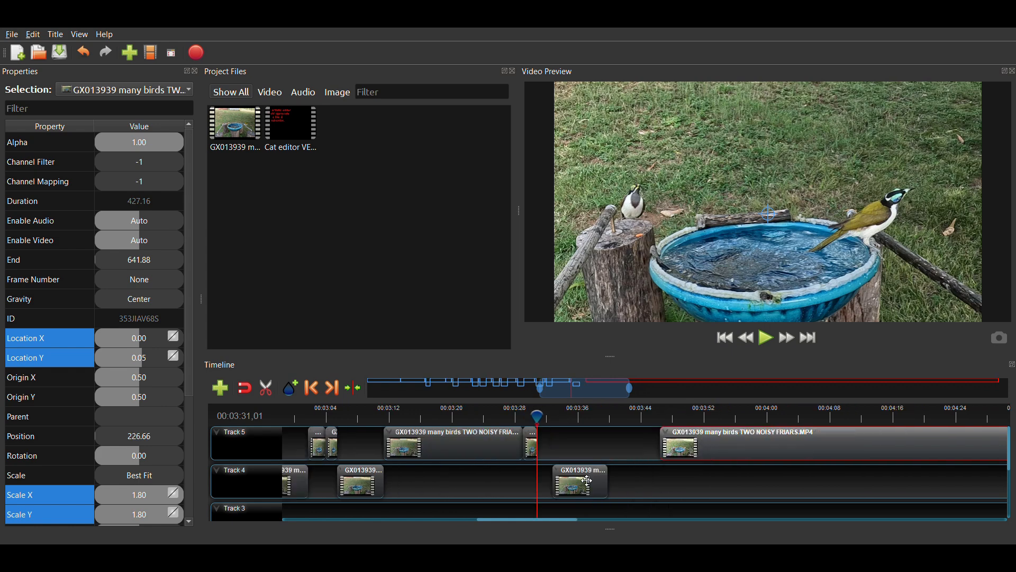
click(546, 417)
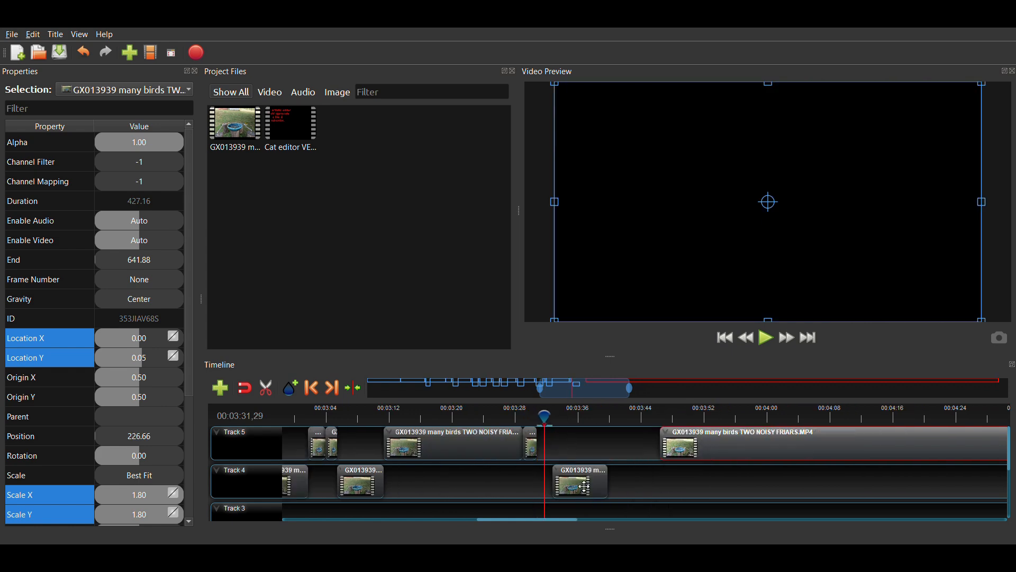
drag(585, 486, 577, 486)
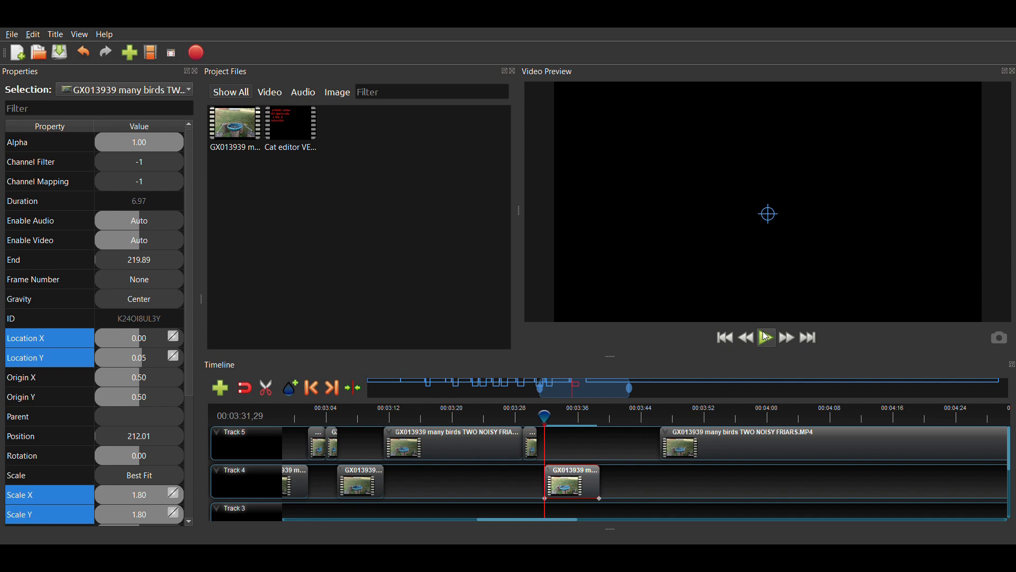
- Play back the slowed copy, move it back to position 211.14, and bring the long Track 5 clip up behind it at 218.25
click(769, 336)
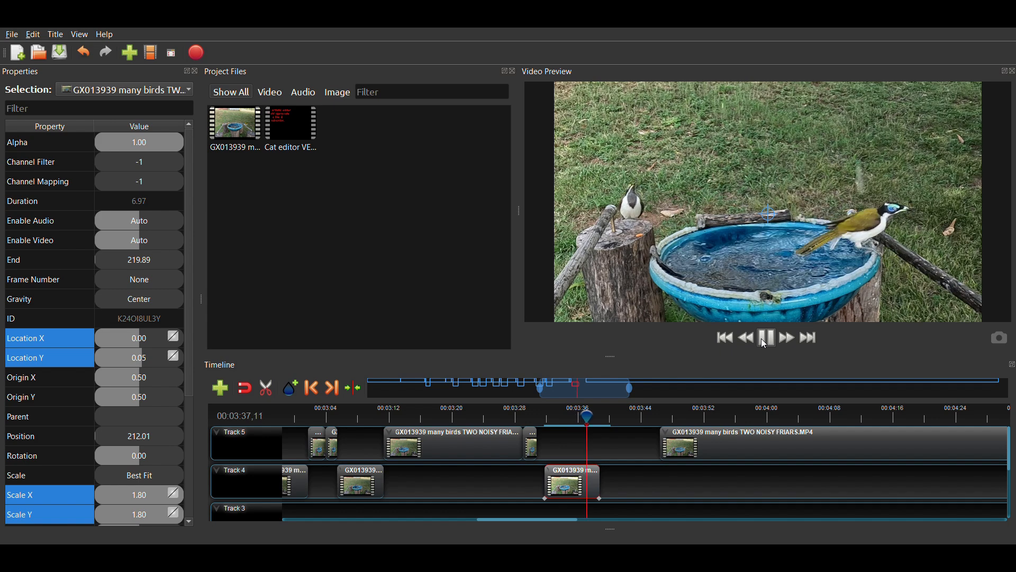
click(762, 342)
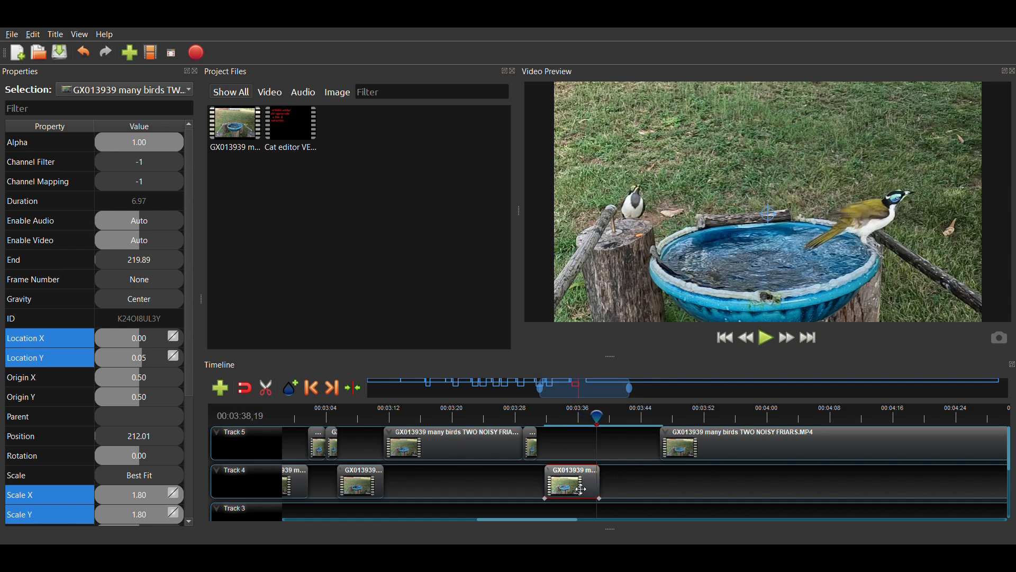
drag(581, 489, 575, 490)
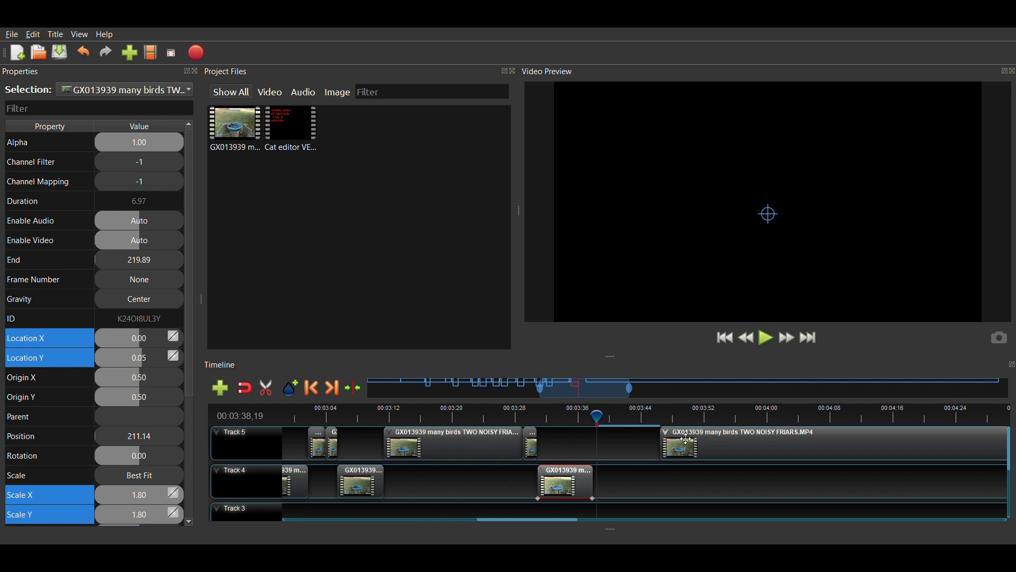
click(517, 417)
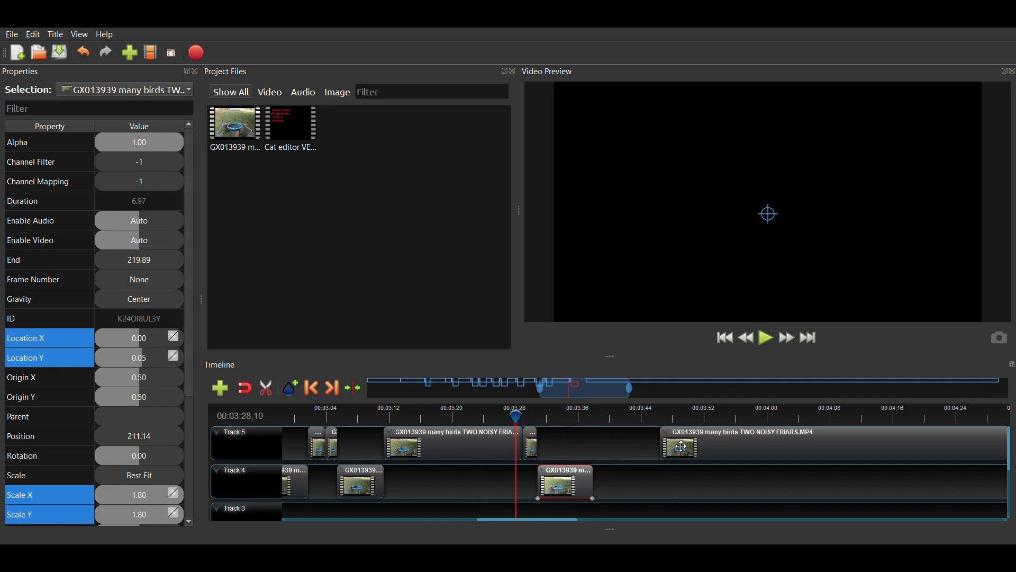
drag(717, 447, 642, 454)
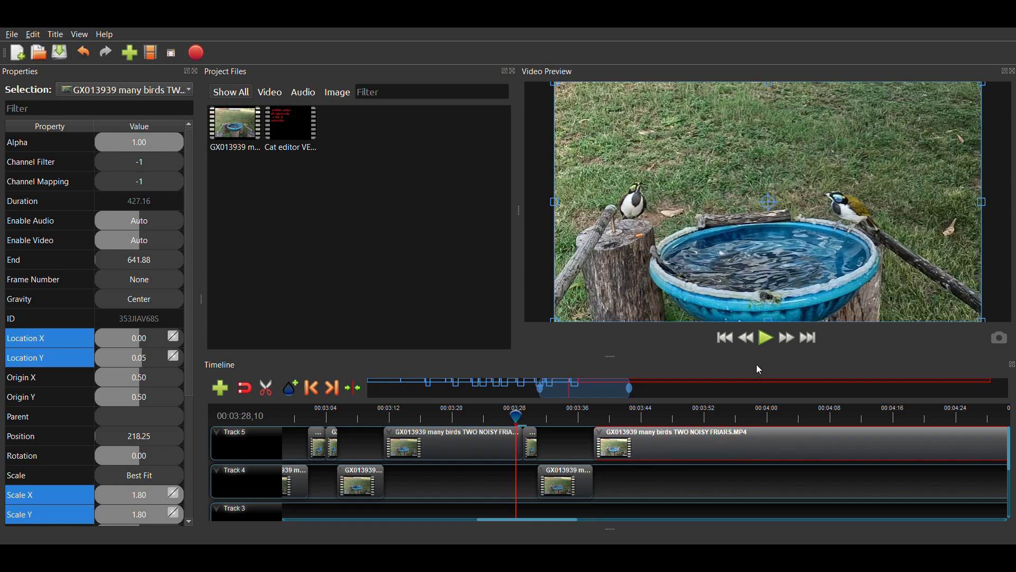
- Play back from 00:03:28,10 across the join to the slowed copy and step back to 00:03:31,23 to check the transition
click(760, 339)
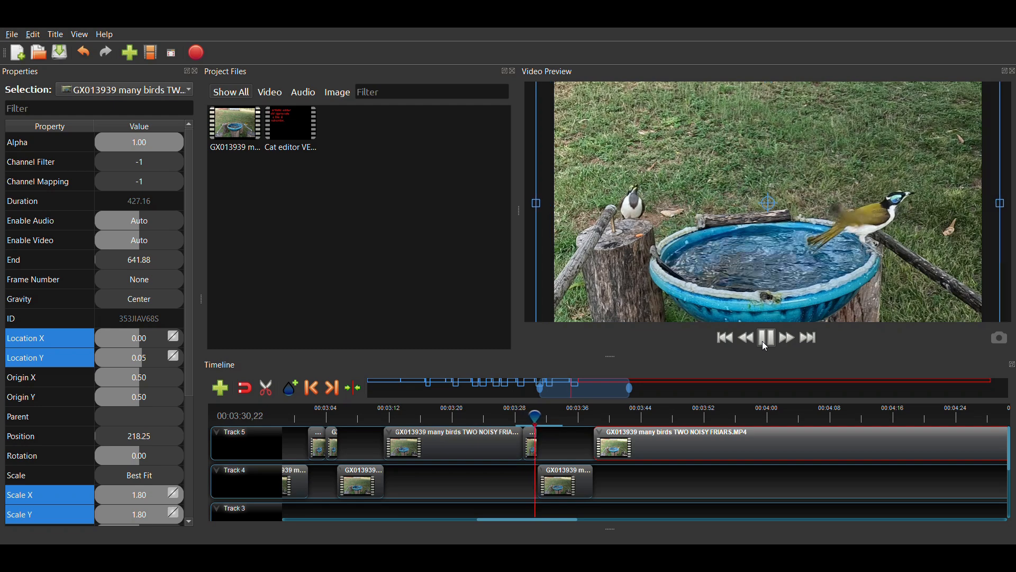
click(765, 348)
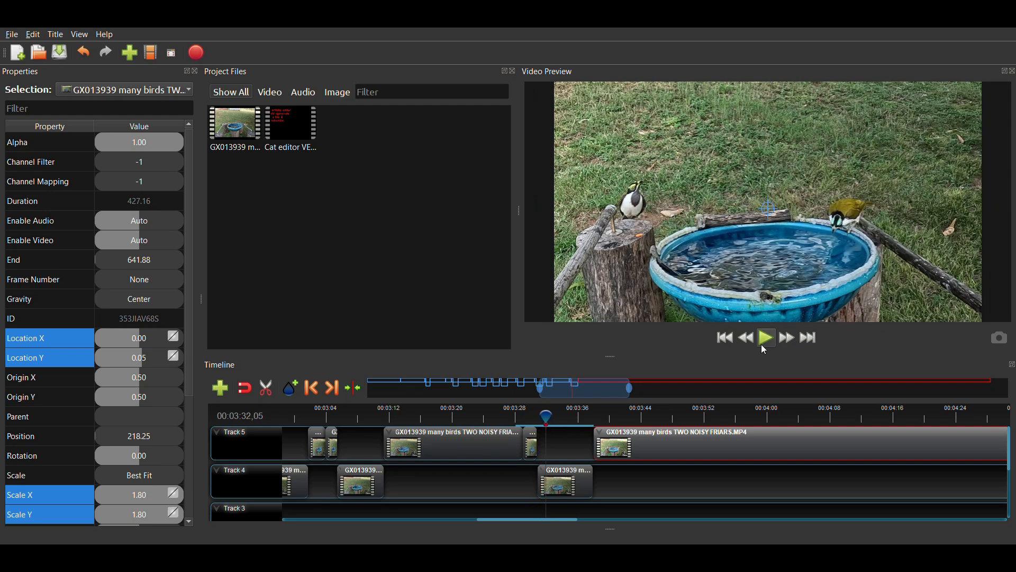
key(Left)
key(Left)
key(Left)
key(Left)
key(Left)
key(Left)
key(Left)
key(Left)
key(Left)
key(Left)
key(Left)
key(Left)
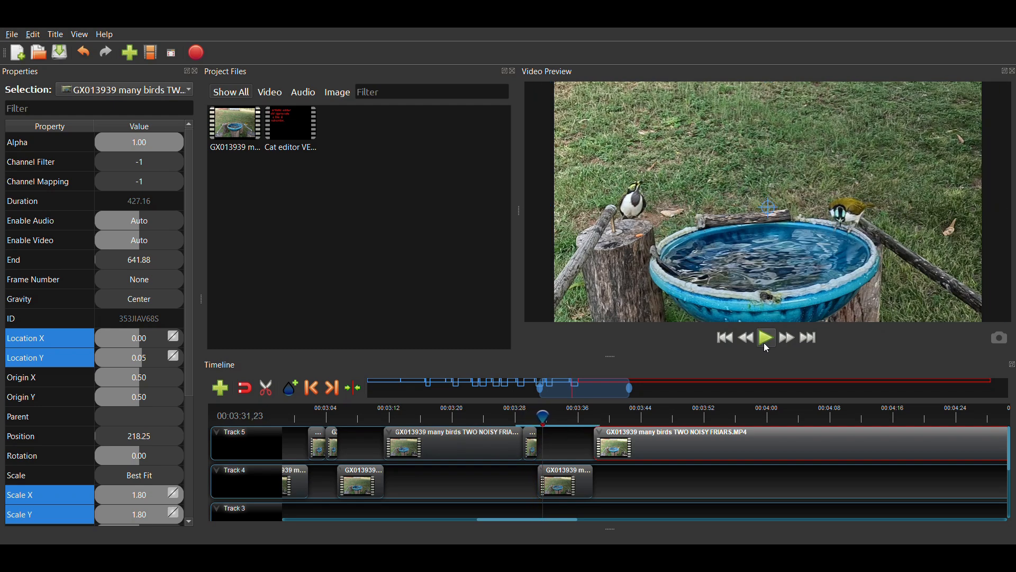
- Close the remaining gaps by moving the Track 4 copy to position 211.01 and the long Track 5 clip to 217.98
scroll(571, 473, up, 5)
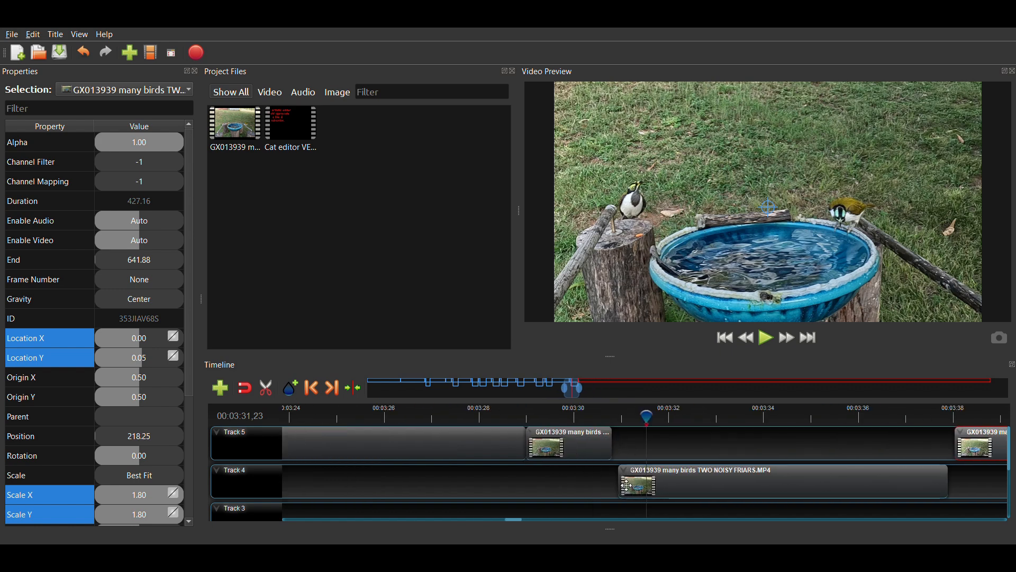
drag(639, 483, 631, 482)
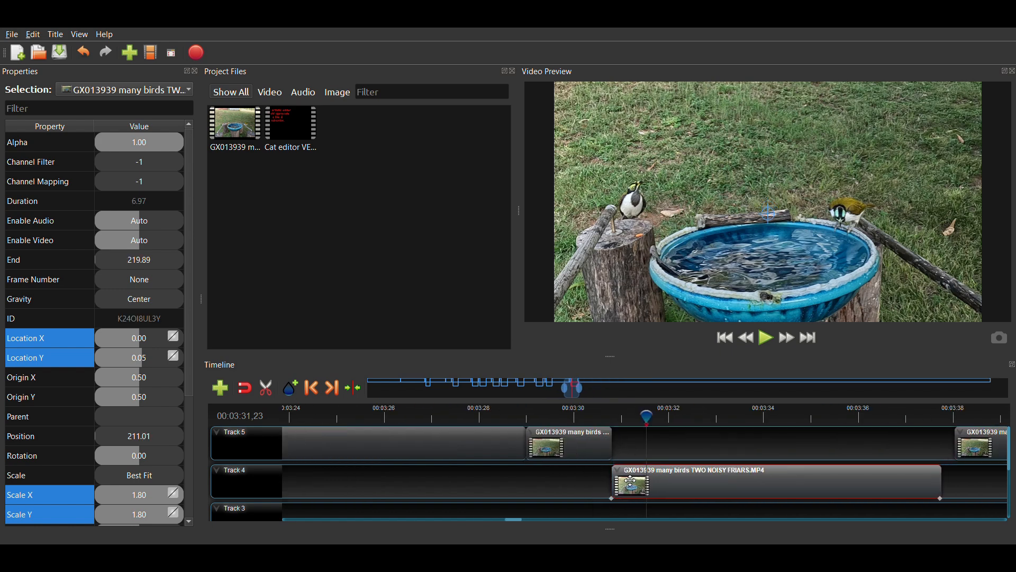
drag(976, 449, 964, 451)
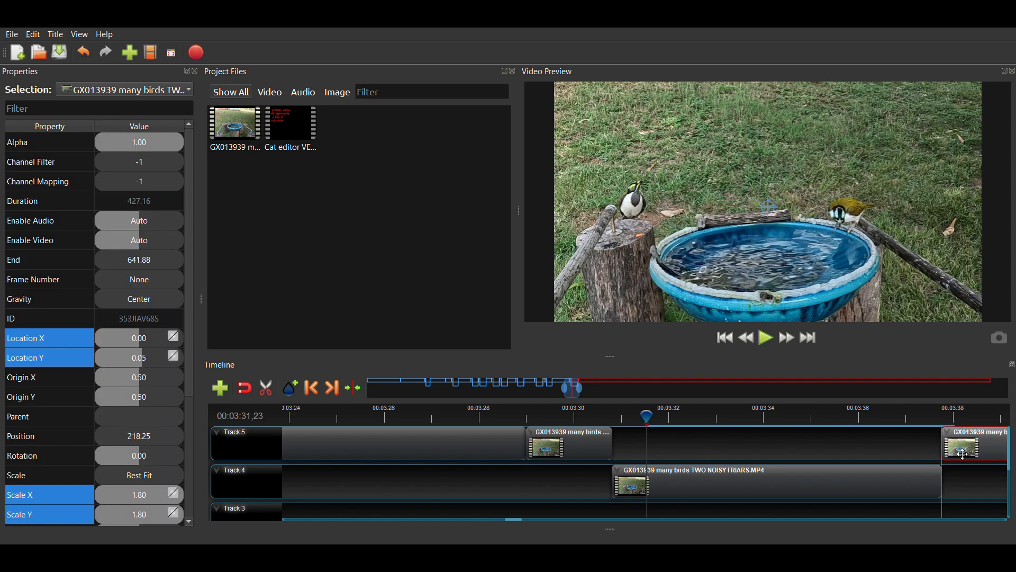
scroll(548, 462, down, 2)
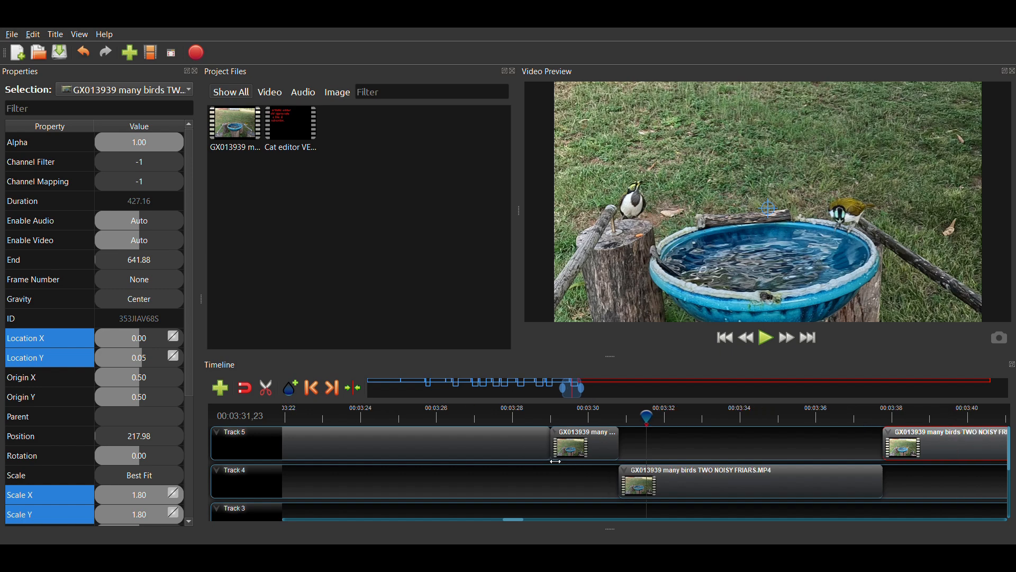
scroll(560, 466, down, 1)
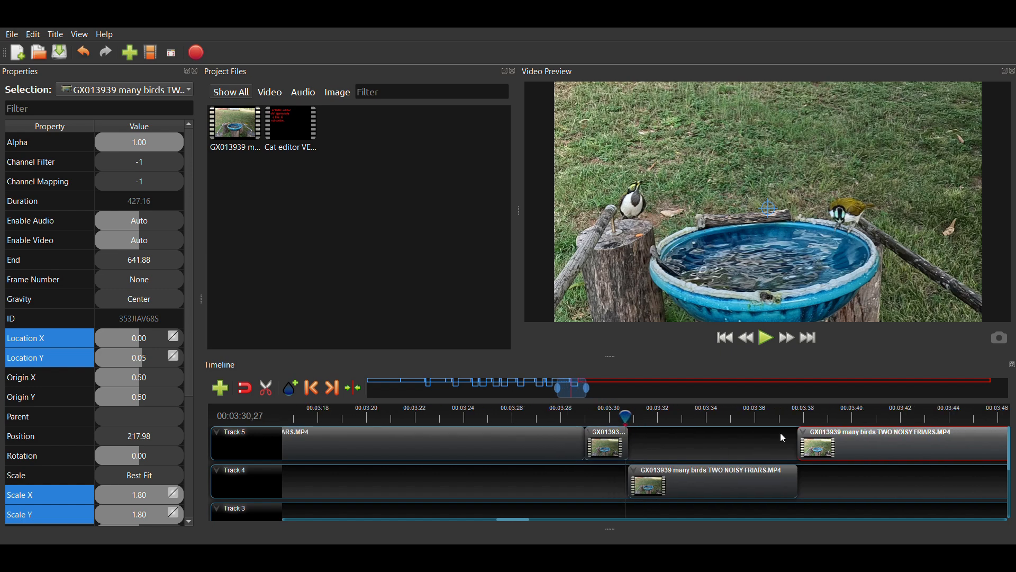
- Play back from 00:03:30,27 to 00:03:41,22 and step frame by frame back to 00:03:40,31 to examine the bird's next entry into the water
click(769, 339)
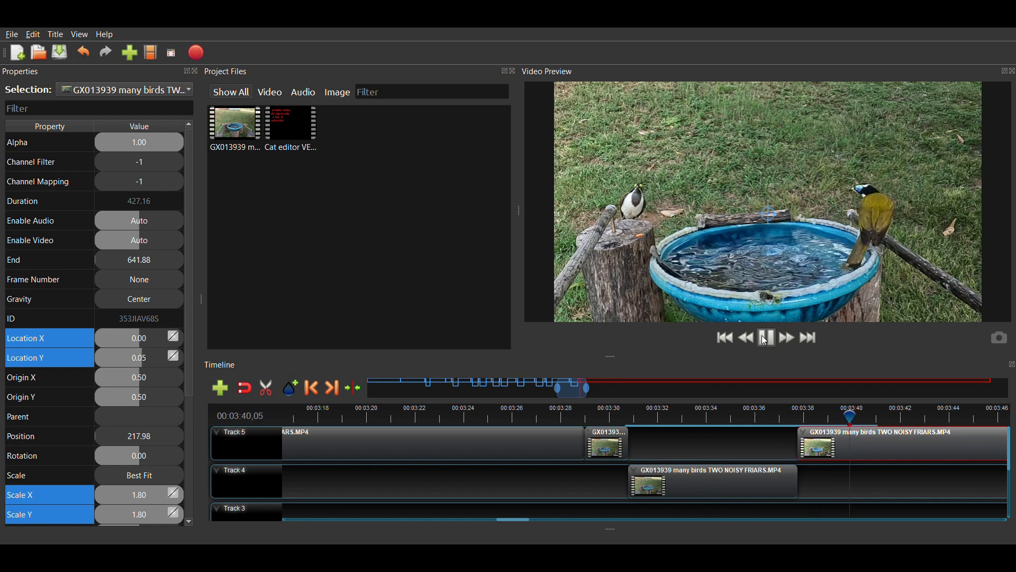
click(766, 339)
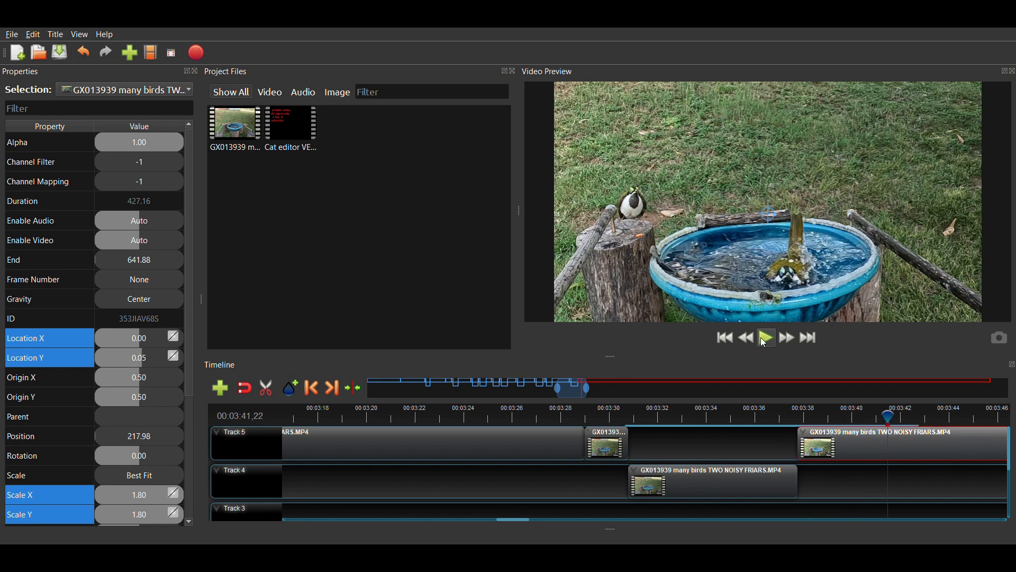
key(Left)
key(Left)
key(Left)
key(Left)
key(Left)
key(Left)
key(Left)
key(Left)
key(Left)
key(Left)
key(Left)
key(Left)
key(Left)
key(Left)
key(Left)
key(Left)
key(Left)
key(Left)
key(Left)
key(Left)
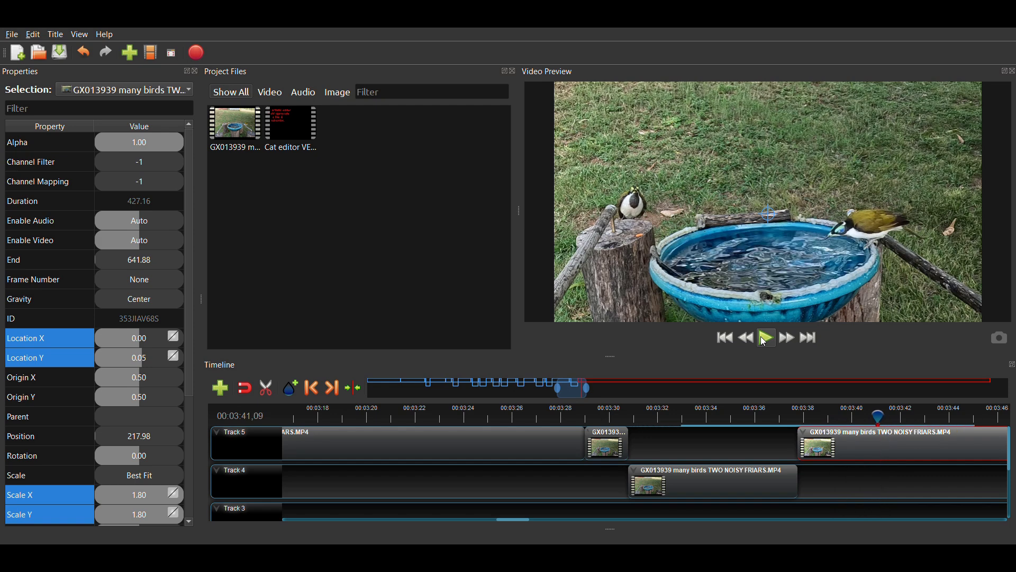
key(Right)
key(Right)
key(Right)
key(Right)
key(Right)
key(Right)
key(Right)
key(Right)
key(Right)
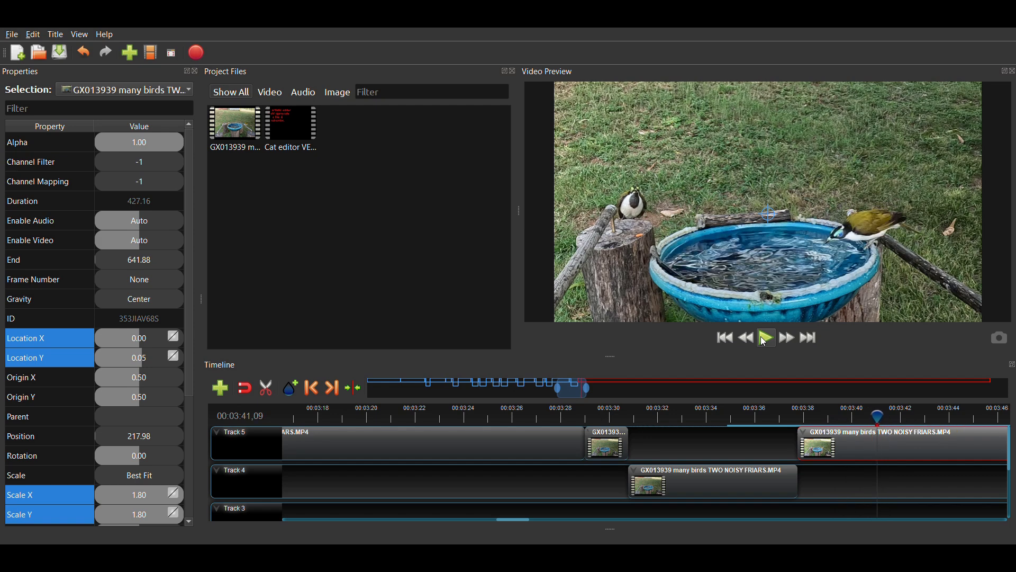
key(Left)
key(Left)
key(Left)
key(Left)
key(Left)
key(Left)
key(Left)
key(Left)
key(Left)
key(Left)
key(Left)
key(Left)
key(Left)
key(Left)
key(Left)
key(Left)
key(Left)
key(Left)
key(Left)
key(Left)
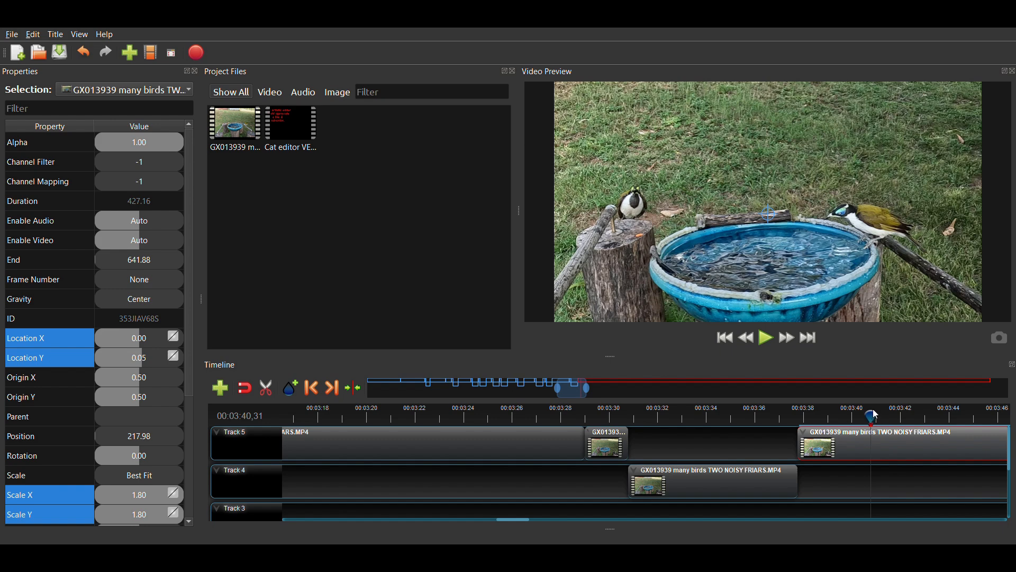
- Step forward frame by frame to 00:03:45,09 to examine the bird's bathing and where it perches on the bath's front rim
key(Right)
key(Right)
key(Right)
key(Right)
key(Right)
key(Right)
key(Right)
key(Right)
key(Right)
key(Right)
key(Right)
key(Right)
key(Right)
key(Right)
key(Right)
key(Right)
key(Right)
key(Right)
key(Right)
key(Right)
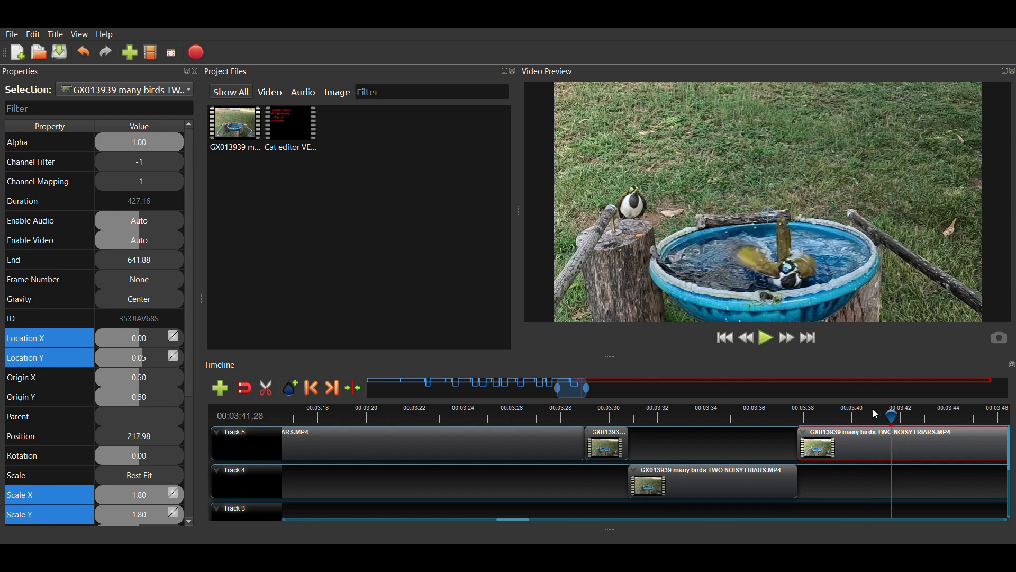
key(Right)
key(Right)
key(Right)
key(Right)
key(Right)
key(Right)
key(Right)
key(Right)
key(Right)
key(Right)
key(Right)
key(Right)
key(Right)
key(Right)
key(Right)
key(Right)
key(Right)
key(Right)
key(Right)
key(Right)
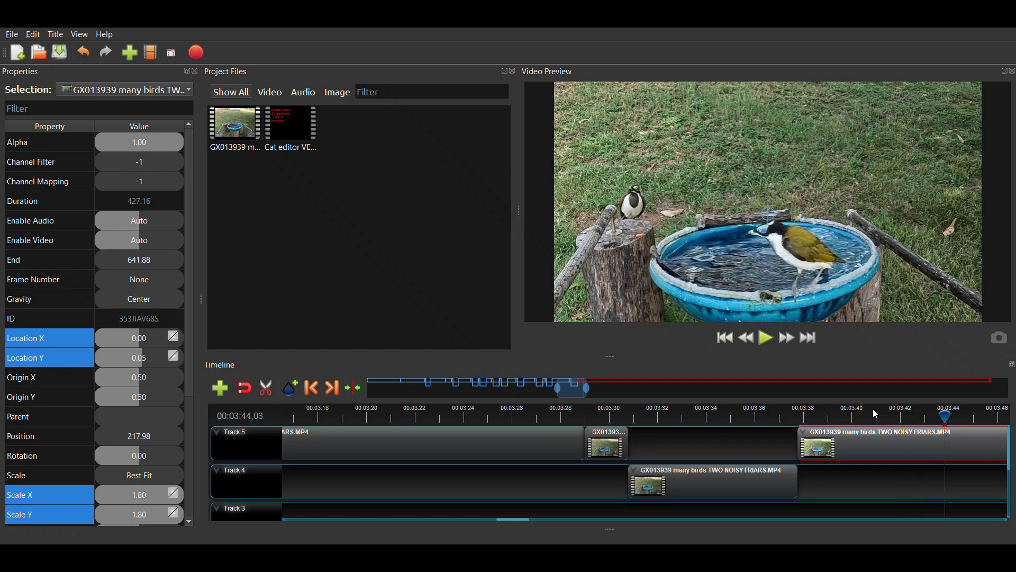
key(Right)
key(Right)
key(Right)
key(Right)
key(Right)
key(Right)
key(Right)
key(Right)
key(Right)
key(Right)
key(Right)
key(Right)
key(Right)
key(Right)
key(Right)
key(Right)
key(Right)
key(Right)
key(Right)
key(Right)
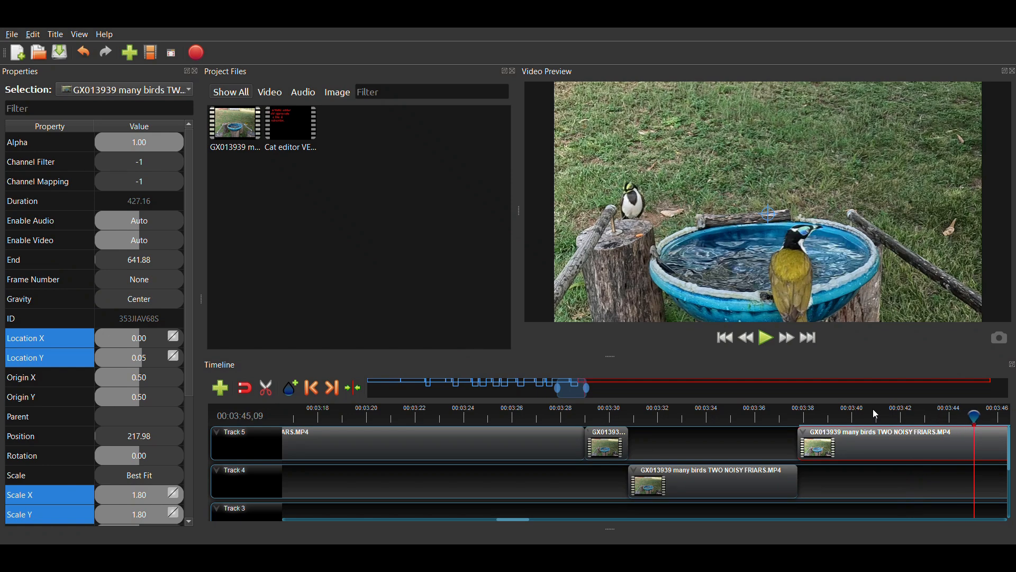
- Add keyframes at 00:03:38,07 on the long Track 5 clip with Scale X and Scale Y both set to 1.8
click(810, 419)
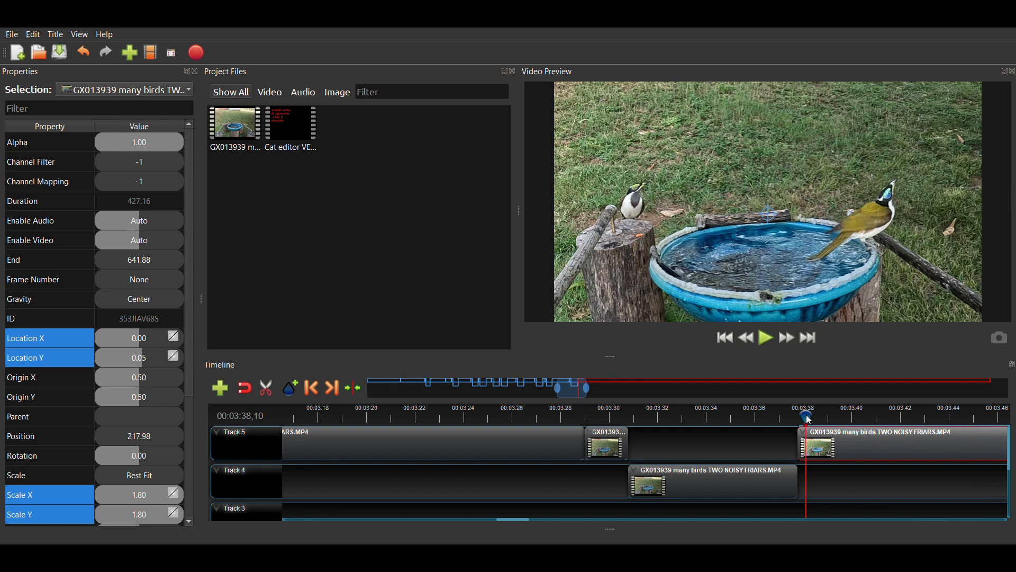
key(Left)
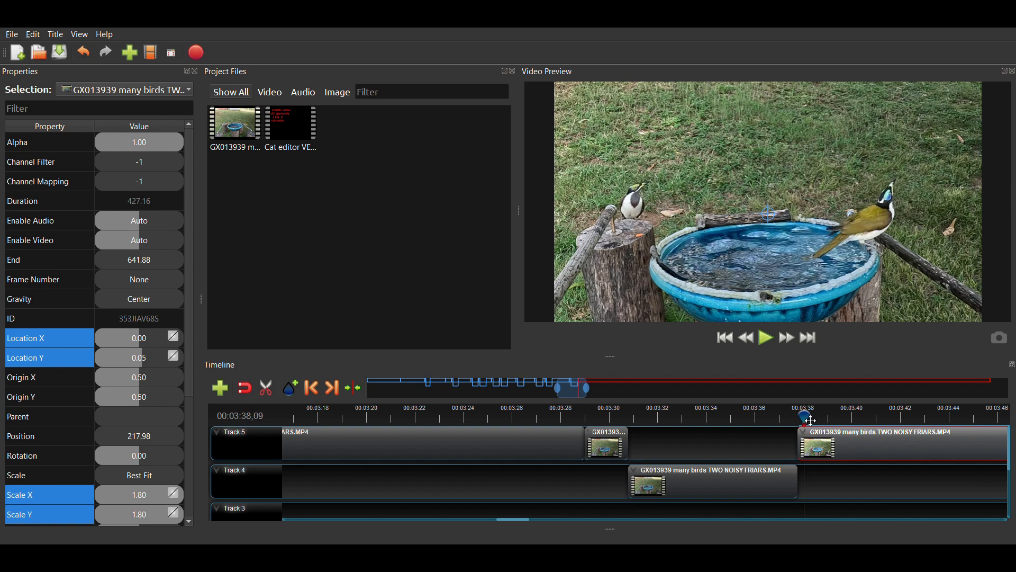
key(Left)
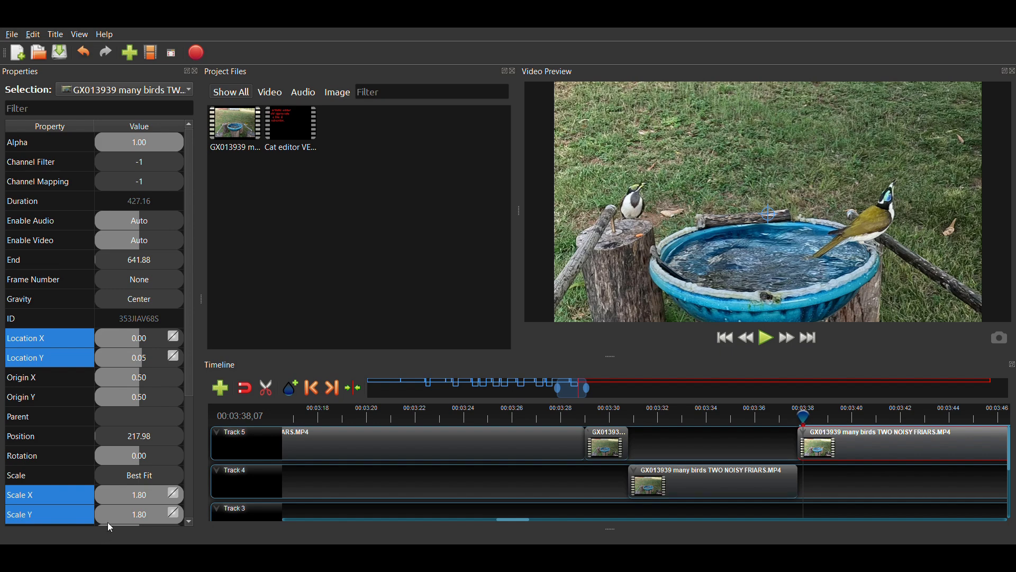
double_click(138, 501)
text(1)
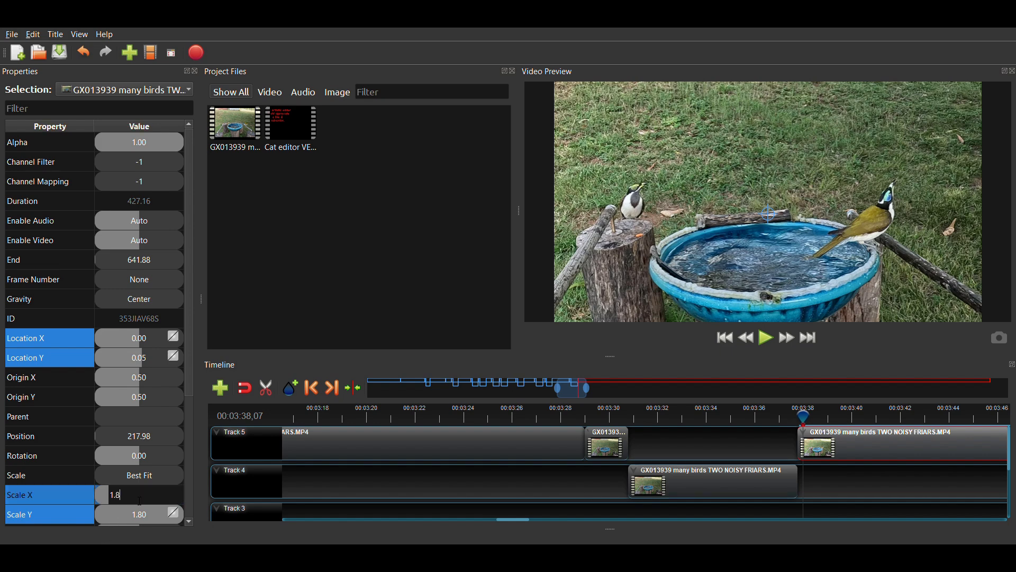
key(Return)
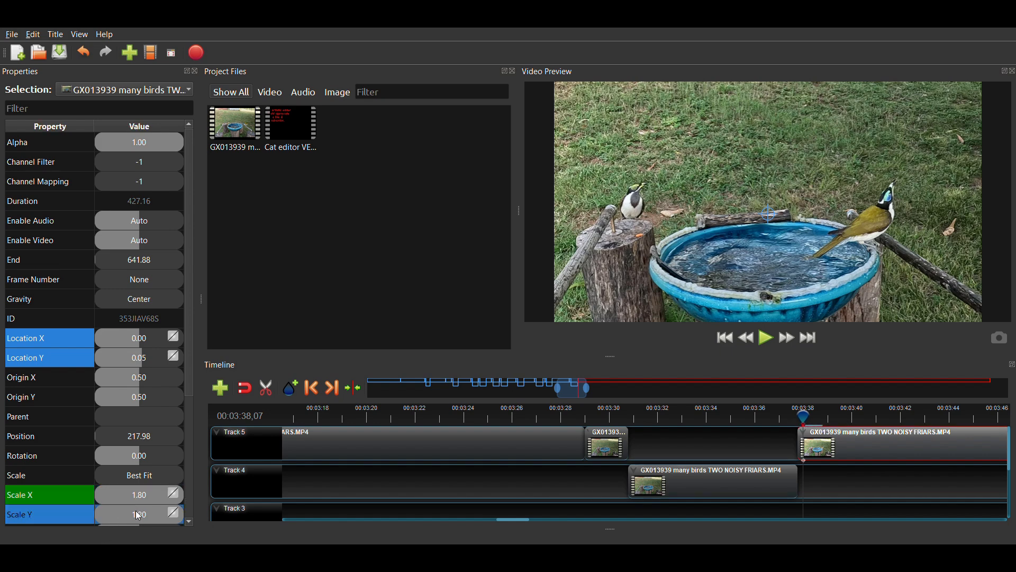
double_click(136, 510)
text(1.8)
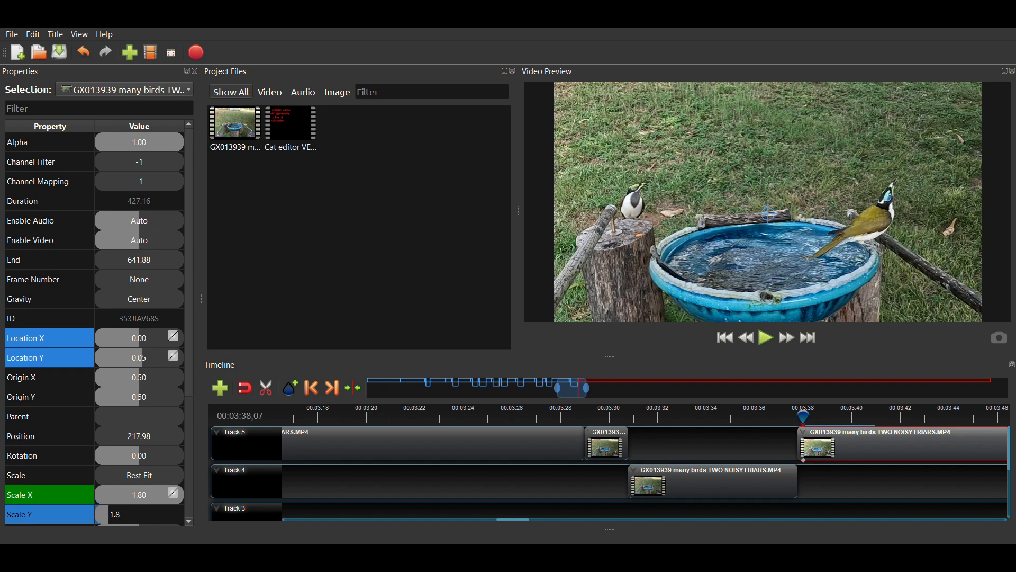
key(Return)
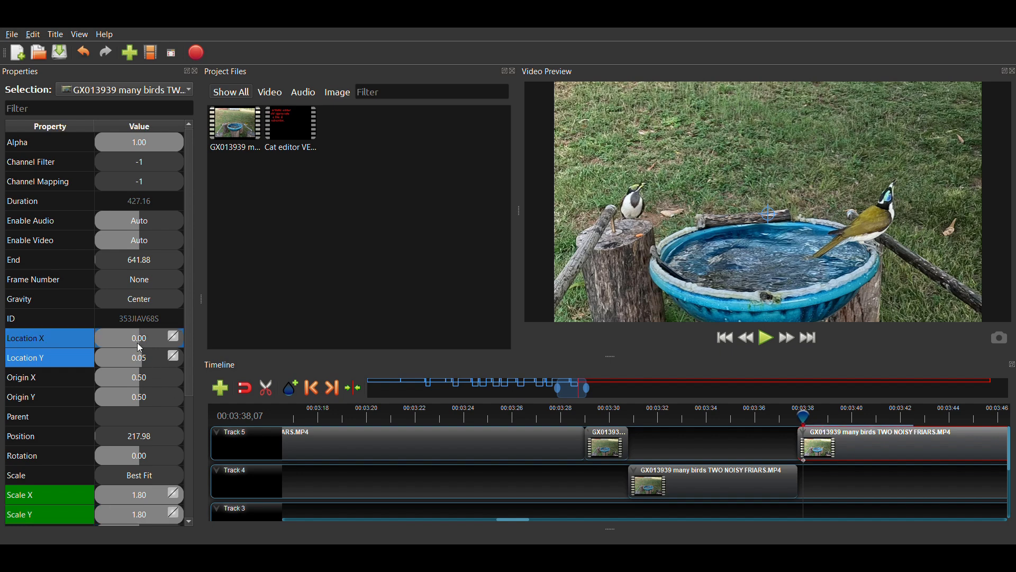
- Keyframe the long Track 5 clip's Location X and Y at 0 and 0.05 at 00:03:38,07, and at 0.05 and -0.1 at 00:03:38,31
click(140, 348)
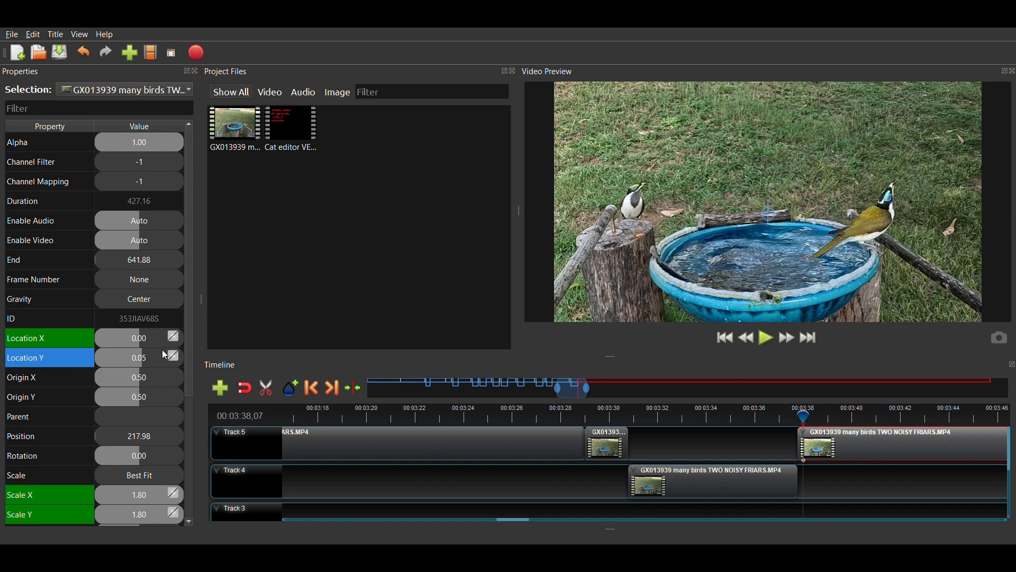
click(138, 358)
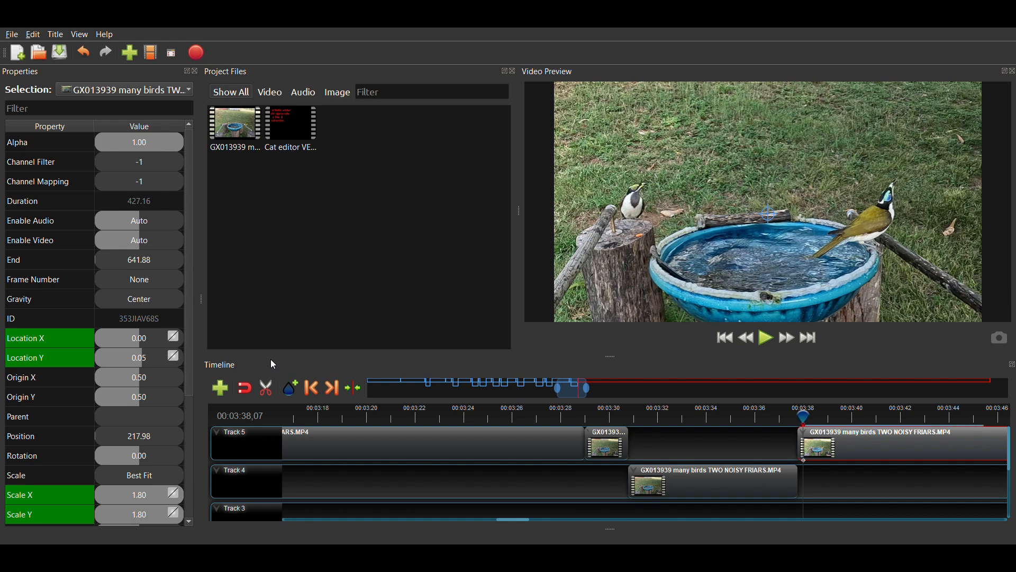
click(766, 341)
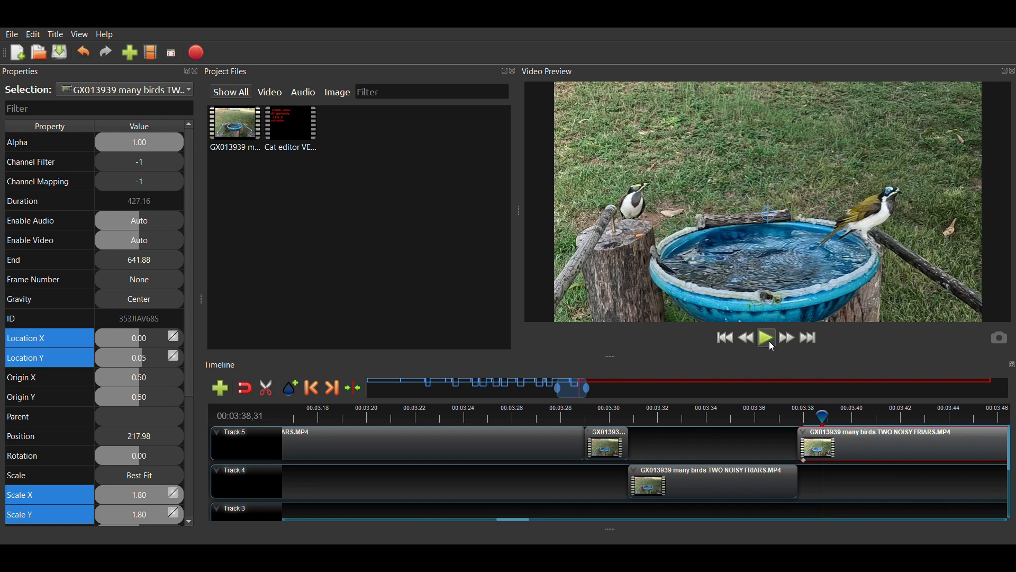
double_click(142, 359)
text(-.1)
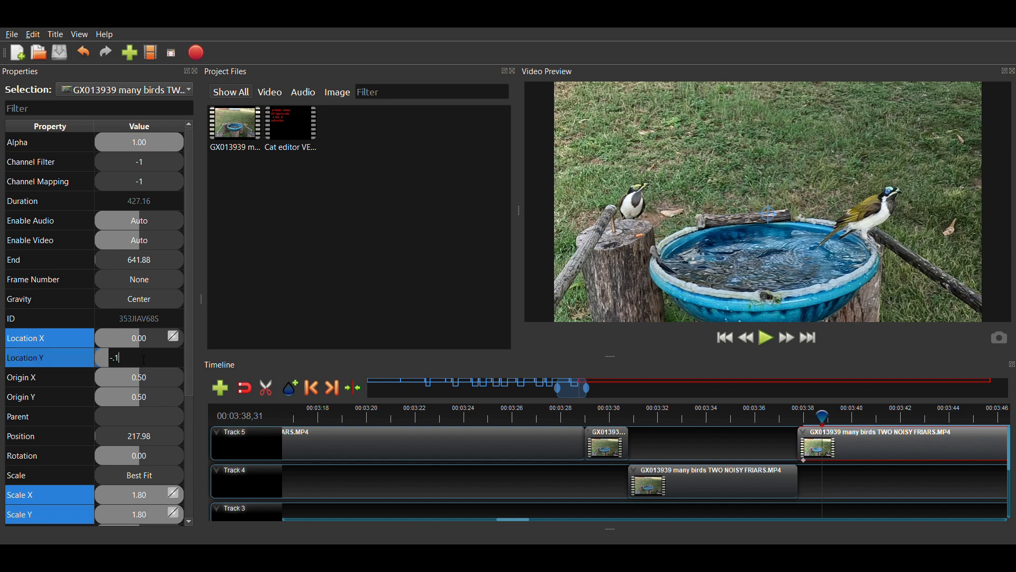
key(Return)
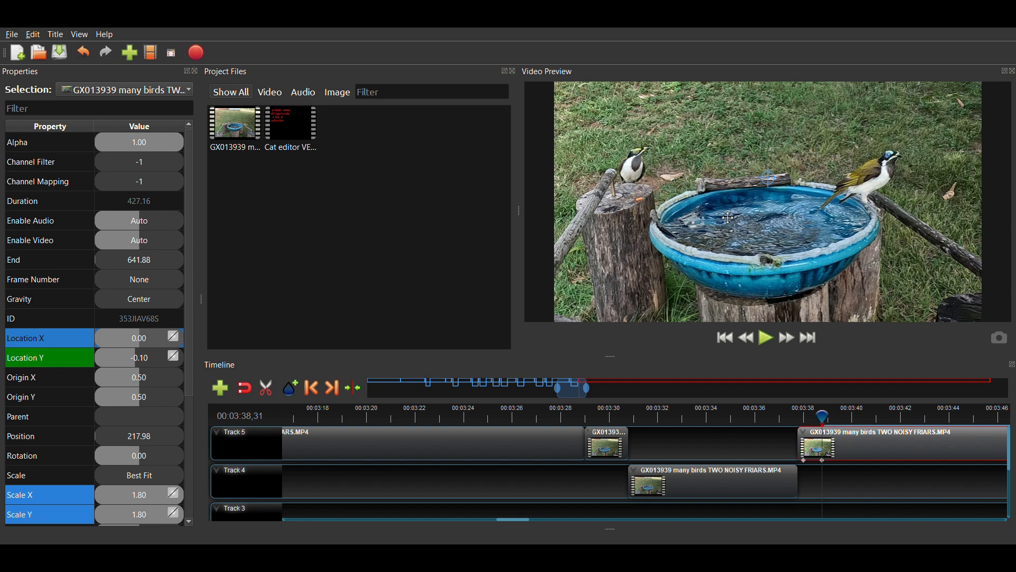
text(.1)
key(Return)
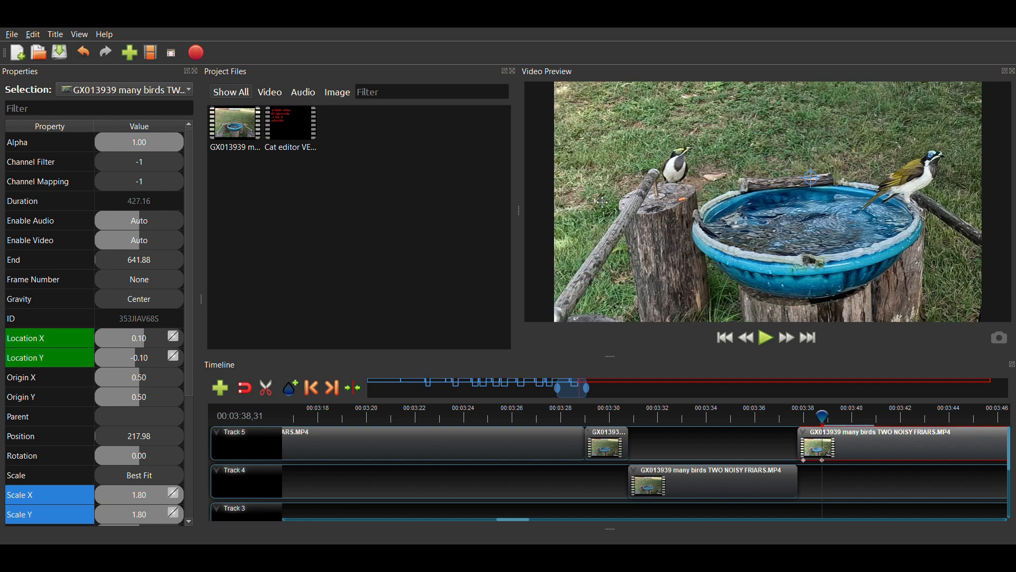
click(133, 337)
text(.05)
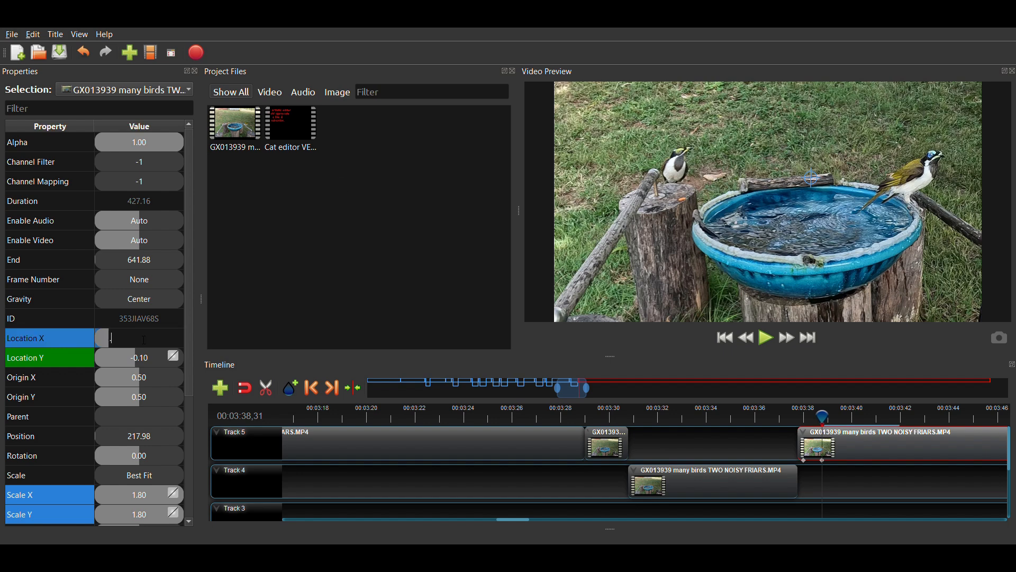
key(Return)
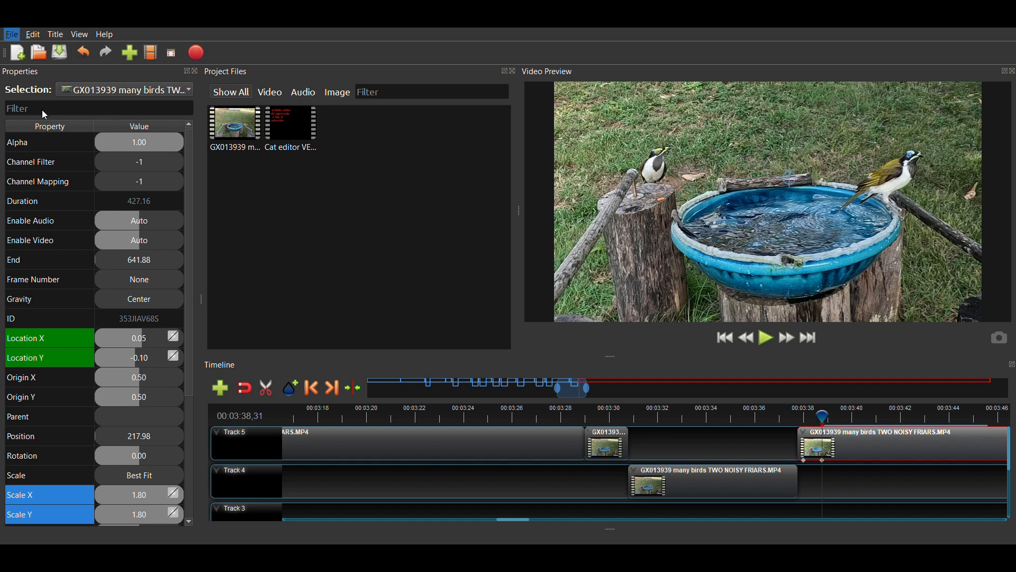
- Save the project and play back the keyframed reframing from 00:03:38,05 to 00:03:42,14 to check it
click(46, 95)
click(767, 339)
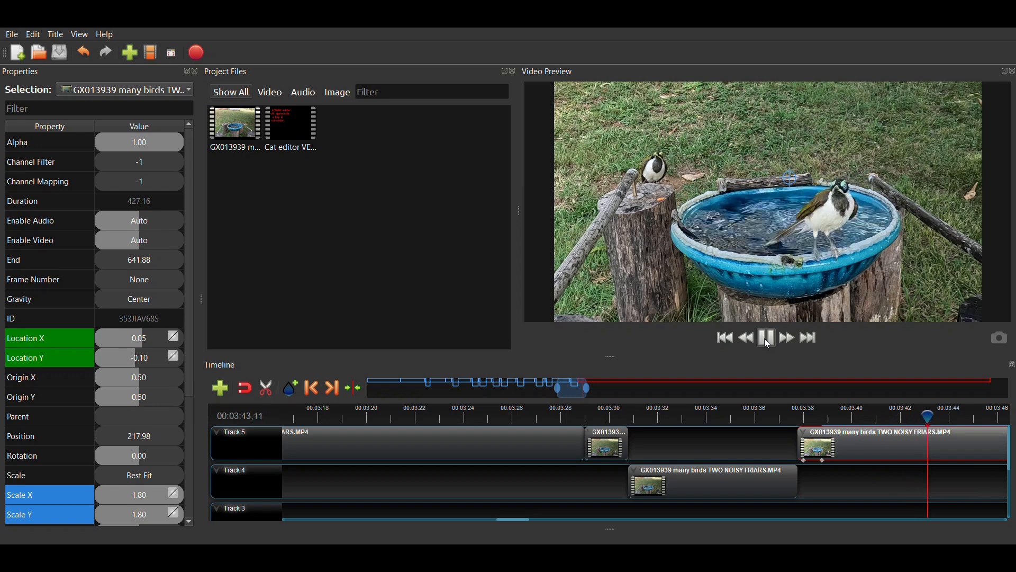
click(768, 341)
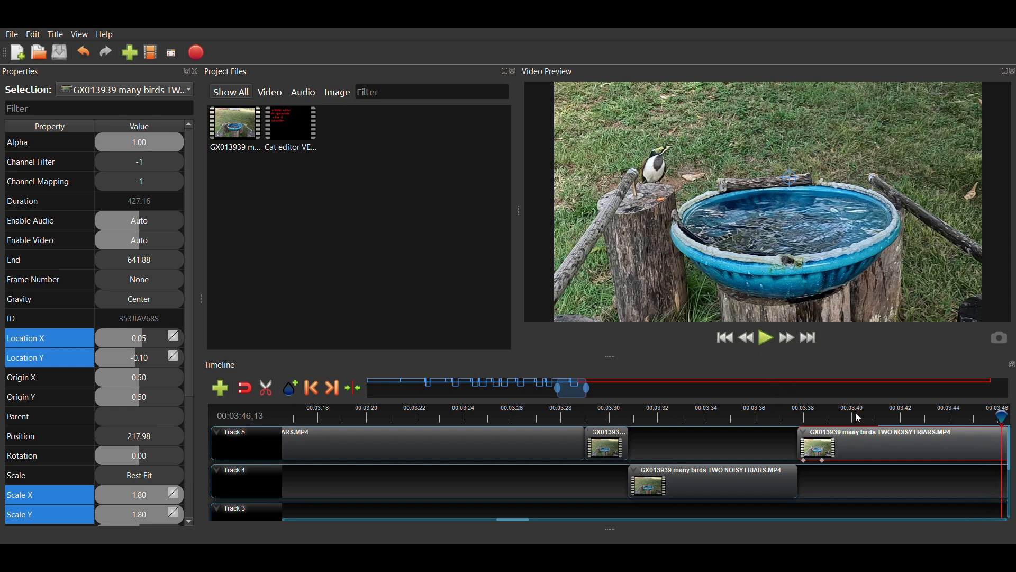
click(820, 418)
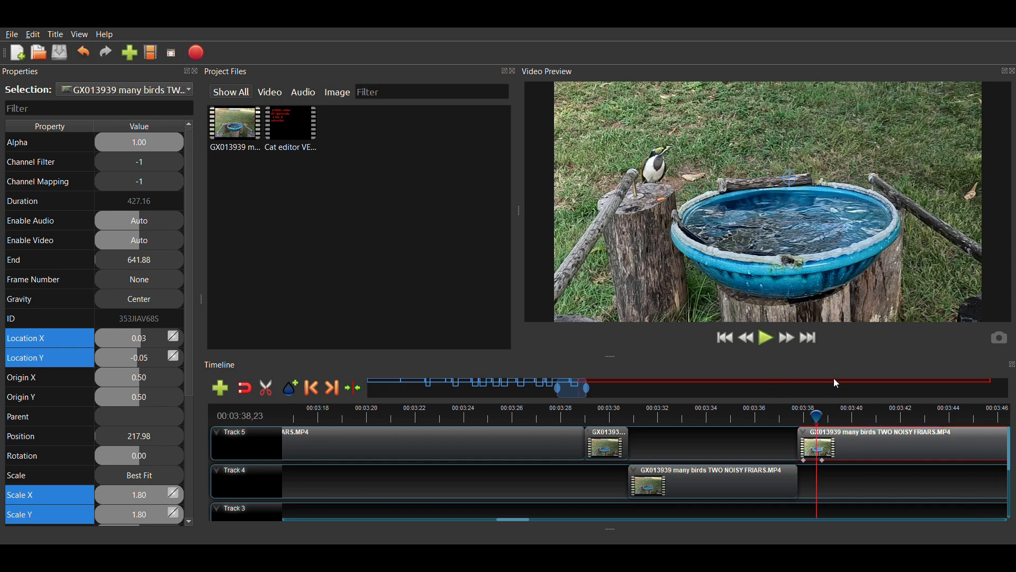
click(806, 419)
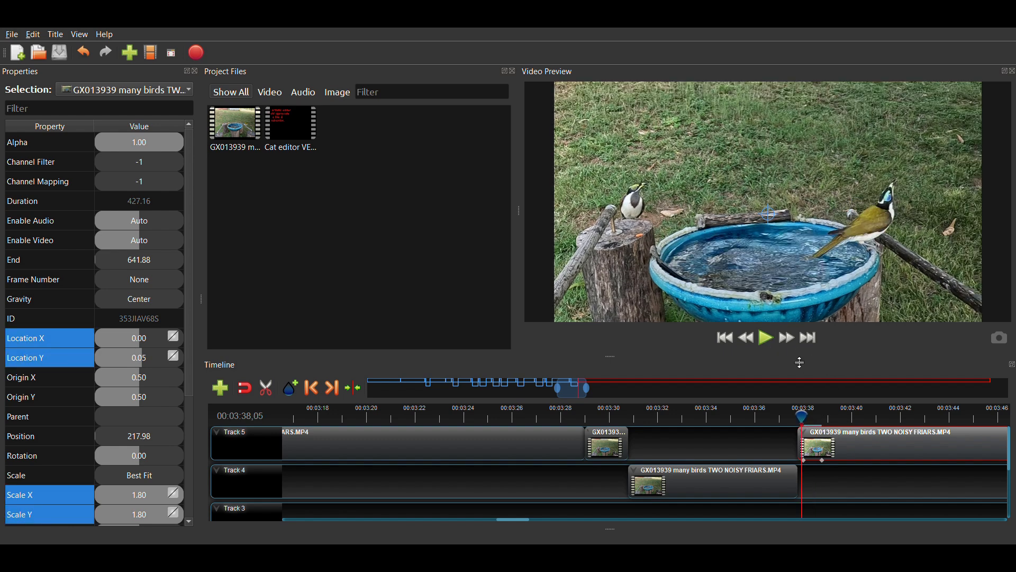
click(768, 339)
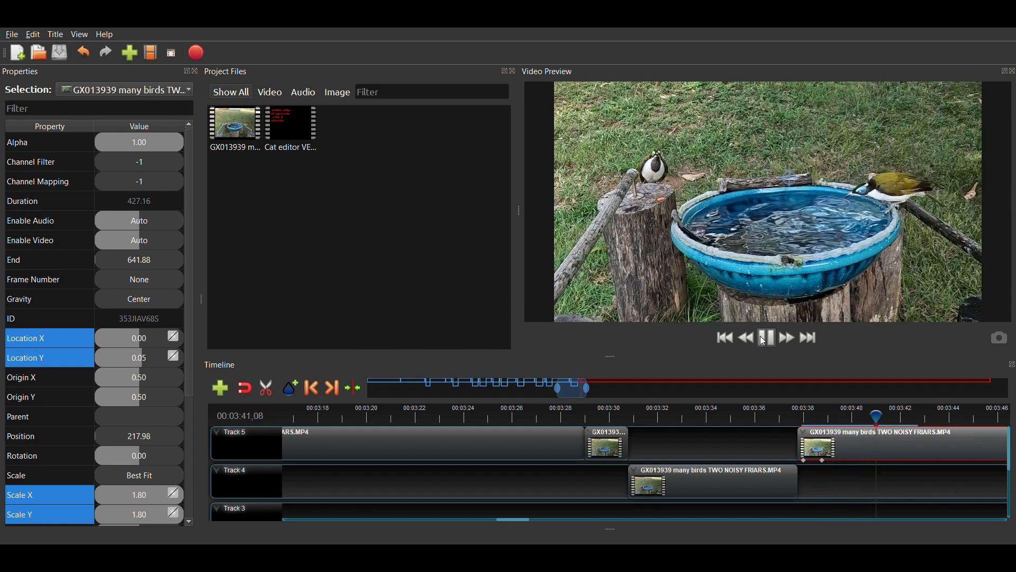
click(768, 339)
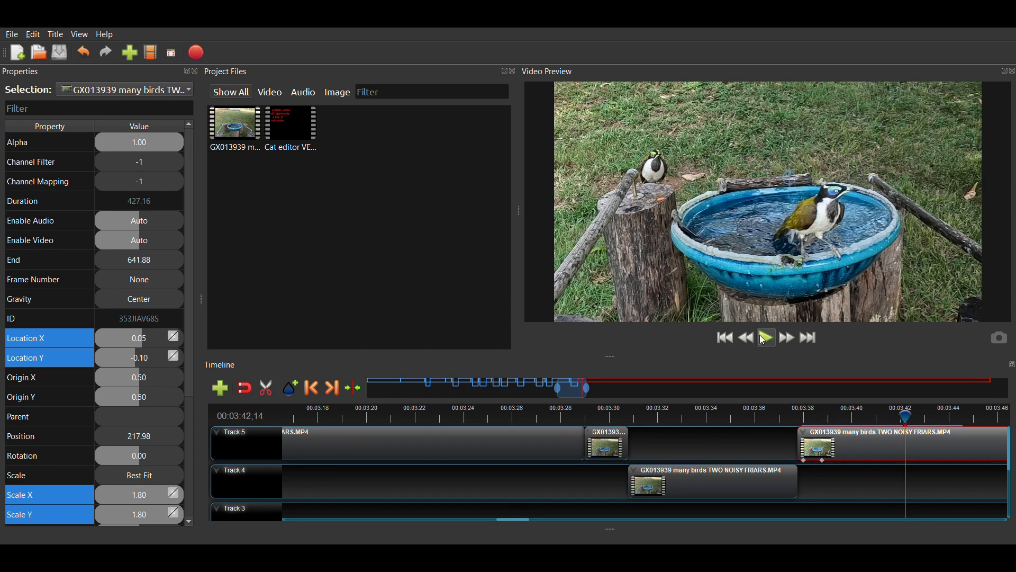
- Step frame by frame back to 00:03:40,28 and forward to 00:03:41,12 to examine the bird's entry into the water
key(Left)
key(Left)
key(Left)
key(Left)
key(Left)
key(Left)
key(Left)
key(Left)
key(Left)
key(Left)
key(Left)
key(Left)
key(Left)
key(Left)
key(Left)
key(Left)
key(Left)
key(Left)
key(Left)
key(Left)
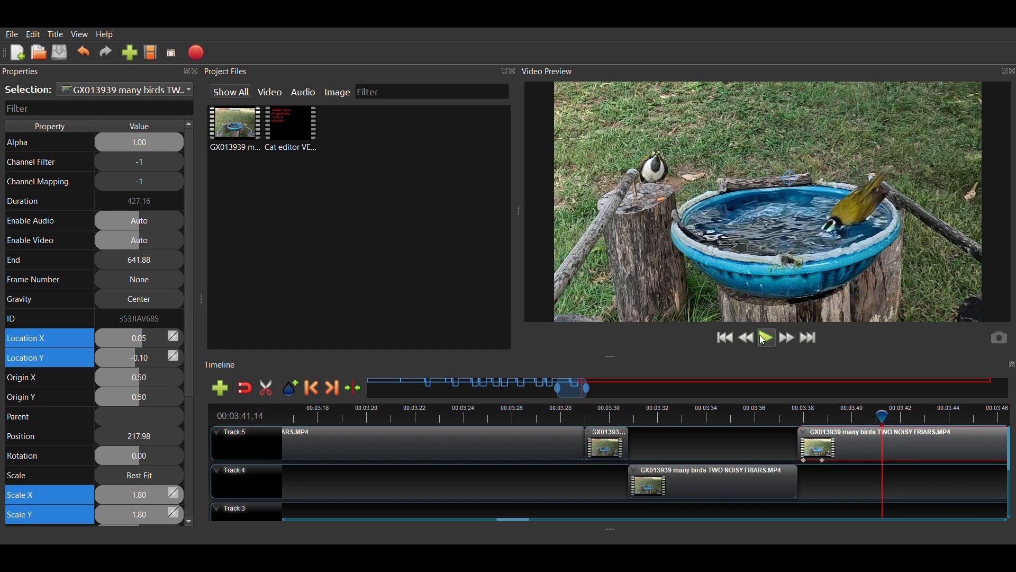
key(Left)
key(Left)
key(Left)
key(Left)
key(Left)
key(Left)
key(Left)
key(Left)
key(Left)
key(Left)
key(Left)
key(Left)
key(Left)
key(Left)
key(Left)
key(Left)
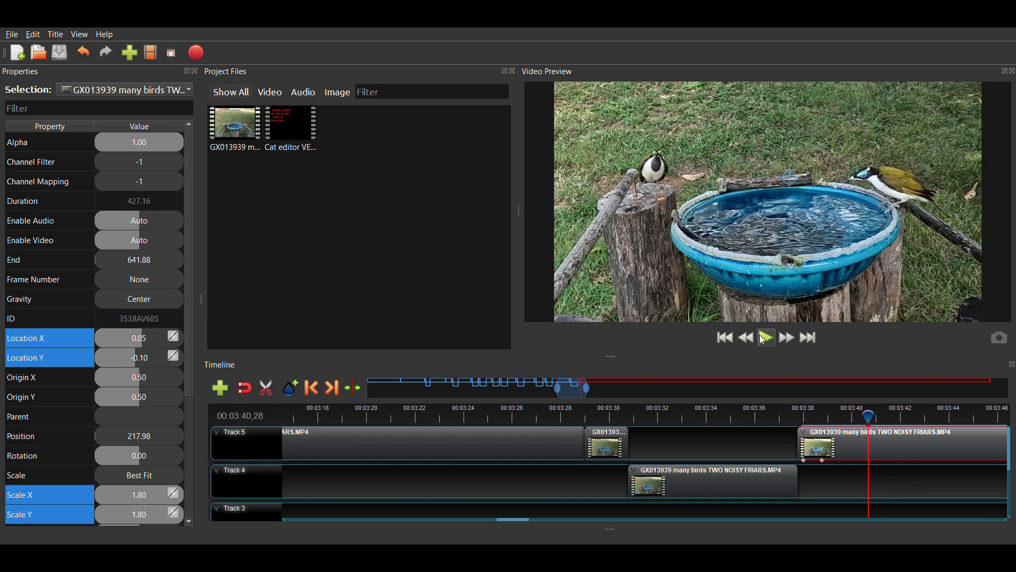
key(Right)
key(Right)
key(Right)
key(Right)
key(Right)
key(Right)
key(Right)
key(Right)
key(Right)
key(Right)
key(Right)
key(Right)
key(Right)
key(Right)
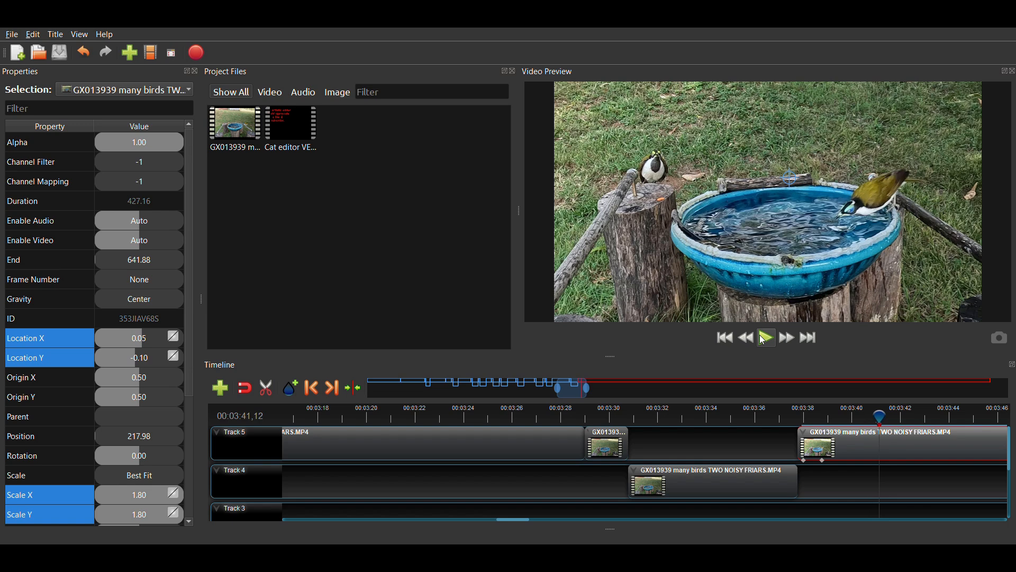
- Split the long Track 5 clip at 00:03:41,02, just before the bird dives into the bath
key(Left)
key(Left)
key(Left)
key(Left)
key(Left)
key(Left)
key(Left)
key(Left)
key(Left)
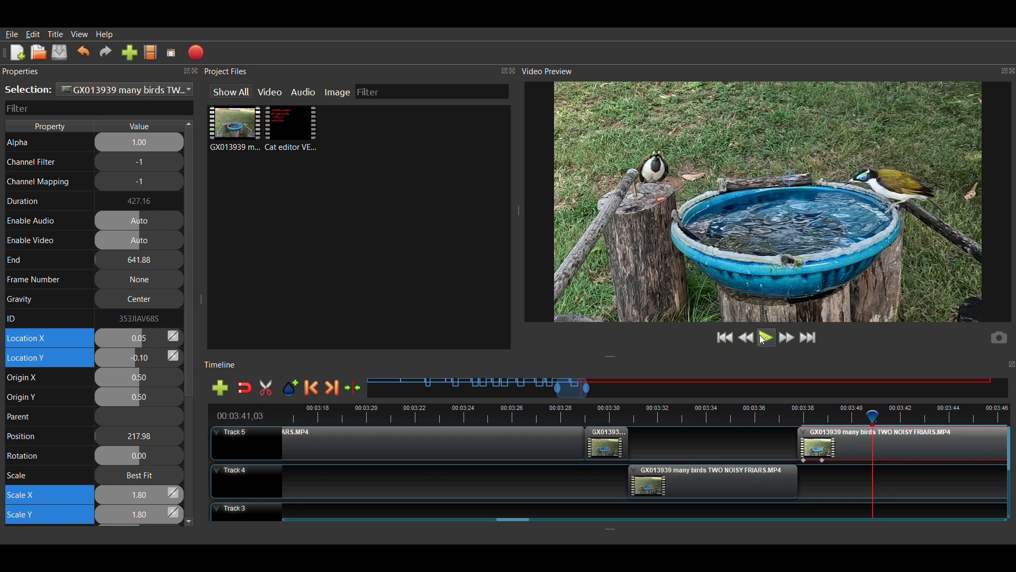
key(Left)
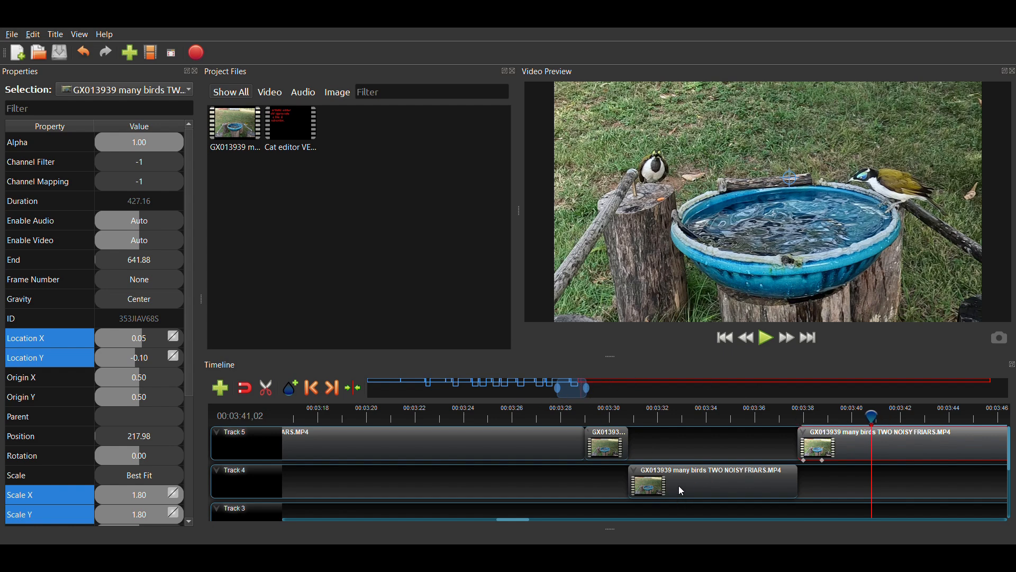
scroll(618, 418, down, 1)
mouse_move(585, 396)
mouse_down()
mouse_move(594, 396)
mouse_move(586, 397)
mouse_up()
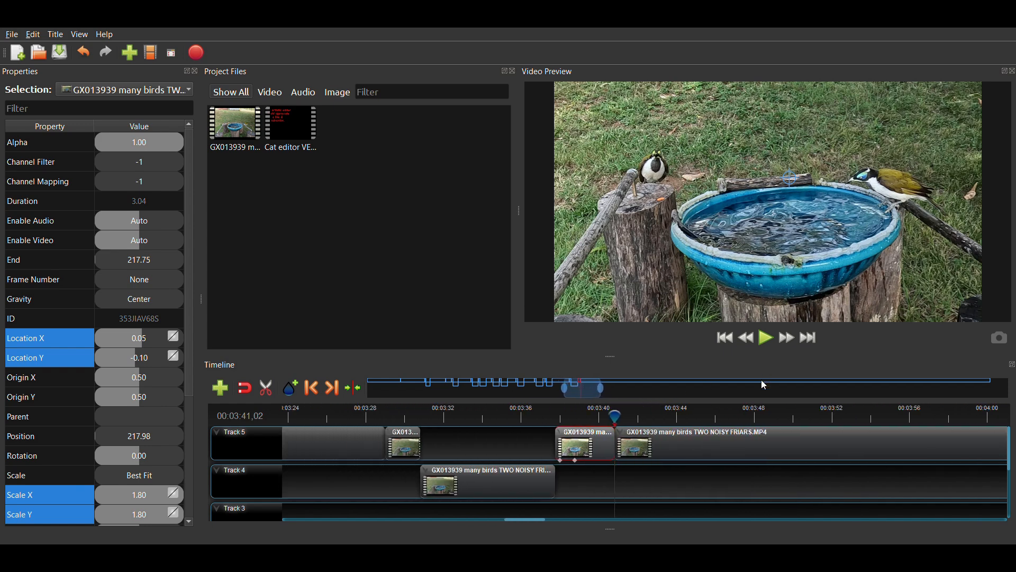
- Play back to 00:03:42,14, jump to 00:03:43,07 and step back frame by frame to 00:03:41,21 to examine the bird's bathing
key(space)
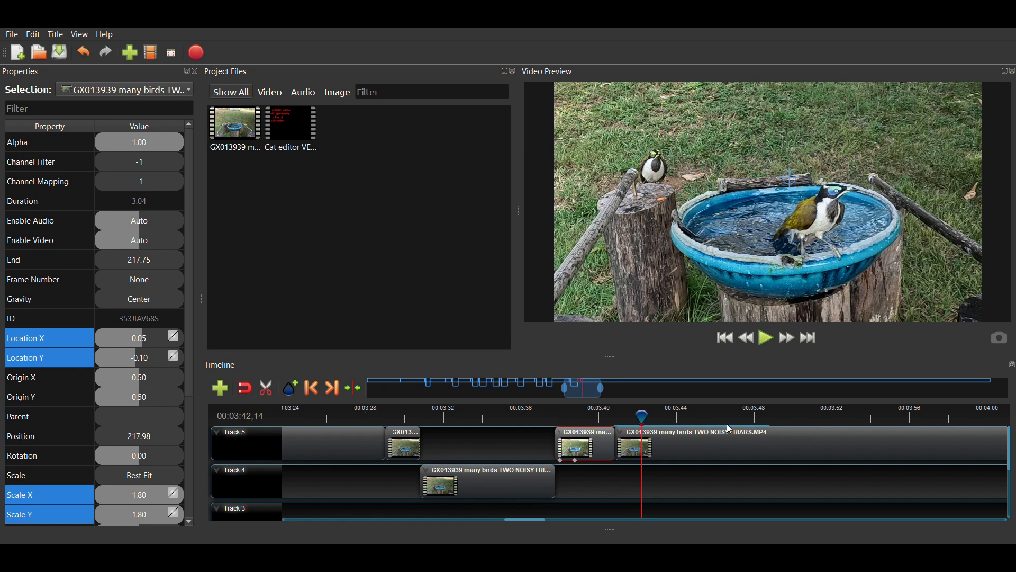
click(658, 414)
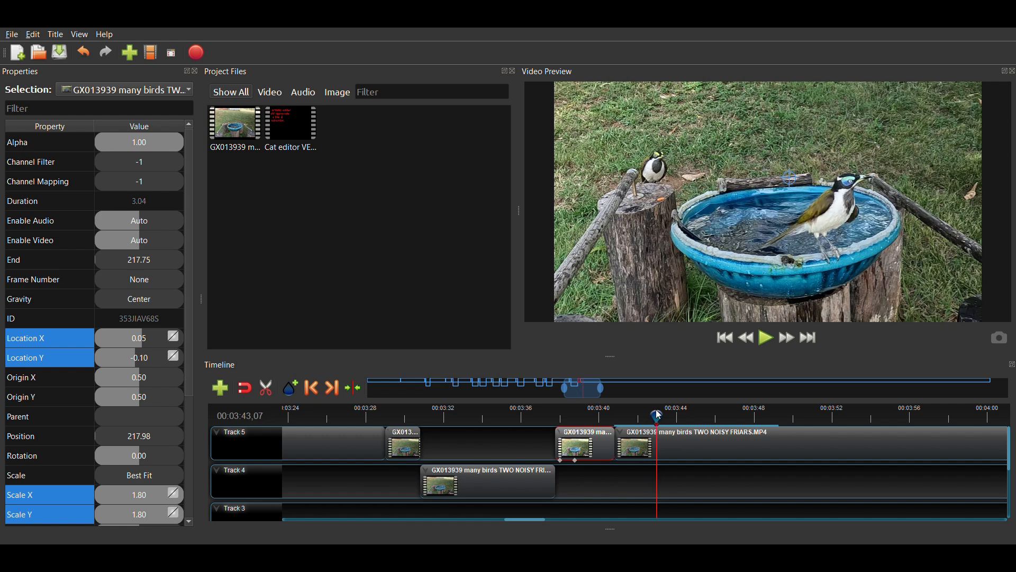
key(Left)
key(Left)
key(Left)
key(Left)
key(Left)
key(Left)
key(Left)
key(Left)
key(Left)
key(Left)
key(Left)
key(Left)
key(Left)
key(Left)
key(Left)
key(Left)
key(Left)
key(Left)
key(Left)
key(Left)
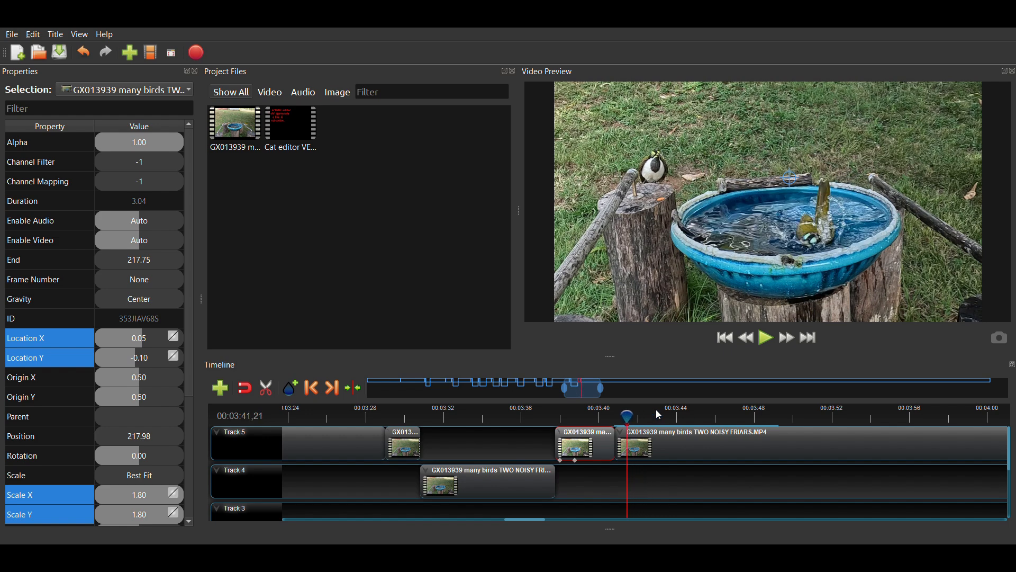
- Split the long Track 5 clip at 00:03:42,16, where the bird stands on the bath's front rim
key(Right)
key(Right)
key(Right)
key(Right)
key(Right)
key(Right)
key(Right)
key(Right)
key(Right)
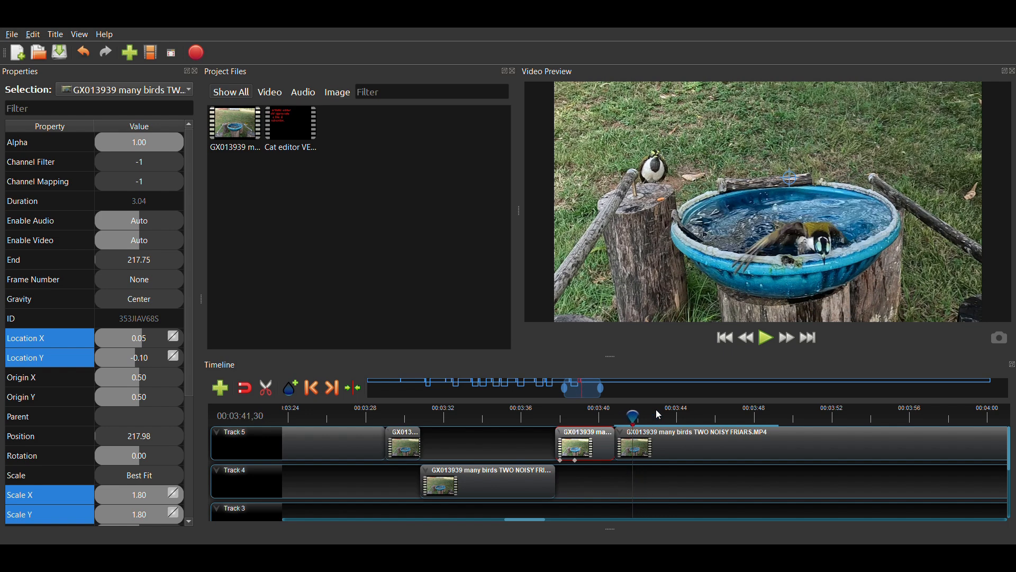
key(Right)
key(Right)
key(Right)
key(Right)
key(Right)
key(Right)
key(Right)
key(Right)
key(Right)
key(Right)
key(Right)
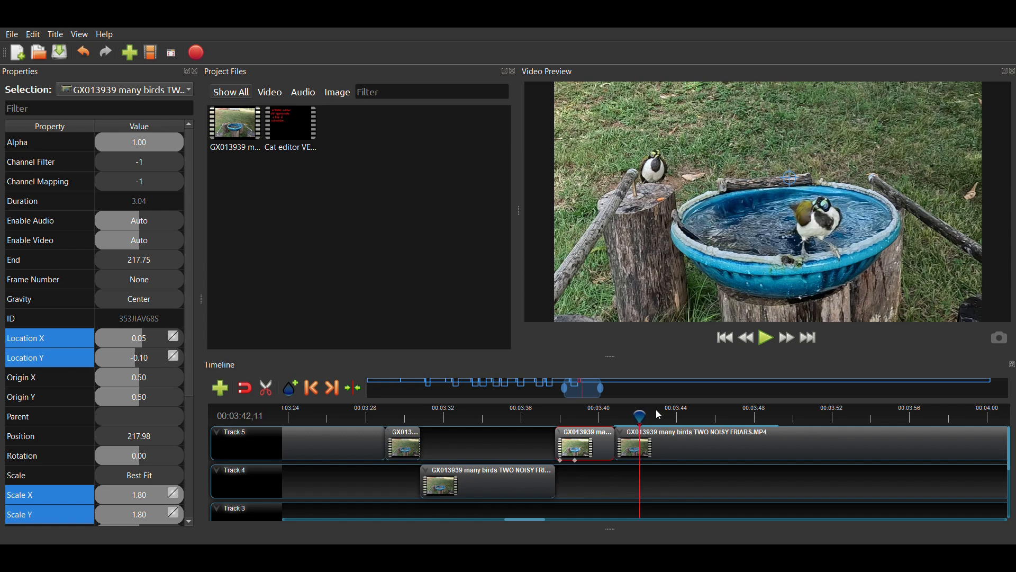
key(Right)
key(Right)
key(Right)
key(Right)
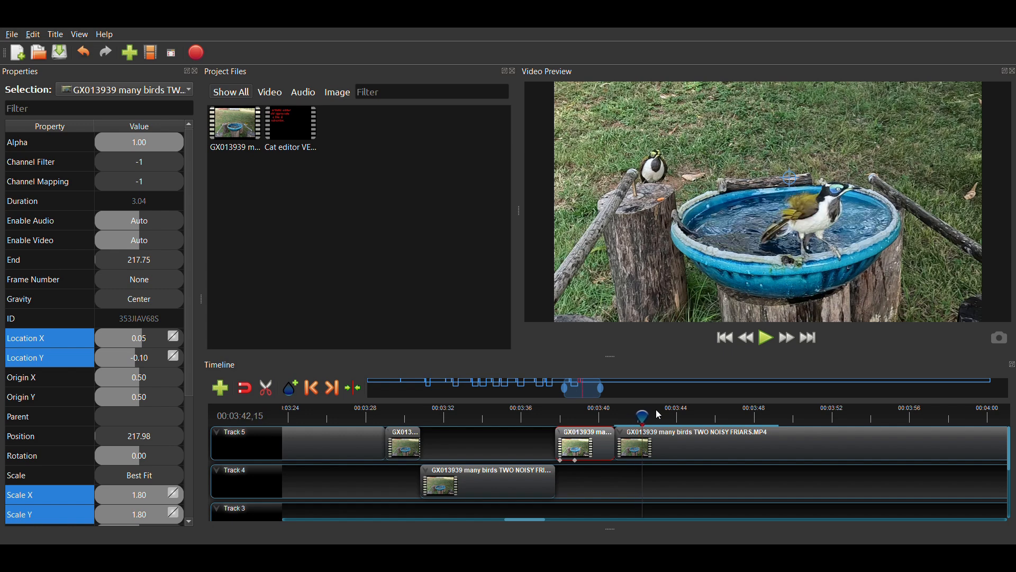
key(Right)
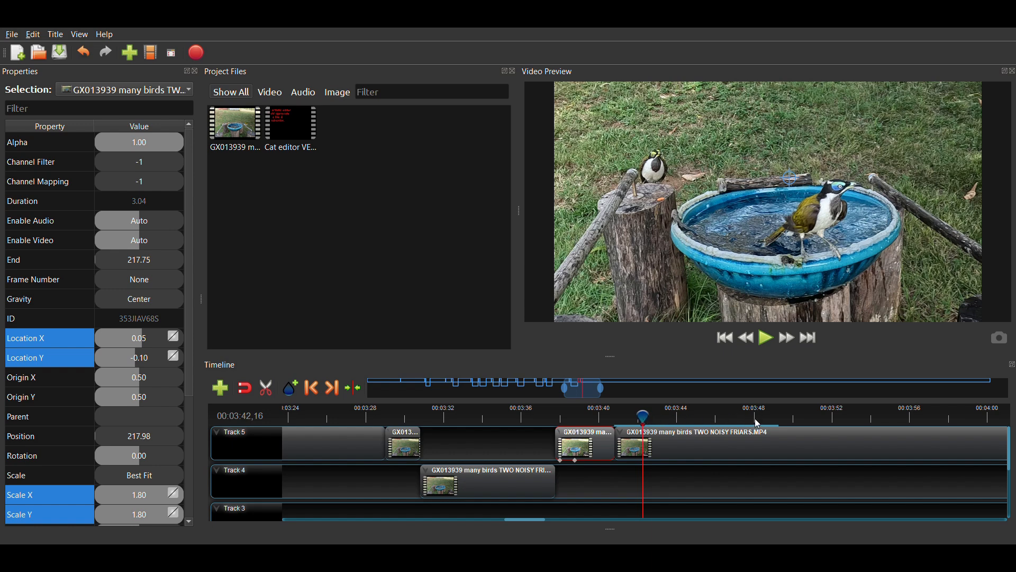
click(718, 444)
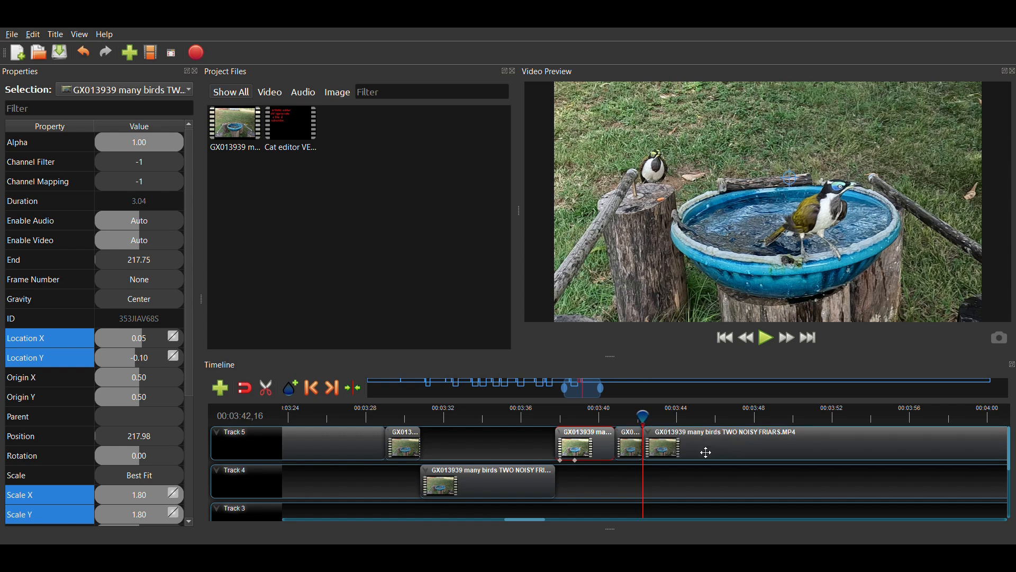
- Move the long Track 5 clip away and add a Track 4 copy of the short bathing clip slowed to a duration of 5.37
click(684, 454)
drag(683, 453, 762, 447)
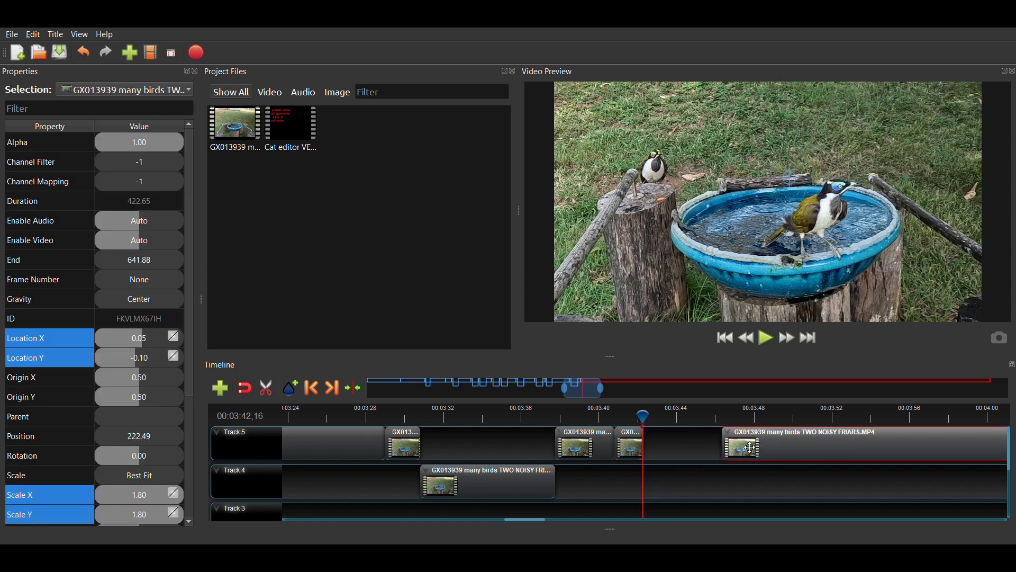
click(638, 451)
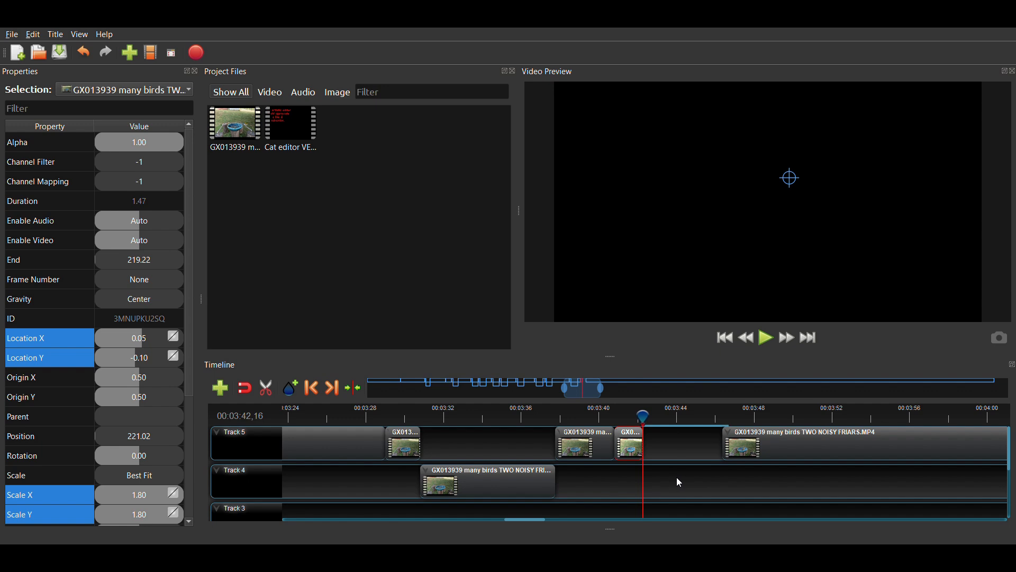
key(ctrl+v)
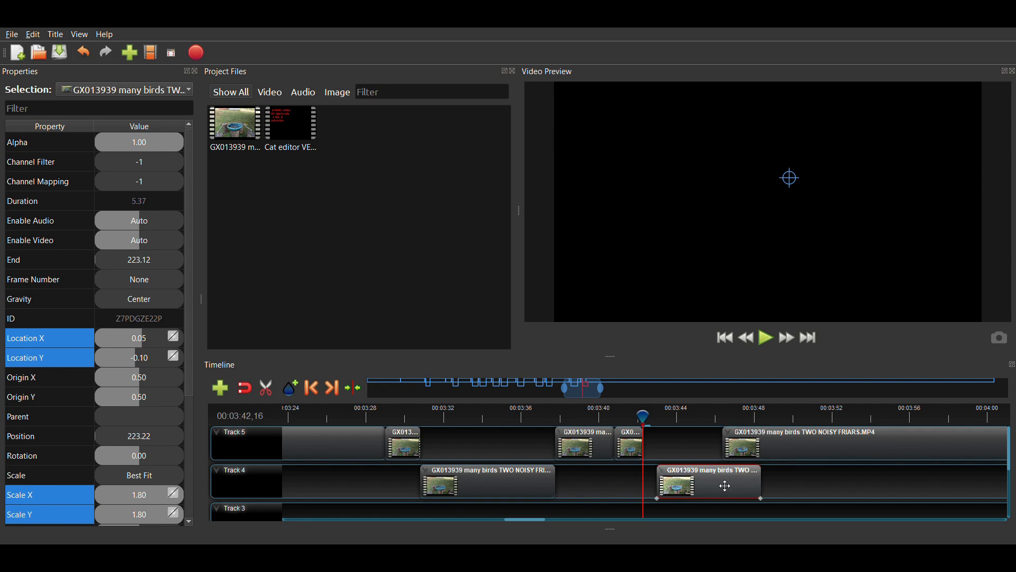
- Move the Track 4 copy to position 222.49, directly after the short Track 5 clip, and the long Track 5 clip to 232.33
drag(725, 484, 712, 490)
drag(745, 451, 822, 453)
drag(637, 424, 623, 419)
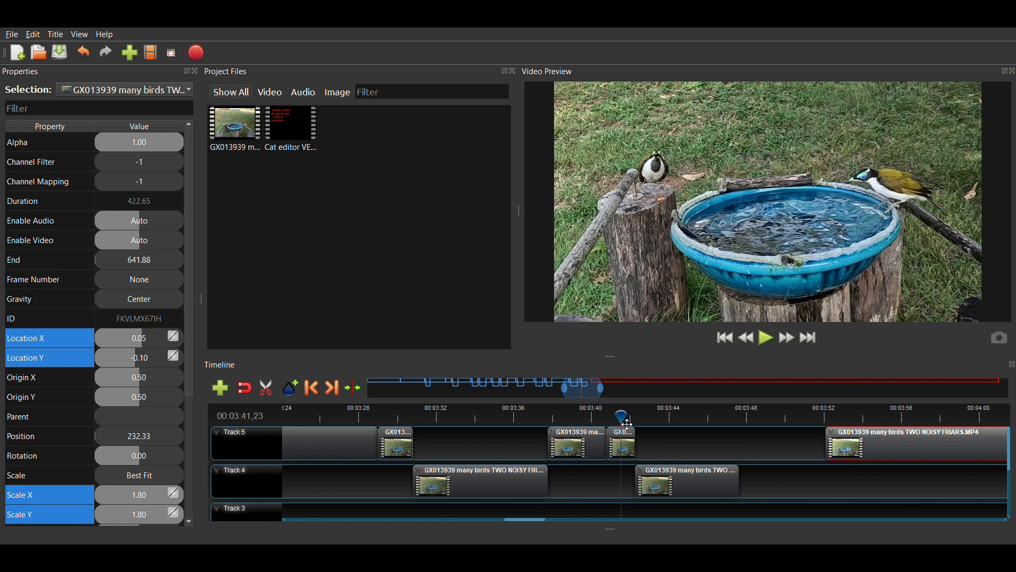
click(683, 485)
drag(685, 485, 679, 485)
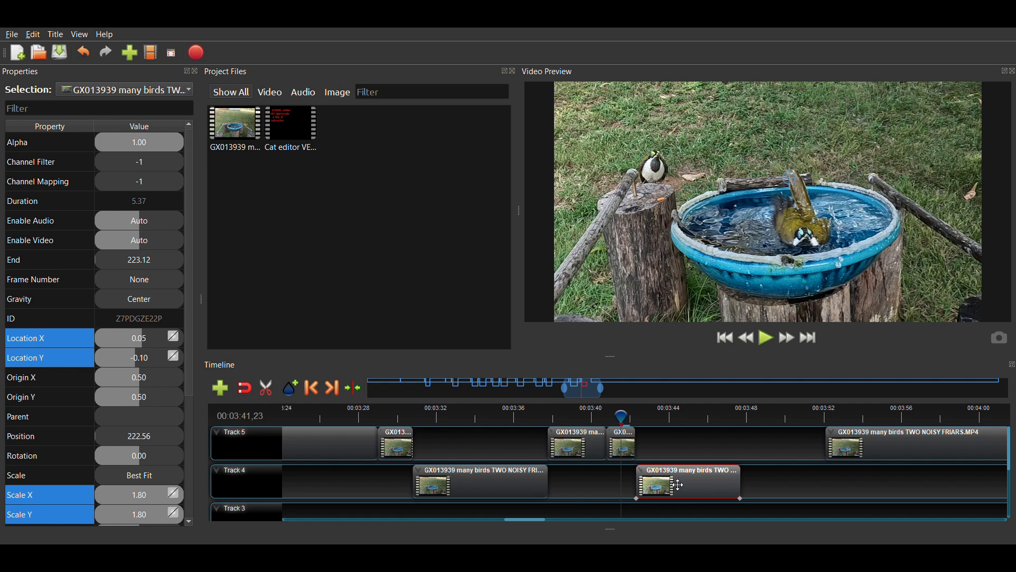
scroll(630, 436, up, 4)
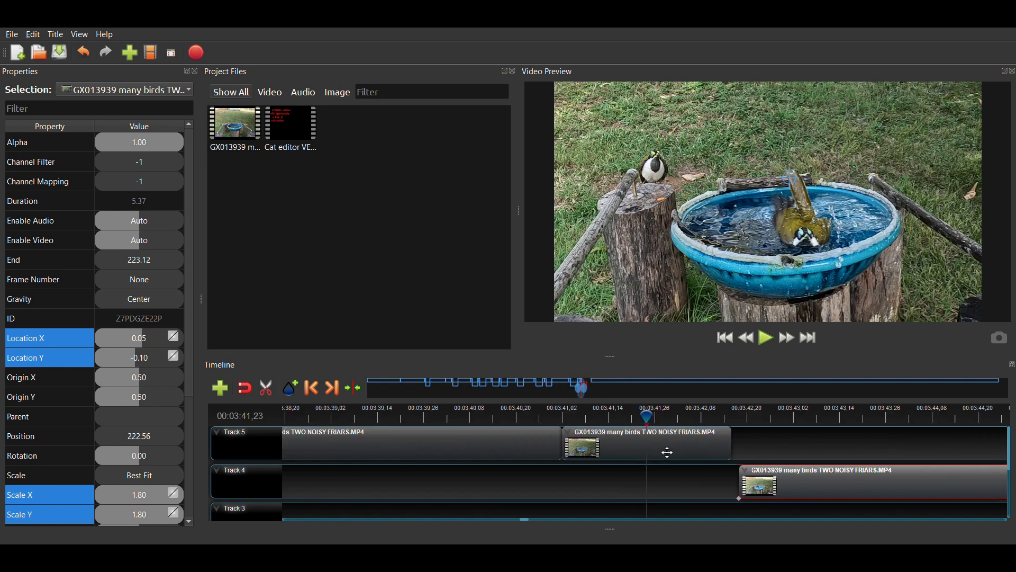
drag(784, 488, 765, 478)
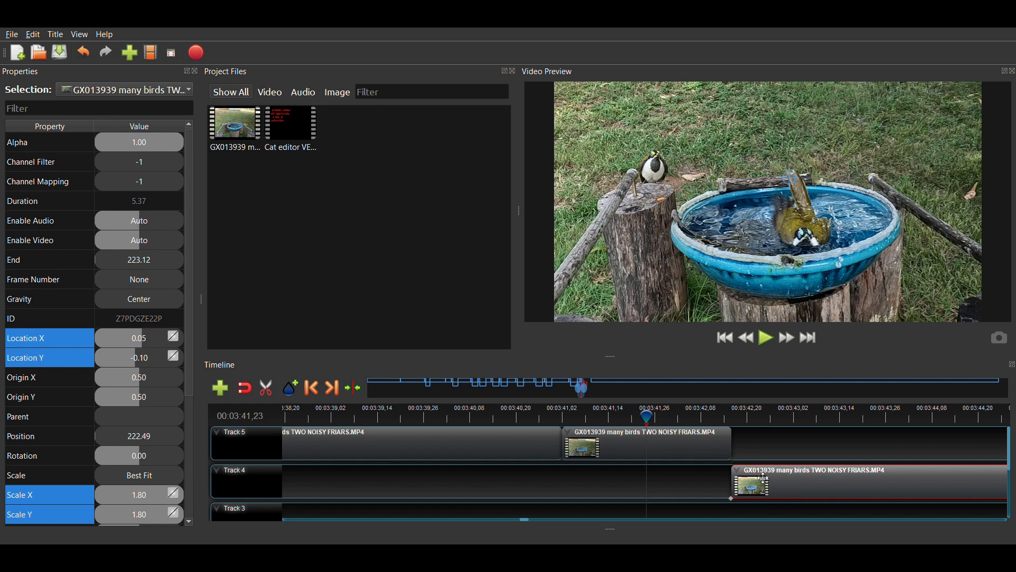
- Move the long Track 5 clip to position 227.86, directly after the slowed Track 4 copy
scroll(689, 476, down, 1)
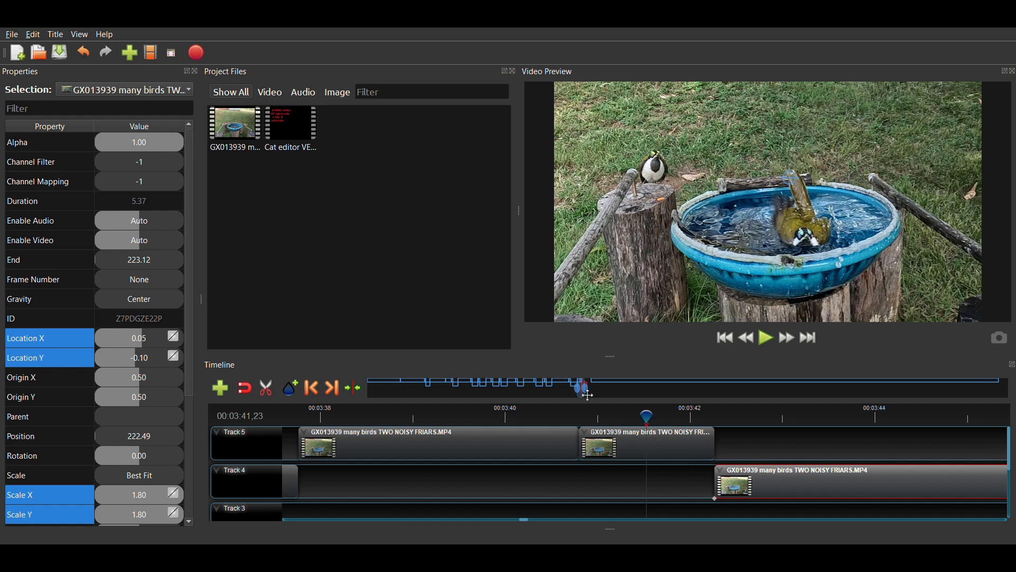
drag(588, 395, 596, 396)
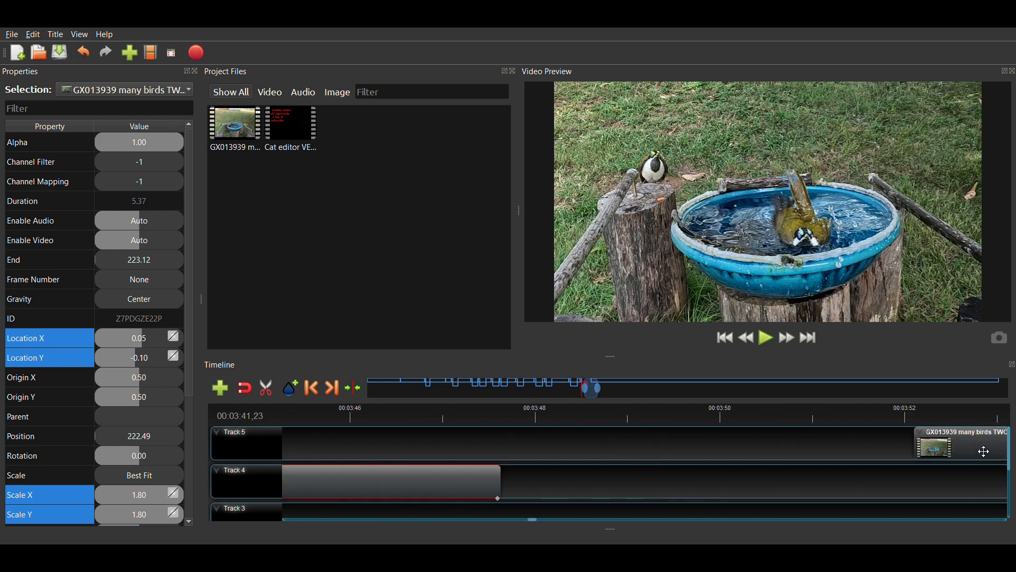
drag(980, 448, 573, 456)
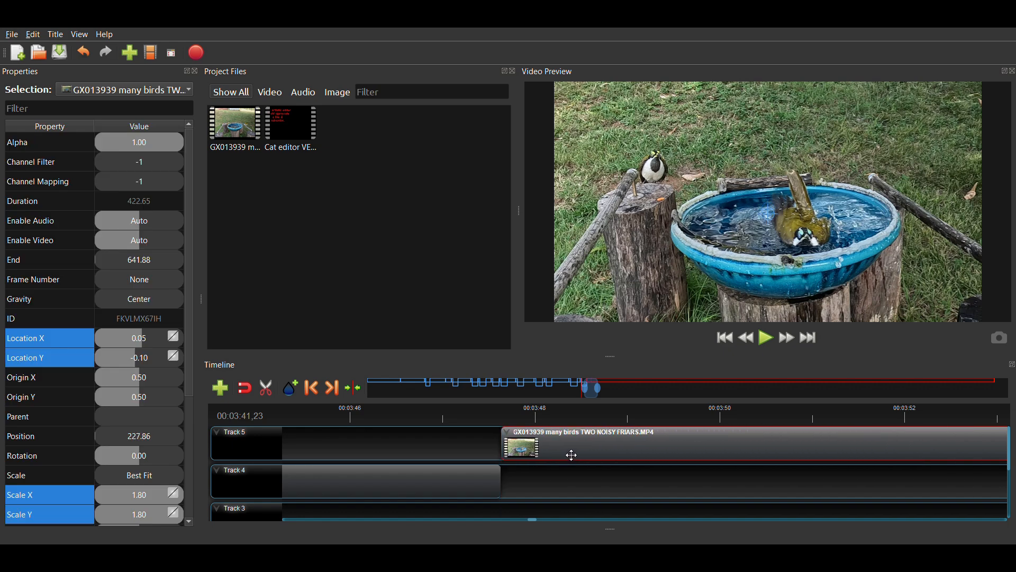
- Jump to the start of the long Track 5 clip and step forward frame by frame to 00:03:48,04 to examine the bird's movement
click(502, 425)
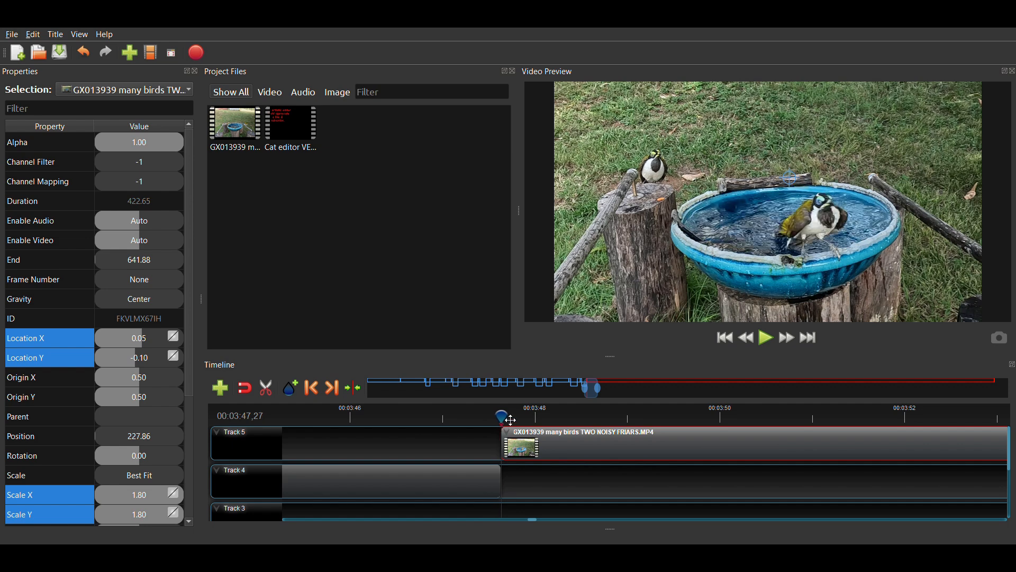
key(Right)
key(Right)
key(Right)
key(Right)
key(Right)
key(Right)
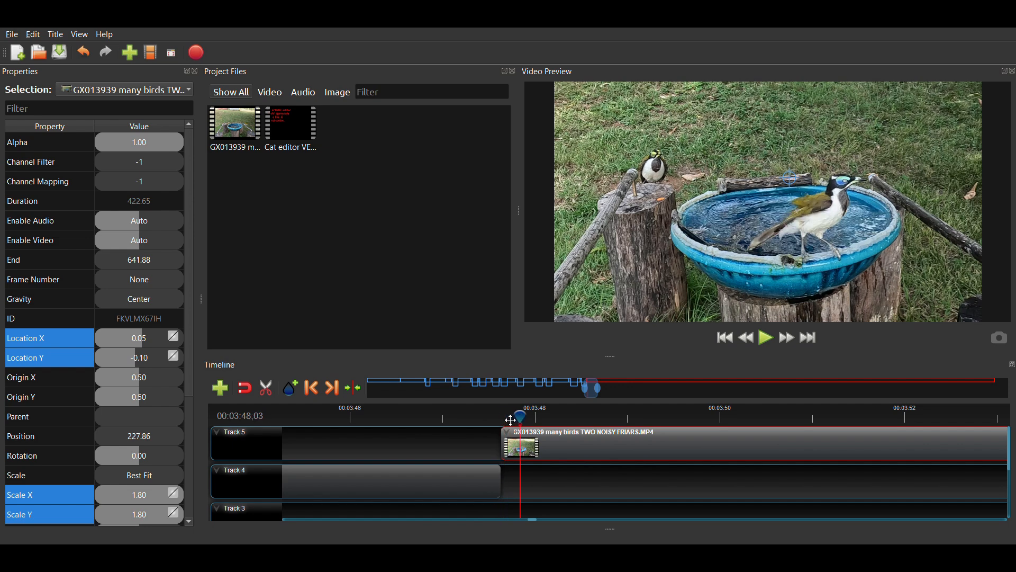
key(Right)
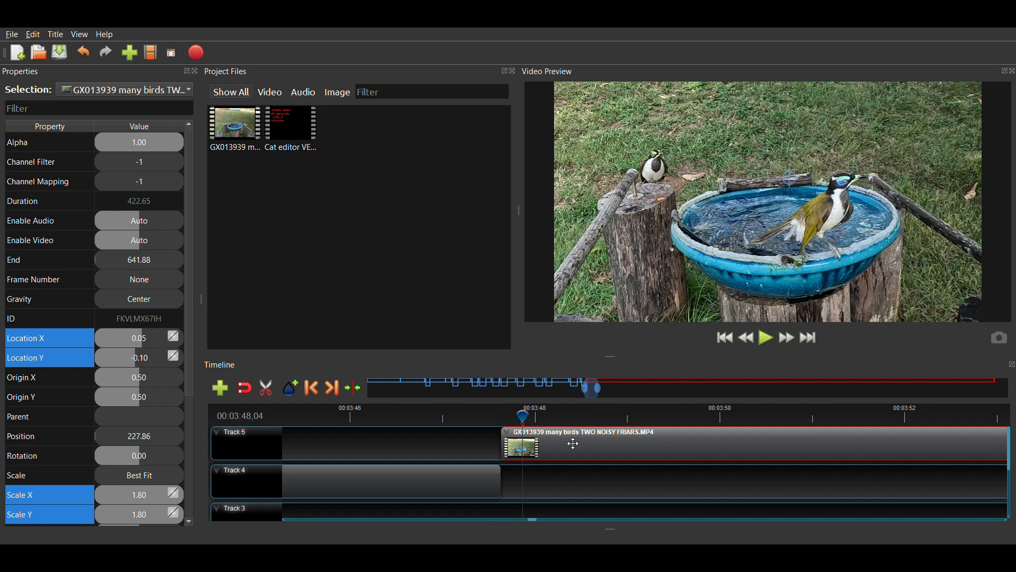
- Step backward and forward frame by frame around 00:03:42,16 to examine the join between the short Track 5 clip and the Track 4 copy
scroll(550, 445, down, 1)
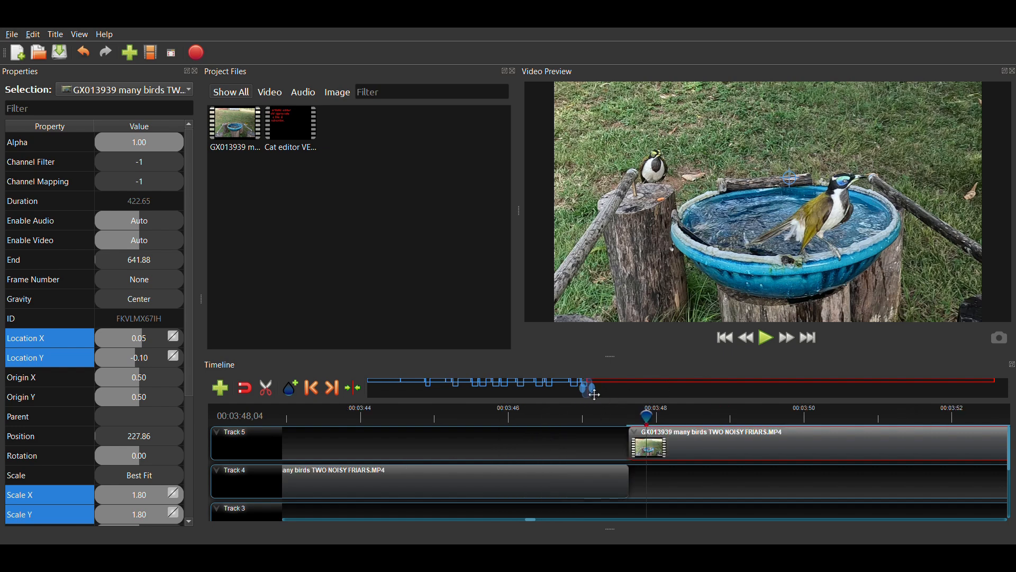
drag(594, 395, 583, 395)
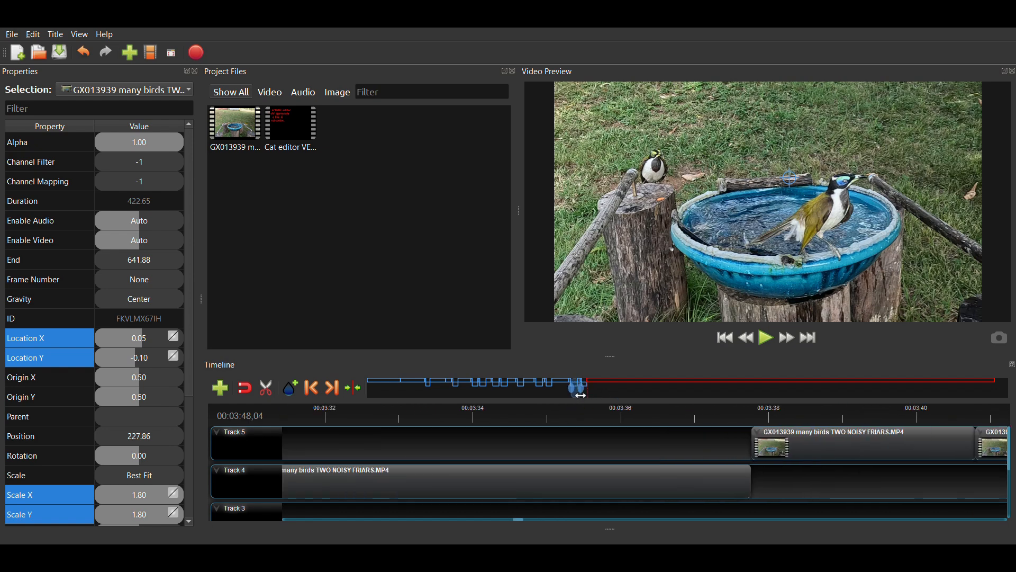
drag(582, 395, 604, 402)
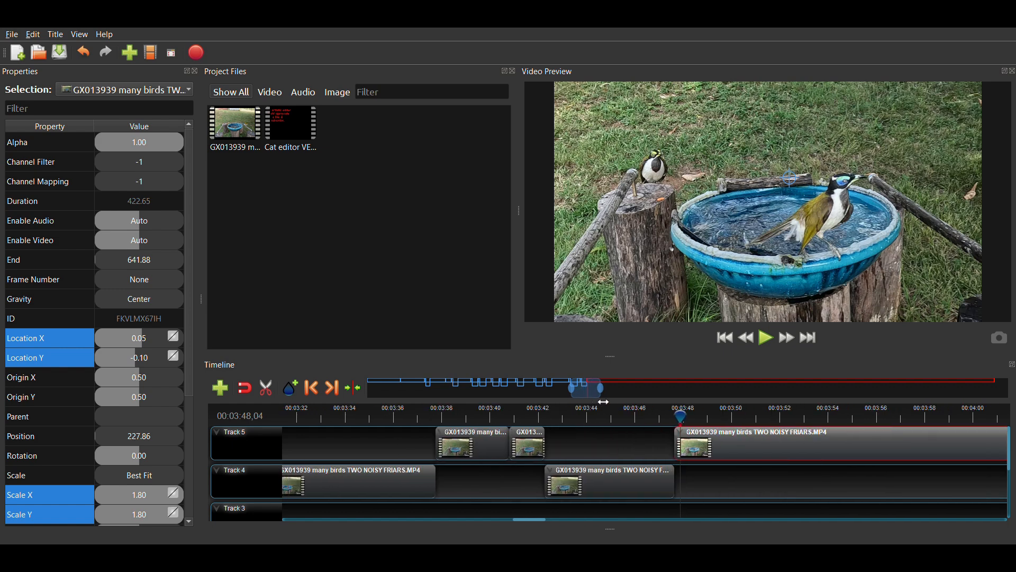
click(551, 423)
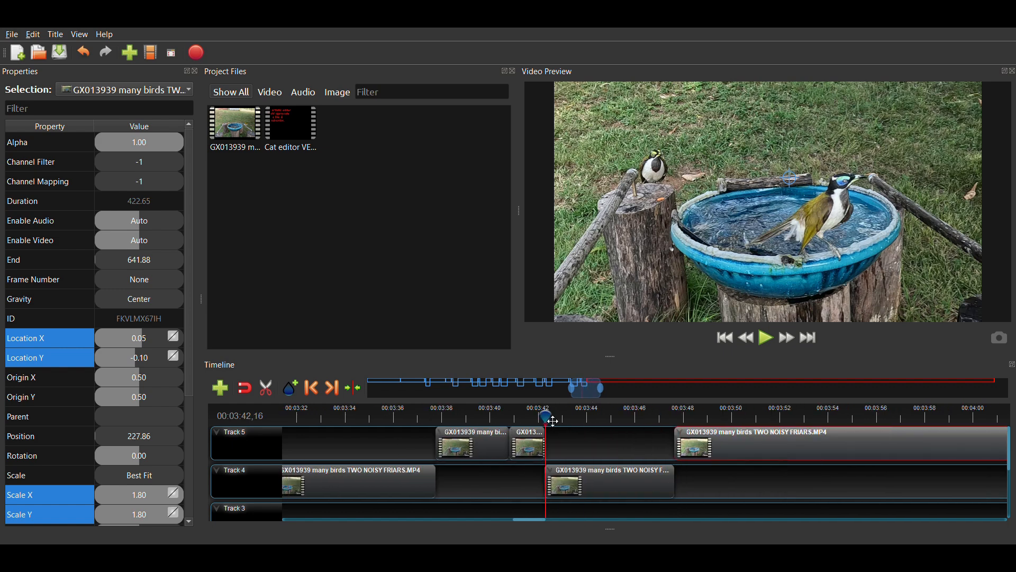
click(553, 422)
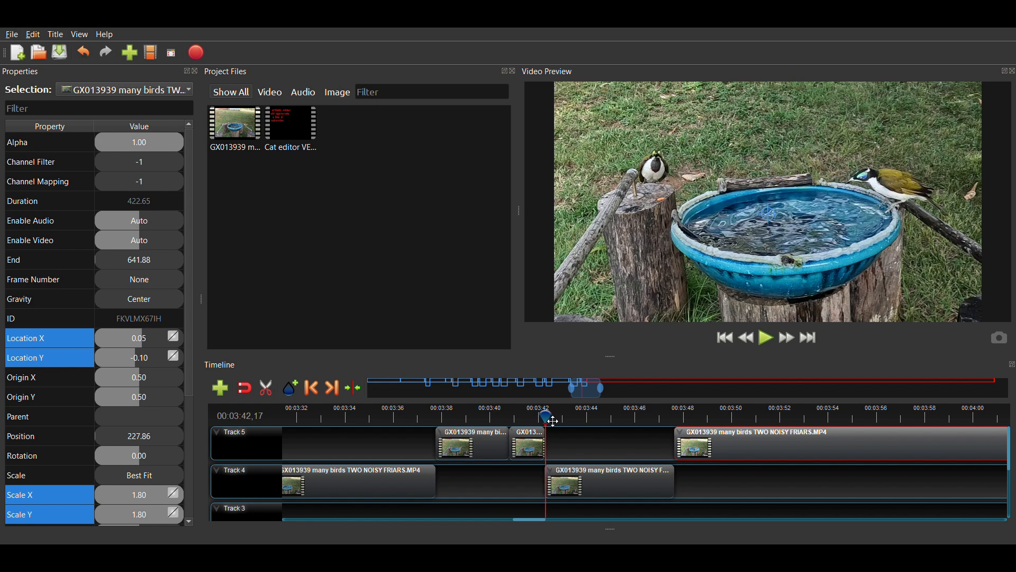
key(Left)
key(Left)
key(Left)
key(Left)
key(Left)
key(Left)
key(Left)
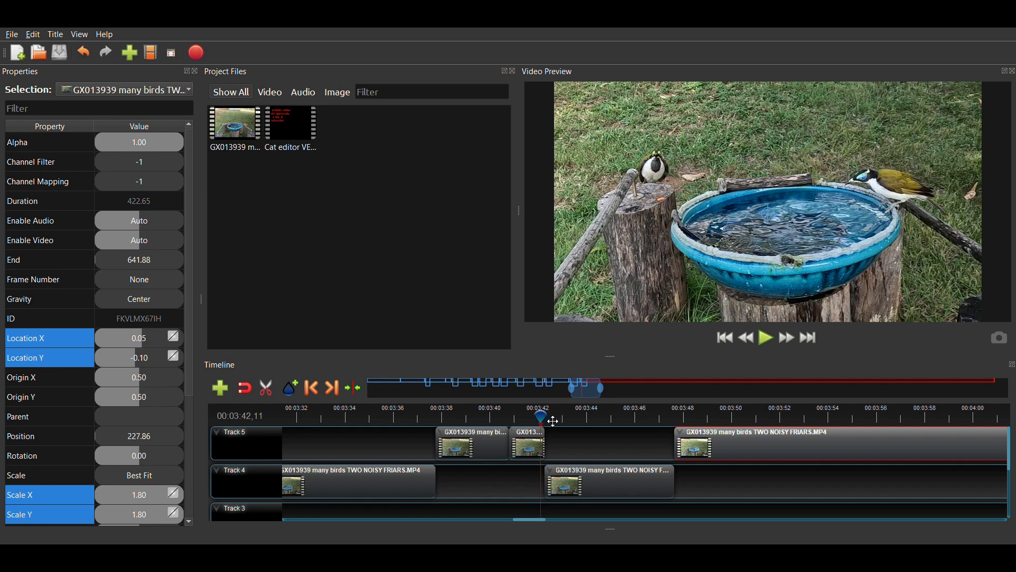
key(Right)
key(Right)
key(Right)
key(Right)
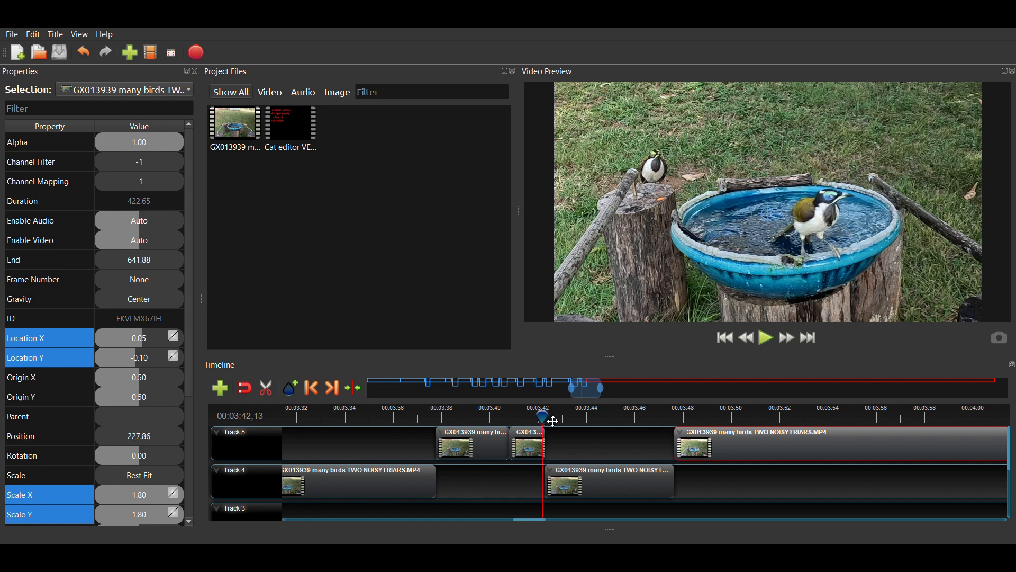
key(Right)
key(Right)
key(Right)
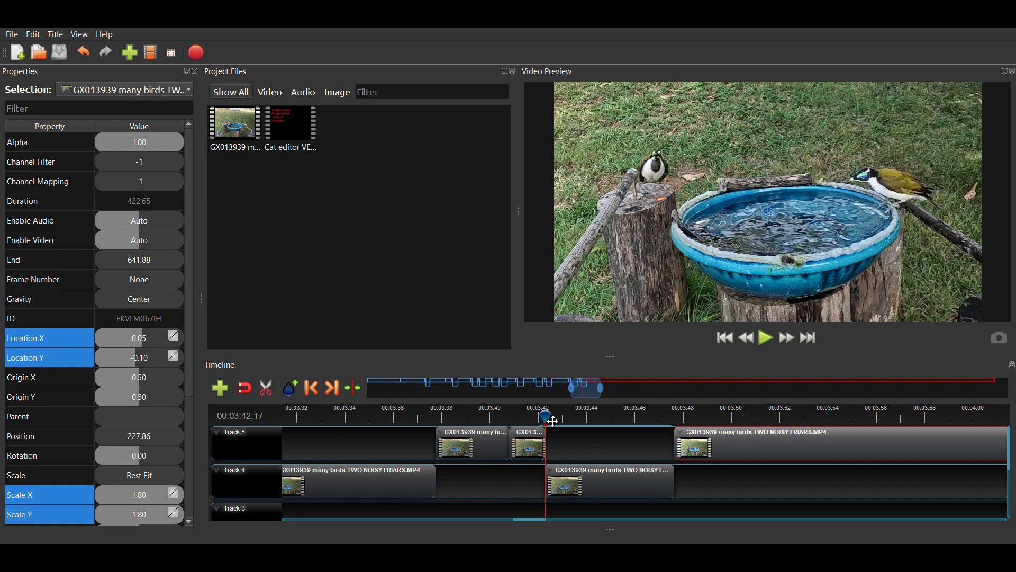
- Step forward frame by frame from 00:03:40,28 to 00:03:41,13 to examine the join between the two short Track 5 clips
click(508, 416)
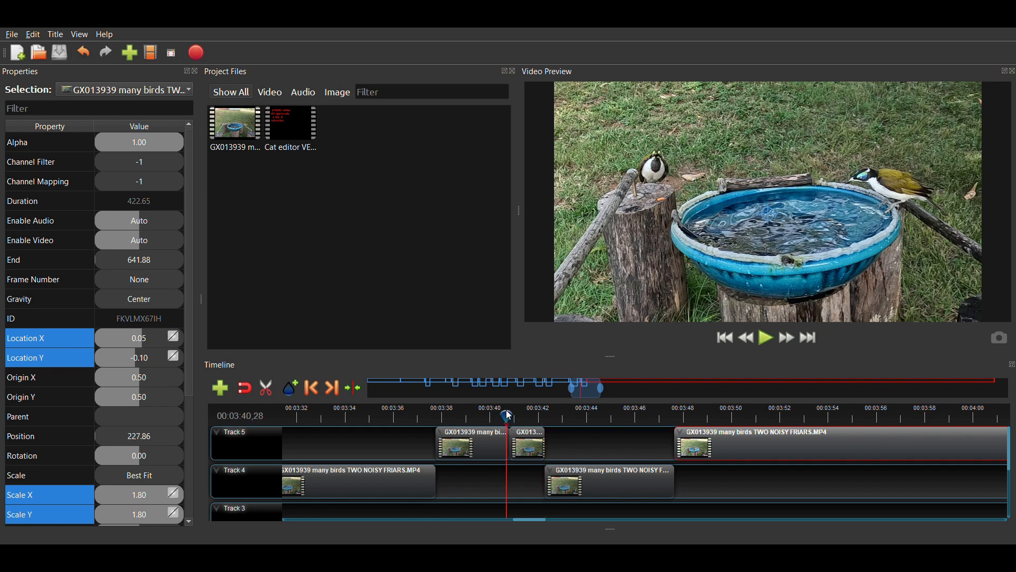
key(Right)
key(Right)
key(Right)
key(Right)
key(Right)
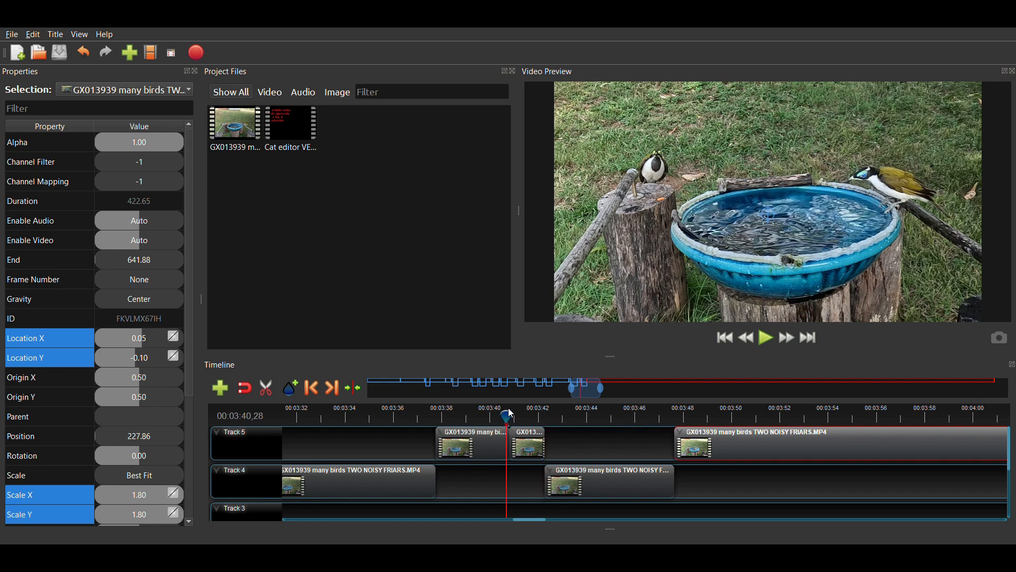
key(Right)
key(Right)
key(Right)
key(Right)
key(Right)
key(Right)
key(Right)
key(Right)
key(Right)
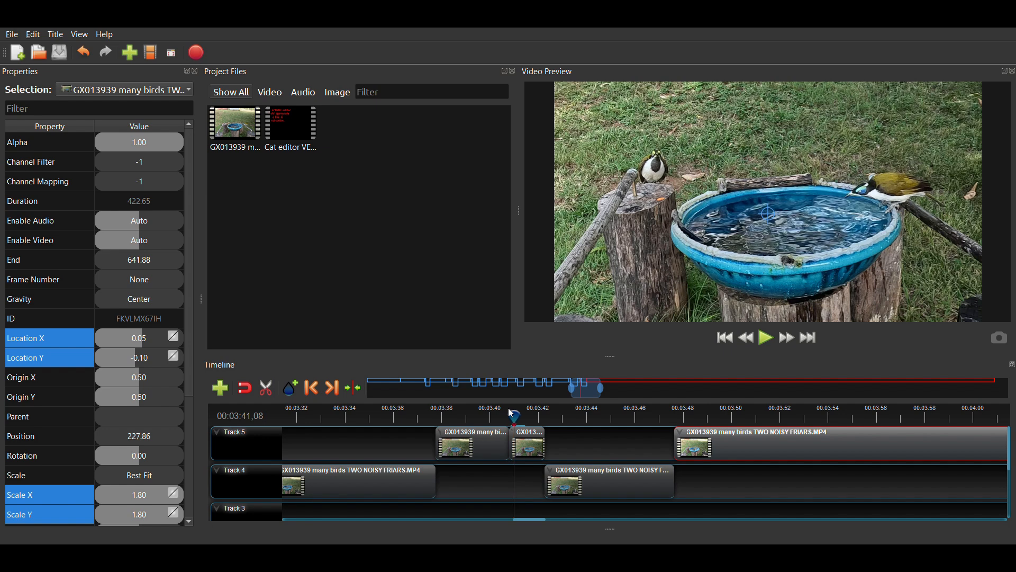
key(Right)
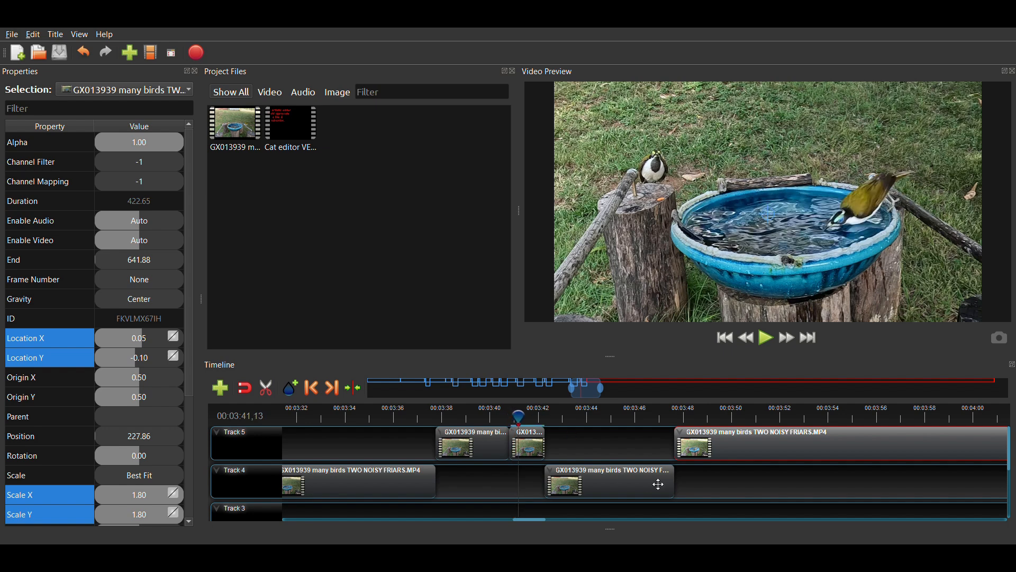
- Step and play from 00:03:47,22 into the long Track 5 clip, and jump further ahead to examine the join and the bird's action
click(671, 415)
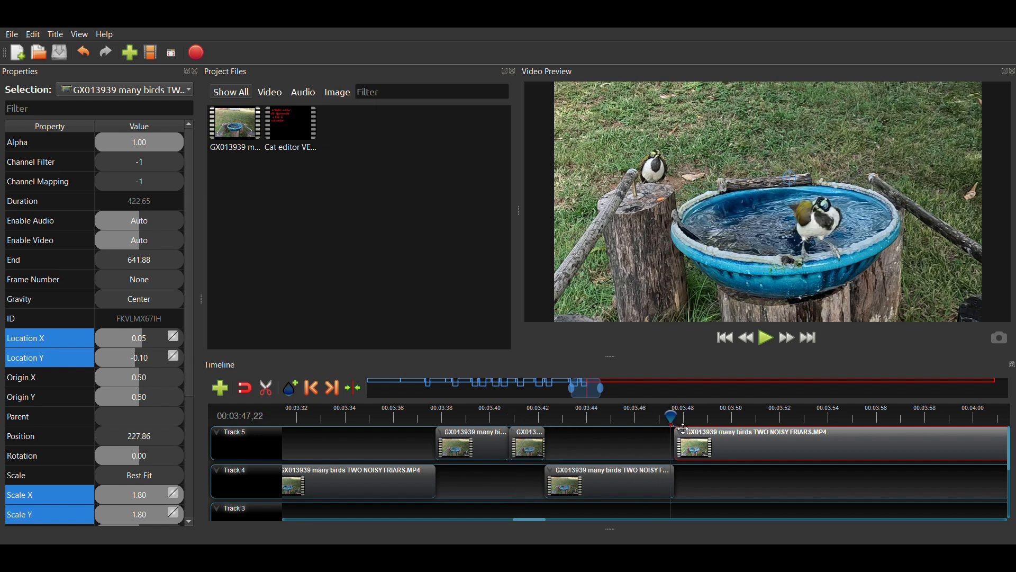
key(Right)
key(Right)
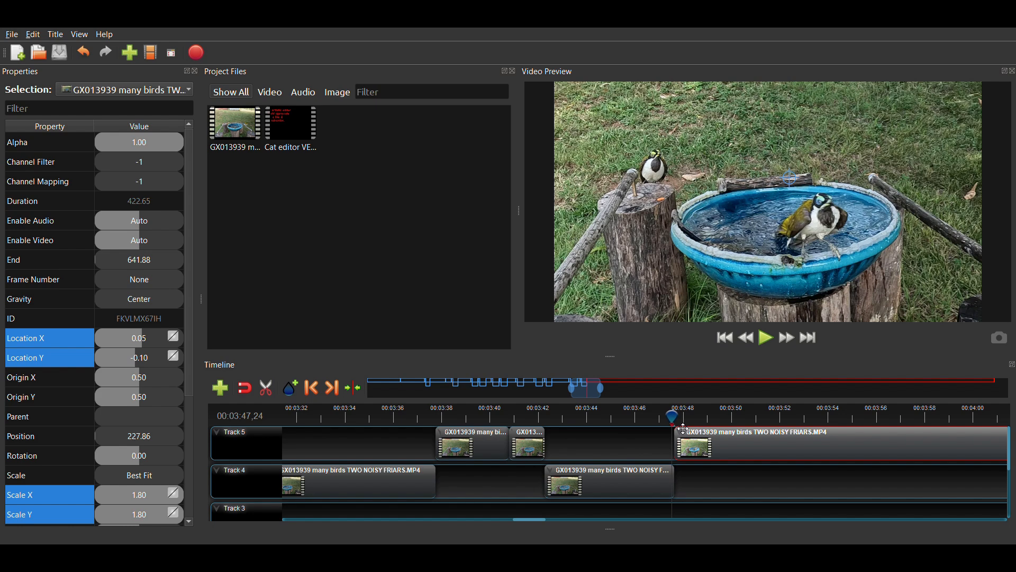
key(Right)
click(770, 340)
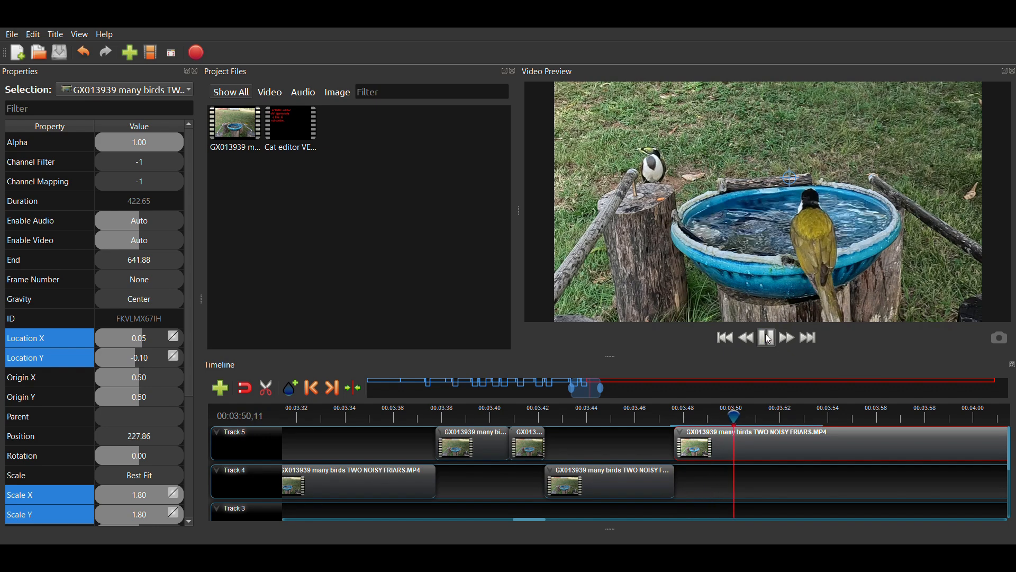
click(725, 417)
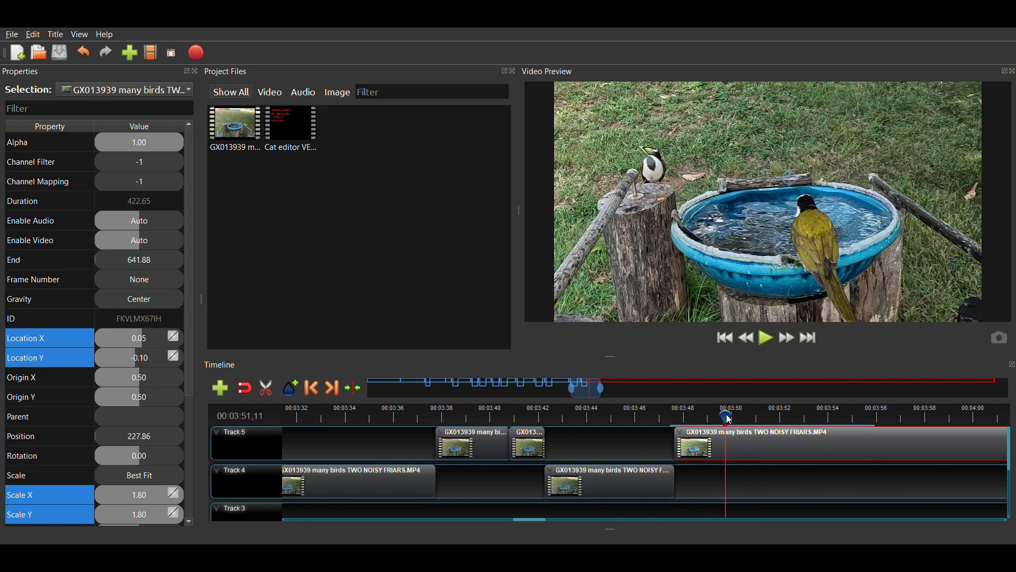
click(852, 417)
- Keyframe Scale X and Scale Y at 1.80 on the long Track 5 clip at 00:03:48,02
drag(838, 418, 686, 421)
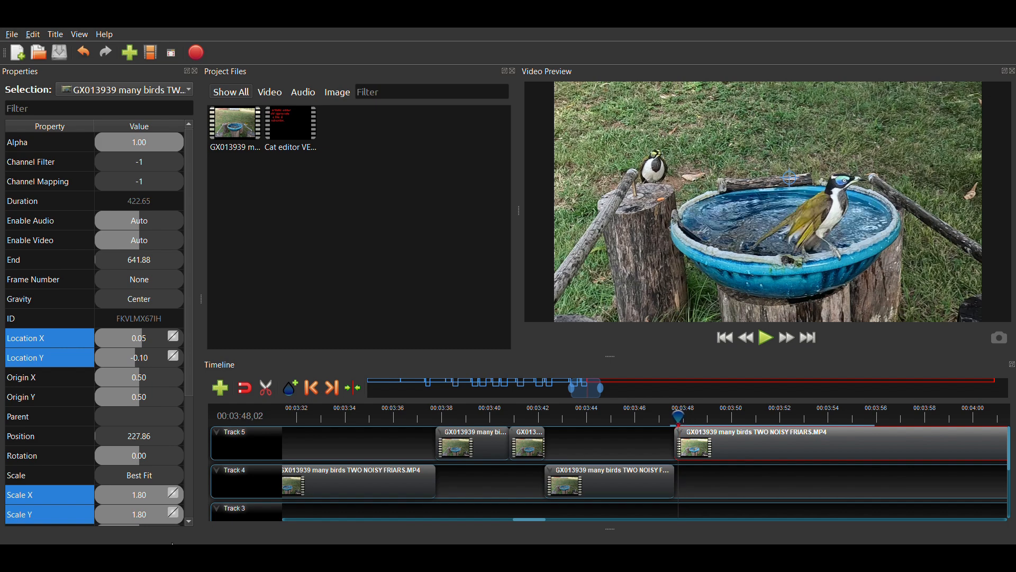
double_click(141, 486)
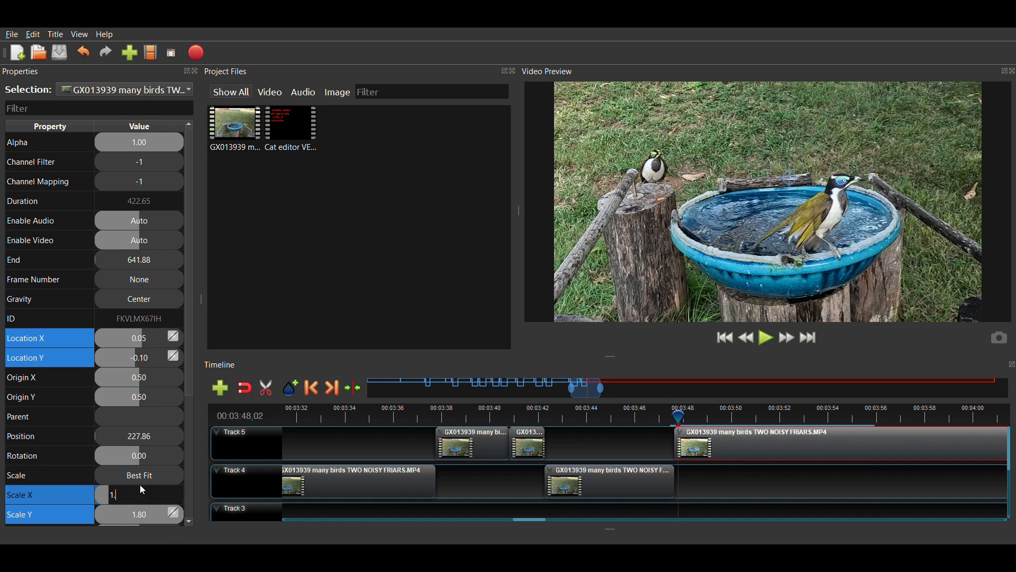
key(Return)
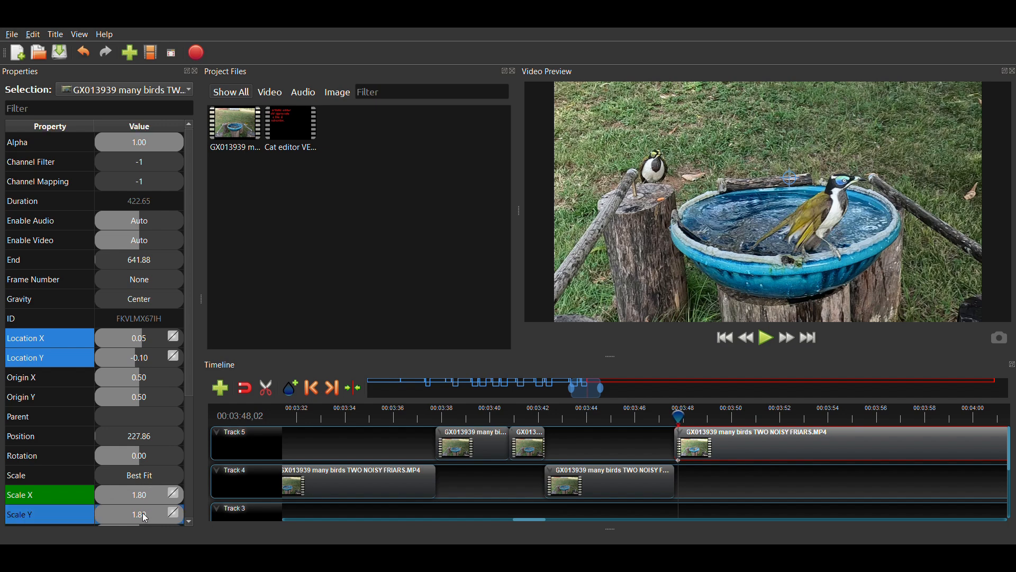
double_click(147, 517)
key(Return)
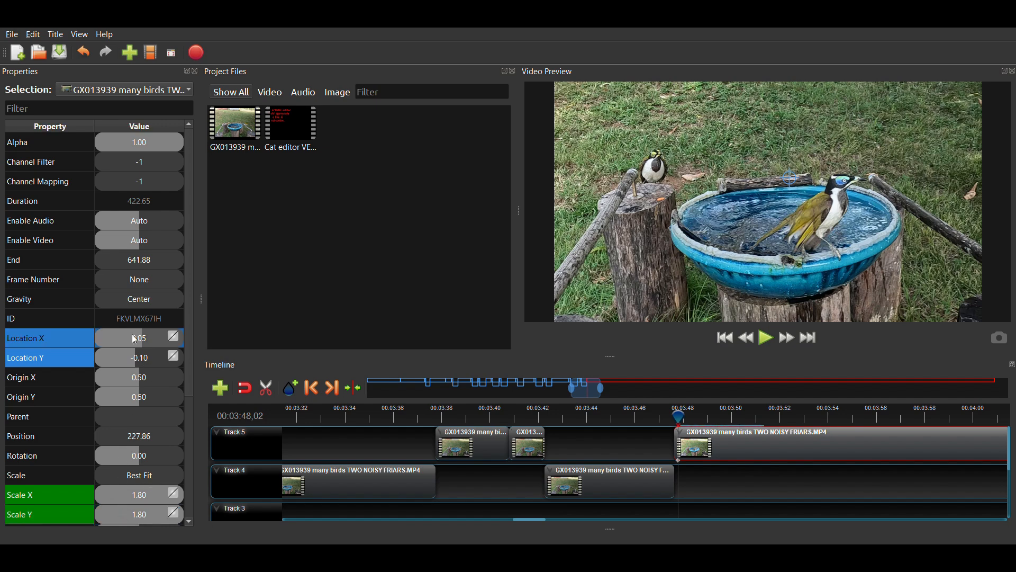
- Keyframe the long Track 5 clip's Location X at 0.05 and Location Y at -0.10 at 00:03:48,02
text(0.05)
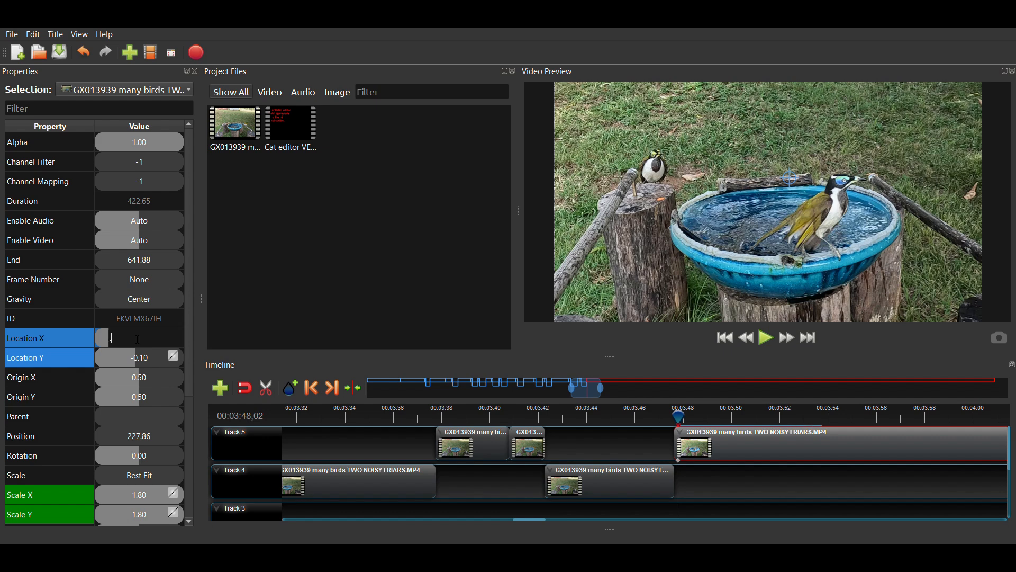
key(Return)
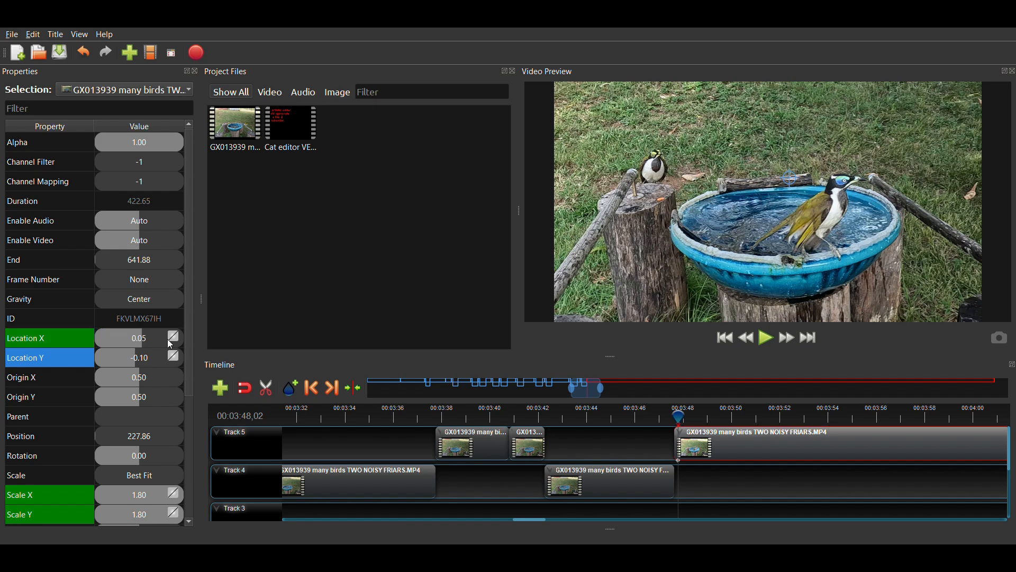
double_click(143, 357)
text(-)
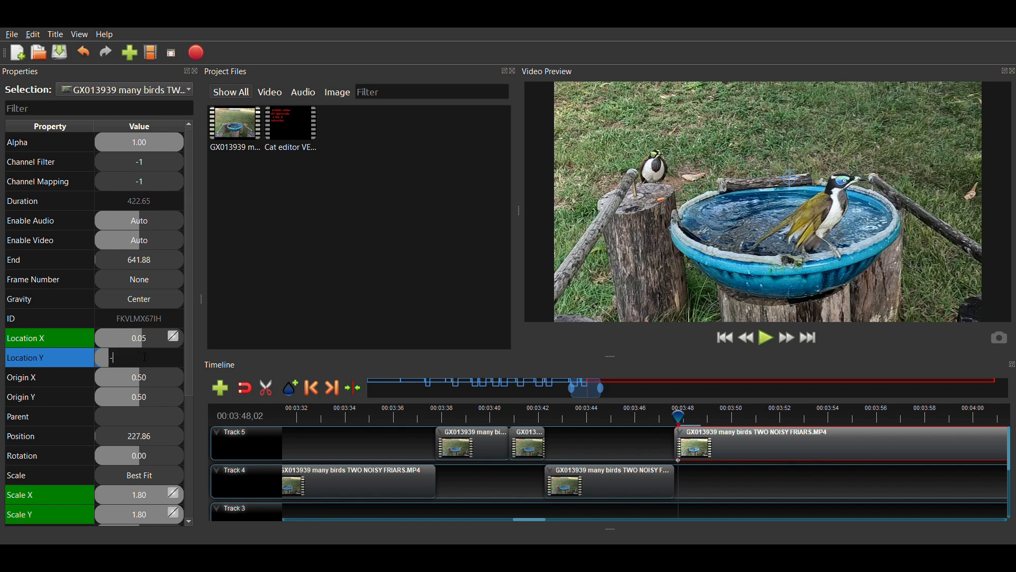
text(0.1)
key(Return)
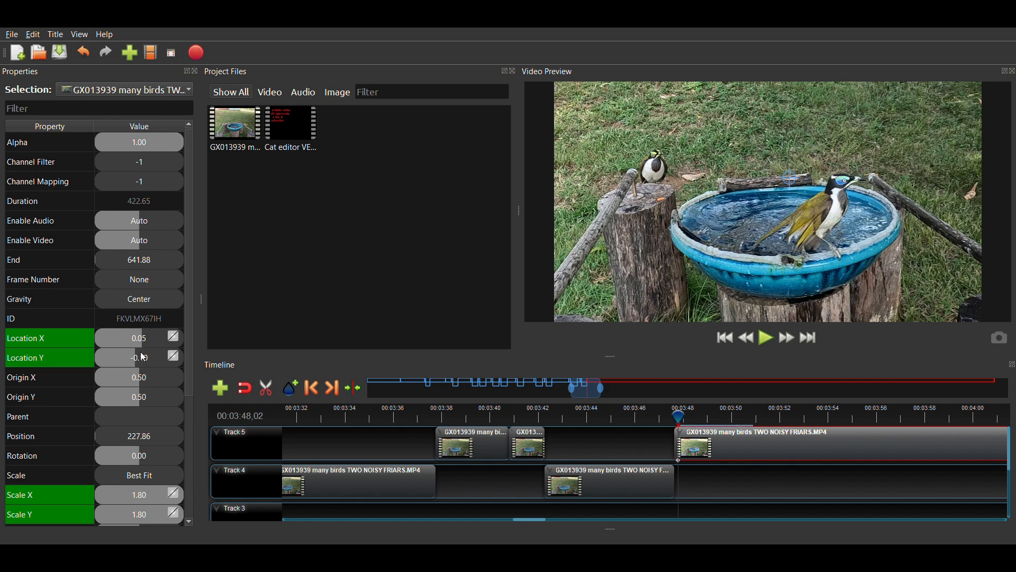
- Keyframe the long Track 5 clip's Scale X and Scale Y at 1.00 at 00:03:48,12
click(687, 421)
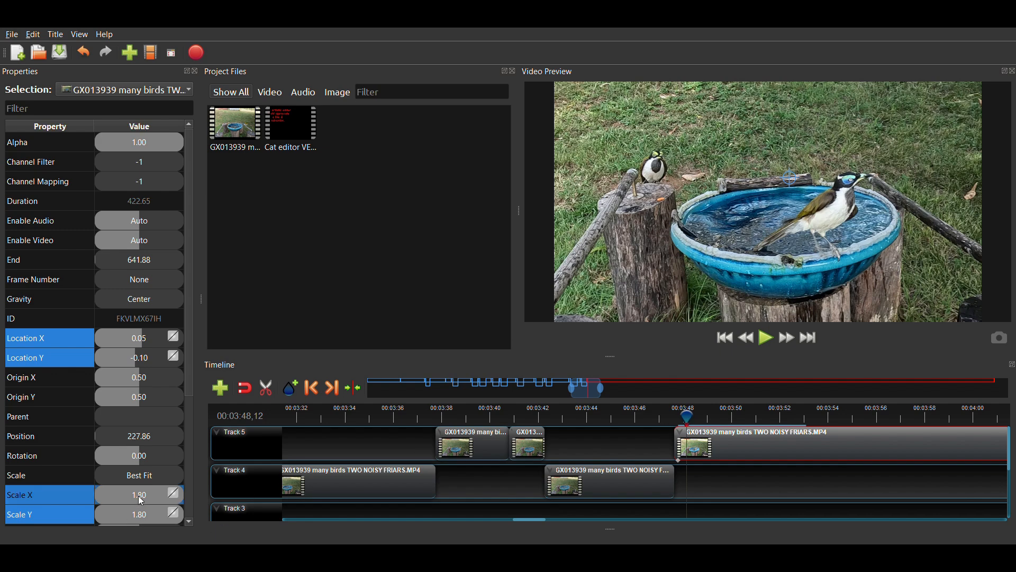
drag(140, 500, 147, 498)
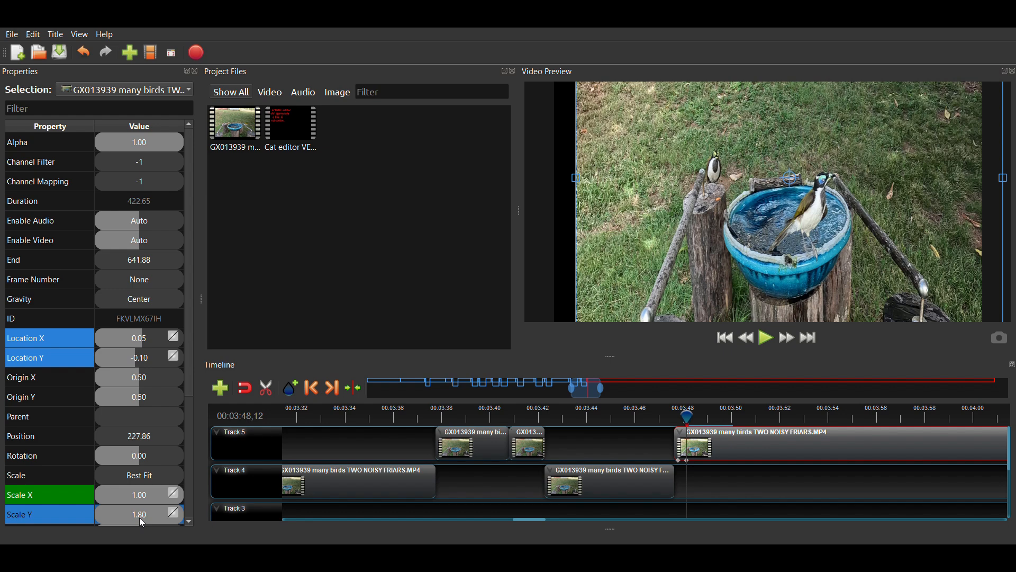
double_click(139, 518)
text(1)
key(Return)
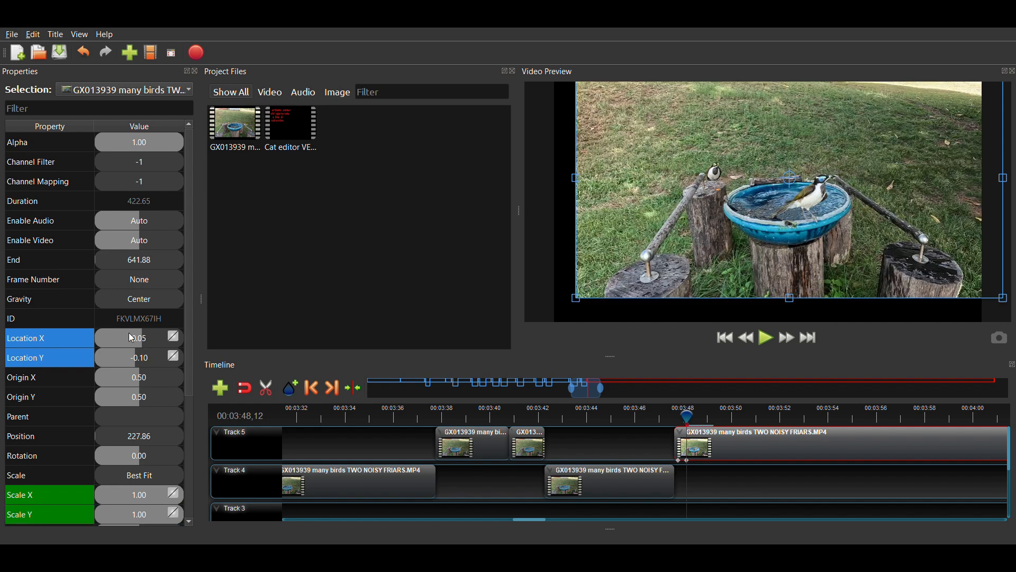
- Keyframe the long Track 5 clip's Location X and Location Y at 0.00 at 00:03:48,12
double_click(139, 333)
text(0)
key(Return)
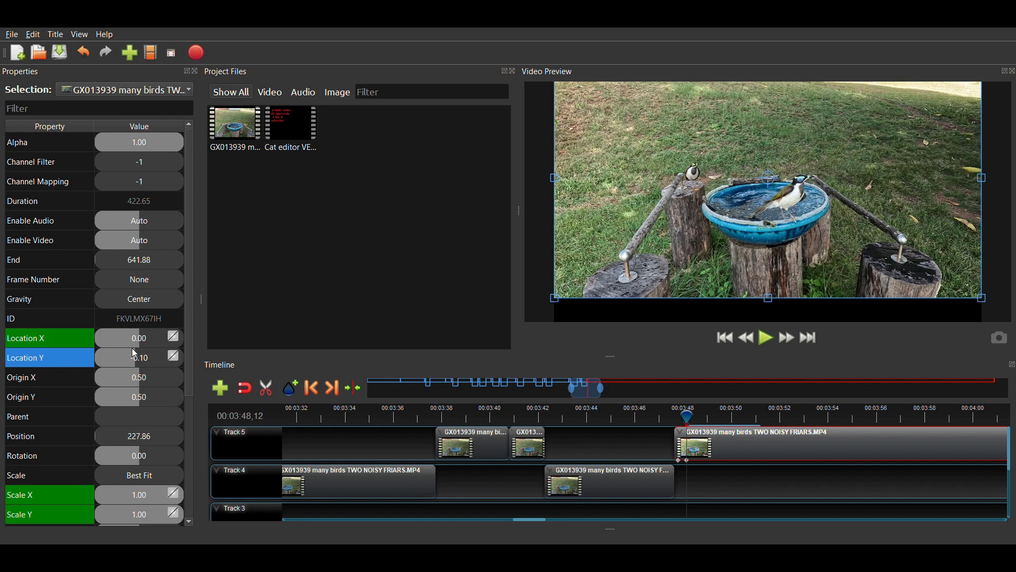
double_click(134, 356)
text(0)
key(Return)
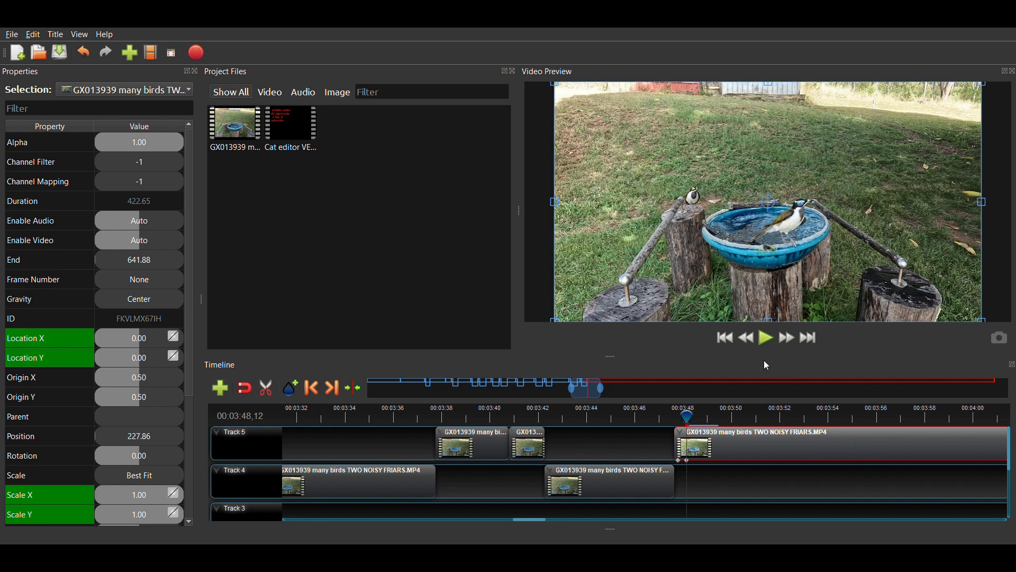
- Review the bird action in the long Track 5 clip from 00:03:48,12 onwards and stop the playhead at 00:03:53,09
click(770, 345)
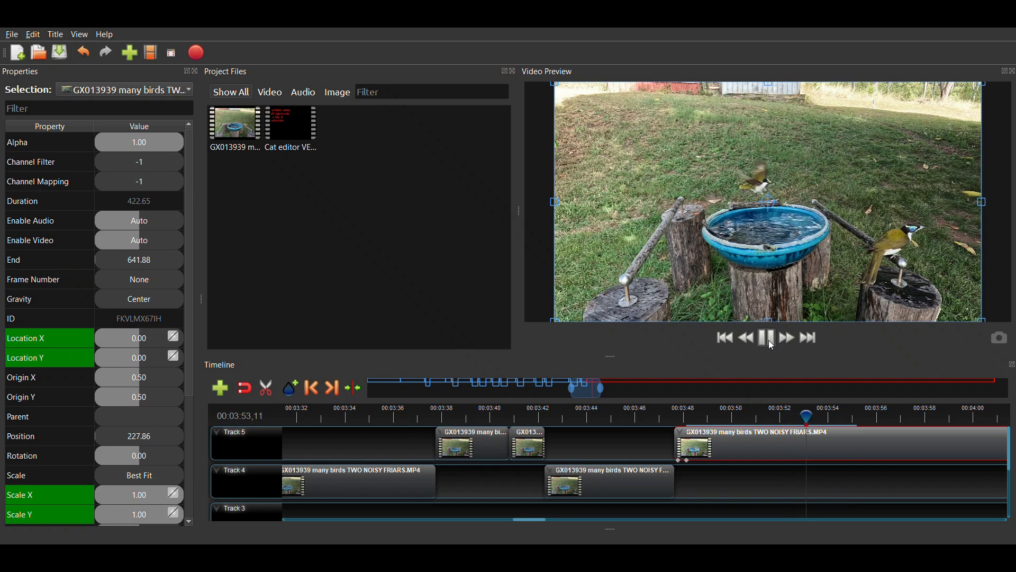
click(769, 341)
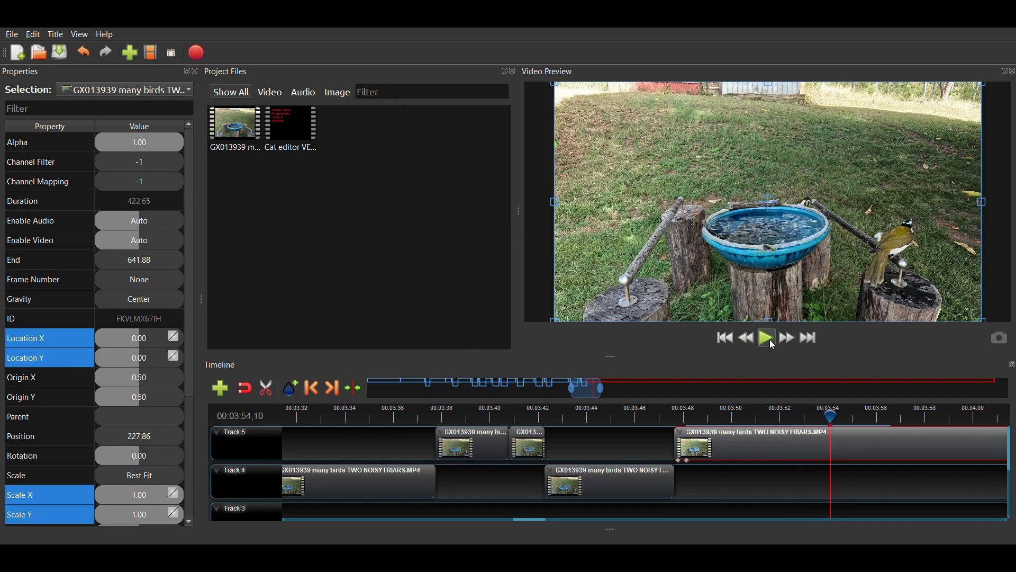
click(771, 341)
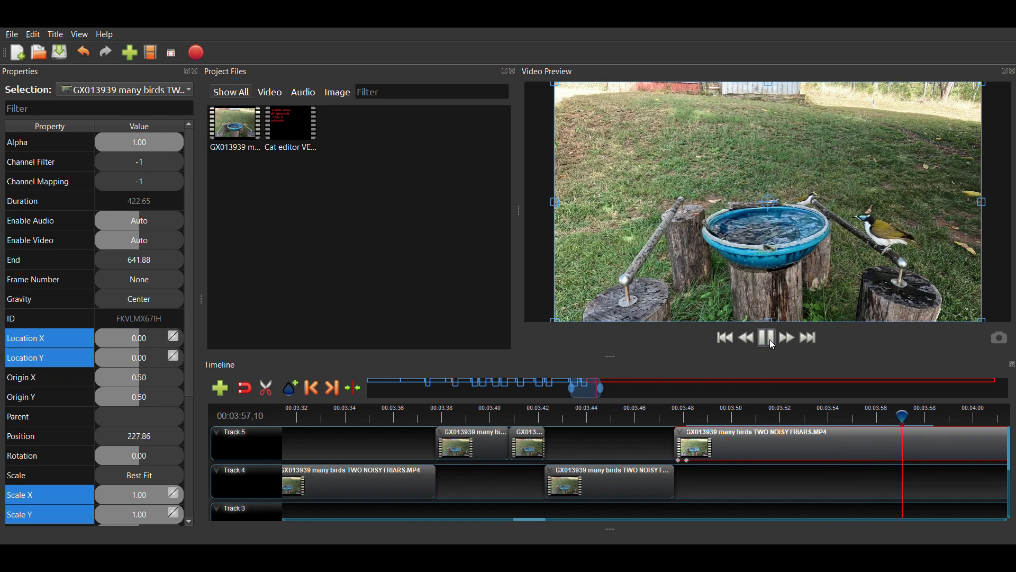
click(771, 342)
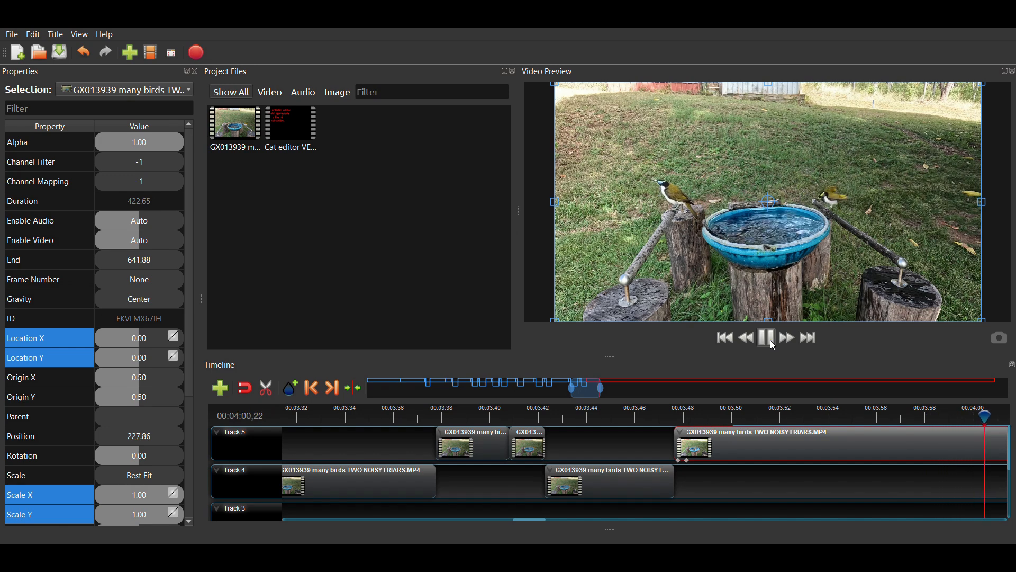
click(770, 340)
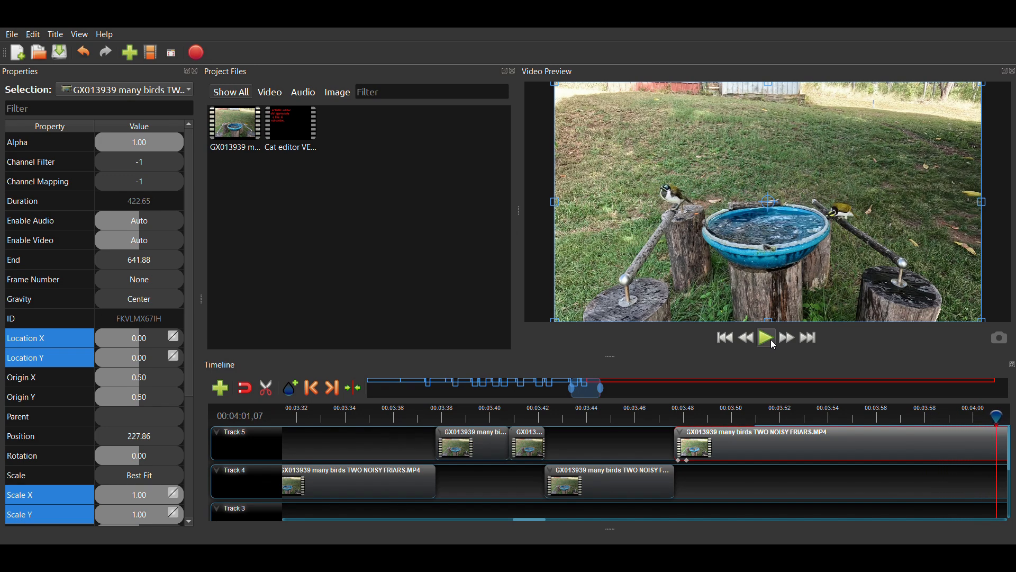
click(813, 418)
click(800, 418)
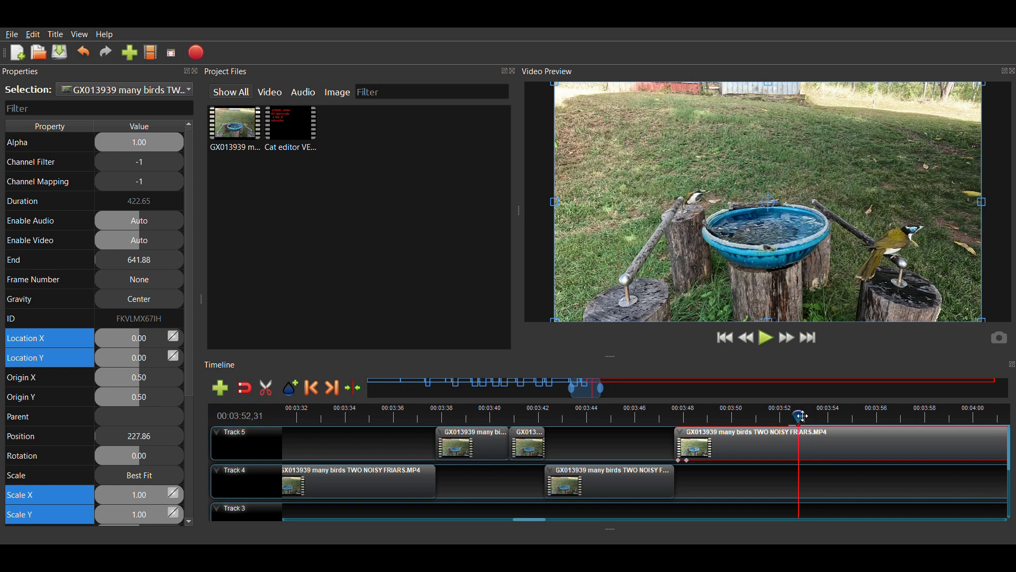
click(769, 341)
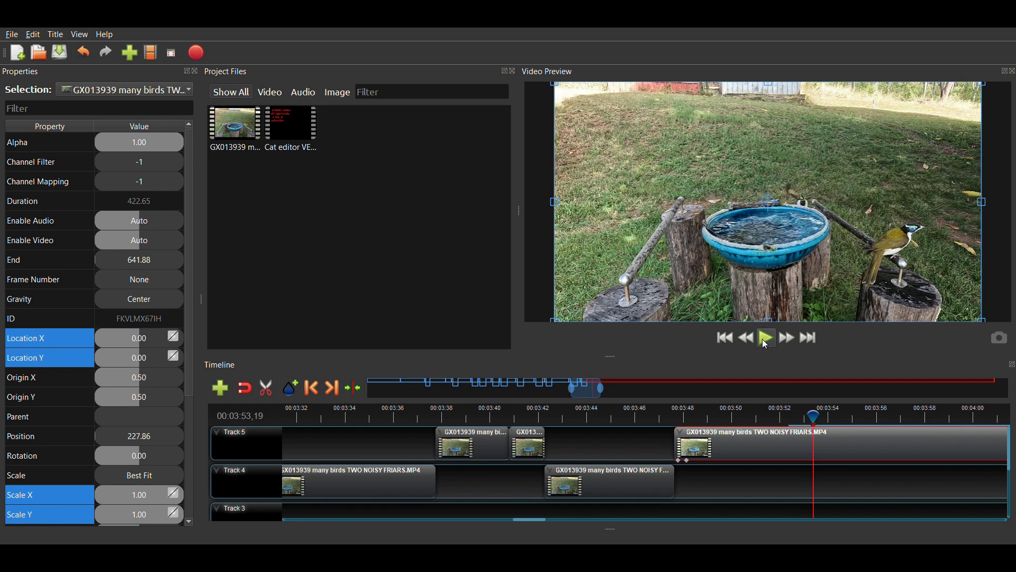
click(768, 341)
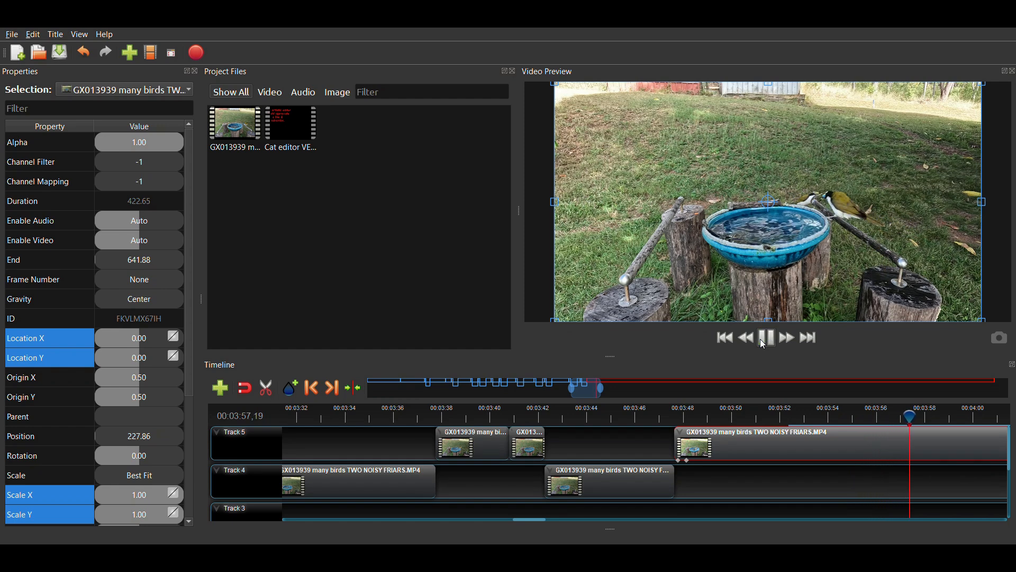
click(763, 344)
click(762, 344)
click(763, 344)
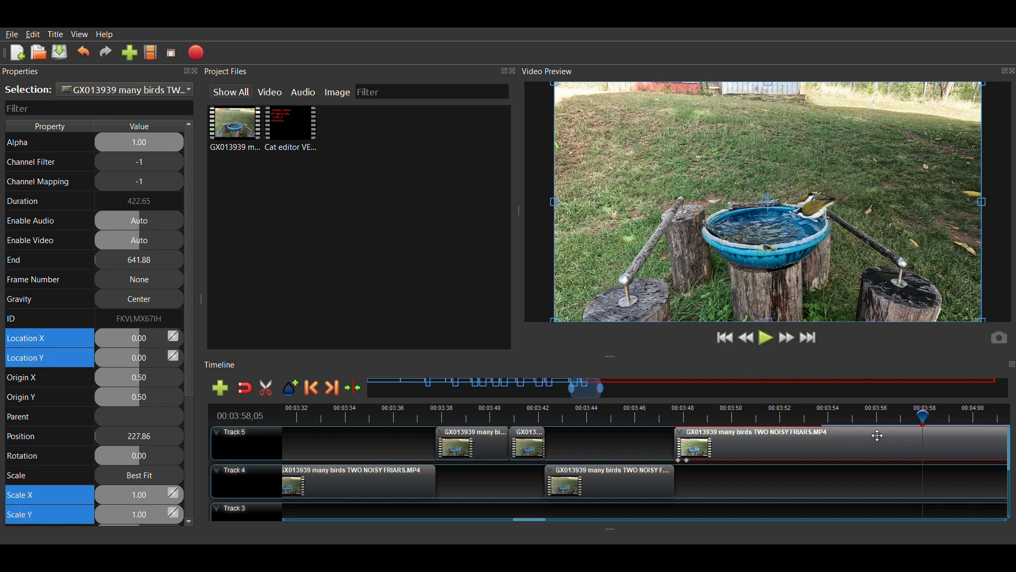
click(838, 419)
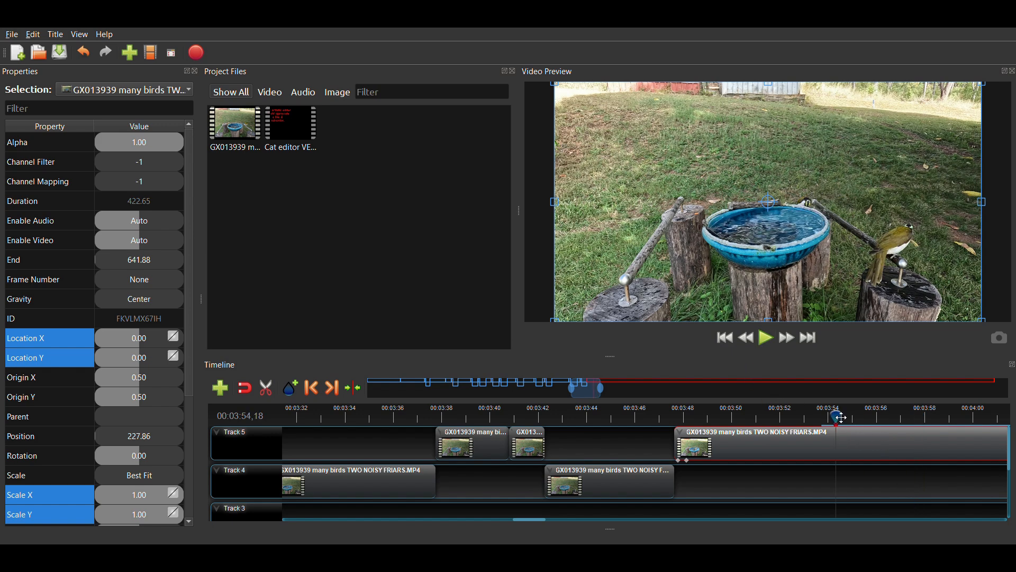
drag(842, 418, 734, 423)
click(768, 339)
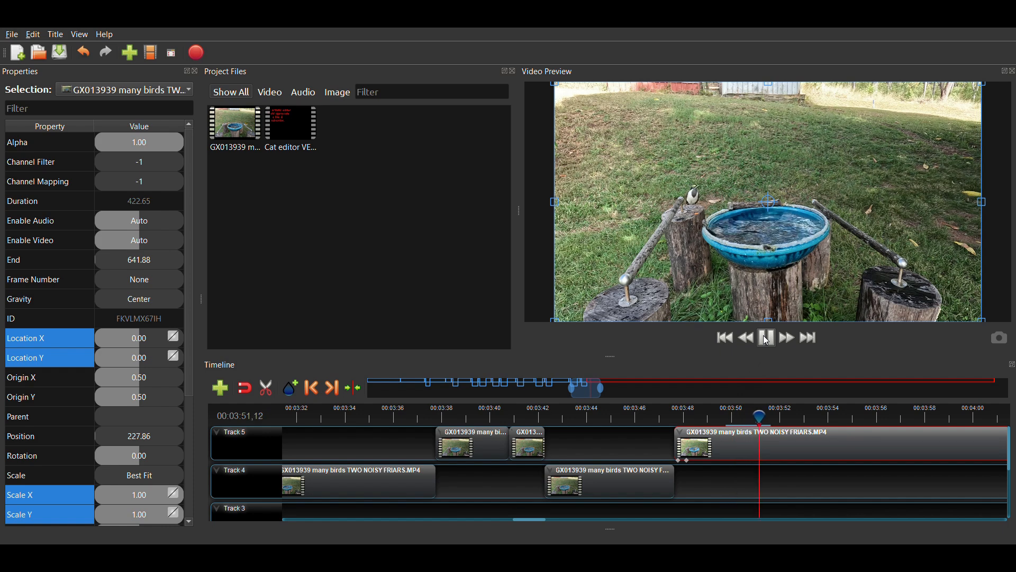
click(768, 340)
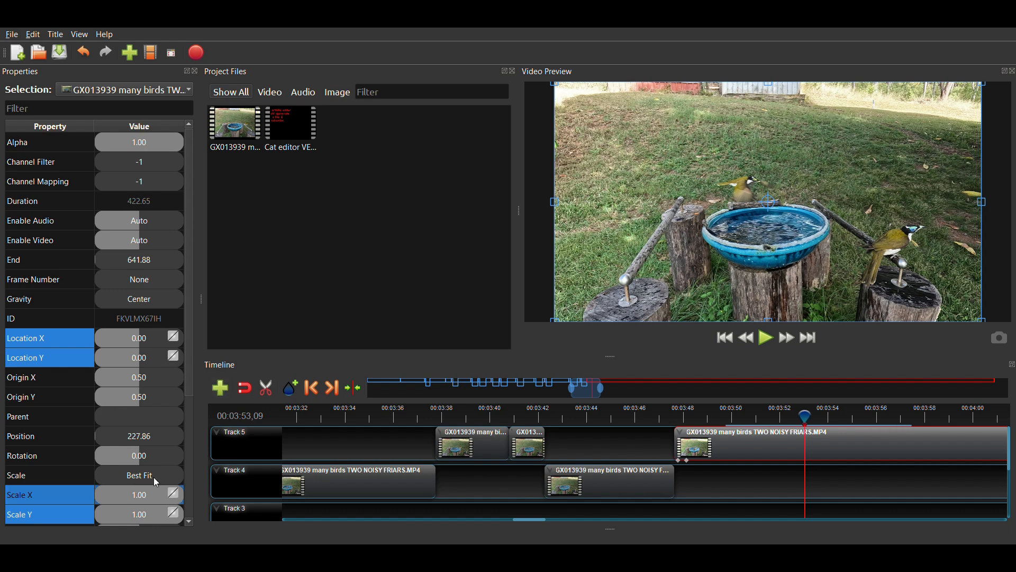
- Keyframe the long Track 5 clip's Scale X and Y at 1.00 and Location X and Y at 0.00 at 00:03:53,09
click(133, 501)
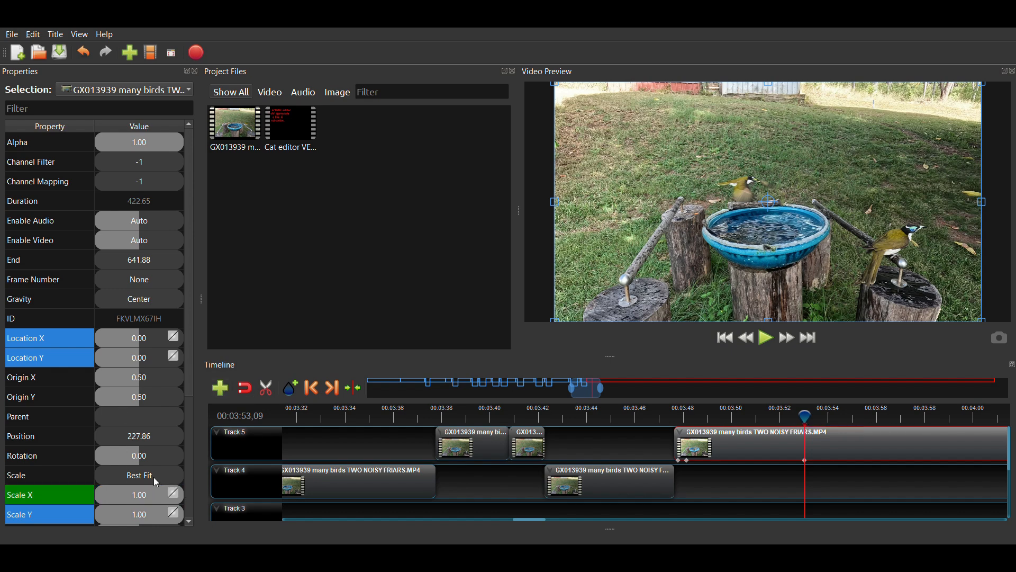
click(143, 517)
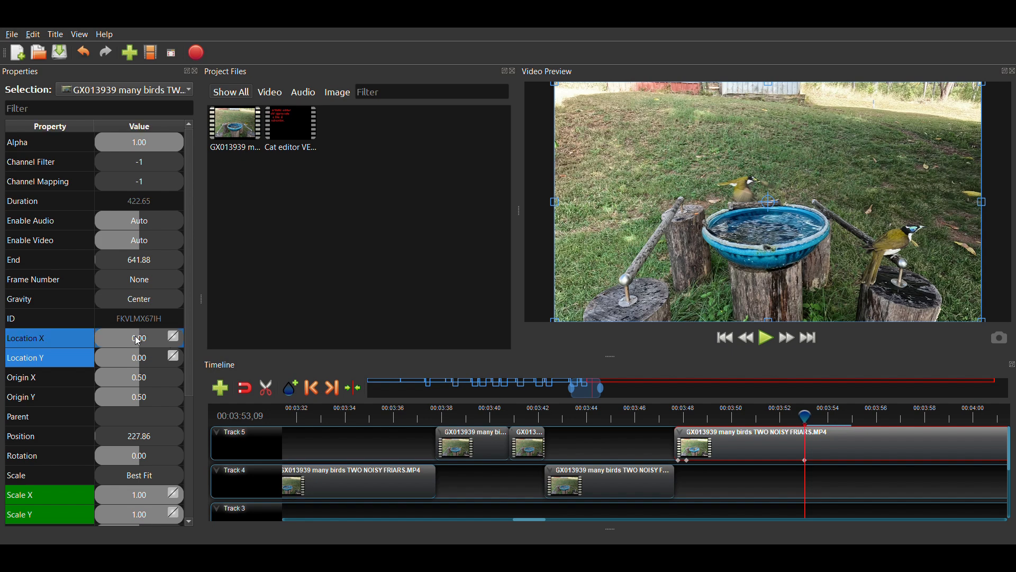
click(160, 342)
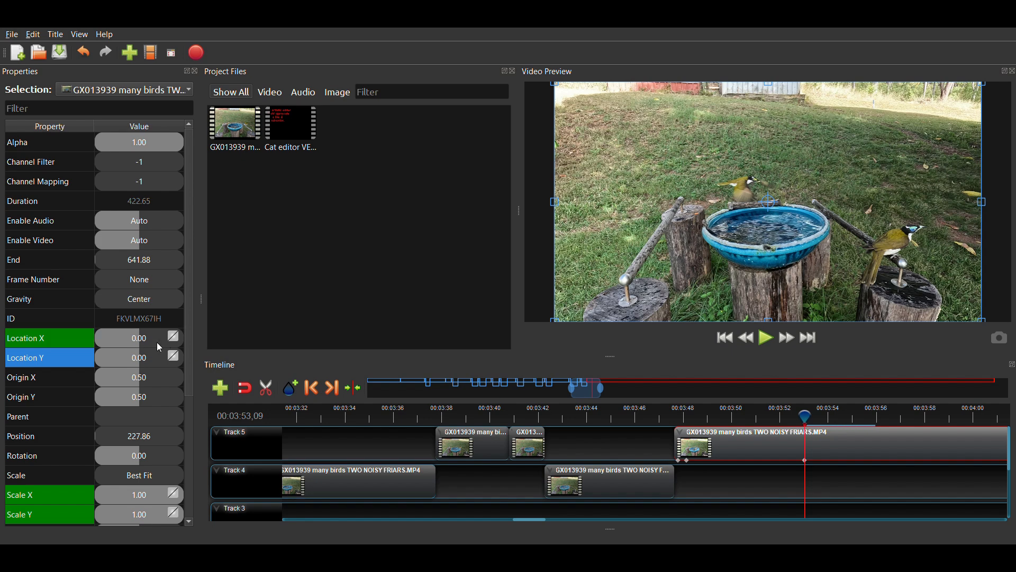
click(139, 362)
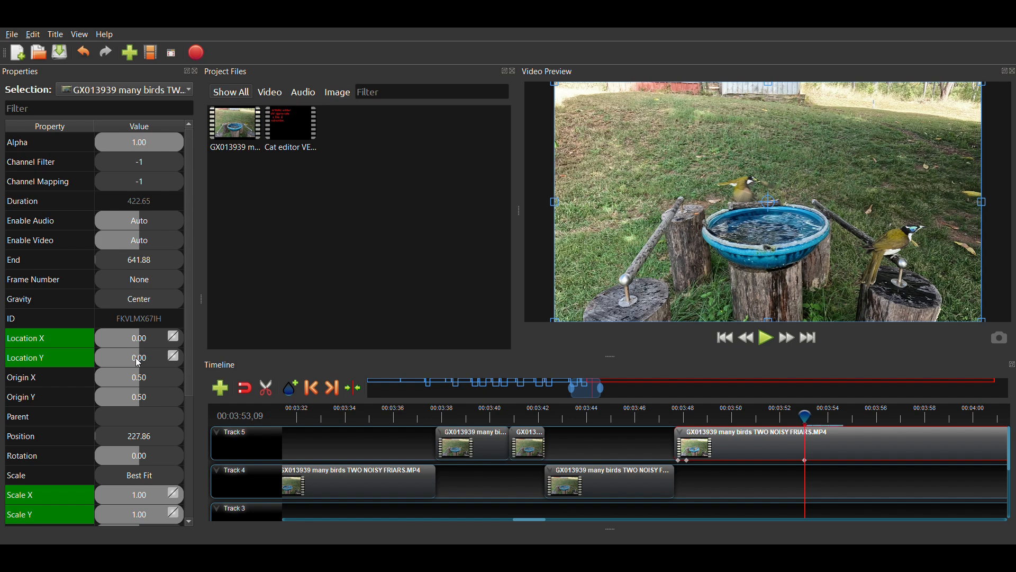
- Set the long Track 5 clip's Scale X and Scale Y keyframes at 00:03:53,09 to 1.40
click(139, 497)
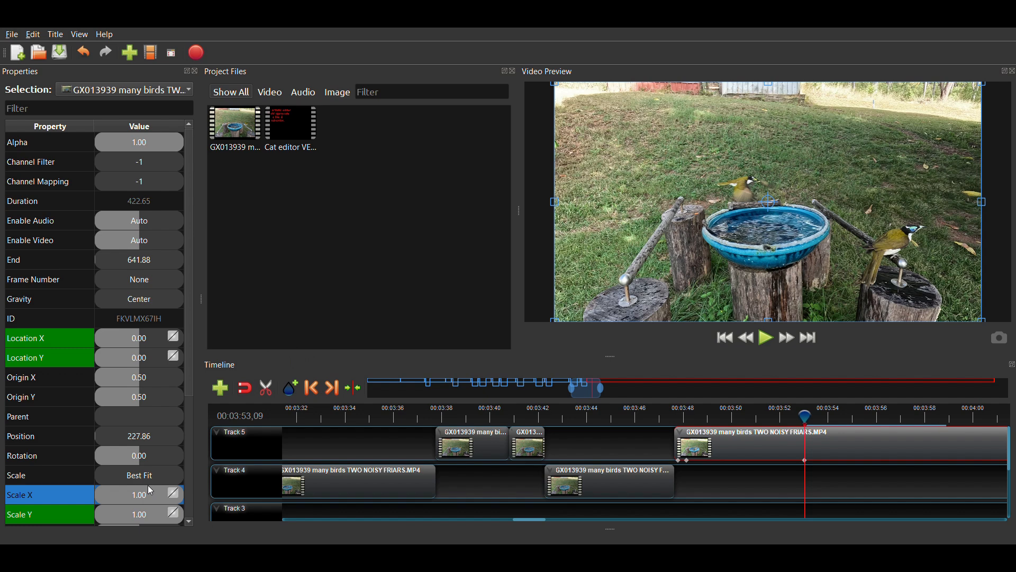
double_click(151, 492)
text(.)
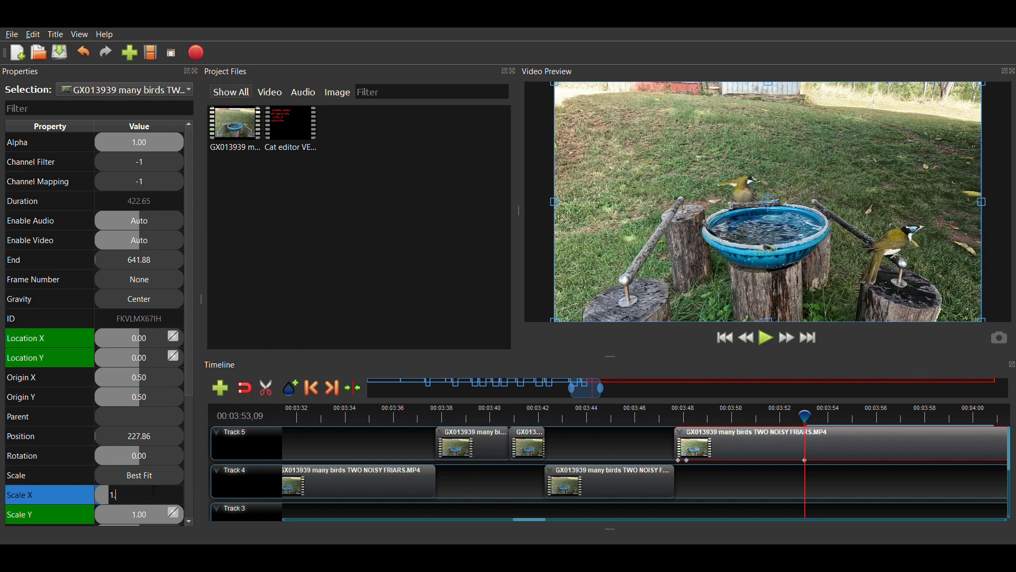
text(4)
key(Return)
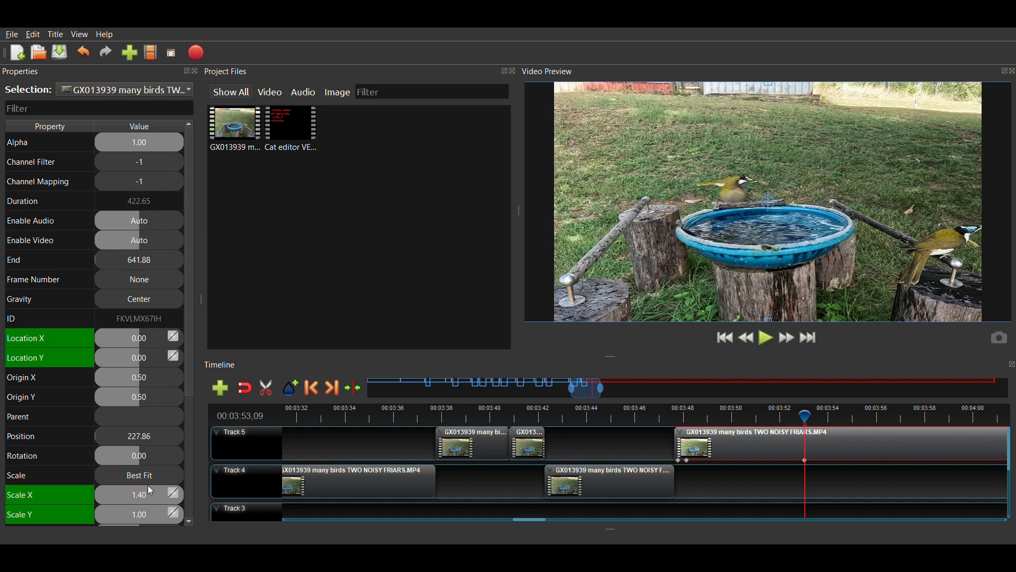
click(142, 522)
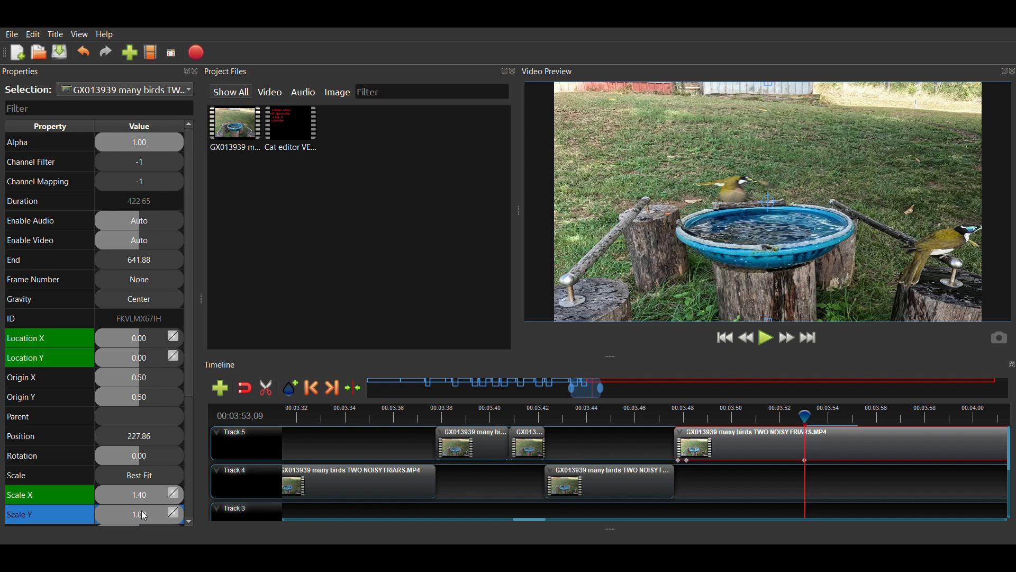
text(1.4)
key(Return)
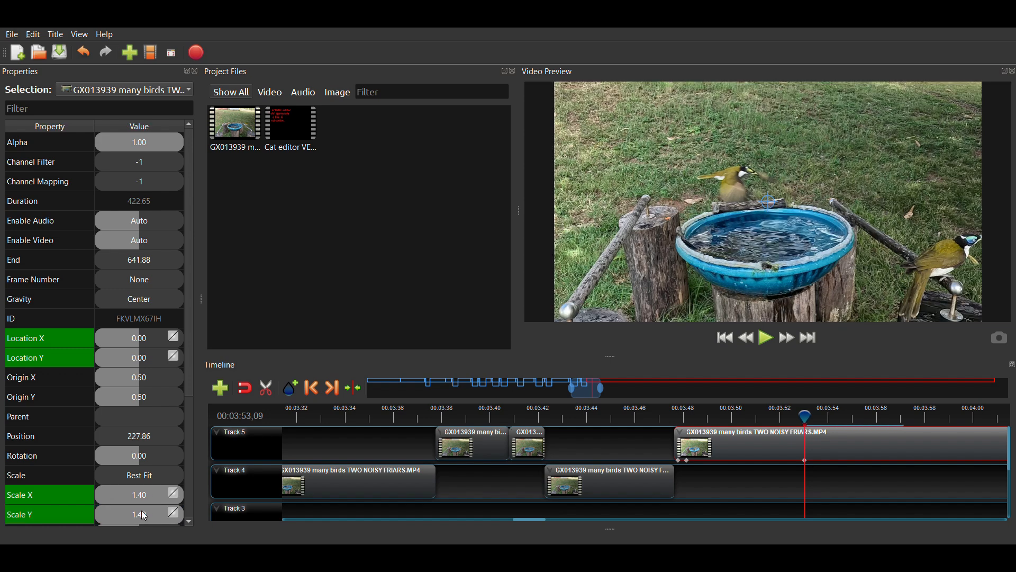
- Set the long Track 5 clip's Location Y and Location X keyframes at 00:03:53,09 to -0.10
click(143, 361)
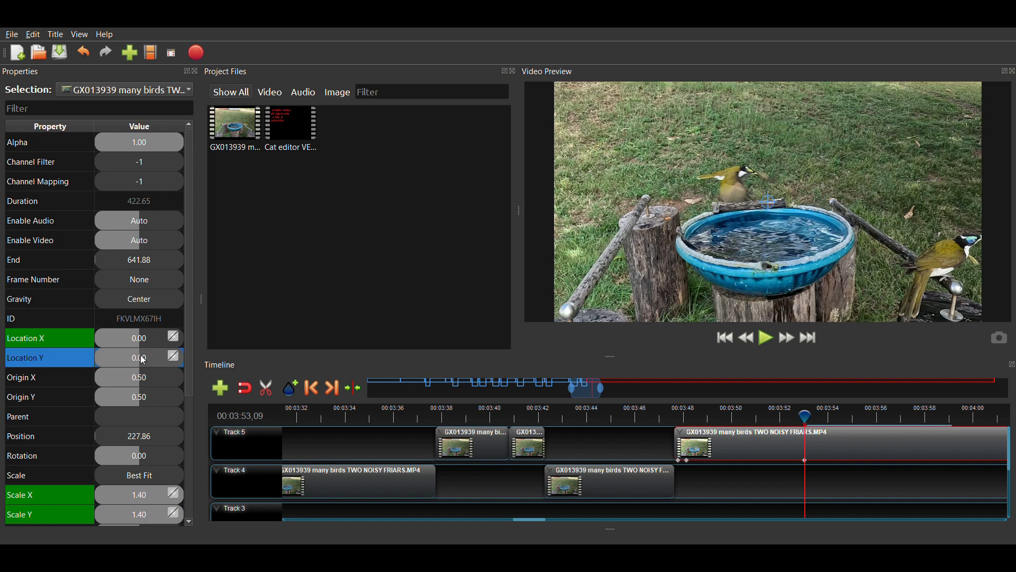
double_click(145, 363)
text(-)
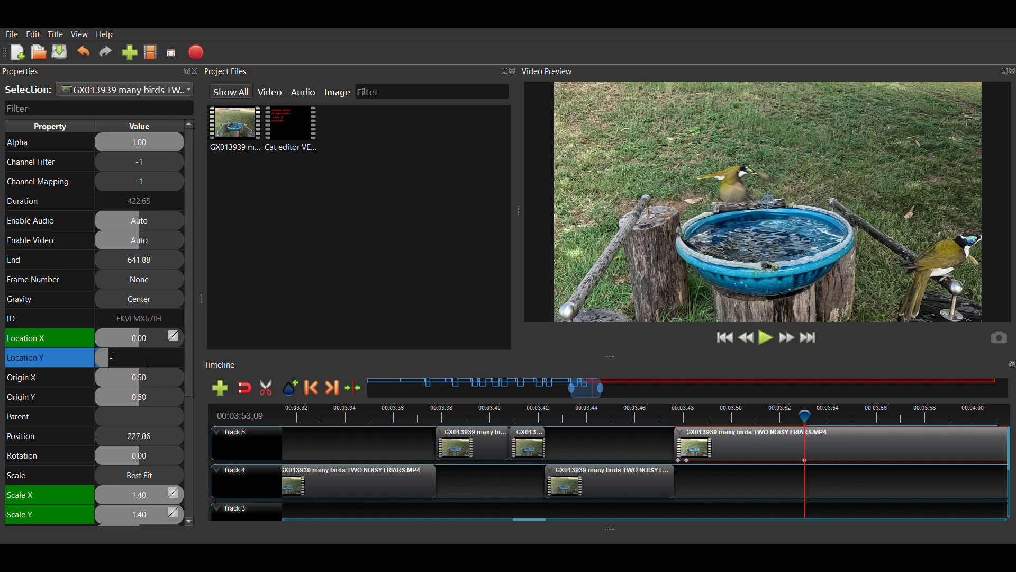
text(0.1)
key(Return)
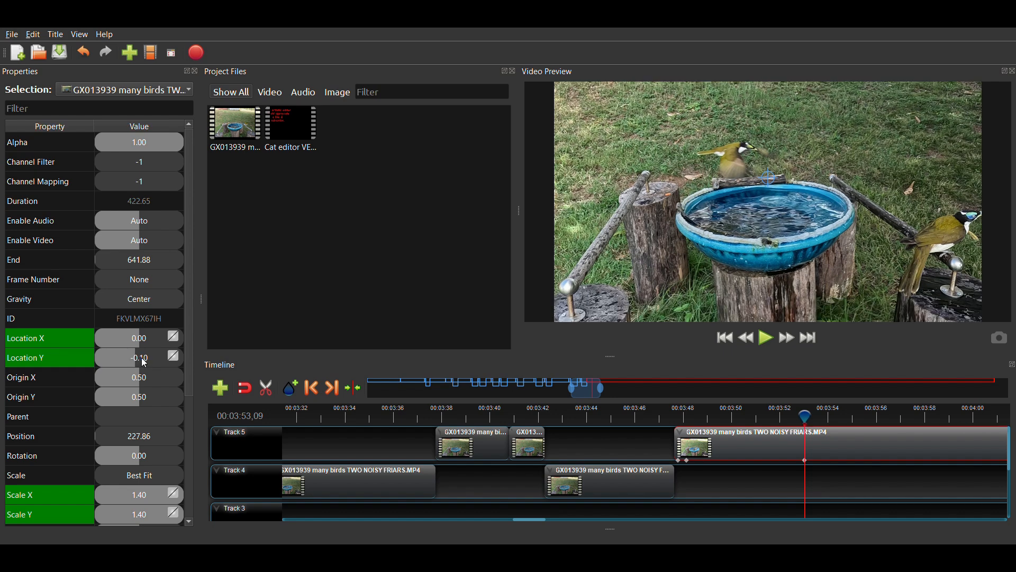
click(147, 342)
double_click(147, 342)
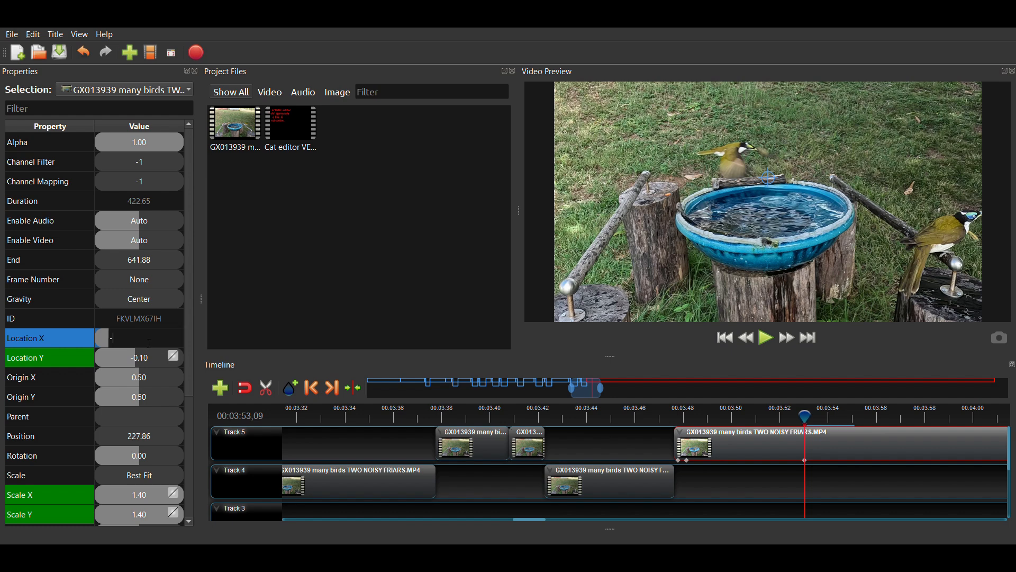
text(-0.1)
key(Return)
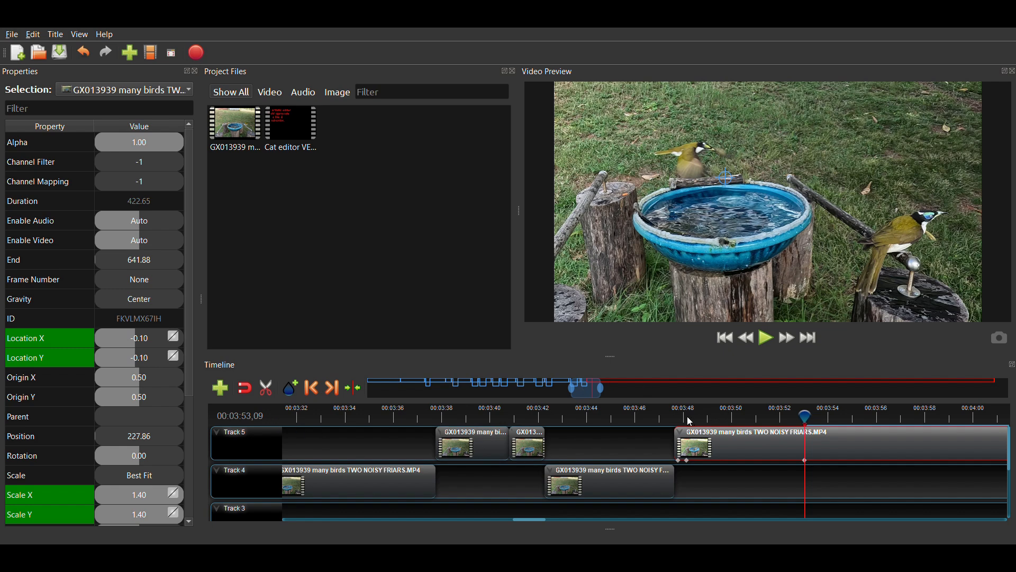
- Play back the long Track 5 clip around 00:03:52,22 and from about 00:03:48,05 to check the zoom-in
click(792, 417)
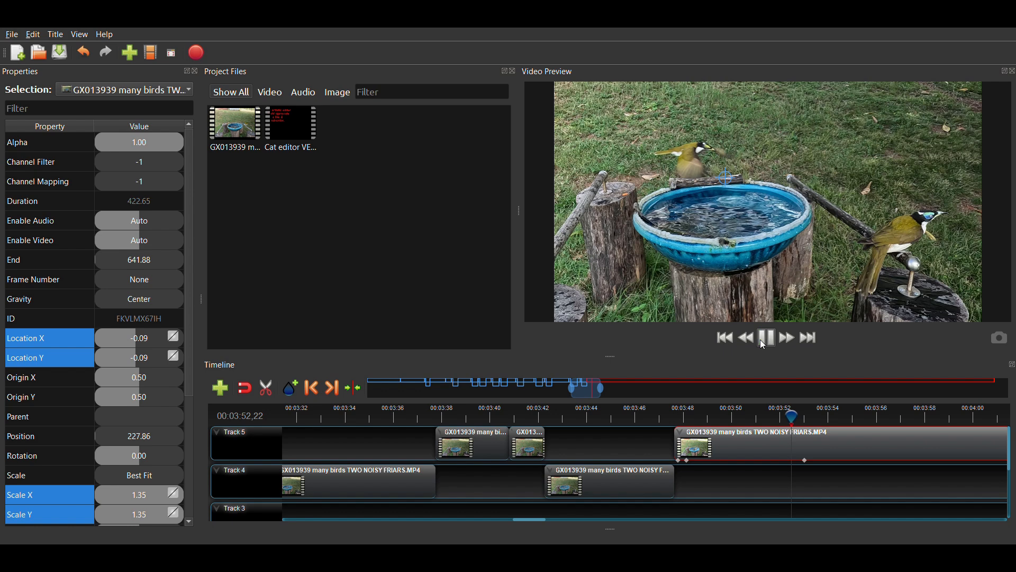
click(769, 342)
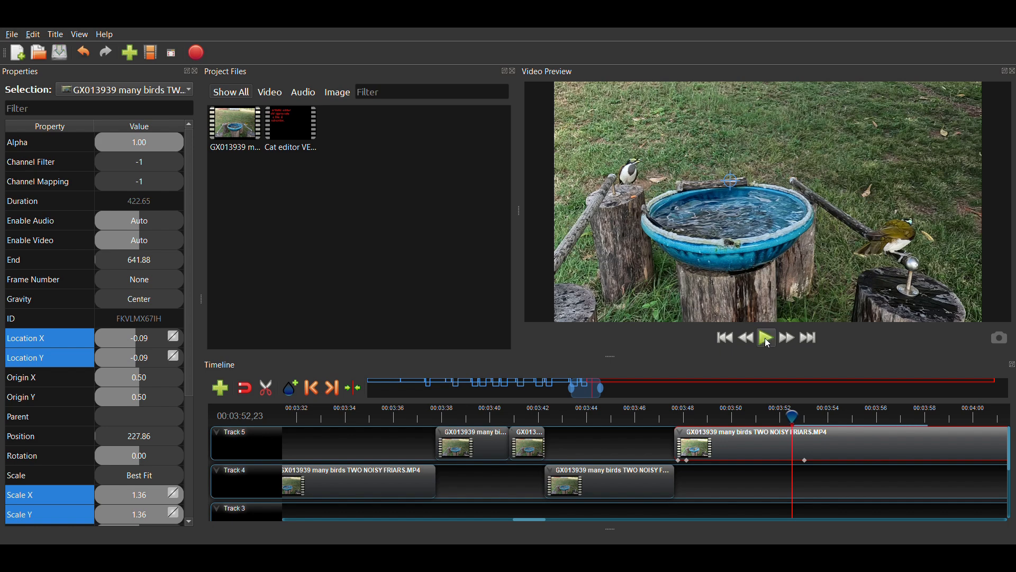
click(770, 341)
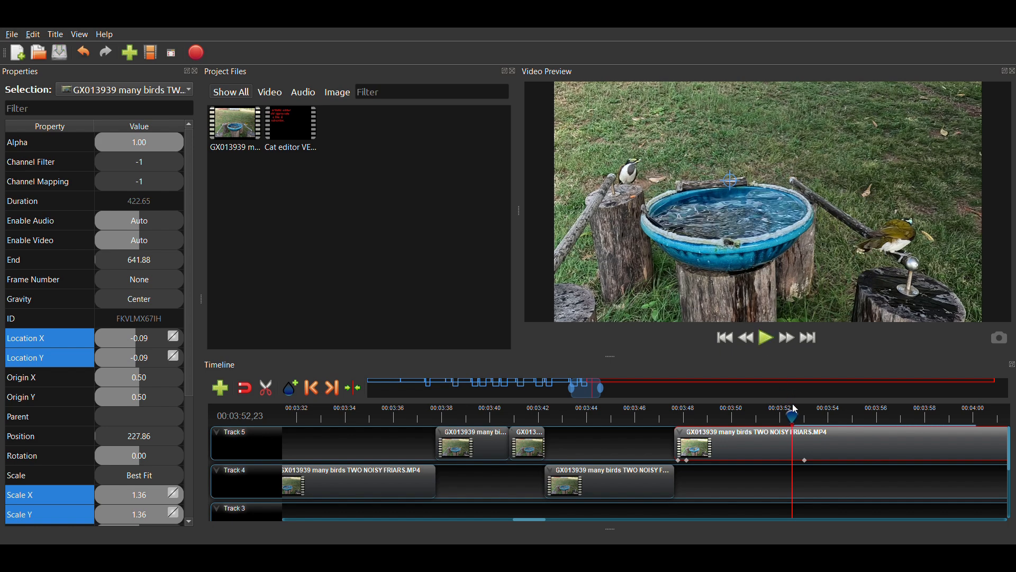
key(Left)
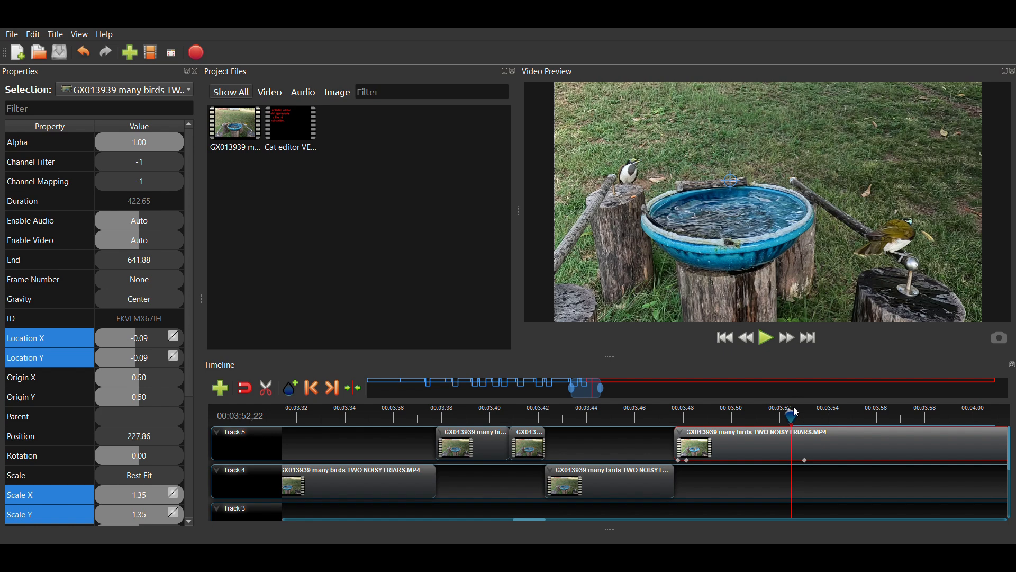
click(682, 413)
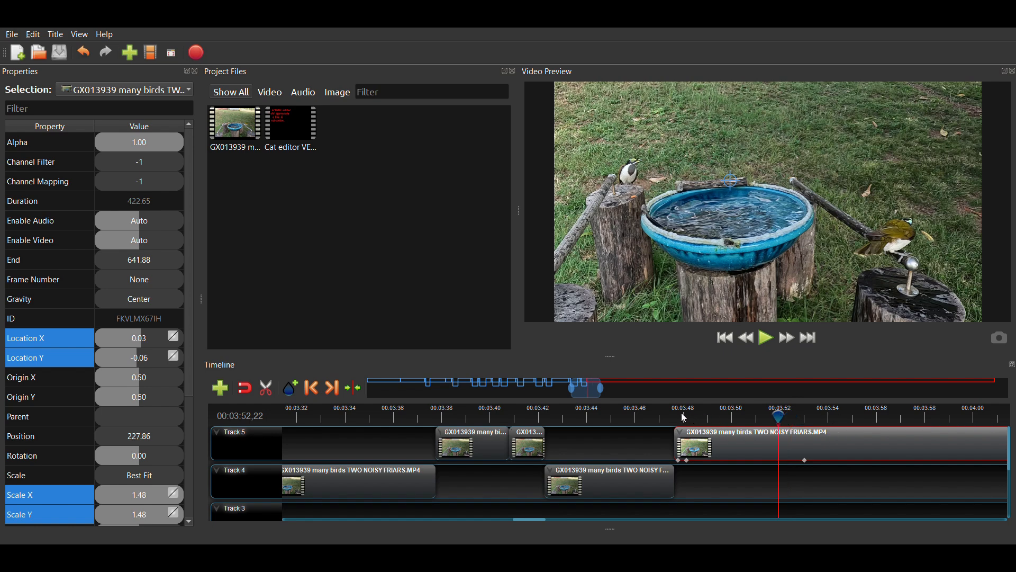
click(685, 418)
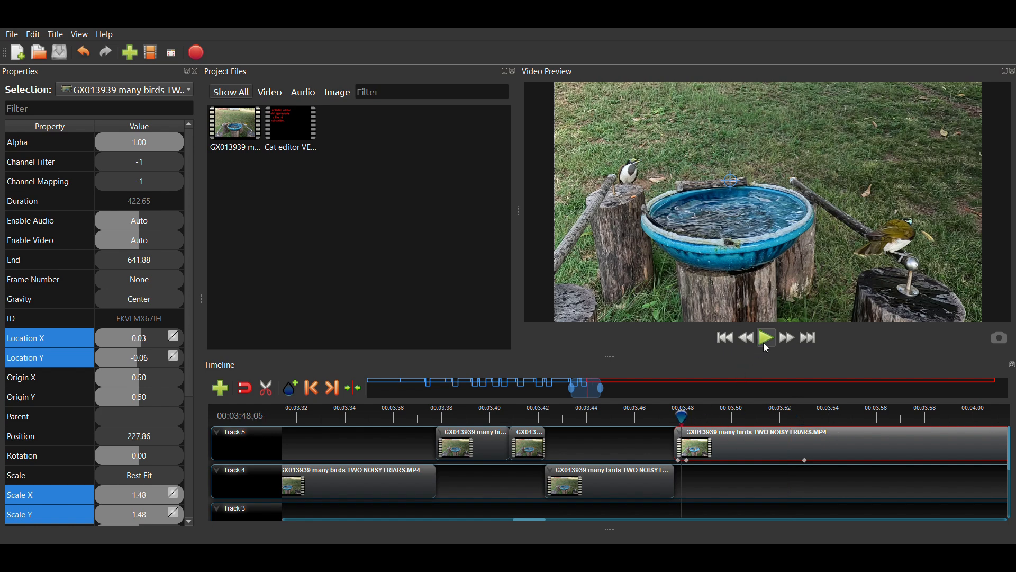
click(767, 340)
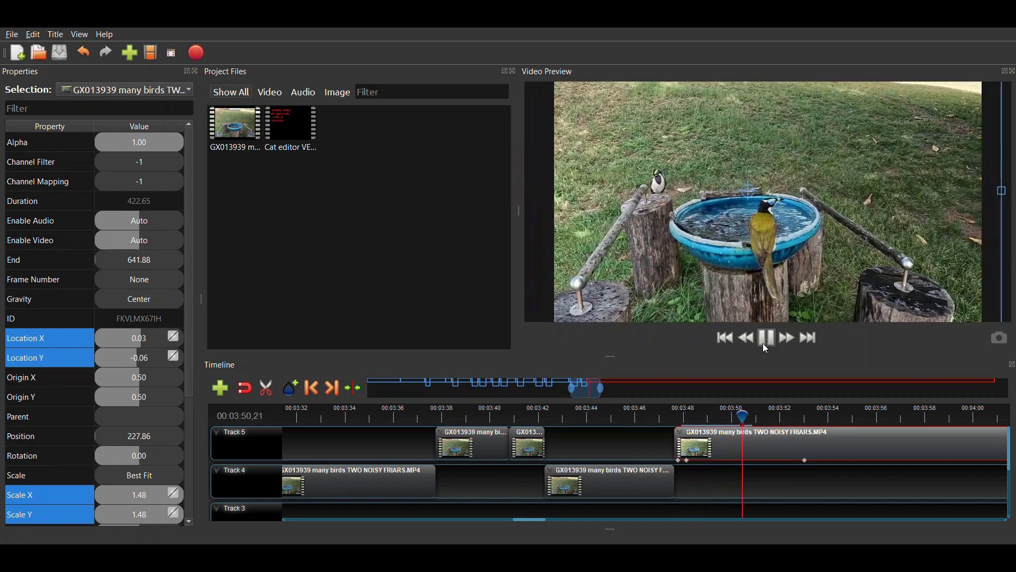
- Keyframe the long Track 5 clip's Scale X and Scale Y at 1.00 at 00:03:52,31
click(763, 343)
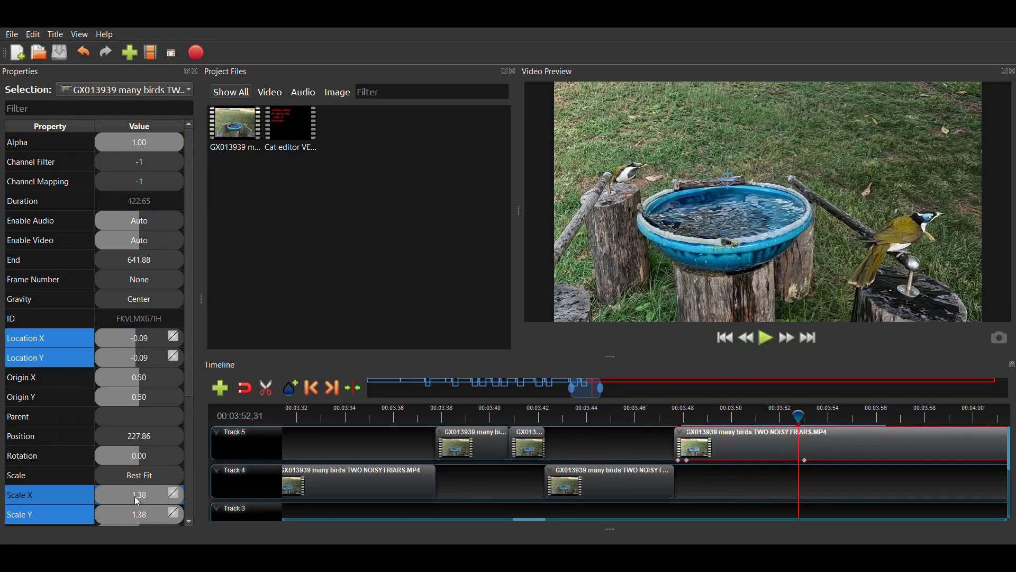
click(161, 488)
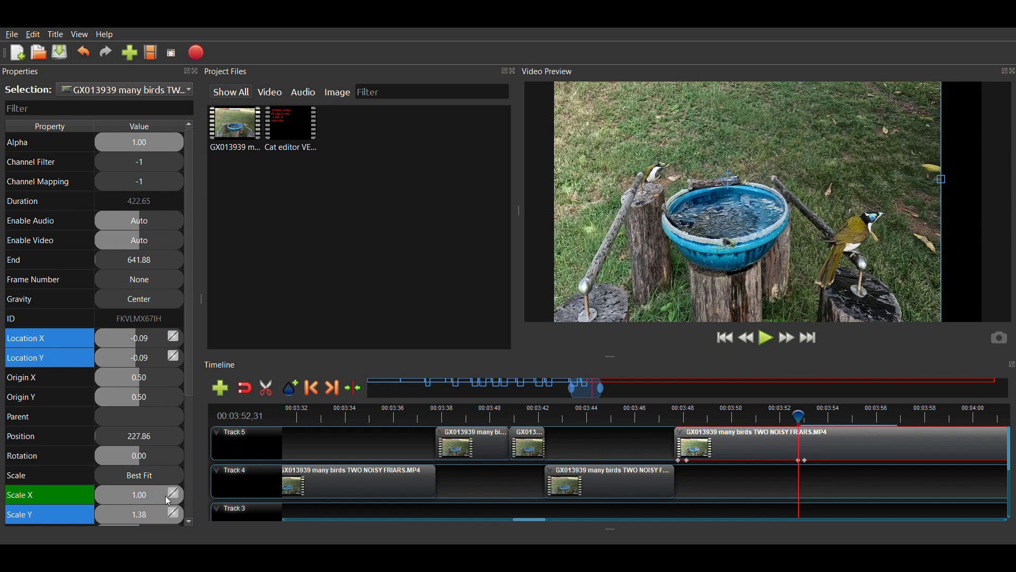
double_click(143, 515)
text(1)
key(Return)
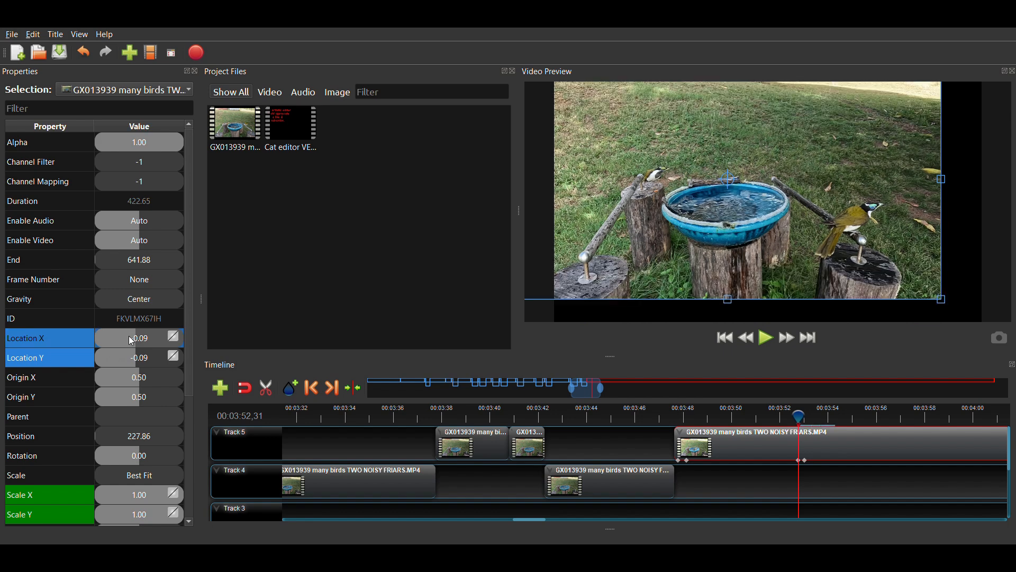
- Keyframe the long Track 5 clip's Location X and Location Y at 0.00 at 00:03:52,31
double_click(130, 337)
text(0)
key(Return)
click(124, 353)
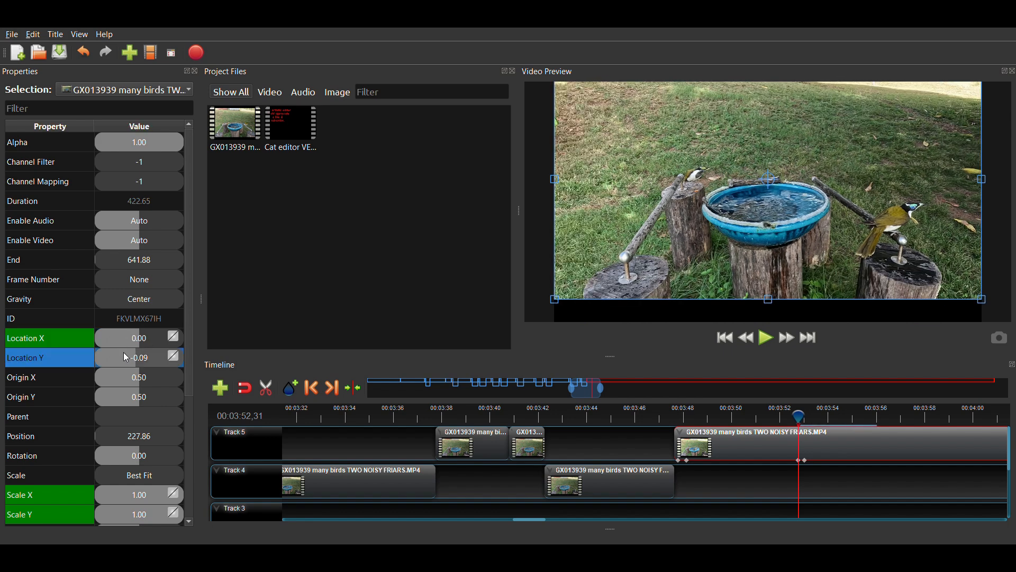
double_click(125, 358)
text(0)
key(Return)
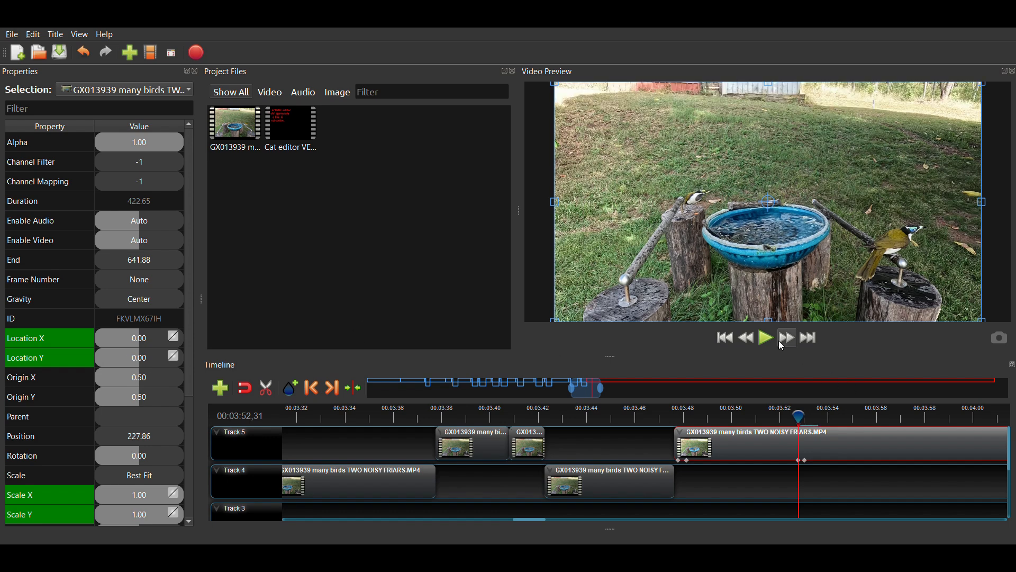
- Play back the long Track 5 clip from 00:03:47,24 to about 00:03:57,25 to check the zoom keyframes
click(755, 331)
click(767, 339)
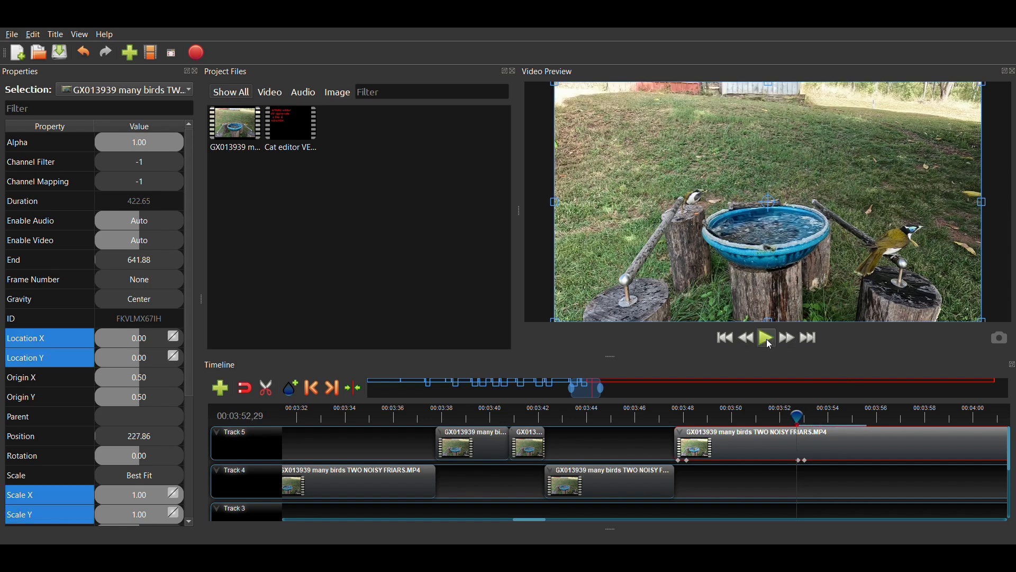
click(768, 340)
click(767, 339)
click(768, 340)
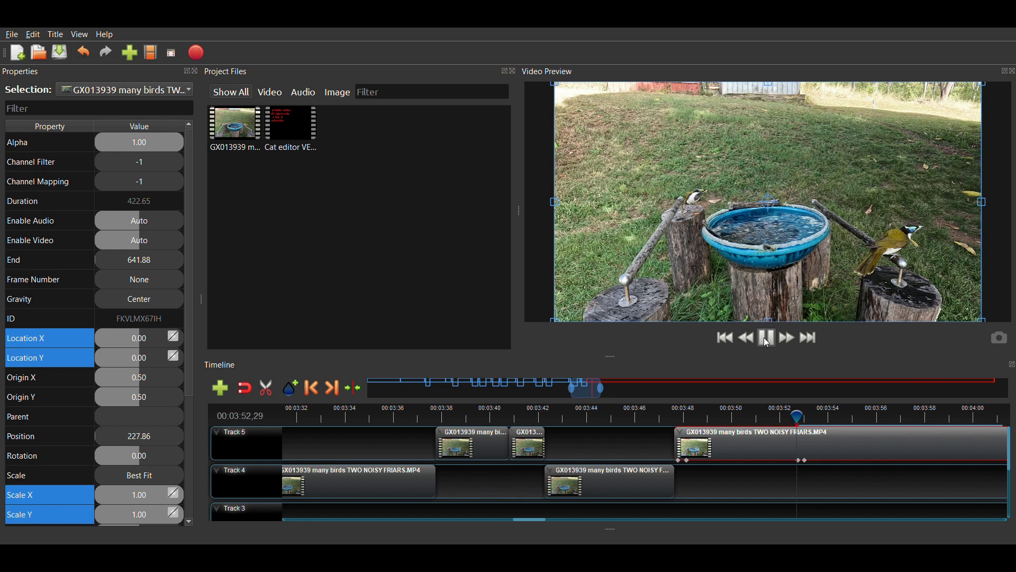
click(768, 340)
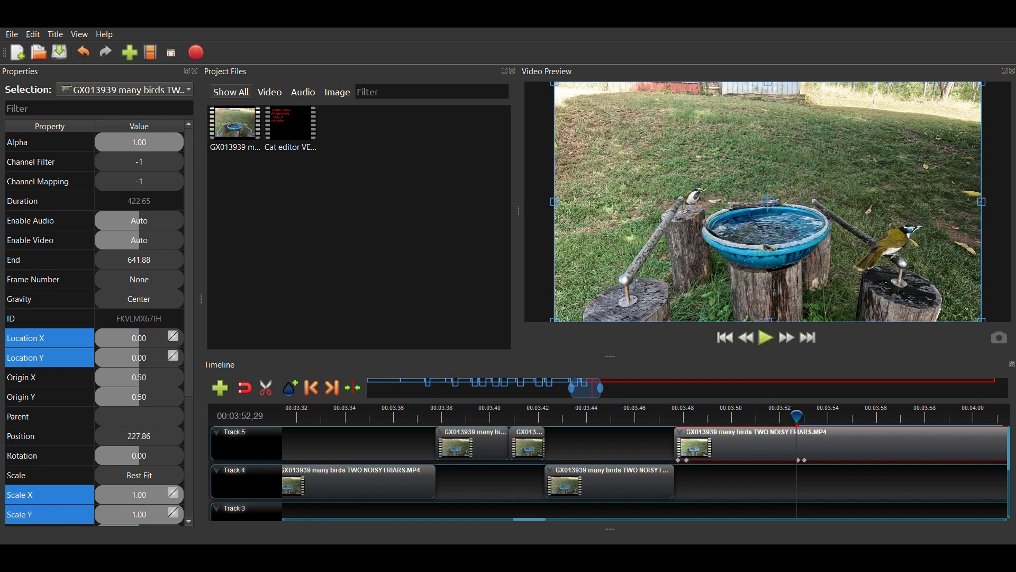
click(684, 417)
drag(692, 420, 677, 422)
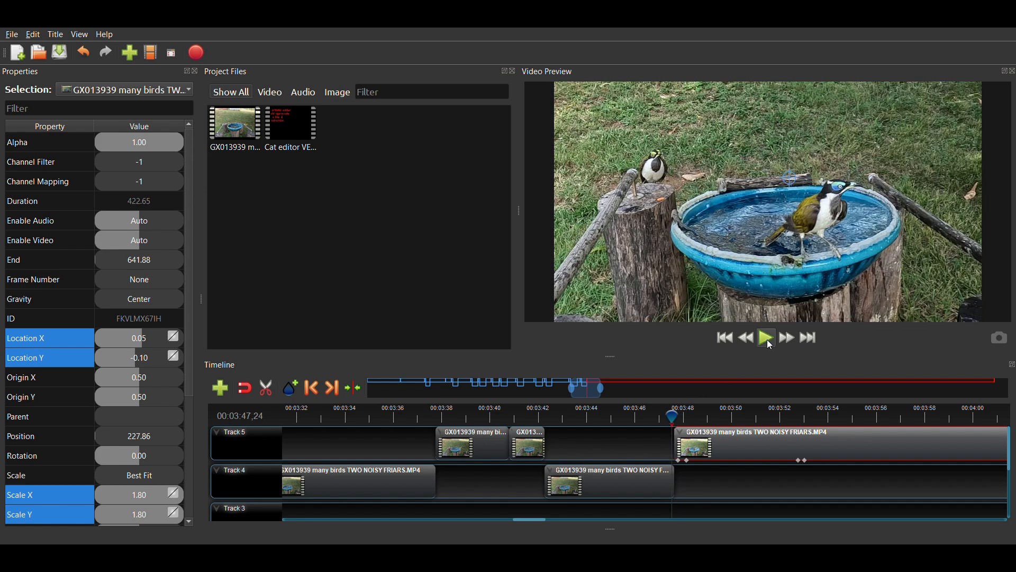
click(771, 344)
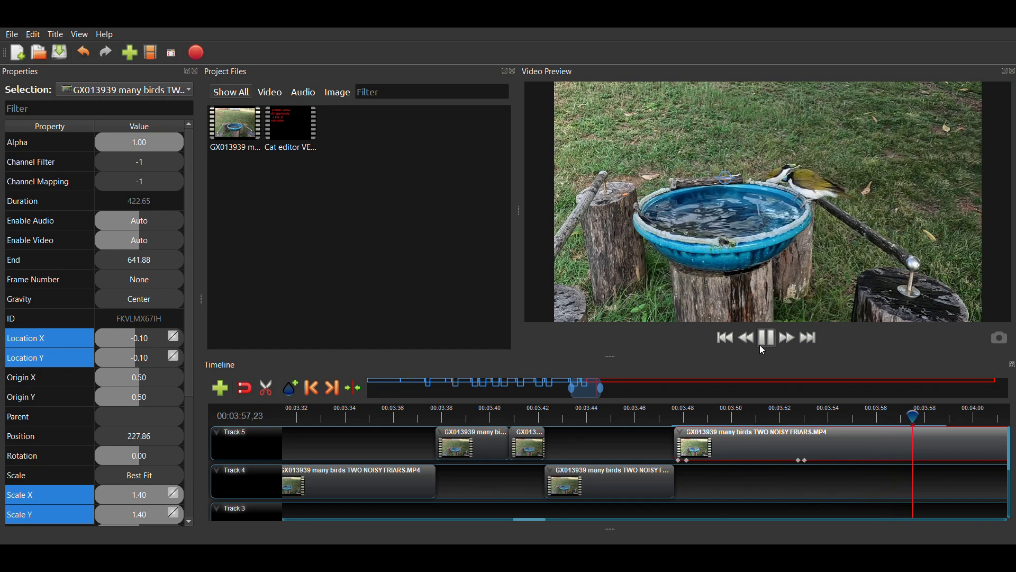
click(760, 346)
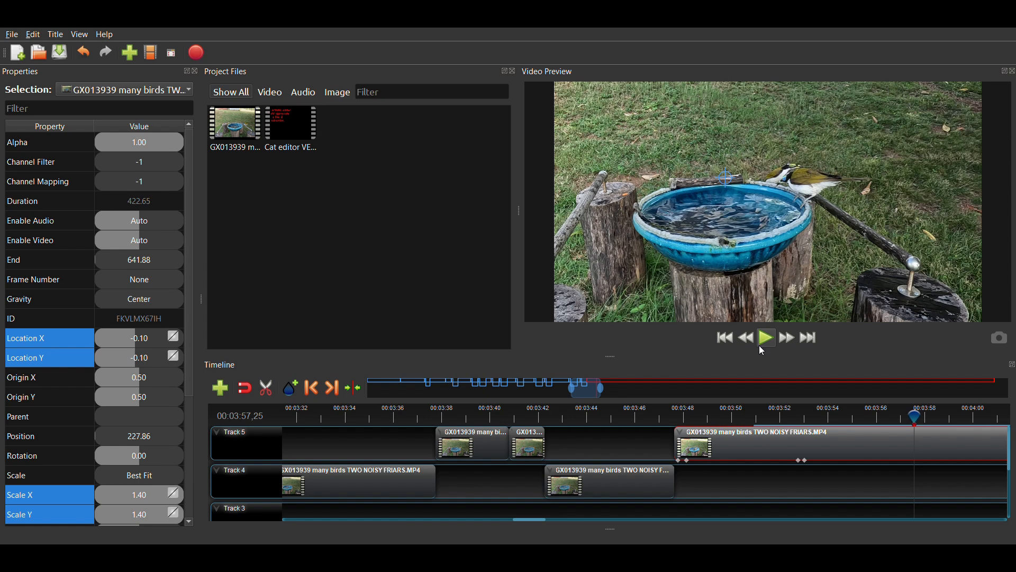
- Keyframe the long Track 5 clip's Location X and Location Y at -0.10 at 00:03:56,25
key(Left)
key(Left)
key(Left)
key(Left)
key(Left)
key(Left)
key(Left)
key(Left)
key(Left)
key(Left)
key(Left)
key(Left)
key(Left)
key(Left)
key(Left)
key(Left)
key(Left)
key(Left)
key(Left)
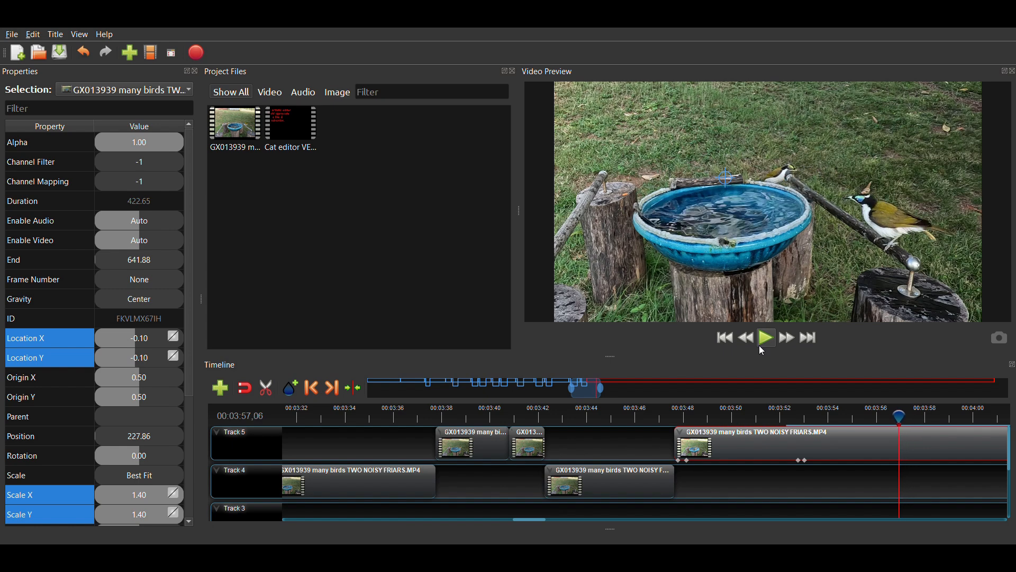
key(Left)
key(Left)
key(Left)
key(Left)
key(Left)
key(Left)
key(Left)
key(Left)
key(Left)
key(Left)
key(Left)
key(Left)
key(Left)
key(Left)
key(Left)
key(Left)
key(Left)
key(Left)
key(Left)
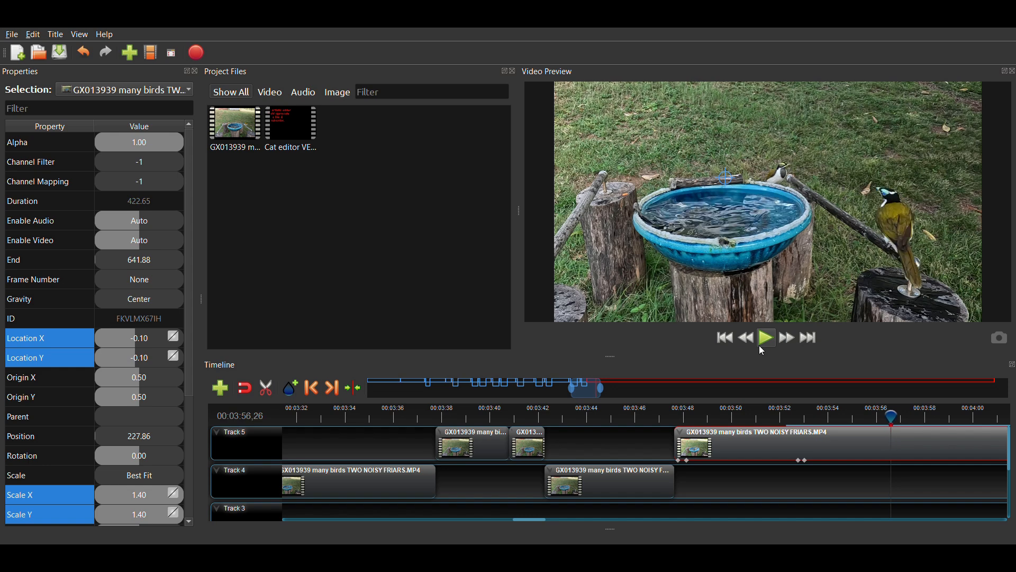
key(Right)
key(Right)
key(Right)
key(Right)
key(Right)
key(Right)
key(Right)
key(Right)
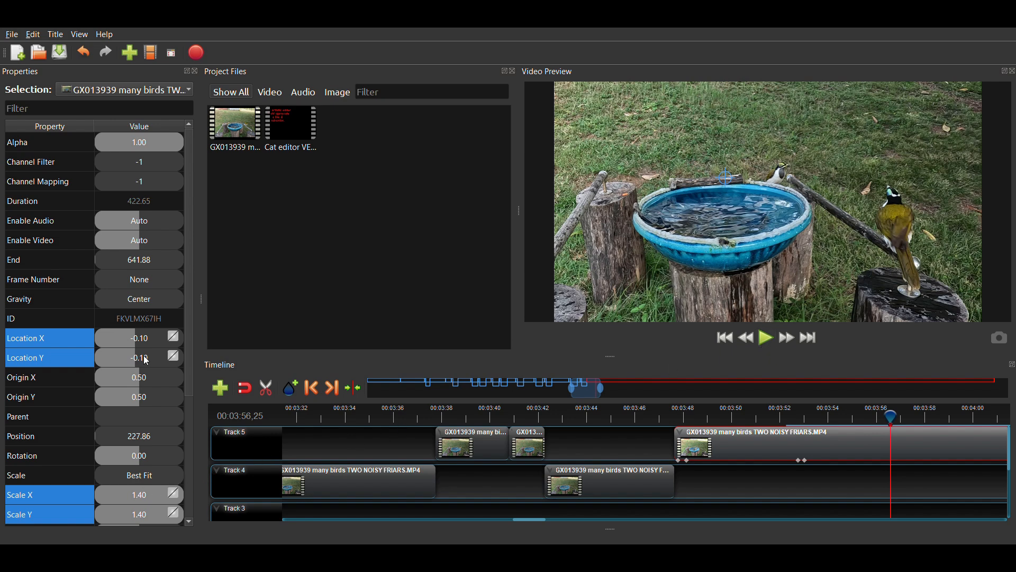
text(-)
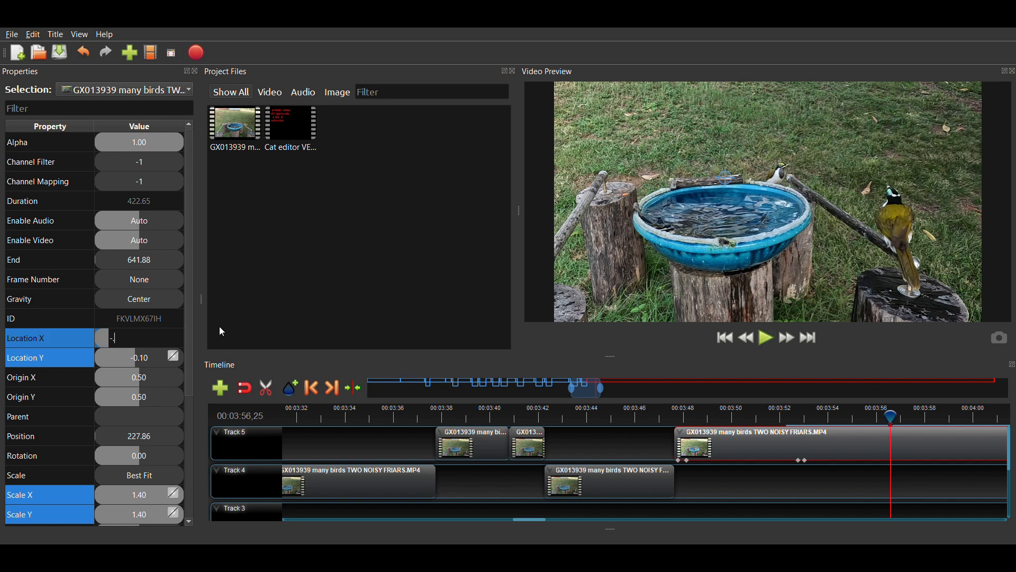
text(0.1)
key(Return)
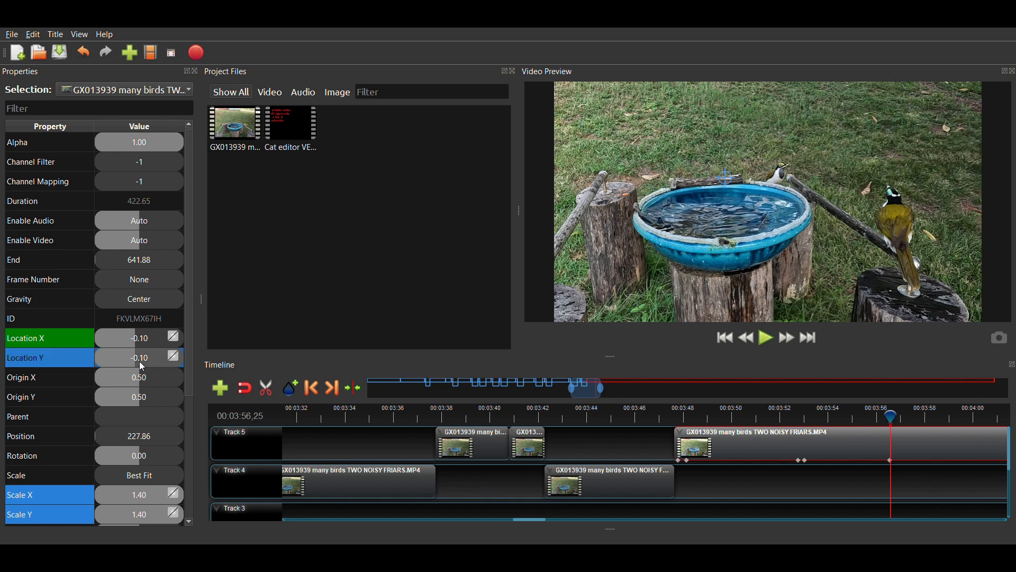
double_click(152, 361)
text(-.1)
key(Return)
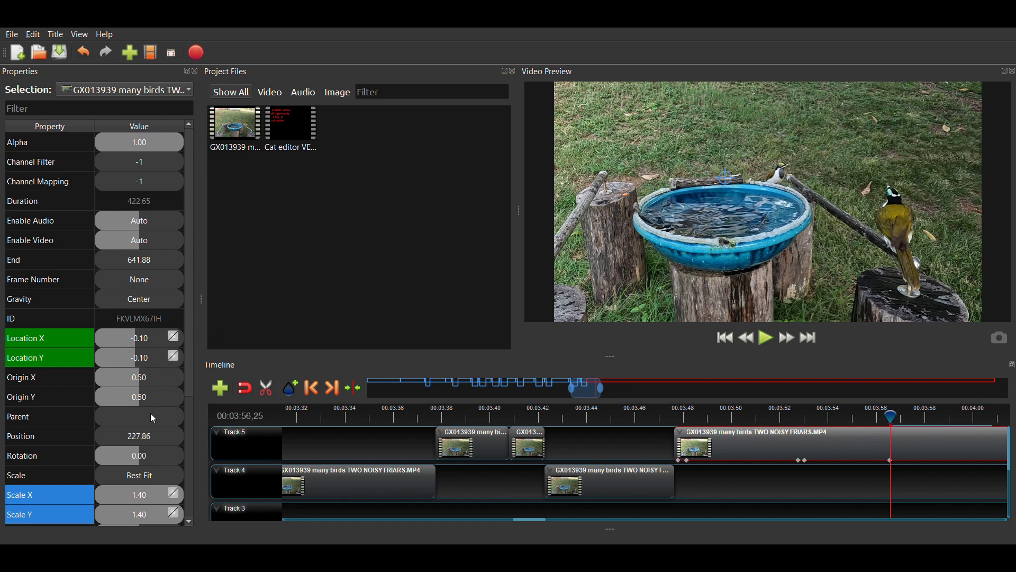
- Keyframe the long Track 5 clip's Scale X and Scale Y at 1.40 at 00:03:56,25
double_click(158, 500)
key(Return)
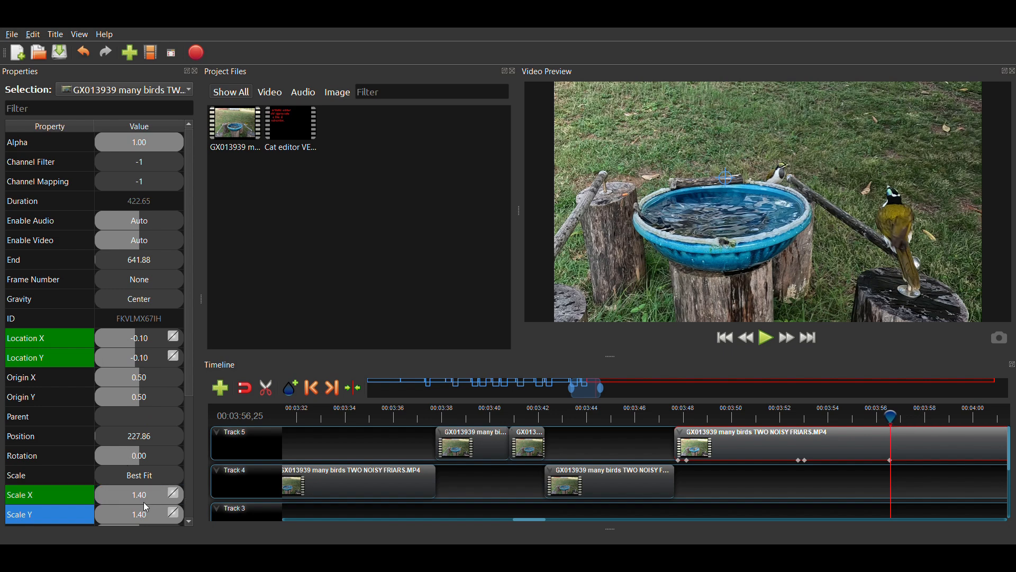
double_click(142, 516)
key(Return)
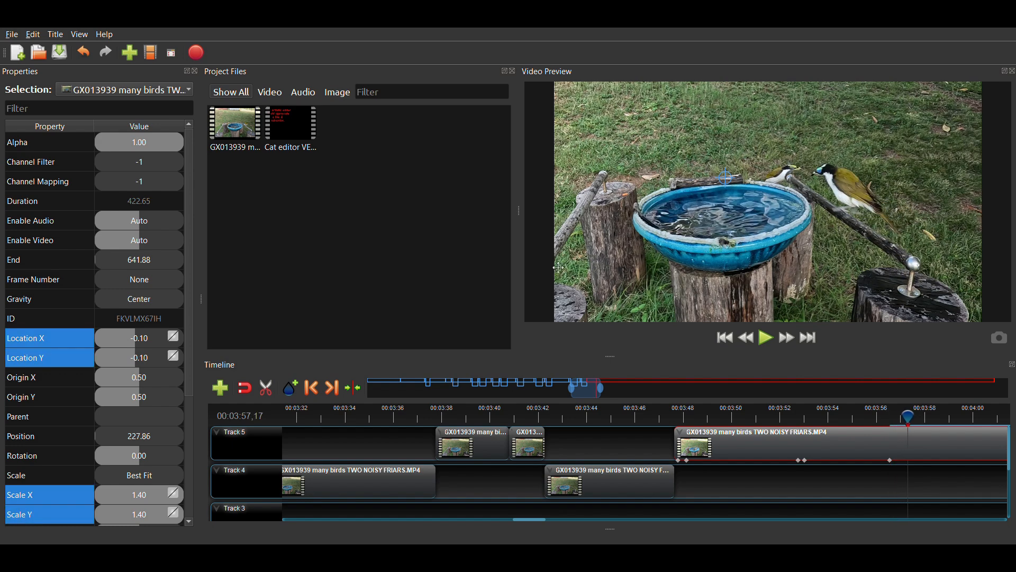
- Keyframe the long Track 5 clip's Location X and Location Y at 0.00 at 00:03:57,17
double_click(137, 342)
text(0)
key(Return)
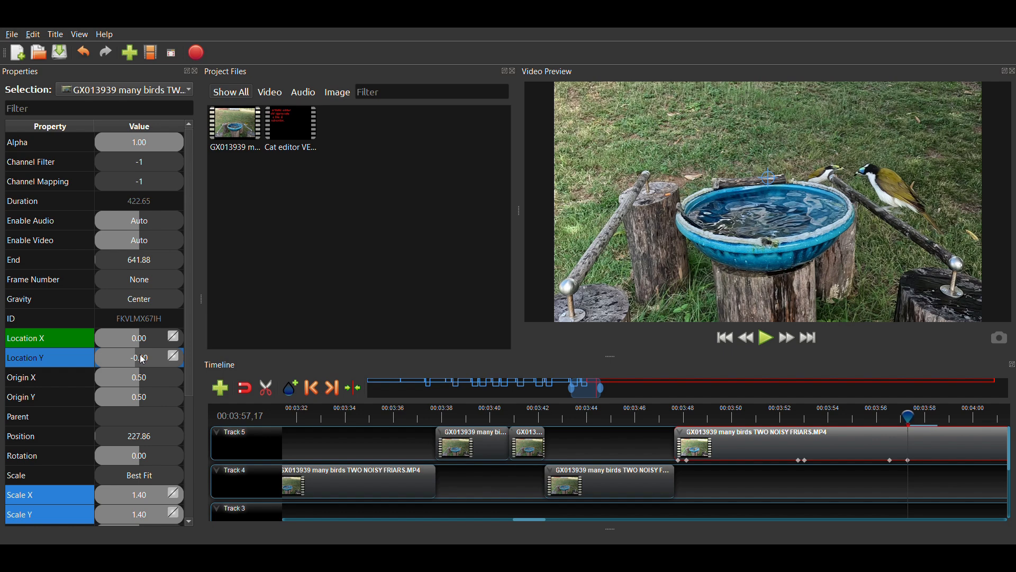
double_click(143, 360)
text(0)
key(Return)
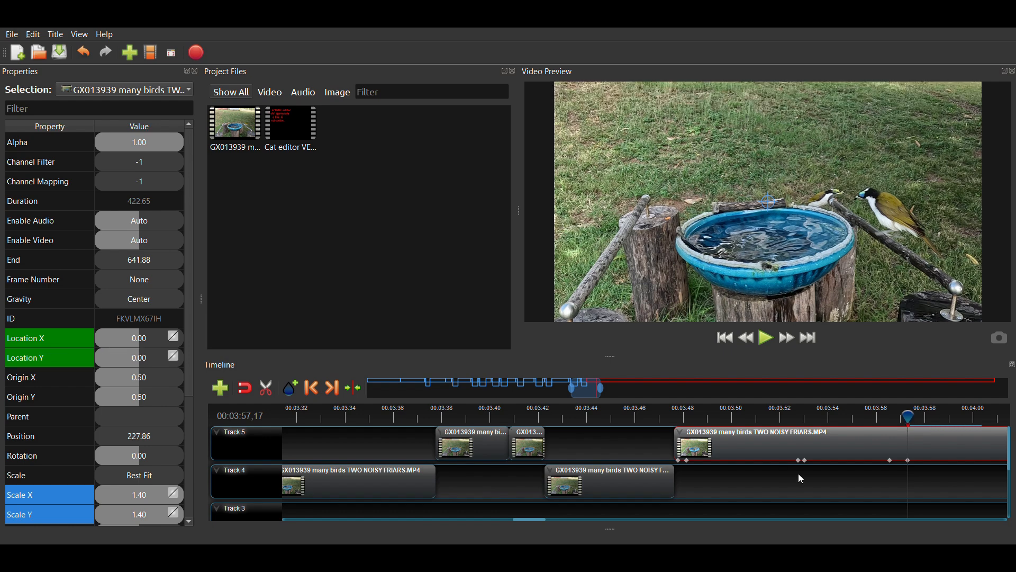
- Play back the long Track 5 clip from 00:03:56,19 to about 00:03:59,22 to check the reframing
click(885, 418)
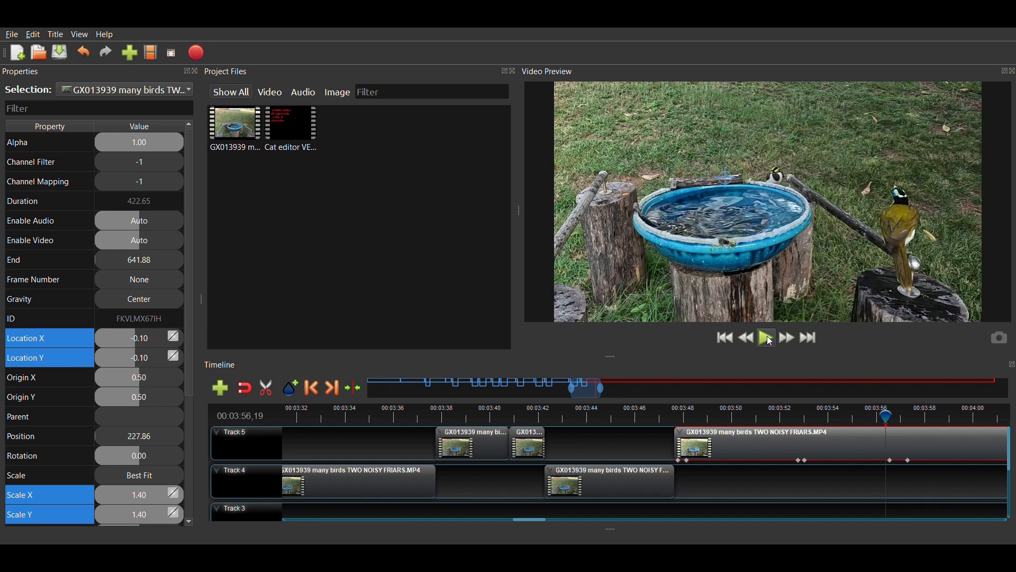
click(771, 341)
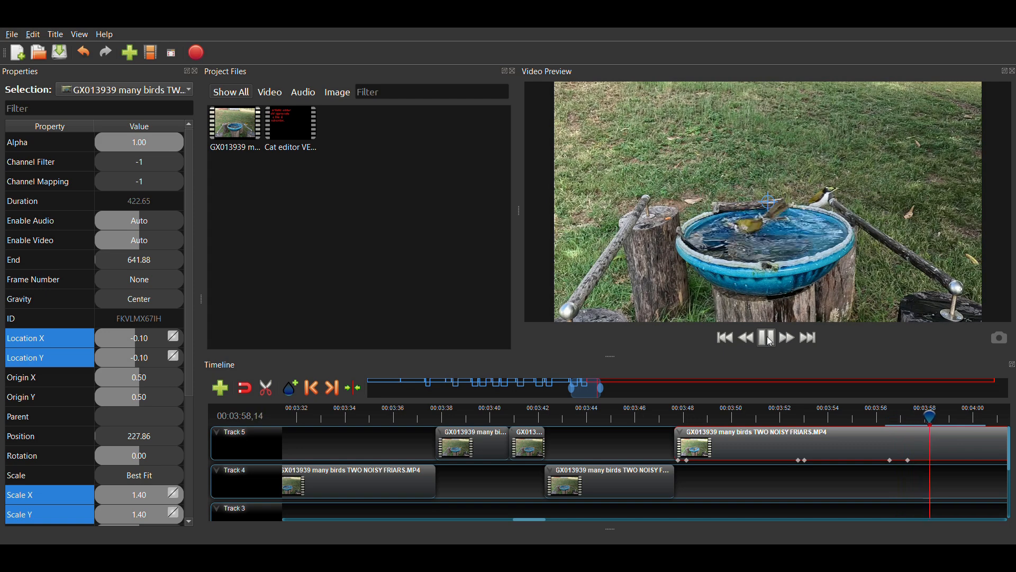
click(771, 341)
click(771, 342)
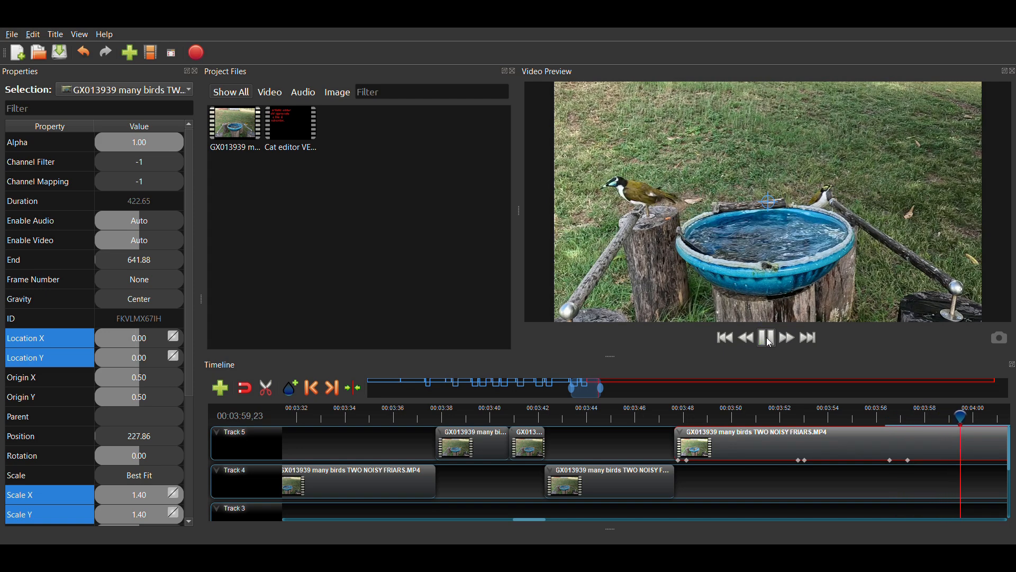
click(771, 342)
- Split the long Track 5 clip at 00:03:57,26 and move its second part about 4 seconds later
key(Left)
key(Left)
key(Left)
key(Left)
key(Left)
key(Left)
key(Left)
key(Left)
key(Left)
key(Left)
key(Left)
key(Left)
key(Left)
key(Left)
key(Left)
key(Left)
key(Left)
key(Left)
key(Left)
key(Left)
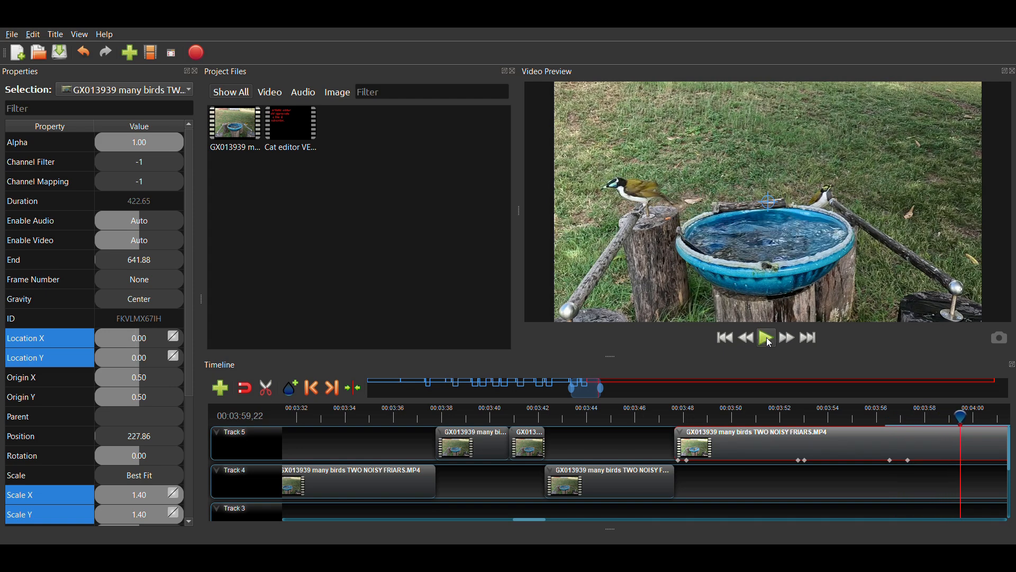
key(Left)
key(Left)
key(Left)
key(Left)
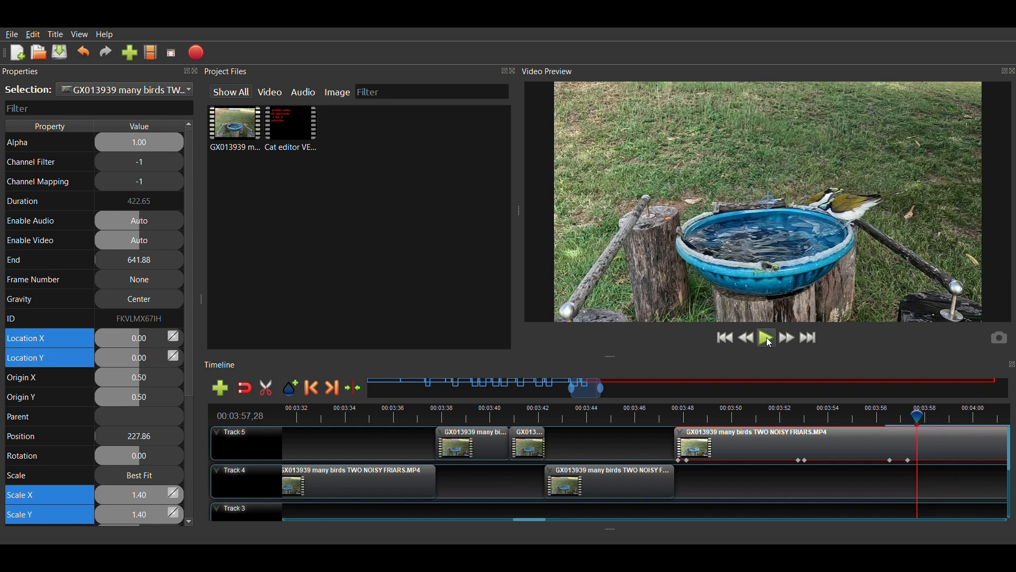
key(Right)
key(Right)
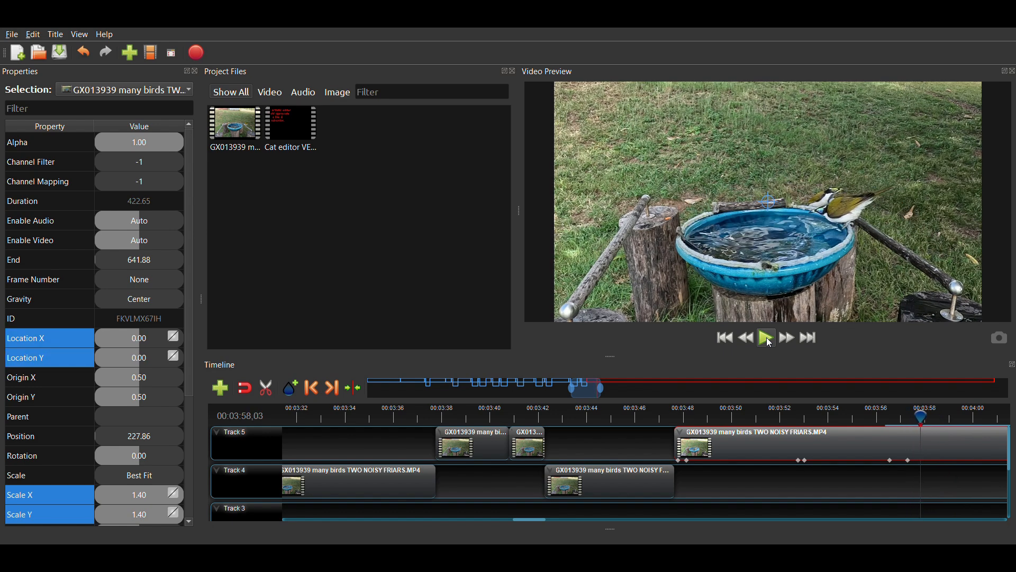
key(Left)
key(Left)
key(Left)
key(Left)
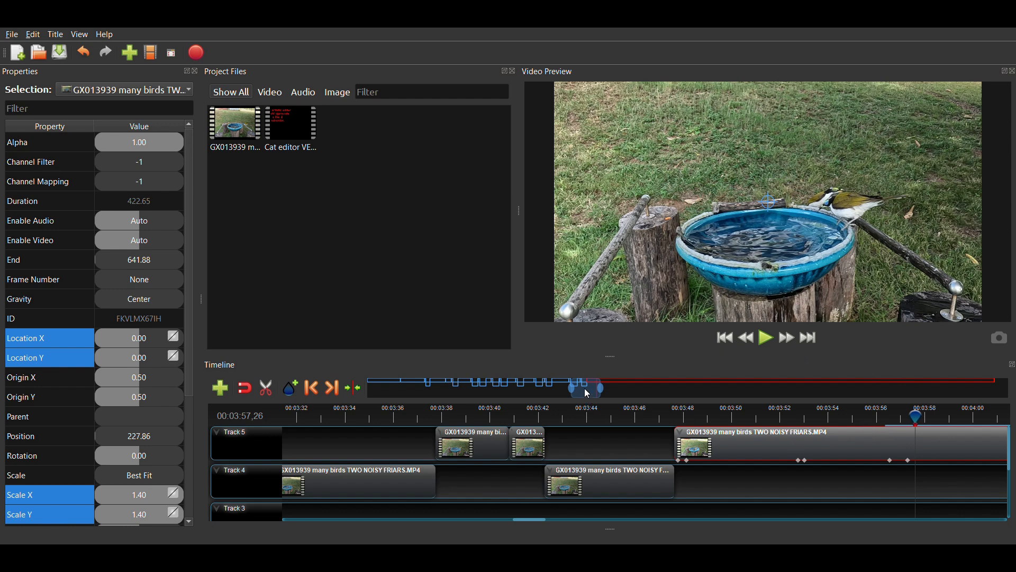
key(ctrl+k)
drag(588, 394, 614, 398)
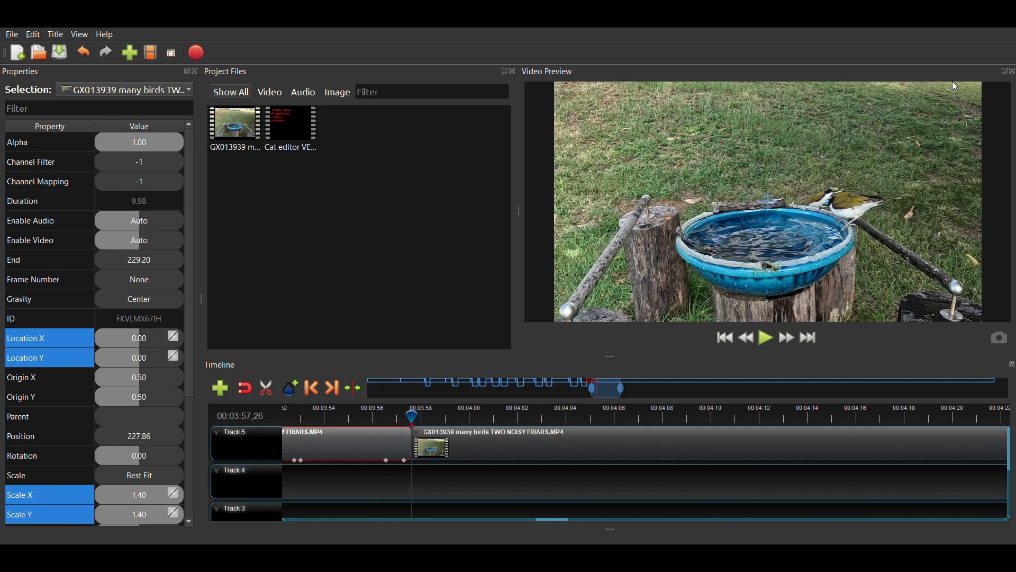
drag(487, 449, 587, 447)
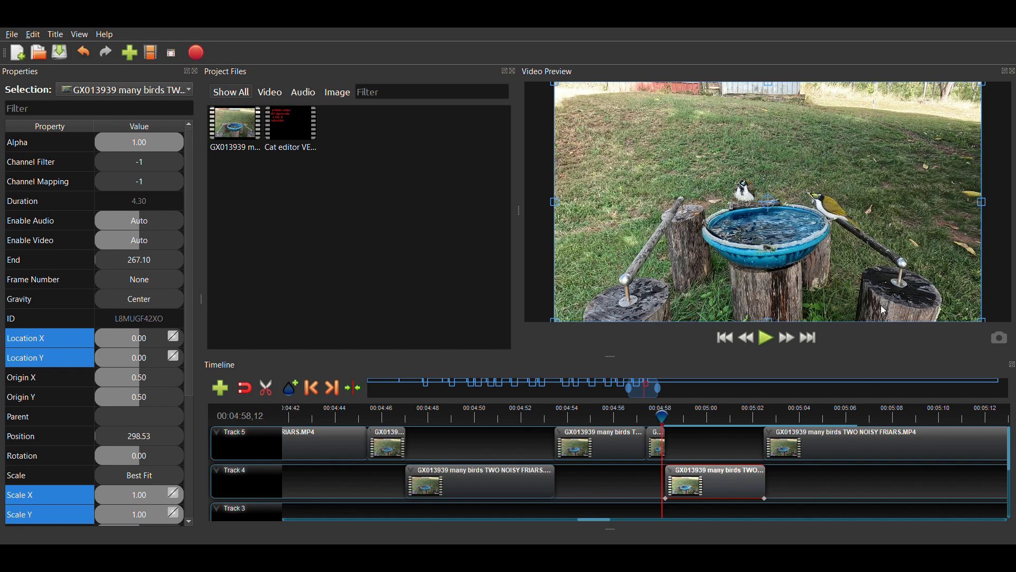
- Move the last Track 5 clip to about 00:05:08 and paste a copy of the 0.80-second clip on Track 4 at position 304.75
drag(804, 446, 925, 448)
key(ctrl+v)
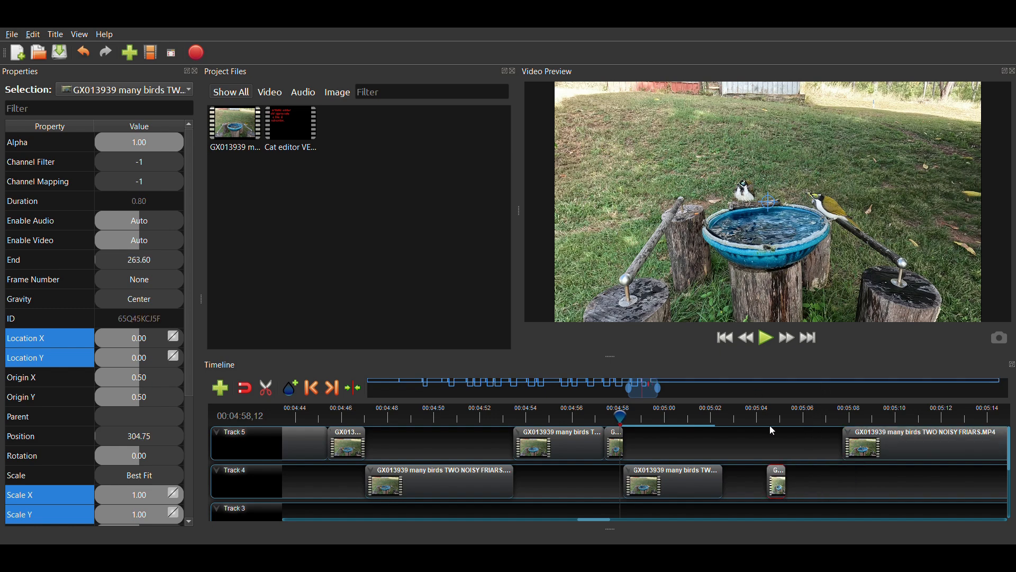
- Step frame by frame through the pasted 0.80-second Track 4 clip from about 00:05:04,27 to 00:05:05,16
click(776, 417)
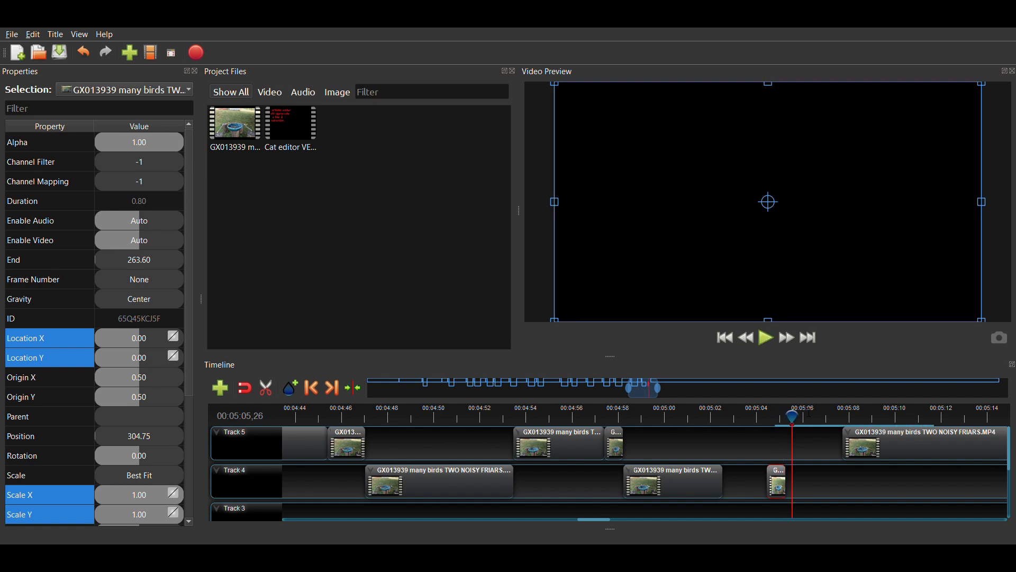
key(Left)
key(Left)
key(Left)
key(Left)
key(Left)
key(Left)
key(Left)
key(Left)
key(Left)
key(Left)
key(Left)
key(Left)
key(Left)
key(Left)
key(Left)
key(Left)
key(Left)
key(Left)
key(Left)
key(Left)
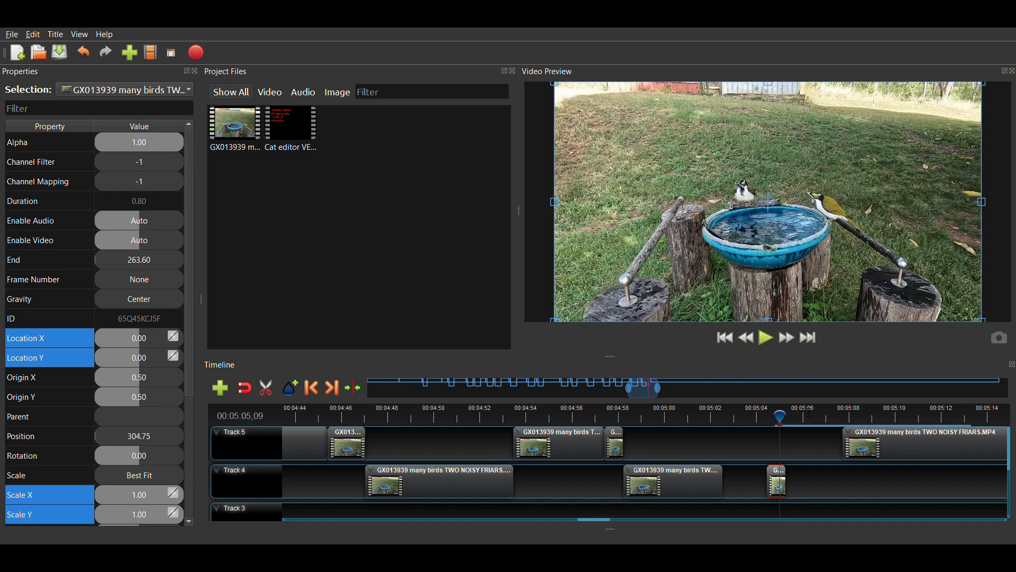
key(Right)
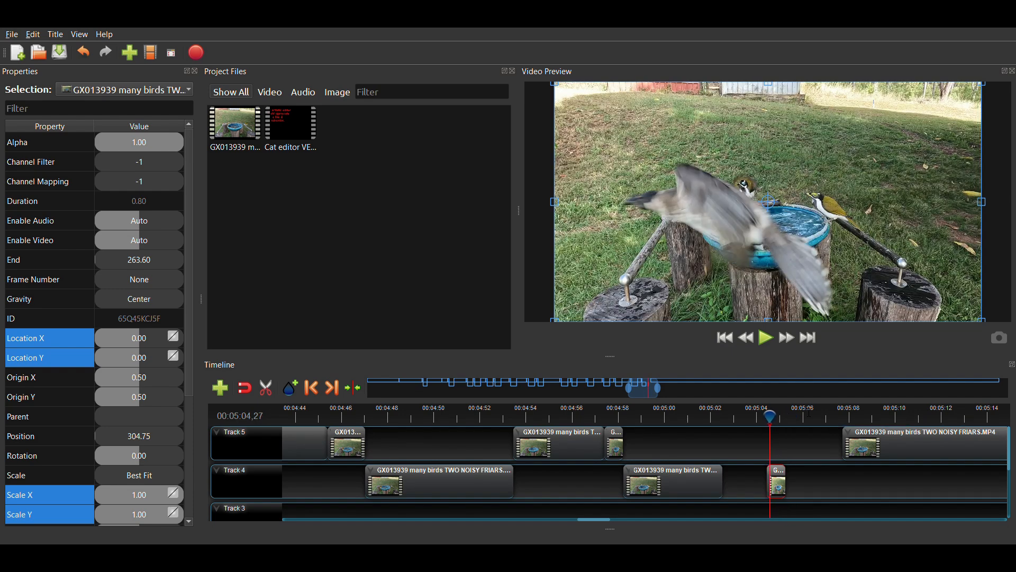
key(Right)
key(Right)
key(Right)
key(Right)
key(Right)
key(Right)
key(Right)
key(Right)
key(Right)
key(Right)
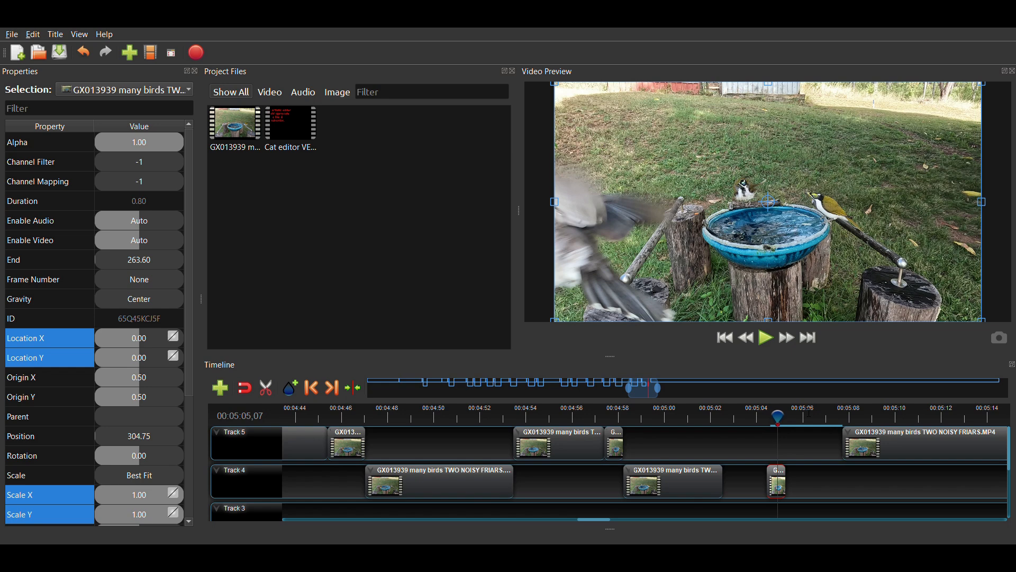
key(Right)
key(Right)
key(Right)
key(Right)
key(Right)
key(Right)
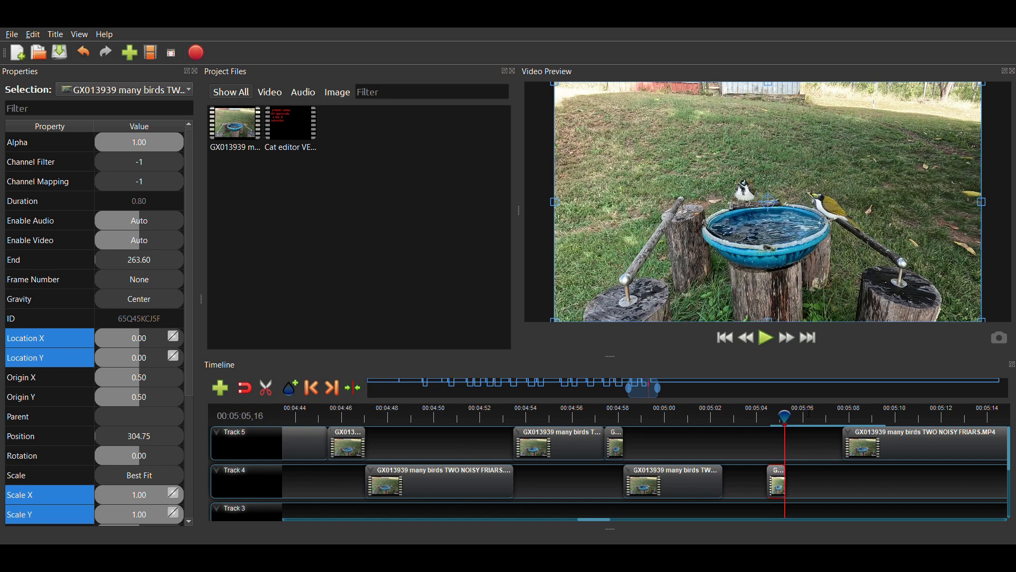
- Step frame by frame through the short Track 5 clip between 00:04:58,03 and about 00:04:58,13 to examine the bird's flight
click(614, 418)
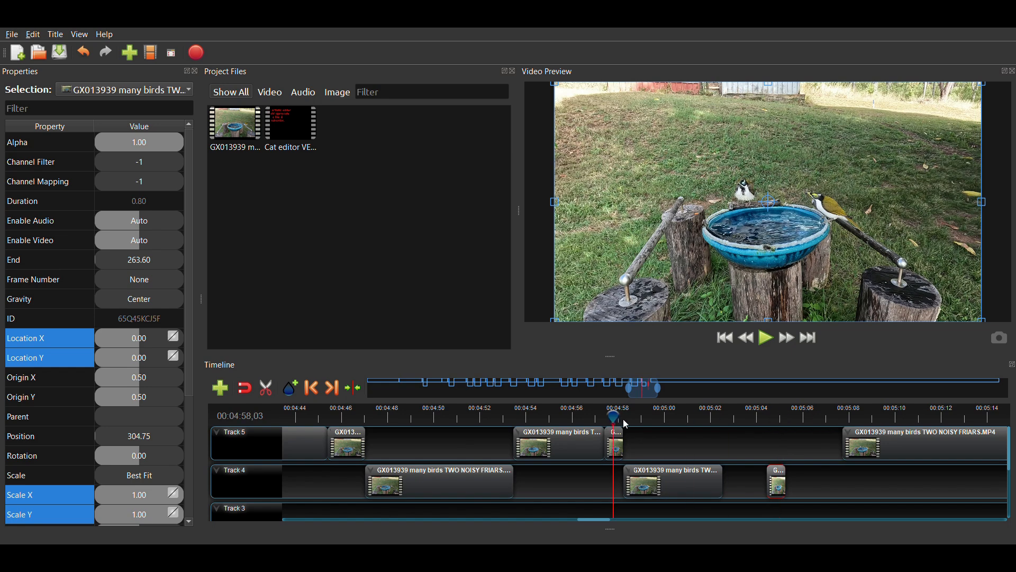
key(Right)
key(Right)
key(Right)
key(Right)
key(Right)
key(Right)
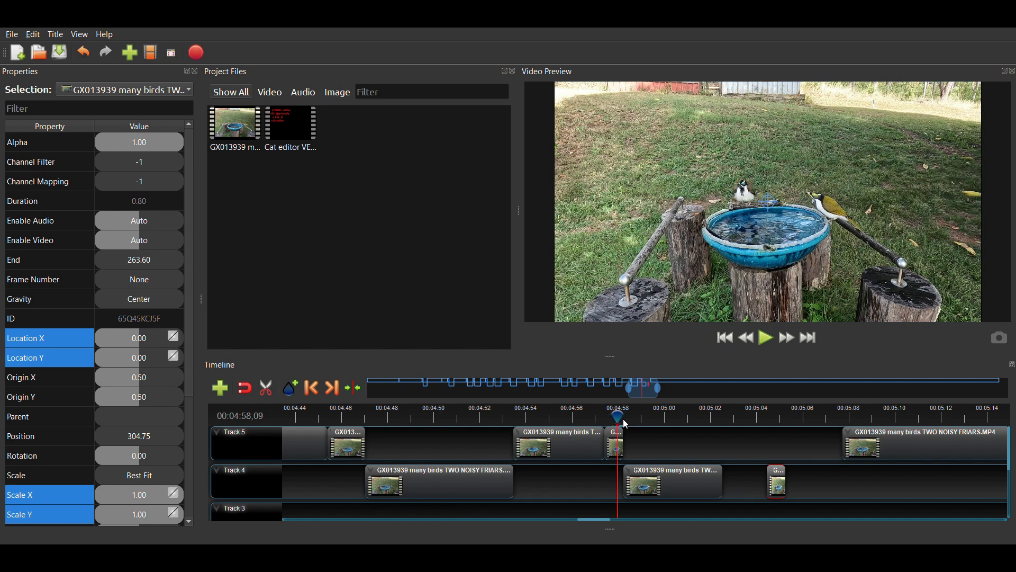
key(Right)
key(Right)
key(Right)
key(Right)
key(Right)
key(Right)
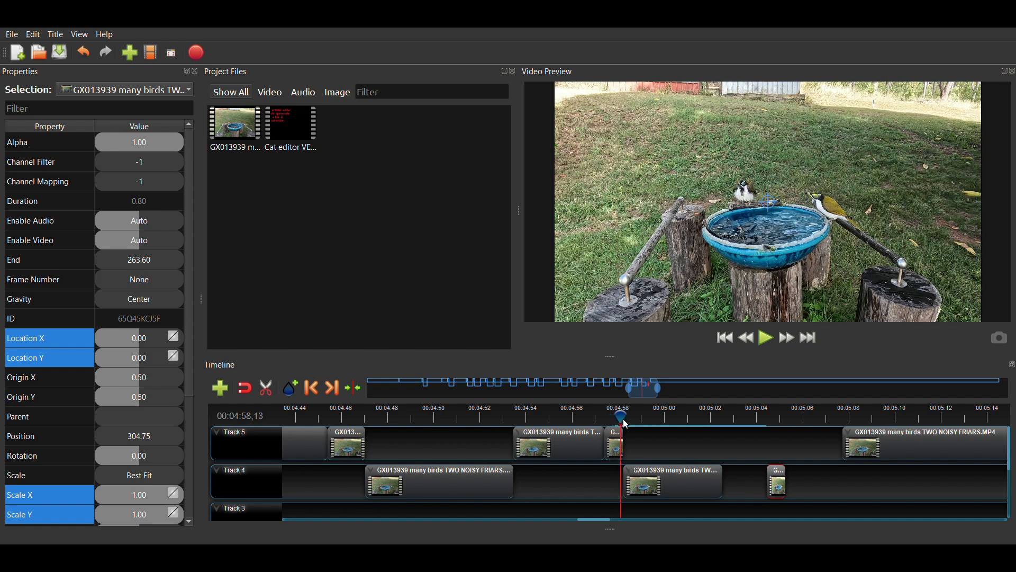
key(Left)
key(Left)
key(Left)
key(Left)
key(Left)
key(Left)
key(Left)
key(Left)
key(Left)
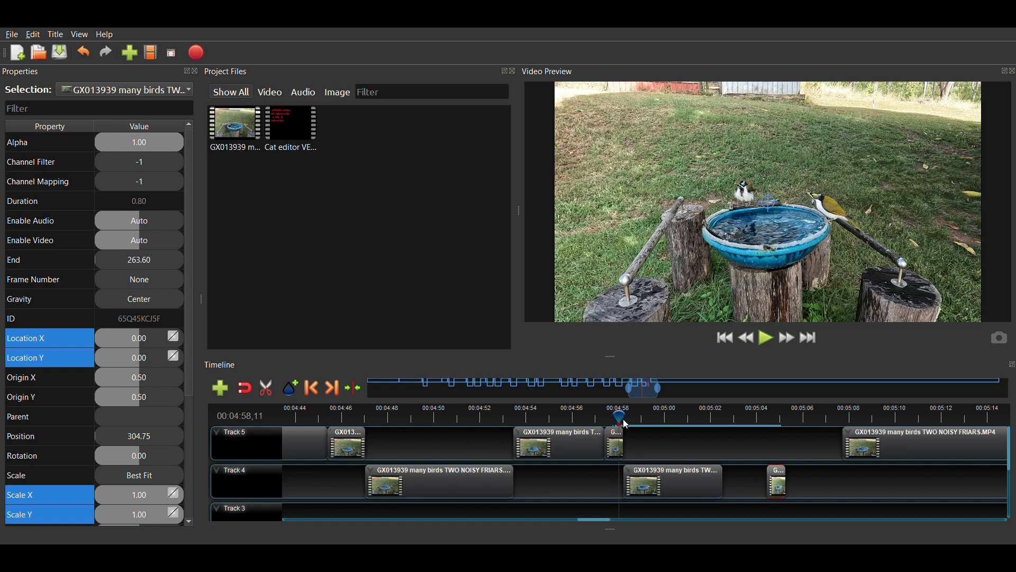
key(Left)
key(Left)
key(Left)
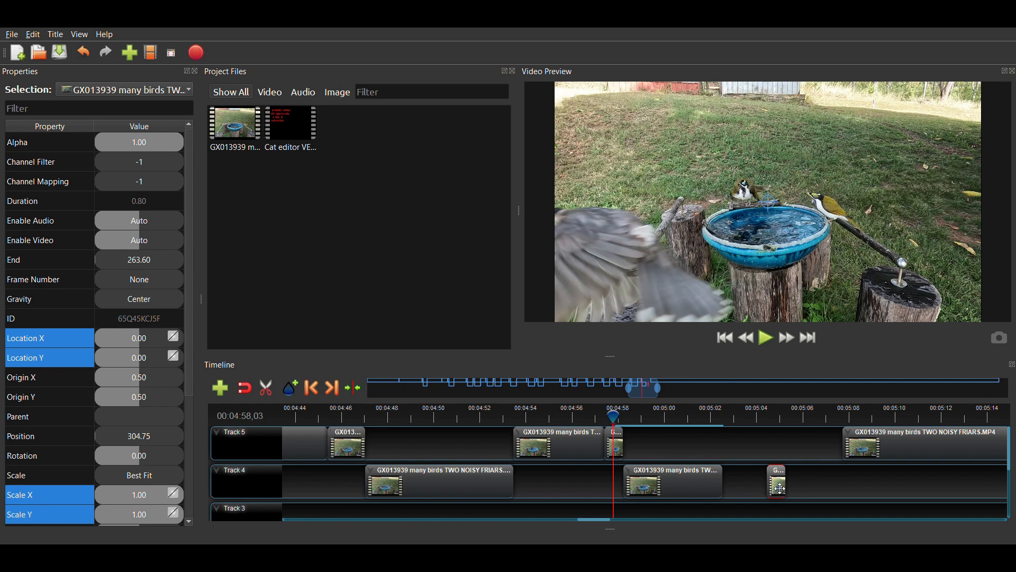
- Move the pasted 0.80-second Track 4 clip to position 308.68 and the last Track 5 clip to position 302.84
drag(781, 488, 874, 493)
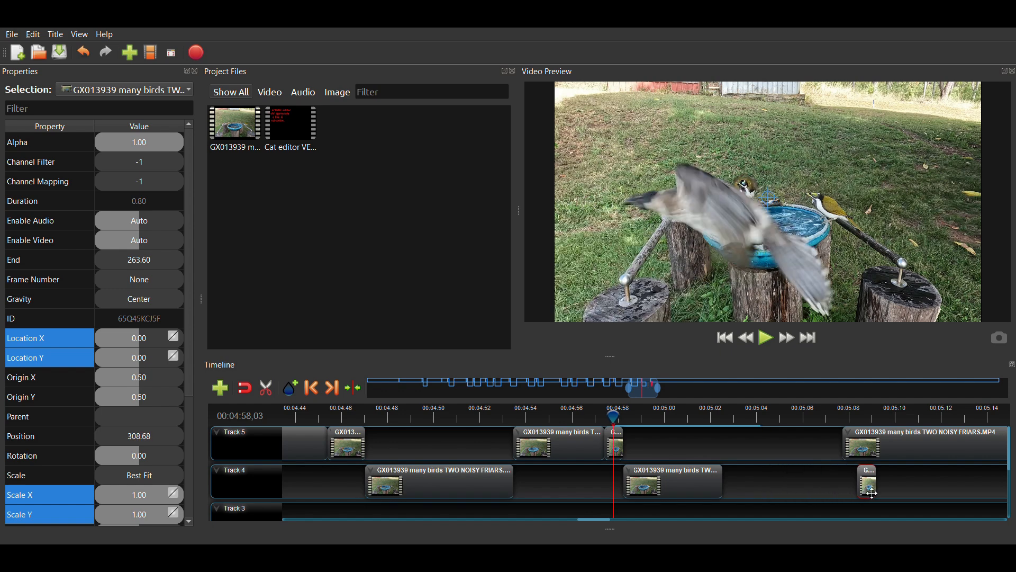
drag(877, 447, 758, 446)
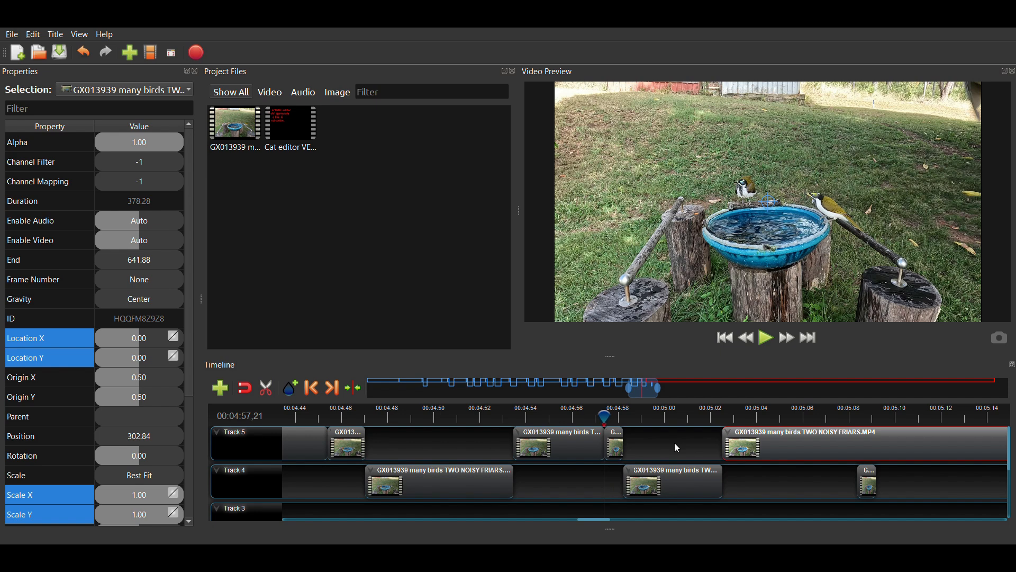
- Play back the short Track 5 clip's join with Track 4, then step back to 00:04:58,16 to inspect the transition
click(772, 341)
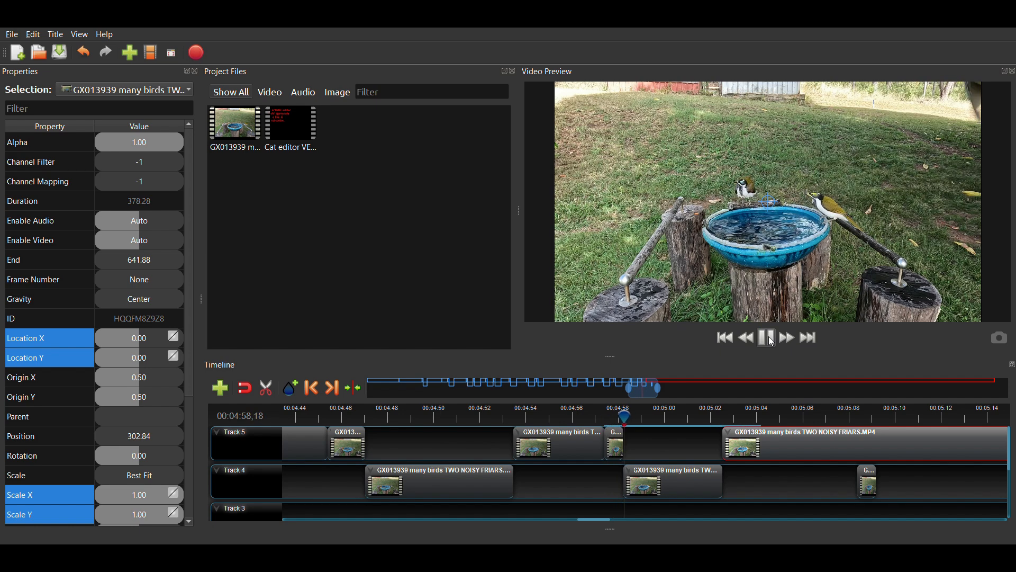
click(773, 342)
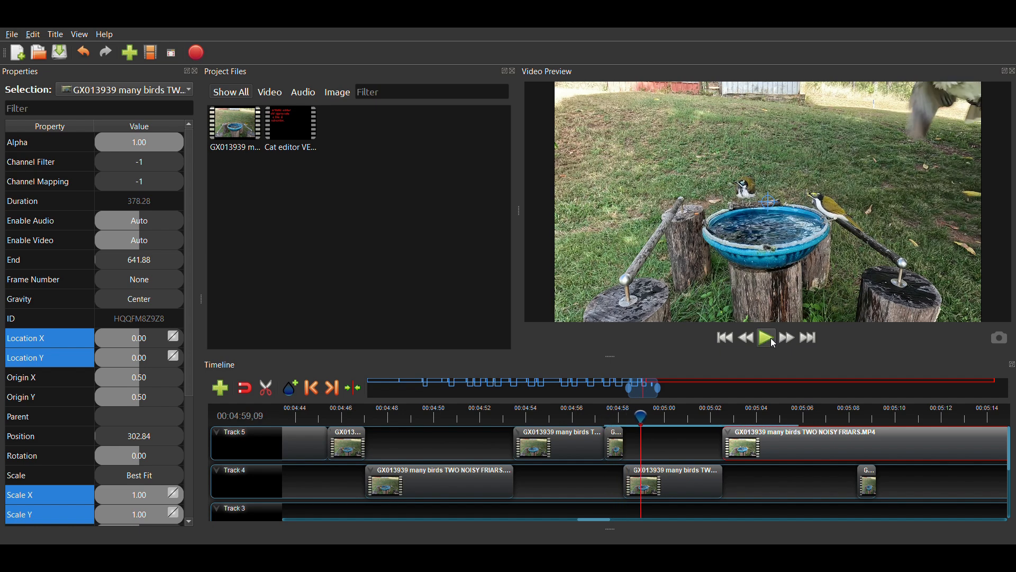
key(Left)
key(Left)
key(Left)
key(Left)
key(Left)
key(Left)
key(Left)
key(Left)
key(Left)
key(Left)
key(Left)
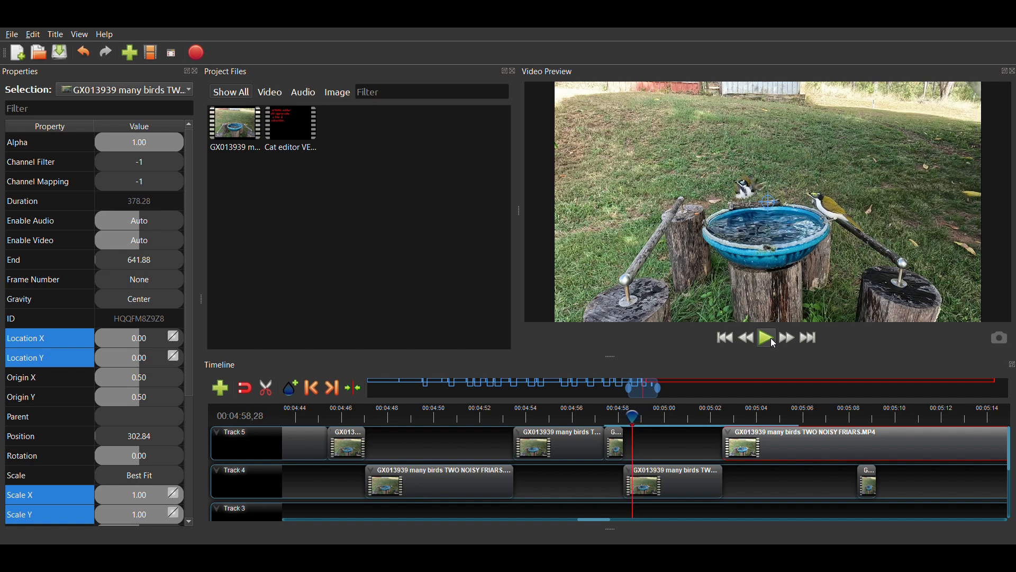
key(Left)
key(Left)
key(Left)
key(Left)
key(Left)
key(Left)
key(Left)
key(Left)
key(Left)
key(Left)
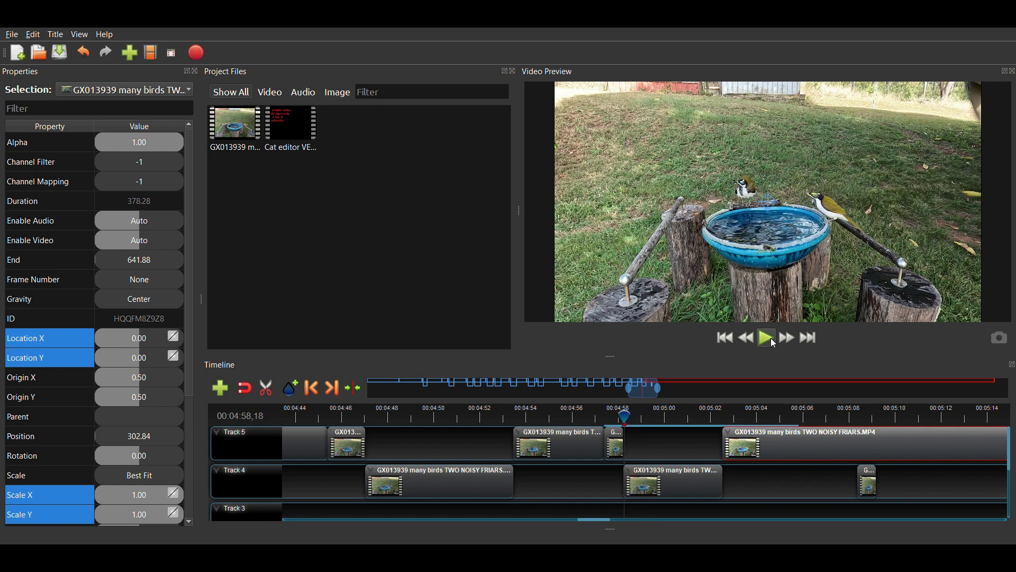
key(Left)
key(Left)
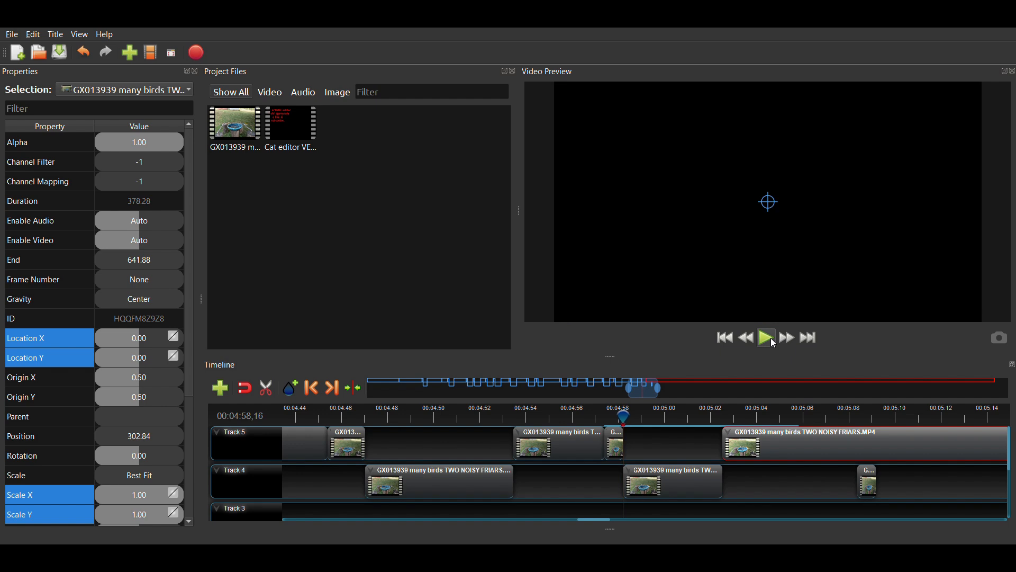
- Move the 4.30-second Track 4 clip to position 298.50 so it starts right where the short Track 5 clip ends
ctrl+scroll(657, 444, up, 3)
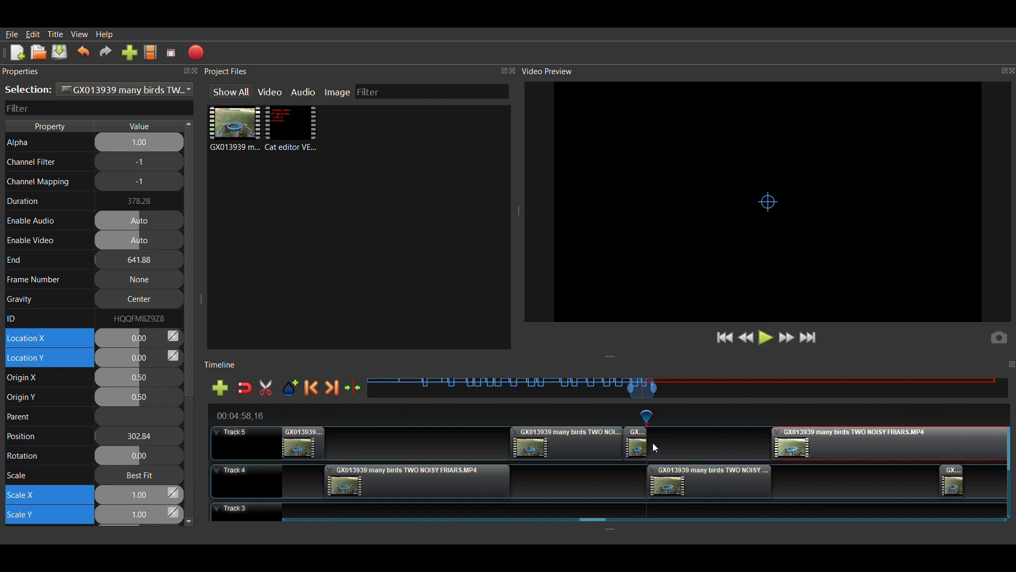
ctrl+scroll(688, 456, up, 3)
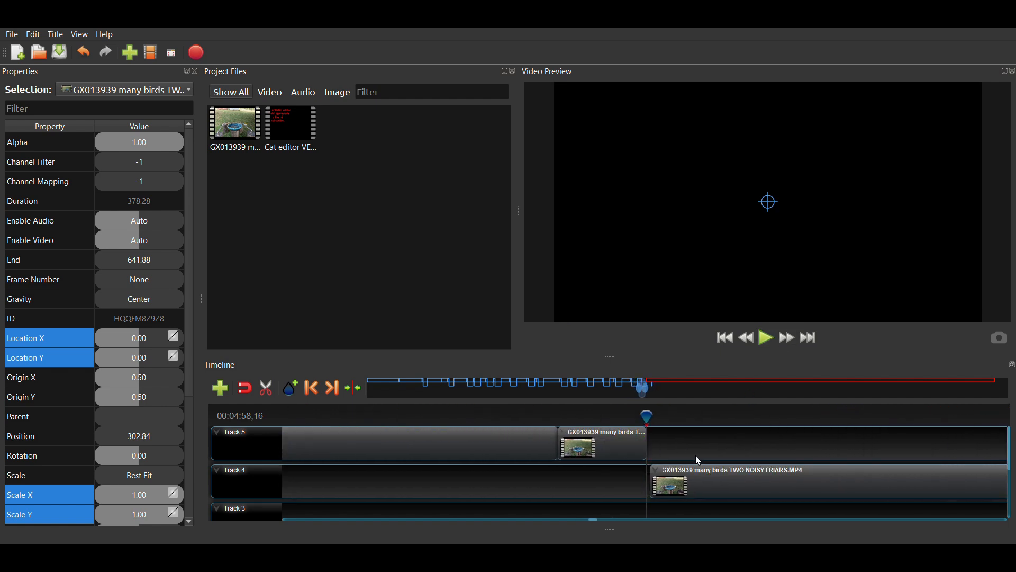
click(706, 486)
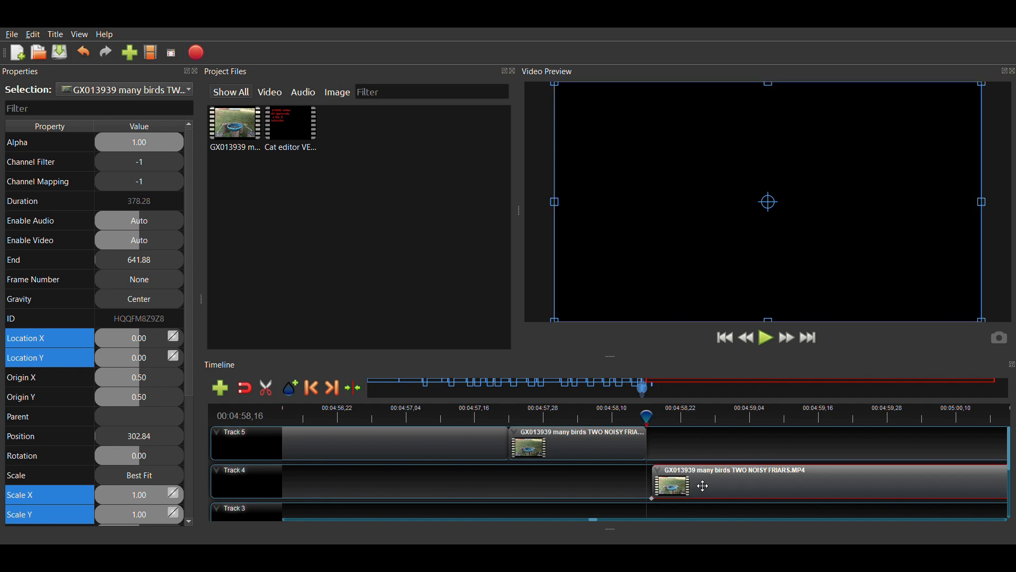
drag(705, 485, 699, 486)
- Move the last Track 5 clip to position 302.80 so it starts at the end of the 4.30-second Track 4 clip
scroll(707, 446, down, 1)
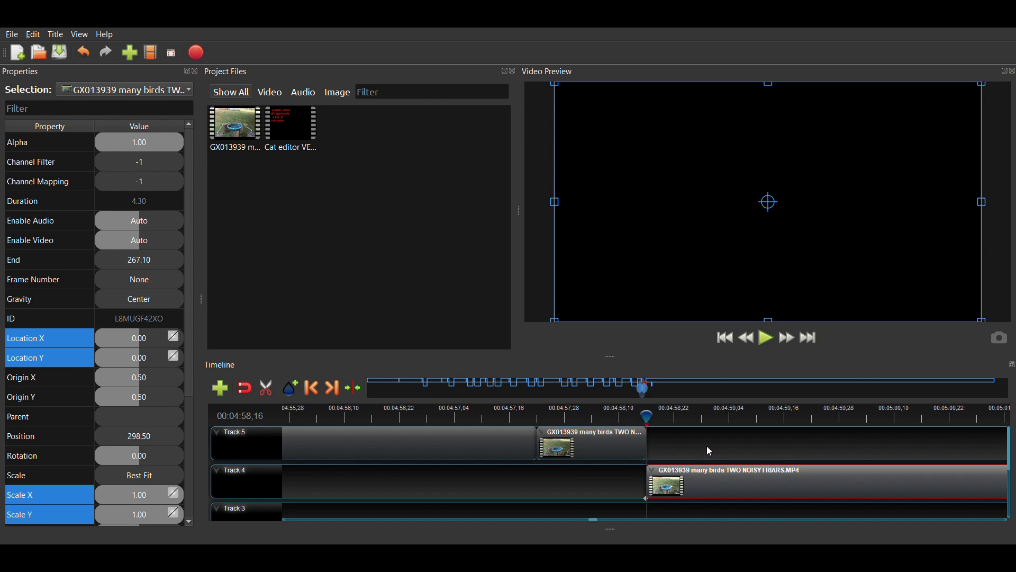
scroll(708, 450, down, 3)
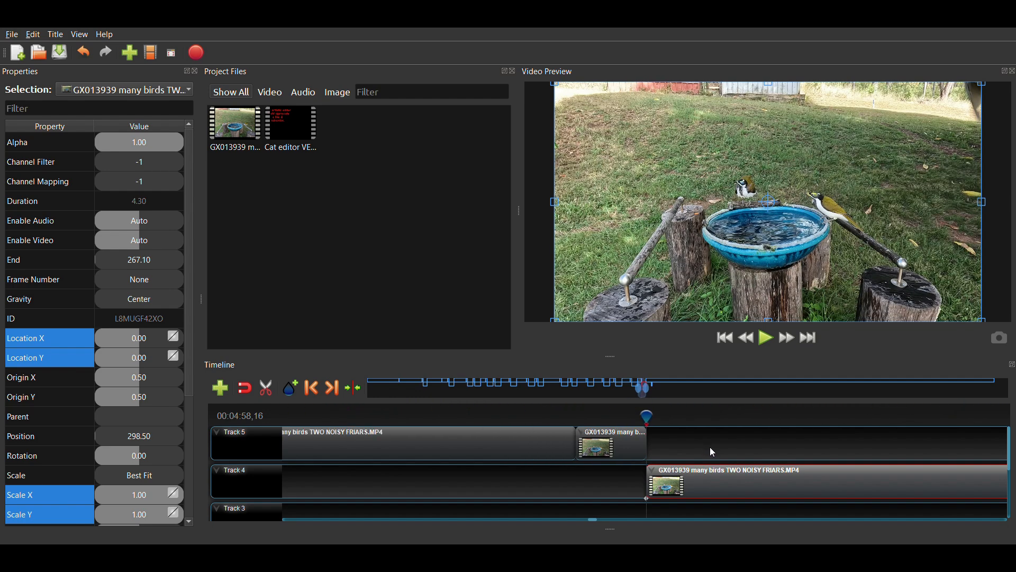
click(984, 453)
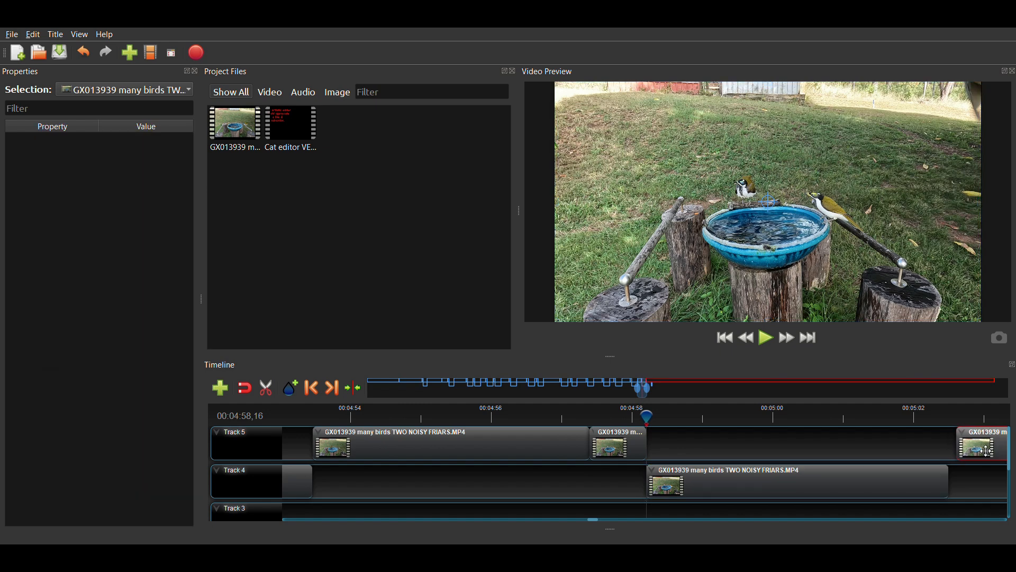
drag(983, 453, 978, 453)
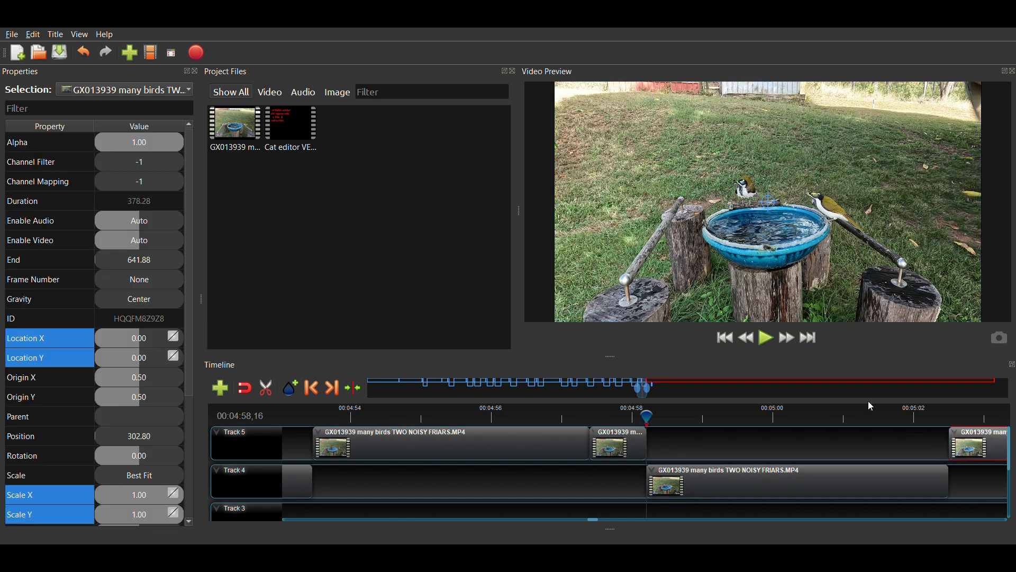
- Play back the 4.30-second Track 4 clip through to 00:05:03,10 to check the joins at both ends
click(774, 341)
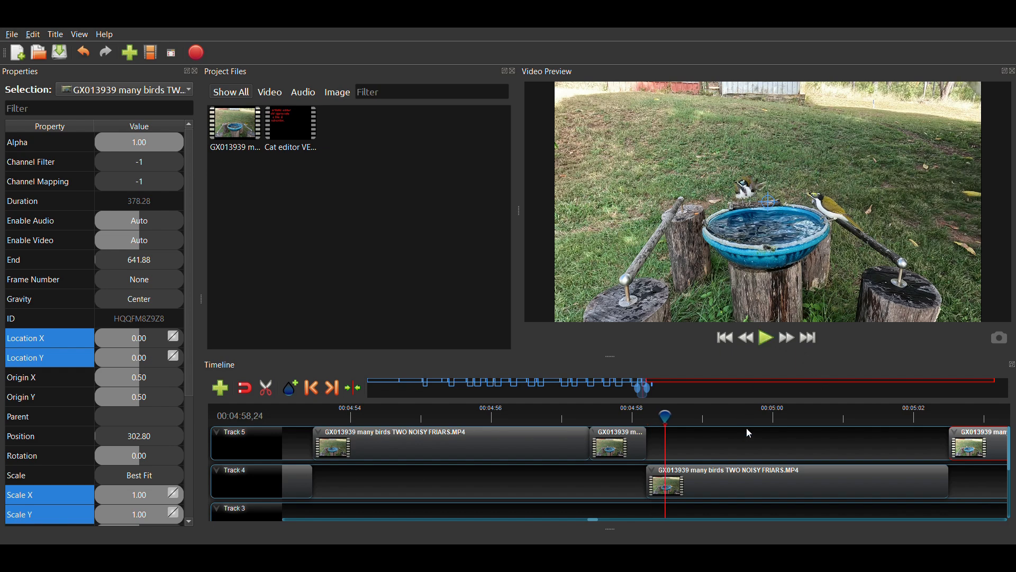
click(765, 341)
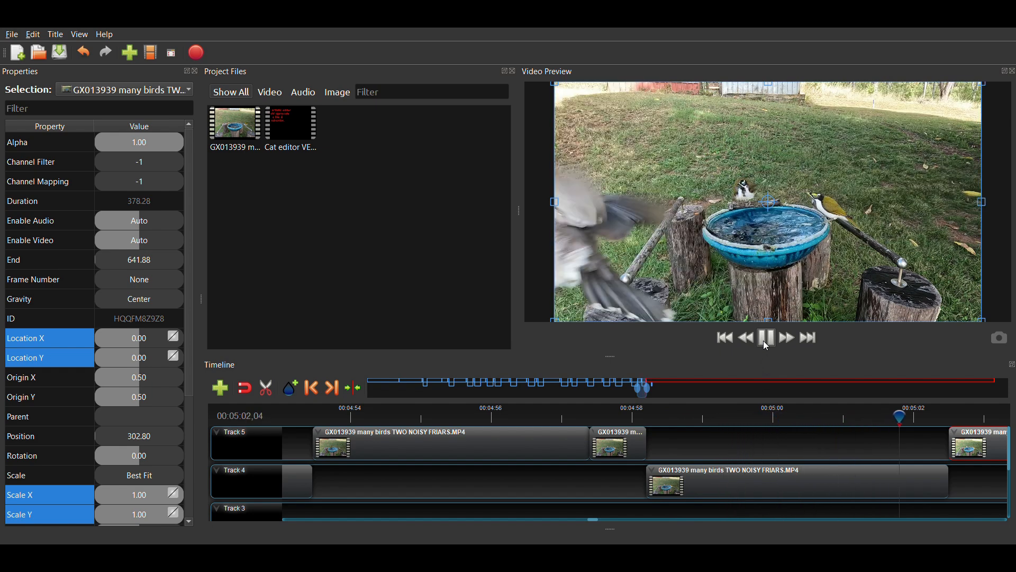
click(768, 341)
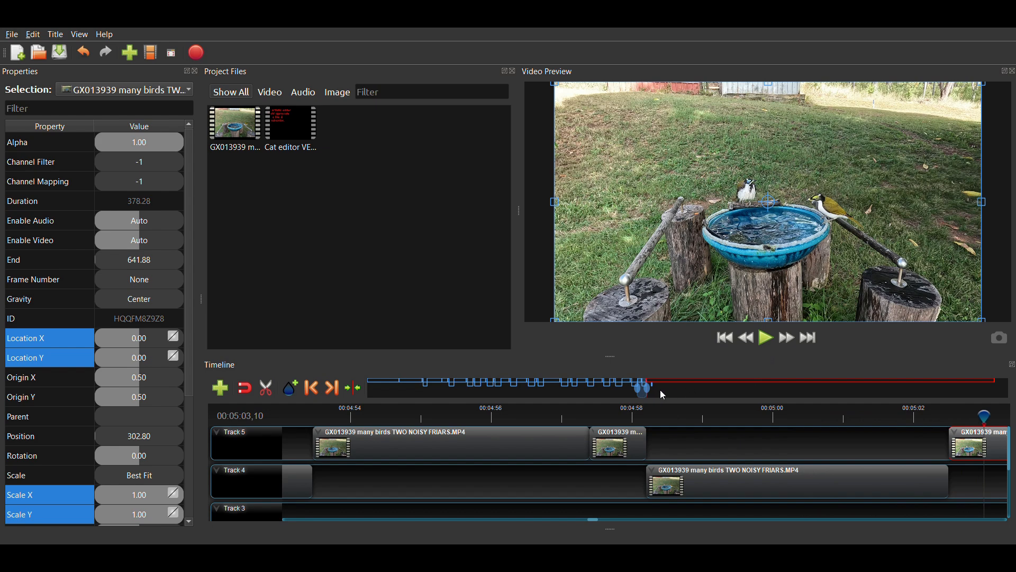
- Delete the leftover 0.80-second clip copy on Track 4 at about 00:05:08
scroll(680, 434, down, 4)
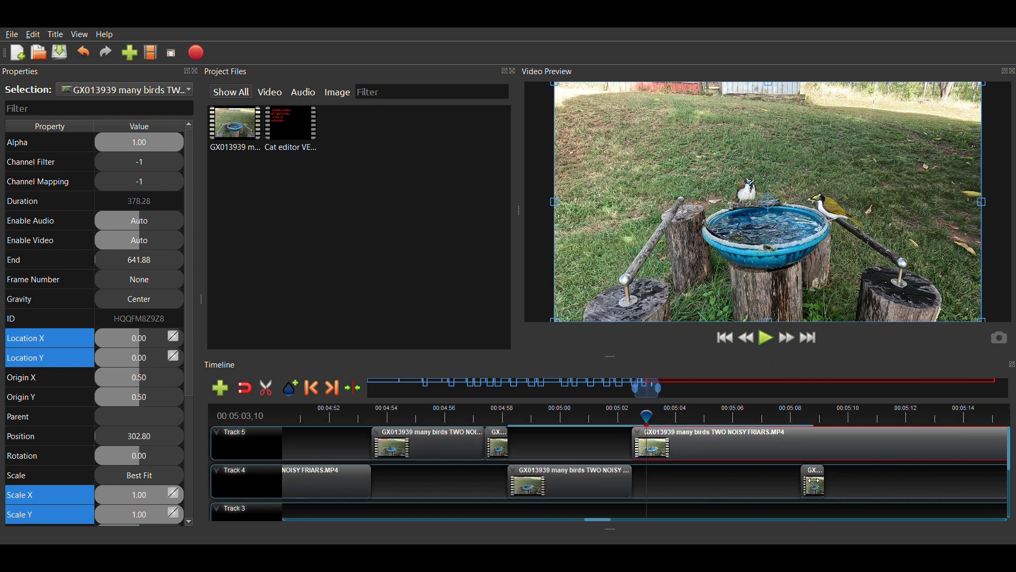
click(816, 482)
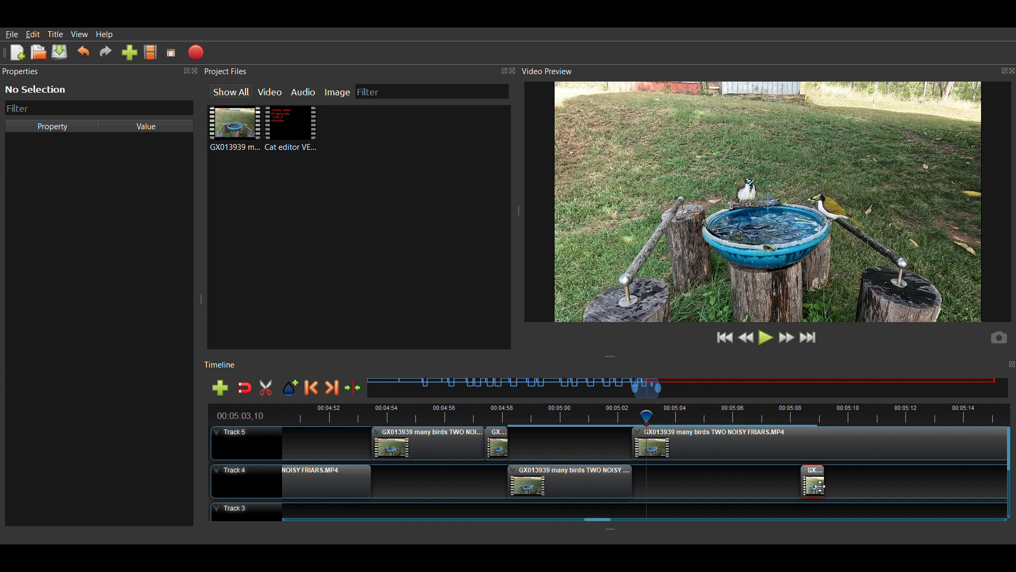
click(821, 486)
key(Delete)
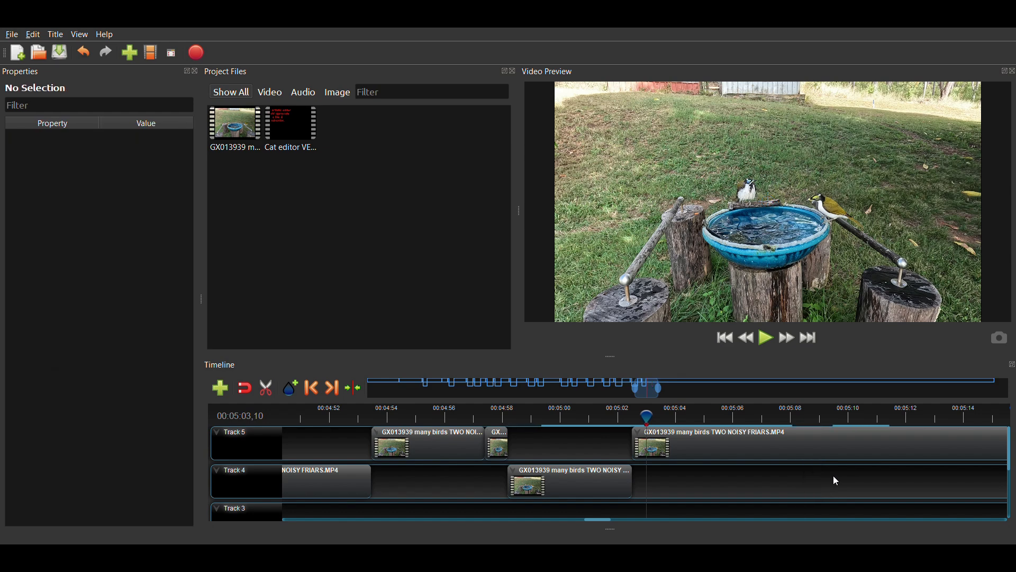
- Play back the last Track 5 clip from 00:05:03,10 and replay the section around 00:05:07 to 00:05:10 to check its picture
click(767, 340)
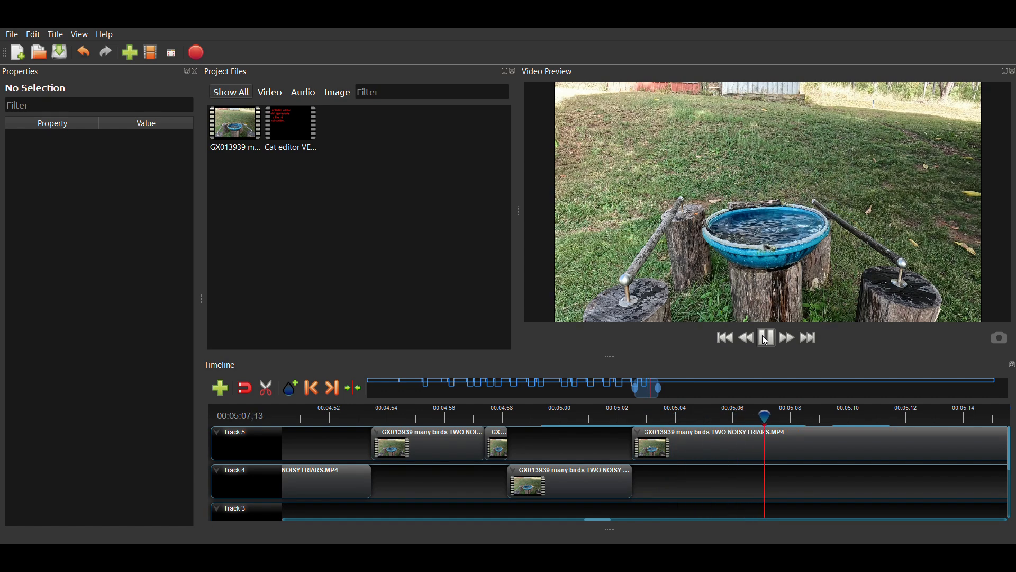
click(767, 339)
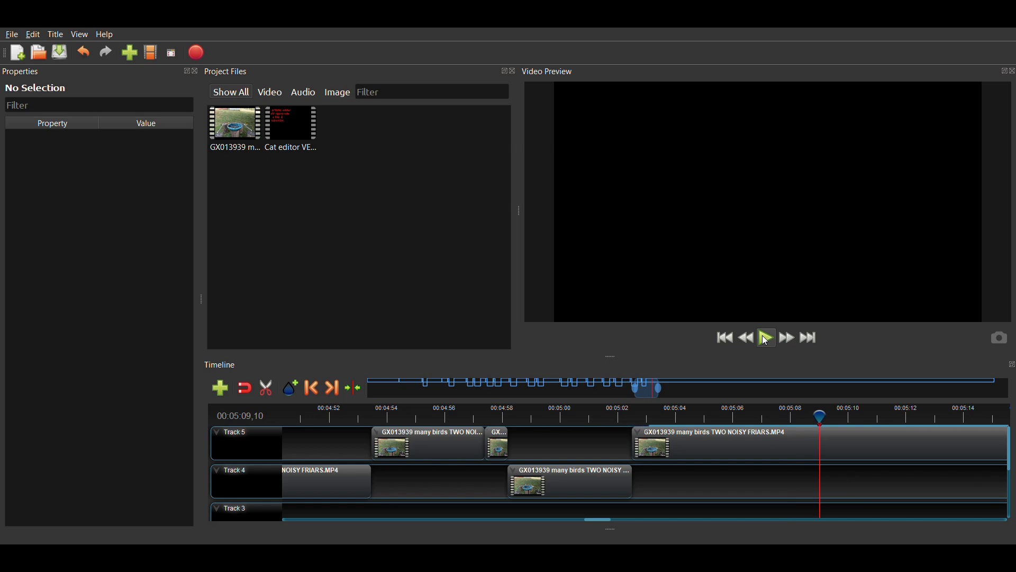
click(807, 418)
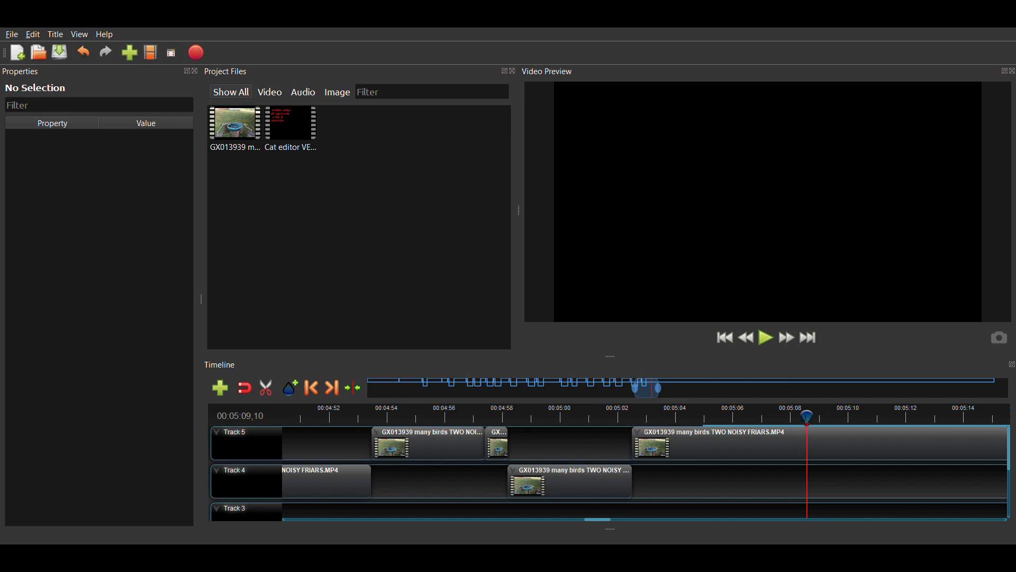
click(767, 337)
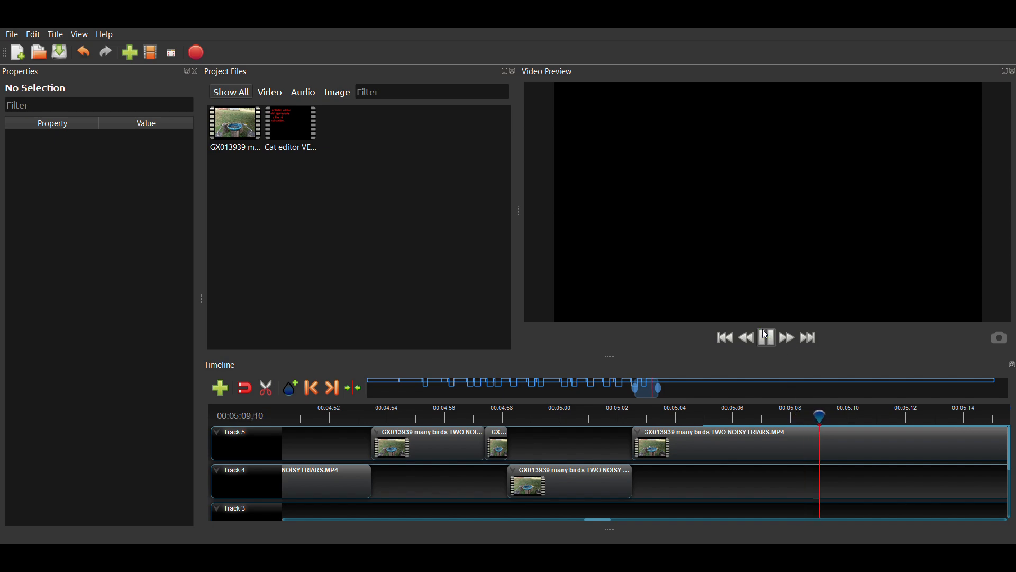
click(765, 334)
click(797, 416)
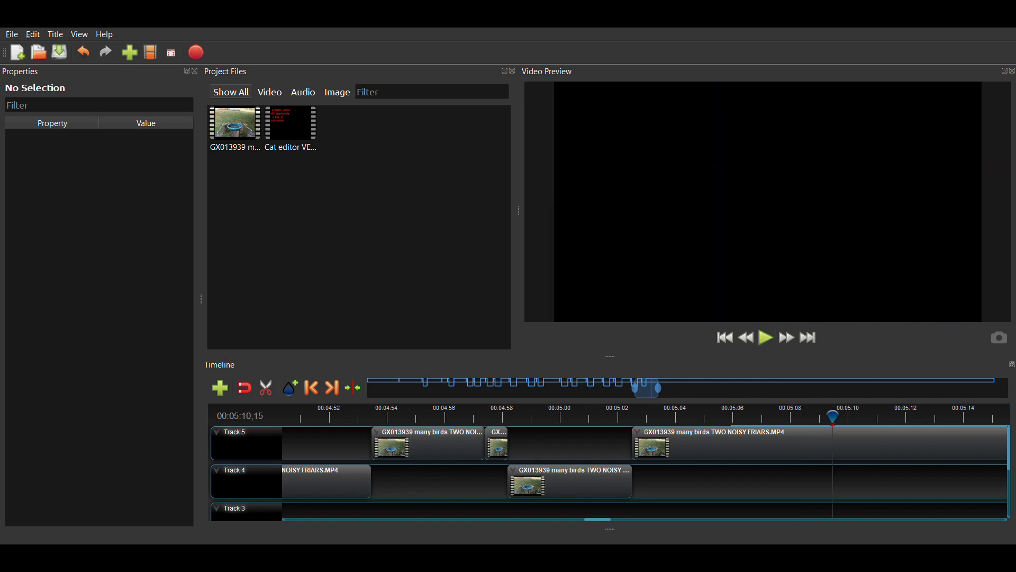
click(761, 417)
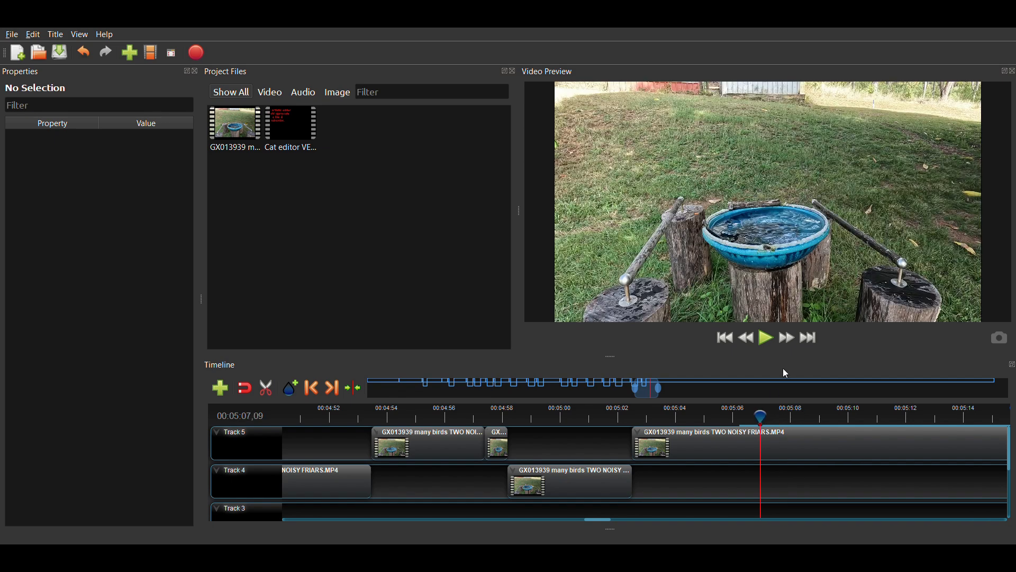
click(768, 338)
click(773, 340)
click(771, 335)
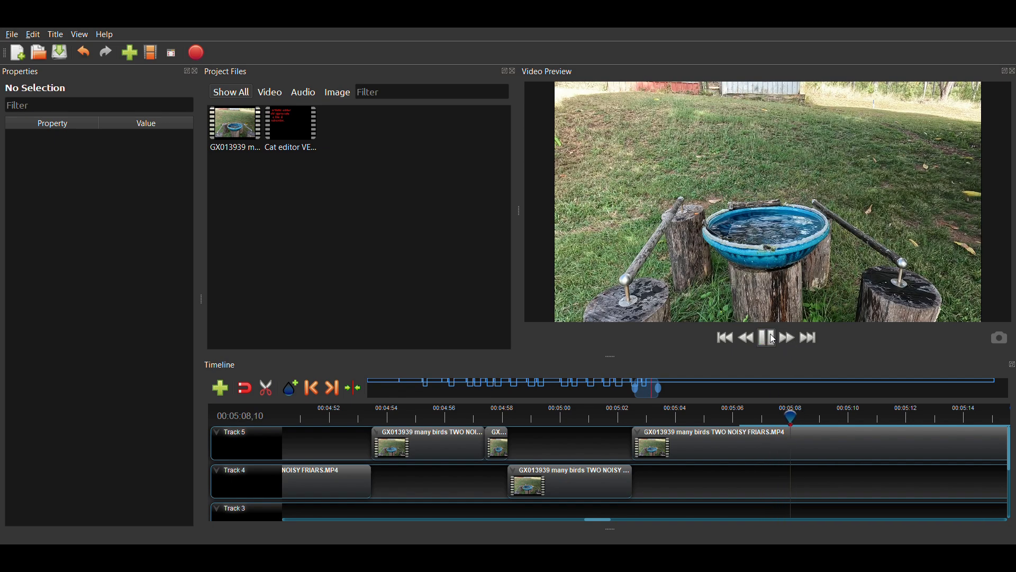
click(771, 335)
click(772, 334)
click(771, 335)
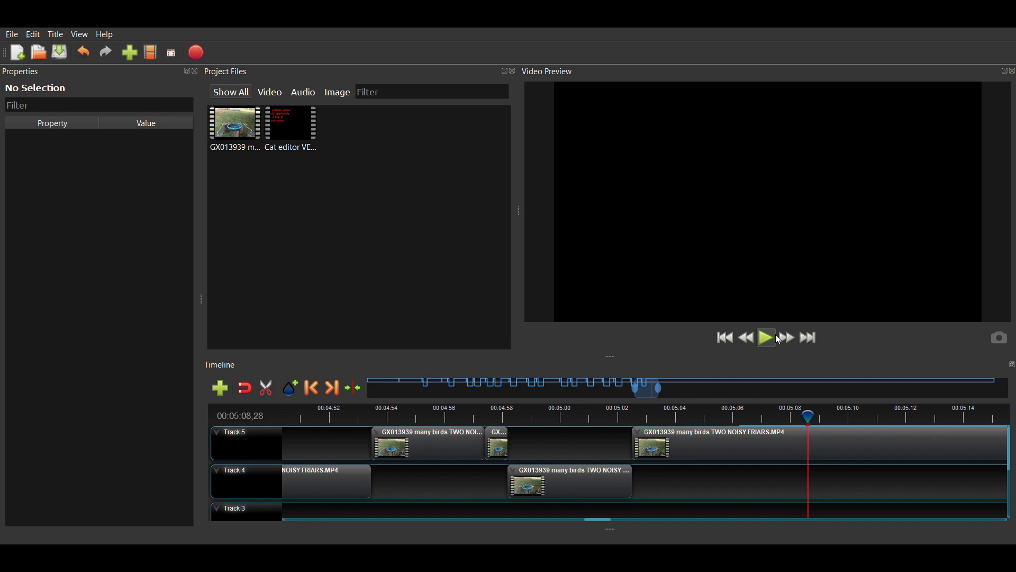
- Move frame by frame between 00:05:08,28 and 00:05:08,10 in the last Track 5 clip to examine where the preview picture cuts out
key(Left)
key(Left)
key(Left)
key(Left)
key(Left)
key(Left)
key(Left)
key(Left)
key(Left)
key(Left)
key(Left)
key(Left)
key(Left)
key(Left)
key(Left)
key(Left)
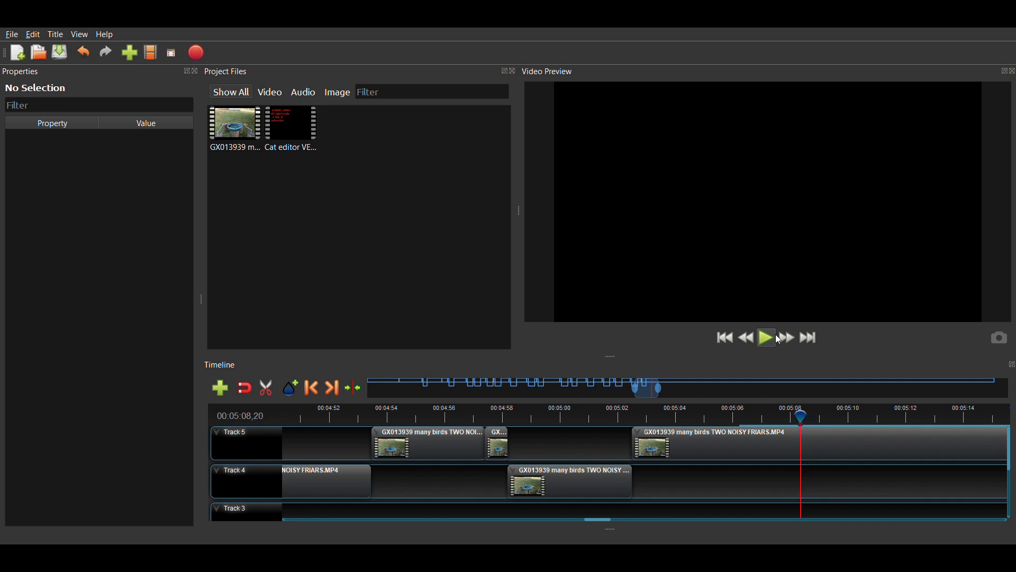
key(Left)
key(Left)
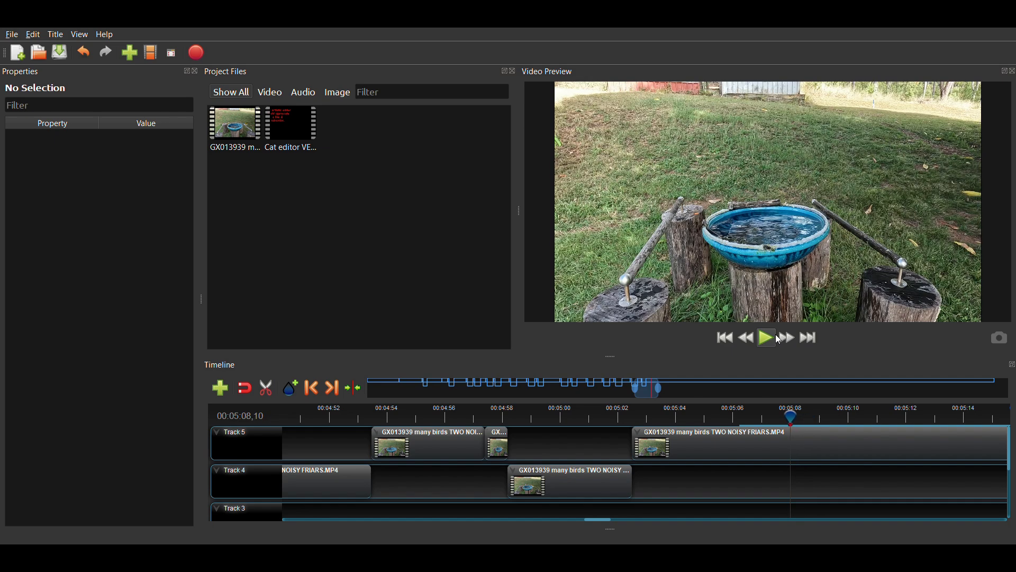
key(Right)
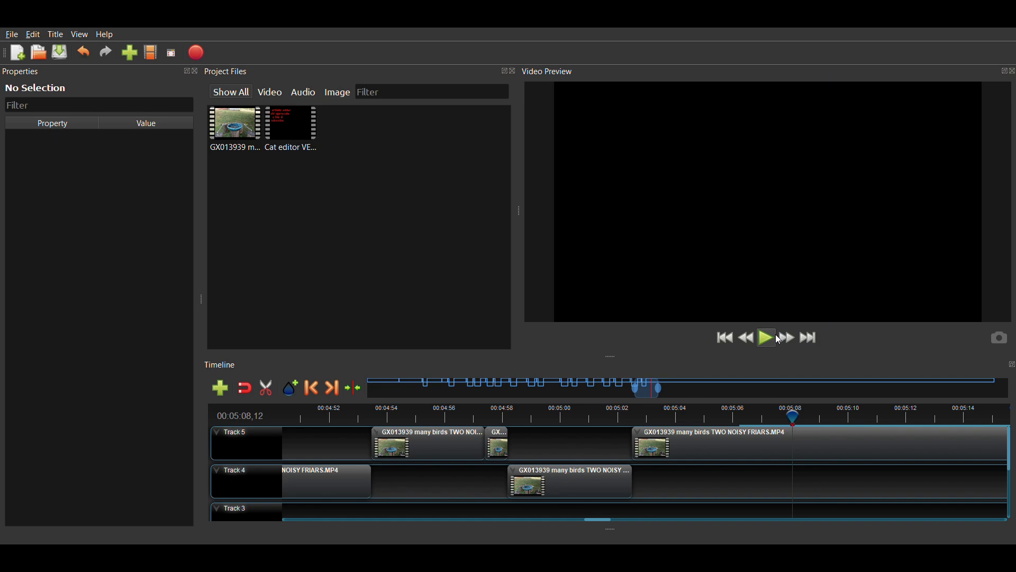
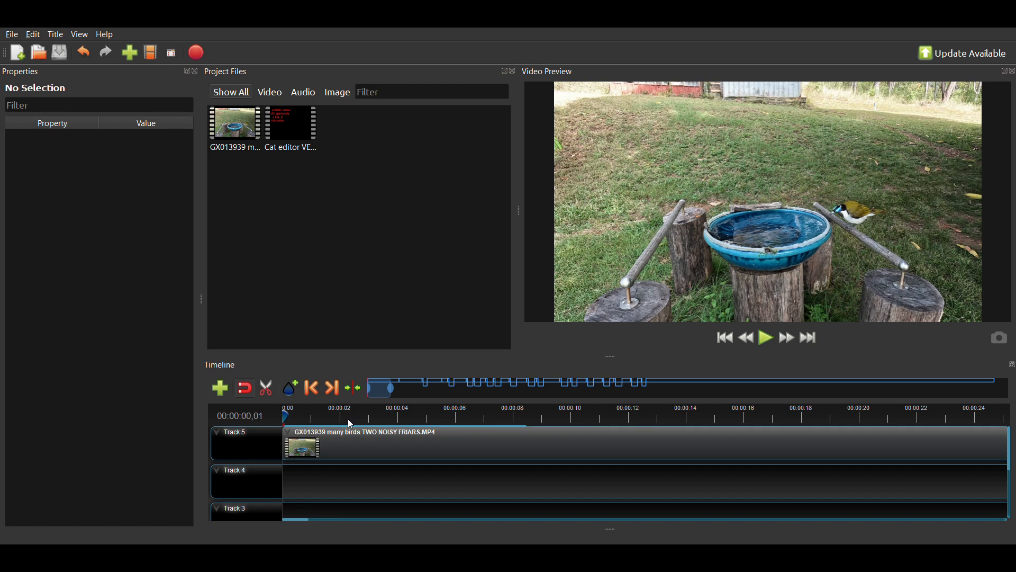
- Split the last Track 5 clip at 00:05:25,05, in the empty stretch just before the next bird flies to the bath
drag(383, 395, 656, 379)
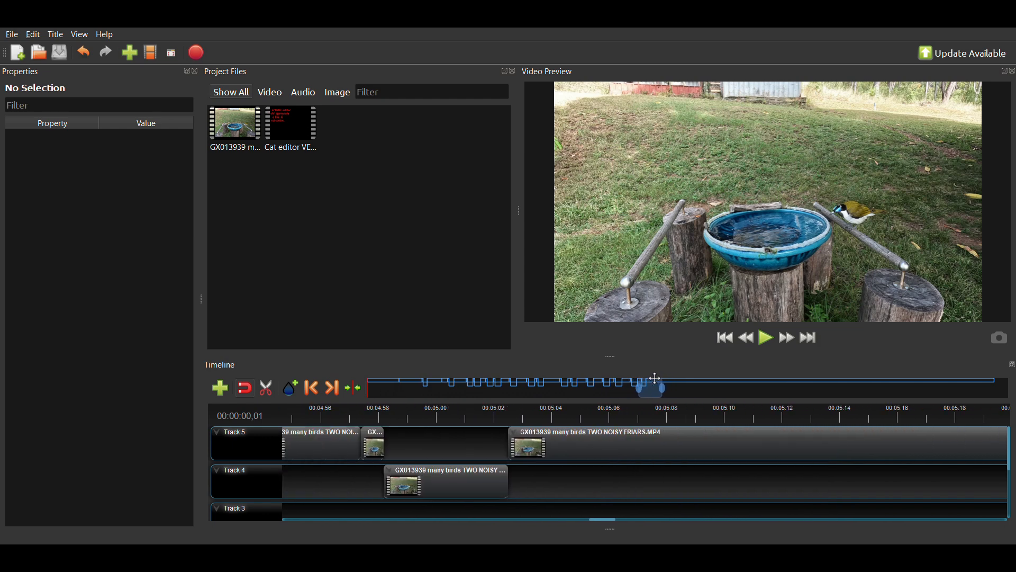
click(610, 417)
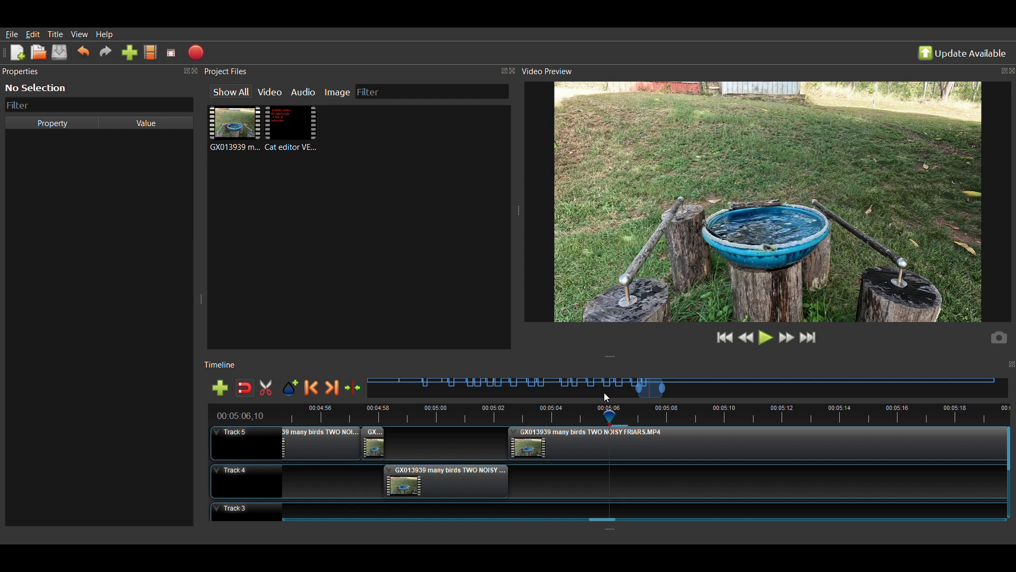
click(576, 419)
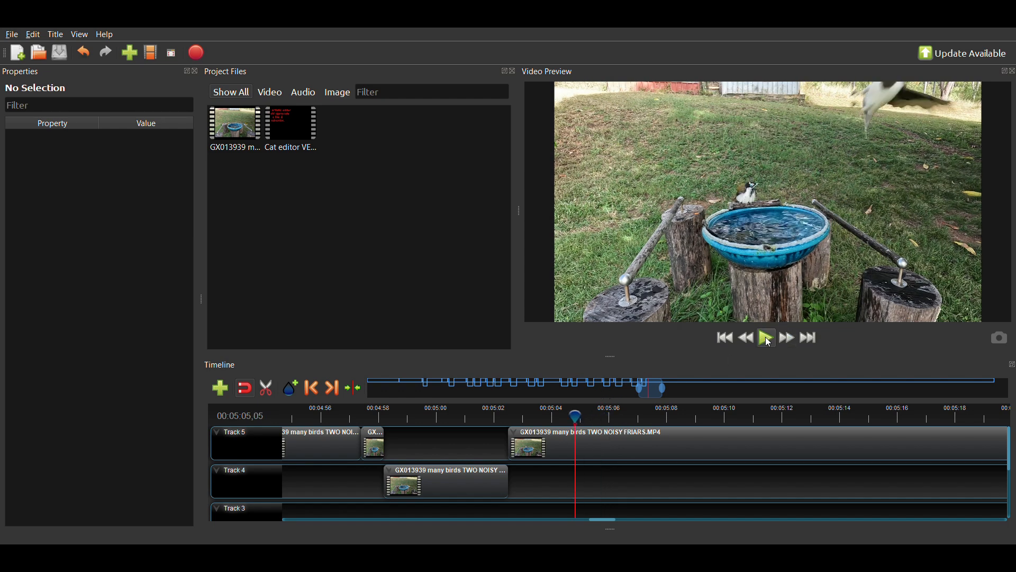
click(769, 339)
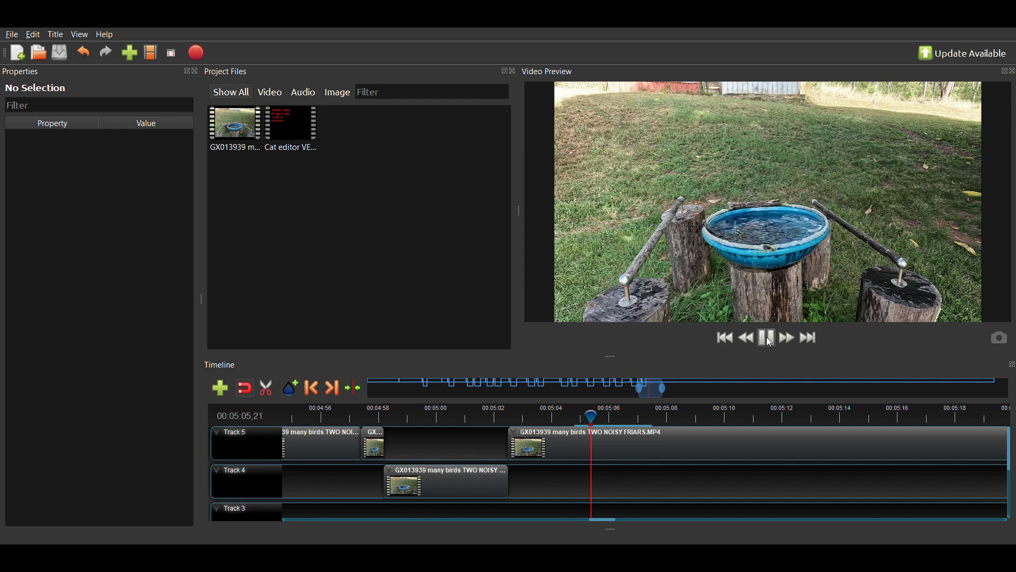
click(768, 339)
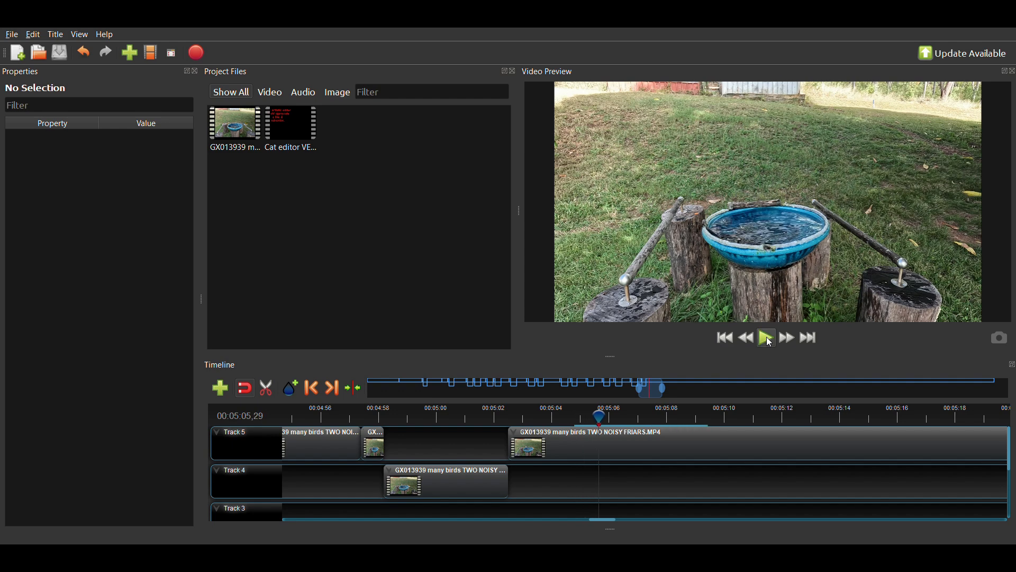
click(769, 340)
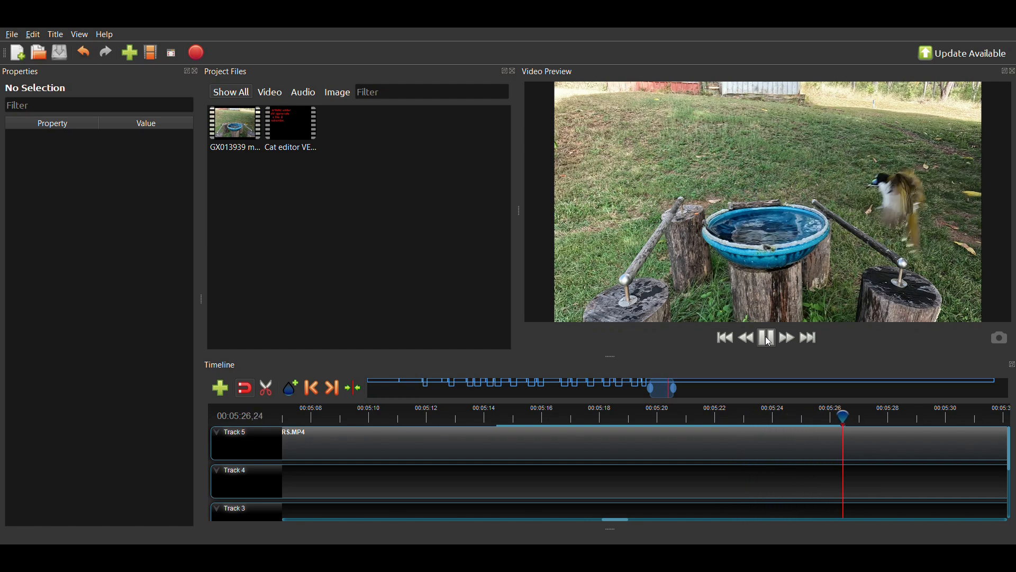
click(770, 339)
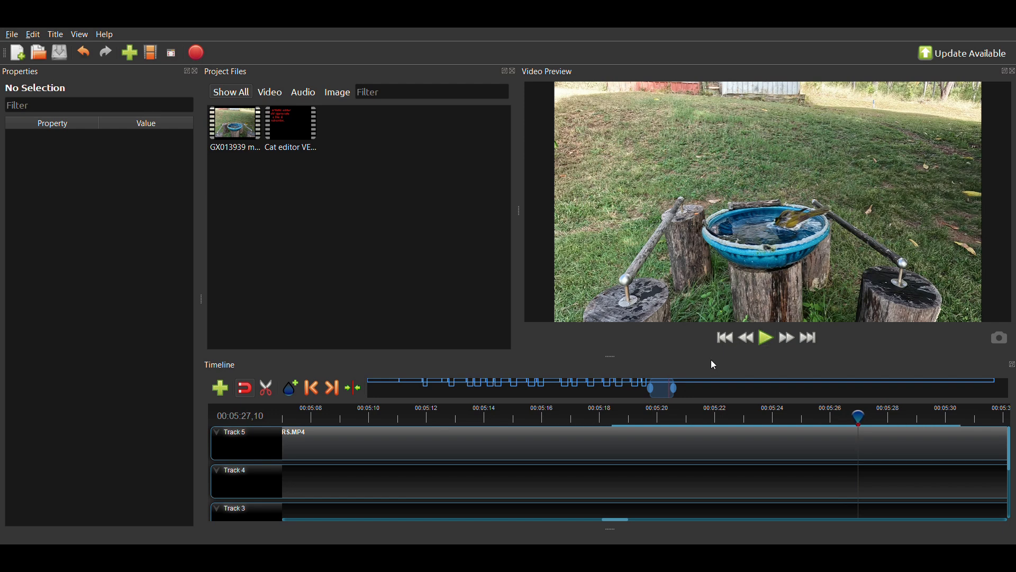
click(823, 416)
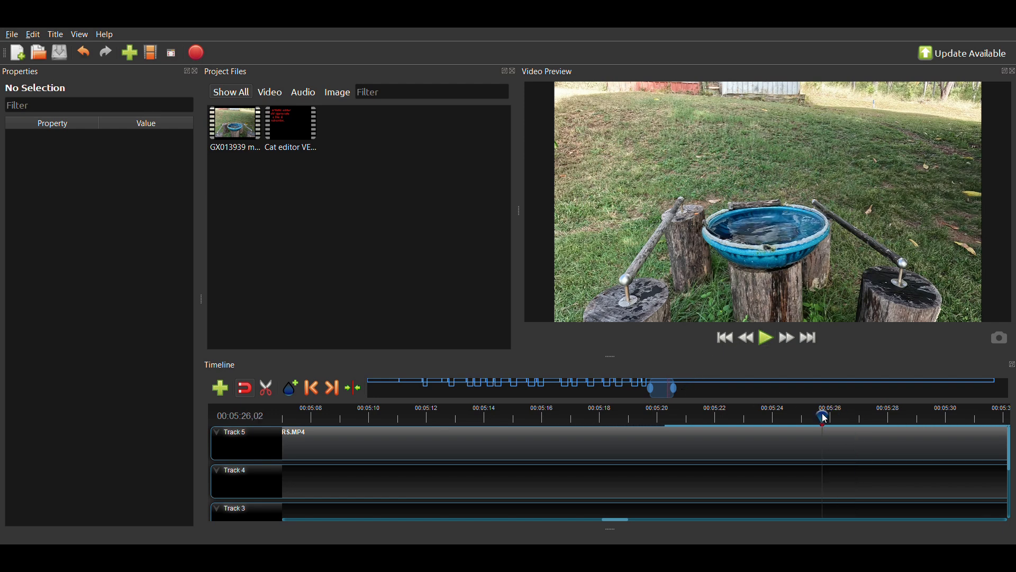
click(798, 418)
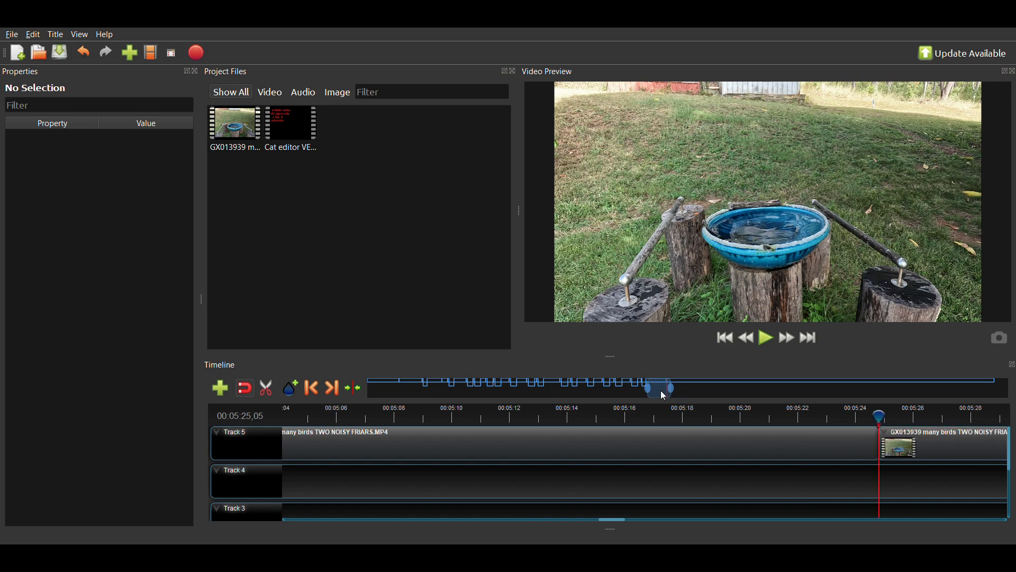
- Play back the Track 5 clip before the new split from 00:05:04,26 to 00:05:07,26 to find where the birds have left
drag(660, 390, 653, 391)
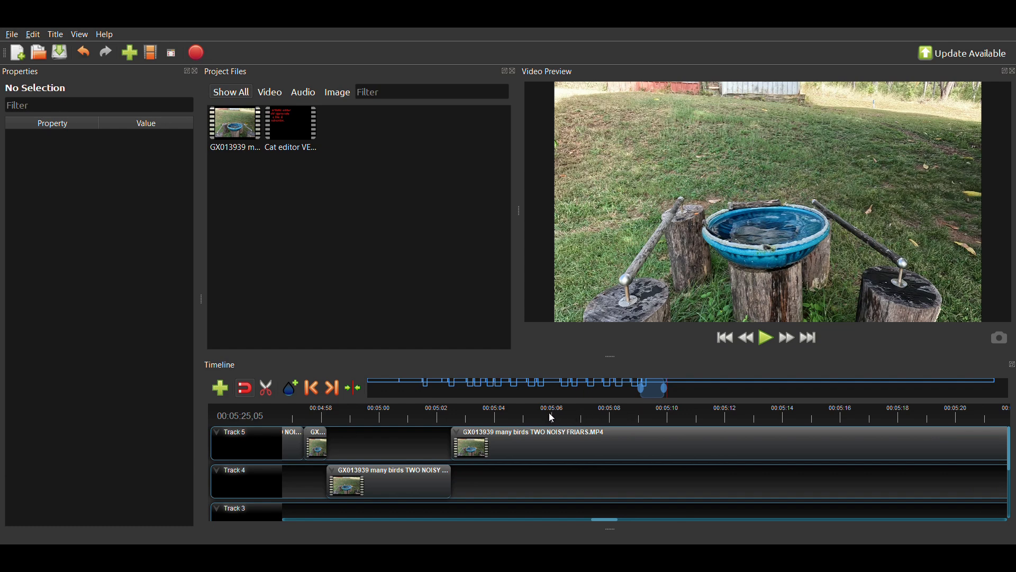
click(588, 417)
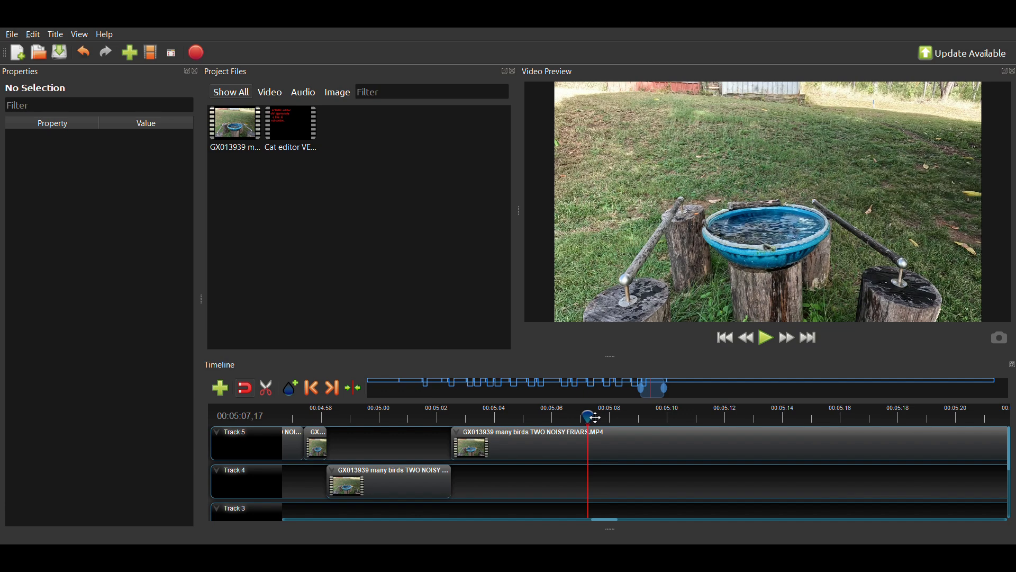
click(569, 419)
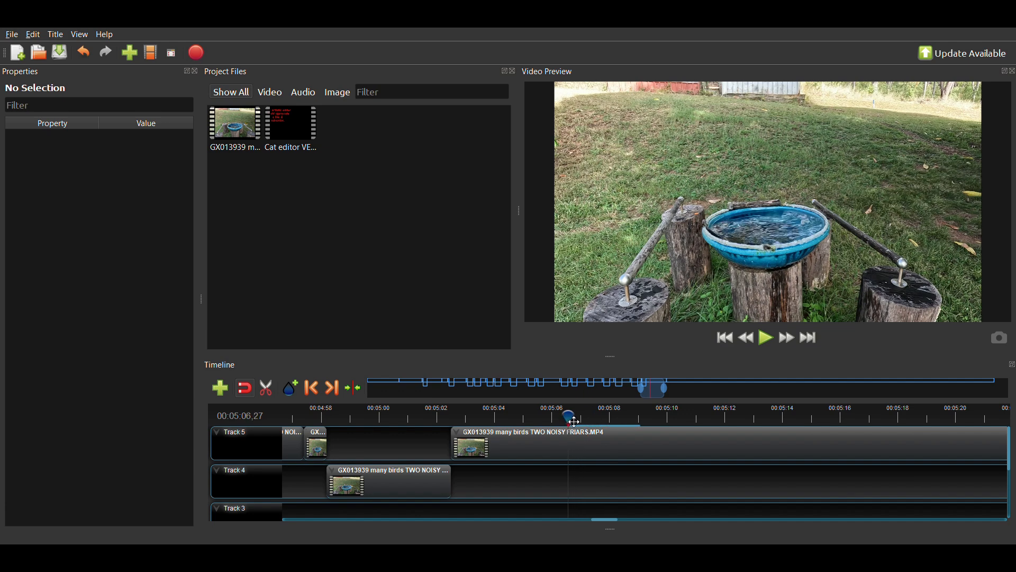
click(539, 418)
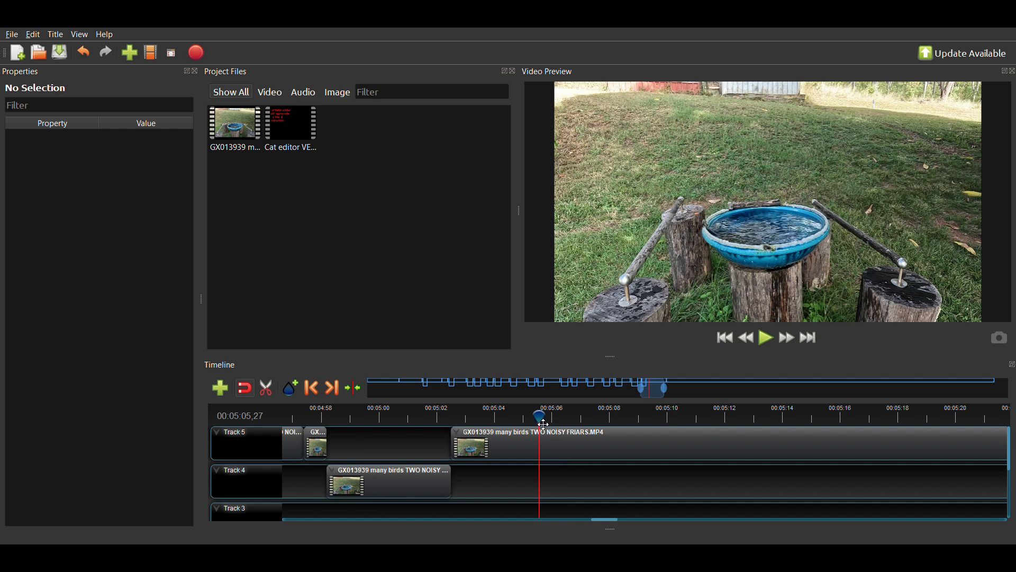
click(510, 421)
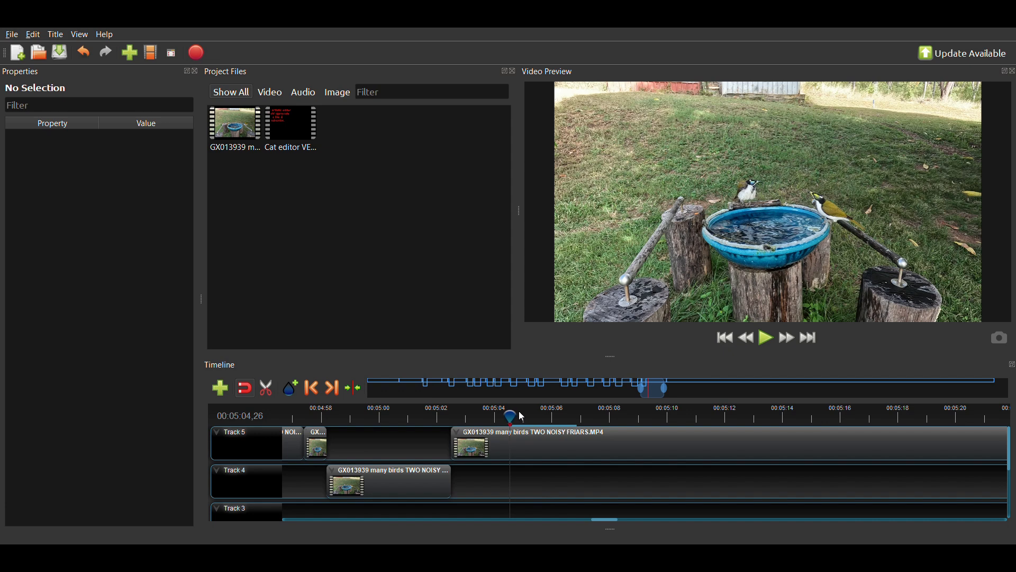
key(space)
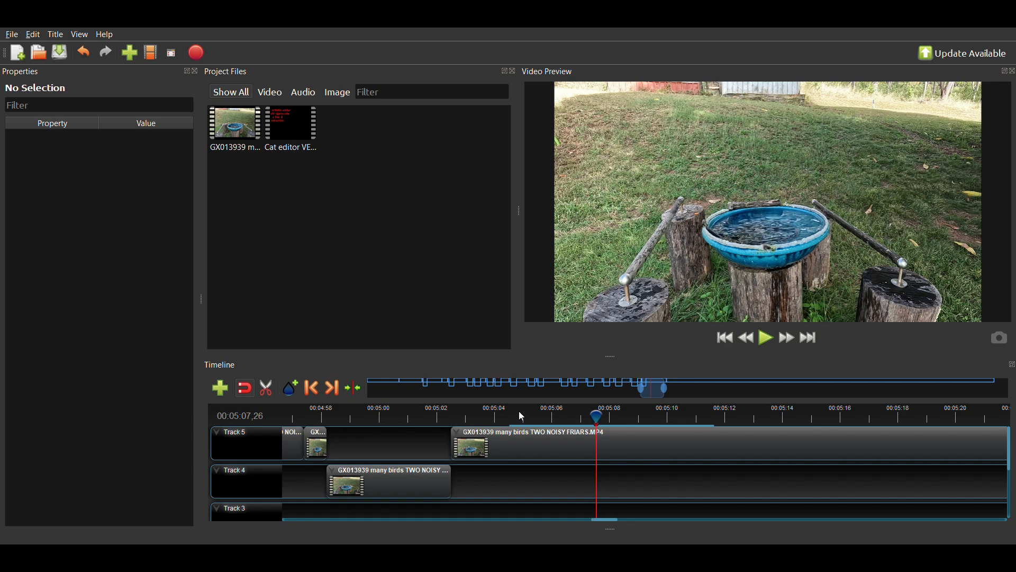
- Split the long Track 5 clip at 00:05:07,20 and place its second part directly after the first part
key(Left)
key(Left)
key(Left)
key(Left)
key(Left)
key(Left)
key(Left)
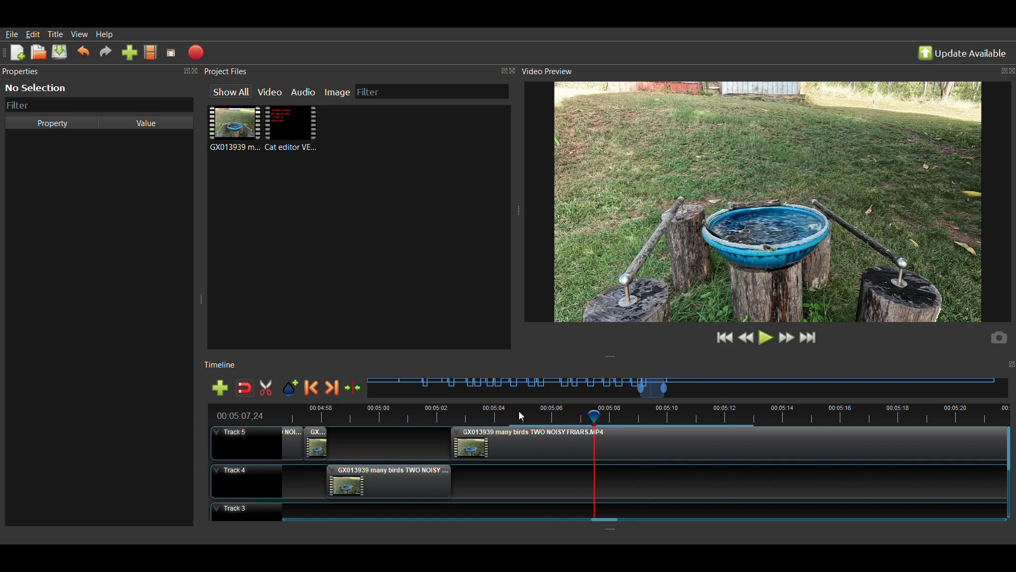
key(Left)
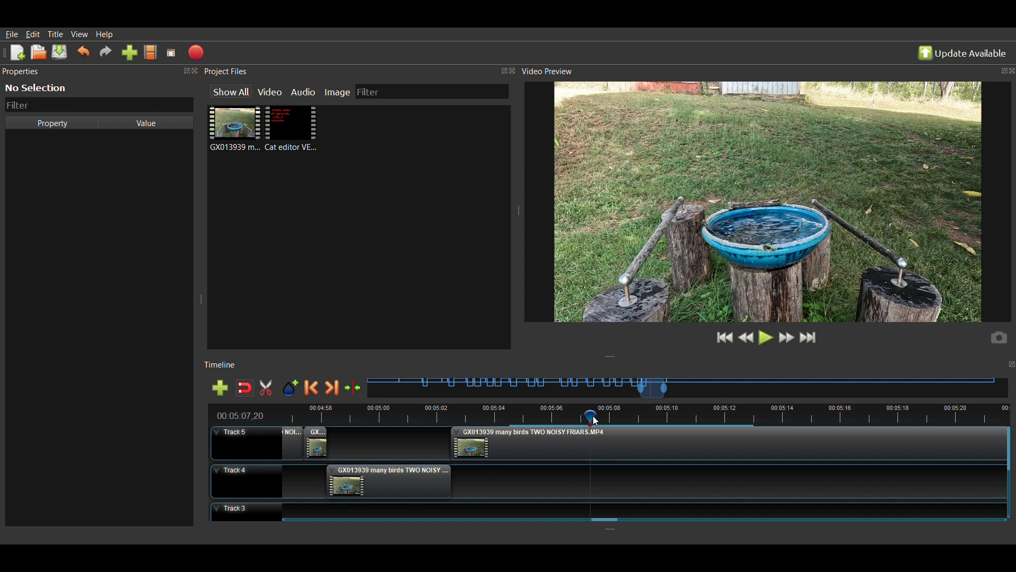
click(742, 434)
drag(658, 396, 663, 398)
drag(939, 463, 449, 450)
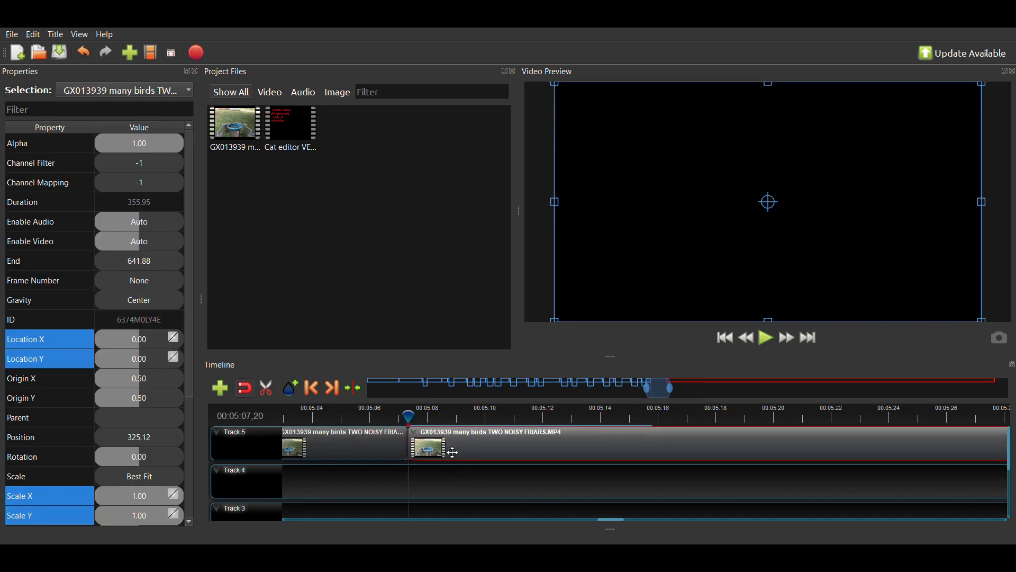
- Compare the frames around the cut at 00:05:07,20 and play the footage from there to about 00:05:11,25
scroll(449, 451, left, 5)
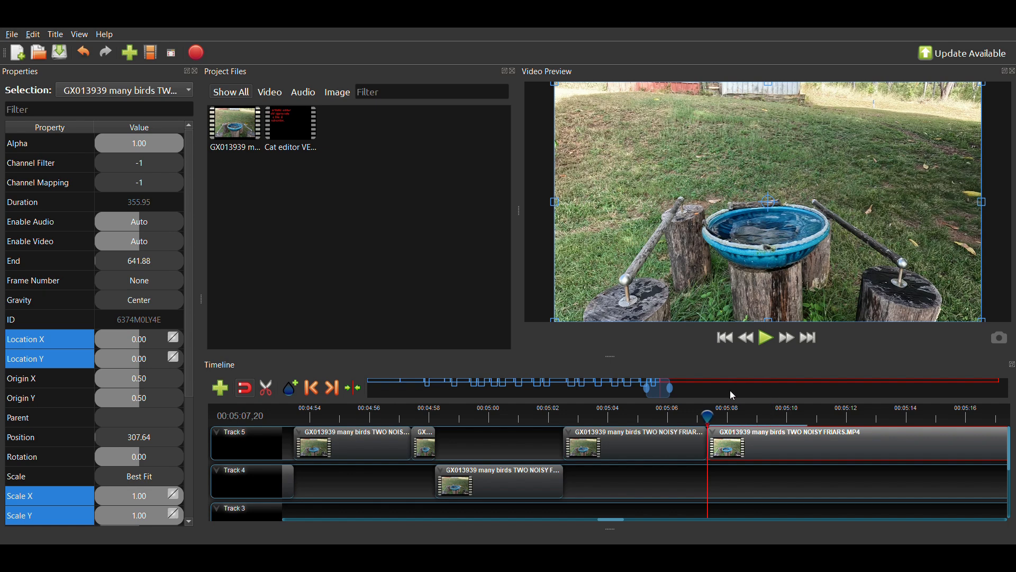
key(Left)
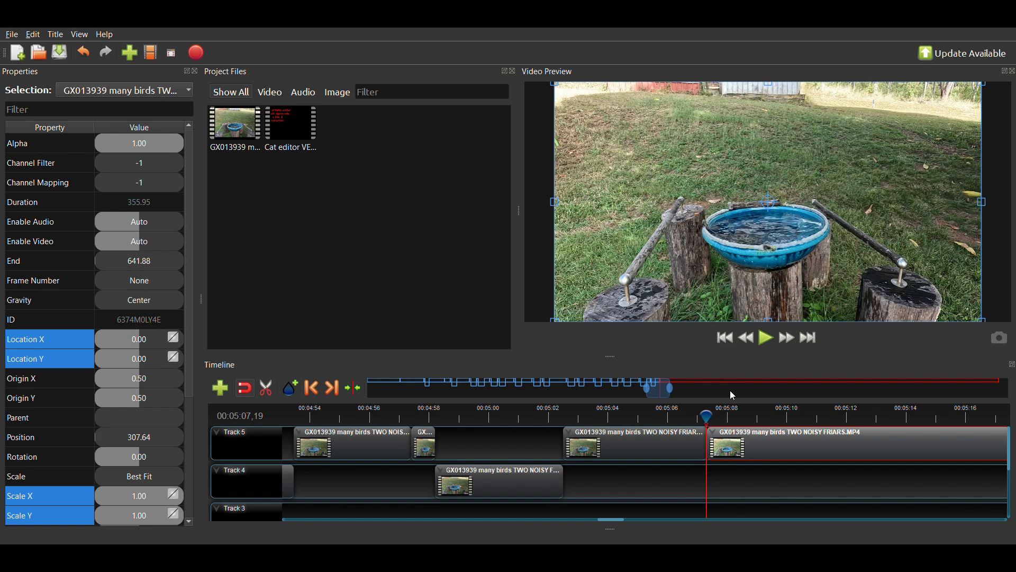
key(Right)
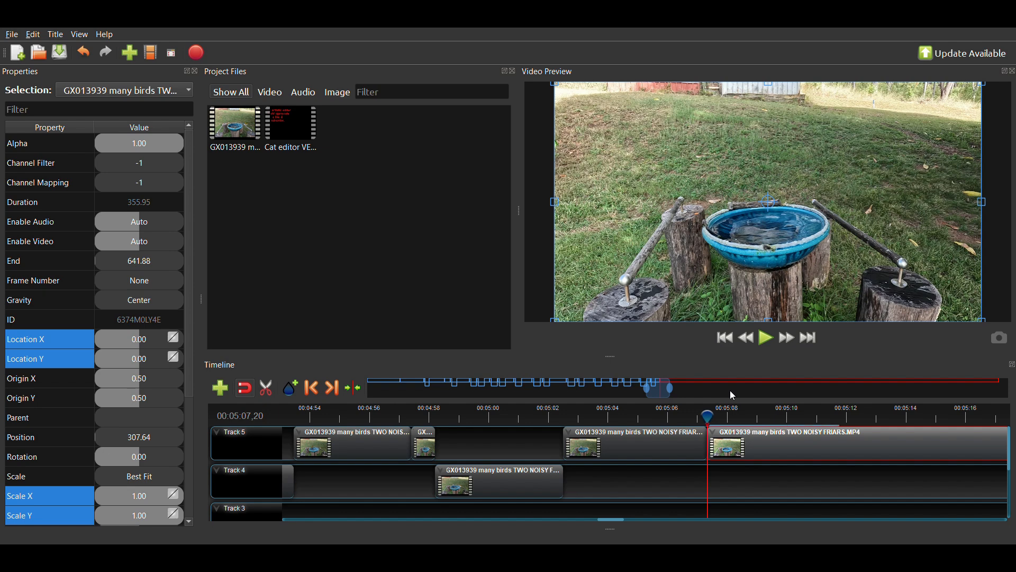
click(769, 339)
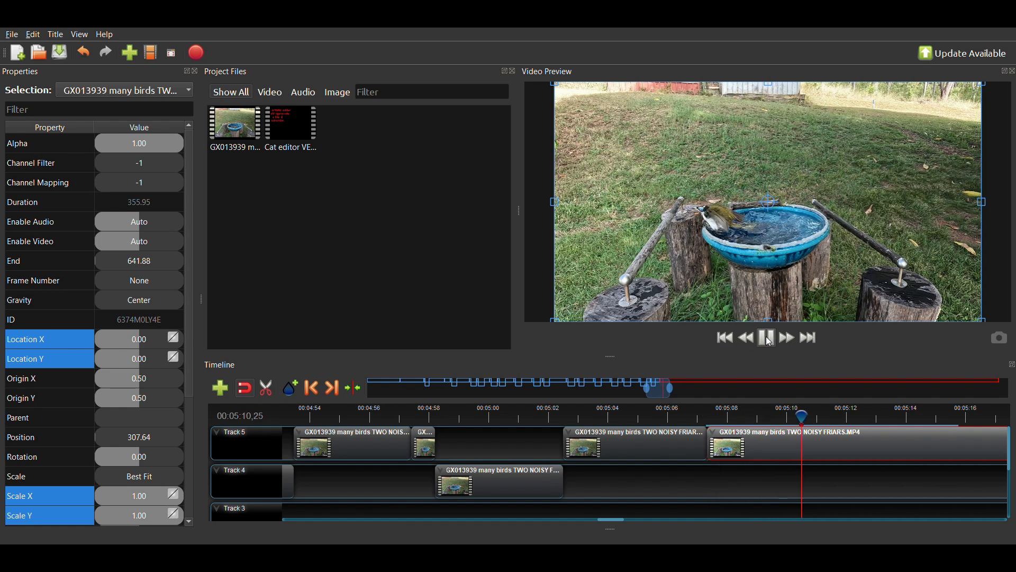
click(768, 341)
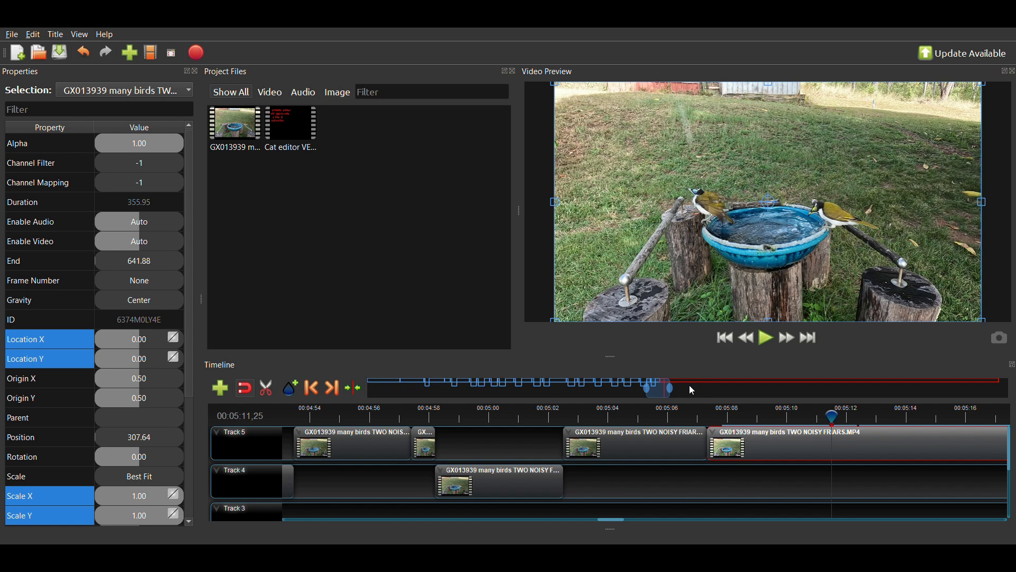
- Find the frame where the bird is on the bath's edge and split the Track 5 clip there, at 00:05:09,15
click(766, 416)
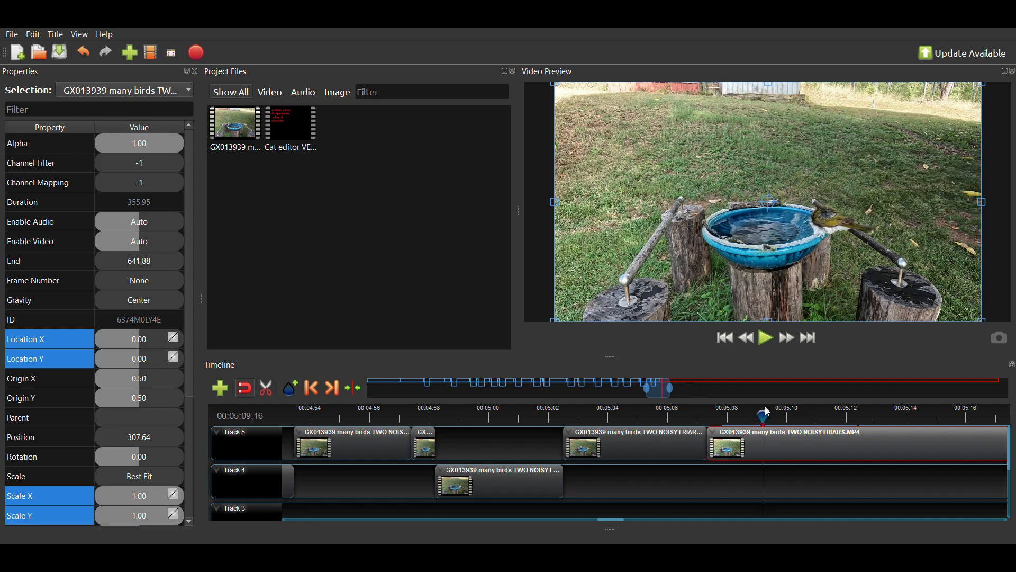
key(Left)
key(Left)
key(Left)
key(Left)
key(Left)
key(Left)
key(Left)
key(Left)
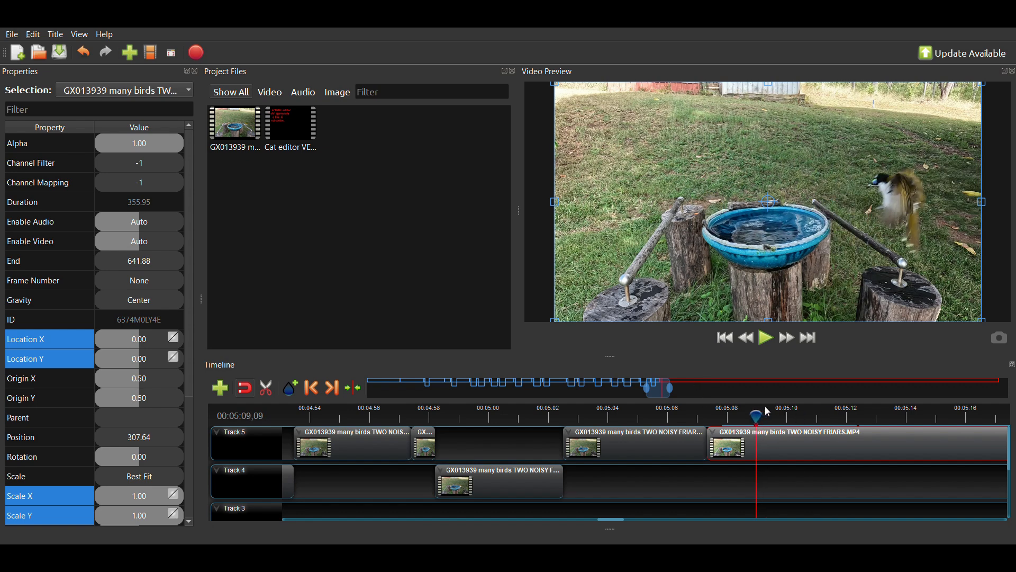
key(Right)
key(Right)
key(Right)
key(Right)
key(Right)
key(Right)
key(Right)
key(Right)
key(Right)
key(Right)
key(Right)
key(Right)
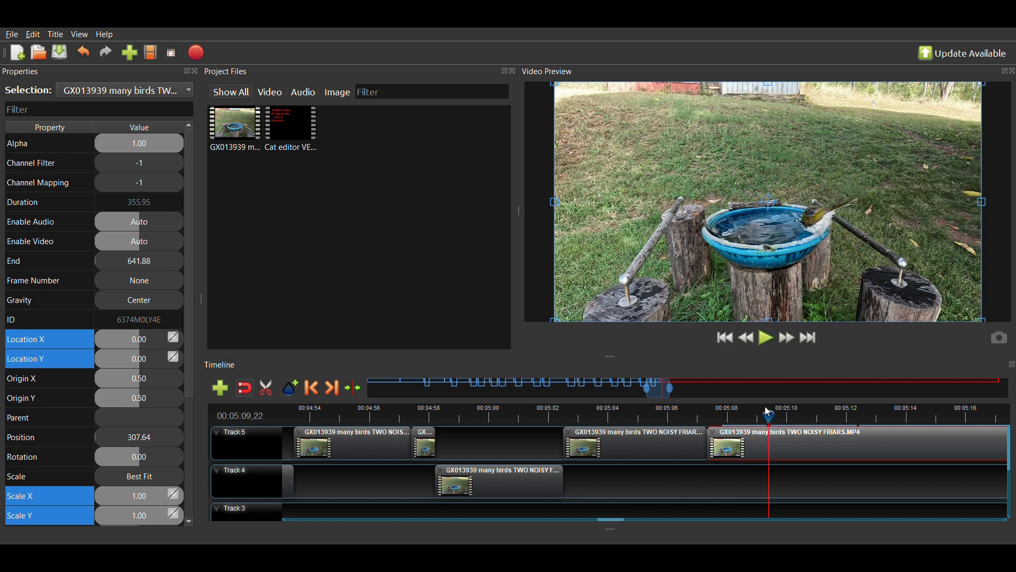
key(Left)
key(Left)
key(Left)
key(Left)
key(Left)
key(Left)
key(Left)
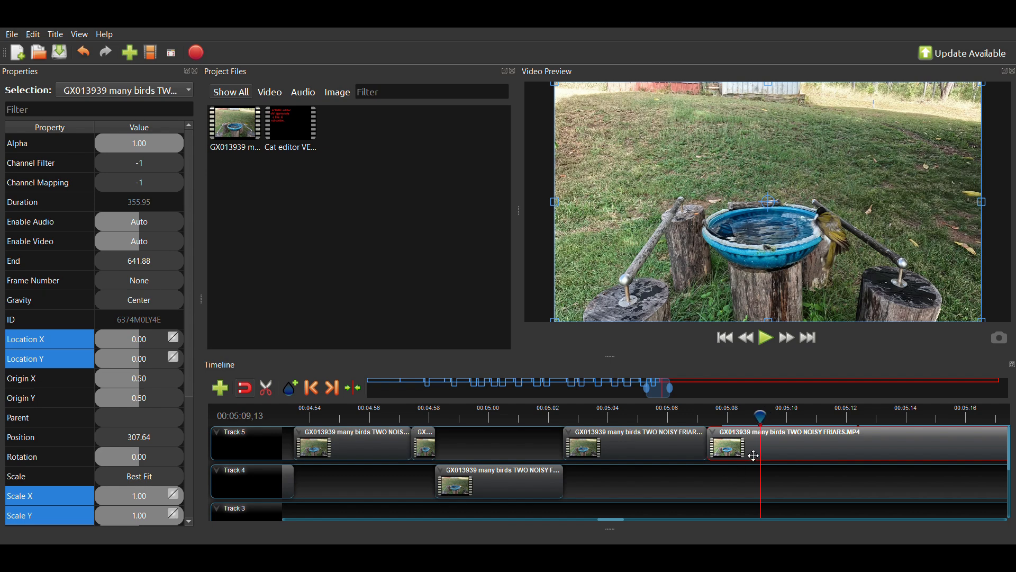
key(Left)
key(Left)
key(Right)
key(Right)
key(Right)
key(Right)
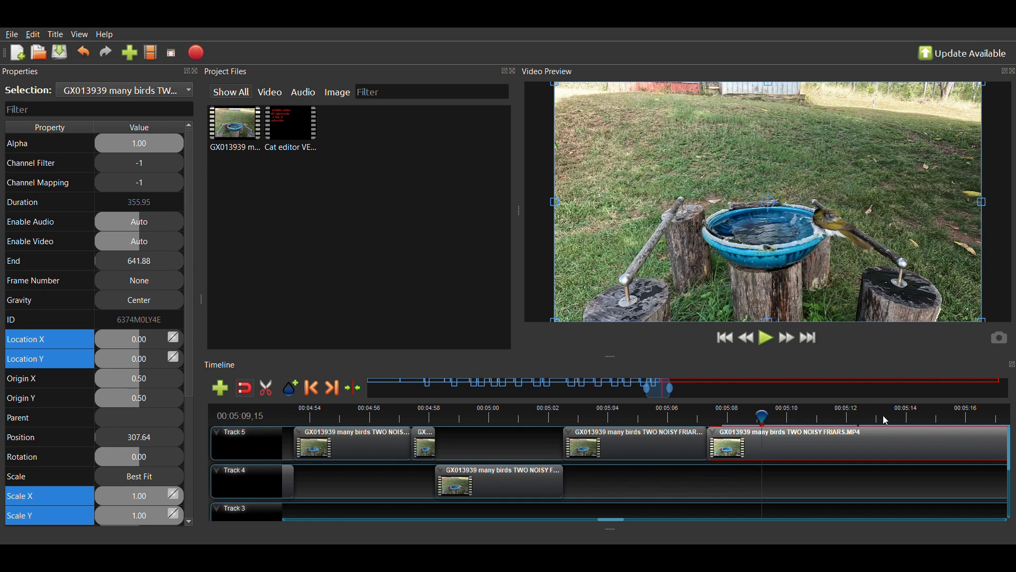
key(ctrl+k)
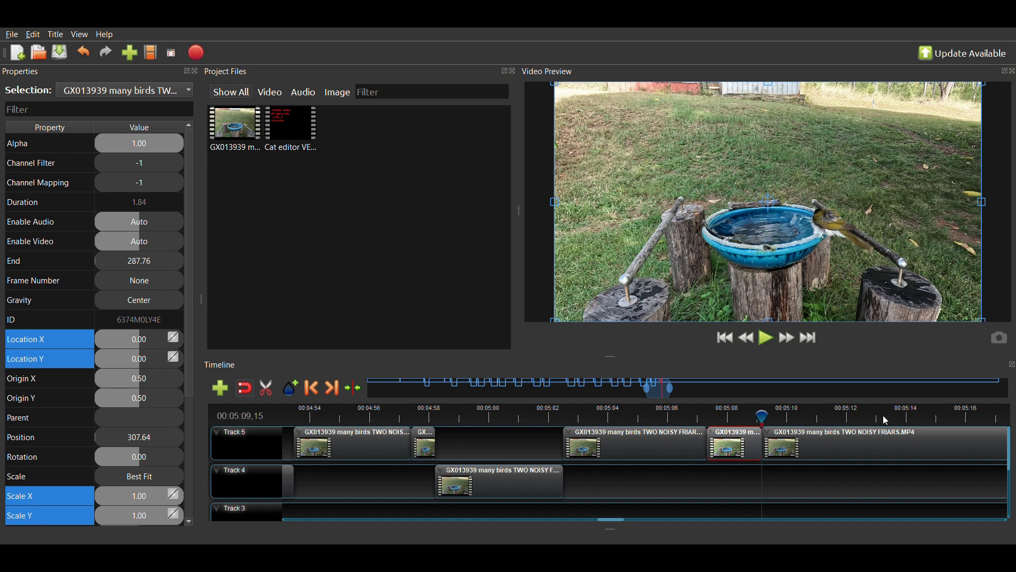
- Step forward through the bird's dip and split the Track 5 clip at 00:05:11,04, when it has settled on the opposite edge
key(Right)
key(Right)
key(Right)
key(Right)
key(Right)
key(Right)
key(Right)
key(Right)
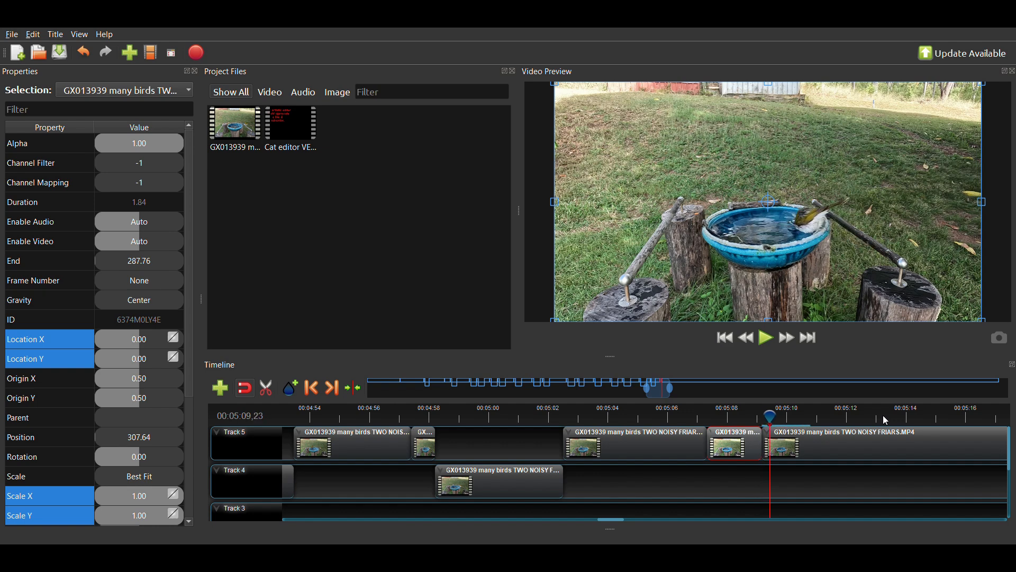
key(Right)
key(Right)
key(Right)
key(Right)
key(Right)
key(Right)
key(Right)
key(Right)
key(Right)
key(Right)
key(Right)
key(Right)
key(Right)
key(Right)
key(Right)
key(Right)
key(Right)
key(Right)
key(Right)
key(Right)
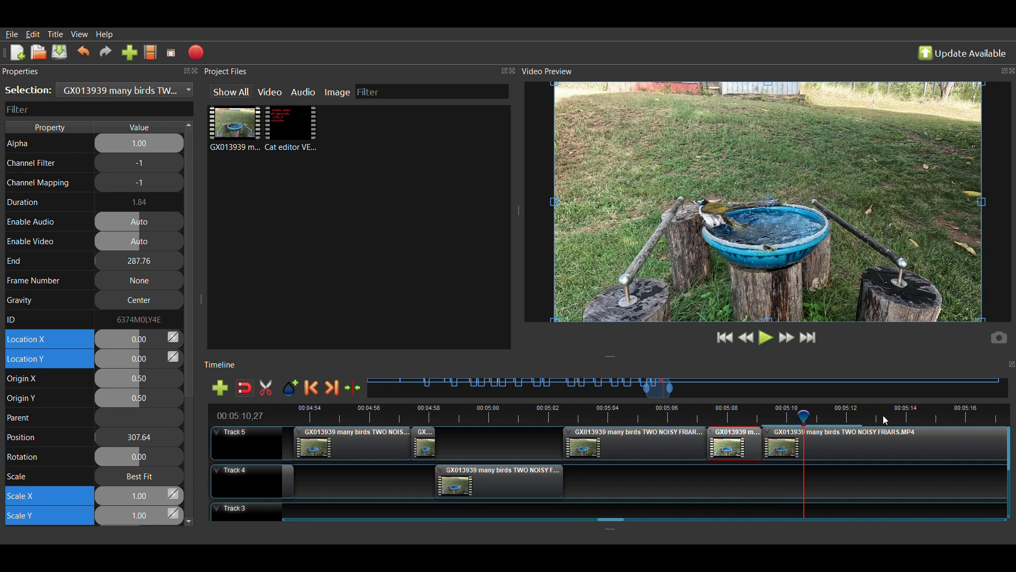
key(Right)
key(Right)
key(Right)
key(Right)
key(Right)
key(Right)
key(Right)
key(Right)
key(Right)
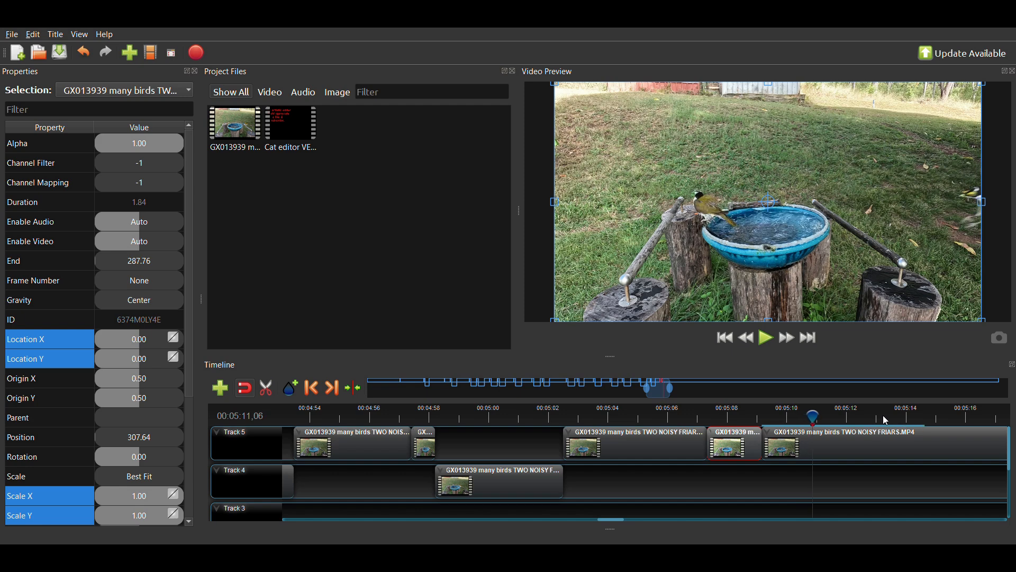
key(Right)
key(Left)
key(Left)
key(Left)
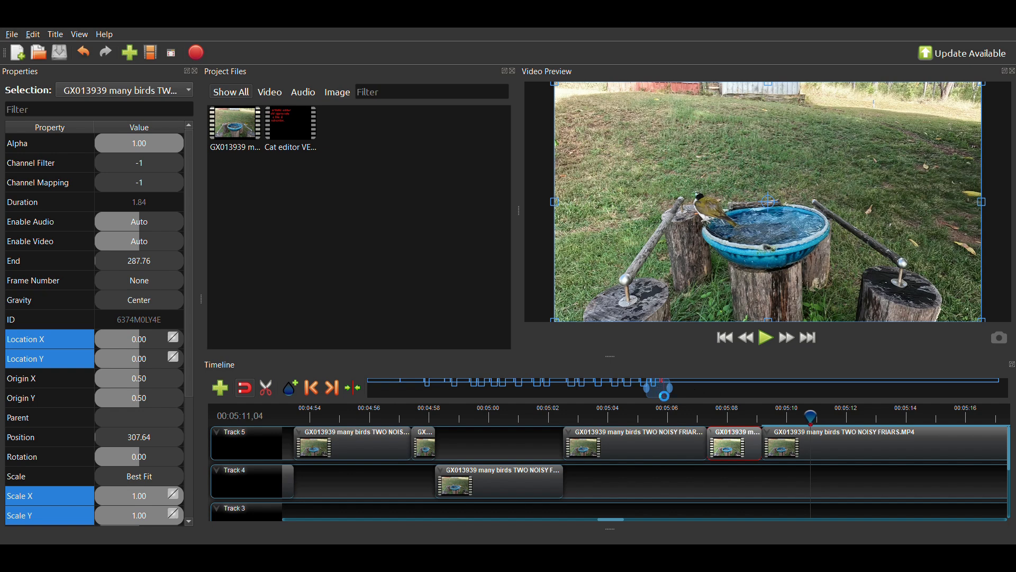
- Open a gap after 00:05:11,04 by moving the last Track 5 clip to start at about 00:05:20,20
drag(665, 395, 672, 394)
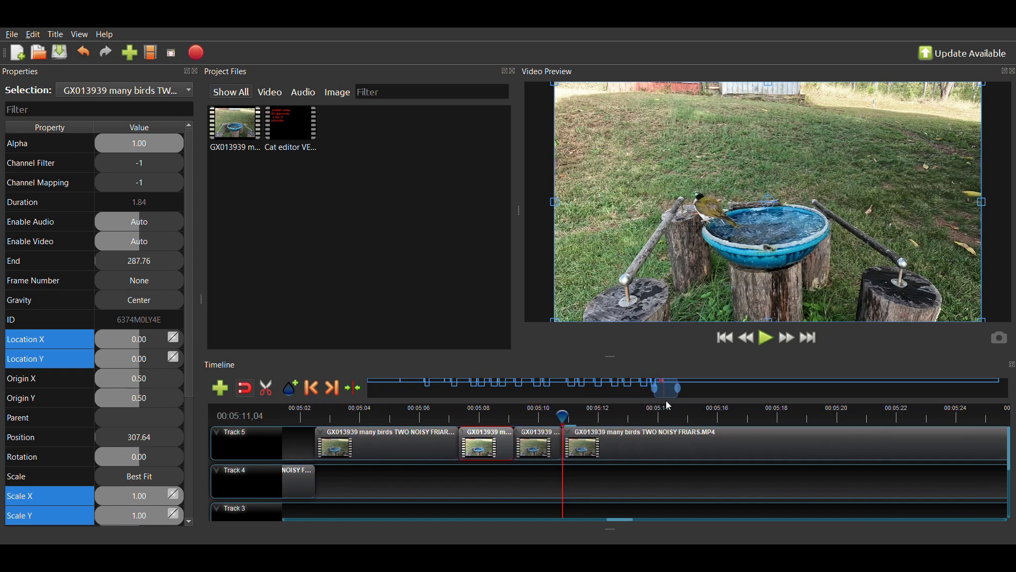
drag(612, 449, 911, 447)
scroll(618, 453, right, 3)
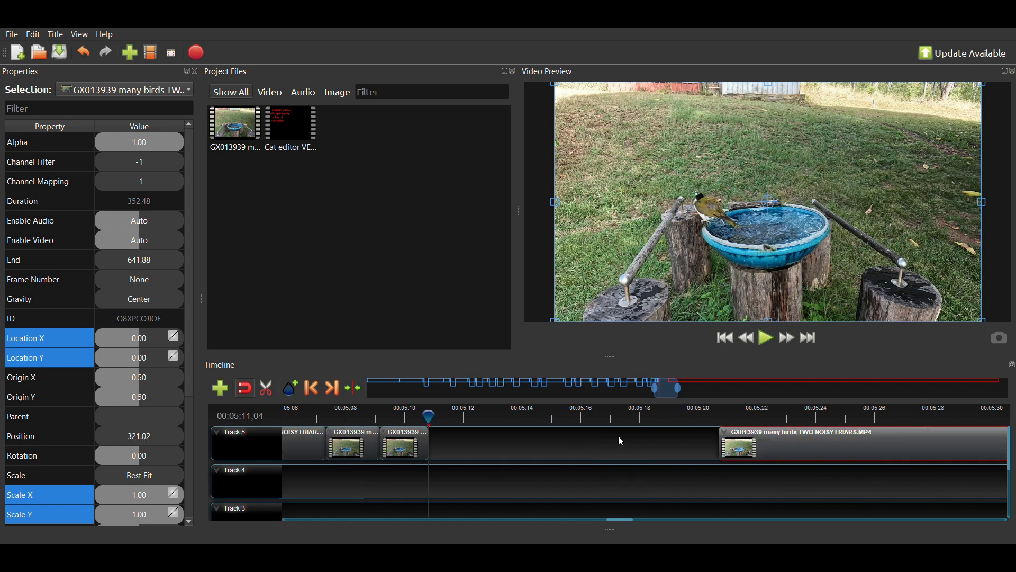
- Place a copy of the short clip before the gap on Track 4, slowed to 6.44 seconds, with the playhead at its start
click(416, 446)
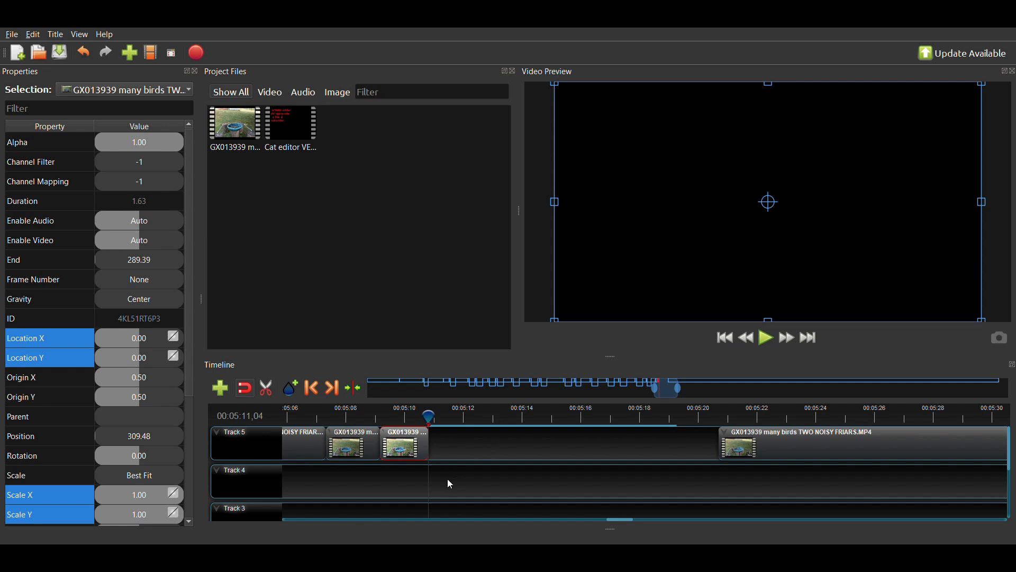
key(ctrl+v)
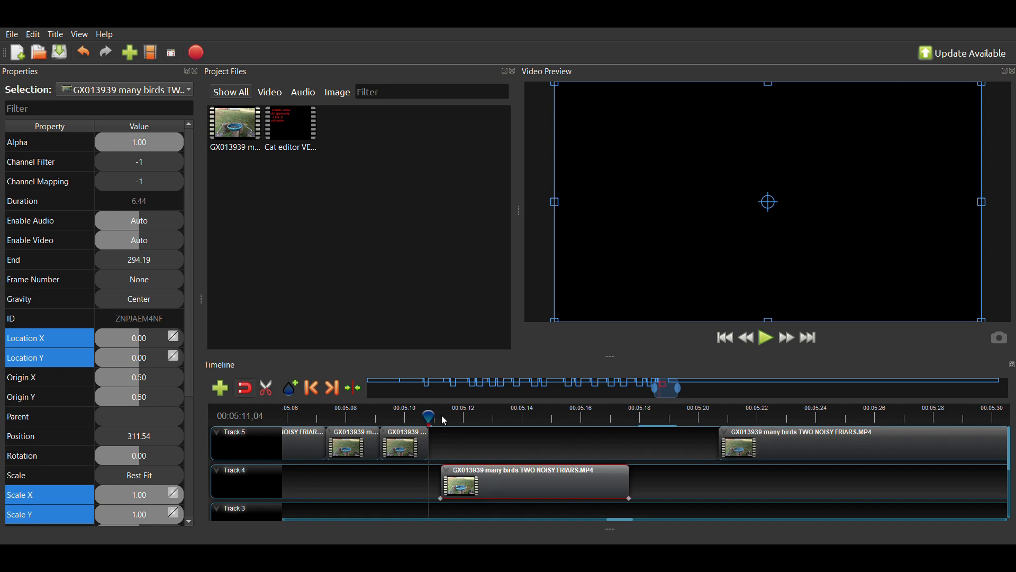
click(444, 421)
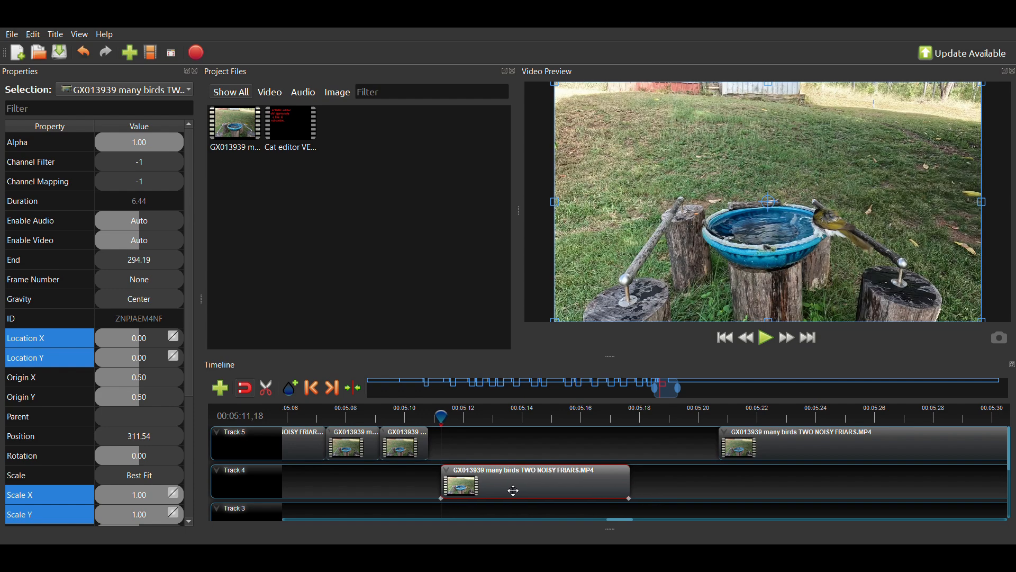
- Set both Scale X and Scale Y of the slowed Track 4 clip to 2.00
double_click(146, 496)
text(2)
key(Return)
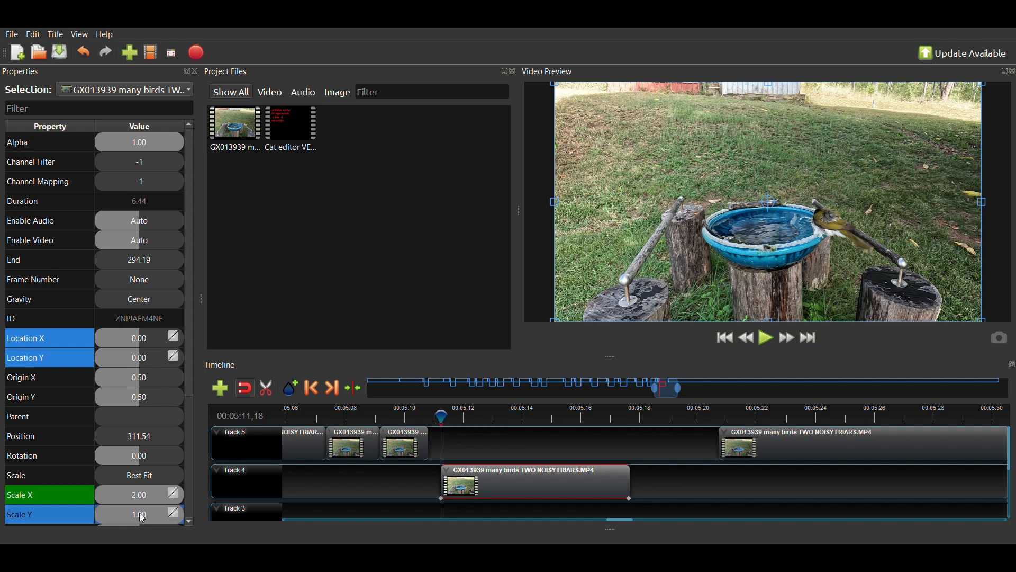
double_click(144, 515)
text(2)
key(Return)
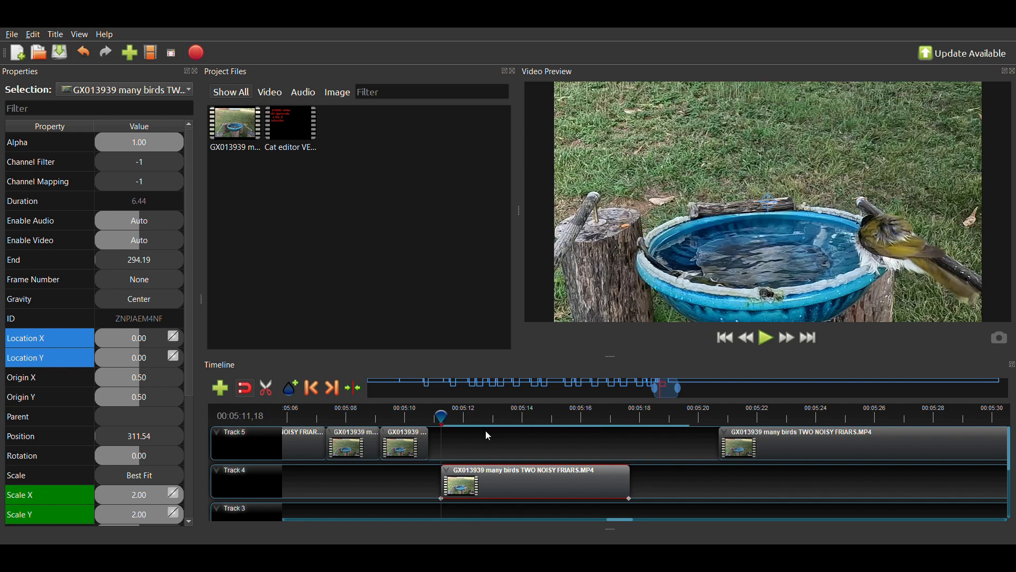
- Set the zoomed Track 4 clip's Location Y to -0.05
click(140, 353)
double_click(144, 357)
text(-)
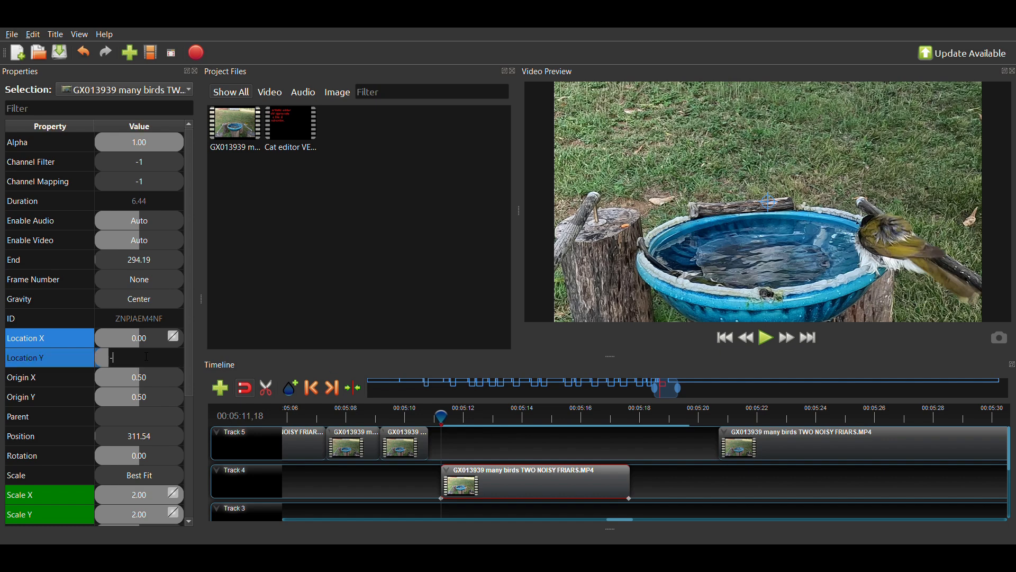
text(0.0)
key(Return)
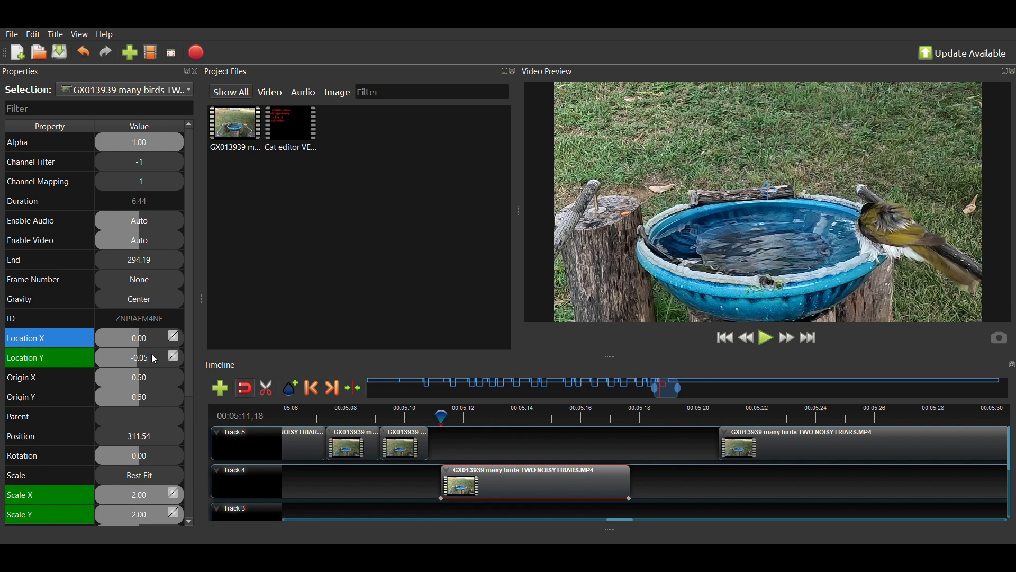
- Set the zoomed Track 4 clip's Location Y to -0.10
click(128, 352)
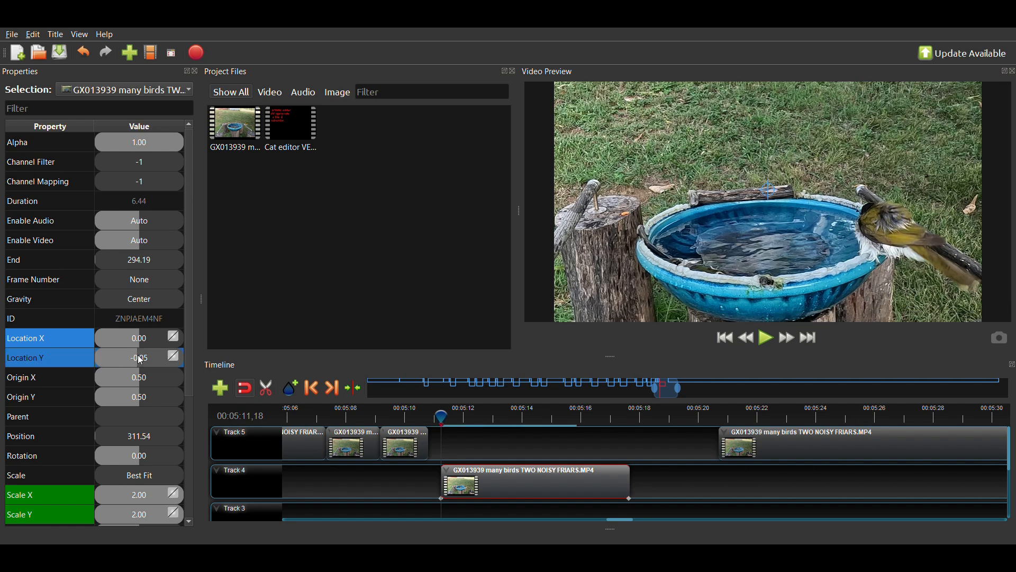
double_click(144, 359)
text(-0)
text(.1)
key(Return)
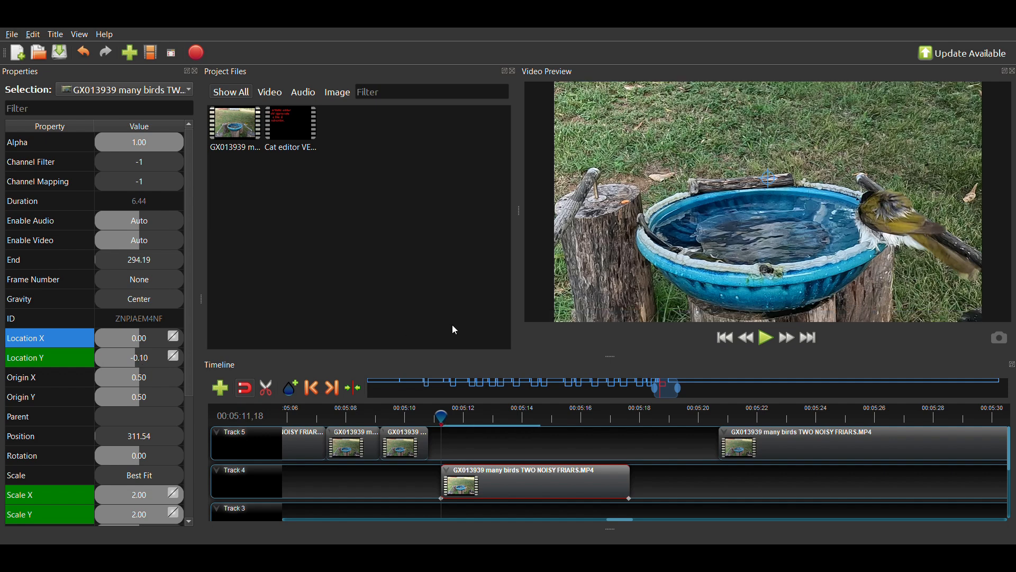
- Play the zoomed slow-motion clip through to its end and return the playhead to 00:05:11,17
click(771, 343)
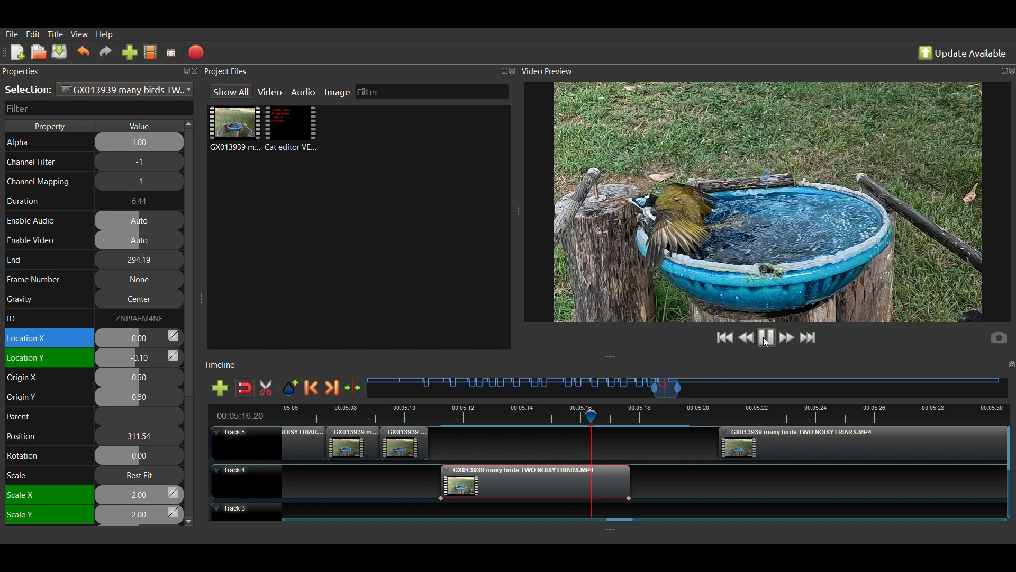
click(766, 342)
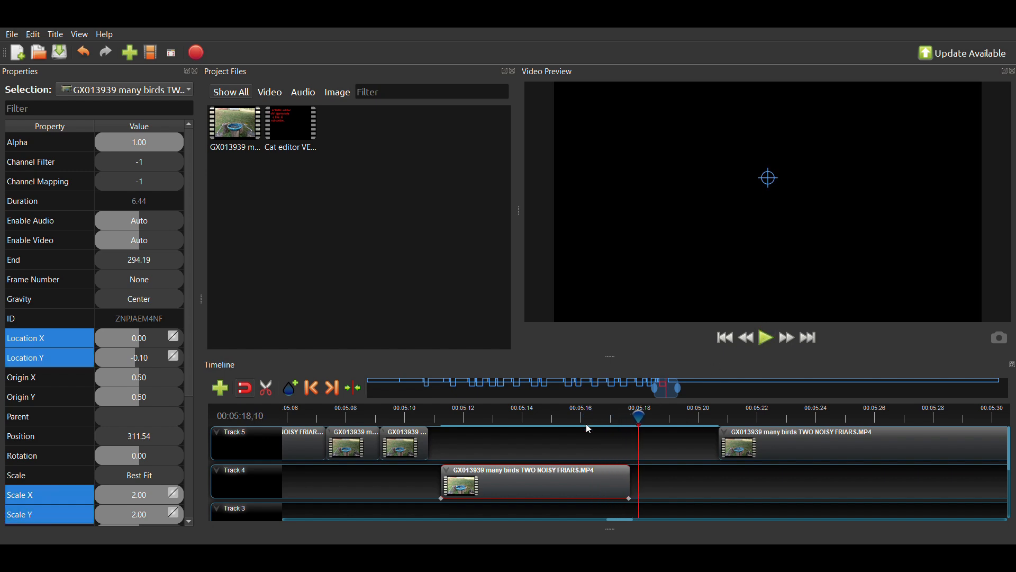
click(442, 418)
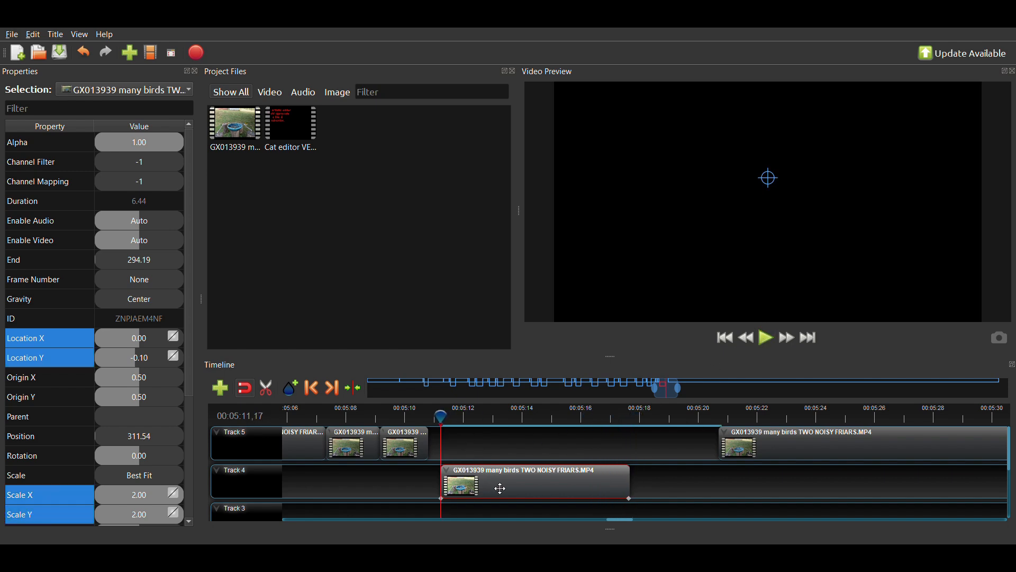
- Try the Track 4 clip directly before the last Track 5 clip, and move it back to start at 00:05:11,17
mouse_move(498, 484)
mouse_down()
mouse_move(551, 481)
mouse_move(500, 481)
mouse_up()
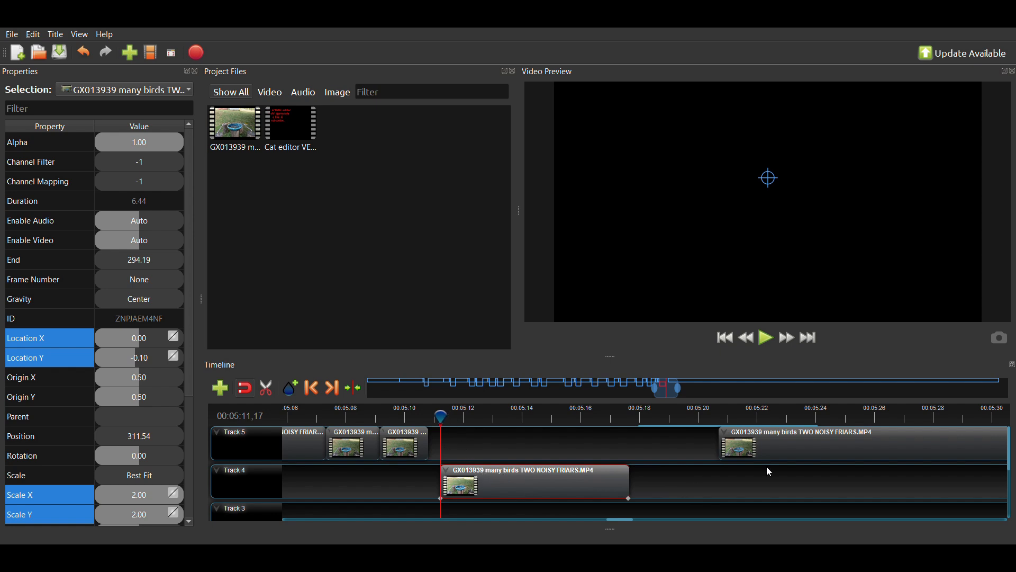
drag(573, 490, 658, 489)
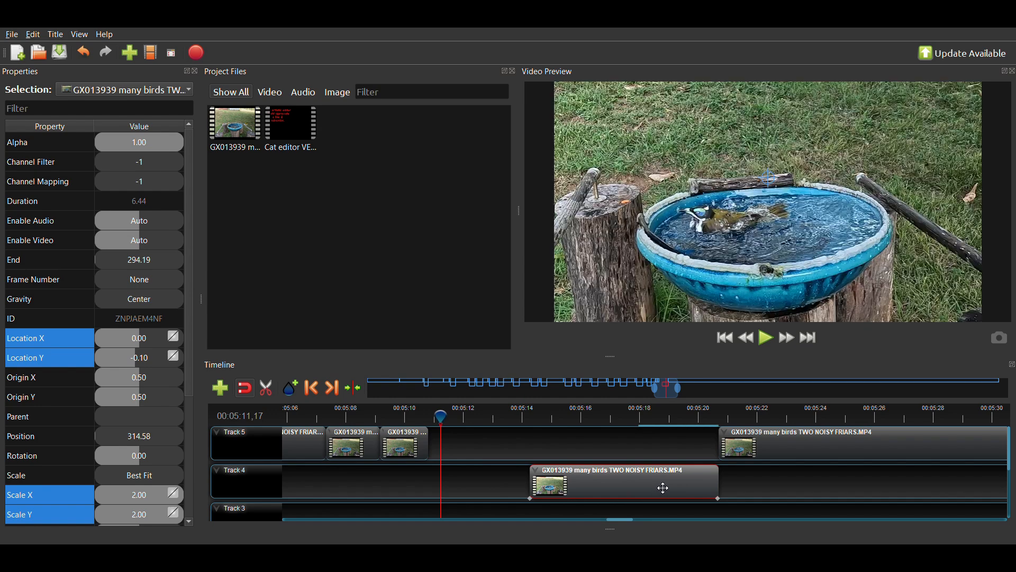
drag(673, 483, 583, 477)
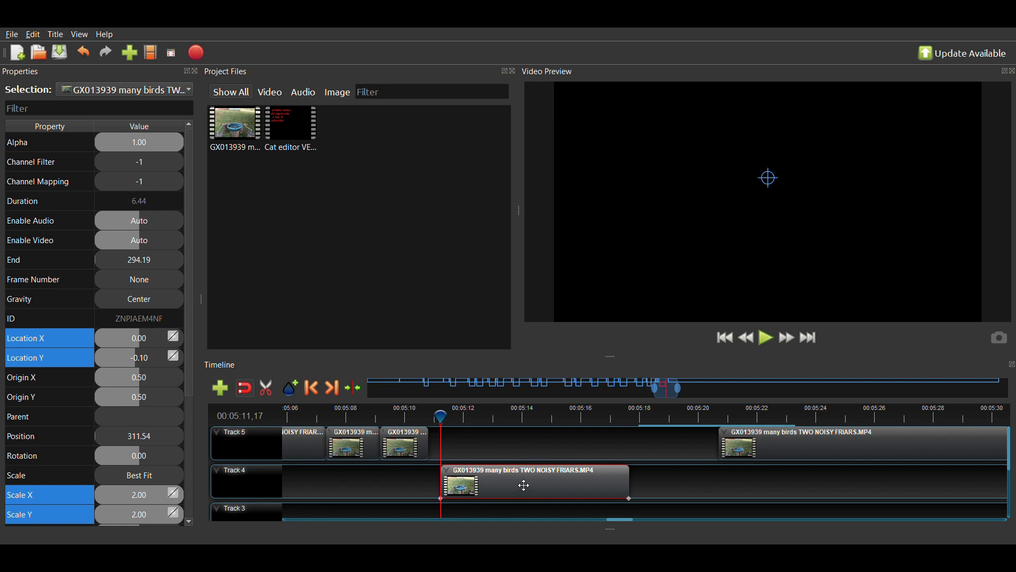
- Set the zoomed Track 4 clip's Location X to -0.05
drag(524, 486, 526, 485)
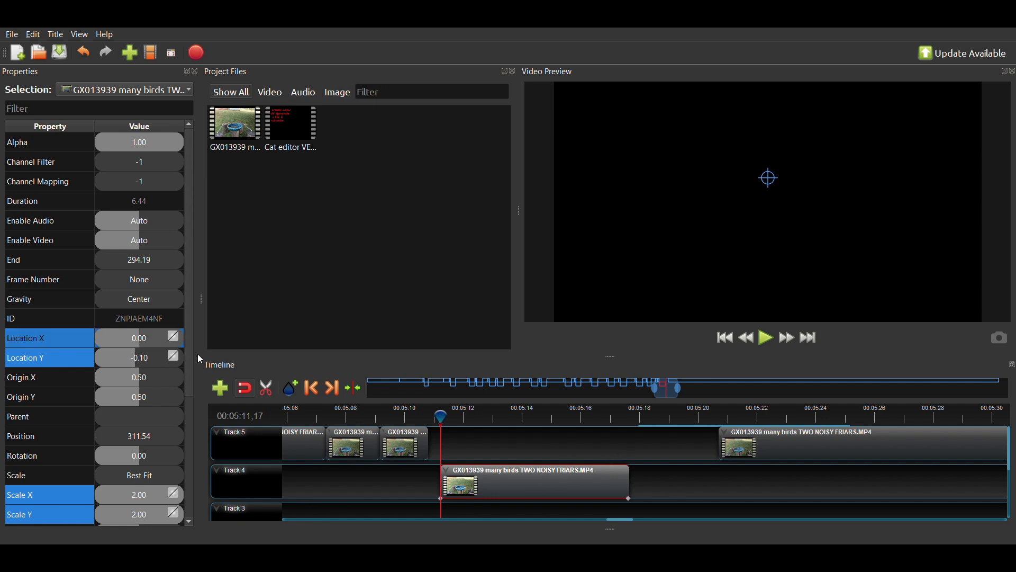
text(-.05)
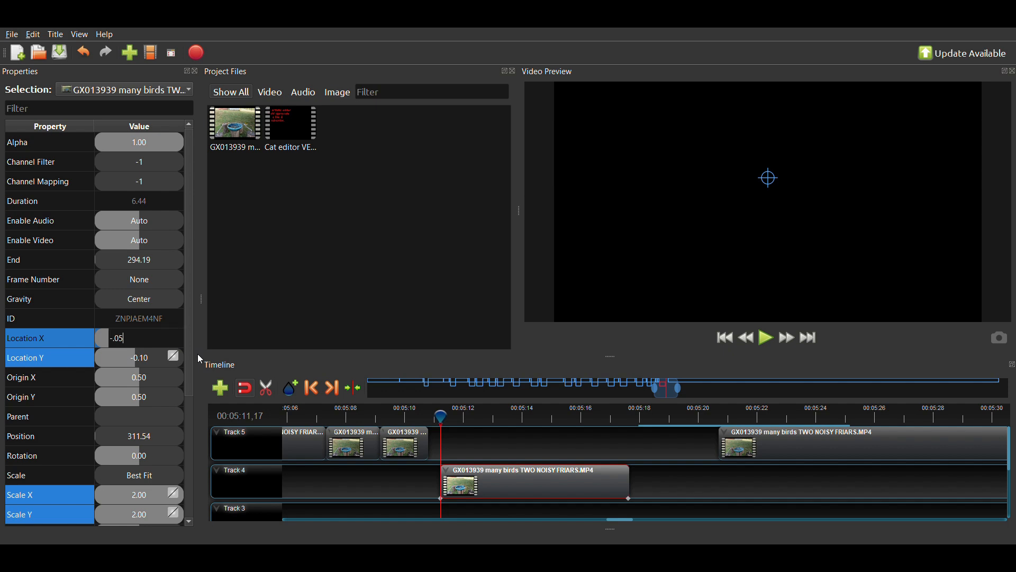
key(Return)
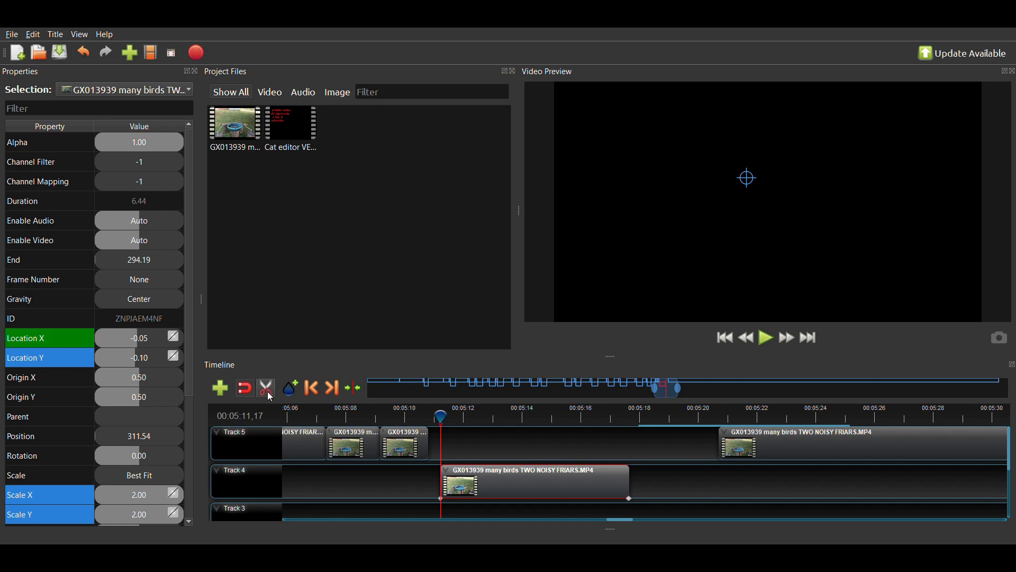
- Play the zoomed slow-motion clip on Track 4 from 00:05:11,17 past its end to check the new framing
click(766, 339)
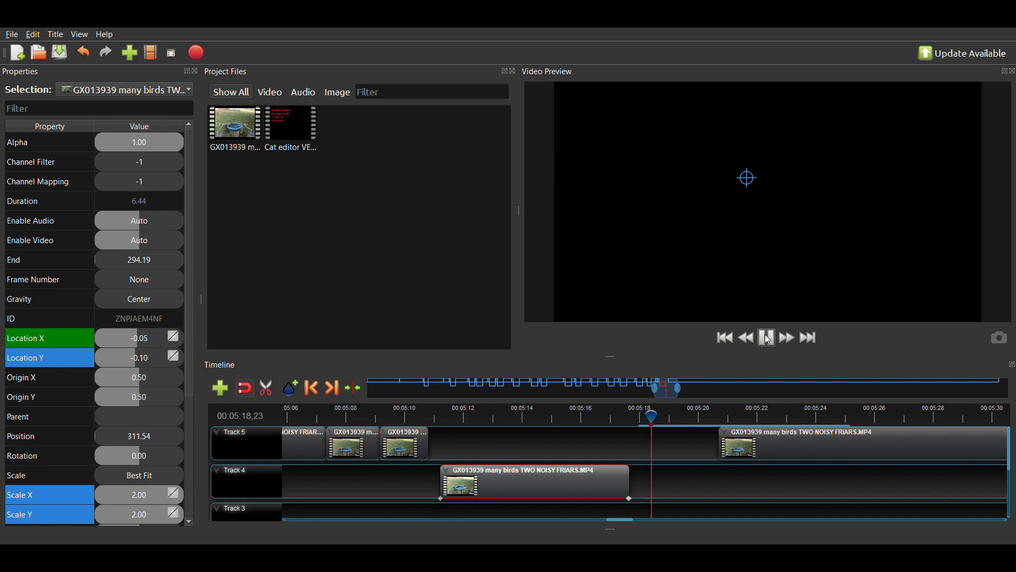
click(766, 339)
click(441, 416)
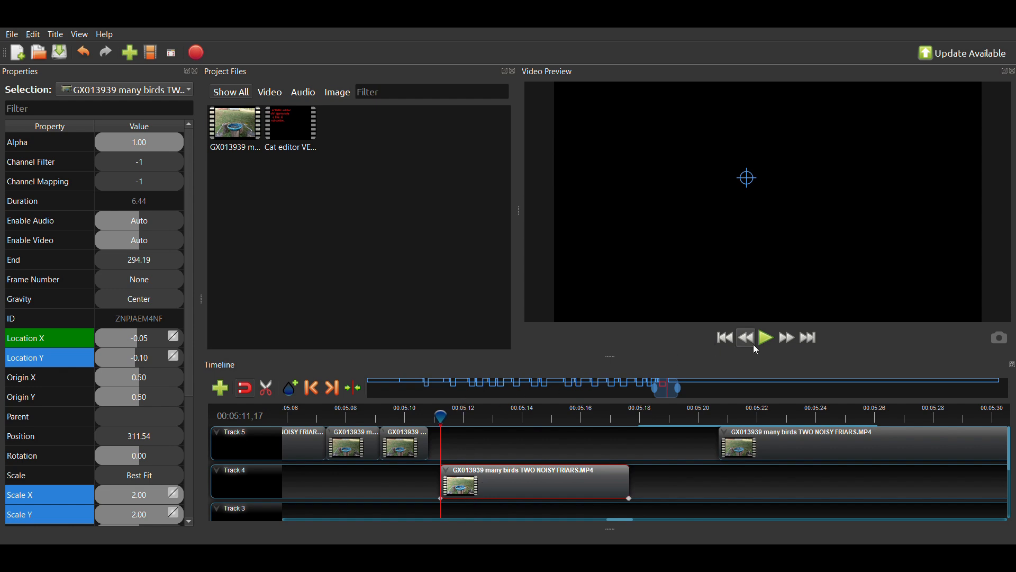
click(766, 338)
click(766, 338)
- Try the Track 4 clip directly before the last Track 5 clip, and move it back to start at 00:05:12,05
drag(524, 490, 613, 482)
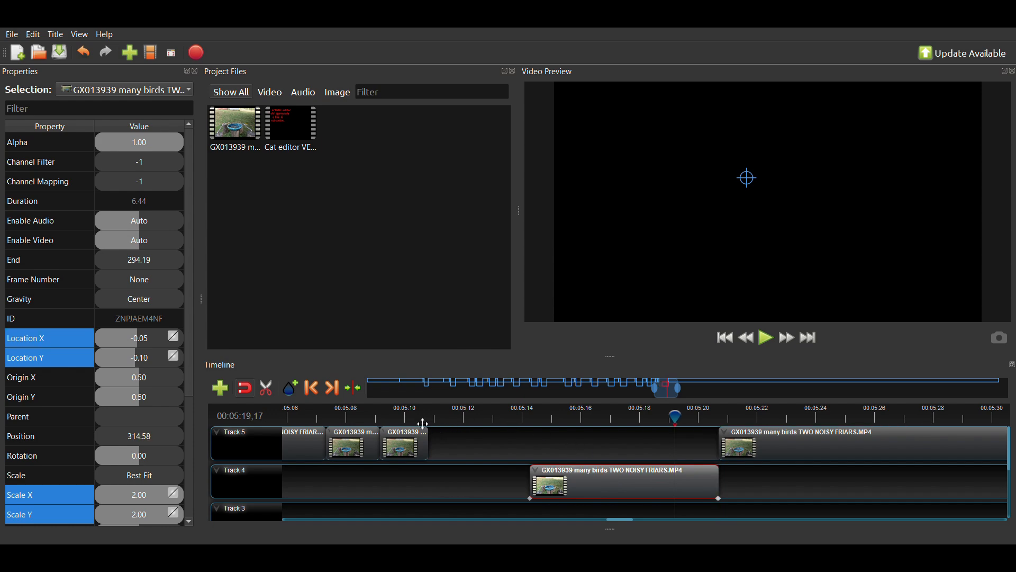
click(408, 415)
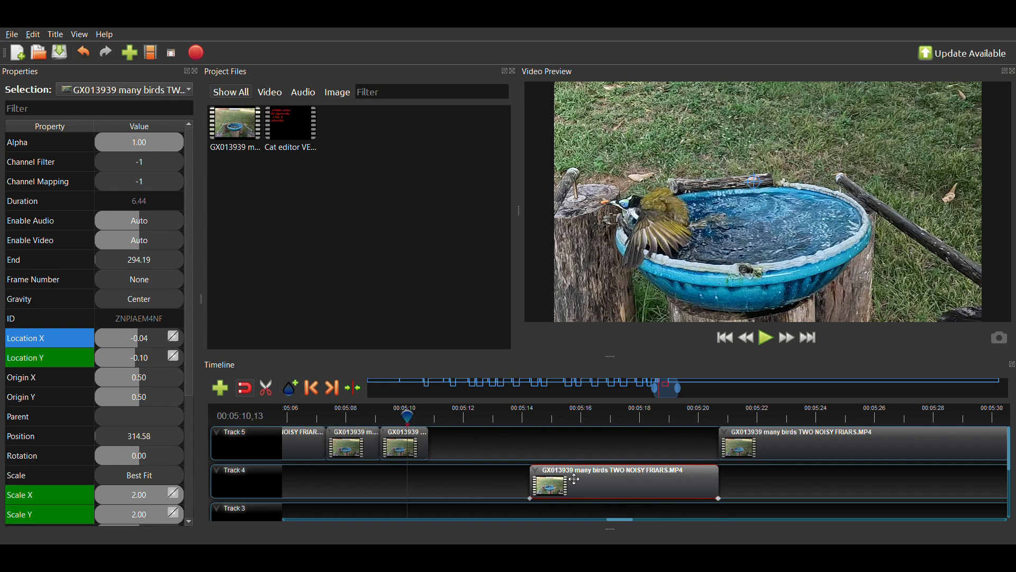
drag(579, 491, 512, 499)
click(459, 415)
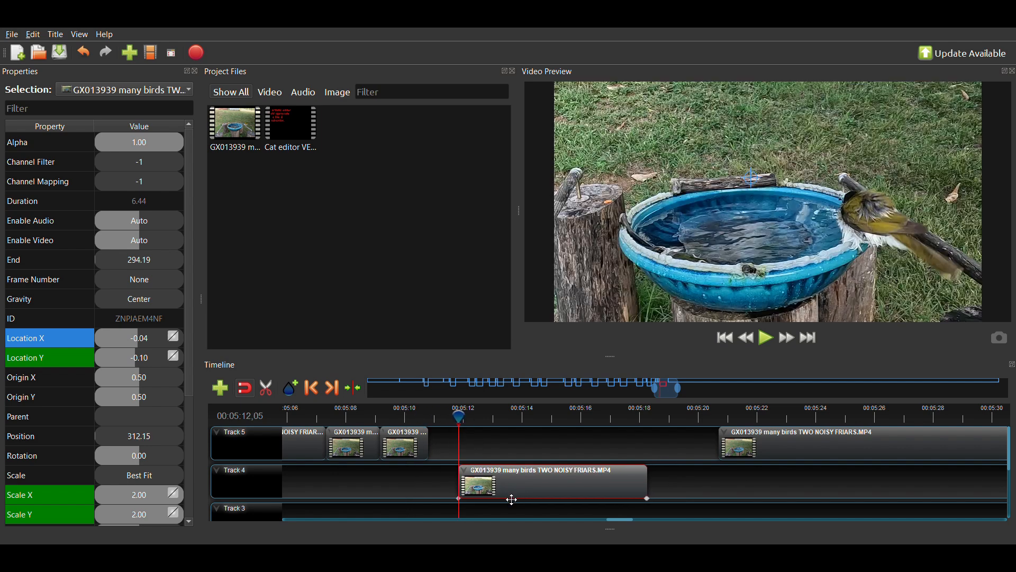
- Set the Track 4 clip's Location X to -0.05 at 00:05:12,05 and play the clip through to its end
double_click(167, 345)
text(-)
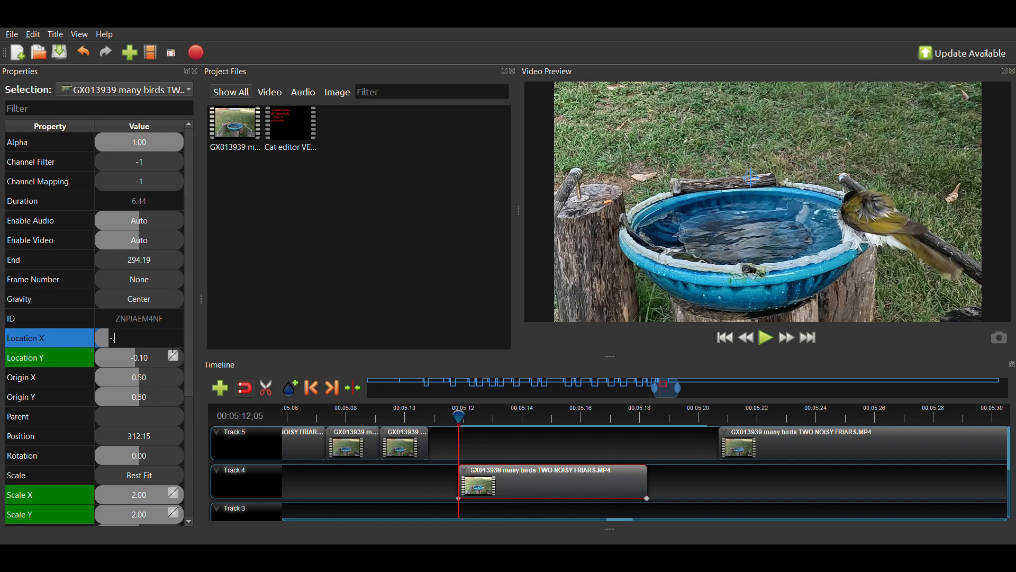
text(0.05)
key(Return)
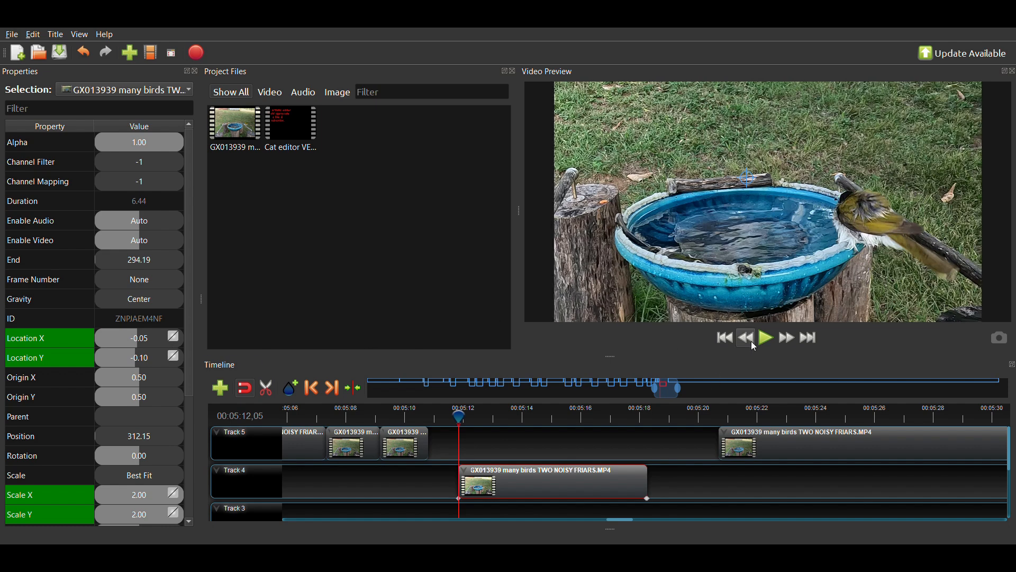
click(771, 344)
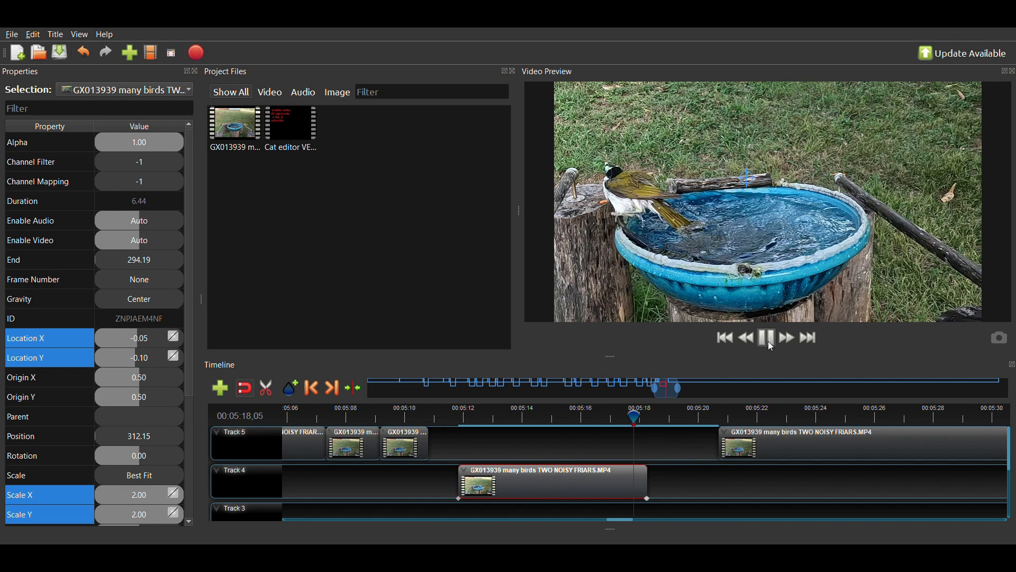
click(769, 342)
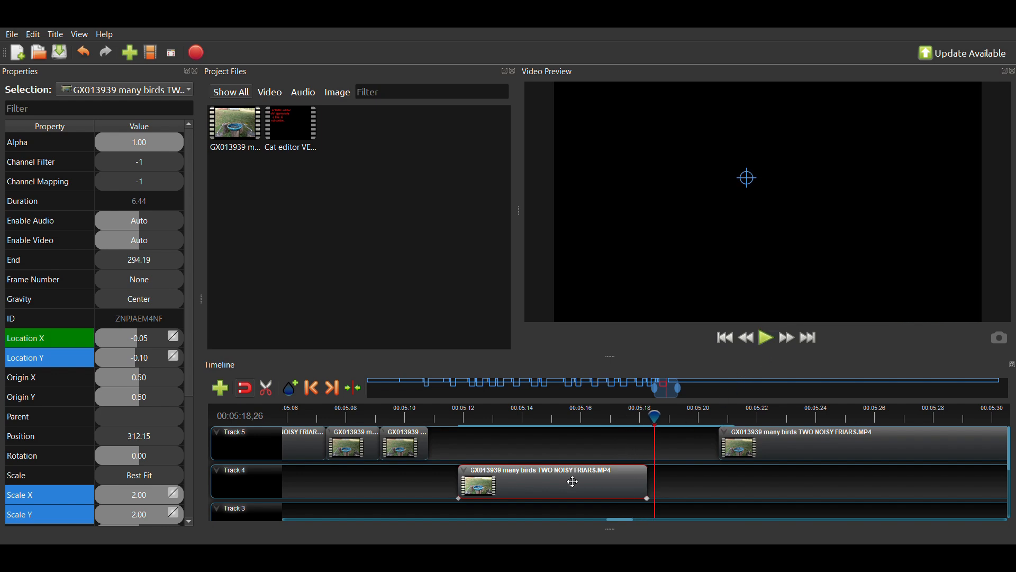
- Move the Track 4 replay to the end of the short Track 5 clips, and close the last Track 5 clip up to the replay's end
drag(577, 483, 550, 487)
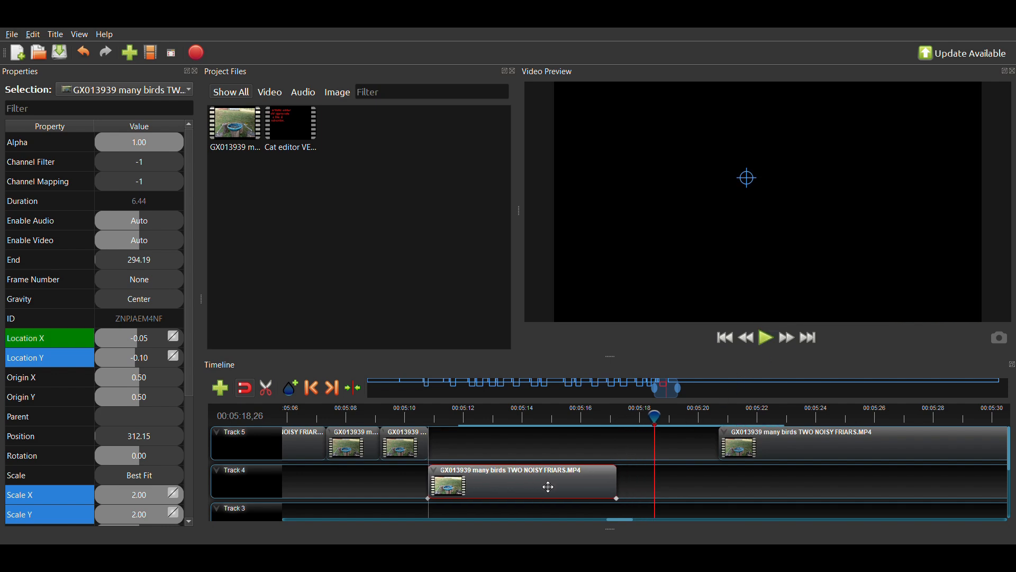
click(565, 416)
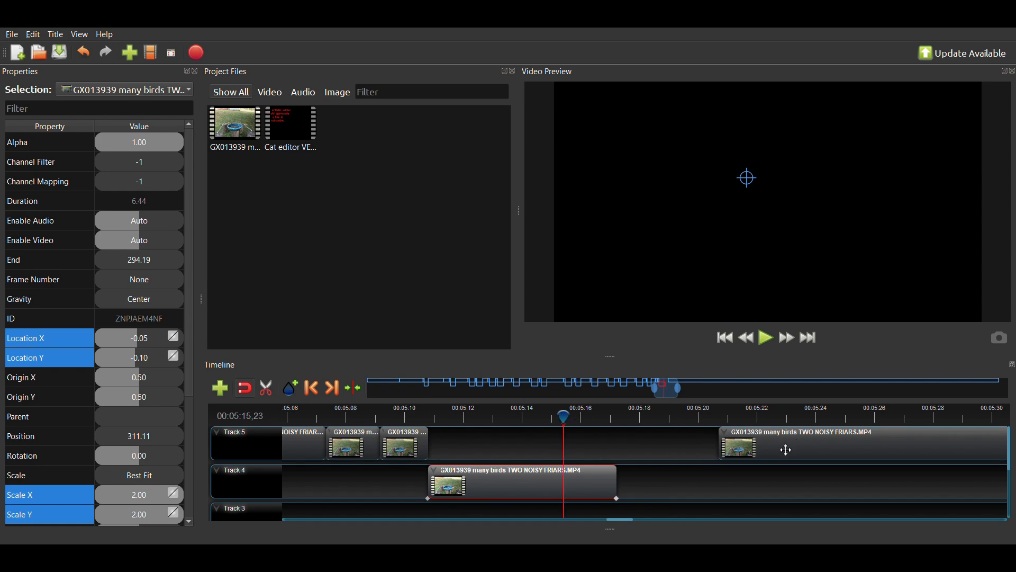
drag(784, 449, 682, 451)
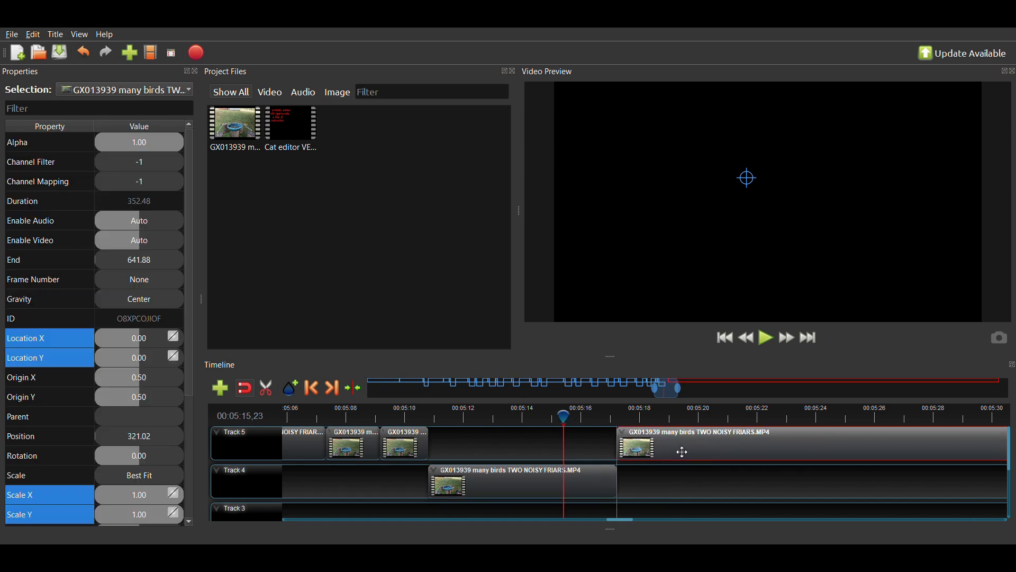
- Play from 00:05:10,30 through the slow-motion replay and the following Track 5 footage to find the next bird dip
click(425, 415)
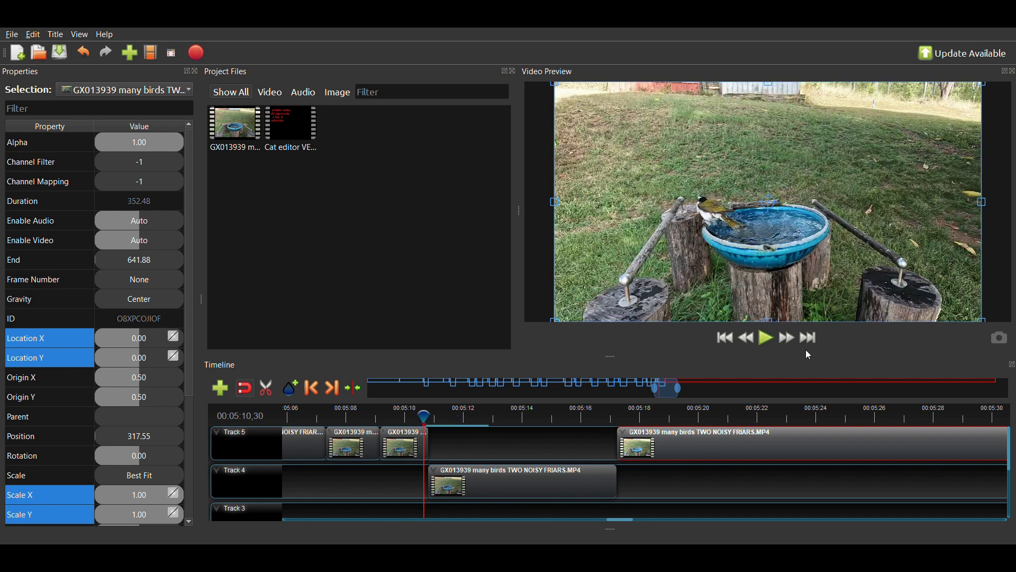
click(771, 340)
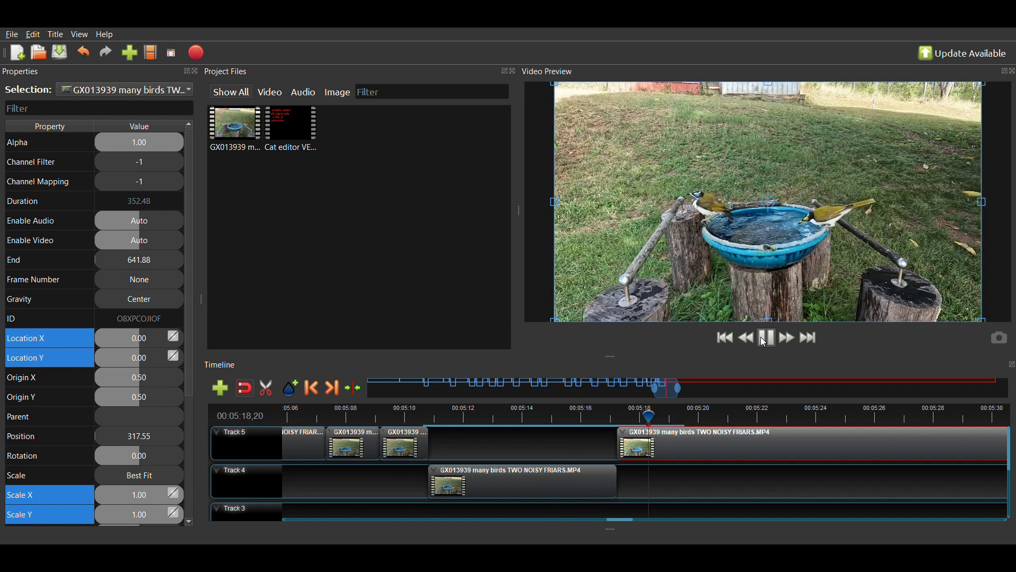
click(761, 337)
click(763, 339)
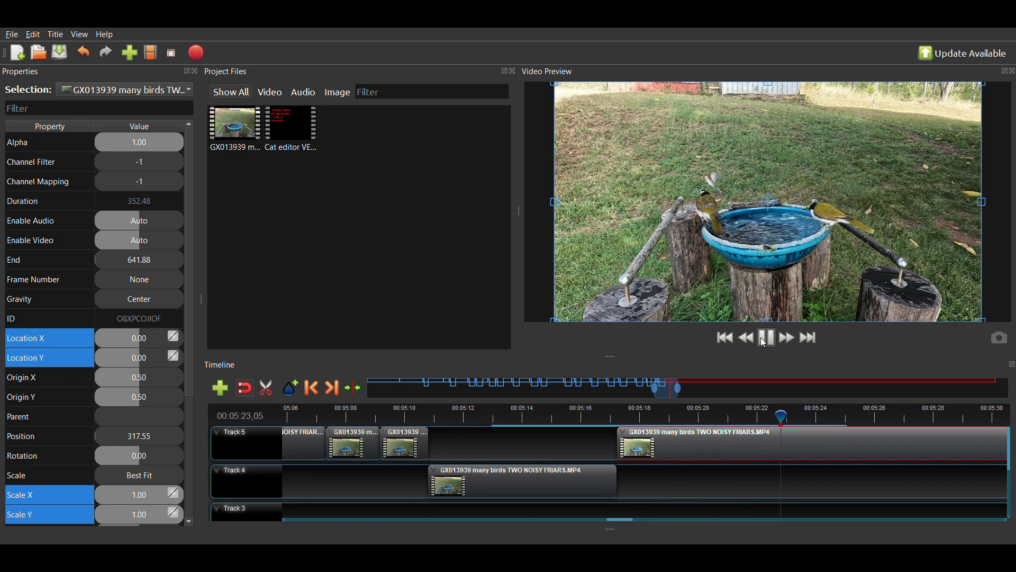
click(761, 339)
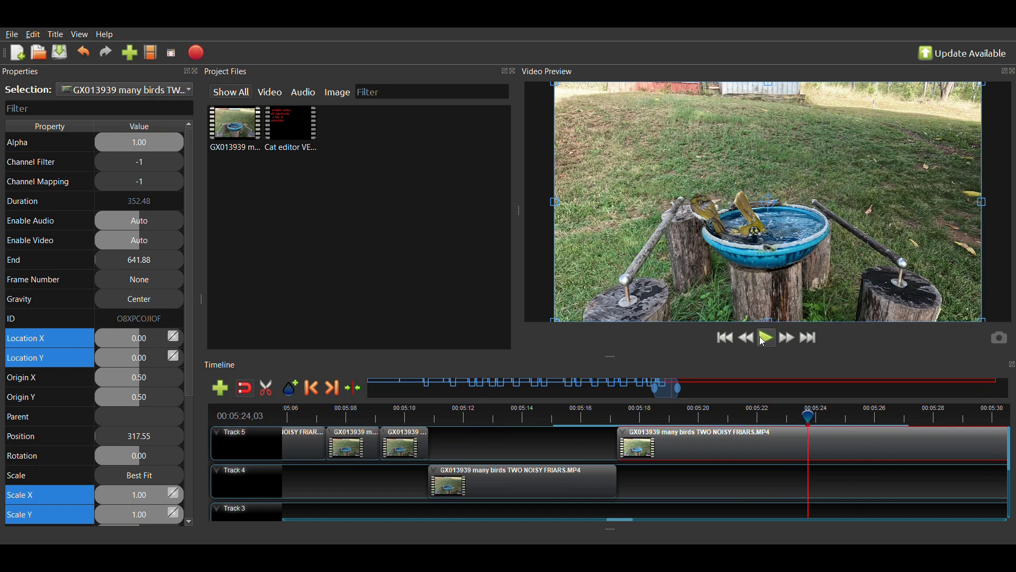
click(764, 339)
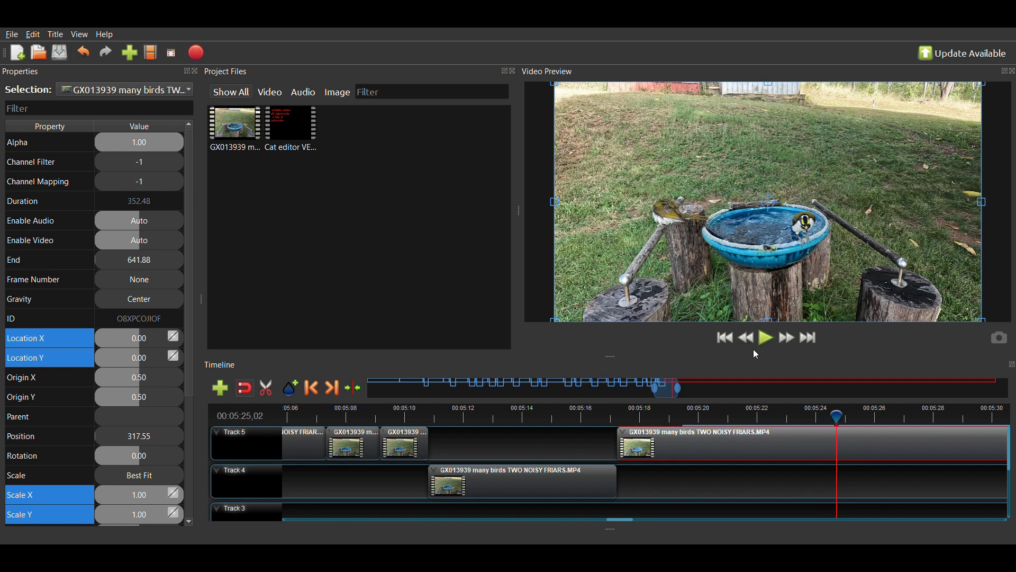
- Find the end of the dip frame by frame and slice the last Track 5 clip at 00:05:25,07, keeping both sides
key(Left)
key(Left)
key(Left)
key(Left)
key(Left)
key(Left)
key(Left)
key(Left)
key(Left)
key(Left)
key(Left)
key(Left)
key(Left)
key(Left)
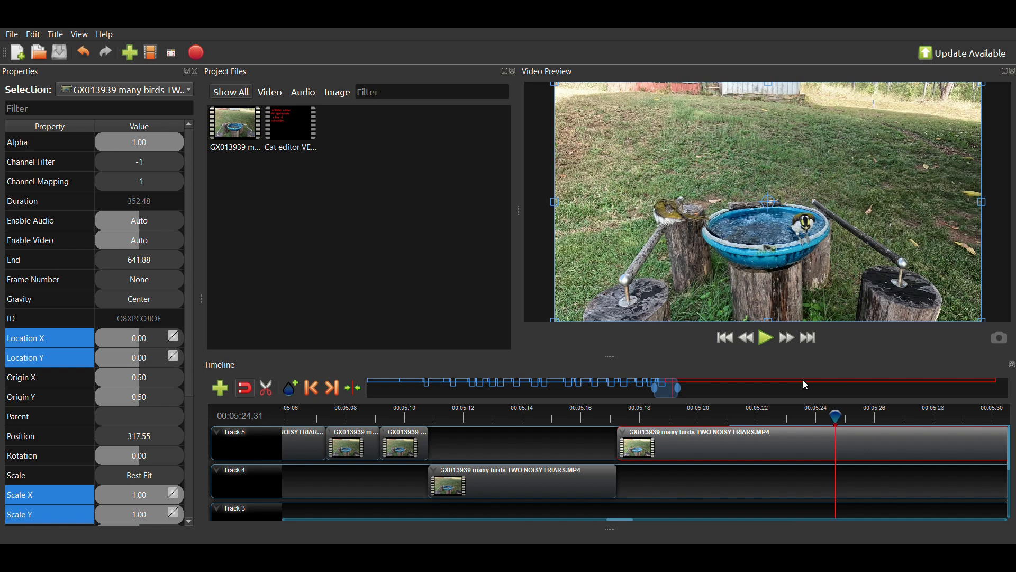
key(Right)
key(Right)
key(Right)
key(Right)
key(Right)
key(Right)
key(Right)
key(Right)
key(Right)
key(Right)
key(Right)
key(Right)
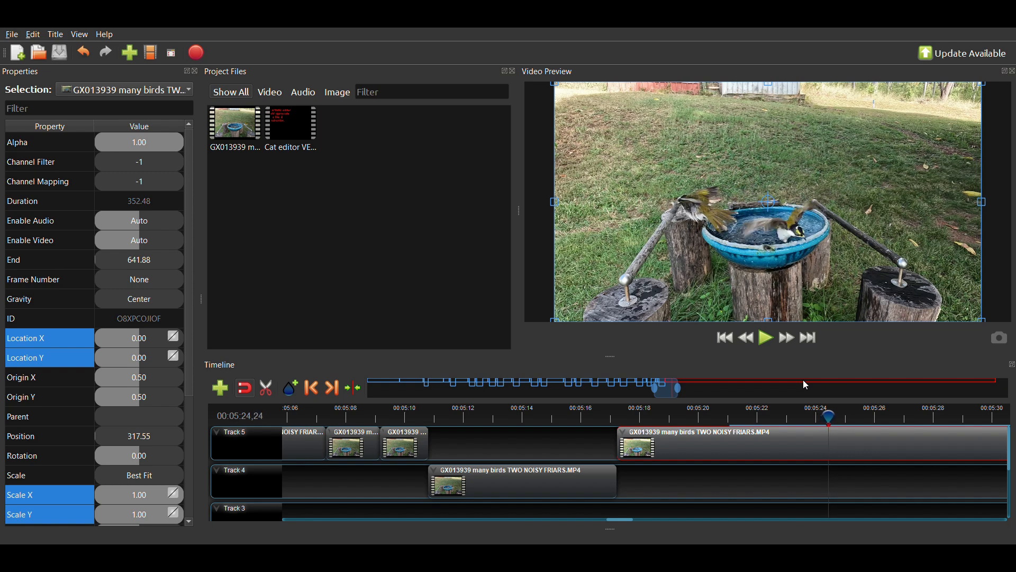
key(Right)
key(Right)
key(Right)
key(Right)
key(Right)
key(Right)
key(Right)
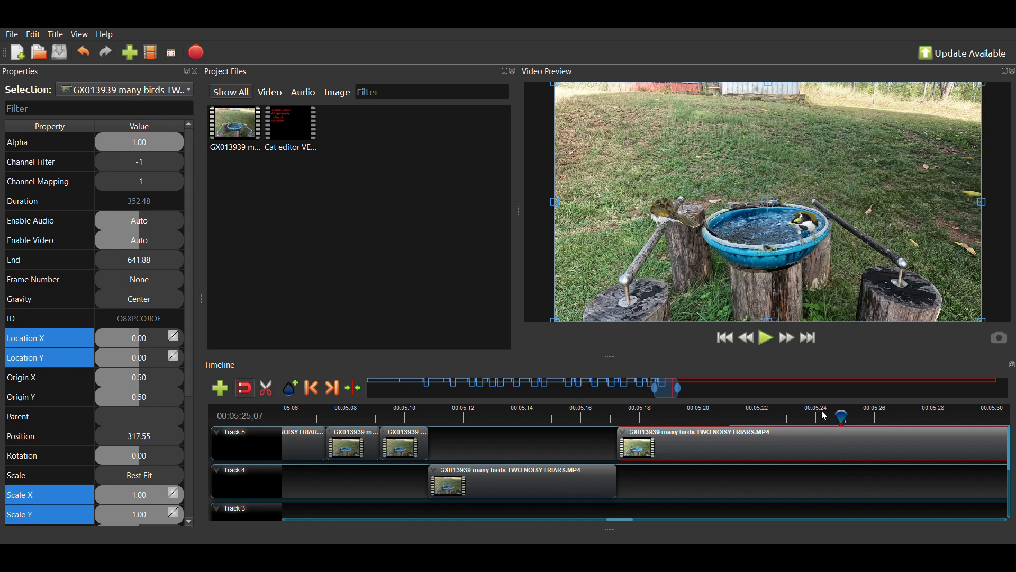
key(ctrl+k)
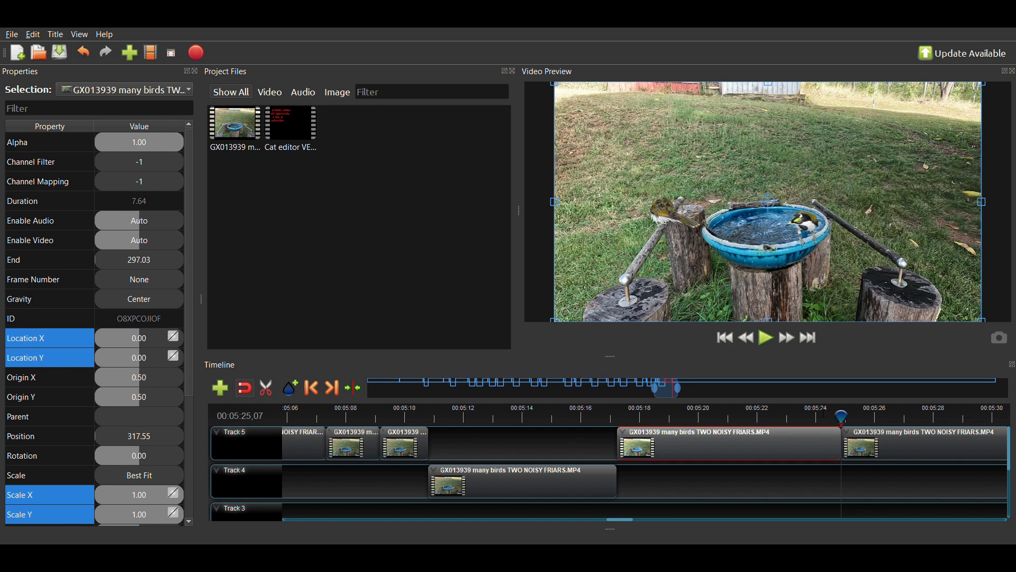
- Find the start of the dip frame by frame and slice the Track 5 clip at 00:05:23,06, keeping both sides
click(823, 417)
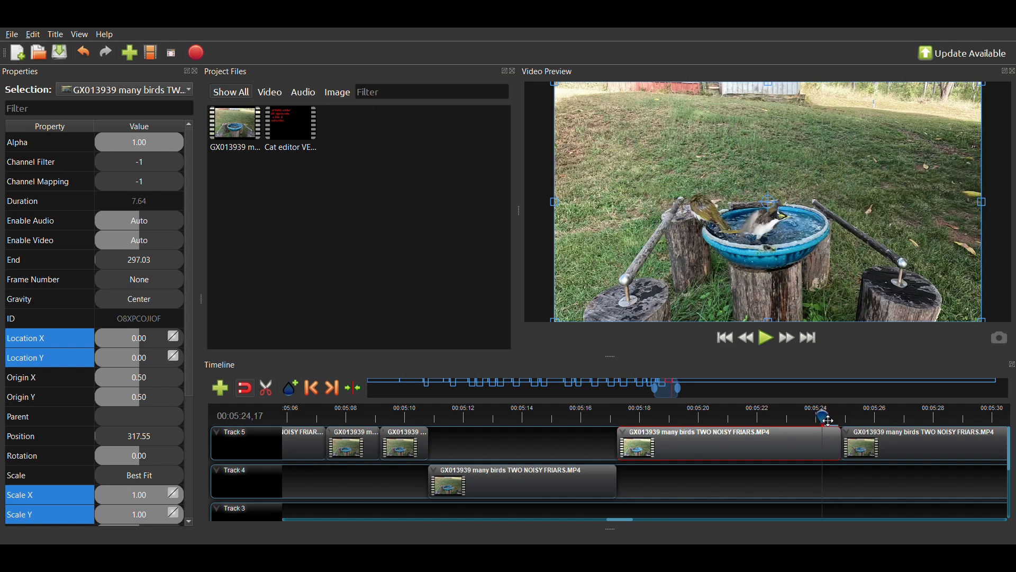
drag(829, 419, 775, 422)
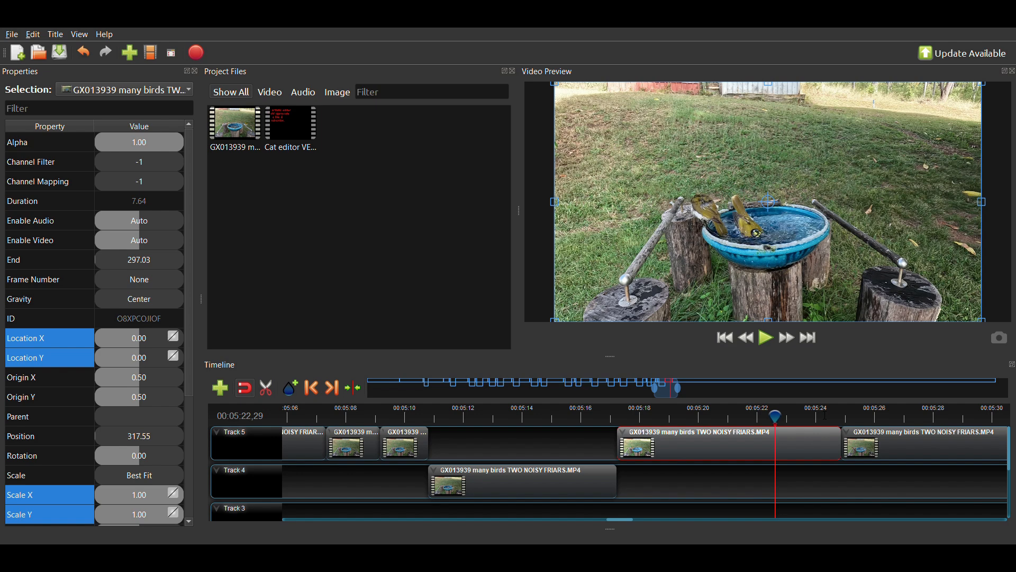
key(Right)
key(Right)
key(Right)
key(Right)
key(Right)
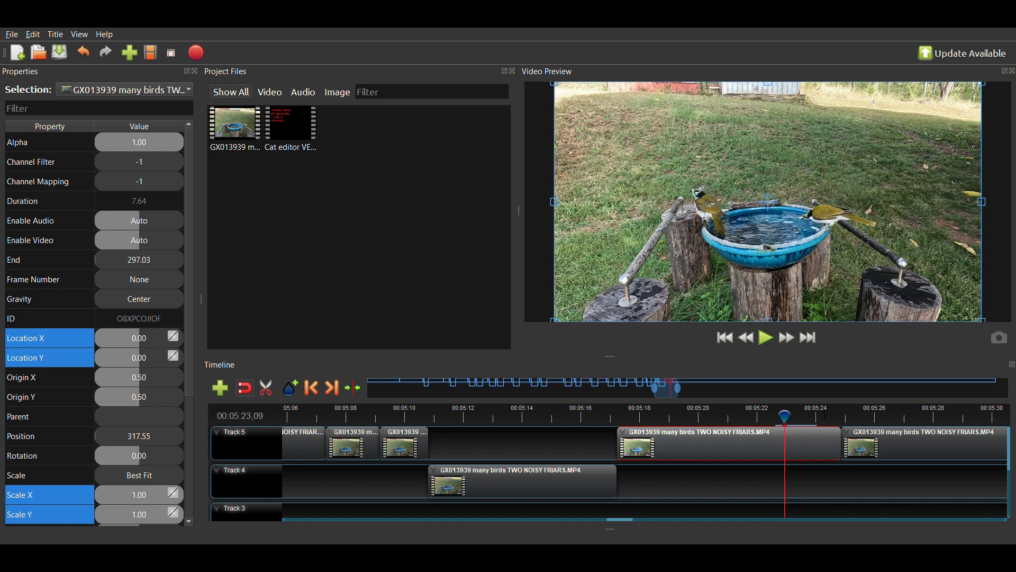
key(Right)
key(Right)
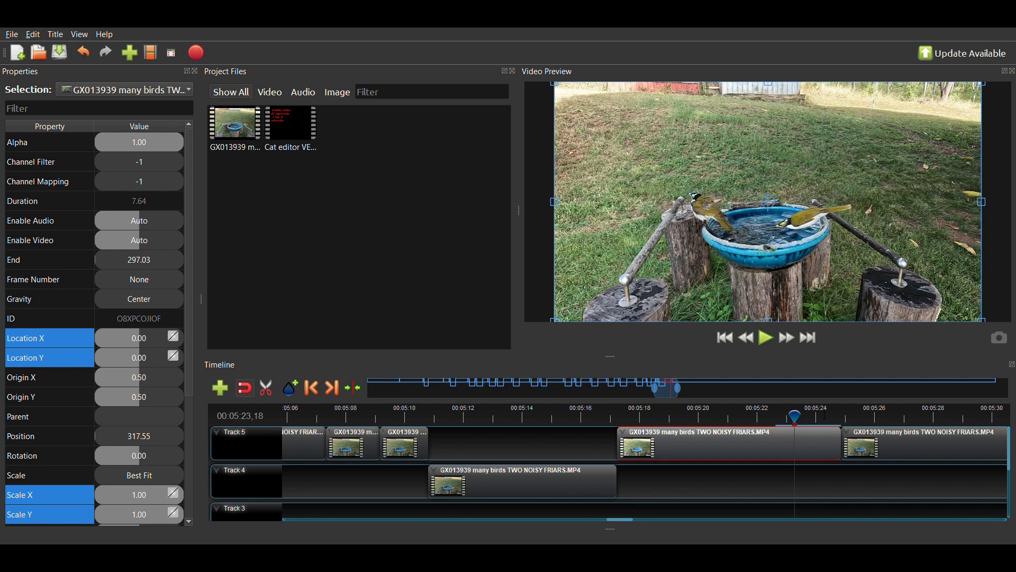
key(Left)
key(Left)
key(Left)
key(Left)
key(Left)
key(Left)
key(Left)
key(Left)
key(Left)
key(Left)
key(Left)
key(Left)
key(Left)
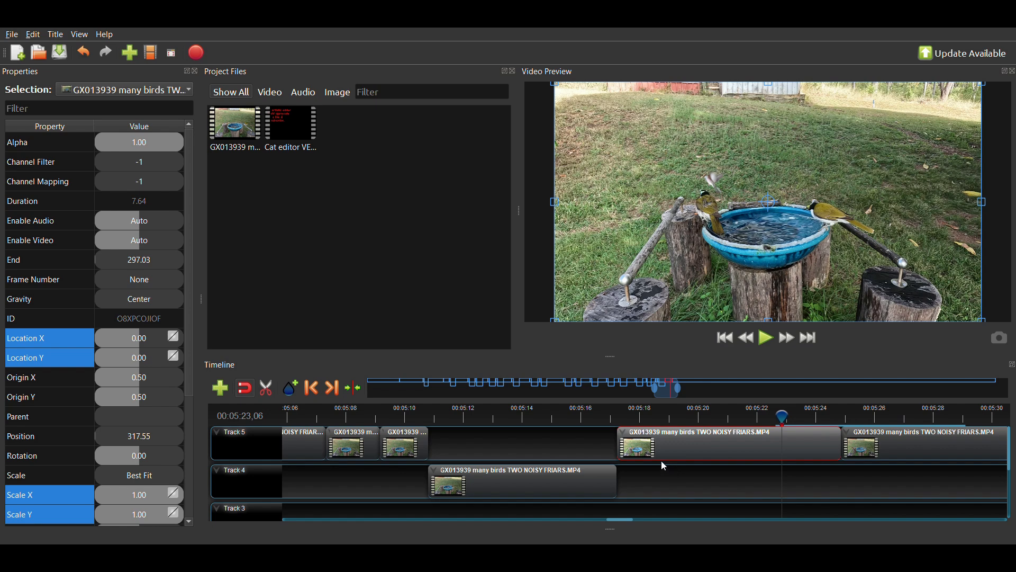
key(ctrl+shift+k)
- Copy the short dip clip onto Track 4 and move the last Track 5 clip to start at about 00:05:30
scroll(663, 461, down, 3)
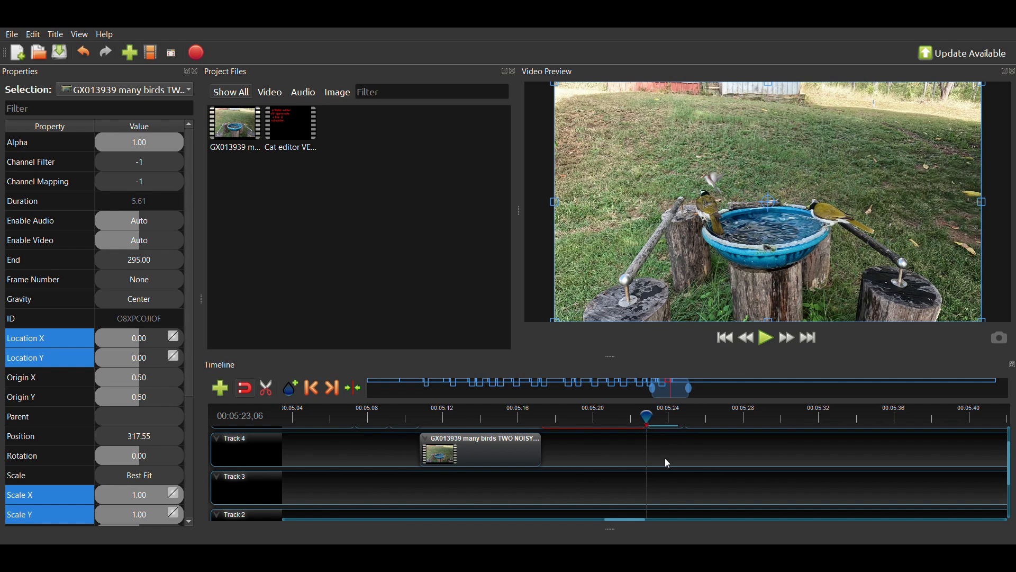
scroll(666, 459, up, 1)
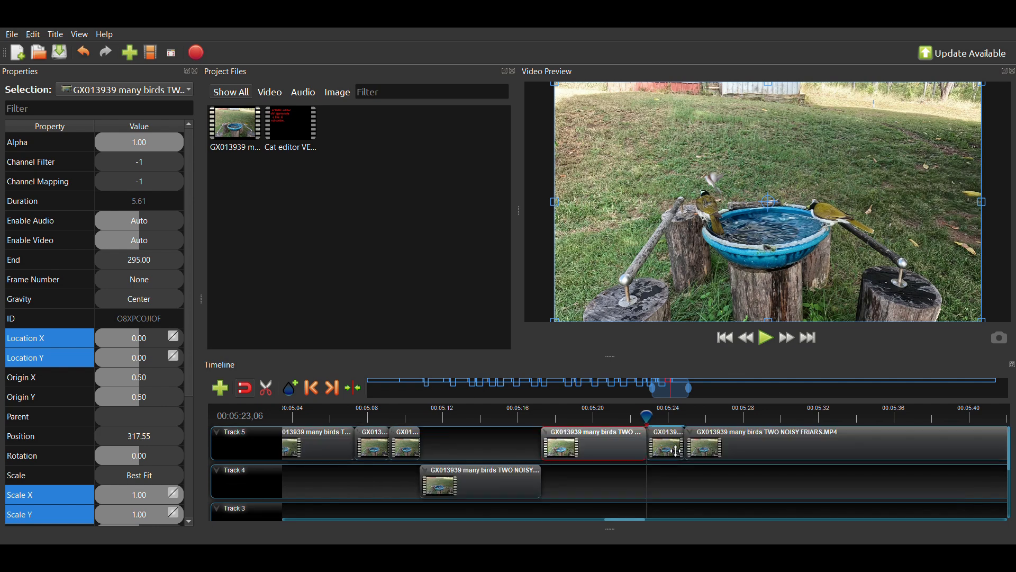
click(678, 451)
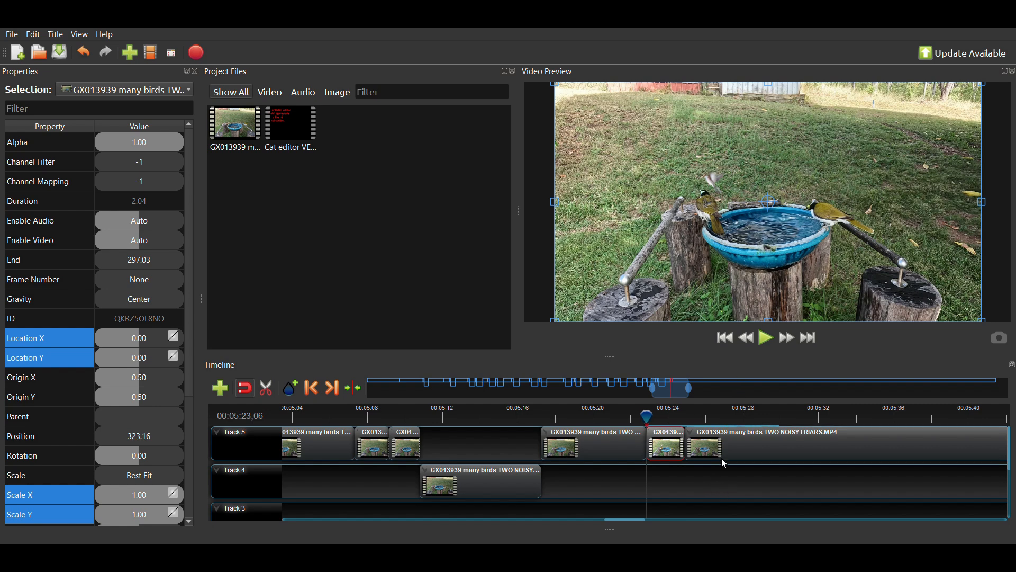
drag(718, 446, 814, 449)
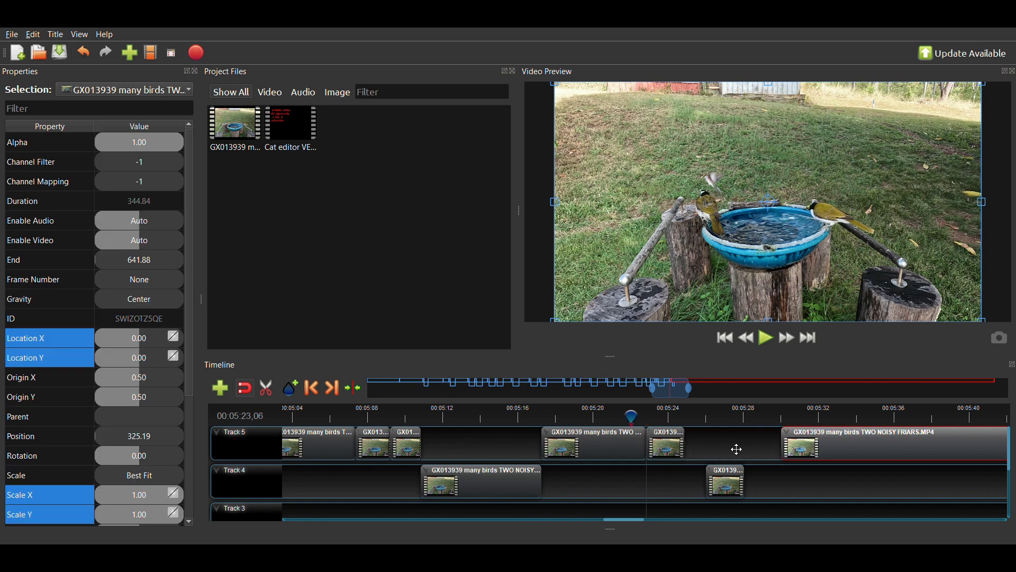
- Start the copied Track 4 clip at 00:05:25,26, slow it to a duration of 8.04, and move the last Track 5 clip to position 335.07
click(682, 420)
drag(724, 487, 715, 486)
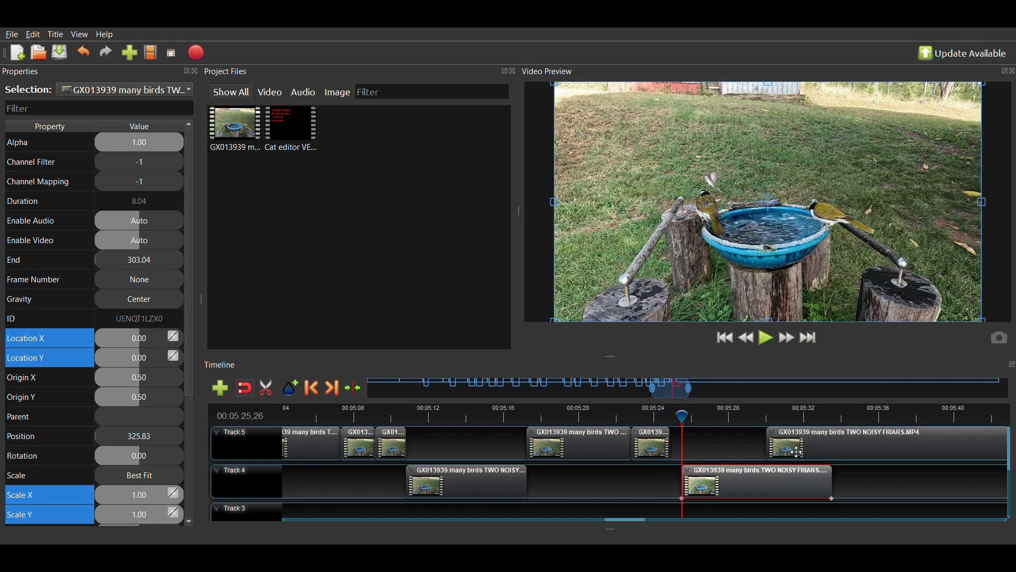
drag(797, 453, 882, 448)
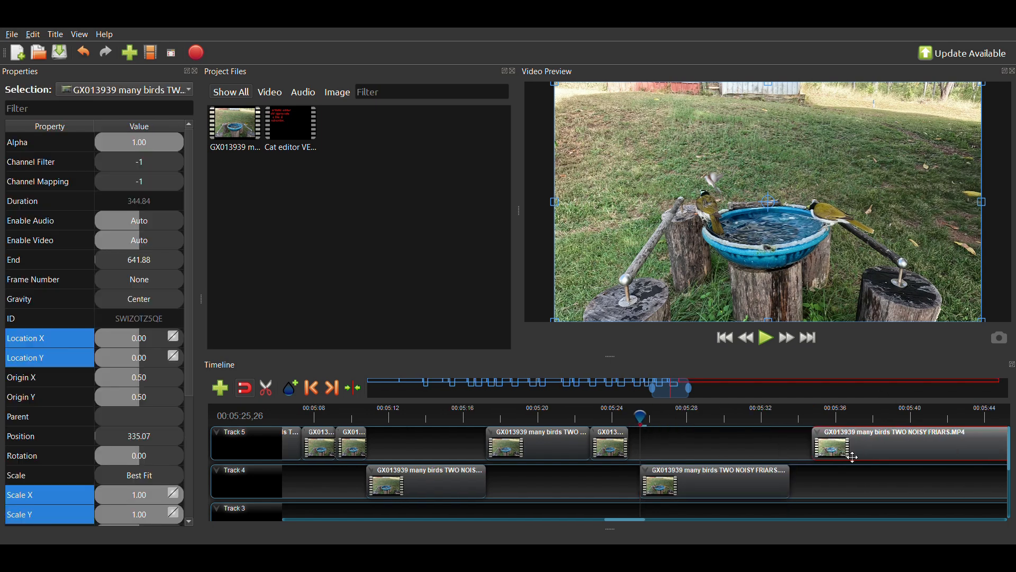
click(163, 495)
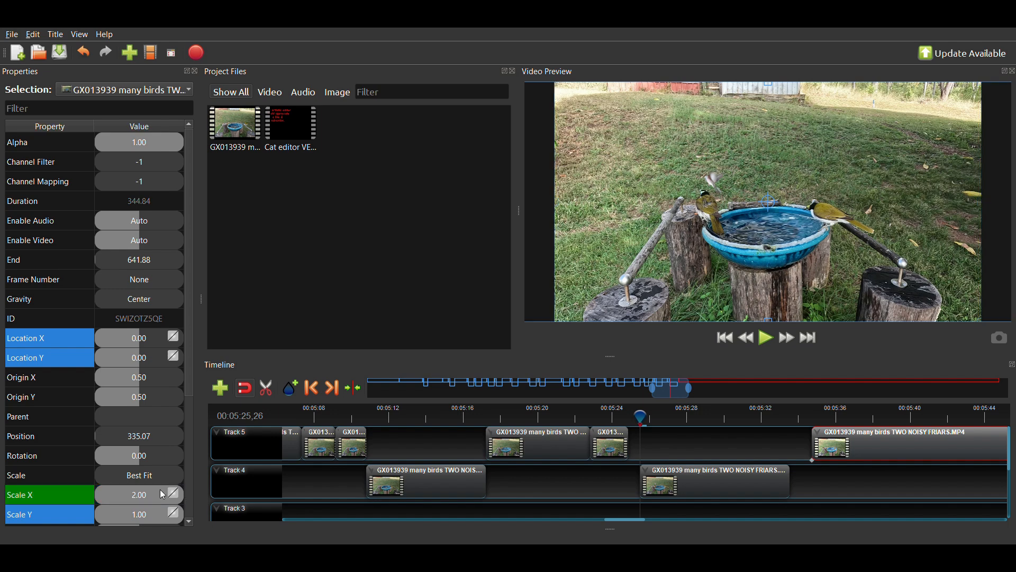
click(175, 516)
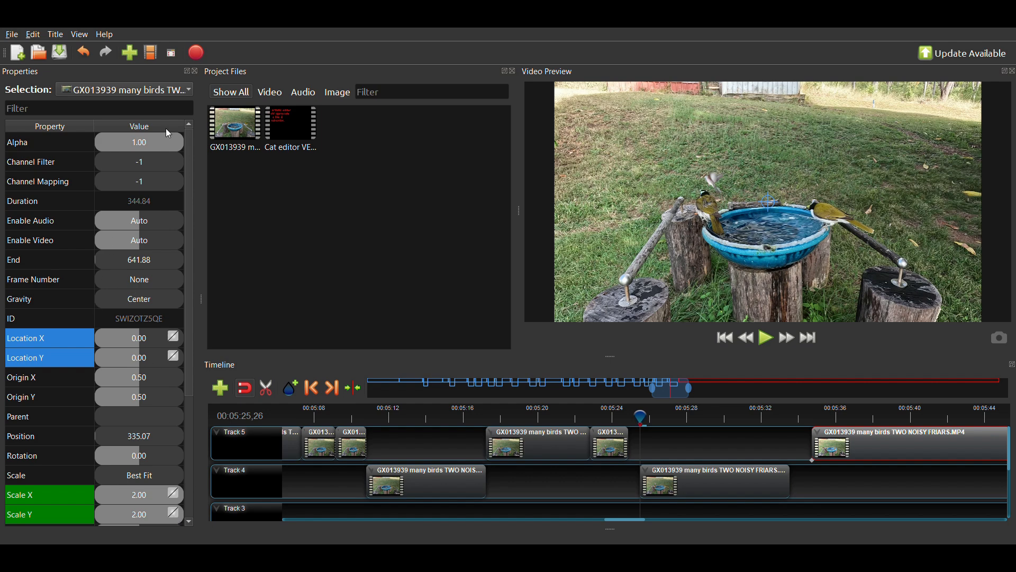
click(840, 445)
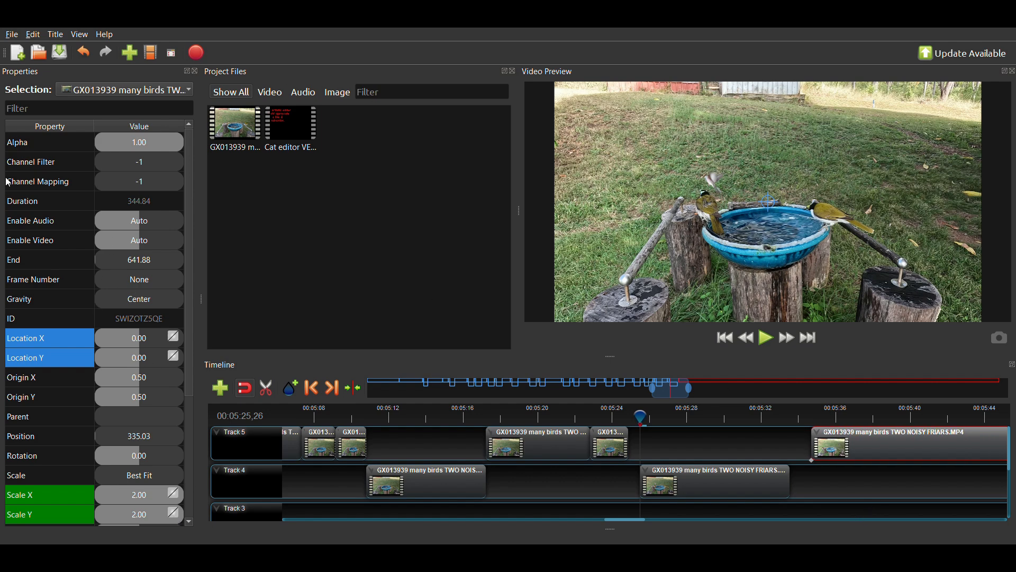
click(84, 52)
click(84, 52)
click(84, 53)
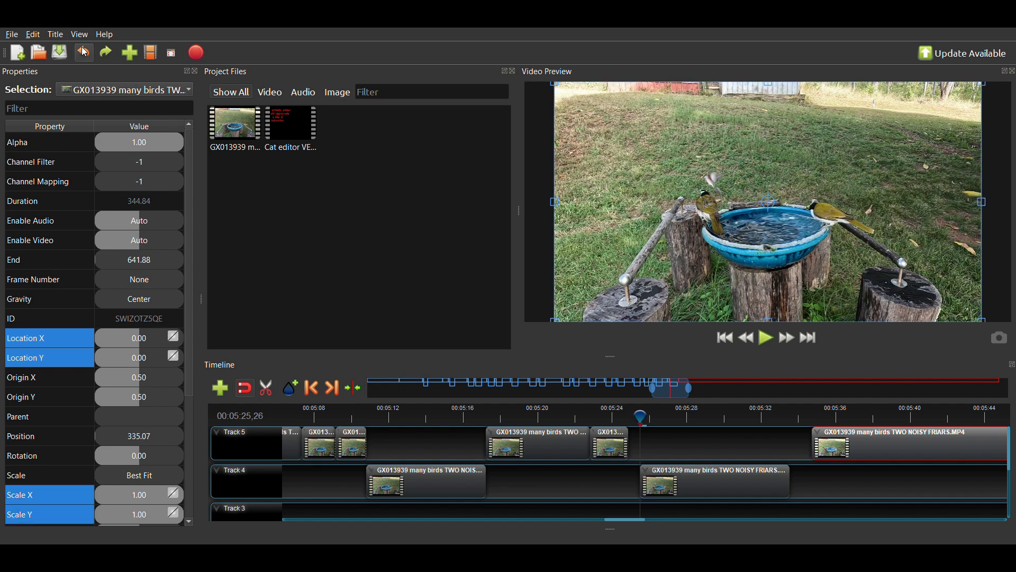
- Set Scale X and Scale Y of the slowed dip clip on Track 4 to 2.00
click(695, 481)
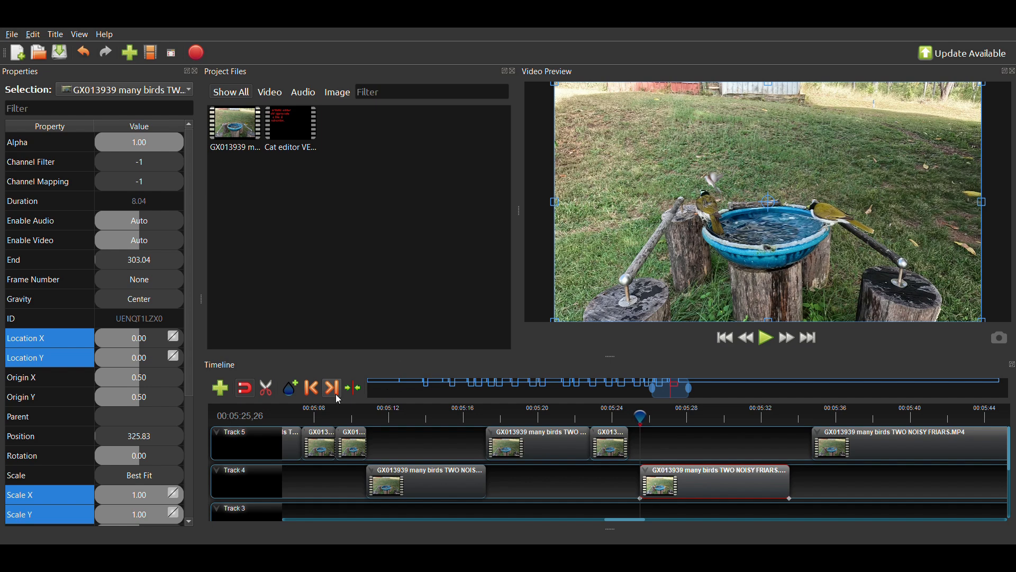
double_click(137, 493)
text(2)
key(Return)
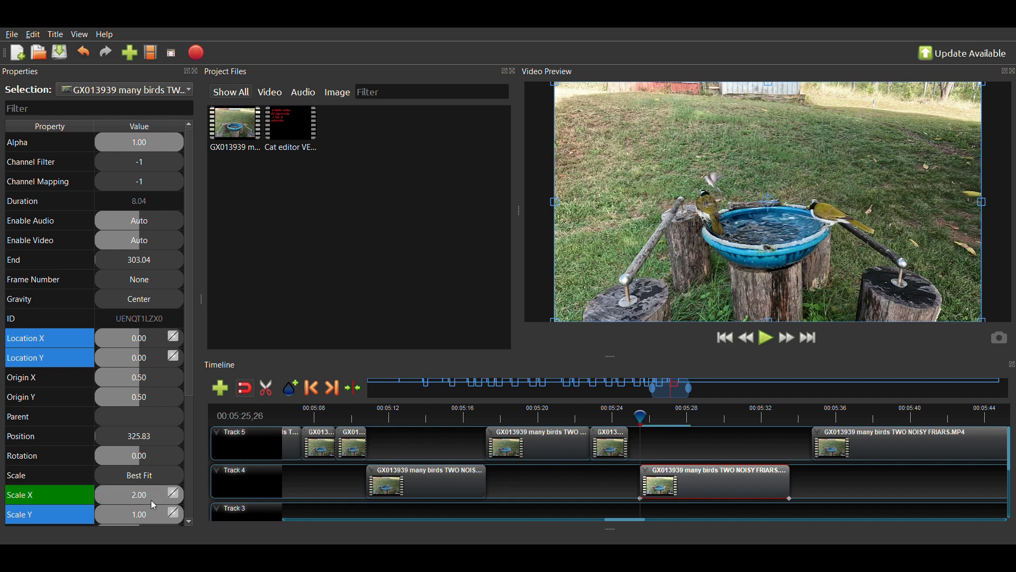
double_click(148, 516)
text(2)
key(Return)
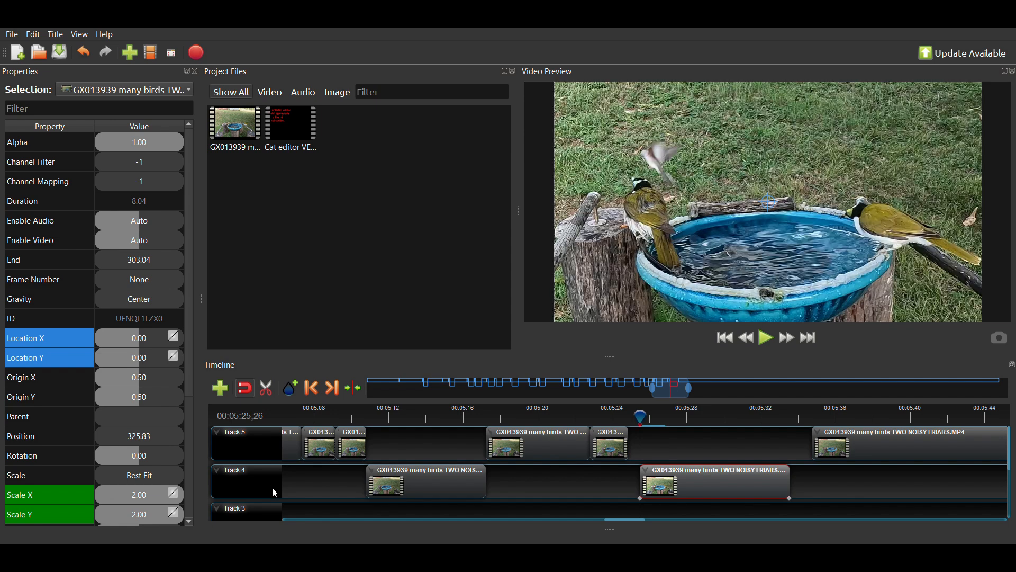
- Play back the zoomed replay and shift the Track 4 clip to position 325.99
click(770, 339)
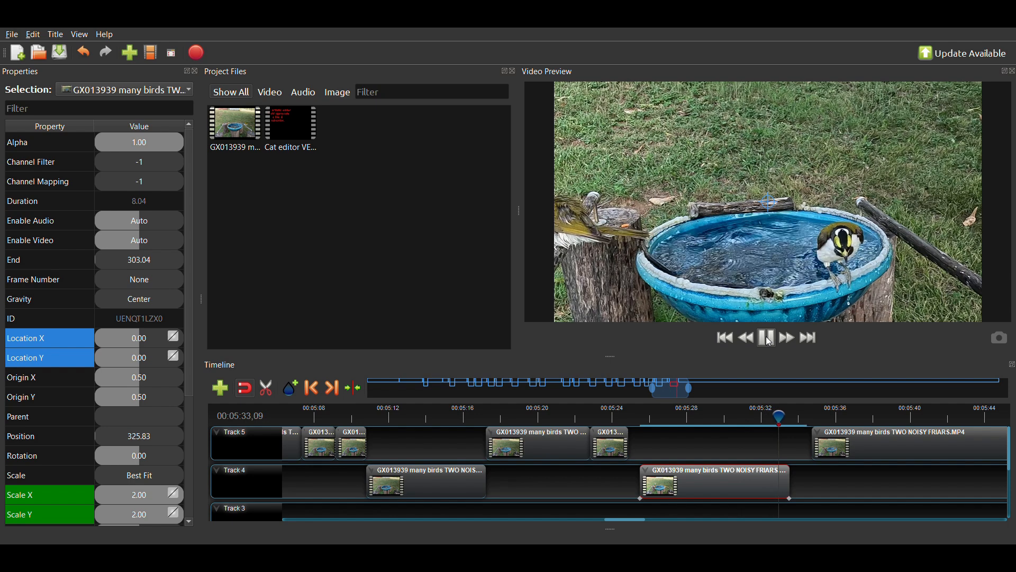
click(769, 338)
click(644, 416)
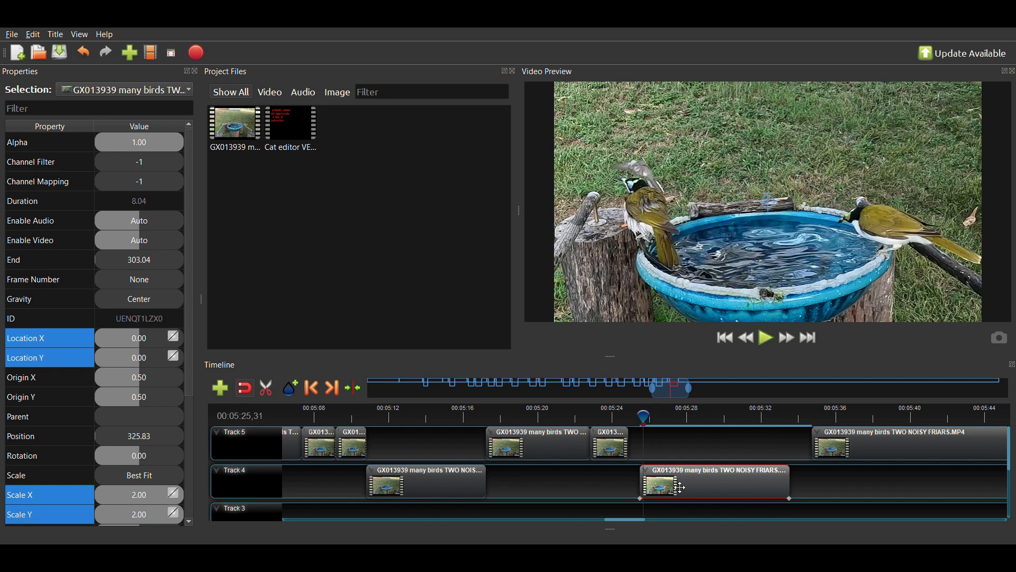
drag(683, 484, 688, 487)
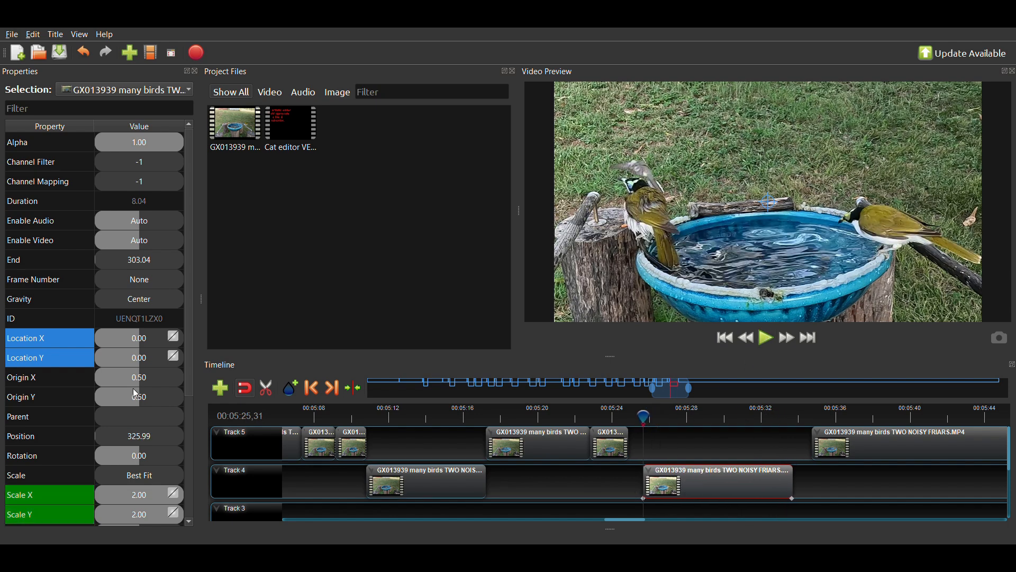
- Set the Track 4 replay clip's Location Y to -0.10
double_click(150, 366)
text(-0)
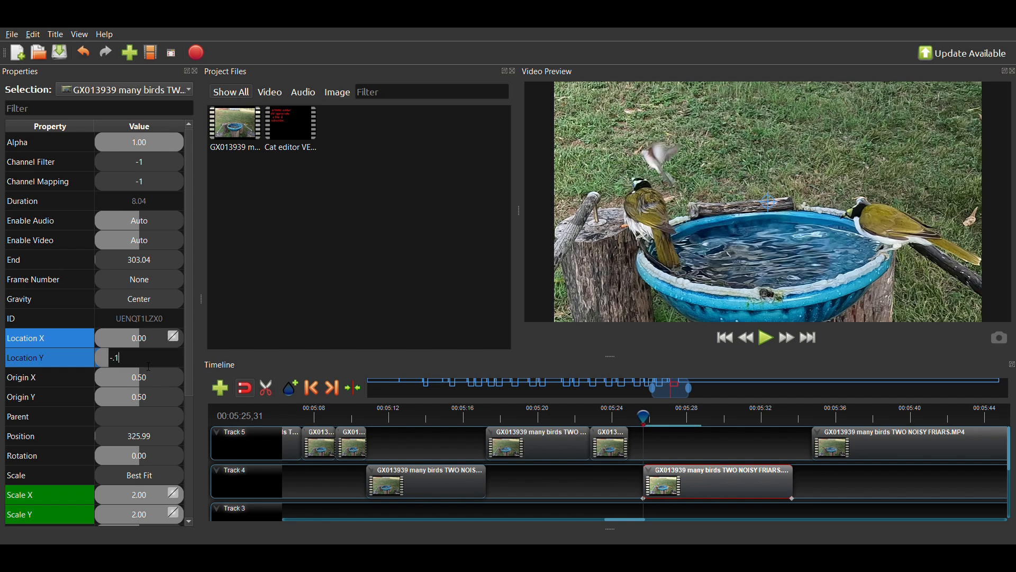
text(.1)
key(Return)
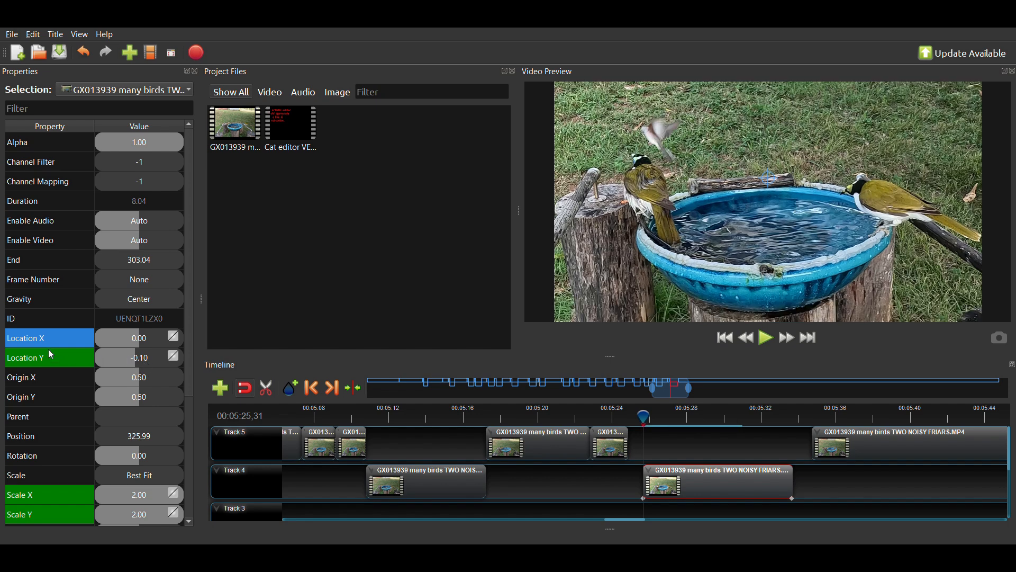
- Set both Location Y and Location X of the Track 4 replay clip to -0.05
double_click(136, 360)
text(-05)
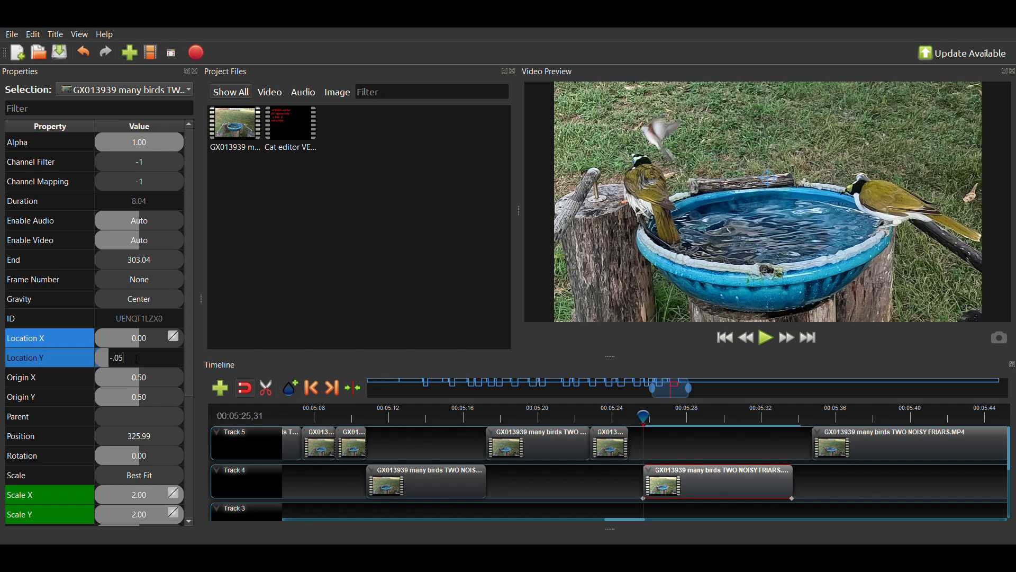
key(Return)
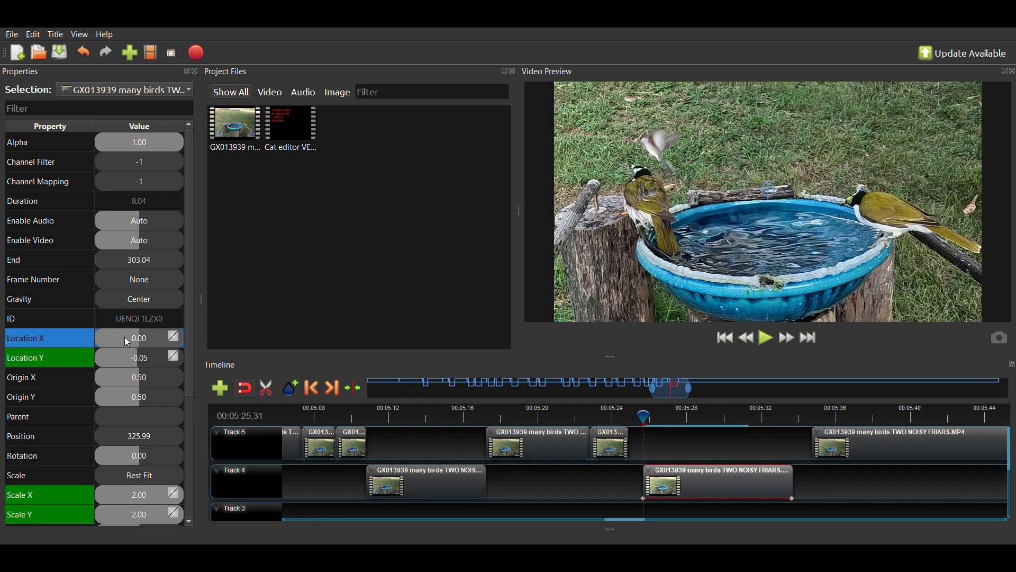
double_click(126, 338)
text(-.)
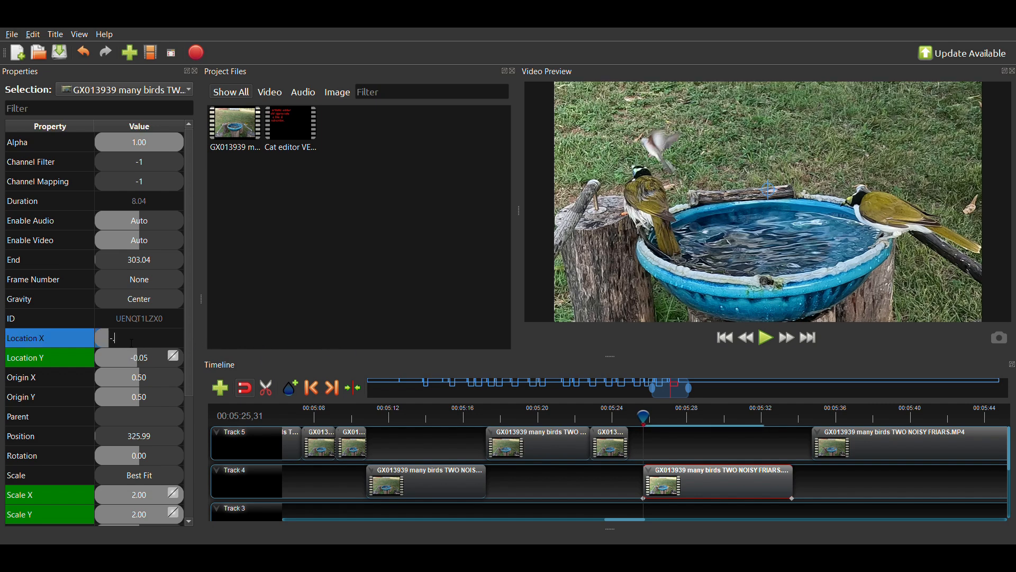
key(Return)
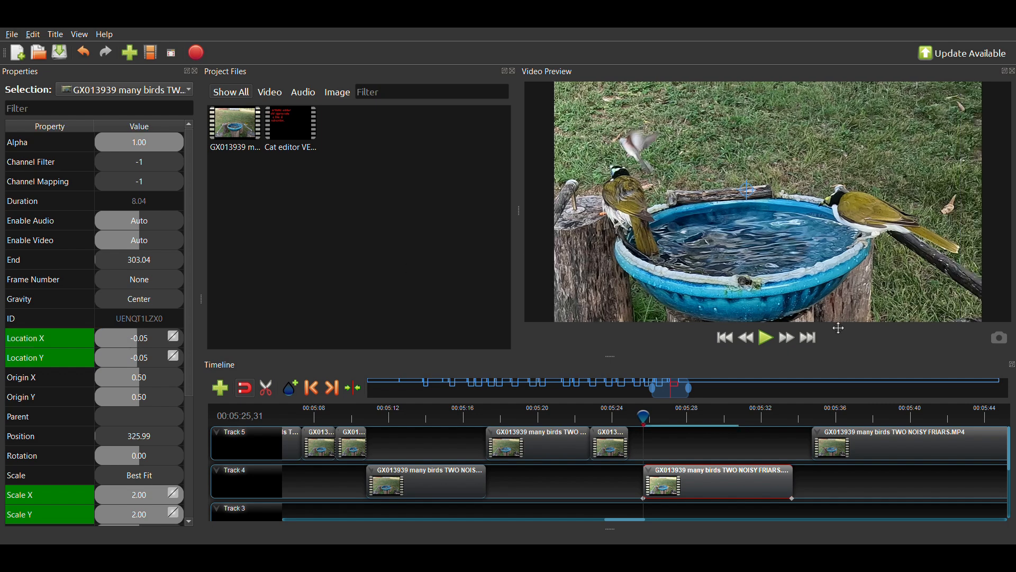
- Preview the reframed replay, then move the Track 4 clip to position 325.22 and the last Track 5 clip to 333.27
click(768, 342)
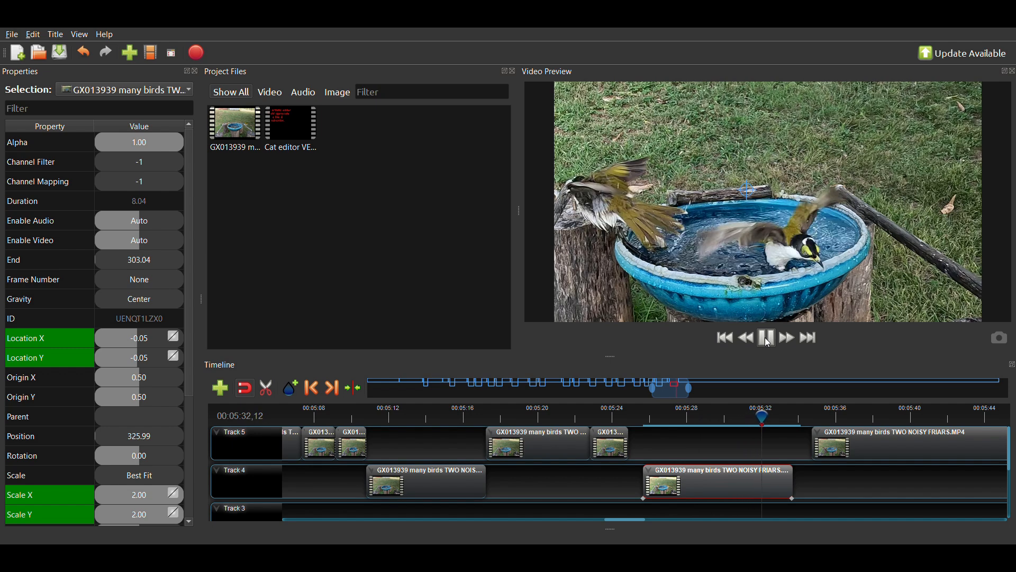
click(768, 342)
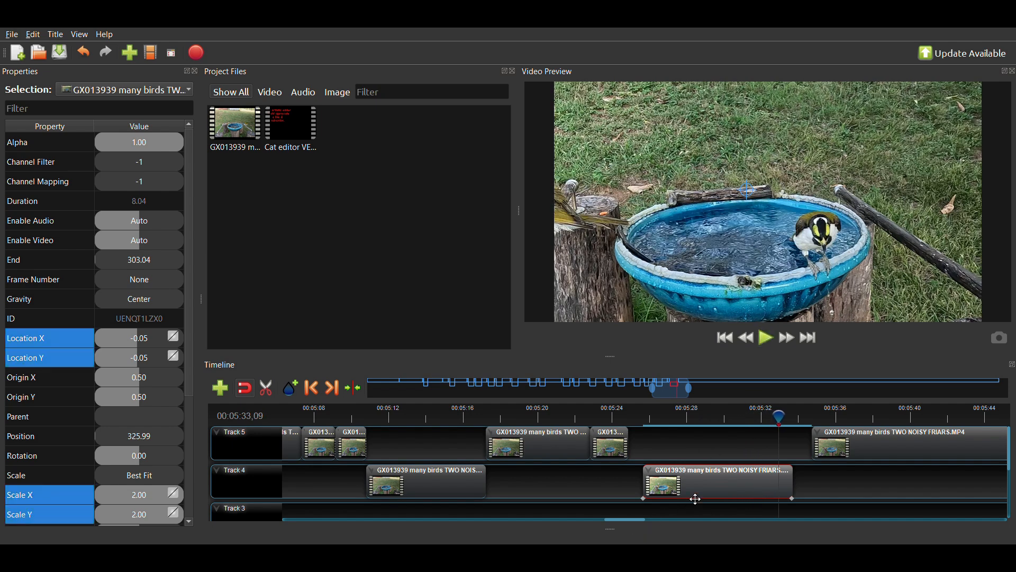
drag(701, 486, 691, 490)
click(763, 418)
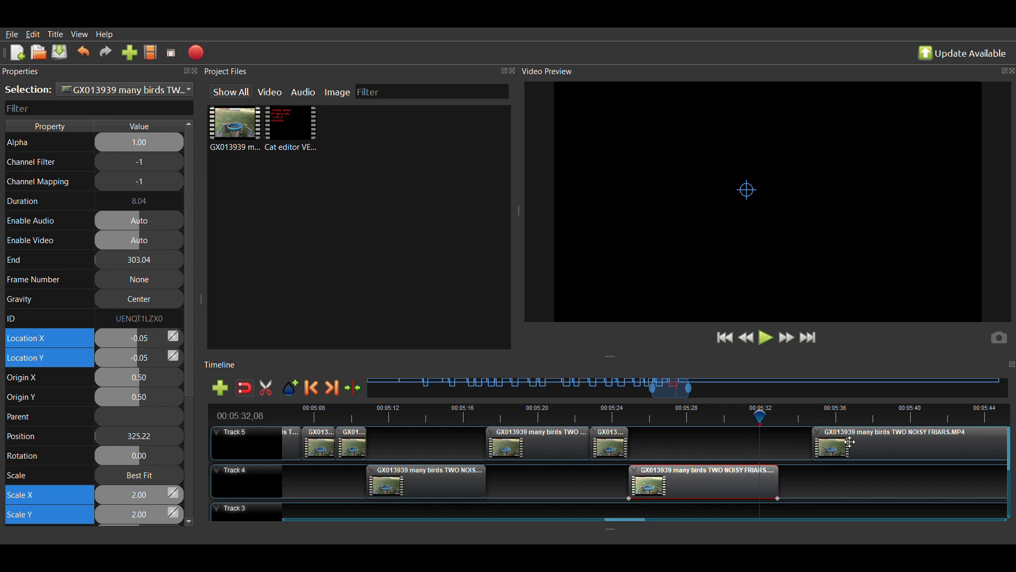
drag(847, 447, 814, 447)
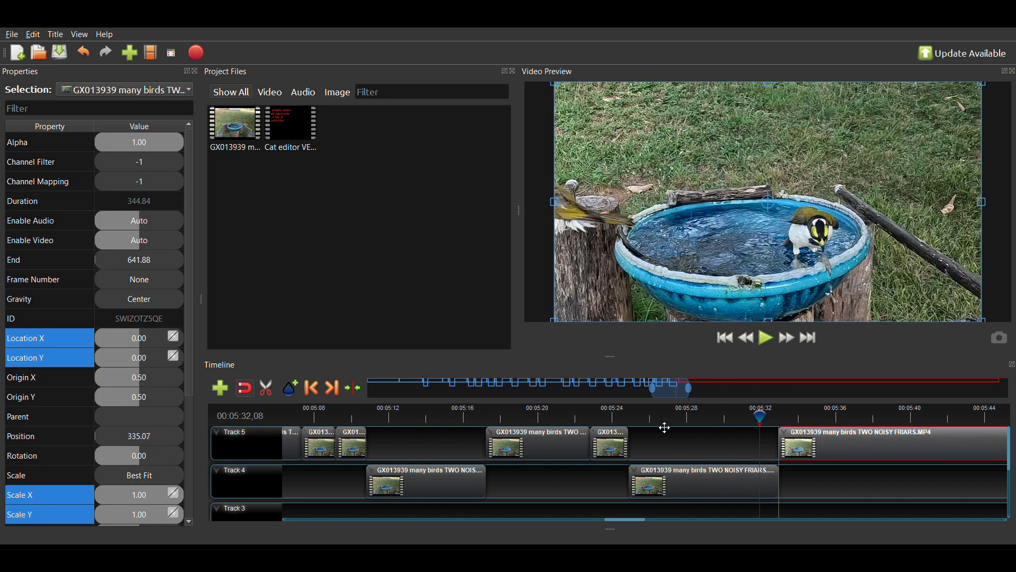
- Play across the start of the replay and step frame by frame to the cut at 00:05:25,07
click(626, 419)
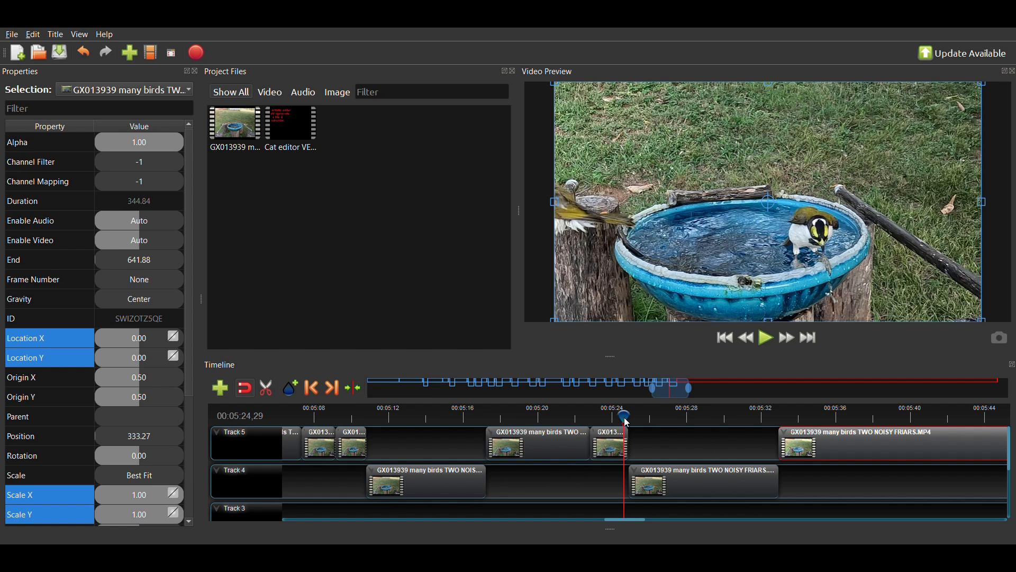
click(773, 348)
click(773, 348)
key(Left)
key(Left)
key(Left)
key(Left)
key(Left)
key(Left)
key(Left)
key(Left)
key(Left)
key(Left)
key(Left)
key(Left)
key(Left)
key(Left)
key(Left)
key(Left)
key(Left)
key(Left)
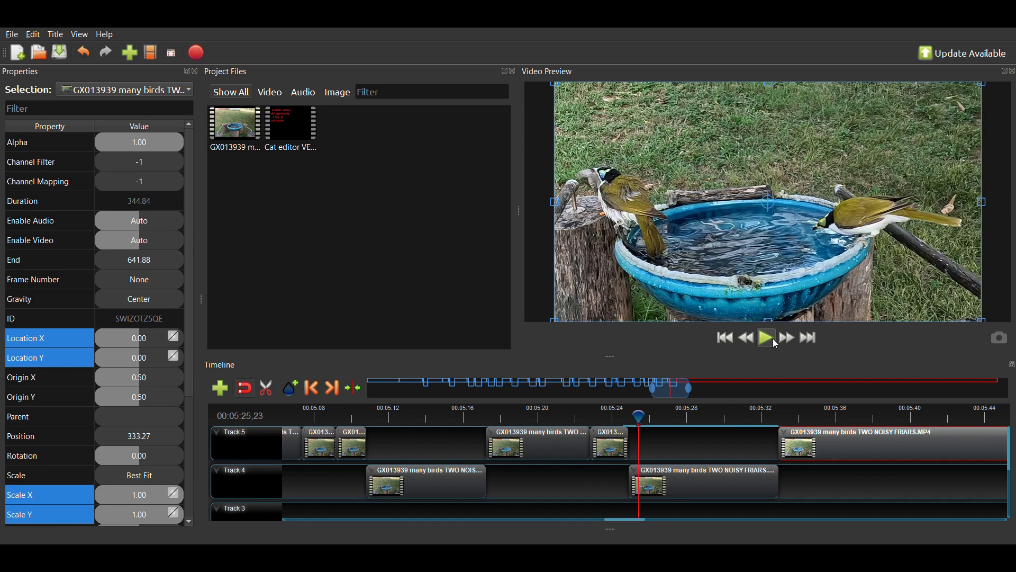
key(Right)
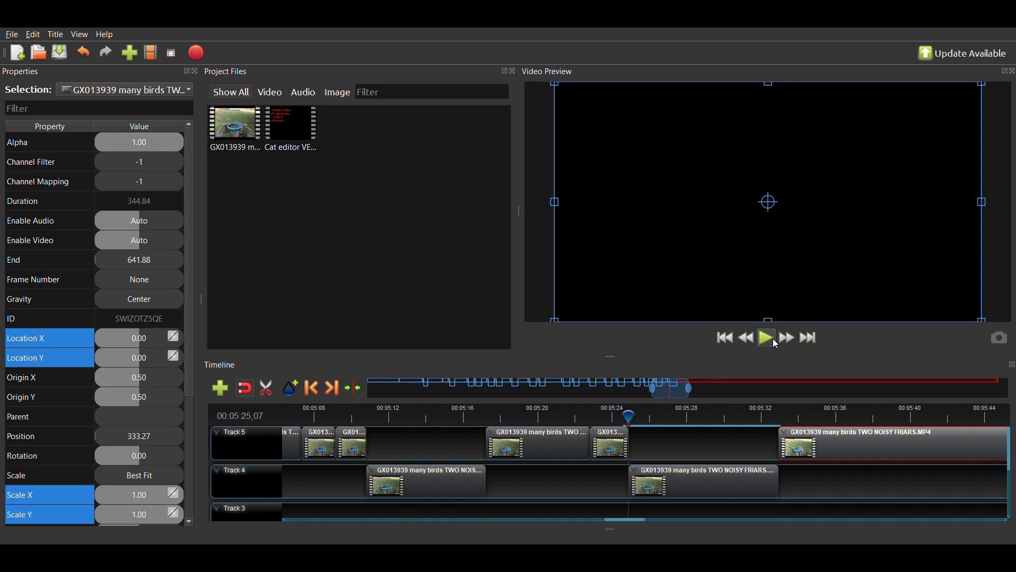
- Close the small gaps by moving the Track 4 replay to position 325.19 and the last Track 5 clip to 333.23
ctrl+scroll(684, 459, up, 4)
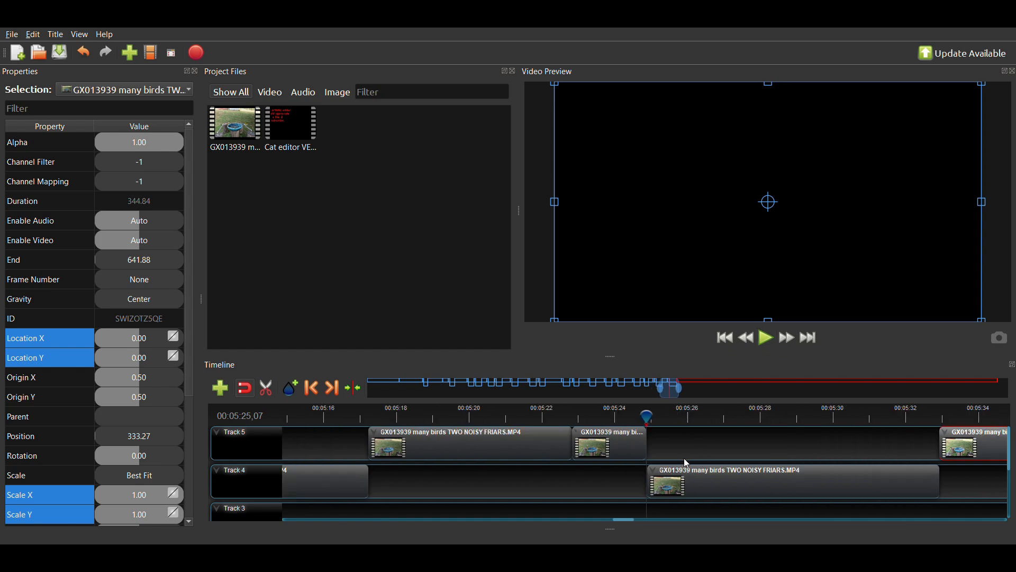
ctrl+scroll(684, 458, up, 2)
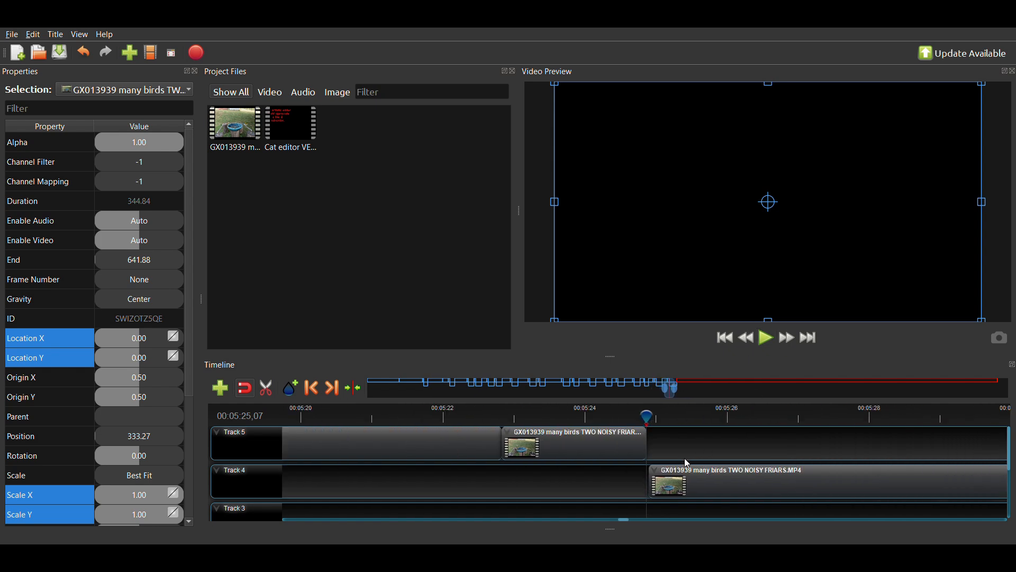
click(690, 486)
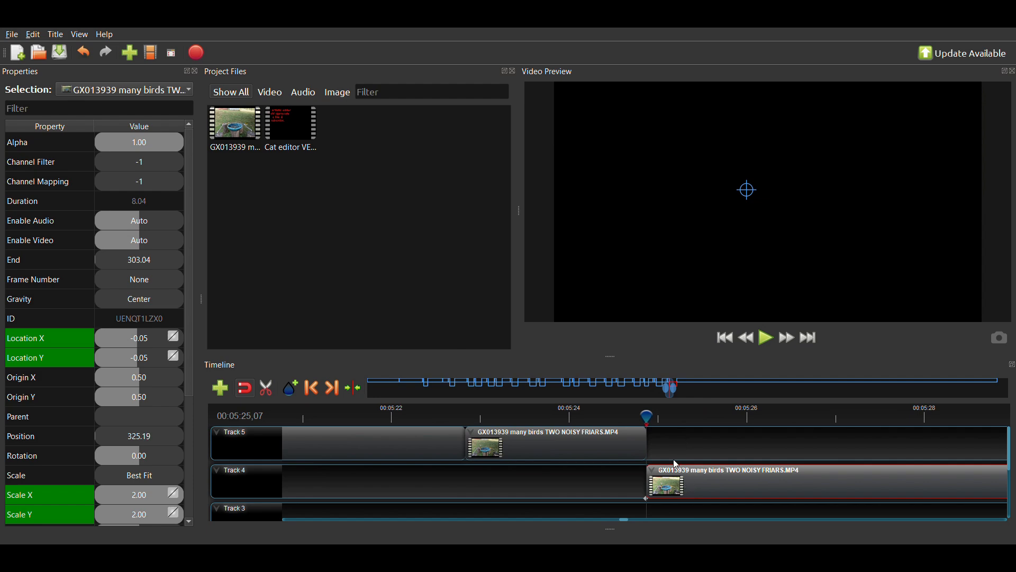
ctrl+scroll(674, 462, down, 5)
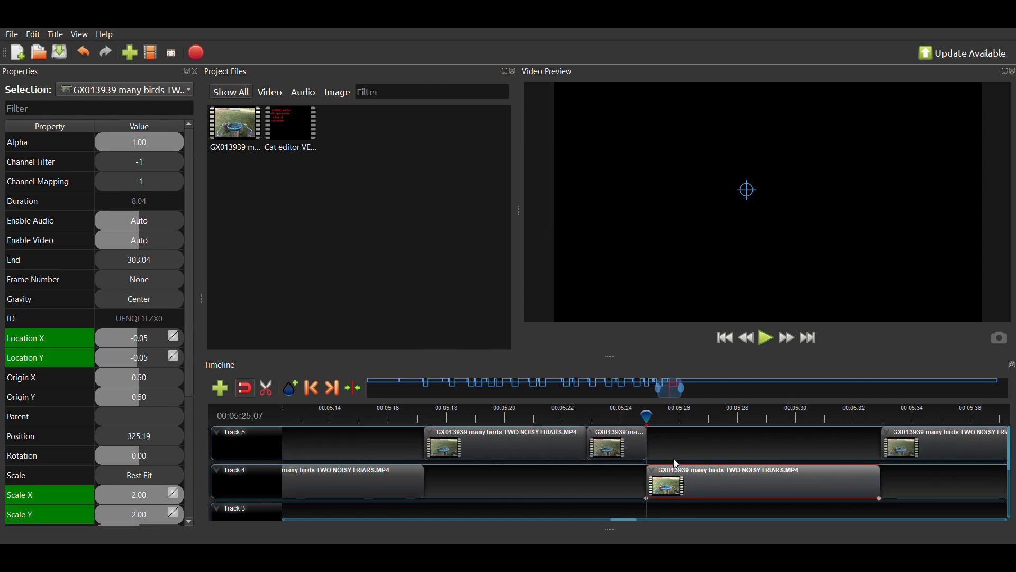
mouse_move(911, 446)
mouse_down()
mouse_move(928, 446)
mouse_move(907, 448)
mouse_up()
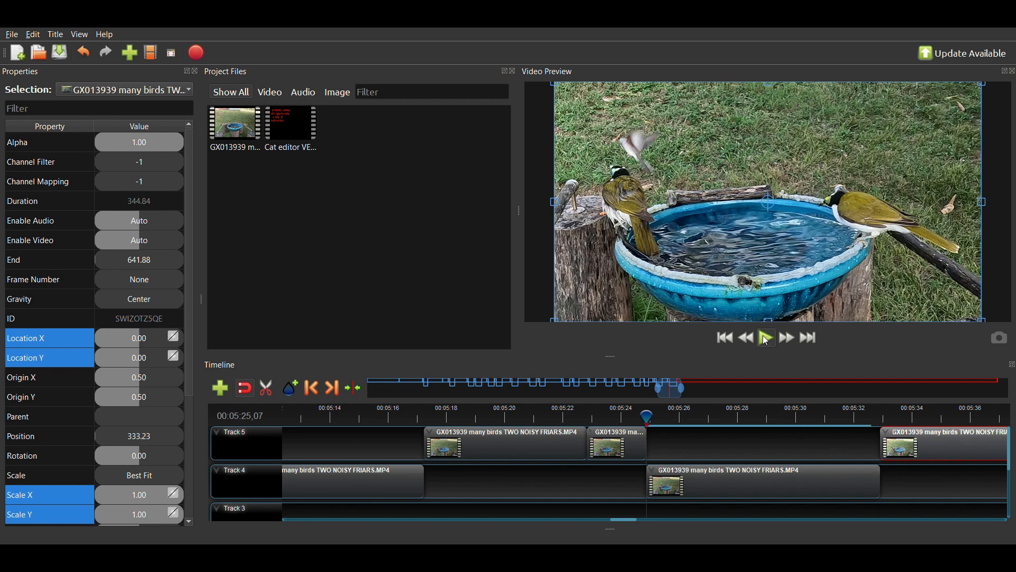
- Play the finished replay and continue into the last Track 5 clip to check the transition and look for another dip
click(766, 341)
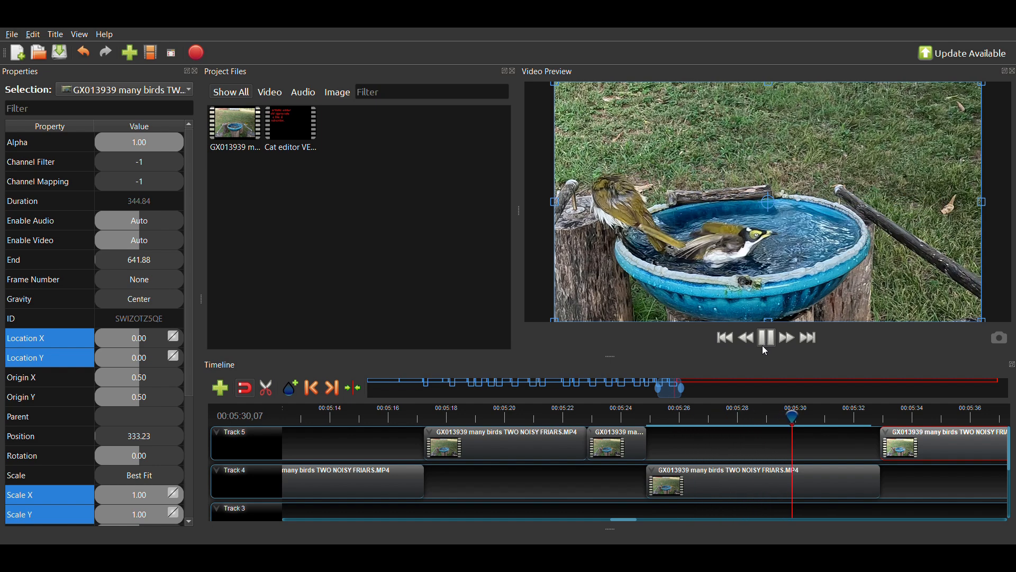
click(767, 339)
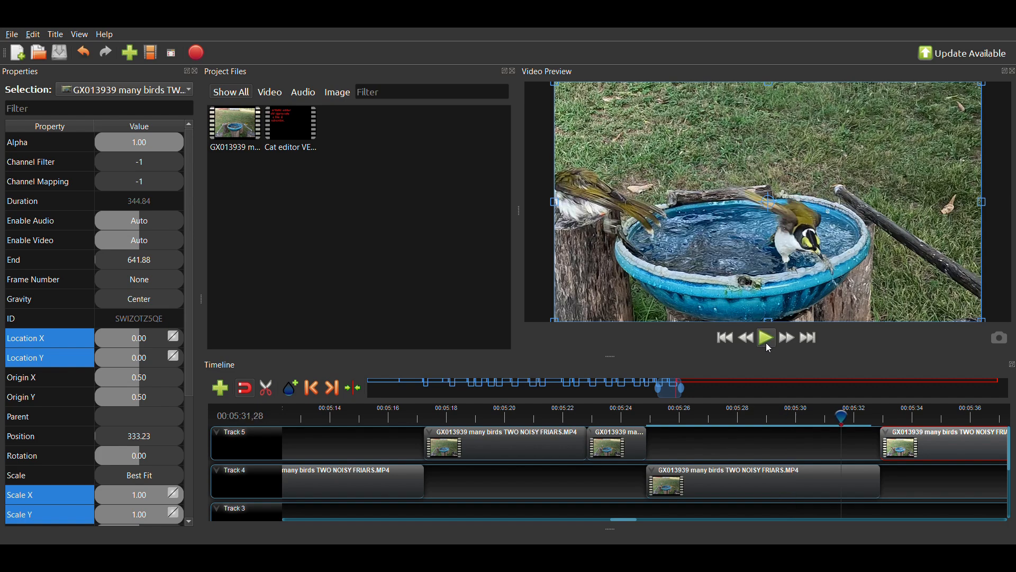
click(769, 346)
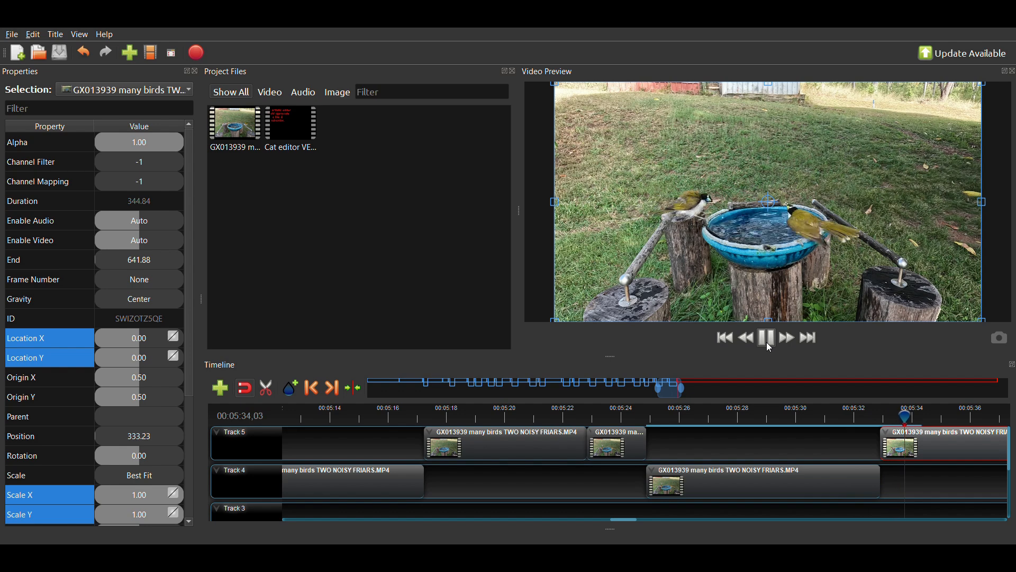
click(766, 343)
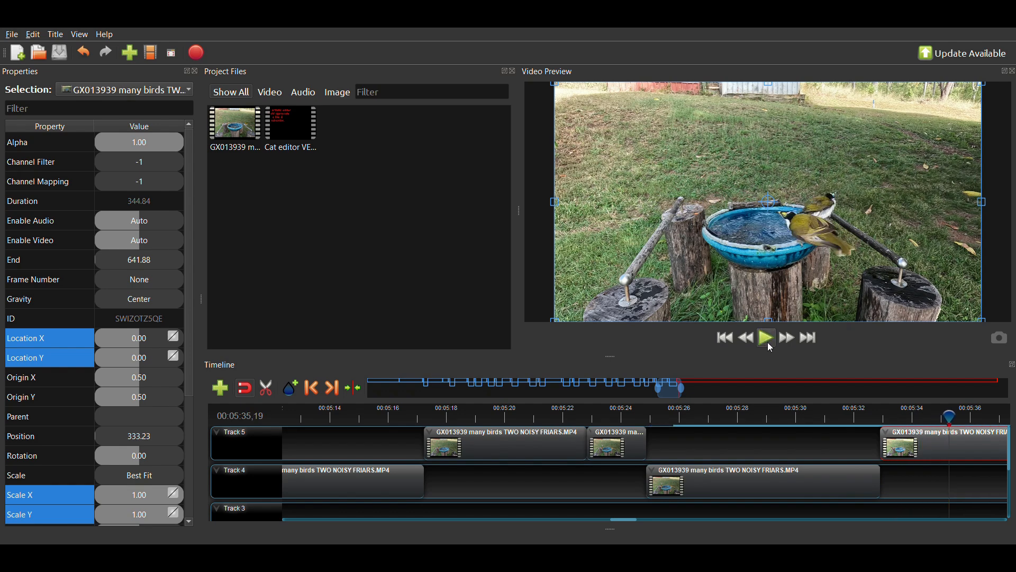
- Step frame by frame back and forth through the start of the last Track 5 clip to examine the birds' movements
key(Left)
key(Left)
key(Left)
key(Left)
key(Left)
key(Left)
key(Left)
key(Left)
key(Left)
key(Left)
key(Left)
key(Left)
key(Left)
key(Left)
key(Left)
key(Left)
key(Left)
key(Left)
key(Left)
key(Left)
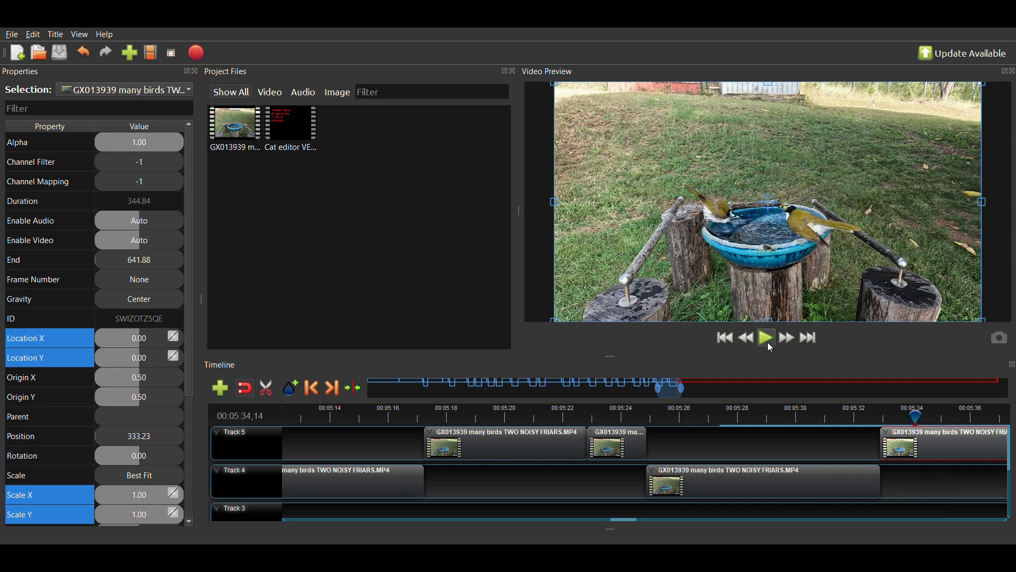
key(Left)
key(Left)
key(Left)
key(Left)
key(Left)
key(Left)
key(Left)
key(Left)
key(Left)
key(Left)
key(Left)
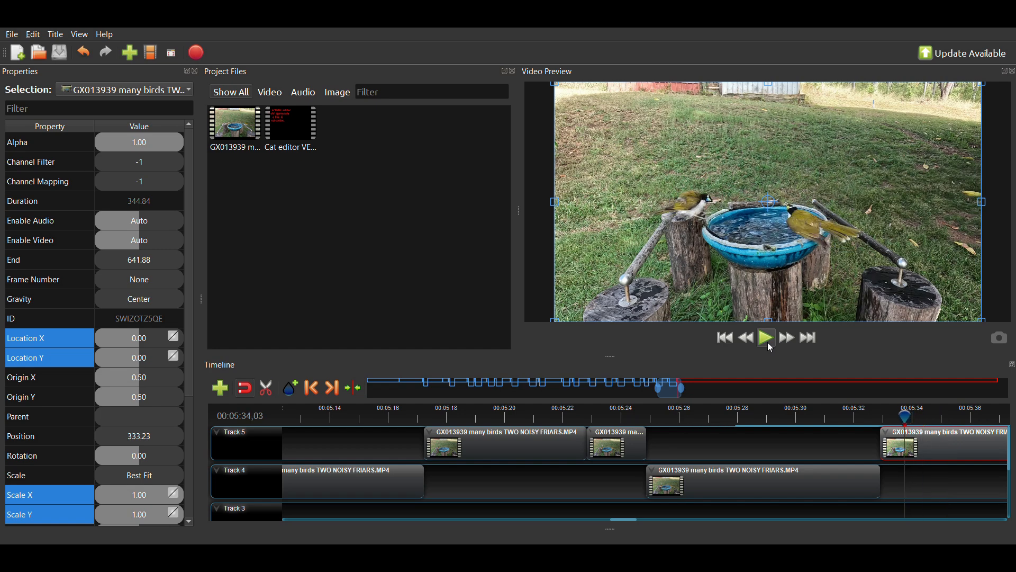
key(Right)
key(Right)
key(Right)
key(Right)
key(Right)
key(Right)
key(Right)
key(Right)
key(Right)
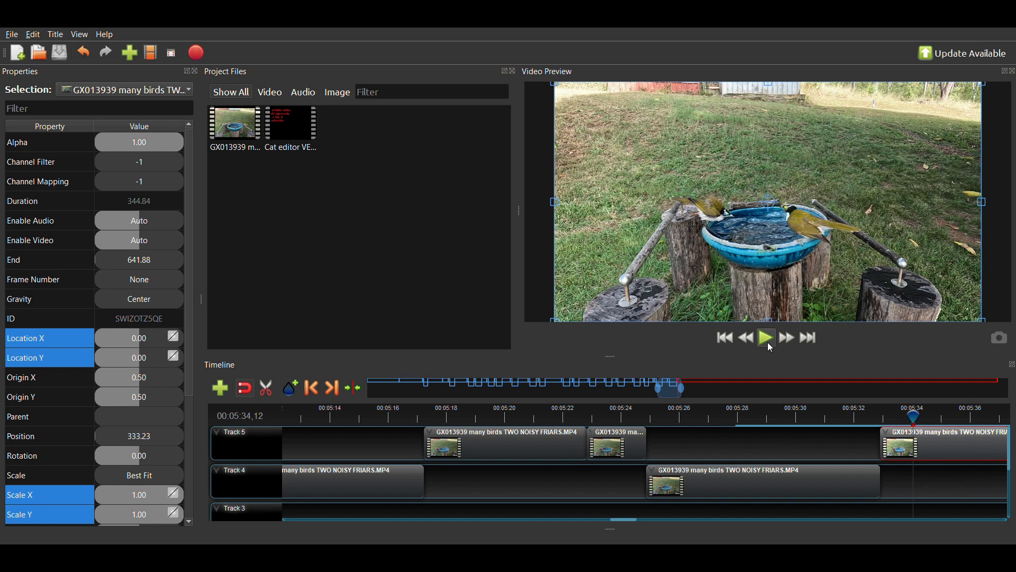
key(Left)
key(Left)
key(Left)
key(Left)
key(Left)
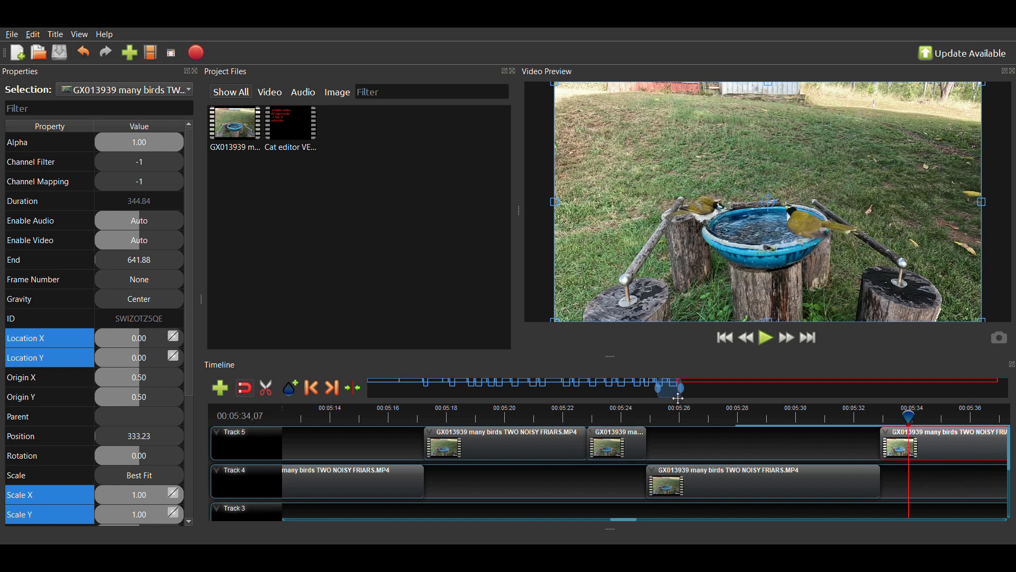
- Split the last Track 5 clip at 00:05:41,13 and move the remainder after the cut to position 350.72
drag(678, 397, 684, 398)
click(767, 338)
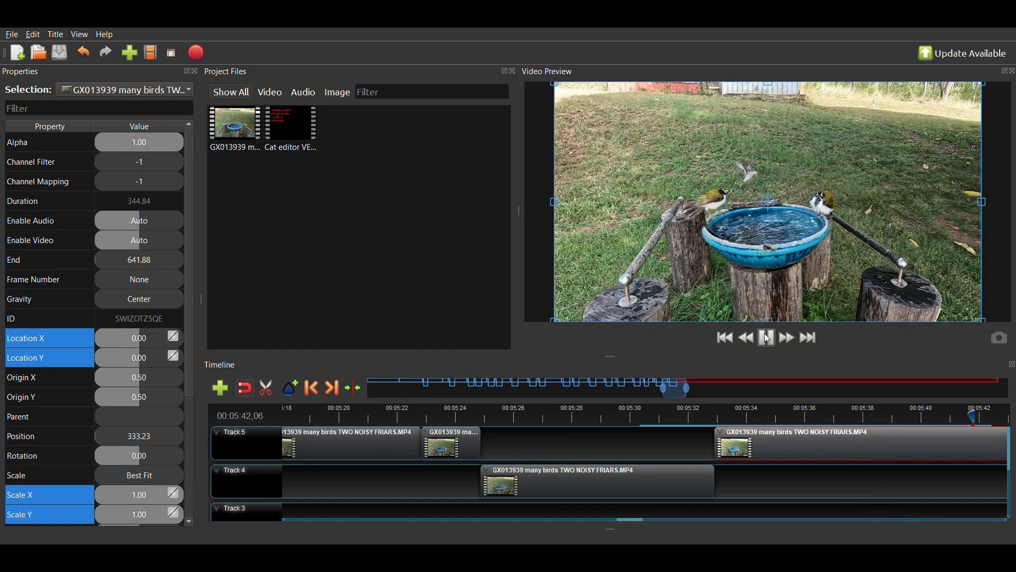
click(771, 339)
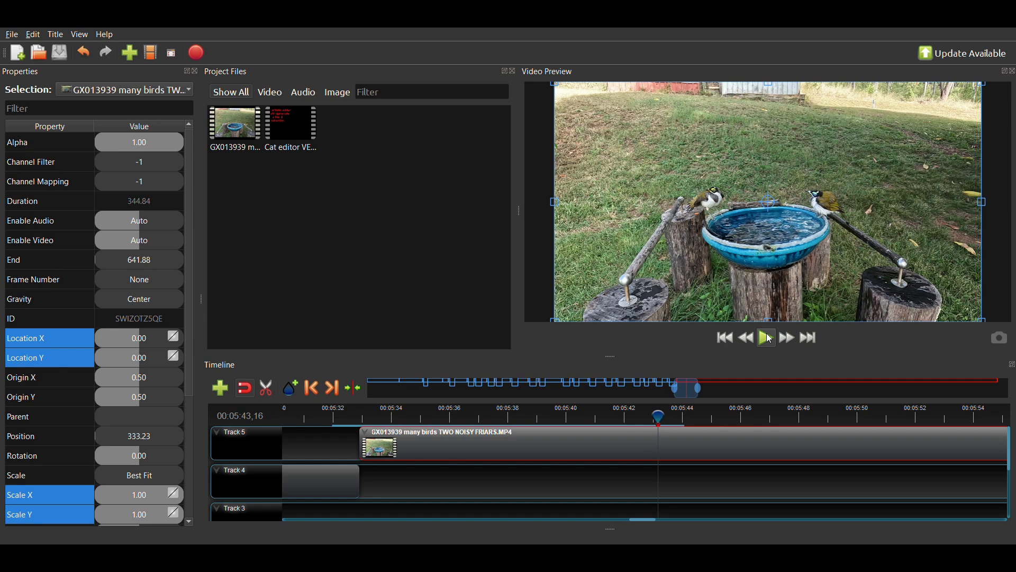
key(Left)
key(Left)
key(Left)
key(Left)
key(Left)
key(Left)
key(Left)
key(Left)
key(Left)
key(Left)
key(Left)
key(Left)
key(Left)
key(Left)
key(Left)
key(Left)
key(Left)
key(Left)
key(Left)
key(Left)
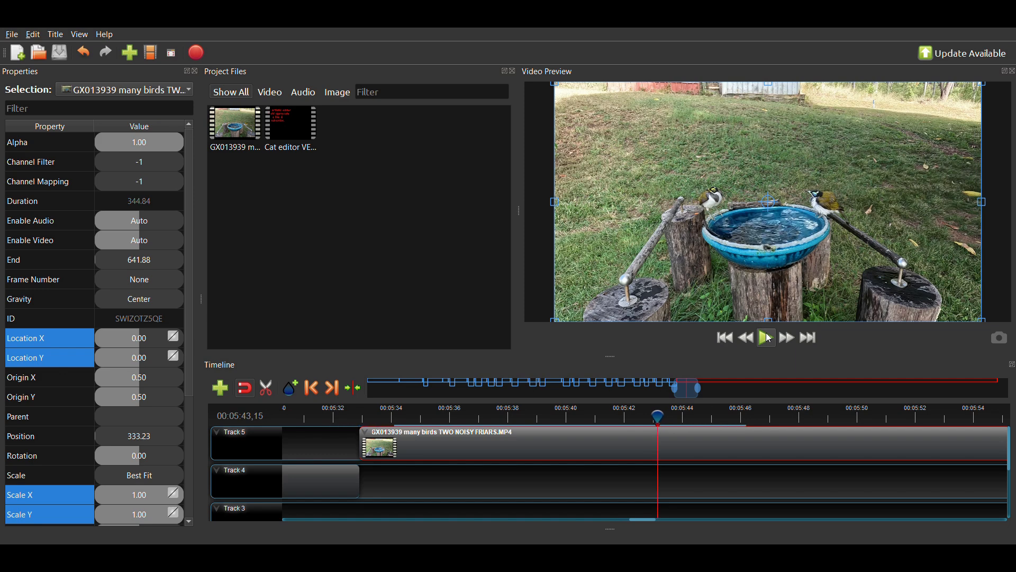
key(Left)
key(Left)
key(Left)
key(Left)
key(Left)
key(Left)
key(Left)
key(Left)
key(Left)
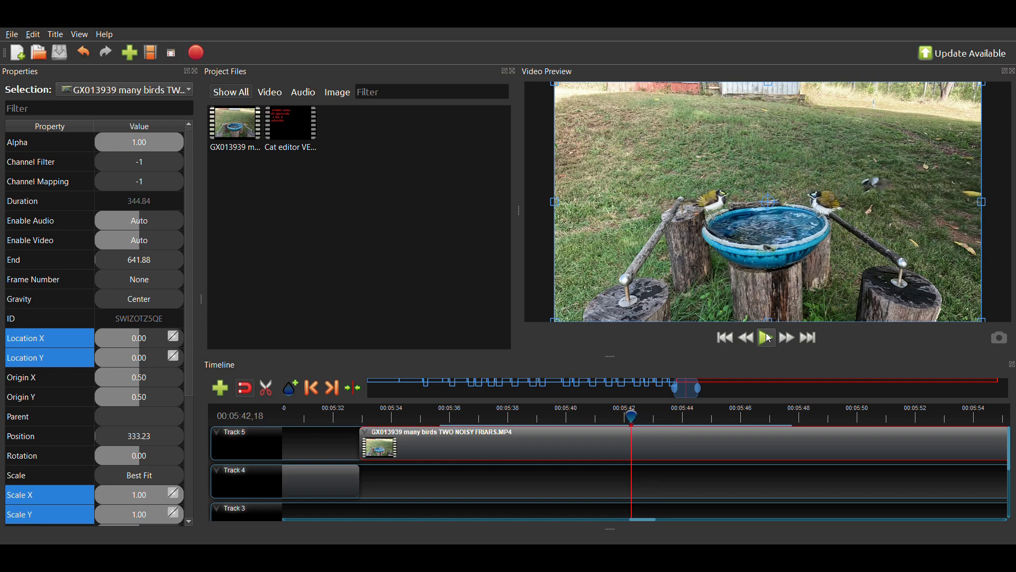
key(Left)
key(Left)
key(Left)
key(Left)
key(Left)
key(Left)
key(Left)
key(Left)
key(Left)
key(Left)
key(Left)
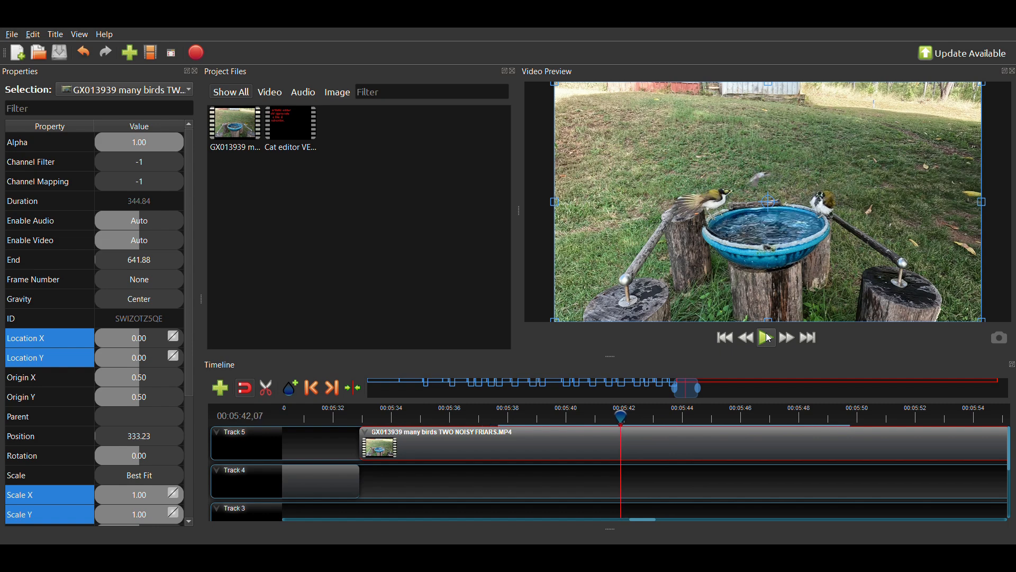
key(Left)
key(Left)
key(Left)
key(Left)
key(Left)
key(Left)
key(Left)
key(Left)
key(Left)
key(Left)
key(Left)
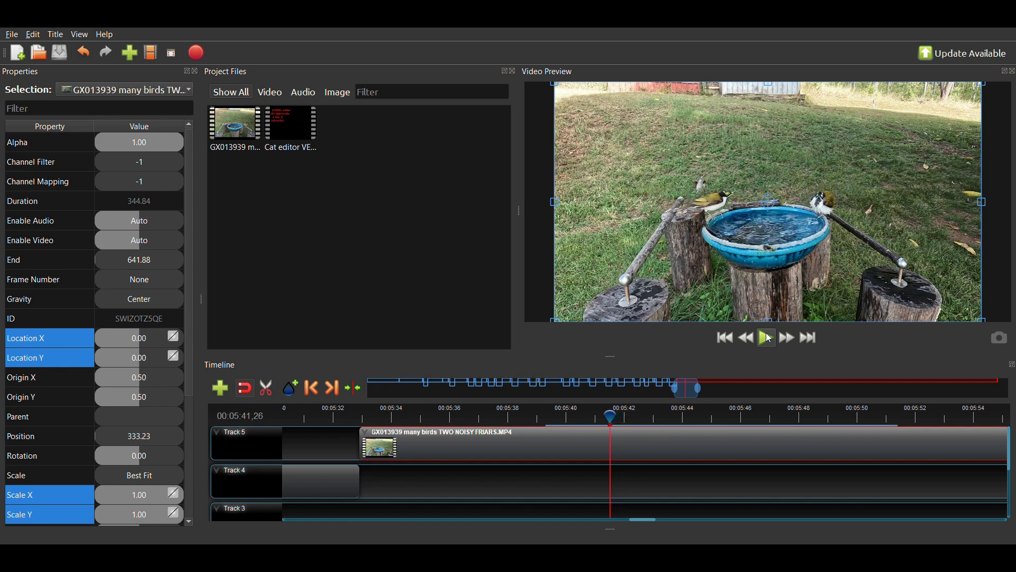
key(Left)
key(Left)
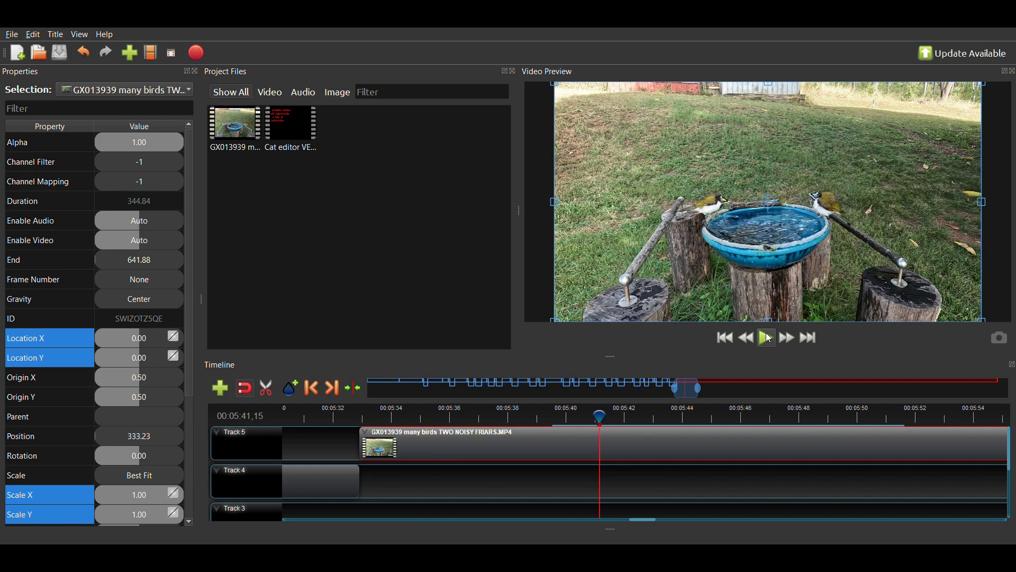
key(Left)
key(Left)
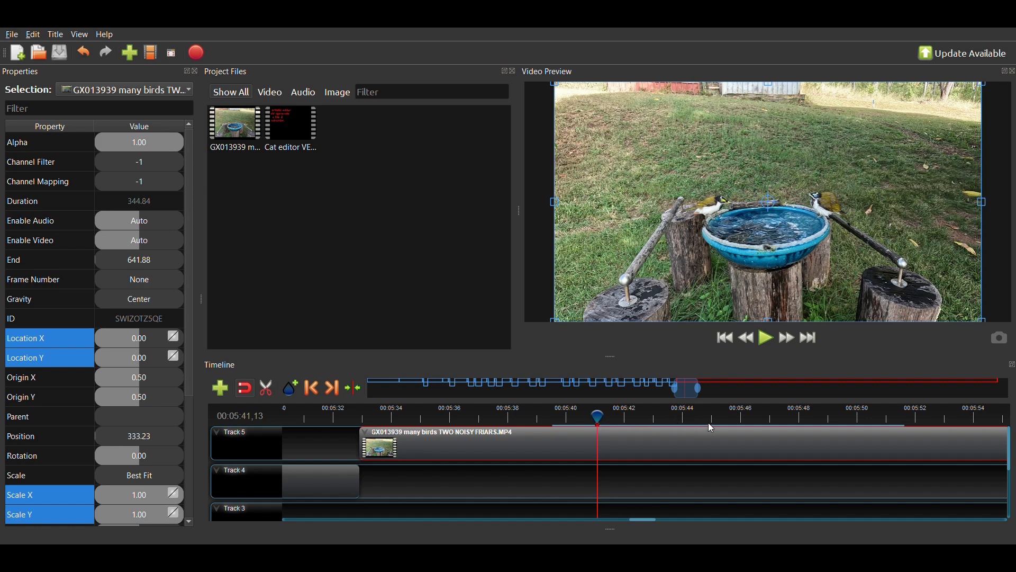
key(ctrl+k)
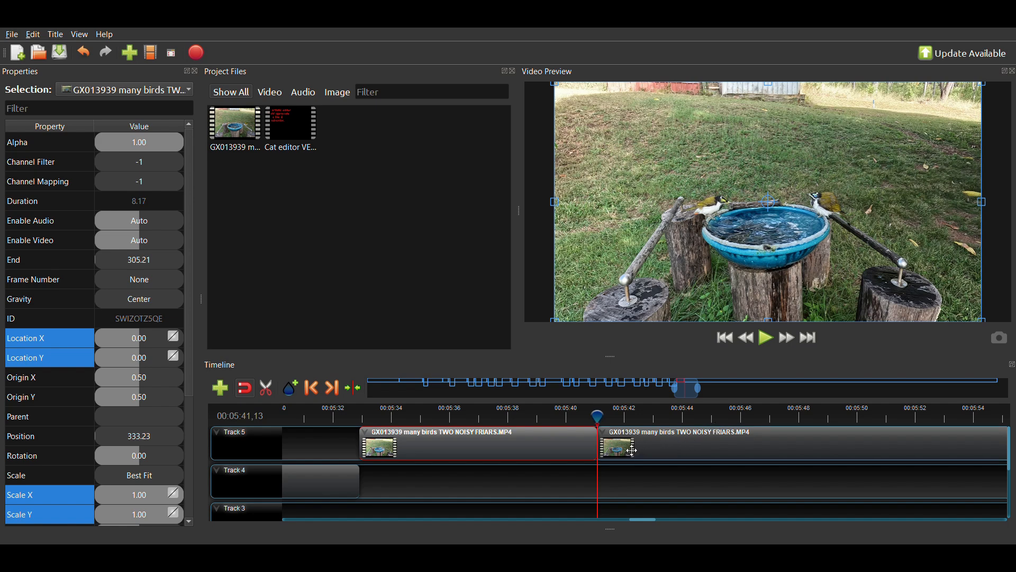
drag(631, 447, 905, 446)
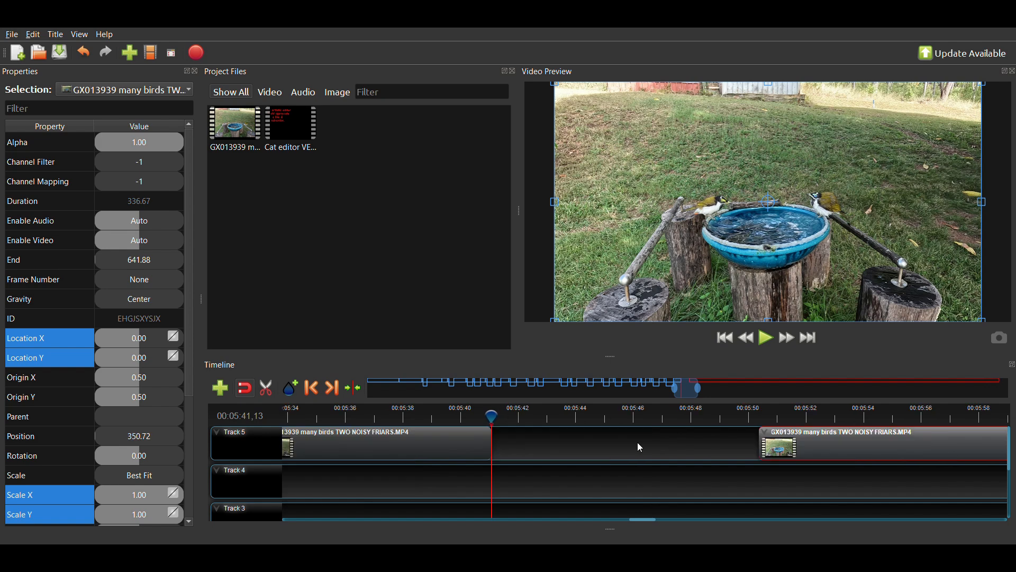
- Move the Track 5 clip following the Track 4 replay to the playhead at 00:05:34,03, position 334.07
drag(694, 398, 681, 399)
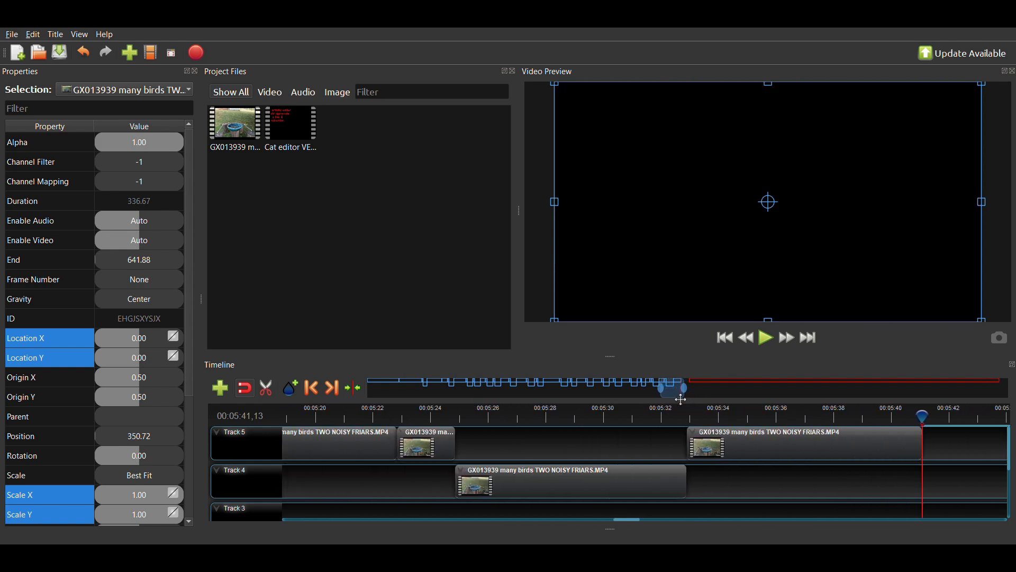
click(715, 419)
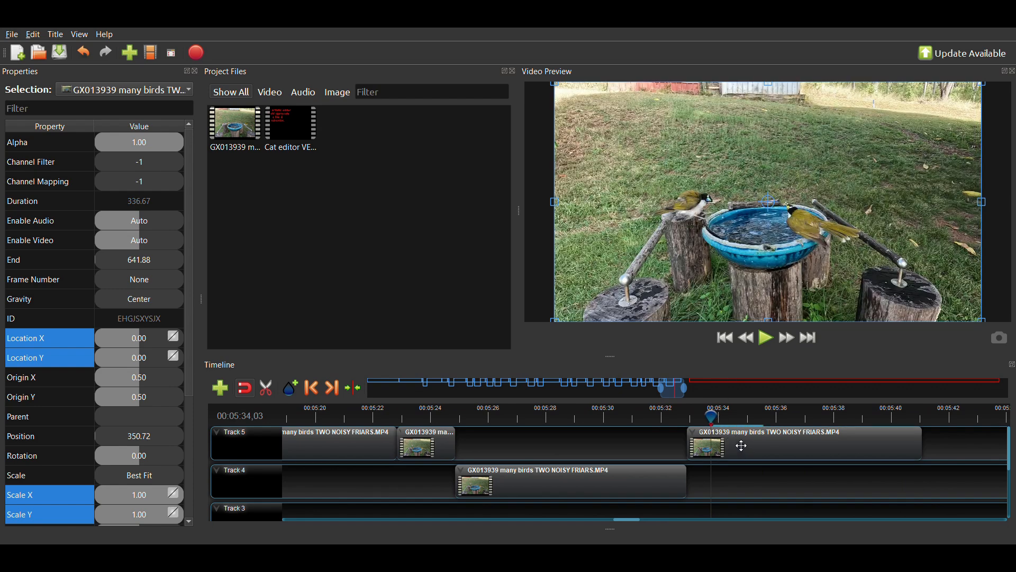
drag(742, 446, 770, 441)
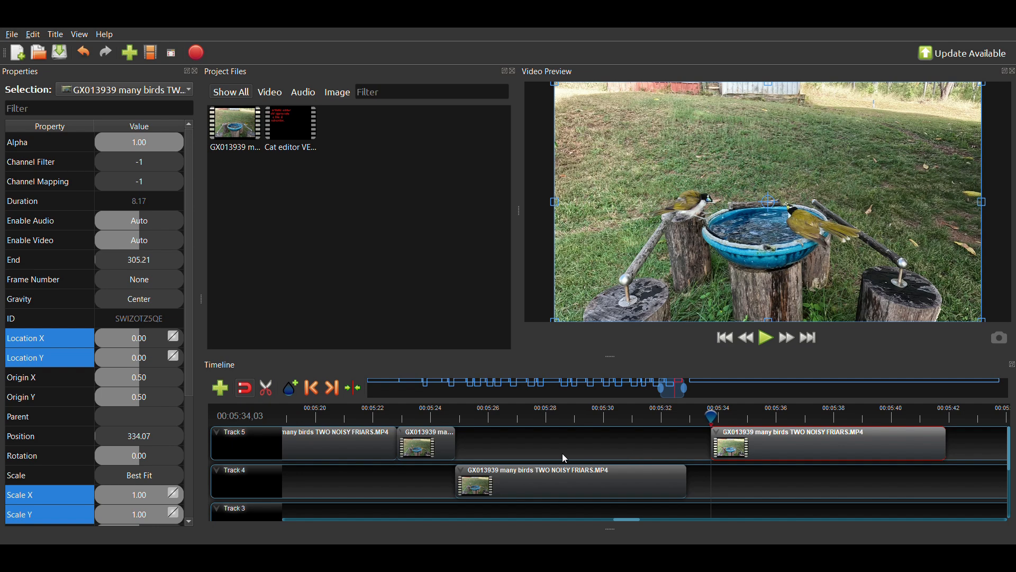
- Zoom in the moved Track 5 clip by setting both Scale X and Scale Y to 1.6
double_click(139, 500)
text(.6)
key(Return)
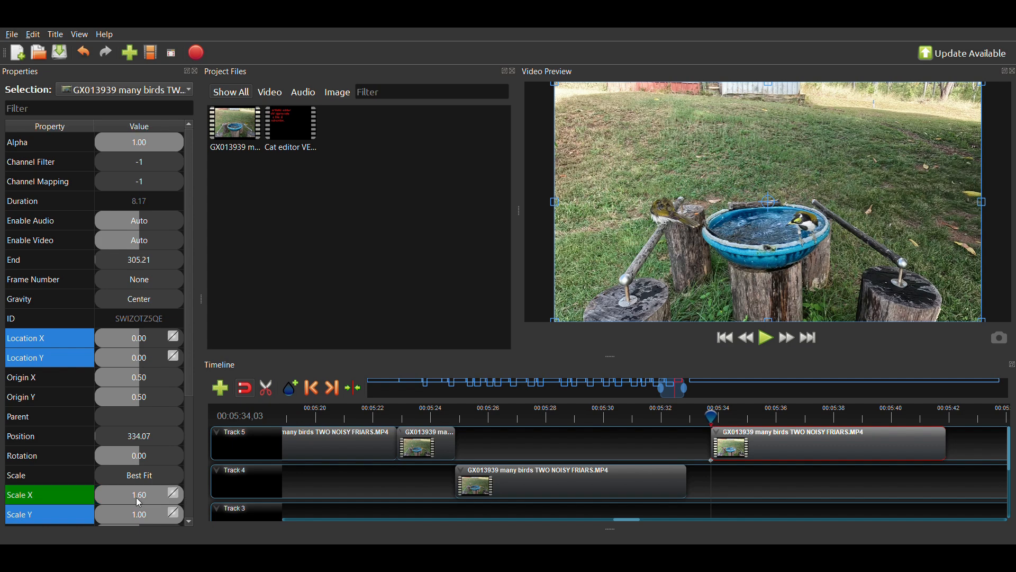
double_click(143, 518)
text(.6)
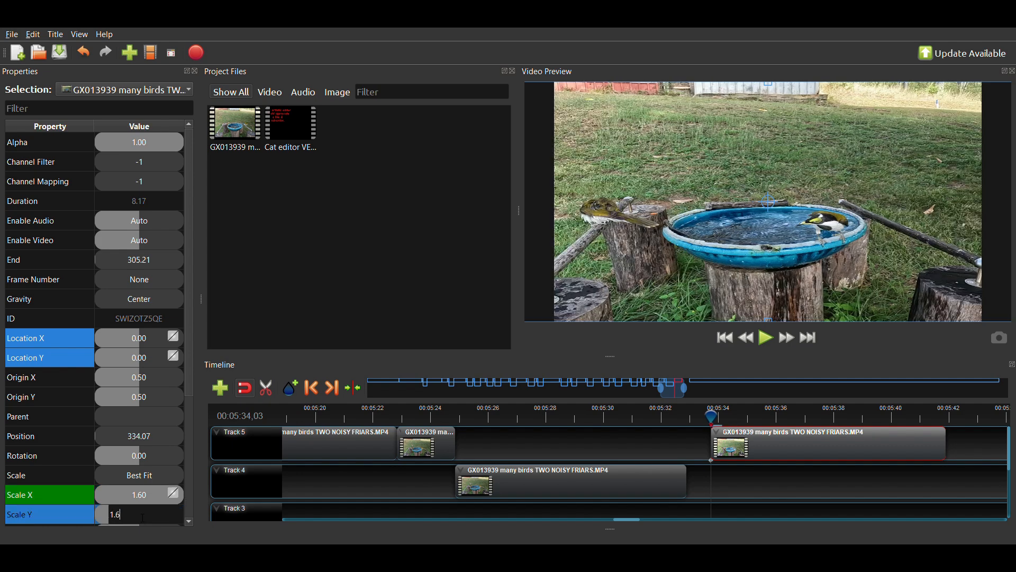
key(Return)
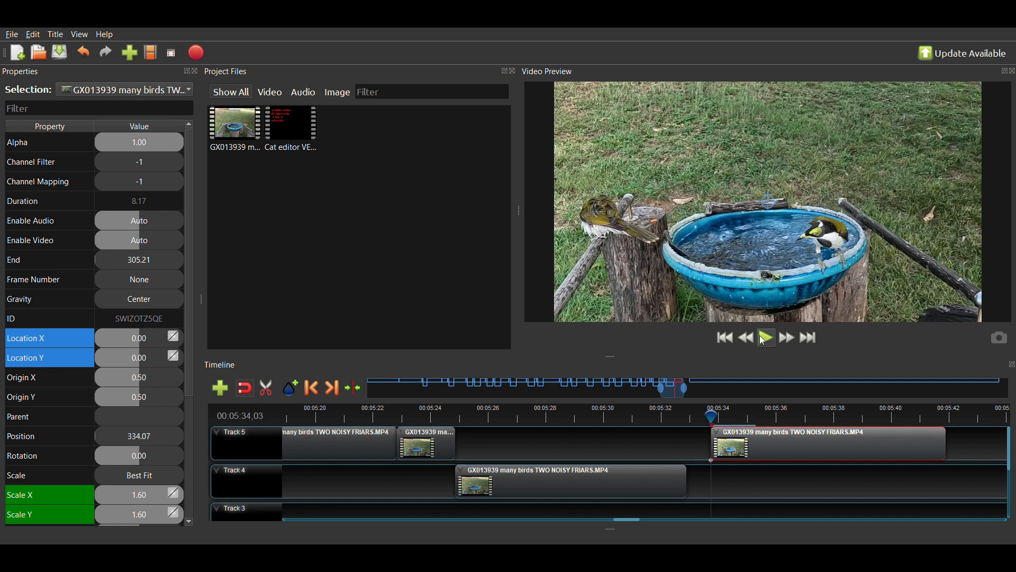
- Preview the start of the zoomed clip and move it to the playhead at 00:05:34,06, position 334.17
click(767, 339)
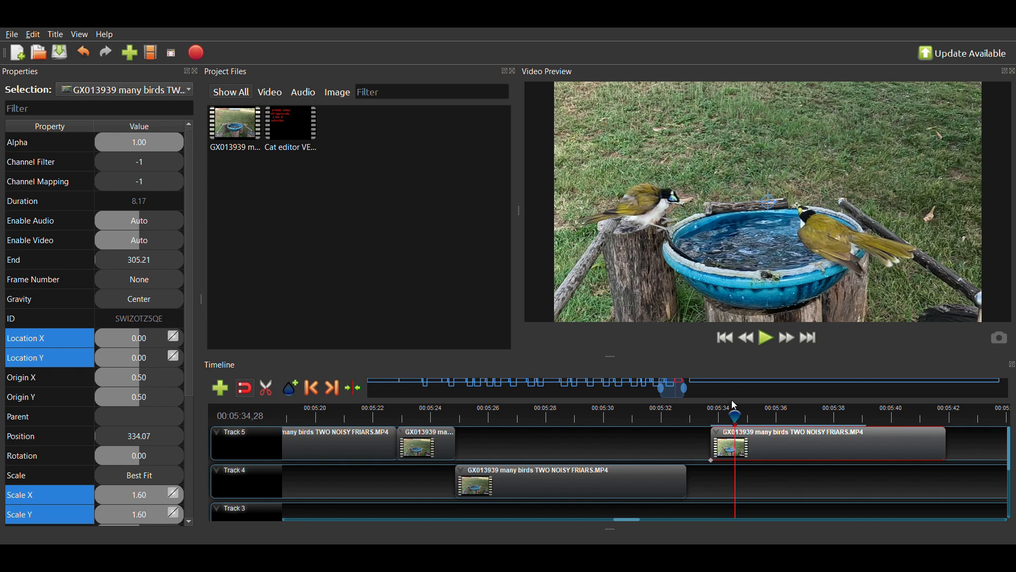
click(714, 421)
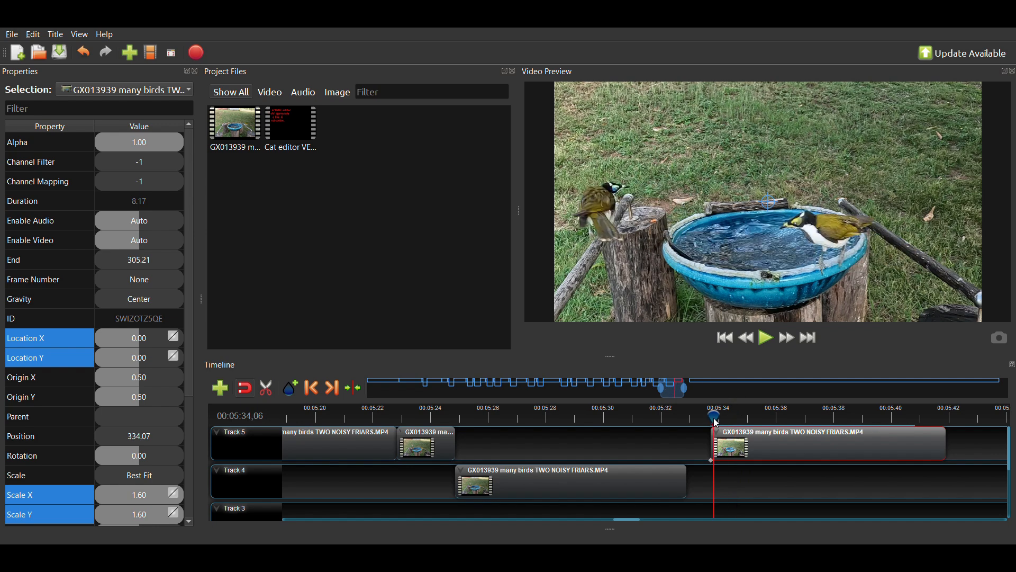
mouse_move(752, 443)
mouse_down()
mouse_move(765, 444)
mouse_move(755, 445)
mouse_up()
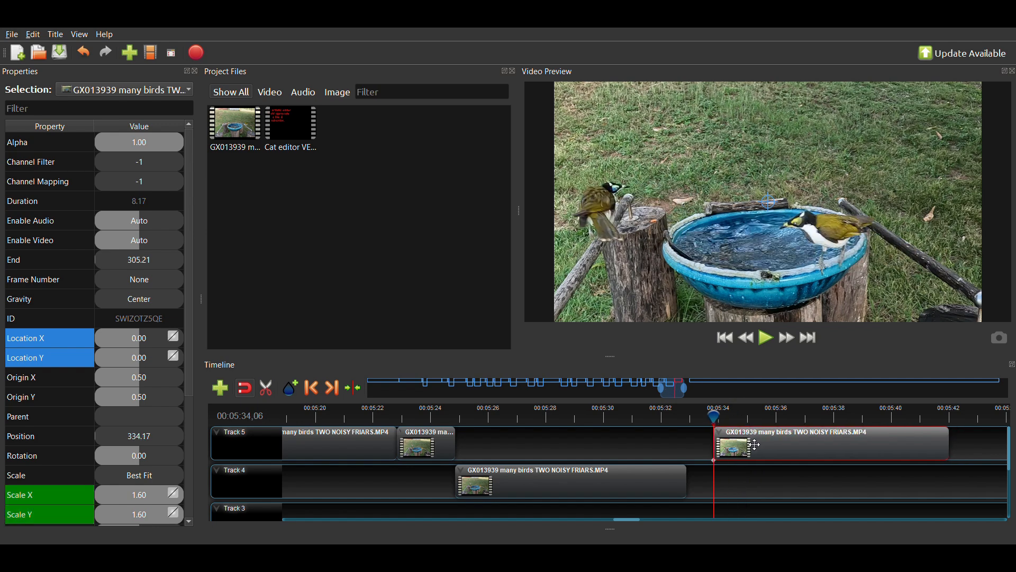
- Set both Scale X and Scale Y of the moved Track 5 clip to 1.4
click(142, 500)
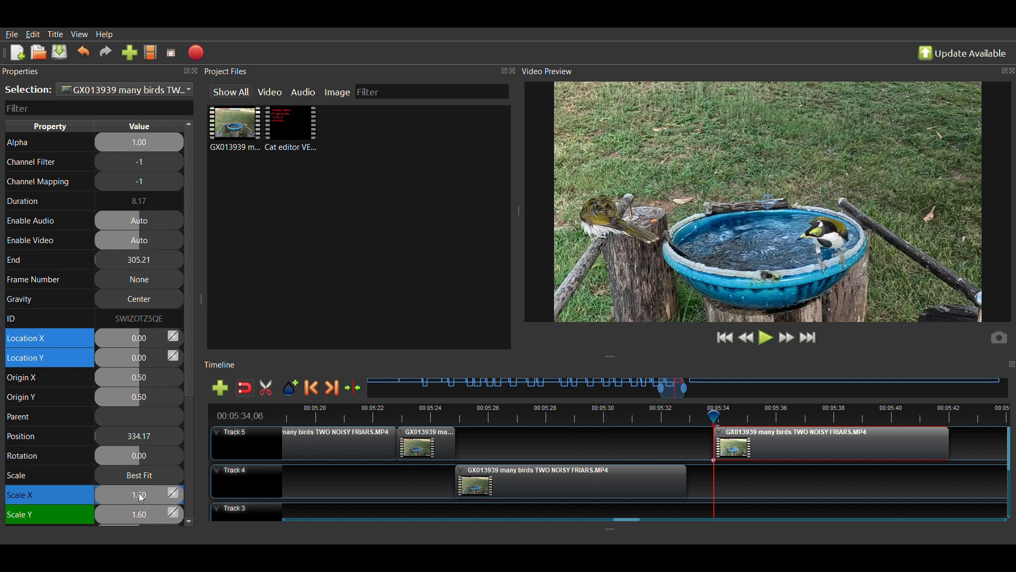
double_click(142, 499)
text(1.4)
key(Return)
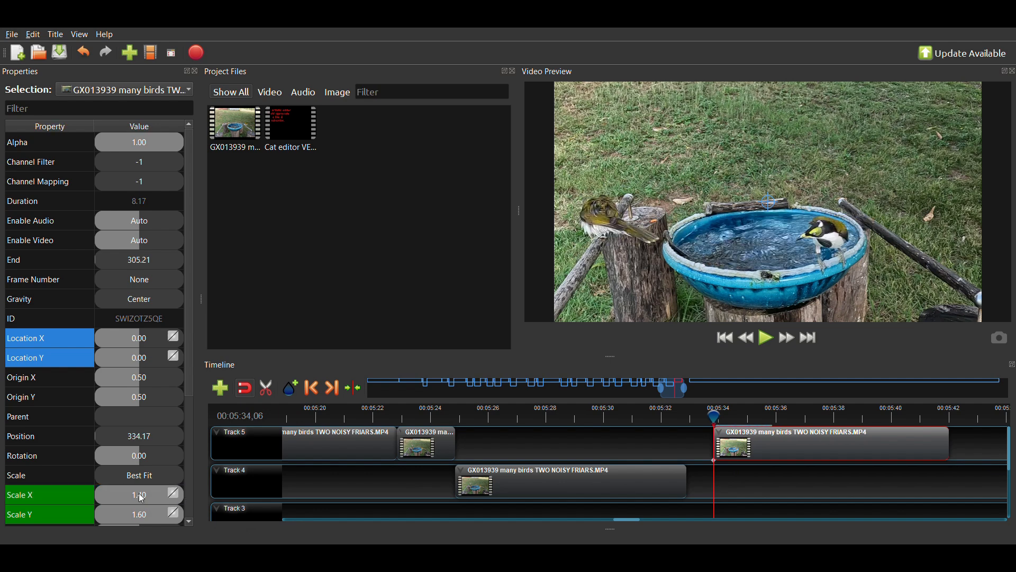
click(130, 516)
double_click(132, 515)
text(1.)
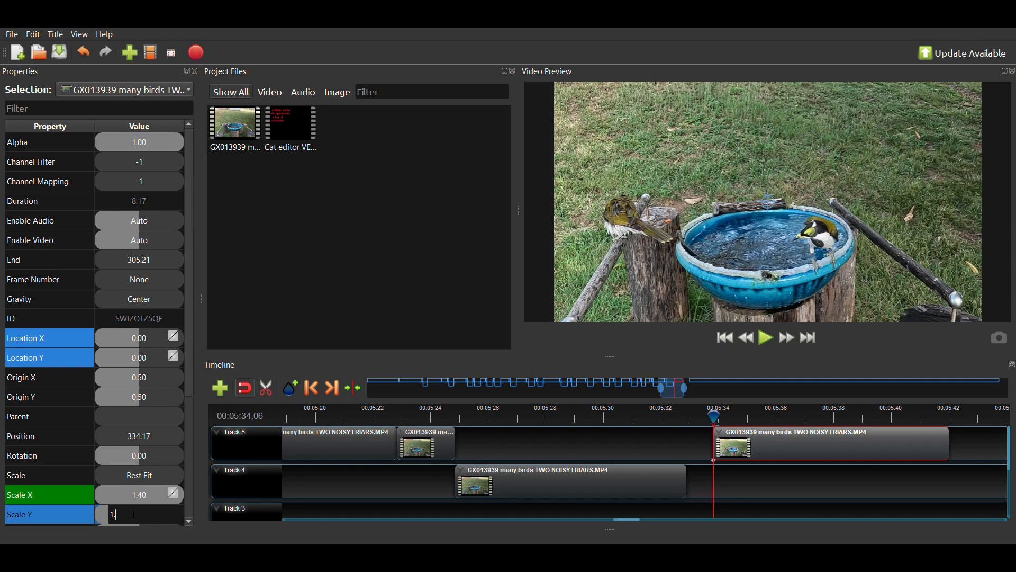
key(Return)
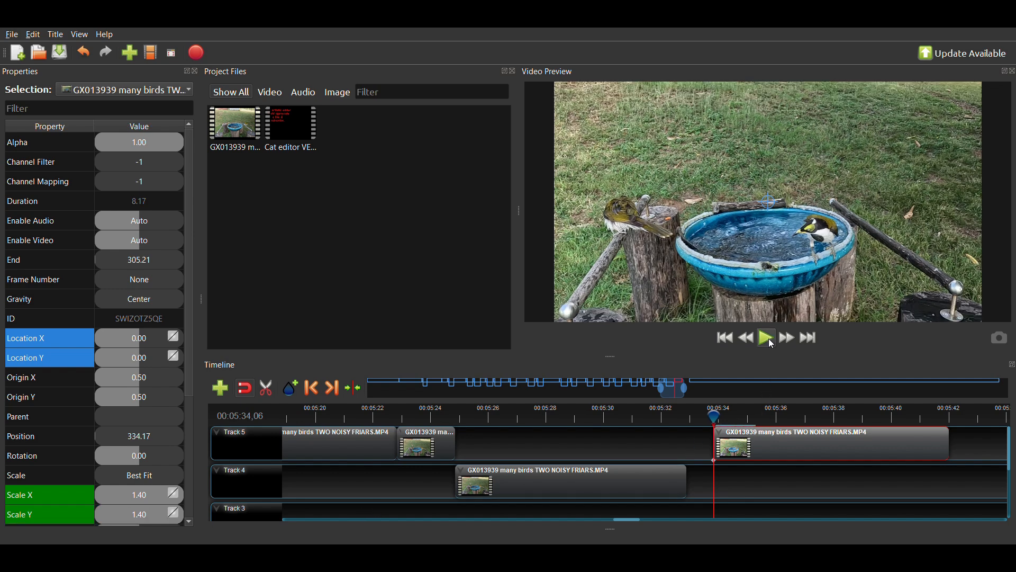
- Split the zoomed Track 5 clip at 00:05:35,06 and move its first part to position 333.23, at the end of the Track 4 replay
click(771, 343)
click(771, 342)
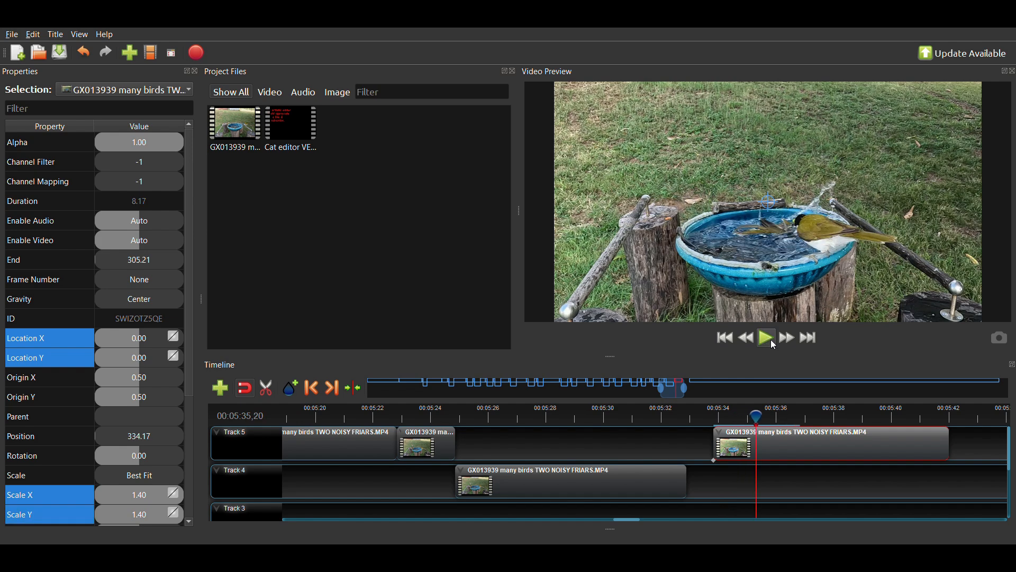
key(Left)
key(Left)
key(Left)
key(Left)
key(Left)
key(Left)
key(Left)
key(Left)
key(Left)
key(Left)
key(Left)
key(Left)
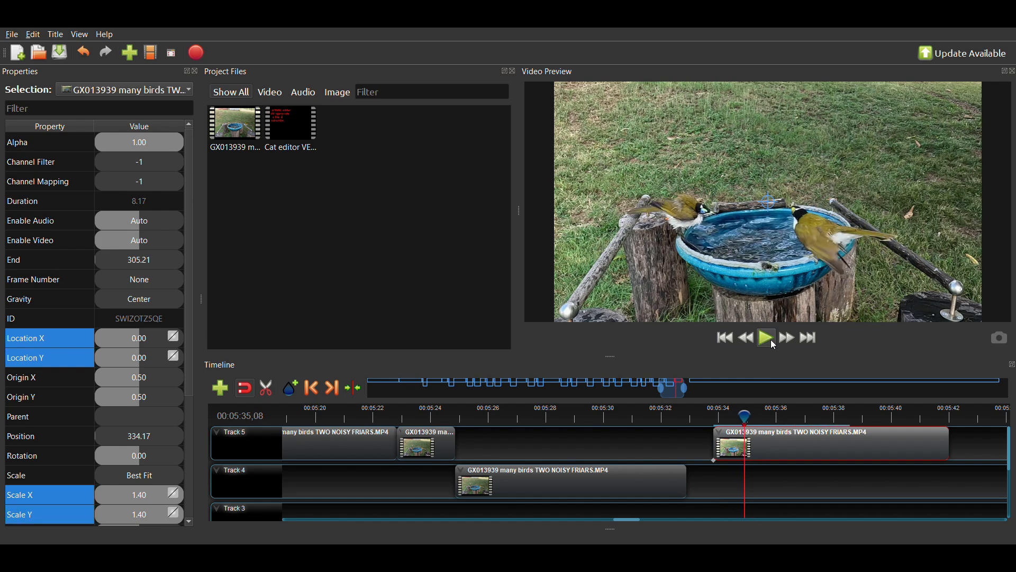
key(Left)
key(Left)
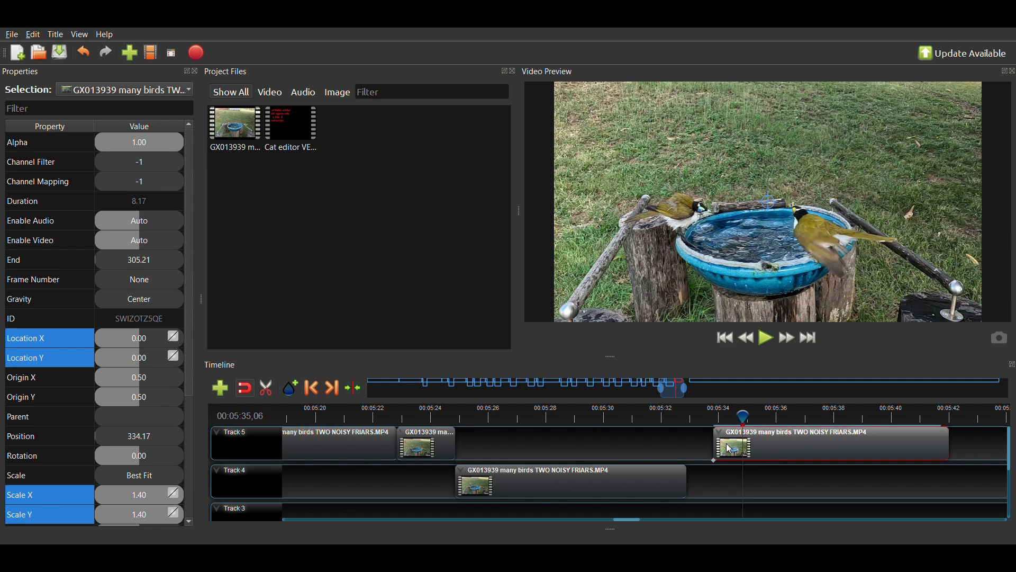
key(ctrl+k)
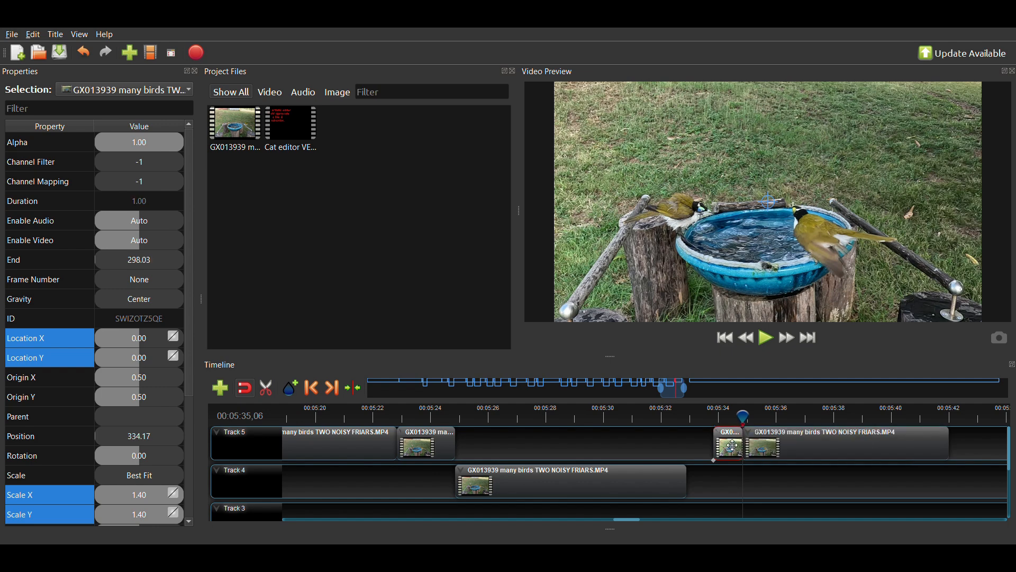
drag(733, 450, 706, 449)
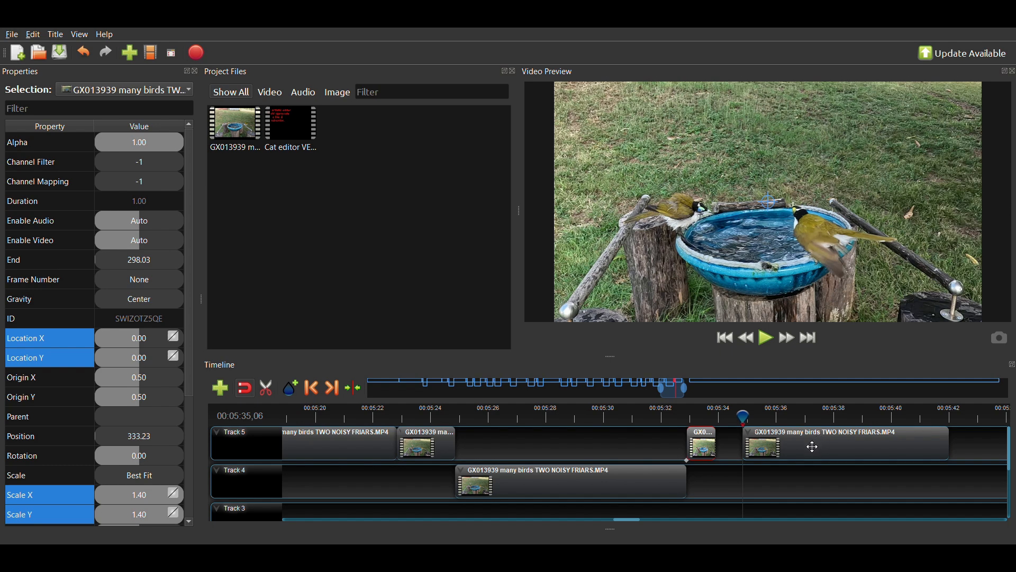
- Split the rest of the zoomed clip at 00:05:36,17 and move the middle part to position 334.23, against the first part
click(767, 338)
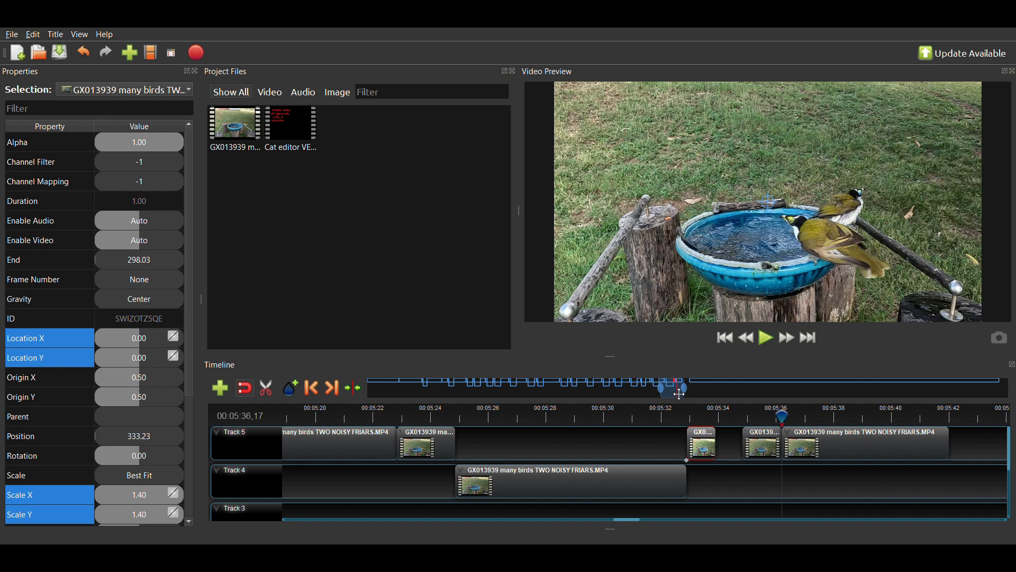
drag(682, 392, 692, 393)
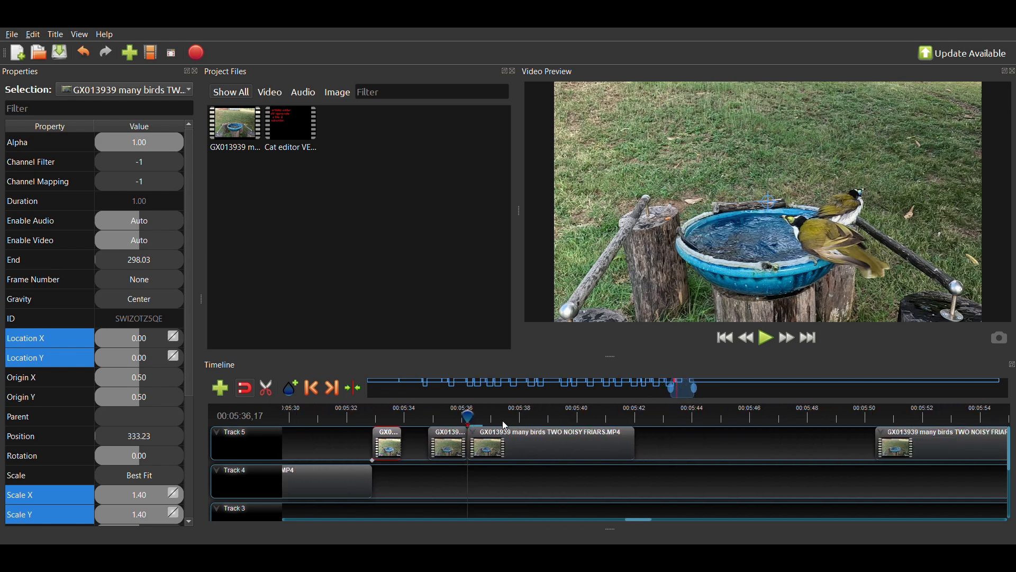
drag(452, 445, 427, 445)
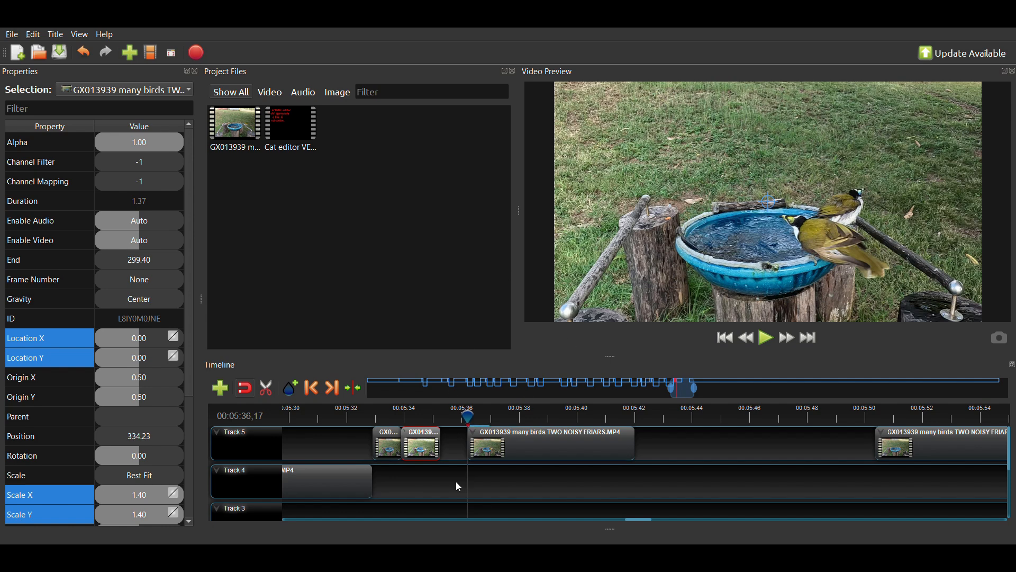
- Paste a copy of the middle part onto Track 4 at position 336.54 and move the following Track 5 clip away to make room
key(ctrl+v)
click(493, 448)
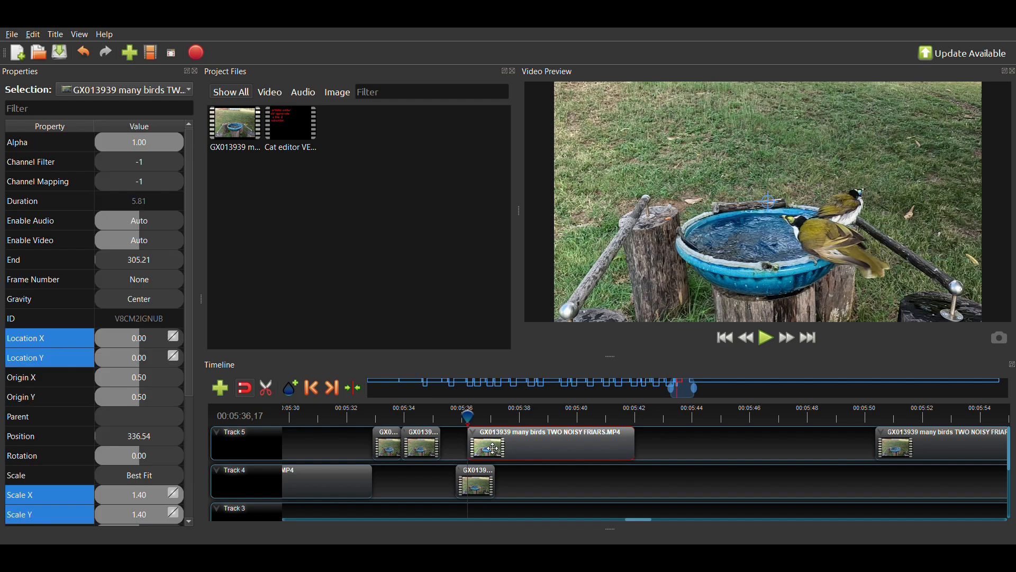
drag(493, 449, 646, 449)
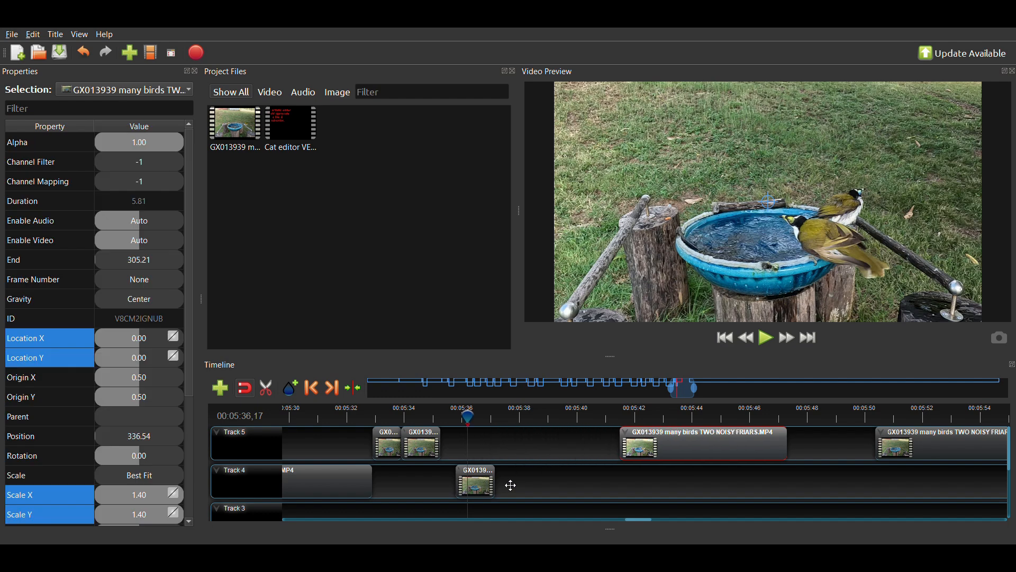
drag(492, 485, 504, 486)
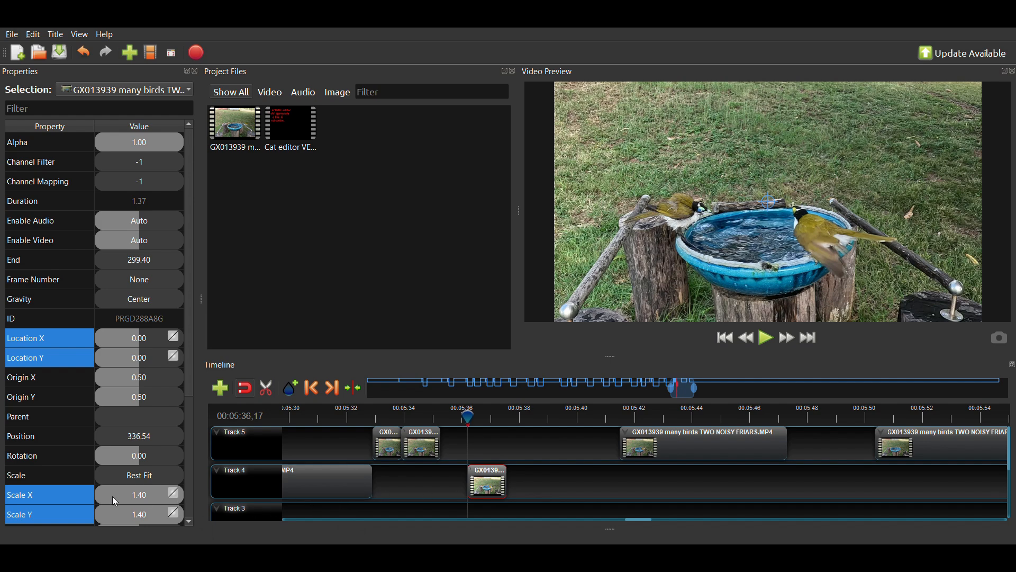
- Set both Scale X and Scale Y of the Track 4 copy to 2
double_click(136, 497)
text(2)
key(Return)
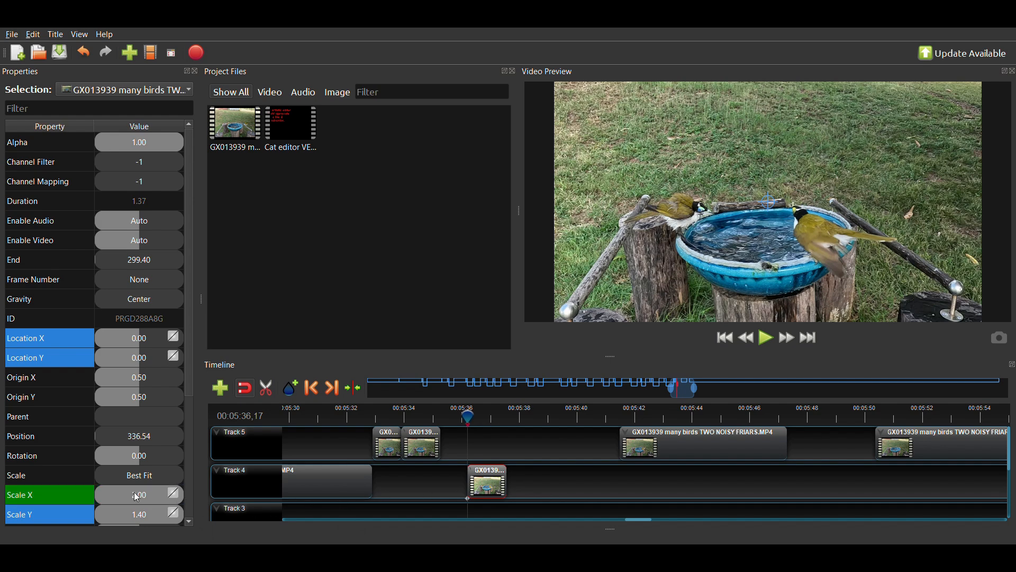
click(154, 517)
double_click(154, 517)
text(2)
key(Return)
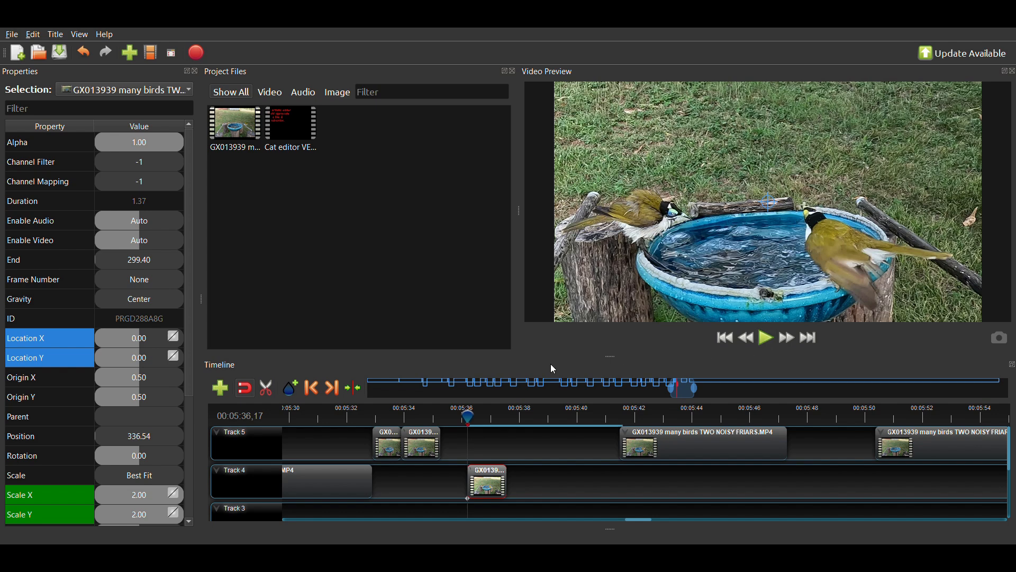
- Try a Location X of -0.1 on the Track 4 copy and return it to 0
double_click(137, 337)
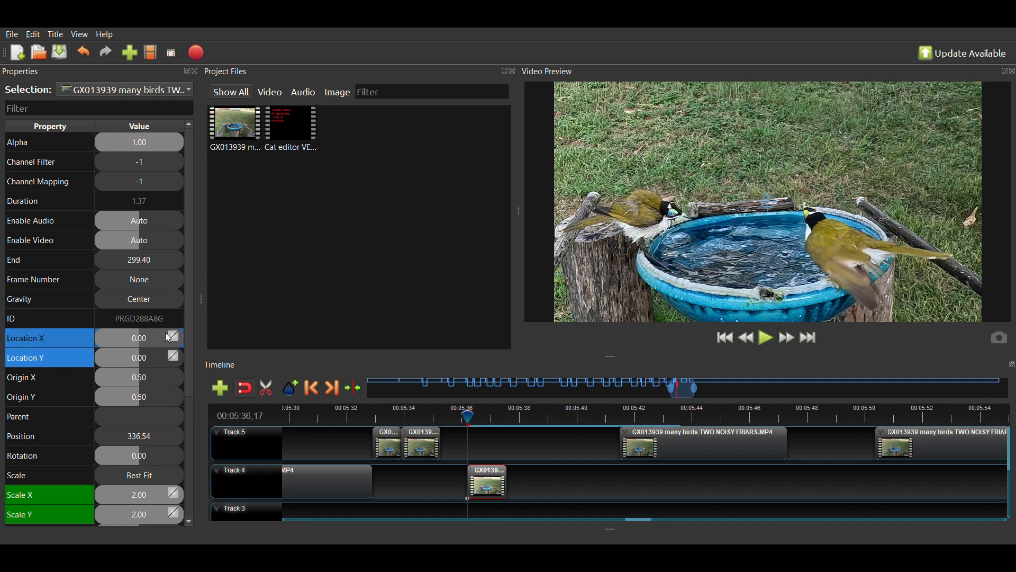
text(-.1)
key(Return)
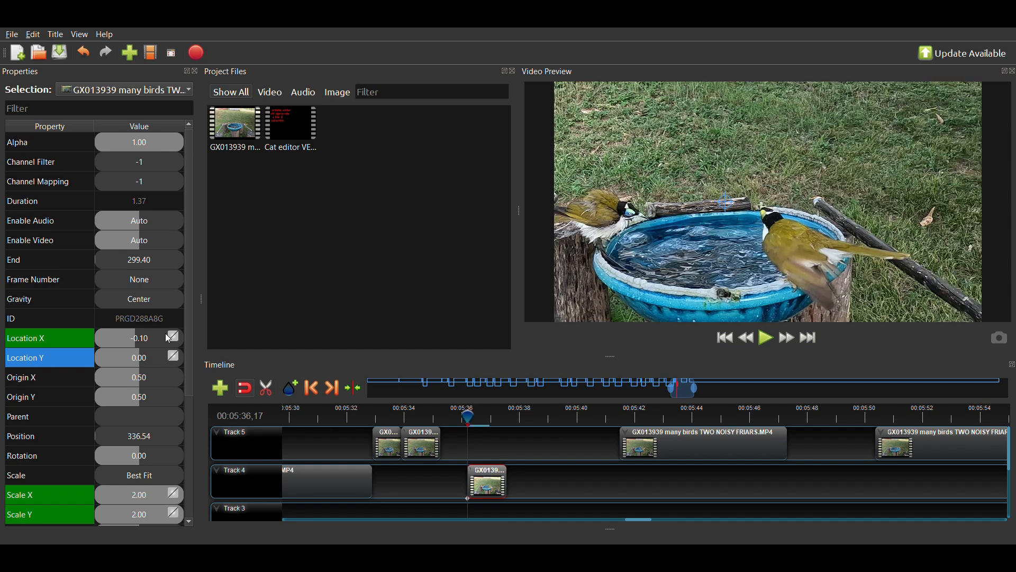
click(117, 333)
text(0)
key(Return)
- Set the Location Y of the Track 4 copy to -0.1 and preview the clip
click(139, 362)
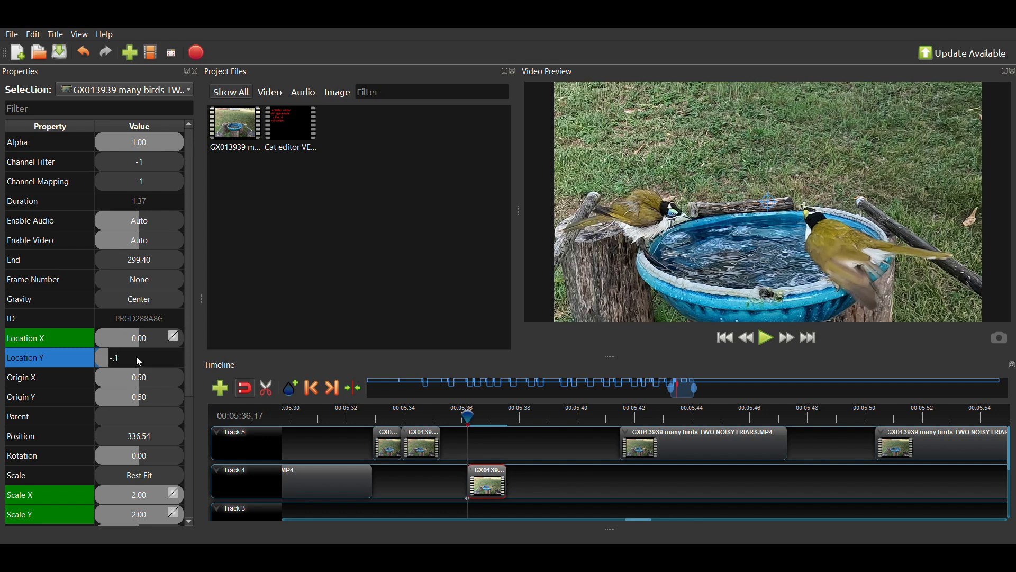
key(Return)
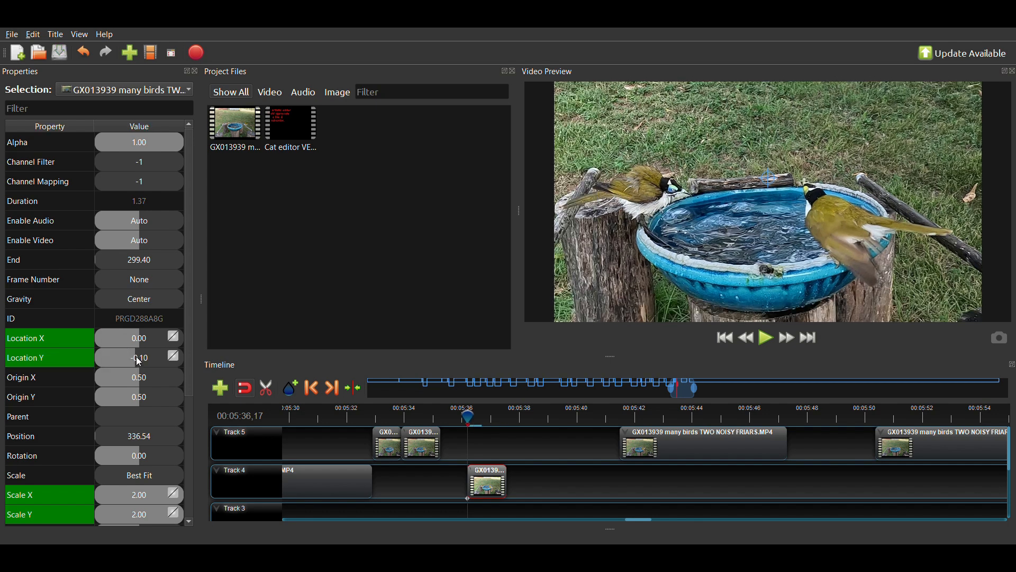
click(772, 343)
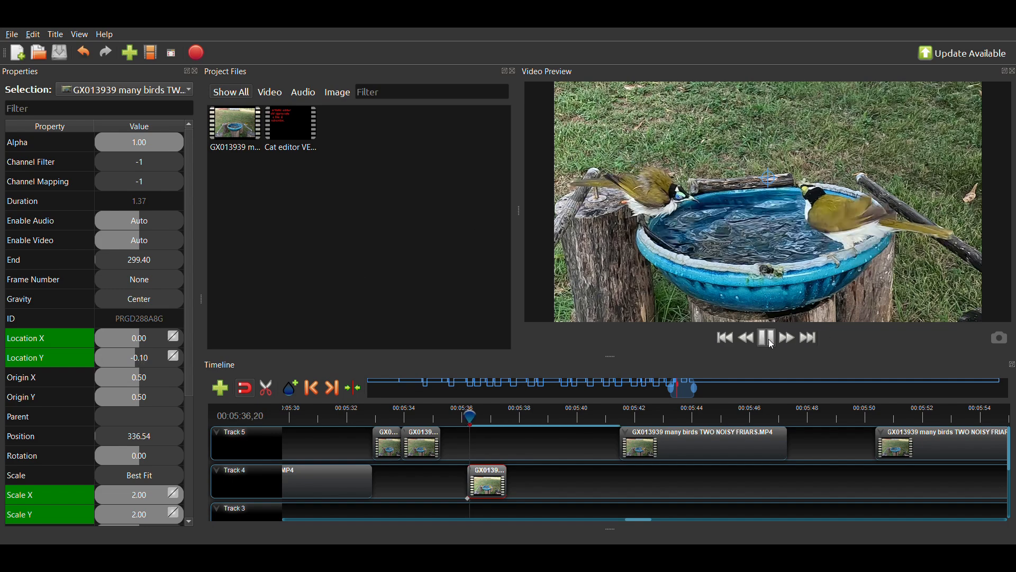
click(768, 338)
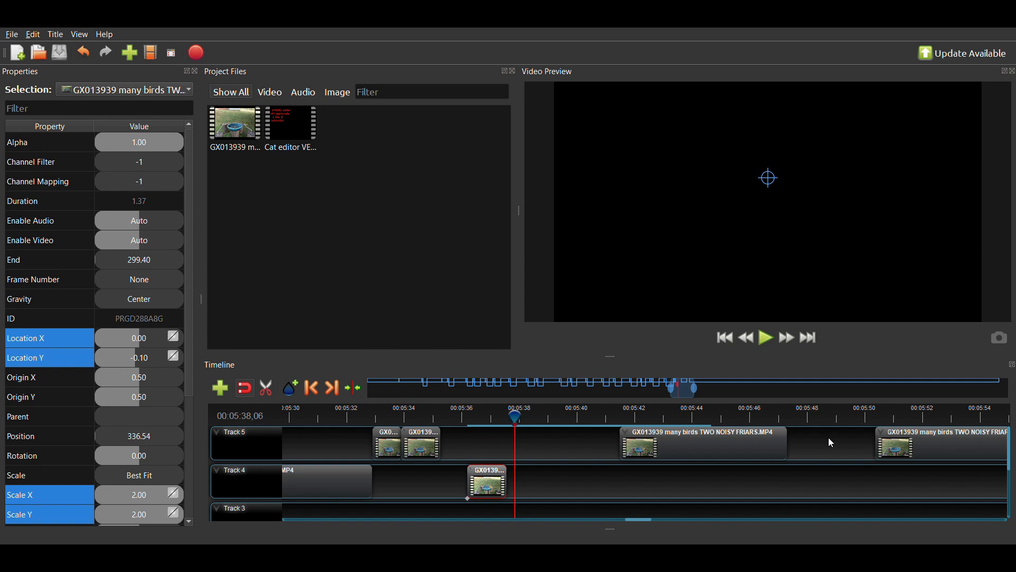
- Slow the Track 4 copy to a duration of 5.37, move it to position 336.17 and preview the replay
drag(507, 483, 623, 483)
click(460, 424)
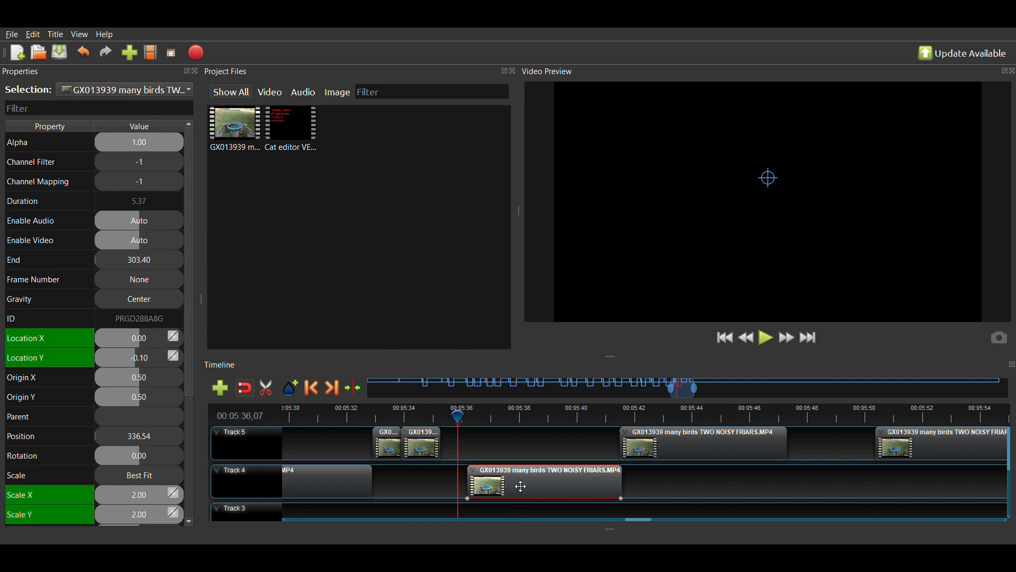
drag(519, 483, 510, 484)
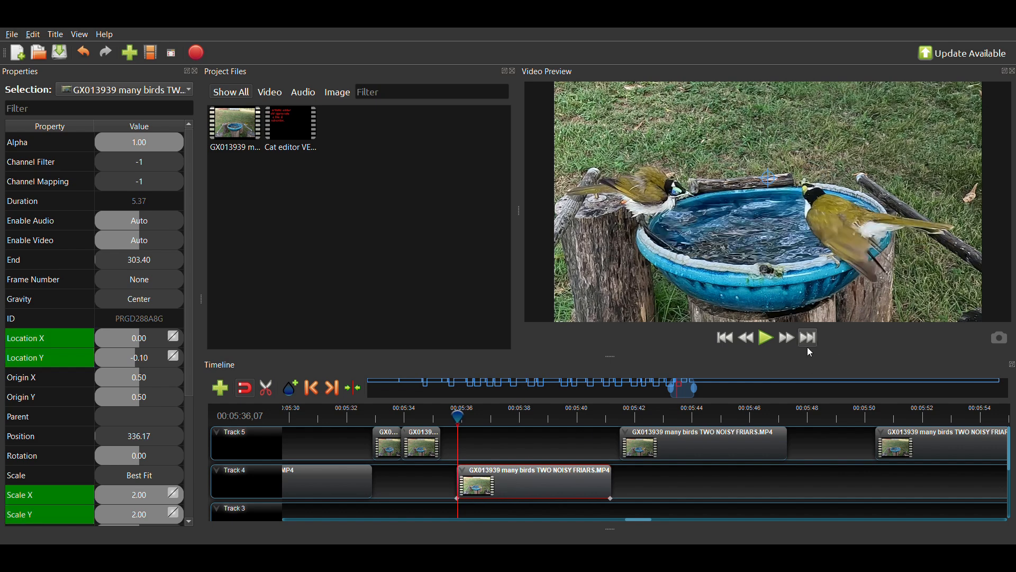
click(767, 338)
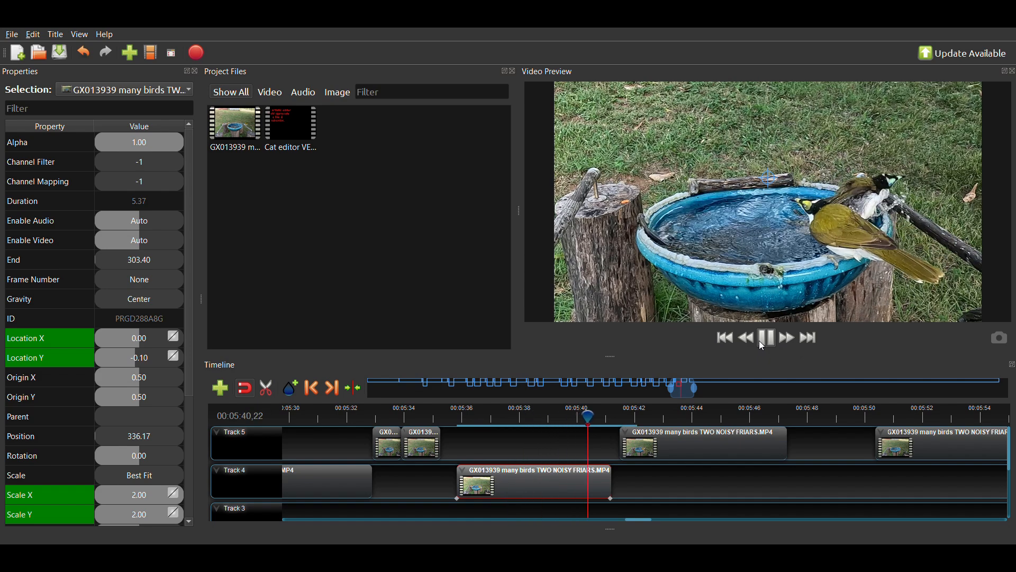
click(766, 339)
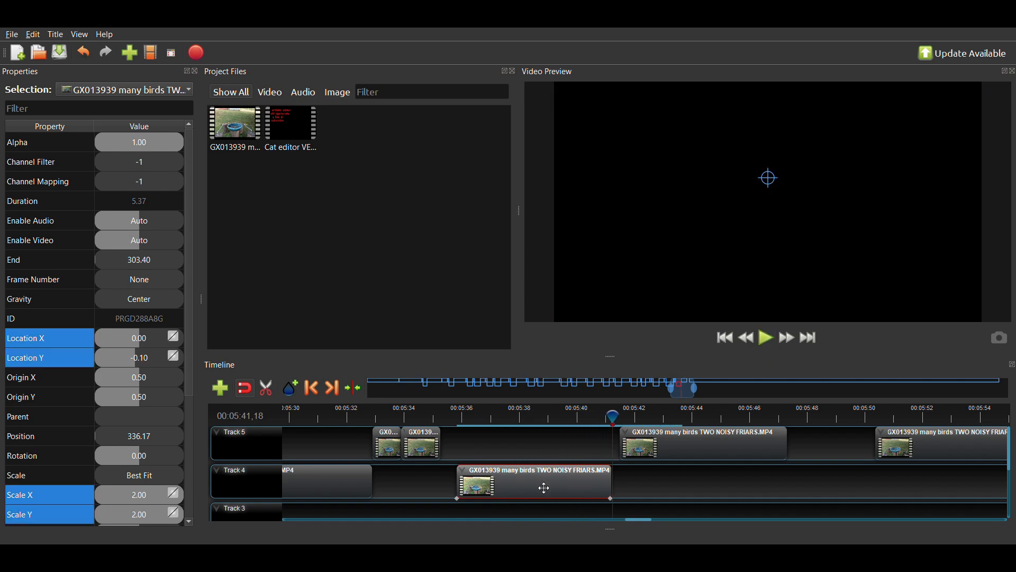
- Move the slow replay to position 335.60 and close the gaps after it, bringing the last Track 5 clip to position 346.78
drag(545, 488, 529, 488)
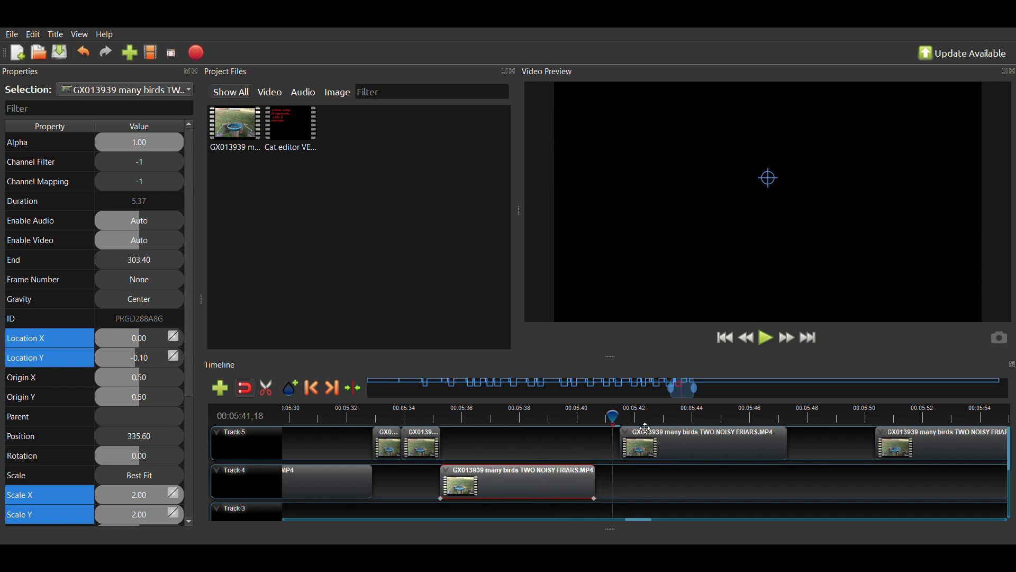
click(573, 418)
drag(676, 450, 652, 454)
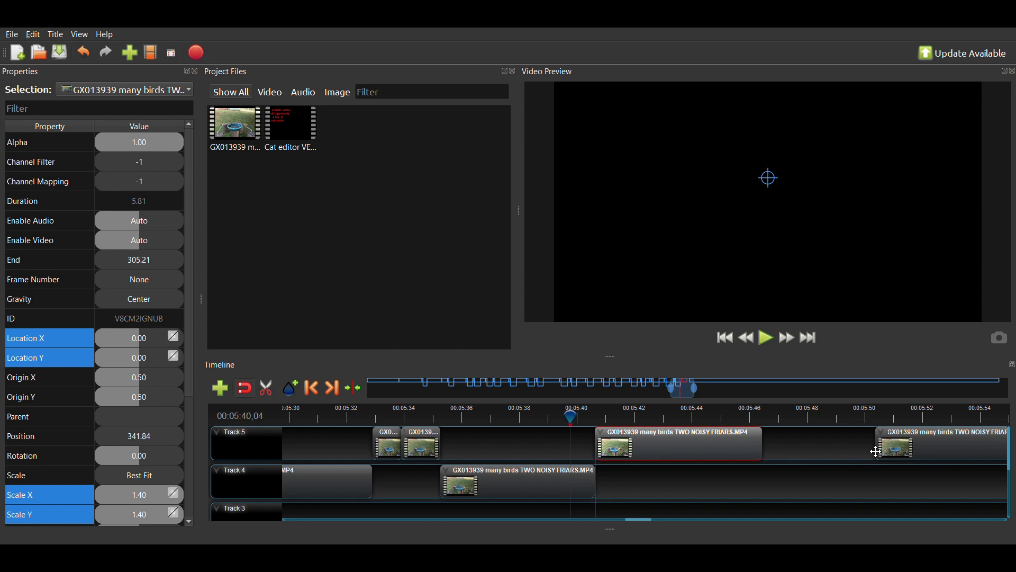
drag(876, 451, 844, 448)
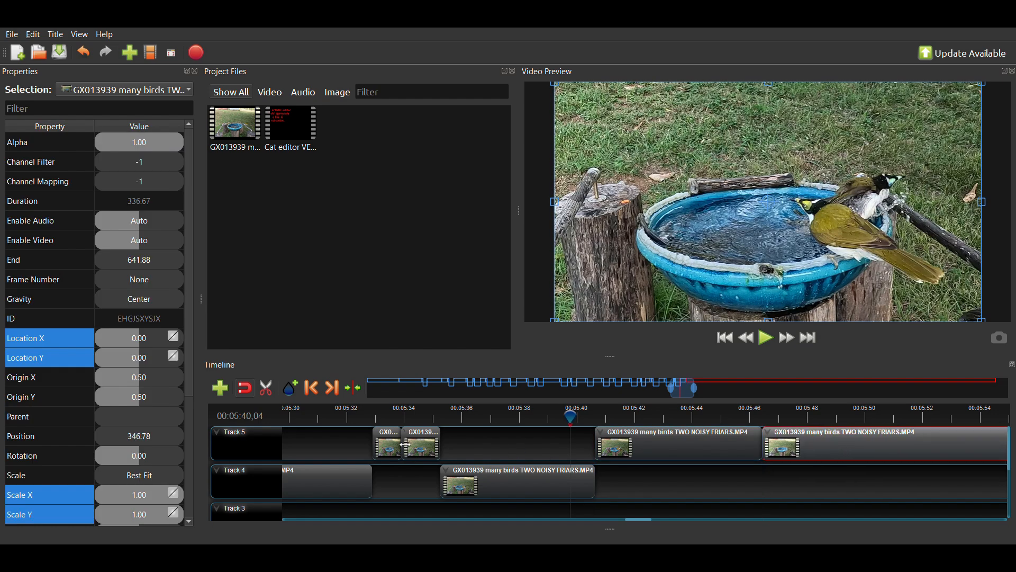
- Play the timeline from 00:05:34,03 through the slow replay into the following Track 5 clip
click(398, 418)
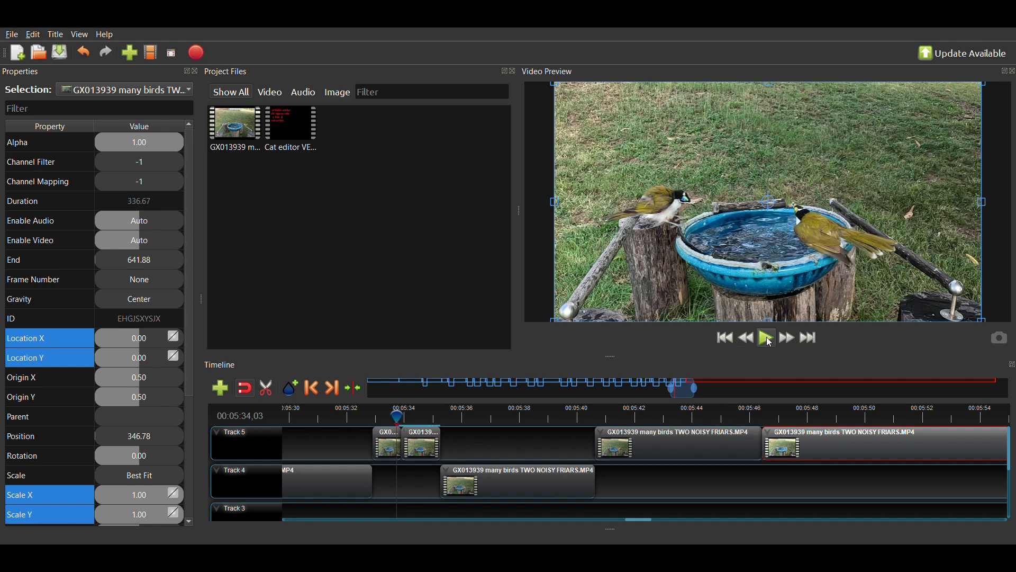
click(769, 340)
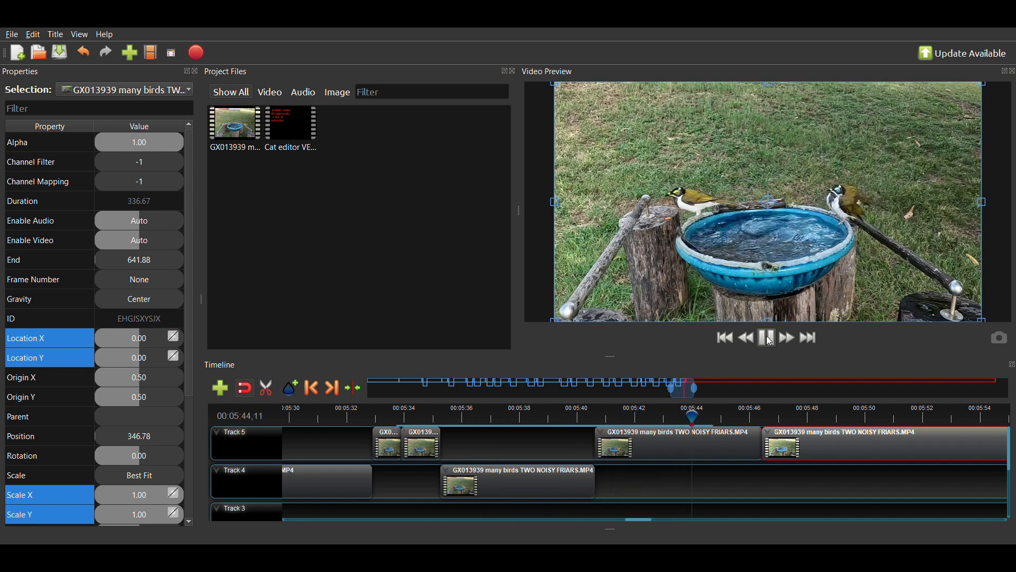
click(771, 342)
- Step through the frames to the start of the next bird dip and split the Track 5 clip at 00:05:42,09
key(Left)
key(Left)
key(Left)
key(Left)
key(Left)
key(Left)
key(Left)
key(Left)
key(Left)
key(Left)
key(Left)
key(Left)
key(Left)
key(Left)
key(Left)
key(Left)
key(Left)
key(Left)
key(Left)
key(Left)
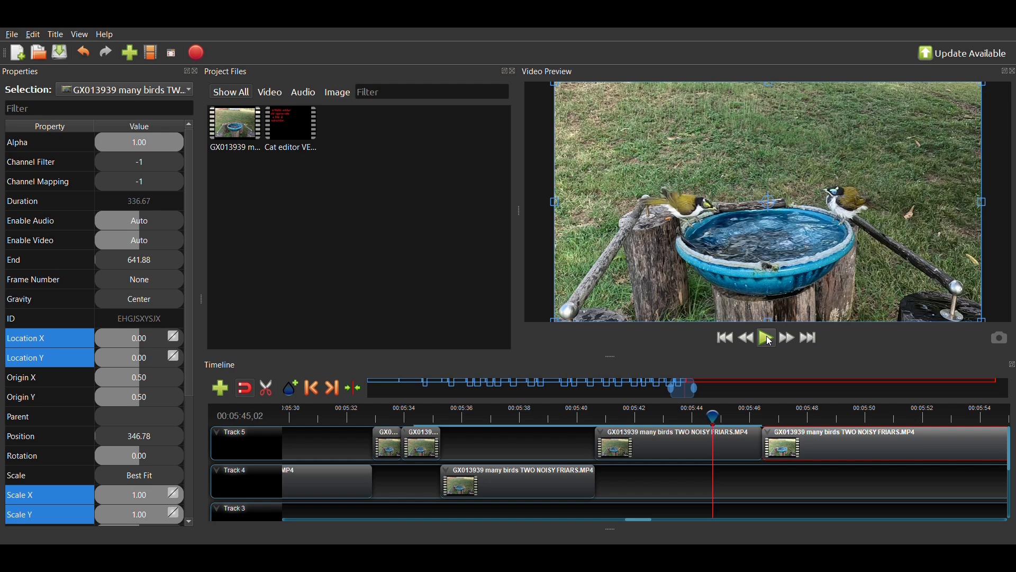
key(Left)
key(Left)
key(Left)
key(Left)
key(Left)
key(Left)
key(Left)
key(Left)
key(Left)
key(Left)
key(Left)
key(Left)
key(Left)
key(Left)
key(Left)
key(Left)
key(Left)
key(Left)
key(Left)
key(Left)
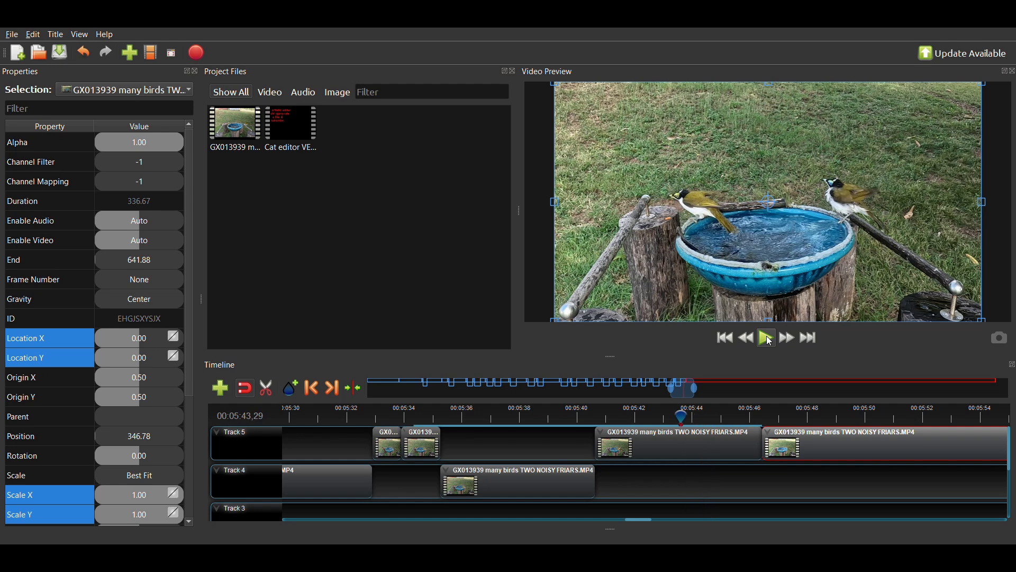
key(Left)
key(Left)
key(Left)
key(Left)
key(Left)
key(Left)
key(Left)
key(Left)
key(Left)
key(Left)
key(Left)
key(Left)
key(Left)
key(Left)
key(Left)
key(Left)
key(Left)
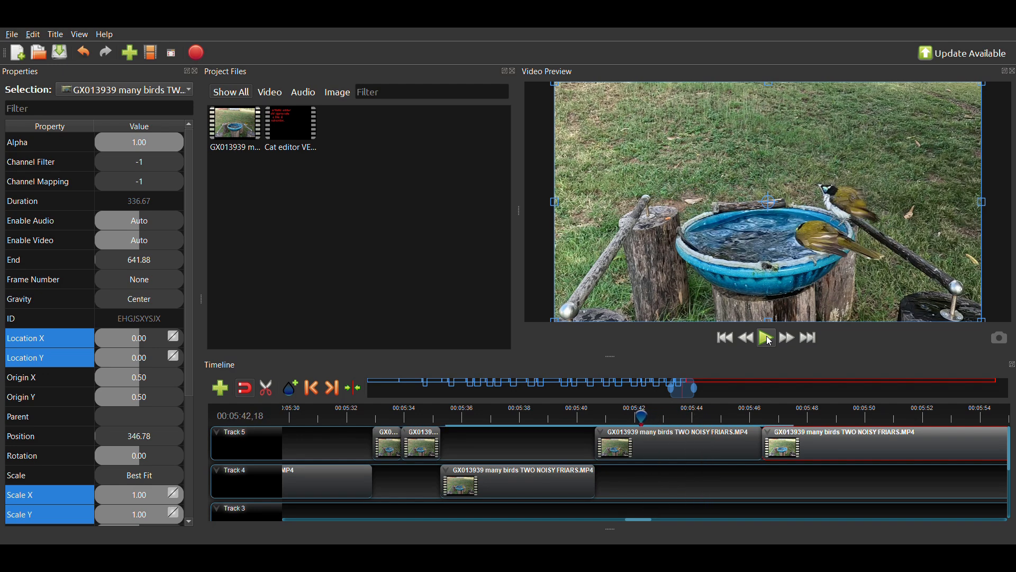
key(Right)
key(Right)
key(Right)
key(Right)
key(Right)
key(Right)
key(Right)
key(Right)
key(Right)
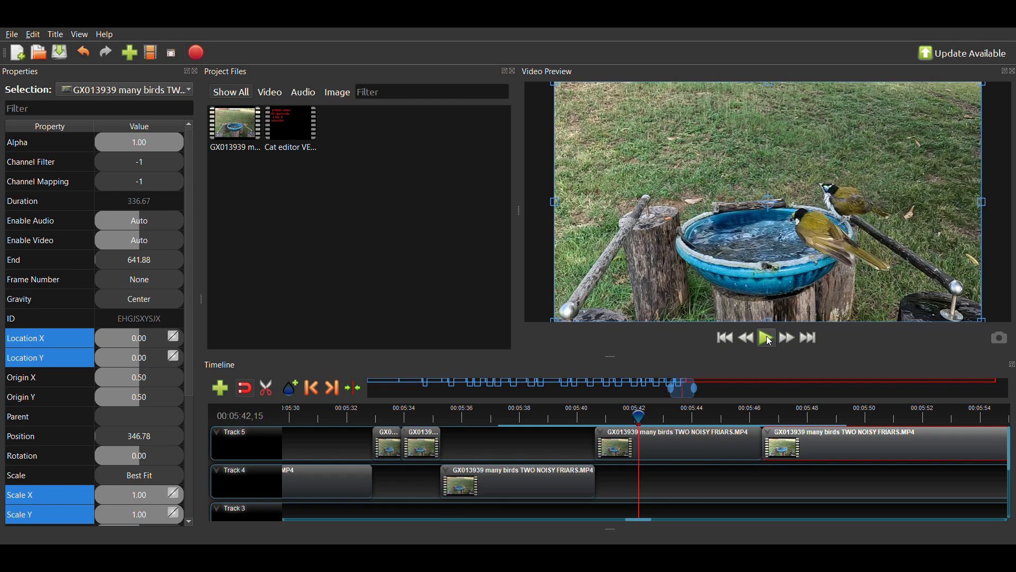
key(Left)
key(Left)
key(Left)
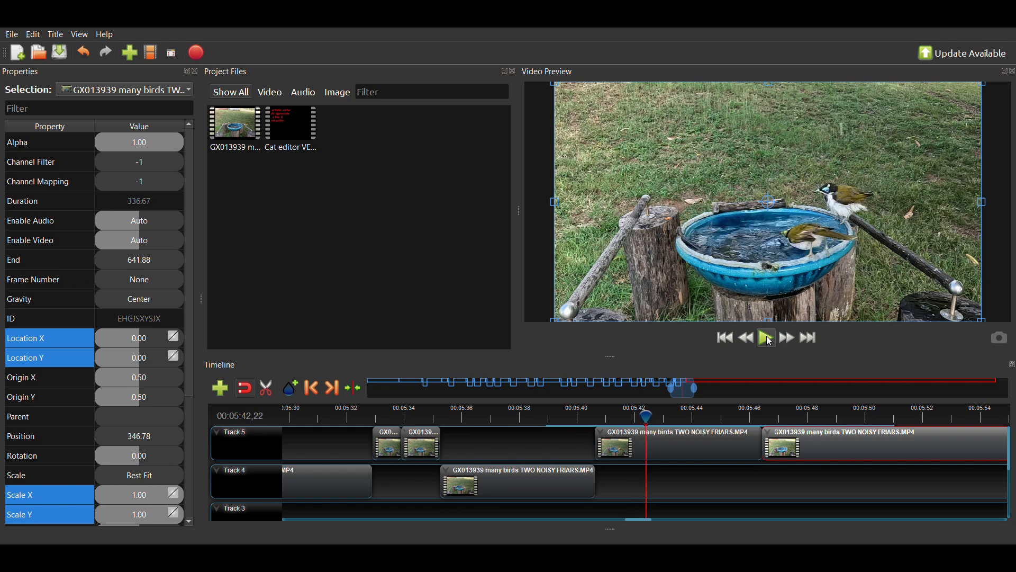
key(Left)
key(Left)
key(Left)
key(Left)
key(Left)
key(Left)
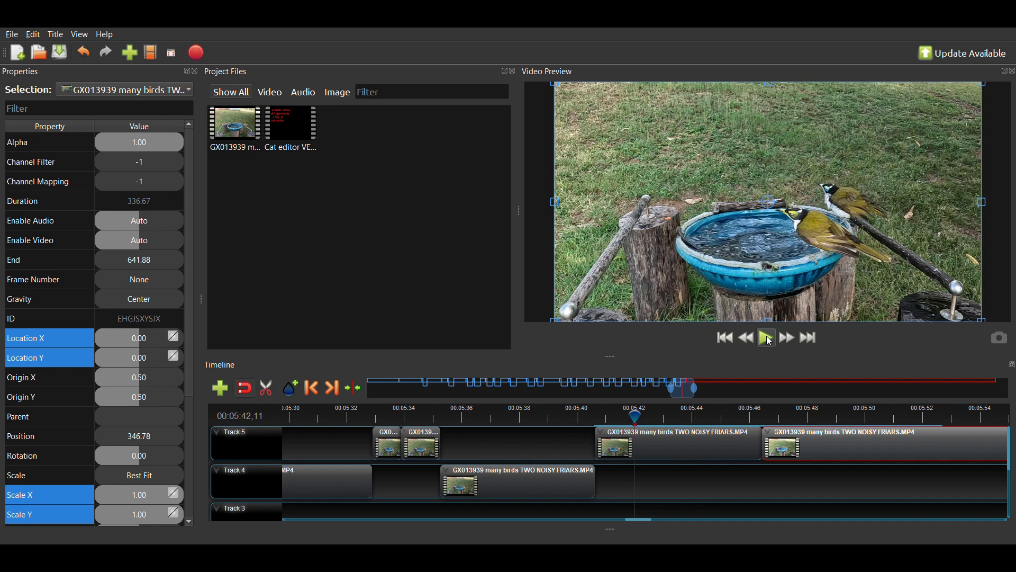
key(Left)
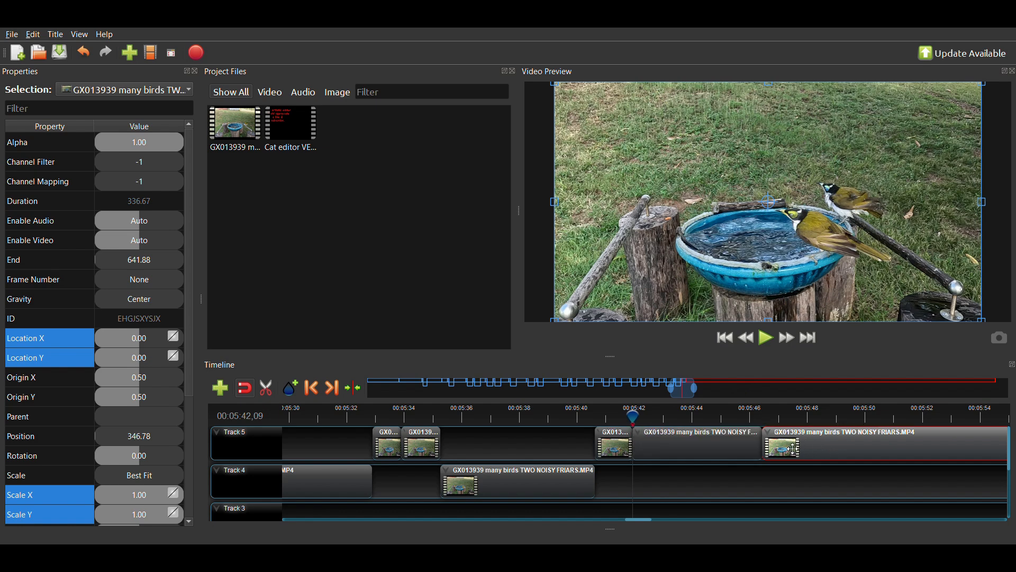
- Move the last Track 5 clip to position 353.35, split the clip before it at 00:05:44,06 and place the remainder against the last clip
drag(796, 448, 979, 451)
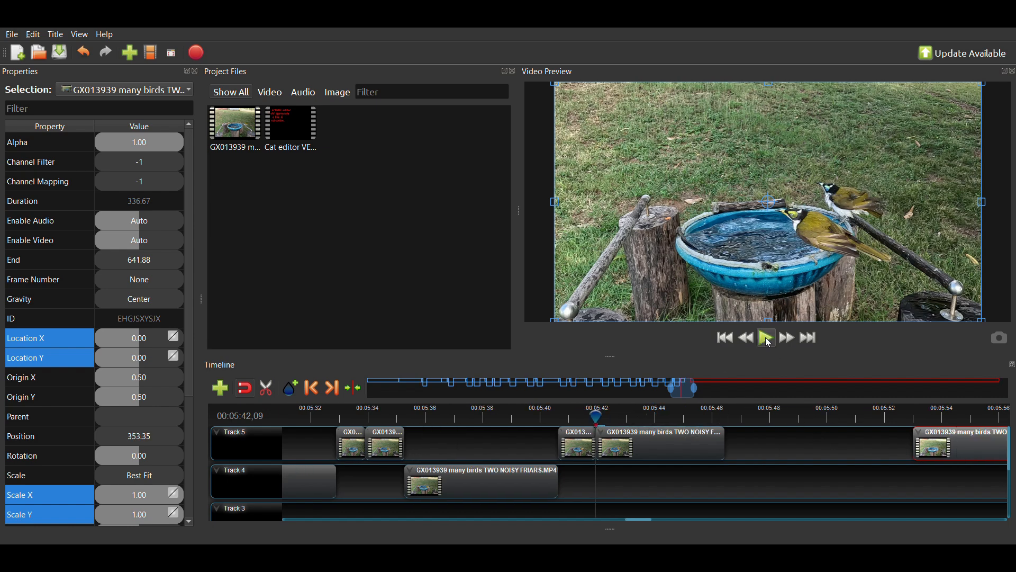
click(770, 343)
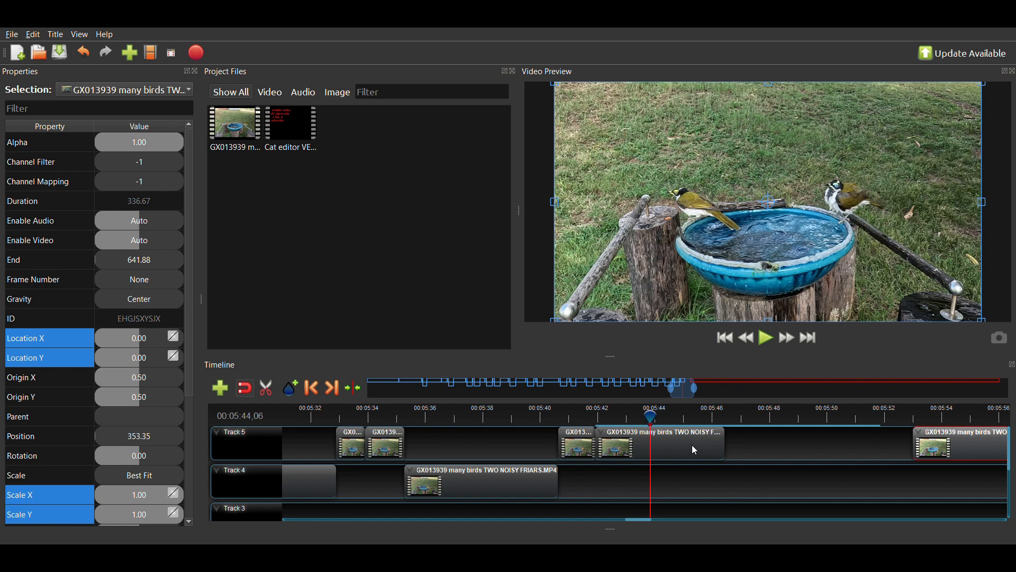
key(ctrl+k)
drag(684, 448, 878, 454)
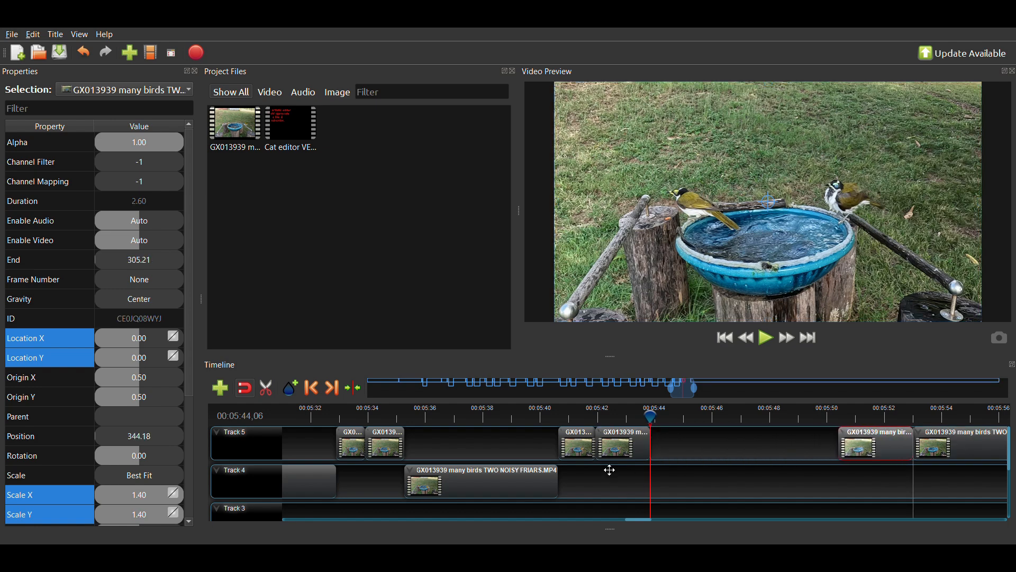
- Paste a copy of the Track 5 part ending at 00:05:44,06 onto Track 4 and slow it to a duration of 7.50
click(631, 456)
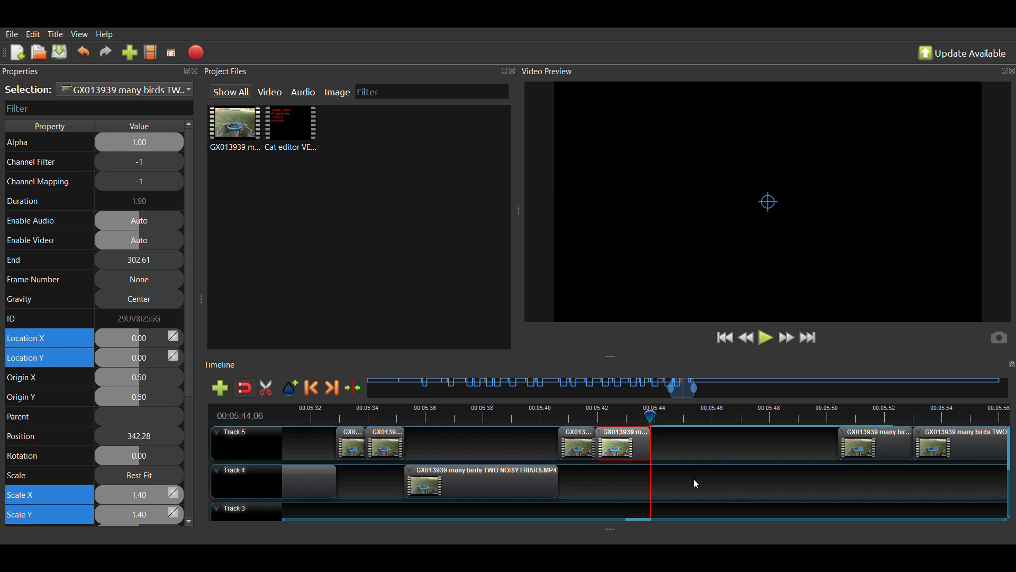
key(ctrl+v)
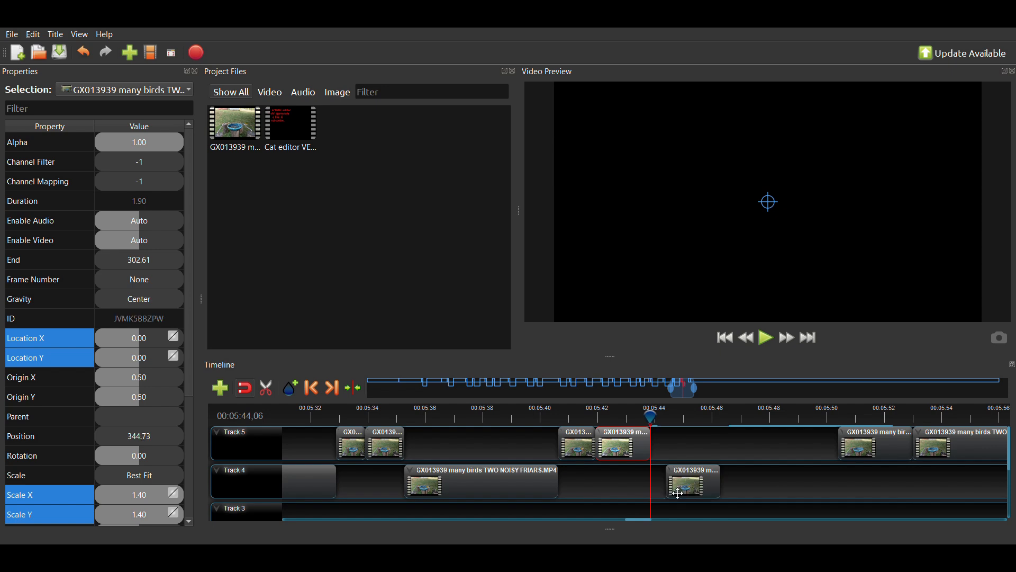
click(678, 494)
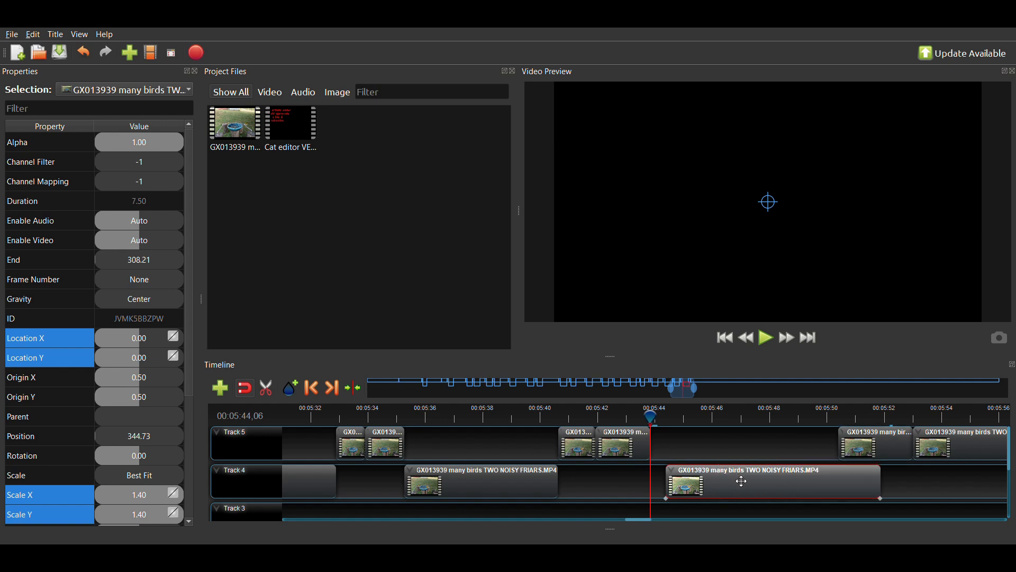
- Move the slowed Track 4 copy to position 344.18 and shift the last two Track 5 clips together beyond its end
drag(742, 482, 729, 484)
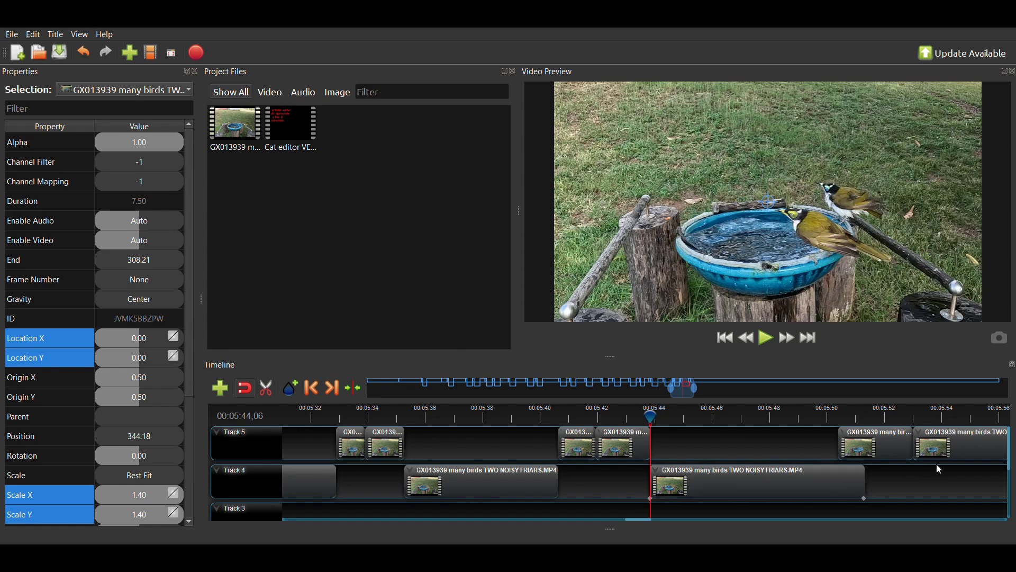
drag(887, 449, 940, 450)
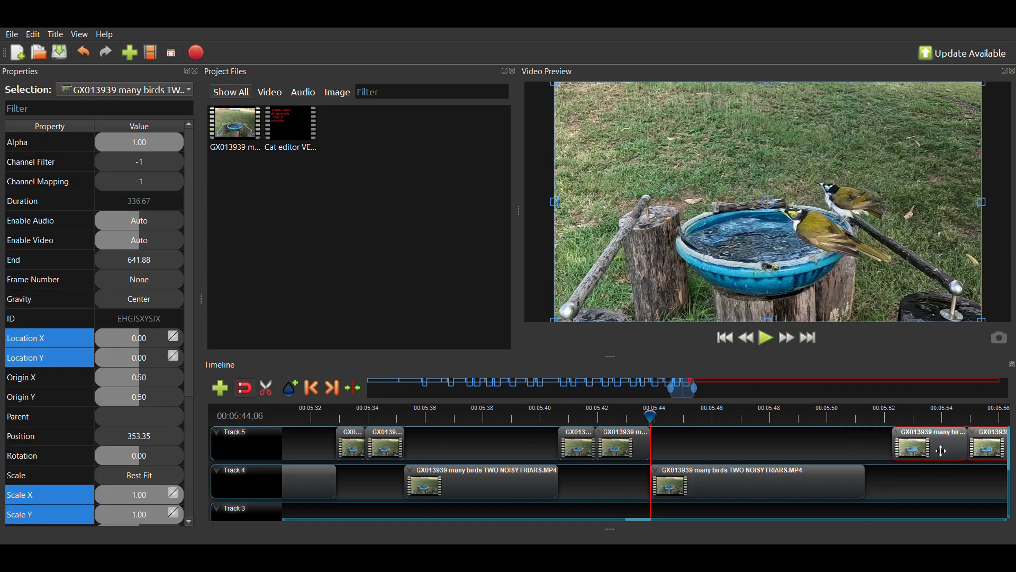
- Set Scale X and Scale Y of the slowed Track 4 clip at 344.18 to 2.00 and play it back
click(800, 482)
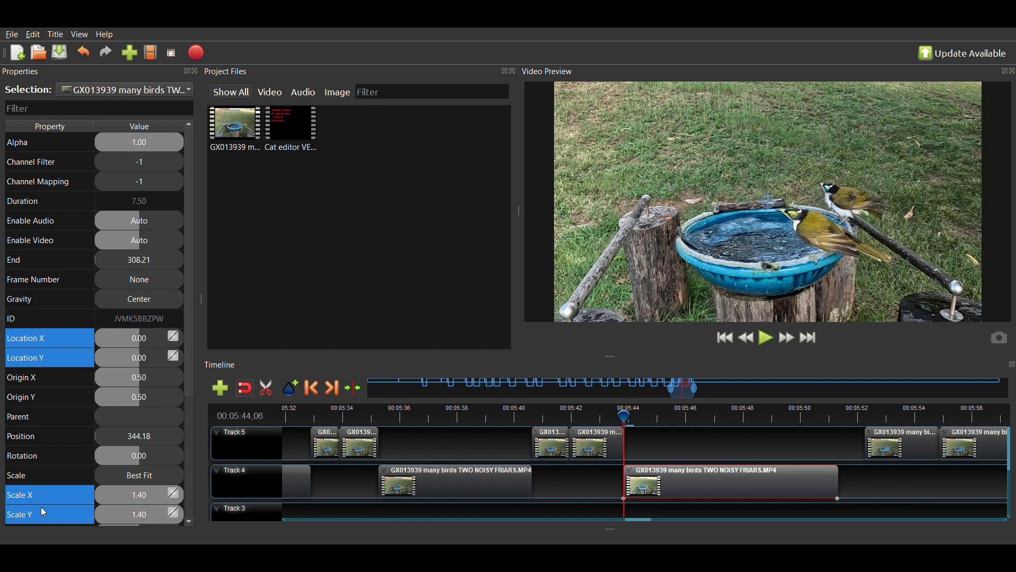
click(135, 496)
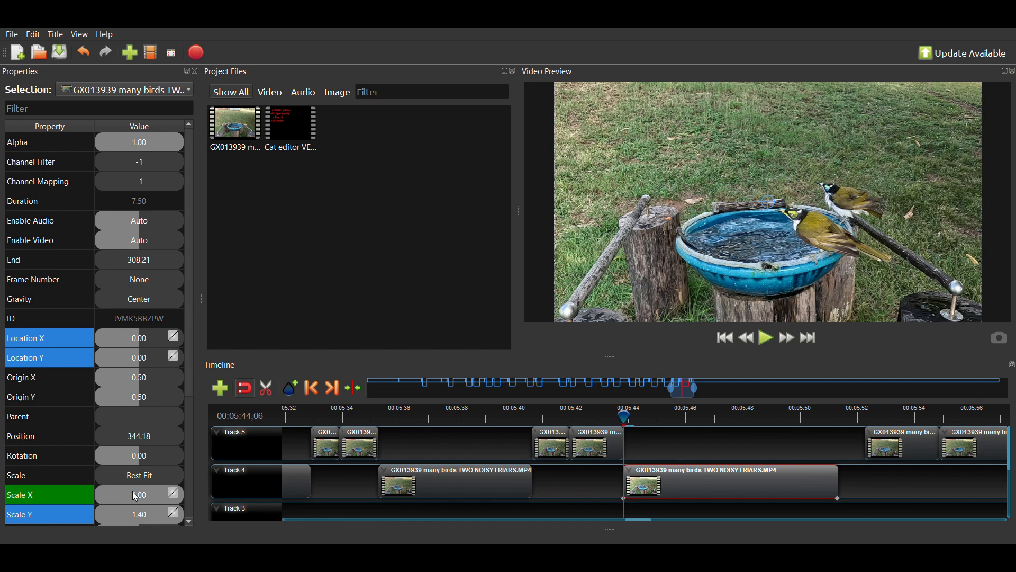
double_click(153, 517)
text(2)
key(Return)
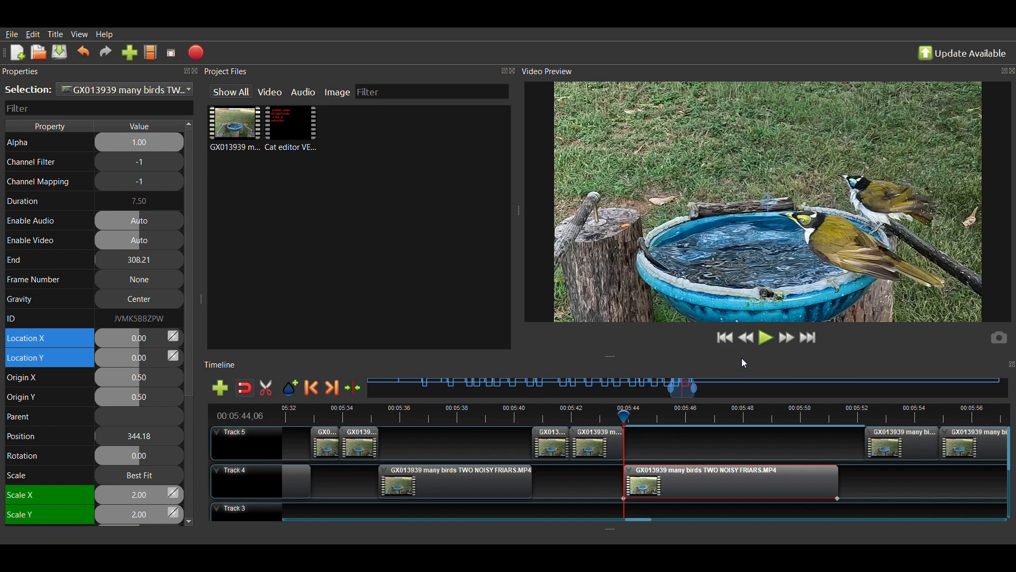
click(770, 339)
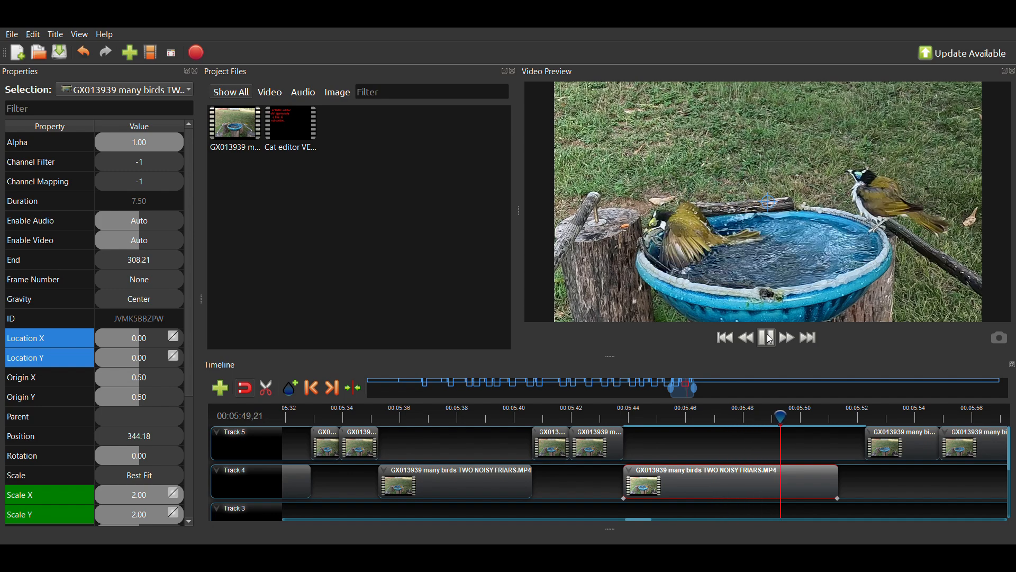
click(770, 339)
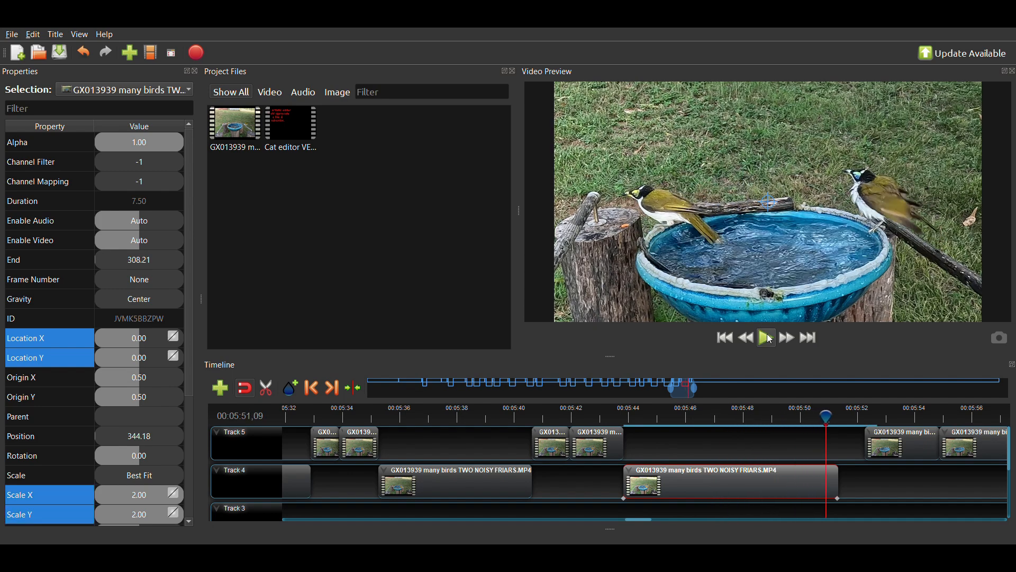
- Shift the slowed Track 4 clip to position 344.78, set its Location Y to -0.10 and play it back
drag(769, 480, 790, 481)
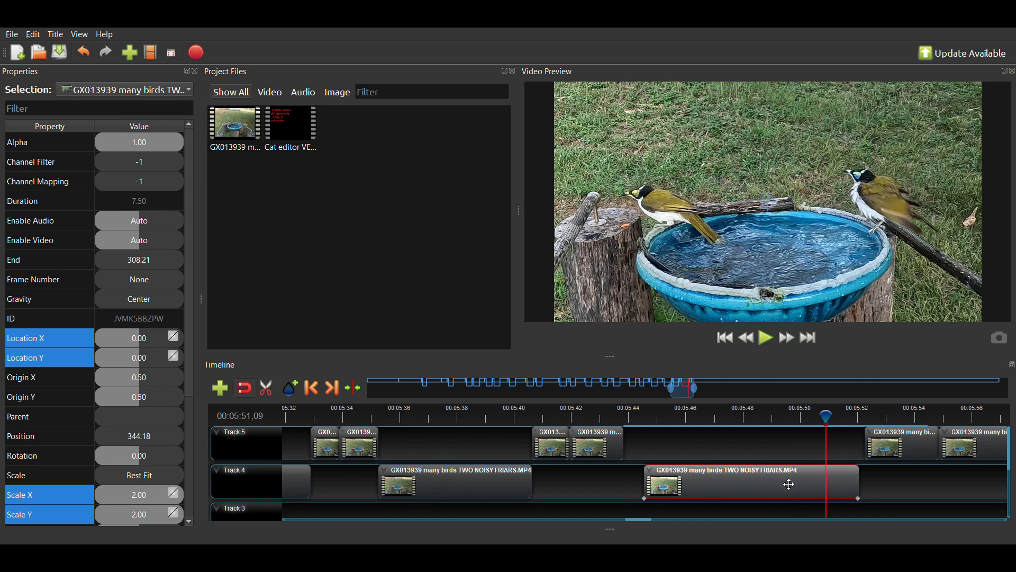
click(642, 418)
drag(713, 481, 709, 481)
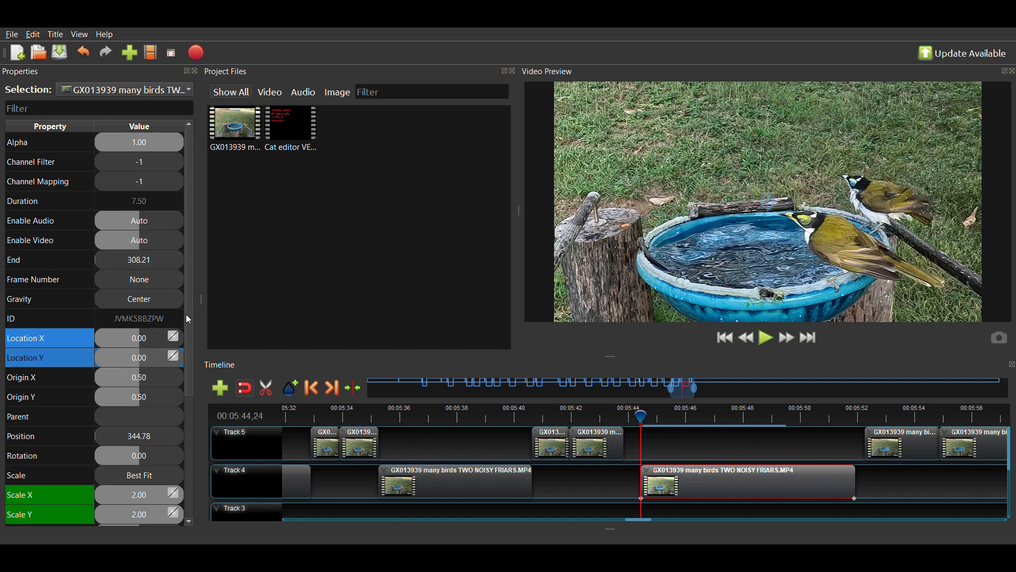
text(-.1)
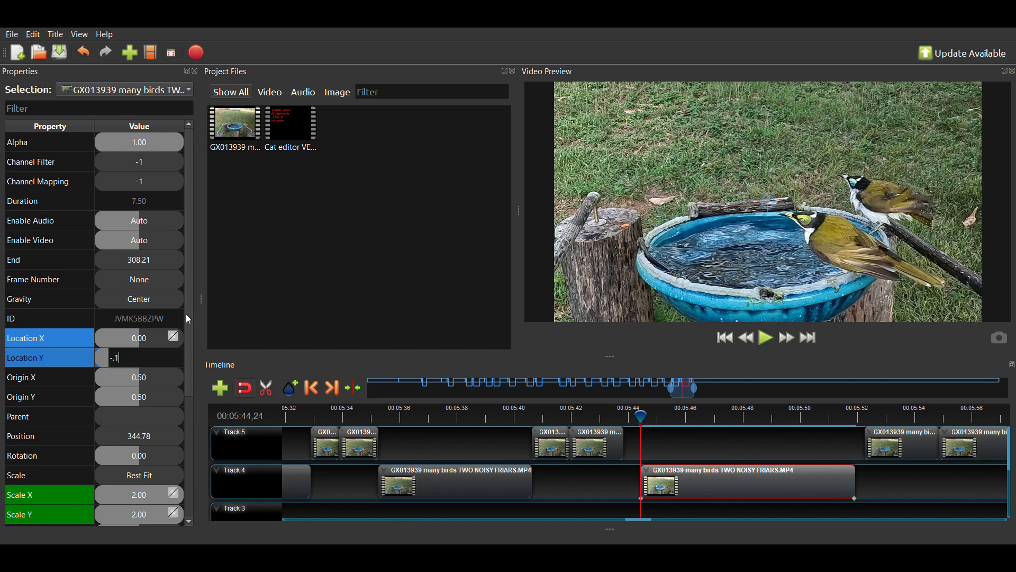
key(Return)
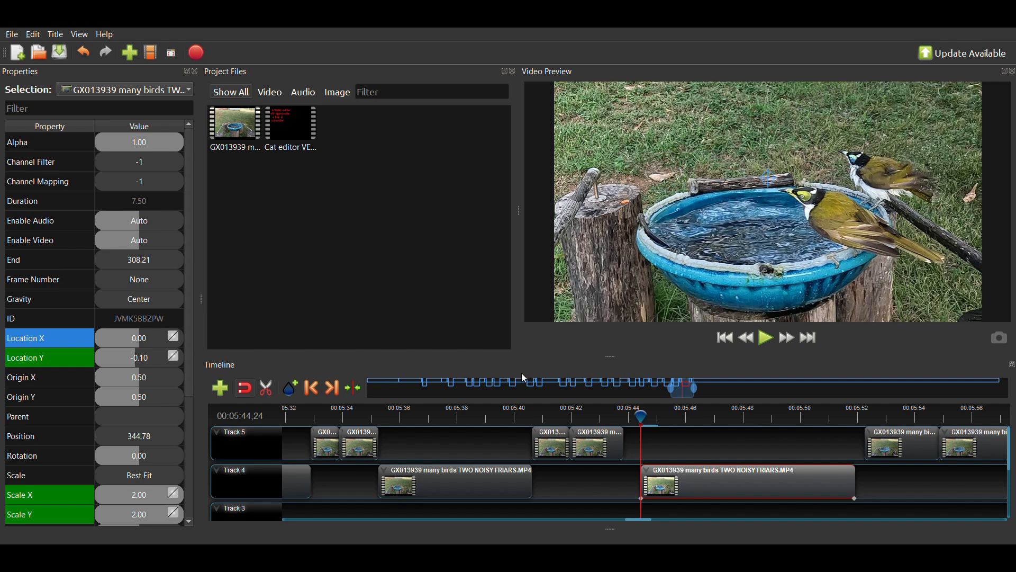
click(767, 338)
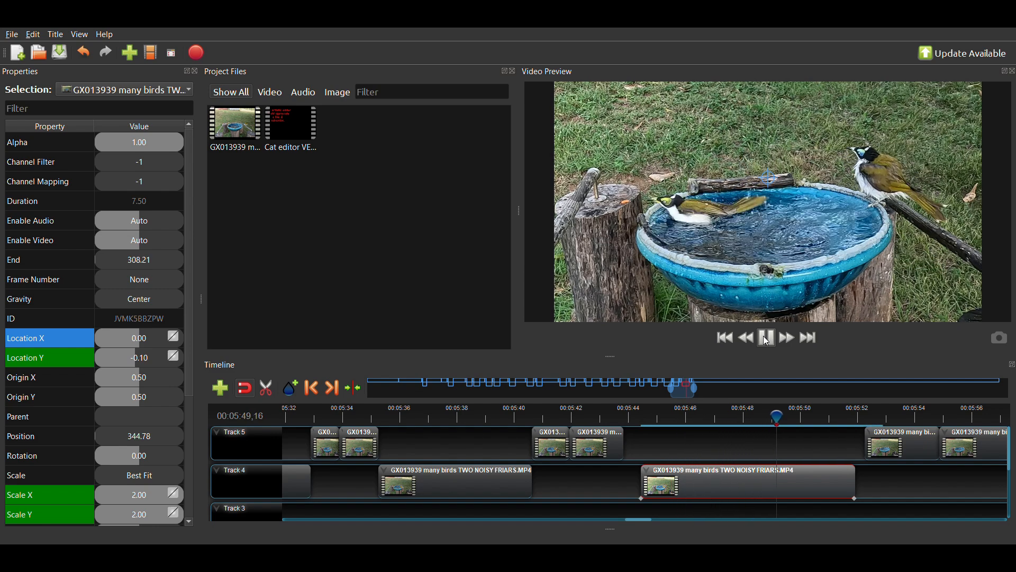
click(767, 339)
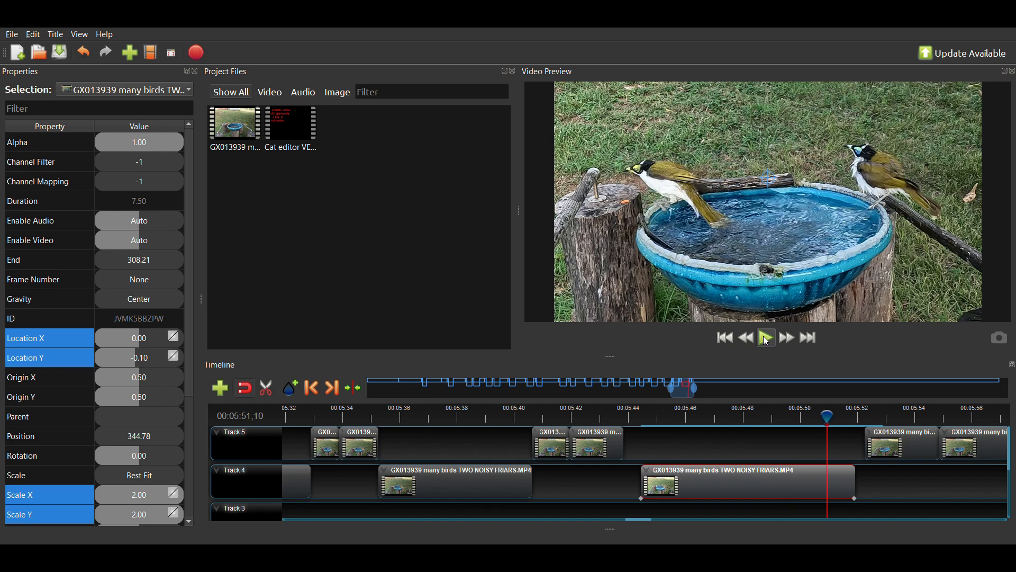
- Move the Track 4 clip back to the preceding Track 5 clip's end and butt the last two Track 5 clips against its end
drag(741, 480, 726, 485)
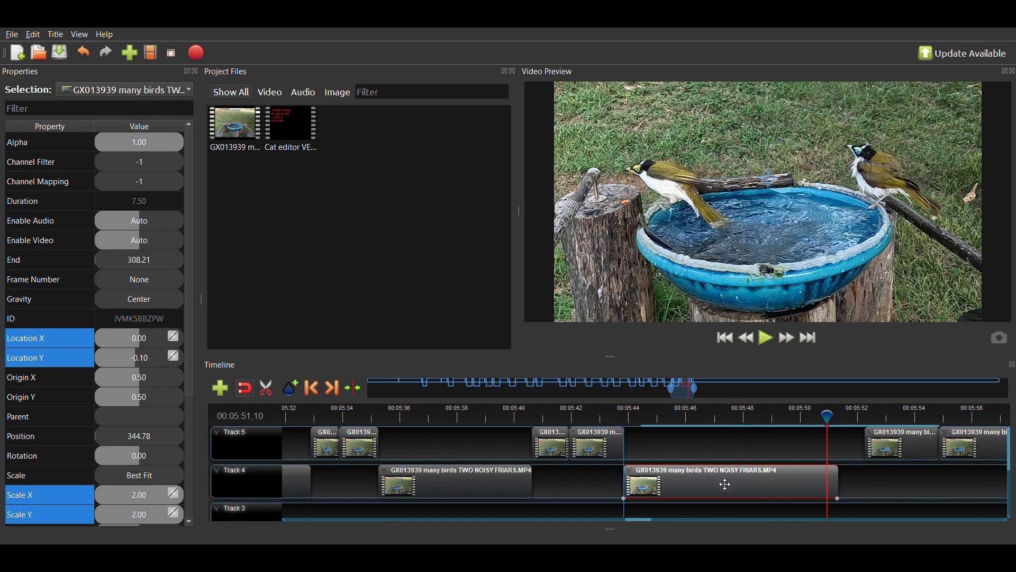
click(937, 454)
drag(919, 457, 899, 462)
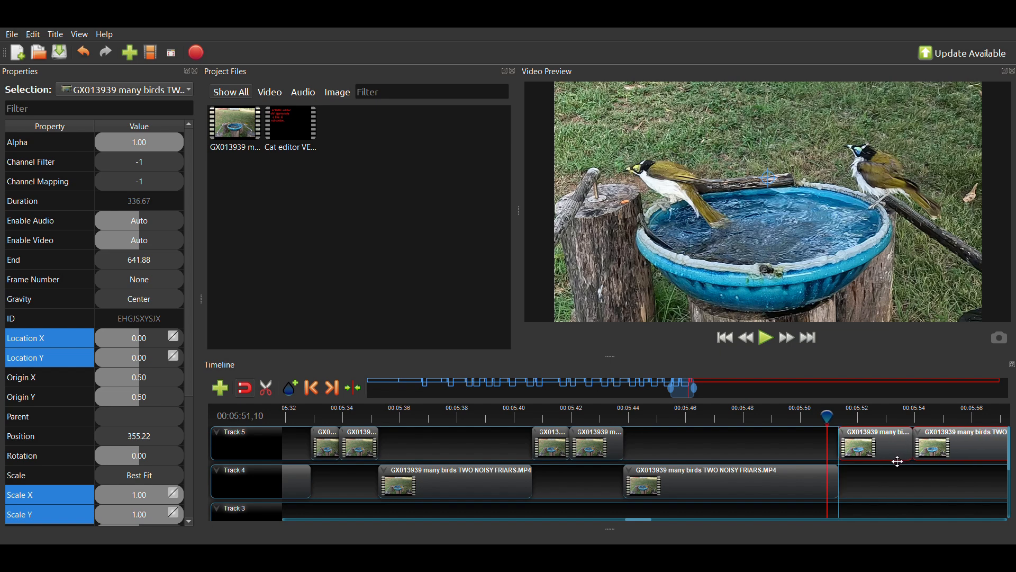
- Play the edited section from 00:05:42,06 through the slow-motion replay and the zoomed Track 5 clip to check the transitions
click(568, 419)
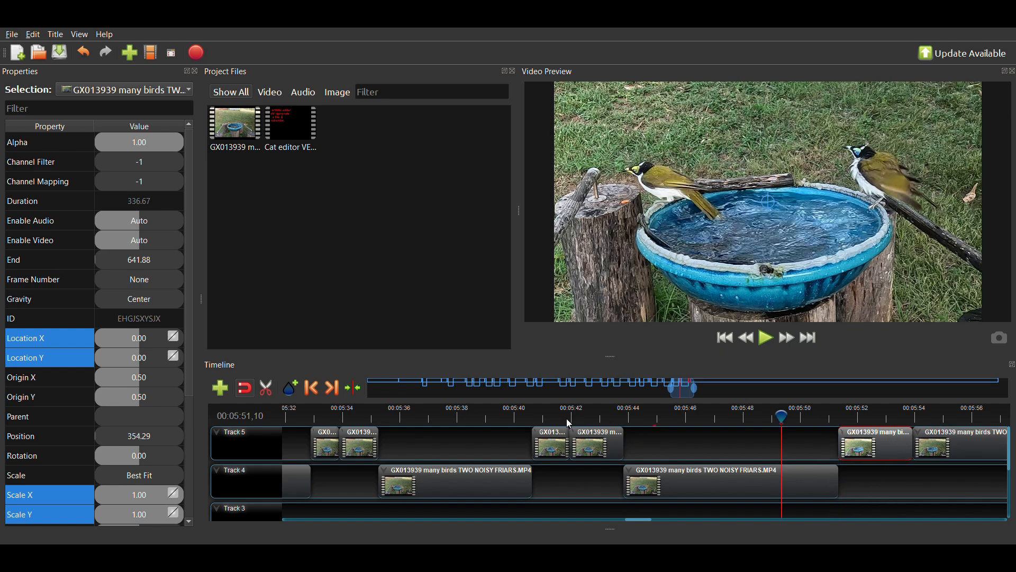
click(766, 336)
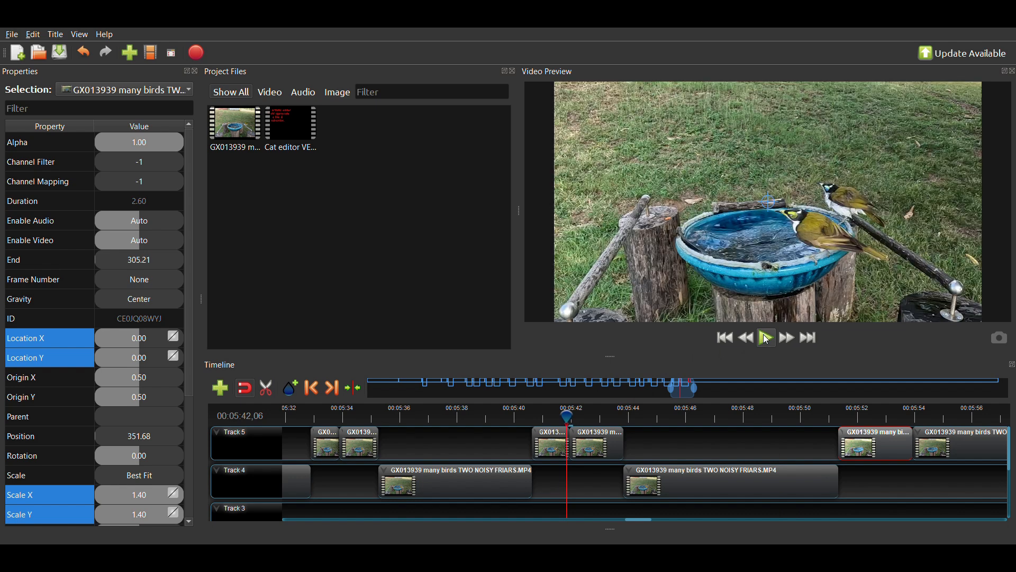
click(767, 339)
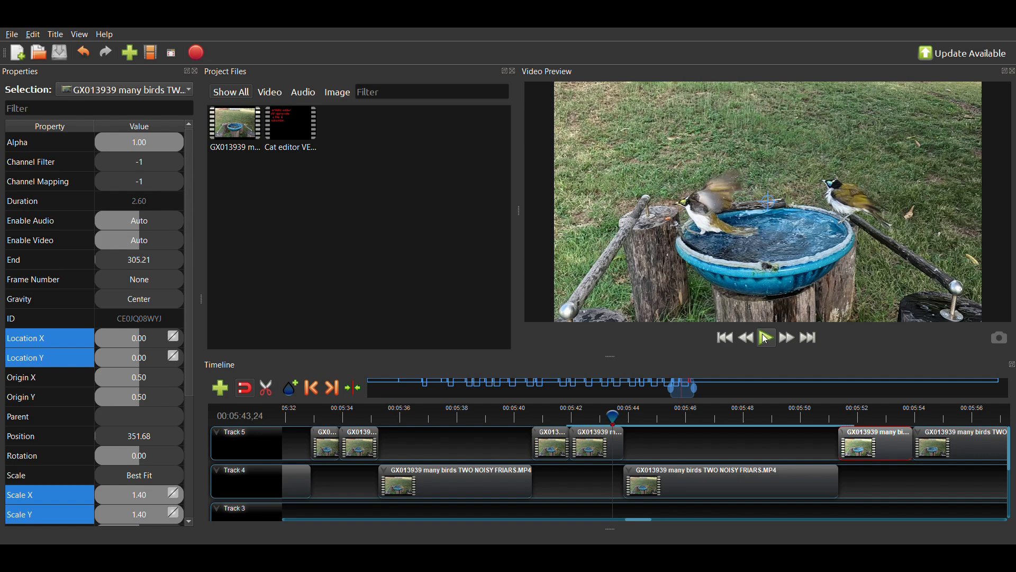
click(767, 338)
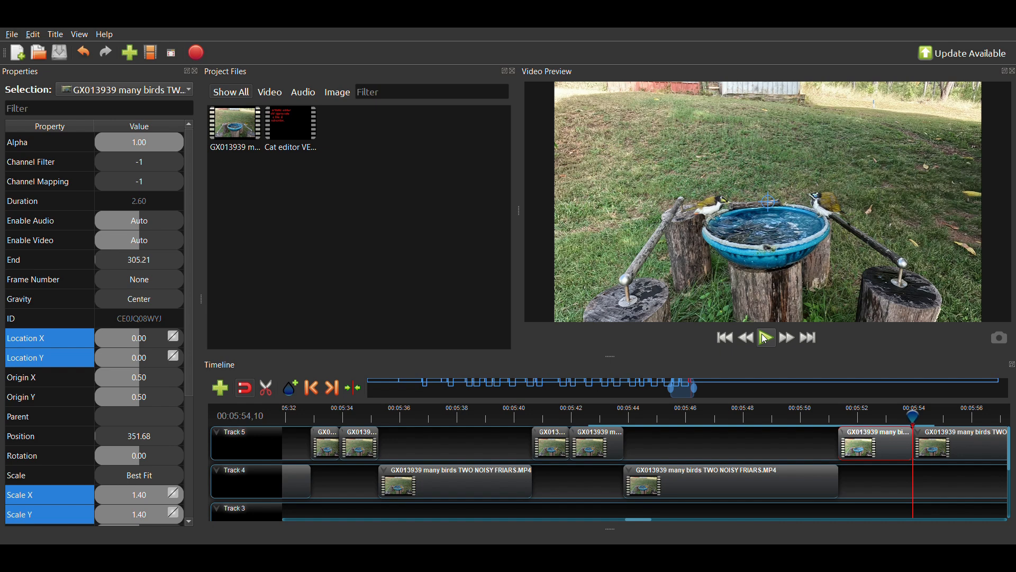
click(894, 420)
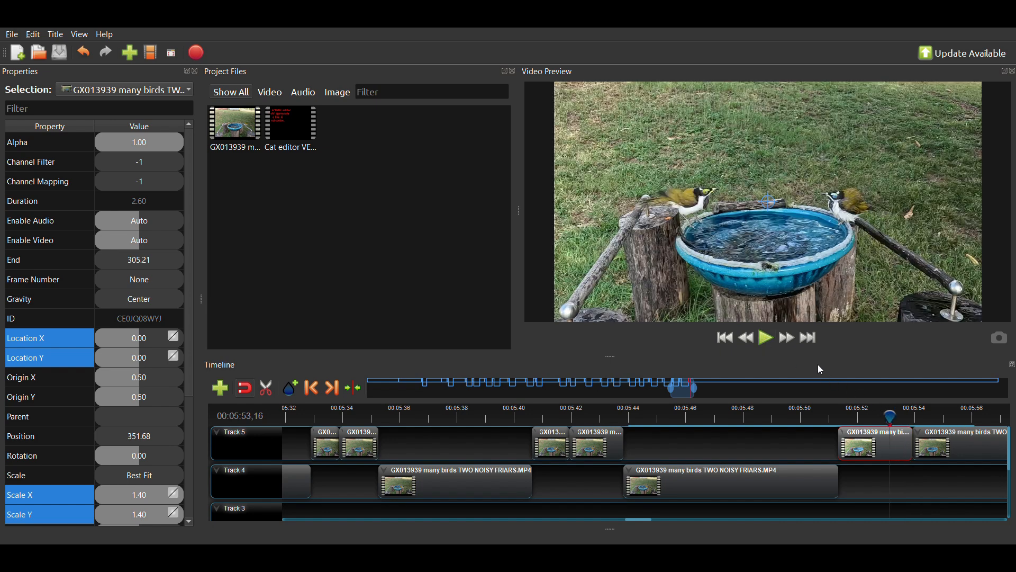
click(767, 339)
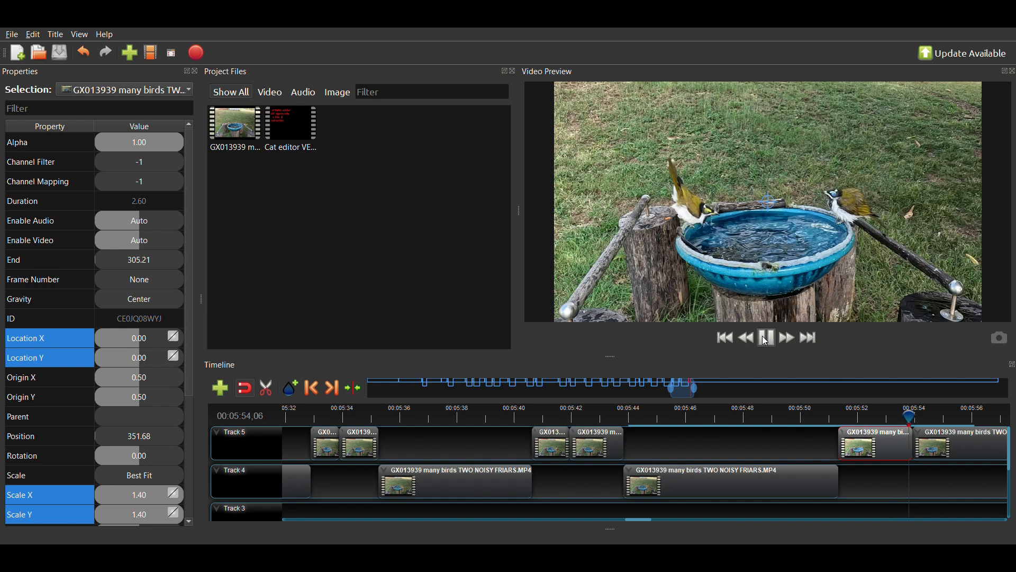
click(768, 339)
click(767, 339)
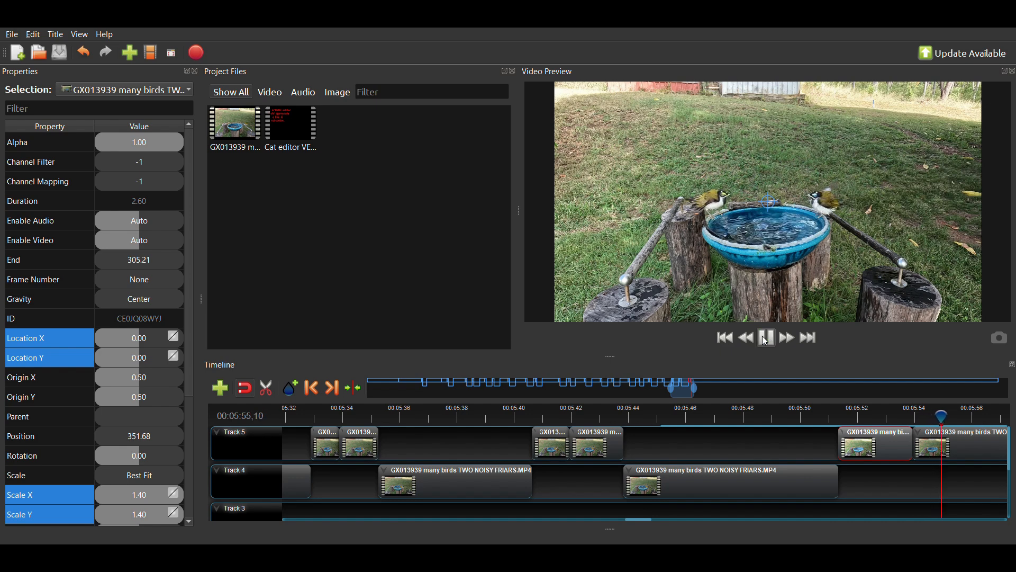
click(767, 339)
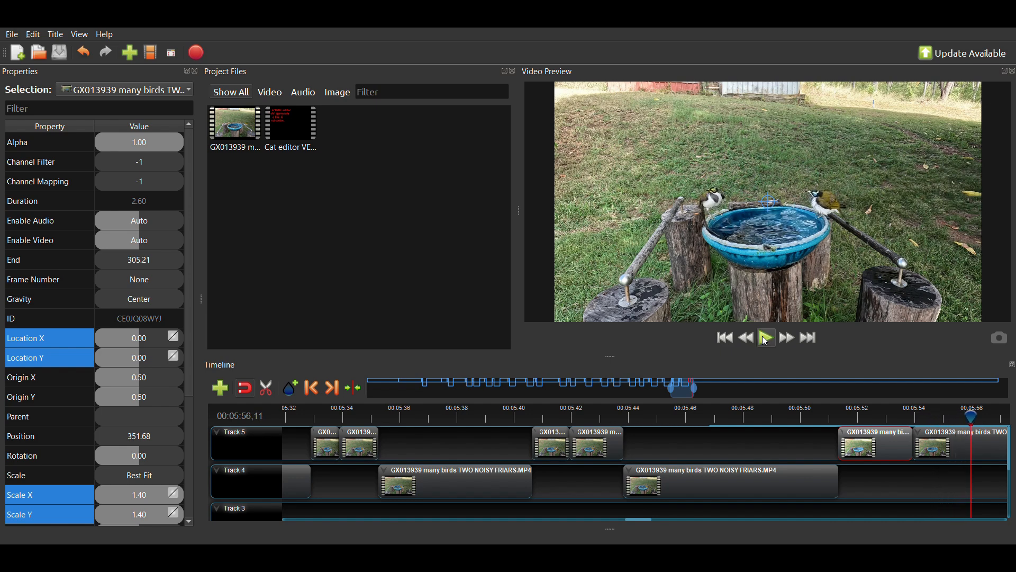
- Play the remaining Track 5 footage from 00:05:56,11 to look for the next bird dip
drag(686, 395, 701, 397)
click(768, 339)
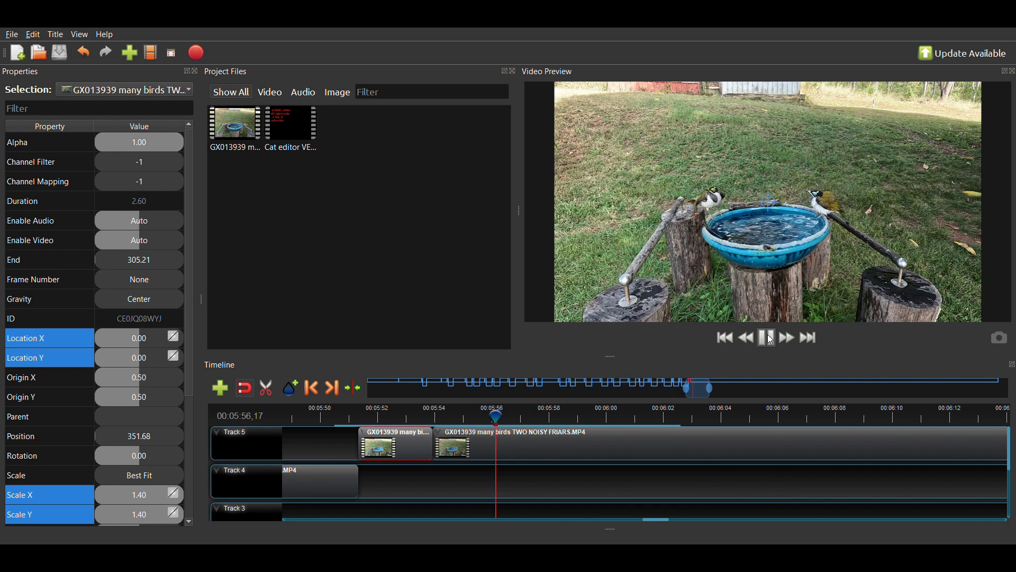
click(770, 339)
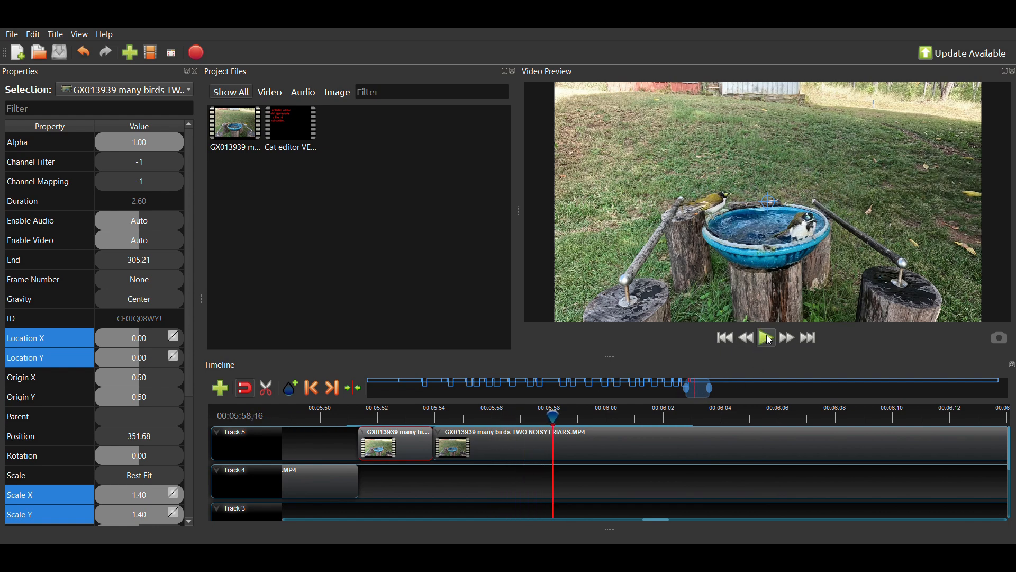
click(771, 340)
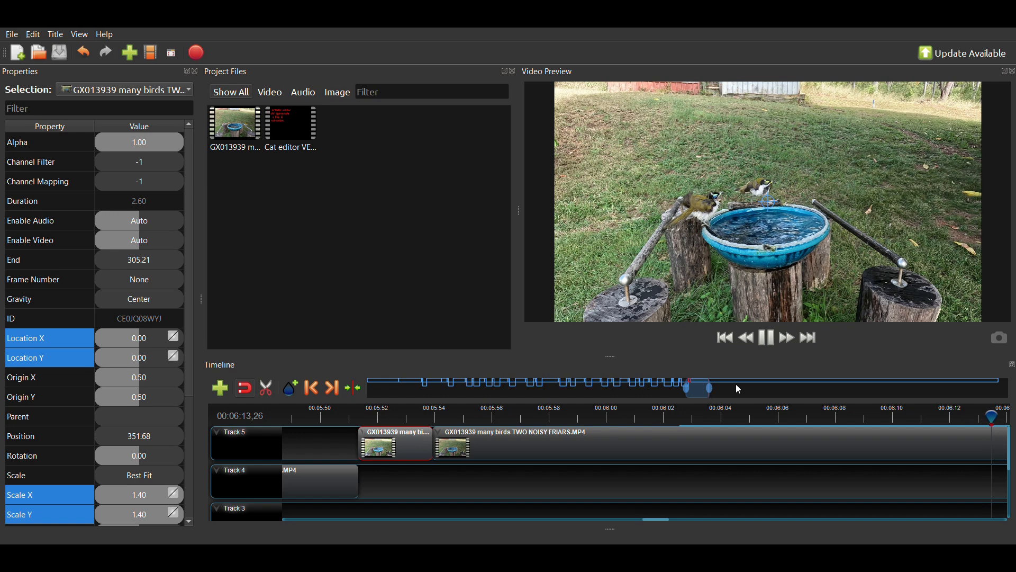
click(770, 346)
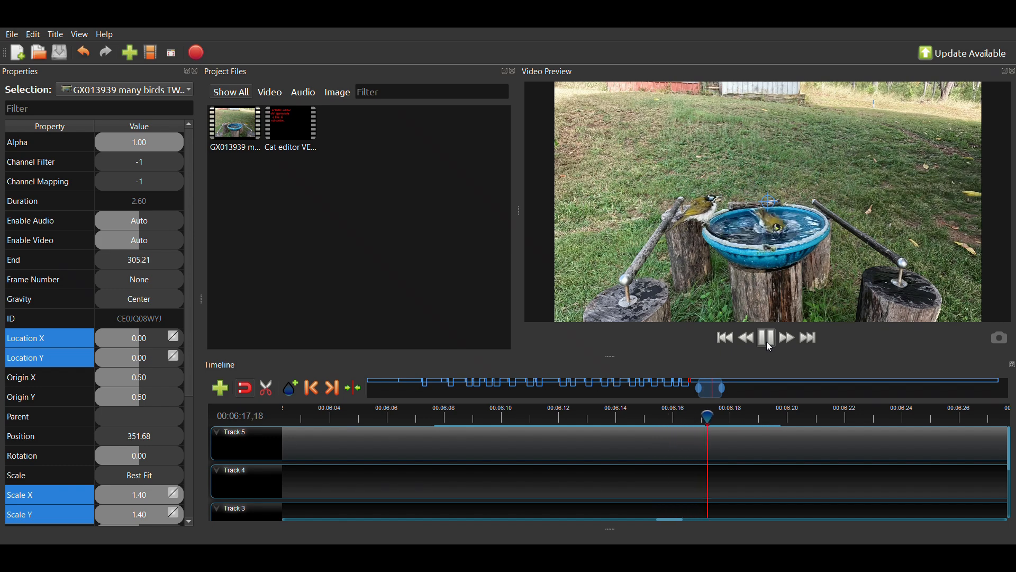
click(770, 346)
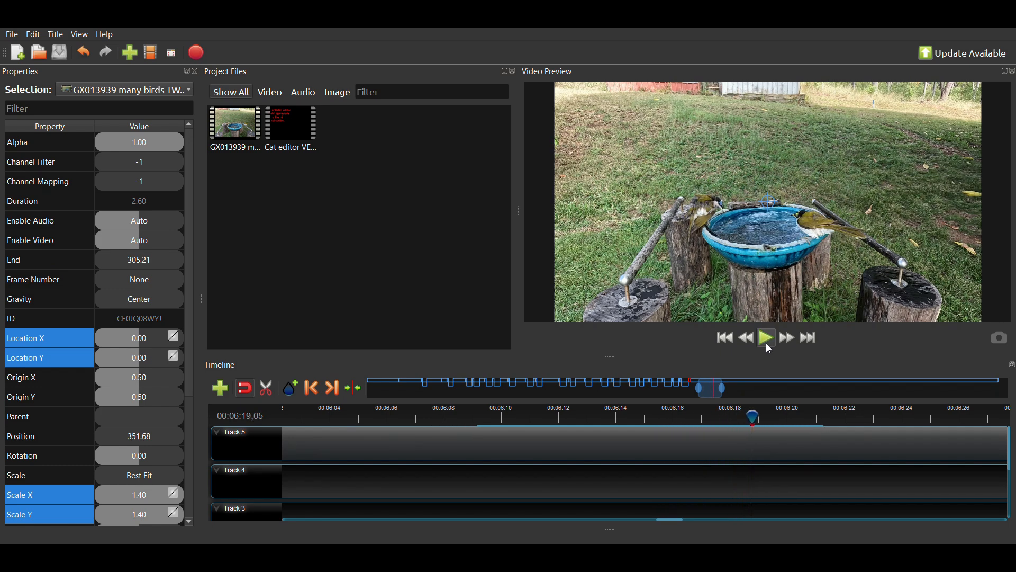
click(770, 347)
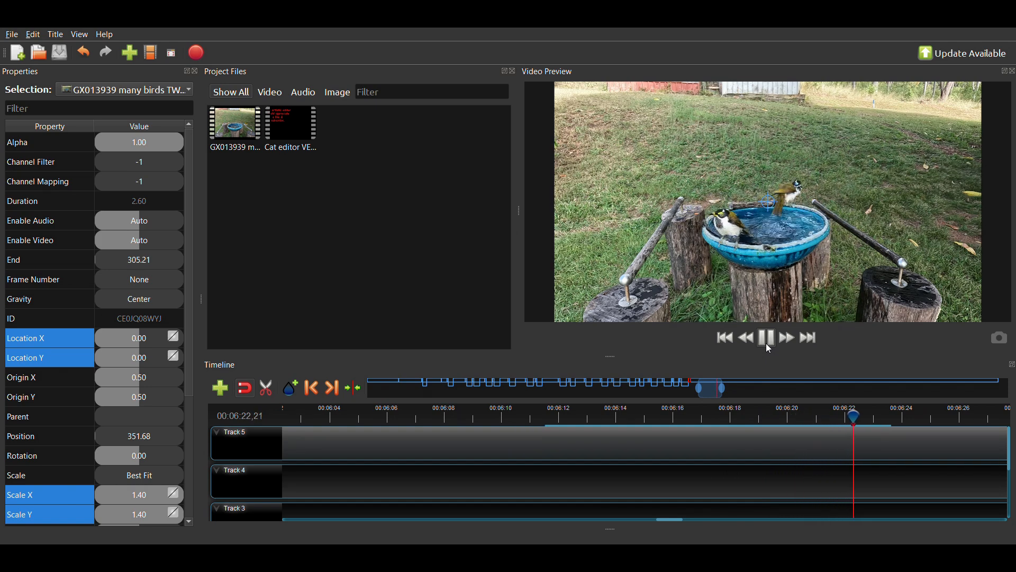
click(766, 350)
- Step back and forward through the frames around 00:06:21 to examine where the bird dip starts
key(Left)
key(Left)
key(Left)
key(Left)
key(Left)
key(Left)
key(Left)
key(Left)
key(Left)
key(Left)
key(Left)
key(Left)
key(Left)
key(Left)
key(Left)
key(Left)
key(Left)
key(Left)
key(Left)
key(Left)
key(Left)
key(Left)
key(Left)
key(Left)
key(Left)
key(Left)
key(Left)
key(Left)
key(Left)
key(Left)
key(Left)
key(Left)
key(Left)
key(Left)
key(Left)
key(Left)
key(Left)
key(Left)
key(Left)
key(Left)
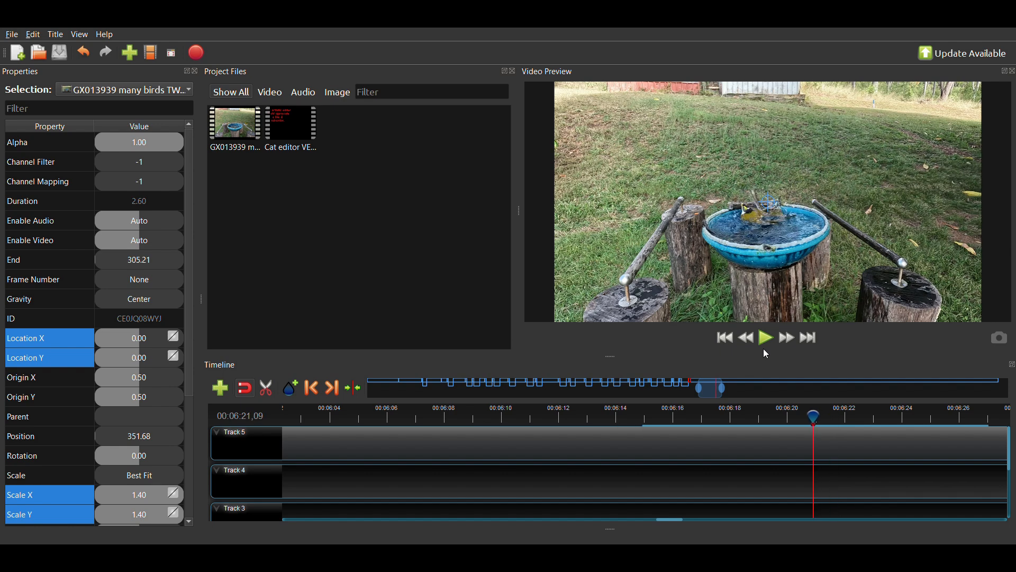
key(Right)
key(Right)
key(Right)
key(Right)
key(Right)
key(Right)
key(Right)
key(Right)
key(Right)
key(Right)
key(Right)
key(Right)
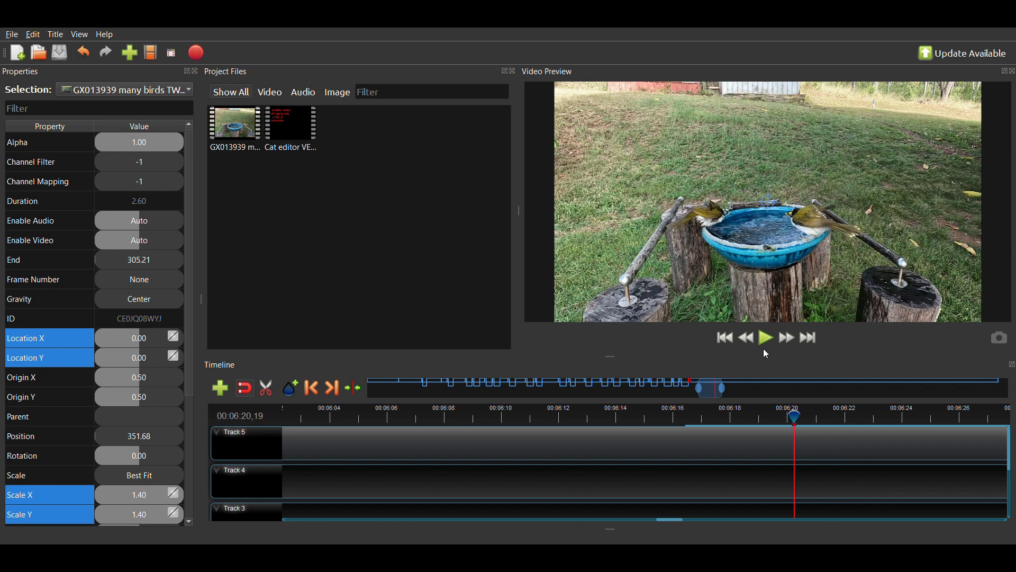
key(Right)
key(Right)
key(Right)
key(Right)
key(Right)
key(Right)
key(Right)
key(Right)
key(Right)
key(Right)
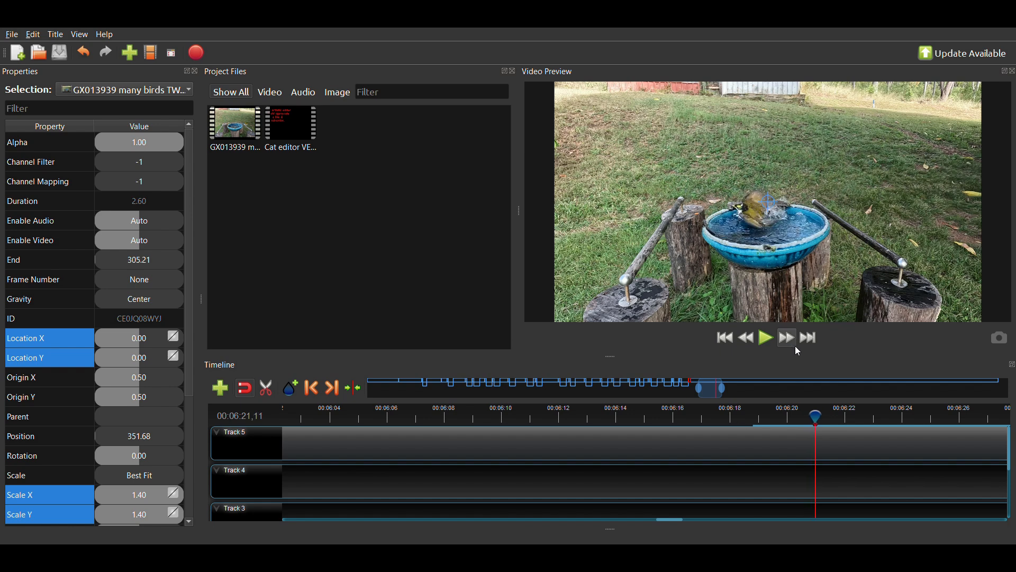
- Play the footage on to 00:06:37,14 to check for further dips and return the playhead to 00:06:20,30
click(766, 343)
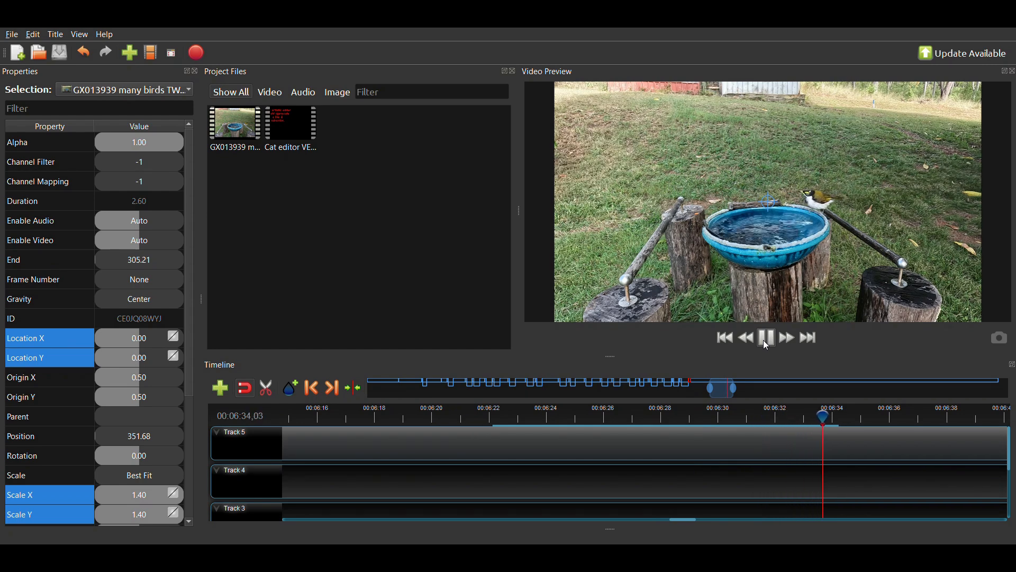
click(767, 342)
click(763, 341)
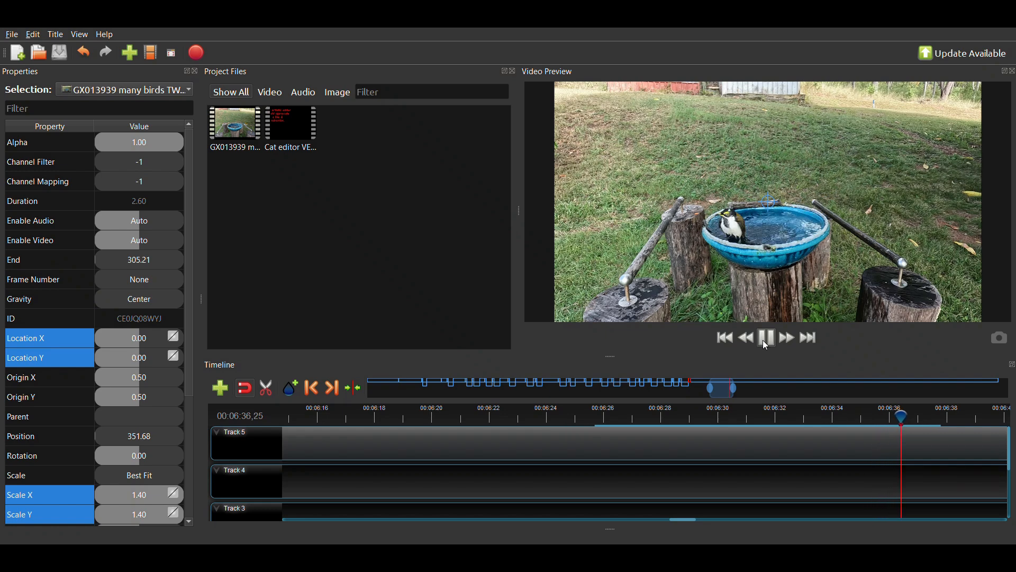
click(767, 340)
drag(730, 392, 725, 392)
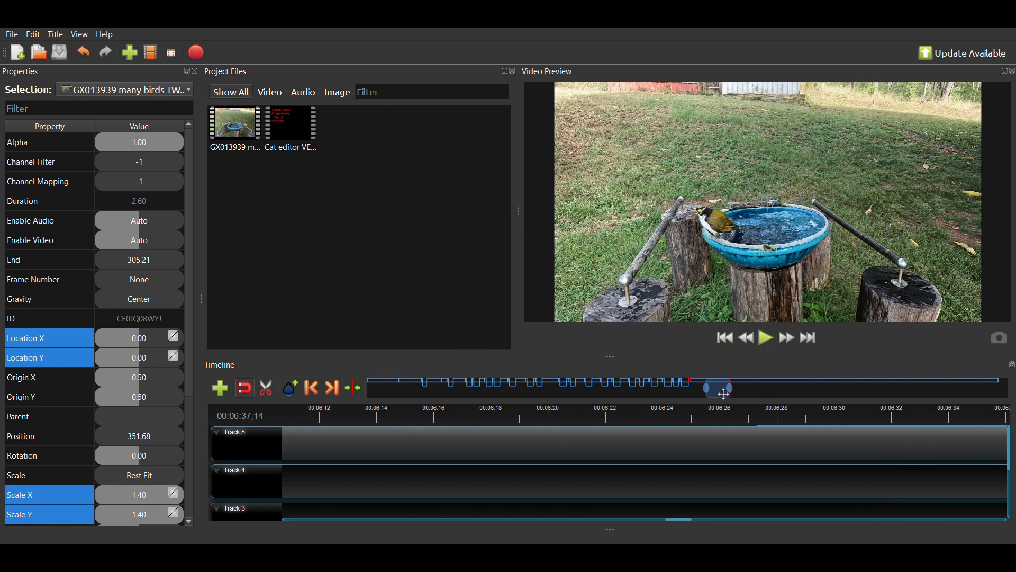
click(729, 412)
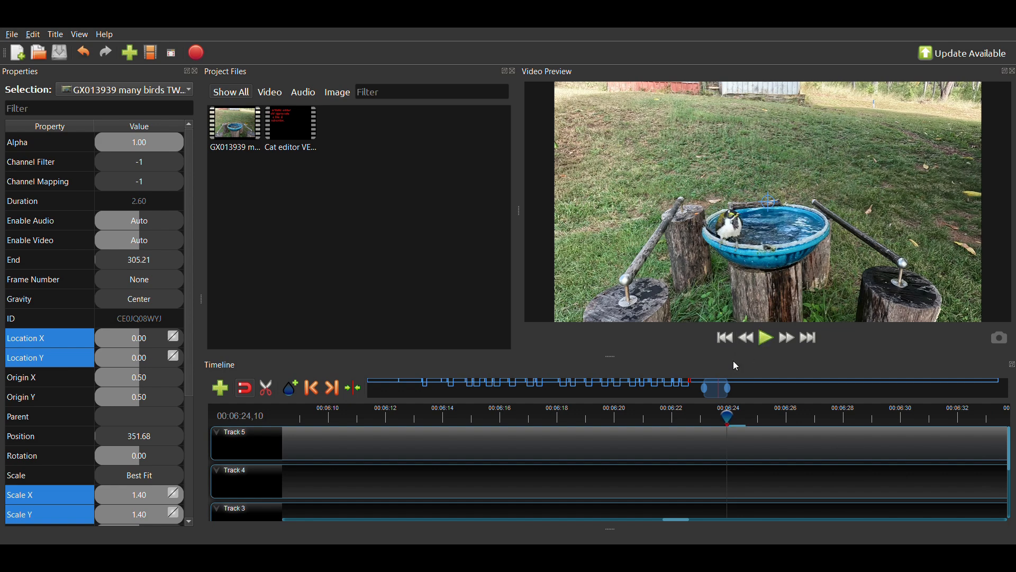
click(632, 417)
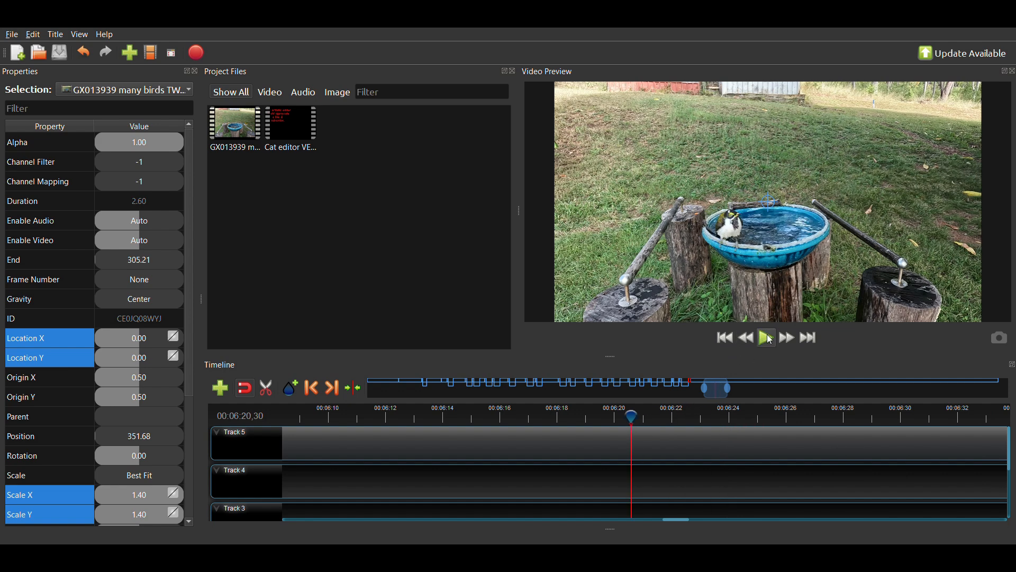
- Play the Track 5 footage from 00:06:18,30 to 00:06:23,24 to review the bird dip
click(576, 418)
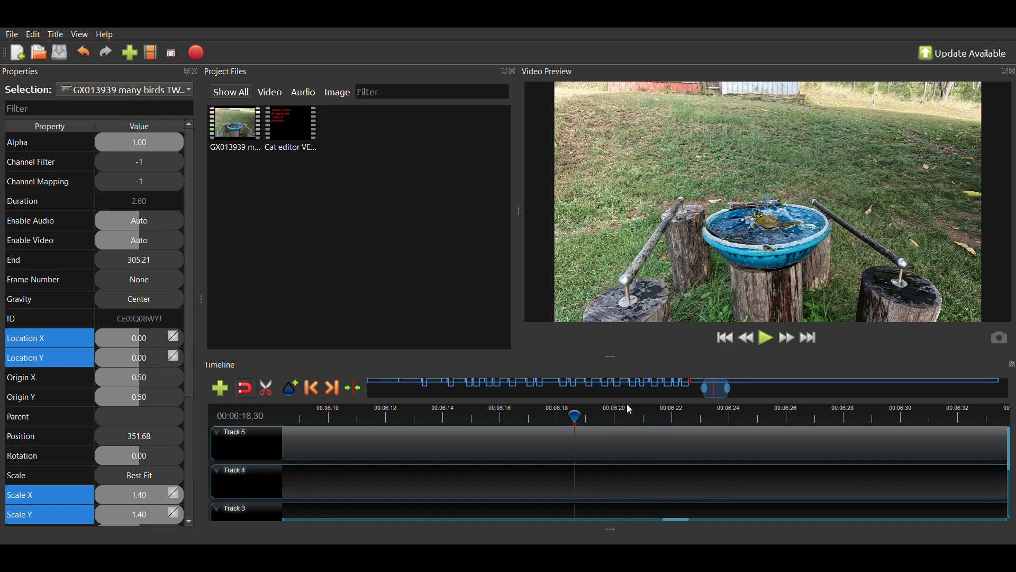
click(771, 339)
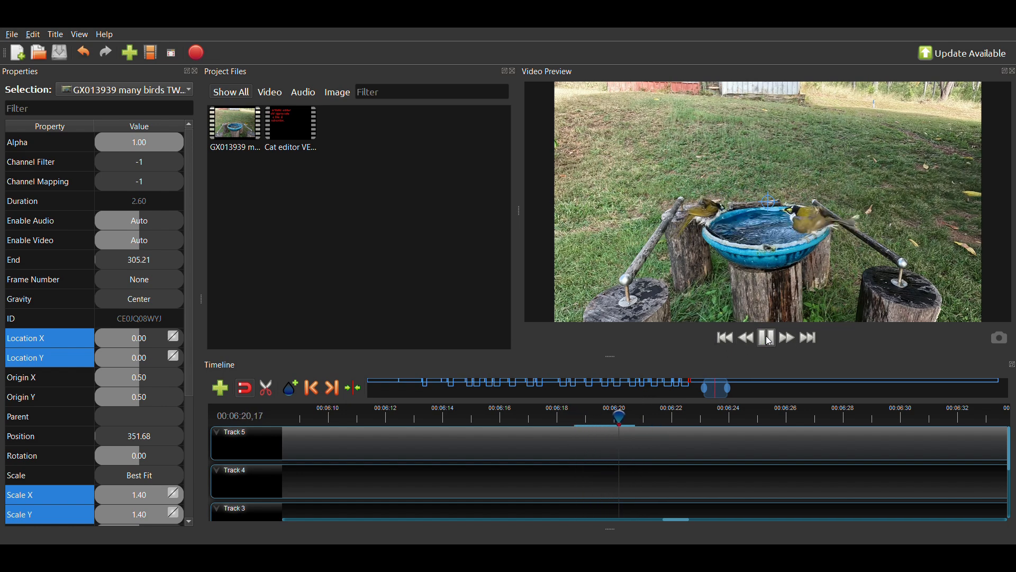
click(769, 339)
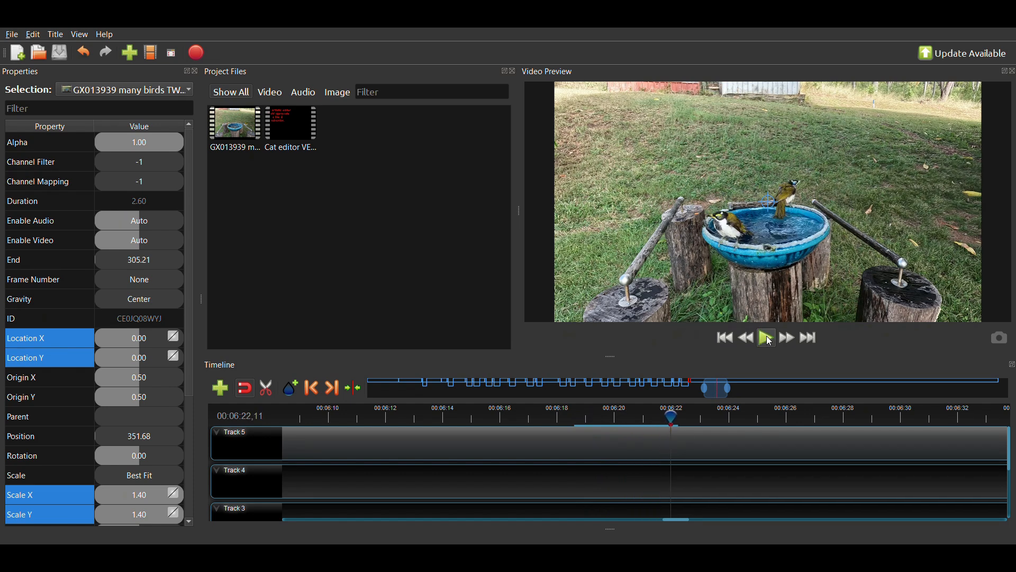
click(770, 339)
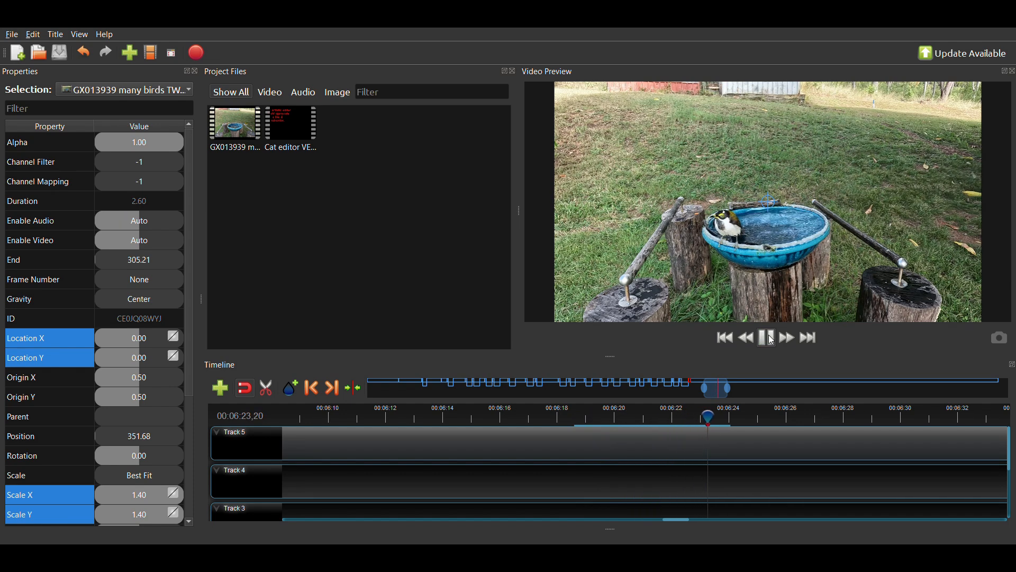
click(772, 339)
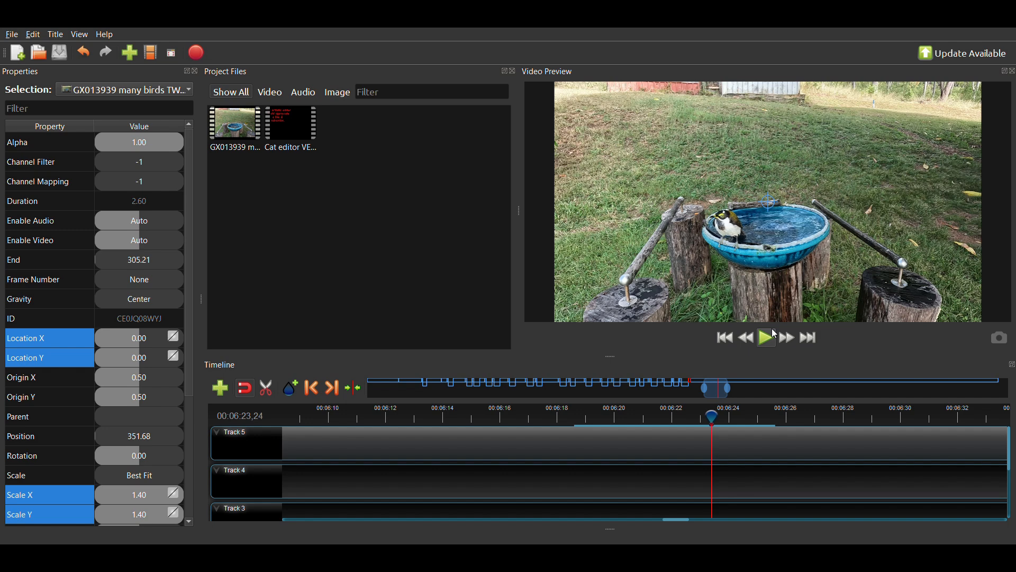
- Step back frame by frame to 00:06:20,28 to examine the bird dip
key(Left)
key(Left)
key(Left)
key(Left)
key(Left)
key(Left)
key(Left)
key(Left)
key(Left)
key(Left)
key(Left)
key(Left)
key(Left)
key(Left)
key(Left)
key(Left)
key(Left)
key(Left)
key(Left)
key(Left)
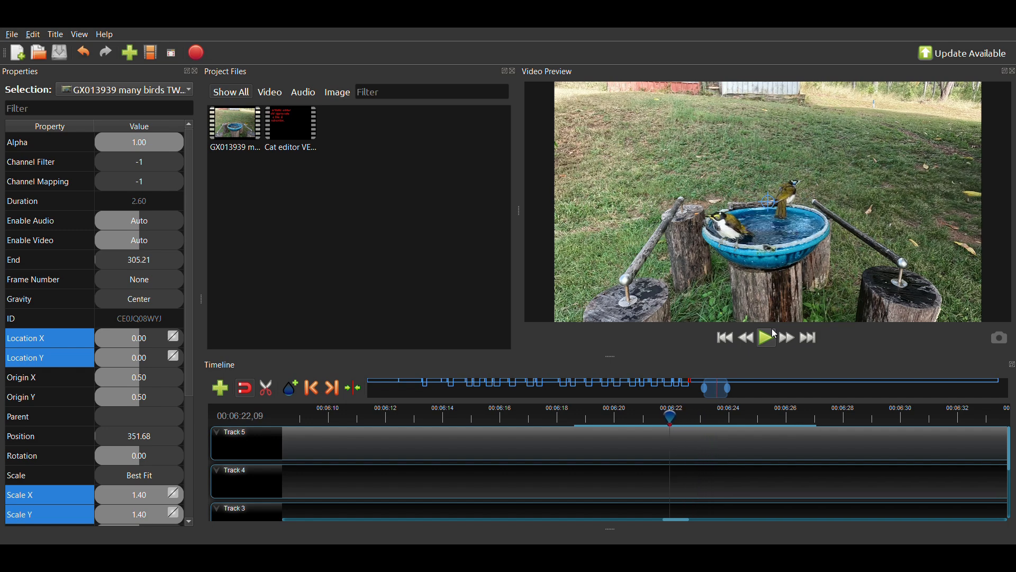
key(Left)
key(Left)
key(Left)
key(Left)
key(Left)
key(Left)
key(Left)
key(Left)
key(Left)
key(Left)
key(Left)
key(Left)
key(Left)
key(Left)
key(Left)
key(Left)
key(Left)
key(Left)
key(Left)
key(Left)
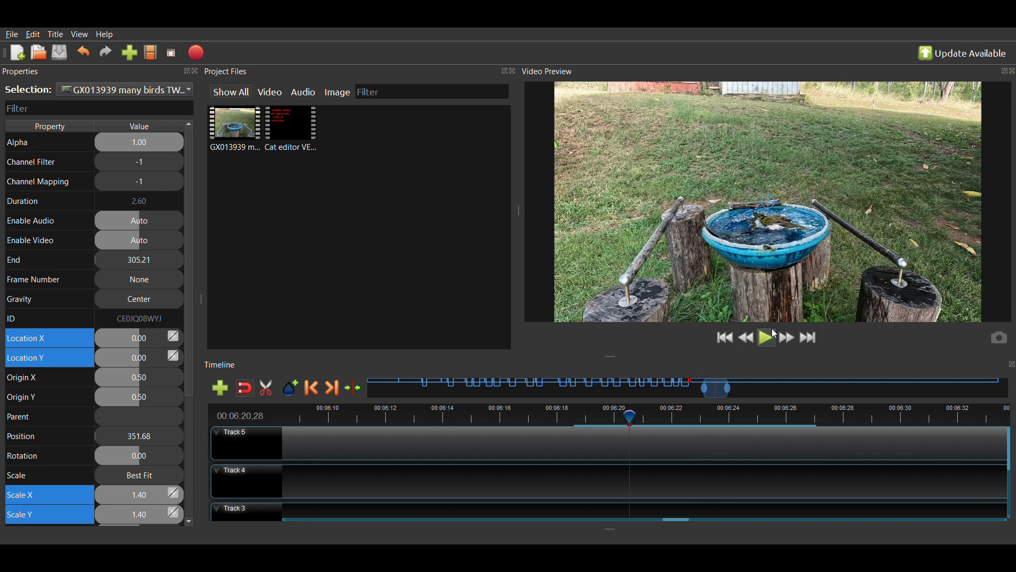
- Split the Track 5 clip at 00:06:22,19, keeping both sides
key(Right)
key(Right)
key(Right)
key(Right)
key(Right)
key(Right)
key(Right)
key(Right)
key(Right)
key(Right)
key(Right)
key(Right)
key(Right)
key(Right)
key(Right)
key(Right)
key(Right)
key(Right)
key(Right)
key(Right)
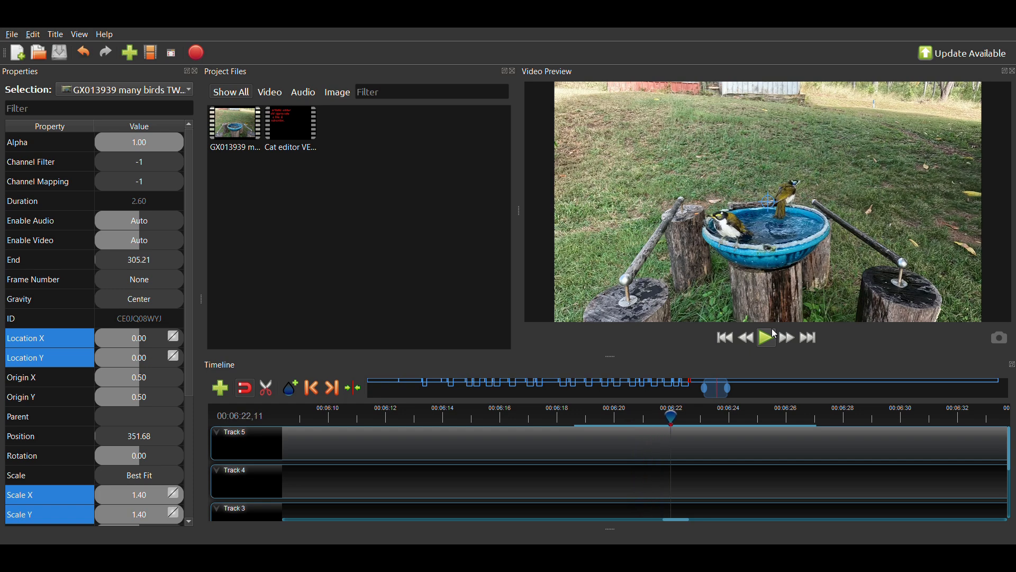
key(Right)
key(Right)
key(Right)
key(Right)
key(Right)
key(Right)
key(Right)
key(Right)
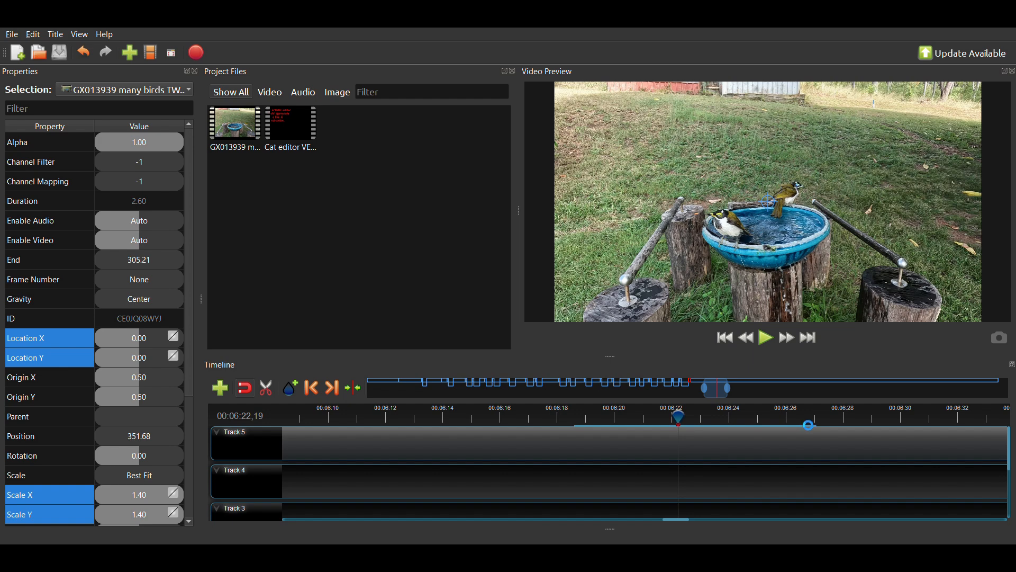
mouse_move(809, 425)
mouse_down()
mouse_move(799, 417)
mouse_move(817, 443)
mouse_up()
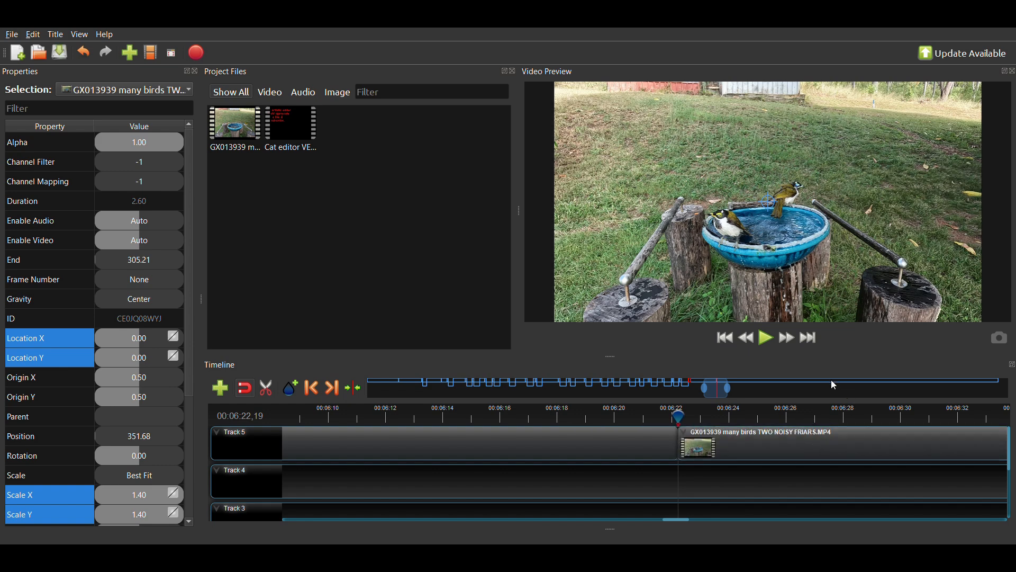
- Move the remaining footage after the cut onto Track 4 at position 389.09, leaving a gap, and save the project
click(713, 451)
drag(713, 451, 889, 489)
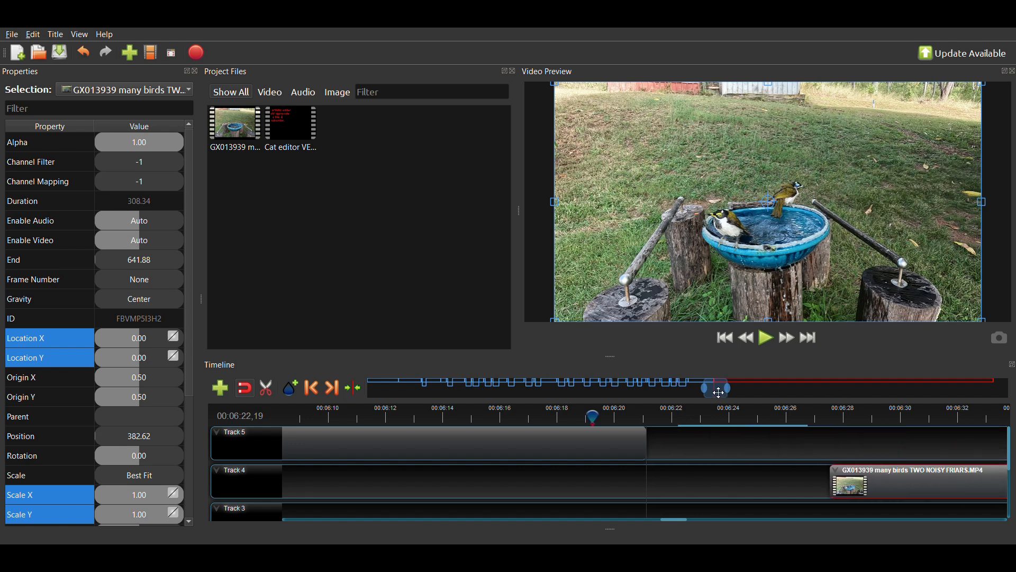
drag(717, 392, 690, 395)
click(668, 419)
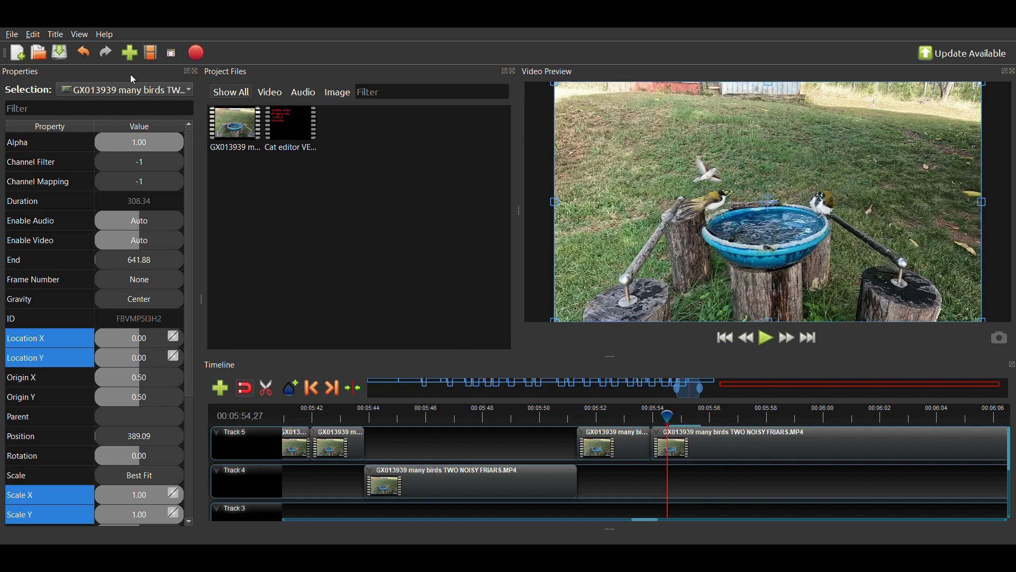
click(14, 35)
- Play the last Track 5 clip from 00:05:54,27 and step back through the frames to 00:05:55,18 to examine the dip's start
click(773, 340)
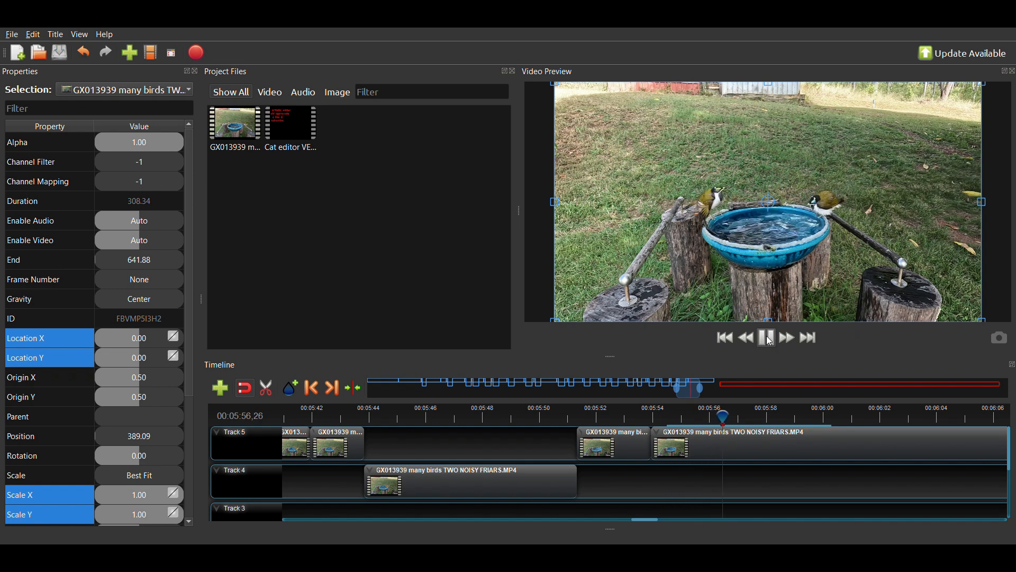
click(772, 340)
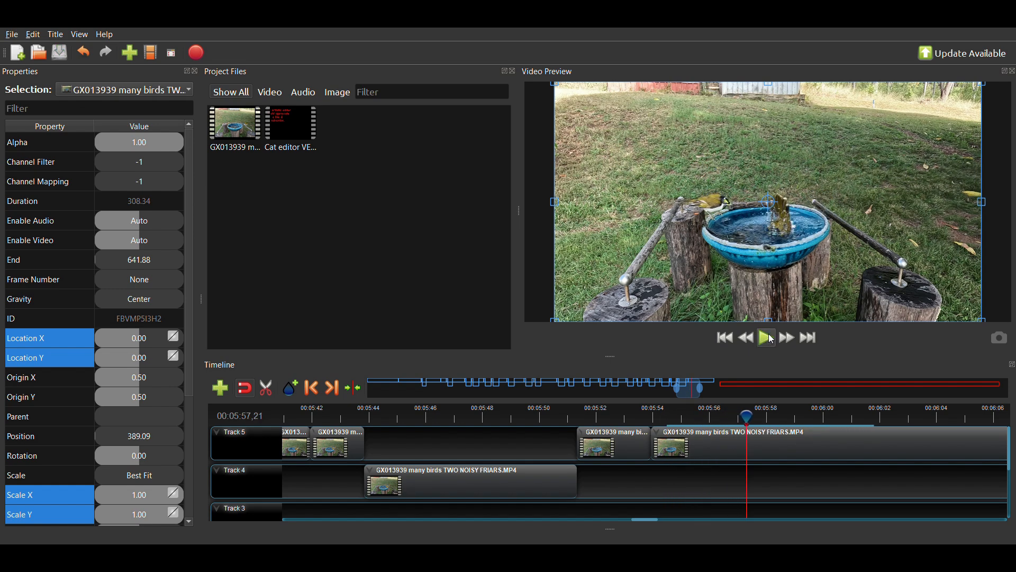
key(Left)
key(Left)
key(Left)
key(Left)
key(Left)
key(Left)
key(Left)
key(Left)
key(Left)
key(Left)
key(Left)
key(Left)
key(Left)
key(Left)
key(Left)
key(Left)
key(Left)
key(Left)
key(Left)
key(Left)
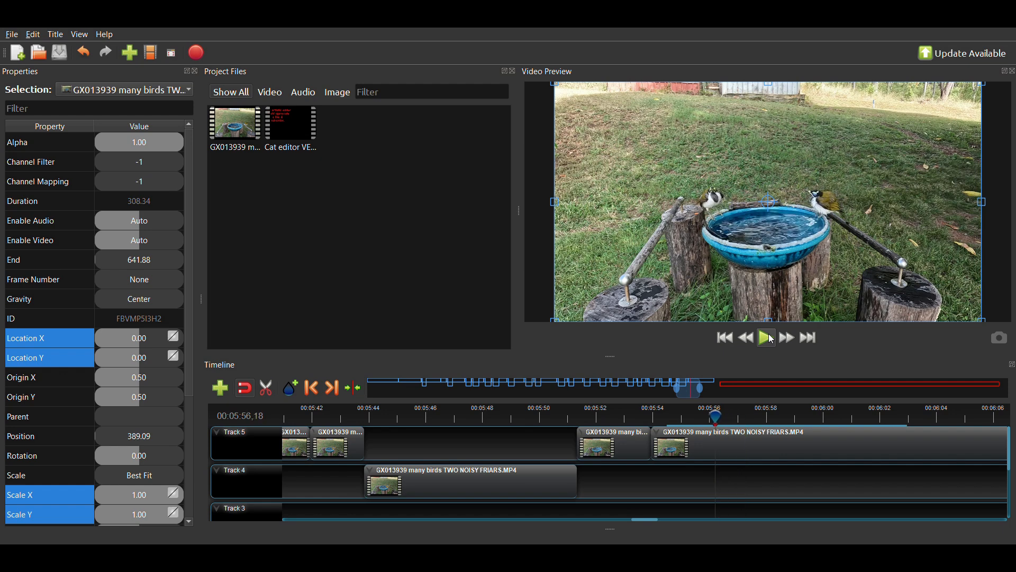
key(Left)
key(Left)
key(Left)
key(Left)
key(Left)
key(Left)
key(Left)
key(Left)
key(Left)
key(Left)
key(Left)
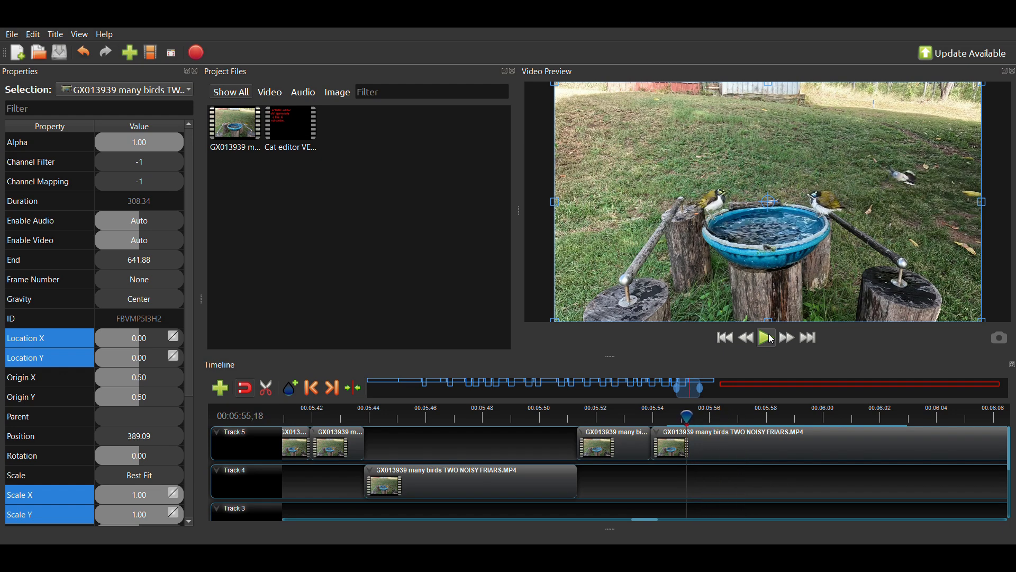
- Place the playhead at 00:05:56,05, just before the bird dips
key(Right)
key(Right)
key(Right)
key(Right)
key(Right)
key(Right)
key(Right)
key(Right)
key(Right)
key(Right)
key(Right)
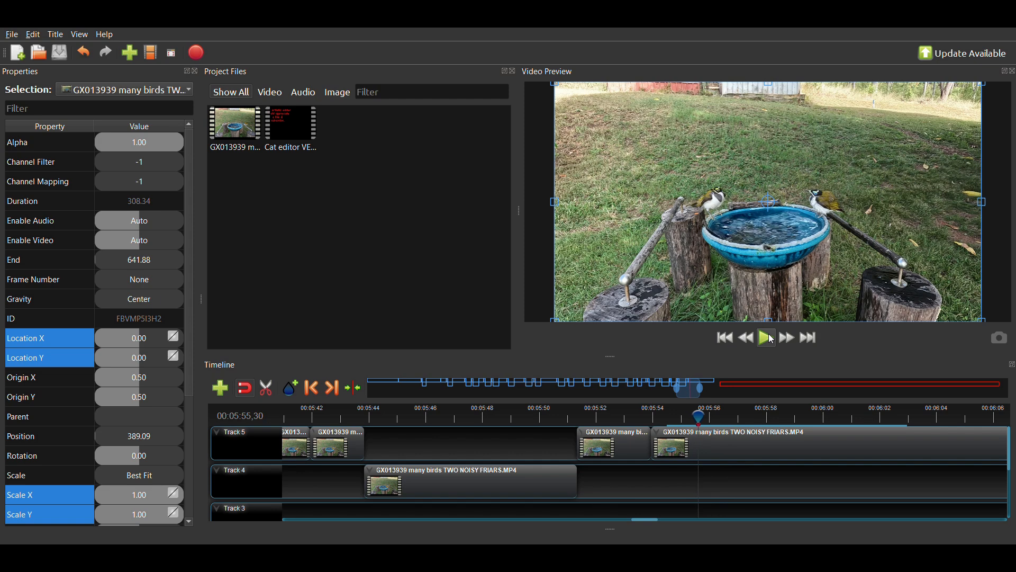
key(Right)
key(Right)
key(Right)
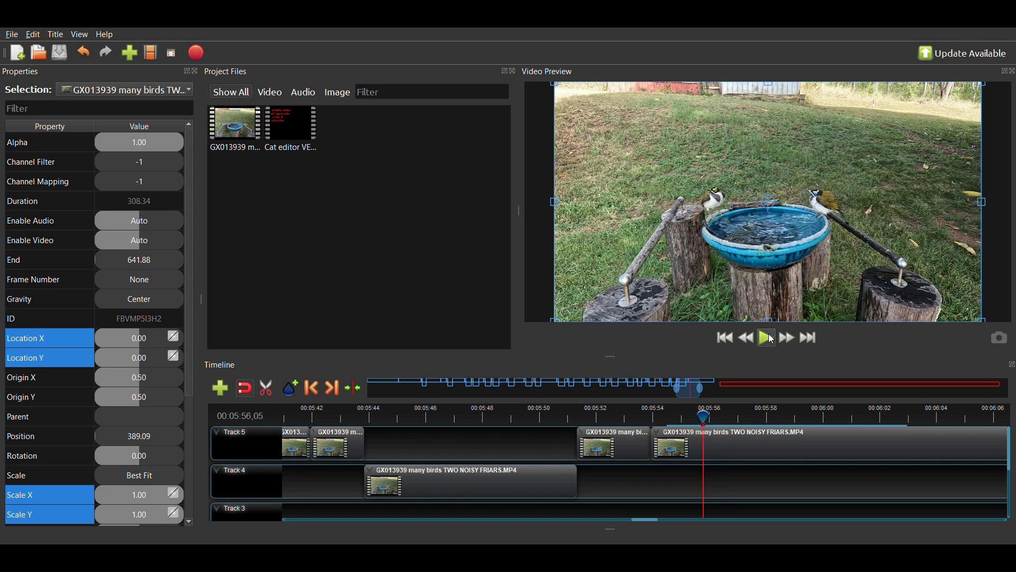
click(143, 496)
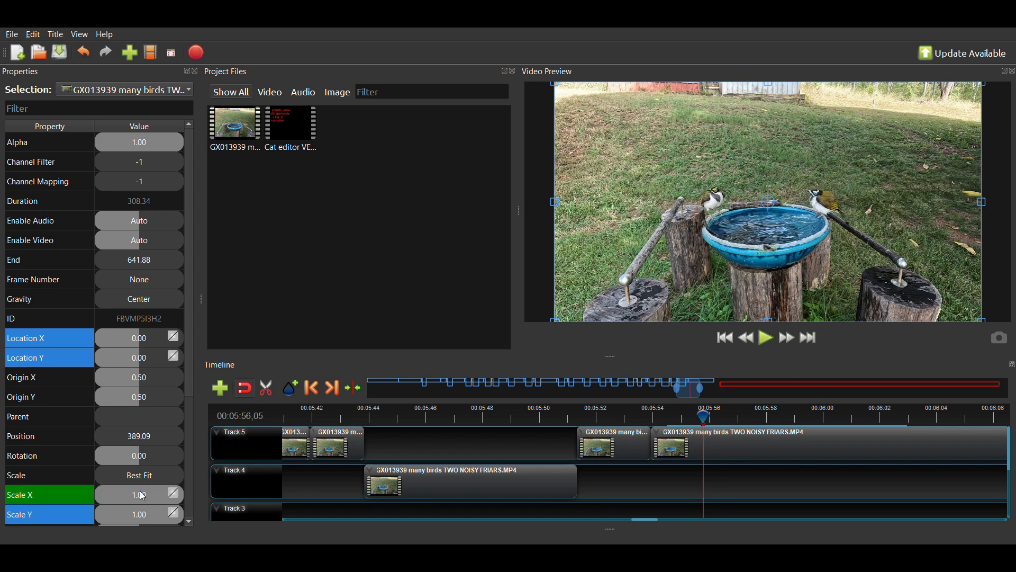
click(141, 521)
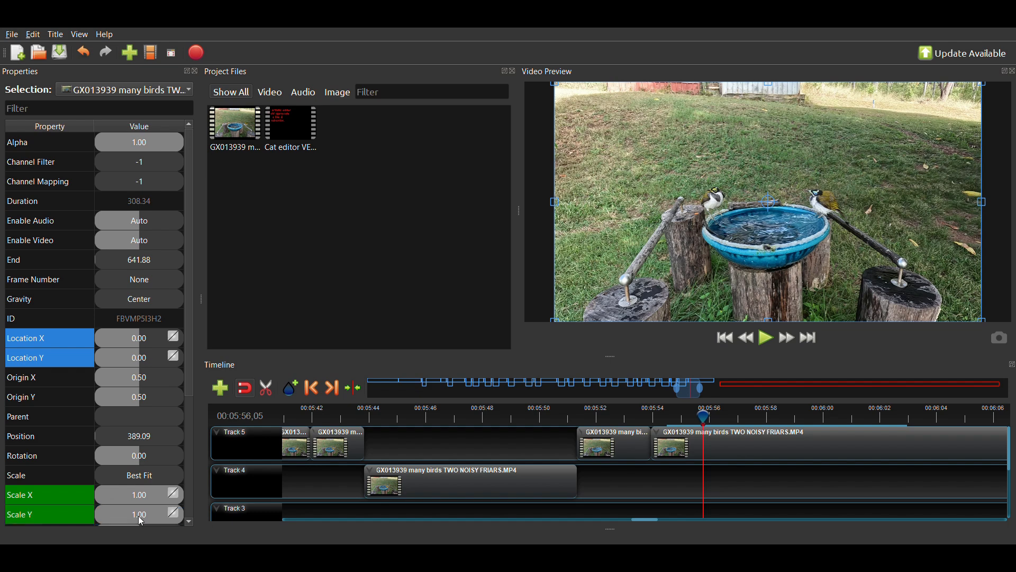
click(133, 341)
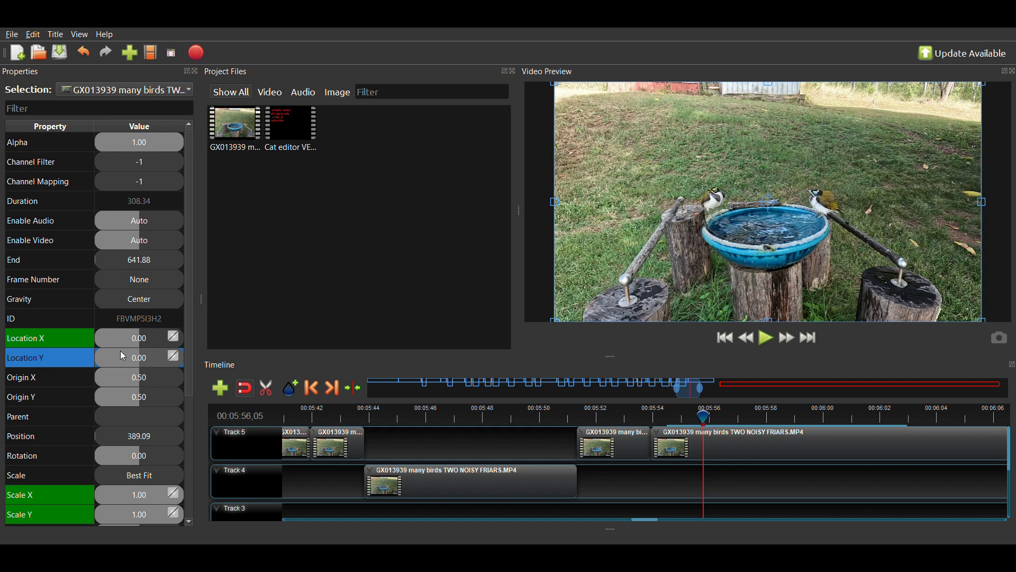
click(85, 53)
click(84, 53)
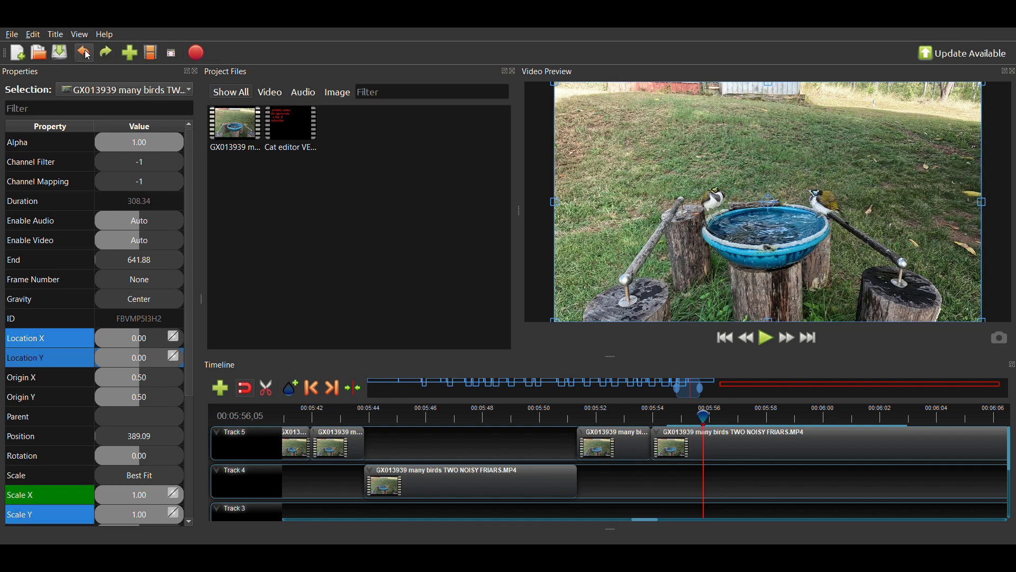
click(85, 53)
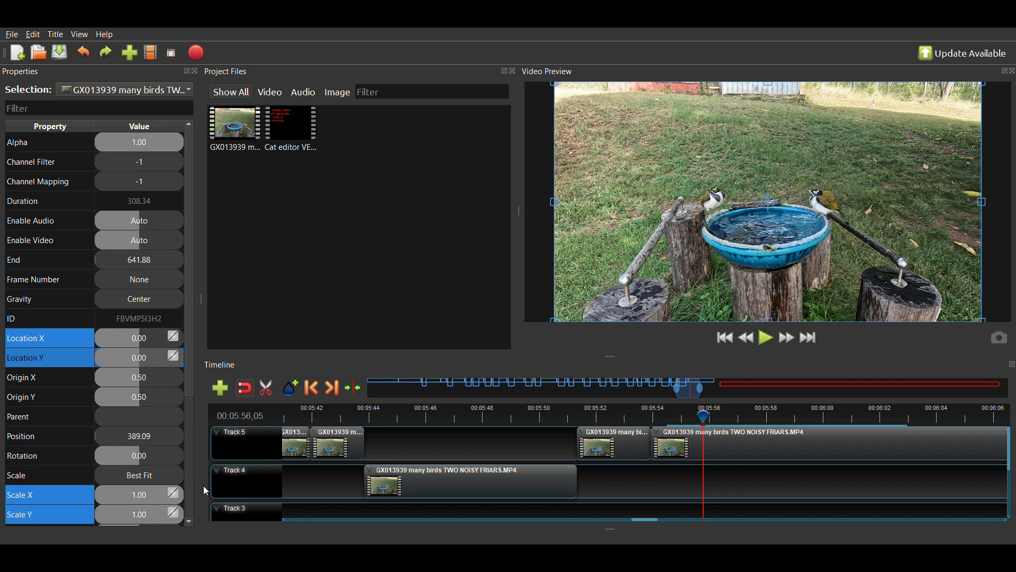
double_click(145, 500)
text(2)
key(Return)
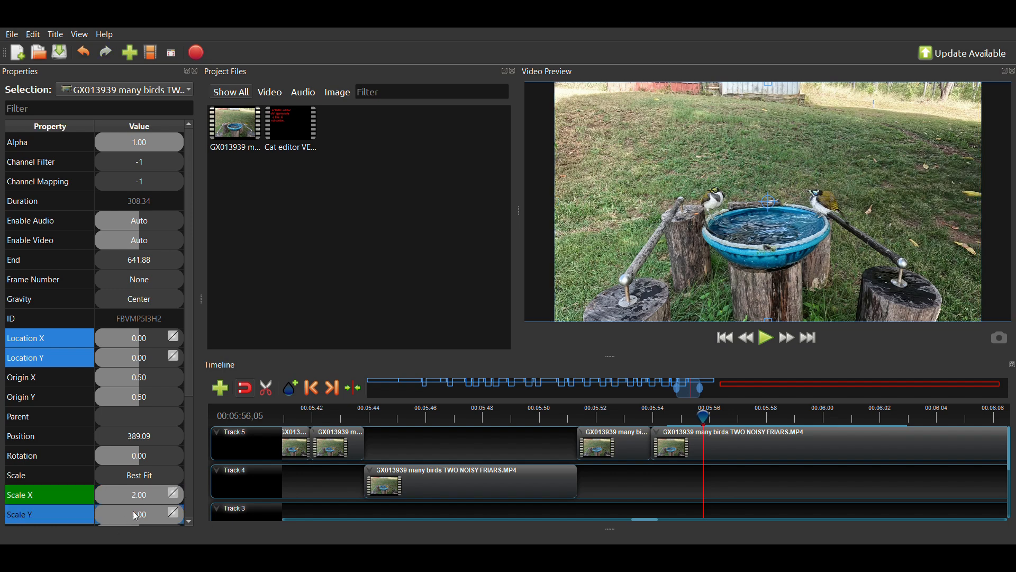
double_click(139, 515)
text(2)
key(Return)
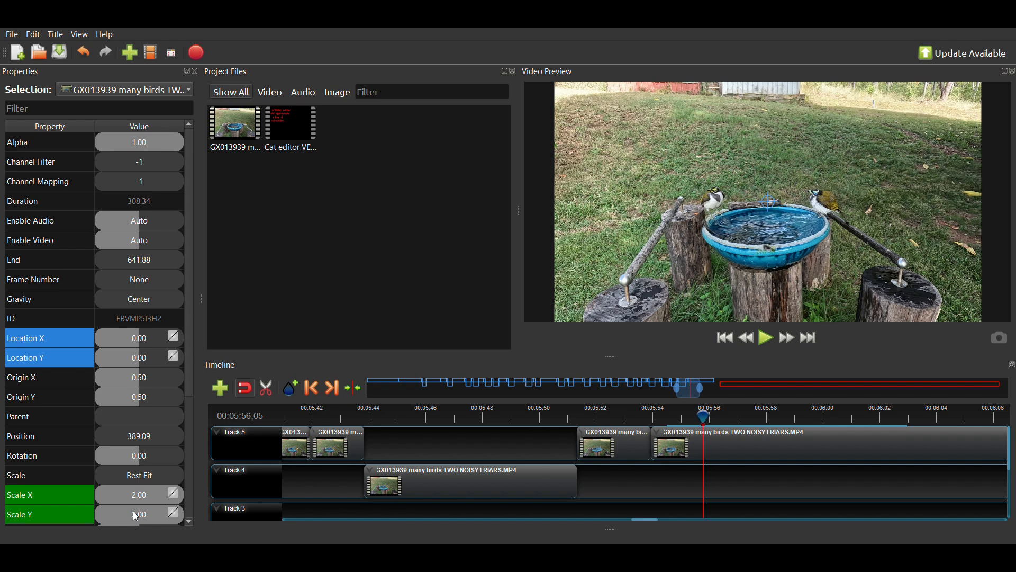
click(82, 53)
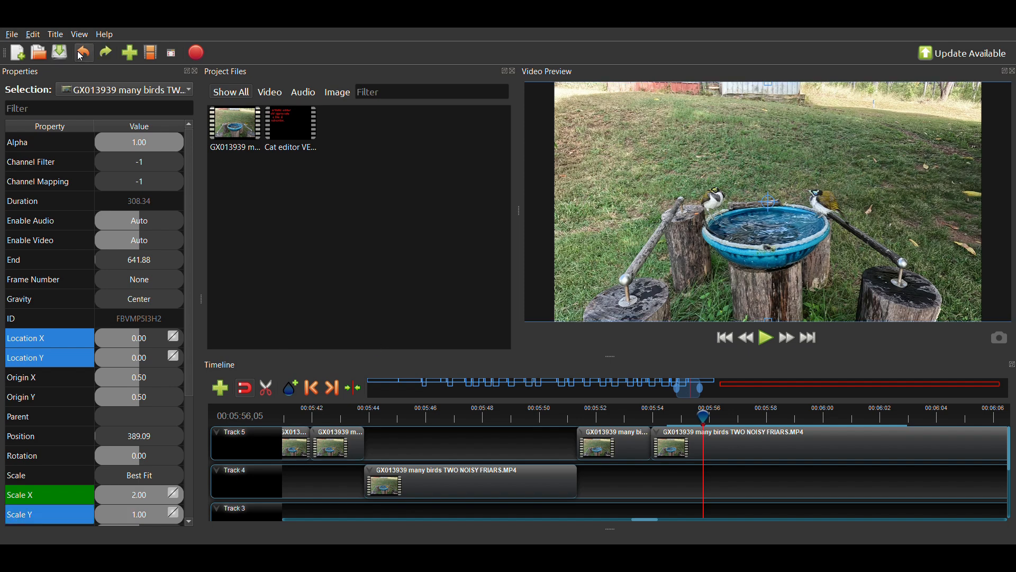
click(82, 53)
- Zoom in on the last Track 5 clip at 00:05:56,05 by setting Scale X and Scale Y to 2
click(754, 444)
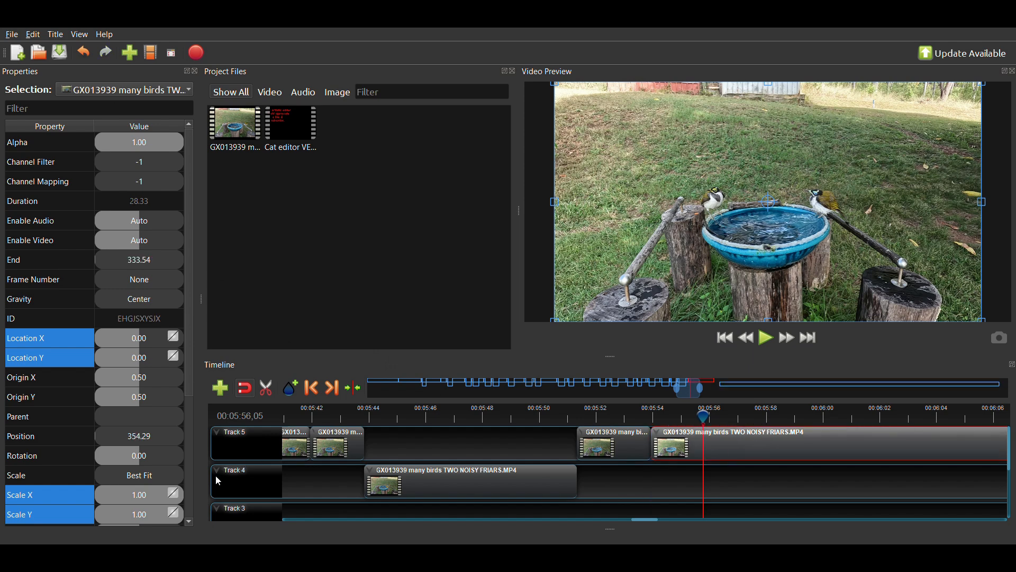
double_click(143, 494)
text(2)
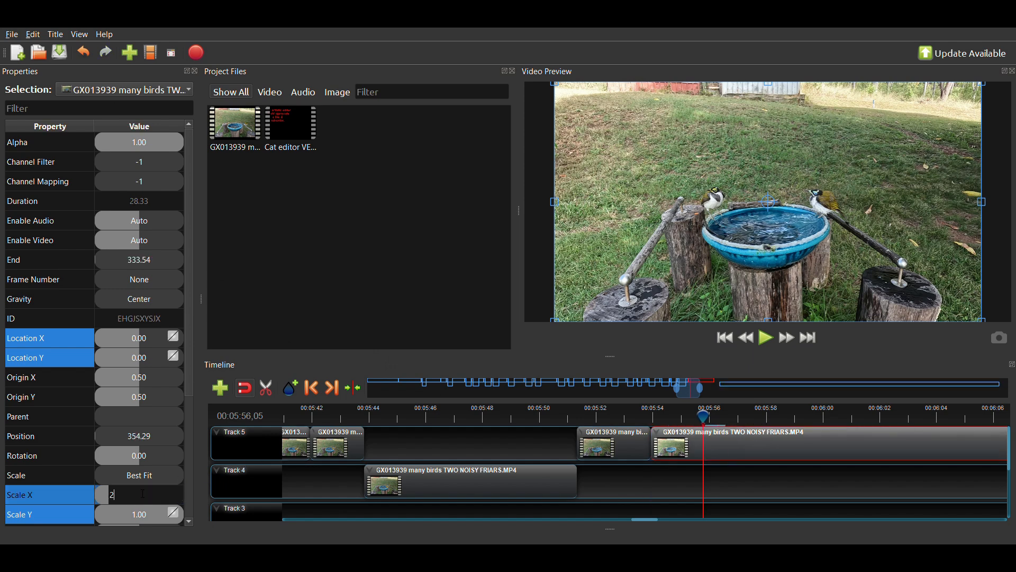
key(Return)
double_click(136, 514)
text(2)
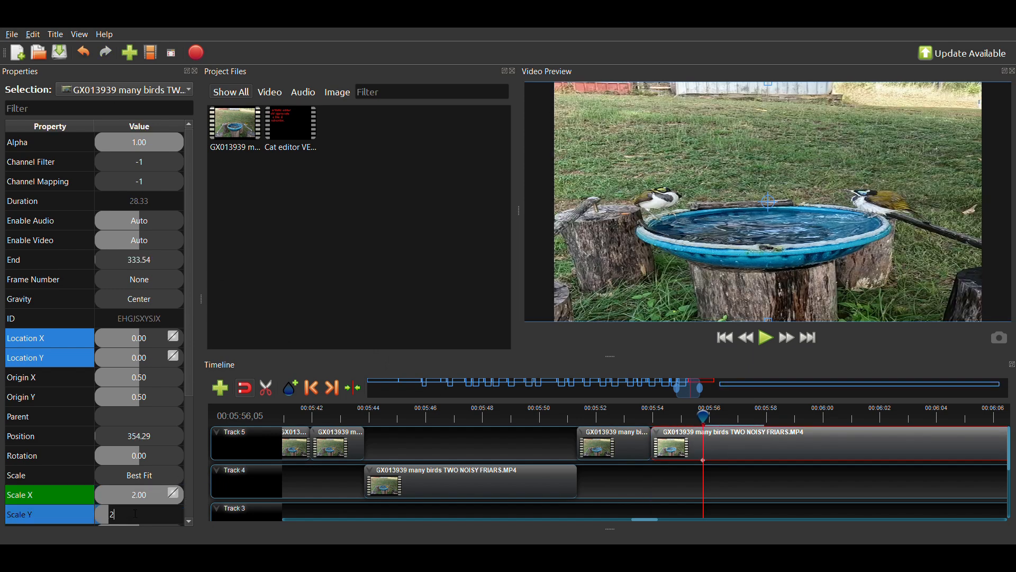
key(Return)
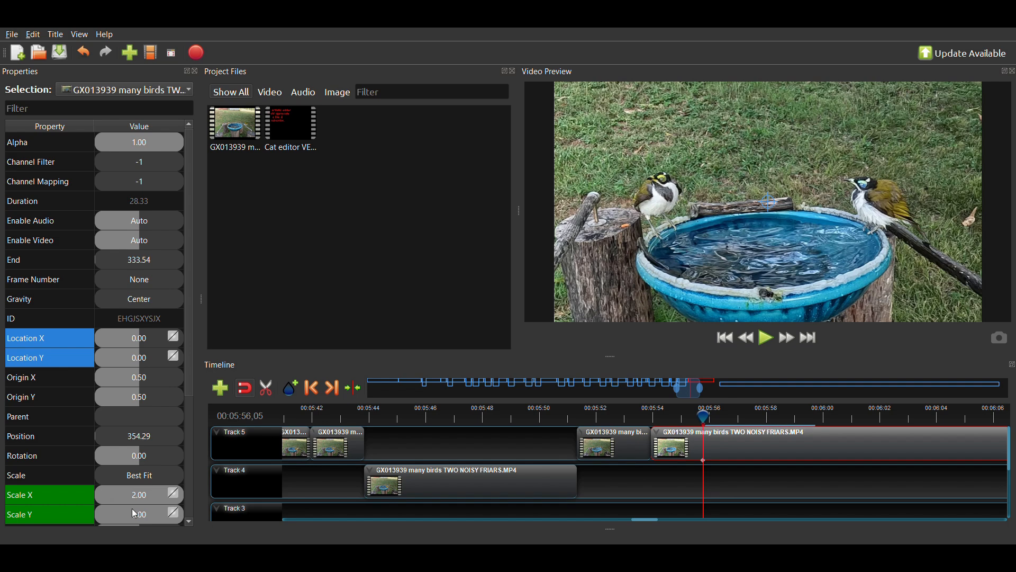
- Try shifting the zoomed Track 5 clip upward with a Location Y of -0.5
double_click(148, 363)
text(-5)
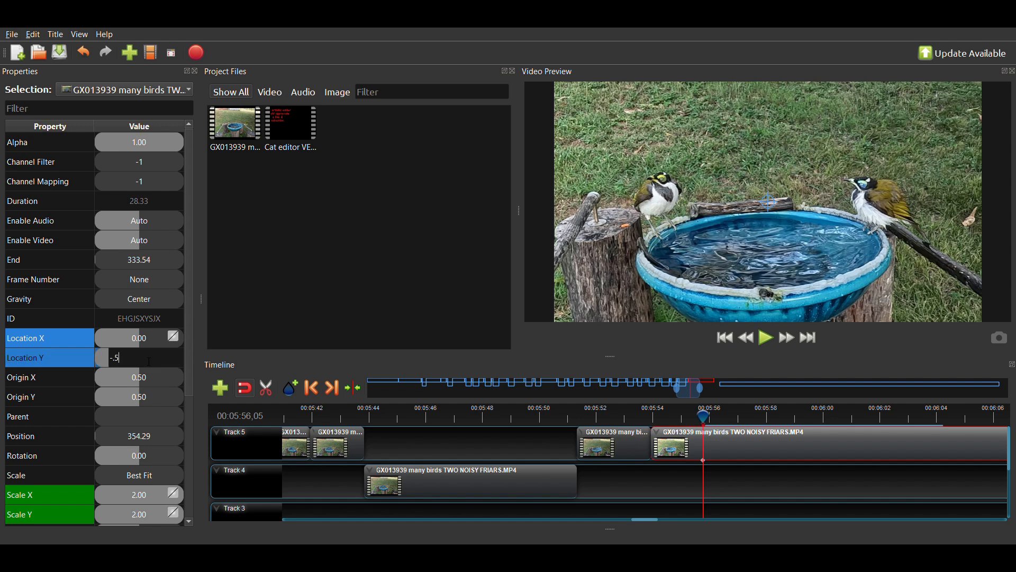
key(Return)
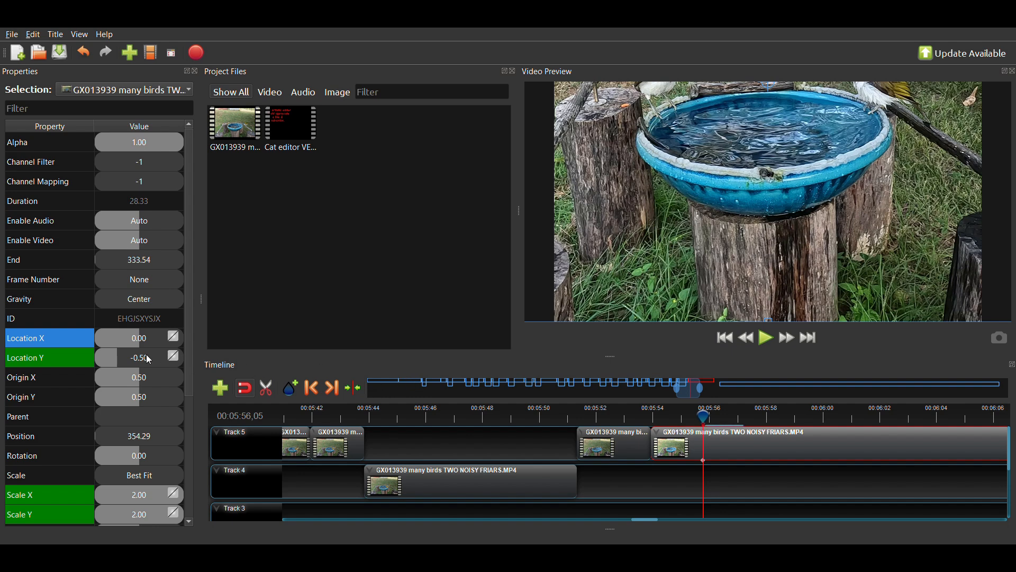
- Set the zoomed Track 5 clip's Location Y to -0.05 at 00:05:56,05
click(149, 360)
double_click(156, 362)
text(-0.0)
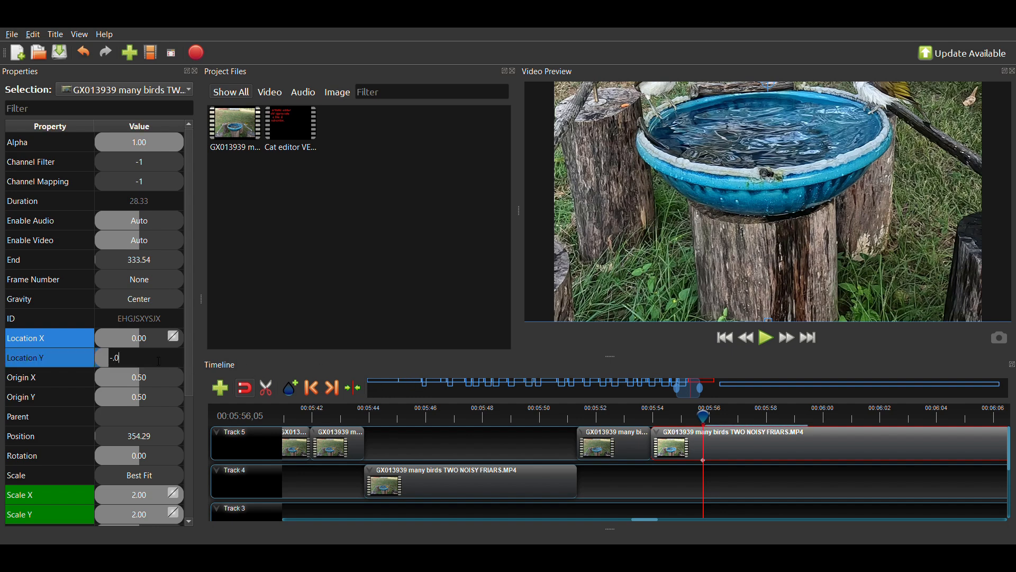
text(5)
key(Return)
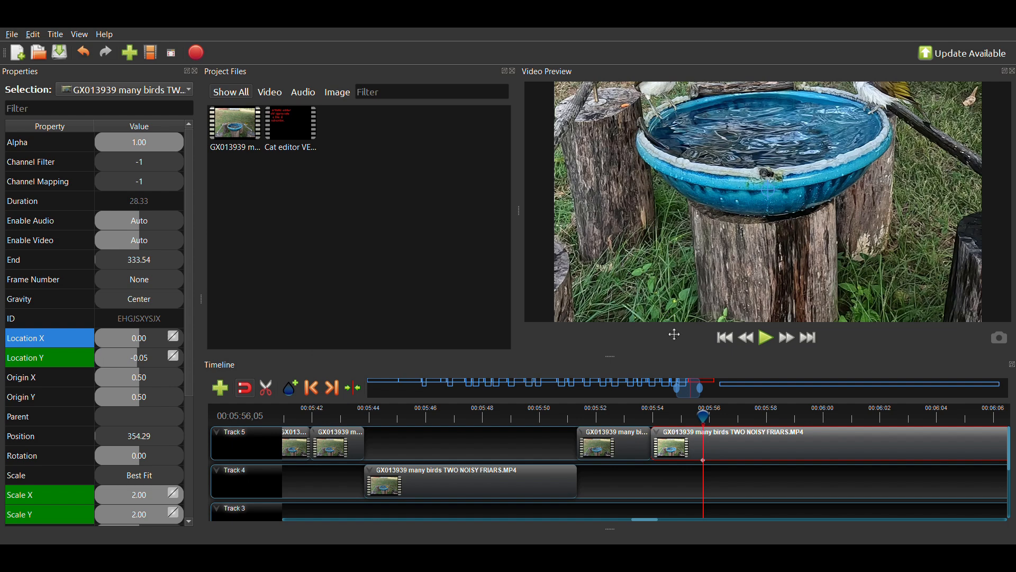
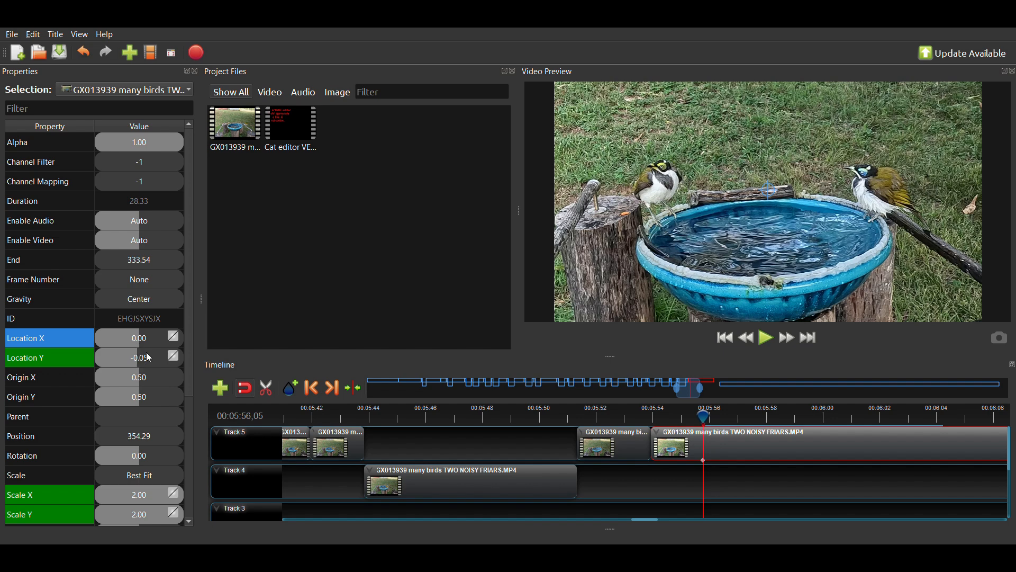
- Try moving the last Track 5 clip slightly to the right, to Position 354.39, and play through its zoom point
click(658, 418)
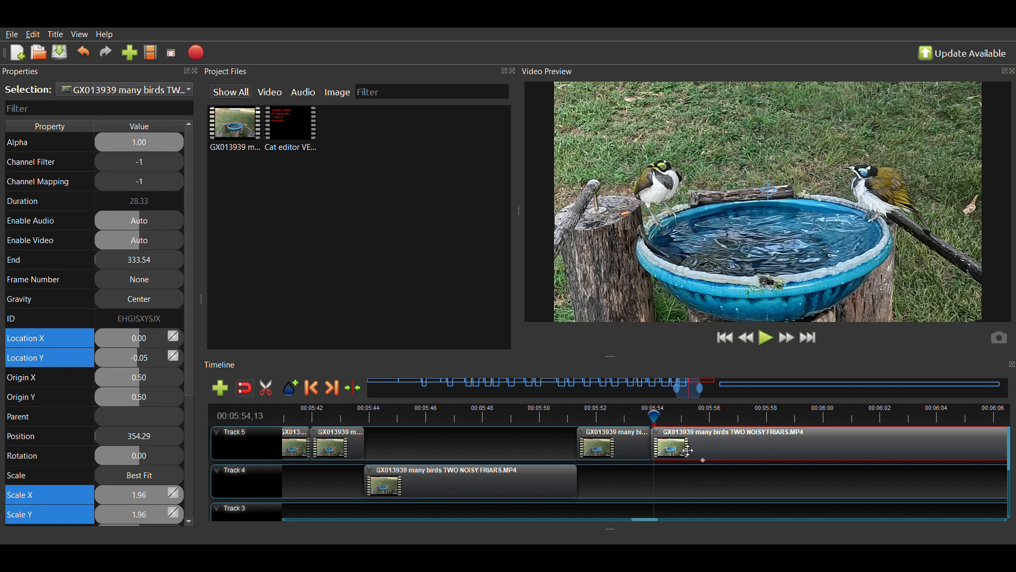
drag(691, 451, 694, 450)
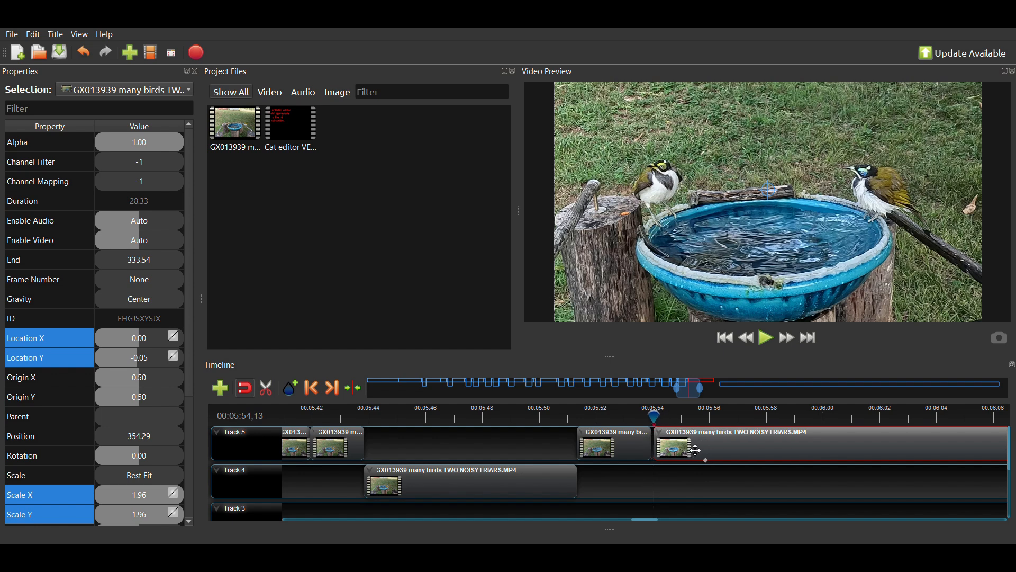
click(765, 344)
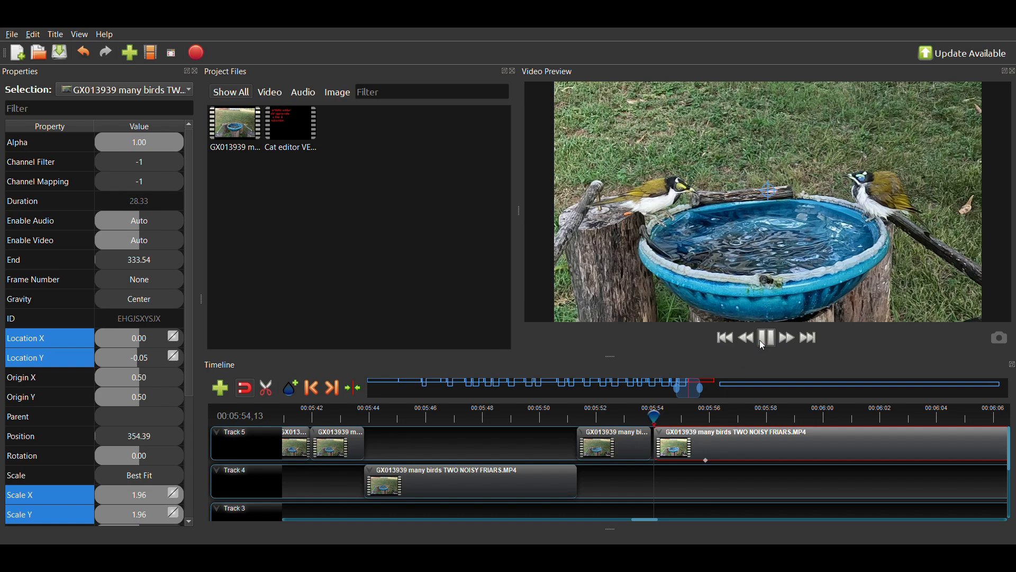
click(765, 345)
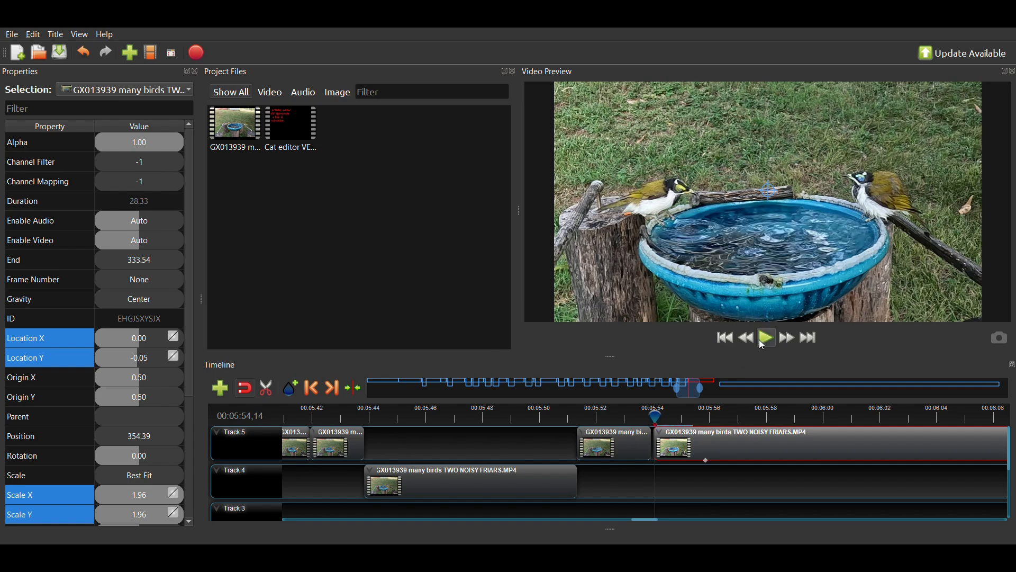
click(764, 343)
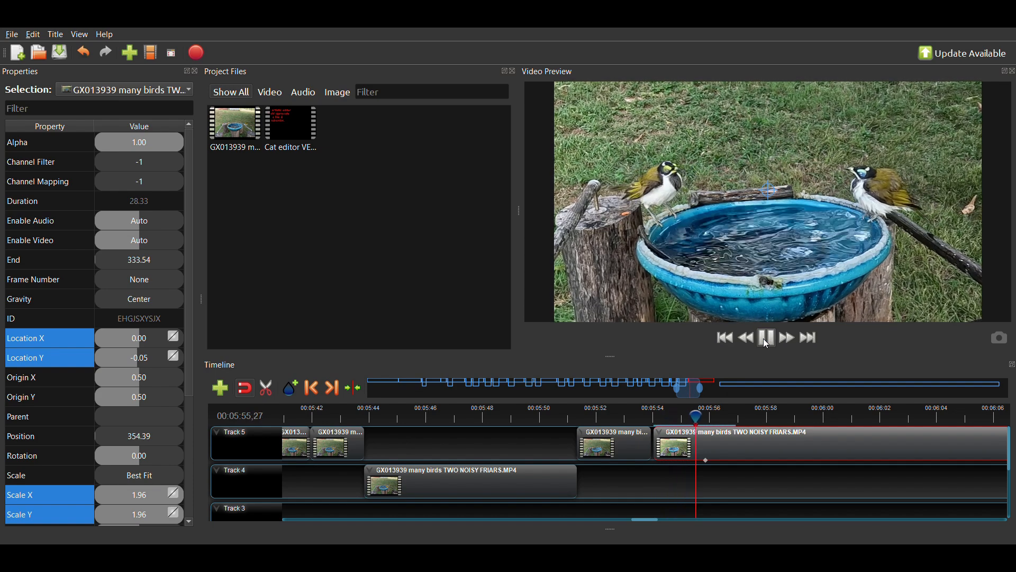
click(767, 344)
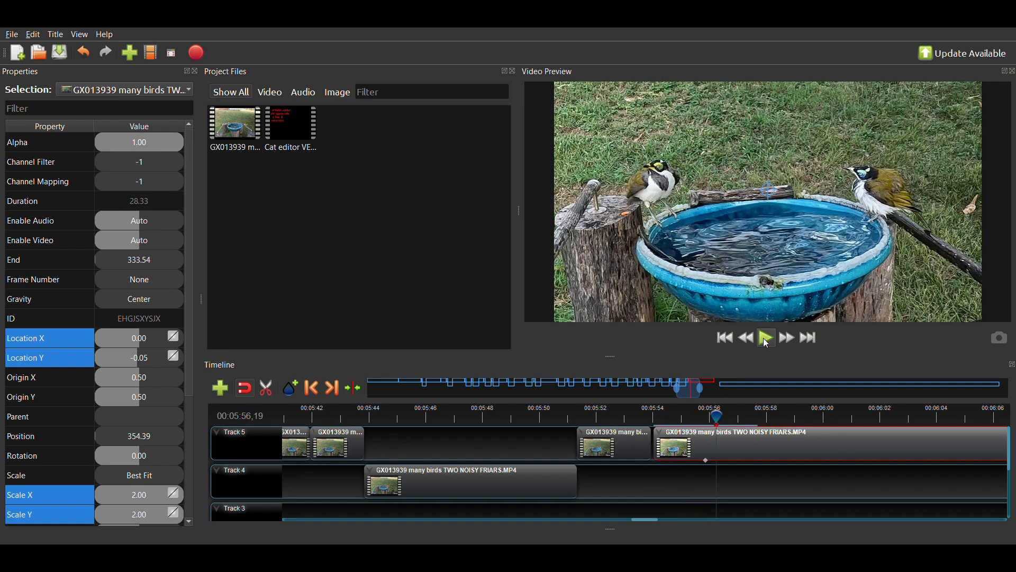
- Set the last Track 5 clip's Location X to 0 at 00:05:56,08, on the frame where the zoom starts
click(703, 416)
key(Right)
key(Right)
key(Right)
key(Right)
key(Right)
key(Right)
key(Right)
key(Right)
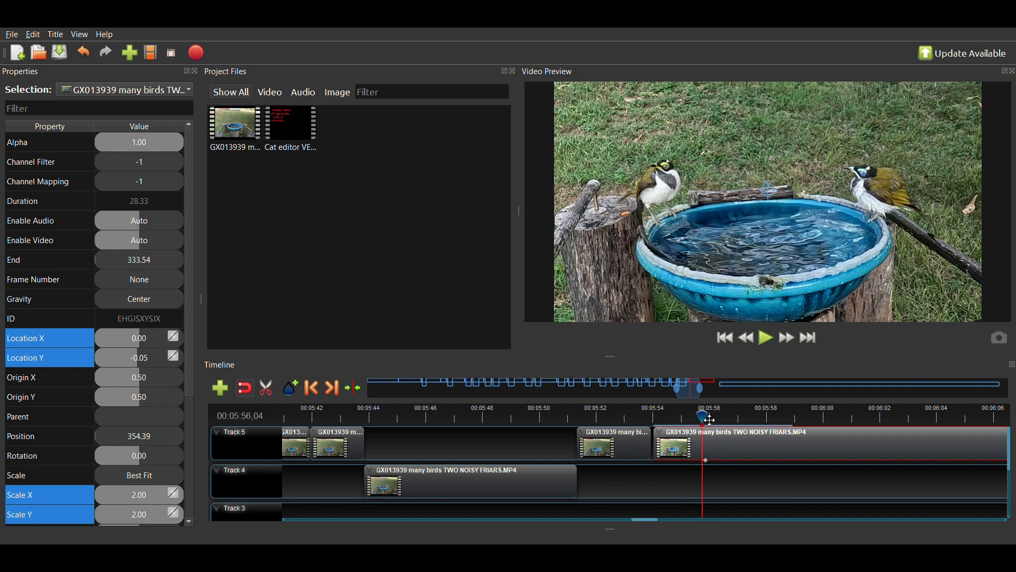
key(Left)
key(Left)
key(Left)
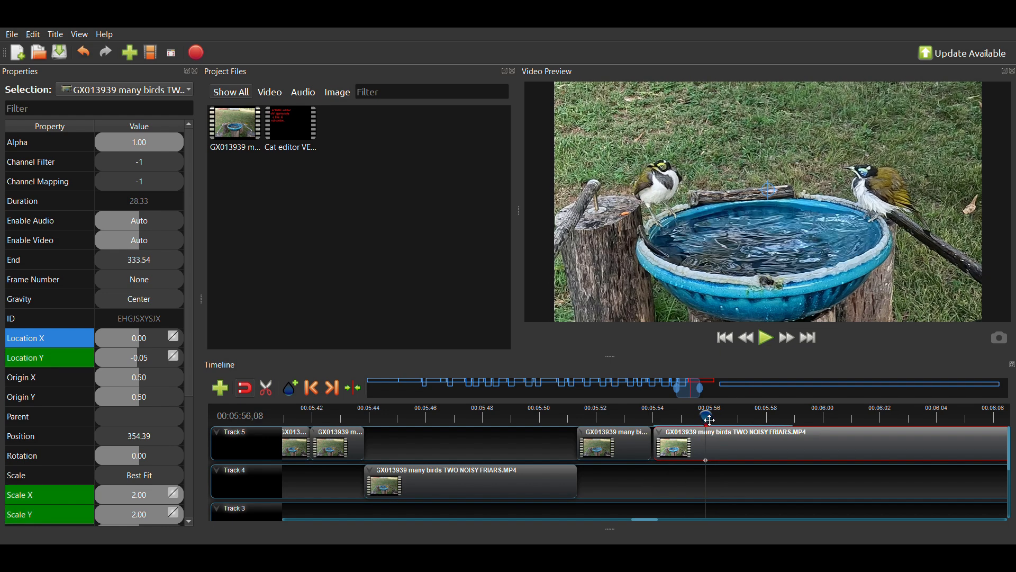
double_click(122, 337)
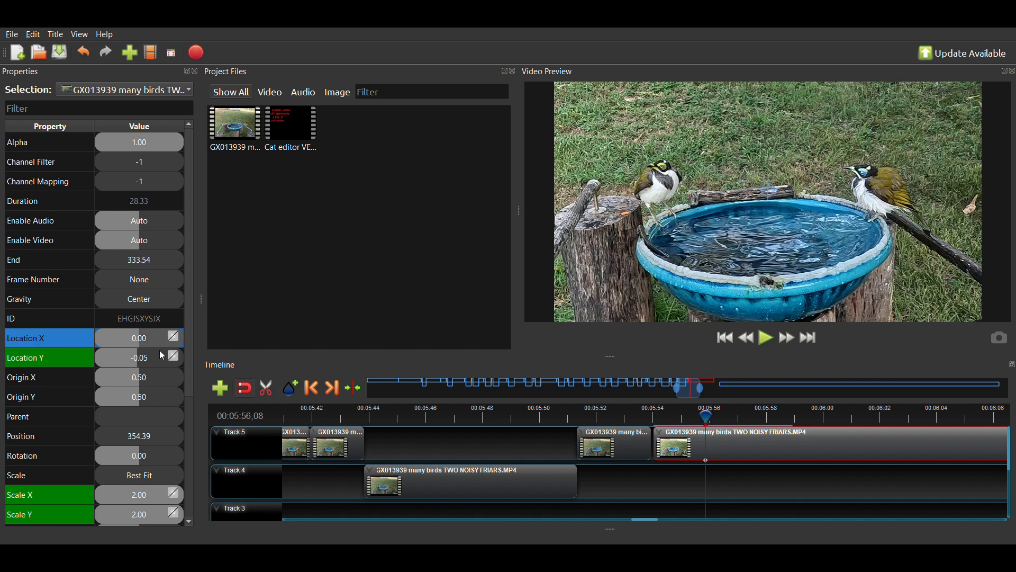
key(Return)
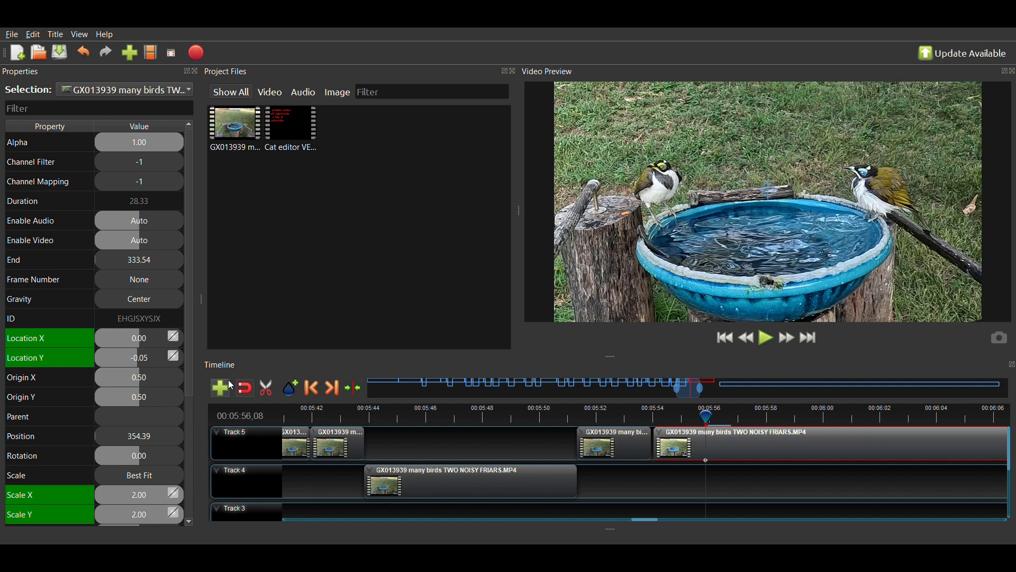
- Set the last Track 5 clip's Location X and Location Y to 0 one frame earlier, at 00:05:56,07
key(Left)
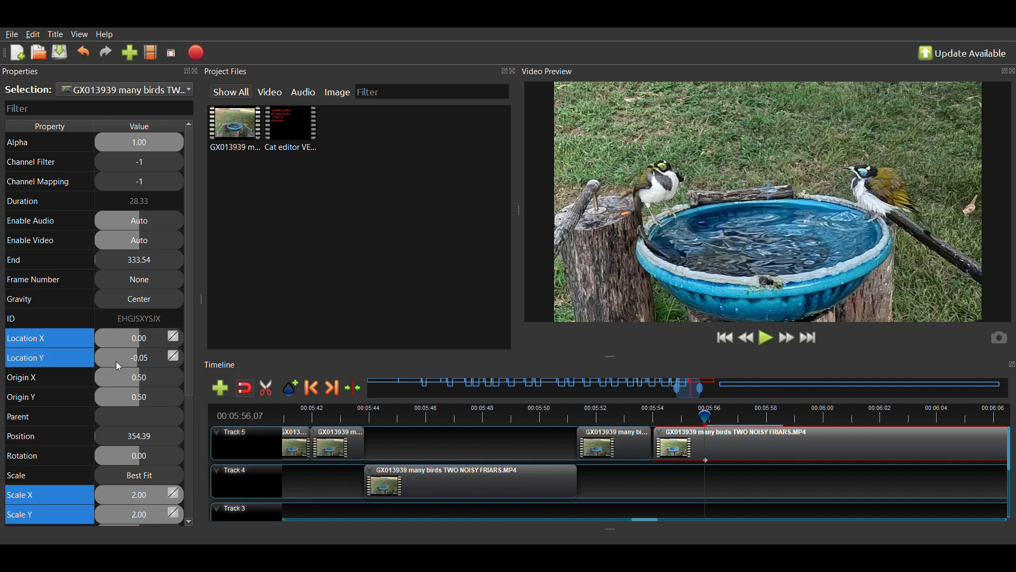
click(123, 342)
double_click(124, 344)
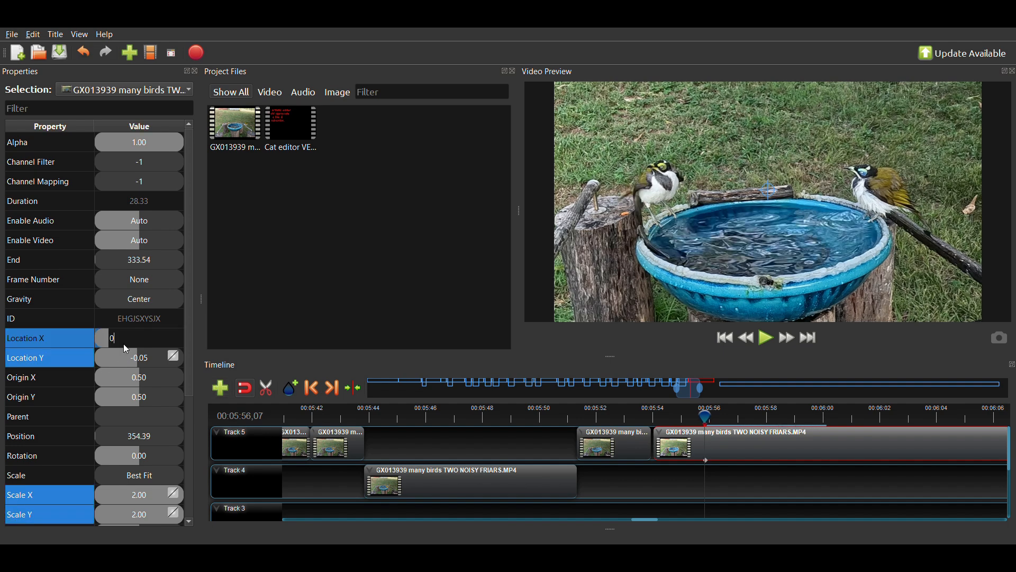
key(Return)
double_click(128, 356)
text(0)
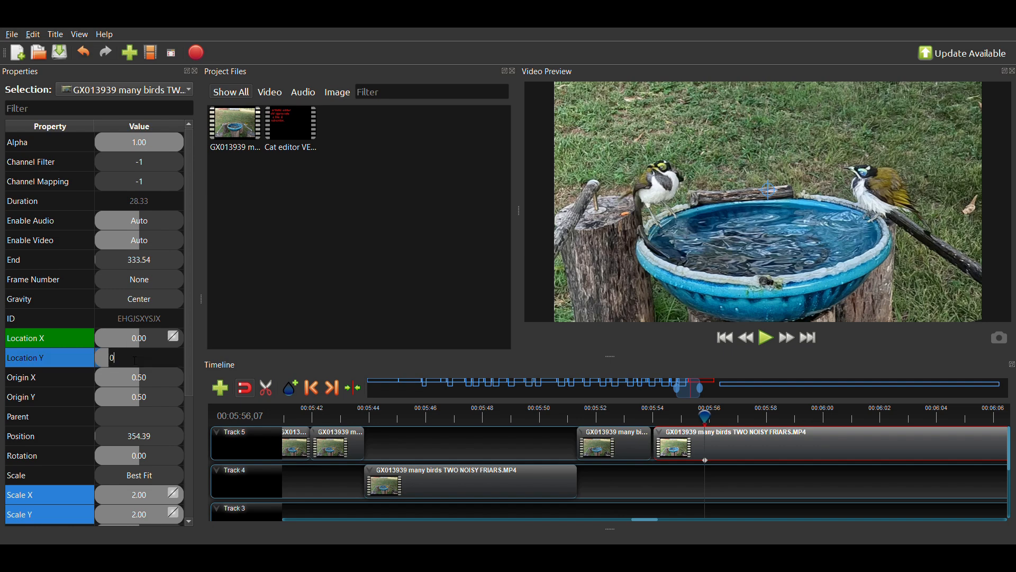
key(Return)
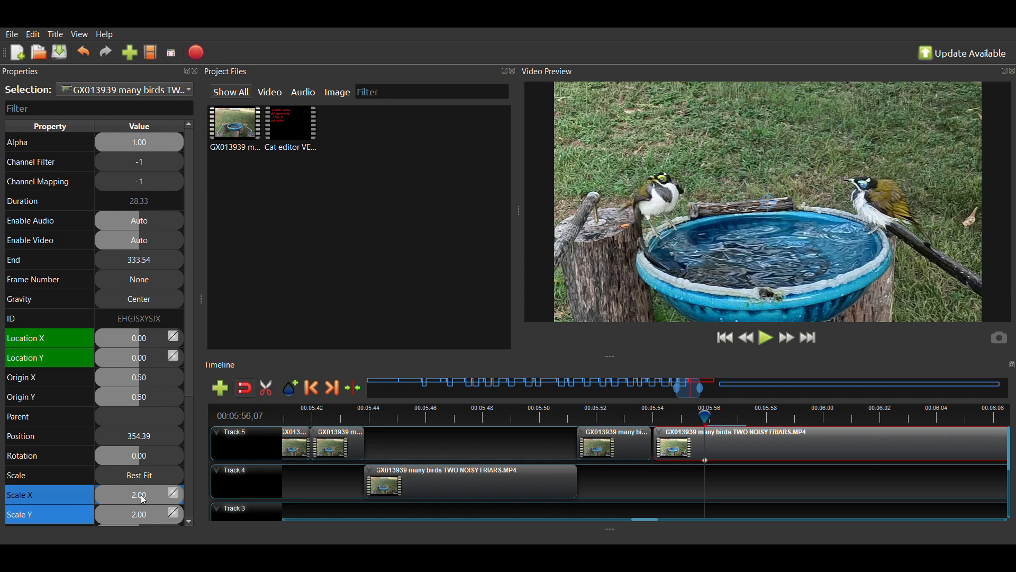
- Set Scale X and Scale Y to 1 at 00:05:56,07 and compare the frame with the following one
double_click(143, 500)
text(1)
key(Return)
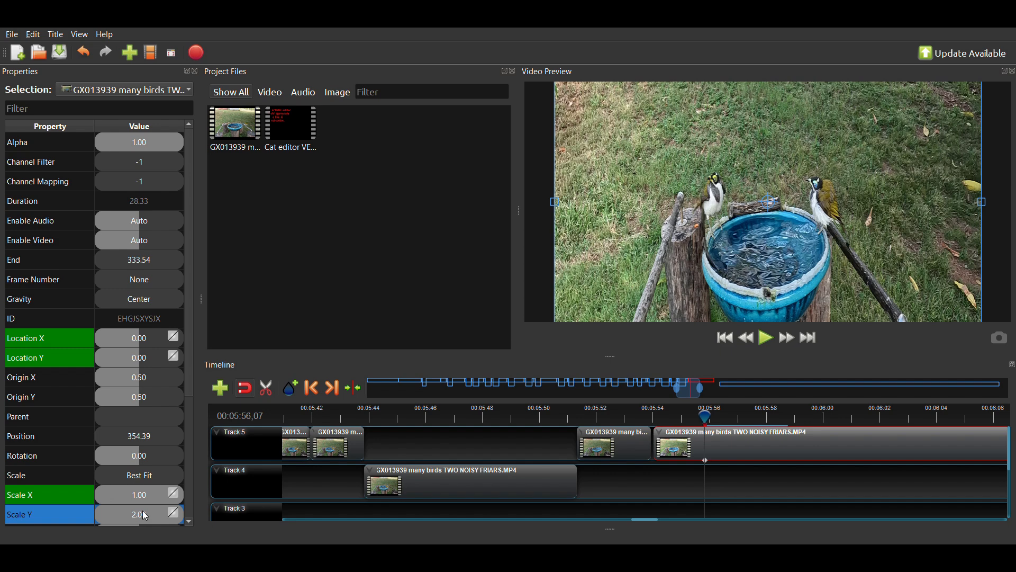
double_click(139, 515)
text(1)
key(Return)
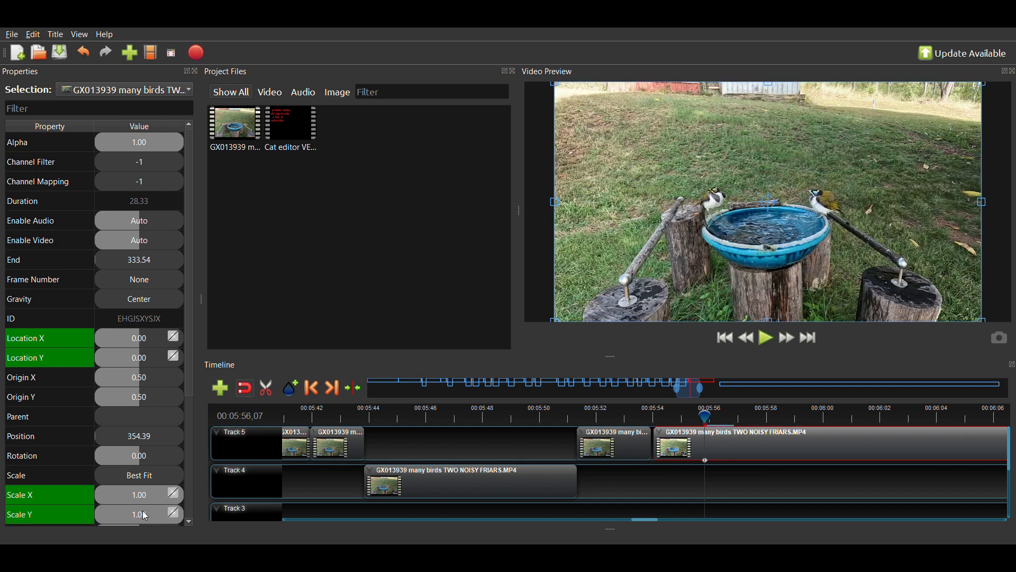
key(Right)
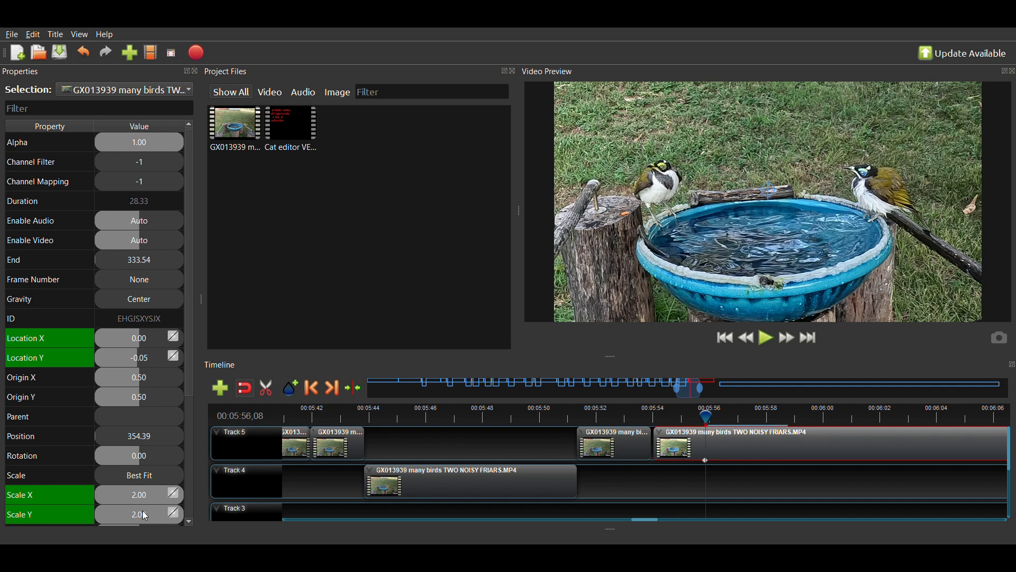
key(Left)
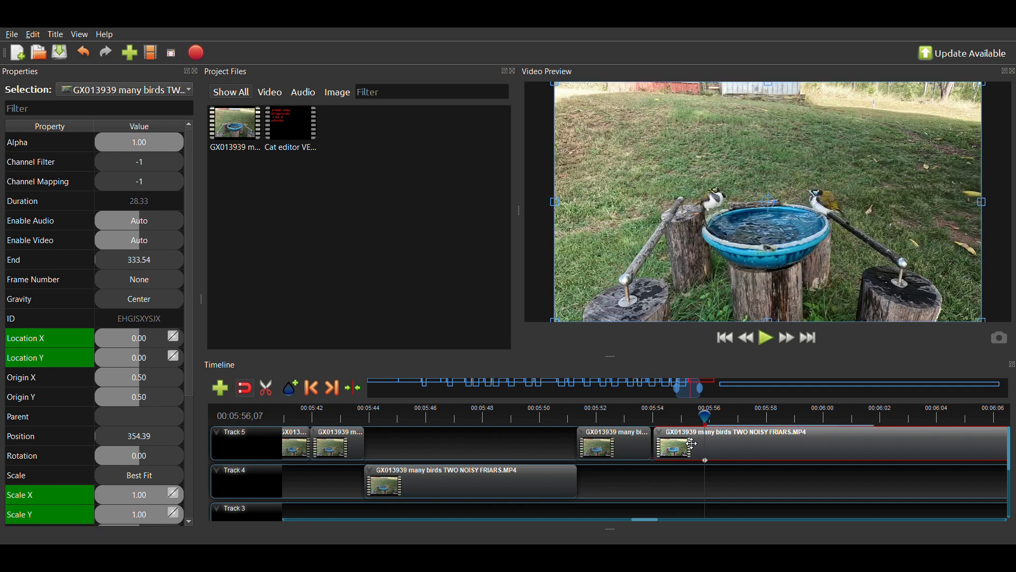
- Move the last Track 5 clip back to Position 354.29 against the preceding clip and play across the join
drag(692, 444, 683, 443)
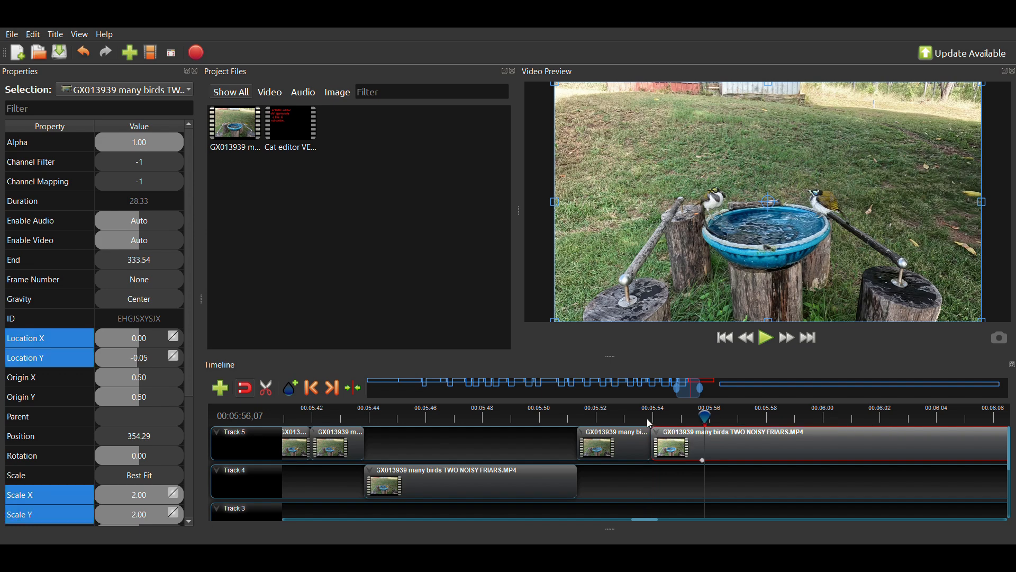
click(650, 422)
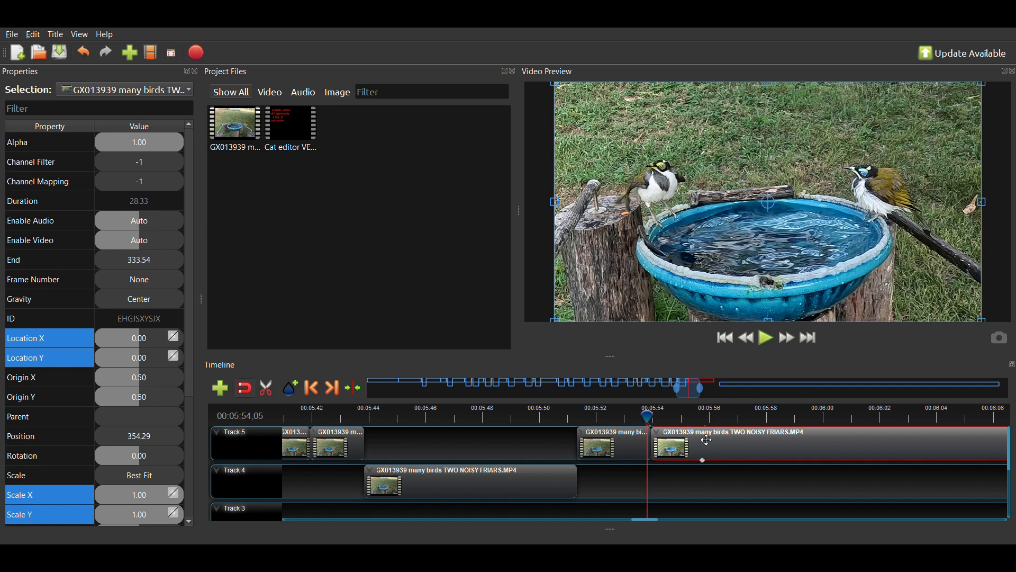
click(767, 340)
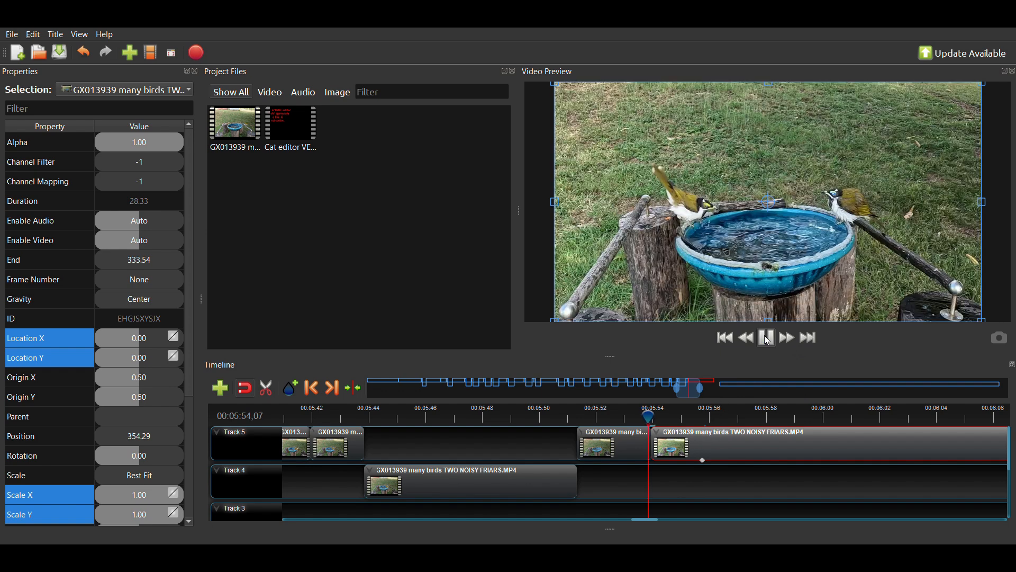
click(768, 340)
click(768, 340)
click(771, 338)
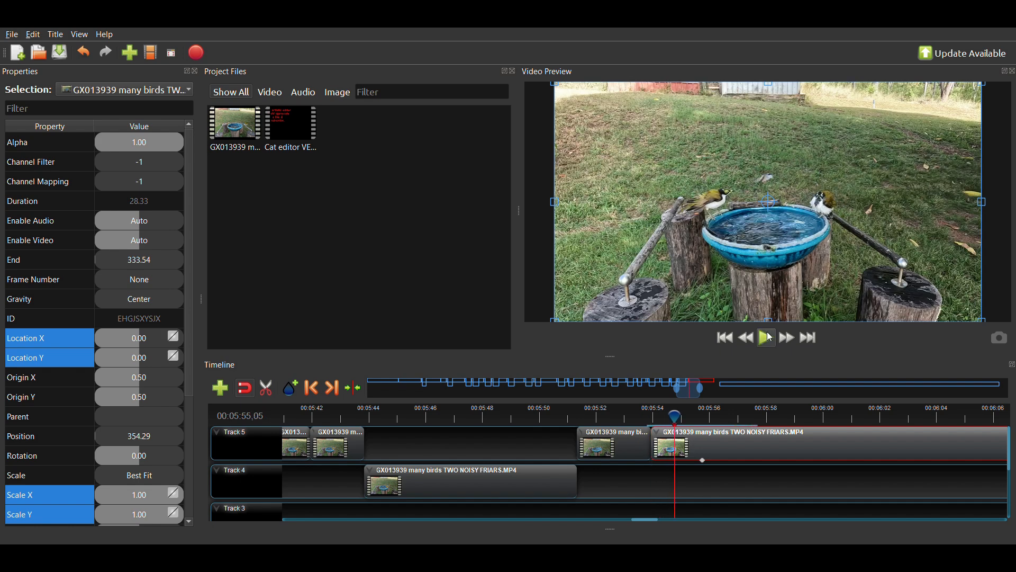
- Step back to the last clip's start near 00:05:54,10 and play through the zoom to check the transition
key(Left)
key(Left)
key(Left)
key(Left)
key(Left)
key(Left)
key(Left)
key(Left)
key(Left)
key(Left)
key(Left)
key(Left)
key(Left)
key(Left)
key(Left)
key(Left)
key(Left)
key(Left)
key(Left)
key(Left)
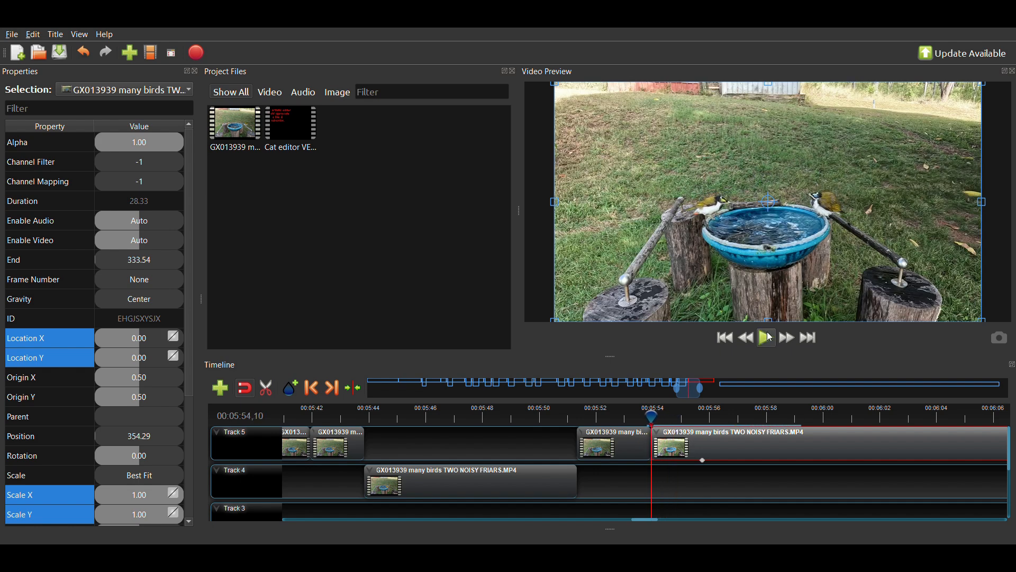
key(Left)
key(Right)
click(771, 341)
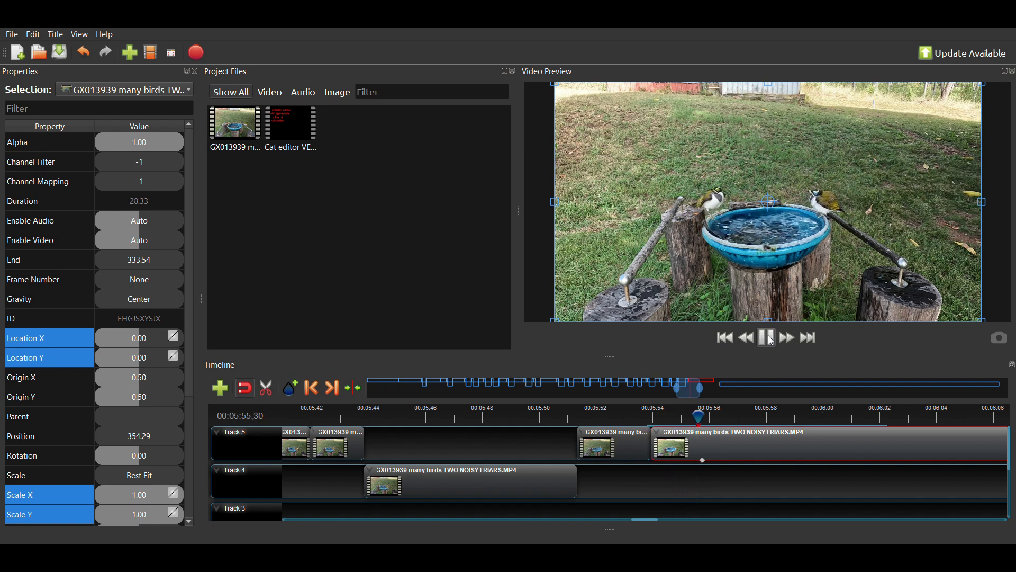
click(772, 340)
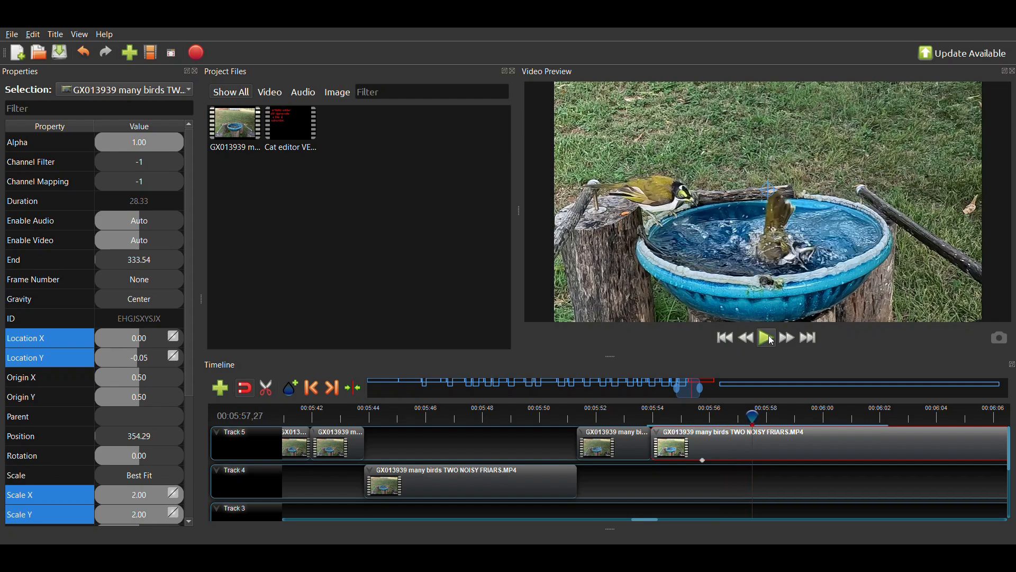
- Find the frame just before the bird dips, at 00:05:57,03, and split the zoomed Track 5 clip there, keeping both sides
click(773, 341)
click(773, 341)
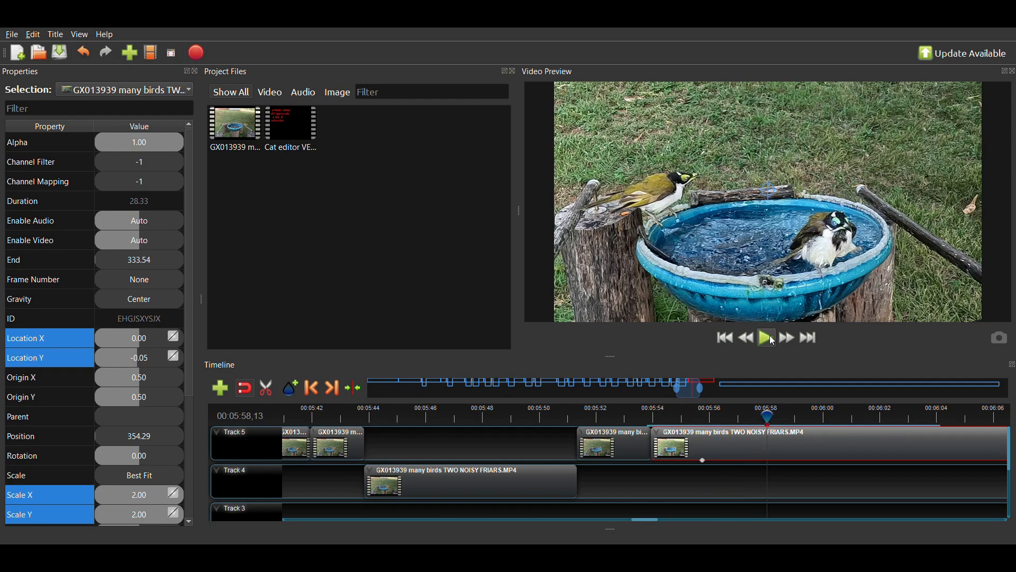
key(Left)
key(Left)
key(Left)
key(Left)
key(Left)
key(Left)
key(Left)
key(Left)
key(Left)
key(Left)
key(Left)
key(Left)
key(Left)
key(Left)
key(Left)
key(Left)
key(Left)
key(Left)
key(Left)
key(Left)
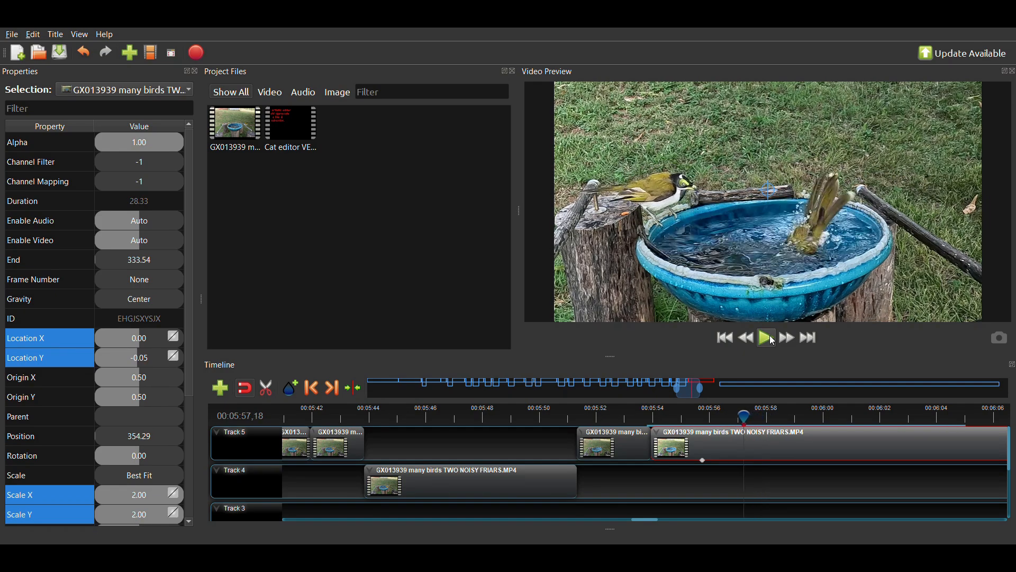
key(Left)
key(Left)
key(Left)
key(Left)
key(Left)
key(Left)
key(Left)
key(Left)
key(Left)
key(Left)
key(Left)
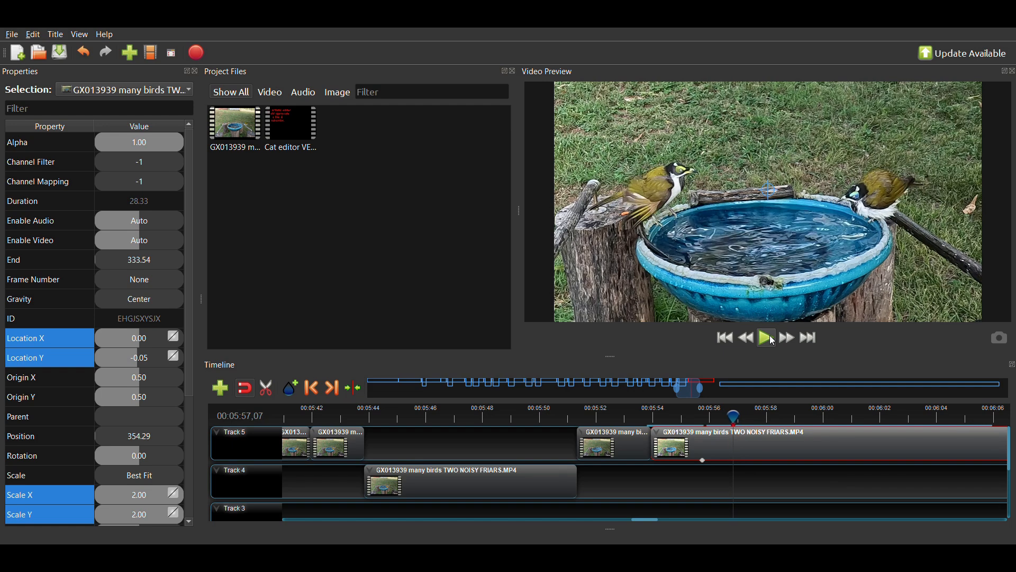
key(Left)
key(Left)
key(Left)
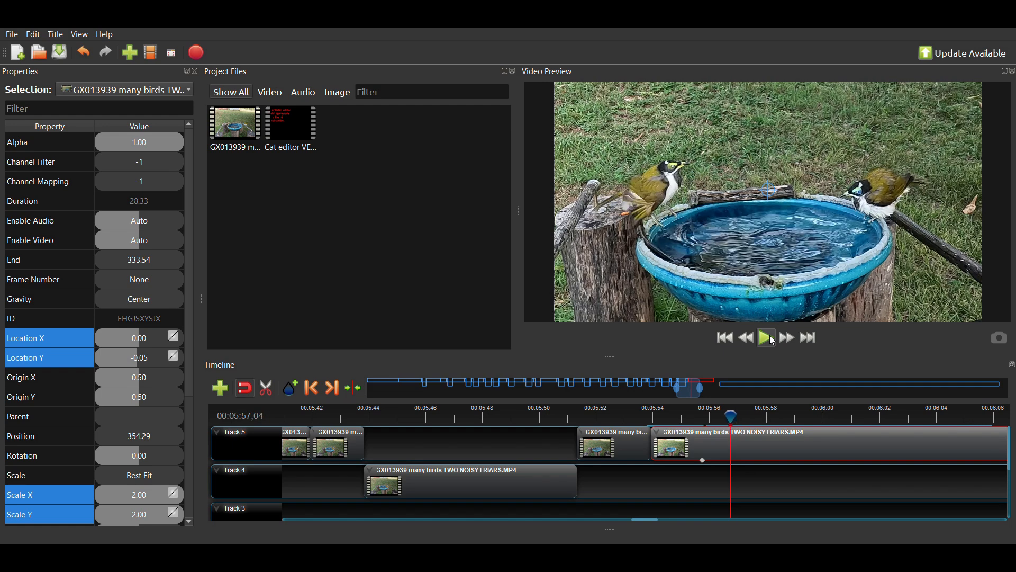
key(Left)
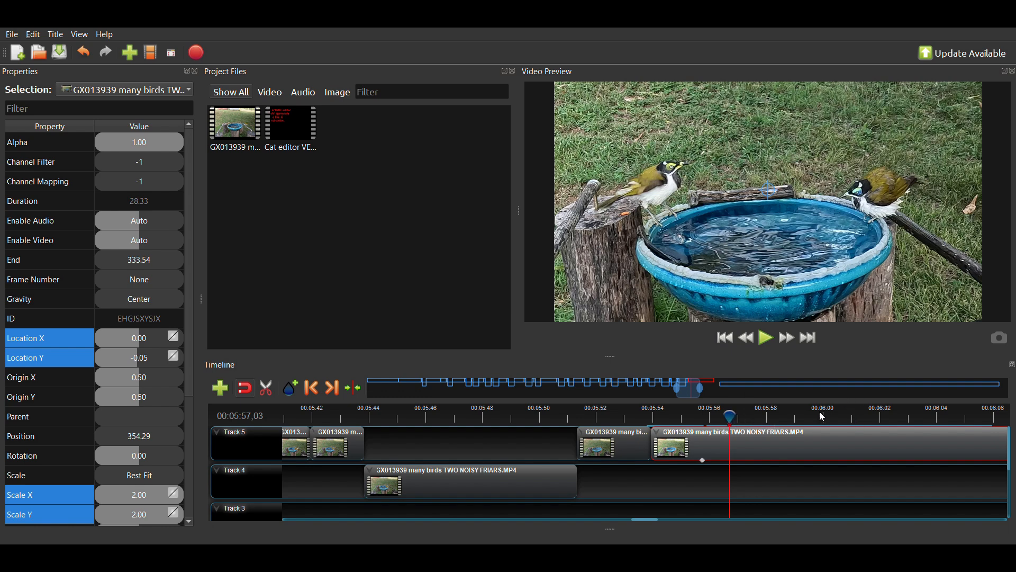
key(ctrl+k)
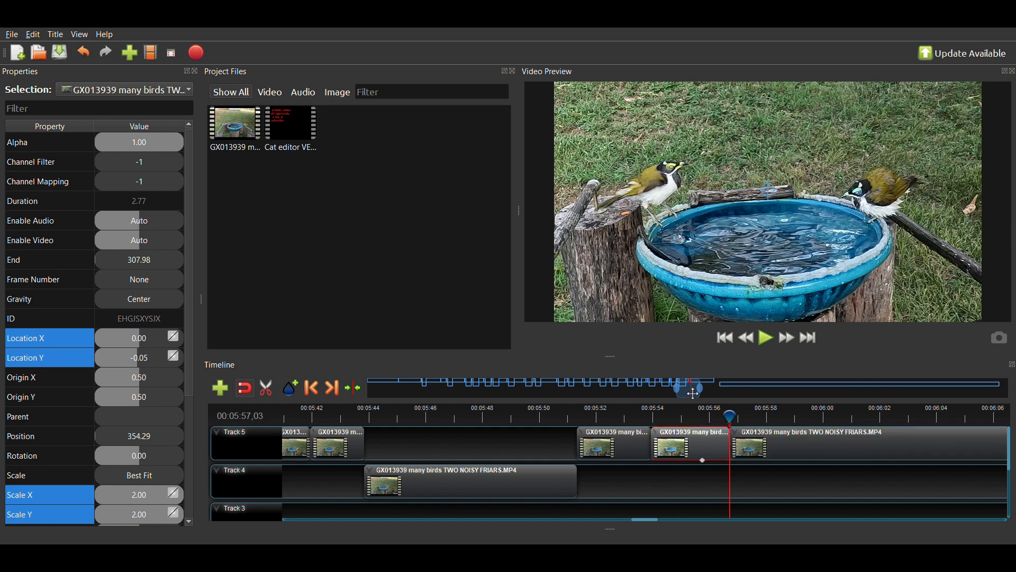
- Play past the dip to 00:05:58,24, split the Track 5 clip there, and select the short dip clip
drag(694, 393, 703, 393)
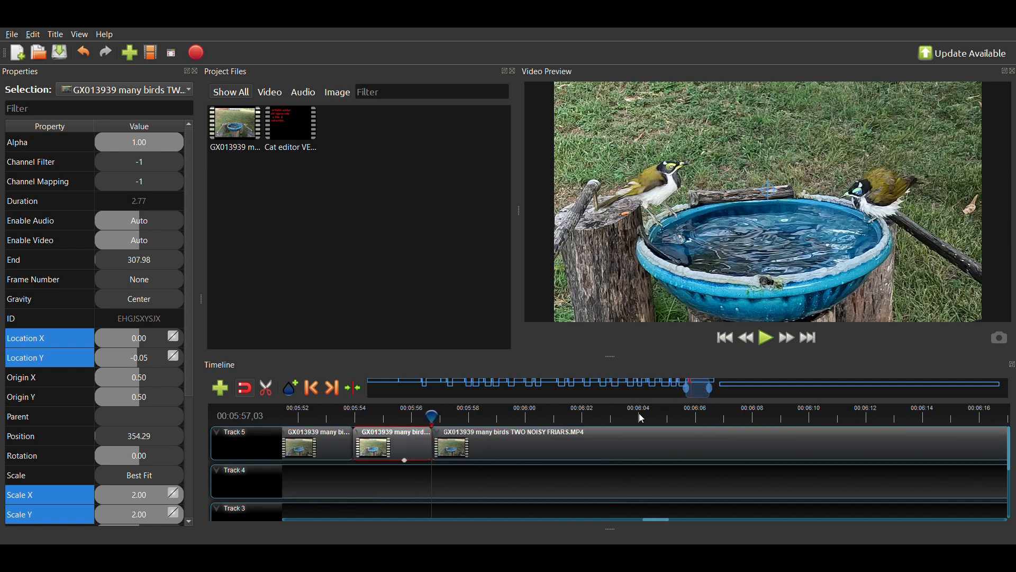
click(771, 340)
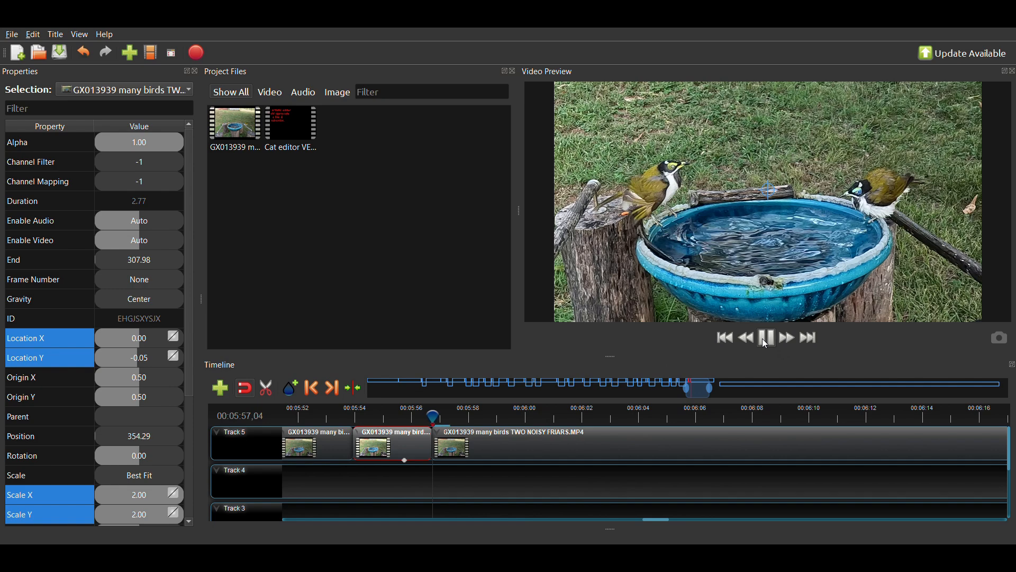
click(768, 343)
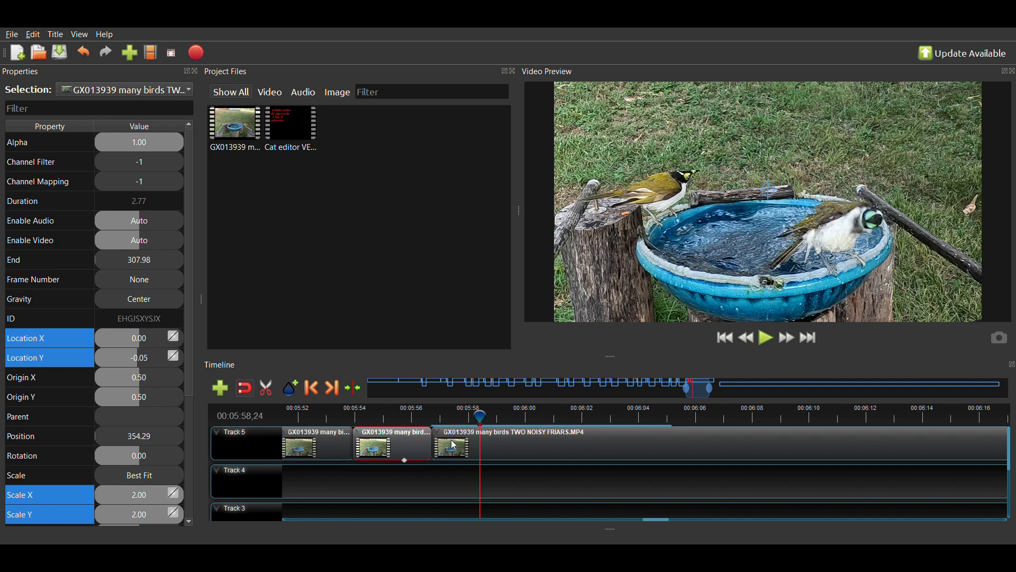
key(ctrl+k)
click(469, 454)
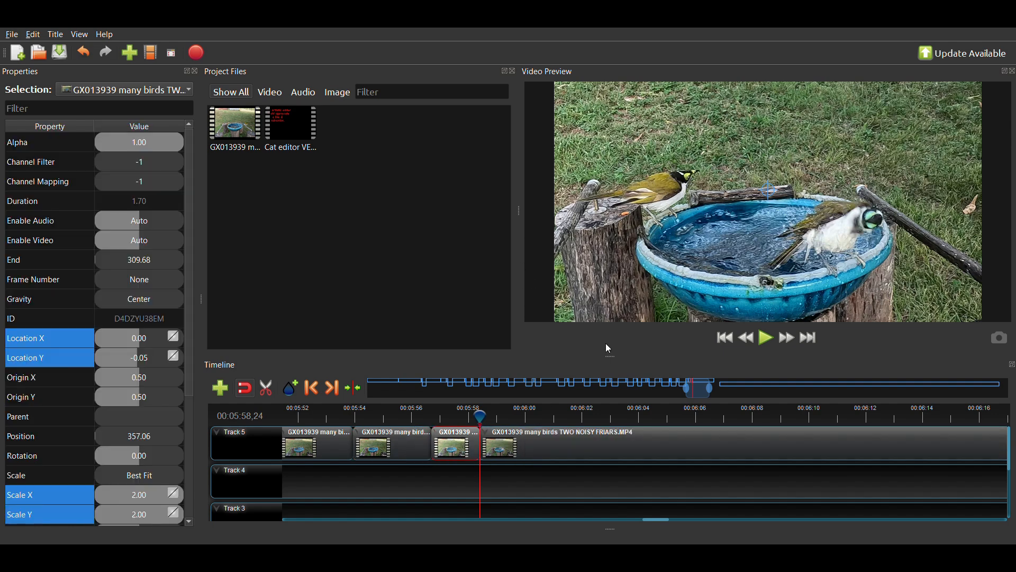
- Paste a copy of the dip clip onto Track 4, shift the last Track 5 clip clear, and slow the copy to last 6.44 s
key(ctrl+v)
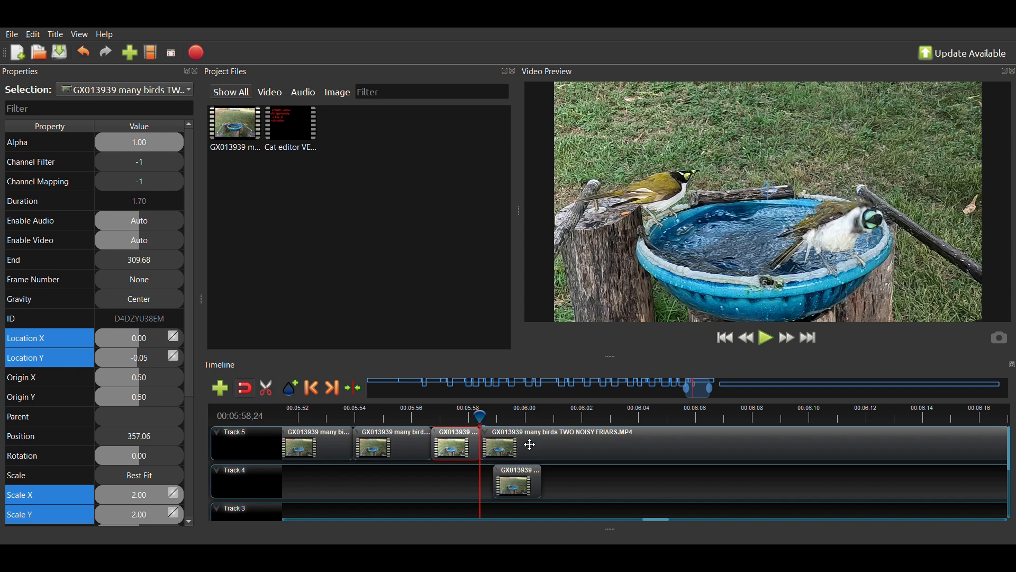
drag(508, 447, 702, 448)
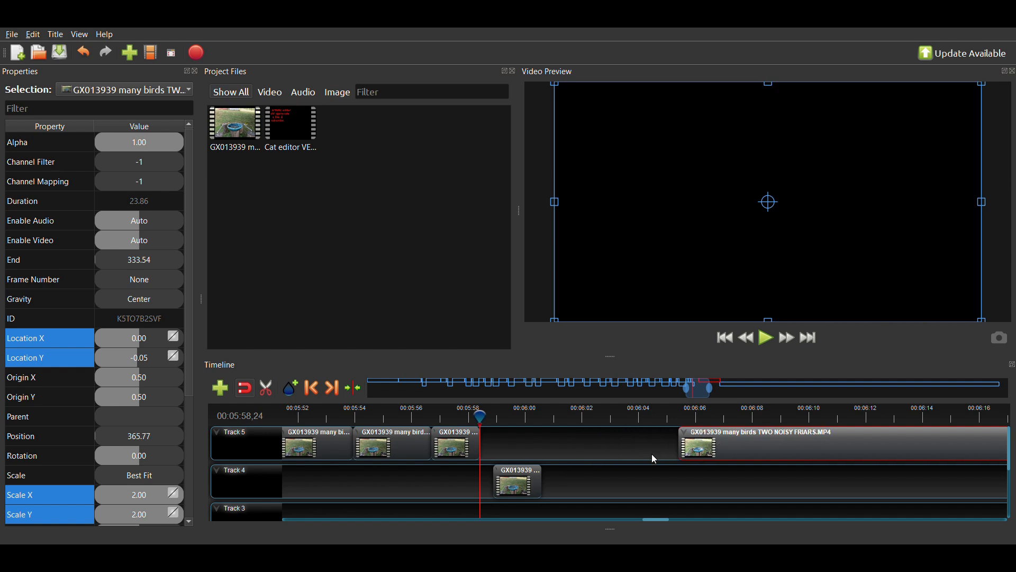
click(513, 487)
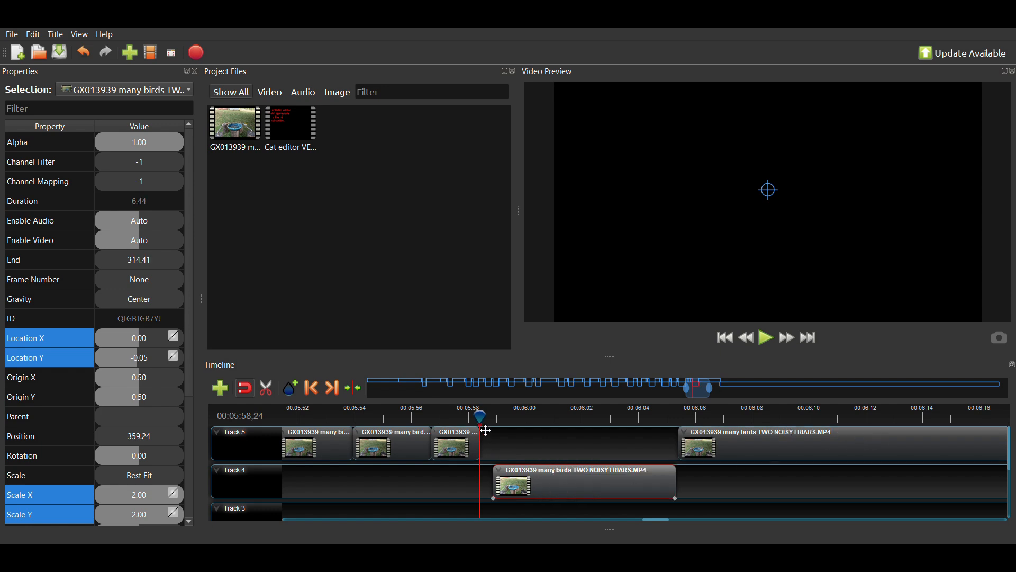
- Place the slow-motion Track 4 clip at Position 358.76 and butt the last Track 5 clip against its end at Position 365.20
drag(548, 490, 536, 489)
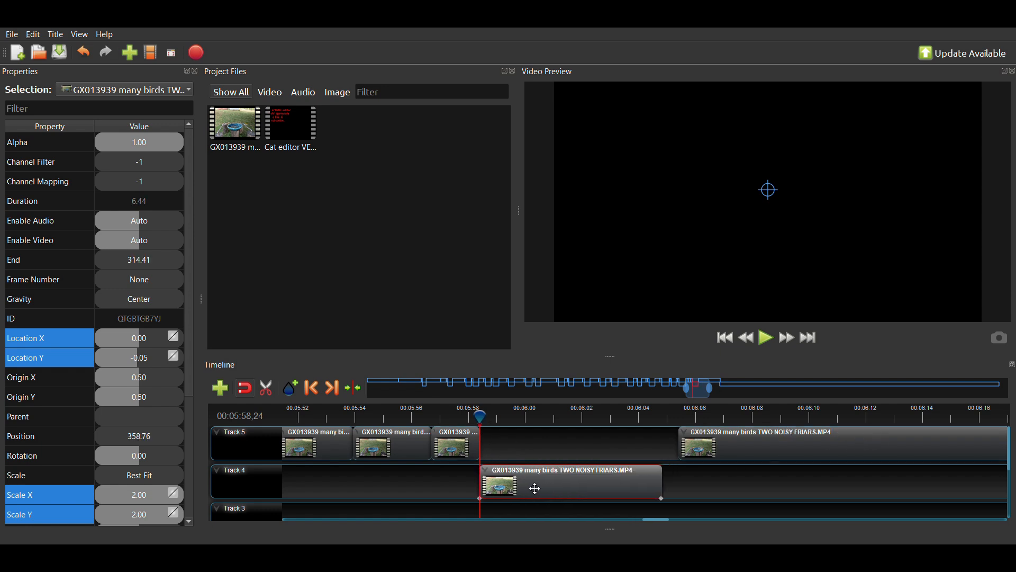
drag(713, 453, 706, 454)
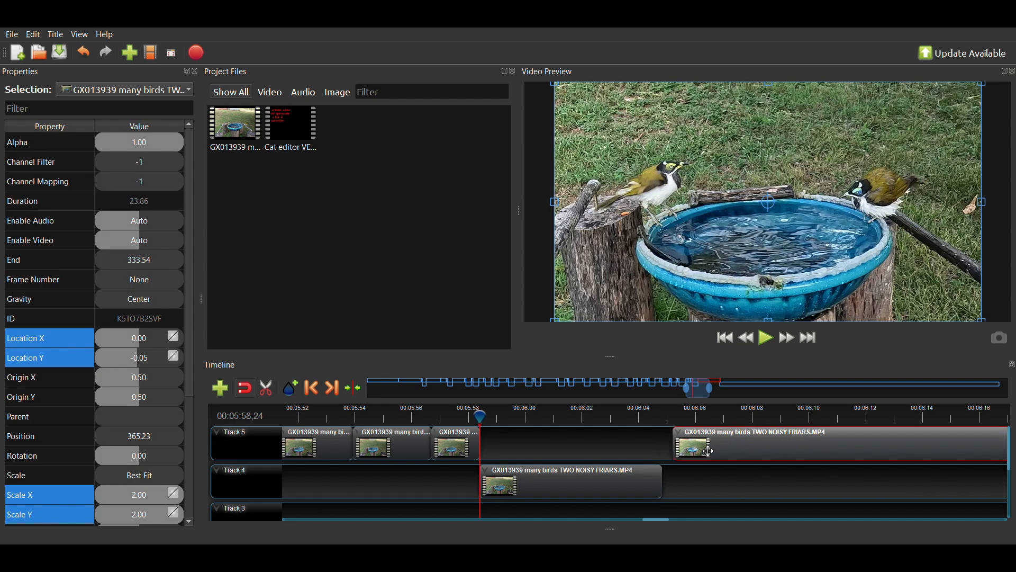
drag(698, 452, 696, 452)
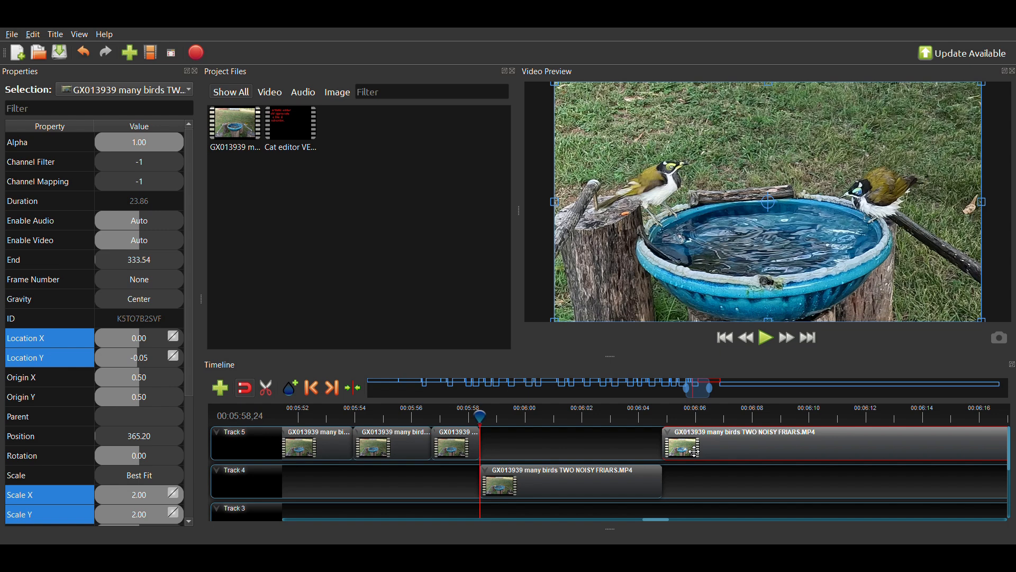
- Play from 00:05:56,29 through the dip and its slow-motion replay, stopping at 00:06:07,10 after the next bird's dip
click(433, 418)
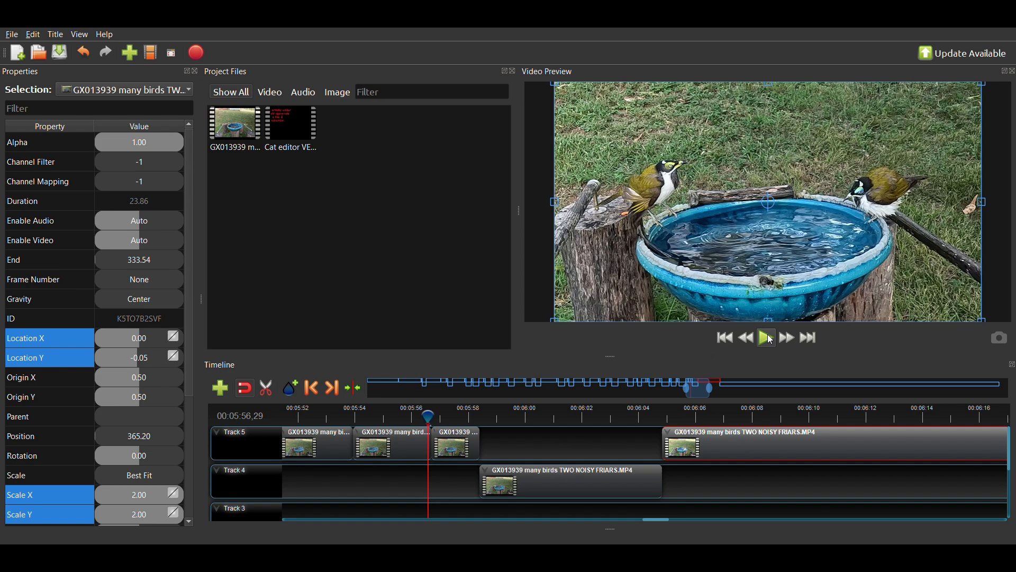
click(771, 340)
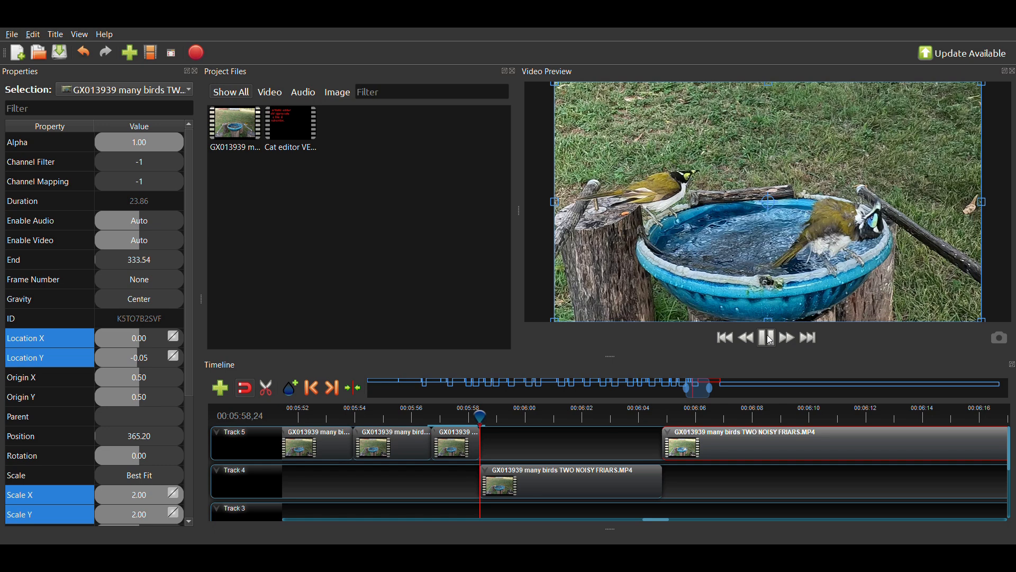
click(771, 339)
click(474, 421)
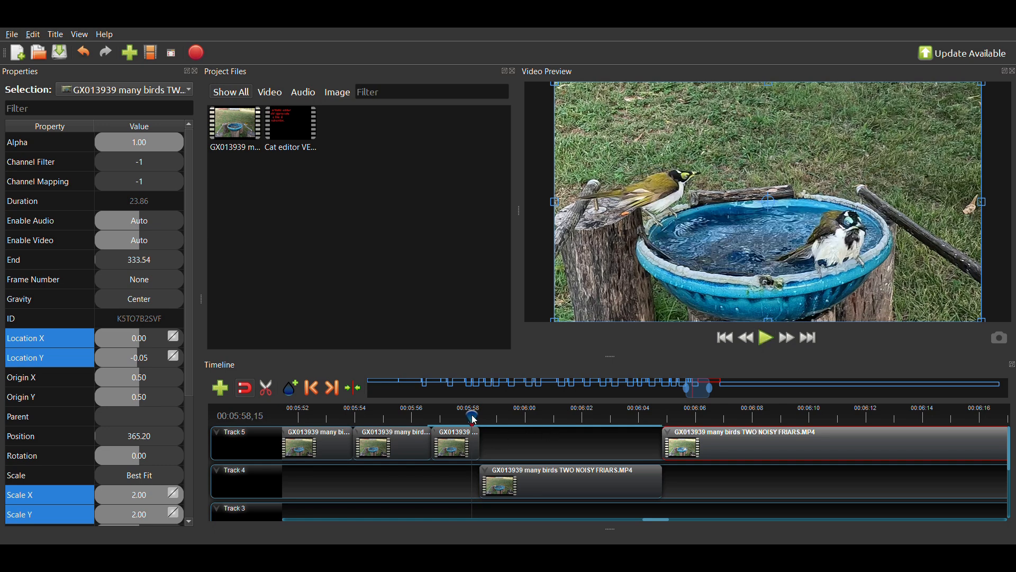
click(765, 341)
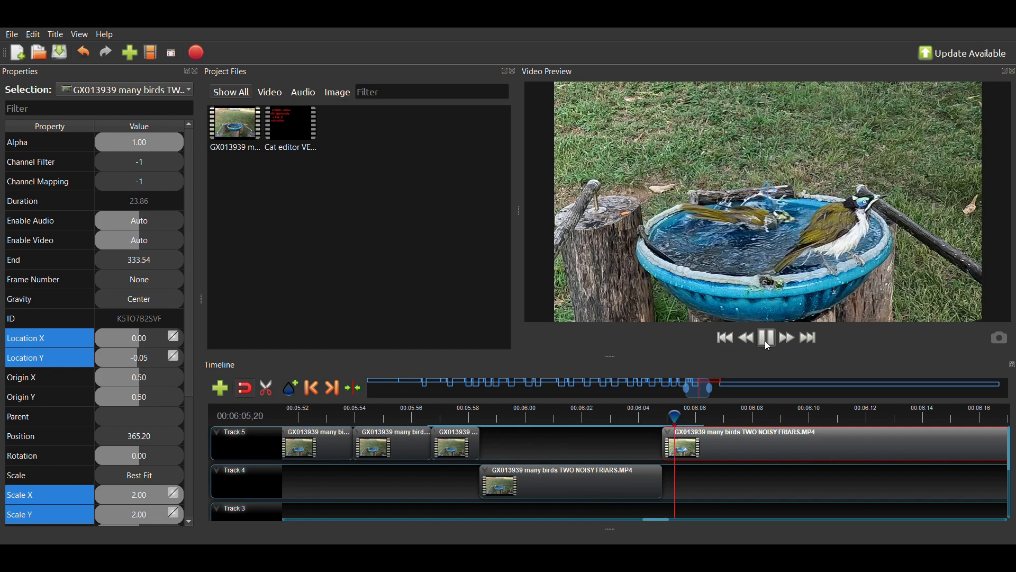
click(768, 344)
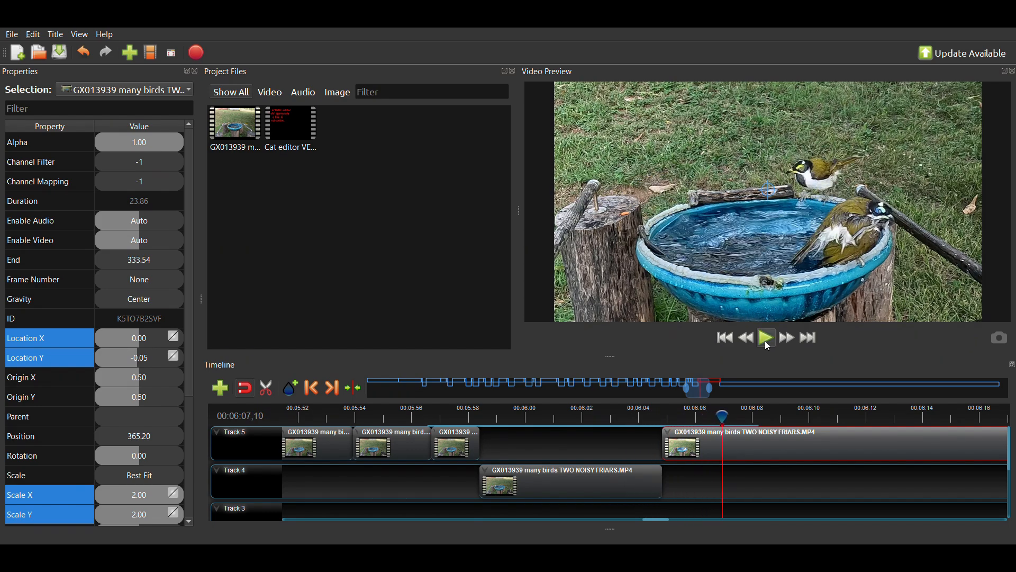
- Step back frame by frame to 00:06:05,07 and examine the join between the replay and the last Track 5 clip
key(Left)
key(Left)
key(Left)
key(Left)
key(Left)
key(Left)
key(Left)
key(Left)
key(Left)
key(Left)
key(Left)
key(Left)
key(Left)
key(Left)
key(Left)
key(Left)
key(Left)
key(Left)
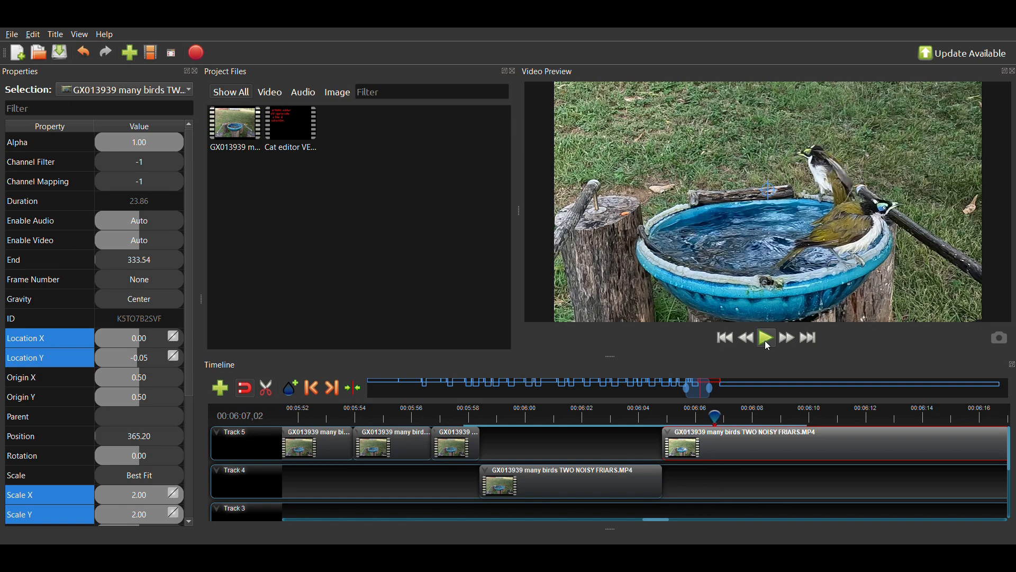
key(Left)
key(Left)
key(Left)
key(Left)
key(Left)
key(Left)
key(Left)
key(Left)
key(Left)
key(Left)
key(Left)
key(Left)
key(Left)
key(Left)
key(Left)
key(Left)
key(Left)
key(Left)
key(Left)
key(Left)
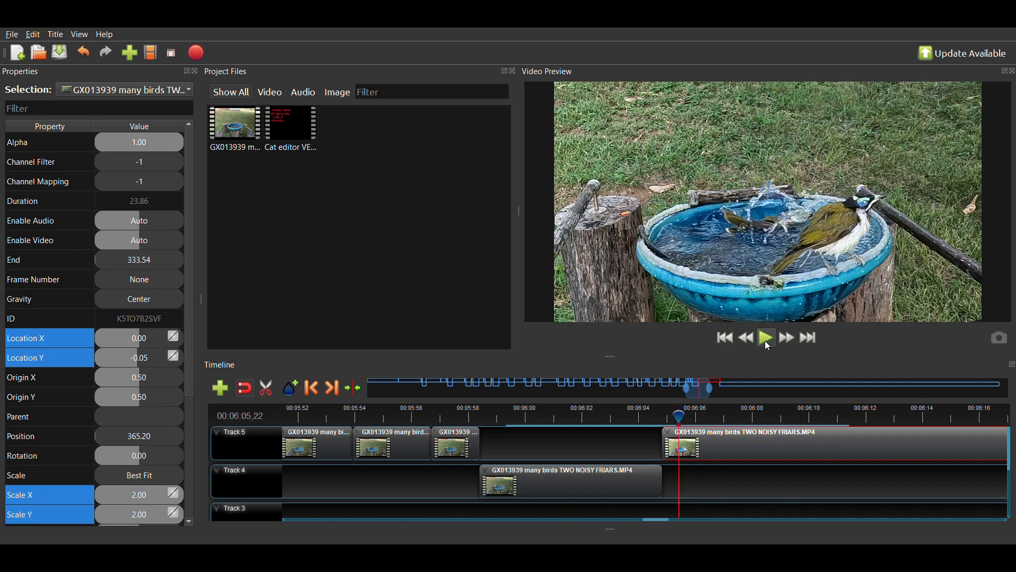
key(Left)
key(Left)
key(Left)
key(Left)
key(Left)
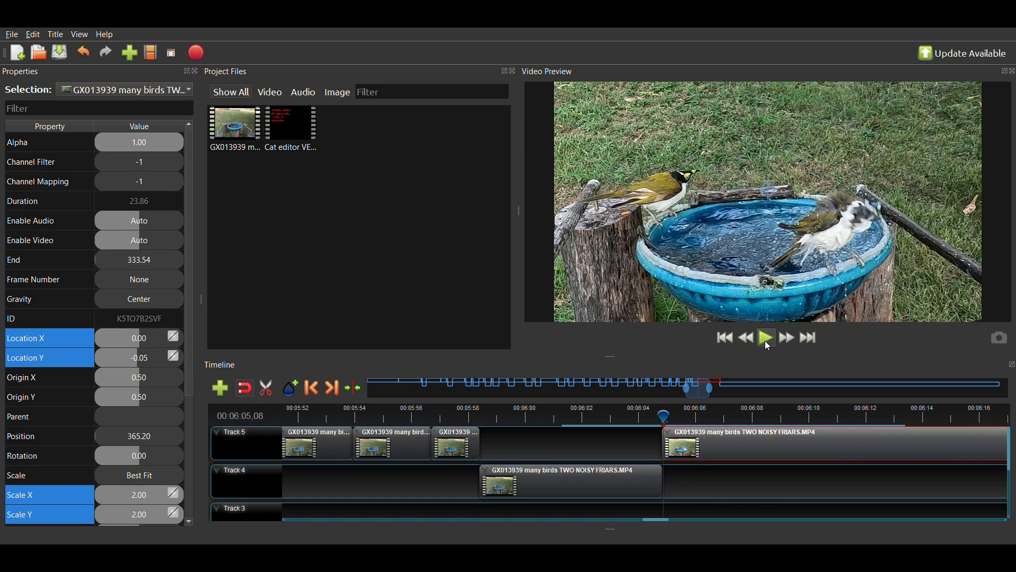
key(Left)
key(Left)
key(Left)
key(Left)
key(Left)
key(Left)
key(Left)
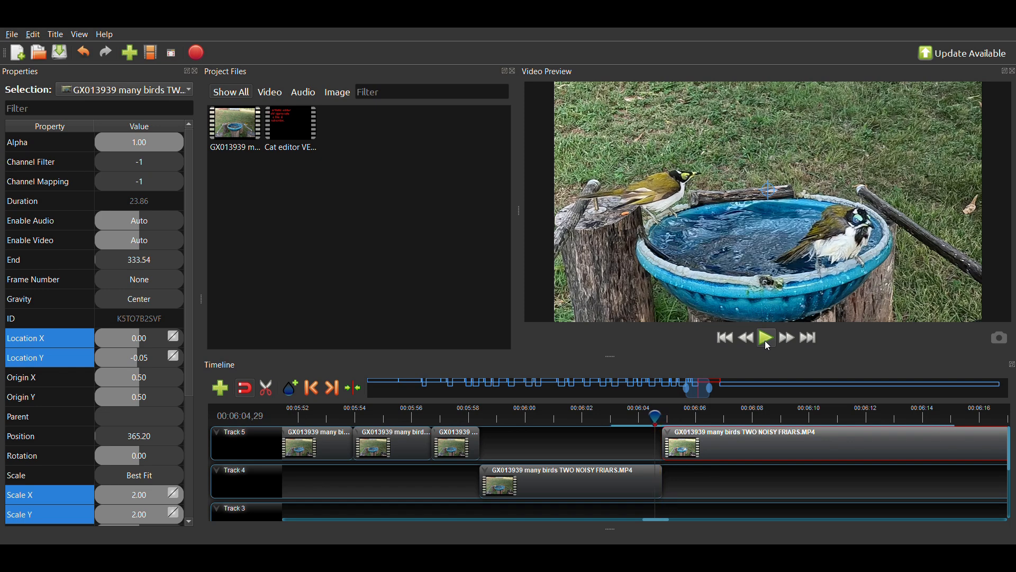
key(Right)
key(Right)
key(Right)
key(Right)
key(Right)
key(Right)
key(Right)
key(Right)
key(Right)
key(Right)
key(Right)
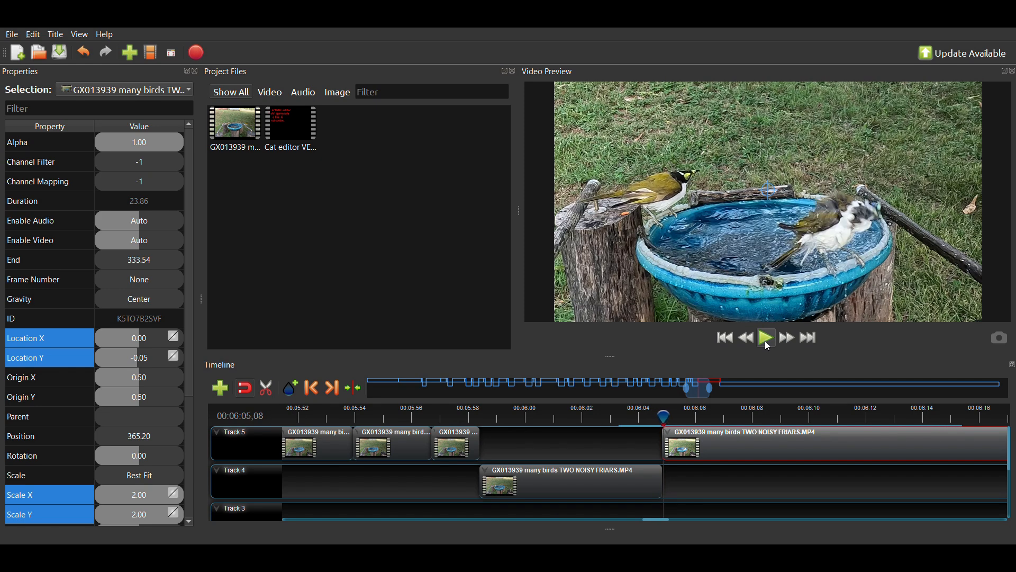
key(Right)
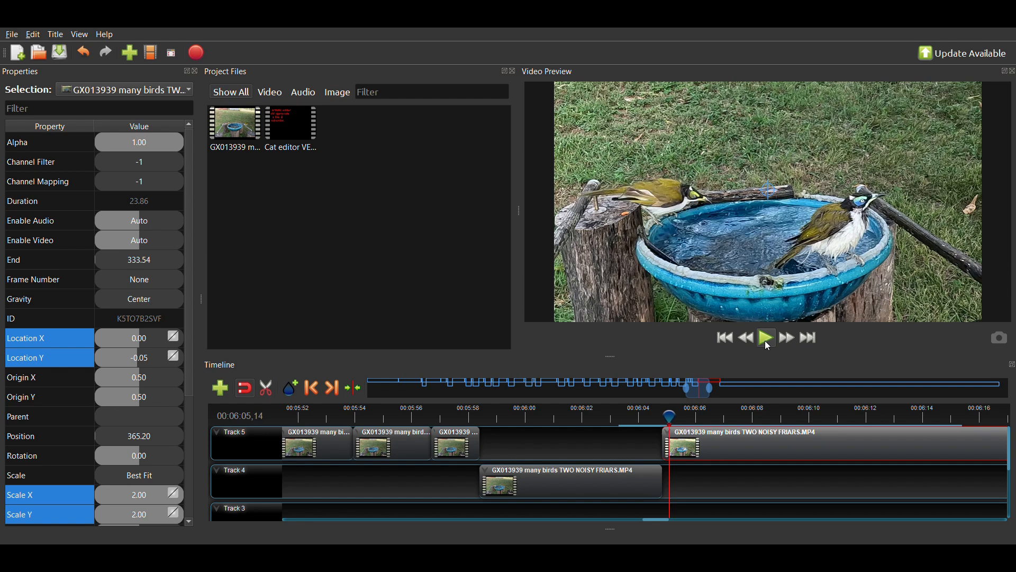
key(Left)
key(Left)
key(Left)
key(Left)
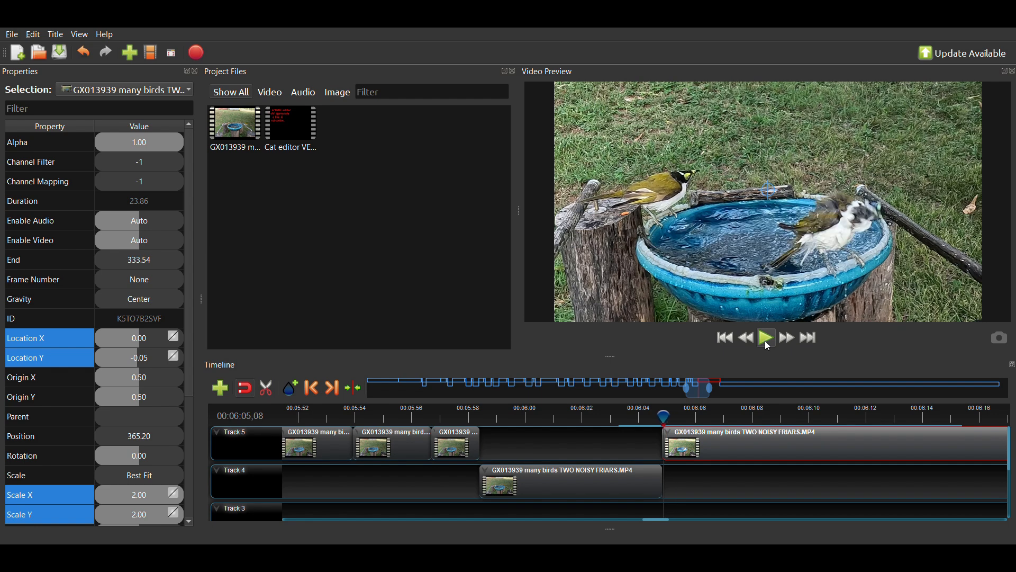
key(Left)
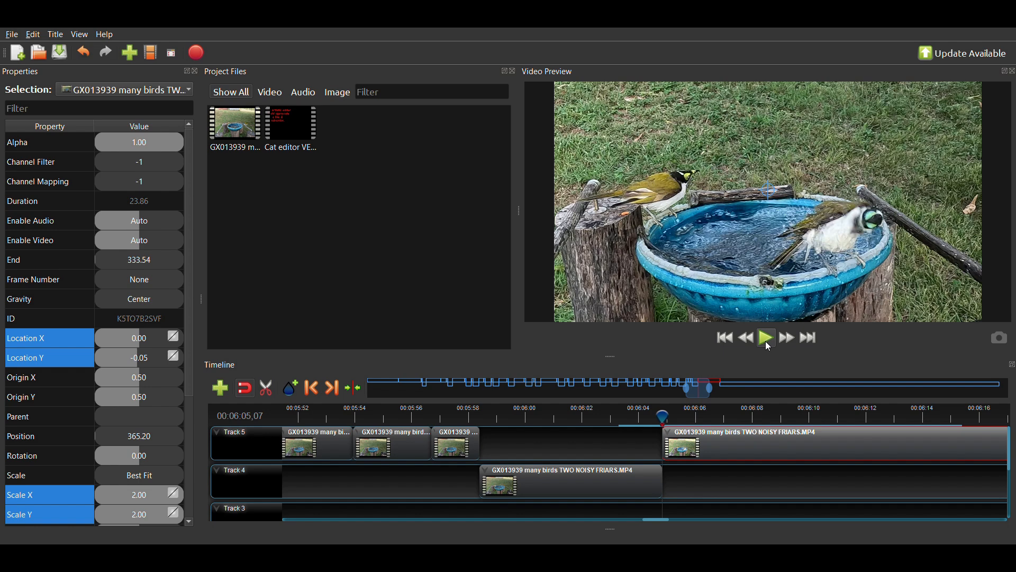
- Step past the second bird's dip to 00:06:06,19 and split the last Track 5 clip there, keeping both sides
key(Right)
key(Right)
key(Right)
key(Right)
key(Right)
key(Right)
key(Right)
key(Right)
key(Right)
key(Right)
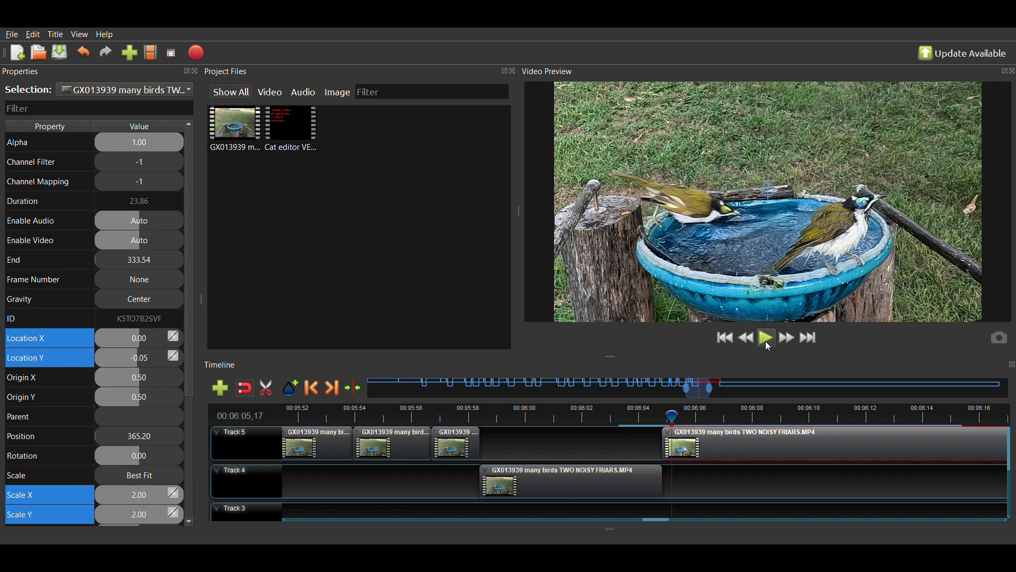
key(Right)
key(Right)
key(Right)
key(Right)
key(Right)
key(Right)
key(Right)
key(Right)
key(Right)
key(Right)
key(Right)
key(Right)
key(Right)
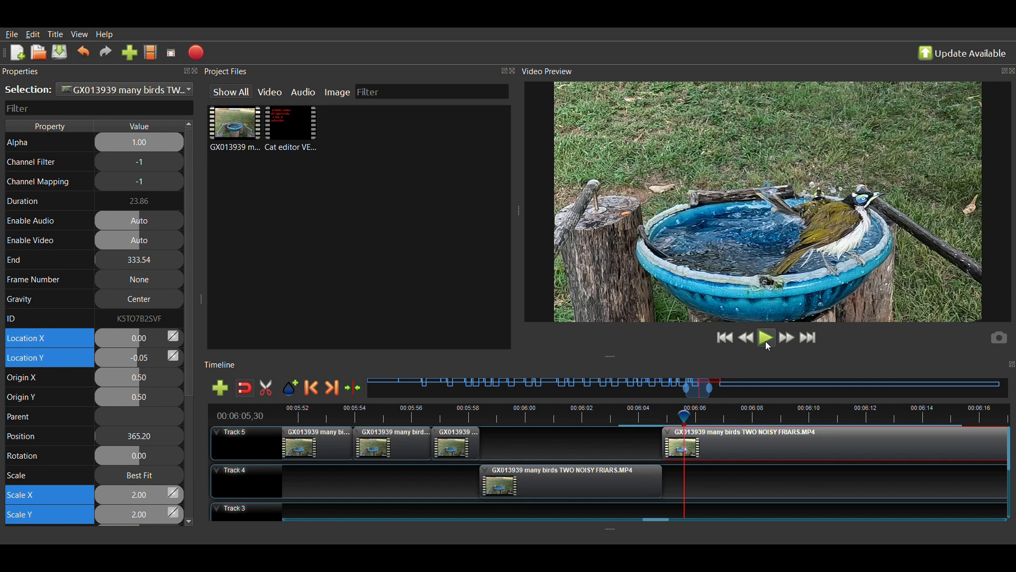
key(Right)
key(Right)
key(Right)
key(Right)
key(Right)
key(Right)
key(Right)
key(Right)
key(Right)
key(Right)
key(Right)
key(Right)
key(Right)
key(Right)
key(Right)
key(Right)
key(Right)
key(Right)
key(Right)
key(Right)
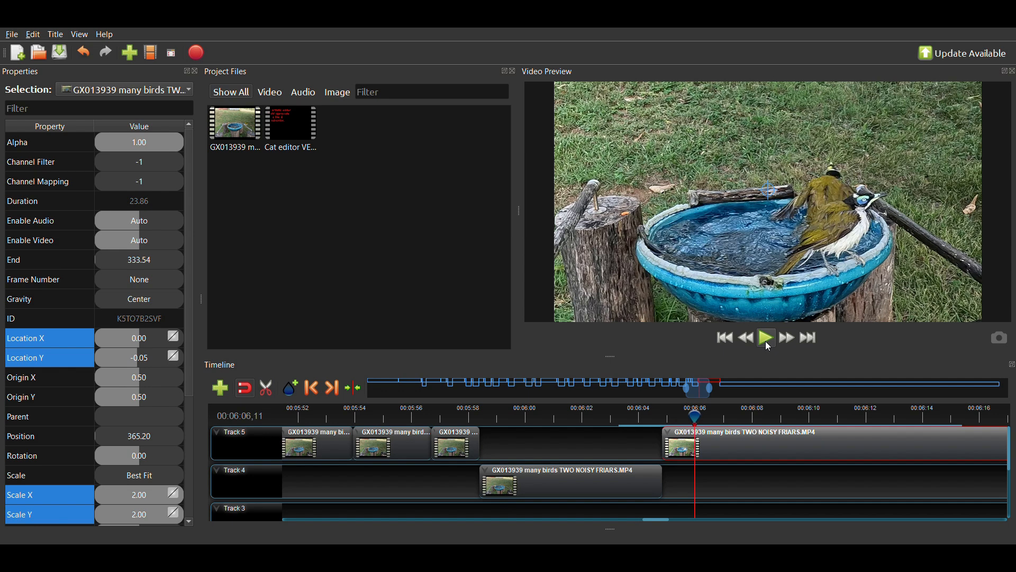
key(Right)
key(Right)
key(Right)
key(Right)
key(Right)
key(Right)
key(Right)
key(Right)
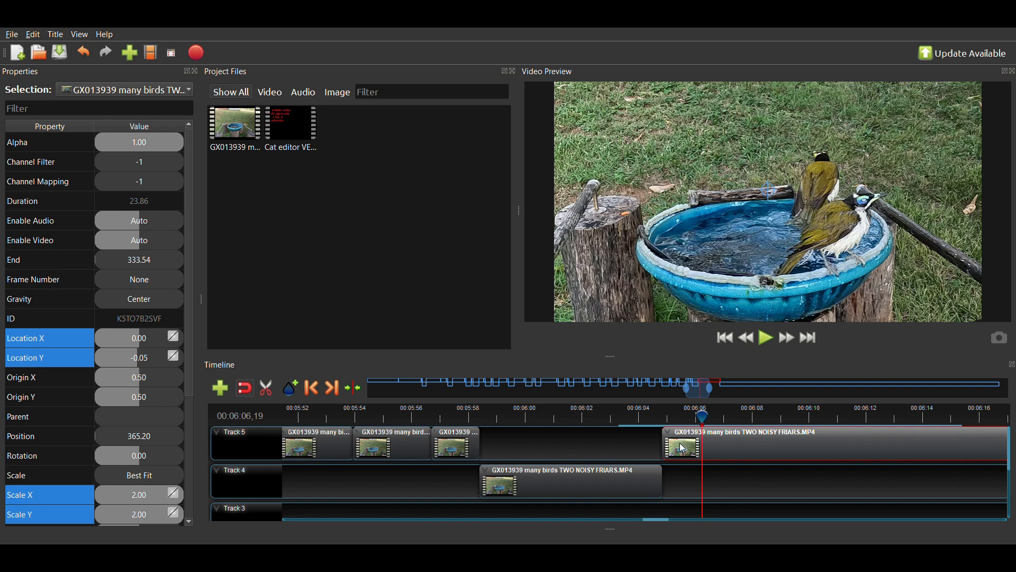
key(ctrl+k)
- Move the new dip clip to Track 4, slowed to 5.37 s, and paste a normal-speed copy on Track 5 at Position 358.76
drag(678, 433, 681, 471)
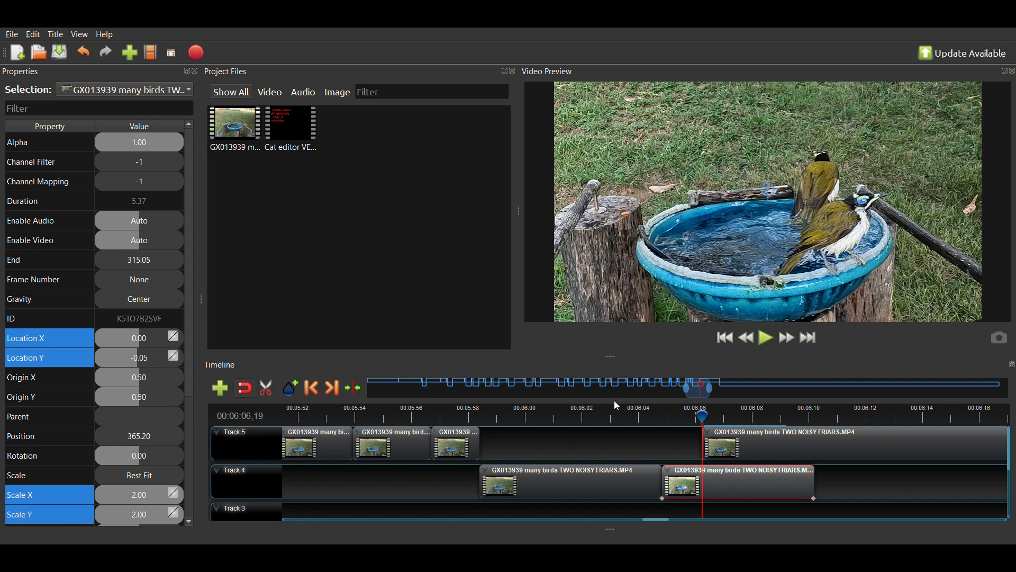
key(ctrl+v)
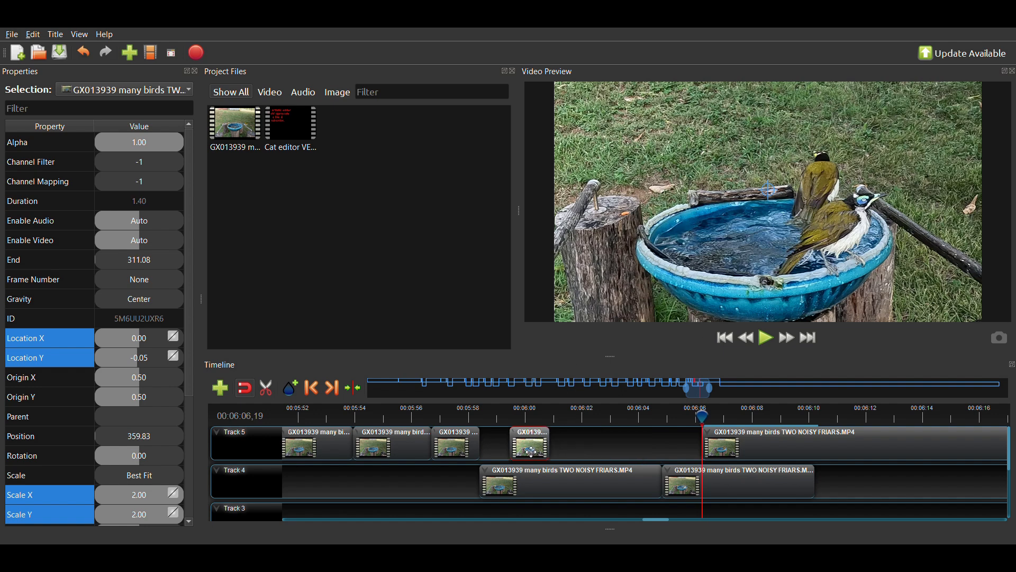
drag(534, 447, 505, 446)
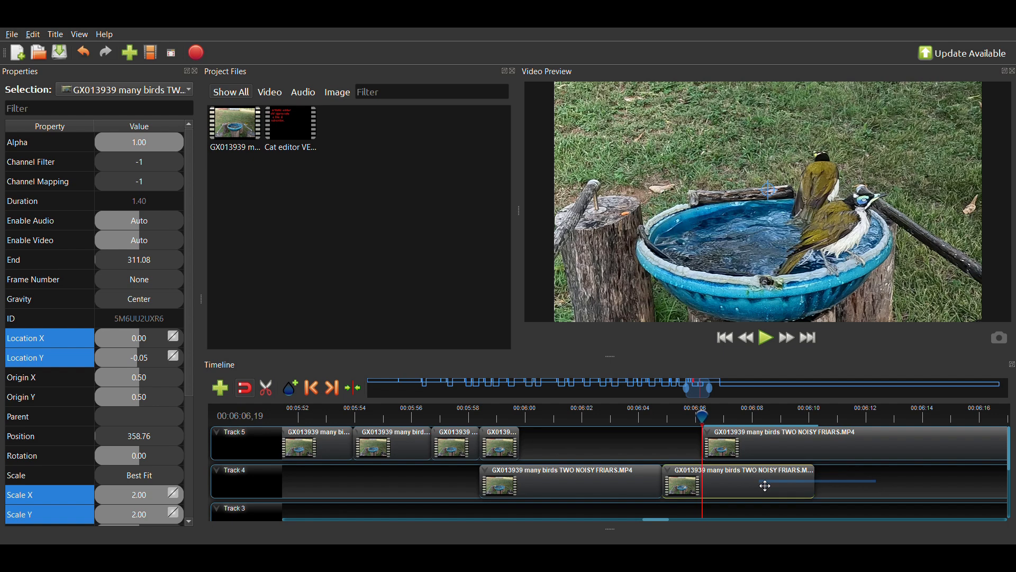
- Shift both Track 4 replays to follow the normal-speed copy and move the last Track 5 clip behind them to Position 371.97
drag(765, 485, 623, 495)
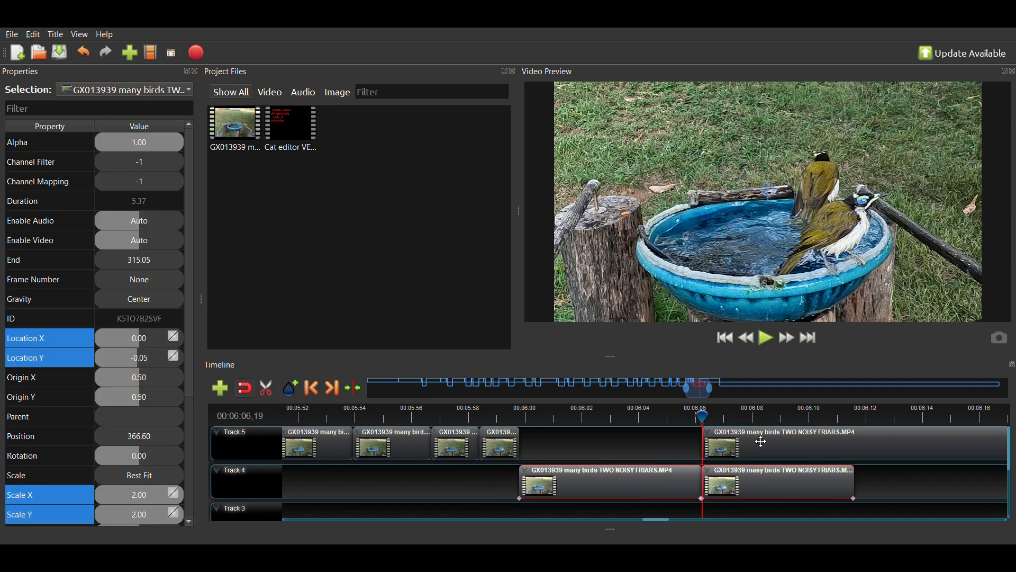
drag(778, 447, 892, 451)
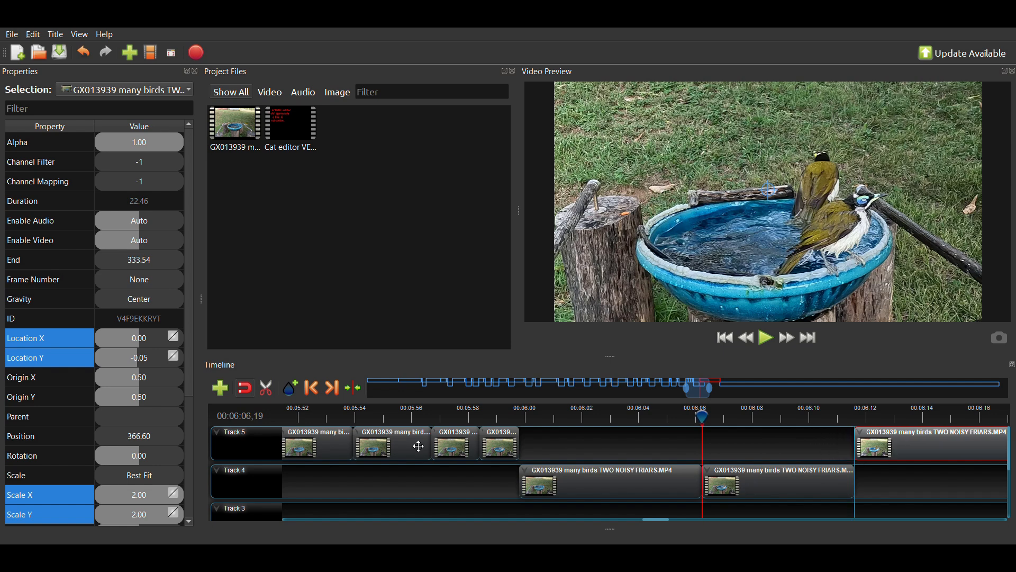
- Play from 00:05:58,20 through both slow-motion replays to check the joins, continuing to the next dip at 00:06:17,17
click(480, 418)
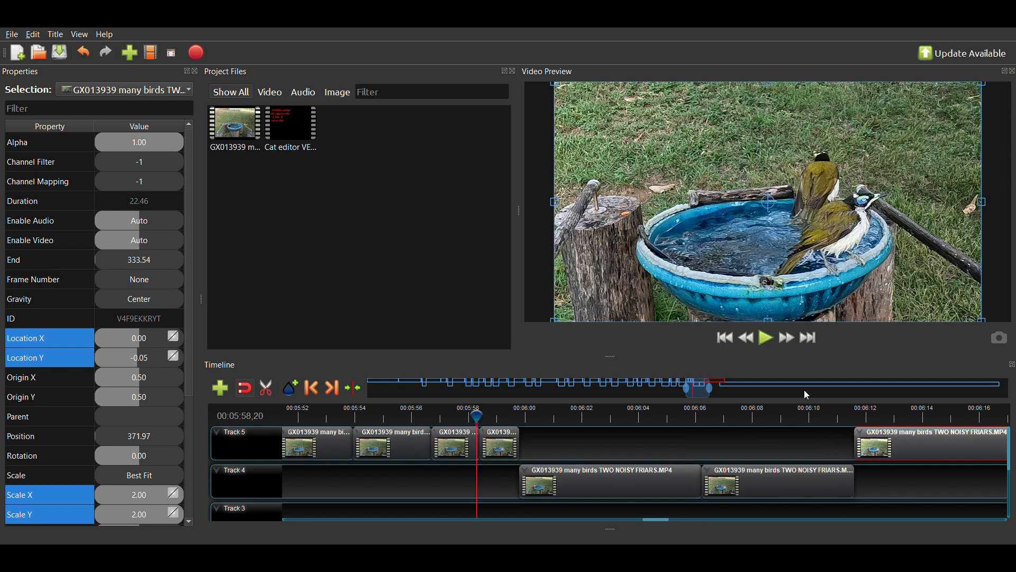
click(763, 344)
click(763, 345)
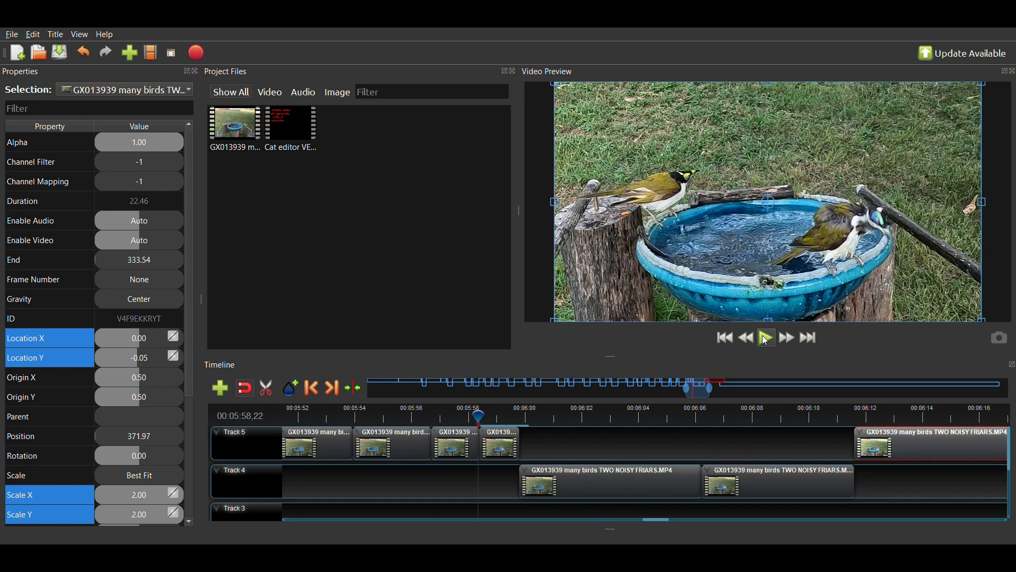
click(766, 342)
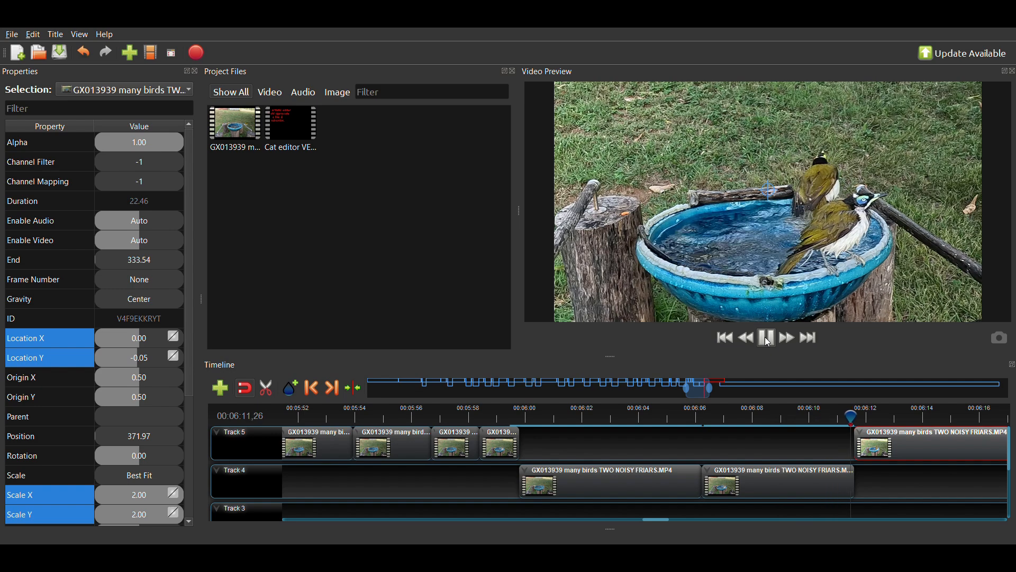
click(765, 339)
click(767, 339)
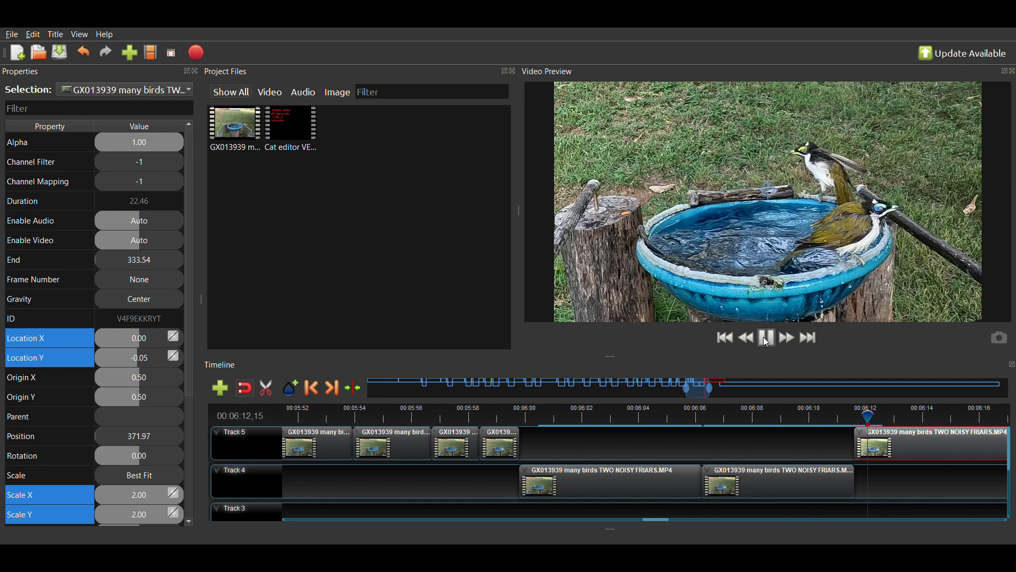
click(766, 340)
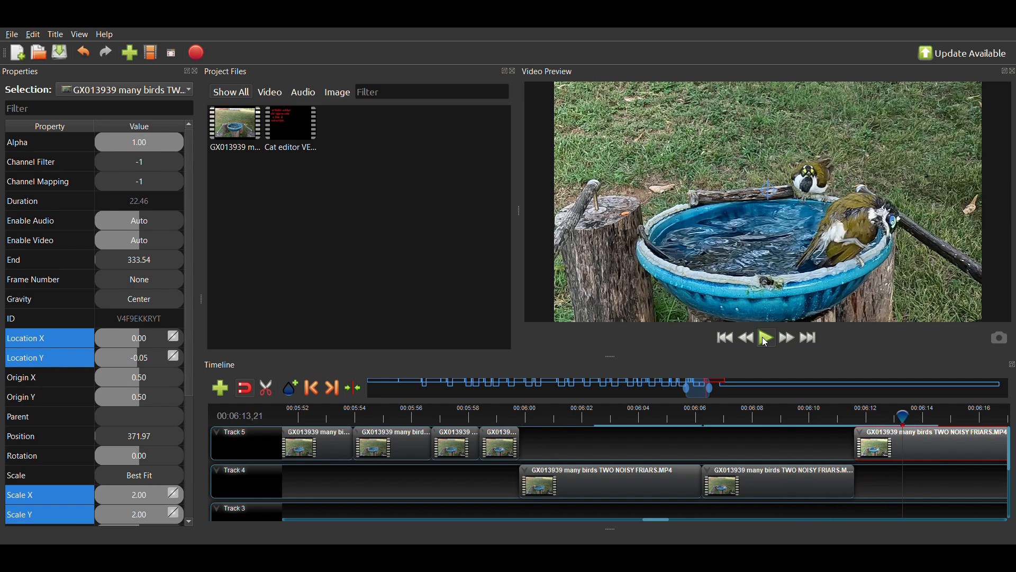
click(765, 341)
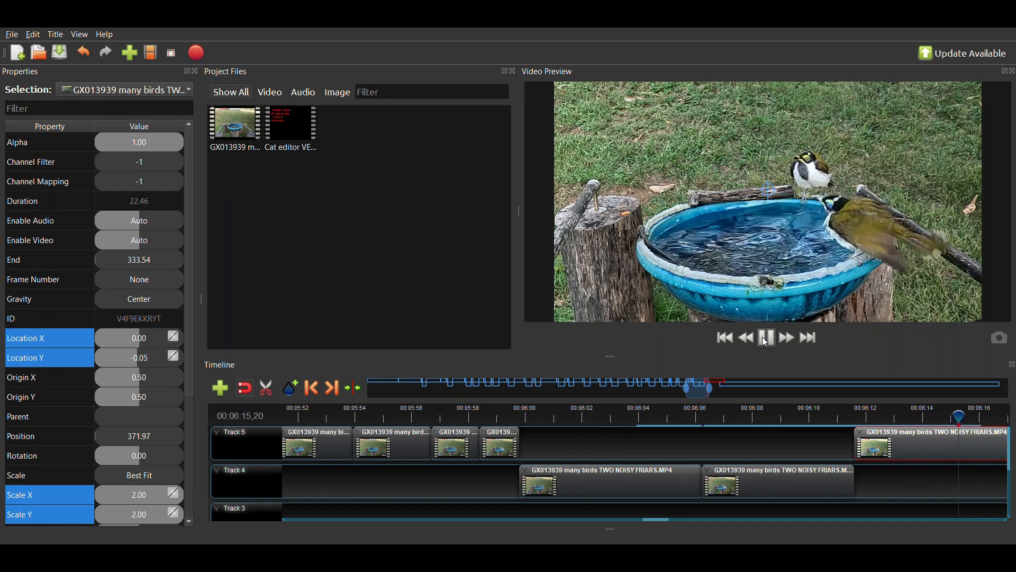
click(766, 342)
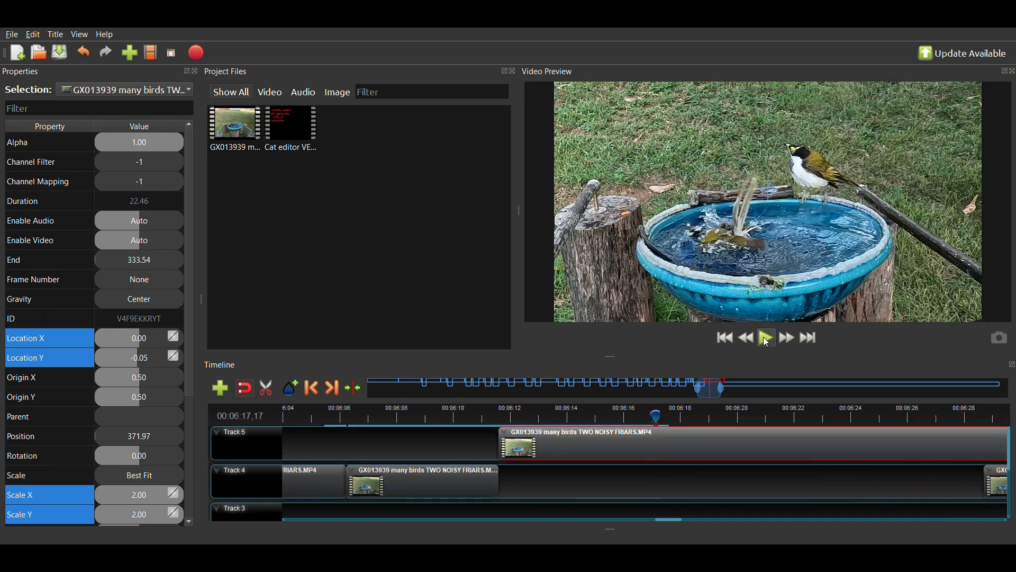
- Step back to just before the dip at 00:06:16,22 and split the last Track 5 clip there, keeping both sides
key(Left)
key(Left)
key(Left)
key(Left)
key(Left)
key(Left)
key(Left)
key(Left)
key(Left)
key(Left)
key(Left)
key(Left)
key(Left)
key(Left)
key(Left)
key(Left)
key(Left)
key(Left)
key(Left)
key(Left)
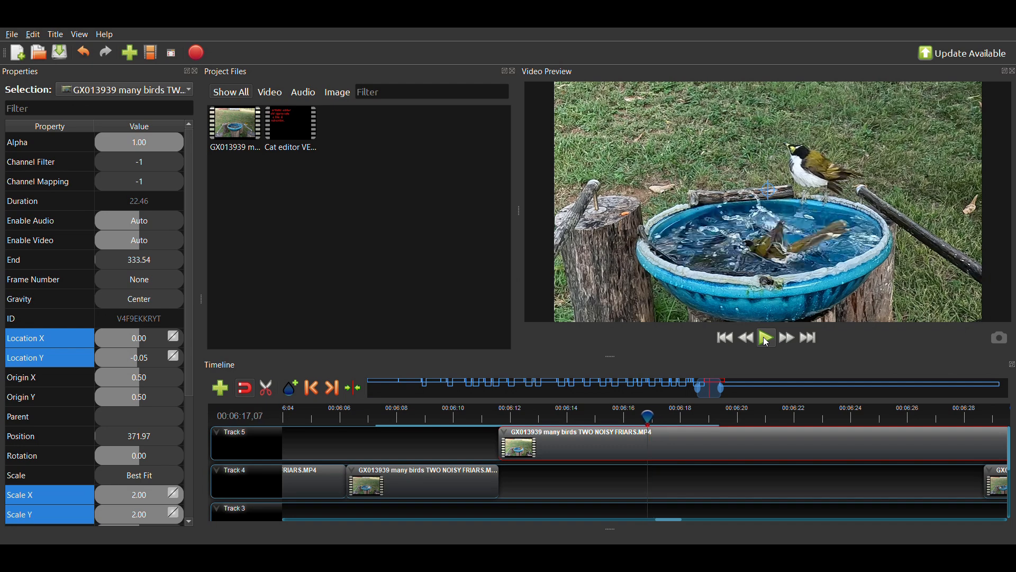
key(Right)
key(Right)
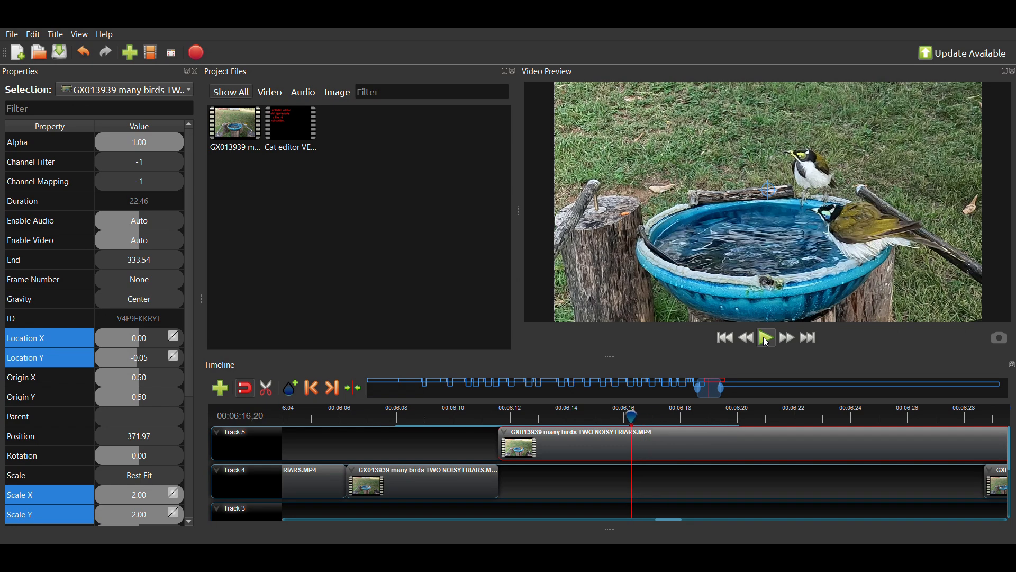
key(Right)
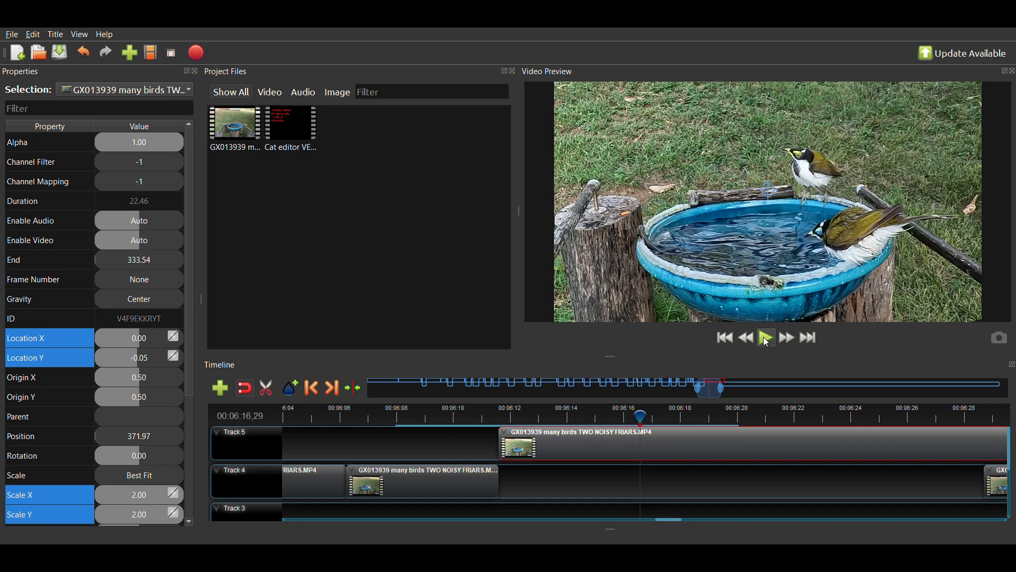
key(Left)
key(Left)
key(Left)
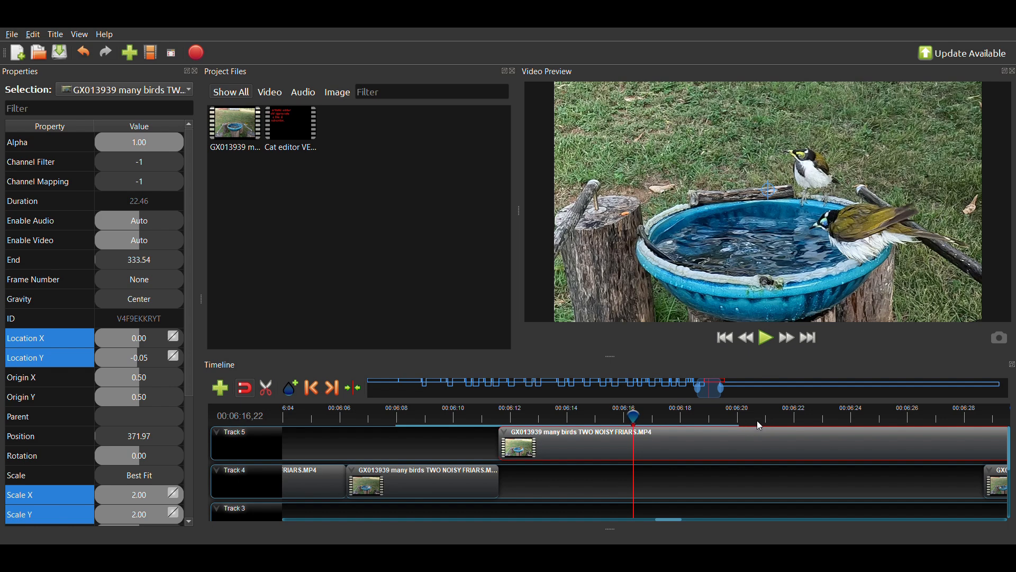
key(ctrl+k)
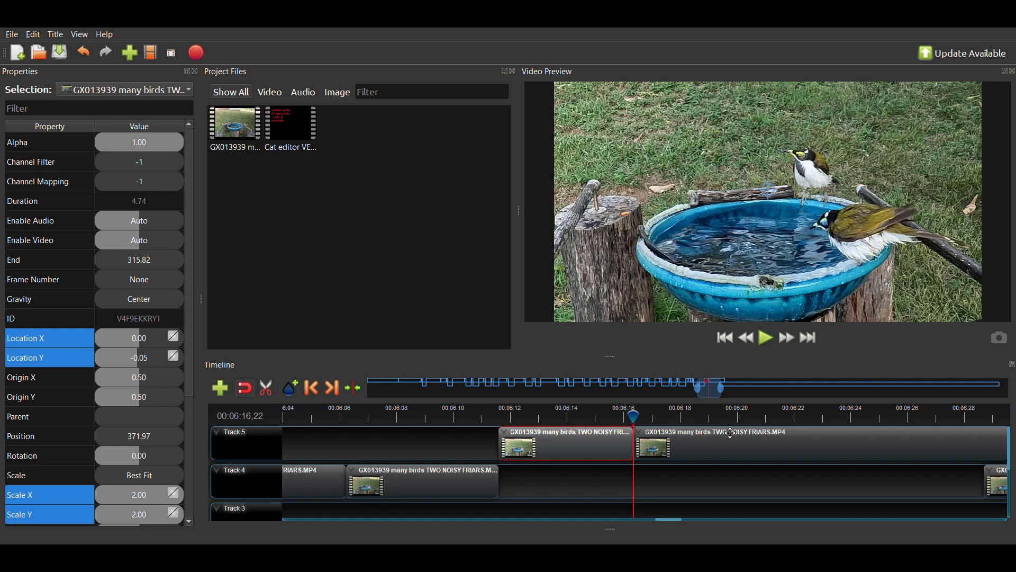
- Play past the dips, recheck their frames, and split the last Track 5 clip at 00:06:20,14, keeping both sides
click(766, 347)
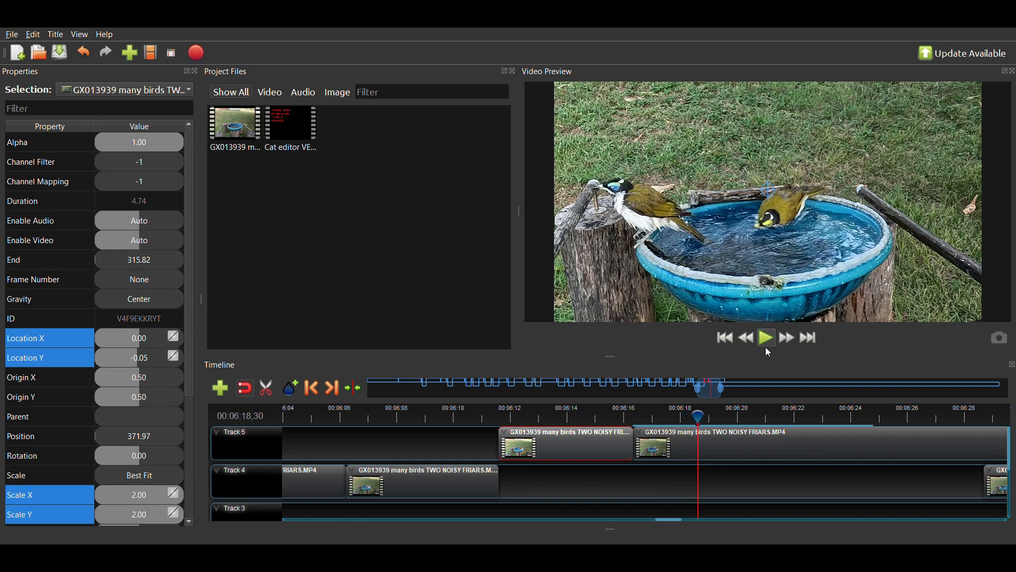
key(Left)
key(Left)
key(Left)
key(Left)
key(Left)
key(Left)
key(Left)
key(Left)
key(Left)
key(Left)
key(Left)
key(Left)
key(Left)
key(Left)
key(Left)
key(Left)
key(Left)
key(Left)
key(Left)
key(Left)
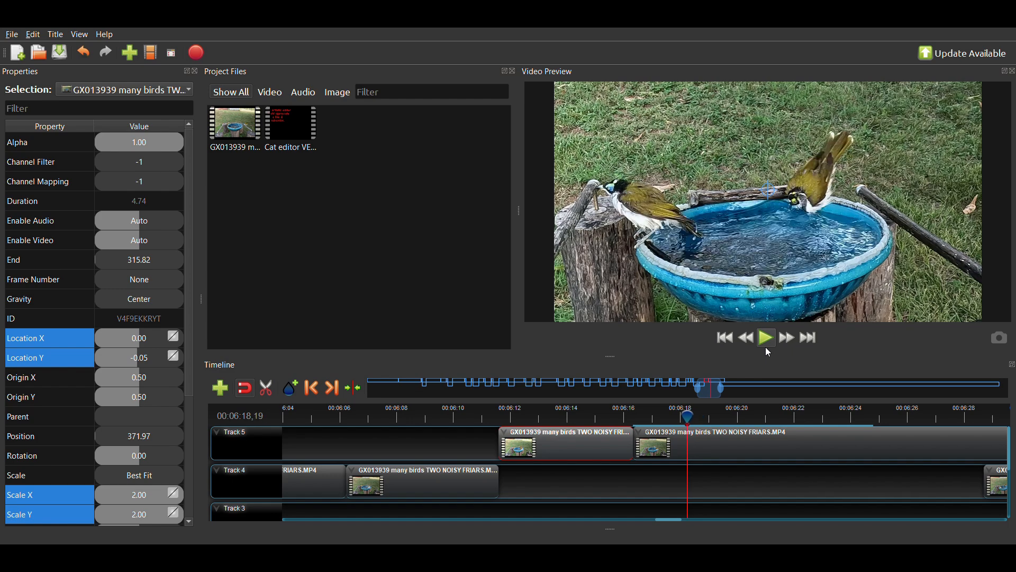
key(Left)
key(Left)
key(Left)
key(Left)
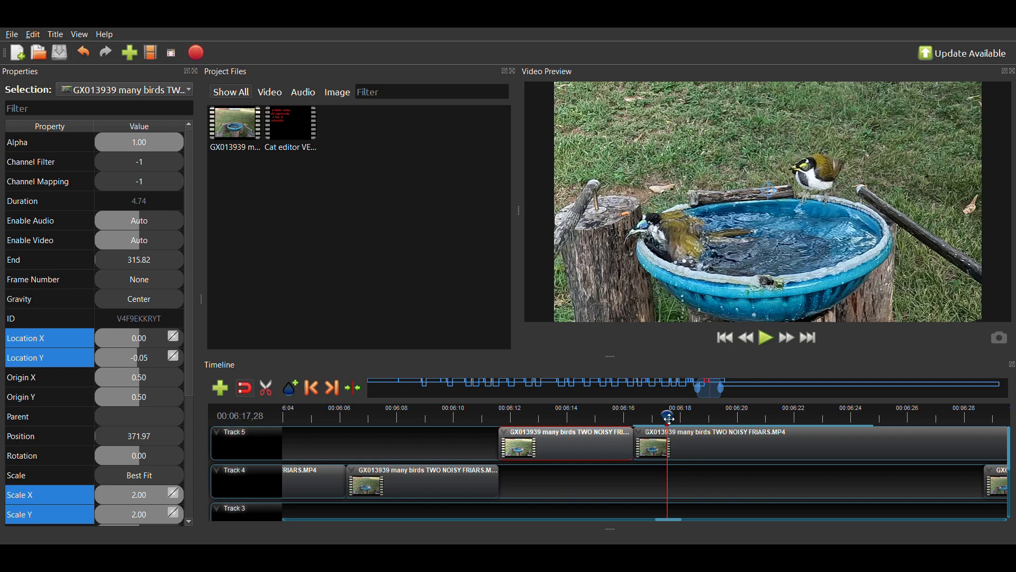
click(767, 341)
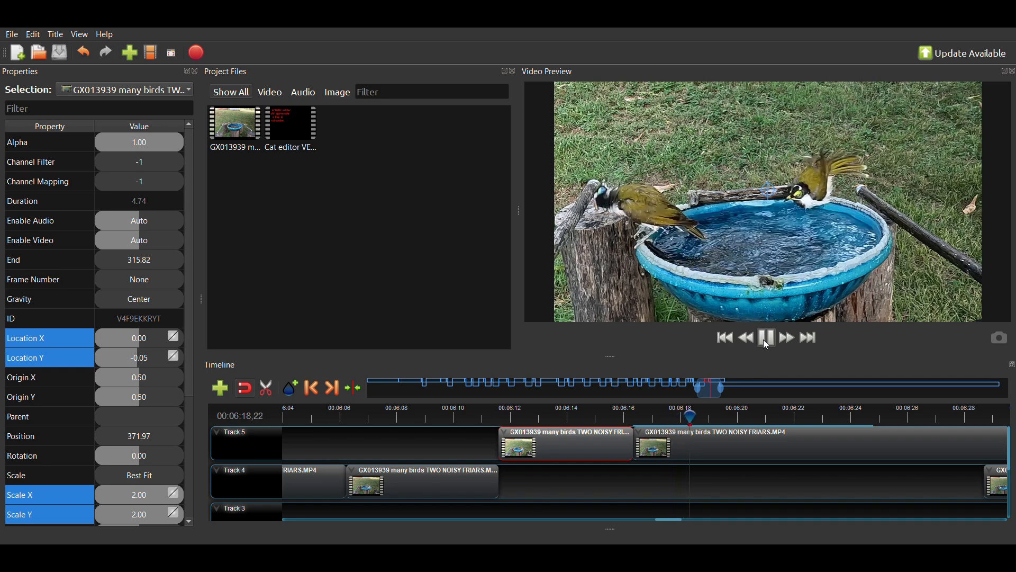
click(766, 341)
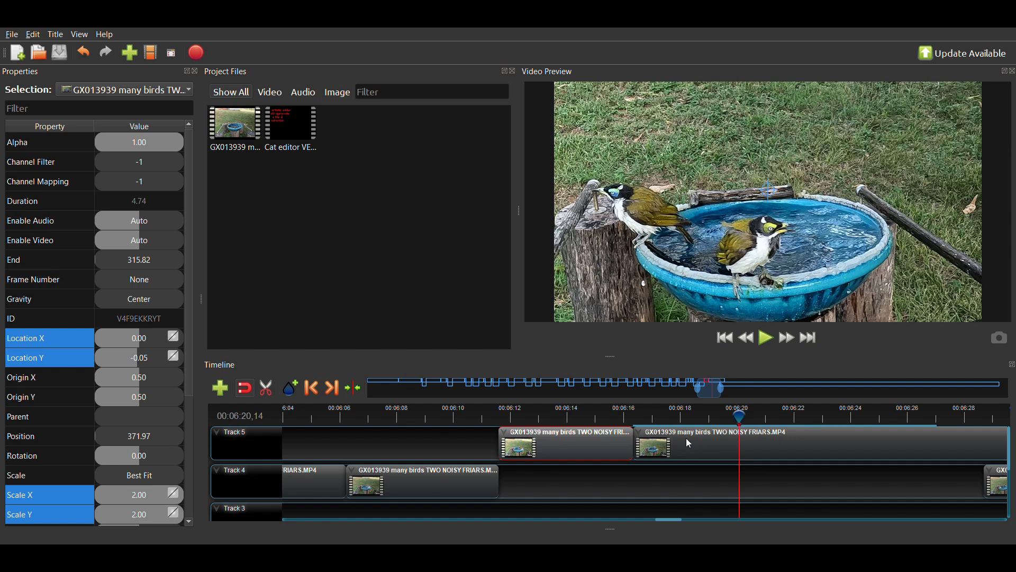
key(ctrl+k)
- Paste a copy of the new dip clip onto Track 4 and shift the last clips on Tracks 4 and 5 later to make room
click(700, 449)
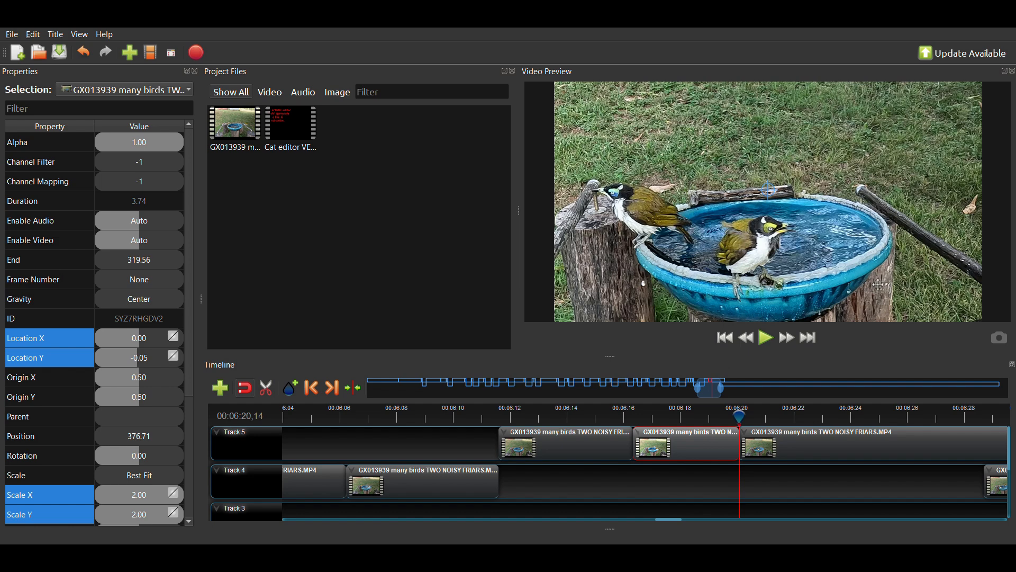
key(ctrl+v)
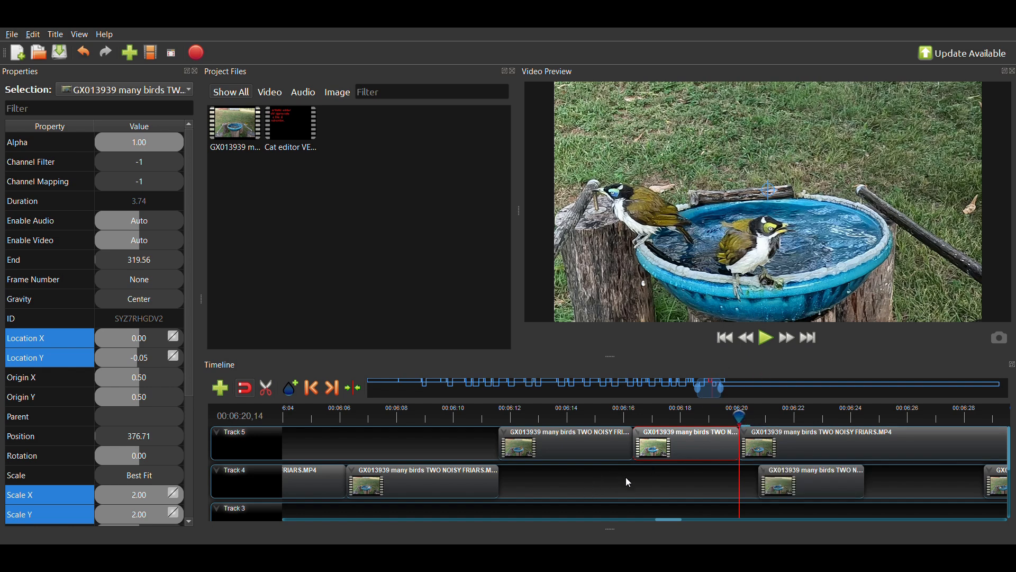
scroll(636, 479, down, 1)
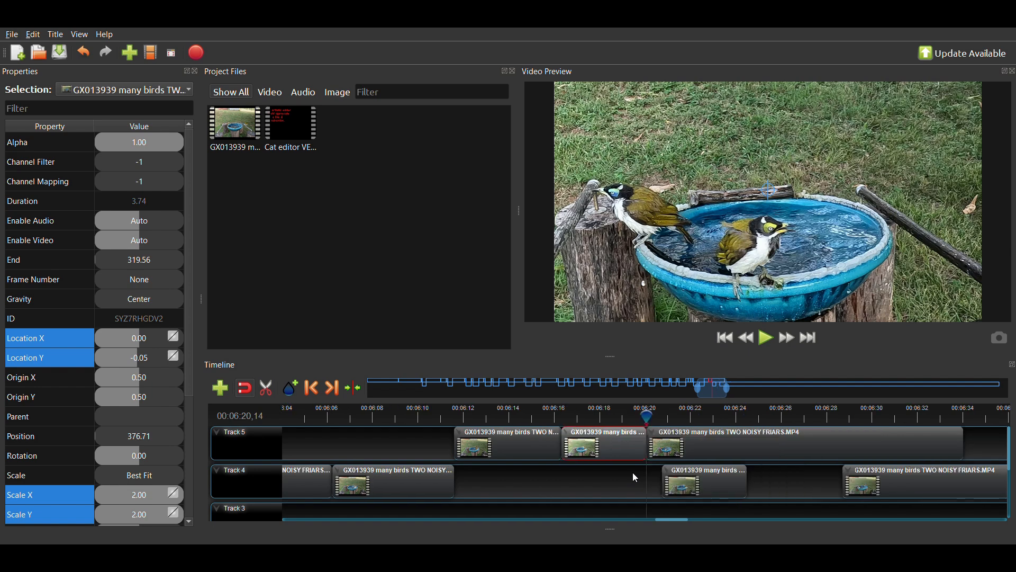
scroll(636, 478, down, 1)
drag(841, 482, 994, 479)
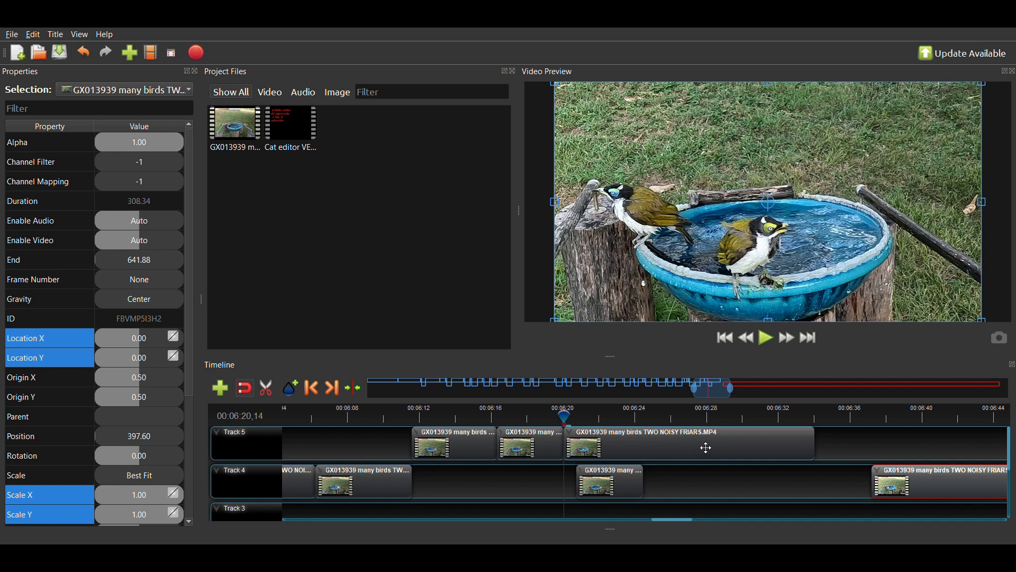
drag(707, 448, 841, 445)
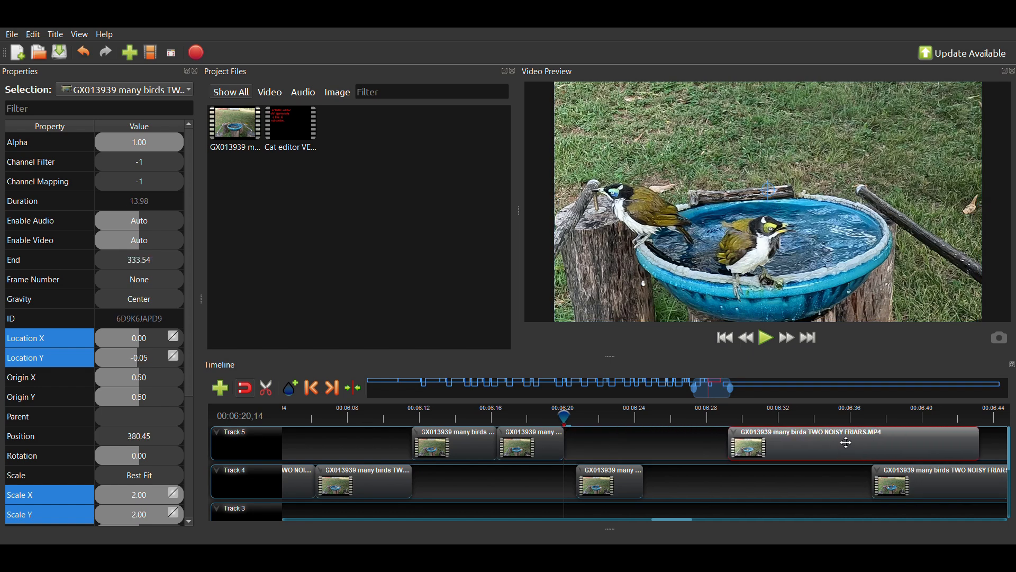
- Slow the Track 4 dip copy to 14.44 s and move it to Position 380.45, directly after the normal-speed clip
click(613, 490)
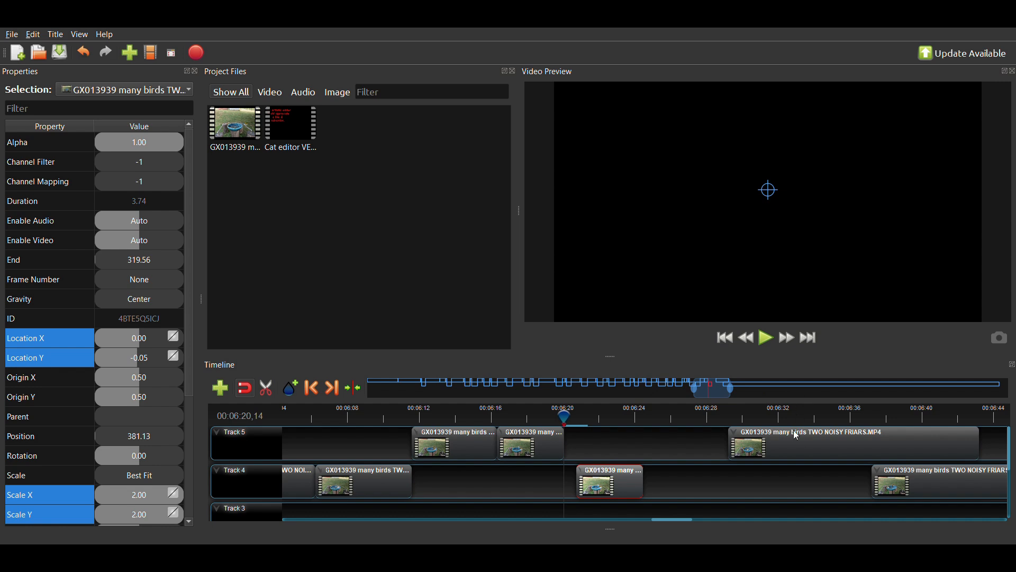
key(ctrl+z)
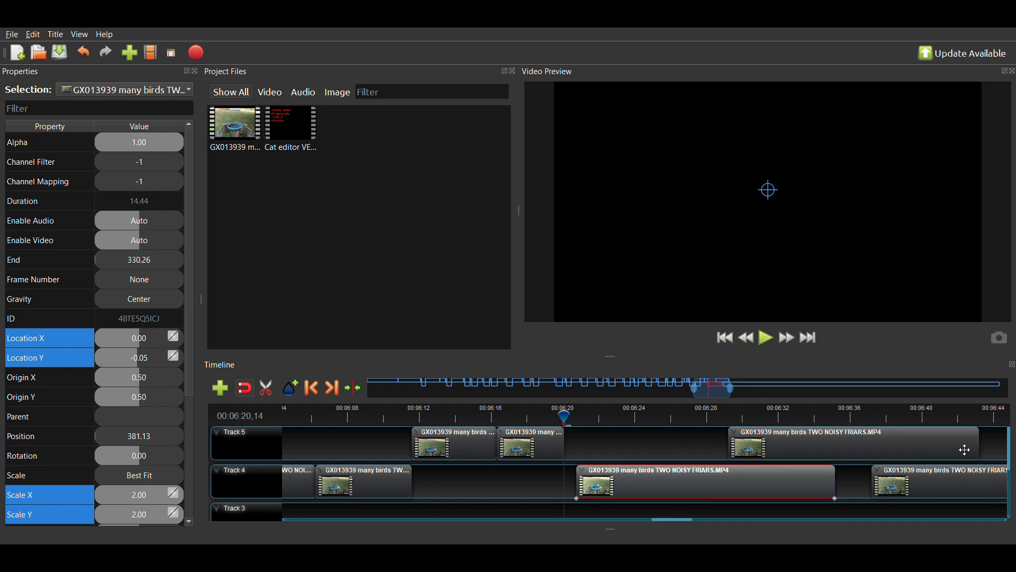
drag(635, 494, 628, 494)
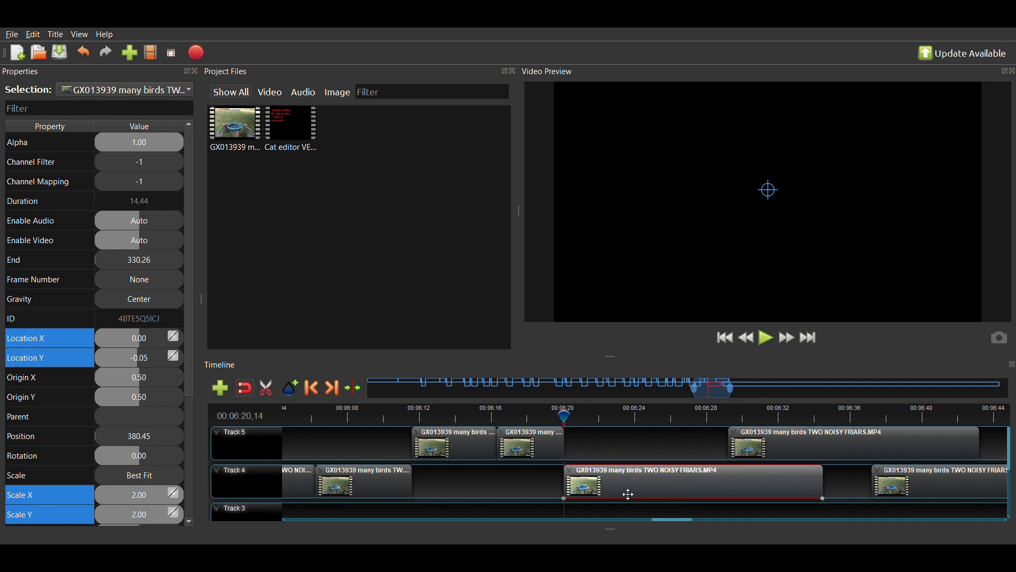
- Move the last Track 5 clip behind the slow-motion replay to Position 394.89 and the last Track 4 clip to Position 421.32
drag(802, 450, 887, 451)
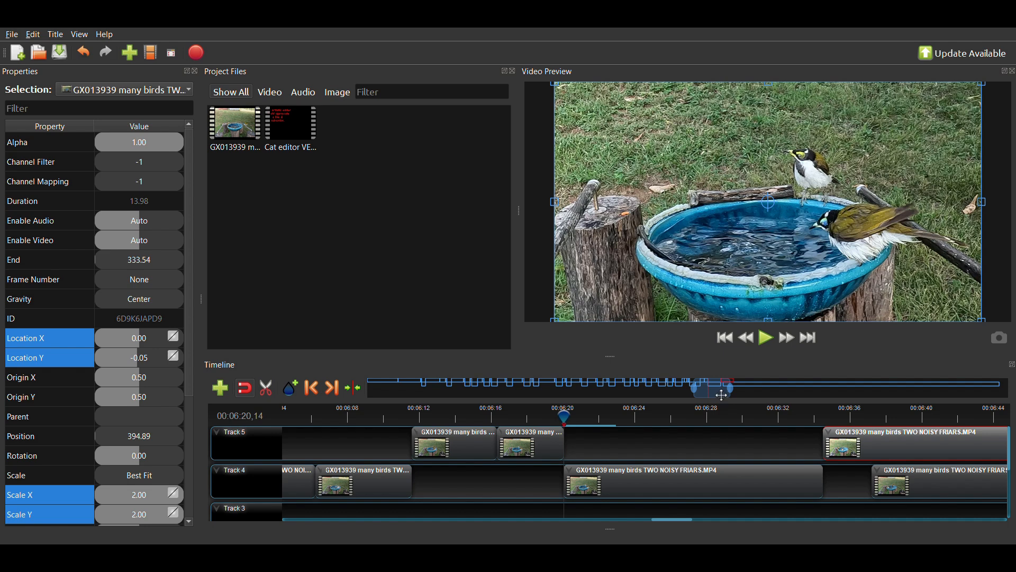
drag(722, 396, 751, 395)
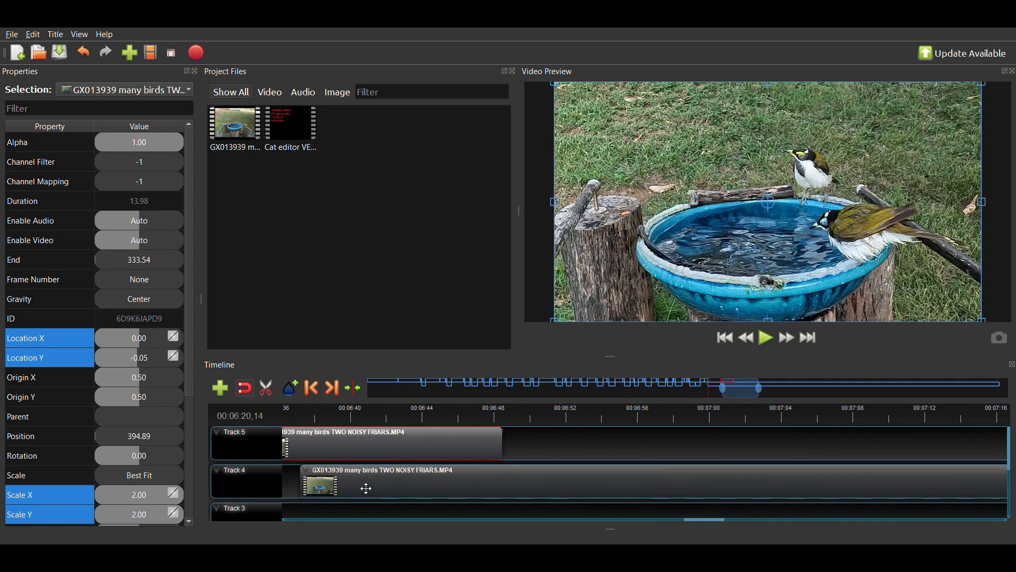
drag(366, 488, 793, 481)
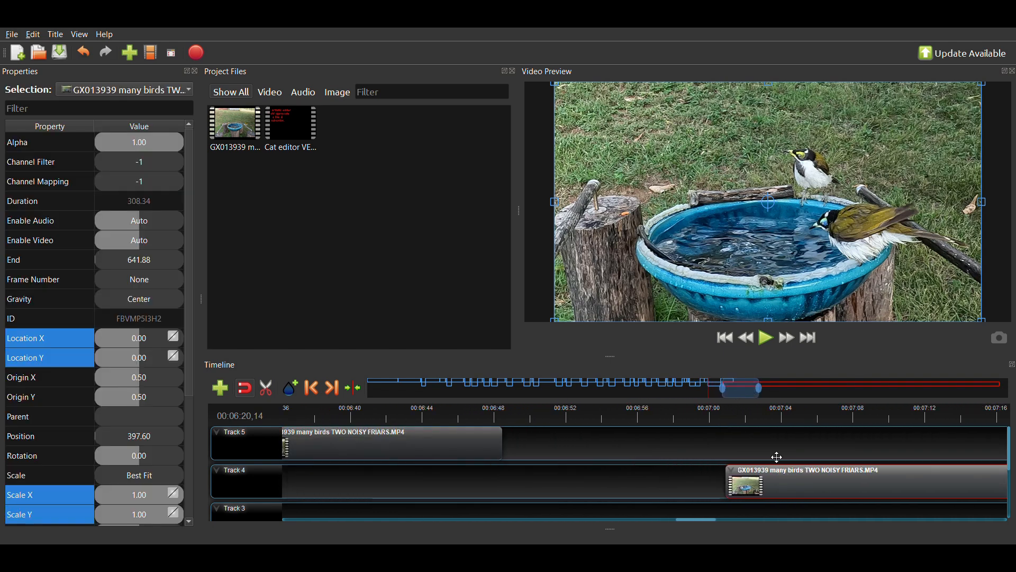
- Play from 00:06:16,13 through the new slow-motion replay to check its joins, continuing to 00:06:36,10
drag(741, 389, 700, 404)
click(576, 416)
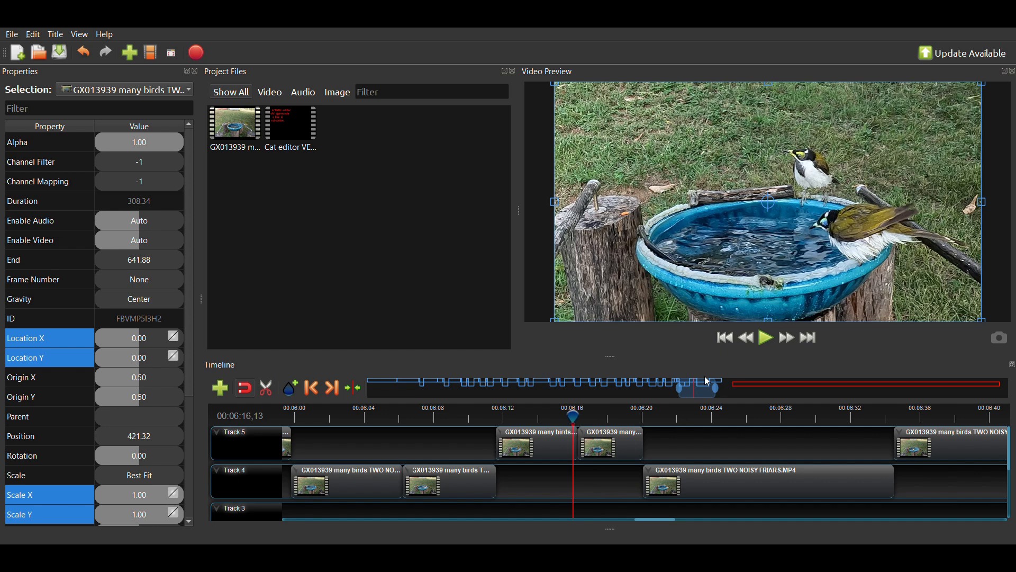
click(767, 339)
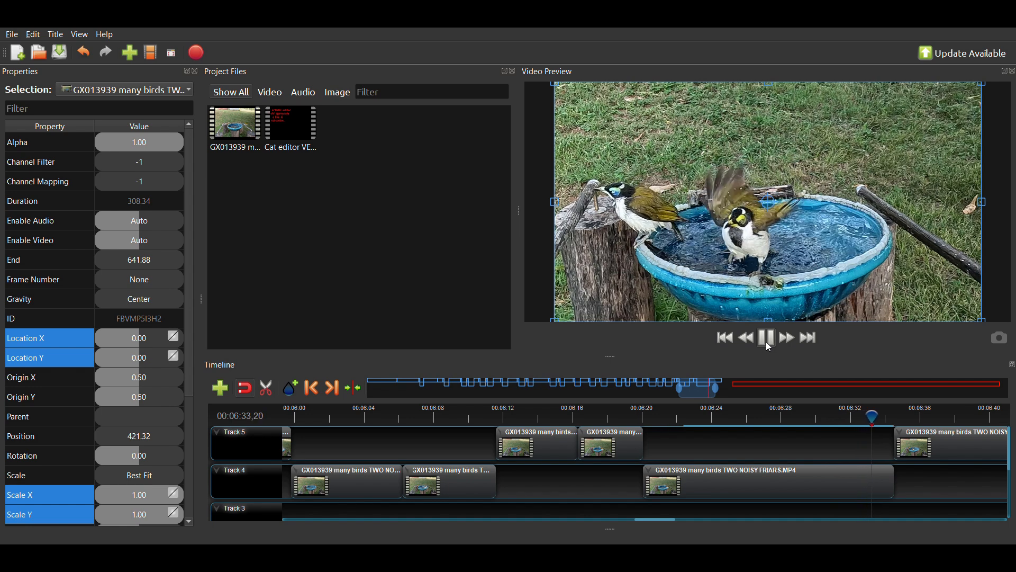
click(770, 347)
click(769, 343)
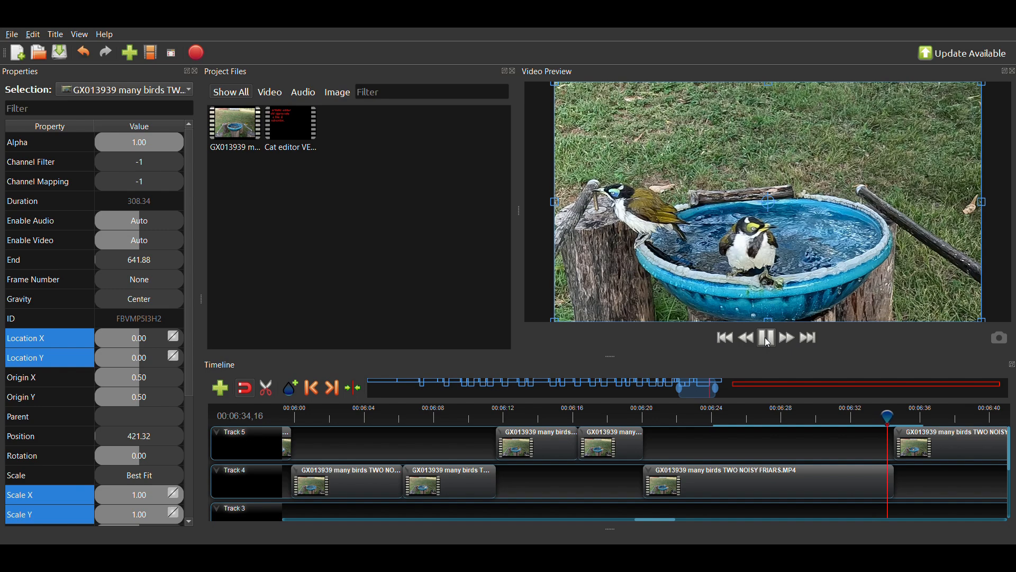
click(769, 341)
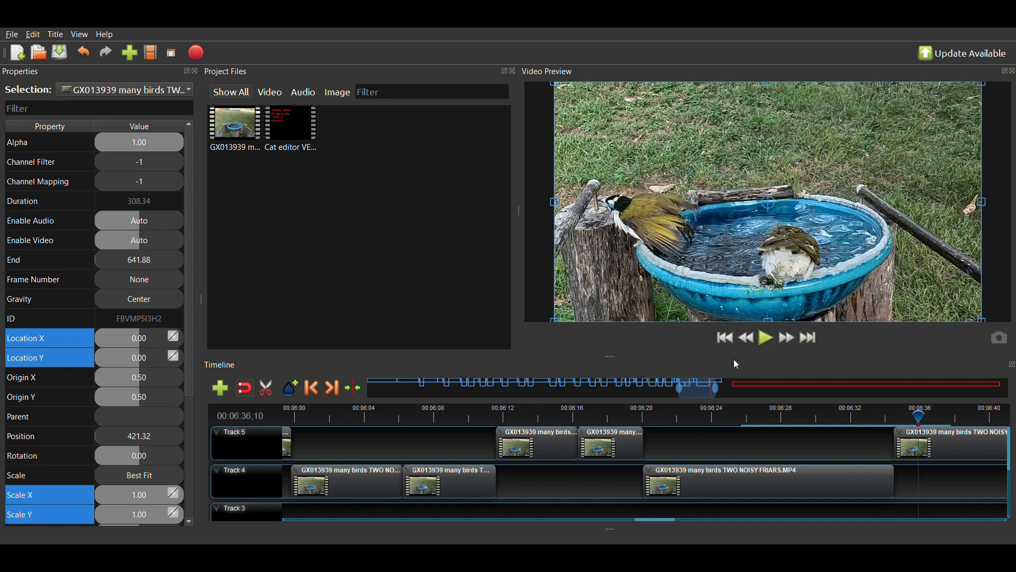
- Play on through the next dip, step back to its start at 00:06:36,05, and split the last Track 5 clip there, keeping both sides
drag(705, 394, 727, 395)
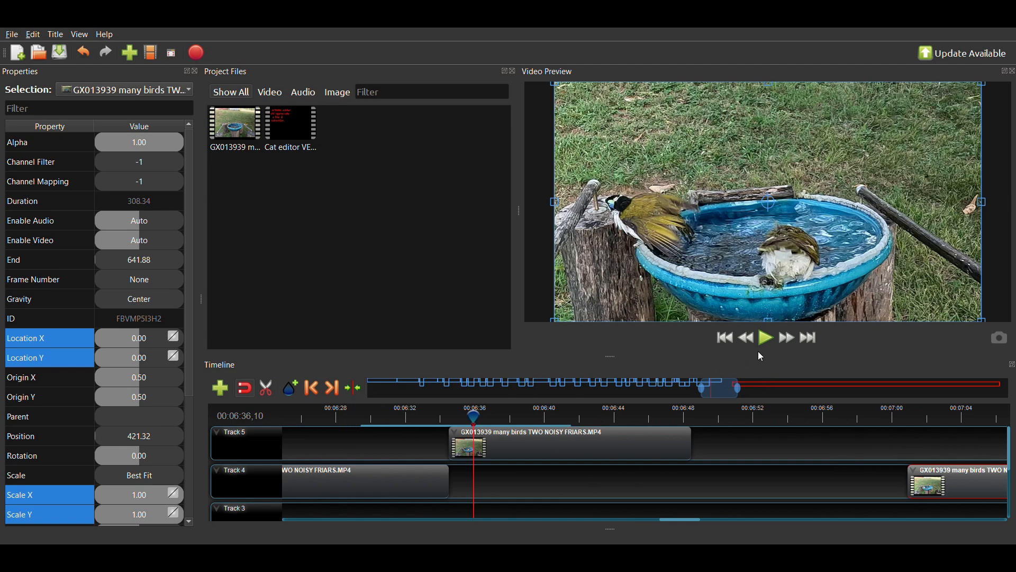
click(767, 341)
click(768, 342)
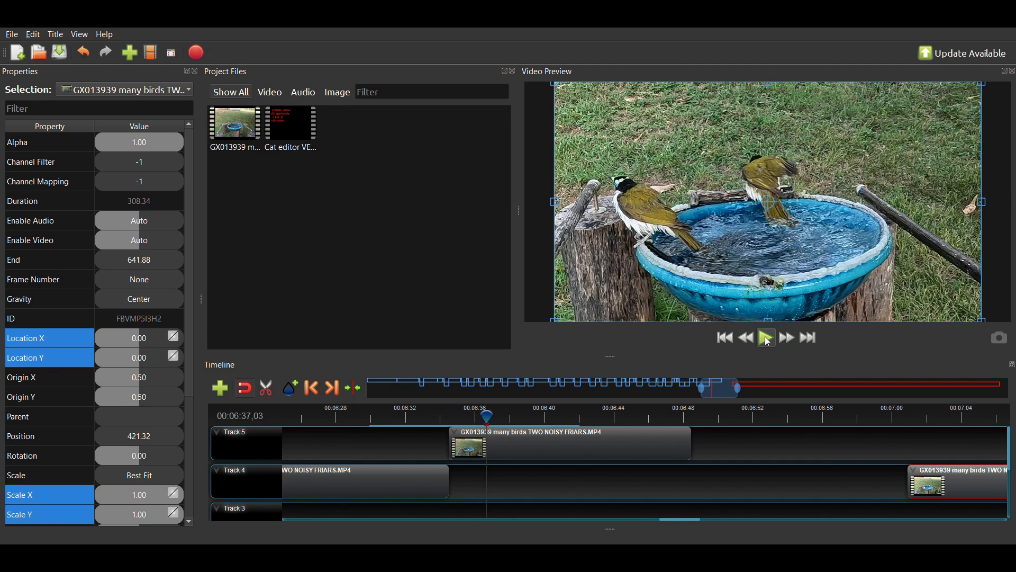
click(769, 341)
click(772, 347)
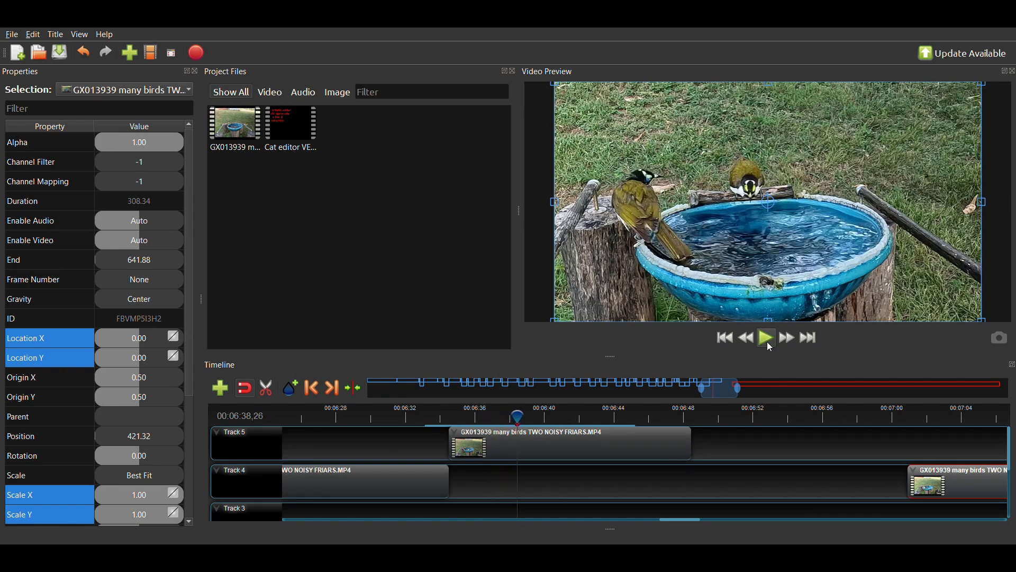
key(Left)
key(Left)
key(Left)
key(Left)
key(Left)
key(Left)
key(Left)
key(Left)
key(Left)
key(Left)
key(Left)
key(Left)
key(Left)
key(Left)
key(Left)
key(Left)
key(Left)
key(Left)
key(Left)
key(Left)
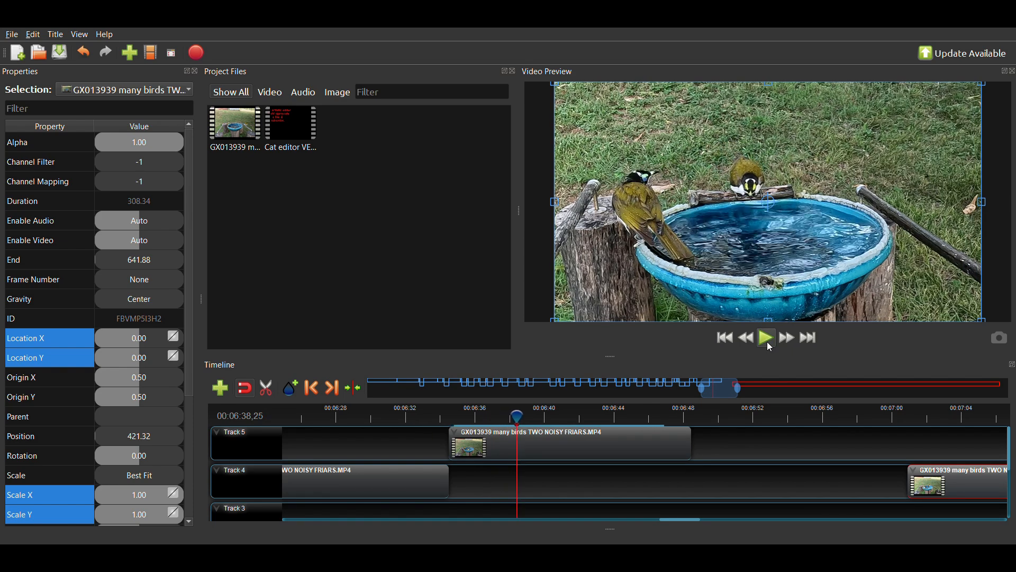
key(Left)
key(Left)
key(Left)
key(Left)
key(Left)
key(Left)
key(Left)
key(Left)
key(Left)
key(Left)
key(Left)
key(Left)
key(Left)
key(Left)
key(Left)
key(Left)
key(Left)
key(Left)
key(Left)
key(Left)
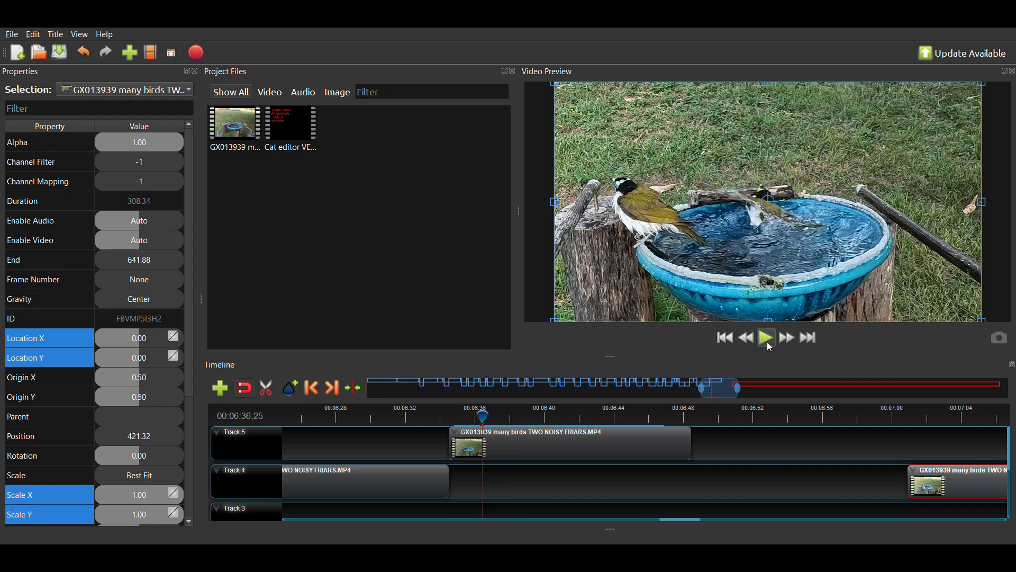
key(Right)
key(Right)
key(Right)
key(Right)
key(Right)
key(Right)
key(Right)
key(Right)
key(Right)
key(Right)
key(Right)
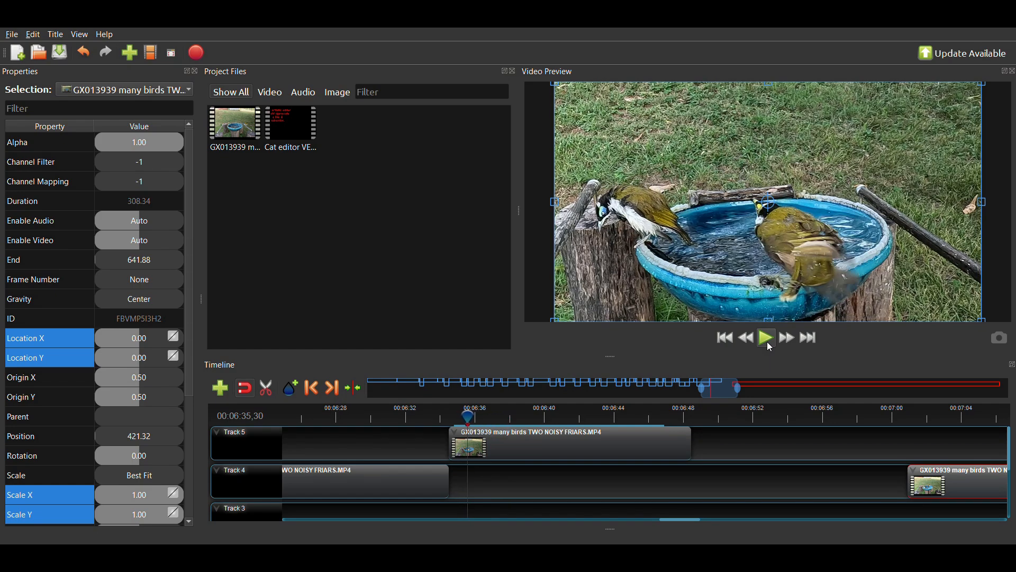
key(Right)
key(Right)
key(Right)
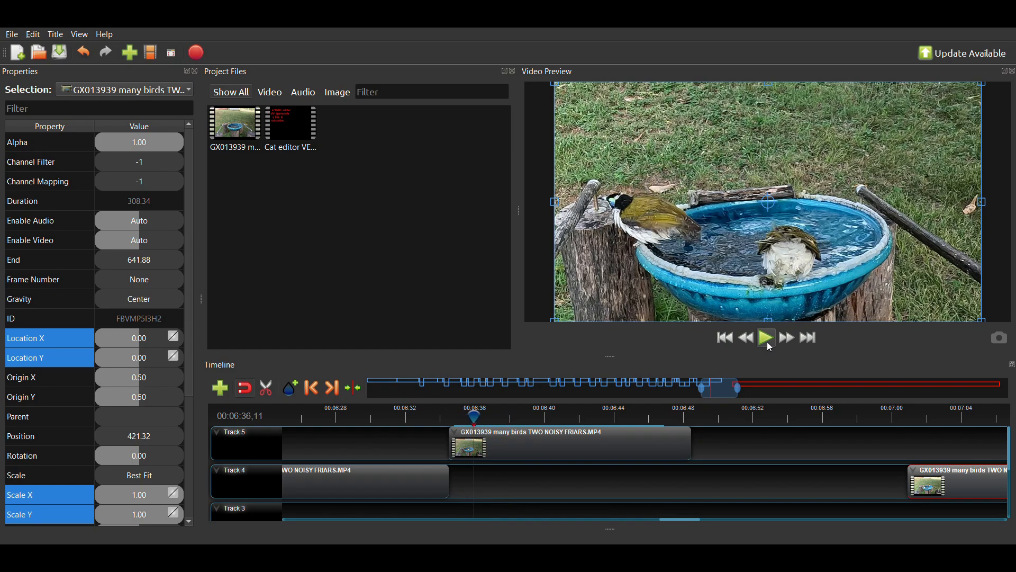
key(Left)
key(Left)
key(Left)
key(Left)
key(Left)
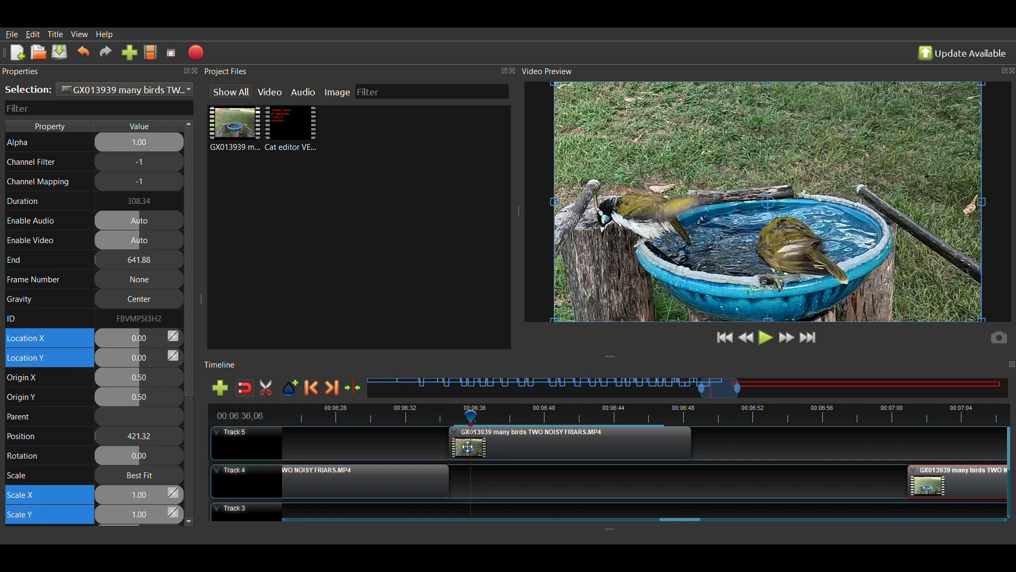
click(470, 416)
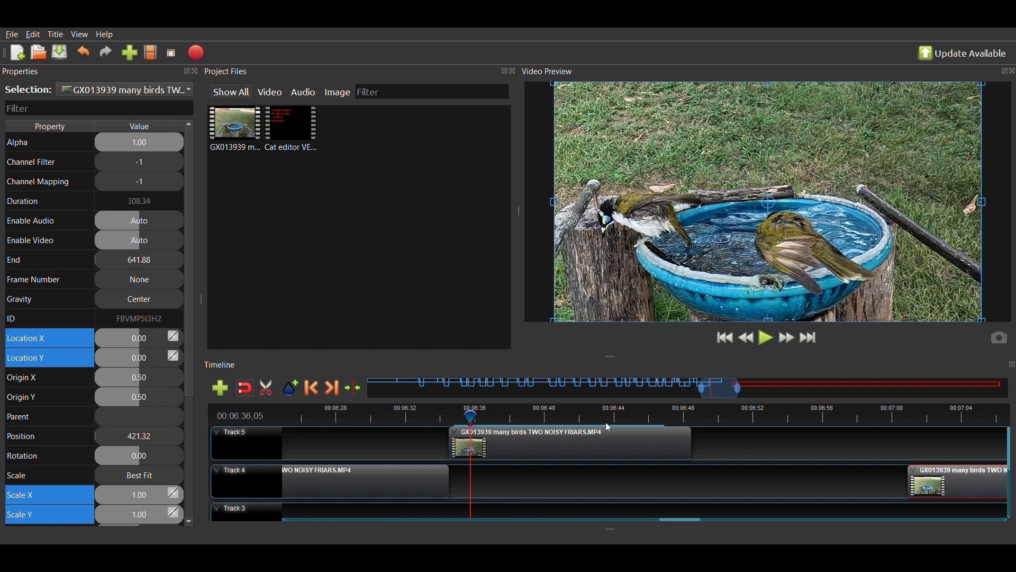
key(ctrl+k)
- Step forward frame by frame to the end of the dip at 00:06:37,09 and split the last Track 5 clip there, keeping both sides
key(Right)
key(Right)
key(Right)
key(Right)
key(Right)
key(Right)
key(Right)
key(Right)
key(Right)
key(Right)
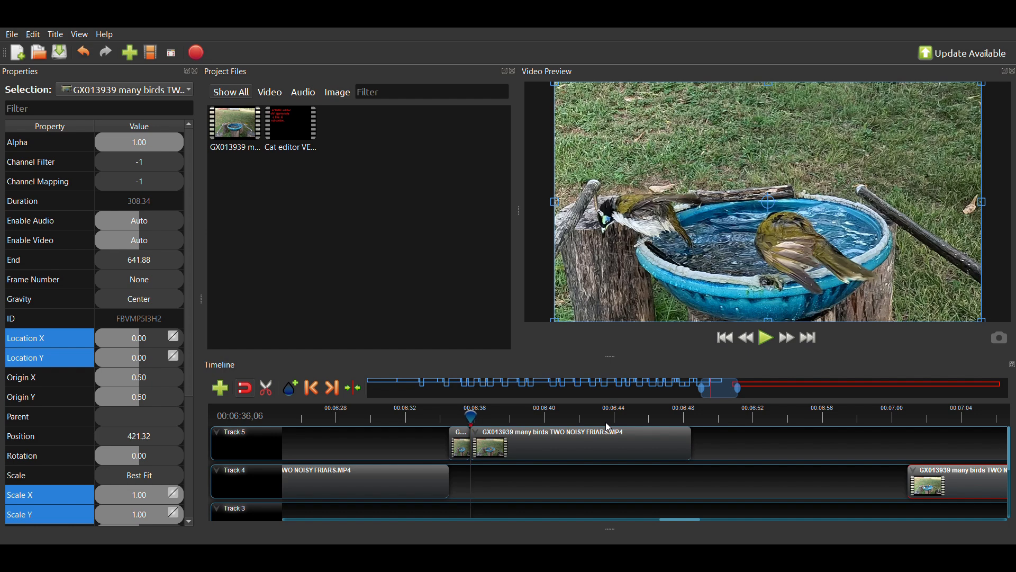
key(Right)
key(Right)
key(Right)
key(Right)
key(Right)
key(Right)
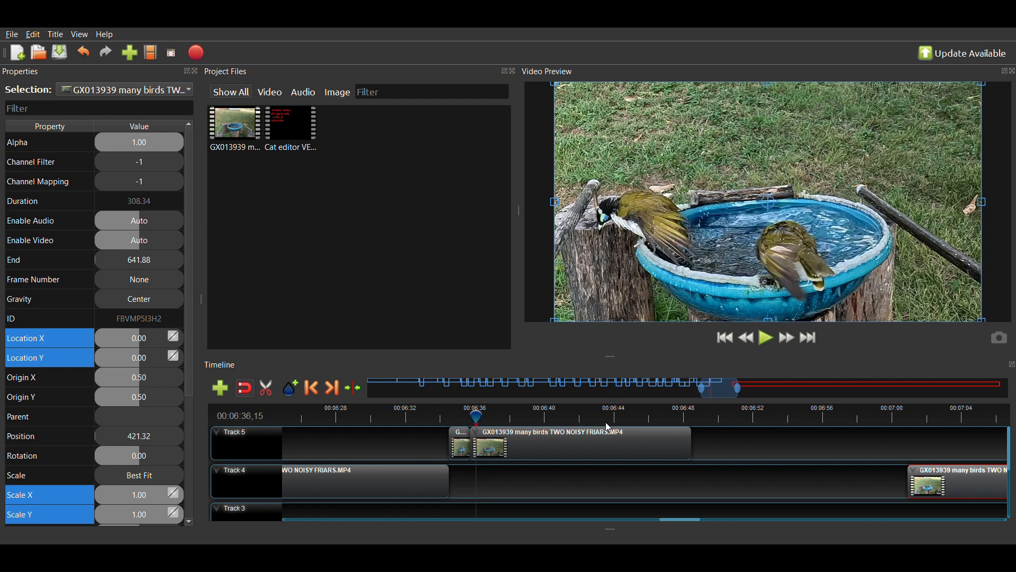
key(Right)
key(Right)
key(Right)
key(Right)
key(Right)
key(Right)
key(Right)
key(Right)
key(Right)
key(Right)
key(Right)
key(Right)
key(Right)
key(Right)
key(Right)
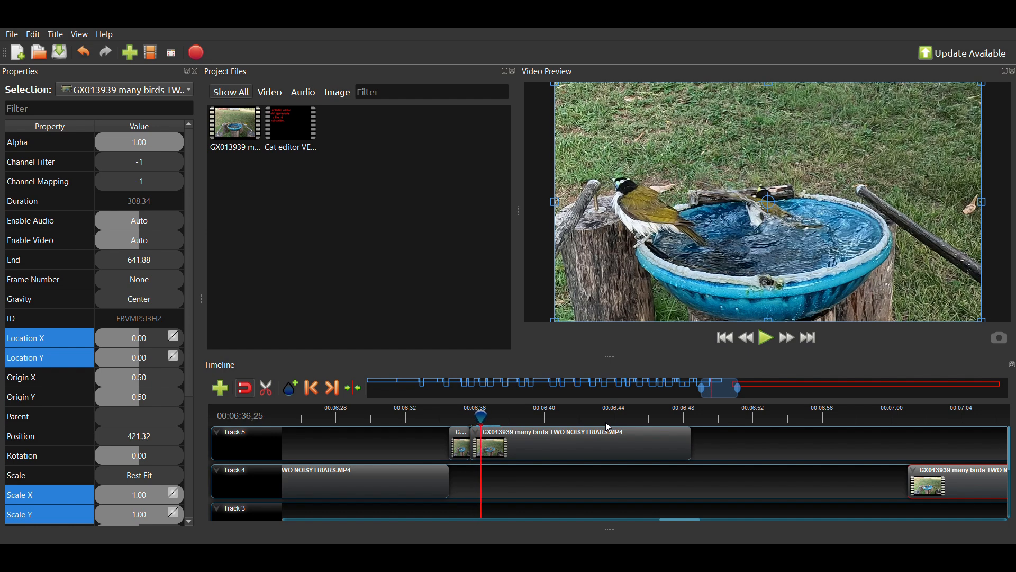
key(Right)
key(Right)
key(Right)
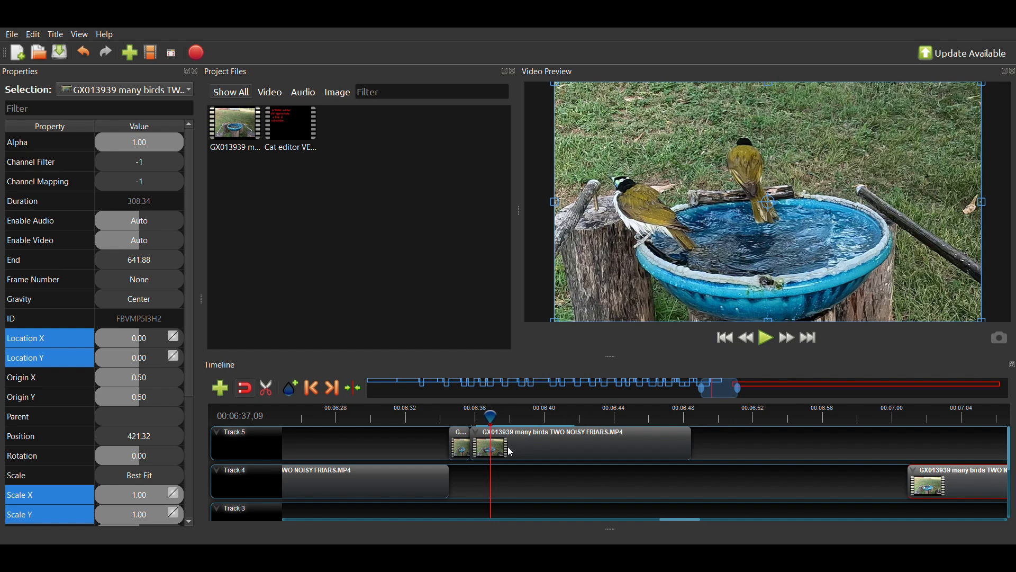
key(ctrl+k)
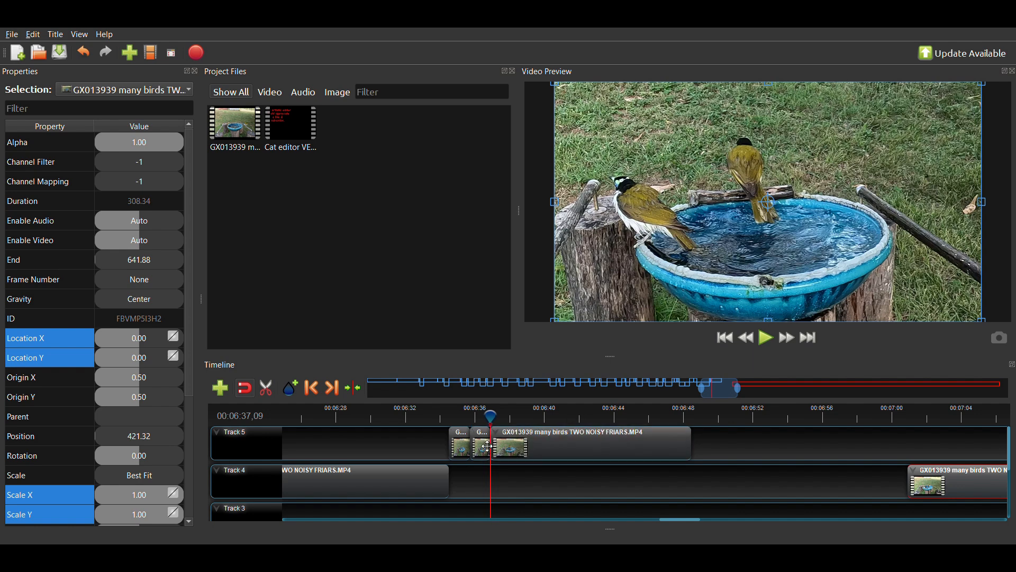
- Place a copy of the short dip clip, slowed to 4.30 s, on Track 4 at Position 397.26 and move the last Track 5 clip to 401.57
click(487, 446)
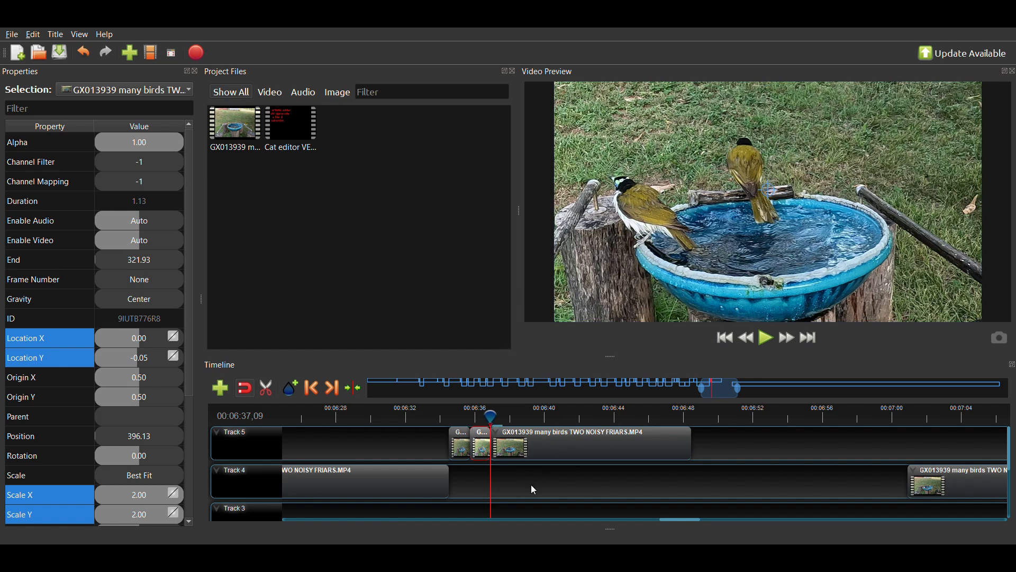
drag(530, 487, 511, 485)
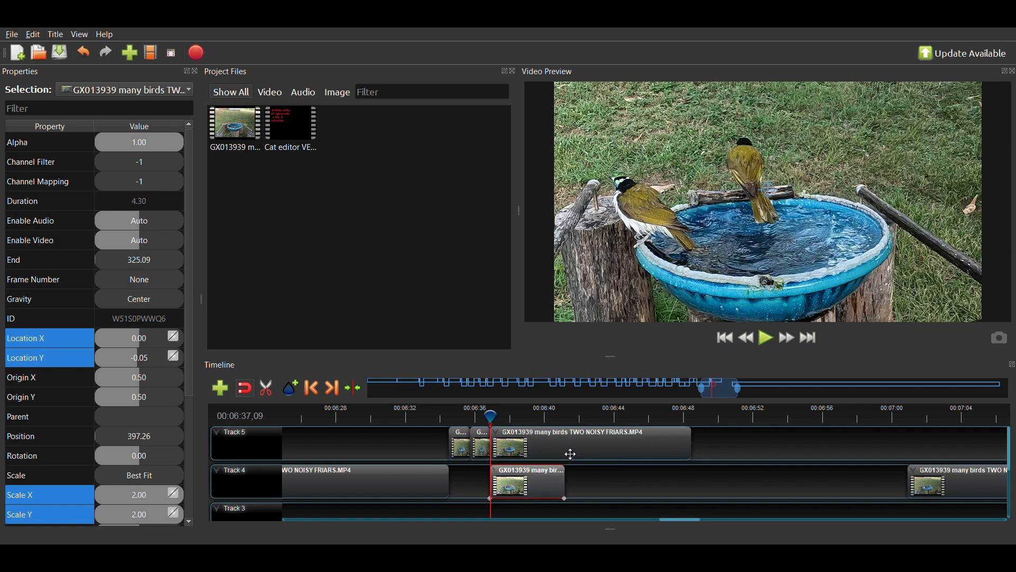
drag(578, 452, 647, 451)
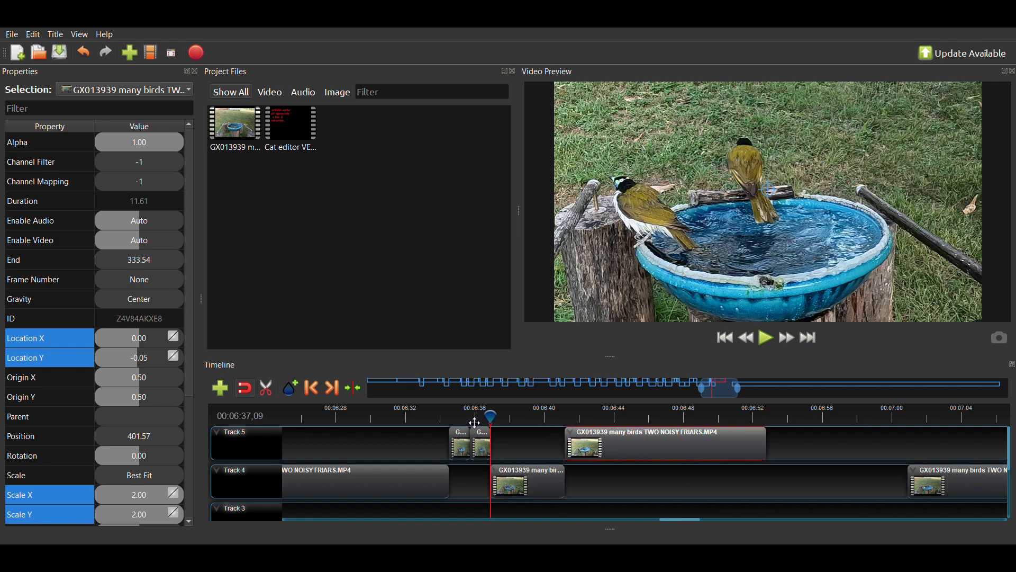
- Play from 00:06:35,25 through the new slow-motion replay on Track 4 to check its joins
click(472, 422)
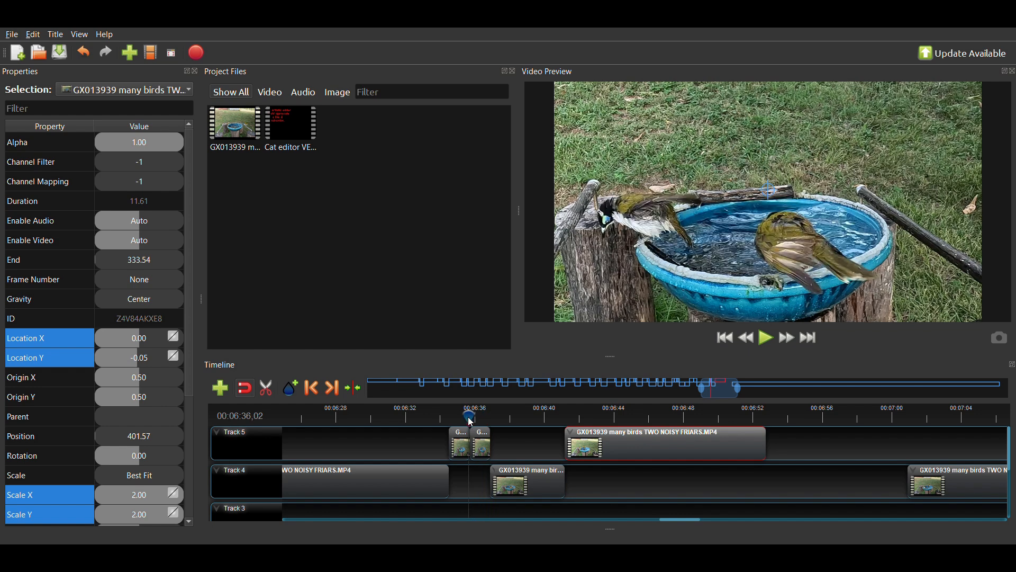
drag(474, 422, 465, 419)
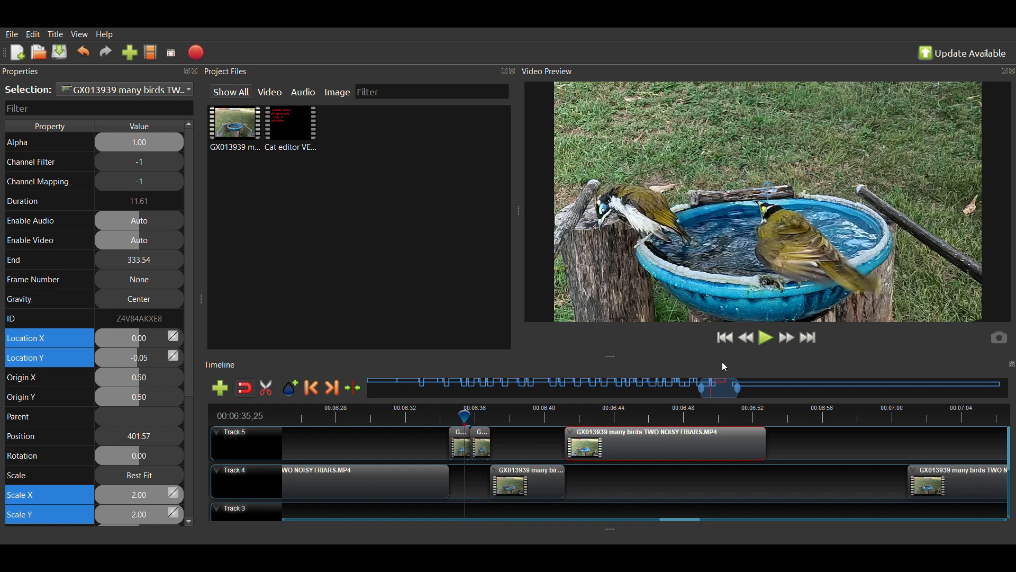
click(766, 339)
click(764, 336)
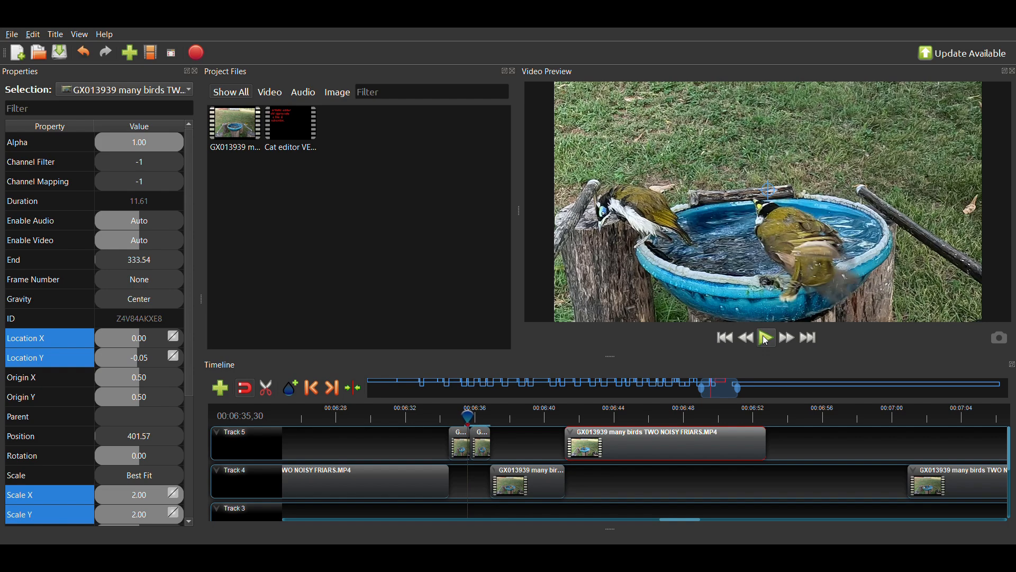
click(766, 339)
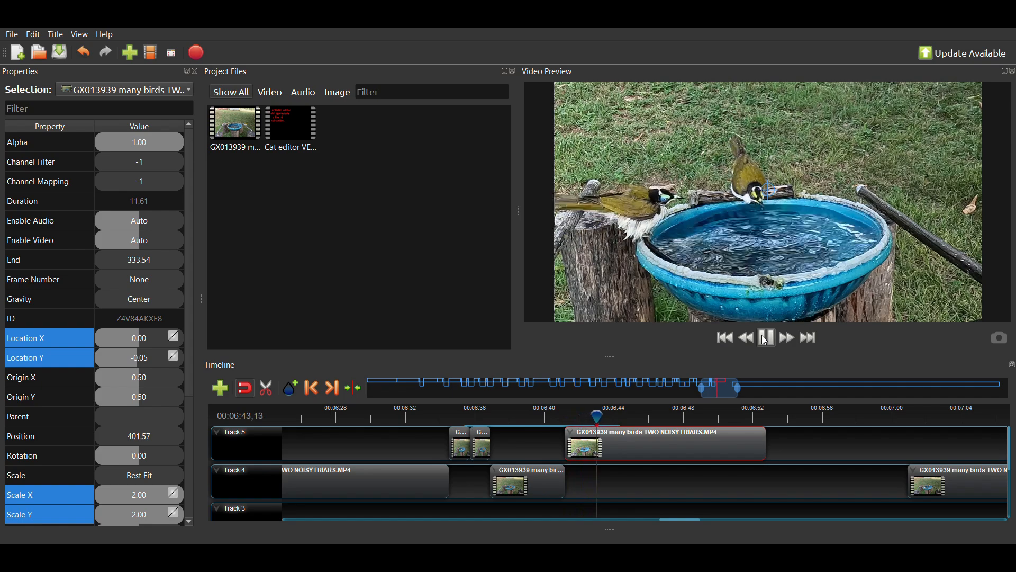
- Play on through the next dip, step back to its start at 00:06:47,22, and split the last Track 5 clip there, keeping both sides
click(767, 338)
click(767, 338)
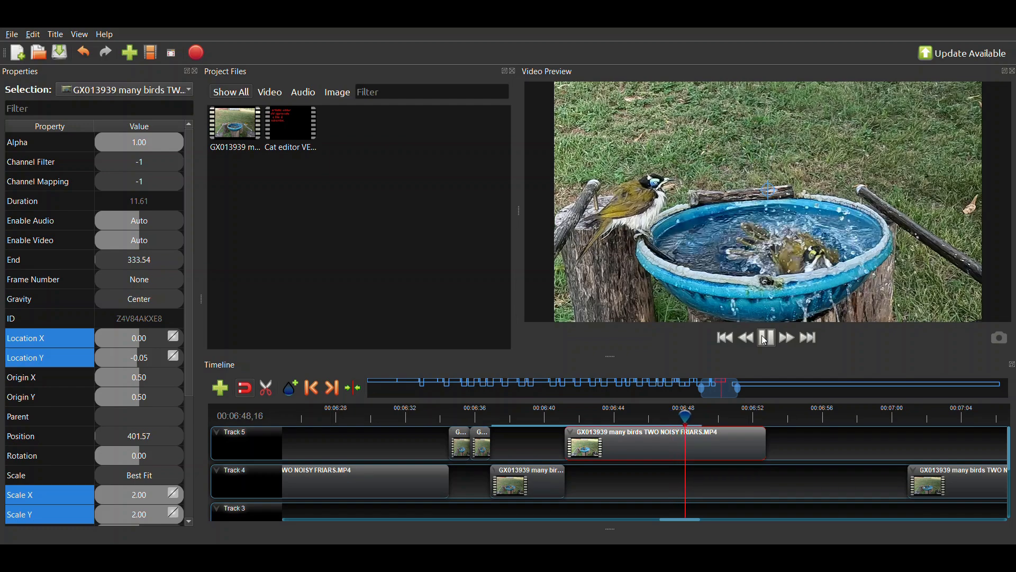
click(767, 339)
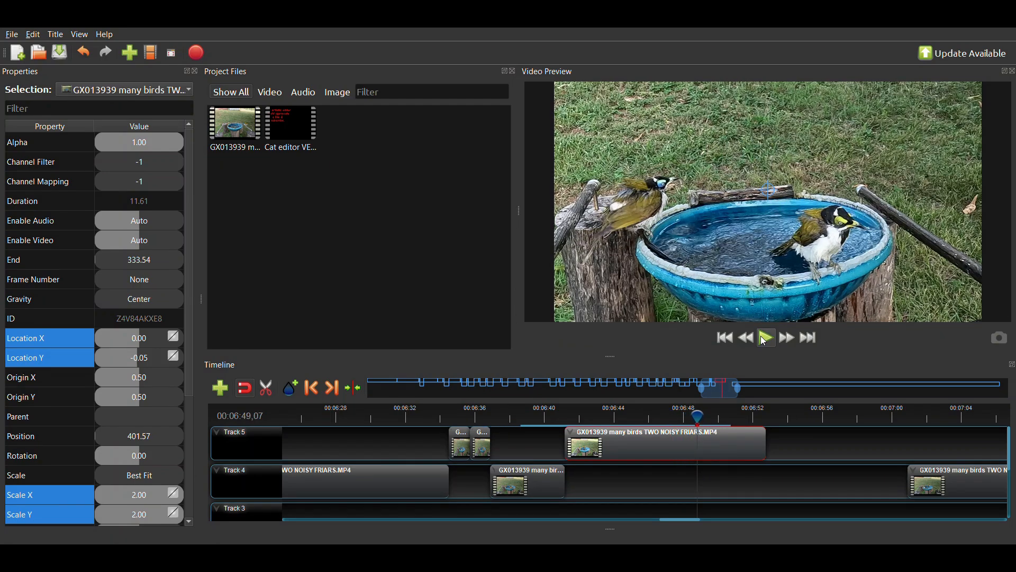
key(Left)
key(Left)
key(Left)
key(Left)
key(Left)
key(Left)
key(Left)
key(Left)
key(Left)
key(Left)
key(Left)
key(Left)
key(Left)
key(Left)
key(Left)
key(Left)
key(Left)
key(Left)
key(Left)
key(Left)
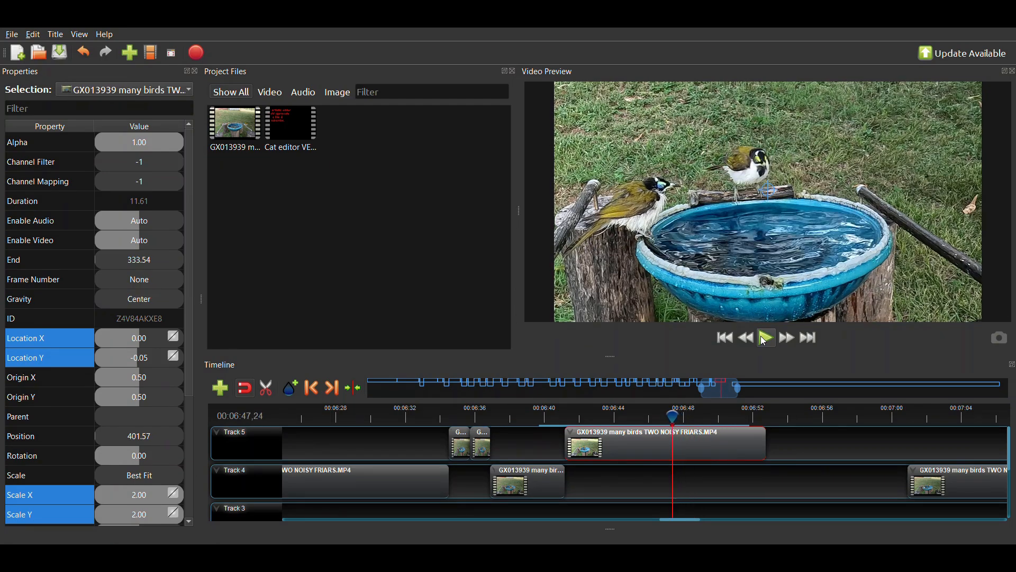
key(Right)
key(Right)
key(Right)
key(Right)
key(Right)
key(Right)
key(Right)
key(Right)
key(Right)
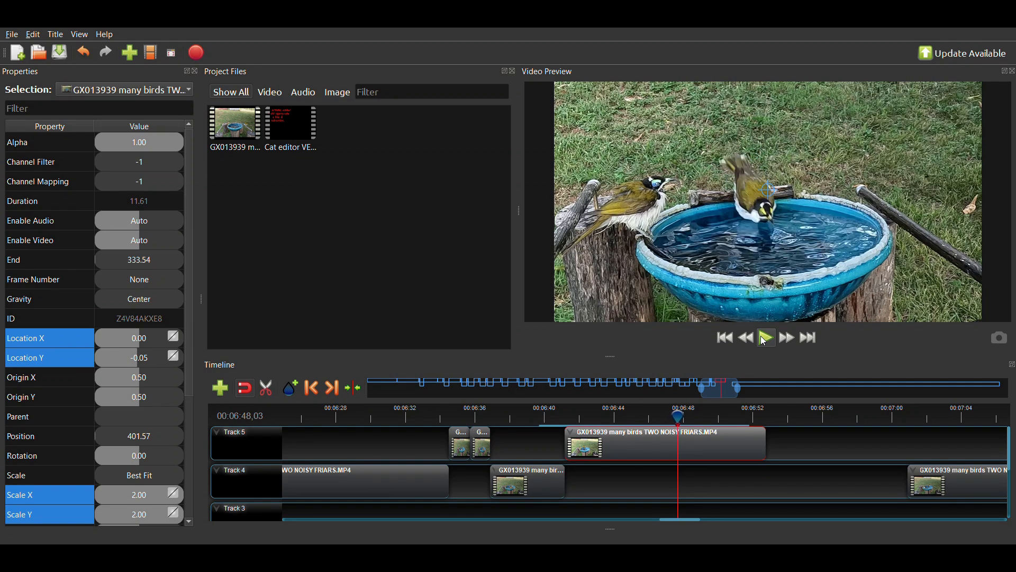
key(Left)
key(Left)
key(Left)
key(Left)
key(Left)
key(Left)
key(Left)
key(Left)
key(Left)
key(Left)
key(Left)
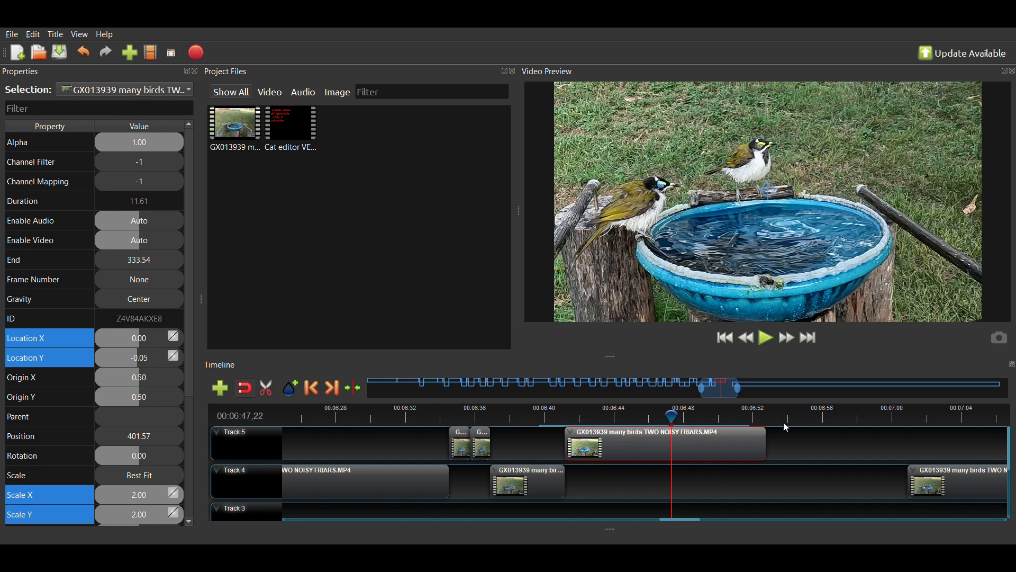
key(ctrl+k)
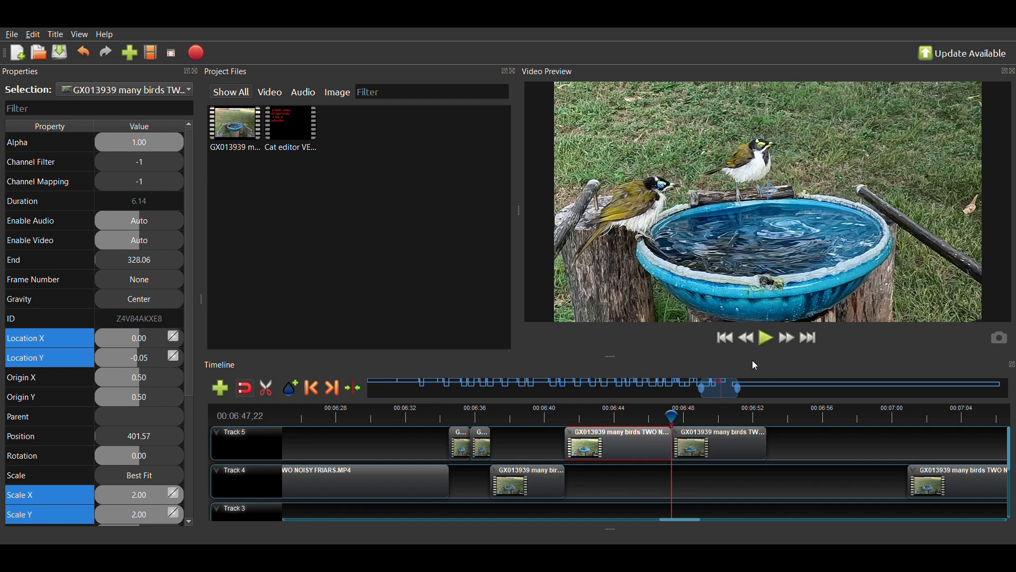
- Review the last Track 5 clip frame by frame and slice it at 00:06:52,27, keeping both sides
key(Right)
key(Right)
key(Right)
key(Right)
key(Right)
key(Right)
key(Right)
key(Right)
key(Right)
key(Right)
key(Right)
key(Right)
key(Right)
key(Right)
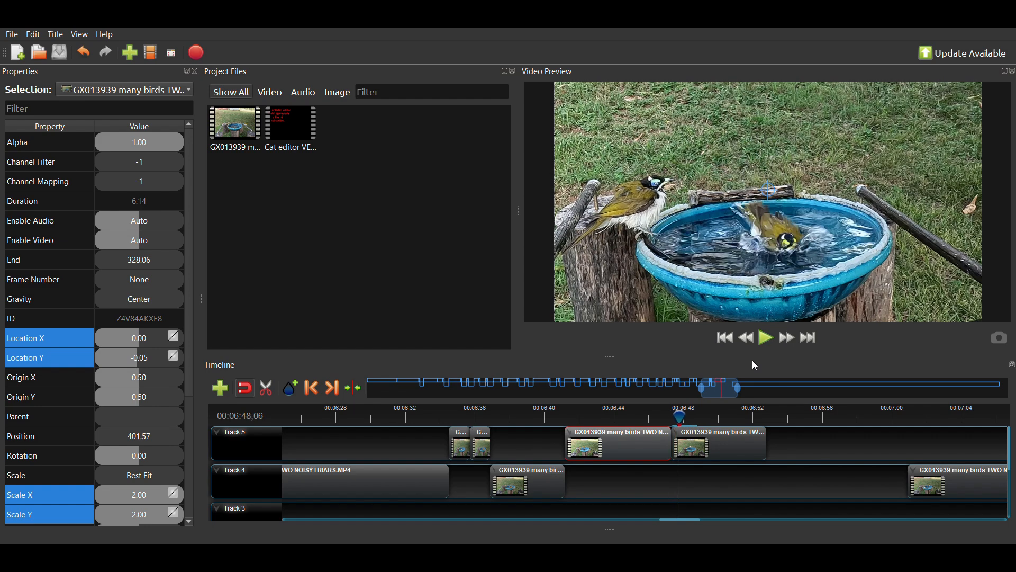
key(Right)
key(Right)
key(Right)
key(Right)
key(Right)
key(Right)
key(Right)
key(Right)
key(Right)
key(Right)
key(Right)
key(Right)
key(Right)
key(Right)
key(Right)
key(Right)
key(Right)
key(Right)
key(Right)
key(Right)
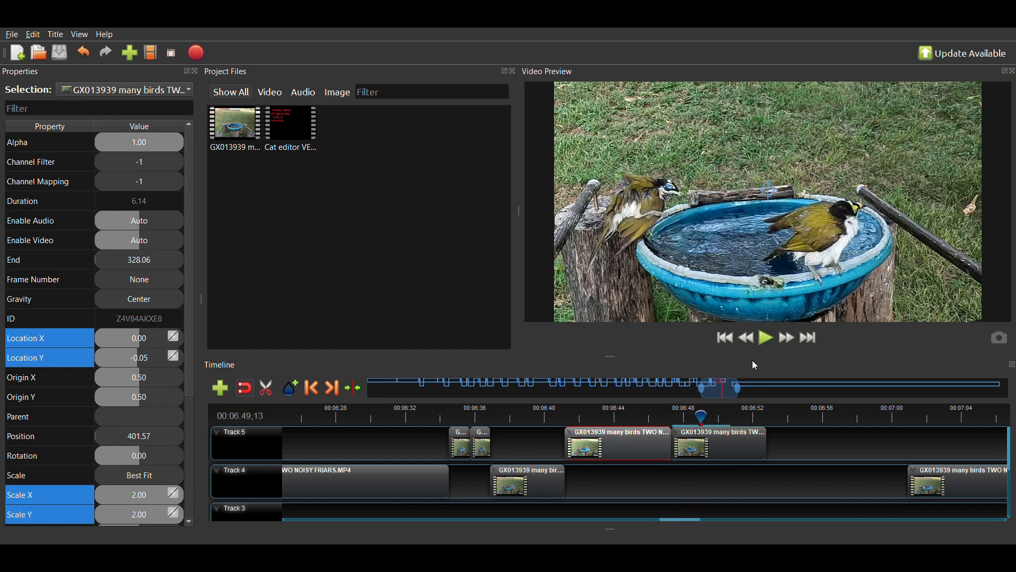
key(Right)
key(Right)
key(Right)
key(Right)
key(Right)
key(Right)
key(Right)
key(Right)
key(Right)
key(Right)
key(Right)
key(Right)
key(Right)
key(Right)
key(Right)
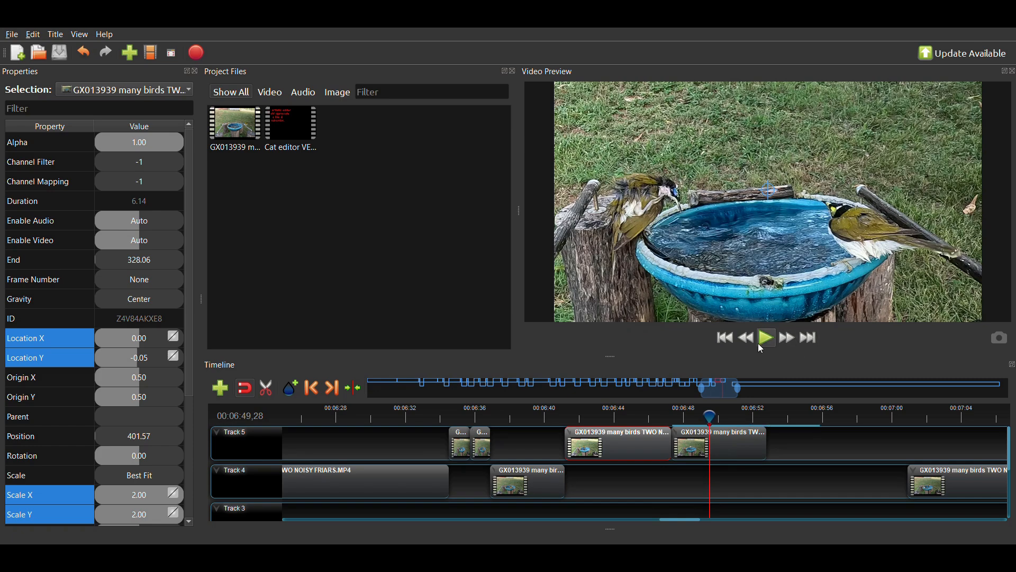
click(762, 345)
click(766, 340)
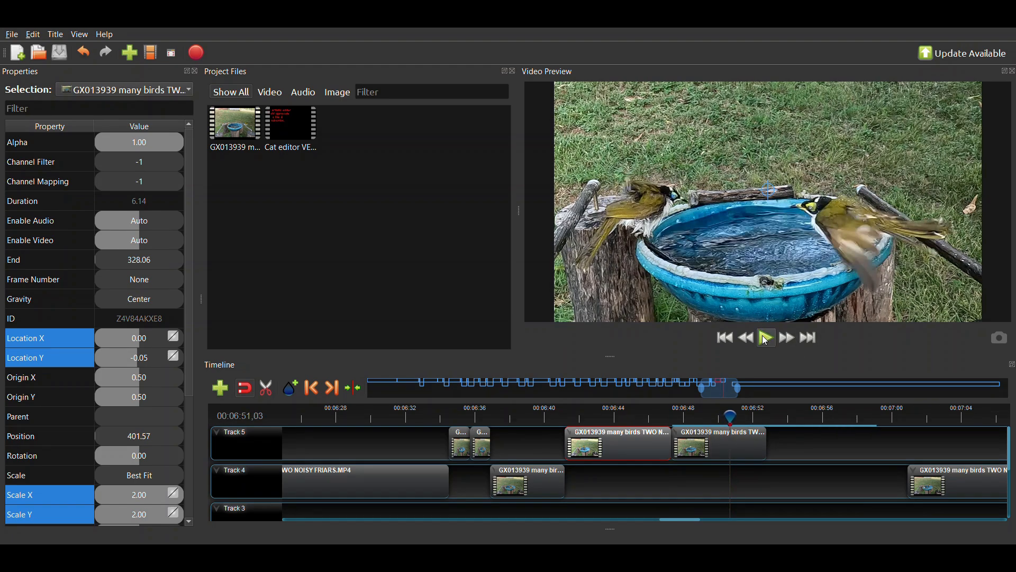
key(Right)
key(Right)
key(Right)
key(Right)
key(Right)
key(Right)
key(Right)
key(Right)
key(Right)
key(Right)
key(Right)
key(Right)
key(Right)
key(Right)
key(Right)
key(Right)
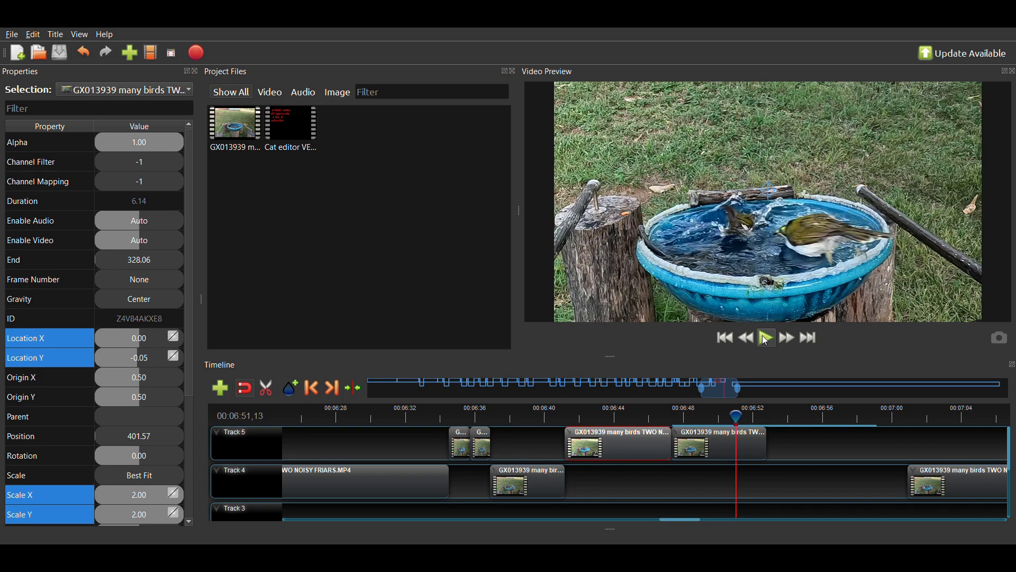
key(Right)
key(Right)
key(Right)
key(Right)
key(Right)
key(Right)
key(Right)
key(Right)
key(Right)
key(Right)
key(Right)
key(Right)
key(Right)
key(Right)
key(Right)
key(Right)
key(Right)
key(Right)
key(Right)
key(Right)
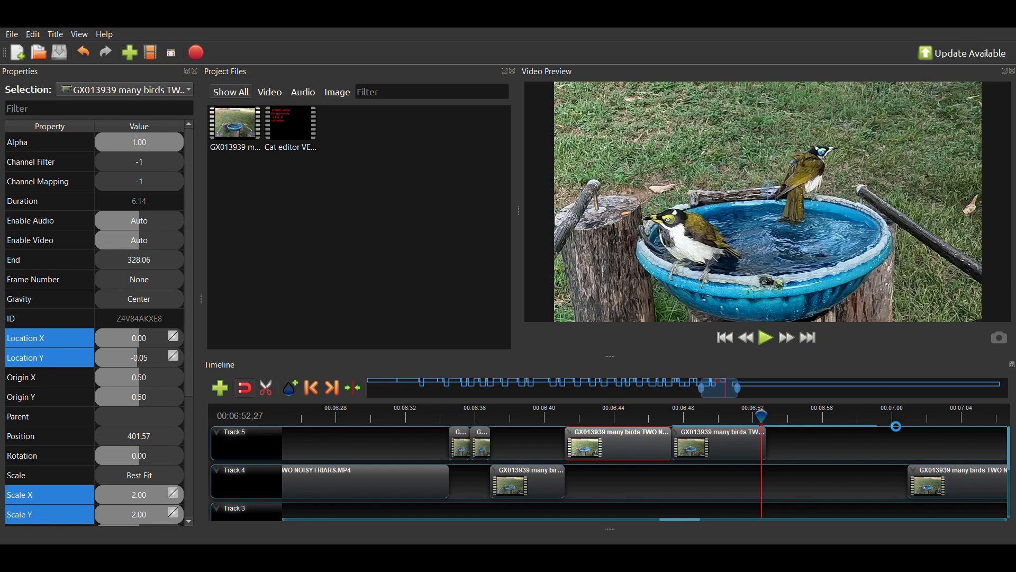
drag(896, 426, 889, 419)
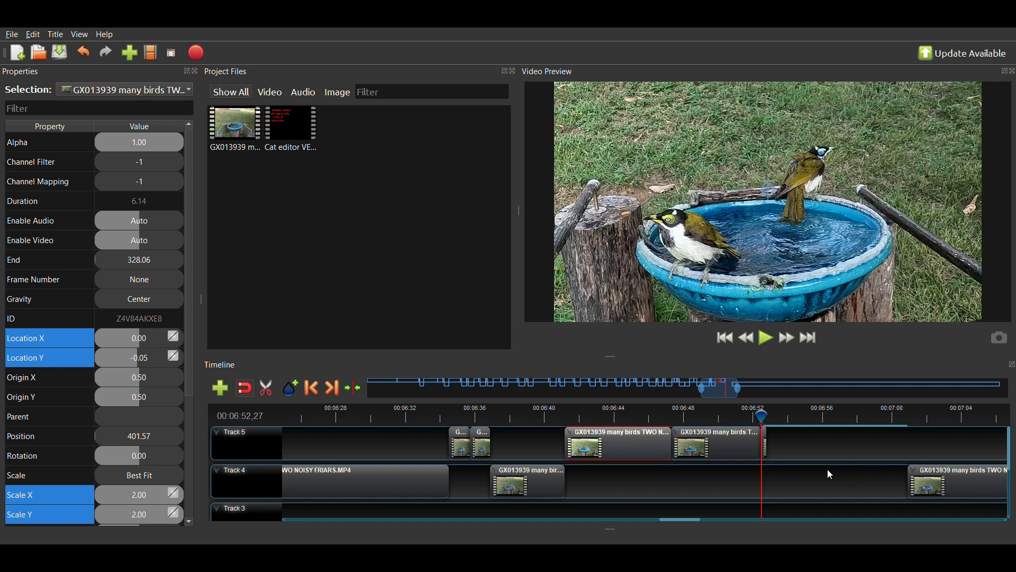
- Move the long remaining Track 4 clip further along the track to position 440.74, opening a gap before it
drag(723, 395, 739, 394)
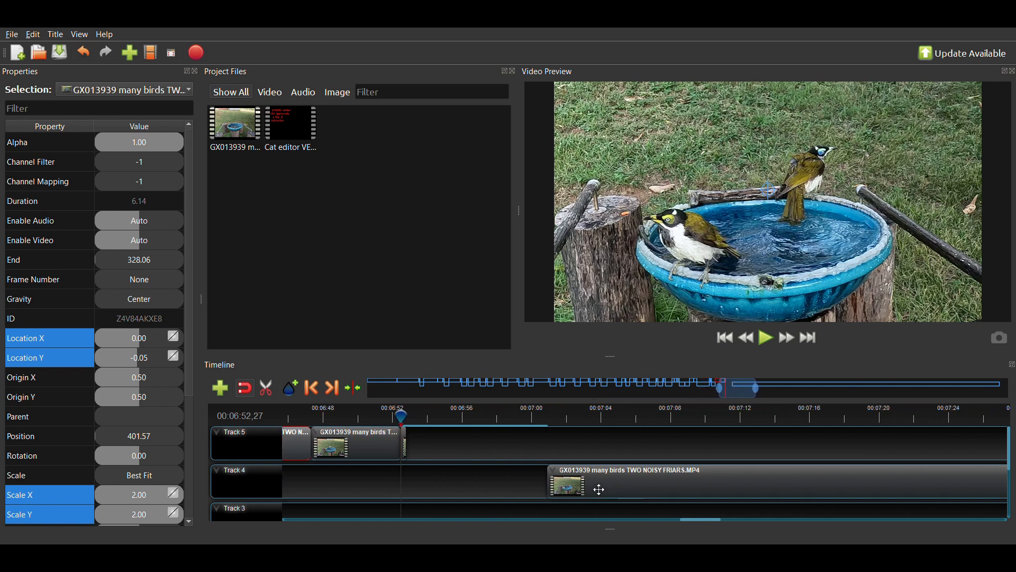
drag(600, 490, 936, 480)
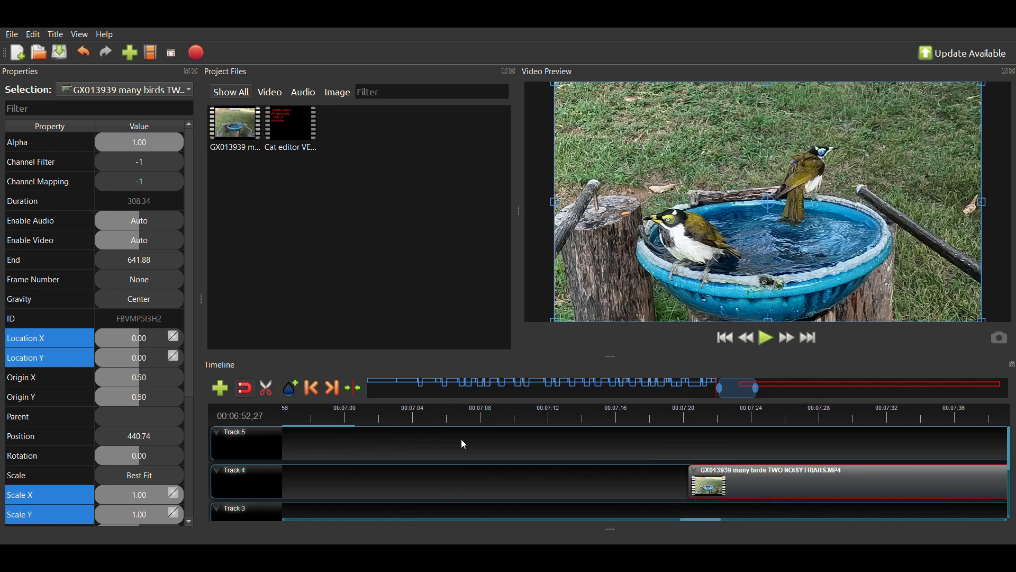
- Copy the sliced Track 5 clip that ends at the playhead and paste it on Track 4, positioned at 414.78
drag(739, 390, 721, 391)
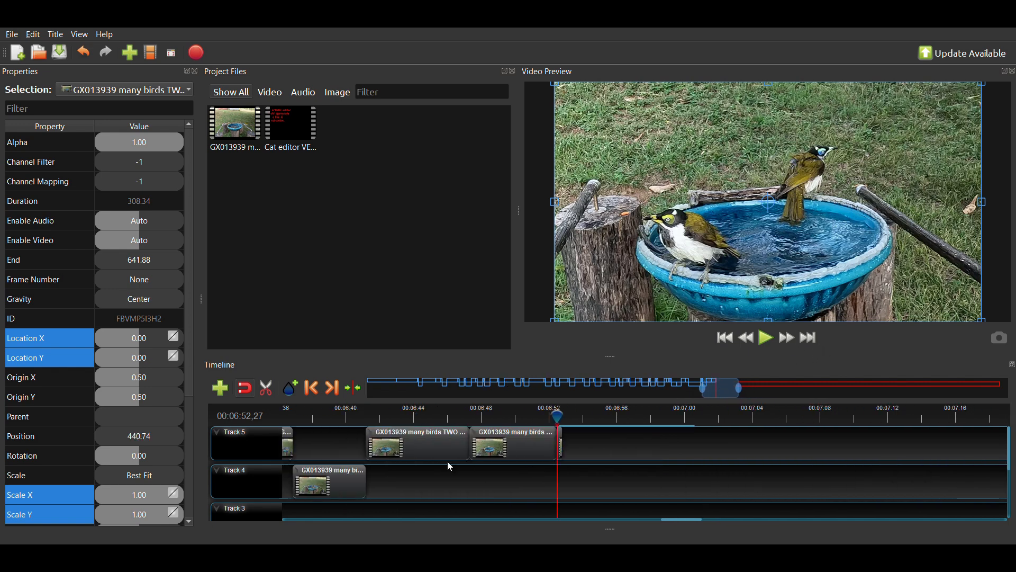
click(498, 444)
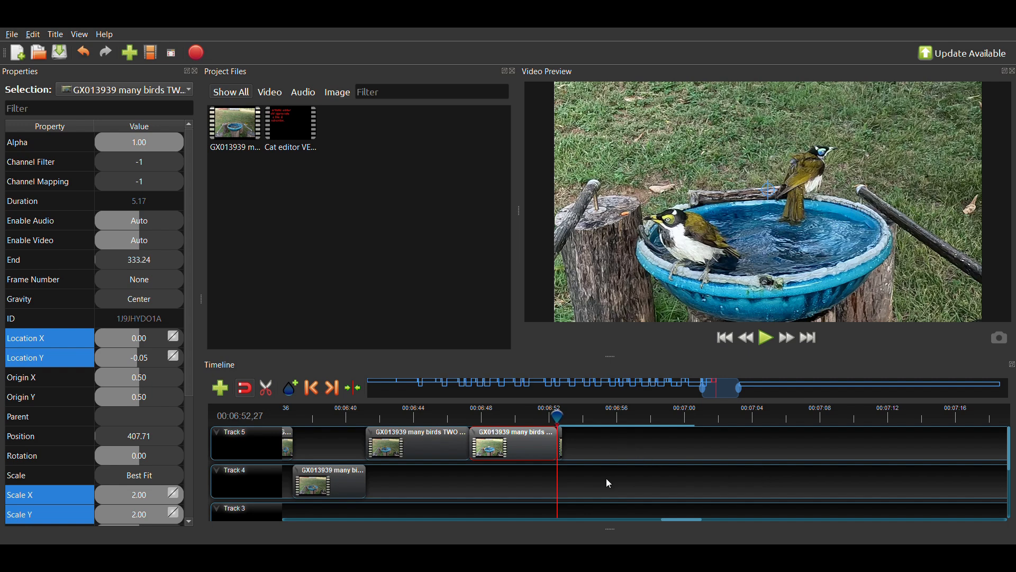
key(ctrl+v)
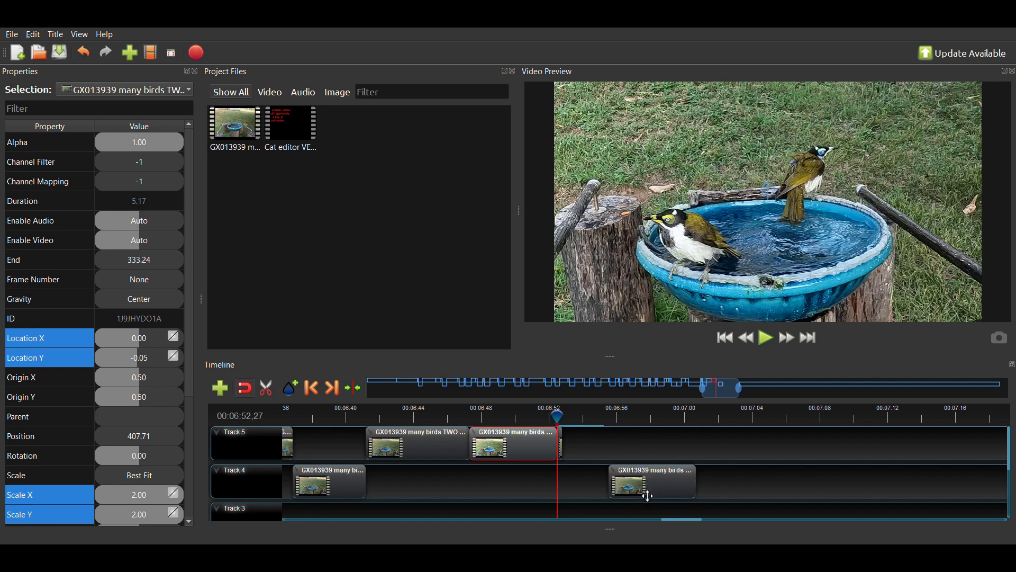
drag(648, 492, 625, 491)
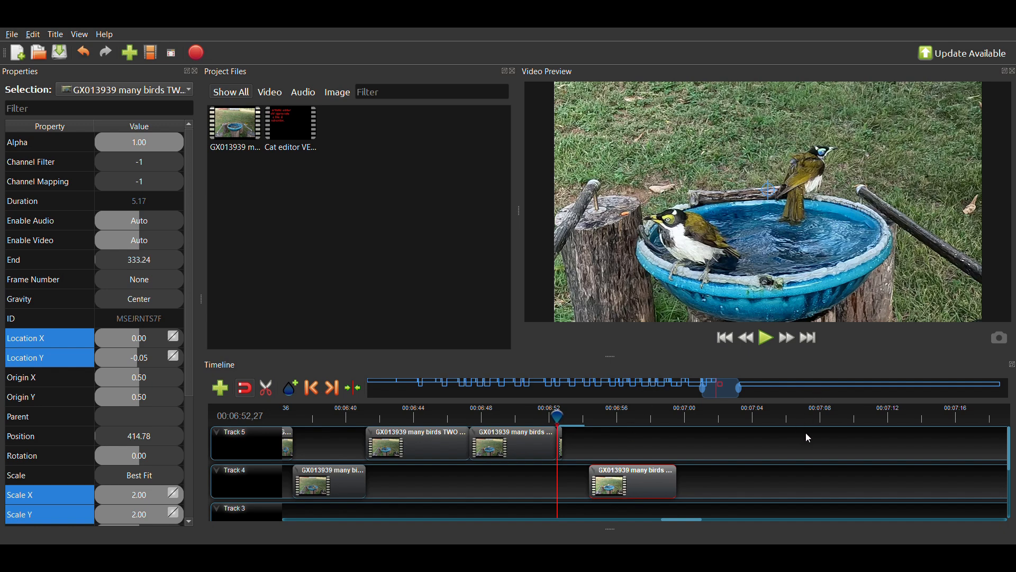
- Slow the Track 4 copy to a 20.32-second duration starting at 412.88, and move the leftover Track 5 fragment to its end
click(810, 446)
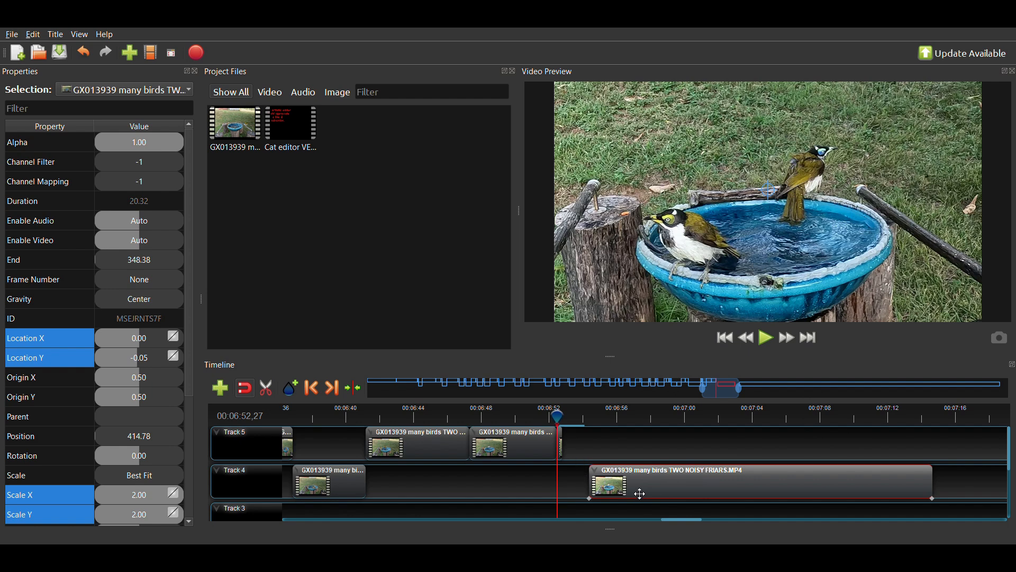
drag(640, 494, 611, 496)
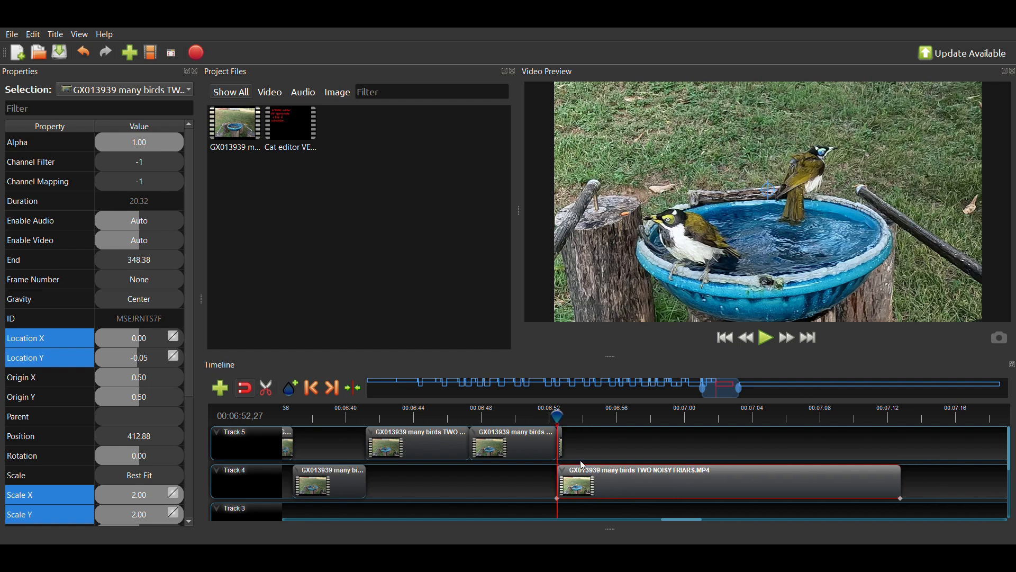
drag(568, 452, 910, 436)
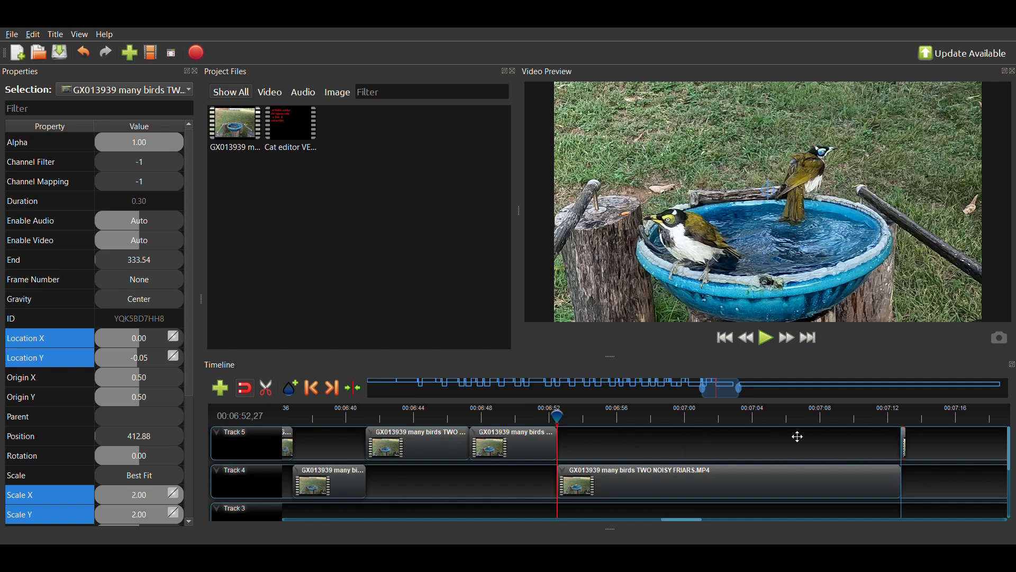
- Play the slow-motion copy from 00:06:52,08 and move the leftover Track 5 fragment along to position 437.37
click(547, 419)
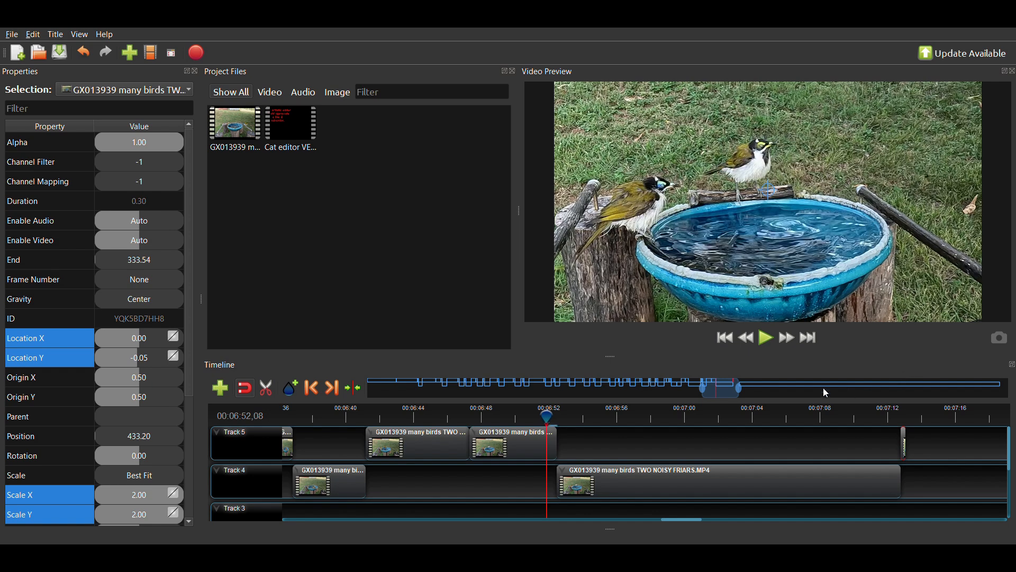
click(768, 339)
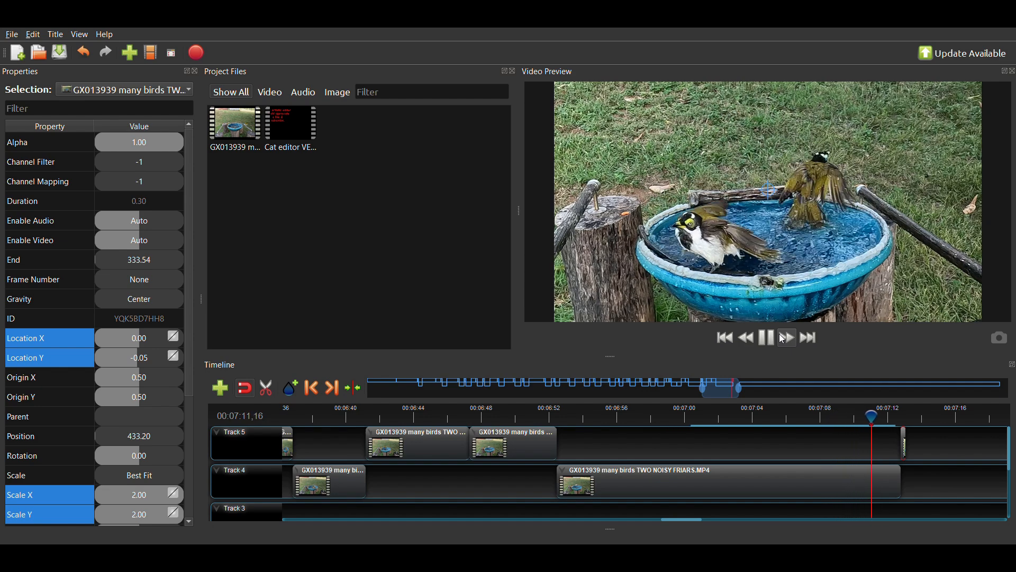
click(768, 338)
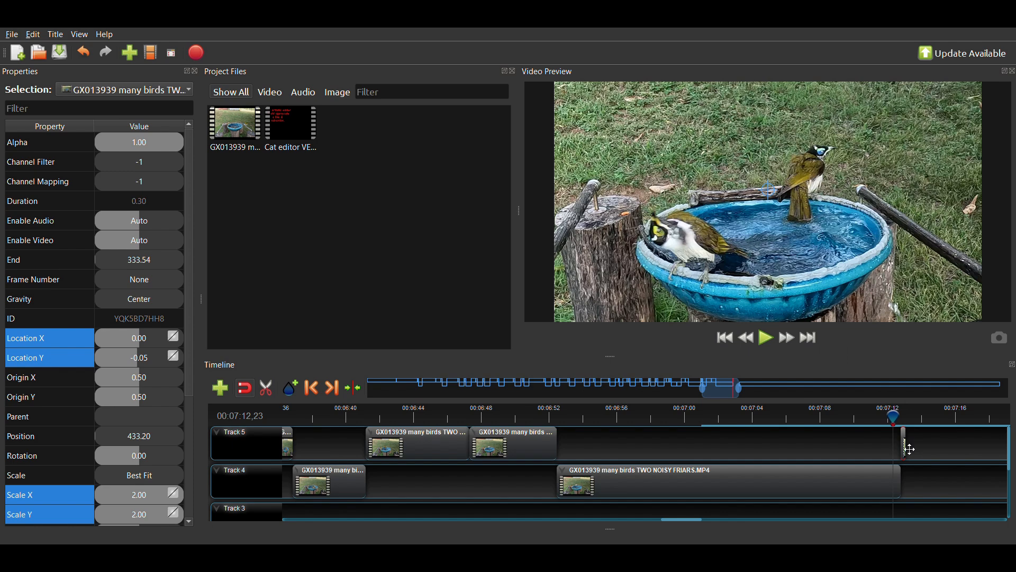
drag(909, 449, 980, 449)
- Find the frame just before the two perched birds splash into the bath and slice the slow-motion Track 4 clip at 00:07:06,22
click(829, 417)
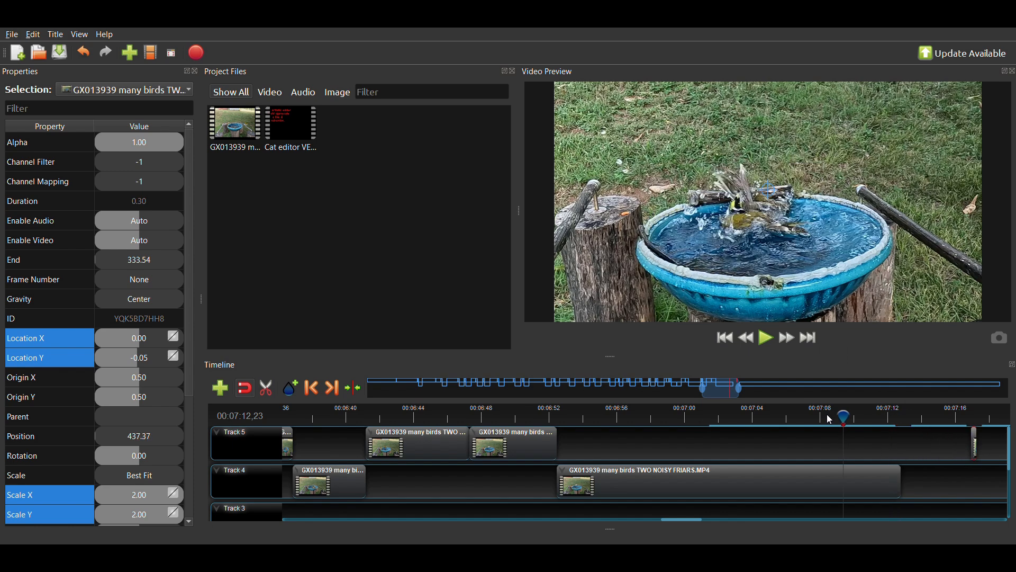
click(796, 417)
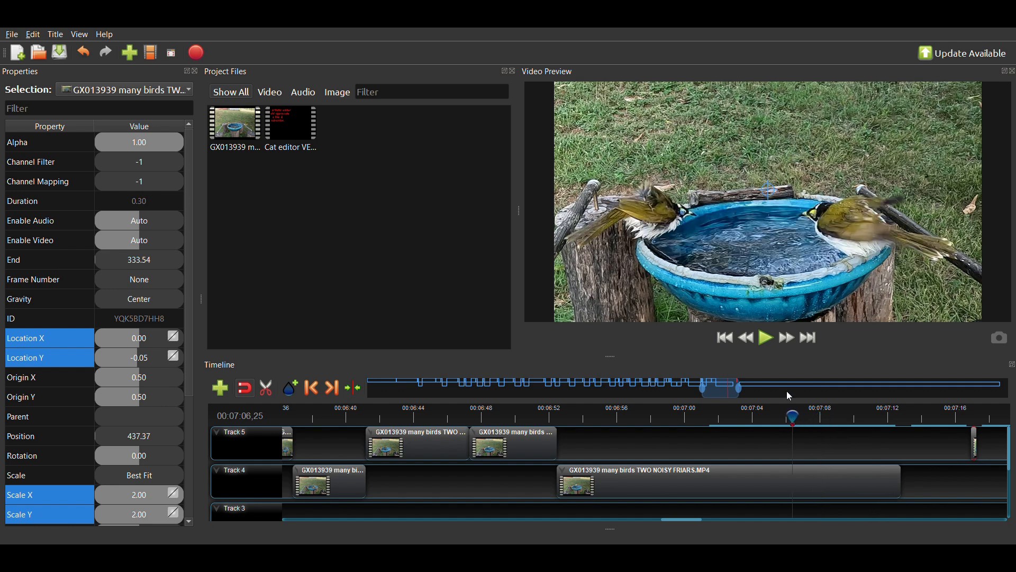
click(761, 342)
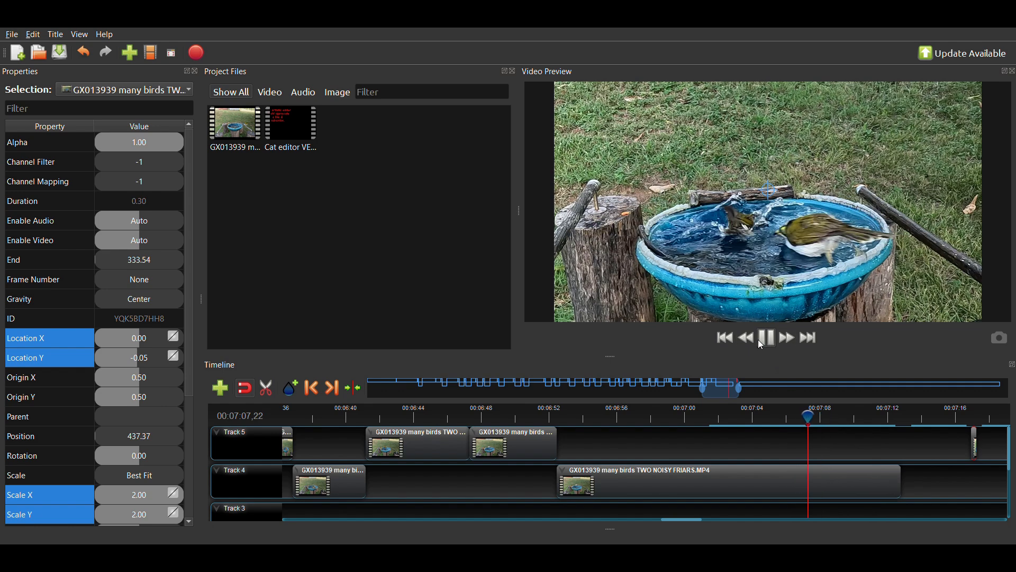
click(761, 342)
key(Left)
key(Left)
key(Left)
key(Left)
key(Left)
key(Left)
key(Left)
key(Left)
key(Left)
key(Left)
key(Left)
key(Left)
key(Left)
key(Left)
key(Left)
key(Left)
key(Left)
key(Left)
key(Left)
key(Left)
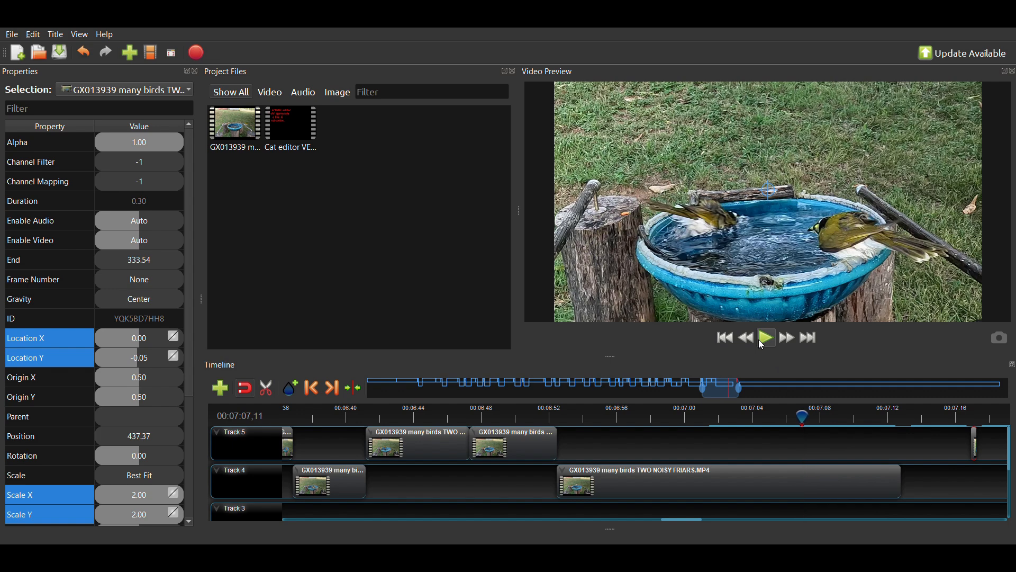
key(Left)
key(Left)
key(Left)
key(Left)
key(Left)
key(Left)
key(Left)
key(Left)
key(Left)
key(Left)
key(Left)
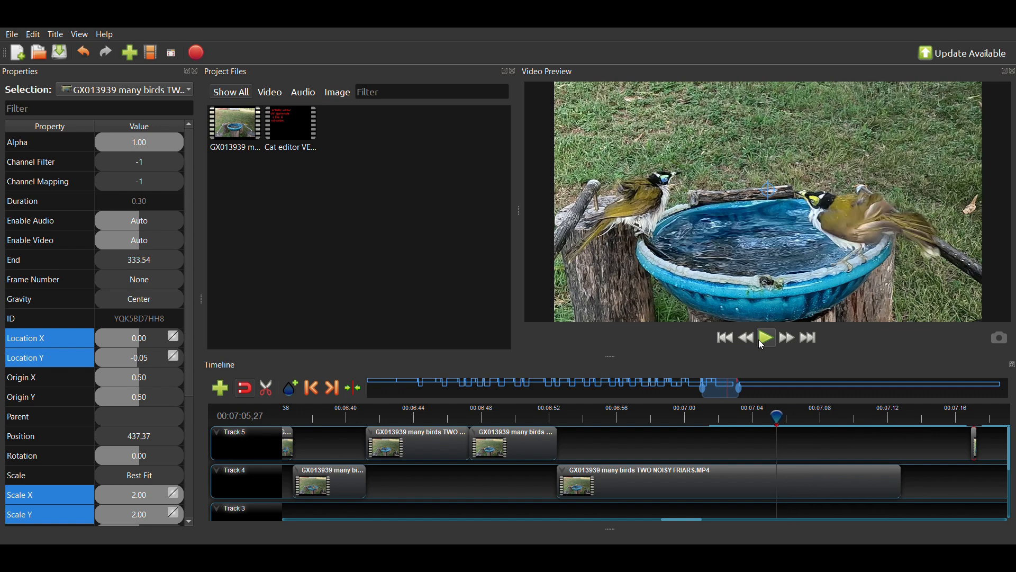
key(Right)
key(Right)
key(Right)
key(Right)
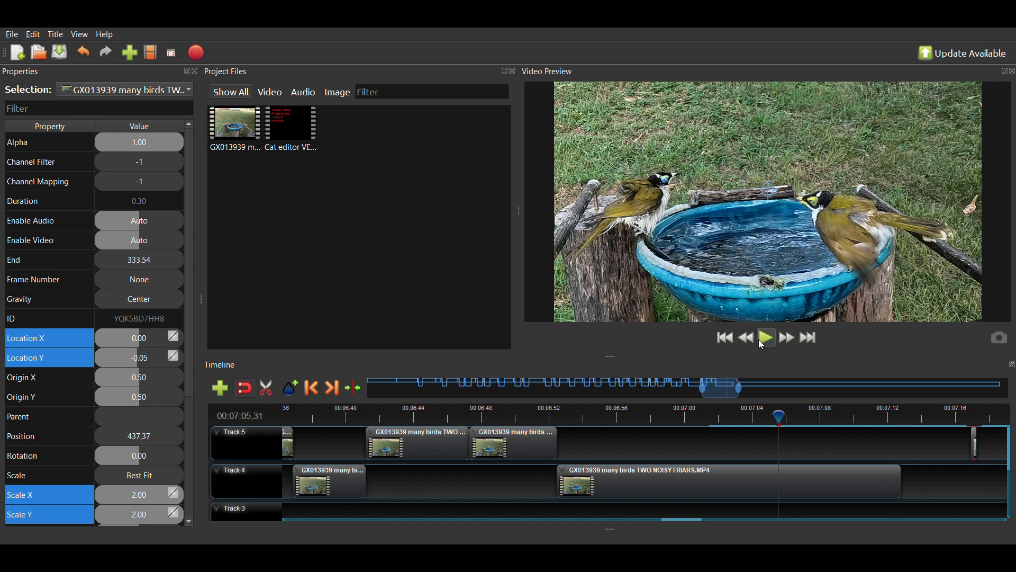
key(Right)
key(Right)
key(Right)
key(Right)
key(Right)
key(Right)
key(Right)
key(Right)
key(Right)
key(Right)
key(Right)
key(Right)
key(Right)
key(Right)
key(Right)
key(Right)
key(Right)
key(Right)
key(Right)
key(Right)
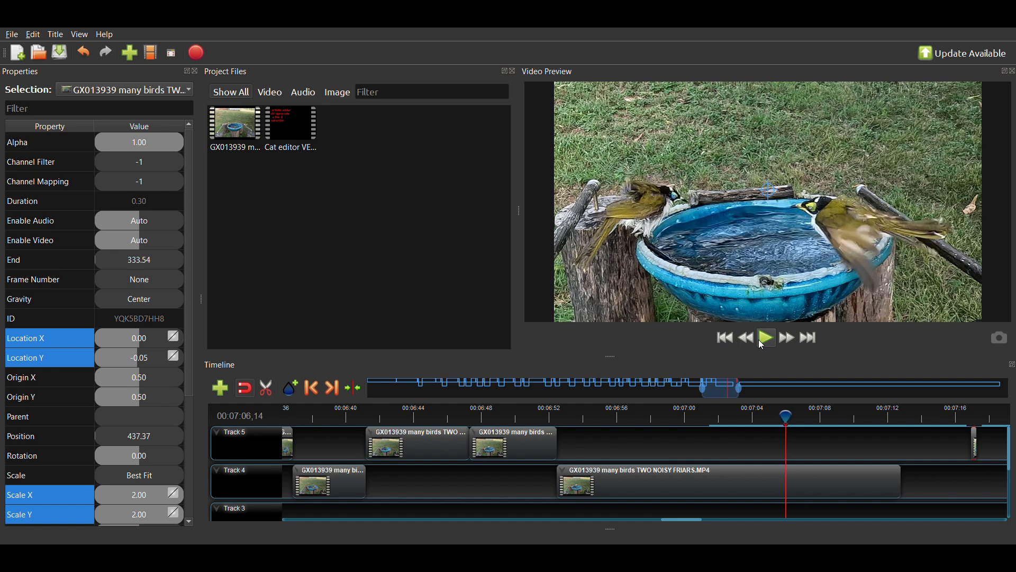
key(Left)
key(Left)
key(Left)
key(Left)
key(Left)
key(Left)
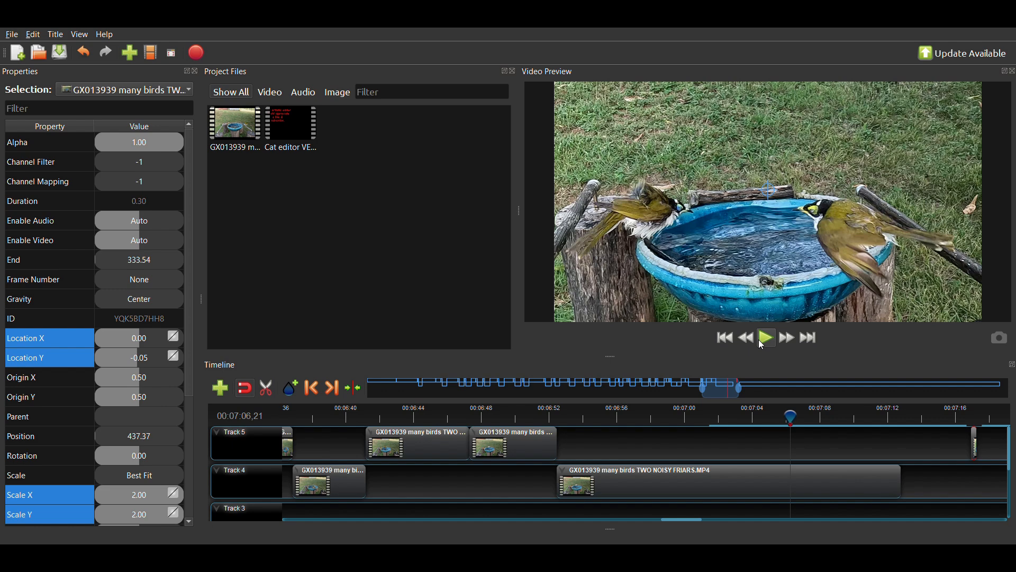
key(Right)
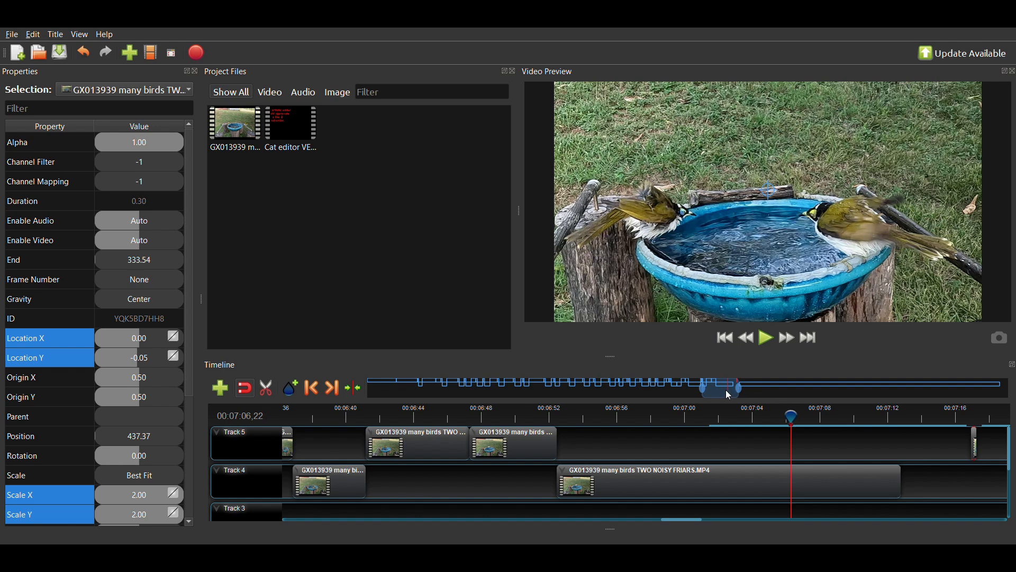
- Move the long remaining Track 4 clip further along the track to widen the gap after the sliced slow-motion clip
mouse_move(723, 390)
mouse_down()
mouse_move(758, 397)
mouse_move(741, 394)
mouse_up()
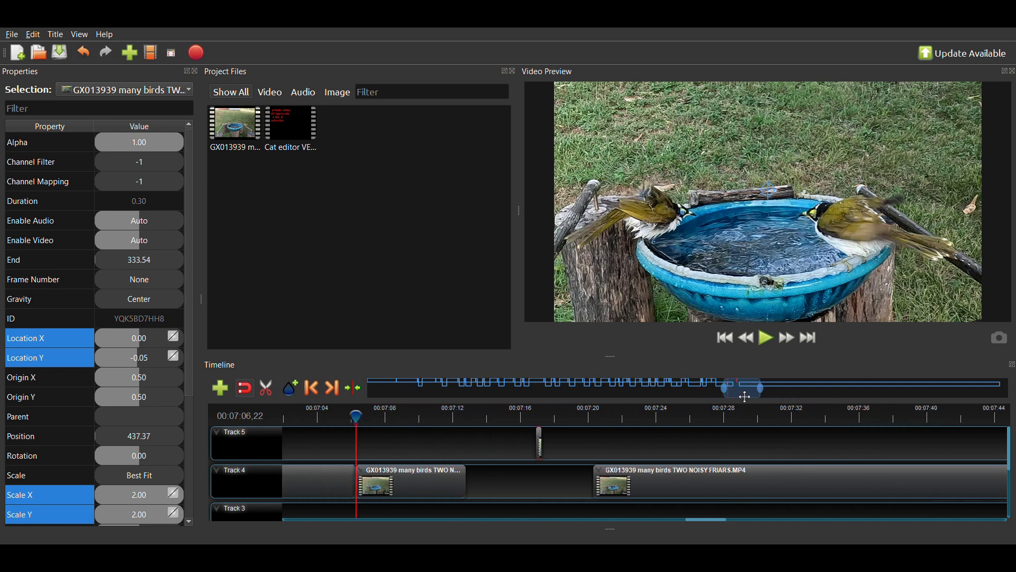
click(690, 487)
drag(691, 487, 798, 483)
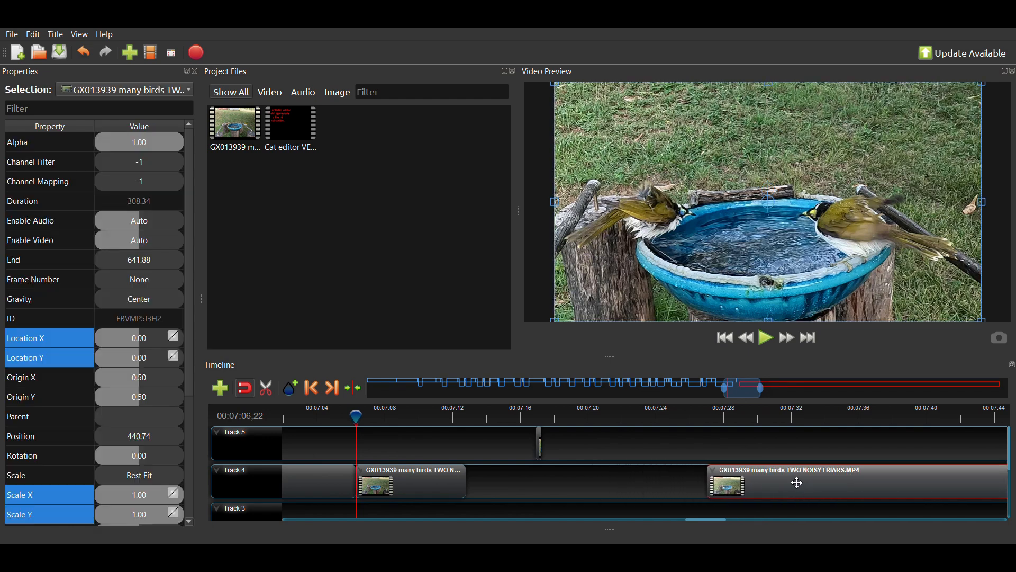
- Copy the 6.50-second sliced clip and paste it directly after the original on Track 4, at position 433.20
click(384, 477)
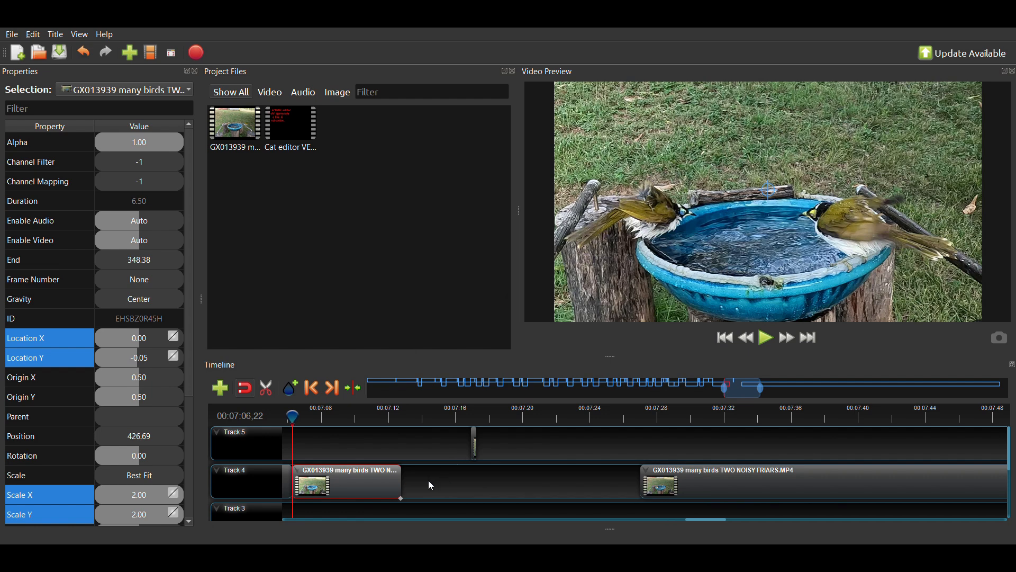
key(ctrl+v)
drag(477, 487, 454, 484)
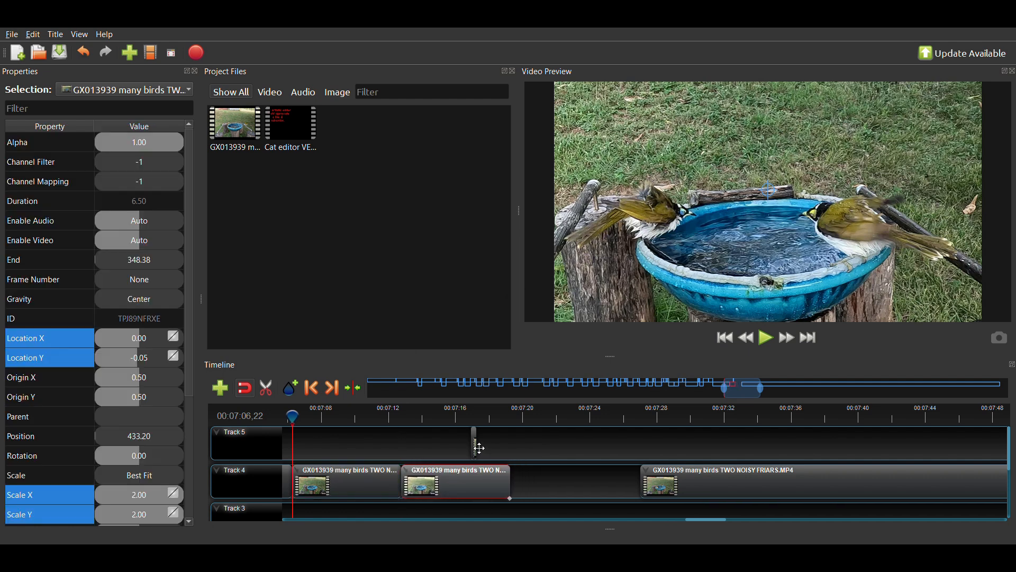
- Move the small Track 5 fragment to the end of the pasted copy, and place the long Track 4 clip after it on Track 5 at 440.01
drag(480, 448, 522, 443)
drag(675, 487, 563, 459)
scroll(637, 433, left, 5)
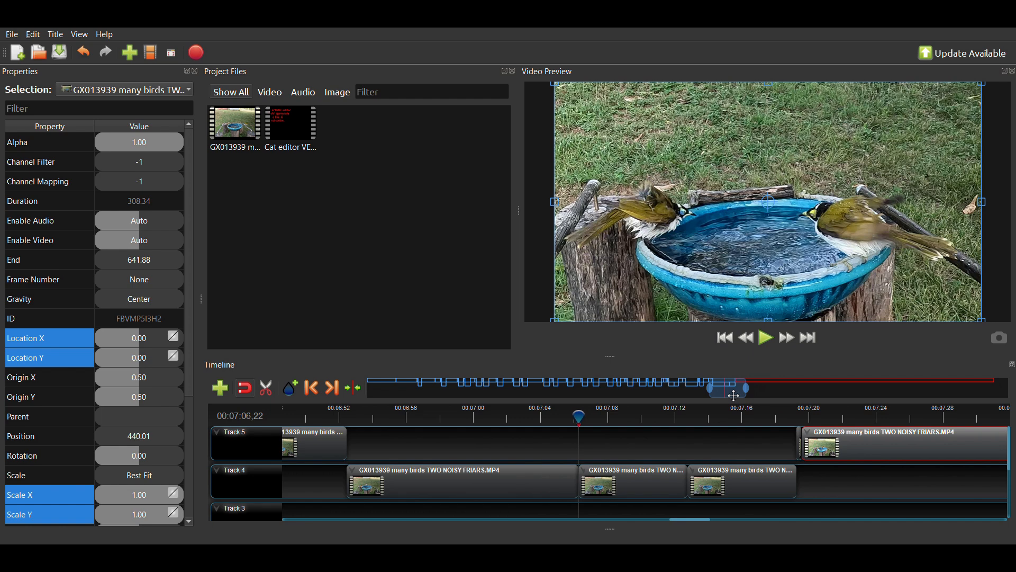
- Play the sliced splash clip and its repeated copy on Track 4 from 00:07:06,05
click(569, 418)
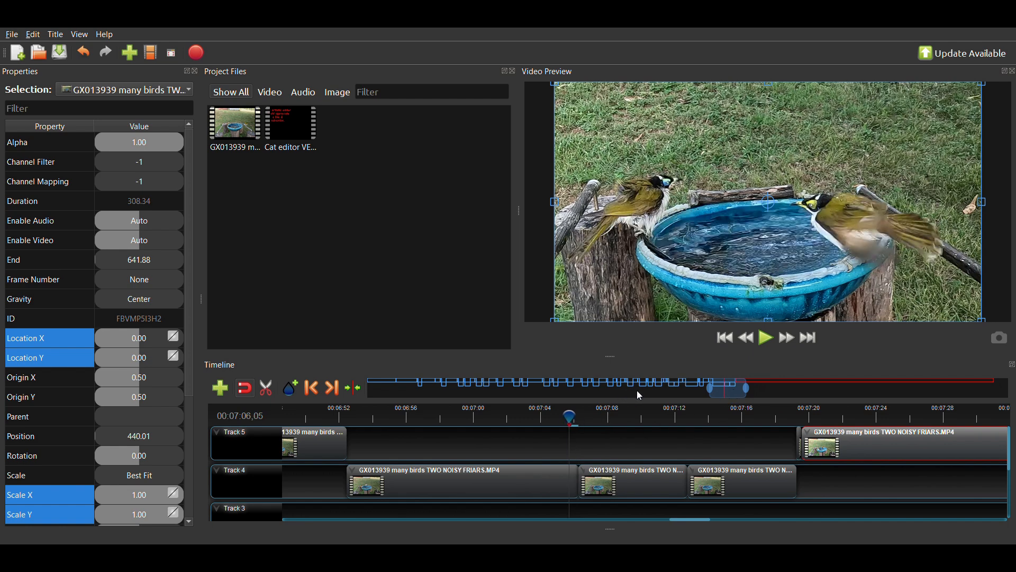
click(767, 339)
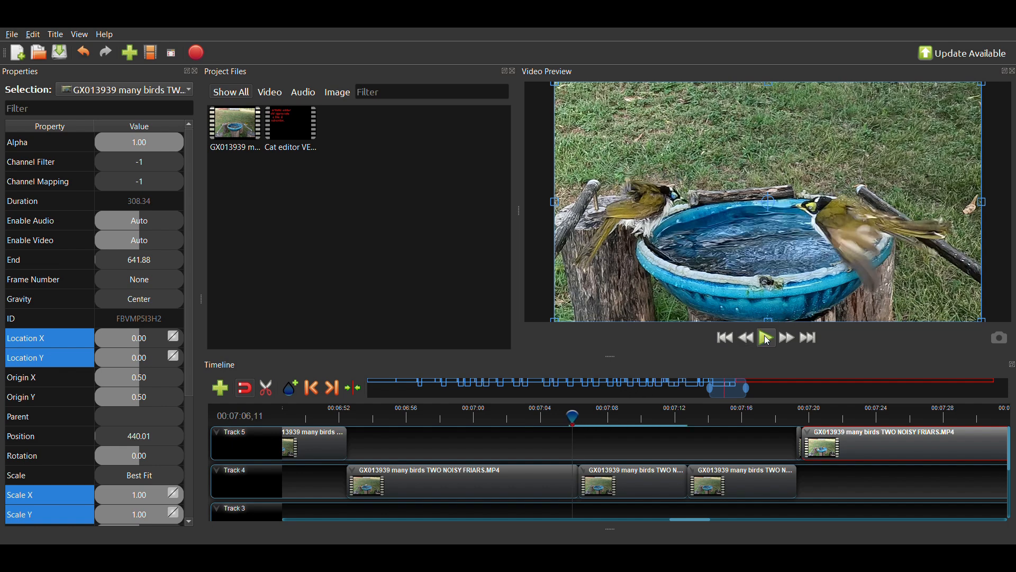
click(769, 340)
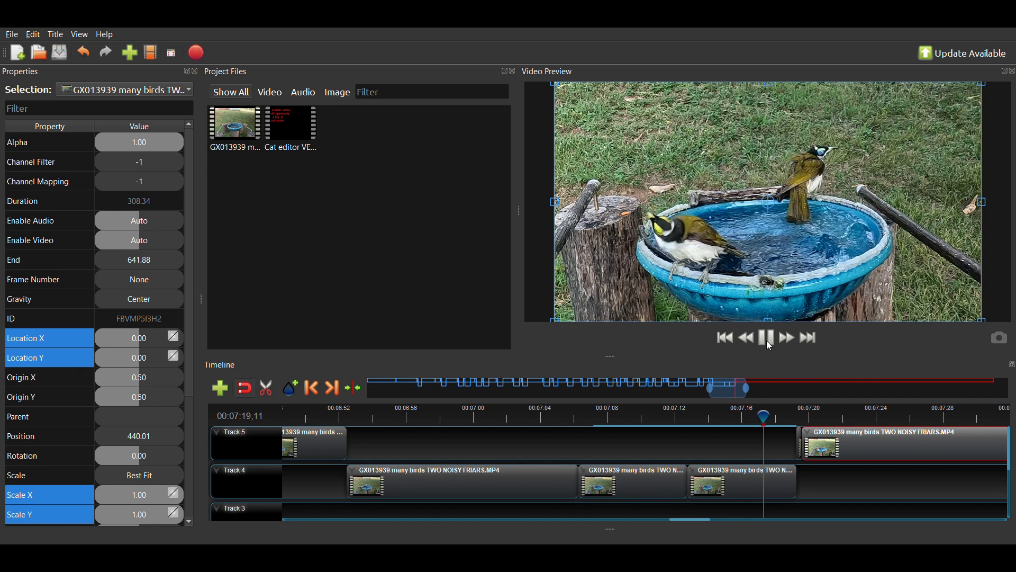
click(770, 342)
click(767, 341)
- Replay from 00:07:16,30 across the join into the long Track 5 clip, and review the footage up to 00:07:39,28
click(776, 418)
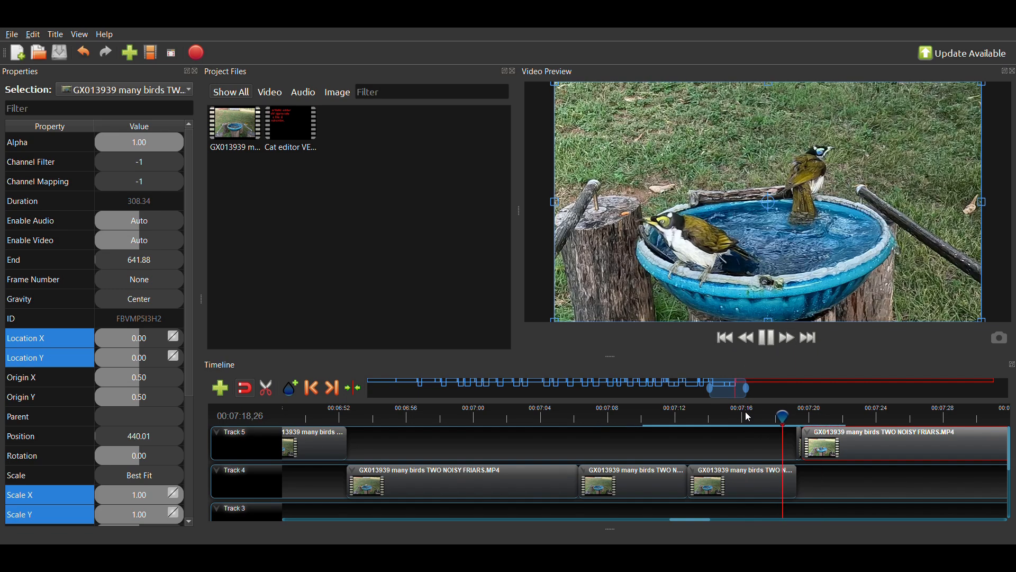
click(750, 417)
key(space)
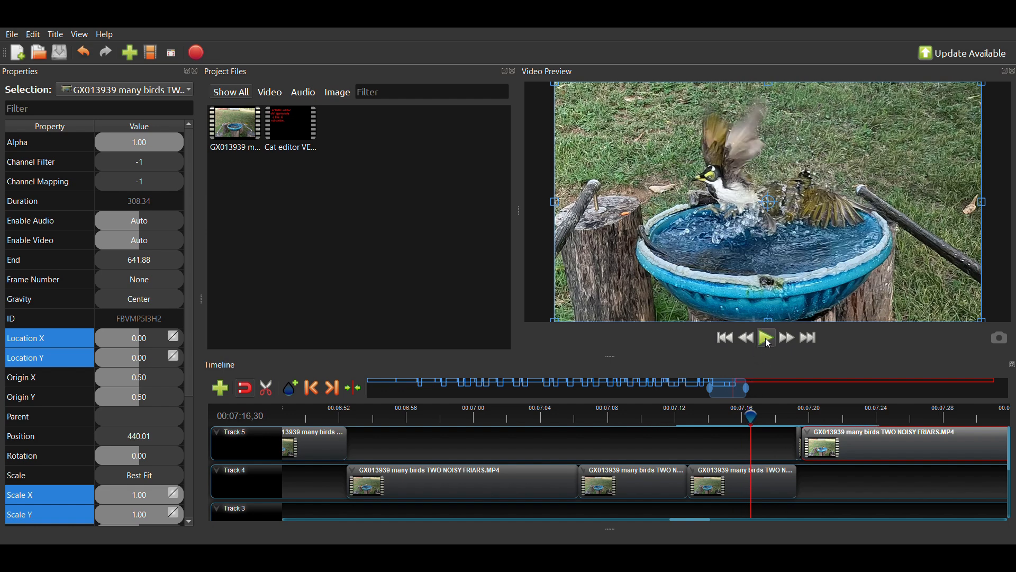
click(768, 338)
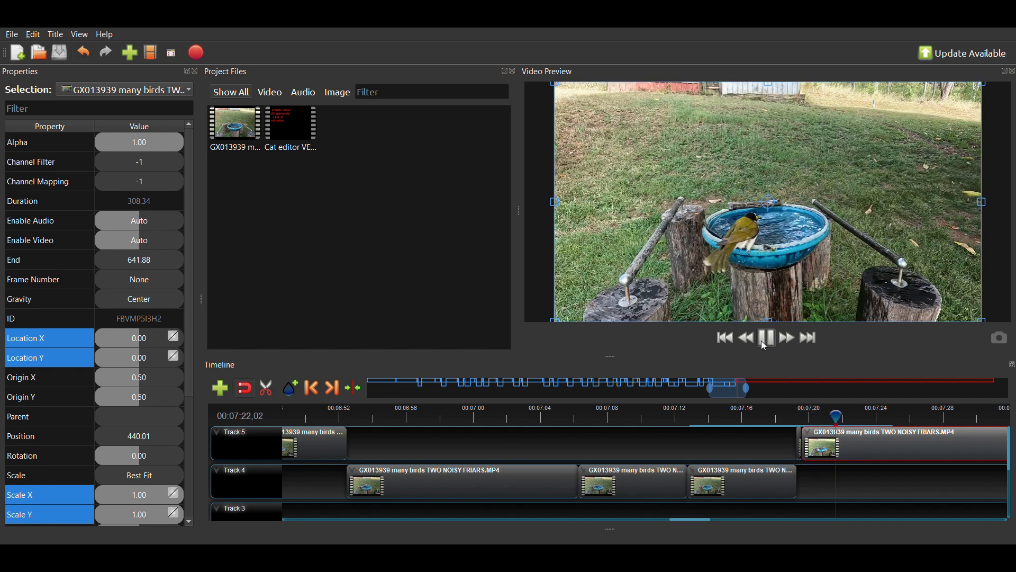
click(762, 340)
click(765, 346)
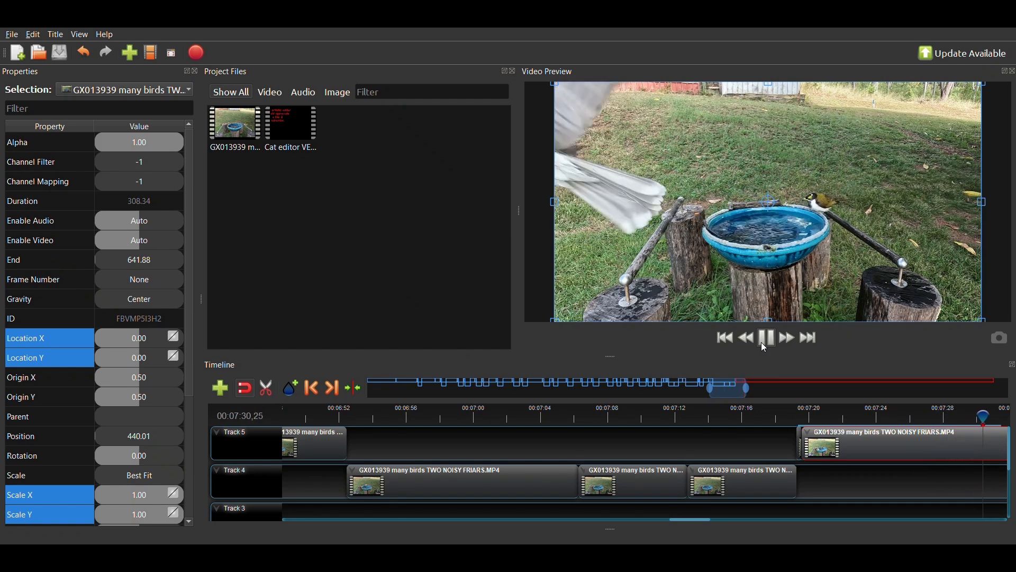
click(762, 343)
click(765, 346)
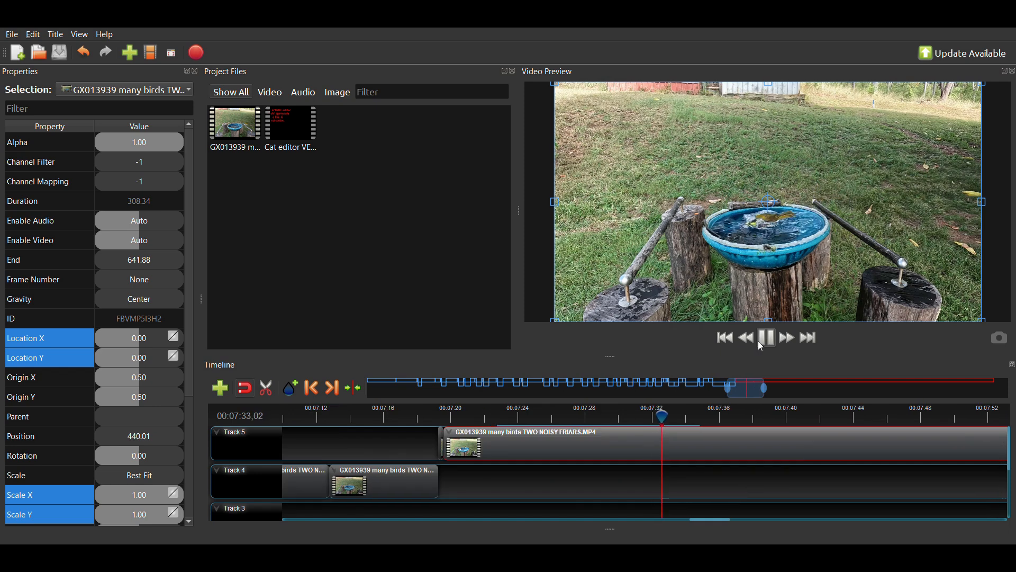
click(761, 344)
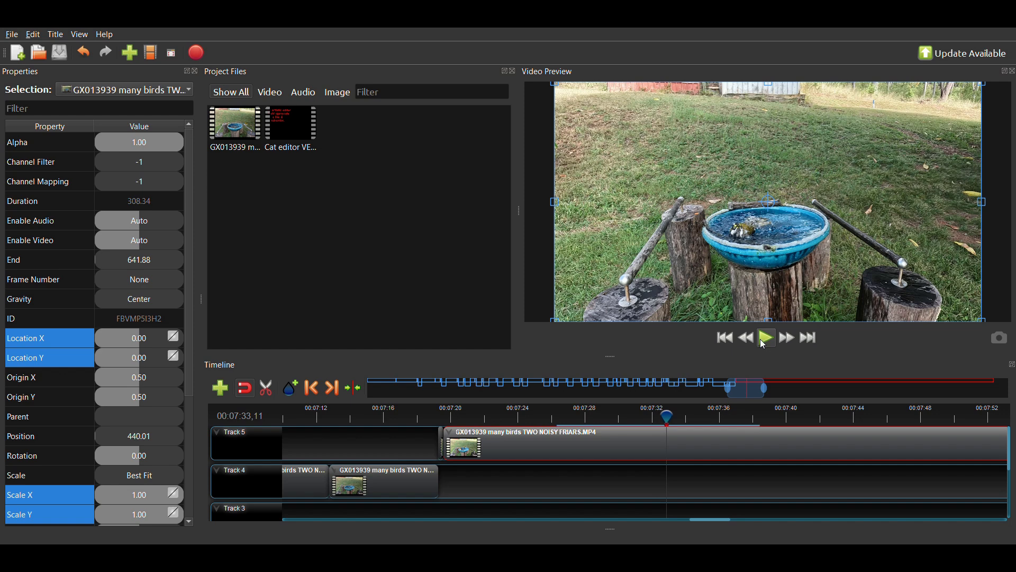
click(766, 344)
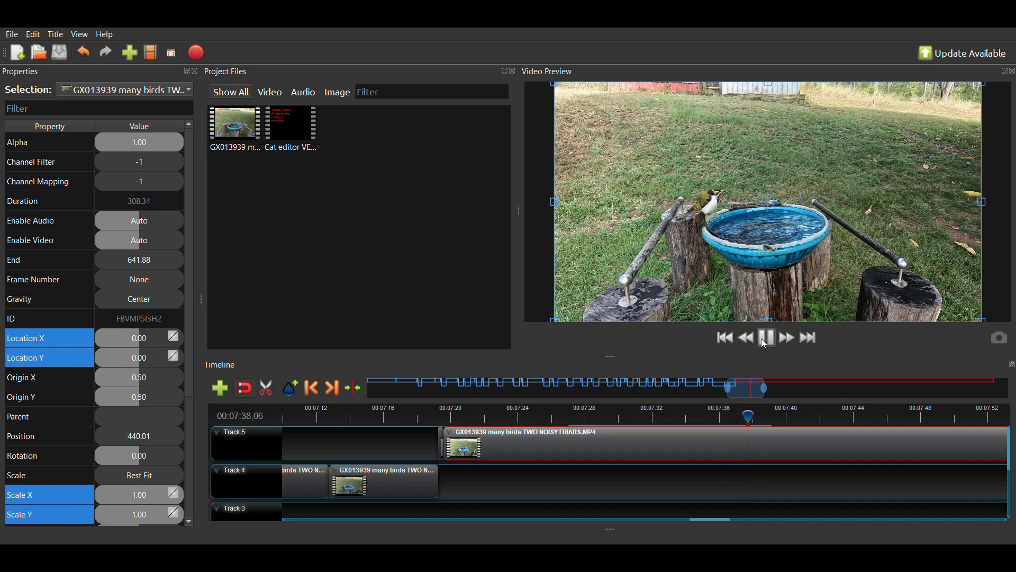
click(766, 344)
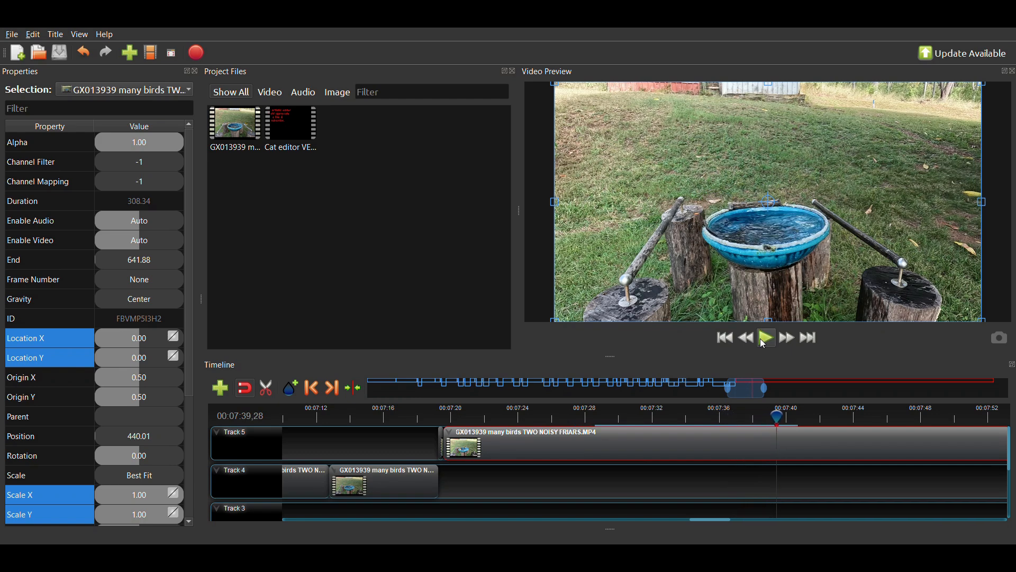
- Keyframe the long Track 5 clip at 00:07:31,04 with Location X and Y at 0.00 and Scale X and Y at 1.00
click(620, 417)
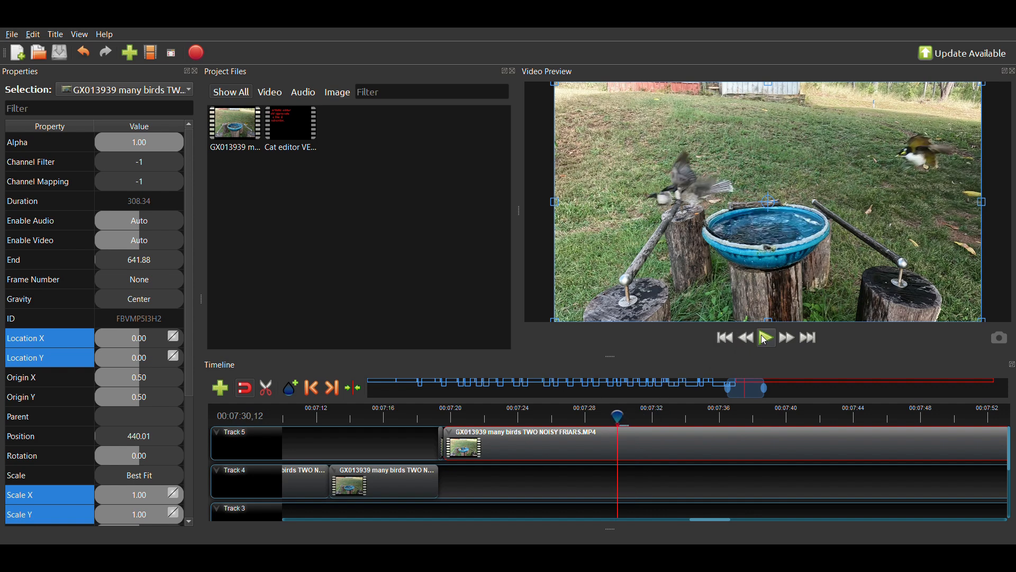
click(768, 339)
click(755, 337)
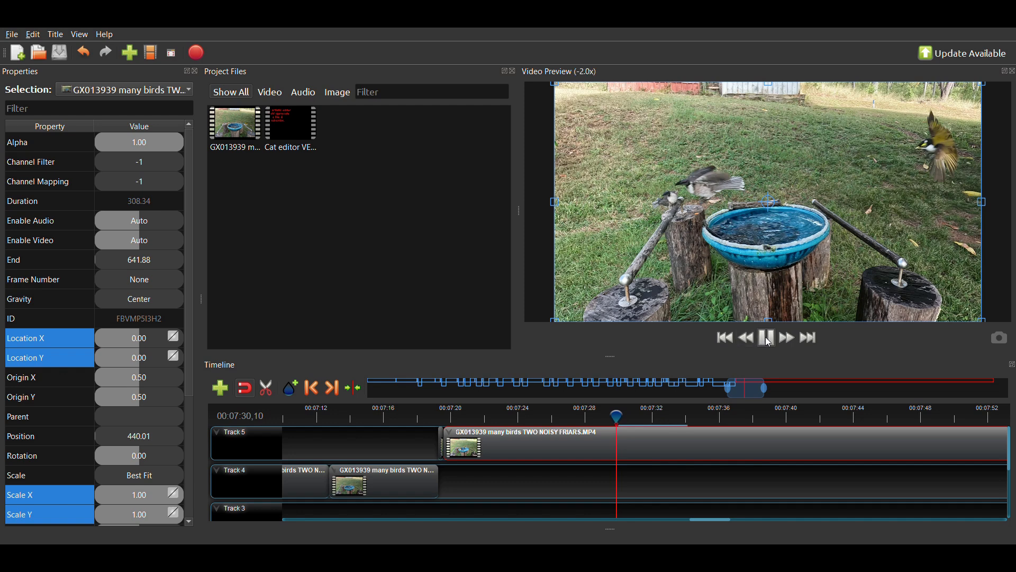
click(765, 336)
click(768, 343)
click(770, 343)
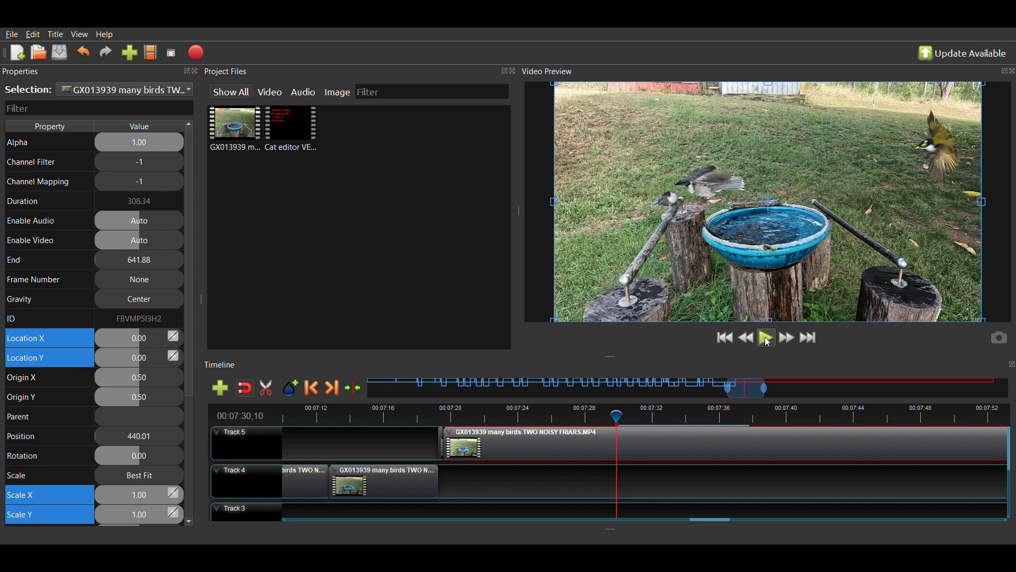
click(770, 343)
click(769, 342)
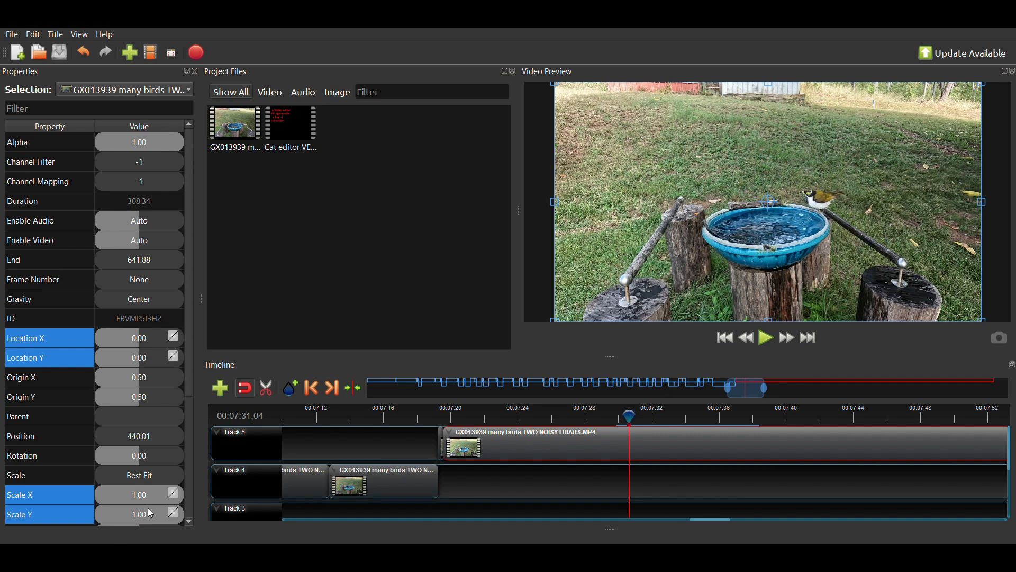
click(134, 339)
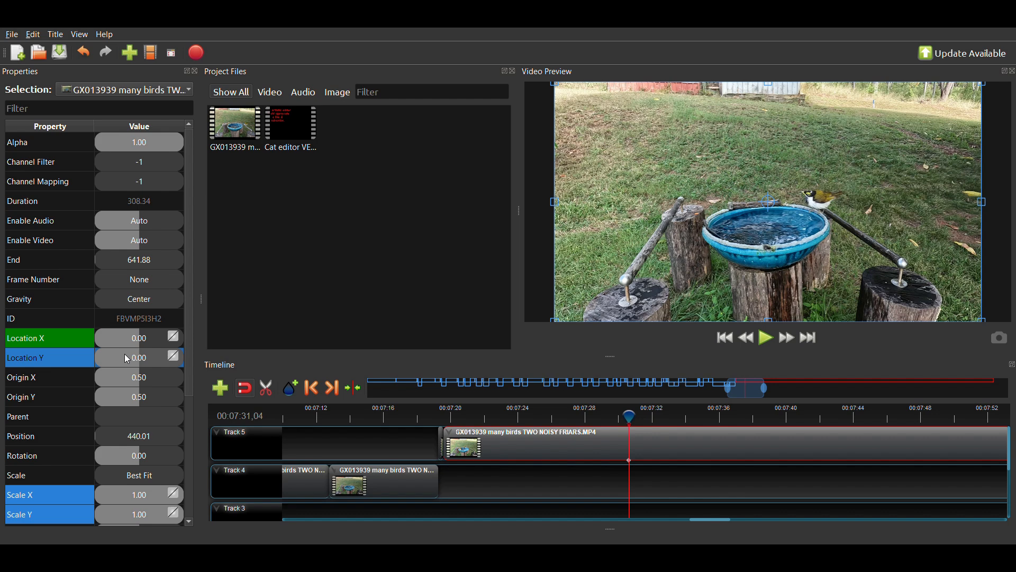
click(127, 359)
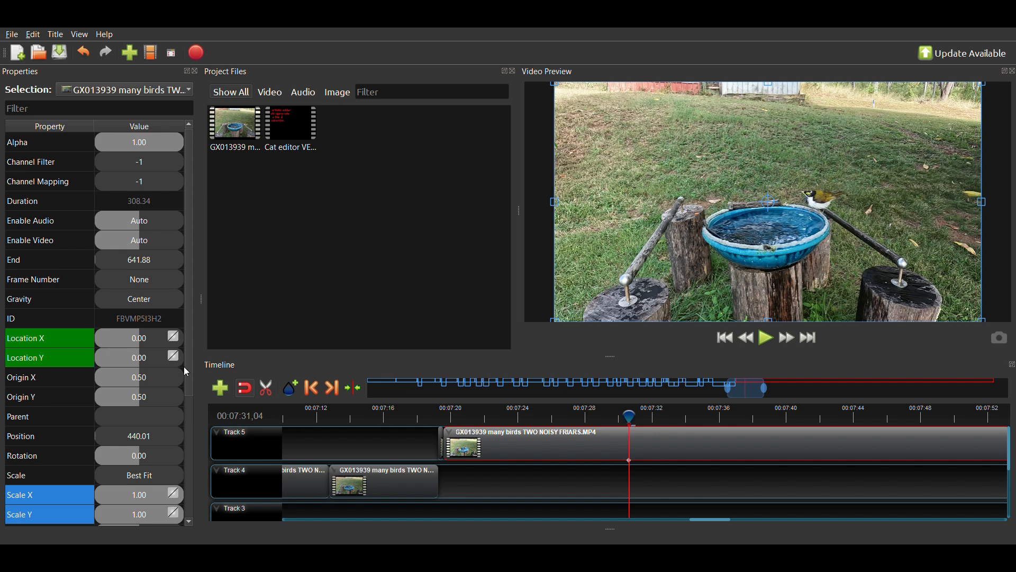
click(138, 496)
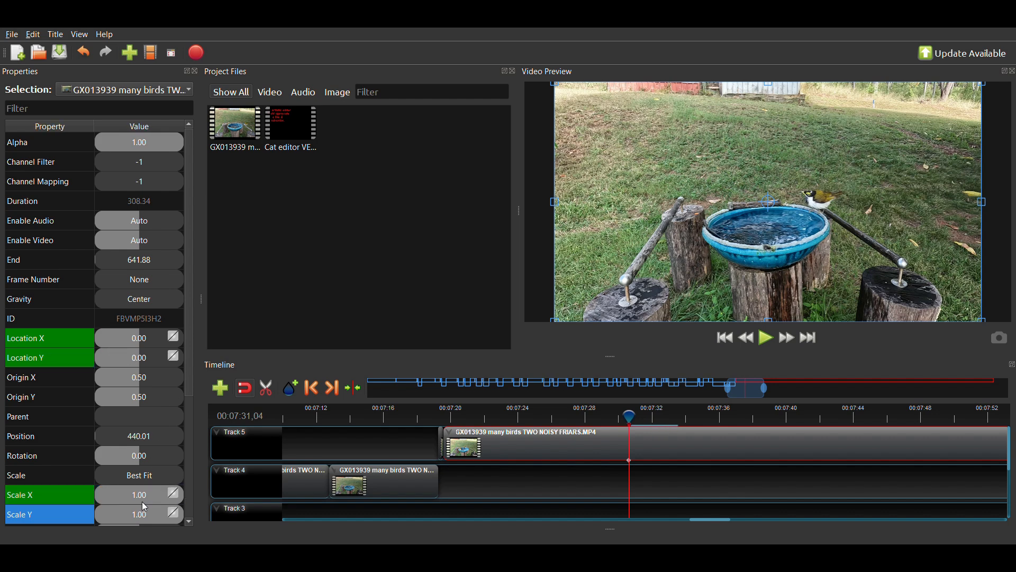
double_click(140, 516)
key(Return)
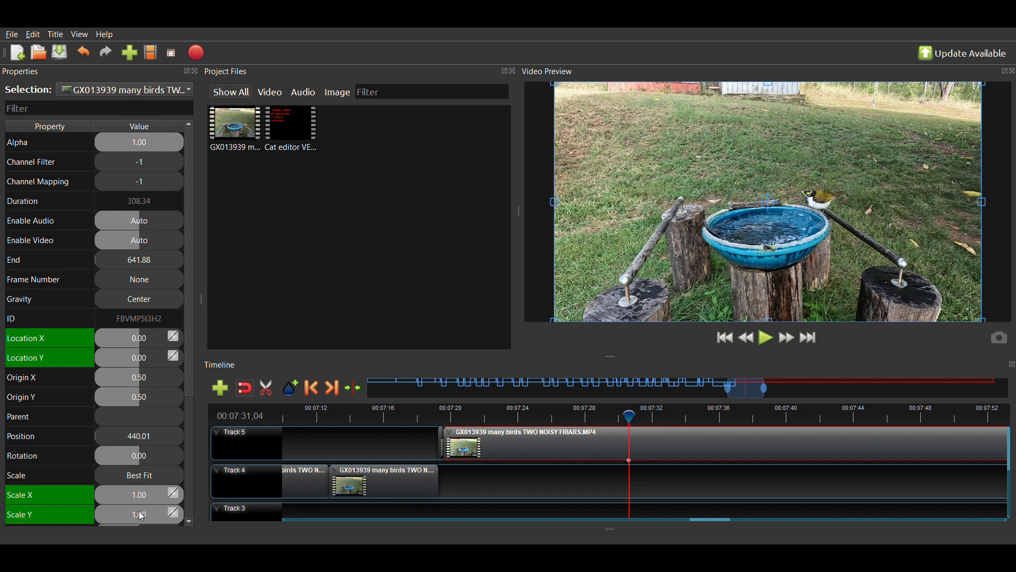
- Keyframe the long Track 5 clip's zoom-in at 00:07:31,05 with Scale X and Y at 2.00 and Location Y at -0.10
key(Right)
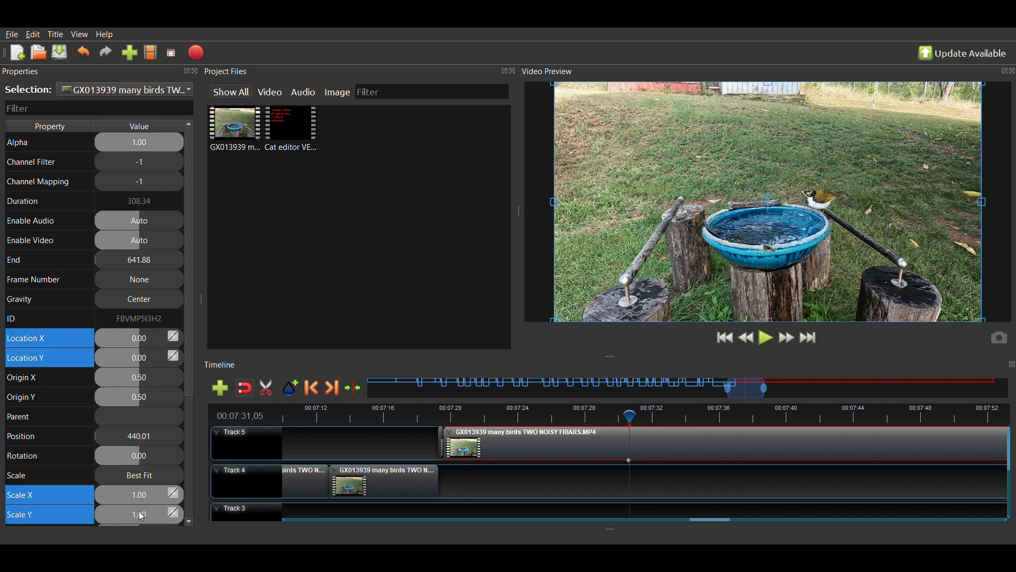
double_click(141, 516)
text(2)
key(Return)
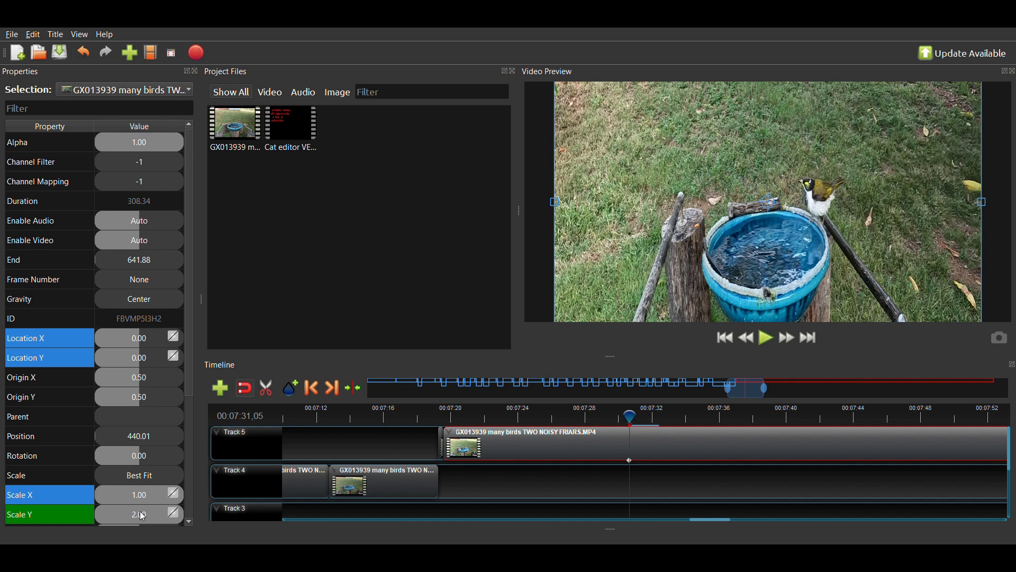
double_click(142, 495)
text(2)
key(Return)
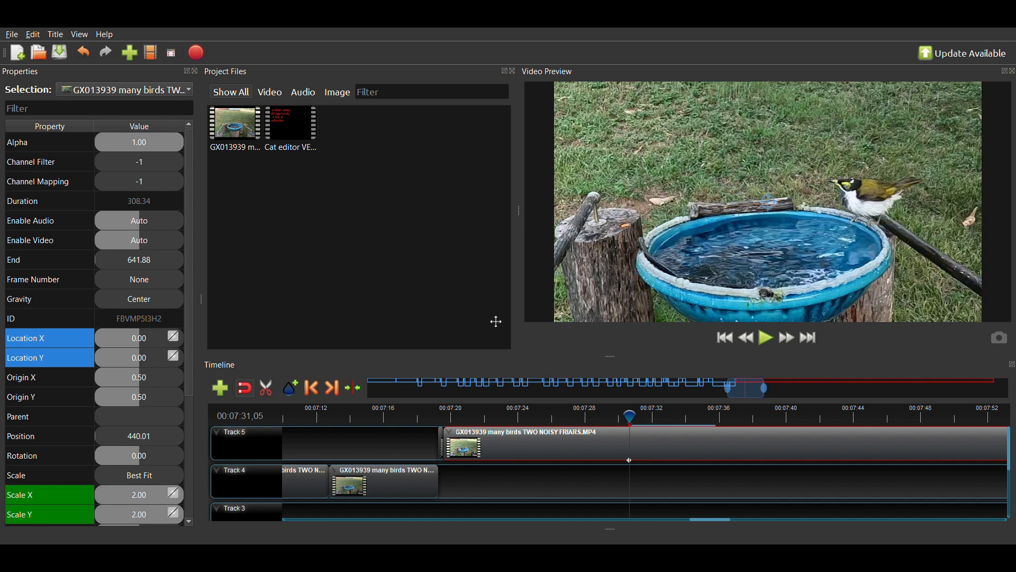
double_click(142, 357)
text(-.1)
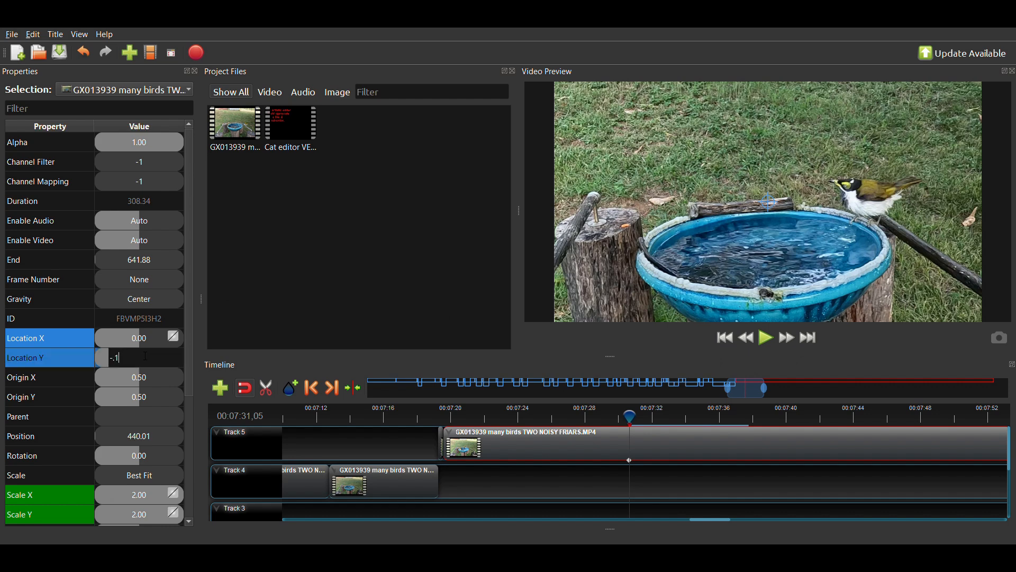
key(Return)
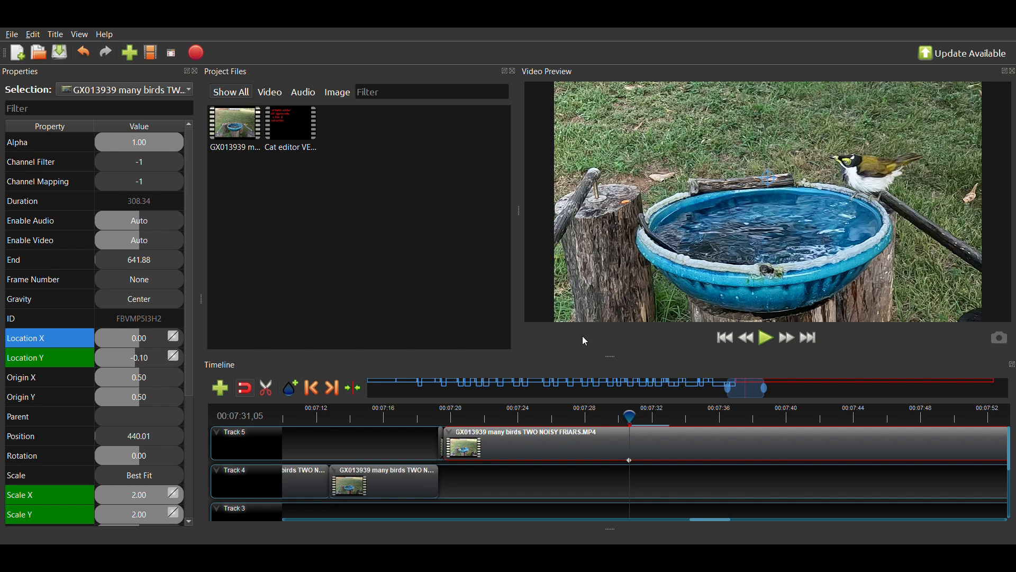
- Slice the long Track 5 clip at 00:07:32,20 and 00:07:33,31 to isolate the bird's jump into the bath
drag(630, 419, 620, 420)
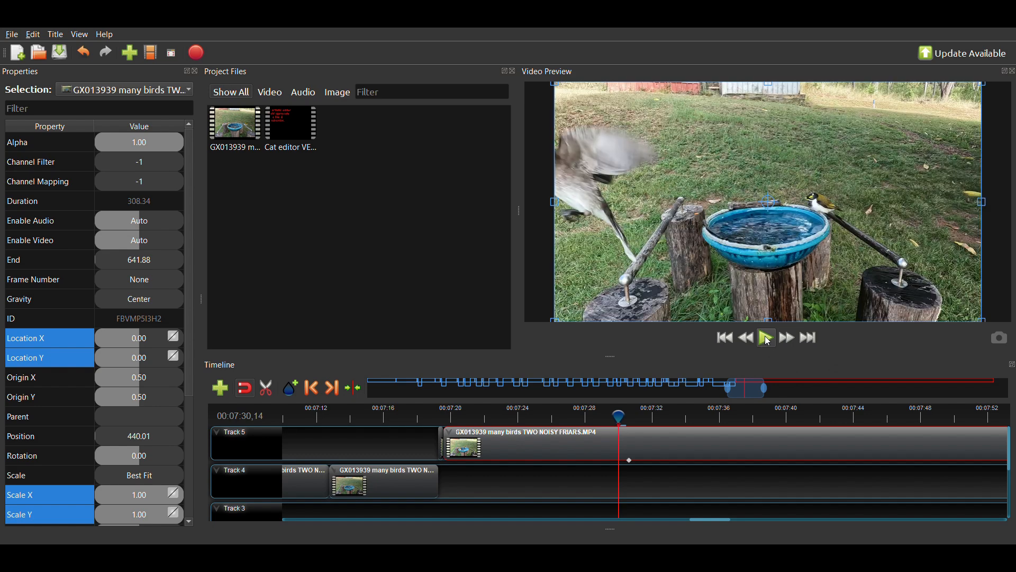
click(767, 339)
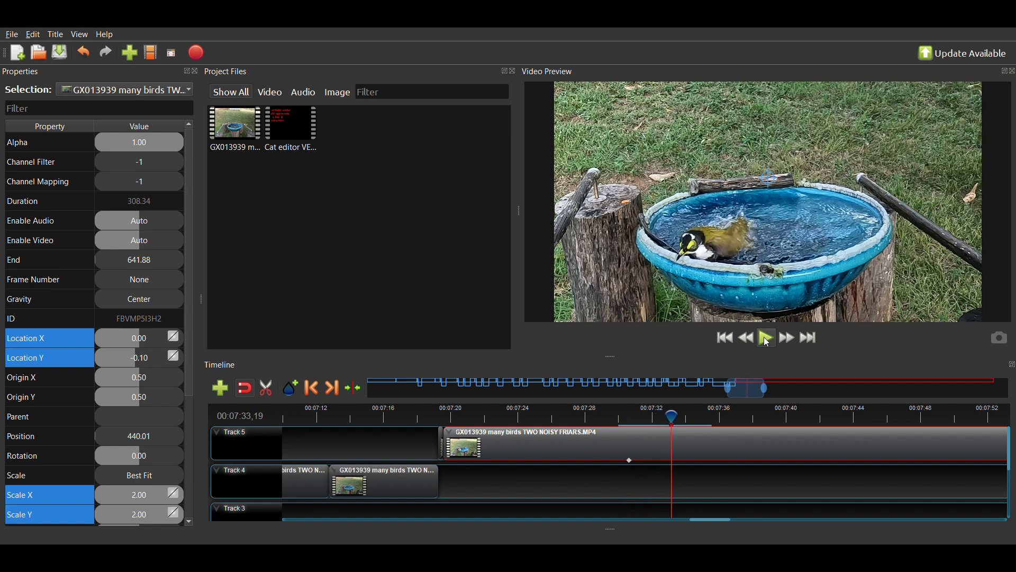
key(Left)
key(Left)
key(Left)
key(Left)
key(Left)
key(Left)
key(Left)
key(Left)
key(Left)
key(Left)
key(Left)
key(Left)
key(Left)
key(Left)
key(Left)
key(Left)
key(Left)
key(Left)
key(Left)
key(Left)
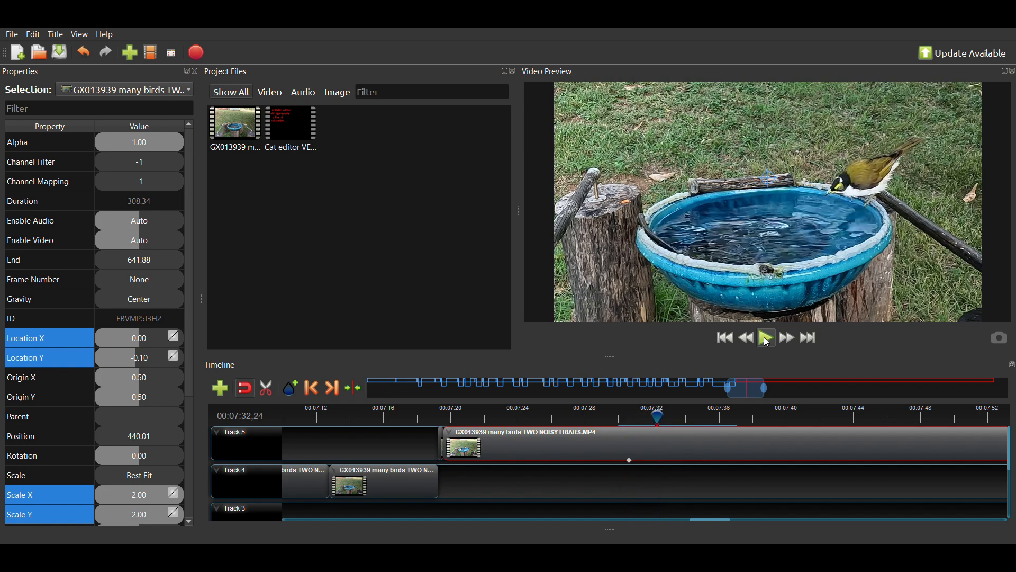
key(Left)
key(Left)
key(Left)
key(Left)
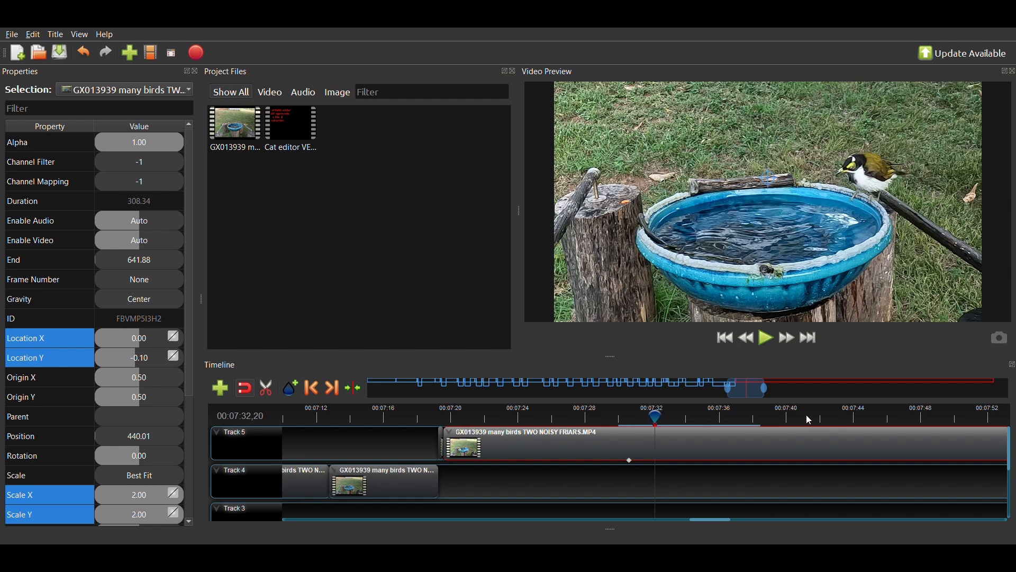
key(ctrl+k)
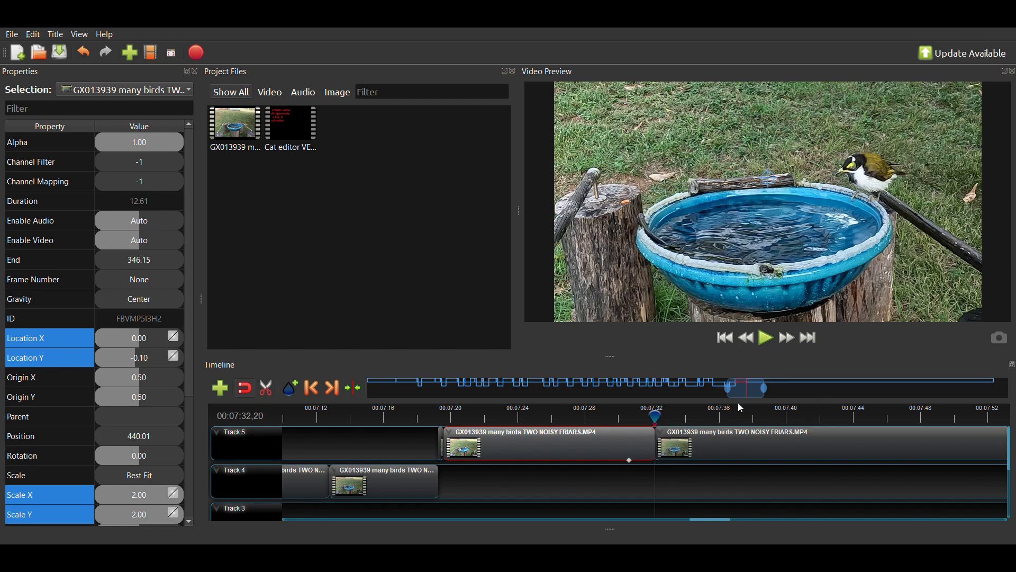
click(769, 339)
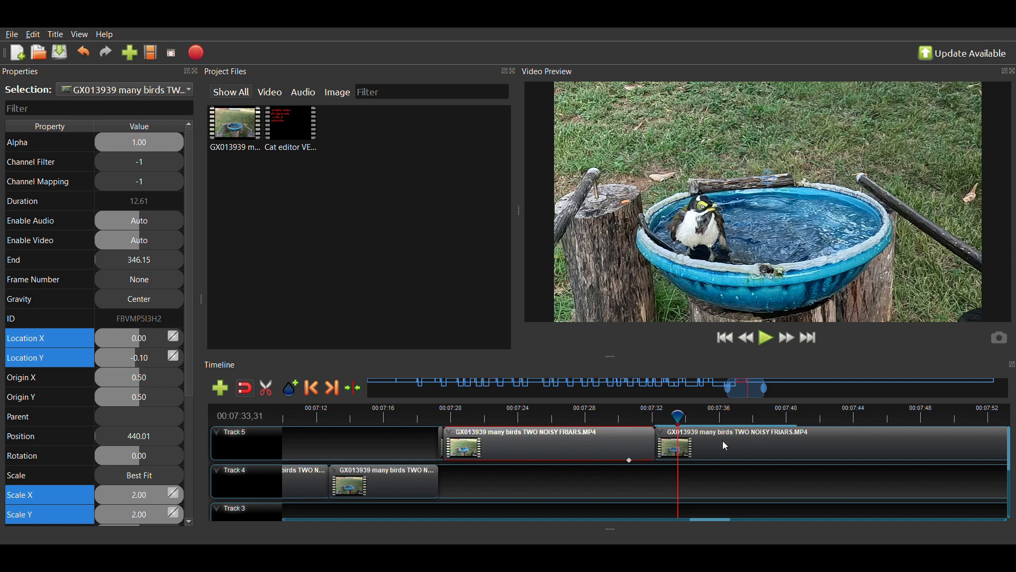
key(ctrl+k)
- Copy the short clip between the two slices onto Track 4 and slow only the copy to a duration of 5.37
click(672, 447)
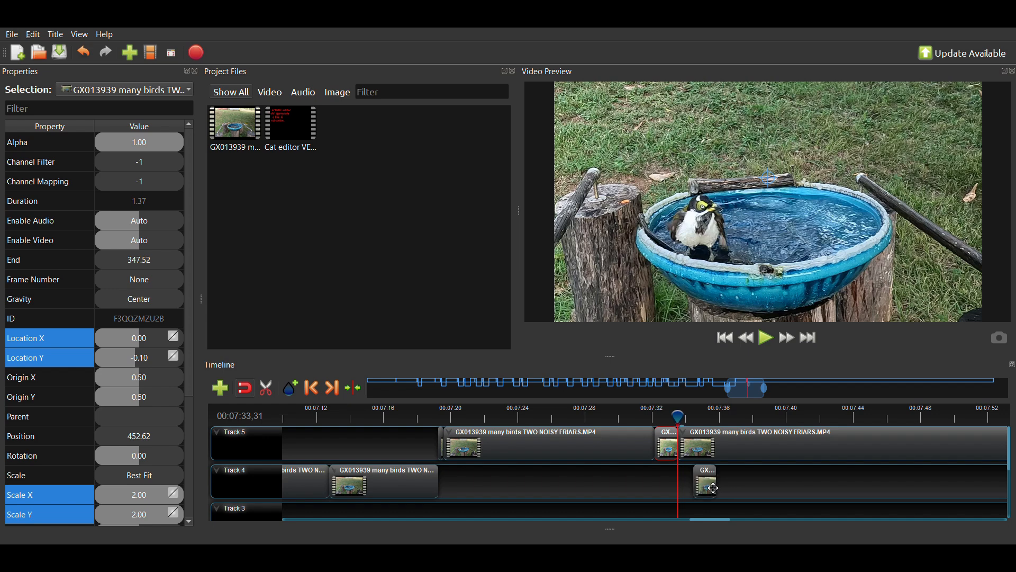
click(709, 486)
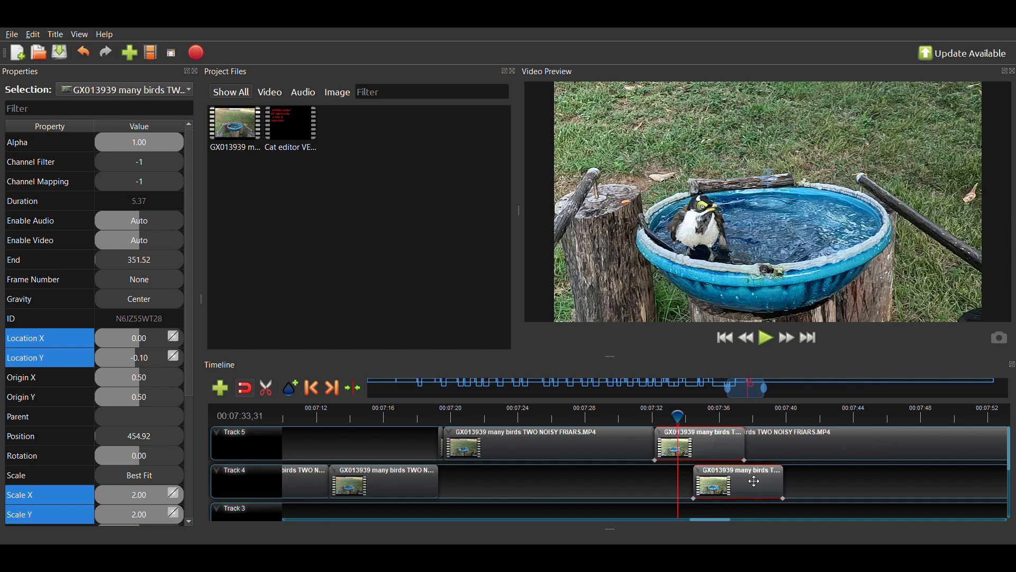
click(671, 450)
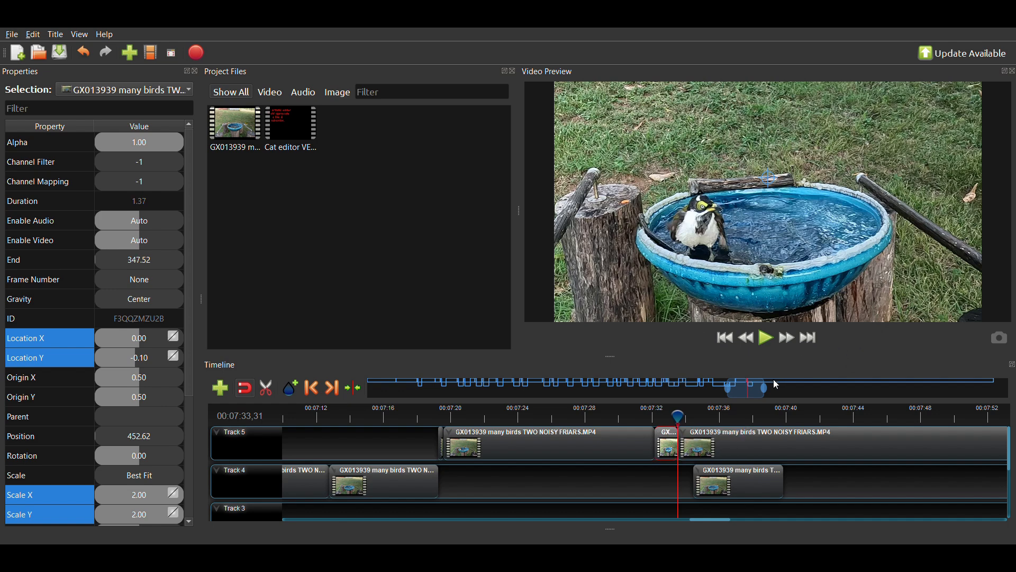
- Align the slowed Track 4 copy with the end of the short clip, and place the long Track 5 clip after it at 459.36
click(789, 445)
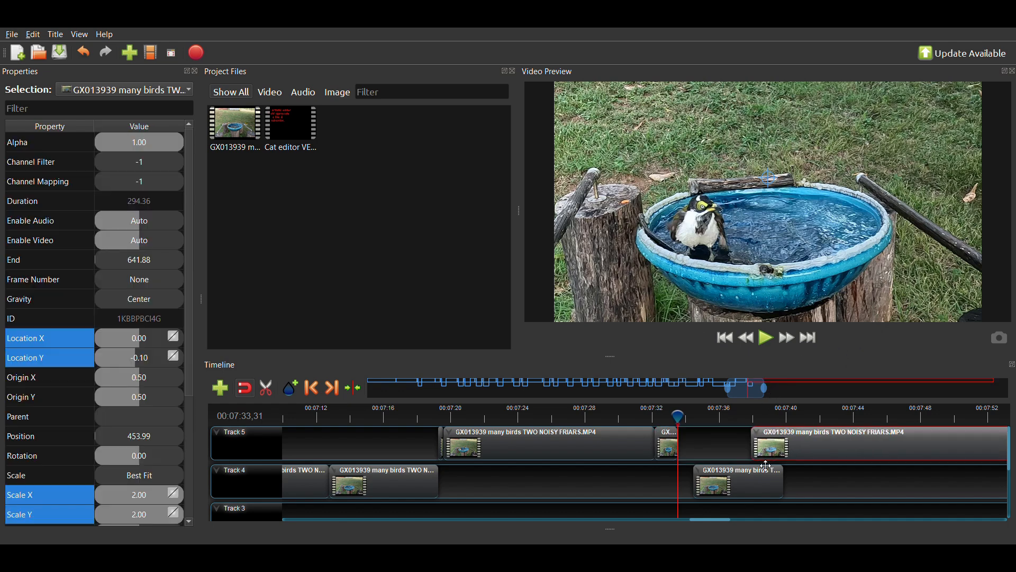
drag(739, 486, 738, 489)
drag(785, 452, 799, 453)
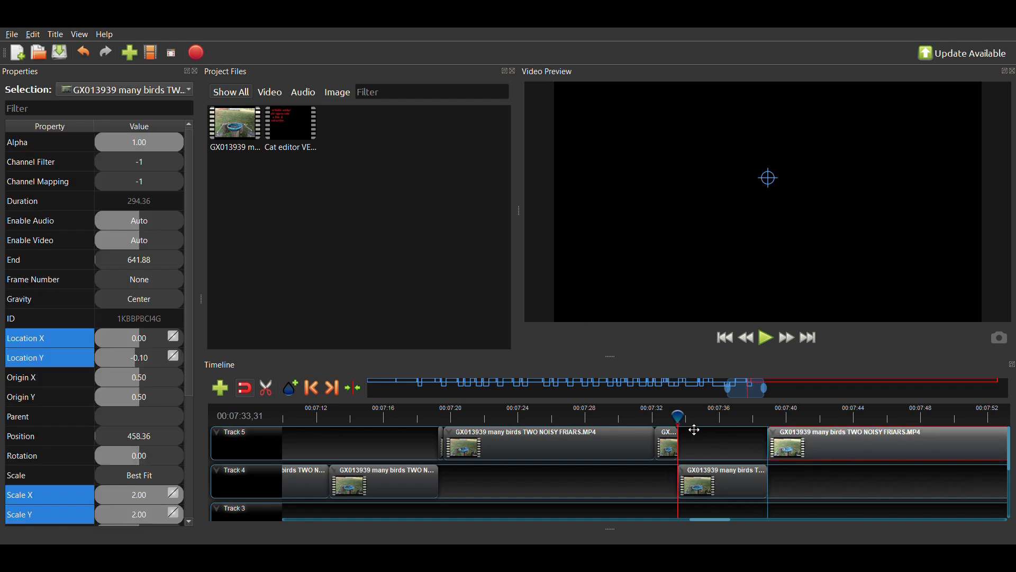
- Play the jump and its slowed replay from 00:07:32,10 into the long Track 5 clip
click(651, 419)
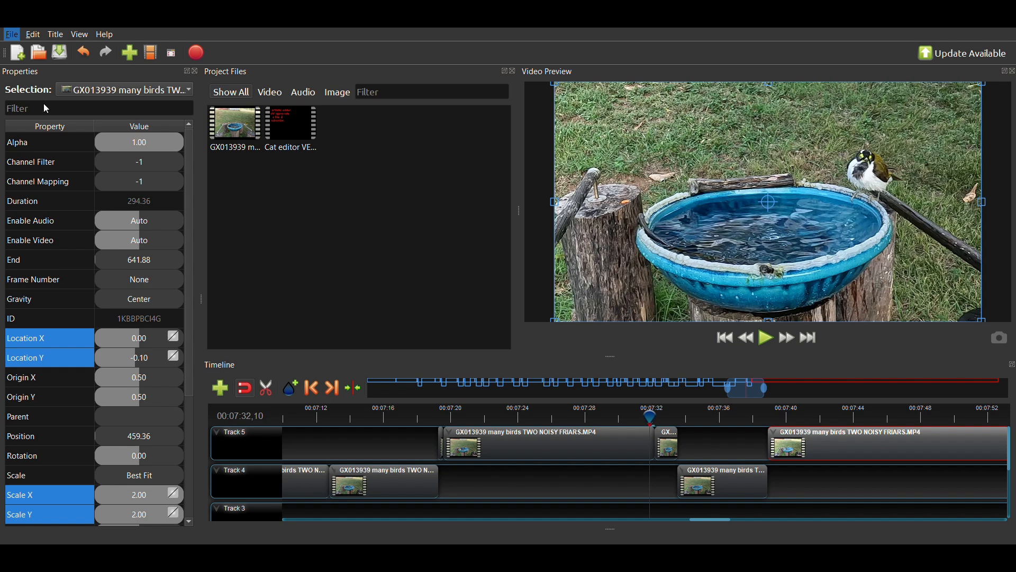
click(768, 339)
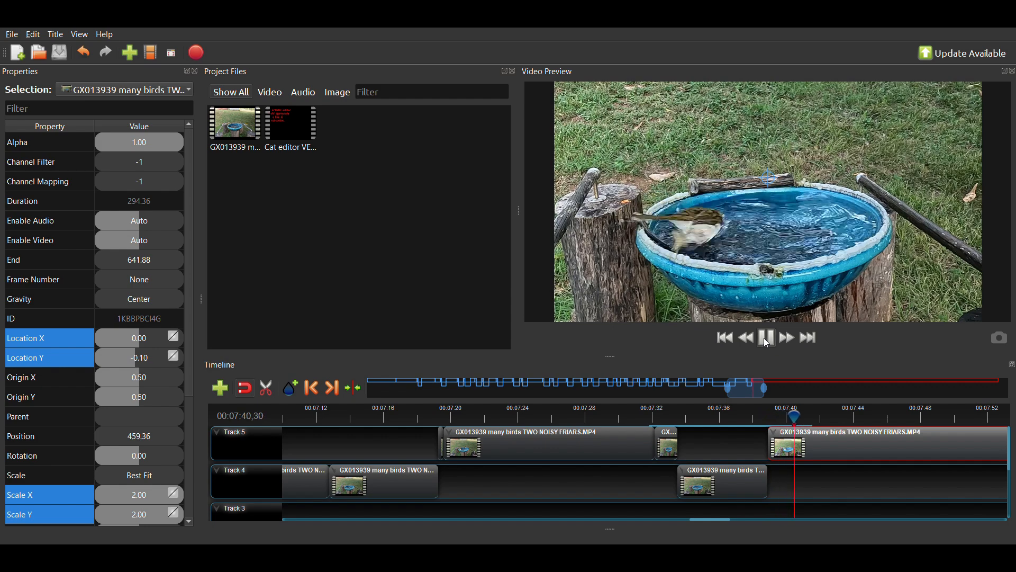
click(764, 339)
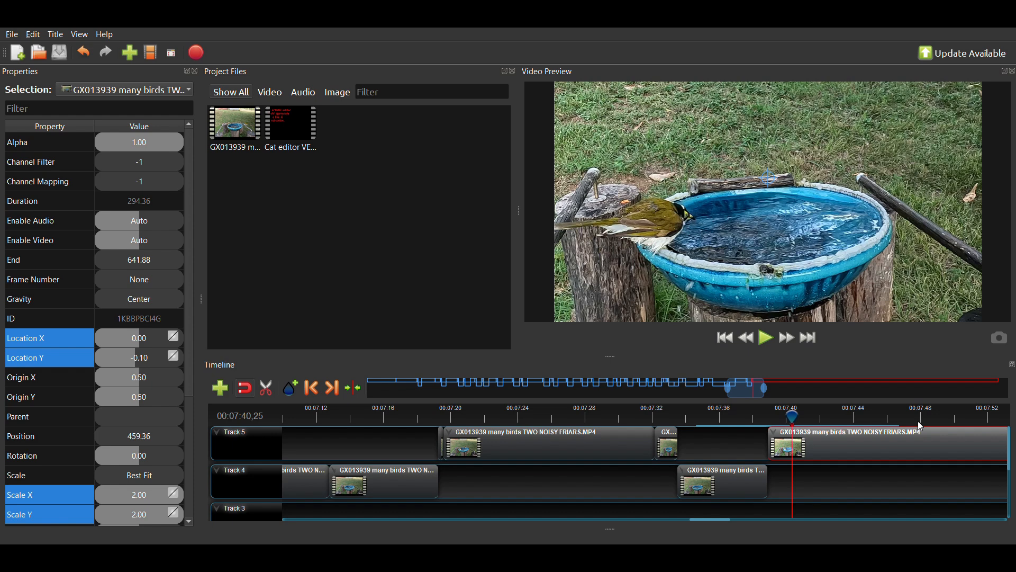
- Slice the long Track 5 clip at 00:07:40,25 and 00:07:42,05 to isolate the bird's next movement
key(ctrl+k)
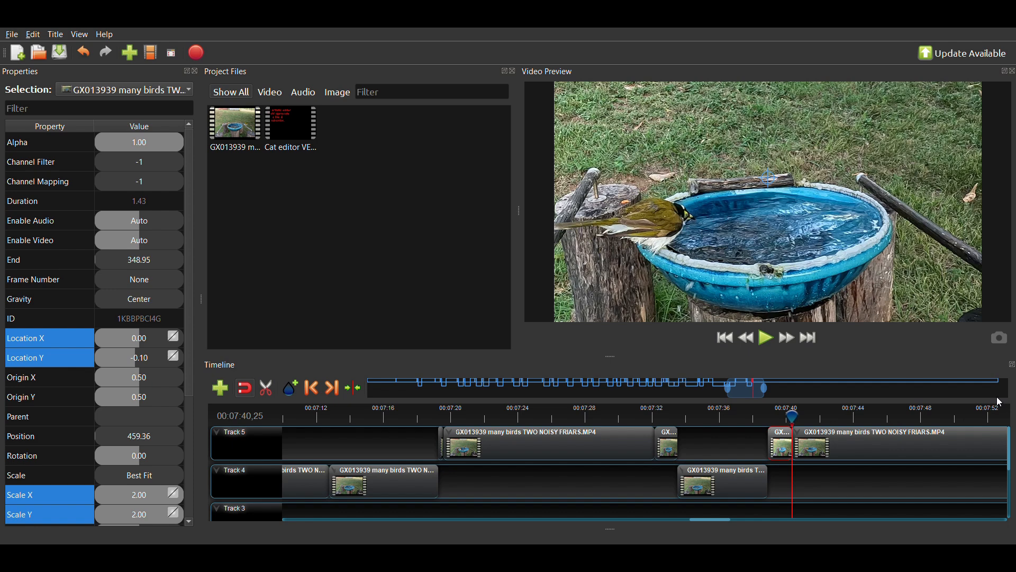
click(766, 339)
click(766, 338)
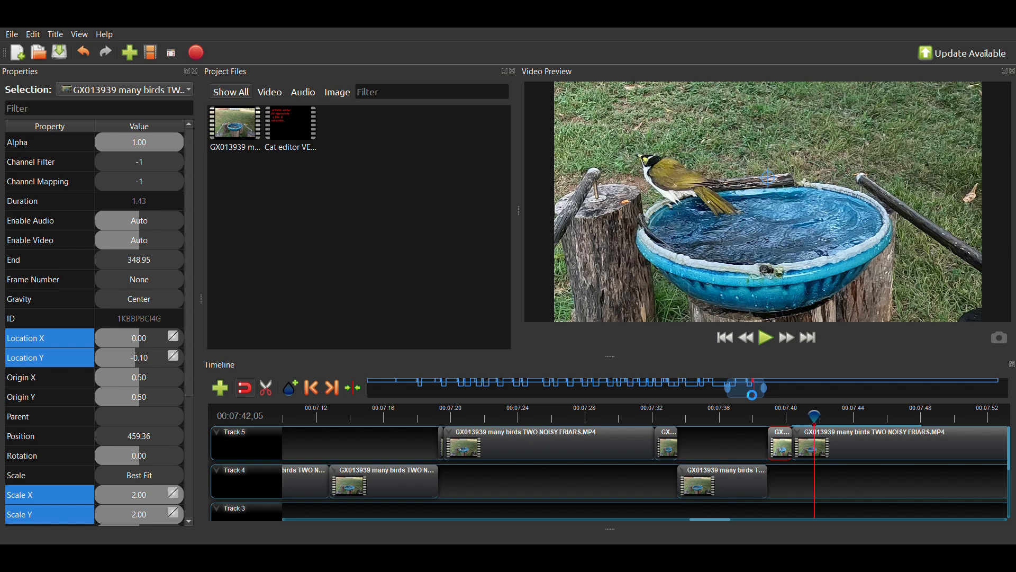
key(ctrl+k)
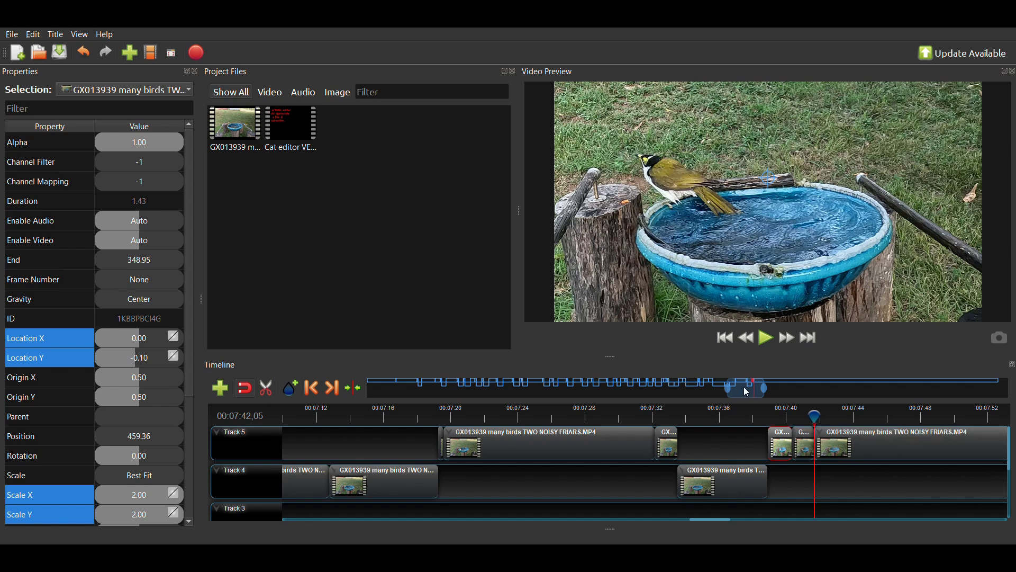
- Move the long Track 5 clip away to open a gap, and paste a copy of the short clip ending at 00:07:42,05 onto Track 4
drag(746, 392, 756, 389)
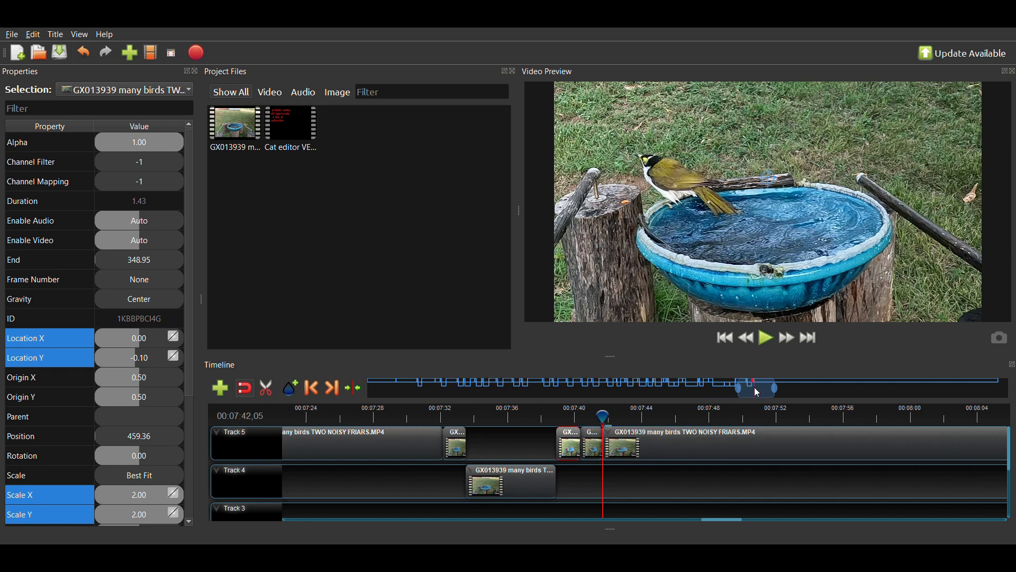
drag(640, 446, 864, 448)
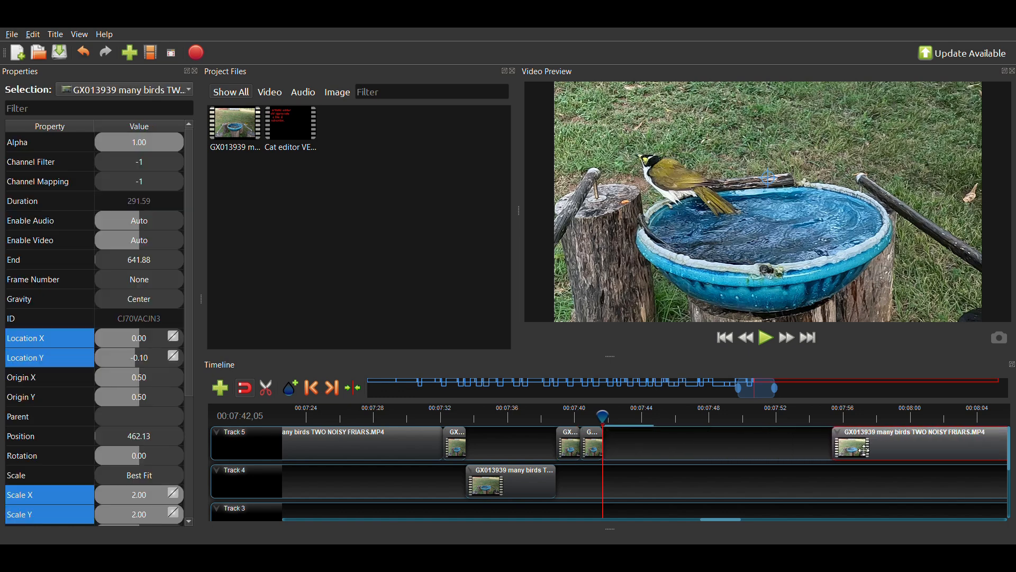
click(594, 448)
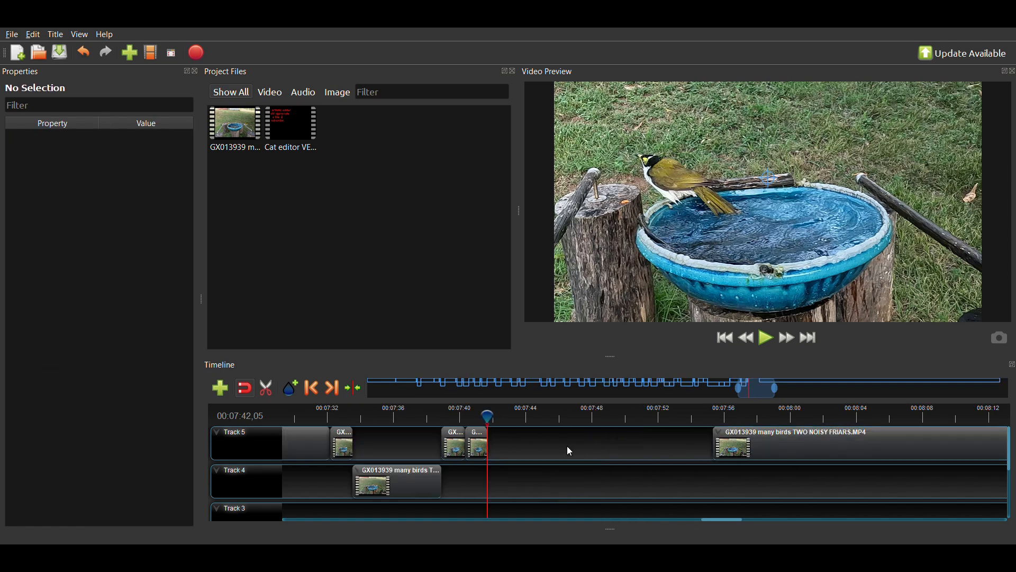
click(485, 448)
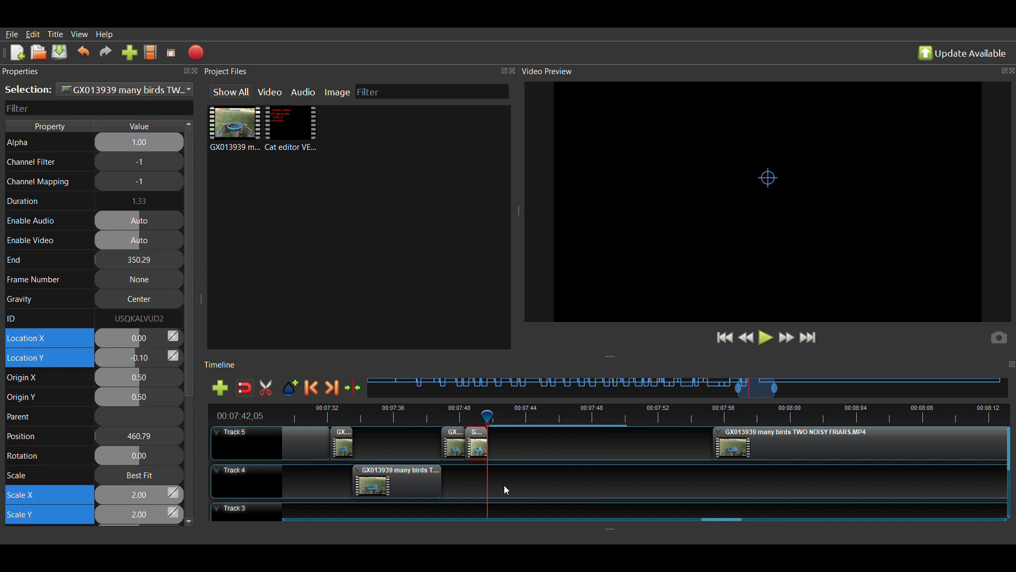
key(ctrl+v)
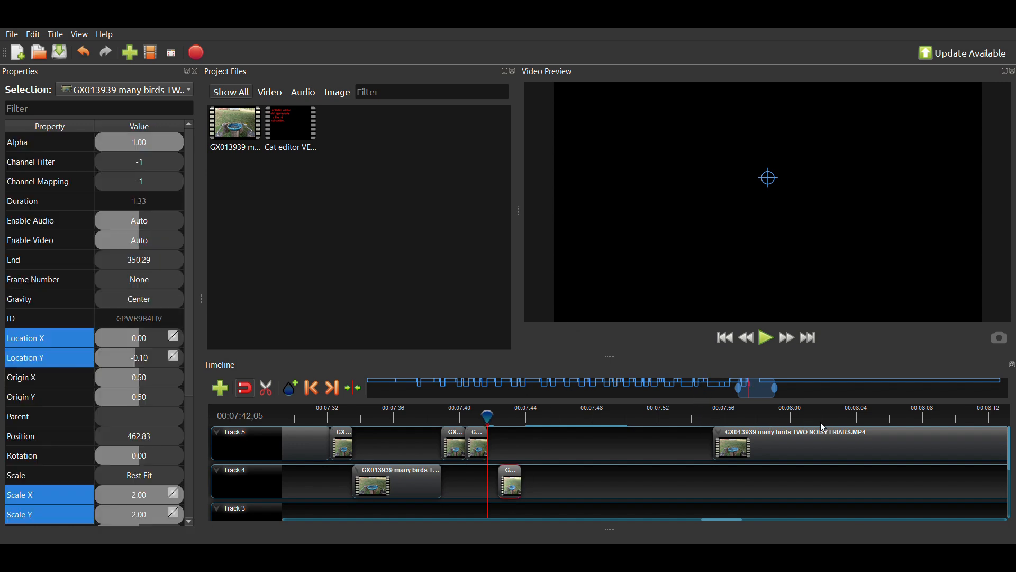
- Slow the pasted Track 4 copy to a duration of 4.83 from 00:07:42,05, and place the long Track 5 clip after it at 466.97
drag(522, 483, 547, 490)
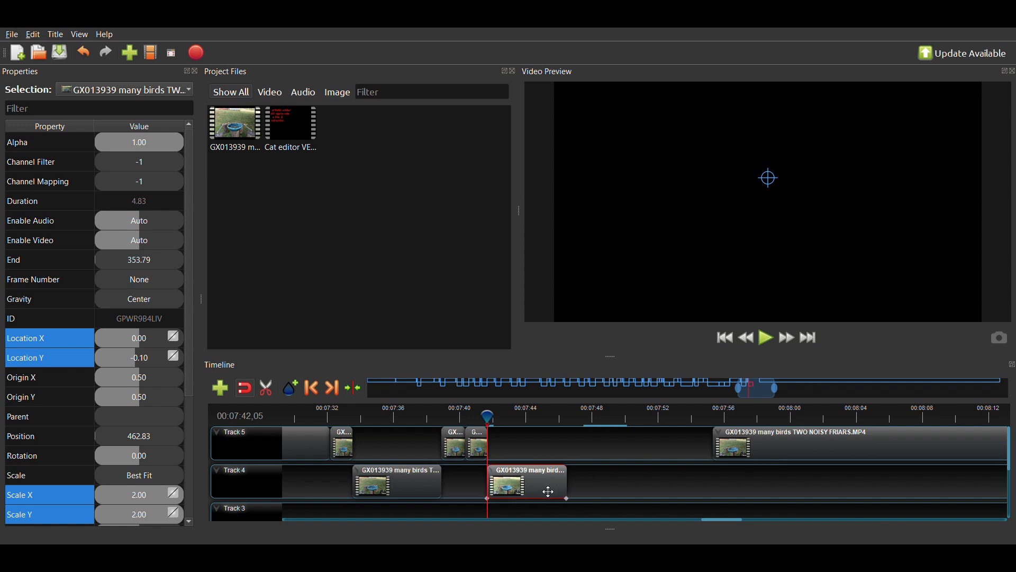
drag(821, 445, 663, 454)
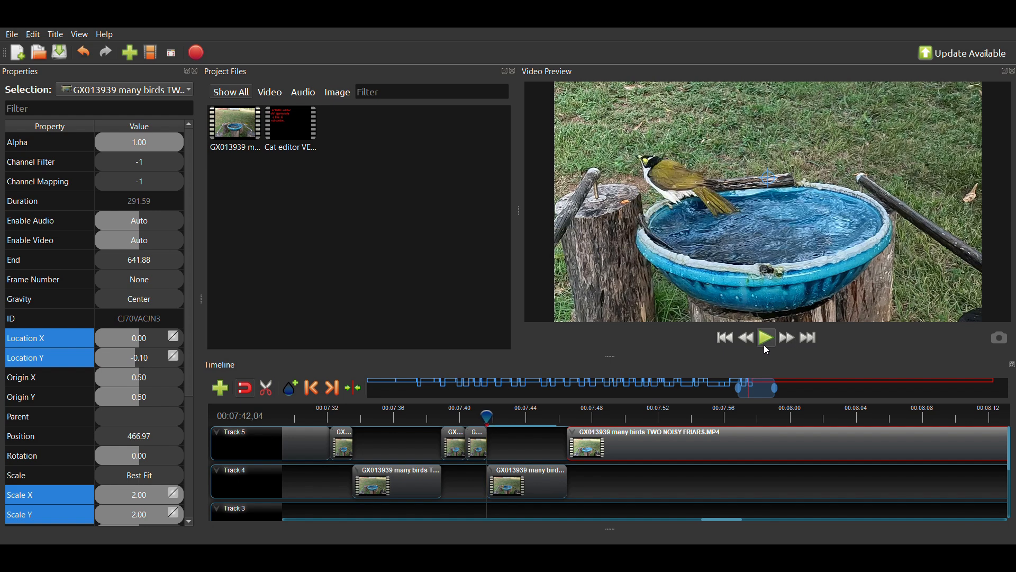
- Play the slowed replay into the long Track 5 clip and step back to 00:07:49,01, just before the bird leaves the bath
click(768, 345)
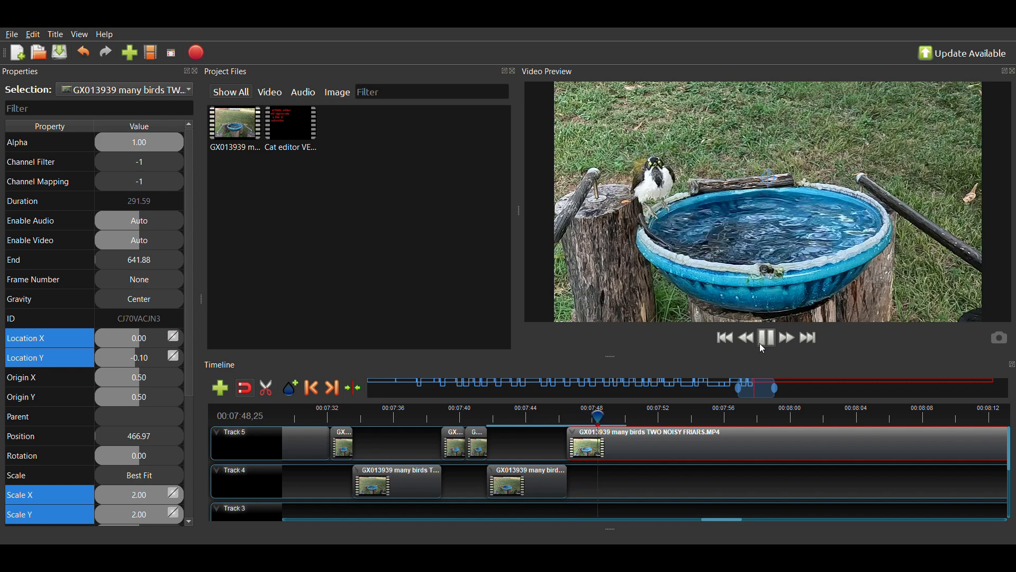
click(760, 343)
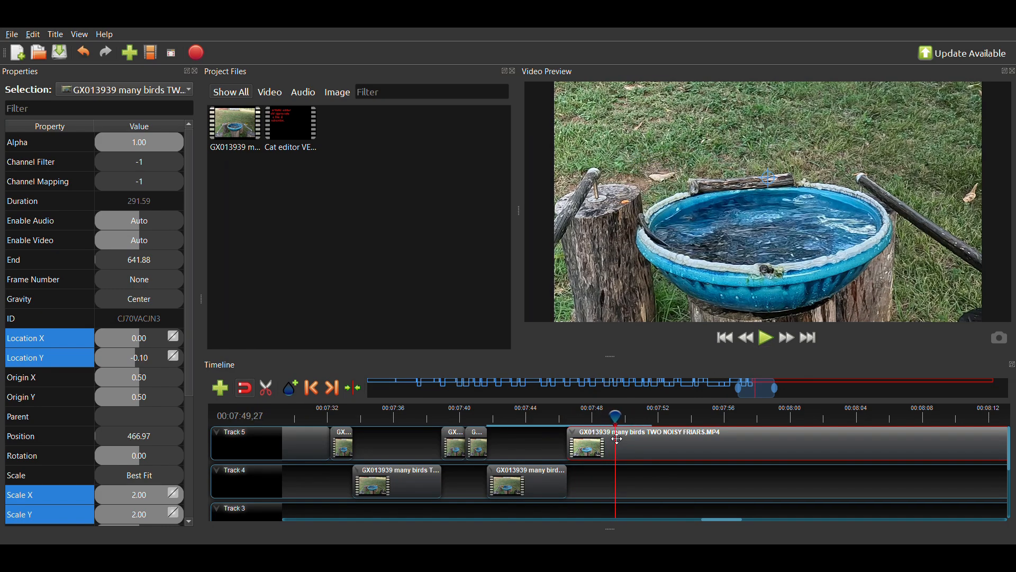
key(Left)
key(Left)
key(Left)
key(Left)
key(Left)
key(Left)
key(Left)
key(Left)
key(Left)
key(Left)
key(Left)
key(Left)
key(Left)
key(Left)
key(Left)
key(Left)
key(Left)
key(Left)
key(Left)
key(Left)
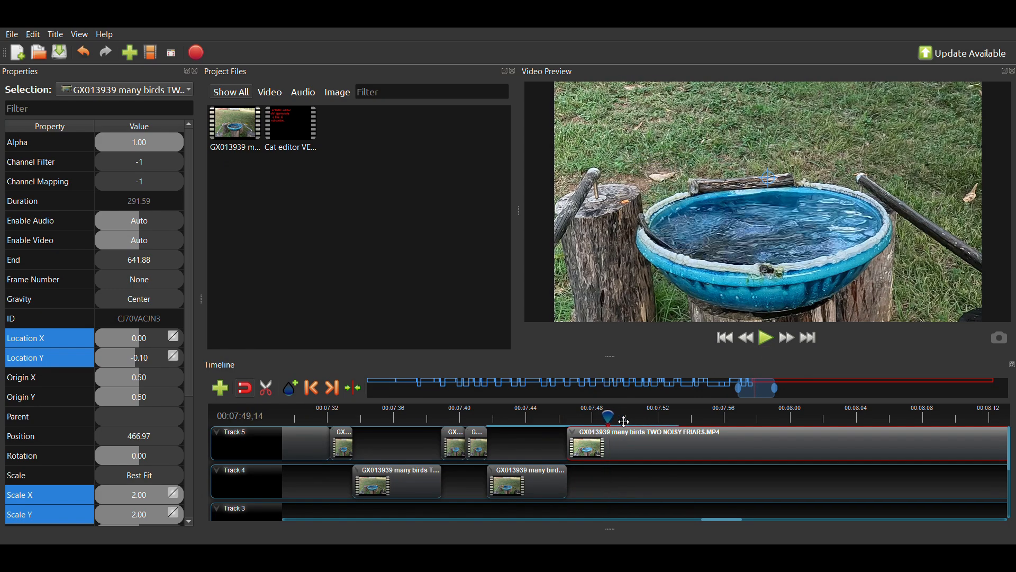
key(Right)
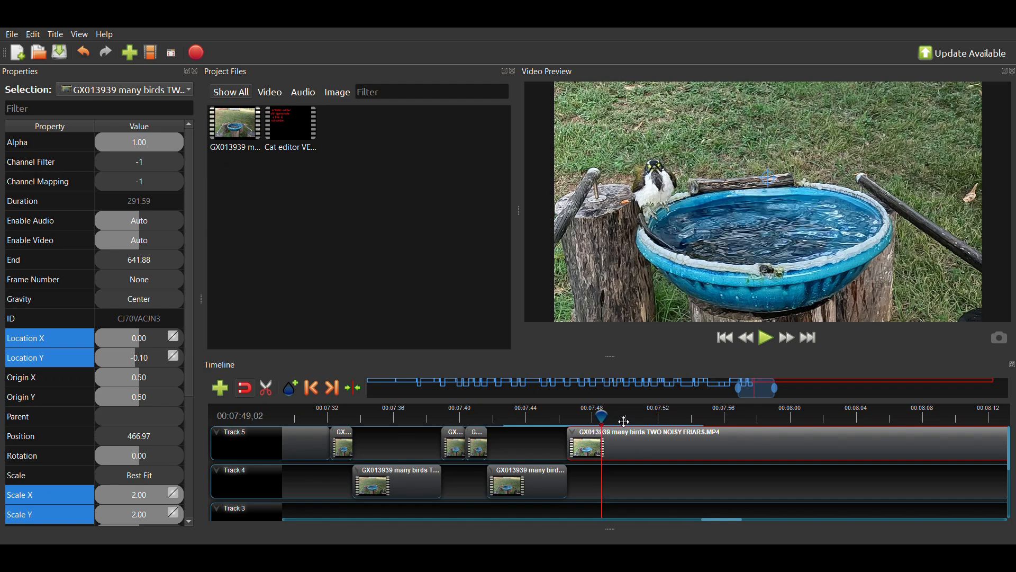
key(Left)
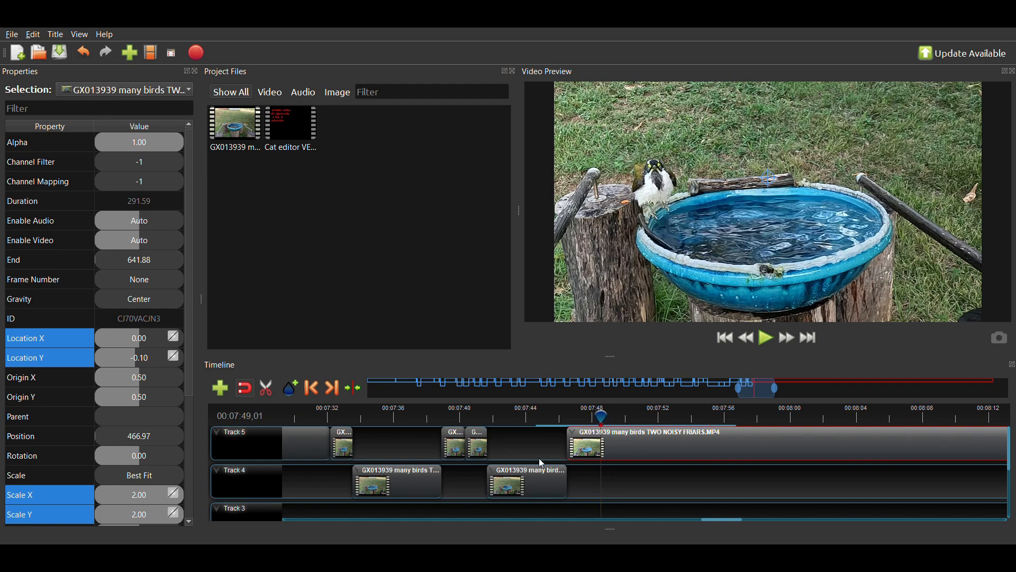
- Keyframe the long Track 5 clip at 00:07:49,01 with Scale X and Scale Y 2, Location Y -0.1 and Location X 0
click(141, 515)
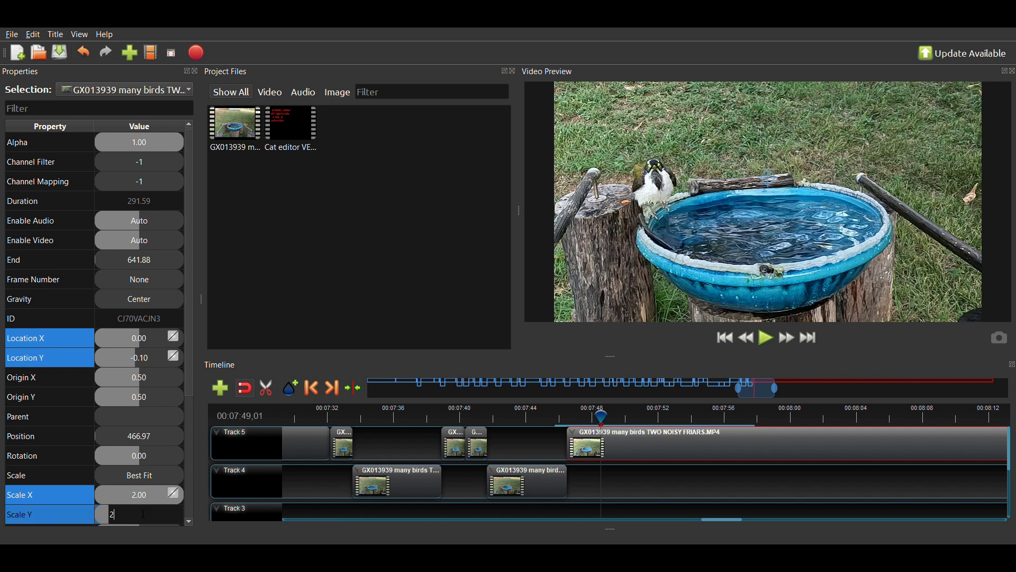
double_click(121, 498)
key(Return)
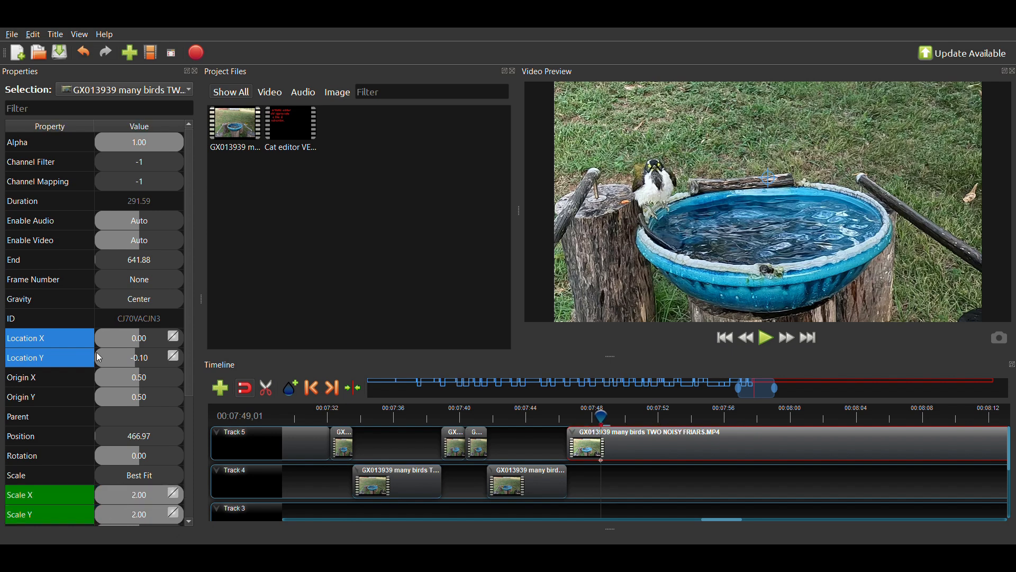
text(-)
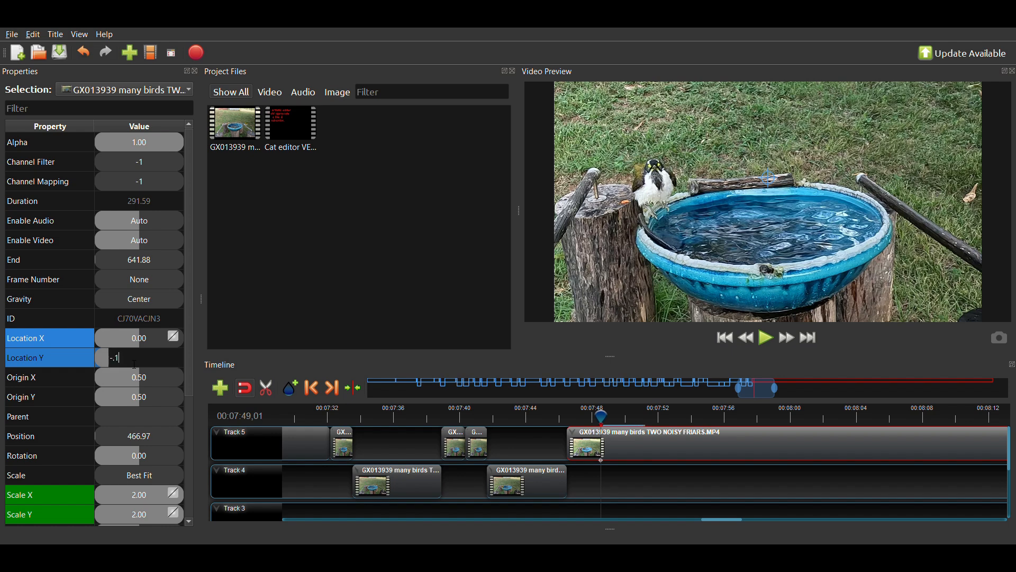
key(Return)
click(134, 338)
text(0)
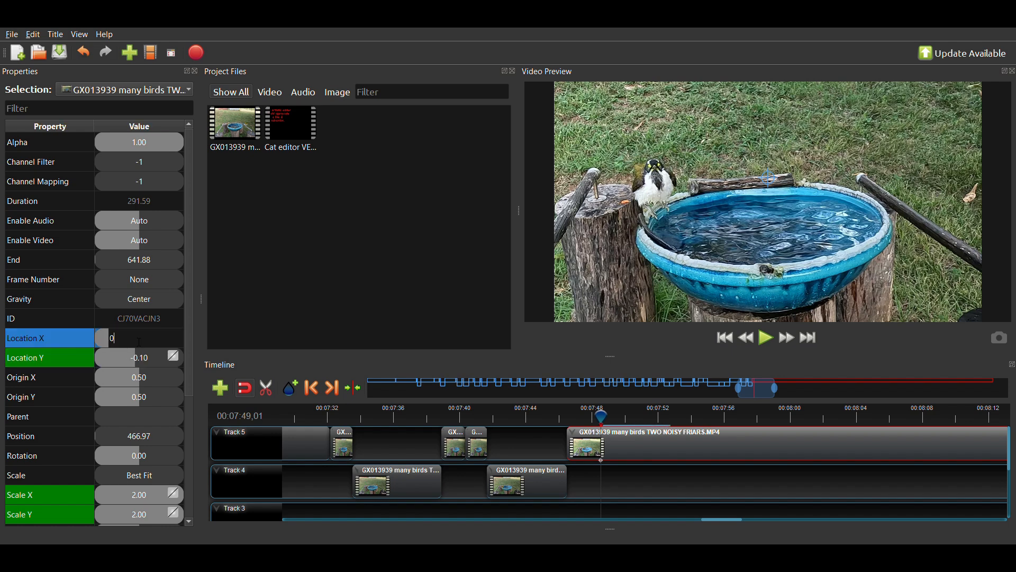
key(Return)
- One frame on, at 00:07:49,02, keyframe the long clip's Scale Y and Scale X at 1.2
key(Right)
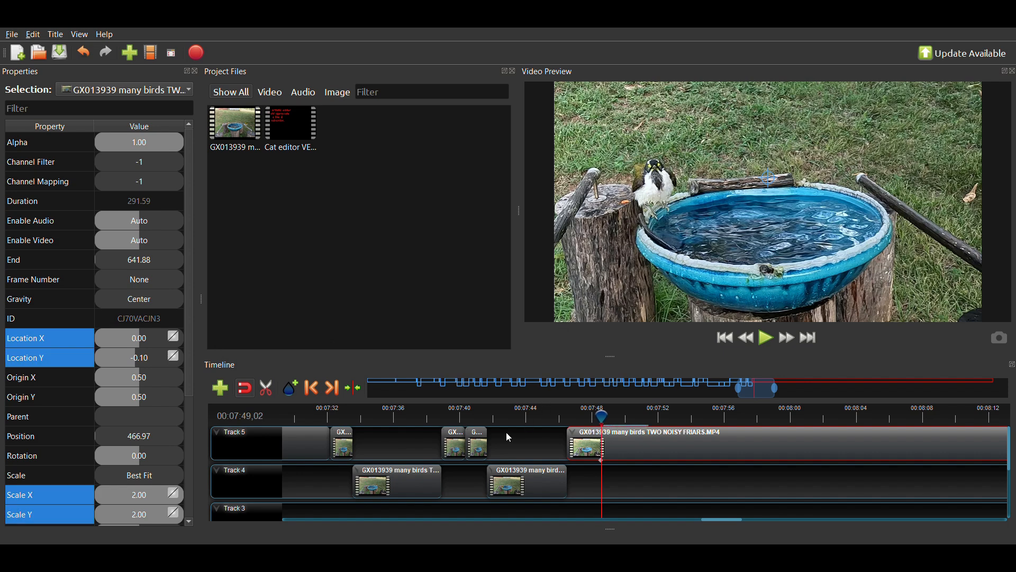
key(Left)
key(Right)
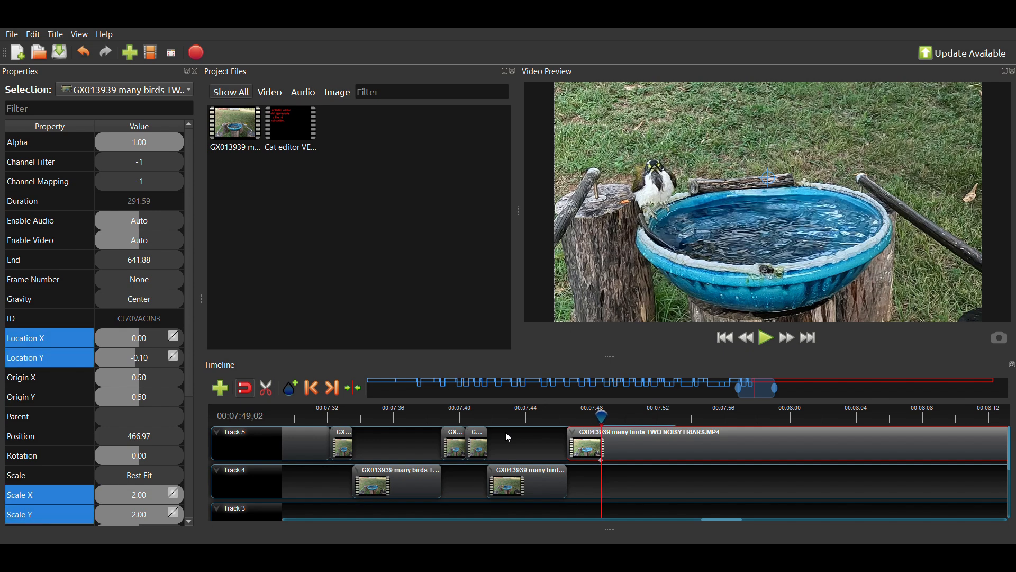
double_click(151, 519)
text(1.2)
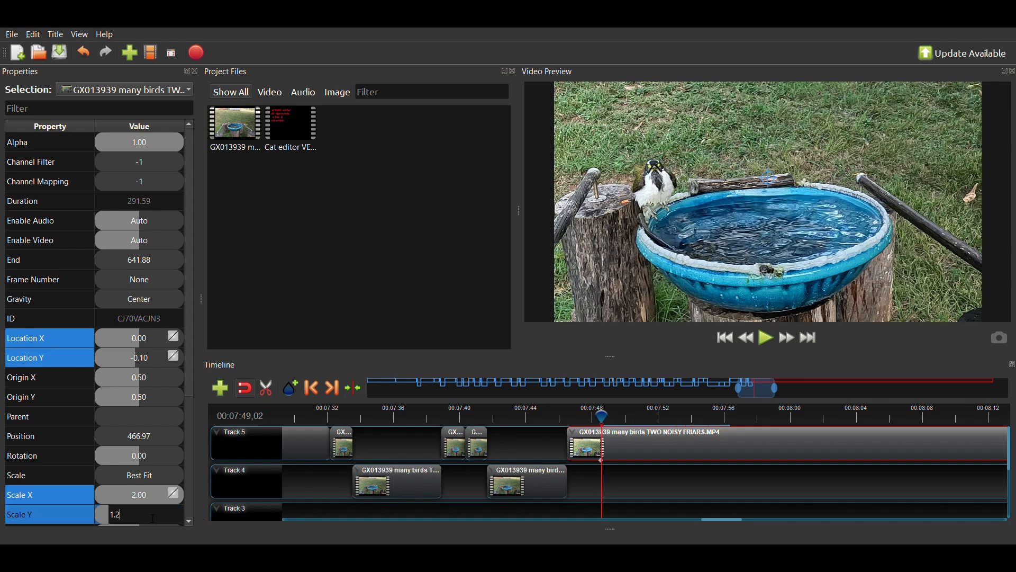
key(Return)
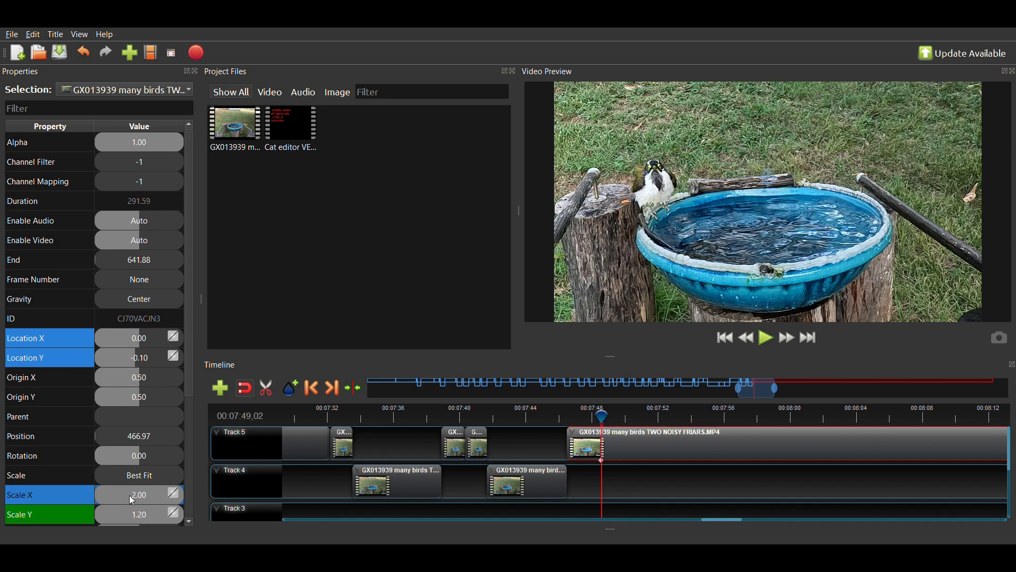
double_click(135, 497)
text(1.2)
key(Return)
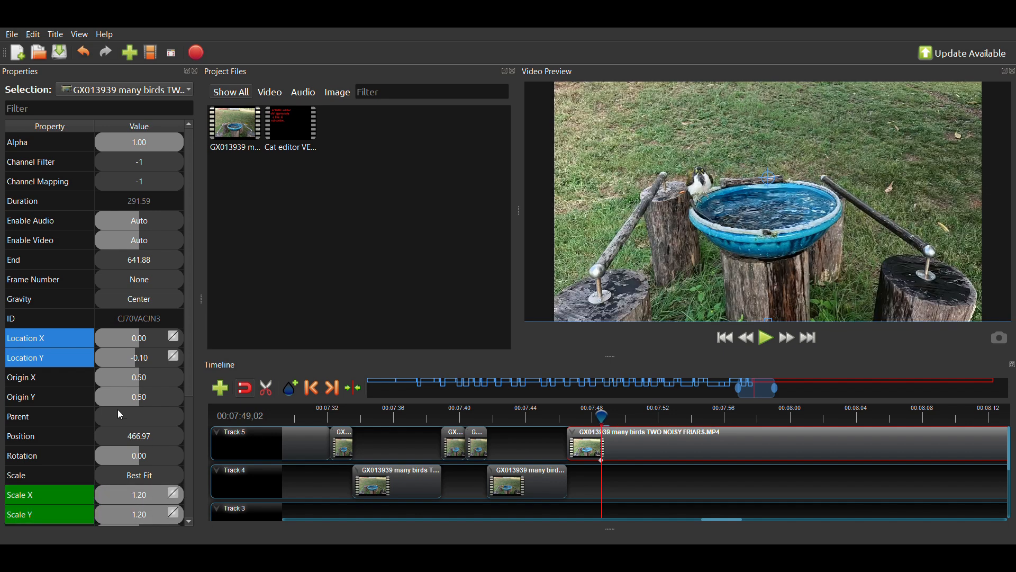
- Keyframe the long clip's Location Y at 0.1 and Location X at 0 at 00:07:49,02
double_click(140, 361)
text(.1)
key(Return)
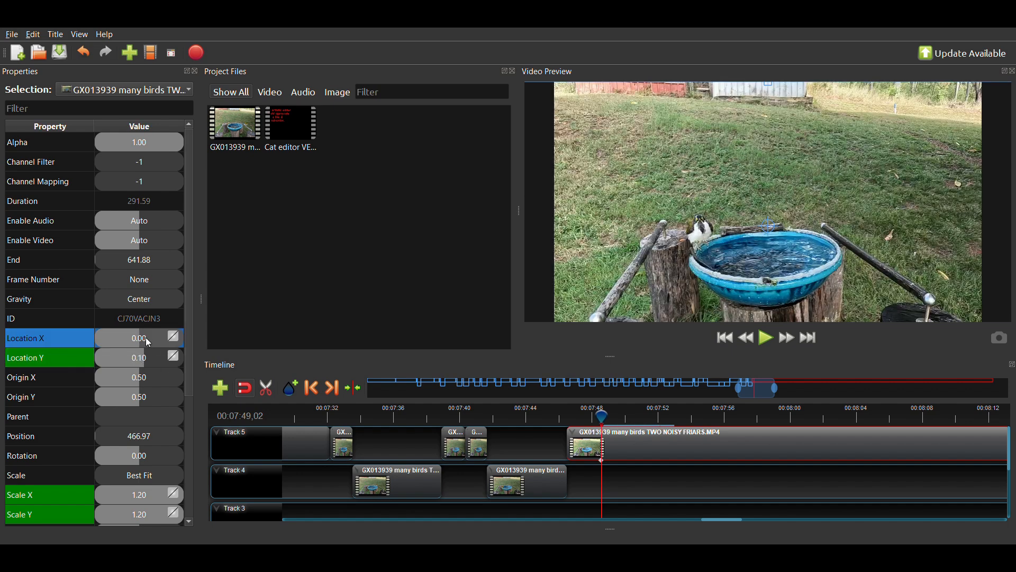
click(148, 343)
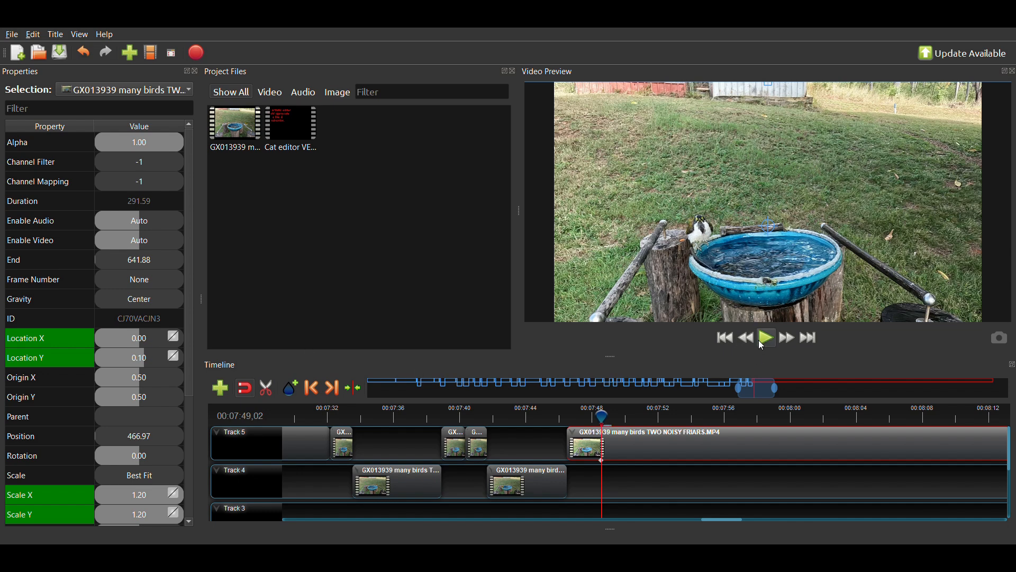
- Review the footage after 00:07:49,02 and keyframe the long Track 5 clip's Scale X at 1.2 at 00:07:51,09
click(760, 341)
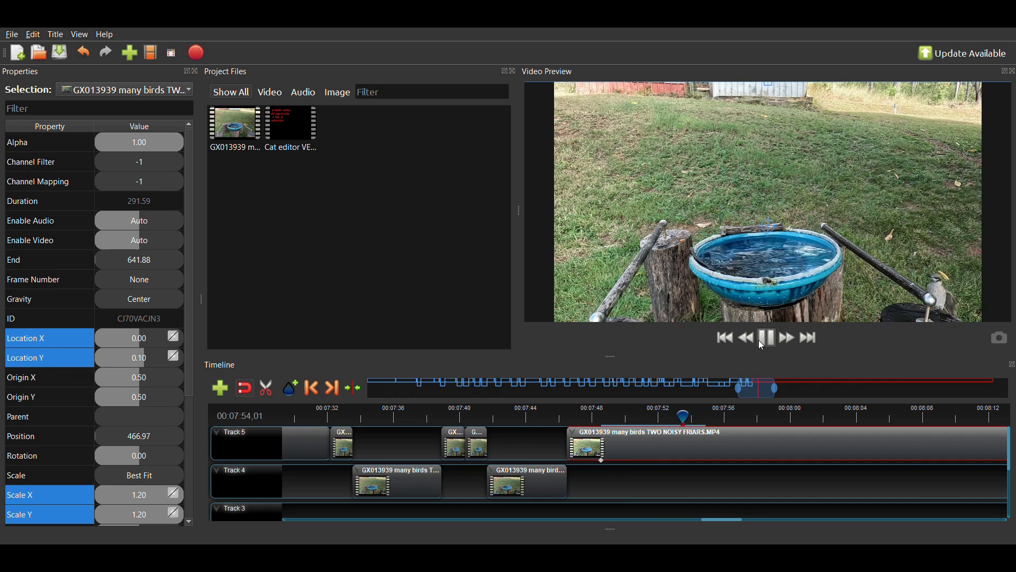
click(761, 342)
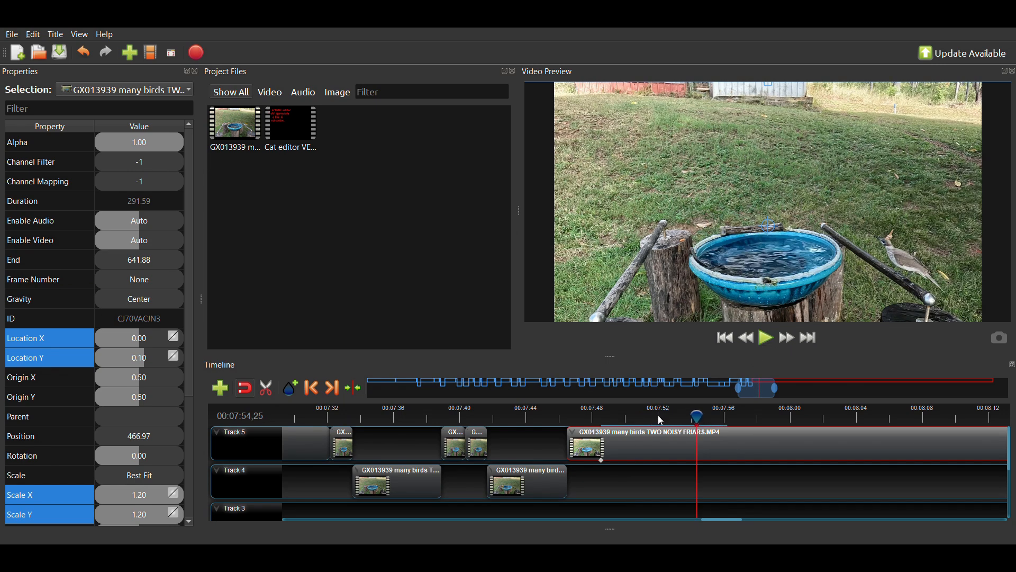
click(641, 421)
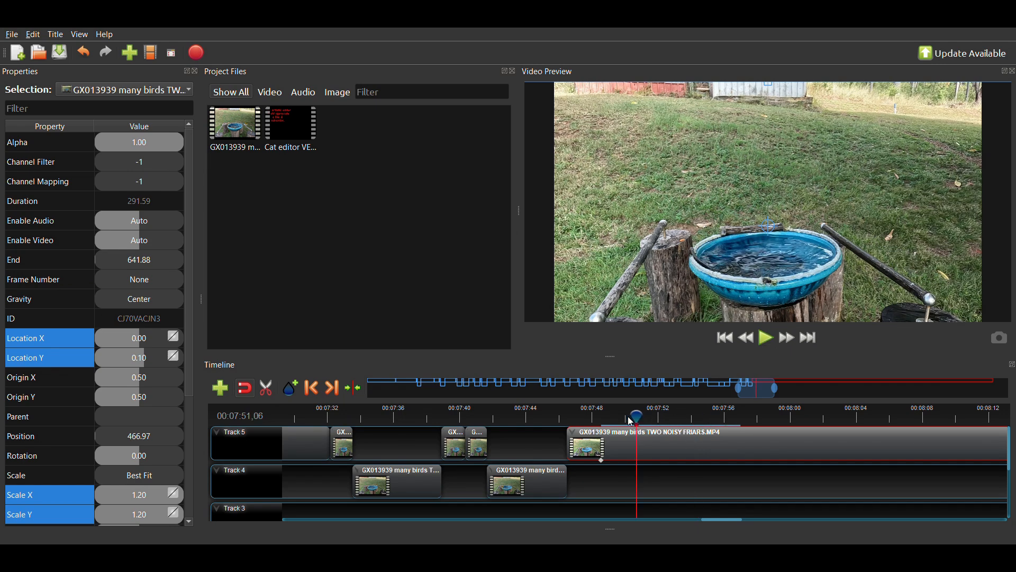
click(607, 419)
click(771, 340)
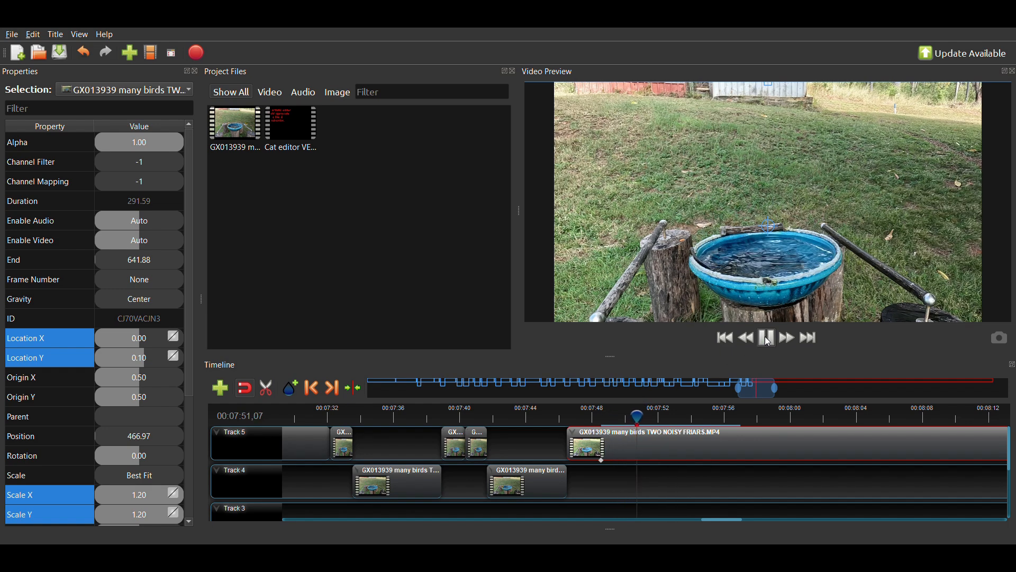
click(770, 340)
double_click(151, 499)
text(1)
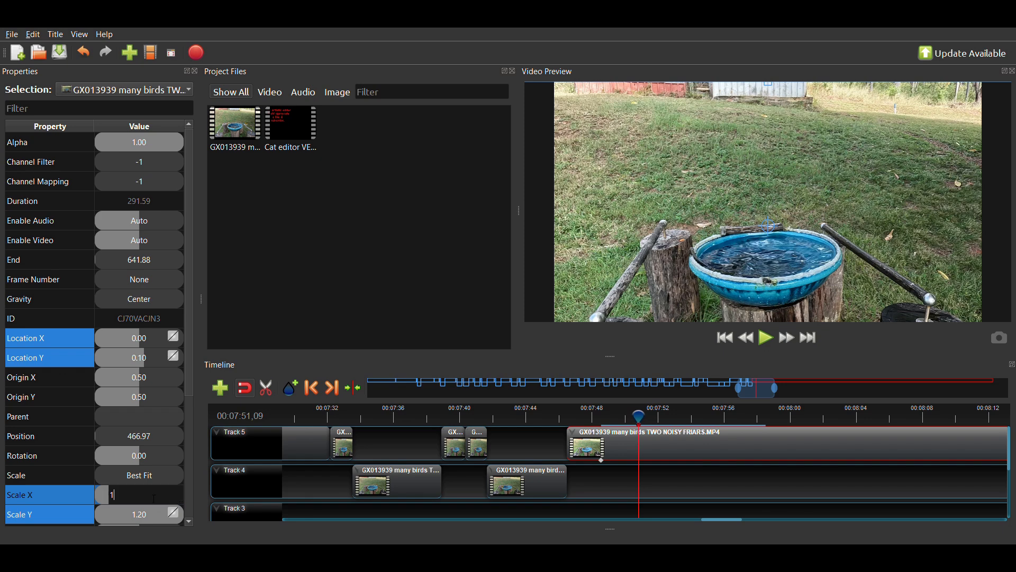
key(BackSpace)
text(2)
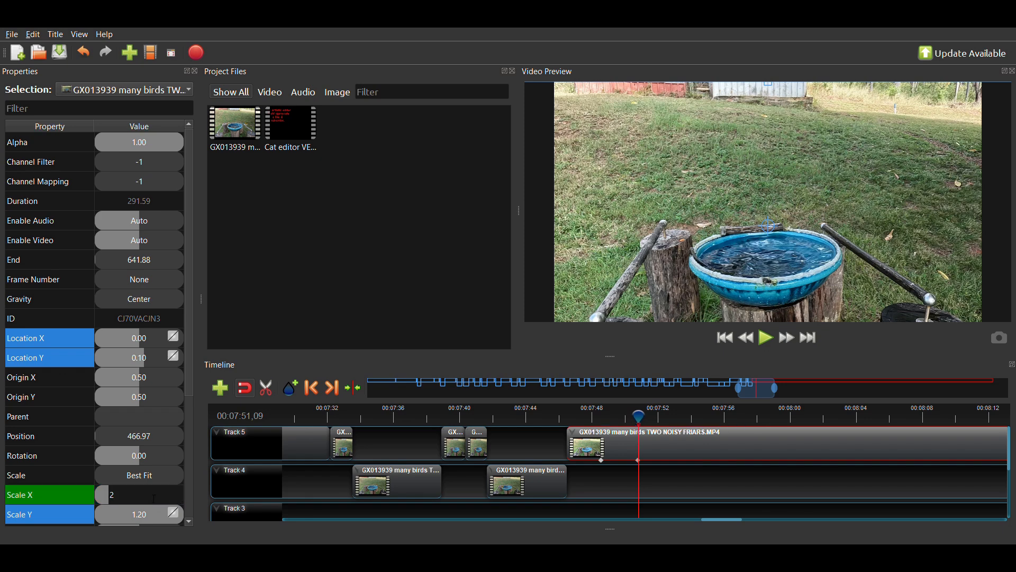
key(Return)
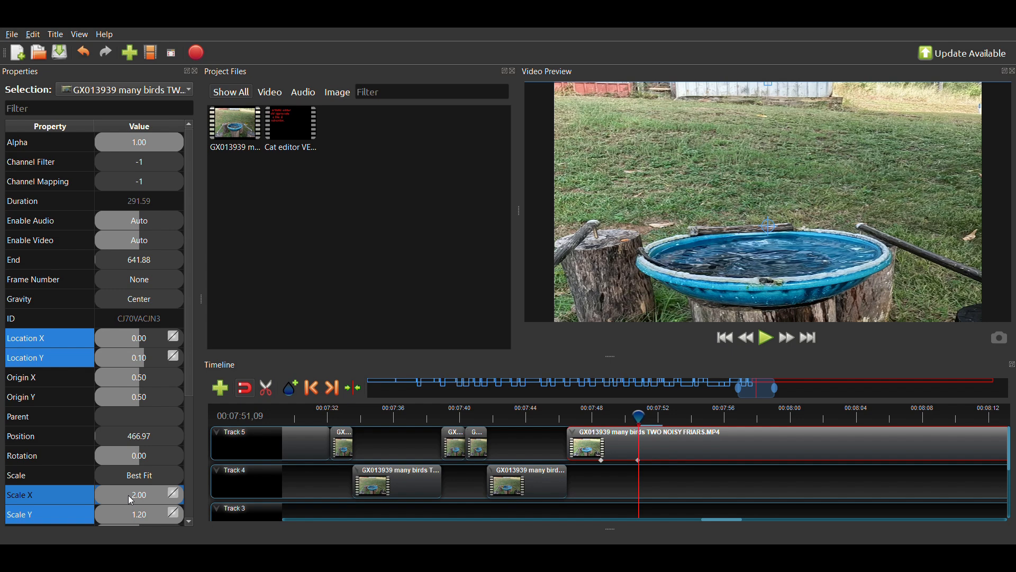
key(ctrl+z)
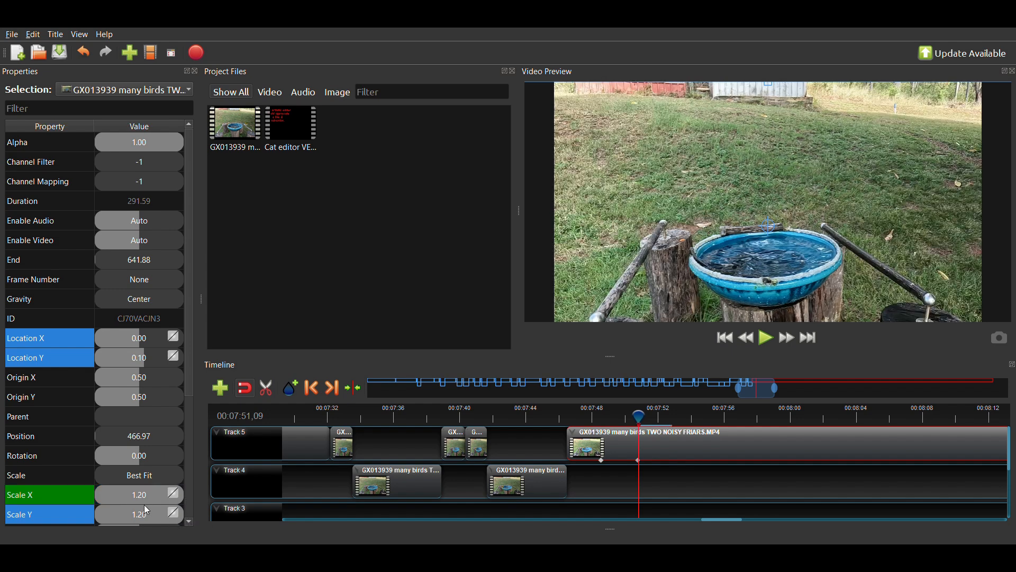
- Keyframe Scale Y at 1.2, Location X at 0 and Location Y at 0.1 for the long clip at 00:07:51,09
double_click(148, 512)
key(Return)
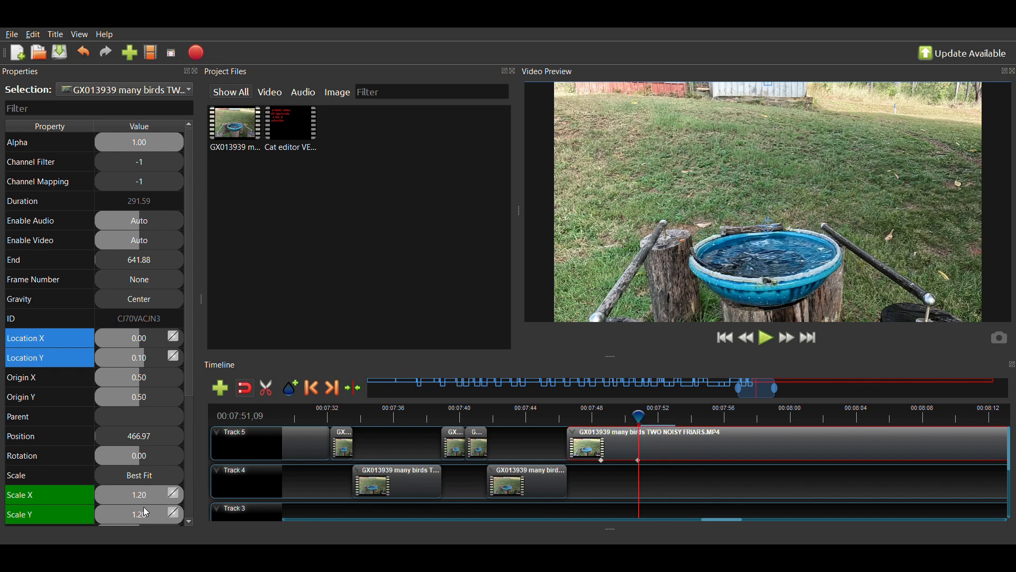
click(144, 347)
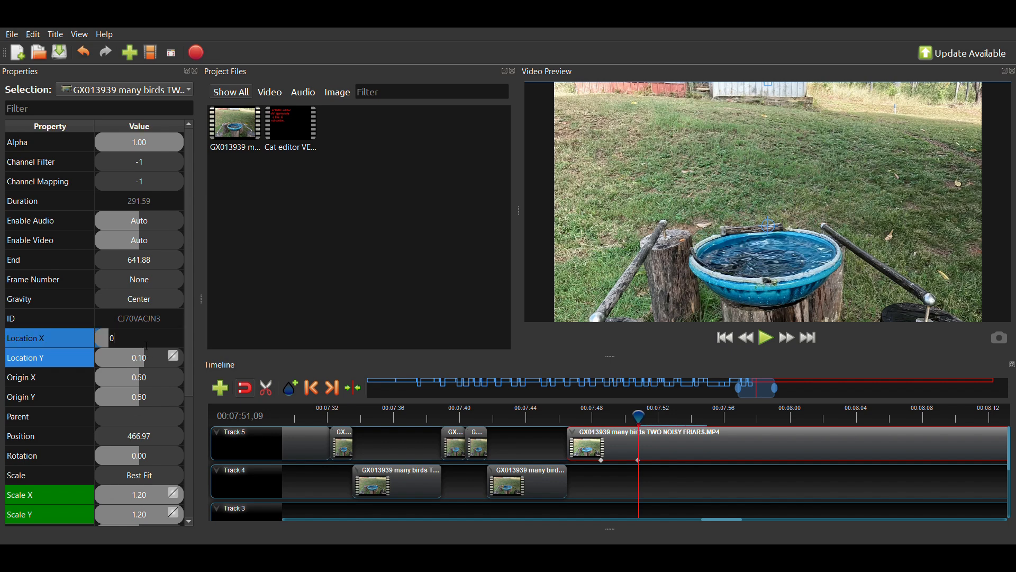
text(0.1)
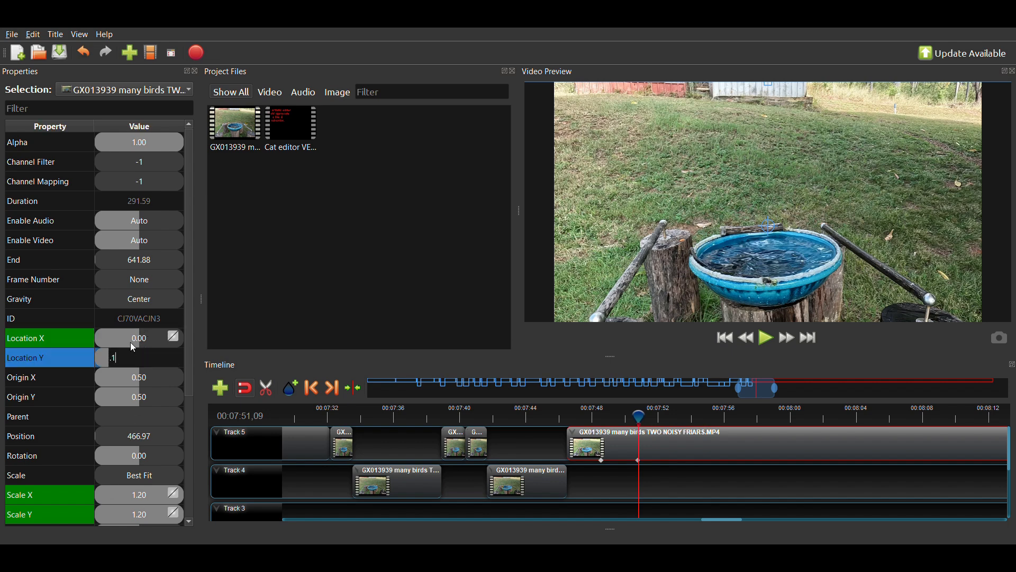
key(Return)
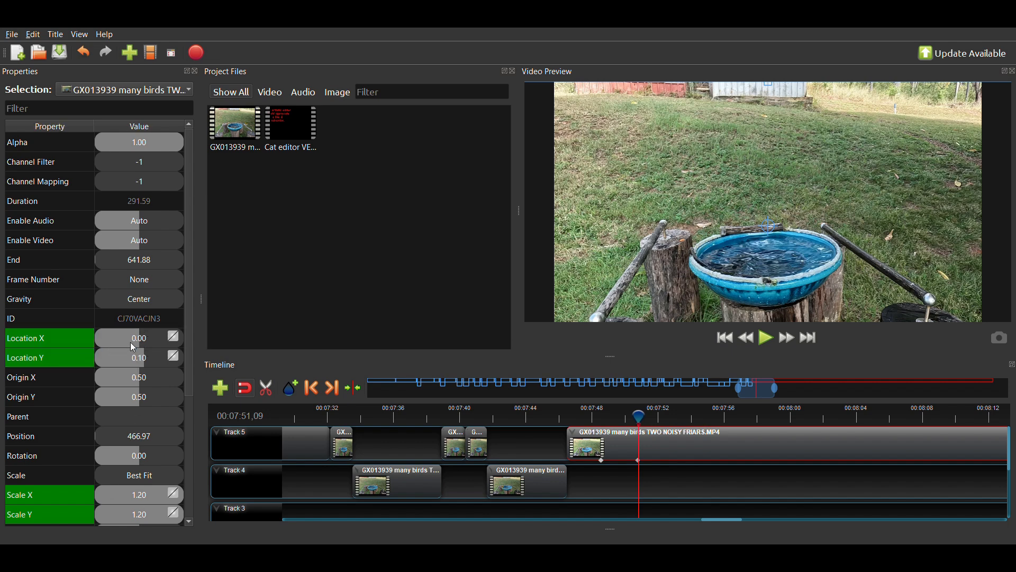
- Play on to 00:07:52,21 and keyframe the long clip's Scale X and Scale Y at 1
click(772, 340)
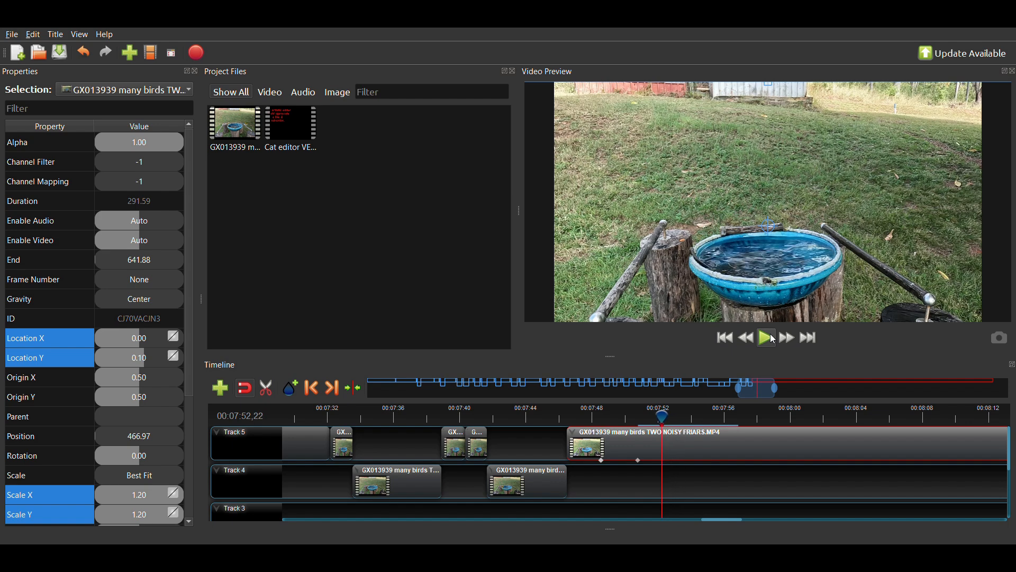
double_click(153, 498)
text(1)
key(Return)
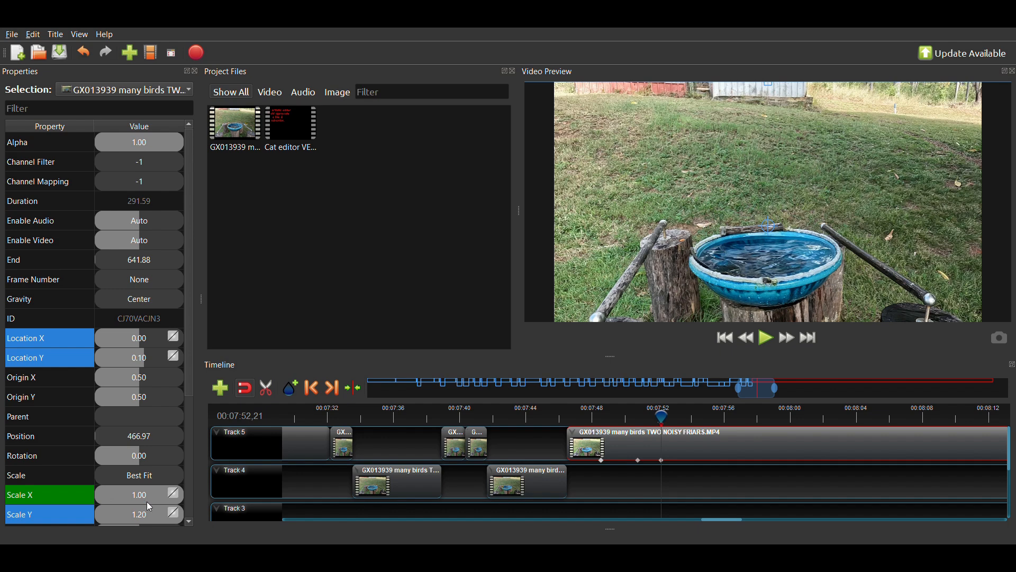
double_click(154, 514)
text(1)
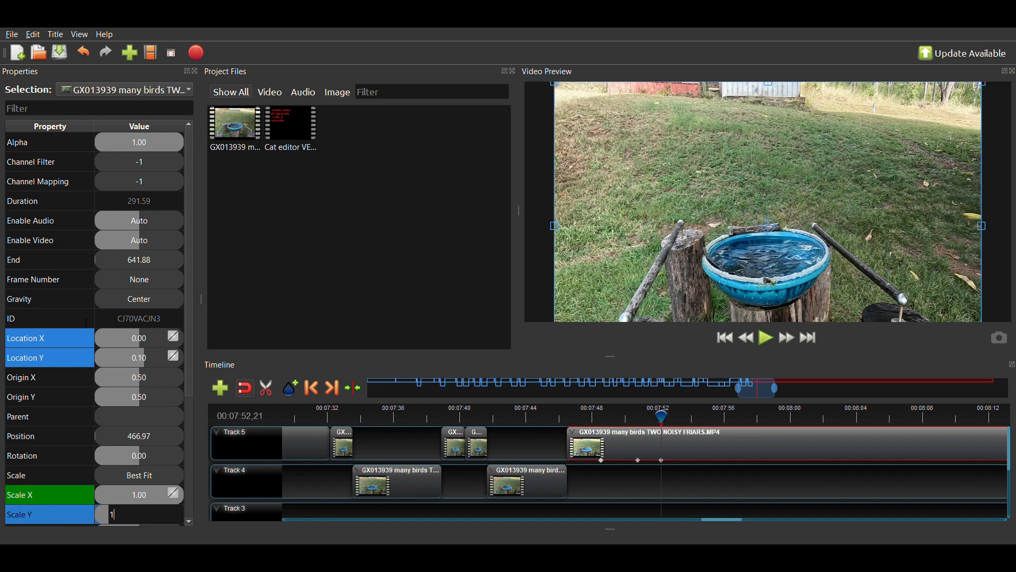
key(Return)
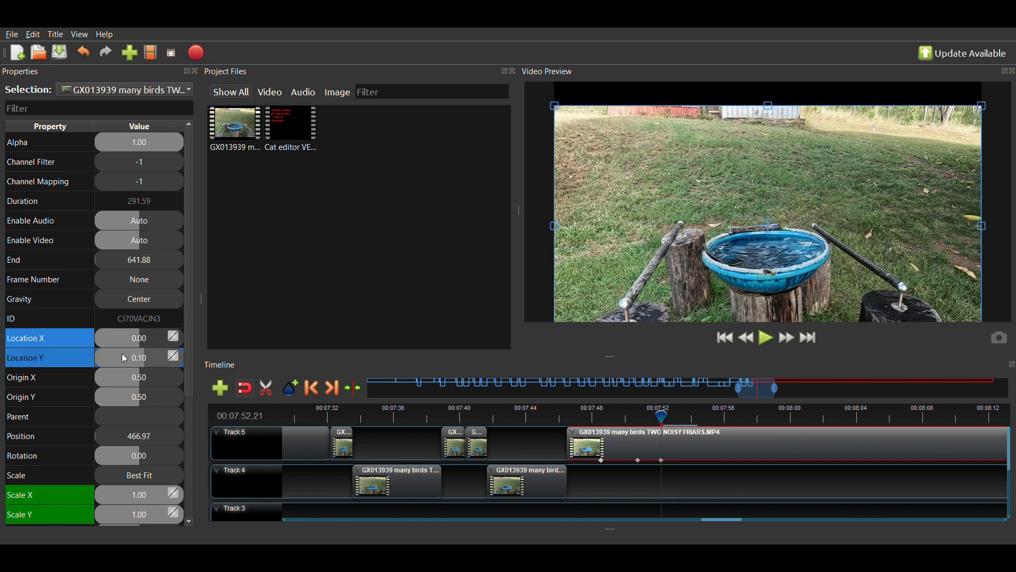
- Keyframe the long clip's Location Y and Location X at 0 at 00:07:52,21, and play the footage from there
double_click(125, 358)
text(0)
key(Return)
double_click(131, 339)
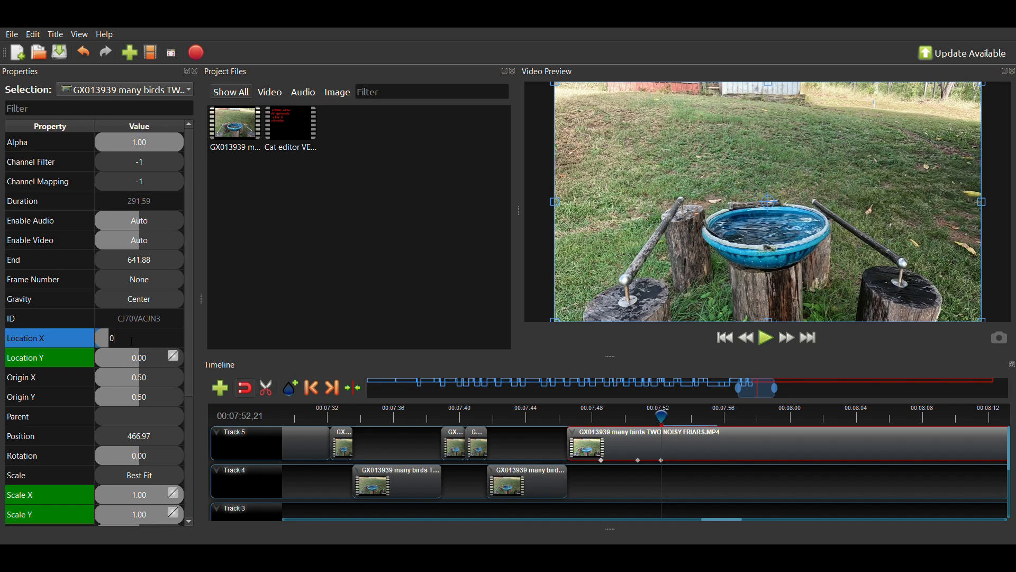
key(Return)
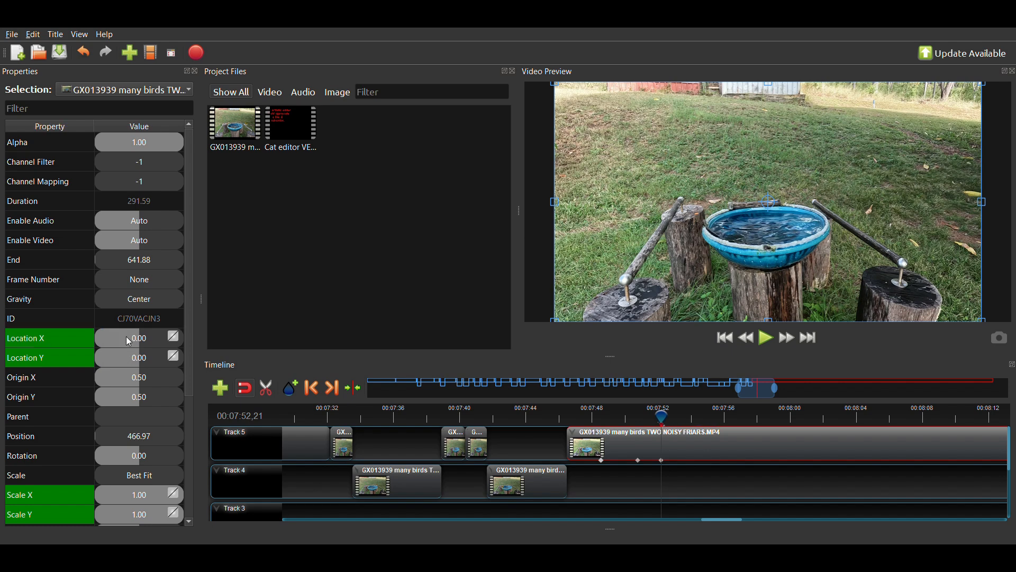
click(769, 340)
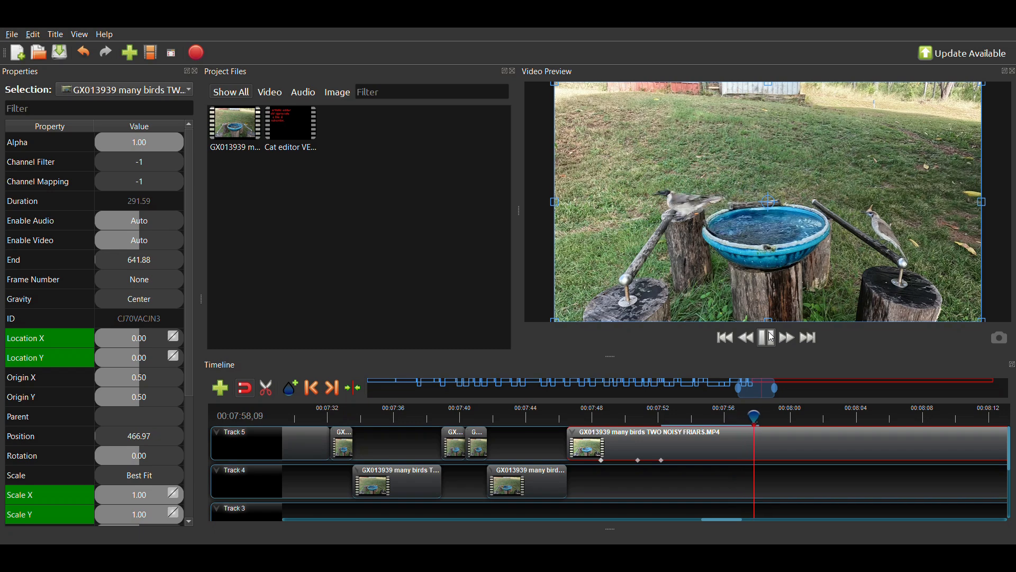
- Review the footage past 00:08:00, return to 00:07:55,18 and keyframe the long Track 5 clip's Scale X and Scale Y at 1
click(770, 337)
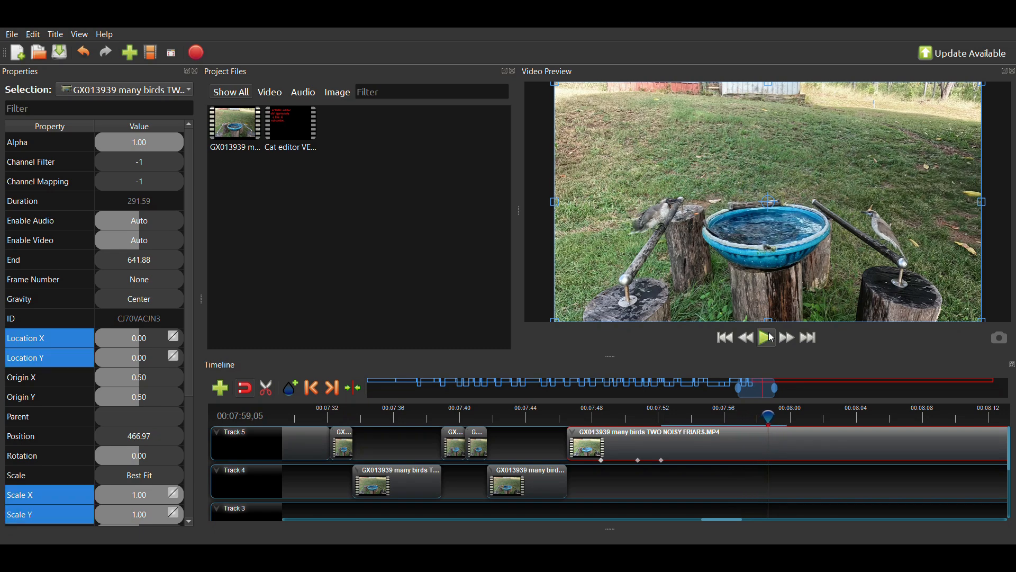
click(771, 338)
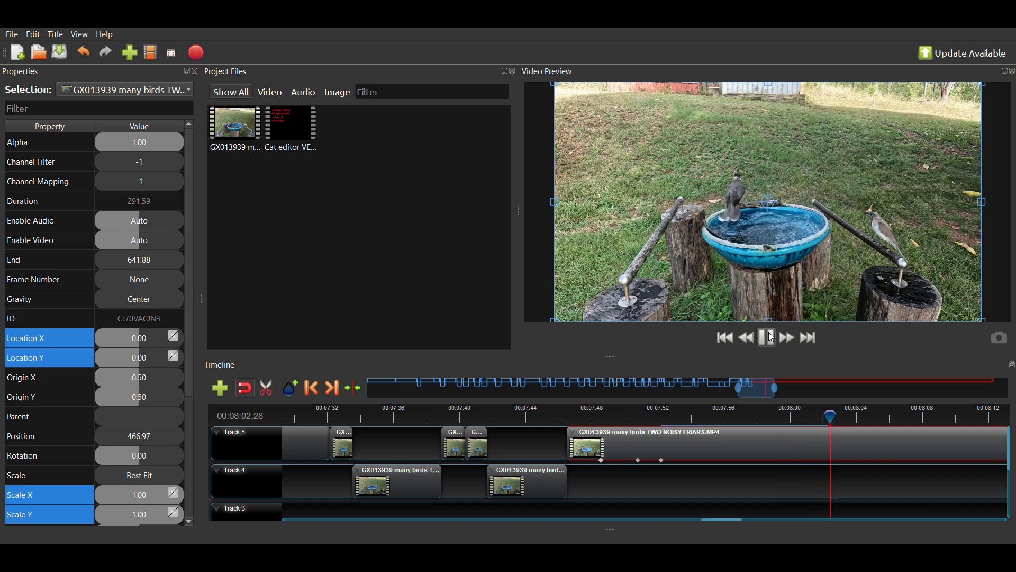
click(771, 338)
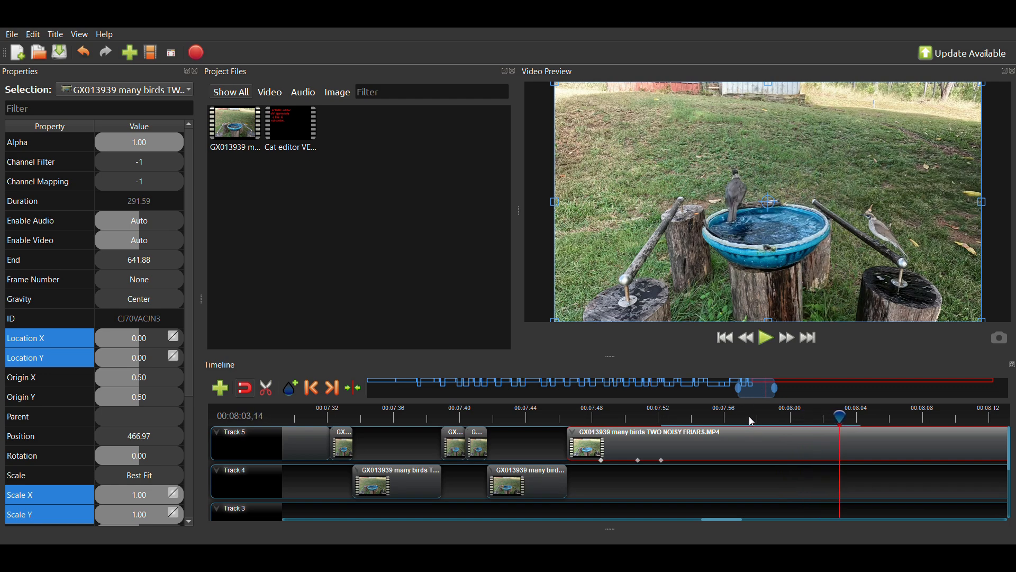
drag(750, 419, 710, 427)
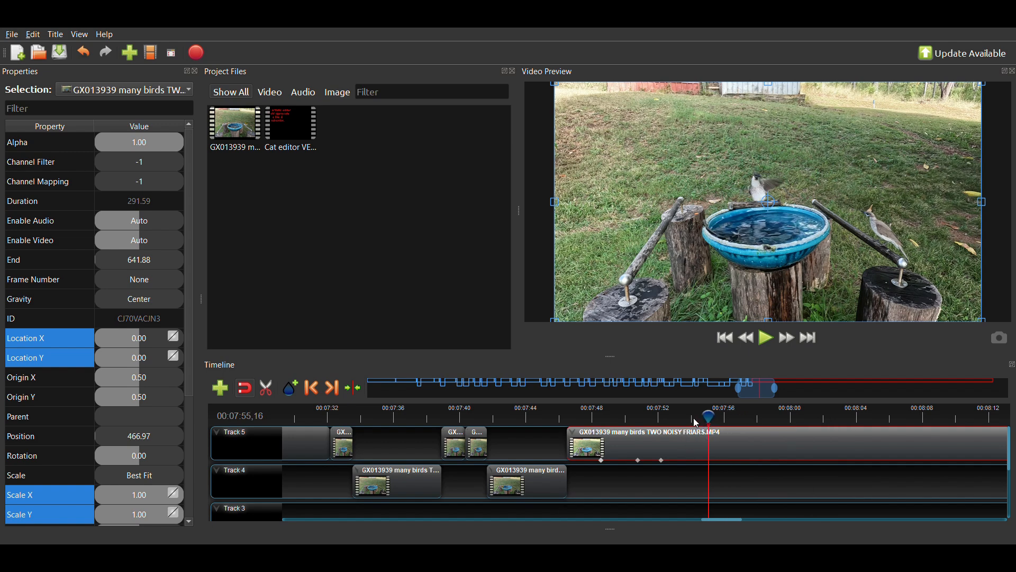
click(695, 421)
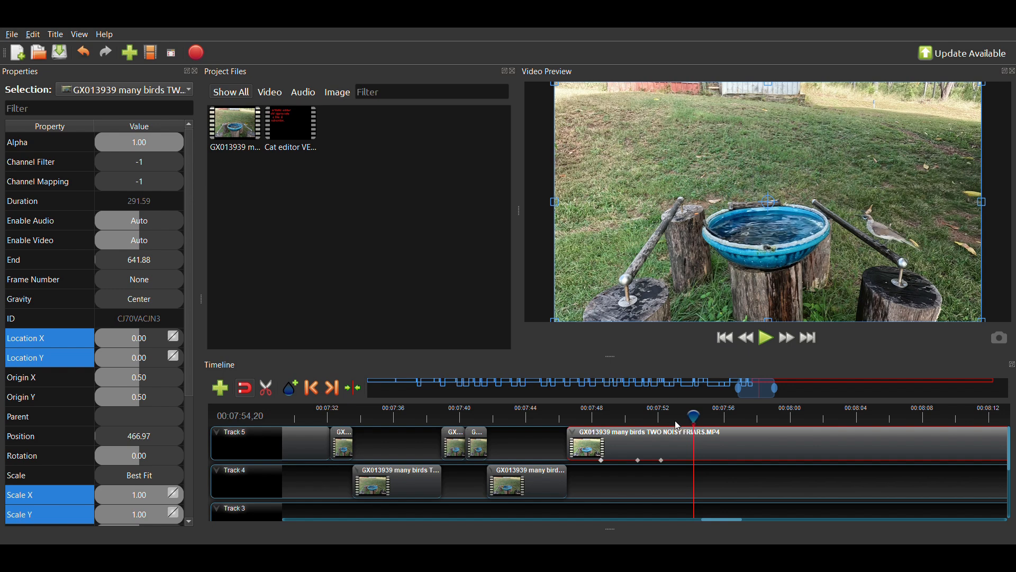
click(765, 339)
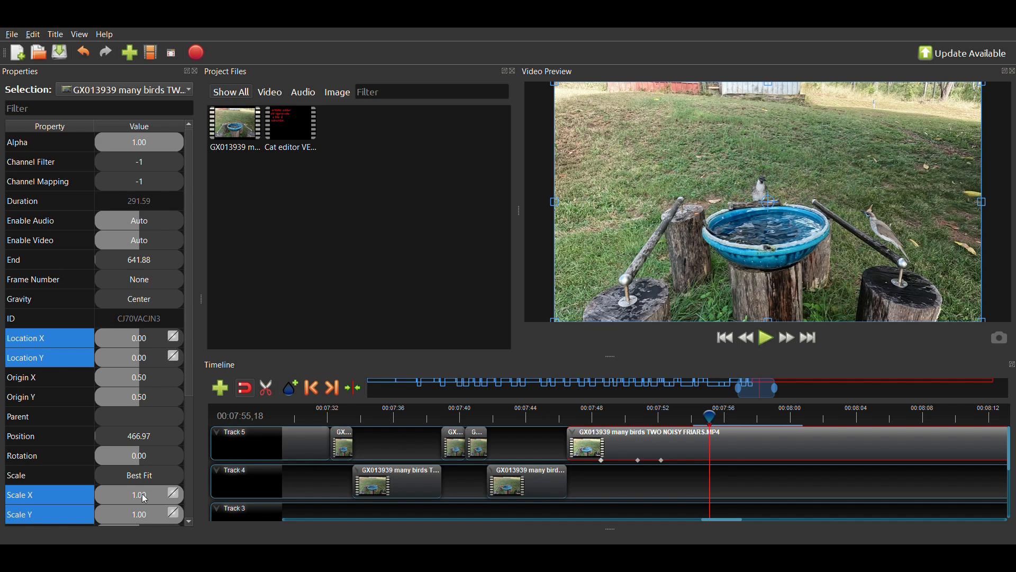
double_click(161, 498)
key(Return)
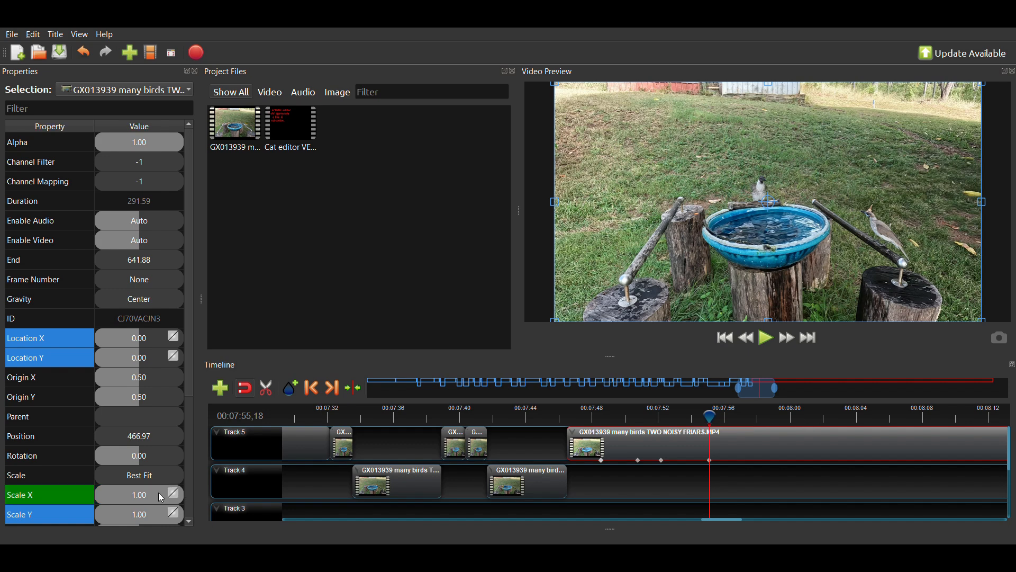
double_click(152, 515)
key(Return)
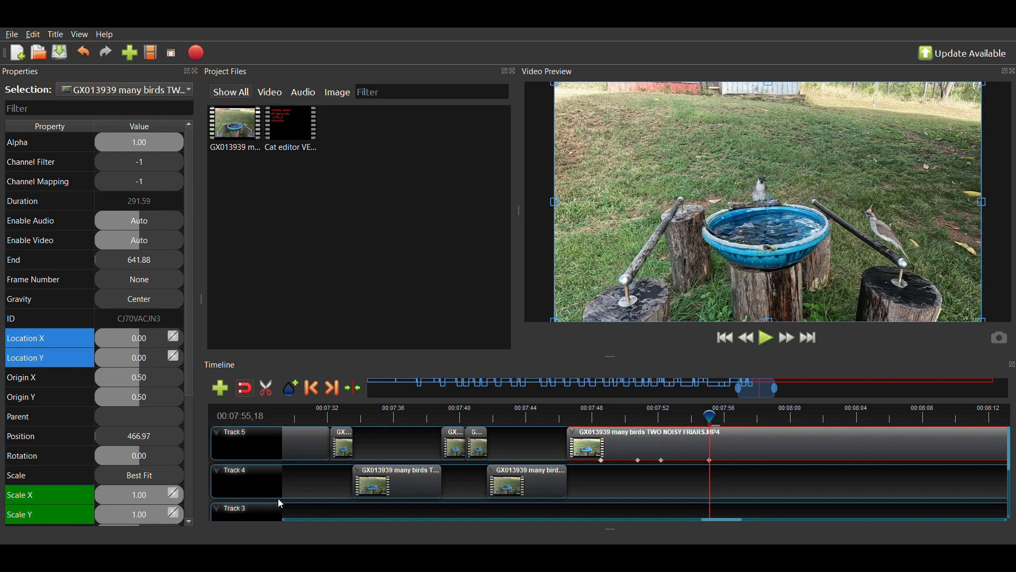
- Keyframe the long Track 5 clip's Location X and Location Y at 0 at 00:07:55,18
double_click(151, 346)
key(Return)
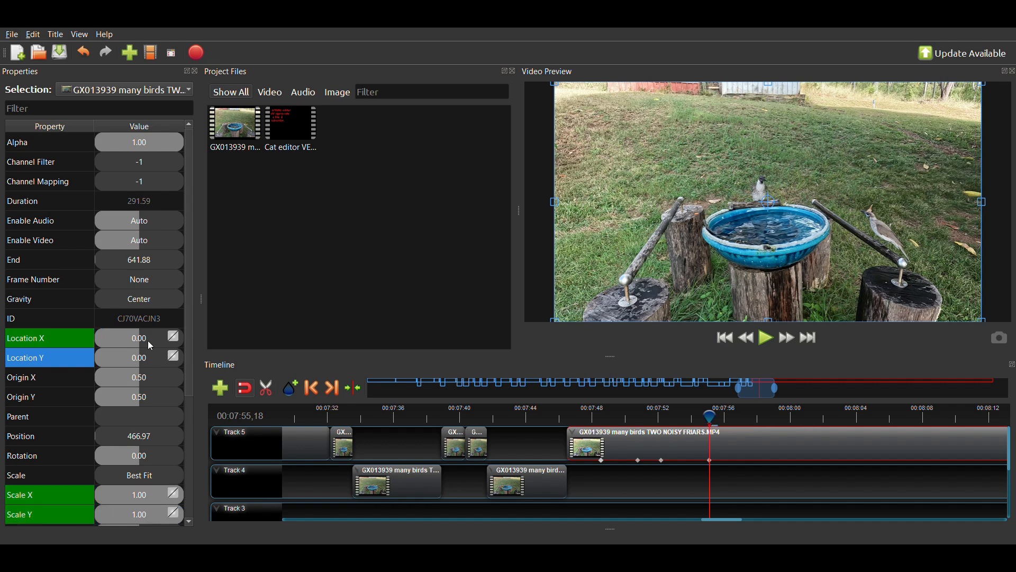
double_click(153, 362)
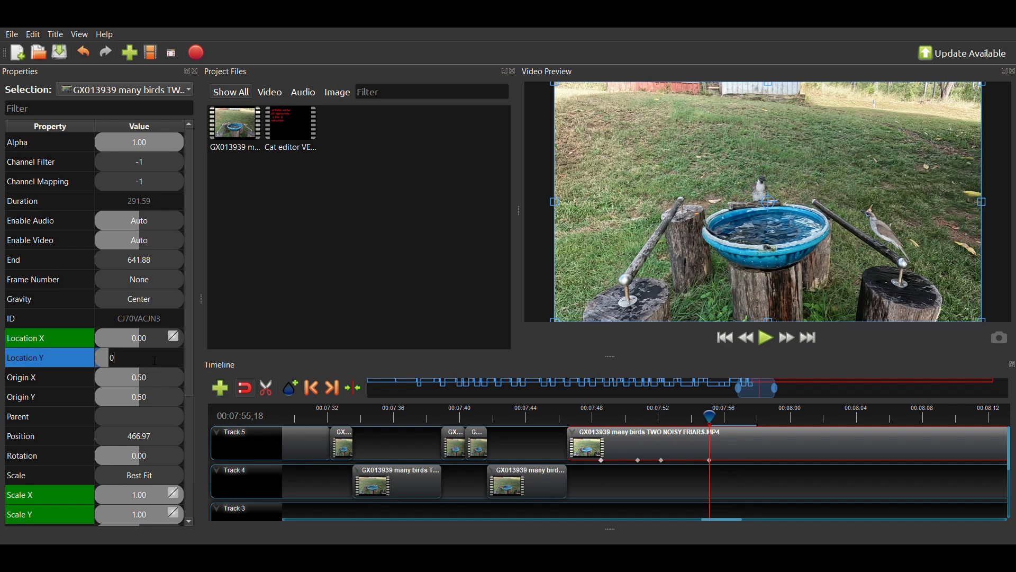
key(Return)
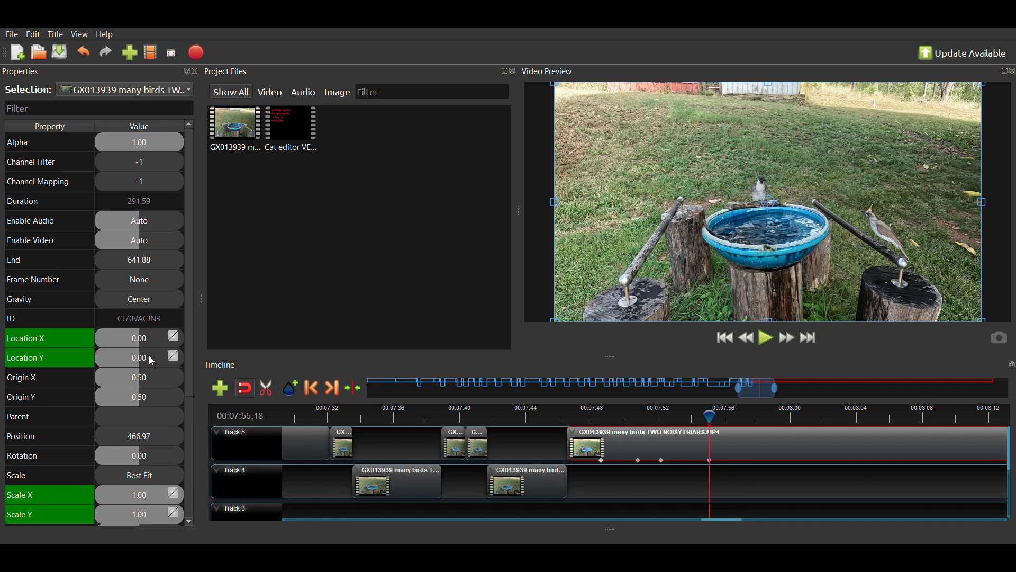
- Go frame by frame to 00:07:56,14 and keyframe the long clip's Scale X and Scale Y at 1.4
key(Right)
key(Right)
key(Right)
key(Right)
key(Right)
key(Right)
key(Right)
key(Right)
key(Right)
key(Right)
key(Right)
key(Right)
key(Right)
key(Right)
key(Right)
key(Right)
key(Right)
key(Right)
key(Right)
key(Right)
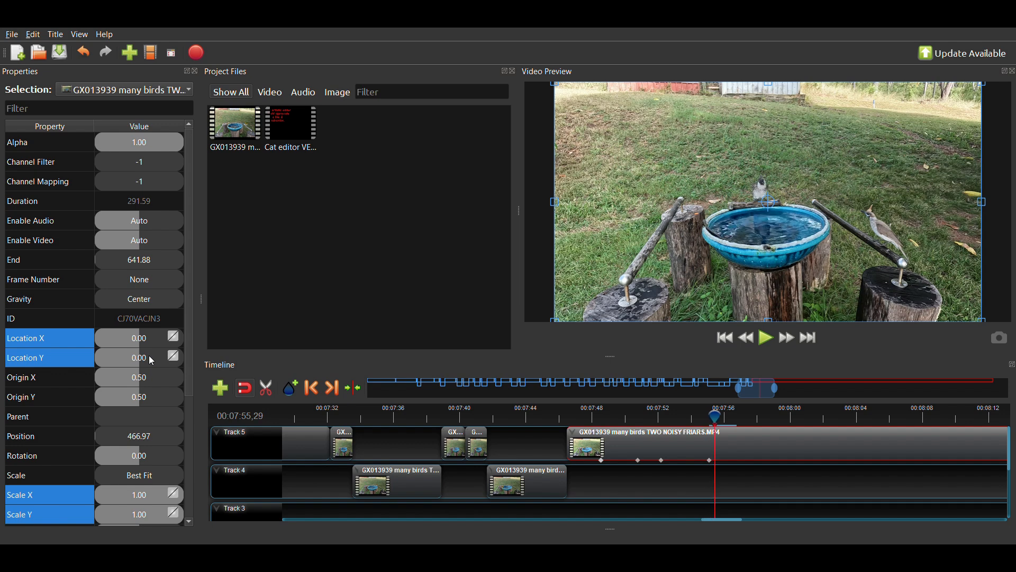
key(Right)
key(Right)
key(Right)
key(Right)
key(Right)
key(Right)
key(Right)
key(Right)
key(Right)
key(Right)
key(Right)
key(Right)
key(Right)
key(Right)
key(Right)
key(Right)
key(Right)
key(Right)
key(Right)
key(Right)
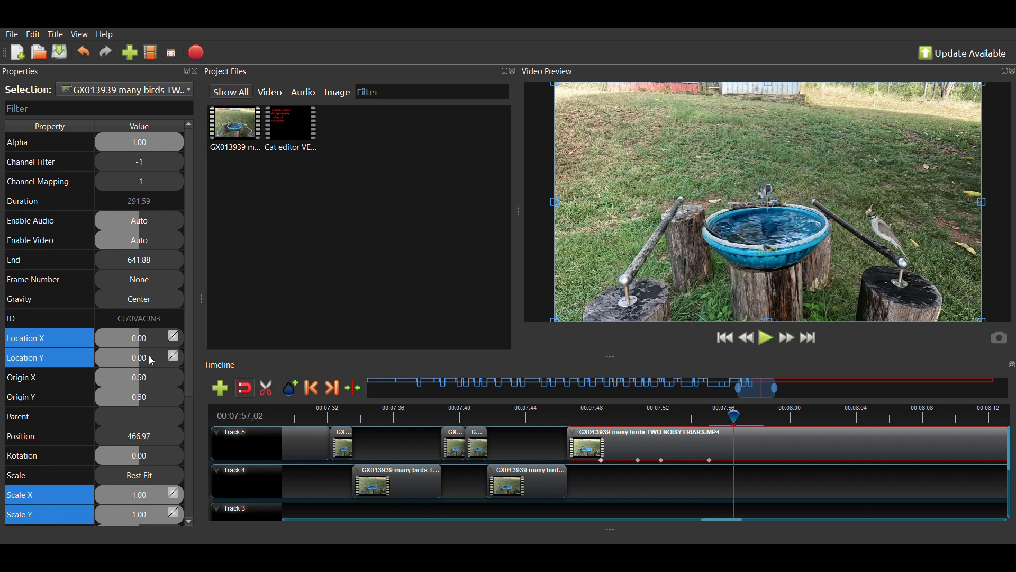
key(Left)
key(Left)
key(Left)
key(Left)
key(Left)
key(Left)
key(Left)
key(Left)
key(Left)
key(Left)
key(Left)
key(Left)
key(Left)
key(Left)
key(Left)
key(Left)
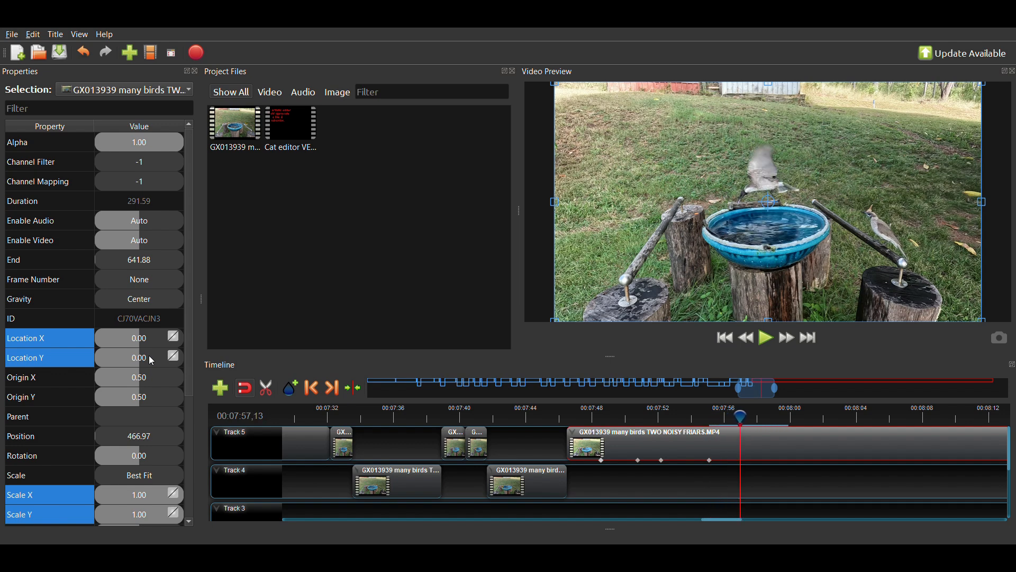
key(Left)
key(Left)
key(Left)
key(Left)
key(Left)
key(Left)
key(Left)
key(Left)
key(Left)
key(Left)
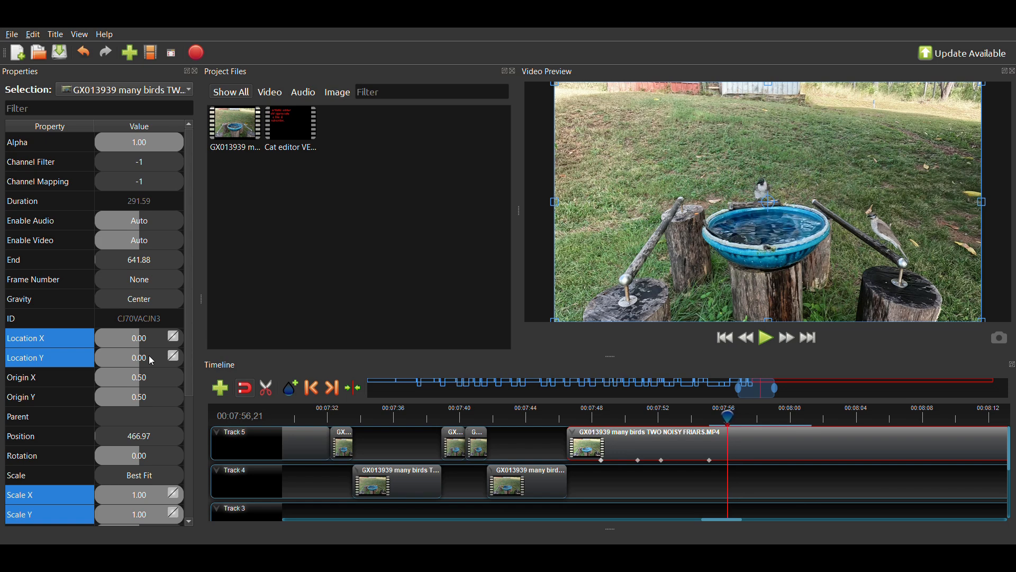
key(Left)
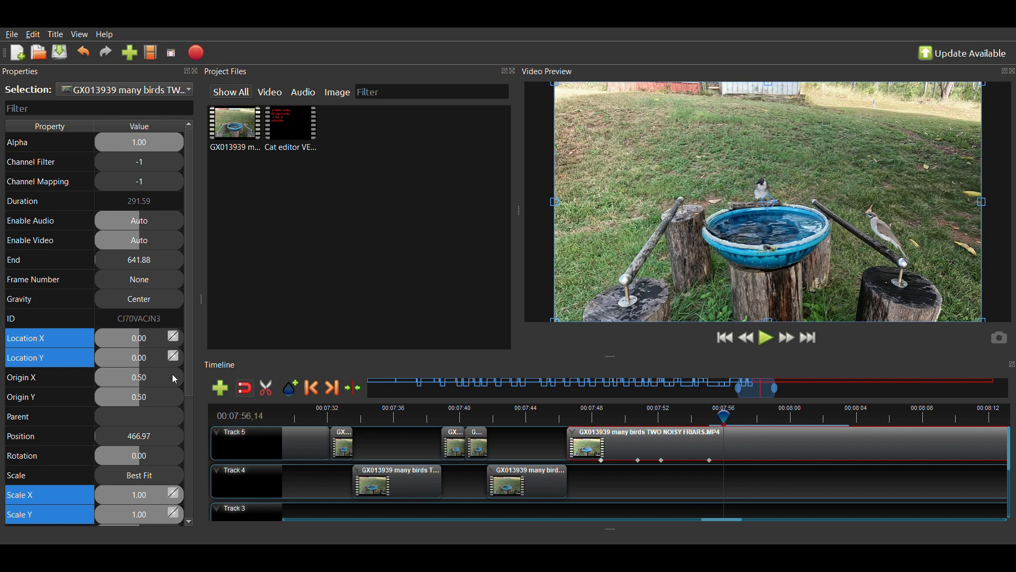
double_click(144, 497)
text(1.4)
key(Return)
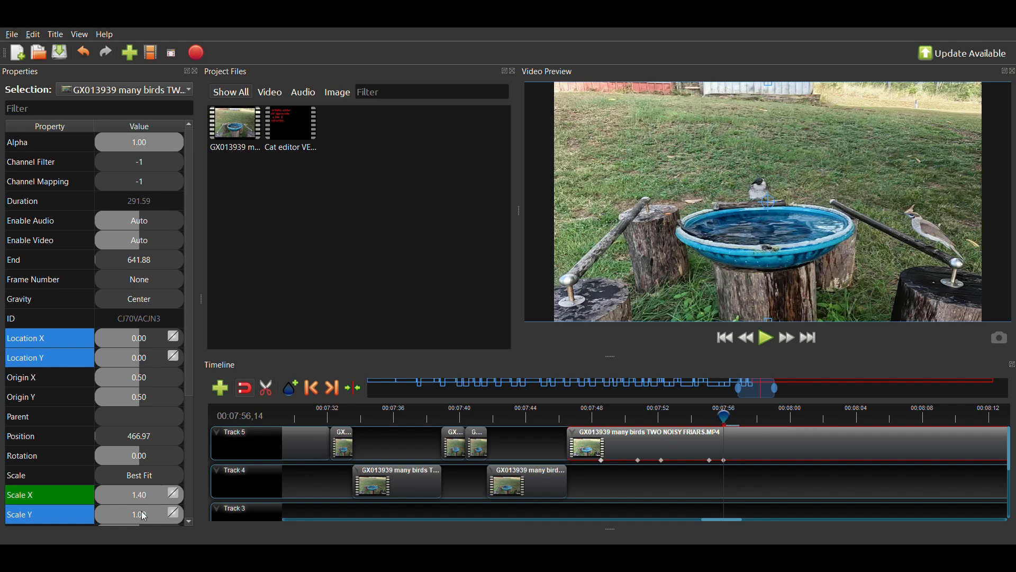
double_click(139, 515)
text(1.4)
key(Return)
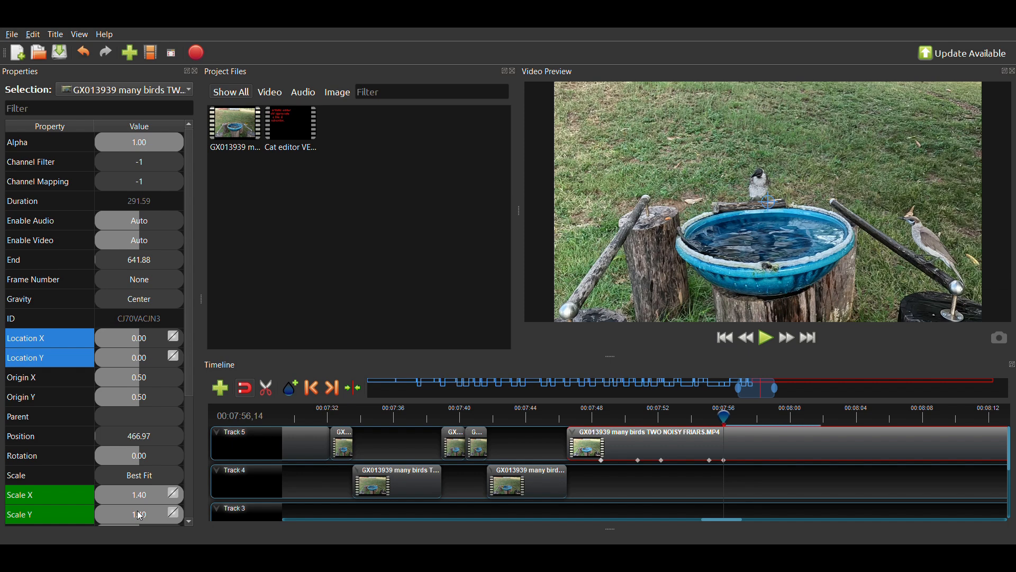
- Keyframe the long clip's Location Y at -0.05 at 00:07:56,14
double_click(146, 357)
text(-)
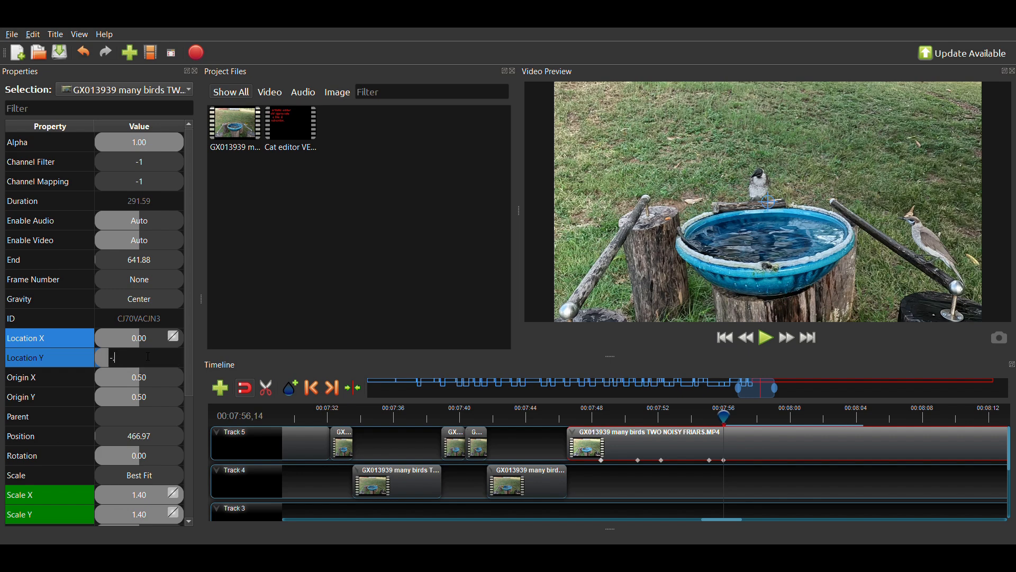
text(0.05)
key(Return)
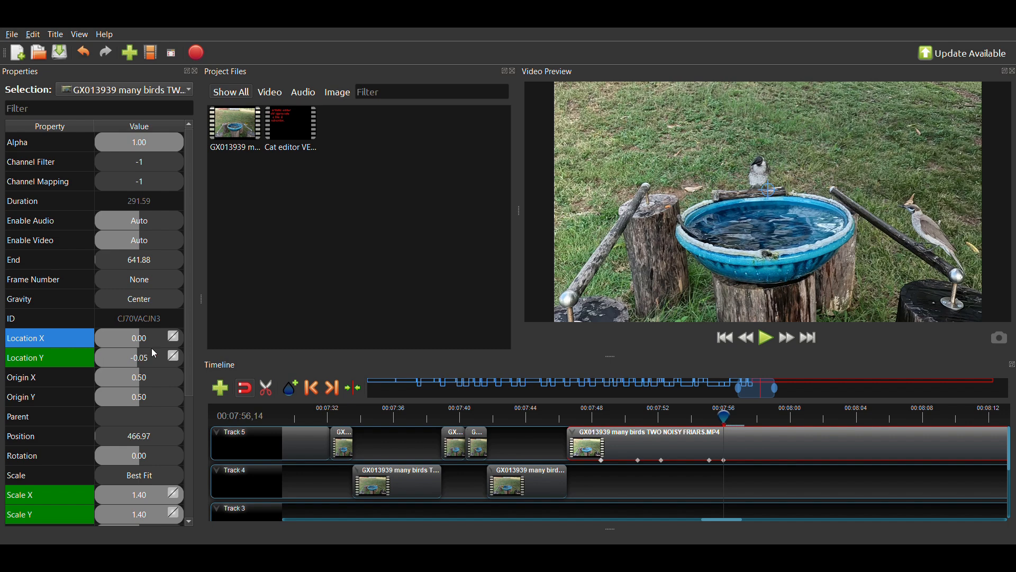
- Try a Location Y of -0.1 at 00:07:56,14 and undo that change
double_click(145, 356)
text(-0.1)
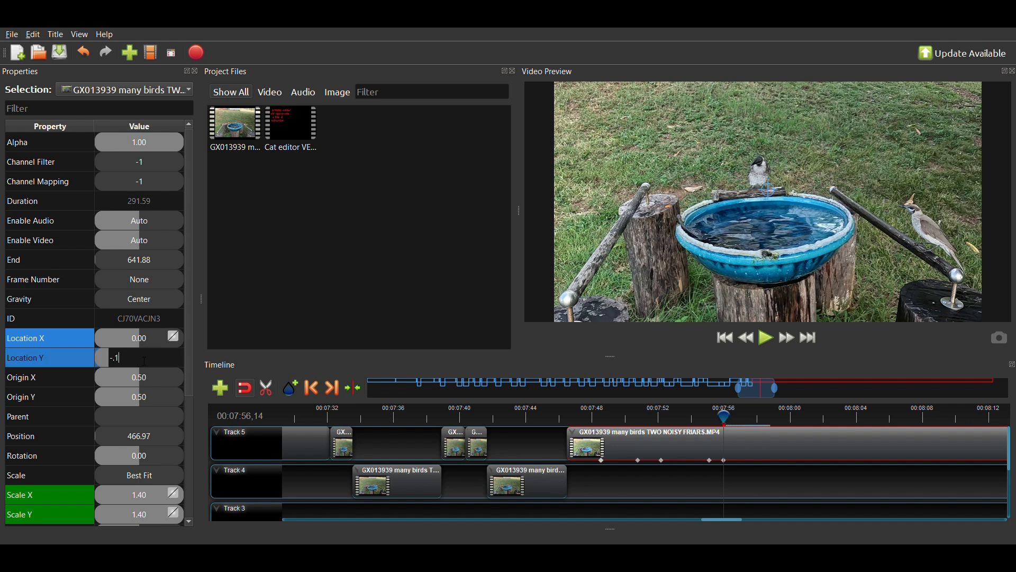
key(Return)
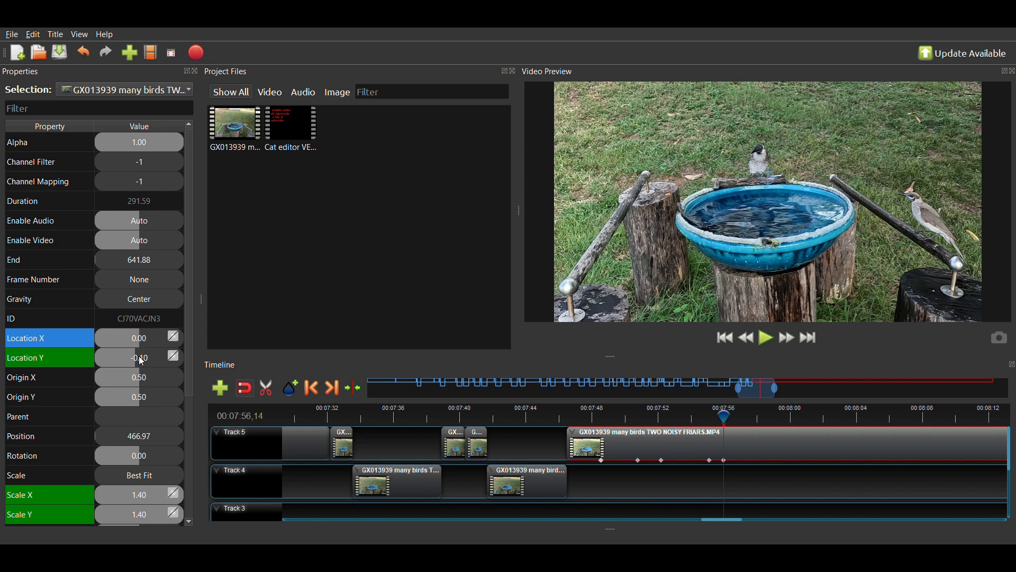
click(142, 361)
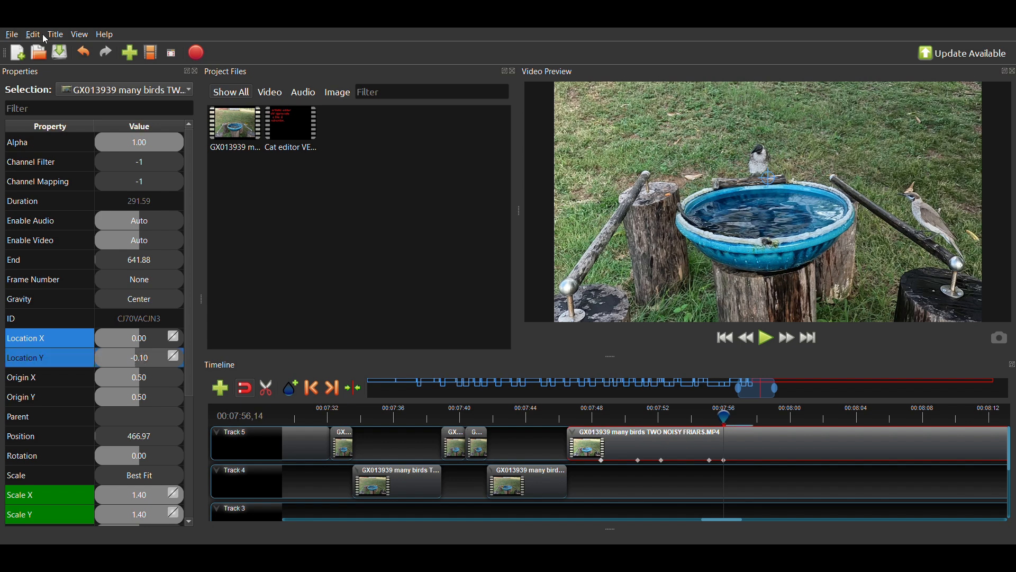
click(85, 51)
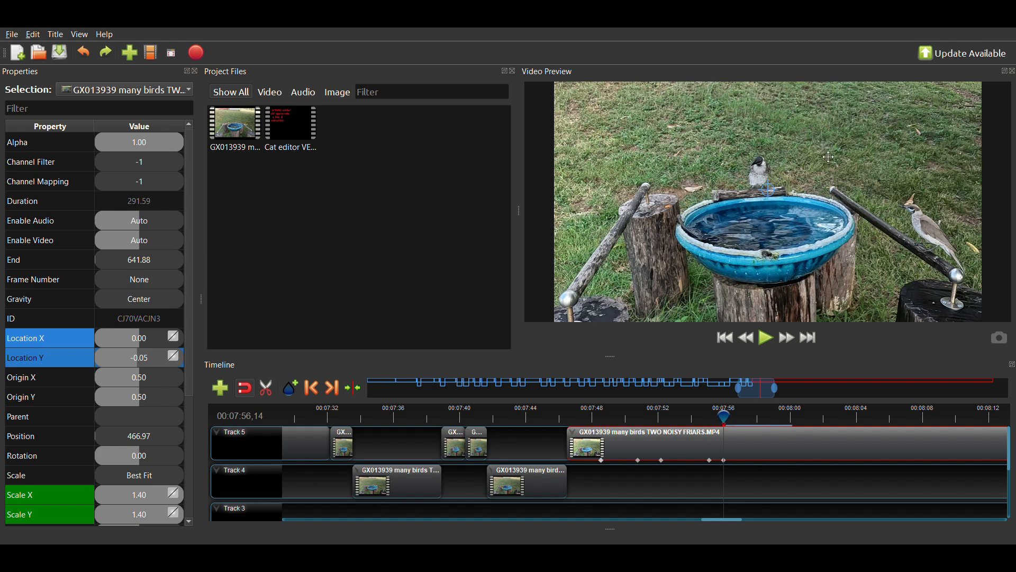
- Slice the long Track 5 clip at 00:07:58,16, keeping both sides, and move the playhead back to 00:07:57,08
key(Right)
key(Right)
key(Right)
key(Right)
key(Right)
key(Right)
key(Right)
key(Right)
key(Right)
key(Right)
key(Right)
key(Right)
key(Right)
key(Right)
key(Right)
key(Right)
key(Right)
key(Right)
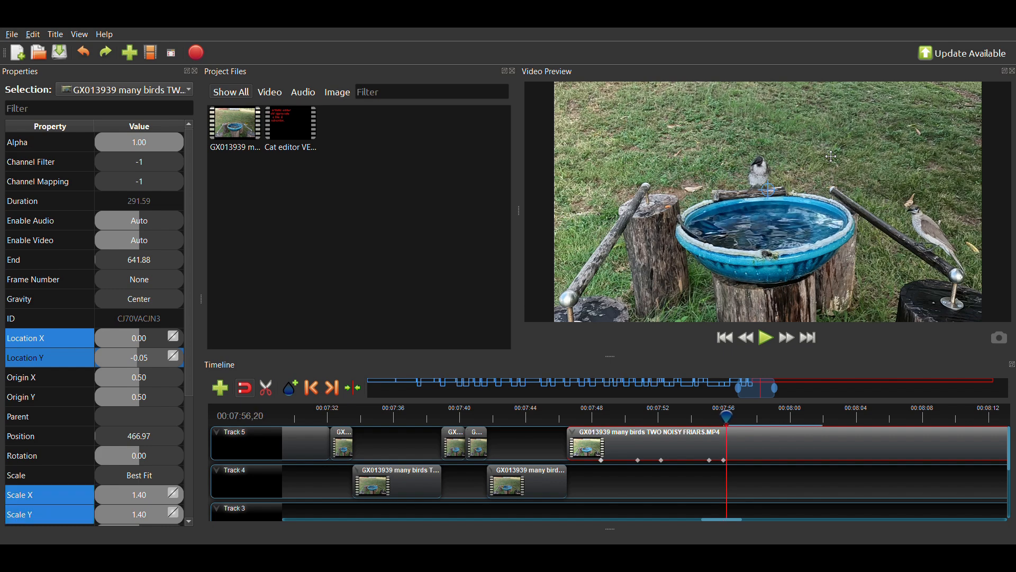
key(Right)
key(Right)
key(Right)
key(Right)
key(Right)
key(Right)
key(Right)
key(Right)
key(Right)
key(Right)
key(Right)
key(Right)
key(Right)
key(Right)
key(Right)
key(Right)
key(Right)
key(Right)
key(Right)
key(Right)
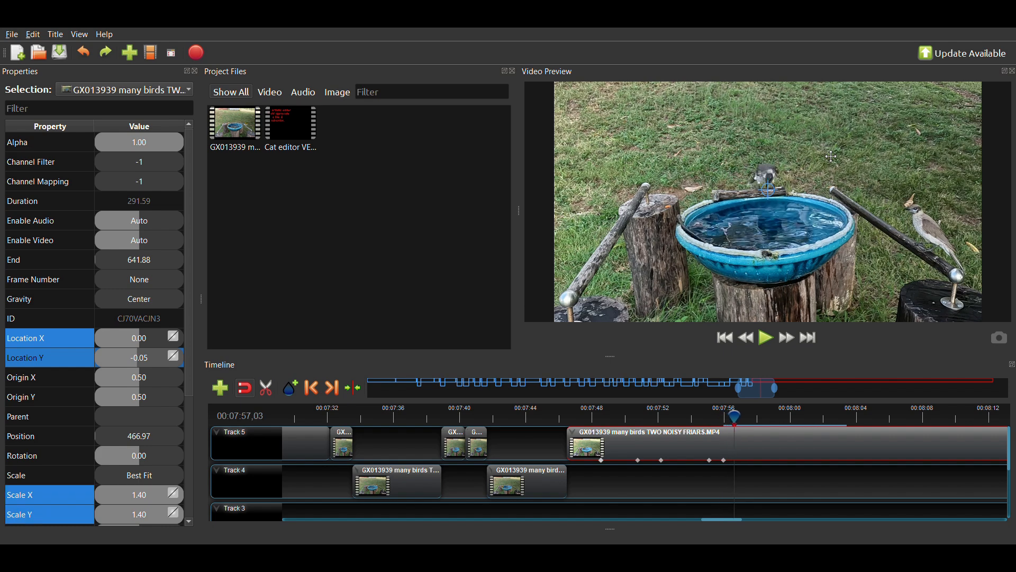
key(Right)
key(Right)
key(Right)
key(Right)
key(Right)
key(Right)
key(Right)
key(Right)
key(Right)
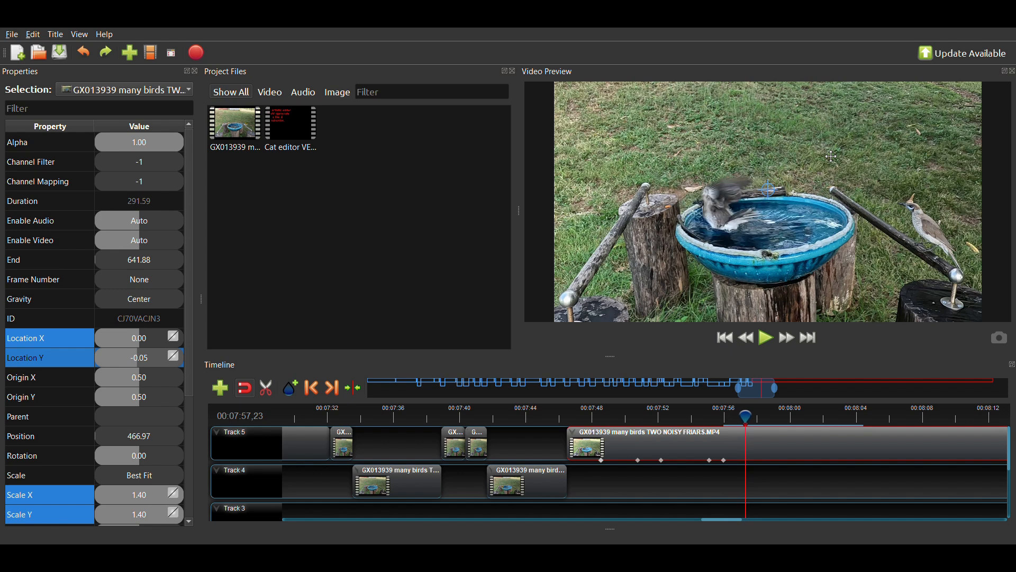
key(Right)
key(Right)
key(Right)
key(Right)
key(Right)
key(Right)
key(Right)
key(Right)
key(Right)
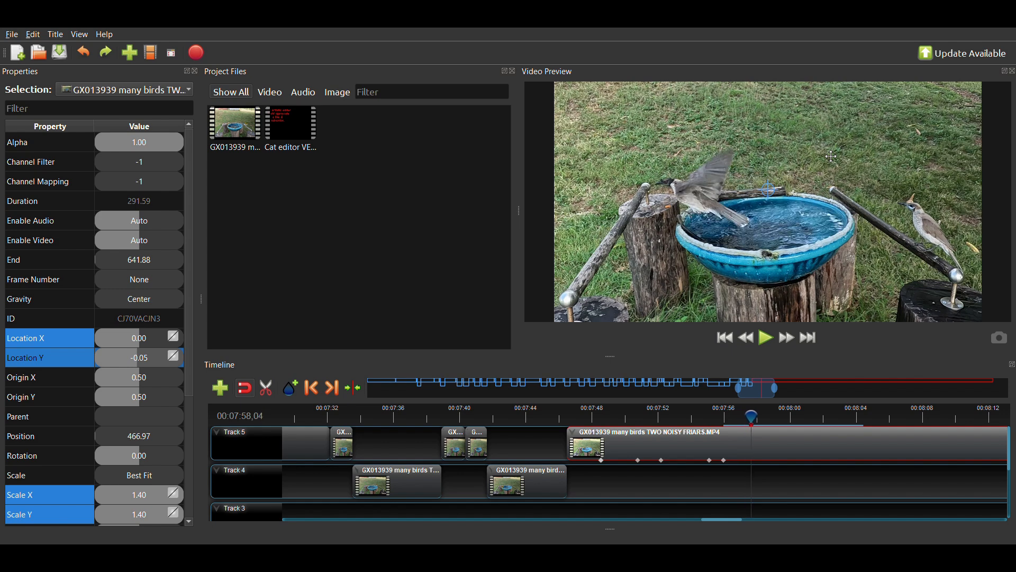
key(Right)
key(Right)
key(Right)
key(Right)
key(Right)
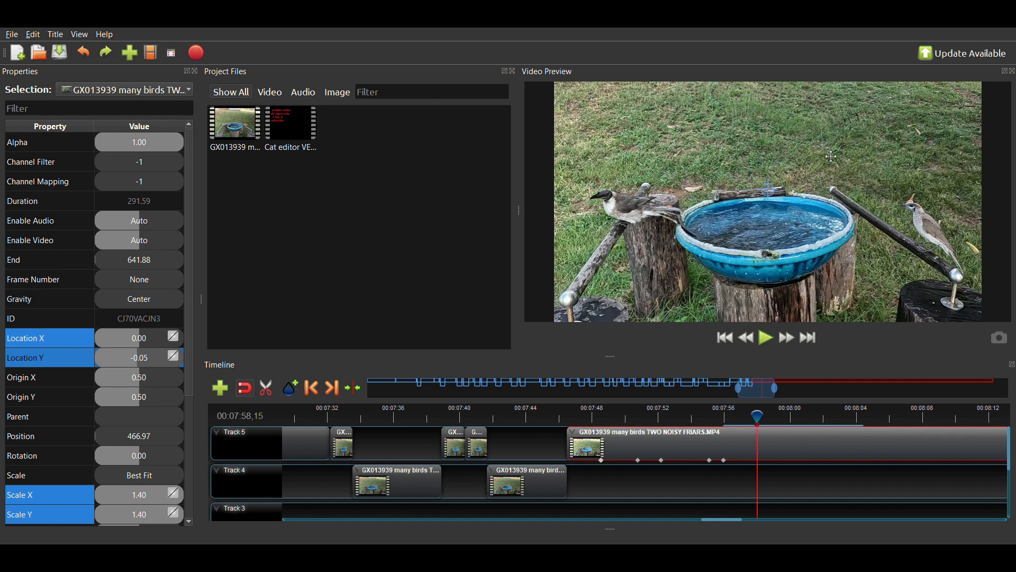
key(Right)
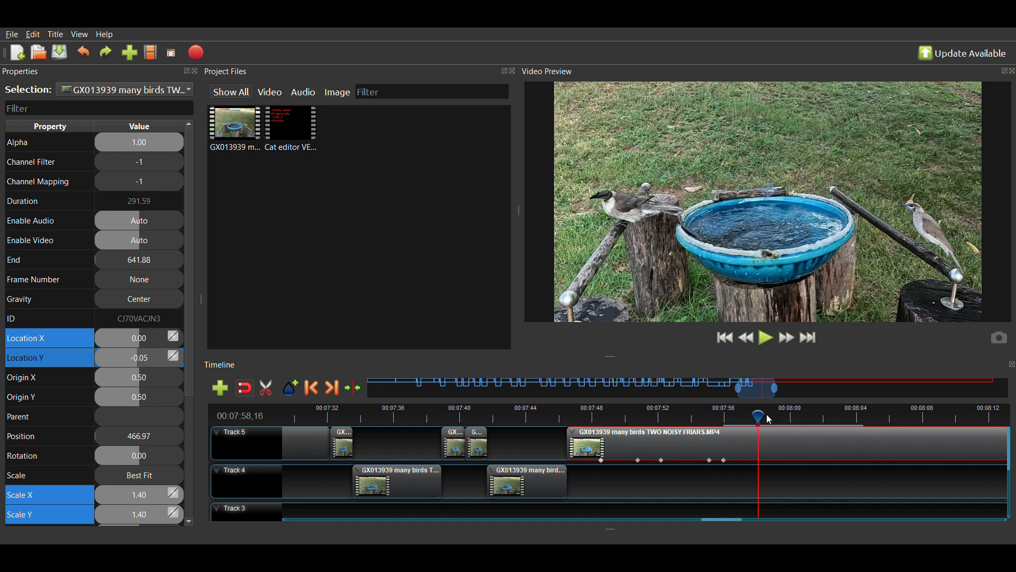
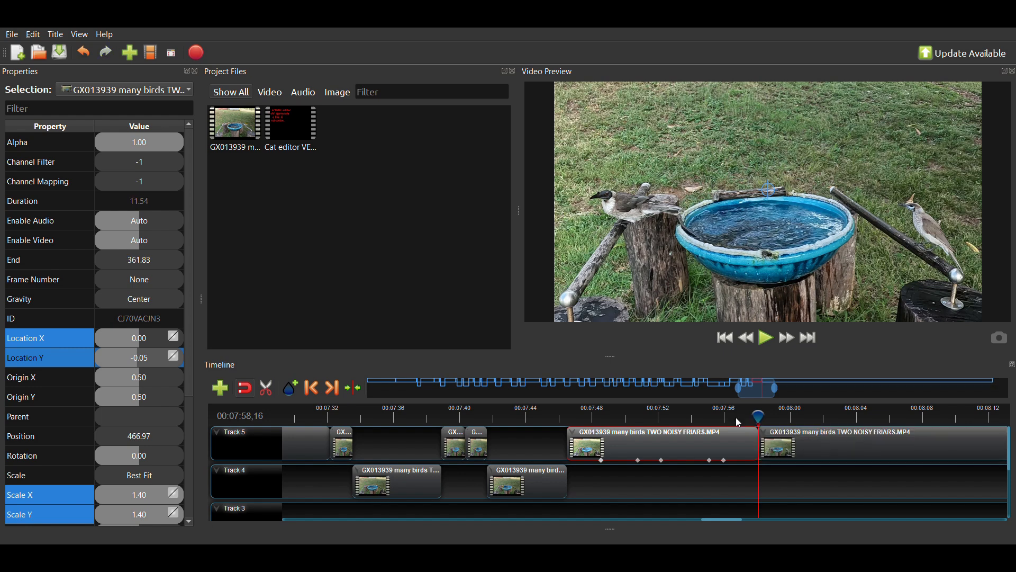
click(743, 422)
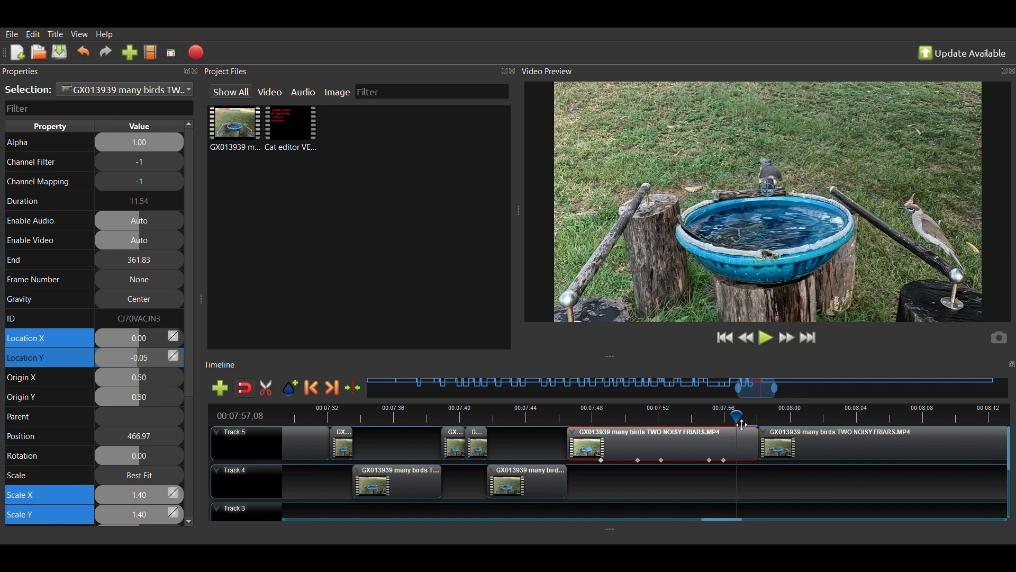
- Step frame by frame to 00:07:57,01 and slice the Track 5 clip there, keeping both sides
key(Left)
key(Left)
key(Left)
key(Left)
key(Left)
key(Left)
key(Left)
key(Left)
key(Left)
key(Left)
key(Left)
key(Left)
key(Left)
key(Left)
key(Left)
key(Left)
key(Left)
key(Left)
key(Left)
key(Left)
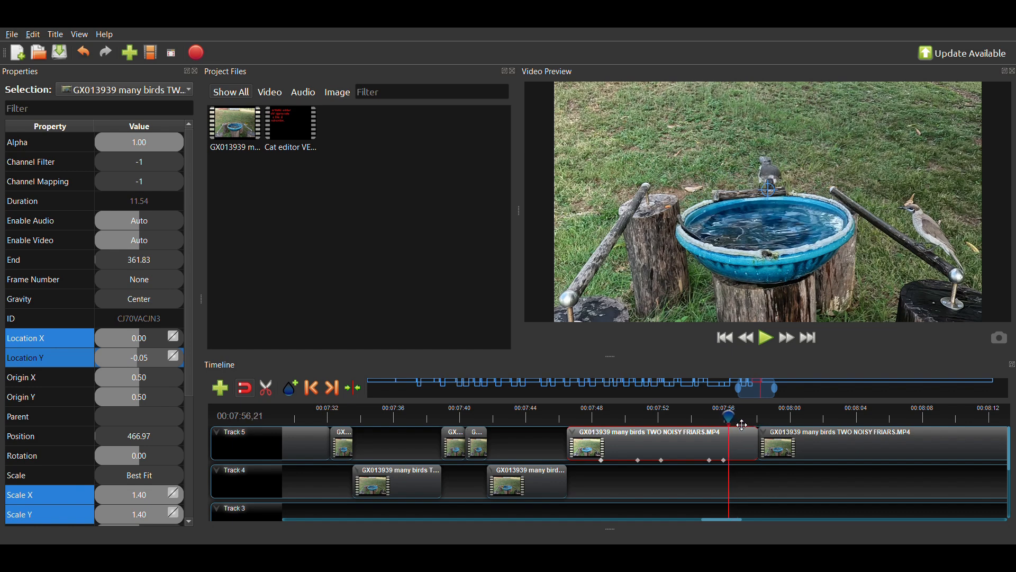
key(Right)
key(Right)
key(Right)
key(Right)
key(Right)
key(Right)
key(Right)
key(Right)
key(Right)
key(Right)
key(Right)
key(Right)
key(Right)
key(Right)
key(Right)
key(Right)
key(Right)
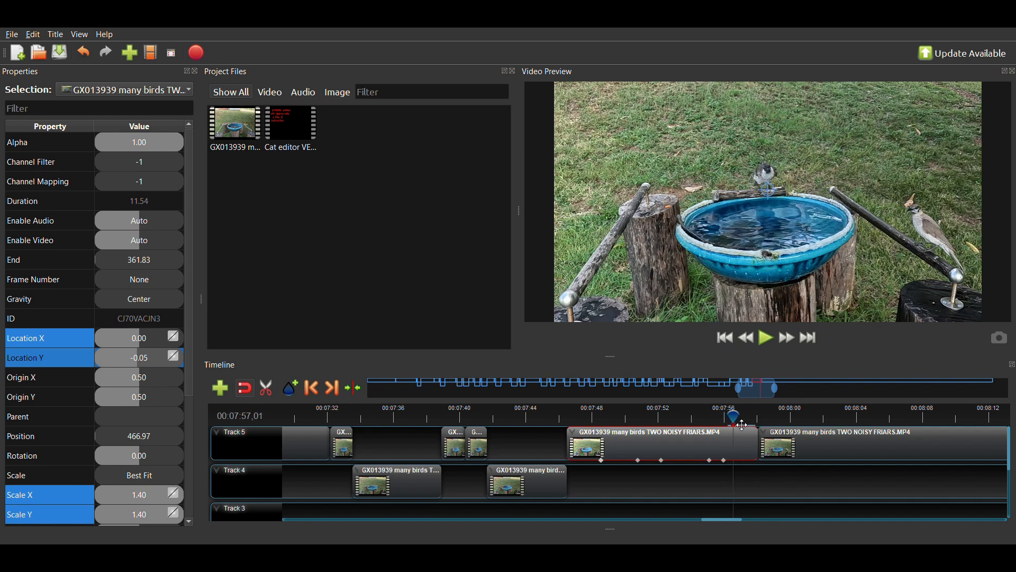
key(Left)
key(Left)
- Move the long remaining Track 5 clip to start at about 00:08:13, leaving a gap after the short slice
drag(761, 393, 778, 394)
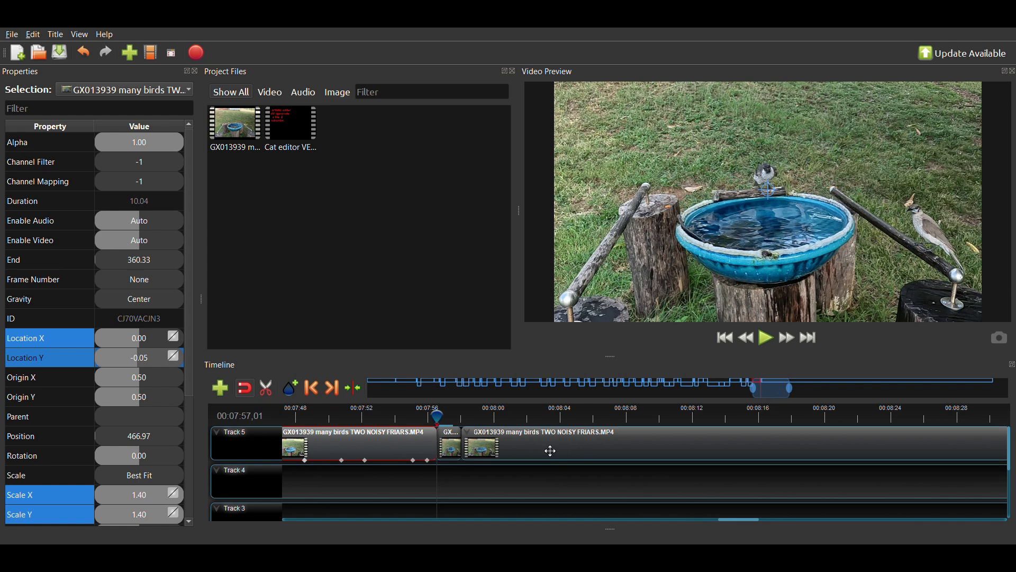
drag(504, 448, 743, 454)
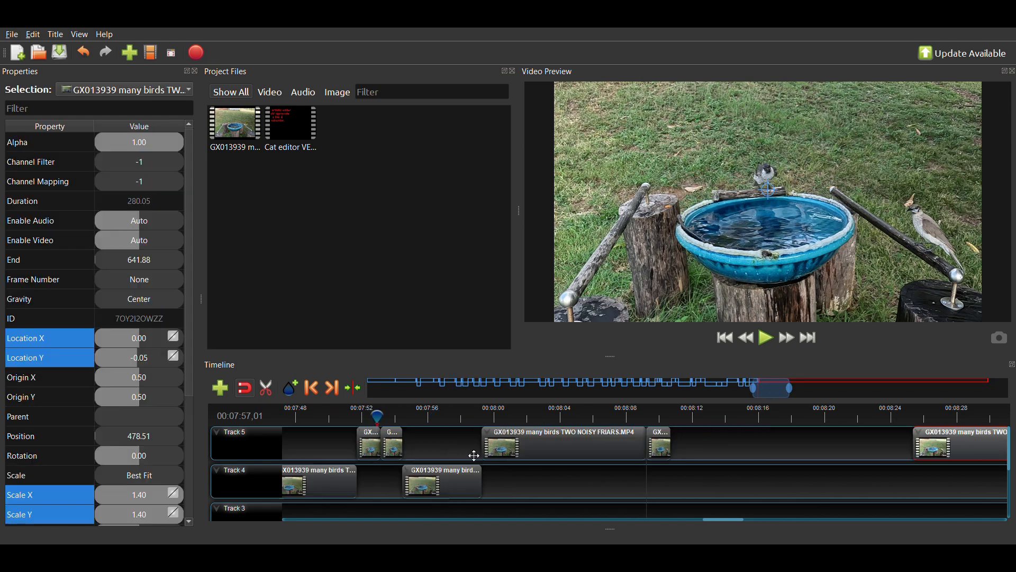
- Copy the short Track 5 slice onto Track 4 at 00:07:59,27 and slow the copy to a 5.90 s duration
click(394, 449)
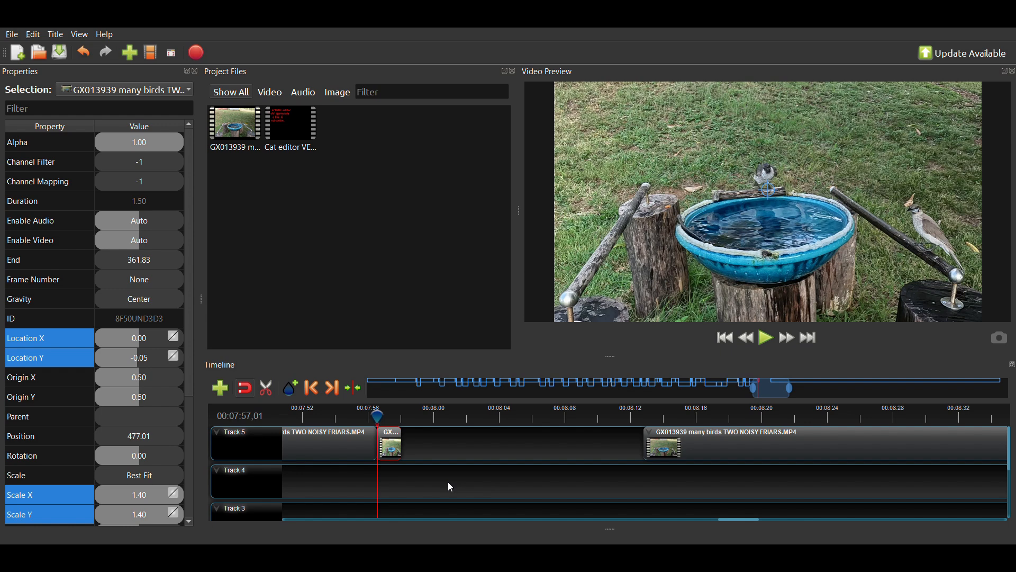
key(ctrl+v)
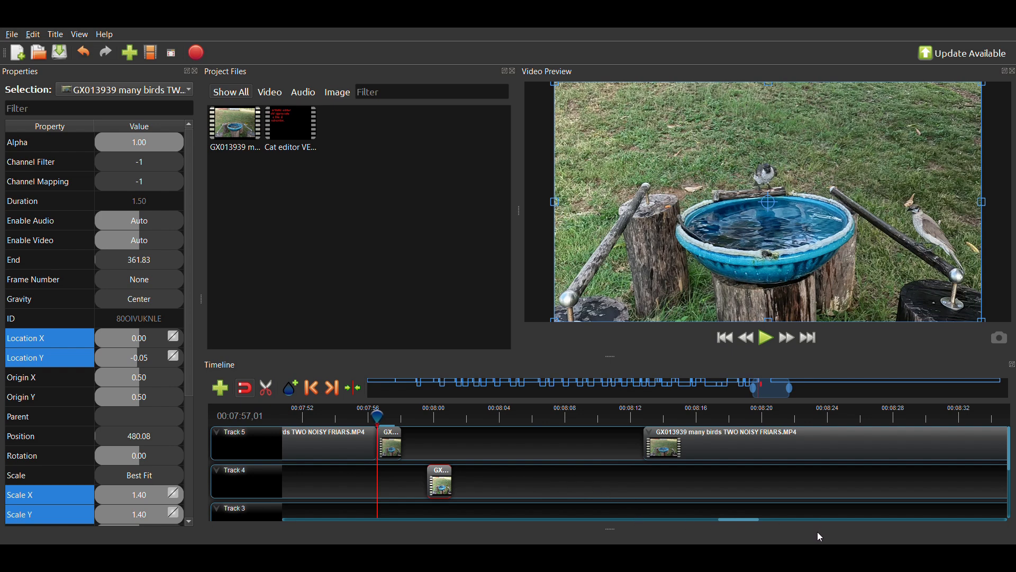
click(424, 418)
mouse_move(455, 493)
mouse_down()
mouse_move(434, 490)
mouse_move(453, 493)
mouse_up()
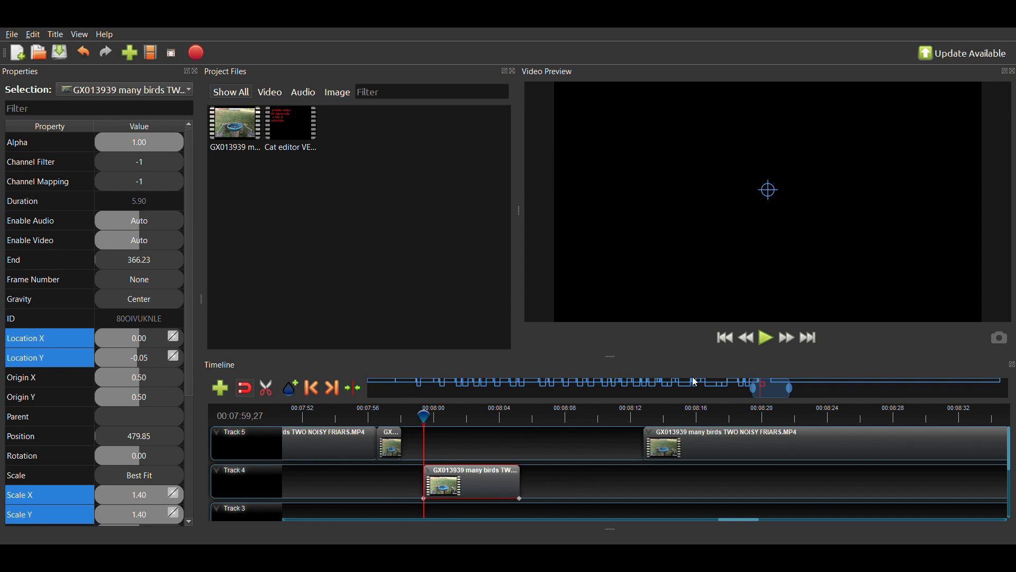
- Set Scale X and Scale Y to 2 at the start of the slowed Track 4 clip
double_click(136, 497)
text(2)
key(Return)
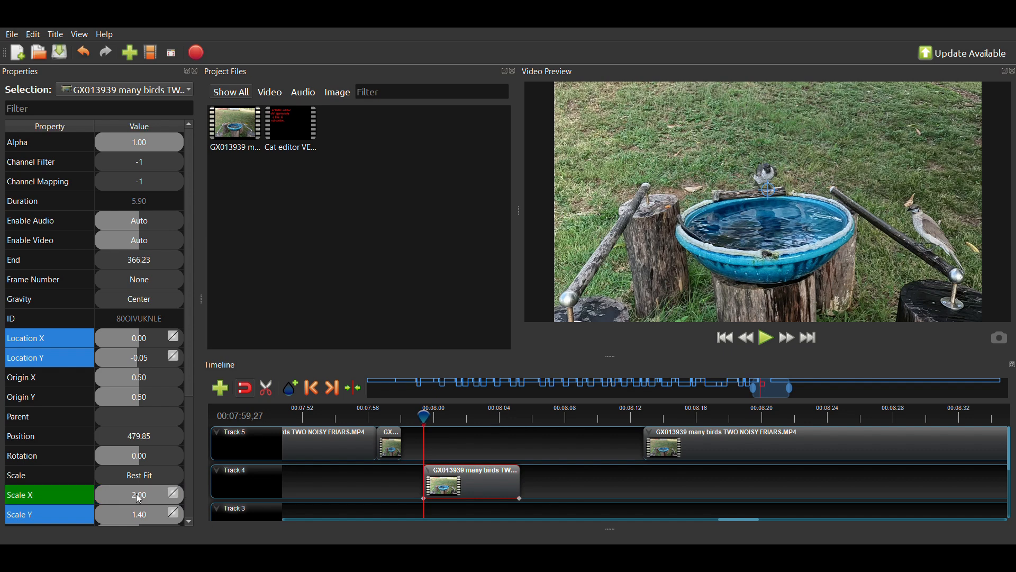
double_click(135, 513)
text(2)
key(Return)
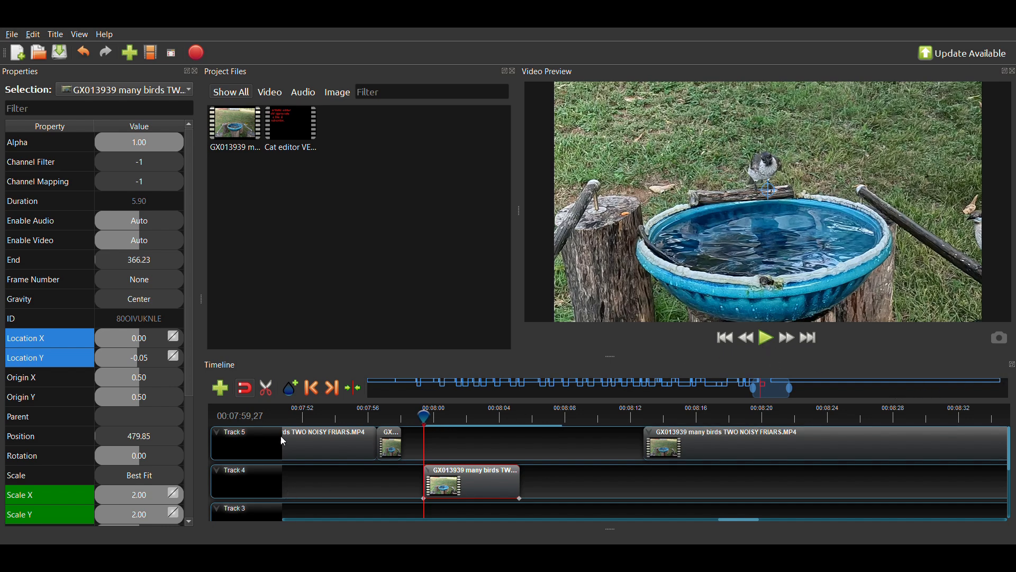
- Set the slowed clip's Location Y to 0 at its start and play the clip back
click(166, 364)
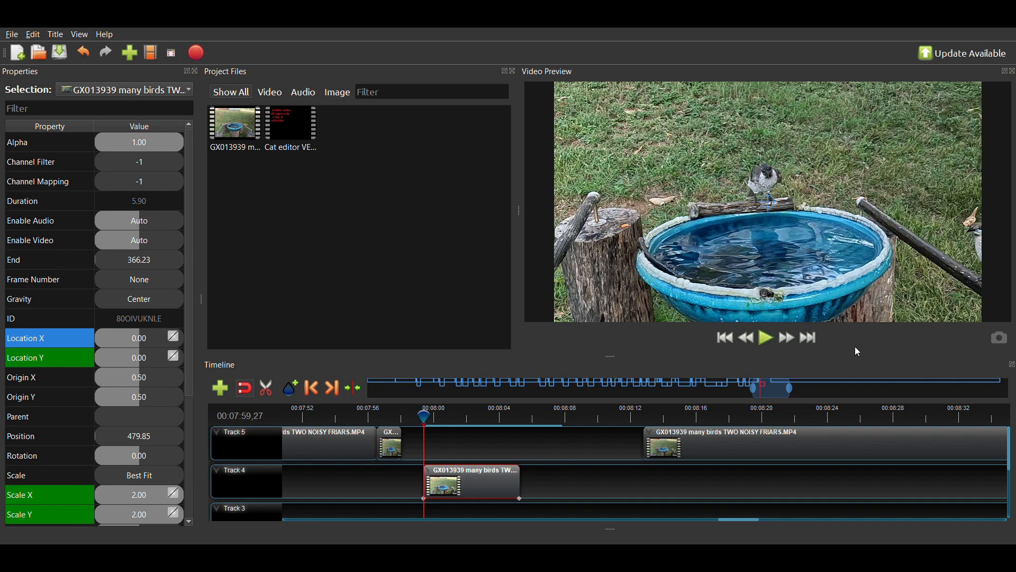
click(771, 342)
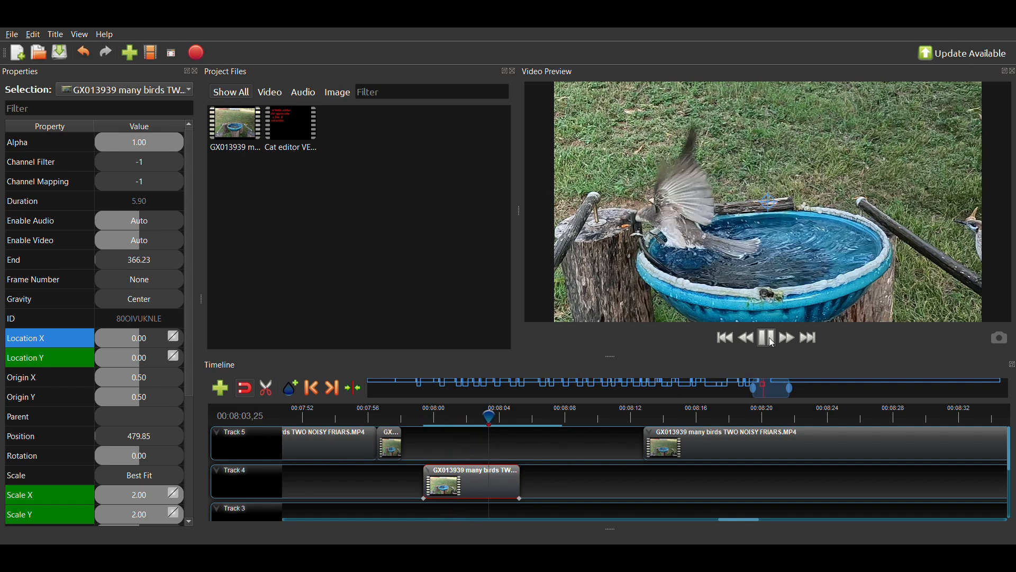
click(771, 338)
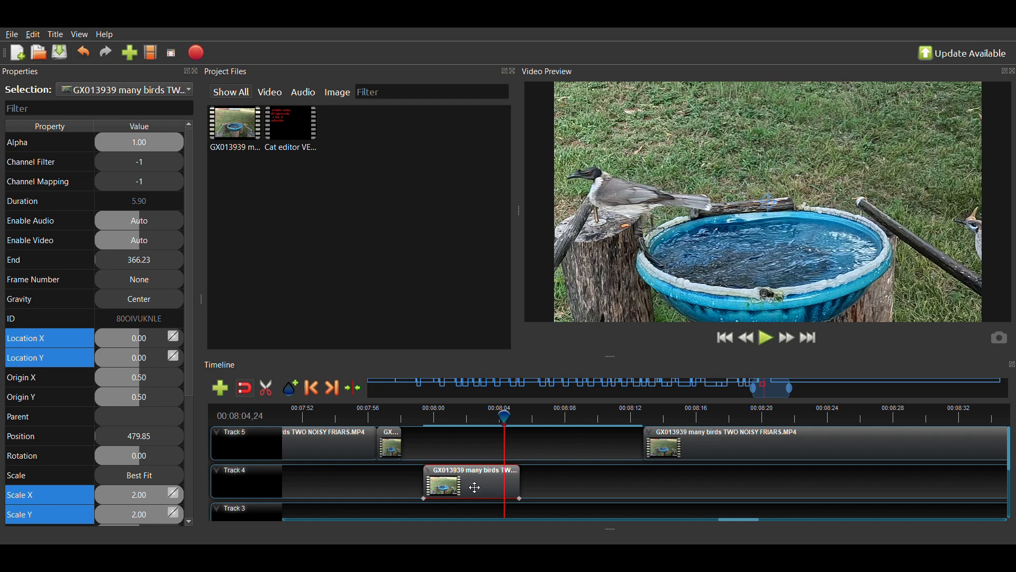
- Move the slowed Track 4 clip to start at 00:07:59,12 and set its Location Y to 0.05 there
click(417, 421)
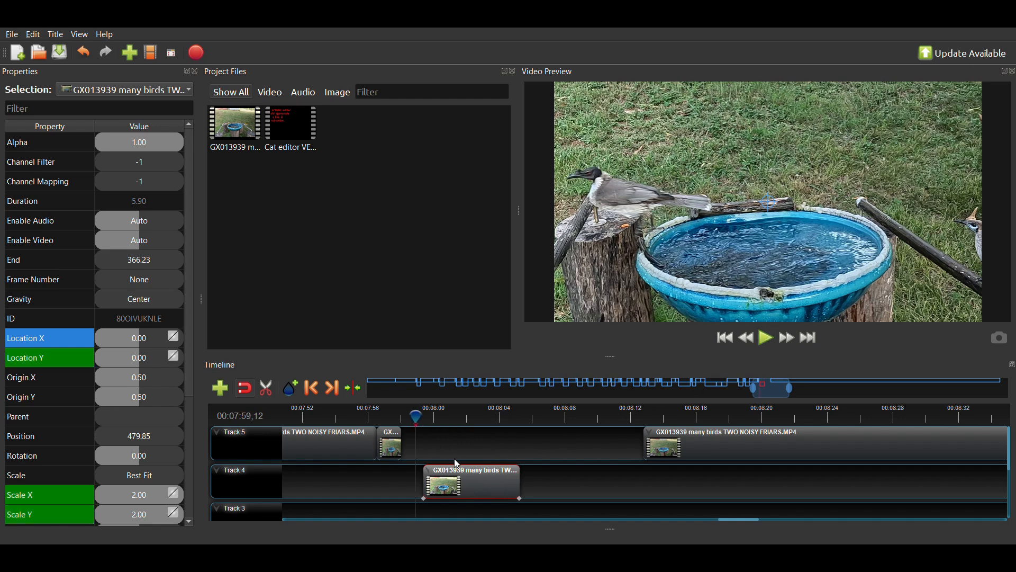
drag(491, 477, 483, 477)
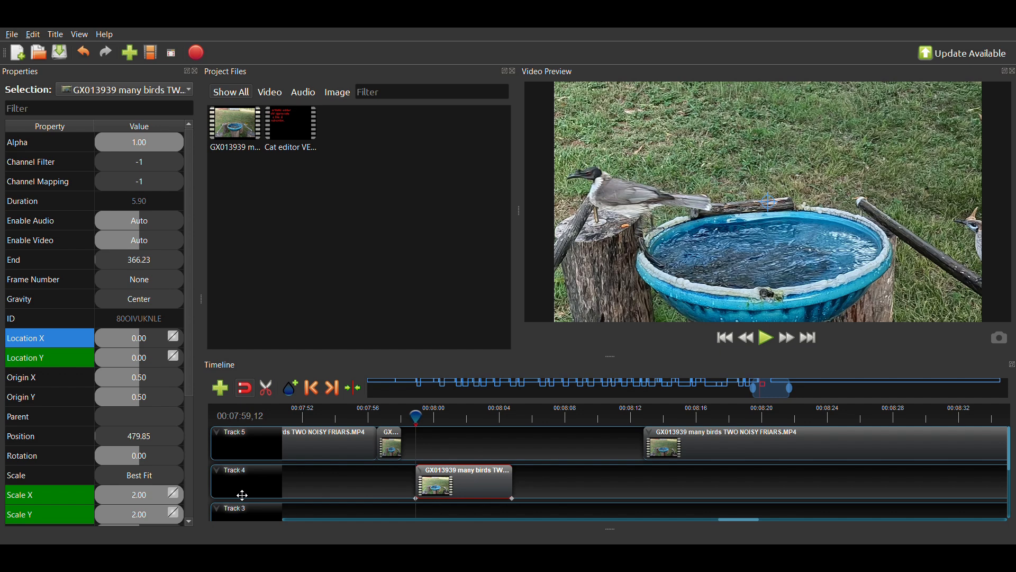
double_click(168, 364)
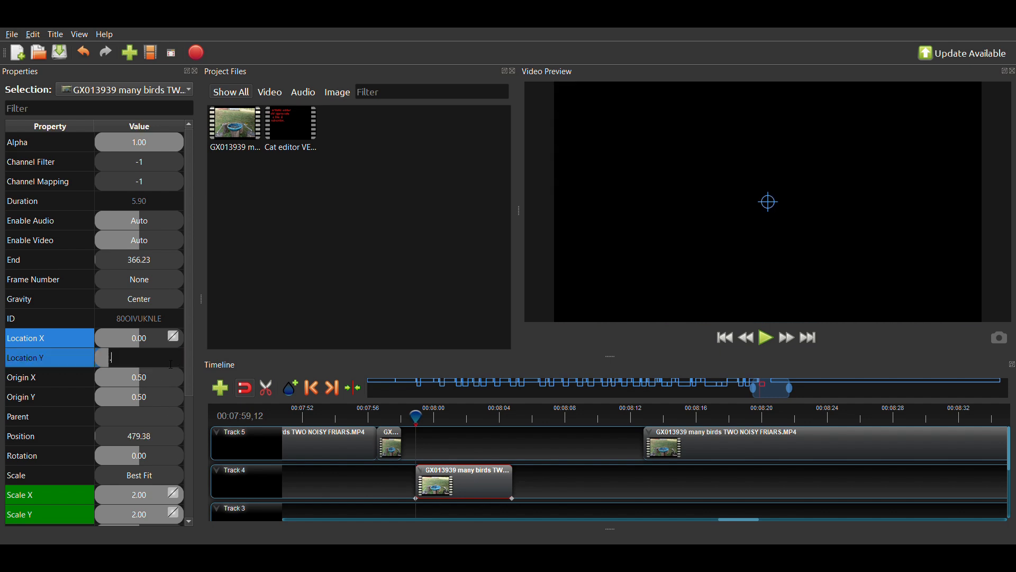
text(.05)
key(Return)
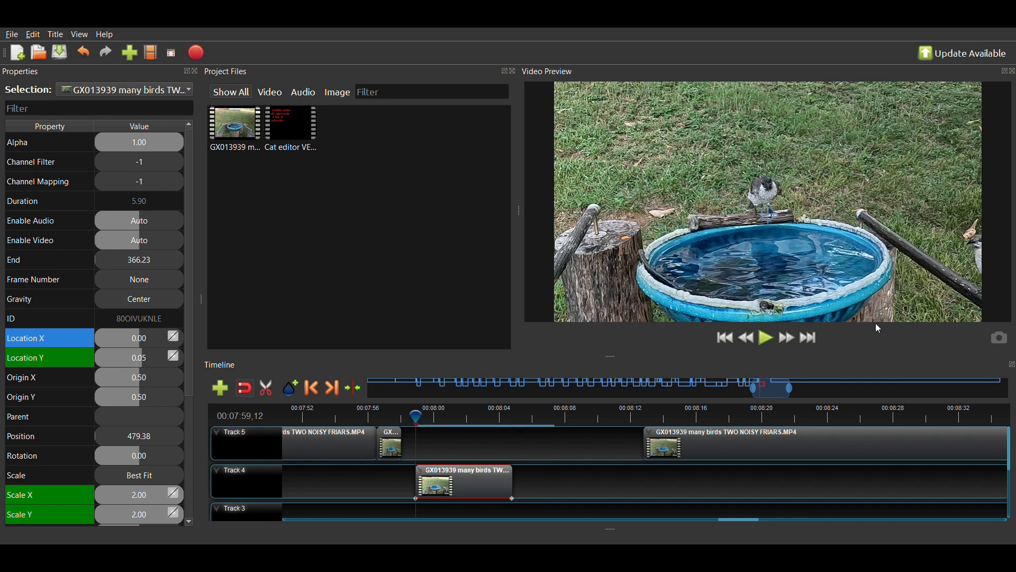
- Play and step through the slowed clip to 00:08:01,16, and keyframe Location X at 0 and Location Y at 0.05
click(764, 338)
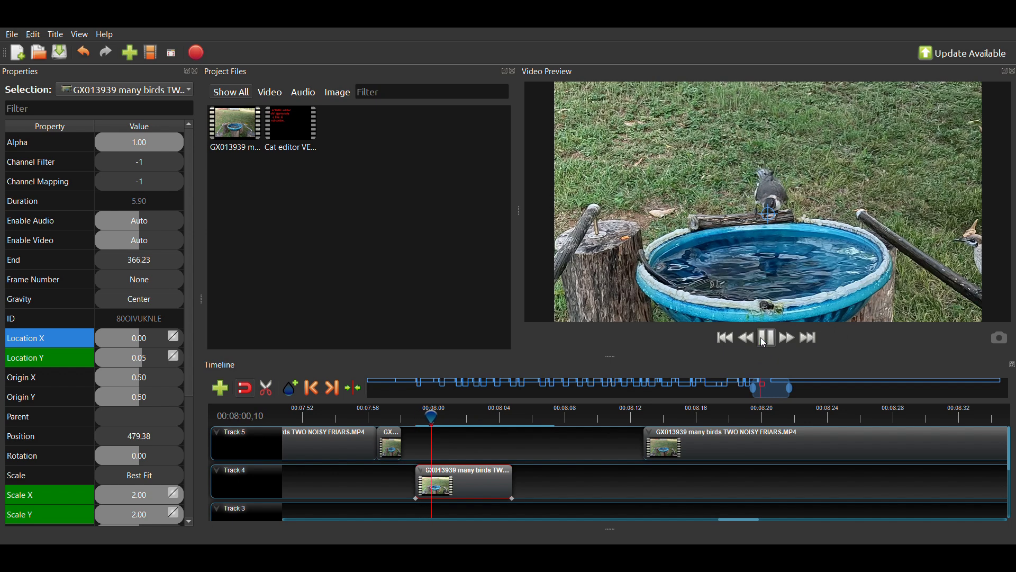
click(761, 339)
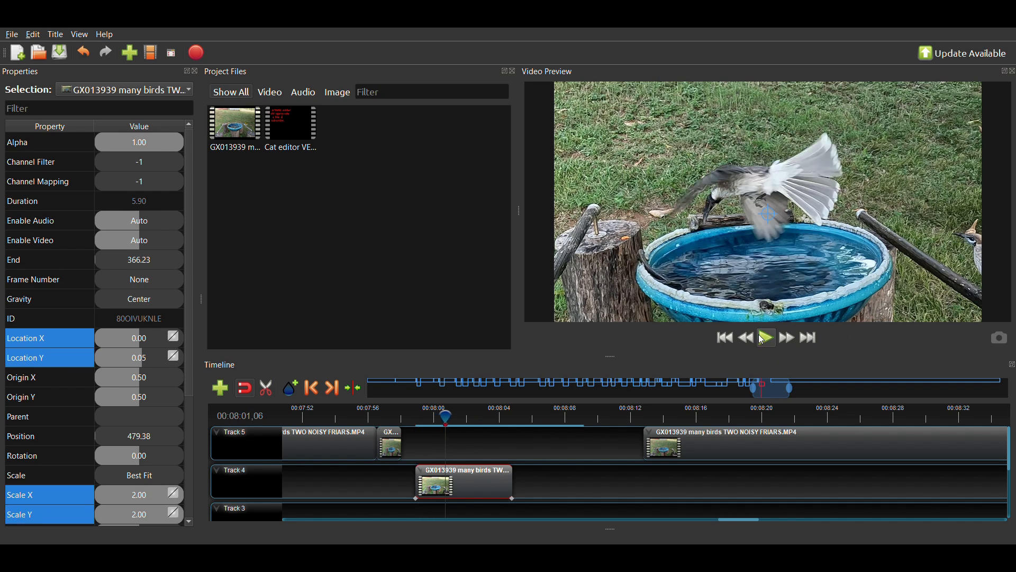
key(Left)
key(Left)
key(Left)
key(Left)
key(Left)
key(Left)
key(Left)
key(Left)
key(Left)
key(Left)
key(Left)
key(Left)
key(Left)
key(Left)
key(Left)
key(Left)
key(Left)
key(Left)
key(Left)
key(Left)
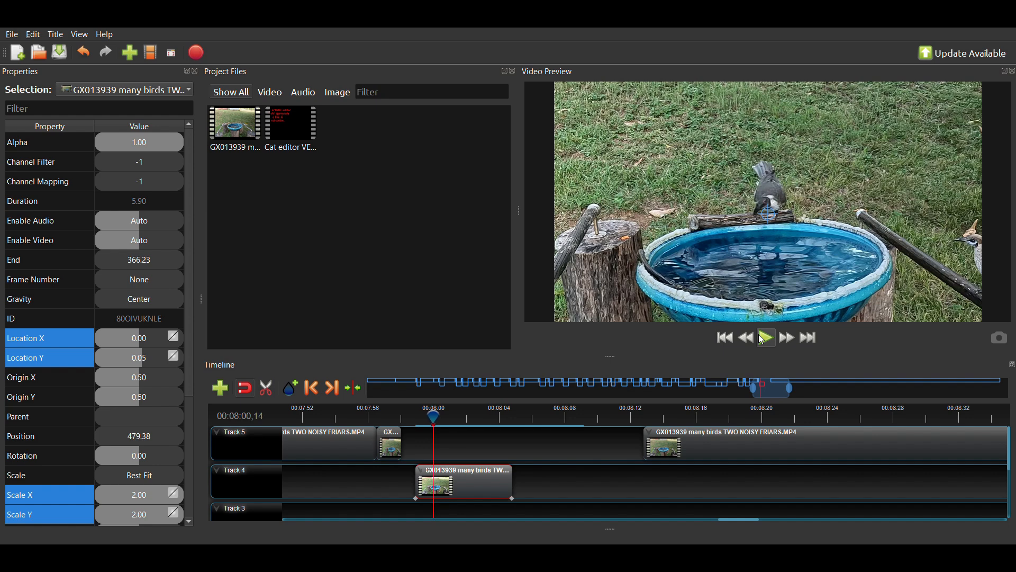
key(Right)
key(Right)
key(Right)
key(Right)
key(Right)
key(Right)
key(Right)
key(Right)
key(Right)
key(Right)
key(Right)
key(Right)
key(Right)
key(Right)
key(Right)
key(Right)
key(Right)
key(Right)
key(Right)
key(Right)
key(Left)
key(Left)
key(Left)
key(Left)
key(Left)
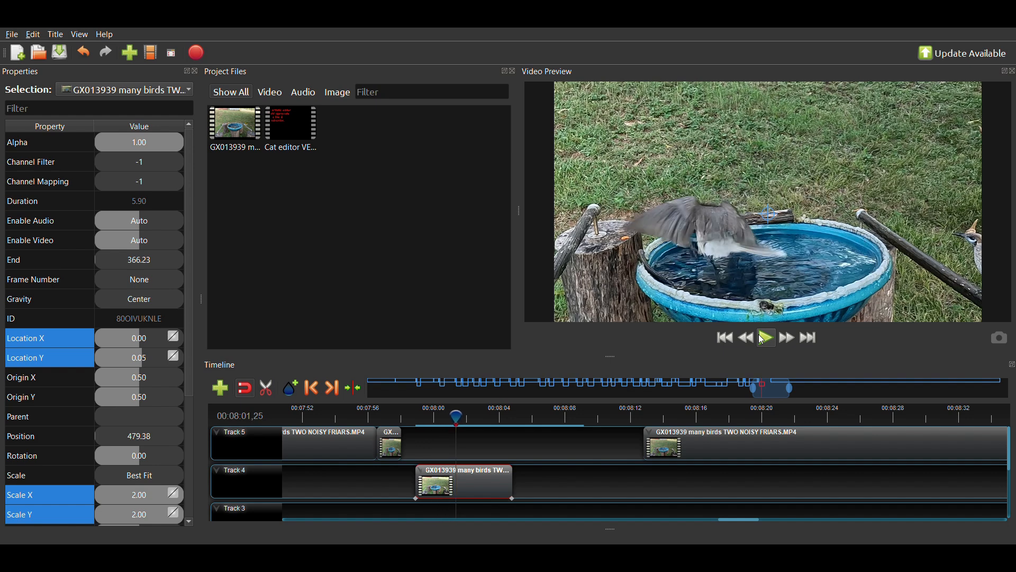
key(Left)
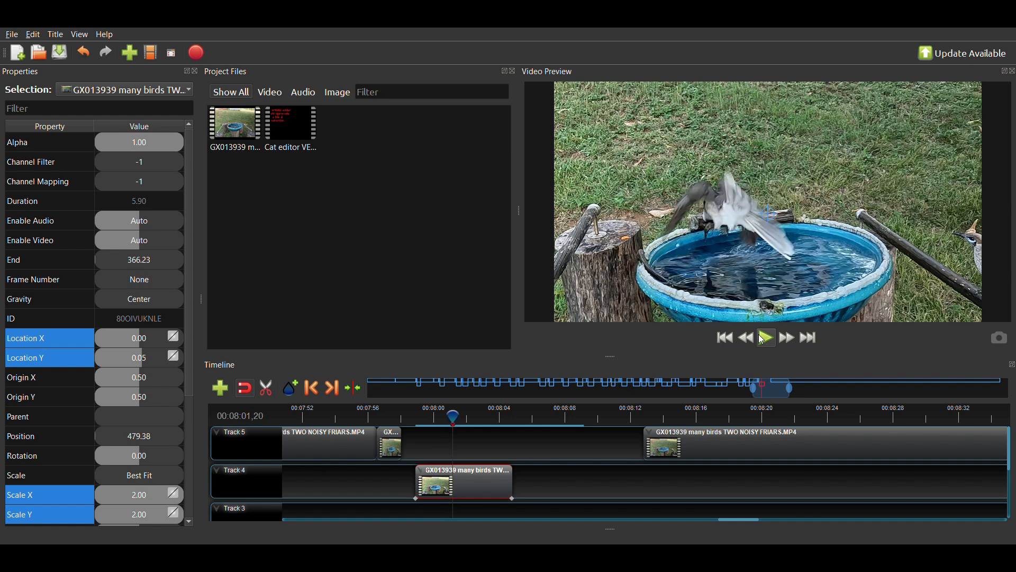
key(Left)
key(Left)
key(Left)
key(Left)
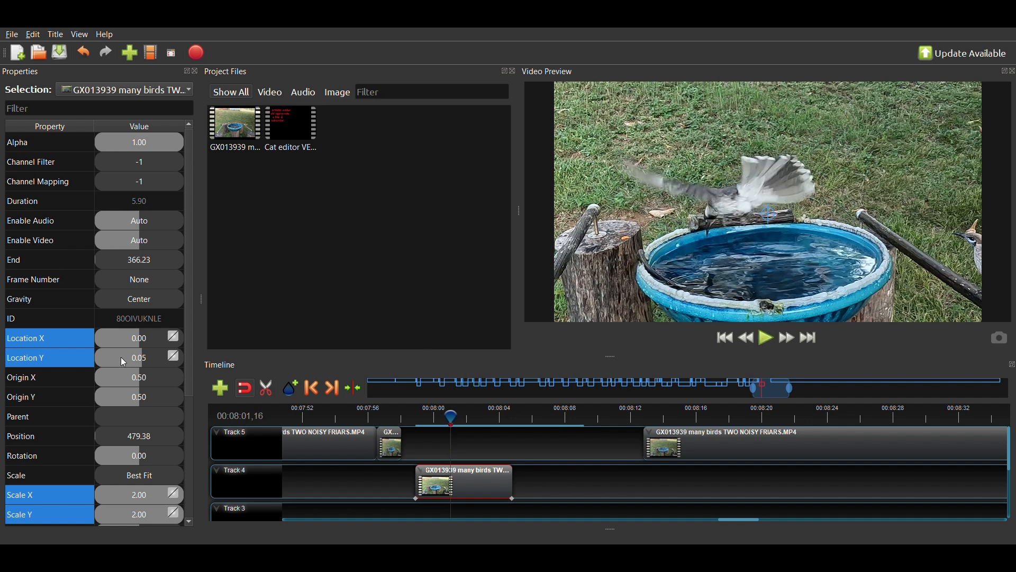
click(134, 342)
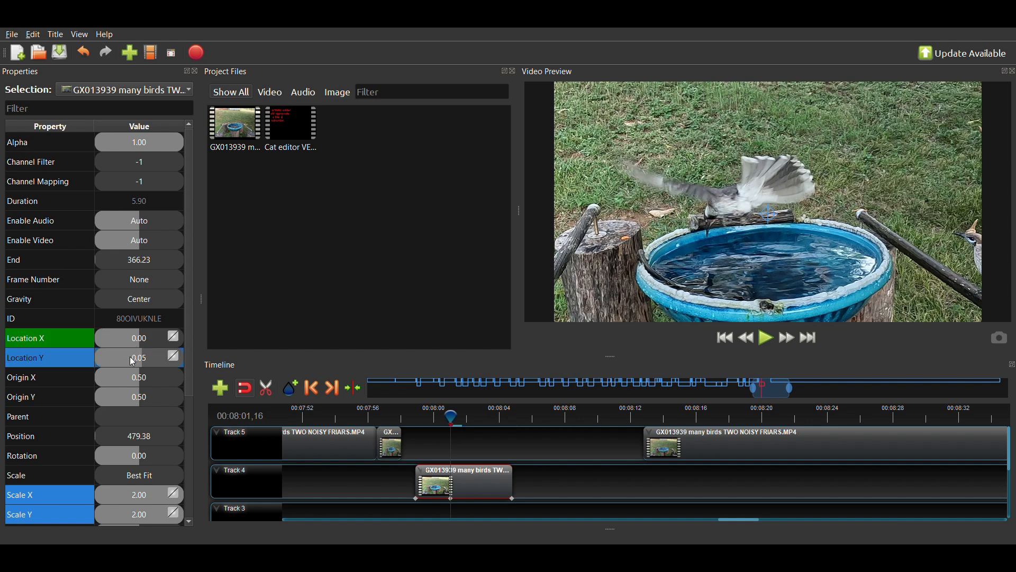
double_click(133, 362)
text(.0)
key(Return)
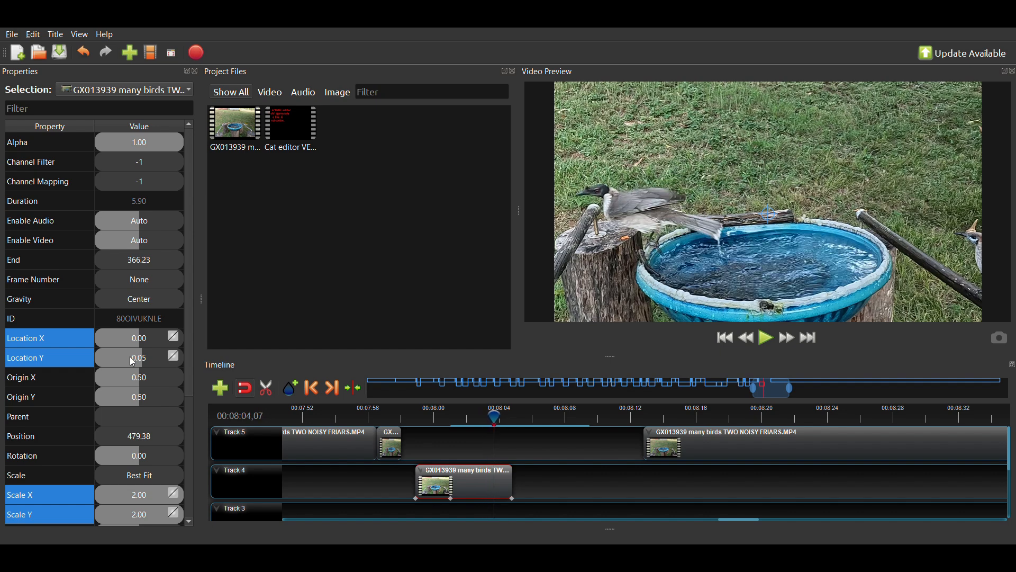
- Step back to 00:08:03,24 and keyframe the slowed clip's Location X at 0.1
key(Left)
key(Left)
key(Left)
key(Left)
key(Left)
key(Left)
key(Left)
key(Left)
key(Left)
key(Left)
key(Left)
key(Left)
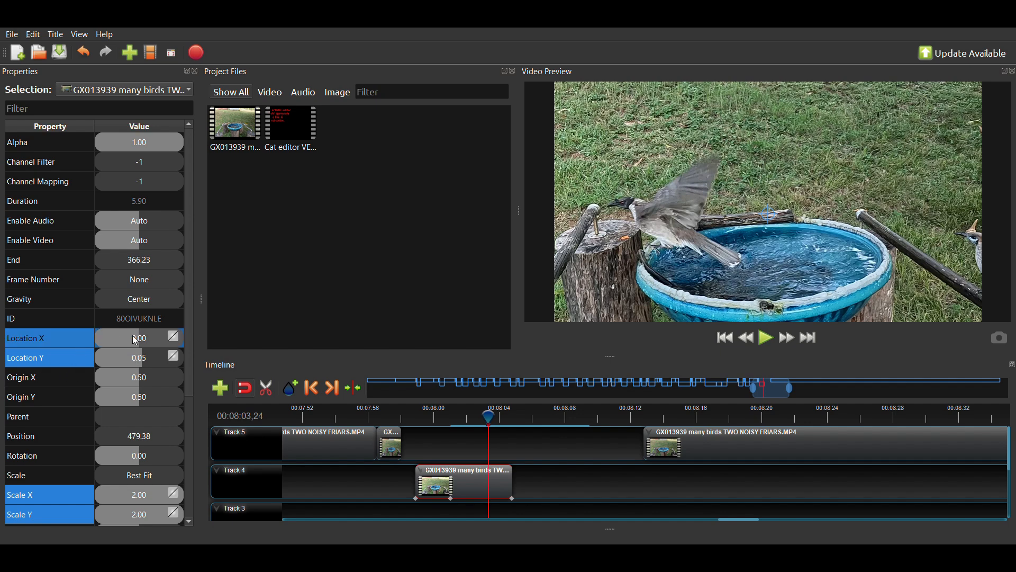
click(133, 335)
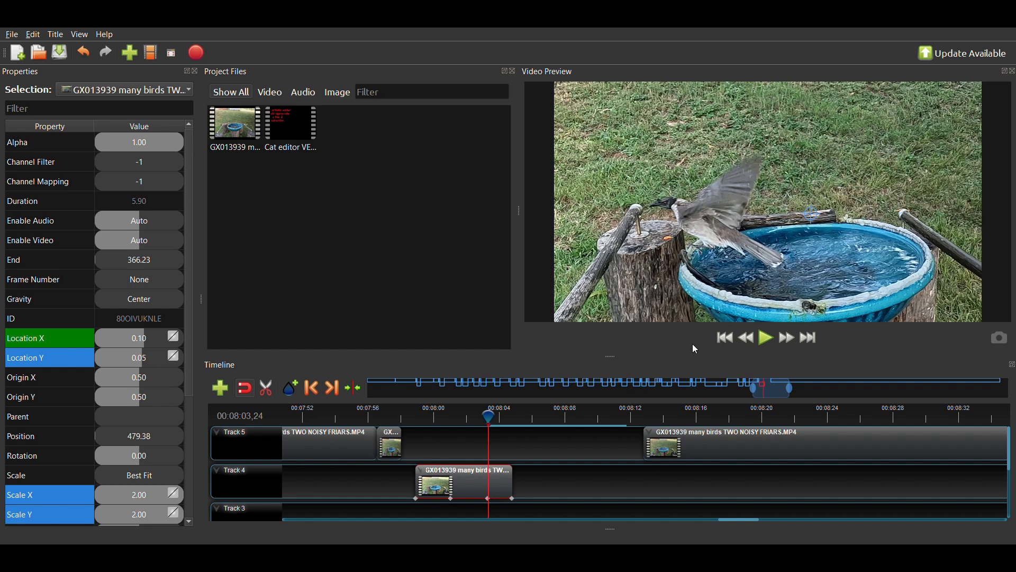
- Advance frame by frame to 00:08:04,06 and add another Location X keyframe of 0.1 to the slowed clip
key(Right)
key(Right)
key(Right)
key(Right)
key(Right)
key(Right)
key(Right)
key(Right)
key(Right)
key(Right)
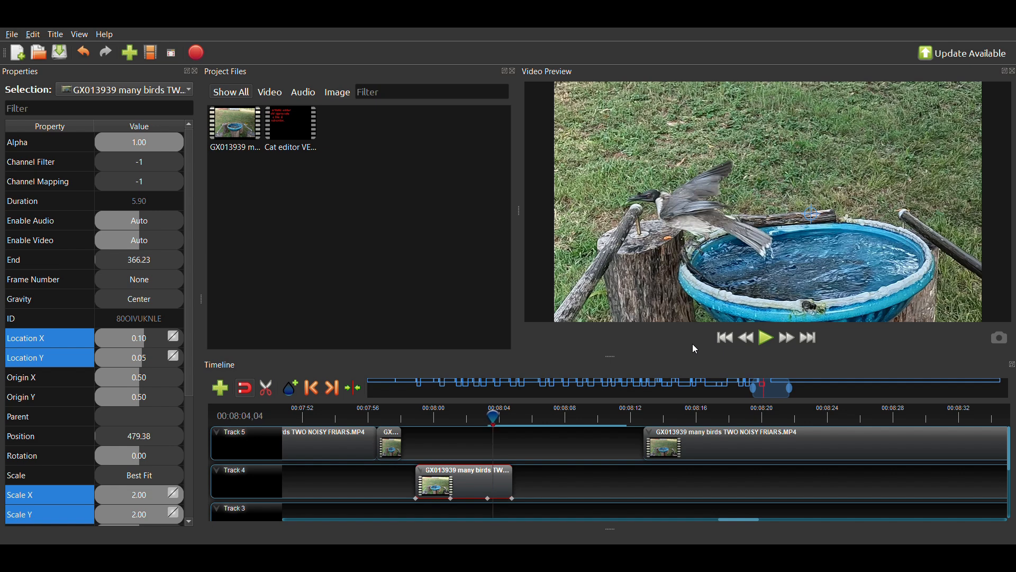
key(Right)
key(Right)
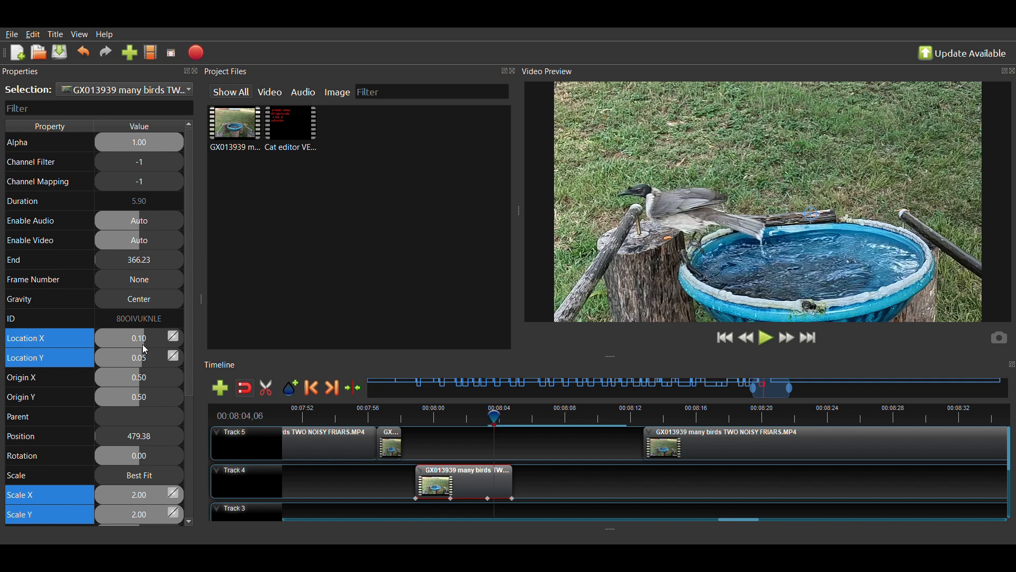
double_click(142, 340)
text(.1)
key(Return)
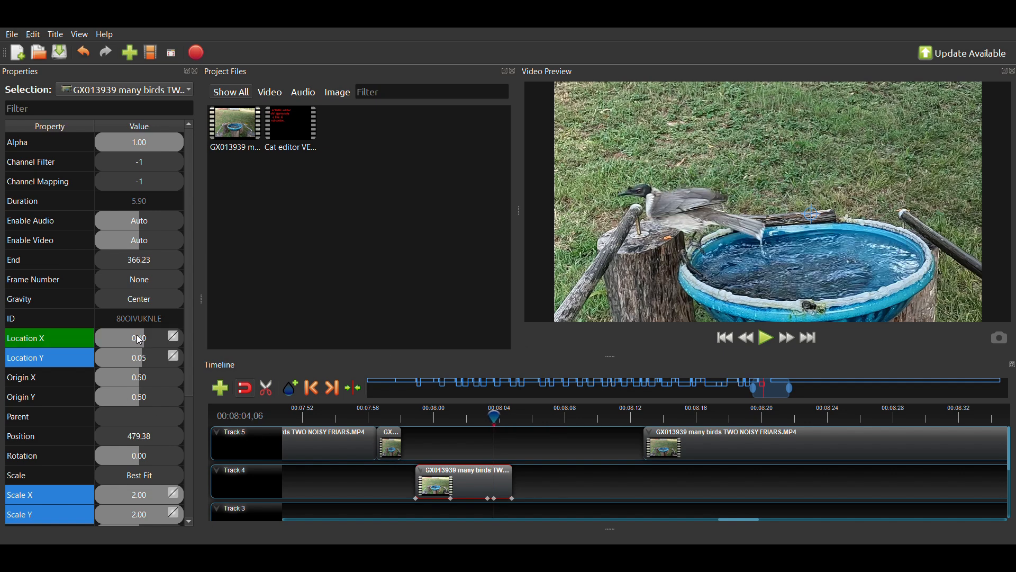
- Advance to 00:08:04,28 and keyframe the slowed Track 4 clip's Location X at 0.25
key(Right)
key(Right)
key(Right)
key(Right)
key(Right)
key(Right)
key(Right)
key(Right)
key(Right)
key(Right)
key(Right)
key(Right)
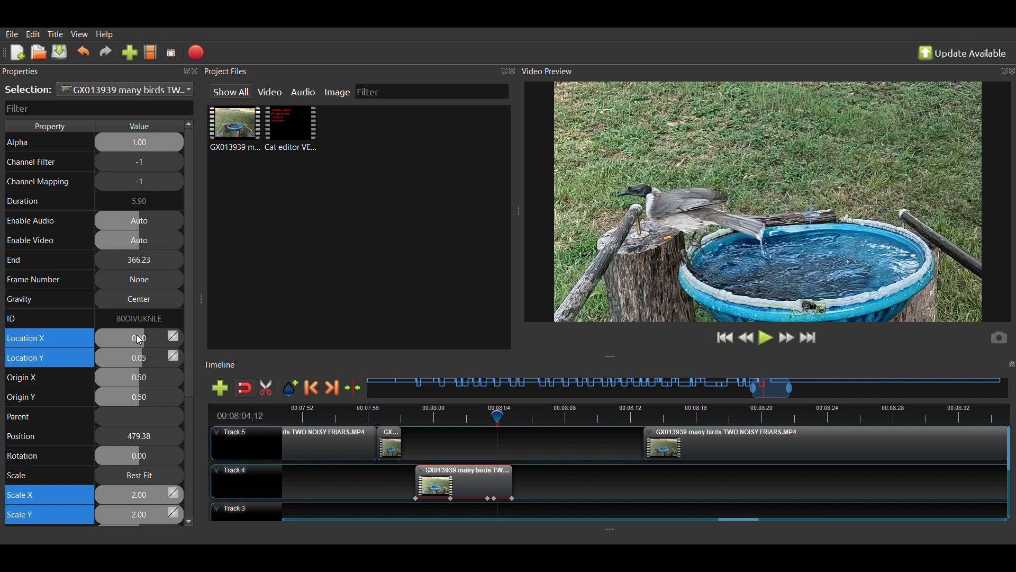
key(Right)
key(Right)
key(Right)
key(Right)
key(Right)
key(Right)
key(Right)
key(Right)
key(Right)
key(Right)
key(Right)
key(Right)
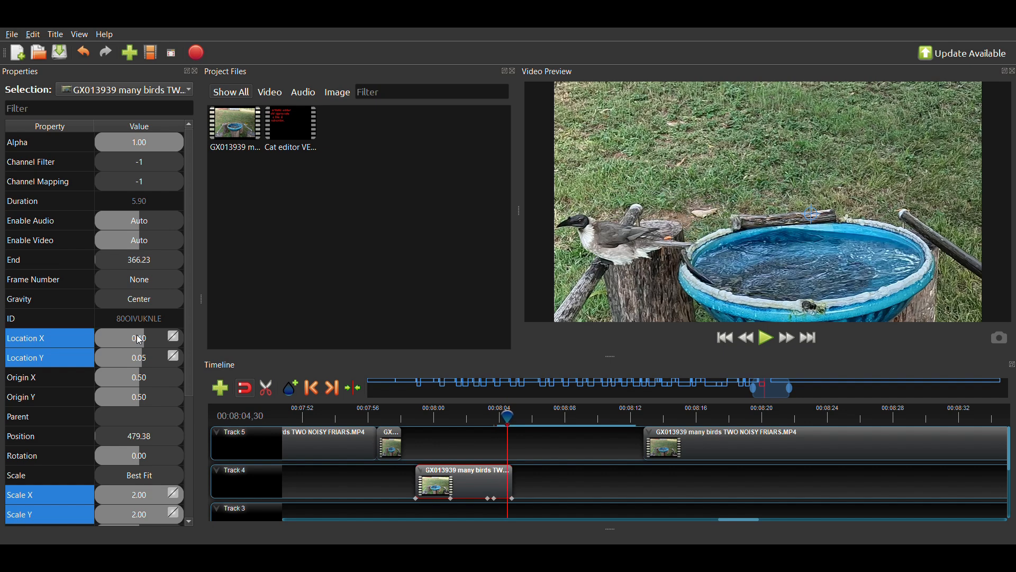
key(Left)
key(Left)
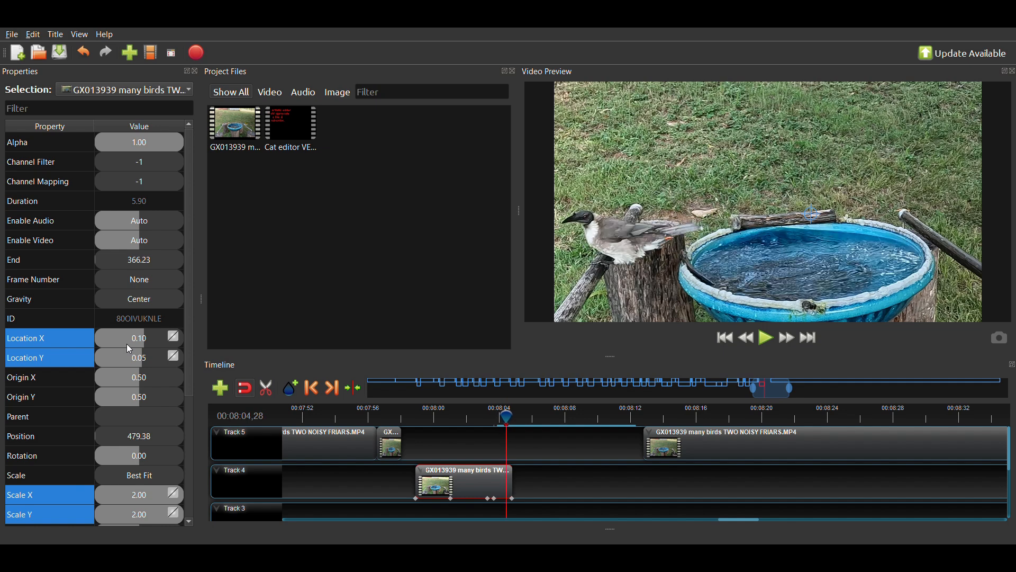
double_click(128, 343)
text(.25)
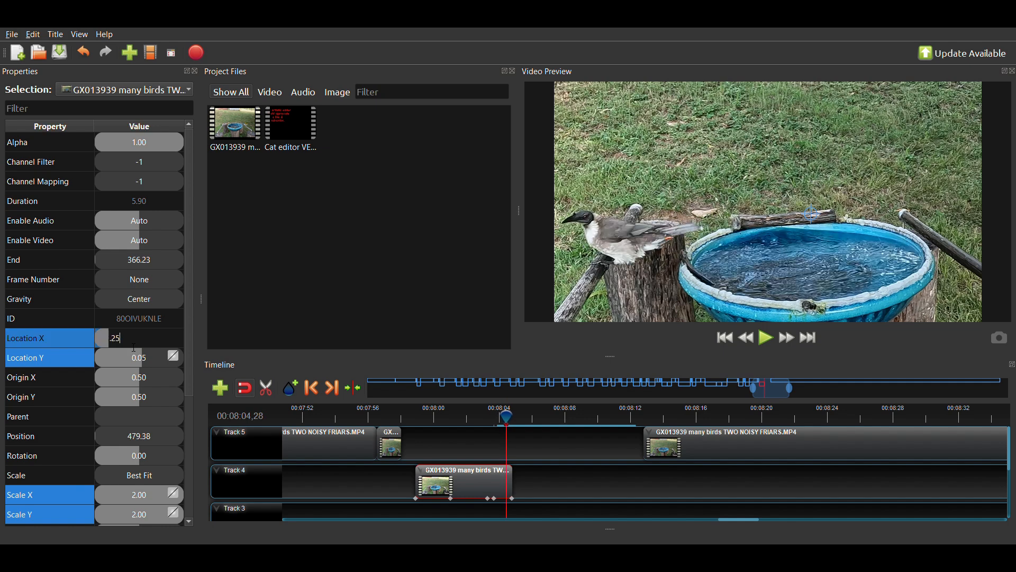
key(Return)
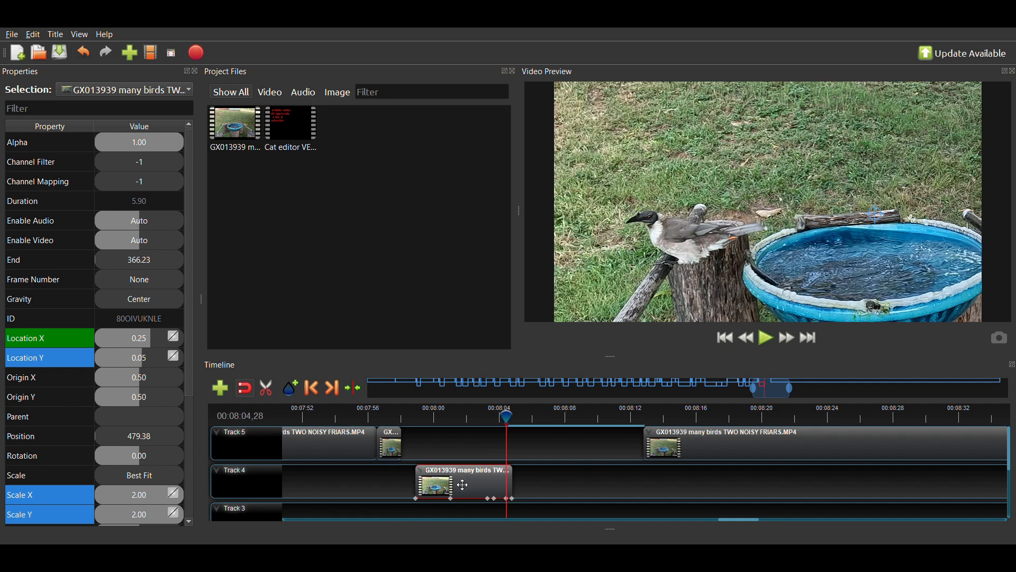
- Move the slowed Track 4 clip to start where the short Track 5 clip ends, and the long Track 5 remainder to start at its end
drag(470, 491, 457, 488)
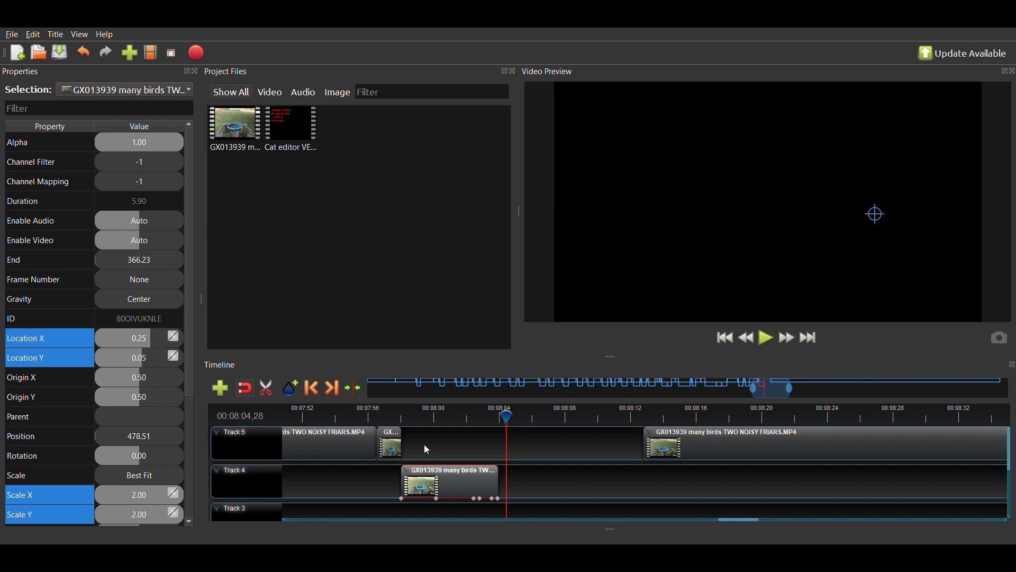
click(398, 421)
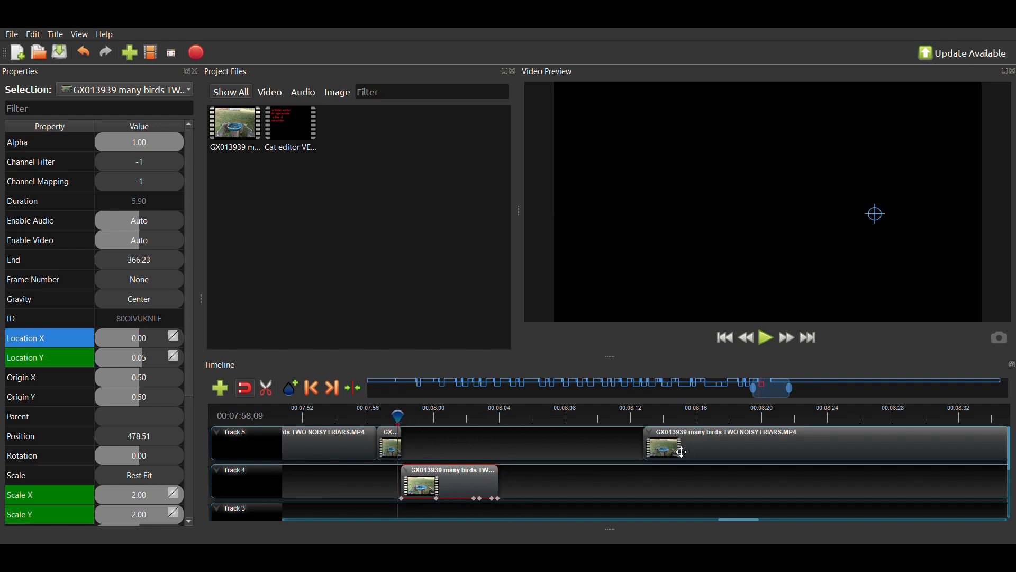
drag(682, 451, 535, 451)
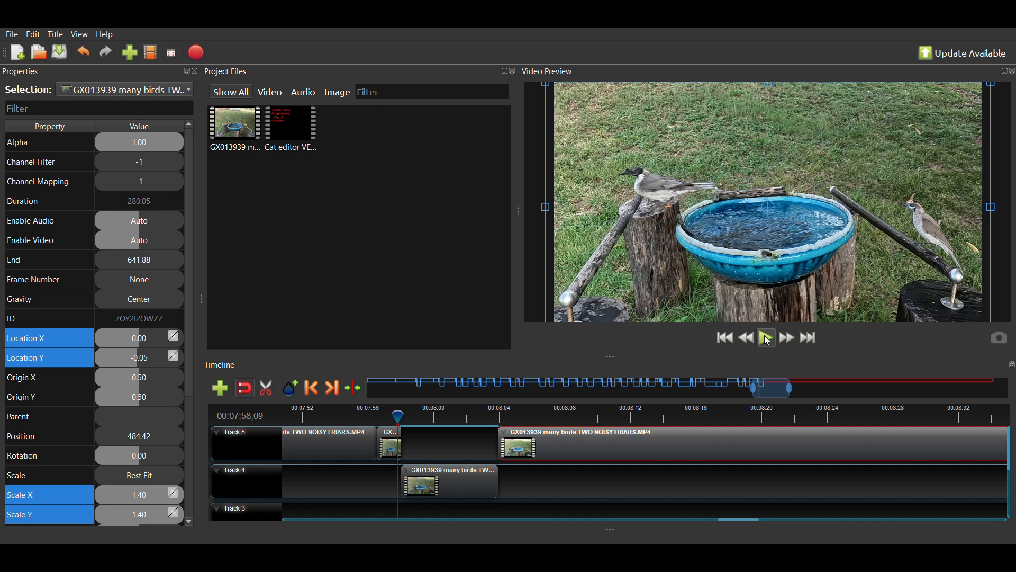
- Play the slowed replay and the footage that follows it, from 00:07:58,09 to 00:08:09,16
click(768, 339)
click(768, 339)
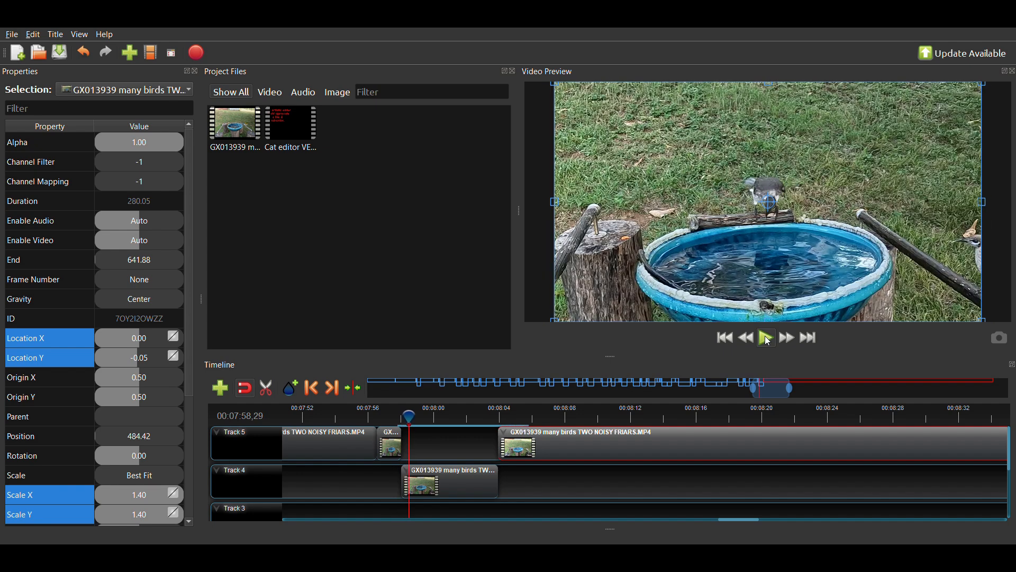
click(768, 339)
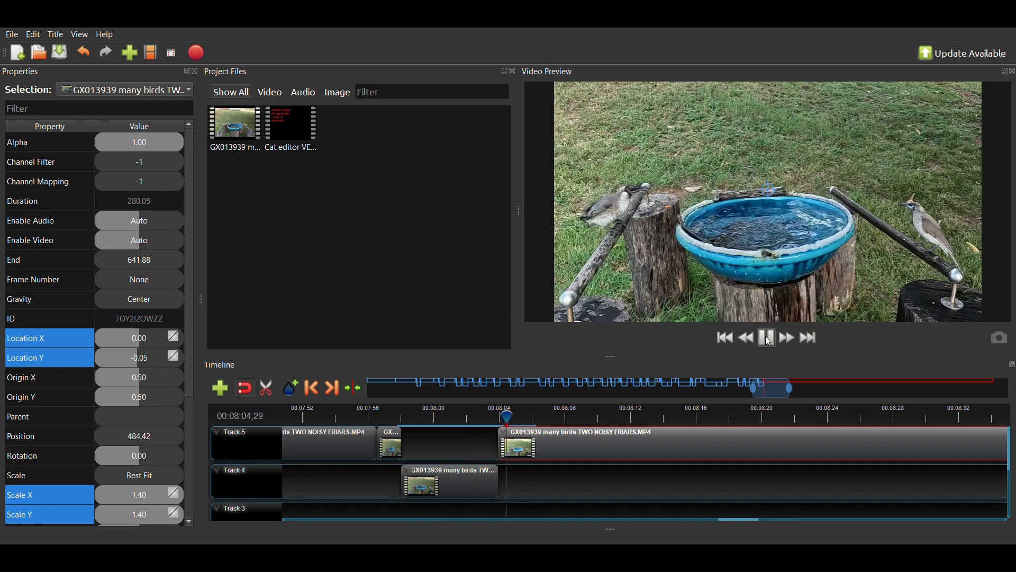
click(769, 341)
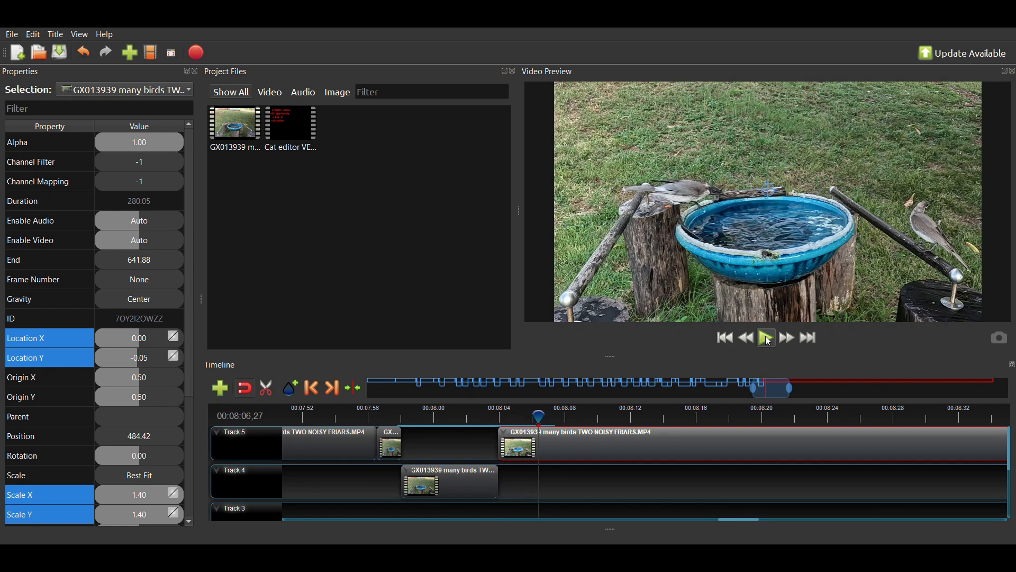
click(767, 339)
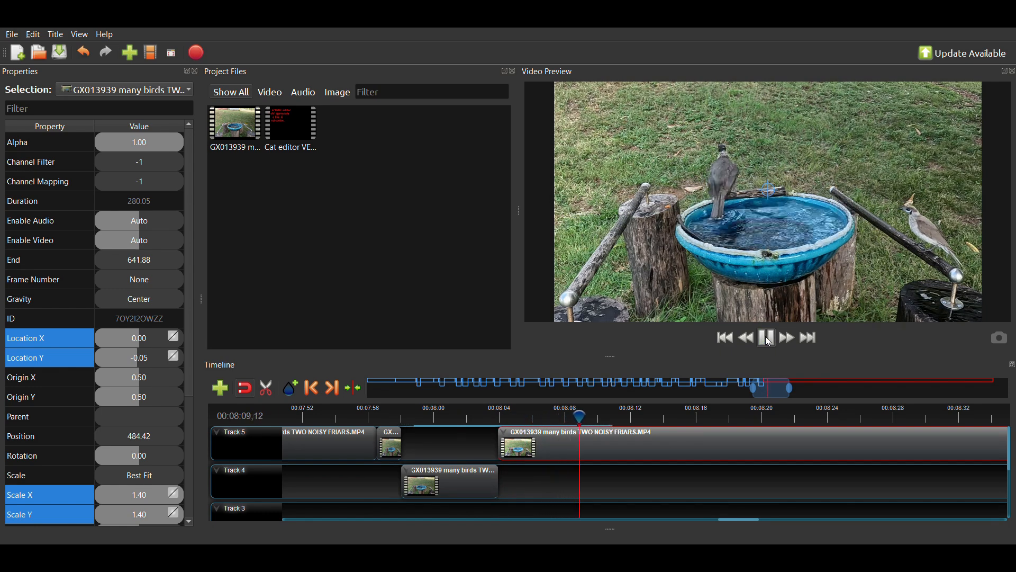
click(770, 340)
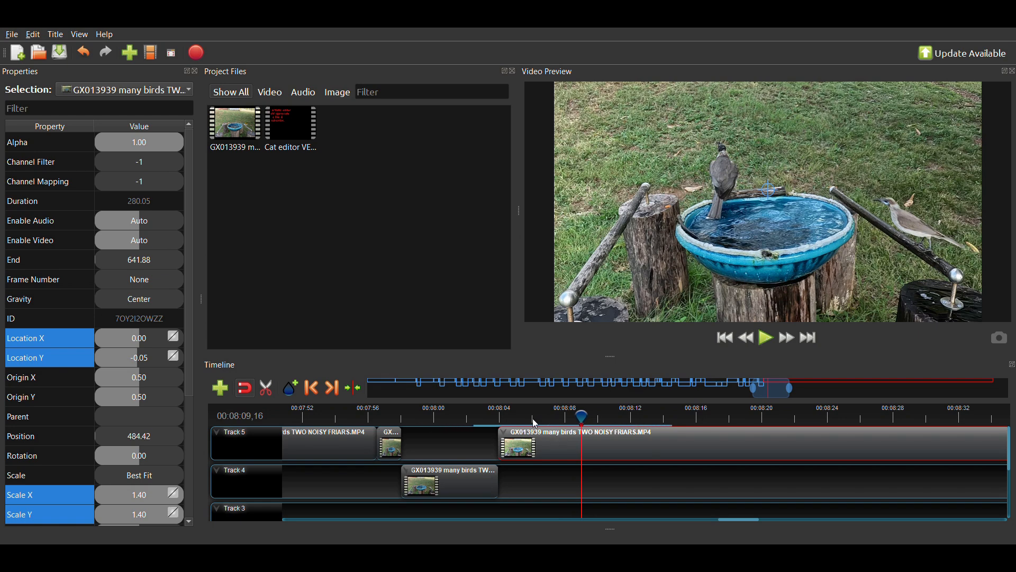
- Find the frame at 00:08:06,17 just before the bird leaves the stump, and slice the Track 5 clip there, keeping both sides
click(526, 418)
click(768, 338)
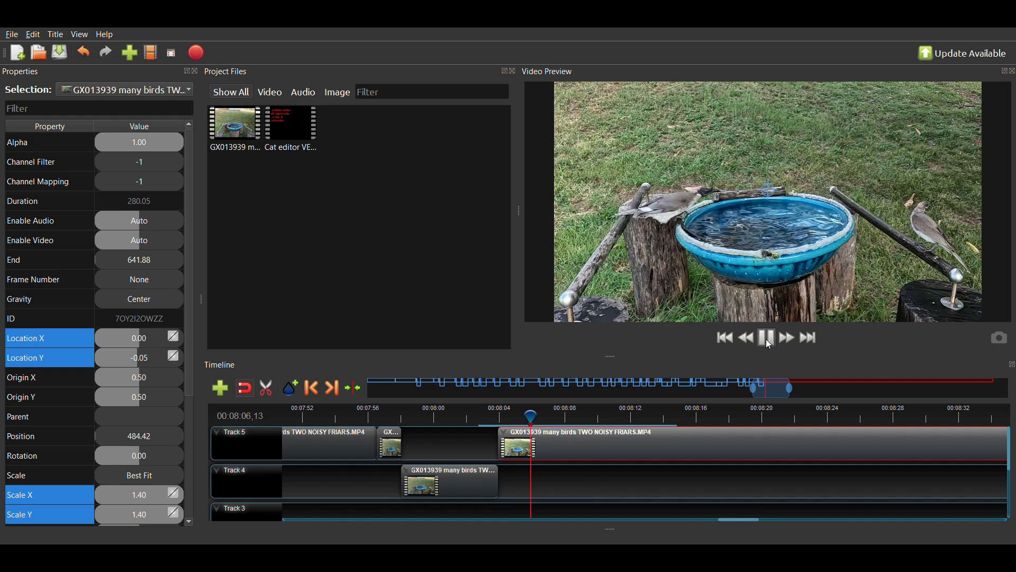
click(770, 343)
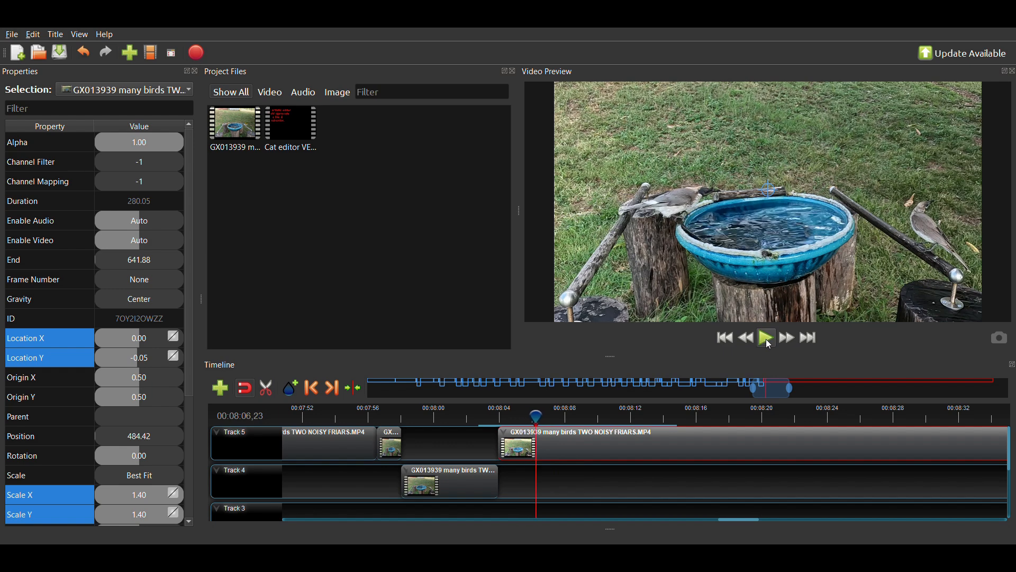
click(769, 343)
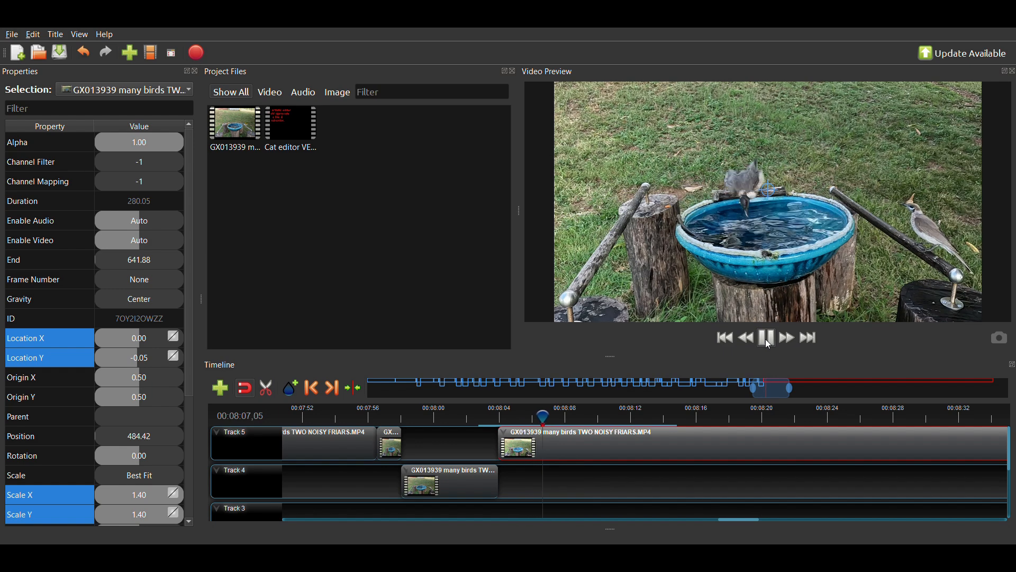
click(767, 345)
key(Left)
key(Left)
key(Left)
key(Left)
key(Left)
key(Left)
key(Left)
key(Left)
key(Left)
key(Left)
key(Left)
key(Left)
key(Left)
key(Left)
key(Left)
key(Left)
key(Left)
key(Left)
key(Left)
key(Left)
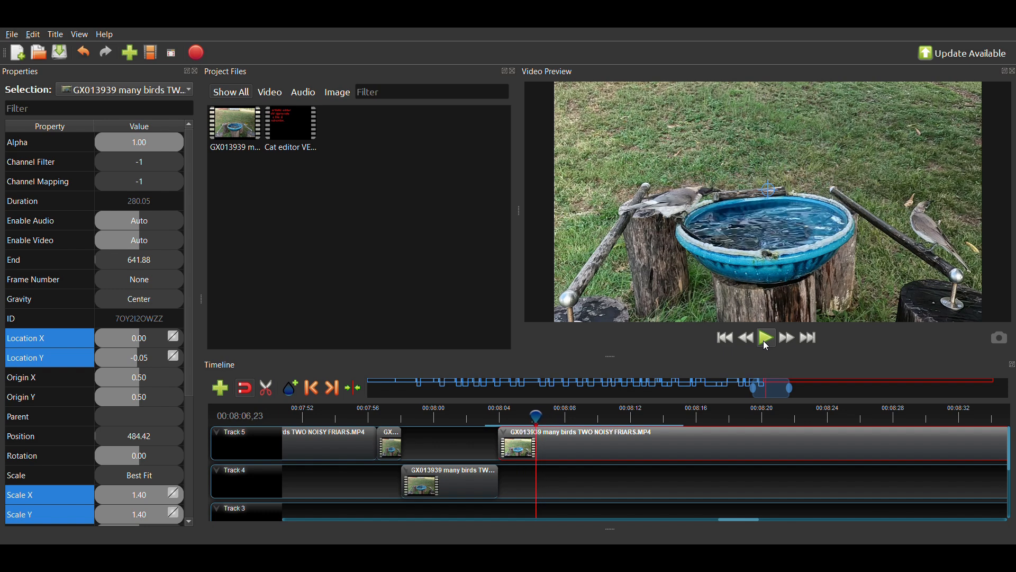
key(Right)
key(Right)
key(Right)
key(Right)
key(Right)
key(Right)
key(Right)
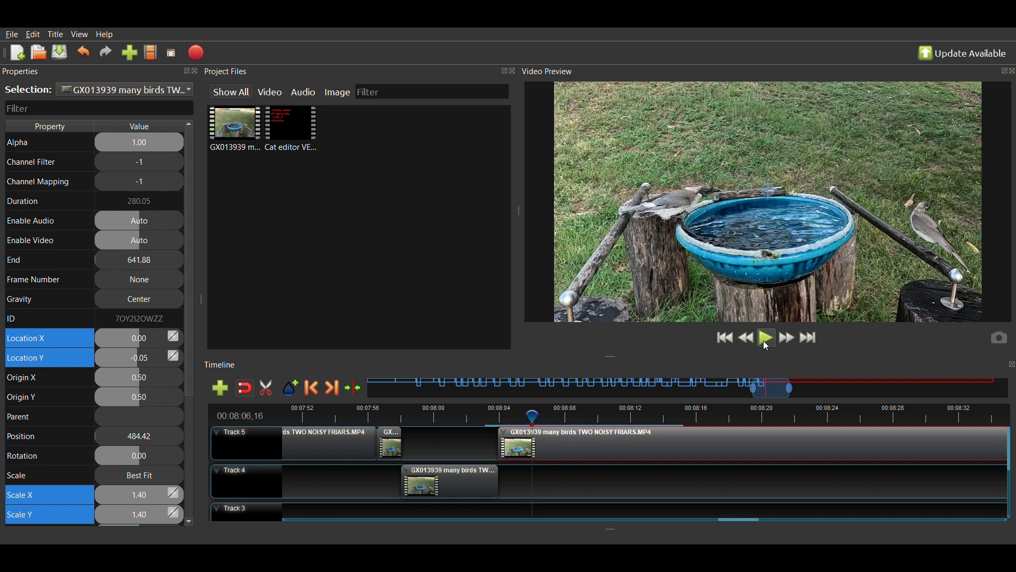
key(Left)
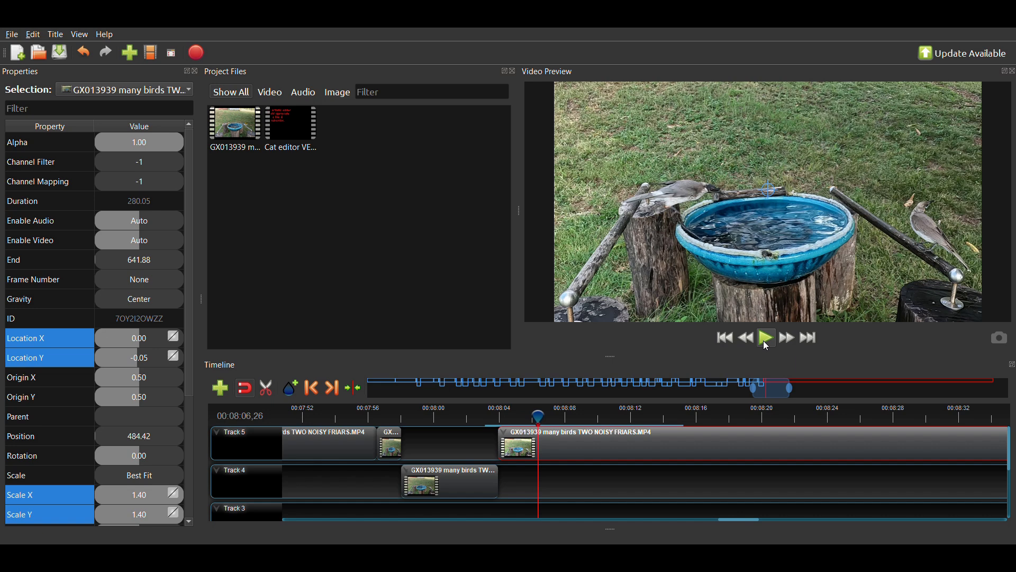
key(Left)
key(Left)
key(Left)
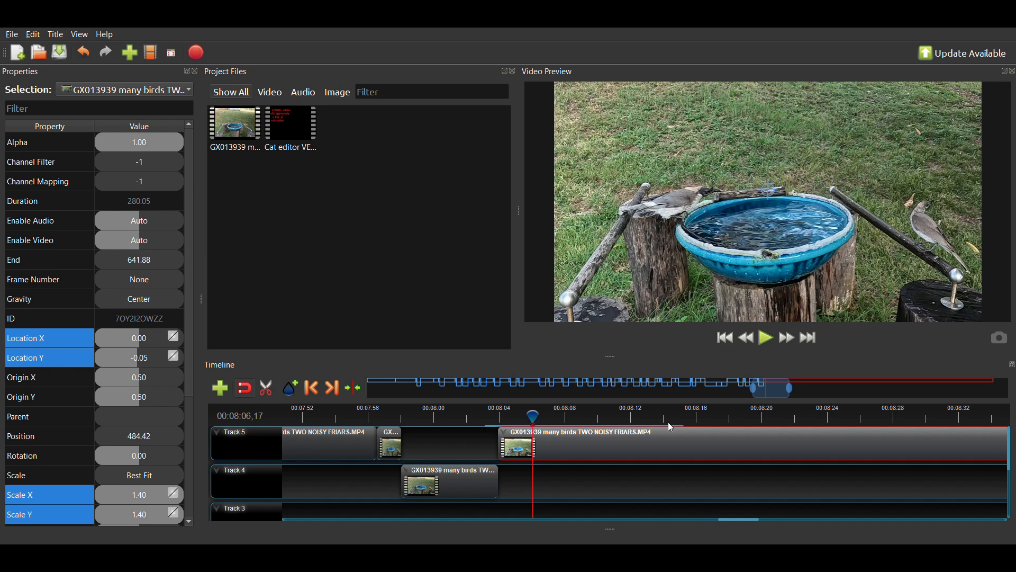
key(ctrl+k)
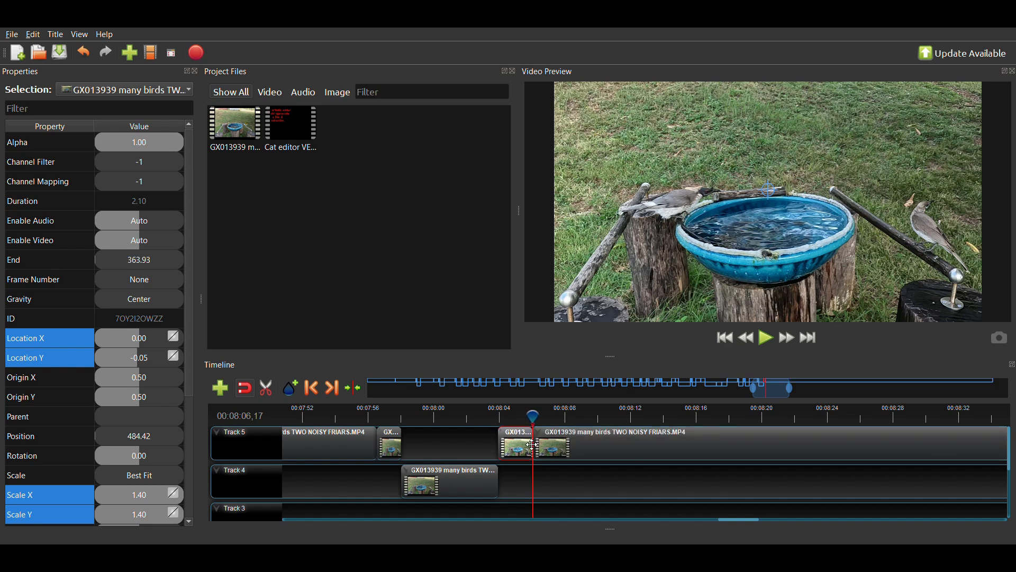
- Play on past the bird's dip and slice the Track 5 clip at 00:08:08,13, keeping both sides
click(768, 337)
click(755, 339)
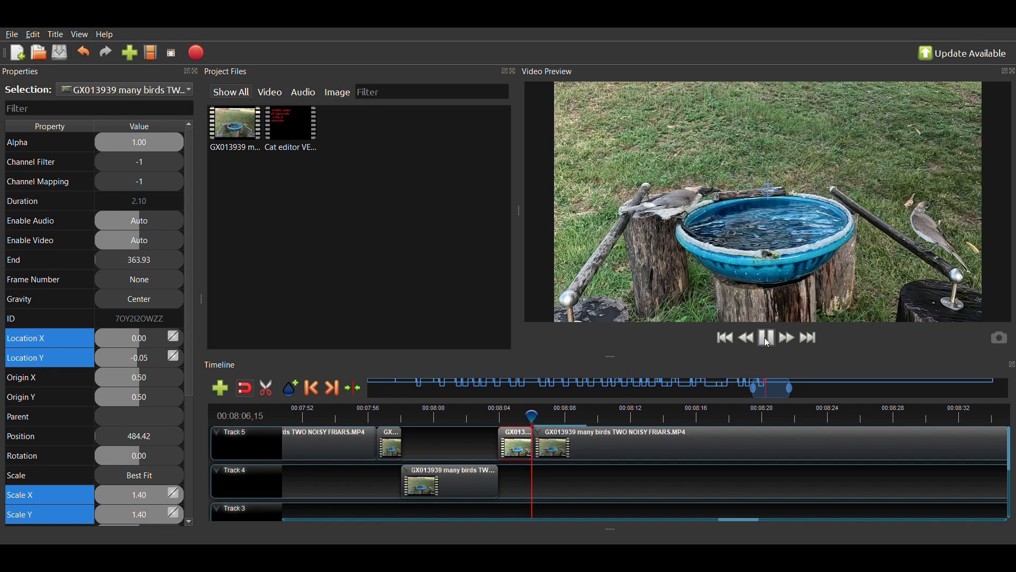
click(768, 339)
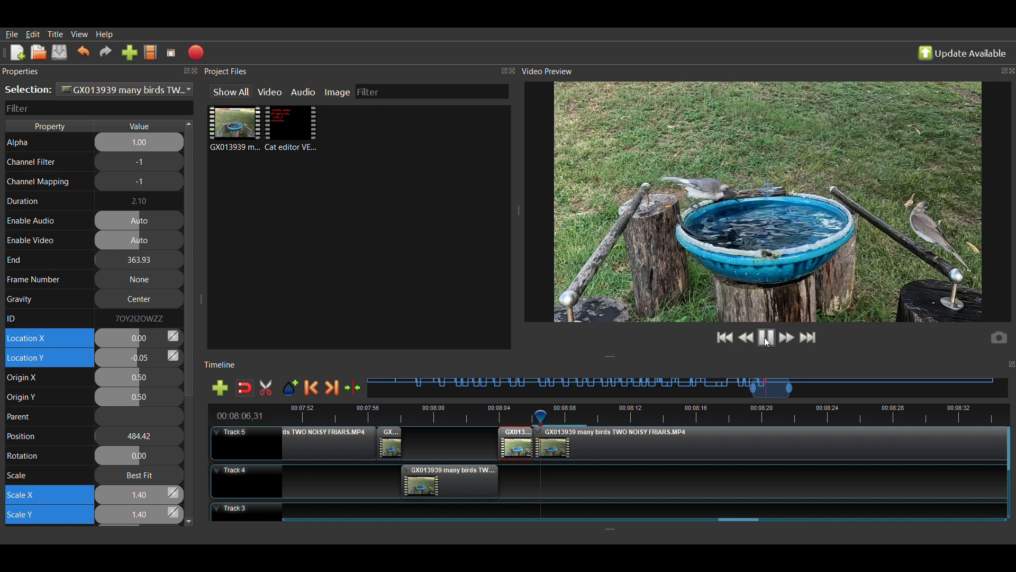
click(768, 342)
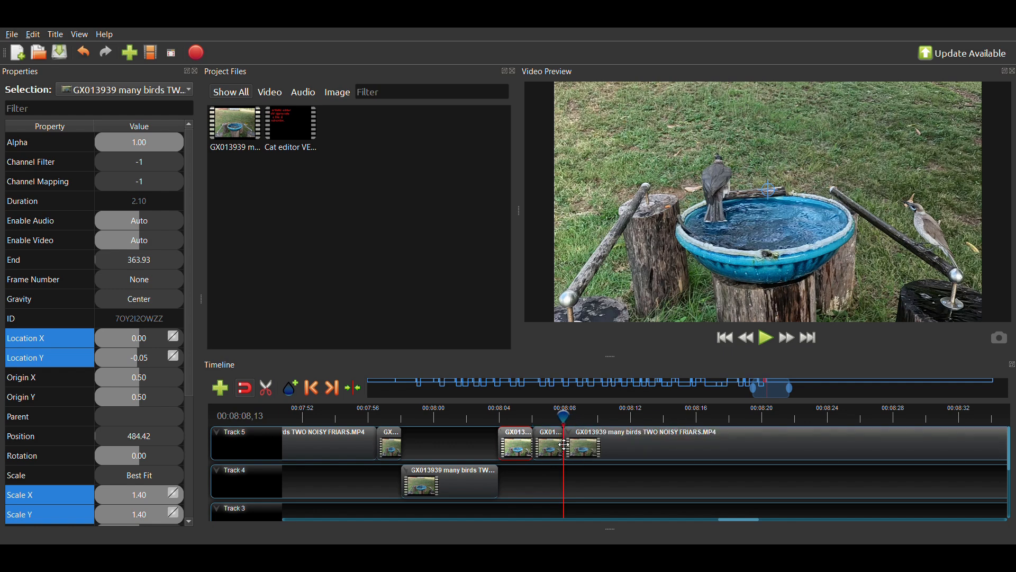
- Paste a copy of the short dip segment onto Track 4 and shift the long Track 5 remainder to start at about 00:08:18
click(551, 446)
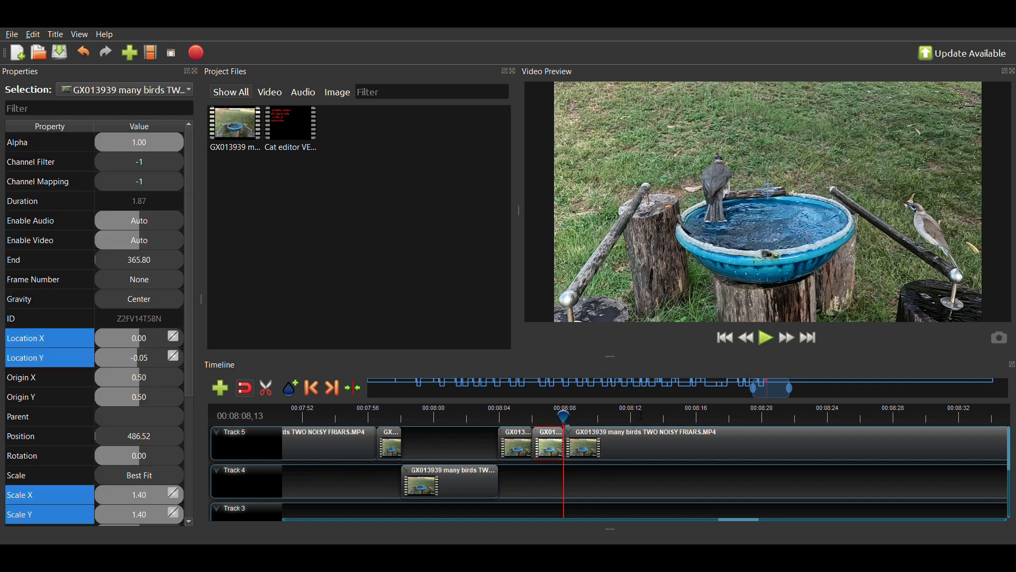
key(ctrl+v)
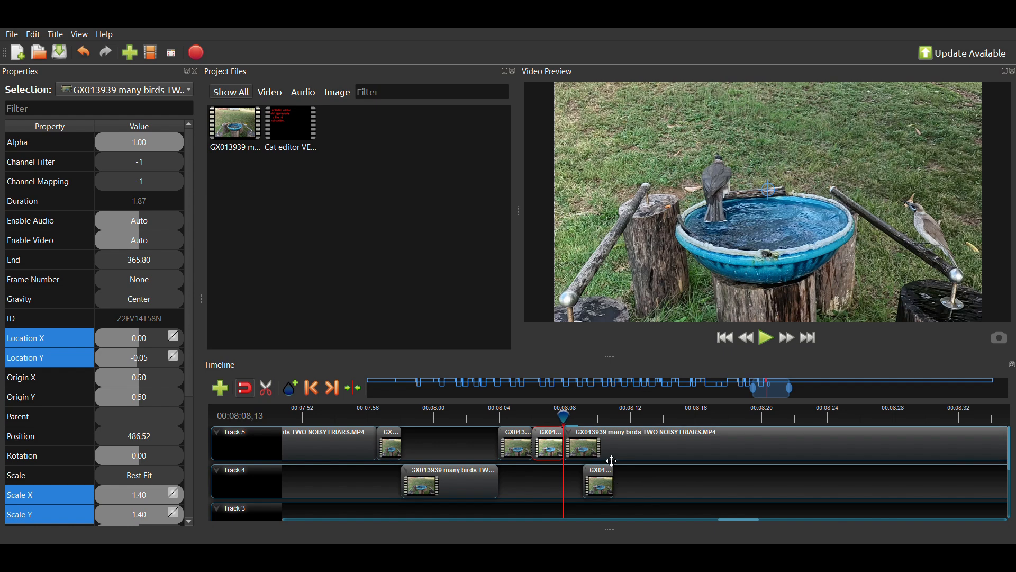
drag(602, 449, 768, 444)
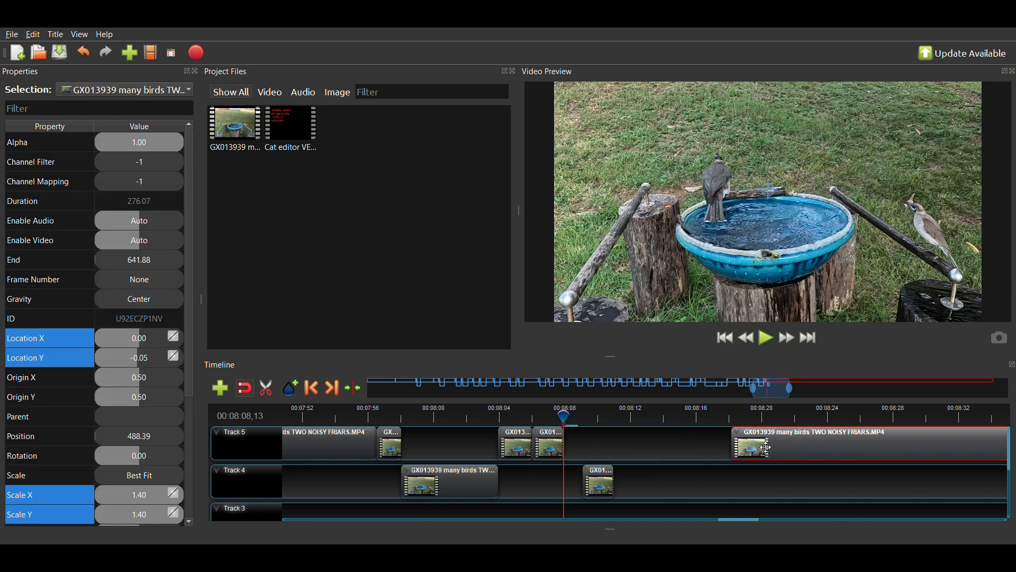
- Slow the Track 4 copy to a duration of 6.97 seconds and move it to start at 00:08:09,16
click(591, 482)
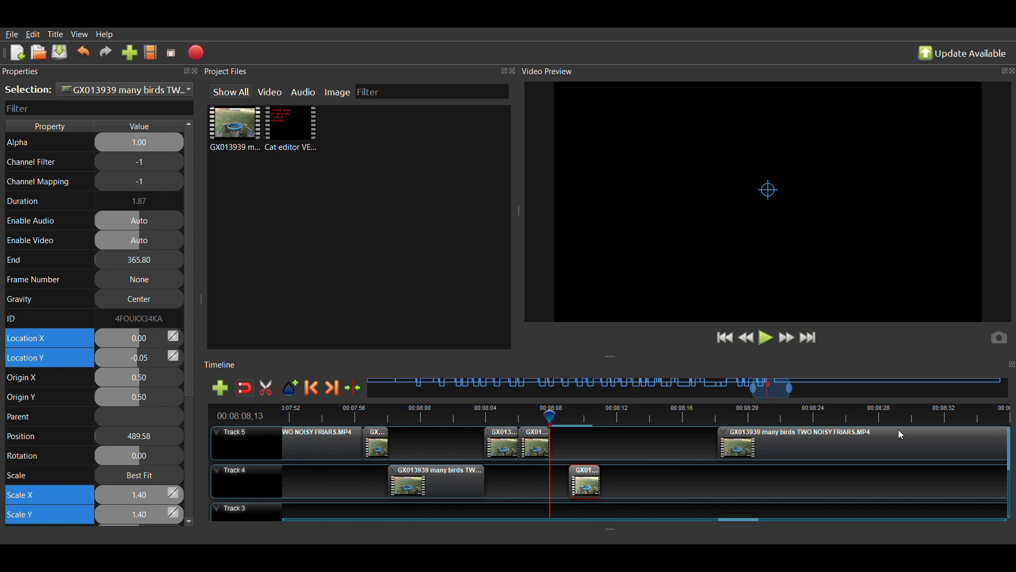
drag(601, 482, 753, 473)
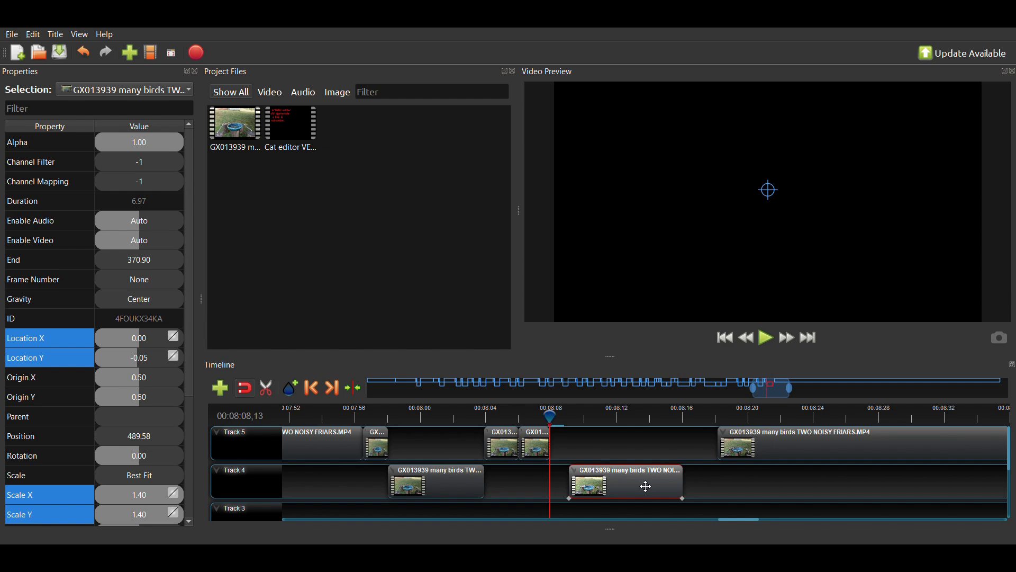
drag(551, 419, 569, 418)
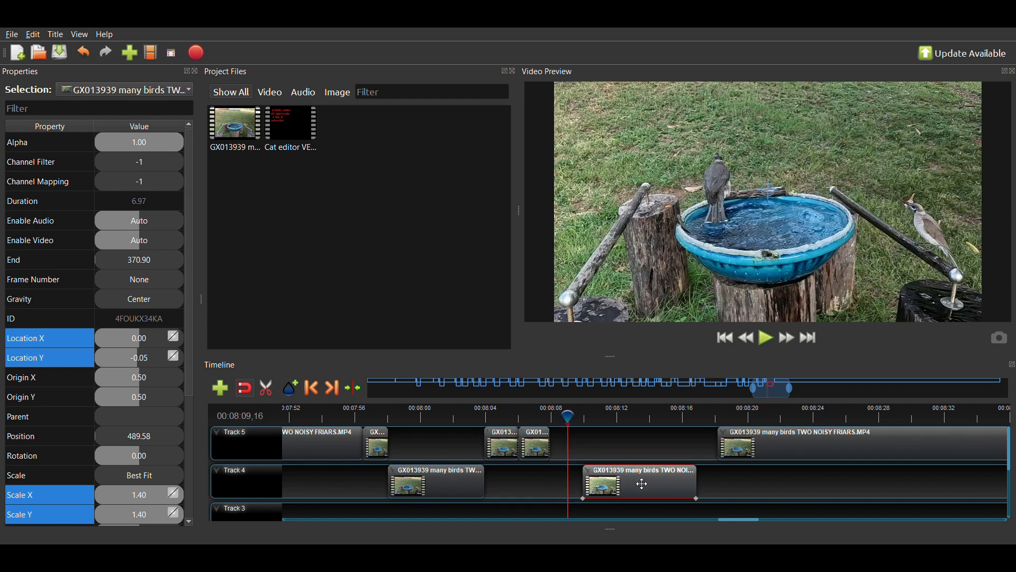
drag(626, 483, 623, 483)
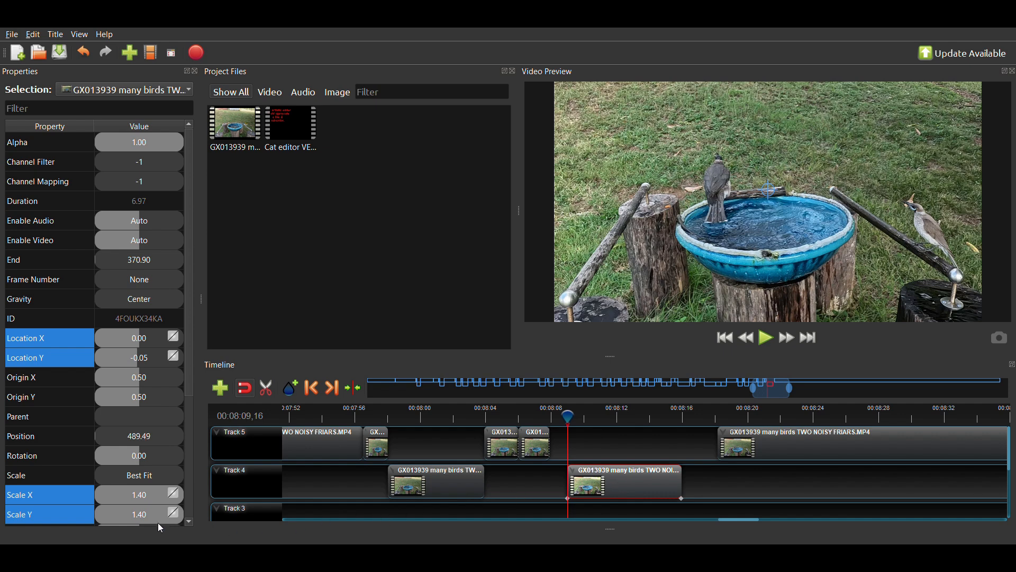
- Set the slowed copy's Scale X and Scale Y to 2 and Location Y to 0.05 at its start, and play it
double_click(151, 492)
text(2)
key(Return)
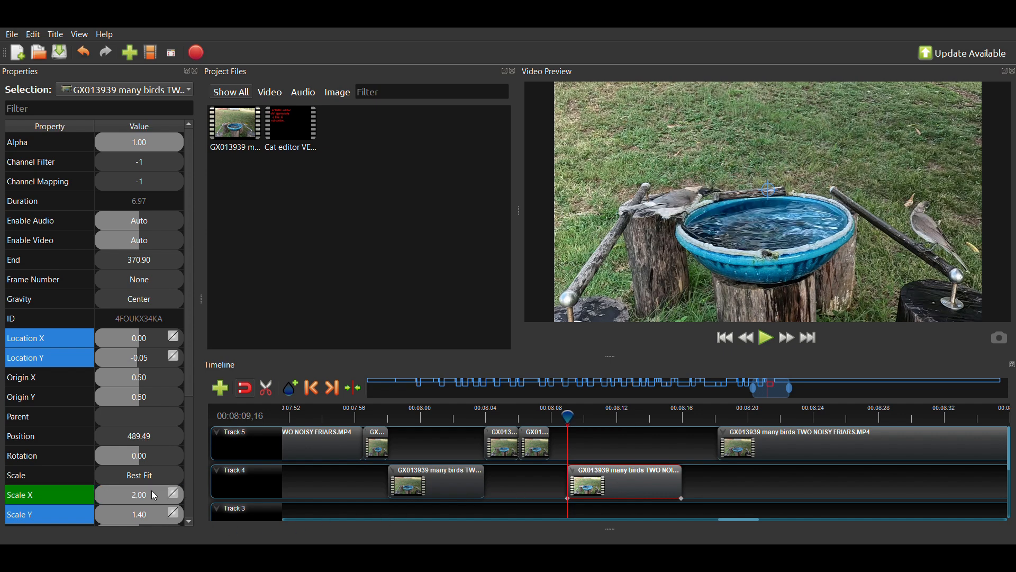
double_click(130, 509)
text(2)
key(Return)
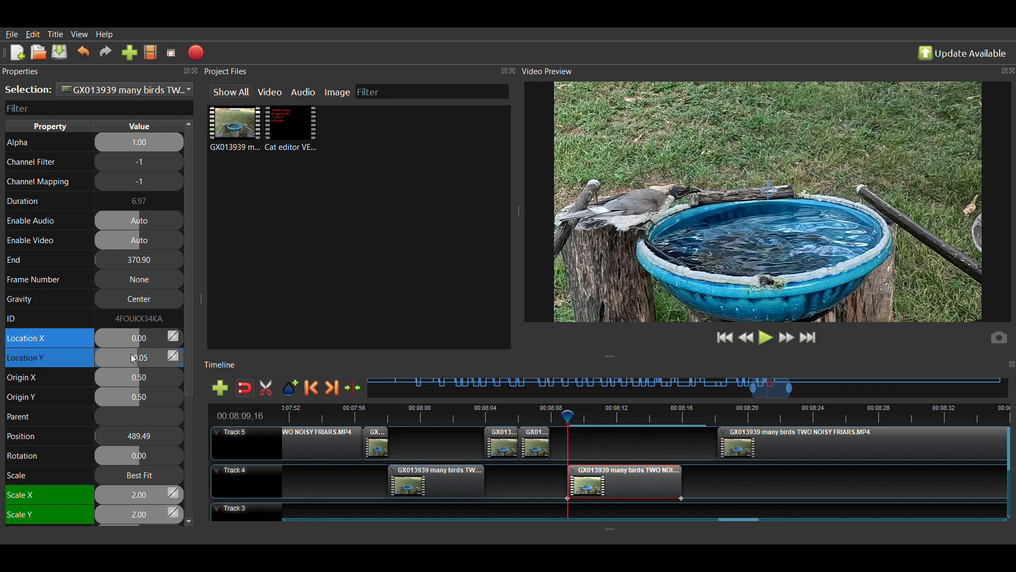
drag(131, 355, 131, 356)
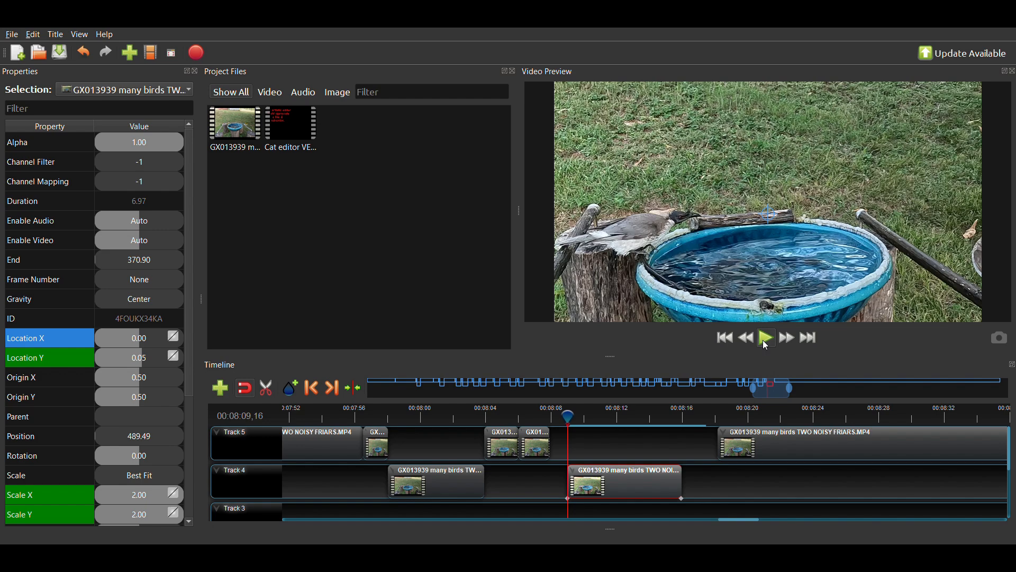
click(766, 342)
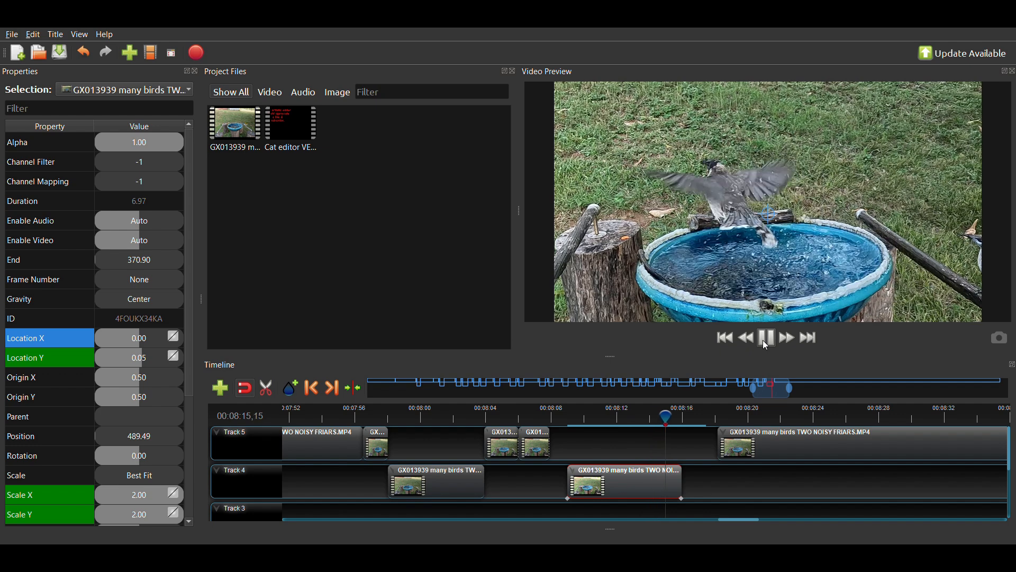
- Close the gaps by moving the slowed Track 4 copy to position 488.39 and the long Track 5 remainder to 495.36
click(766, 342)
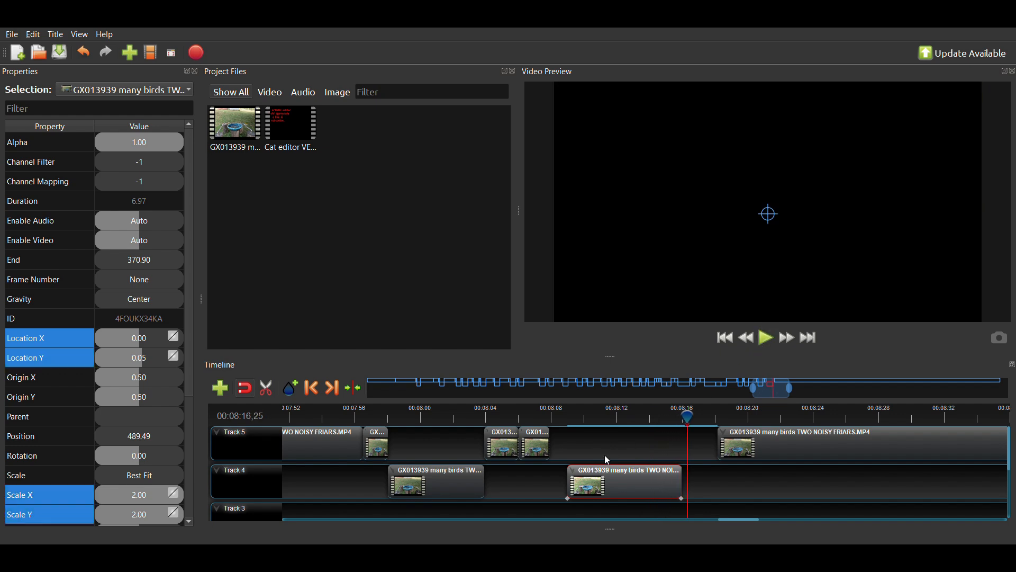
drag(622, 481, 615, 486)
drag(613, 486, 609, 486)
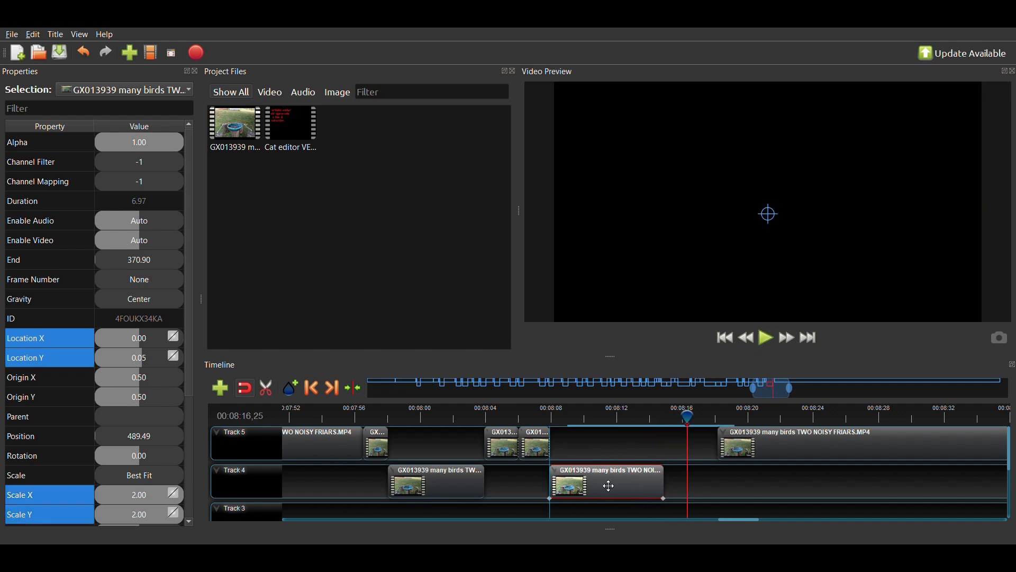
click(546, 418)
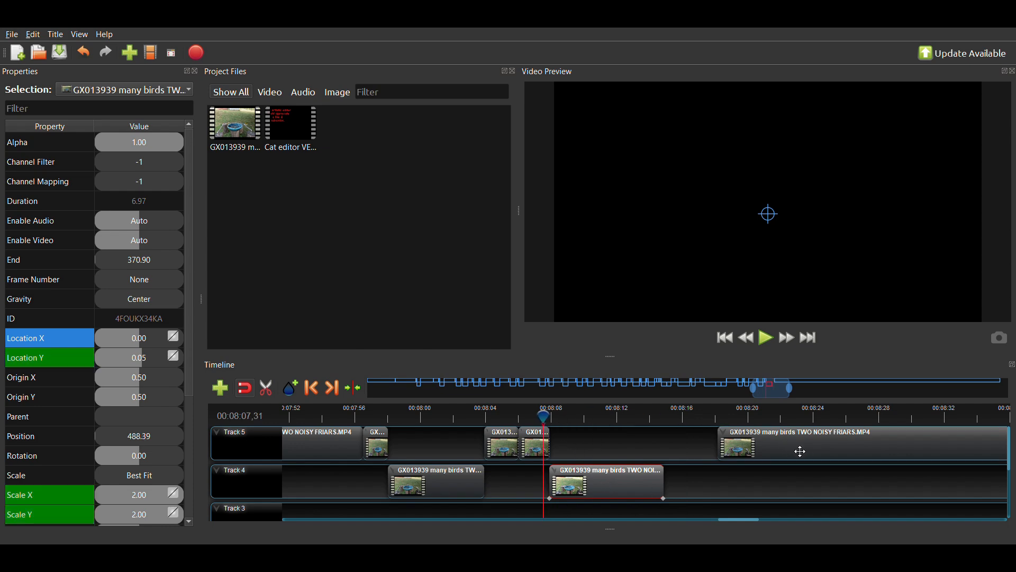
click(751, 449)
drag(751, 449, 737, 443)
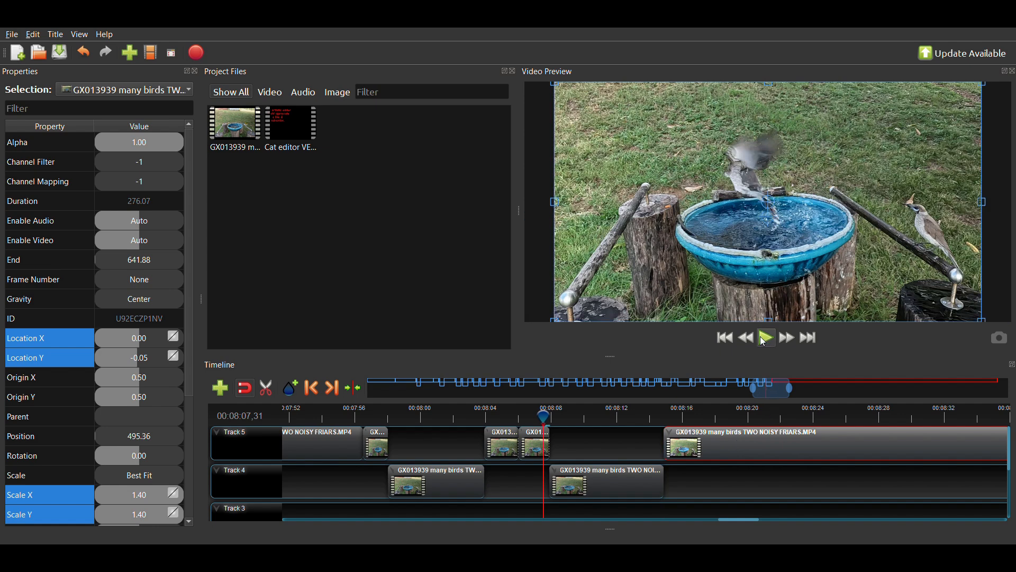
- Play the joined section from 00:08:07,31 through the slowed replay to about 00:08:22, and return the playhead to about 00:08:16
click(766, 339)
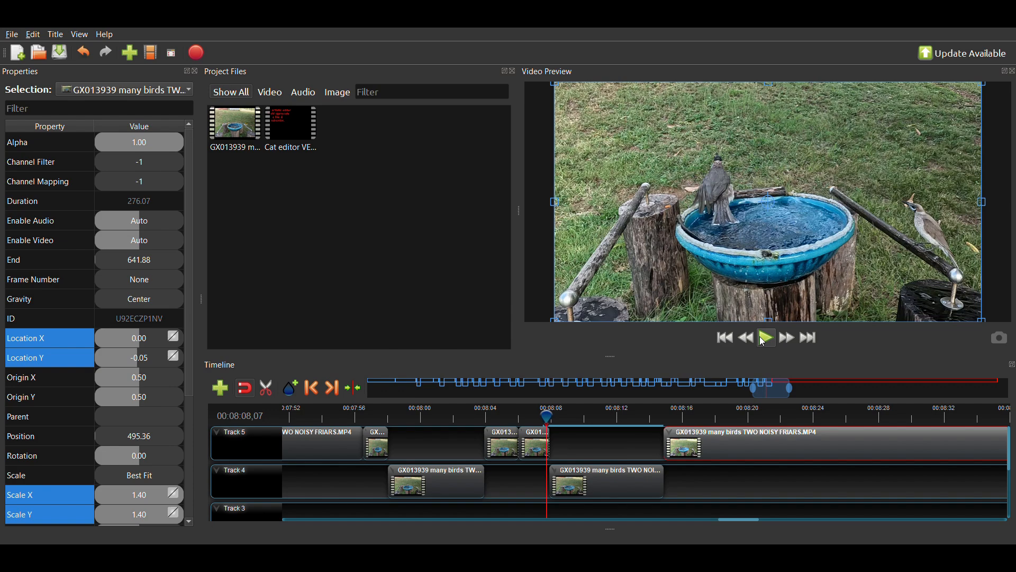
click(766, 340)
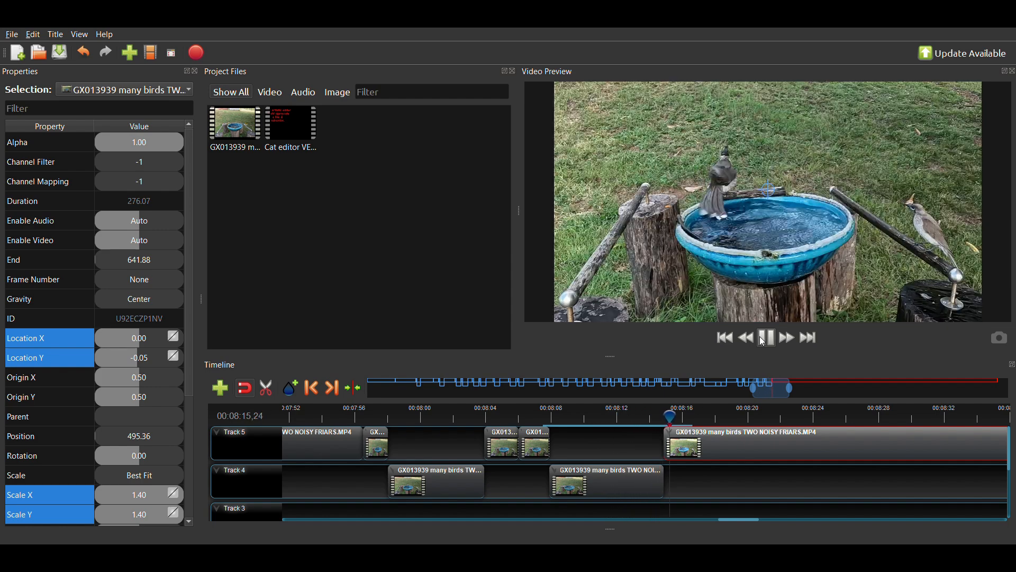
click(768, 338)
click(764, 342)
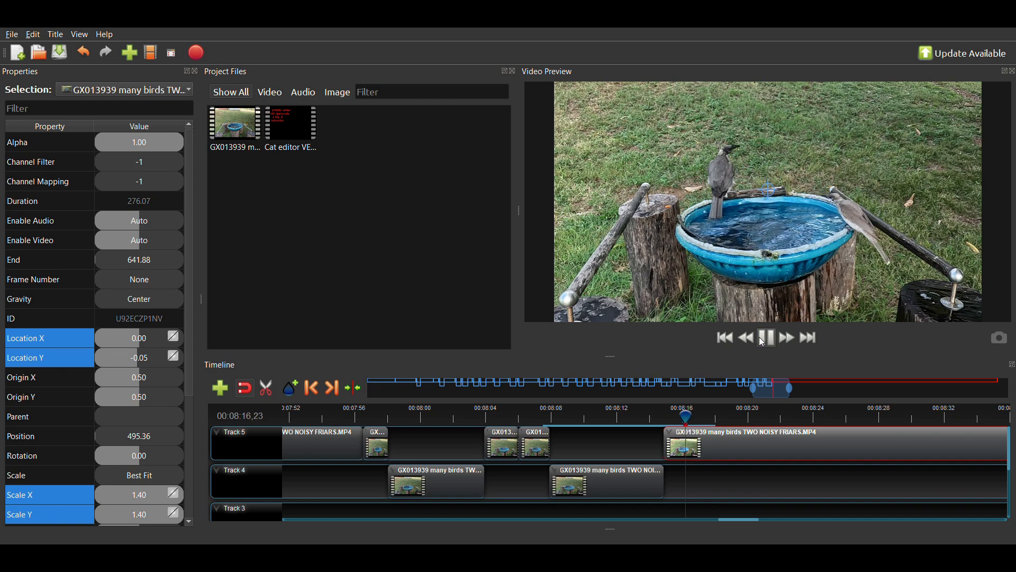
click(764, 342)
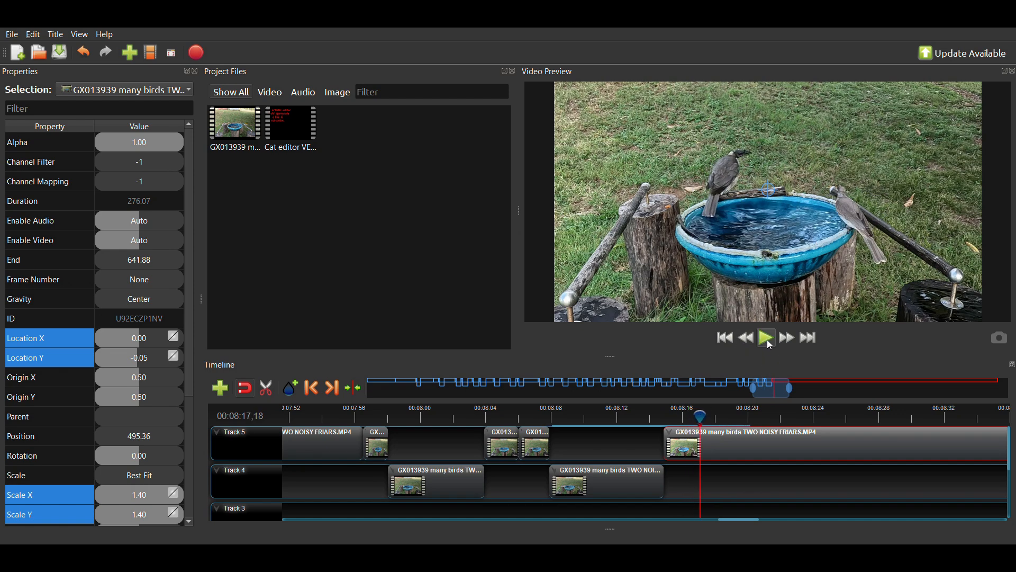
click(766, 343)
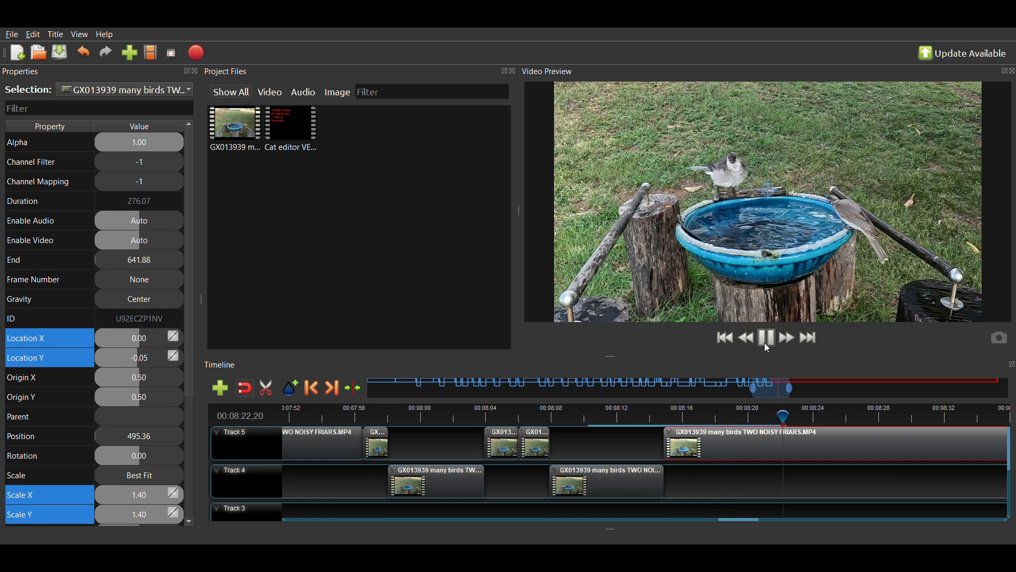
click(686, 418)
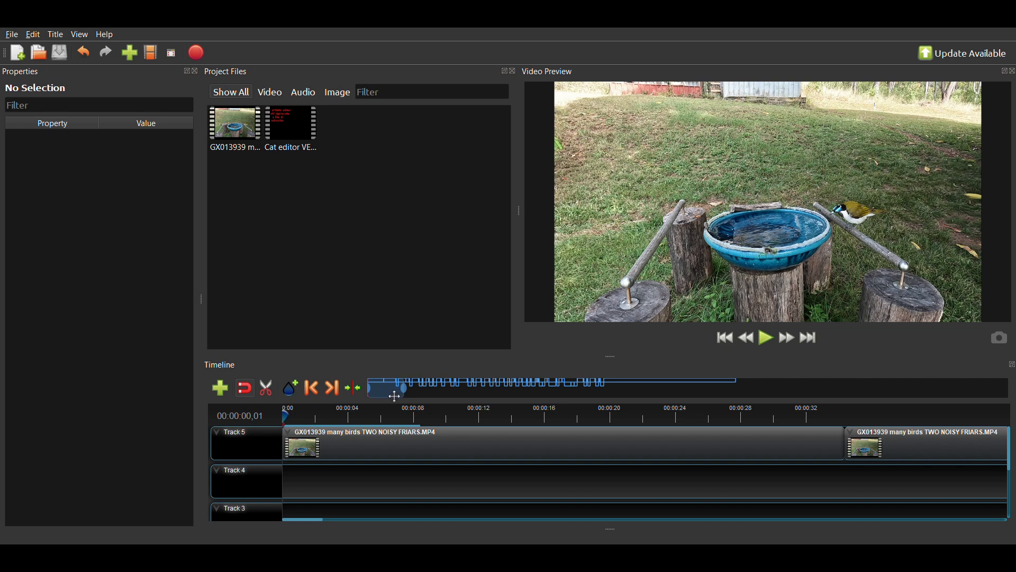
- Find the last edited section of the timeline near 00:08:08 and select the slowed Track 4 clip there
drag(397, 391, 614, 396)
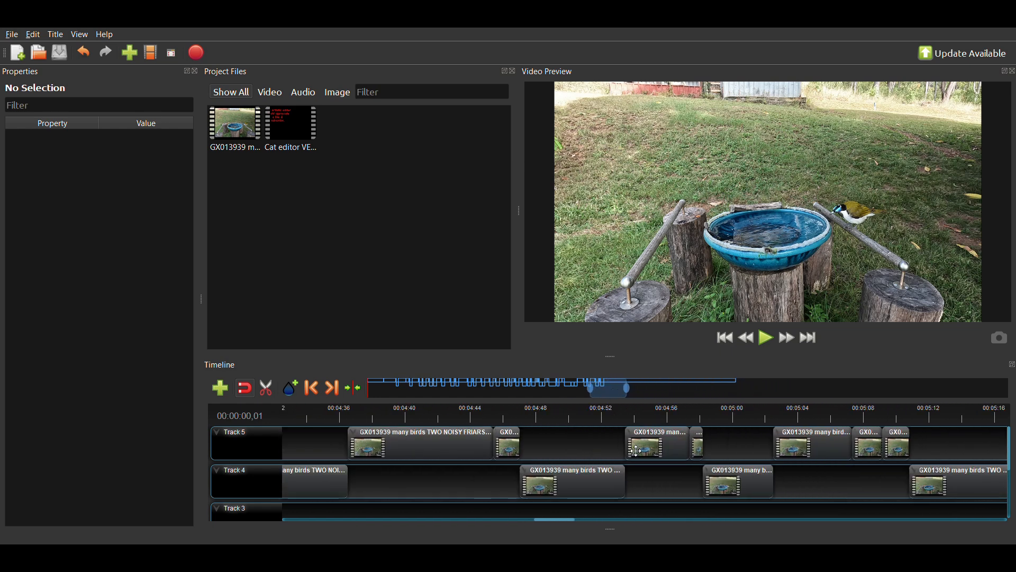
scroll(637, 450, down, 2)
scroll(635, 450, up, 2)
drag(615, 392, 633, 400)
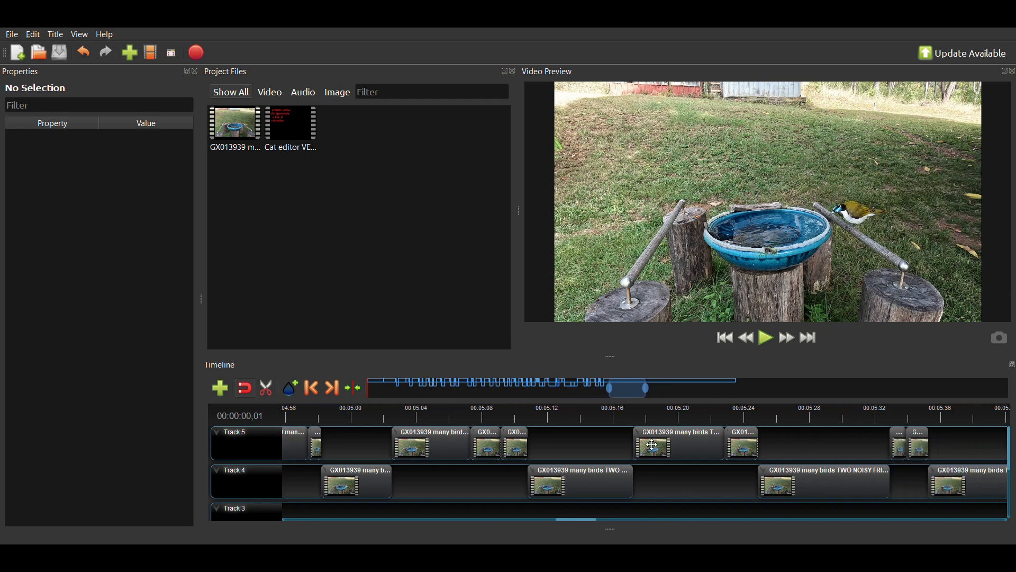
ctrl+scroll(669, 480, down, 5)
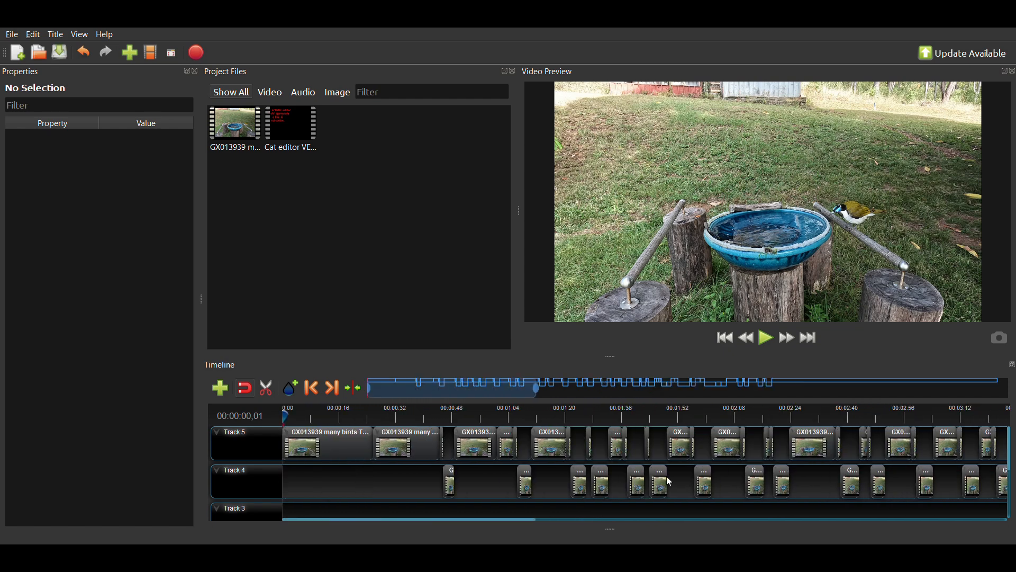
ctrl+scroll(669, 480, down, 4)
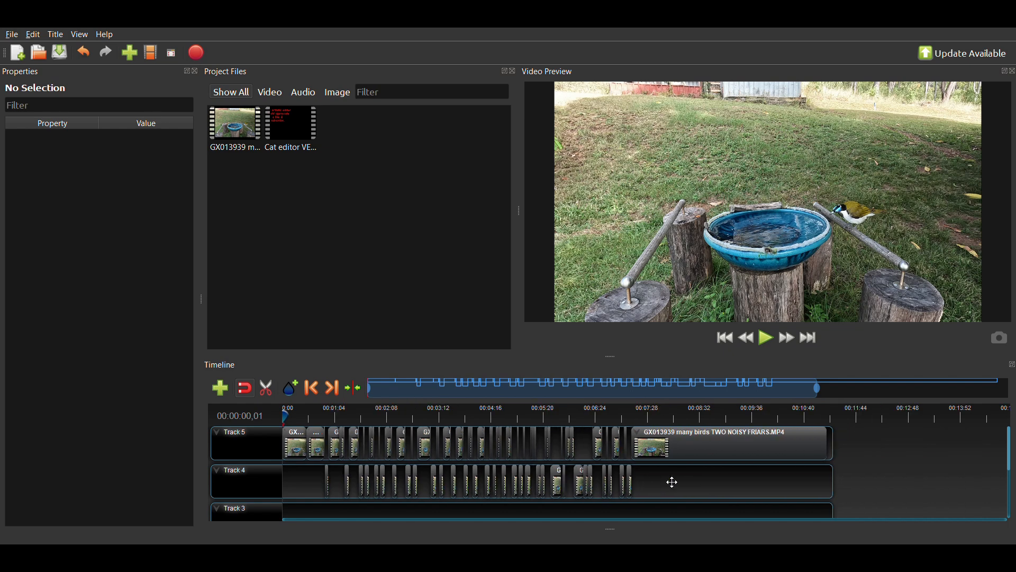
ctrl+scroll(671, 481, down, 3)
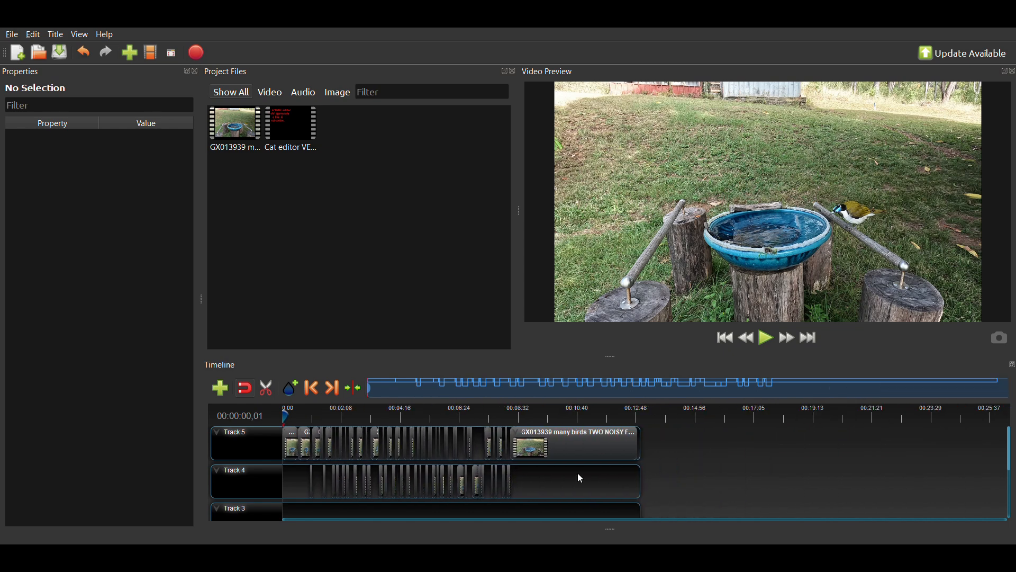
ctrl+scroll(581, 478, up, 3)
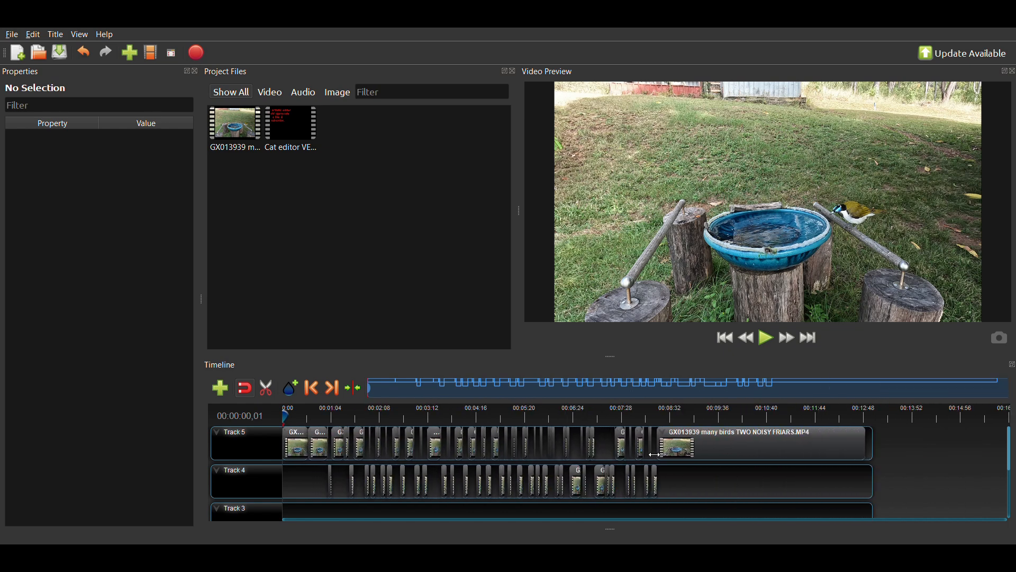
ctrl+scroll(657, 442, up, 3)
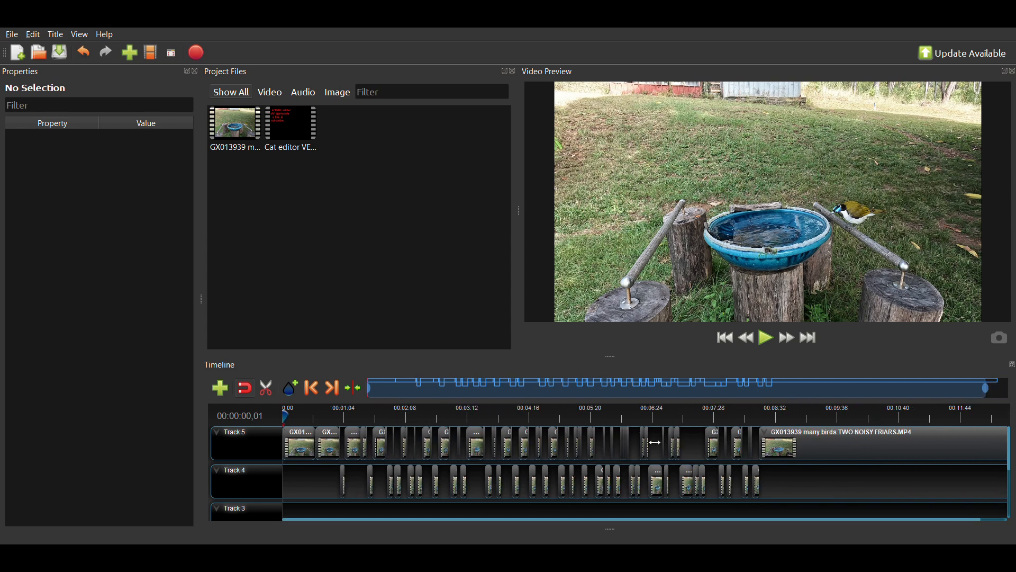
ctrl+scroll(656, 442, up, 10)
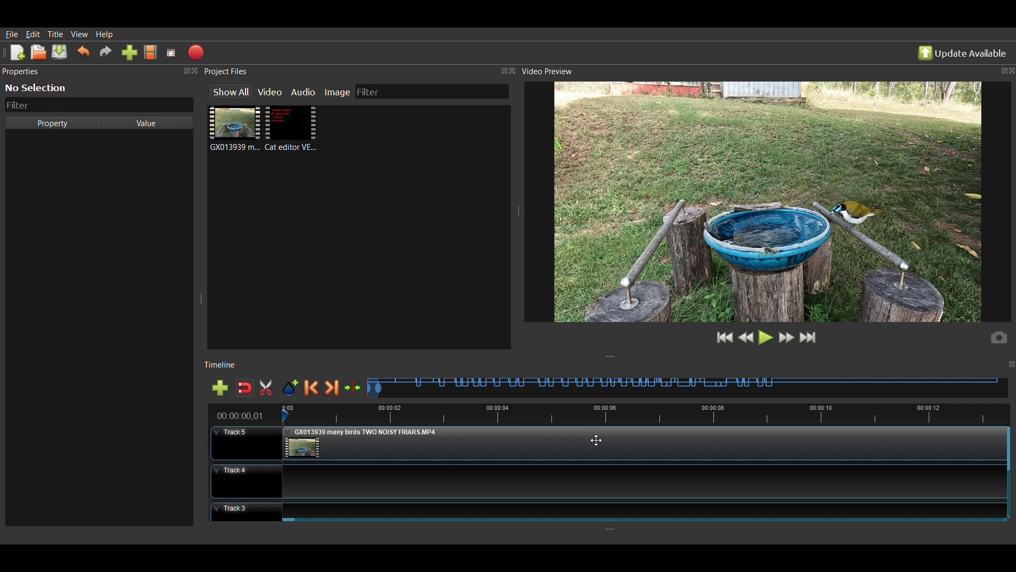
drag(386, 390, 786, 389)
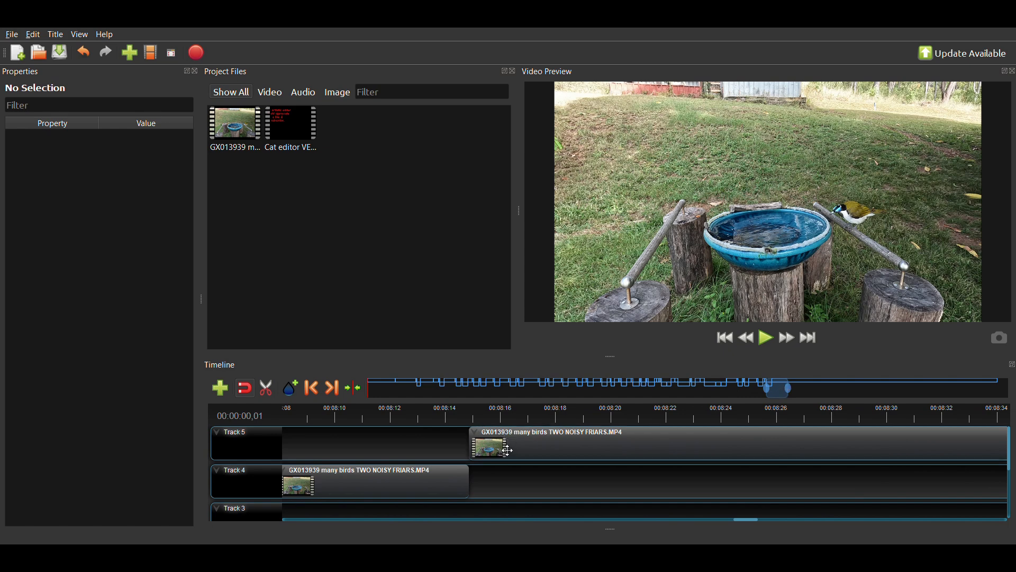
click(484, 439)
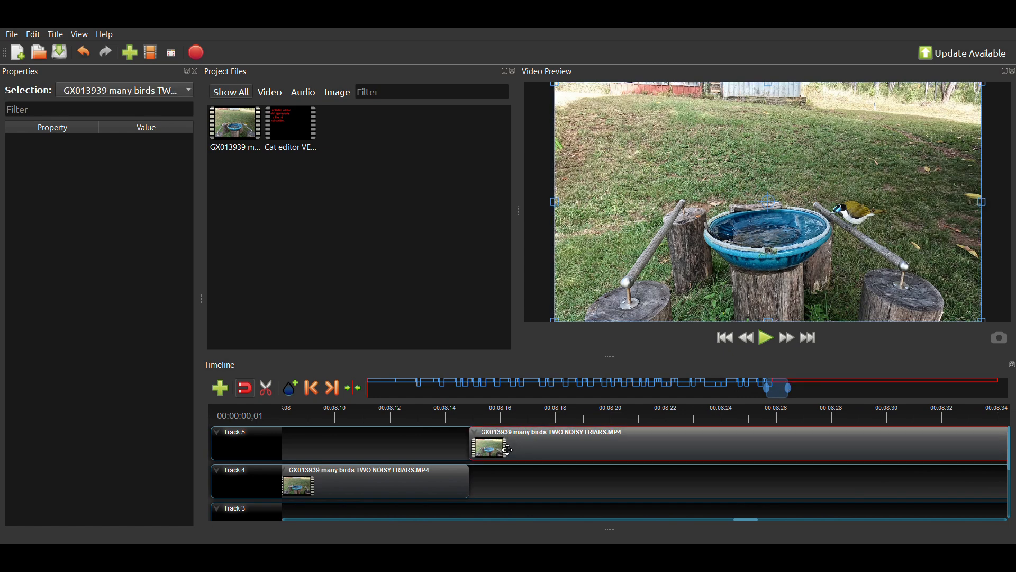
click(436, 480)
drag(788, 395, 781, 395)
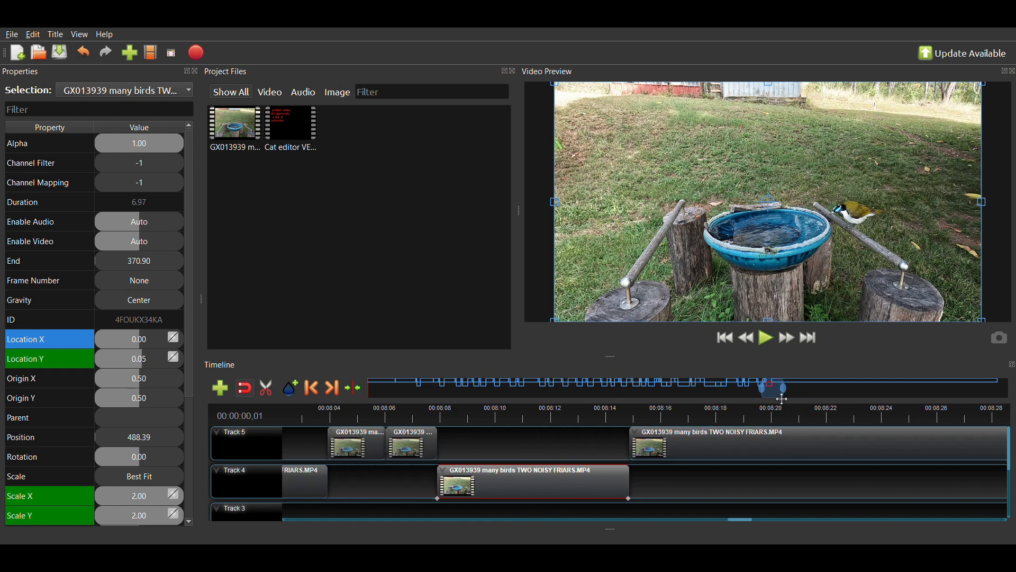
- Play from 00:08:14,22 across the cut into the long Track 5 clip, pausing at intervals up to 00:08:25,24
click(613, 420)
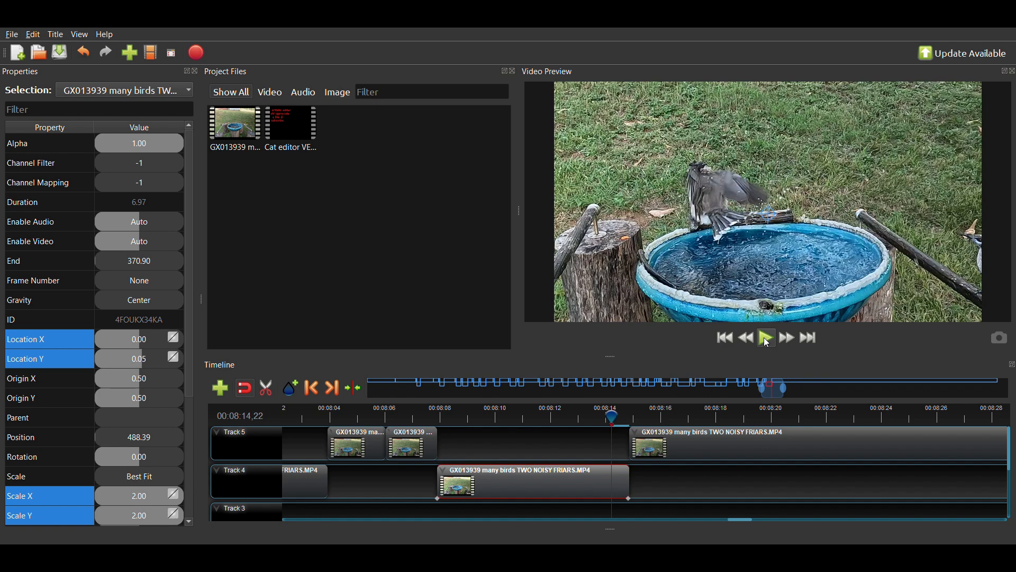
click(767, 342)
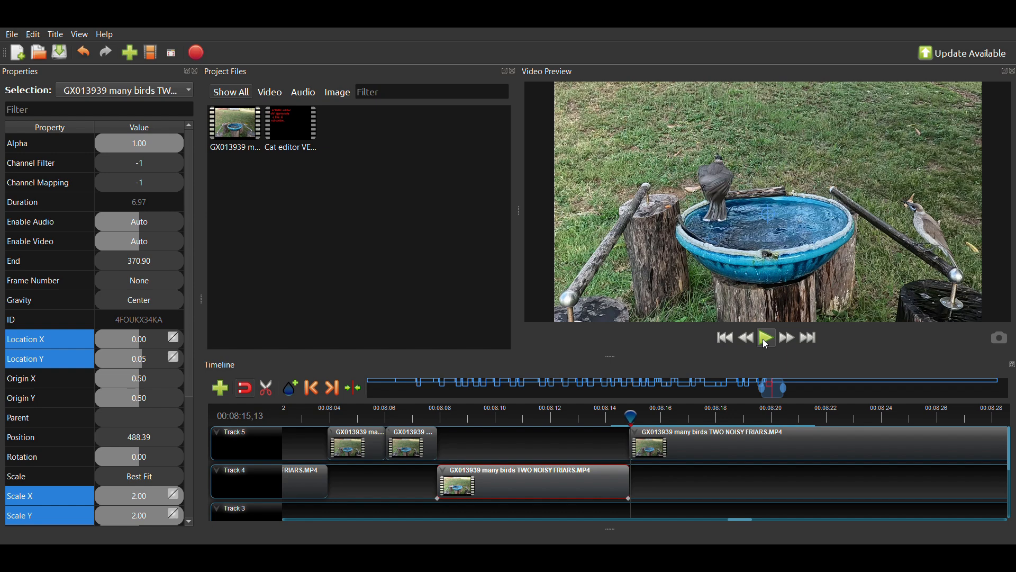
click(767, 342)
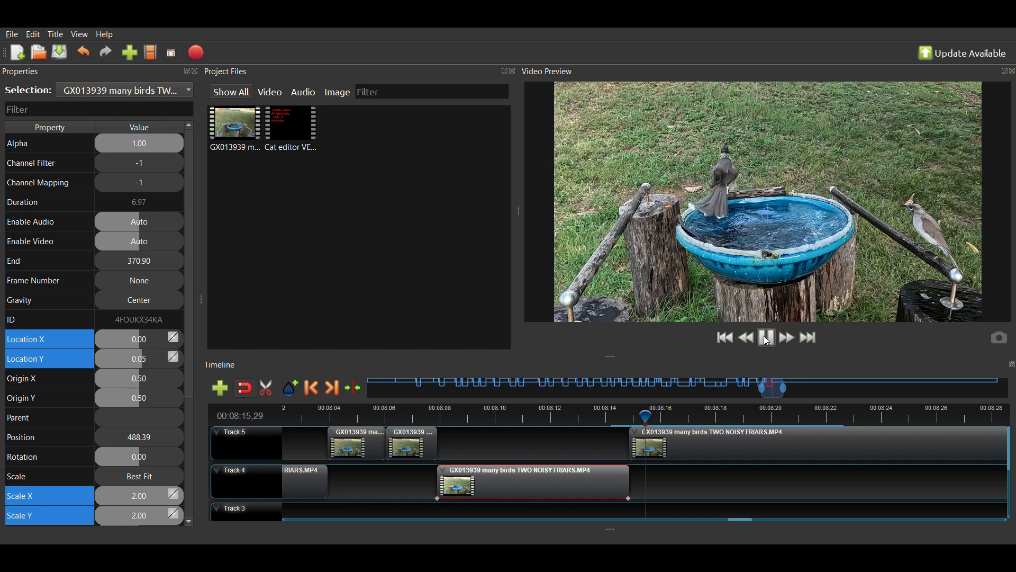
click(767, 342)
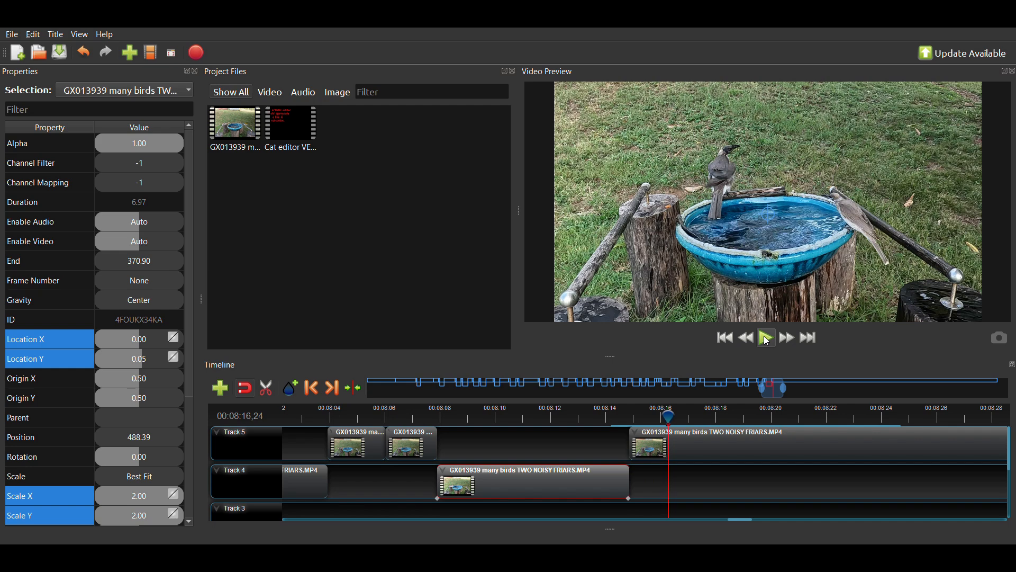
click(767, 342)
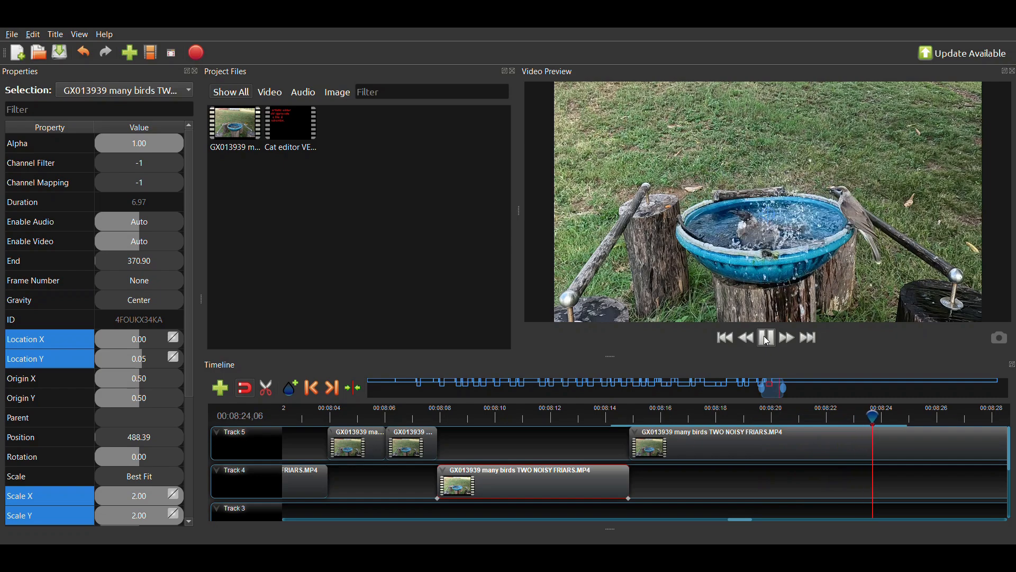
click(769, 339)
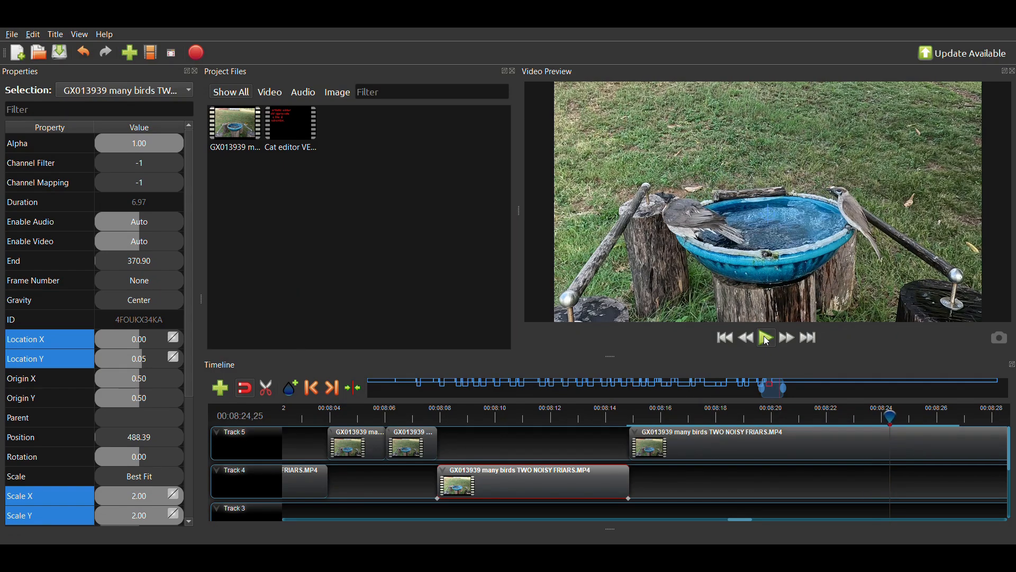
click(766, 340)
click(766, 340)
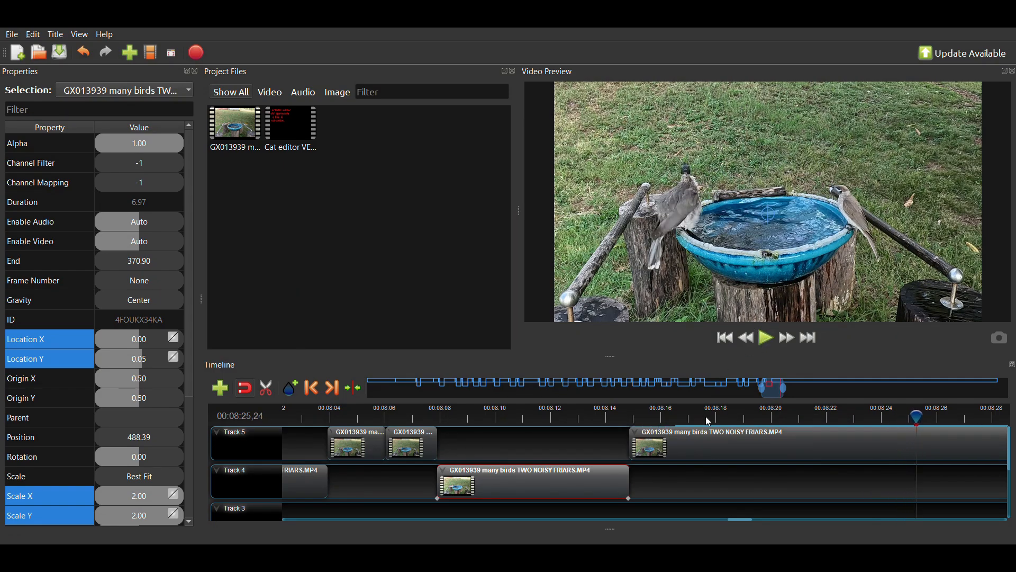
- Replay the perched birds between about 00:08:16 and 00:08:17 in the long Track 5 clip, stopping at 00:08:17,11
click(687, 418)
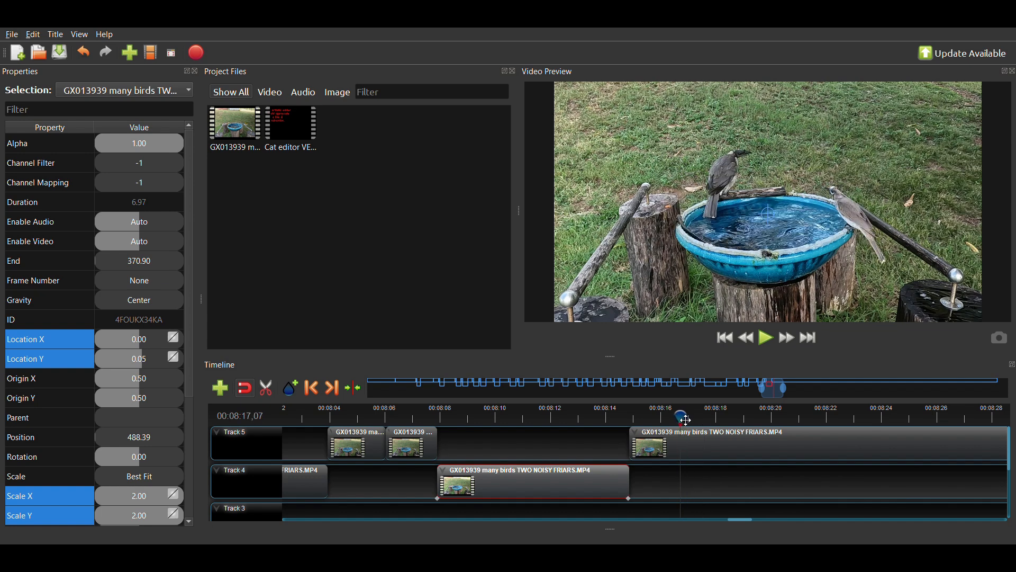
drag(687, 419, 684, 419)
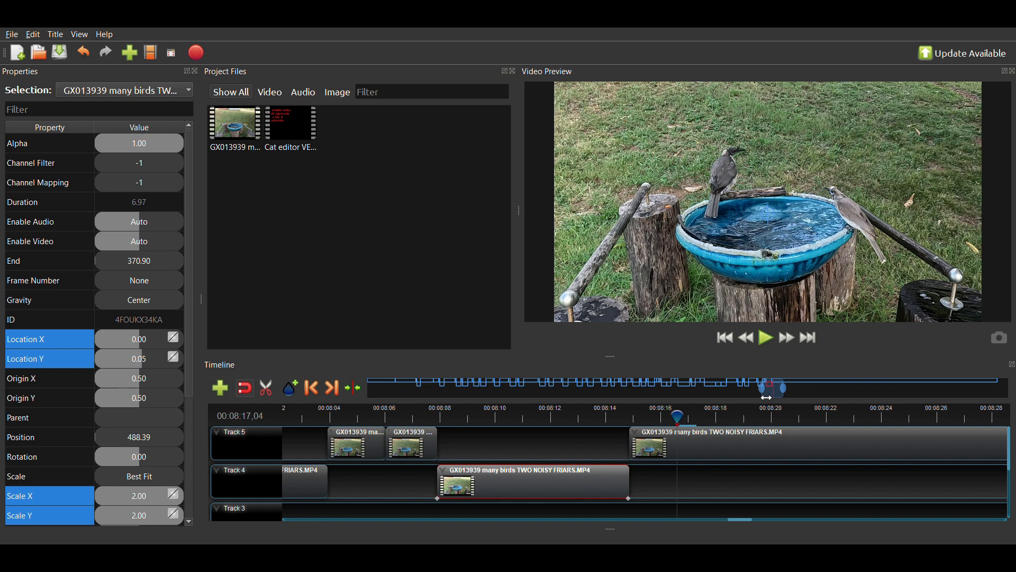
click(668, 420)
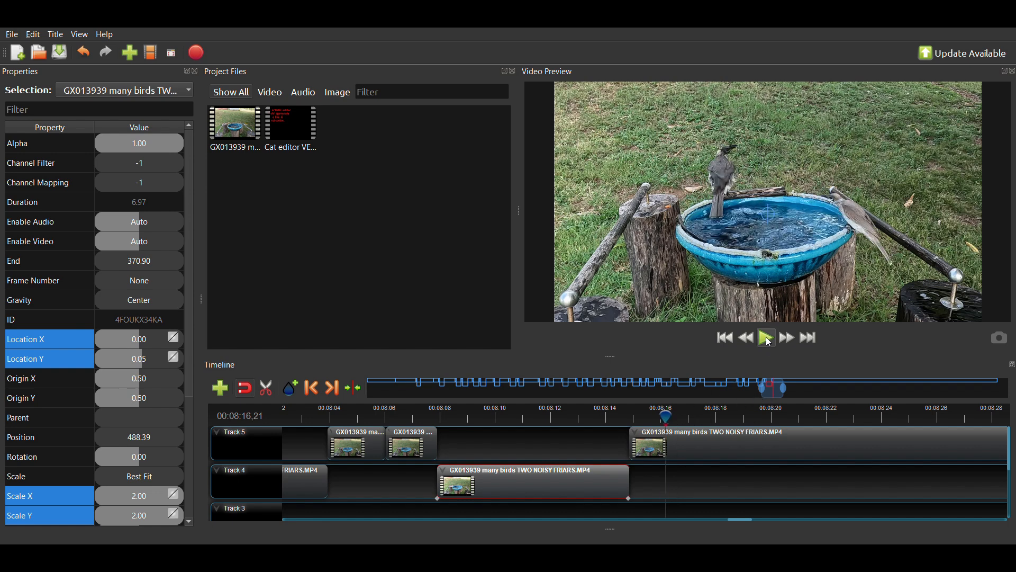
click(769, 338)
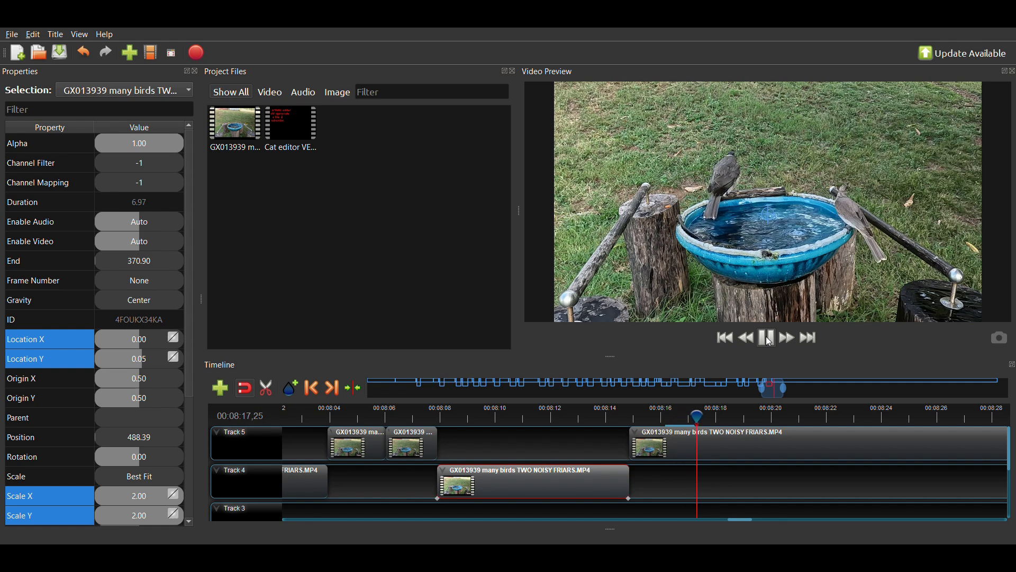
click(769, 339)
click(669, 422)
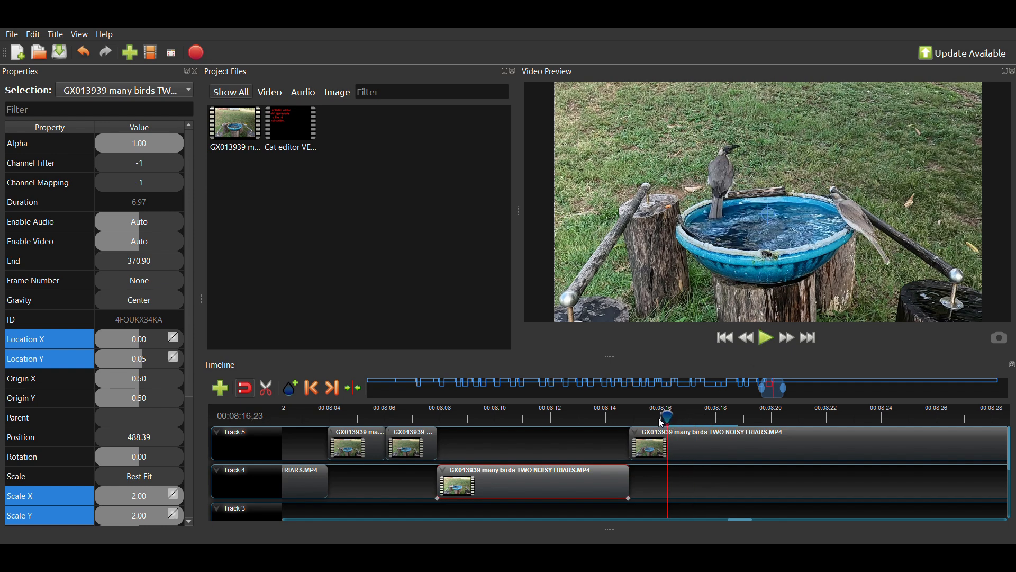
click(661, 422)
click(770, 341)
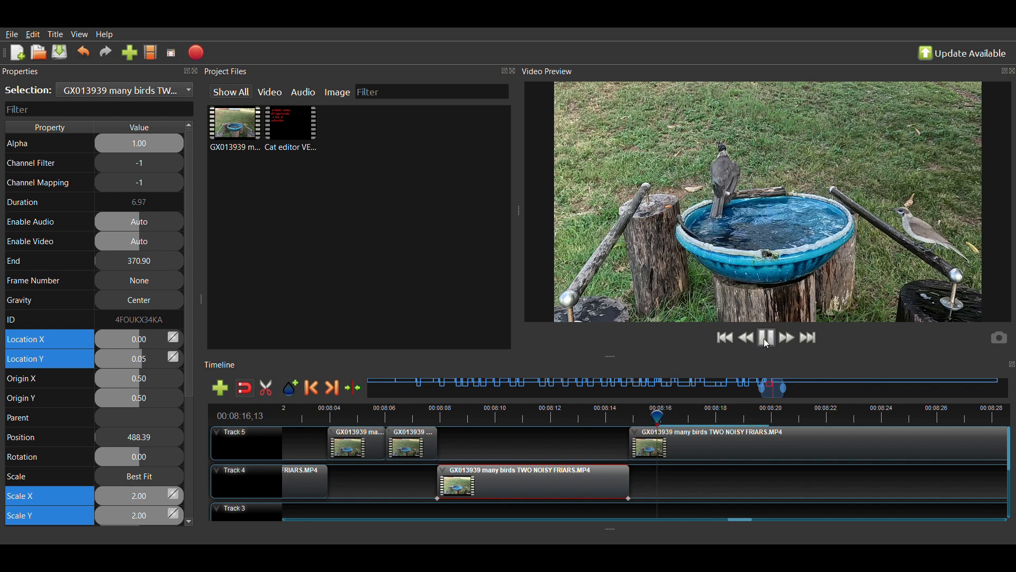
click(769, 343)
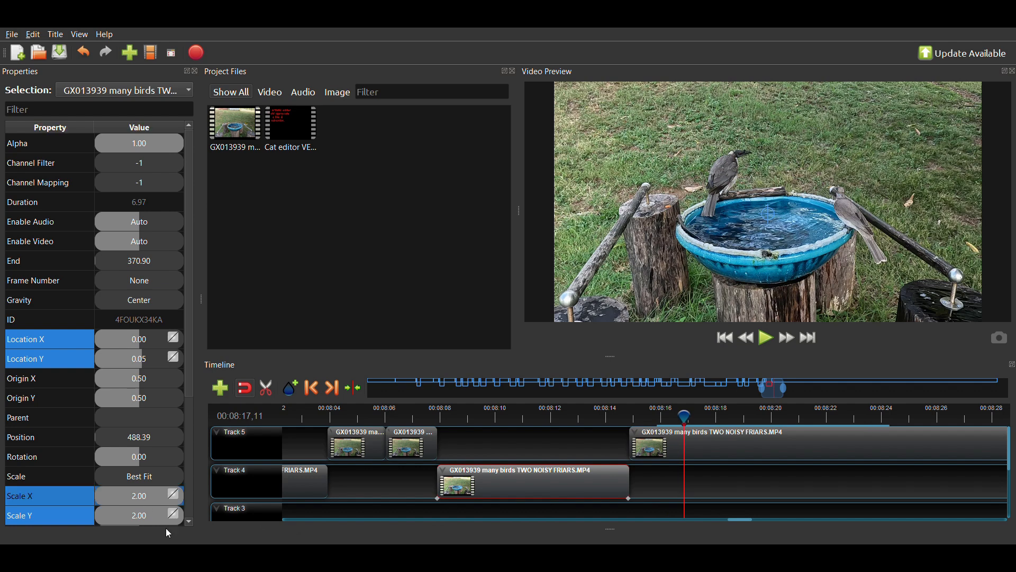
- Keyframe the long Track 5 clip at 00:08:17,11 with Location X 0 and Location Y -0.05
click(771, 448)
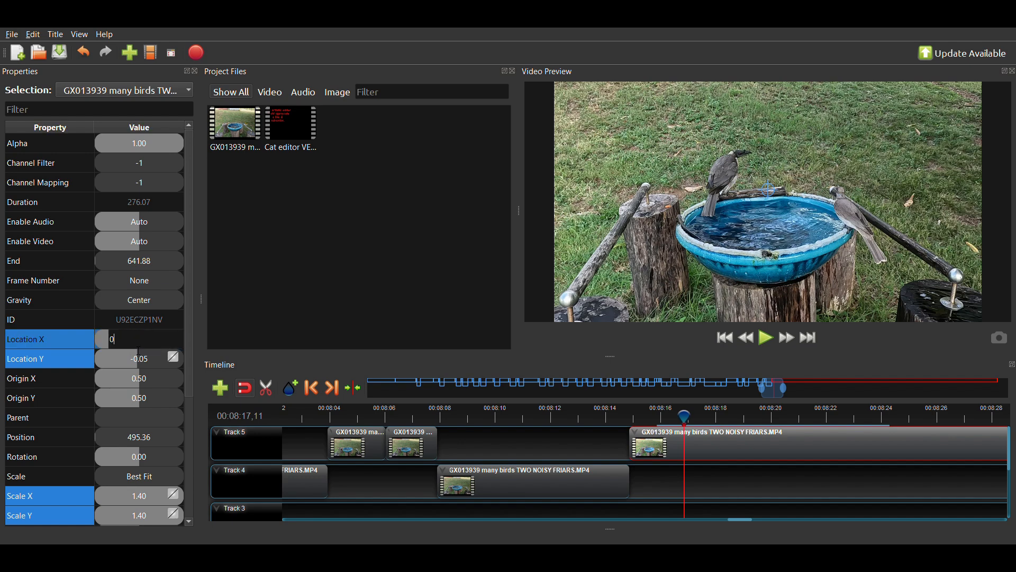
click(134, 346)
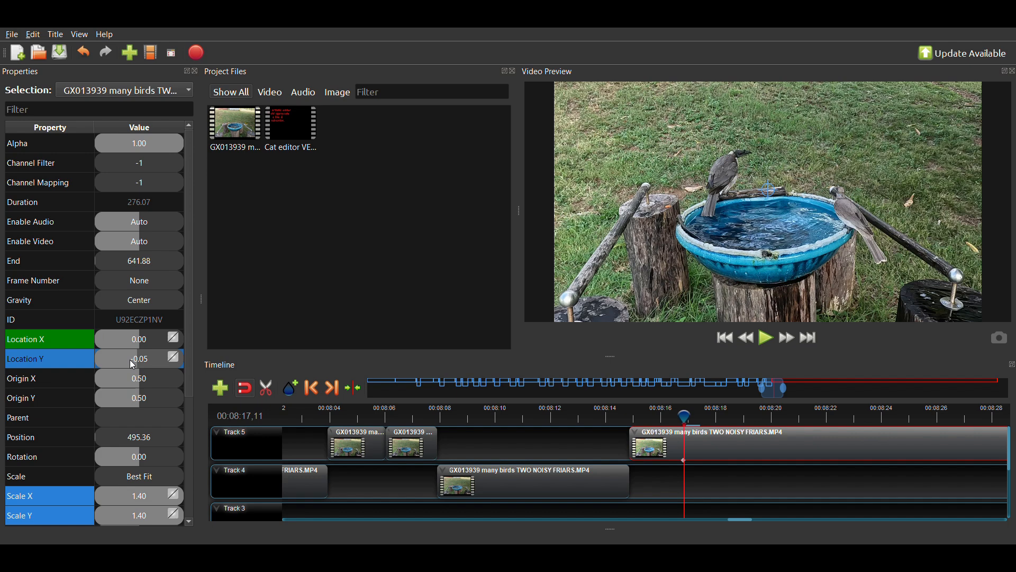
double_click(133, 364)
text(-0)
text(.05)
key(Return)
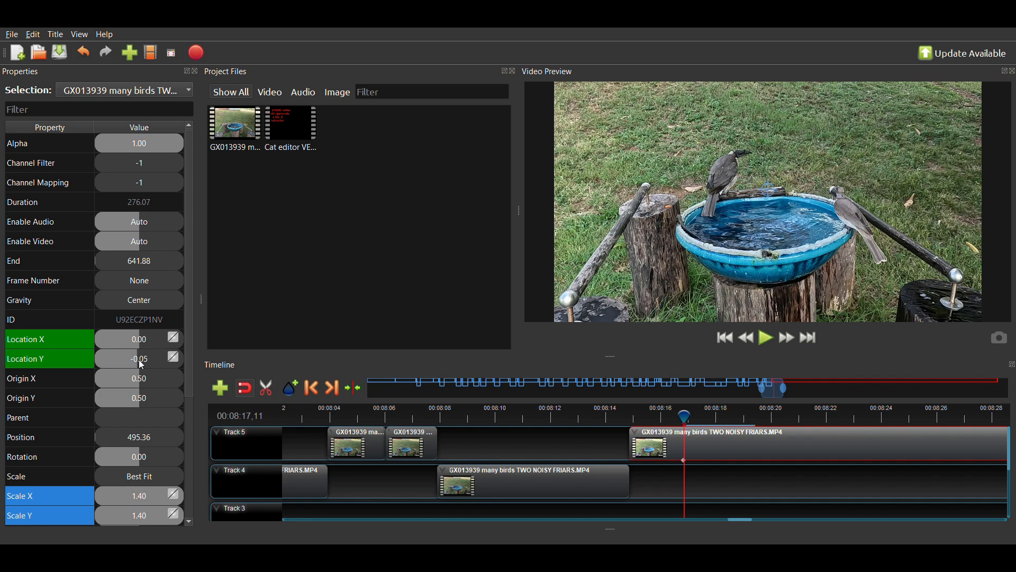
- Keyframe Scale X and Scale Y of the long Track 5 clip at 1.4 at 00:08:17,11
click(126, 490)
text(1.4)
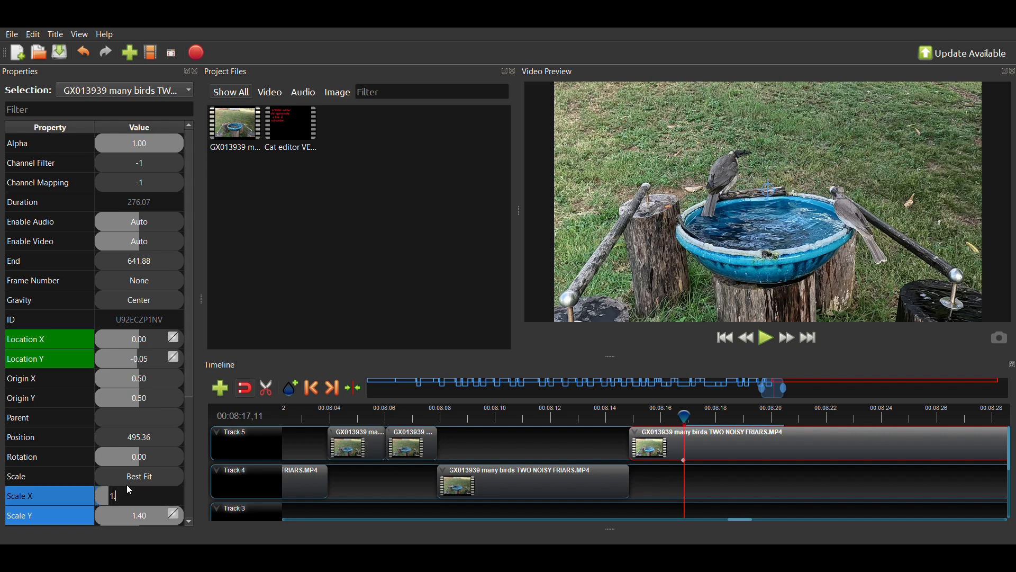
key(Return)
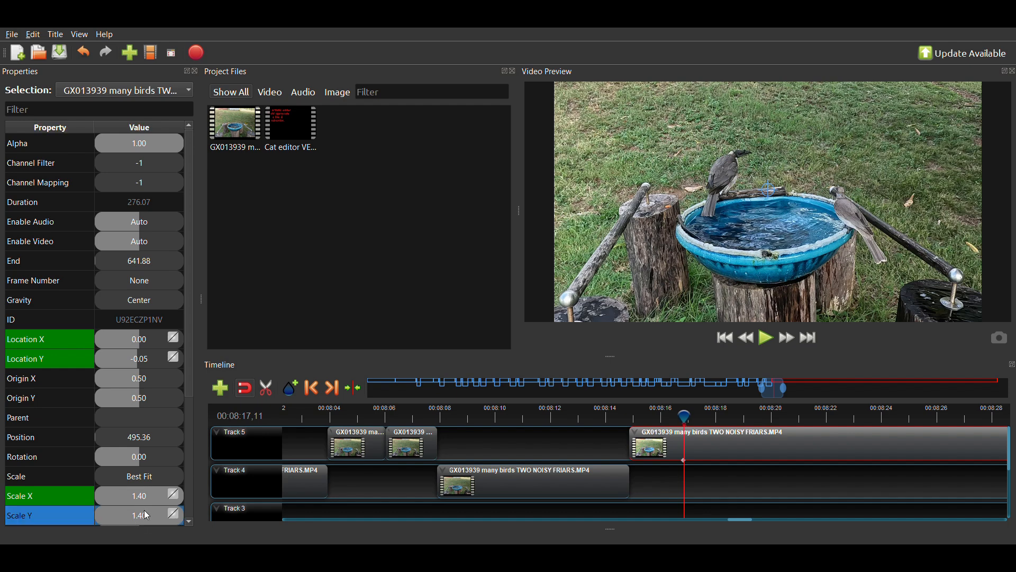
click(149, 515)
text(1.4)
key(Return)
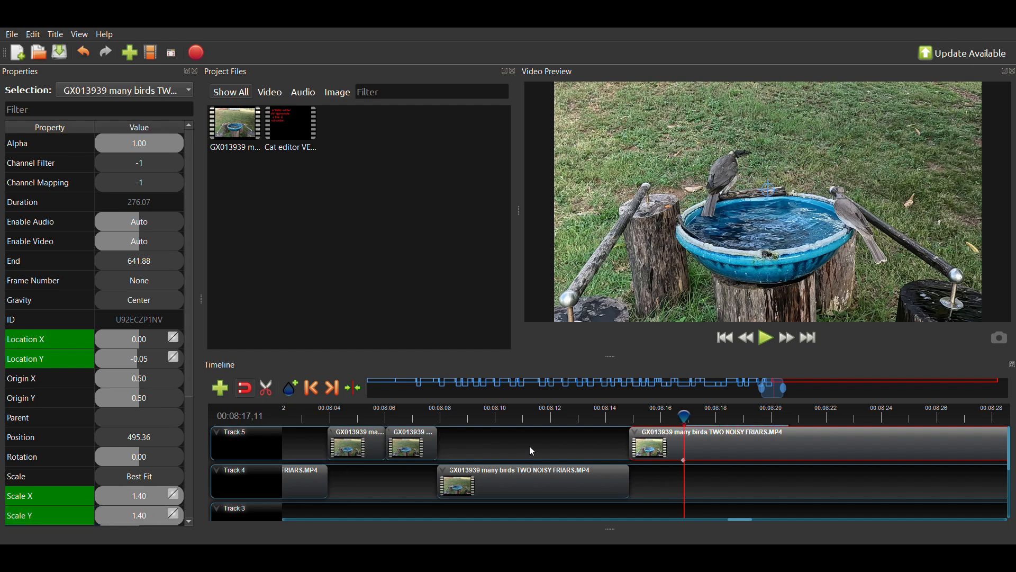
- Play on to 00:08:21,14 and keyframe the long Track 5 clip's Scale X and Scale Y at 1.8 there
click(769, 339)
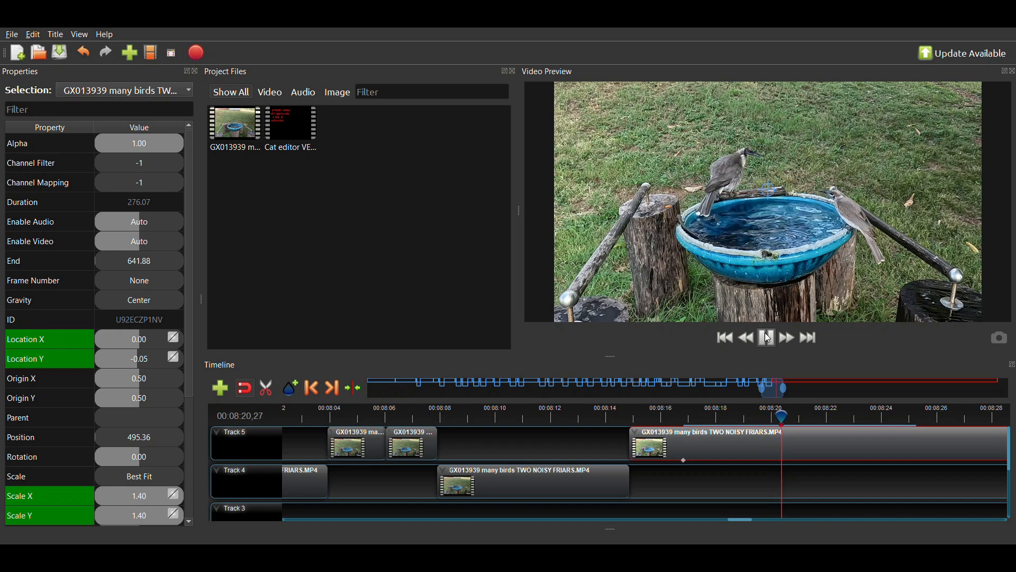
click(769, 339)
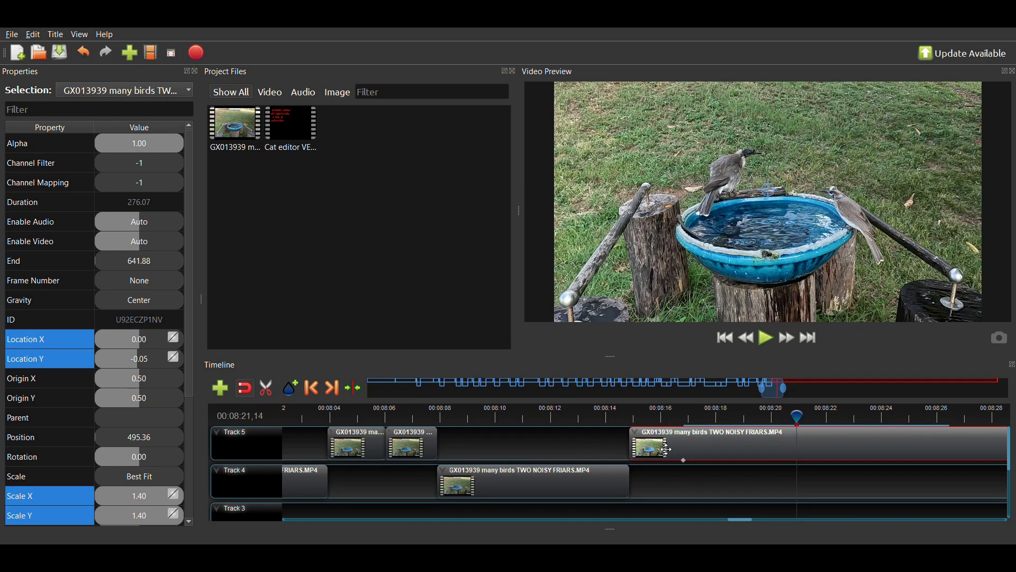
scroll(691, 455, down, 1)
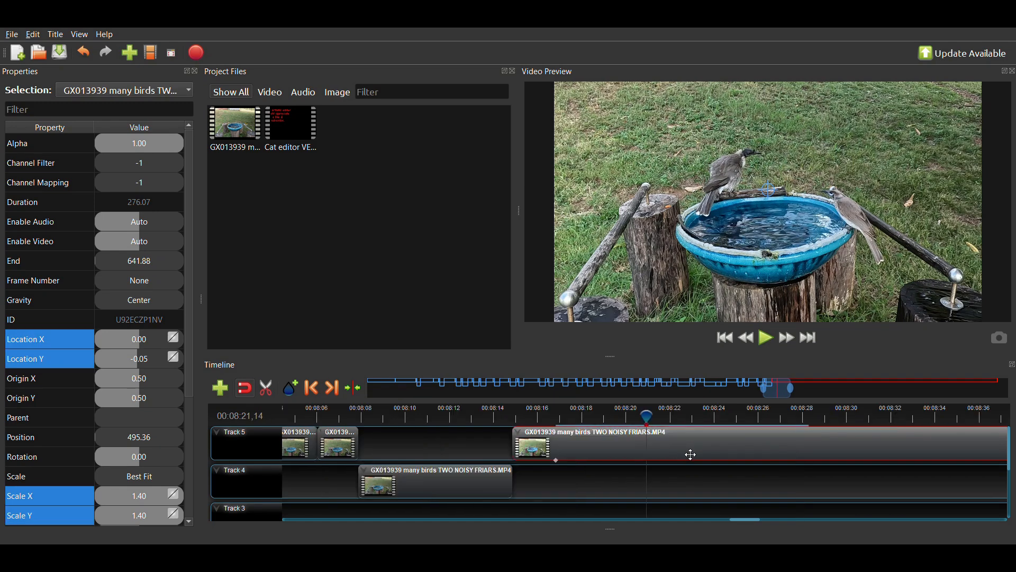
scroll(691, 454, down, 1)
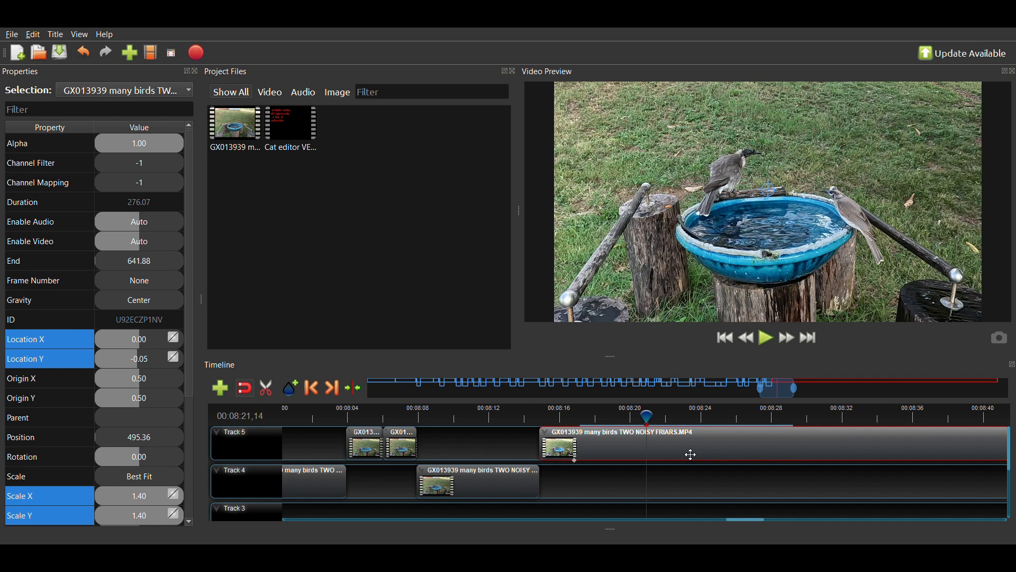
double_click(142, 494)
text(1.)
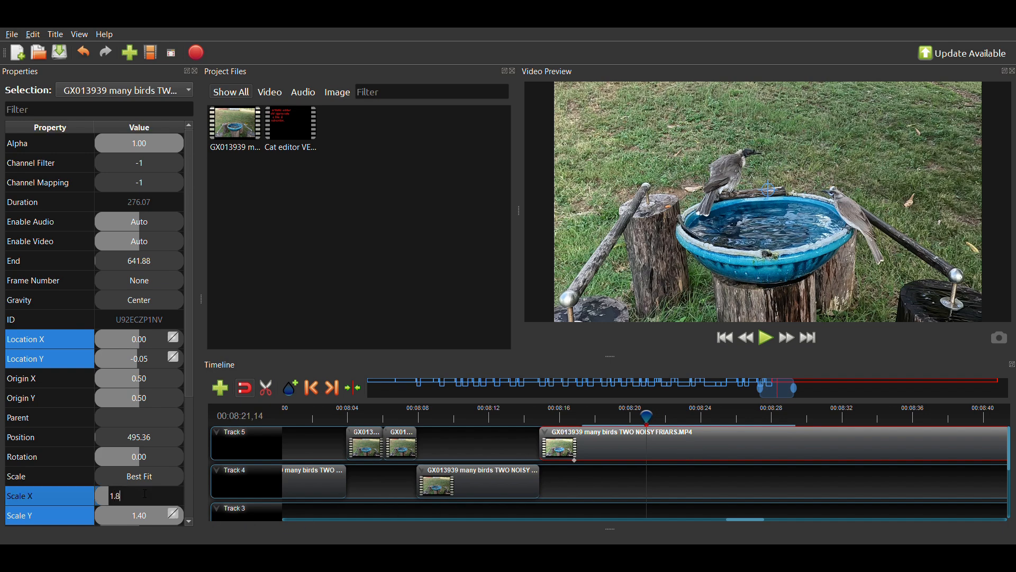
key(Return)
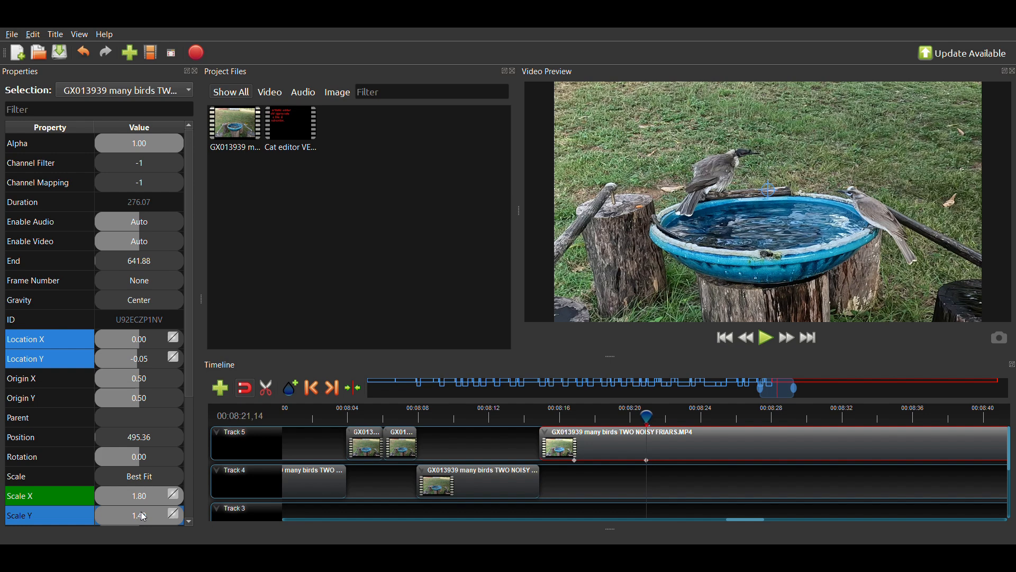
double_click(145, 518)
text(1.)
key(Return)
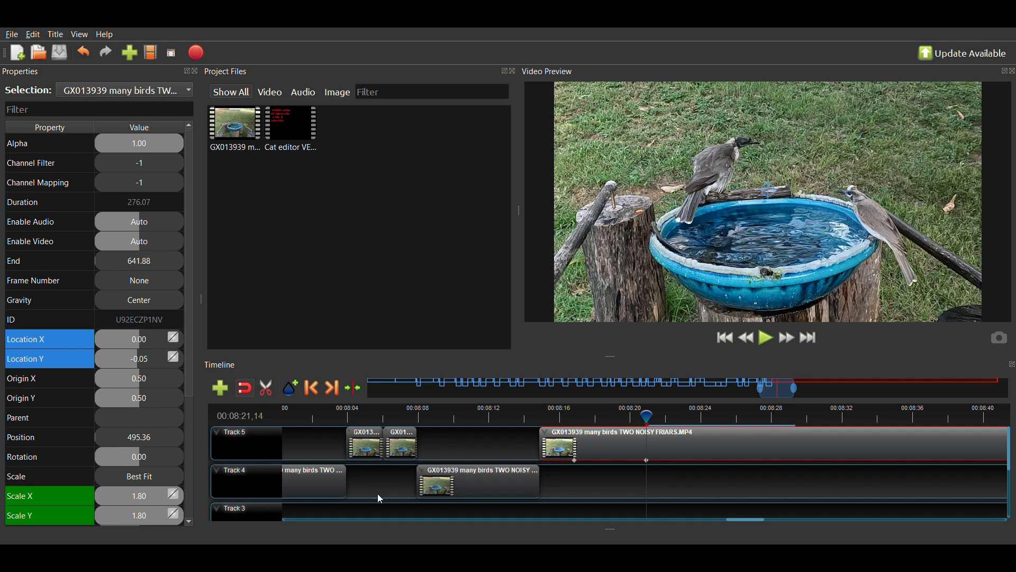
- Find the frame where the back bird starts moving, and slice the long Track 5 clip at 00:08:23,08
click(767, 339)
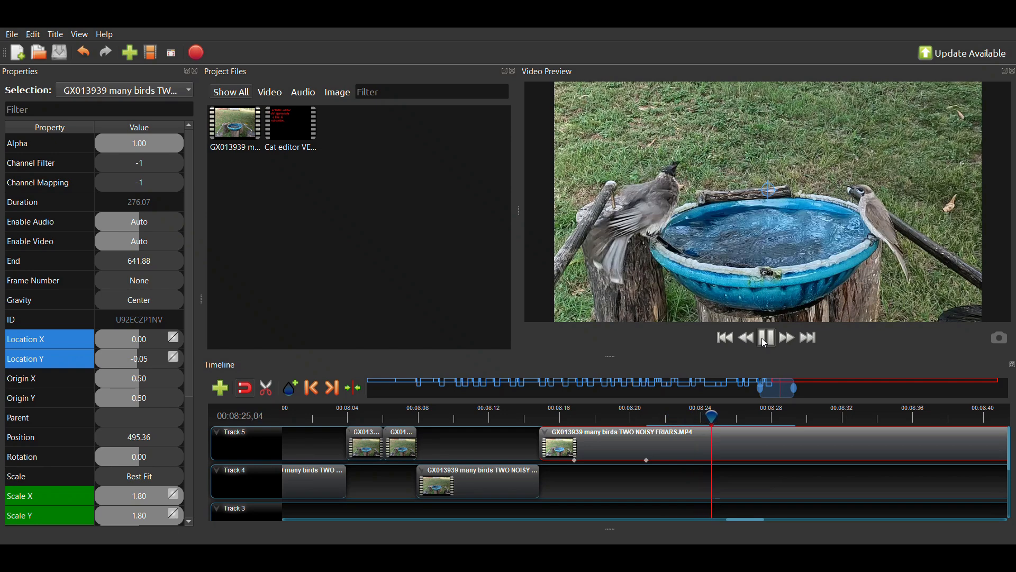
click(767, 339)
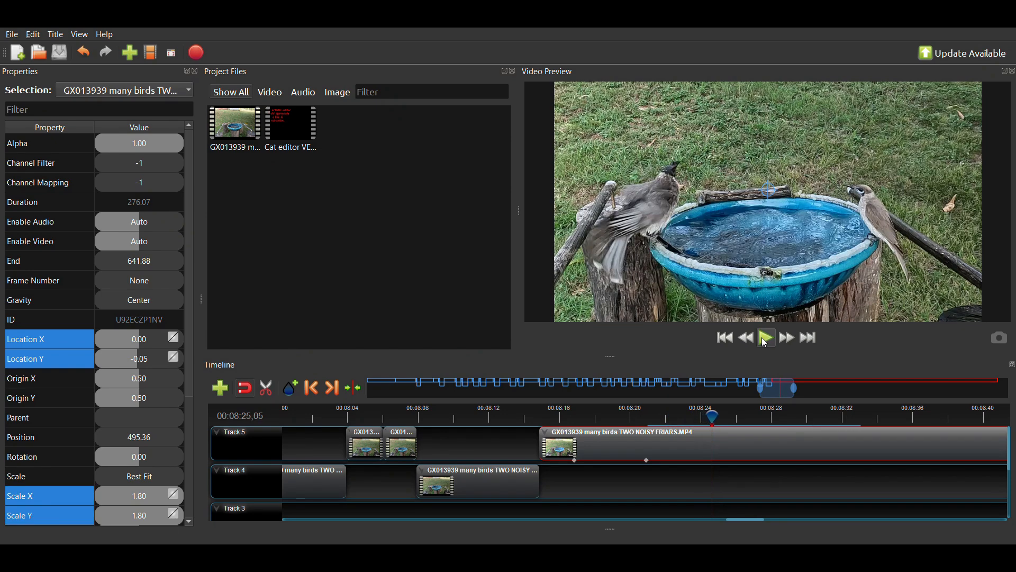
key(Left)
key(Left)
key(Left)
key(Left)
key(Left)
key(Left)
key(Left)
key(Left)
key(Left)
key(Left)
key(Left)
key(Left)
key(Left)
key(Left)
key(Left)
key(Left)
key(Left)
key(Left)
key(Left)
key(Left)
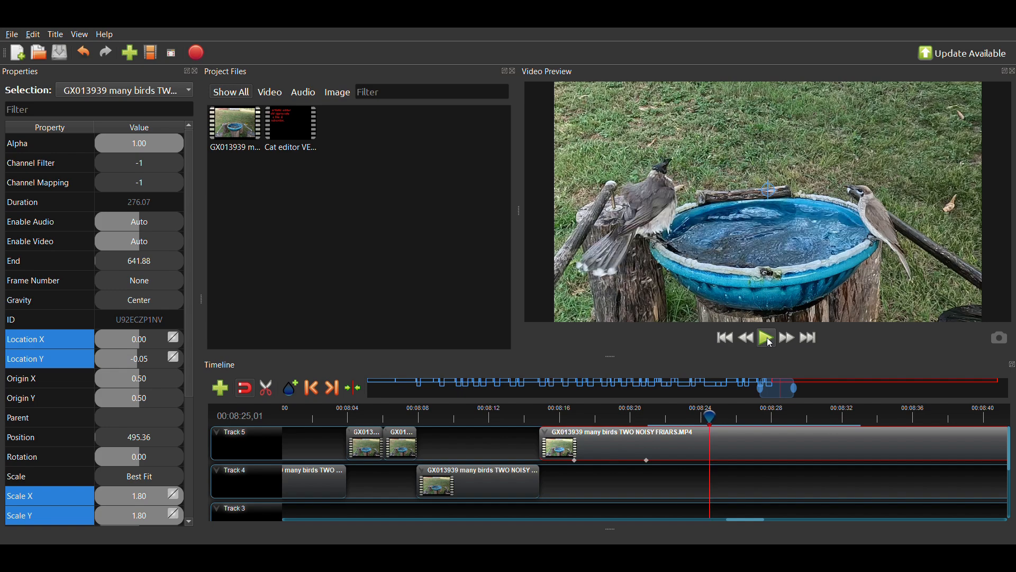
key(Left)
key(Left)
key(Left)
key(Left)
key(Left)
key(Left)
key(Left)
key(Left)
key(Left)
key(Left)
key(Left)
key(Left)
key(Left)
key(Left)
key(Left)
key(Left)
key(Left)
key(Left)
key(Left)
key(Left)
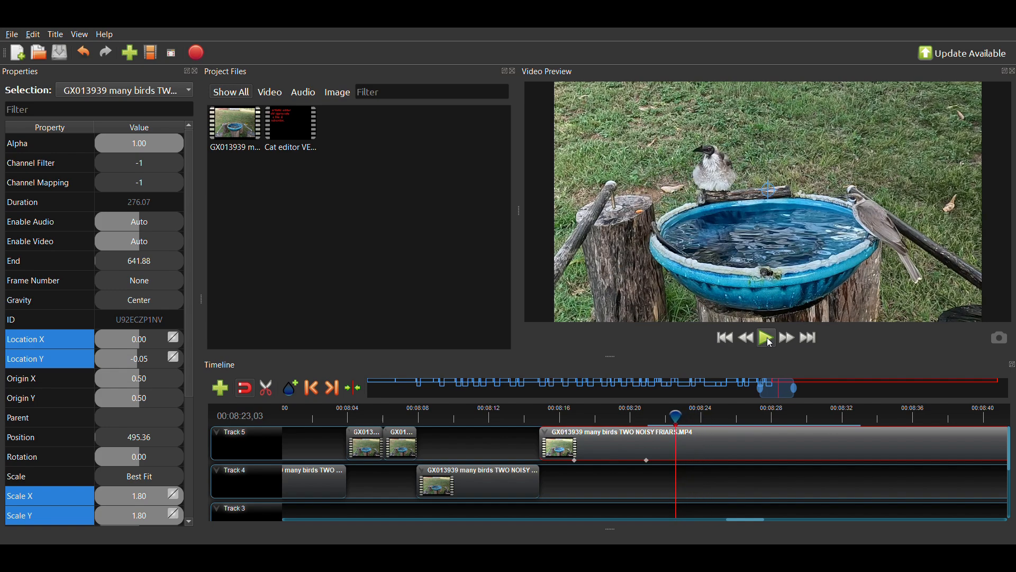
key(Right)
key(Right)
key(Right)
key(Right)
key(Right)
key(Right)
key(Right)
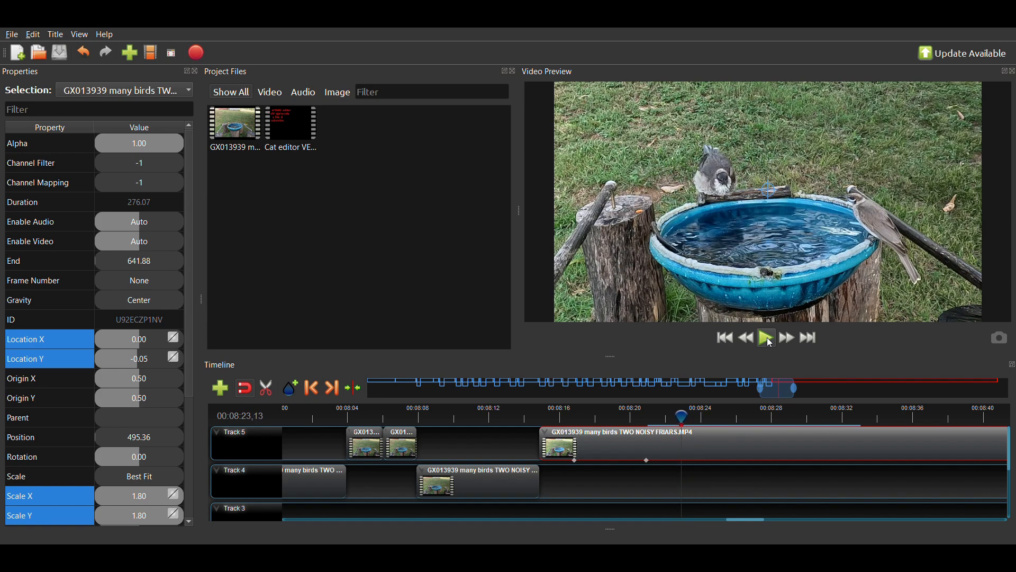
key(Left)
key(Left)
key(Left)
key(Left)
key(Left)
key(Left)
key(Left)
key(Left)
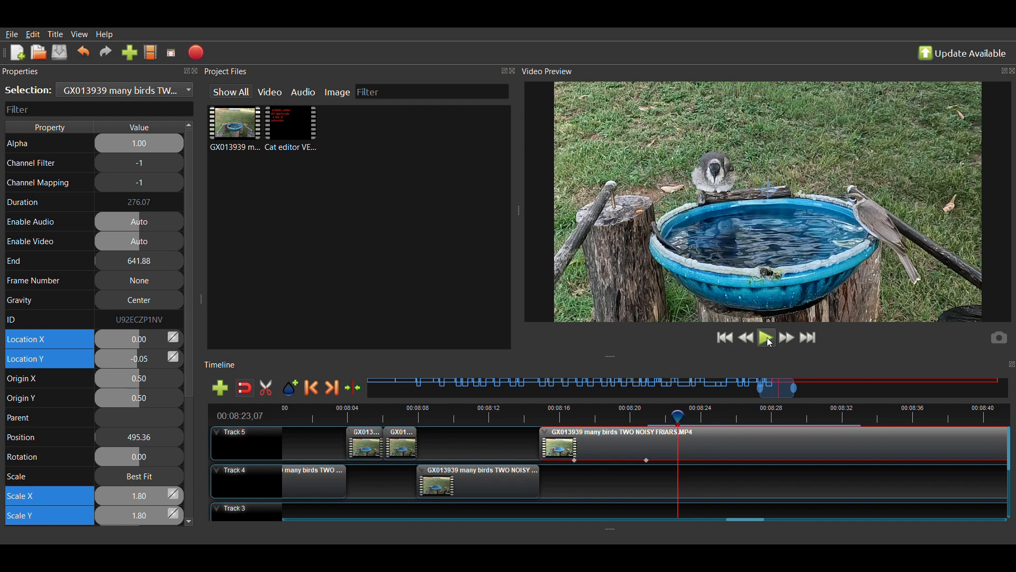
key(Right)
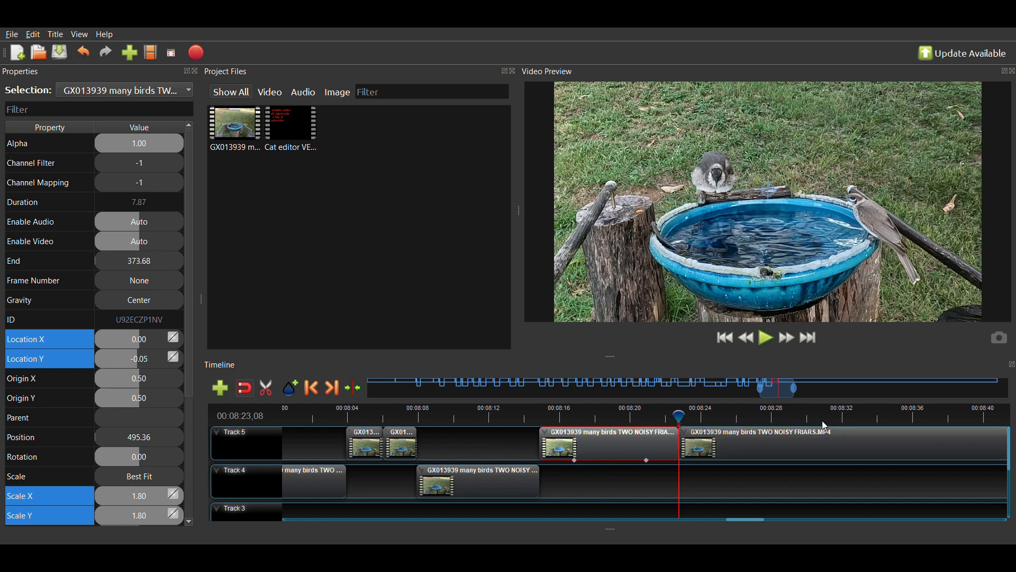
- Slice the Track 5 clip again at 00:08:24,24 and select the short action piece between the two cuts
key(space)
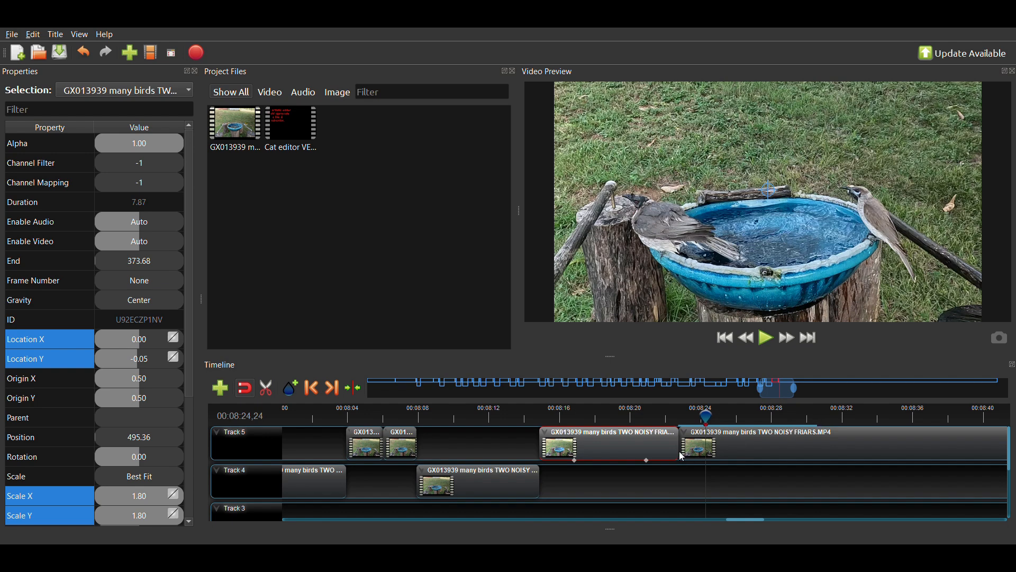
key(ctrl+shift+k)
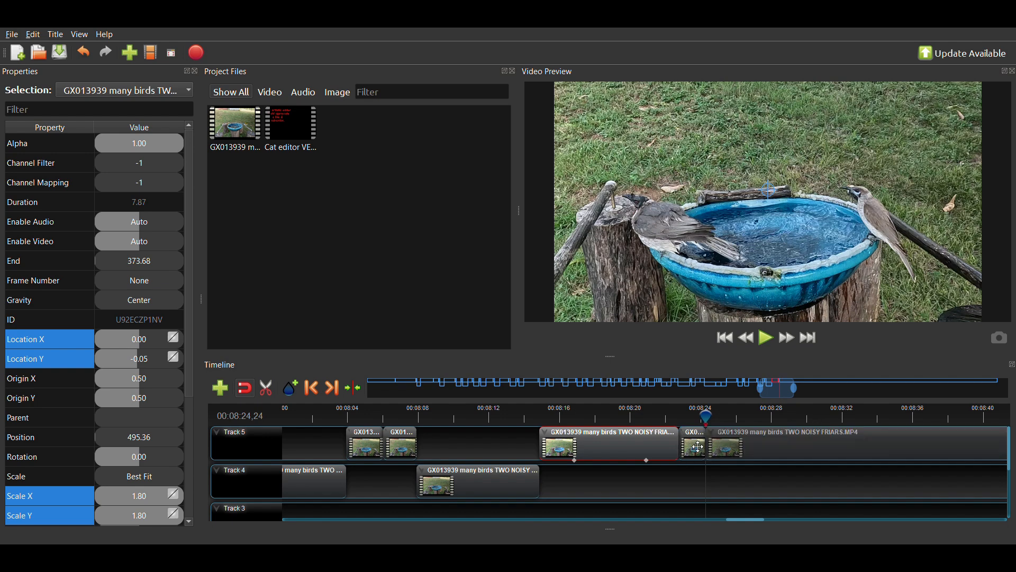
click(698, 446)
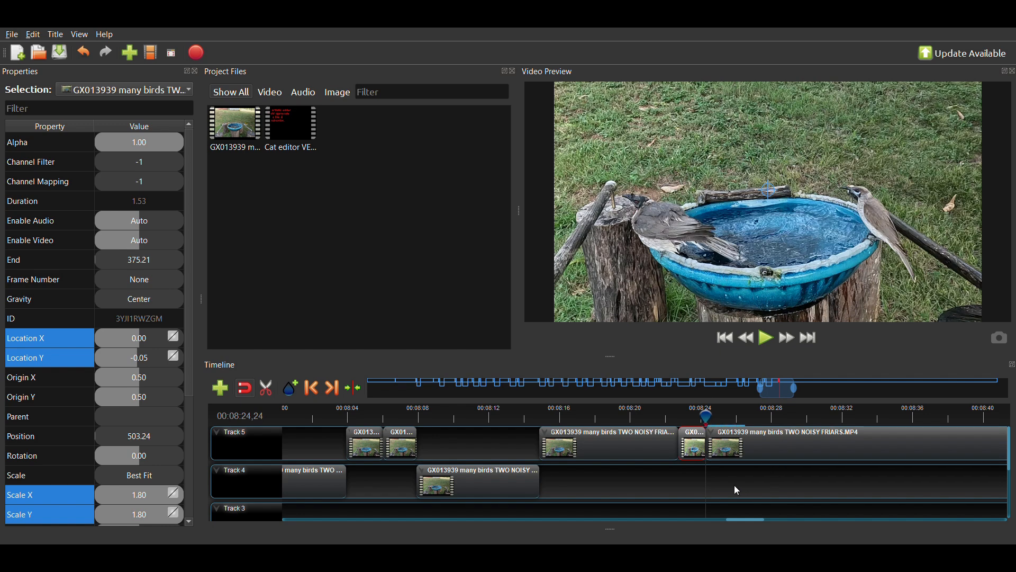
- Place a slowed copy of the short piece on Track 4 from 00:08:24,24, and move the remaining Track 5 clip to the copy's end
key(ctrl+v)
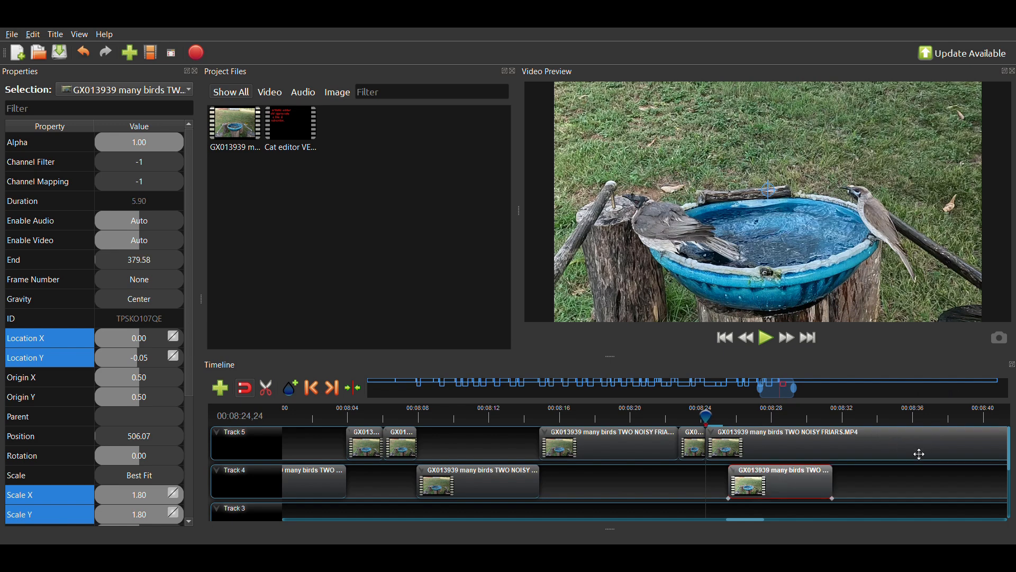
drag(776, 488, 756, 488)
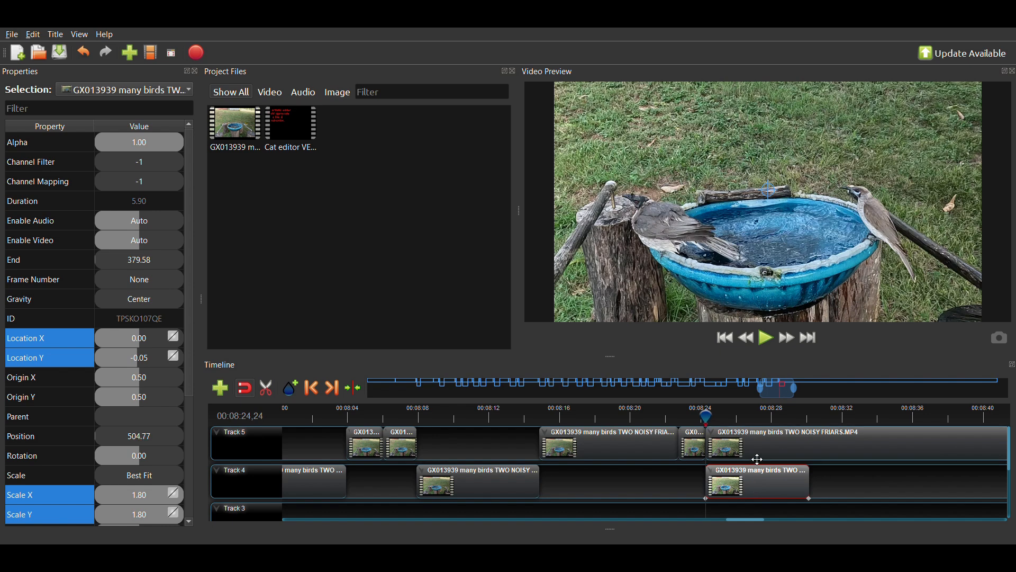
drag(765, 453, 863, 455)
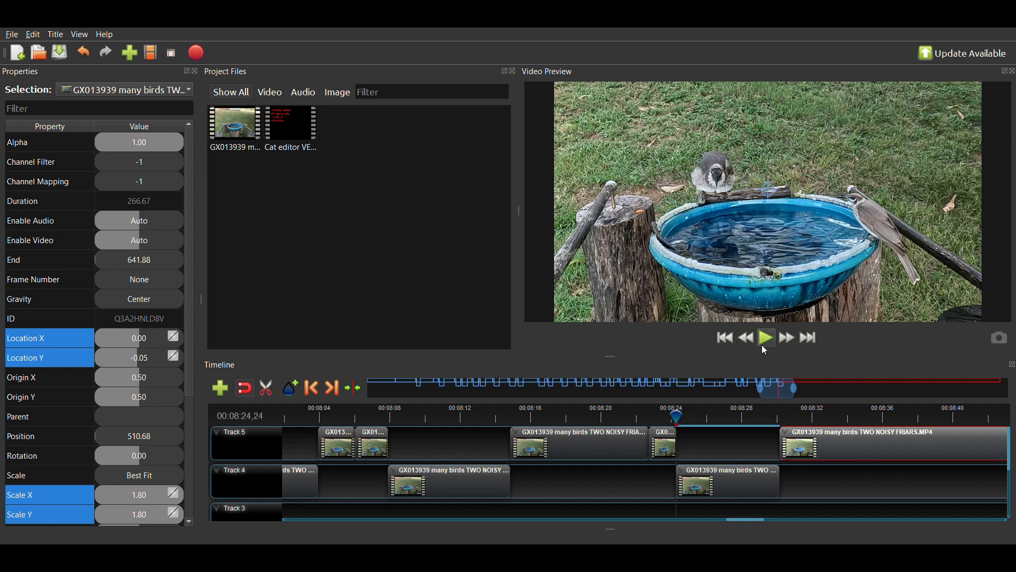
- Play through the slowed Track 4 replay into the long Track 5 clip, pausing at intervals up to 00:08:40,31
click(766, 348)
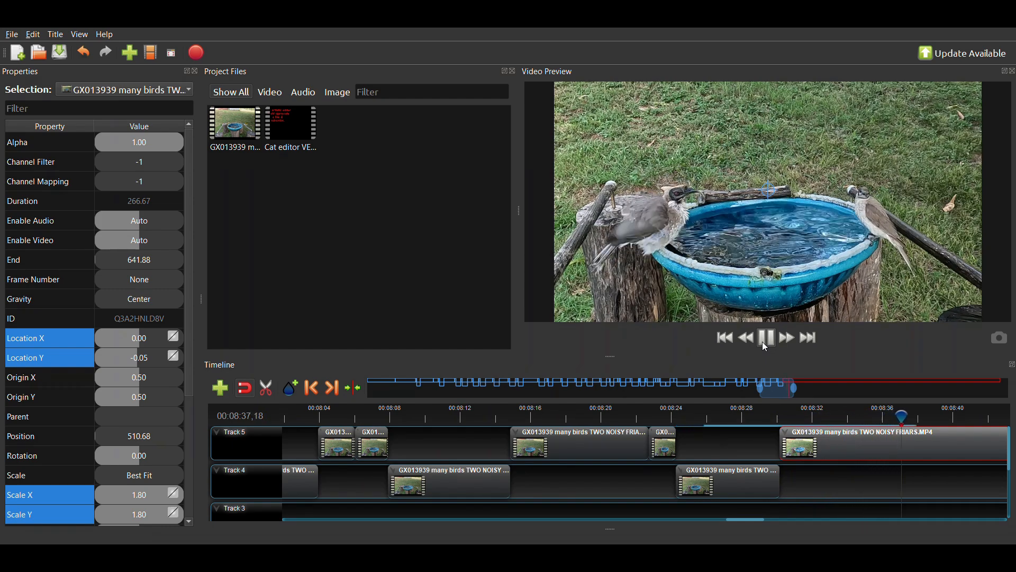
click(768, 348)
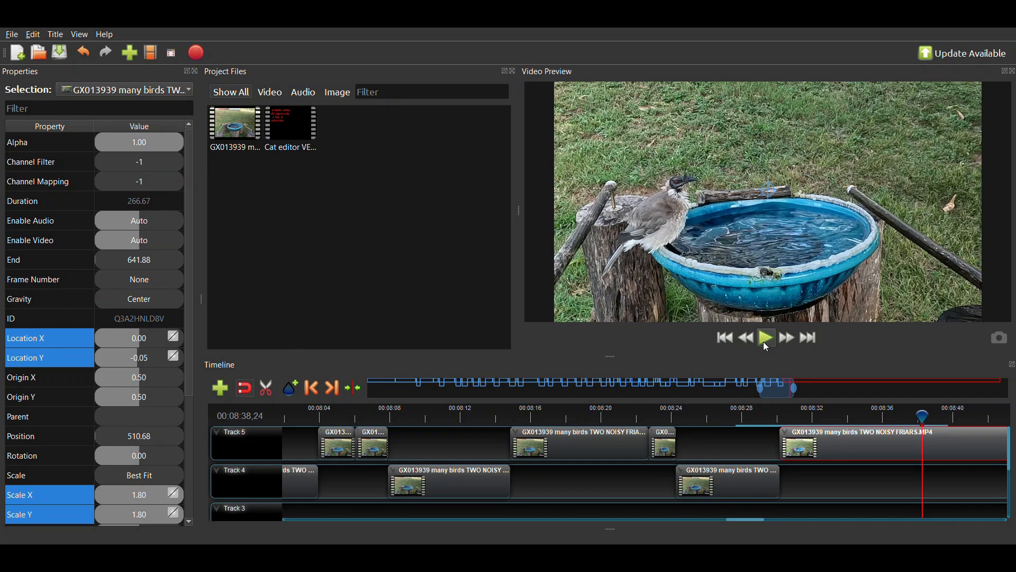
click(767, 348)
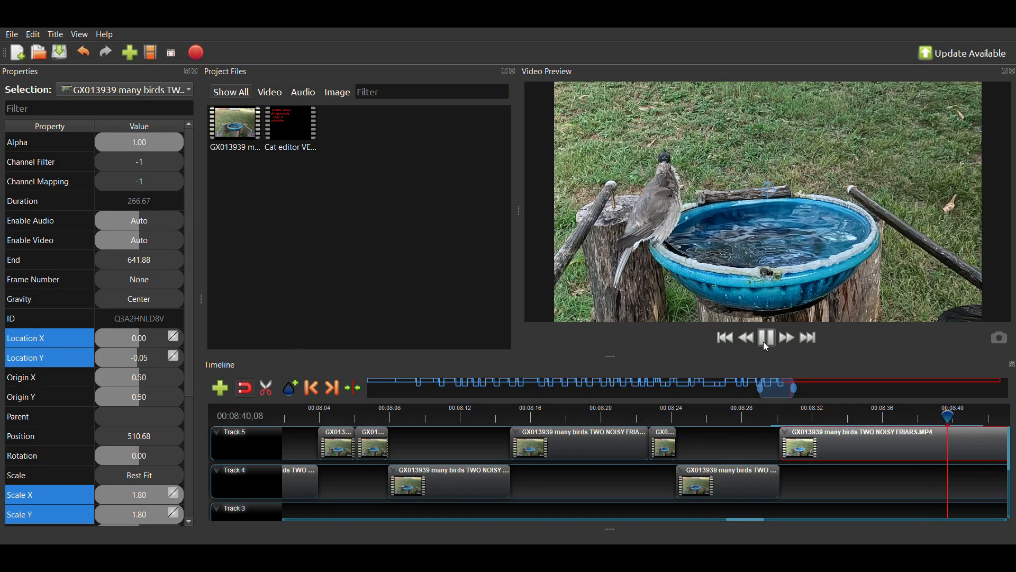
click(767, 348)
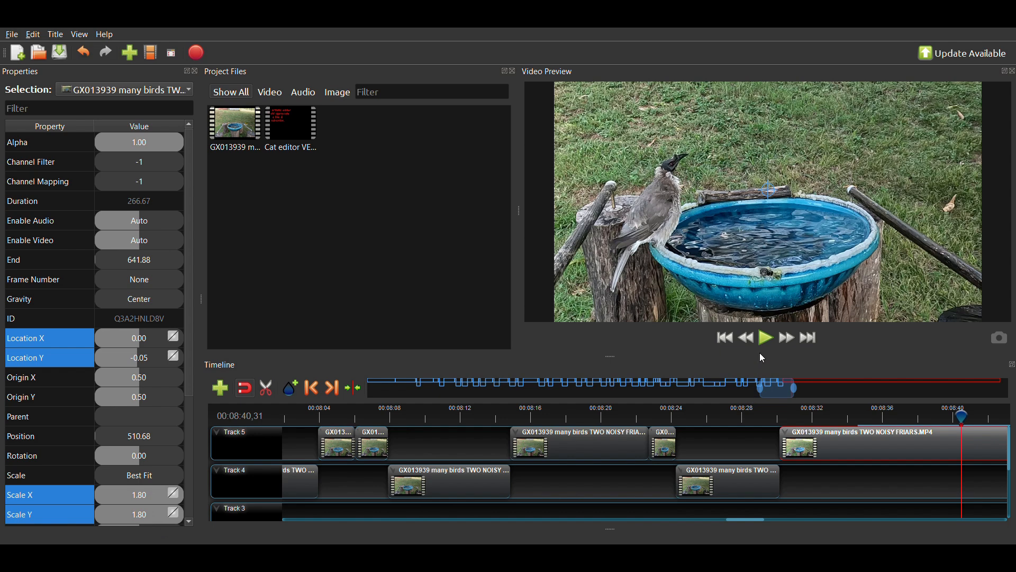
- Replay the long Track 5 clip from 00:08:39,26 to 00:08:45,22, and return the playhead to 00:08:38,15
click(946, 419)
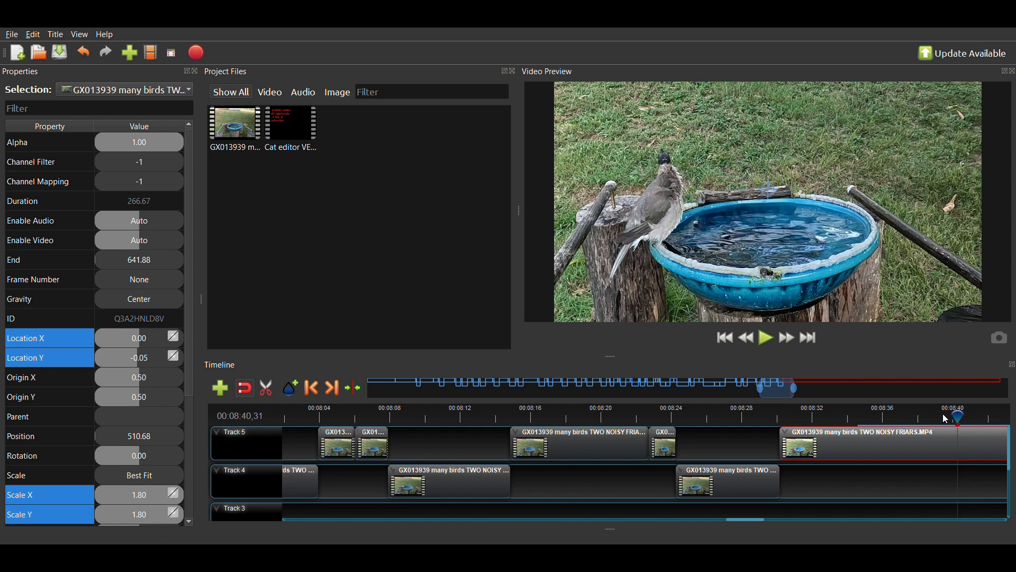
click(946, 419)
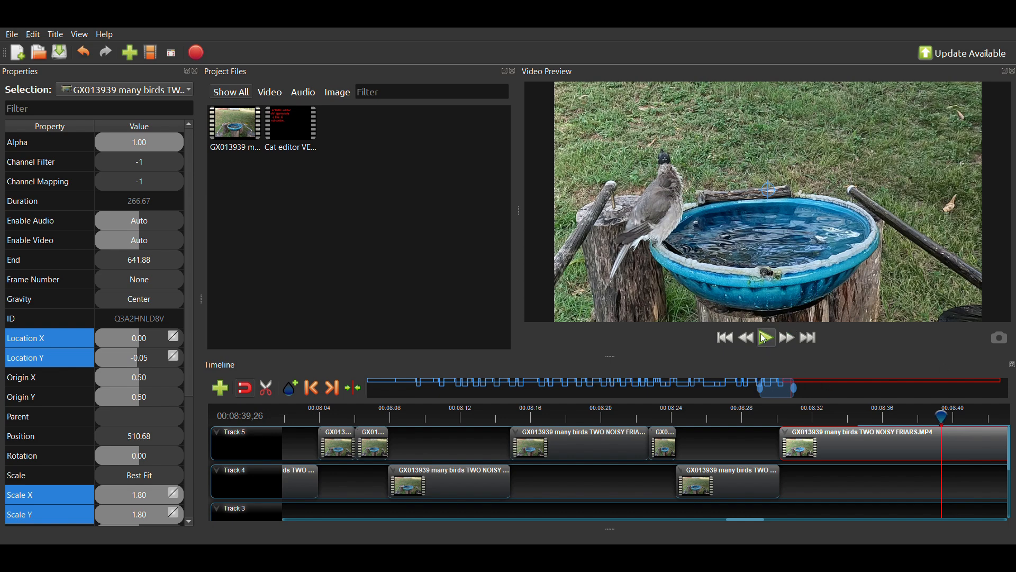
click(766, 338)
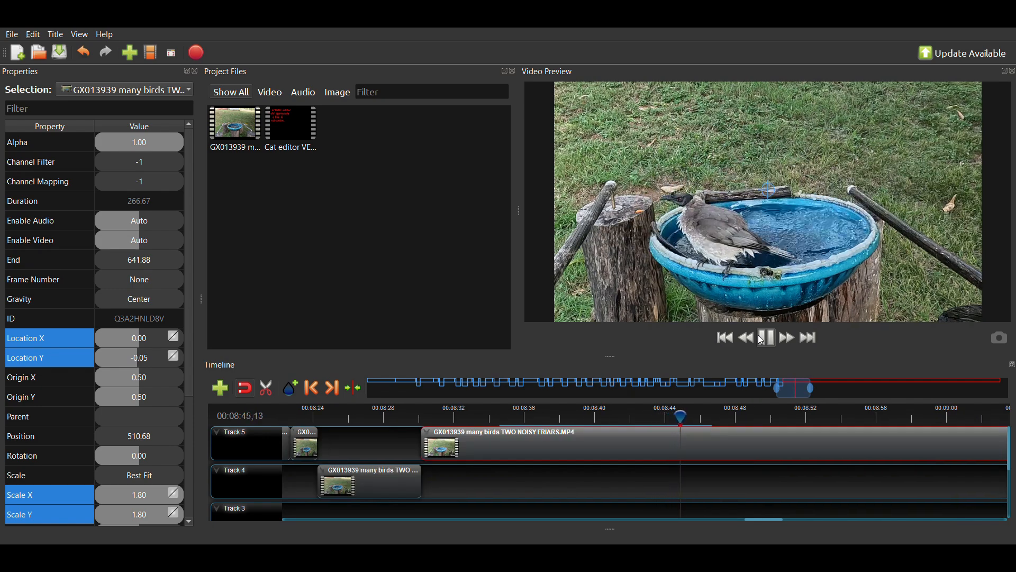
click(763, 340)
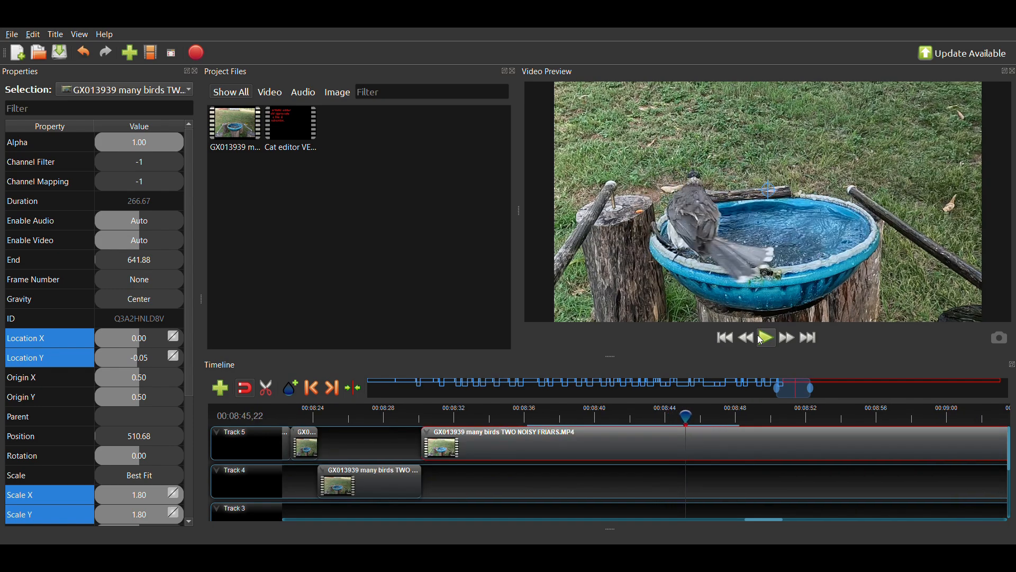
click(560, 417)
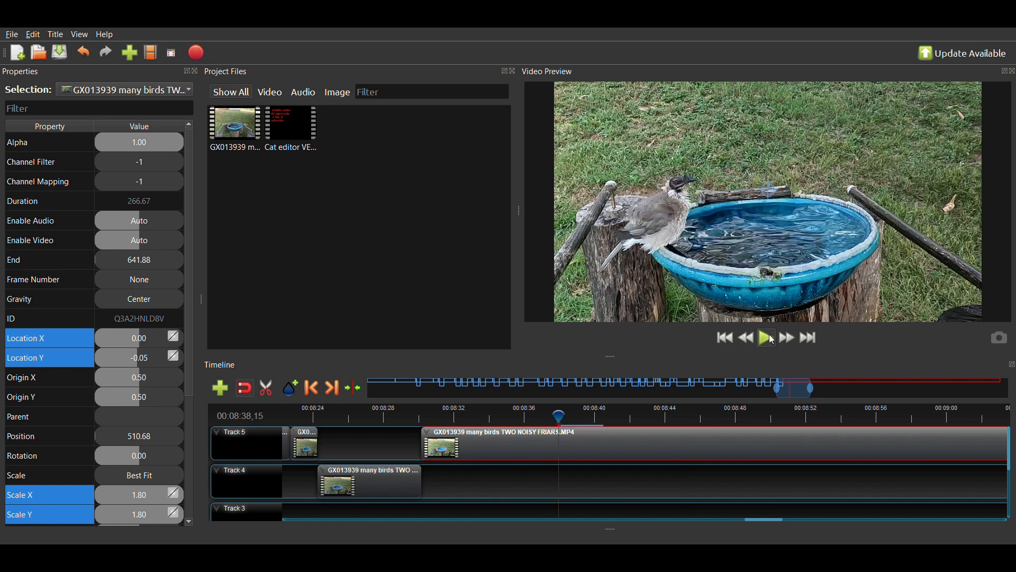
- Play the long Track 5 clip from 00:08:38,15 to 00:08:45,18, pausing at 00:08:40,24 to examine the bird's movement
click(771, 338)
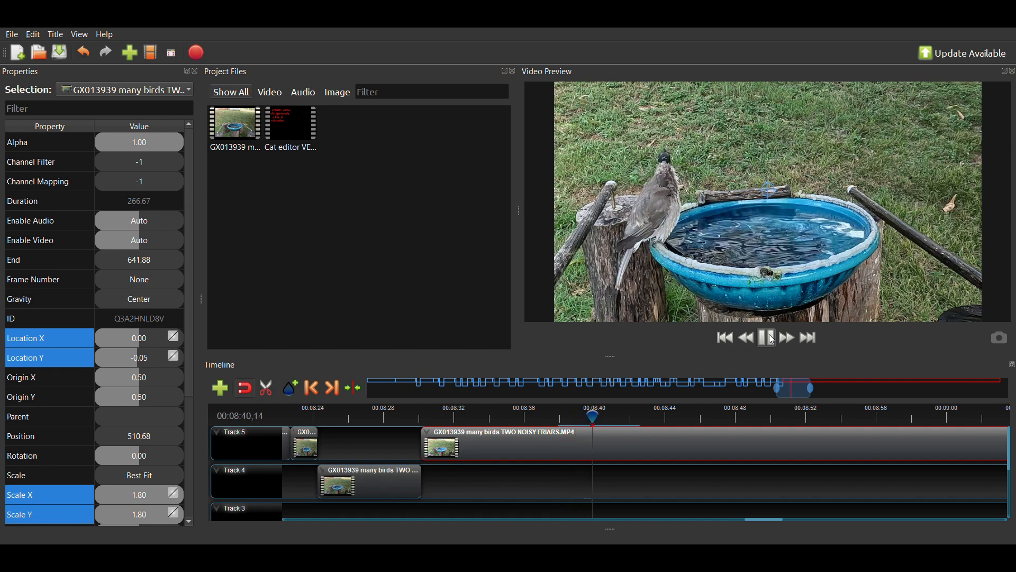
click(772, 339)
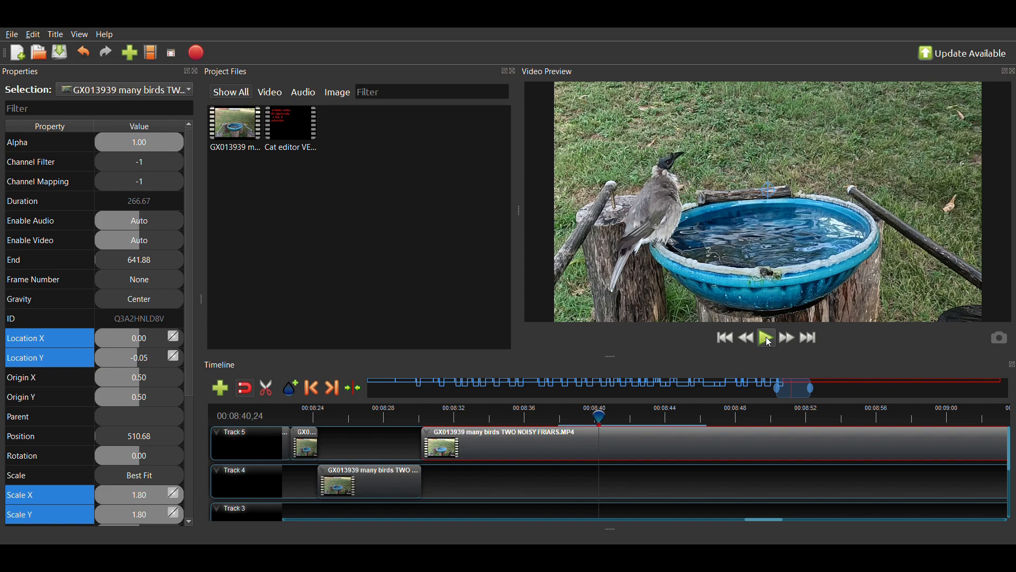
click(768, 339)
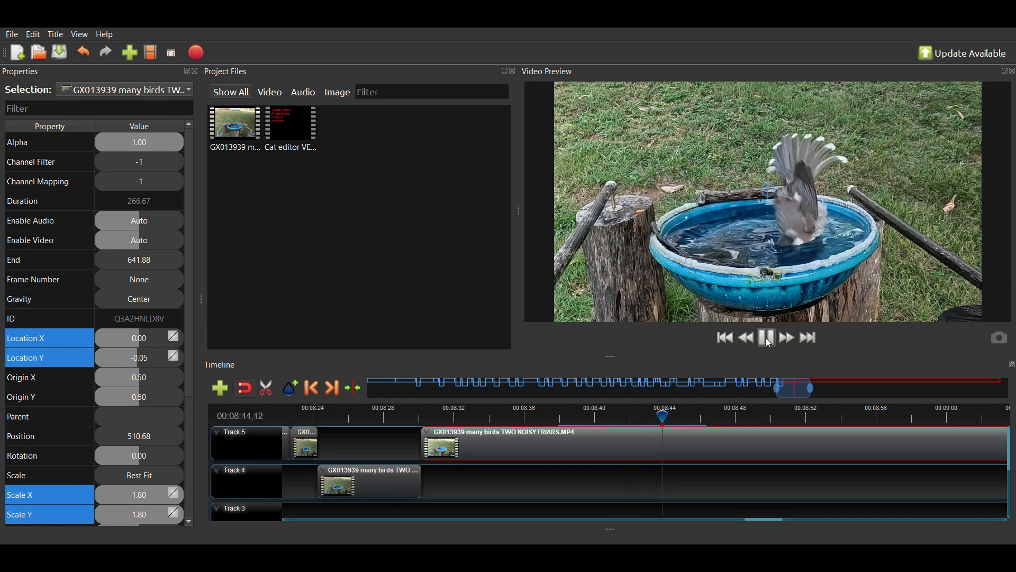
click(770, 341)
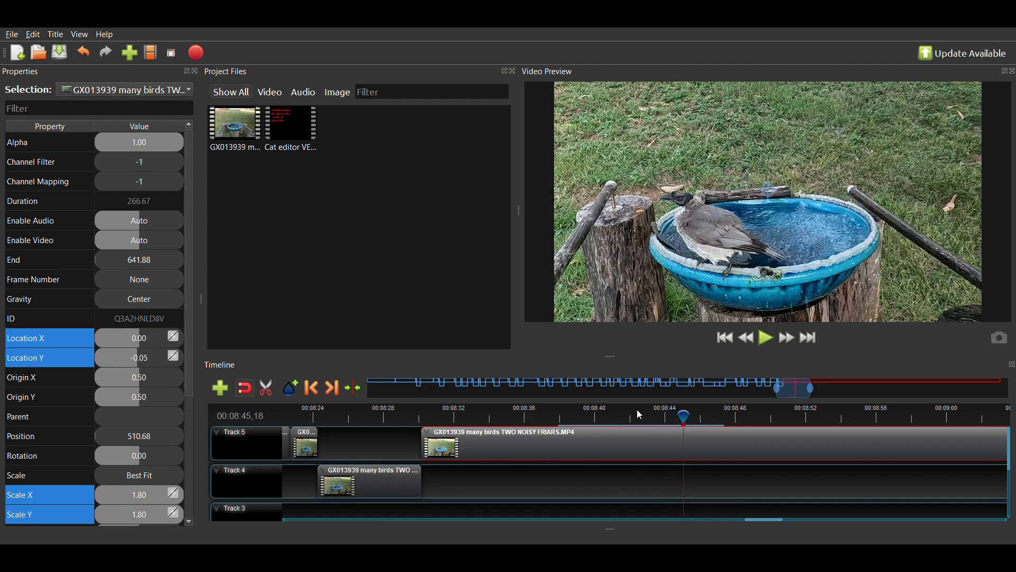
- Keyframe Scale X and Scale Y at 1.80 on the long Track 5 clip at 00:08:40,17
drag(568, 421, 527, 419)
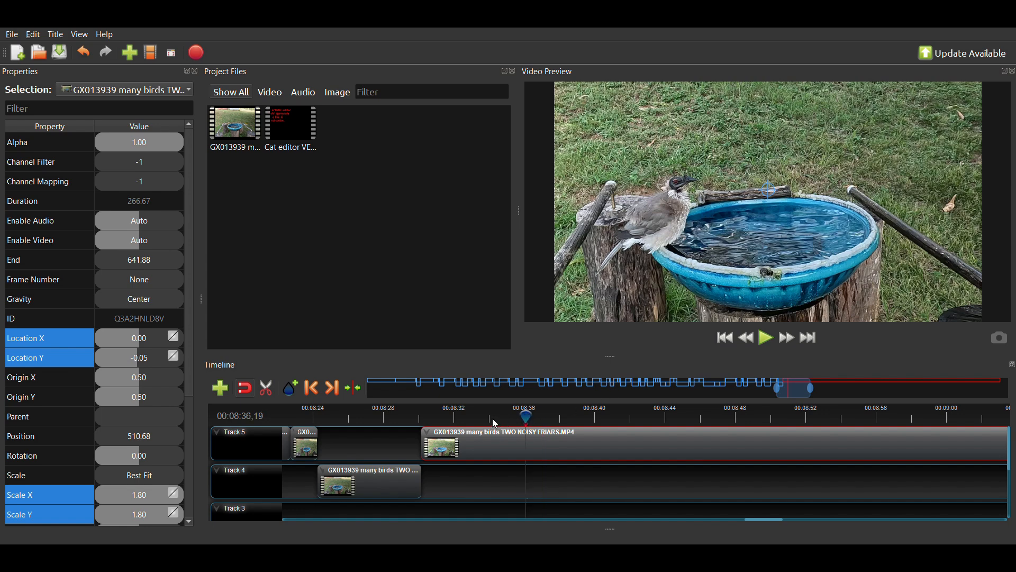
click(768, 339)
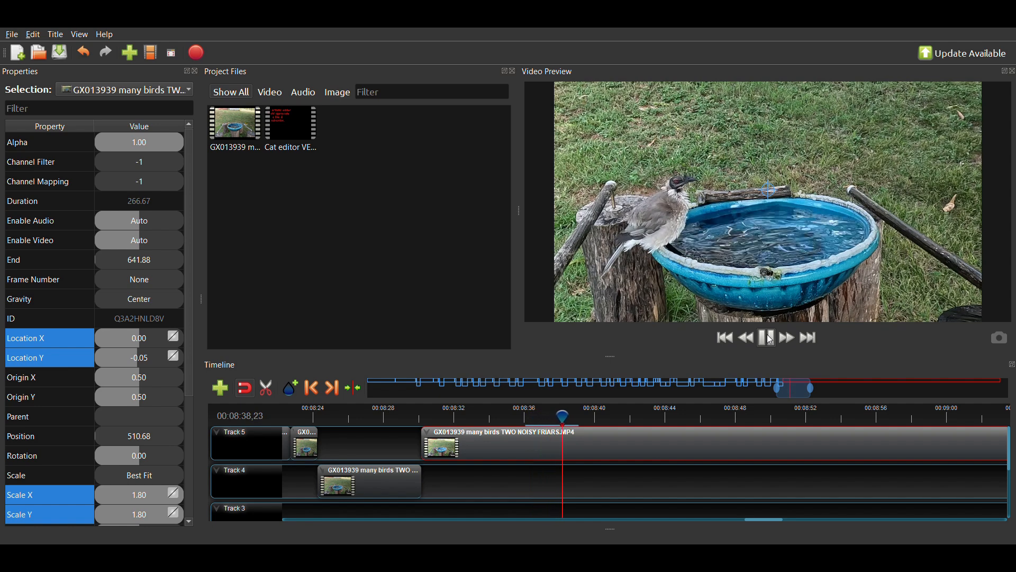
click(770, 338)
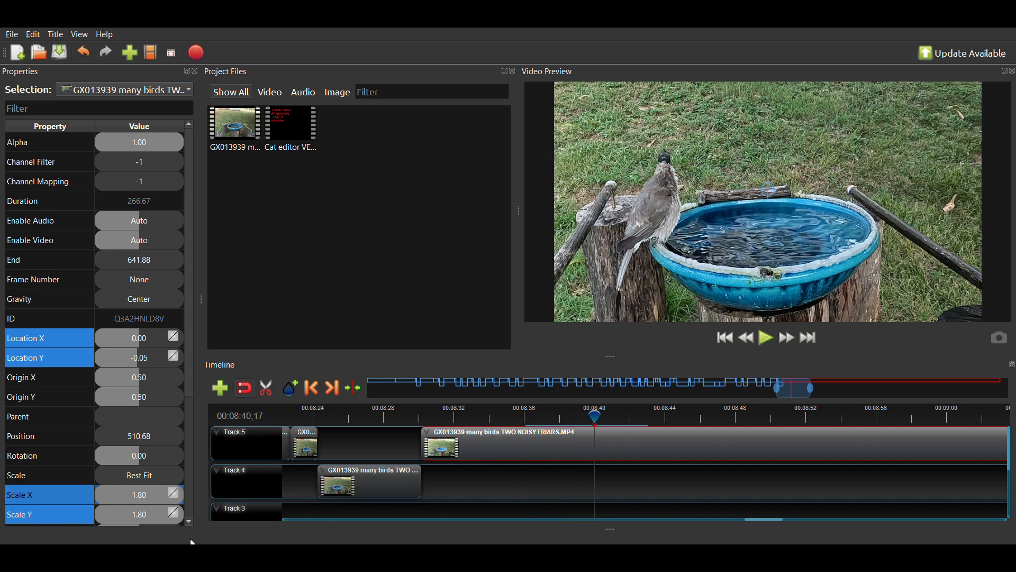
text(1.8)
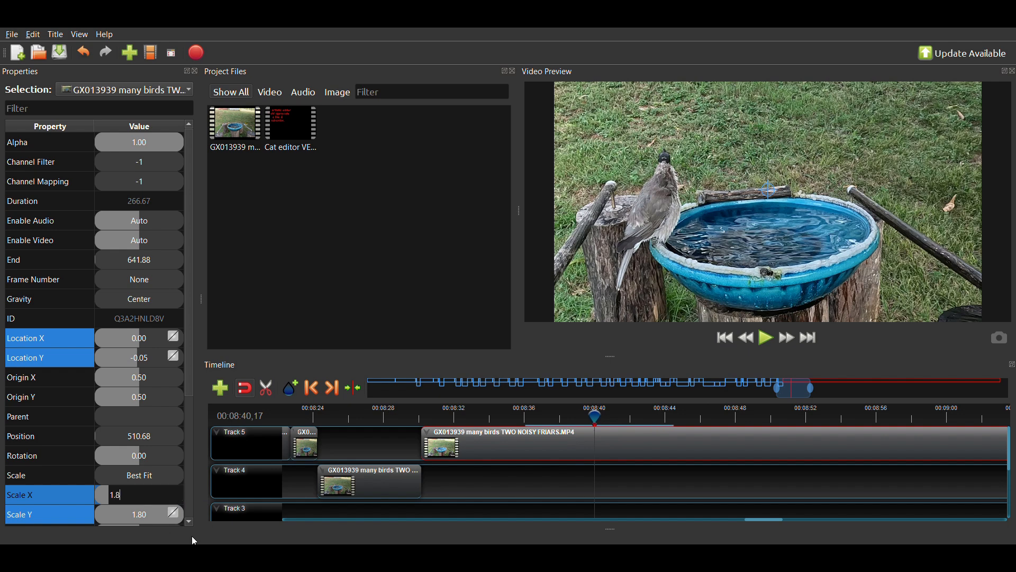
key(Return)
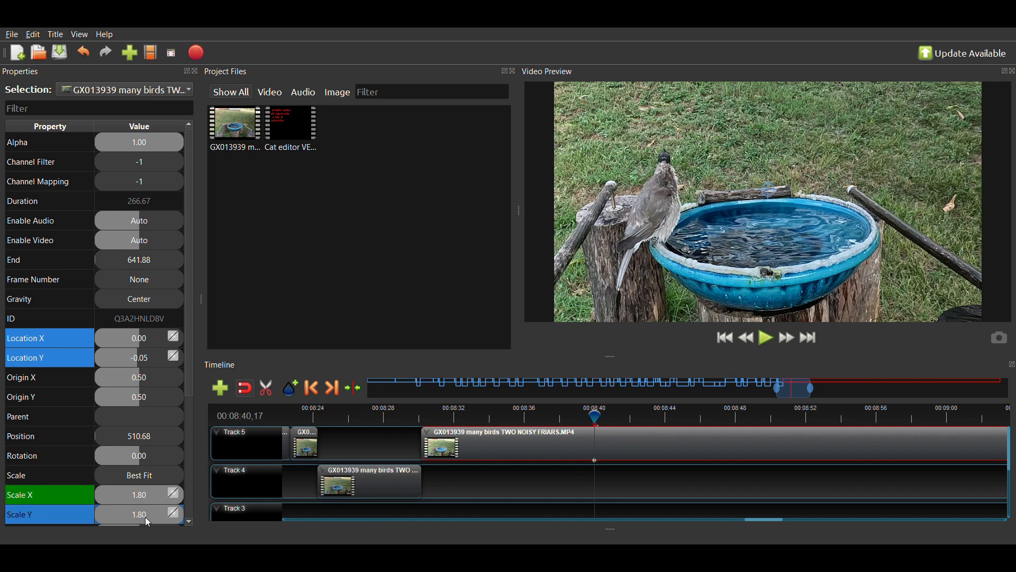
double_click(139, 516)
text(1.)
key(Return)
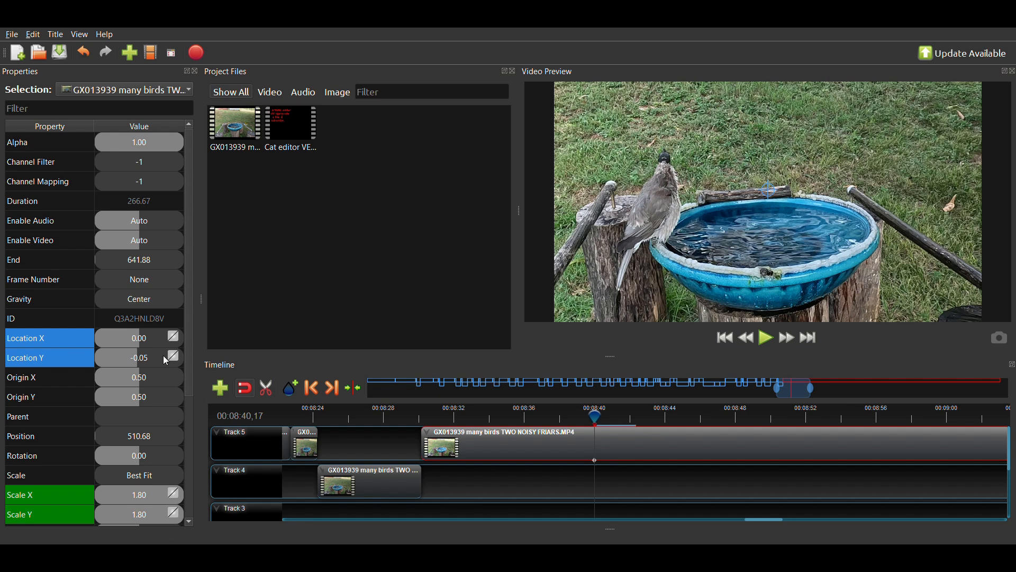
- Keyframe Location X at 0.00 and Location Y at -0.05 on the Track 5 clip at 00:08:40,17
double_click(148, 343)
text(-.)
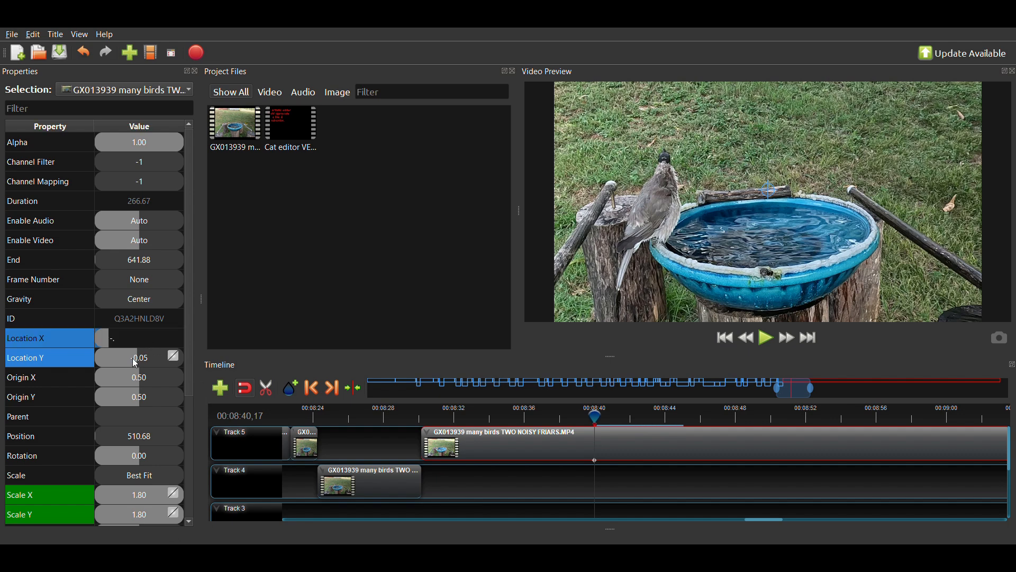
key(Return)
double_click(139, 363)
text(-)
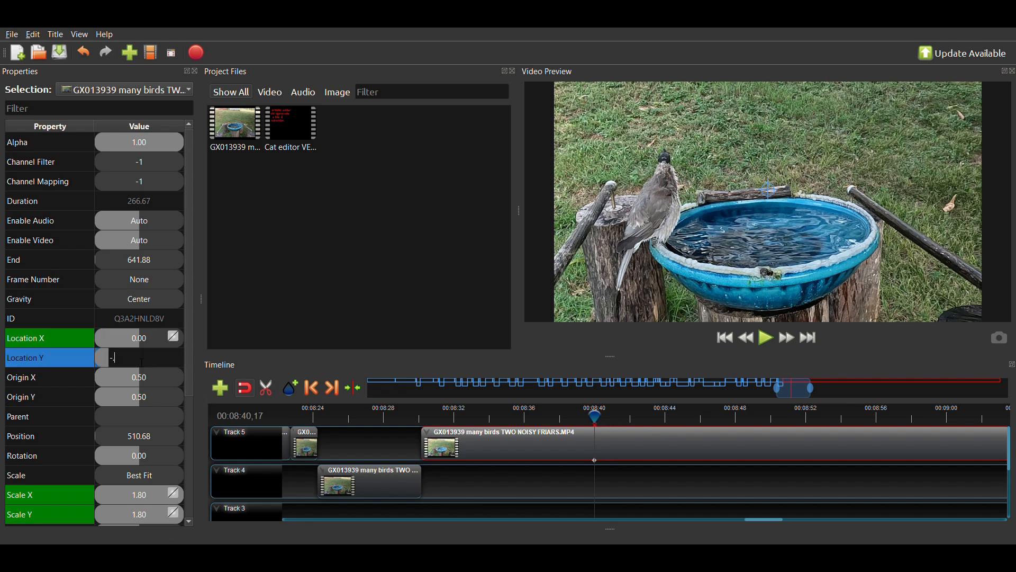
key(Return)
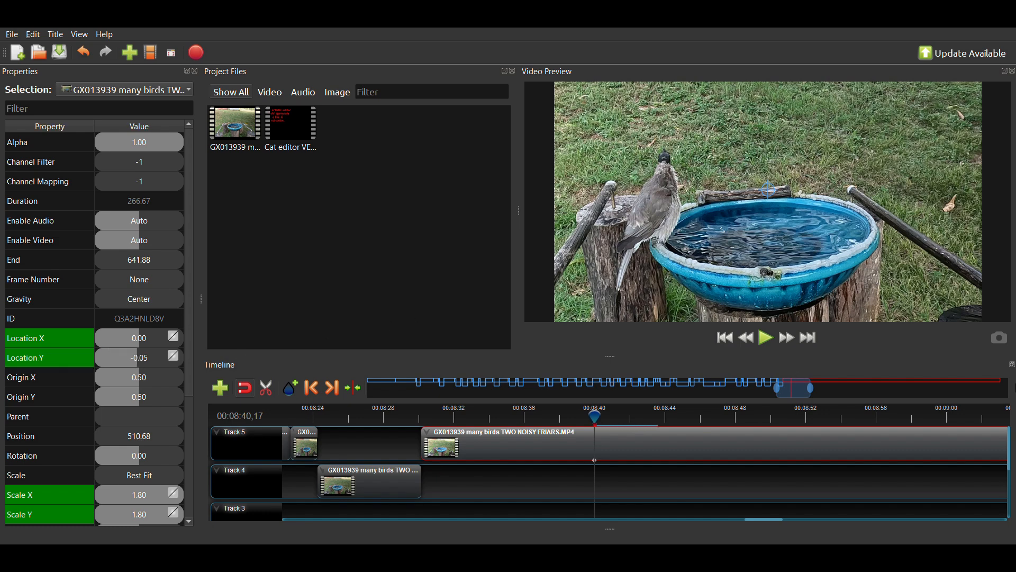
- Play past the new keyframe to 00:08:45,05 and return the playhead to 00:08:40,28
click(771, 342)
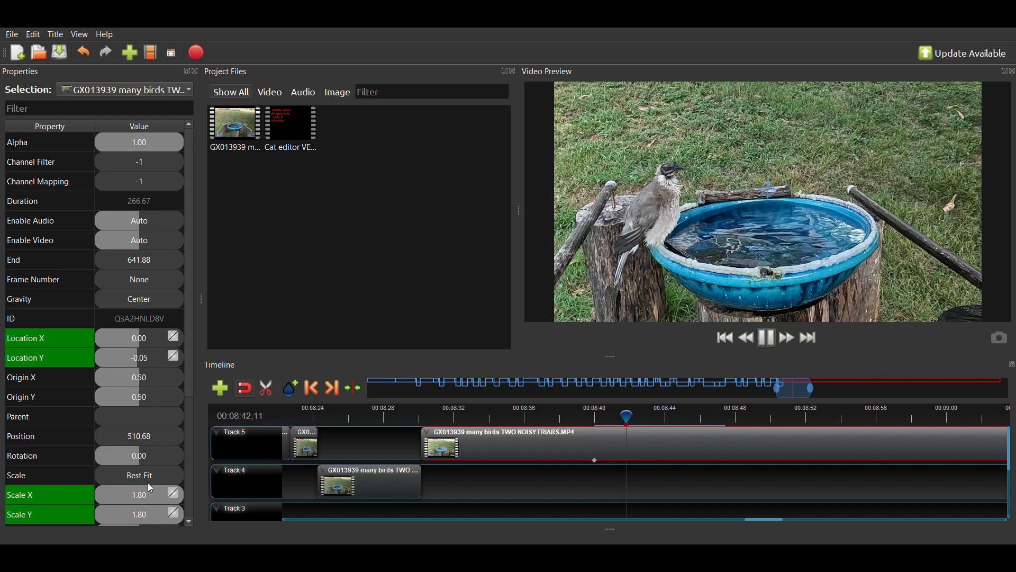
key(space)
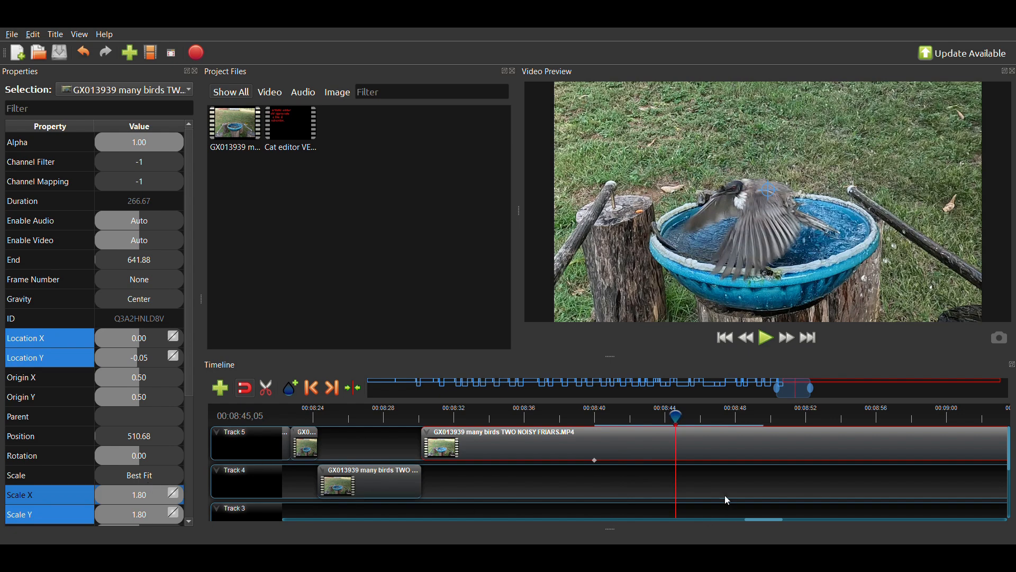
drag(635, 423, 602, 419)
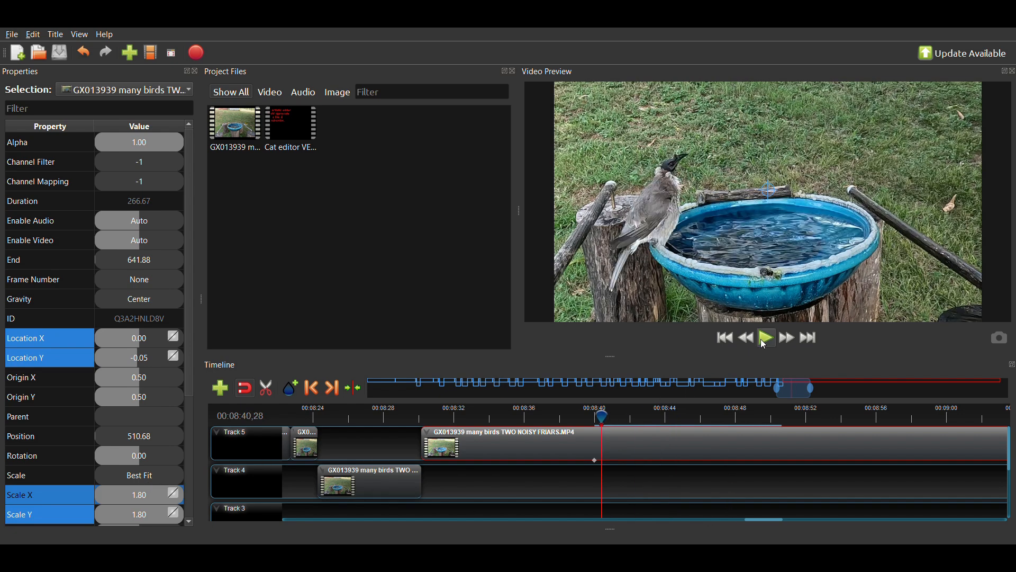
- Keyframe Scale X and Scale Y at 2.00 on the long Track 5 clip at 00:08:42,12
click(767, 341)
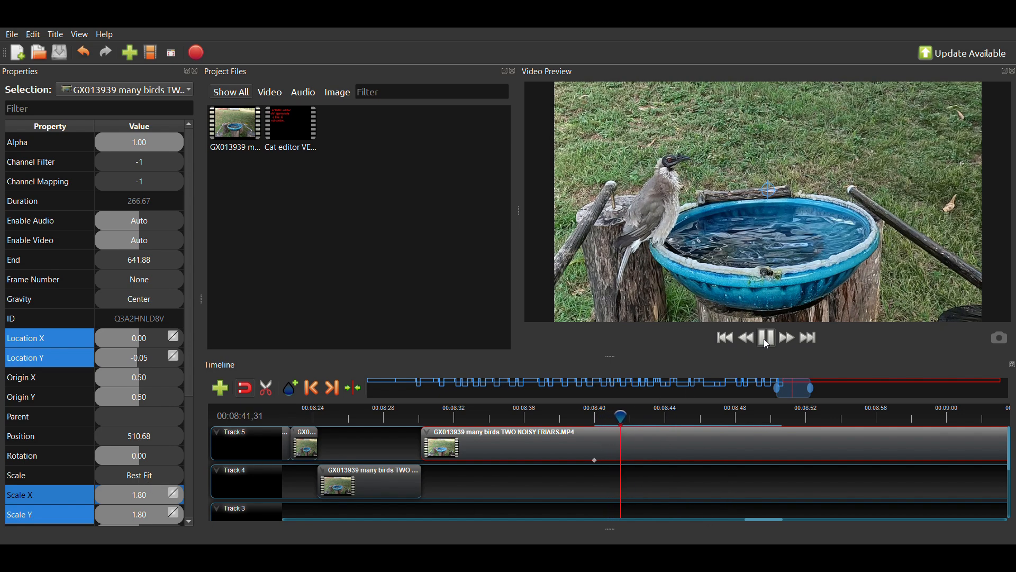
click(768, 339)
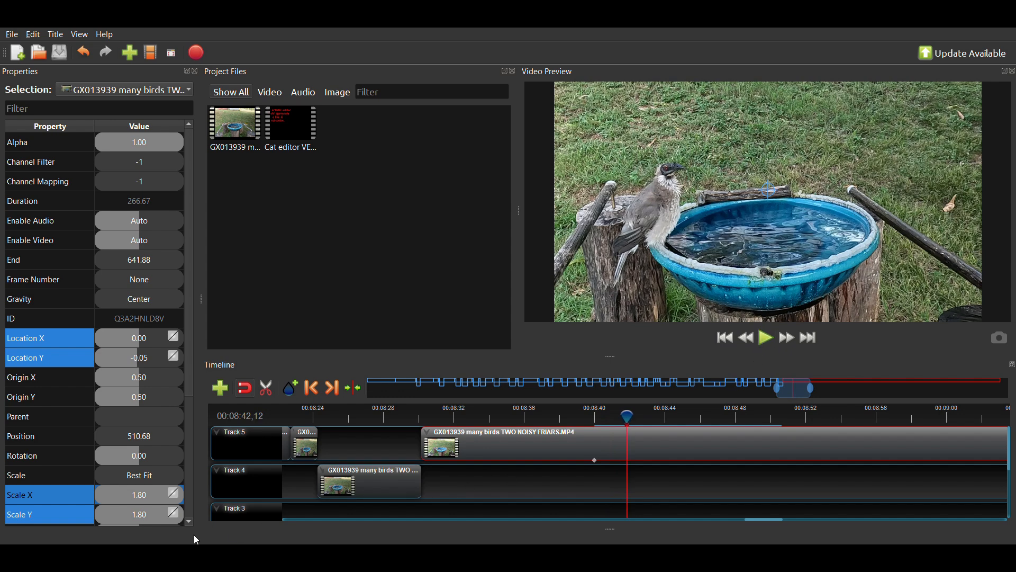
double_click(134, 497)
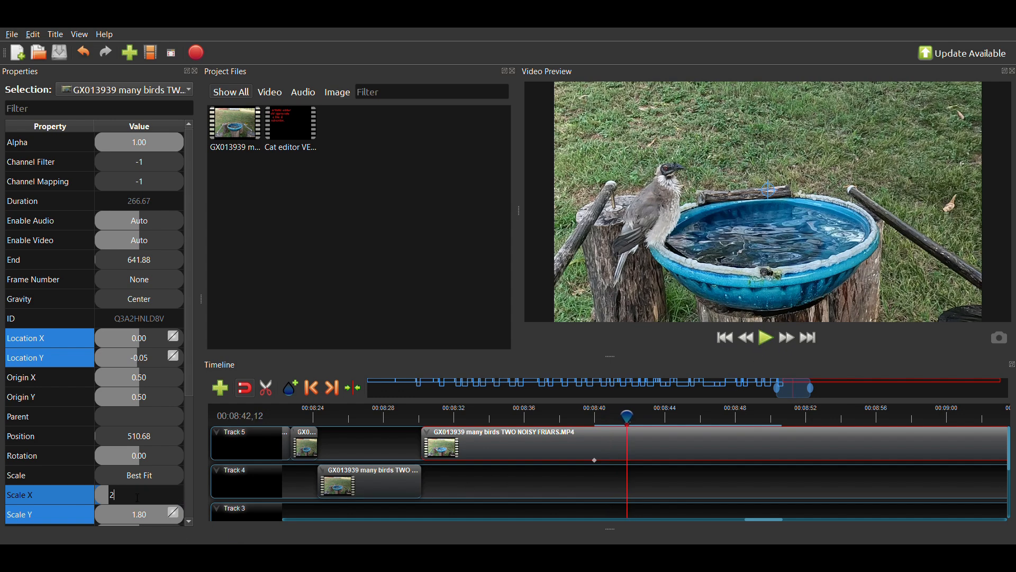
text(2)
key(Return)
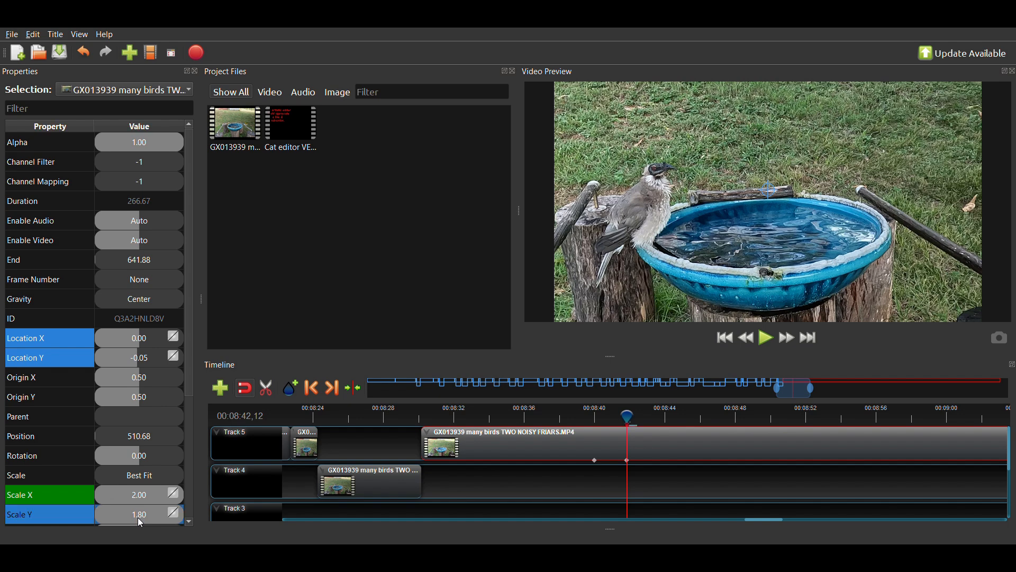
double_click(140, 522)
text(2)
key(Return)
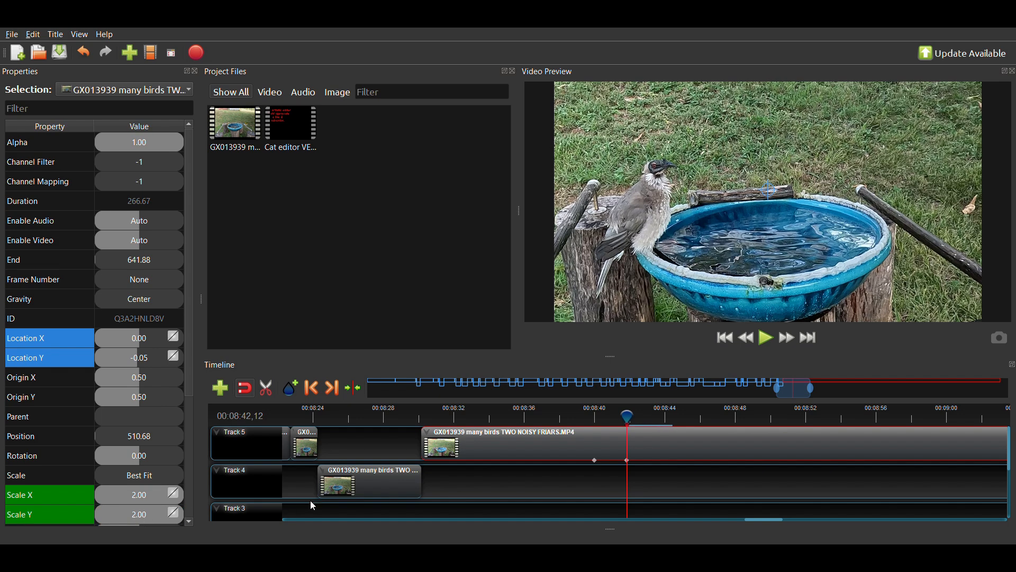
- Try a Location X of 0.05 on the Track 5 clip at 00:08:42,12
double_click(140, 338)
text(0.05)
key(Return)
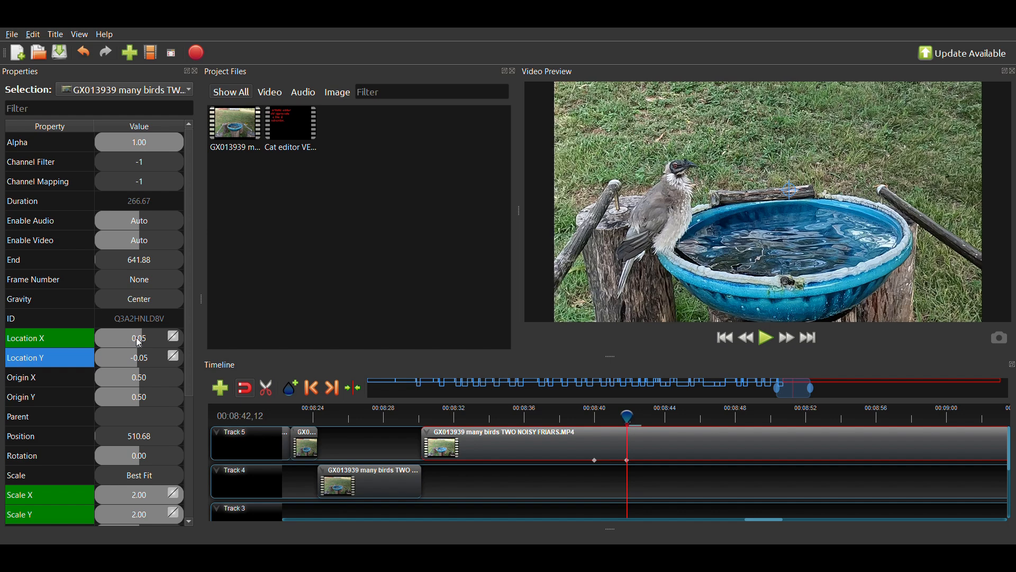
- Set Location X to 0.02 on the Track 5 clip at 00:08:42,12
click(122, 342)
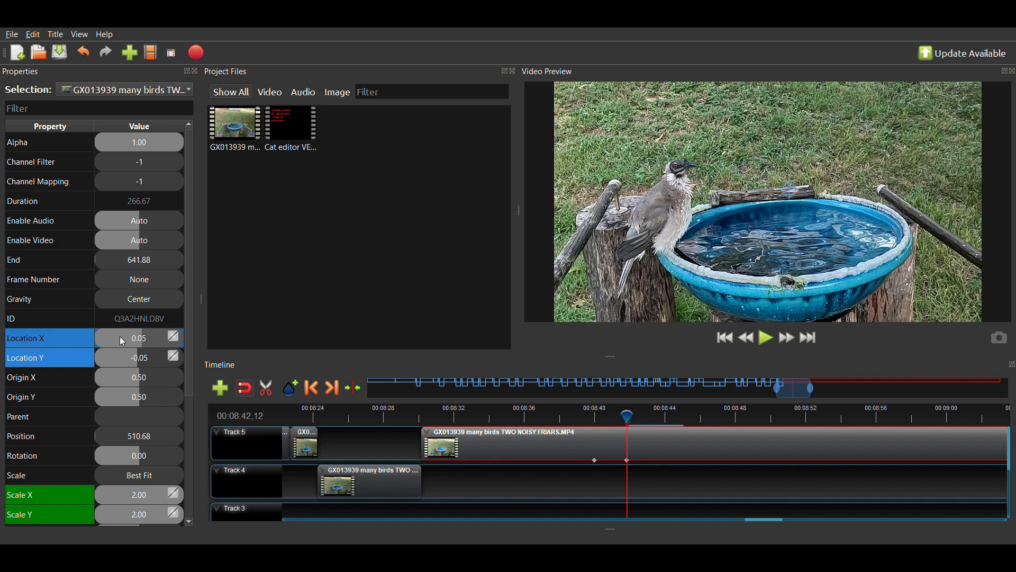
double_click(122, 342)
text(.02)
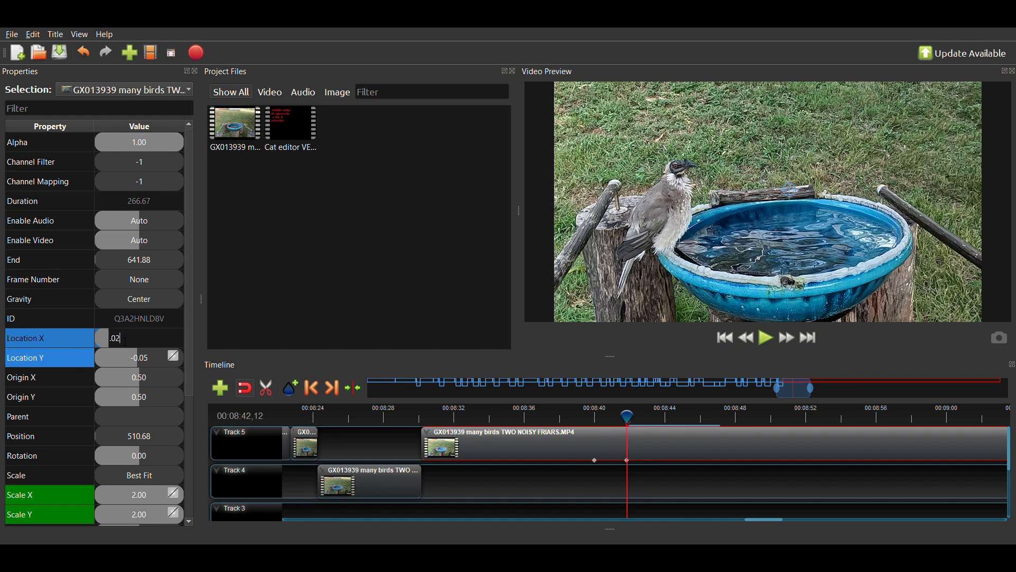
key(Return)
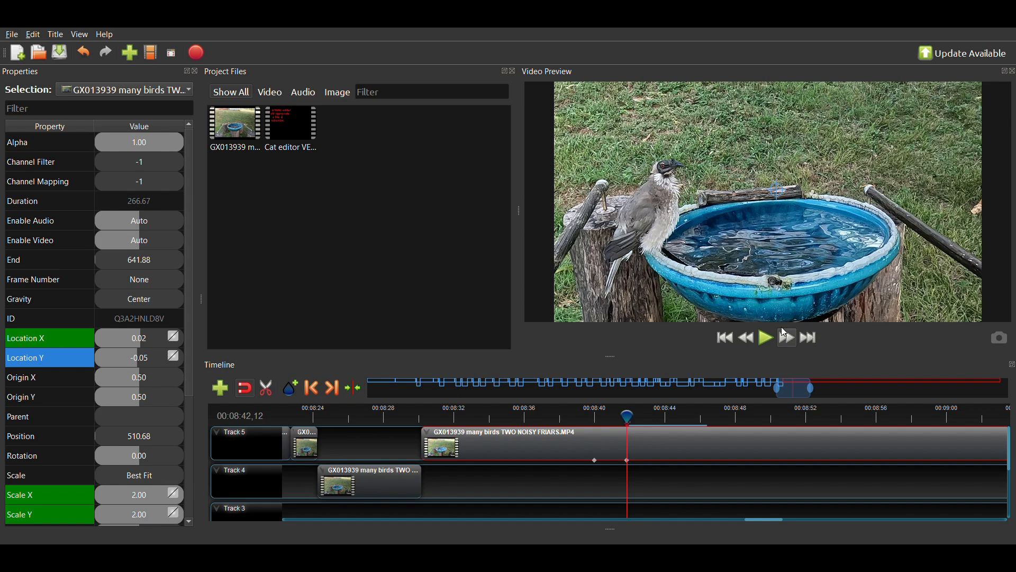
- Play the zoomed clip up to 00:08:46,09, and bring the playhead back exactly to the keyframe at 00:08:42,12
click(769, 340)
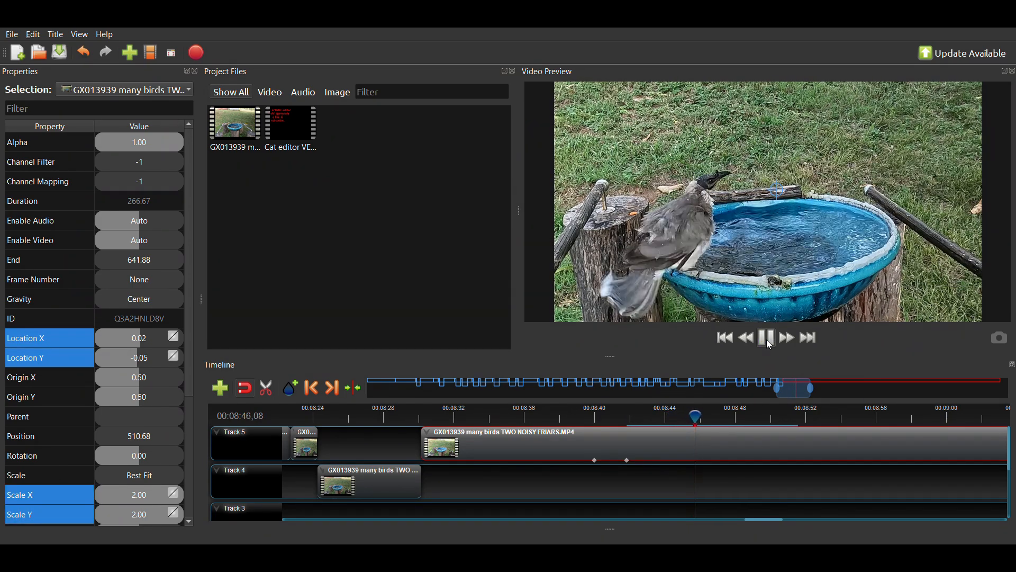
click(770, 344)
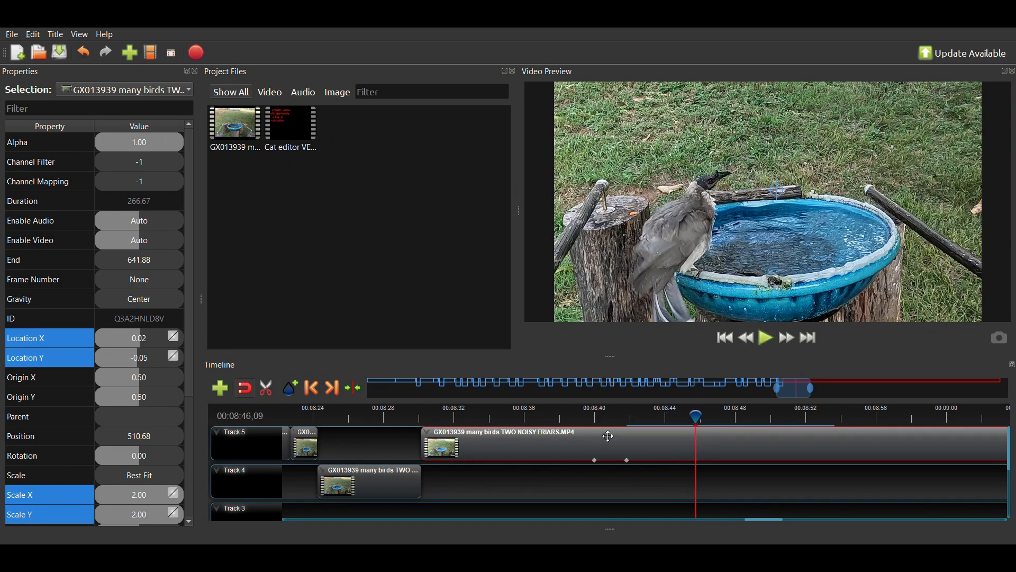
click(632, 418)
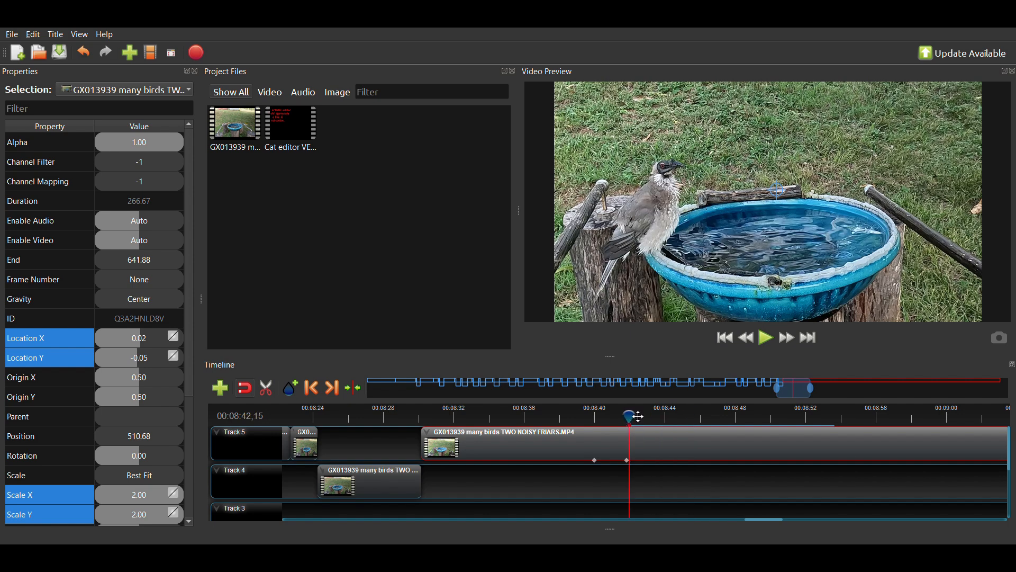
key(Left)
key(Left)
key(Left)
key(Left)
key(Left)
key(Left)
key(Left)
key(Left)
key(Left)
key(Left)
key(Right)
key(Right)
key(Right)
key(Right)
key(Right)
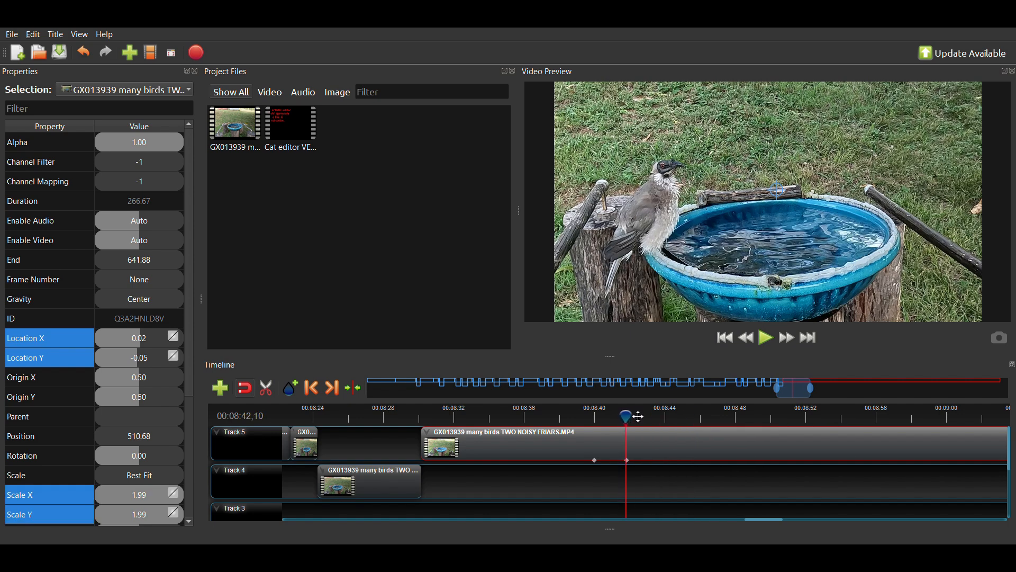
key(Right)
key(Right)
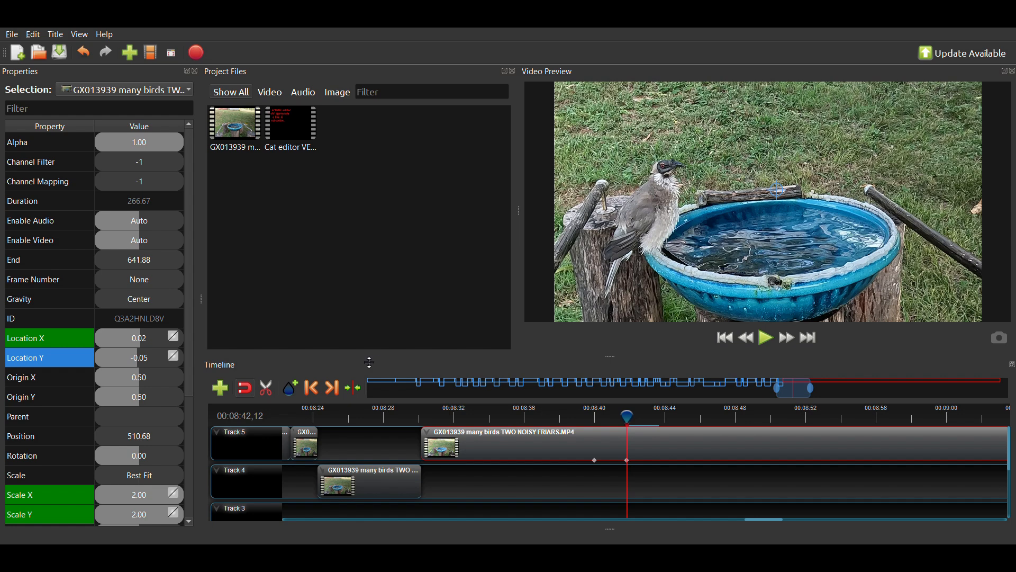
- Set Location Y to -0.15 on the Track 5 clip at 00:08:42,12
double_click(129, 364)
text(-)
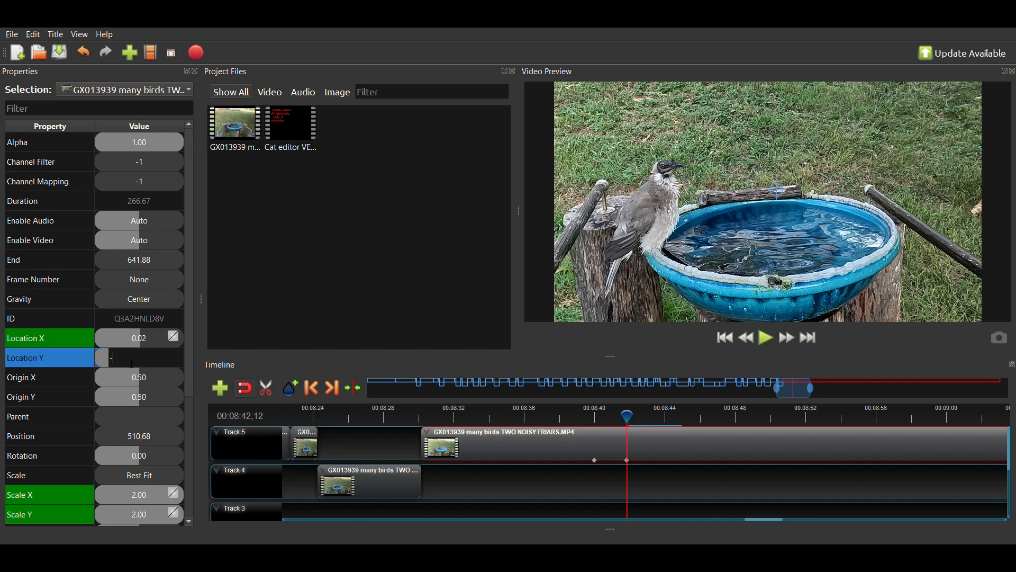
text(.15)
key(Return)
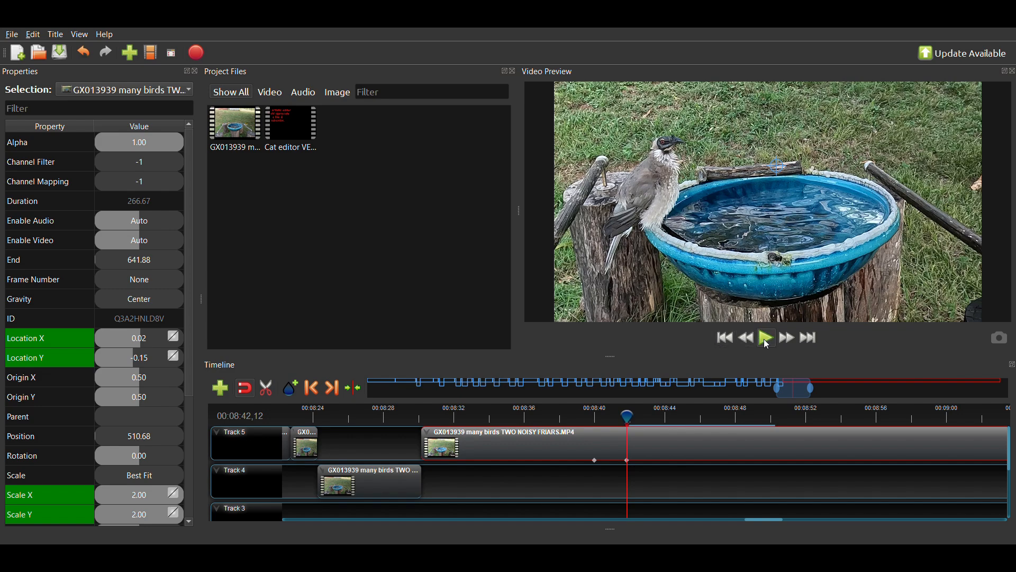
- Slice the Track 5 clip at 00:08:45,18, where the bird's splash ends, keeping both sides
click(768, 339)
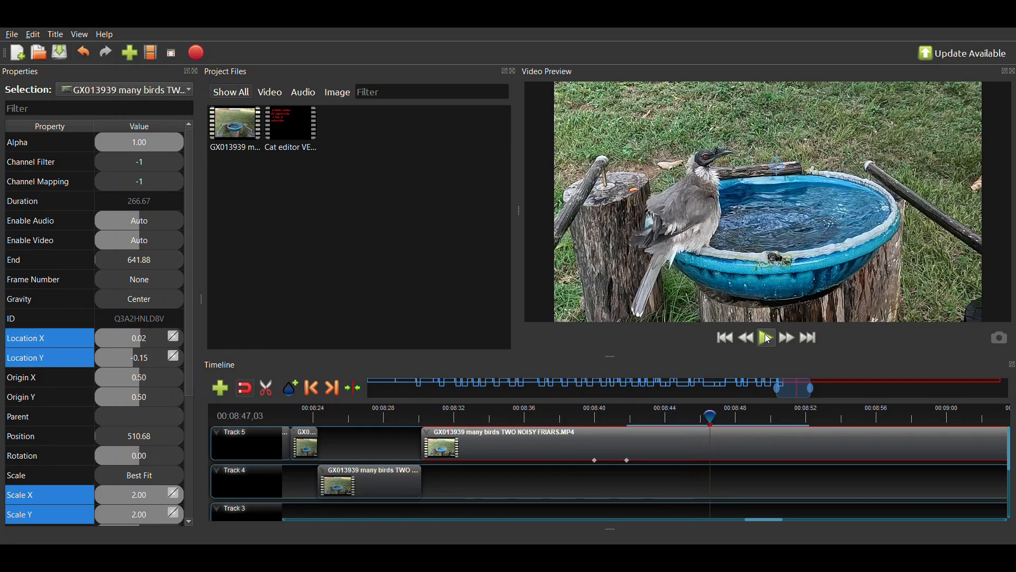
key(Left)
key(Left)
key(Left)
key(Left)
key(Left)
key(Left)
key(Left)
key(Left)
key(Left)
key(Left)
key(Left)
key(Left)
key(Left)
key(Left)
key(Left)
key(Left)
key(Left)
key(Left)
key(Left)
key(Left)
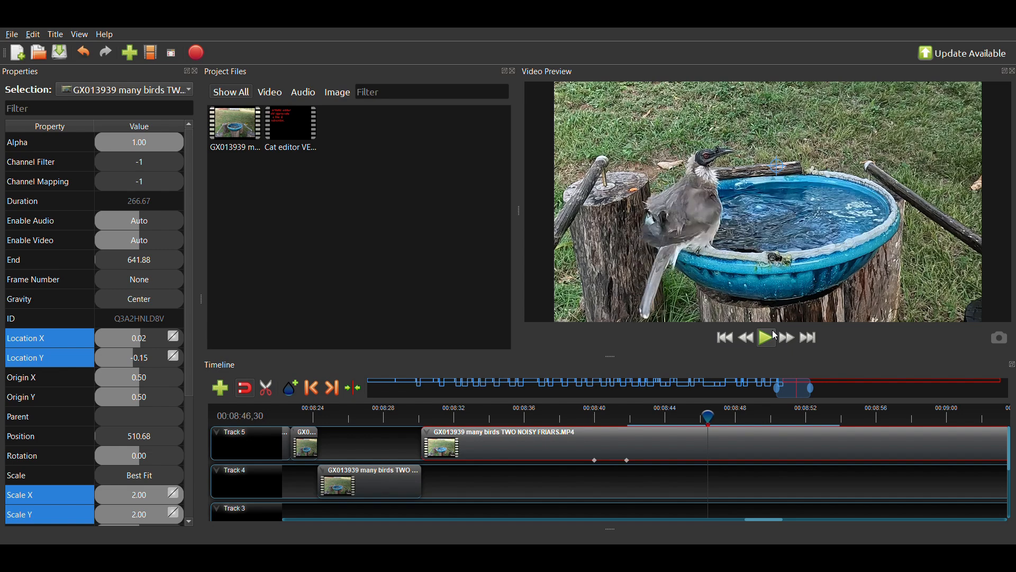
key(Left)
key(Left)
key(Left)
key(Left)
key(Left)
key(Left)
key(Left)
key(Left)
key(Left)
key(Left)
key(Left)
key(Left)
key(Left)
key(Left)
key(Left)
key(Left)
key(Left)
key(Left)
key(Left)
key(Left)
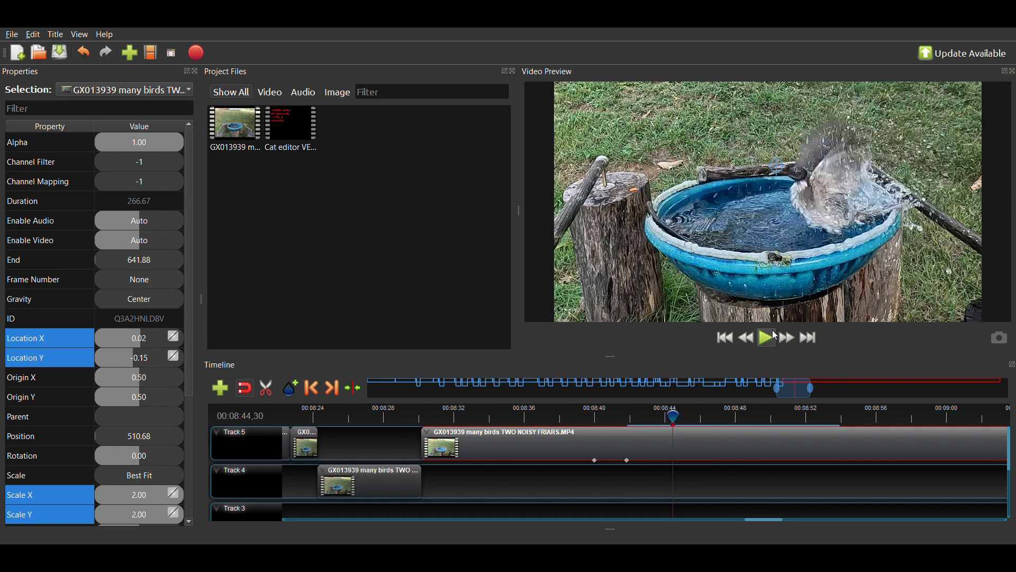
key(Right)
key(Right)
key(Right)
key(Right)
key(Right)
key(Right)
key(Right)
key(Right)
key(Right)
key(Right)
key(Right)
key(Right)
key(Right)
key(Right)
key(Right)
key(Right)
key(Right)
key(Right)
key(Right)
key(Right)
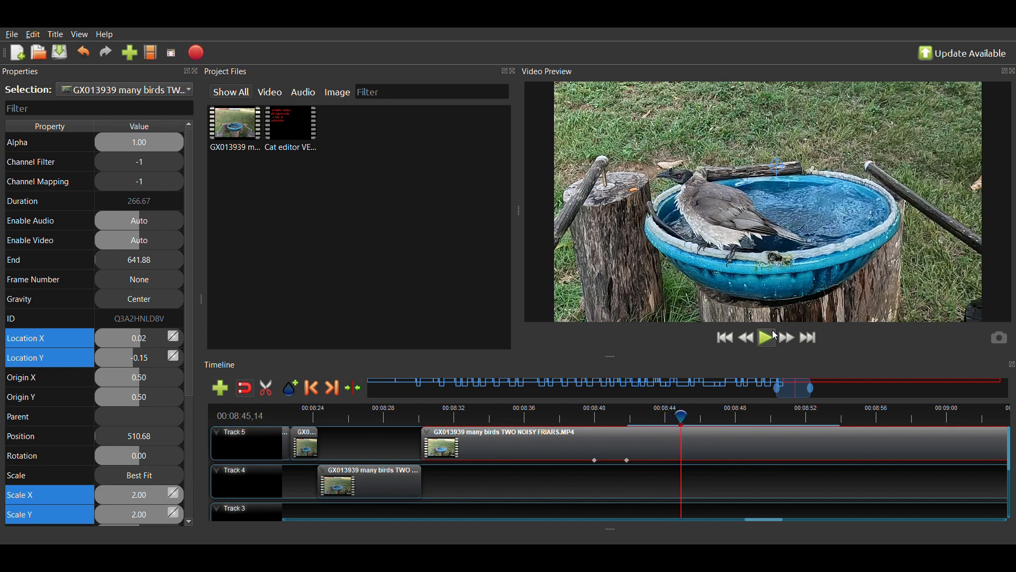
key(Right)
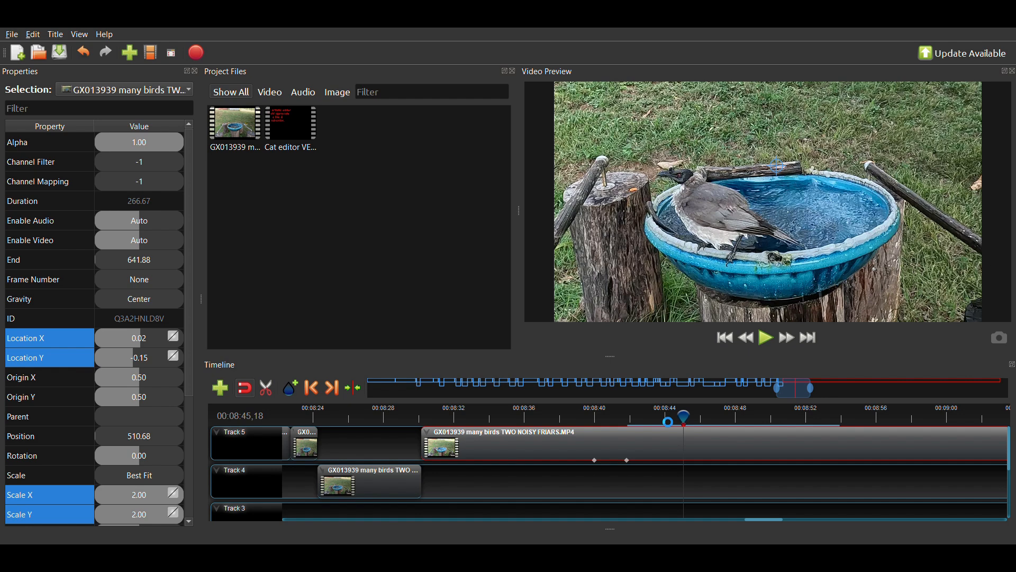
key(ctrl+k)
- Find the frame just before the bird leaps into the bath, and slice the Track 5 clip there at 00:08:43,31
drag(668, 422, 662, 421)
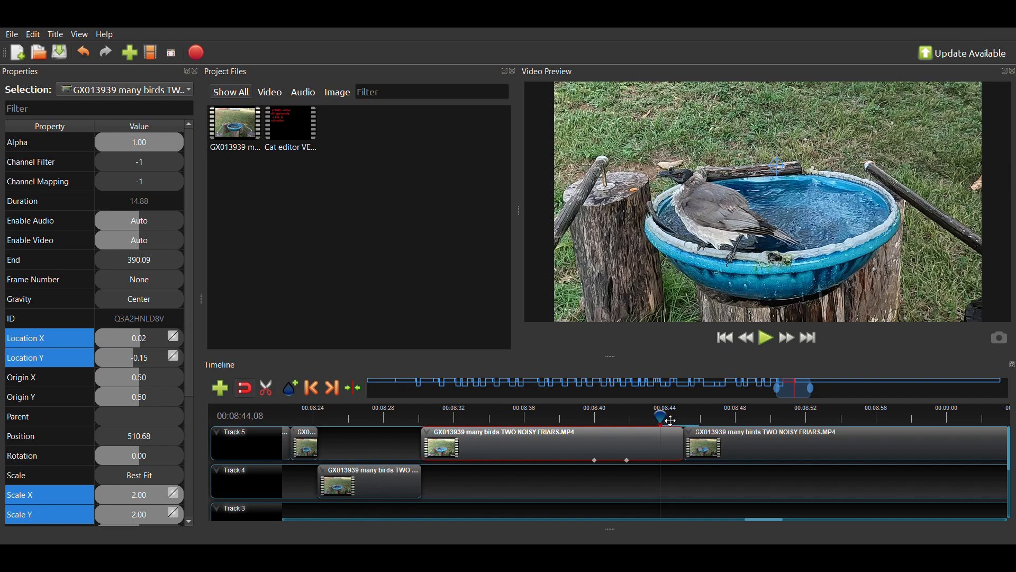
key(Right)
key(Right)
key(Left)
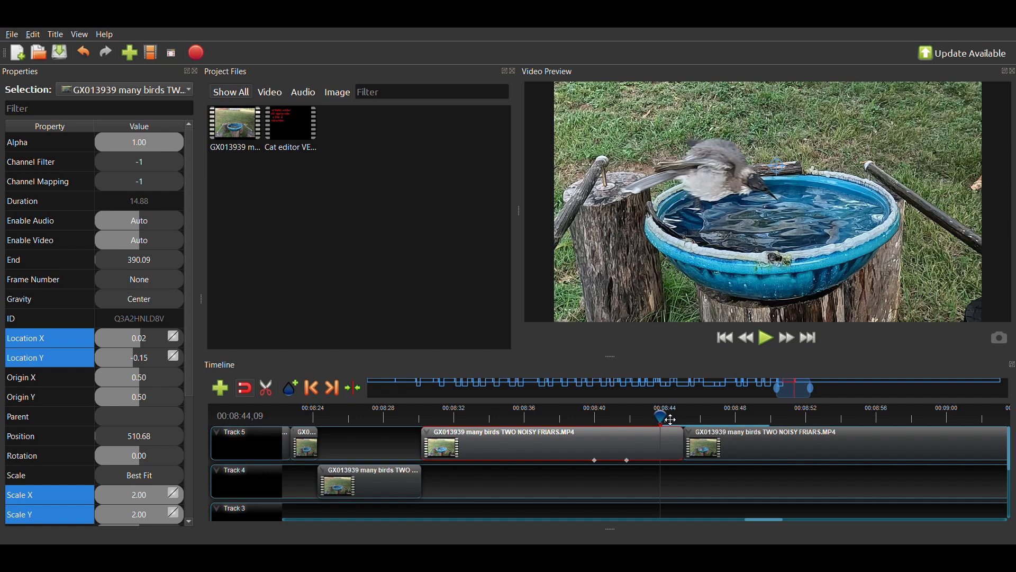
click(648, 421)
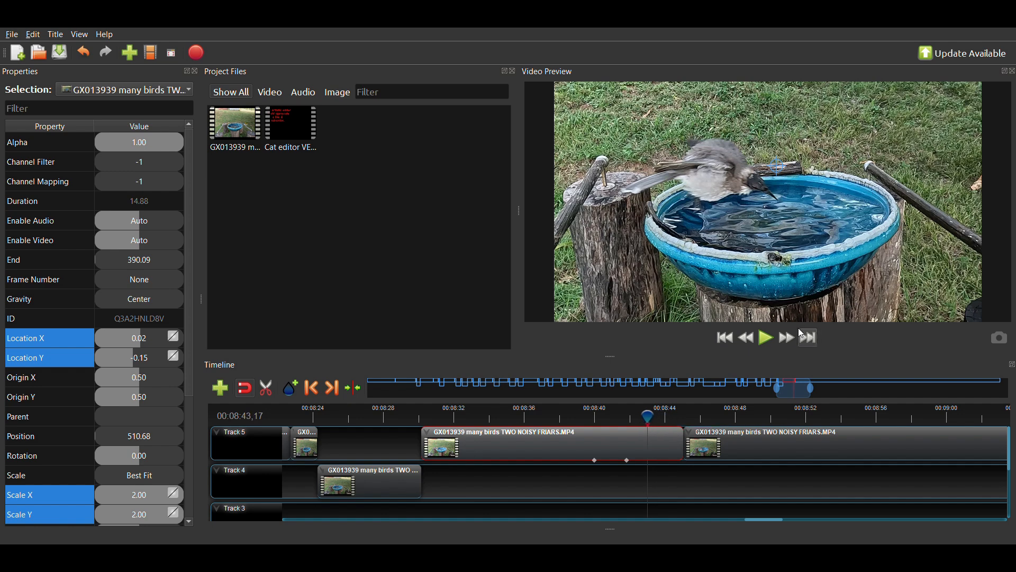
key(Right)
key(Right)
key(Right)
key(Right)
key(Right)
key(Right)
key(Right)
key(Right)
key(Right)
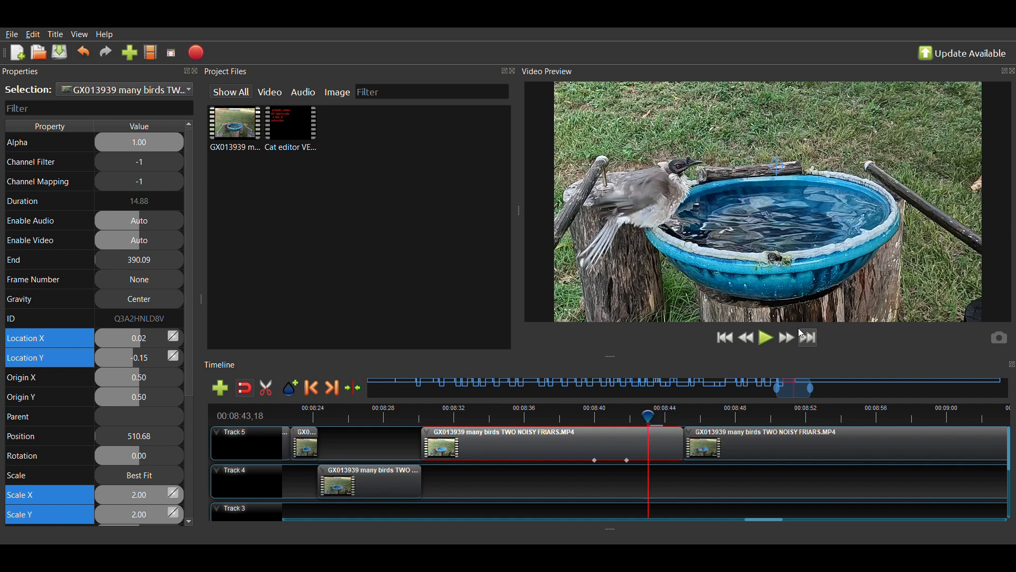
key(Right)
key(Right)
key(Right)
key(Right)
key(Right)
key(Right)
key(Right)
key(Right)
key(Right)
key(Right)
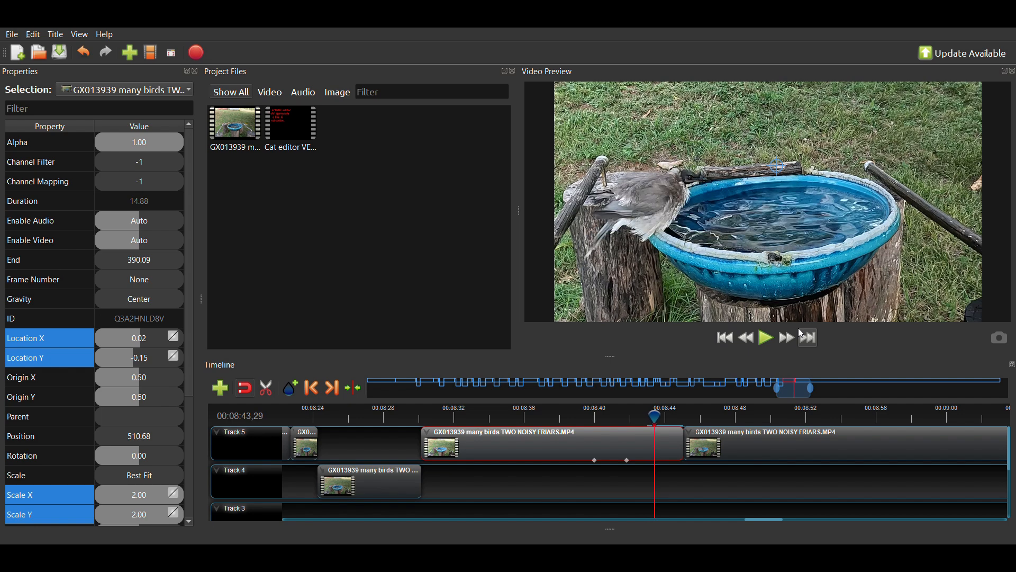
key(Left)
key(Left)
key(Left)
key(Left)
key(Left)
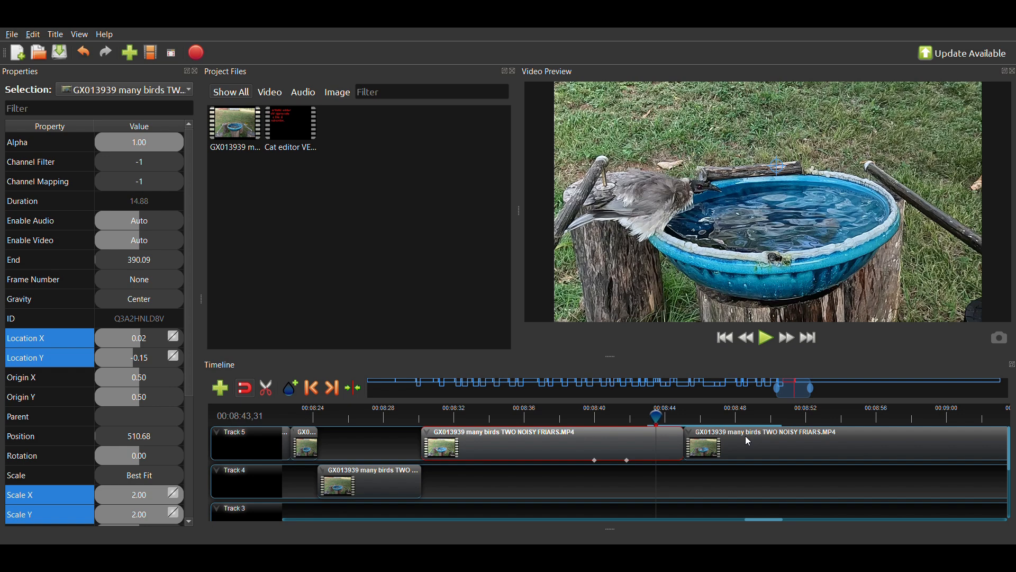
key(ctrl+shift+k)
- Move the long clip further along Track 5 to open a gap, and paste a copy of the short splash slice onto Track 4
click(760, 442)
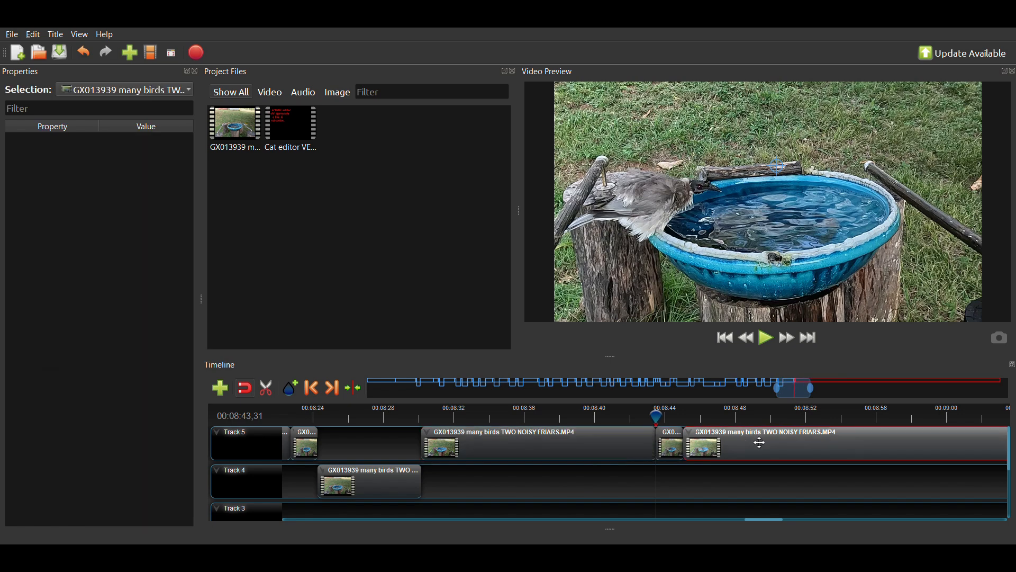
drag(740, 448, 882, 443)
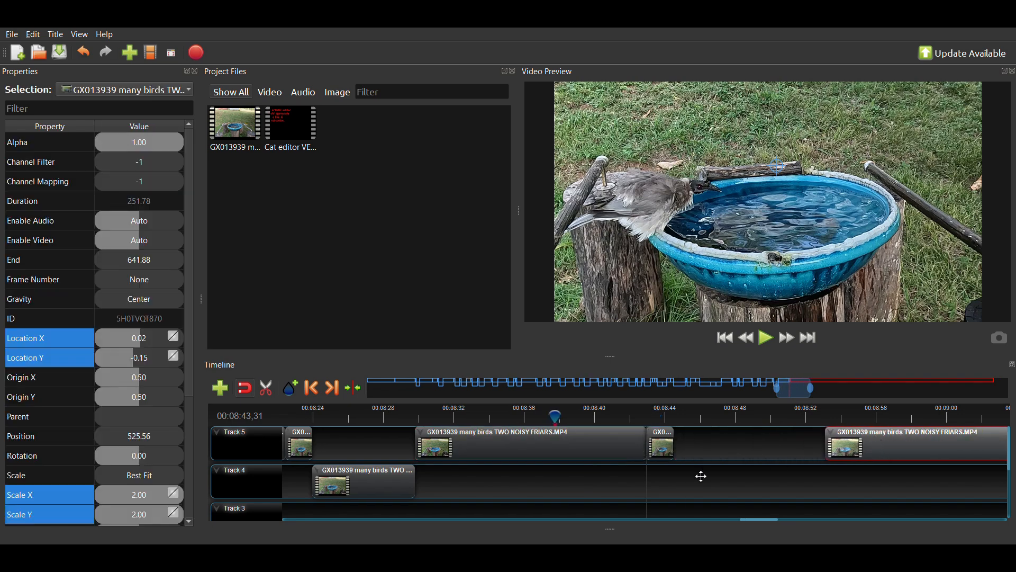
click(657, 442)
click(573, 447)
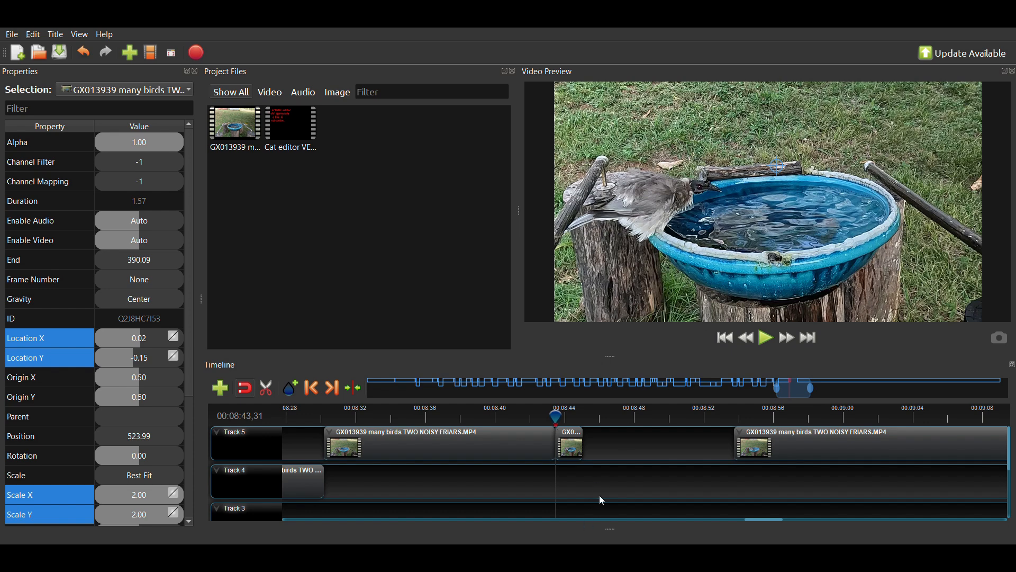
key(ctrl+v)
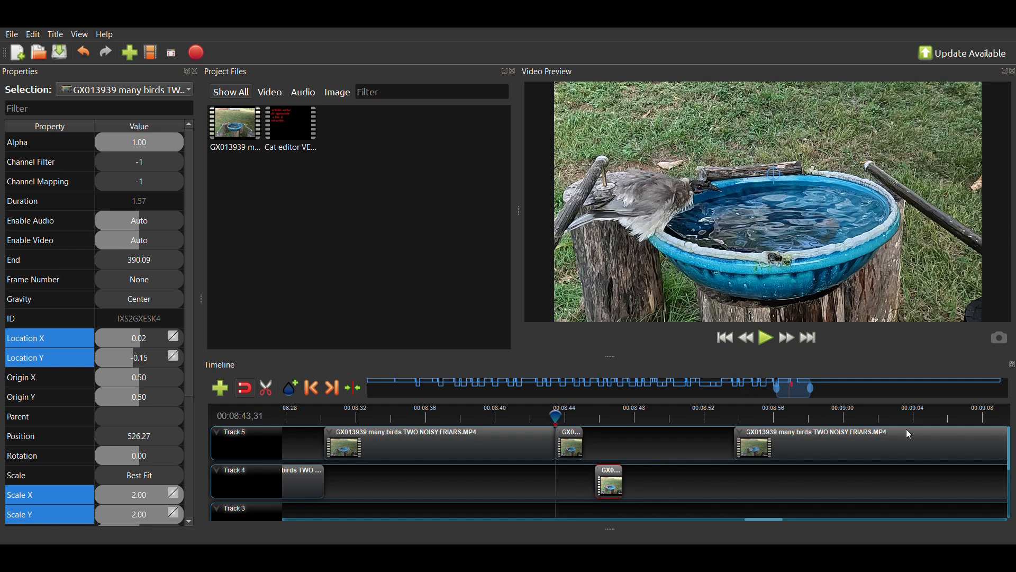
- Slow down the copy on Track 4, and close the gaps between it, the short slice and the following Track 5 clip
key(ctrl+z)
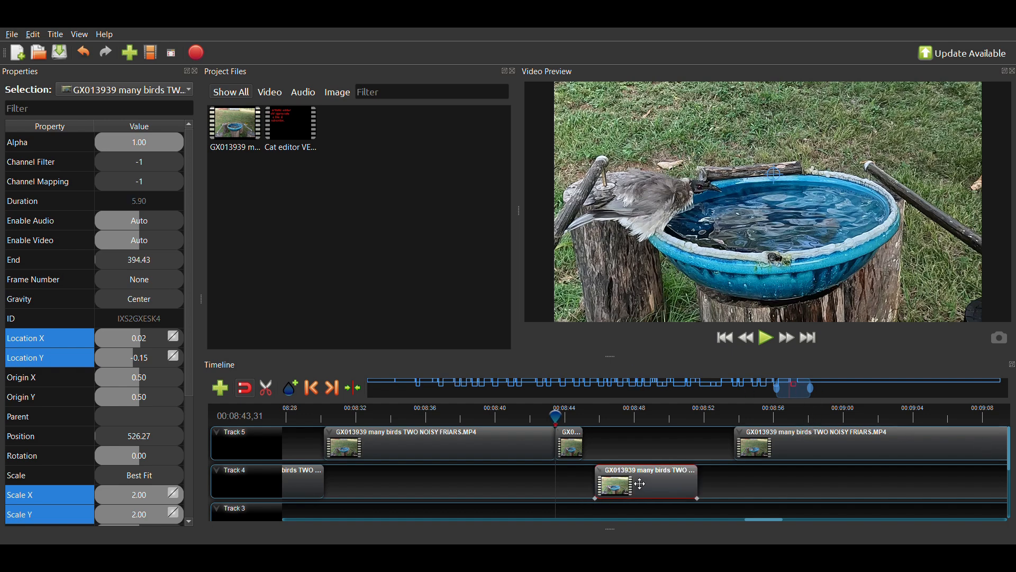
drag(639, 484, 629, 483)
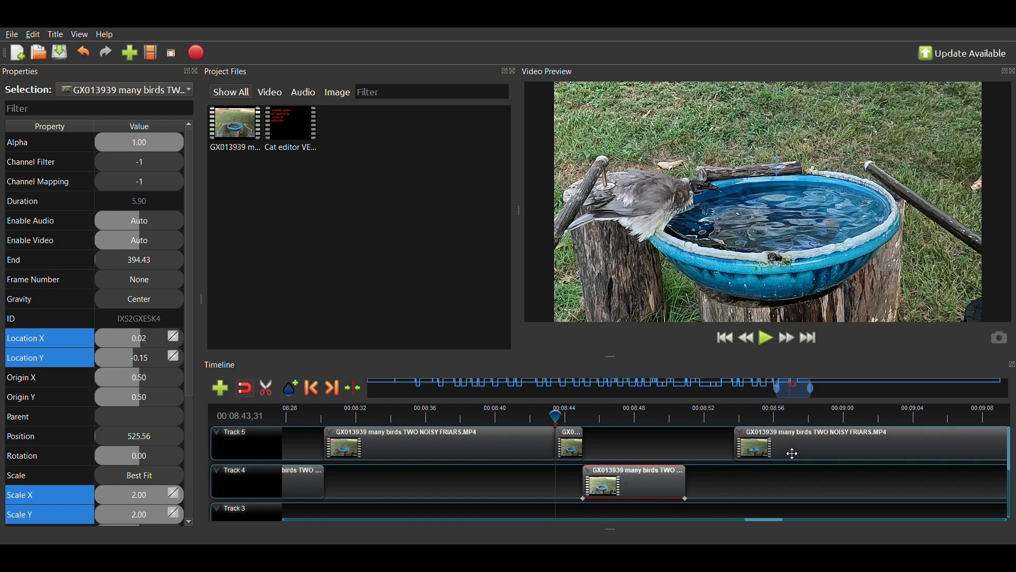
drag(792, 452, 742, 456)
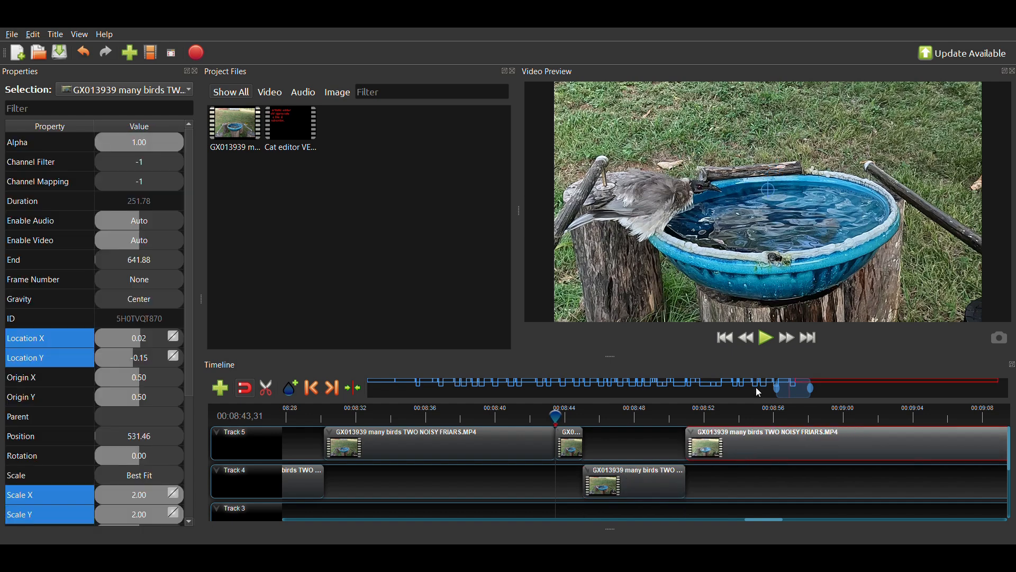
- Play the splash and its slow-motion replay through to 00:08:54,02
click(764, 339)
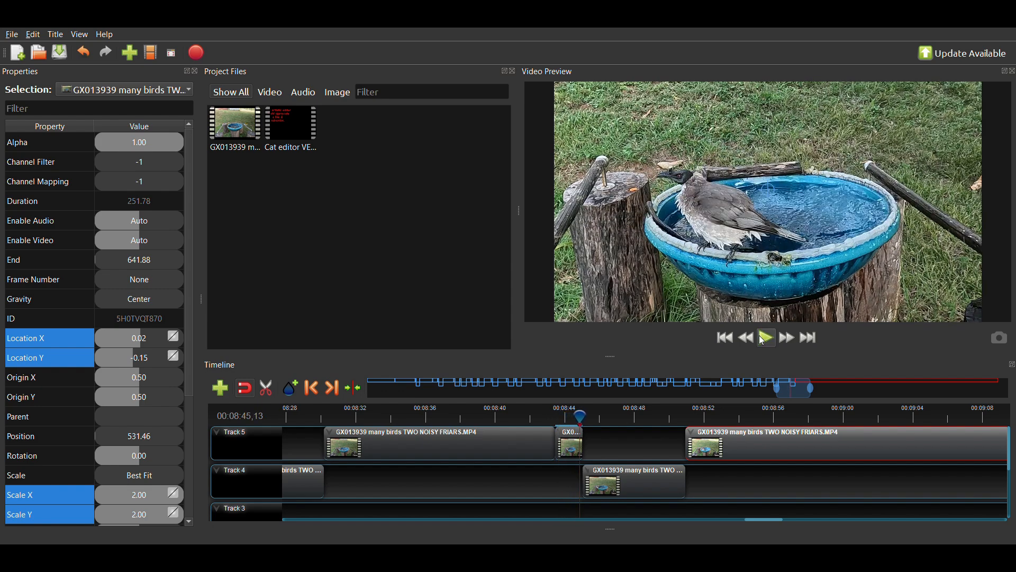
click(764, 339)
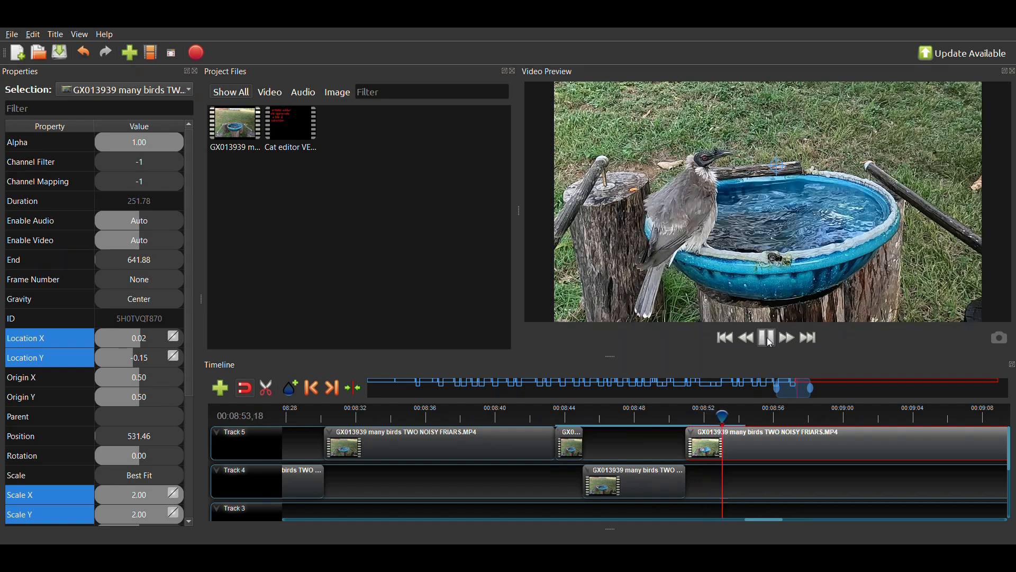
click(771, 342)
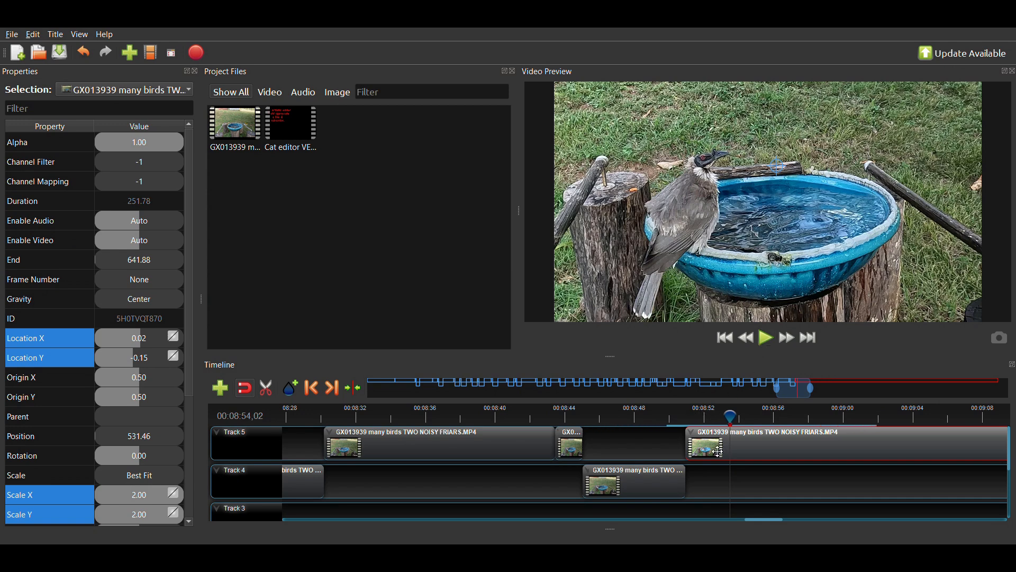
- Align the start of the last Track 5 clip with 00:08:54,02, and set its Scale X and Scale Y to 1.00 there
drag(719, 450, 762, 440)
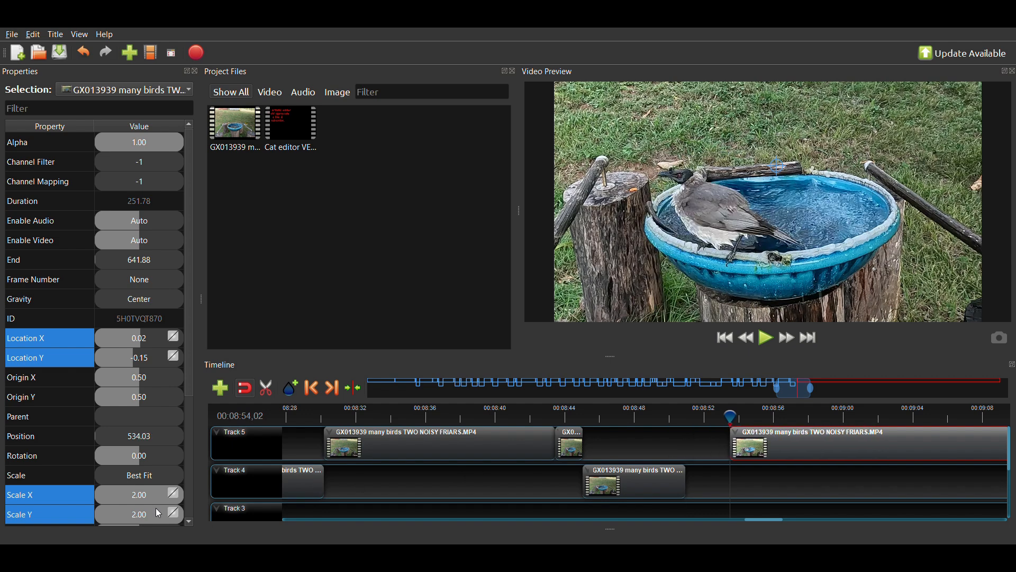
double_click(144, 496)
text(1)
key(Return)
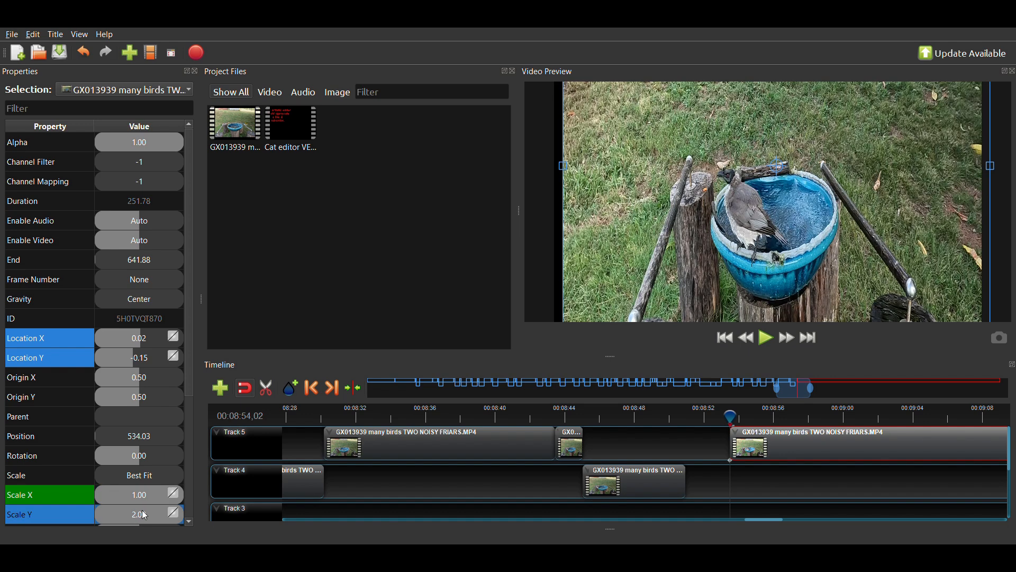
double_click(146, 518)
text(1)
key(Return)
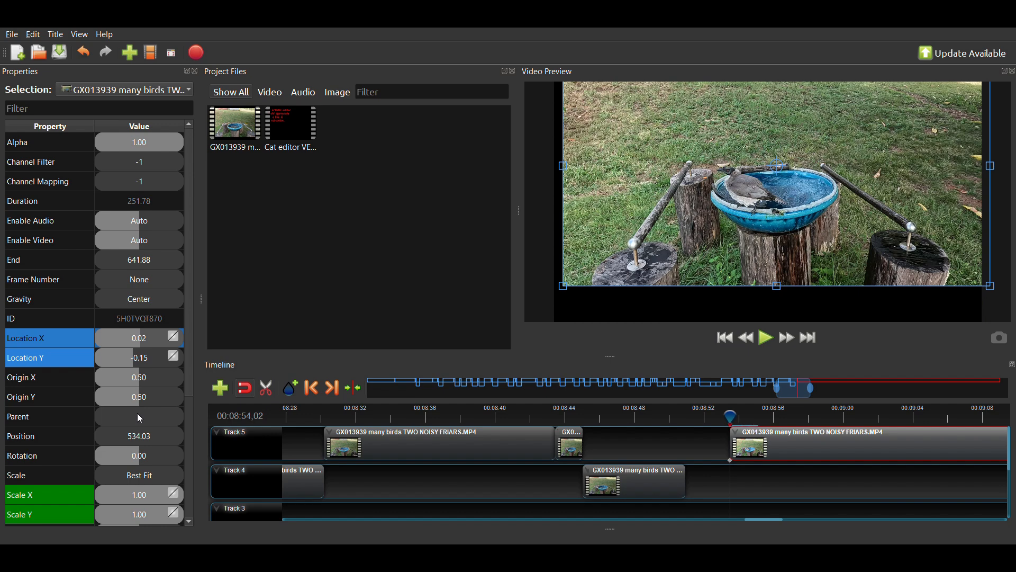
- Try a Location X of 0.02 and a Location Y of -0.15 at the start of the last Track 5 clip
text(.02)
key(Return)
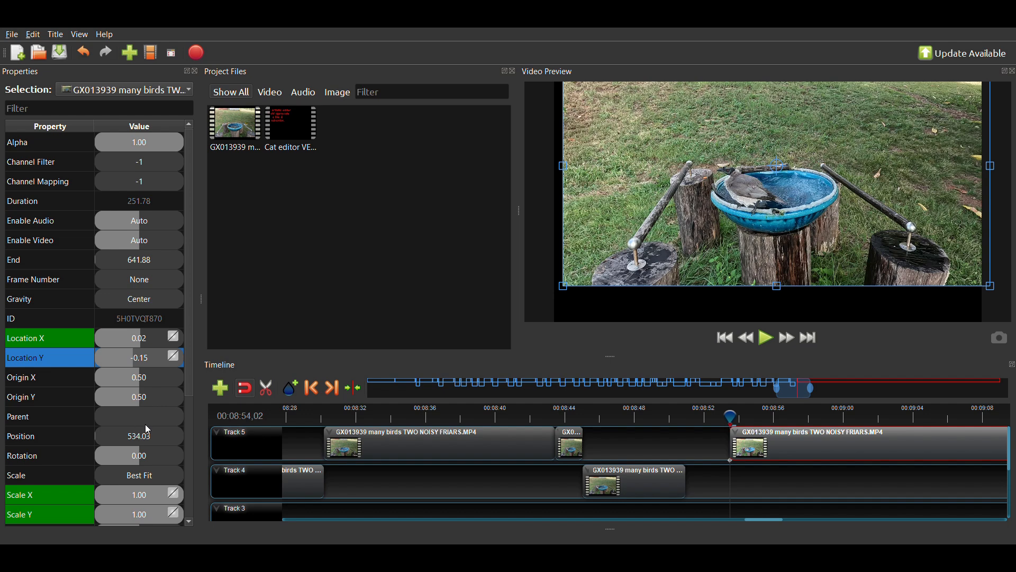
text(-.15)
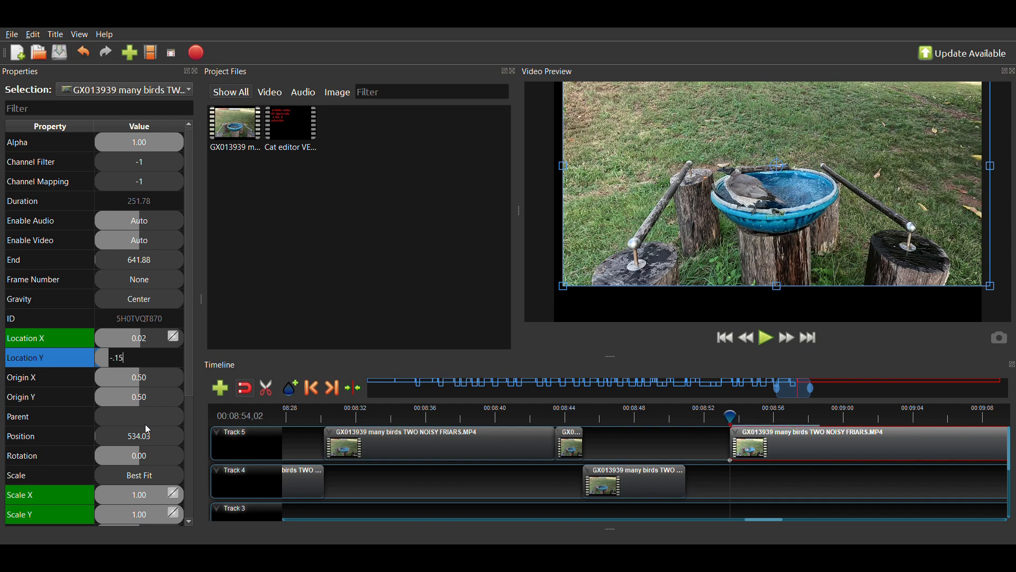
key(Return)
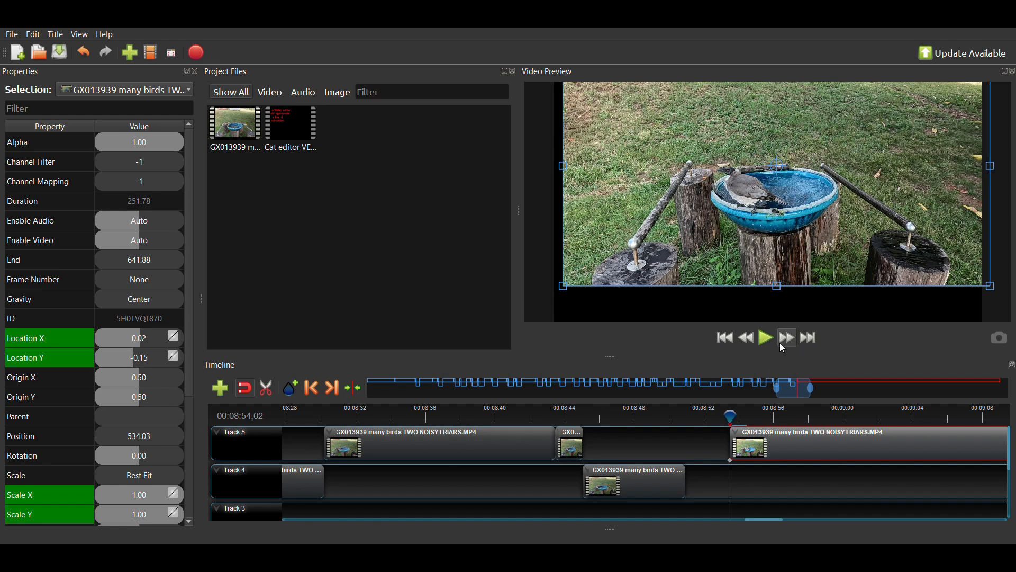
- Move the last Track 5 clip back against the end of the slow replay, and play across the join to 00:08:52,23
click(680, 413)
drag(763, 448, 741, 432)
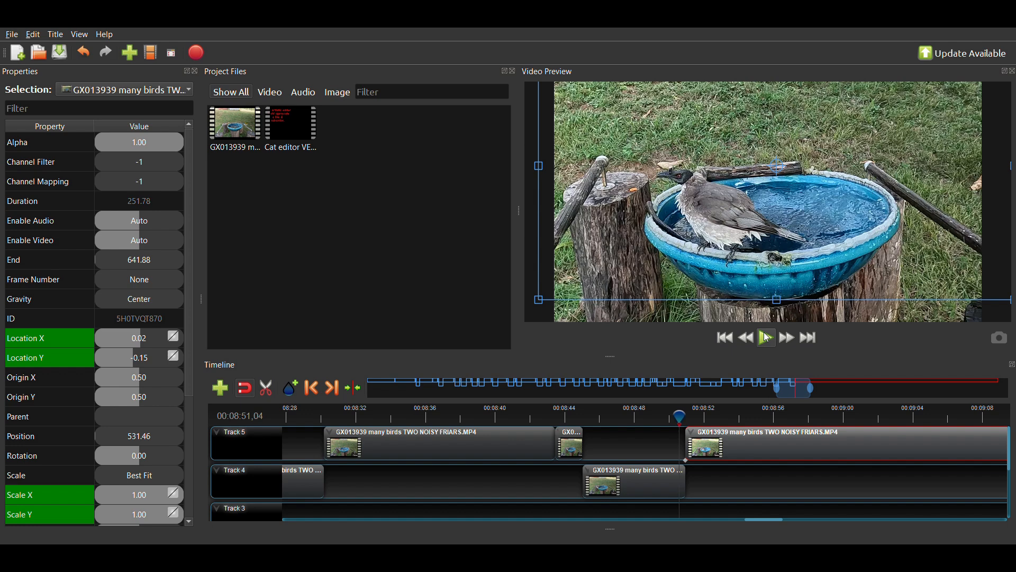
click(767, 337)
click(767, 338)
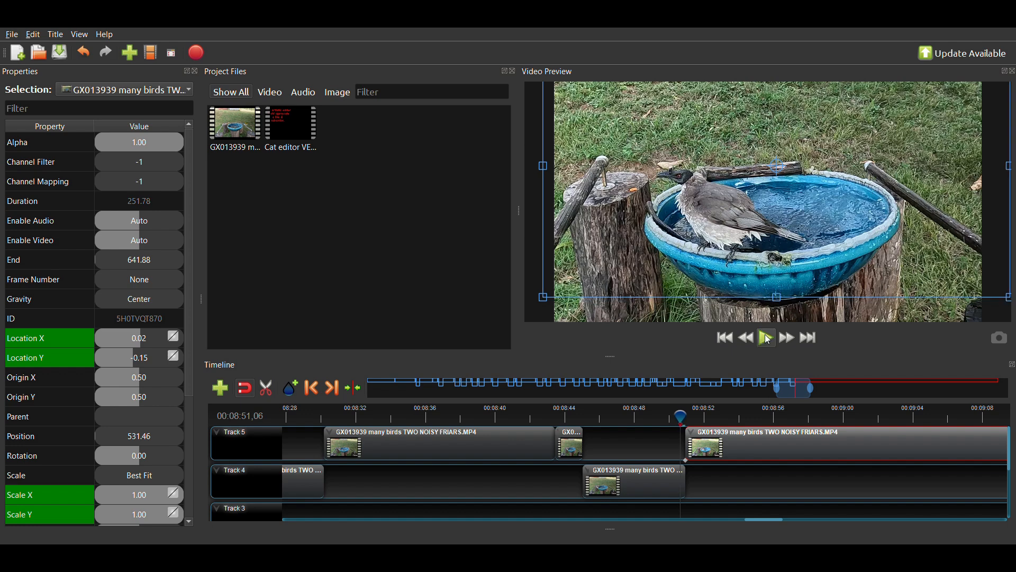
click(767, 338)
click(769, 340)
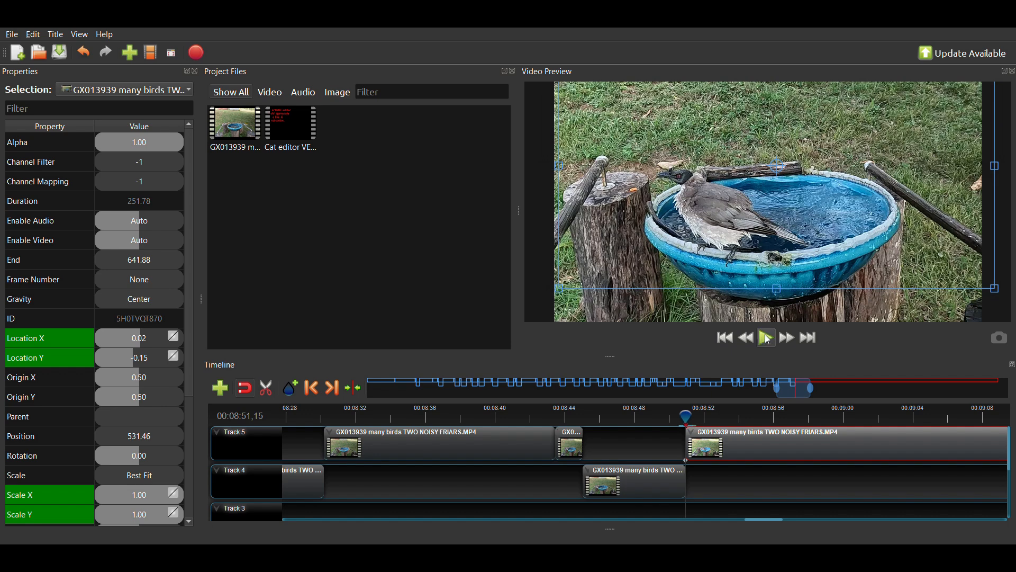
click(769, 340)
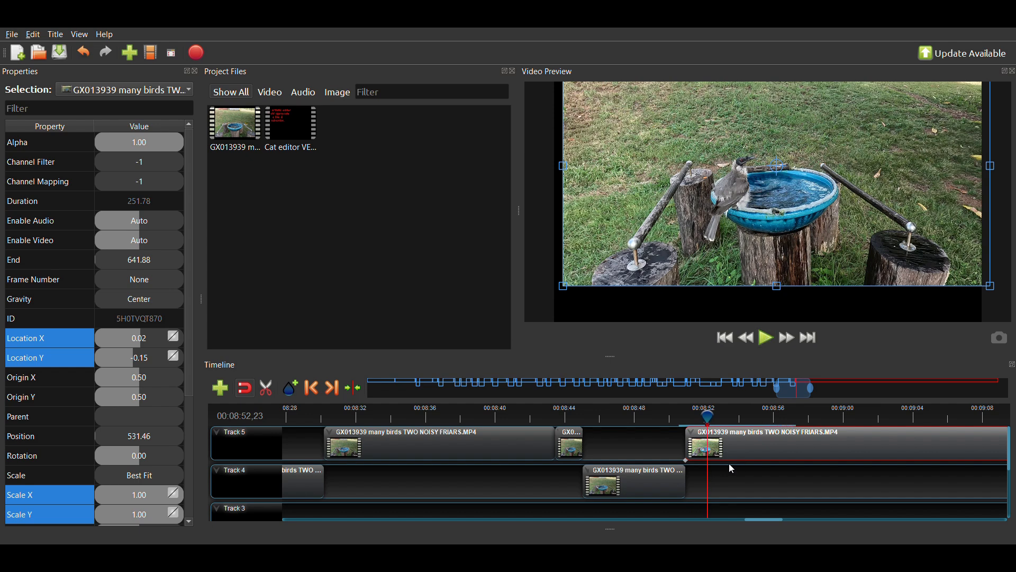
- Align the last Track 5 clip's start with 00:08:52,23, and set its Location Y and Location X to 0 there
drag(737, 450, 760, 447)
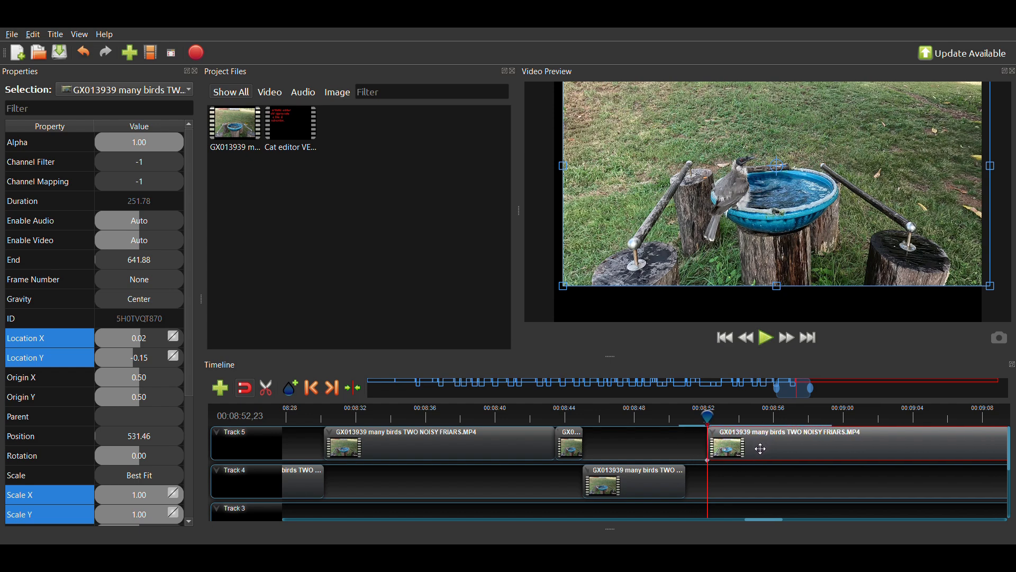
click(143, 359)
text(0)
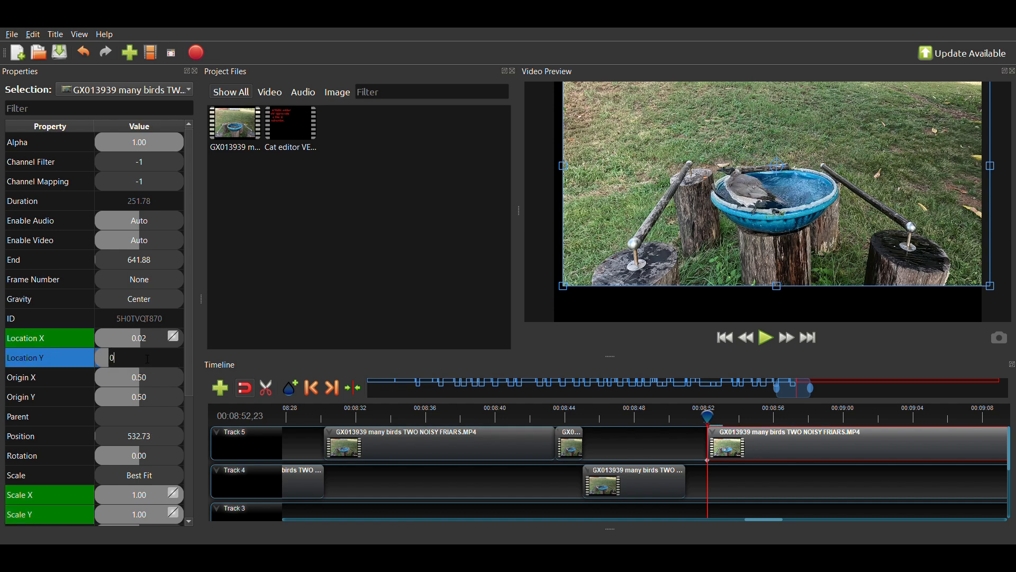
key(Return)
click(142, 343)
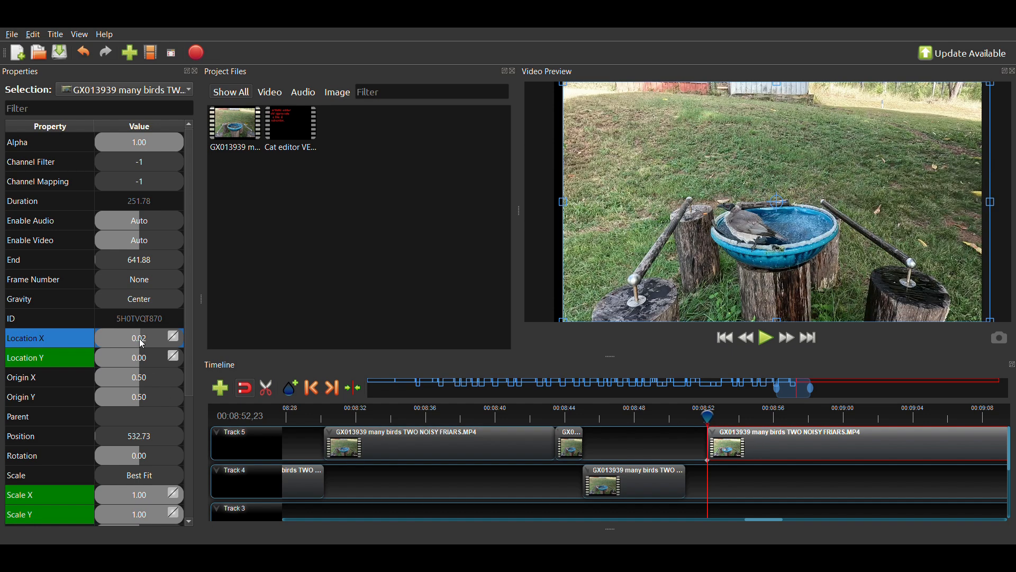
double_click(145, 344)
text(0)
key(Return)
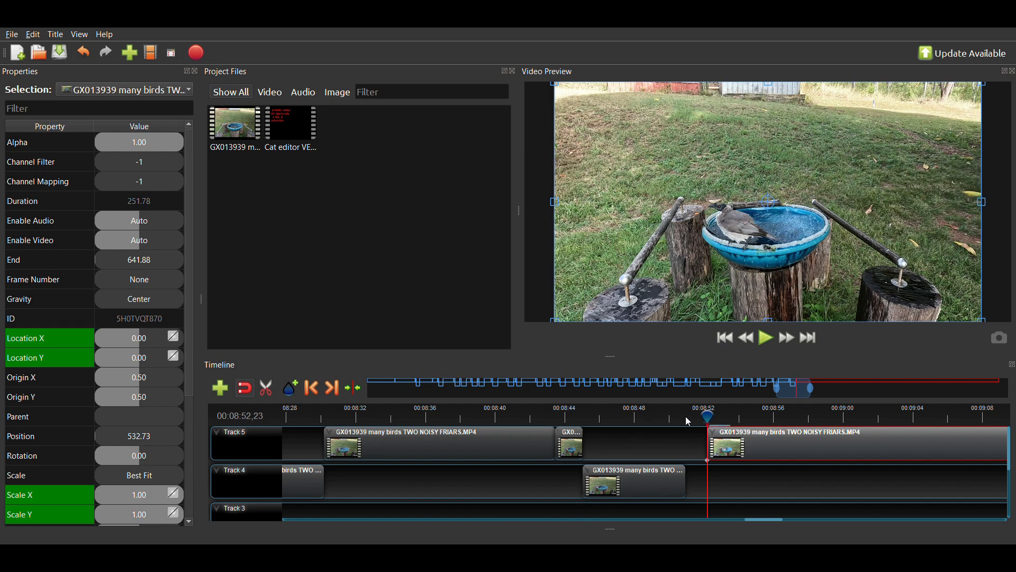
- Move the last Track 5 clip back against the slow replay's end at 00:08:51,14, and play across the join
click(686, 421)
click(679, 418)
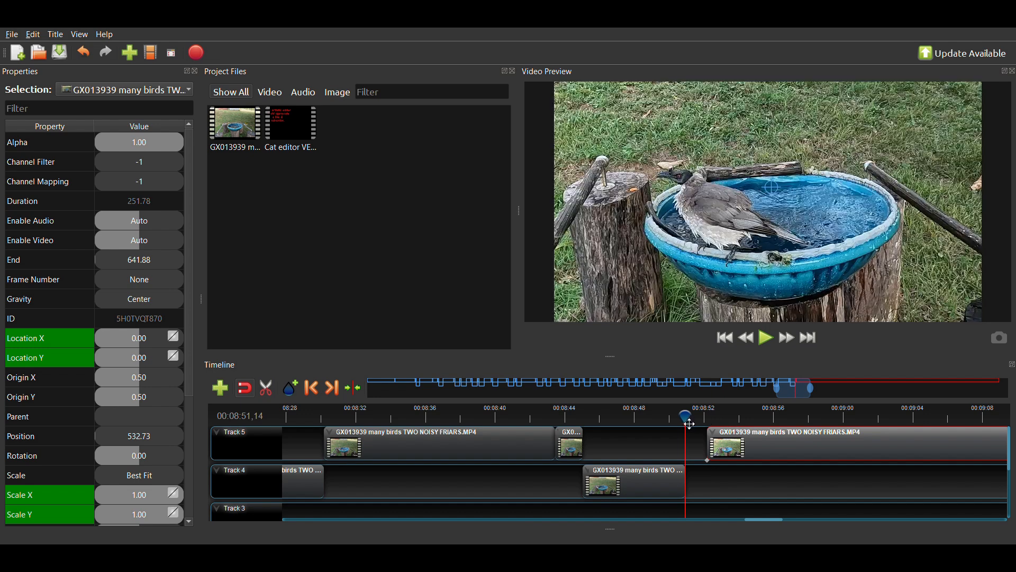
drag(722, 451, 711, 449)
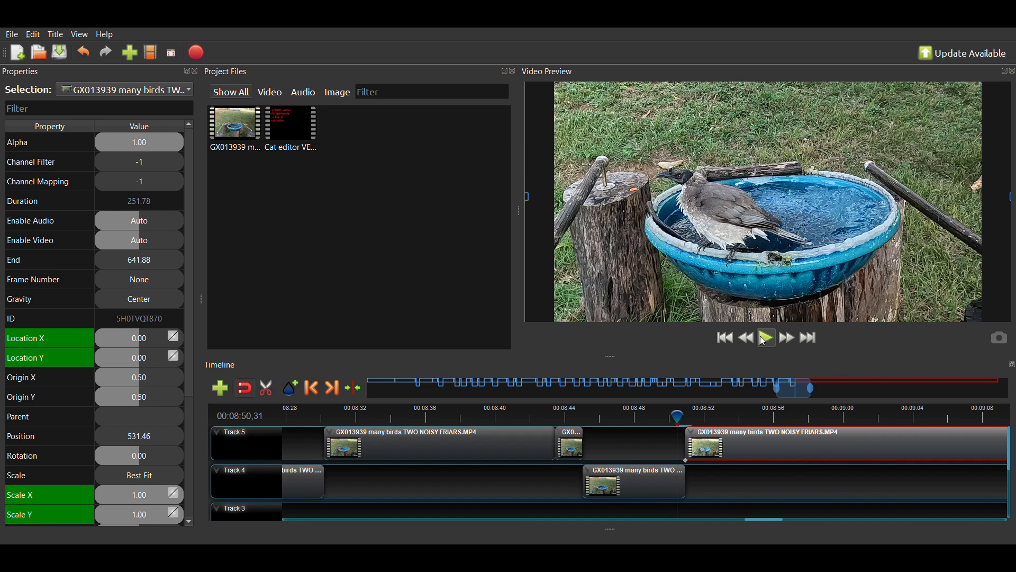
click(767, 339)
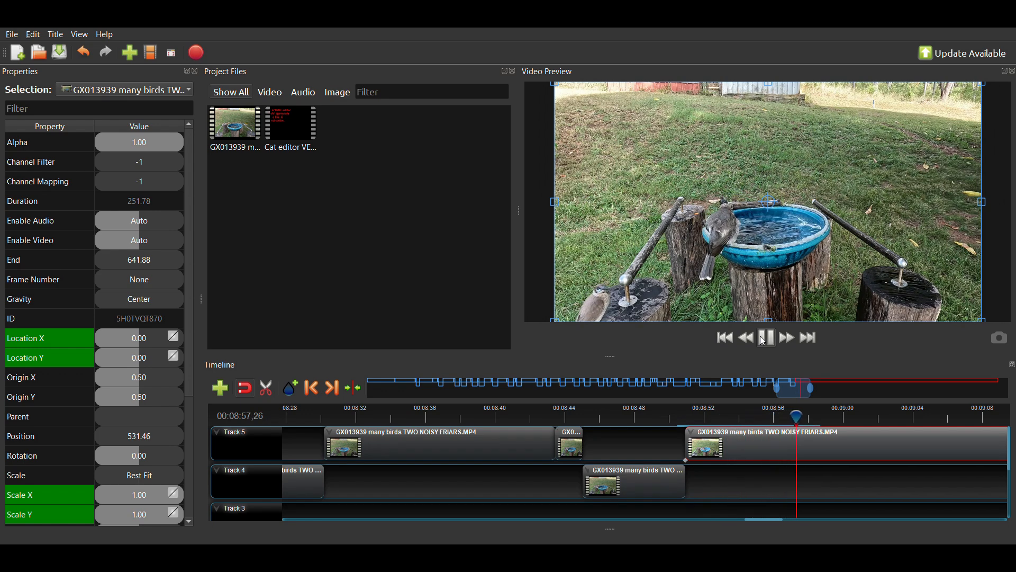
click(765, 339)
- Find the frame where the bird has settled on the log after its splash, and slice the last Track 5 clip at 00:09:02,28, keeping both sides
click(762, 338)
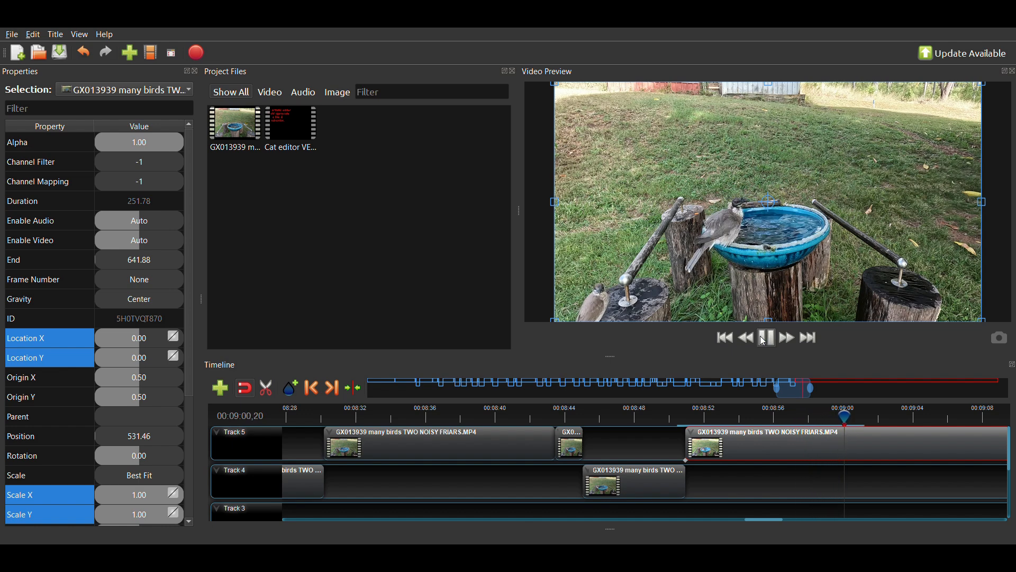
click(762, 340)
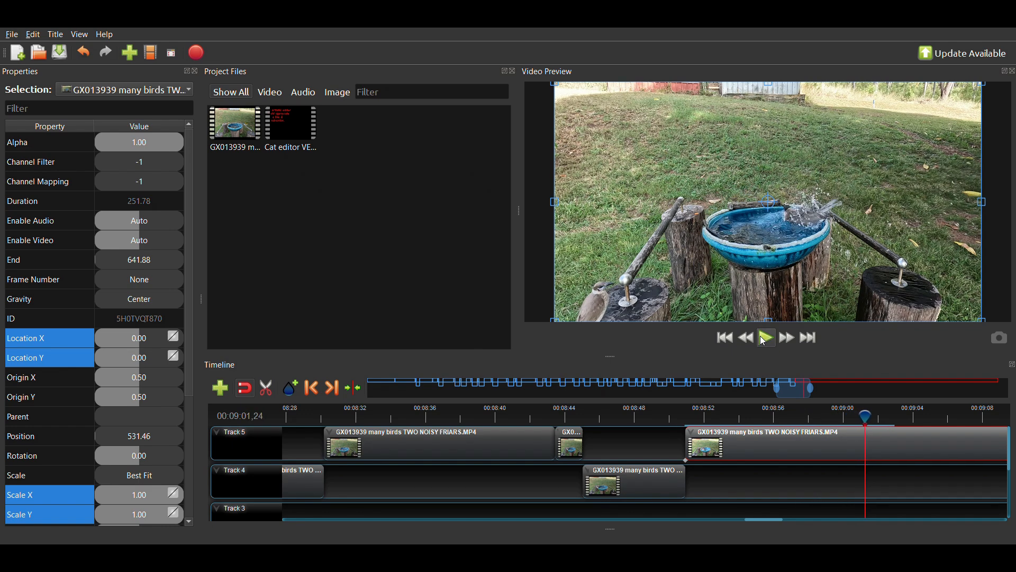
click(764, 341)
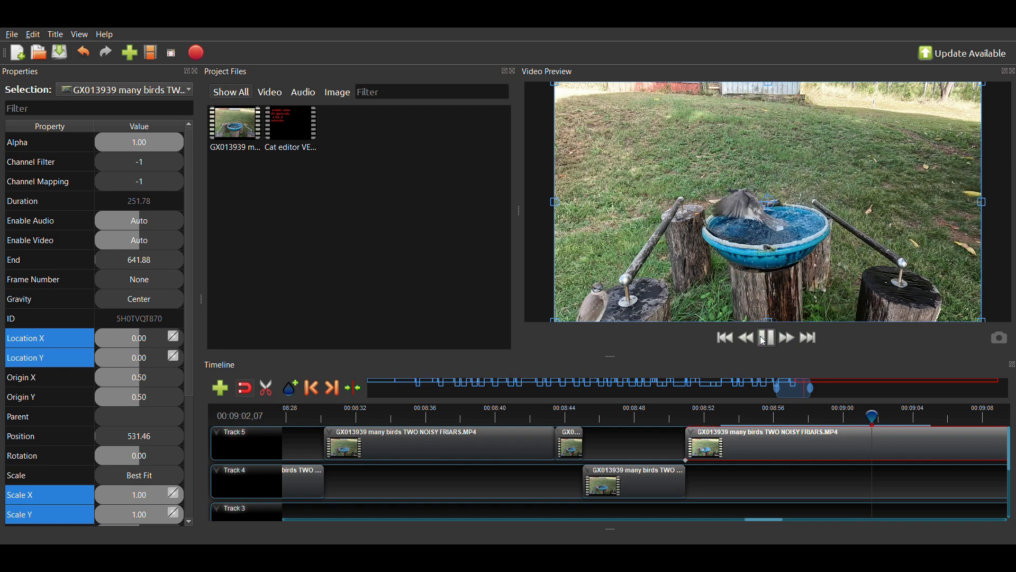
click(764, 341)
key(Left)
key(Left)
key(Left)
key(Left)
key(Left)
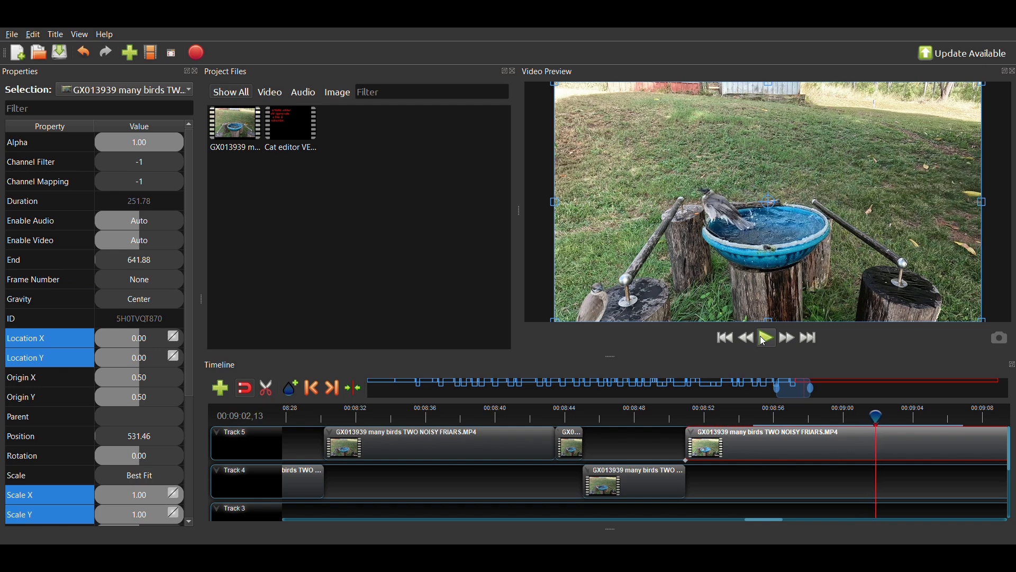
key(Right)
key(Right)
key(Right)
key(Right)
key(Right)
key(Right)
key(Right)
key(Right)
key(Right)
key(Right)
key(Right)
key(Right)
key(Right)
key(Right)
key(Right)
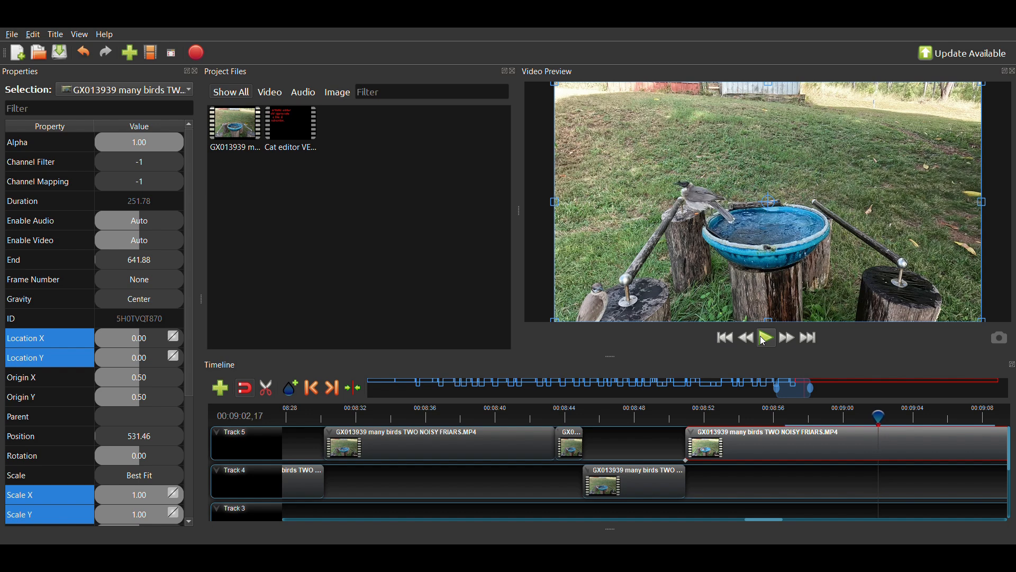
key(Right)
key(Right)
key(Right)
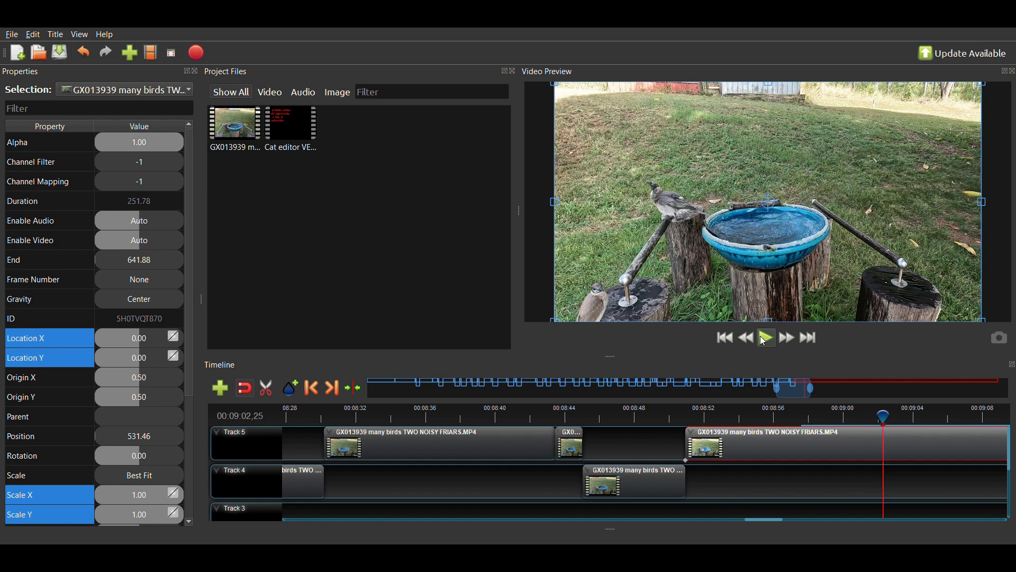
key(Right)
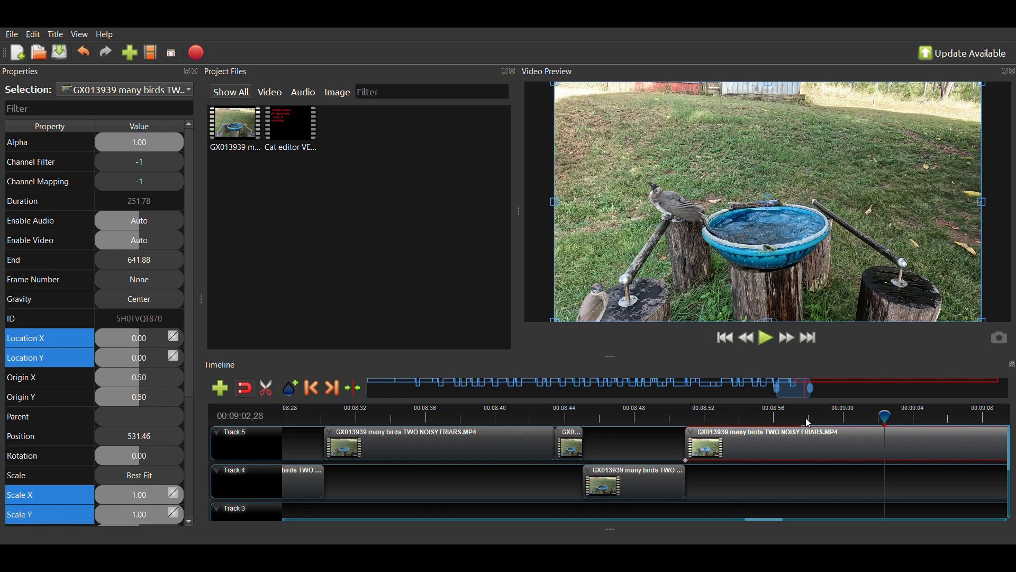
key(ctrl+k)
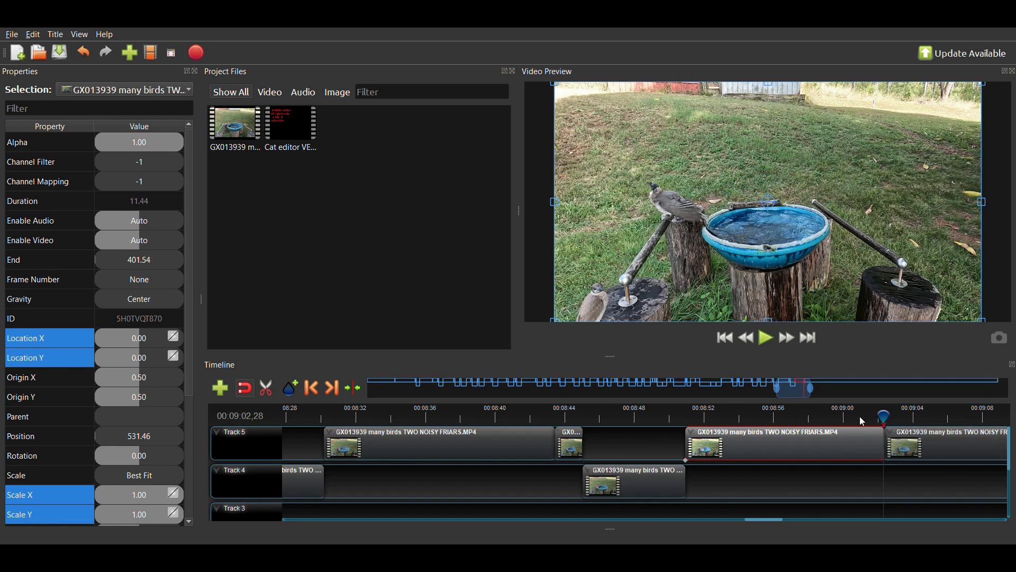
- Slice the Track 5 clip at 00:09:01,05, just before the bird's splash, keeping both sides
drag(885, 418, 867, 421)
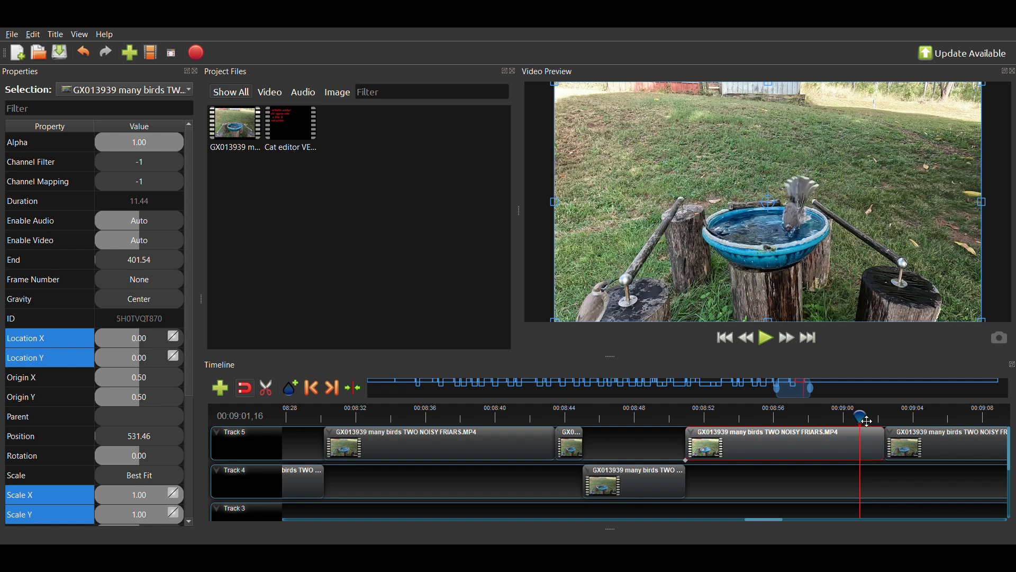
drag(864, 419, 848, 420)
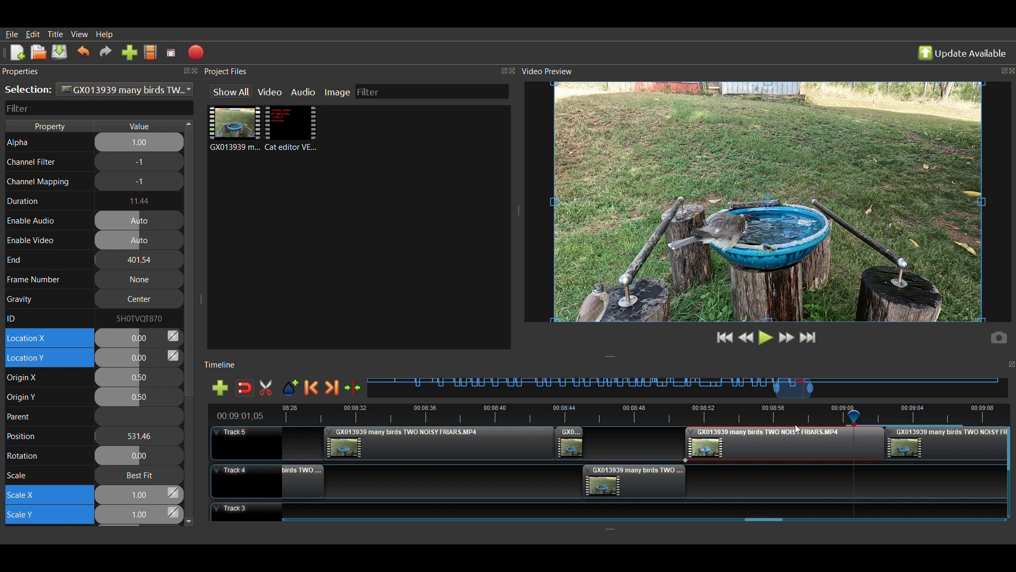
key(ctrl+k)
- Shift the last Track 5 clip along the timeline to about 00:09:15, opening a gap after the short splash clip
drag(797, 395, 814, 395)
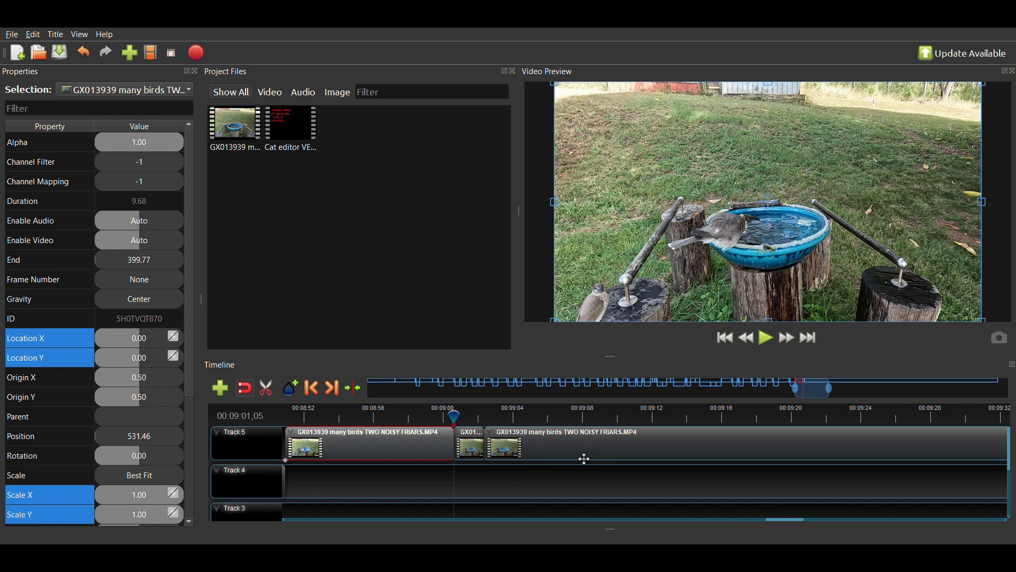
click(509, 444)
drag(508, 444, 730, 438)
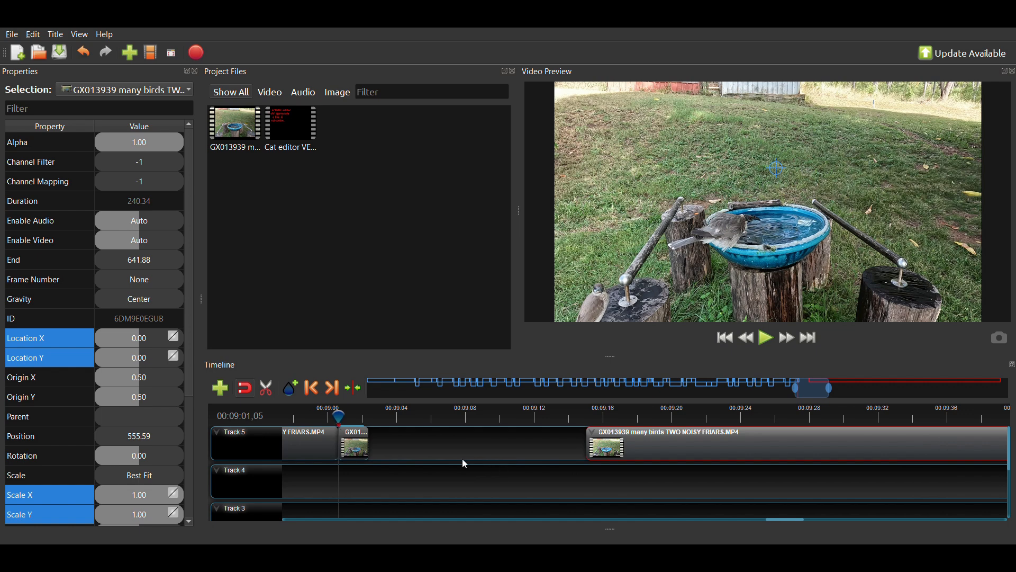
- Paste the copied bird clip onto Track 4, after the short clip on Track 5, and place it at position 543.41
click(358, 447)
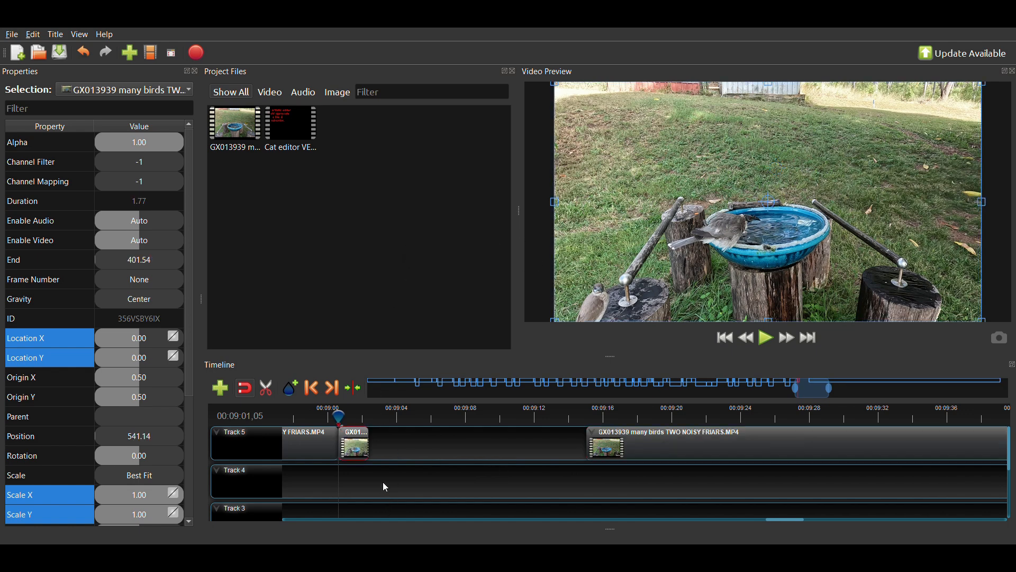
key(ctrl+v)
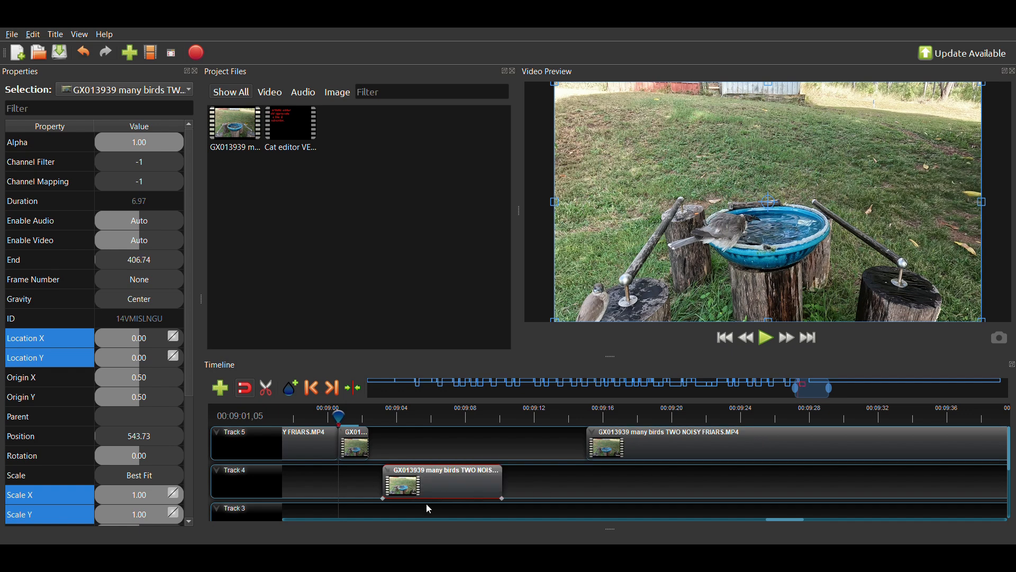
drag(440, 487, 439, 488)
- At the start of the Track 4 clip, 00:09:03,13, set Scale X and Scale Y to 2.00
click(378, 419)
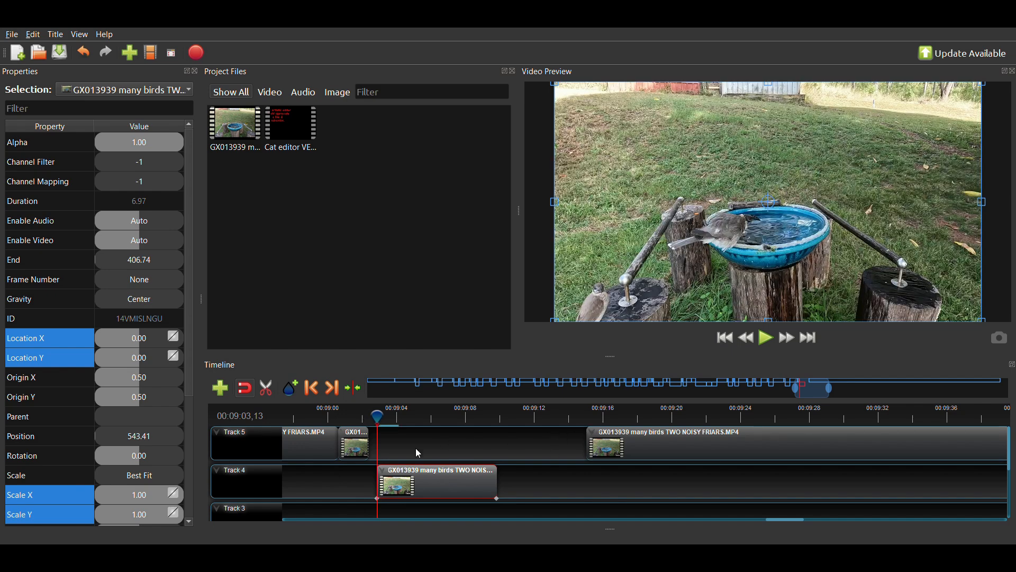
click(136, 496)
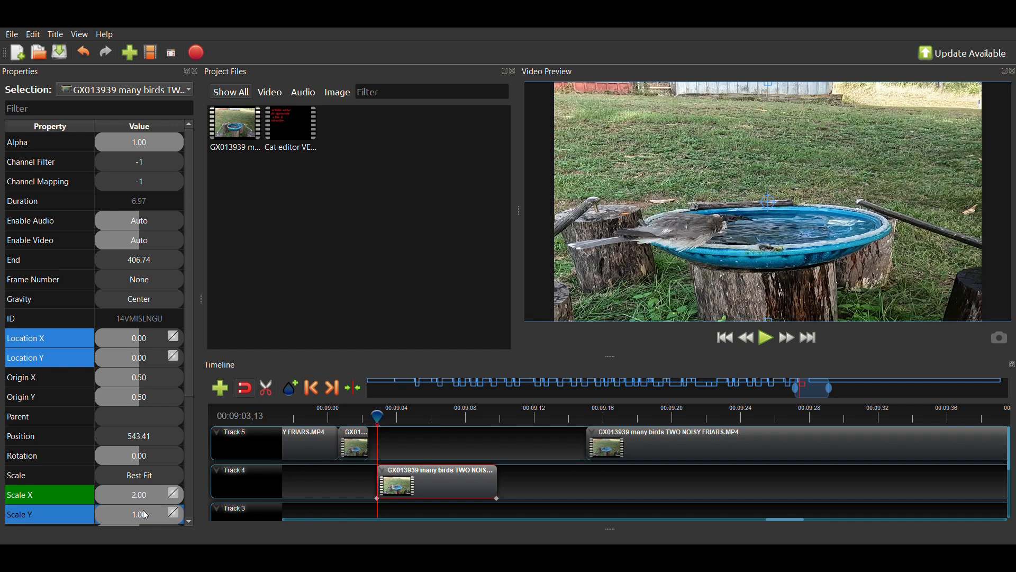
click(146, 516)
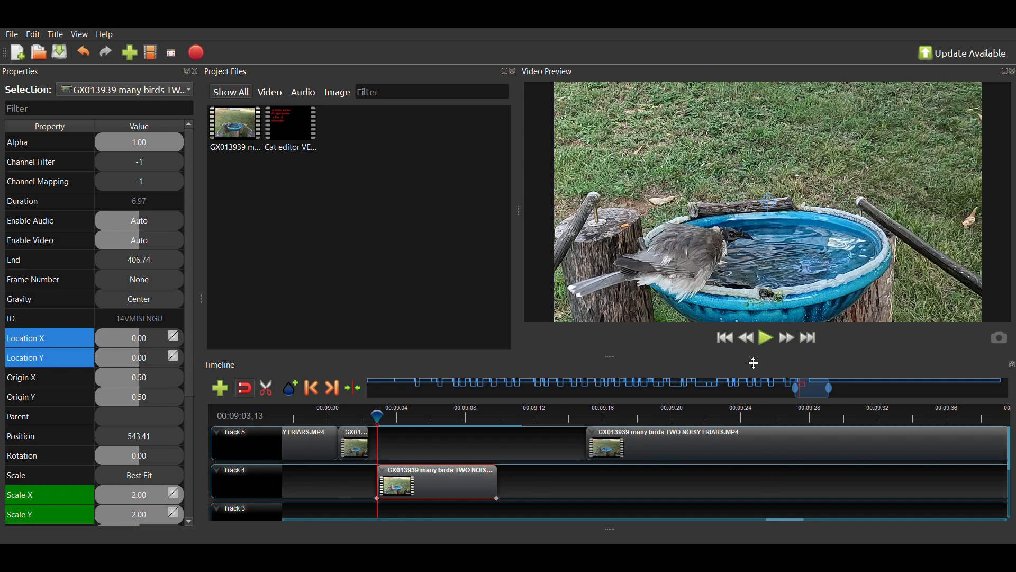
- Play the enlarged Track 4 clip and step back and forth through its frames to examine the bird's movement out of the bath
click(771, 345)
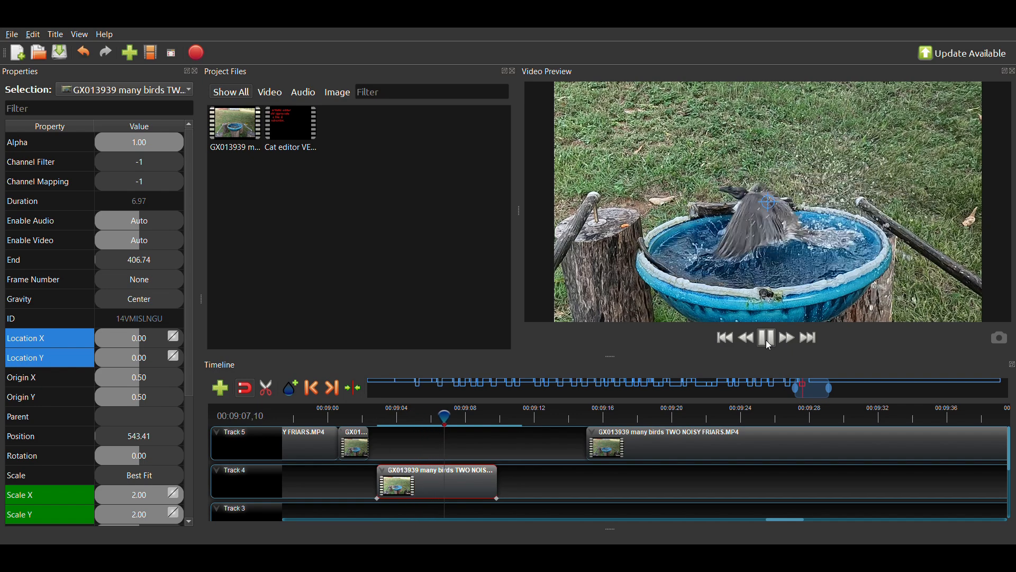
click(770, 345)
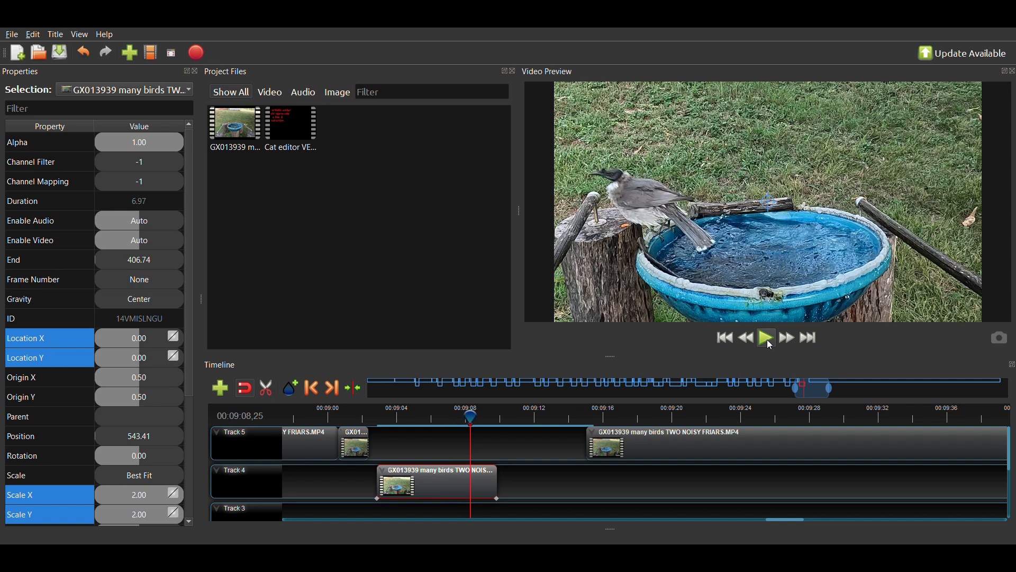
key(Left)
key(Left)
key(Left)
key(Left)
key(Left)
key(Left)
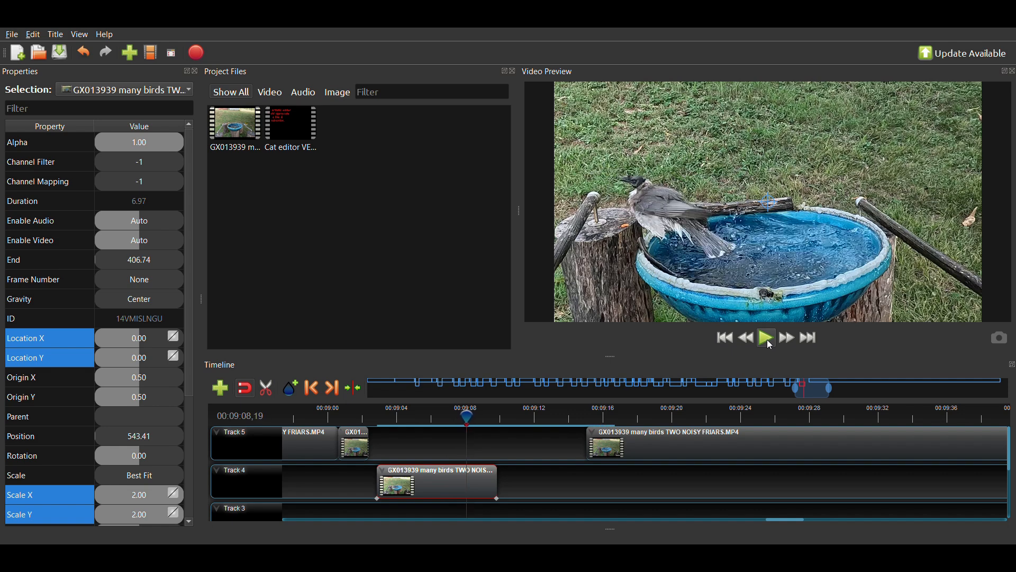
key(Left)
key(Left)
key(Left)
key(Left)
key(Left)
key(Left)
key(Left)
key(Left)
key(Left)
key(Left)
key(Left)
key(Left)
key(Left)
key(Left)
key(Left)
key(Left)
key(Left)
key(Left)
key(Left)
key(Left)
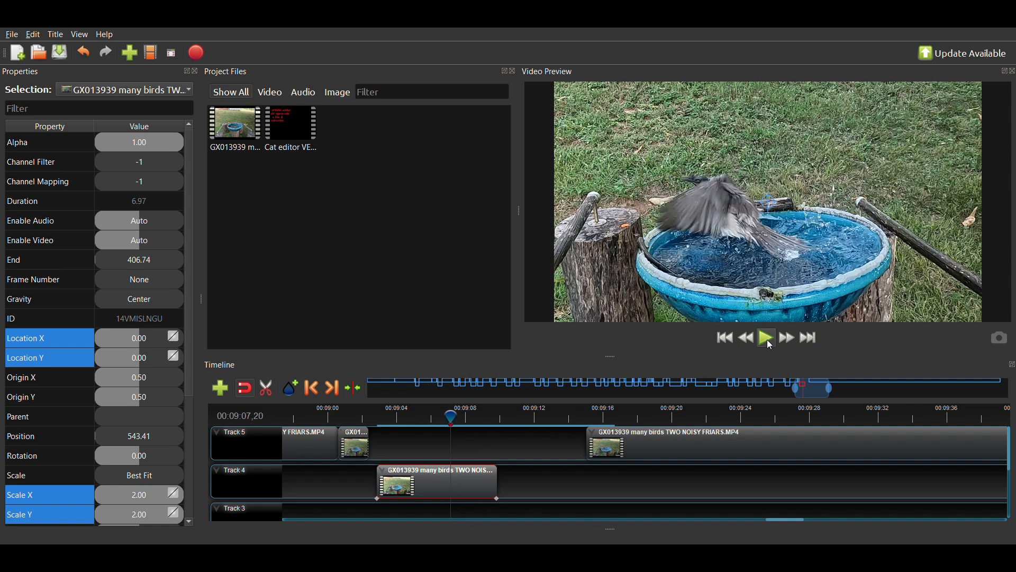
key(Right)
key(Right)
key(Right)
key(Right)
key(Right)
key(Right)
key(Right)
key(Right)
key(Right)
key(Right)
key(Right)
key(Right)
key(Right)
key(Right)
key(Right)
key(Right)
key(Right)
key(Right)
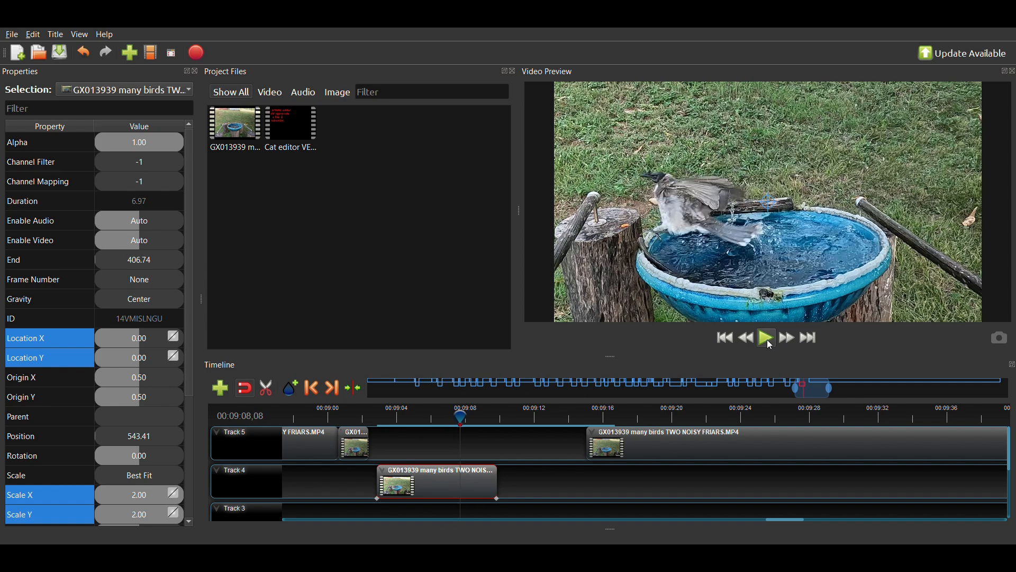
key(Right)
key(Right)
key(Right)
key(Right)
key(Right)
key(Right)
key(Right)
key(Right)
key(Right)
key(Right)
key(Right)
key(Right)
key(Right)
key(Right)
key(Right)
key(Right)
key(Right)
key(Right)
key(Right)
key(Right)
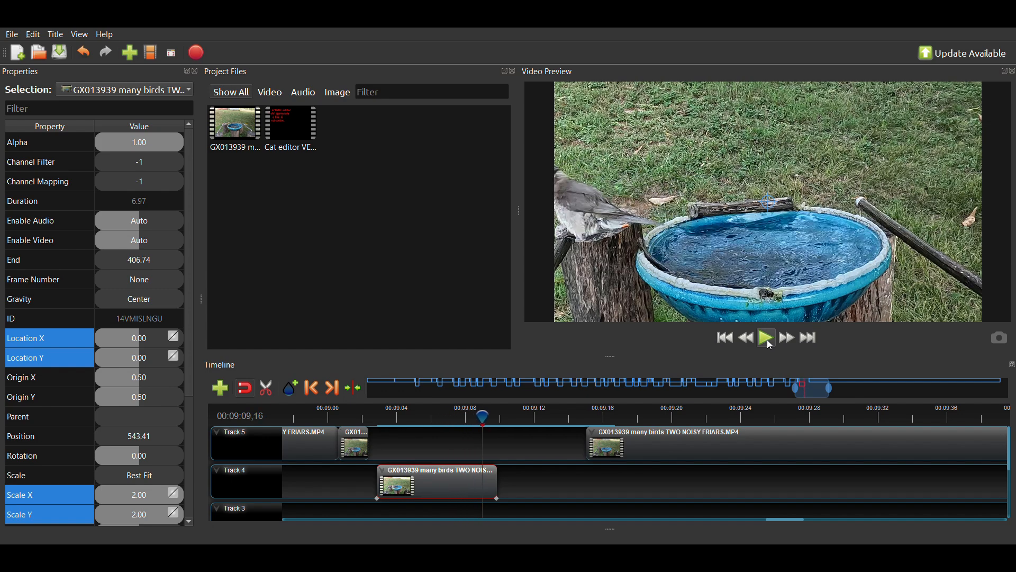
key(Left)
key(Left)
key(Left)
key(Left)
key(Left)
key(Left)
key(Left)
key(Left)
key(Left)
key(Left)
key(Left)
key(Left)
key(Left)
key(Left)
key(Left)
key(Left)
key(Left)
key(Left)
key(Left)
key(Left)
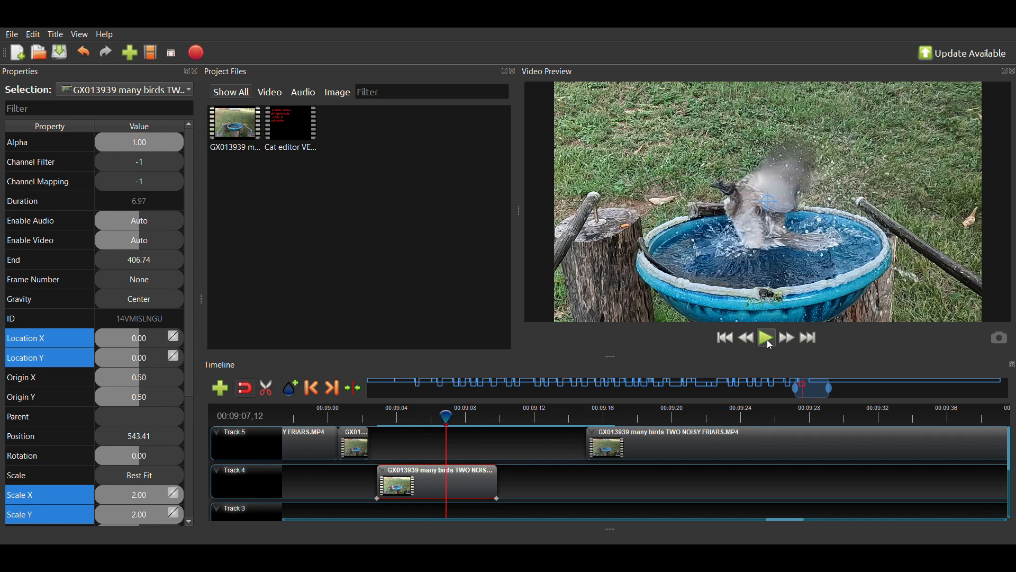
- Move to 00:09:07,16 in the Track 4 clip and keyframe Location X and Location Y at 0
key(Left)
key(Left)
key(Left)
key(Left)
key(Left)
key(Left)
key(Left)
key(Left)
key(Right)
key(Right)
key(Right)
key(Right)
key(Right)
key(Right)
key(Right)
key(Right)
key(Right)
key(Right)
key(Right)
key(Right)
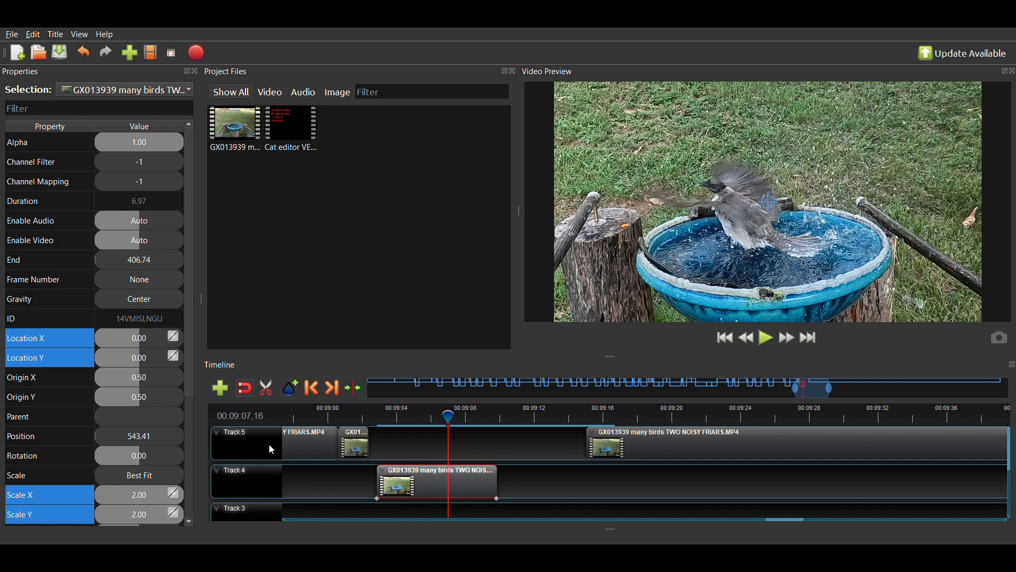
click(151, 360)
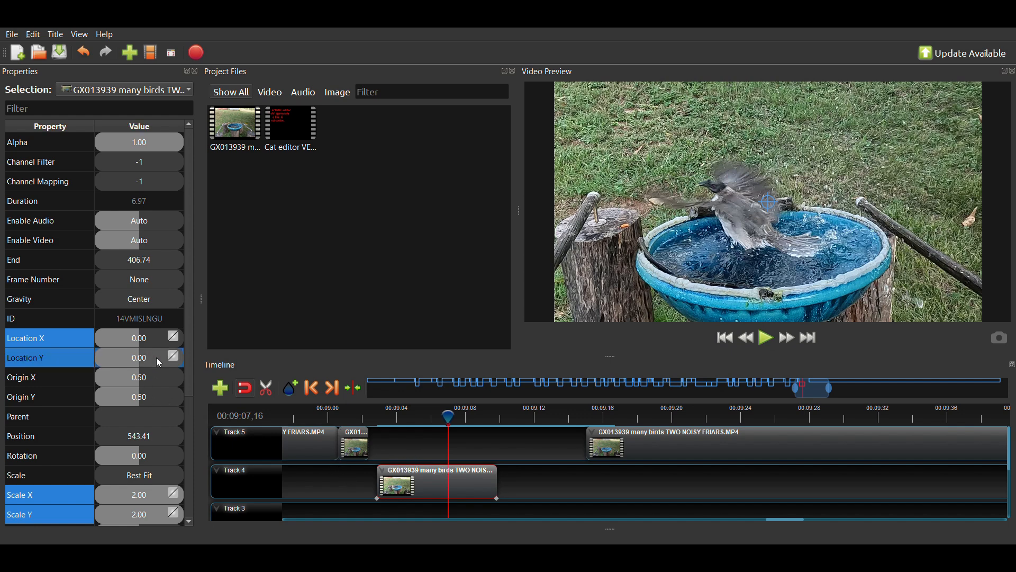
click(145, 334)
click(147, 339)
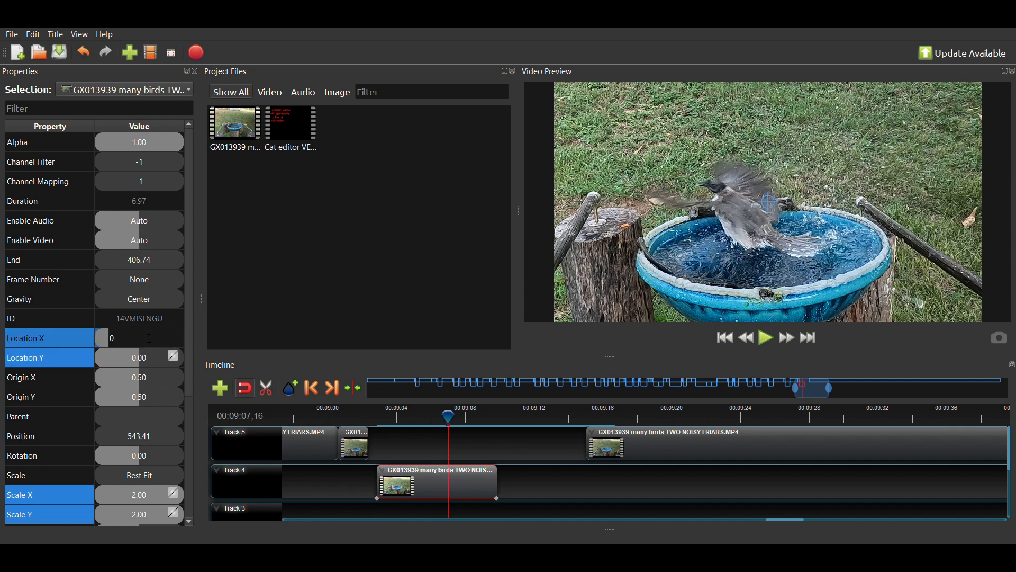
click(144, 361)
text(0)
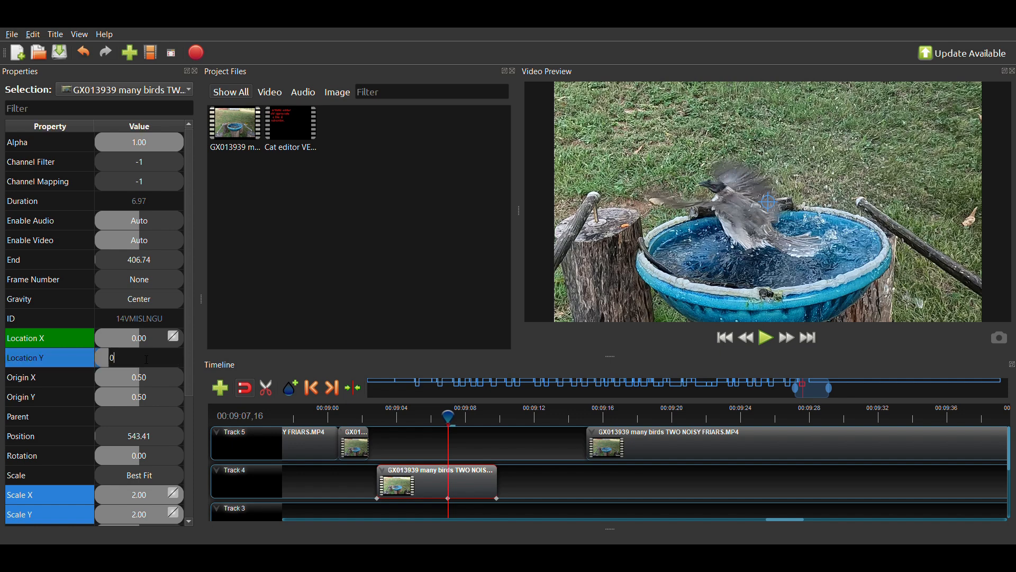
key(Return)
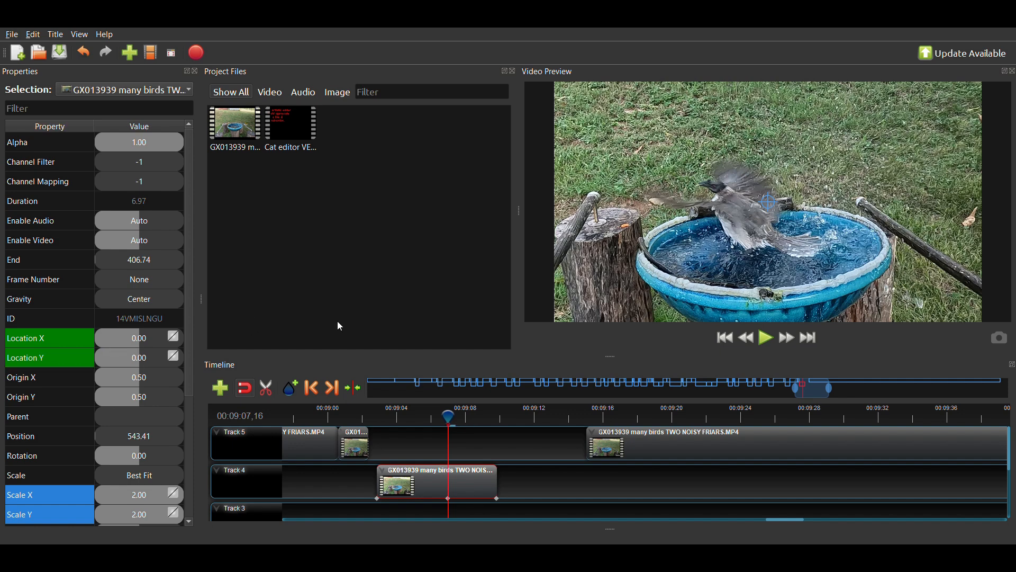
- Move to 00:09:09,17 in the Track 4 clip, after the bird has left the bath, and keyframe Location X at 0.25
key(Right)
key(Right)
key(Right)
key(Right)
key(Right)
key(Right)
key(Right)
key(Right)
key(Right)
key(Right)
key(Right)
key(Right)
key(Right)
key(Right)
key(Right)
key(Right)
key(Right)
key(Right)
key(Right)
key(Right)
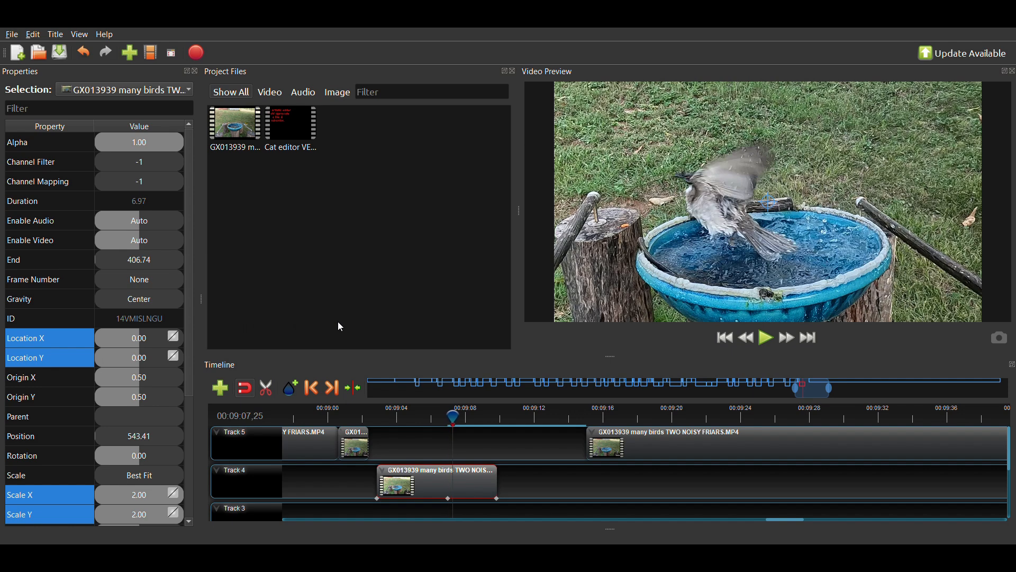
key(Right)
key(Right)
key(Right)
key(Right)
key(Right)
key(Right)
key(Right)
key(Right)
key(Right)
key(Right)
key(Right)
key(Right)
key(Right)
key(Right)
key(Right)
key(Right)
key(Right)
key(Right)
key(Right)
key(Right)
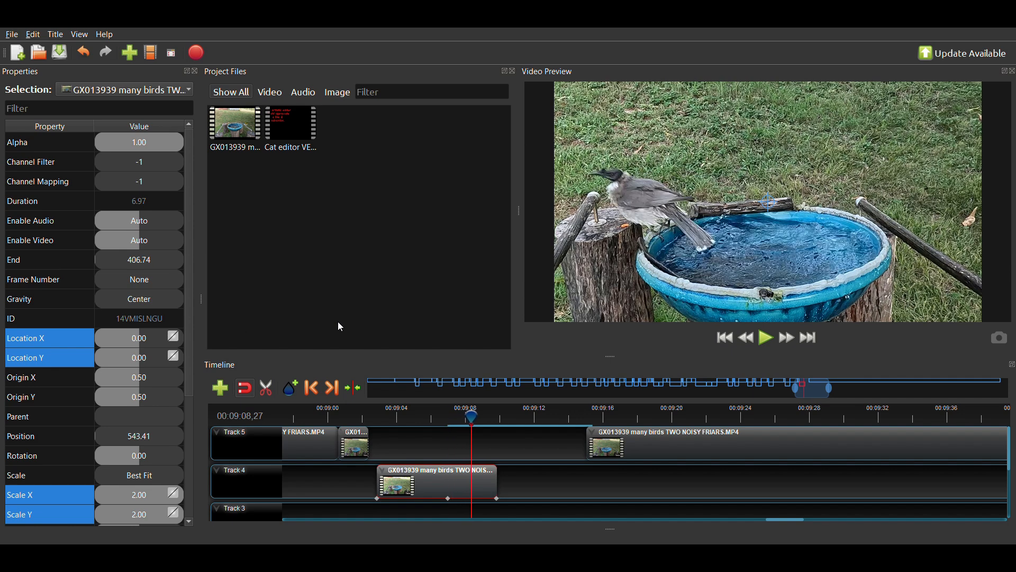
key(Right)
key(Right)
key(Right)
key(Right)
key(Right)
key(Right)
key(Right)
key(Right)
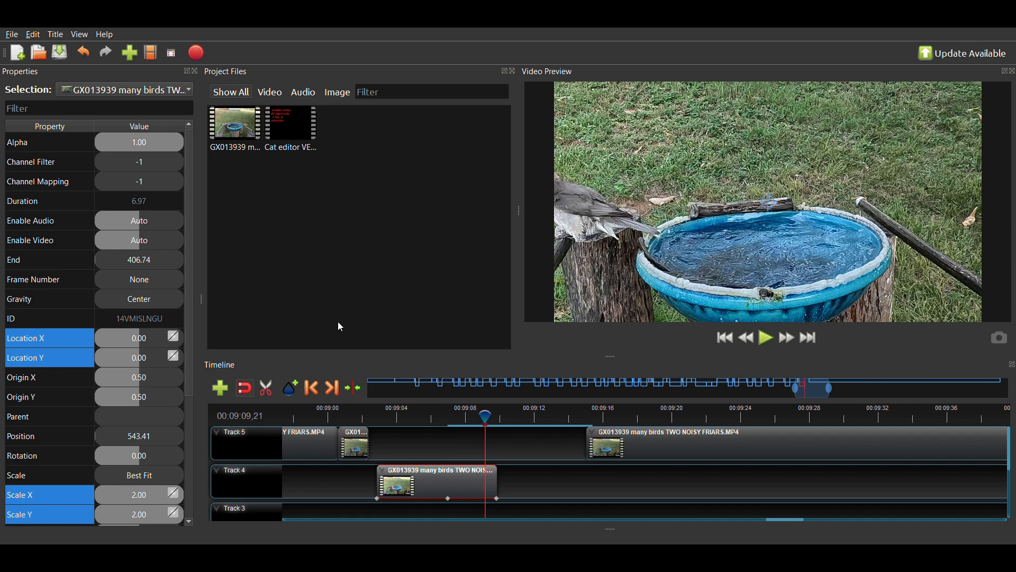
key(Left)
key(Left)
key(Left)
key(Left)
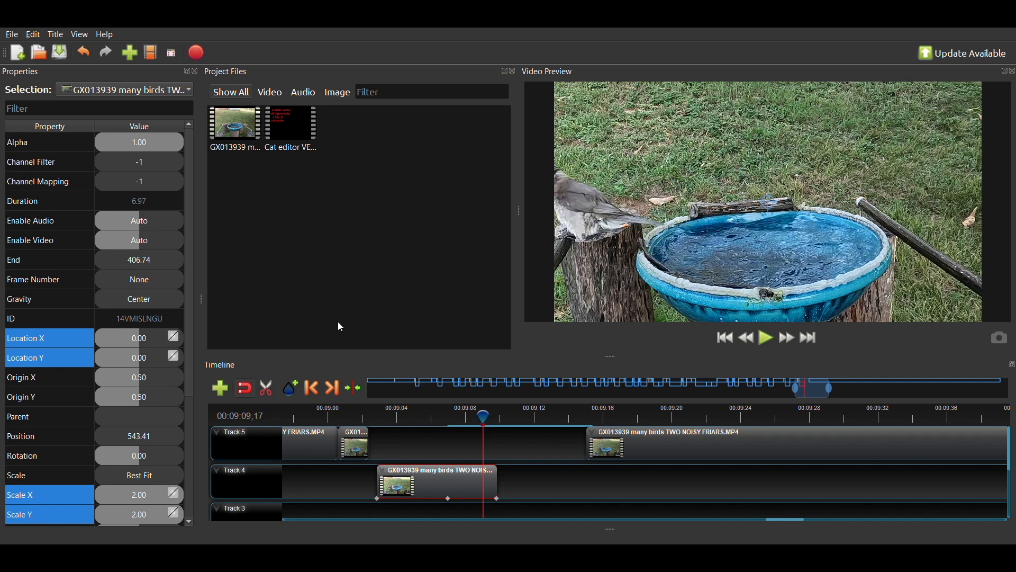
click(138, 343)
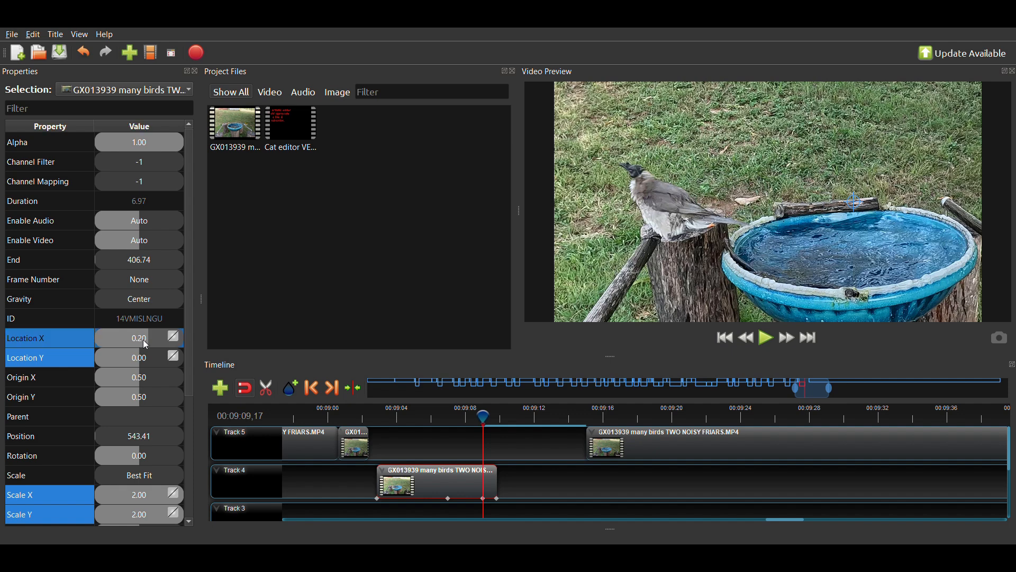
double_click(146, 343)
text(.2)
key(Return)
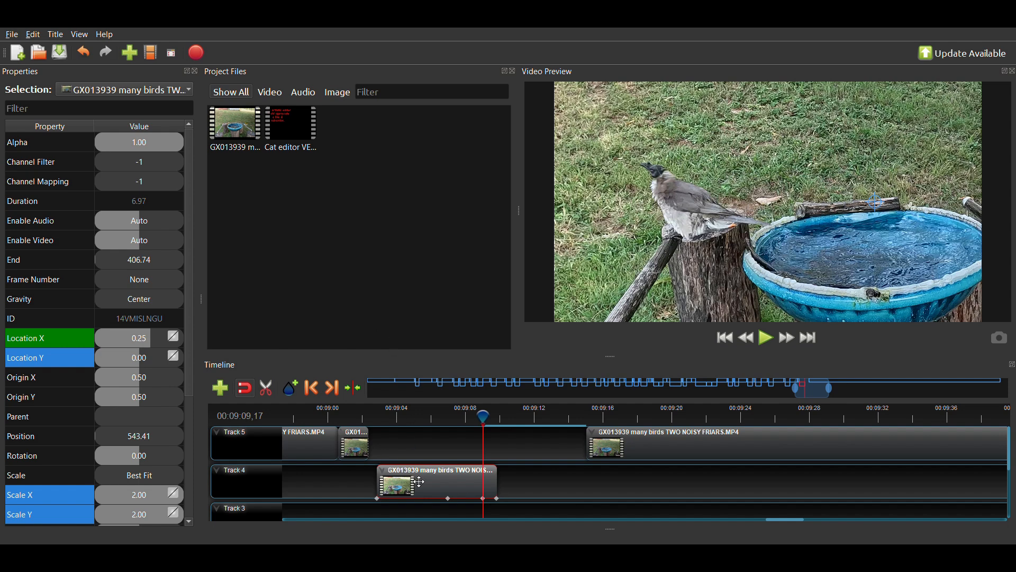
- Close the gaps by placing the Track 4 clip at position 542.91 and the following long Track 5 clip at 549.88
drag(427, 485, 433, 489)
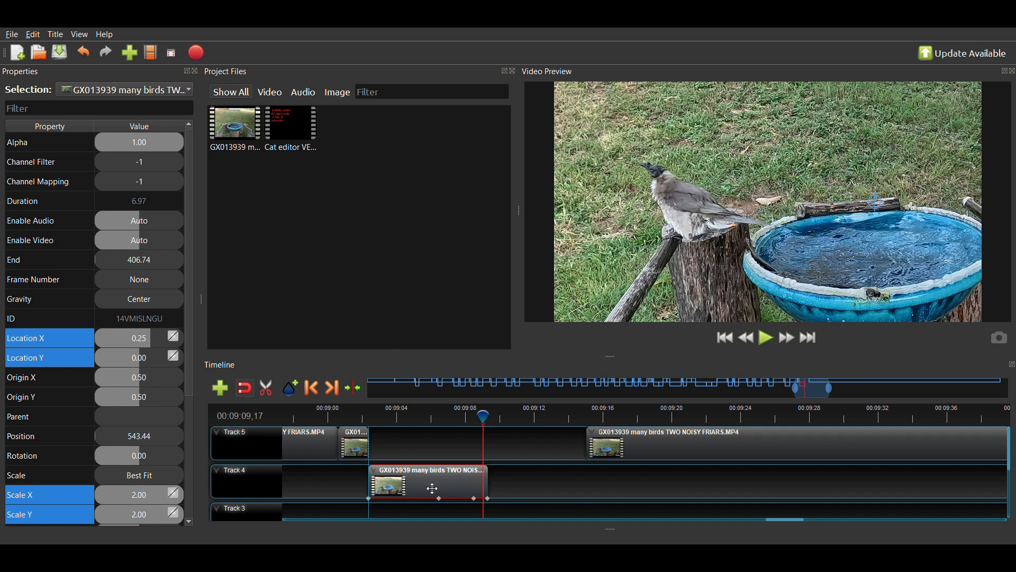
click(367, 417)
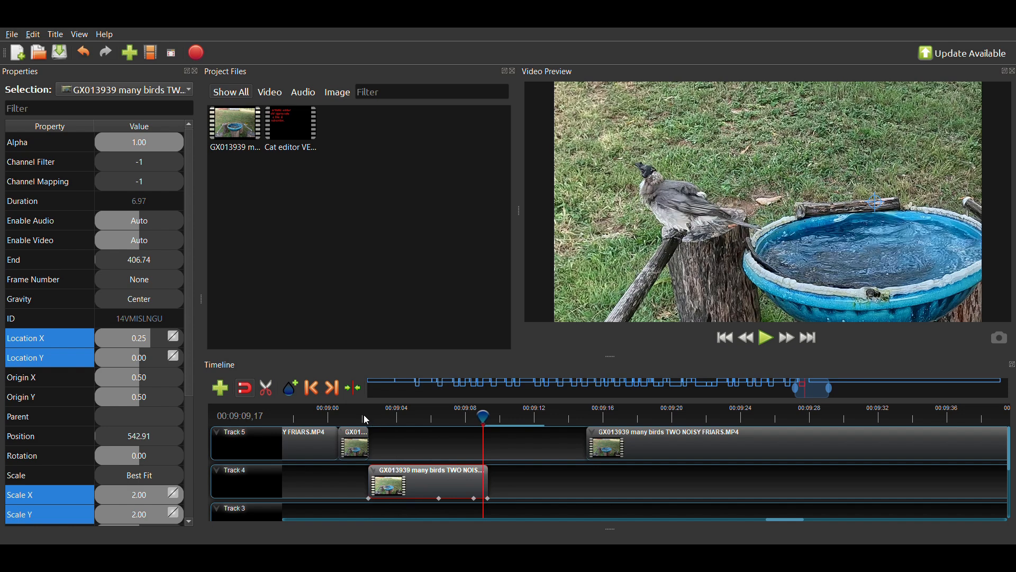
drag(641, 444, 552, 449)
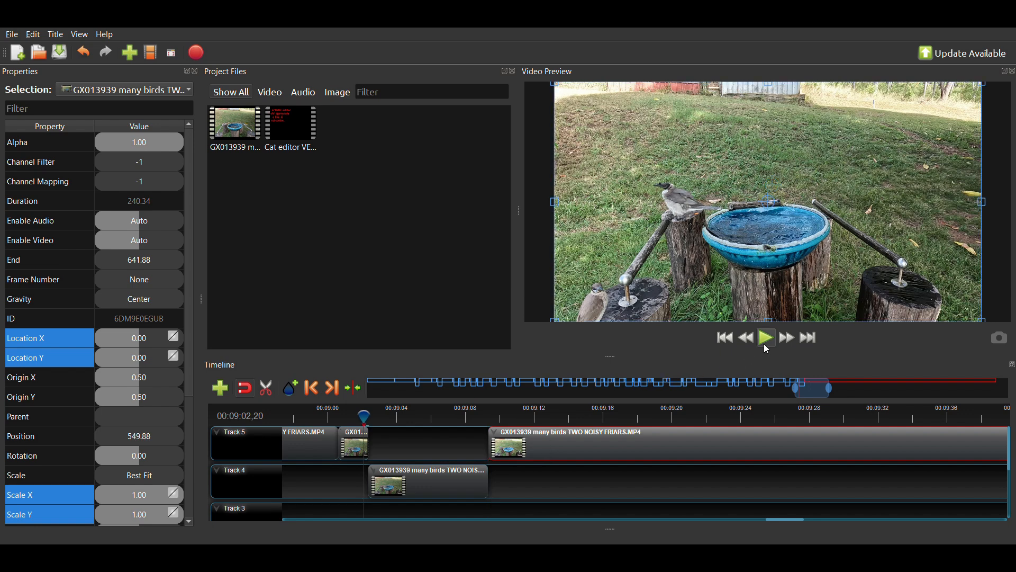
- Play from 00:09:02,20 through the Track 4 clip and into the long Track 5 clip to review the footage
click(767, 344)
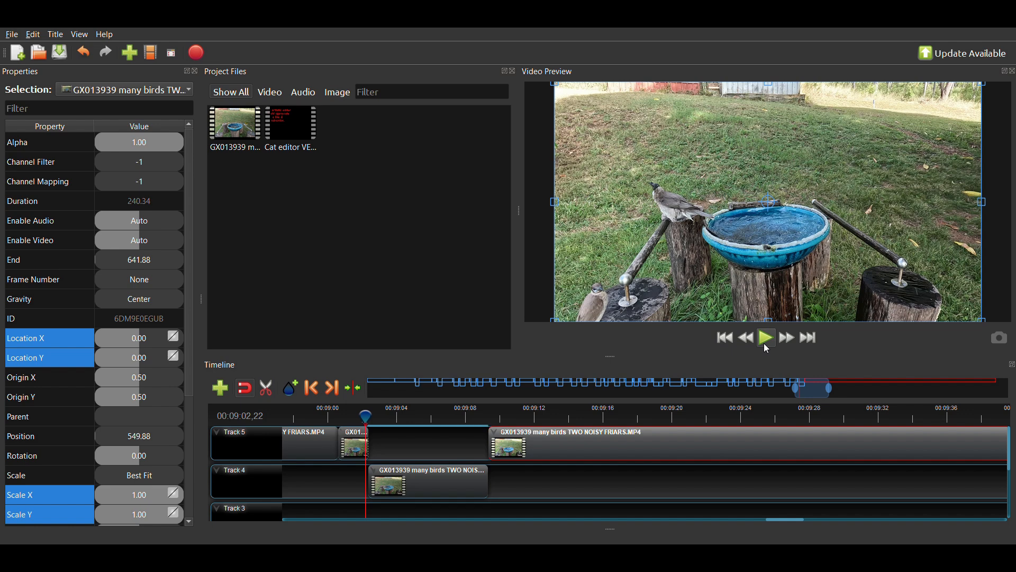
click(767, 347)
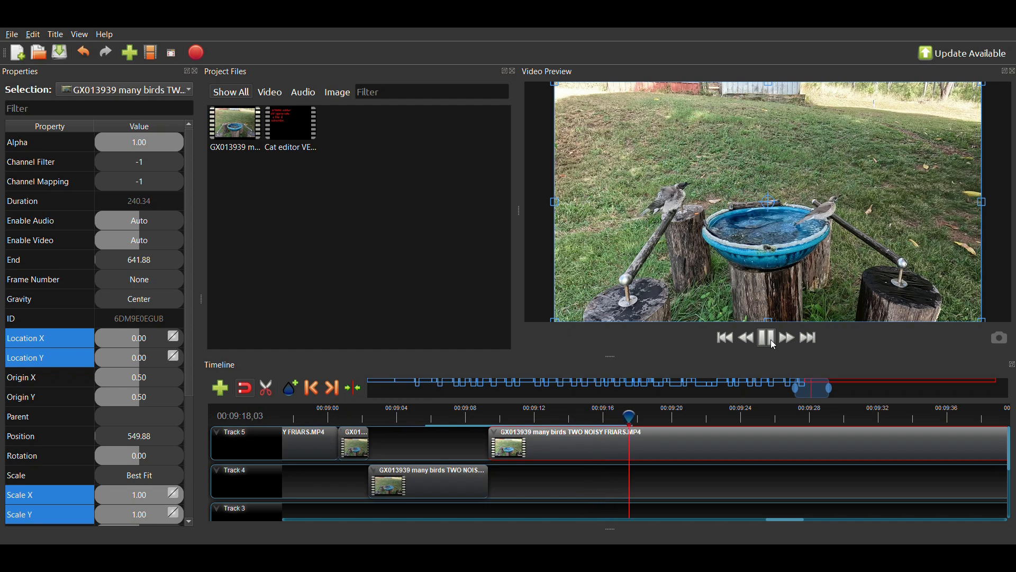
click(772, 344)
click(773, 344)
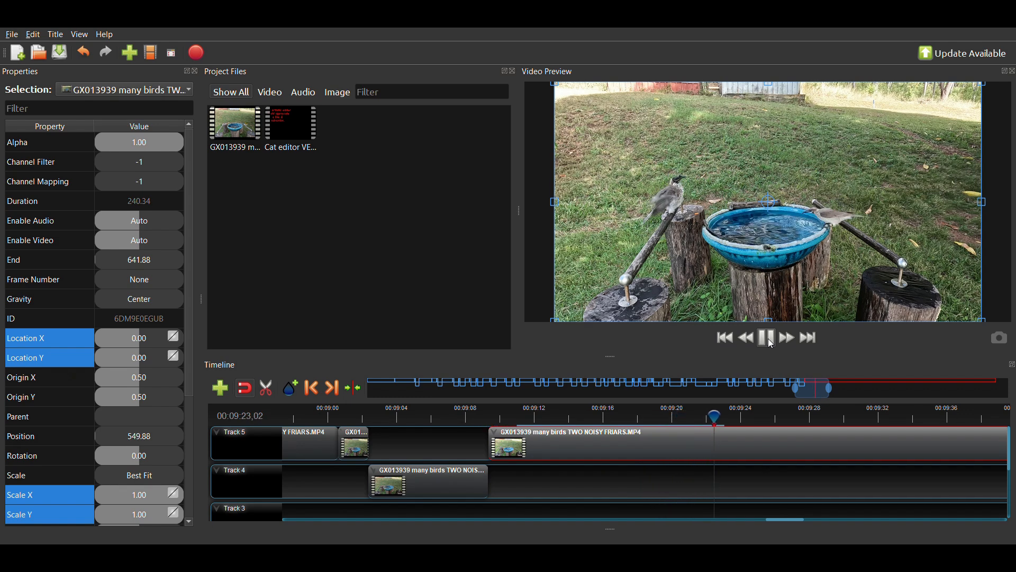
click(773, 344)
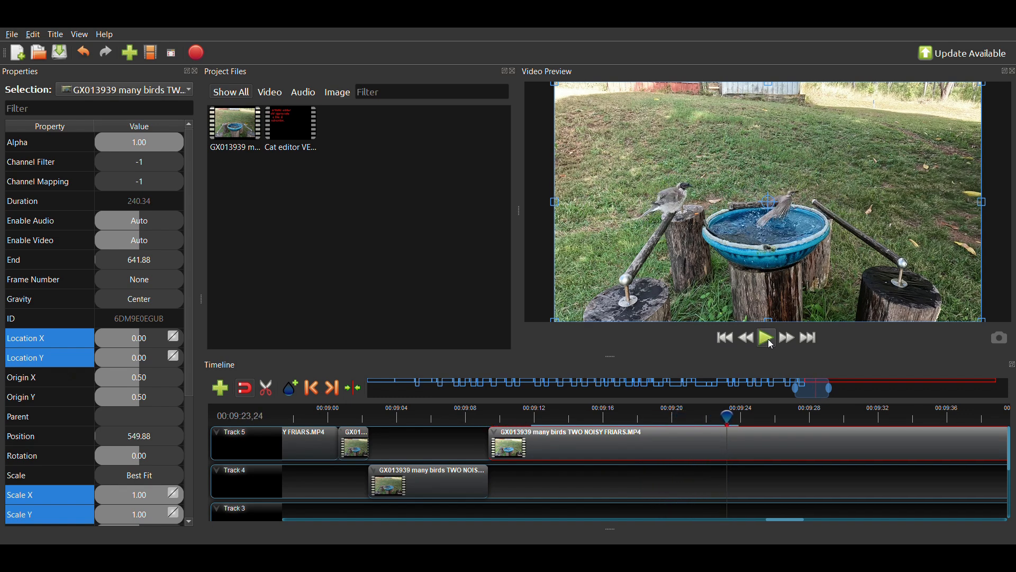
- At 00:09:11,07 in the long Track 5 clip, keyframe Scale X and Scale Y at 1 and Location X and Location Y at 0
click(529, 418)
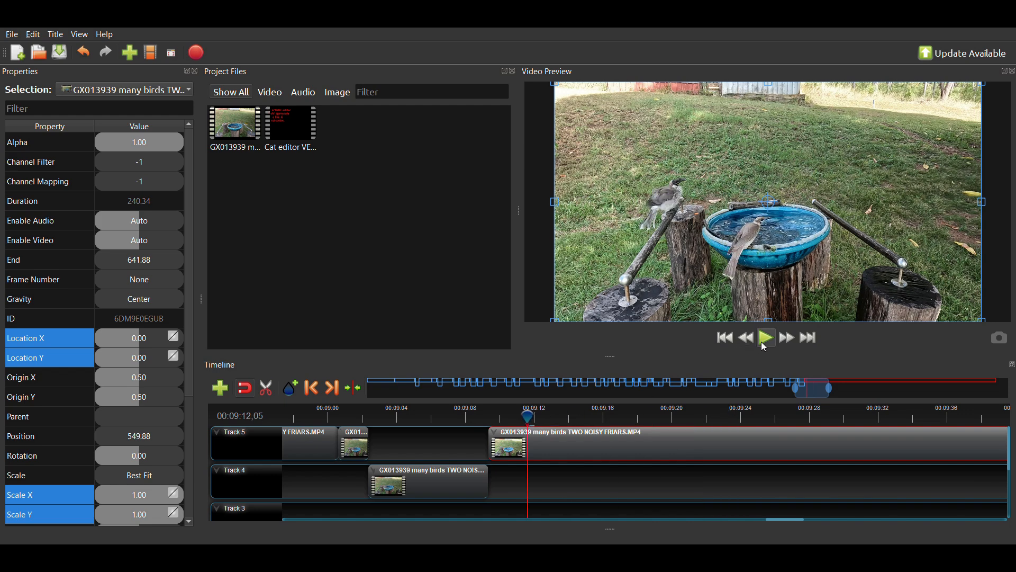
click(512, 420)
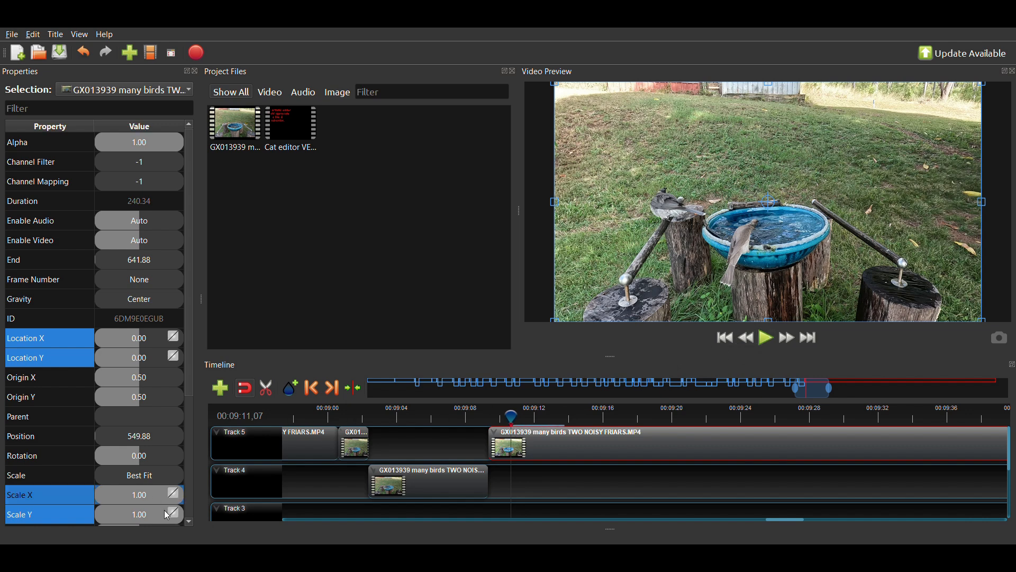
text(1)
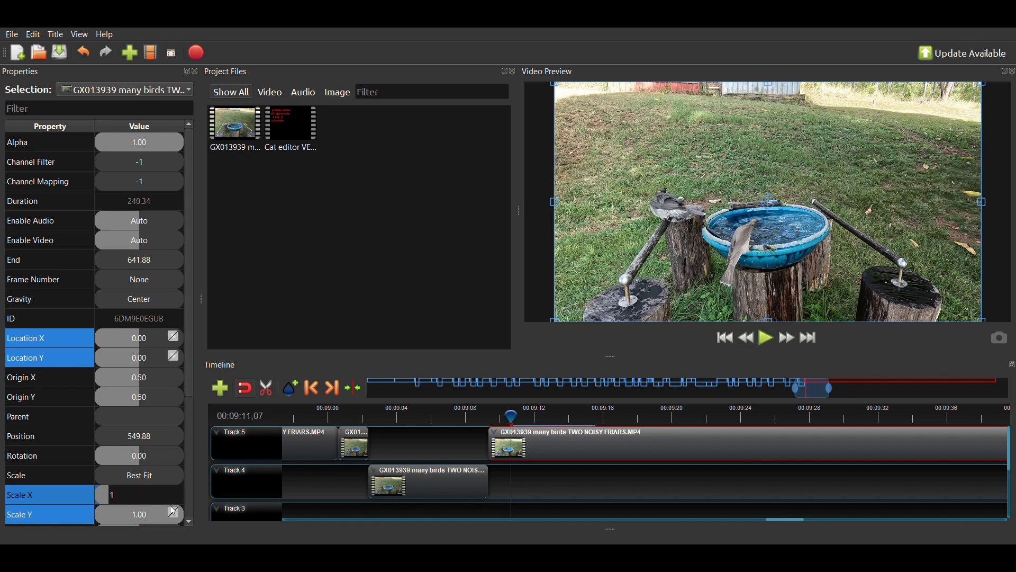
key(Return)
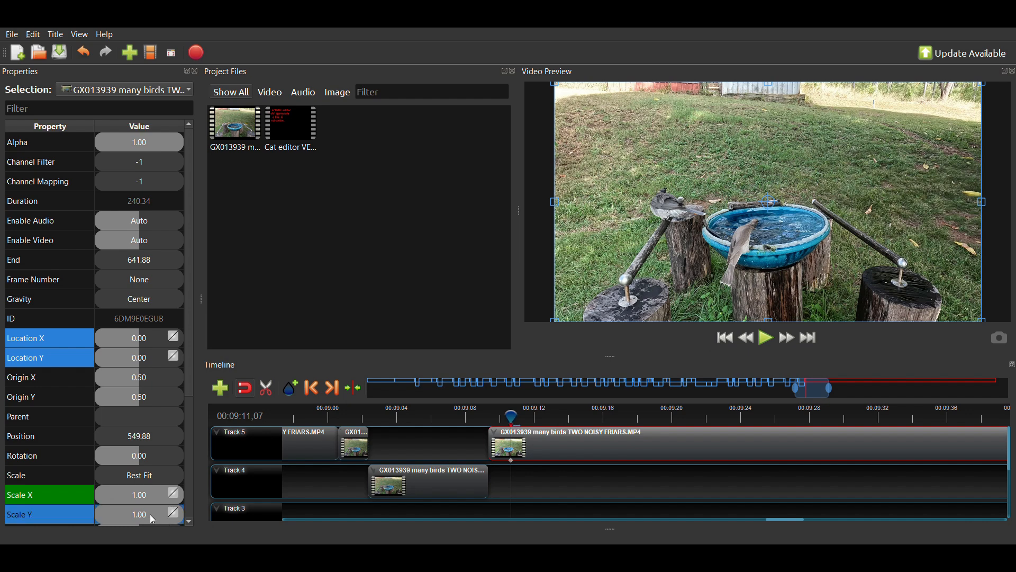
click(154, 519)
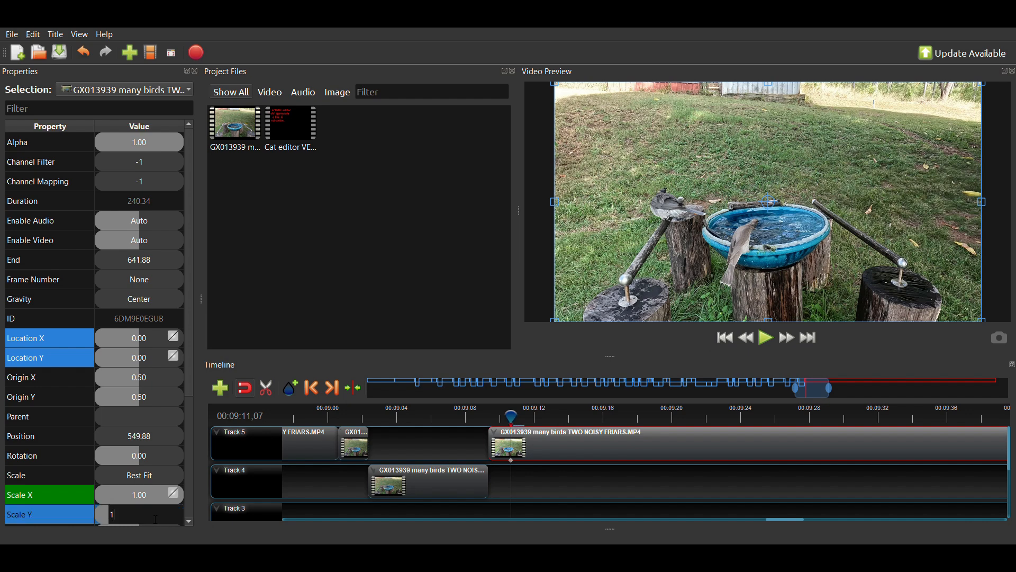
click(131, 341)
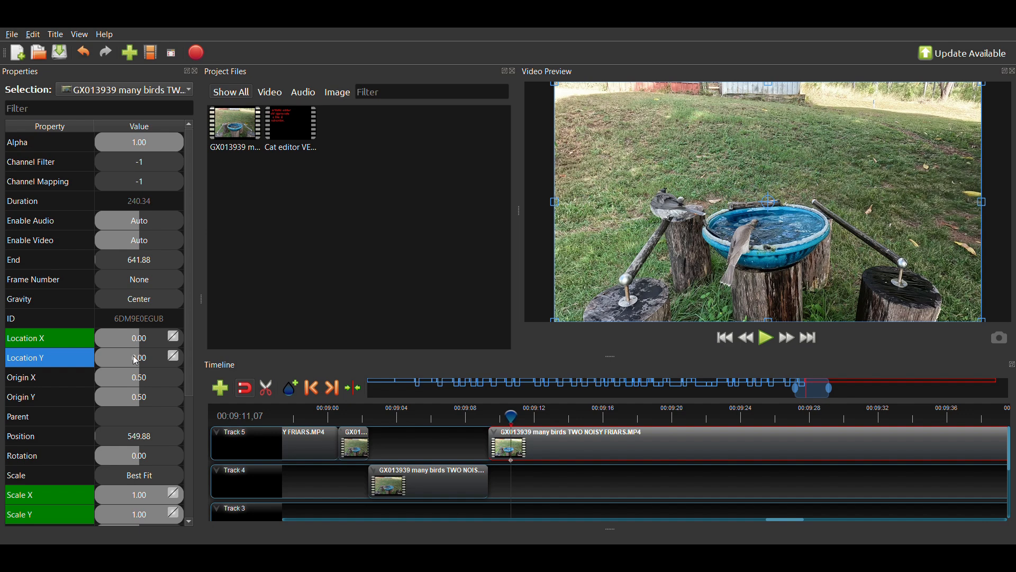
click(138, 361)
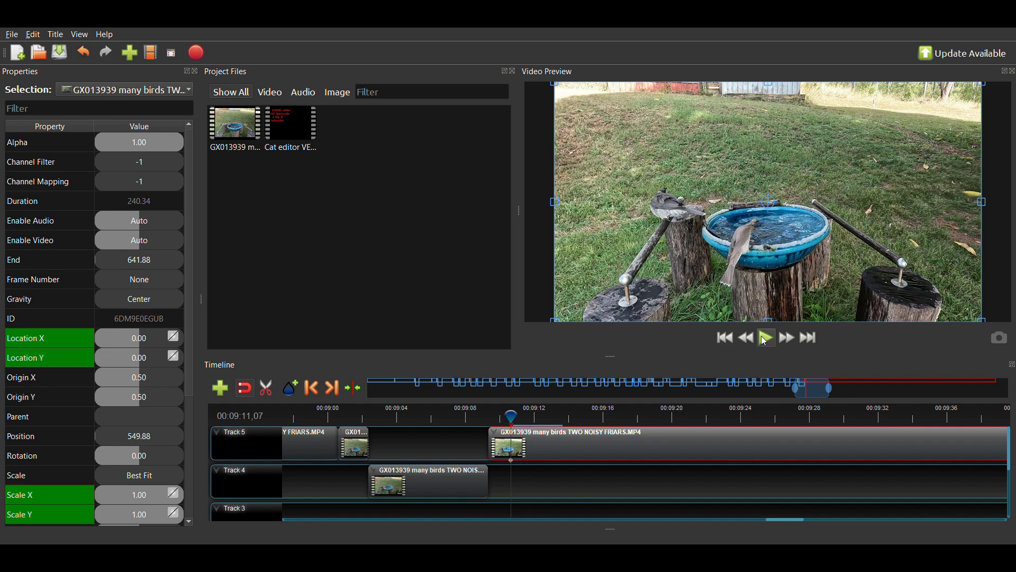
- Move to 00:09:12,18 in the long Track 5 clip and keyframe Scale X and Scale Y at 1.60
click(768, 340)
click(768, 339)
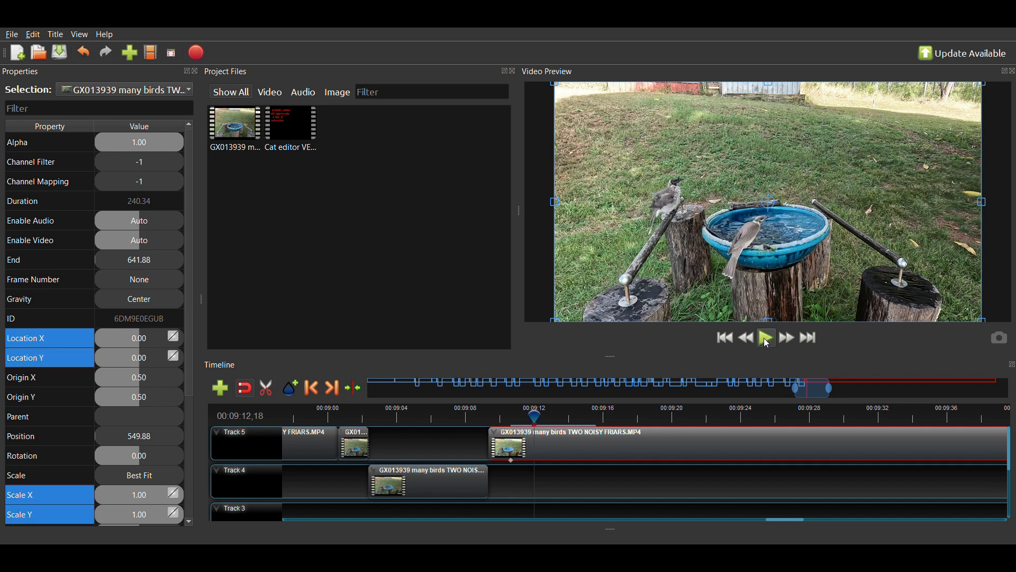
double_click(139, 494)
text(1.6)
key(Return)
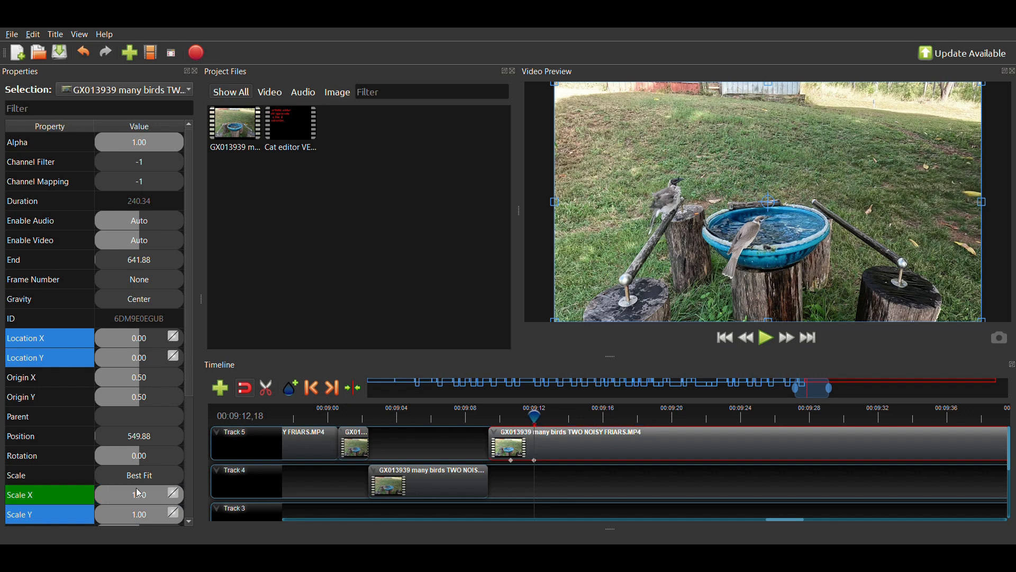
double_click(142, 516)
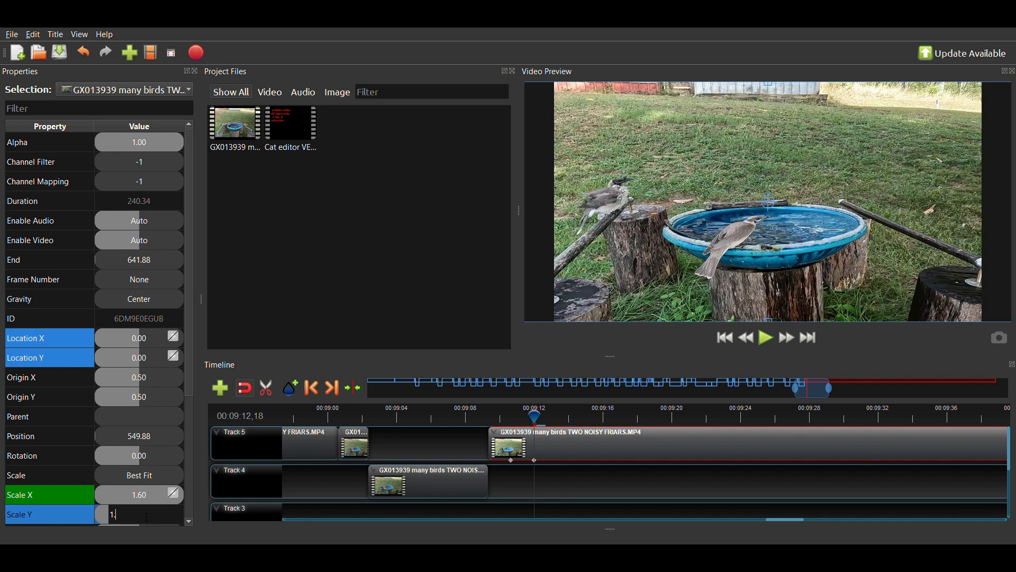
text(1.6)
key(Return)
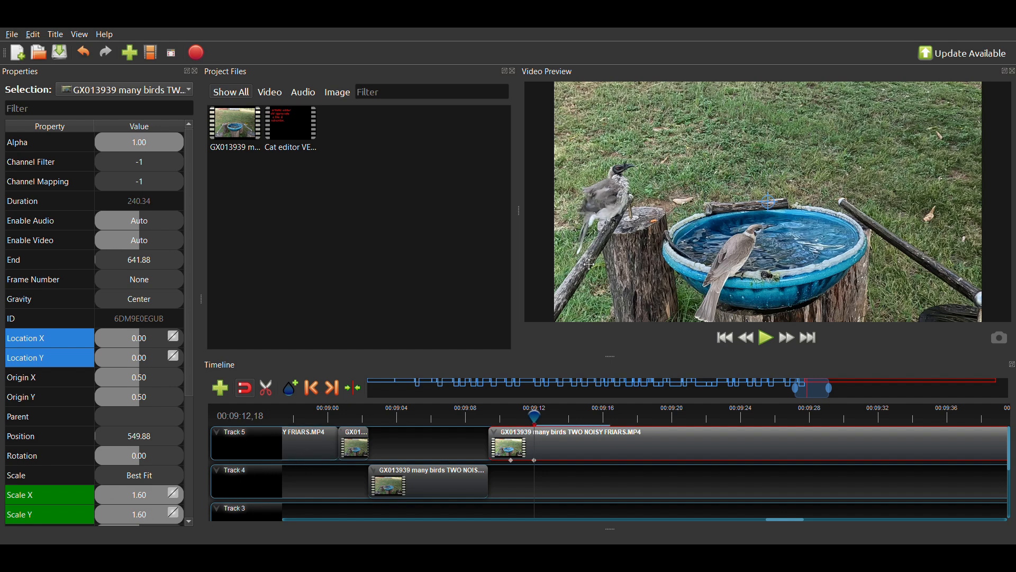
- At 00:09:12,18, keyframe Location Y at -0.10, comparing it with -0.05, and Location X at 0
double_click(156, 360)
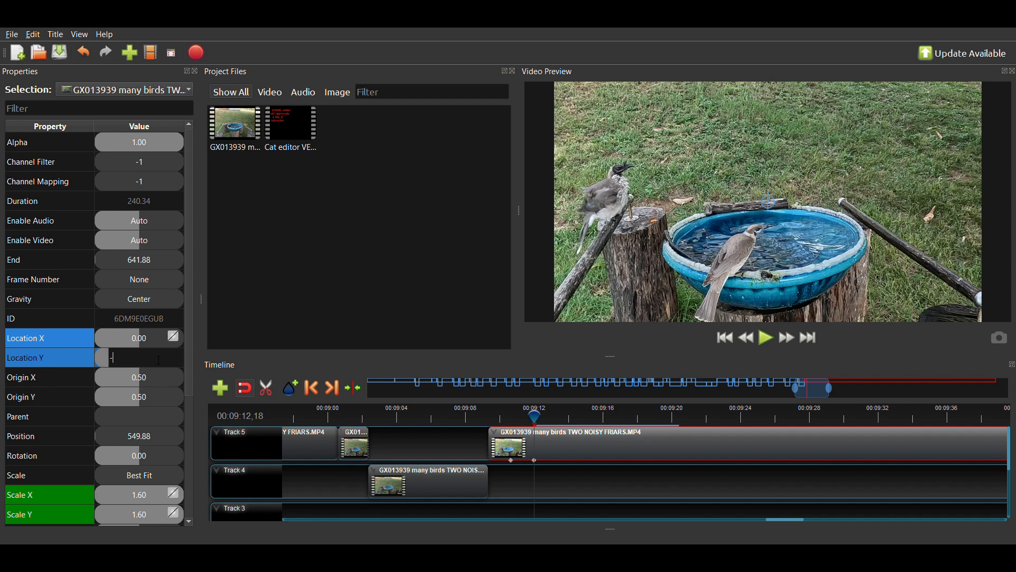
text(-.1)
key(Return)
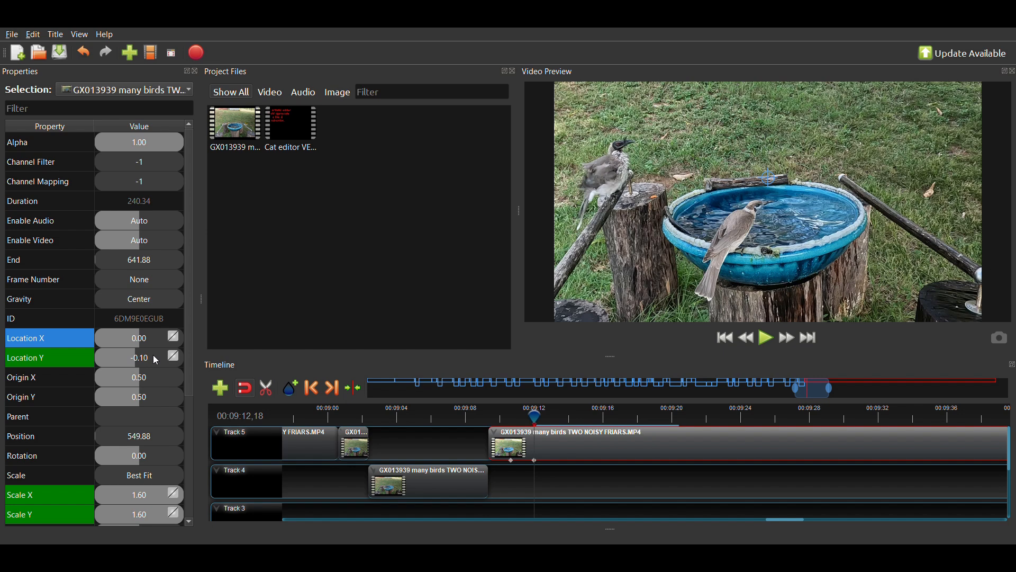
double_click(128, 351)
text(-.05)
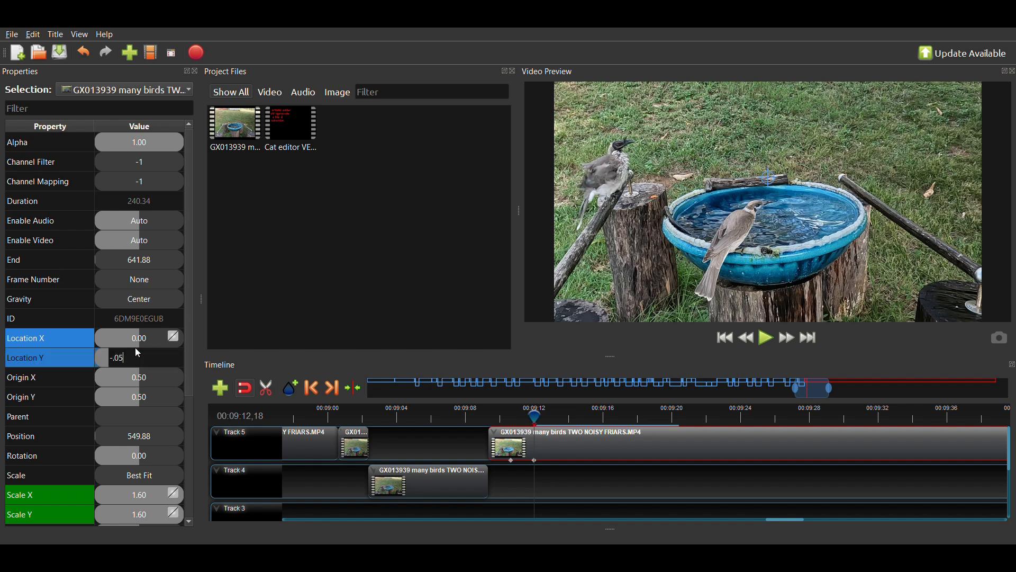
key(Return)
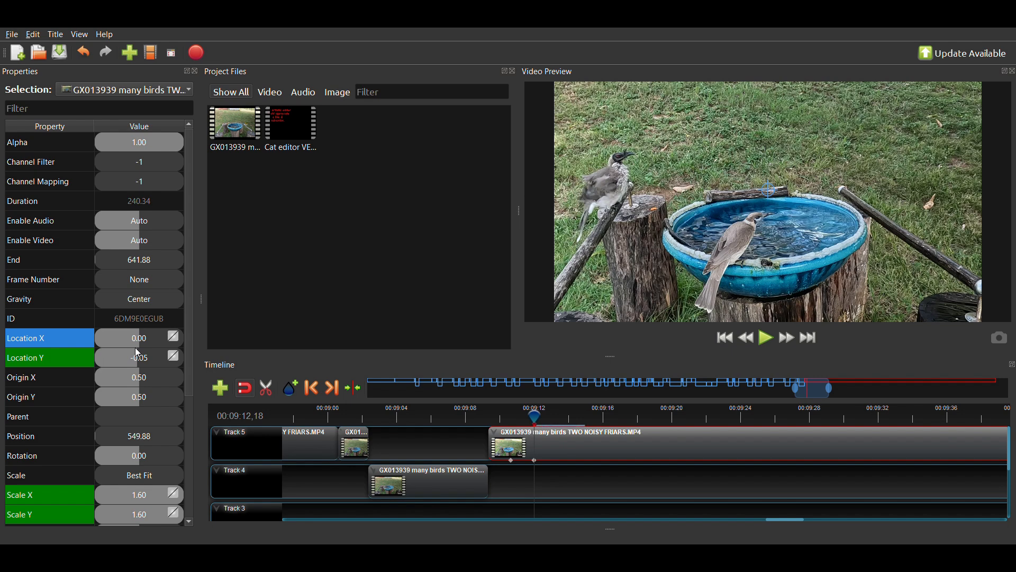
double_click(126, 354)
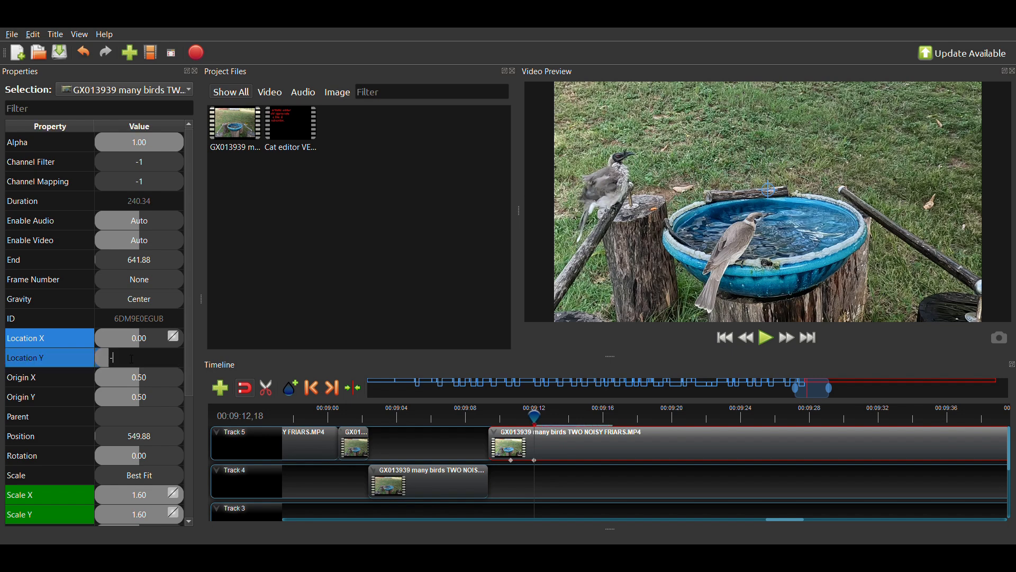
text(-0)
text(.1)
key(Return)
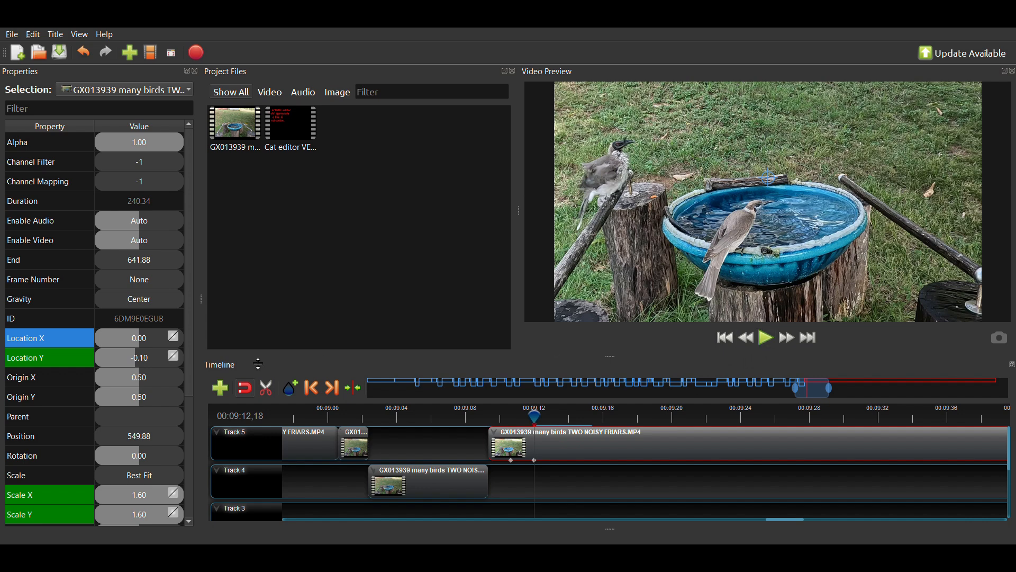
click(106, 337)
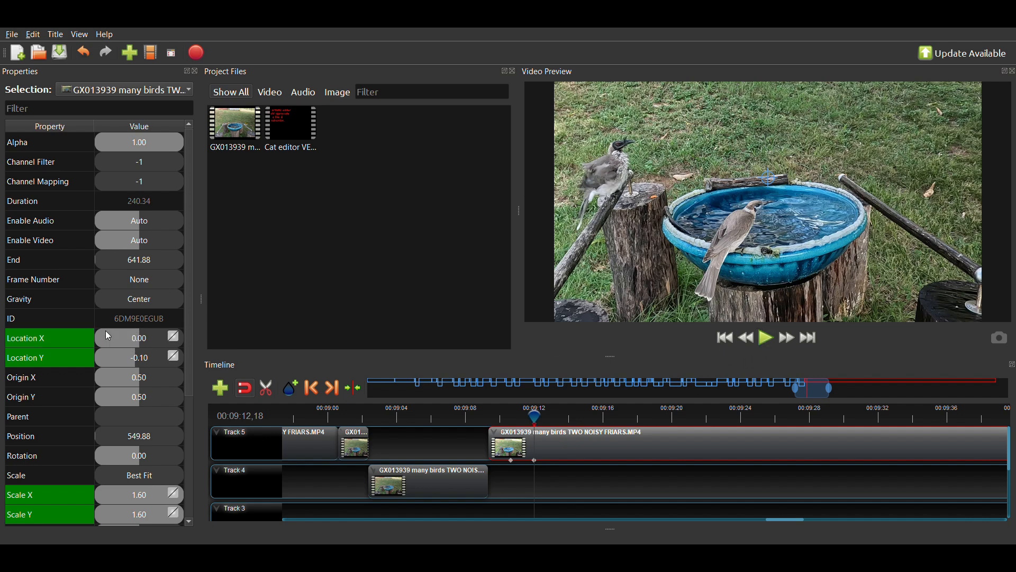
- Play on from 00:09:12,18, step back to the bird perched on the rim at 00:09:16,02, and split the long Track 5 clip there
click(767, 339)
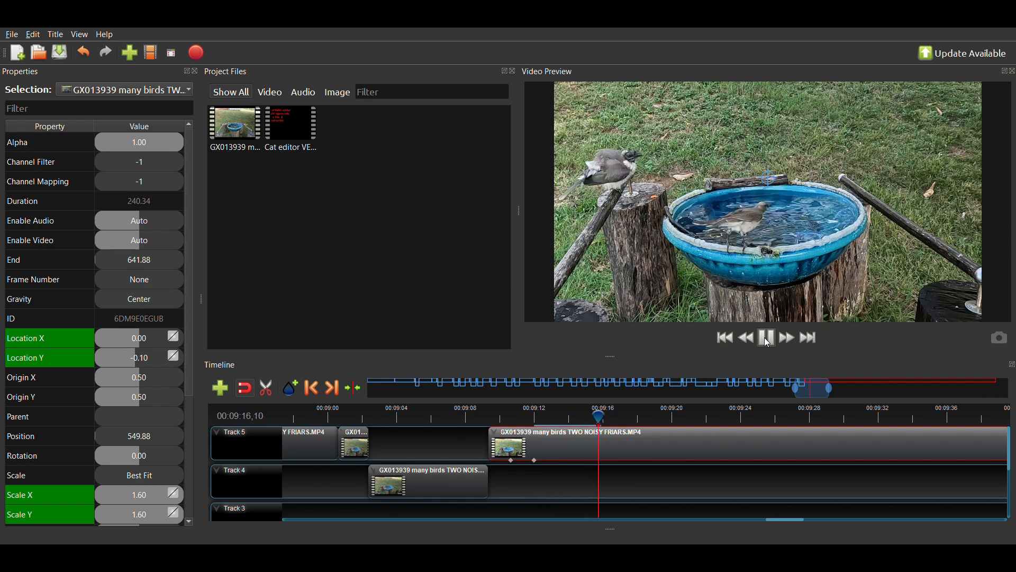
click(768, 340)
key(Left)
key(Left)
key(Left)
key(Left)
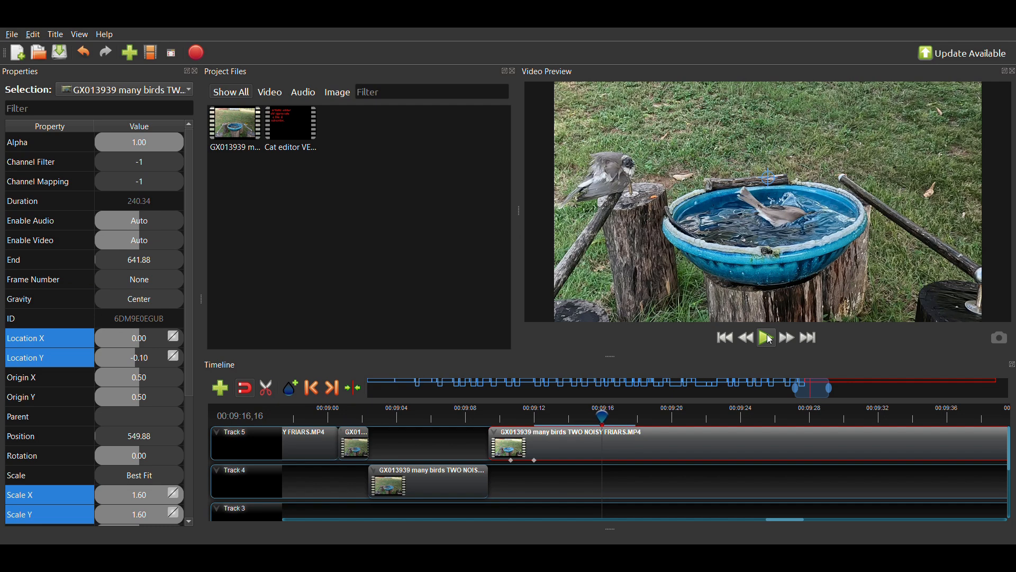
key(Left)
key(Left)
key(Left)
key(Left)
key(Left)
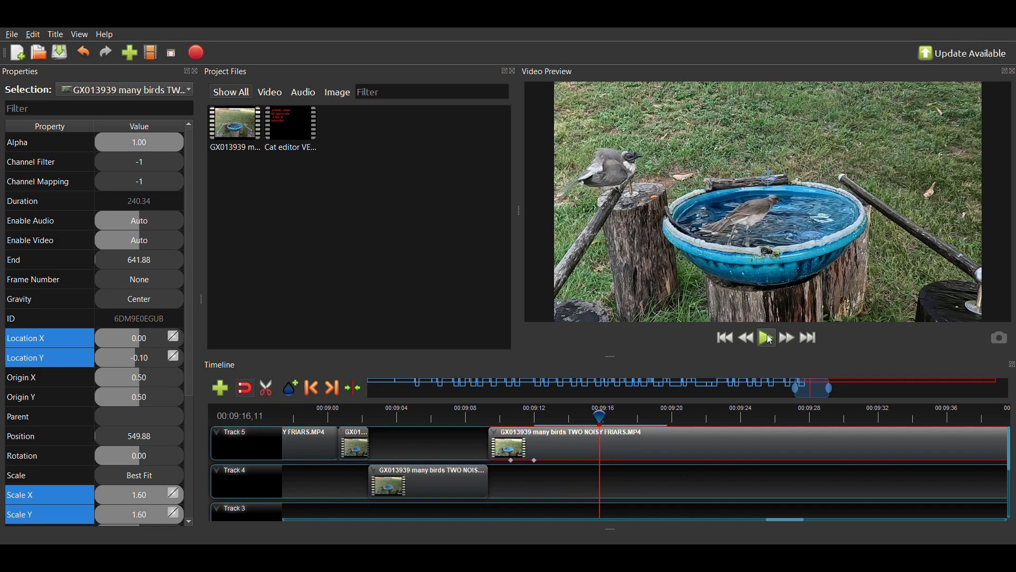
key(Left)
key(Left)
key(Left)
key(Left)
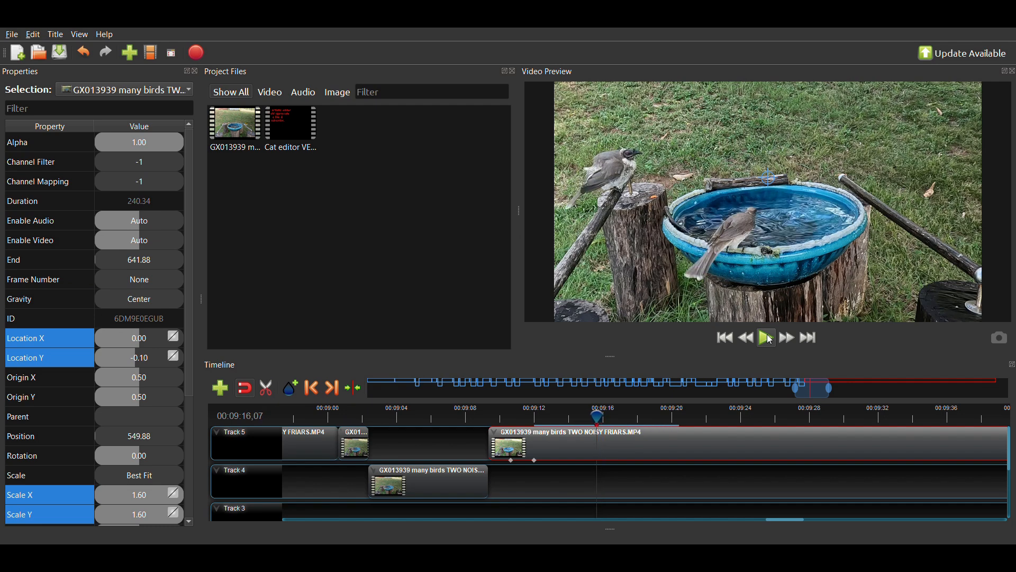
key(Left)
key(Left)
key(Left)
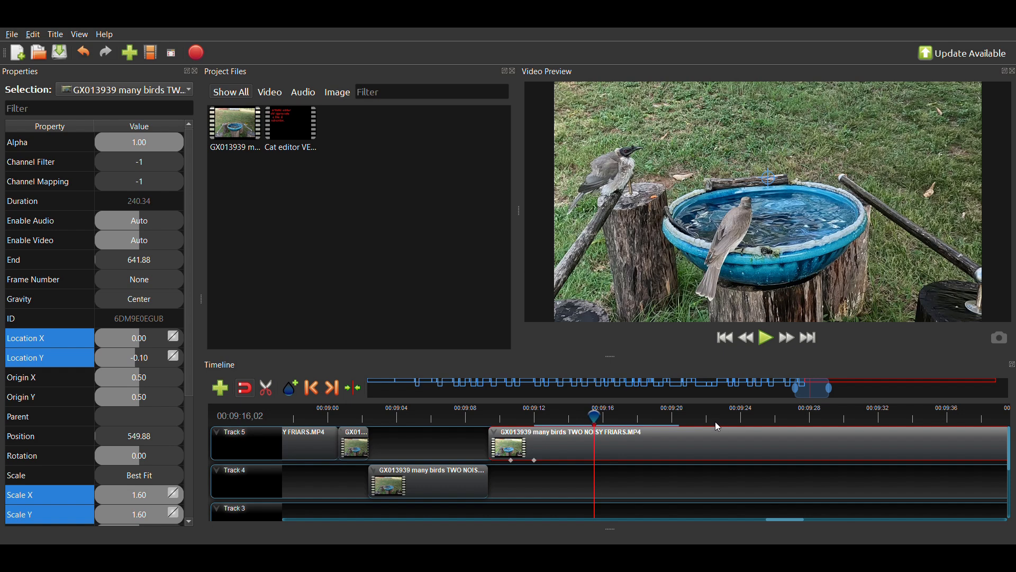
key(ctrl+k)
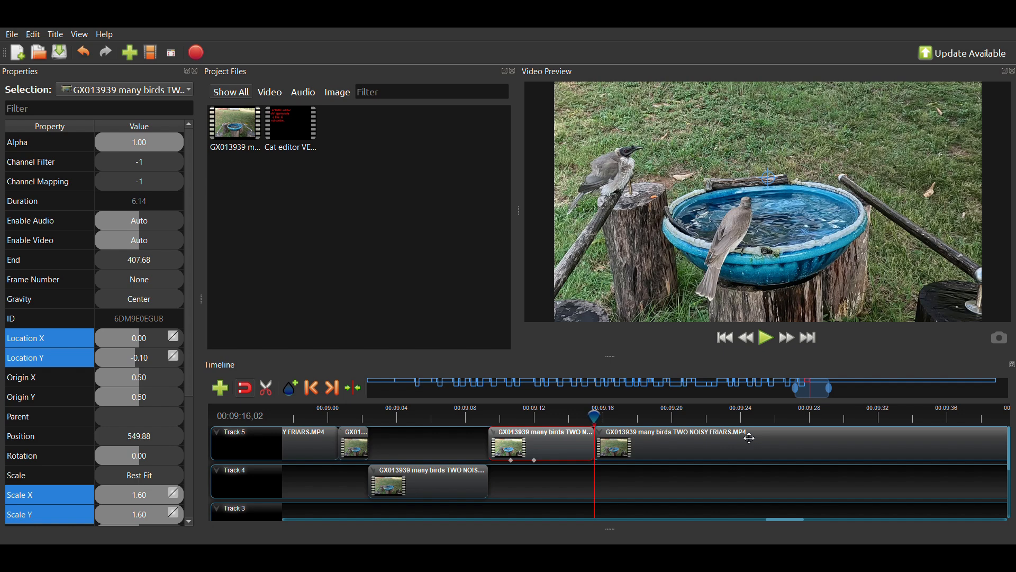
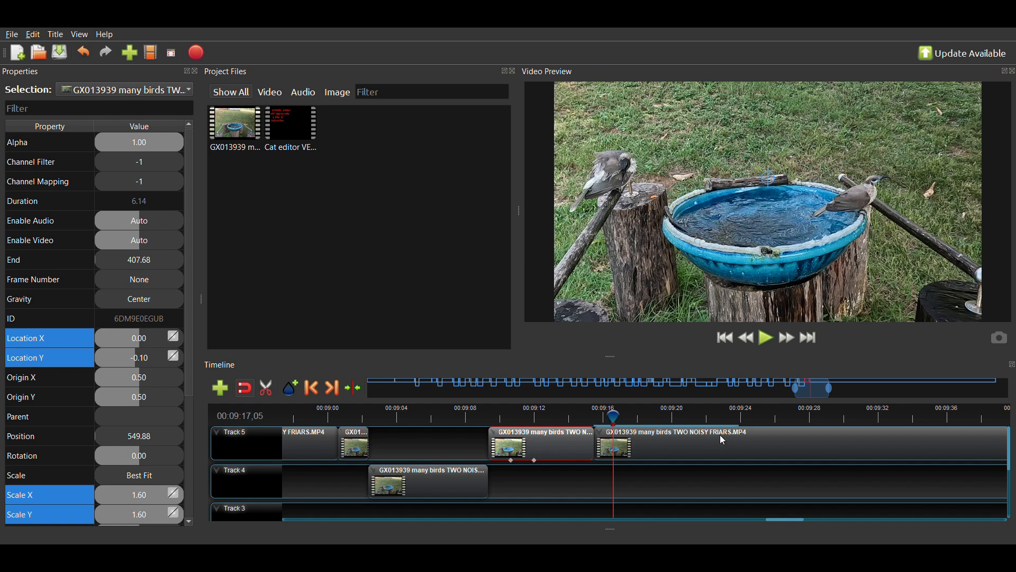
- Split the long Track 5 clip again at 00:09:17,05 and paste the copied clip onto Track 4 just past the cut
key(ctrl+k)
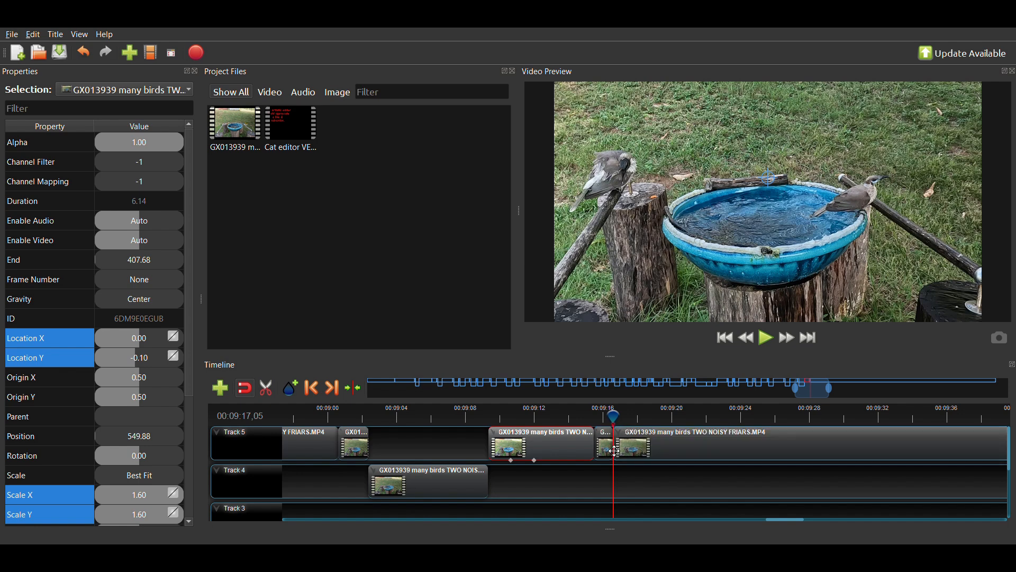
click(610, 451)
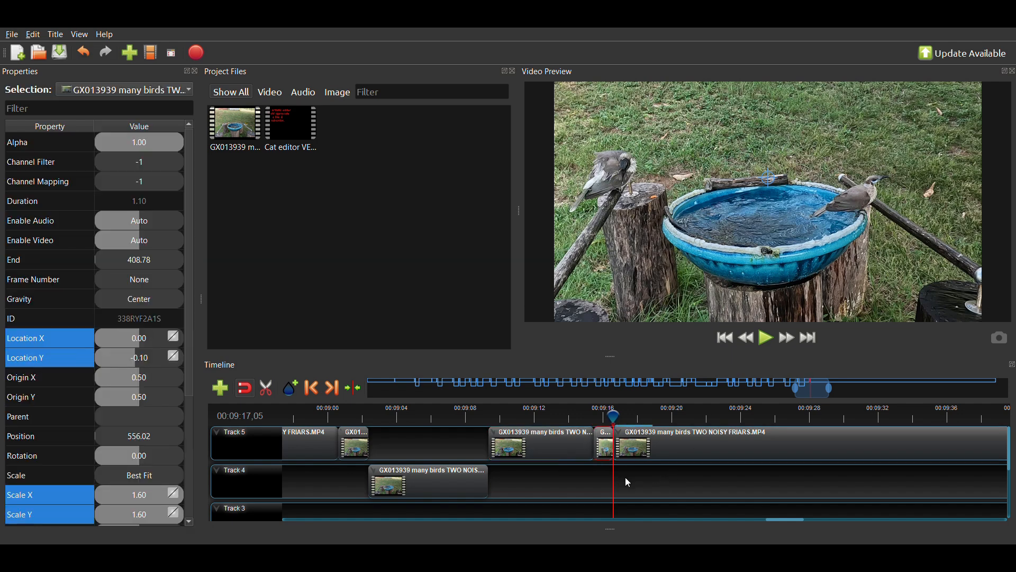
key(ctrl+v)
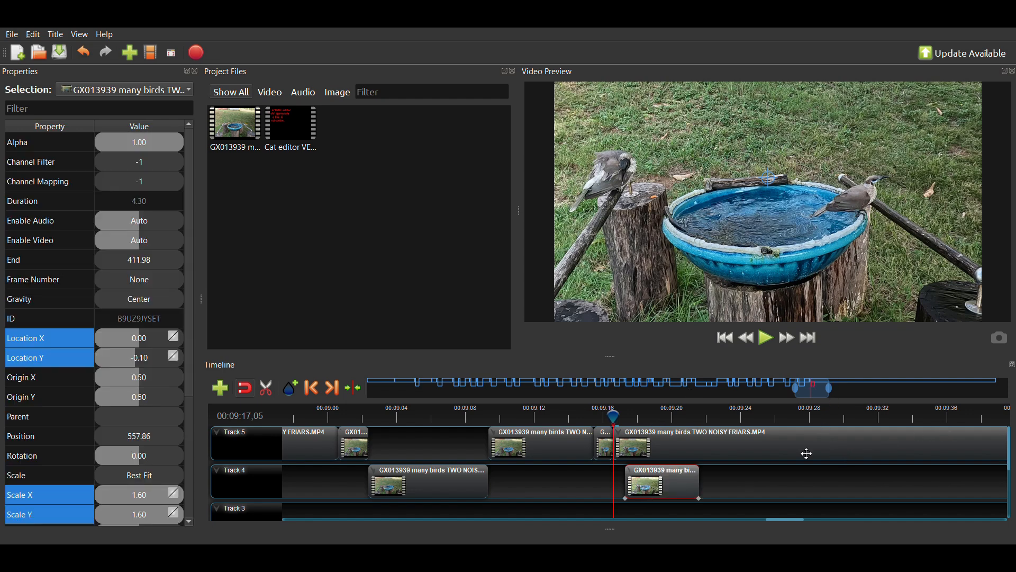
- Shift the long Track 5 clip along to about 00:09:26 and align the pasted Track 4 clip's start to 00:09:17,13
click(652, 452)
drag(652, 452, 710, 451)
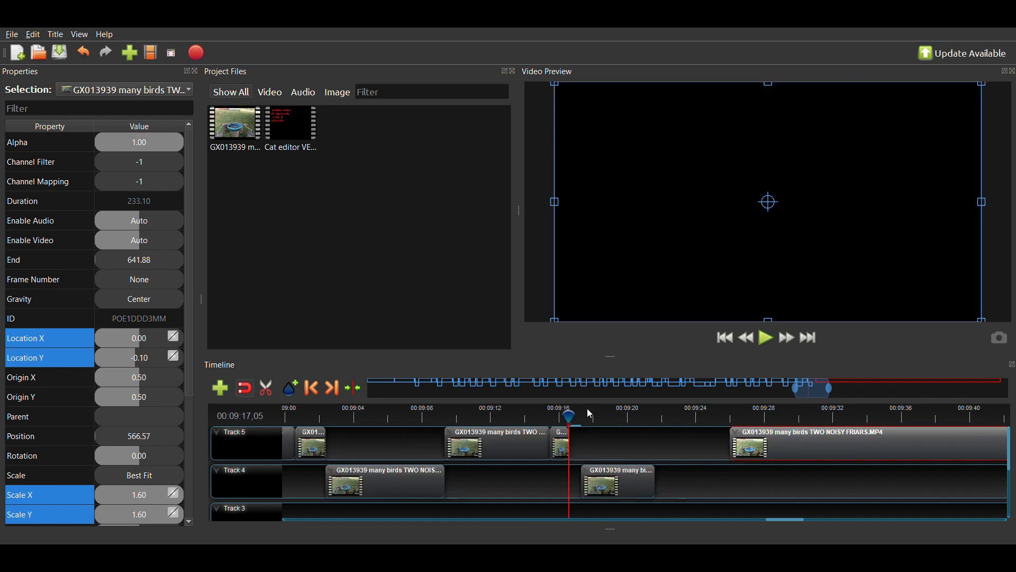
drag(573, 419, 579, 420)
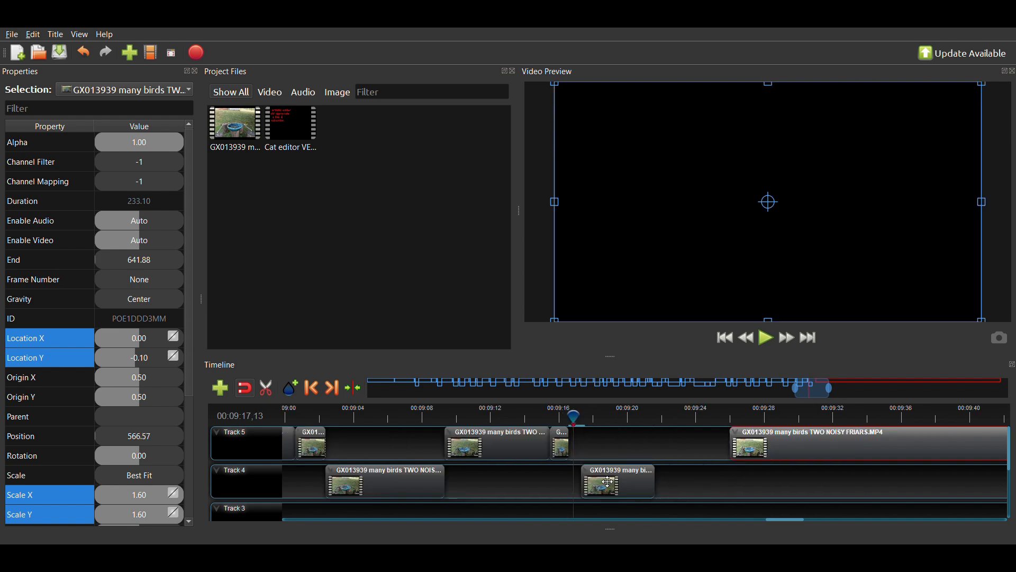
drag(608, 479, 605, 482)
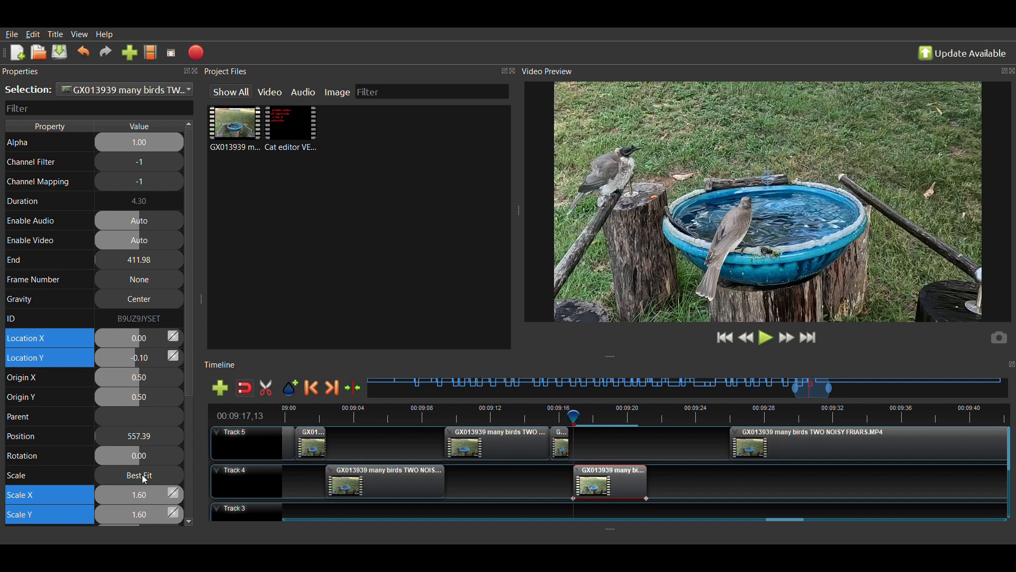
- At 00:09:17,13, the start of the pasted Track 4 clip, keyframe Scale X and Scale Y at 2
double_click(148, 492)
text(2)
key(Return)
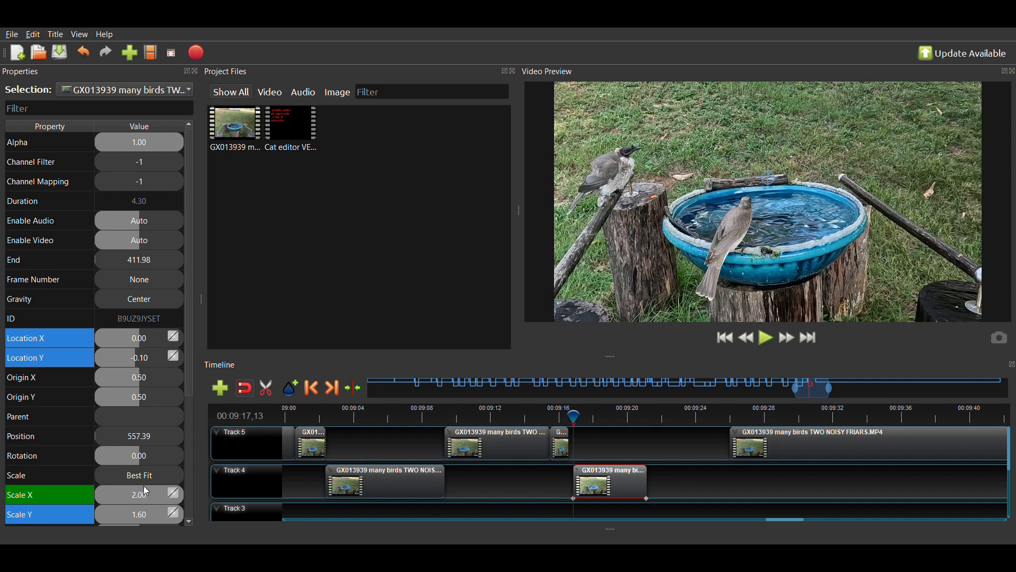
double_click(142, 513)
text(2)
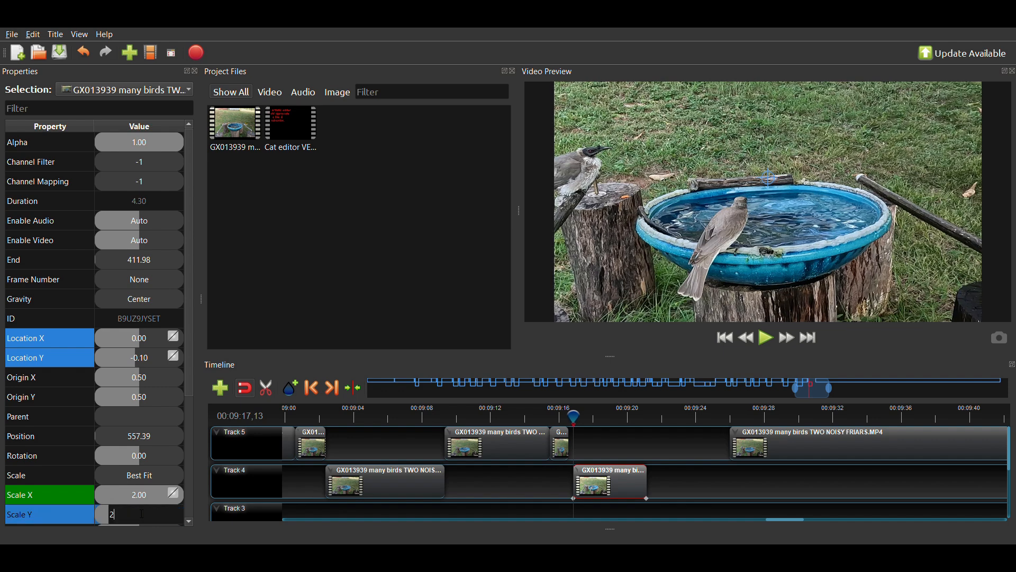
key(Return)
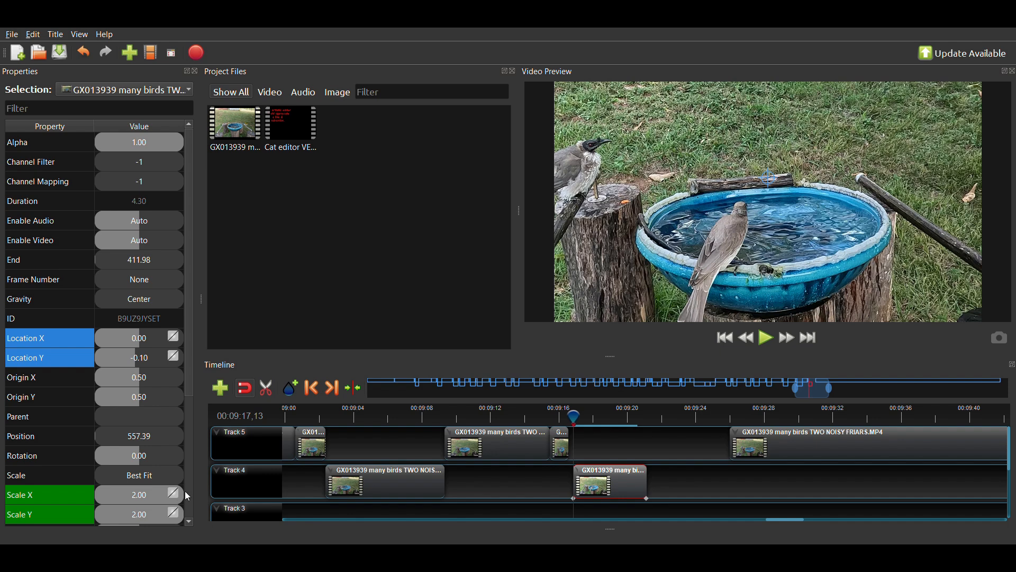
- At 00:09:17,13, keyframe Location Y at -0.20 and Location X at -0.05 after trying -0.10, and play the Track 4 clip to check the framing
double_click(146, 364)
text(-0)
text(.2)
key(Return)
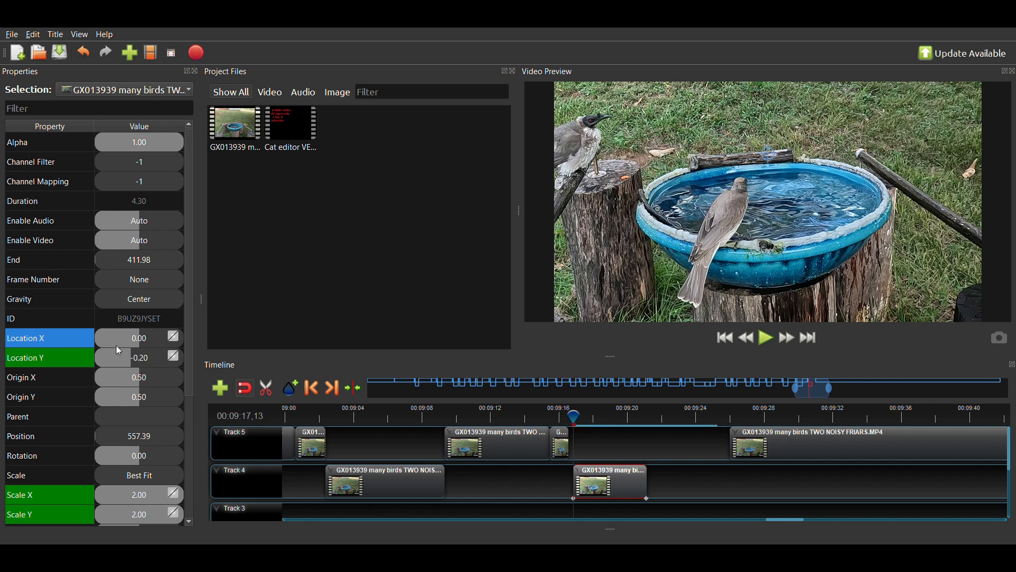
double_click(137, 337)
text(-.1)
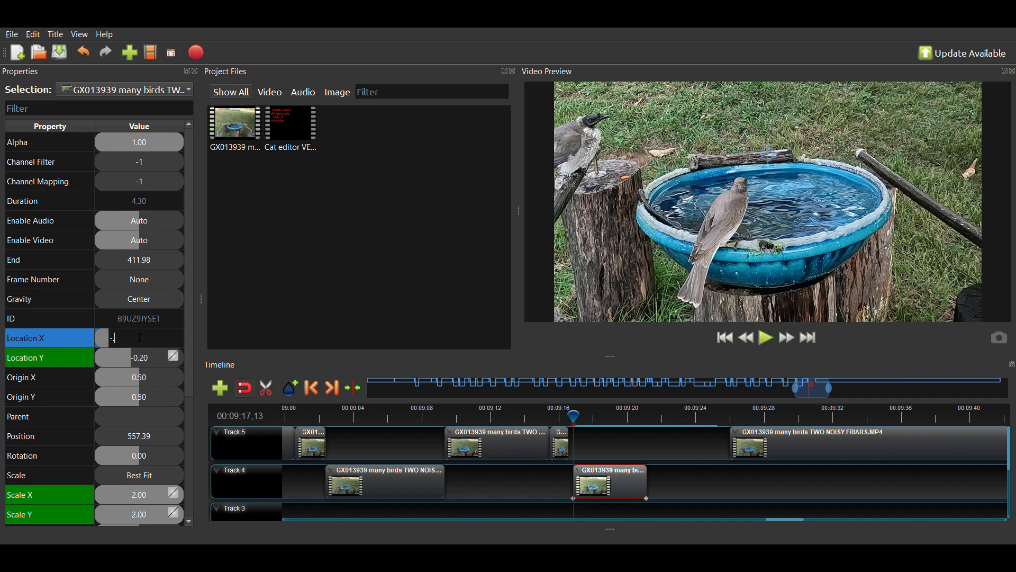
key(Return)
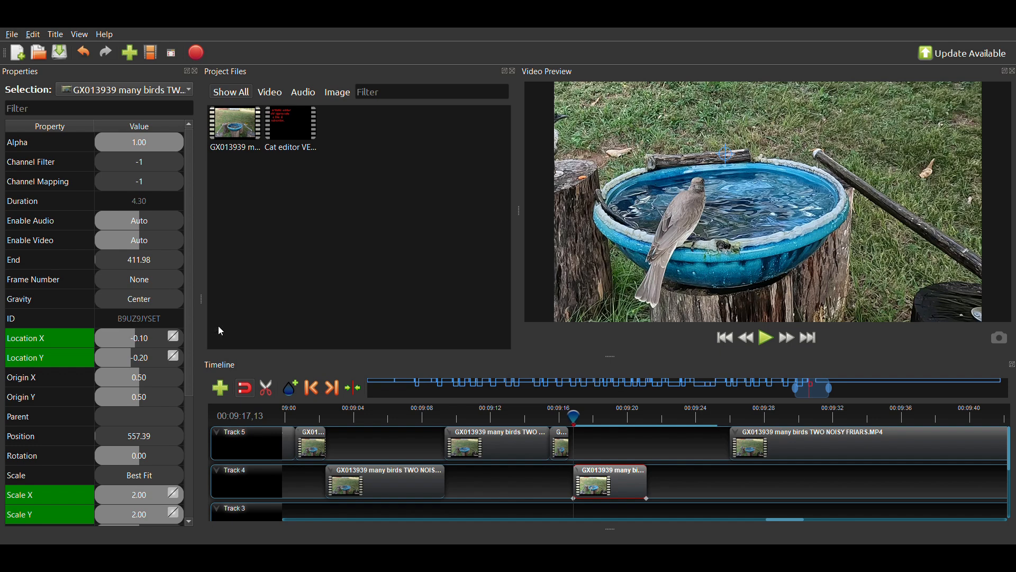
click(139, 343)
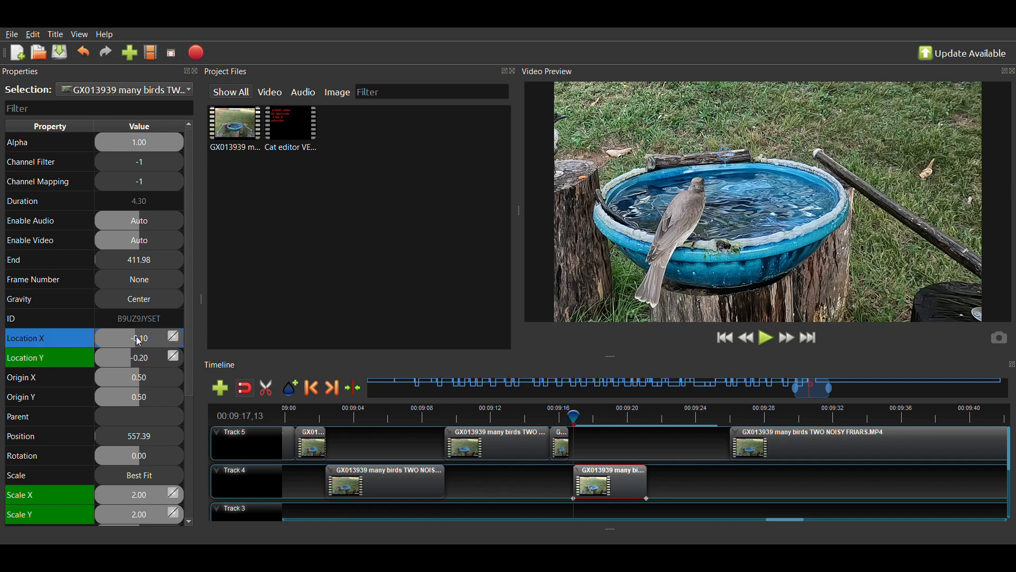
double_click(140, 342)
text(-0.05)
key(Return)
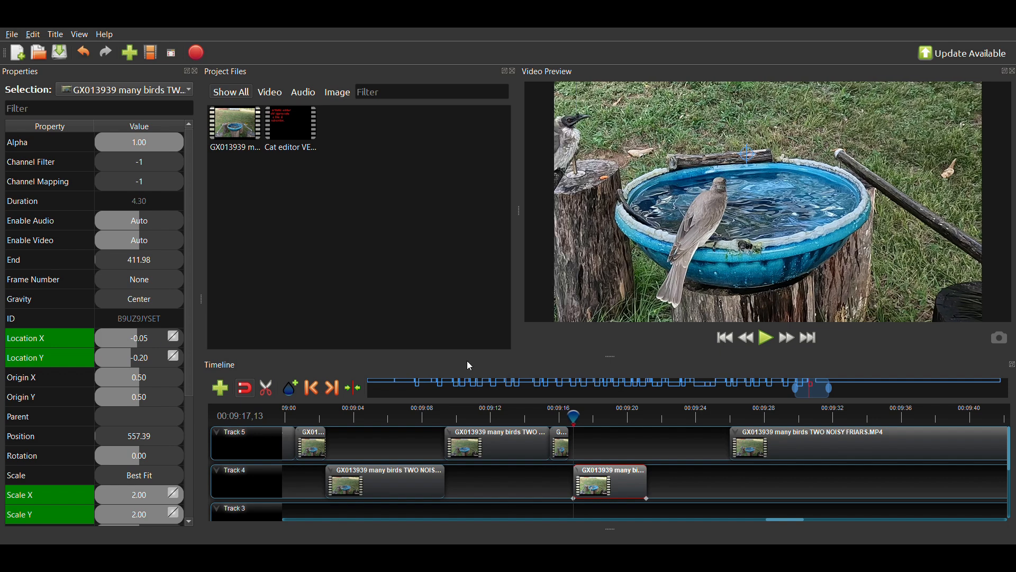
click(766, 341)
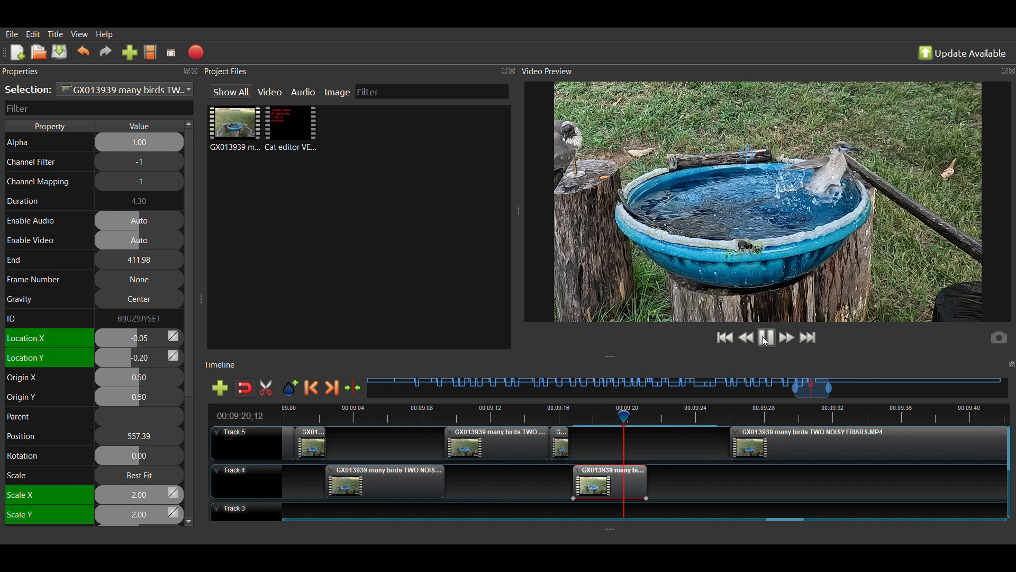
click(766, 342)
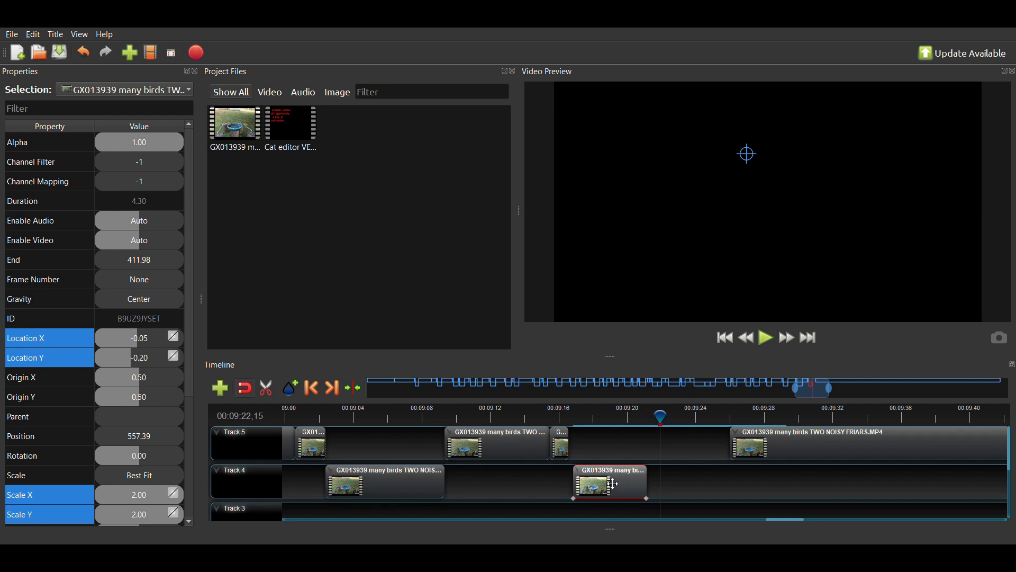
- Butt the Track 4 clip against the short Track 5 piece, attach the long Track 5 clip after it, and play across both joins
drag(613, 484, 610, 484)
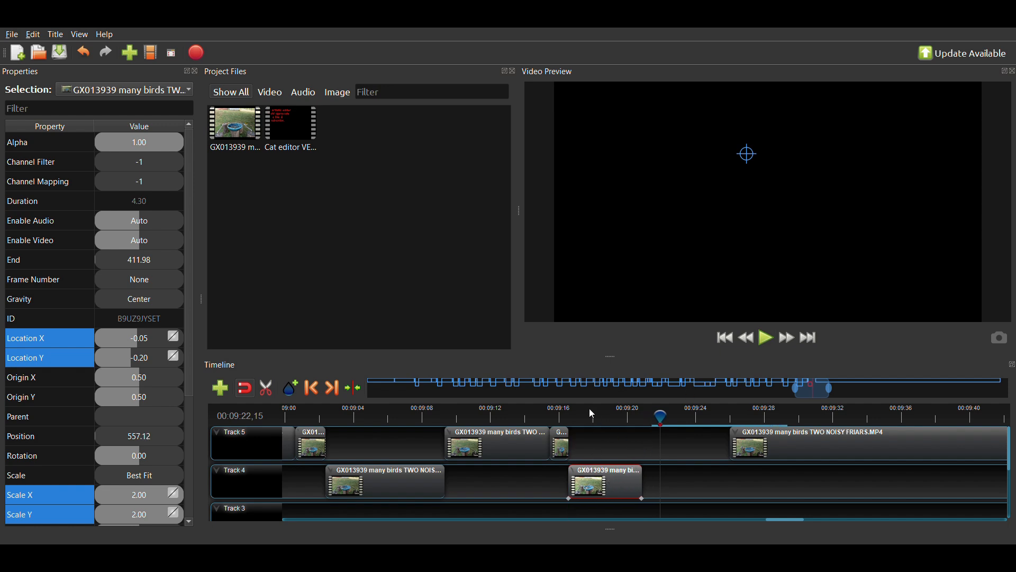
click(564, 413)
drag(778, 449, 692, 463)
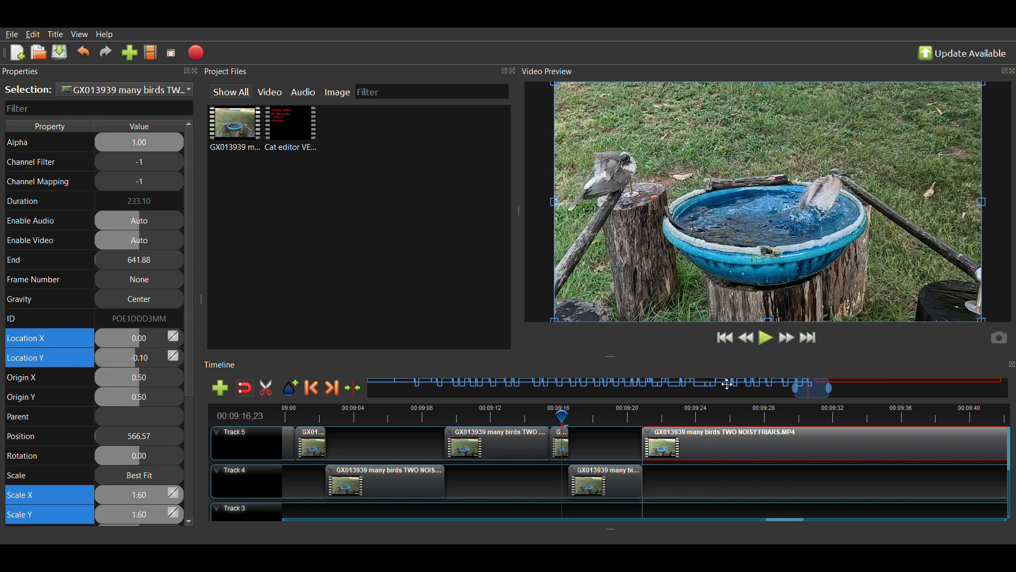
click(768, 339)
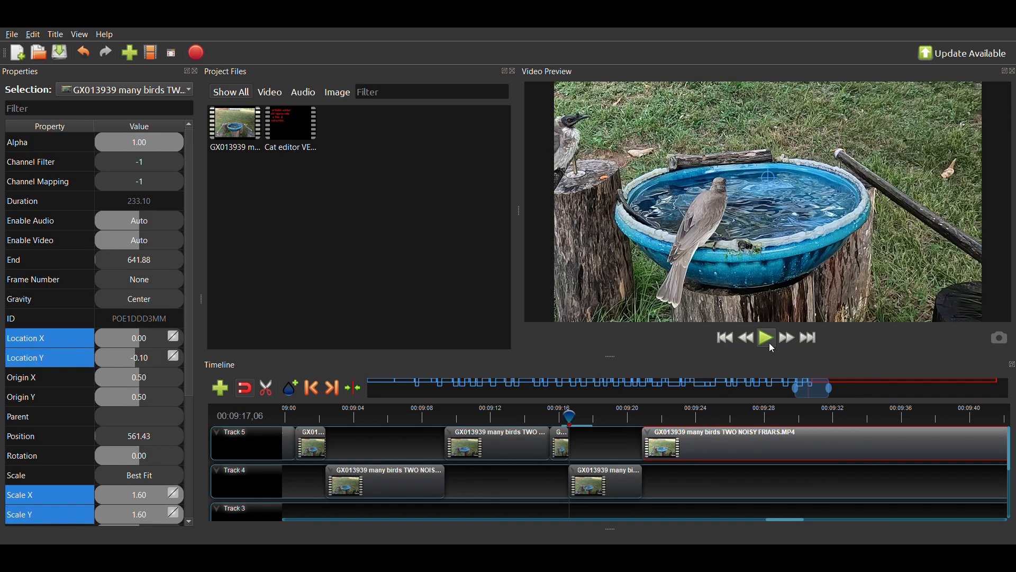
click(772, 345)
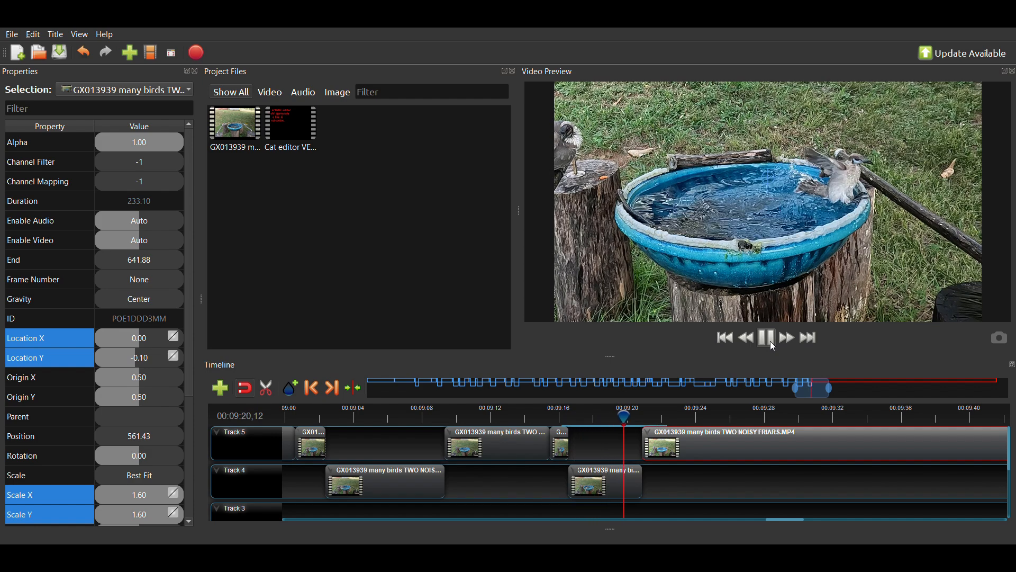
click(771, 342)
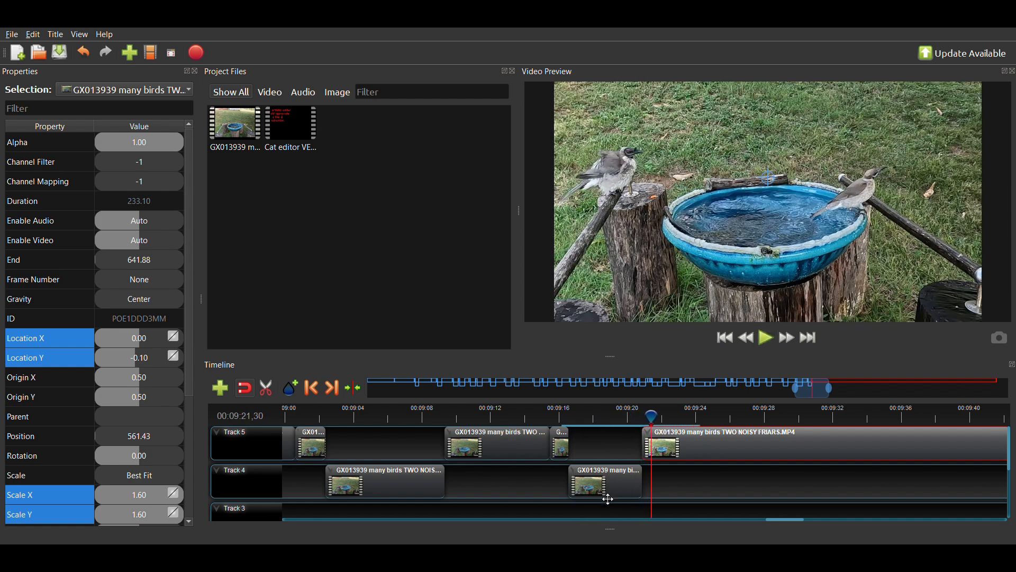
- Move the long Track 5 clip to about 00:09:24 and the Track 4 clip to 00:09:18,18, with the playhead at its start
click(599, 482)
drag(709, 447, 754, 446)
drag(651, 489, 627, 490)
click(596, 416)
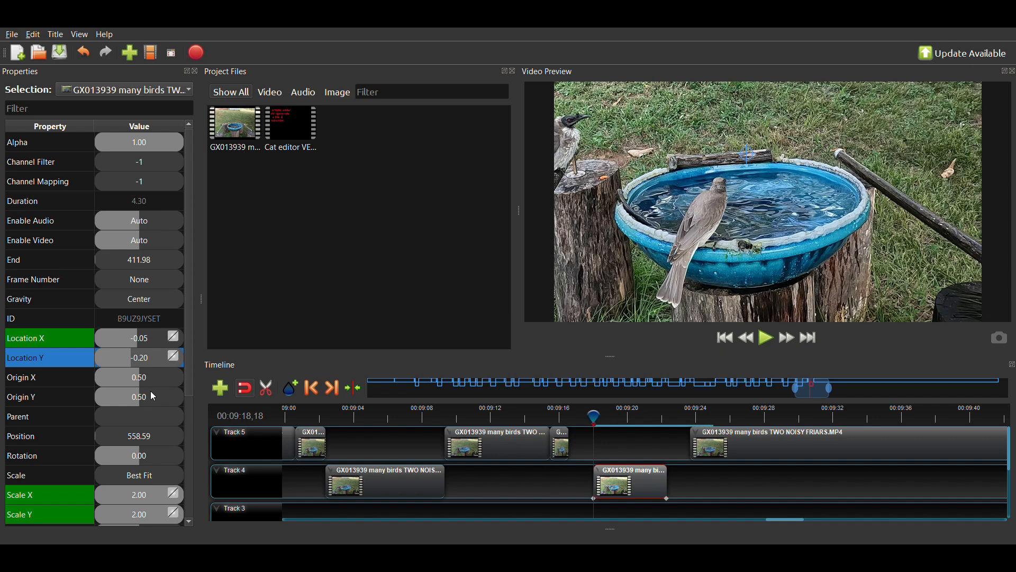
- At 00:09:18,18, keyframe the Track 4 clip's Location Y at -0.15 after trying -0.18, and play it to check the framing
text(-.18)
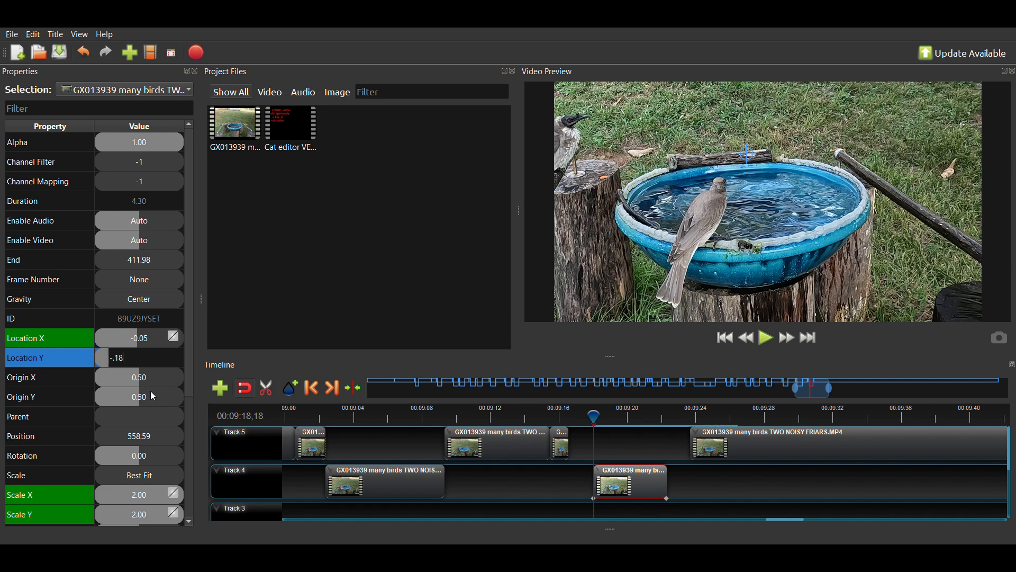
key(Return)
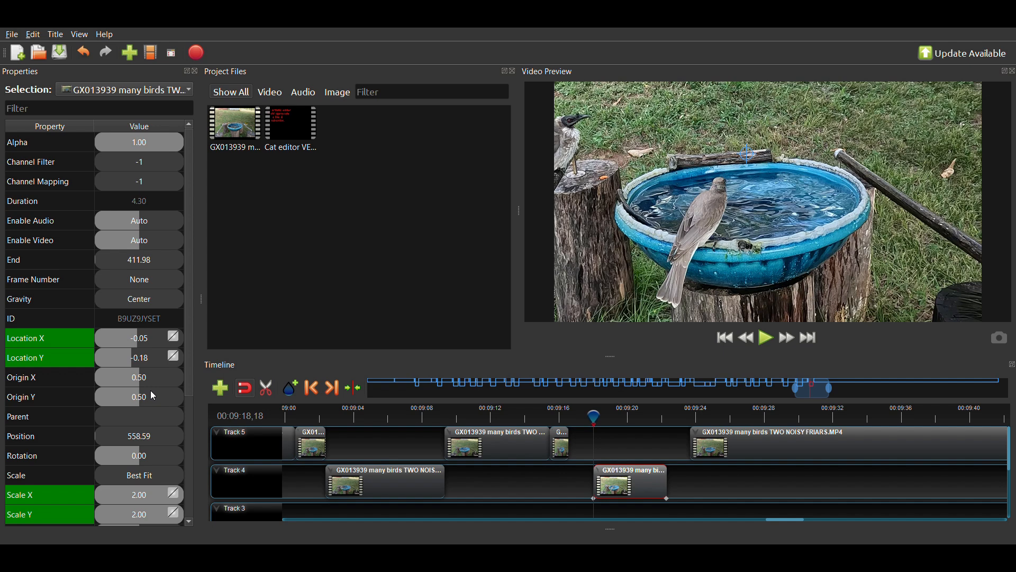
click(140, 364)
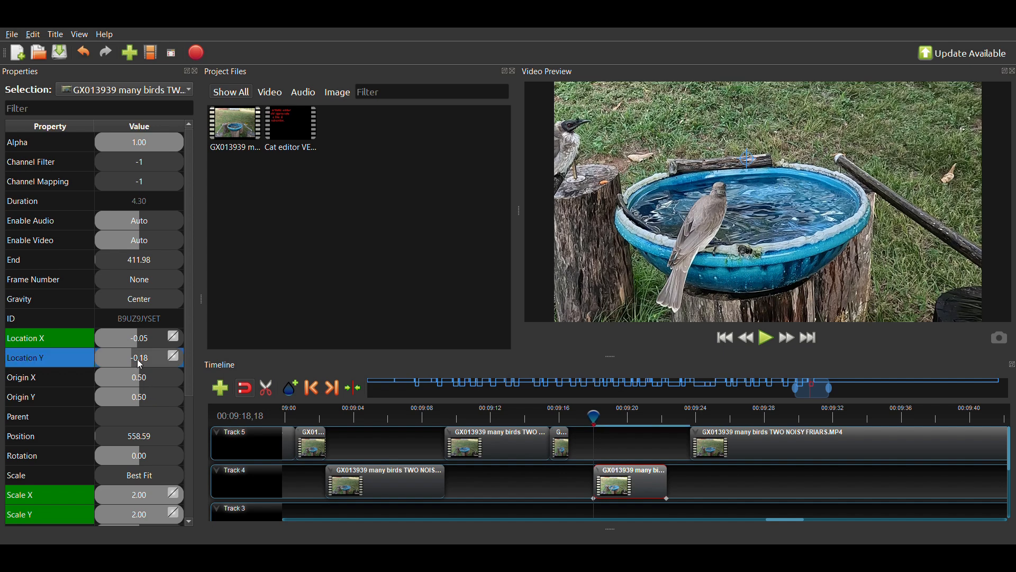
double_click(140, 365)
text(-)
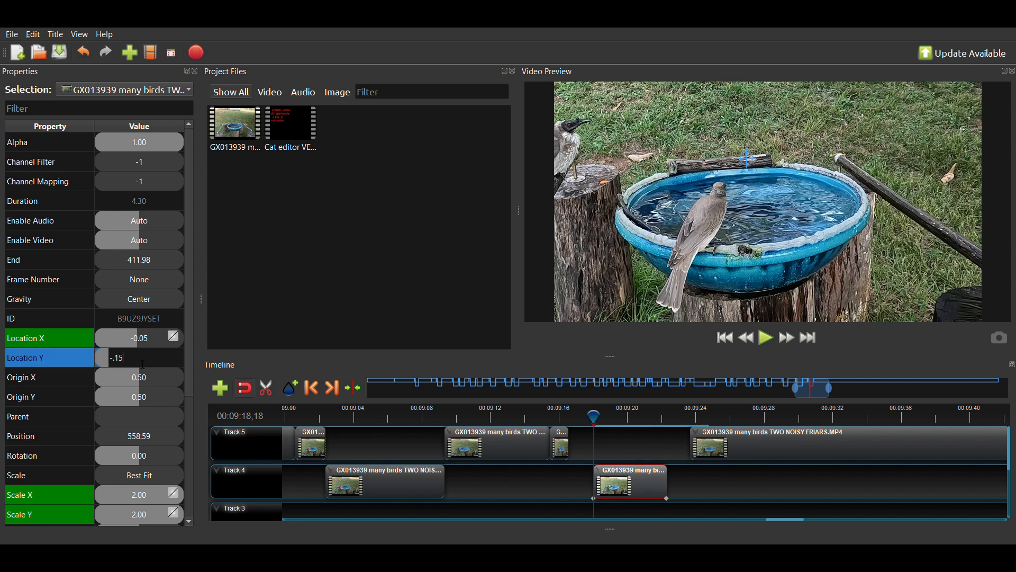
key(Return)
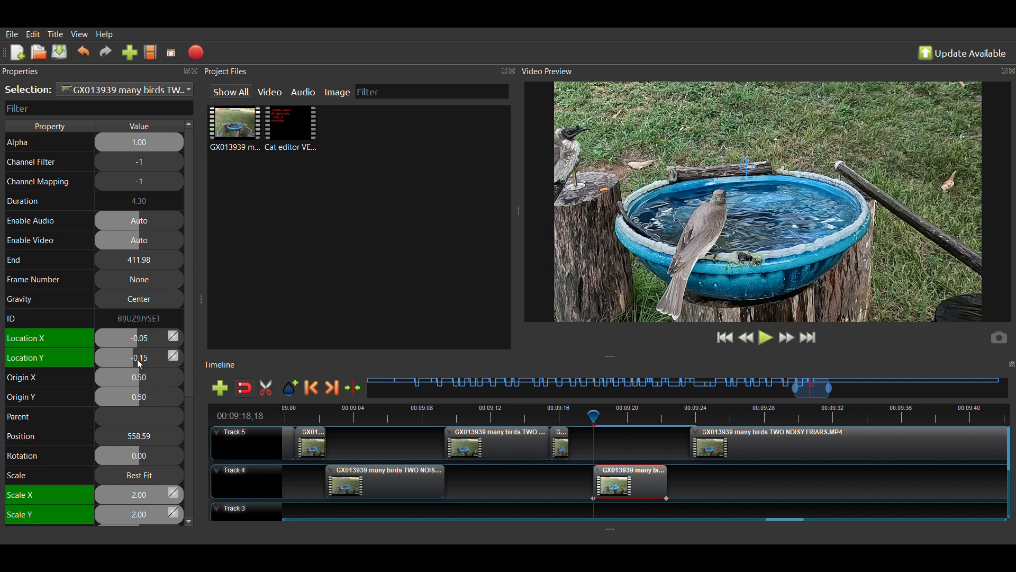
click(769, 340)
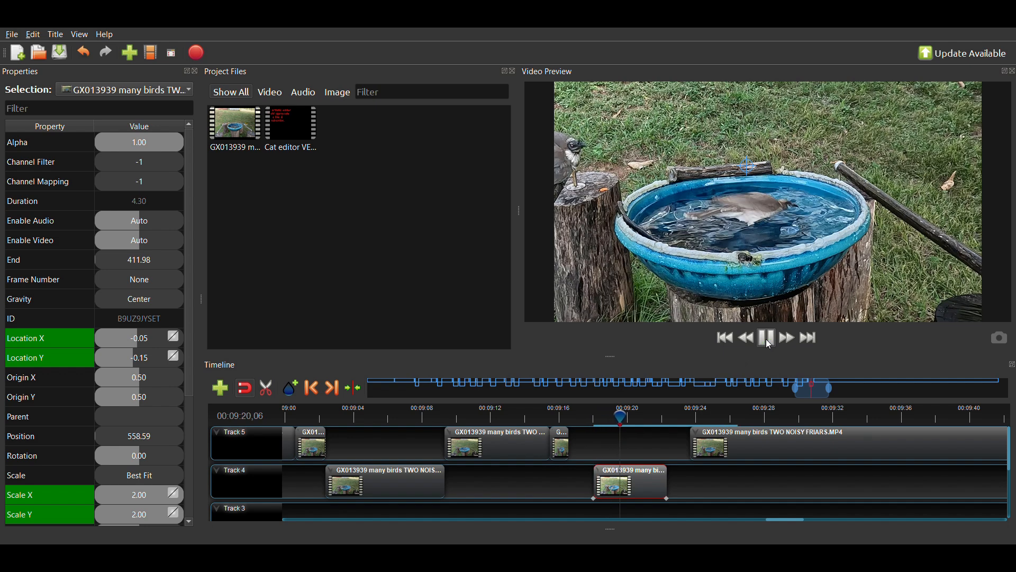
- Butt the Track 4 clip against the short Track 5 piece and attach the long Track 5 clip directly after it
click(769, 340)
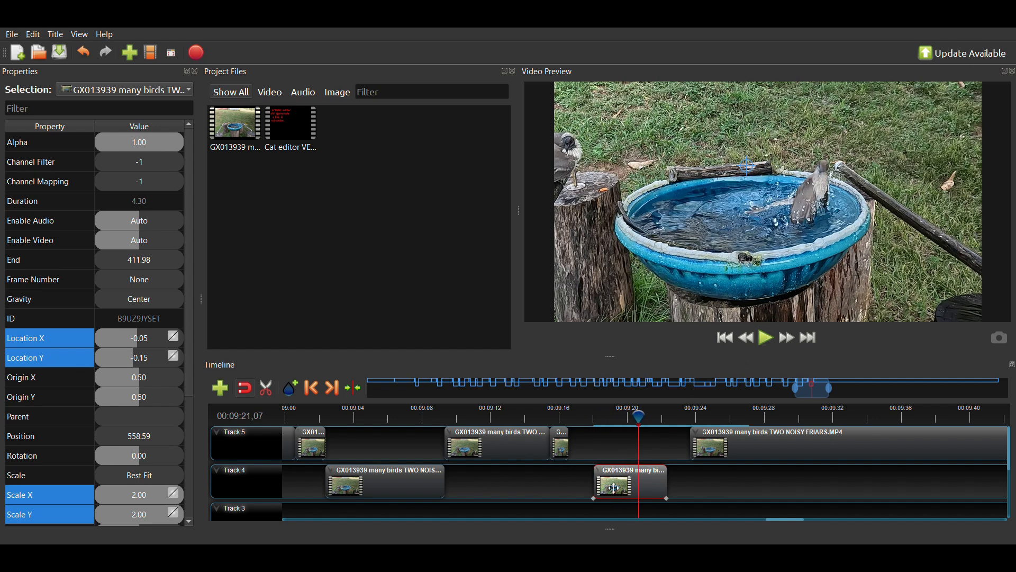
drag(616, 488, 593, 487)
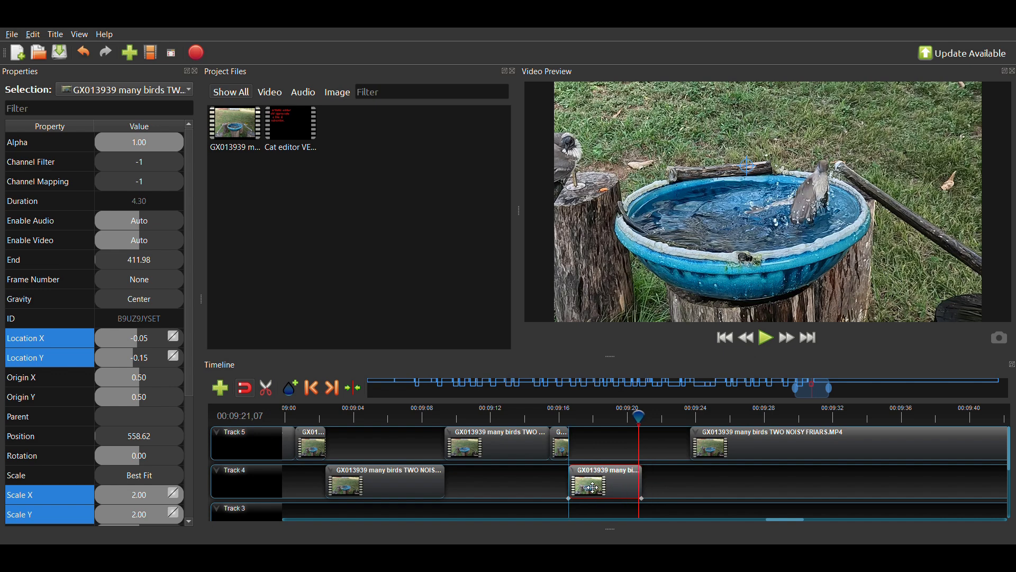
click(604, 418)
drag(740, 454, 699, 451)
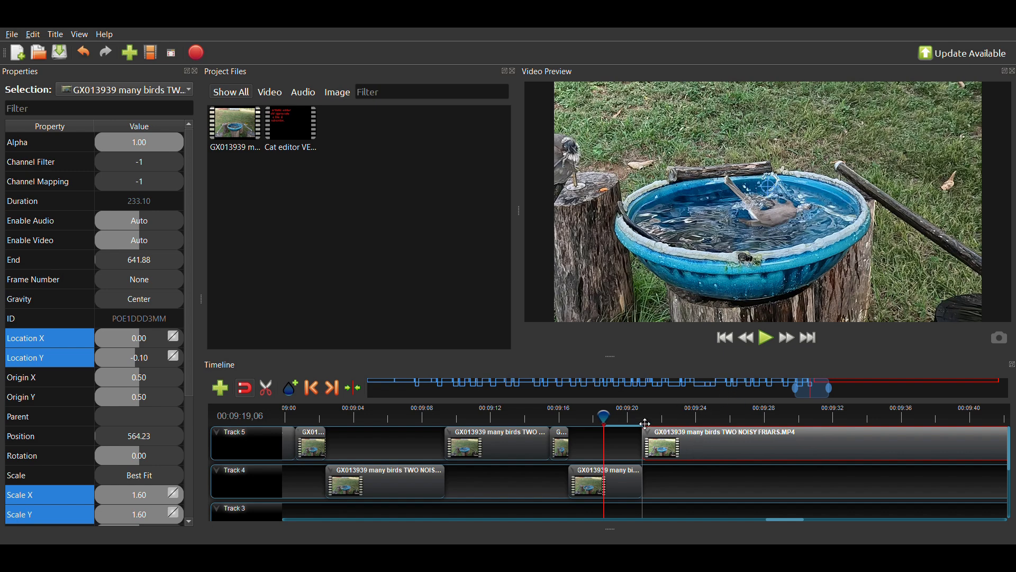
- Play the long Track 5 clip from 00:09:21,07, find the frame just before the bird jumps in, and split the clip at 00:09:27,12
click(639, 419)
click(768, 341)
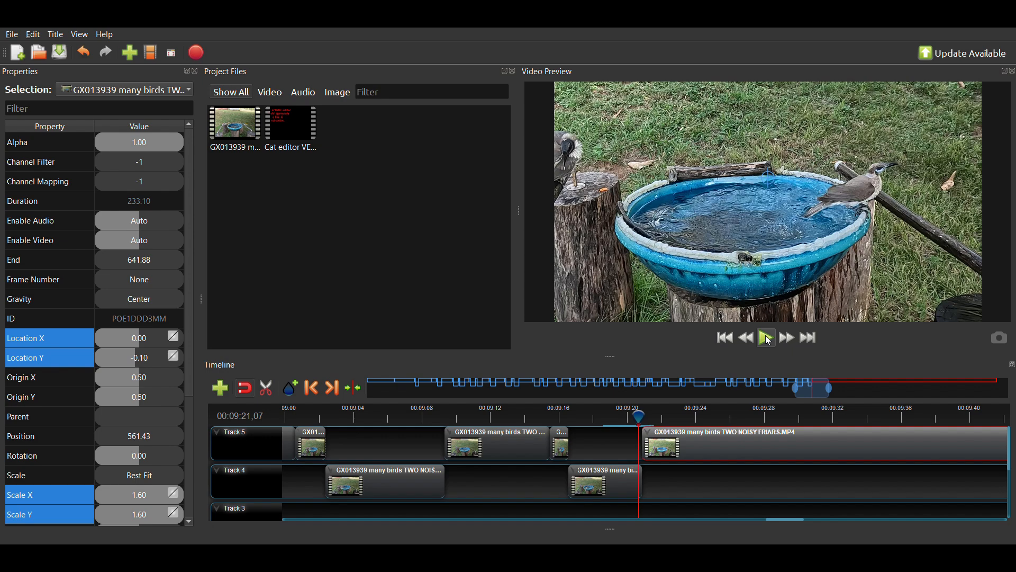
click(770, 341)
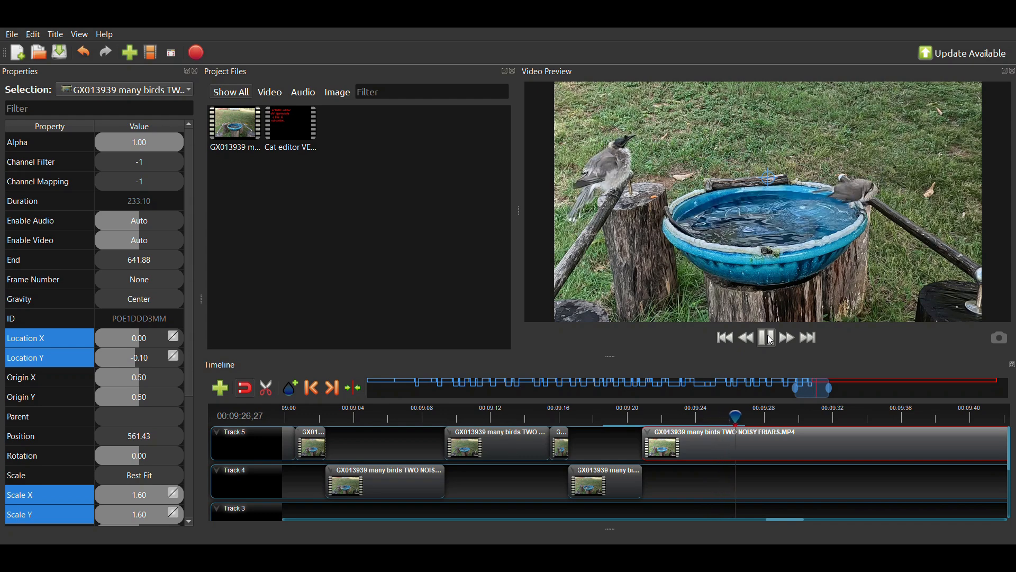
click(770, 342)
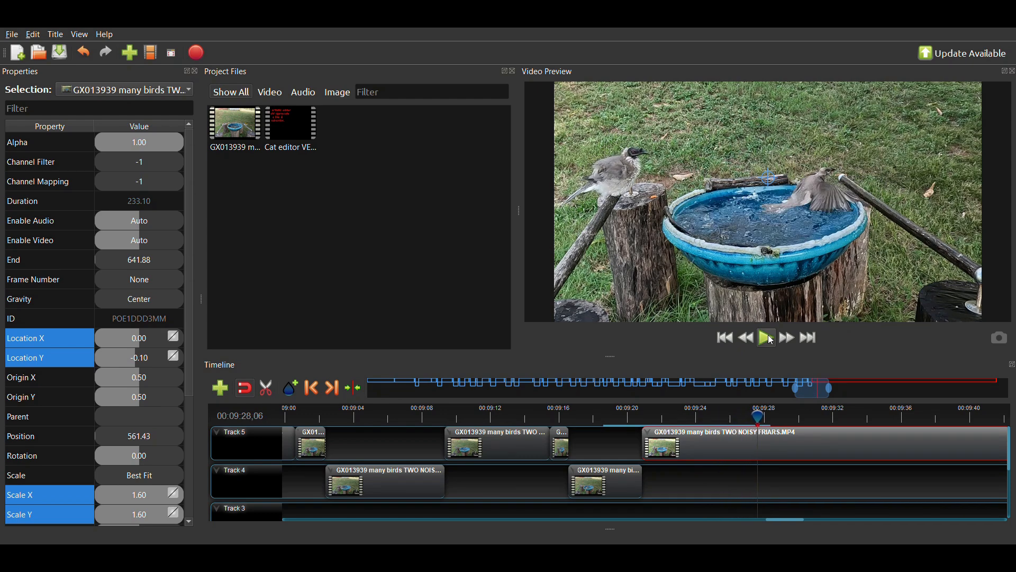
key(Left)
key(Left)
key(Left)
key(Left)
key(Left)
key(Left)
key(Left)
key(Left)
key(Left)
key(Left)
key(Left)
key(Left)
key(Left)
key(Left)
key(Left)
key(Left)
key(Left)
key(Left)
key(Left)
key(Left)
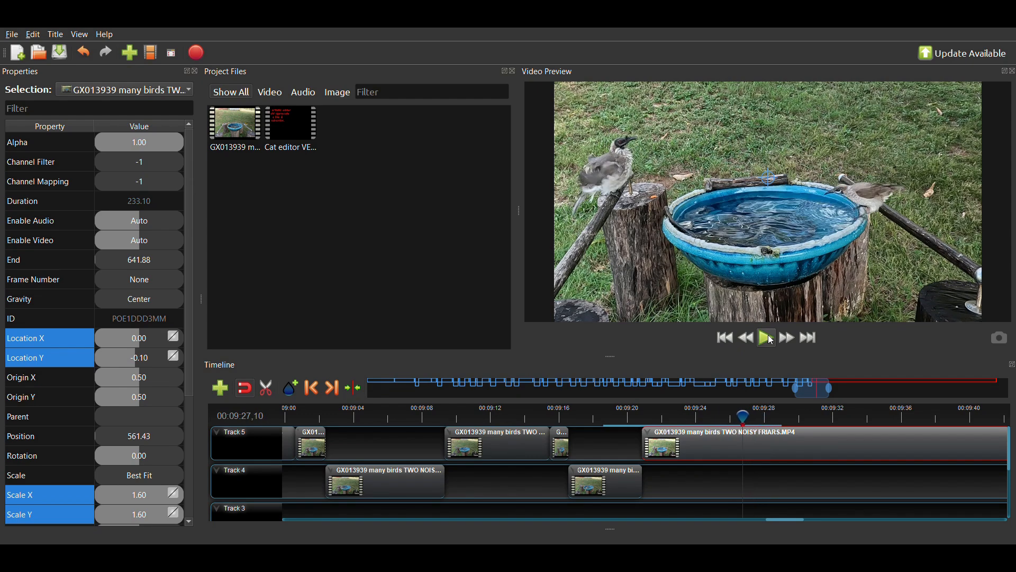
key(Right)
key(Right)
key(Right)
key(Right)
key(Right)
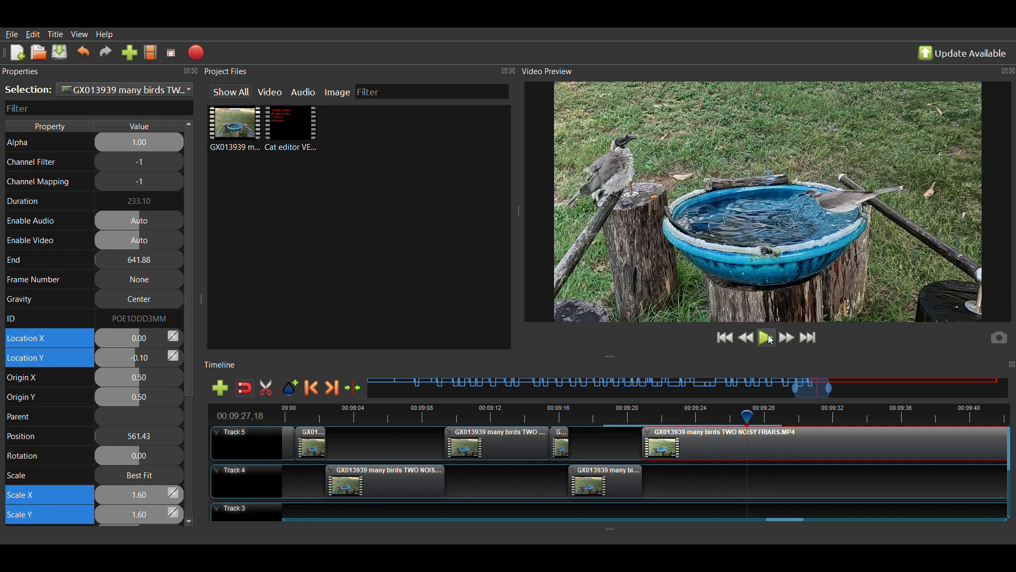
key(Left)
key(Left)
key(Left)
key(Left)
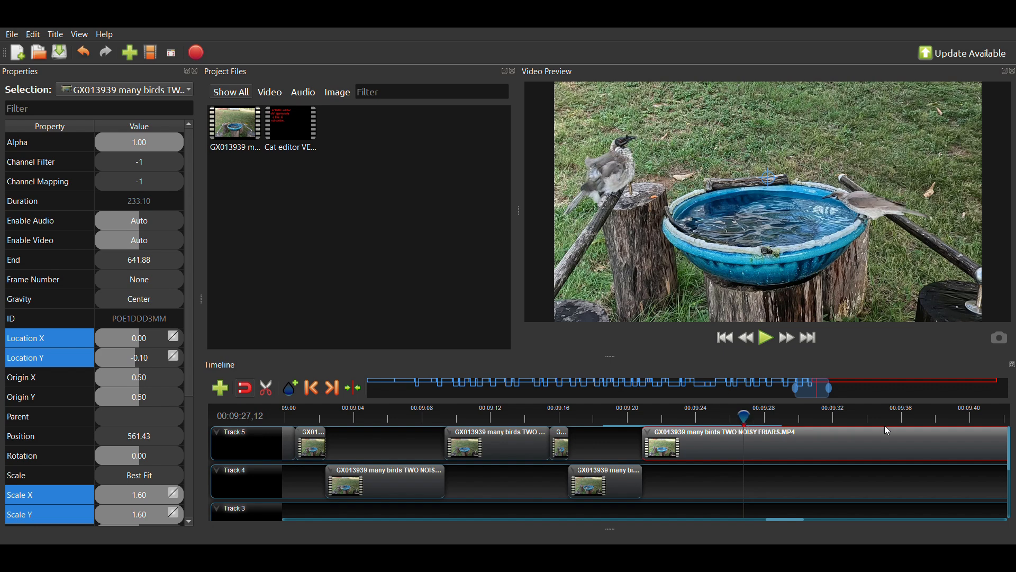
key(ctrl+k)
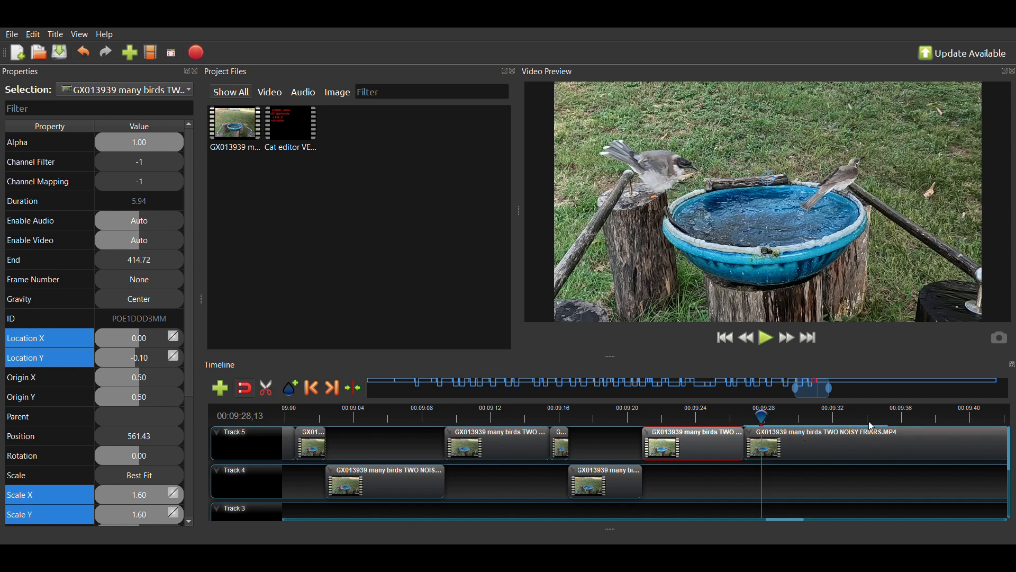
- Split the long Track 5 clip again at 00:09:28,13 and copy the resulting short piece onto Track 4
click(829, 422)
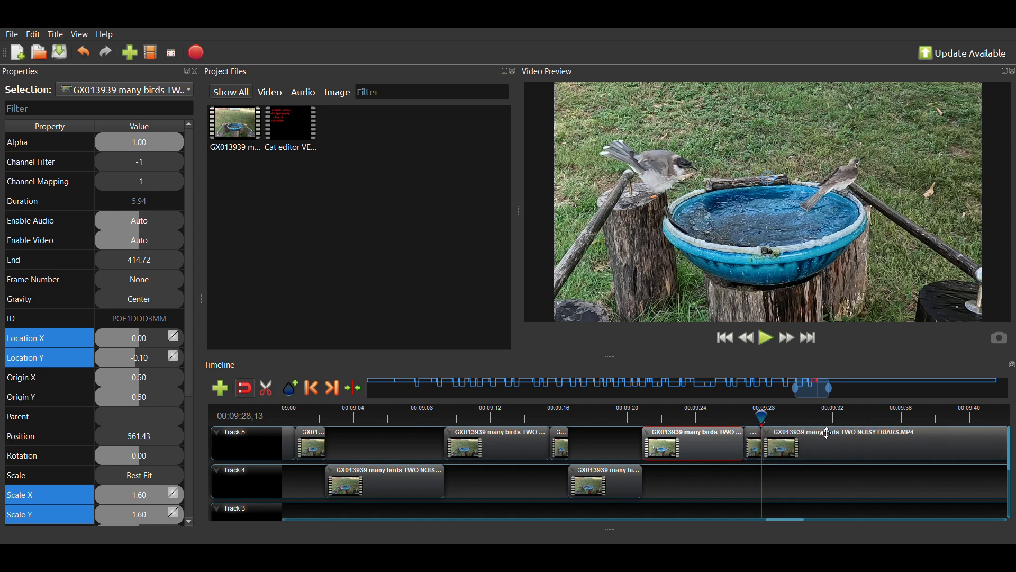
click(757, 448)
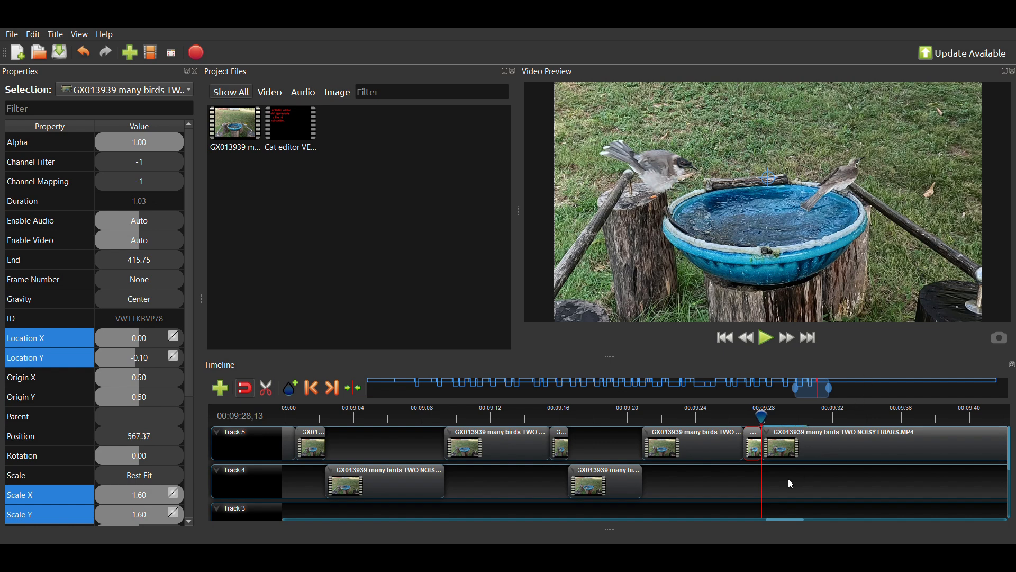
- Move the long Track 5 clip to about 00:09:35, clear of the Track 4 copy, and save the project
click(796, 442)
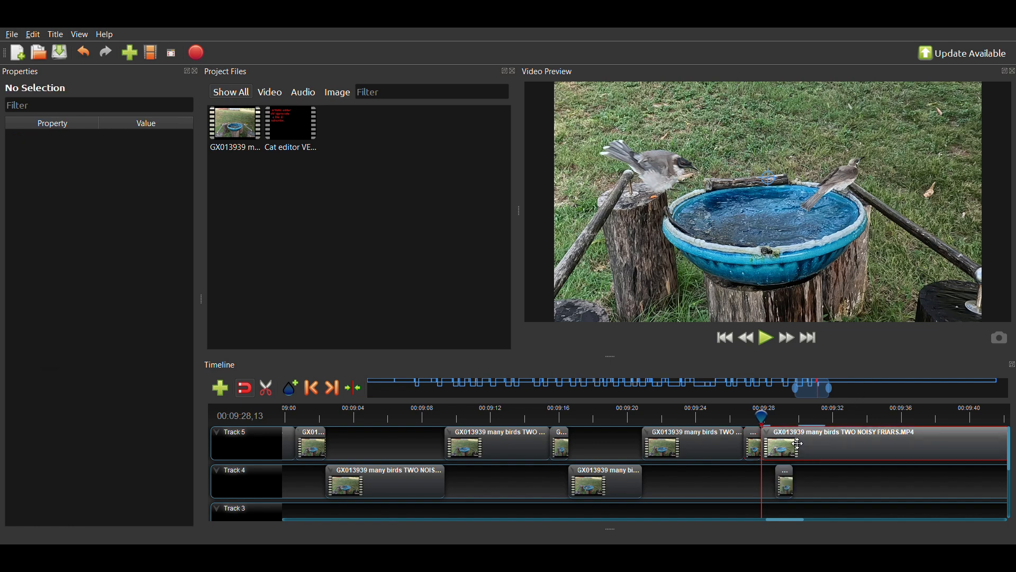
drag(796, 442, 900, 441)
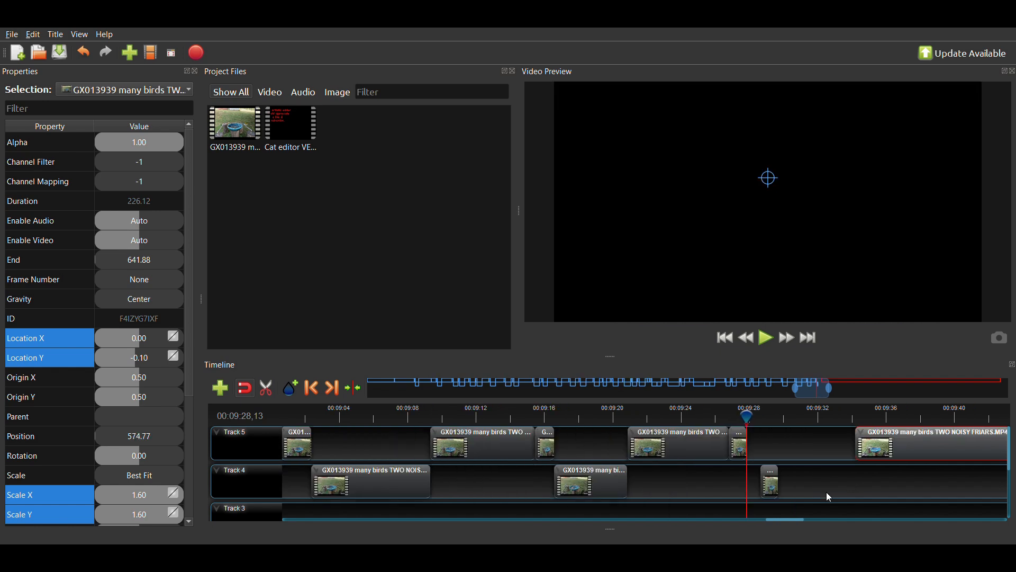
click(777, 484)
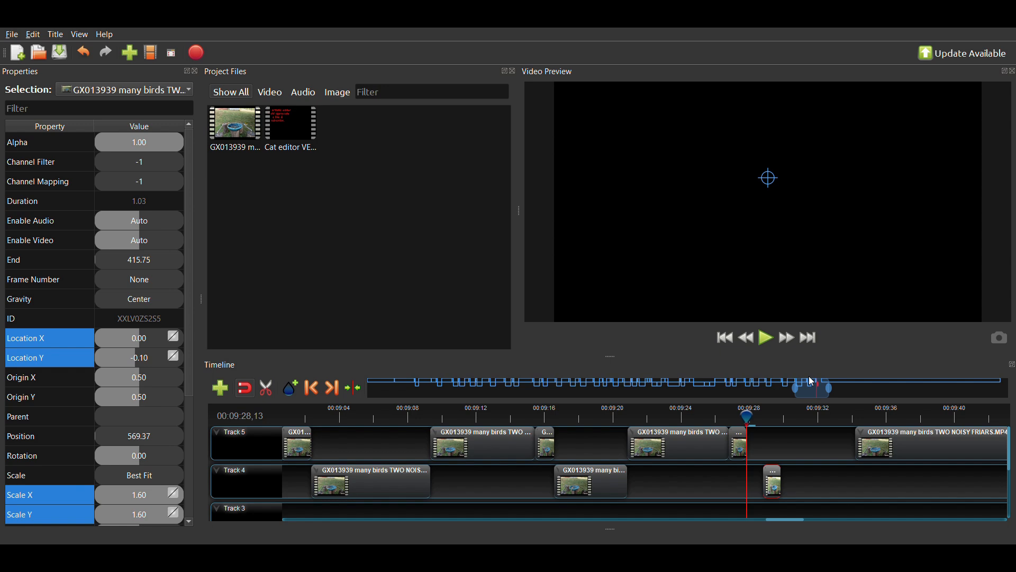
key(ctrl+s)
- Stretch the short Track 4 copy to 3.77 seconds and move its start to 00:09:28,22
drag(782, 483, 828, 486)
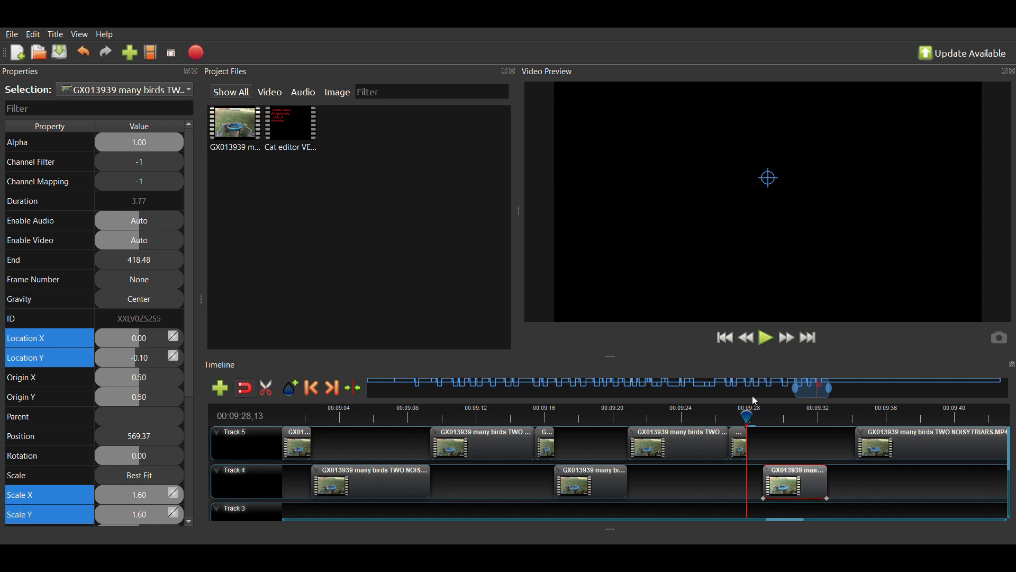
drag(749, 415, 758, 422)
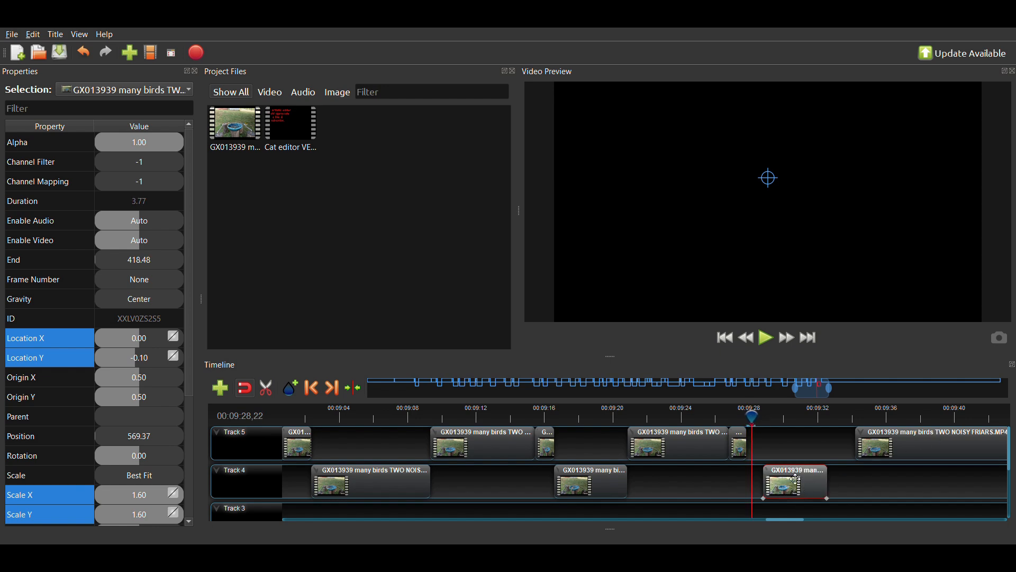
drag(803, 485, 791, 486)
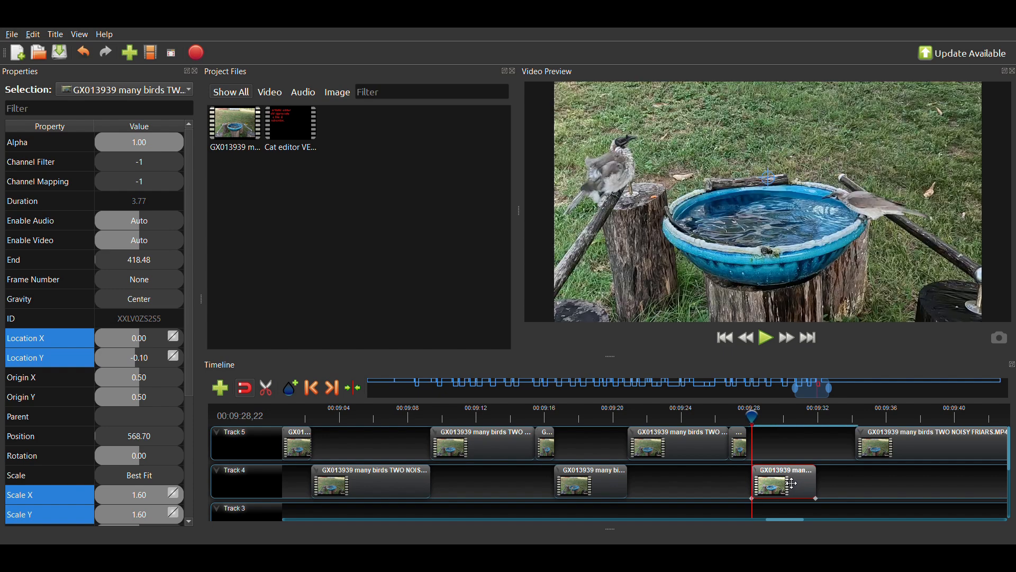
- At 00:09:28,22, keyframe the stretched Track 4 clip's Scale X and Scale Y at 2.00
double_click(126, 498)
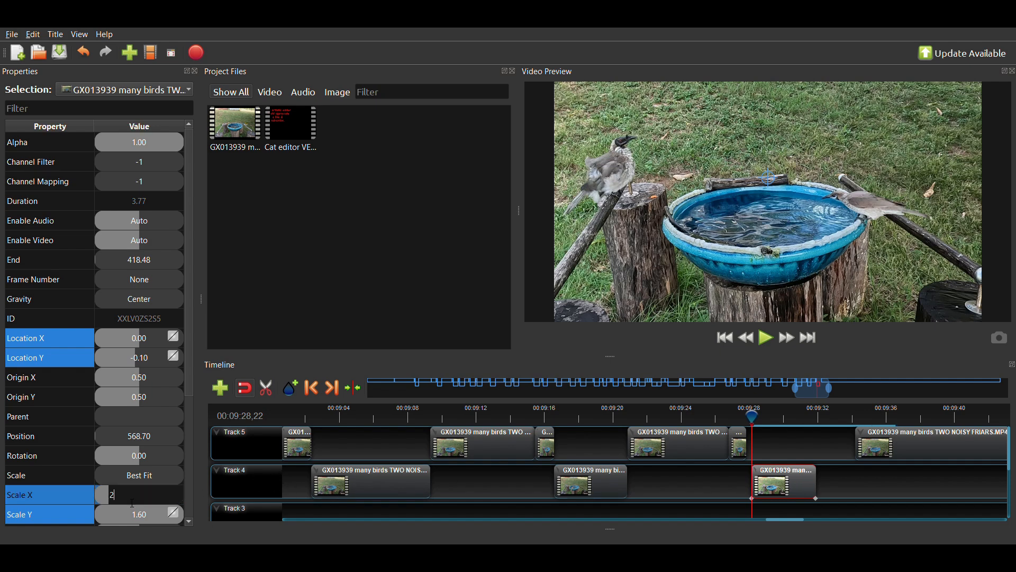
text(2)
key(Return)
double_click(126, 514)
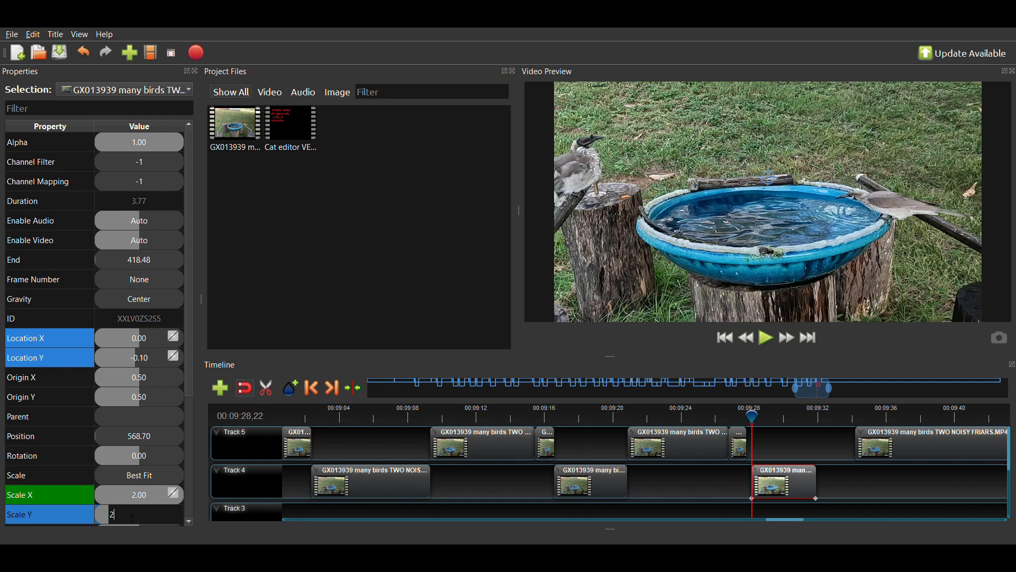
text(2)
key(Return)
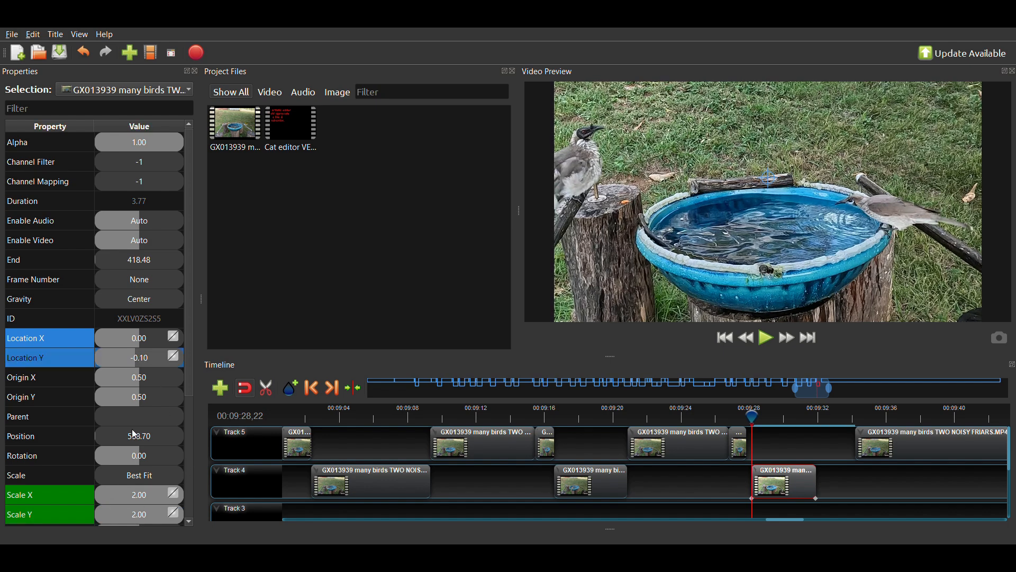
- Keyframe the Track 4 clip's Location X at -0.20 and Location Y at 0.00, and play it to check the framing
double_click(150, 341)
text(-)
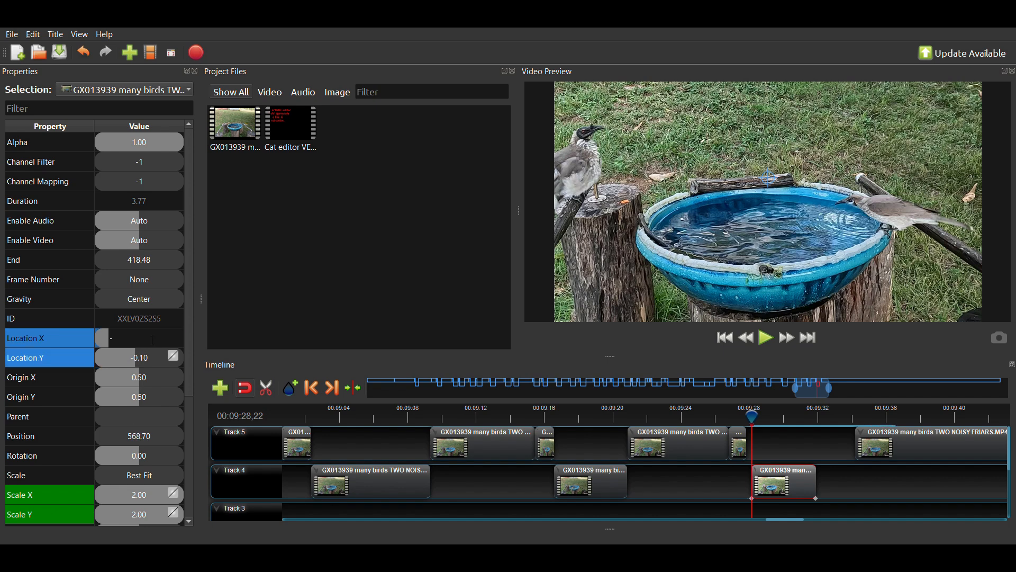
text(0.2)
key(Return)
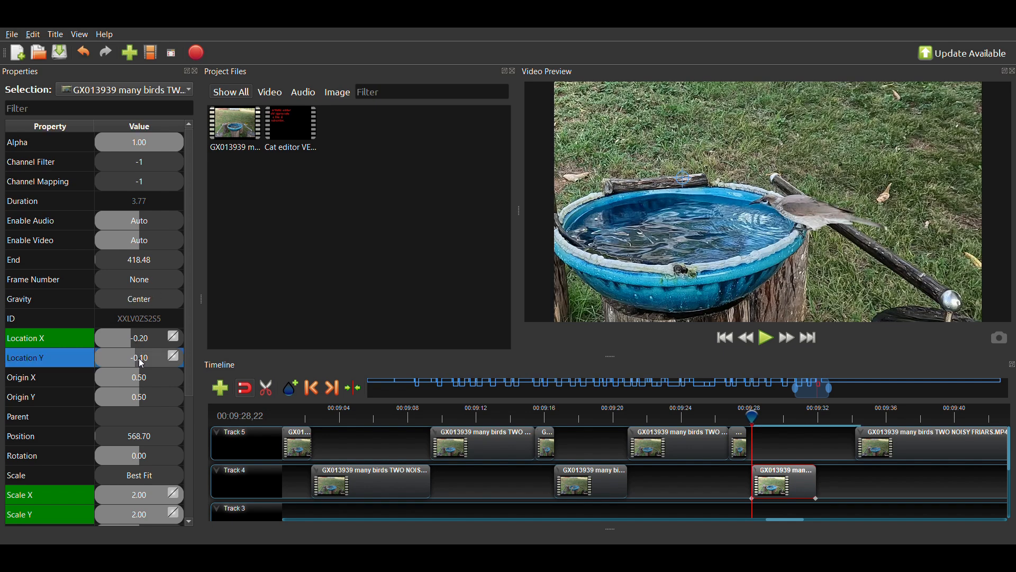
text(0)
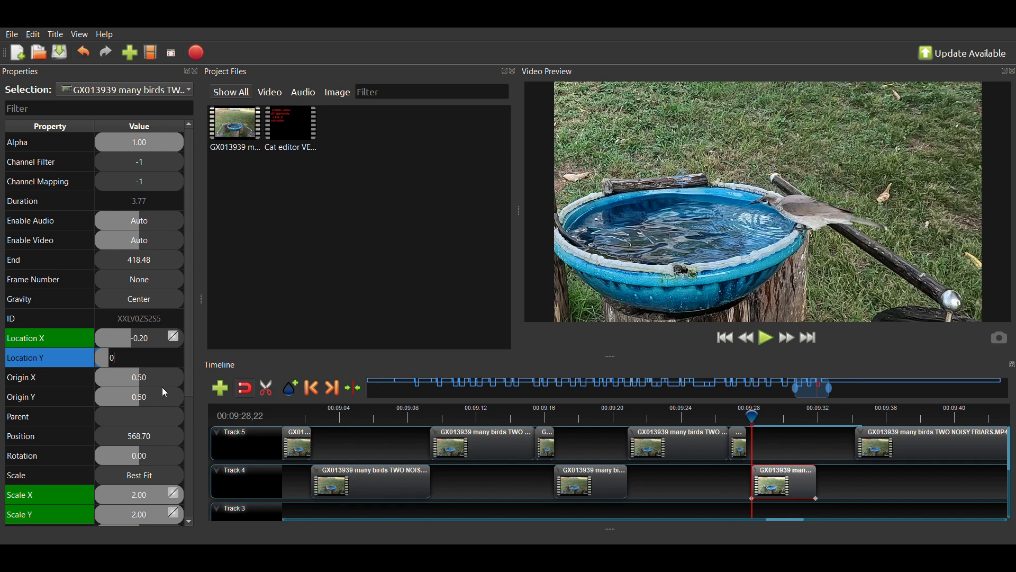
key(Return)
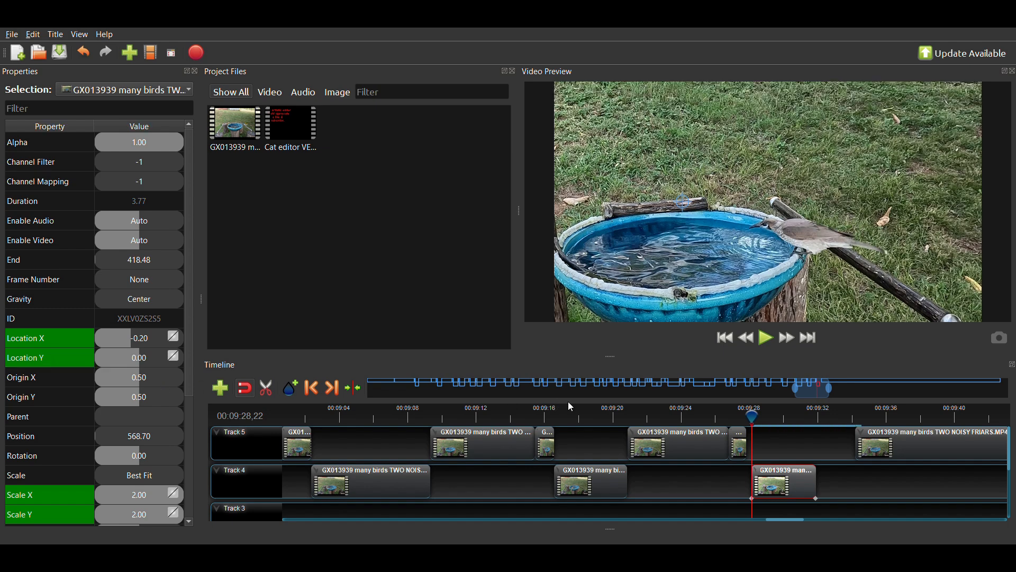
click(768, 339)
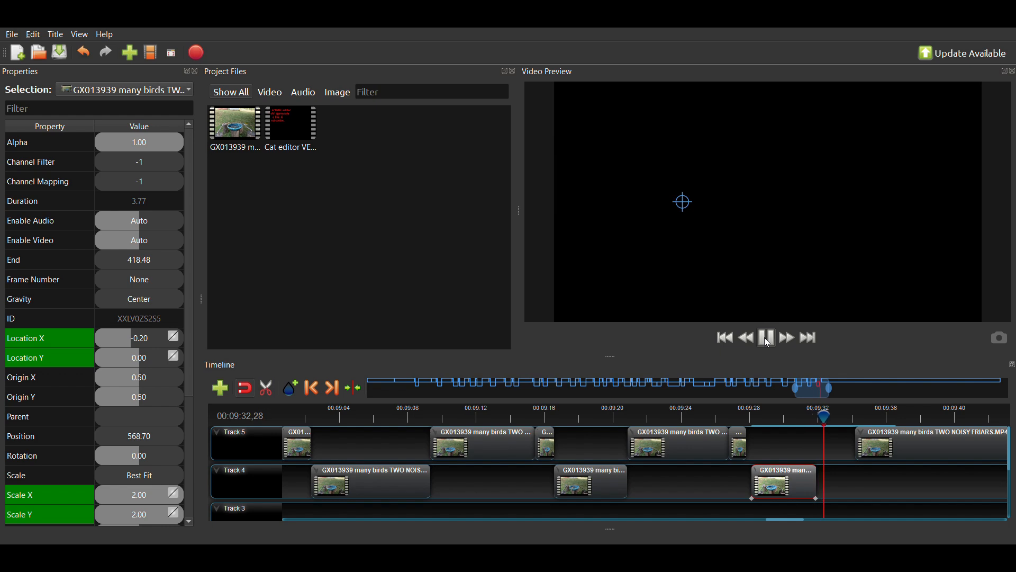
click(768, 340)
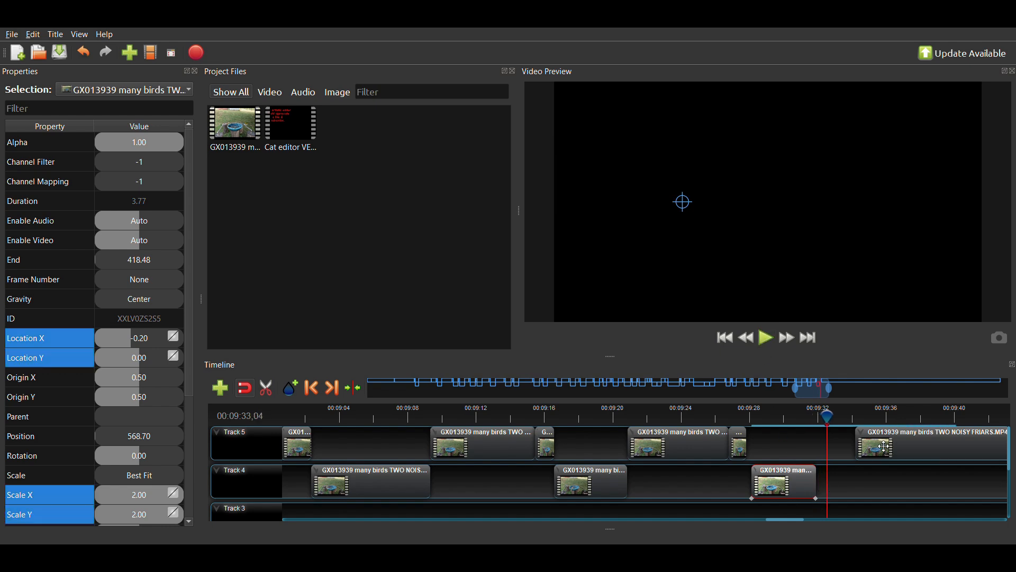
- Move the long Track 5 clip's start to 00:09:33,04 and keyframe its Scale X and Scale Y at 1.00 there
drag(885, 446, 856, 450)
click(142, 498)
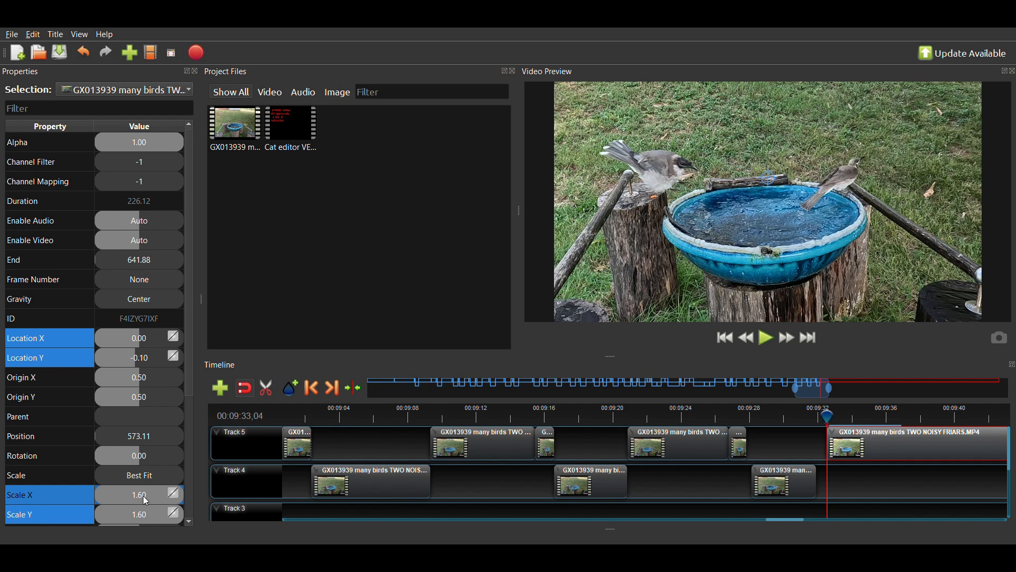
text(1)
key(Return)
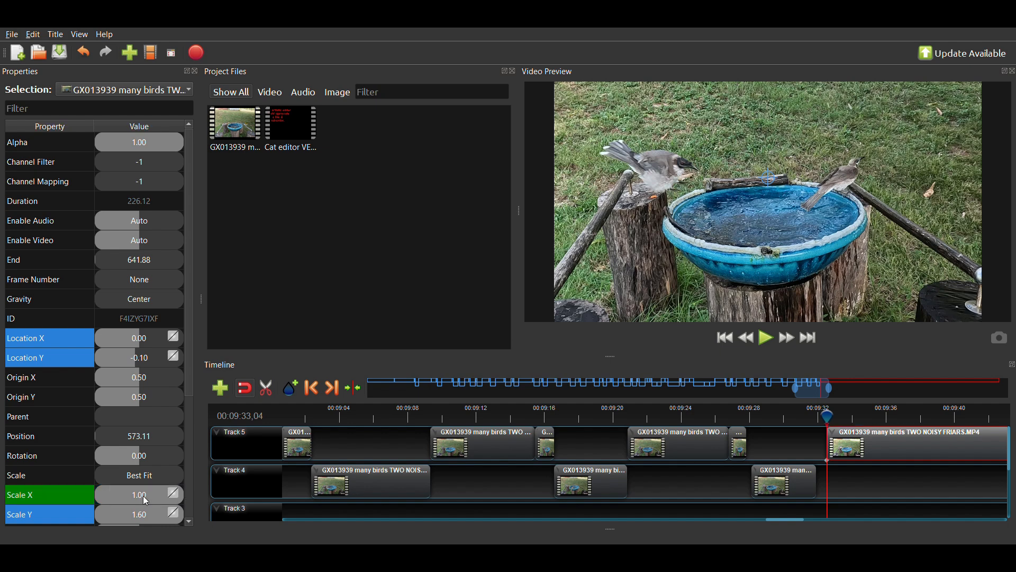
click(140, 519)
text(1)
key(Return)
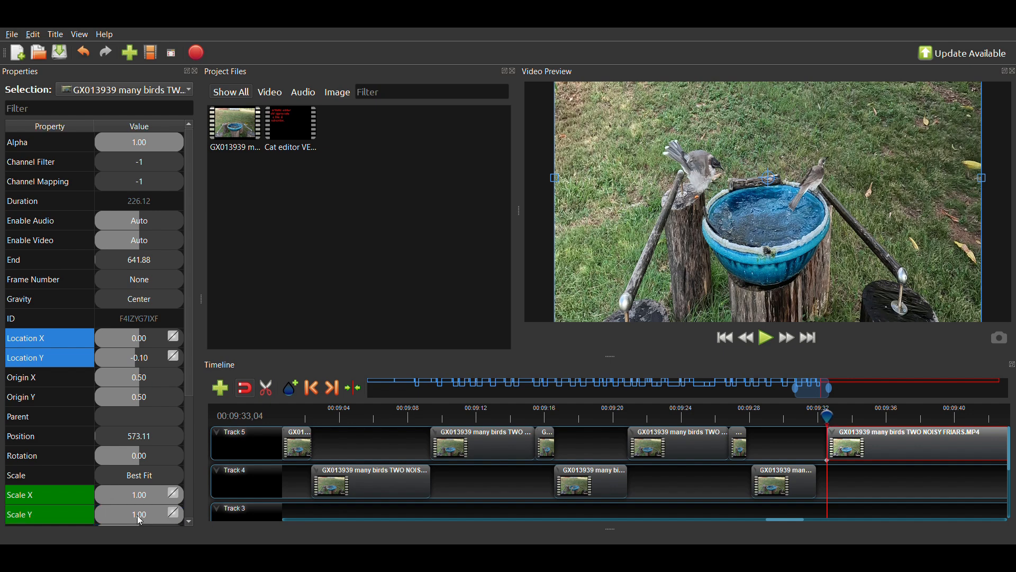
- At 00:09:33,04, keyframe the long Track 5 clip's Location Y and Location X at 0.00
click(144, 362)
text(0)
key(Return)
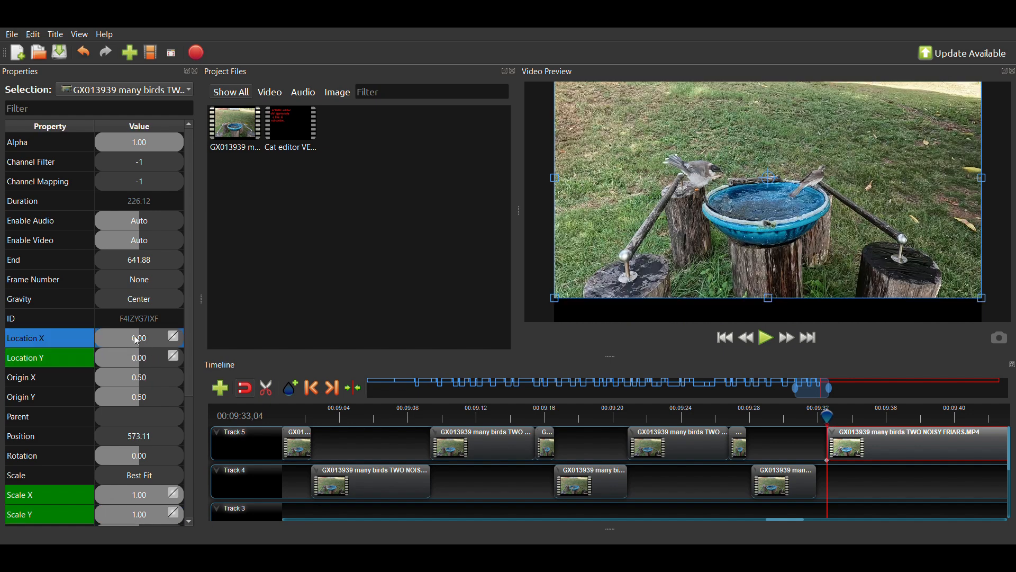
double_click(136, 340)
text(0)
key(Return)
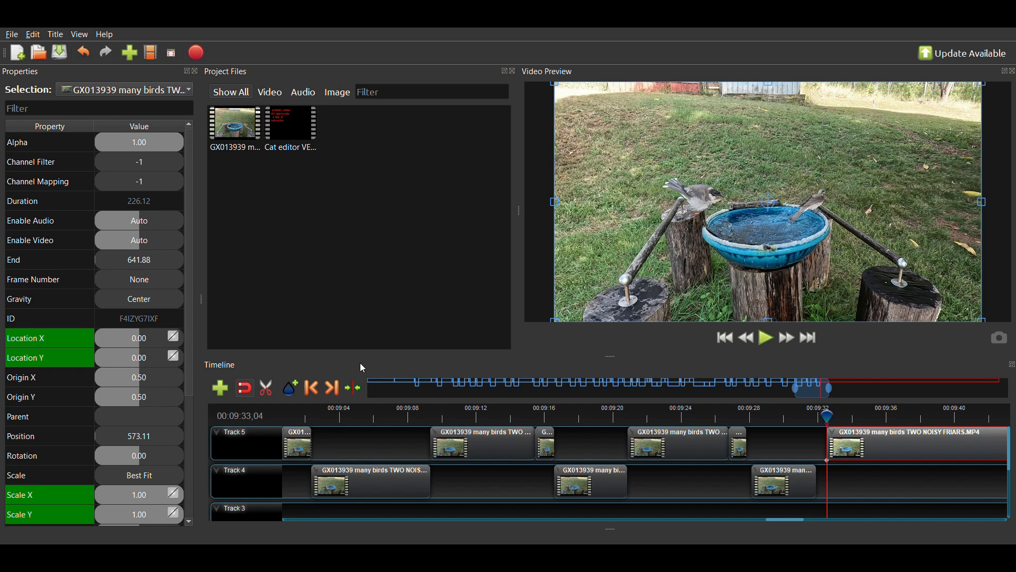
- Attach the long Track 5 clip to the end of the Track 4 clip and play from 00:09:28,07 to check the transition
click(745, 415)
drag(875, 448, 864, 448)
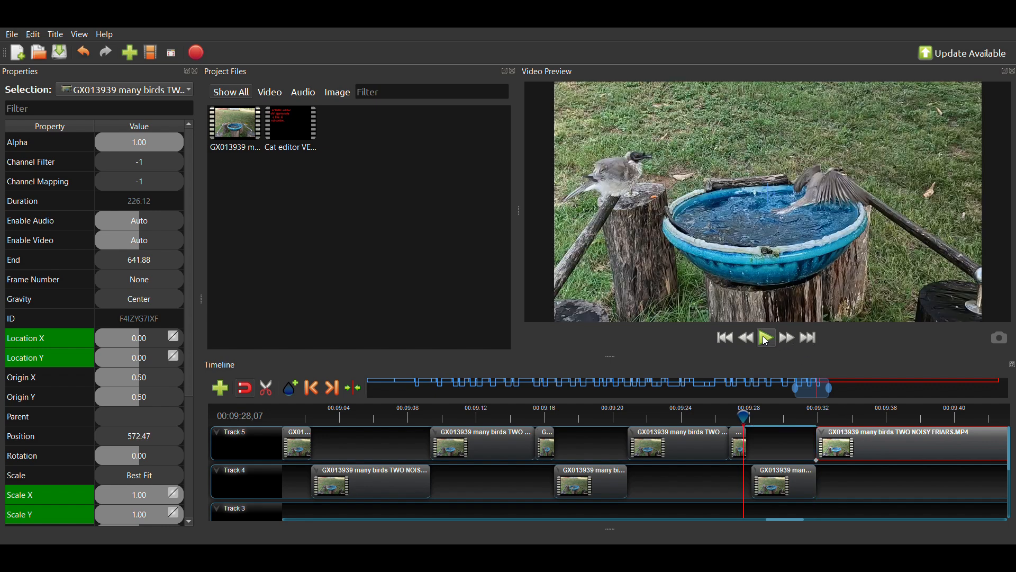
click(771, 341)
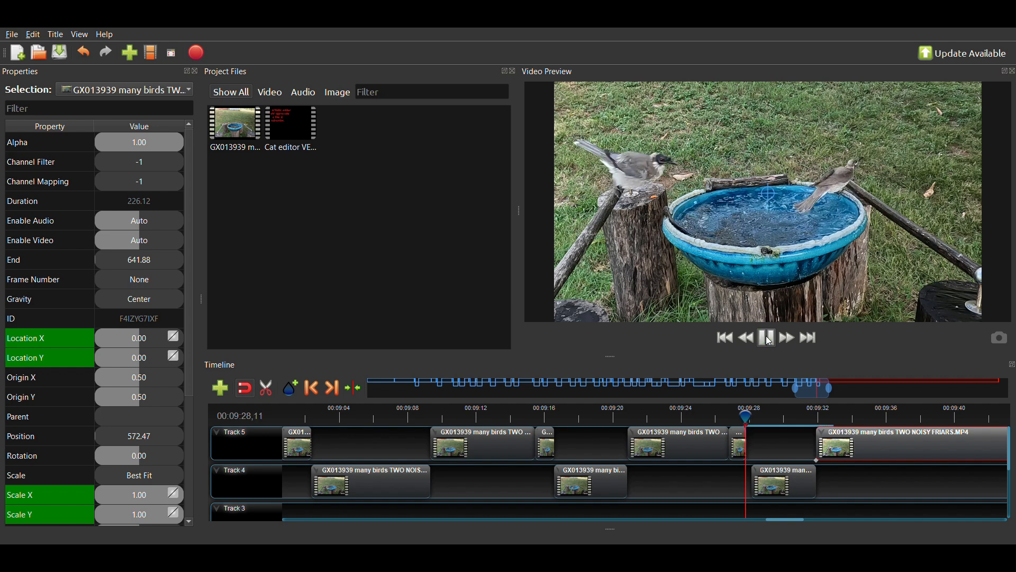
click(742, 422)
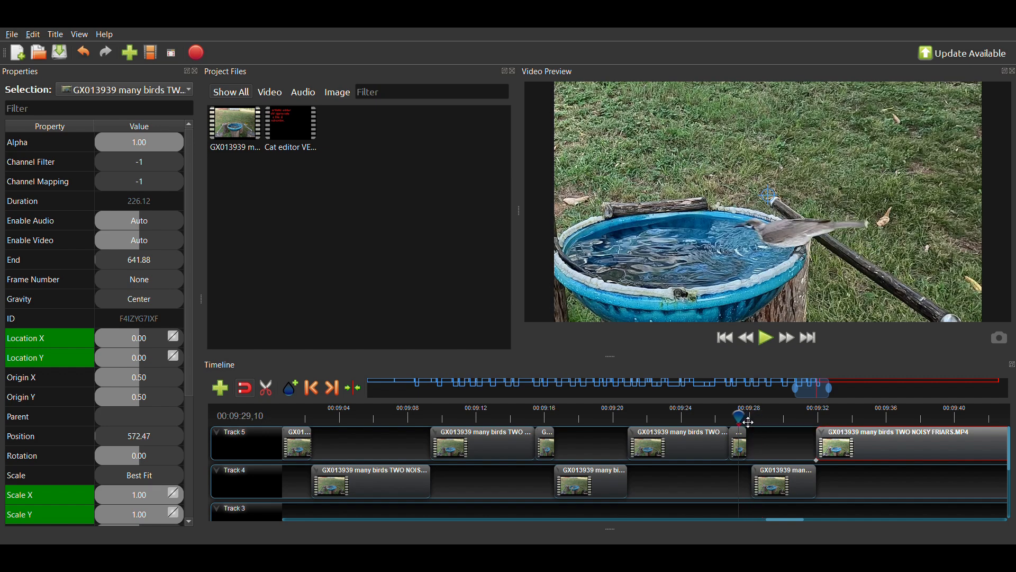
- Close the gaps by attaching the Track 4 clip and long Track 5 clip in sequence, and play from 00:09:27,29 to check the joins
click(794, 495)
drag(794, 494, 787, 487)
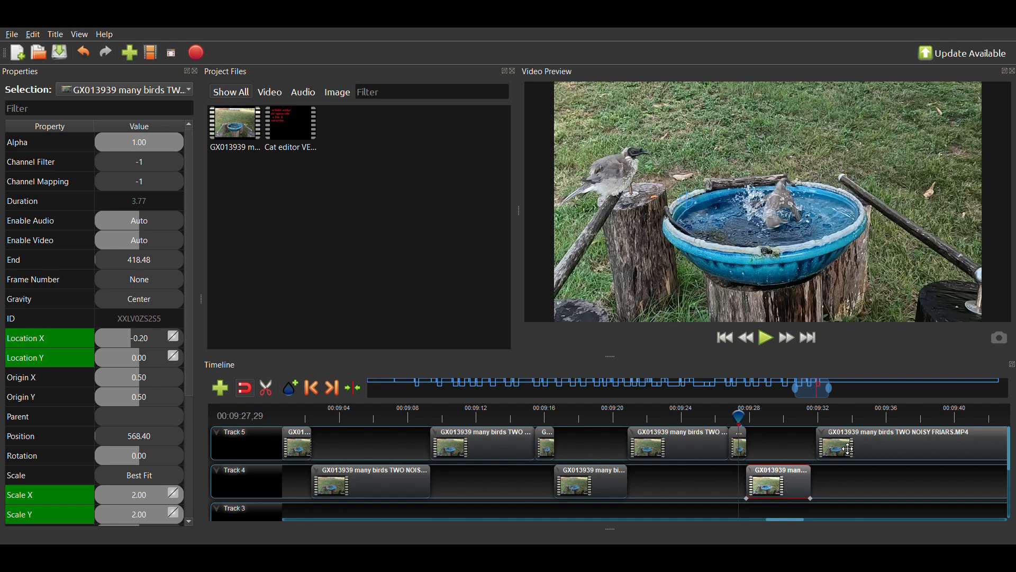
drag(849, 449, 845, 450)
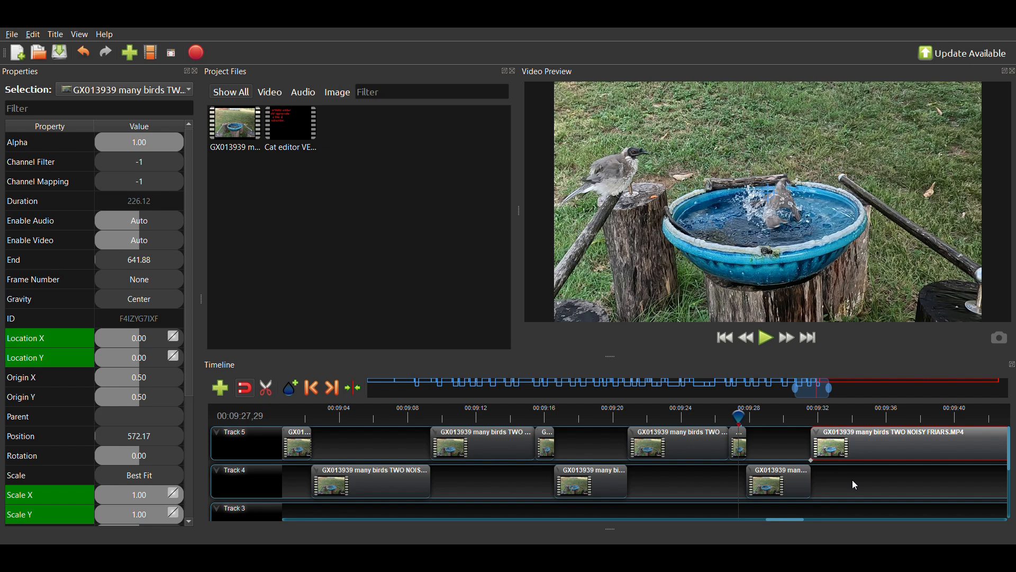
click(764, 339)
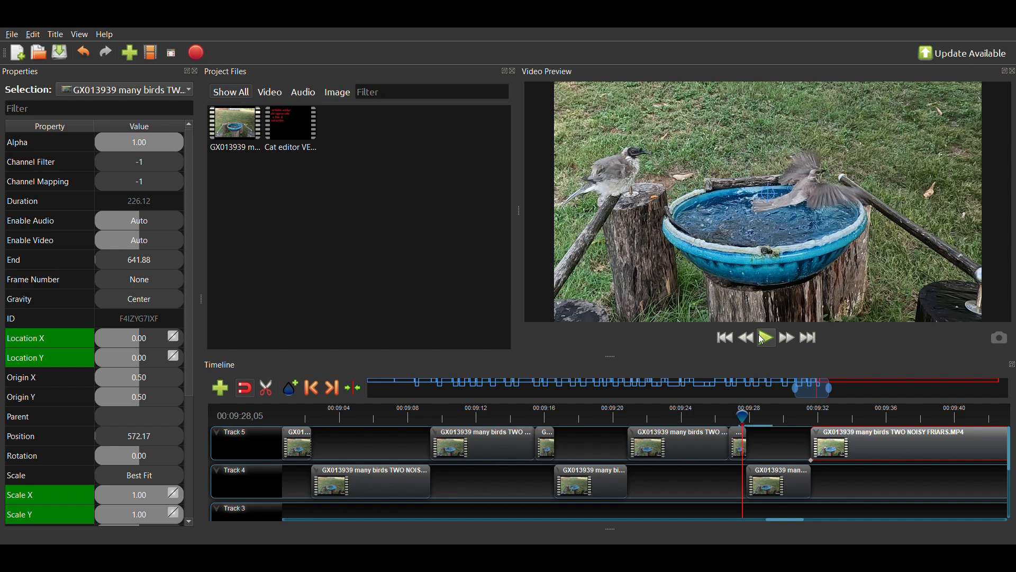
click(764, 339)
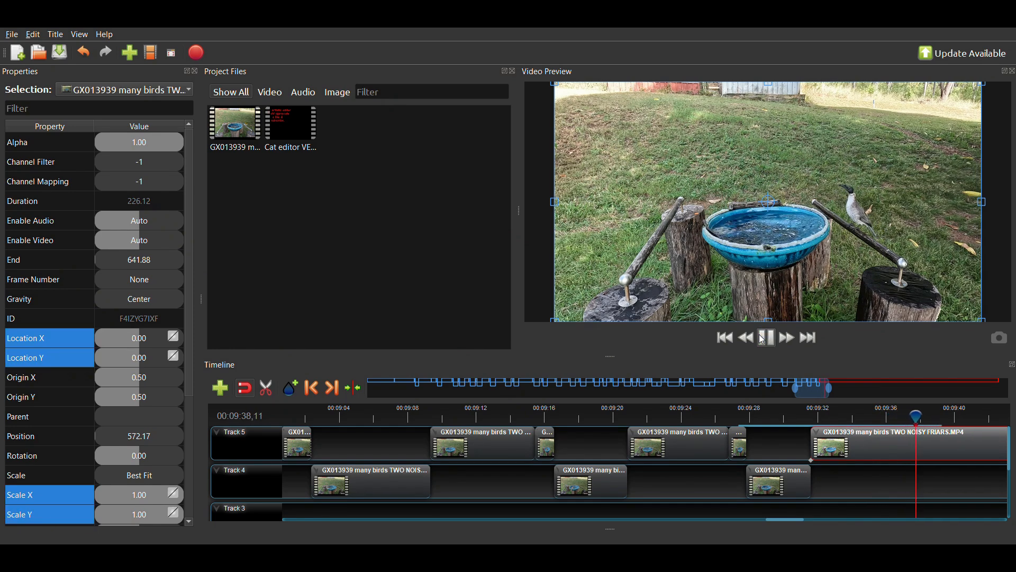
click(766, 339)
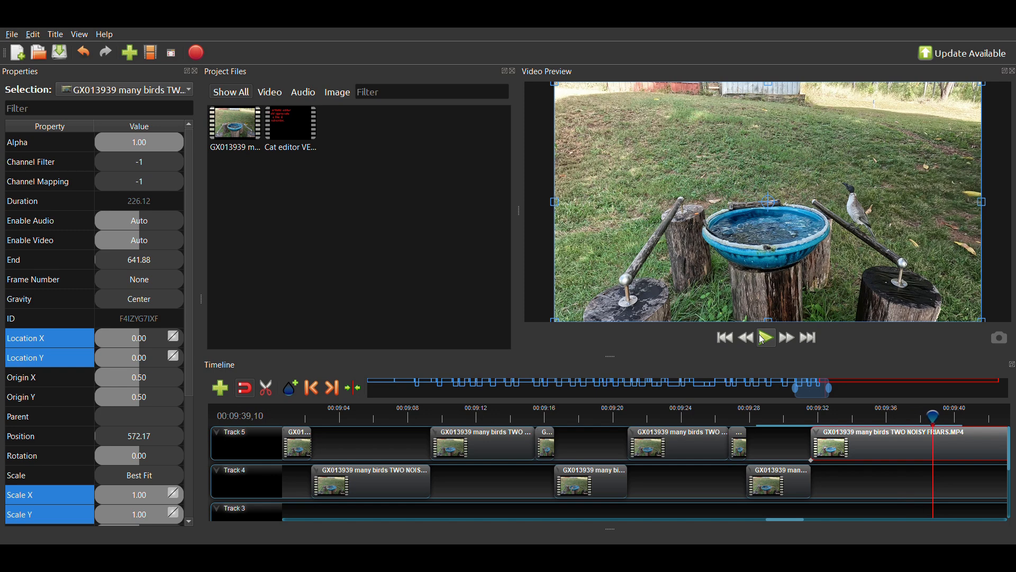
- Find the moment just before the bird enters the bath and split the long Track 5 clip there, at 573.87 seconds
click(858, 415)
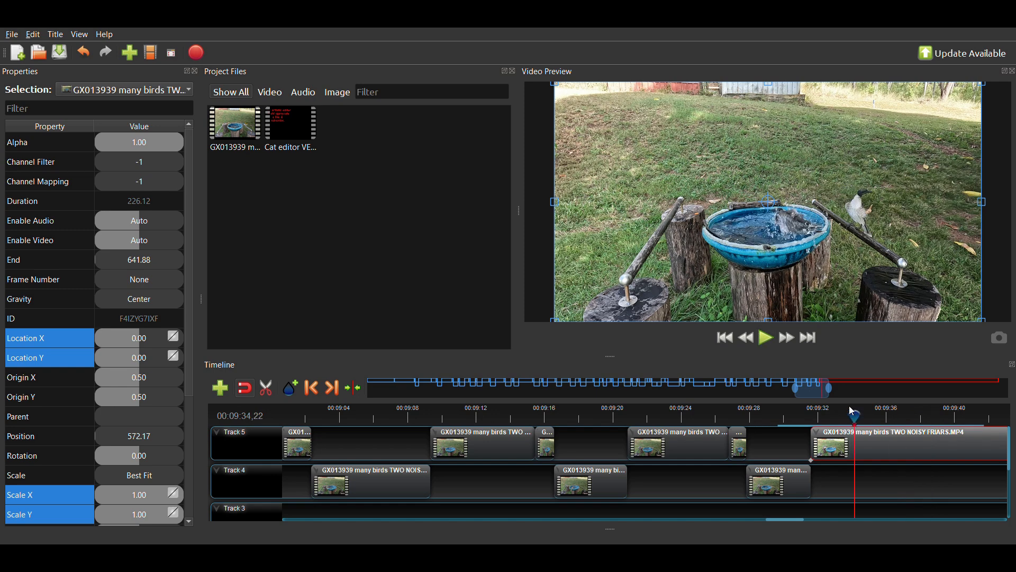
click(836, 416)
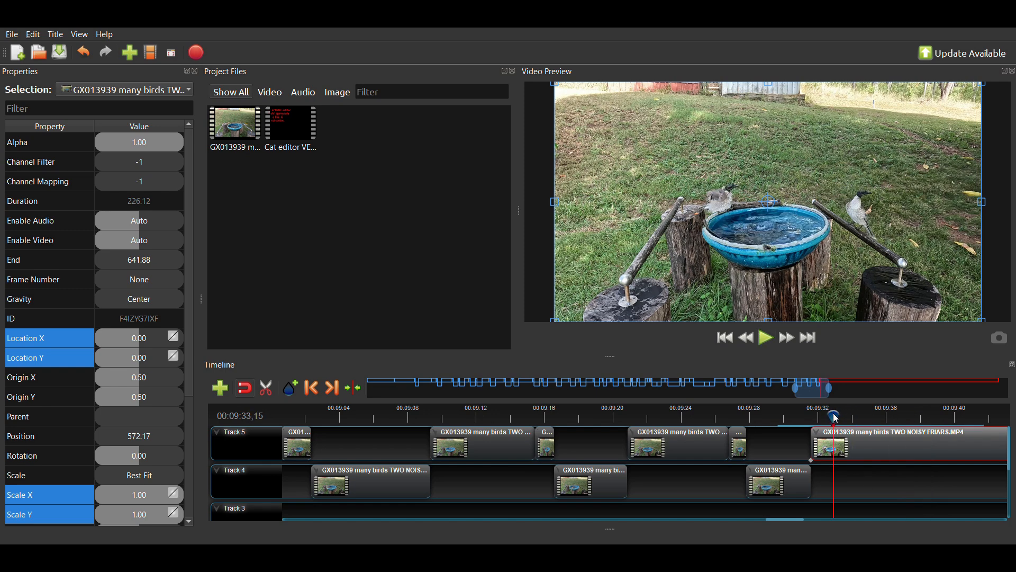
click(769, 340)
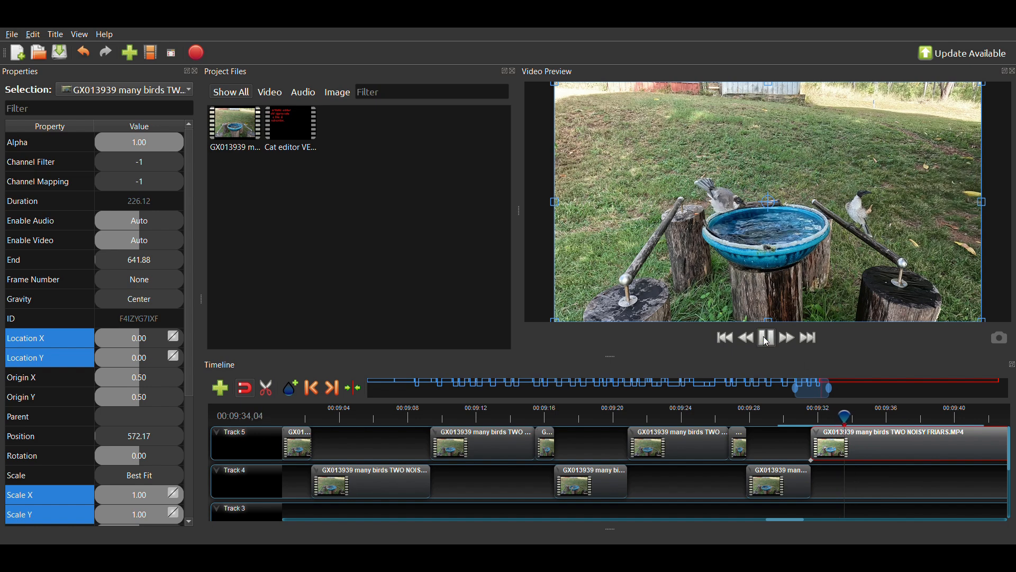
click(767, 341)
key(Left)
key(Left)
key(Left)
key(Left)
key(Left)
key(Left)
key(Left)
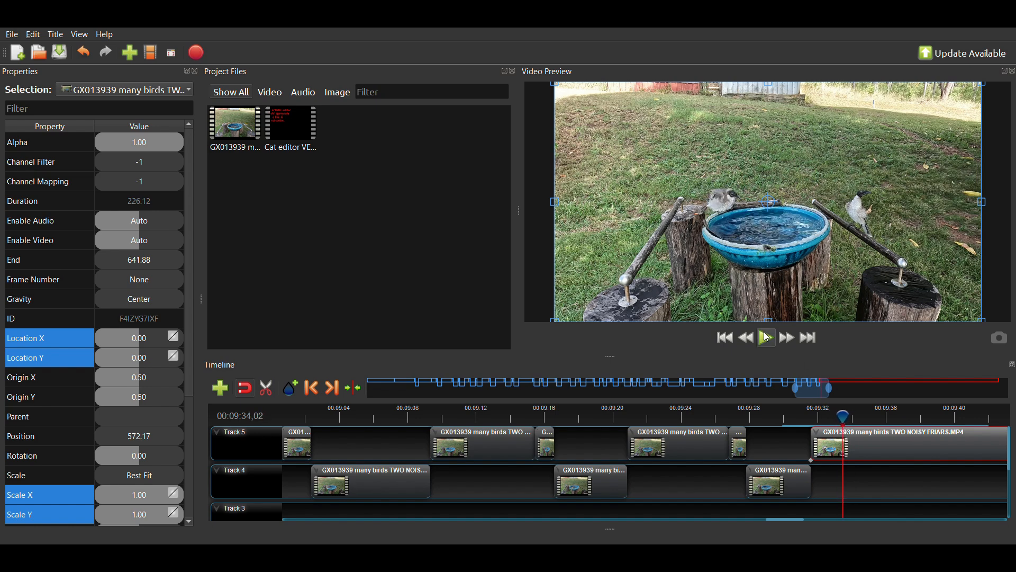
key(Left)
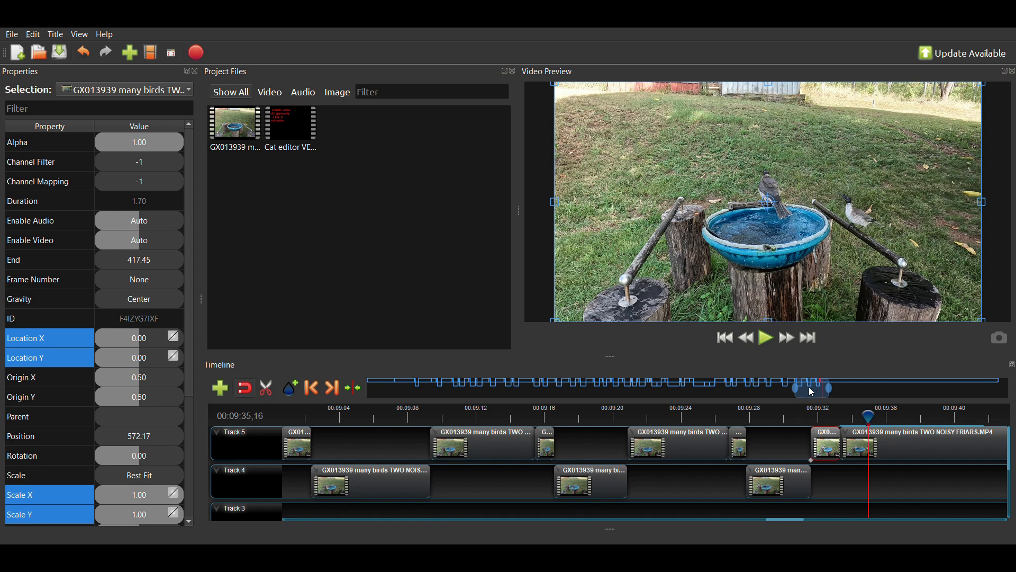
- Split the remaining long Track 5 clip at 00:09:35,16 and paste a copy of the short segment before the cut onto Track 4
drag(818, 395, 829, 395)
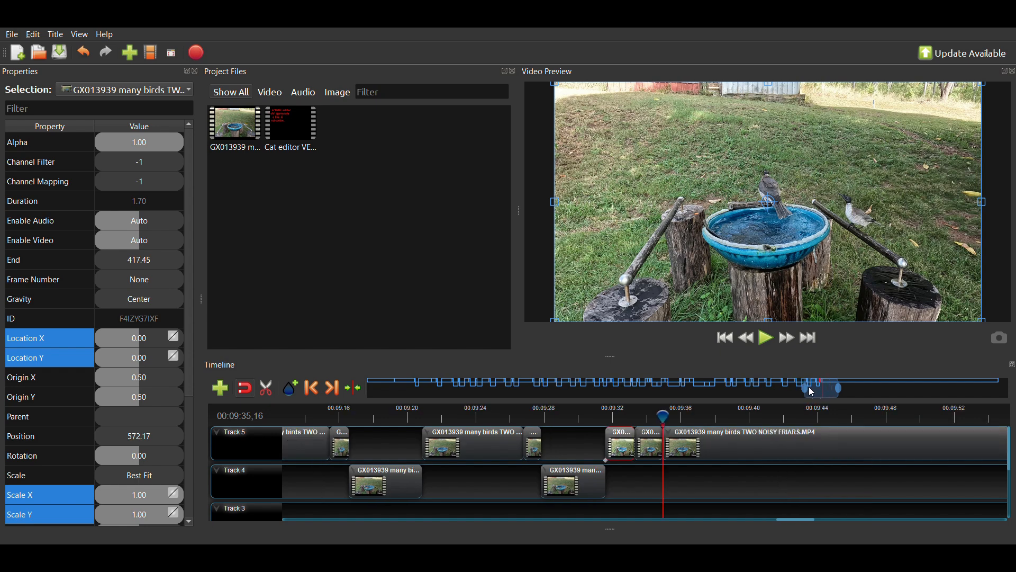
click(653, 446)
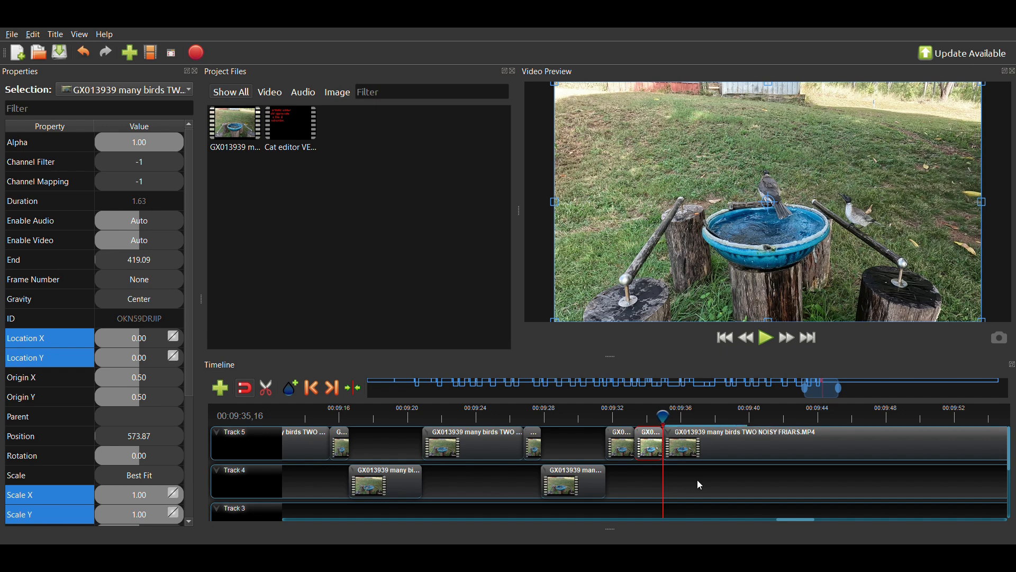
key(ctrl+v)
click(700, 484)
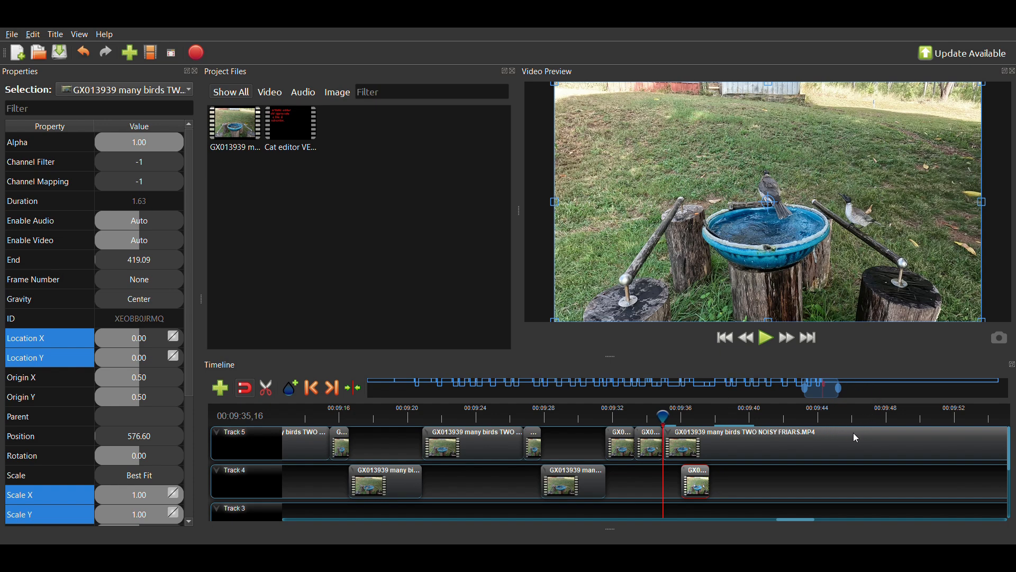
- Stretch the Track 4 copy to 6.44 seconds and move the long Track 5 clip's start to 586.22 seconds, clear of it
click(708, 448)
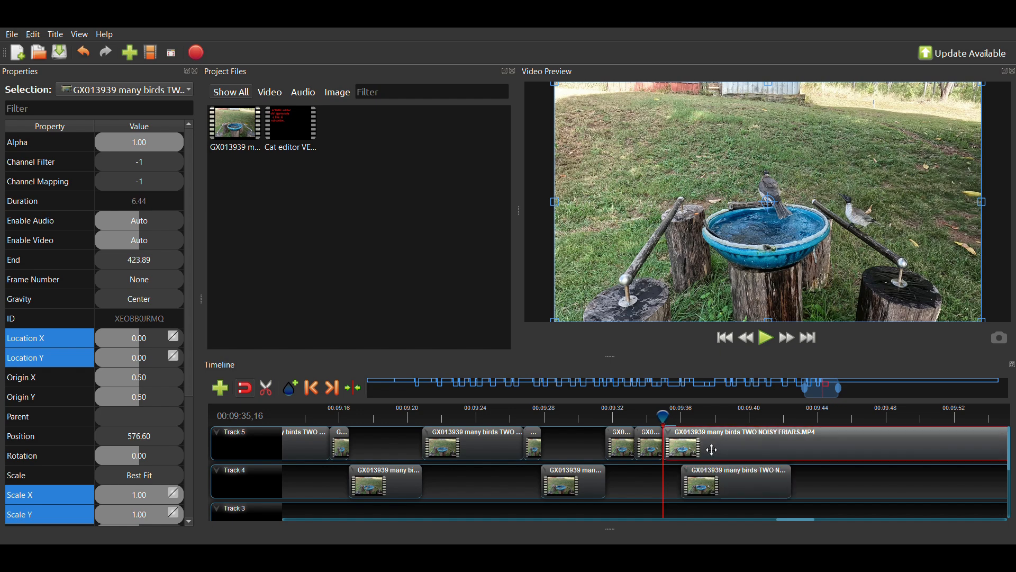
drag(700, 448, 880, 444)
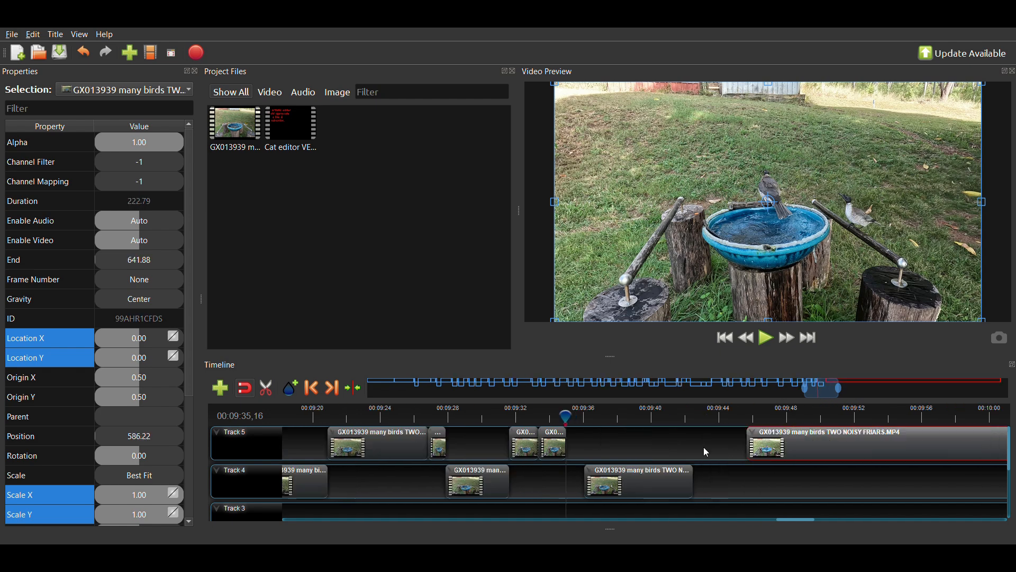
- Move the stretched Track 4 copy's start to 00:09:36,07 and keyframe its Scale X and Scale Y at 2.00 there
click(577, 418)
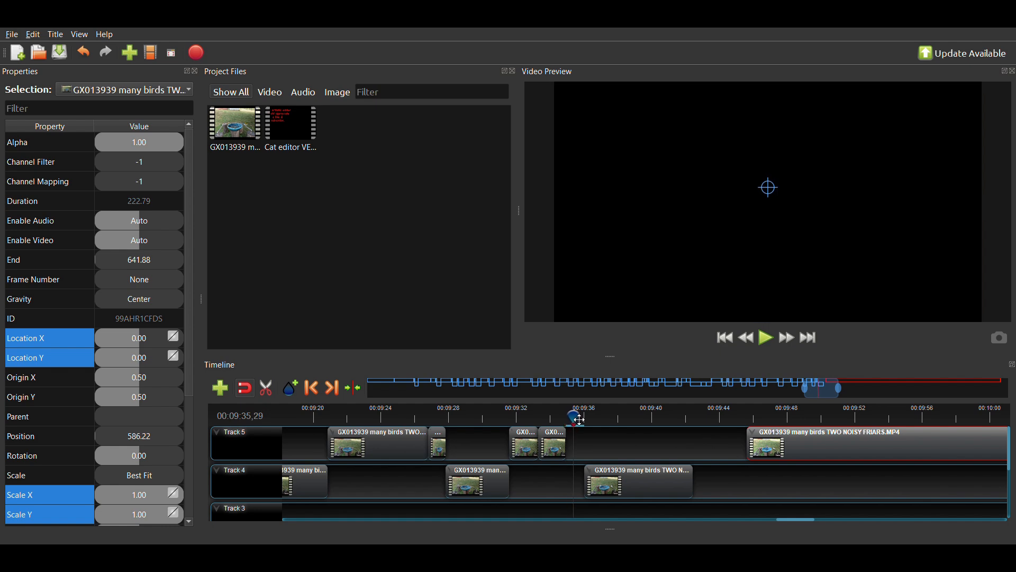
click(638, 483)
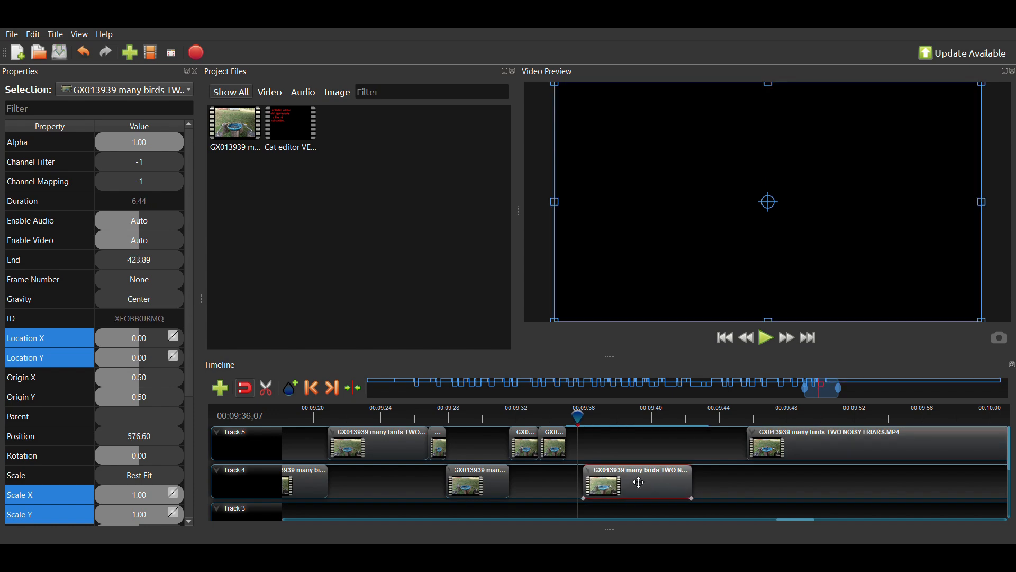
drag(638, 482, 638, 484)
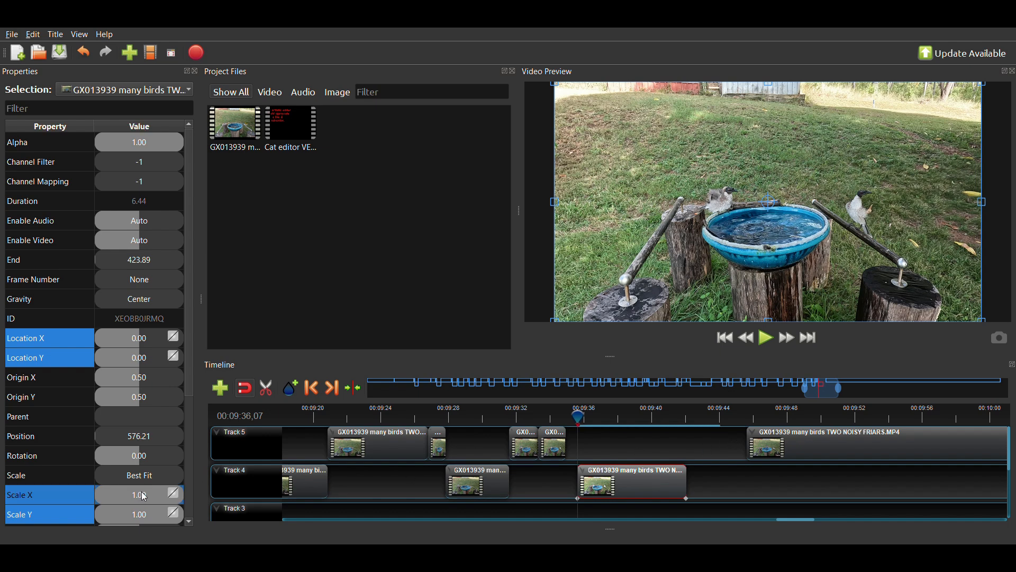
text(2)
key(Return)
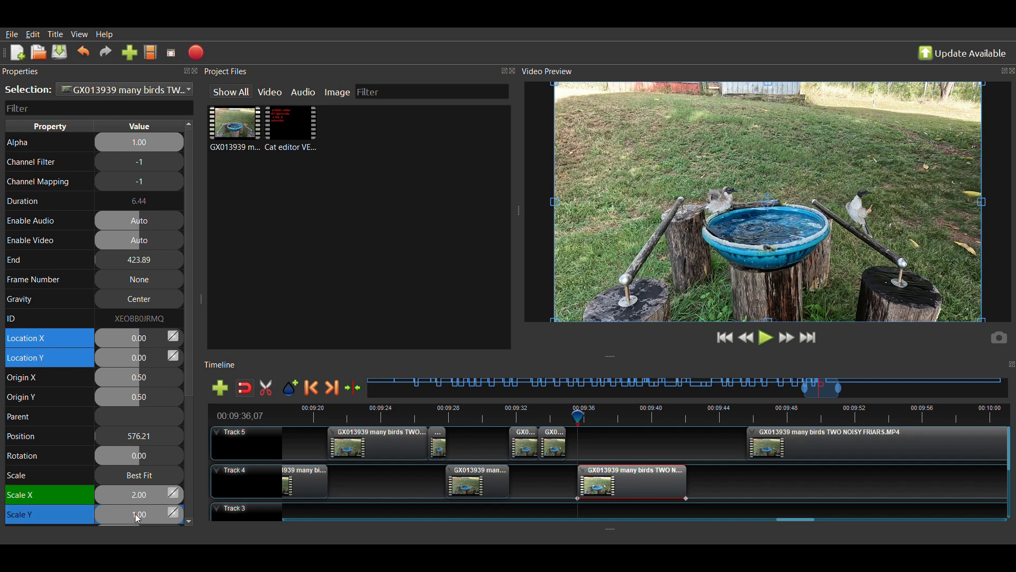
double_click(140, 516)
text(2)
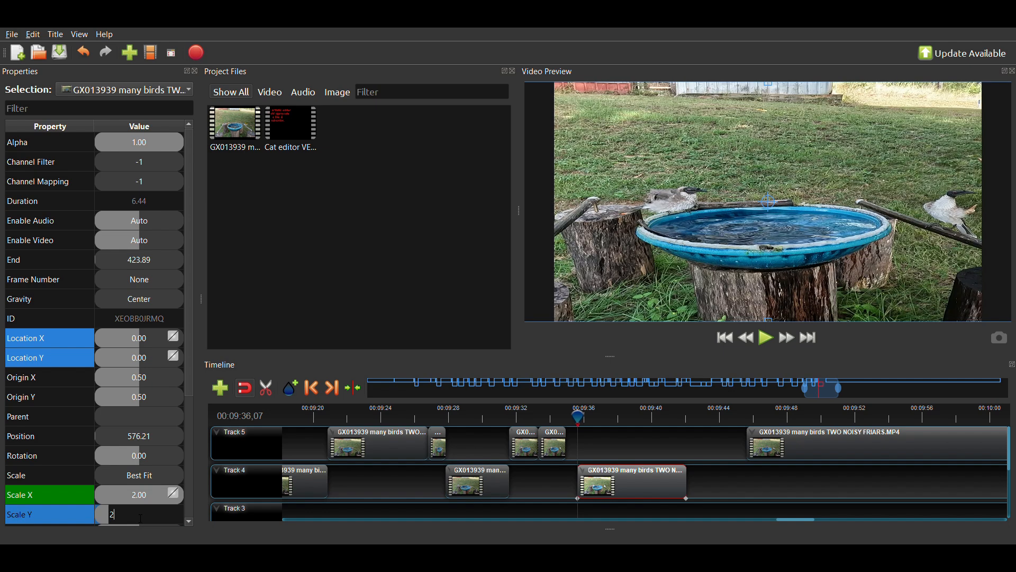
key(Return)
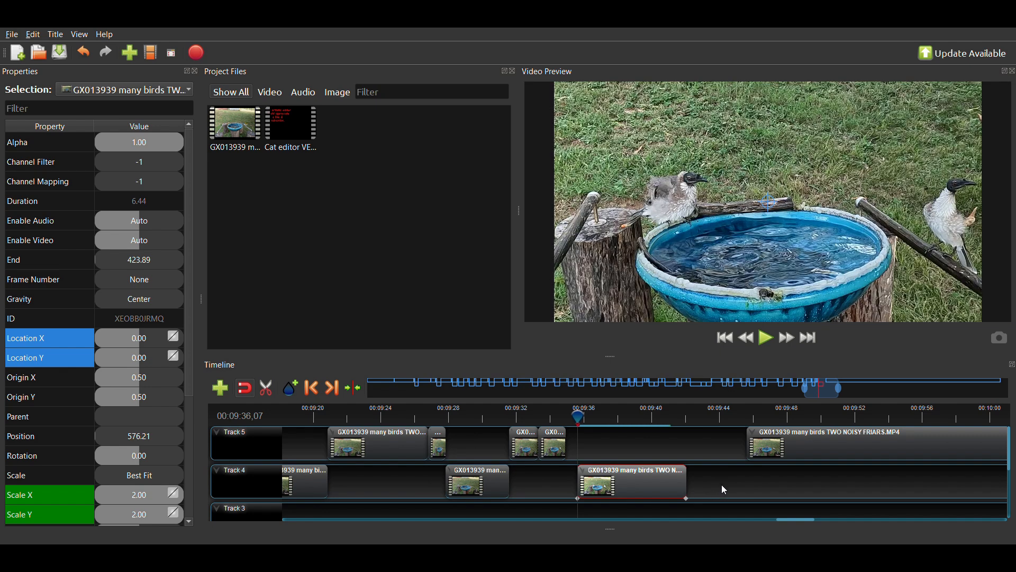
- Play the stretched Track 4 copy from its start, and replay it from 00:09:36,19, to check the bird's framing
click(768, 341)
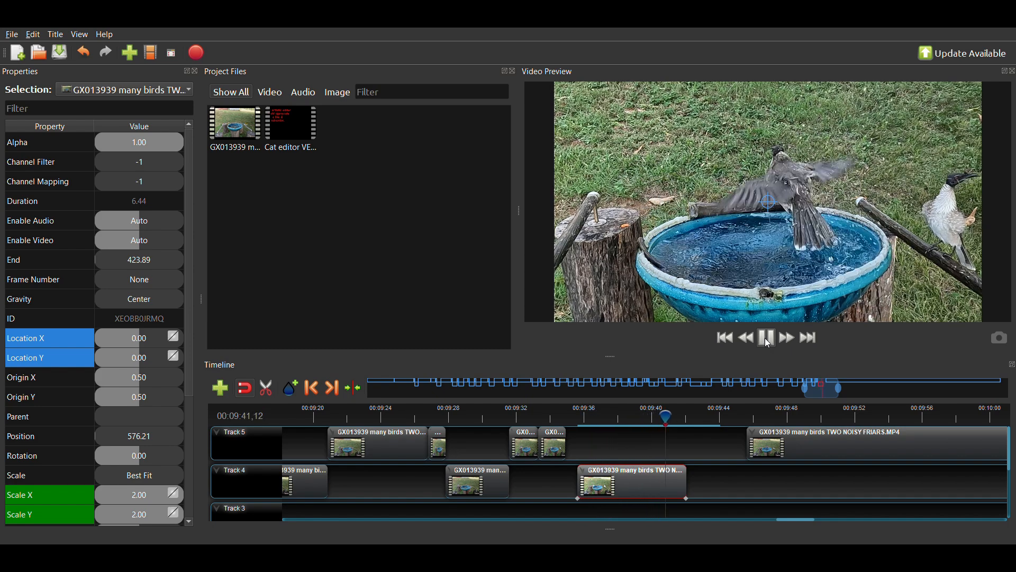
click(769, 341)
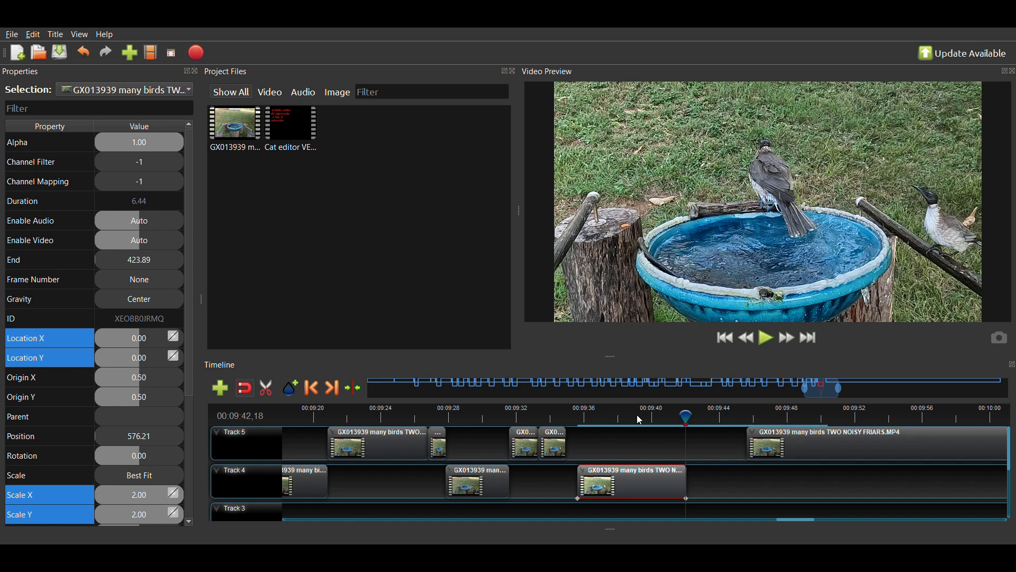
mouse_move(637, 415)
mouse_down()
mouse_move(597, 421)
mouse_move(617, 417)
mouse_up()
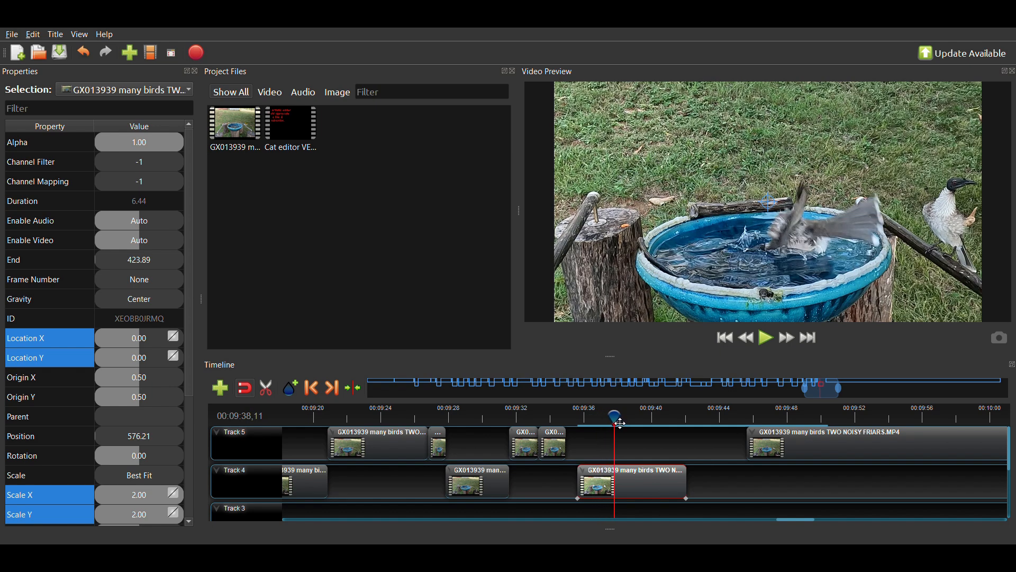
click(587, 420)
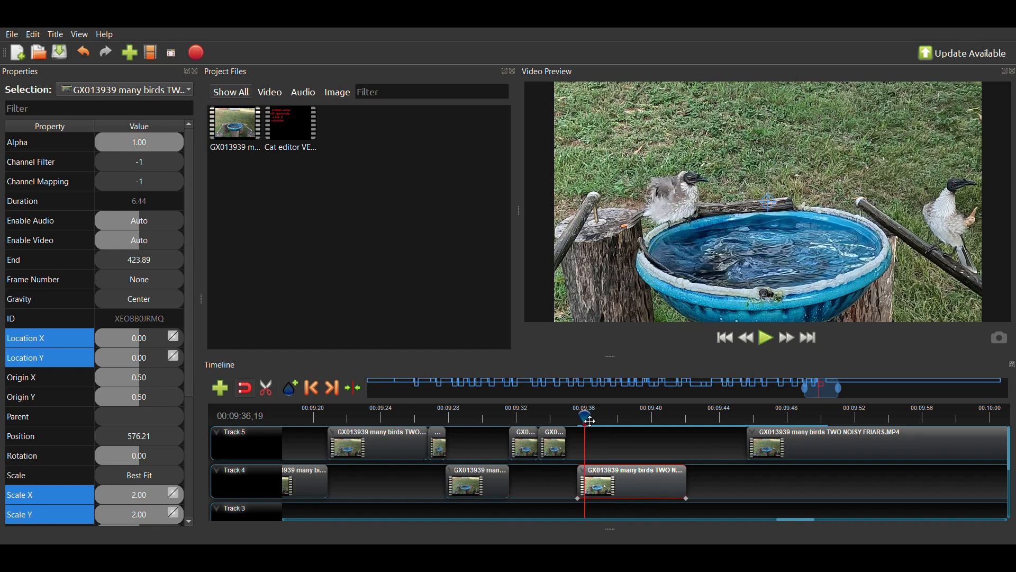
click(764, 342)
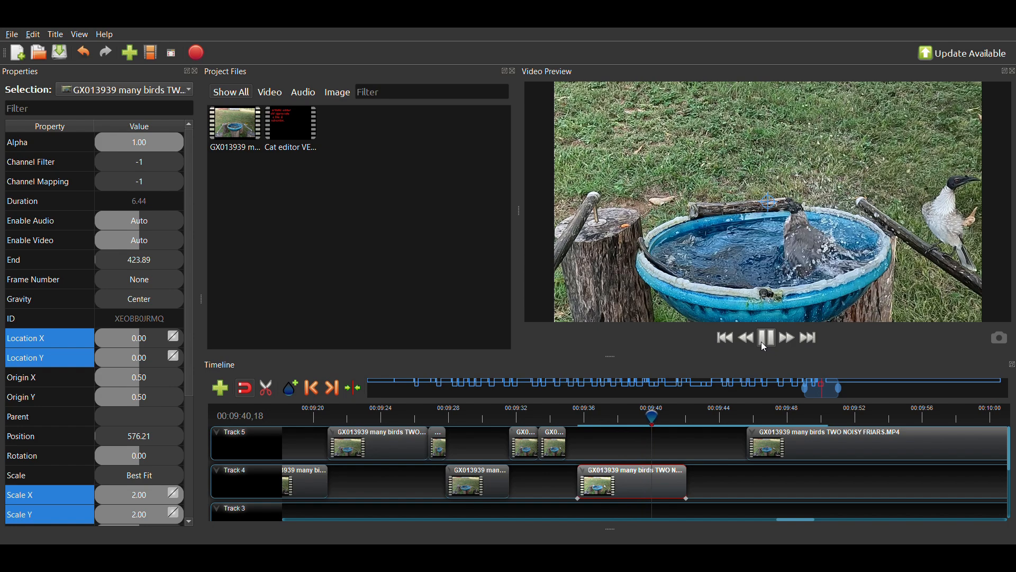
click(766, 341)
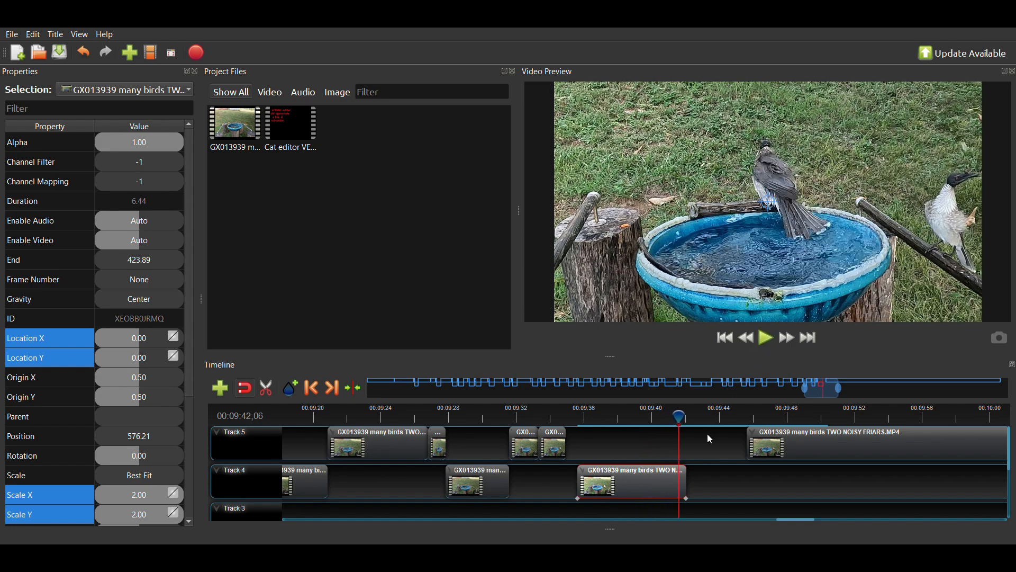
- Attach the stretched Track 4 clip after the short Track 5 segment, attach the long Track 5 clip to its end, and play from 00:09:35,14
drag(636, 487, 623, 488)
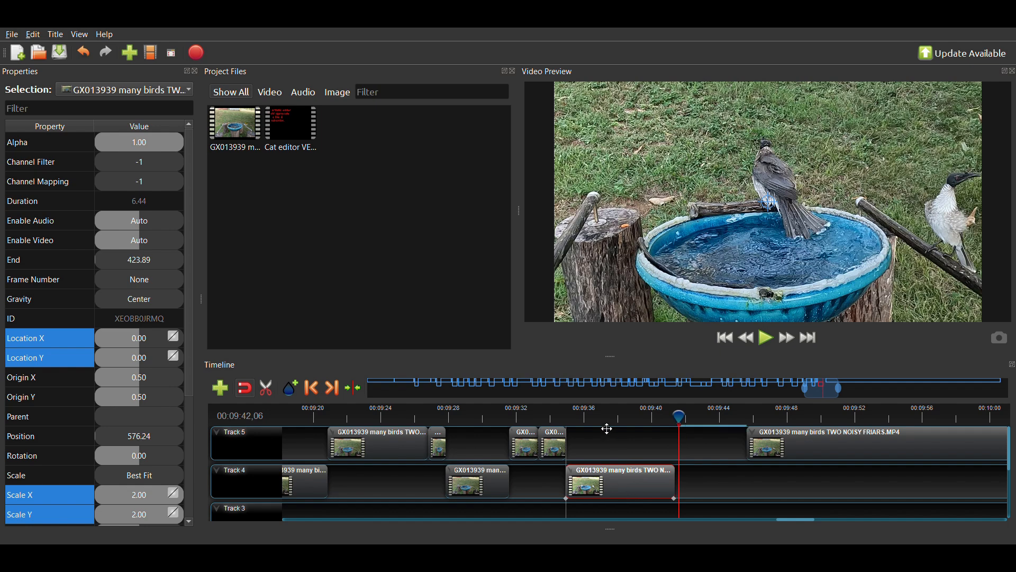
click(570, 420)
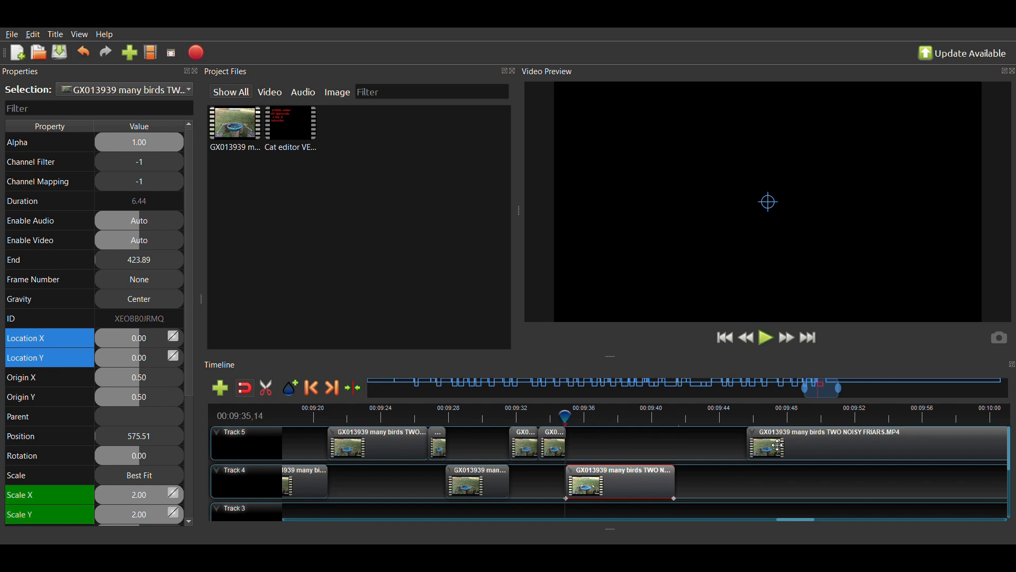
drag(777, 447, 707, 455)
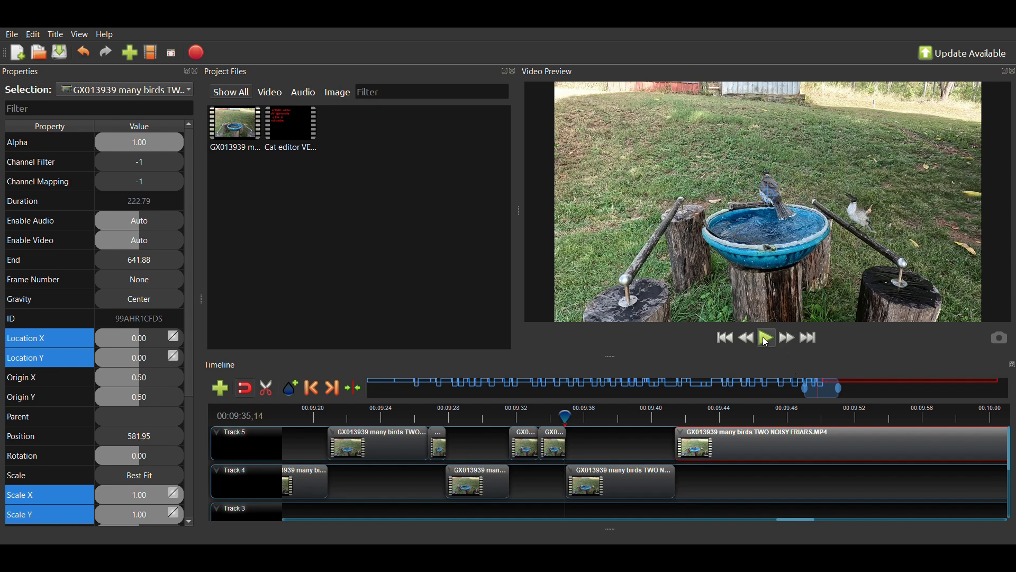
click(766, 341)
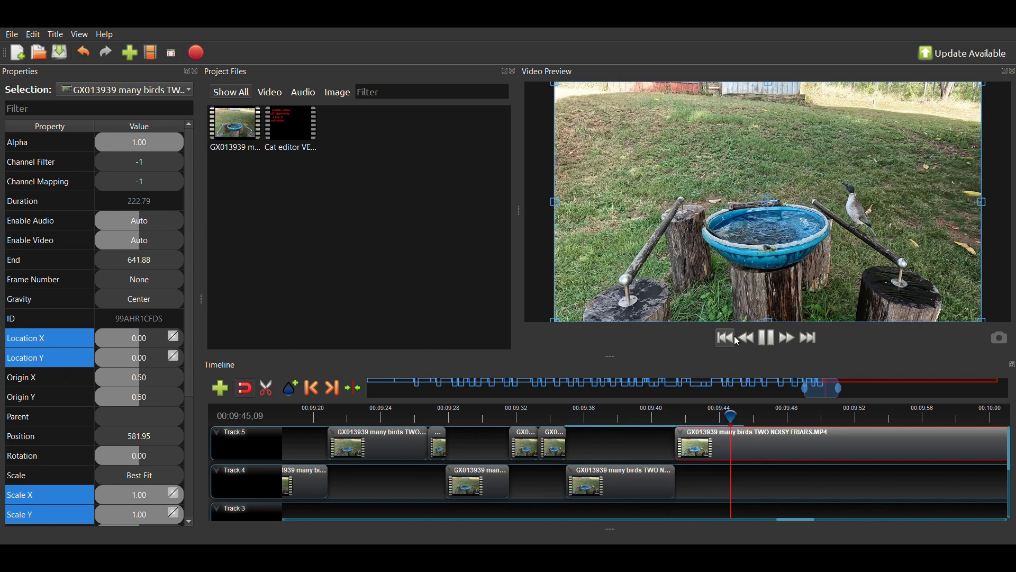
click(771, 341)
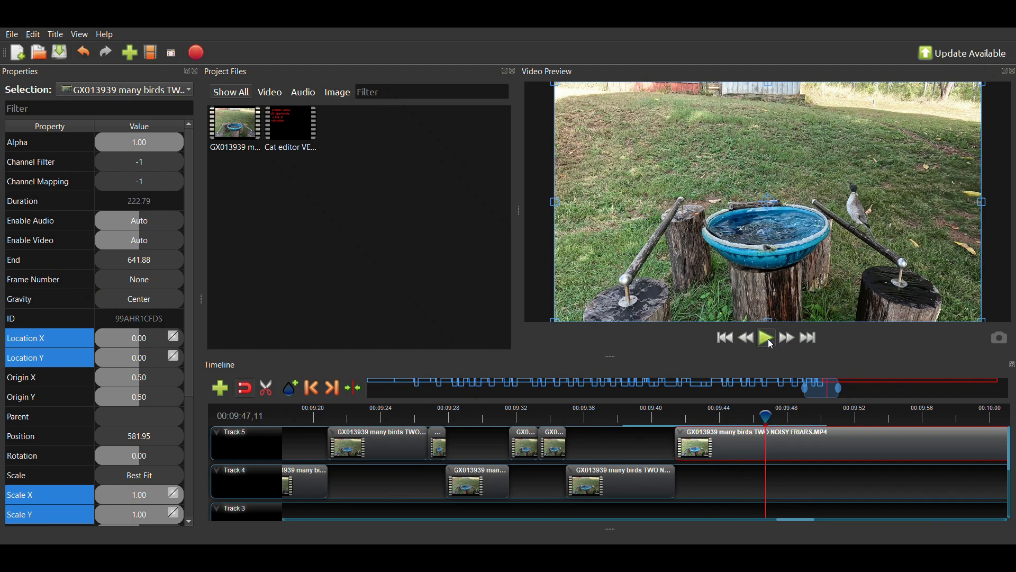
- Play the long Track 5 clip from 00:09:47,11, and replay it from 00:09:55,19, to check the bird's movement
click(771, 343)
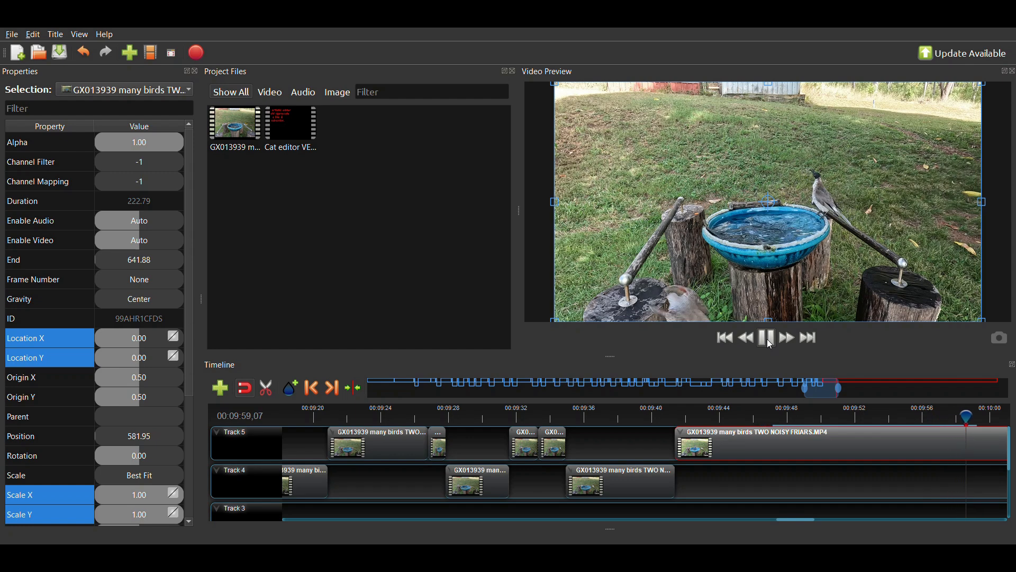
click(771, 345)
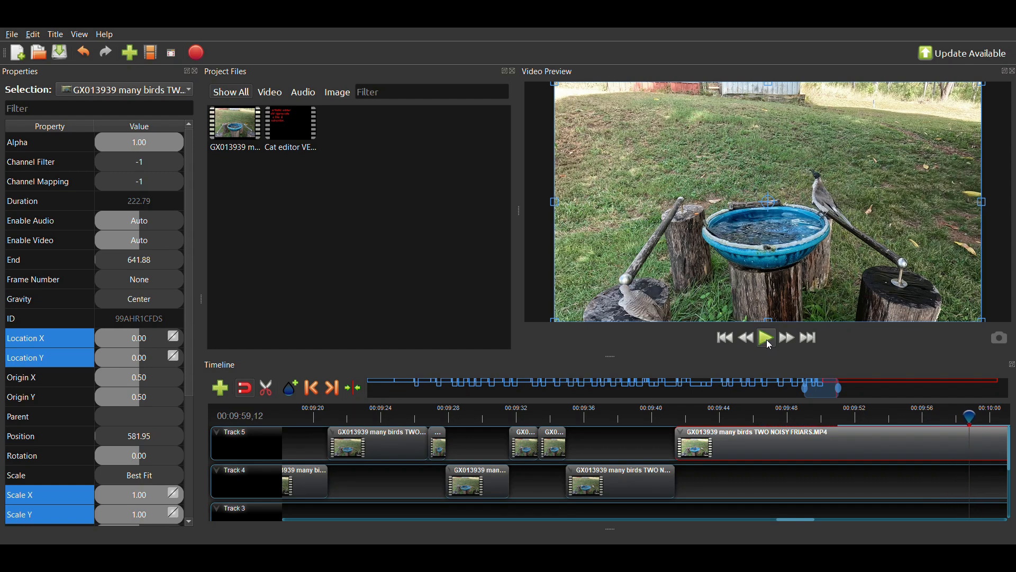
click(908, 419)
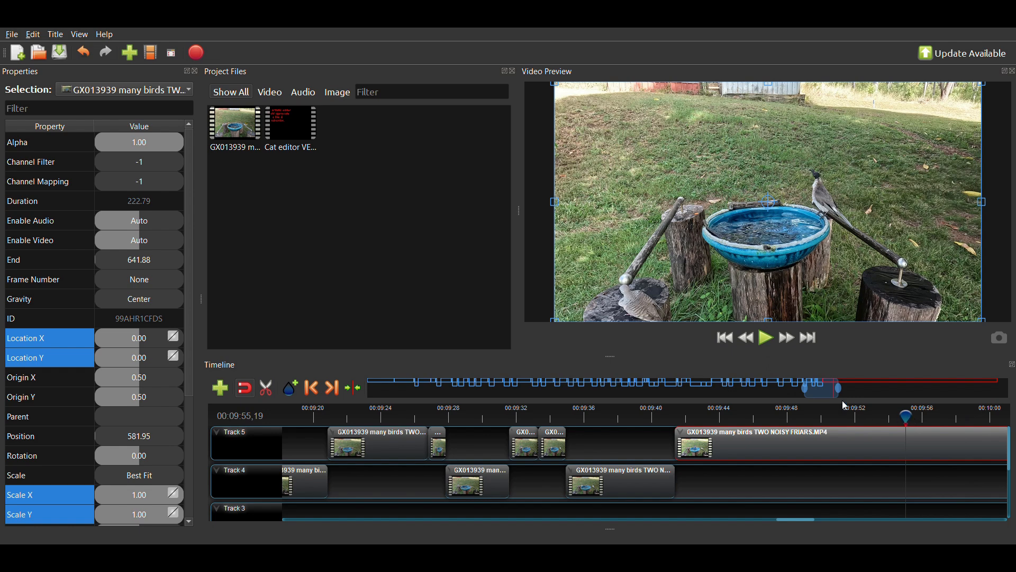
click(769, 342)
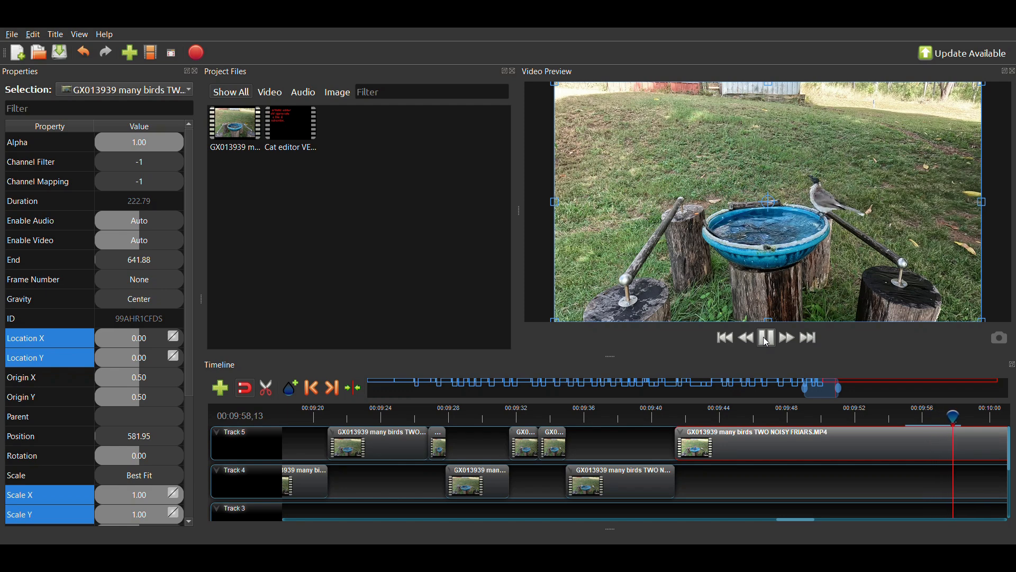
click(770, 339)
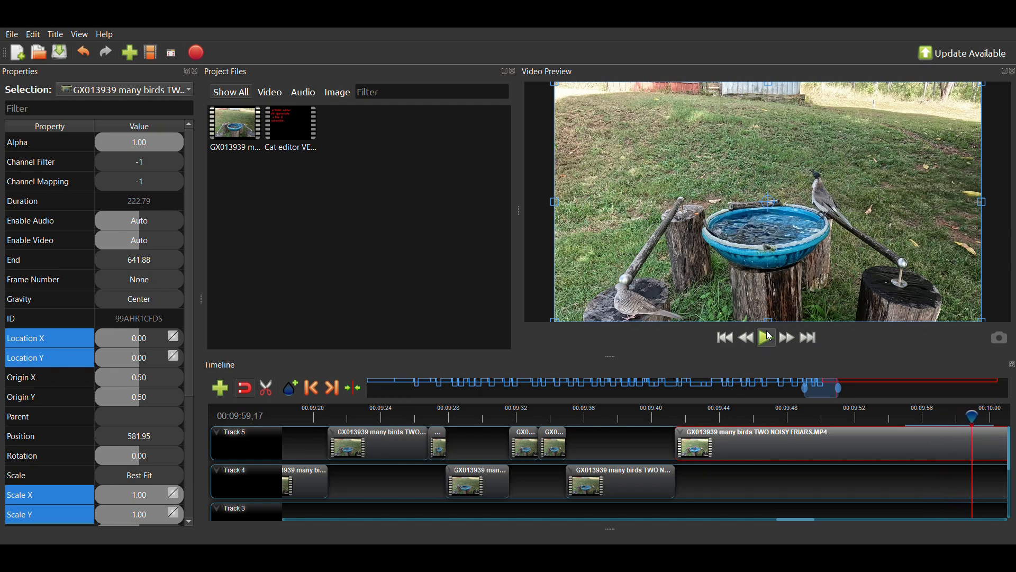
- Step the playhead back frame by frame to 00:09:58,08 and split the long Track 5 clip there
key(Left)
key(Left)
key(Left)
key(Left)
key(Left)
key(Left)
key(Left)
key(Left)
key(Left)
key(Left)
key(Left)
key(Left)
key(Left)
key(Left)
key(Left)
key(Left)
key(Left)
key(Left)
key(Left)
key(Left)
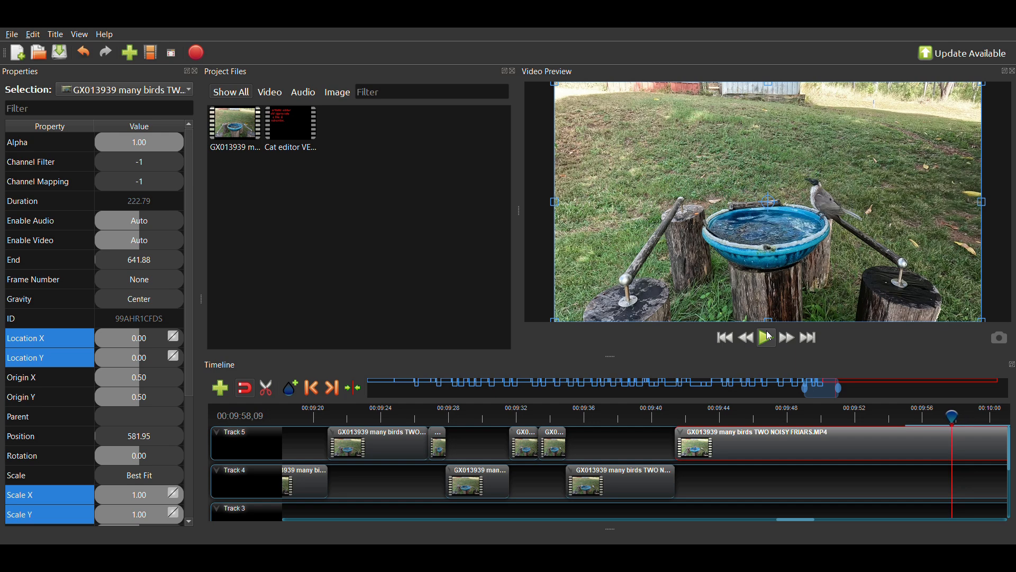
key(Left)
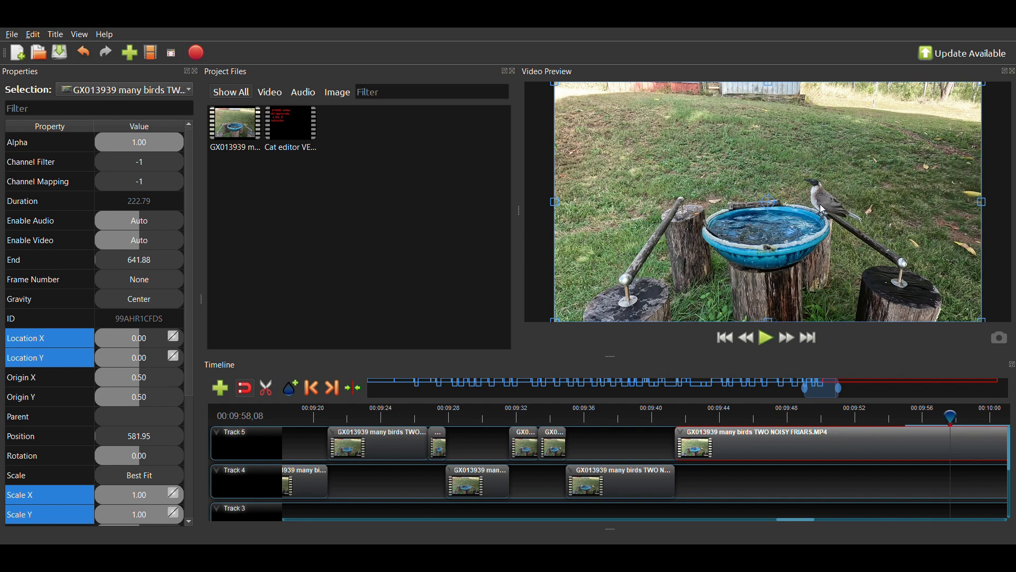
key(ctrl+k)
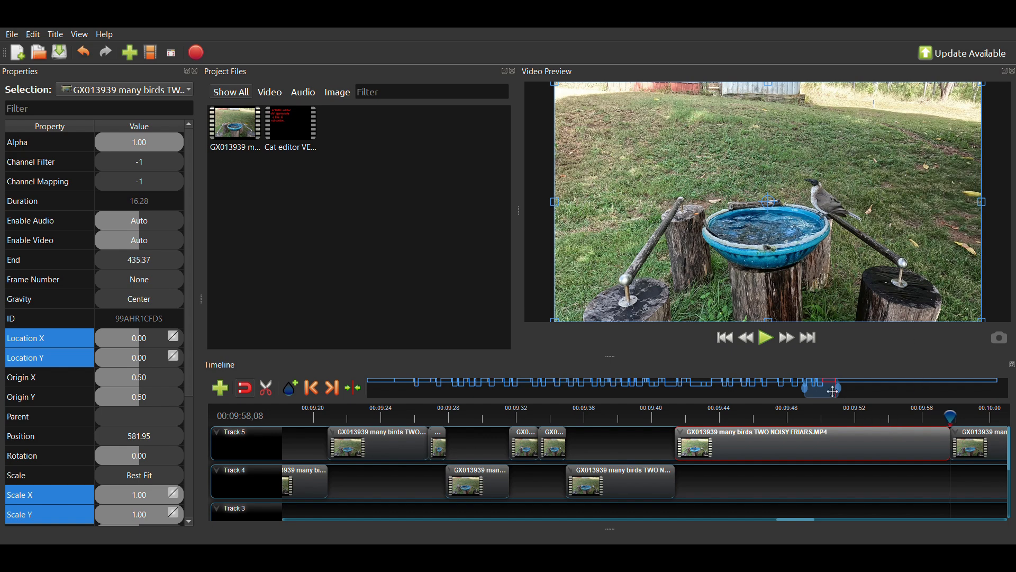
- Move the remainder of the split Track 5 clip to start at 615.51 seconds, clear of the first part
drag(832, 394, 848, 394)
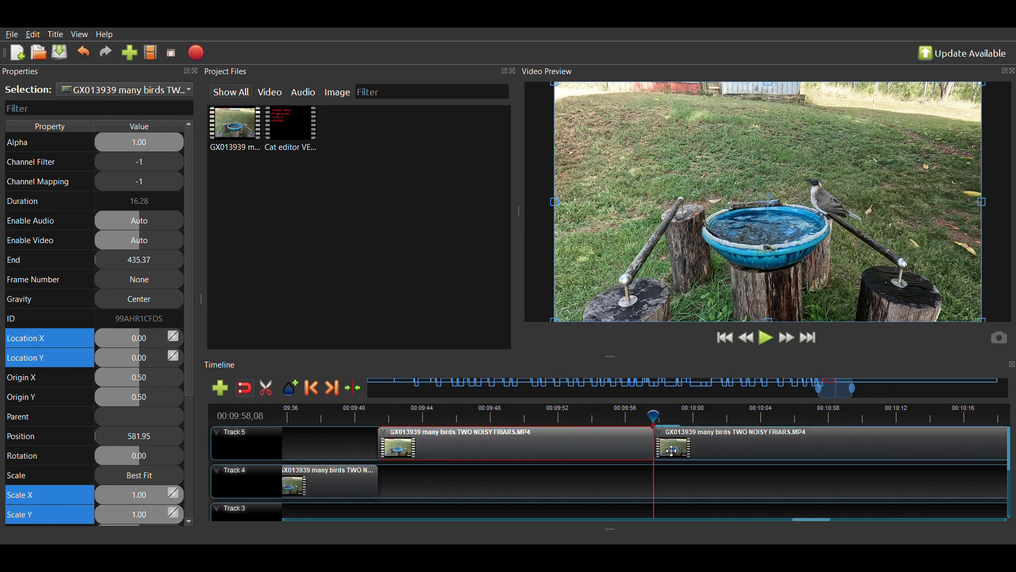
drag(679, 453, 967, 452)
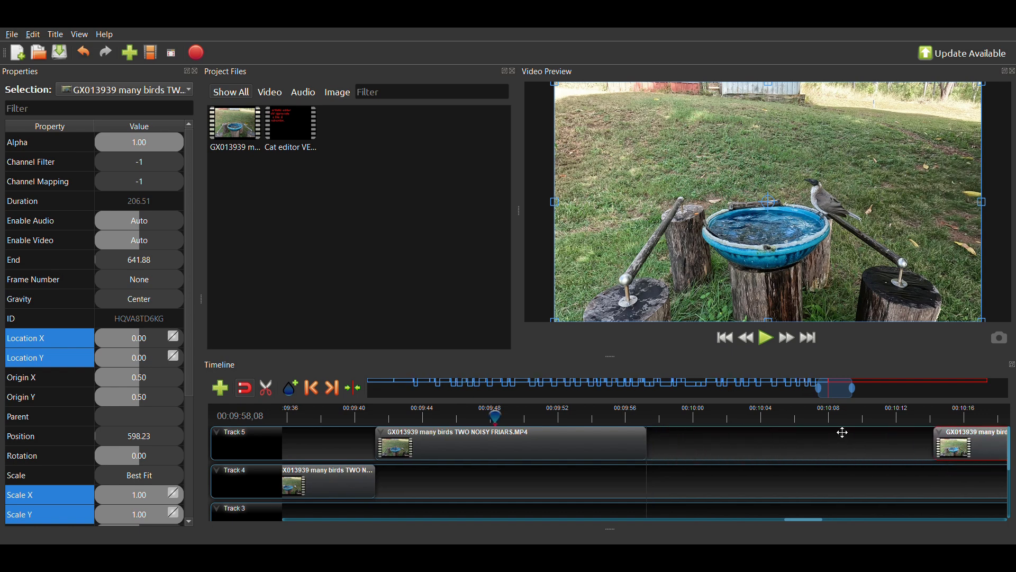
drag(839, 393, 821, 388)
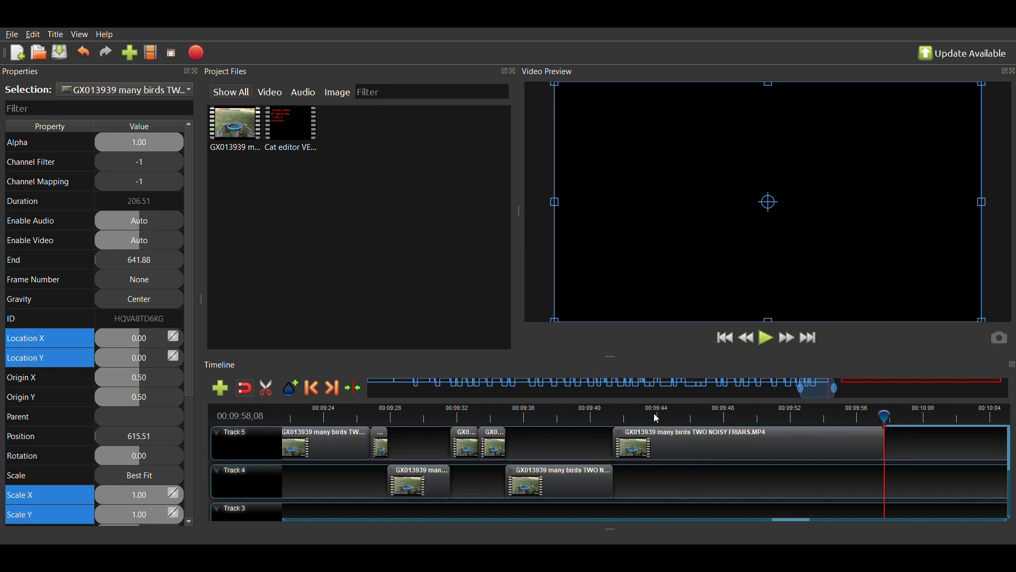
- Play the first part of the split Track 5 clip from 00:09:42,20 to find the framing change point
click(638, 414)
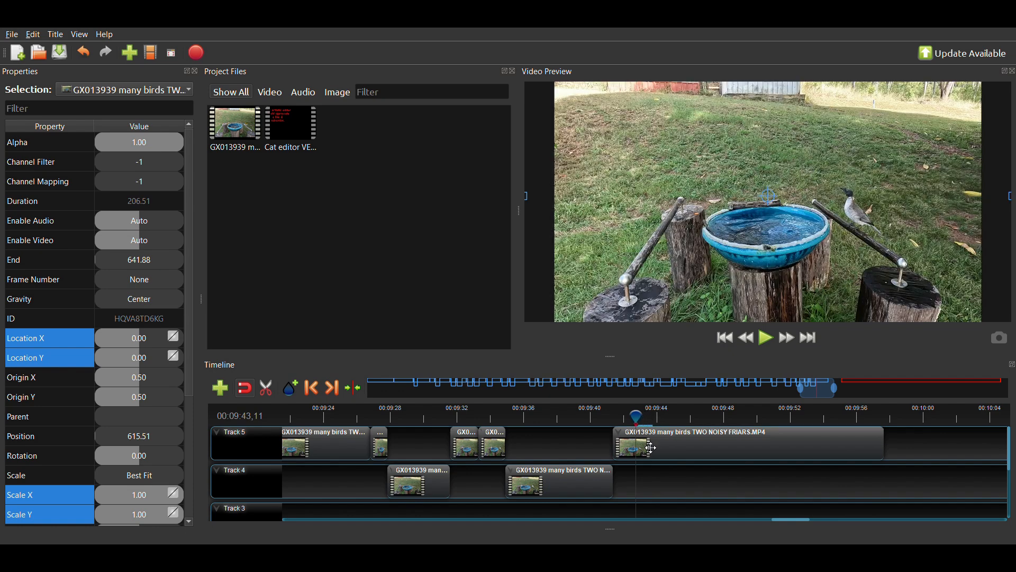
click(625, 422)
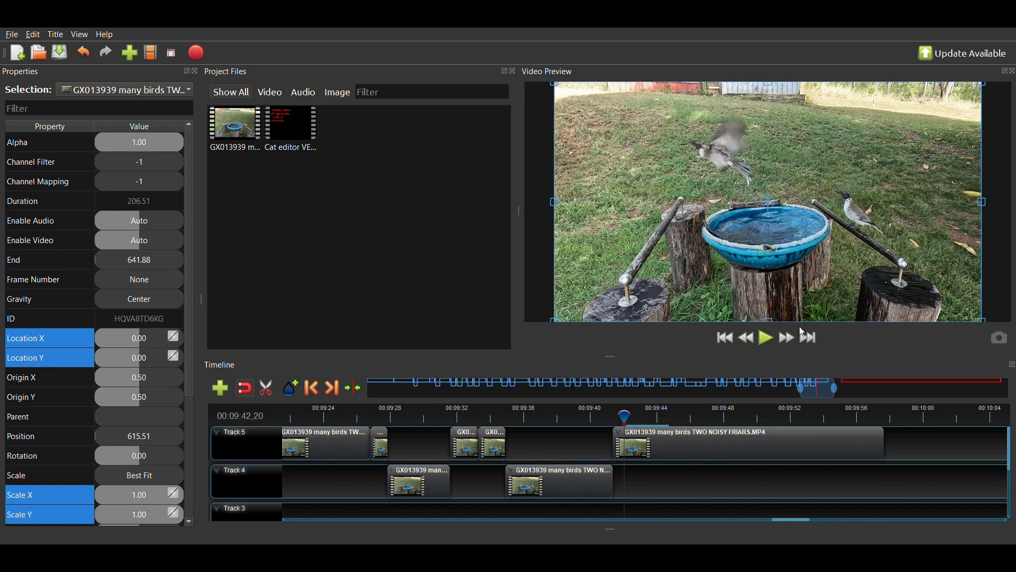
click(768, 340)
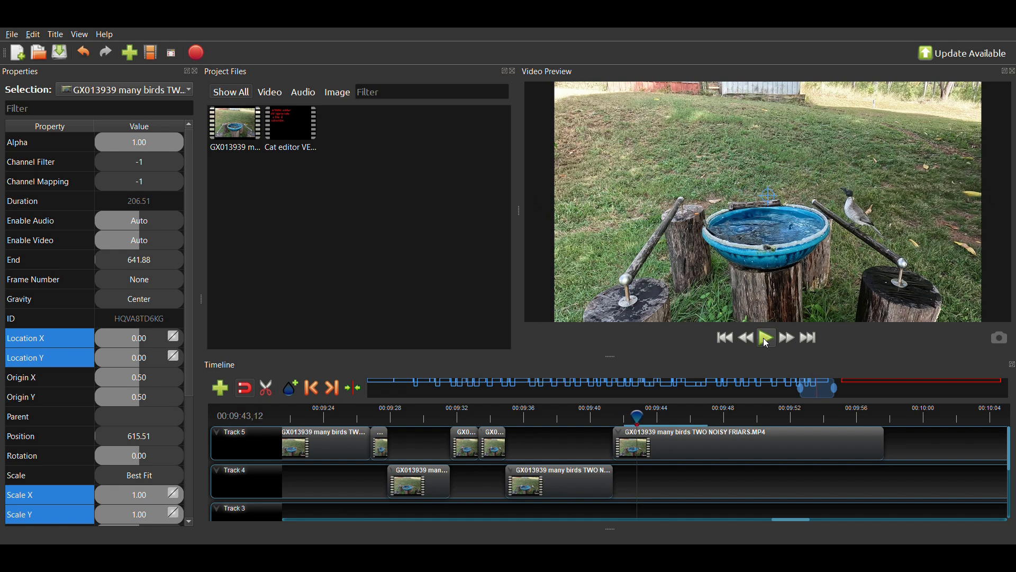
click(767, 341)
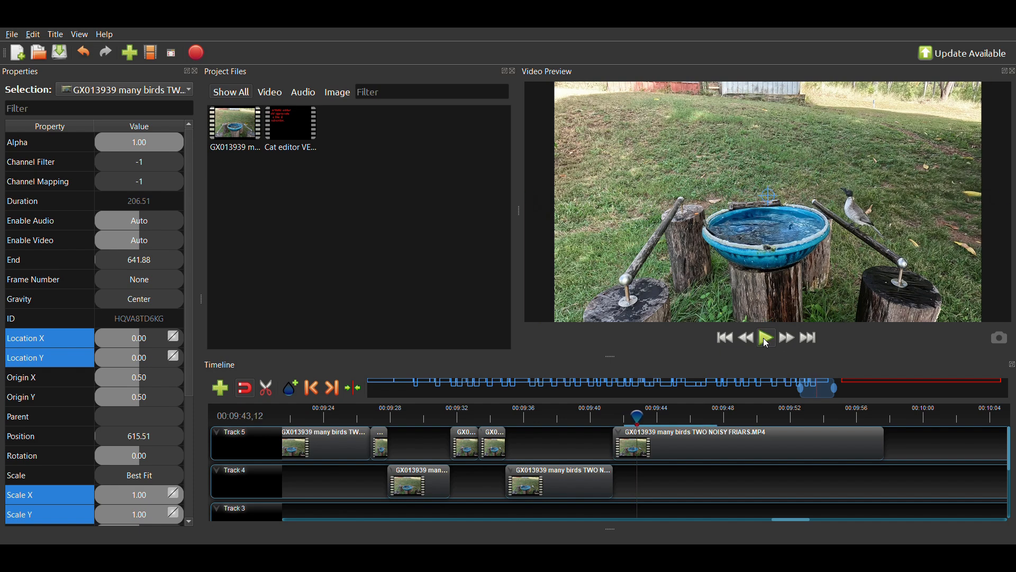
- With the detached Track 5 remainder selected, keyframe Scale X and Scale Y at 1.00 and Location X and Location Y at 0.00 at 00:09:43,19
click(147, 491)
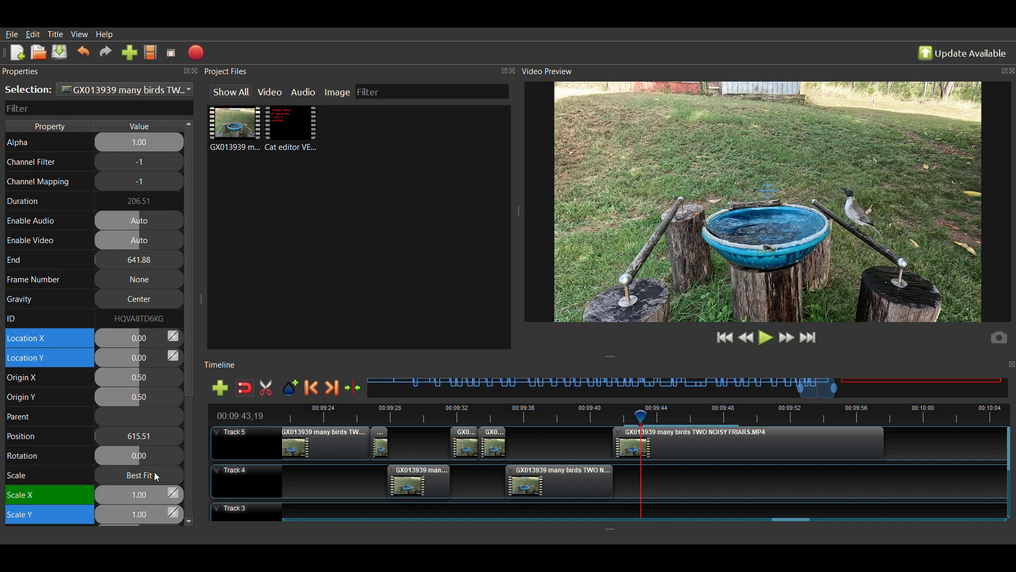
click(143, 518)
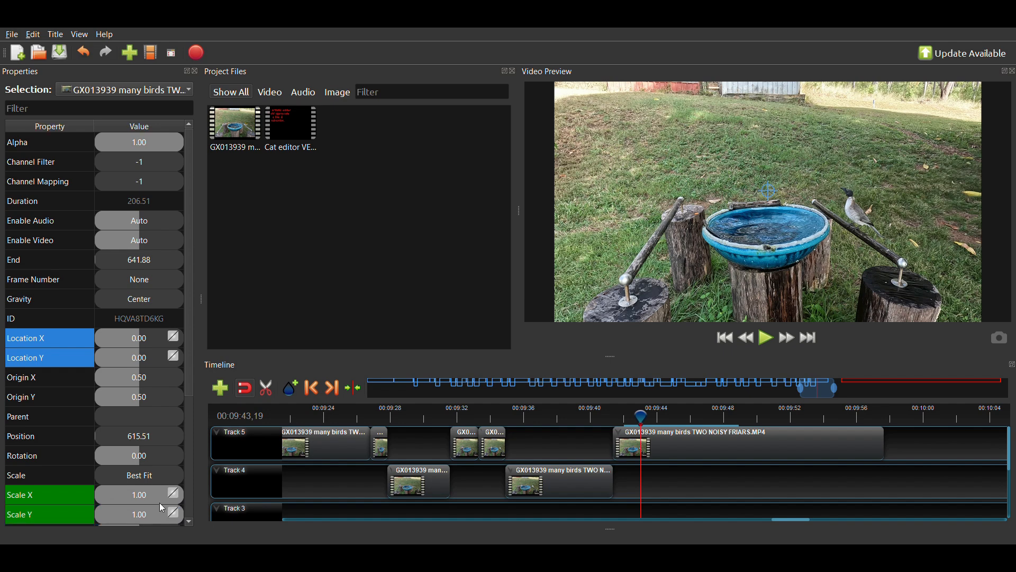
click(144, 338)
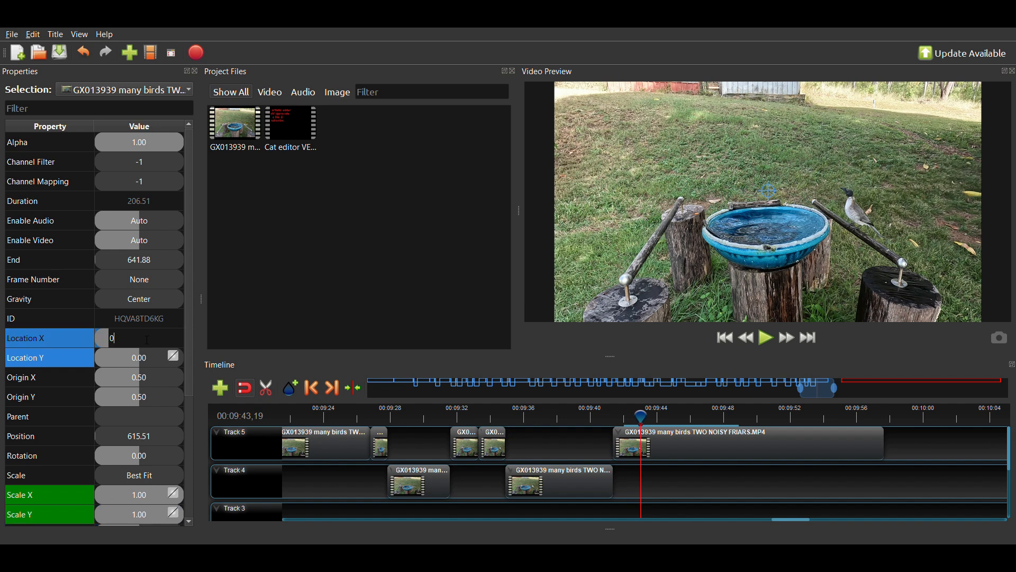
click(135, 363)
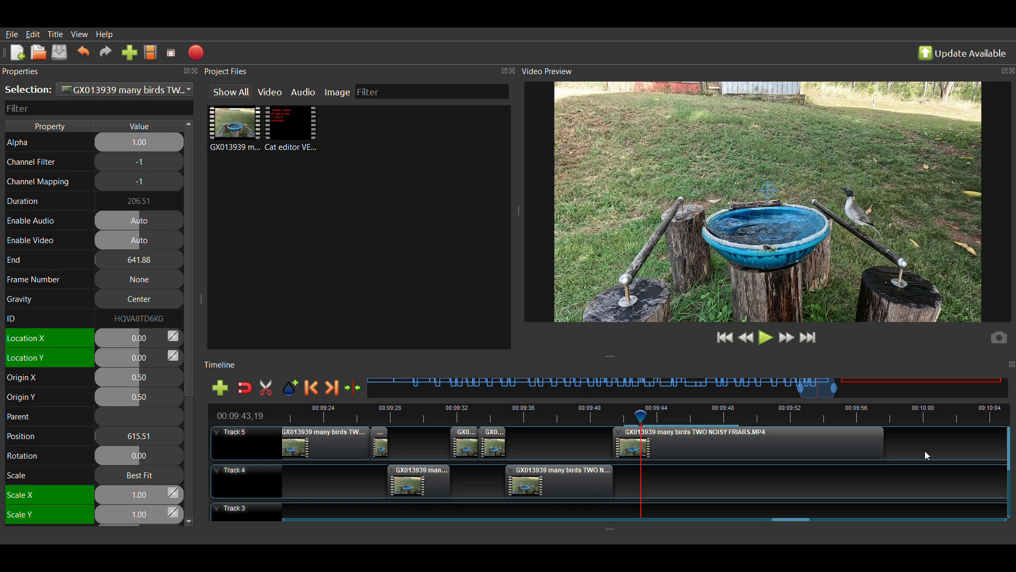
- Check the join at 00:09:41,27 and align the Track 5 segment's start with the Track 4 clip's end at 581.95 seconds
click(751, 449)
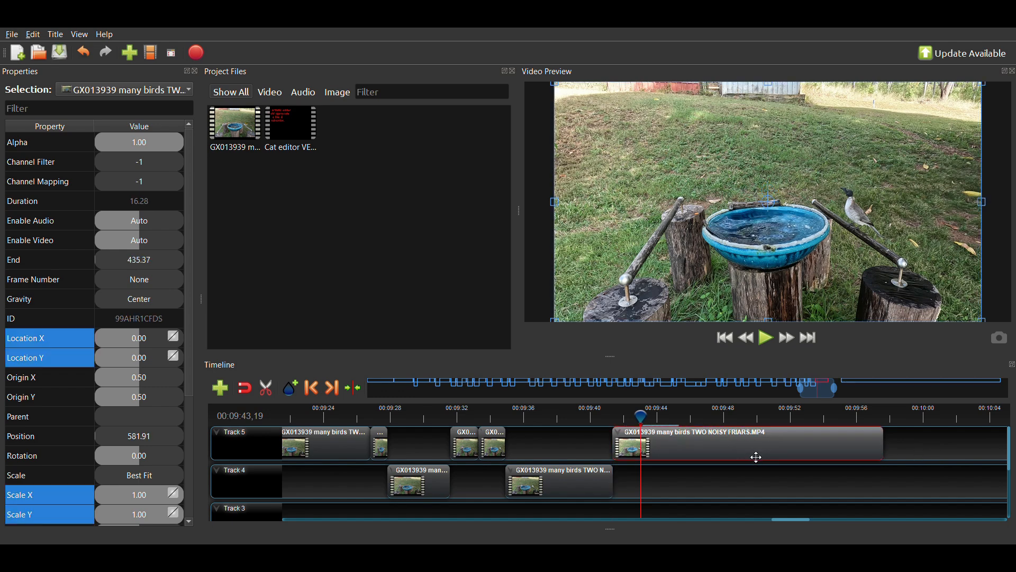
click(589, 485)
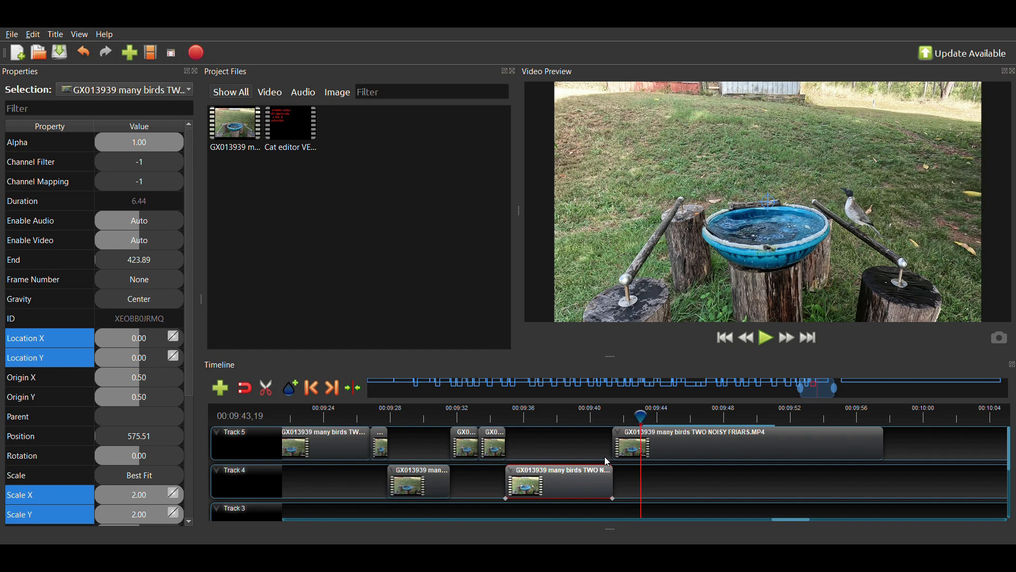
click(610, 417)
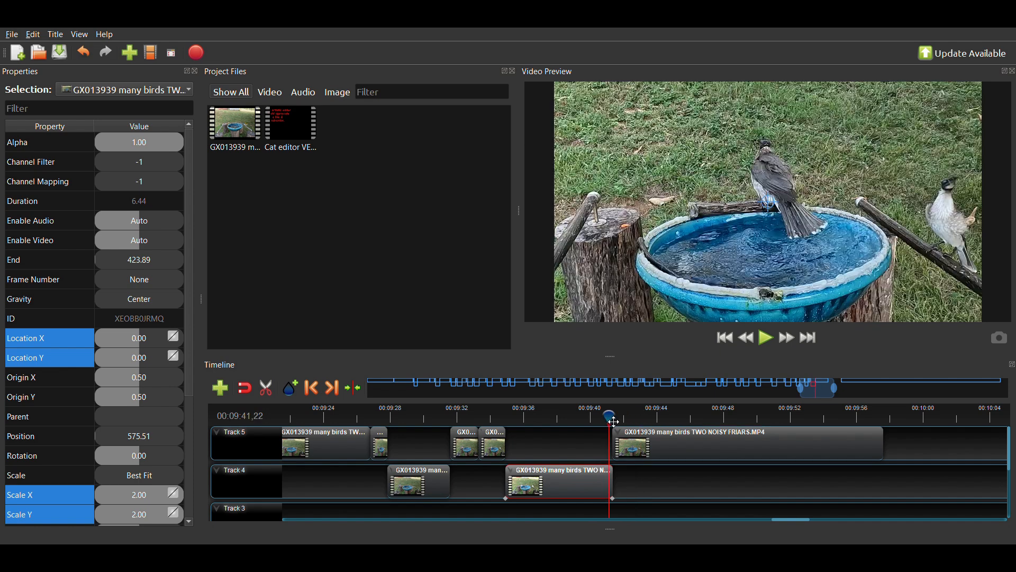
click(612, 423)
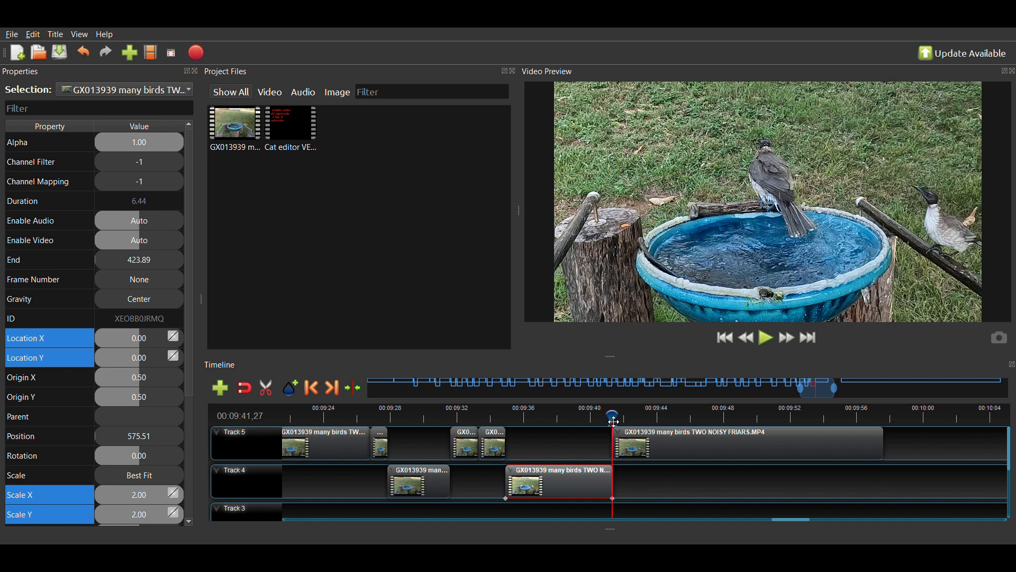
click(644, 443)
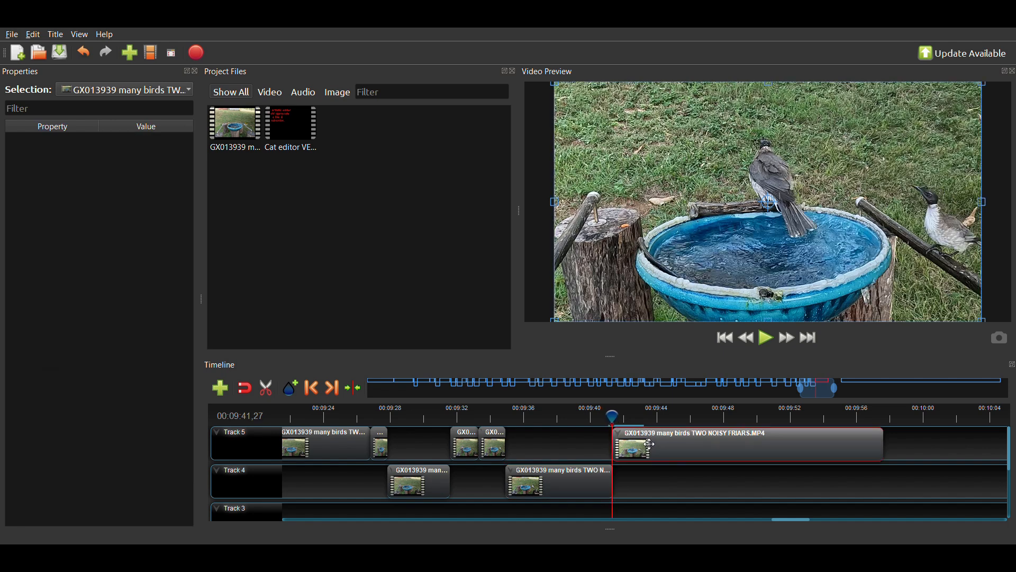
- Play the Track 5 segment from 00:09:41,28, and replay it from 00:09:44,03, to examine the bird on the branch
click(768, 341)
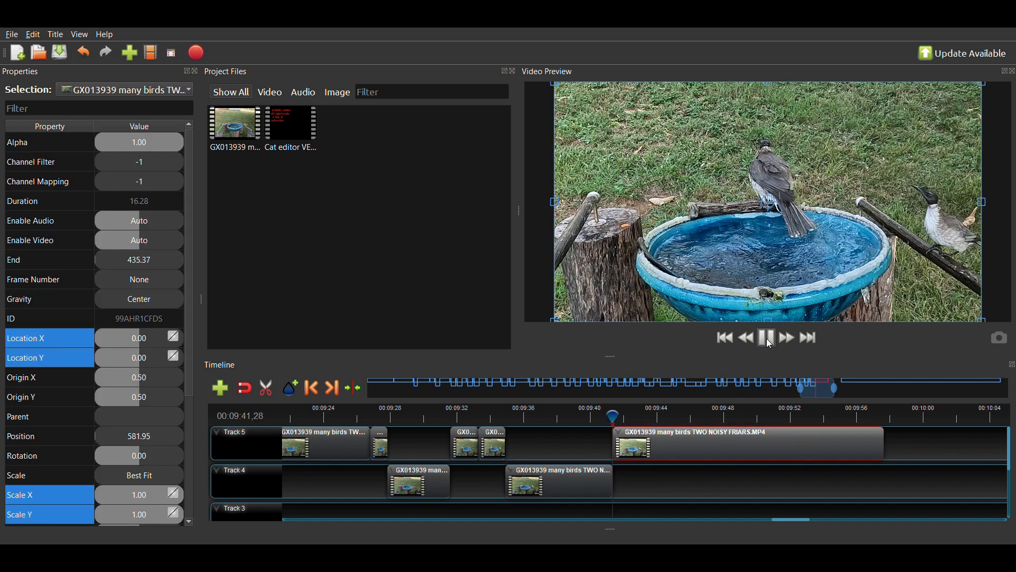
click(769, 341)
click(768, 340)
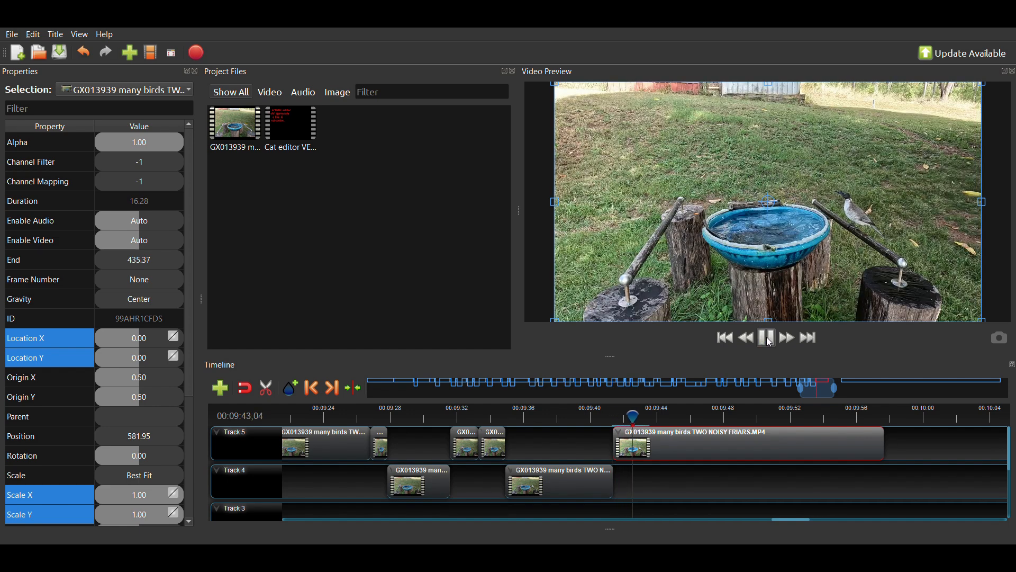
click(769, 341)
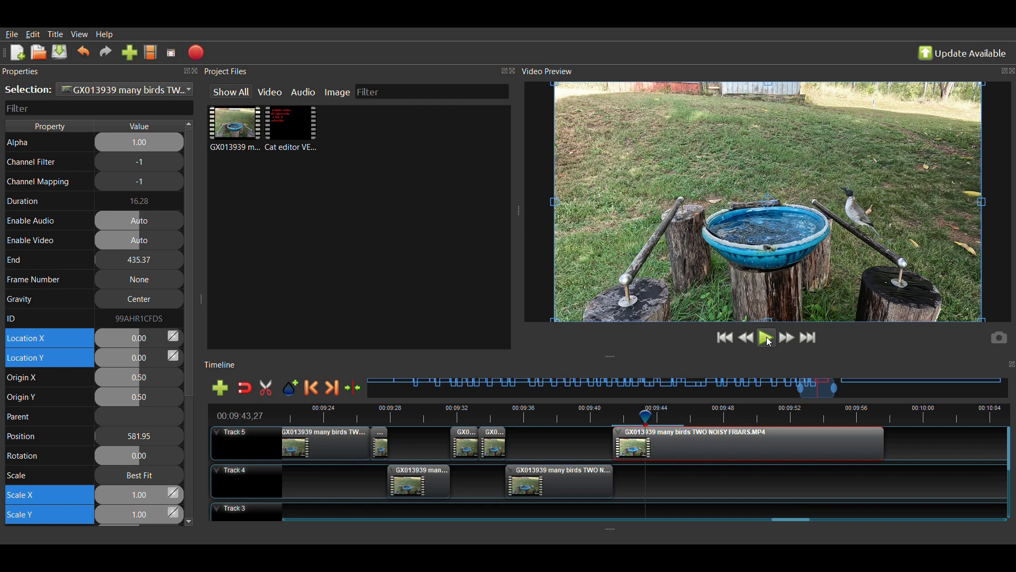
click(769, 341)
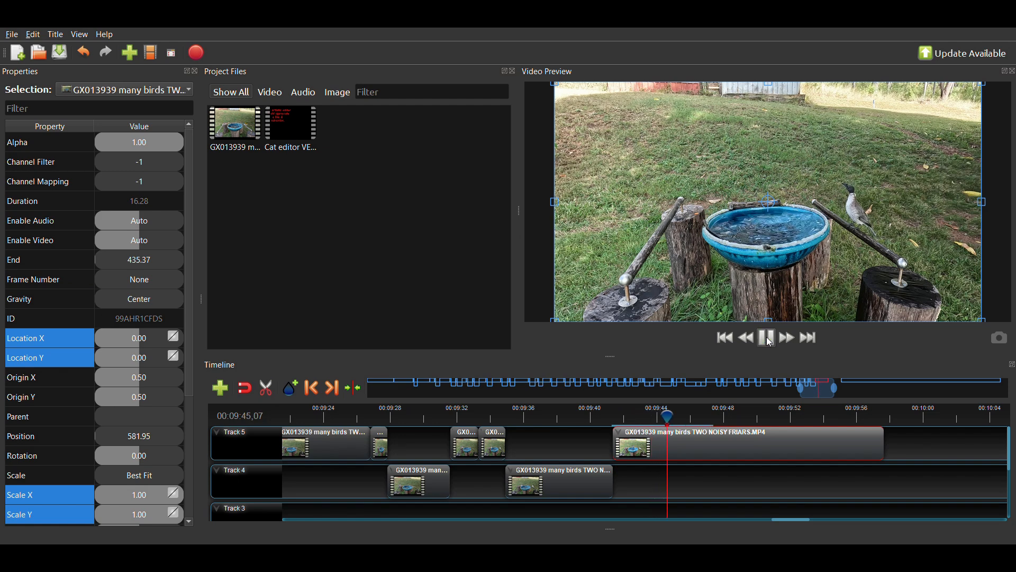
click(768, 341)
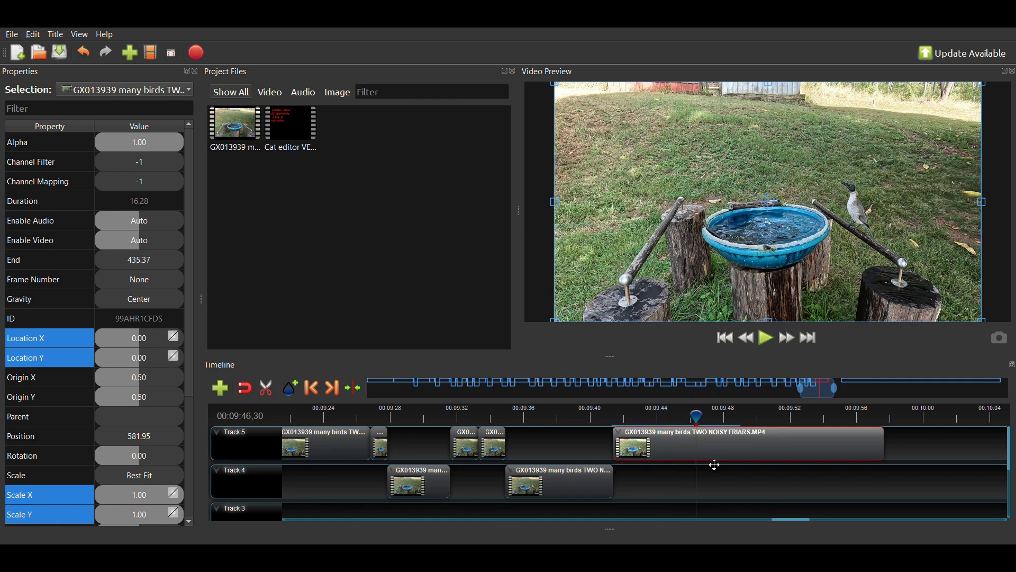
click(651, 418)
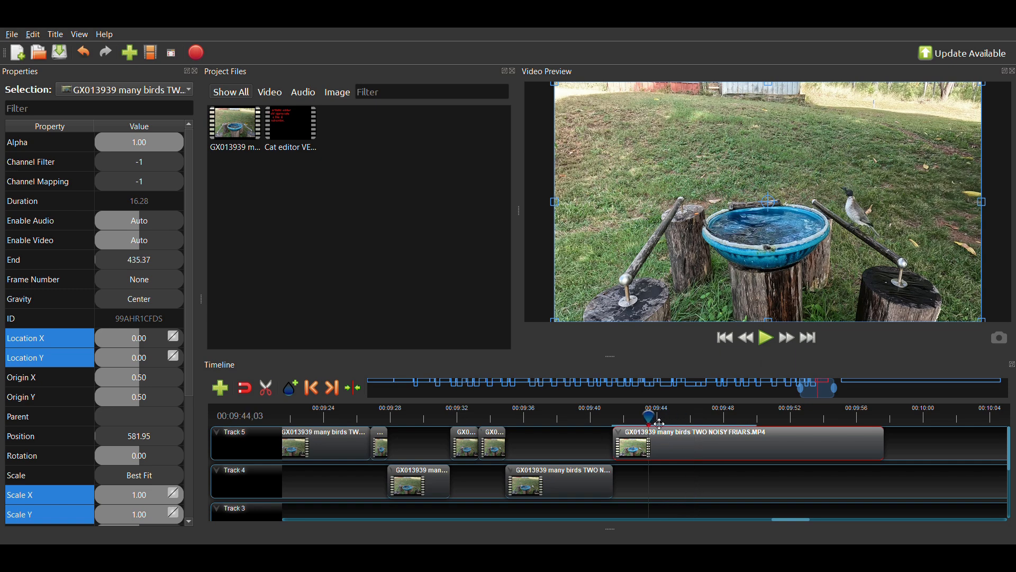
click(767, 340)
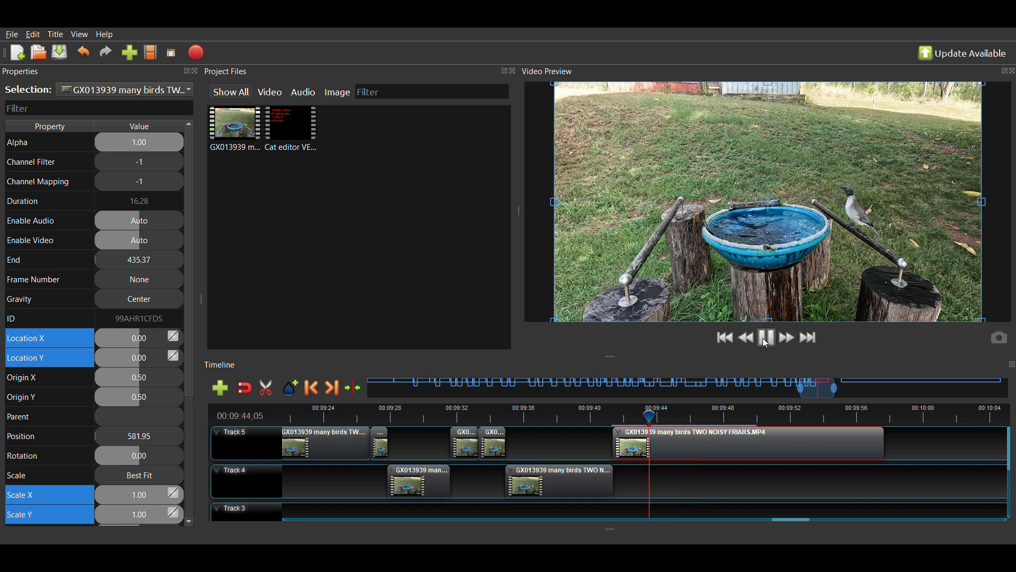
- Keyframe the Track 5 segment's Scale X and Scale Y at 2.00 at 00:09:48,05
click(719, 419)
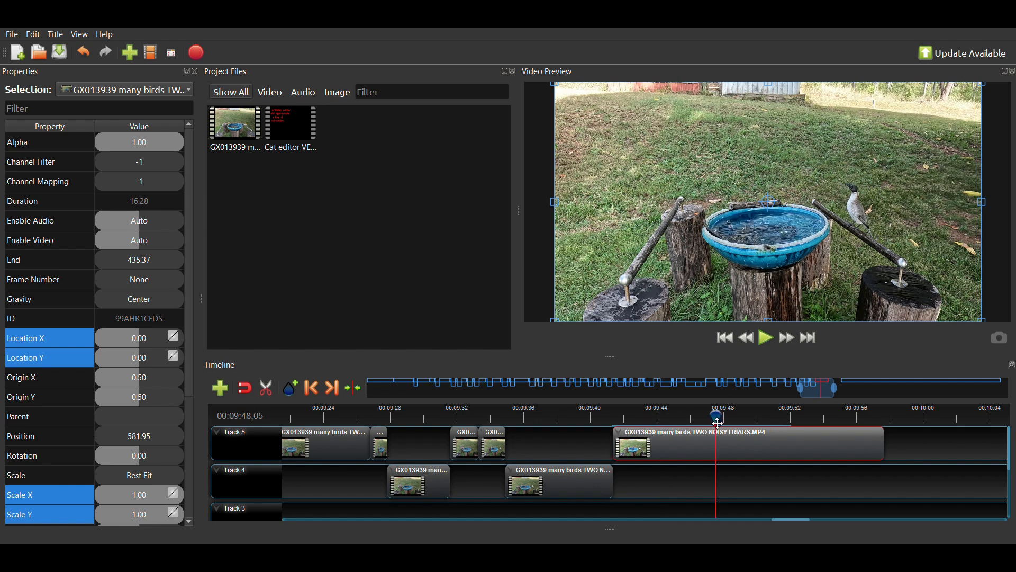
double_click(141, 497)
text(2)
key(Return)
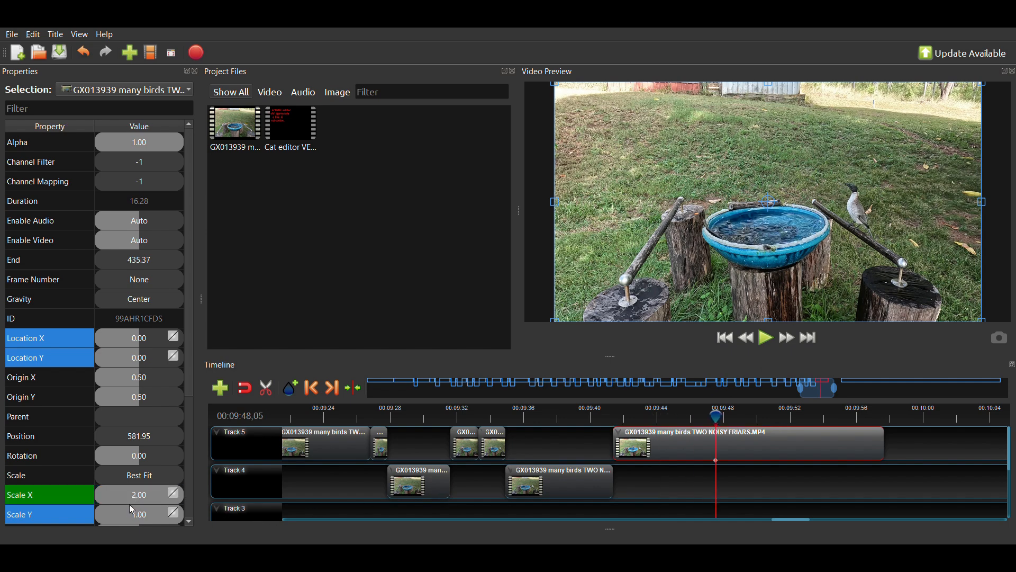
double_click(132, 512)
text(2)
key(Return)
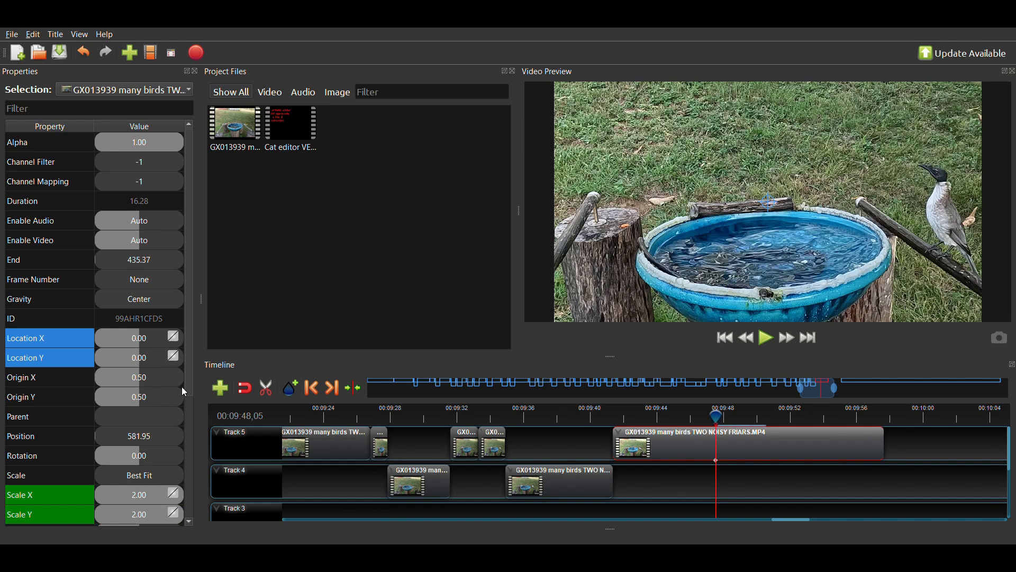
- Keyframe the Track 5 segment's Location X at -0.20 at 00:09:48,05
click(123, 361)
click(136, 345)
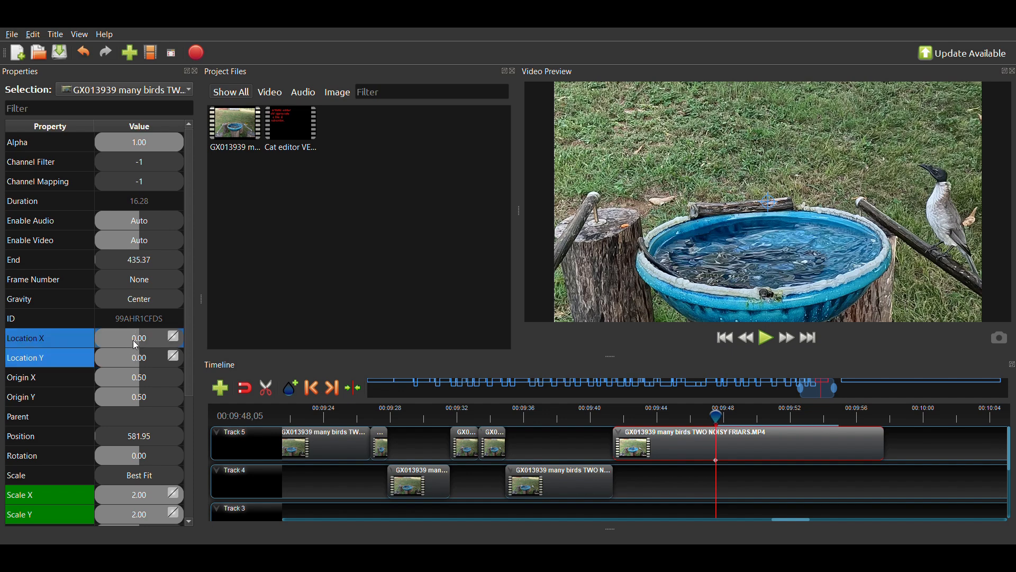
double_click(136, 345)
text(-0)
text(.2)
key(Return)
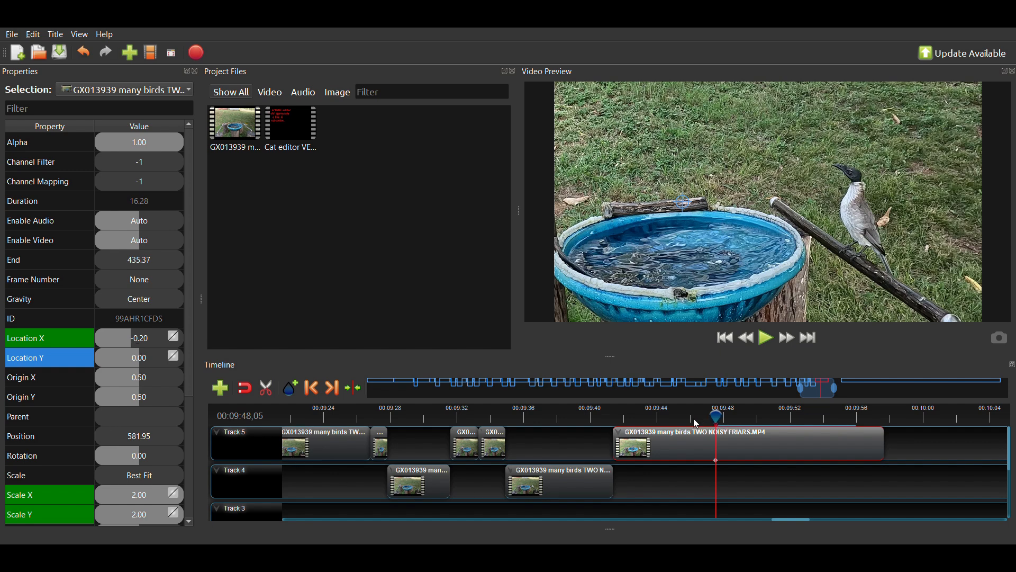
- Keyframe the segment's Scale X and Scale Y at 1.00 and Location X and Location Y at 0.00 at 00:09:45,14
drag(694, 418, 671, 419)
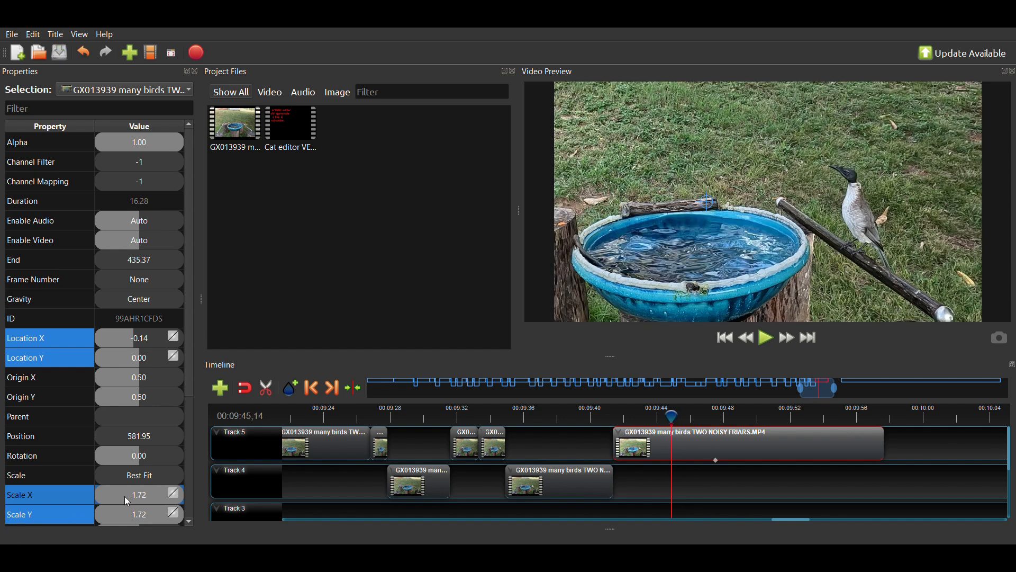
click(128, 501)
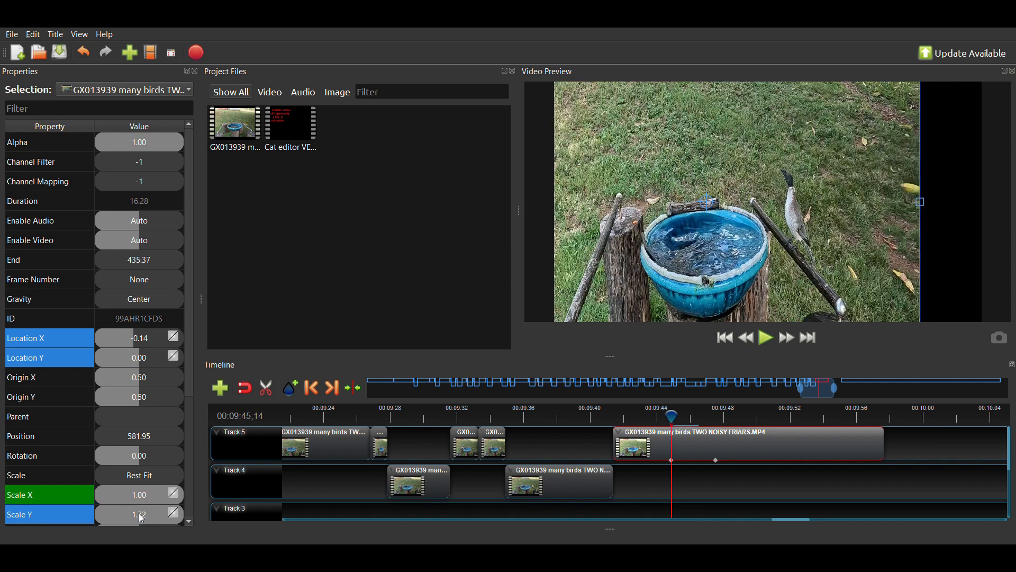
click(142, 518)
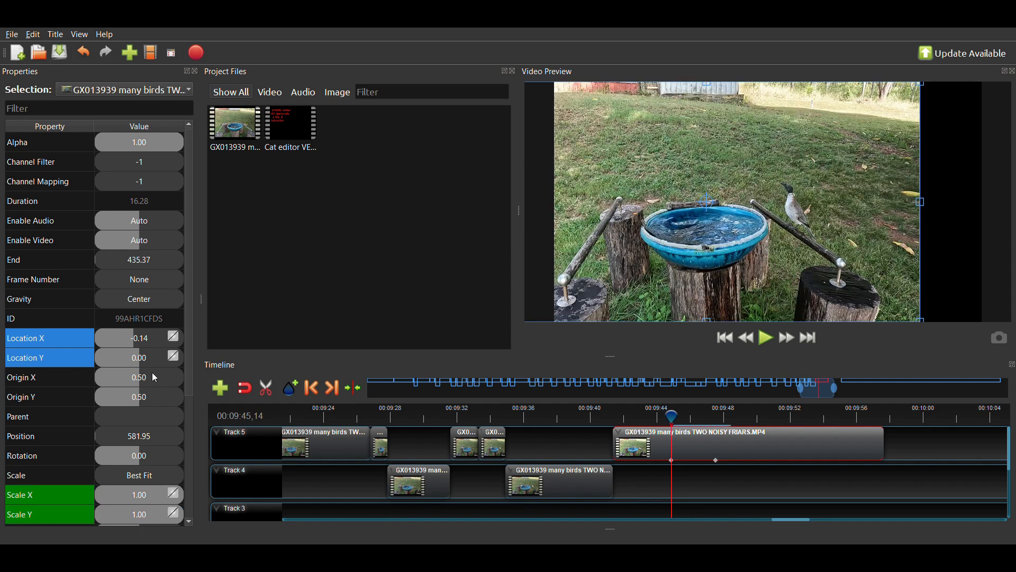
click(148, 341)
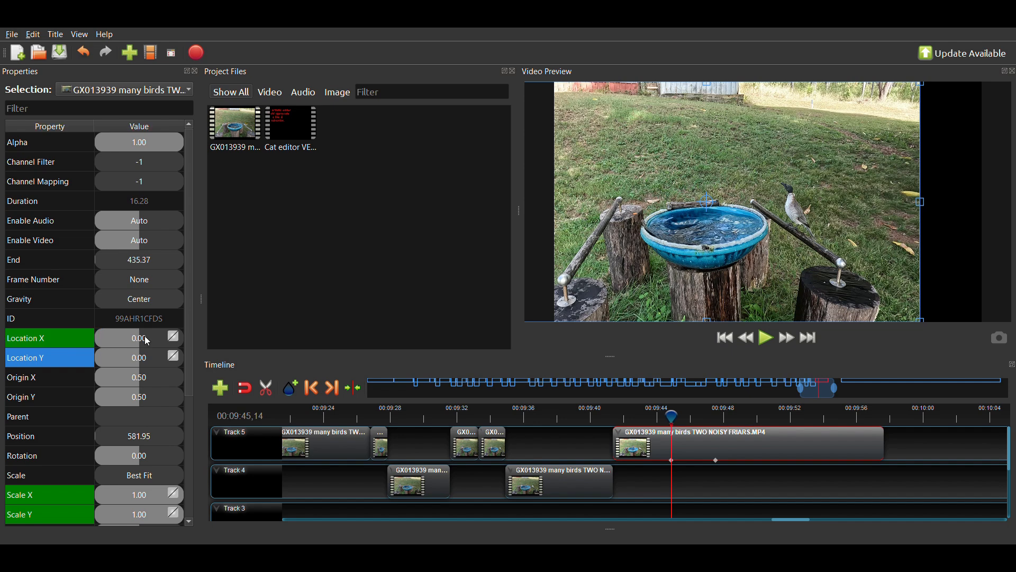
click(137, 359)
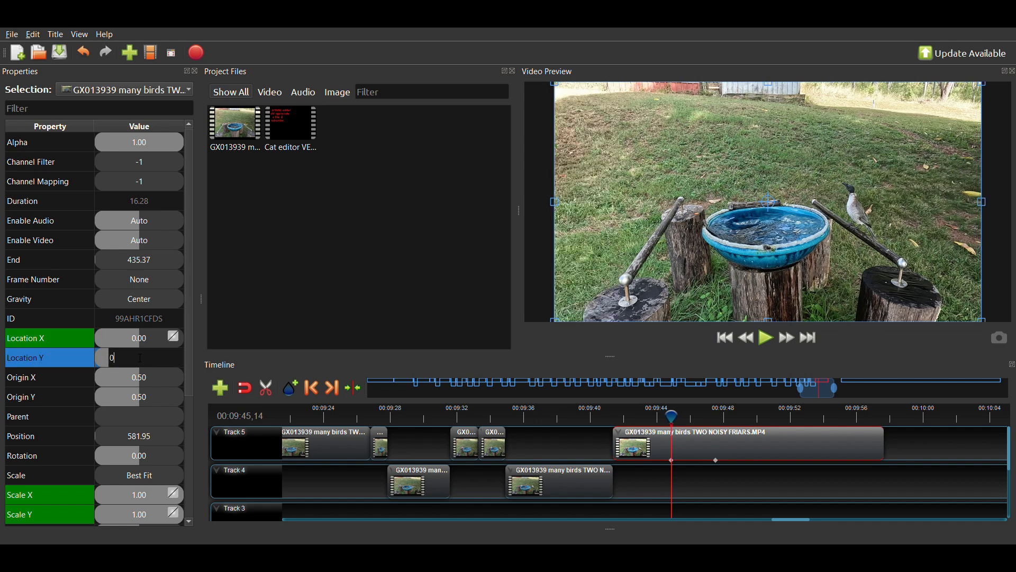
- Play the segment from 00:09:43,17 to 00:09:53,29 to check the zoom and follow the bird towards the bath
click(641, 416)
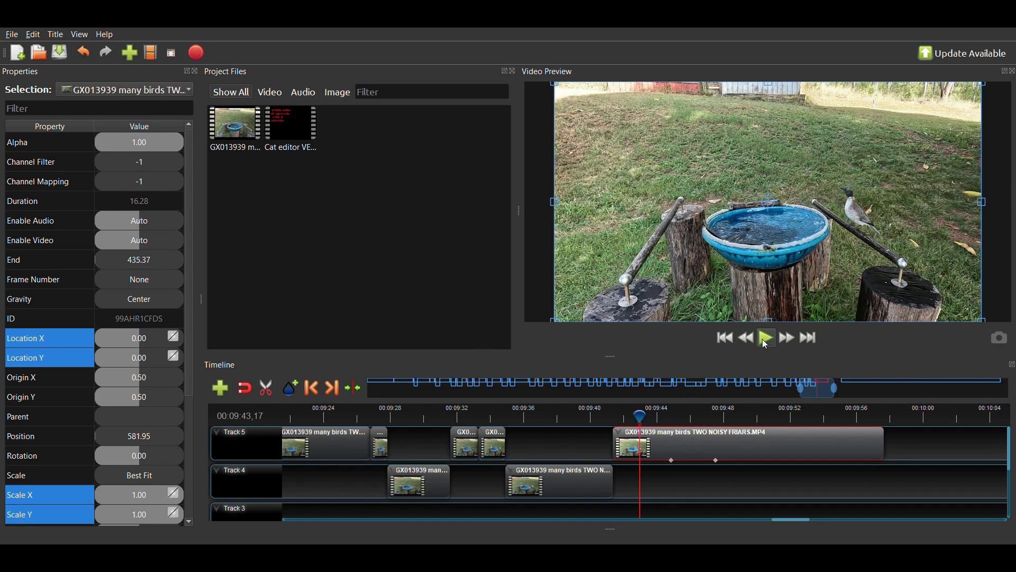
click(767, 338)
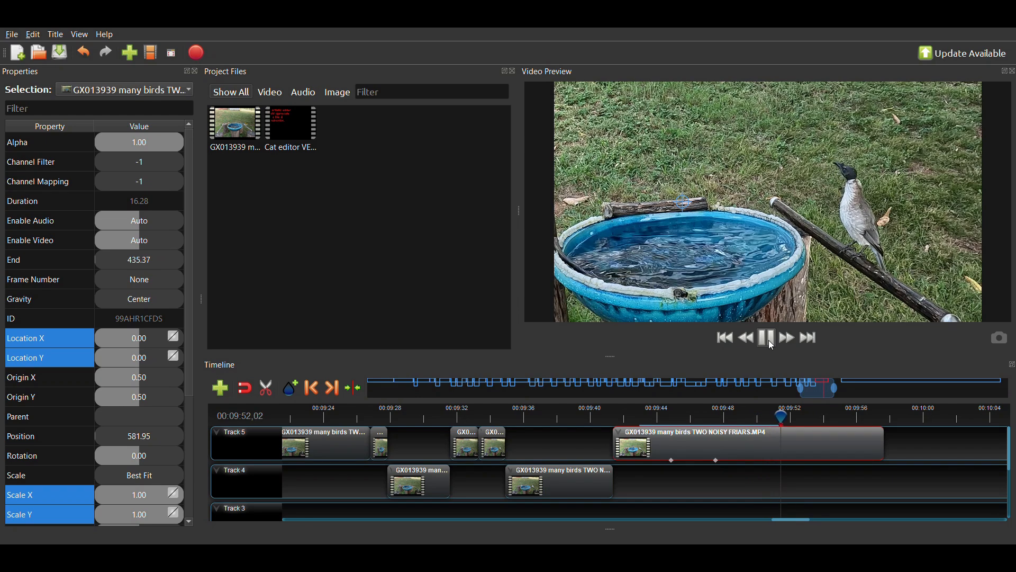
click(772, 342)
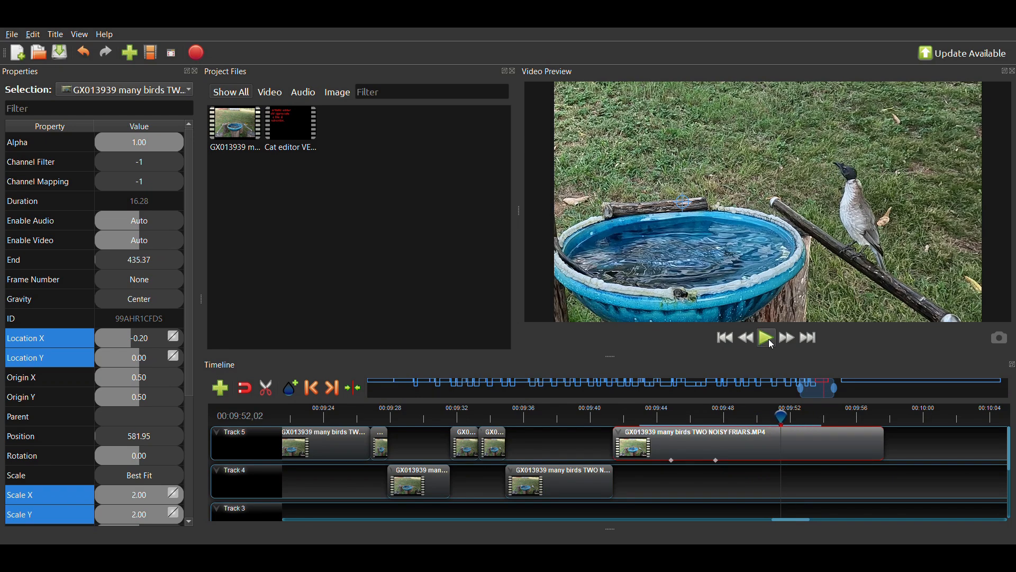
click(771, 344)
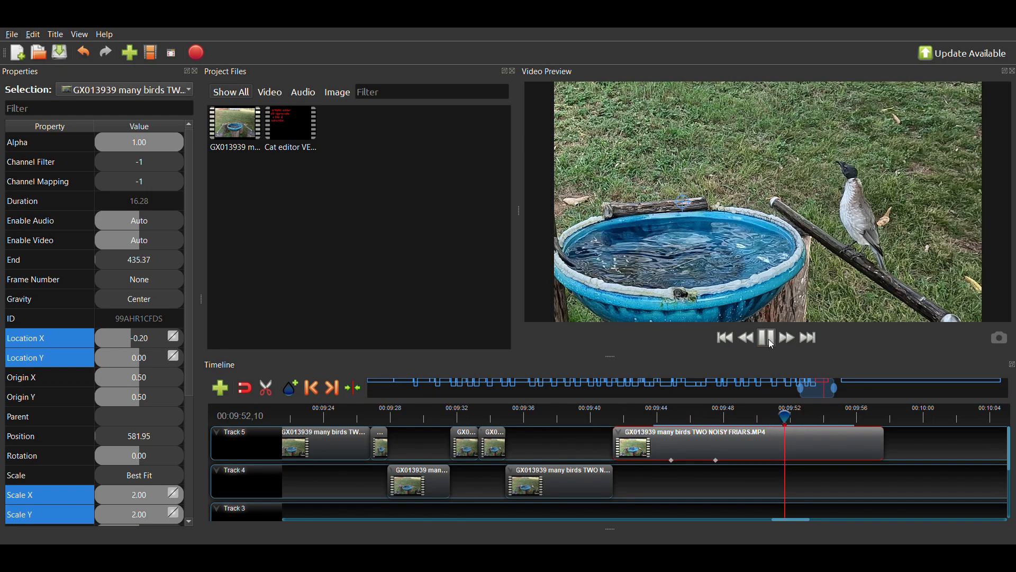
click(773, 345)
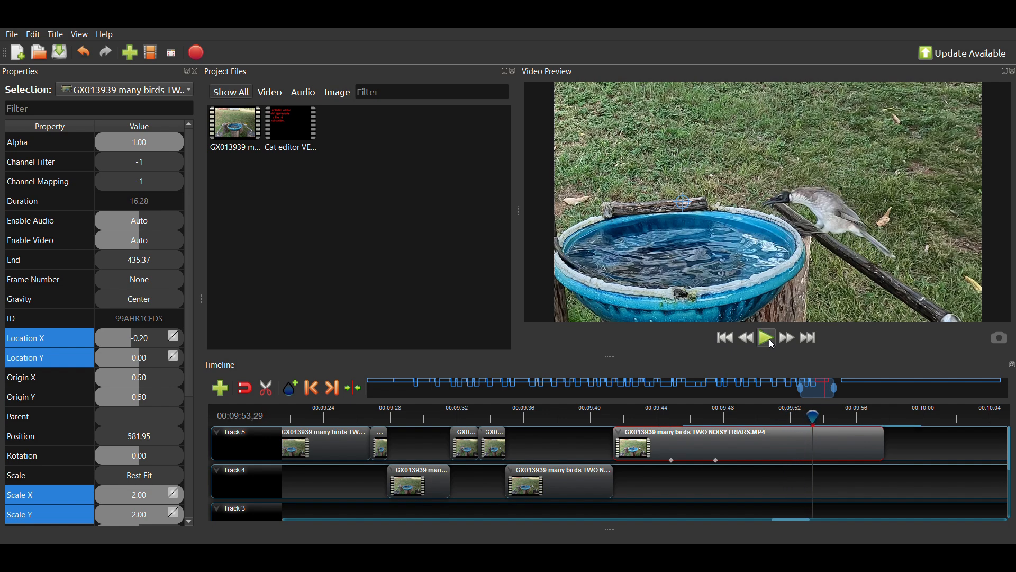
- Step back to 00:09:53,24 and keyframe the segment's Location X at -0.20
key(Left)
key(Left)
key(Left)
key(Left)
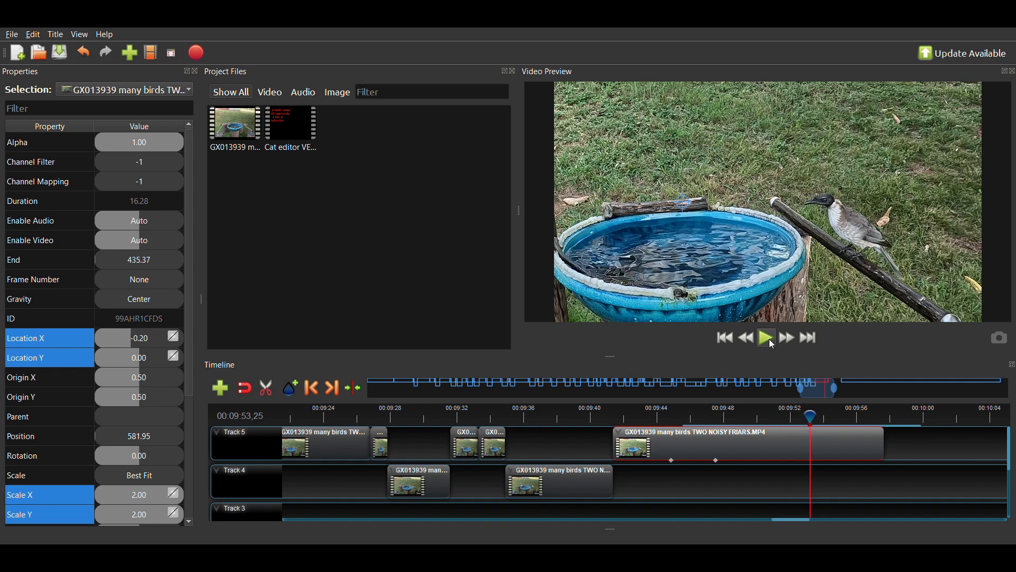
key(Left)
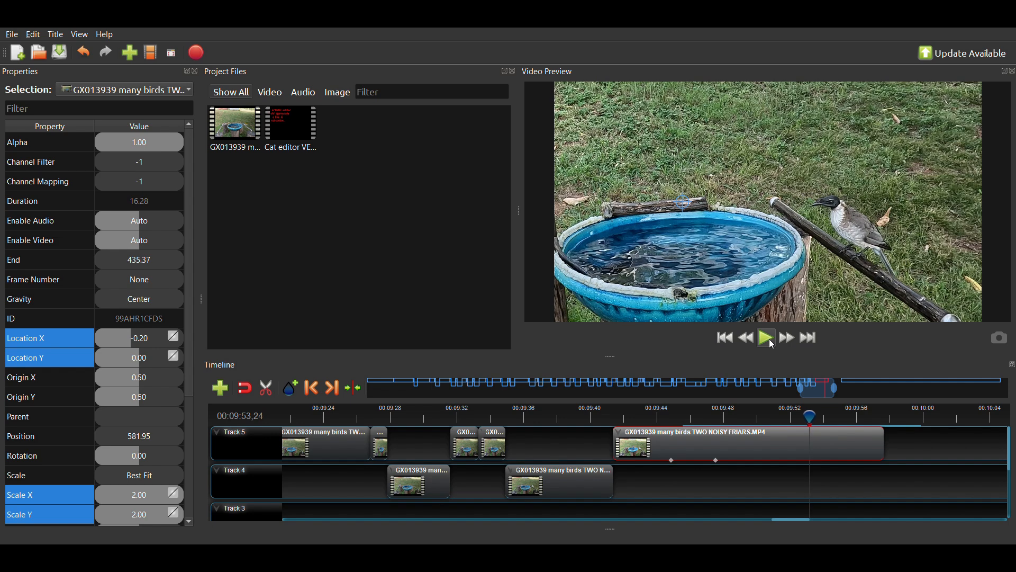
double_click(142, 339)
text(-)
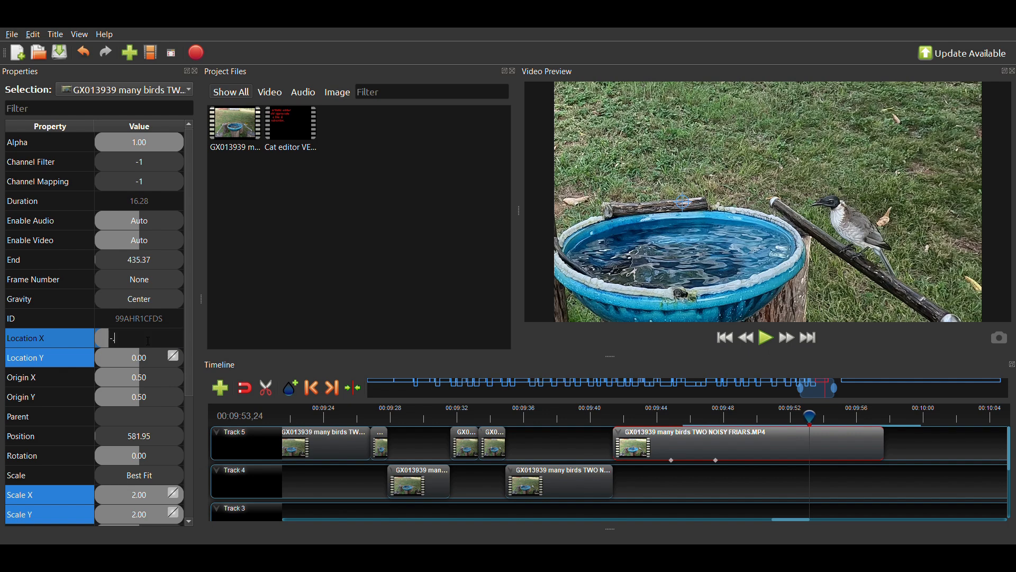
text(0.2)
key(Return)
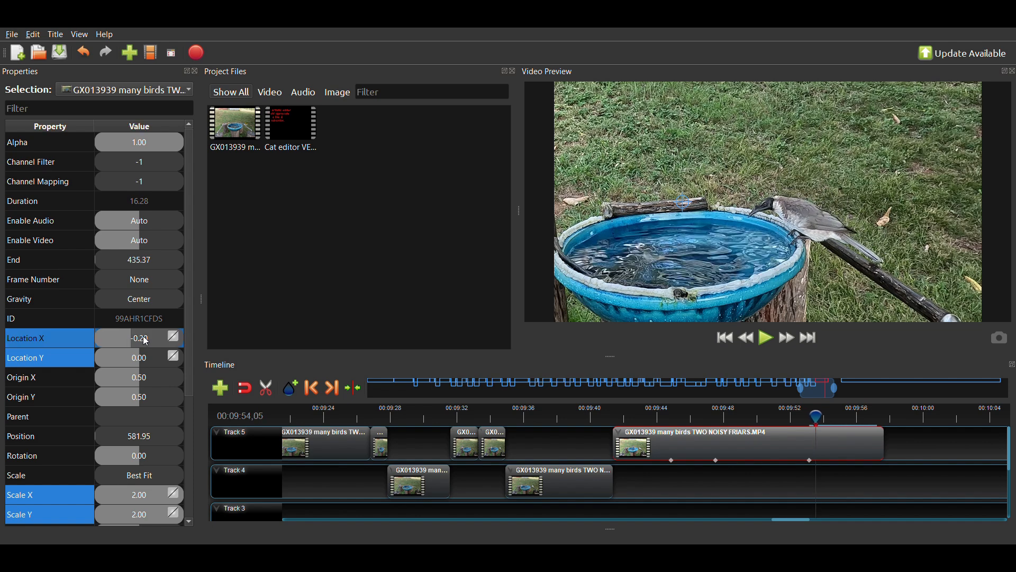
- Try Location X at 0.00 at 00:09:54,05 and play on to 00:09:56,27 to check the framing
click(146, 342)
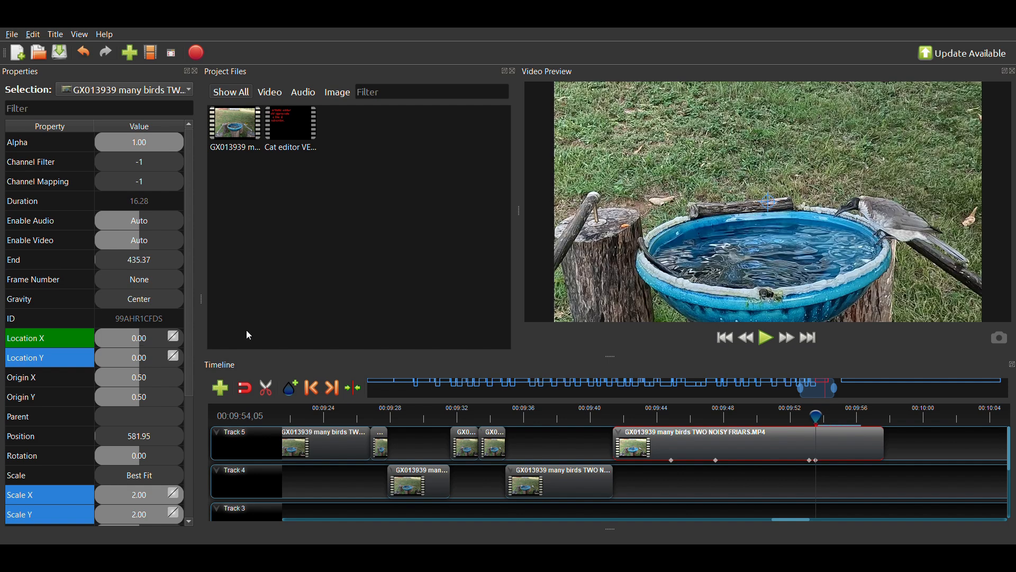
click(769, 340)
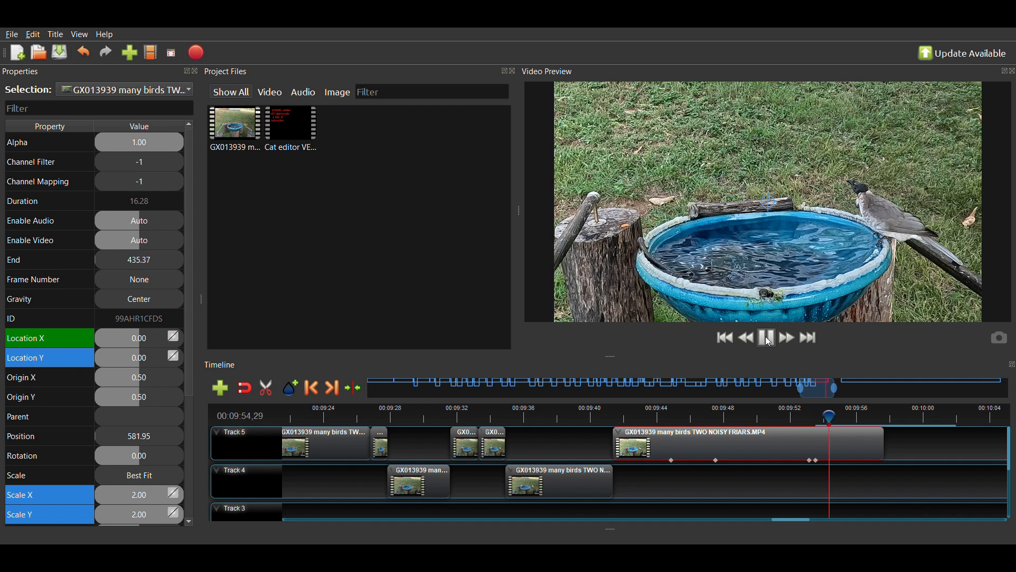
click(769, 340)
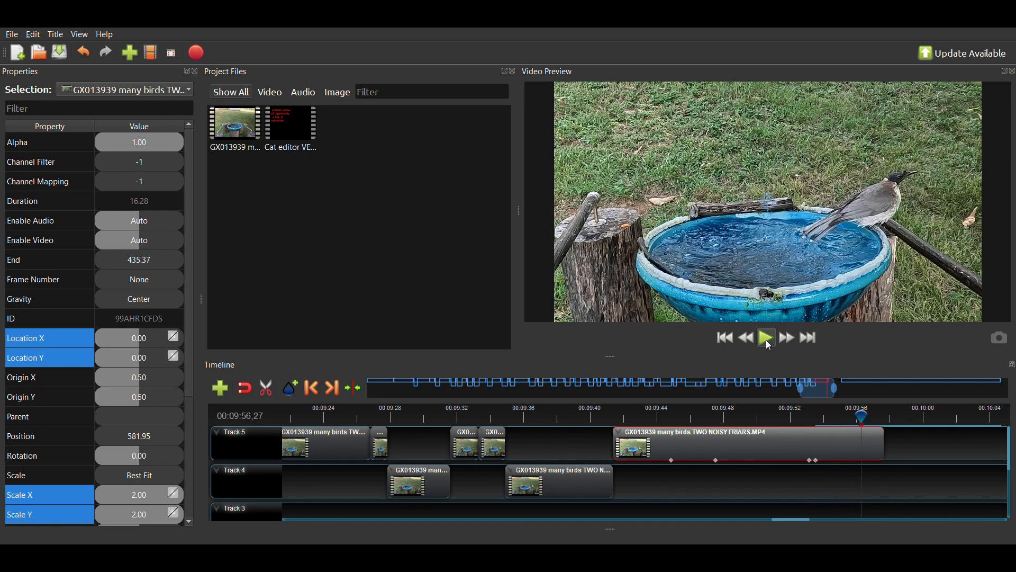
- Return to 00:09:54,05 and set the Location X keyframe to -0.10
click(819, 415)
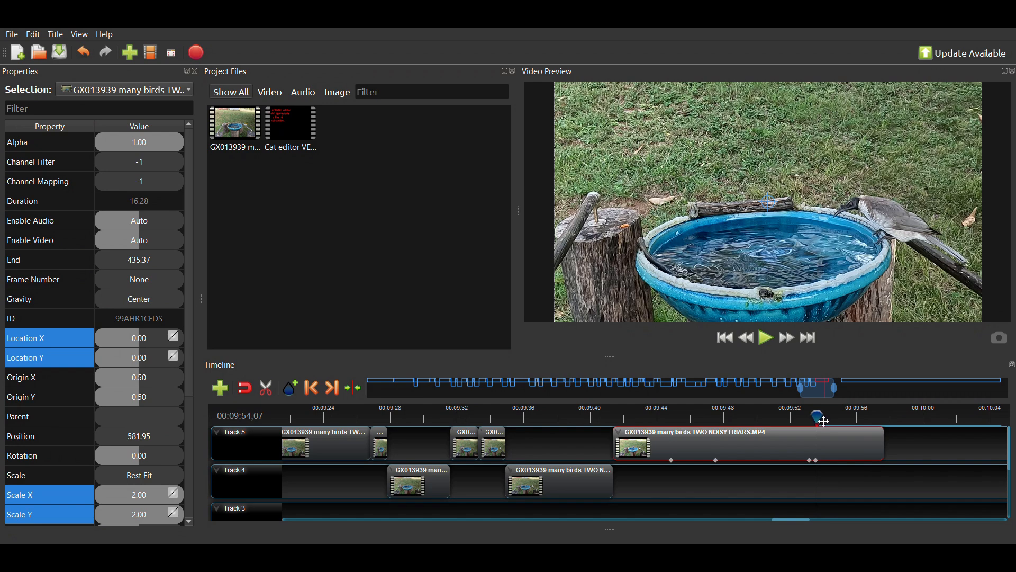
key(Left)
key(Left)
key(Left)
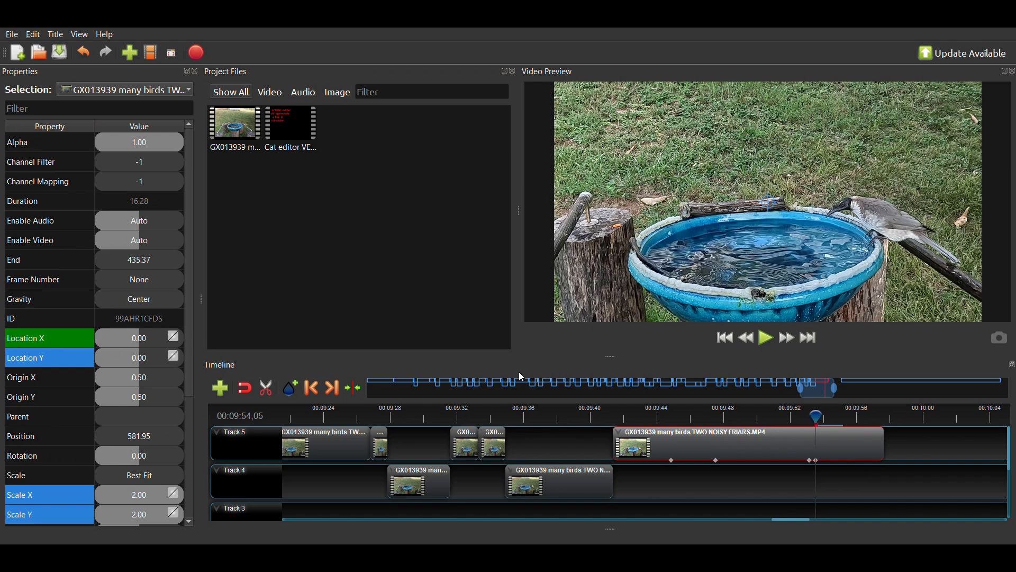
click(126, 340)
double_click(125, 338)
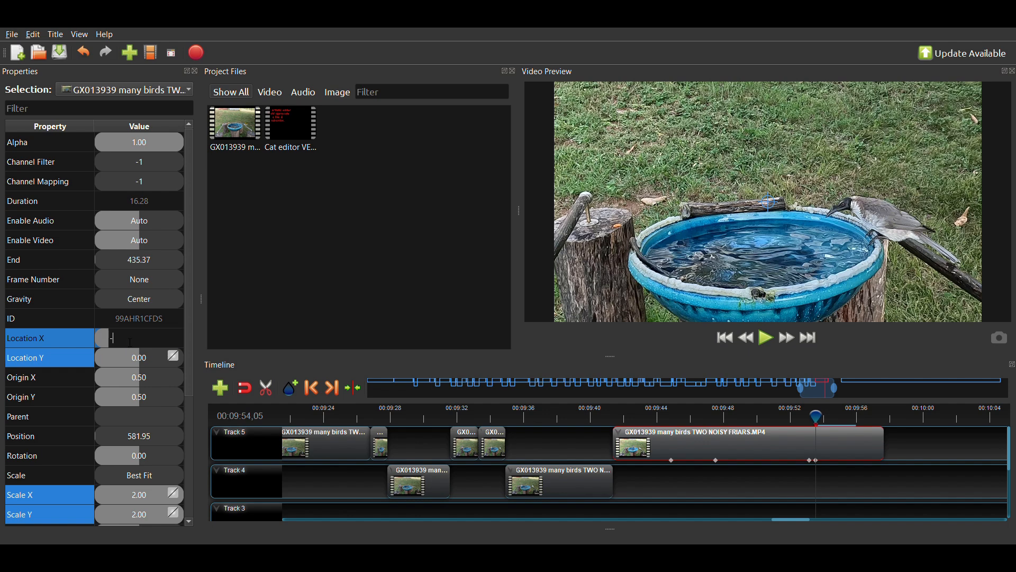
text(-.1)
key(Return)
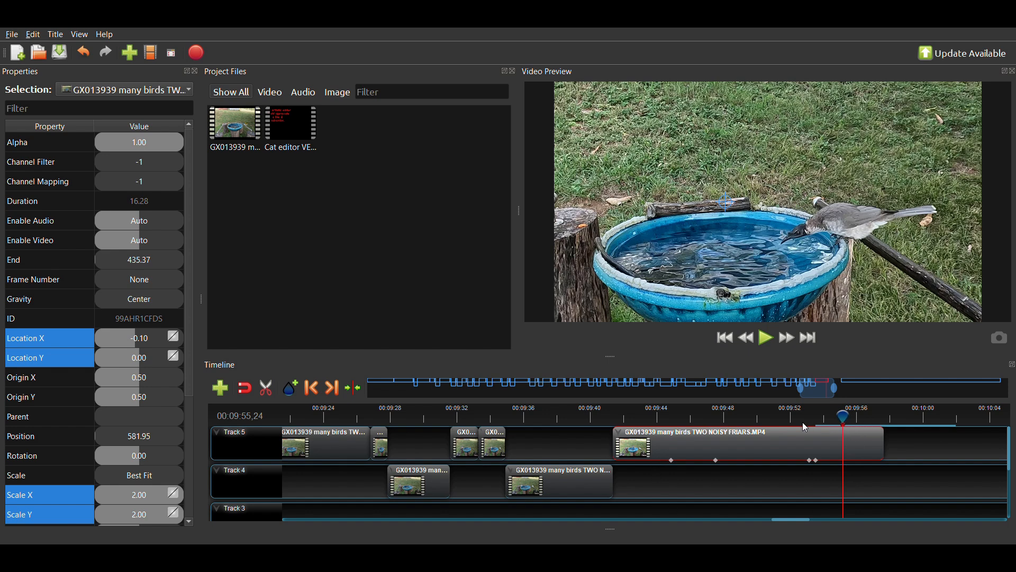
- Split the Track 5 segment at 00:09:55,24 and again at 00:09:56,30 to isolate the bird's splash in the bath
key(ctrl+k)
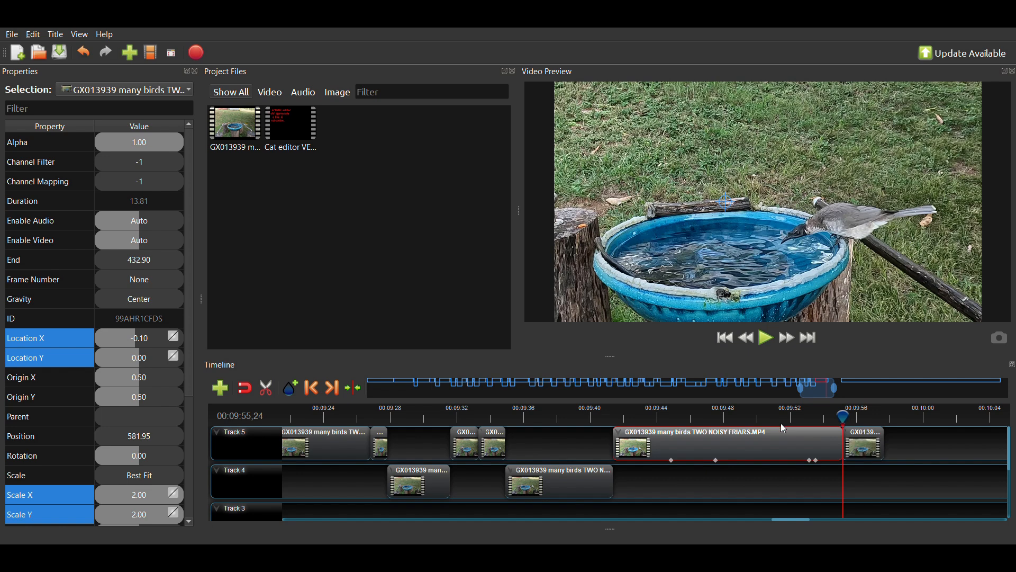
key(Right)
key(Right)
key(Right)
key(Right)
key(Right)
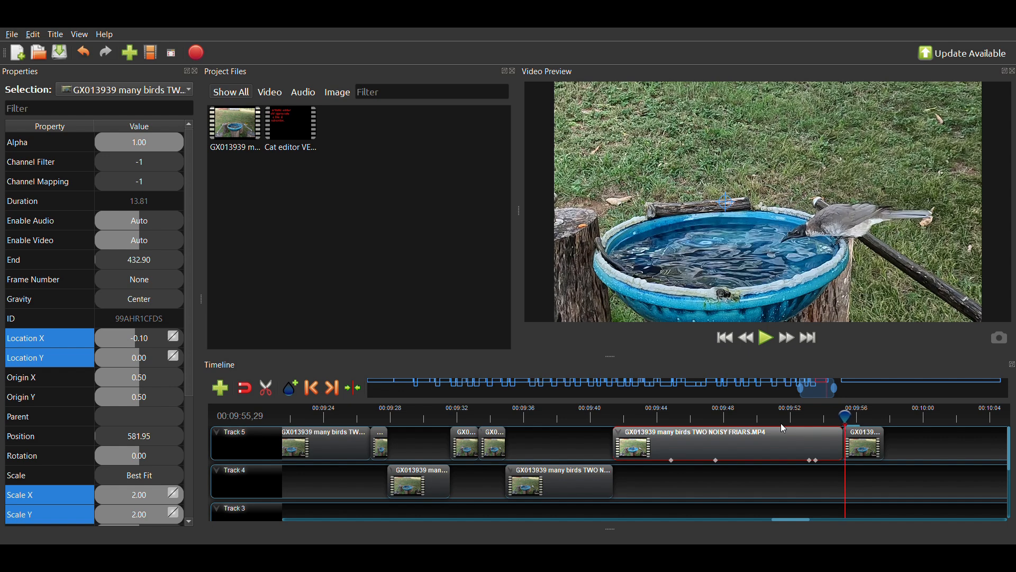
key(Right)
key(Right)
key(Right)
key(Right)
key(Right)
key(Right)
key(Right)
key(Right)
key(Right)
key(Right)
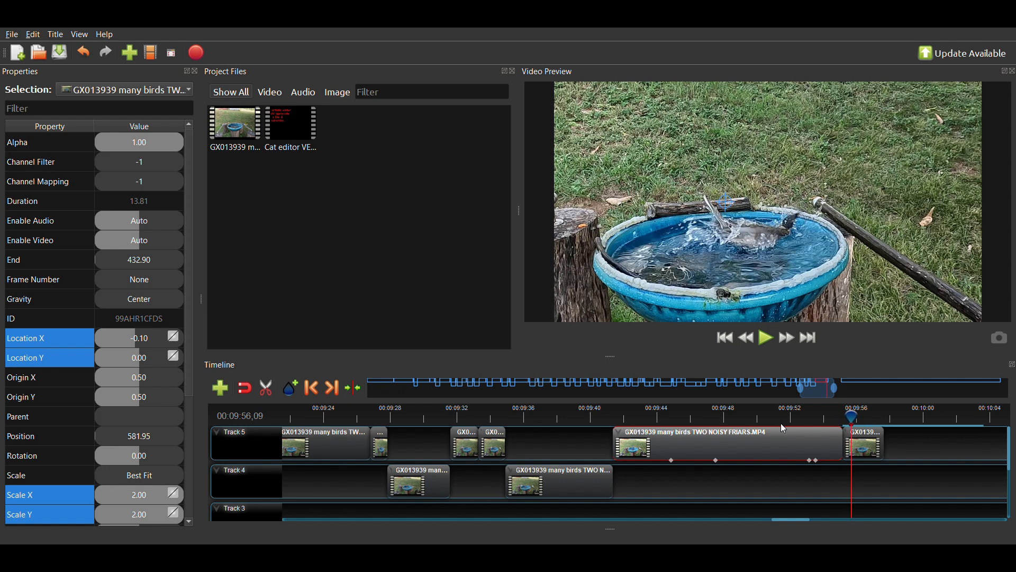
key(Right)
key(Right)
key(Right)
key(Right)
key(Right)
key(Right)
key(Right)
key(Right)
key(Right)
key(Right)
key(Right)
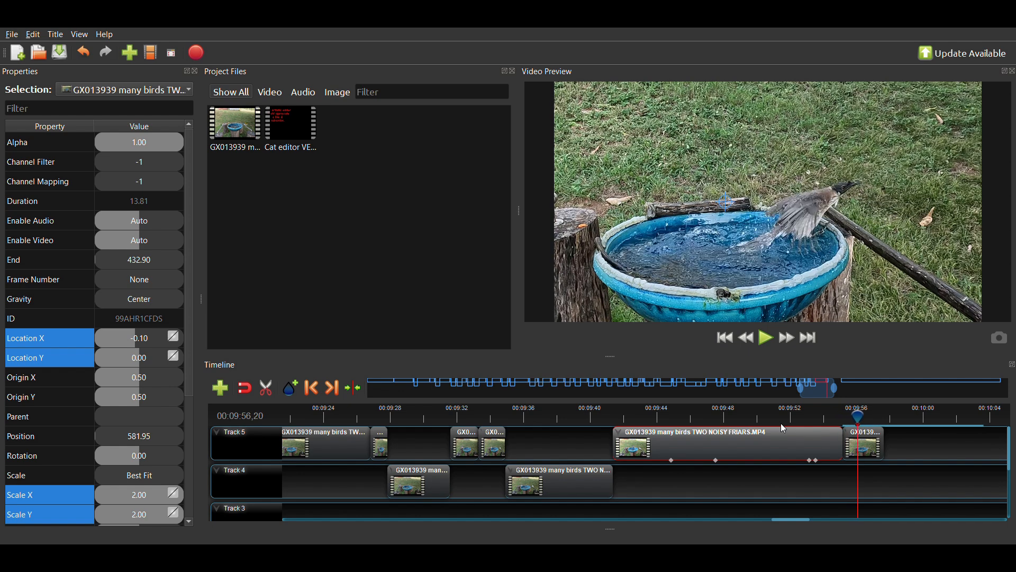
key(Right)
key(Right)
key(Right)
key(Right)
key(Right)
key(Right)
key(Right)
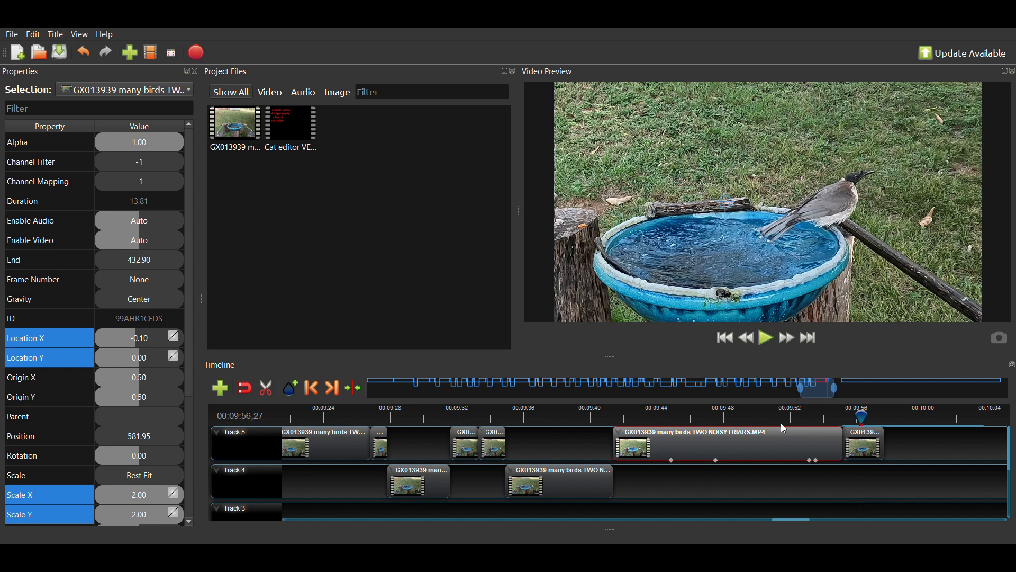
key(Right)
key(Right)
key(Right)
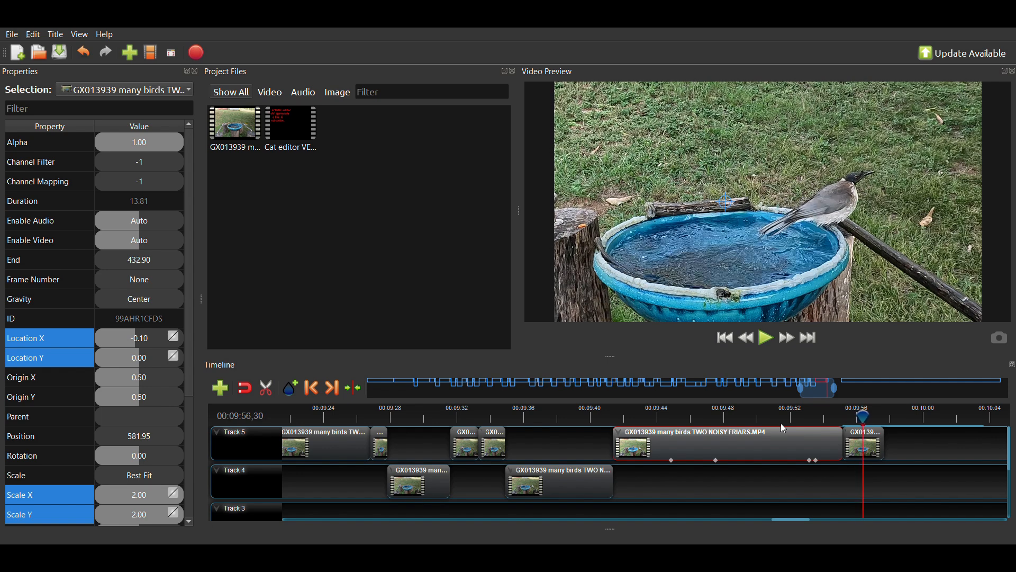
key(Right)
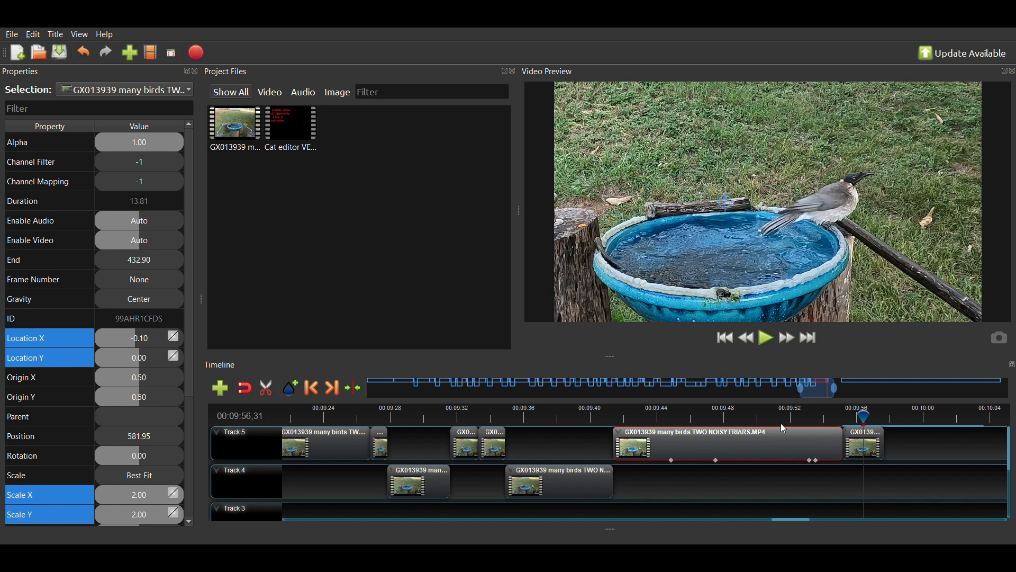
key(Left)
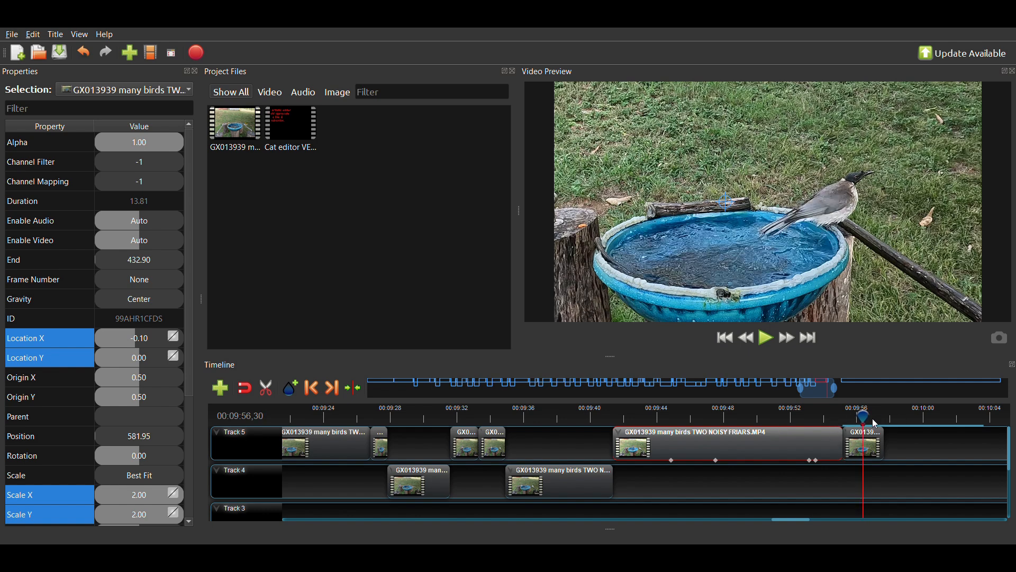
key(ctrl+k)
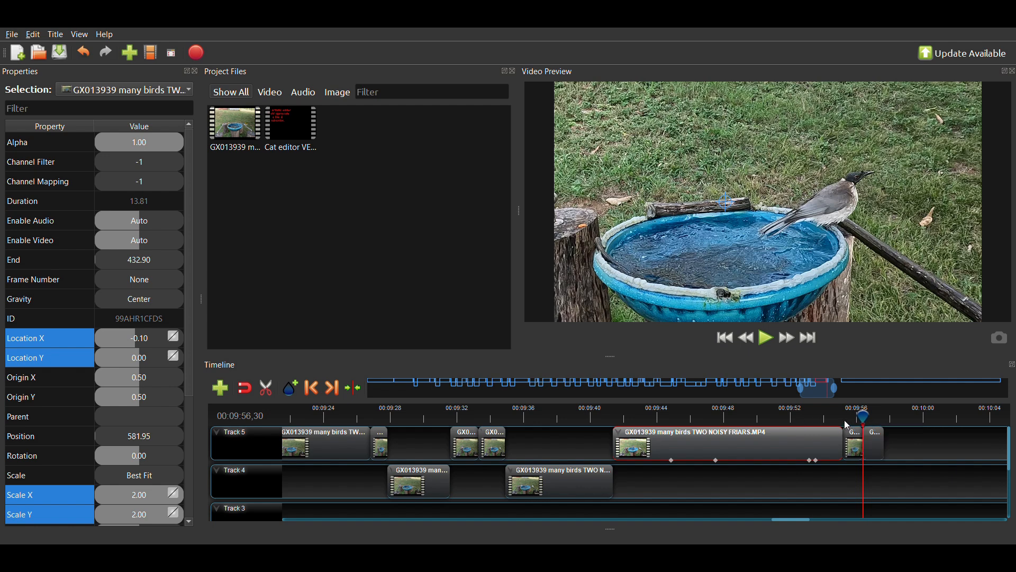
- Select the short splash piece between the two cuts on Track 5 and paste a copy of it onto Track 4
drag(821, 387, 835, 387)
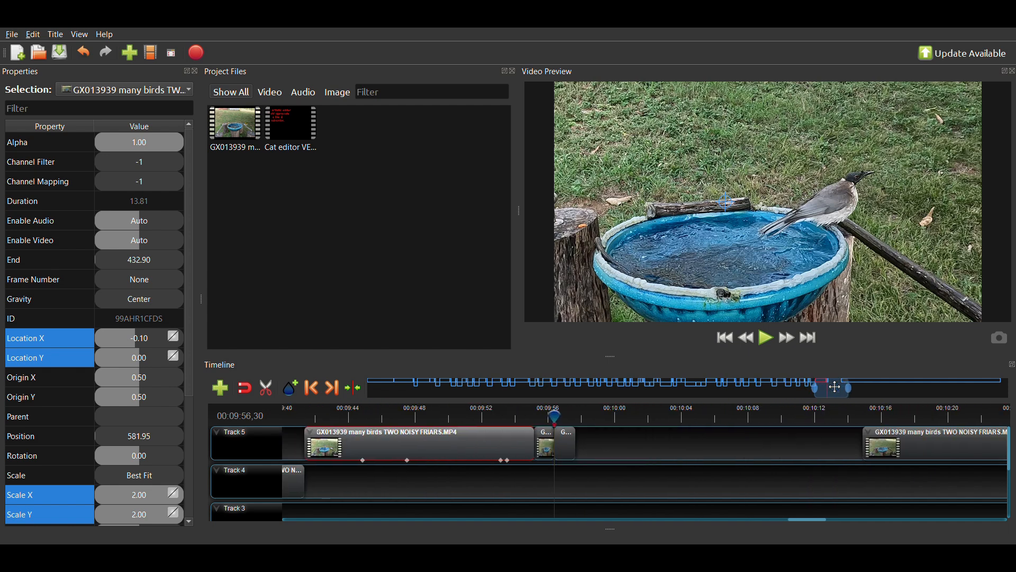
click(549, 449)
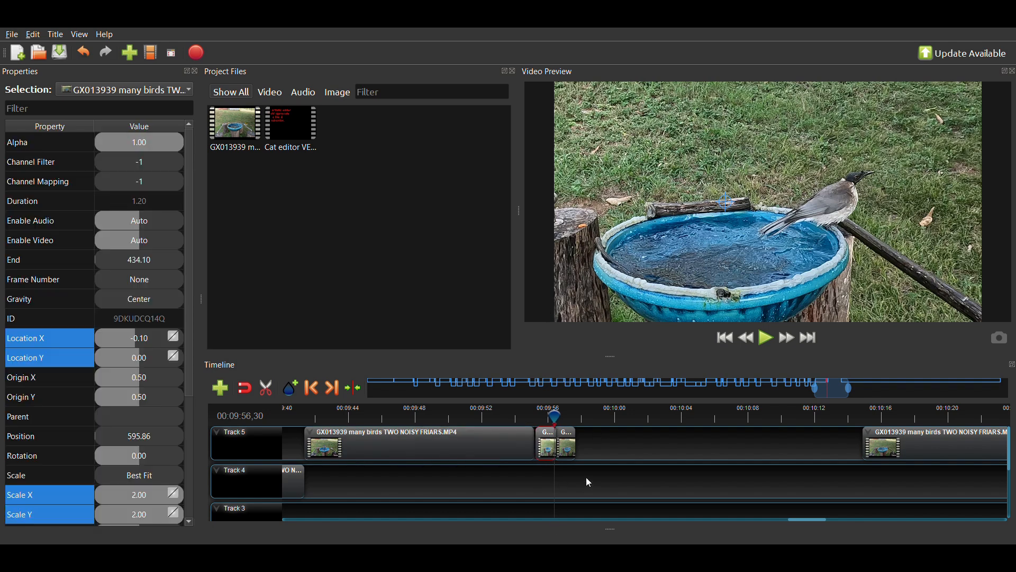
key(ctrl+v)
scroll(539, 446, up, 3)
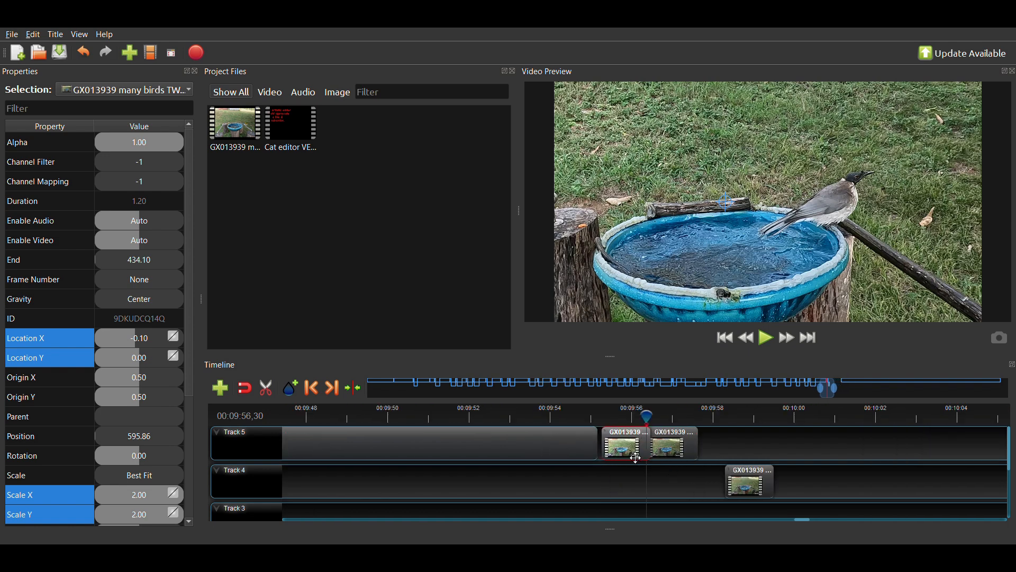
- Close the gap before the splash piece on Track 5, and stretch its Track 4 copy to 4.30 seconds at position 598.26
drag(637, 458, 631, 457)
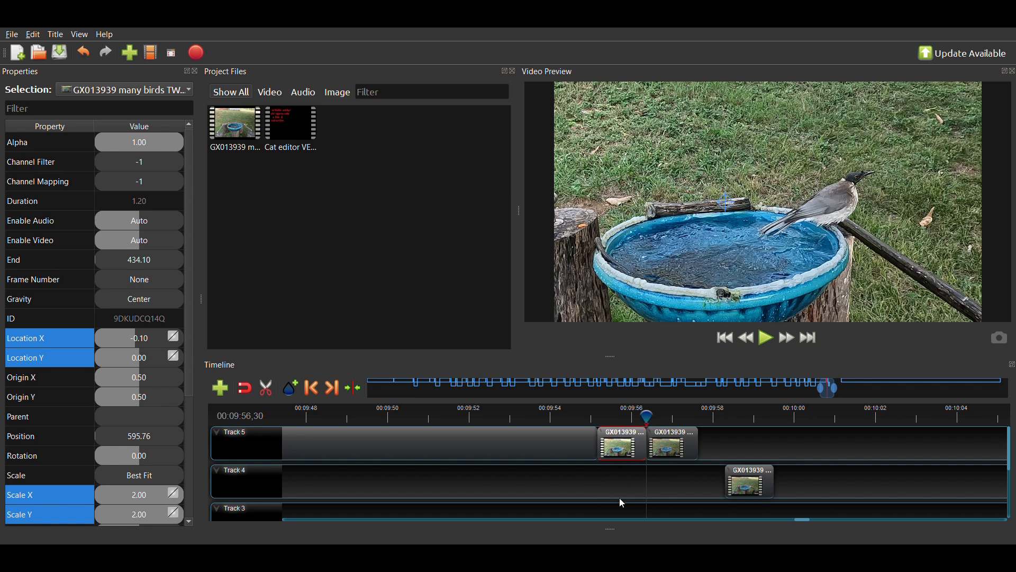
click(751, 486)
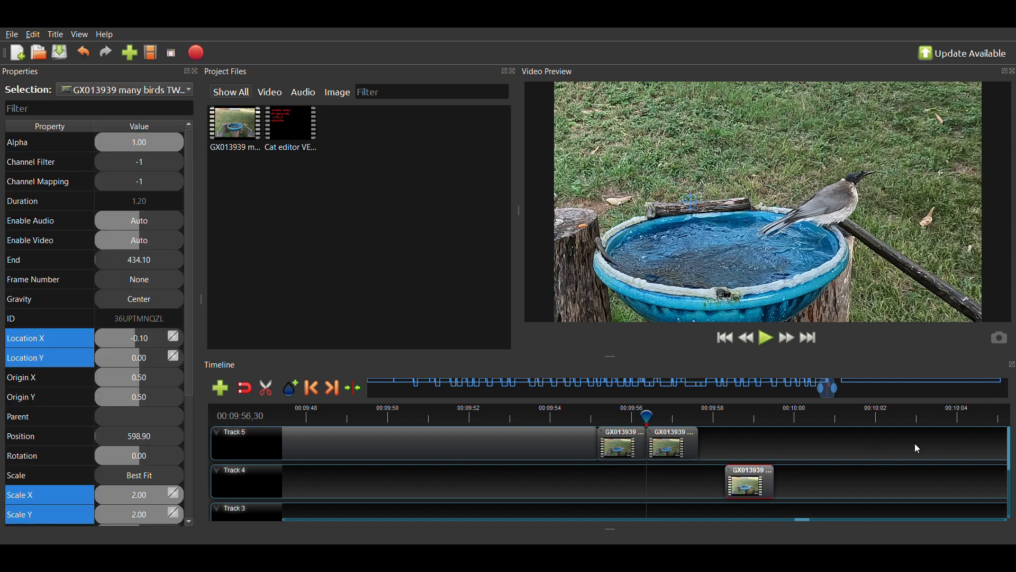
drag(793, 483, 768, 481)
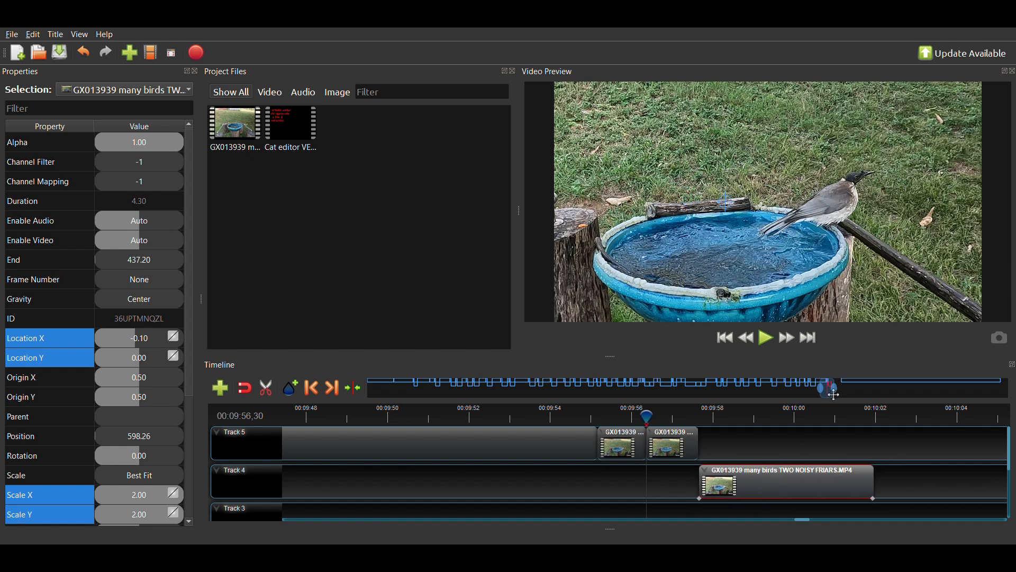
- Play around 00:09:57,16 and 00:09:56,08 to check the Track 5 splash pieces and the stretched copy after them
drag(836, 394, 837, 399)
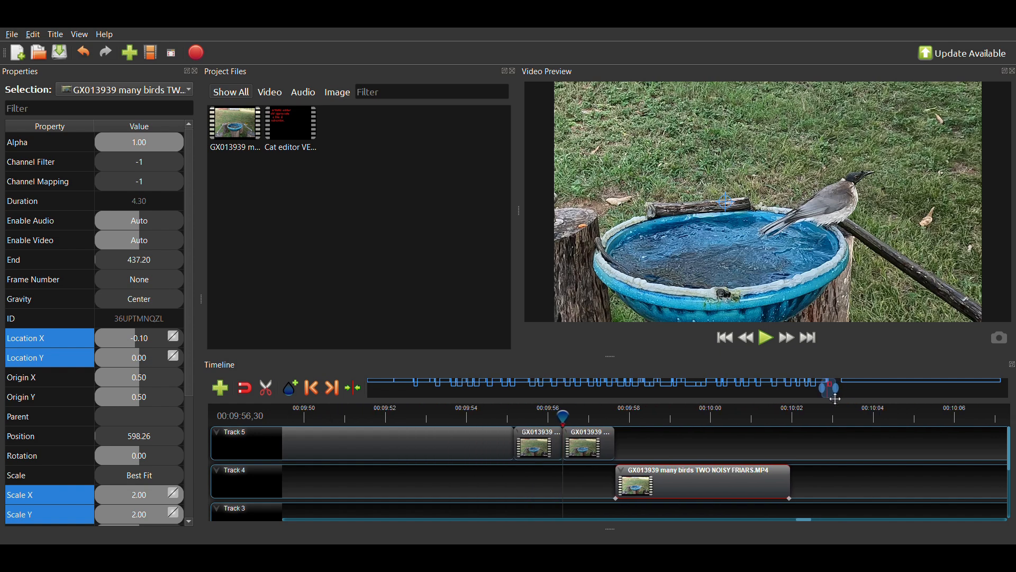
click(652, 413)
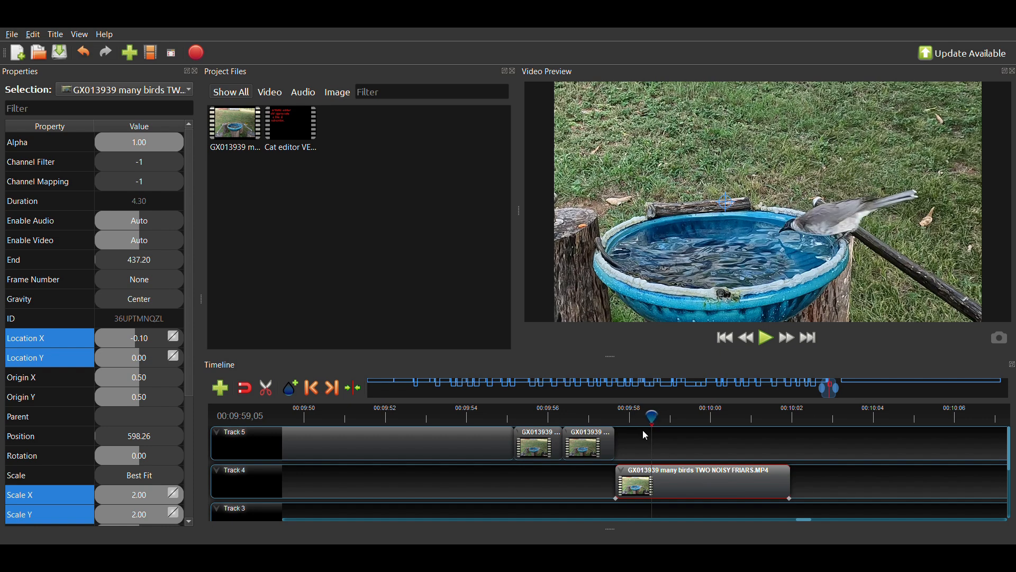
click(587, 416)
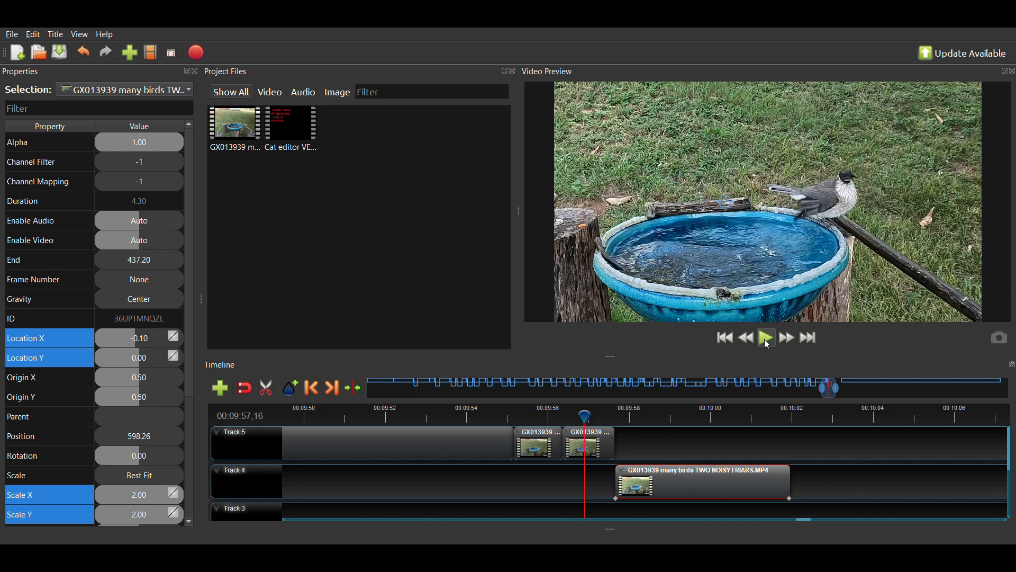
click(765, 340)
click(765, 340)
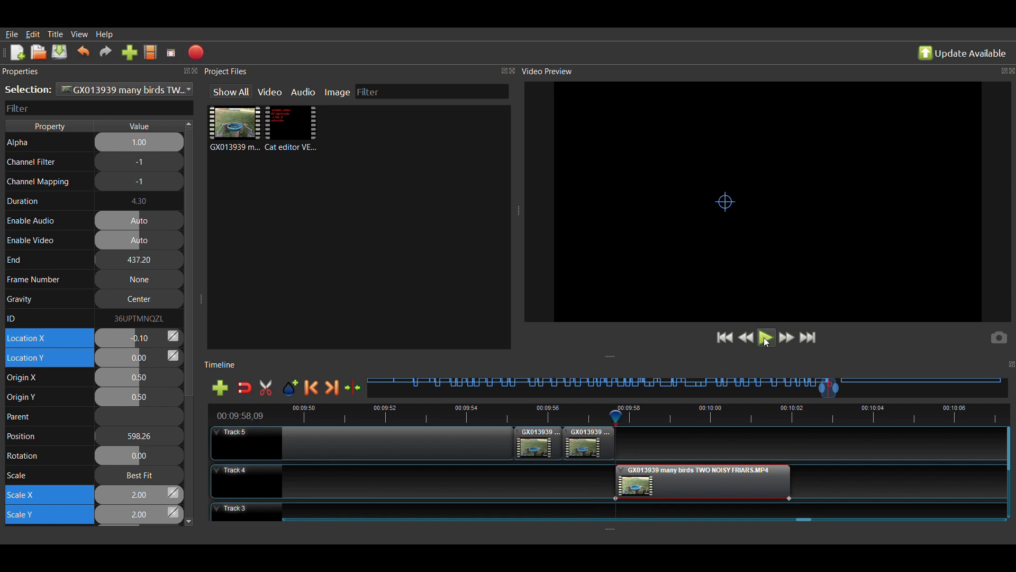
click(534, 412)
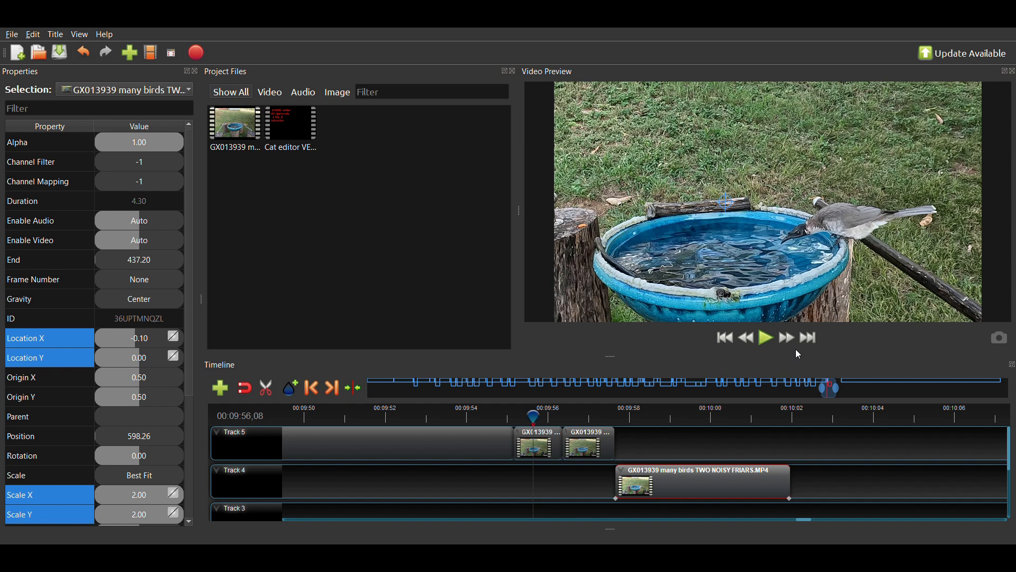
click(766, 339)
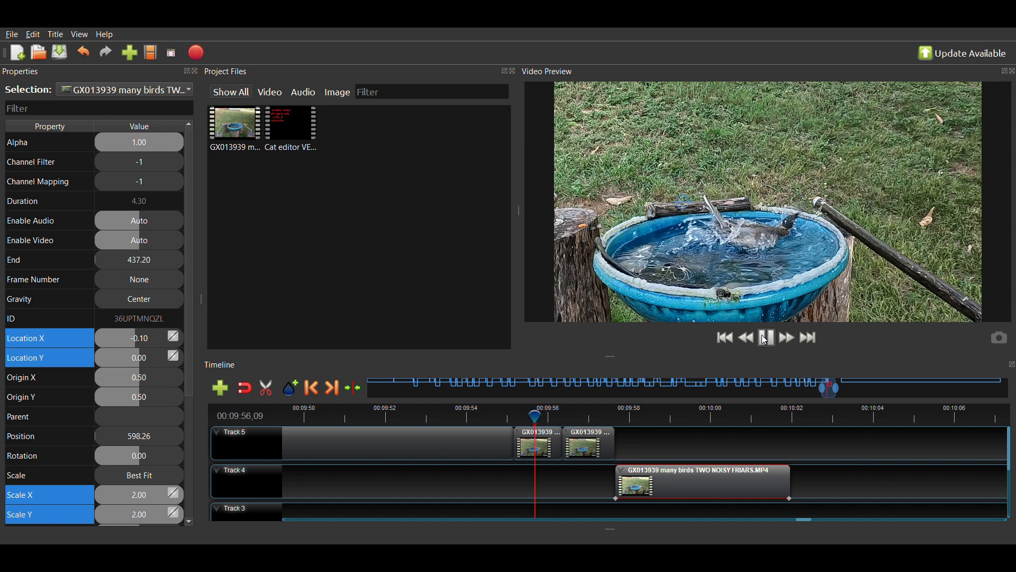
click(766, 340)
- Undo the stretch of the Track 4 copy, move the copy to position 599.87 on Track 5 and play the pieces before it
key(ctrl+z)
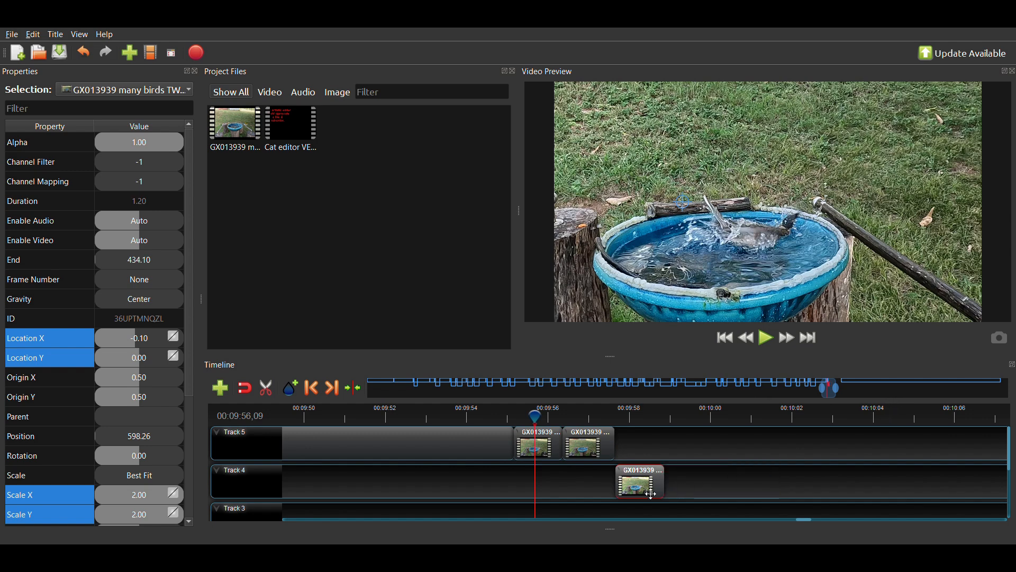
drag(652, 494, 717, 456)
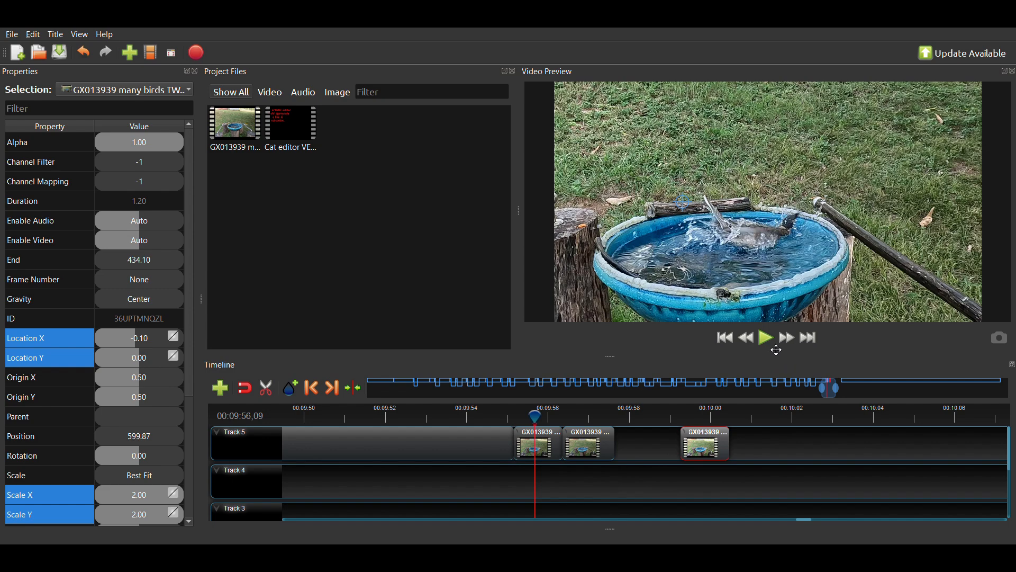
click(770, 343)
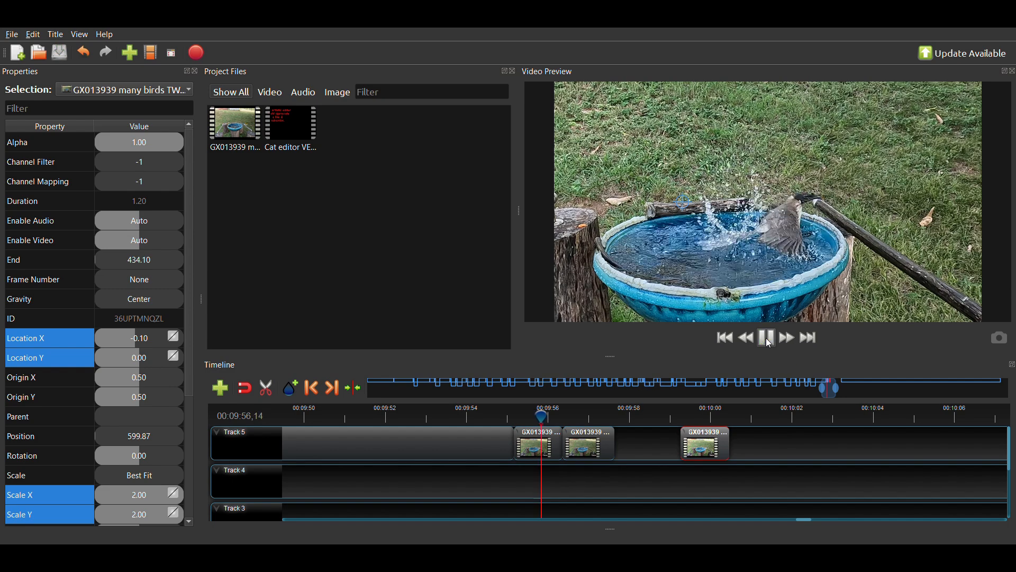
click(770, 343)
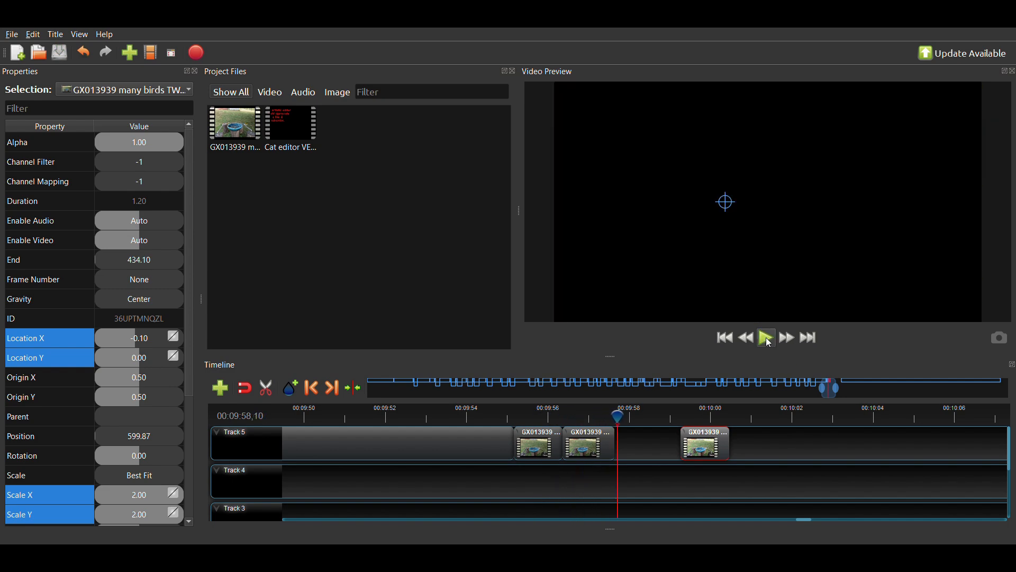
- Place the splash copy on Track 4 behind the first piece, stretched to 4.30 seconds, and move the following Track 5 piece to its end
drag(721, 452, 593, 492)
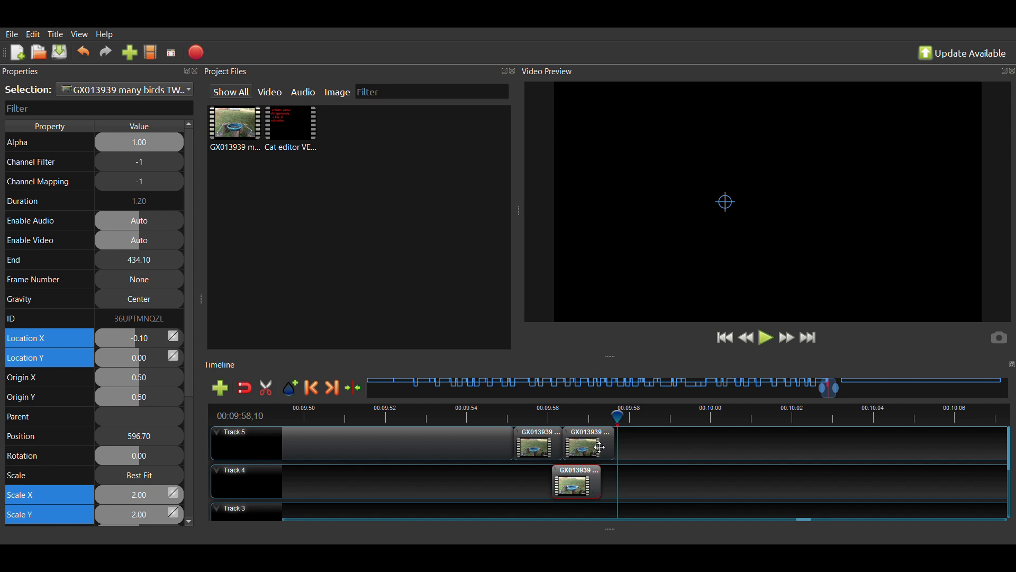
drag(601, 445, 770, 435)
drag(586, 487, 626, 483)
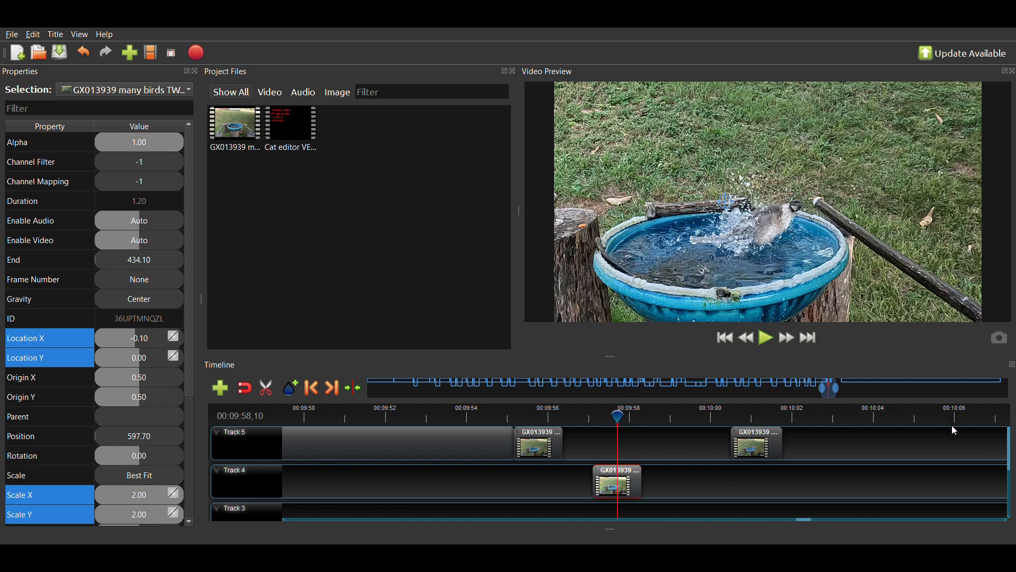
drag(663, 483, 635, 481)
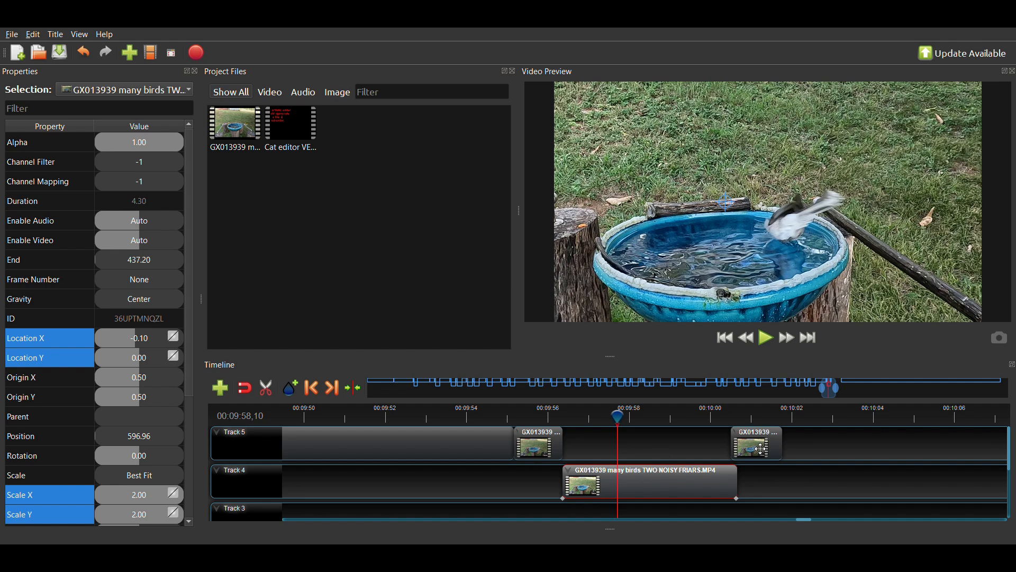
drag(763, 449, 767, 452)
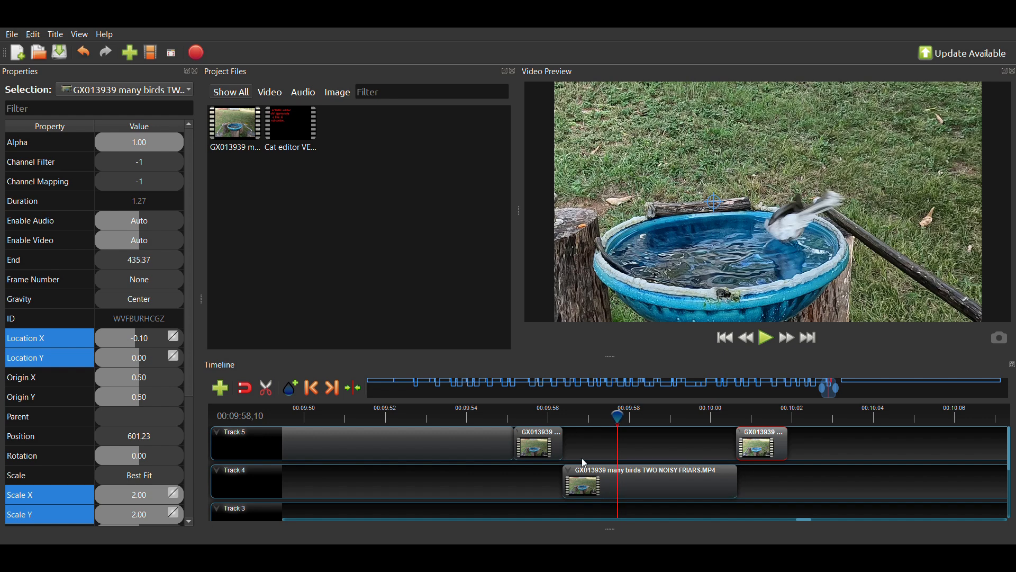
- Play from 00:09:55,19 through the splash, its stretched copy and the following Track 5 piece to check the sequence
click(560, 416)
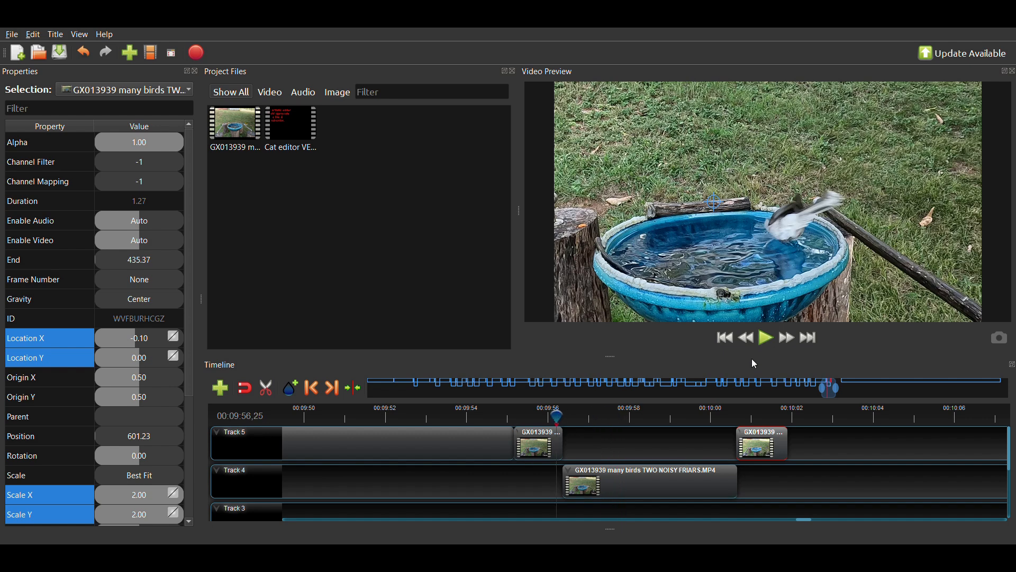
click(509, 412)
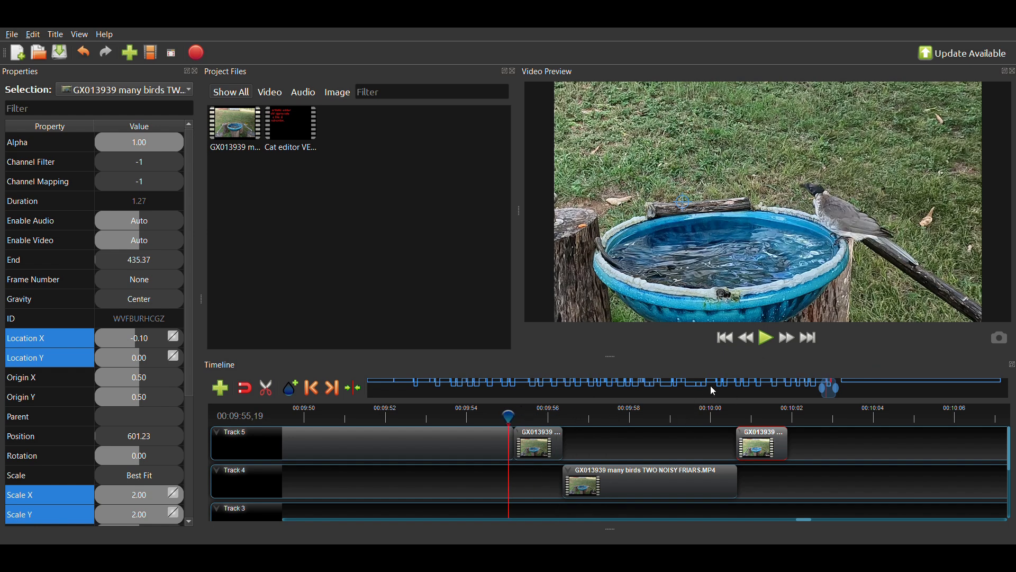
click(769, 340)
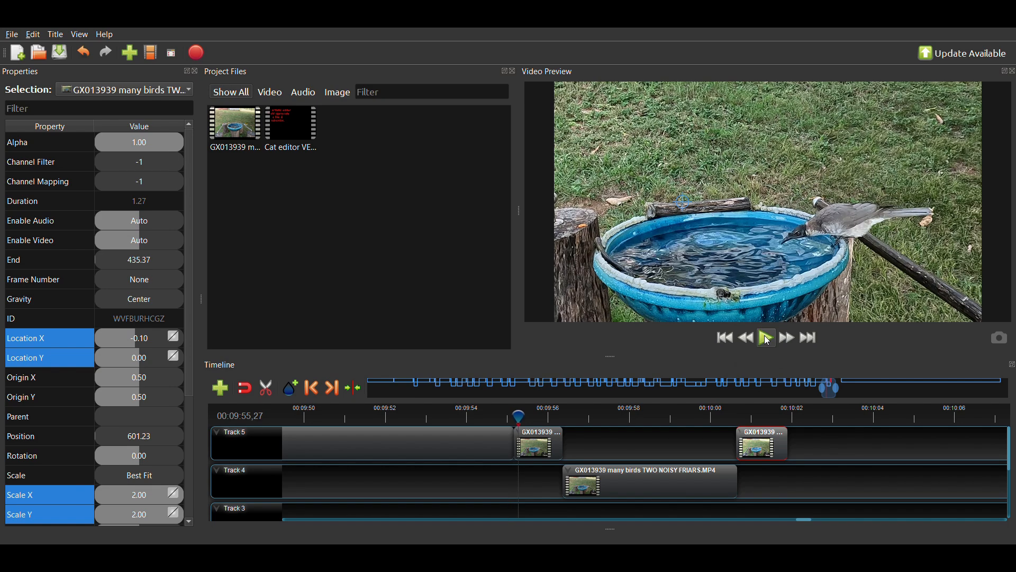
click(769, 340)
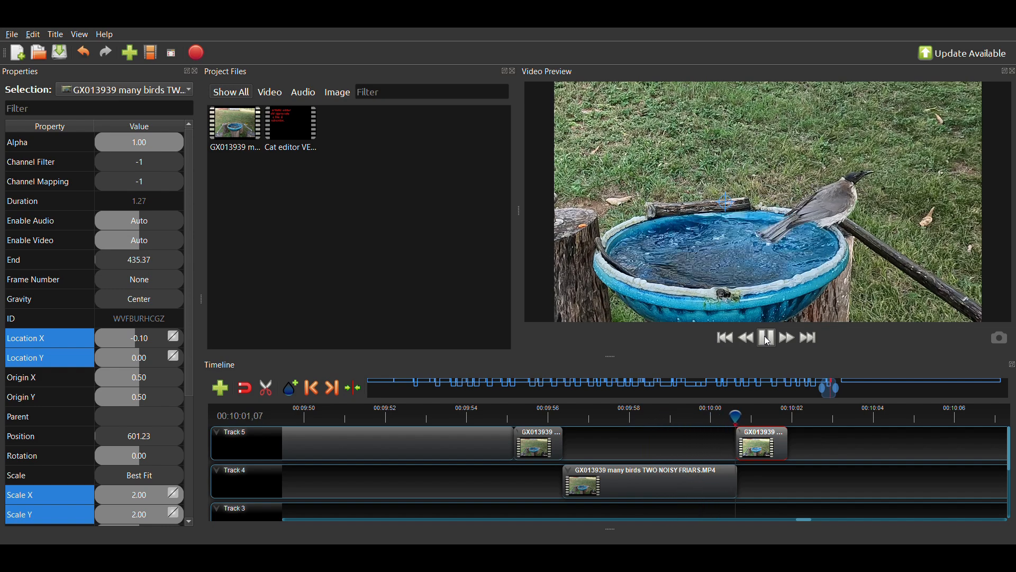
click(769, 340)
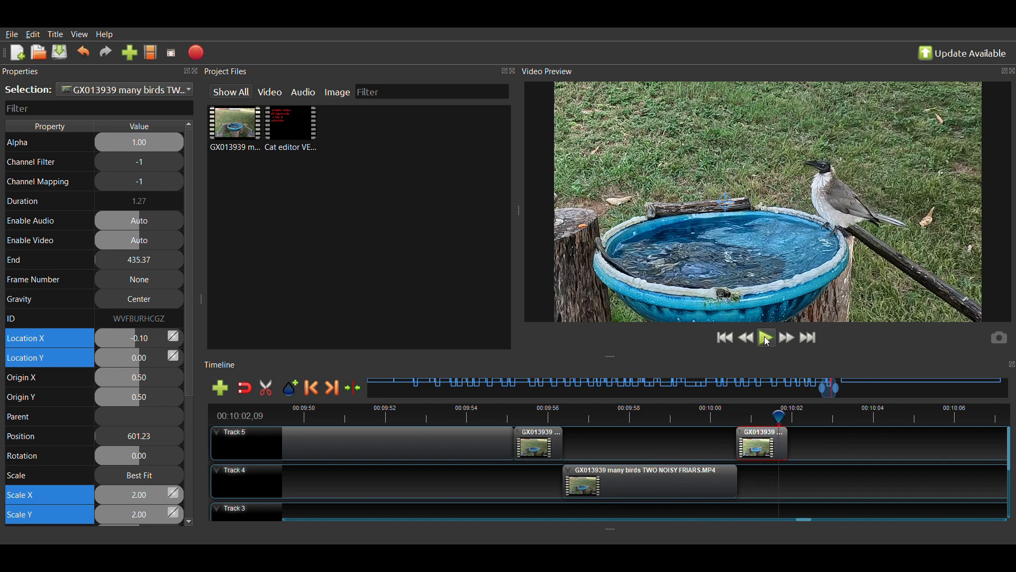
click(769, 340)
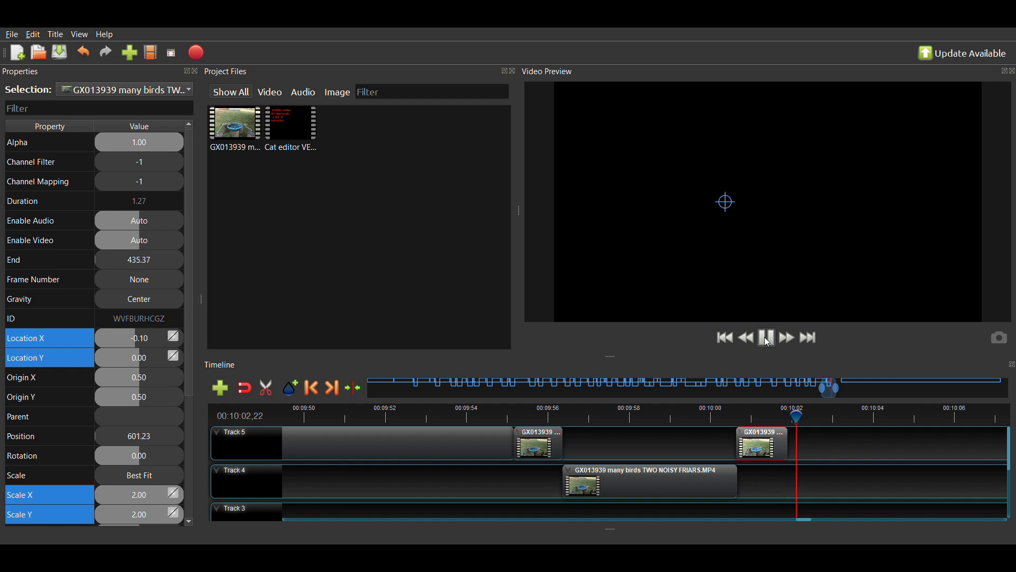
click(767, 340)
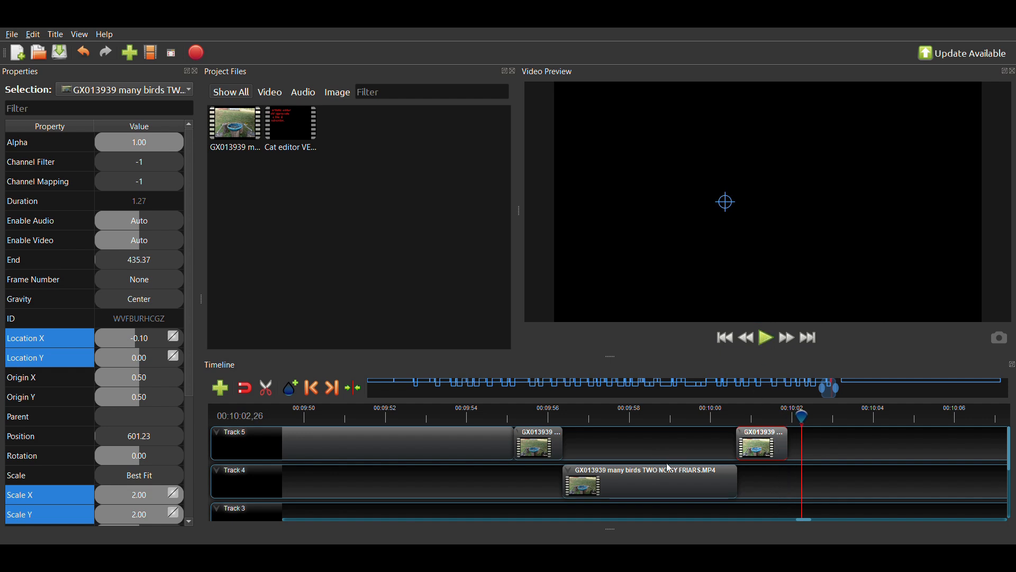
- Move the long remaining Track 5 segment earlier, close behind the last short piece
scroll(666, 462, down, 2)
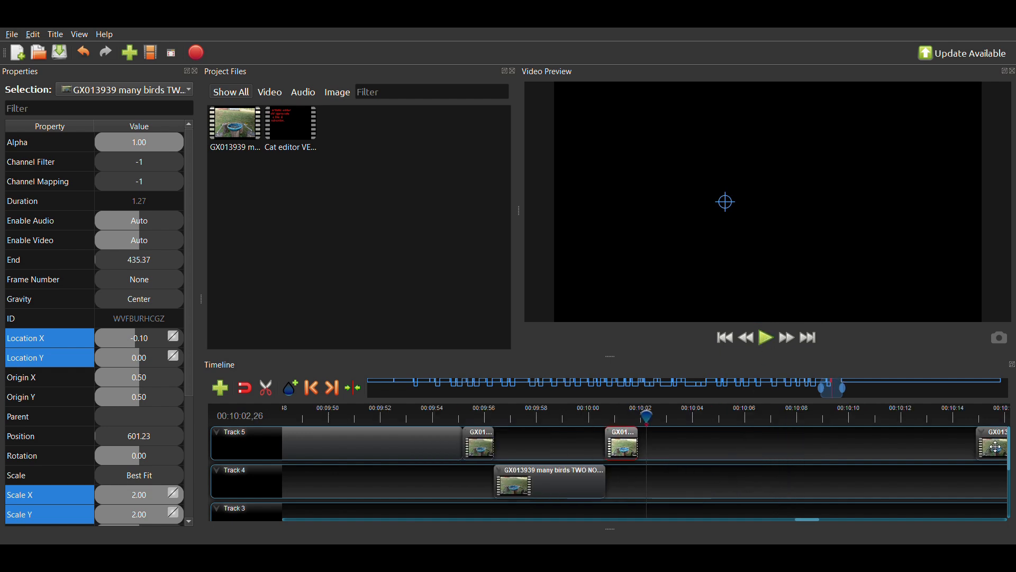
drag(999, 447, 691, 448)
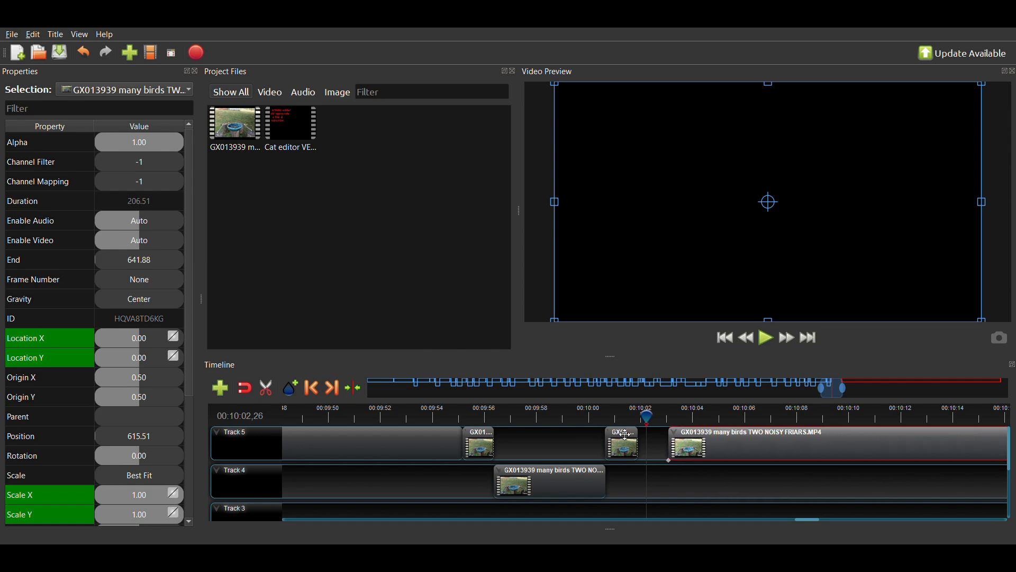
scroll(626, 434, left, 3)
click(856, 417)
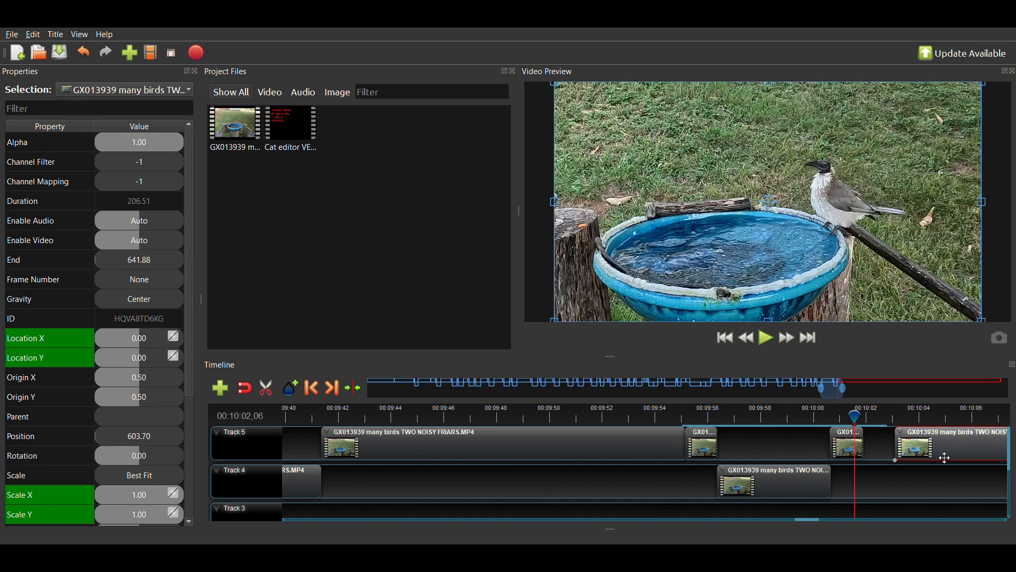
drag(945, 458, 919, 453)
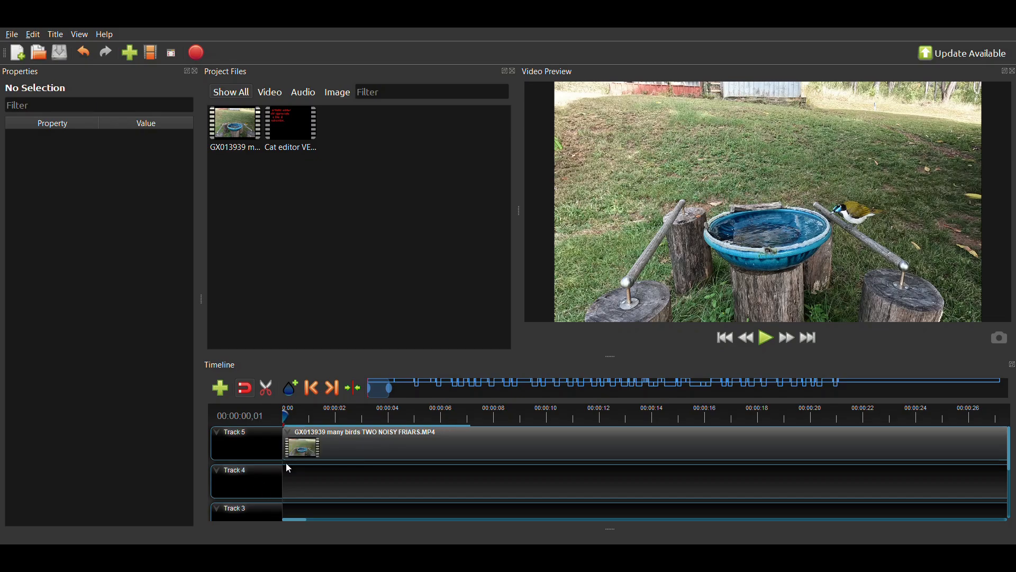
- Align the last short Track 5 piece at position 601.27 with the stretched copy's end, and join the long segment to it at 602.54
drag(384, 392, 841, 389)
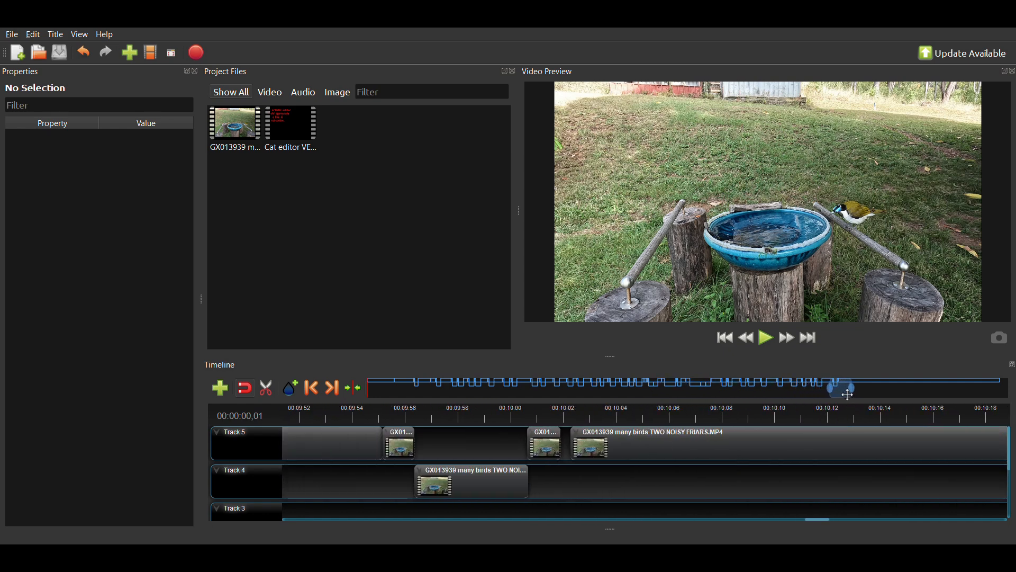
drag(592, 456, 614, 456)
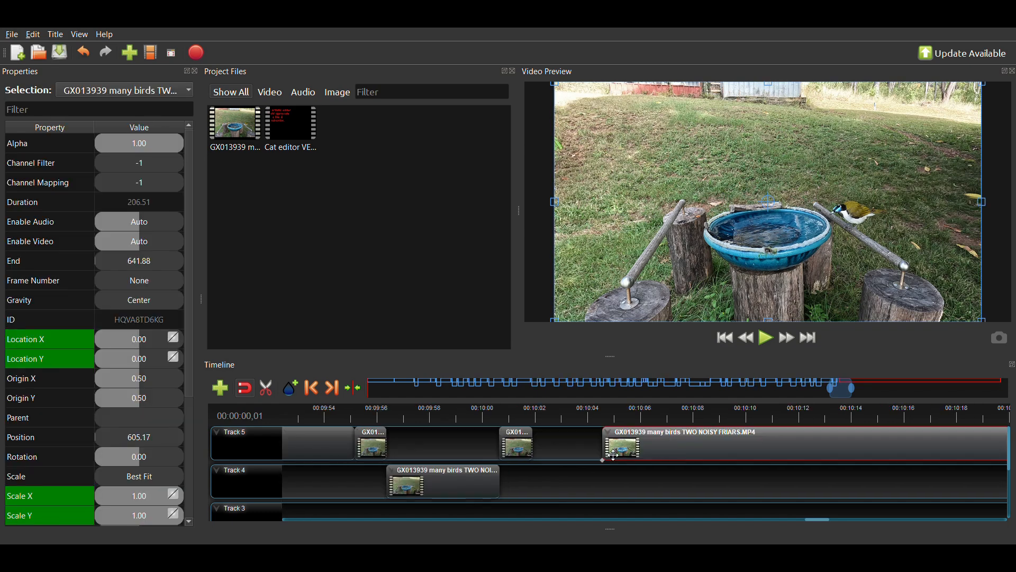
click(523, 454)
drag(523, 454, 528, 453)
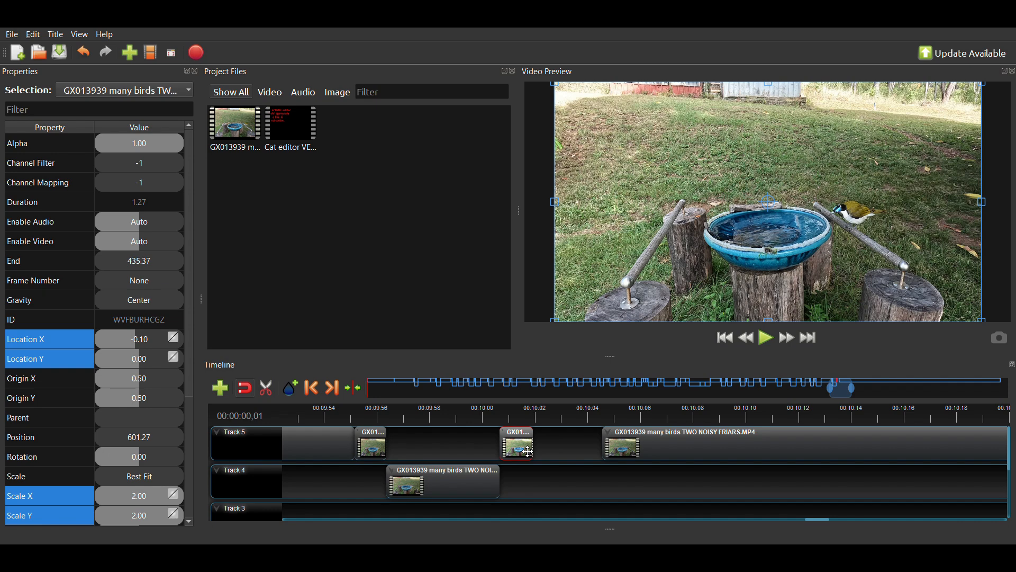
drag(691, 452, 623, 445)
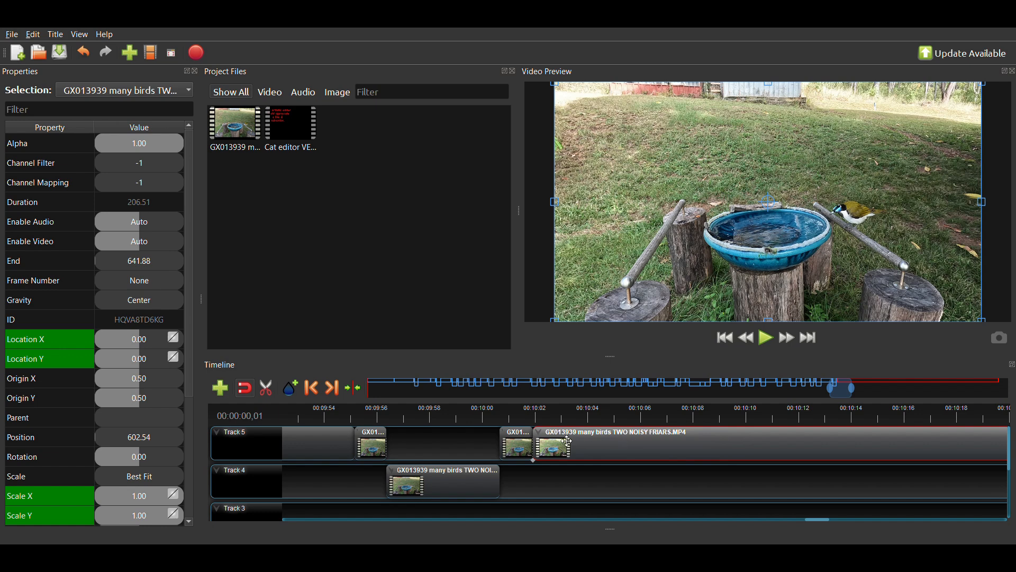
- Play from 00:10:02,12 into the long Track 5 segment to find the bird's next splash around 00:10:11,28
click(531, 416)
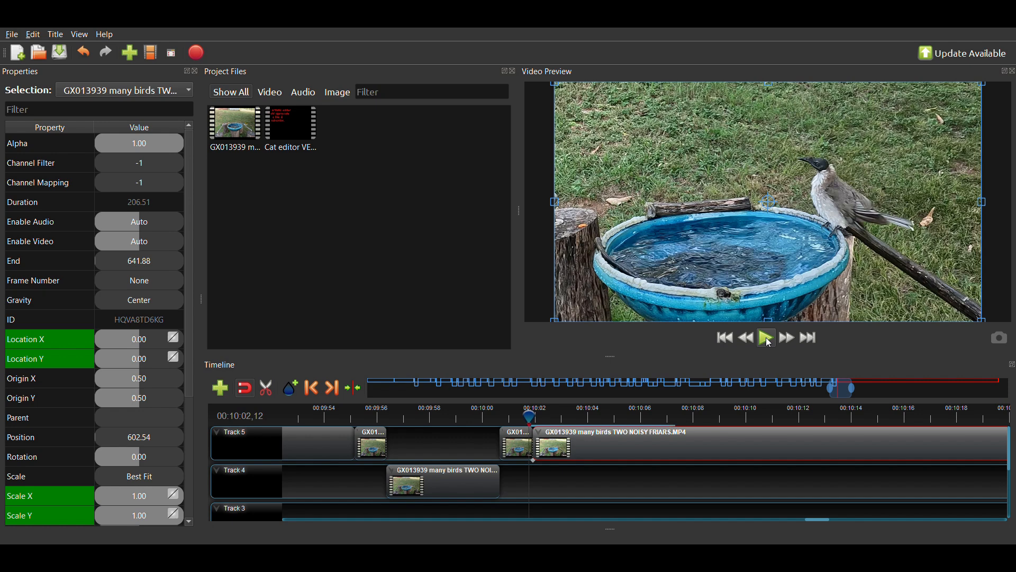
click(769, 343)
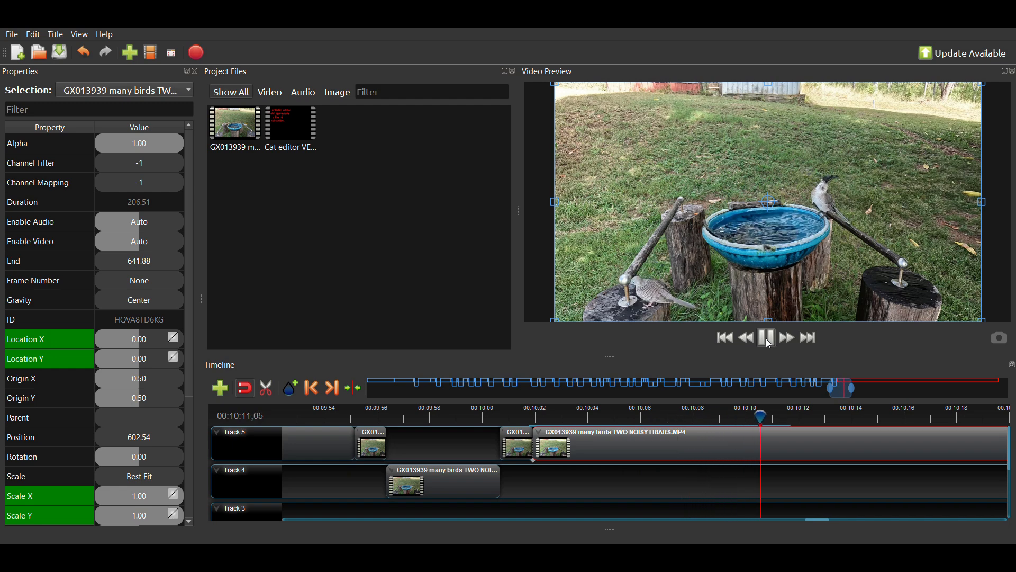
click(769, 343)
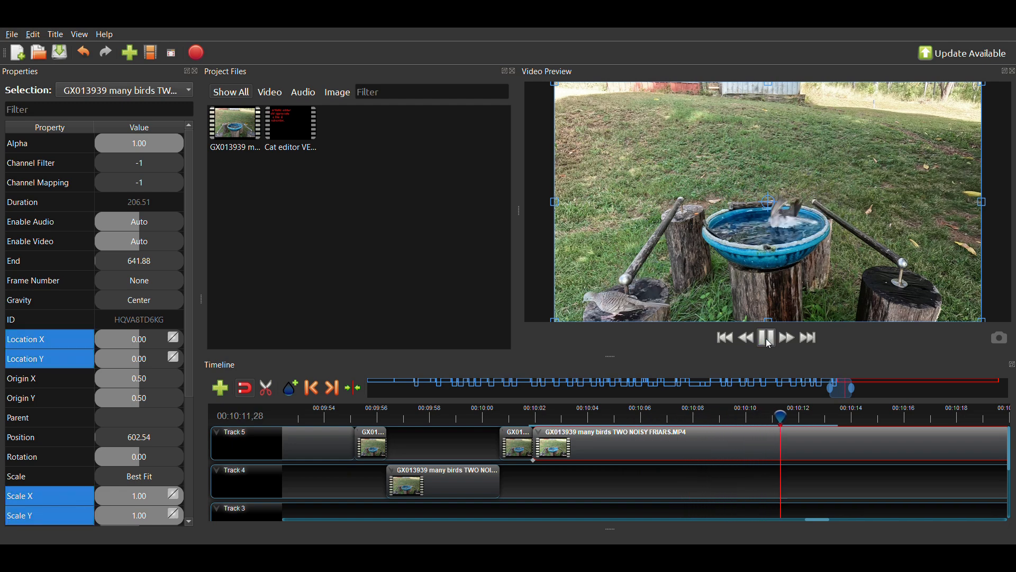
- Split the long Track 5 segment at 00:10:11,16, just before the bird enters the water
click(768, 343)
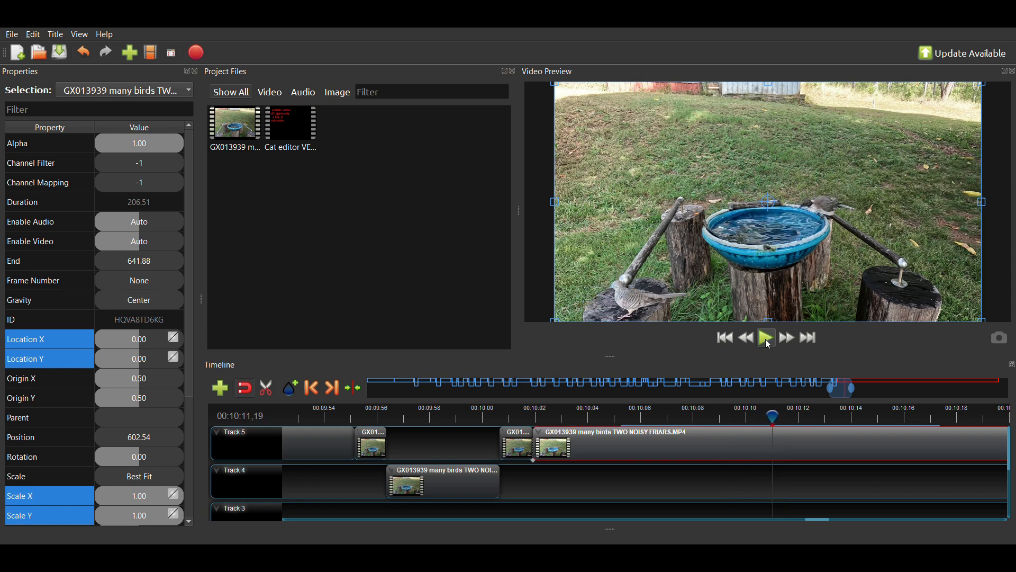
key(Left)
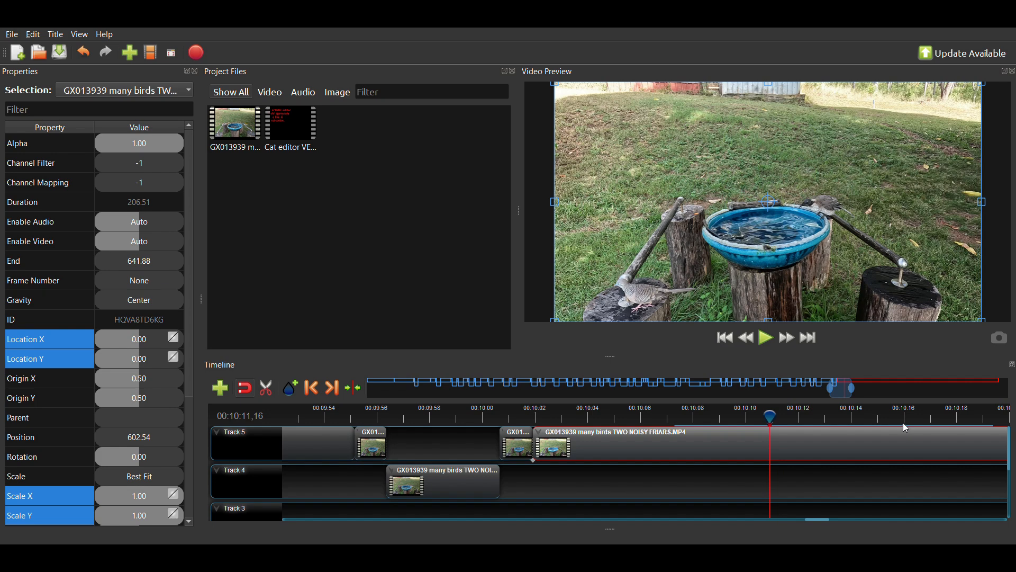
key(ctrl+k)
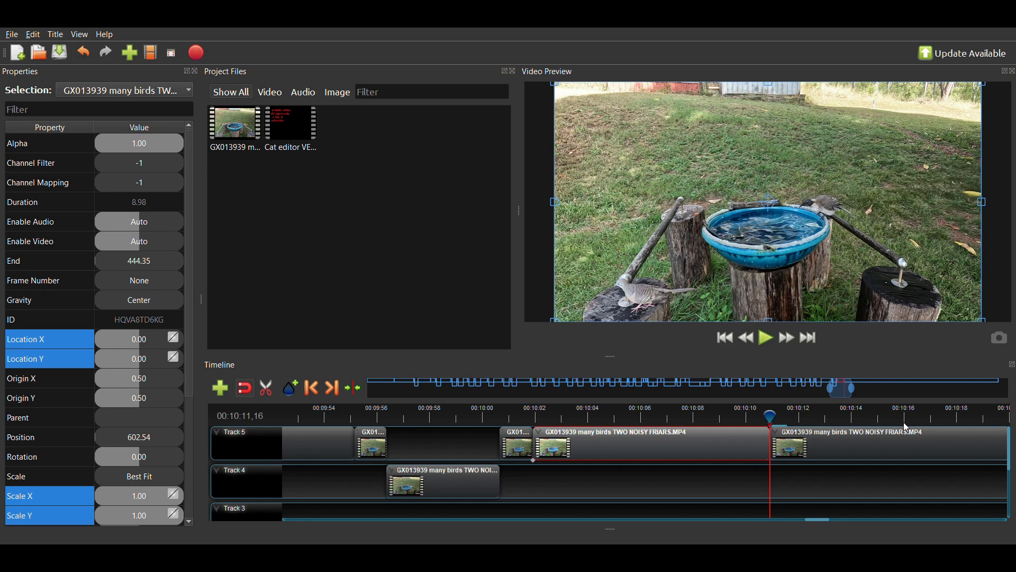
- Advance frame by frame through the splash and split the Track 5 segment again at 00:10:12,24
key(Right)
key(Right)
key(Right)
key(Right)
key(Right)
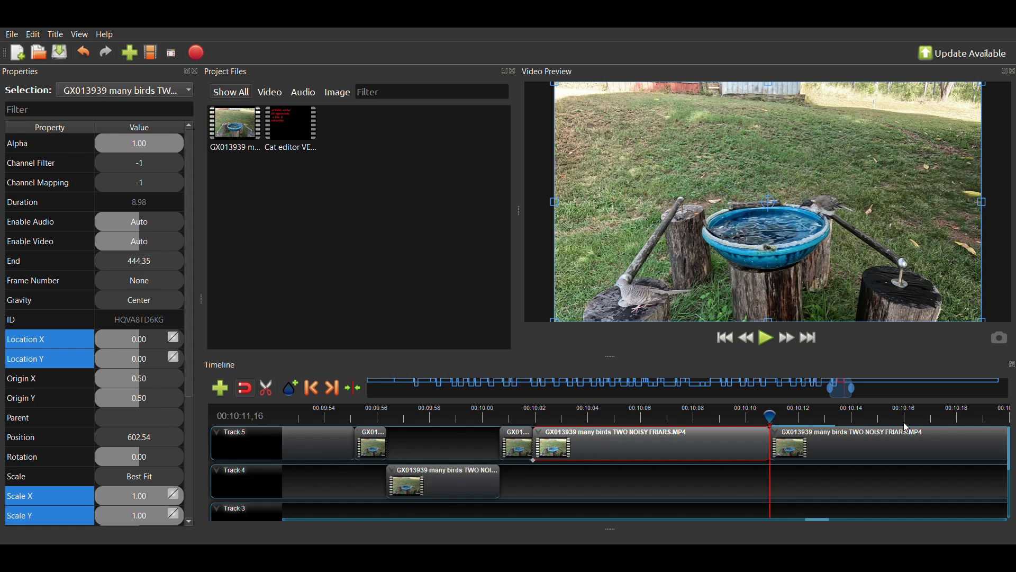
key(Right)
key(Right)
key(Right)
key(Right)
key(Right)
key(Right)
key(Right)
key(Right)
key(Right)
key(Right)
key(Right)
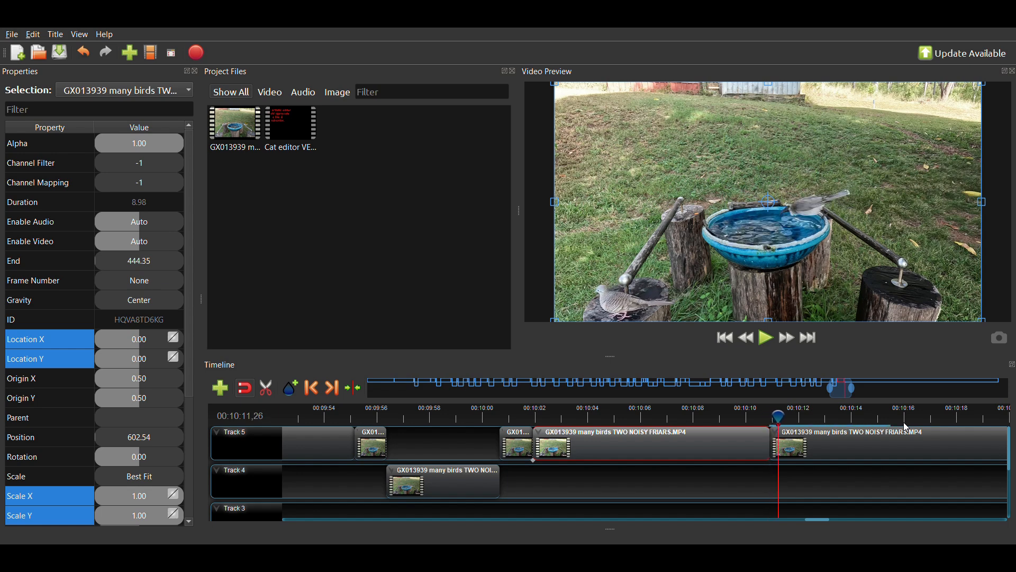
key(Right)
key(Right)
key(Right)
key(Right)
key(Right)
key(Right)
key(Right)
key(Right)
key(Right)
key(Right)
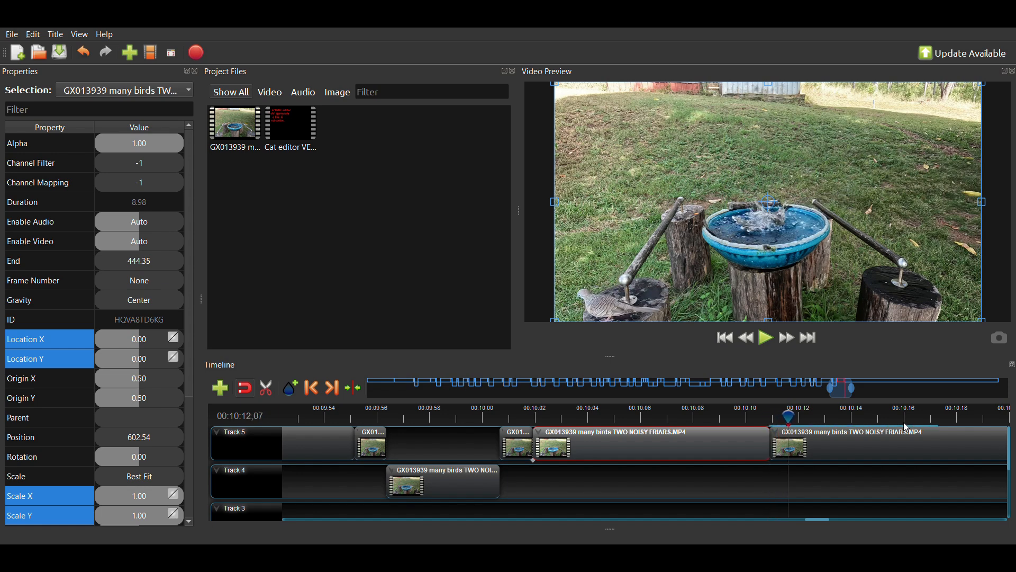
key(Right)
key(Right)
key(Right)
key(Right)
key(Right)
key(Right)
key(Right)
key(Right)
key(Right)
key(Right)
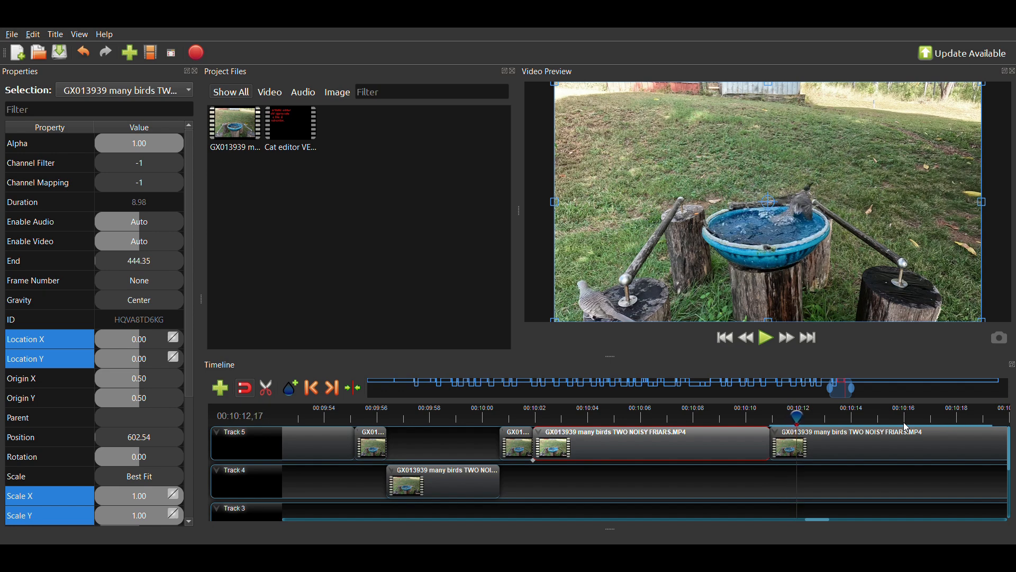
key(Right)
key(Right)
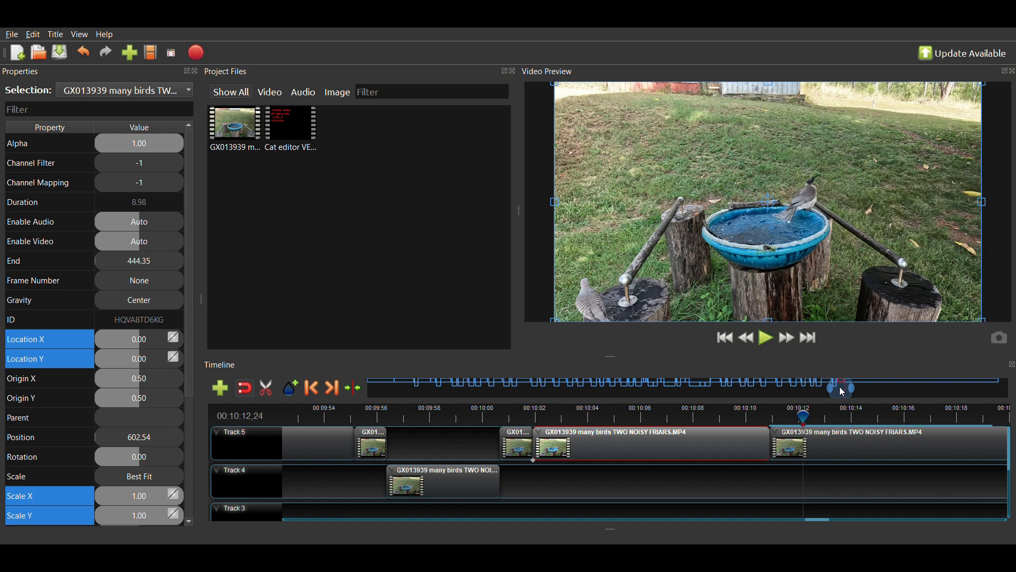
key(ctrl+k)
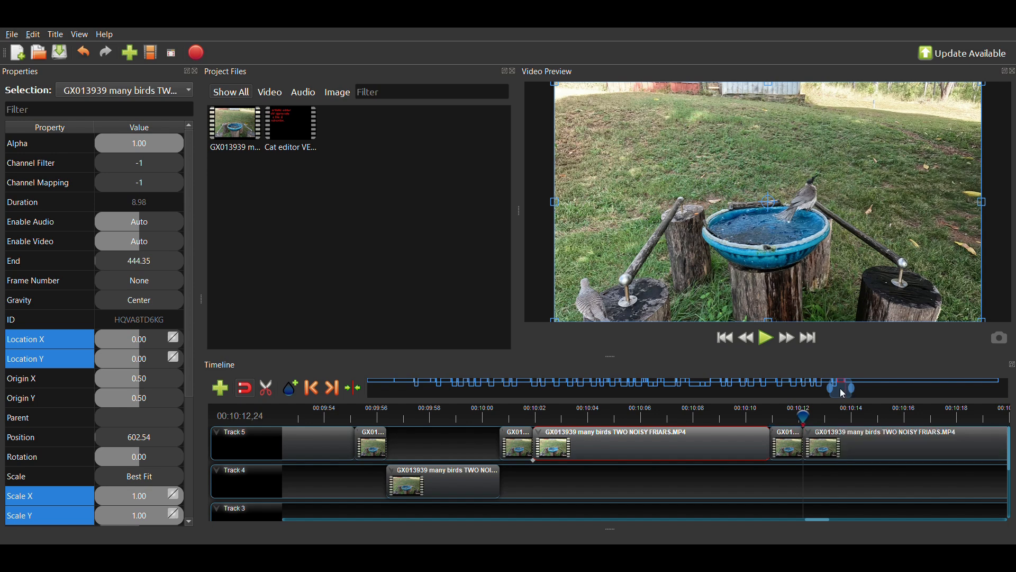
- Move the long Track 5 segment after the new split several seconds later to open a gap behind the short splash piece
drag(844, 393, 848, 393)
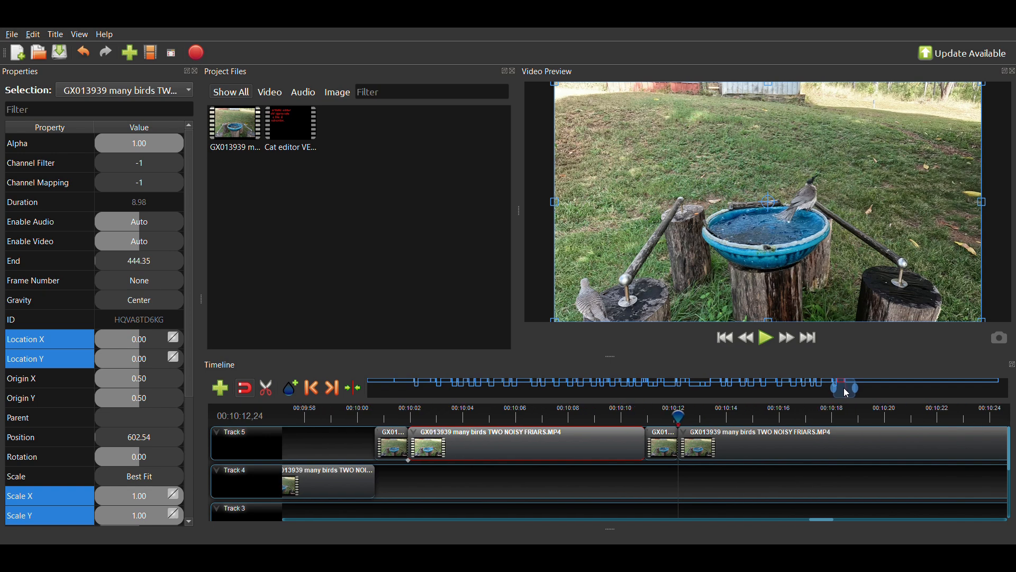
click(738, 444)
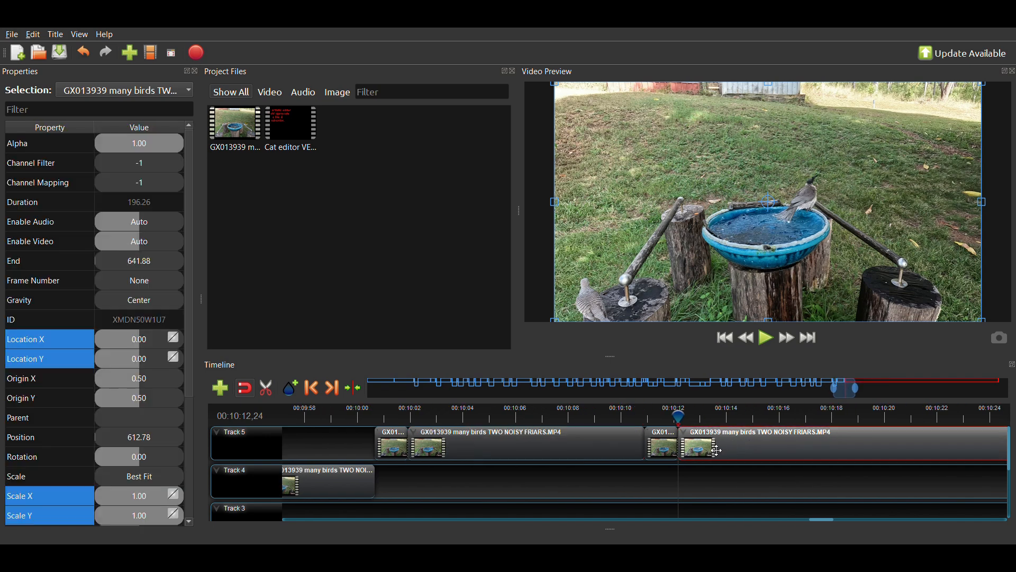
drag(717, 451, 929, 440)
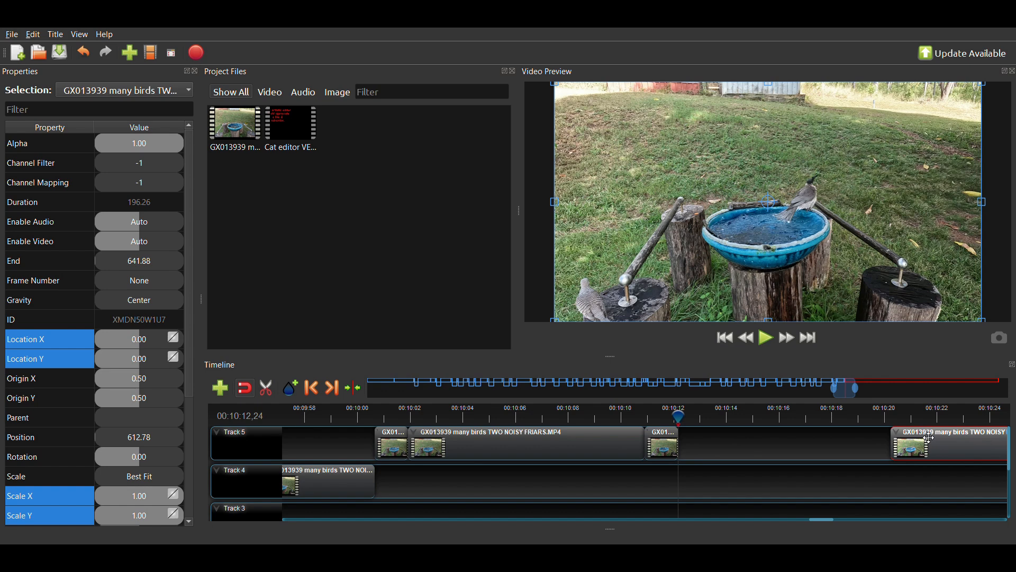
- Copy the short splash piece onto Track 4 beneath the gap and stretch the copy to a duration of 4.83
click(667, 447)
click(563, 454)
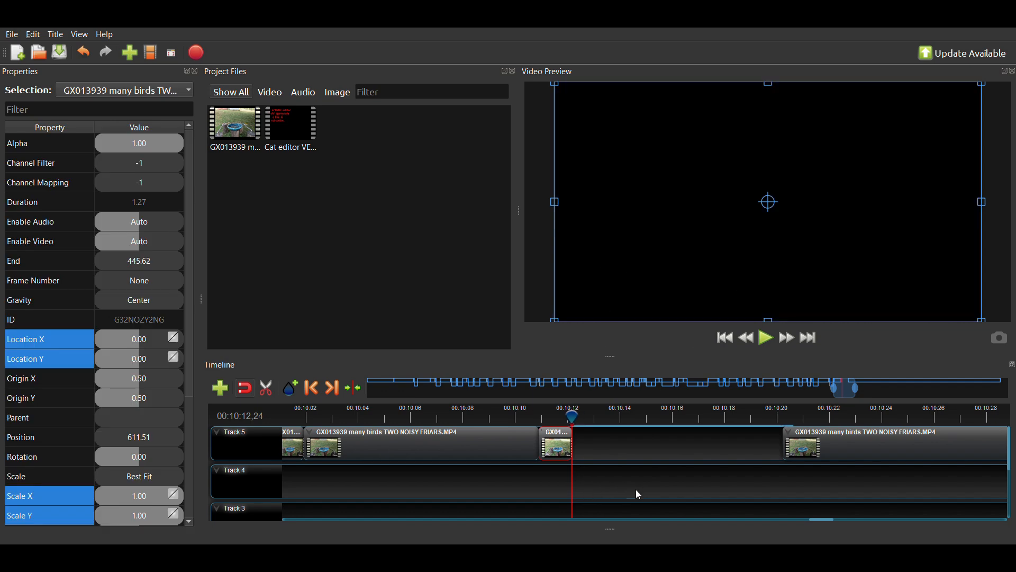
key(ctrl+v)
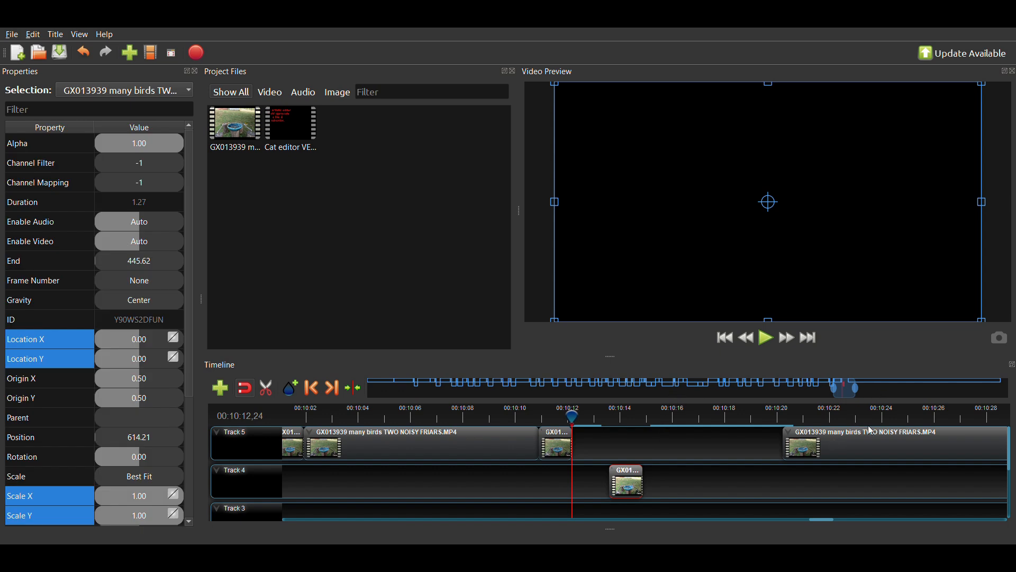
drag(644, 482, 736, 482)
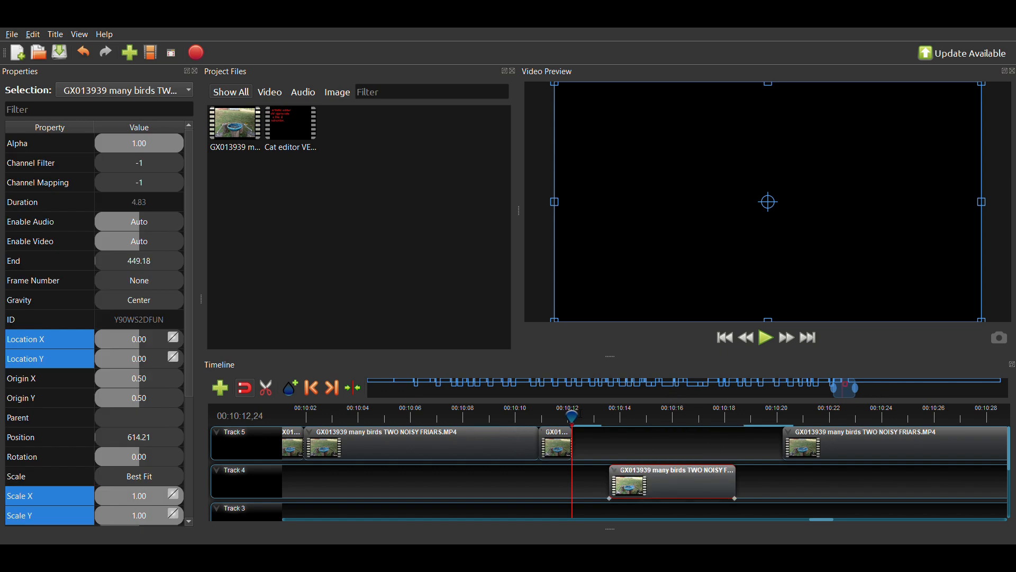
- Move the stretched Track 4 copy to position 613.65 and set its Scale X and Scale Y to 2 at its start
click(595, 416)
drag(668, 482, 657, 484)
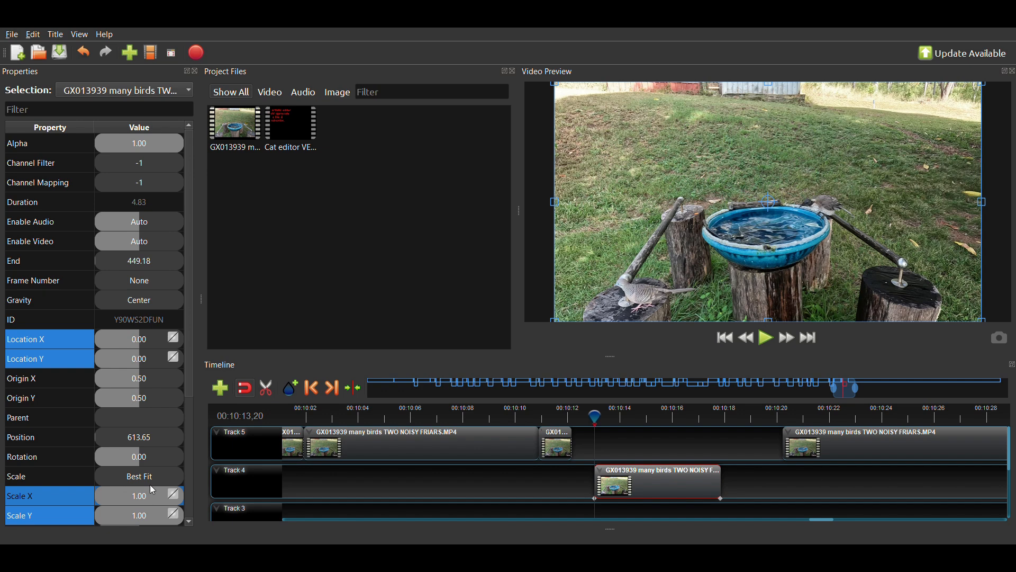
click(150, 485)
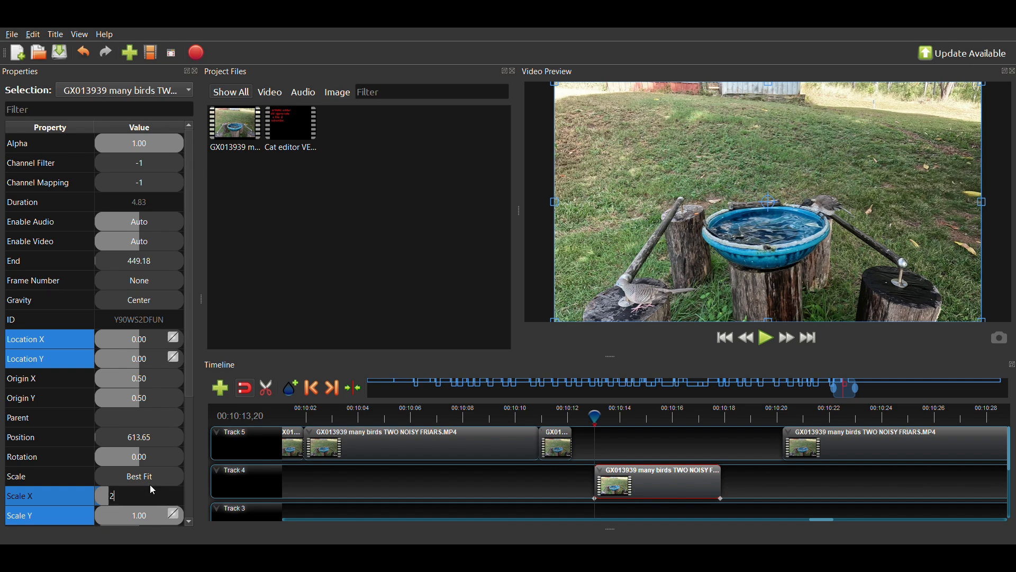
click(140, 513)
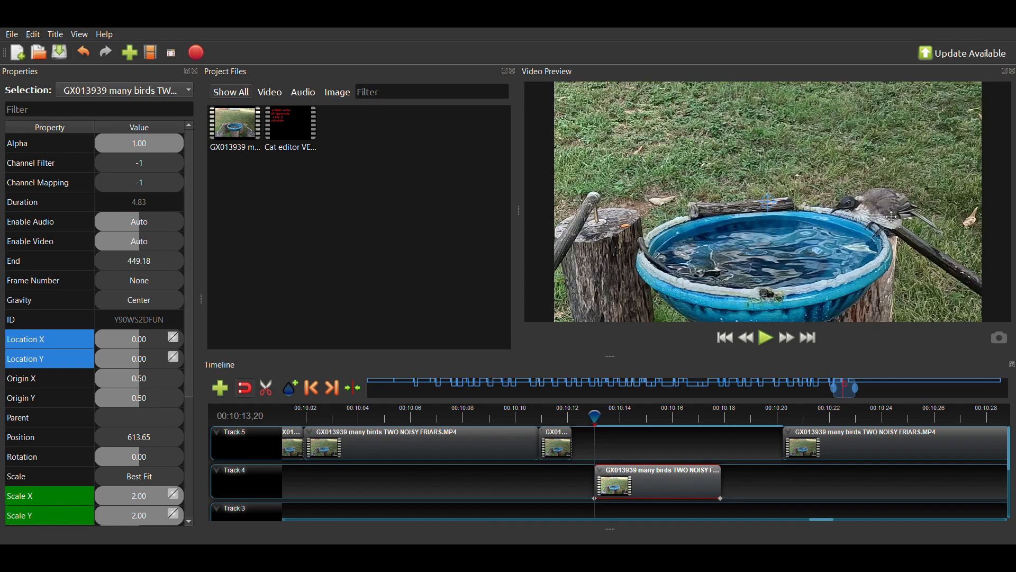
- Play through the enlarged Track 4 copy to check its framing, then realign its start with 00:10:13,15 at position 613.45
click(768, 339)
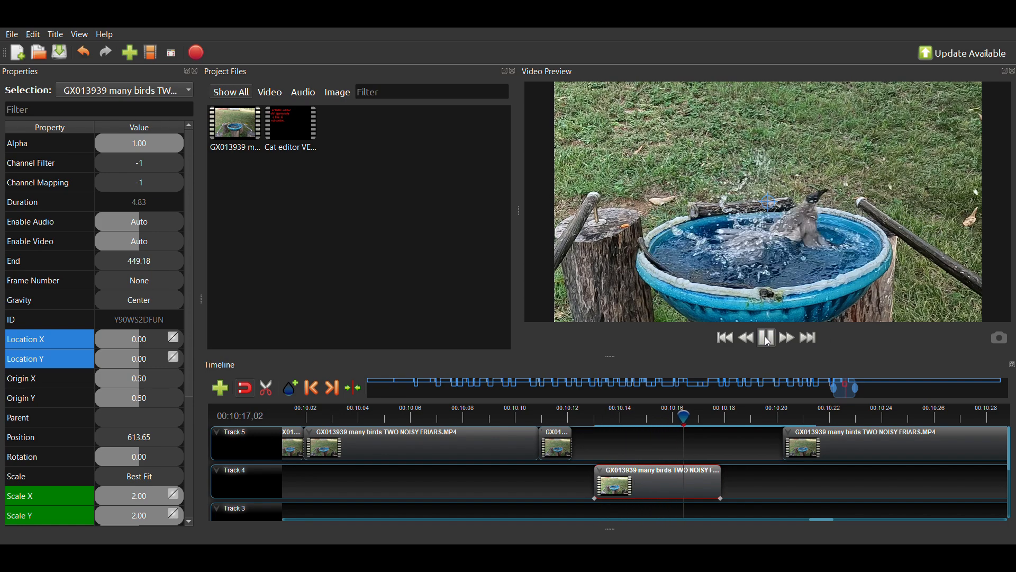
click(768, 339)
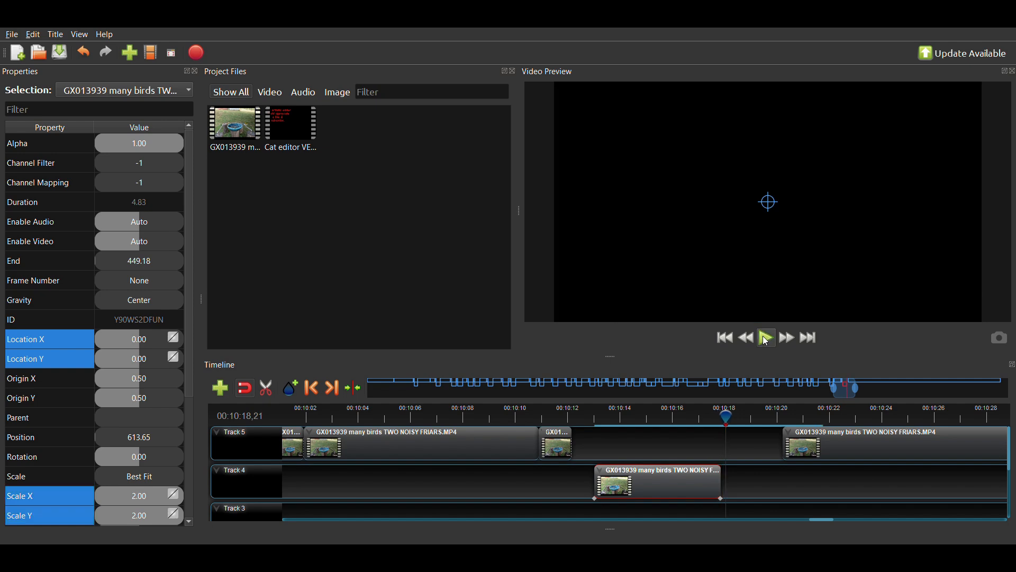
click(592, 418)
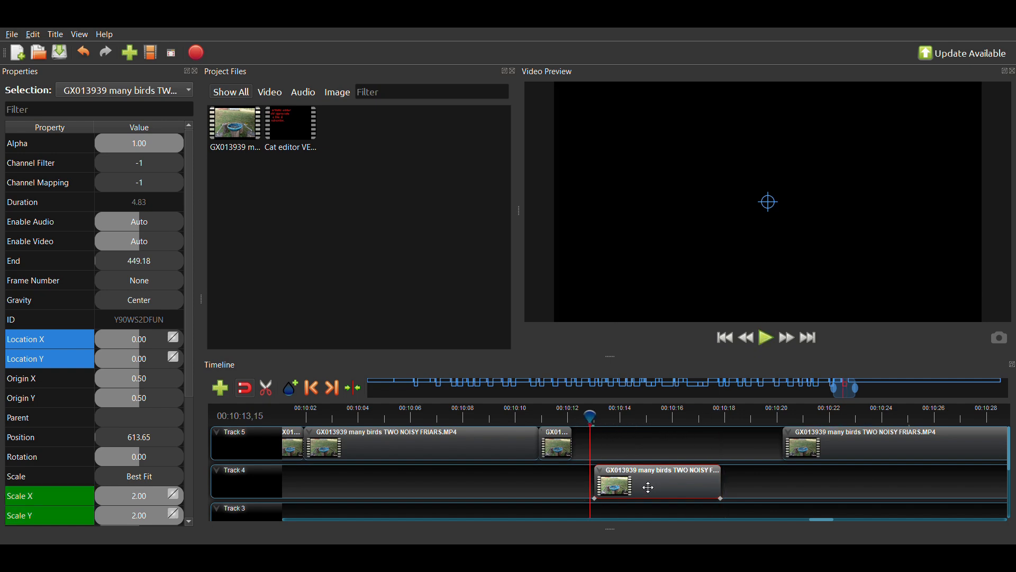
drag(649, 488, 660, 485)
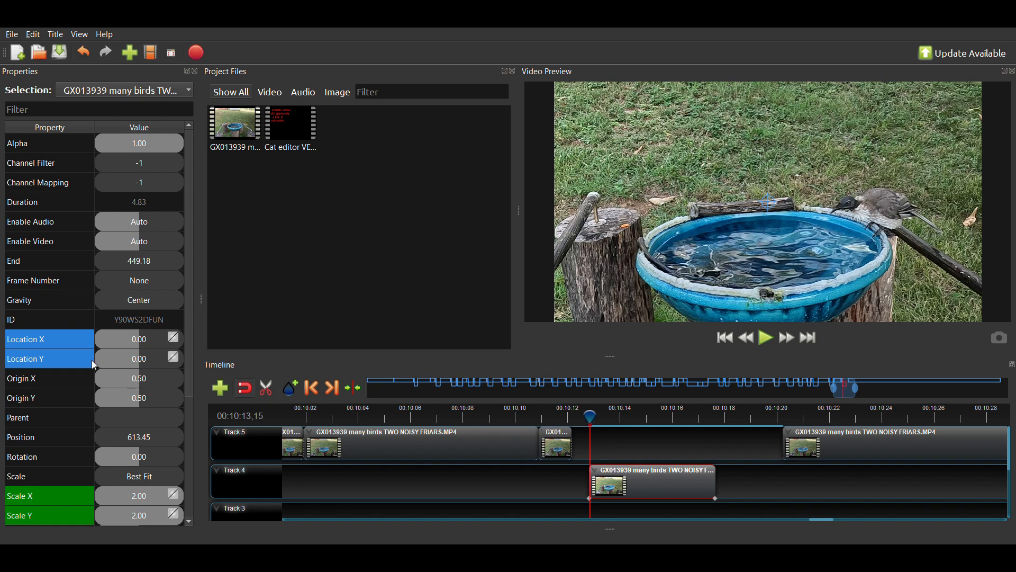
- Set the Track 4 copy's Location X to -0.1 and Location Y to 0.05 at its start to reframe the bird
double_click(123, 340)
text(-.1)
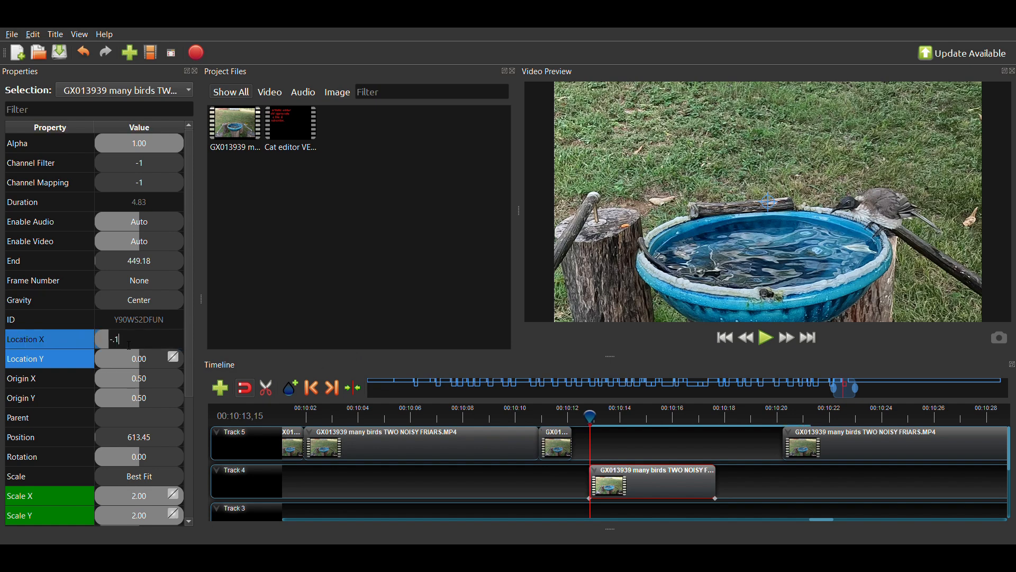
key(Return)
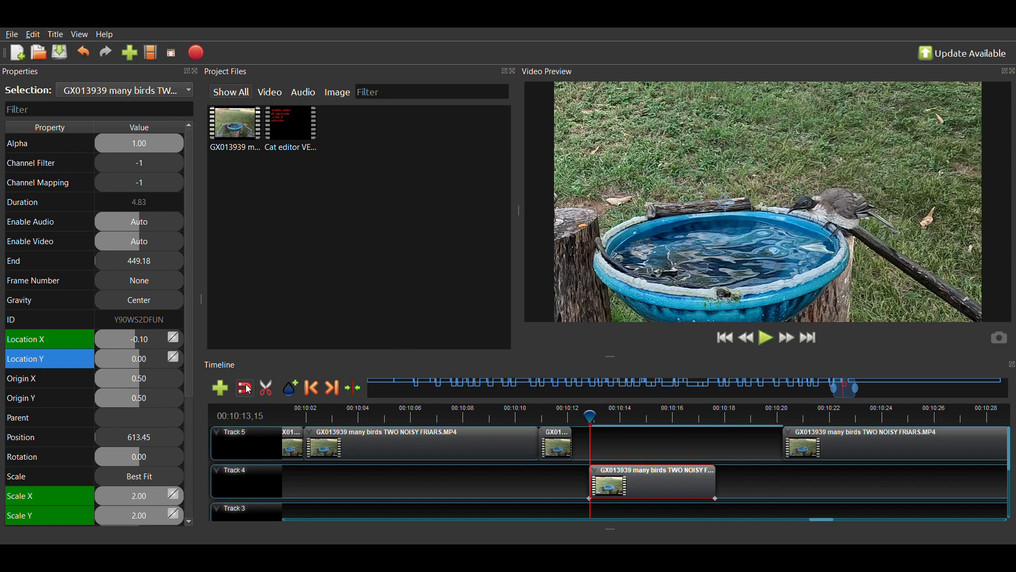
double_click(142, 364)
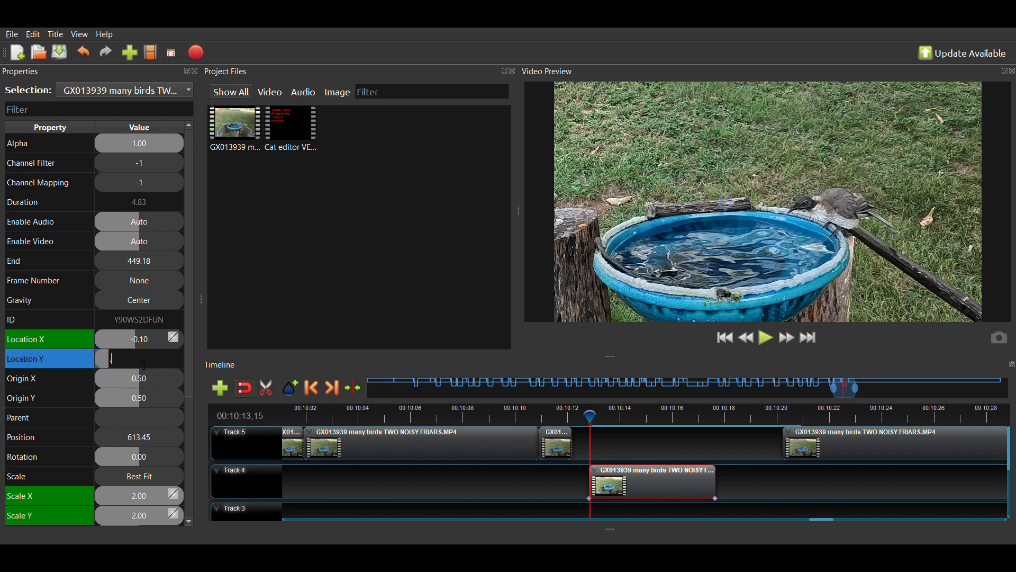
key(Return)
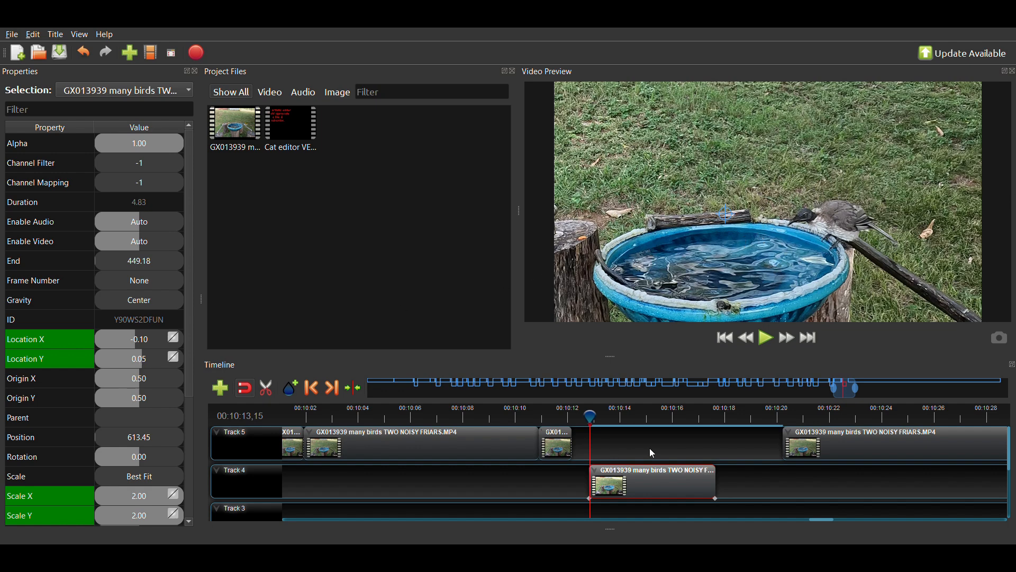
- Preview the reframed copy, join it to the short splash piece at 612.78, and attach the long Track 5 segment to its end at 617.62
click(772, 347)
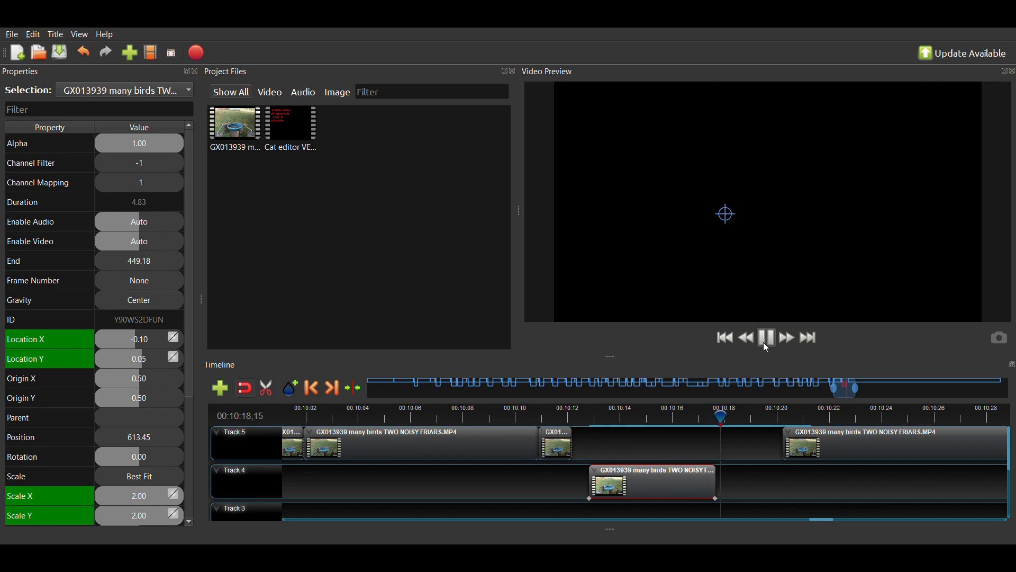
click(767, 347)
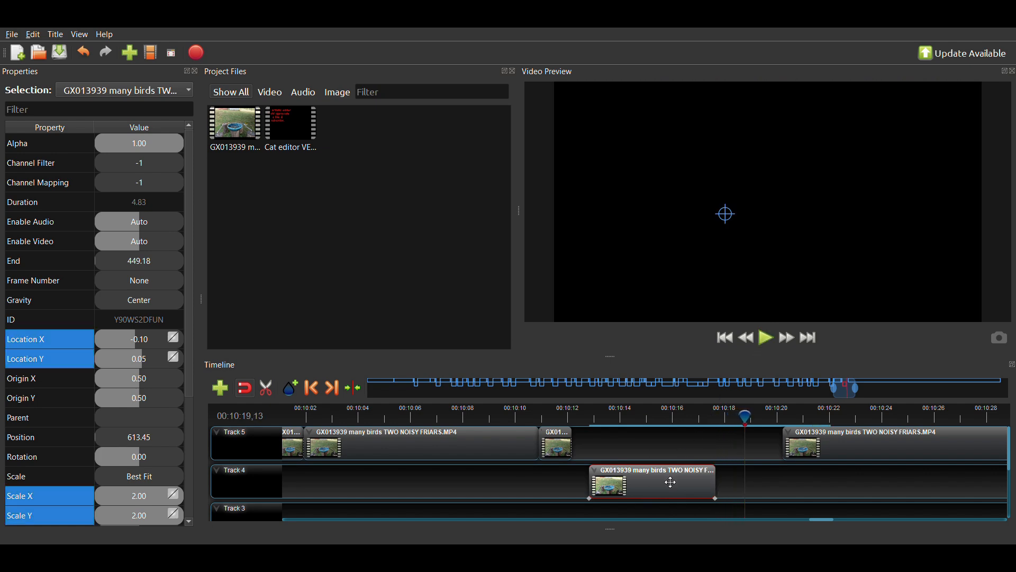
drag(665, 487, 648, 488)
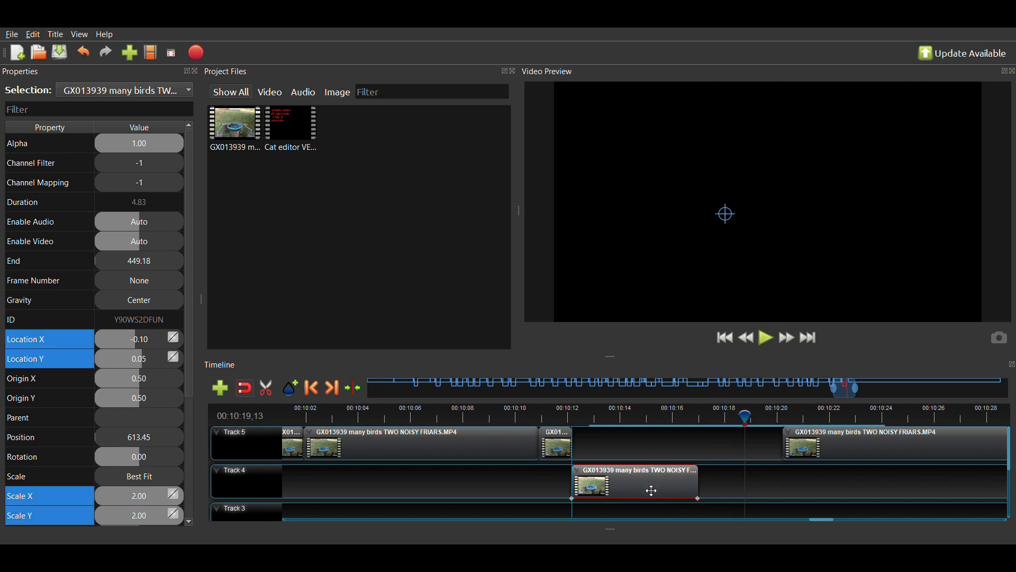
click(570, 420)
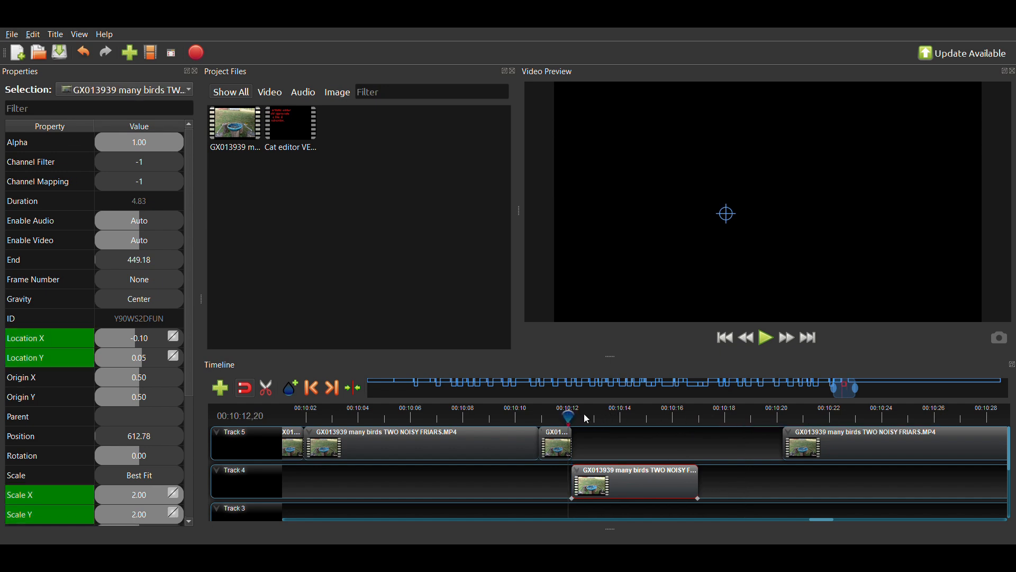
drag(820, 448, 737, 447)
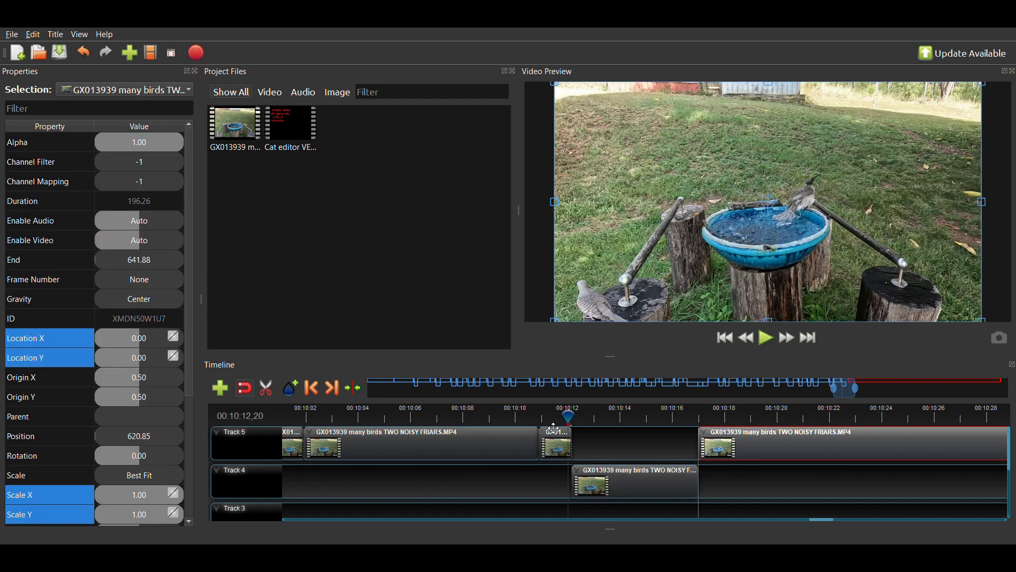
- Play through the joined Track 5 and Track 4 pieces, then replay the long Track 5 segment and stop at 00:10:21,05
click(767, 342)
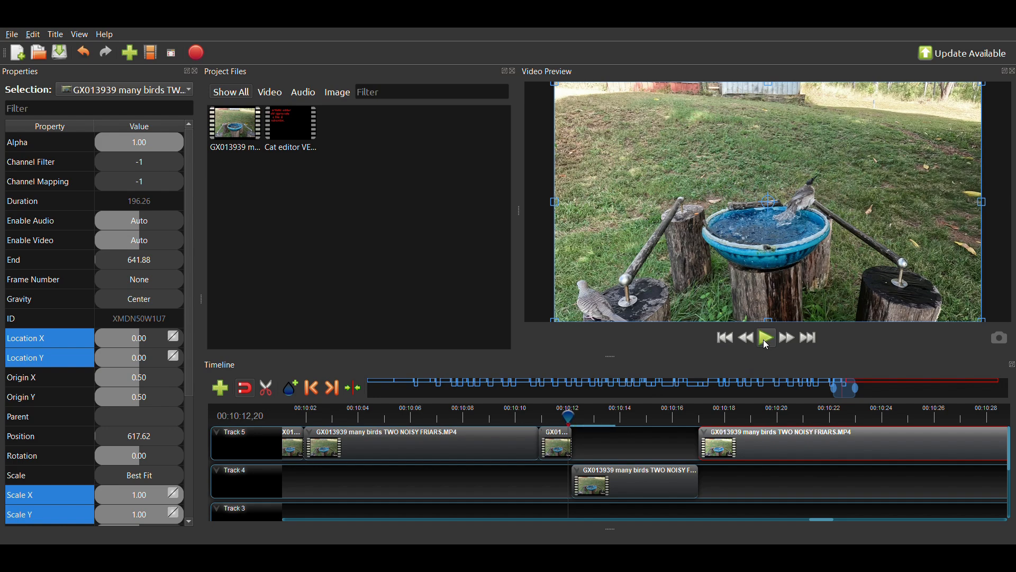
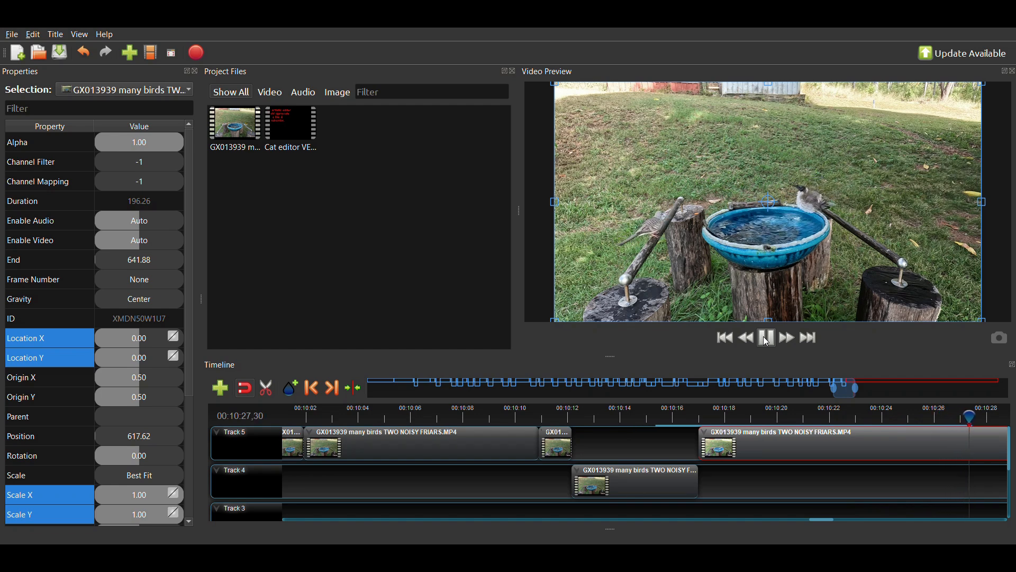
click(769, 338)
click(729, 415)
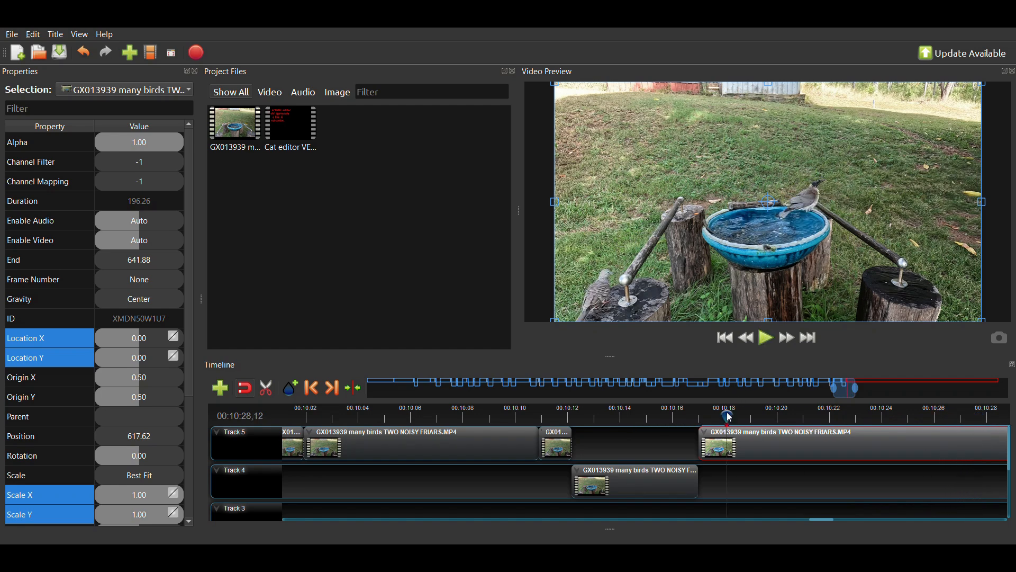
click(769, 340)
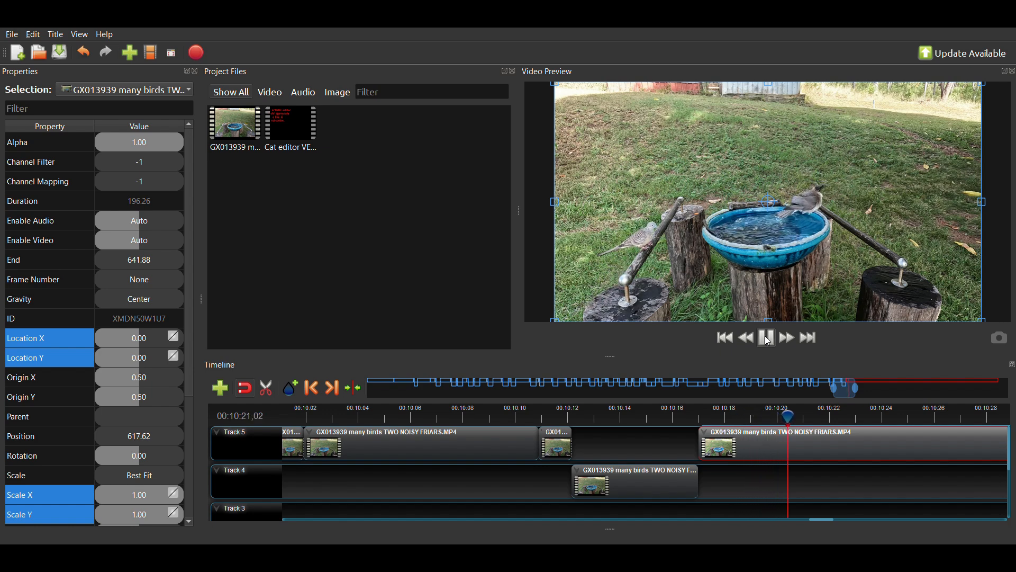
click(769, 339)
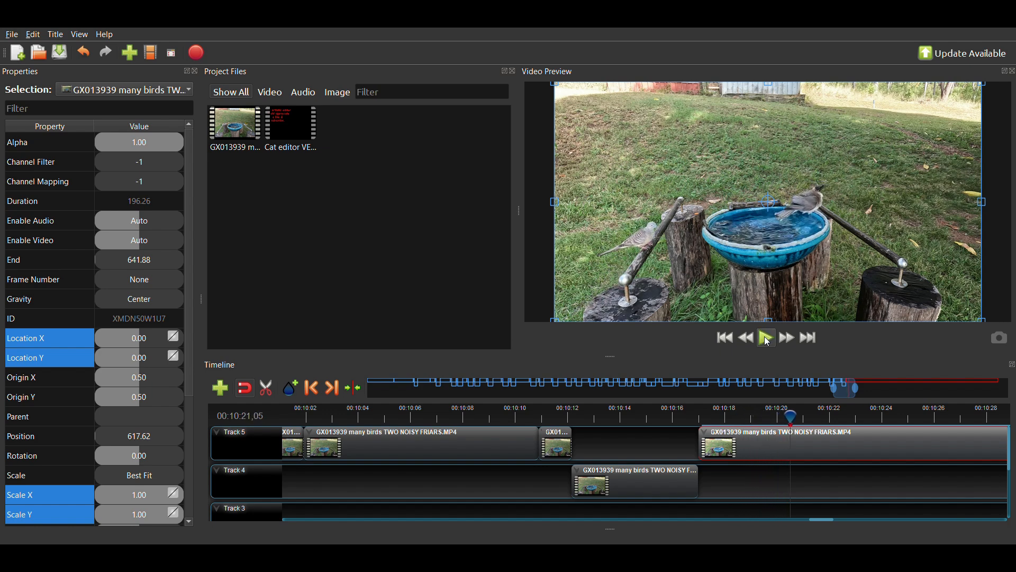
- Keyframe Scale X and Scale Y at 1 on the long Track 5 segment at 00:10:21,05
click(142, 495)
text(1)
key(Return)
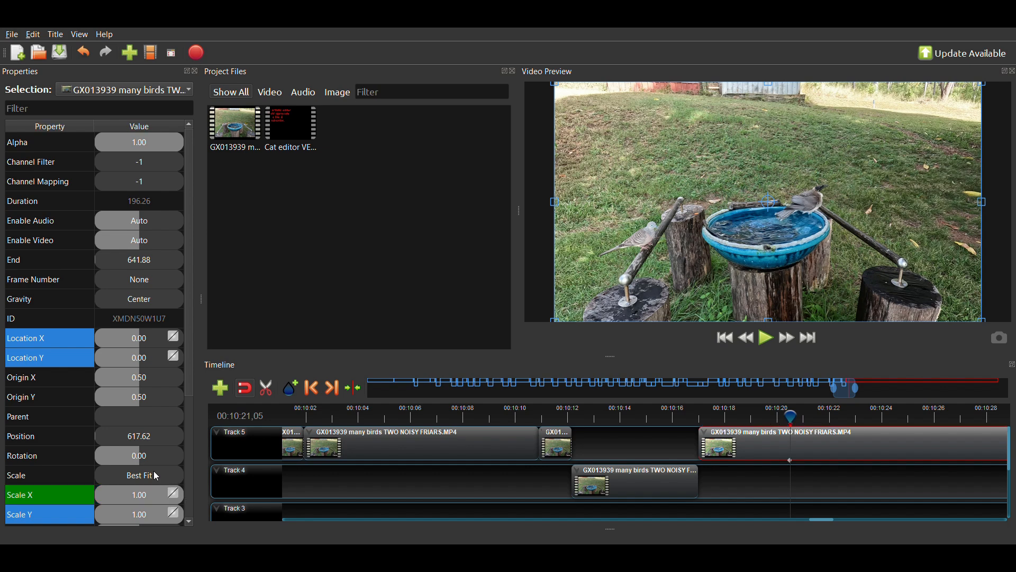
double_click(135, 507)
text(1)
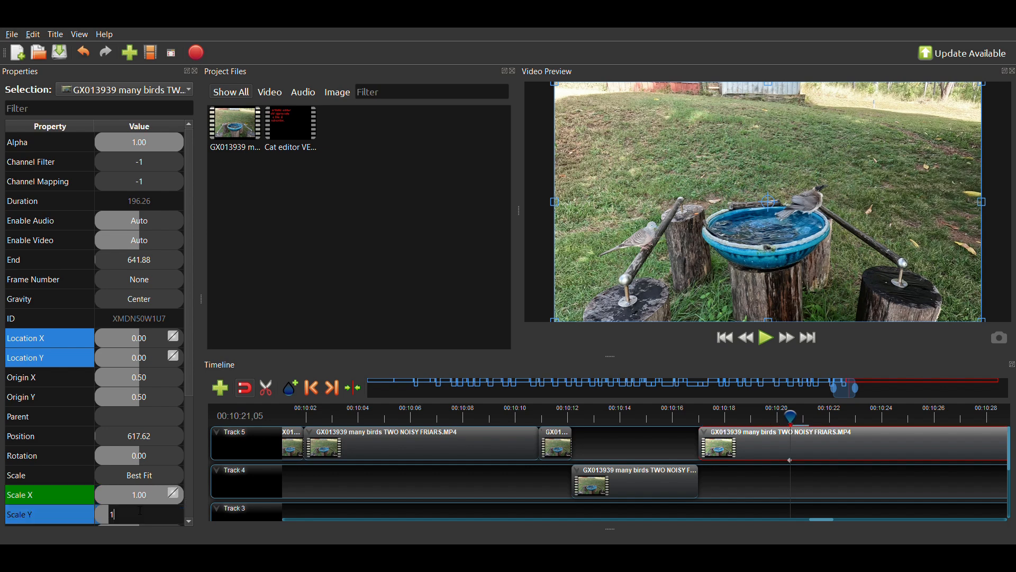
key(Return)
- Keyframe Location X and Location Y at 0 on the long Track 5 segment at 00:10:21,05
click(127, 345)
double_click(127, 345)
text(0)
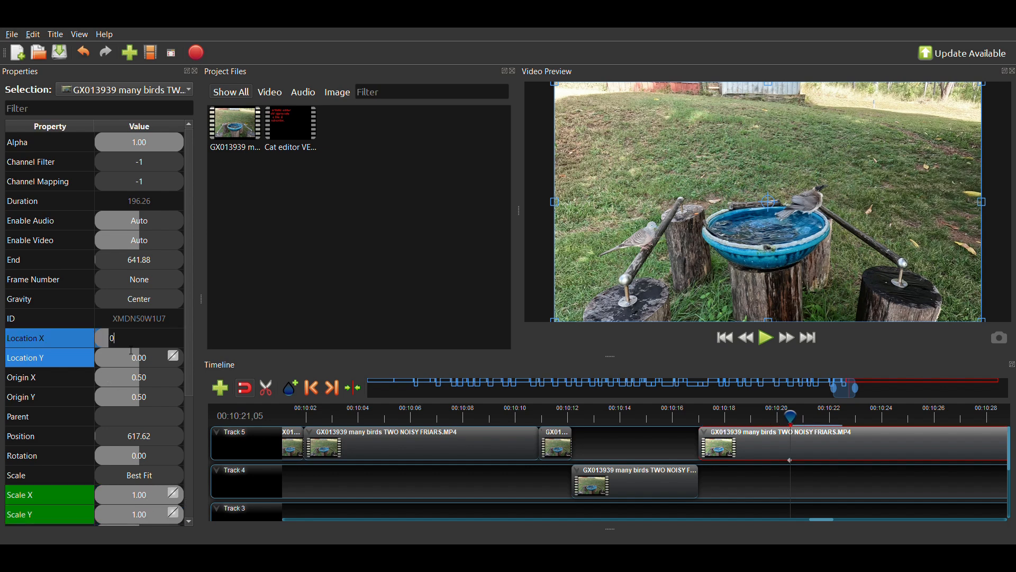
key(Return)
click(129, 358)
double_click(132, 362)
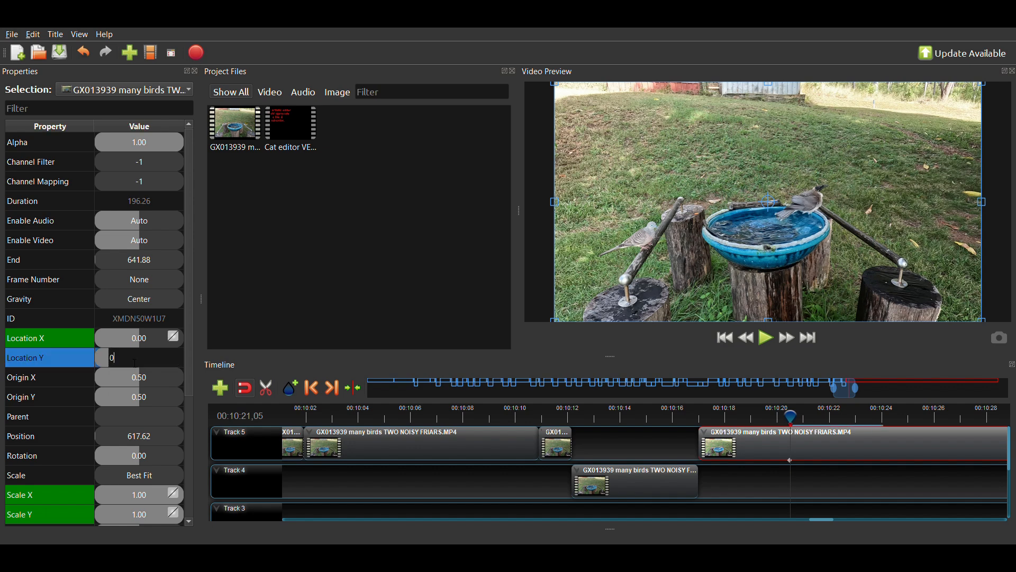
text(0)
key(Return)
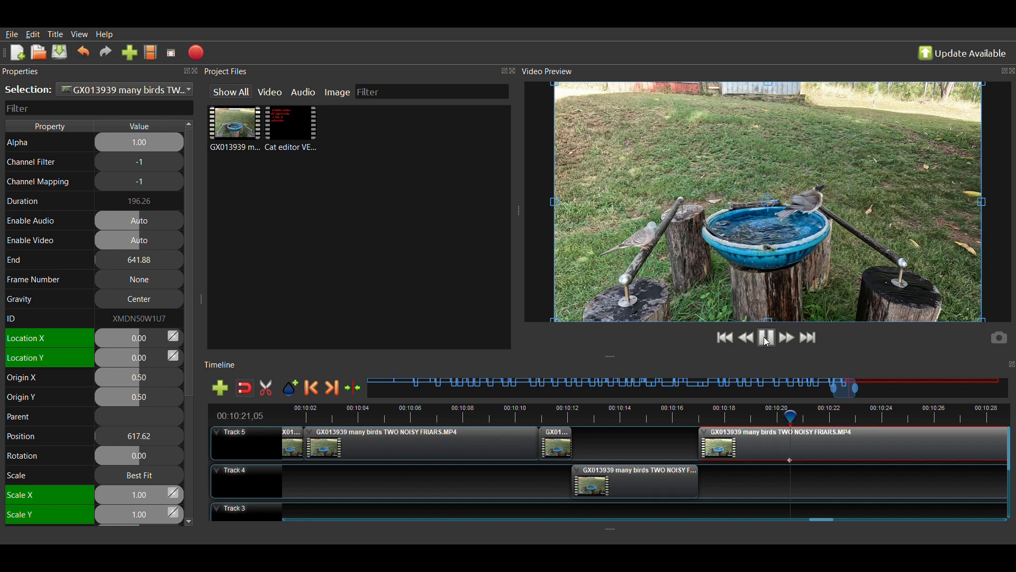
- Play on in short stretches to 00:10:27,19 and keyframe Scale X and Scale Y at 1.3 on the long Track 5 segment
click(770, 342)
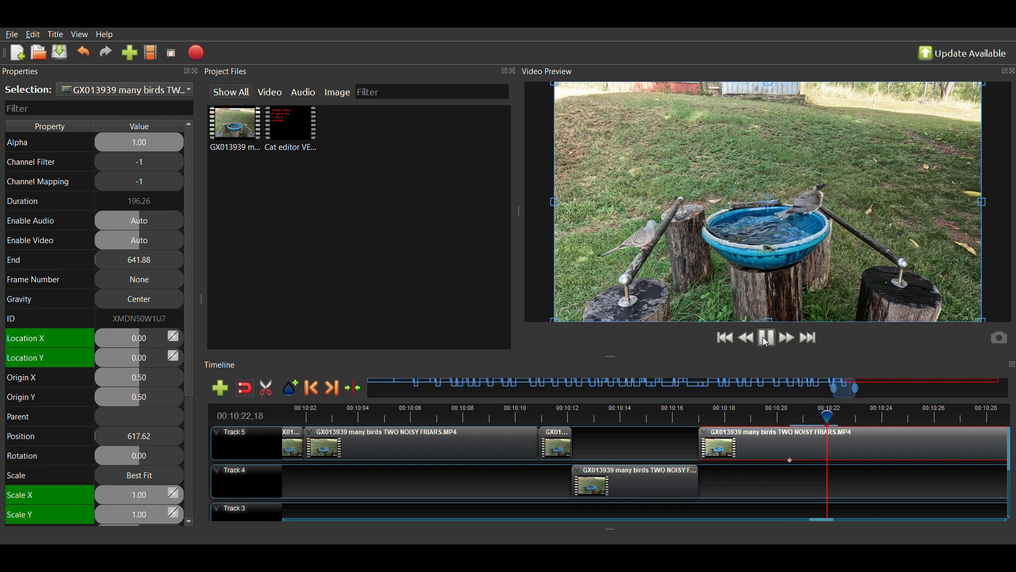
click(769, 342)
click(766, 342)
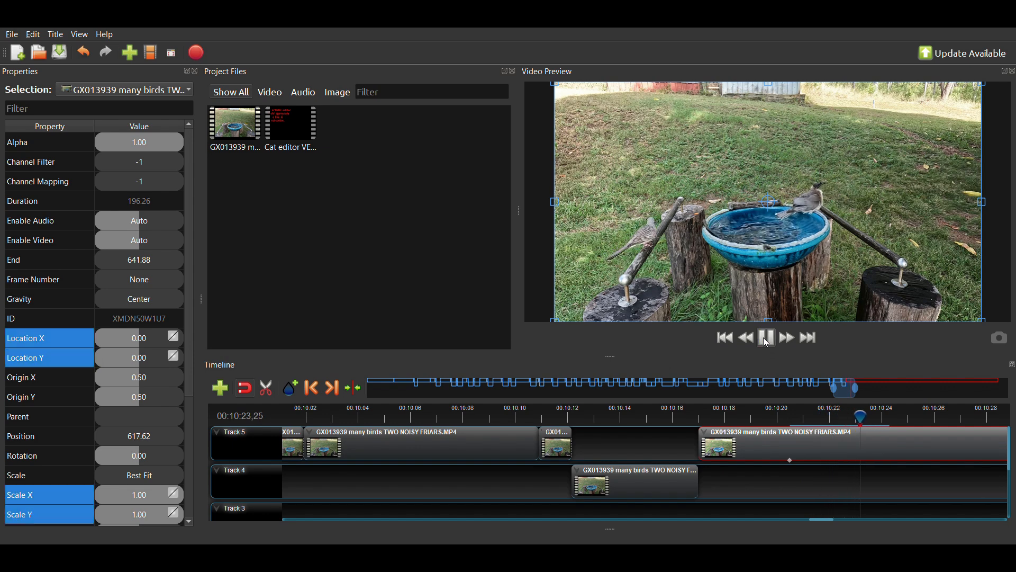
click(766, 342)
click(765, 342)
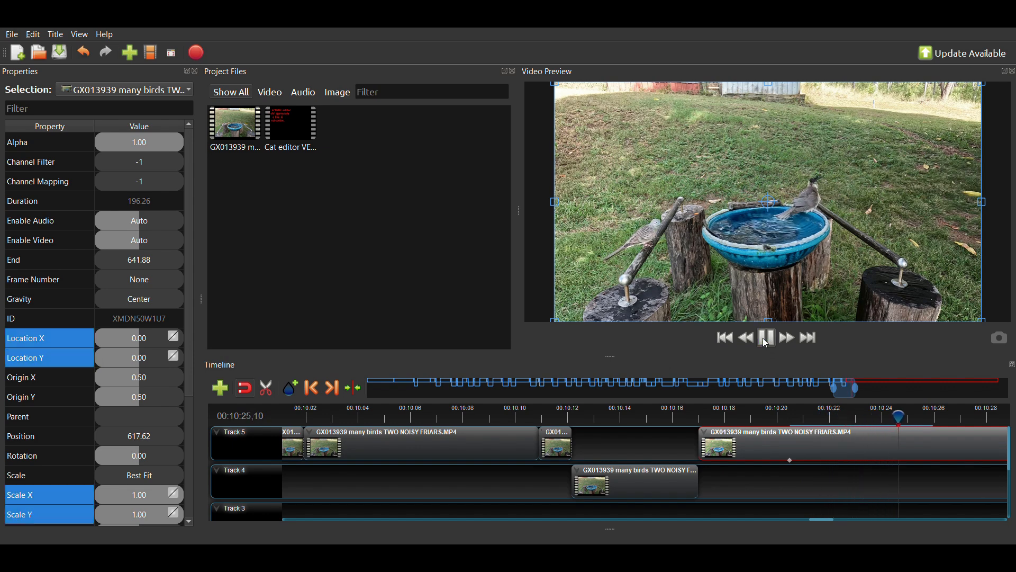
click(765, 343)
click(765, 342)
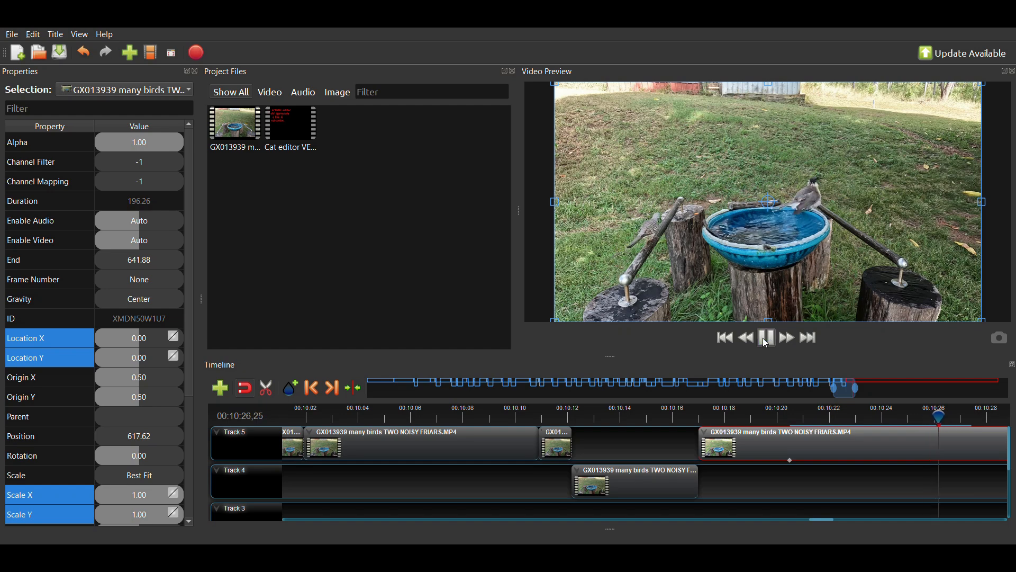
click(767, 342)
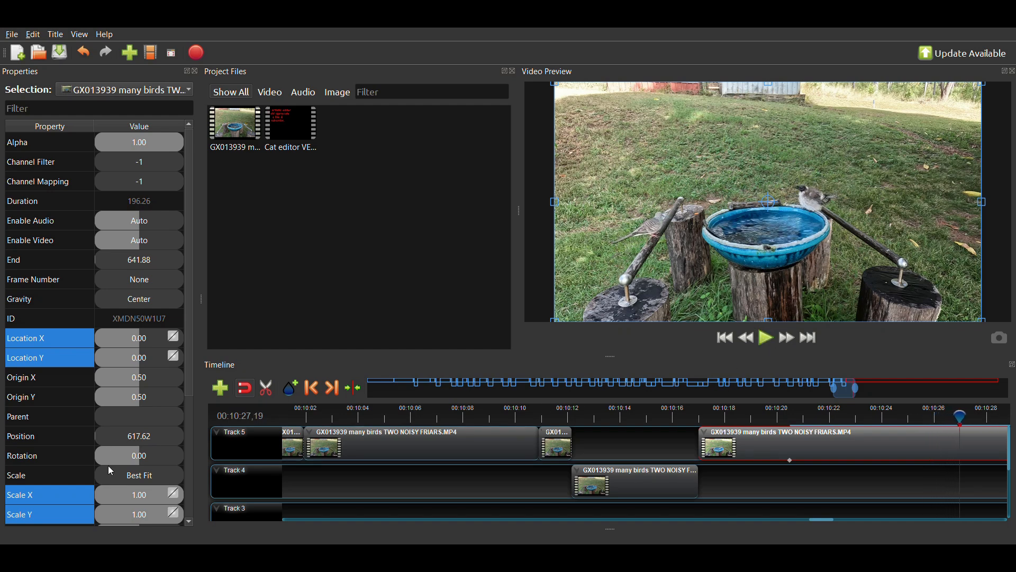
double_click(125, 495)
text(1.3)
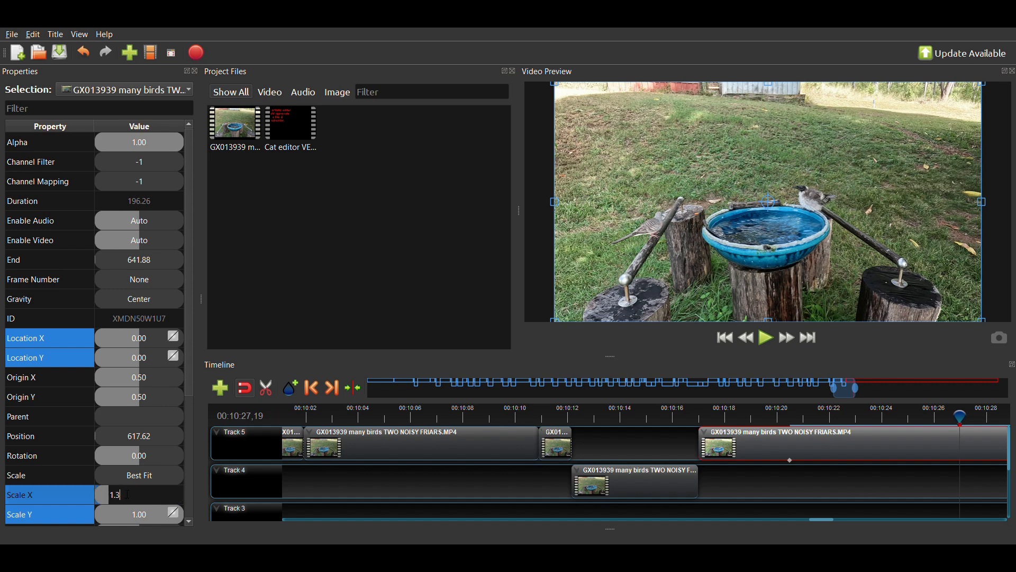
key(Return)
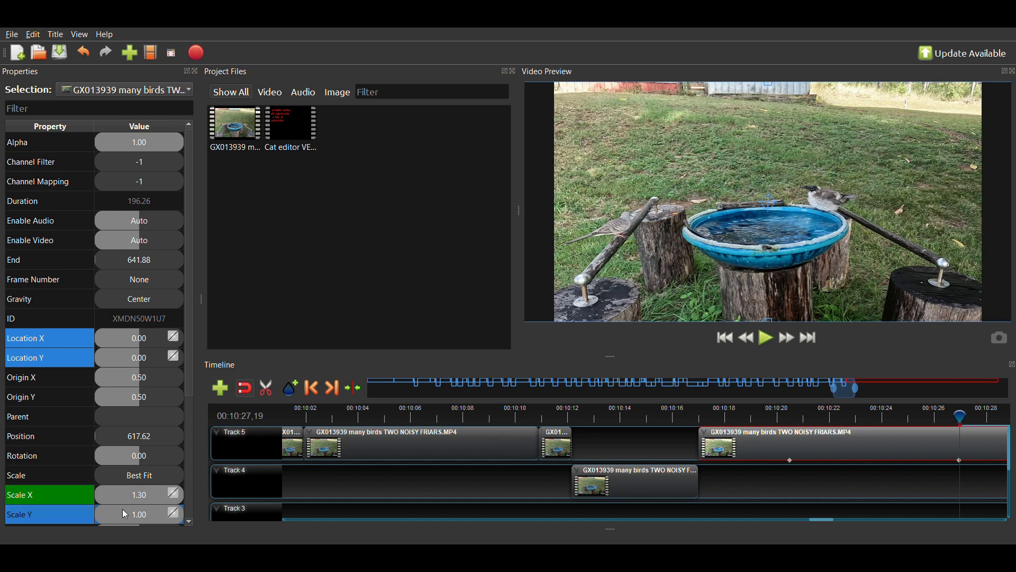
double_click(123, 507)
text(1.3)
key(Return)
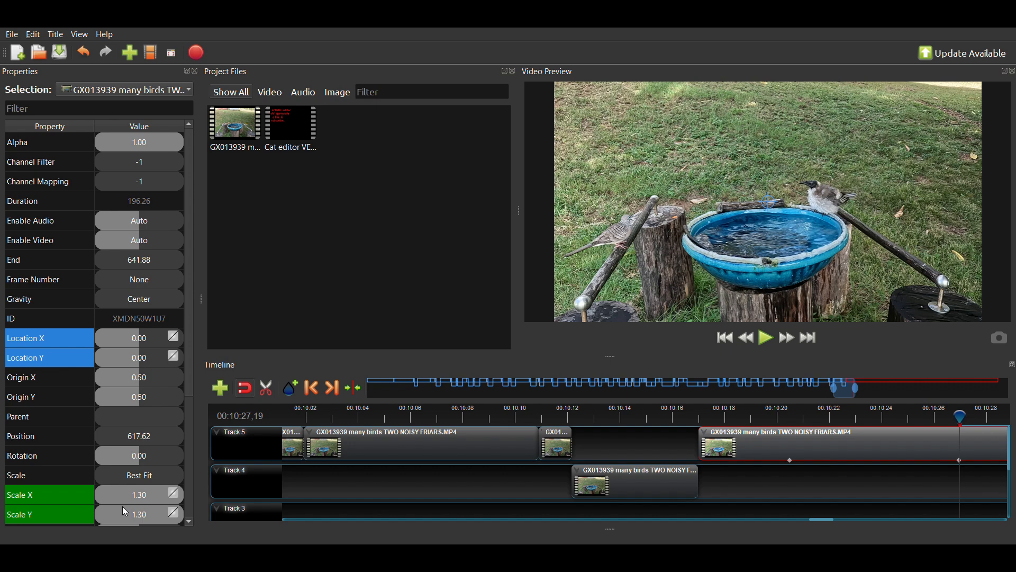
- Play back the zoom-in from 00:10:21,04 and continue past the bird's splash to 00:10:31,09
click(793, 416)
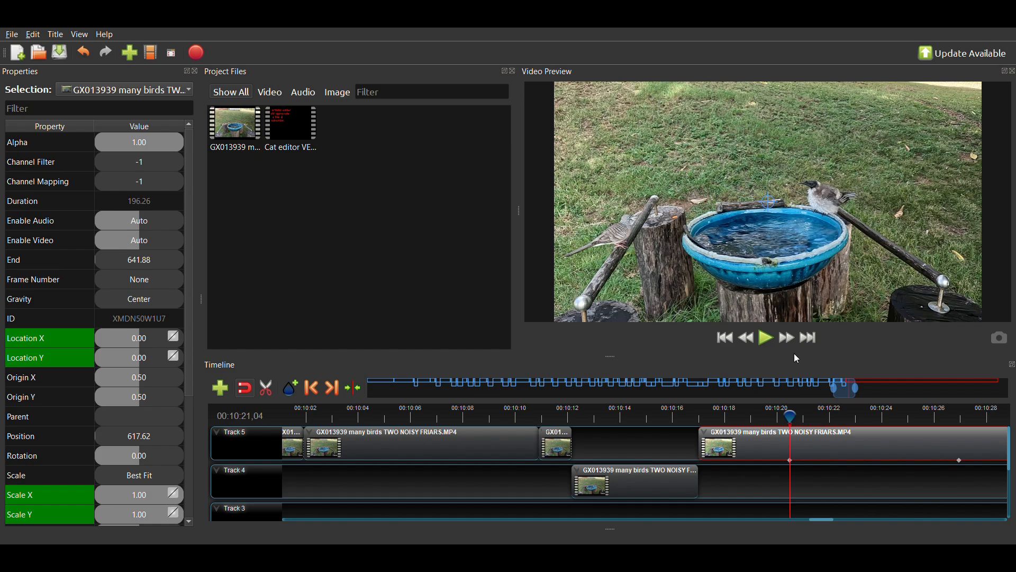
click(766, 339)
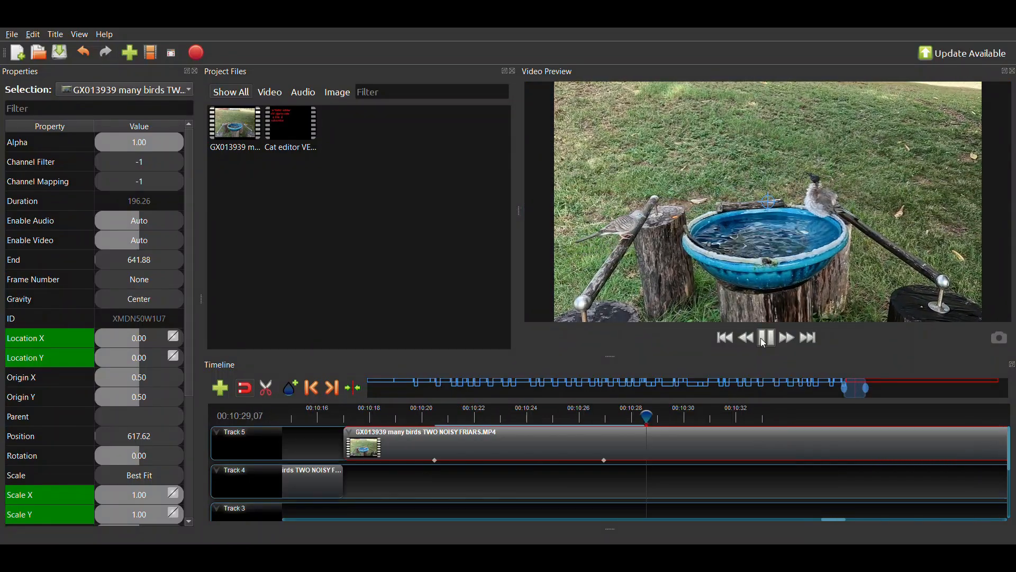
click(766, 338)
click(761, 338)
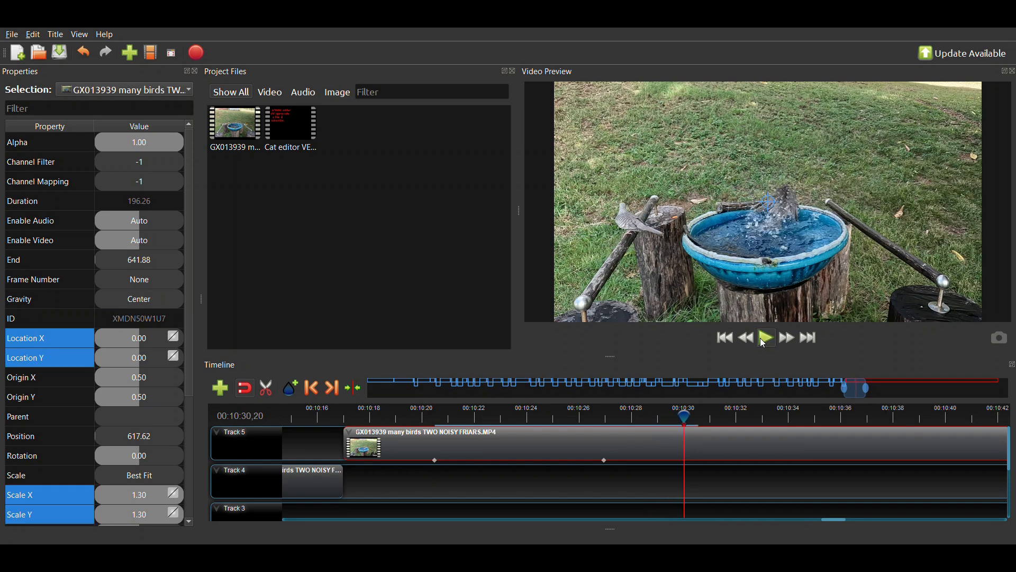
click(761, 338)
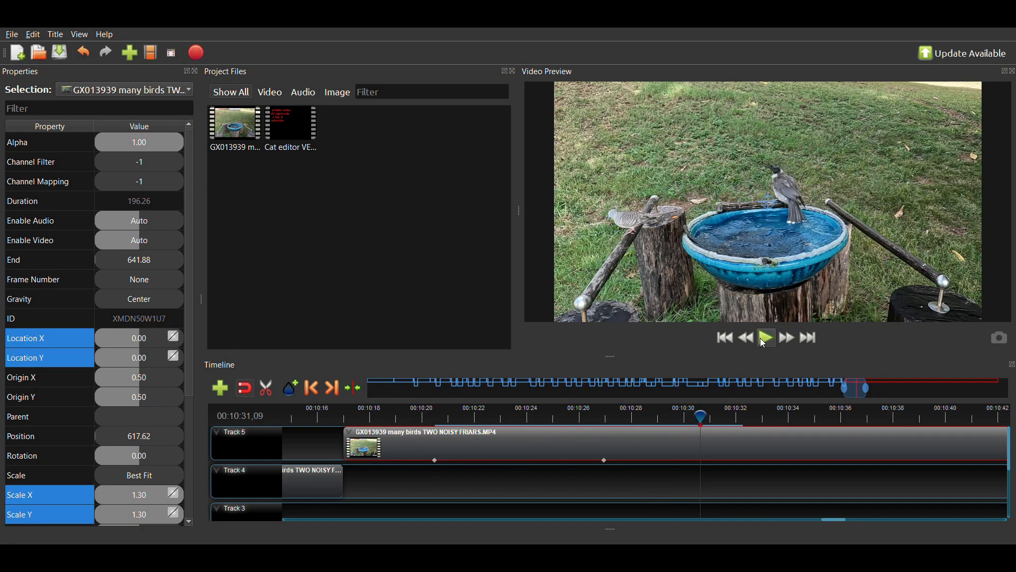
- Step frame by frame to just before the bird dives, at 00:10:29,24, and split the Track 5 segment there, keeping both sides
key(Left)
key(Left)
key(Left)
key(Left)
key(Left)
key(Left)
key(Left)
key(Left)
key(Left)
key(Left)
key(Left)
key(Left)
key(Left)
key(Left)
key(Left)
key(Left)
key(Left)
key(Left)
key(Left)
key(Left)
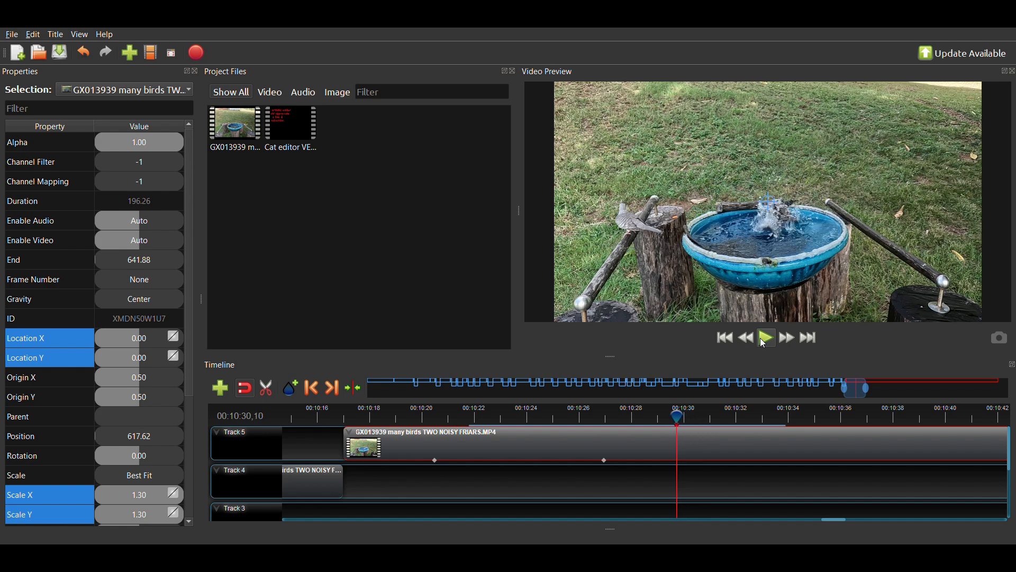
key(Left)
key(Left)
key(Left)
key(Left)
key(Left)
key(Left)
key(Left)
key(Left)
key(Left)
key(Left)
key(Left)
key(Left)
key(Left)
key(Left)
key(Left)
key(Left)
key(Left)
key(Left)
key(Left)
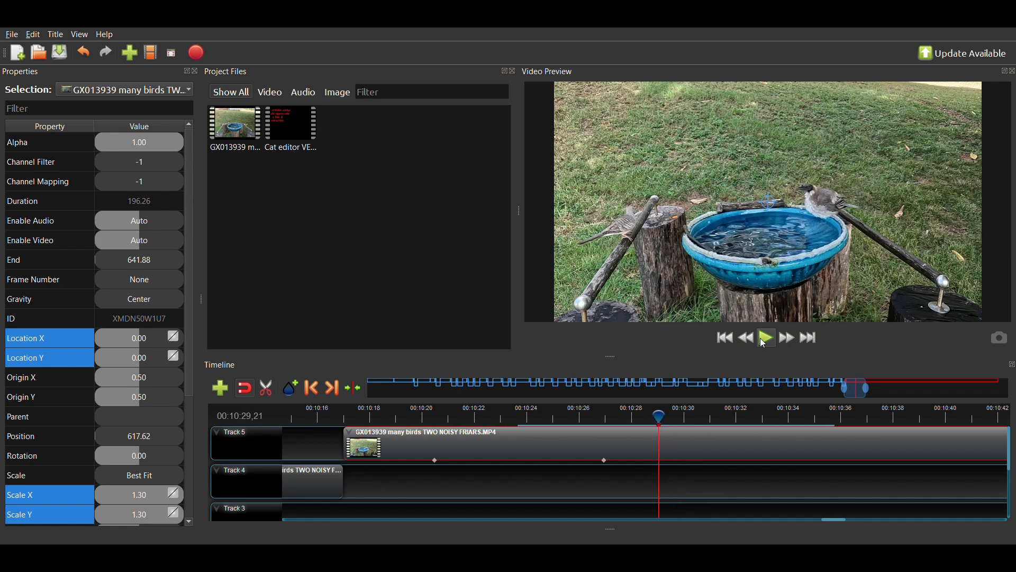
key(Right)
key(Right)
key(Right)
key(Right)
key(Right)
key(Right)
key(Right)
key(Right)
key(Right)
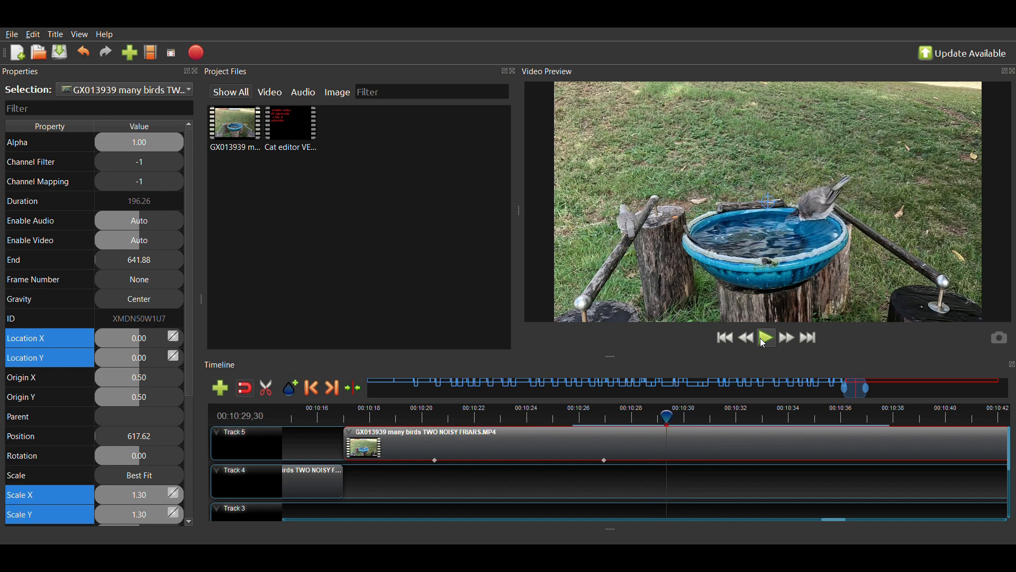
key(Left)
key(Left)
key(Left)
key(Left)
key(Left)
key(Left)
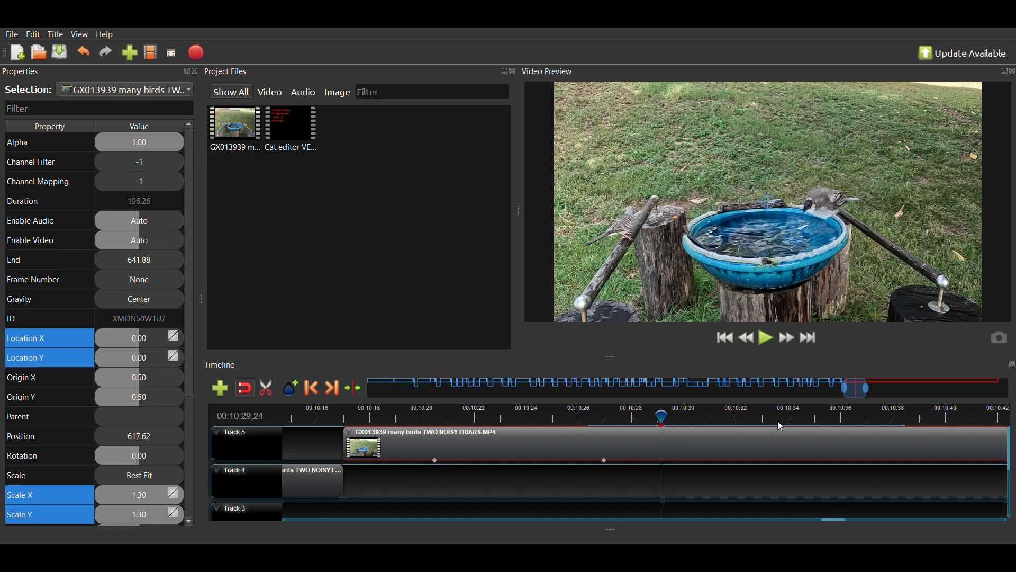
key(ctrl+k)
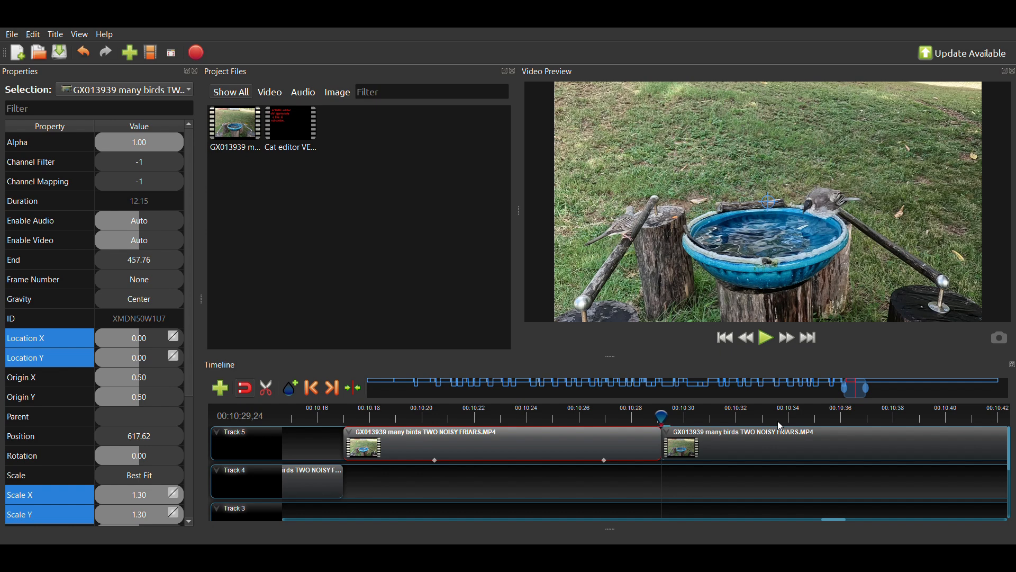
- Play to 00:10:31,04, split Track 5 there keeping both sides, and copy the short splash piece to Track 4
key(space)
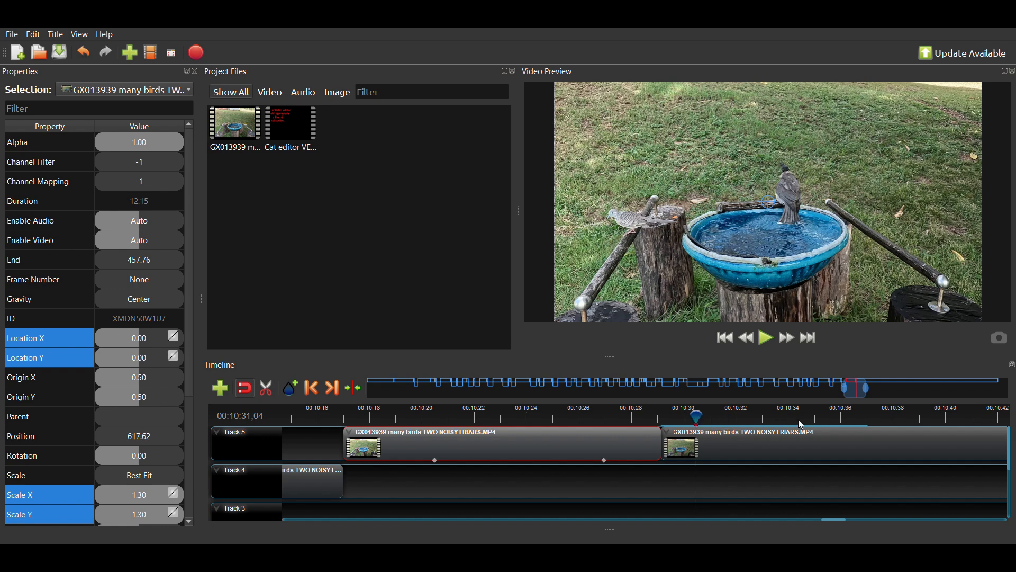
key(ctrl+shift+k)
click(677, 440)
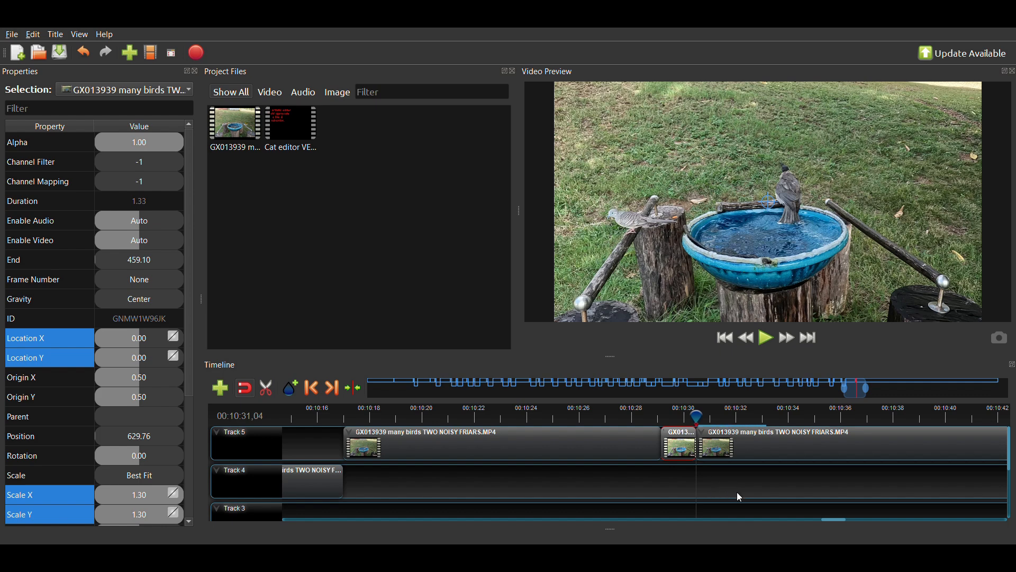
- Shift the long Track 5 segment later to open a gap, and stretch the Track 4 splash copy to a duration of 4.83
drag(742, 443, 923, 439)
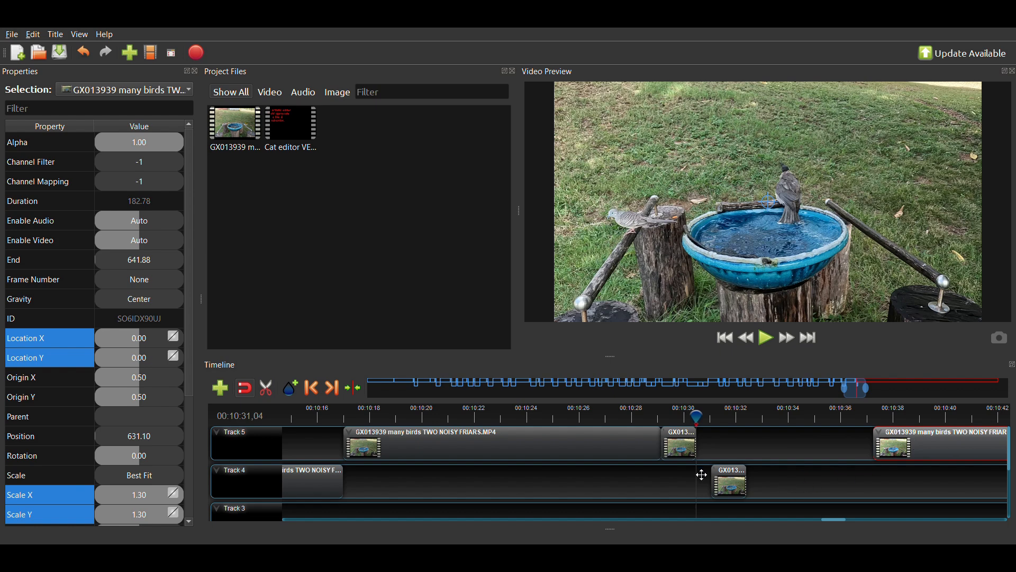
scroll(698, 472, right, 2)
click(658, 486)
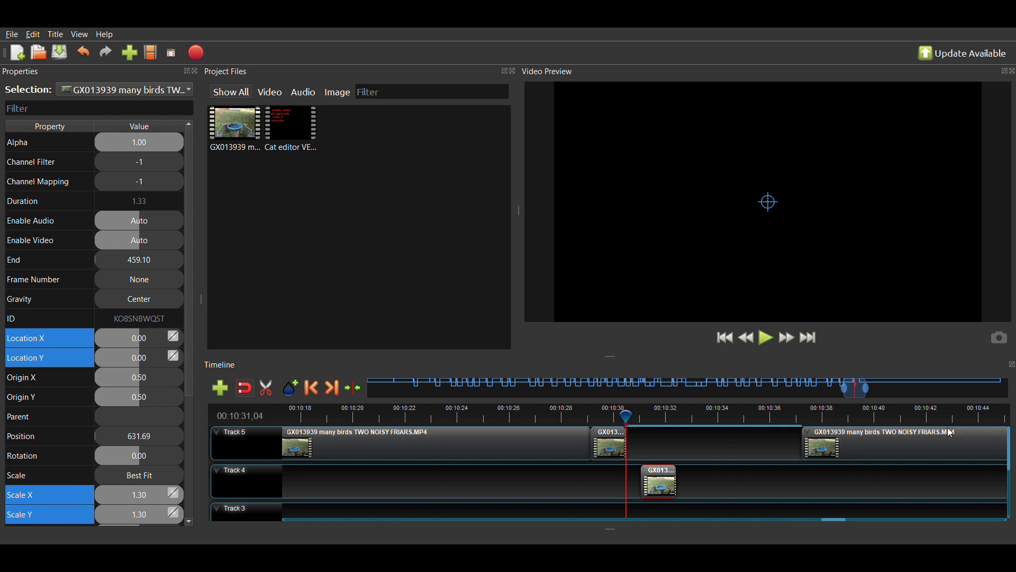
key(ctrl+z)
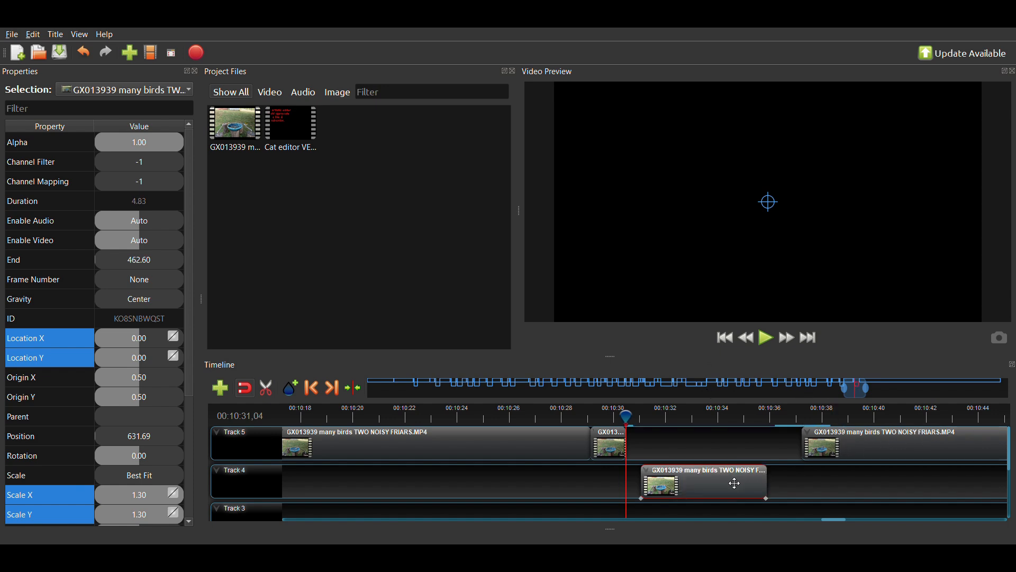
- Move the Track 4 splash copy to start at 00:10:31,11 and keyframe its Scale X and Scale Y at 2 there
drag(631, 417, 637, 417)
drag(698, 481, 693, 485)
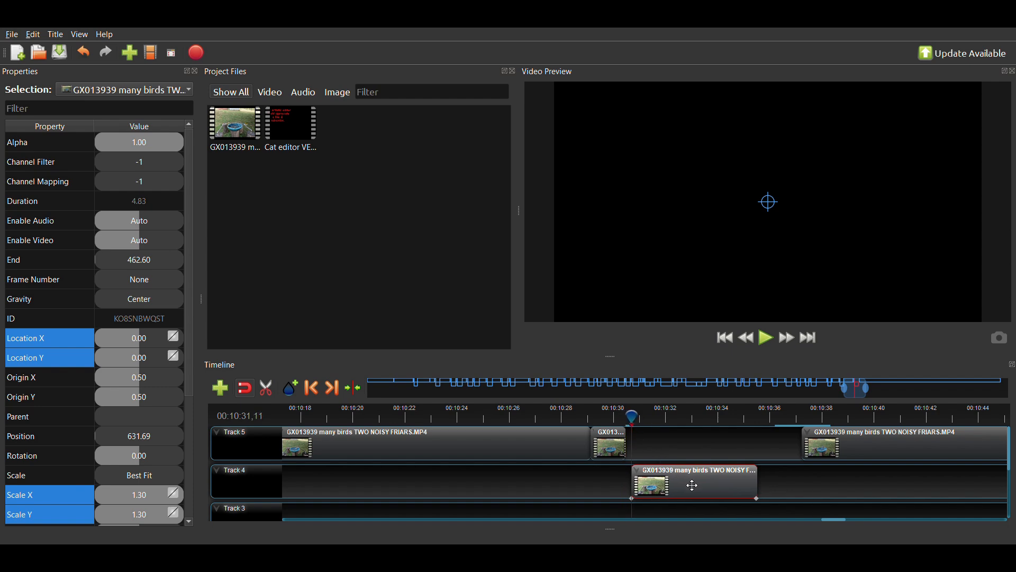
double_click(125, 494)
text(2)
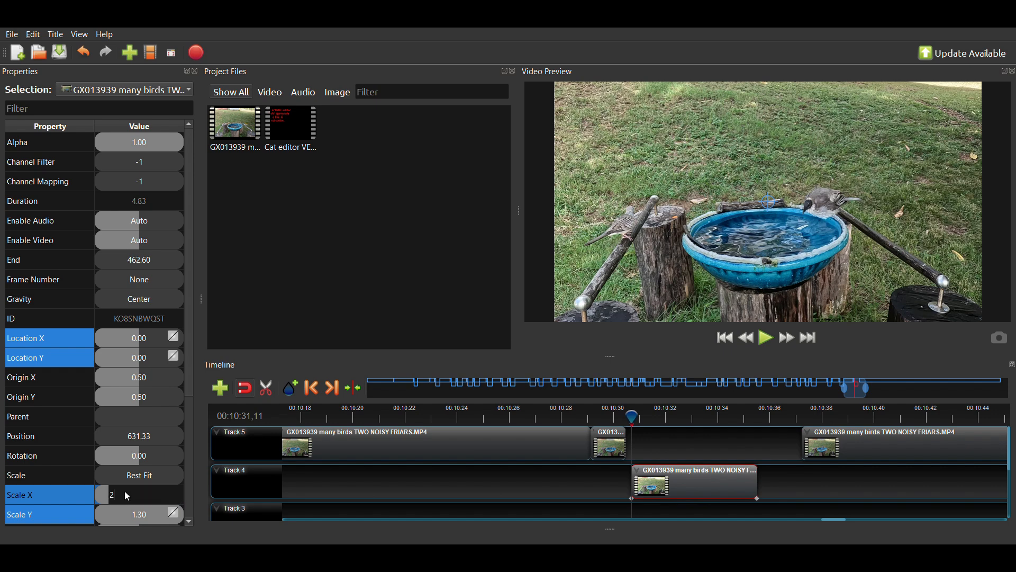
key(Return)
double_click(127, 514)
text(2)
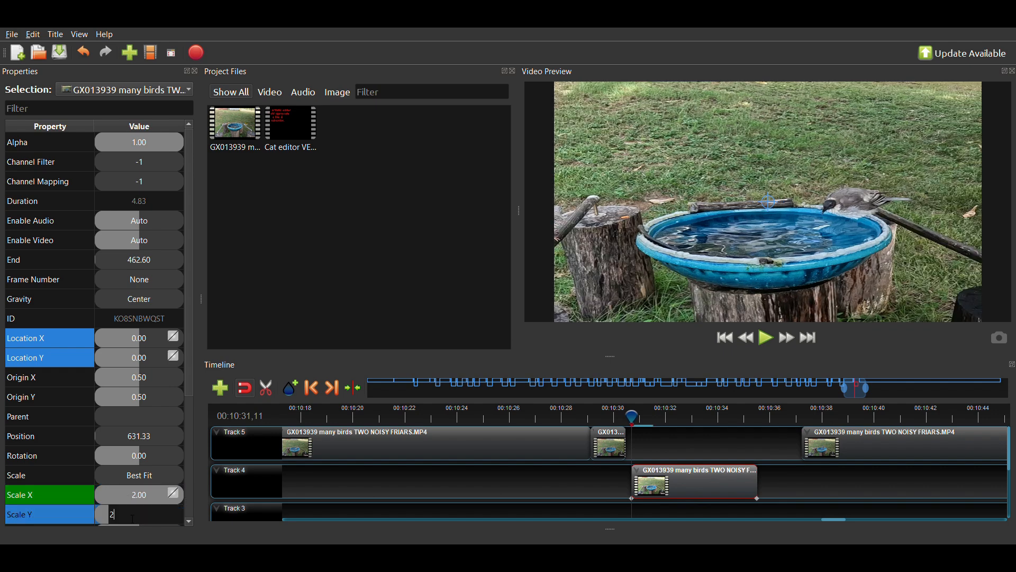
key(Return)
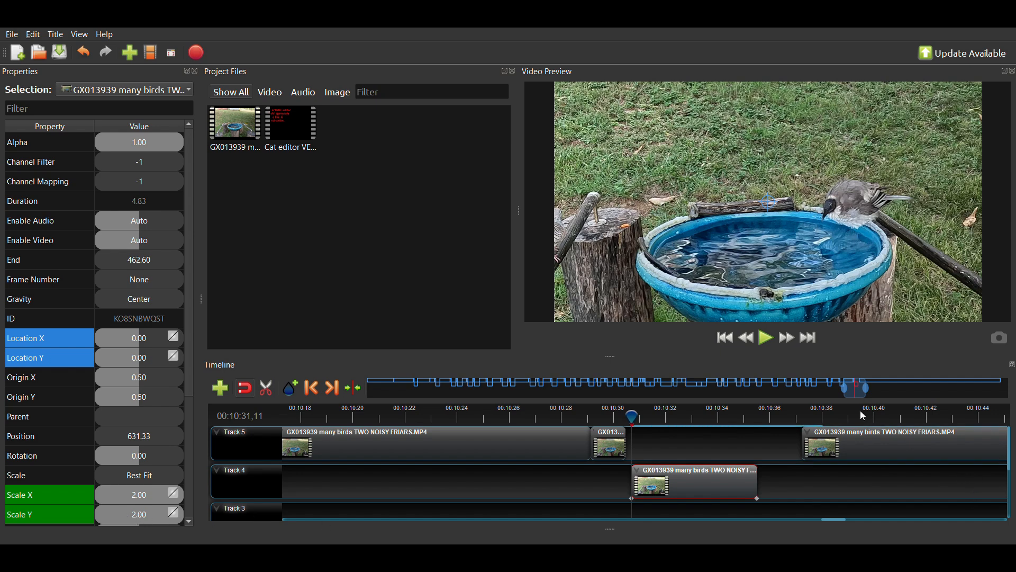
- Play the zoomed splash copy on Track 4 through to its end and return to its start at 00:10:31,11
click(765, 340)
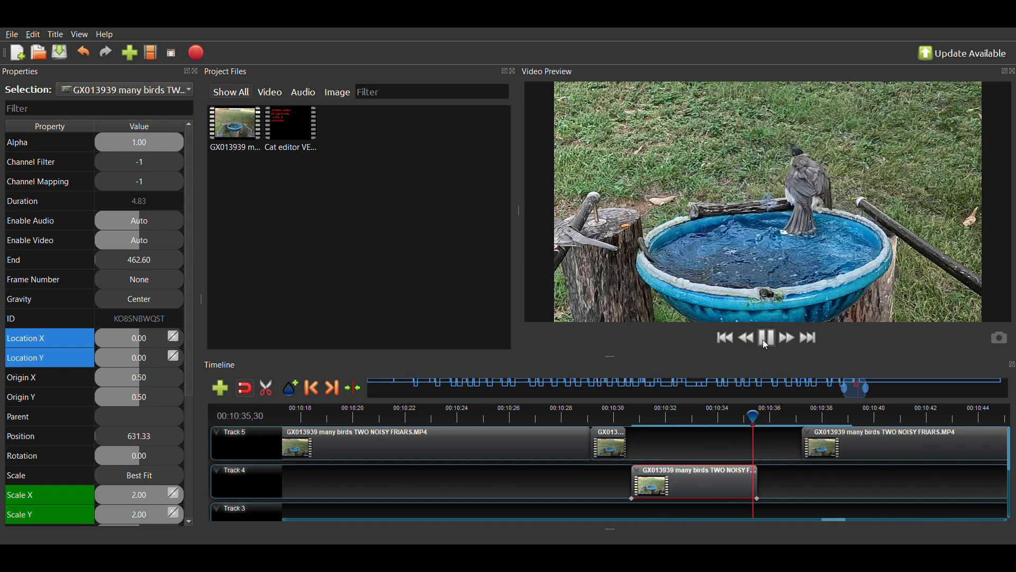
click(766, 344)
drag(710, 495, 700, 490)
click(632, 415)
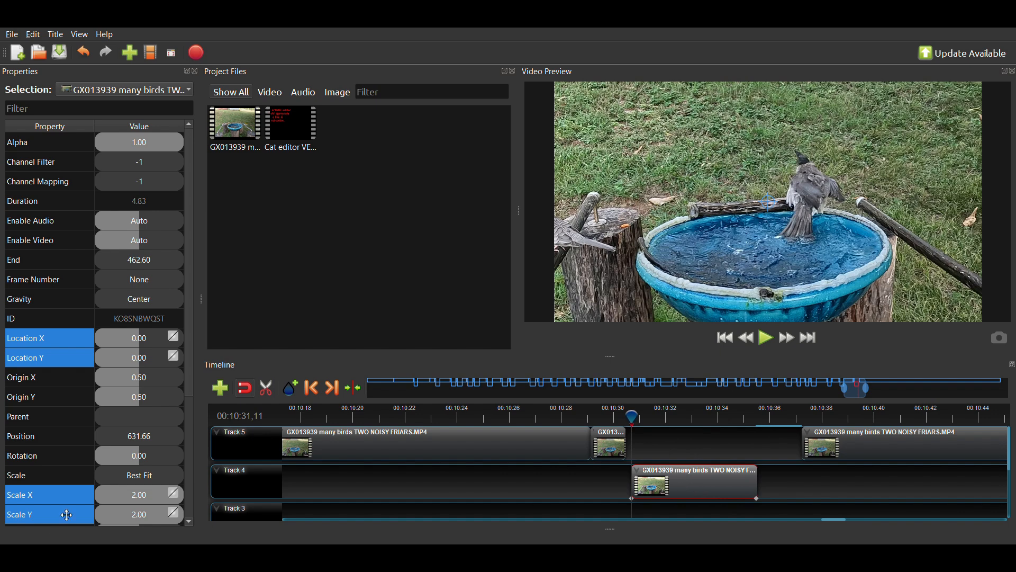
- Try reframing the bird at 00:10:31,11 with Location X at -0.05, then -0.1, and Location Y at 0.1
double_click(134, 340)
text(-.05)
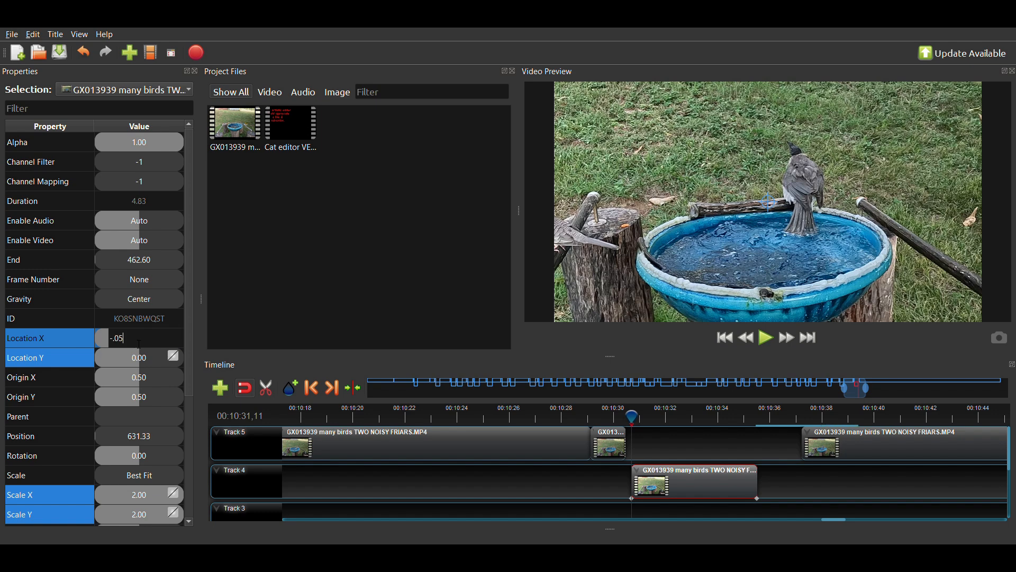
key(Return)
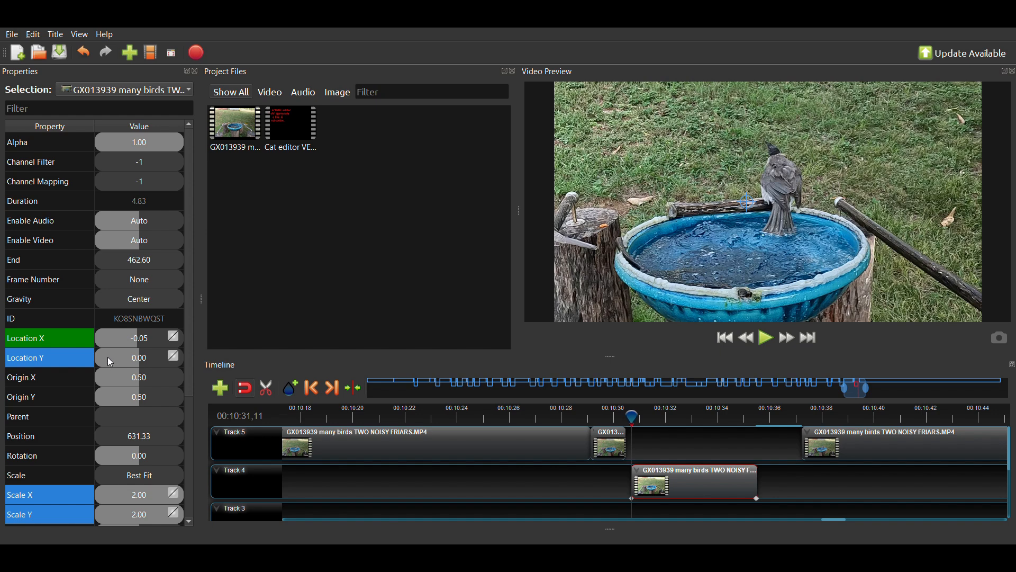
double_click(129, 334)
text(-0.)
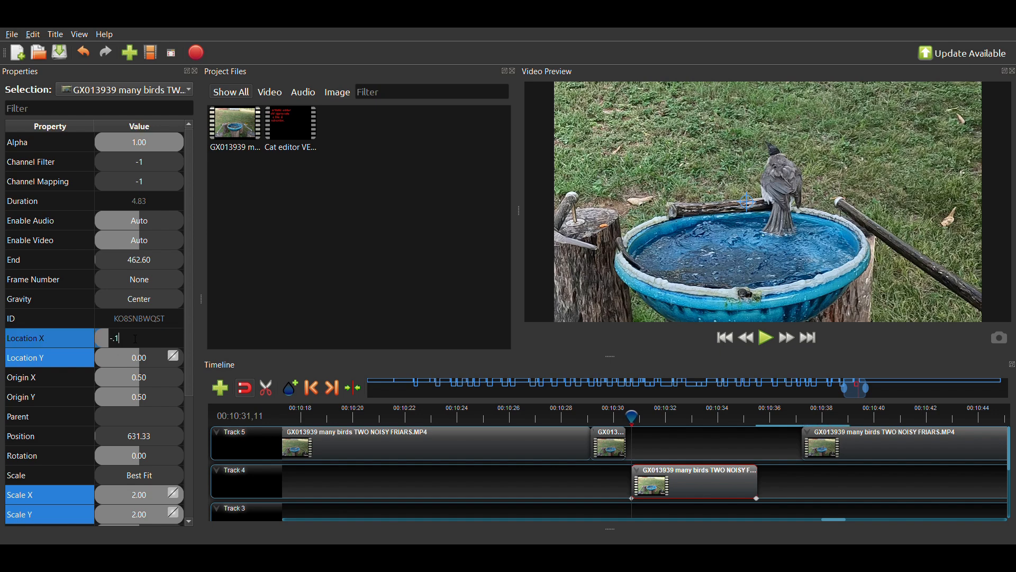
text(1)
key(Return)
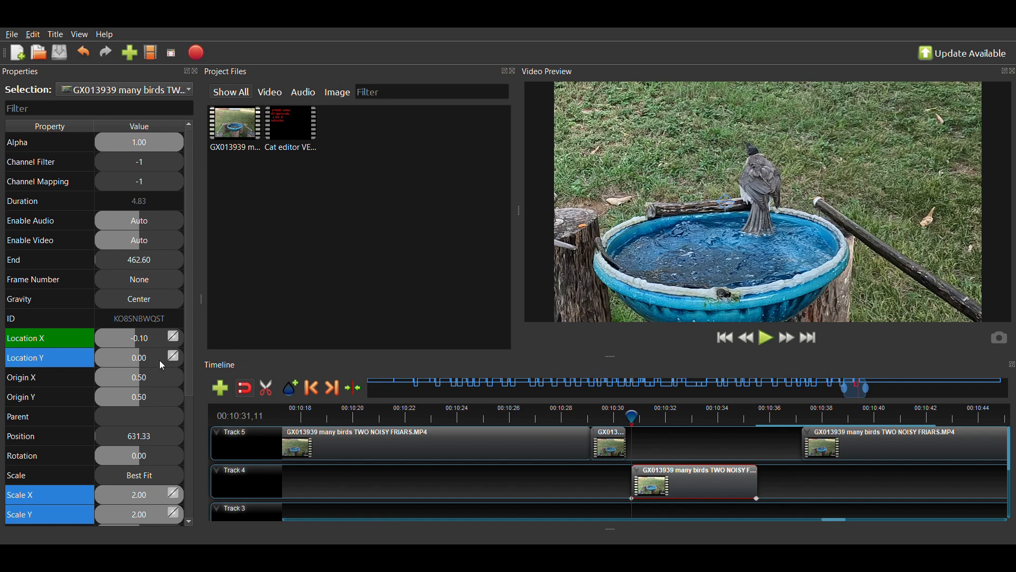
double_click(125, 355)
text(.1)
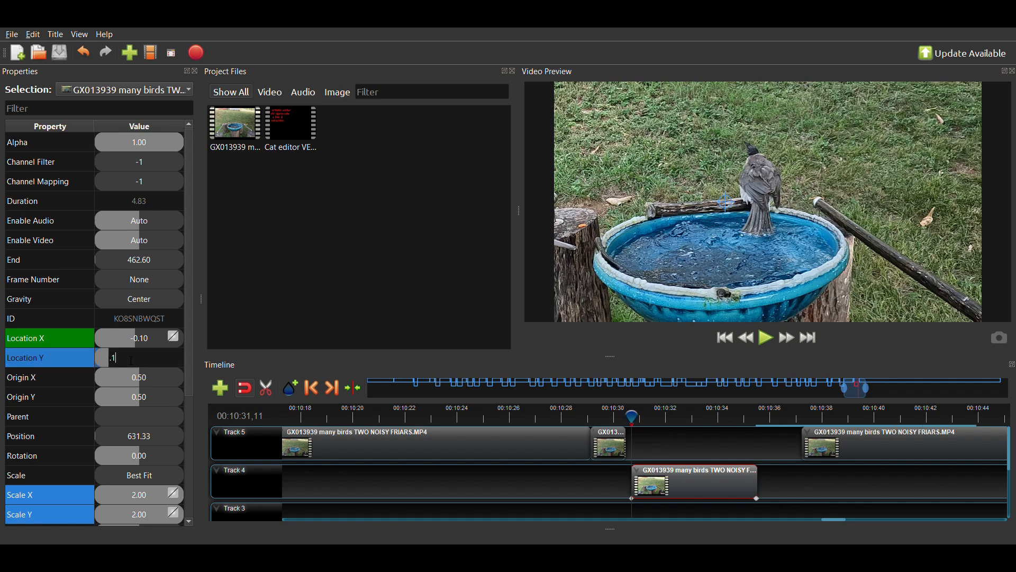
key(Return)
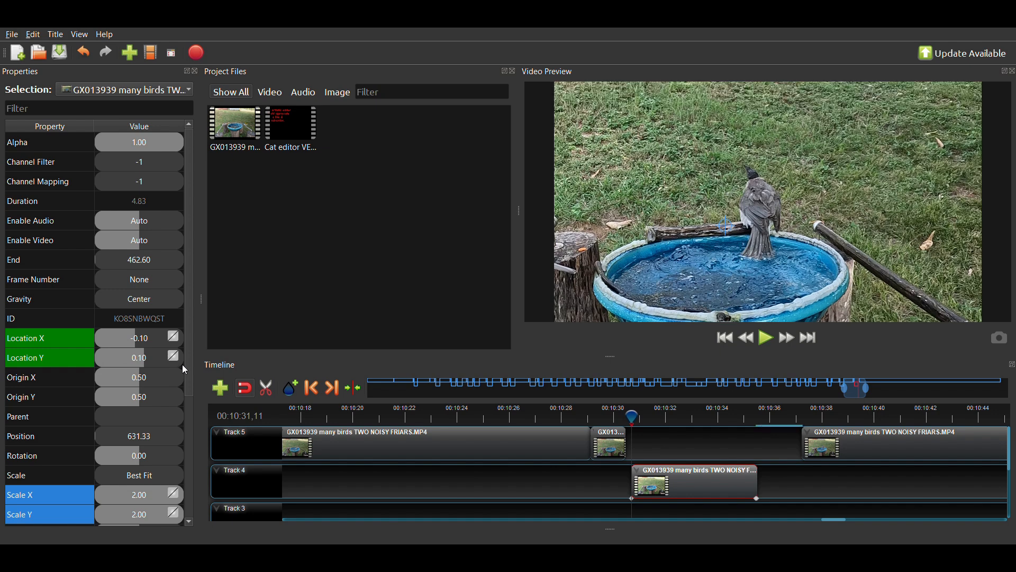
- Try the Track 4 splash copy at position 632.26 and check the framing near its start and end
click(763, 340)
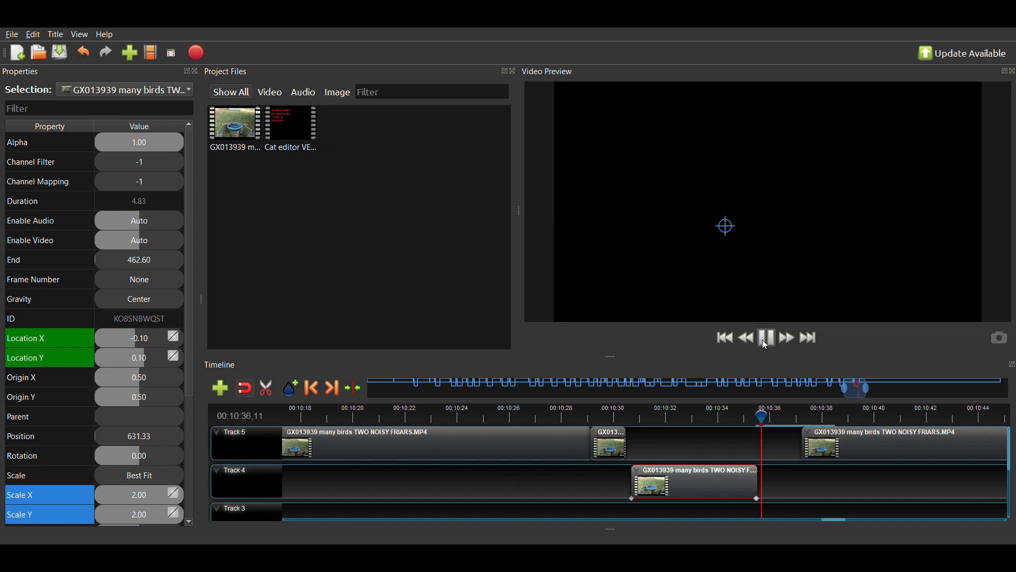
click(763, 340)
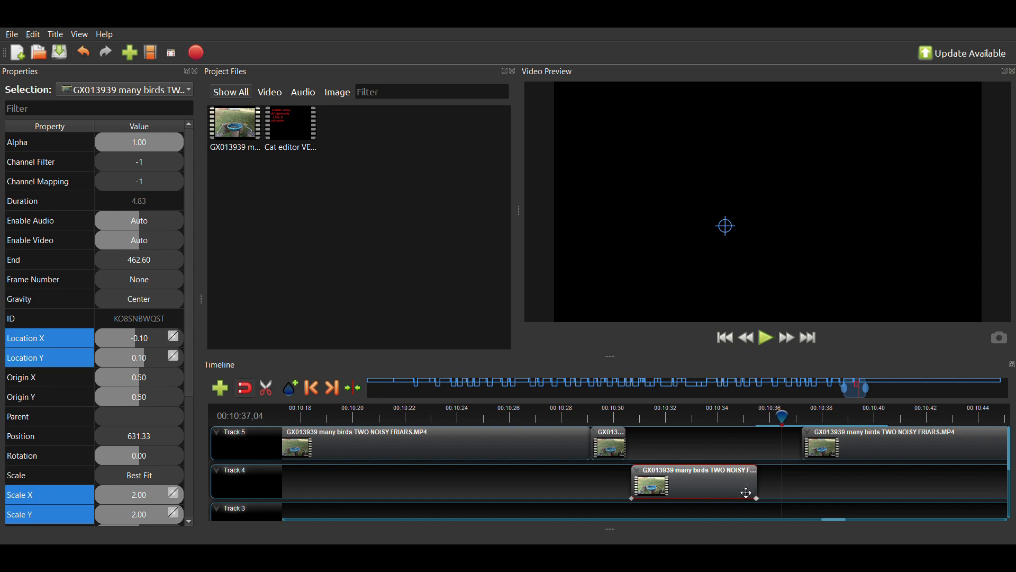
mouse_move(746, 491)
mouse_down()
mouse_move(759, 488)
mouse_move(733, 456)
mouse_move(759, 492)
mouse_up()
click(746, 415)
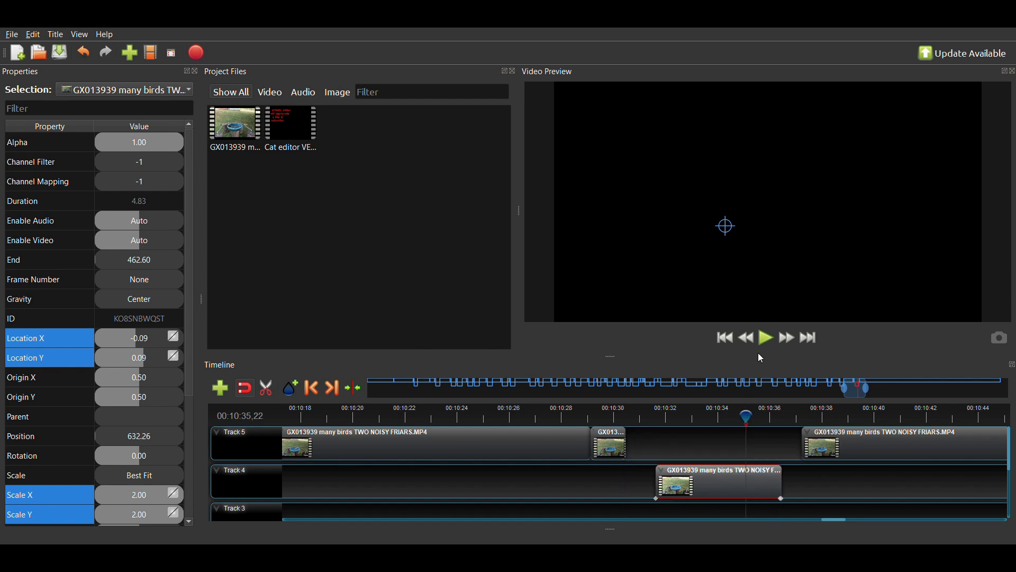
click(765, 335)
click(766, 335)
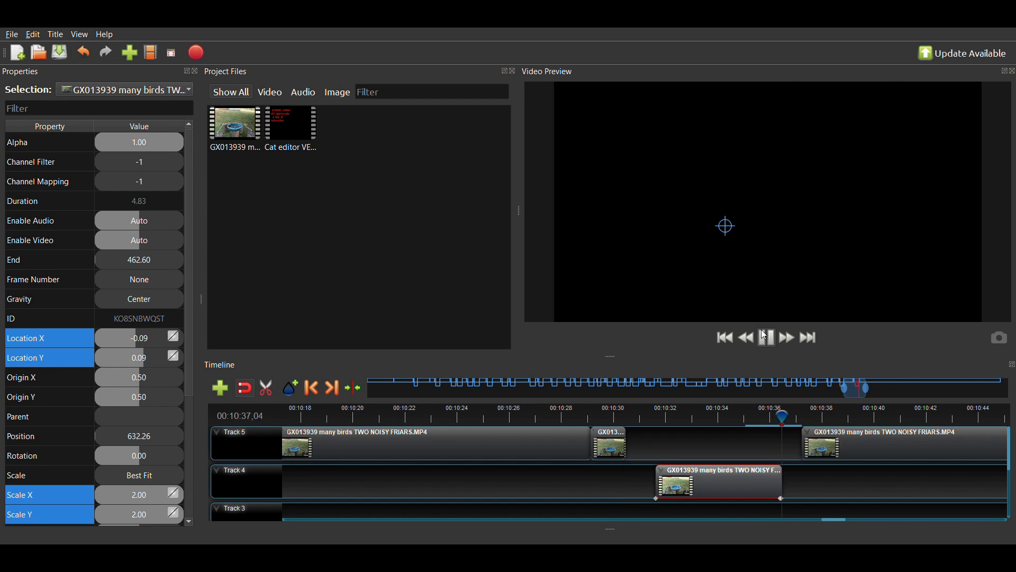
click(656, 416)
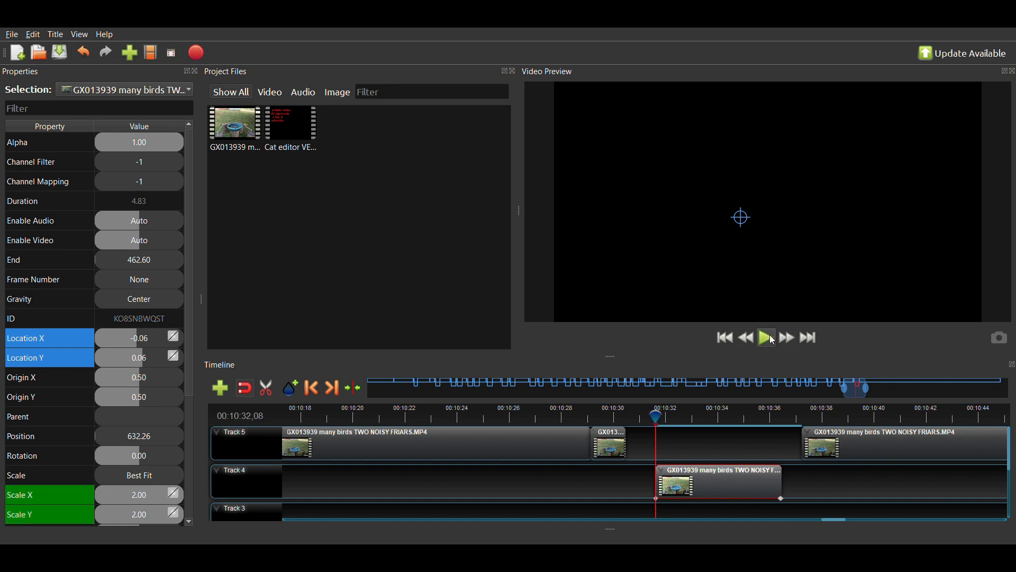
click(777, 420)
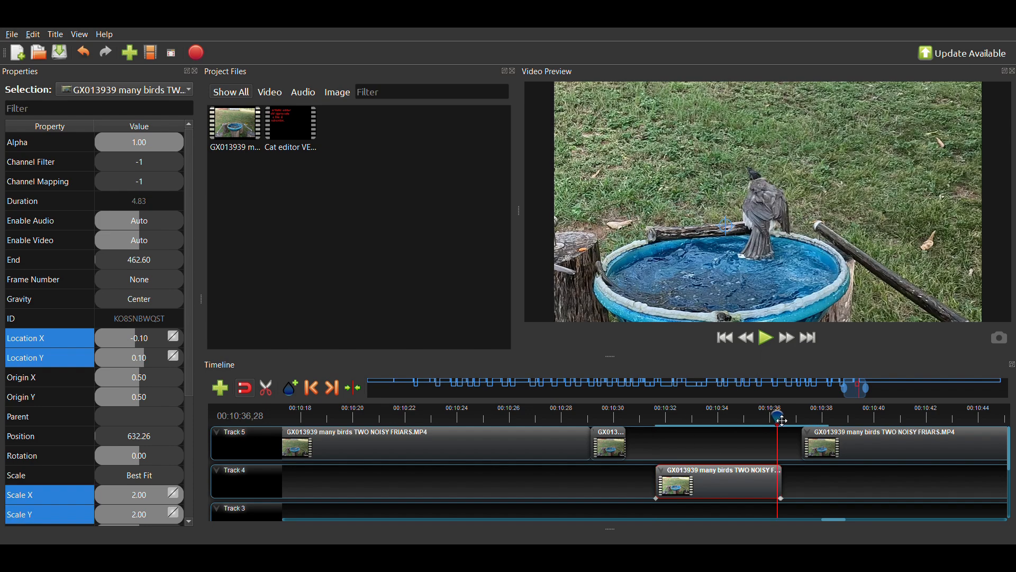
- Undo the recent position shifts and the Location X and Location Y changes on the Track 4 splash copy
click(84, 53)
click(84, 52)
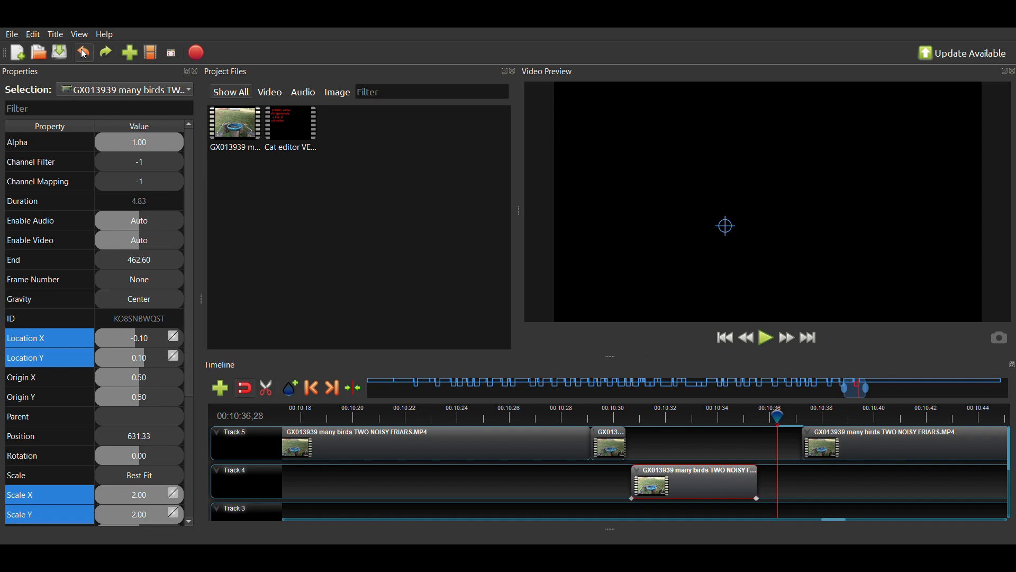
click(84, 53)
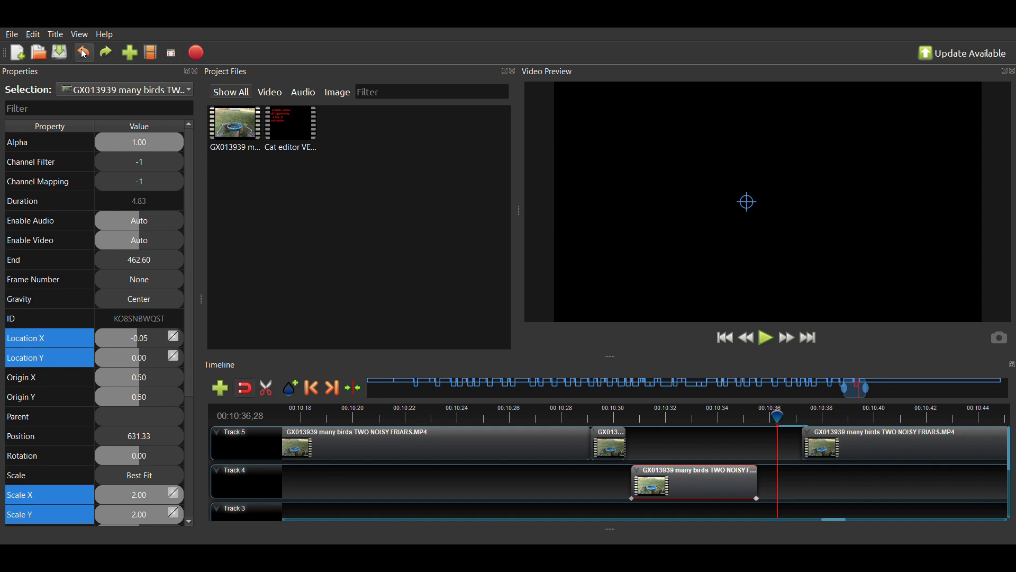
click(85, 54)
click(84, 53)
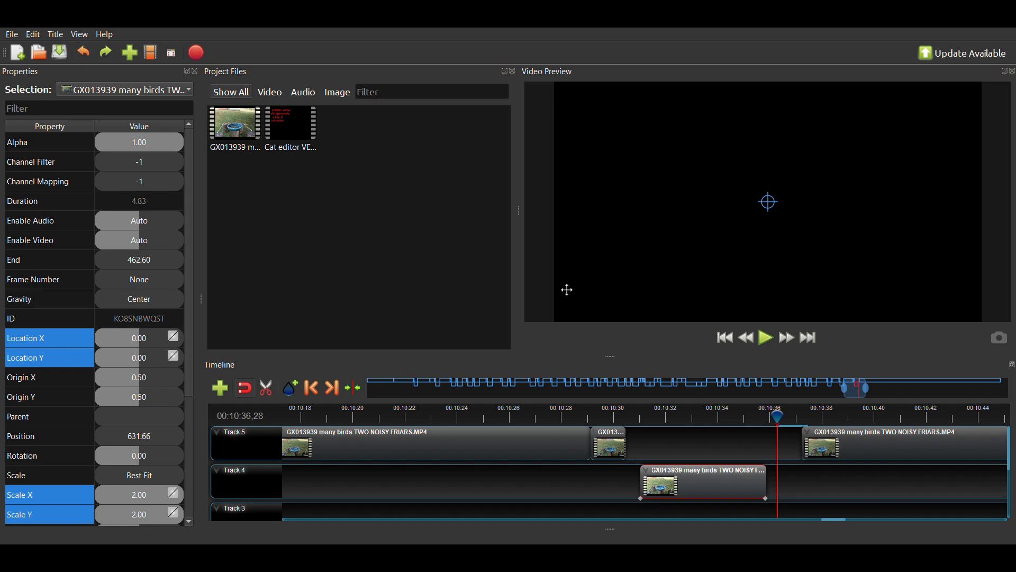
click(88, 58)
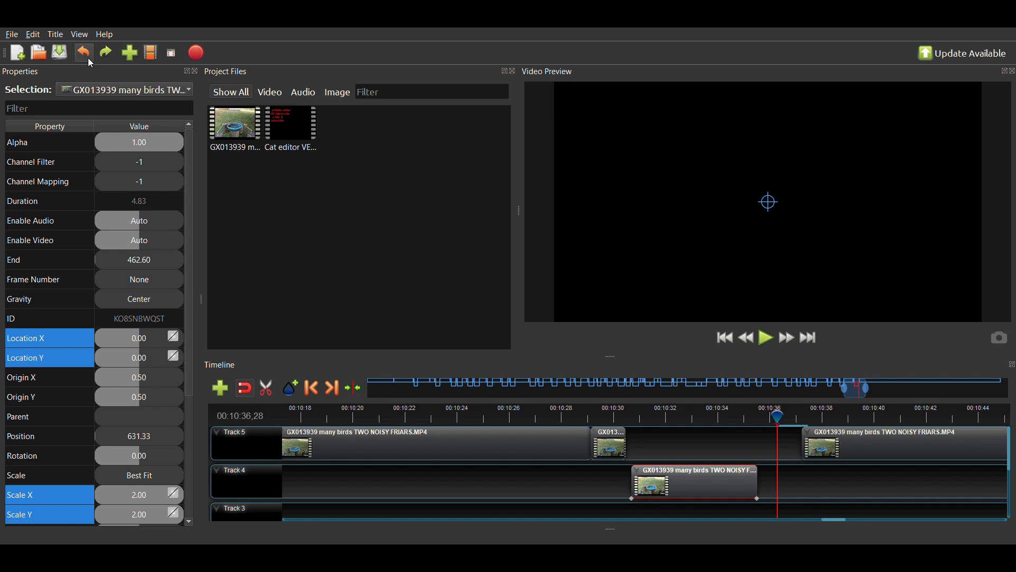
- Move the Track 4 splash copy to start at 00:10:31,22 and keyframe Location Y at 0.1 and Location X at -0.1 there
mouse_move(693, 476)
mouse_down()
mouse_move(712, 479)
mouse_move(703, 487)
mouse_up()
click(643, 418)
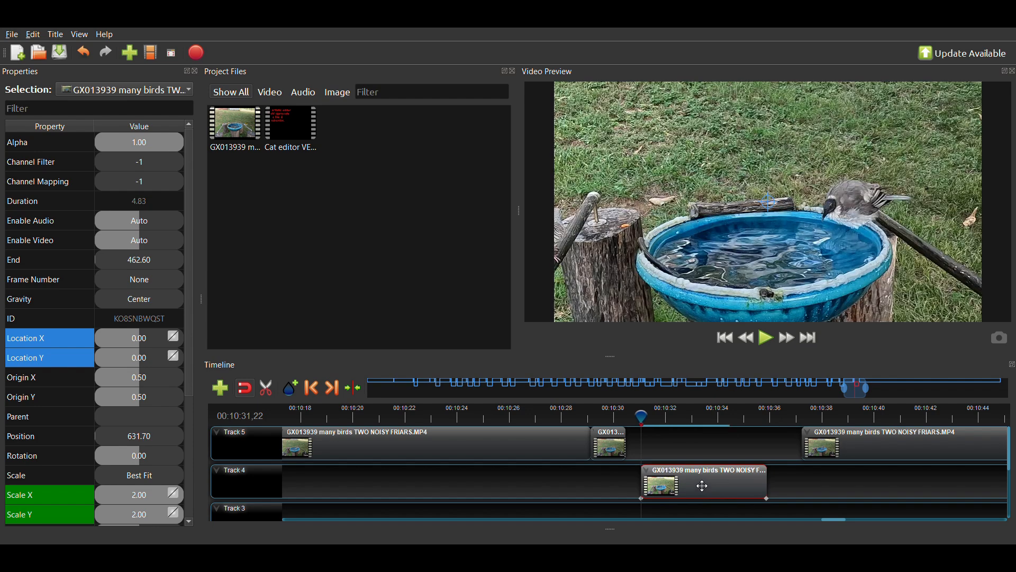
click(115, 358)
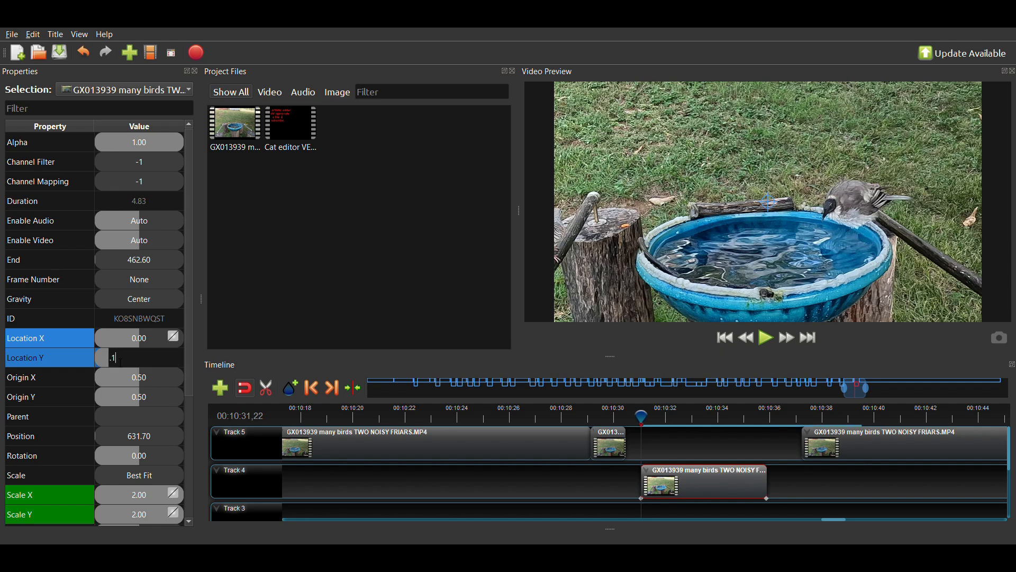
double_click(133, 337)
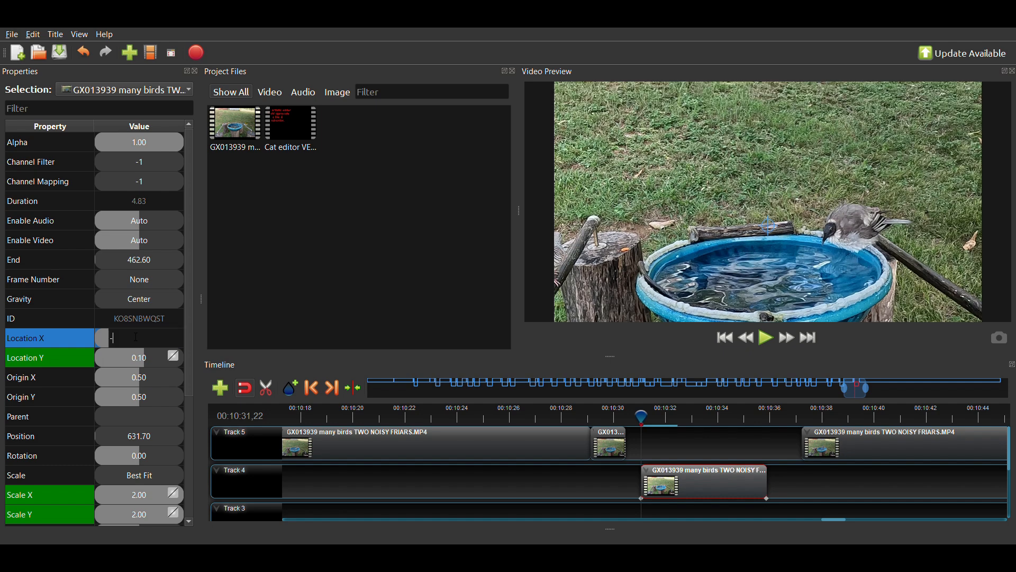
text(-.1)
key(Return)
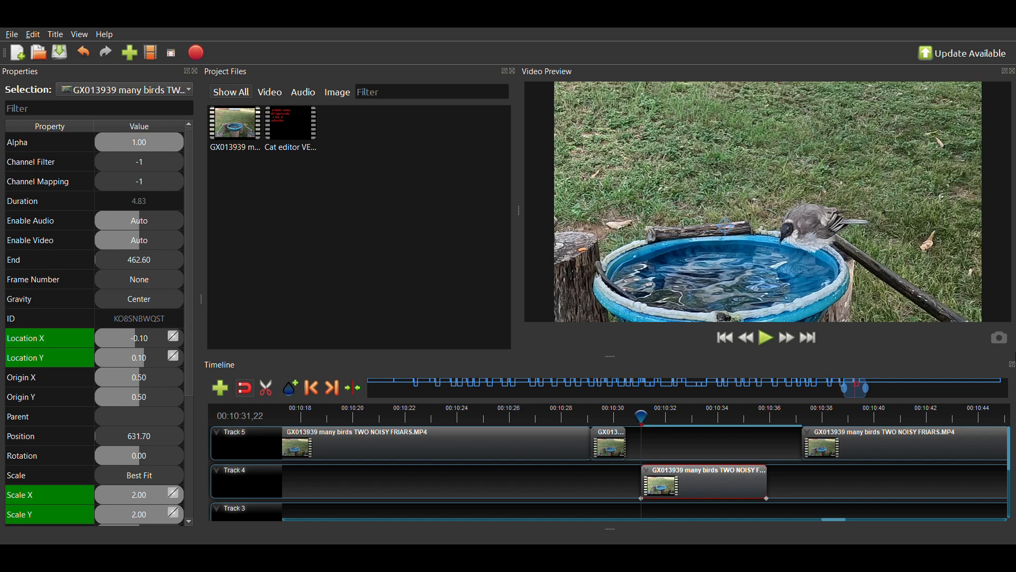
- Preview the splash copy, then butt it against the short Track 5 piece and pull the long Track 5 segment back to its end
click(767, 339)
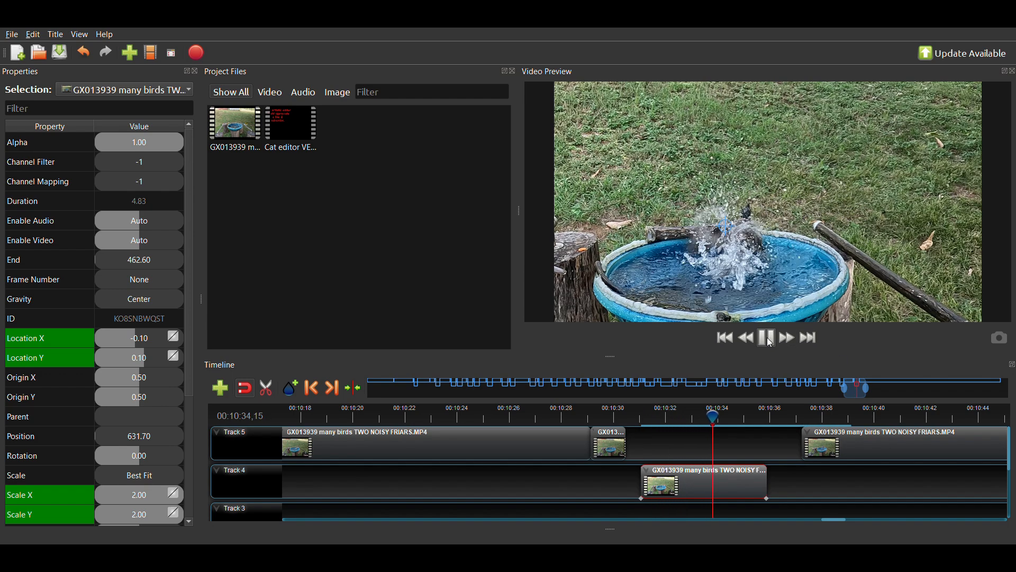
click(772, 342)
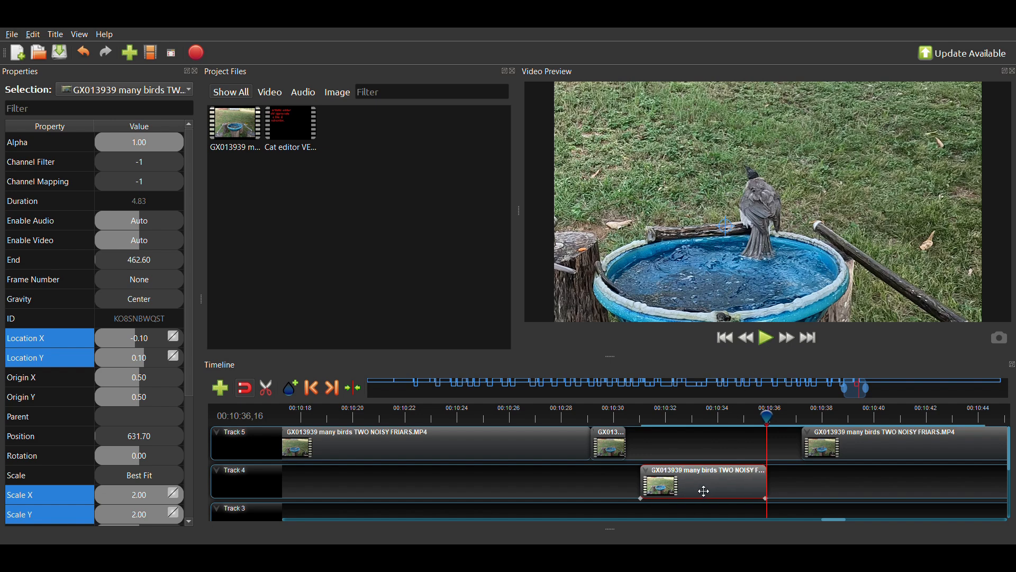
drag(704, 492, 698, 492)
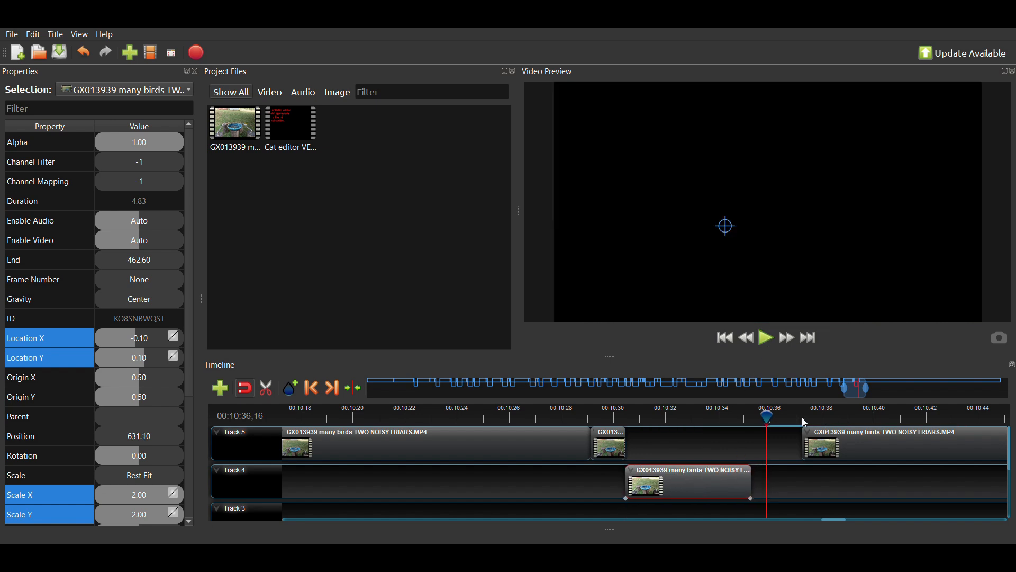
click(746, 420)
drag(860, 442, 814, 446)
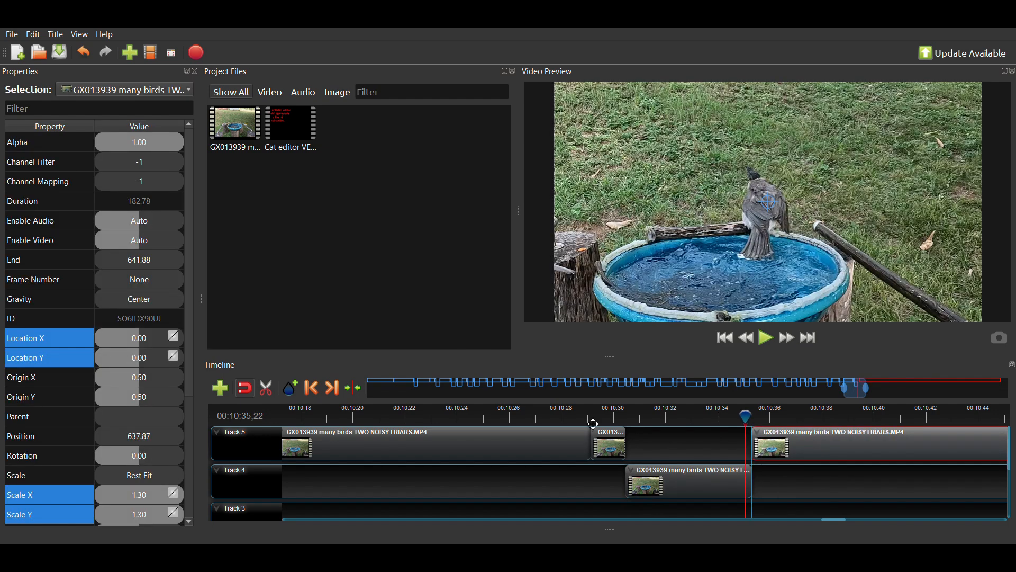
- Play back the joined sequence from about 00:10:30,28 through the slowed splash and into the following Track 5 segment
click(620, 415)
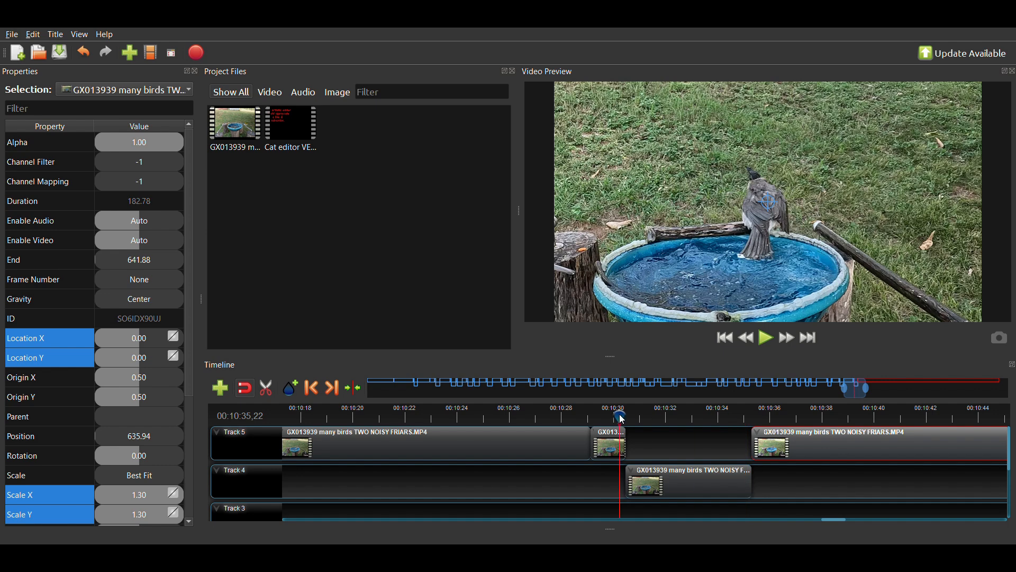
click(766, 344)
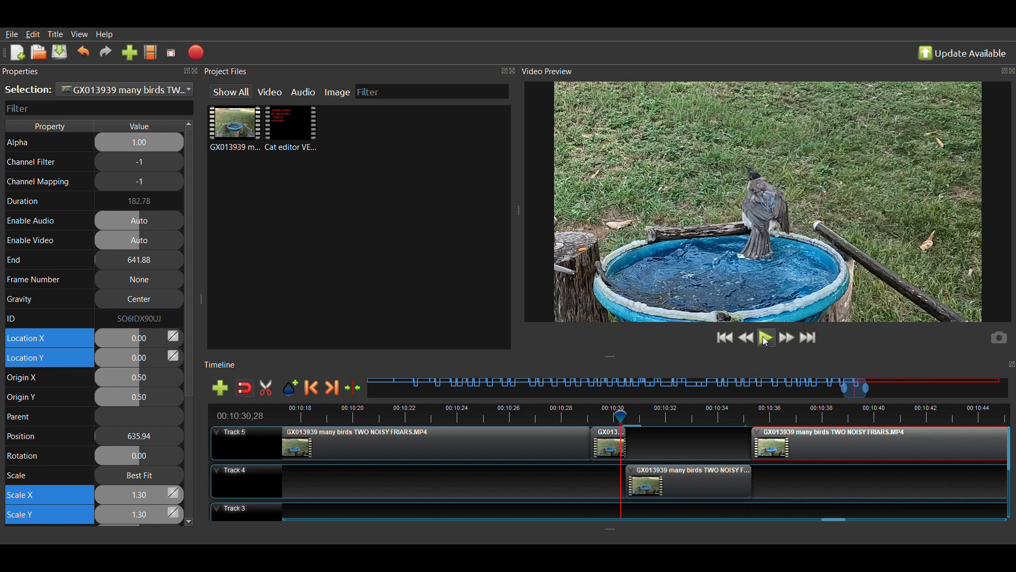
click(767, 339)
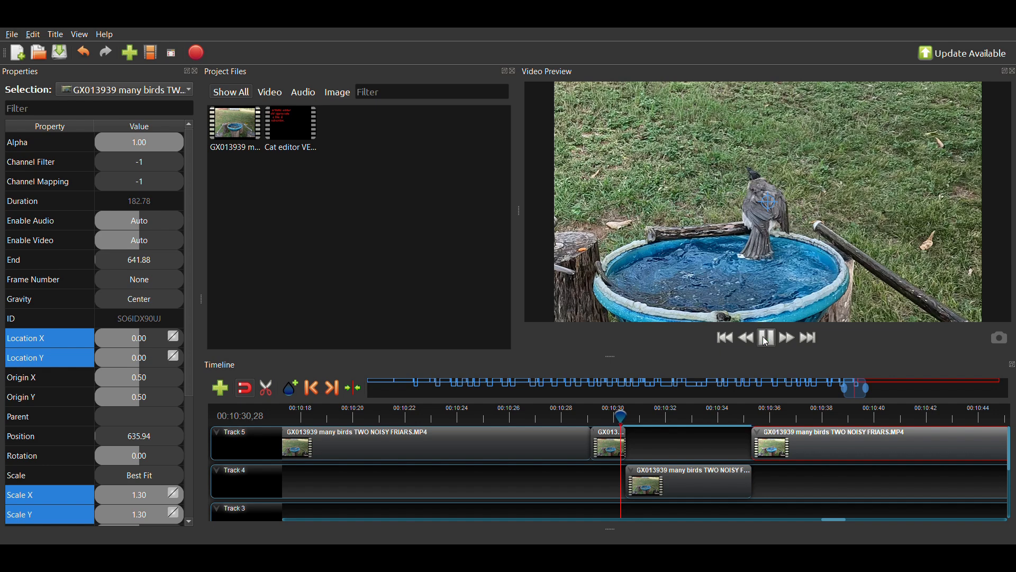
click(767, 341)
click(767, 342)
click(627, 420)
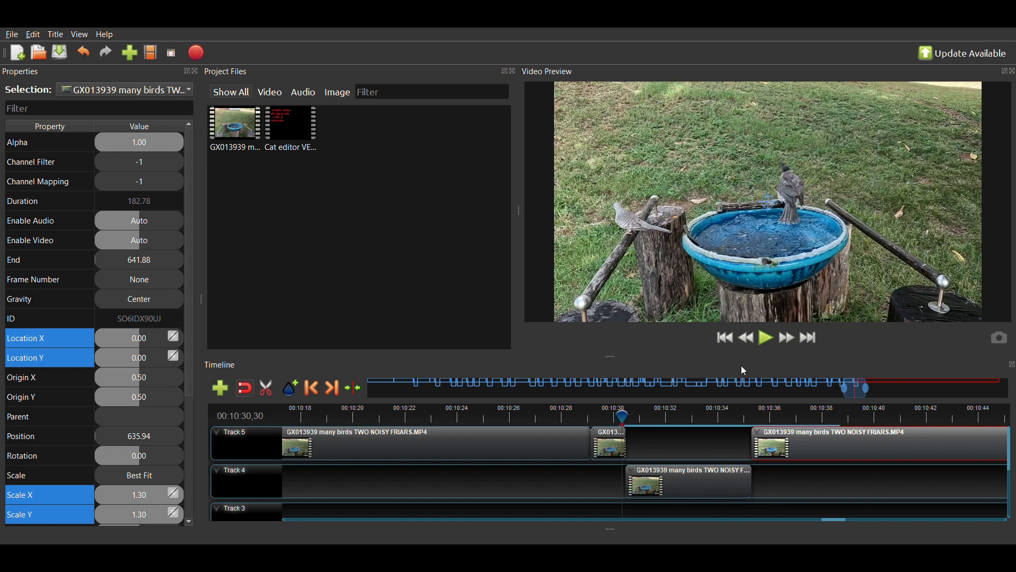
click(771, 341)
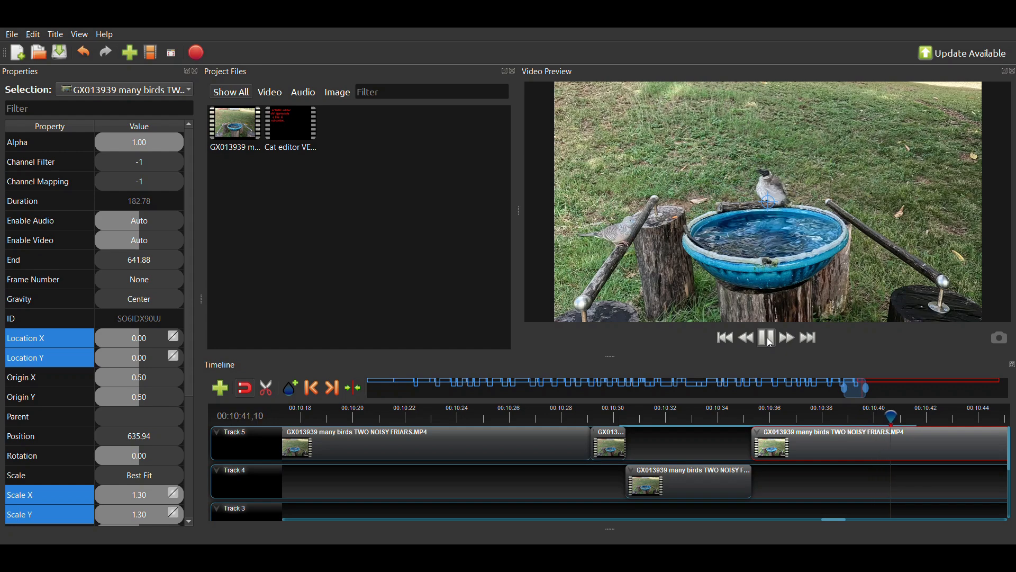
- Stop playback and keyframe Scale X and Scale Y at 1.3 and Location X and Location Y at 0 at 00:10:36,13 on the long Track 5 segment
click(771, 343)
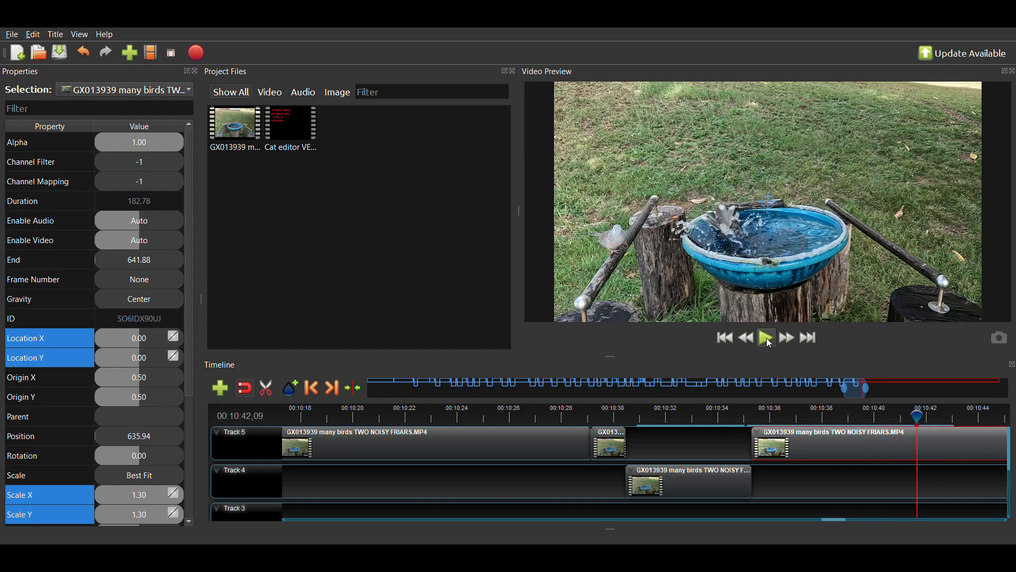
click(767, 418)
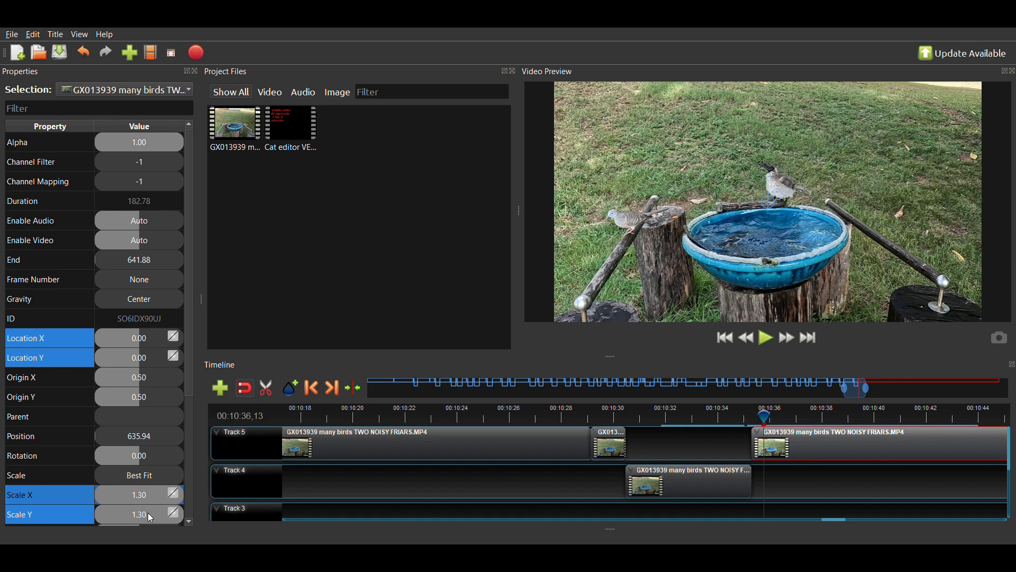
text(1.3)
key(Return)
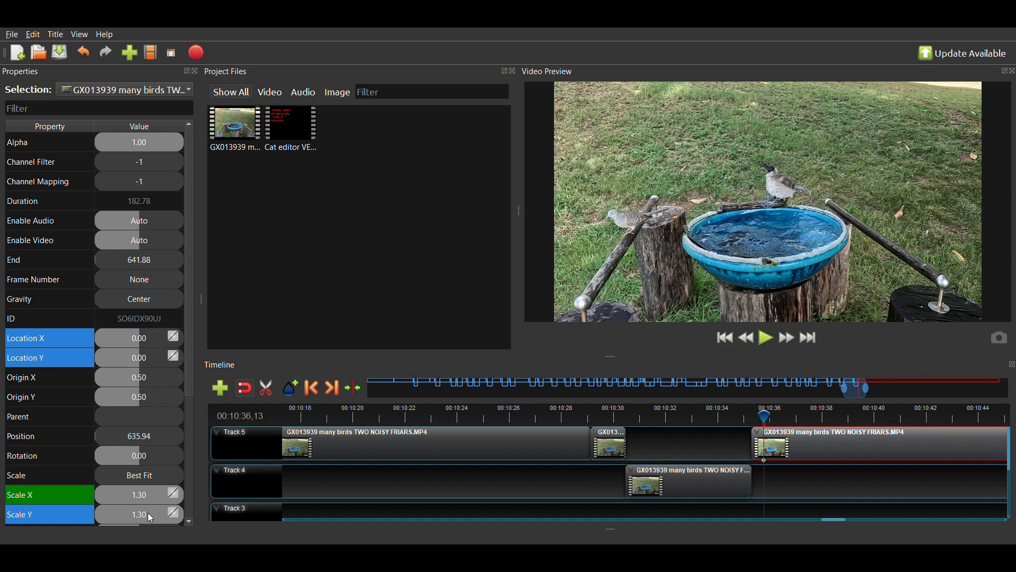
double_click(149, 517)
text(1.3)
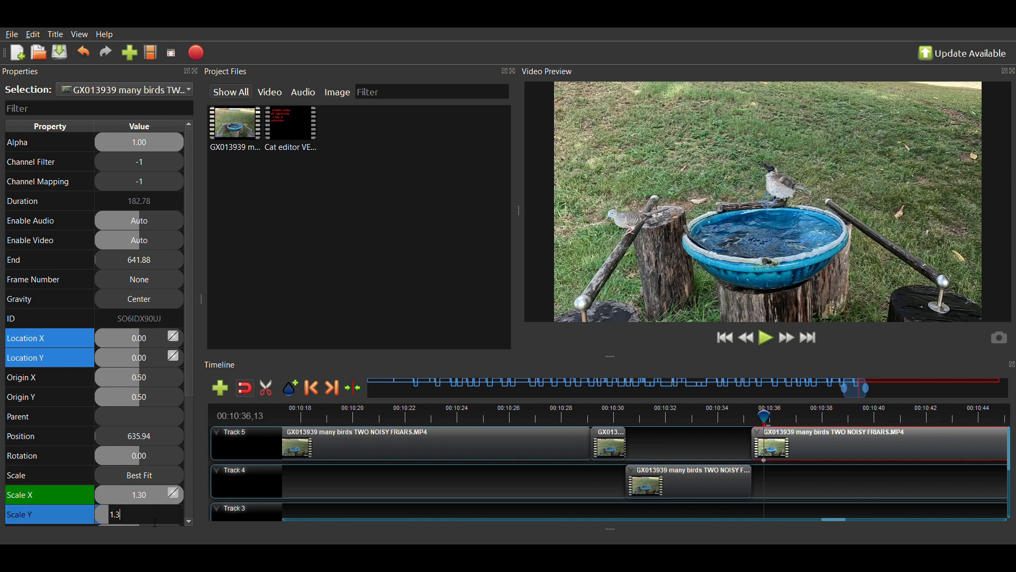
key(Return)
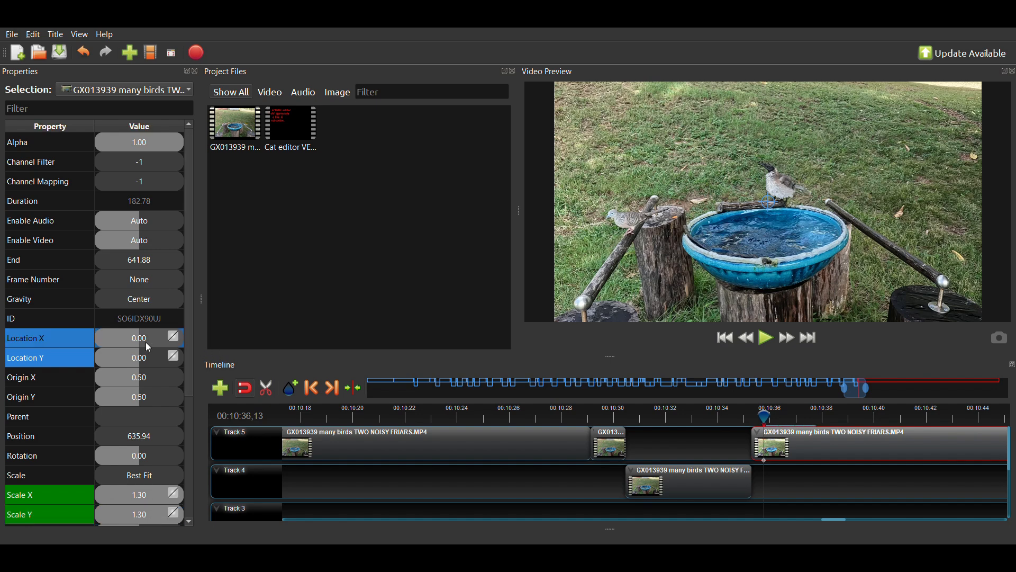
click(150, 342)
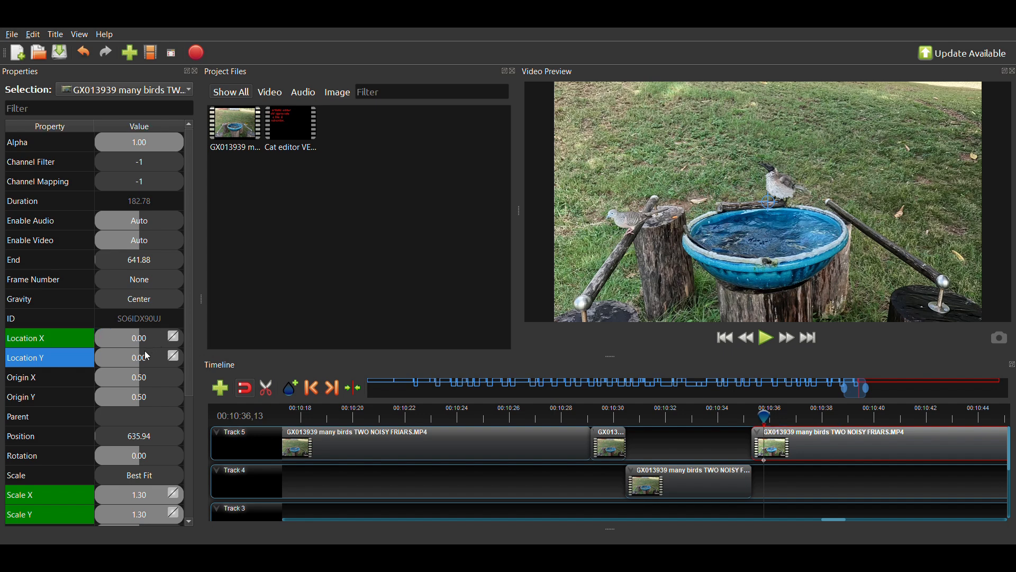
double_click(151, 356)
key(Return)
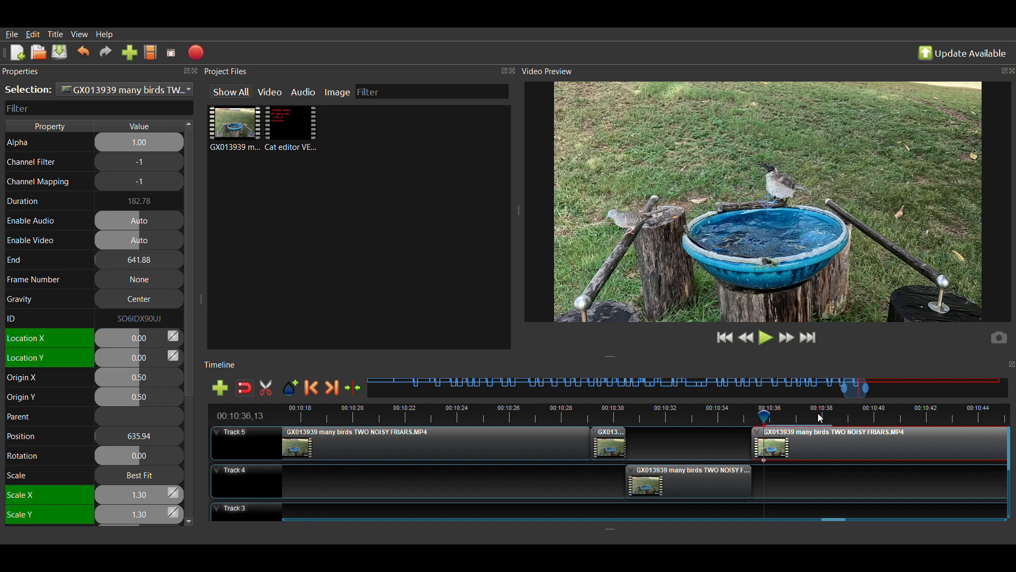
- Keyframe Scale X and Scale Y at 1.5 at 00:10:37,15 on the long Track 5 segment
drag(789, 420, 796, 420)
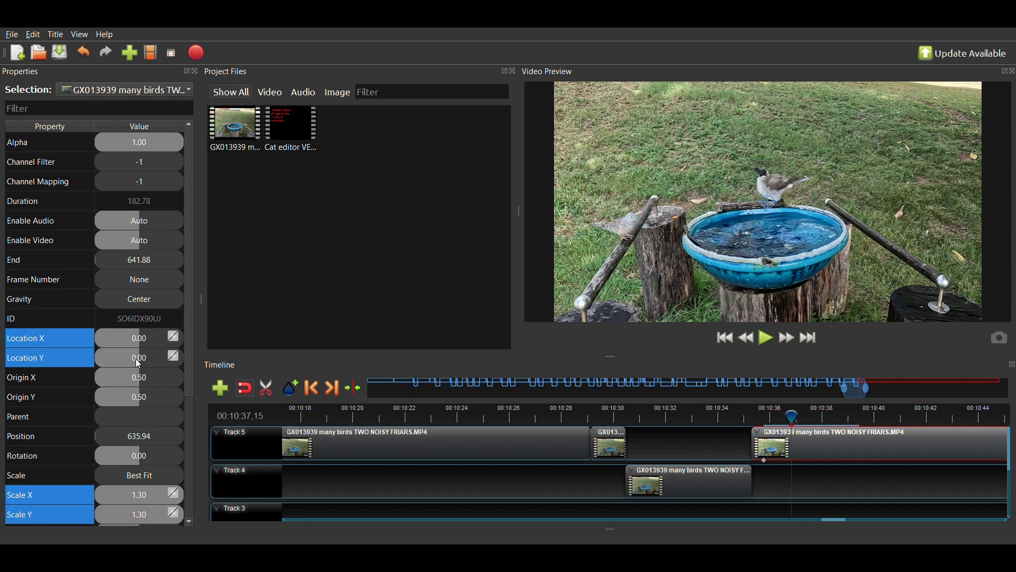
double_click(129, 497)
text(1.5)
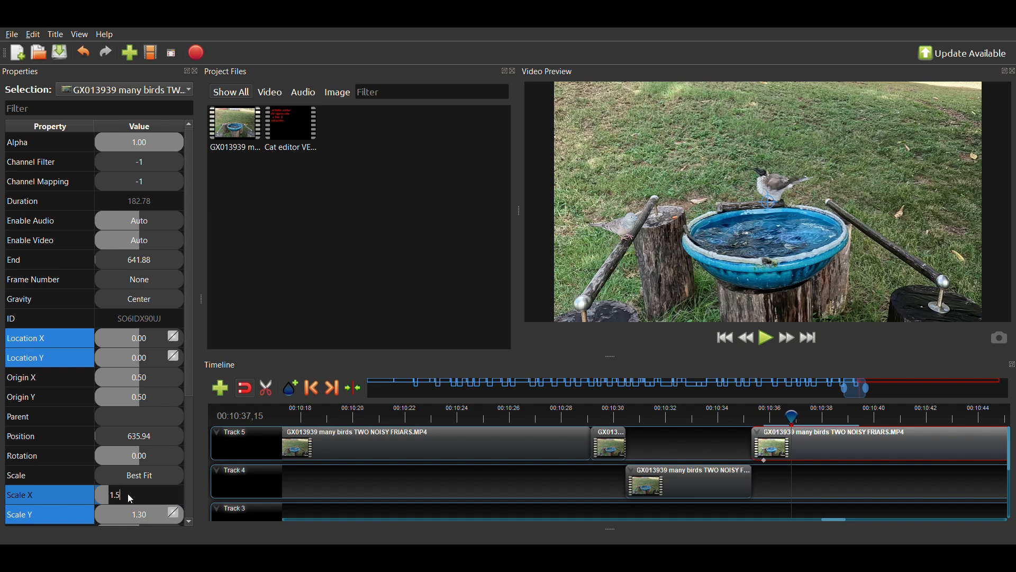
key(Return)
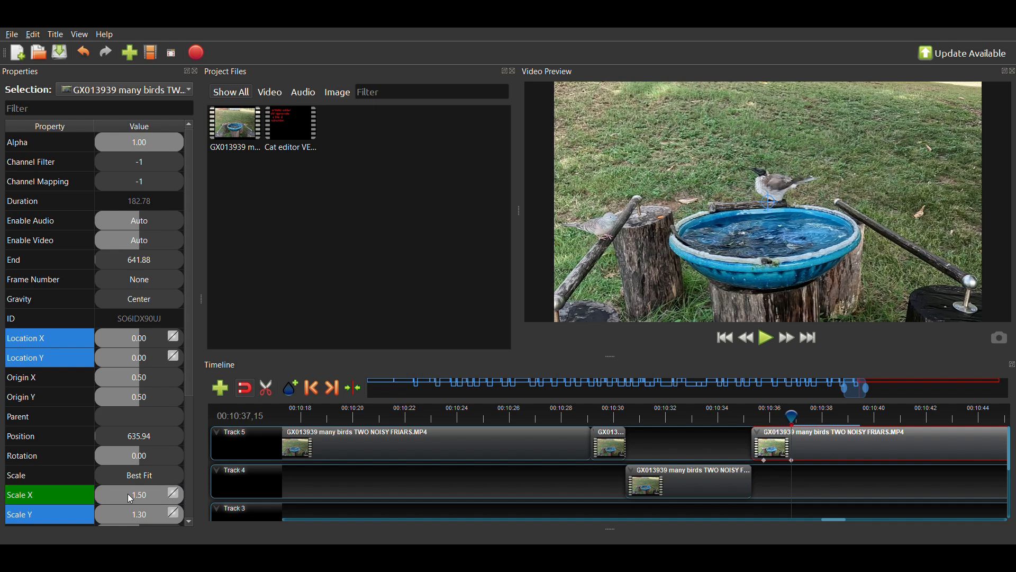
double_click(146, 517)
text(1.5)
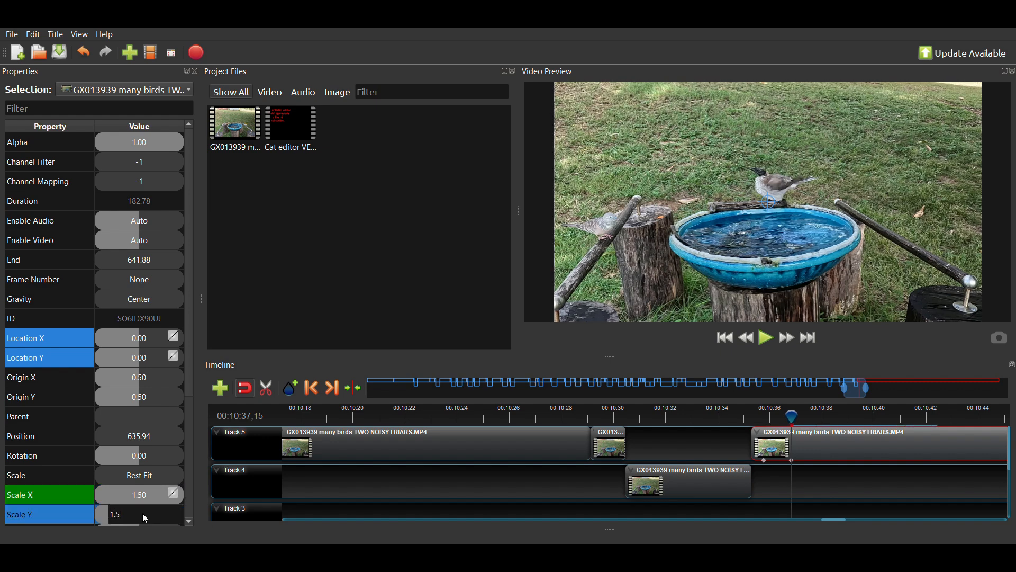
- Set Scale Y to 1.5 at the 00:10:37,15 keyframe and play back the zoom
key(Return)
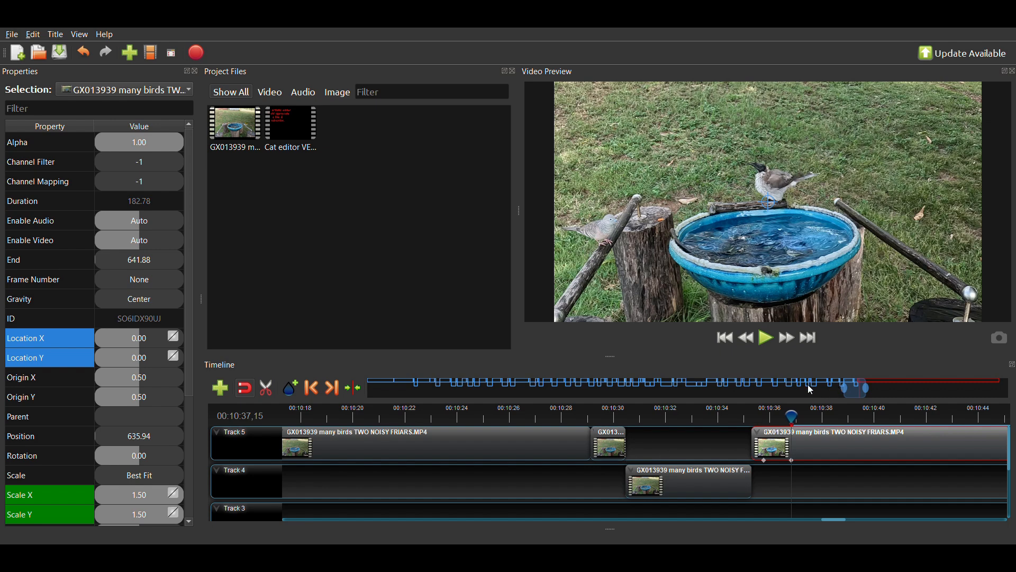
click(767, 339)
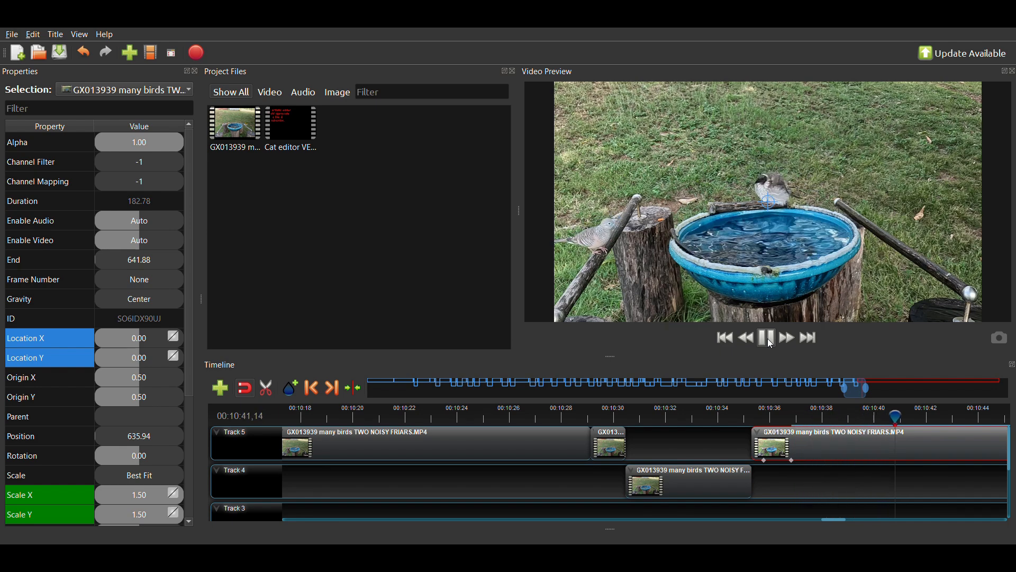
click(769, 338)
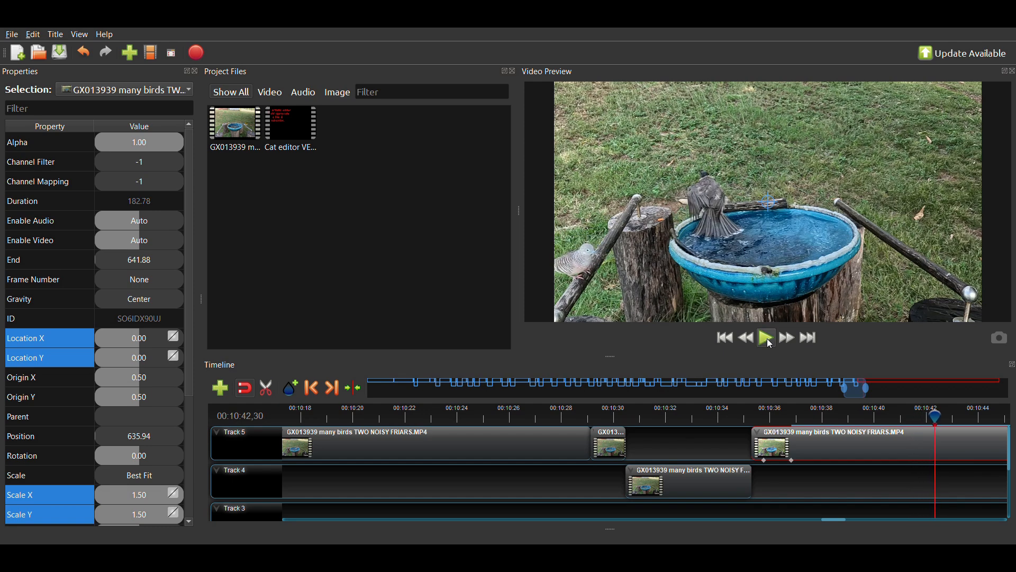
- Set Scale X and Scale Y of the selected Track 5 clip to 1.4 at the 00:10:37,15 keyframe
click(789, 414)
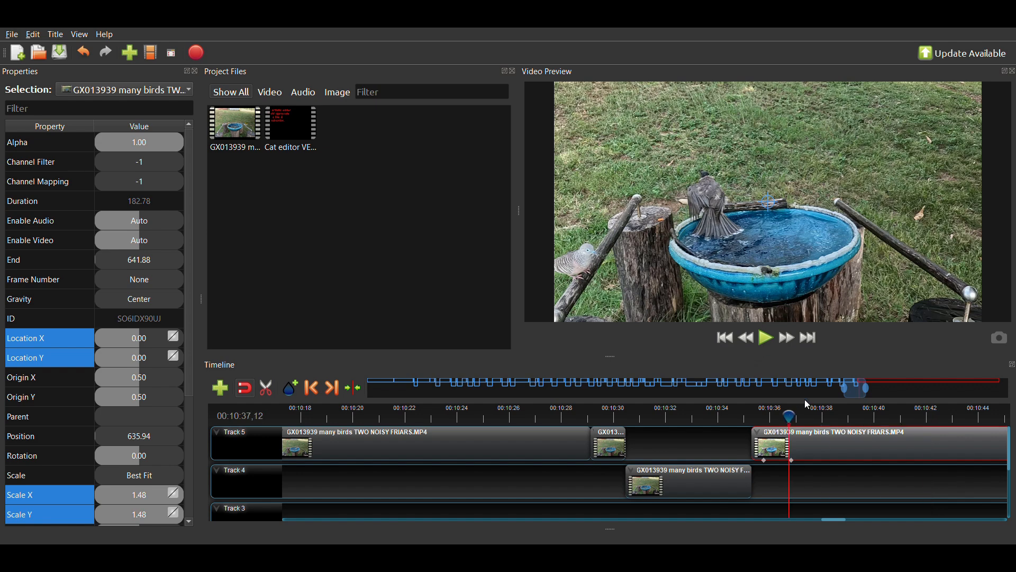
key(Right)
key(Right)
key(Right)
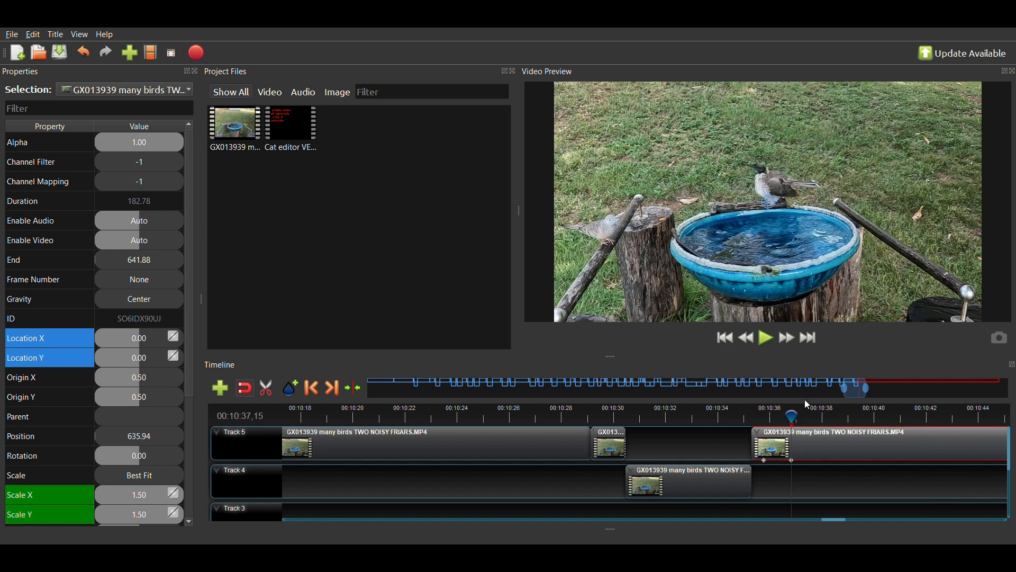
click(141, 498)
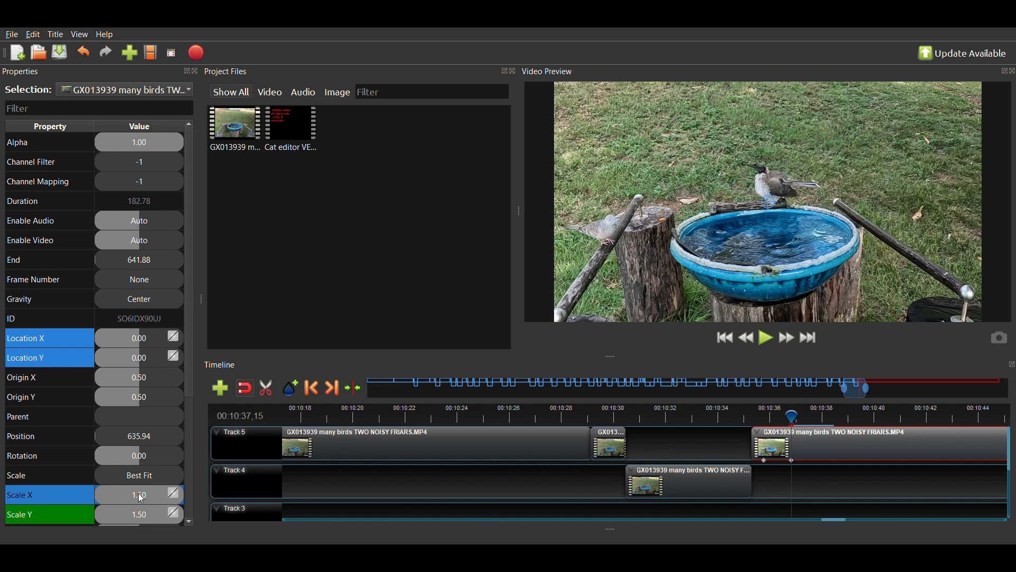
drag(141, 499, 136, 497)
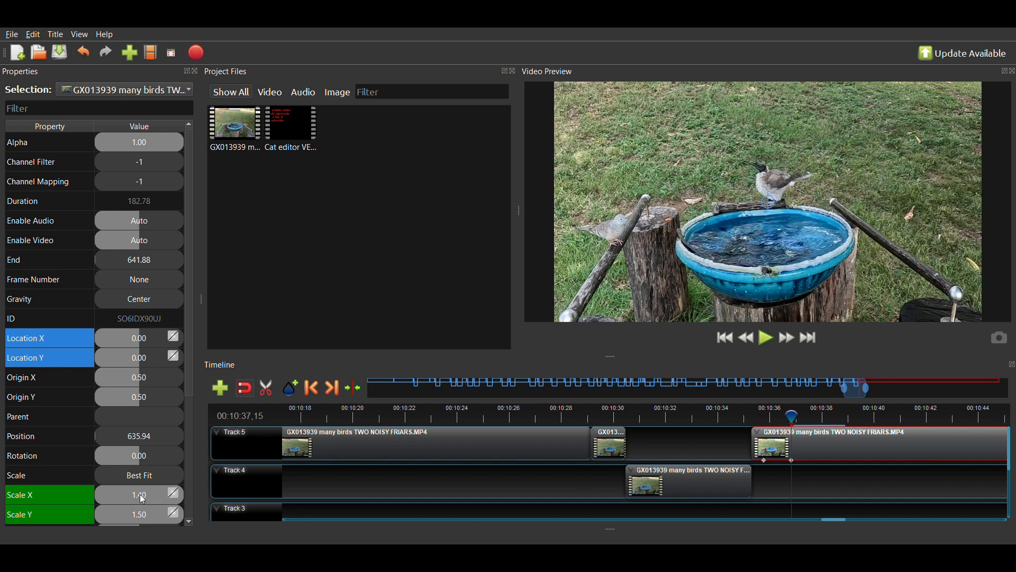
click(137, 514)
double_click(138, 514)
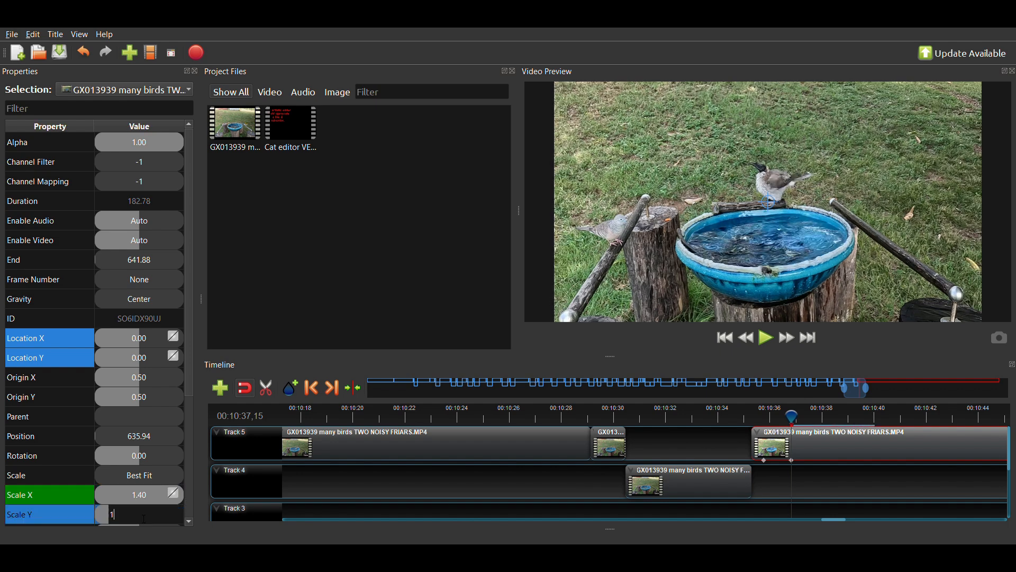
text(1.4)
key(Return)
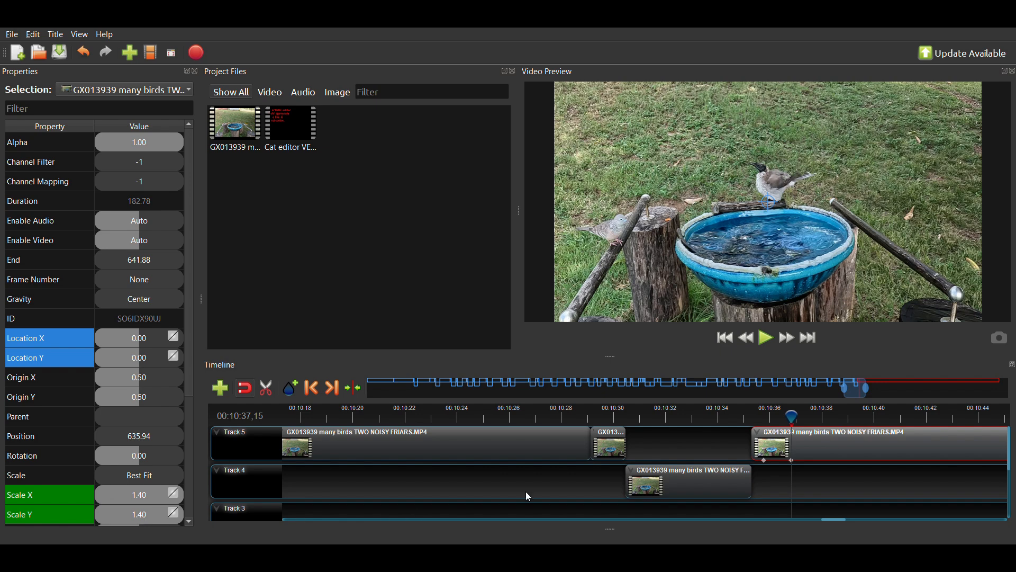
- Play the clip on to find the bird's shake and slice the Track 5 clip at 00:10:41,21, keeping both sides
click(775, 342)
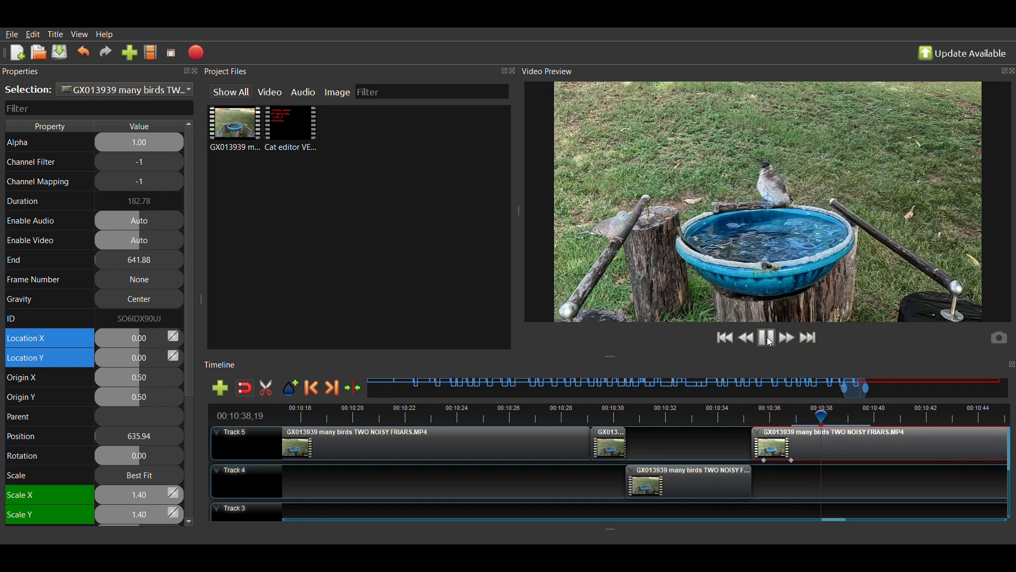
click(767, 336)
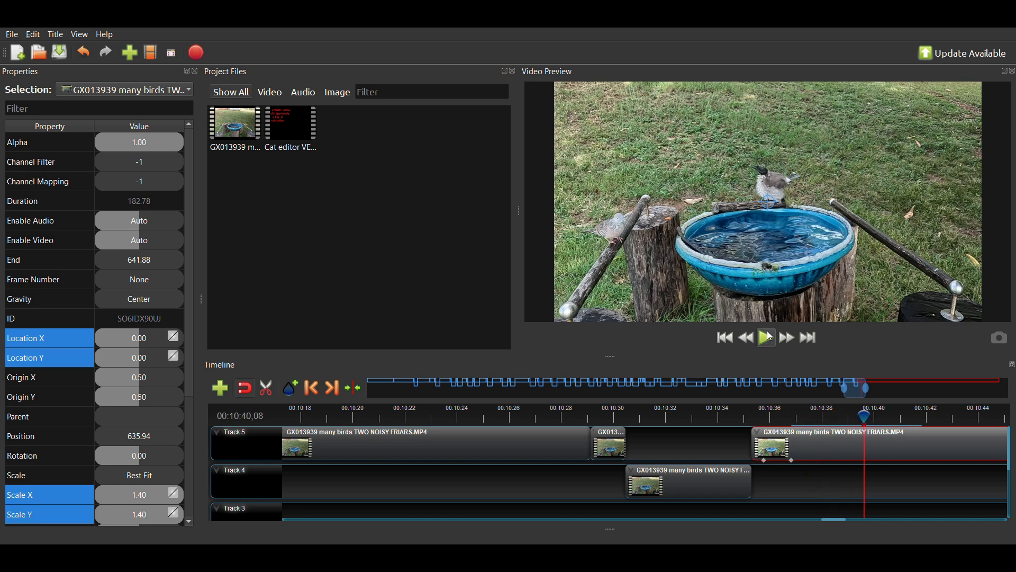
click(771, 336)
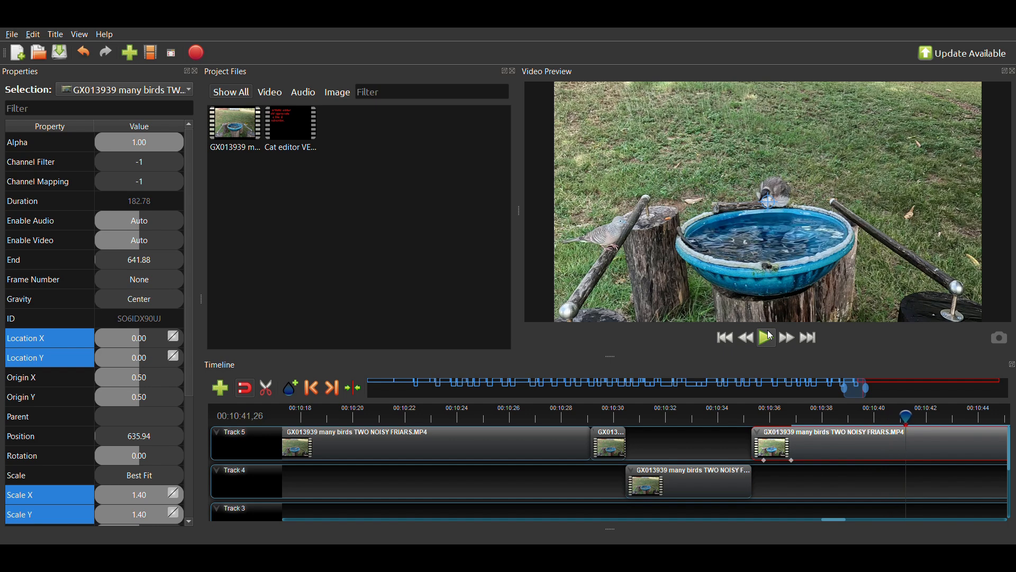
key(Right)
key(Right)
key(Left)
key(Left)
key(Left)
key(Left)
key(Left)
key(Left)
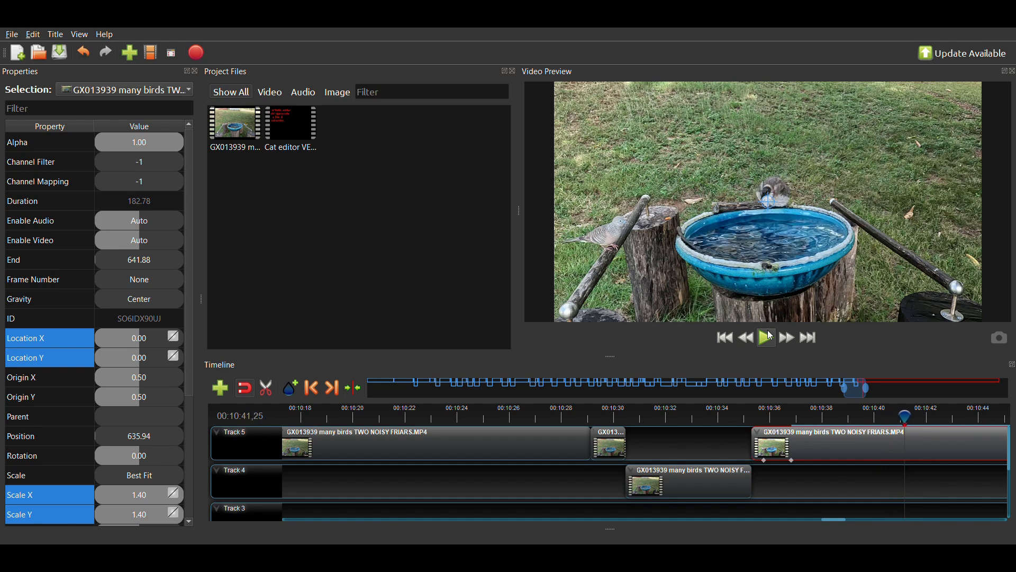
key(Left)
key(Left)
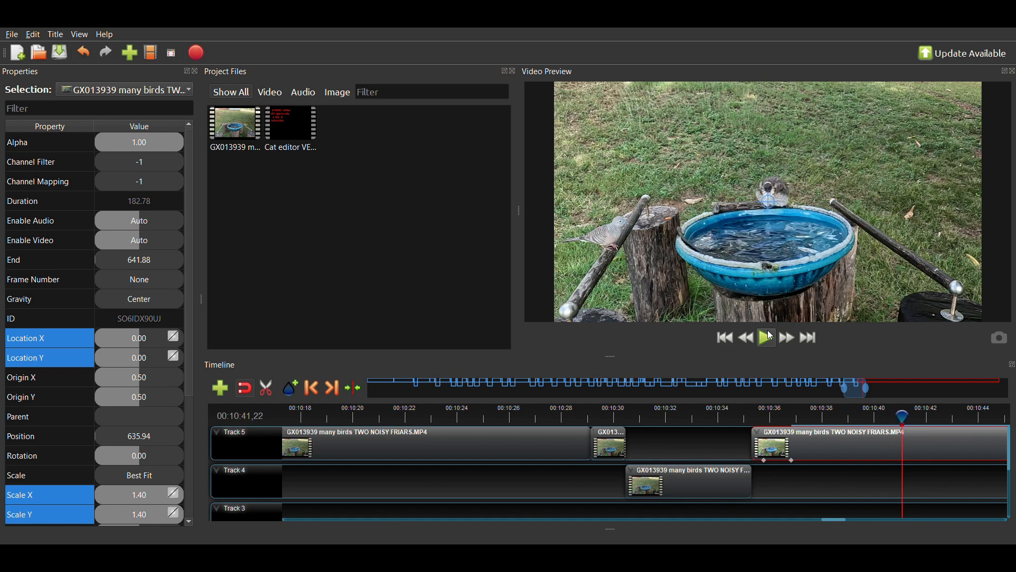
key(Left)
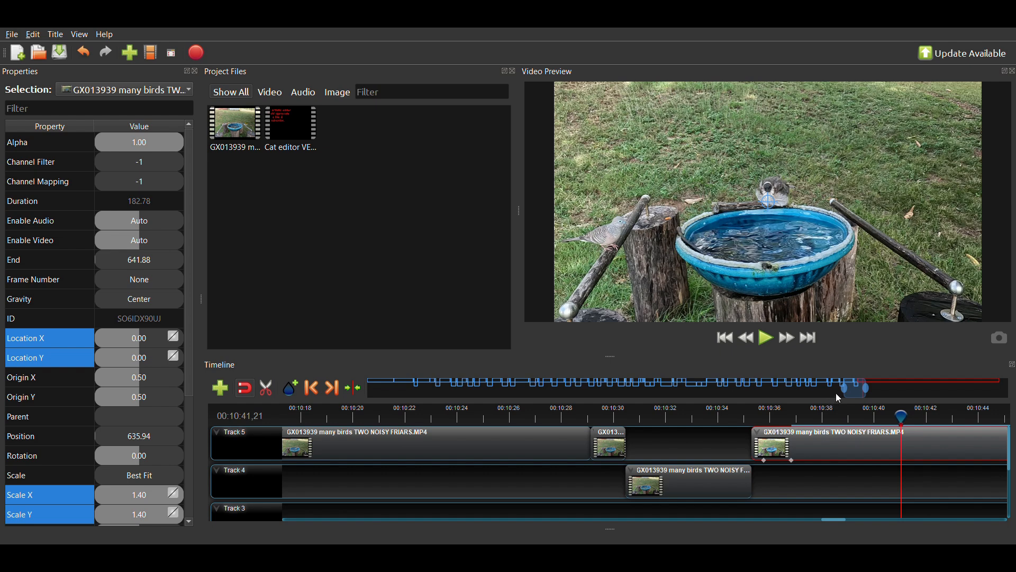
key(ctrl+k)
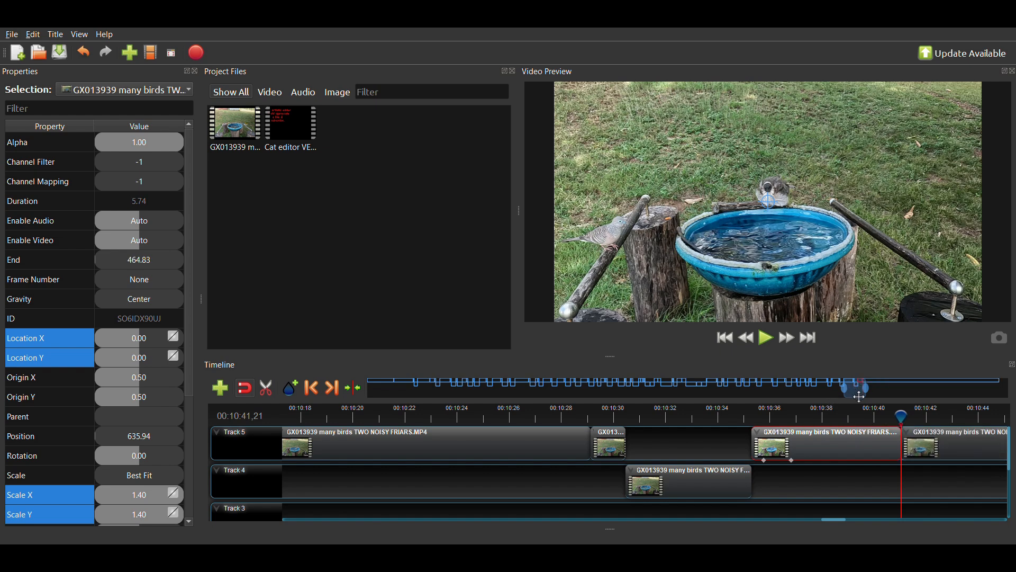
- Find the end of the bird's splash and slice the remaining Track 5 clip at 00:10:43,01, keeping both sides
drag(859, 396, 867, 397)
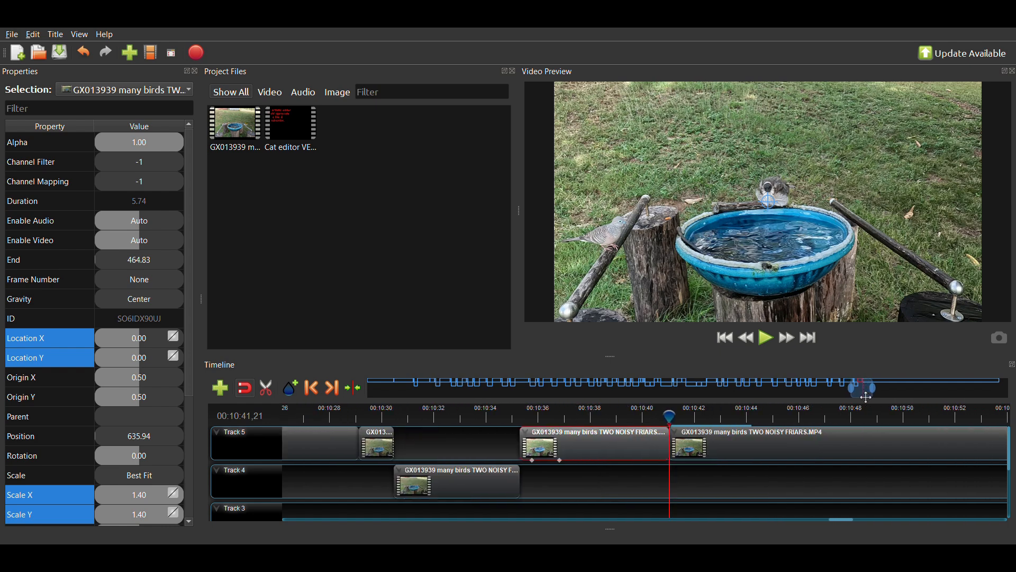
click(717, 417)
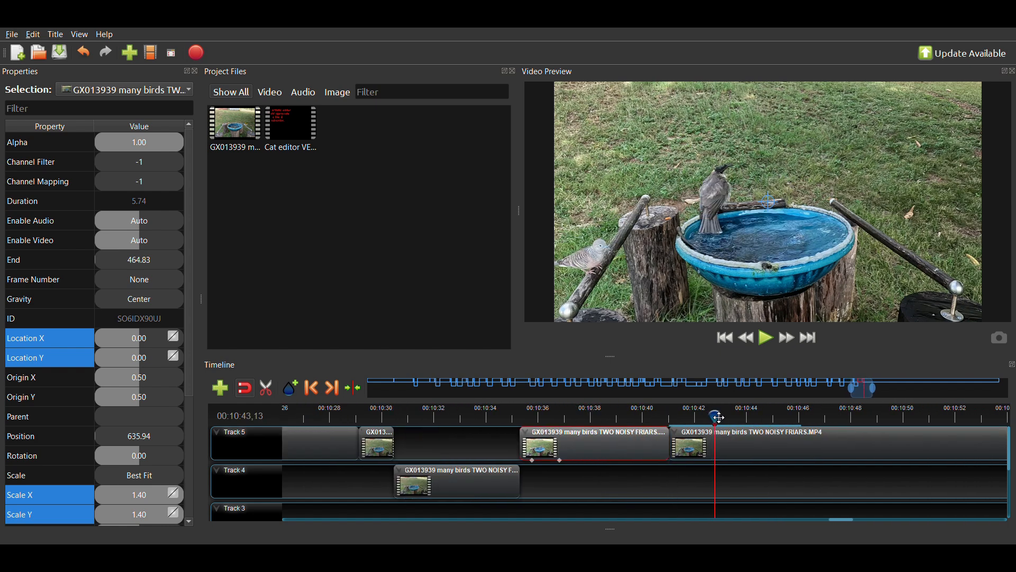
key(Left)
key(Left)
key(Left)
key(Left)
key(Left)
key(Left)
key(Left)
key(Left)
key(Left)
key(Left)
key(Left)
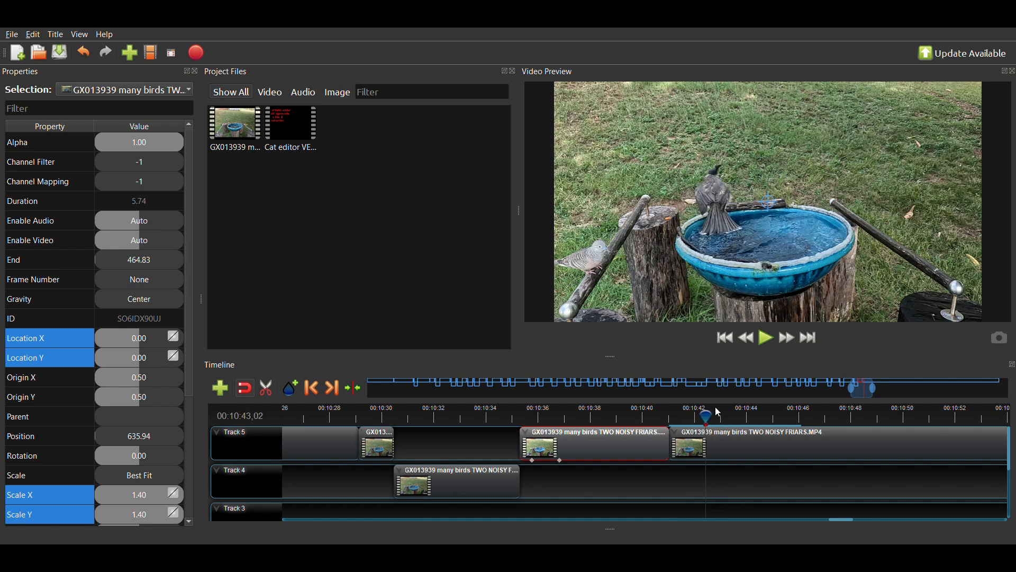
key(Left)
key(Left)
key(Left)
key(Left)
key(Left)
key(Left)
key(Left)
key(Left)
key(Left)
key(Left)
key(Left)
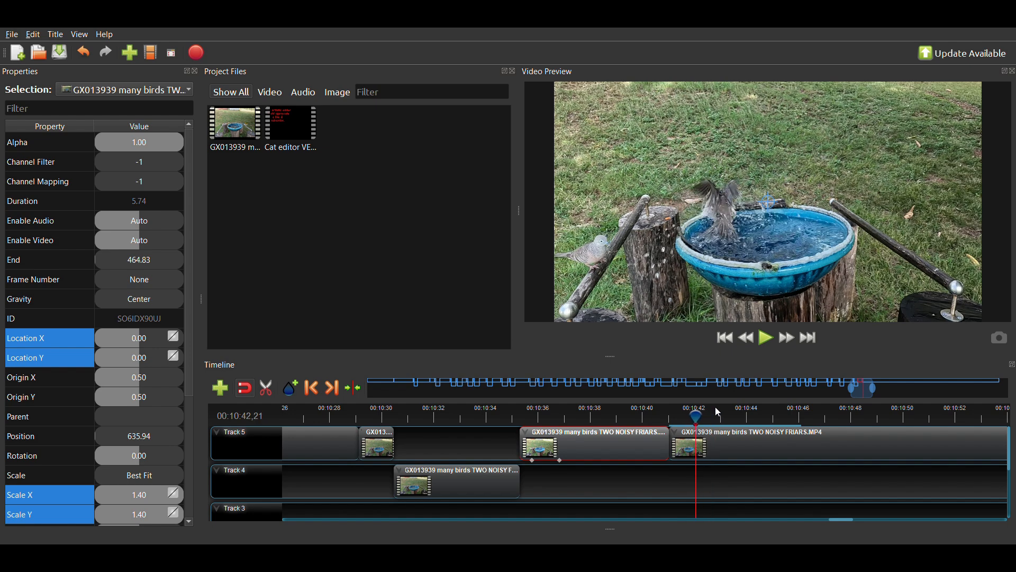
key(Right)
key(Right)
key(Right)
key(Right)
key(Right)
key(Right)
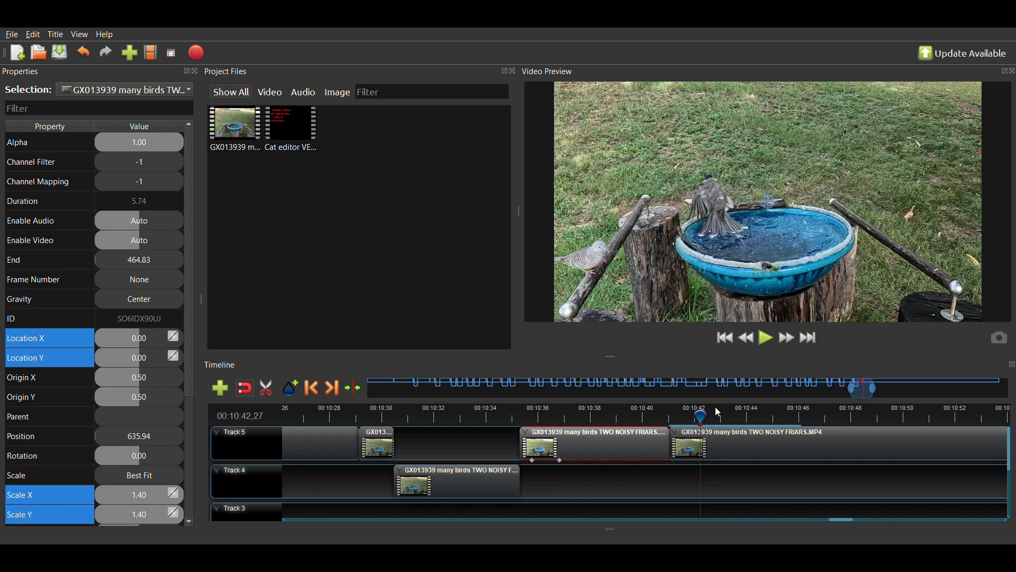
key(Right)
key(Right)
key(Right)
key(Right)
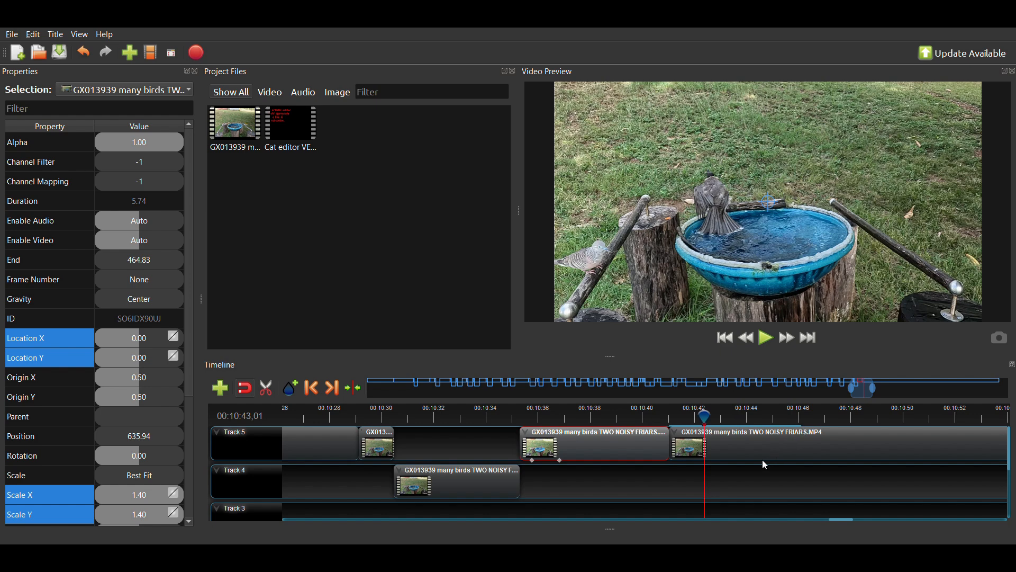
key(ctrl+k)
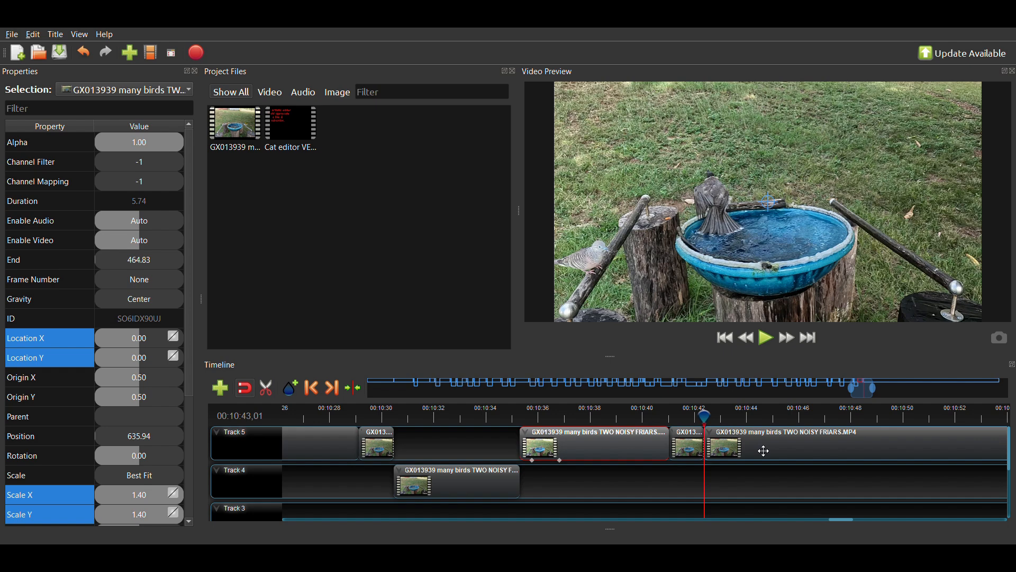
- Move the long final clip on Track 5 forward to start at about 00:10:49, leaving a gap after the short clip
click(750, 449)
drag(778, 445, 915, 444)
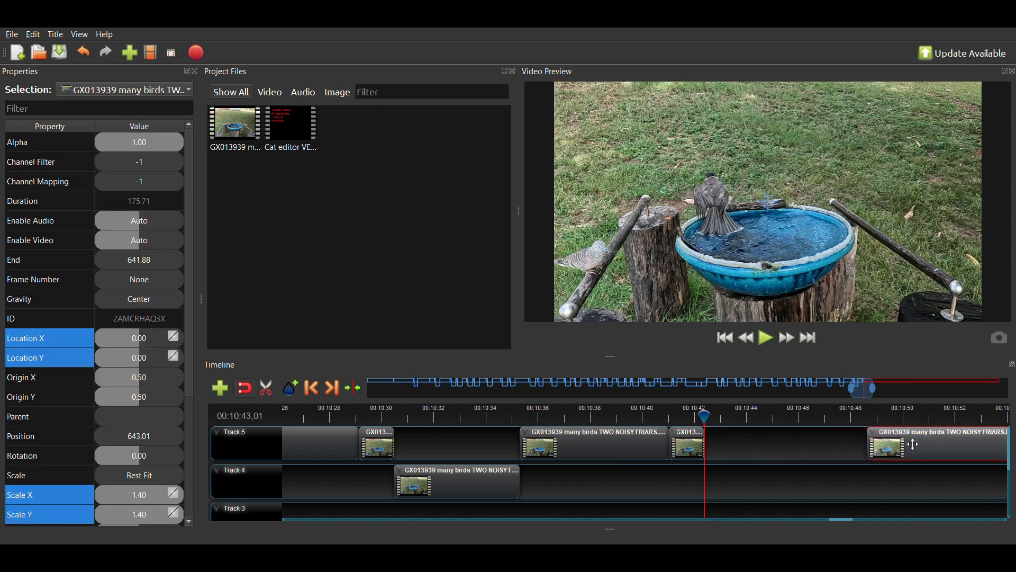
scroll(681, 453, right, 3)
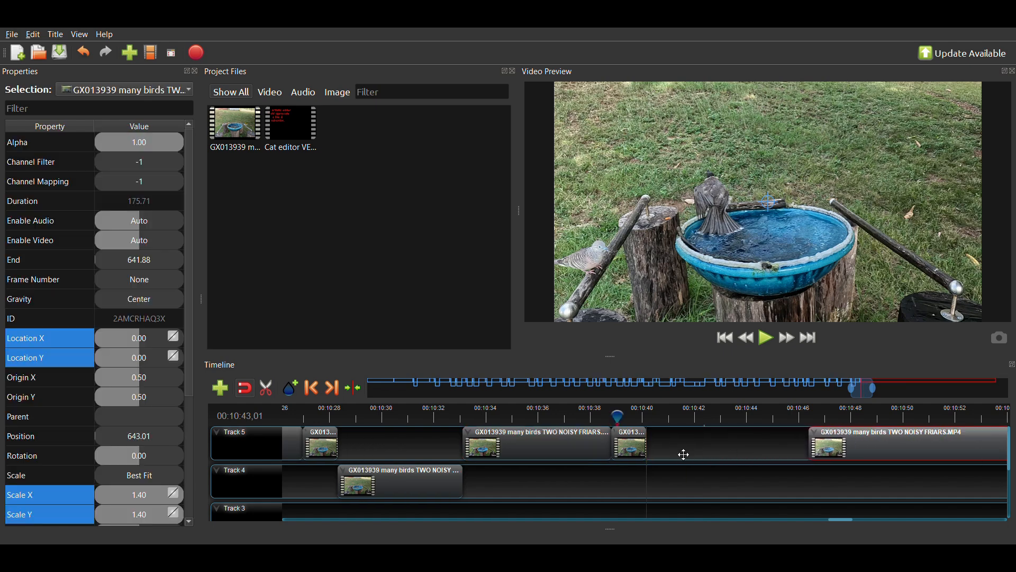
- Place a copy of the short Track 5 clip, slowed to 4.83 seconds, on Track 4 starting at 00:10:43,12
click(611, 446)
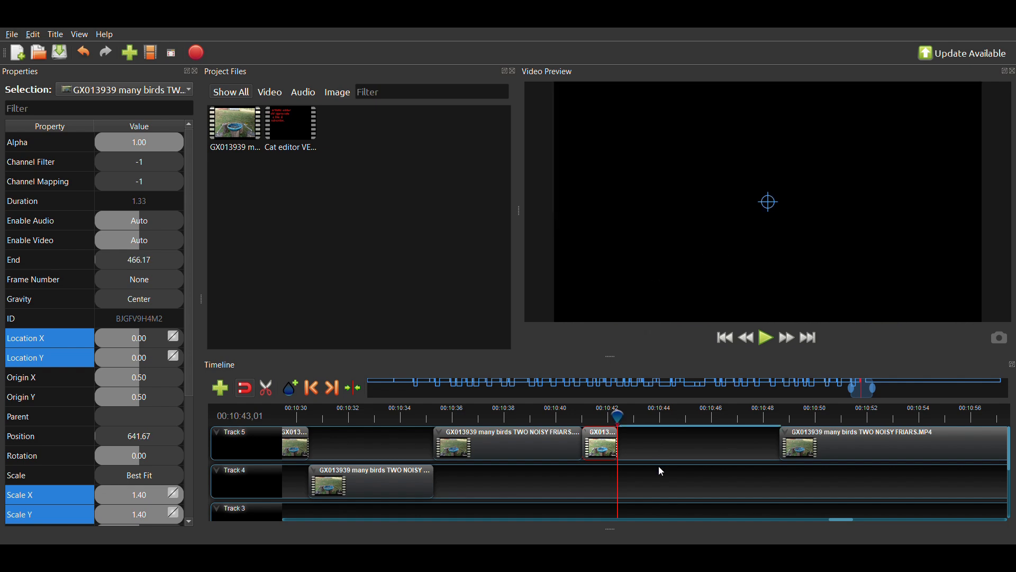
key(ctrl+v)
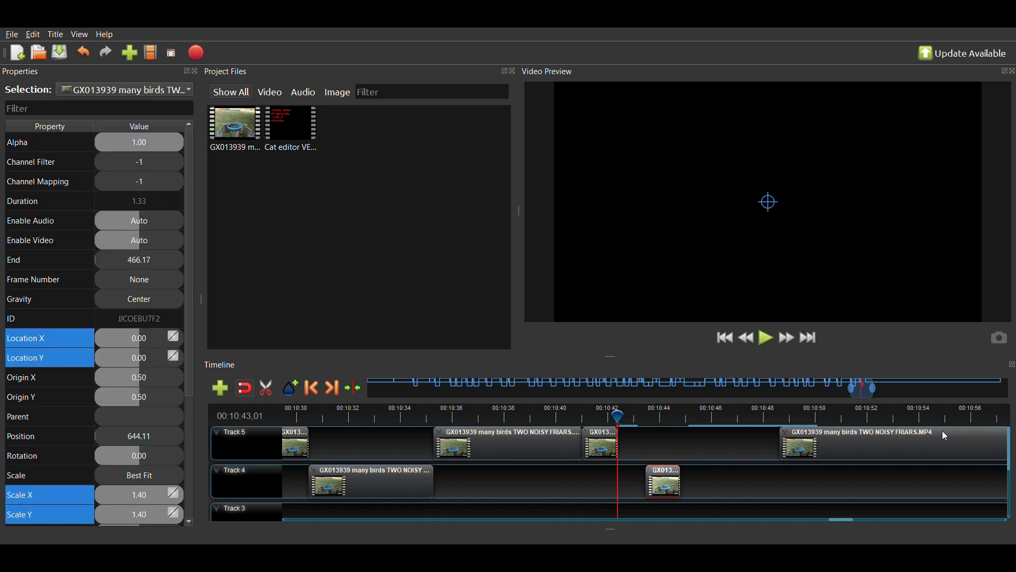
key(ctrl+z)
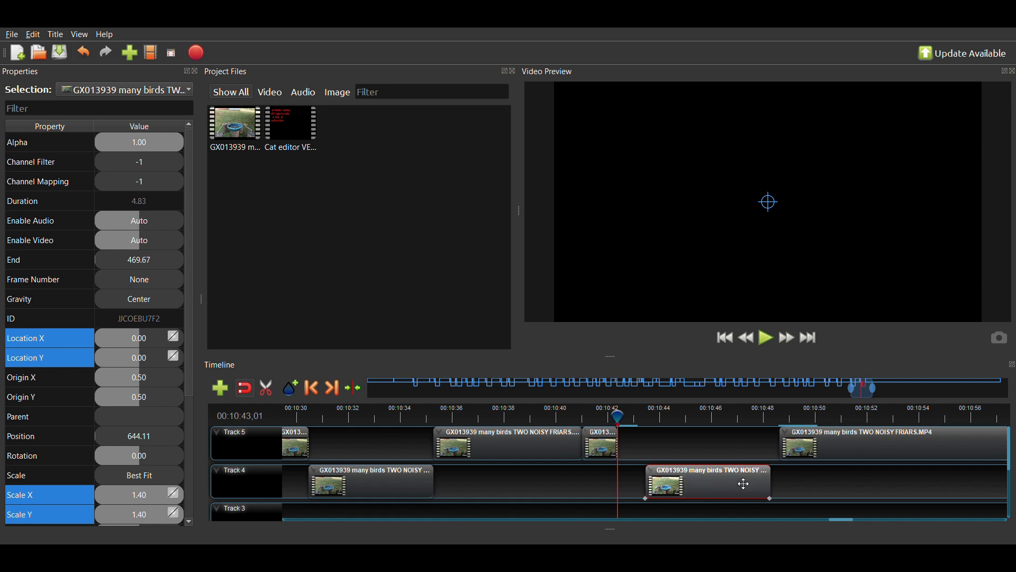
drag(623, 417, 633, 419)
drag(710, 484, 693, 484)
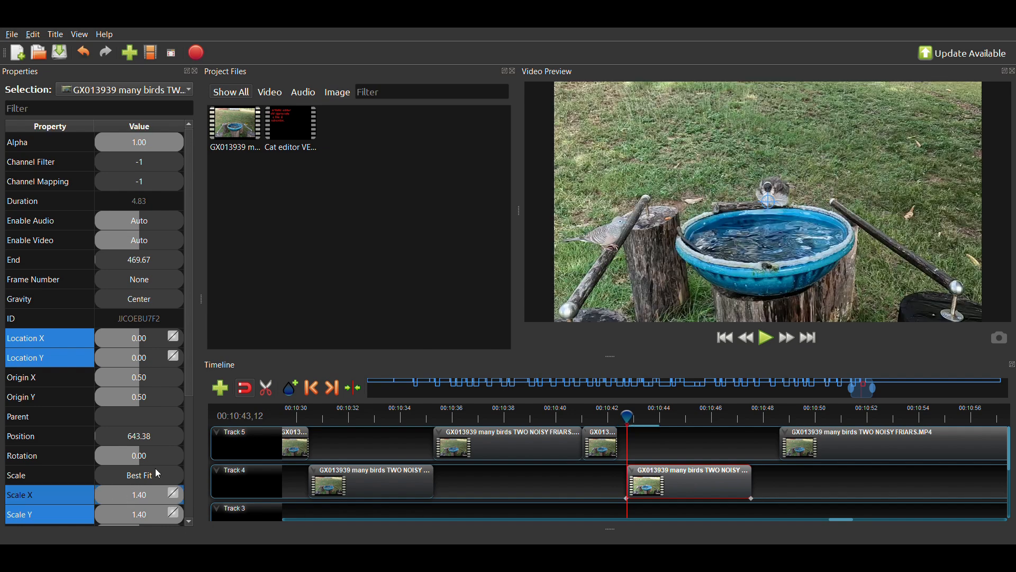
- Set Scale X and Scale Y of the slowed Track 4 clip to 2
text(2)
key(Return)
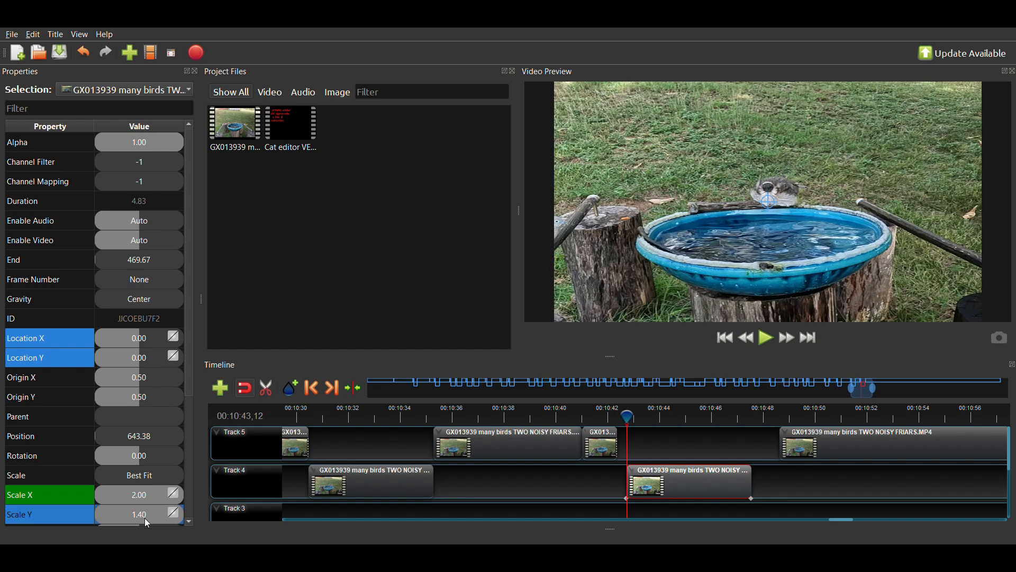
double_click(148, 517)
text(2)
key(Return)
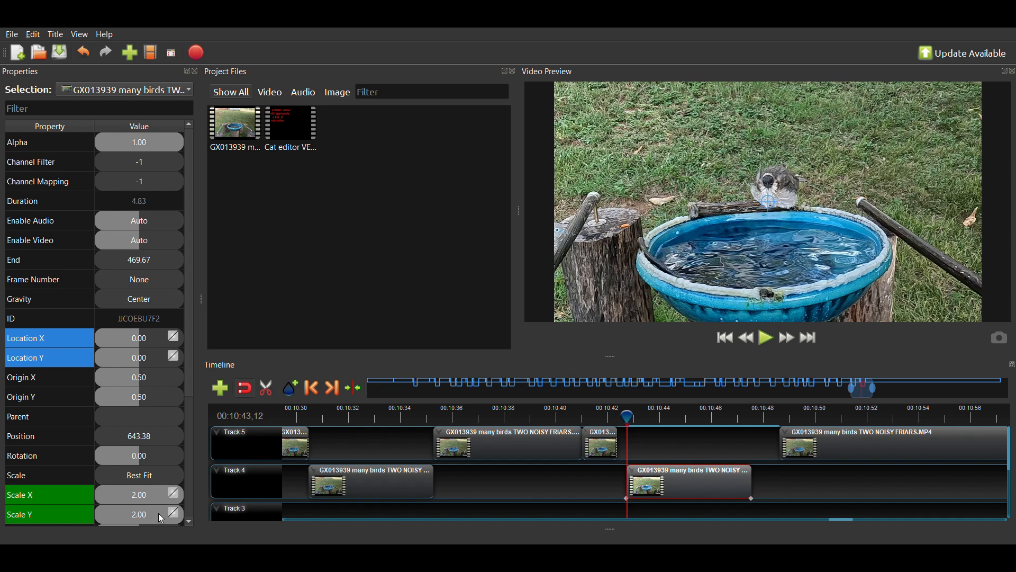
- Play back the slow-motion clip, then shift it on Track 4 to start at 00:10:43,14
click(768, 339)
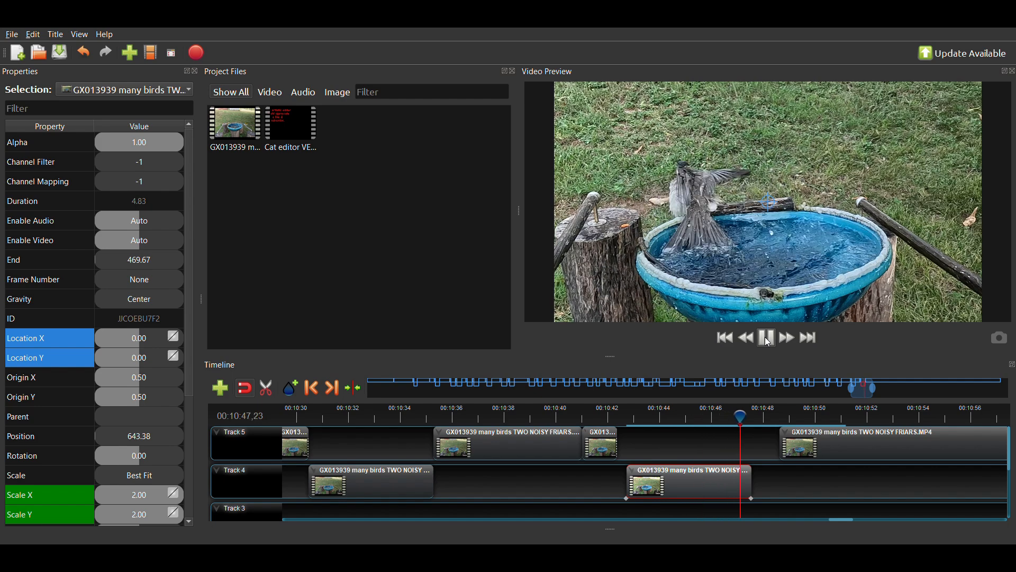
click(768, 340)
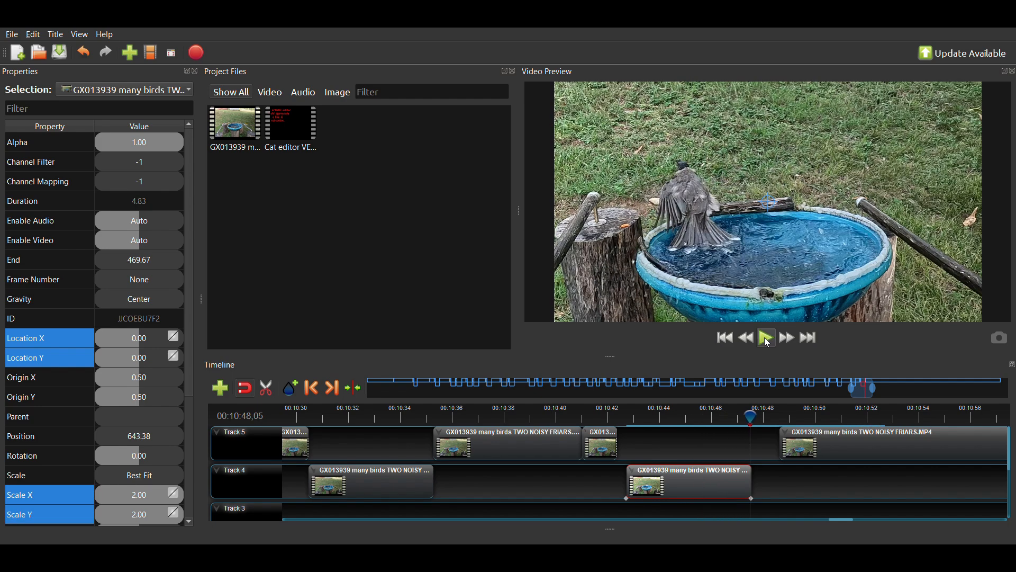
click(632, 418)
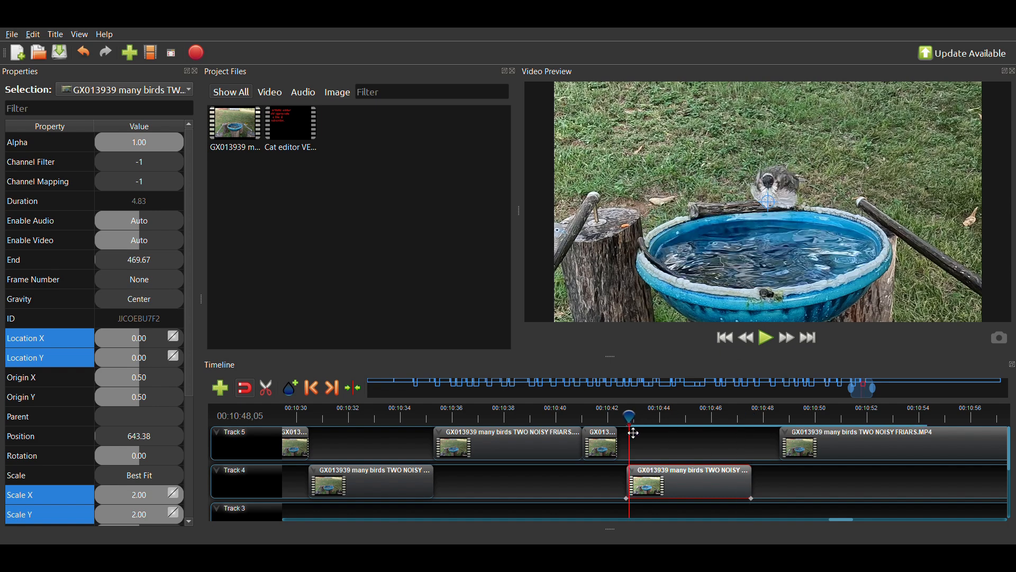
mouse_move(646, 482)
mouse_down()
mouse_move(662, 483)
mouse_move(649, 482)
mouse_up()
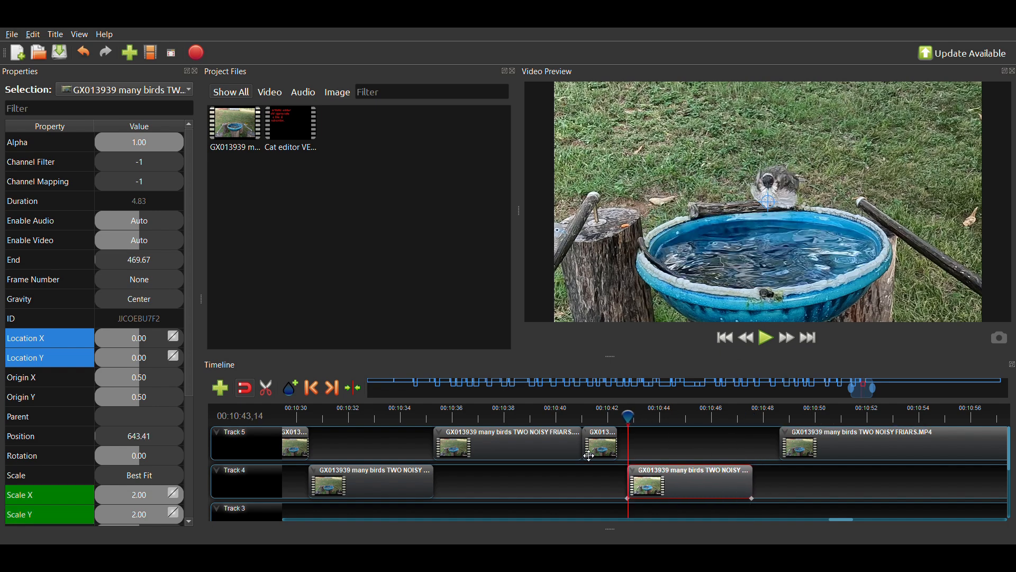
- Set Location Y of the slowed Track 4 clip to 0.05
click(144, 364)
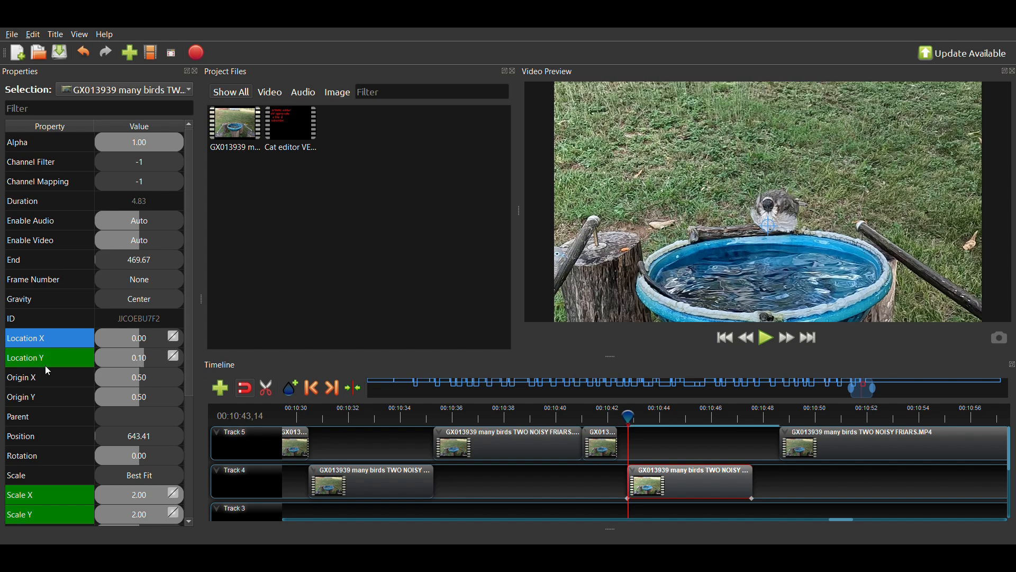
click(139, 357)
text(.05)
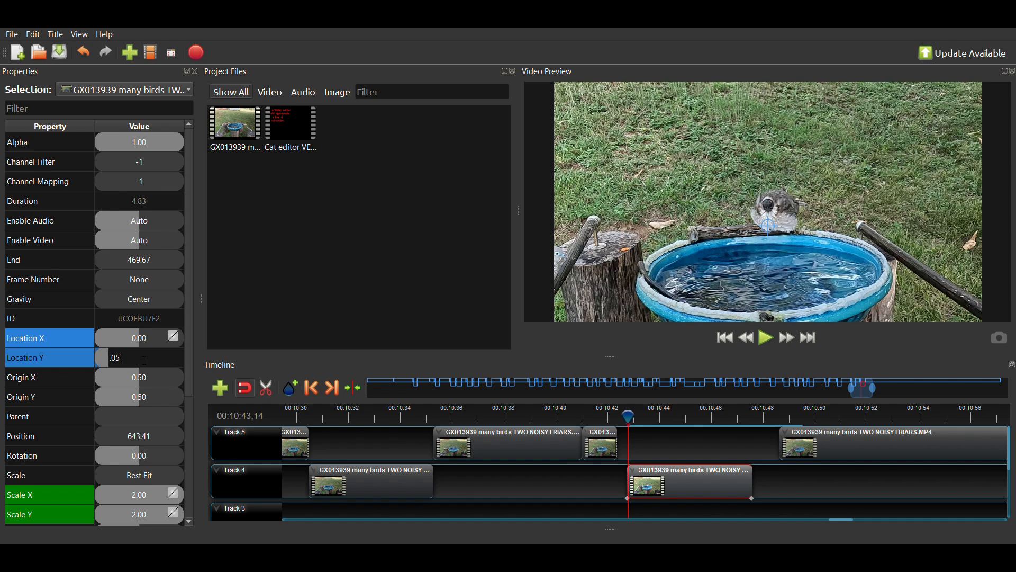
key(Return)
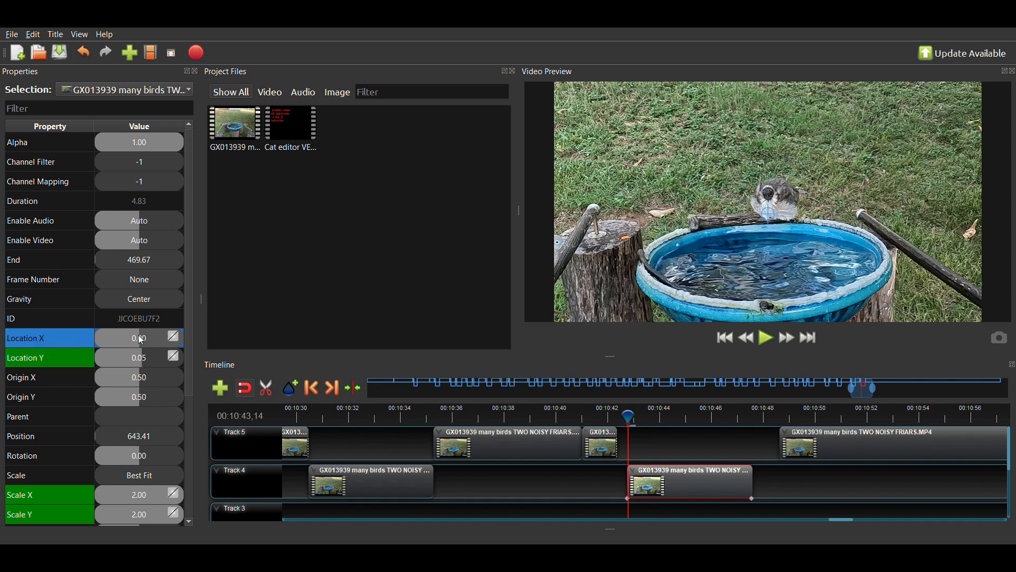
- Set Location X of the slowed Track 4 clip to 0.1 and play the clip back
double_click(140, 336)
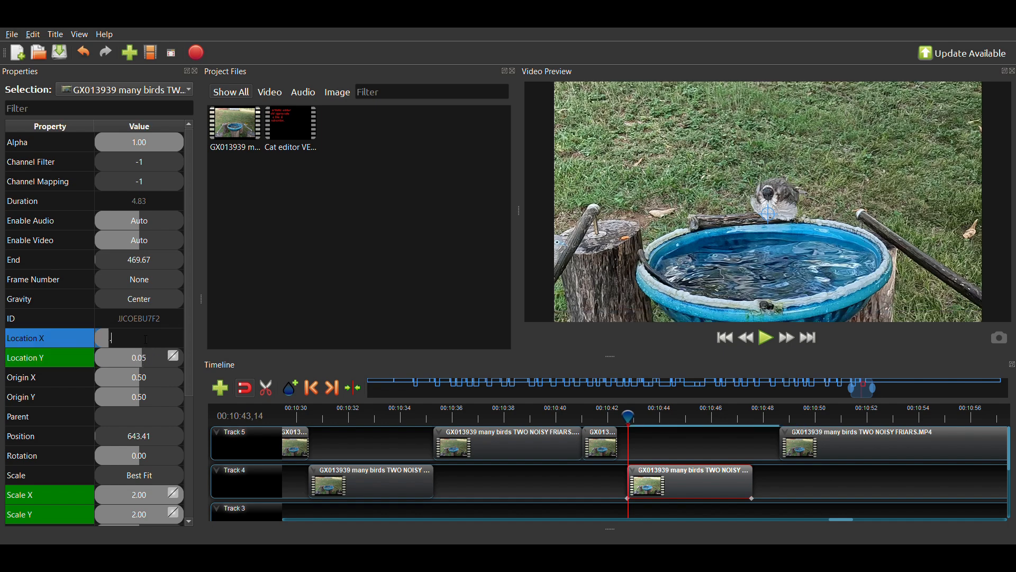
text(.1)
key(Return)
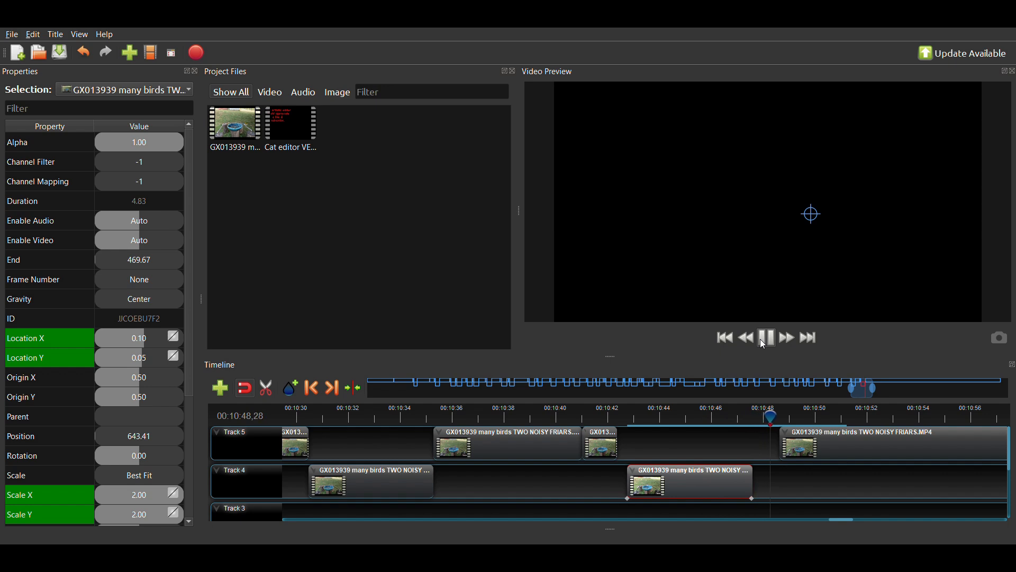
click(761, 341)
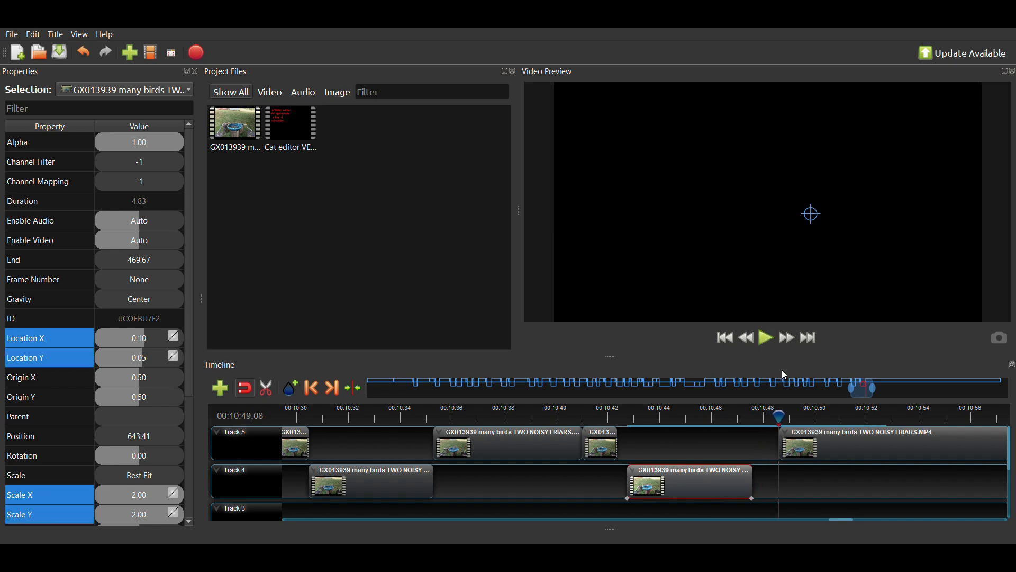
- Shift the slowed Track 4 clip to start at 00:10:43,11, set its Location X to 0.15, and play it back
click(627, 422)
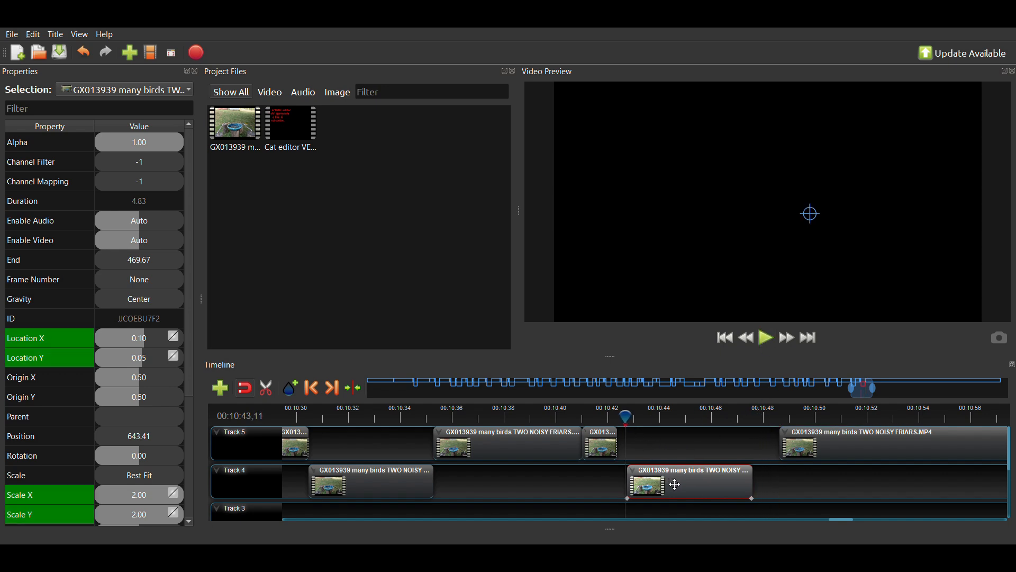
drag(671, 484, 673, 482)
click(142, 343)
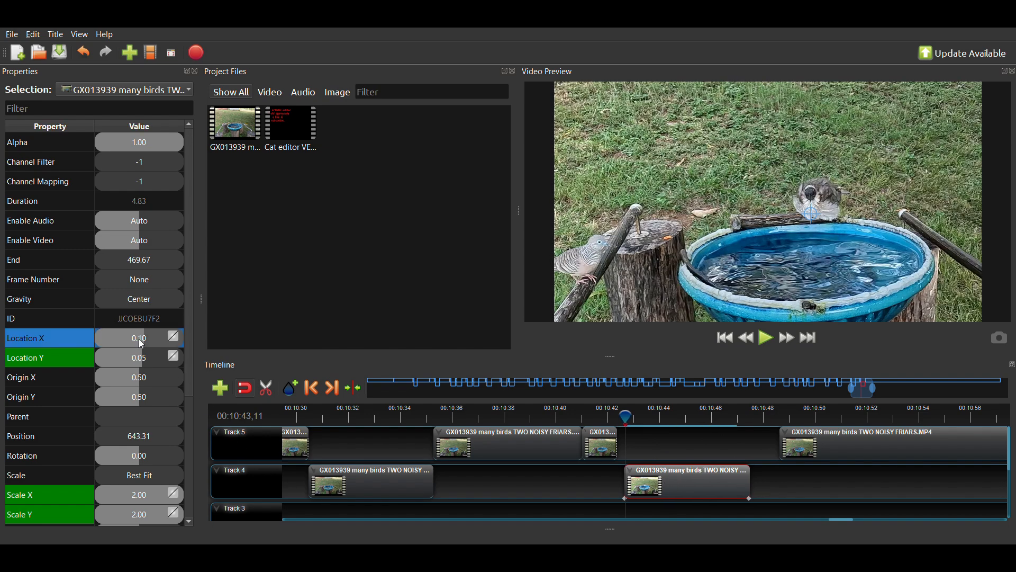
text(.)
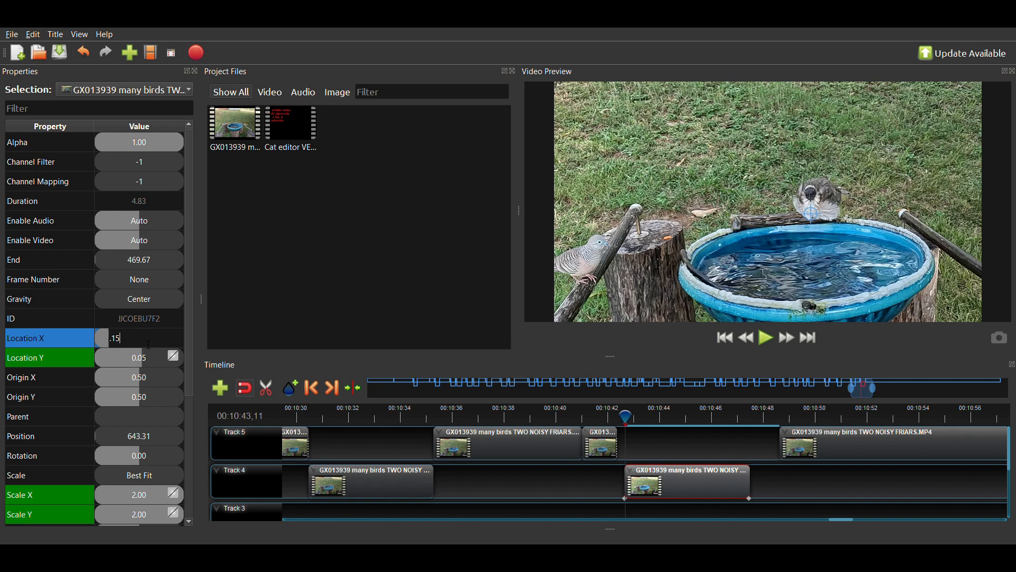
text(15)
key(Return)
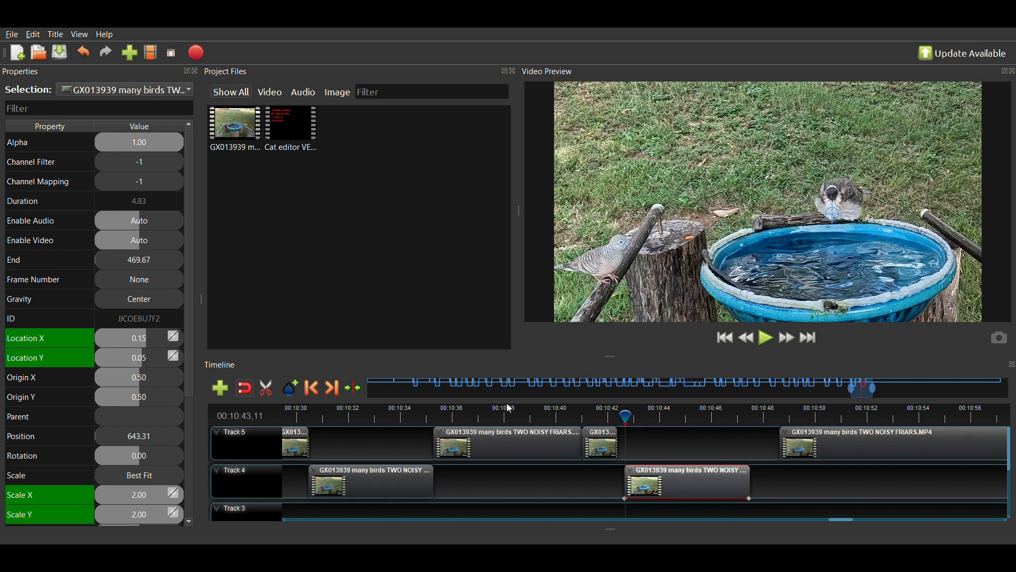
click(767, 339)
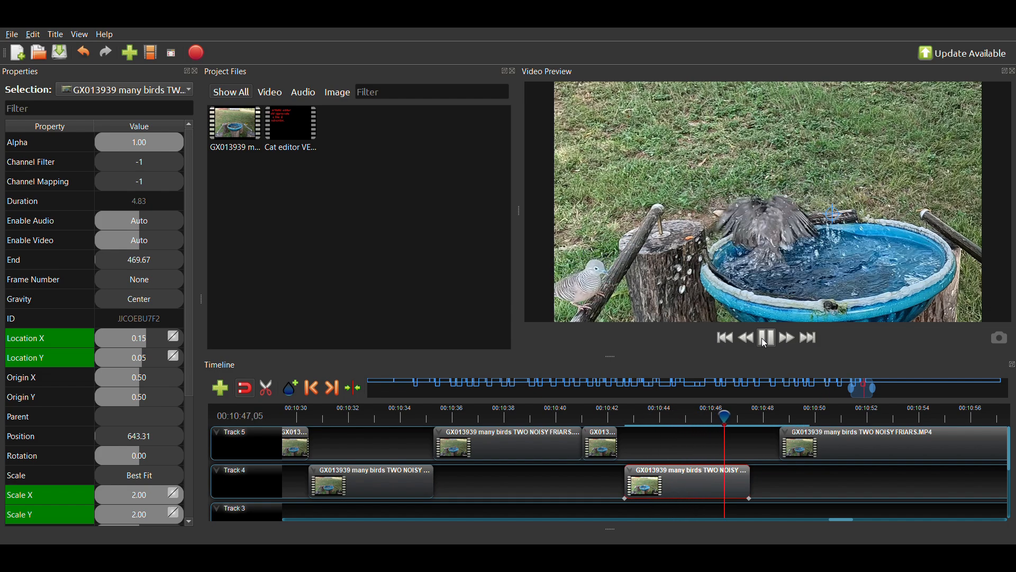
click(766, 339)
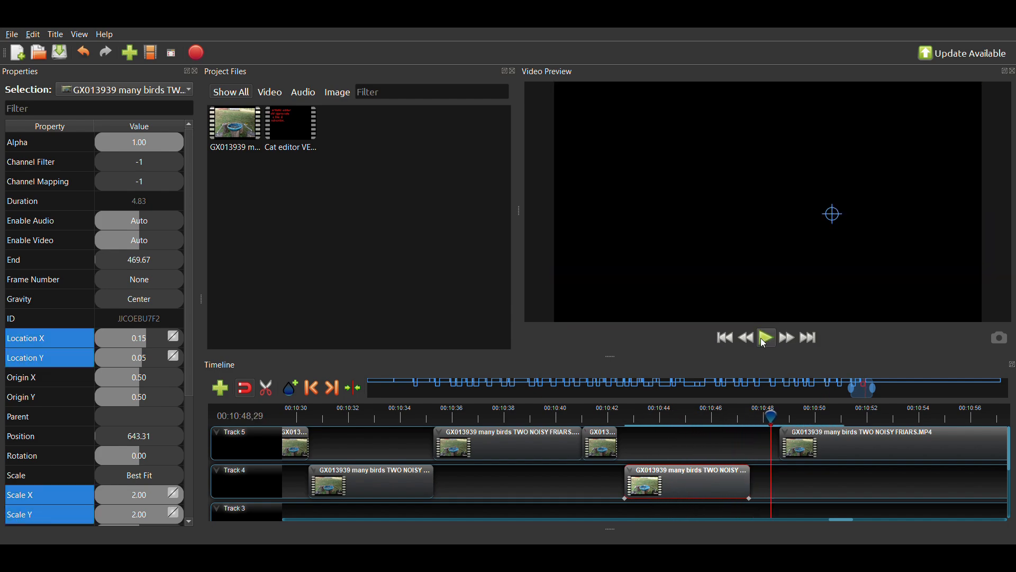
- Butt the slowed Track 4 clip against the end of the short Track 5 clip, and move the long Track 5 clip back to the replay's end
drag(705, 485, 695, 487)
click(614, 420)
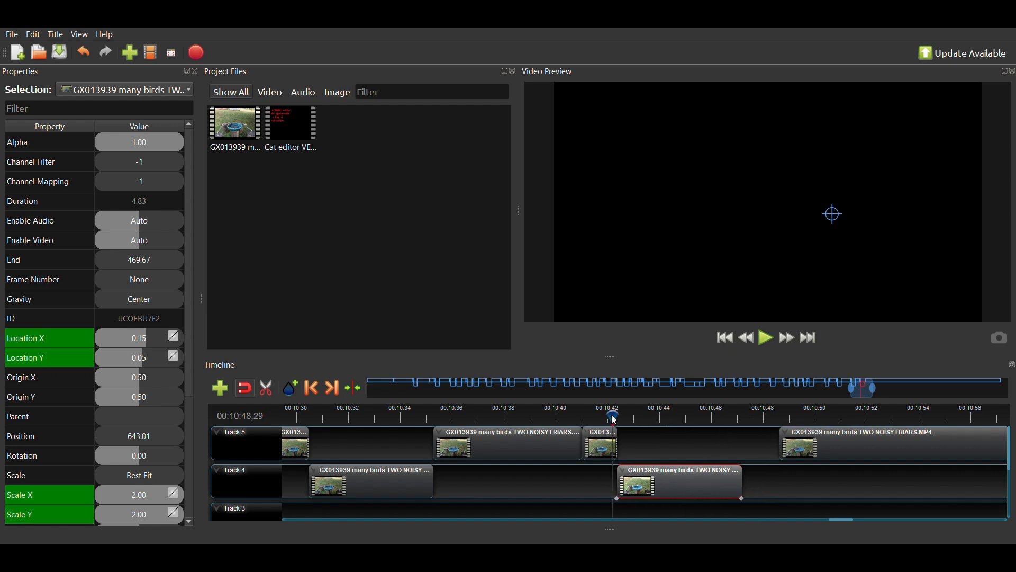
drag(840, 445, 808, 450)
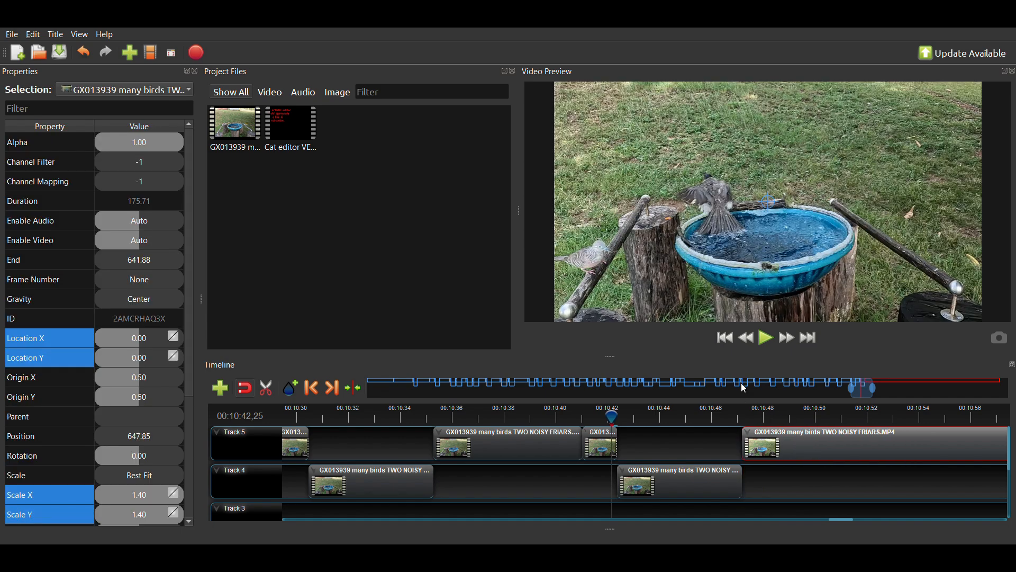
- Play back the transition from the short Track 5 clip through the slow-motion replay into the long final clip
click(766, 339)
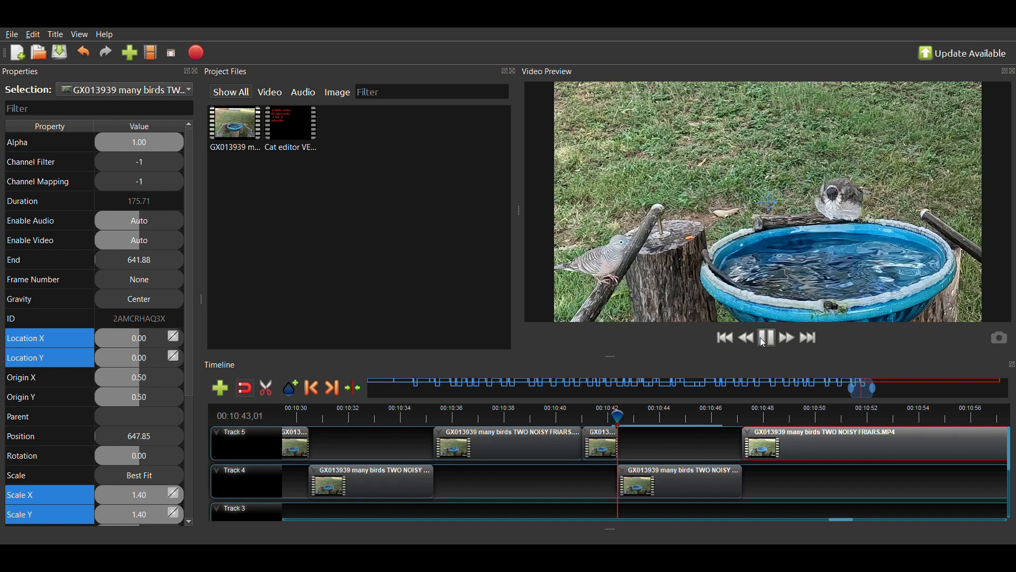
click(762, 339)
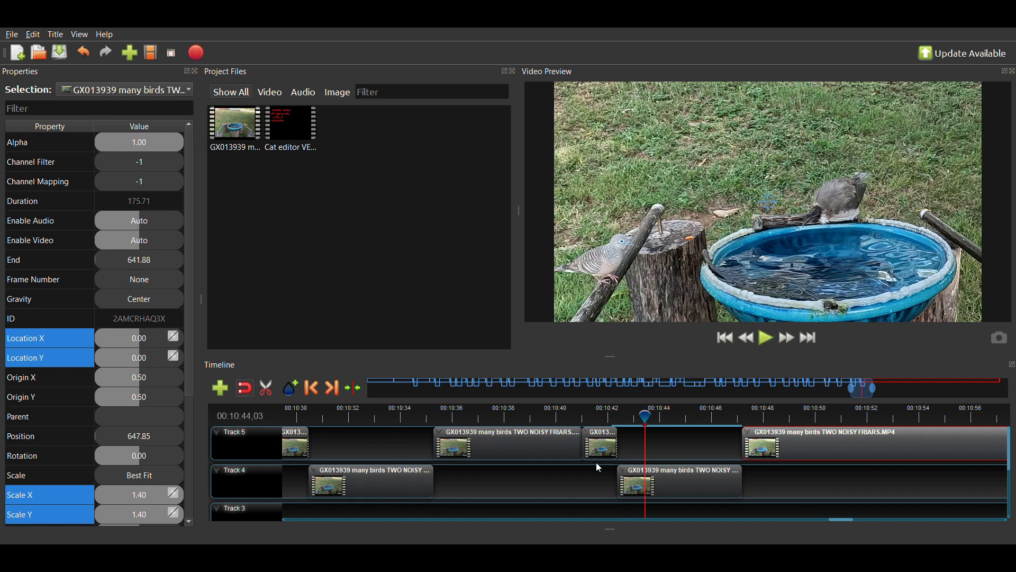
click(616, 419)
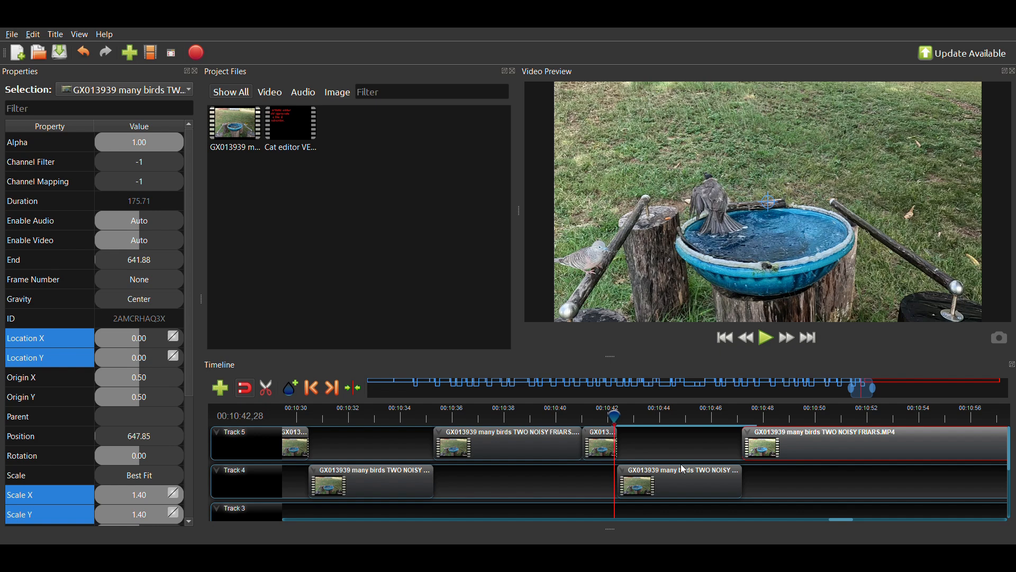
key(Right)
key(Right)
key(Right)
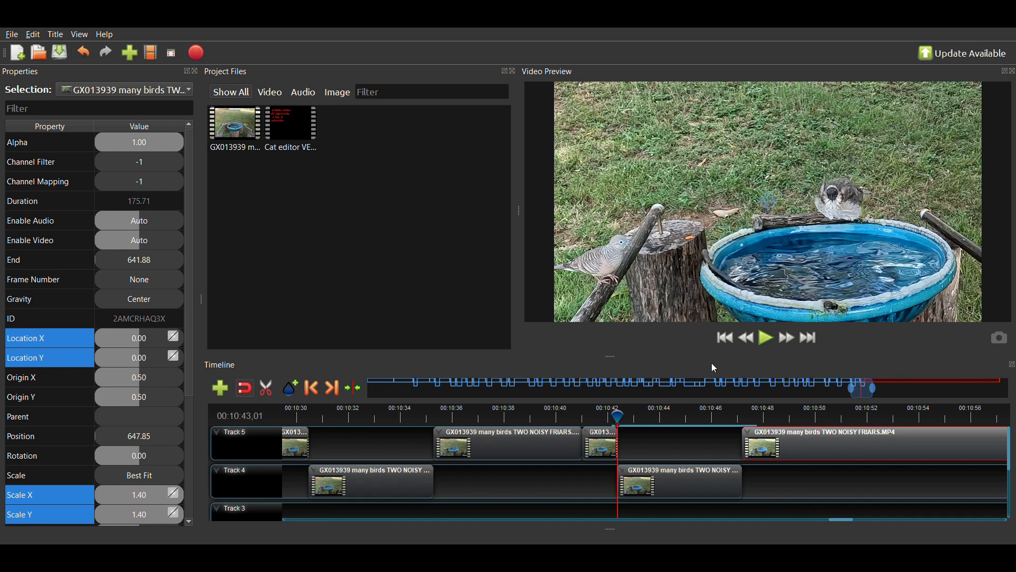
click(767, 339)
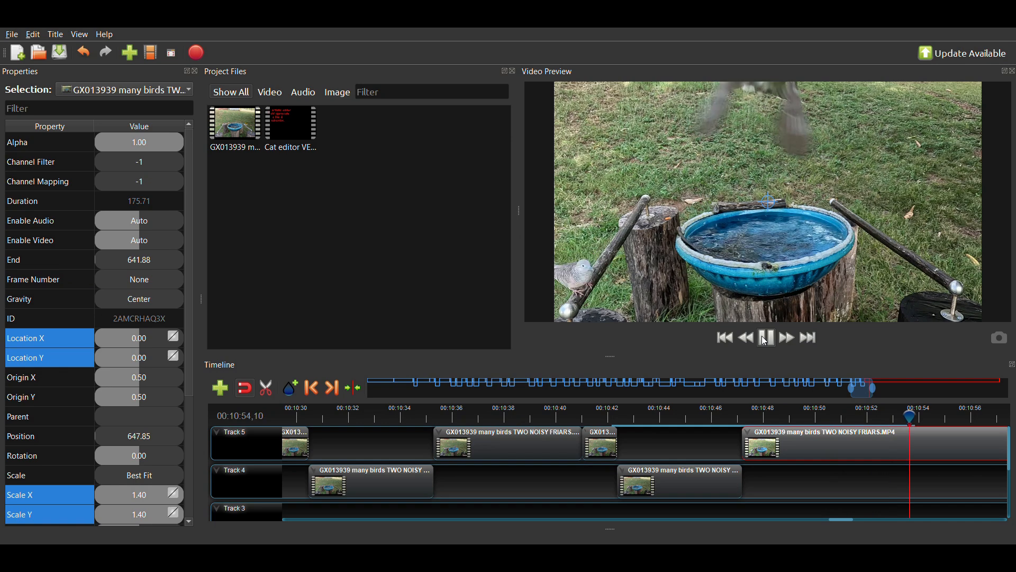
click(767, 341)
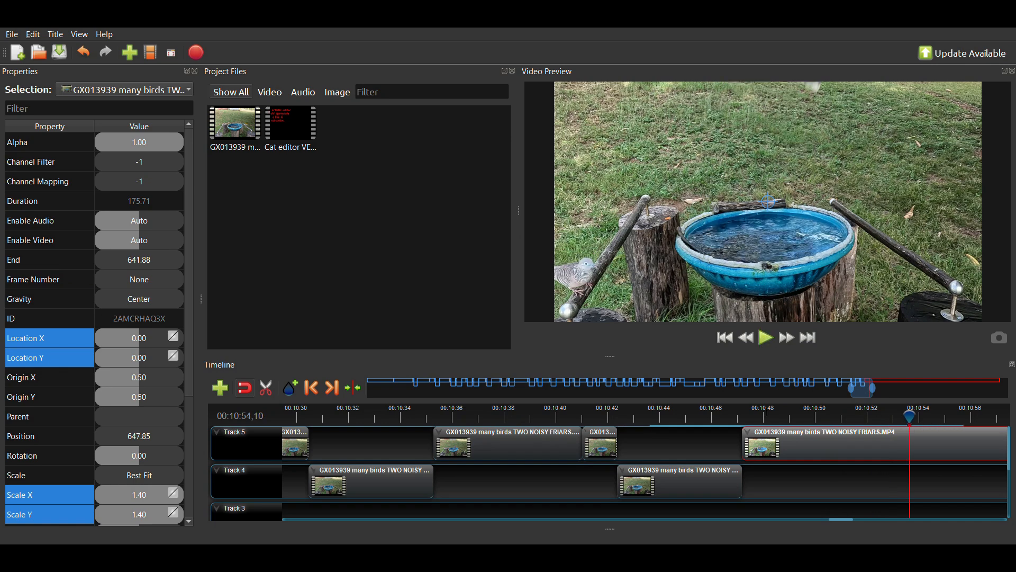
- Keyframe Scale X and Scale Y of the long Track 5 clip at 1.4 at 00:10:52,10
drag(907, 424, 865, 415)
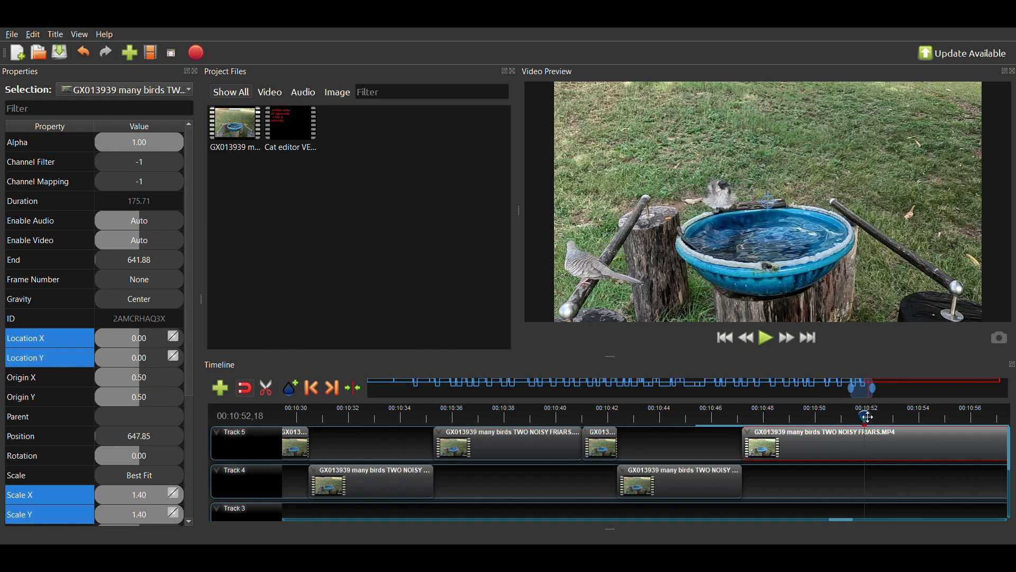
drag(866, 422, 850, 420)
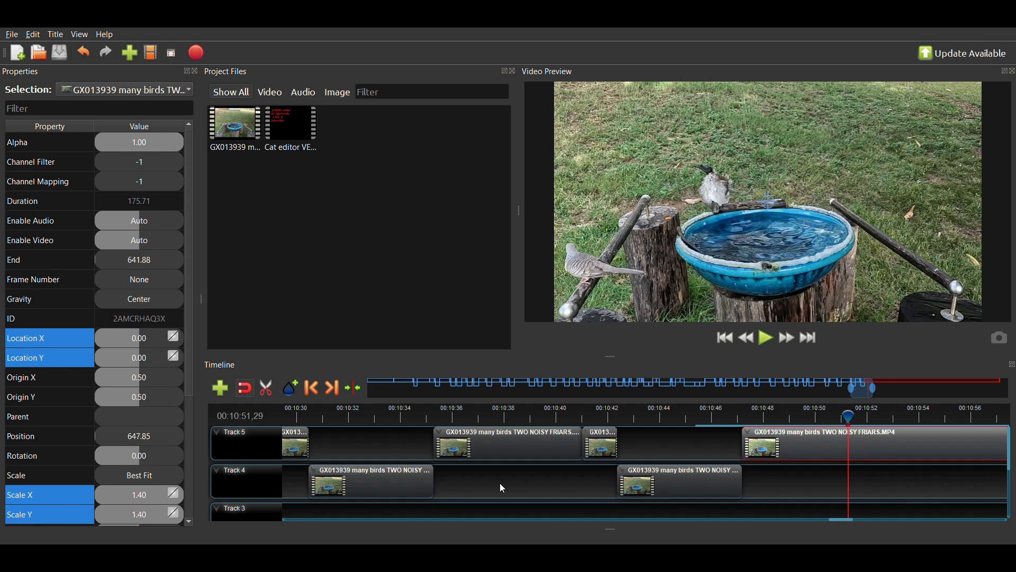
key(Right)
key(Right)
key(Right)
key(Right)
key(Right)
key(Right)
key(Right)
key(Right)
key(Right)
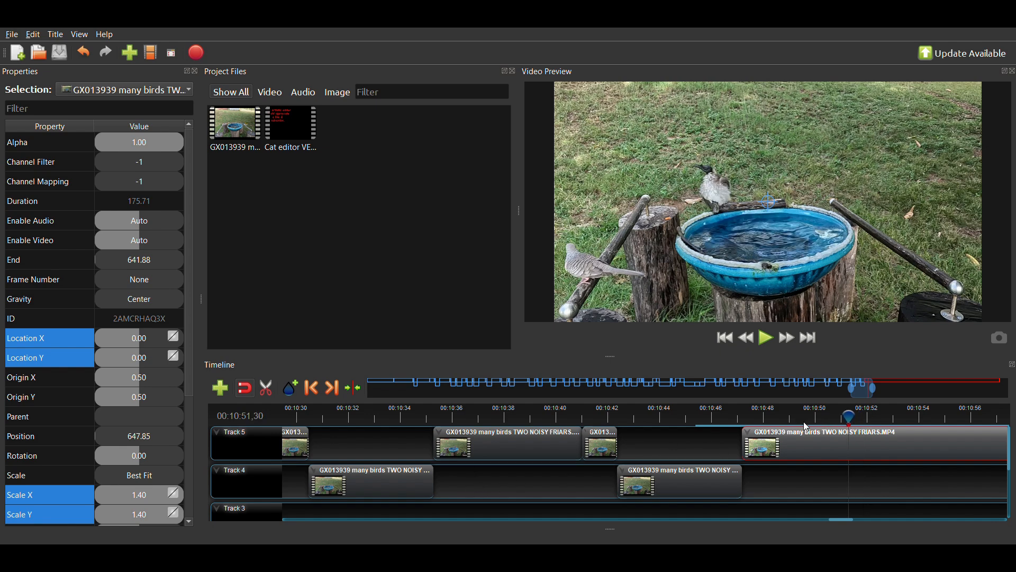
key(Right)
key(Right)
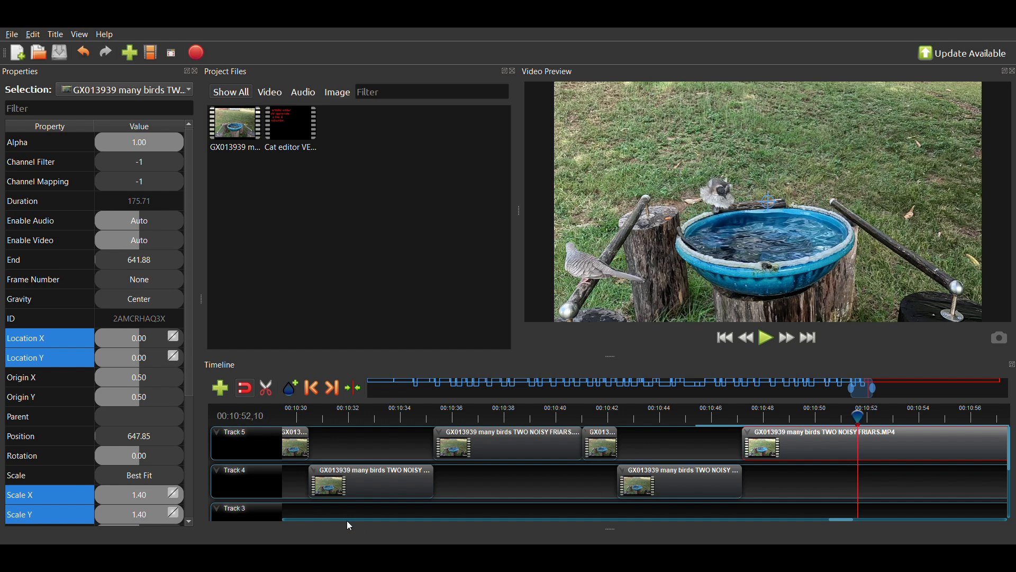
text(1.4)
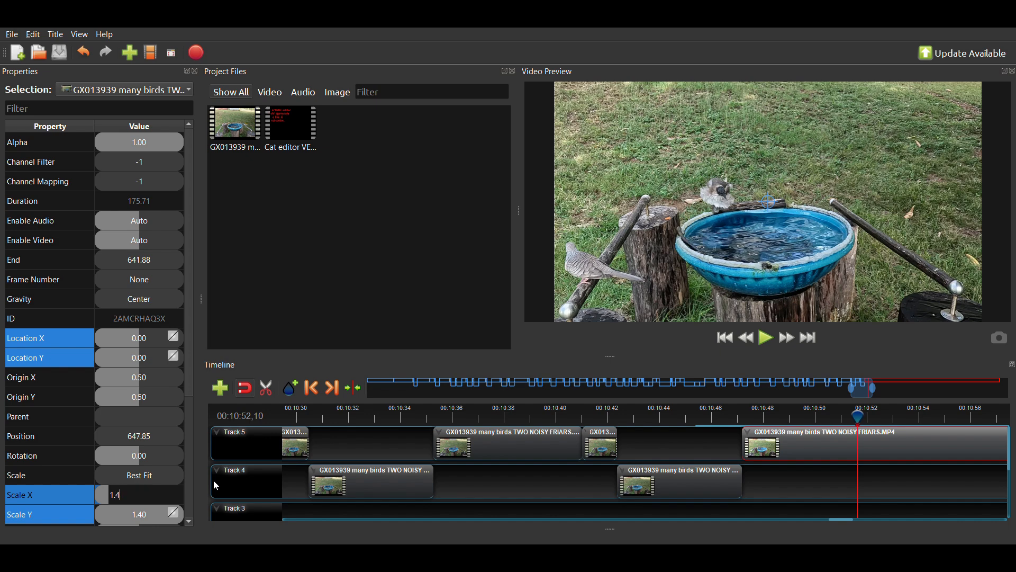
key(Return)
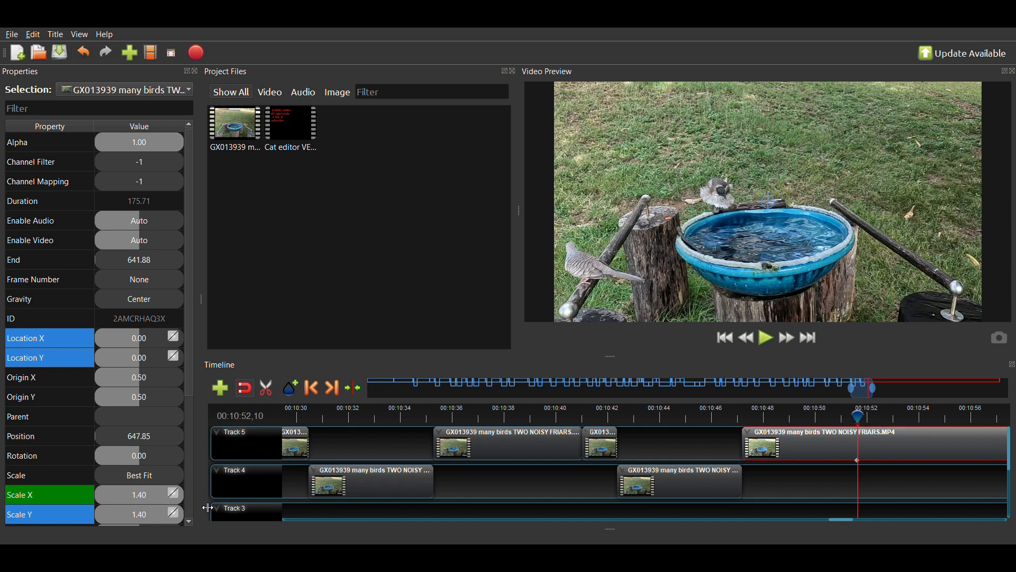
double_click(129, 513)
text(1.4)
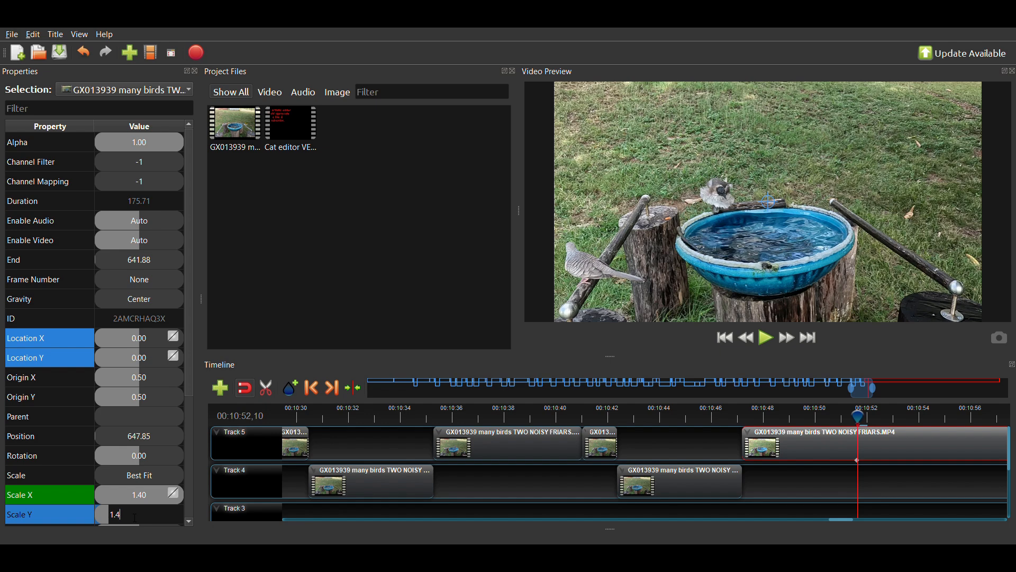
key(Return)
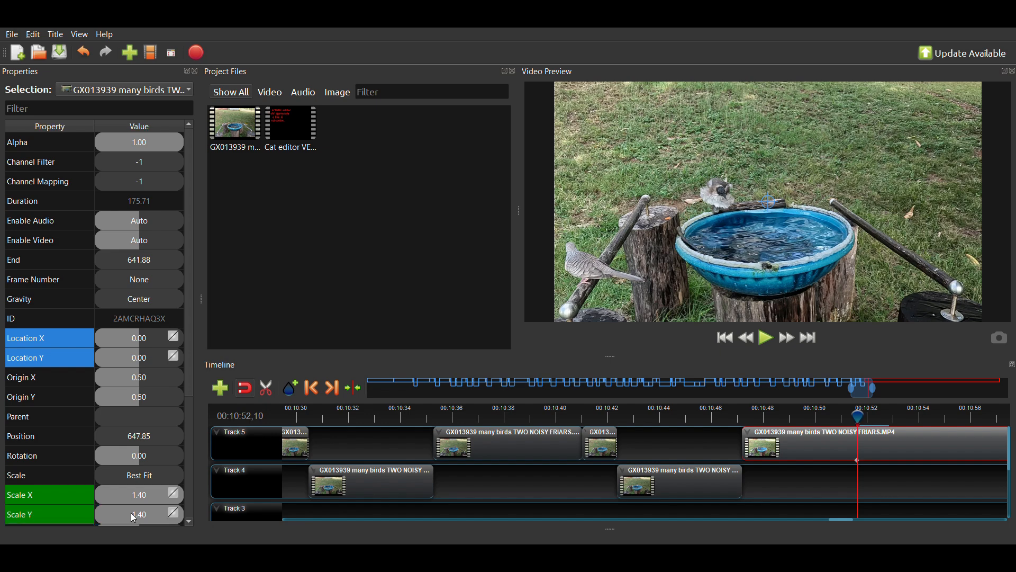
- Set Scale X and Scale Y of the long Track 5 clip to 1 one frame further, at 00:10:52,11
key(Right)
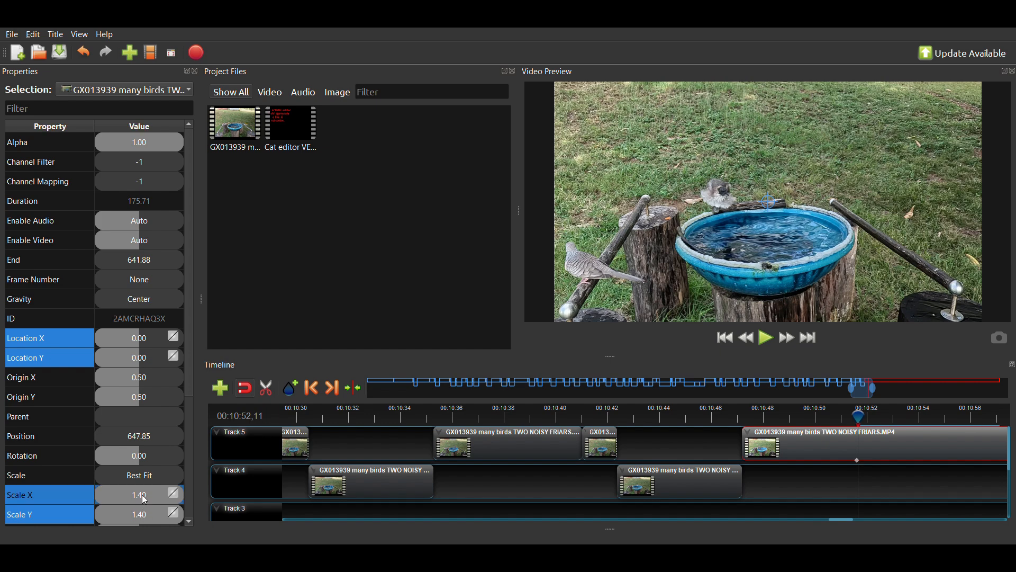
double_click(142, 495)
text(1)
key(Return)
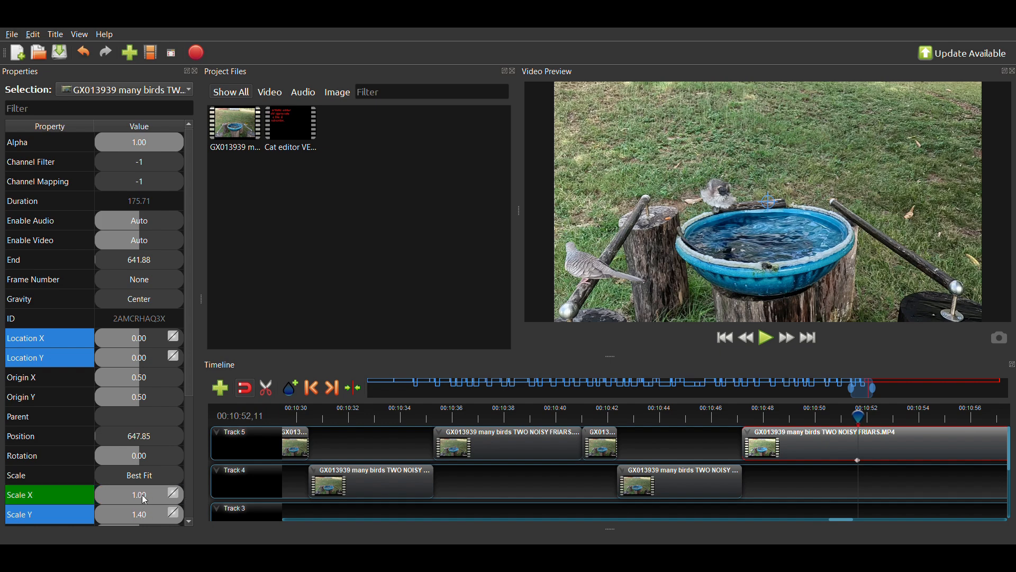
double_click(141, 512)
text(1)
key(Return)
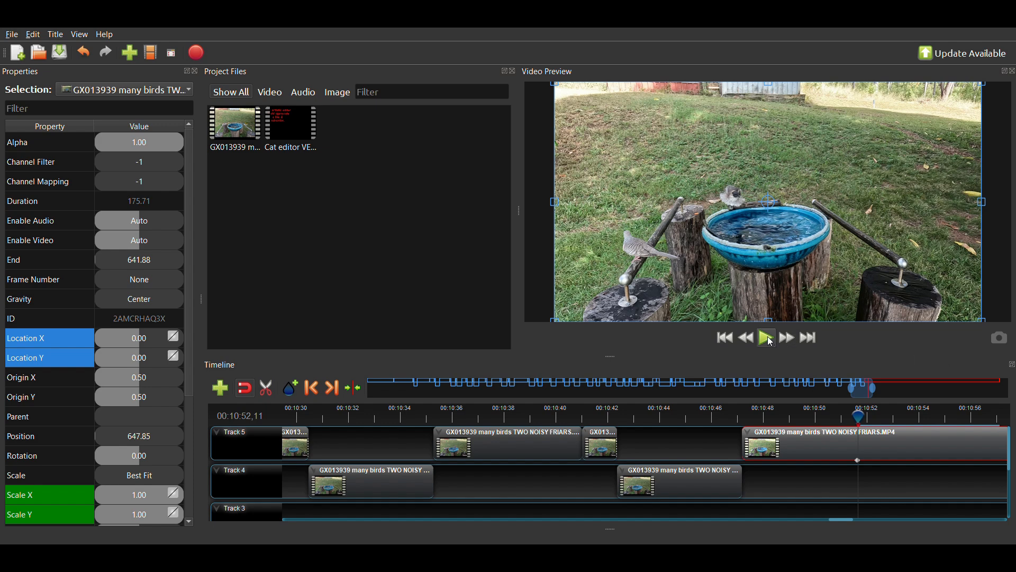
- Play on from the zoom reset and step back and forth frame by frame to examine the birds' departure around 00:10:54
click(769, 339)
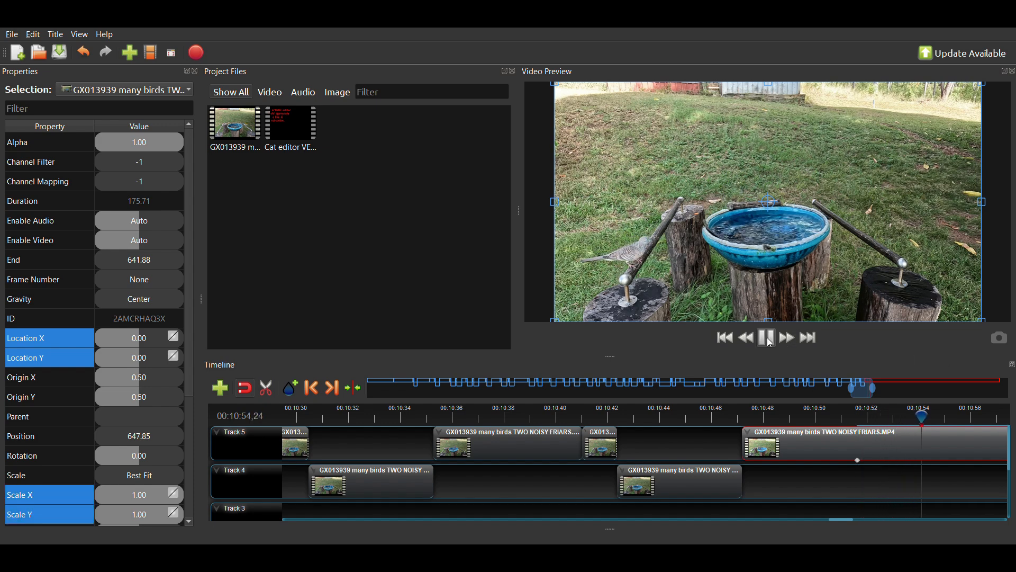
click(771, 340)
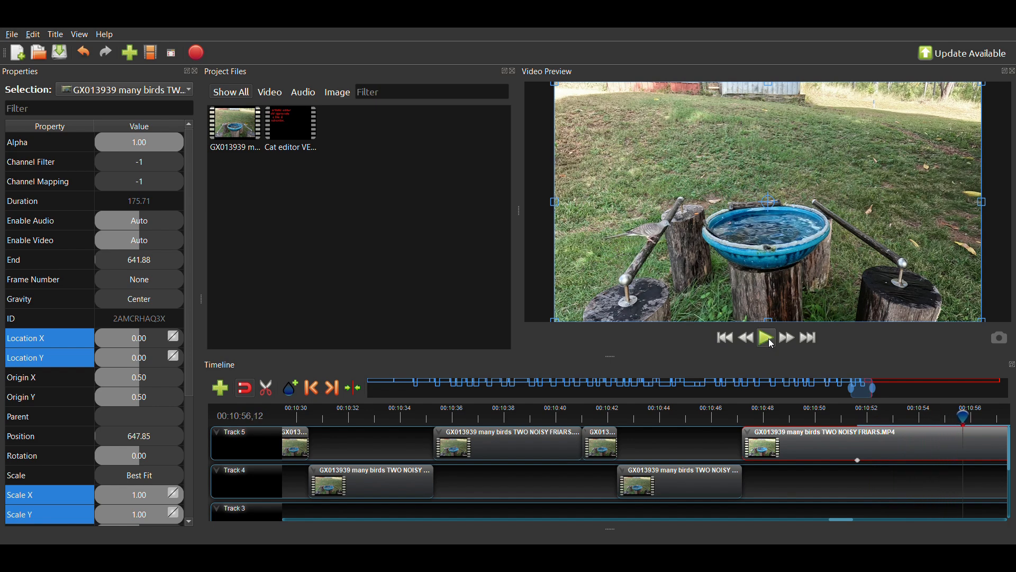
key(Left)
key(Left)
key(Left)
key(Left)
key(Left)
key(Left)
key(Left)
key(Left)
key(Left)
key(Left)
key(Left)
key(Left)
key(Left)
key(Left)
key(Left)
key(Left)
key(Left)
key(Left)
key(Left)
key(Left)
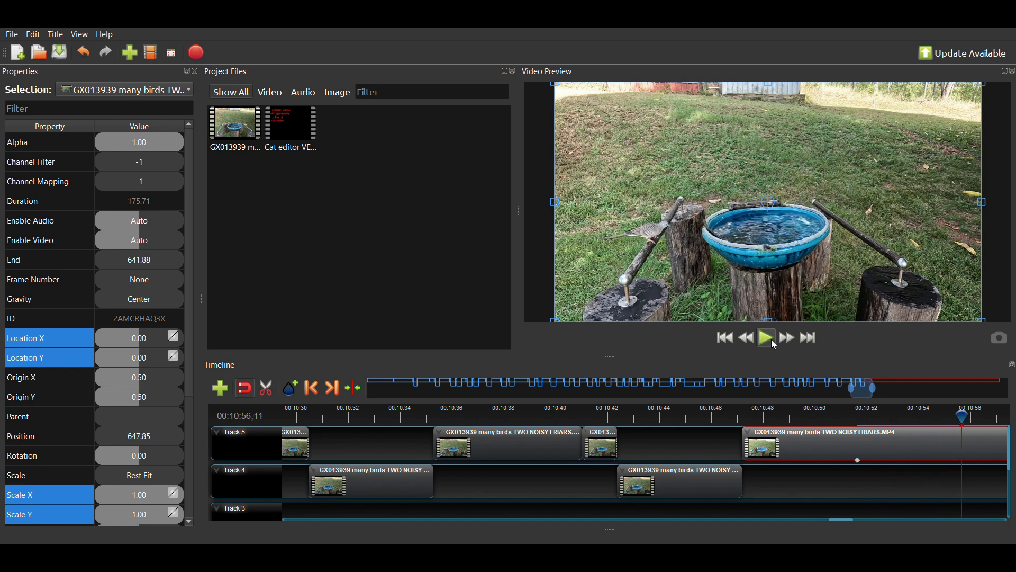
key(Left)
key(Left)
key(Left)
key(Left)
key(Left)
key(Left)
key(Left)
key(Left)
key(Left)
key(Left)
key(Left)
key(Left)
key(Left)
key(Left)
key(Left)
key(Left)
key(Left)
key(Left)
key(Left)
key(Left)
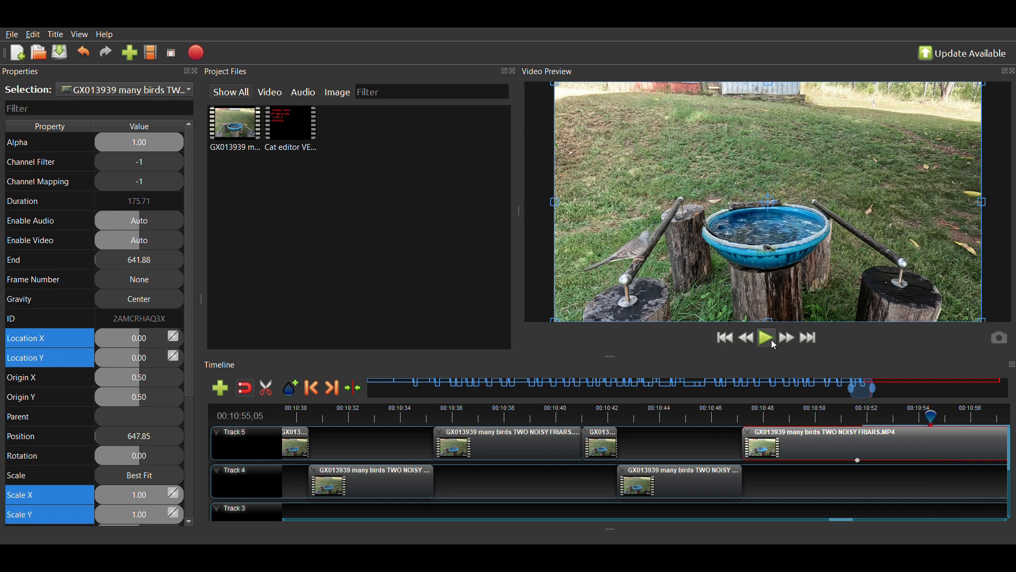
key(Left)
key(Left)
key(Left)
key(Left)
key(Left)
key(Left)
key(Left)
key(Left)
key(Left)
key(Left)
key(Left)
key(Left)
key(Left)
key(Left)
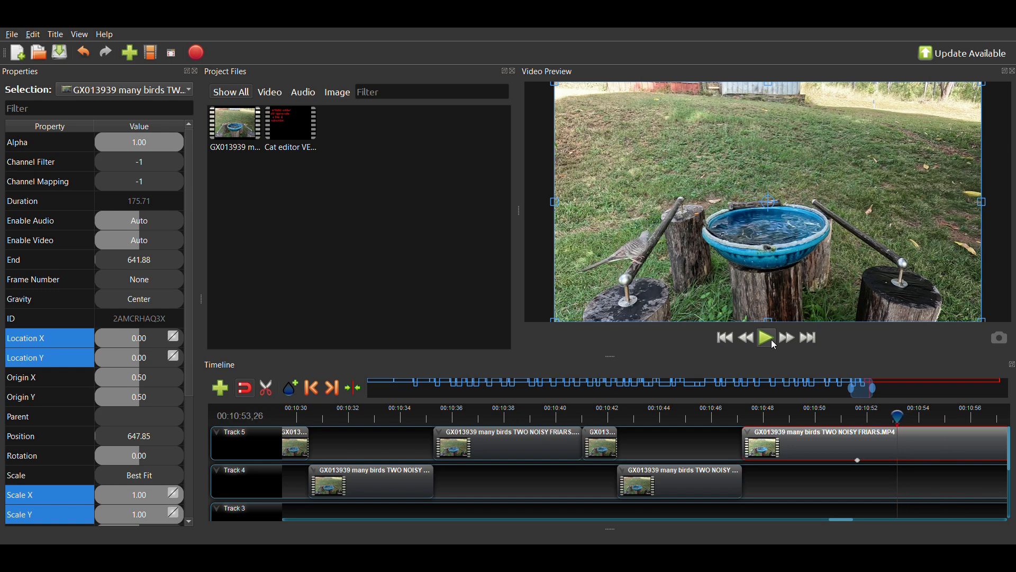
key(Right)
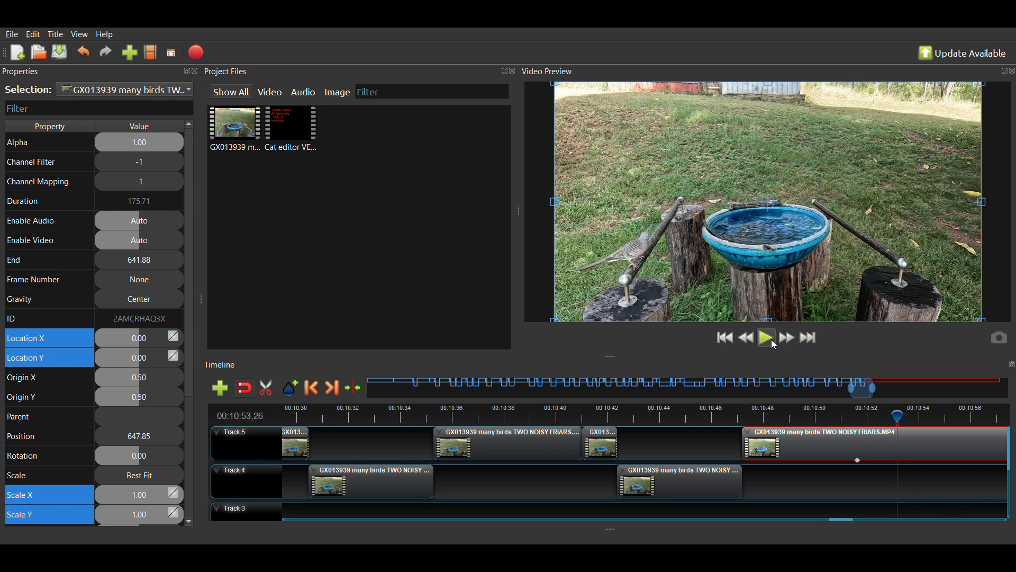
key(Right)
key(Right)
key(Right)
key(Right)
key(Right)
key(Right)
key(Right)
key(Right)
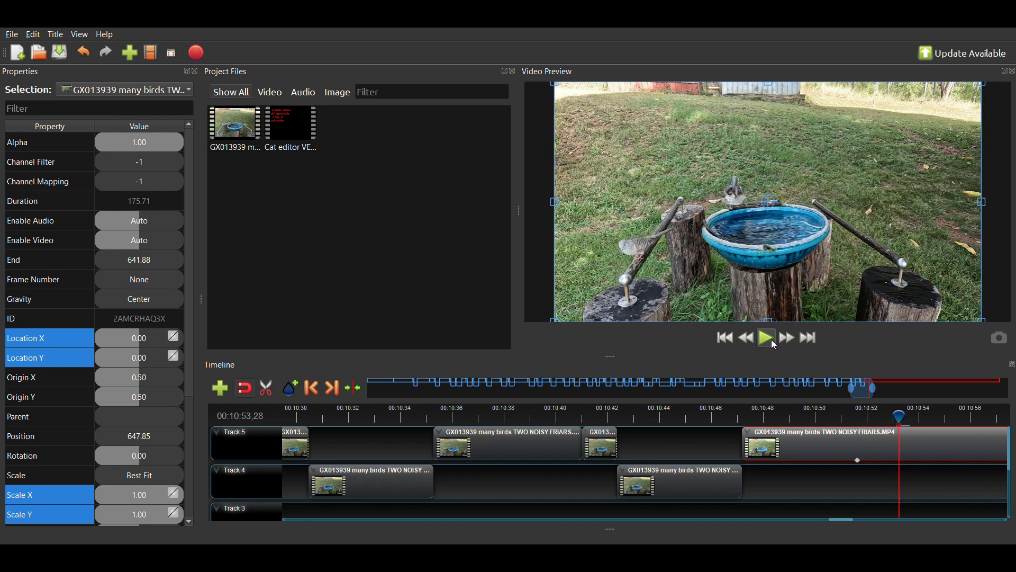
key(Right)
key(Right)
key(Right)
key(Right)
key(Right)
key(Right)
key(Right)
key(Right)
key(Right)
key(Right)
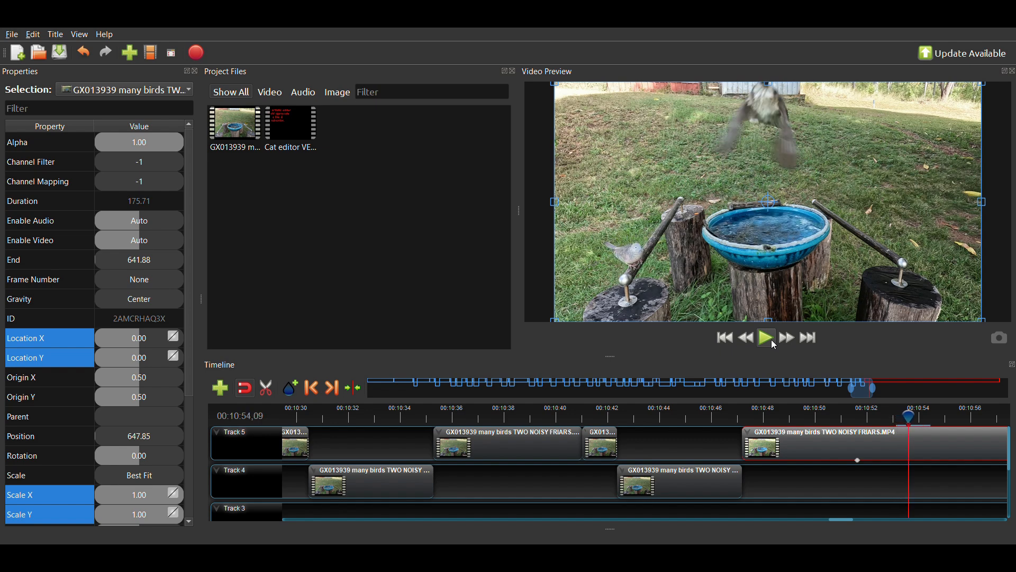
key(Right)
key(Right)
key(Right)
key(Right)
key(Right)
key(Right)
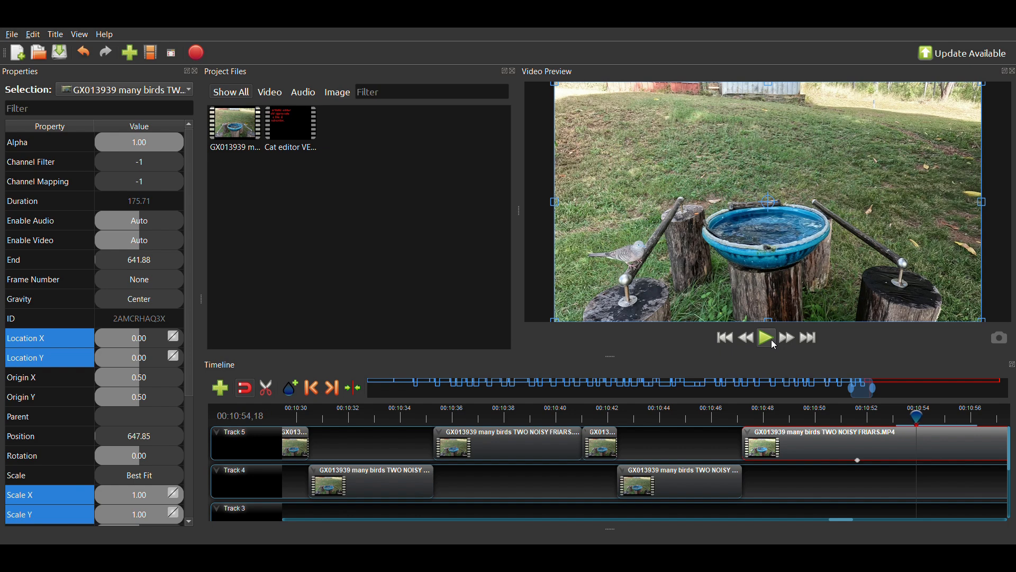
key(Right)
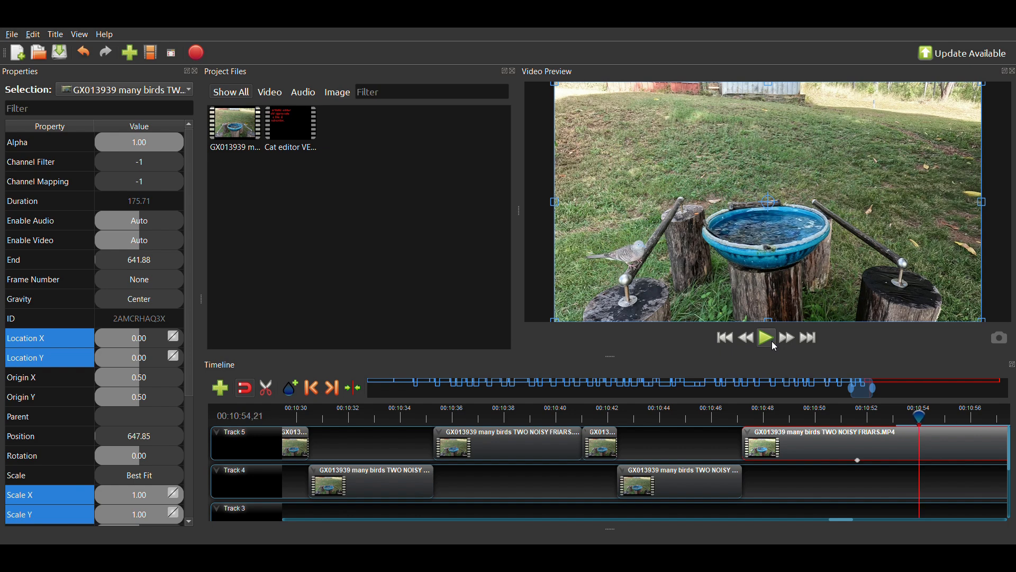
- Scrub the rest of the long Track 5 clip up to about 00:11:30 to find when the yellow bird arrives
drag(868, 393, 878, 389)
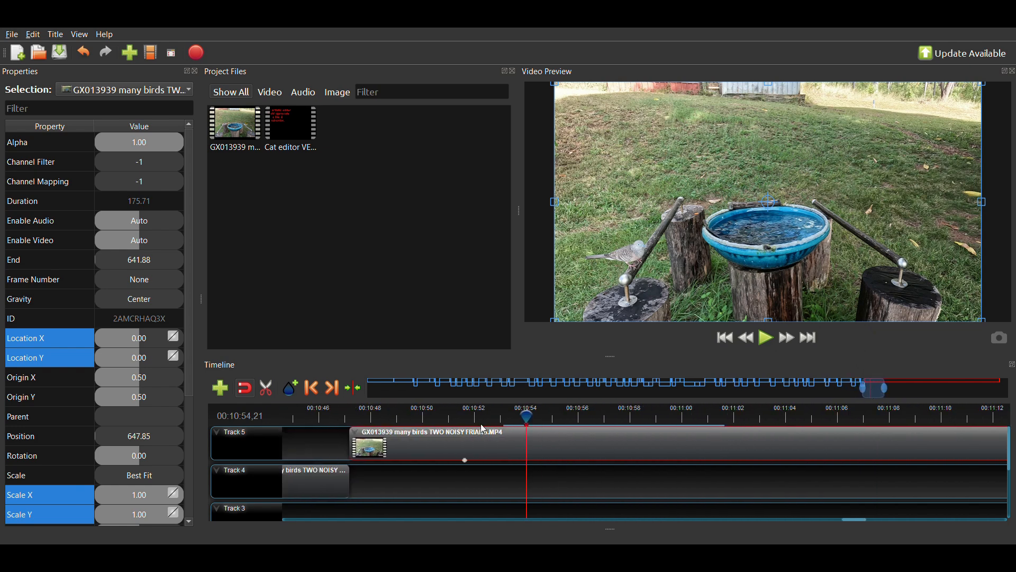
click(718, 421)
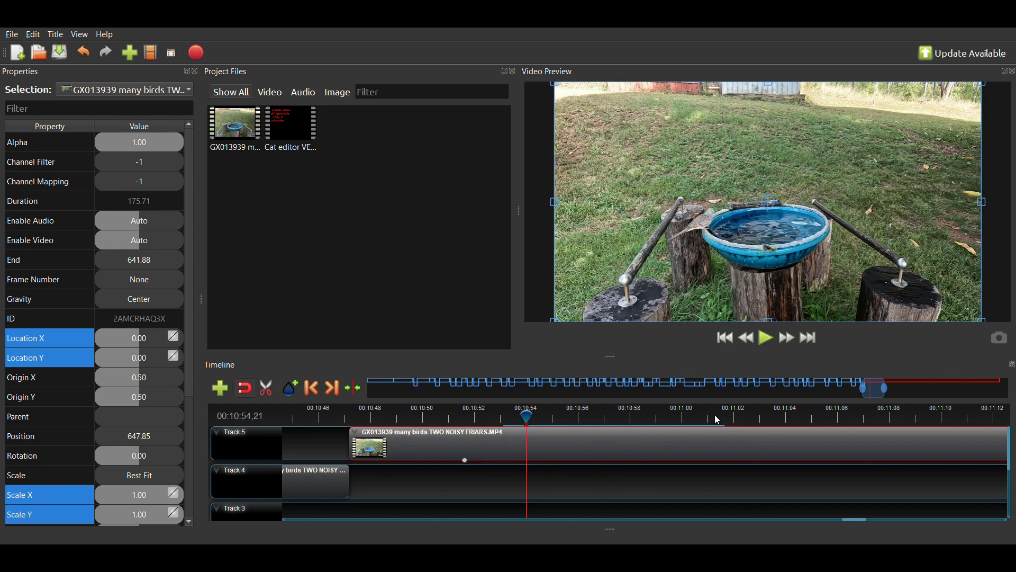
click(804, 417)
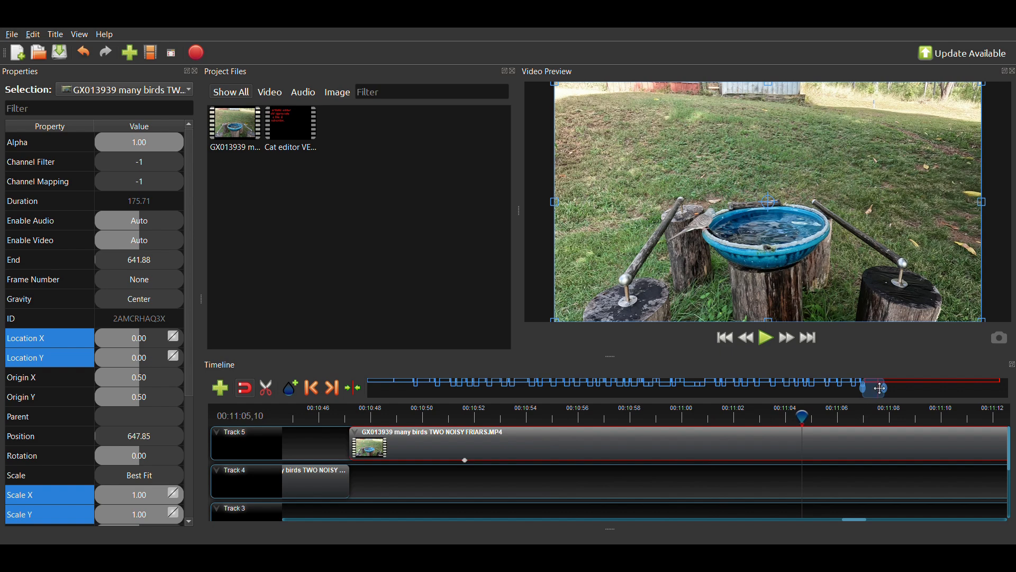
drag(879, 390, 884, 392)
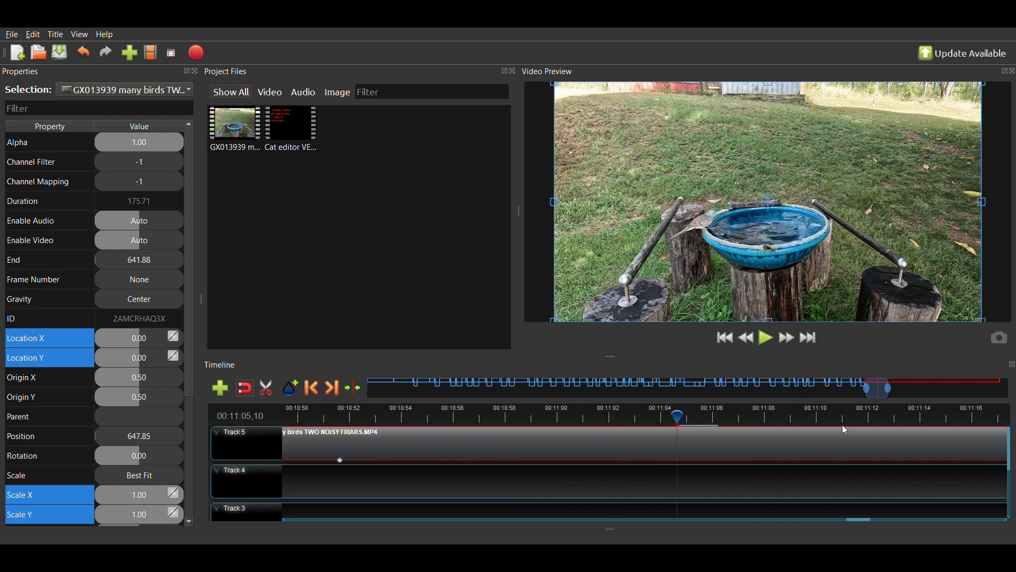
click(740, 417)
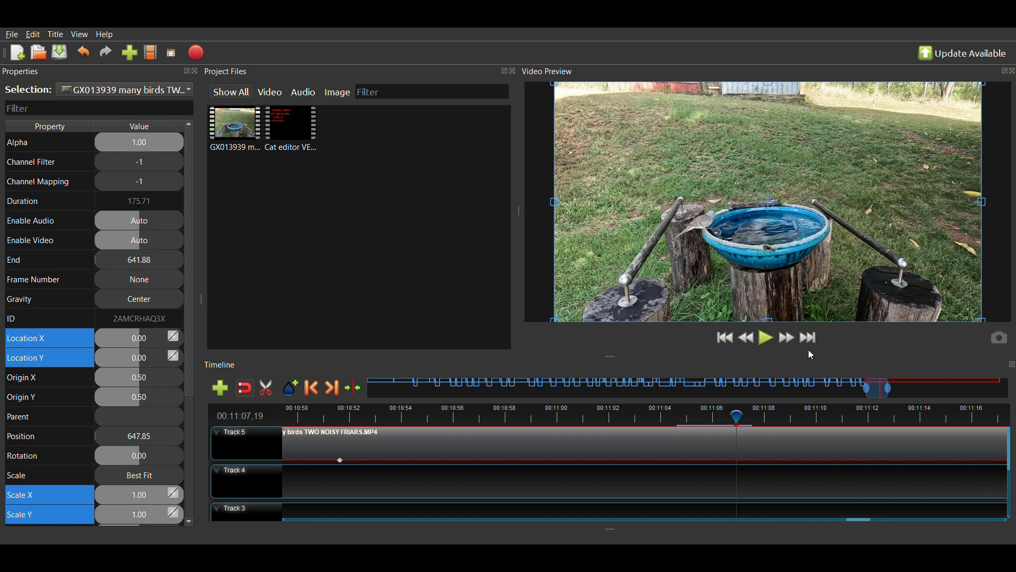
click(767, 338)
click(766, 337)
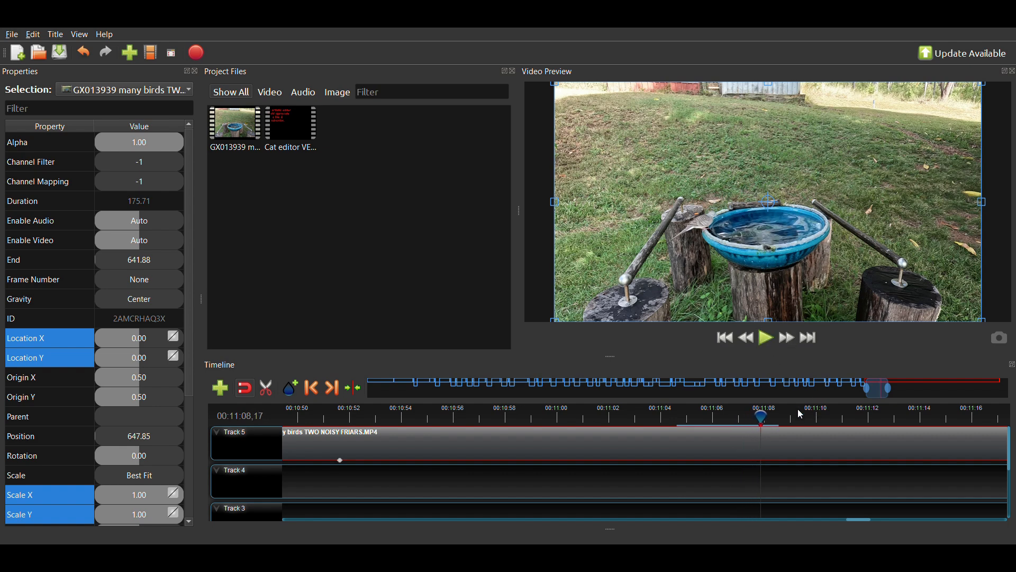
click(903, 419)
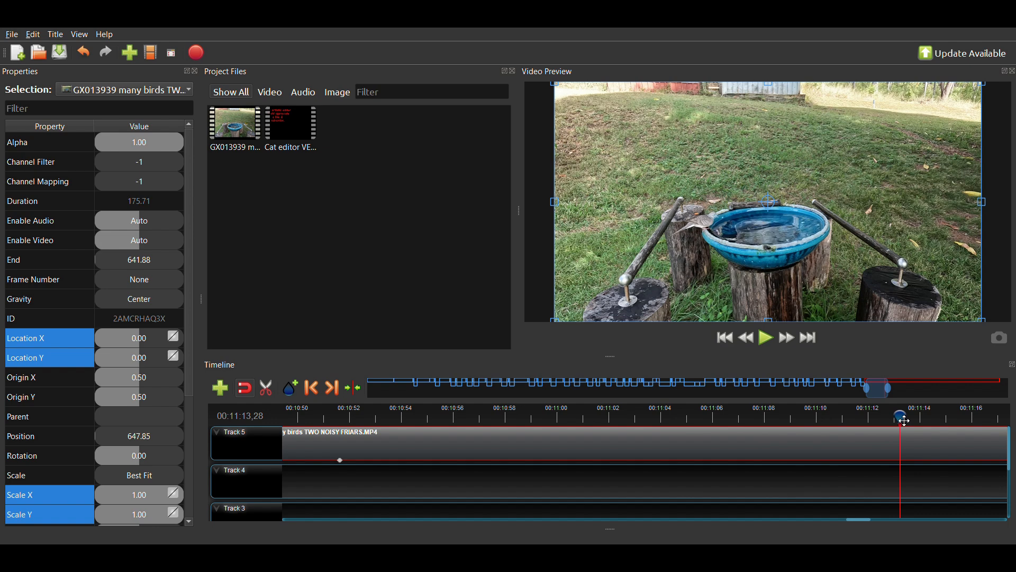
drag(879, 395, 893, 389)
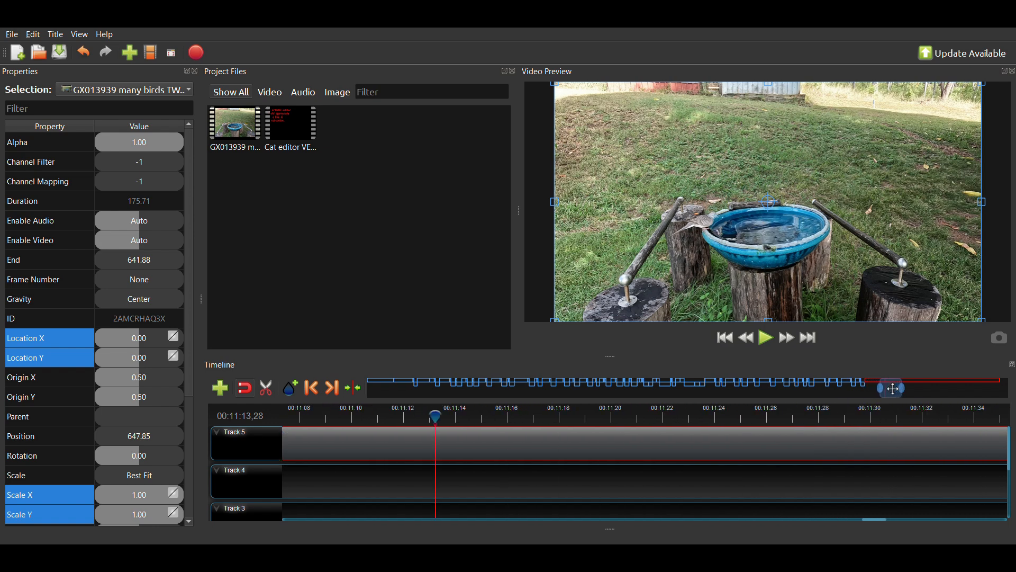
click(866, 418)
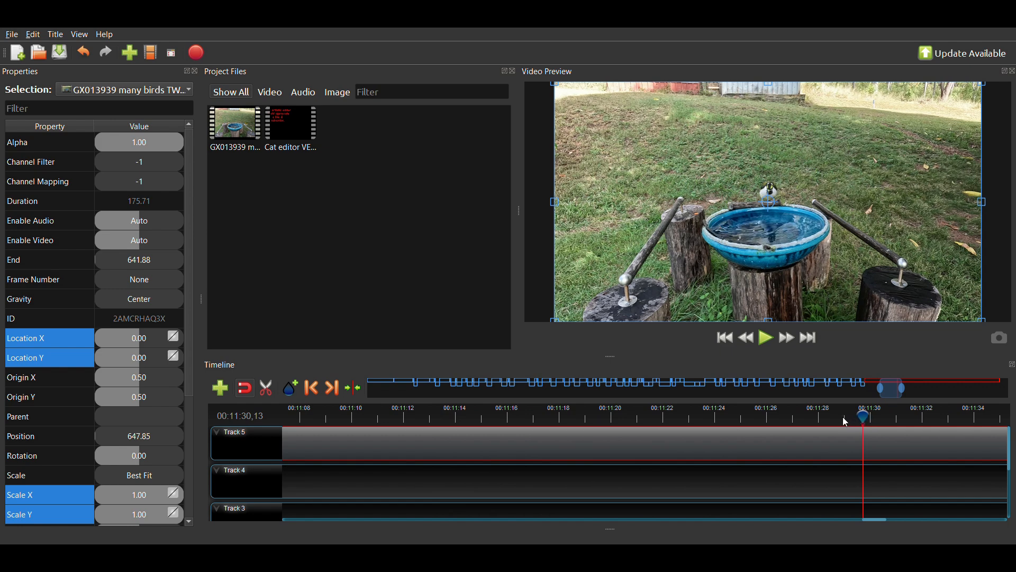
click(800, 414)
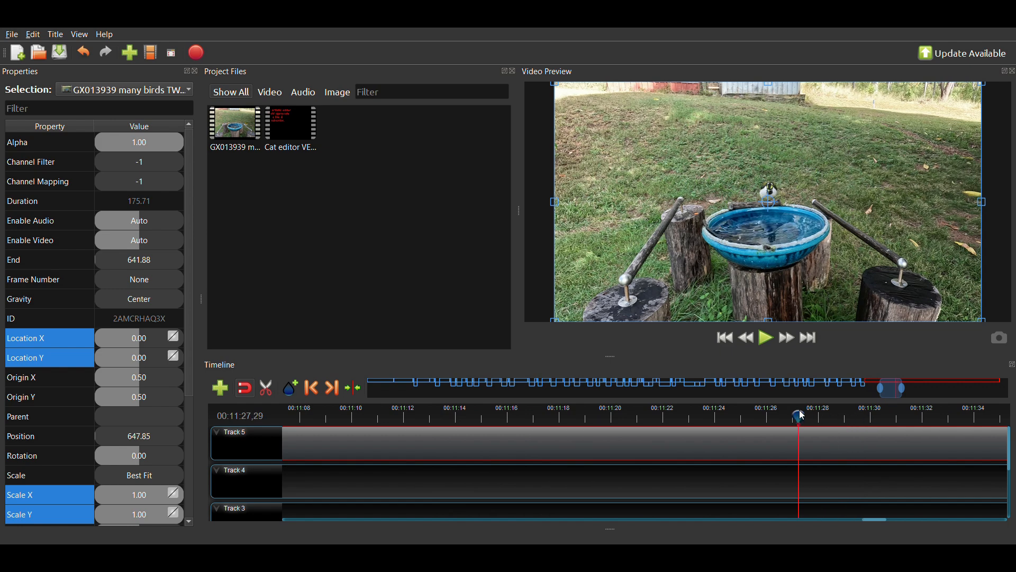
click(712, 416)
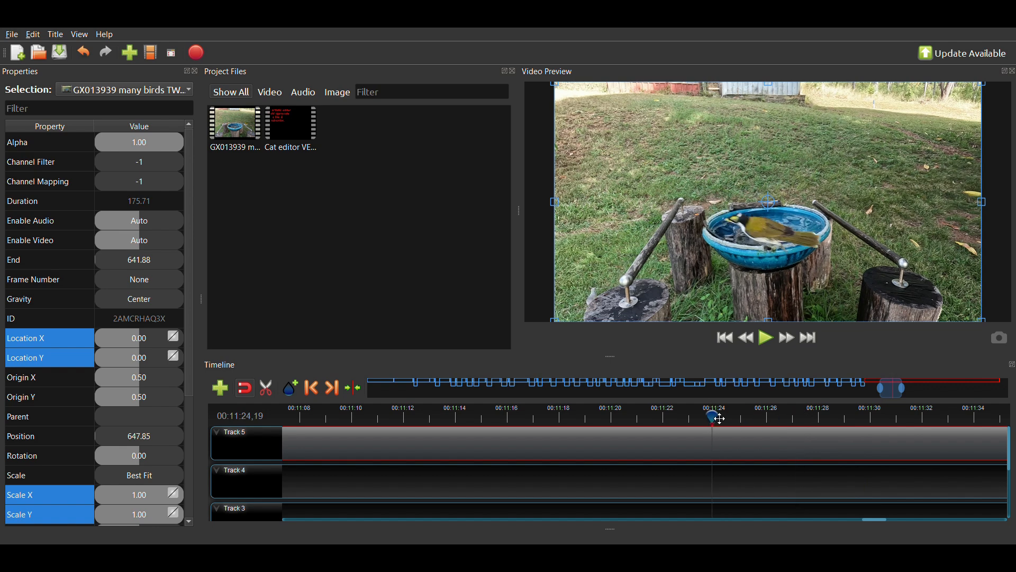
click(613, 418)
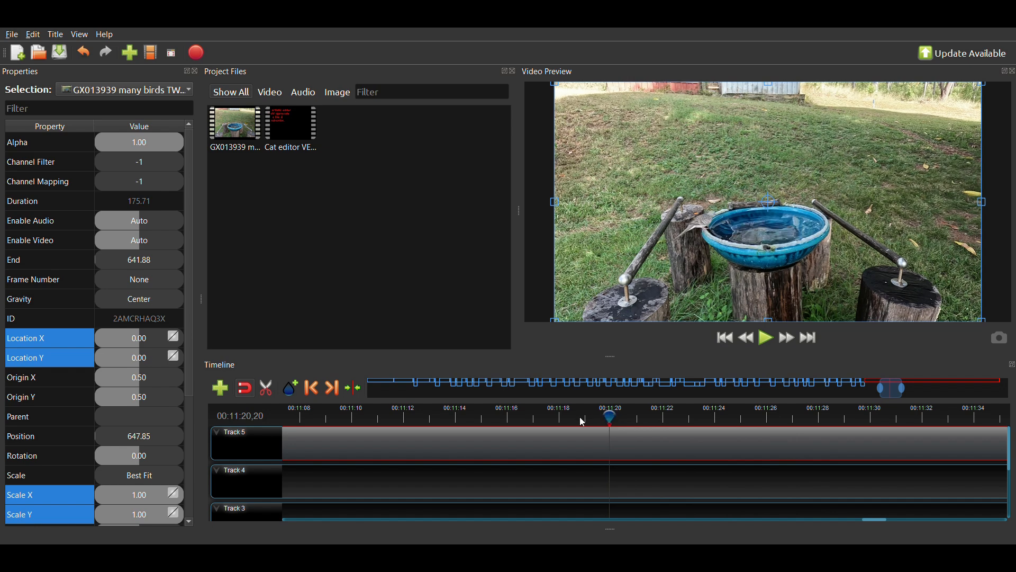
- Slice the long Track 5 clip at 00:11:21,29, before the yellow bird arrives, and move the remainder further along onto Track 4 at 691.49
click(768, 338)
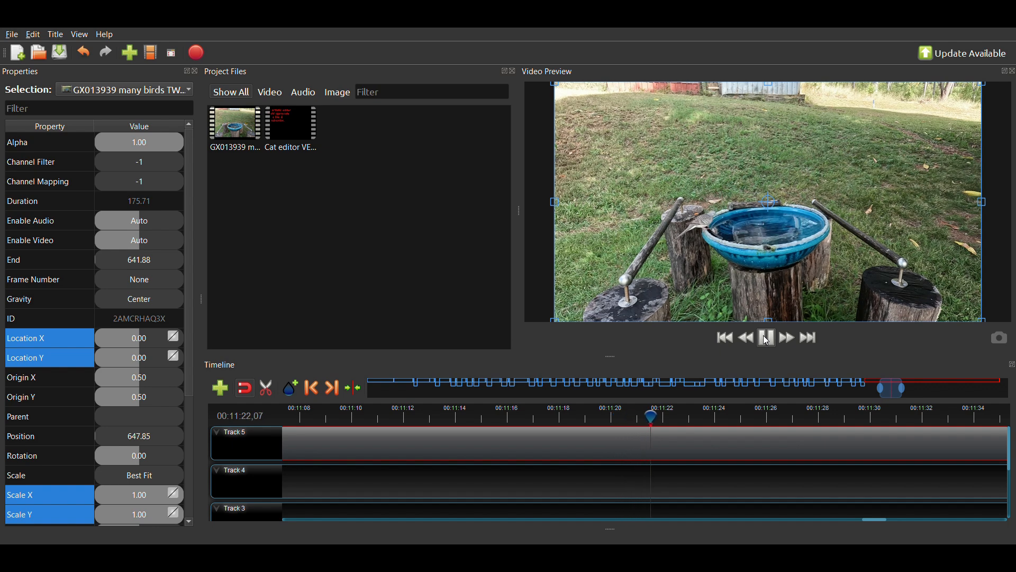
click(768, 338)
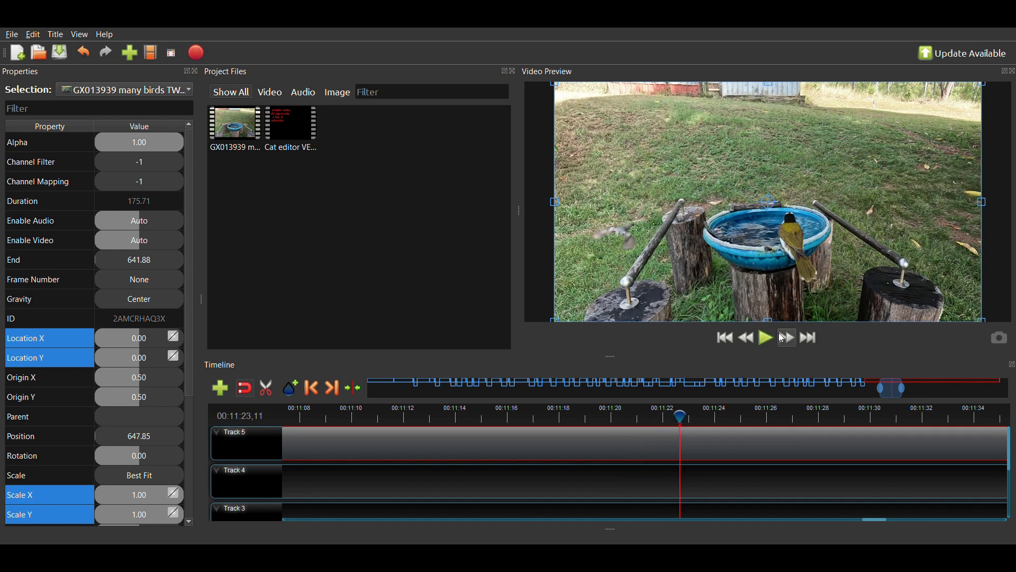
click(784, 339)
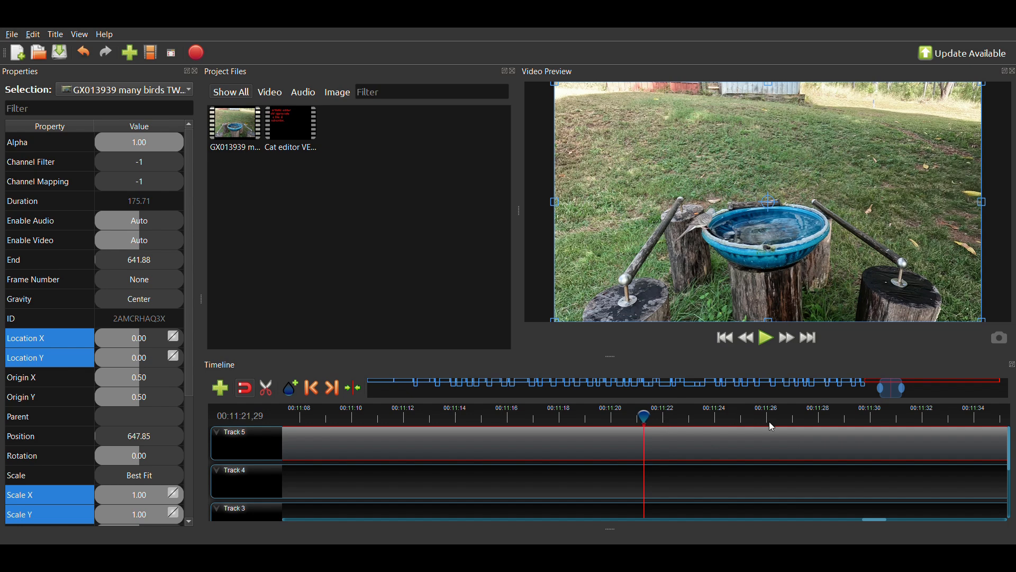
key(ctrl+k)
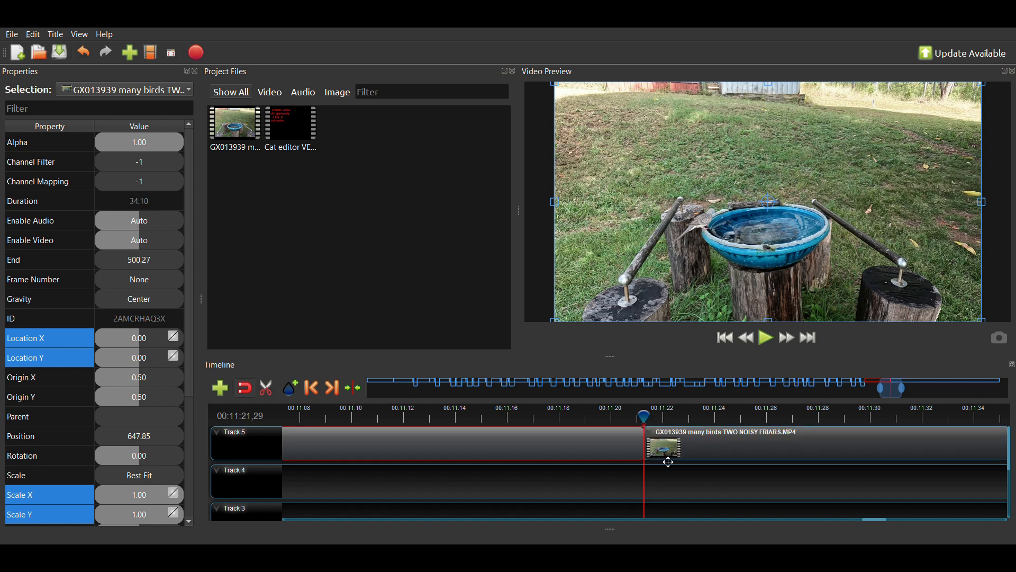
drag(680, 450, 908, 481)
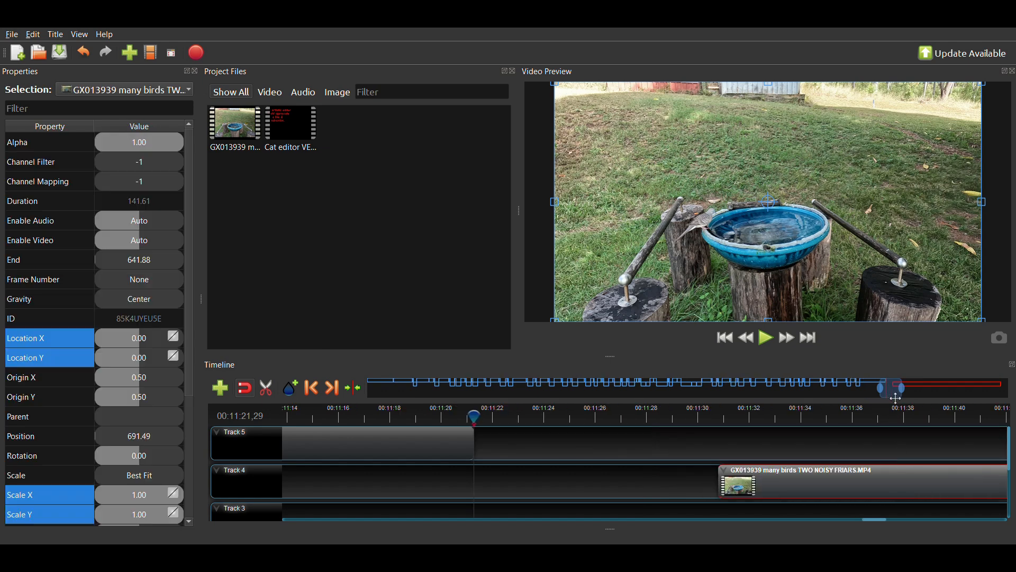
- Return to the zoomed section after the slow-motion replay and slice its Track 5 clip at 00:10:54,17
drag(894, 398, 862, 401)
click(746, 411)
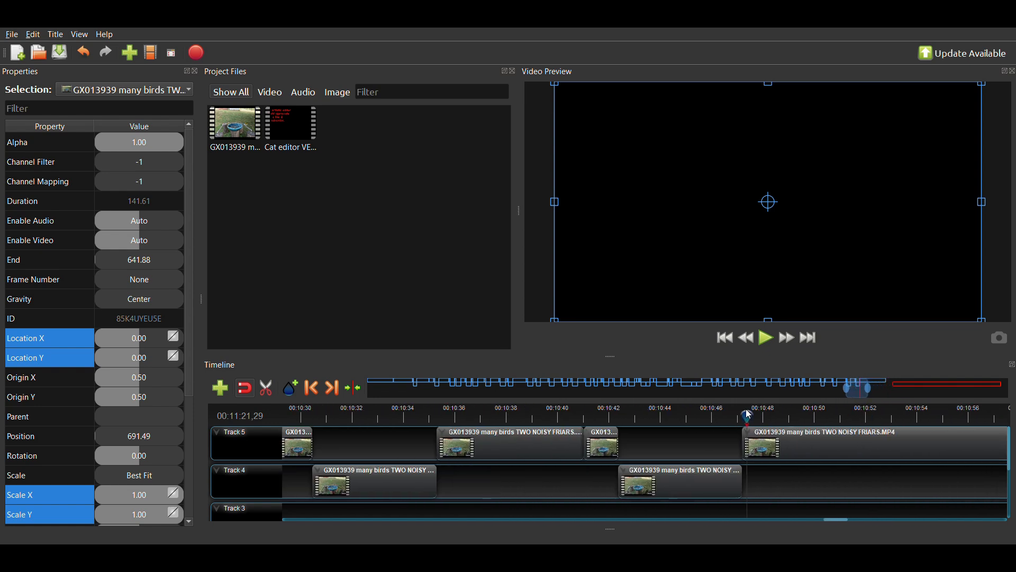
click(767, 339)
click(769, 338)
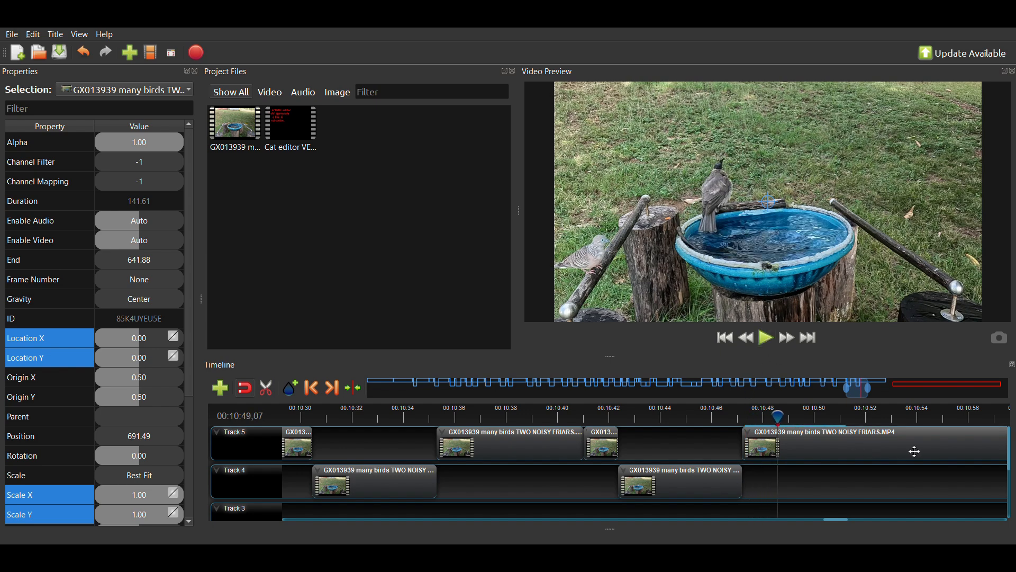
click(967, 414)
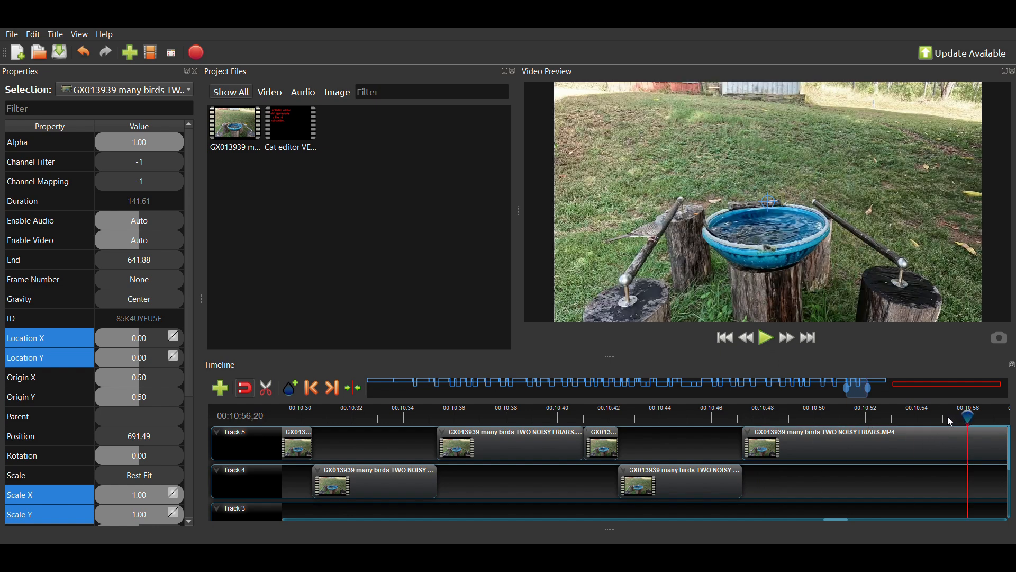
click(915, 418)
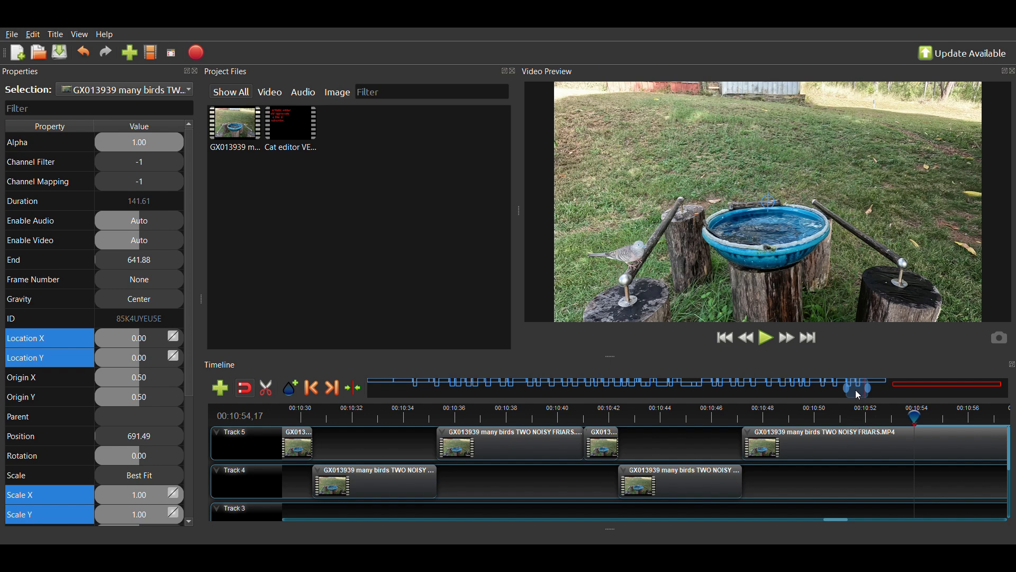
key(ctrl+k)
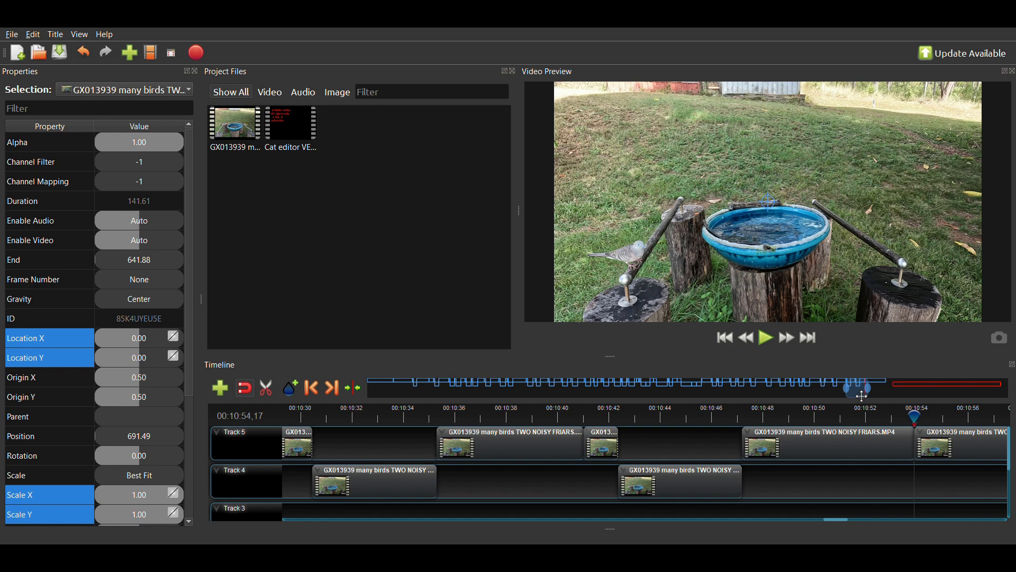
- Select the Track 5 clip that begins at the 00:10:54,17 cut and set its Scale X and Scale Y to 2
drag(863, 396, 869, 397)
click(865, 445)
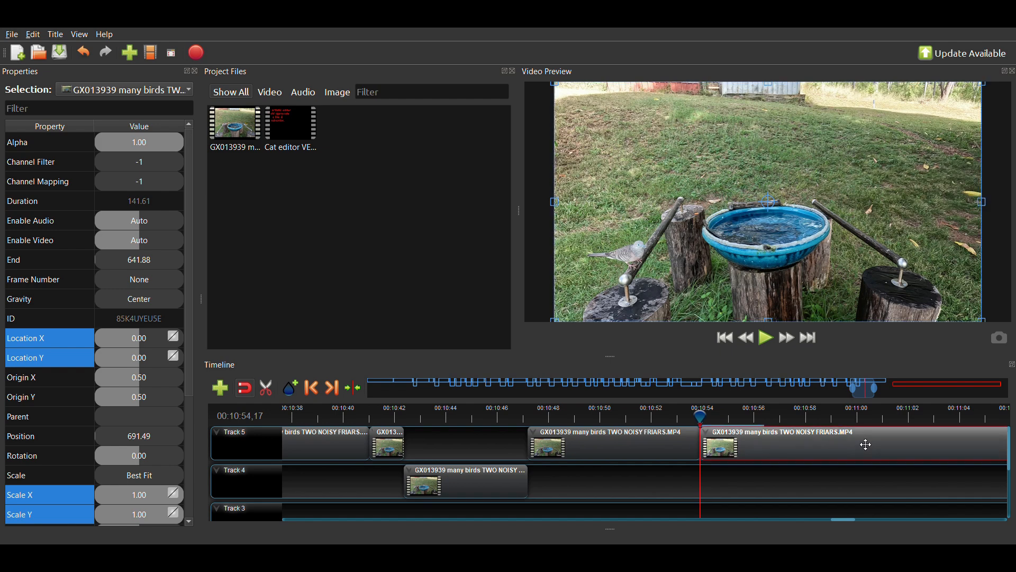
double_click(119, 489)
text(2)
key(Return)
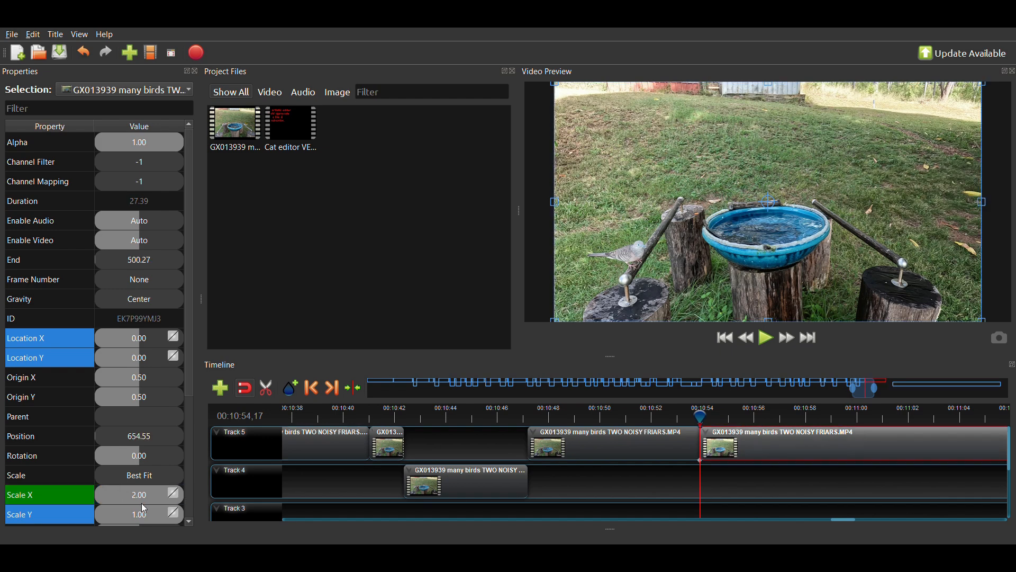
double_click(155, 515)
text(2)
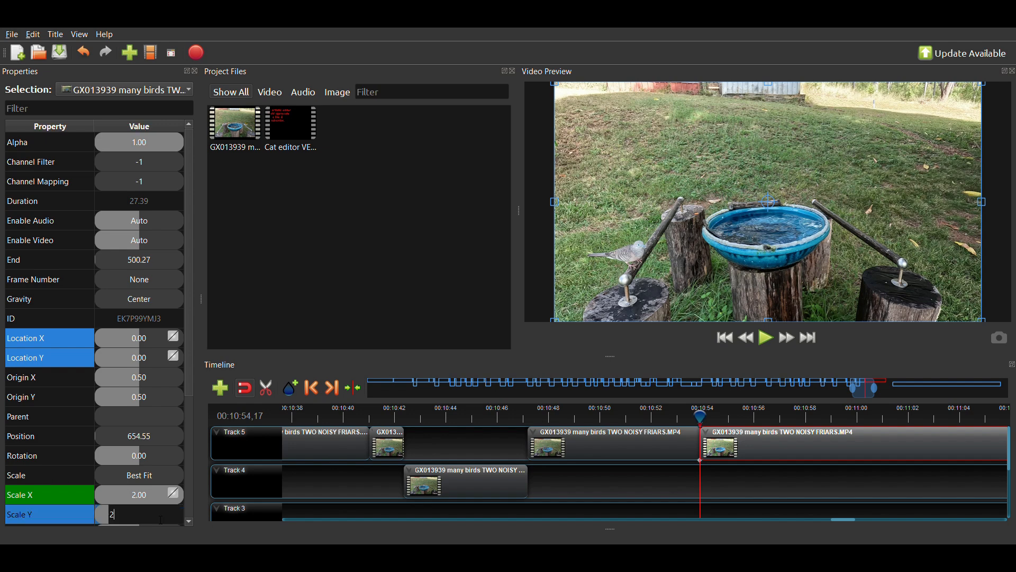
key(Return)
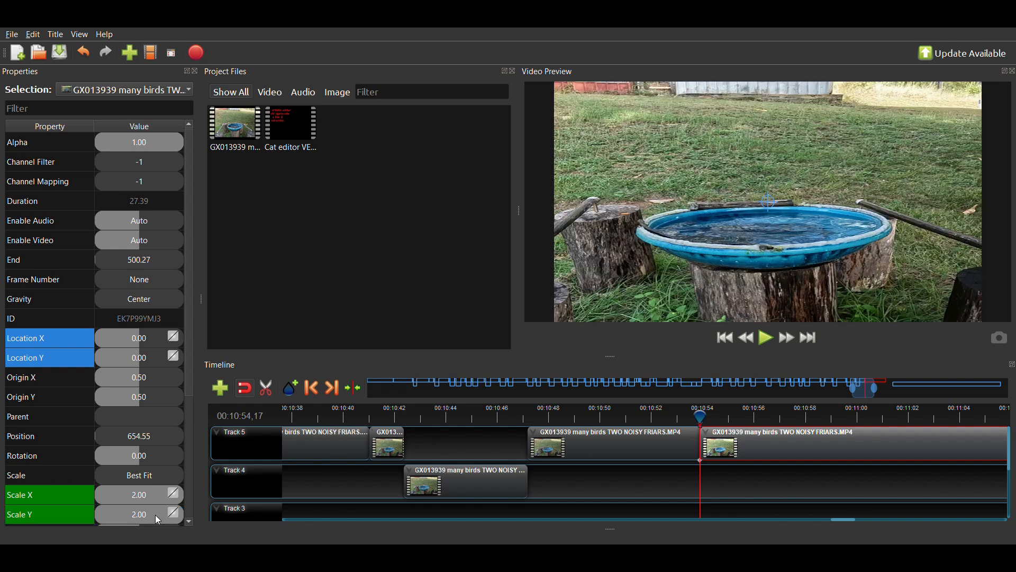
- Reframe the enlarged clip on the grey bird by setting Location X to 0.5 and Location Y to -0.3 at 00:10:54,17
double_click(141, 341)
text(.4)
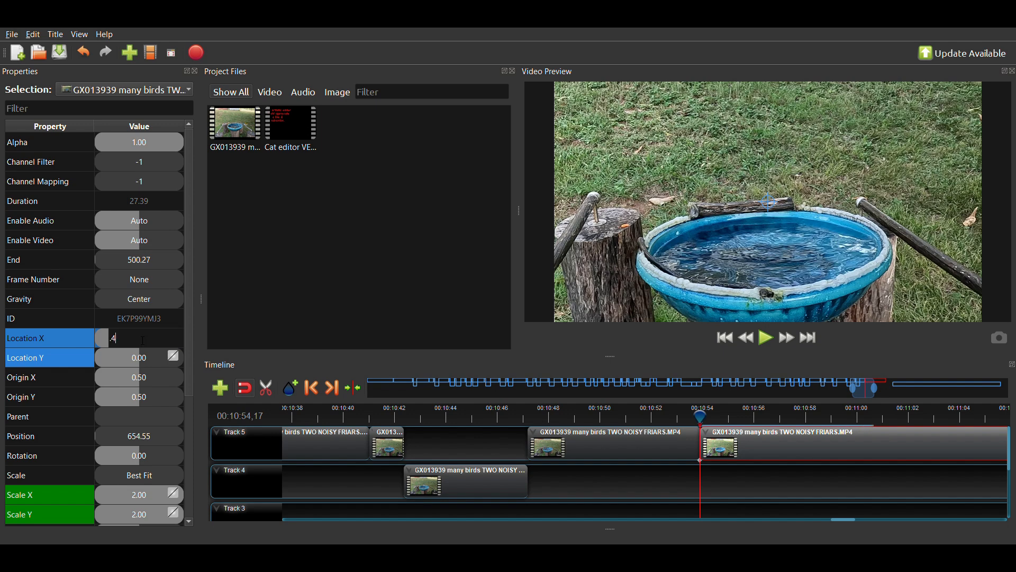
key(Return)
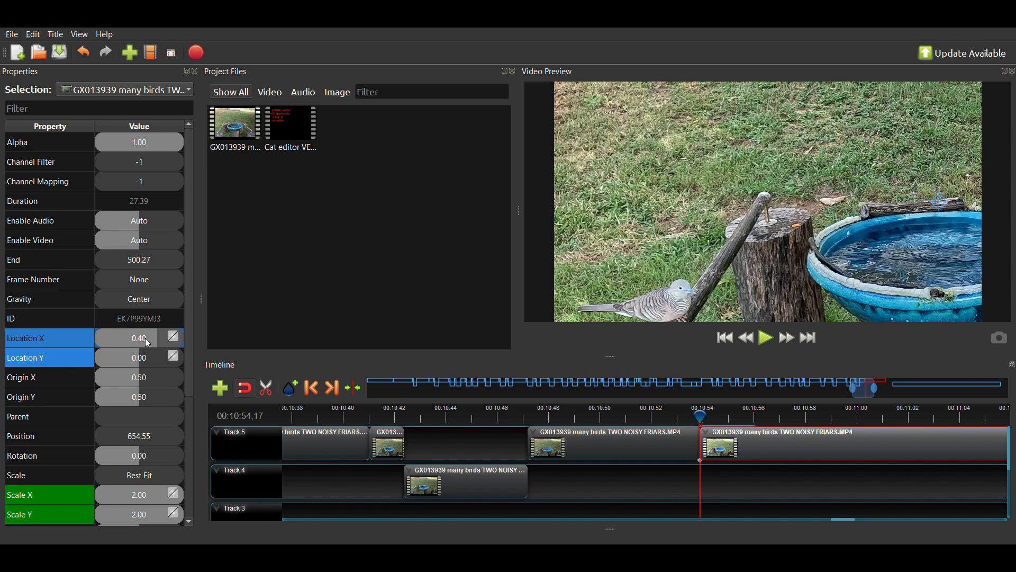
double_click(148, 341)
text(.5)
key(Return)
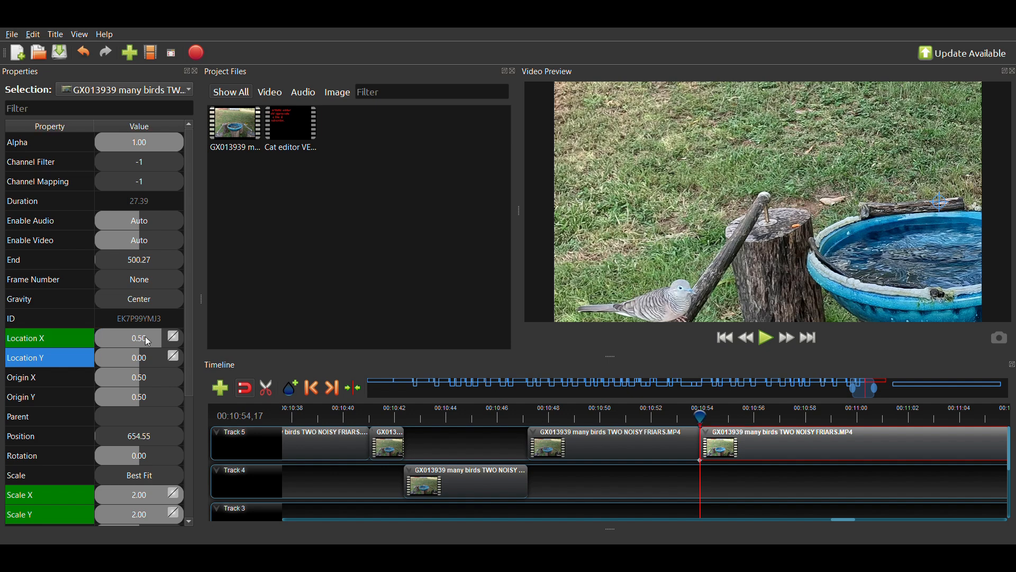
double_click(135, 365)
text(-)
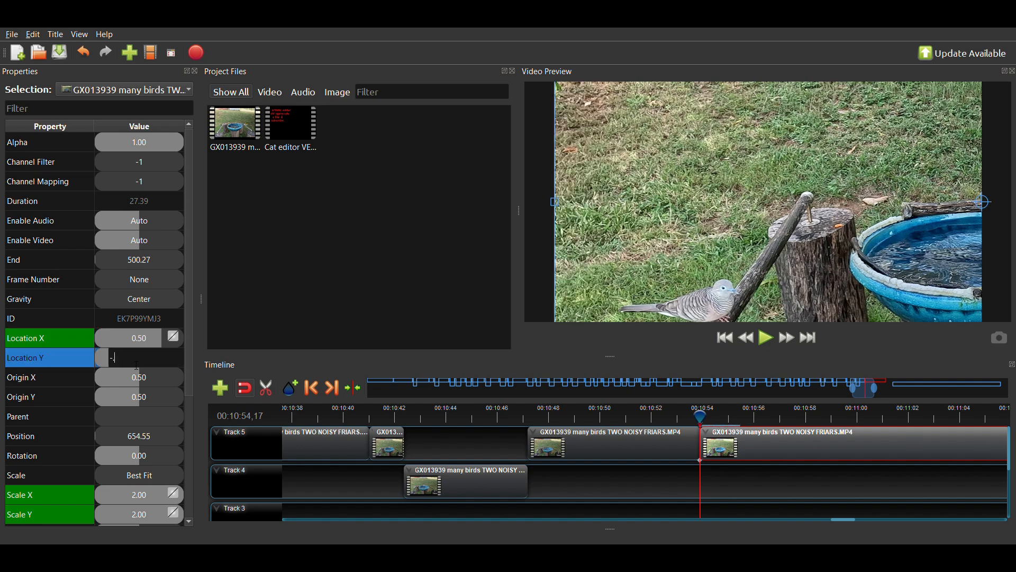
text(0.3)
key(Return)
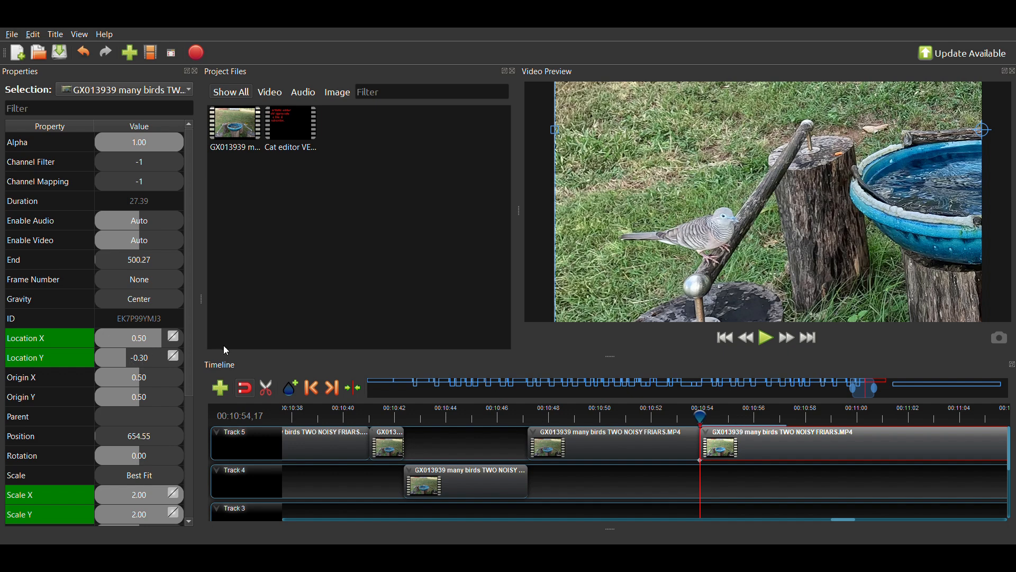
- Play on to the bird's move up the branch and keyframe Location Y at -0.2 and Location X at 0.45 at 00:10:55,28
click(771, 345)
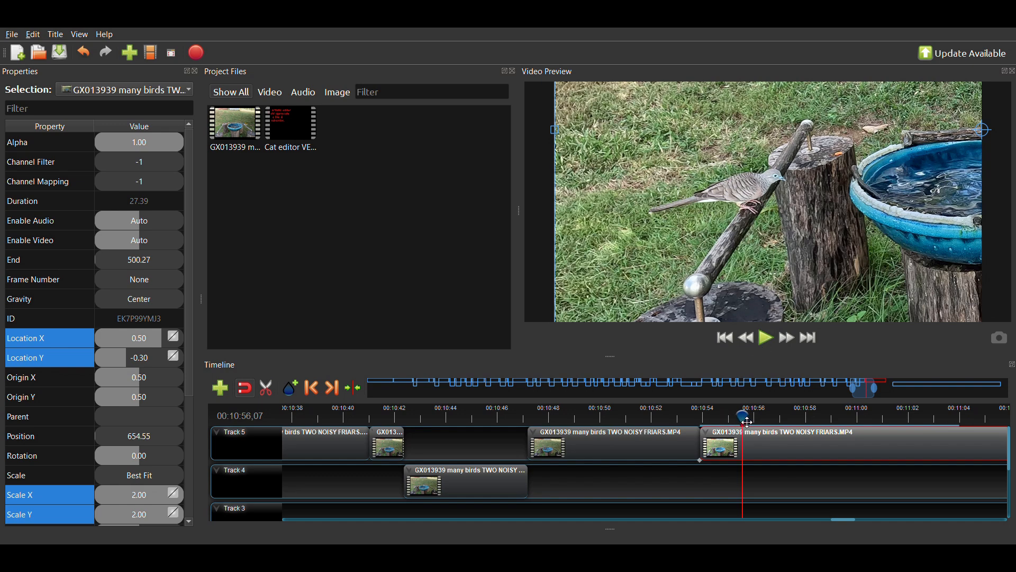
drag(748, 423, 741, 422)
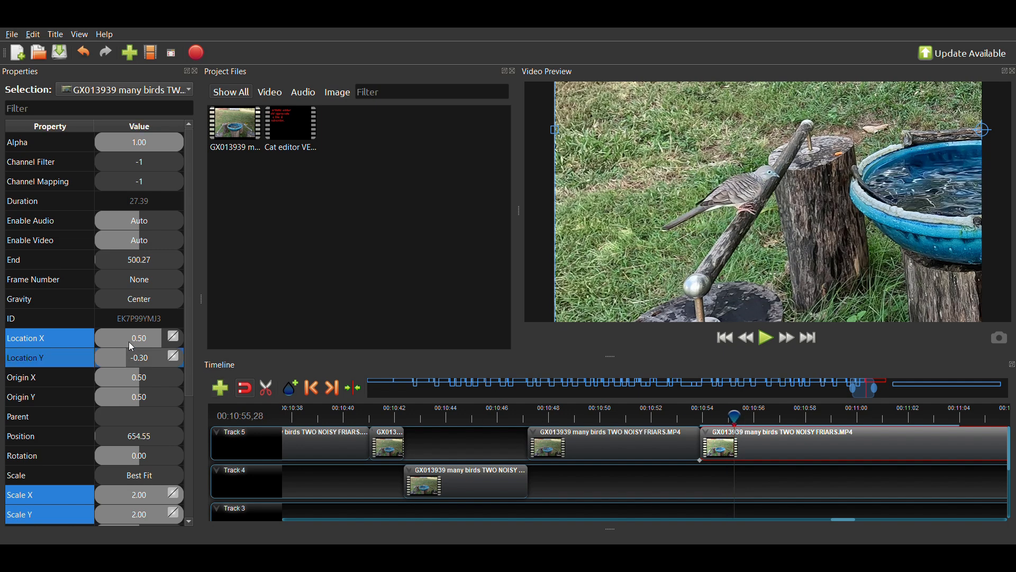
text(-0)
text(.2)
key(Return)
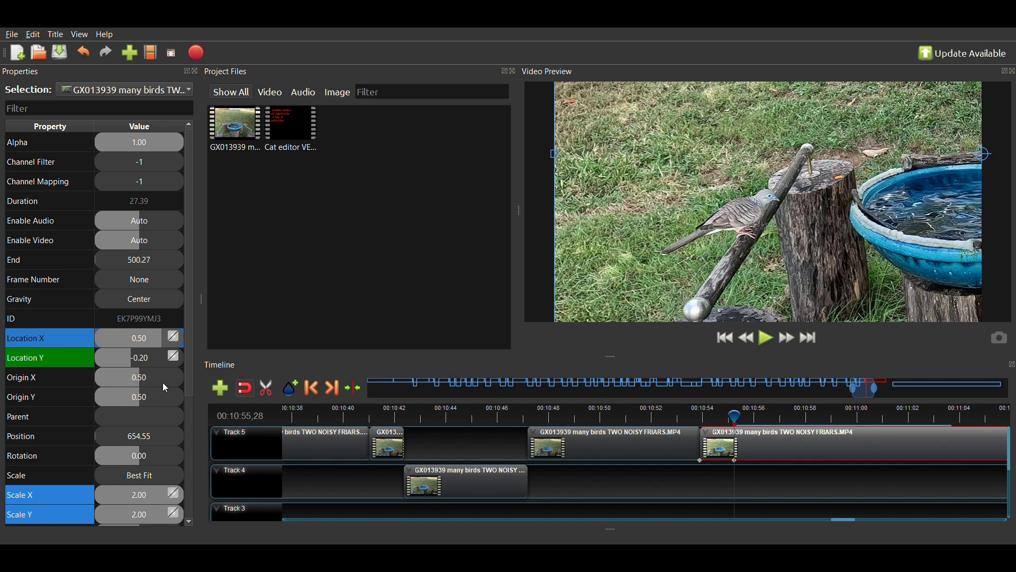
text(.45)
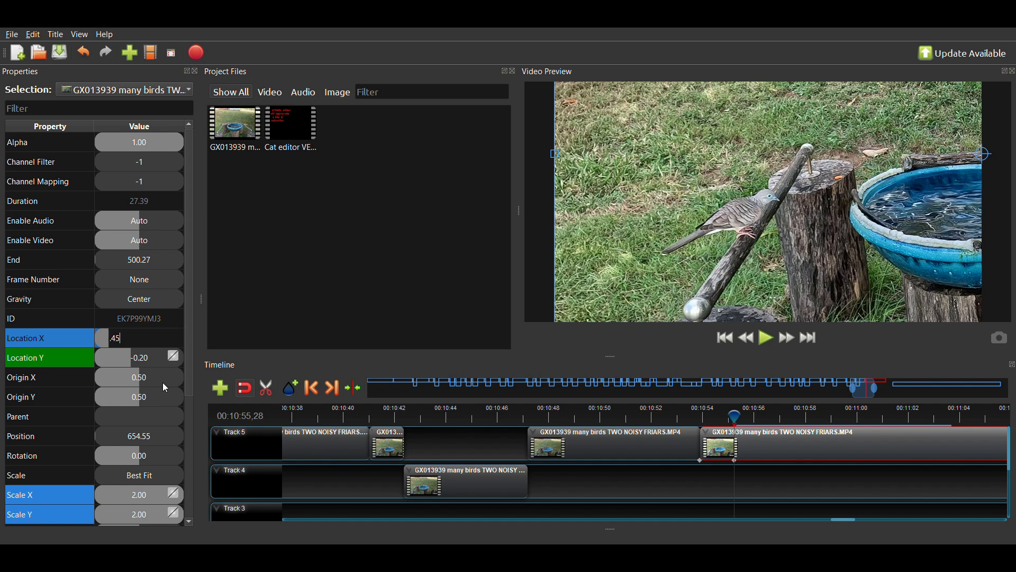
key(Return)
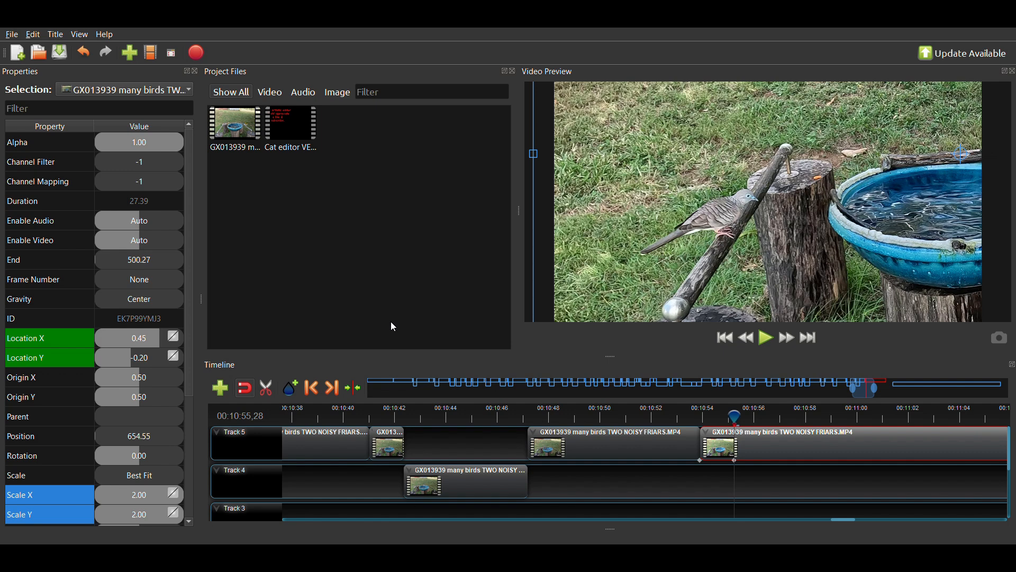
- Step frame by frame up to about 00:10:59,09 and back to 00:10:58,08 to find when the bird moves again
key(Right)
key(Right)
key(Right)
key(Right)
key(Right)
key(Right)
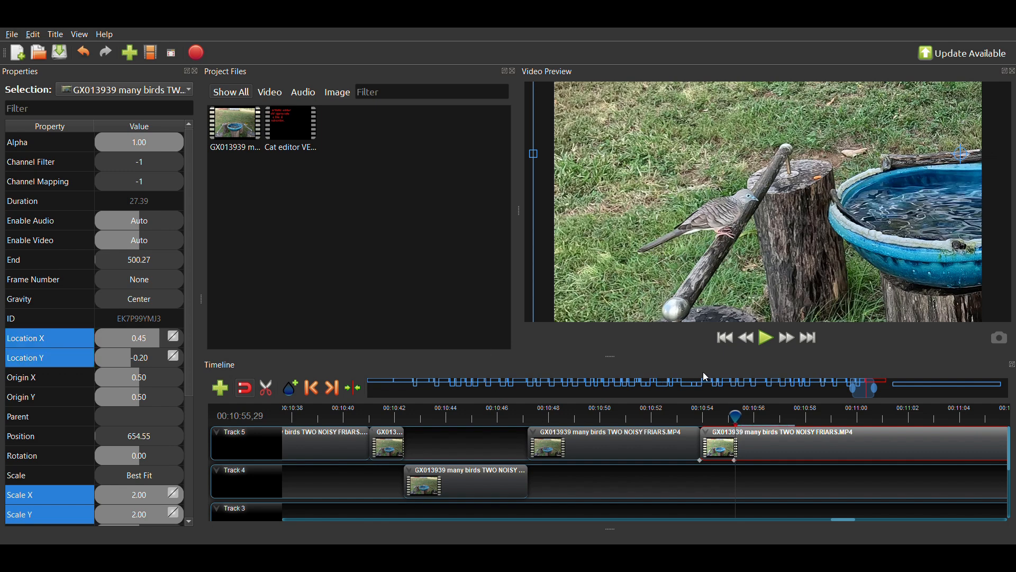
key(Right)
key(Right)
key(Right)
key(Right)
key(Right)
key(Right)
key(Right)
key(Right)
key(Right)
key(Right)
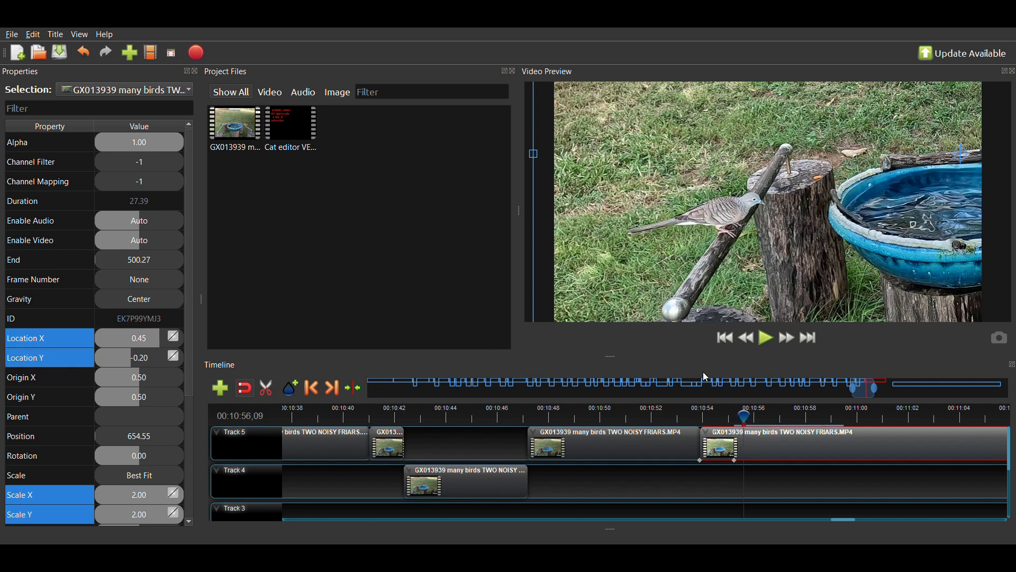
key(Right)
key(Right)
key(Right)
key(Right)
key(Right)
key(Right)
key(Right)
key(Right)
key(Right)
key(Right)
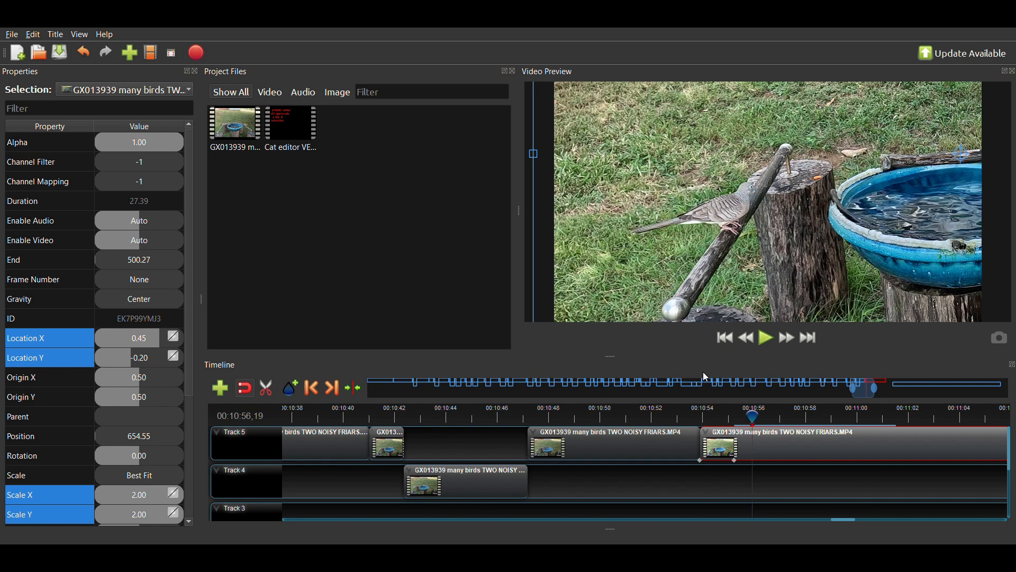
key(Right)
key(Right)
key(Right)
key(Right)
key(Right)
key(Right)
key(Right)
key(Right)
key(Right)
key(Right)
key(Right)
key(Right)
key(Right)
key(Right)
key(Right)
key(Right)
key(Right)
key(Right)
key(Right)
key(Right)
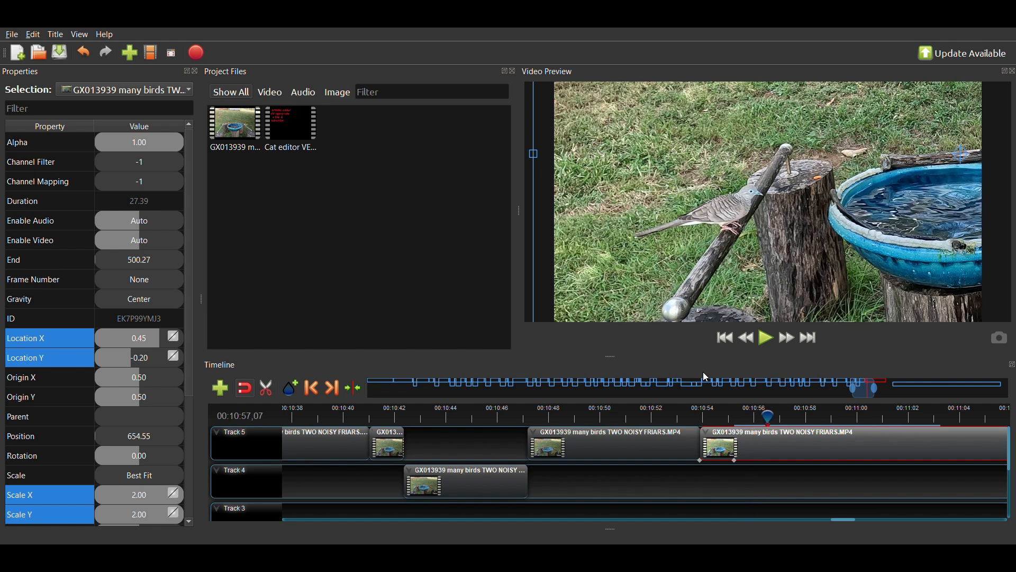
key(Right)
key(Right)
key(Right)
key(Right)
key(Right)
key(Right)
key(Right)
key(Right)
key(Right)
key(Right)
key(Right)
key(Right)
key(Right)
key(Right)
key(Right)
key(Right)
key(Right)
key(Right)
key(Right)
key(Right)
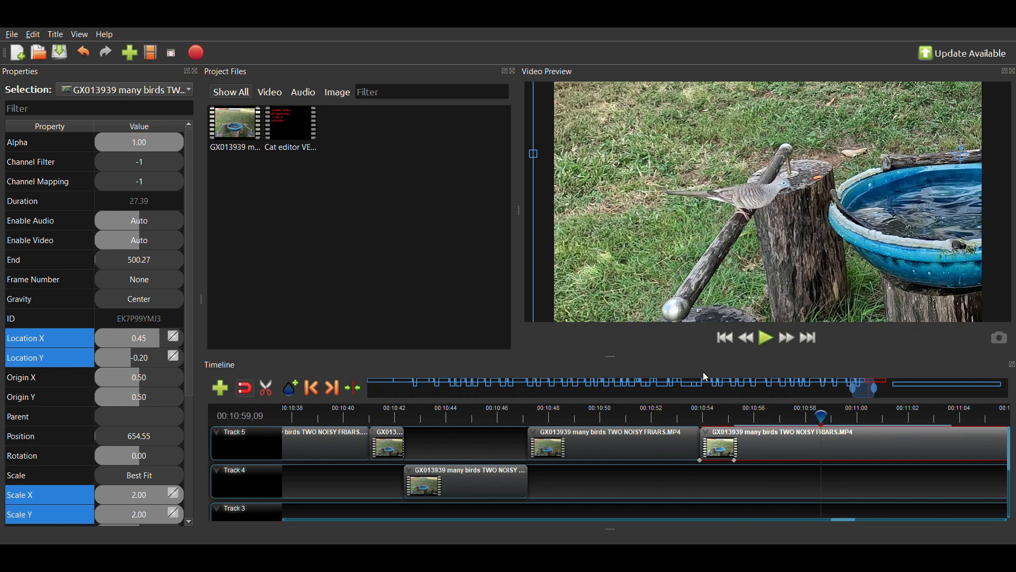
key(Left)
key(Left)
key(Left)
key(Left)
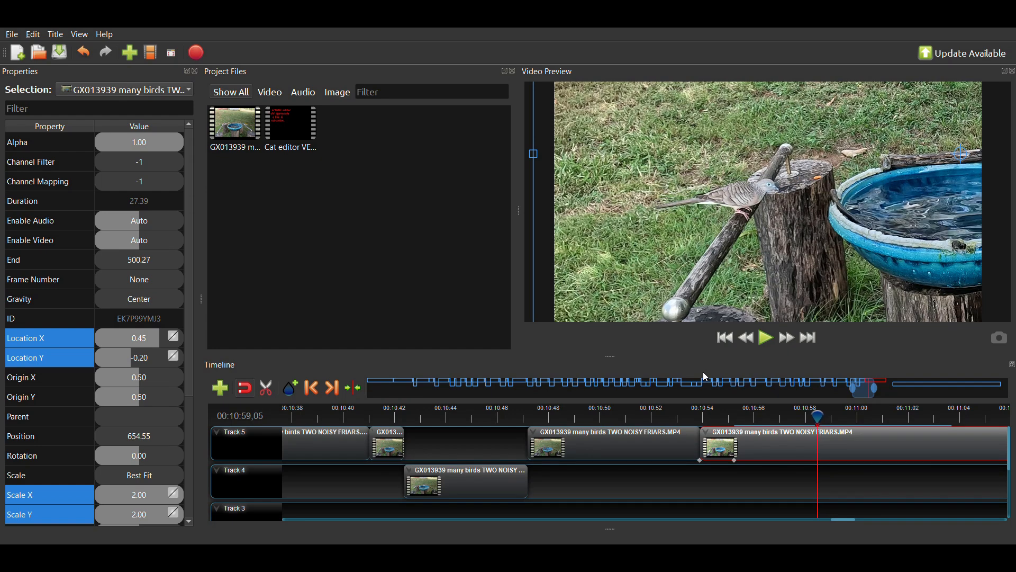
key(Left)
key(Left)
key(Left)
key(Left)
key(Left)
key(Left)
key(Left)
key(Left)
key(Left)
key(Left)
key(Left)
key(Left)
key(Left)
key(Left)
key(Left)
key(Left)
key(Left)
key(Left)
key(Left)
key(Left)
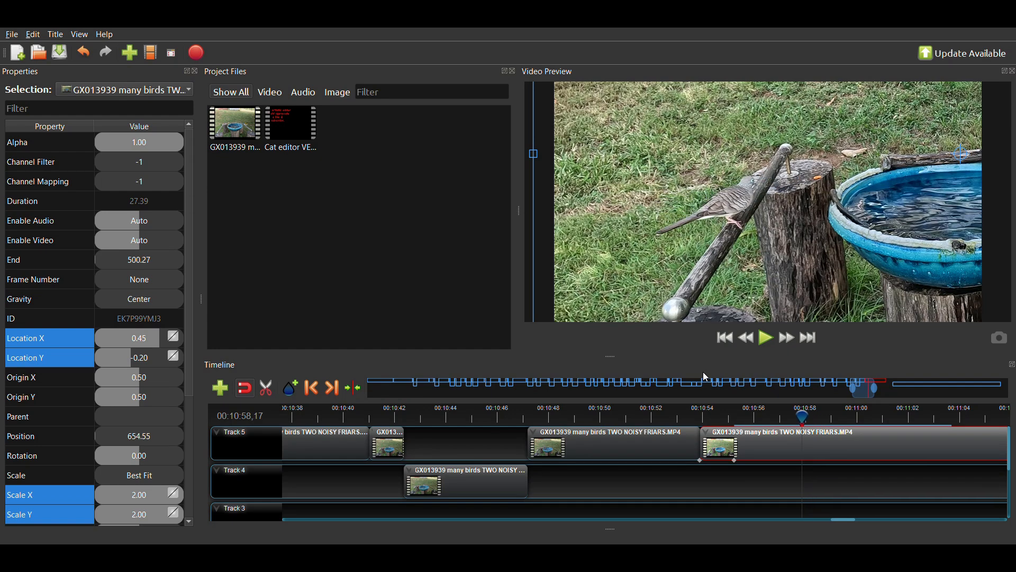
key(Right)
key(Right)
key(Right)
key(Right)
key(Right)
key(Right)
key(Right)
key(Right)
key(Right)
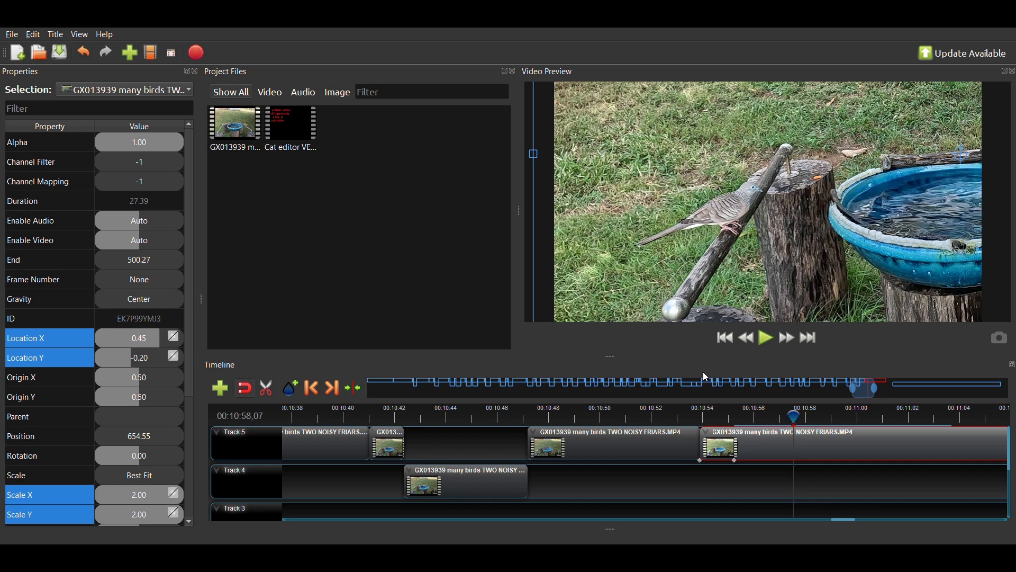
key(Left)
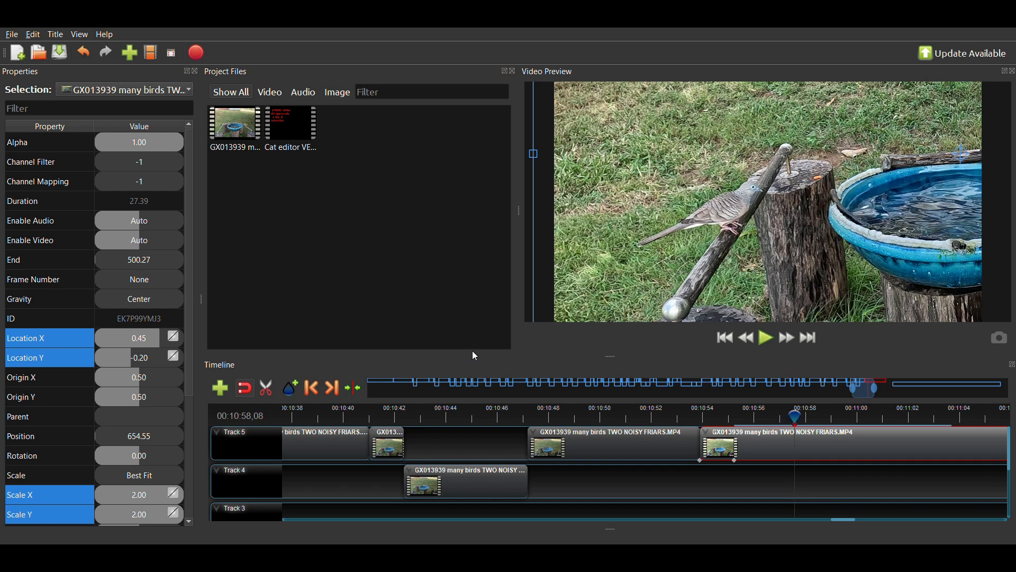
- Hold the framing at 00:10:58,08 with keyframes of Location X 0.45 and Location Y -0.2
double_click(136, 338)
text(.45)
key(Return)
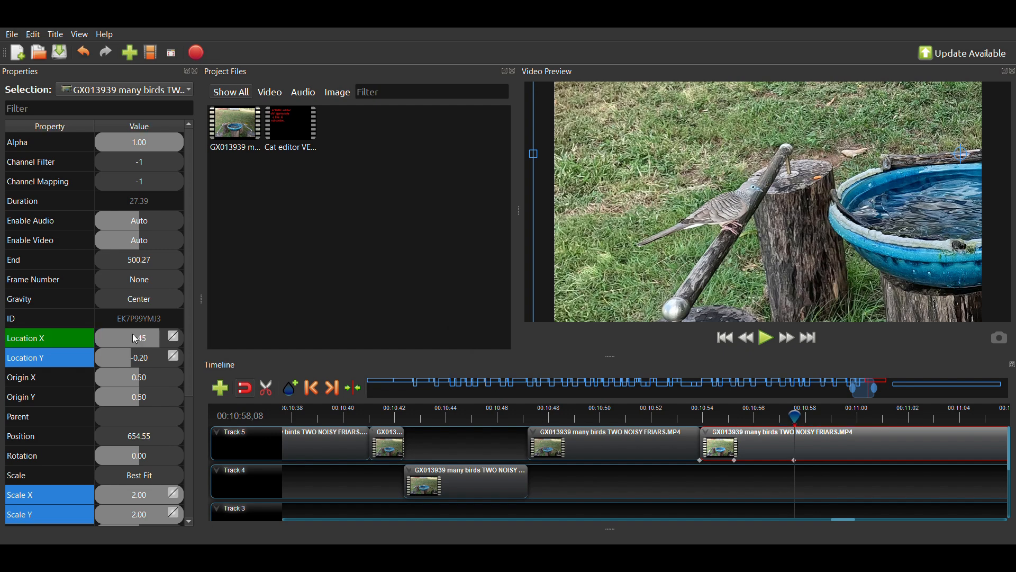
double_click(140, 358)
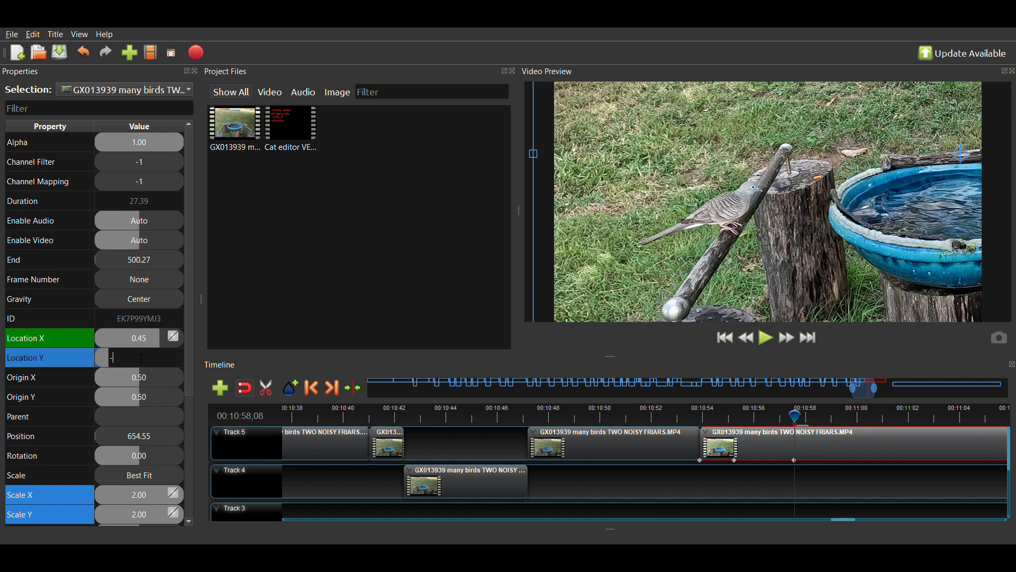
text(-.2)
key(Return)
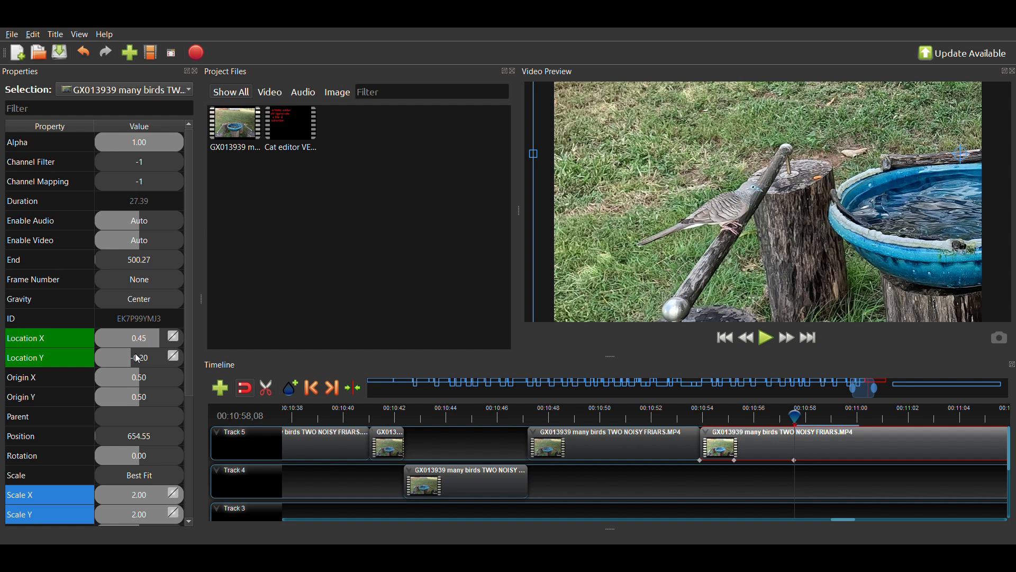
- Advance to 00:10:58,22, where the bird has moved up the branch, and keyframe Location Y at -0.1 and Location X at 0.4
key(Right)
key(Right)
key(Right)
key(Right)
key(Right)
key(Right)
key(Right)
key(Right)
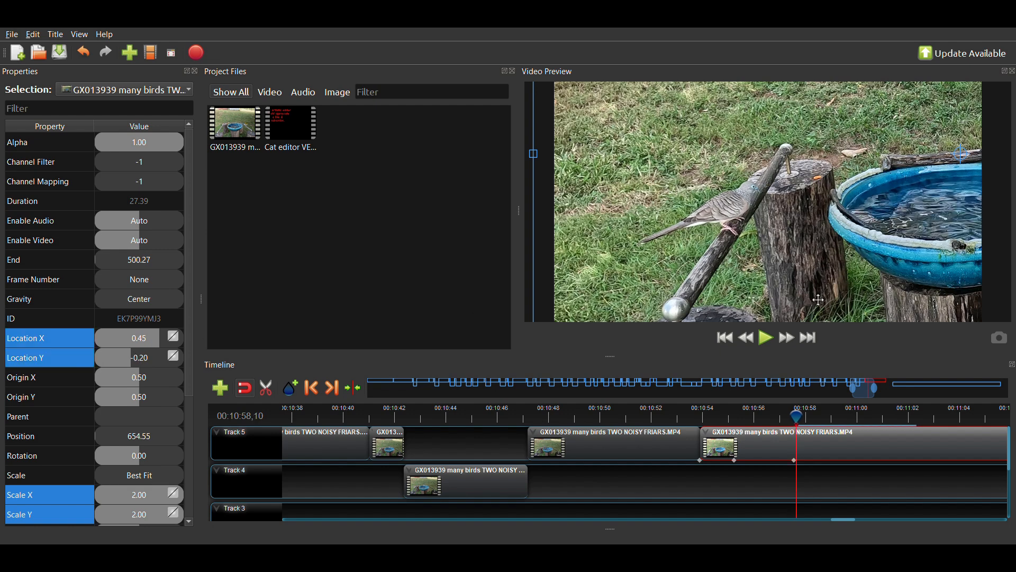
key(Right)
key(Right)
key(Right)
key(Right)
key(Right)
key(Right)
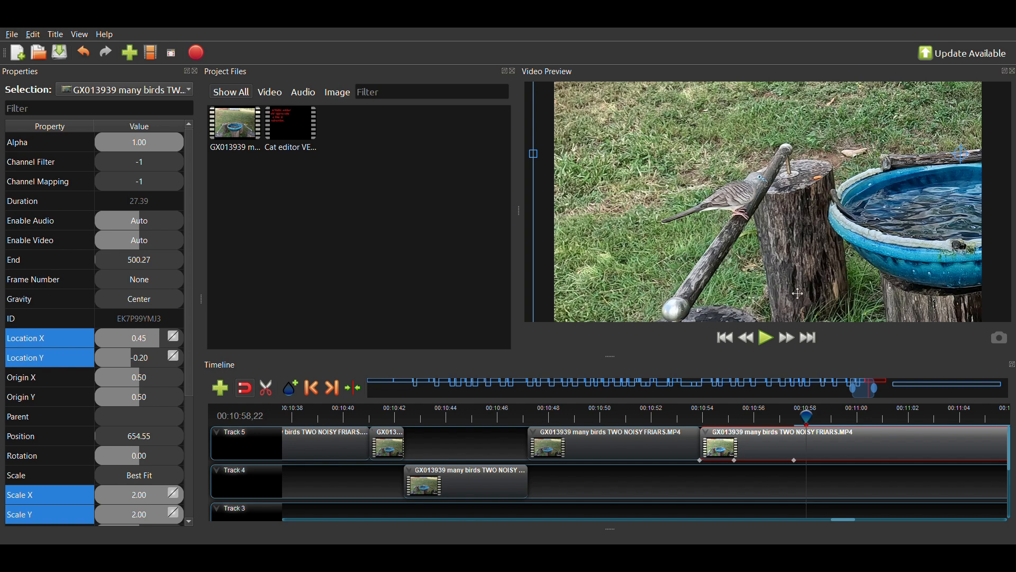
click(129, 357)
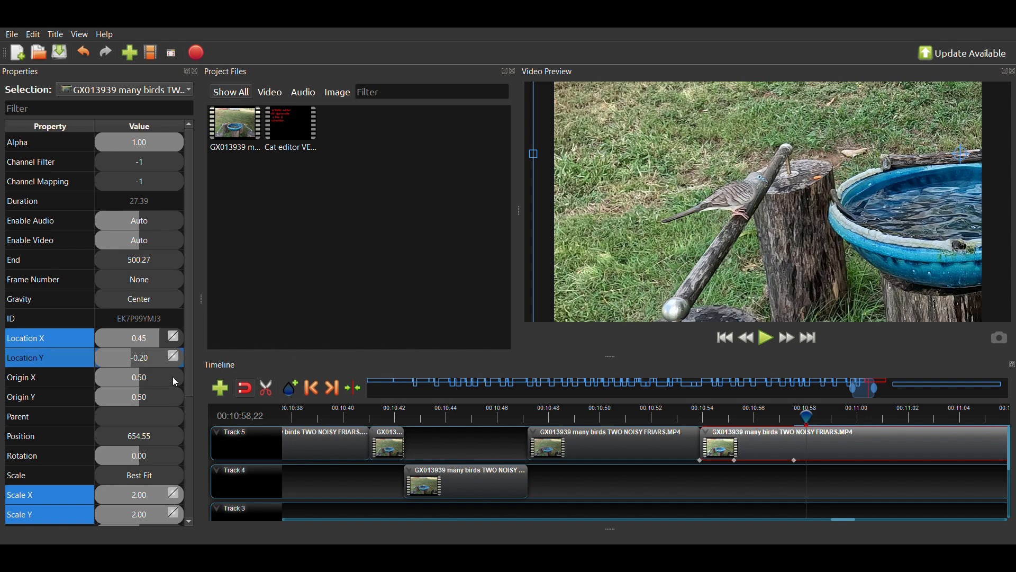
text(-.15)
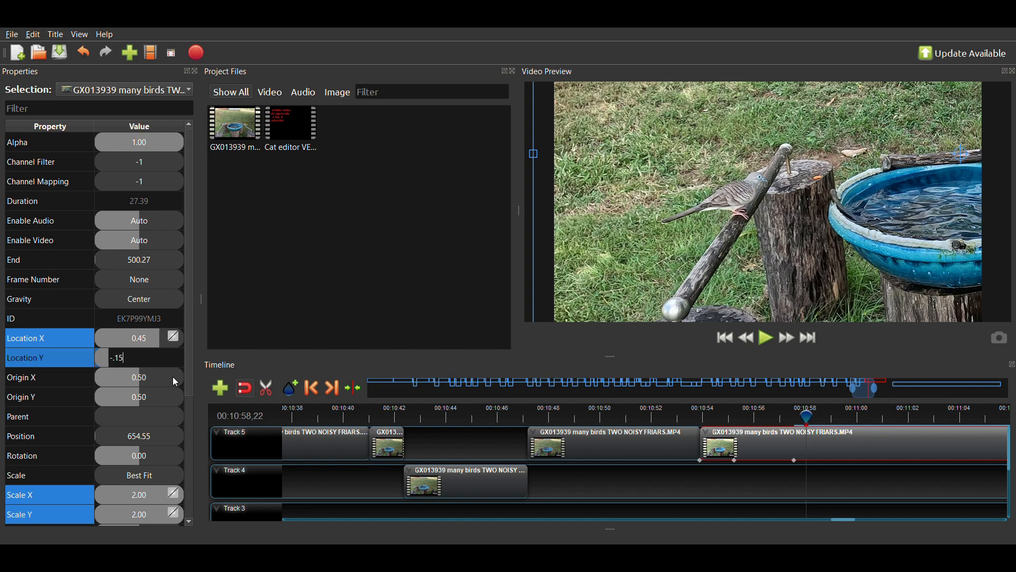
key(Return)
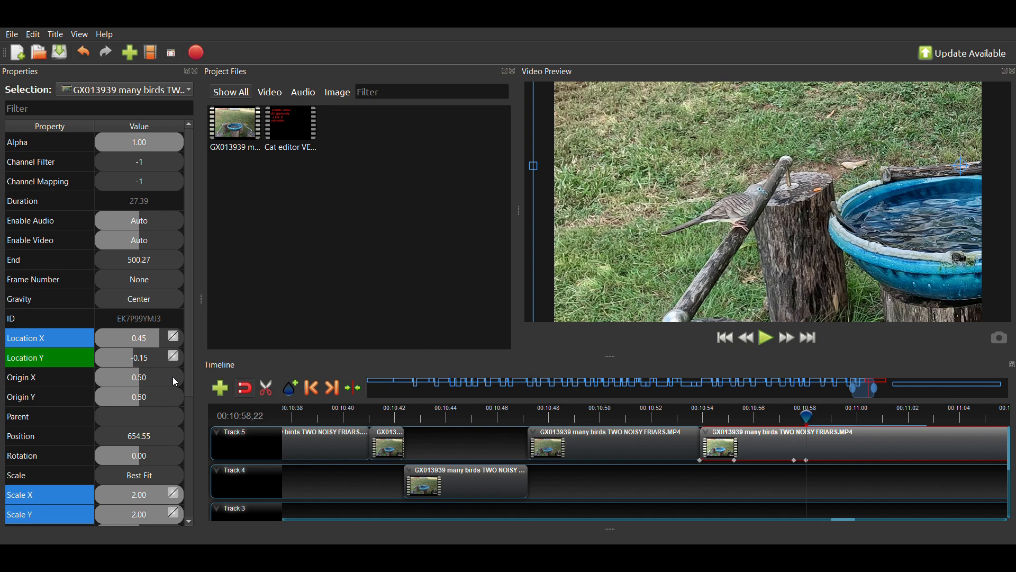
click(157, 364)
double_click(157, 361)
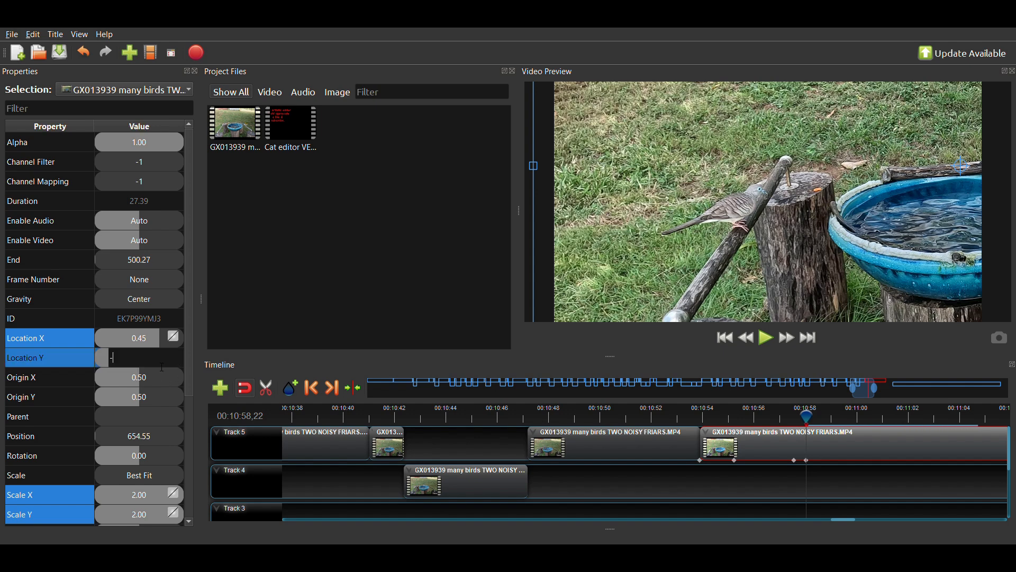
text(-.1)
key(Return)
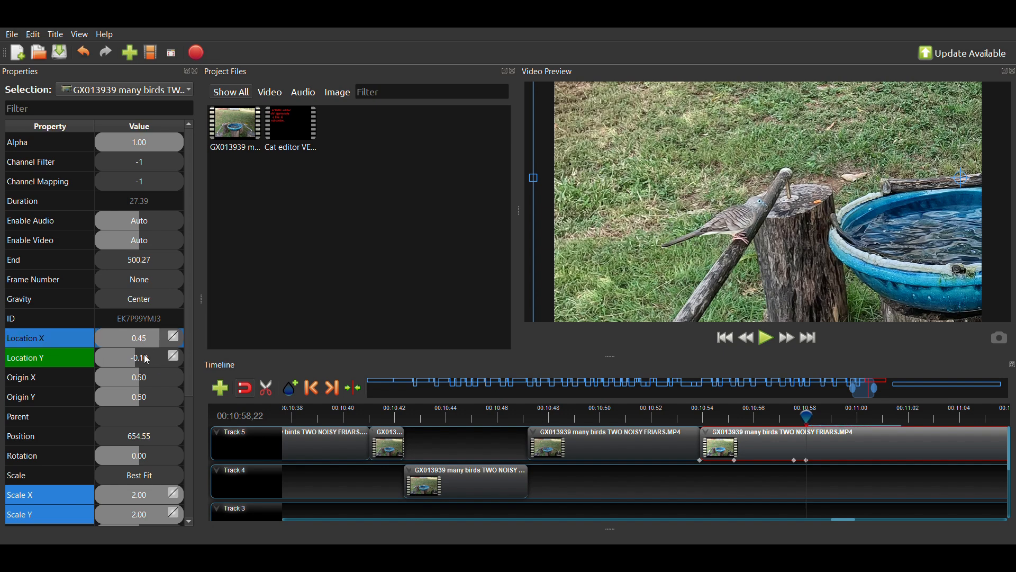
text(.)
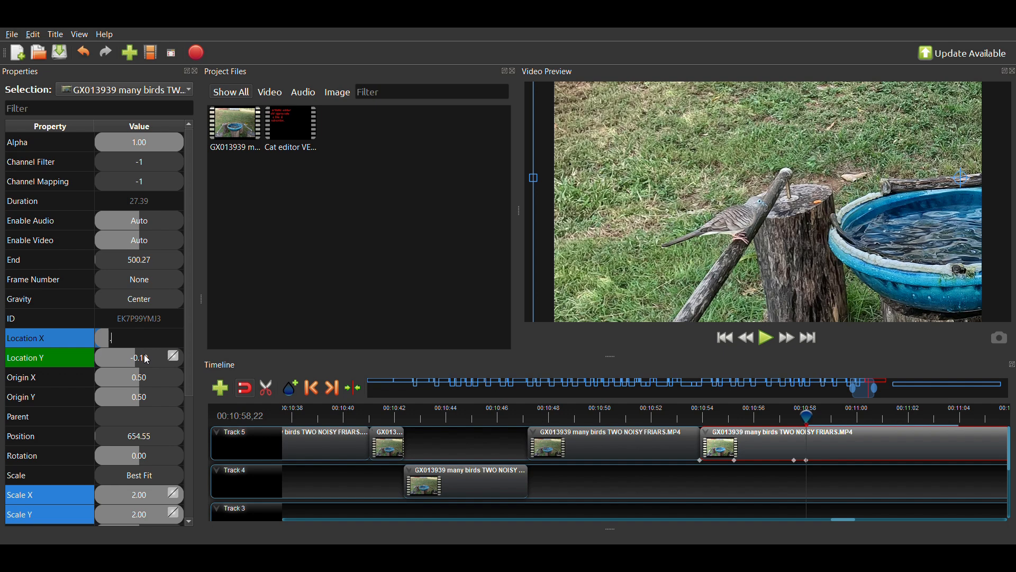
key(Return)
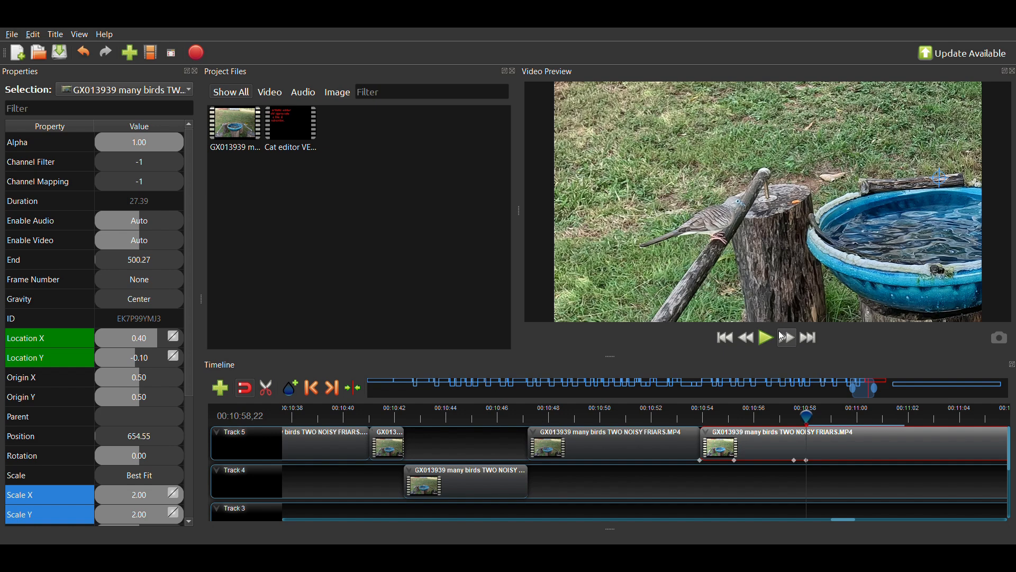
- Step frame by frame from 00:10:58,22 past 00:10:59,10 and back to 00:10:59,05 to find when the bird leaves the branch
key(Right)
key(Right)
key(Right)
key(Right)
key(Right)
key(Right)
key(Right)
key(Right)
key(Right)
key(Right)
key(Right)
key(Right)
key(Right)
key(Right)
key(Right)
key(Right)
key(Right)
key(Right)
key(Right)
key(Right)
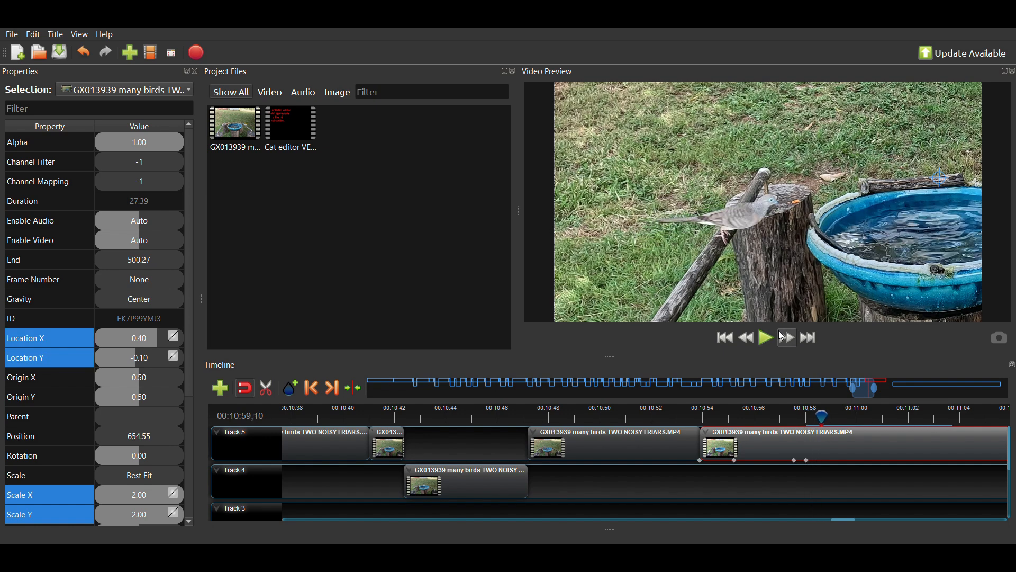
key(Left)
key(Left)
key(Left)
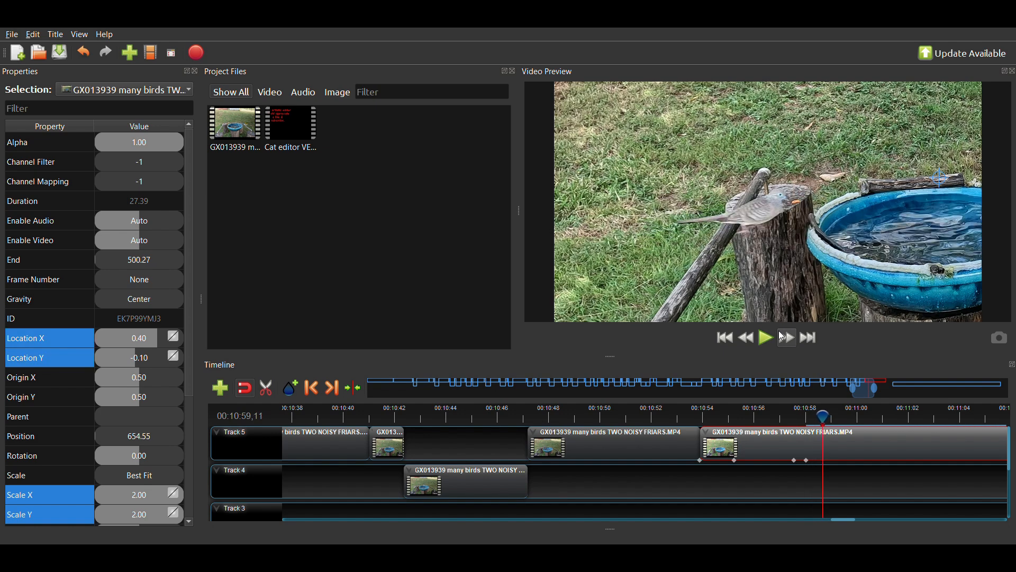
key(Left)
key(Left)
key(Left)
key(Left)
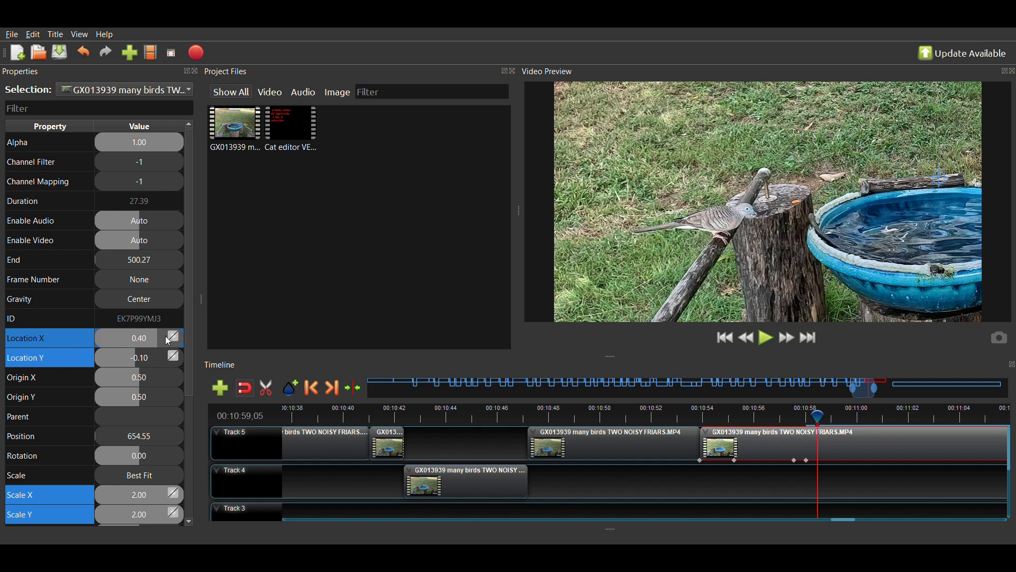
- Hold the framing at 00:10:59,05 with keyframes of Location X 0.4 and Location Y -0.1
click(146, 339)
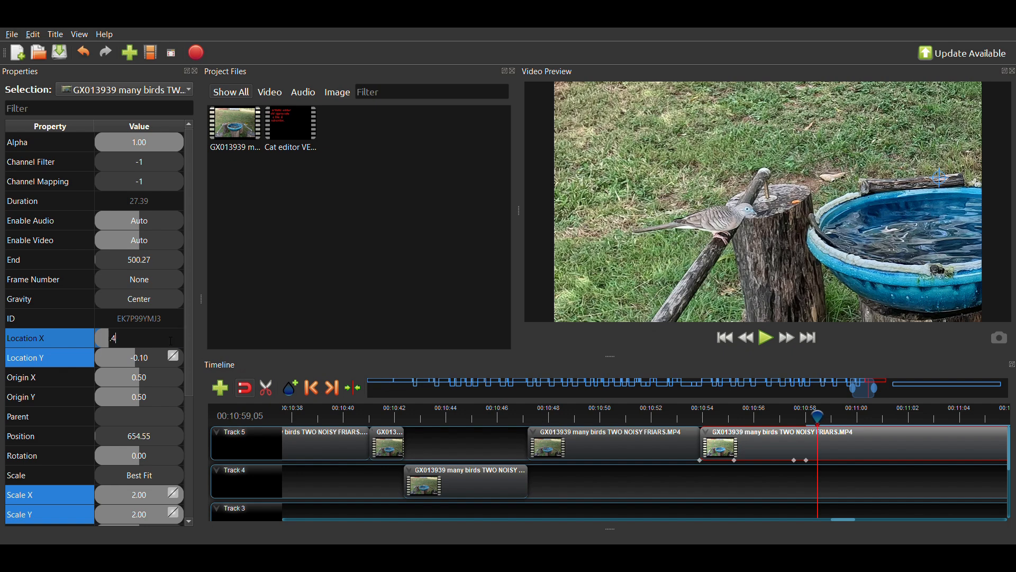
double_click(136, 360)
text(-0.1)
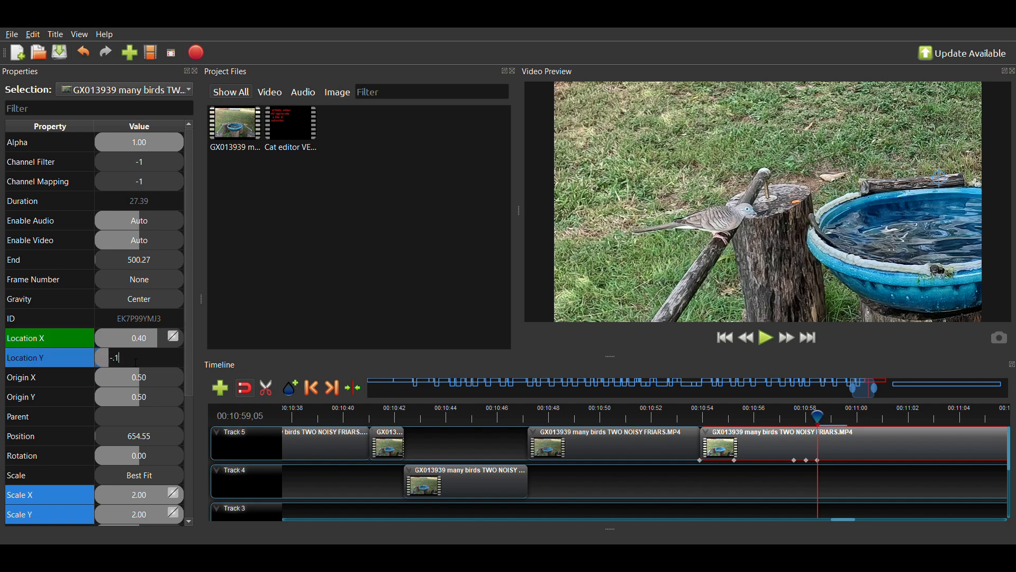
key(Return)
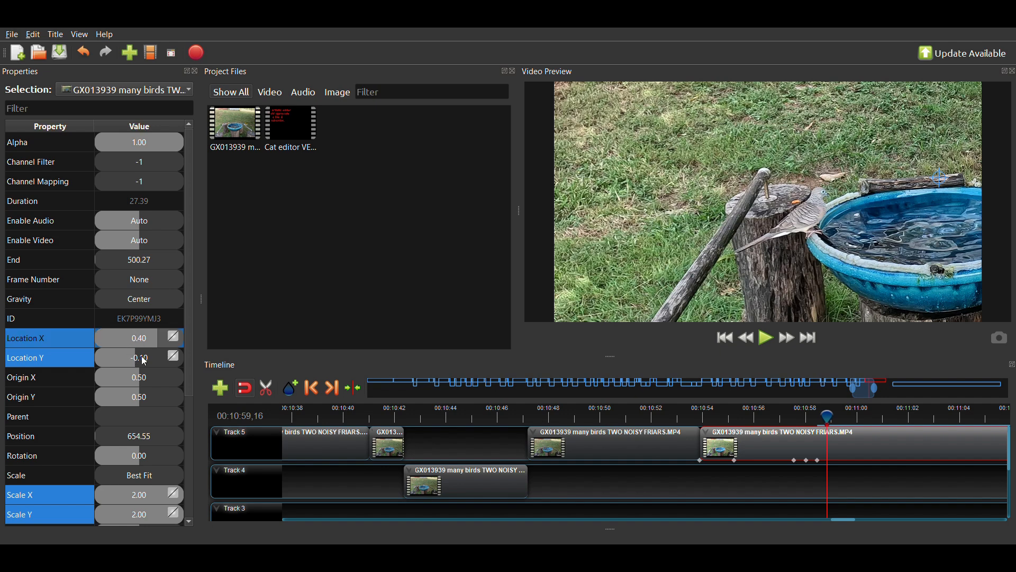
- At 00:10:59,16, where the bird is on the bath's rim, keyframe Location X at 0.25 after comparing it with 0.2
text(.25)
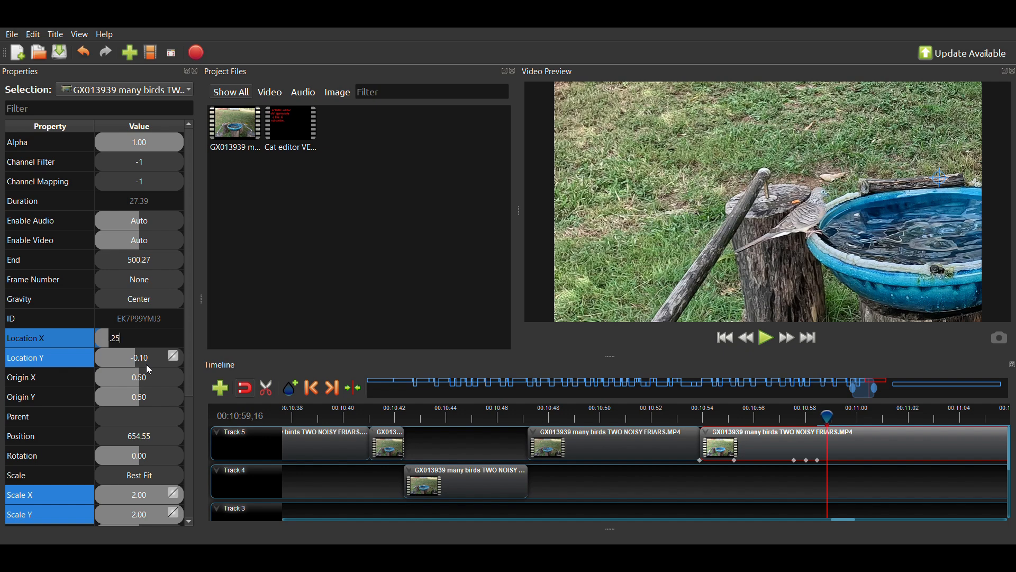
key(Return)
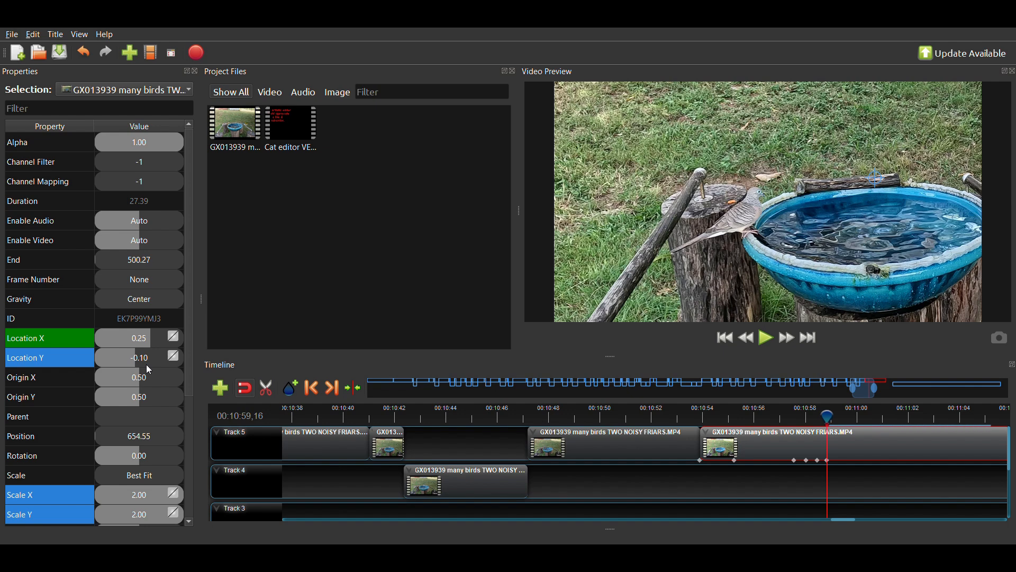
text(.)
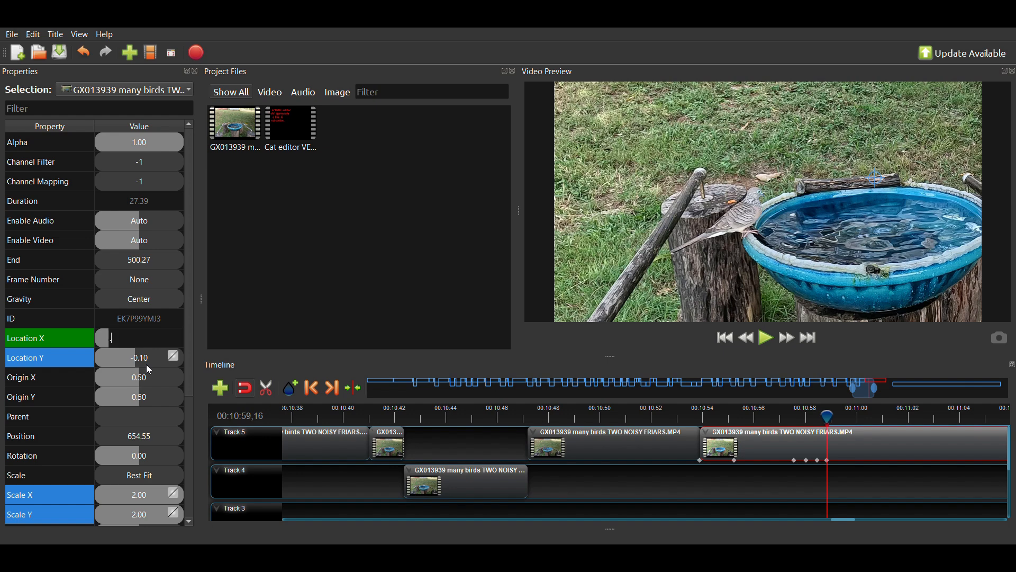
text(2)
key(Return)
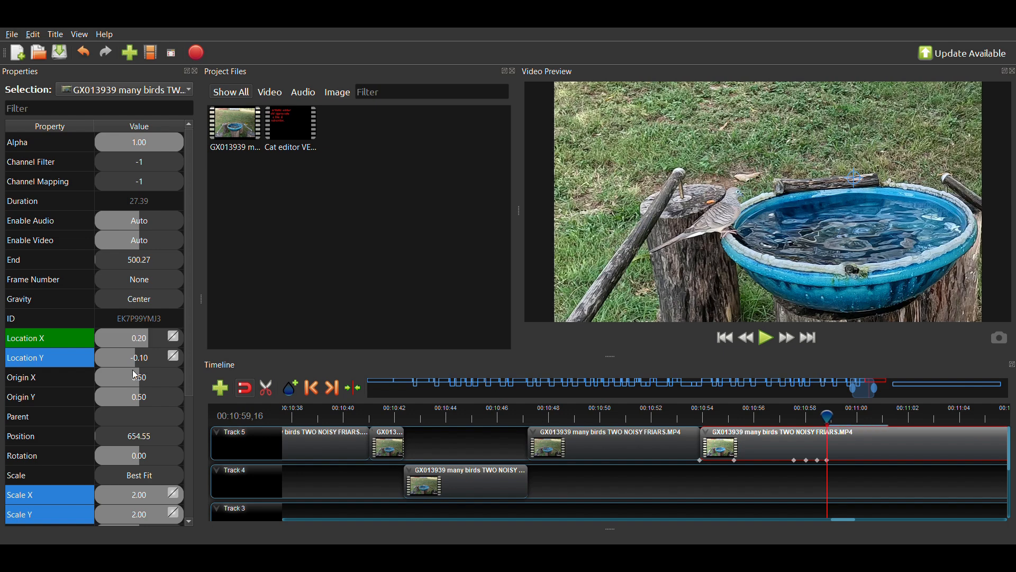
click(135, 342)
text(.2)
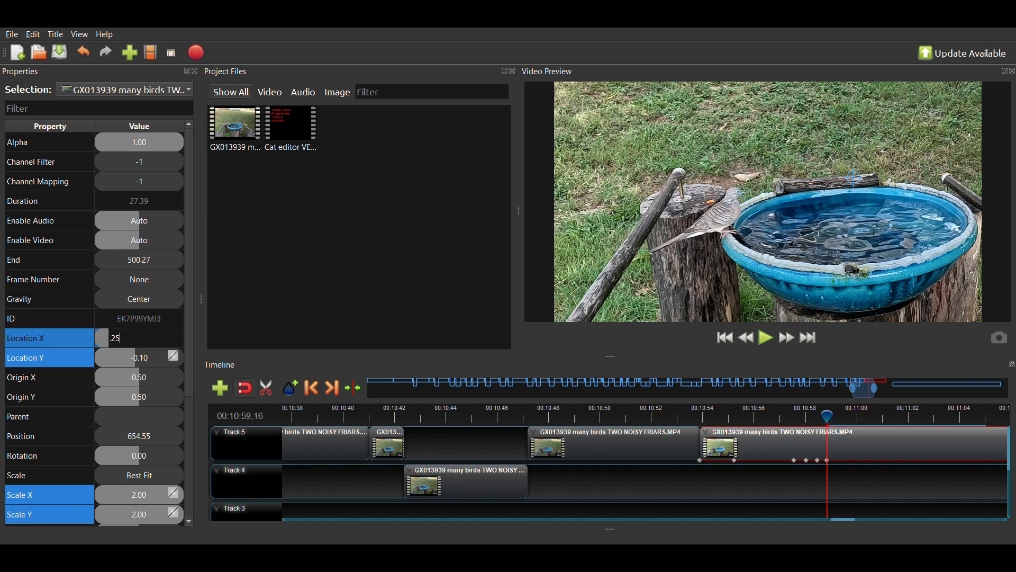
key(Return)
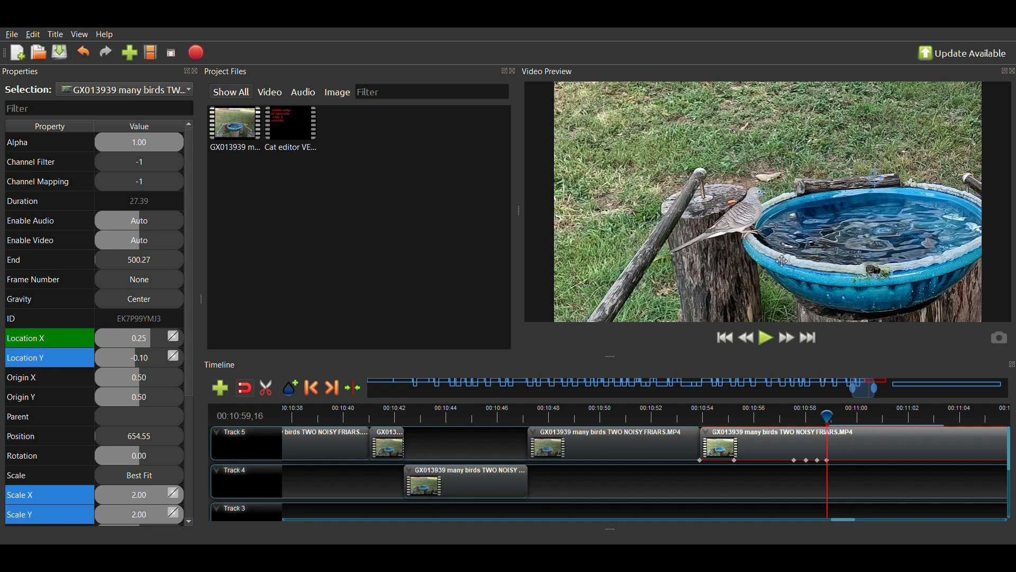
- Play the zoomed shot on from 00:10:59,16 to 00:11:20,14 to check the framing of the bird at the bath
click(766, 340)
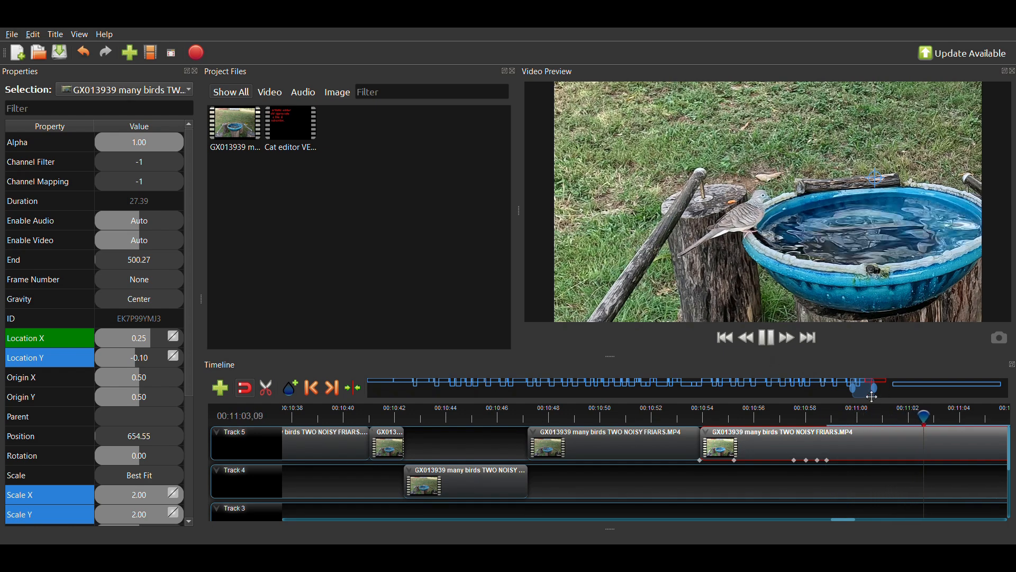
drag(870, 388, 884, 393)
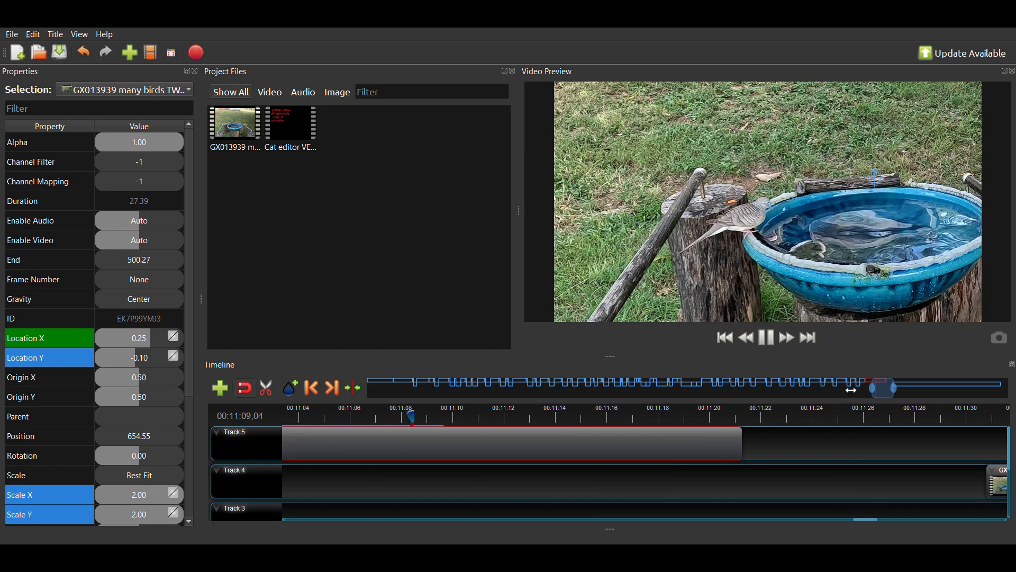
click(770, 338)
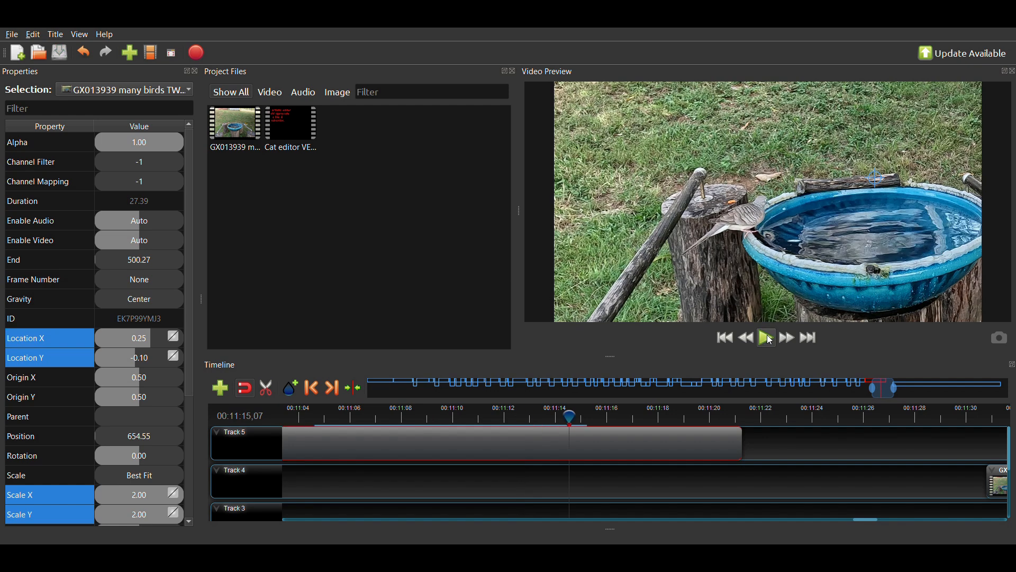
click(769, 337)
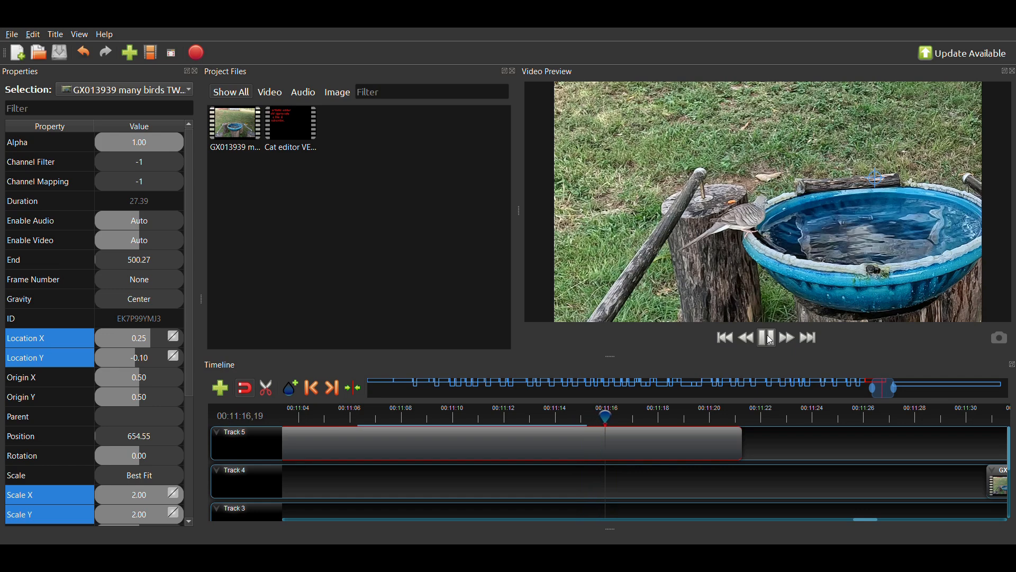
click(770, 338)
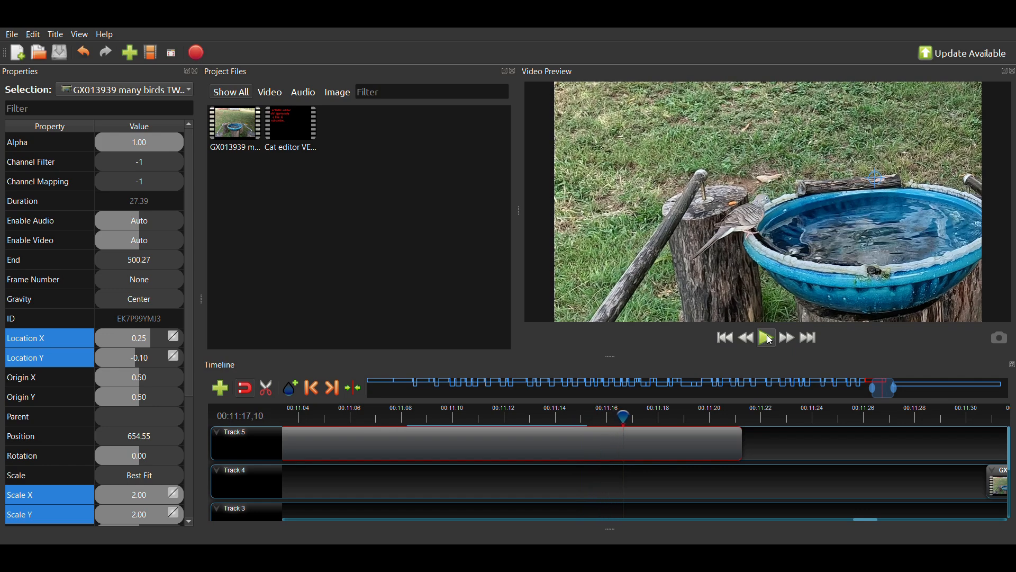
click(769, 338)
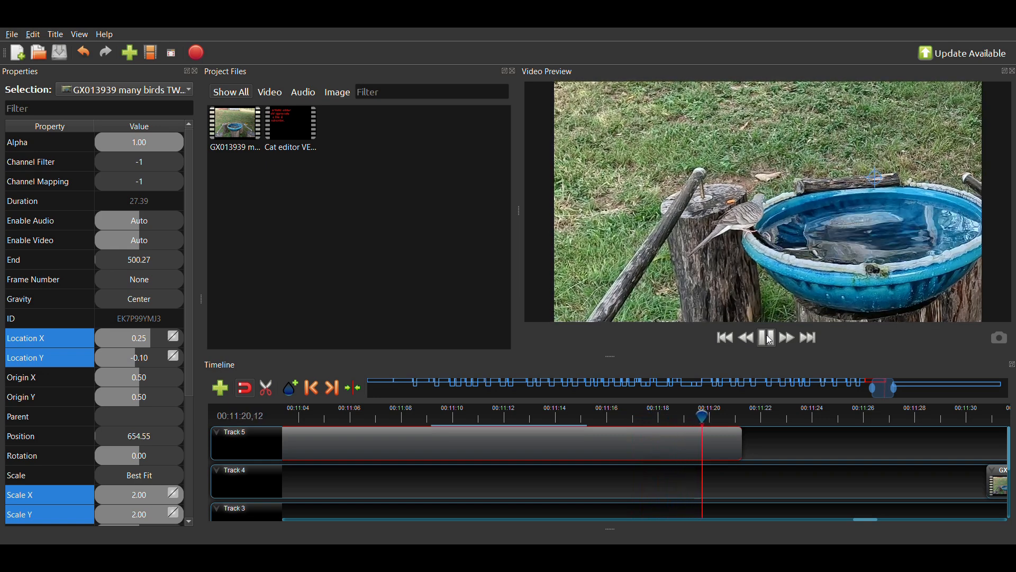
click(769, 337)
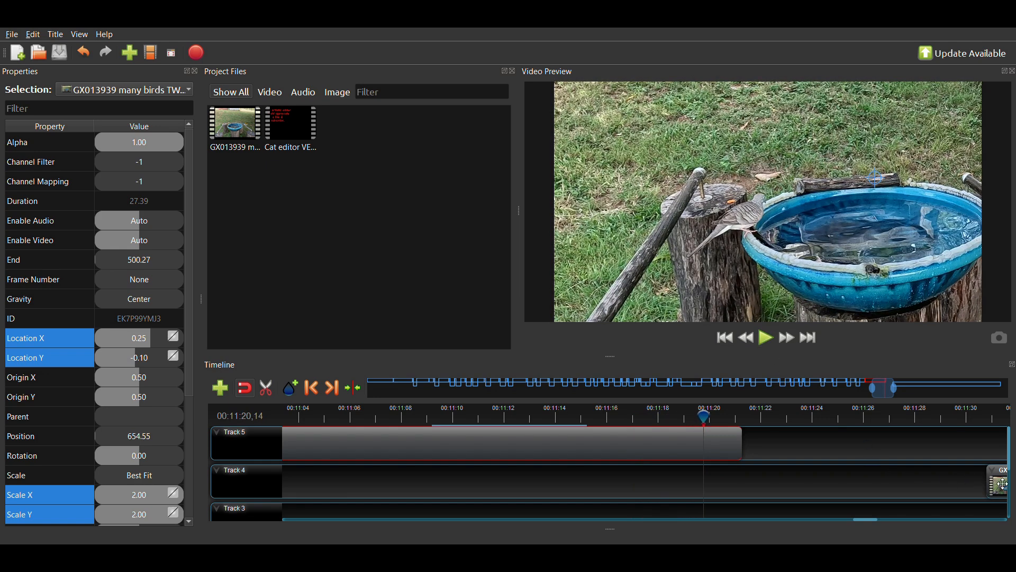
- Move the following clip from Track 4 to Track 5 against the end of the zoomed clip and play up to the join
drag(999, 483, 761, 445)
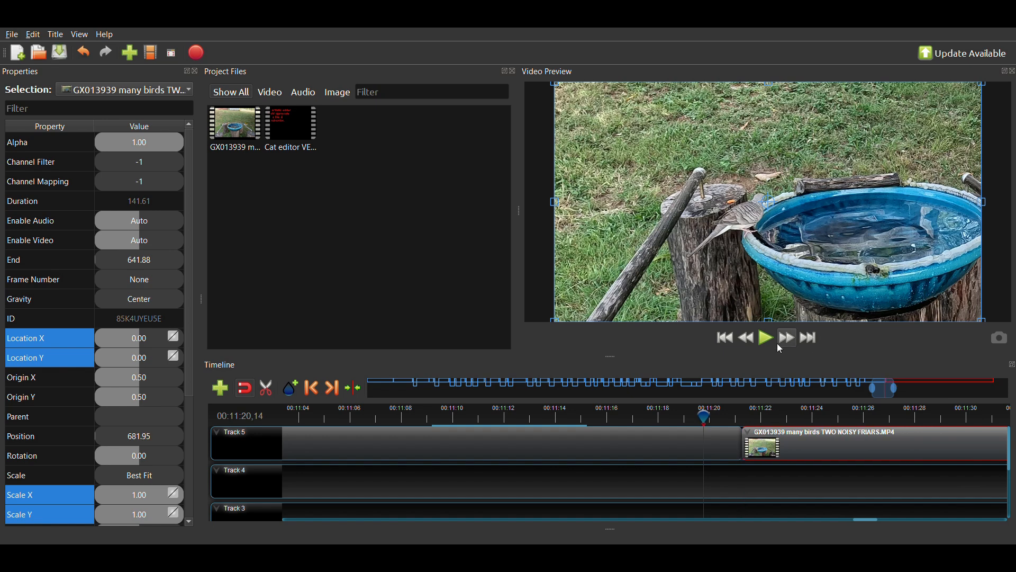
scroll(704, 461, down, 1)
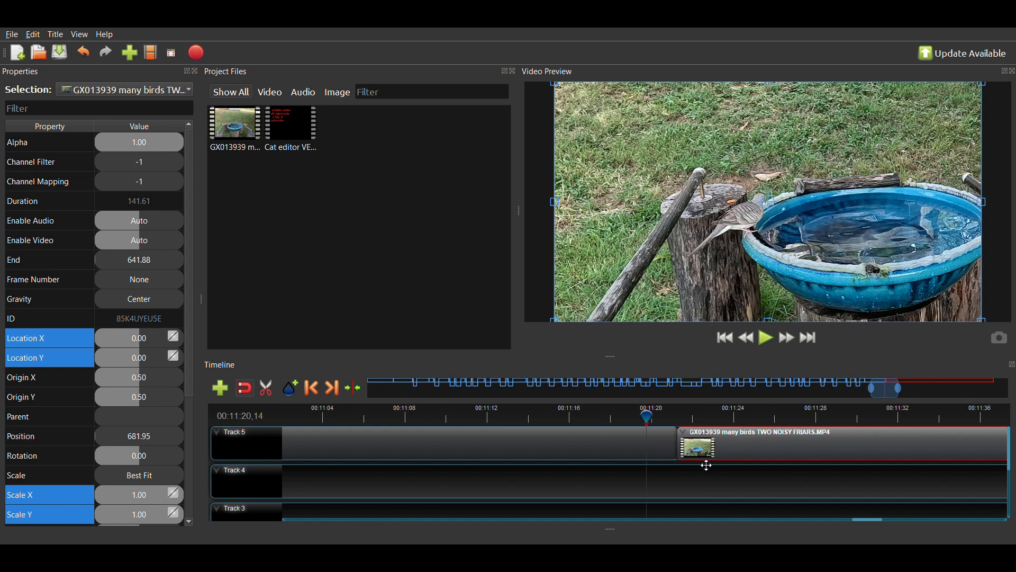
click(766, 339)
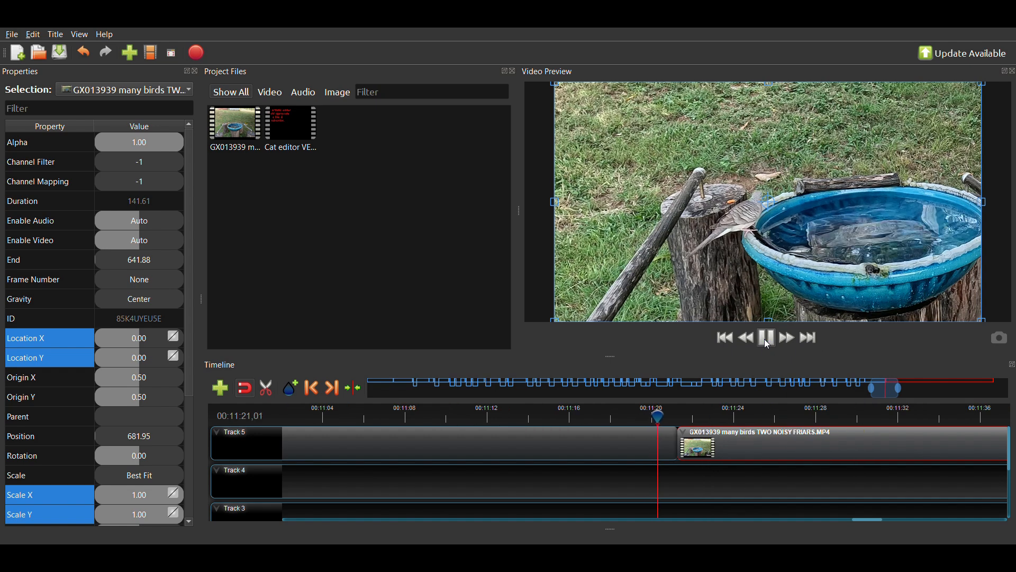
click(768, 338)
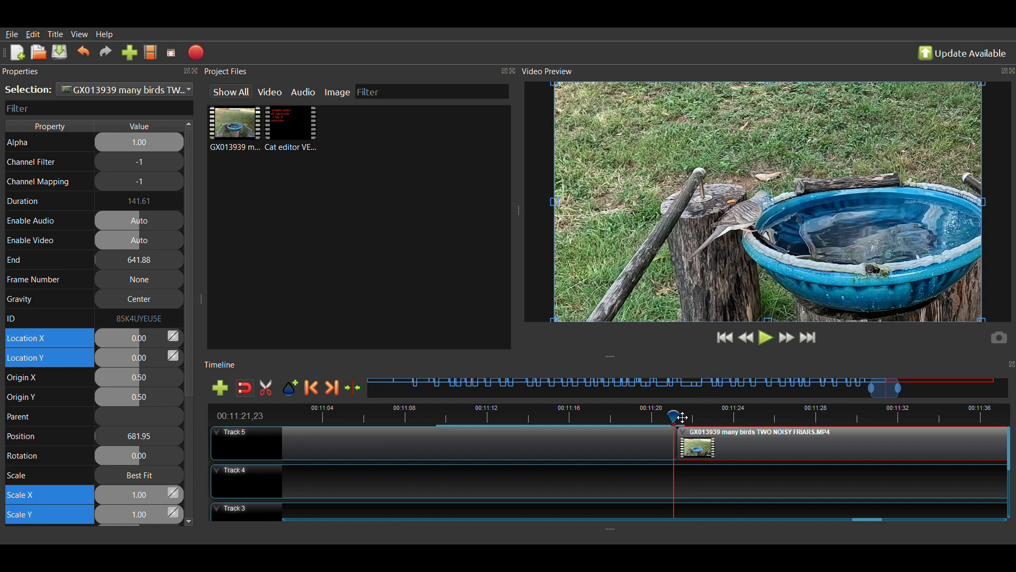
drag(679, 420, 677, 421)
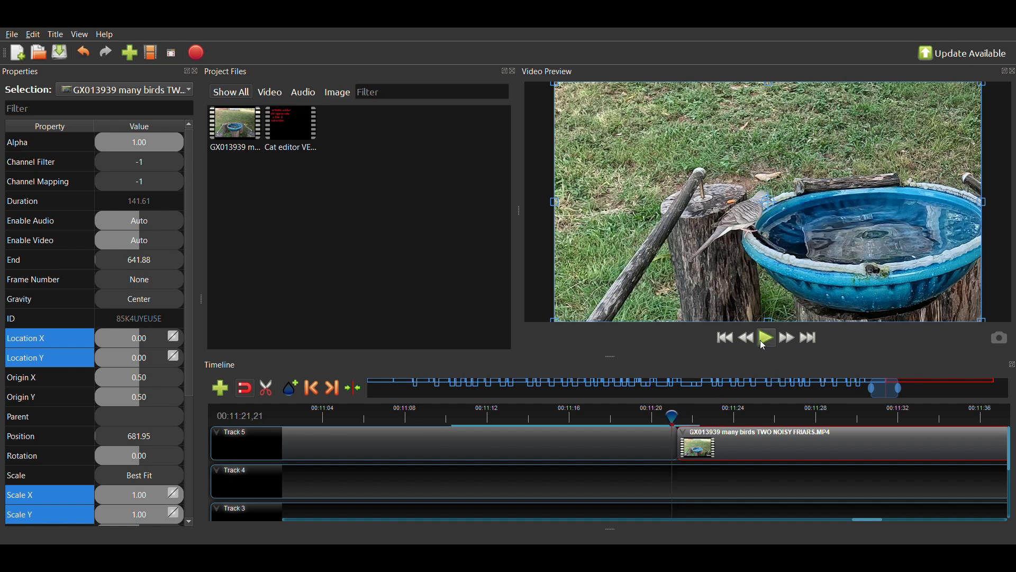
- Play across the join to 00:11:28,06 in short stretches to follow the friarbird's arrival and landing at the bath
click(764, 343)
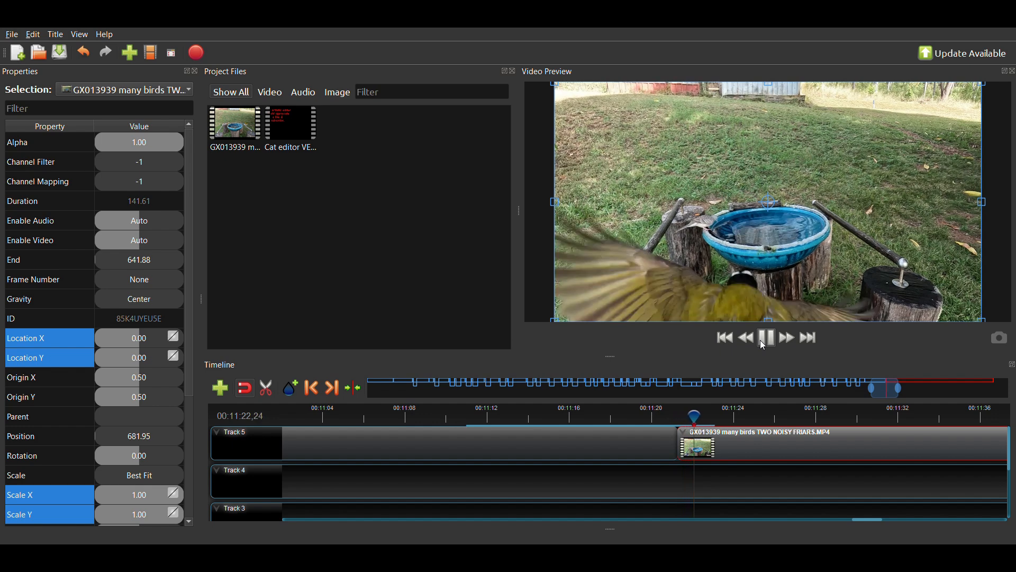
click(764, 343)
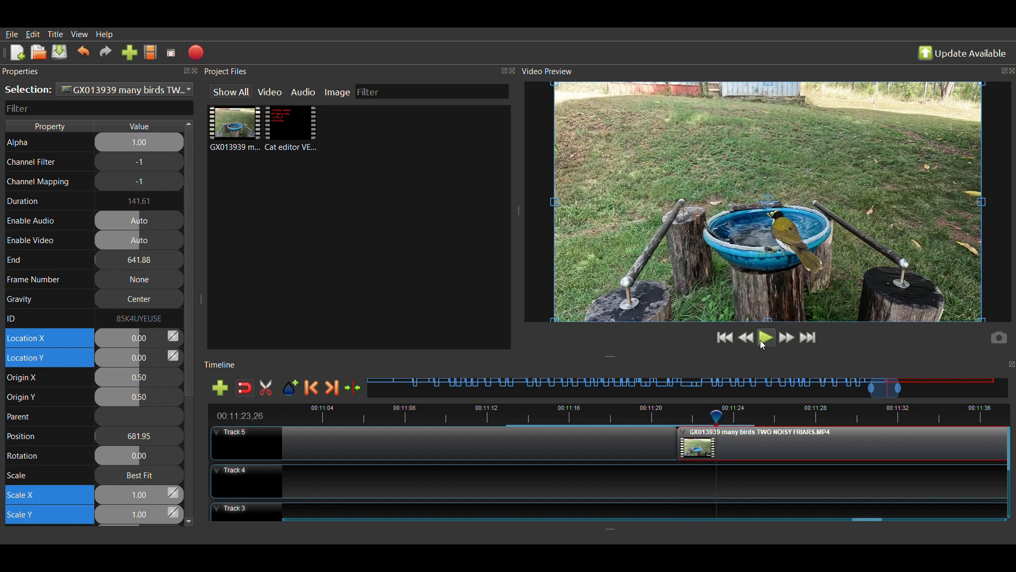
click(764, 343)
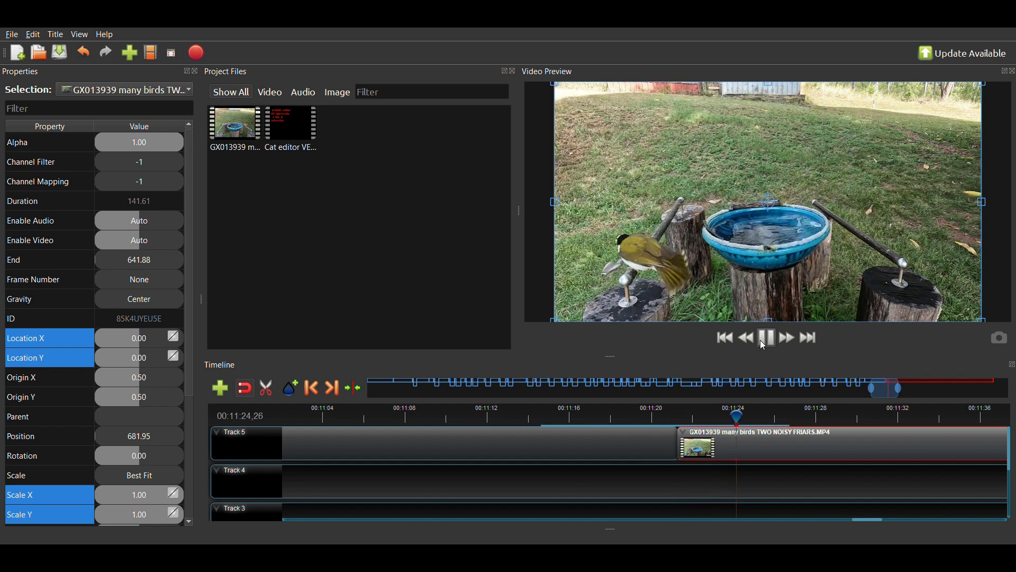
click(764, 343)
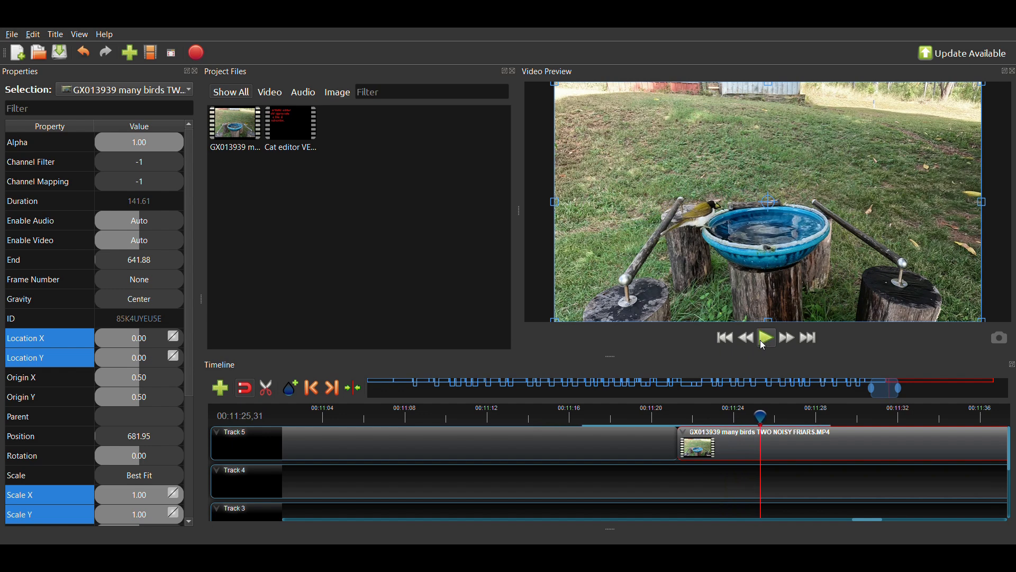
click(763, 343)
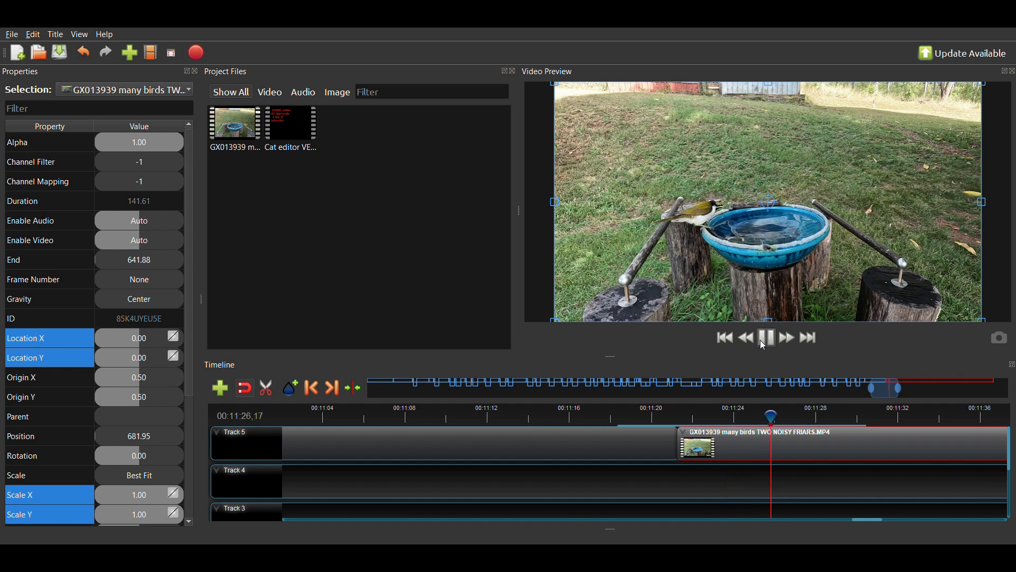
click(764, 344)
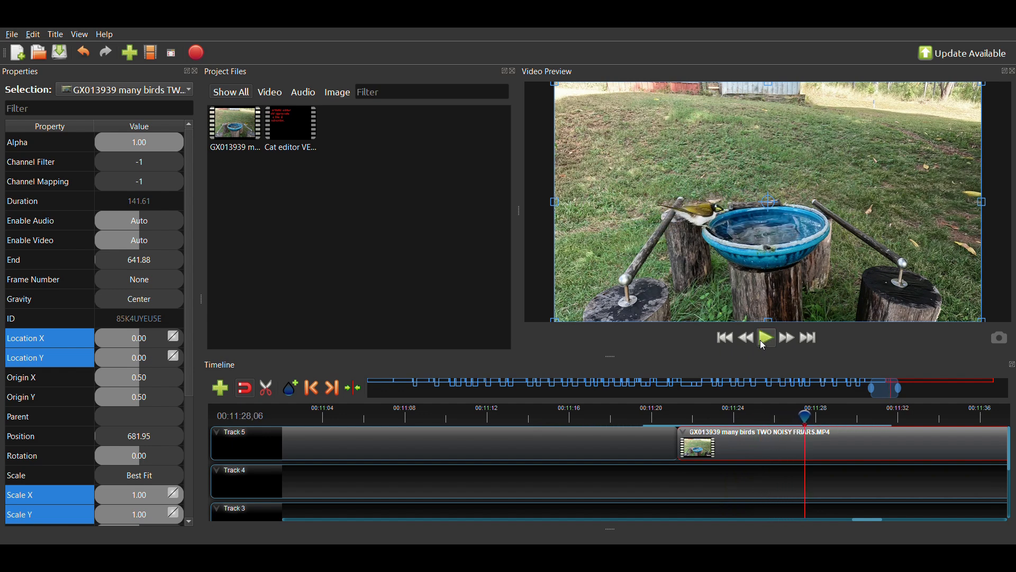
- At 00:11:26,09, where the bird is at the bath's rim, keyframe Scale X and Scale Y at 1 and Location X and Location Y at 0
click(766, 415)
click(758, 418)
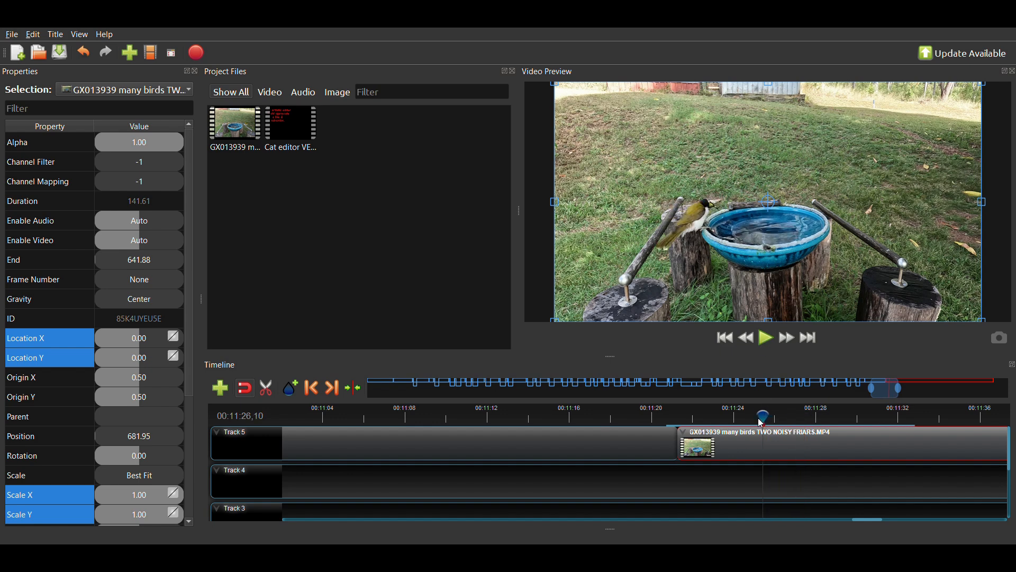
click(738, 419)
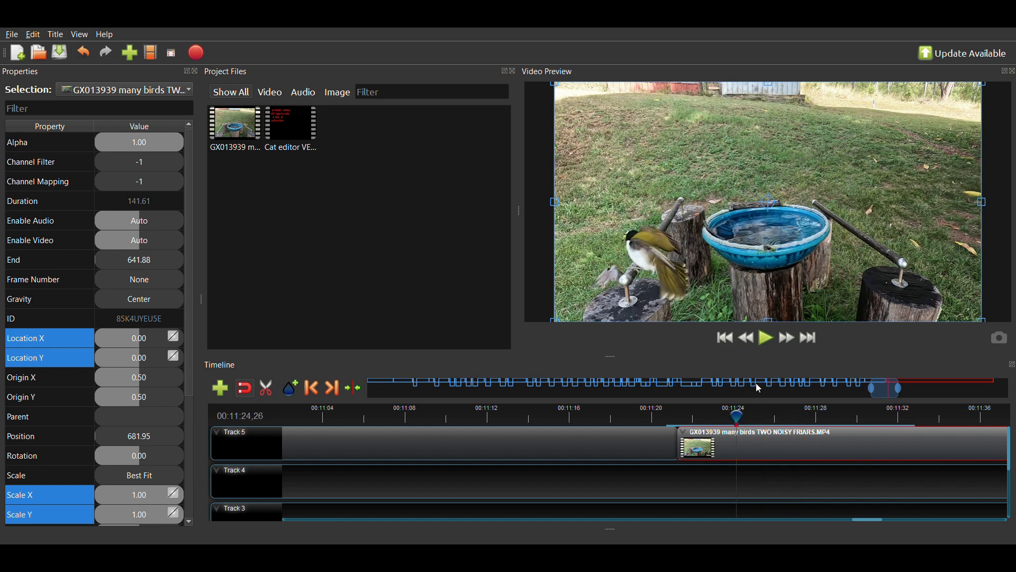
click(768, 345)
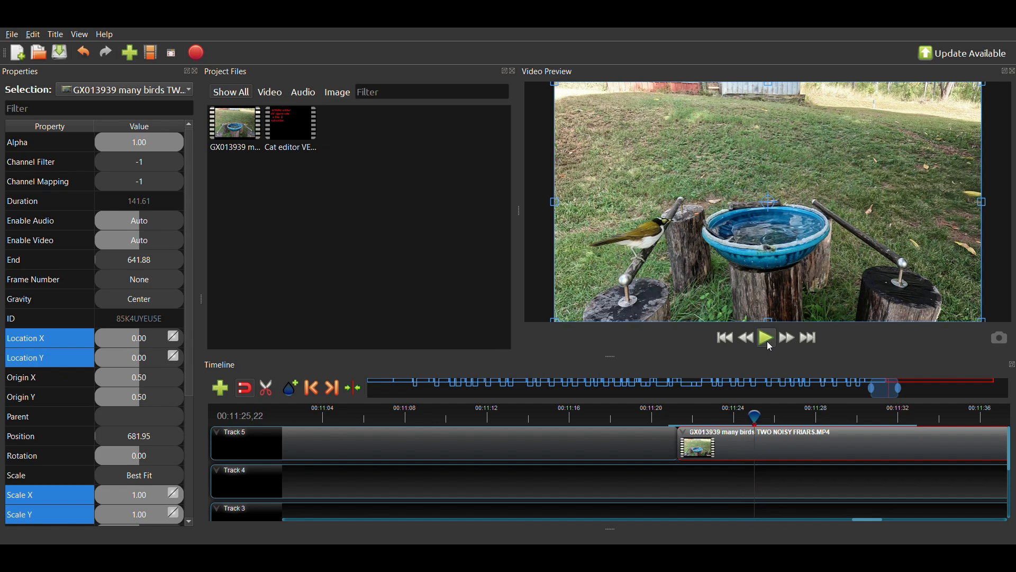
click(767, 341)
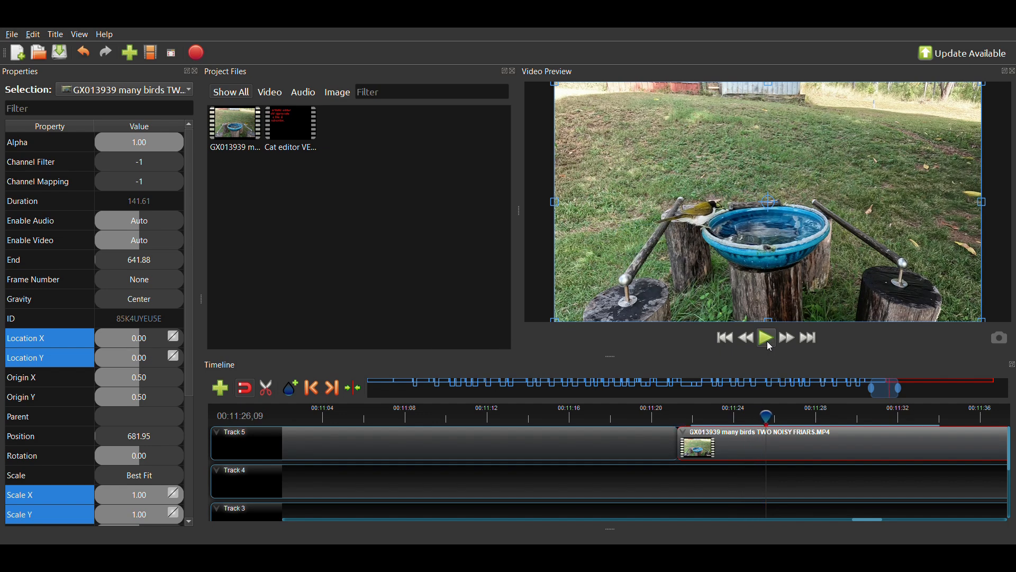
click(153, 492)
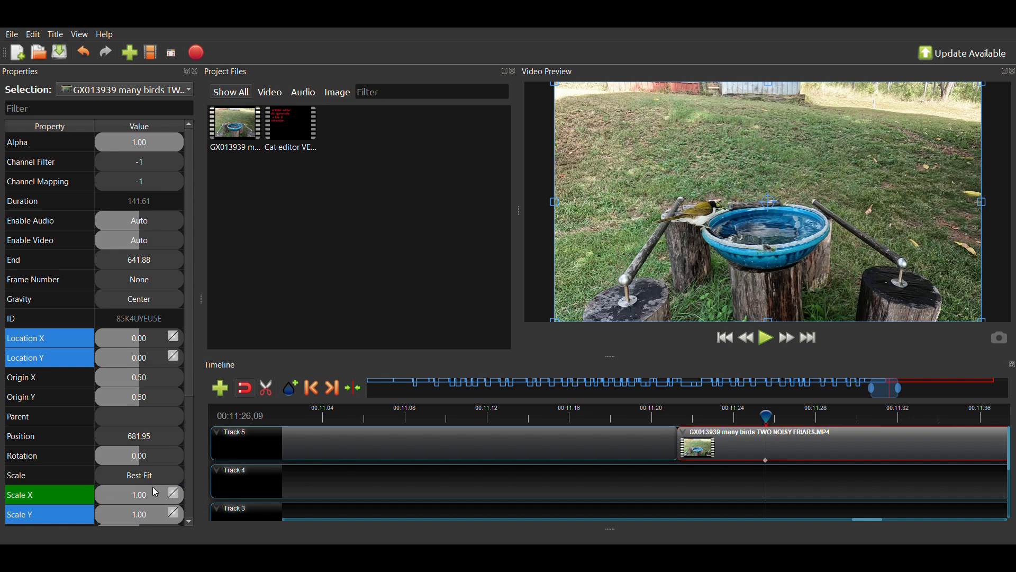
double_click(123, 515)
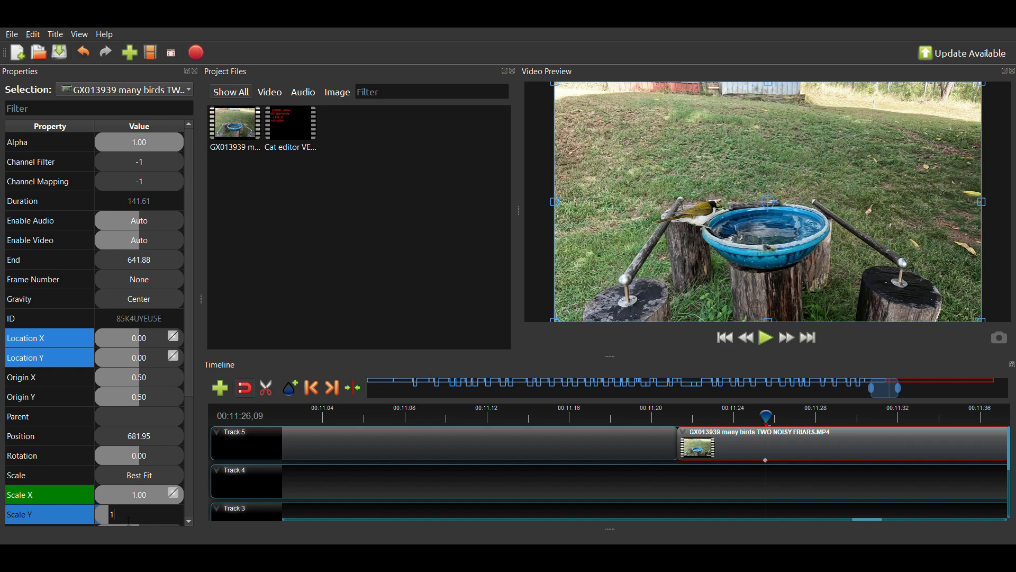
key(Return)
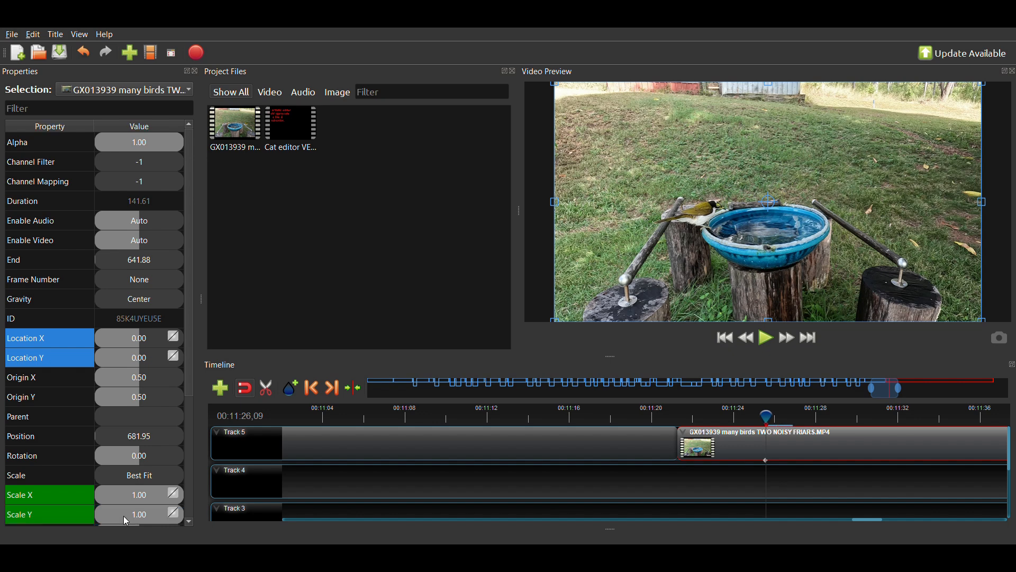
double_click(141, 341)
key(Return)
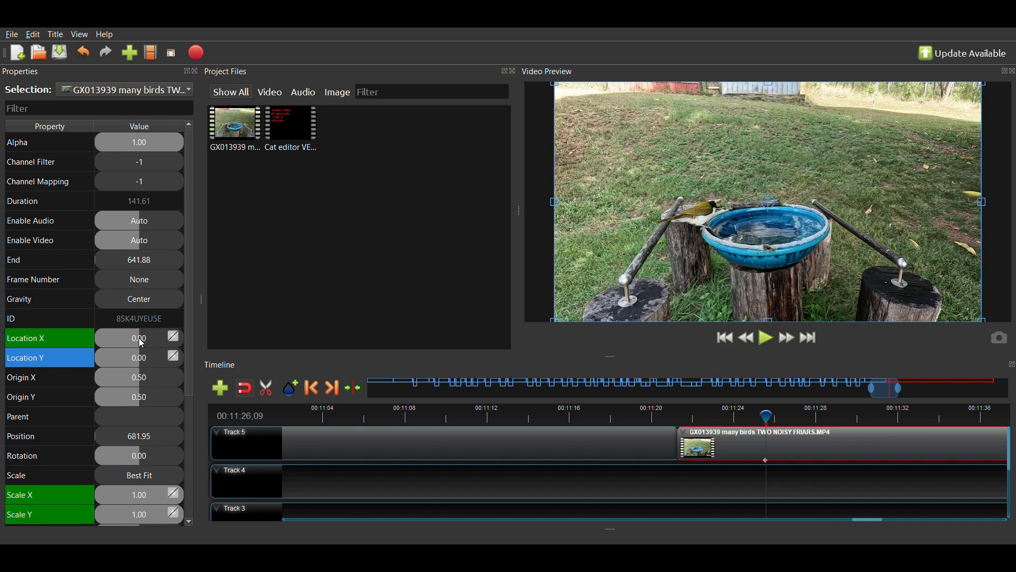
double_click(134, 351)
key(Return)
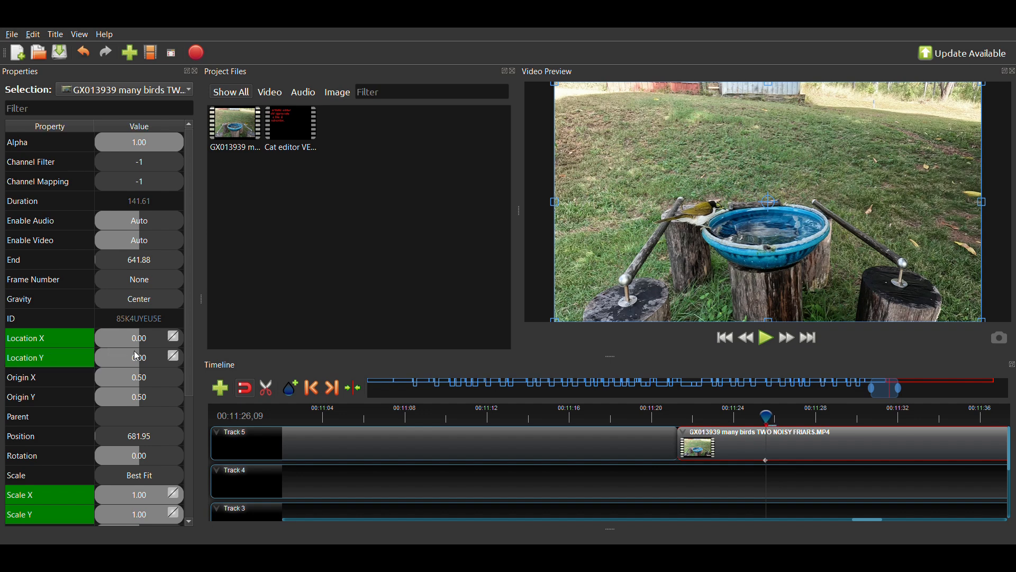
- Play on to 00:11:31,06 and go back frame by frame to 00:11:30,23 to examine the bird's movements around the bath
click(768, 339)
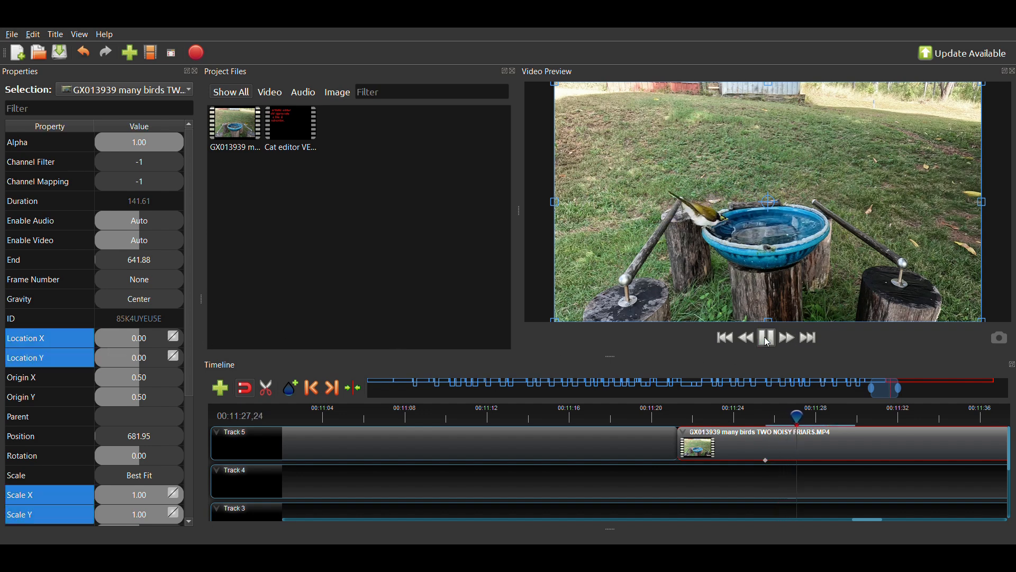
click(767, 341)
click(769, 340)
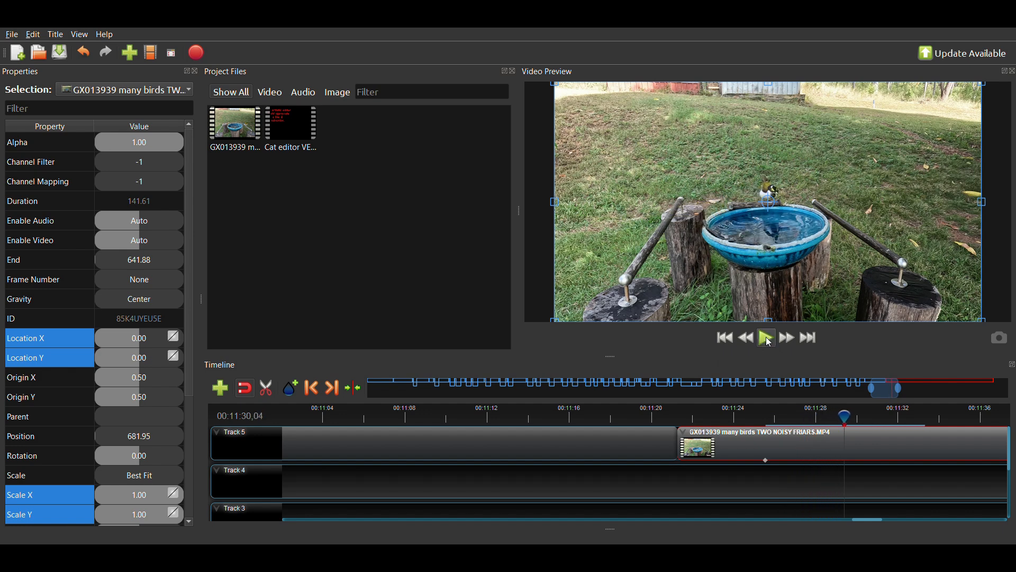
click(769, 341)
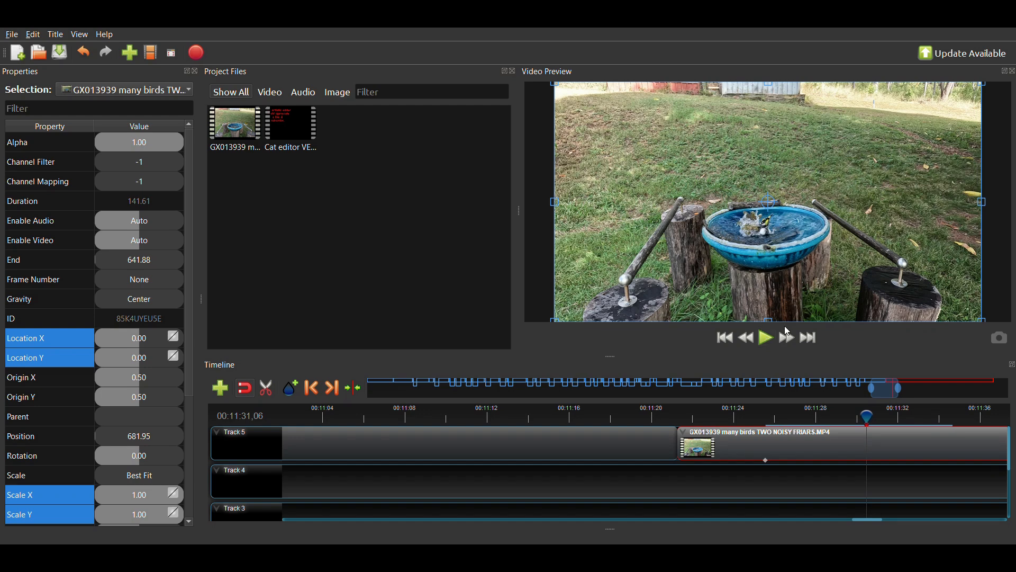
key(Left)
key(Left)
key(Left)
key(Left)
key(Left)
key(Left)
key(Left)
key(Left)
key(Left)
key(Left)
key(Left)
key(Left)
key(Left)
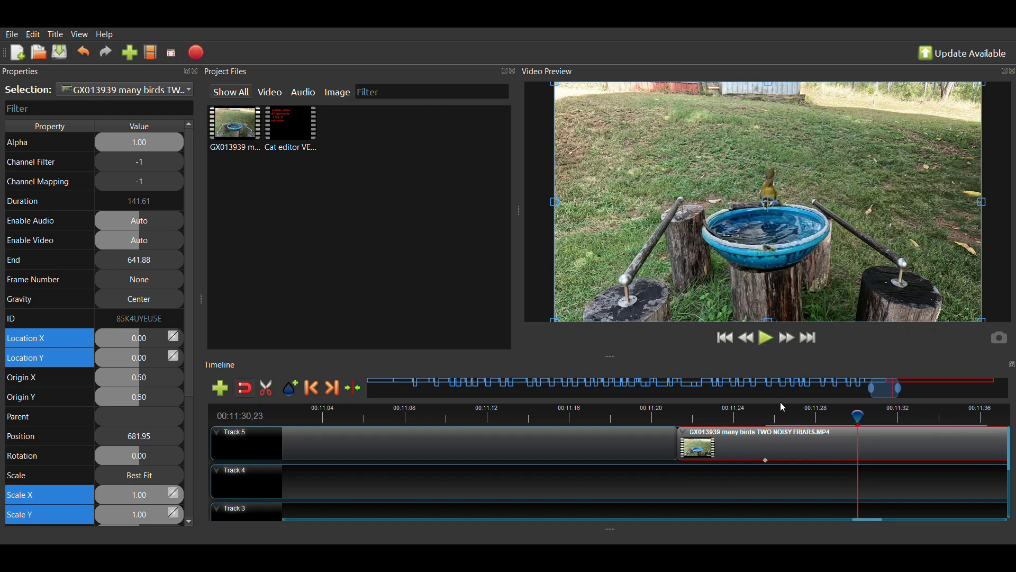
- At 00:11:27,25, where the bird leans over the water, keyframe Scale X and Scale Y at 2 and Location X at 0.1
click(798, 422)
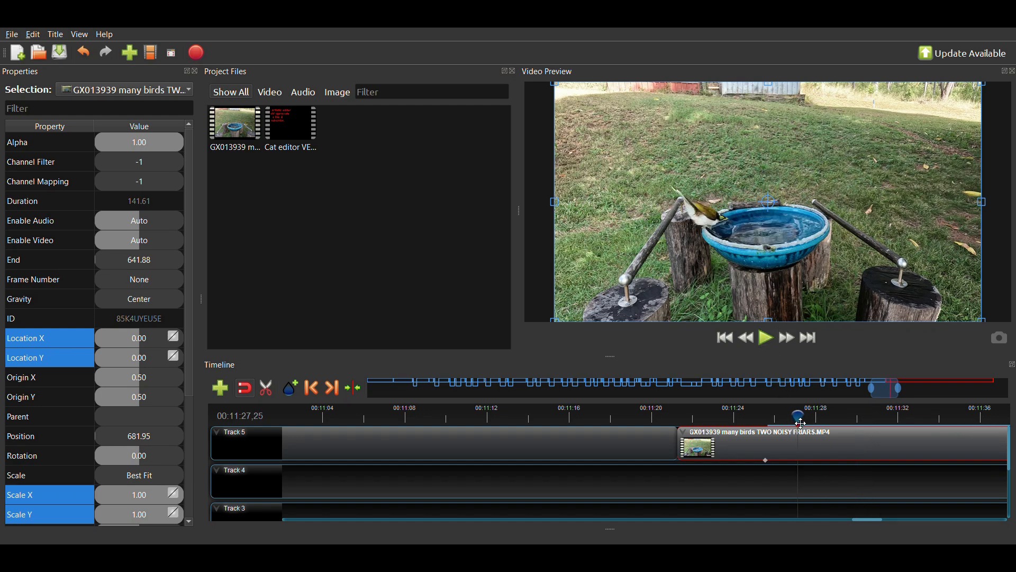
double_click(161, 486)
text(2)
key(Return)
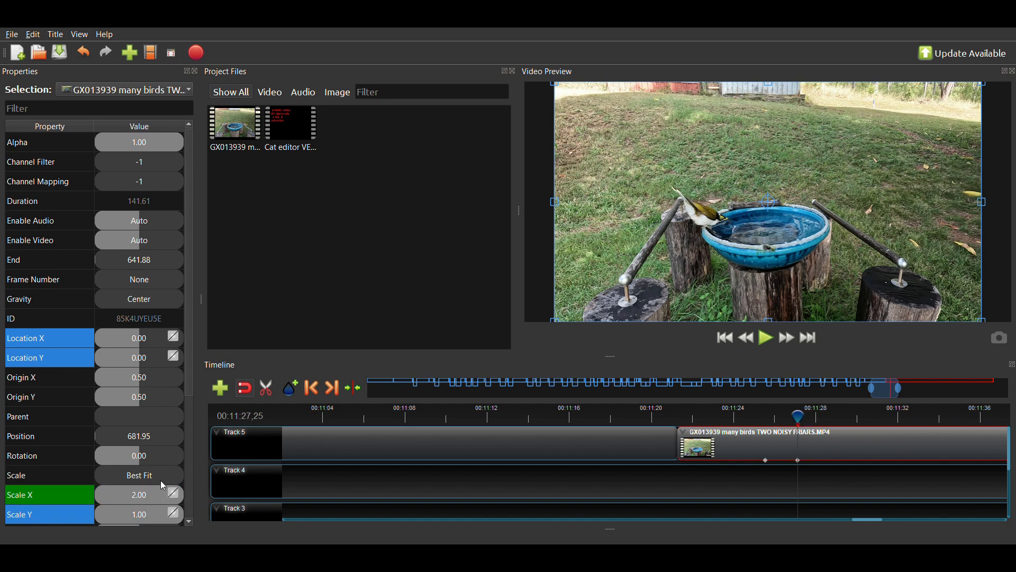
double_click(147, 517)
text(2)
key(Return)
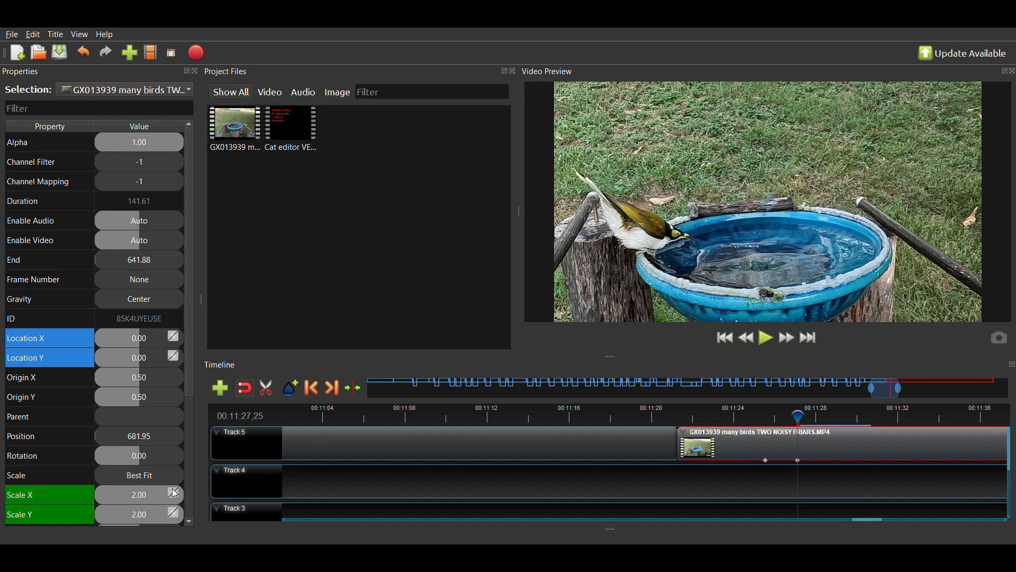
click(148, 342)
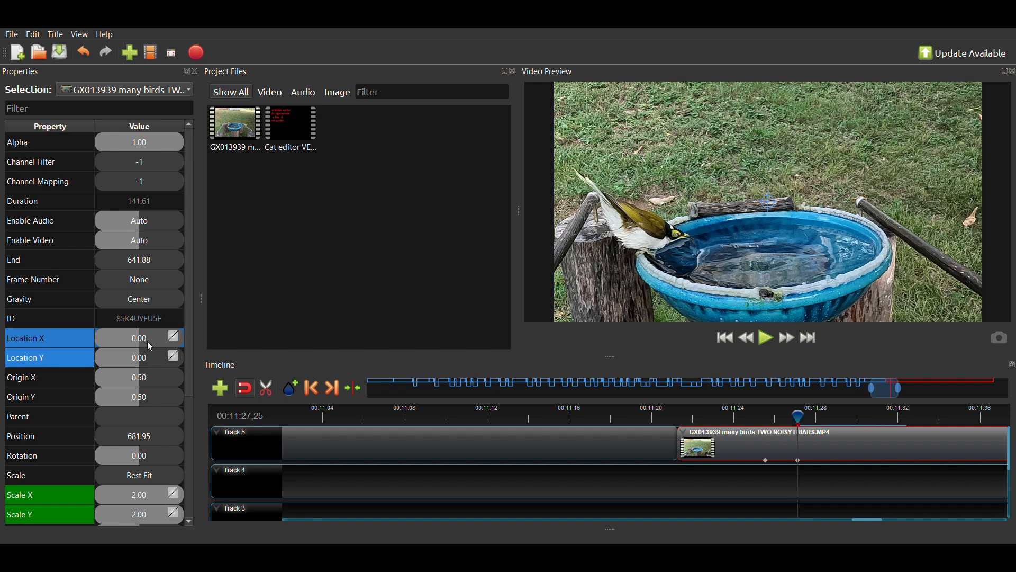
double_click(147, 342)
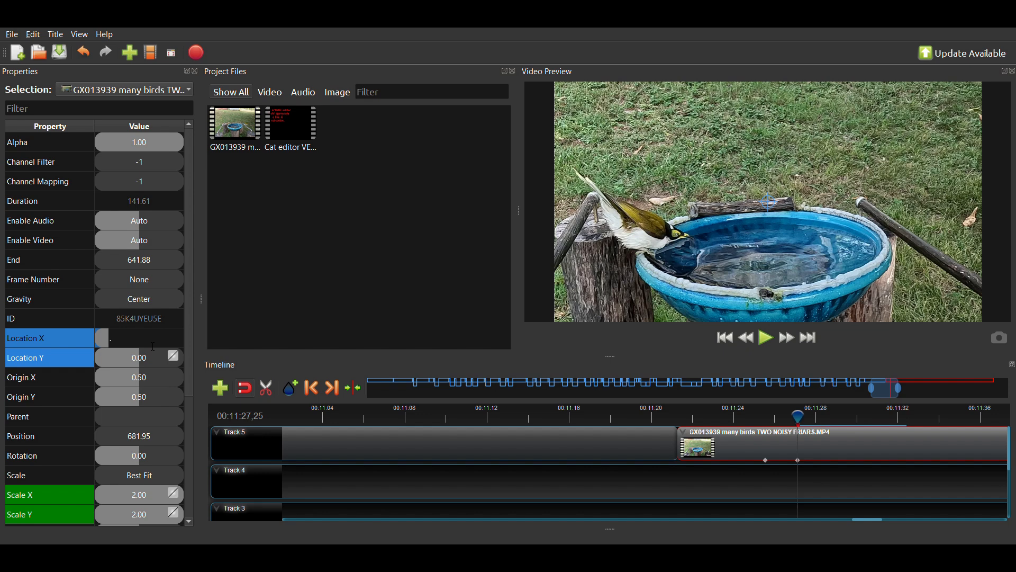
key(Return)
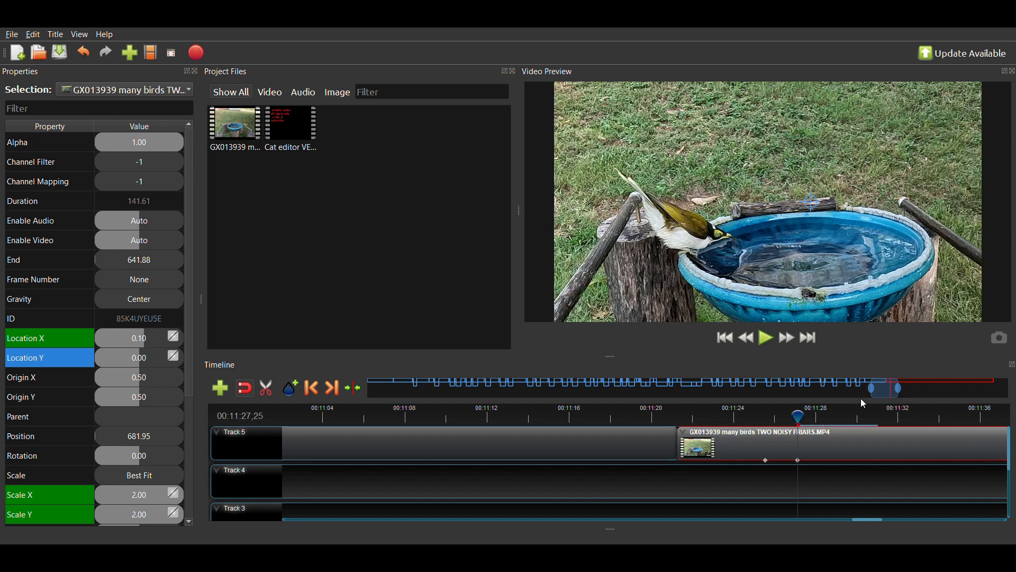
- Play the zoom from 00:11:26,02 to 00:11:29,31 to check how it frames the bird
click(762, 417)
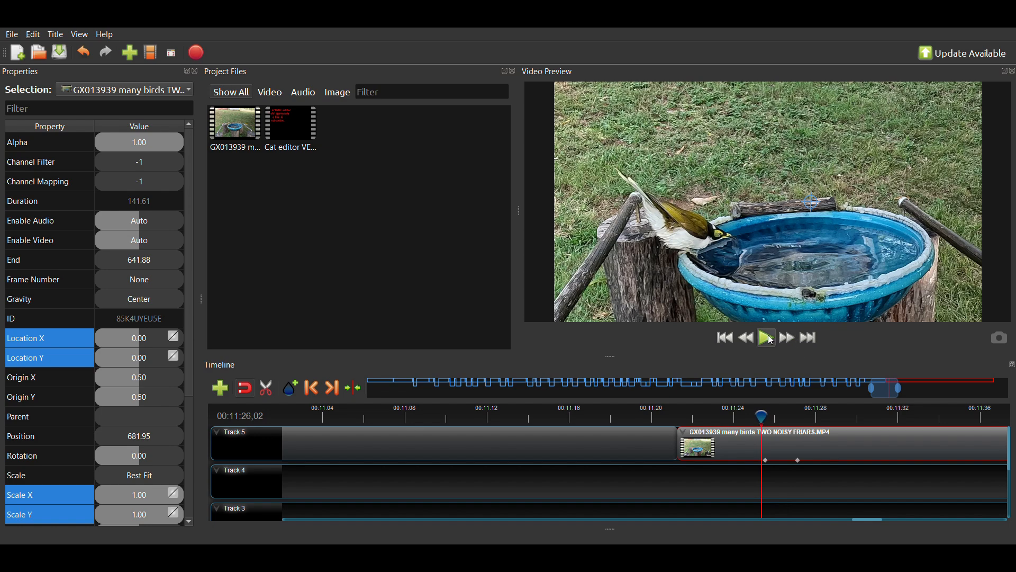
click(771, 339)
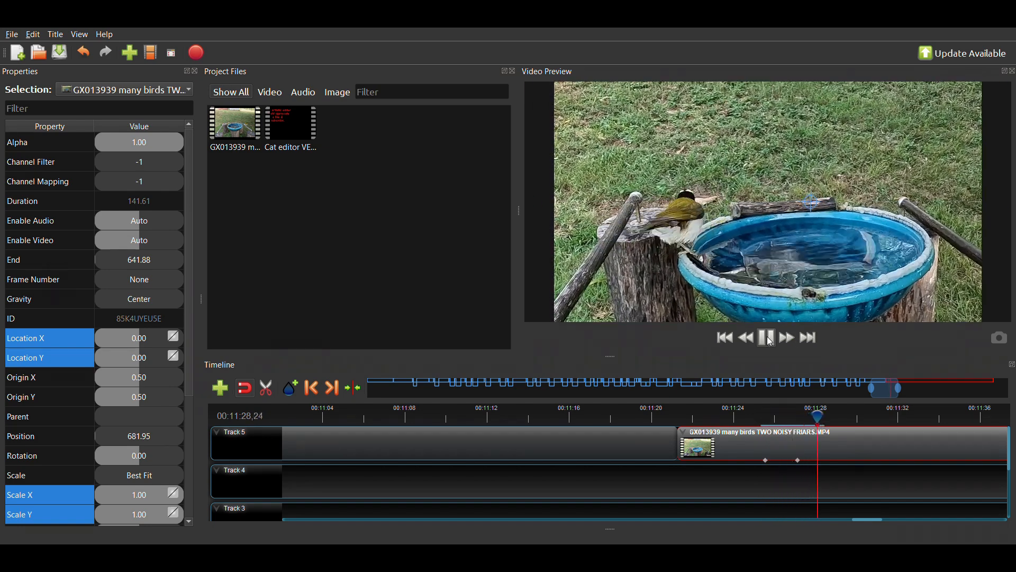
click(772, 341)
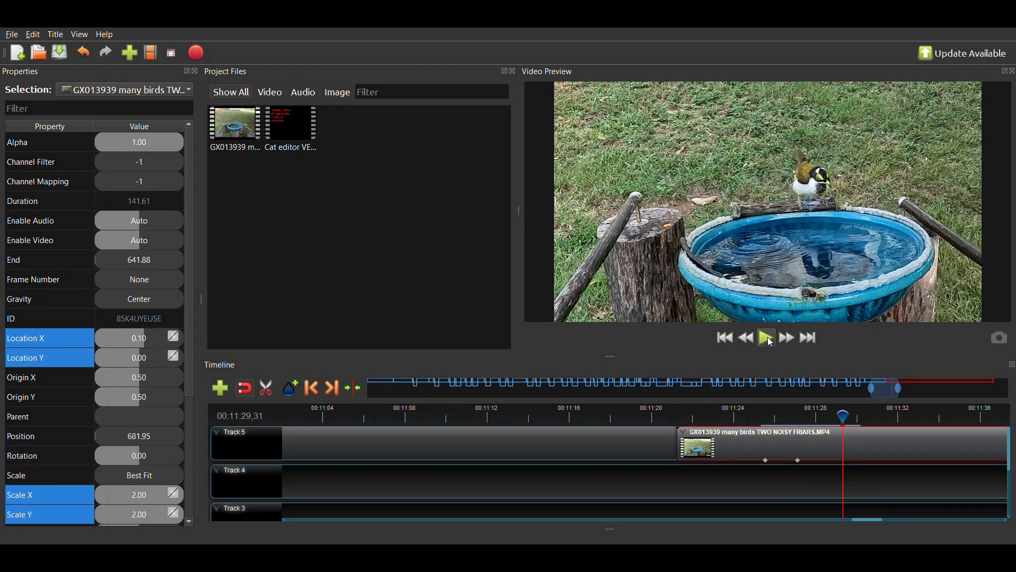
- At 00:11:29,14, just before the bird leaves the rim, keyframe Location X at 0.1 and Location Y at 0
key(Left)
key(Left)
key(Left)
key(Left)
key(Left)
key(Left)
key(Left)
key(Left)
key(Left)
key(Left)
key(Left)
key(Left)
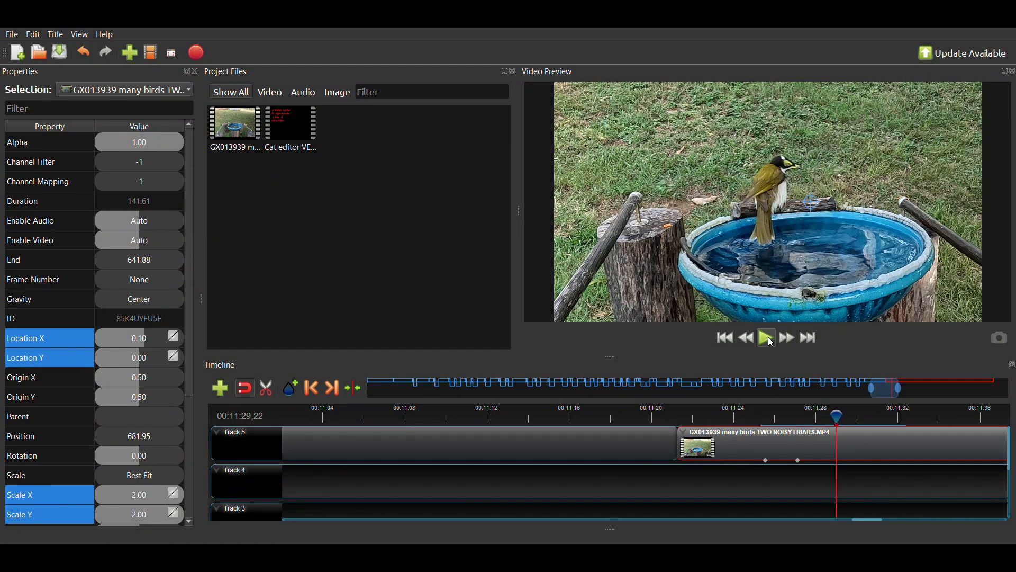
key(Left)
key(Left)
key(Left)
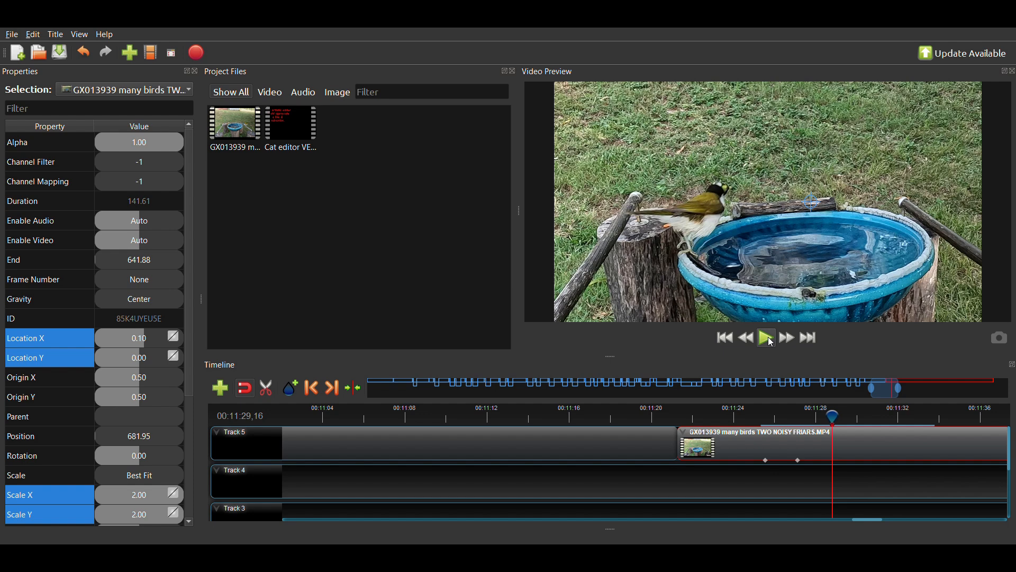
key(Left)
key(Left)
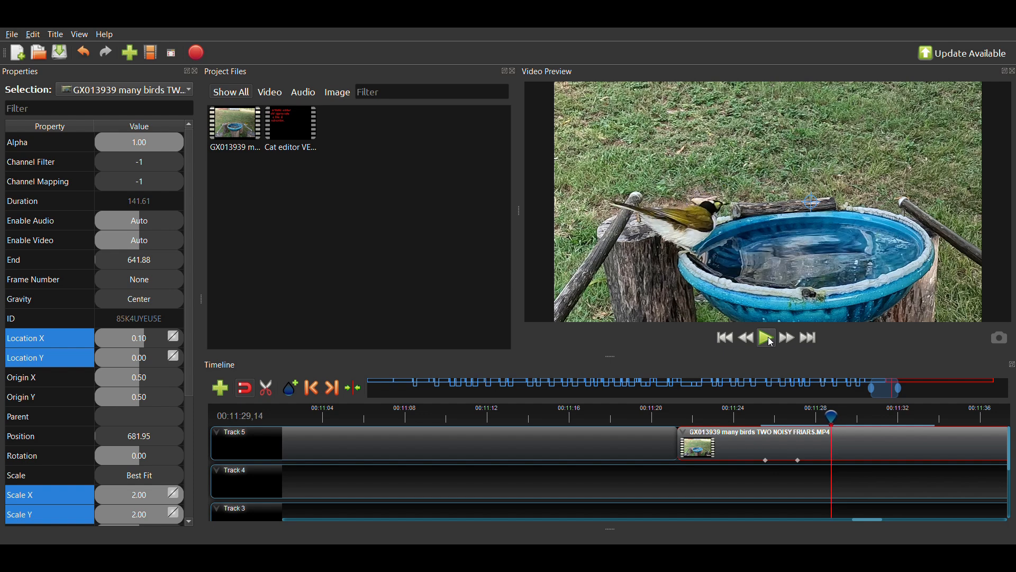
double_click(133, 341)
text(.1)
key(Return)
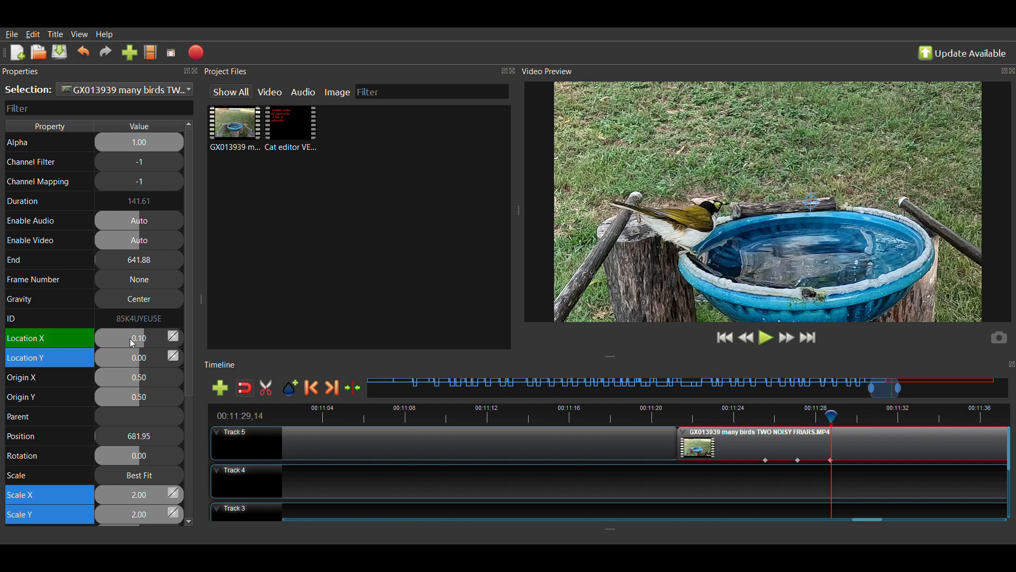
double_click(135, 360)
text(0)
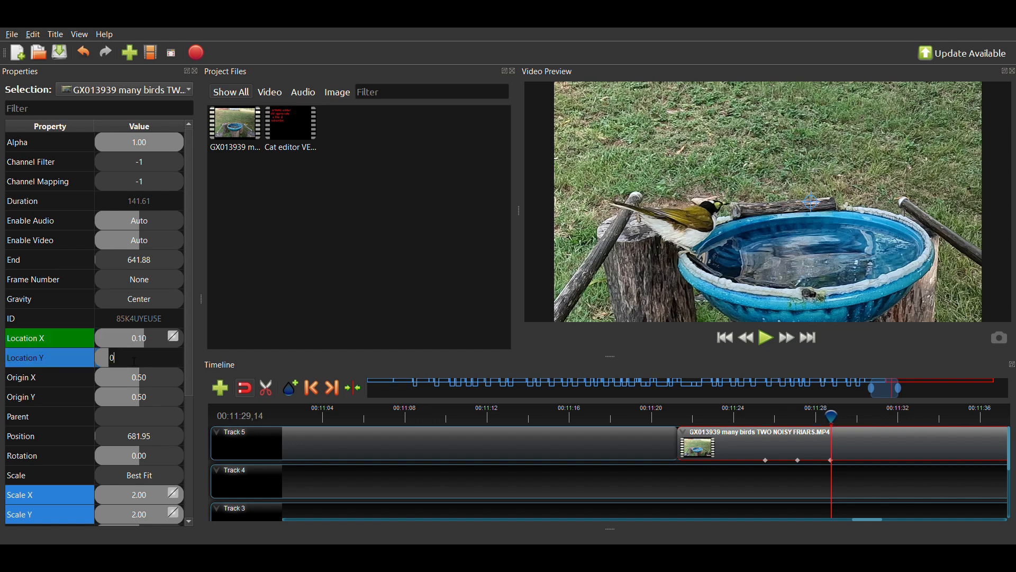
key(Return)
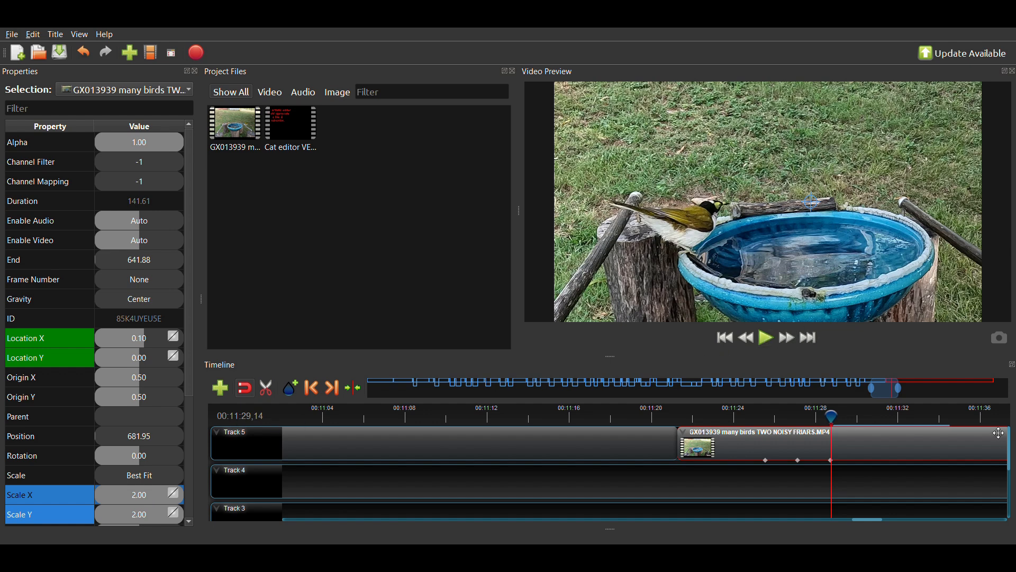
- At 00:11:29,25, where the bird perches behind the bath, keyframe Location Y at 0 and Location X at 0.05 after trying 0
key(Right)
key(Right)
key(Right)
key(Right)
key(Right)
key(Right)
key(Right)
key(Right)
key(Right)
key(Right)
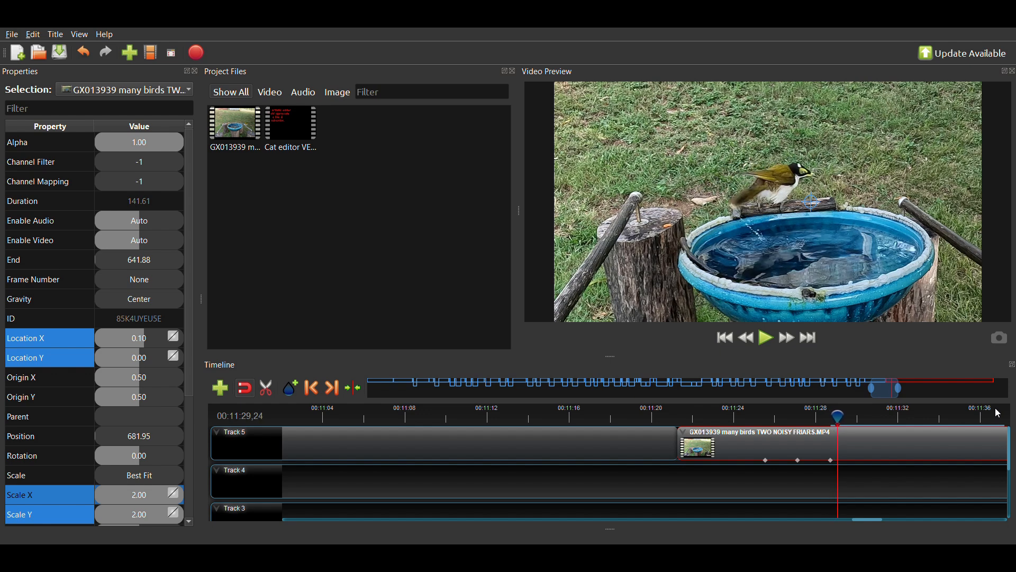
key(Right)
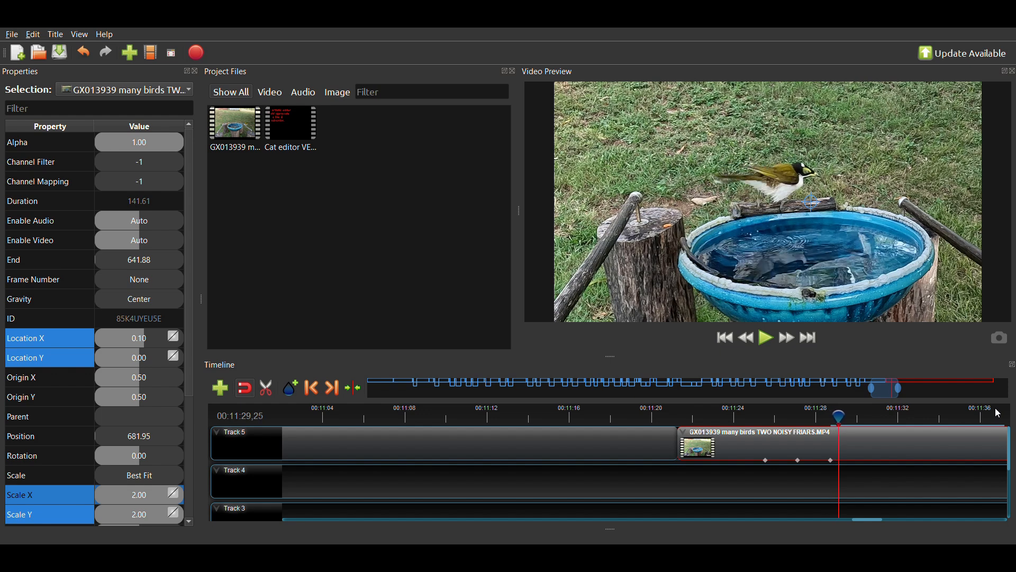
double_click(140, 344)
text(0)
key(Return)
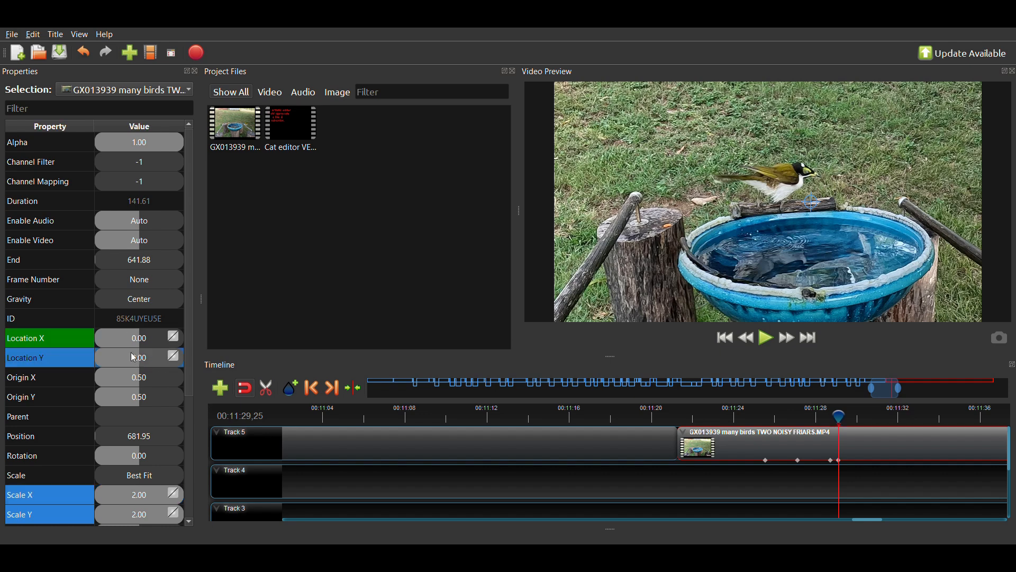
double_click(134, 358)
text(0)
key(Return)
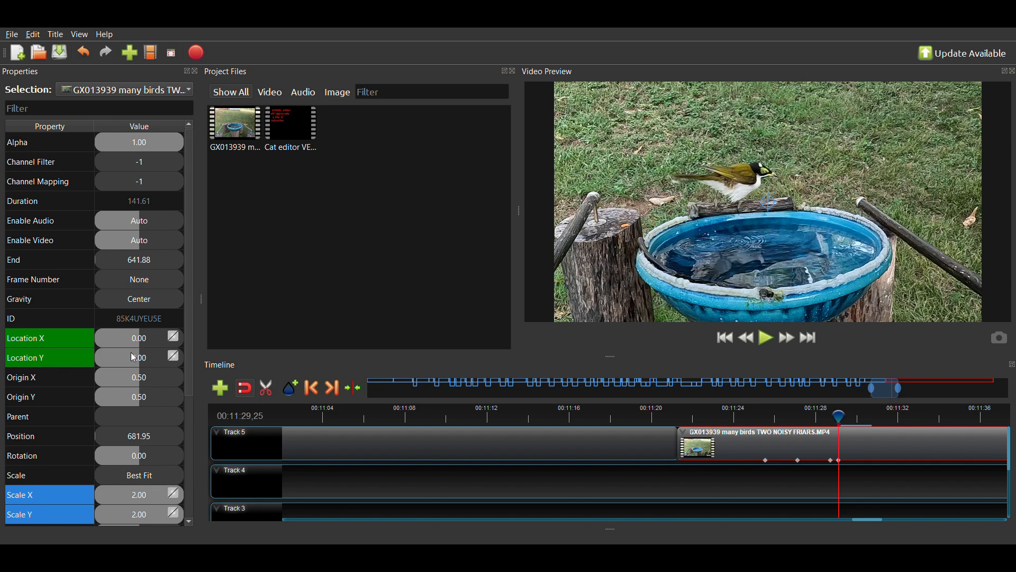
click(141, 342)
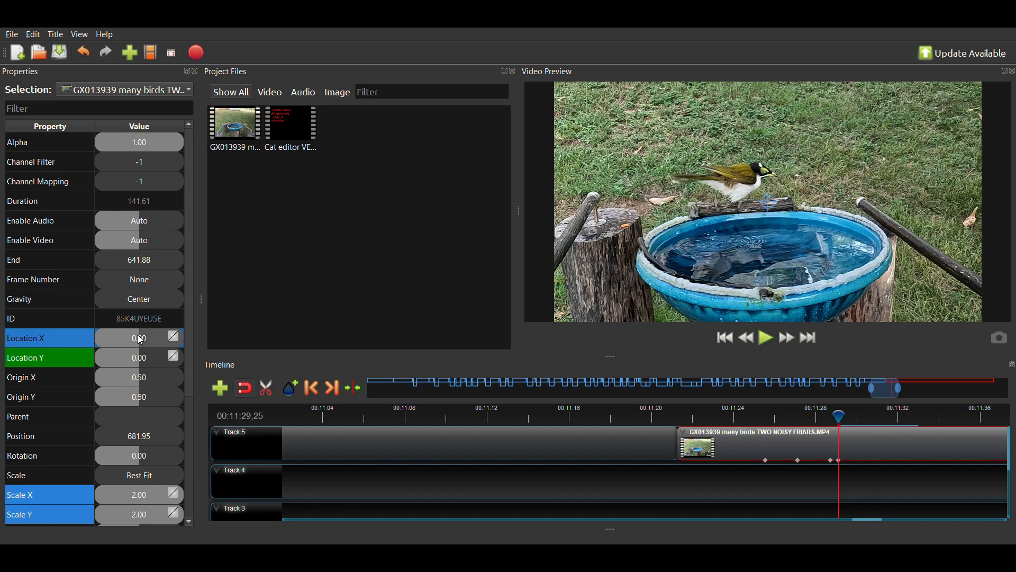
double_click(140, 343)
text(.05)
key(Return)
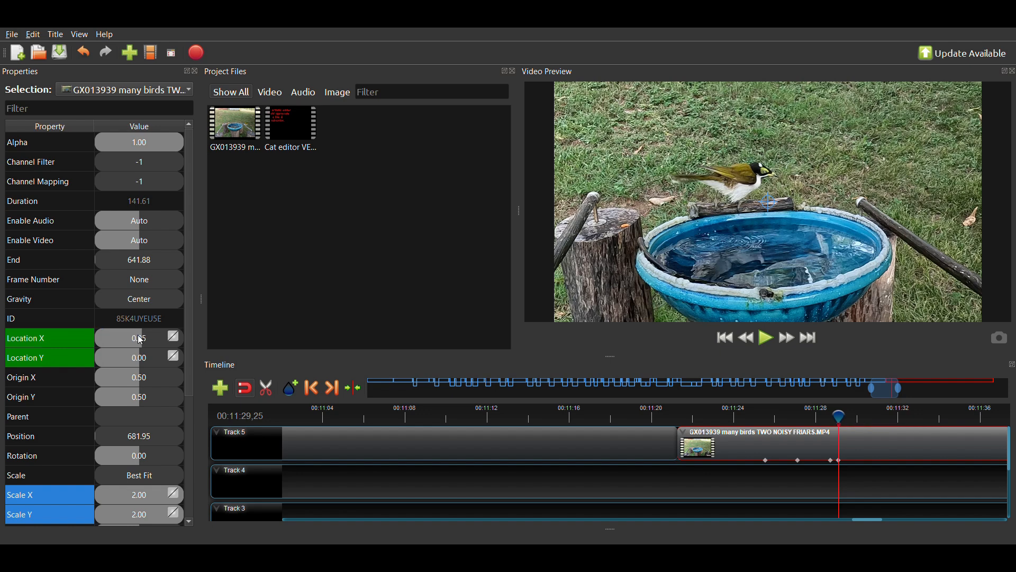
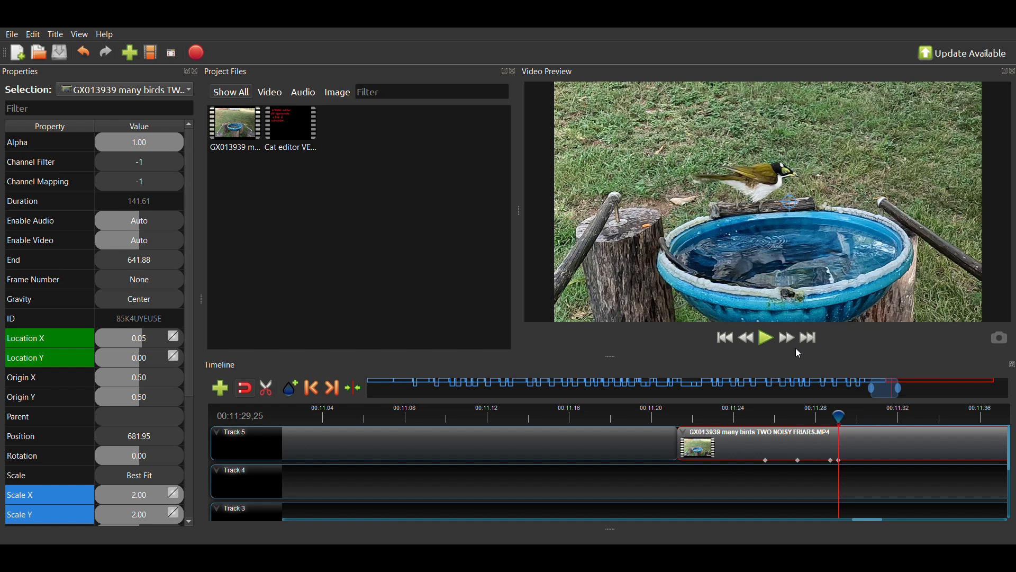
- Play the zoom from 00:11:29,25 to 00:11:32,24 and replay its start to check how it frames the bird
click(770, 342)
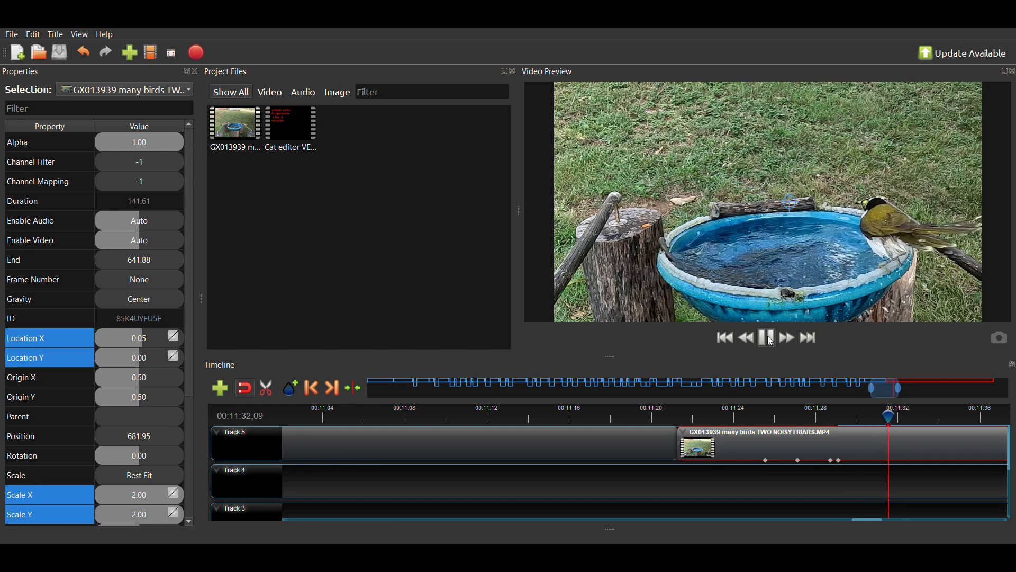
click(771, 342)
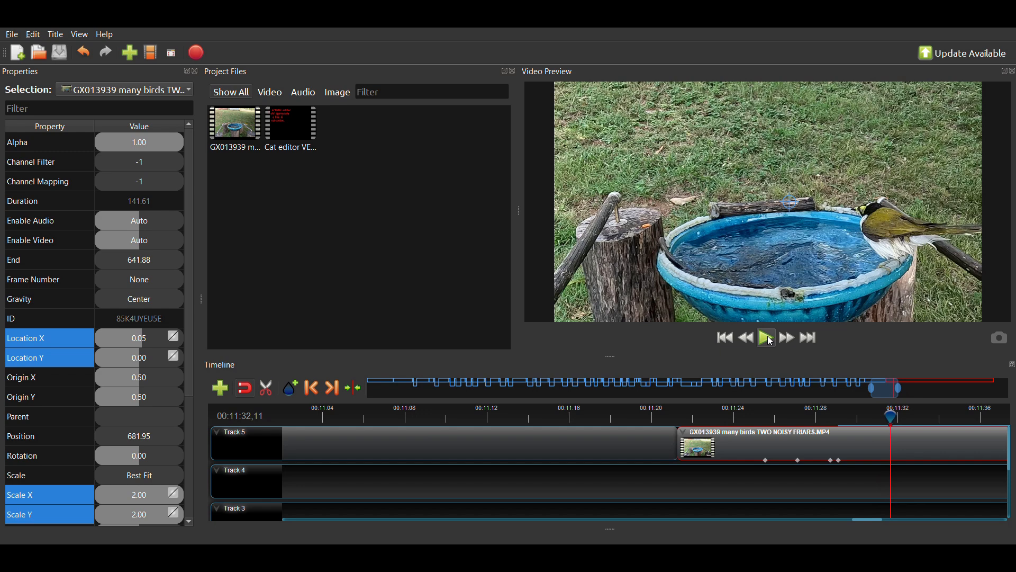
click(771, 342)
click(773, 342)
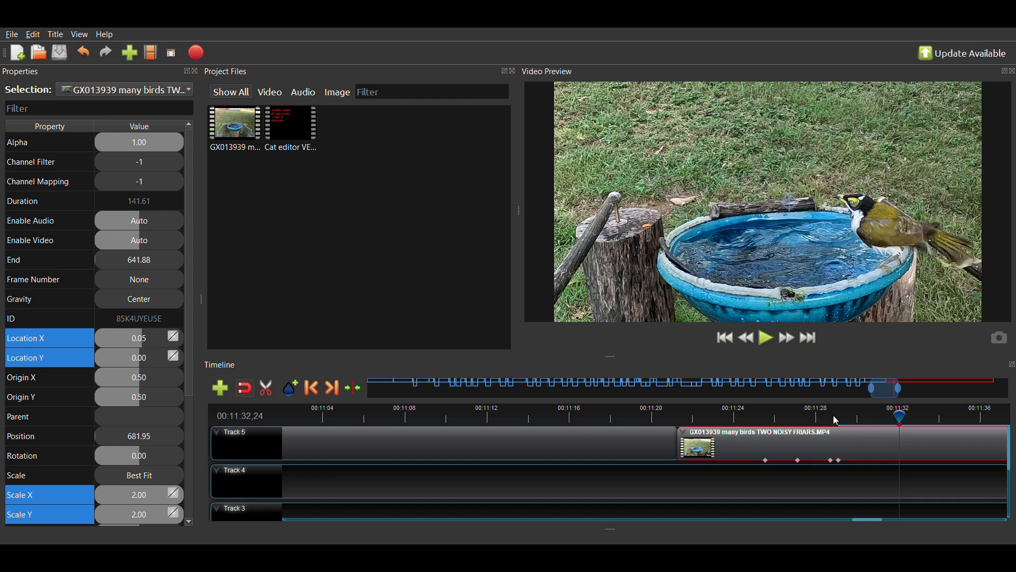
click(834, 416)
click(768, 337)
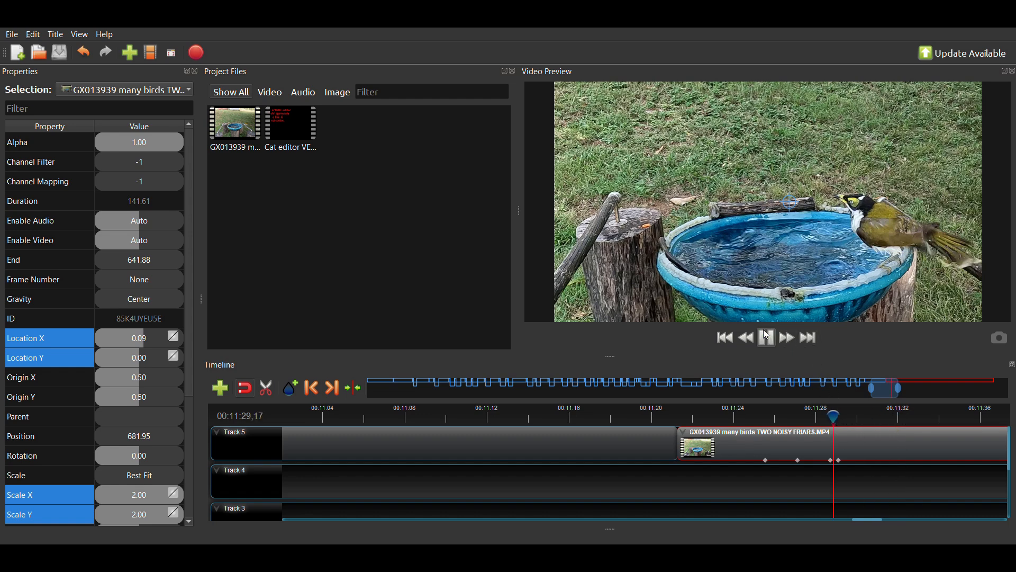
click(768, 337)
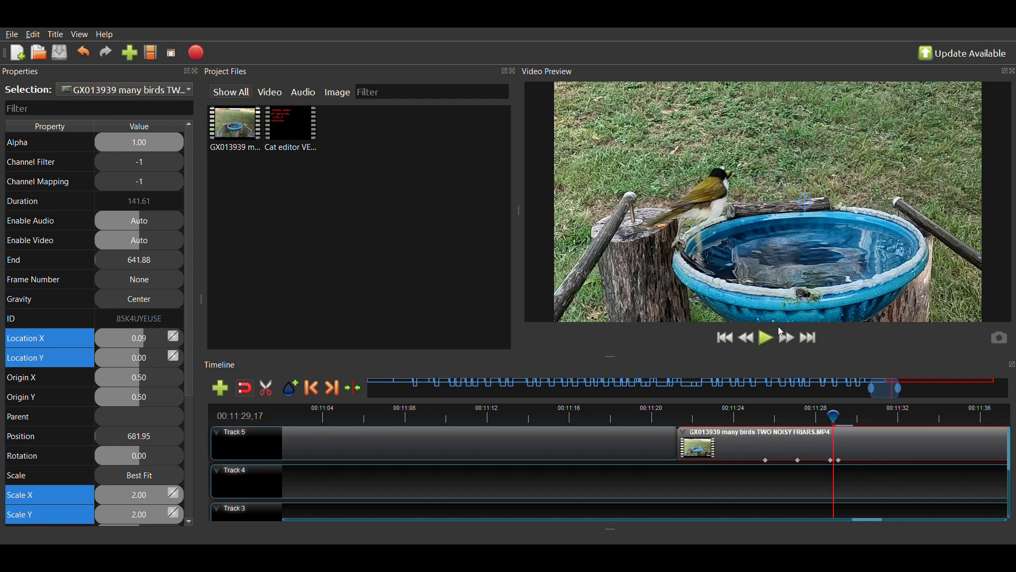
click(779, 329)
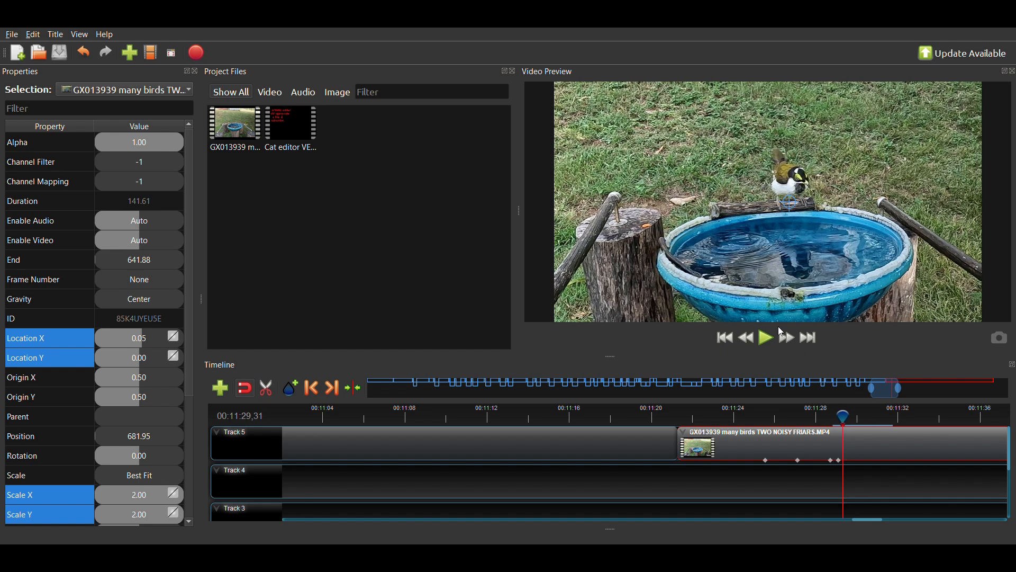
- At 00:11:29,25, where the bird perches behind the bath, keyframe Location X at 0 and Location Y at -0.05
click(779, 328)
key(Left)
key(Left)
key(Left)
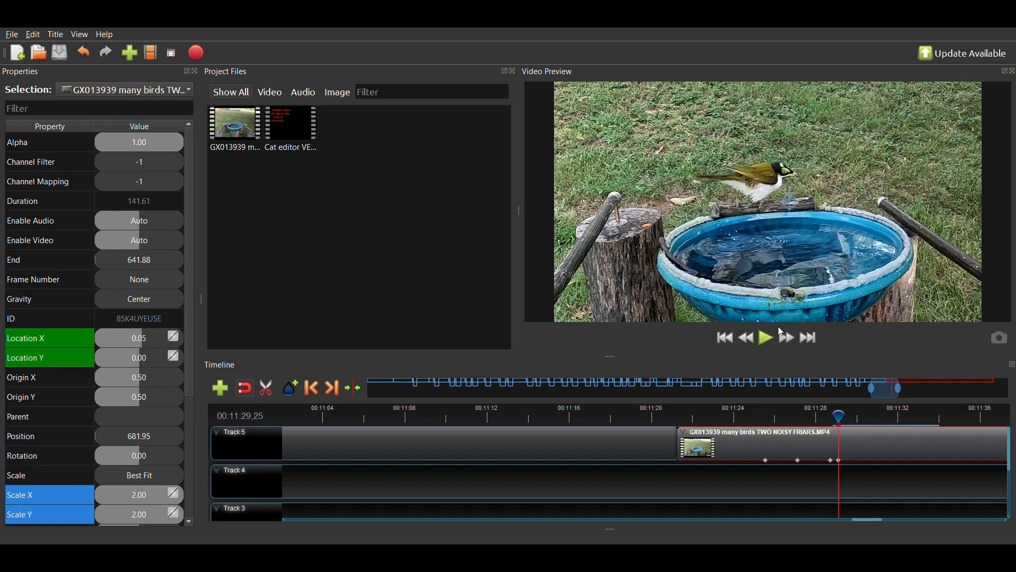
click(137, 334)
double_click(138, 334)
text(0)
key(Return)
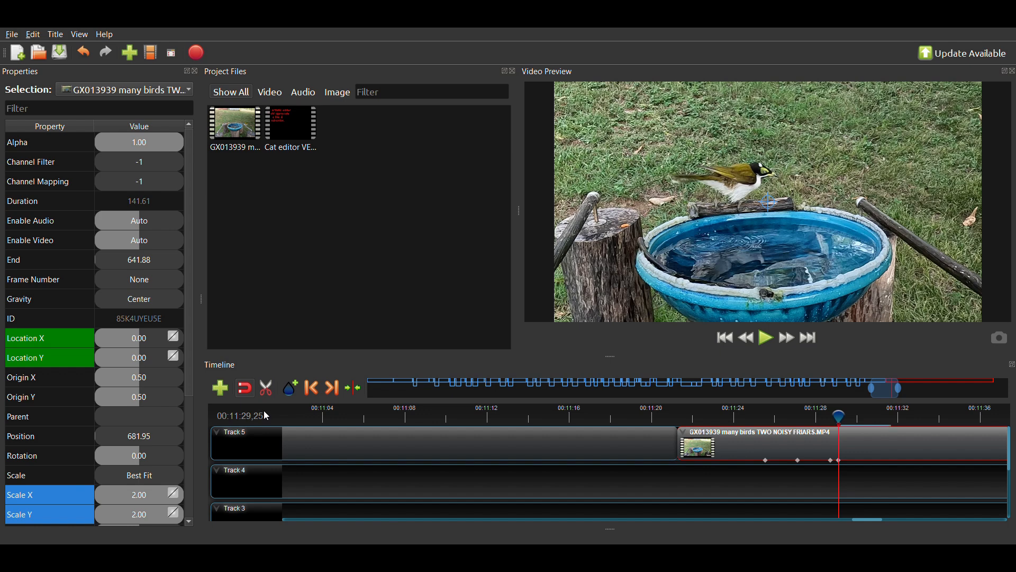
click(135, 364)
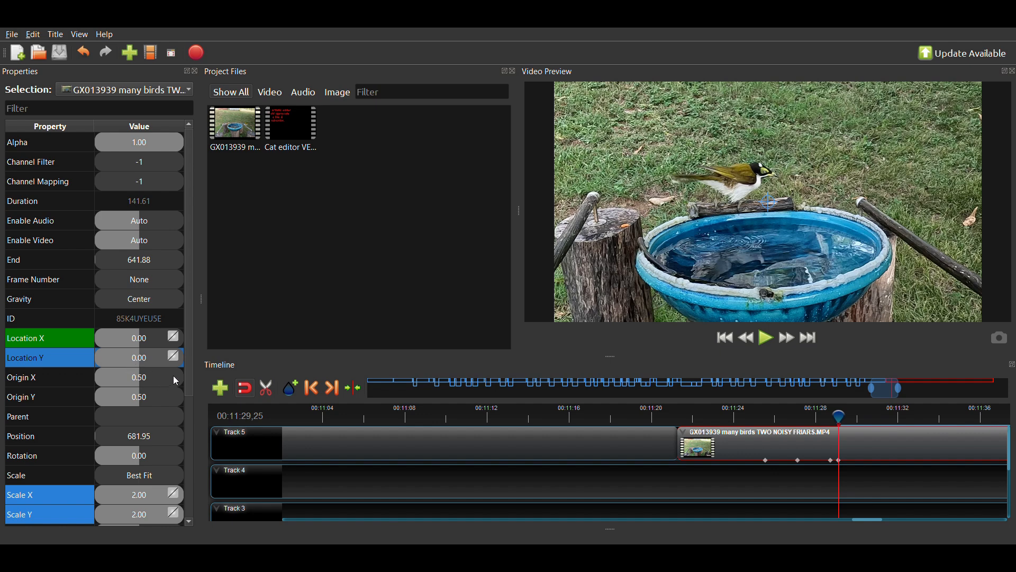
text(-.05)
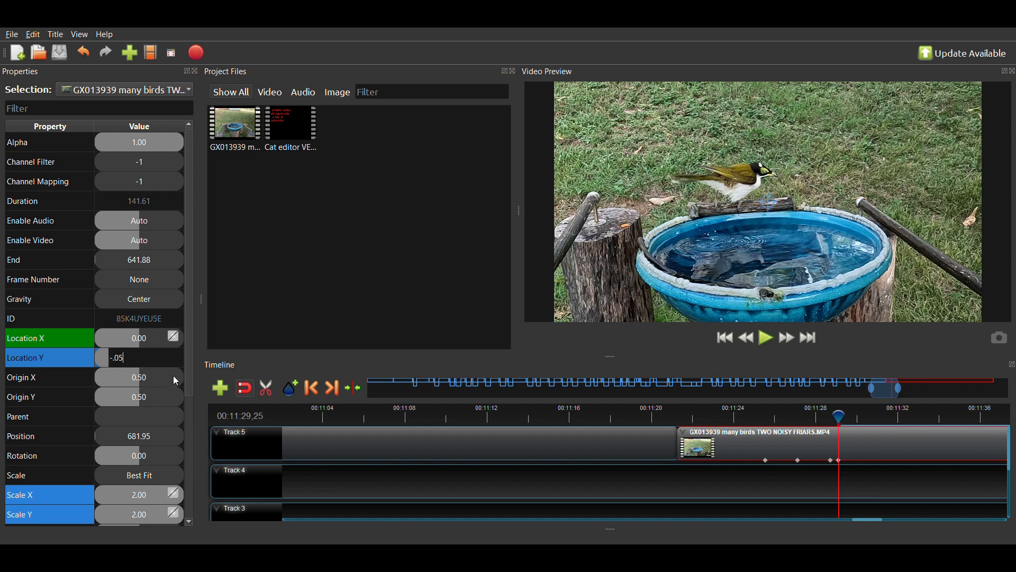
key(Return)
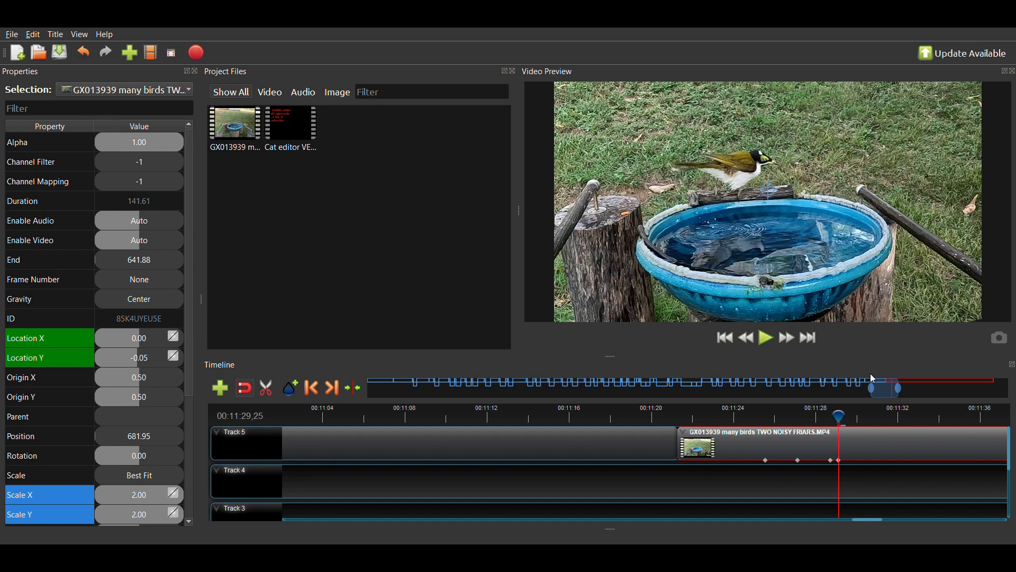
- Play the reframed shot from just before the perch keyframe to 00:11:33,26 to check the bird's splash
click(827, 415)
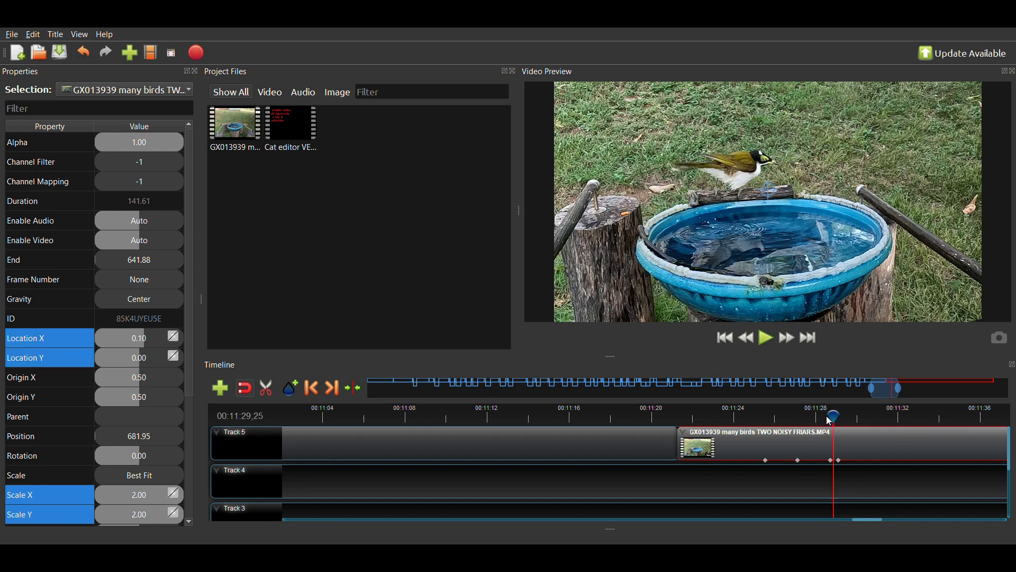
click(767, 340)
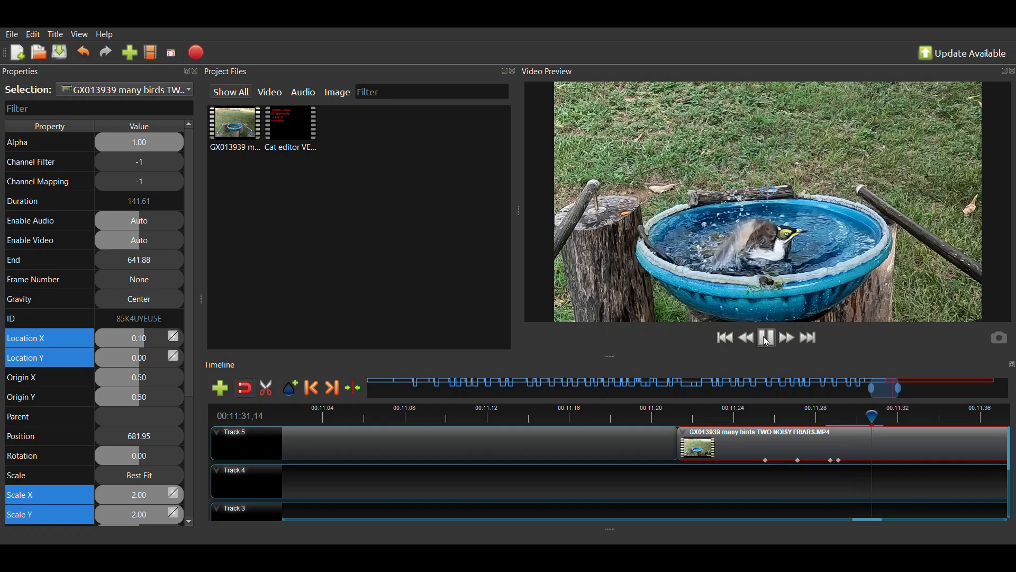
click(767, 340)
click(767, 341)
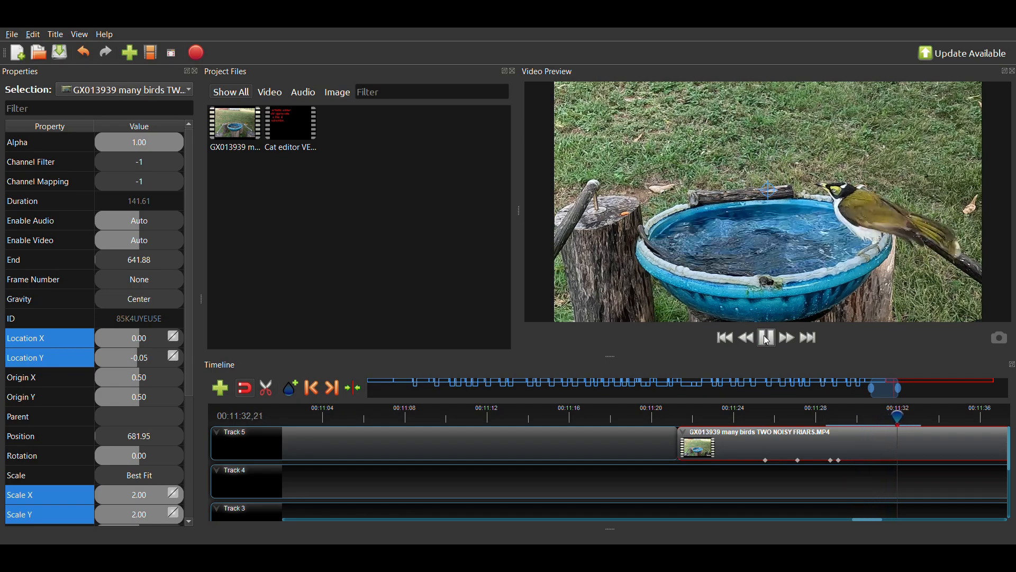
click(768, 340)
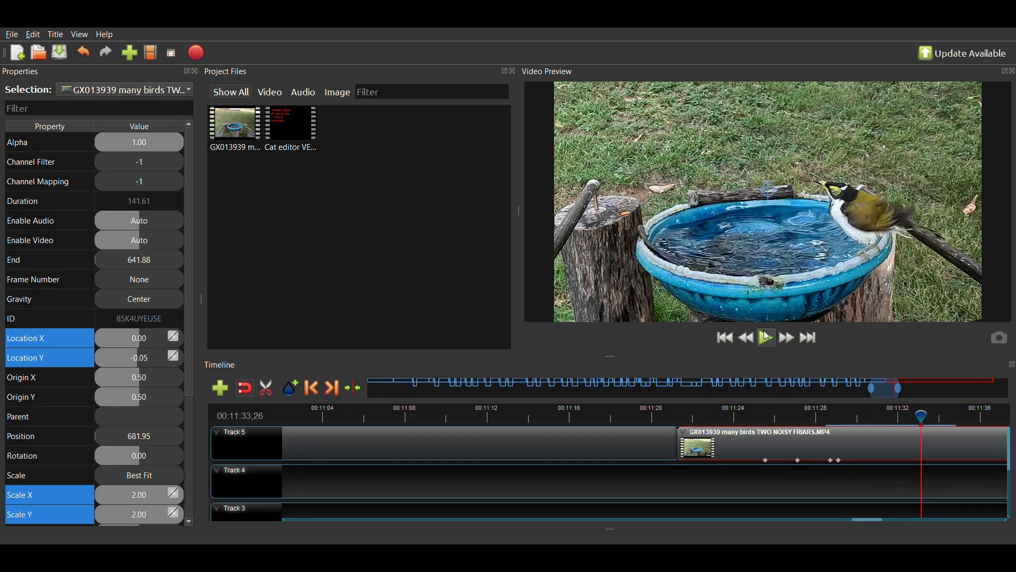
- Slice the Track 5 clip at 00:11:30,16, just before the bird dives into the water, keeping both sides
key(Left)
key(Left)
key(Left)
key(Left)
key(Left)
key(Left)
key(Left)
key(Left)
key(Left)
key(Left)
key(Left)
key(Left)
key(Left)
key(Left)
key(Left)
key(Left)
key(Left)
key(Left)
key(Left)
key(Left)
key(Left)
key(Left)
key(Left)
key(Left)
key(Left)
key(Left)
key(Left)
key(Left)
key(Left)
key(Left)
key(Left)
key(Left)
key(Left)
key(Left)
key(Left)
key(Left)
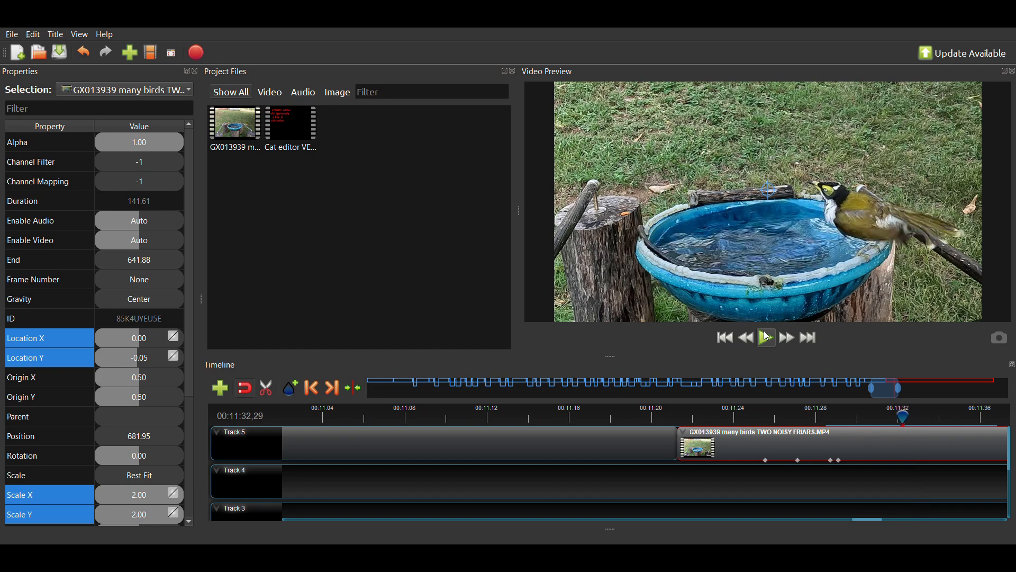
key(Left)
key(Left)
key(Left)
key(Left)
key(Left)
key(Left)
key(Left)
key(Left)
key(Left)
key(Left)
key(Left)
key(Left)
key(Left)
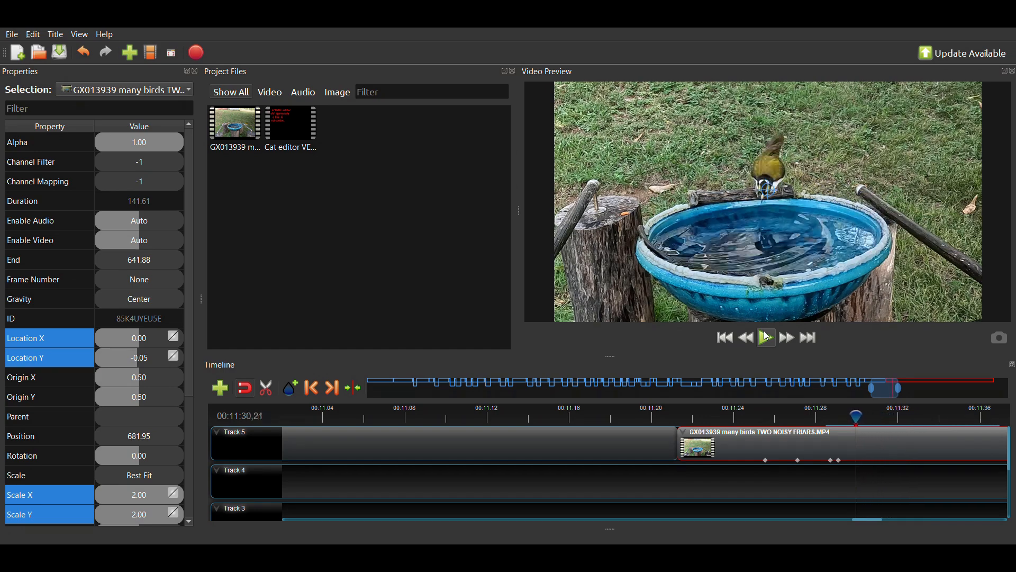
key(Left)
key(Left)
key(Left)
key(Left)
key(Left)
key(Left)
key(Left)
key(Left)
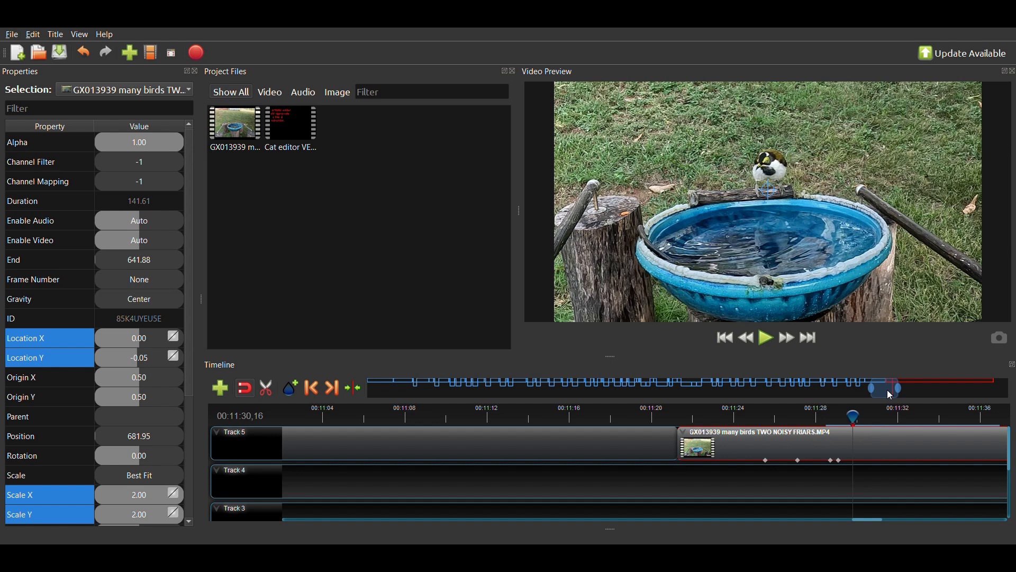
key(ctrl+shift+k)
drag(887, 390, 894, 396)
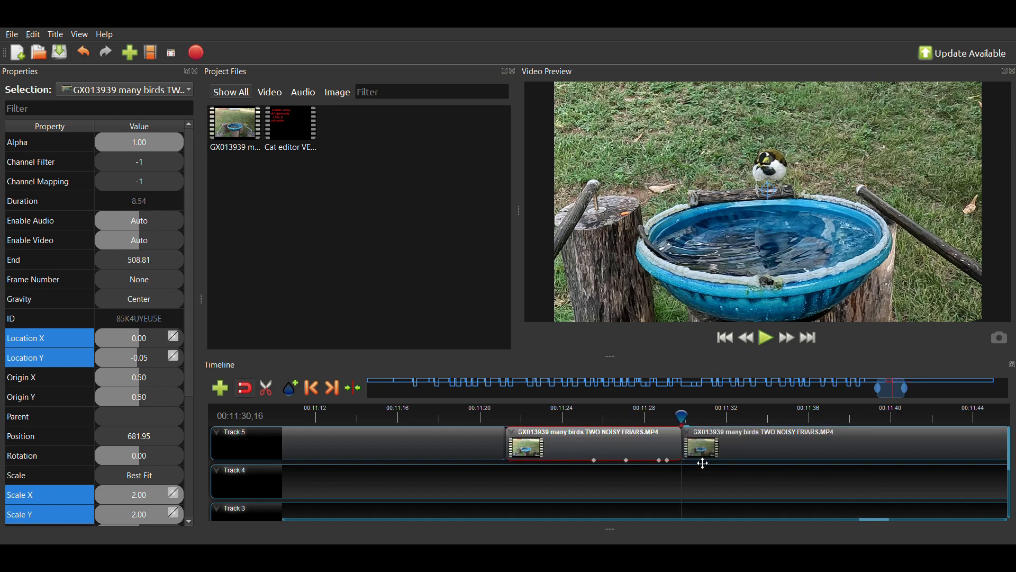
- Slice the Track 5 clip at 00:11:31,31, where the bird reaches the rim after its dip, keeping both sides
click(716, 417)
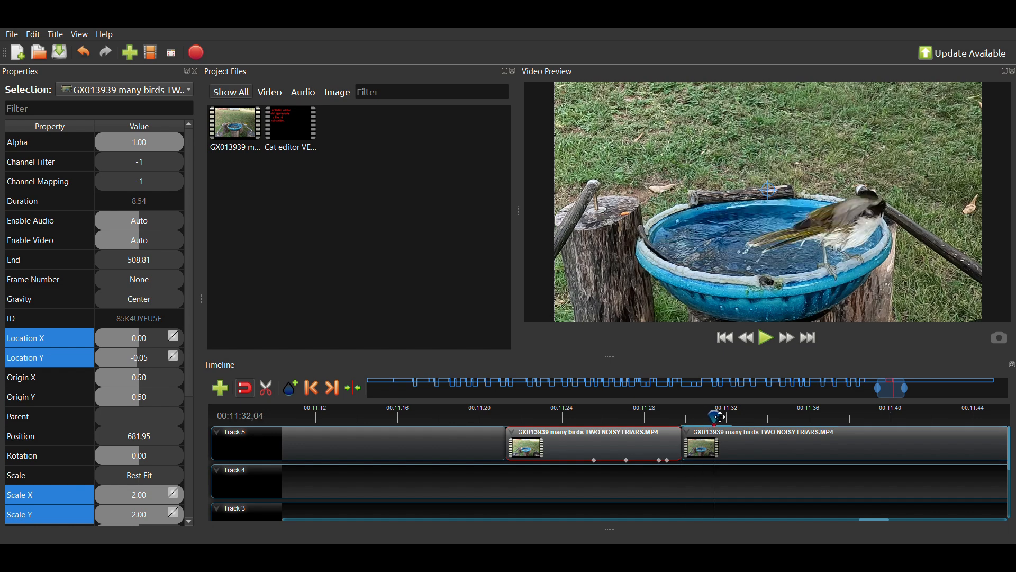
key(Left)
key(Left)
key(Left)
key(Left)
key(Left)
key(Left)
key(Left)
key(Left)
key(Left)
key(Left)
key(Left)
key(Left)
key(Left)
key(Left)
key(Left)
key(Left)
key(Left)
key(Left)
key(Left)
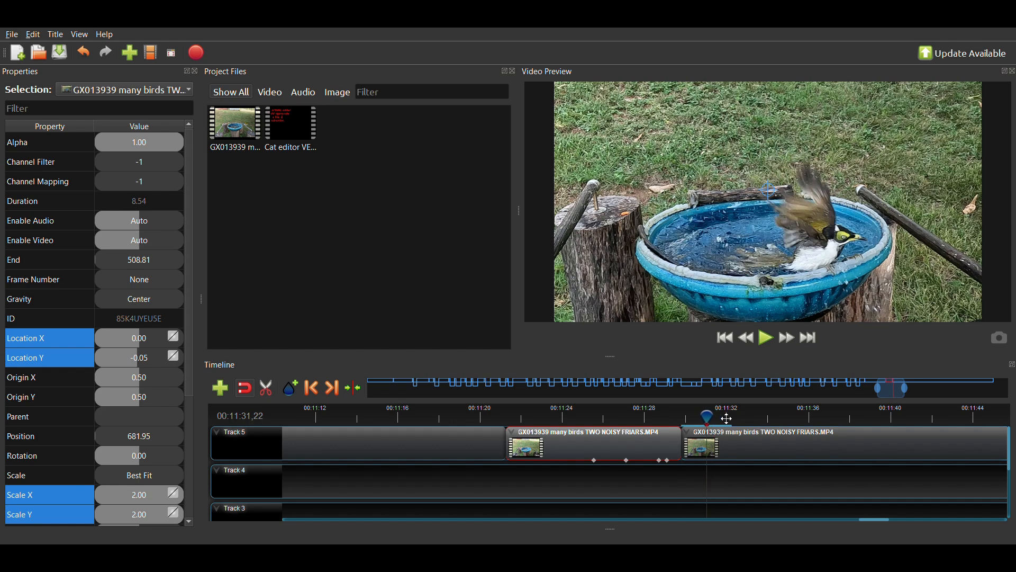
key(Right)
key(Right)
key(Right)
key(Right)
key(Right)
key(Right)
key(Right)
key(Right)
key(Right)
key(Right)
key(Right)
key(Right)
key(Right)
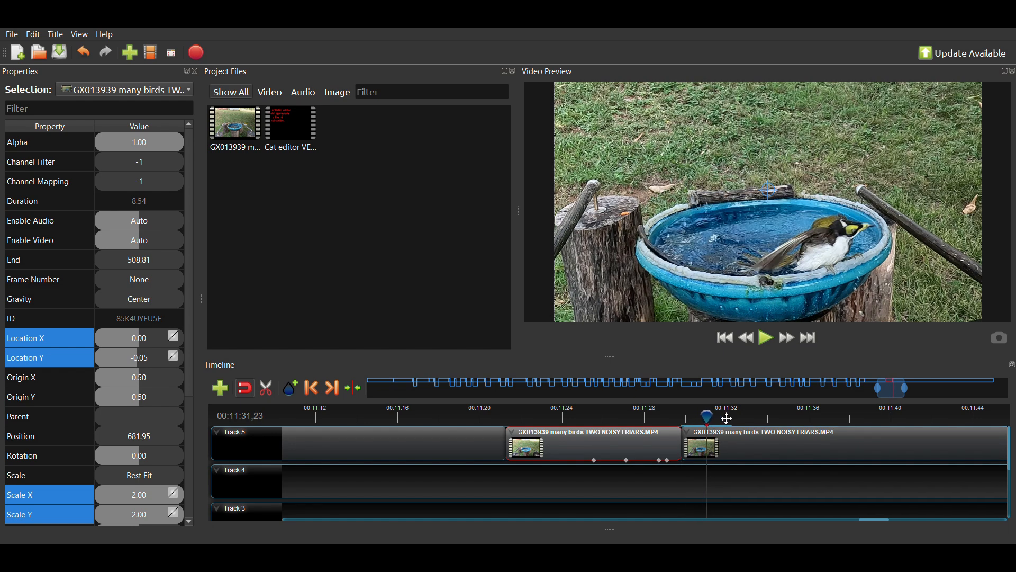
key(Right)
key(Right)
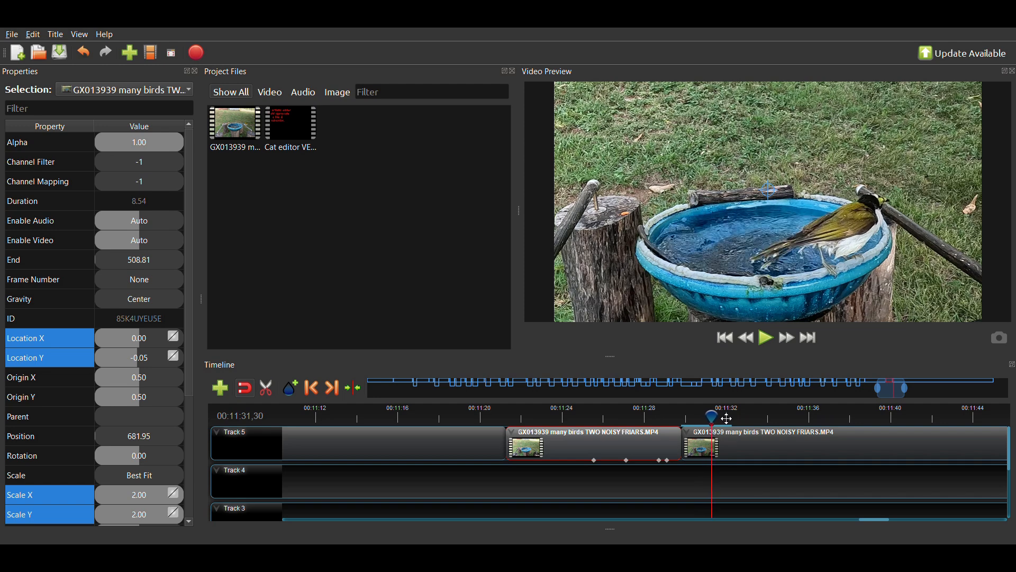
key(Right)
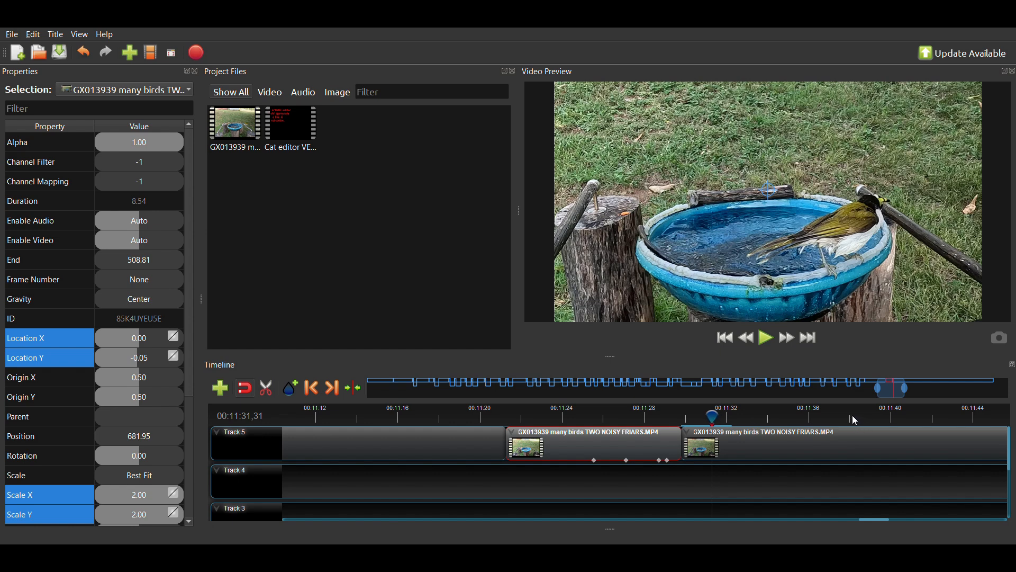
key(ctrl+k)
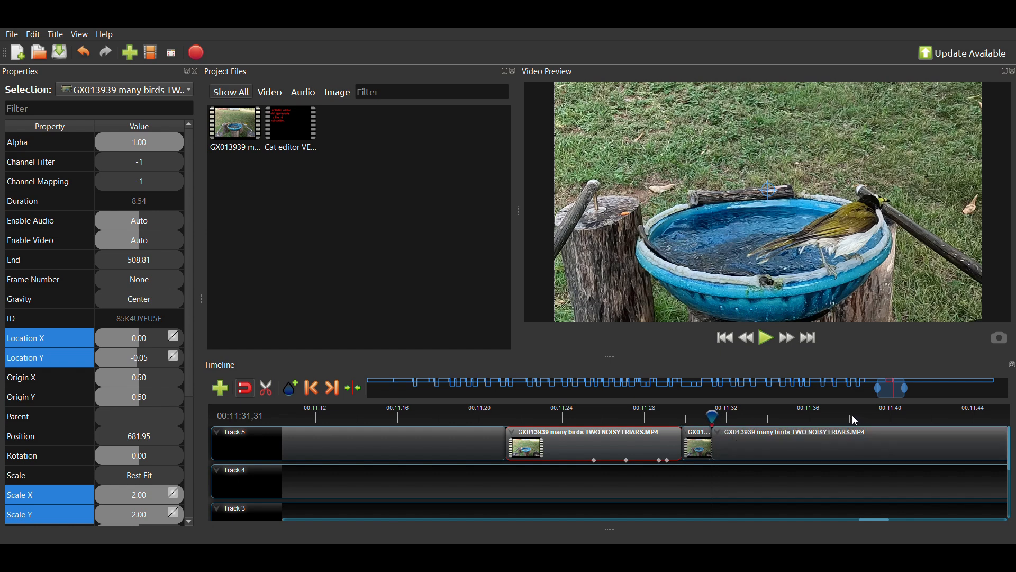
- Insert a copy of the short dive slice, slowed to 5.90 seconds, on Track 4 at 00:11:31,31, with the remaining Track 5 clip starting at its end
click(745, 447)
drag(745, 447, 880, 448)
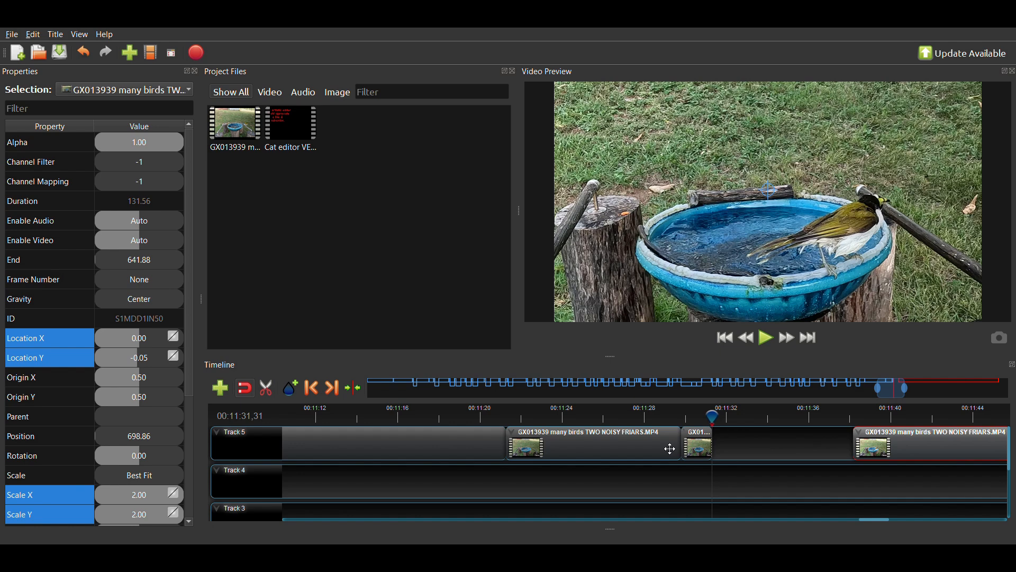
click(702, 445)
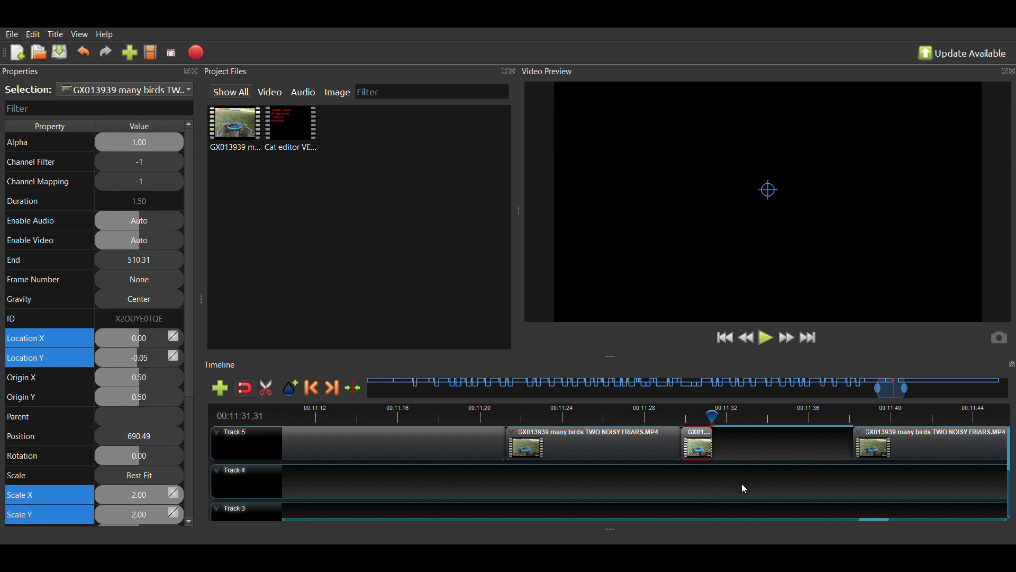
key(ctrl+v)
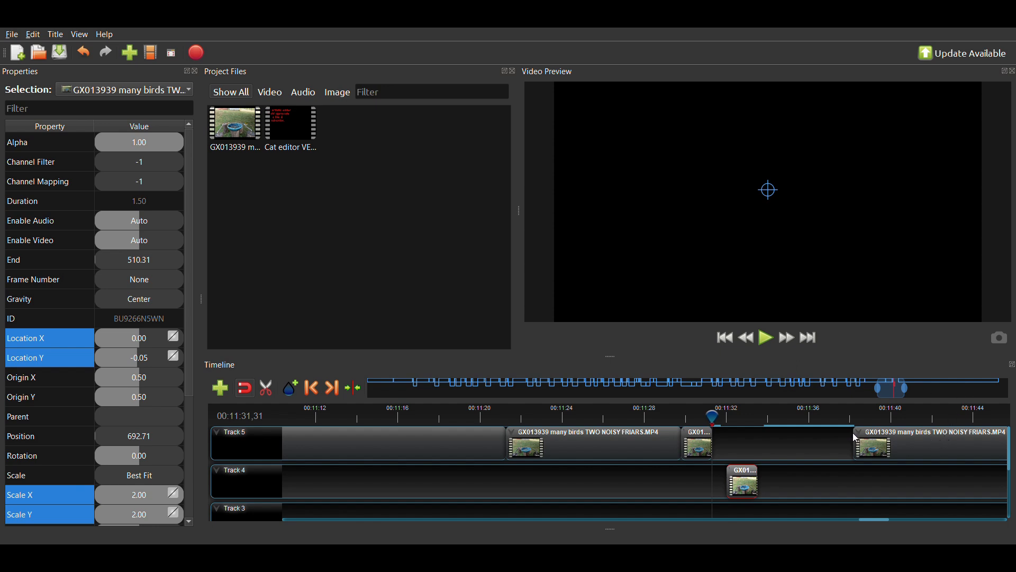
drag(758, 482, 787, 487)
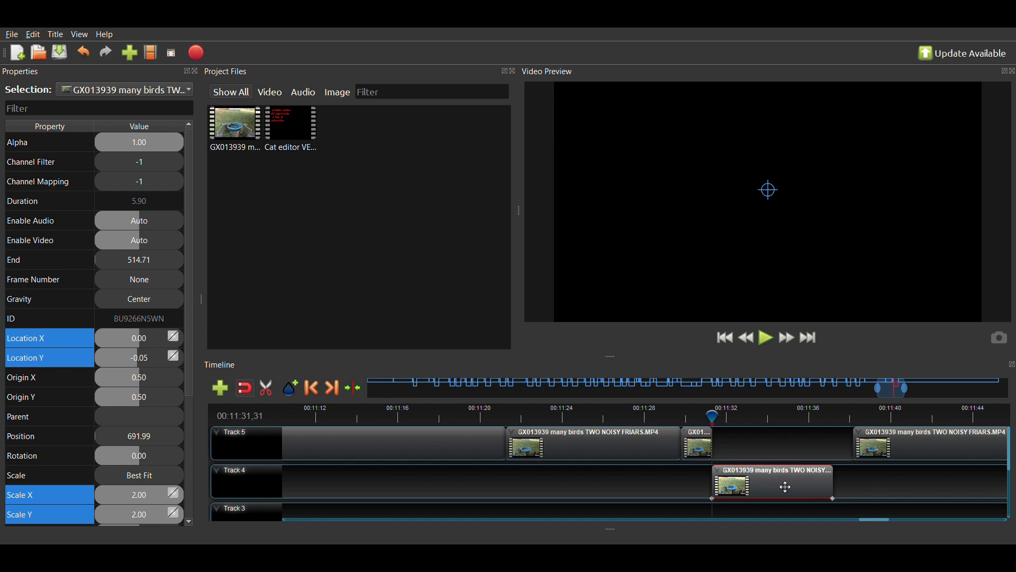
click(889, 448)
drag(889, 448, 884, 444)
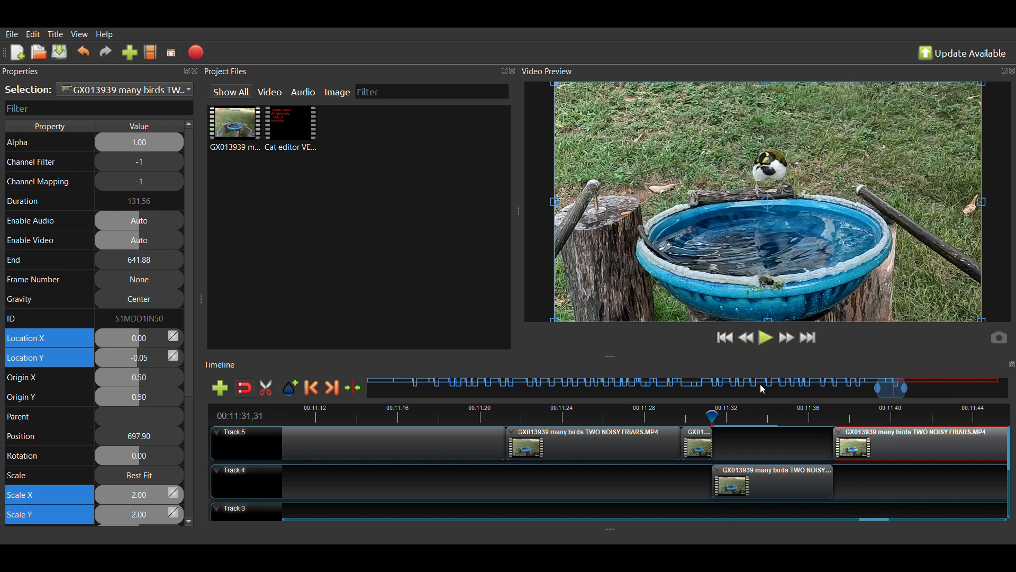
- Play the slow-motion replay and the following Track 5 footage through 00:11:42,22 to check the join and the next action
click(764, 336)
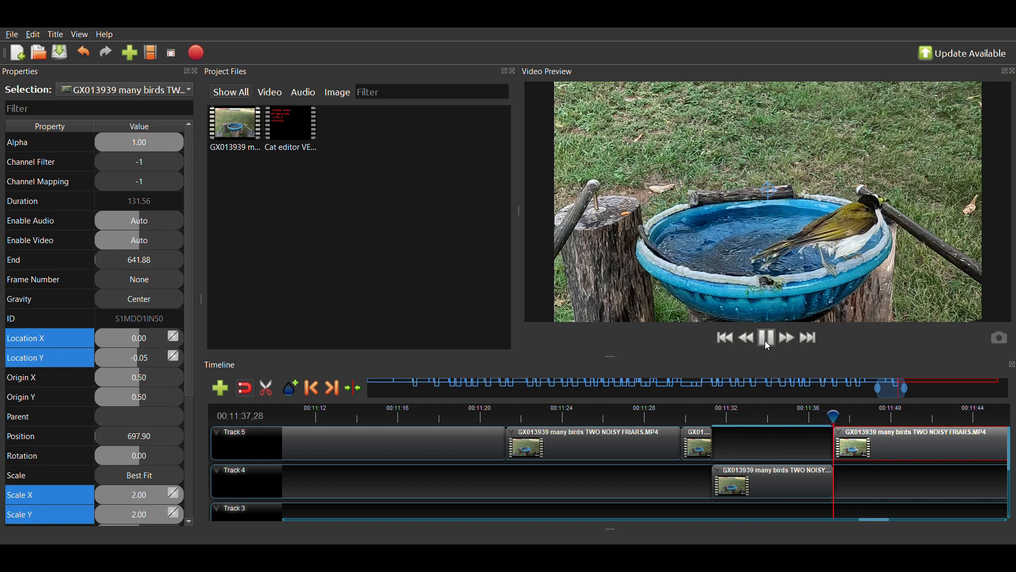
click(767, 342)
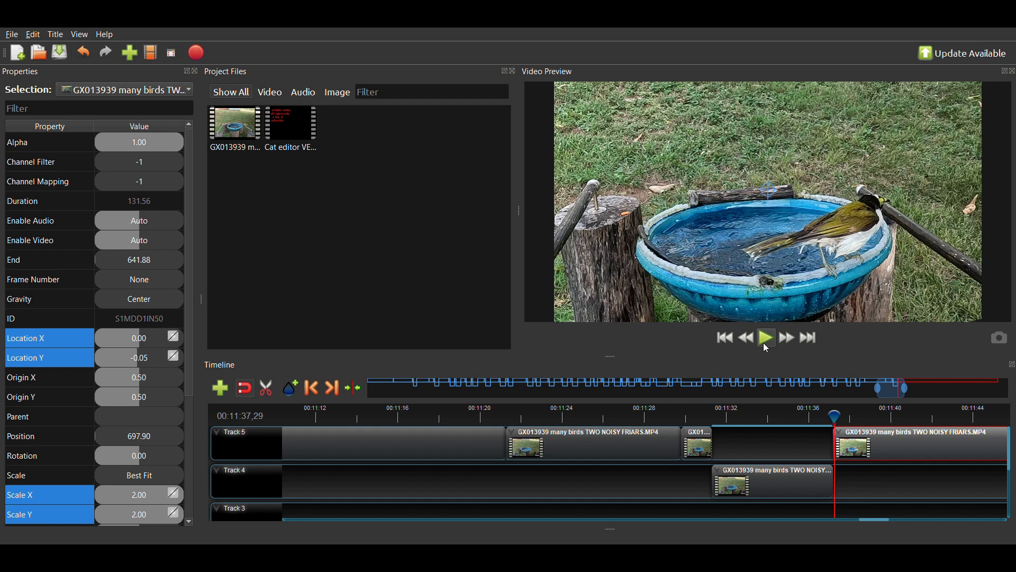
click(825, 417)
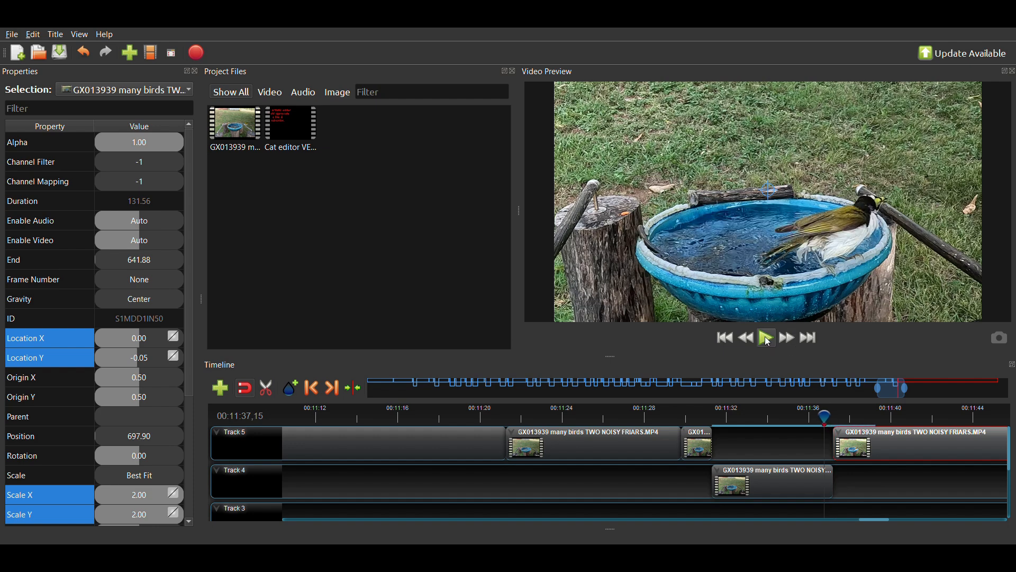
click(769, 342)
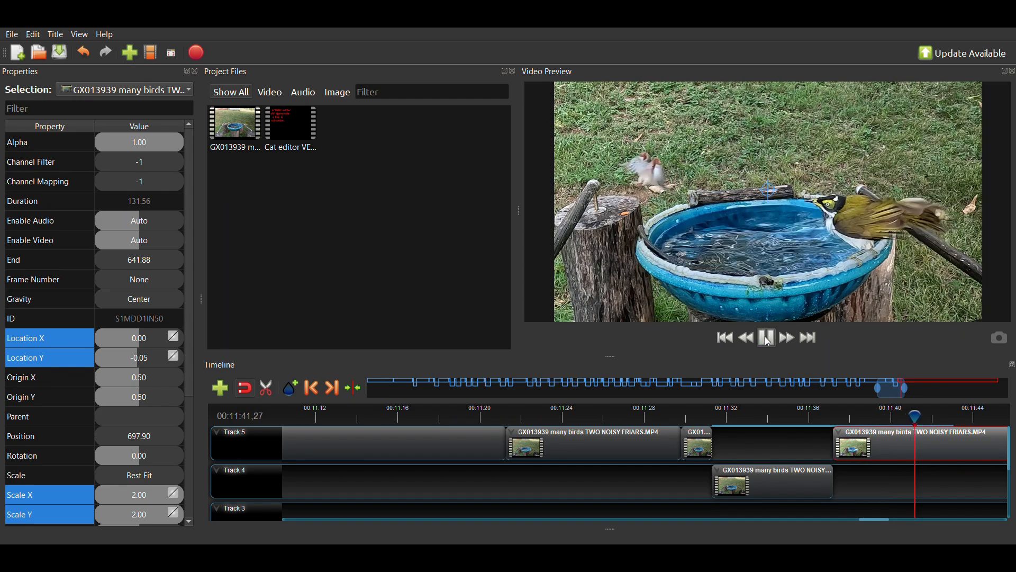
click(769, 342)
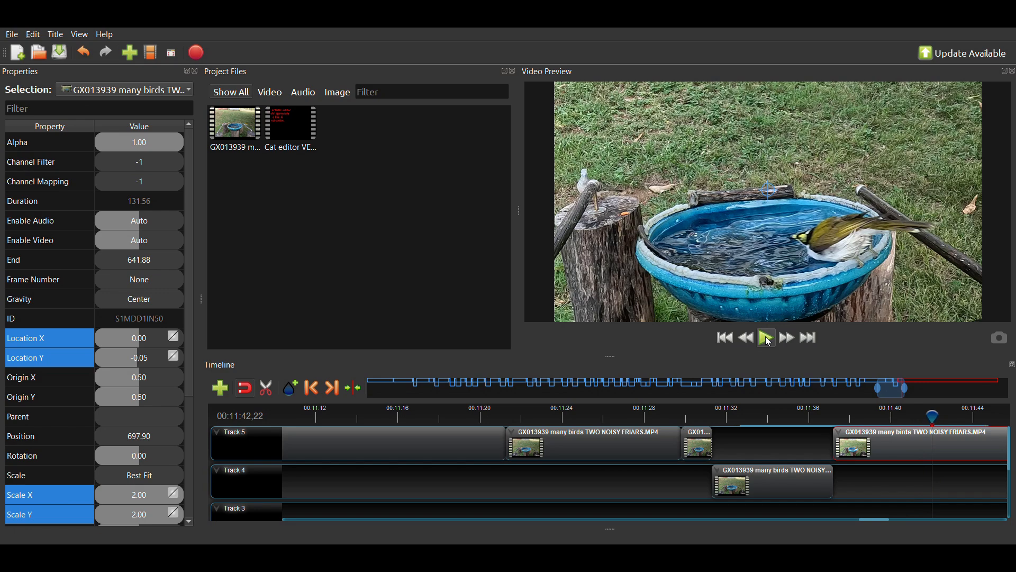
- Examine the Track 5 footage frame by frame between 00:11:40,06 and 00:11:43,10 to locate where the bird leaves the rim and dives
key(Left)
key(Left)
key(Left)
key(Left)
key(Left)
key(Left)
key(Left)
key(Left)
key(Left)
key(Left)
key(Left)
key(Left)
key(Left)
key(Left)
key(Left)
key(Left)
key(Left)
key(Left)
key(Left)
key(Left)
key(Left)
key(Left)
key(Left)
key(Left)
key(Left)
key(Left)
key(Left)
key(Left)
key(Left)
key(Left)
key(Left)
key(Left)
key(Left)
key(Left)
key(Left)
key(Left)
key(Left)
key(Left)
key(Left)
key(Left)
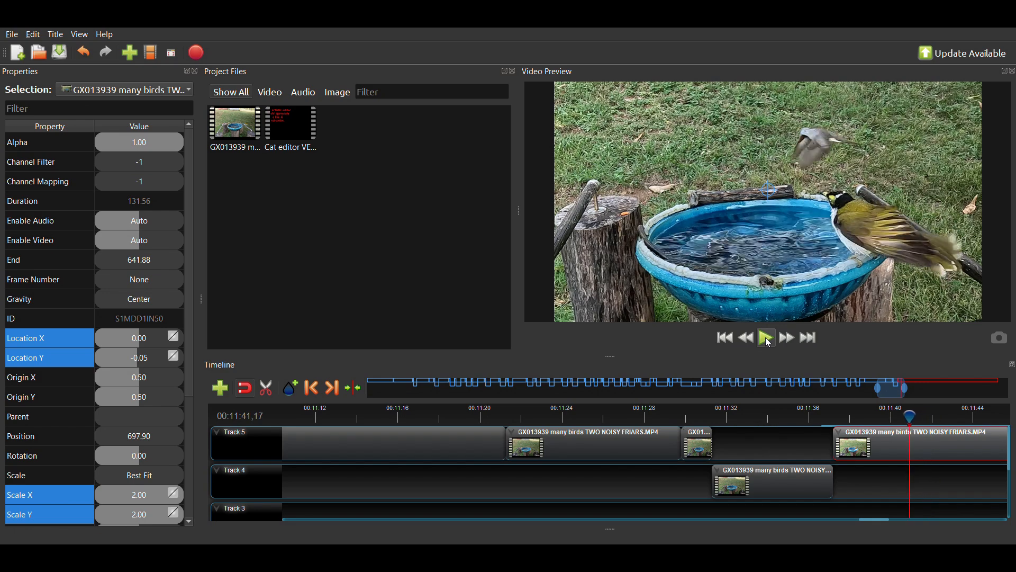
key(Right)
key(Right)
key(Right)
key(Right)
key(Right)
key(Right)
key(Right)
key(Right)
key(Right)
key(Right)
key(Right)
key(Right)
key(Right)
key(Right)
key(Right)
key(Right)
key(Right)
key(Right)
key(Right)
key(Right)
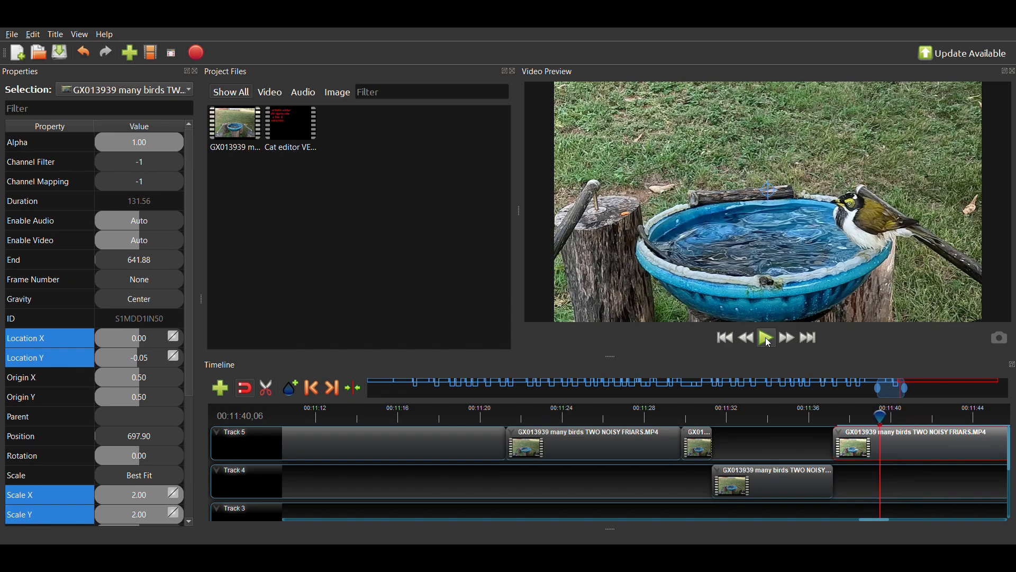
key(Right)
key(Right)
key(Right)
key(Right)
key(Right)
key(Right)
key(Right)
key(Right)
key(Right)
key(Right)
key(Right)
key(Right)
key(Right)
key(Right)
key(Right)
key(Right)
key(Right)
key(Right)
key(Right)
key(Right)
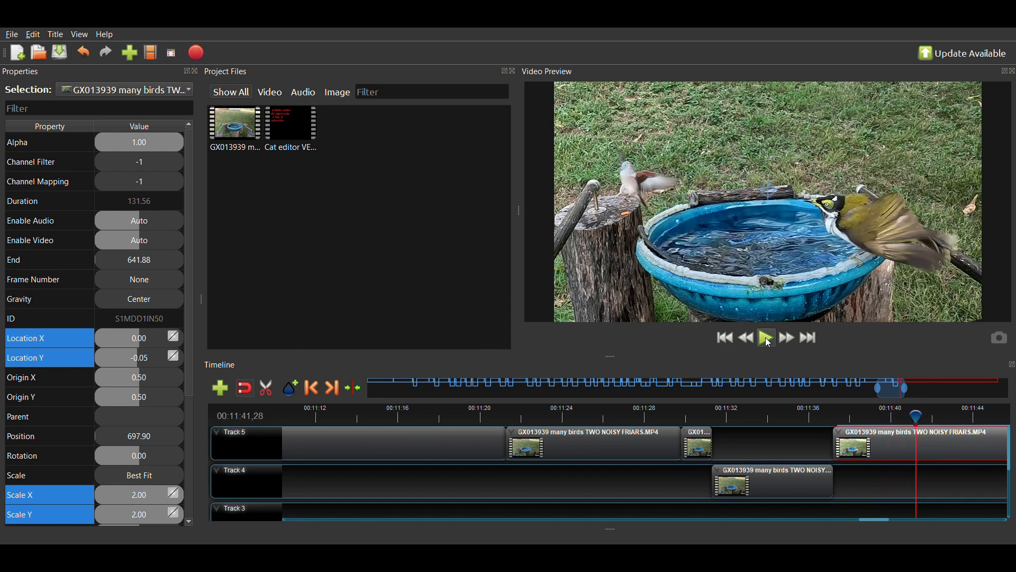
key(Right)
key(Right)
key(Right)
key(Right)
key(Right)
key(Right)
key(Right)
key(Right)
key(Right)
key(Right)
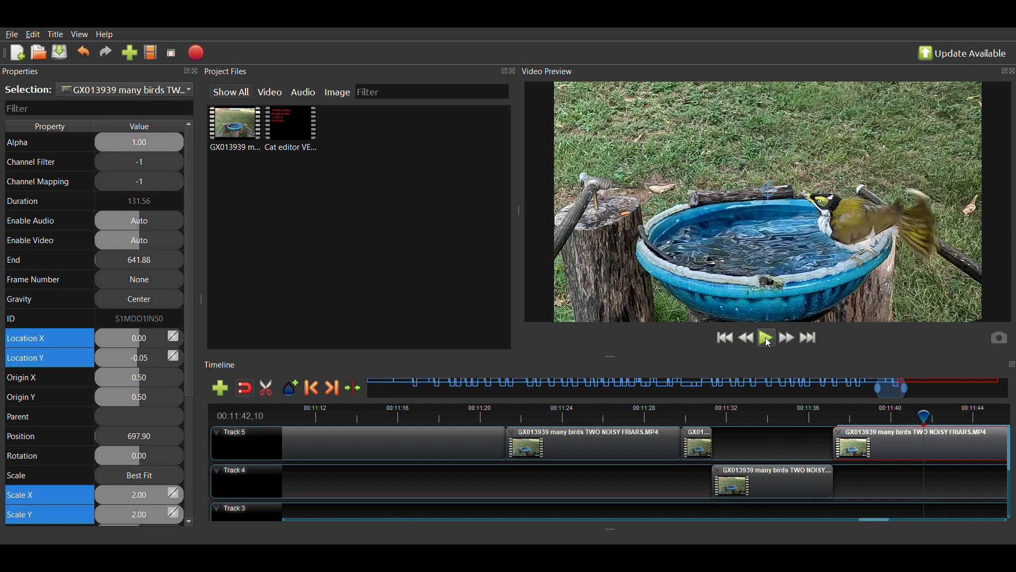
key(Right)
key(Right)
key(Right)
key(Right)
key(Right)
key(Right)
key(Right)
key(Right)
key(Right)
key(Right)
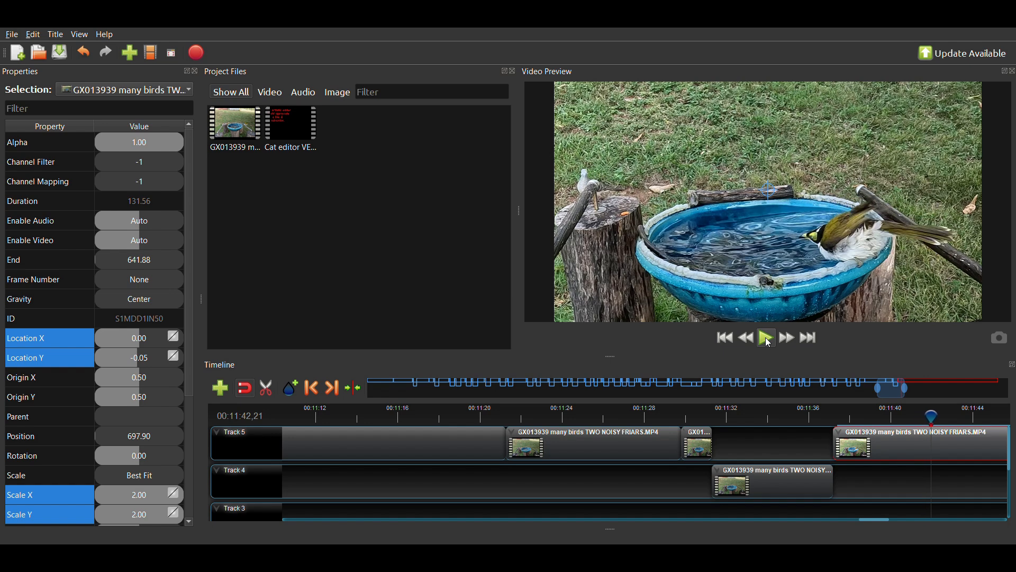
key(Right)
key(Right)
key(Right)
key(Right)
key(Right)
key(Right)
key(Right)
key(Right)
key(Right)
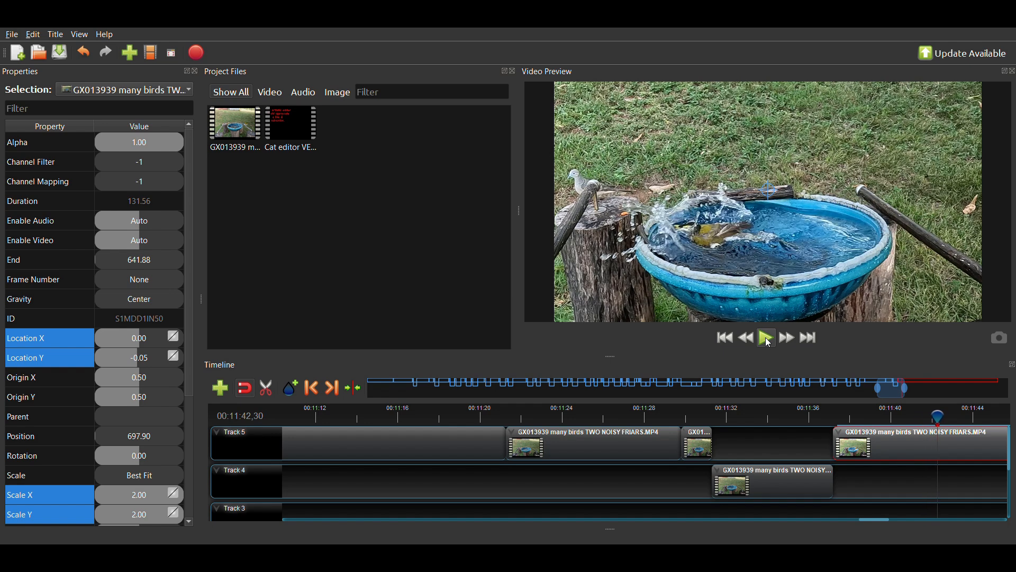
key(Right)
key(Right)
key(Right)
key(Right)
key(Right)
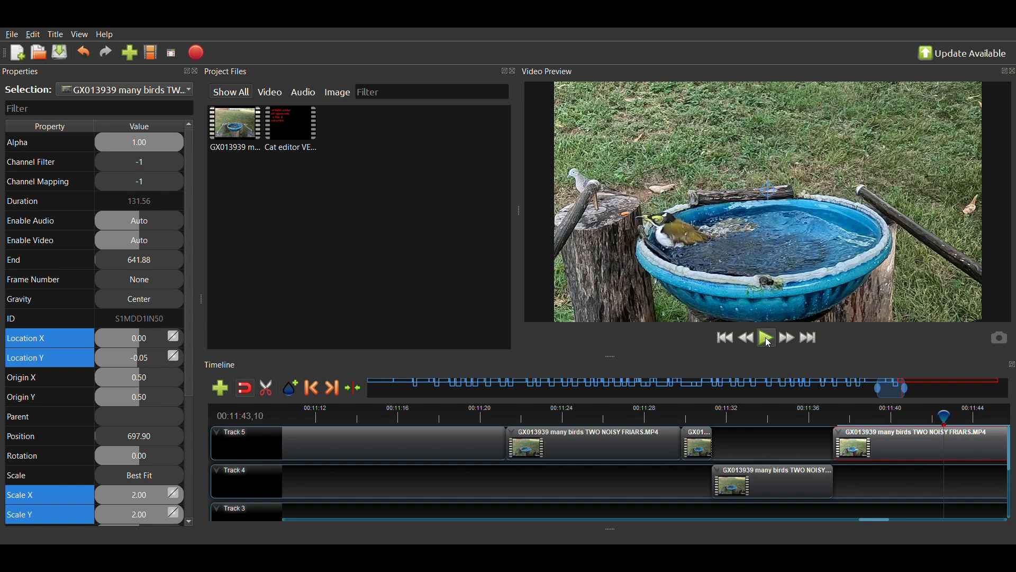
- Slice the Track 5 clip at 00:11:42,16, just before the bird leaves the rim for its next dive, keeping both sides
key(Left)
key(Left)
key(Left)
key(Left)
key(Left)
key(Left)
key(Left)
key(Left)
key(Left)
key(Left)
key(Left)
key(Left)
key(Left)
key(Left)
key(Left)
key(Left)
key(Left)
key(Left)
key(Left)
key(Left)
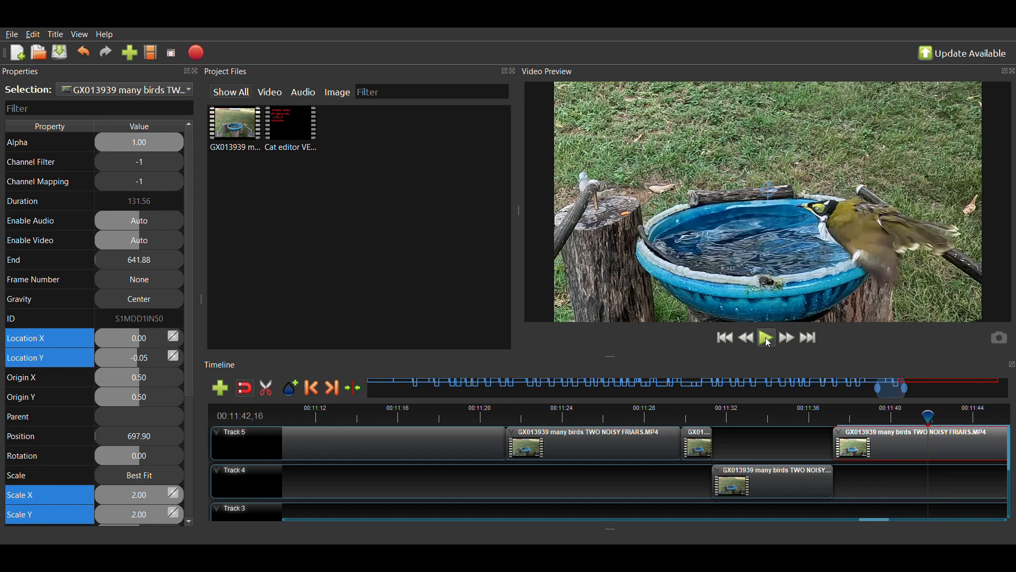
key(Right)
key(Right)
key(Right)
key(Right)
key(Right)
key(Right)
key(Right)
key(Right)
key(Right)
key(Right)
key(Right)
key(Right)
key(Right)
key(Right)
key(Right)
key(Right)
key(Right)
key(Right)
key(Right)
key(Right)
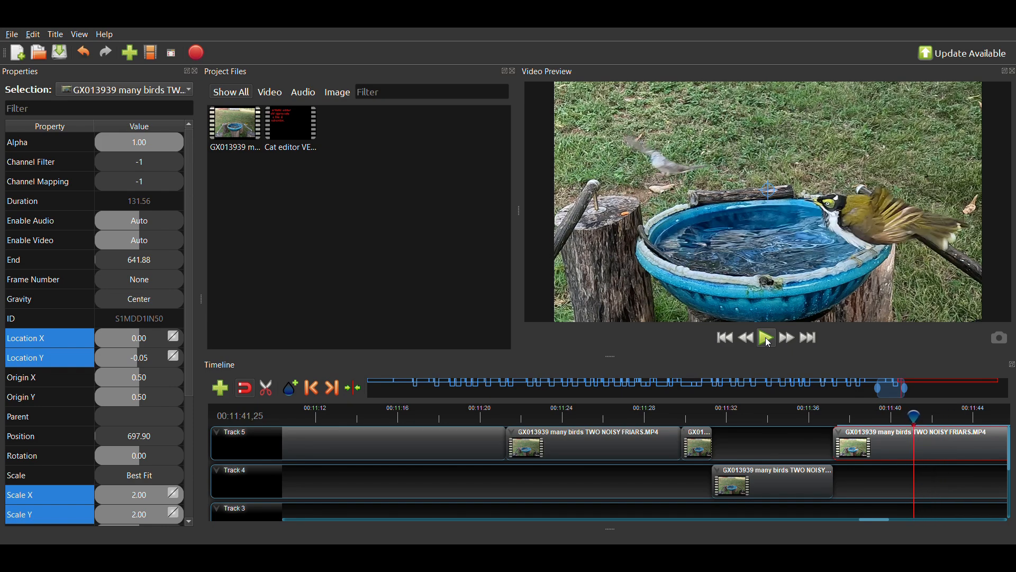
key(Left)
key(Left)
key(Left)
key(Left)
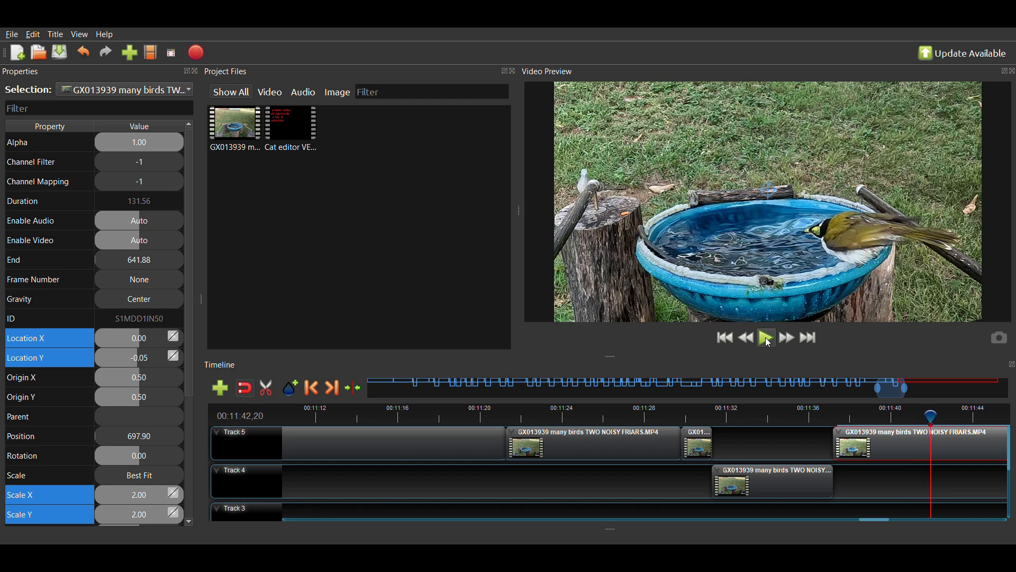
key(Left)
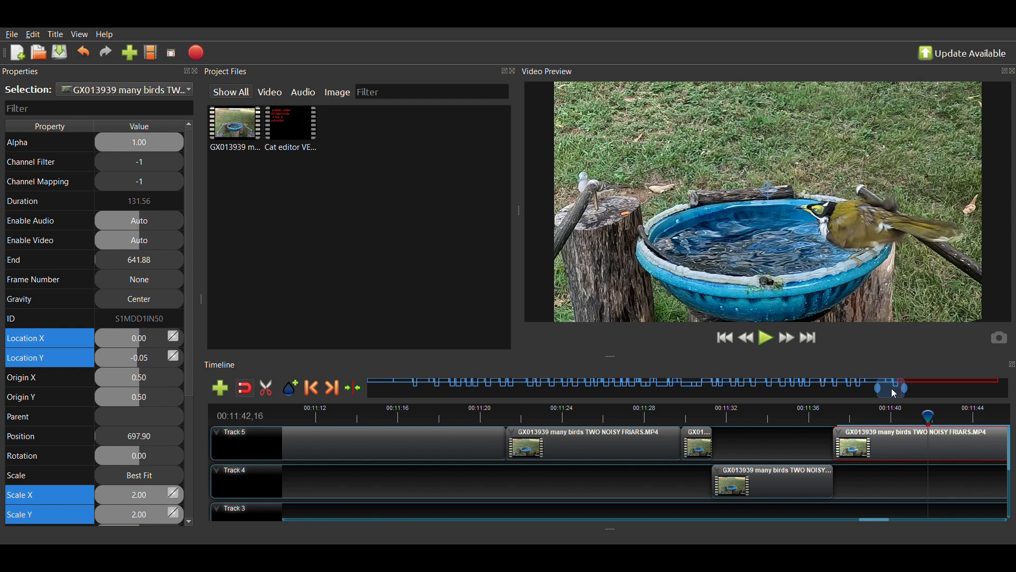
key(ctrl+k)
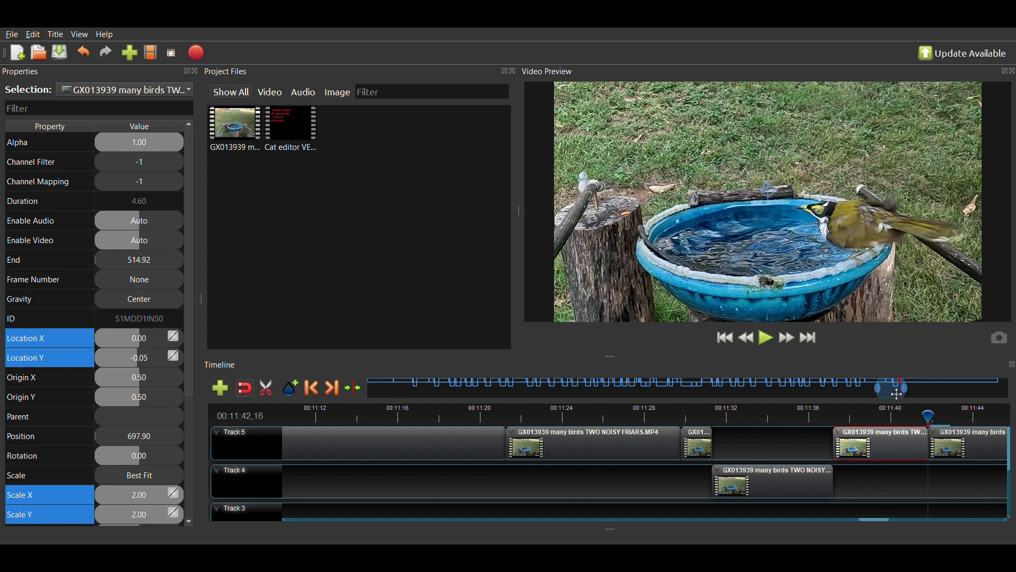
- Examine the Track 5 footage frame by frame between 00:11:42,23 and 00:11:44,06 to locate the end of the bird's dive
drag(898, 394, 911, 392)
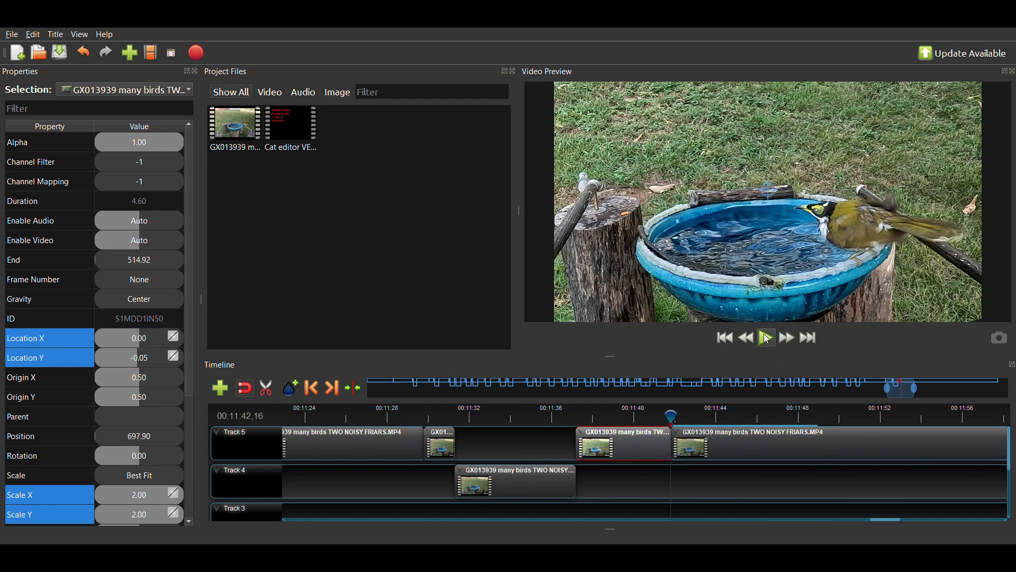
click(706, 418)
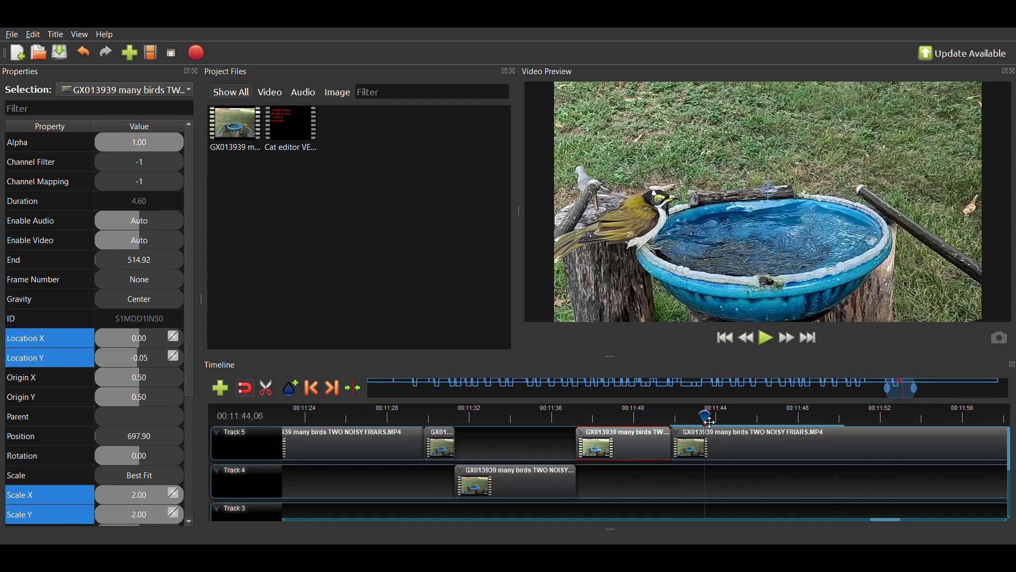
key(Left)
key(Left)
key(Left)
key(Left)
key(Left)
key(Left)
key(Left)
key(Left)
key(Left)
key(Left)
key(Left)
key(Left)
key(Left)
key(Left)
key(Left)
key(Left)
key(Left)
key(Left)
key(Left)
key(Left)
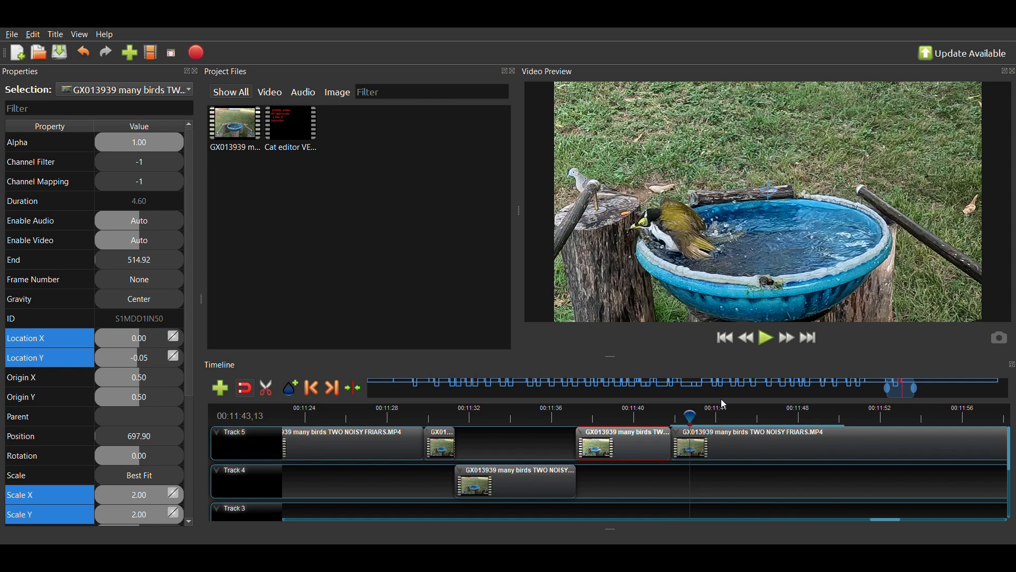
key(Left)
key(Left)
key(Left)
key(Left)
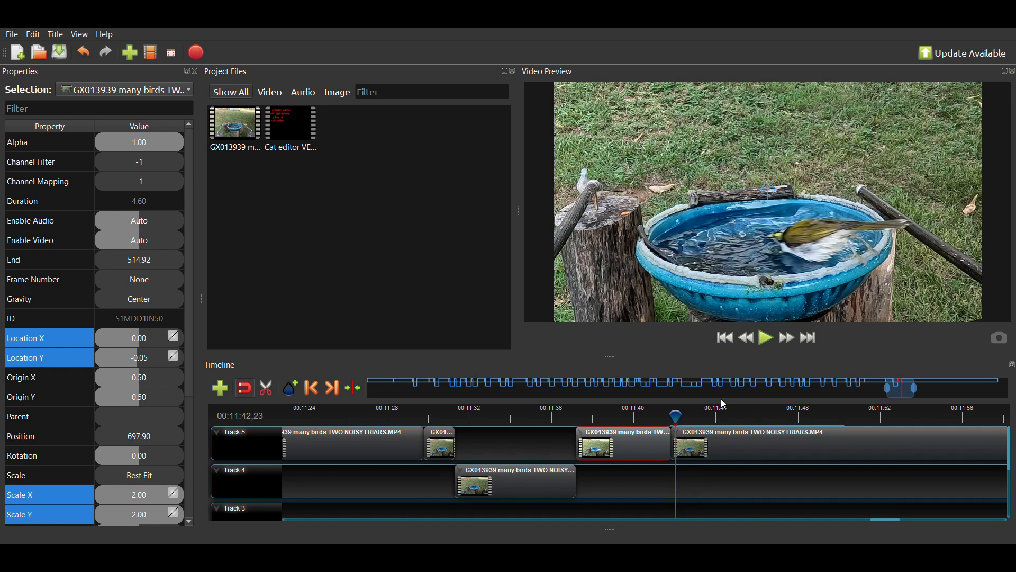
key(Right)
key(Right)
key(Right)
key(Right)
key(Right)
key(Right)
key(Right)
key(Right)
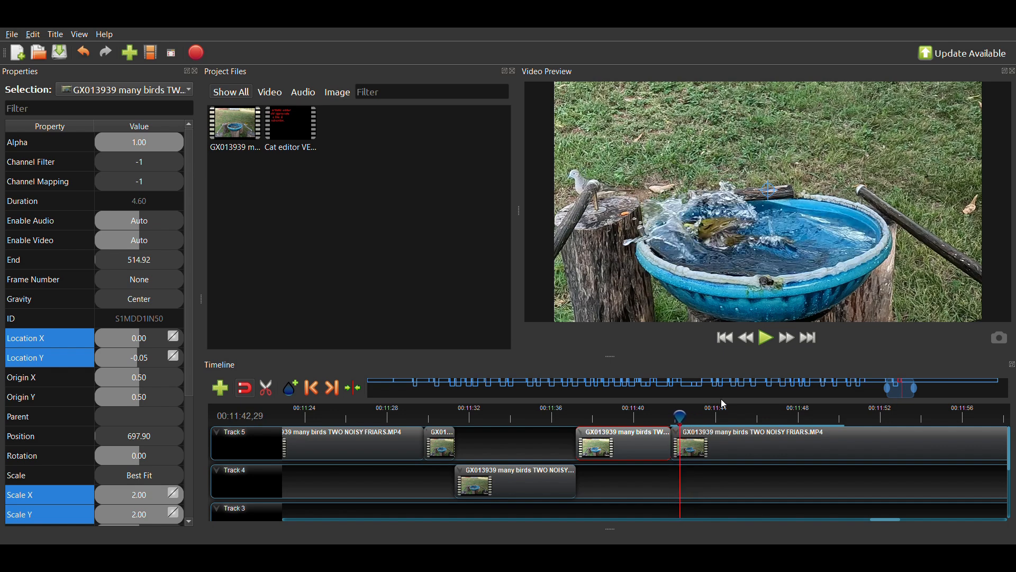
key(Right)
key(Right)
key(Right)
key(Right)
key(Right)
key(Right)
key(Right)
key(Right)
key(Right)
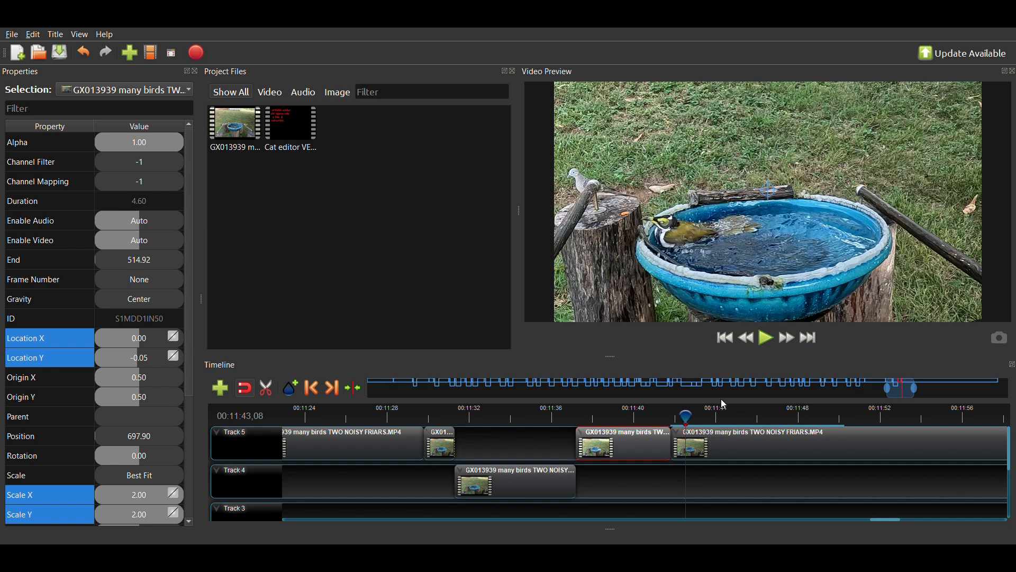
- Slice the Track 5 clip at 00:11:43,24, once the bird stands on the rim after its dive, keeping both sides
key(Right)
key(Right)
key(Right)
key(Right)
key(Right)
key(Right)
key(Right)
key(Right)
key(Right)
key(Right)
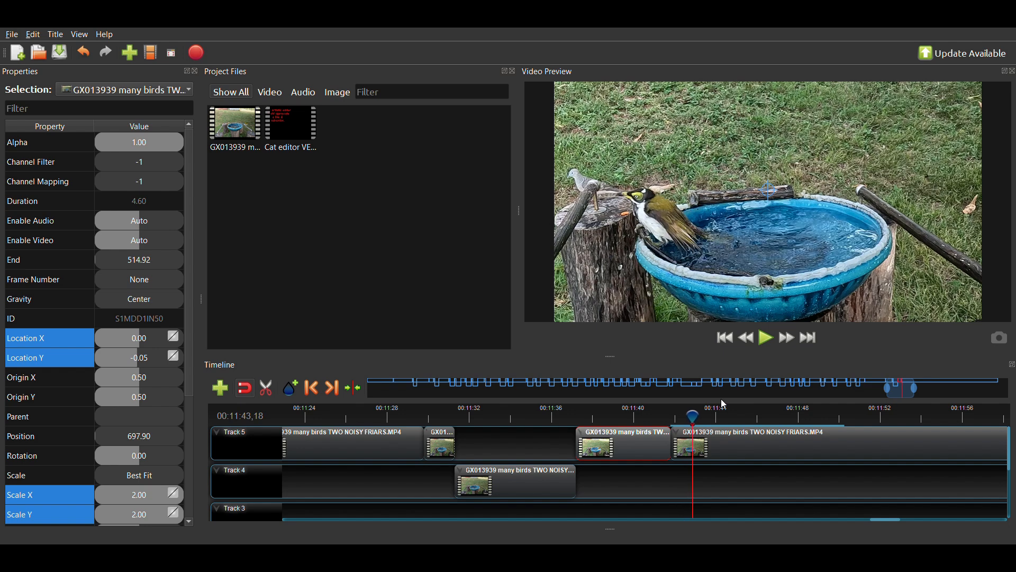
key(Right)
key(Right)
key(Right)
key(Right)
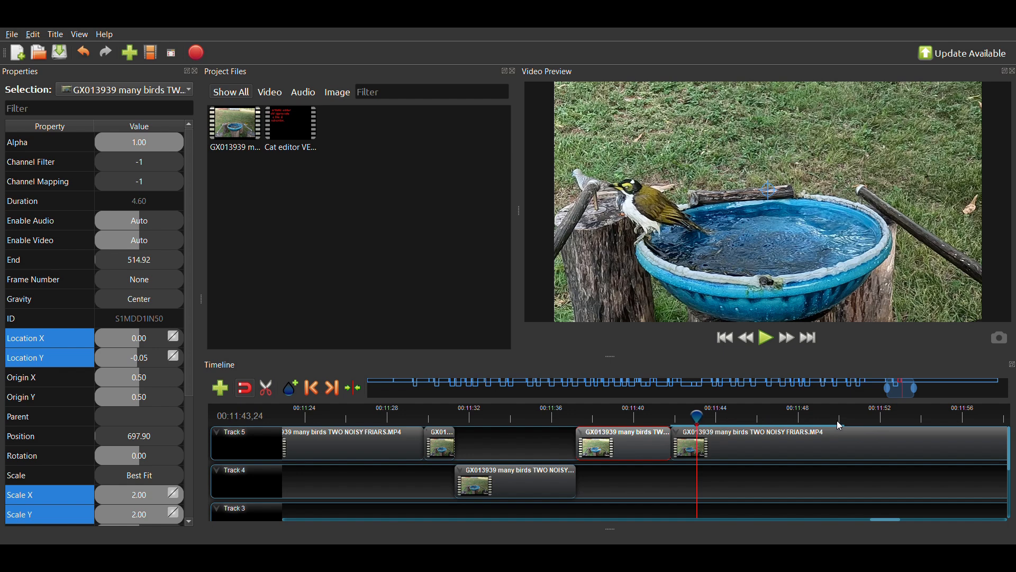
key(ctrl+k)
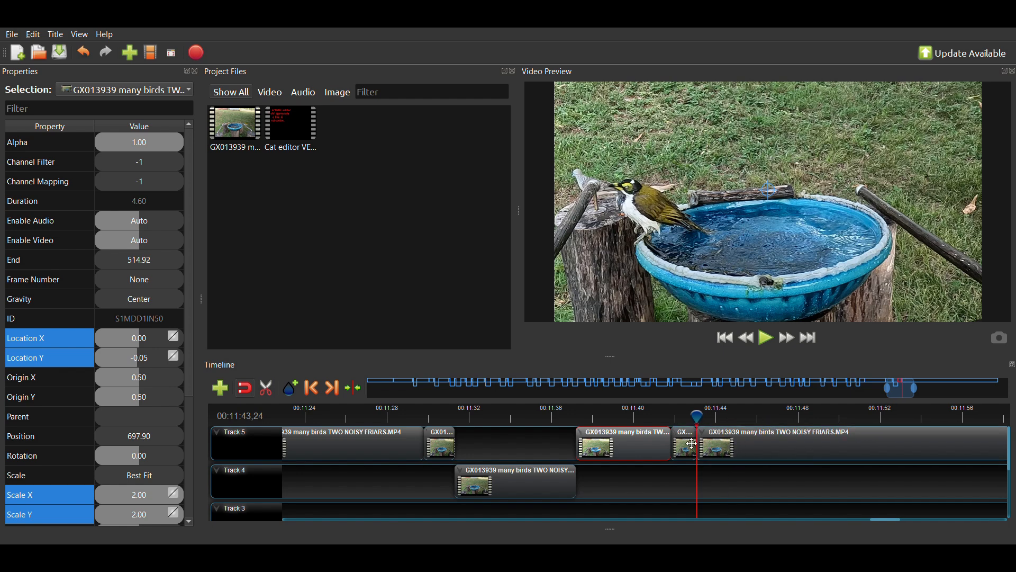
- Shift the remaining Track 5 clip away and insert a copy of the short dive slice, slowed to 4.83 seconds, on Track 4 at 00:11:43,24
drag(723, 447, 884, 453)
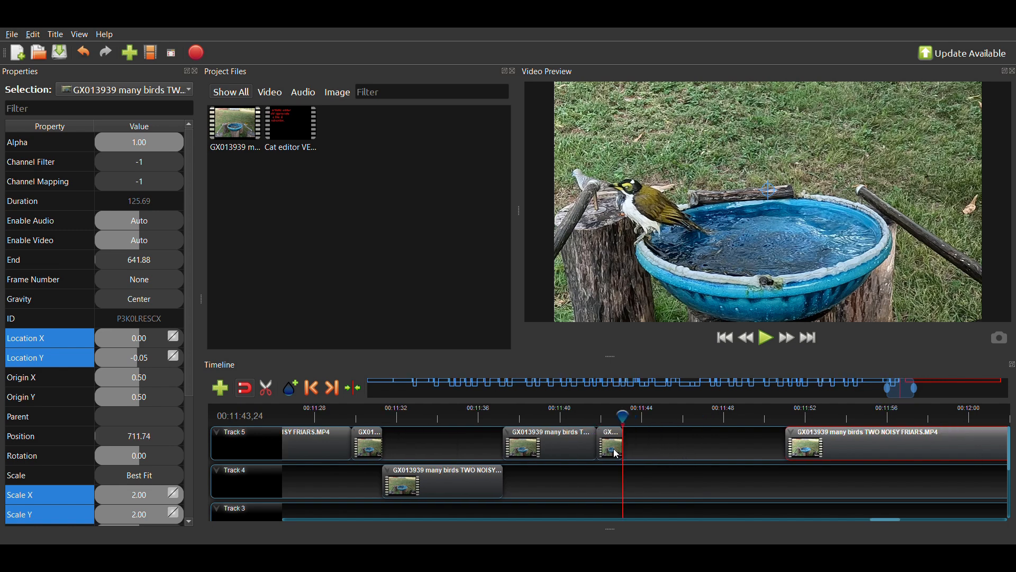
click(614, 450)
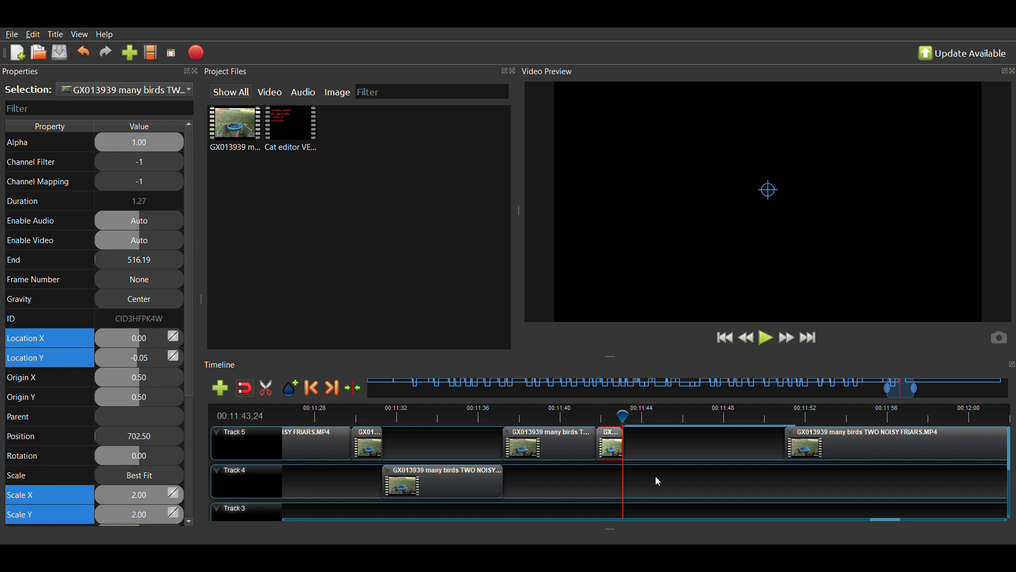
key(ctrl+v)
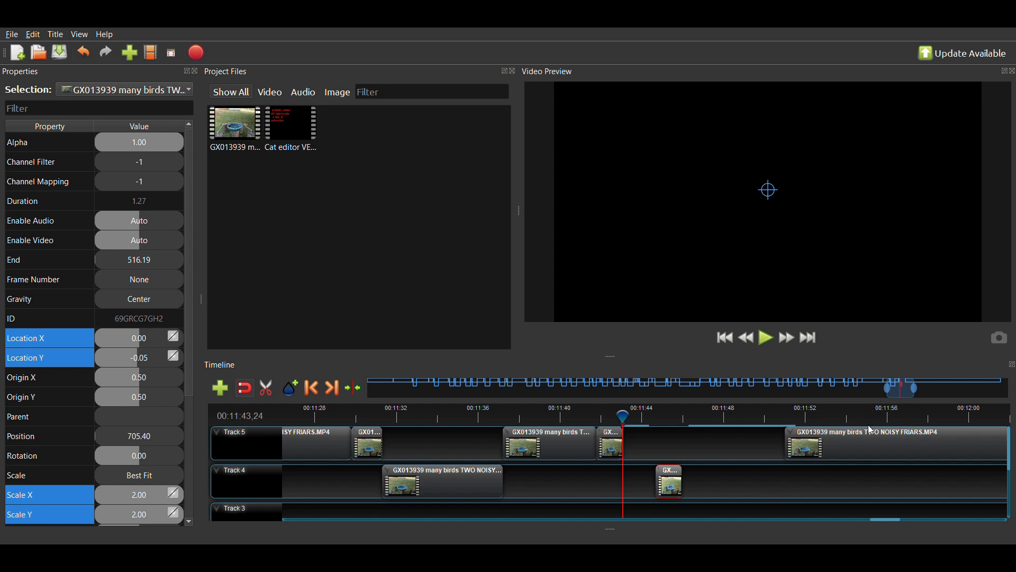
click(864, 443)
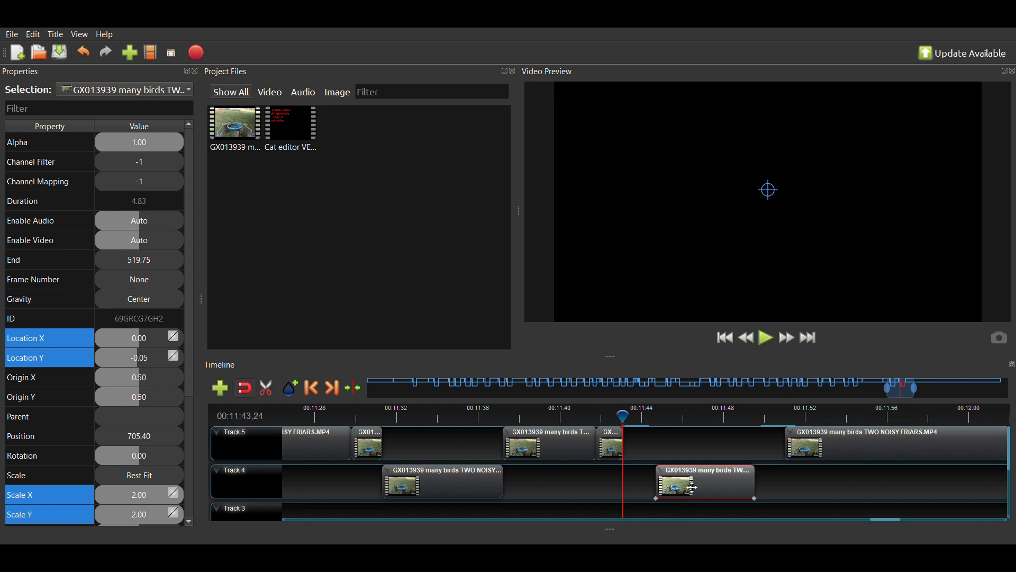
drag(696, 488, 675, 483)
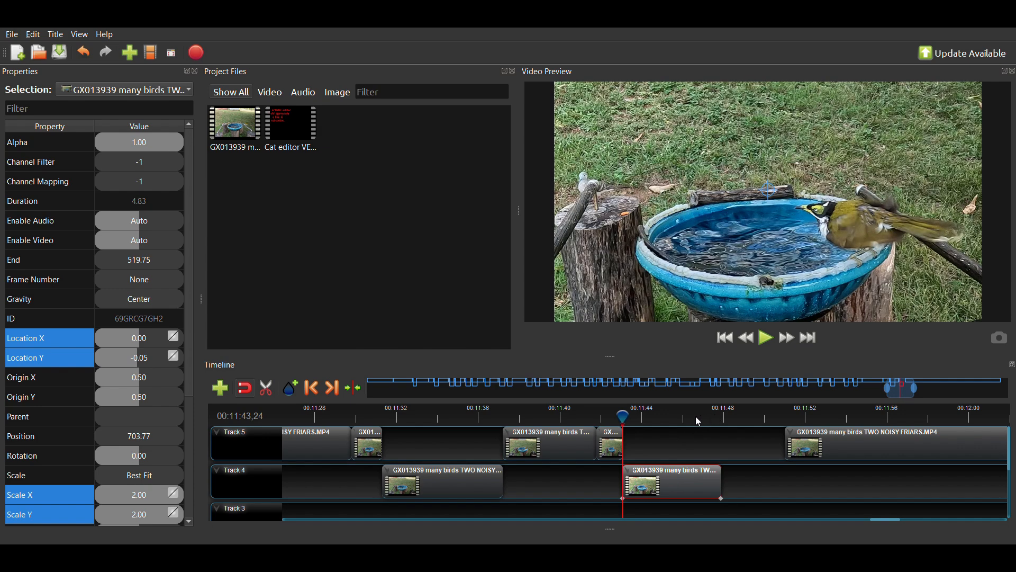
- Keyframe the Track 4 replay at 00:11:44,21 with Location X 0.00 and Location Y -0.05
click(681, 418)
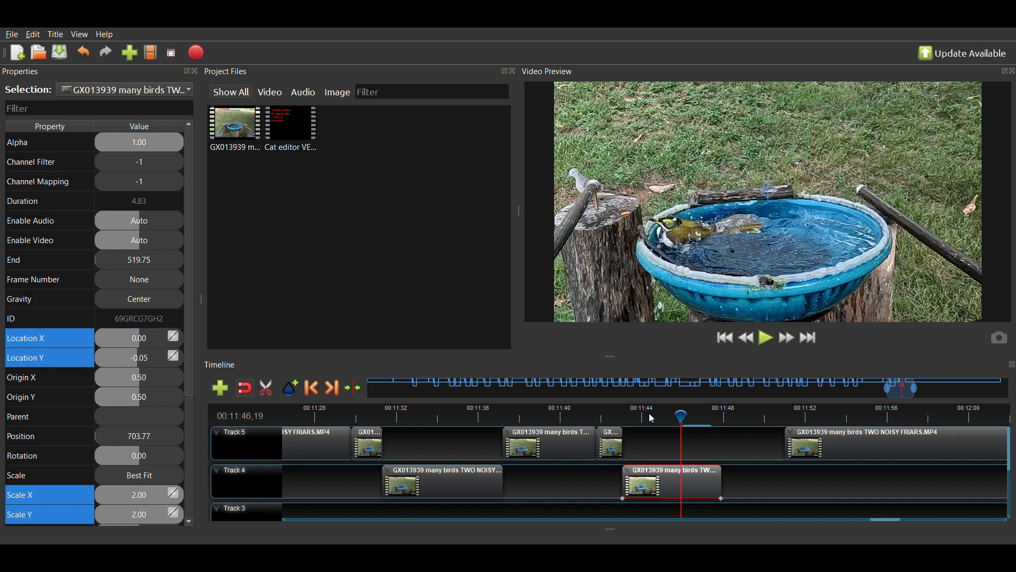
click(644, 421)
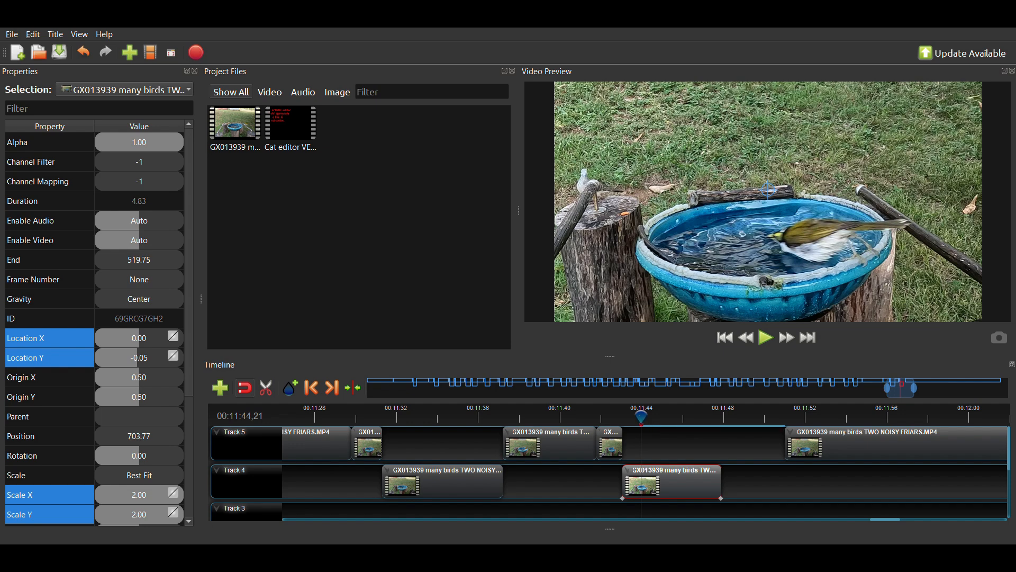
click(135, 336)
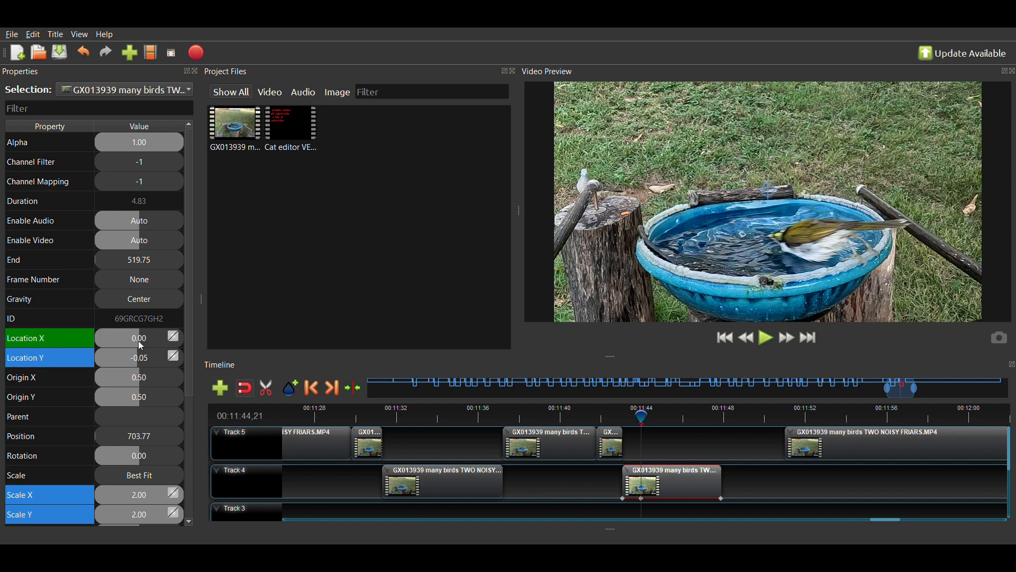
double_click(136, 357)
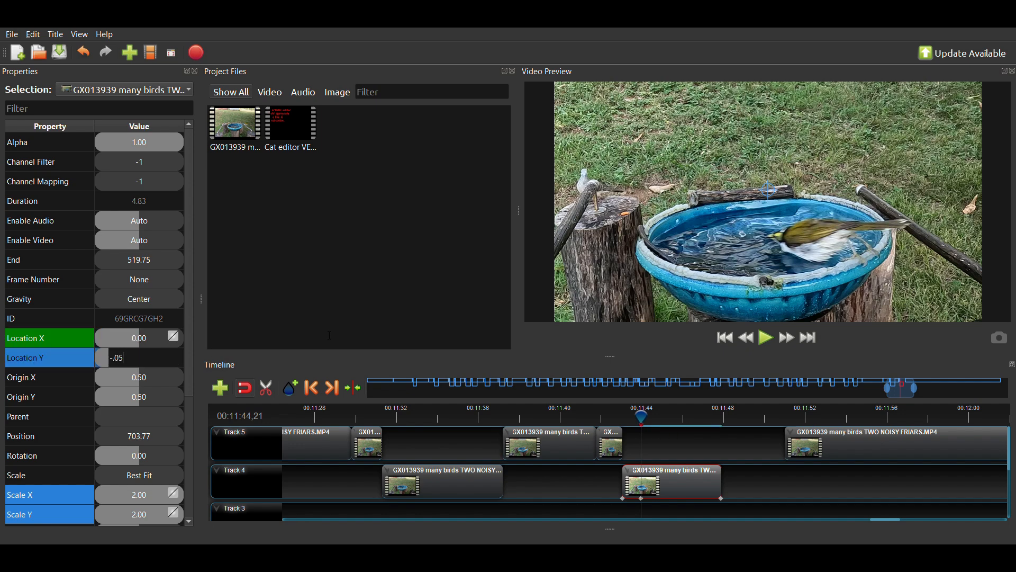
key(Return)
- Keyframe the Track 4 replay's Location X to 0.10 at 00:11:46,30, where the bird reaches the rim beside the stump
key(Right)
key(Right)
key(Right)
key(Right)
key(Right)
key(Right)
key(Right)
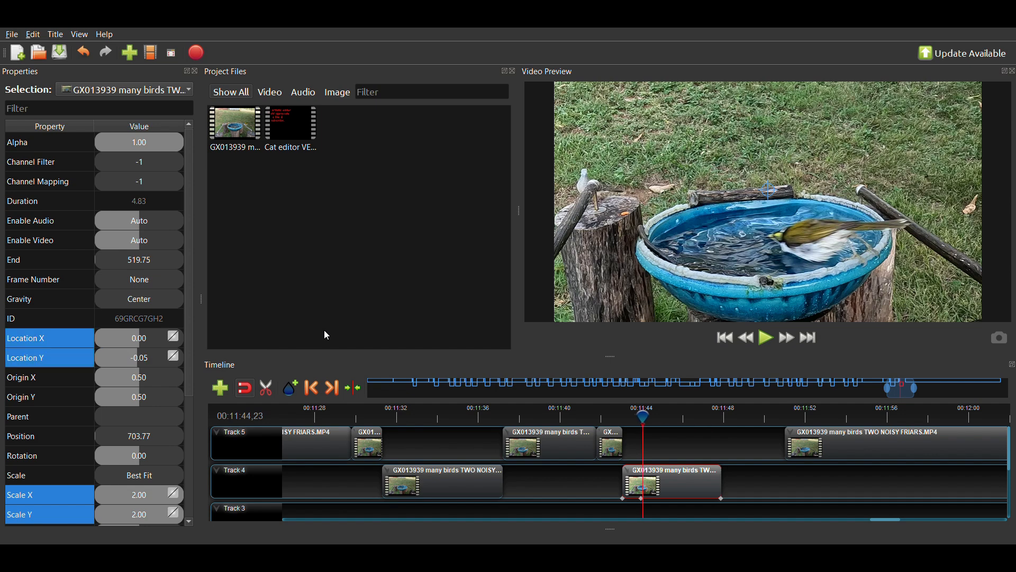
key(Right)
key(Right)
key(Right)
key(Right)
key(Right)
key(Right)
key(Right)
key(Right)
key(Right)
key(Right)
key(Right)
key(Right)
key(Right)
key(Right)
key(Right)
key(Right)
key(Right)
key(Right)
key(Right)
key(Right)
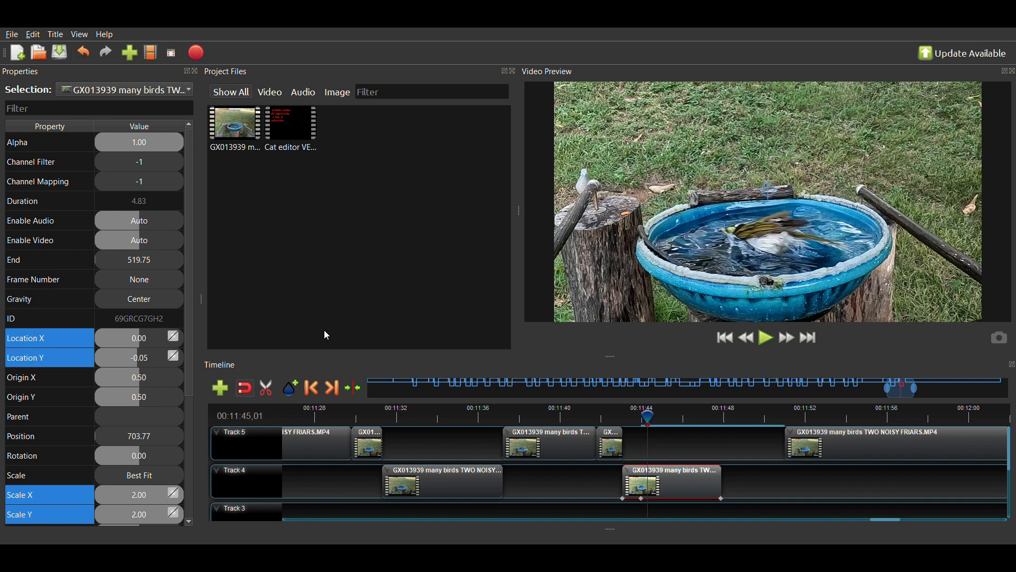
key(Right)
key(Right)
key(Right)
key(Right)
key(Right)
key(Right)
key(Right)
key(Right)
key(Right)
key(Right)
key(Right)
key(Right)
key(Right)
key(Right)
key(Right)
key(Right)
key(Right)
key(Right)
key(Right)
key(Right)
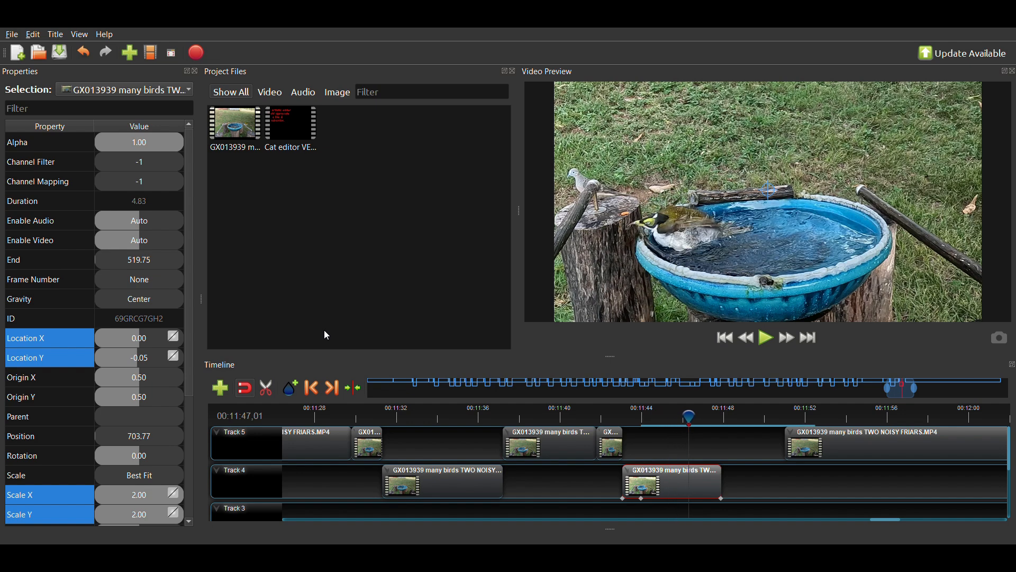
key(Left)
double_click(149, 346)
text(.1)
key(Return)
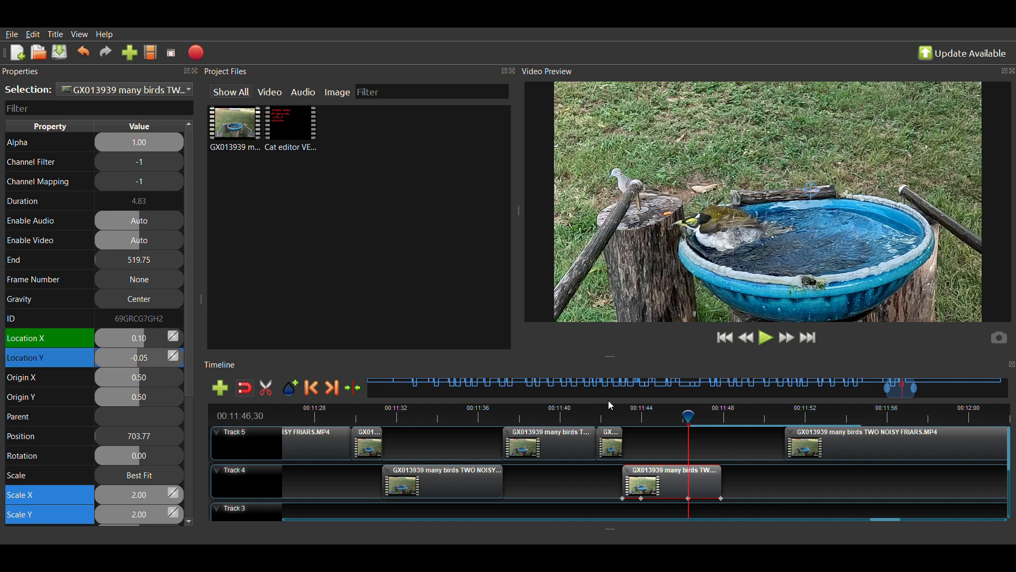
- Set Location X to 0.10 at the start of the remaining Track 5 clip and place the clip directly at the replay's end
click(762, 416)
drag(822, 454, 797, 452)
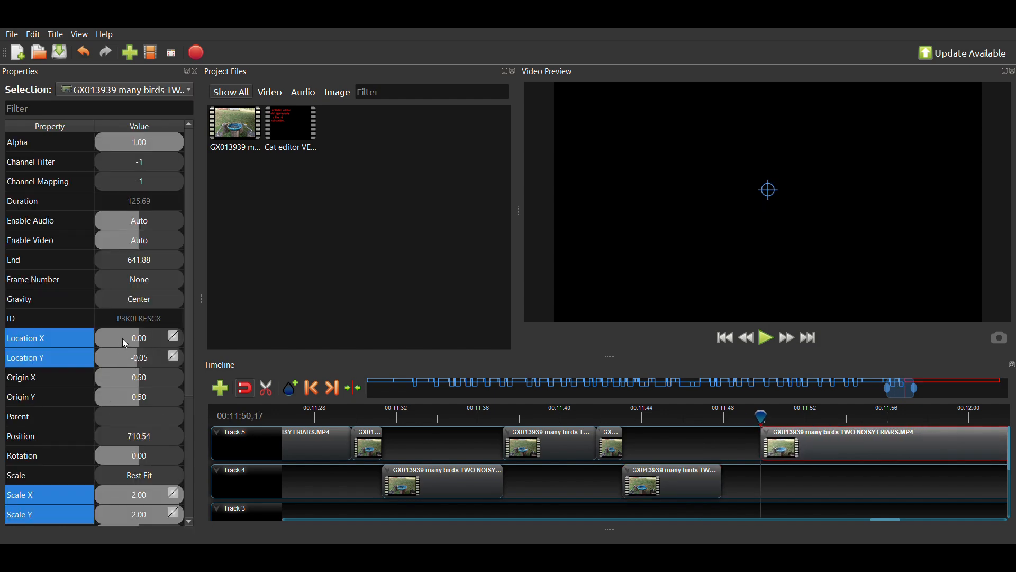
text(.1)
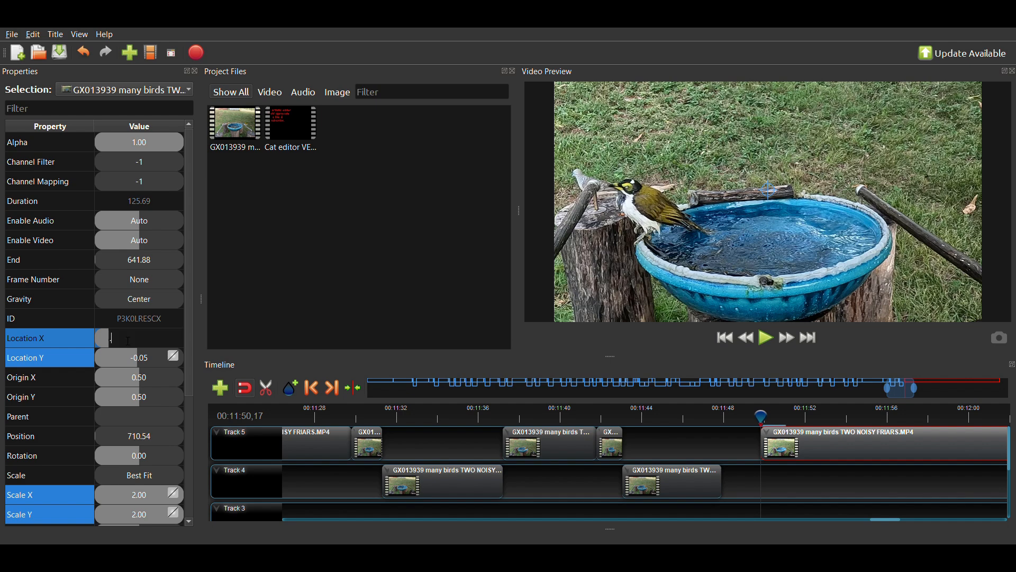
key(Return)
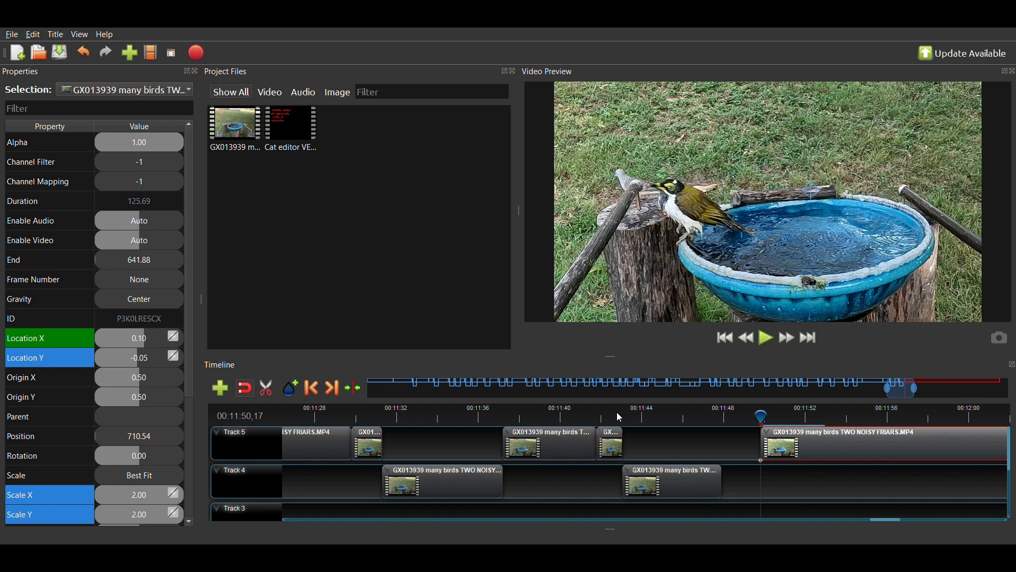
click(618, 413)
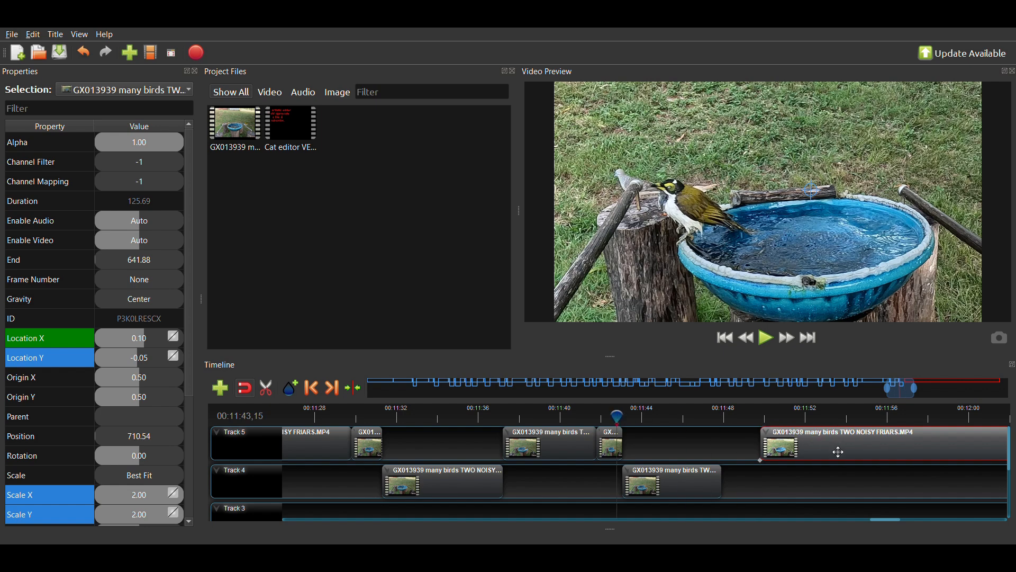
drag(839, 453, 803, 454)
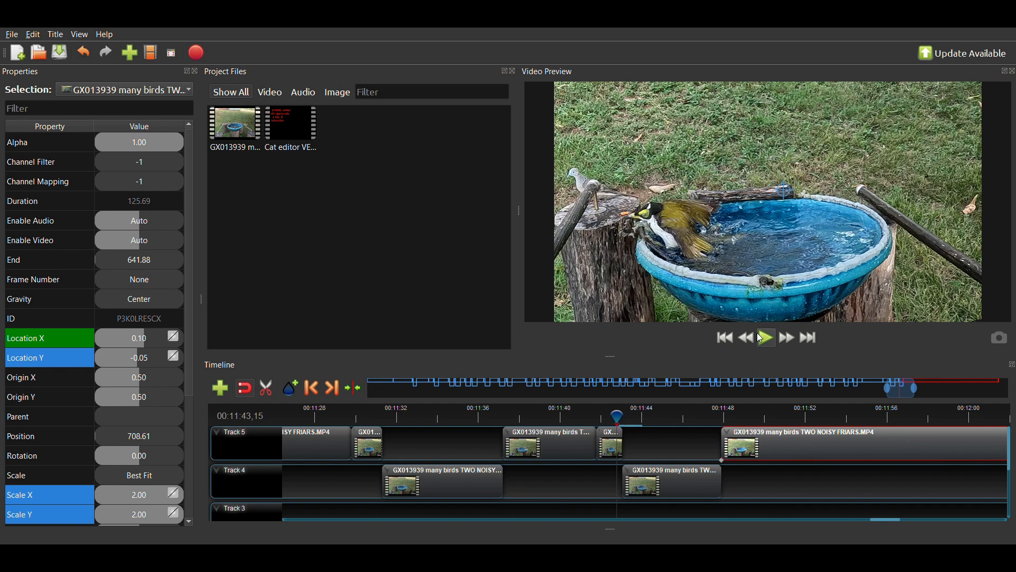
- Play from 00:11:43,15 through the slow-motion replay and following Track 5 footage to 00:11:53,19 to check the join and framing
click(762, 338)
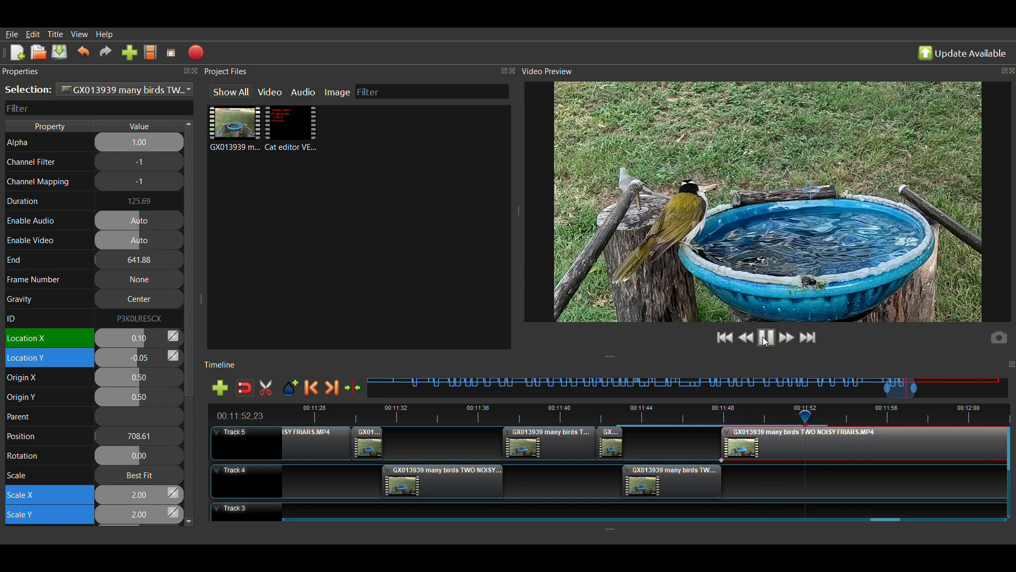
click(767, 339)
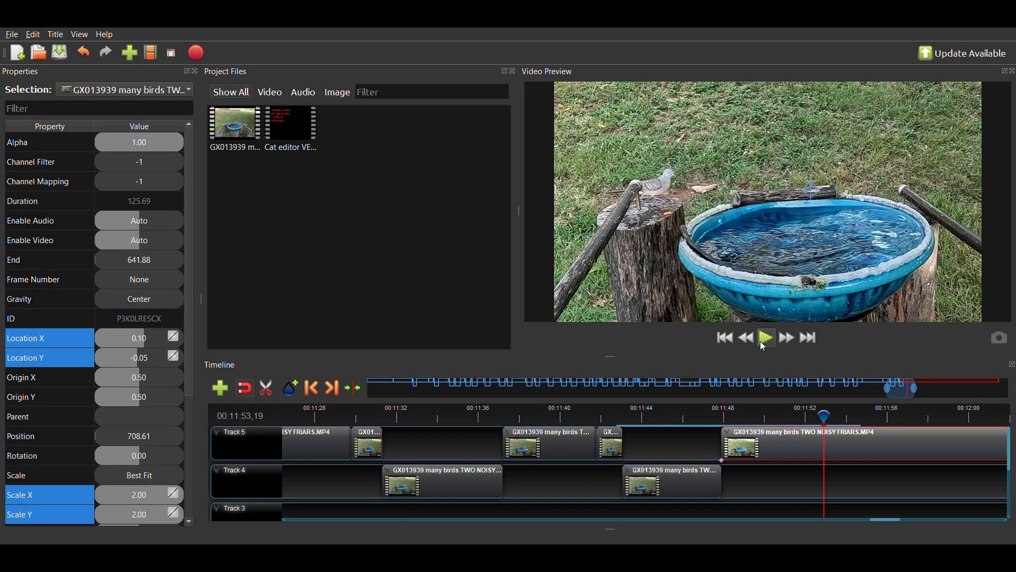
click(792, 416)
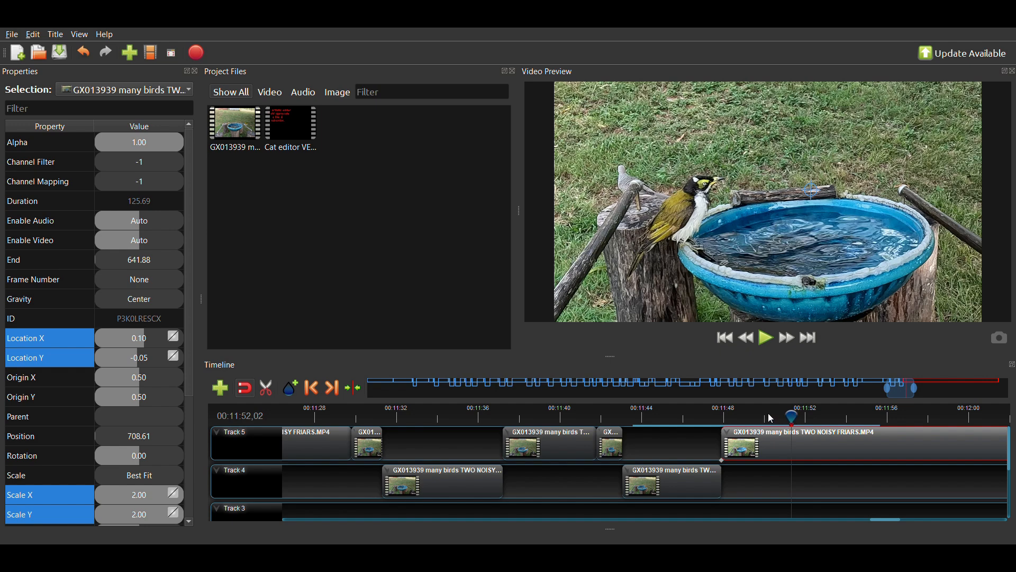
- Keyframe the remaining Track 5 clip at 00:11:50,07 with Scale X and Y 2.00, Location X 0.10 and Location Y -0.05
click(772, 416)
click(758, 419)
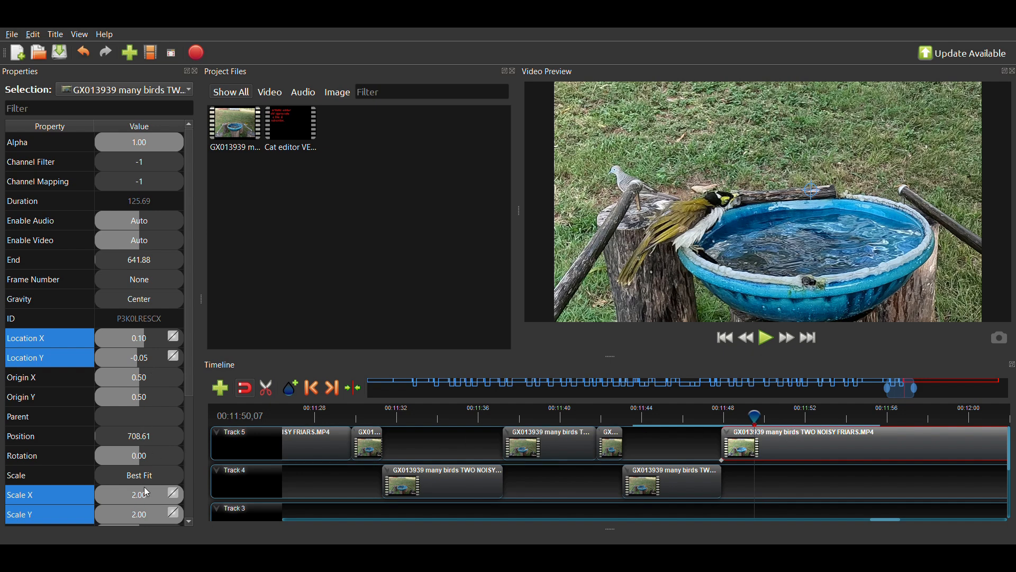
click(144, 518)
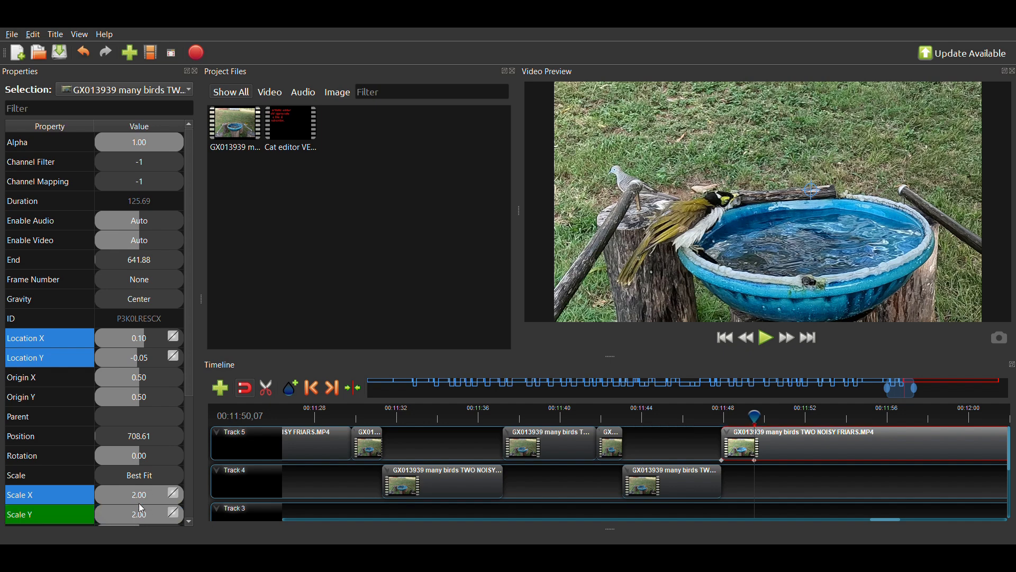
click(140, 498)
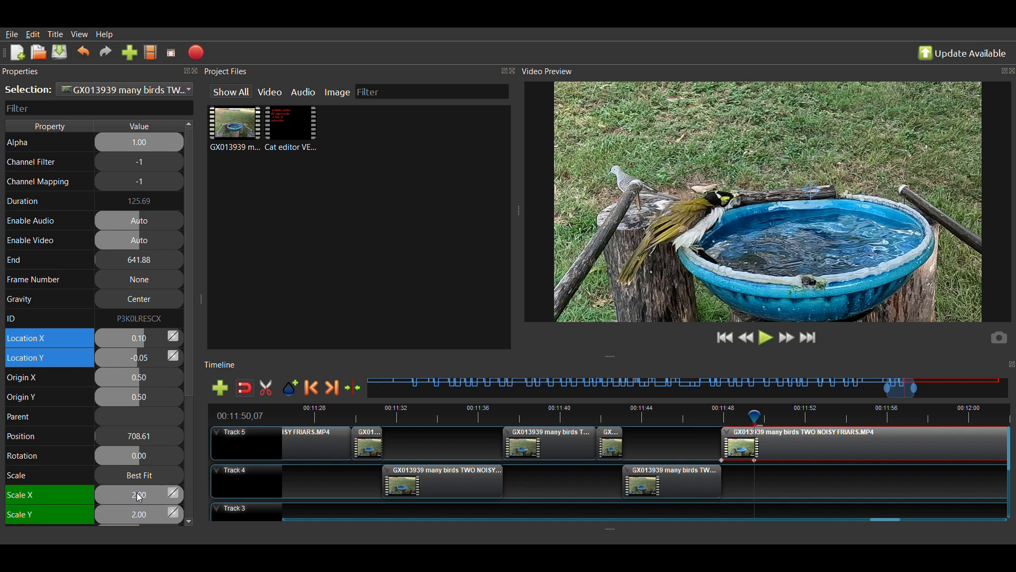
click(132, 333)
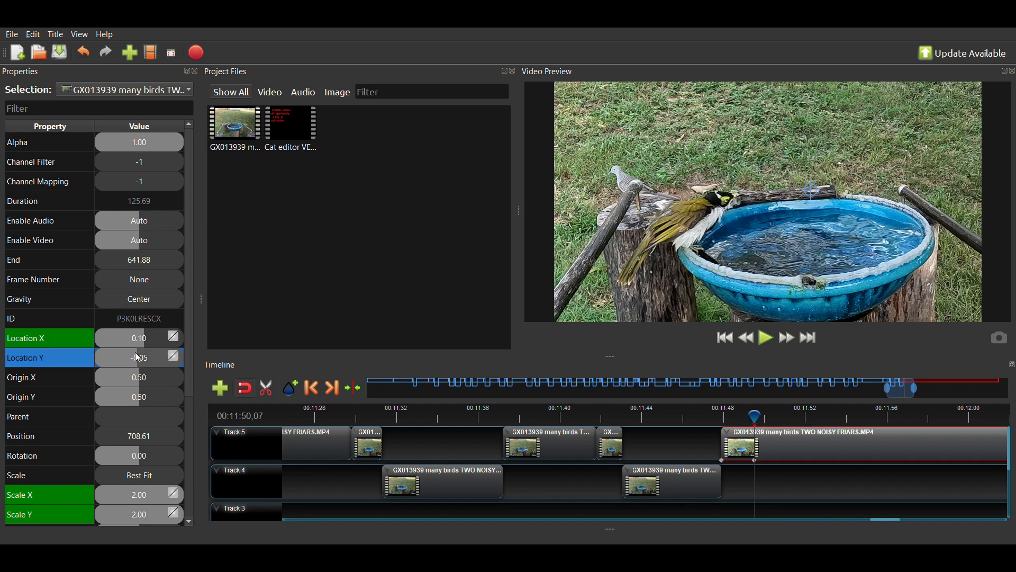
double_click(138, 358)
text(-.05)
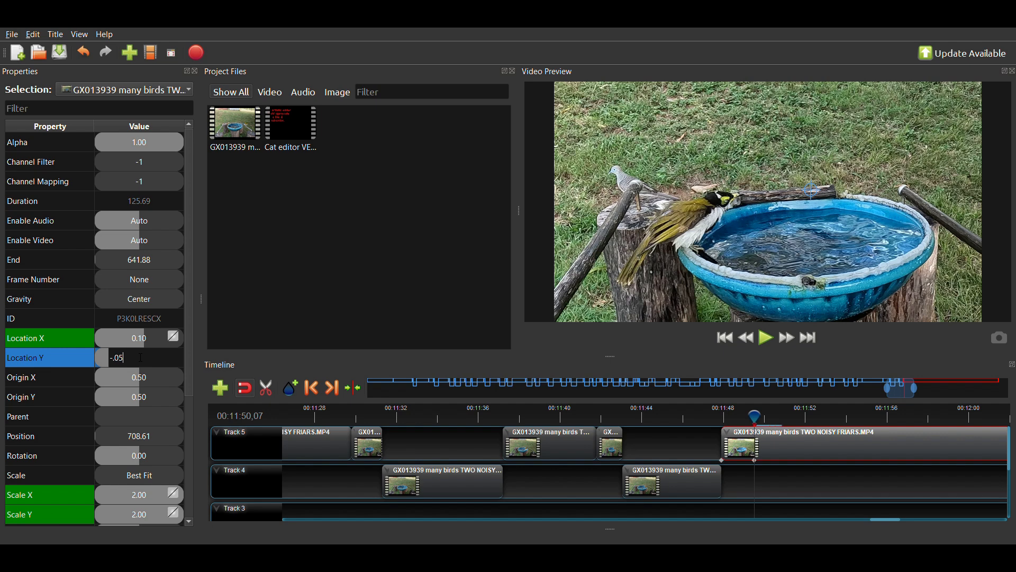
key(Return)
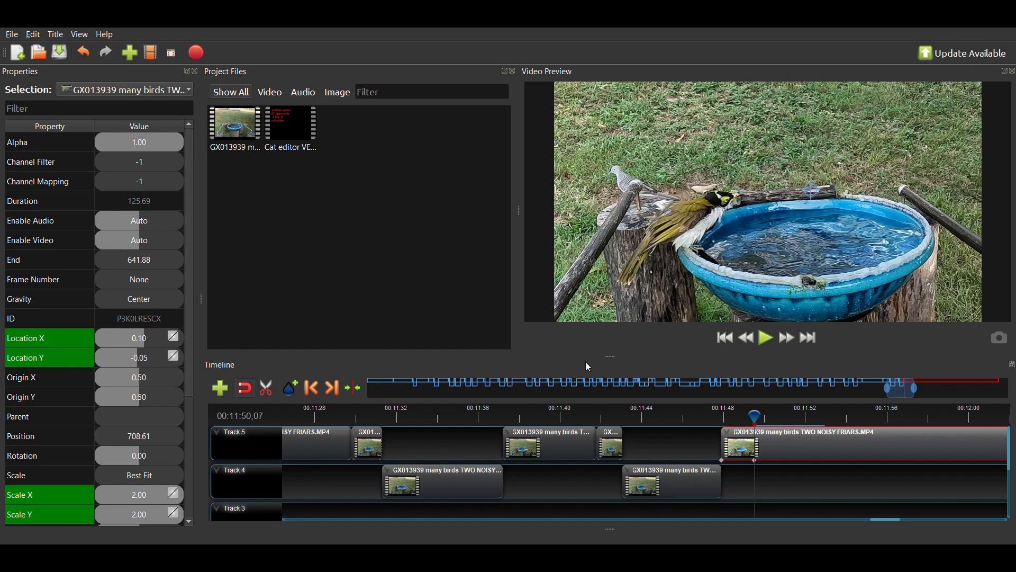
- Zoom the Track 5 clip out at 00:11:51,02 by keyframing Scale X and Scale Y to 1.60
drag(769, 413, 774, 421)
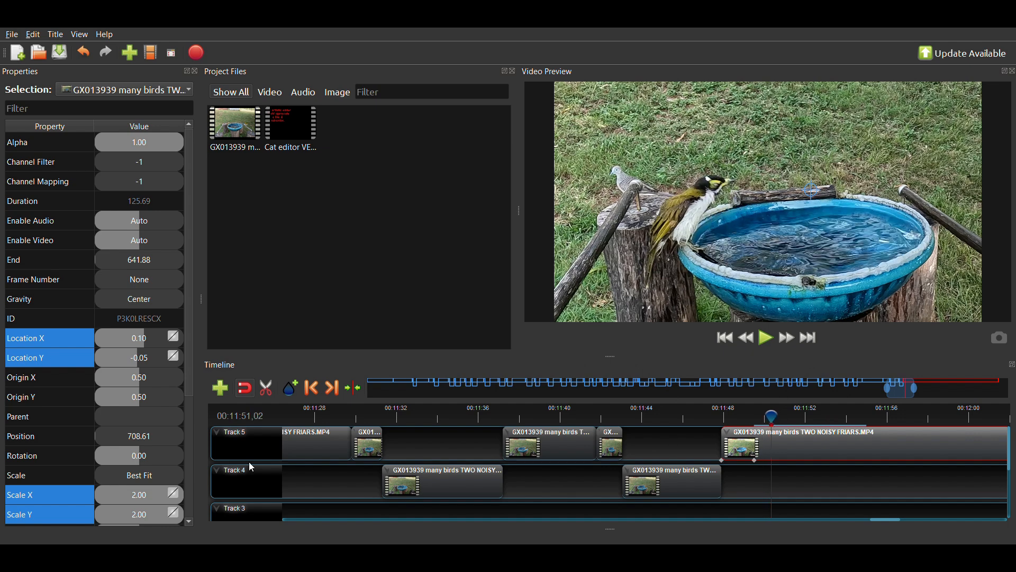
double_click(134, 496)
text(1.6)
key(Return)
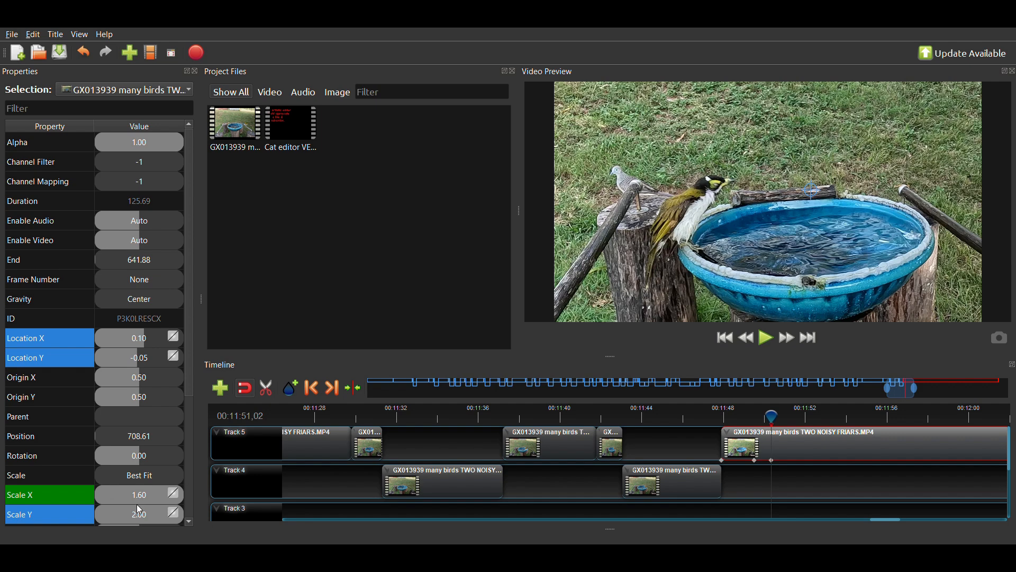
double_click(144, 514)
text(1.6)
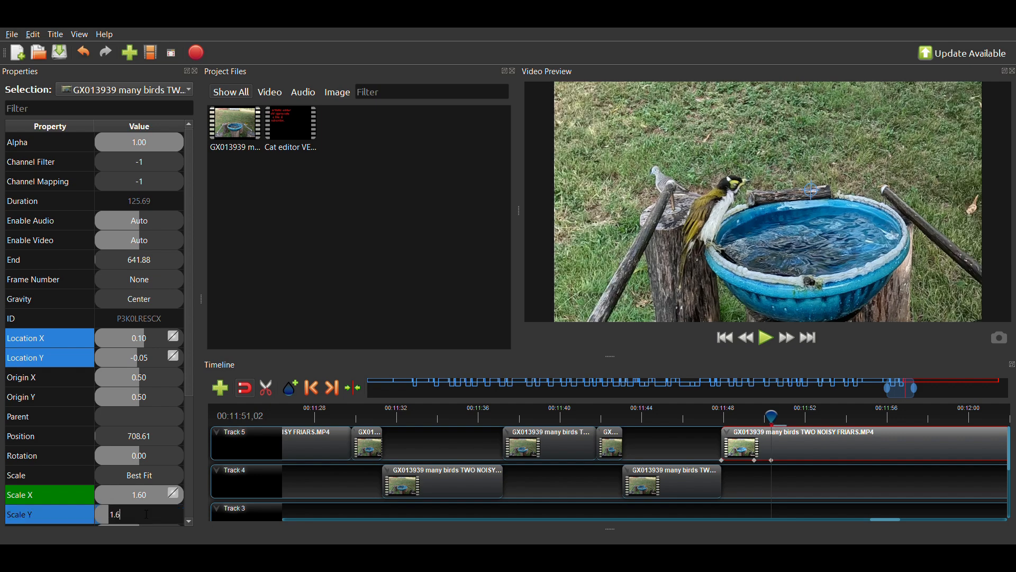
key(Return)
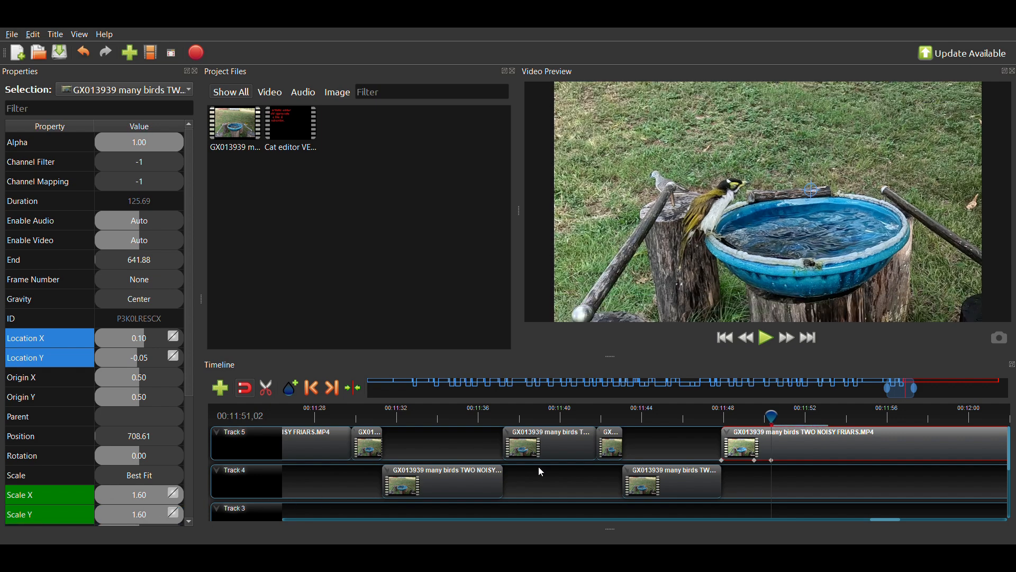
- Play the Track 5 footage from 00:11:51,02 to 00:12:01,27 to review the dove's movement on the stump
click(768, 343)
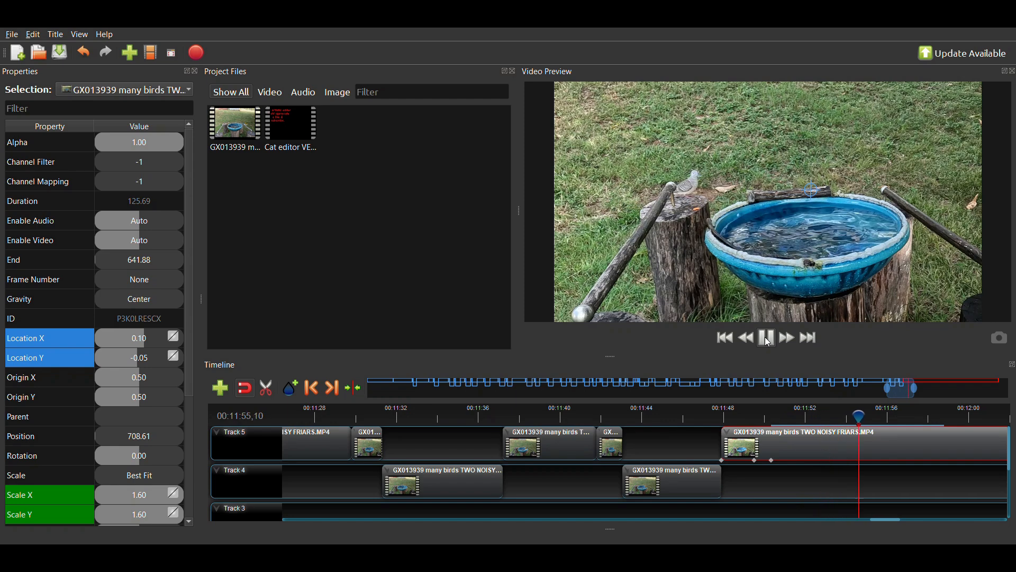
click(768, 338)
click(768, 343)
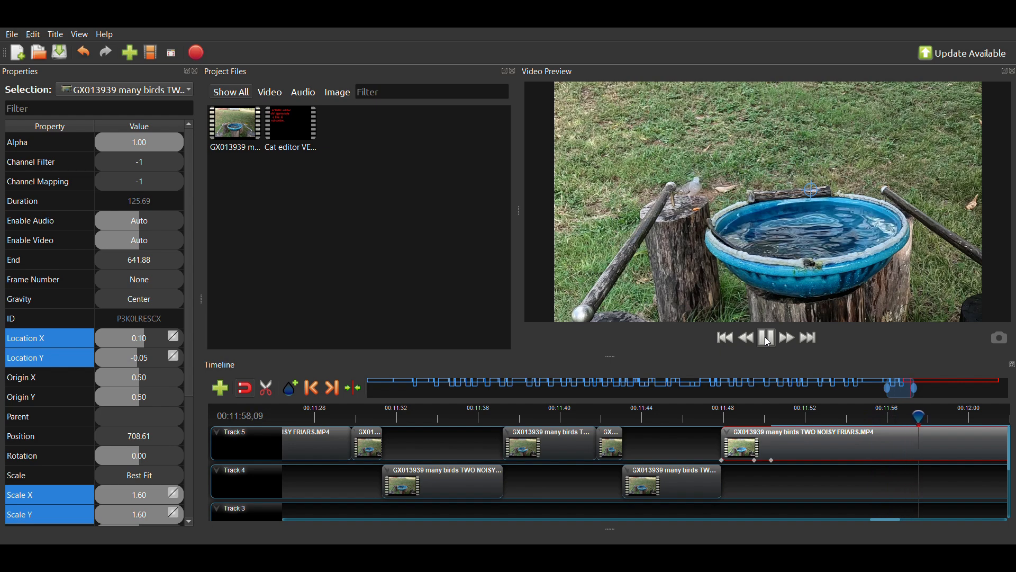
click(768, 343)
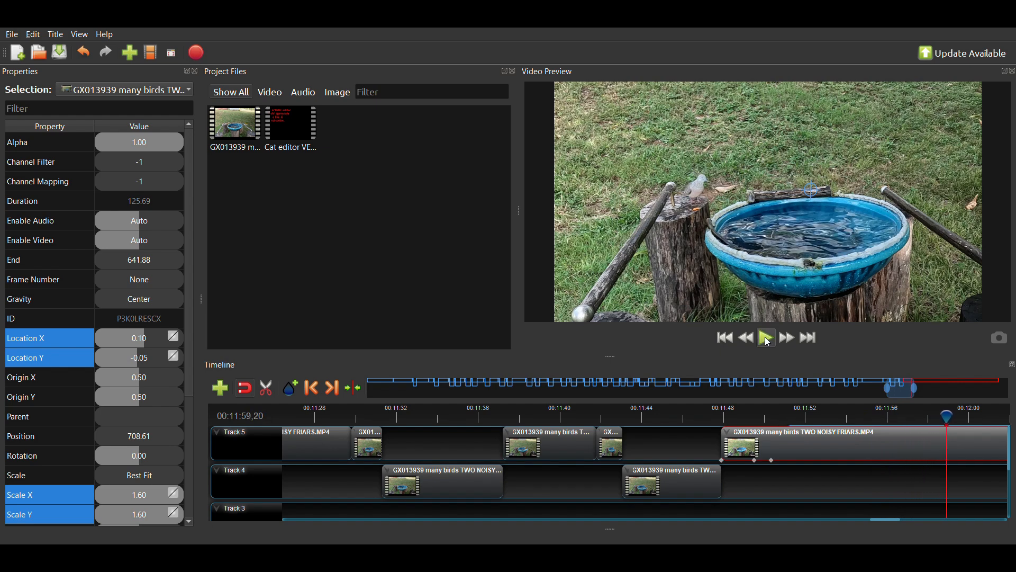
click(768, 343)
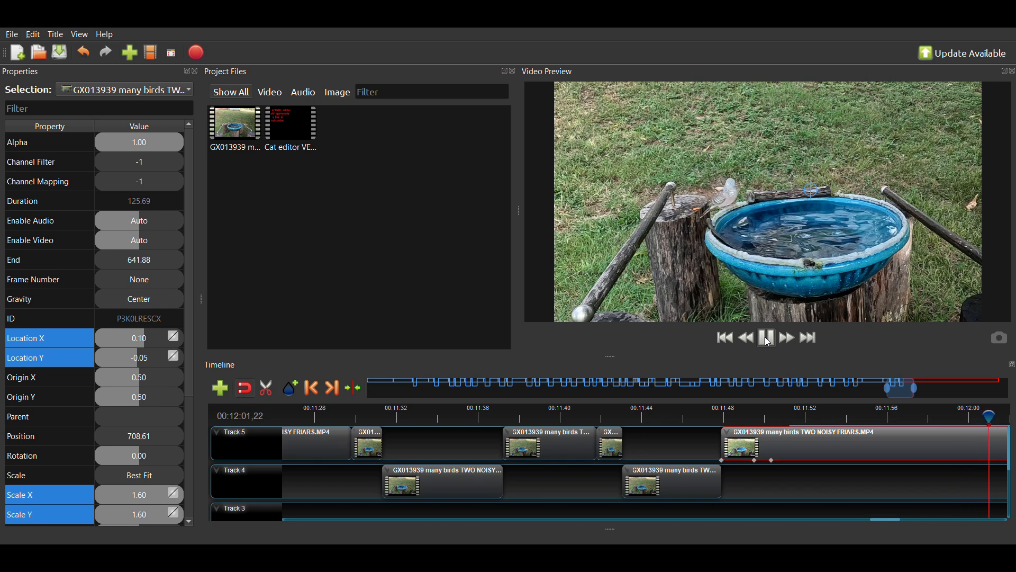
click(768, 342)
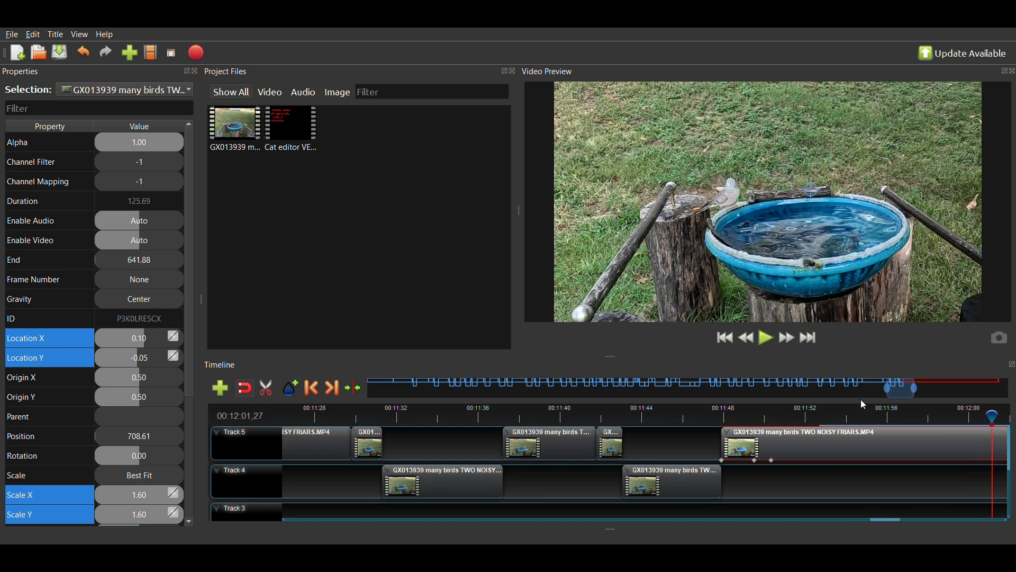
- Keyframe the Track 5 clip's Scale X and Scale Y at 1.60 at 00:11:57,11, while the dove is on the stump
drag(906, 395, 916, 401)
click(710, 424)
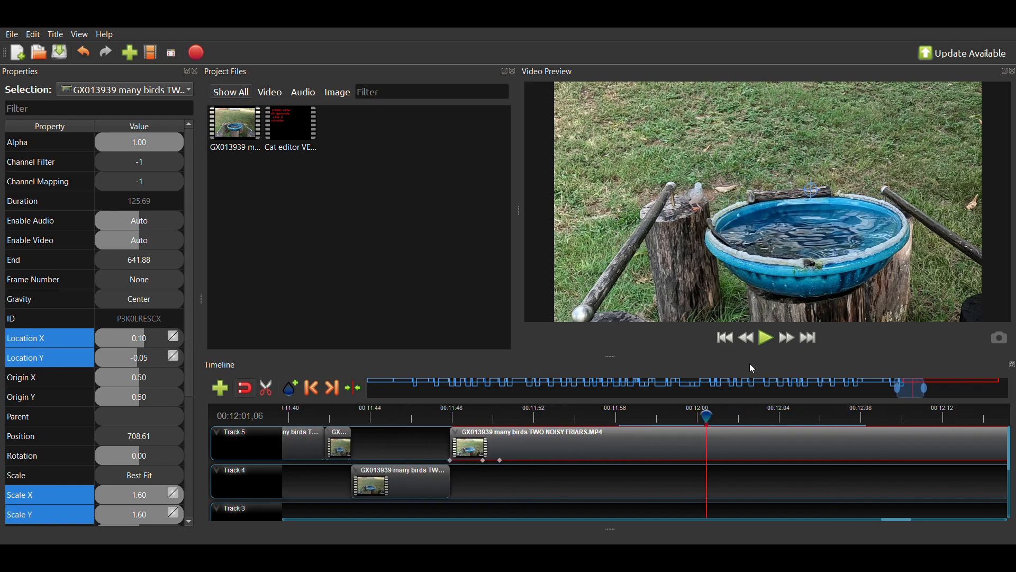
click(631, 416)
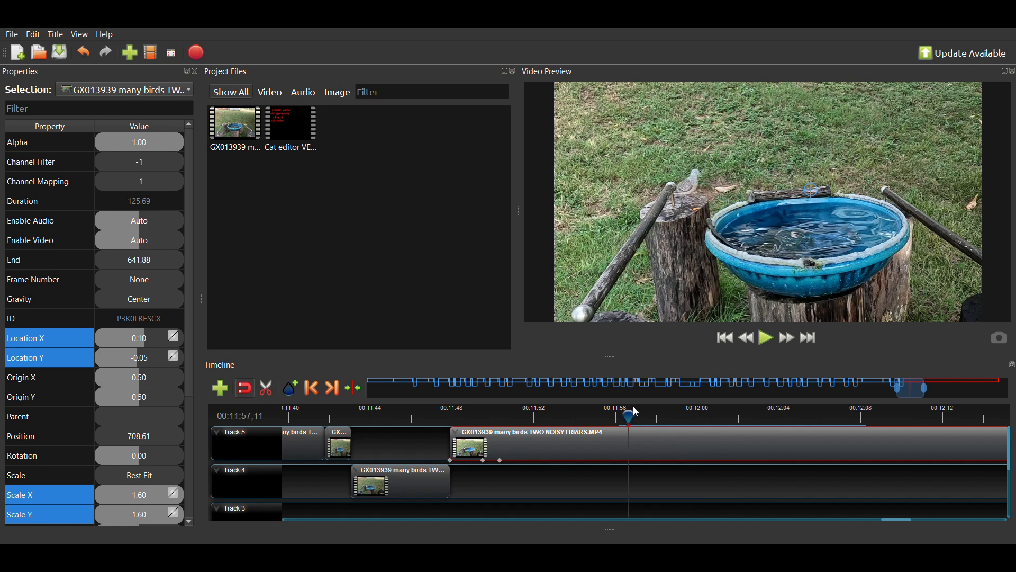
double_click(145, 483)
key(Return)
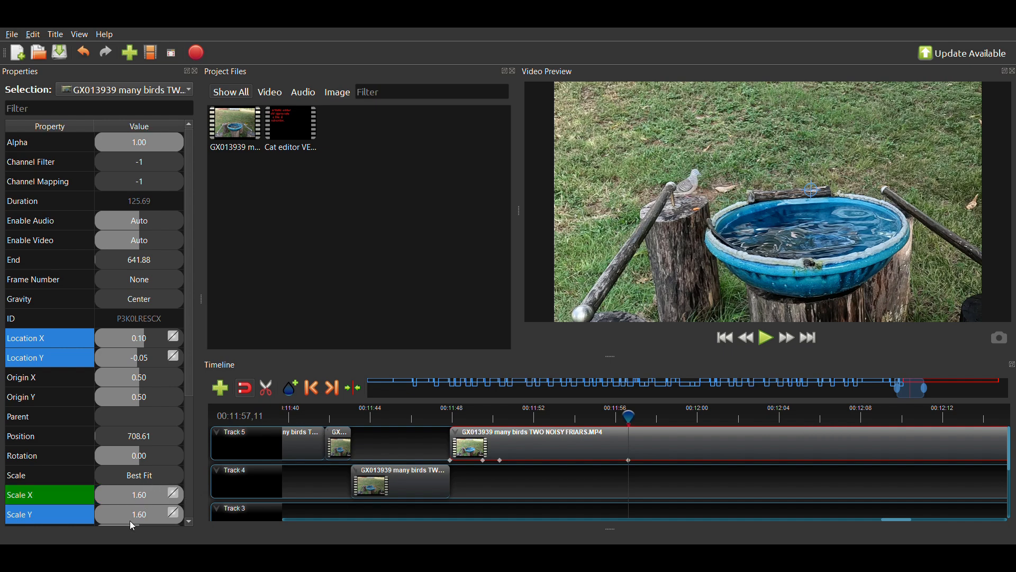
double_click(145, 515)
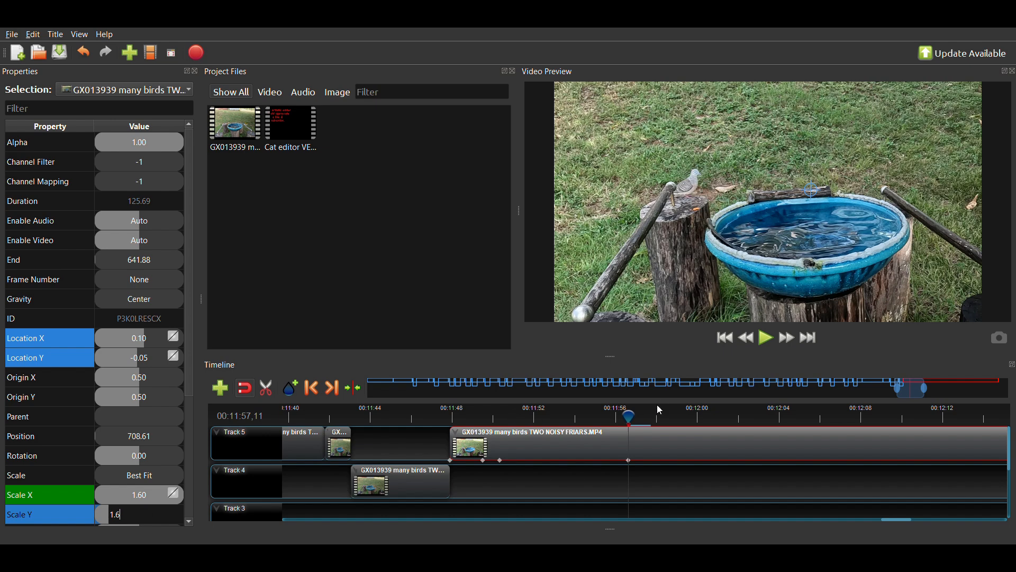
key(Return)
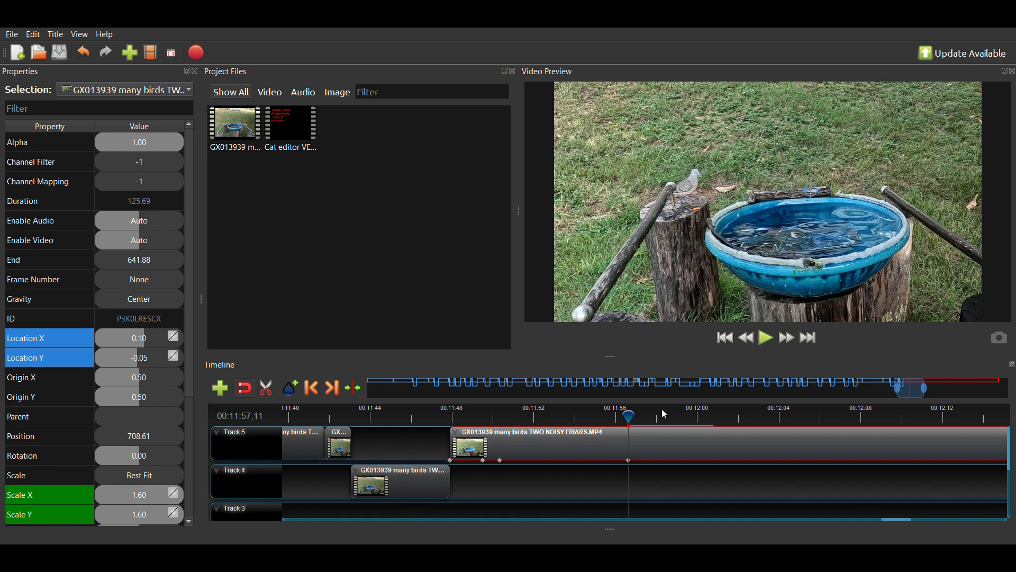
- Keyframe Scale X and Scale Y to 2.00 at 00:11:59,06 and play on to 00:12:11,21 to check the framing
click(667, 416)
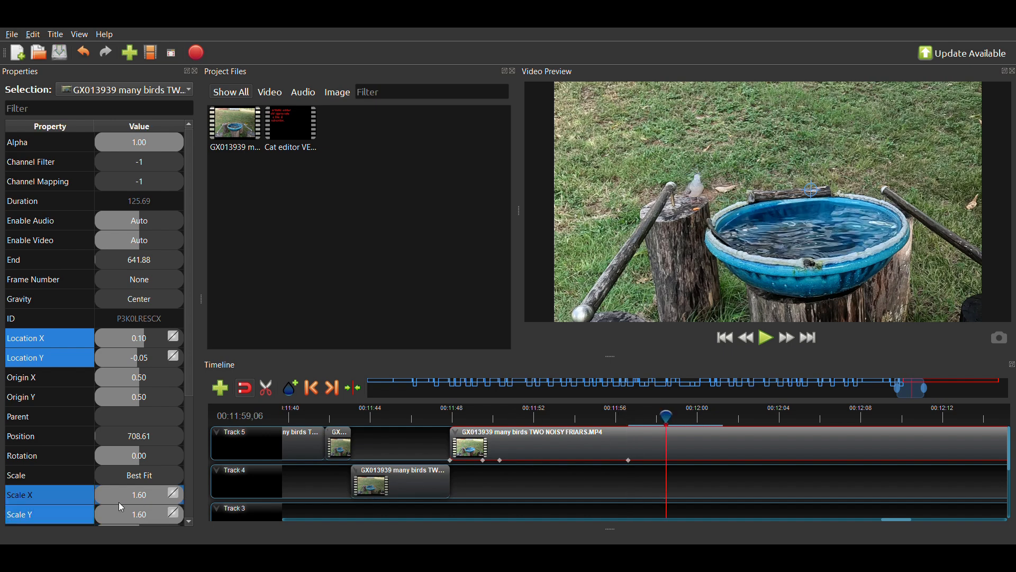
double_click(134, 500)
text(2)
key(Return)
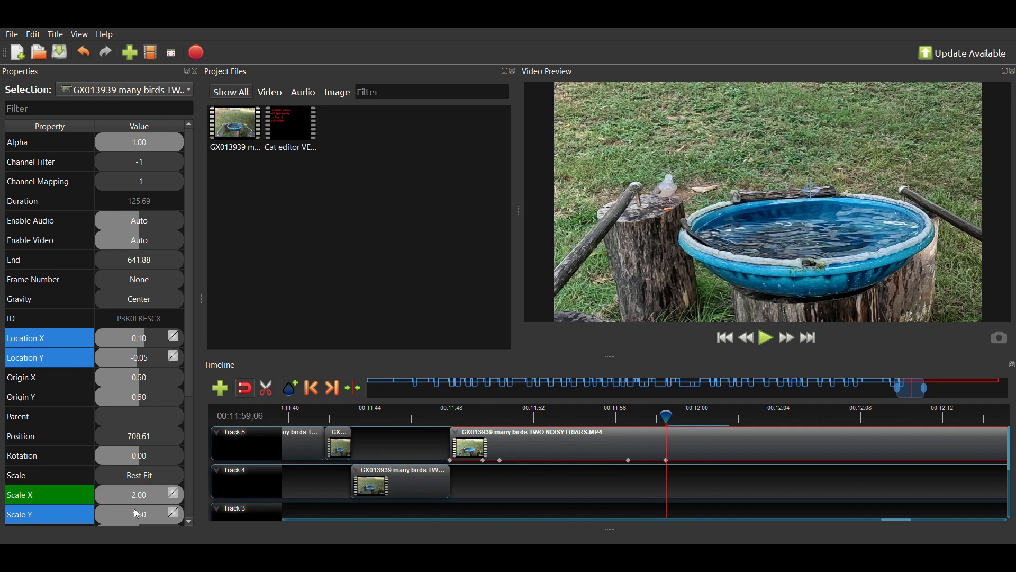
key(Return)
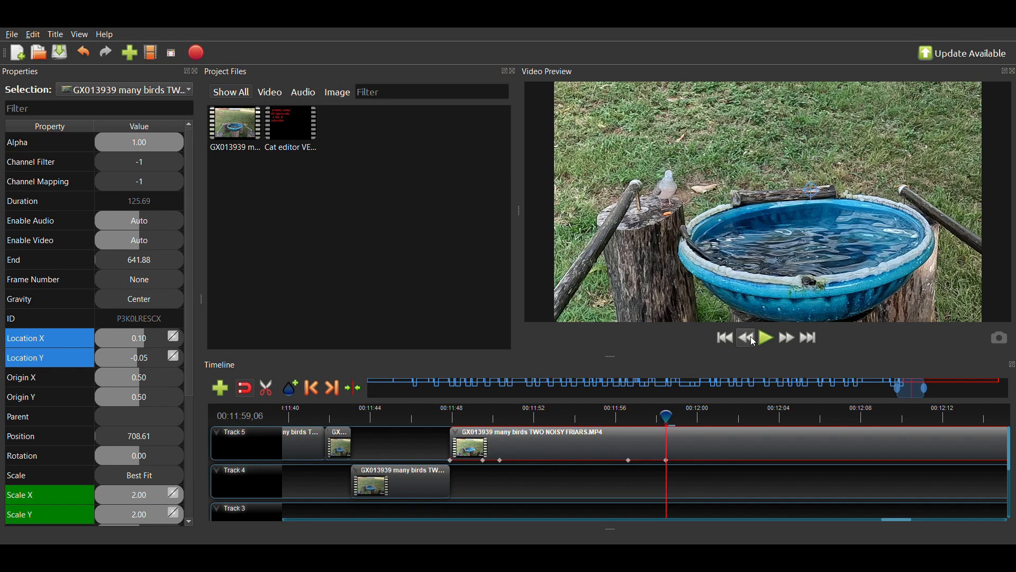
click(769, 337)
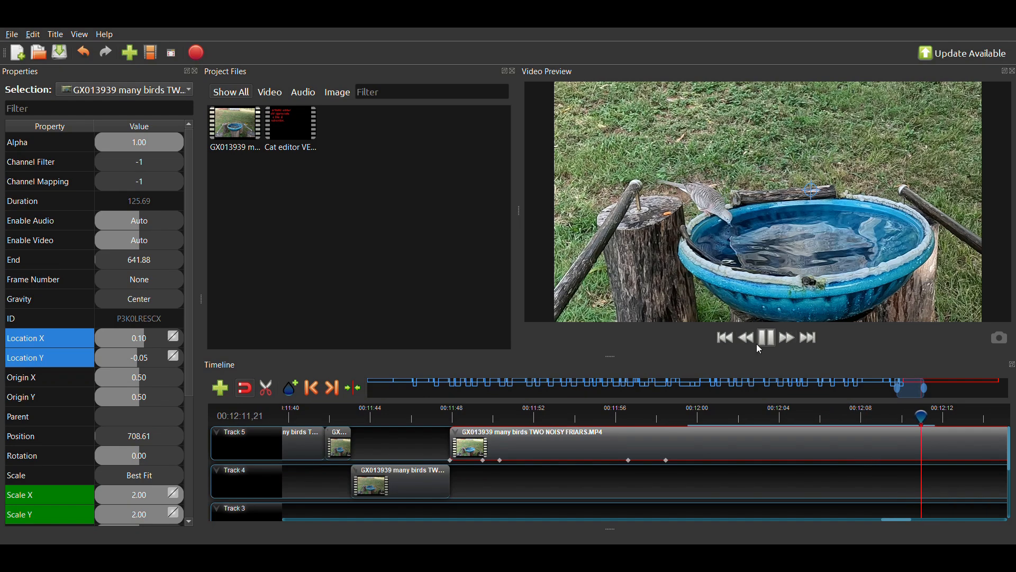
click(765, 338)
- Keyframe the Track 5 clip's Location Y to 0.05 at 00:11:59,07, after the zoom onto the dove
click(666, 418)
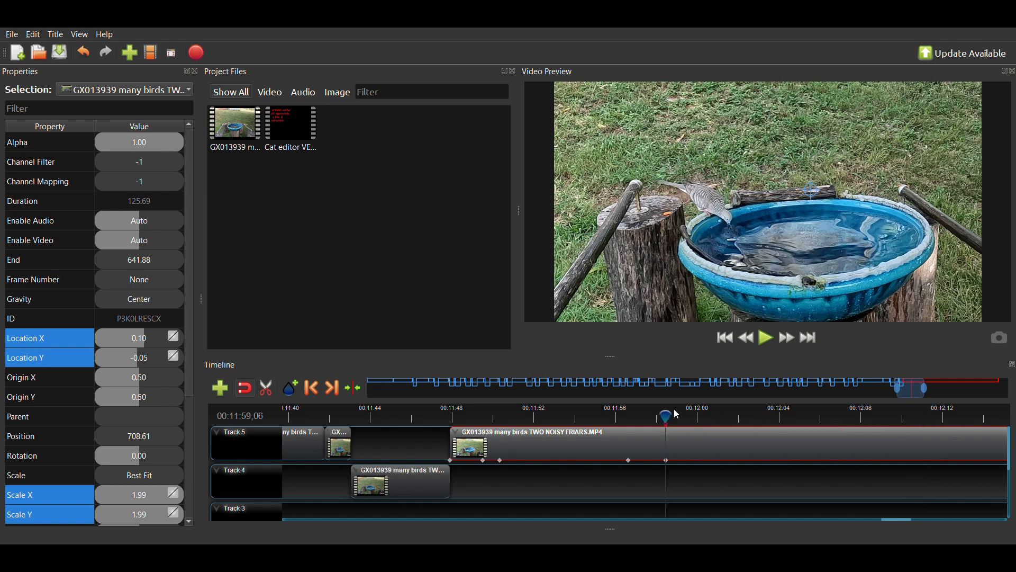
key(Right)
key(Right)
key(Left)
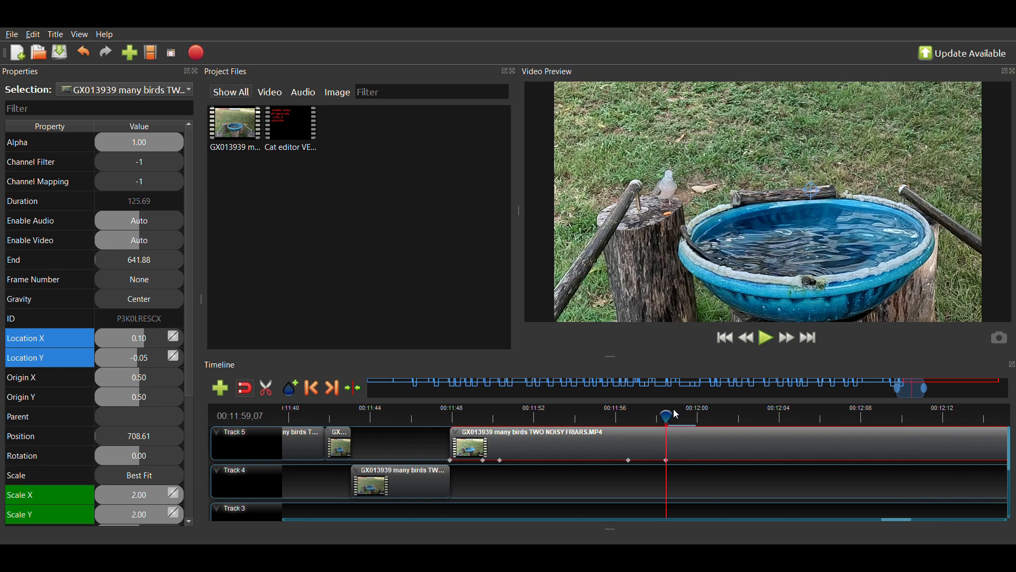
double_click(133, 359)
text(.0)
key(Return)
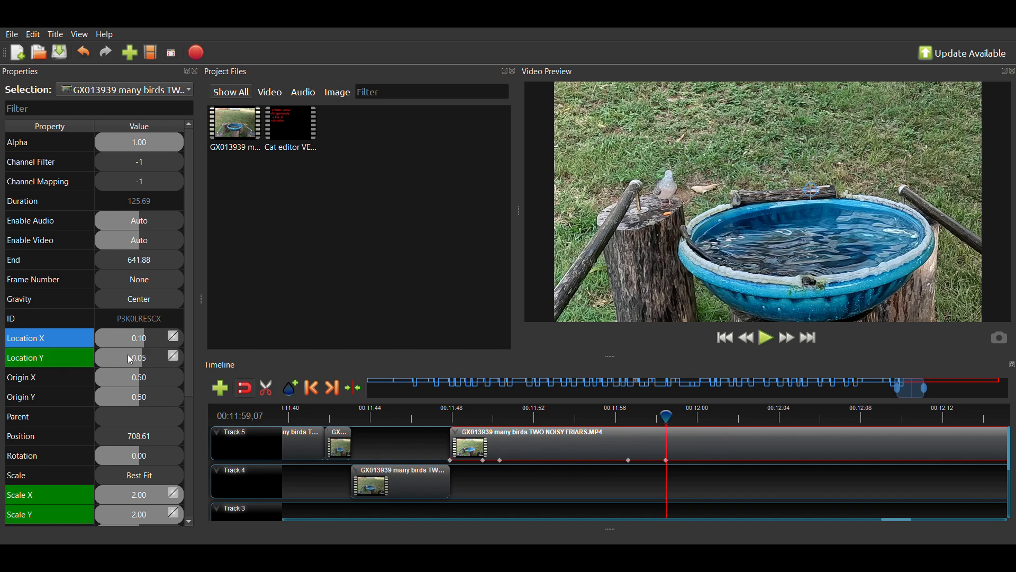
drag(717, 191, 708, 227)
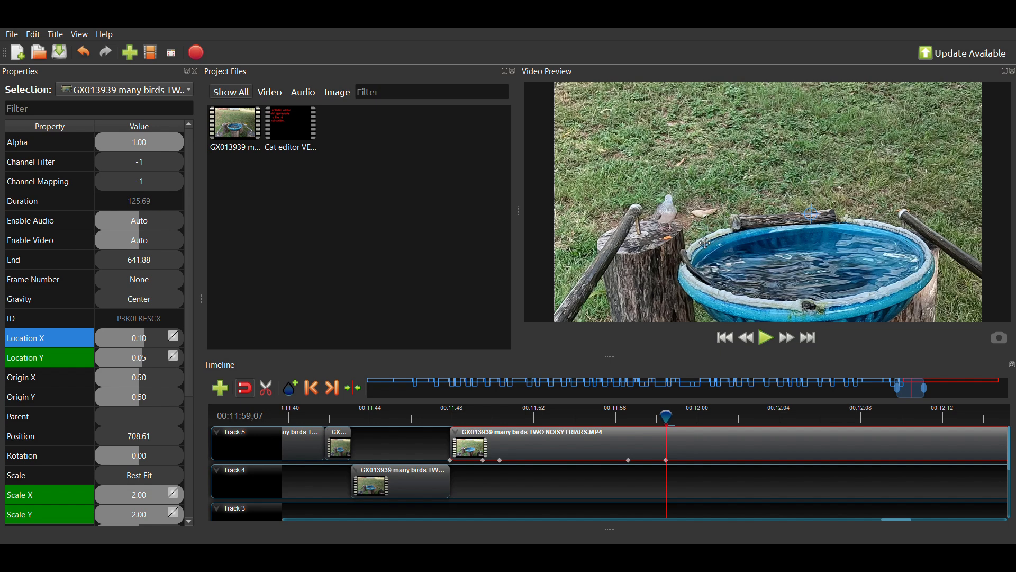
- Play from 00:11:59,07 to 00:12:19,24 to follow the dove, and replay from 00:12:13,13, stopping at 00:12:15,08
click(767, 338)
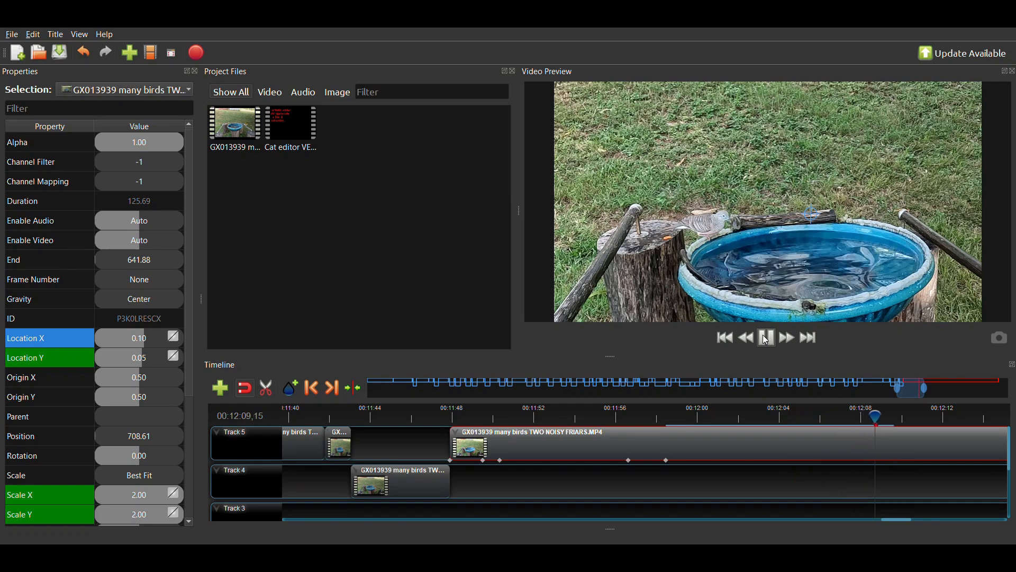
drag(918, 393, 926, 397)
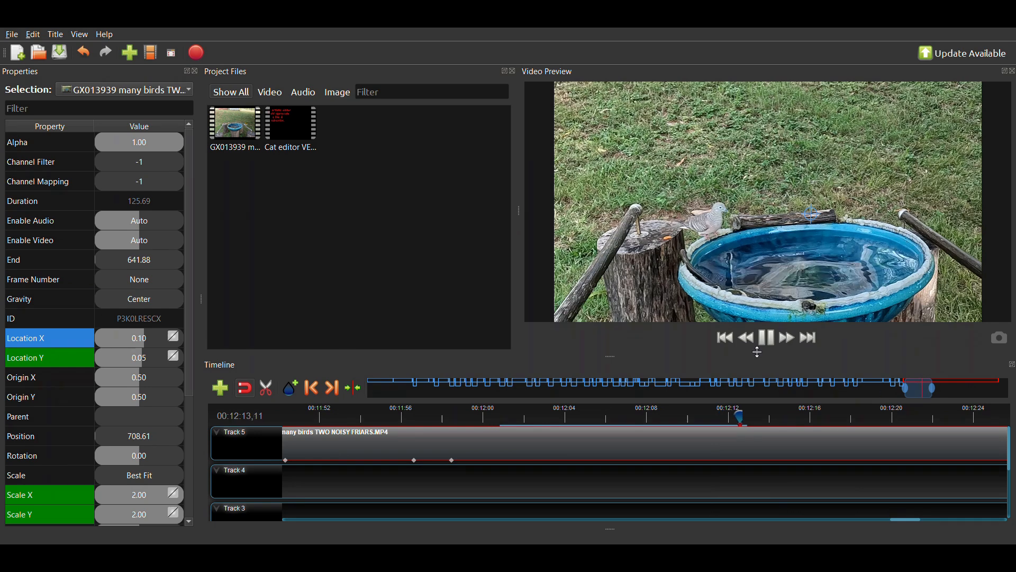
click(768, 339)
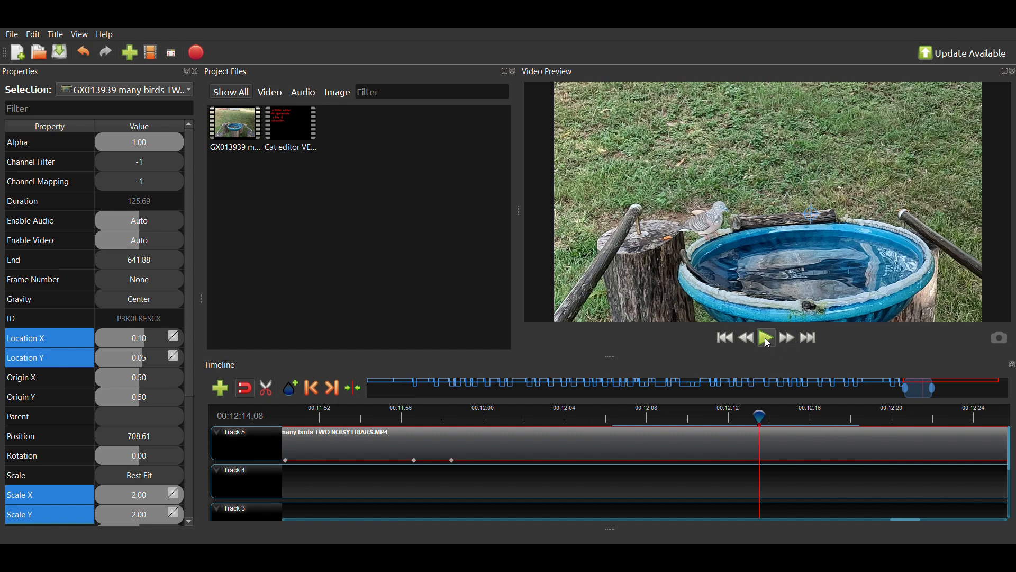
click(765, 340)
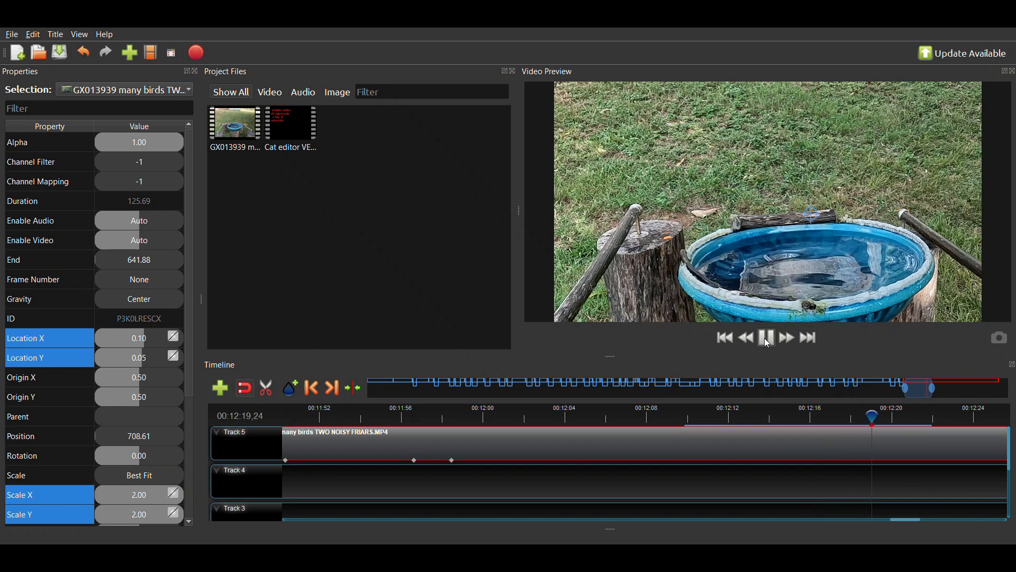
click(768, 341)
click(744, 413)
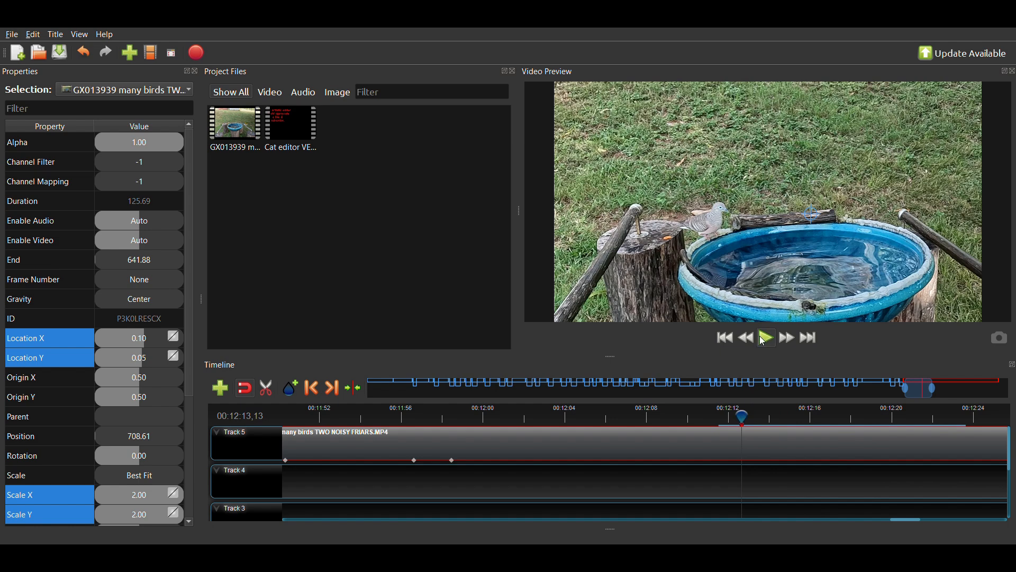
click(764, 341)
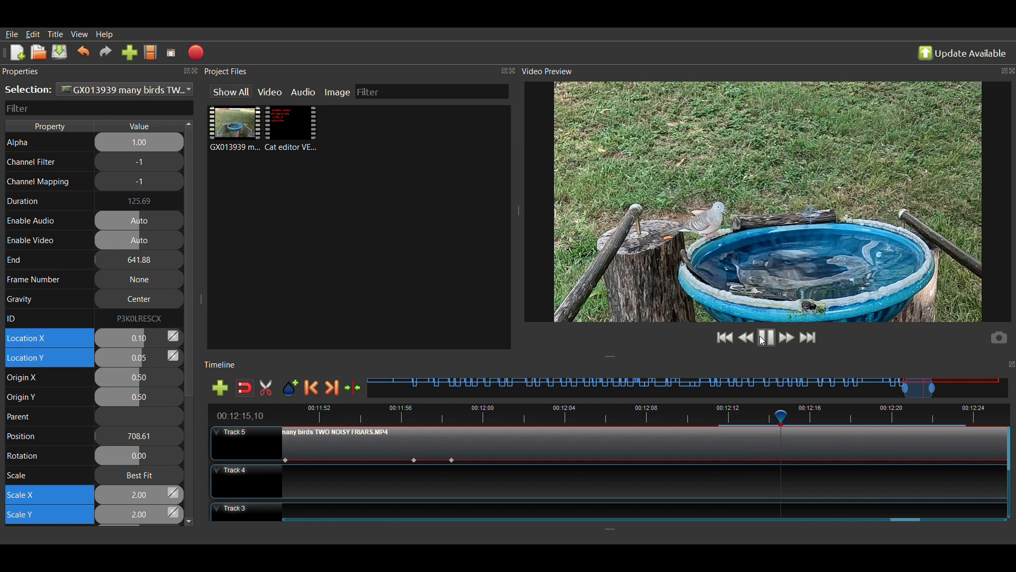
click(769, 337)
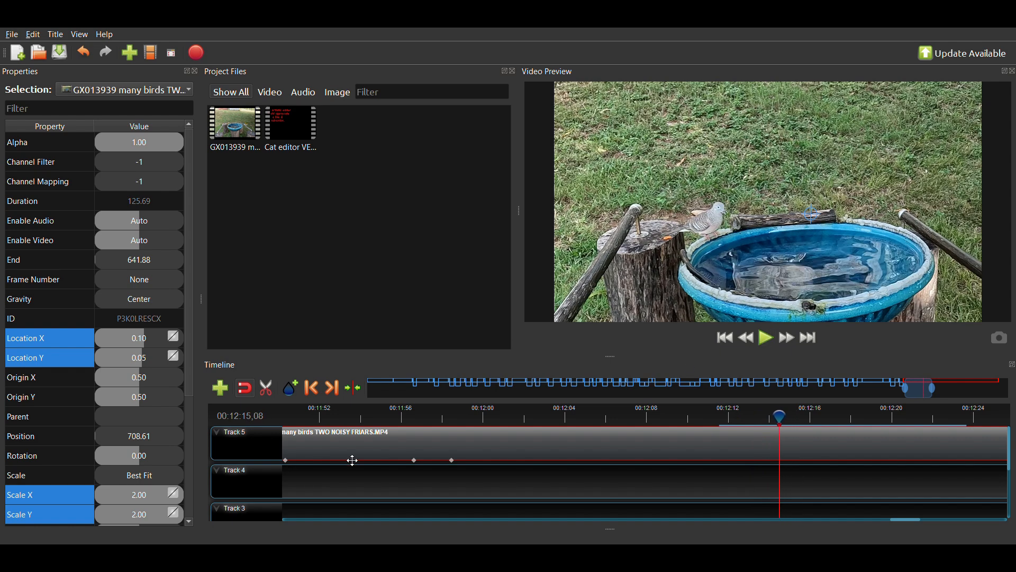
- Keyframe the Track 5 clip at 00:12:15,08 with Scale X and Scale Y 2.00, Location X 0.10 and Location Y 0.05
click(150, 493)
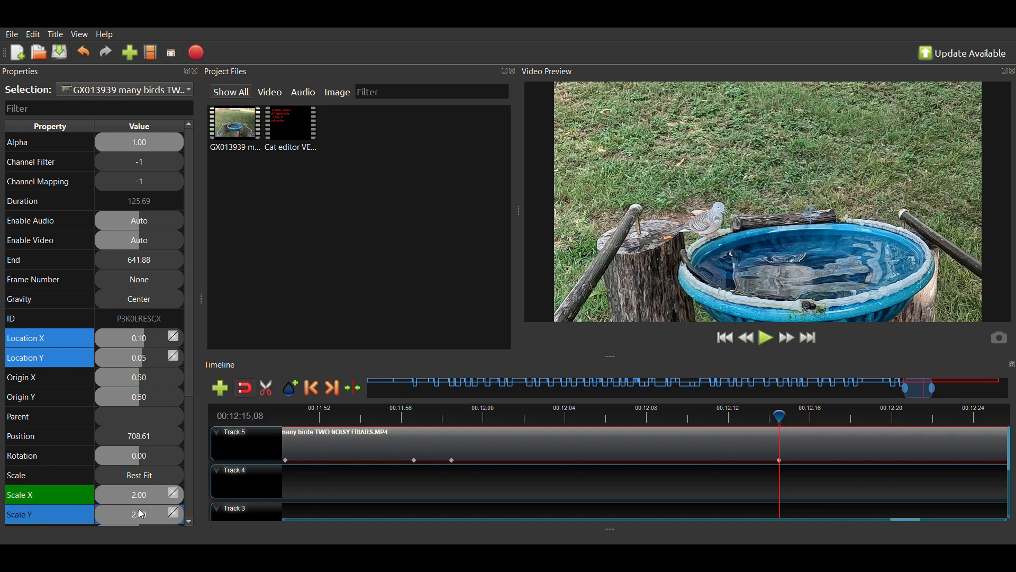
click(142, 514)
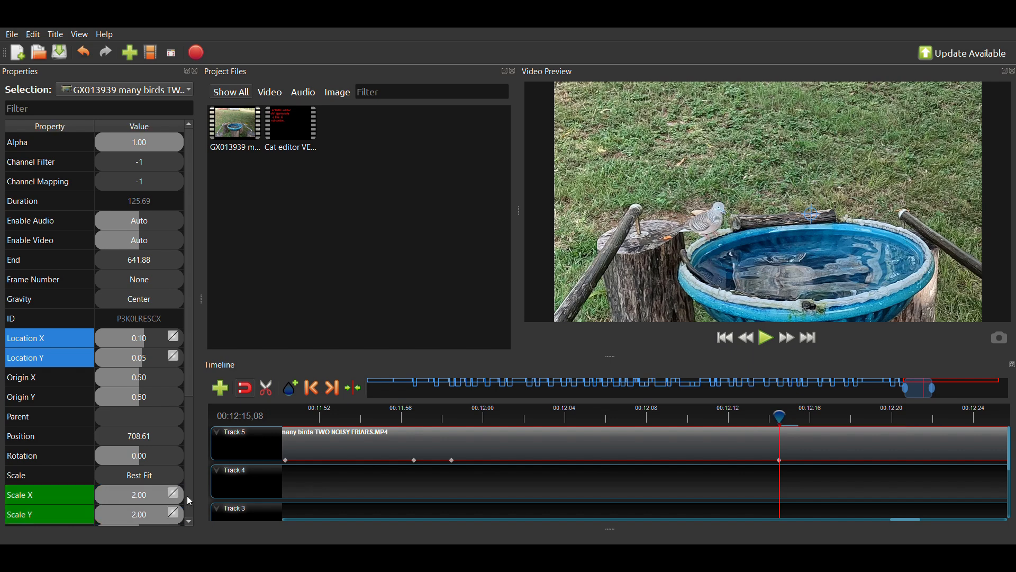
double_click(128, 340)
text(.1)
key(Return)
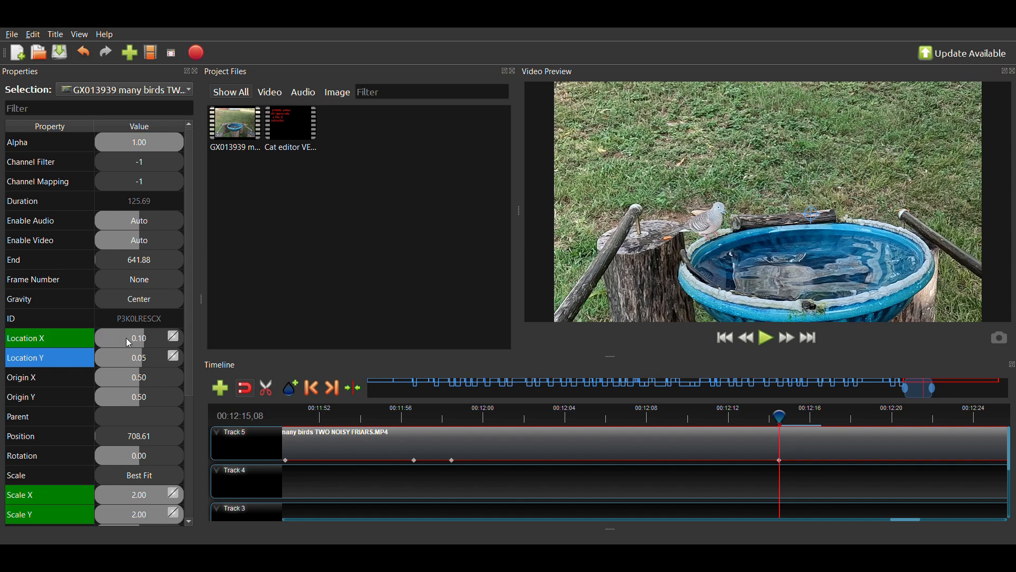
text(.0)
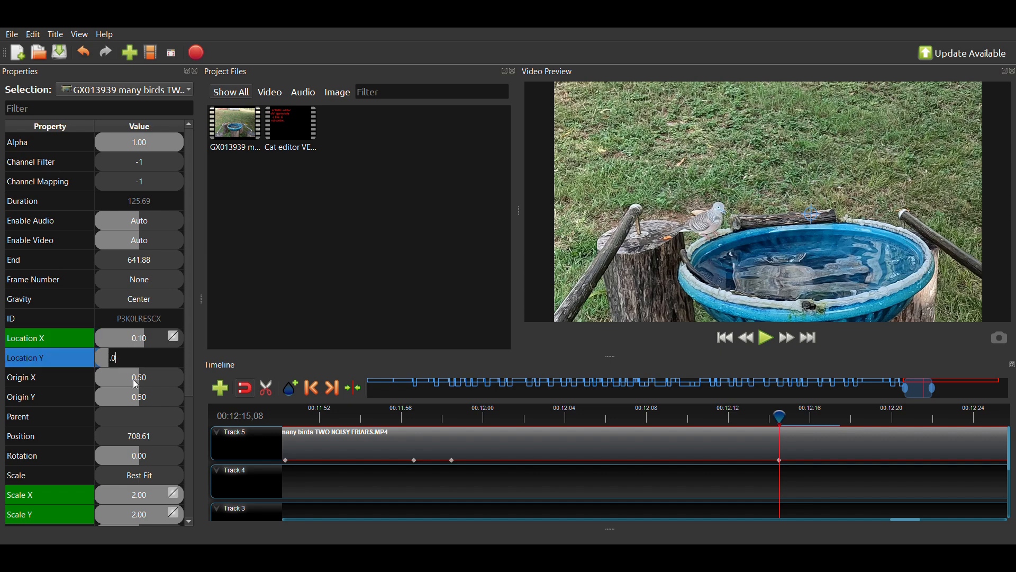
key(Return)
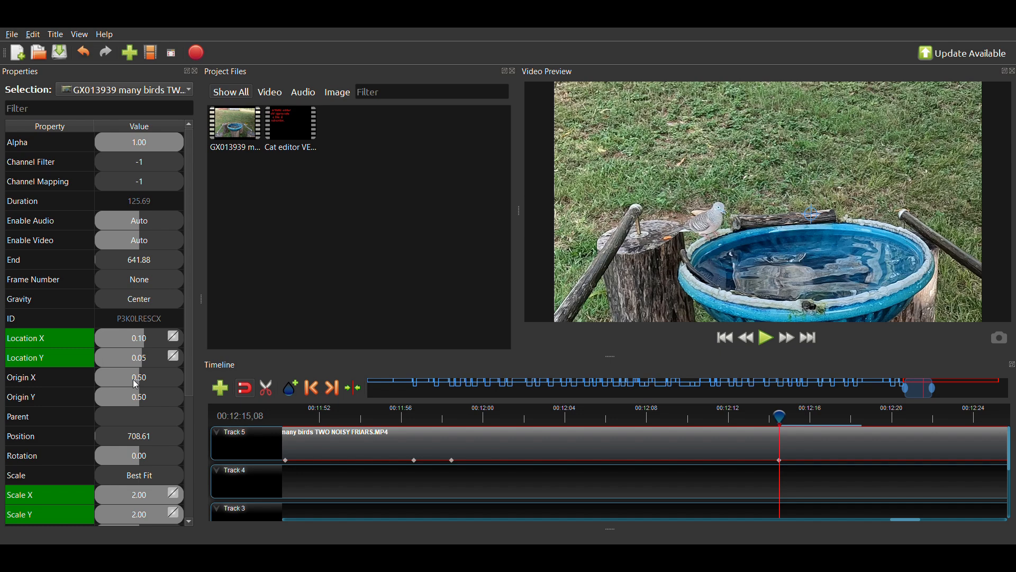
- One frame on, at 00:12:15,09, keyframe Location X and Location Y to 0 and Scale X and Scale Y to 1.00
key(Right)
click(141, 341)
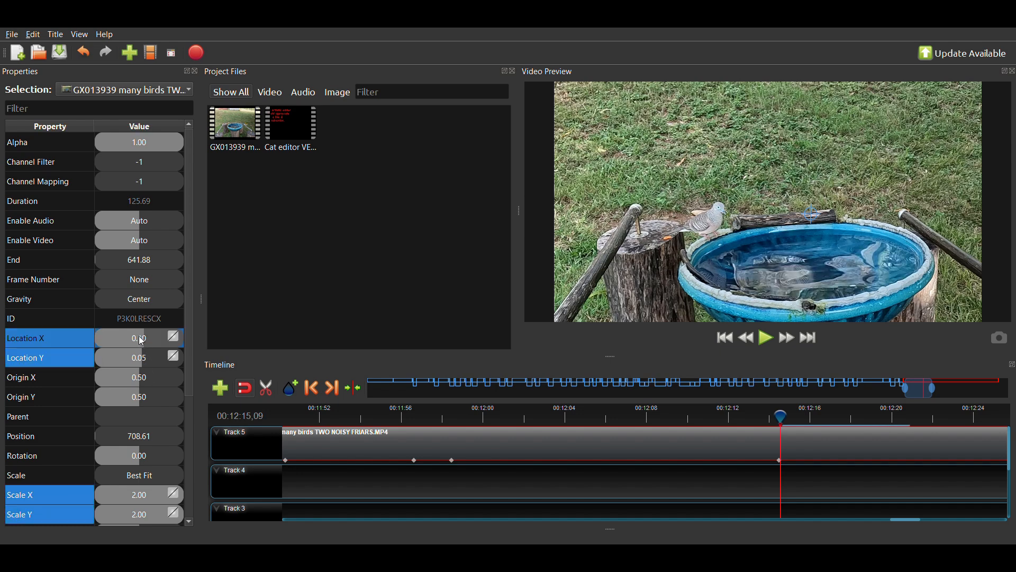
text(0)
key(Return)
click(136, 357)
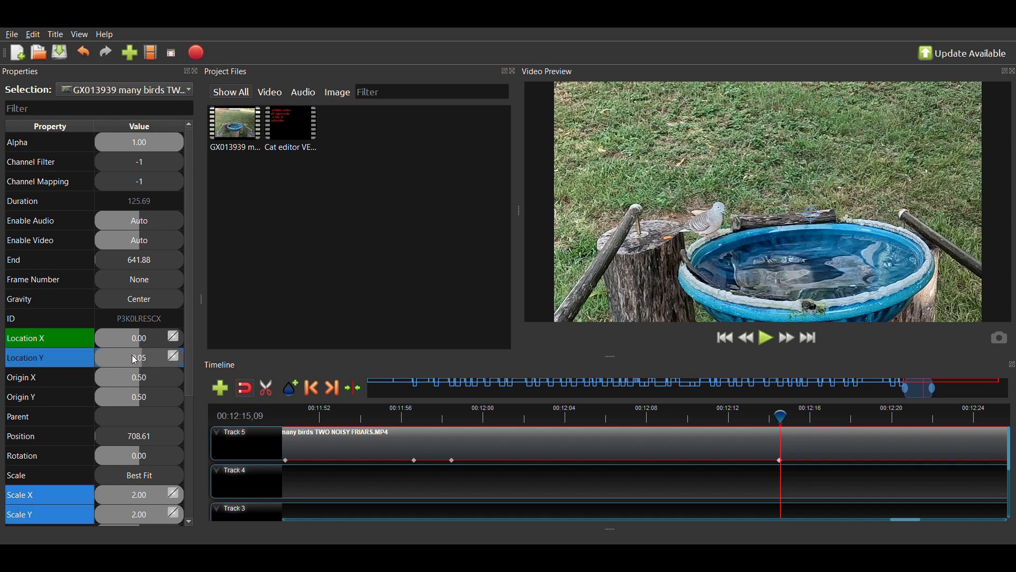
text(0)
key(Return)
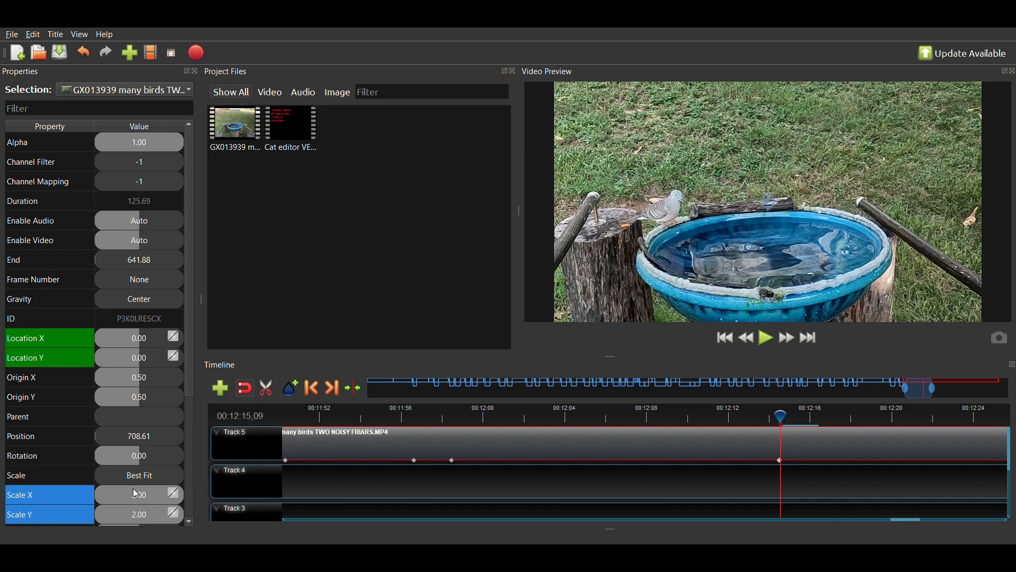
click(150, 492)
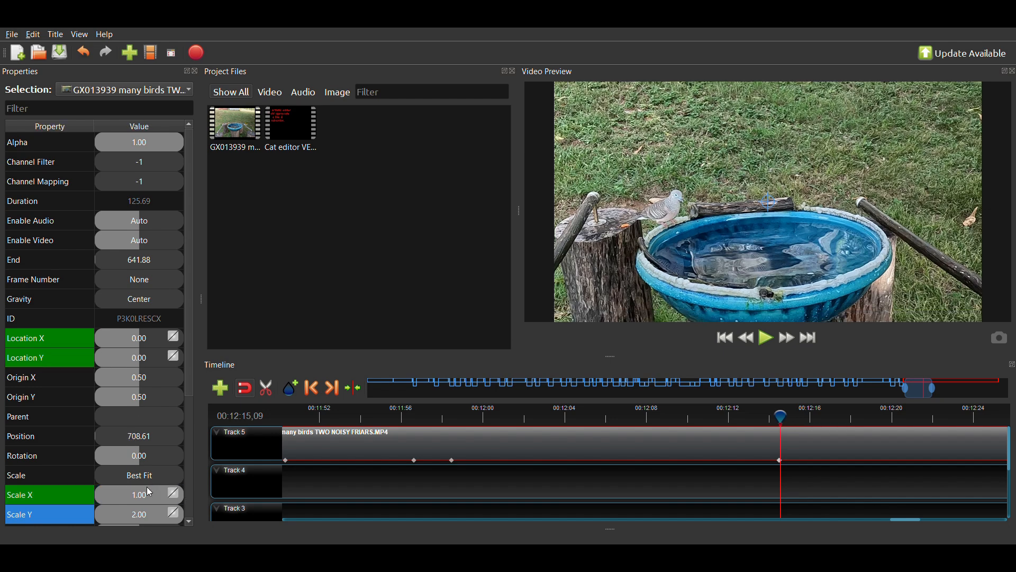
click(146, 523)
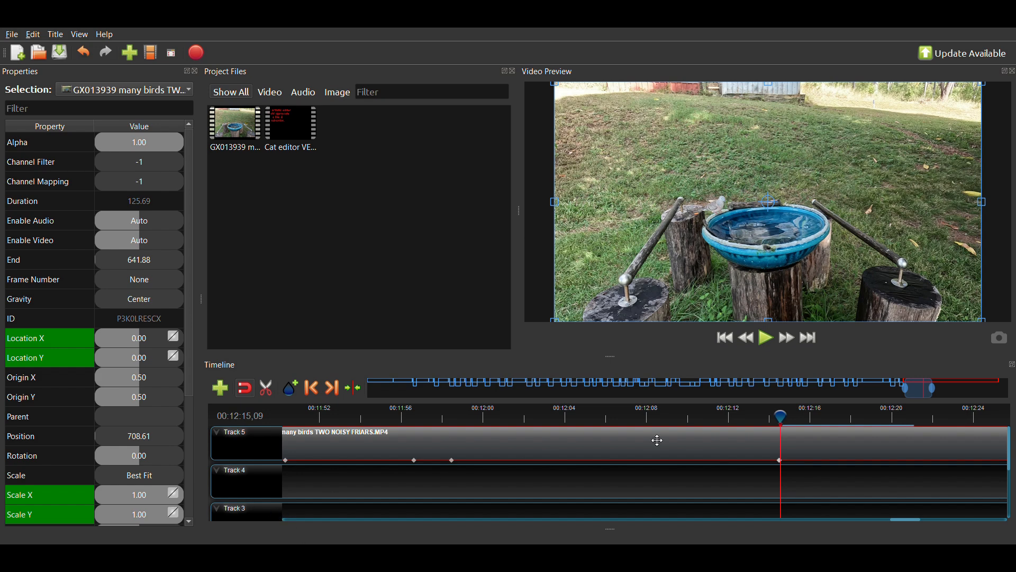
- Play from 00:12:14,14 to 00:12:25,02 to check the cut from the dove close-up back to the full view
click(769, 422)
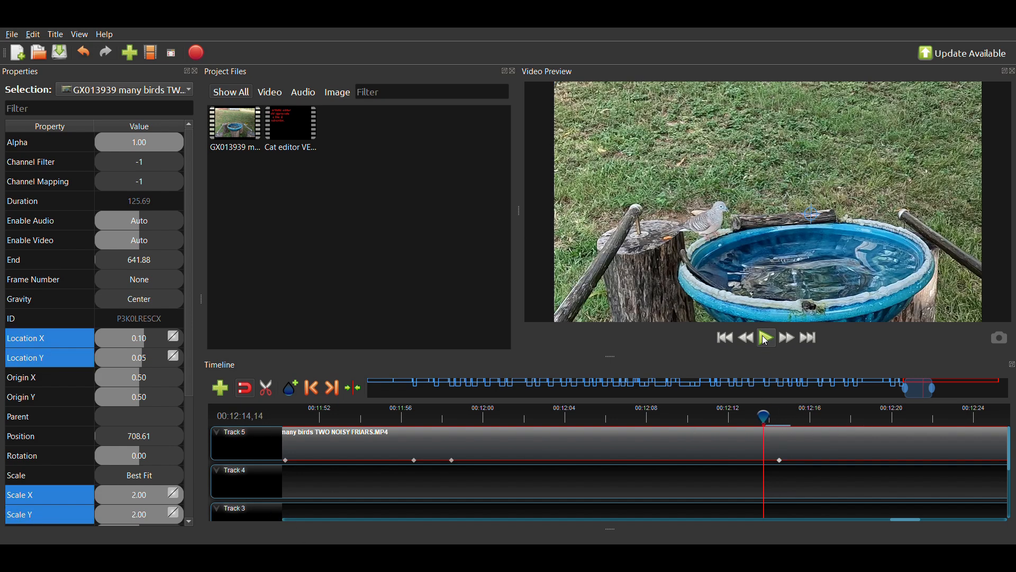
click(767, 338)
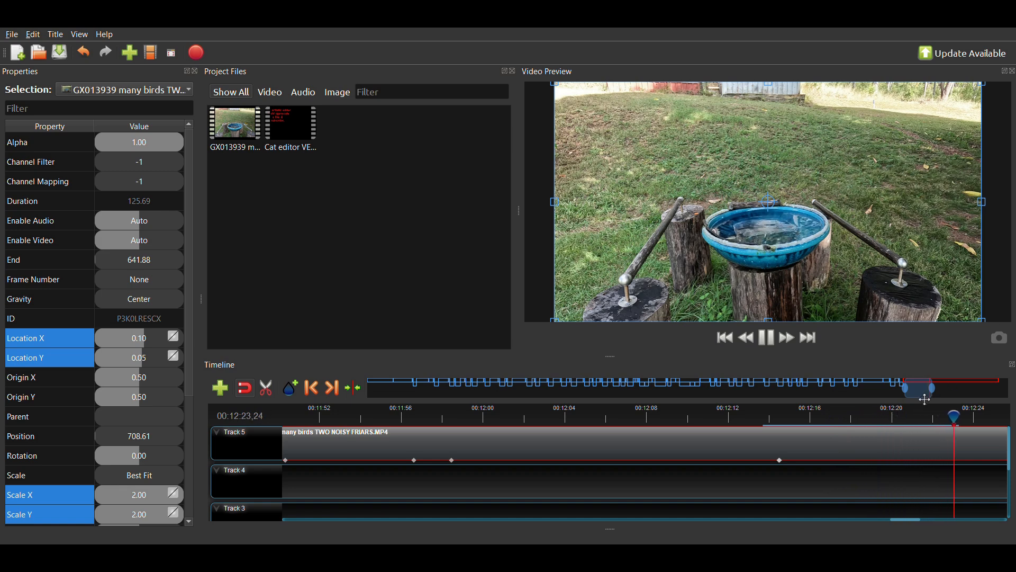
click(762, 340)
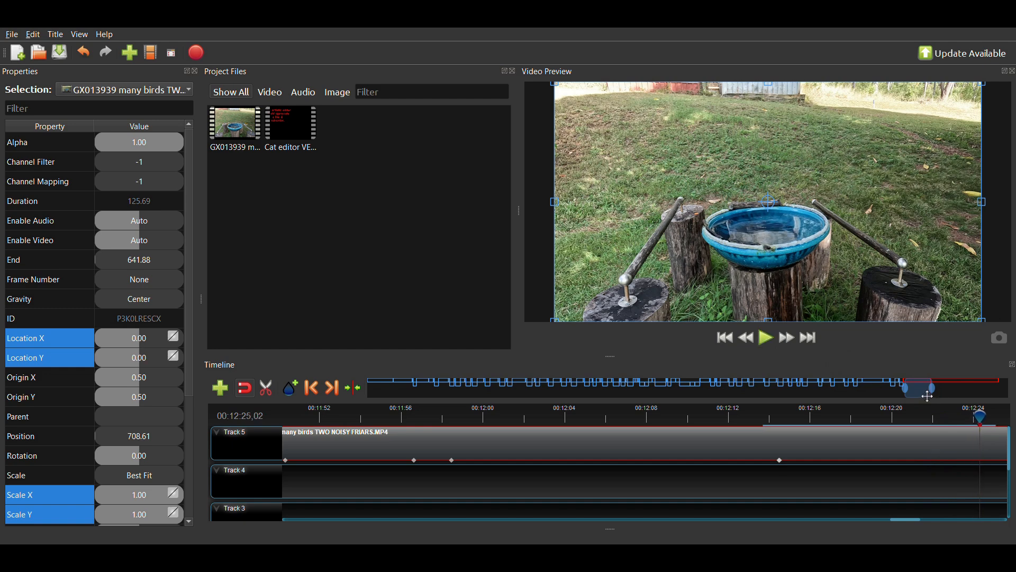
- Review the Track 5 footage from 00:12:25,02 to 00:13:06,18 for further bird activity, skipping ahead to 00:12:51,30 on the way
drag(928, 396, 943, 394)
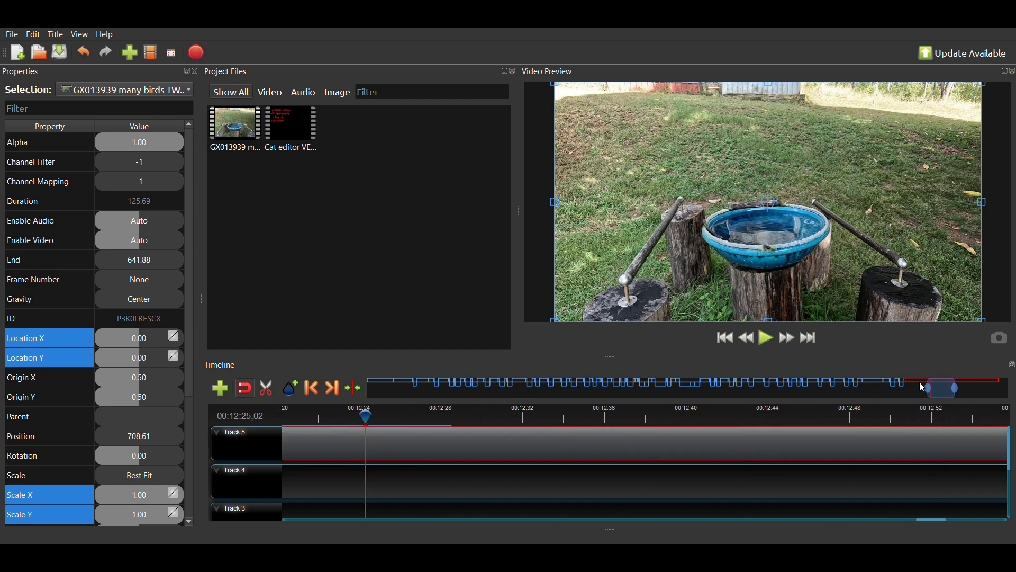
click(767, 338)
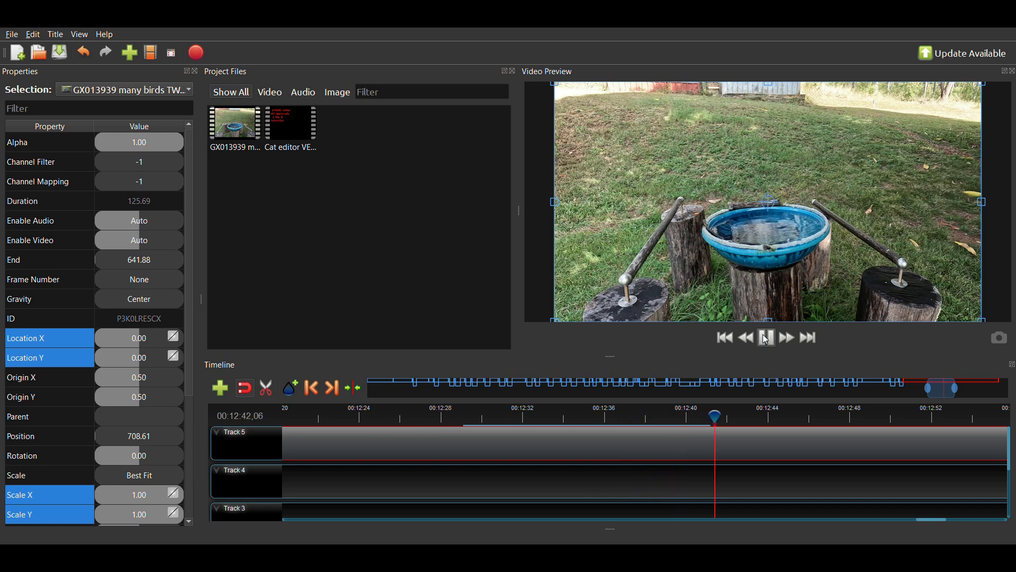
click(772, 339)
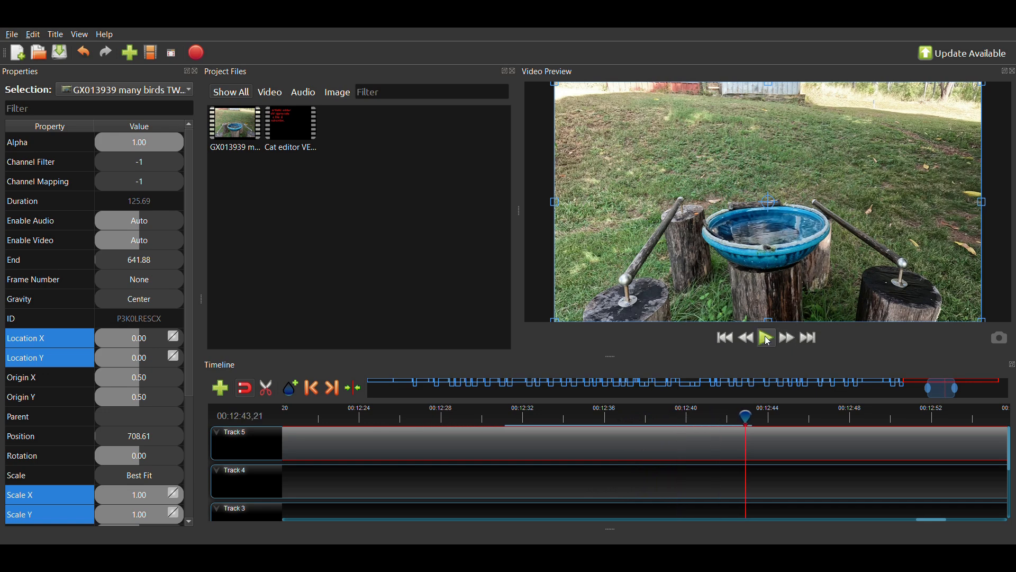
click(771, 340)
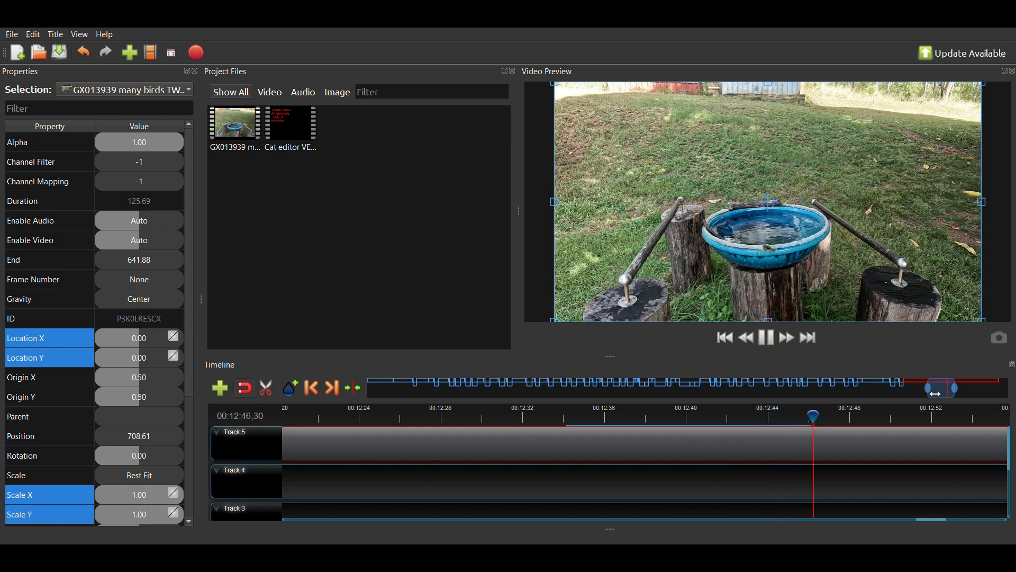
click(771, 344)
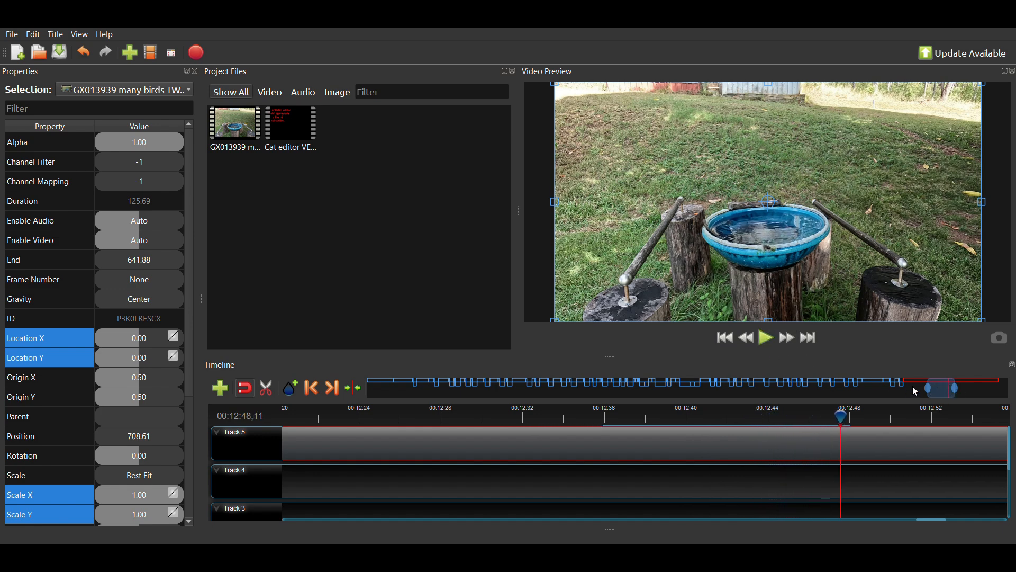
drag(947, 395, 956, 393)
drag(586, 414, 602, 414)
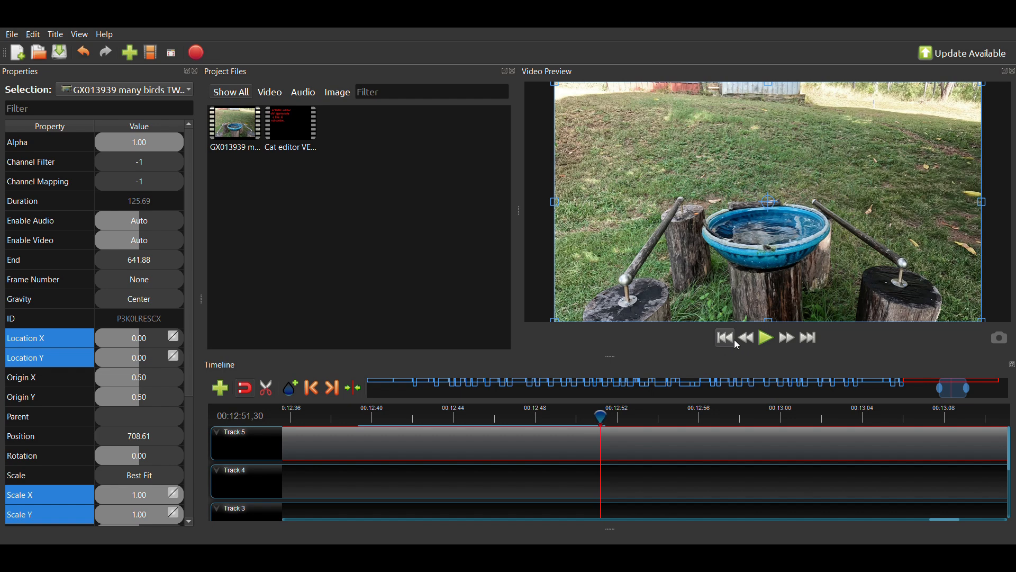
click(769, 341)
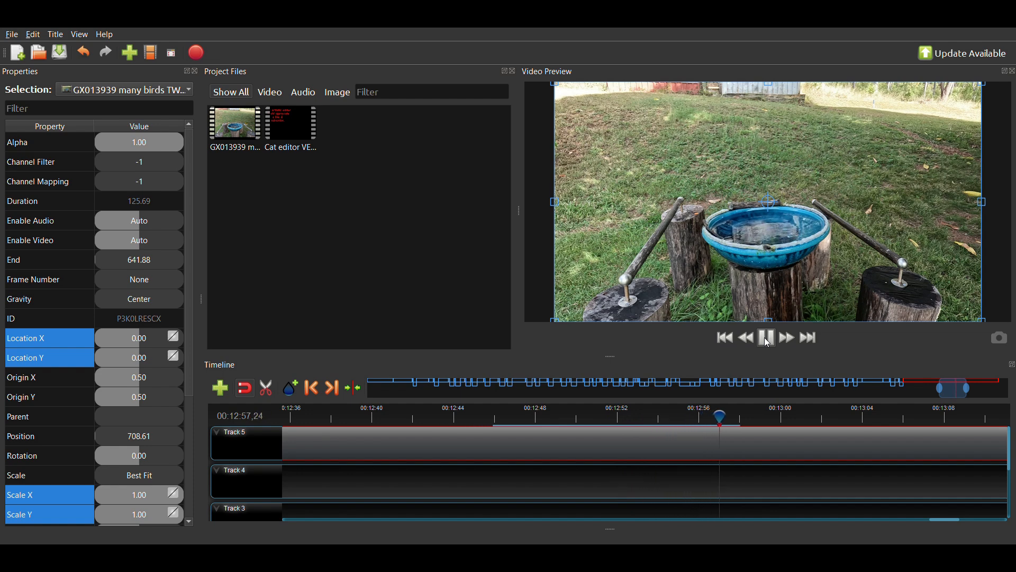
click(768, 339)
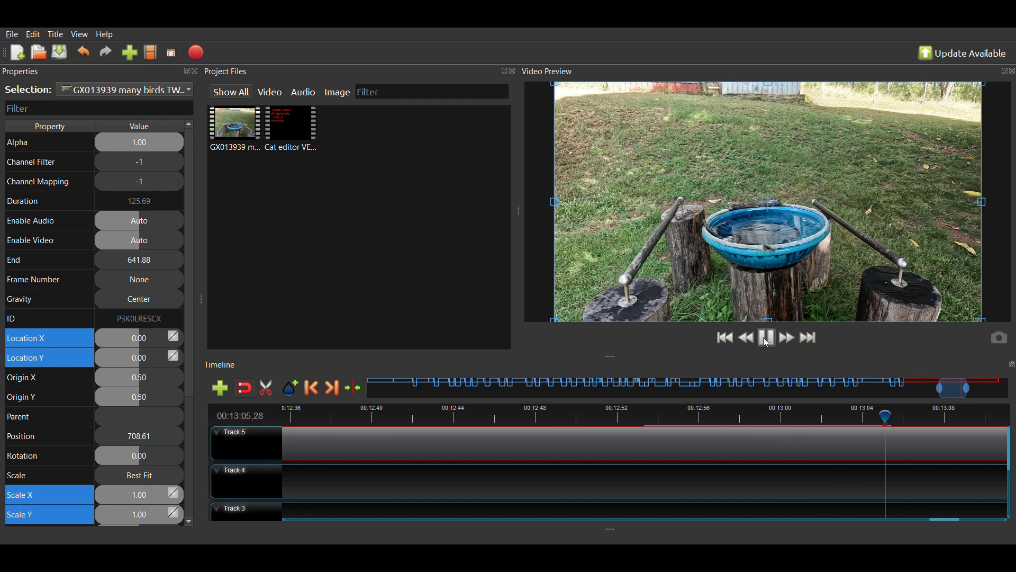
click(767, 341)
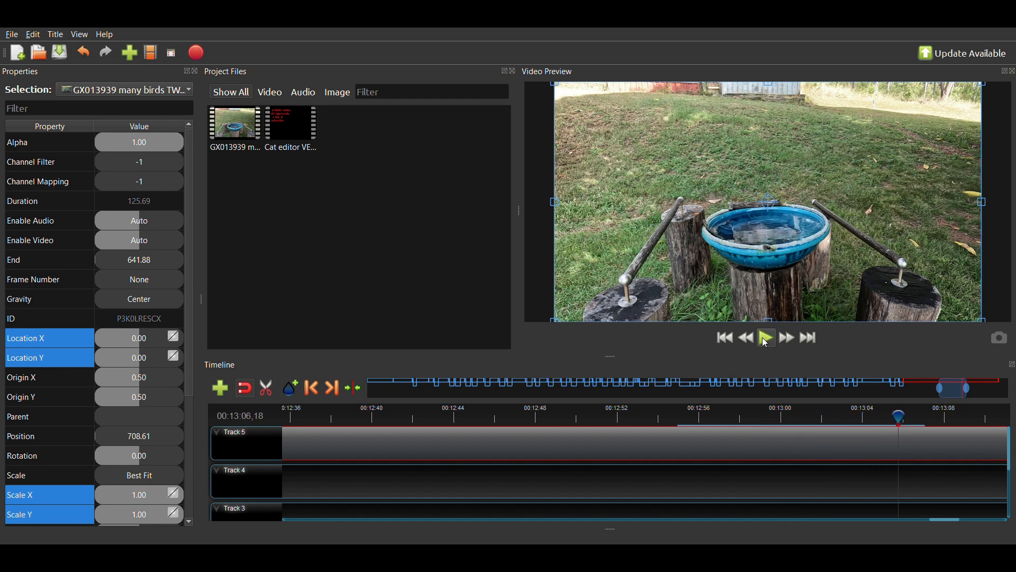
- Play on from 00:13:06,18, then sample the remaining footage at 00:13:24,31, 00:13:29,30, 00:13:34,15 and 00:13:40,03 for returning birds
click(768, 340)
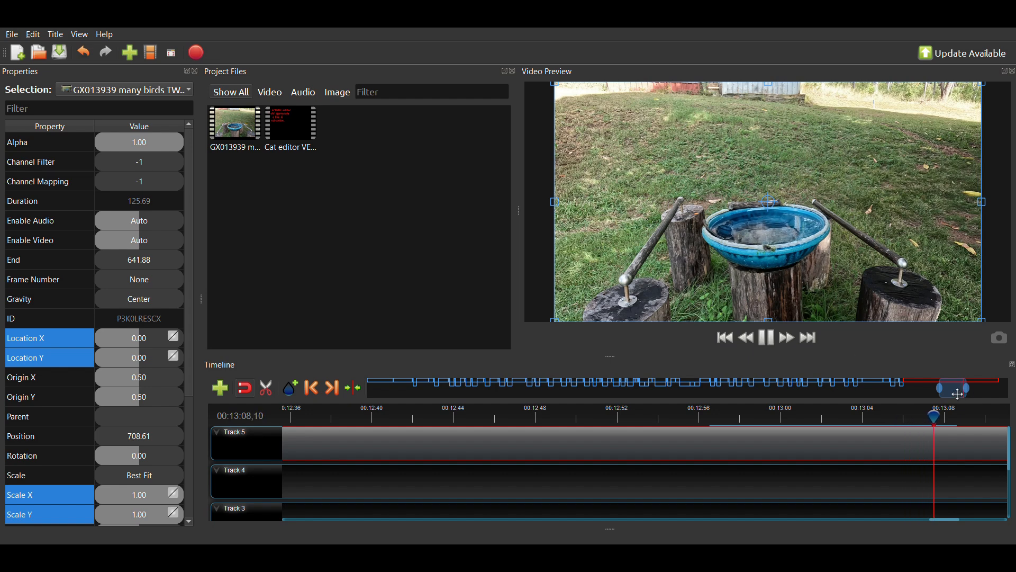
drag(965, 393, 971, 397)
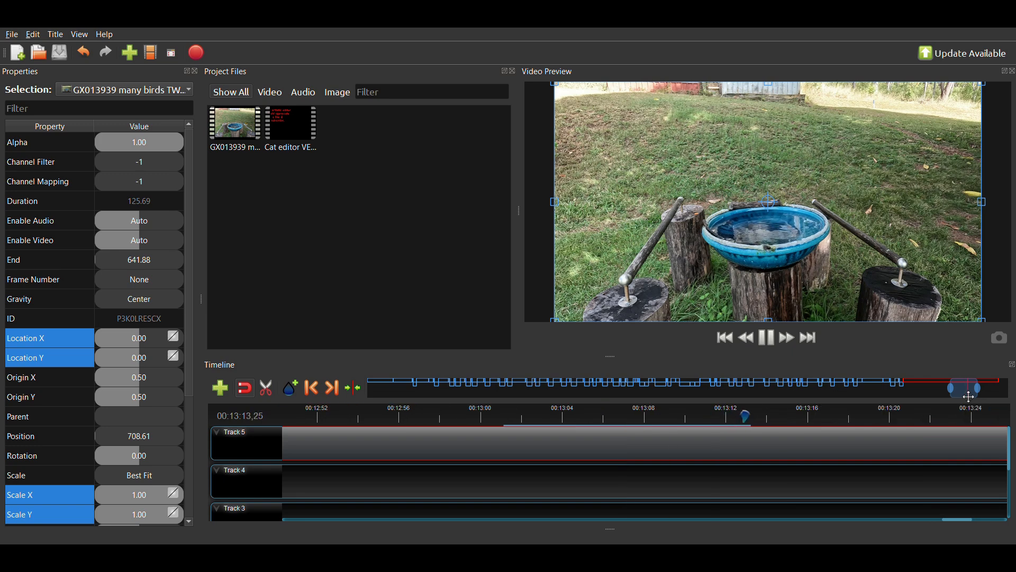
mouse_move(969, 397)
mouse_down()
mouse_move(878, 394)
mouse_move(977, 394)
mouse_up()
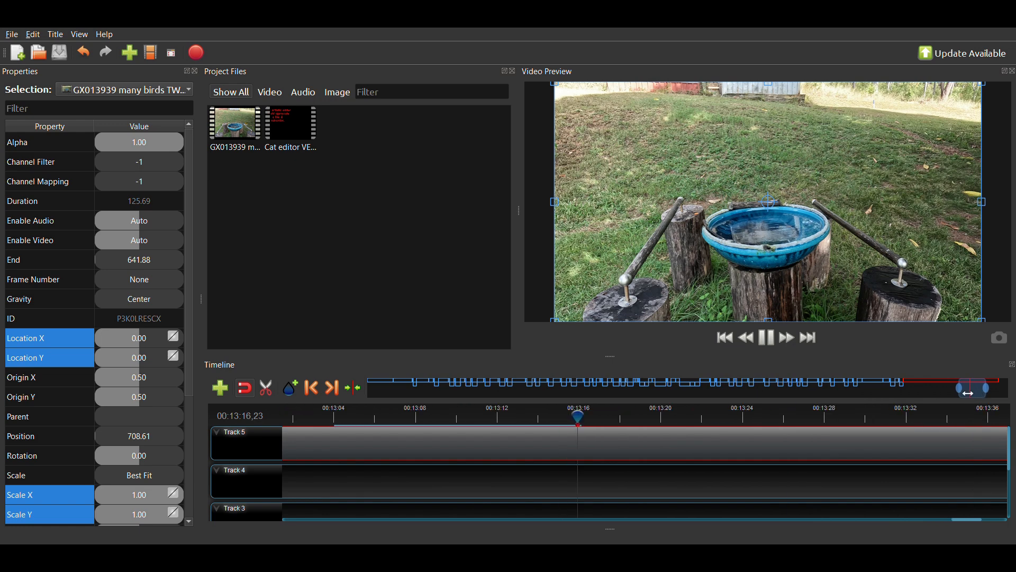
click(768, 337)
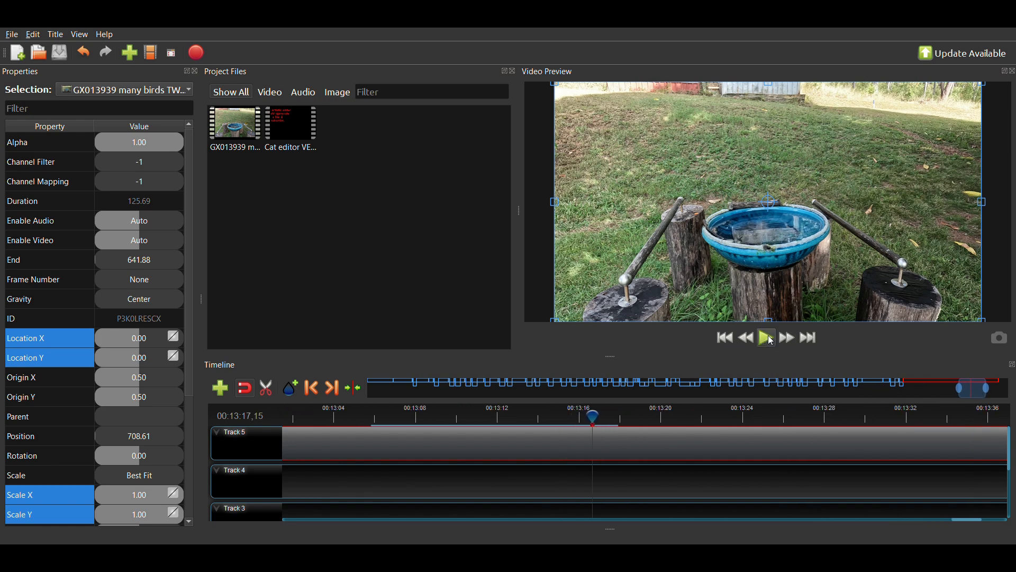
click(769, 338)
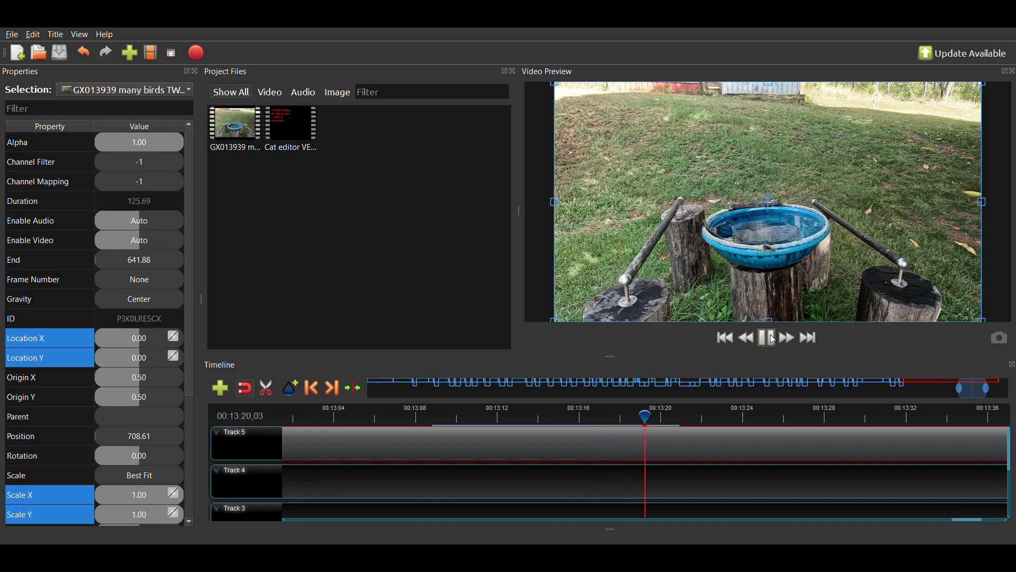
click(768, 339)
click(747, 416)
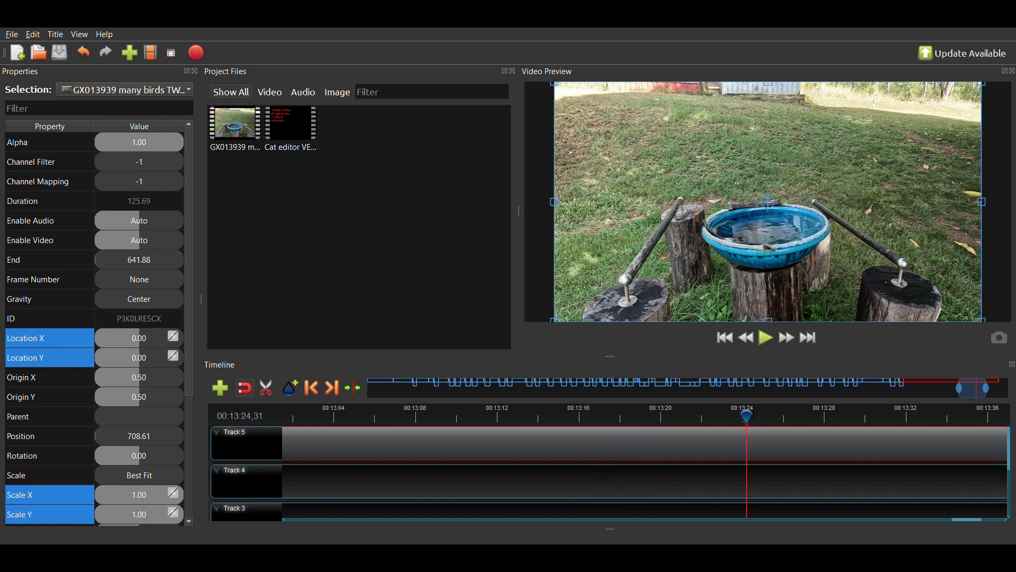
click(849, 417)
drag(981, 395, 985, 395)
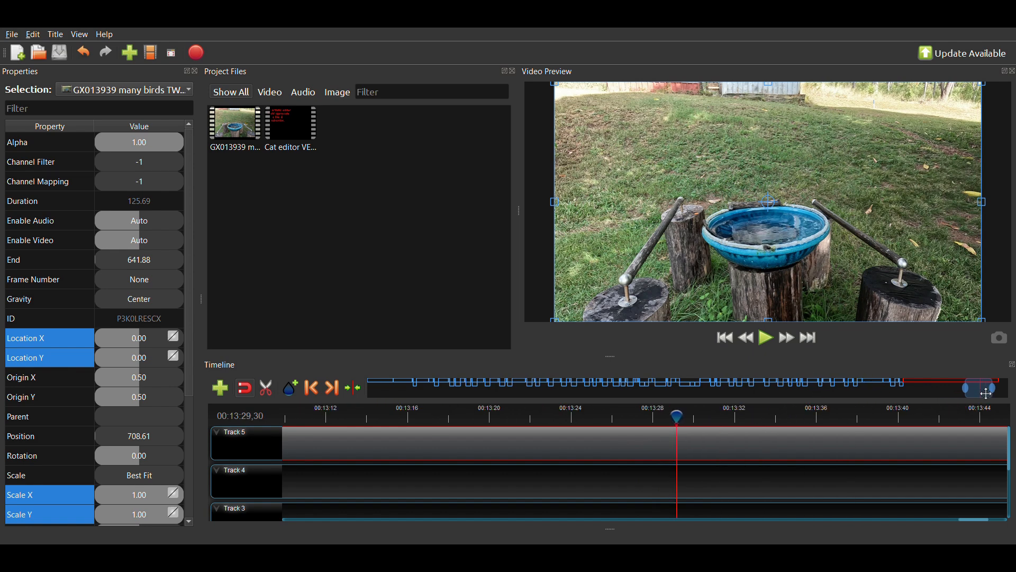
click(769, 413)
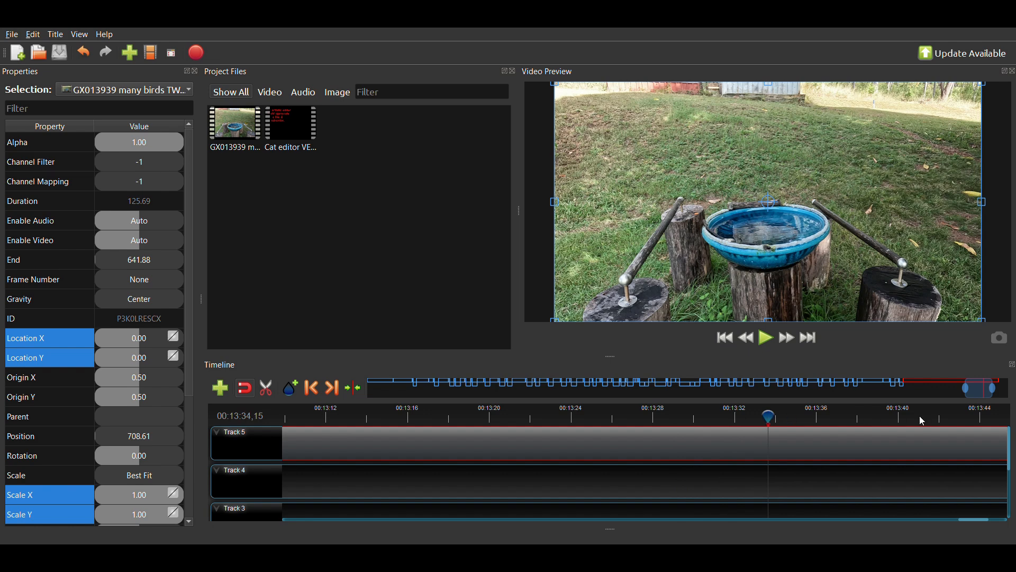
click(884, 409)
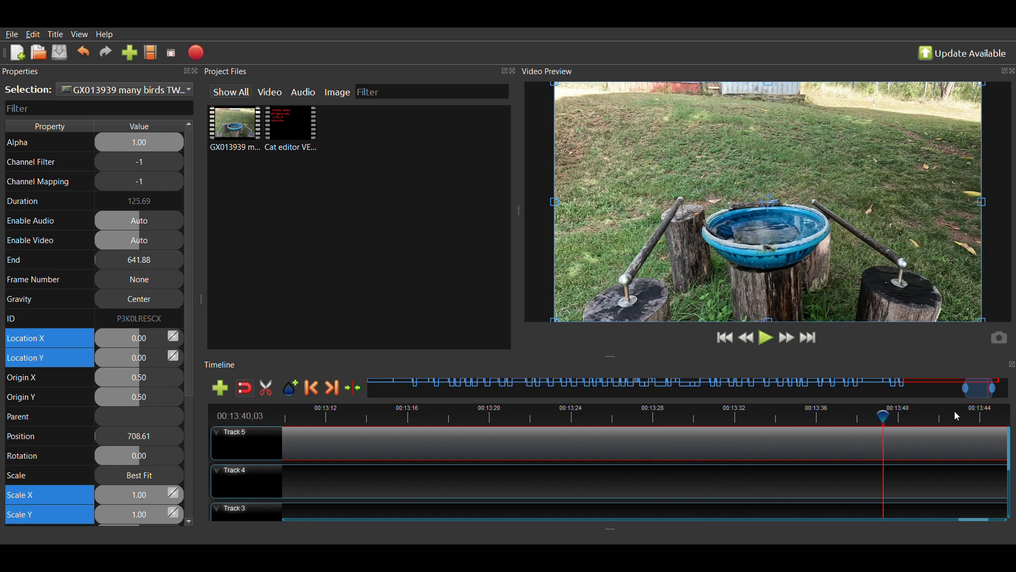
- Replay the dove close-up on Track 5 from 00:11:59,08 and skip ahead to the zoom-out at 00:12:15,06
drag(975, 391, 906, 396)
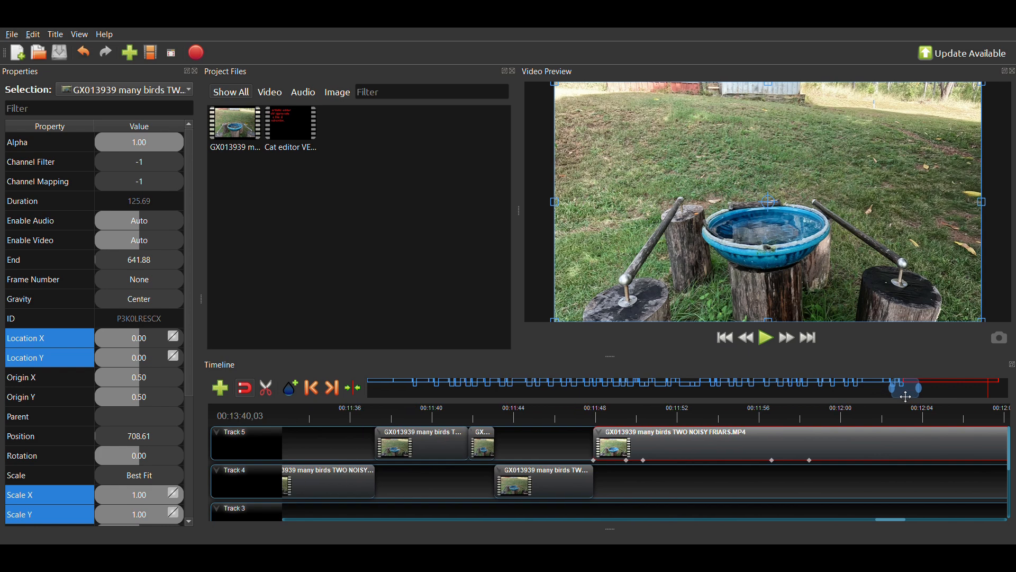
click(811, 414)
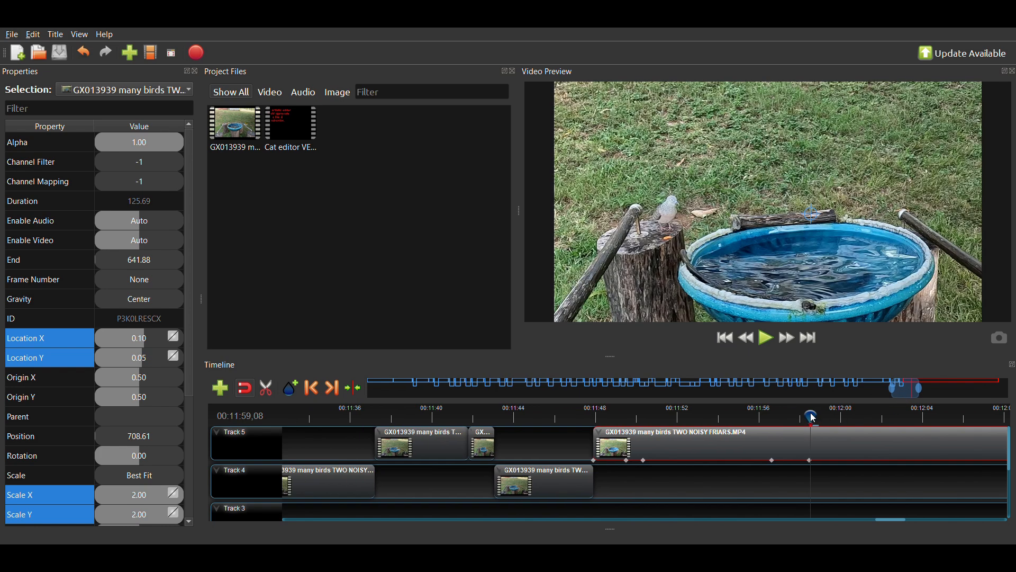
click(768, 339)
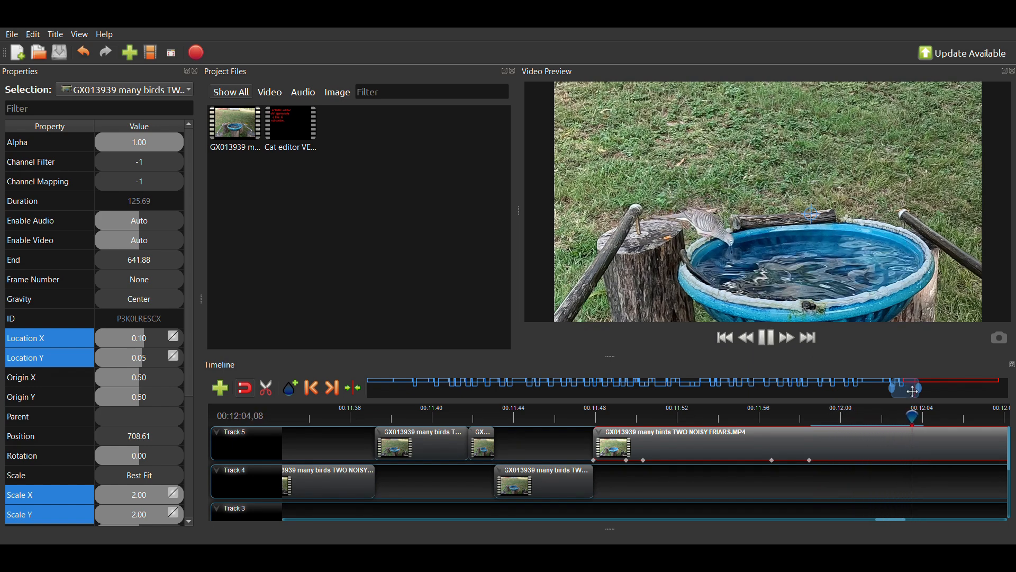
drag(914, 391, 929, 394)
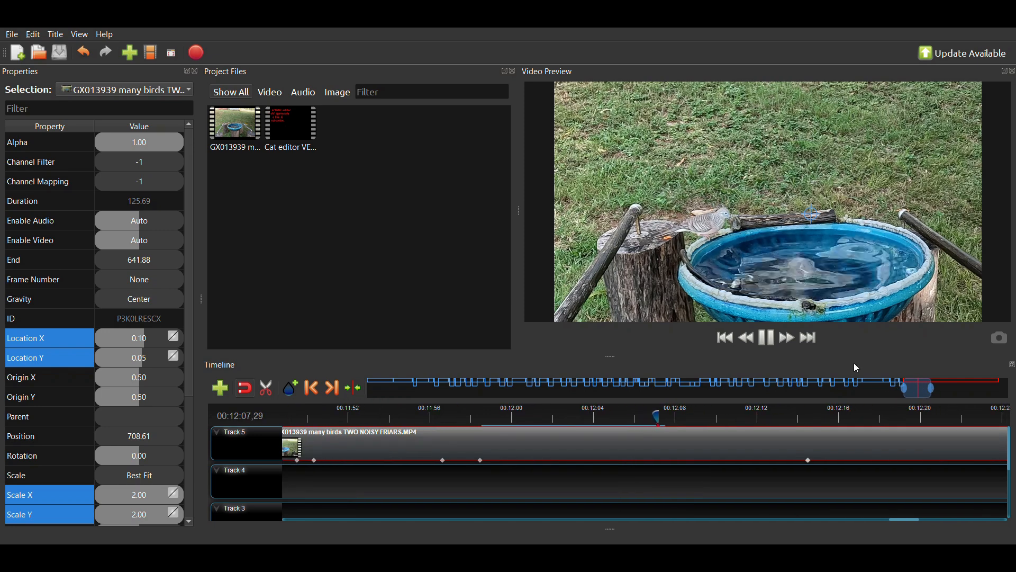
click(770, 338)
click(807, 411)
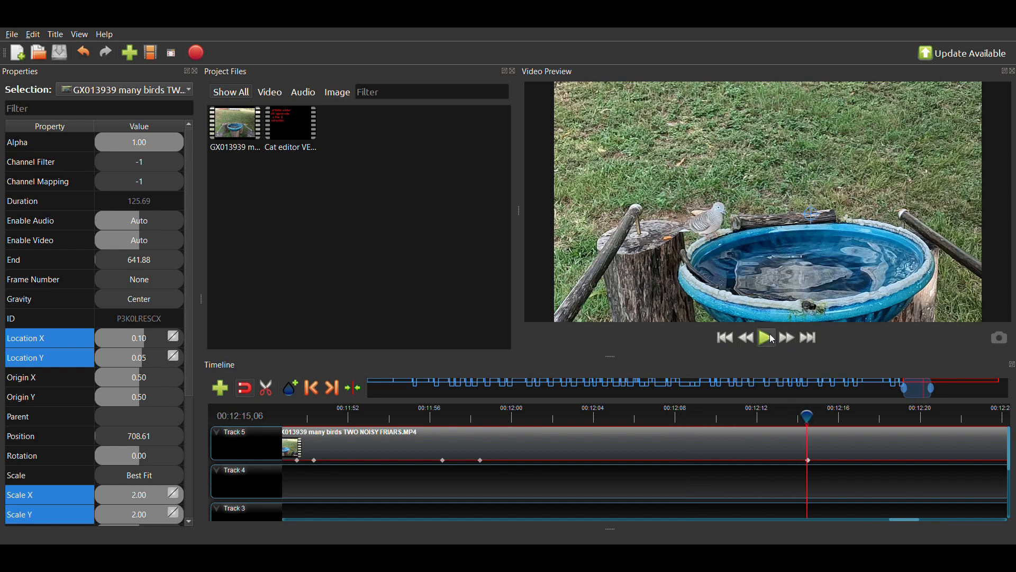
- Play on from 00:12:15,06 and cut off the rest of the Track 5 bird footage at 00:12:22,23
double_click(772, 338)
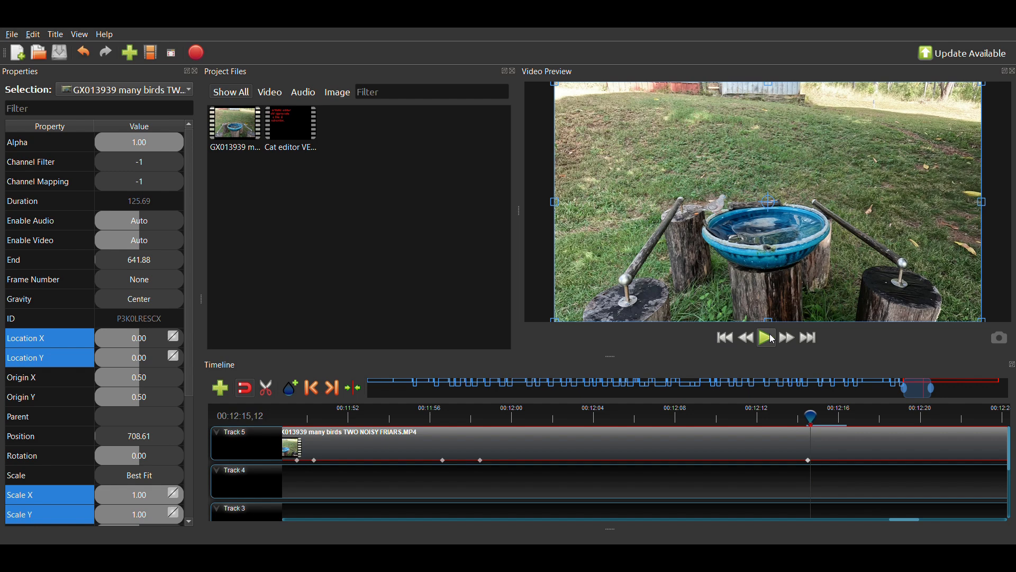
click(772, 338)
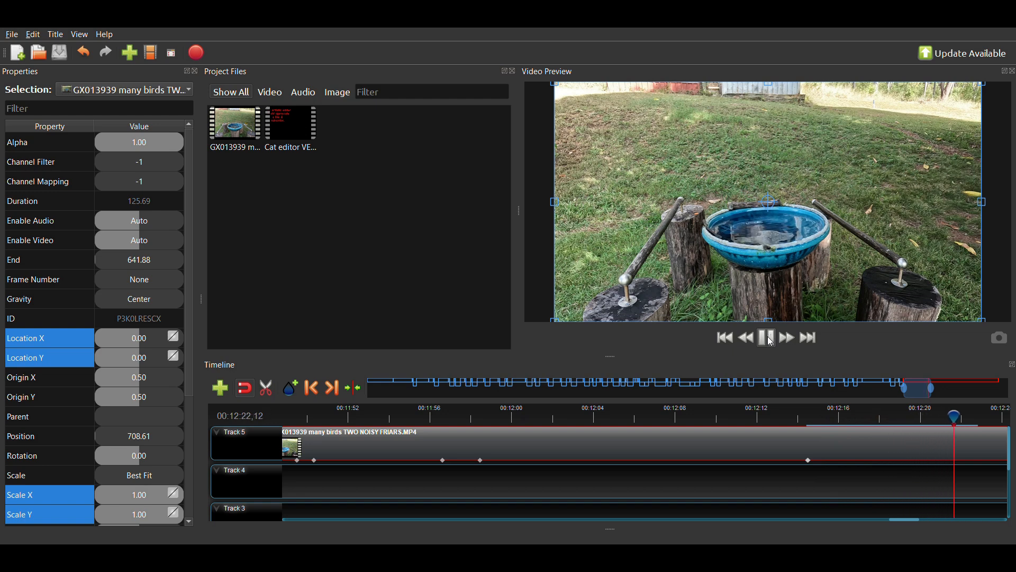
click(772, 342)
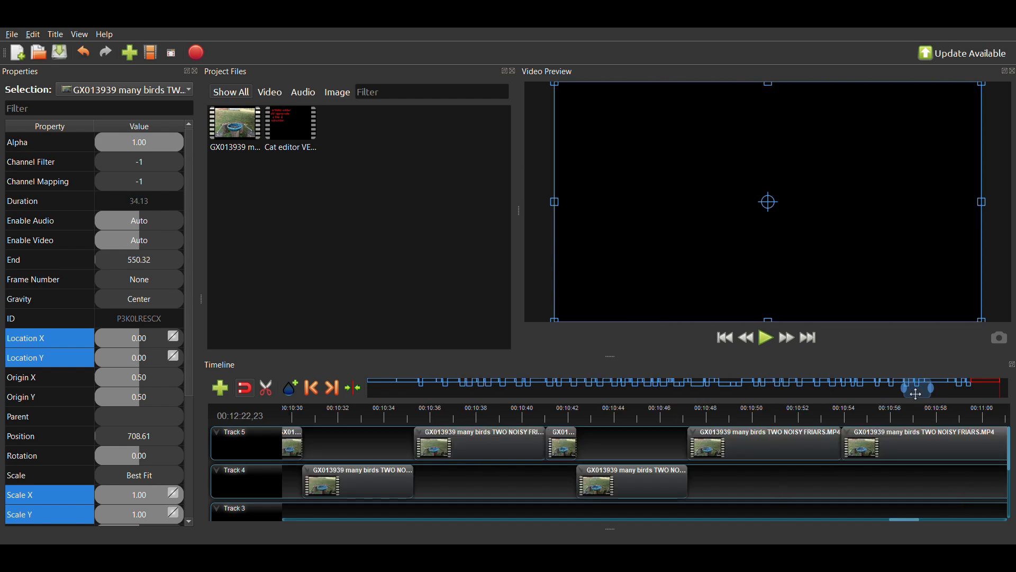
- Place the Cat editor VERSION 2.mp4 closing clip on Track 5 at 00:12:22,23, directly after the bird footage
drag(916, 393, 1004, 393)
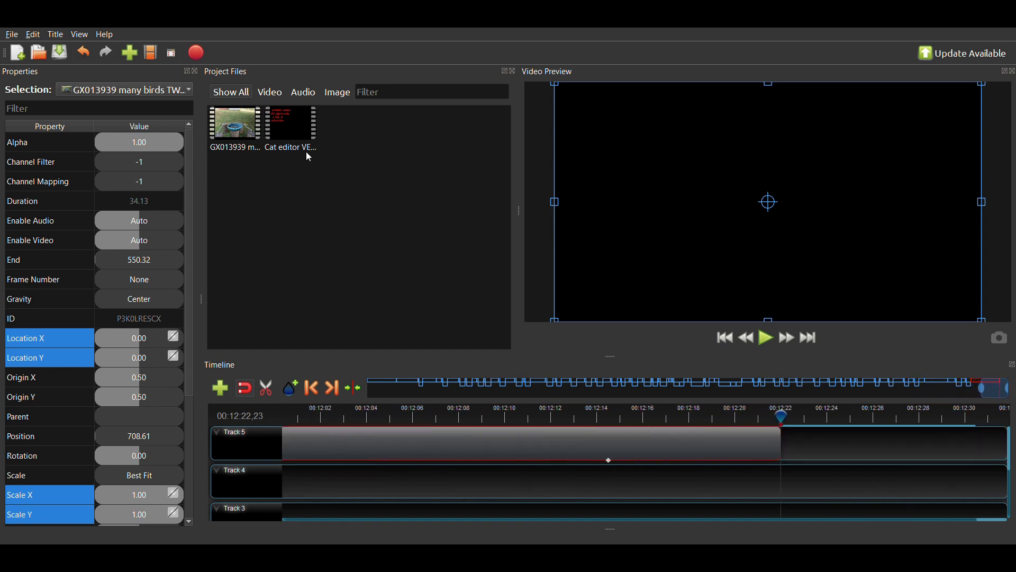
drag(291, 140, 479, 435)
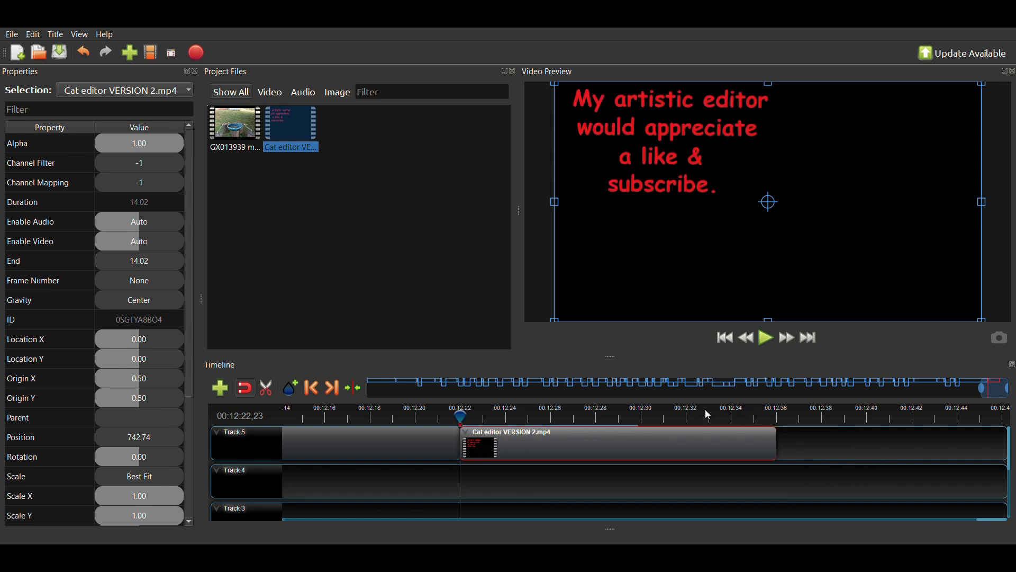
- Find the first blank frame at the end of the Cat editor clip, 00:12:36,21, and slice there, keeping the left side
click(777, 416)
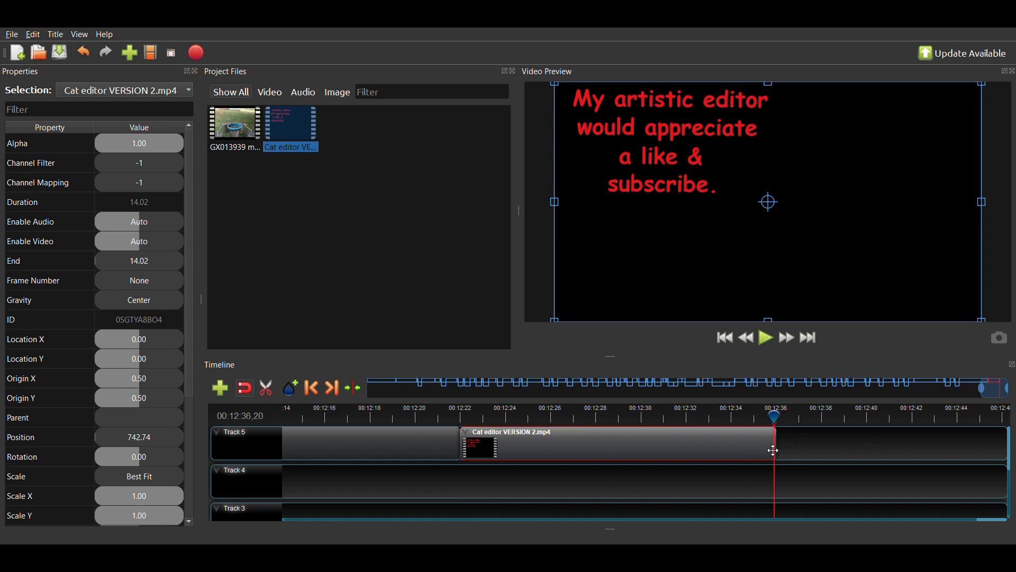
ctrl+scroll(774, 451, up, 3)
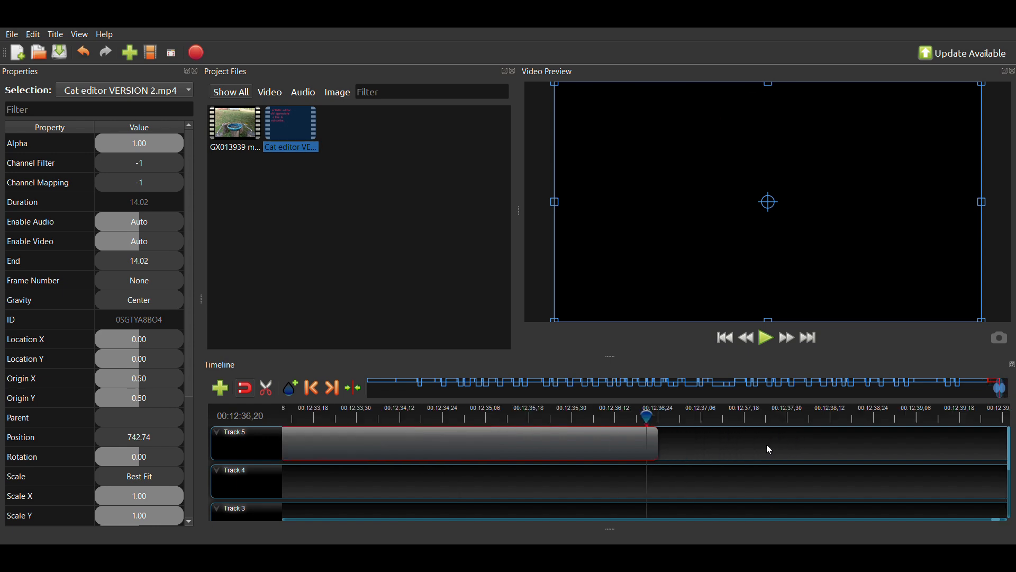
ctrl+scroll(768, 448, up, 1)
click(614, 418)
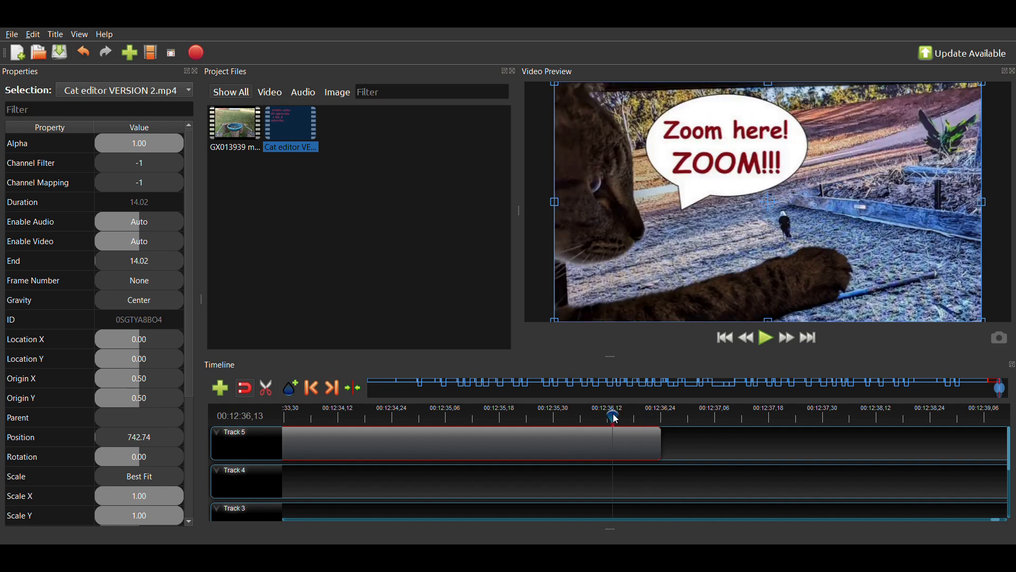
click(628, 411)
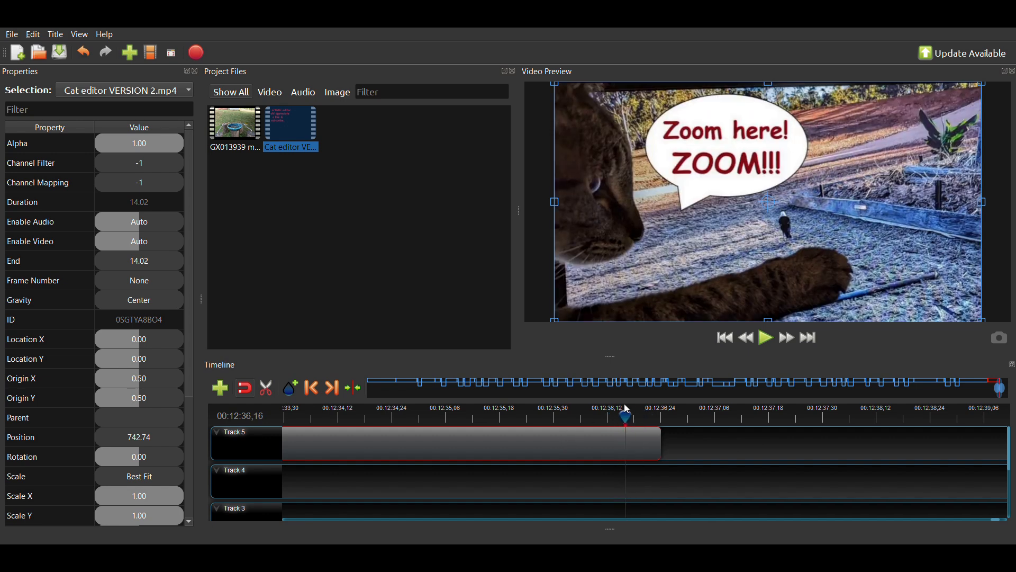
key(Right)
key(Right)
key(Right)
key(Right)
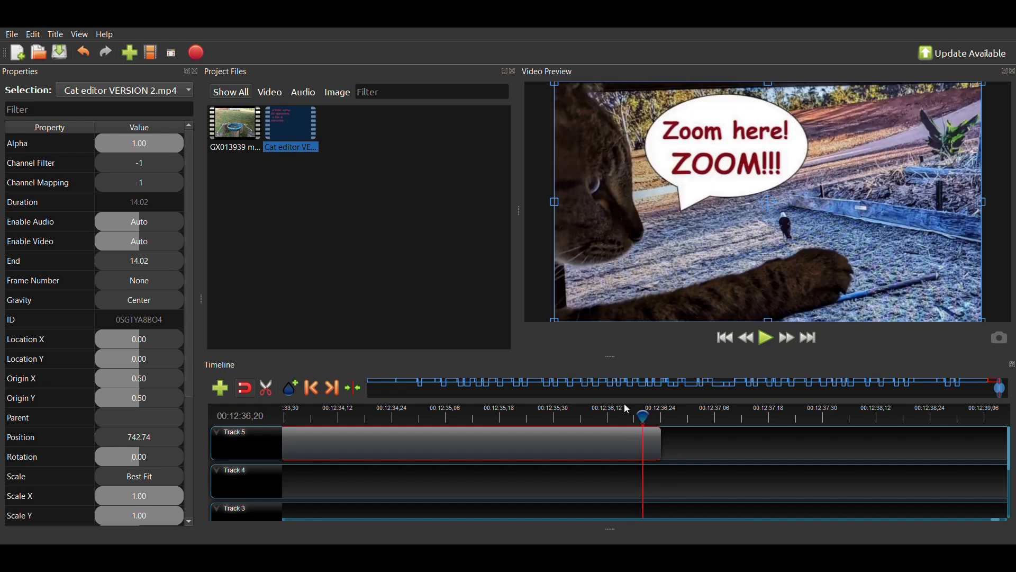
key(Right)
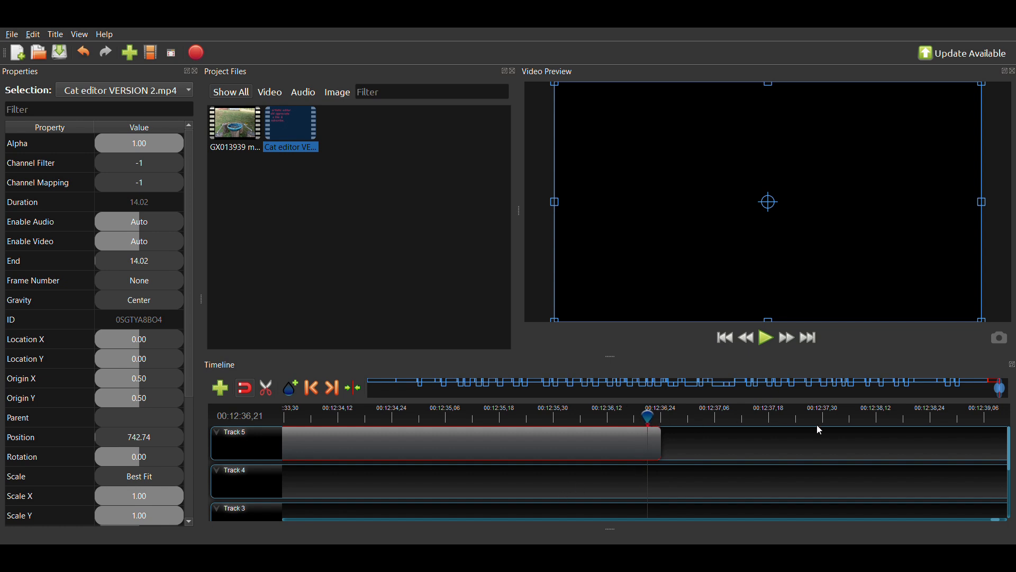
key(ctrl+j)
- Step frame by frame around the trimmed end of the Cat editor clip, back to 00:12:36,17, to check its last frames
key(Left)
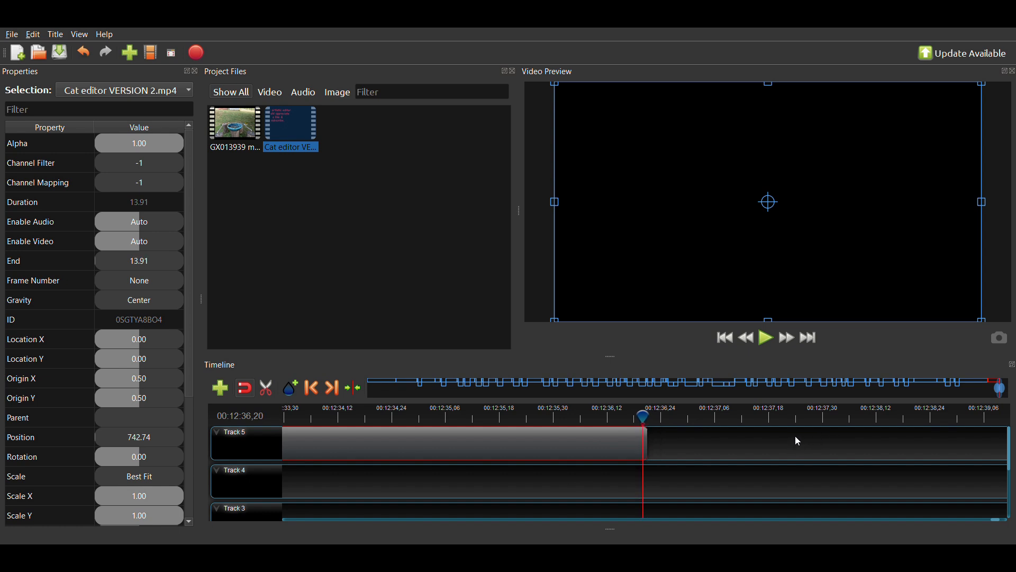
key(Right)
key(Left)
key(Left)
key(Left)
key(Left)
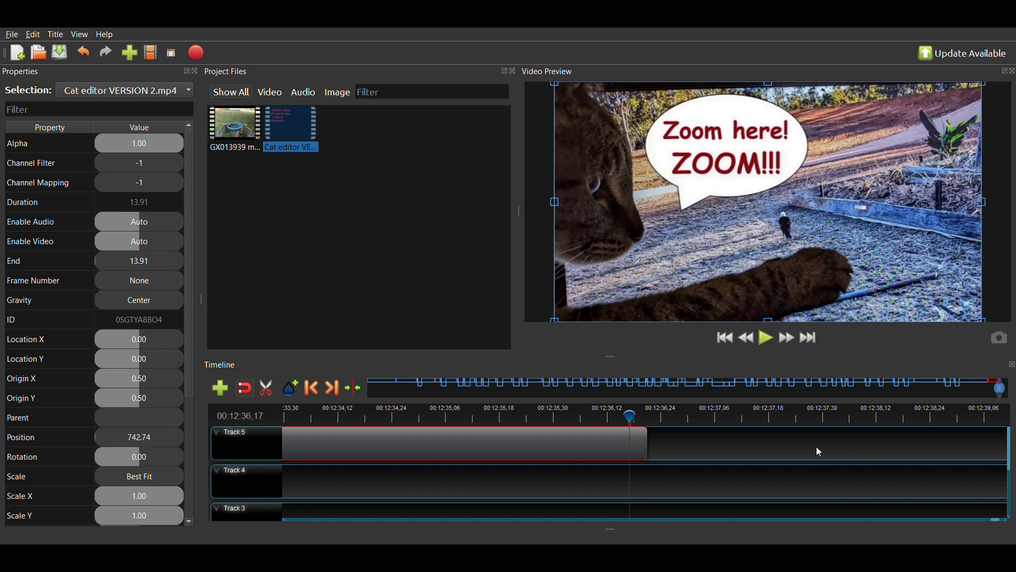
- Check the join between the bird footage and the Cat editor clip frame by frame from 00:12:22,20 to 00:12:22,23
scroll(659, 440, down, 3)
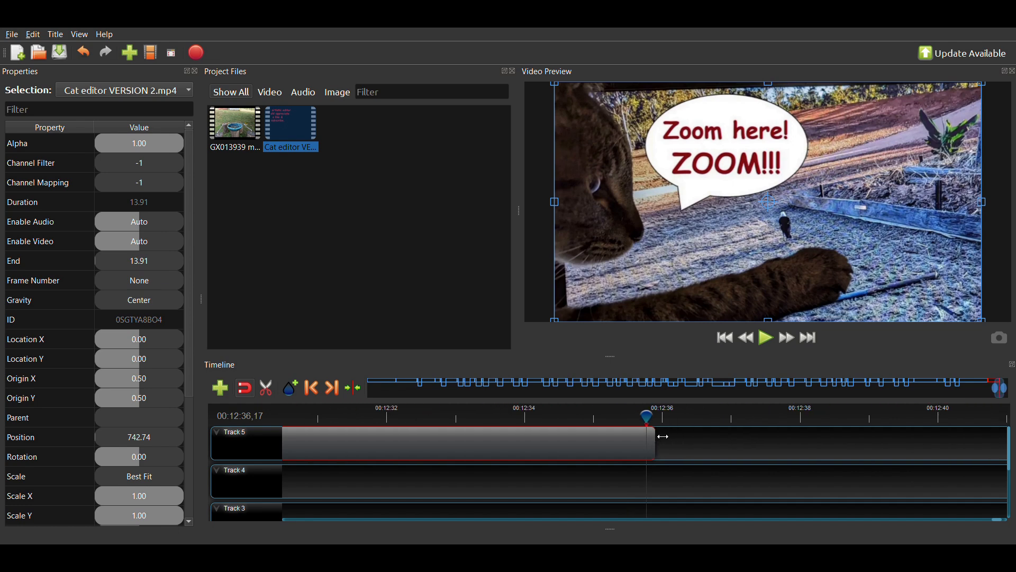
scroll(664, 419, down, 1)
scroll(567, 465, down, 3)
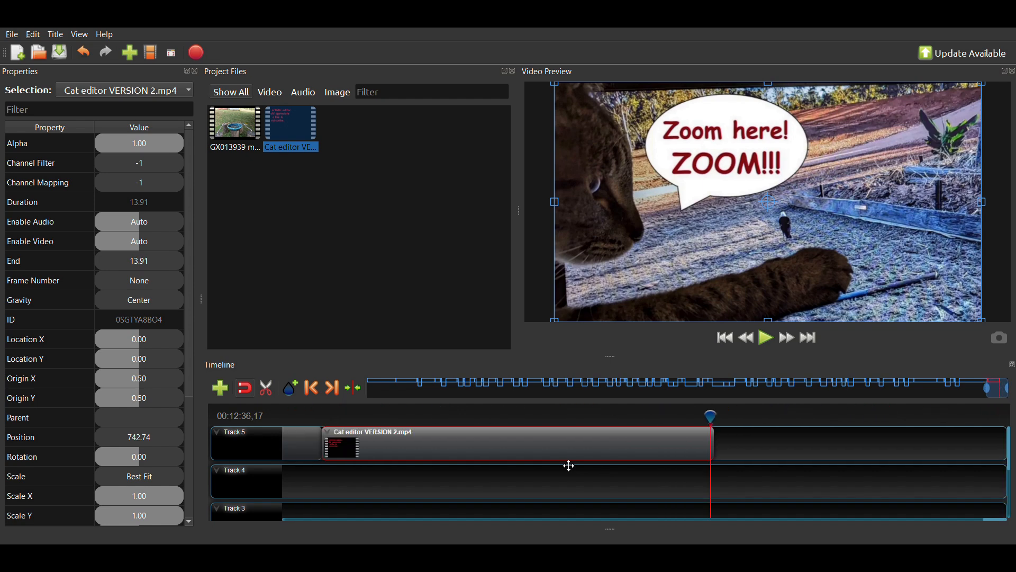
click(568, 413)
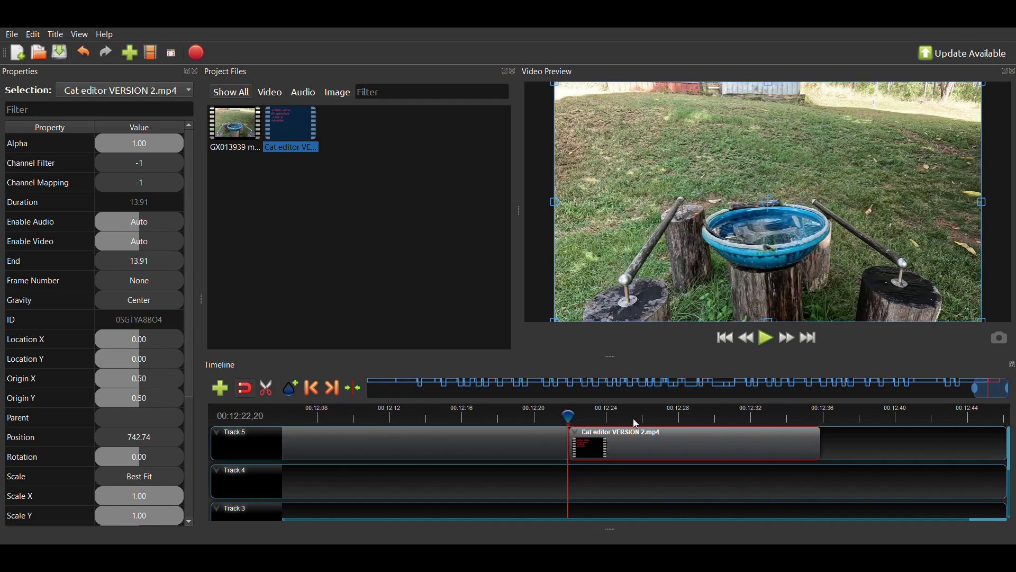
key(Right)
key(Right)
key(Right)
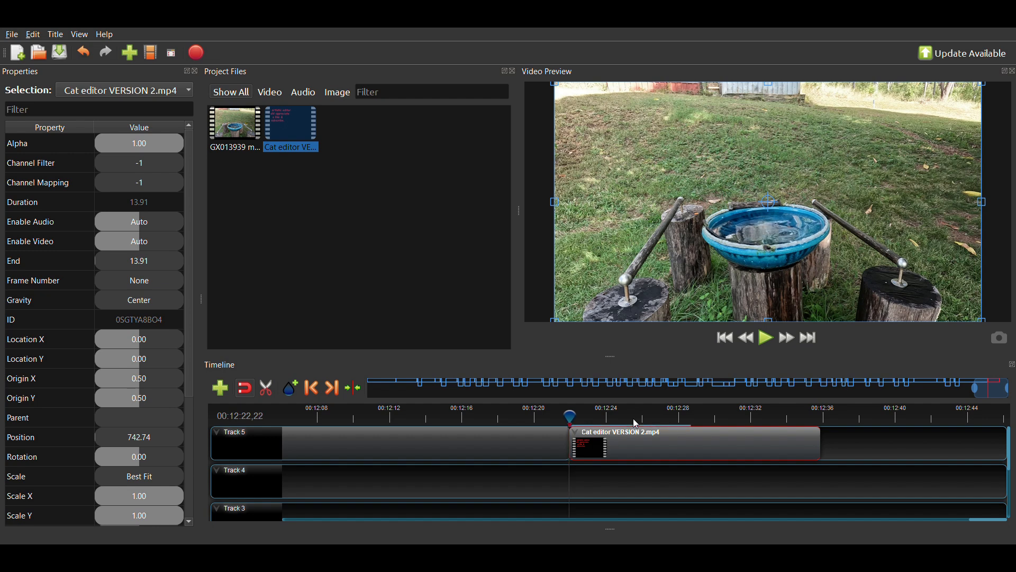
key(Left)
key(Right)
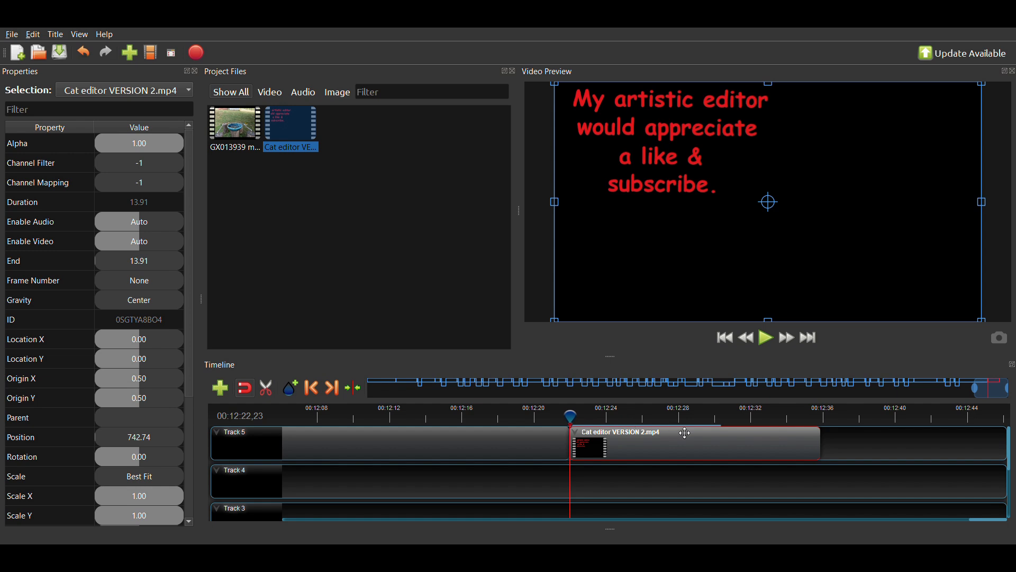